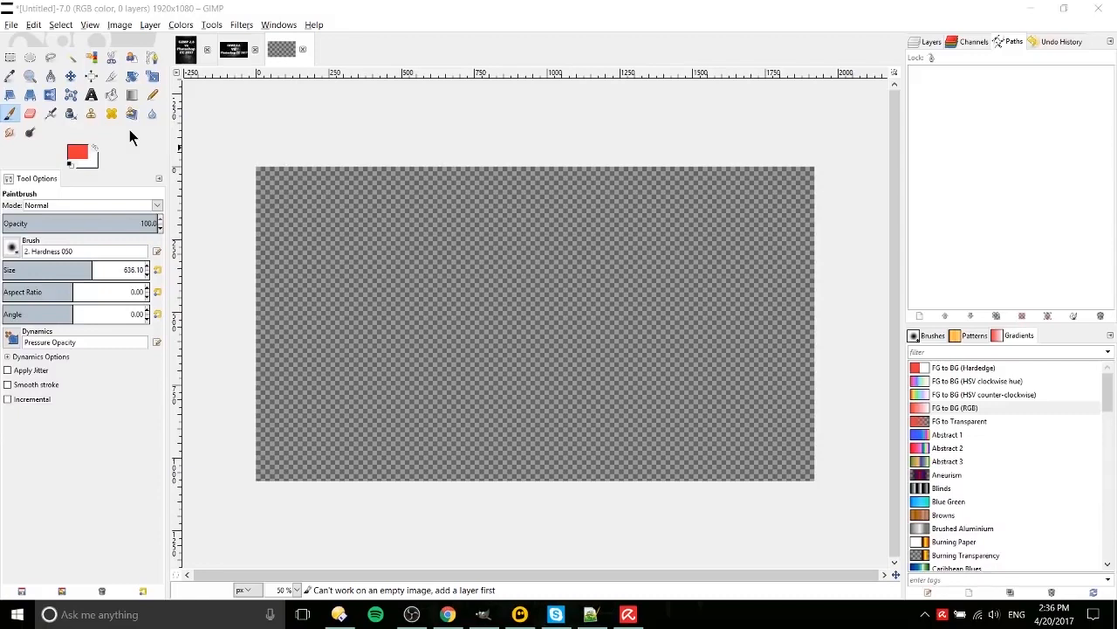
Show the layers list and look through the three open images, returning to the untitled one.
click(926, 42)
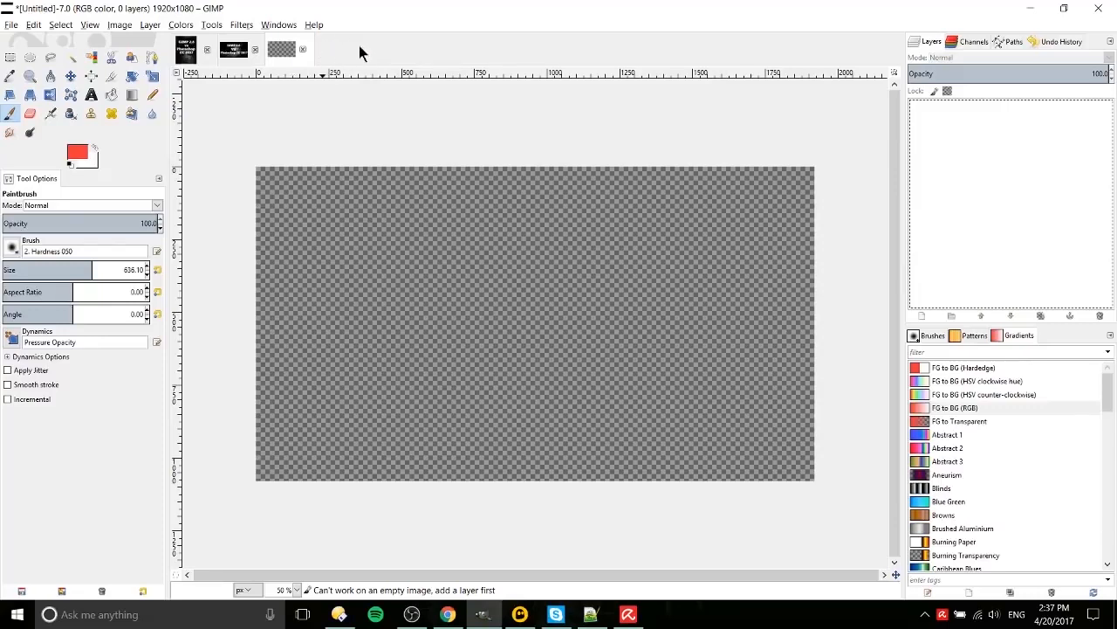
click(244, 54)
click(192, 52)
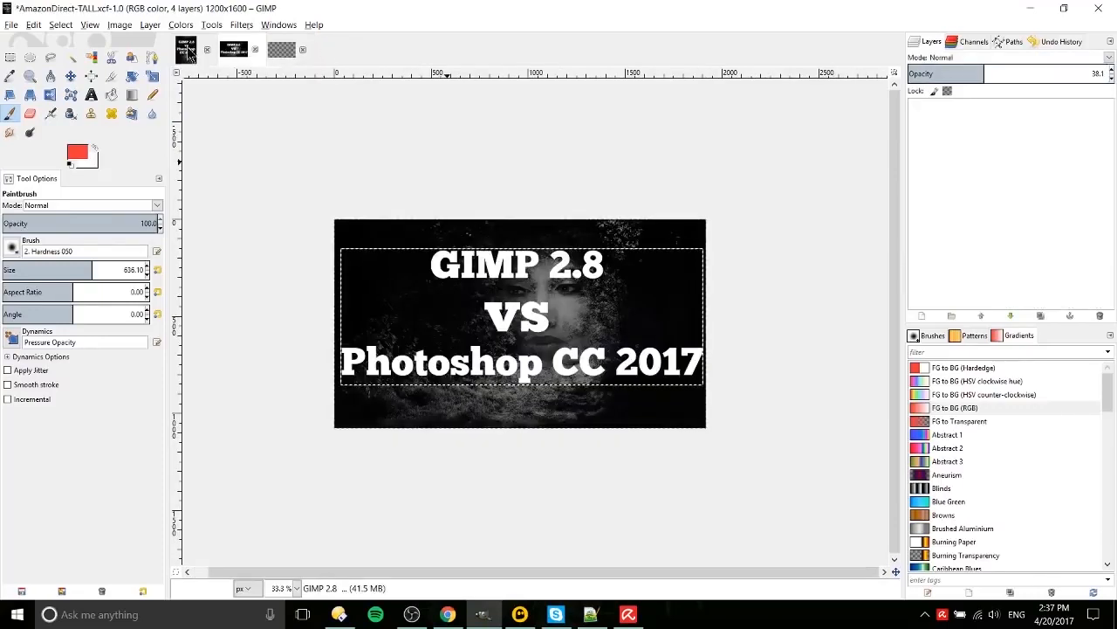
click(239, 51)
click(279, 49)
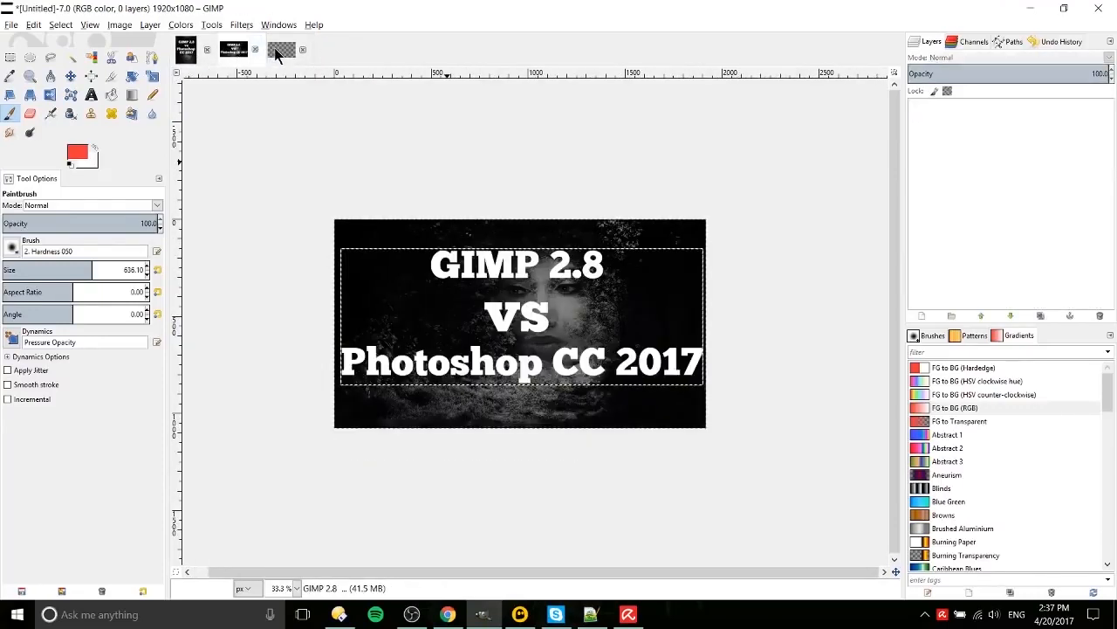
click(243, 52)
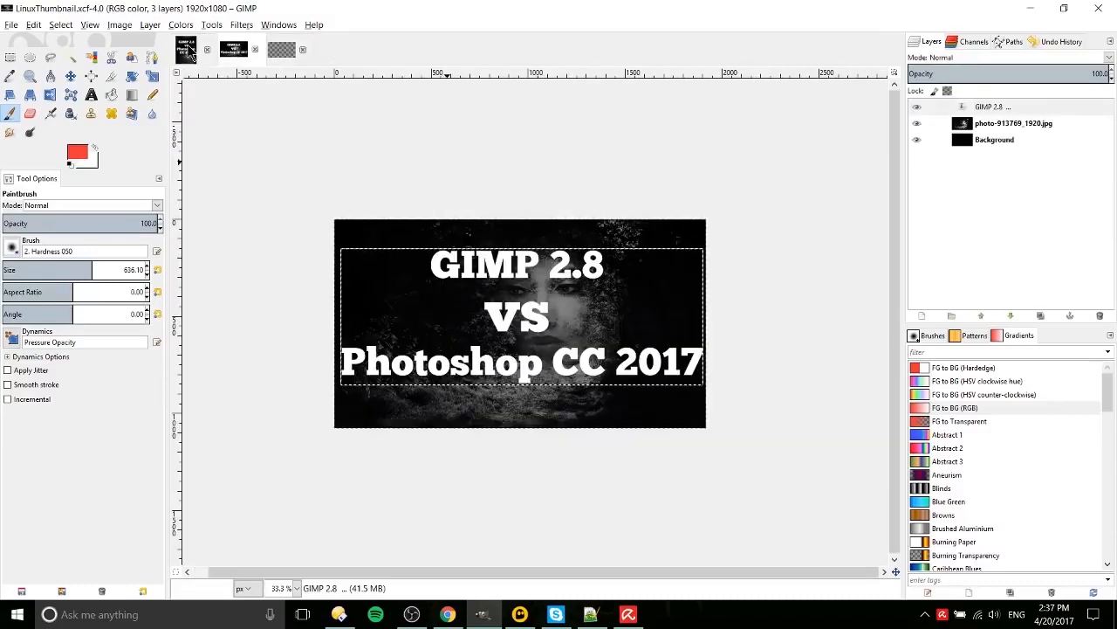
click(188, 52)
click(274, 50)
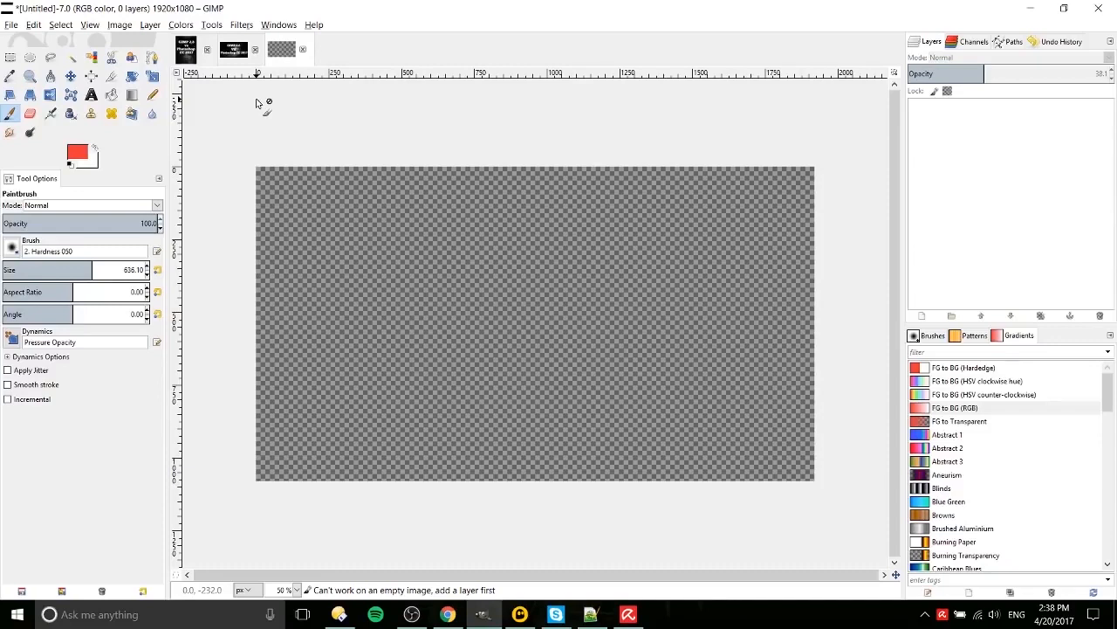
Turn off single-window mode, enlarge the untitled image's window and reposition it and the LinuxThumbnail window apart from each other.
click(280, 25)
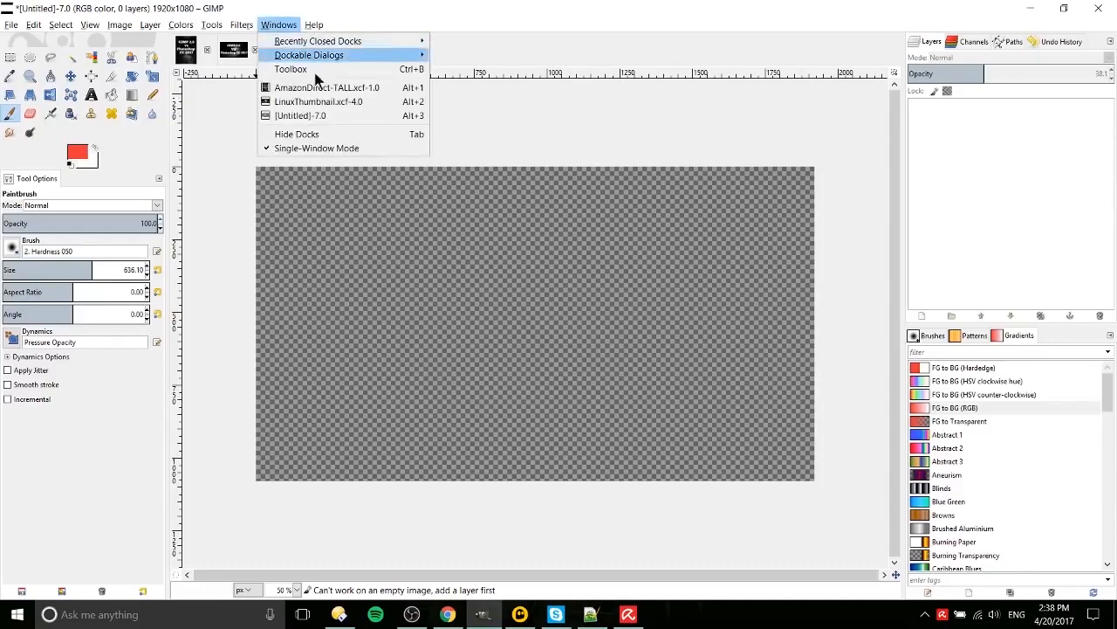
click(346, 149)
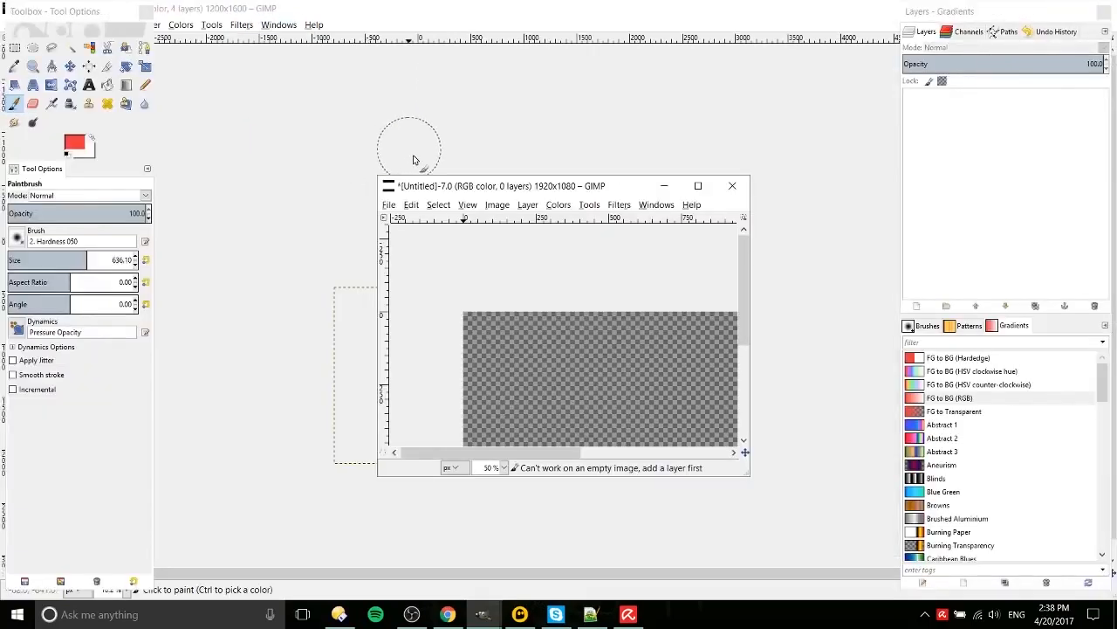
drag(580, 187, 420, 82)
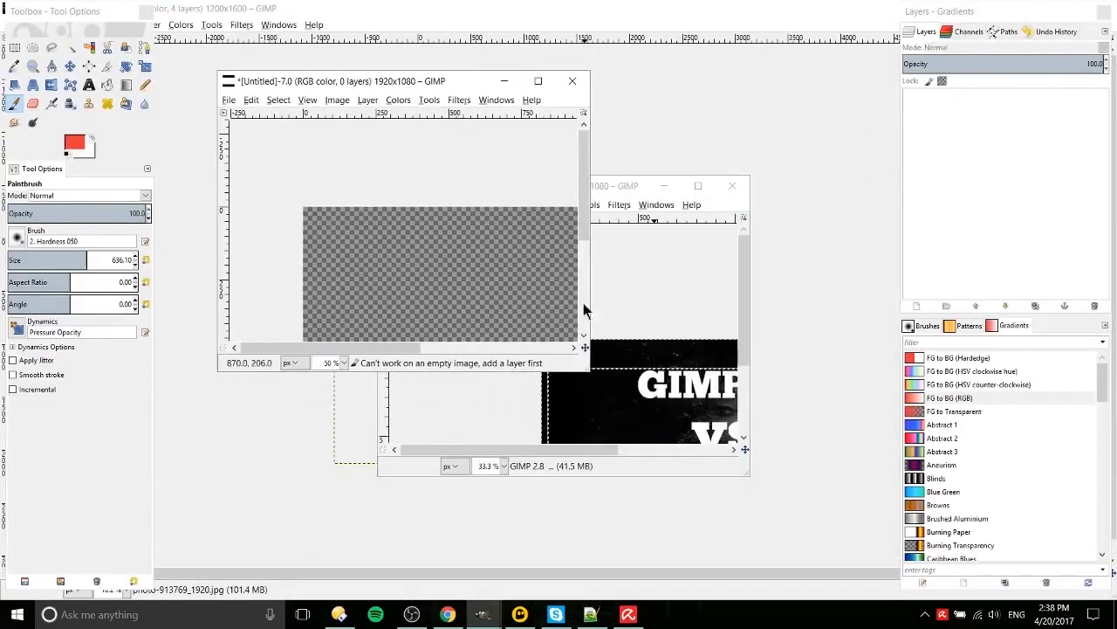
drag(586, 368, 639, 464)
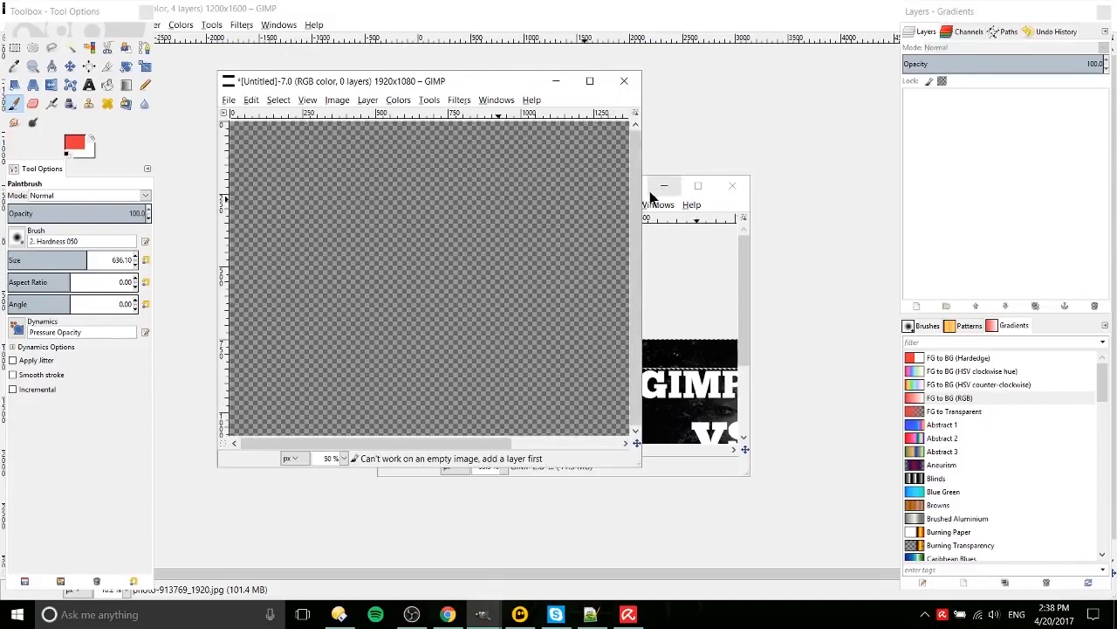
drag(650, 192, 726, 239)
click(982, 97)
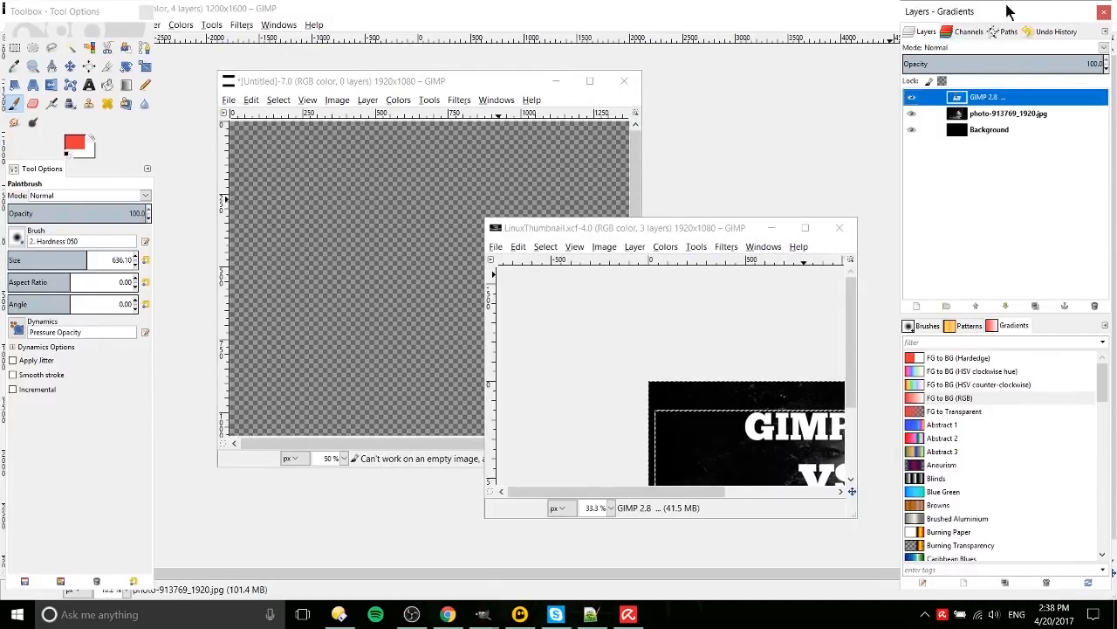
click(61, 12)
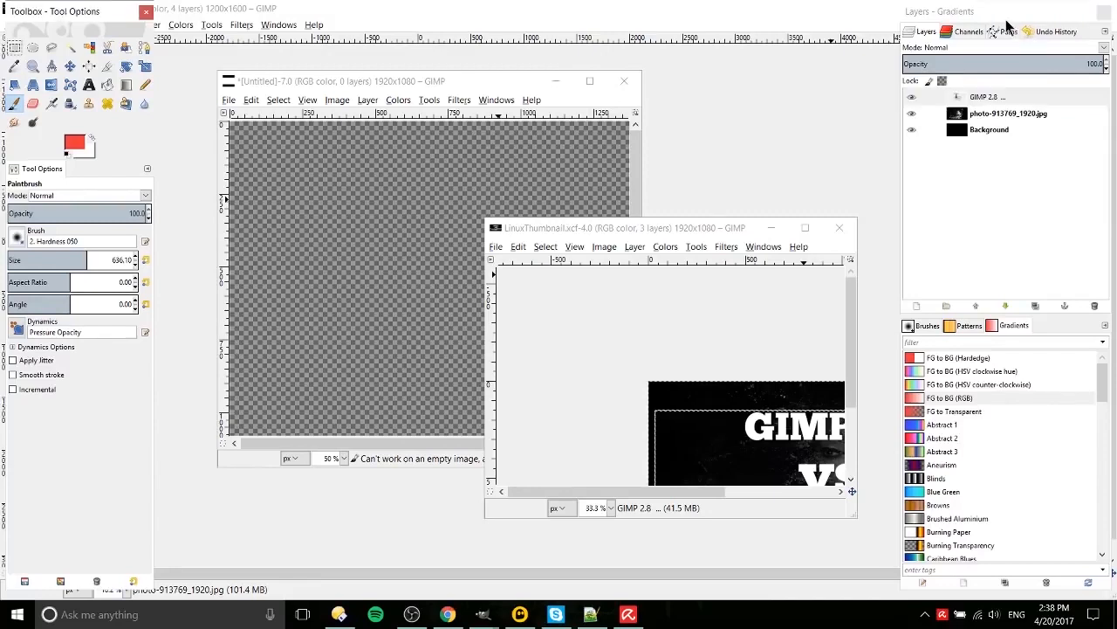
Turn single-window mode back on with the untitled image shown in the window.
click(513, 101)
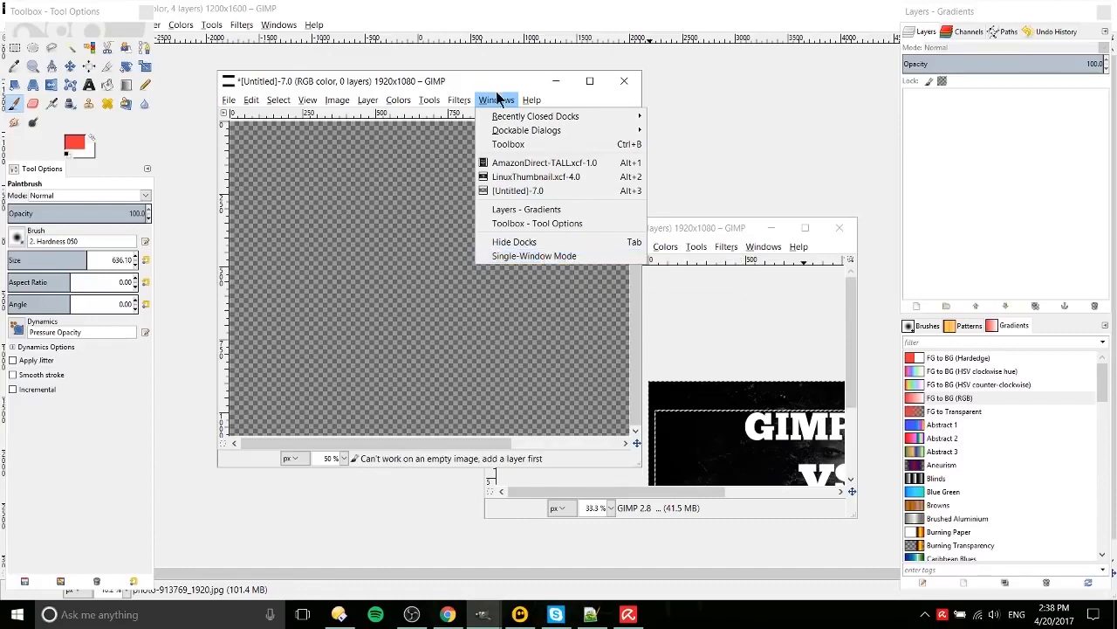
click(504, 256)
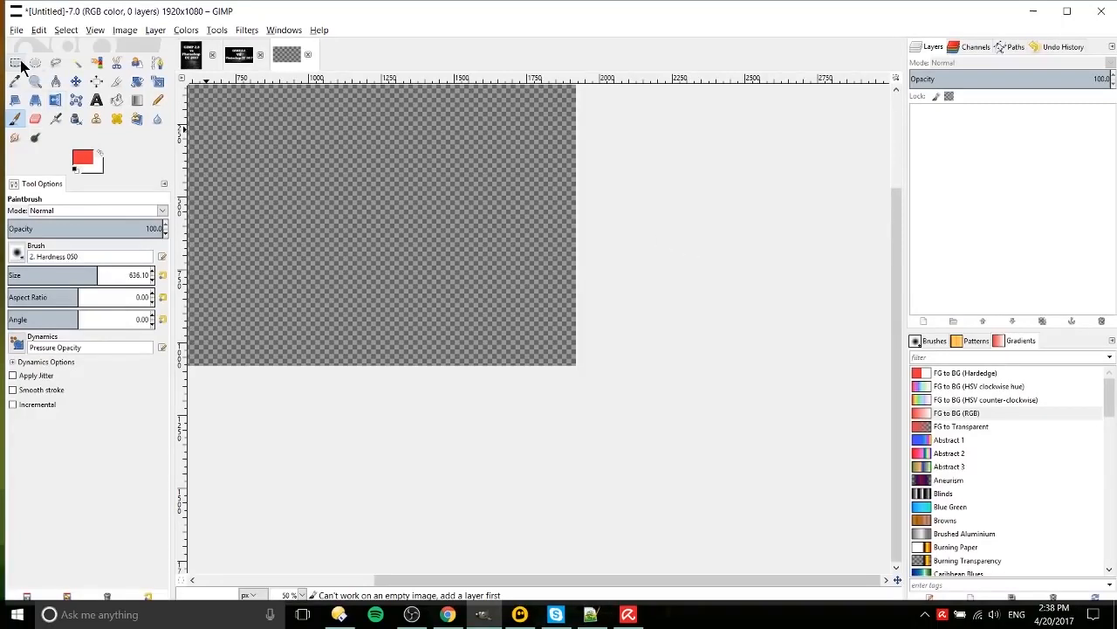
drag(638, 576, 471, 576)
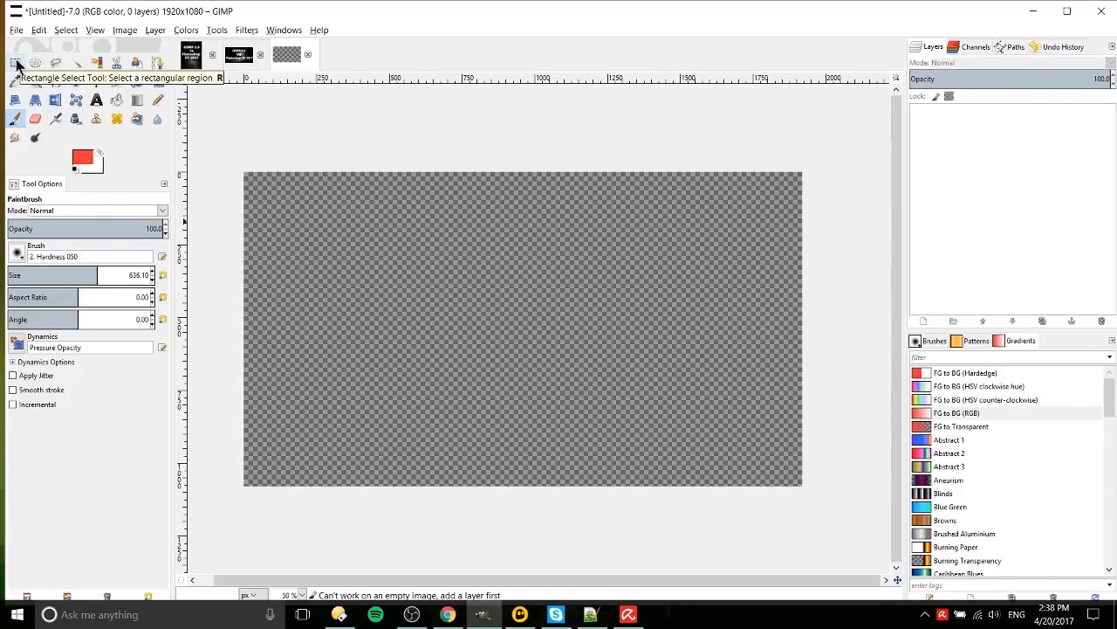
In the LinuxThumbnail image, make the photo layer active and draw a rectangular selection about 456 × 408 px near the picture's upper left.
click(240, 56)
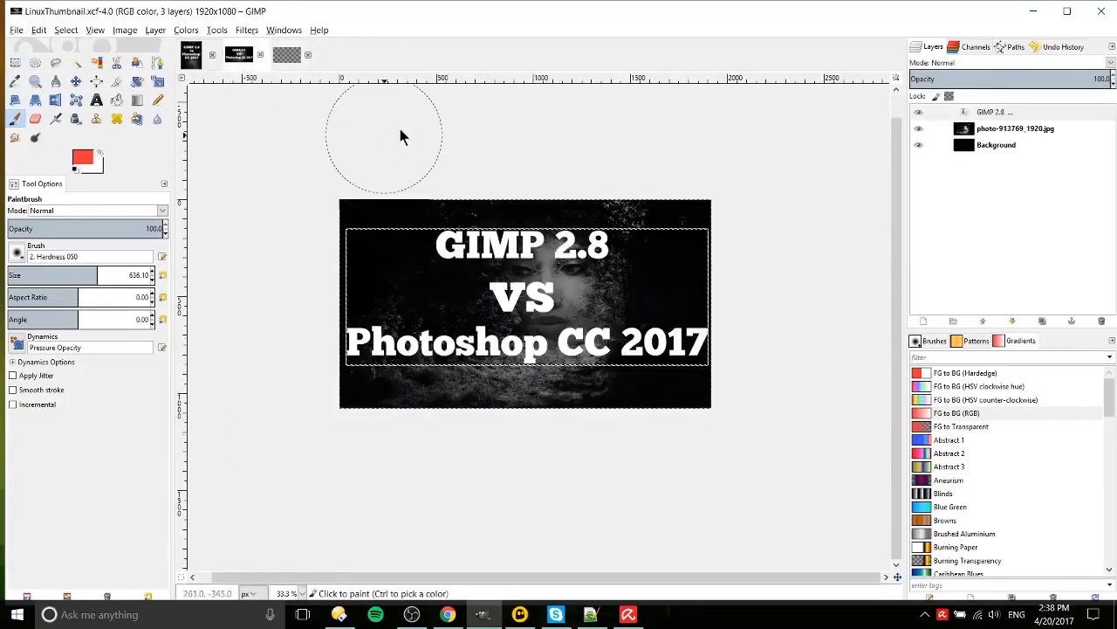
click(1067, 131)
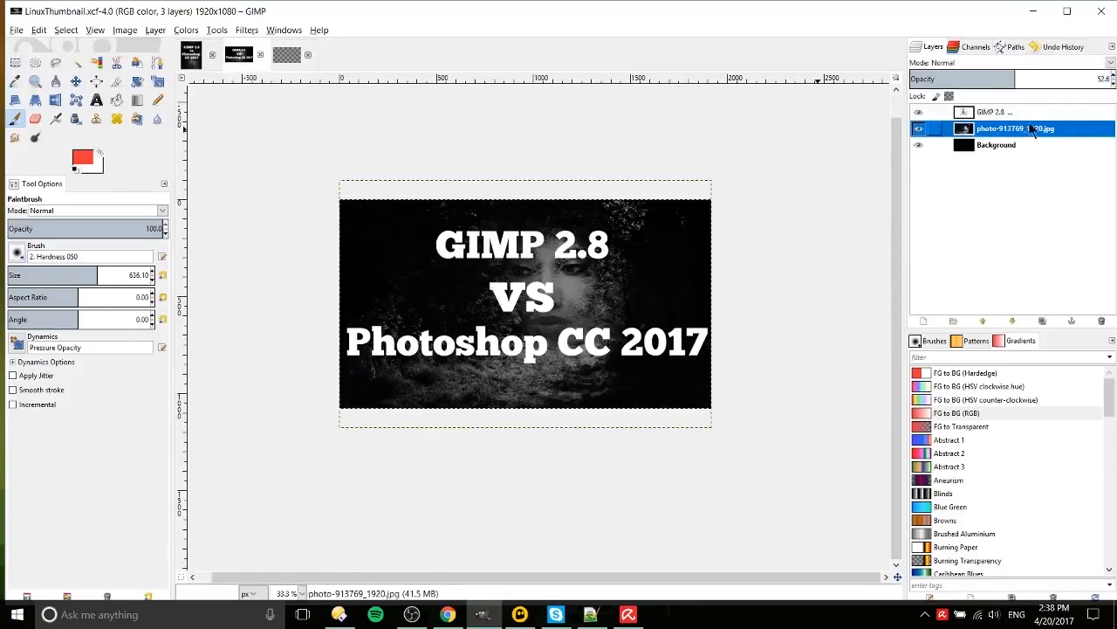
click(15, 62)
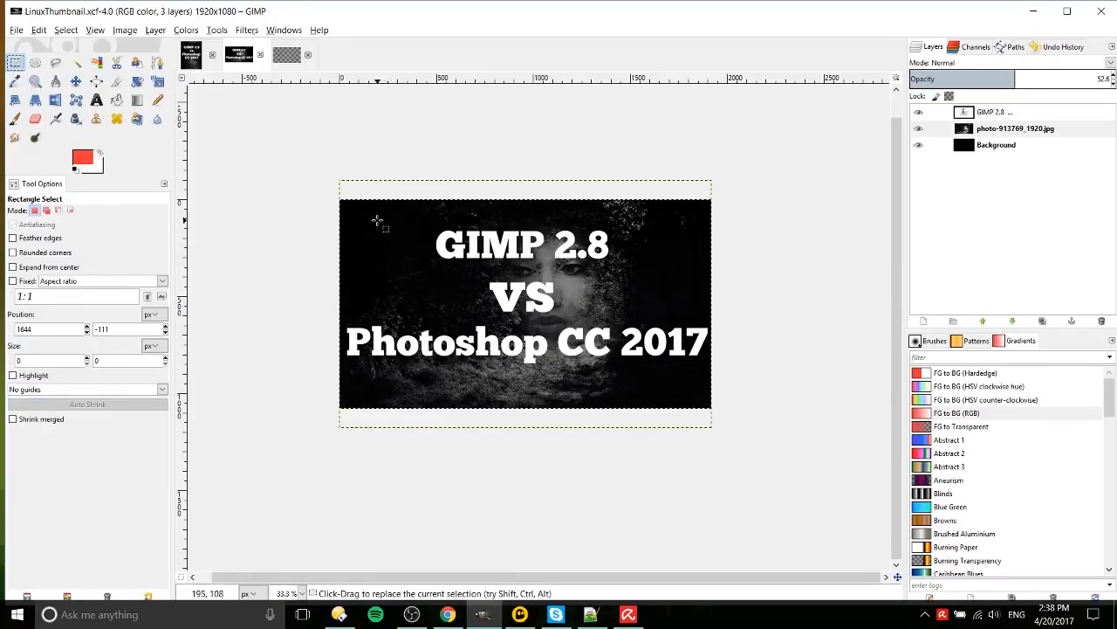
drag(377, 221, 464, 298)
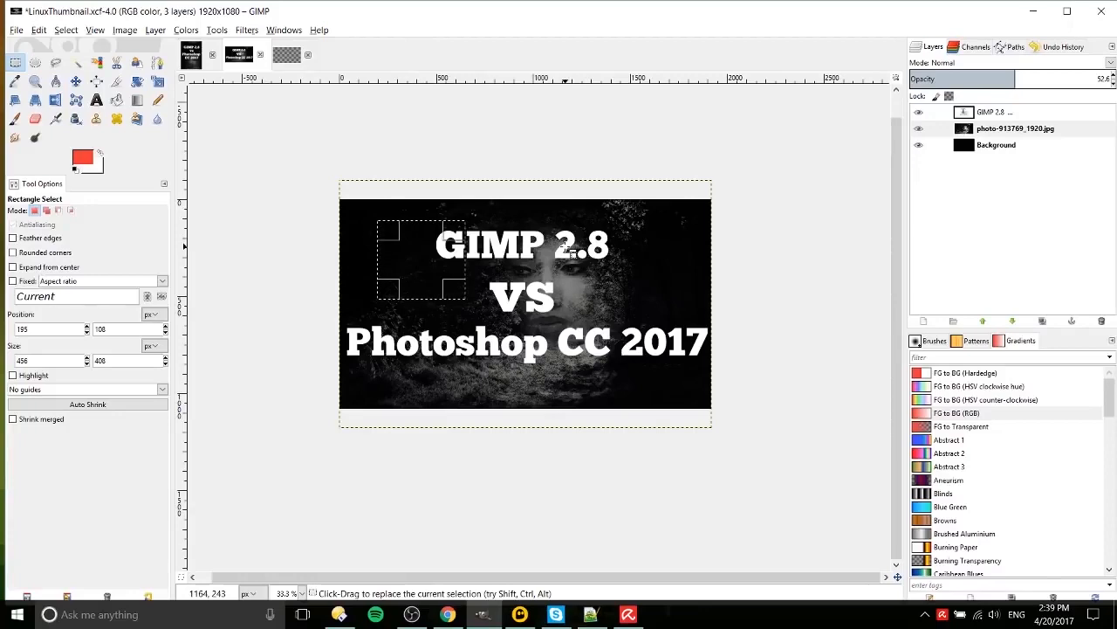
Fill the selected rectangle with the white background color and set the photo layer's opacity to 54.6.
key(ctrl+period)
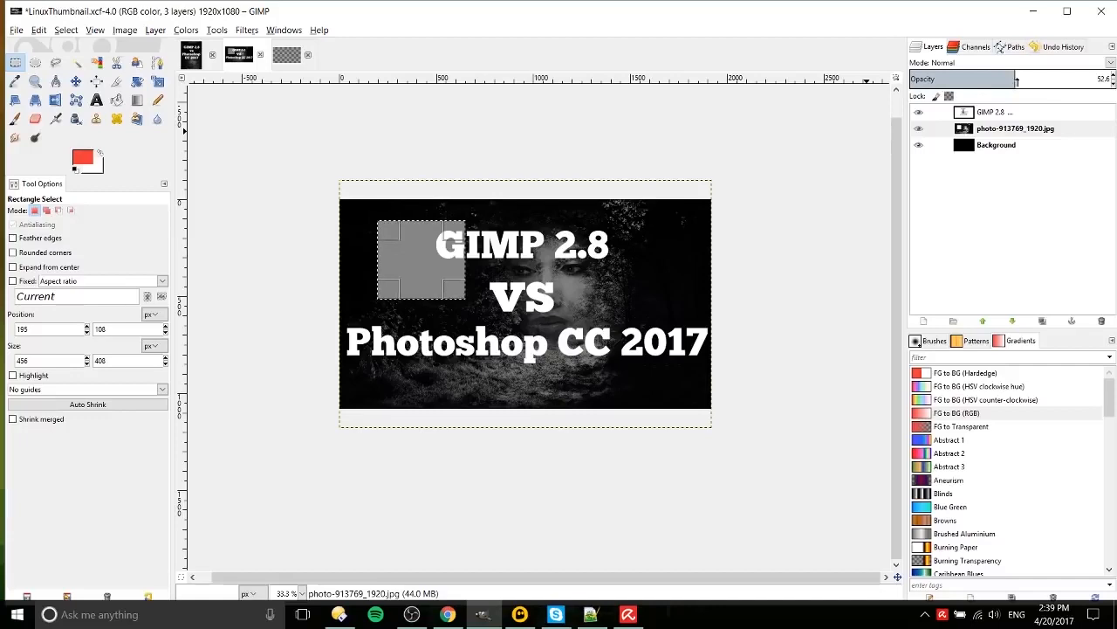
mouse_move(1016, 80)
mouse_down()
mouse_move(1113, 81)
mouse_move(952, 81)
mouse_move(1018, 80)
mouse_up()
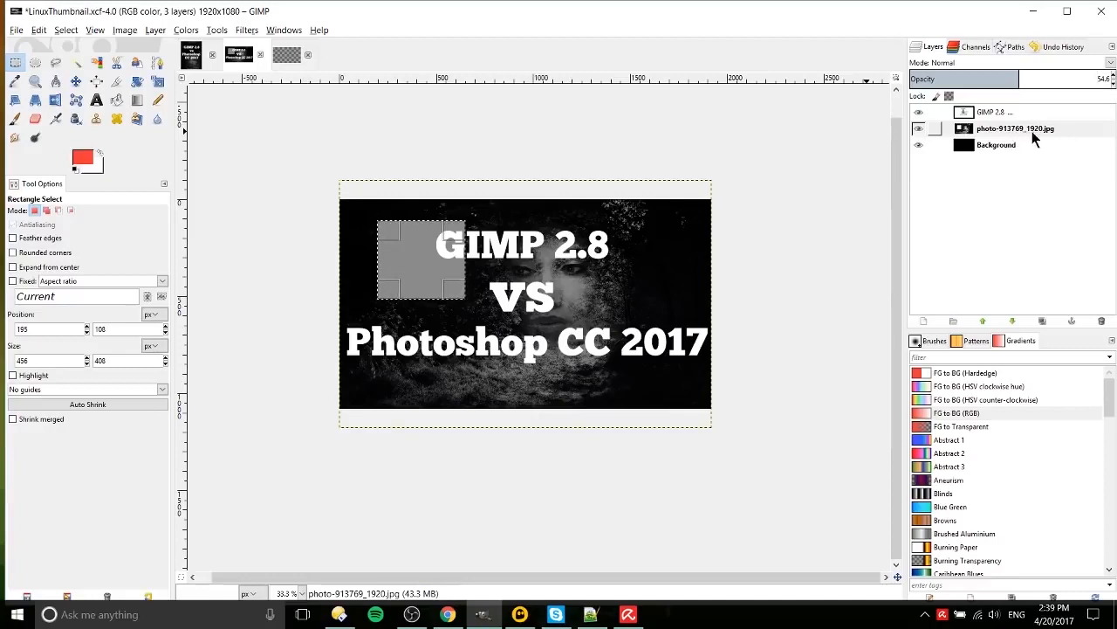
click(1020, 80)
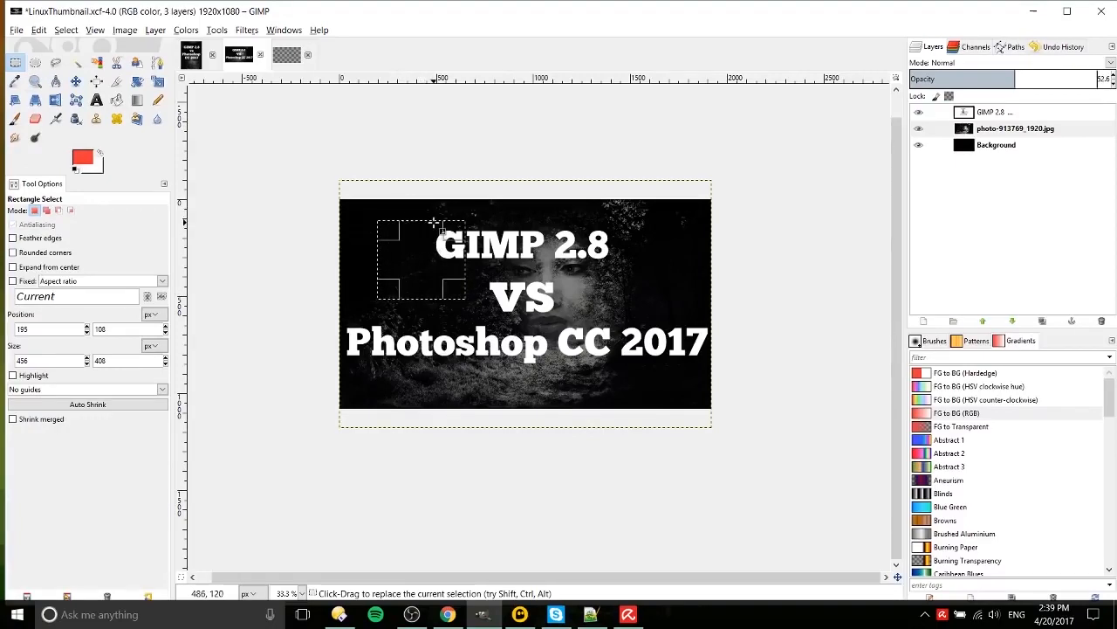
Redraw the rectangular selection, resize it to about 390 × 351 px and move it to about position 246, 276.
drag(421, 260, 452, 257)
drag(468, 314, 390, 240)
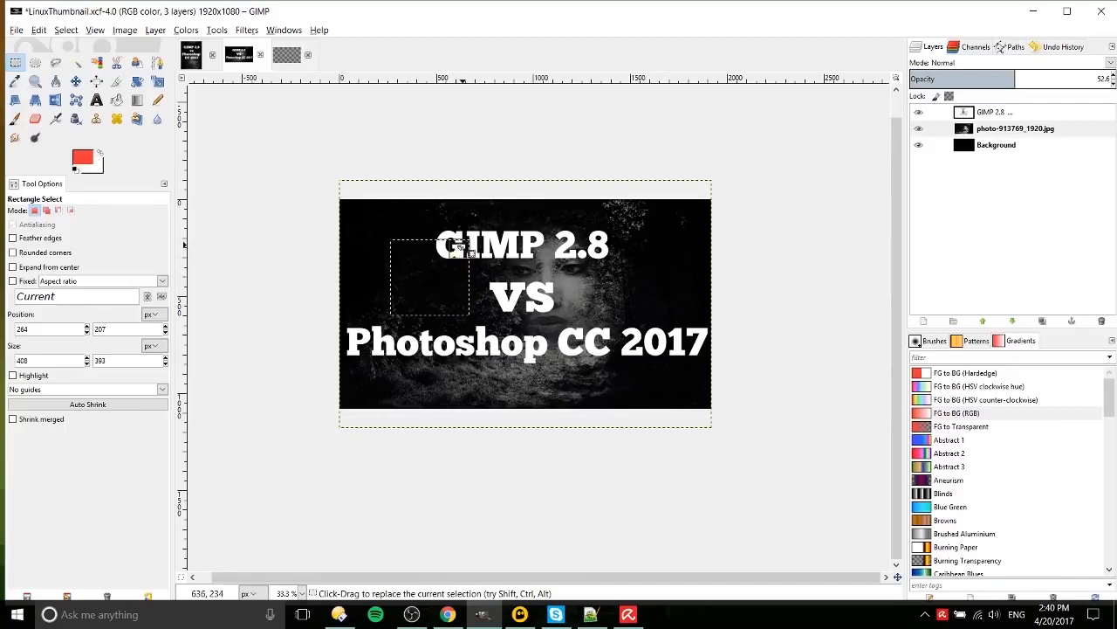
drag(459, 247, 460, 272)
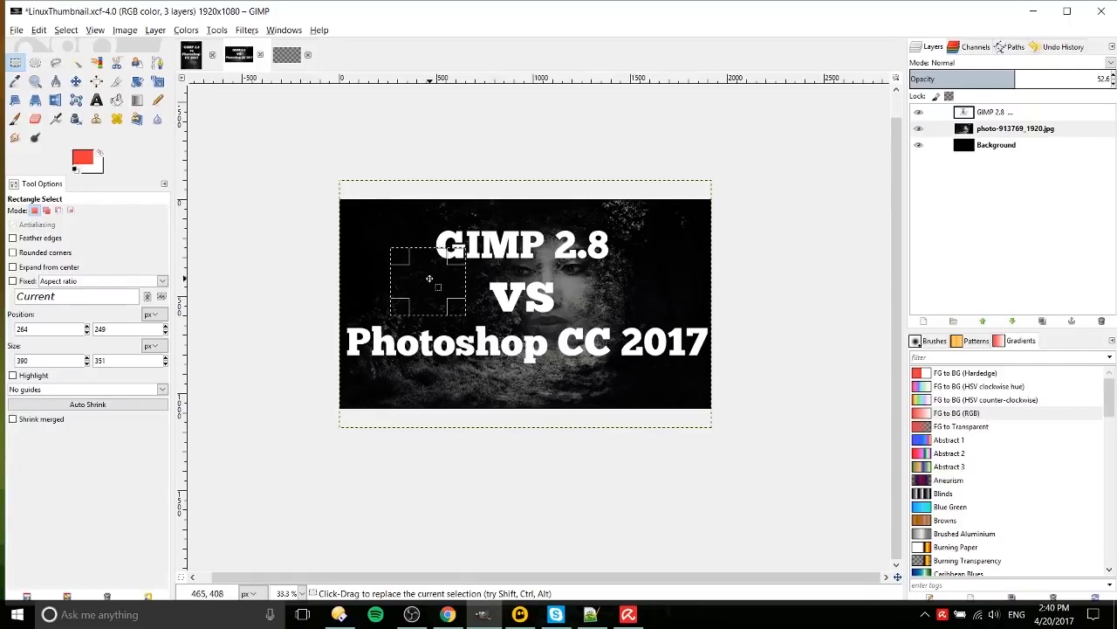
mouse_move(443, 277)
mouse_down()
mouse_move(554, 273)
mouse_move(609, 343)
mouse_move(434, 262)
mouse_move(429, 285)
mouse_up()
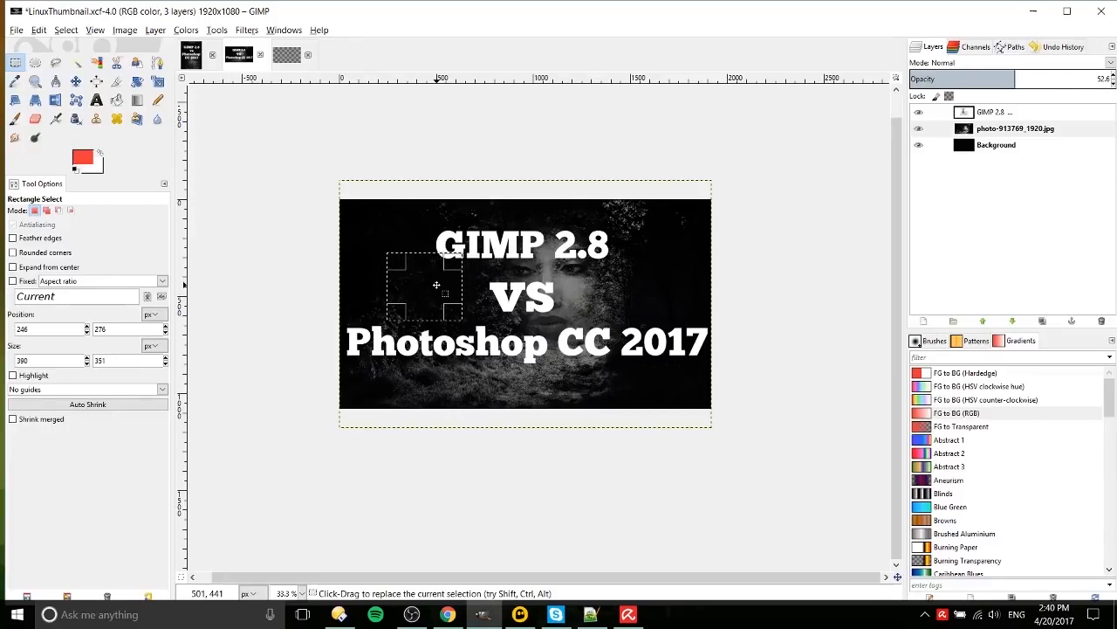
Cut the selected area from the photo layer, paste it and move the pasted piece horizontally to the picture's right side.
key(ctrl+x)
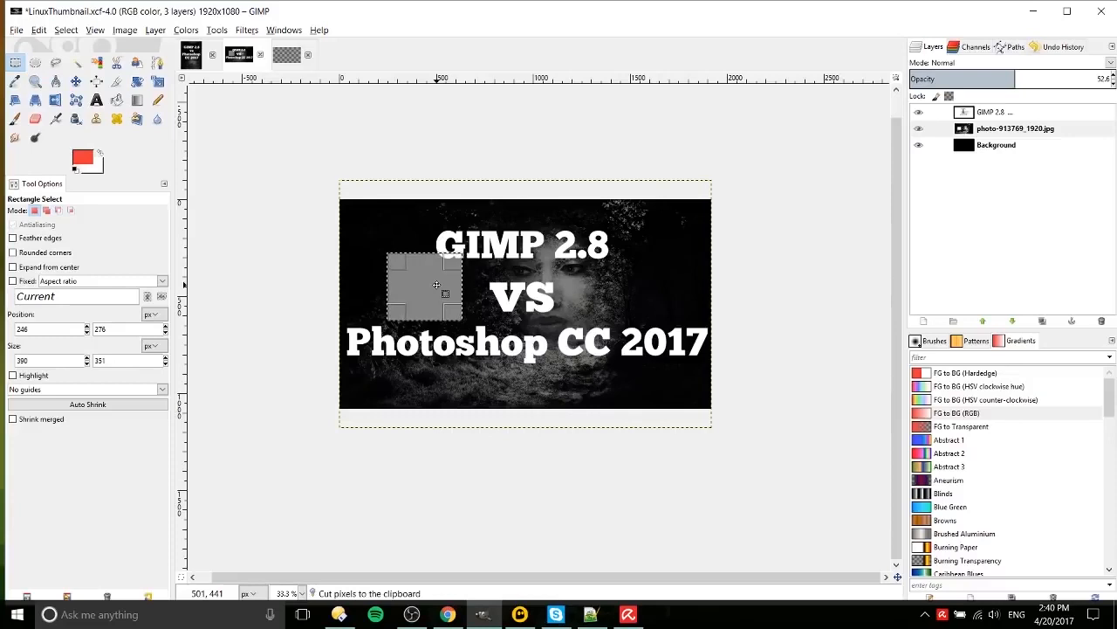
key(ctrl+v)
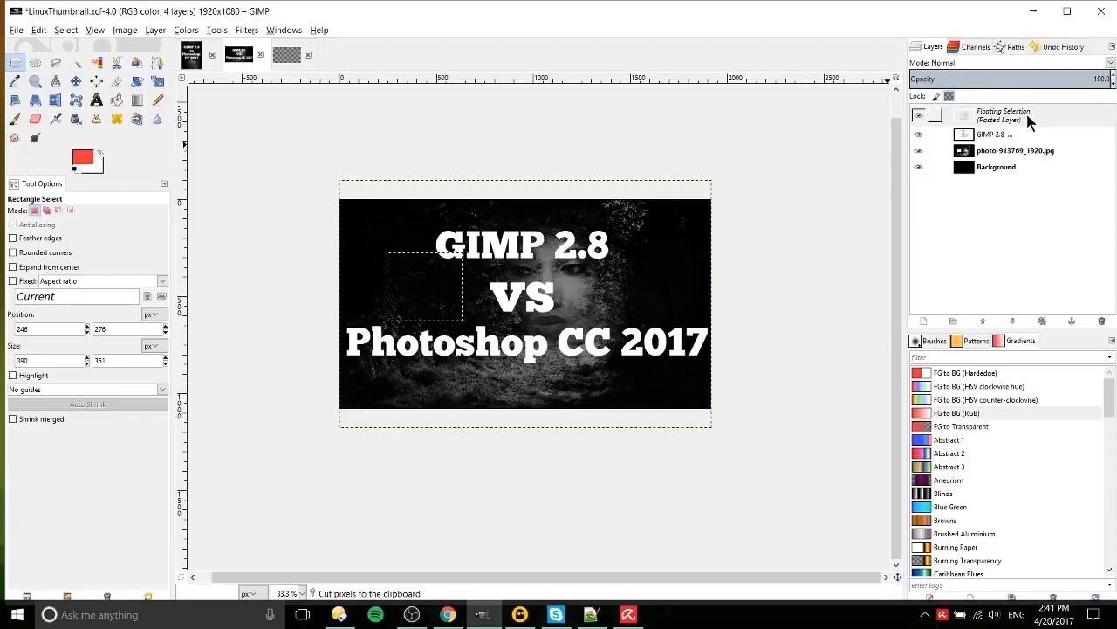
click(70, 85)
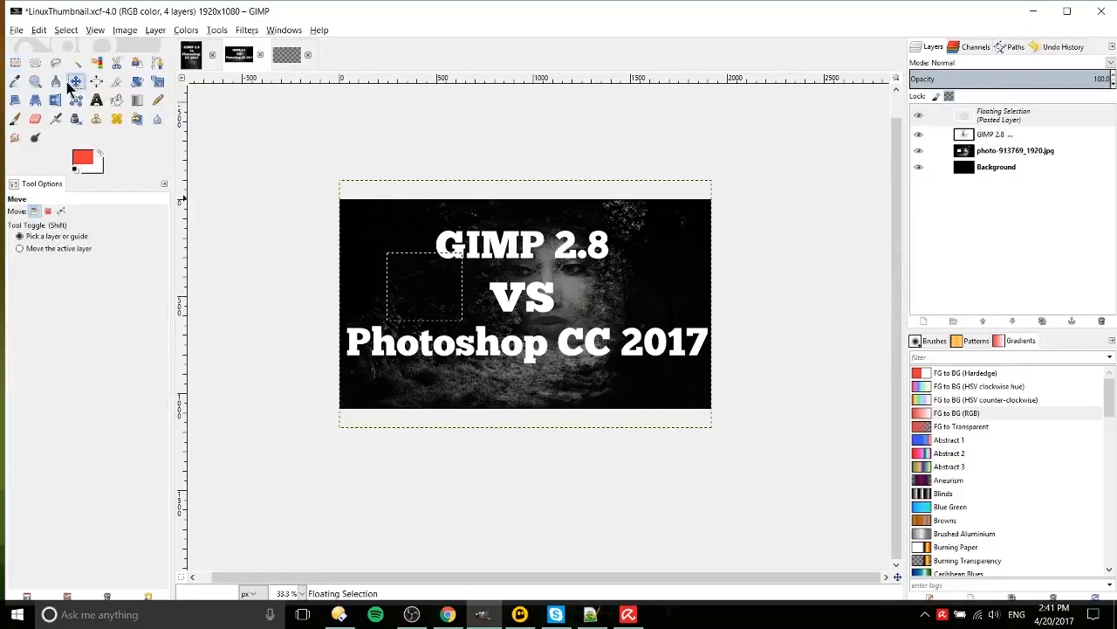
drag(416, 276, 638, 278)
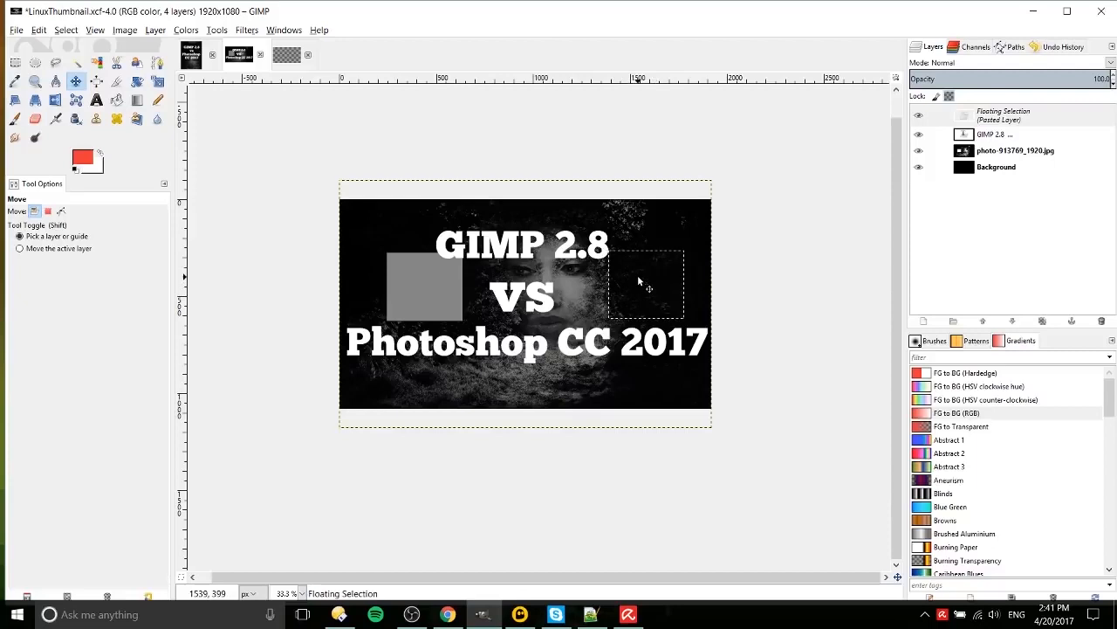
Convert the floating selection of the pasted piece into a new layer.
drag(1004, 117, 994, 142)
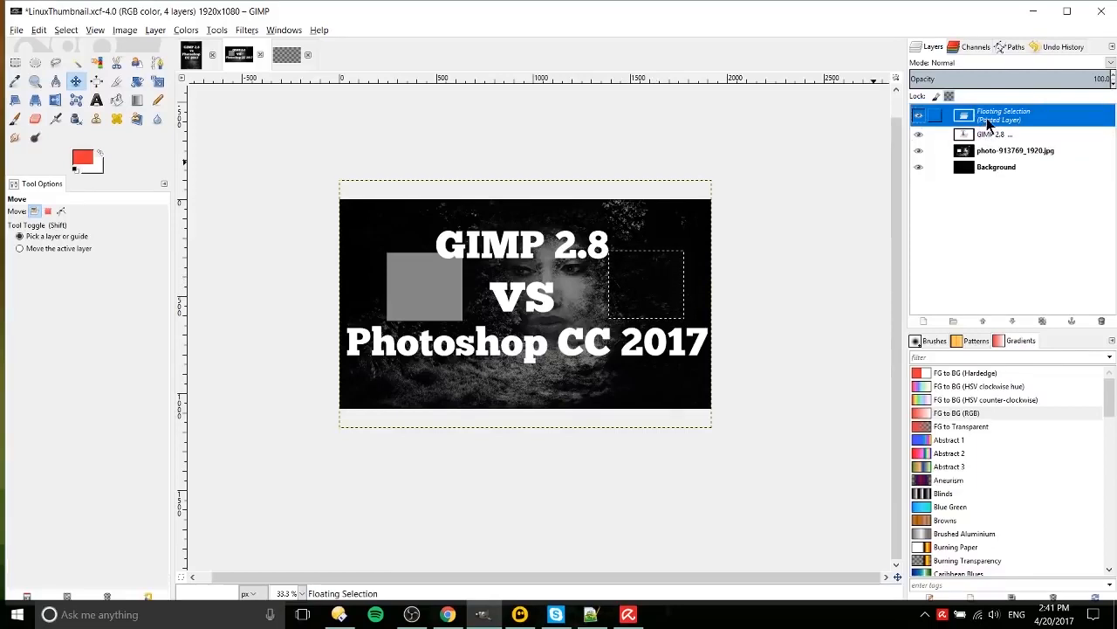
right_click(987, 119)
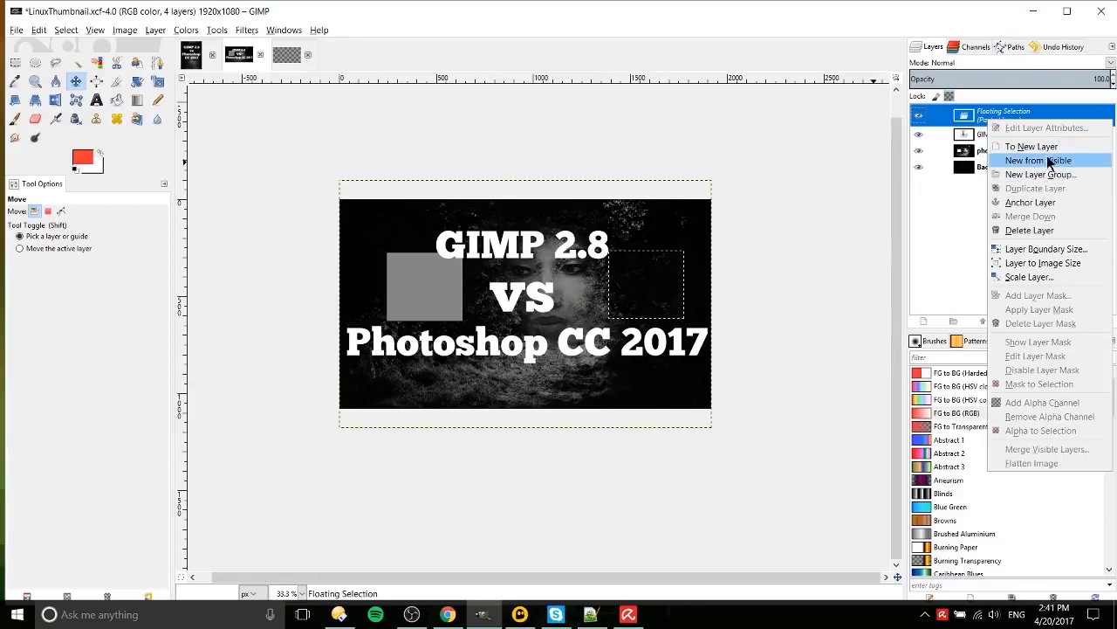
click(1021, 147)
Place the pasted layer beneath the GIMP 2.8 text layer and merge it down into the photo layer.
right_click(988, 116)
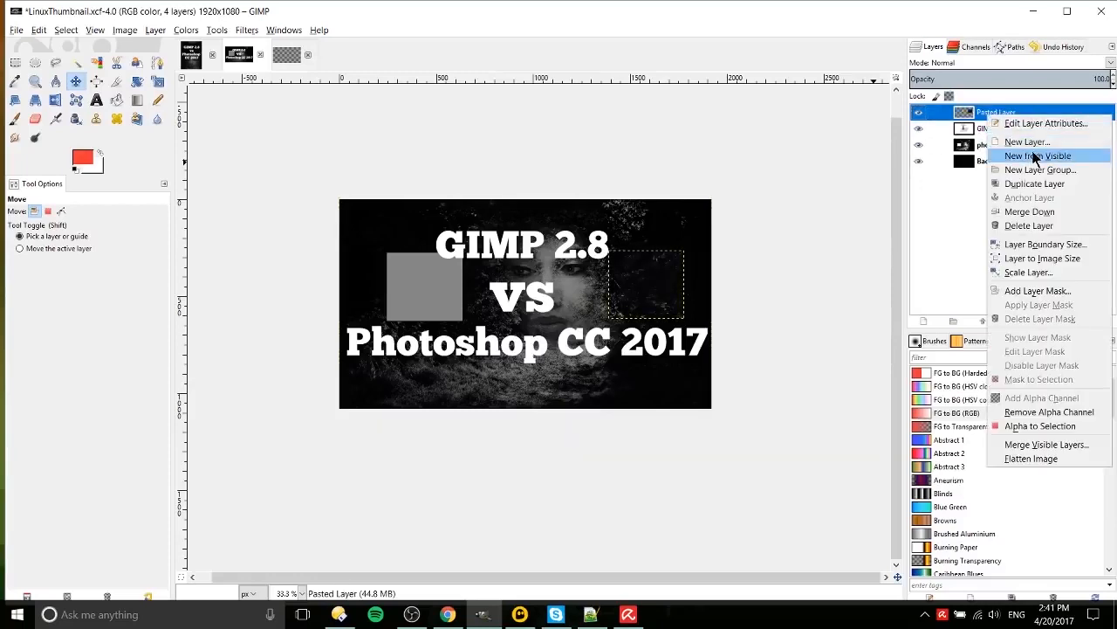
click(982, 115)
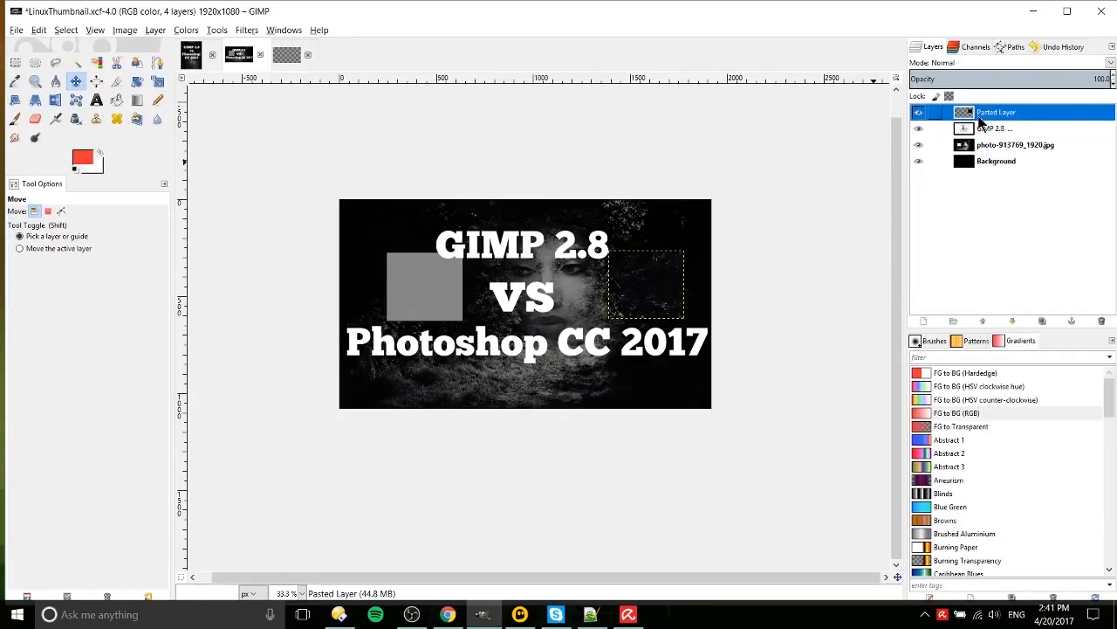
mouse_move(985, 118)
mouse_down()
mouse_move(995, 155)
mouse_move(995, 137)
mouse_up()
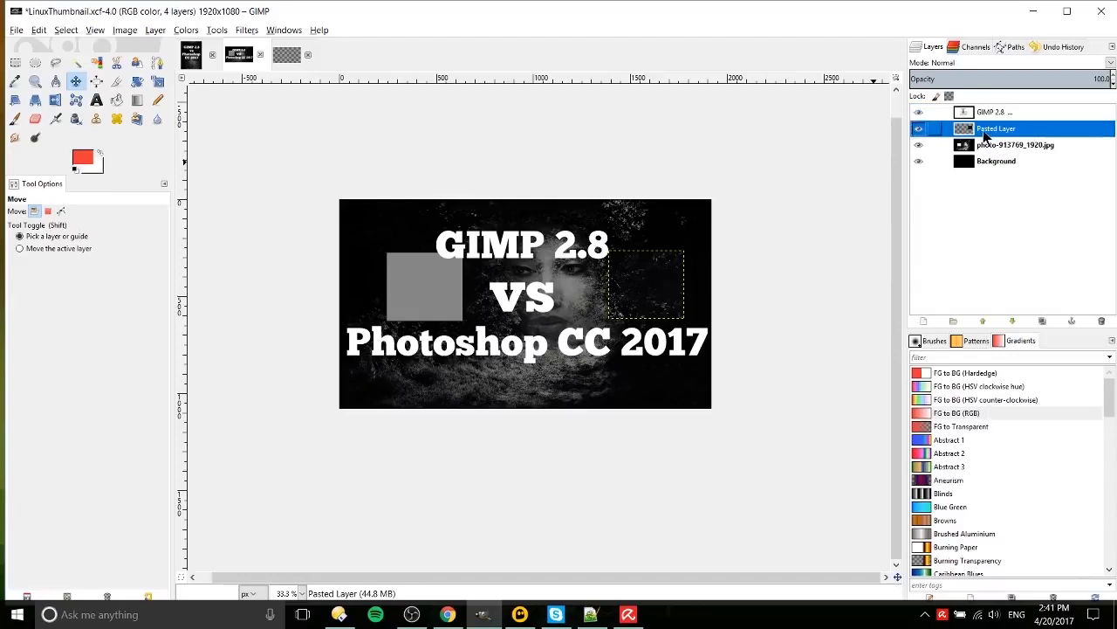
right_click(996, 142)
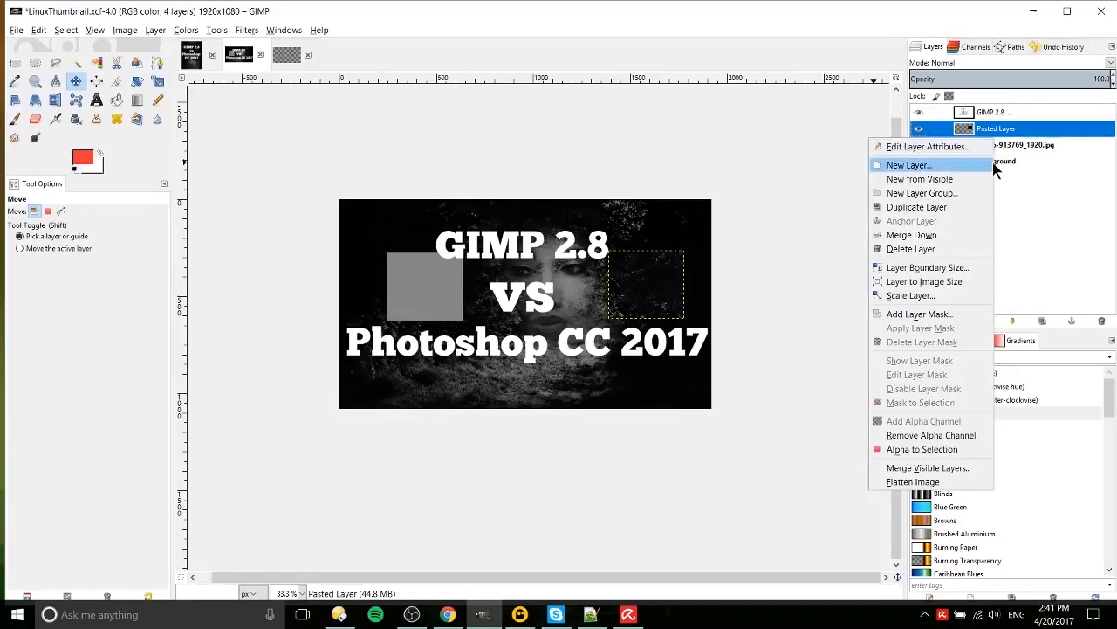
click(962, 236)
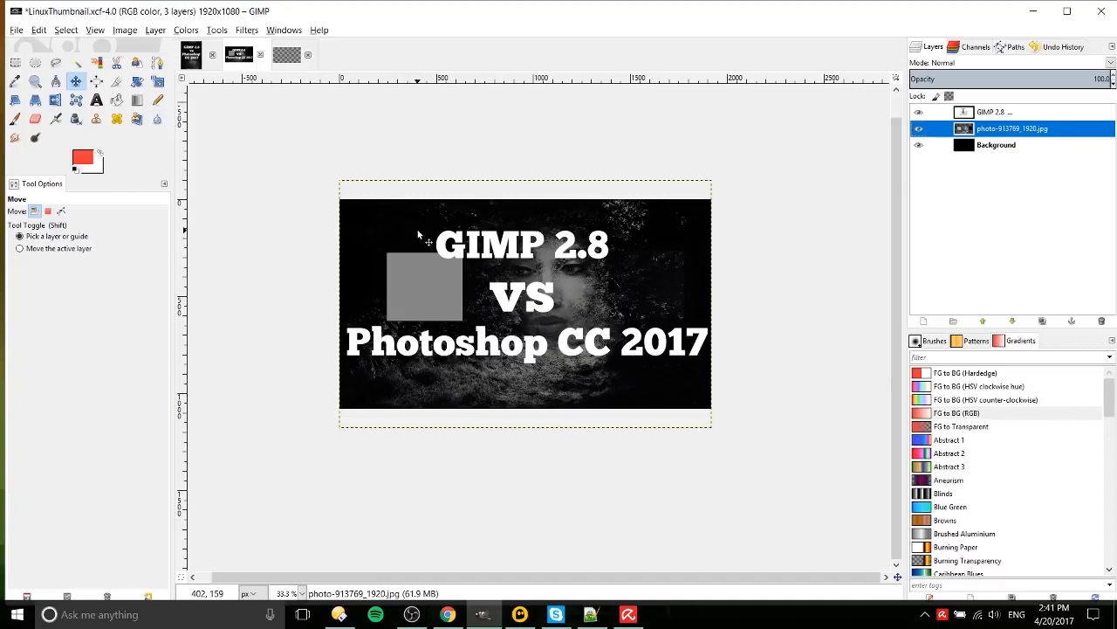
Bucket-fill the grey square on the photo layer with the red foreground color and undo the fill.
click(116, 100)
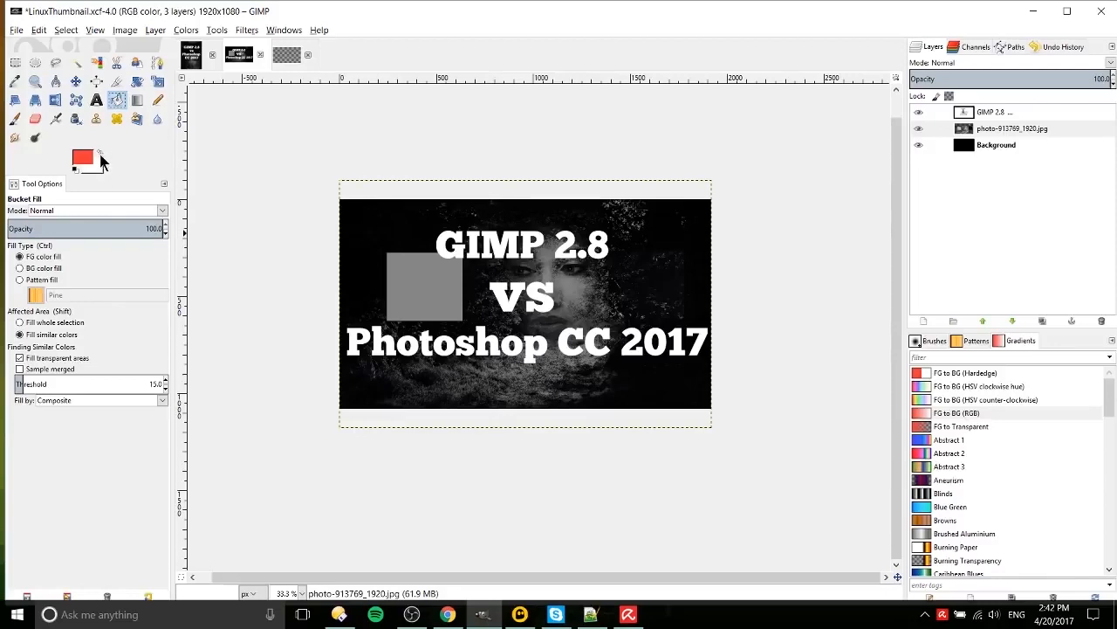
click(101, 154)
click(100, 155)
click(1100, 129)
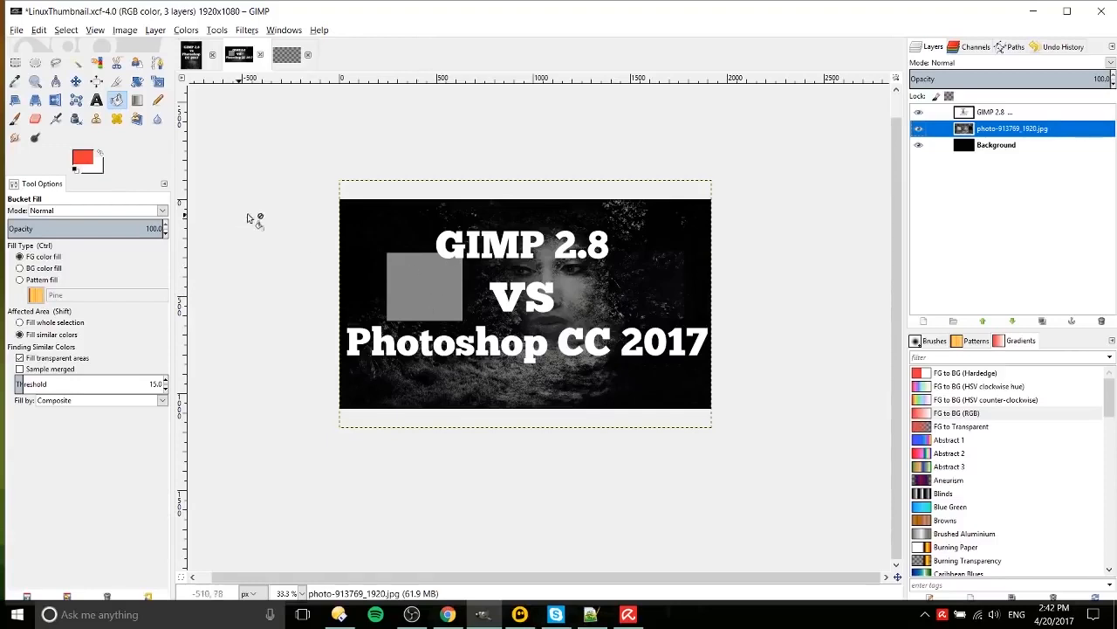
click(422, 270)
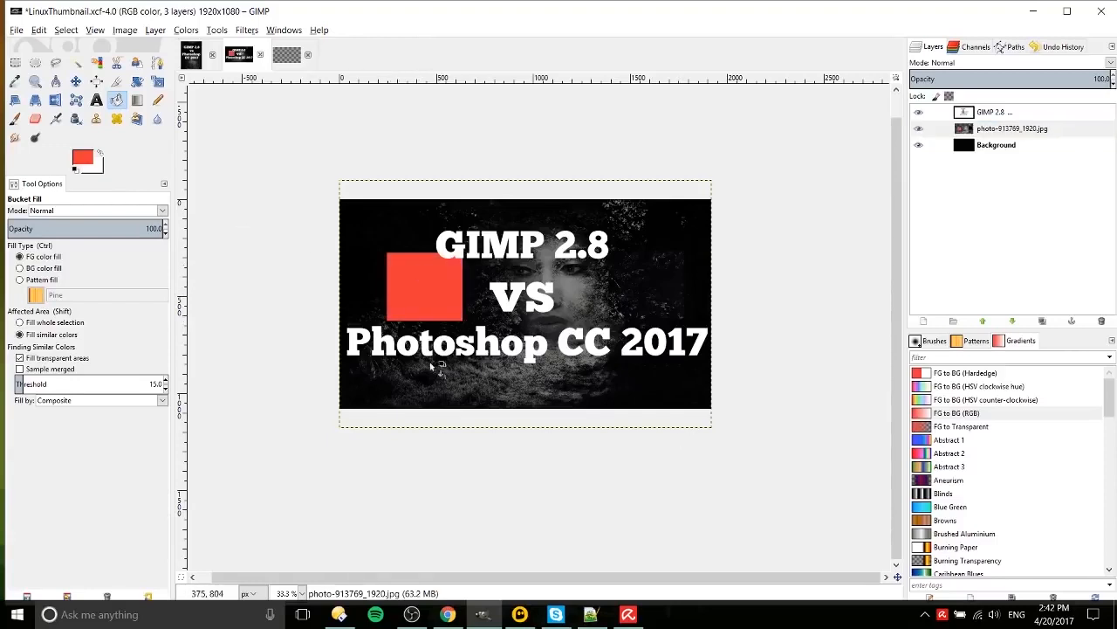
key(ctrl)
ctrl+click(453, 285)
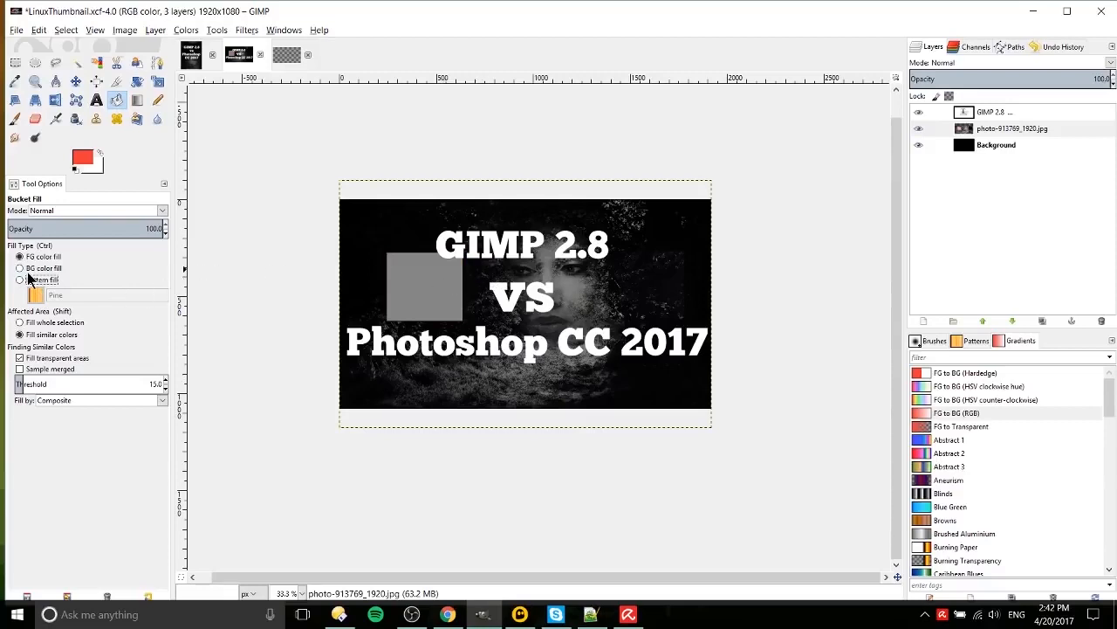
Switch Bucket Fill to pattern fill, fill the grey square with the Leopard pattern and undo that fill.
click(29, 279)
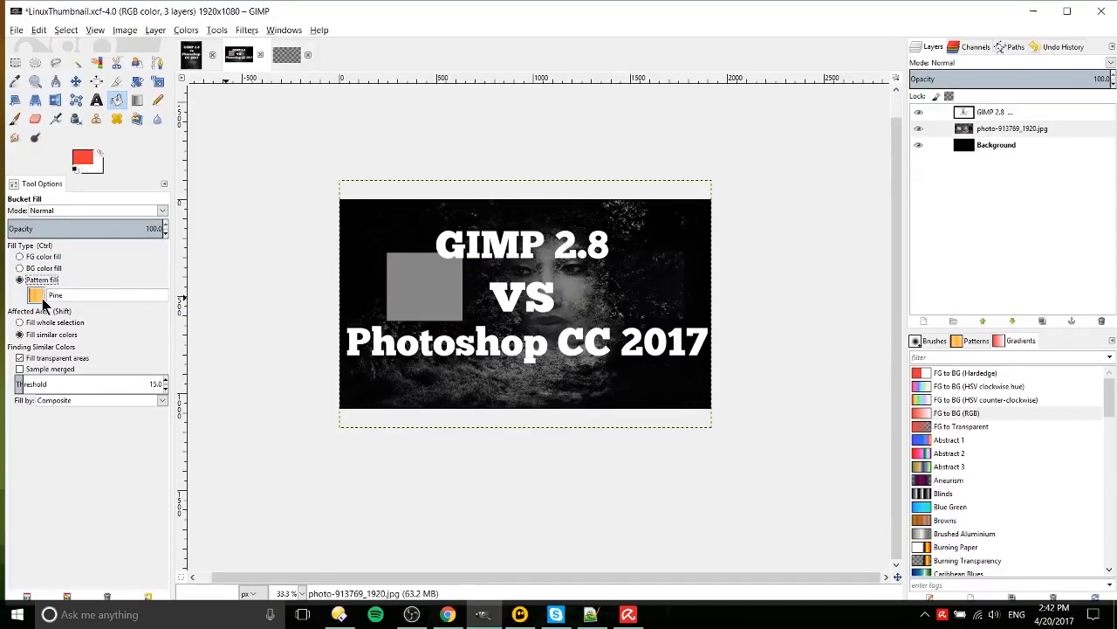
click(40, 297)
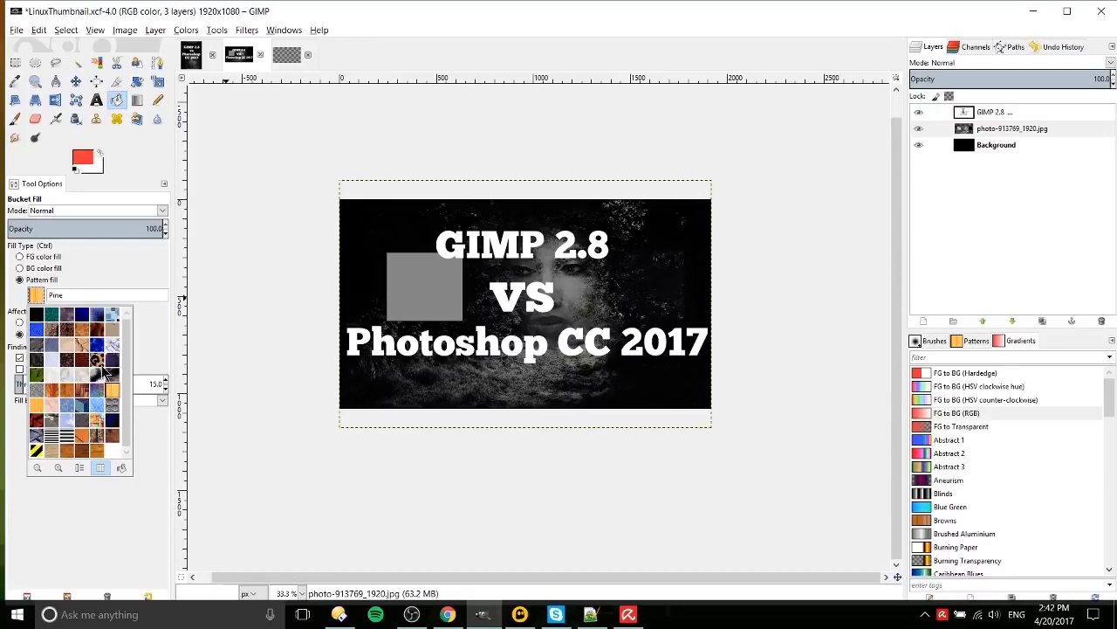
double_click(99, 361)
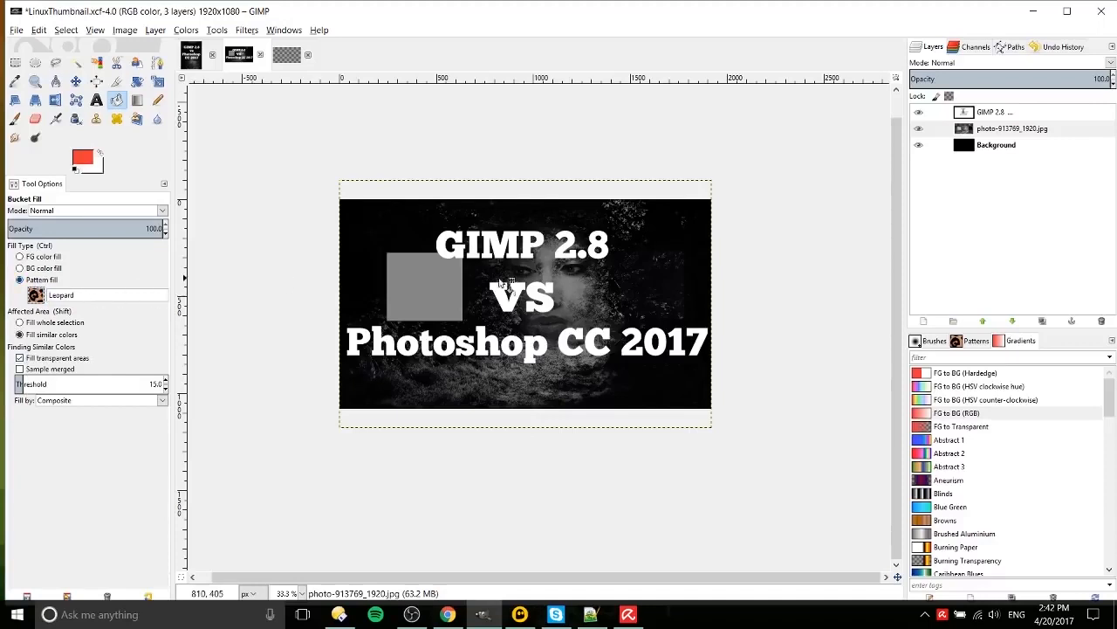
click(432, 292)
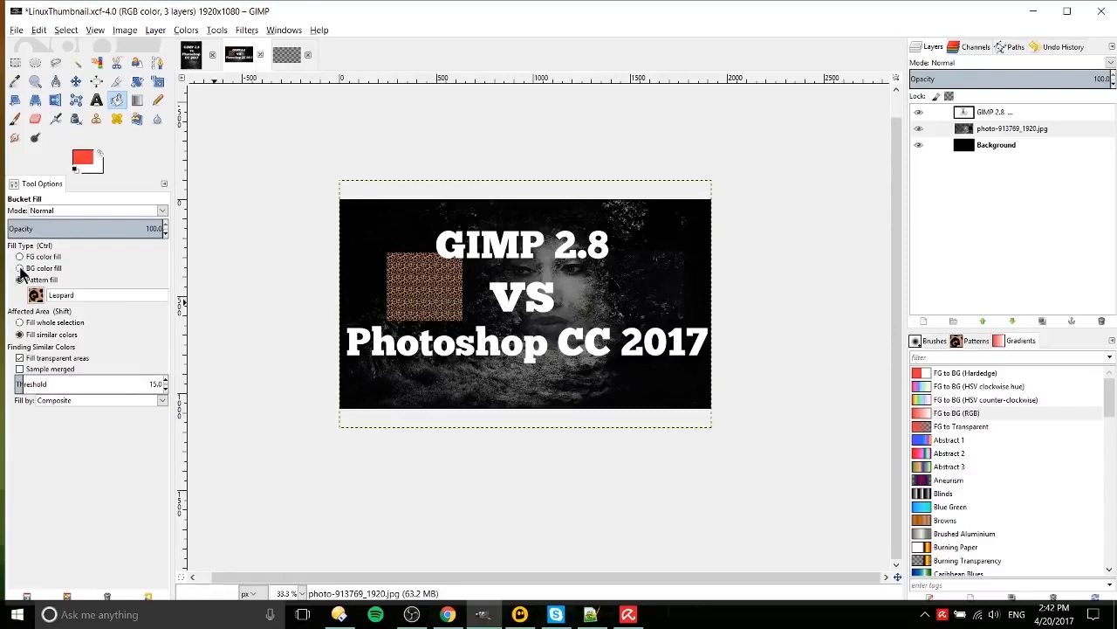
key(ctrl+z)
Fill the grey square with the Sky pattern and undo that fill.
click(35, 295)
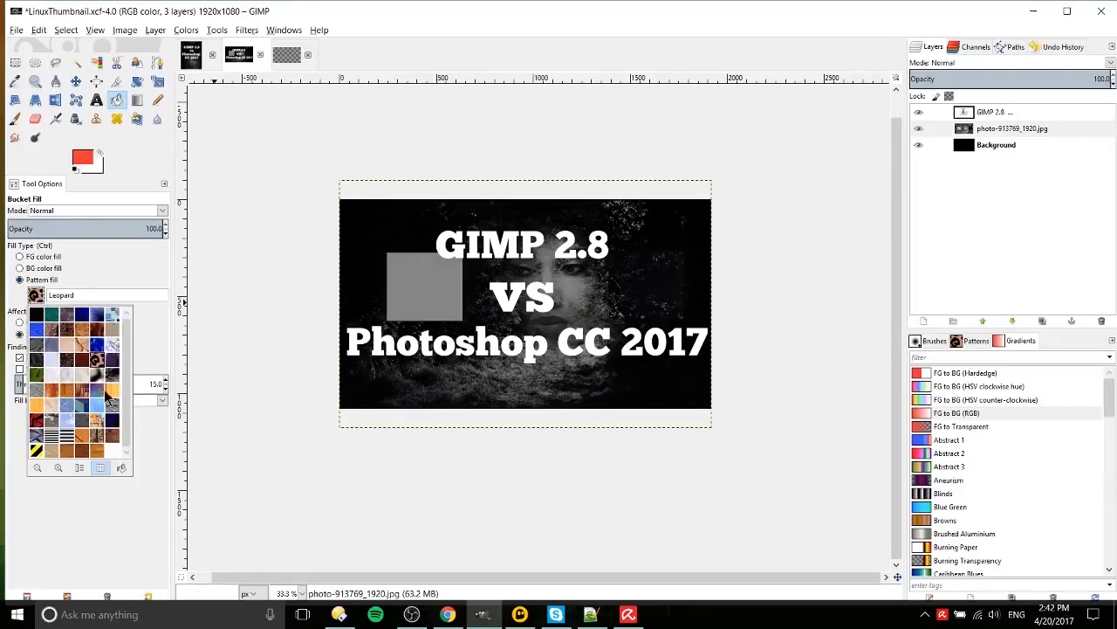
click(69, 427)
click(440, 303)
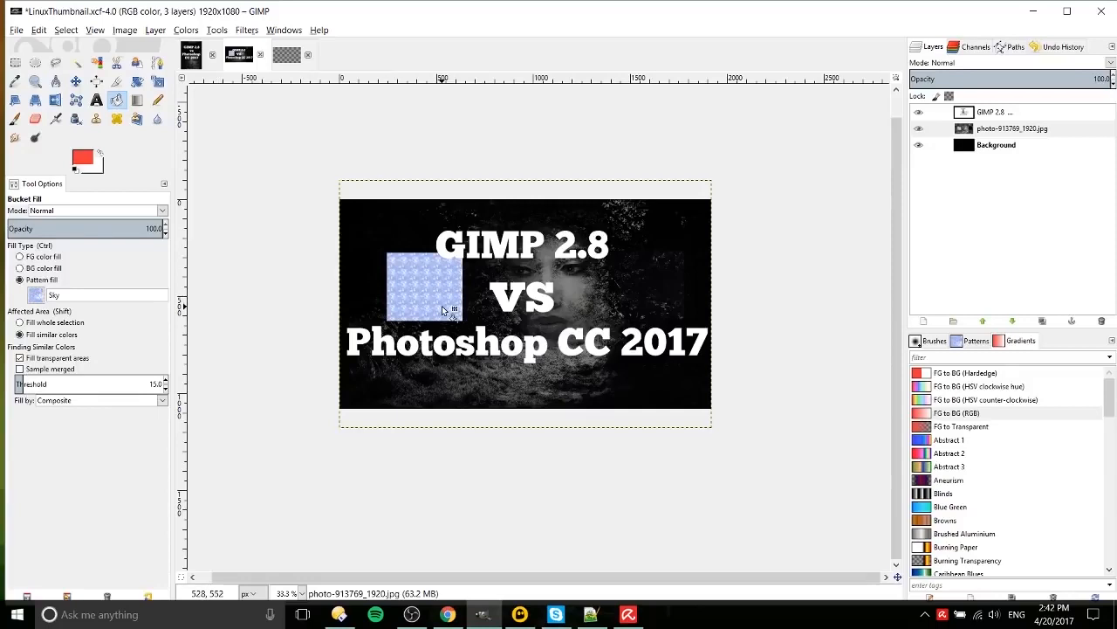
key(ctrl+z)
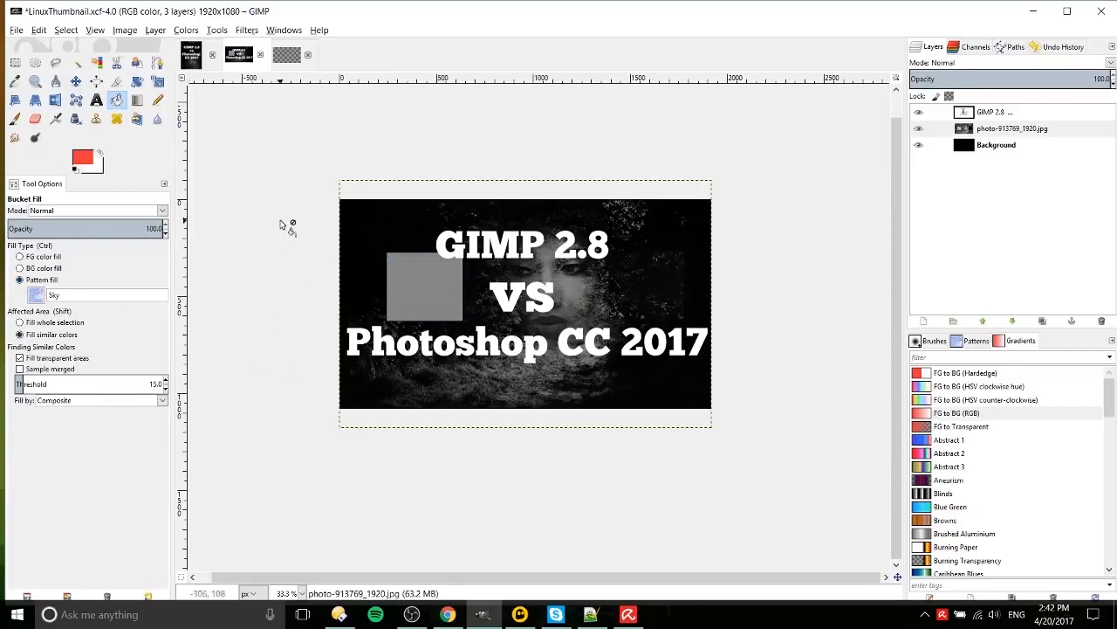
Try the linear FG to BG (RGB) gradient twice on the photo layer without a selection, undoing each blend.
click(142, 101)
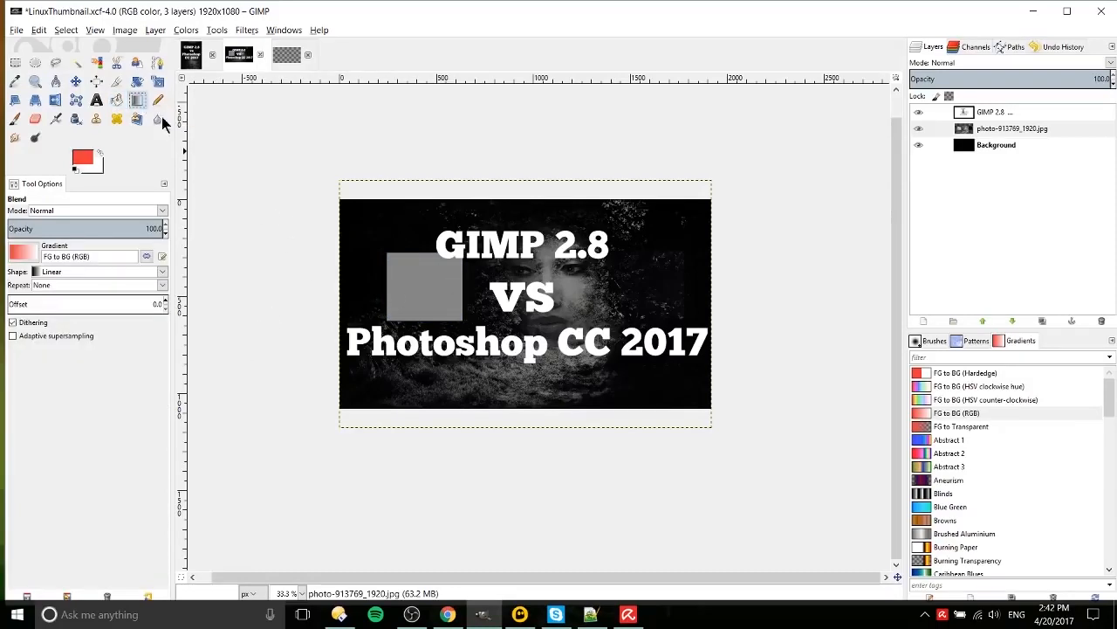
click(27, 263)
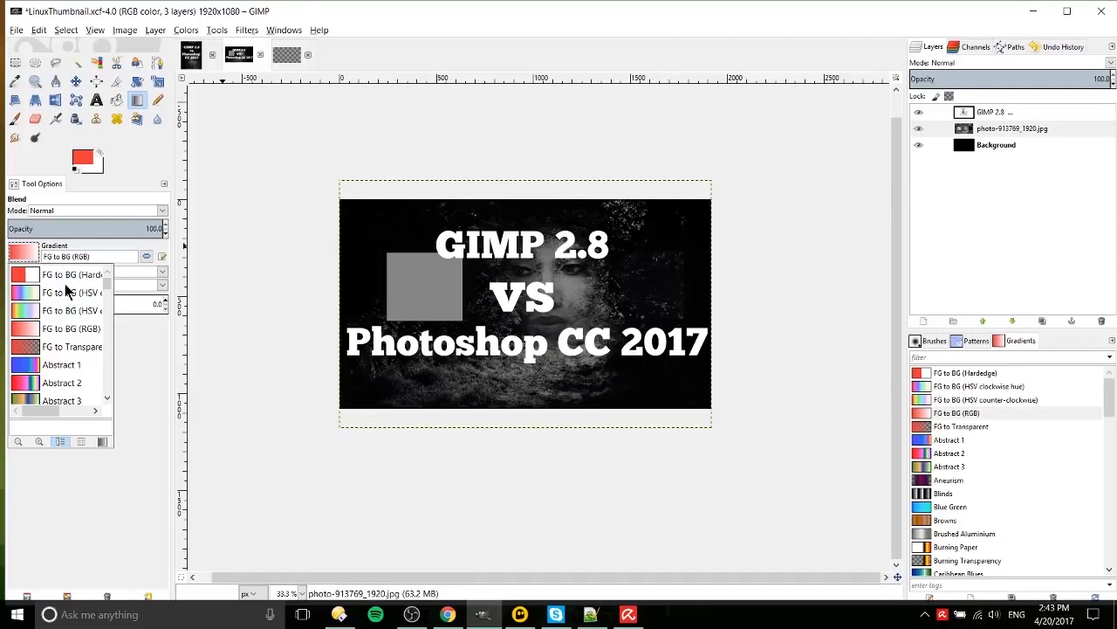
click(35, 211)
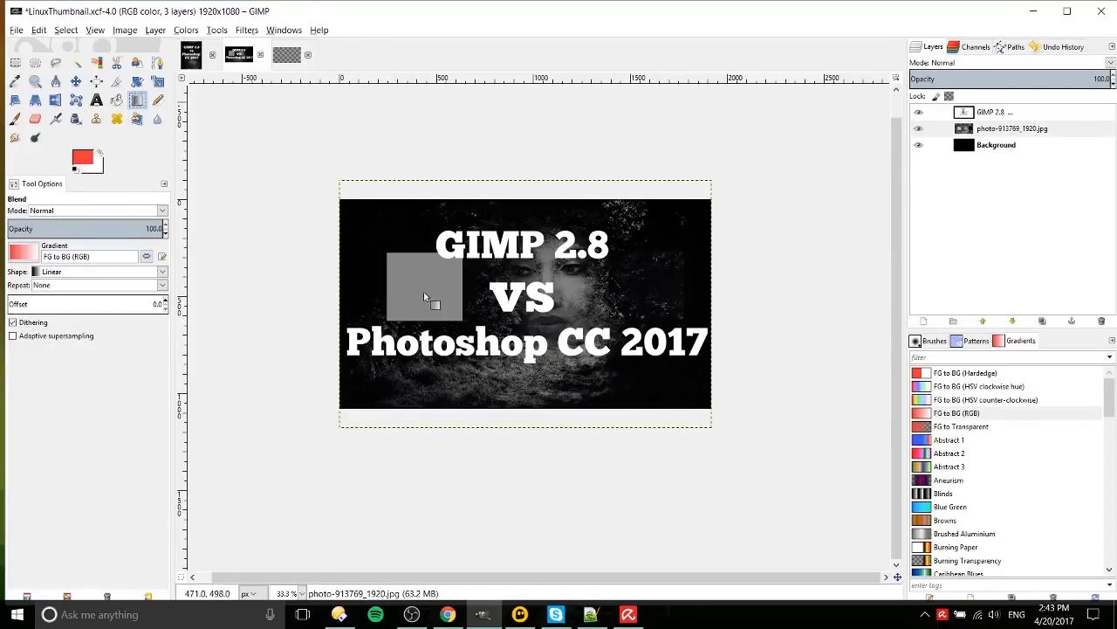
drag(420, 339, 541, 319)
key(ctrl+z)
drag(395, 306, 450, 265)
key(ctrl+z)
Make the photo layer active and draw a rectangular selection of about 408 × 384 px around the grey square.
click(1046, 145)
click(1047, 128)
click(15, 62)
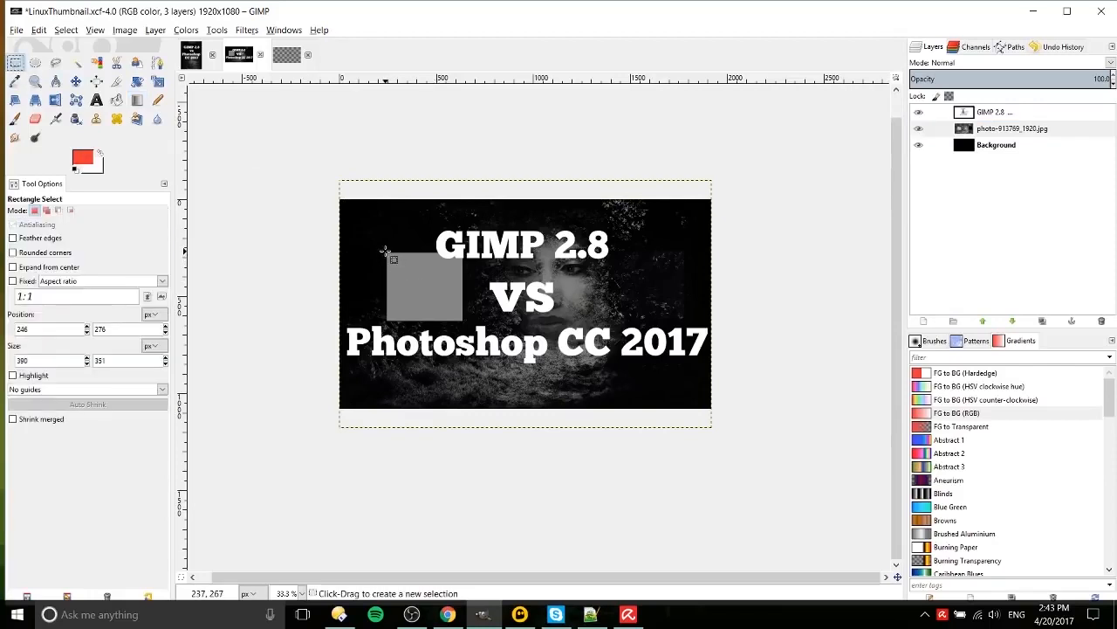
drag(385, 250, 465, 326)
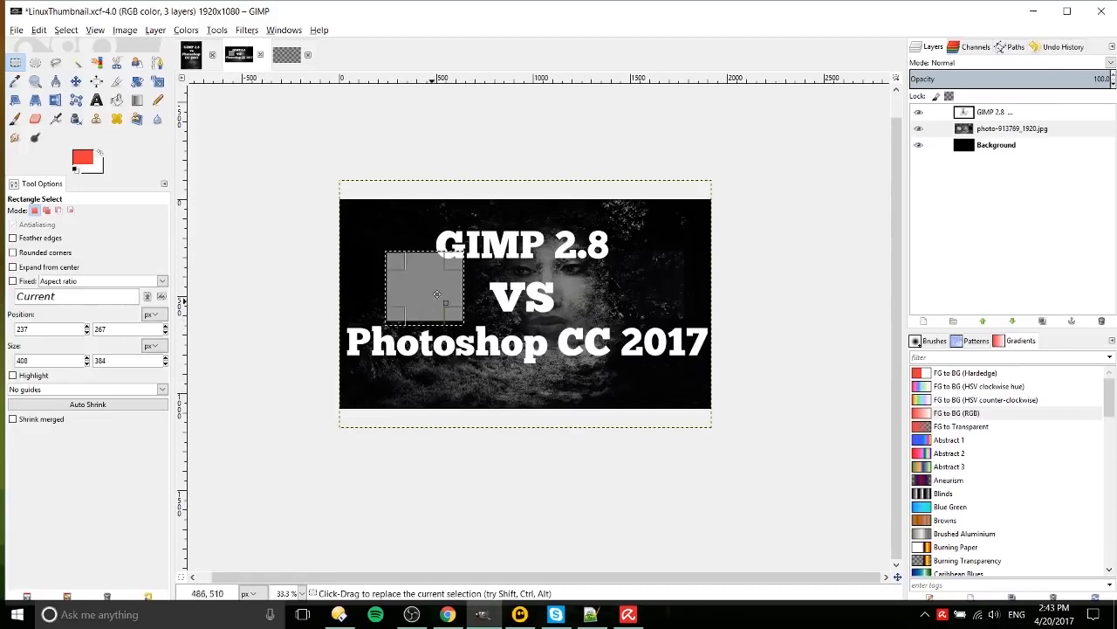
Blend the FG to BG (RGB) gradient diagonally across the selected square and undo it.
click(138, 101)
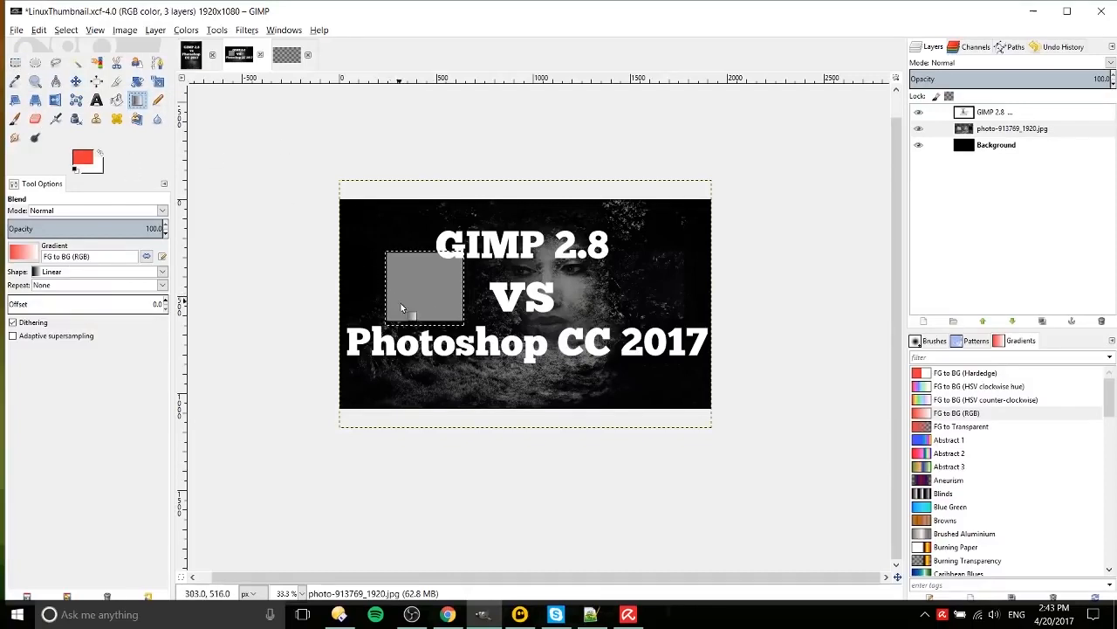
drag(404, 311, 457, 261)
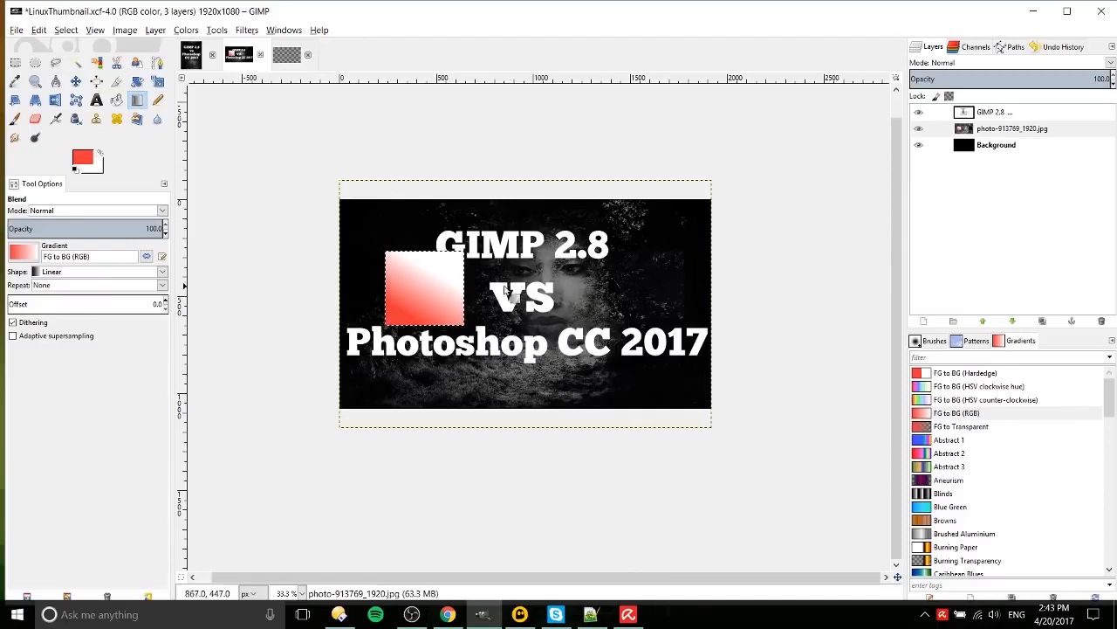
drag(392, 323, 429, 305)
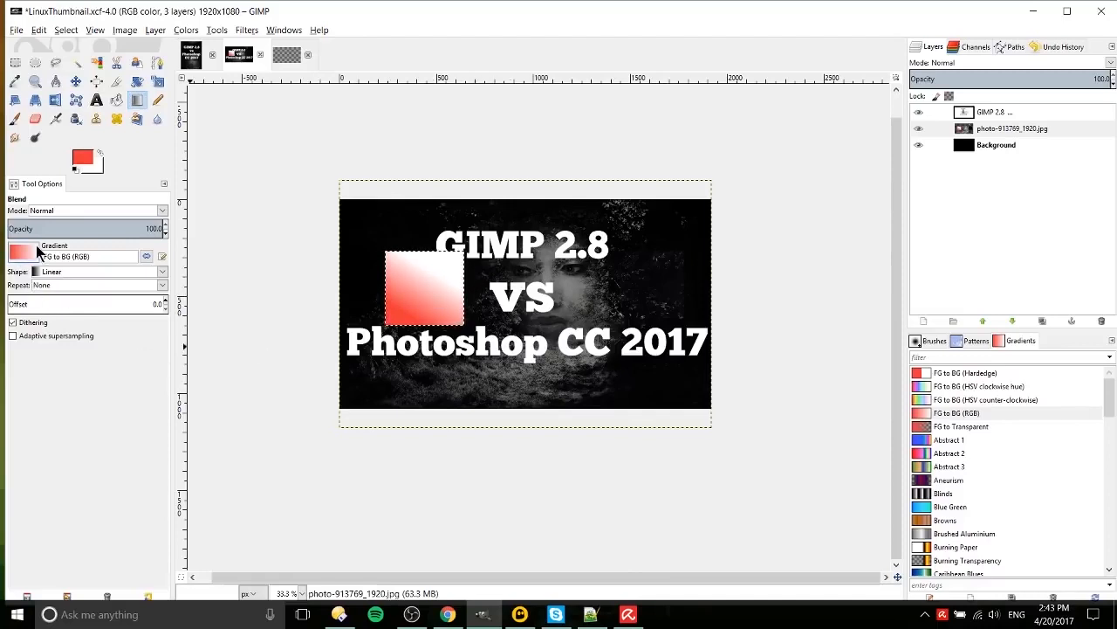
key(ctrl+z)
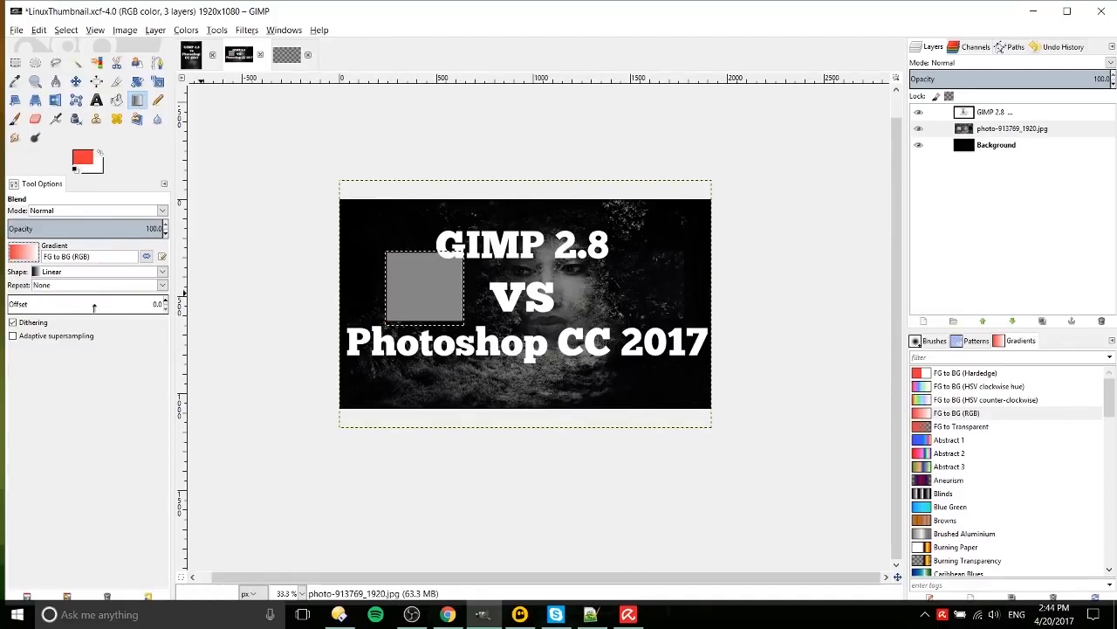
Set the Blend tool's gradient to Aneurism and open it in the gradient editor.
click(26, 256)
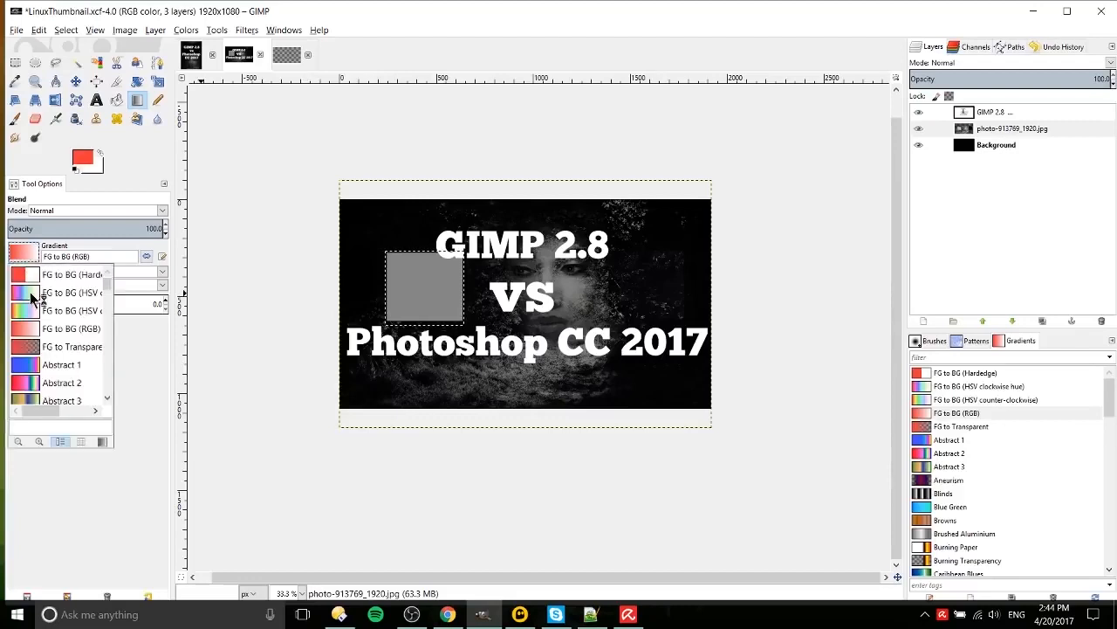
scroll(27, 262, down, 1)
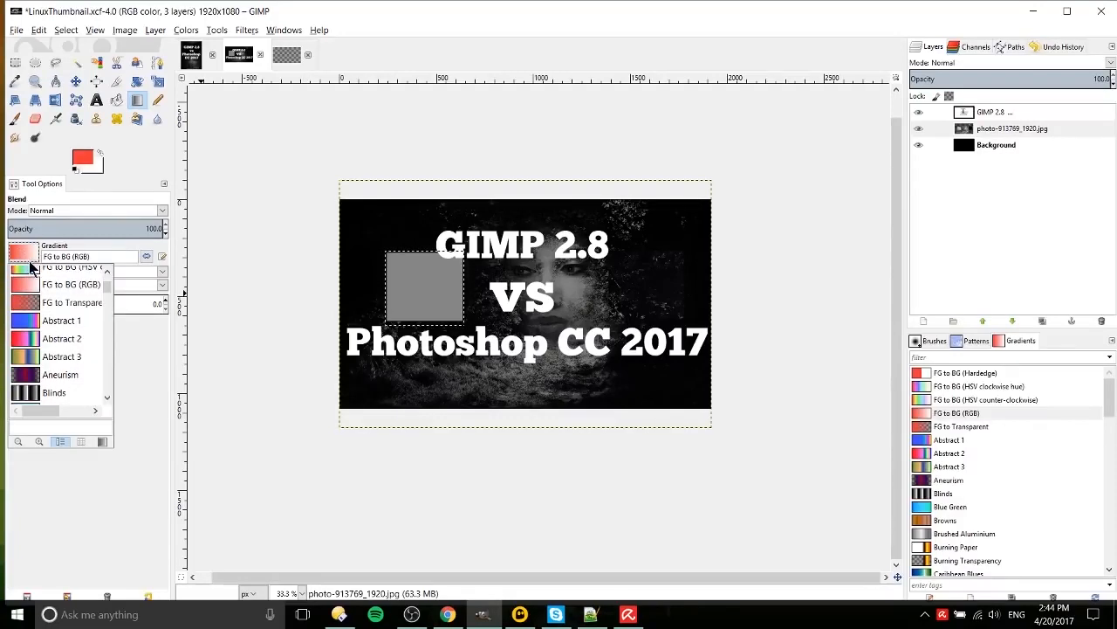
scroll(49, 341, down, 2)
click(57, 307)
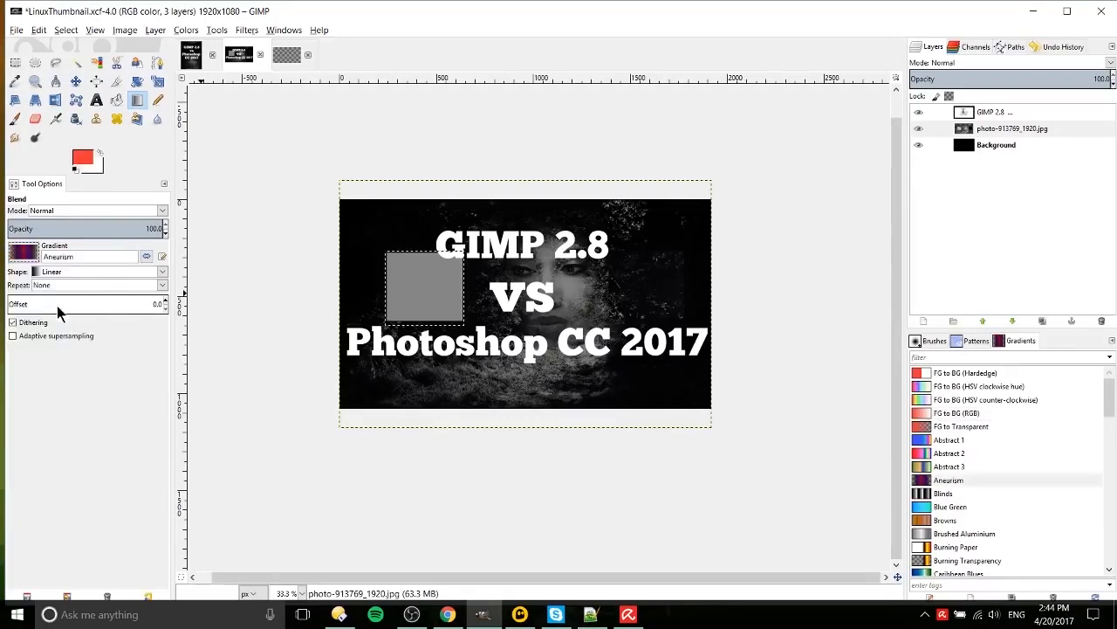
click(161, 257)
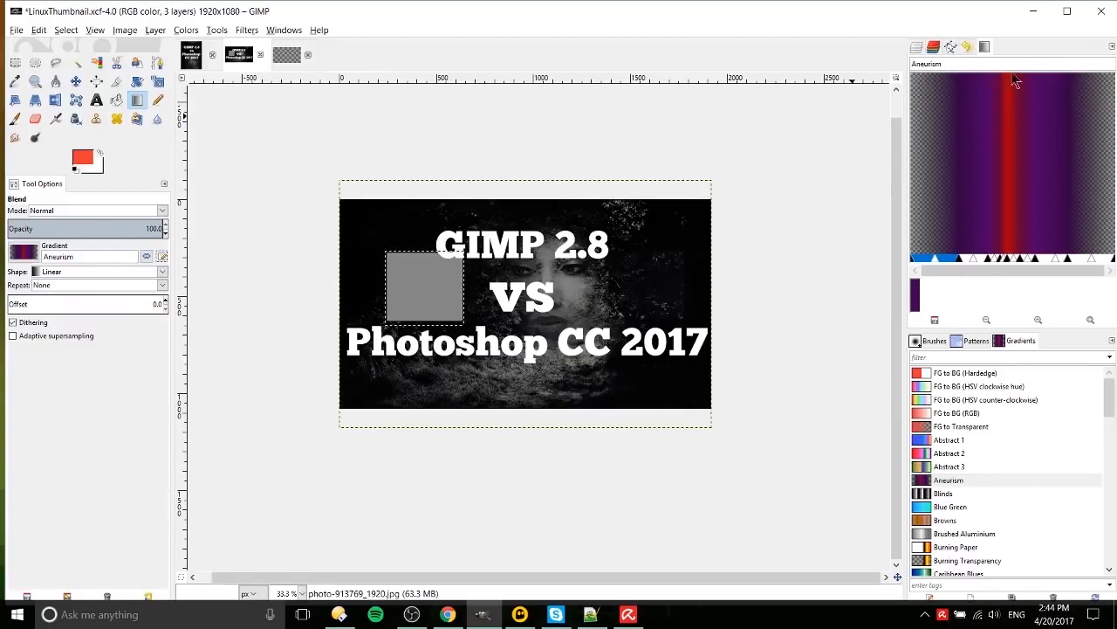
Look through the layers and undo history docked beside the gradient editor, and examine which dockable dialogs are available.
click(918, 47)
click(967, 47)
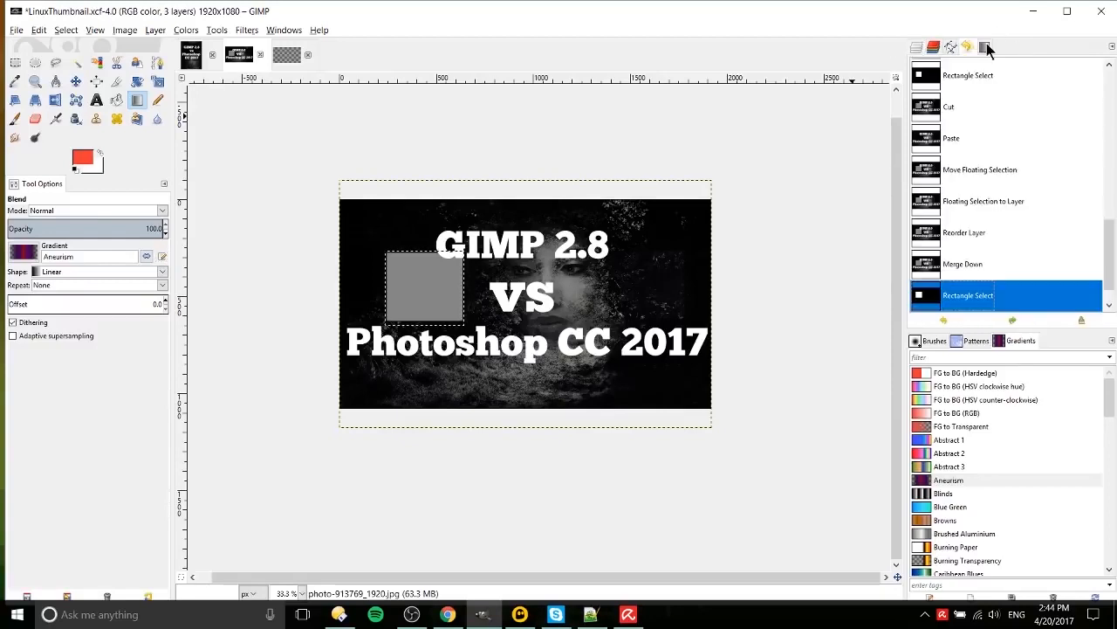
click(985, 47)
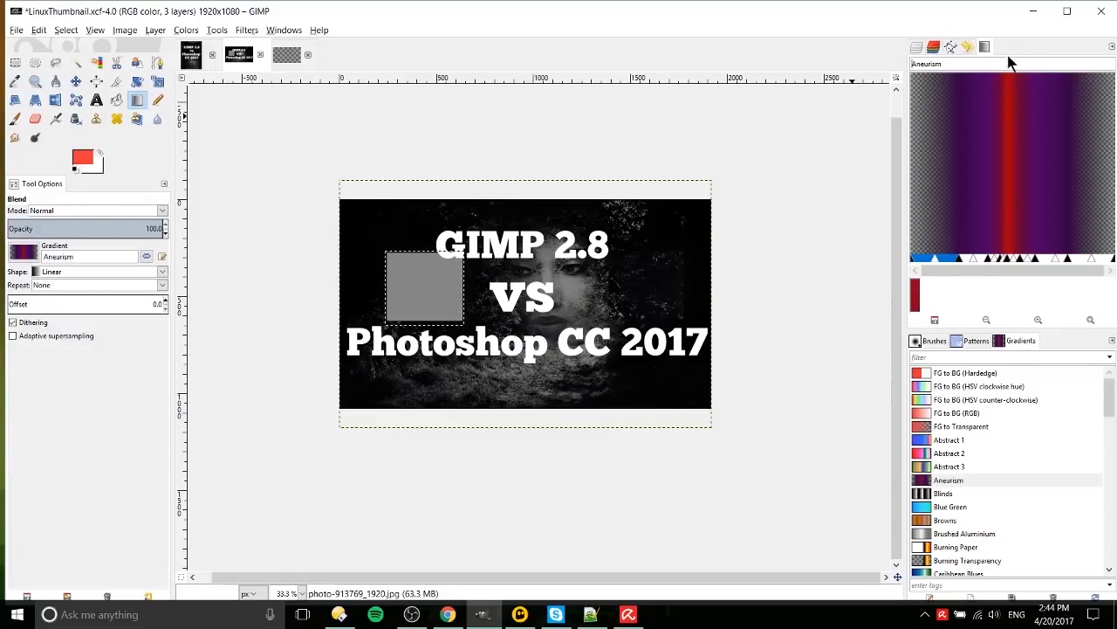
click(285, 32)
mouse_move(253, 32)
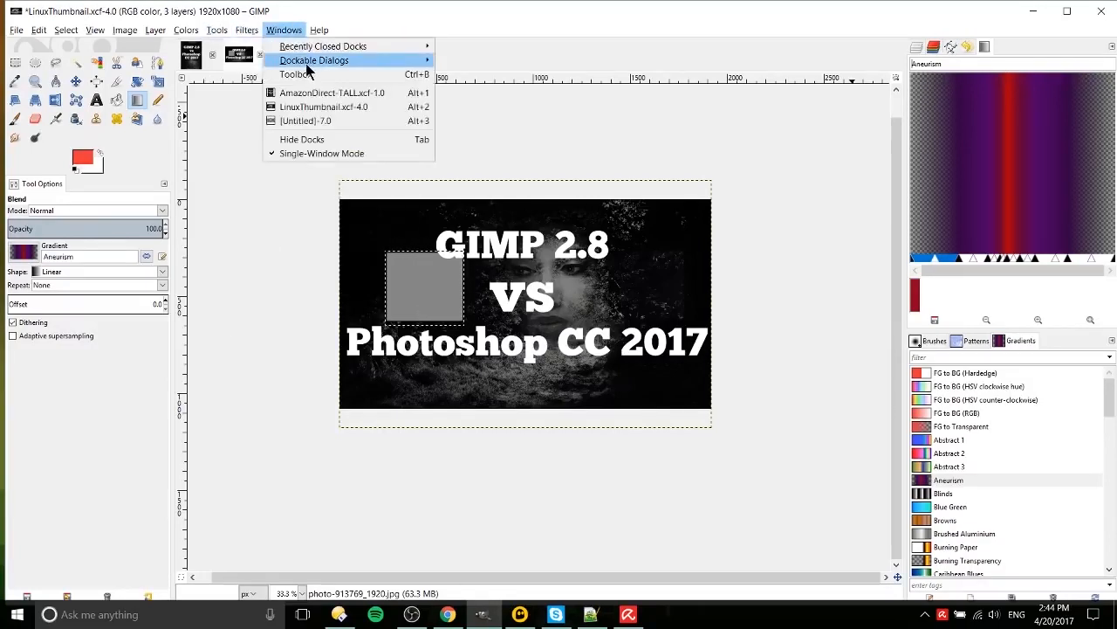
mouse_move(314, 60)
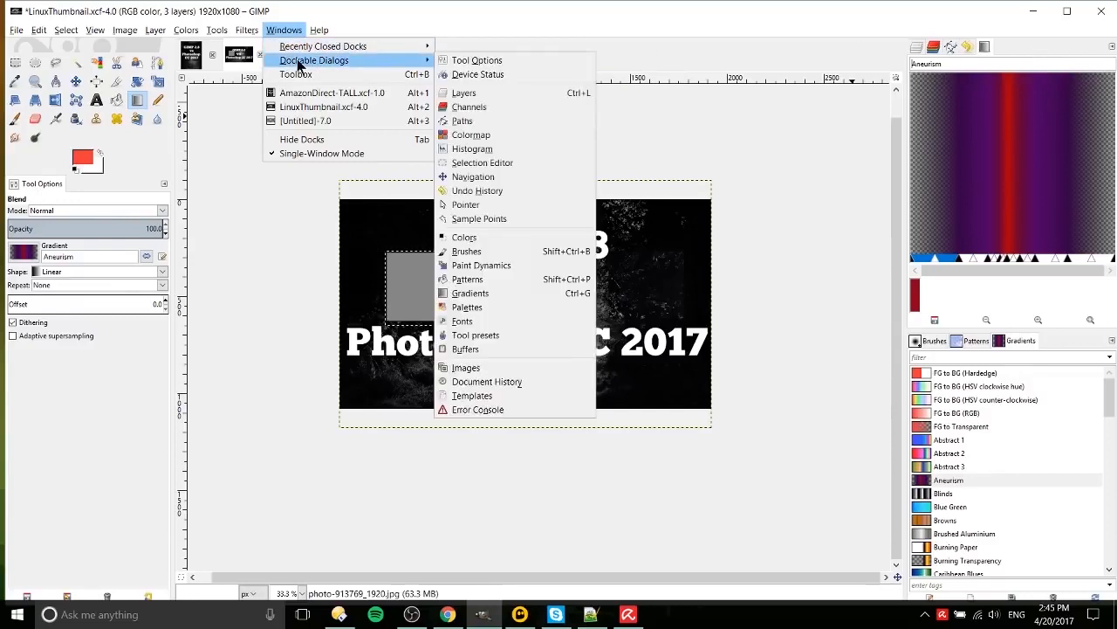
click(277, 29)
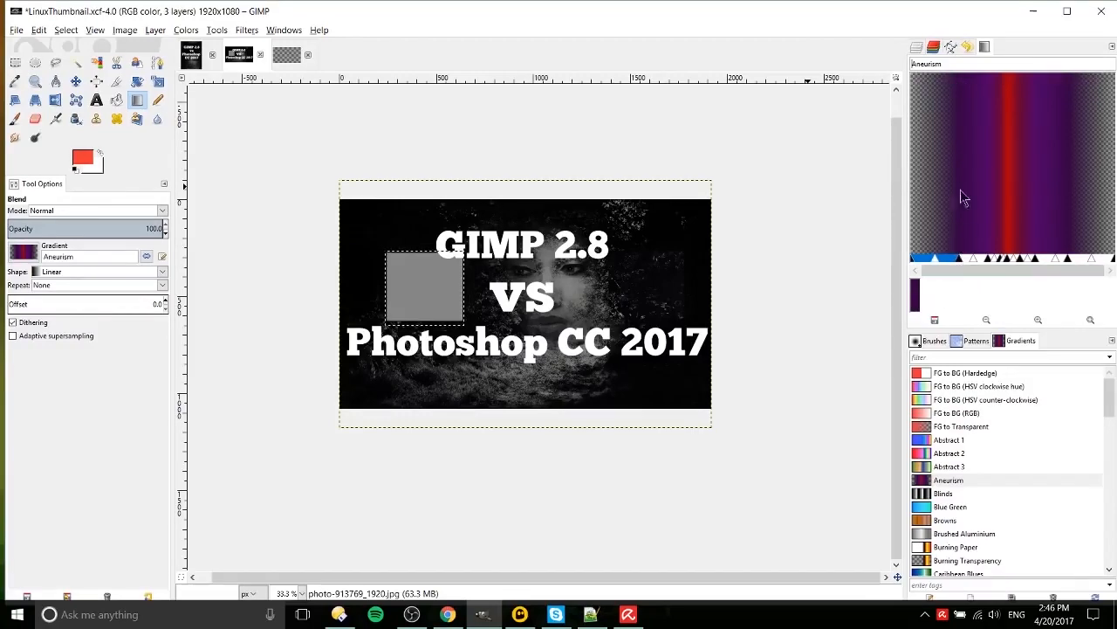
Select successive segments of the Aneurism gradient in the gradient editor to inspect how its colors are divided.
click(973, 260)
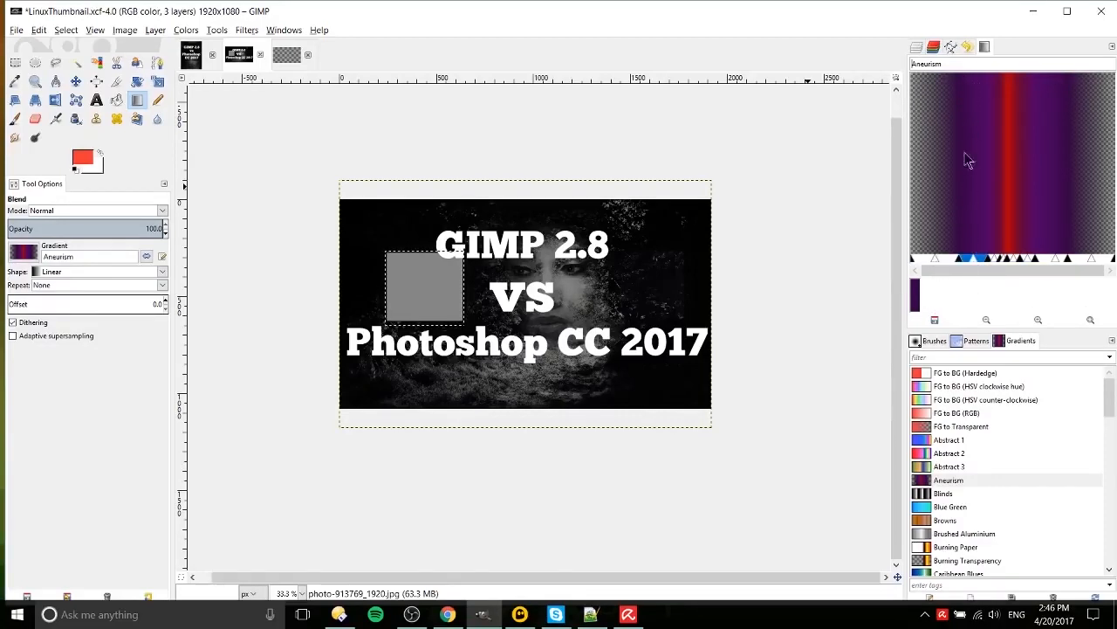
click(993, 258)
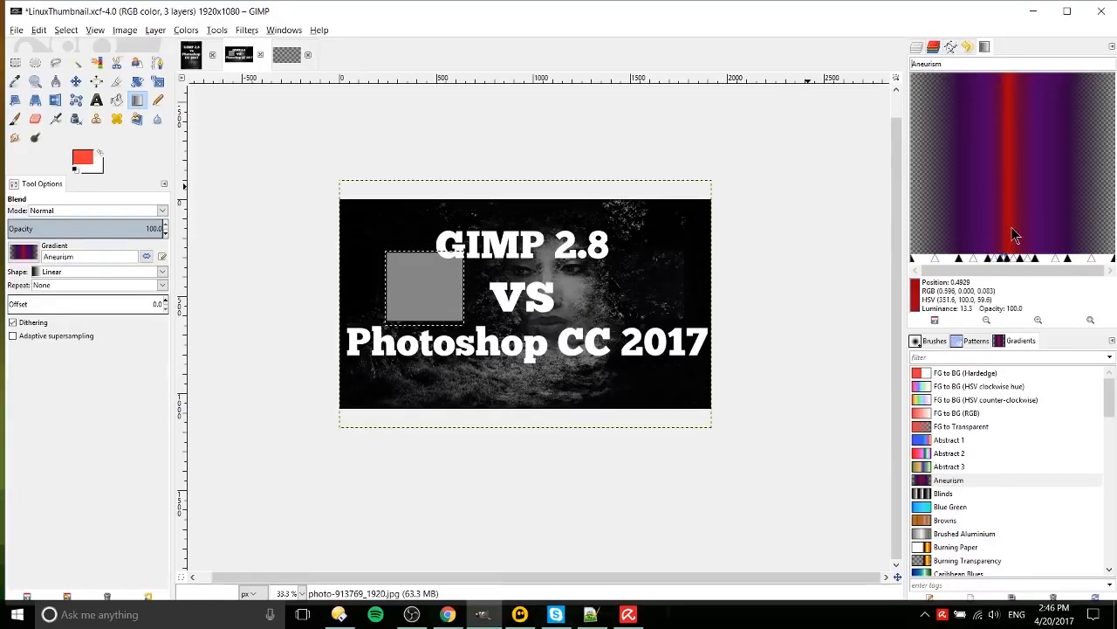
click(1011, 257)
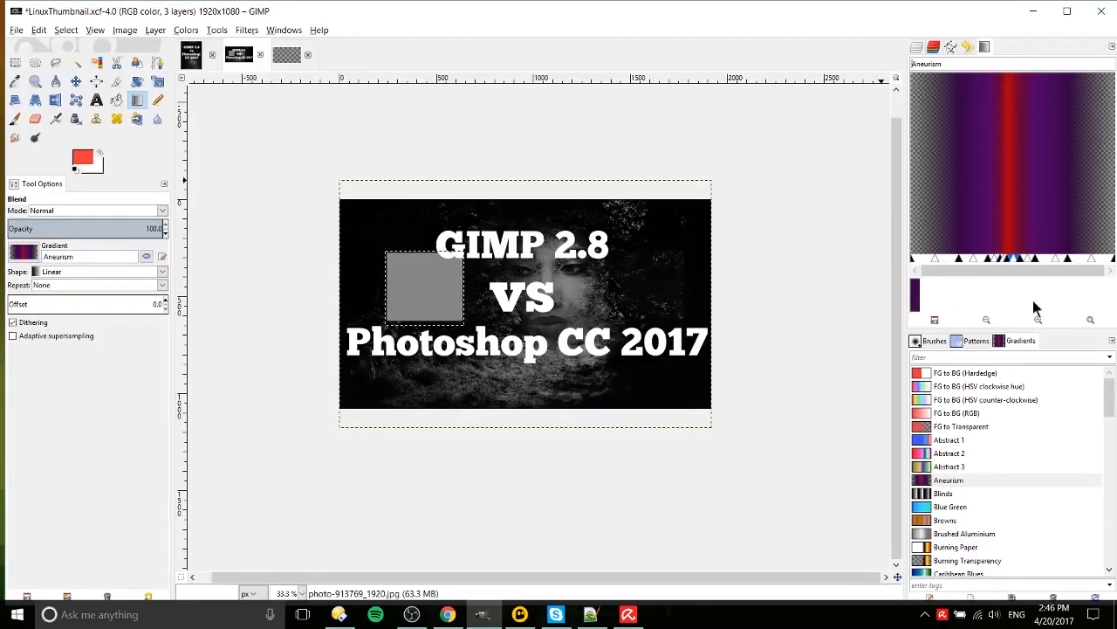
Load the FG to BG (Hardedge) gradient in the gradient editor and examine its segment color options and the other gradients available.
click(1015, 375)
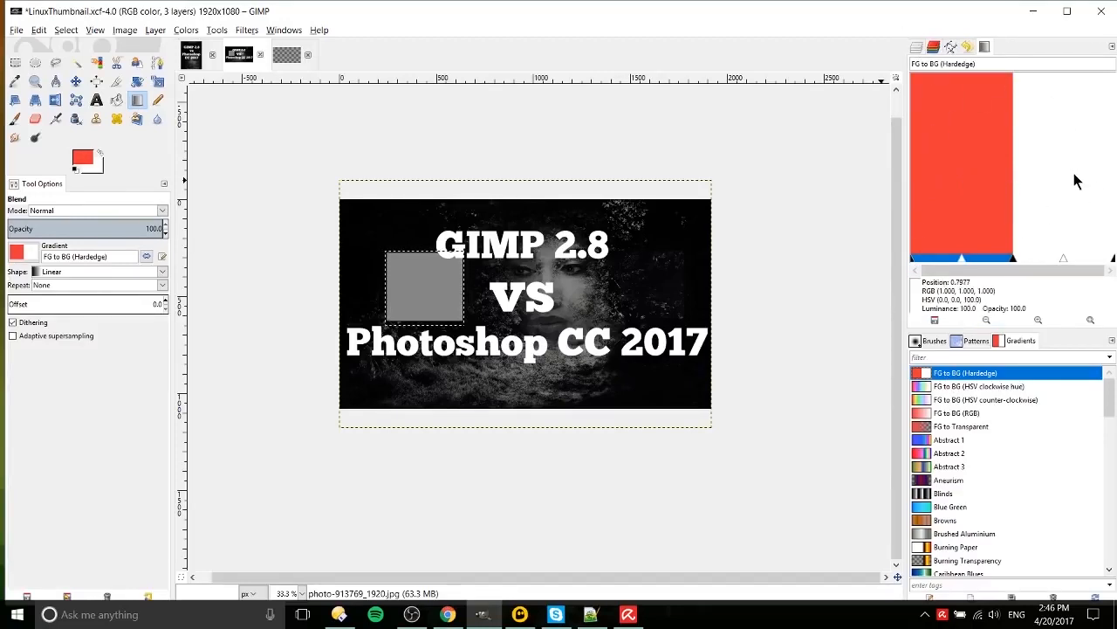
right_click(940, 266)
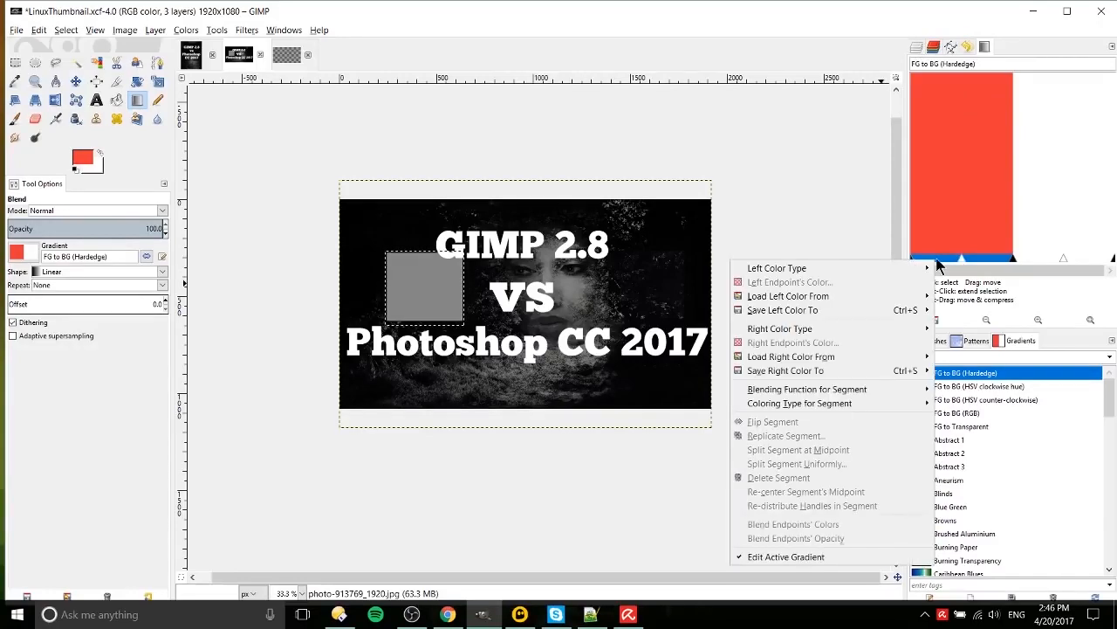
mouse_move(916, 269)
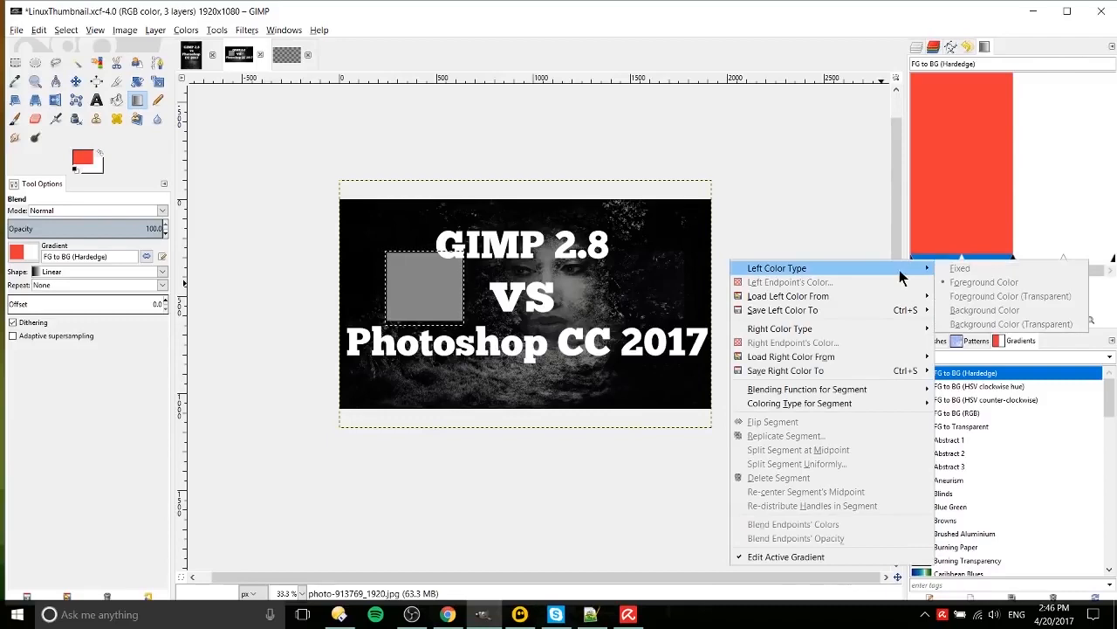
mouse_move(902, 297)
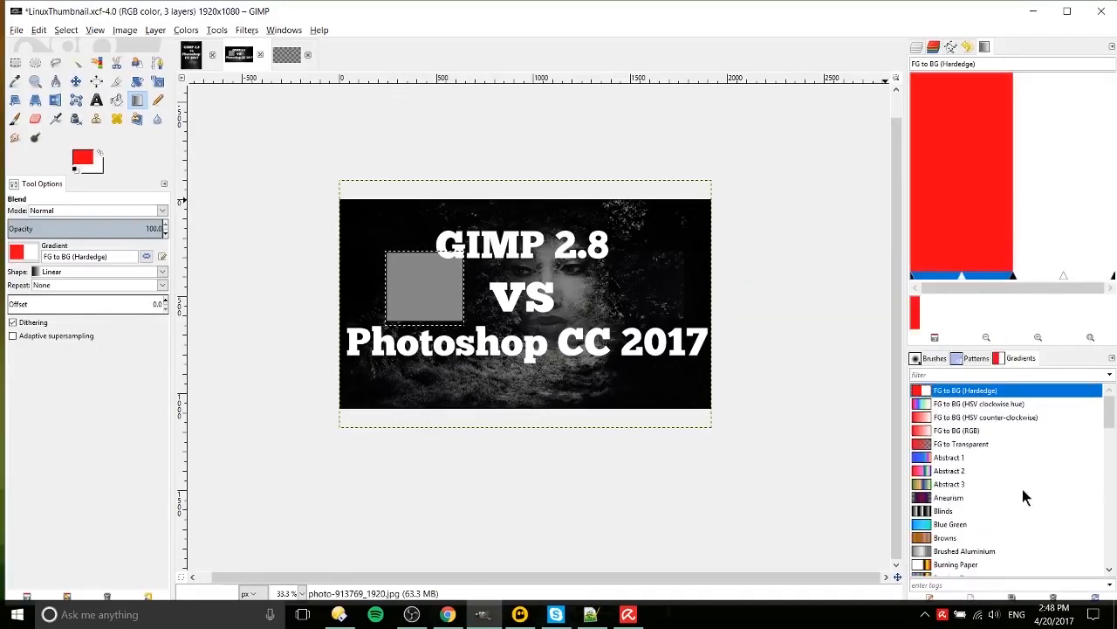
scroll(1030, 434, down, 5)
scroll(1029, 436, down, 10)
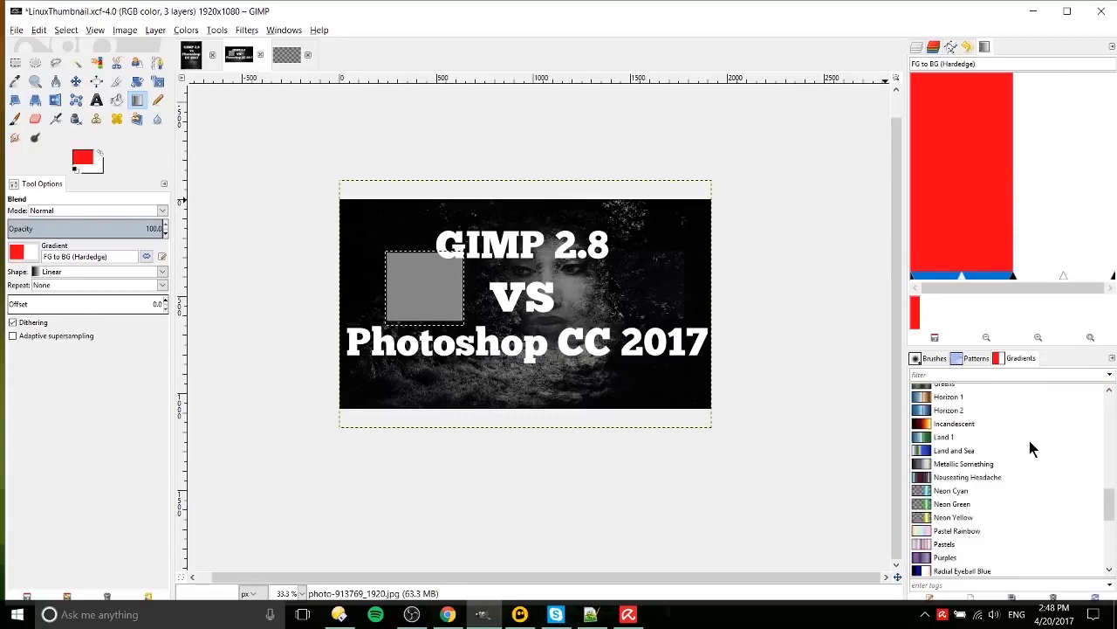
right_click(915, 276)
mouse_move(879, 290)
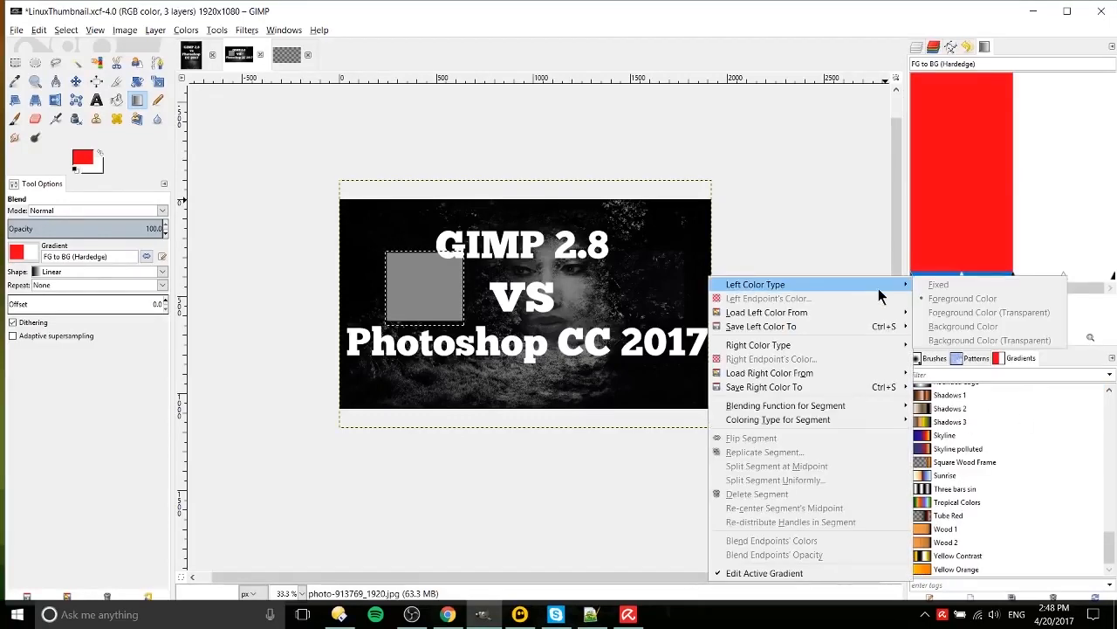
mouse_move(881, 317)
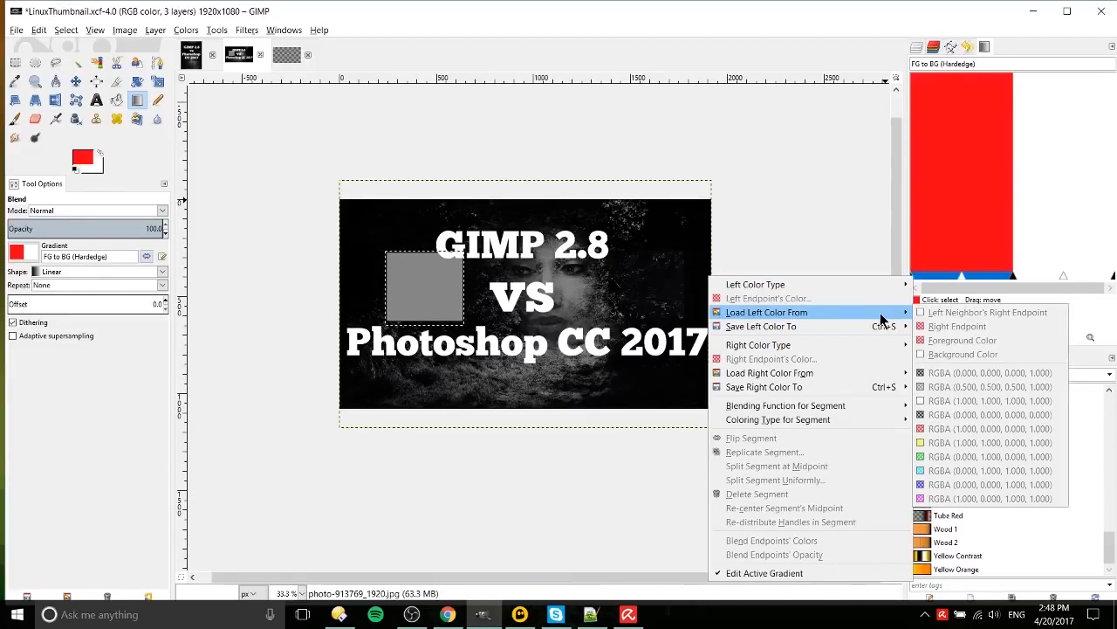
click(943, 276)
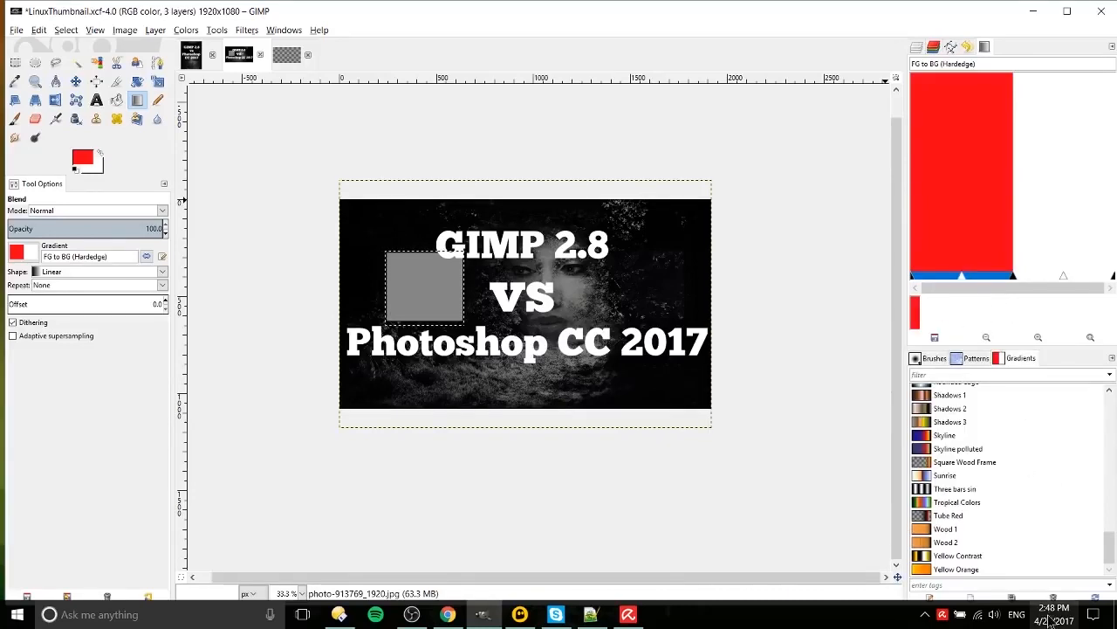
Create a new gradient and set its left endpoint color to a dark blue.
click(967, 600)
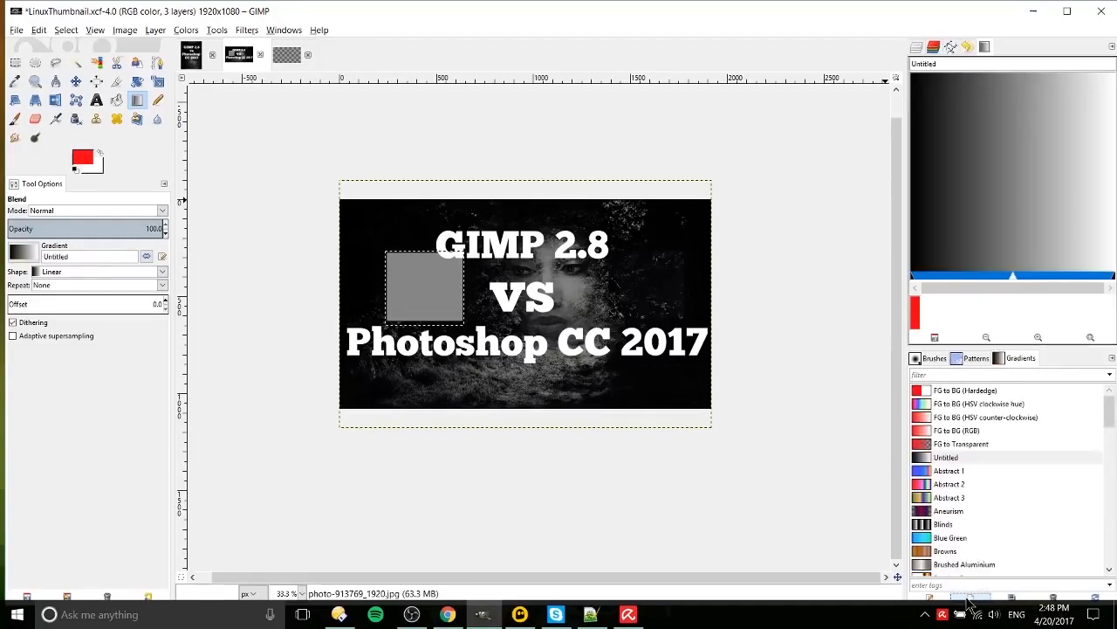
right_click(917, 279)
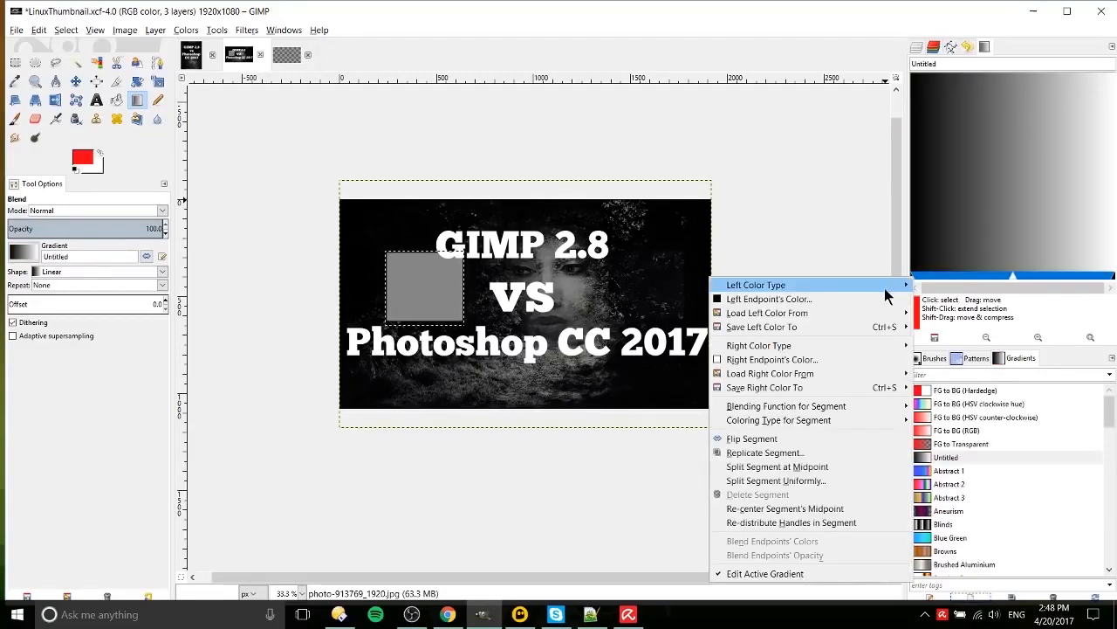
click(888, 301)
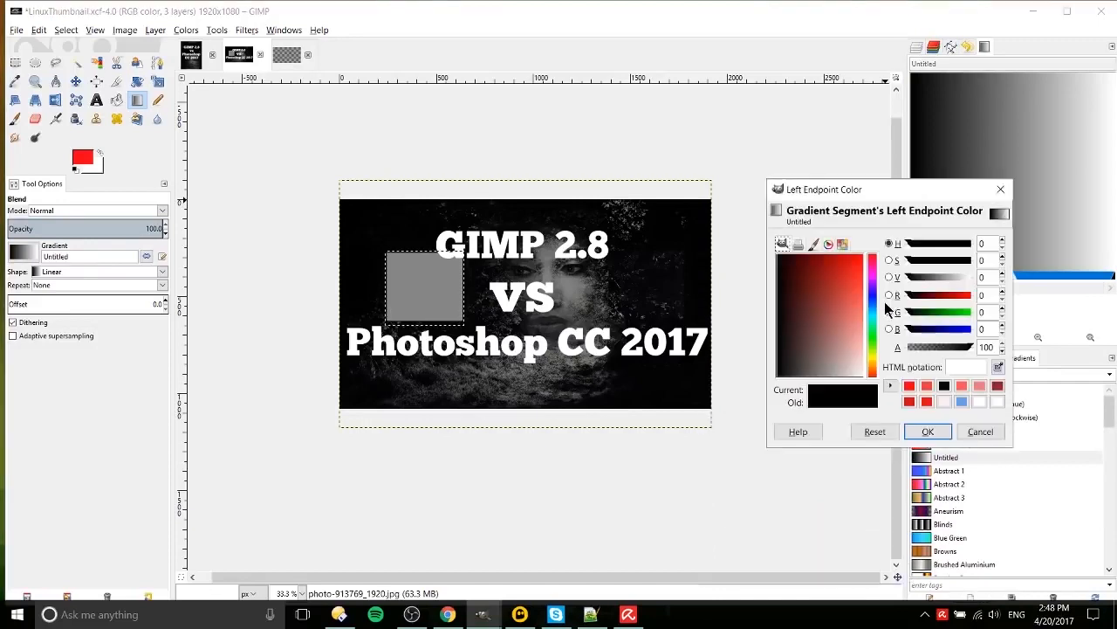
drag(878, 189, 669, 190)
click(648, 267)
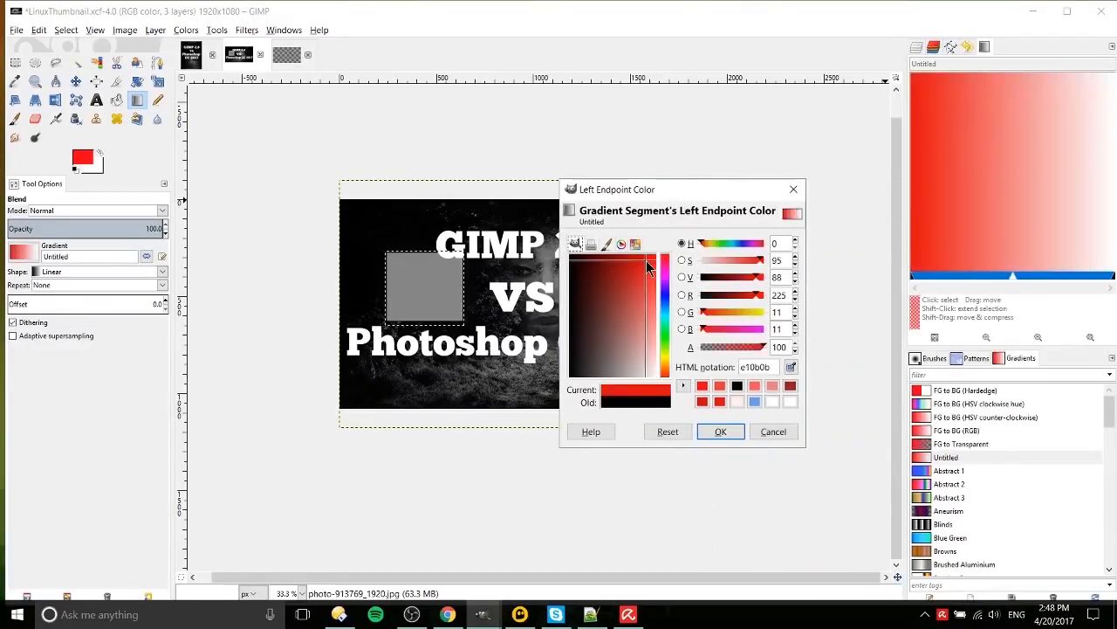
drag(647, 260, 597, 318)
click(665, 298)
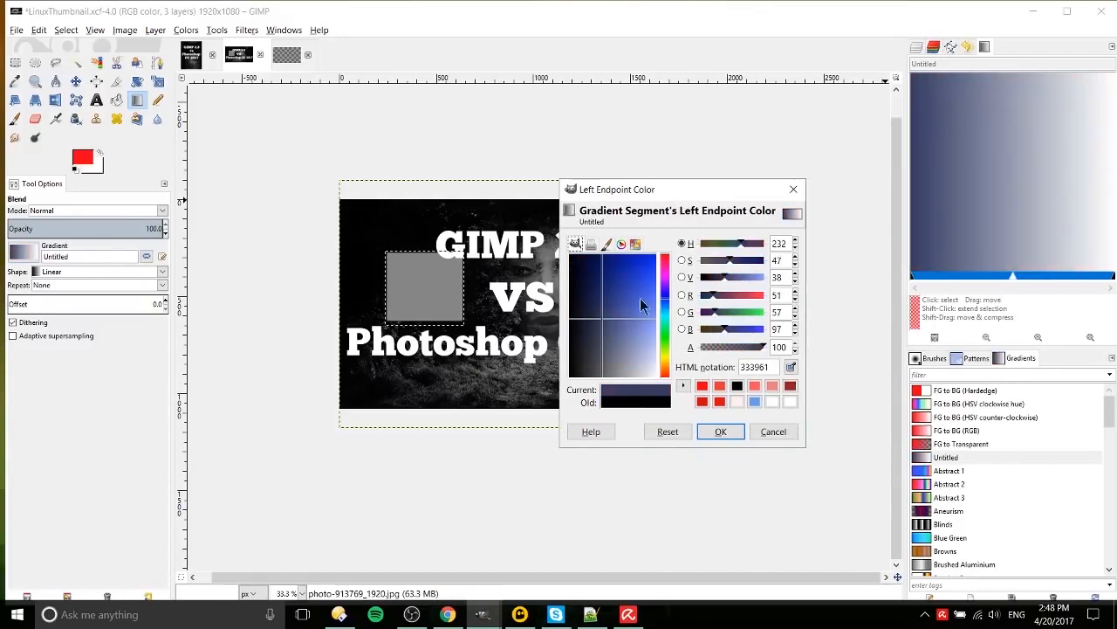
click(601, 286)
click(721, 431)
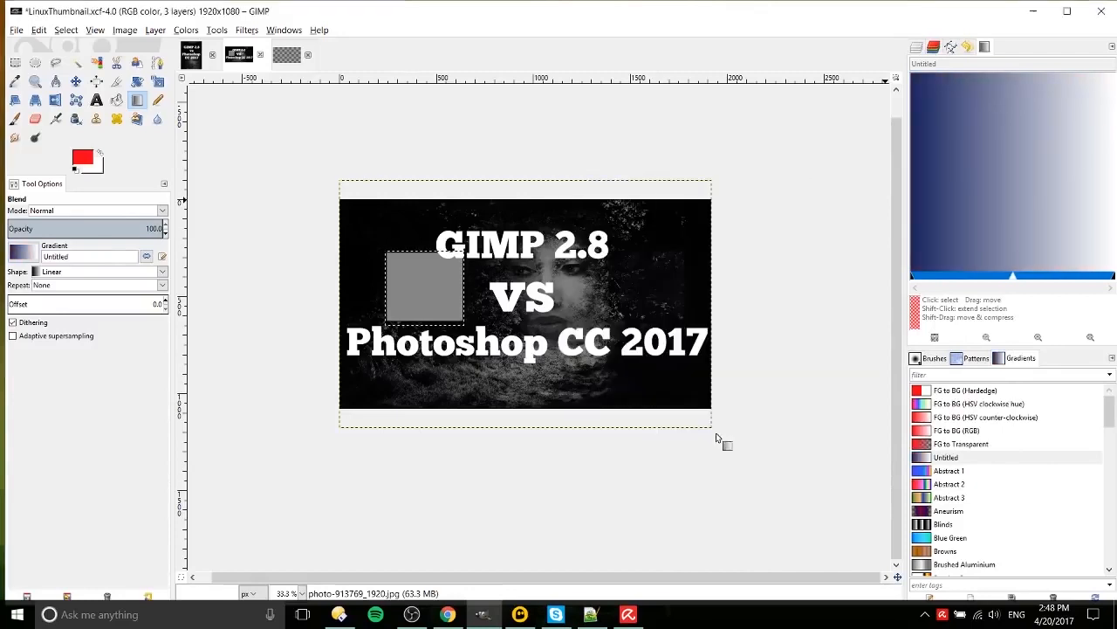
Set the new gradient's right endpoint color to turquoise 4ef1d4 with an alpha of 50.
right_click(1090, 277)
click(1018, 358)
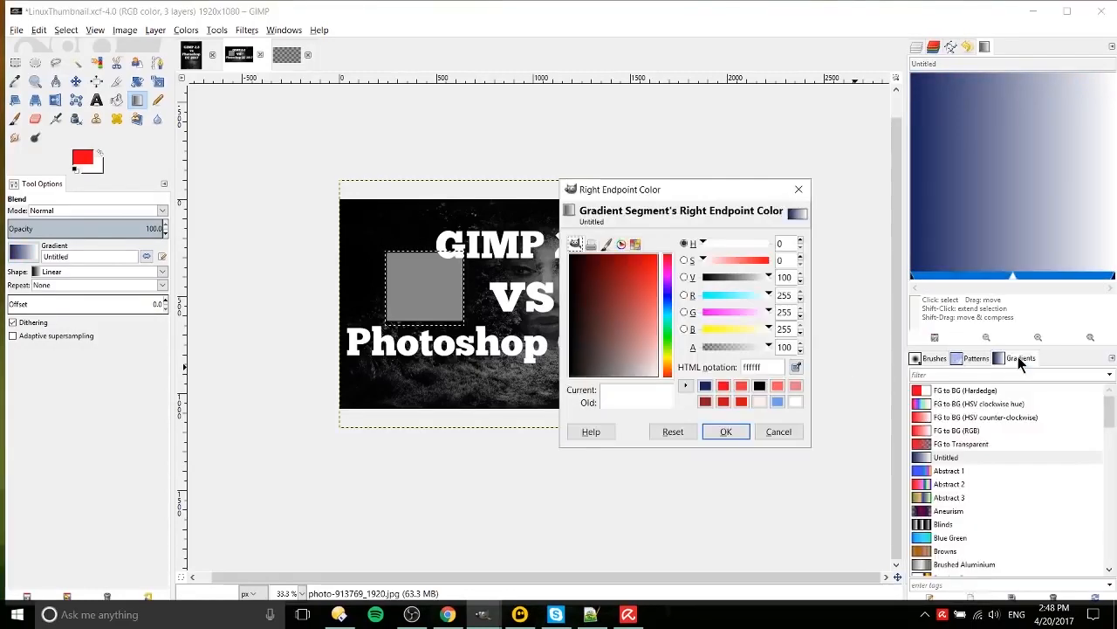
mouse_move(670, 297)
mouse_down()
mouse_move(673, 319)
mouse_move(654, 295)
mouse_up()
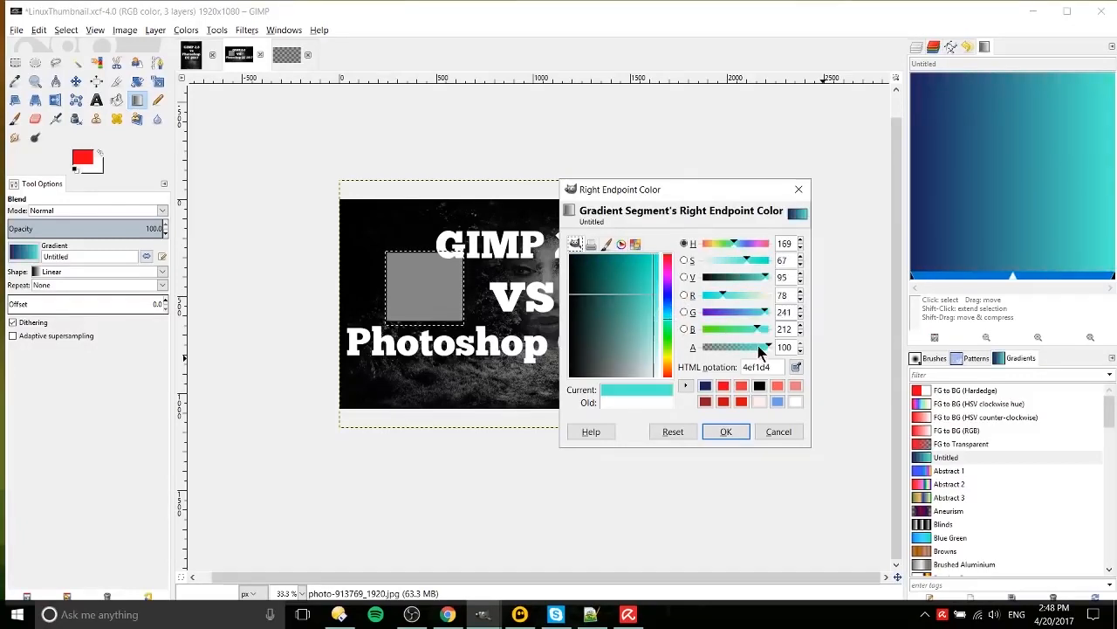
drag(757, 346, 736, 344)
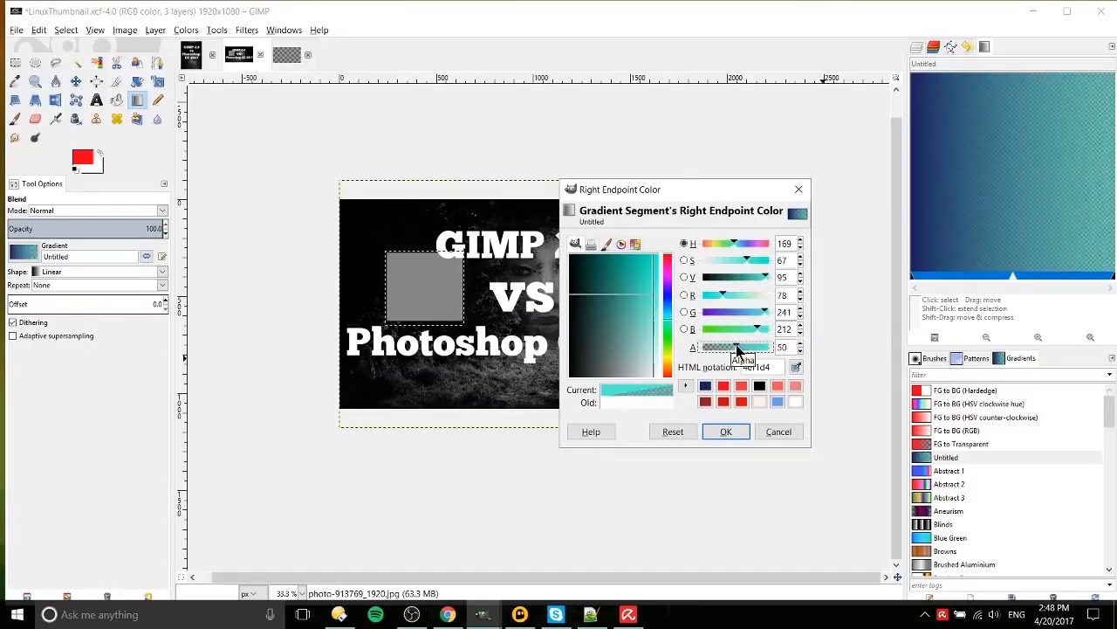
click(732, 432)
Split the gradient segment at its midpoint and move the dividing handle slightly toward the dark blue end.
right_click(1046, 280)
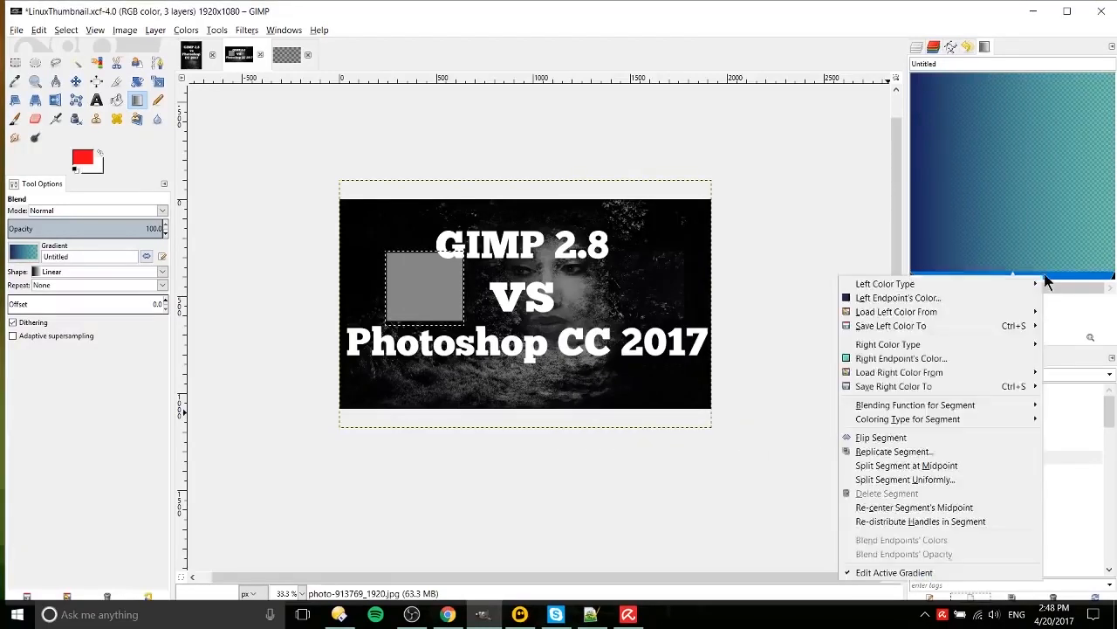
click(1050, 288)
right_click(1049, 280)
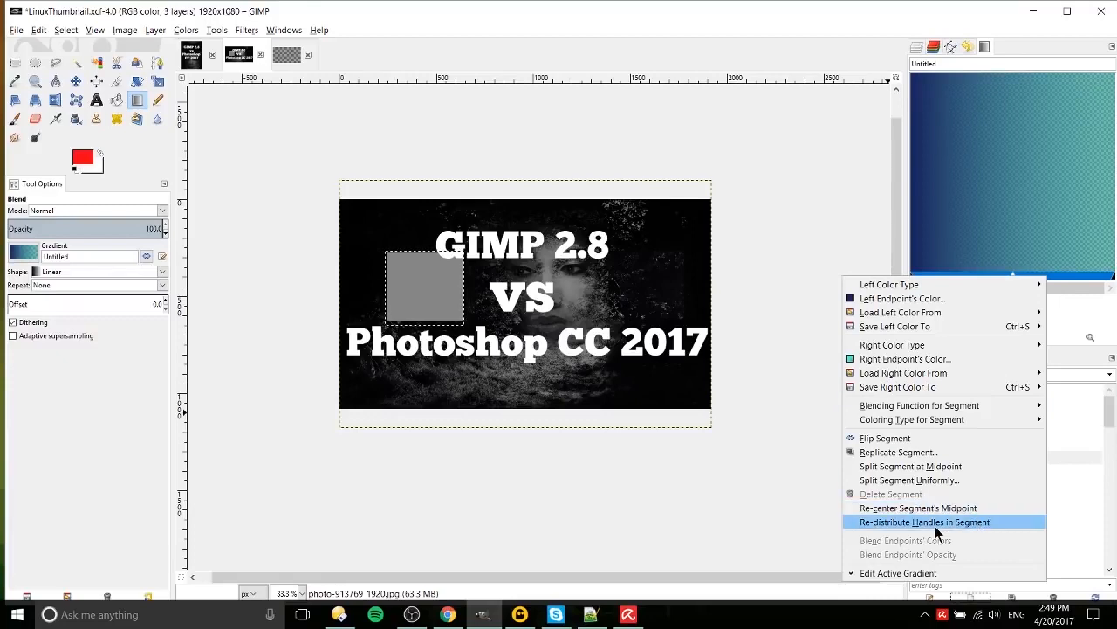
click(963, 466)
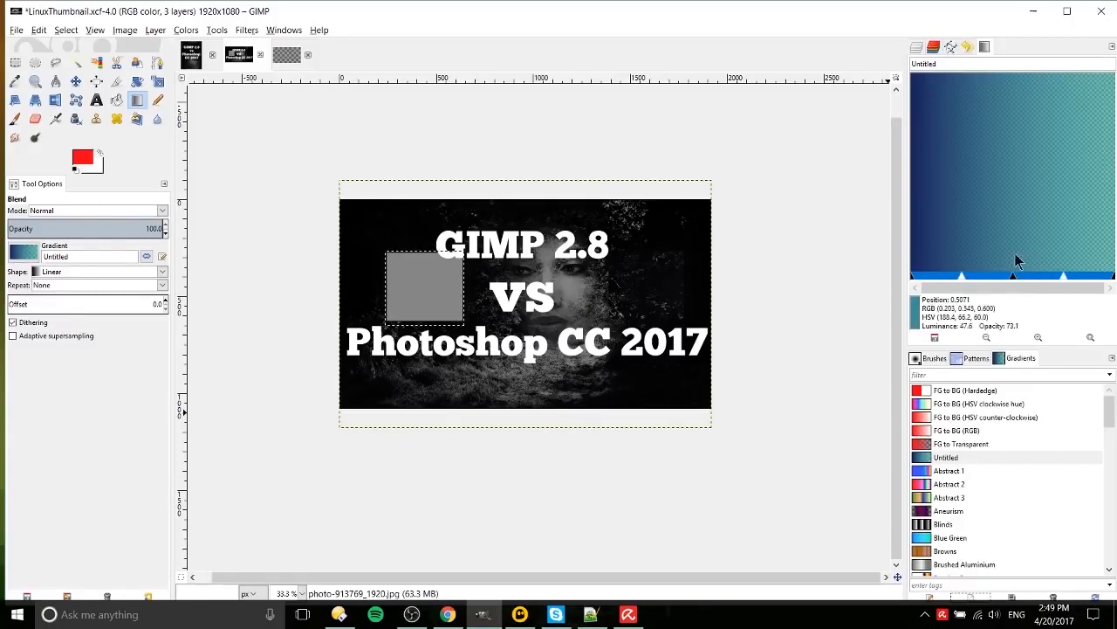
mouse_move(1012, 277)
mouse_down()
mouse_move(1062, 277)
mouse_move(983, 279)
mouse_move(1010, 281)
mouse_move(993, 282)
mouse_up()
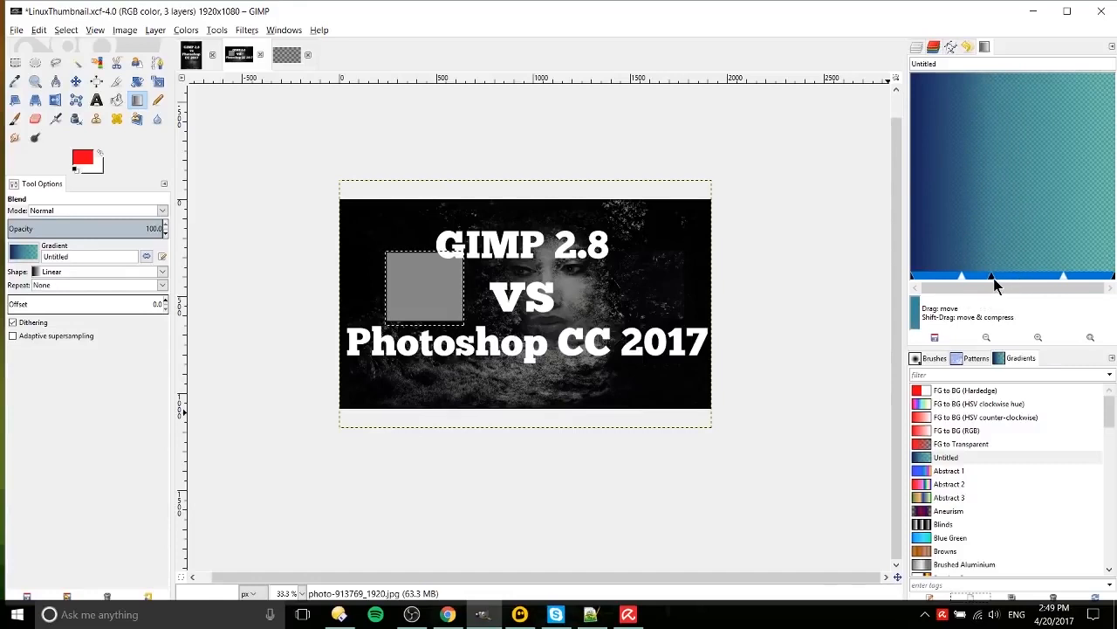
Select only the dark blue segment and set its right endpoint color to purple 7e236e.
right_click(995, 285)
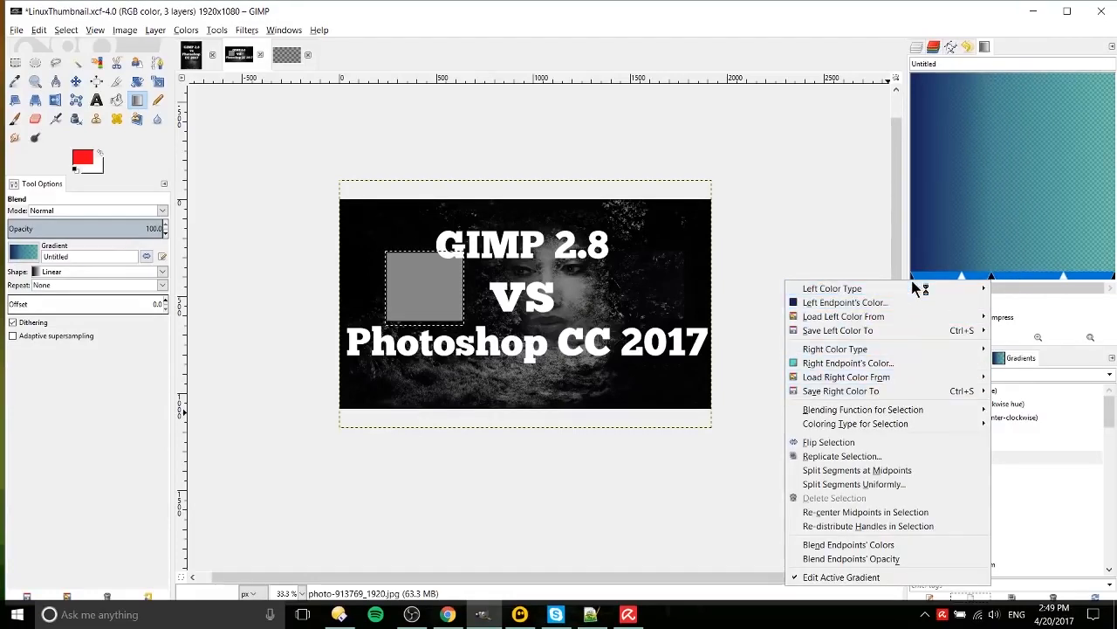
click(988, 279)
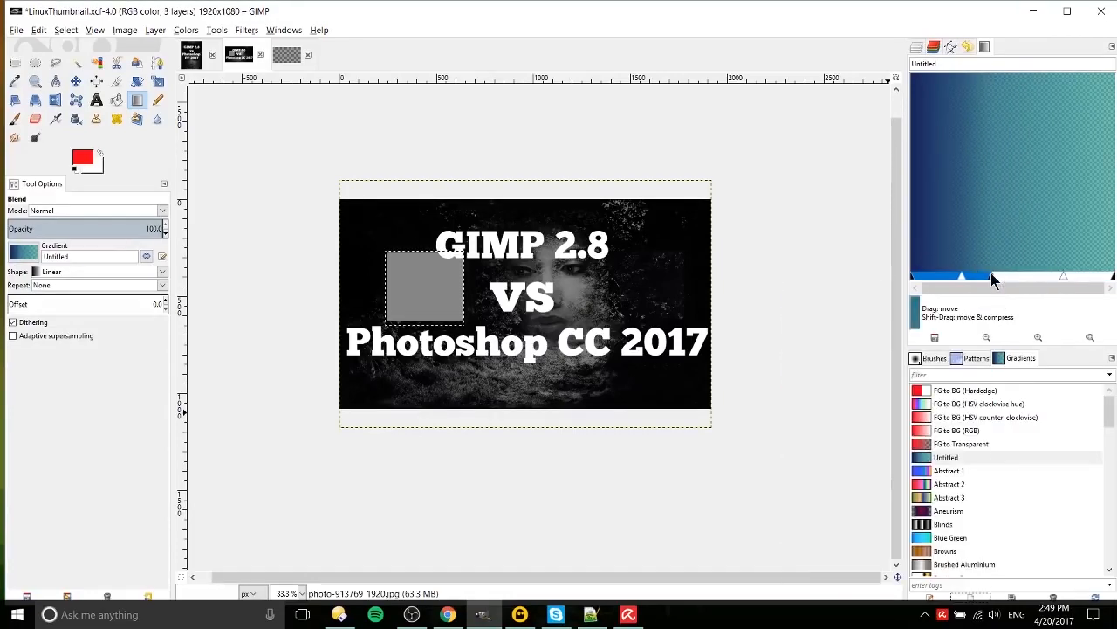
right_click(991, 276)
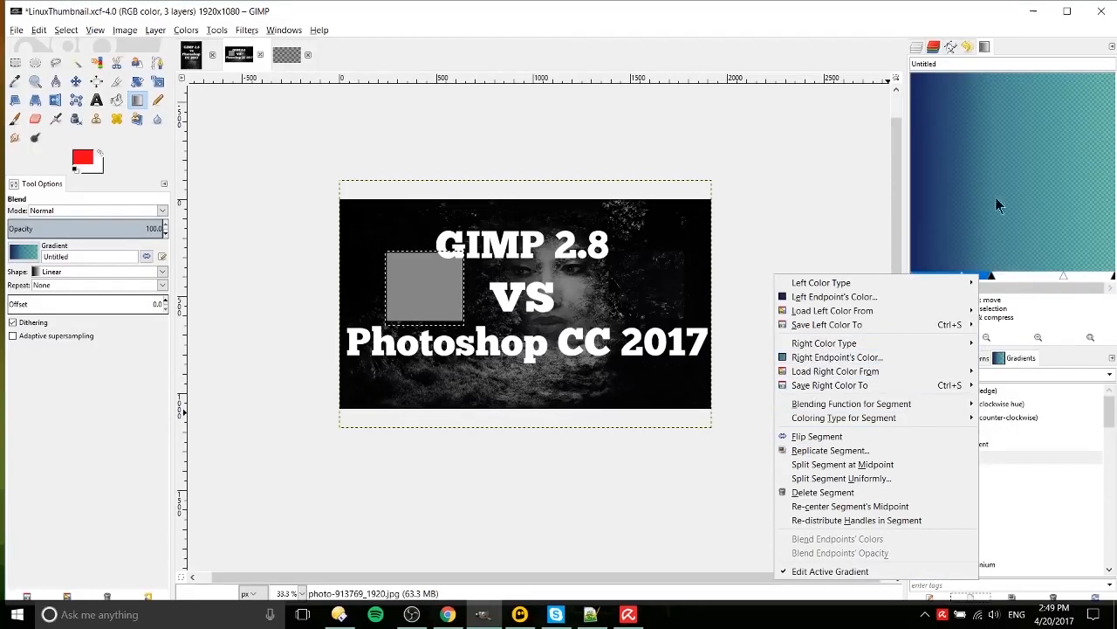
click(884, 357)
click(667, 273)
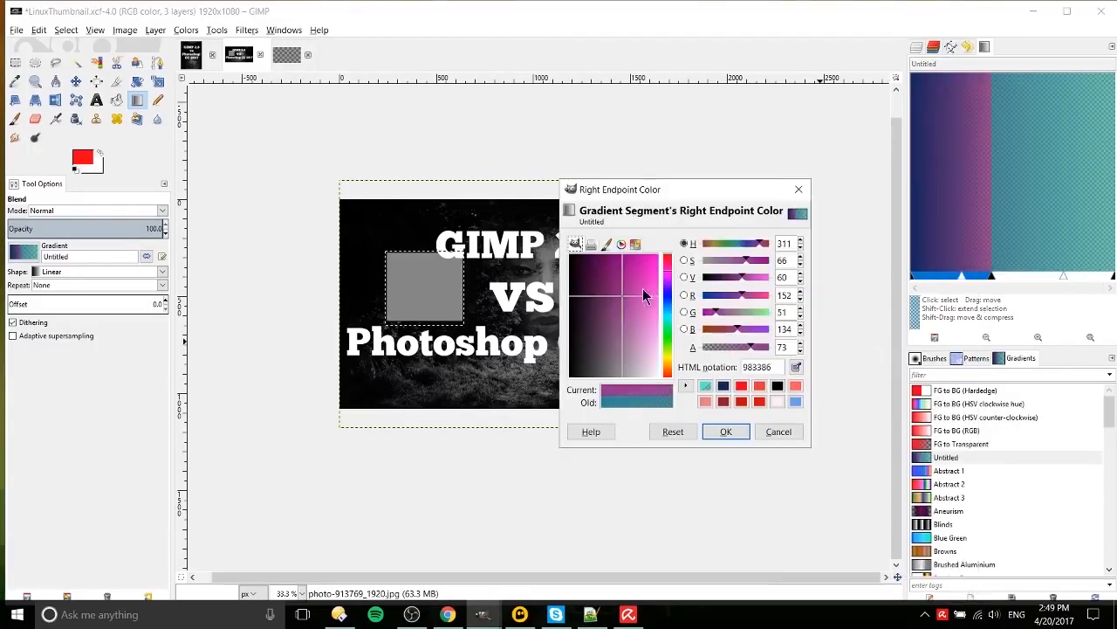
drag(643, 288, 614, 291)
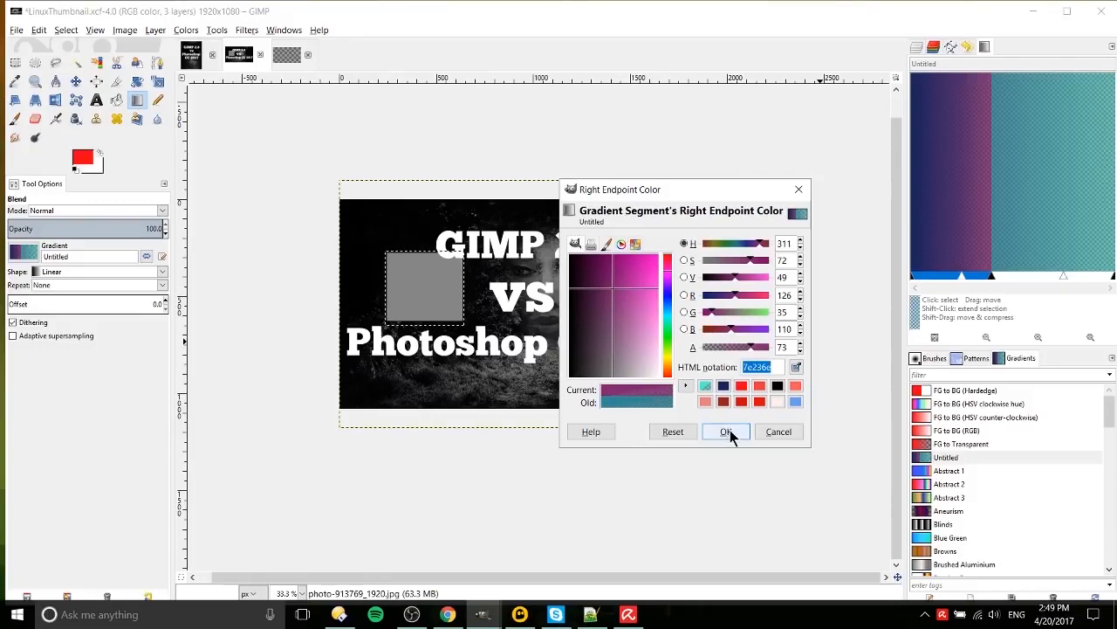
click(728, 431)
Select the turquoise segment and set its left endpoint color to an opaque purple matching the neighboring segment.
click(1014, 276)
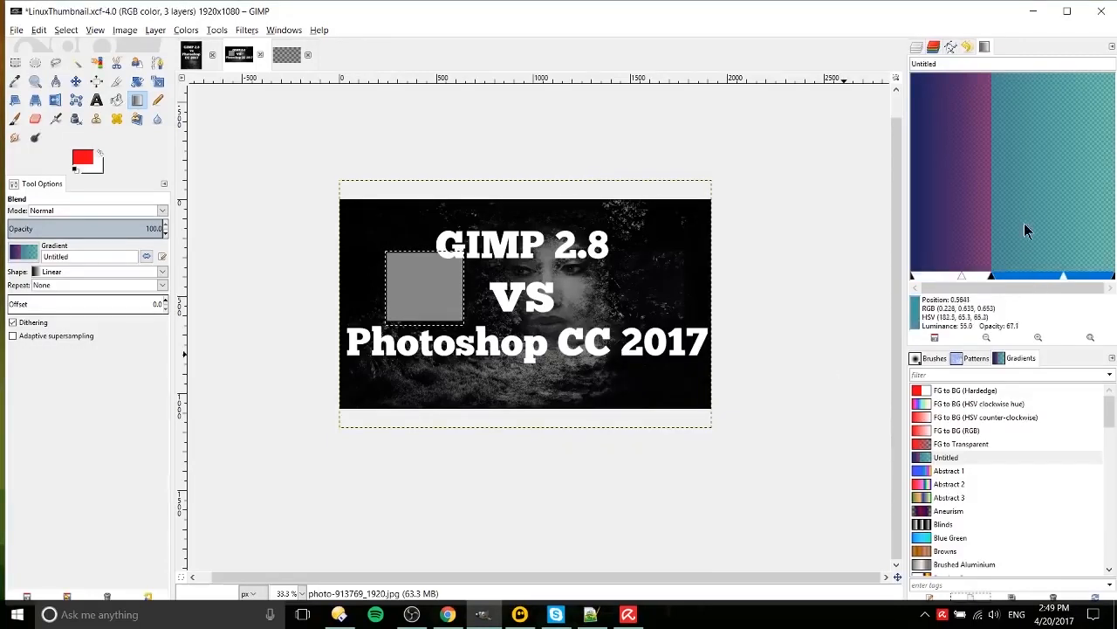
right_click(995, 281)
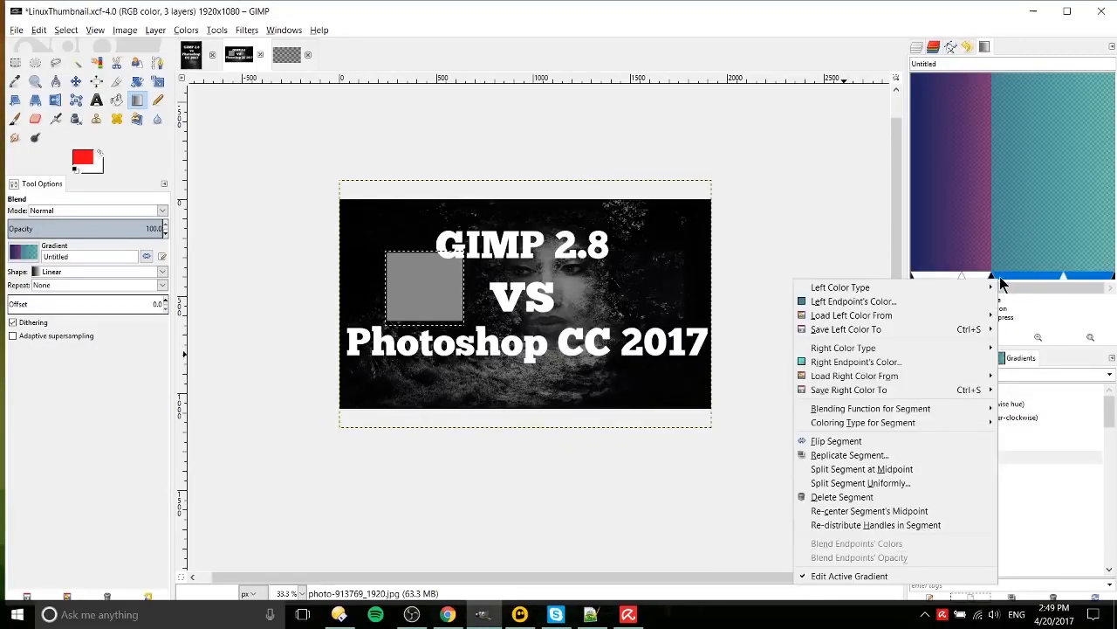
click(904, 302)
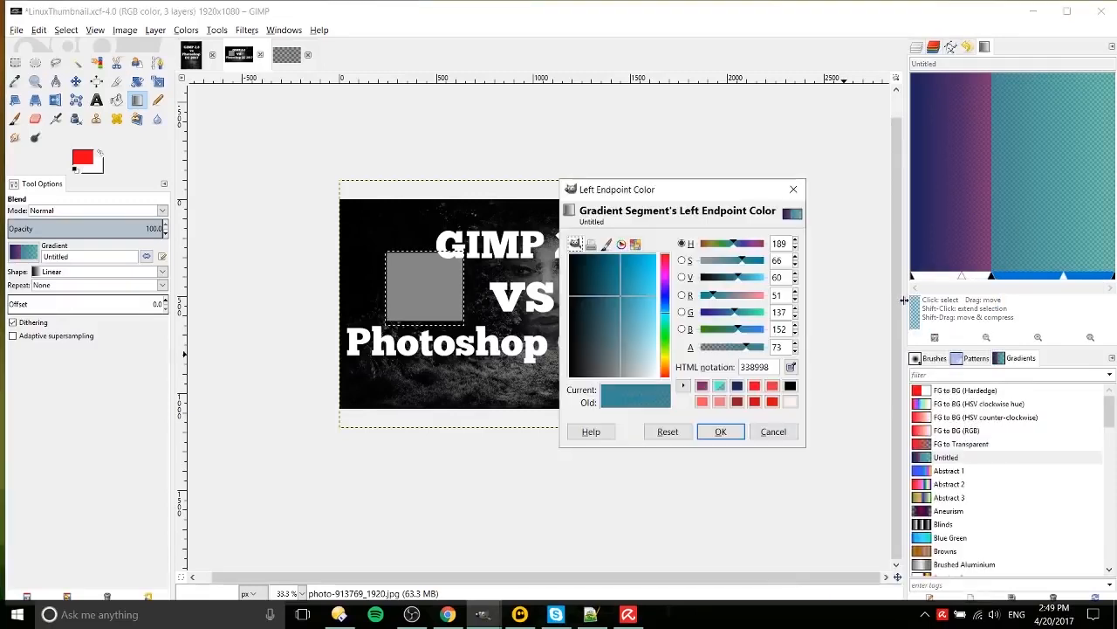
click(733, 431)
Sample several colors from across the gradient preview as the foreground color, ending on a muted purple.
click(962, 212)
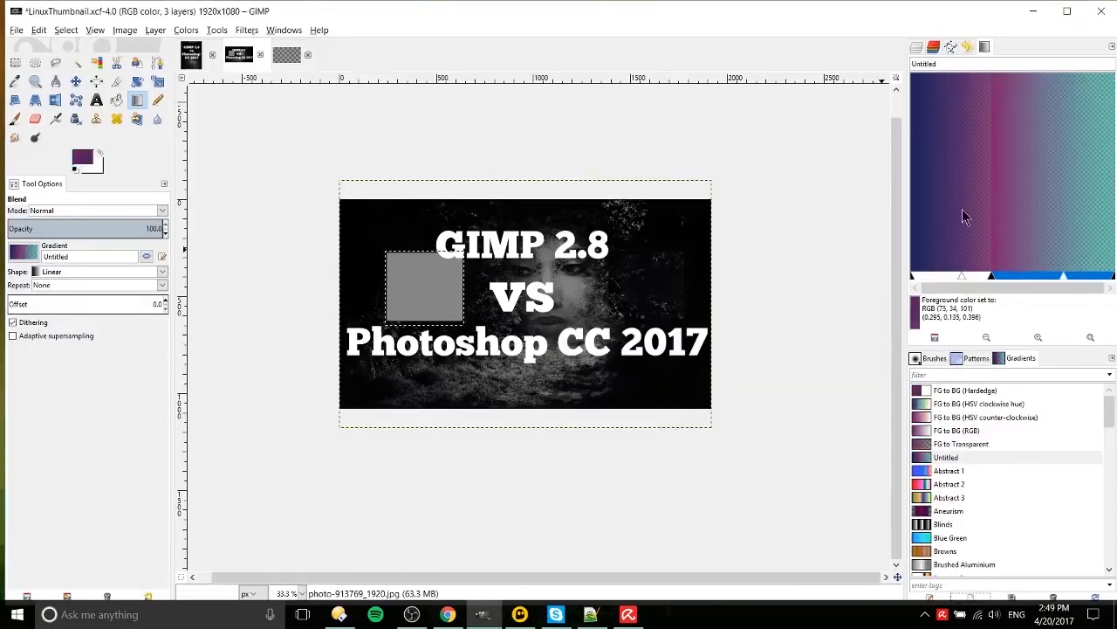
click(999, 197)
click(980, 187)
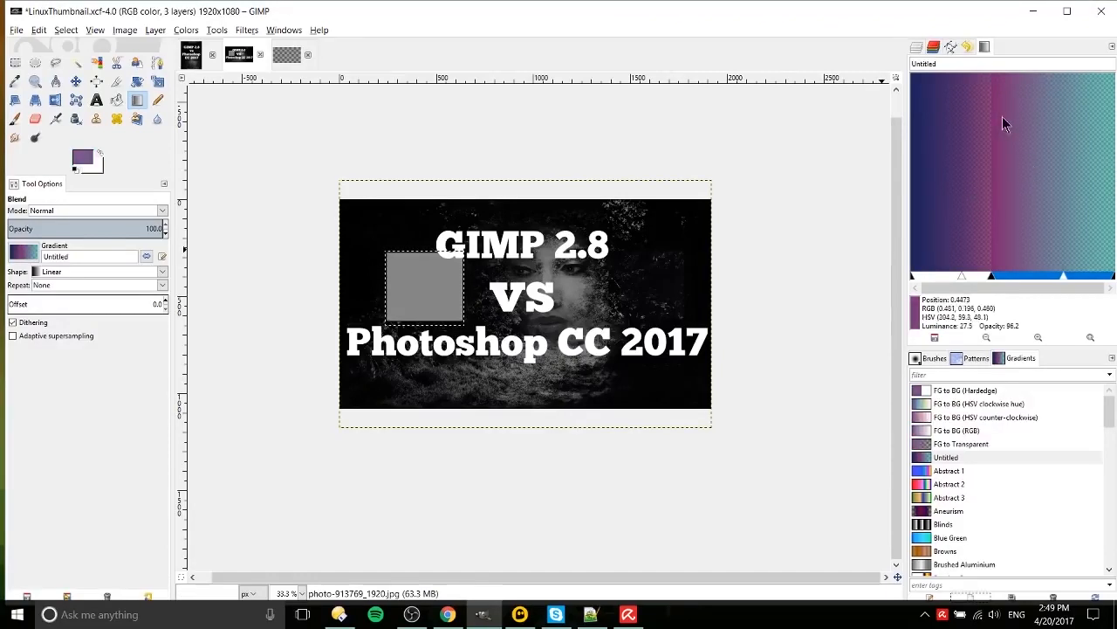
click(1028, 154)
click(970, 163)
click(1023, 140)
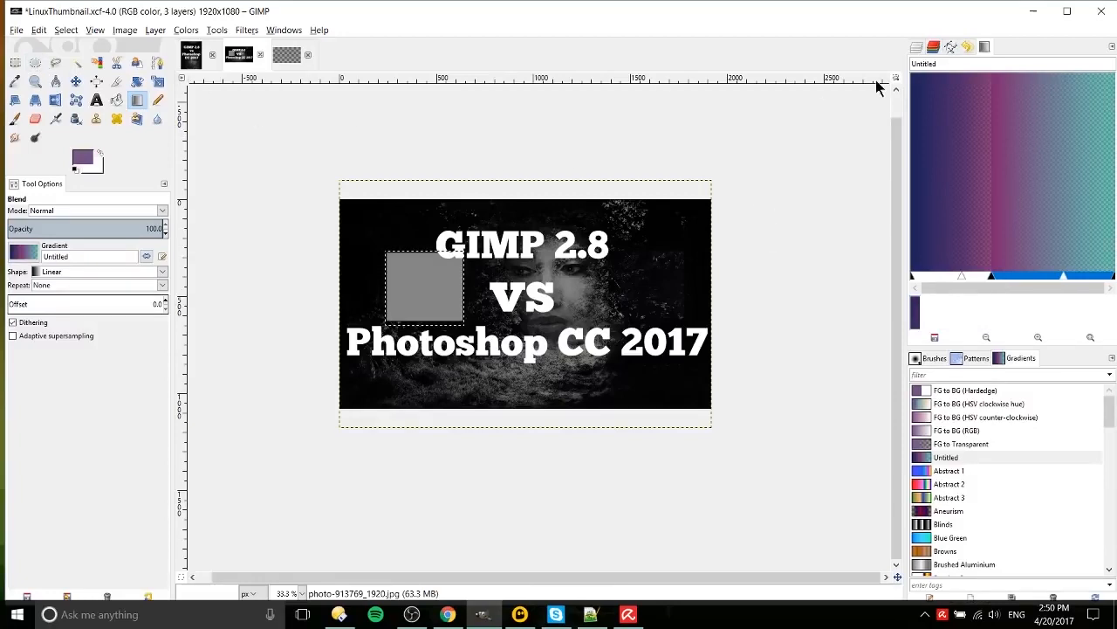
Show the layers and replace a trial ellipse beside the VS text with an elliptical selection about 708 × 270 px around VS.
click(917, 48)
click(35, 62)
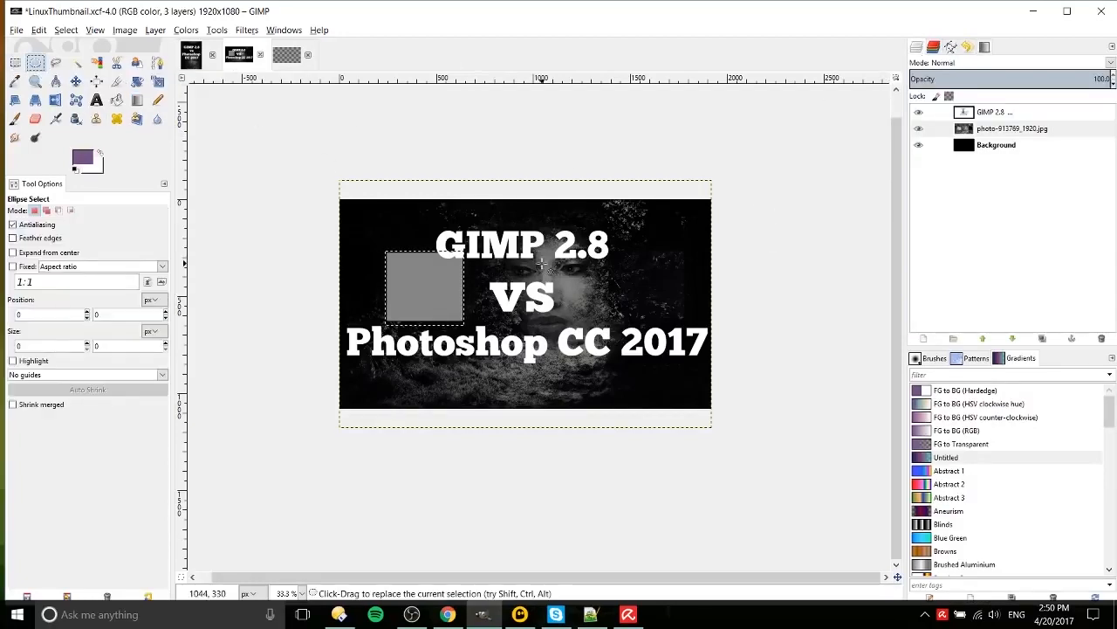
drag(575, 265, 652, 329)
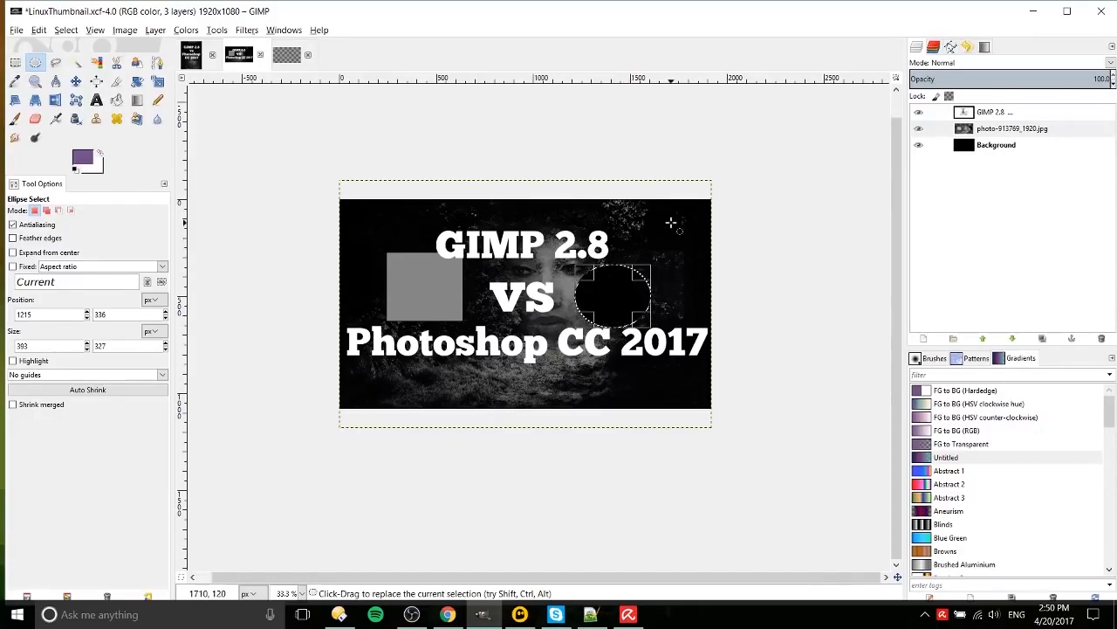
key(ctrl+z)
drag(477, 275, 612, 327)
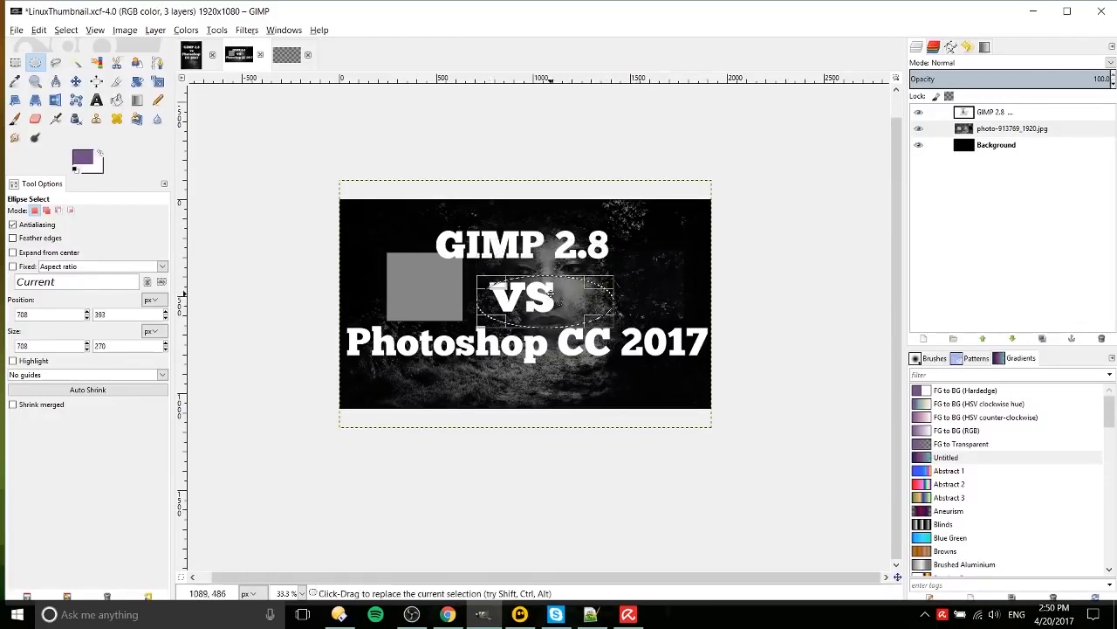
Move the elliptical selection to the right of the VS text and cut the photo content inside it.
drag(555, 302, 635, 290)
key(ctrl+x)
click(619, 244)
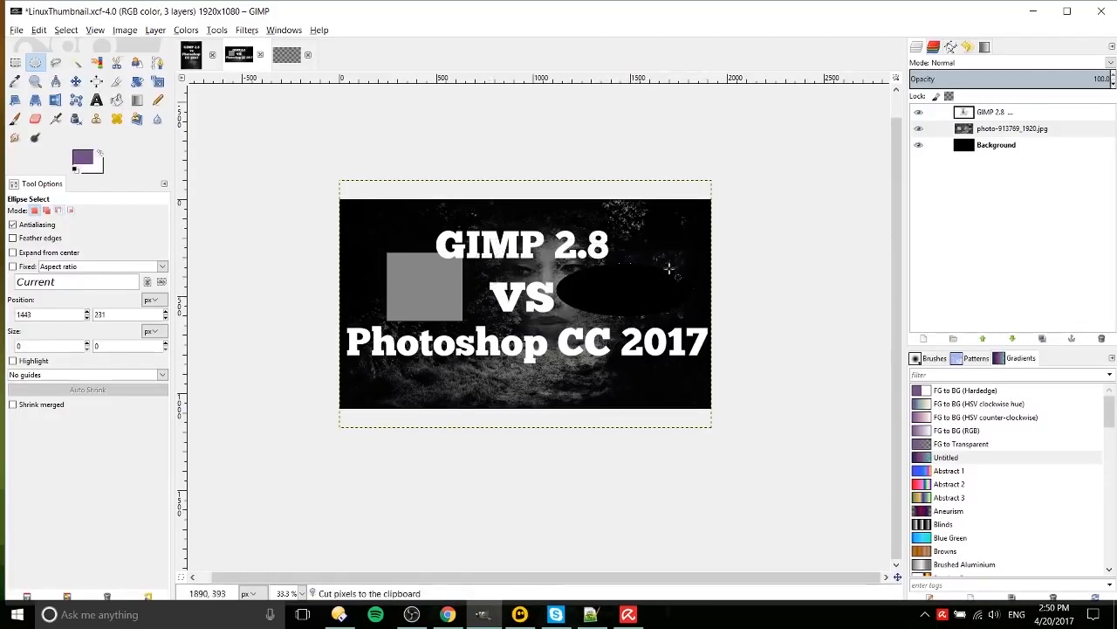
Paste the cut ellipse and move it up and to the right, above the hole it left beside VS.
key(ctrl+v)
drag(555, 307, 611, 307)
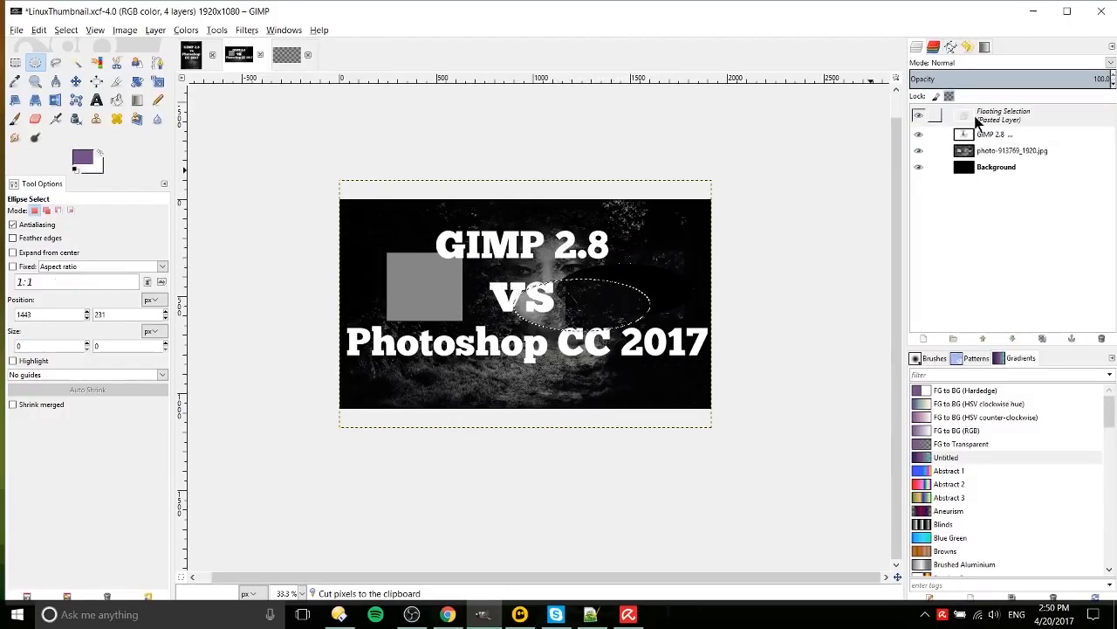
drag(1004, 114, 1016, 149)
drag(617, 328, 672, 266)
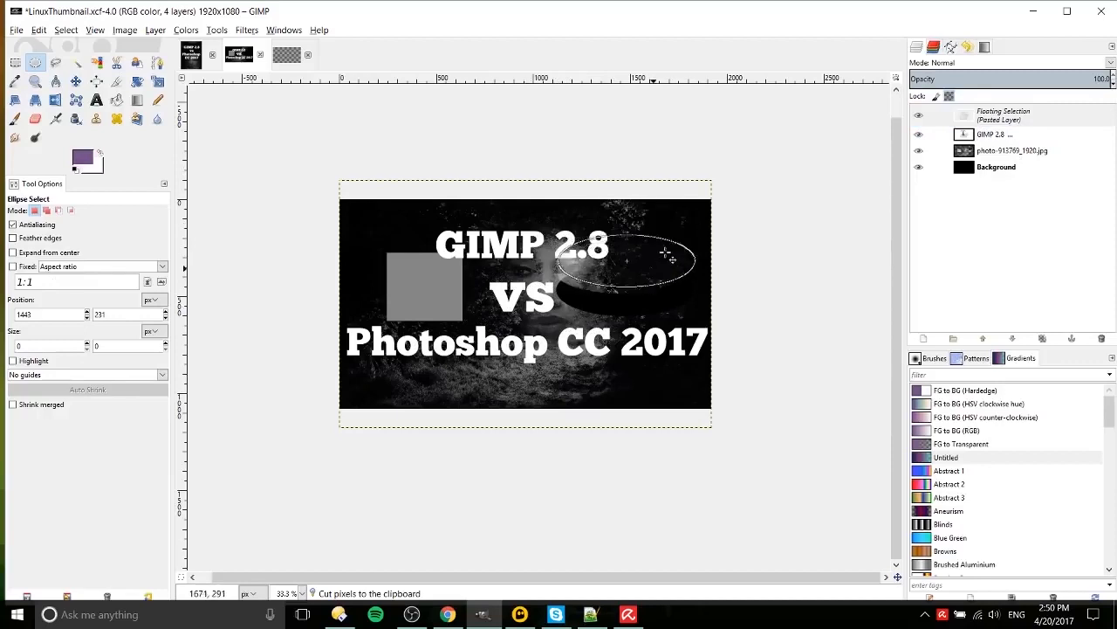
Try restacking the floating ellipse and anchoring it to the photo layer, undoing the anchoring each time.
drag(1021, 119, 1023, 139)
click(673, 180)
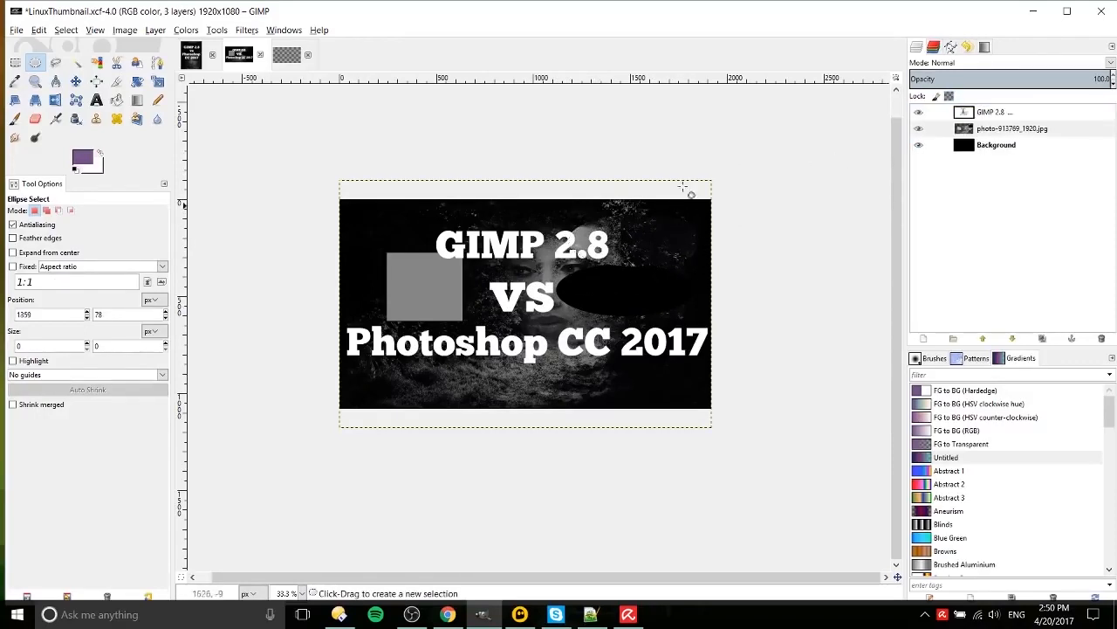
key(ctrl+z)
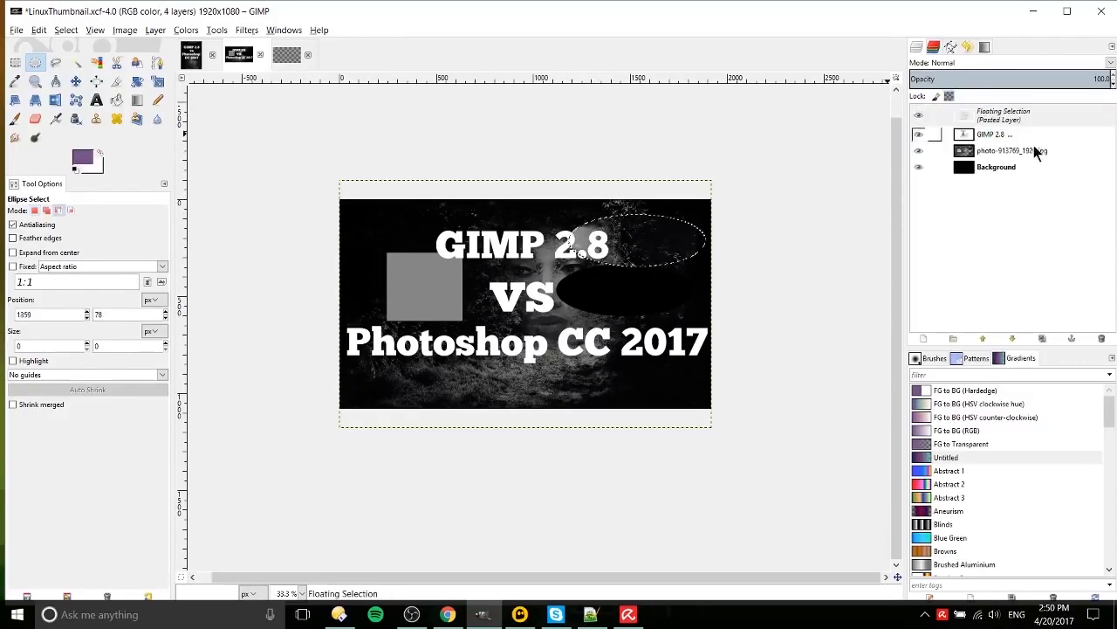
click(676, 201)
key(ctrl+z)
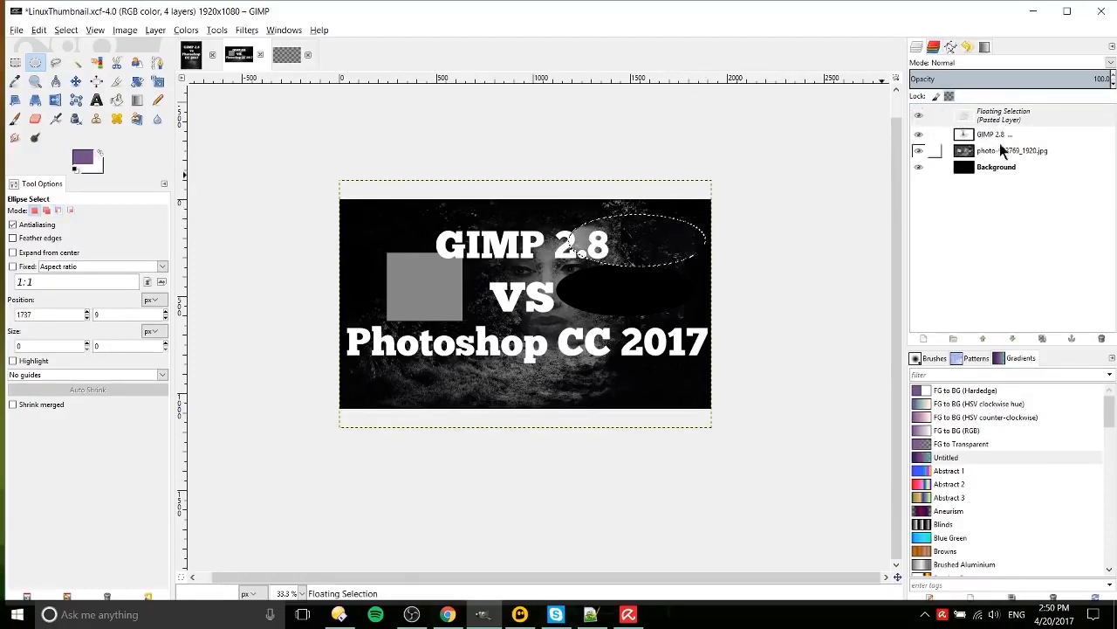
click(596, 208)
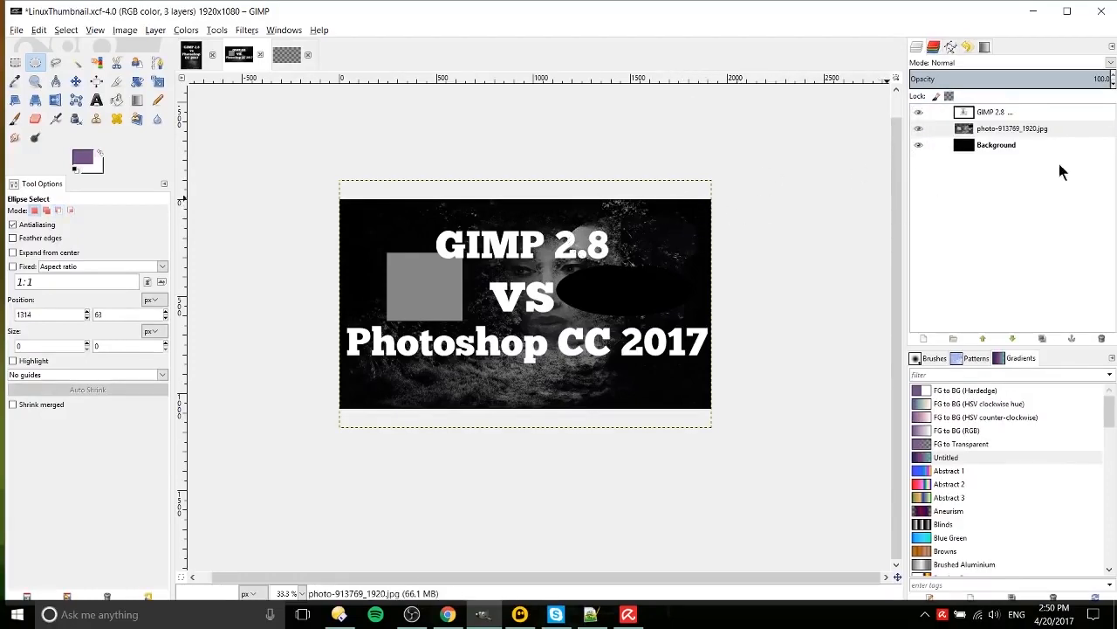
key(ctrl+z)
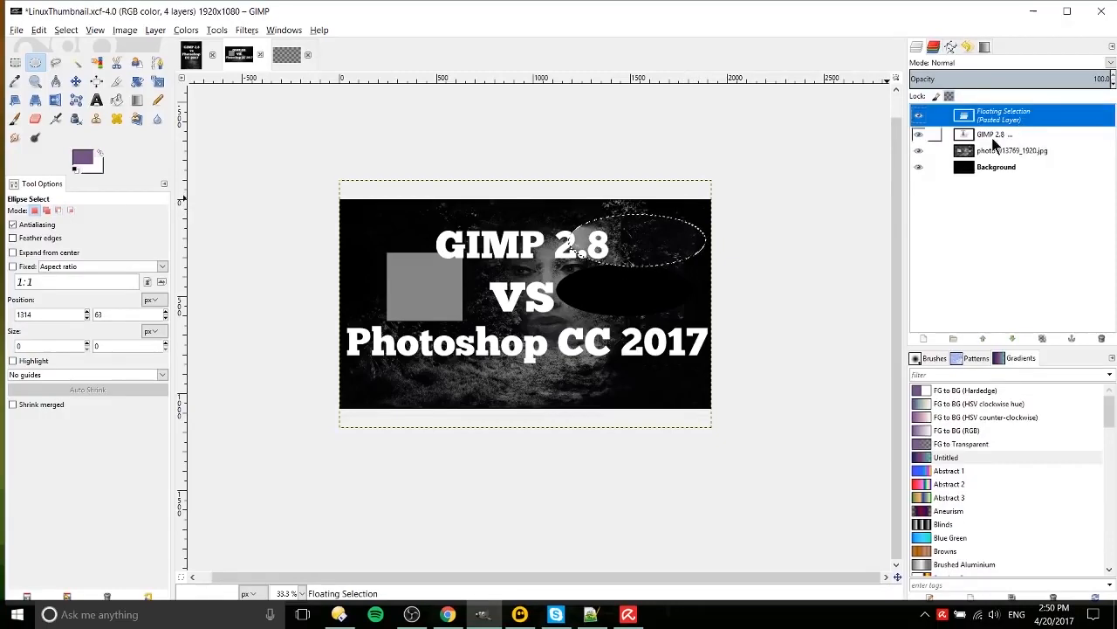
Turn the floating ellipse into a new layer beneath the GIMP 2.8 text layer and merge it down into the photo layer.
right_click(987, 120)
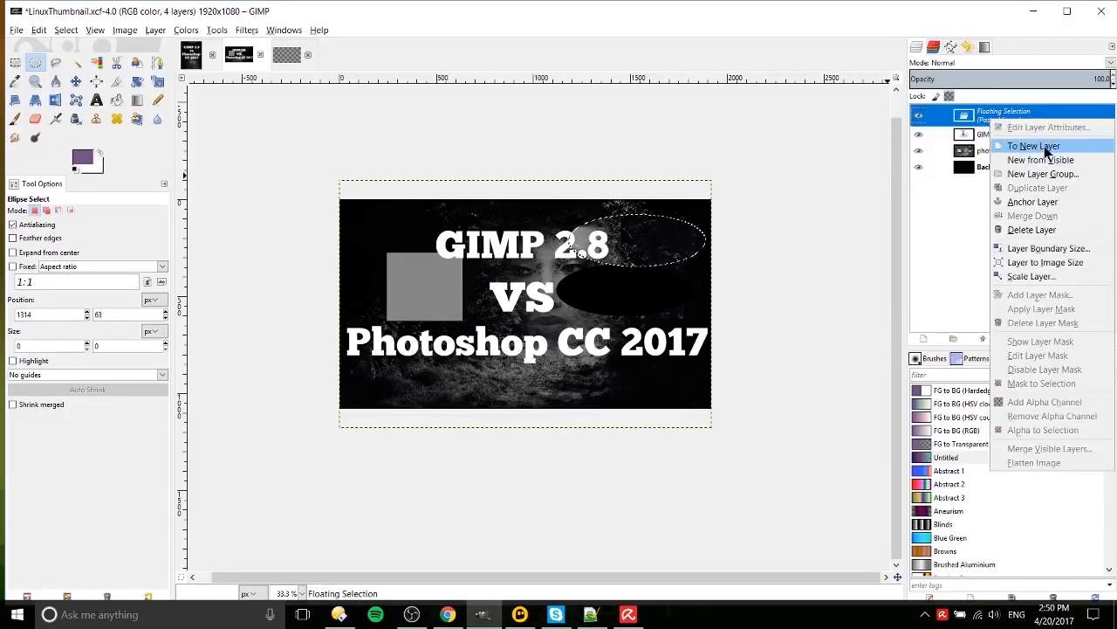
click(996, 143)
drag(1000, 120, 1006, 140)
right_click(1008, 142)
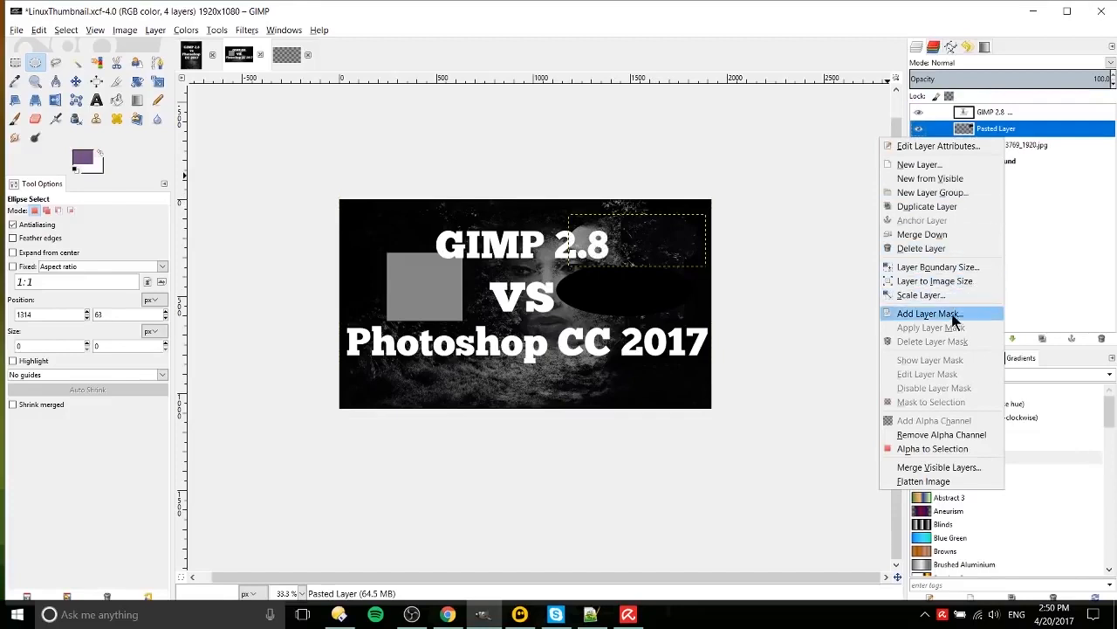
click(948, 232)
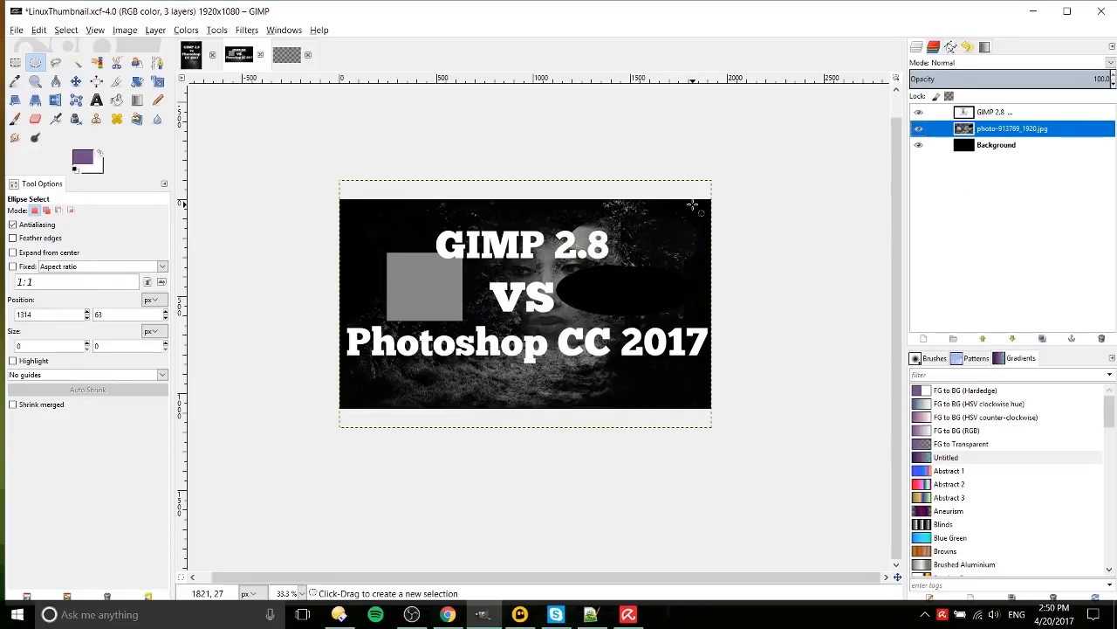
Draw a closed freehand selection around GIMP 2.8, VS and most of the gray rectangle with Free Select.
click(54, 64)
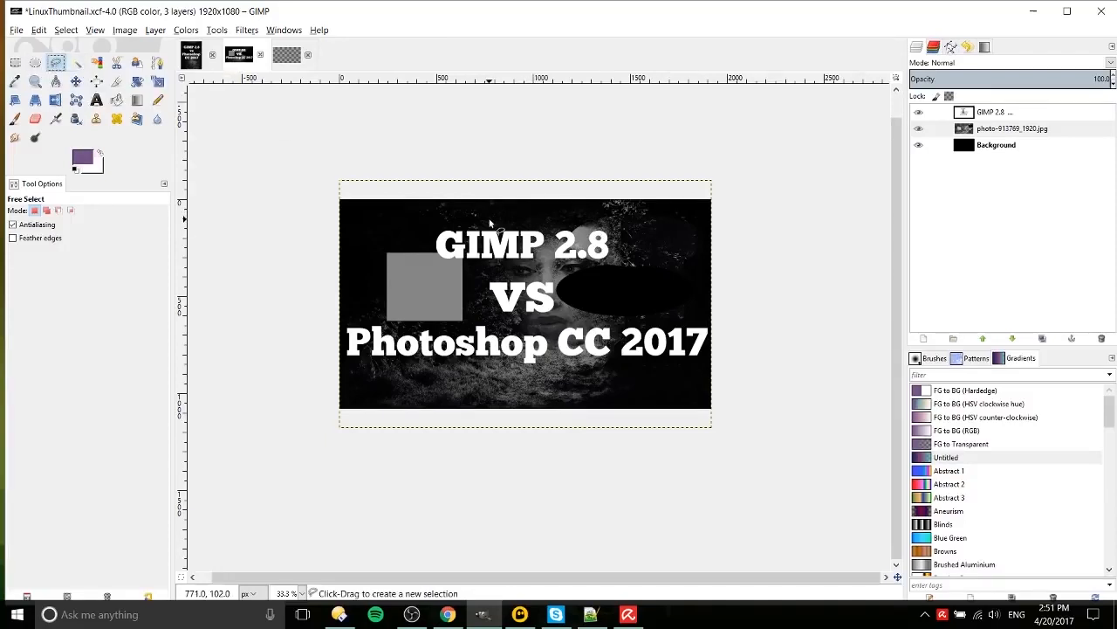
drag(479, 216, 619, 225)
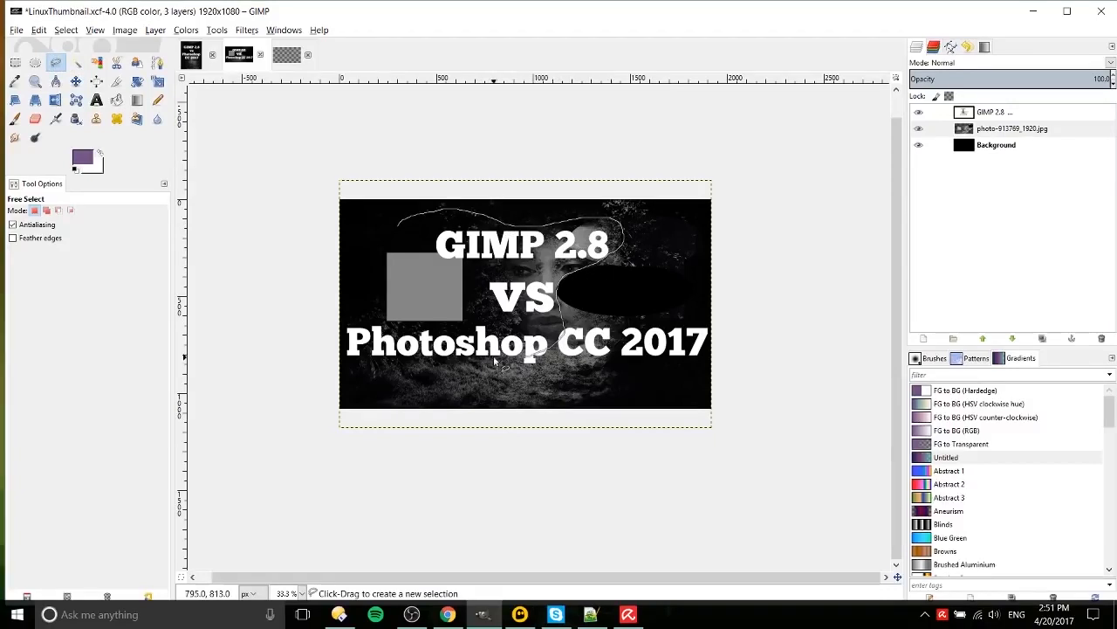
drag(402, 224, 403, 229)
click(404, 226)
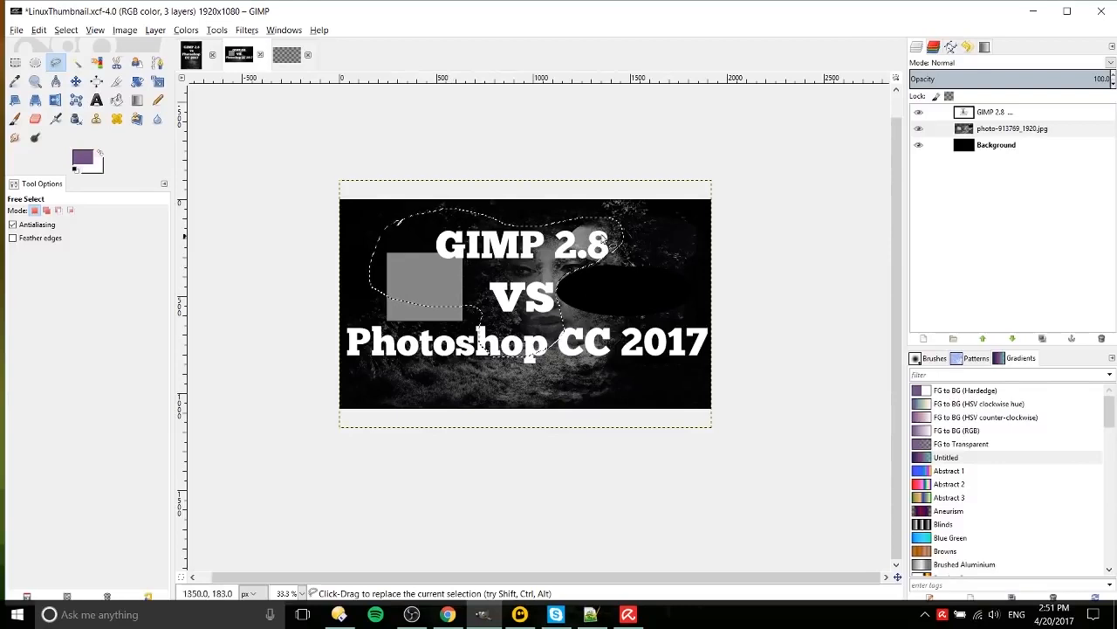
Try to move the freehand-selected area to the right with the Move tool and undo the move.
click(76, 81)
drag(571, 276, 614, 275)
key(ctrl+z)
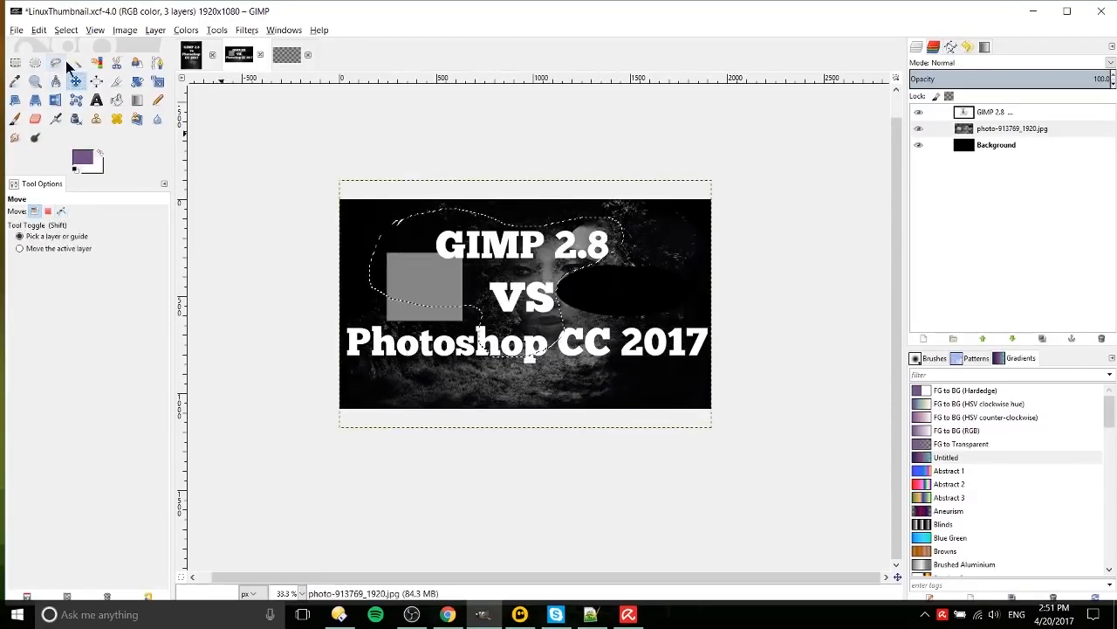
Delete the photo content inside the freehand selection and undo the deletion.
click(35, 62)
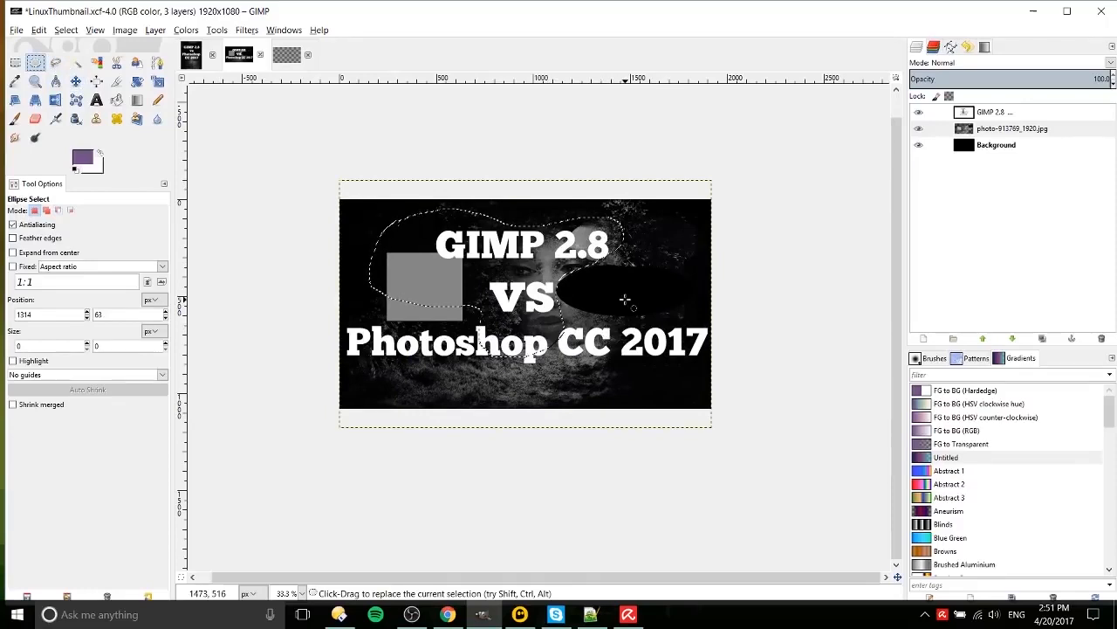
key(Delete)
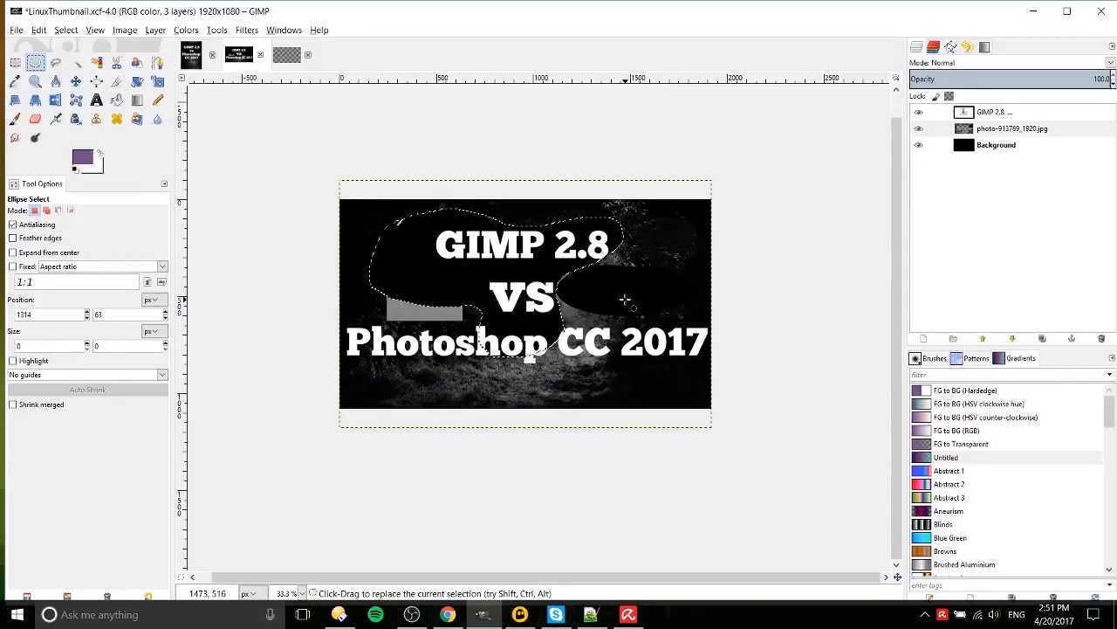
key(ctrl+z)
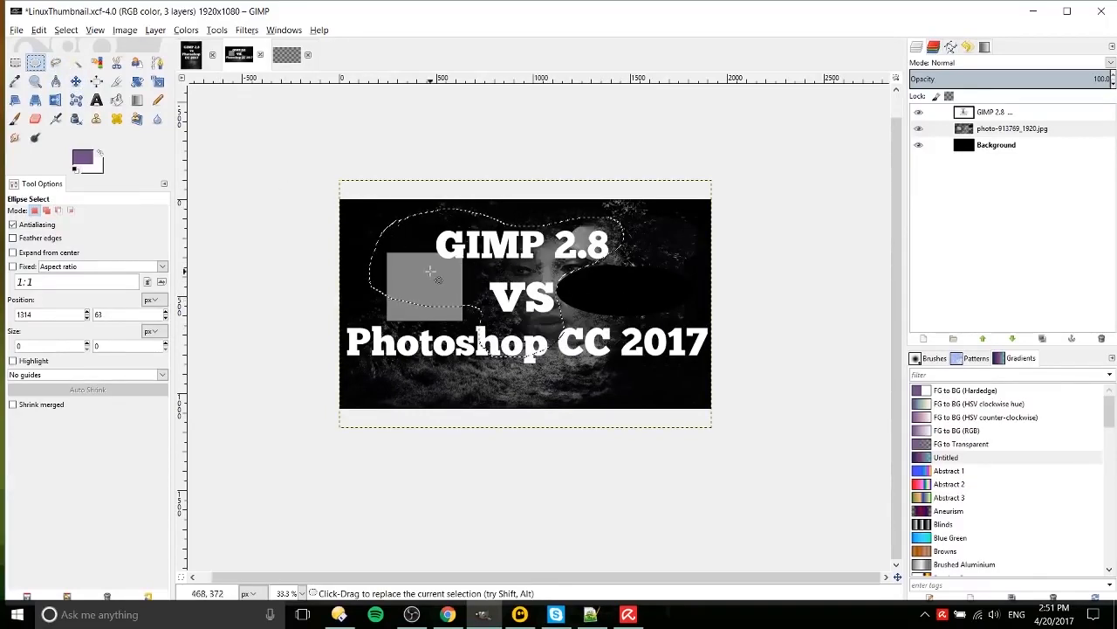
Shift the freehand selection outline toward the image's upper-left corner, then clear the selection.
drag(478, 266, 496, 236)
drag(511, 251, 513, 253)
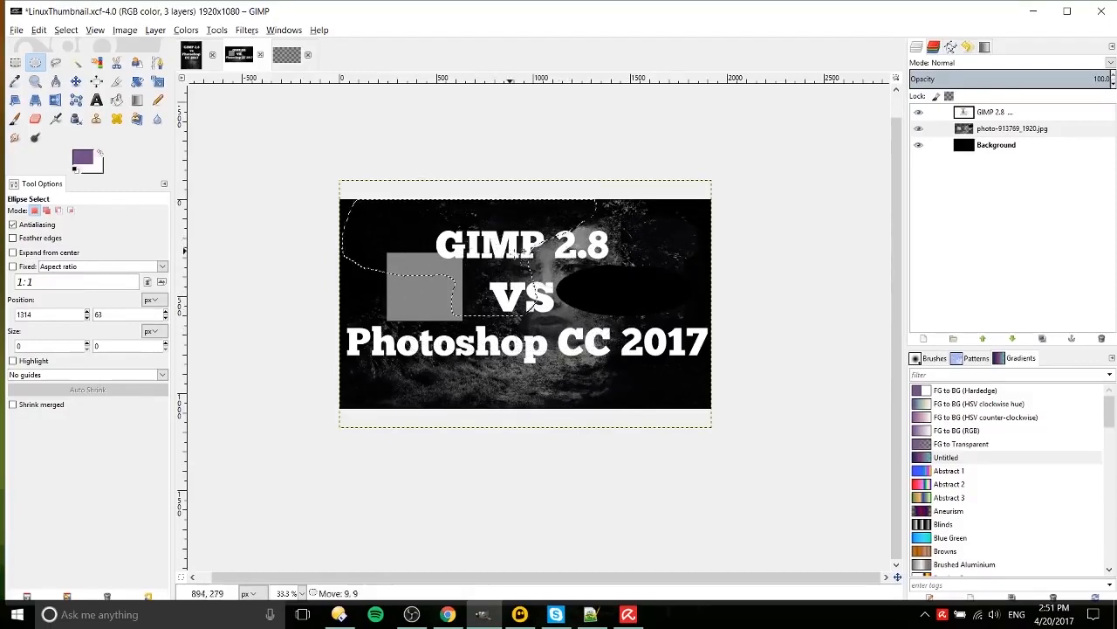
click(670, 218)
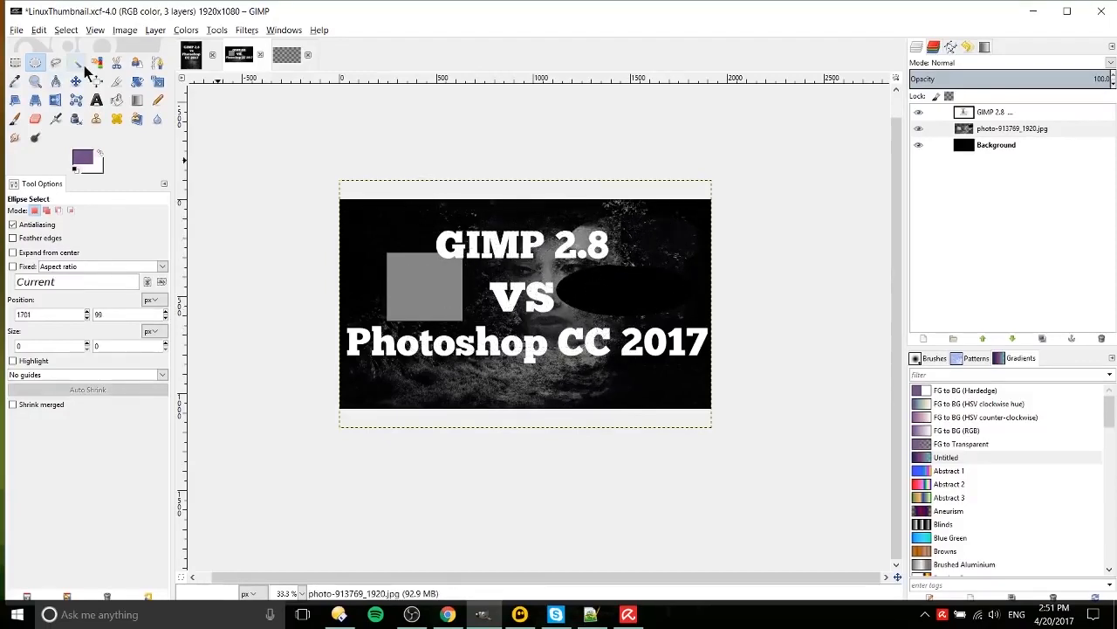
Select the dark area above the gray rectangle with Fuzzy Select at a threshold of 15.
scroll(424, 209, up, 1)
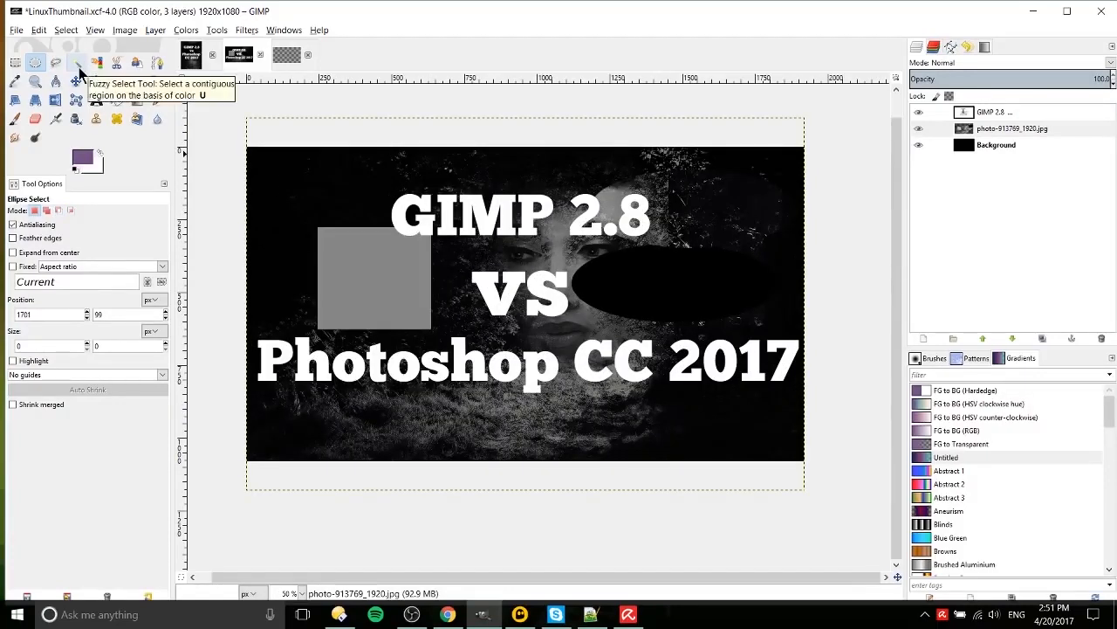
click(77, 68)
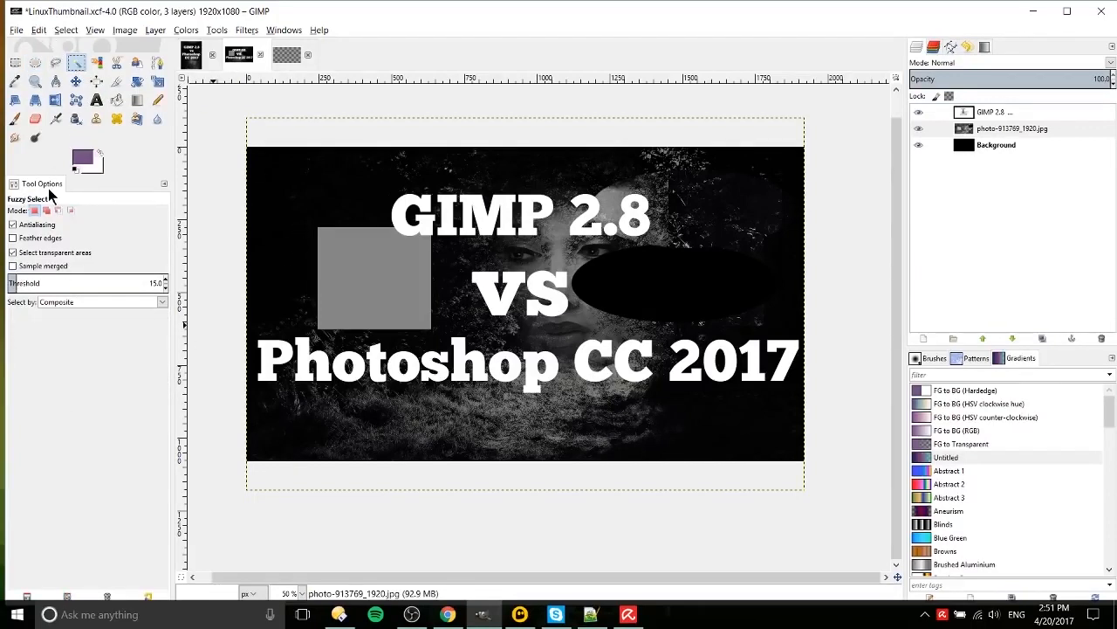
click(300, 216)
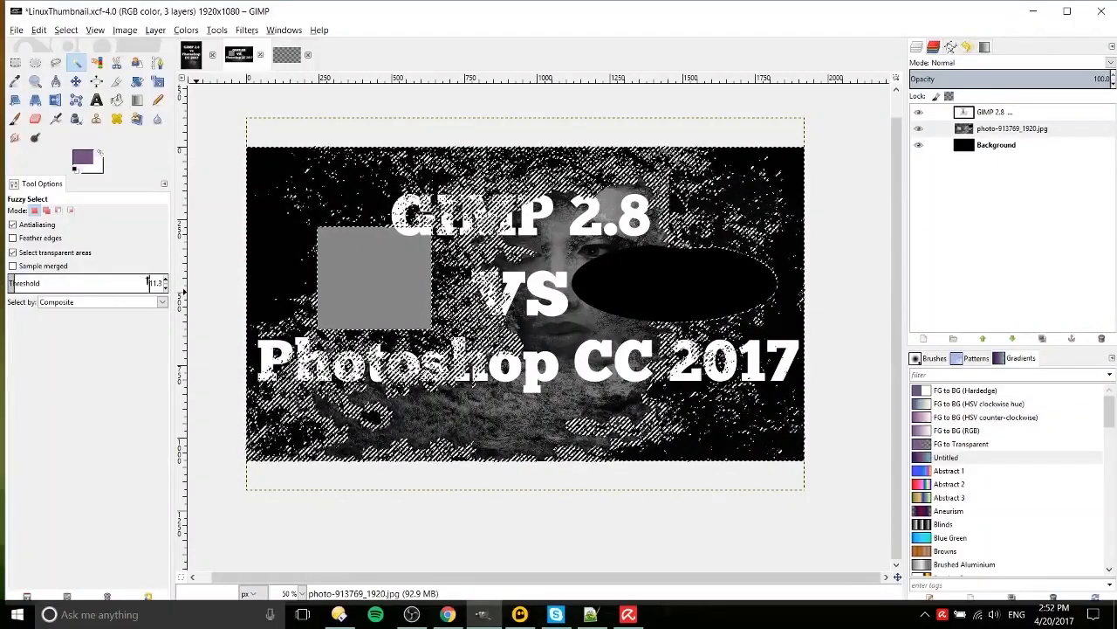
Set the Fuzzy Select threshold to 5 and select the dark left area, the black ellipse, and the dark area again.
drag(19, 285, 203, 279)
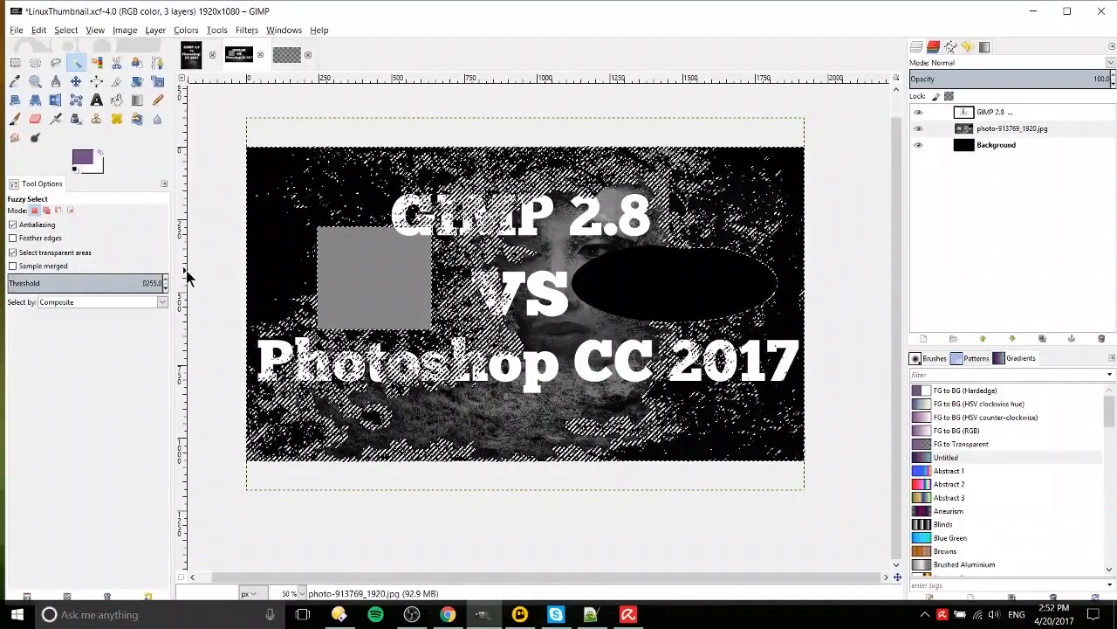
key(Return)
click(281, 234)
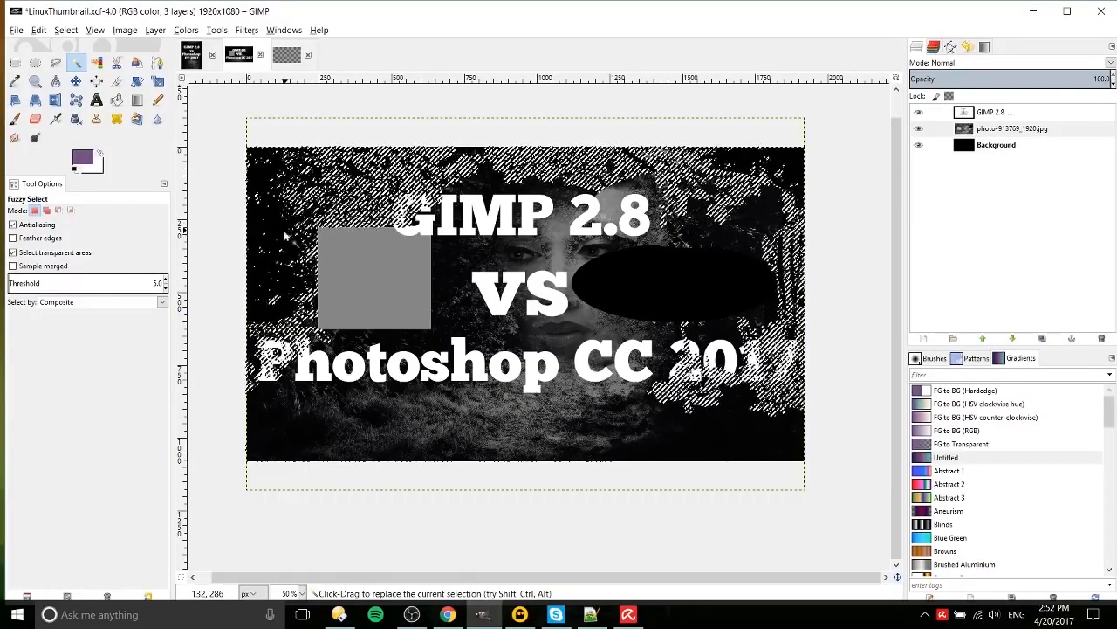
click(695, 276)
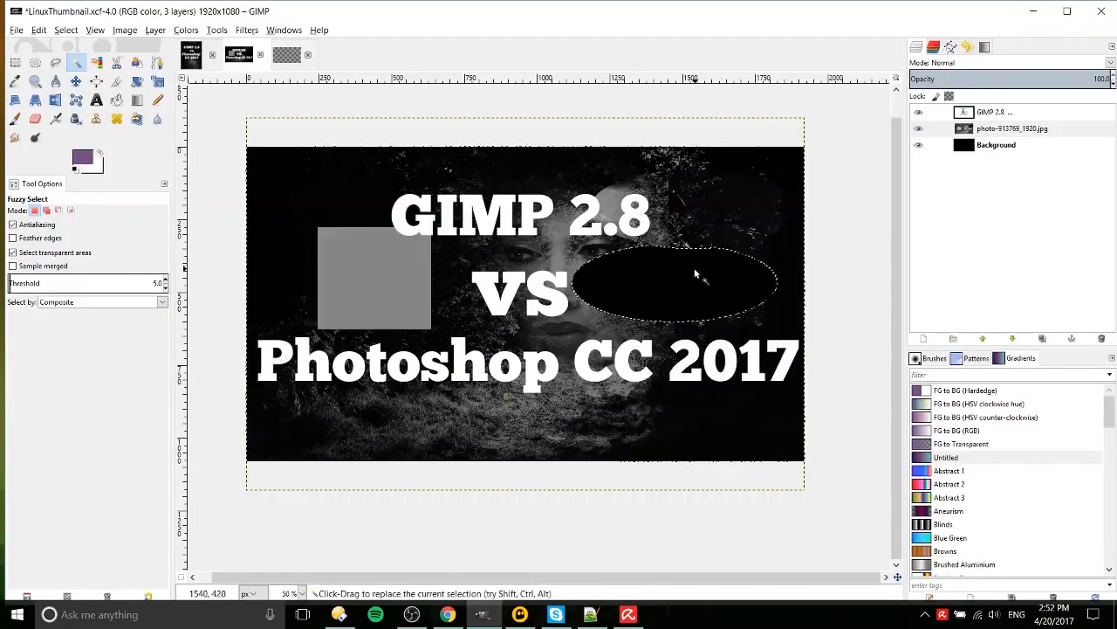
click(299, 187)
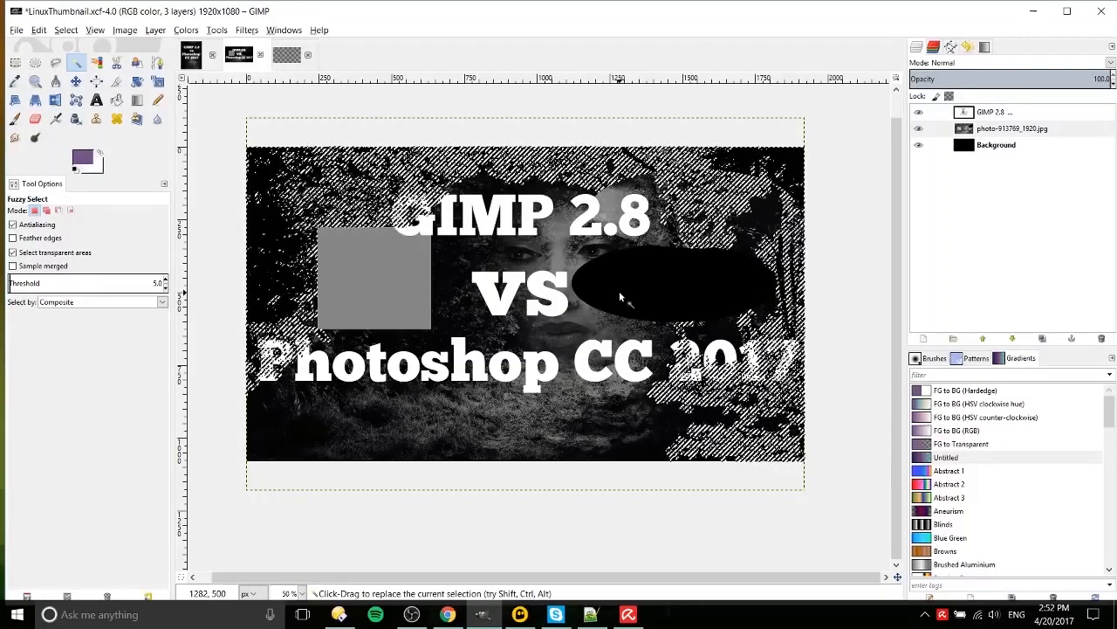
Switch to the empty untitled image, activate Bucket Fill and set the foreground color to white.
click(278, 59)
click(117, 100)
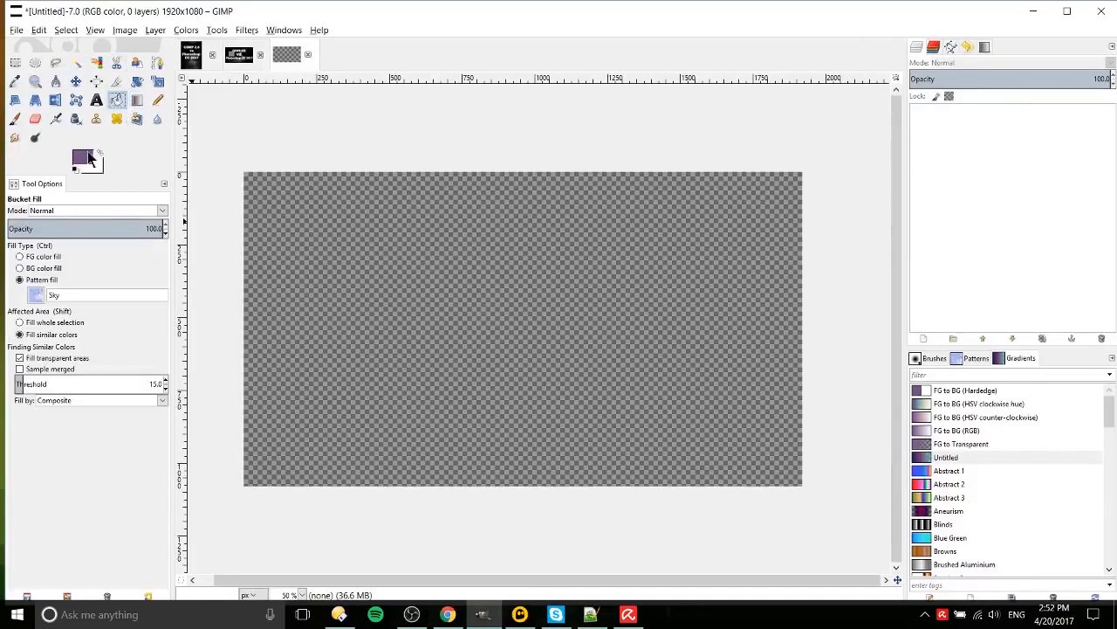
click(87, 157)
drag(87, 157, 98, 163)
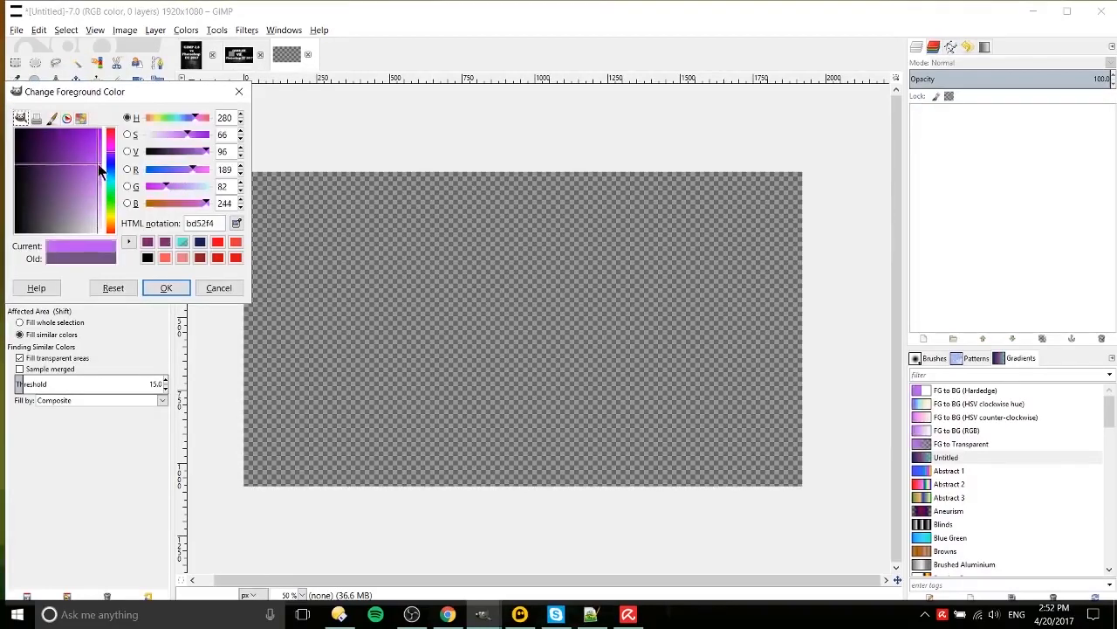
click(162, 287)
Add a transparent layer and fill it with the white foreground color instead of the Sky pattern.
click(924, 337)
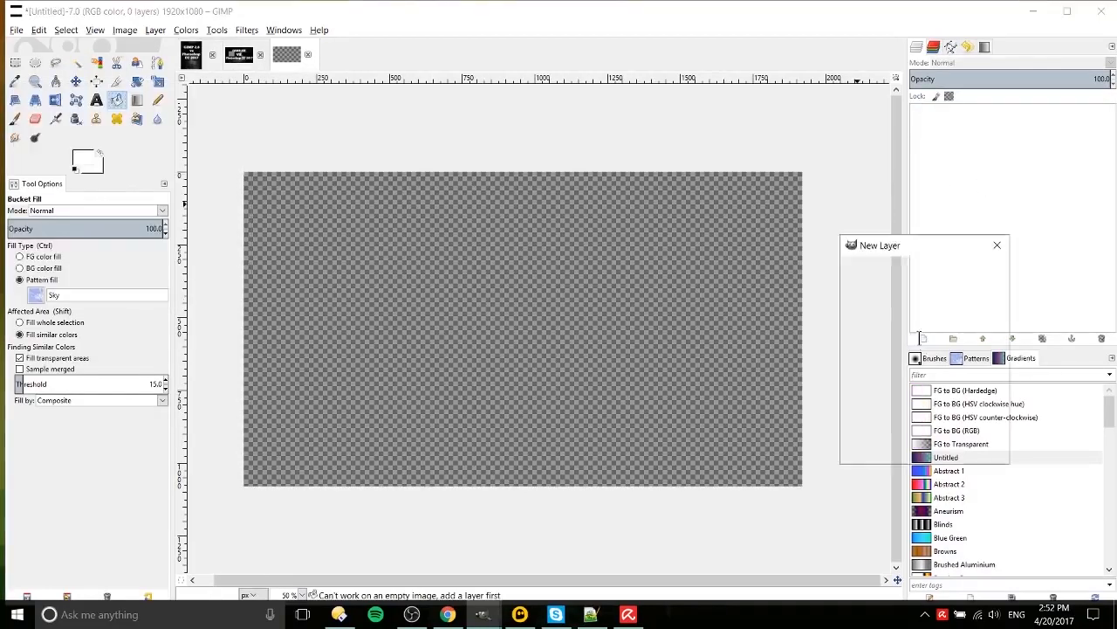
click(927, 449)
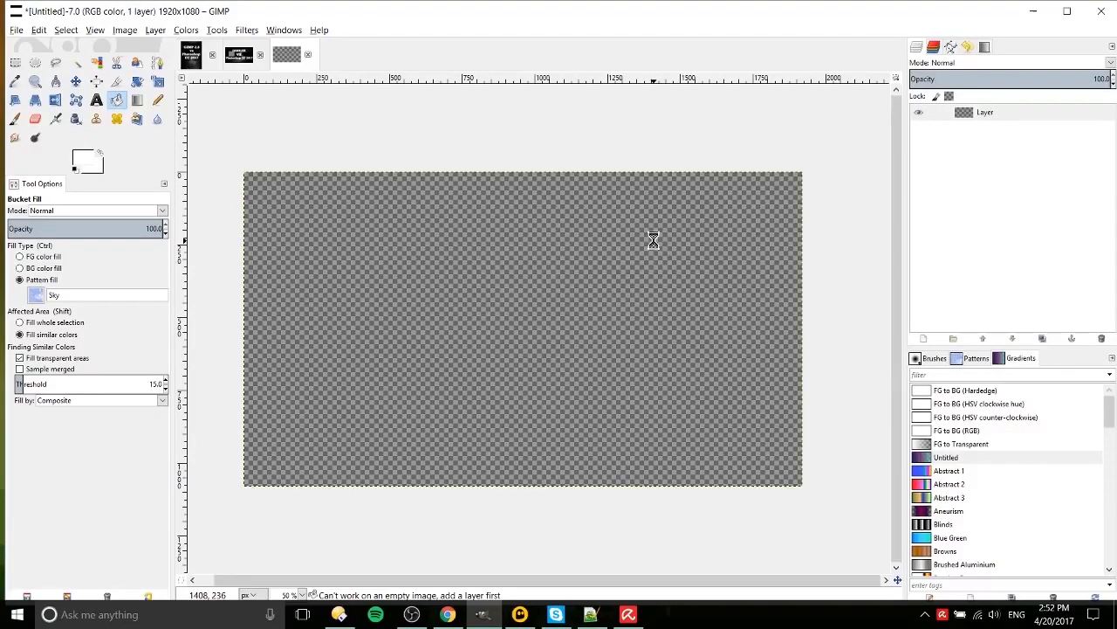
key(ctrl+z)
click(39, 257)
click(596, 262)
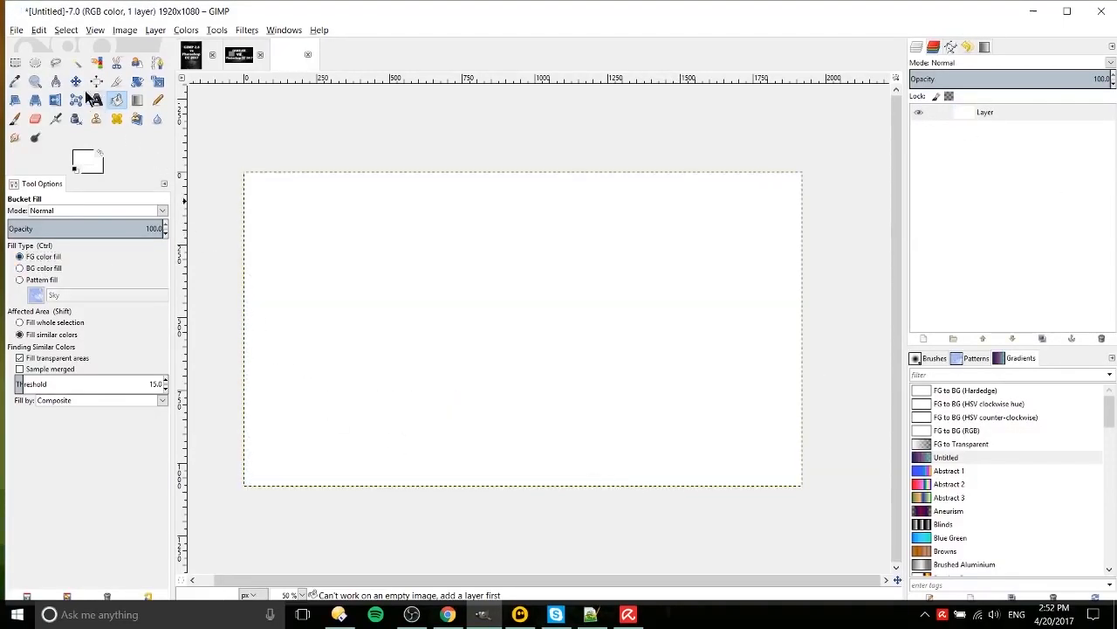
Set the foreground color to red and paint a large soft spot in the middle of the white layer with the Paintbrush.
click(15, 119)
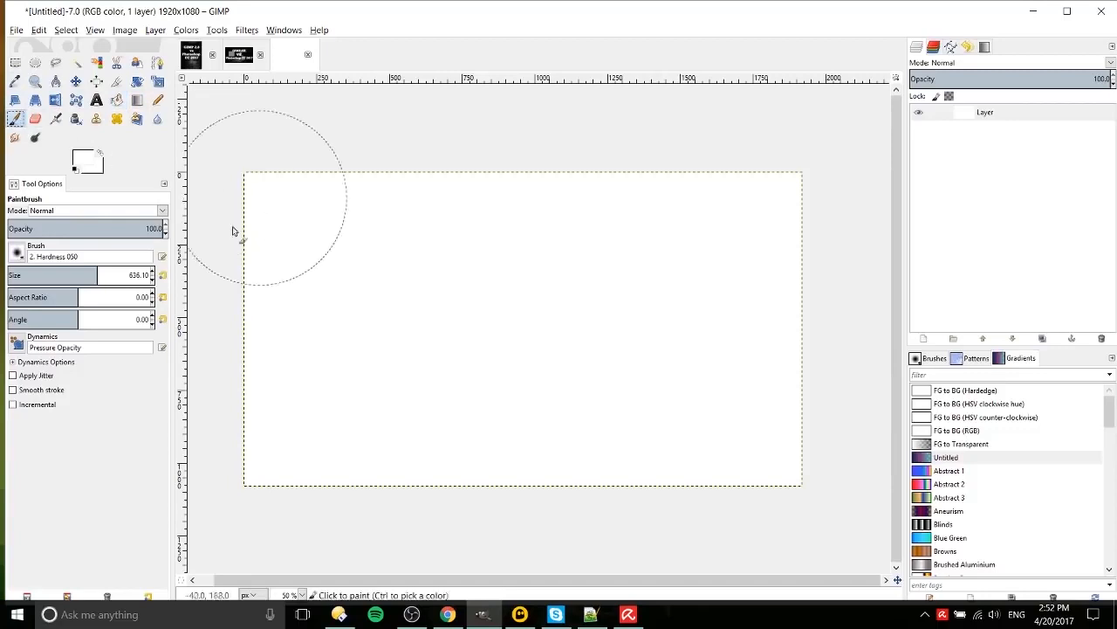
click(84, 159)
click(100, 140)
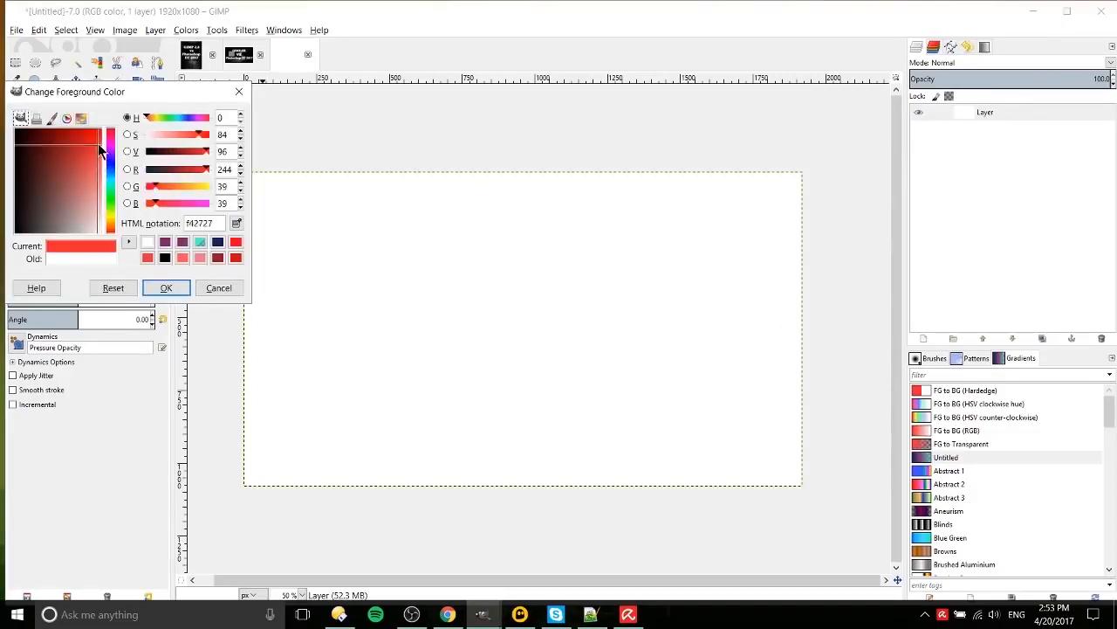
click(166, 287)
mouse_move(523, 301)
mouse_down()
mouse_move(545, 325)
mouse_move(524, 288)
mouse_up()
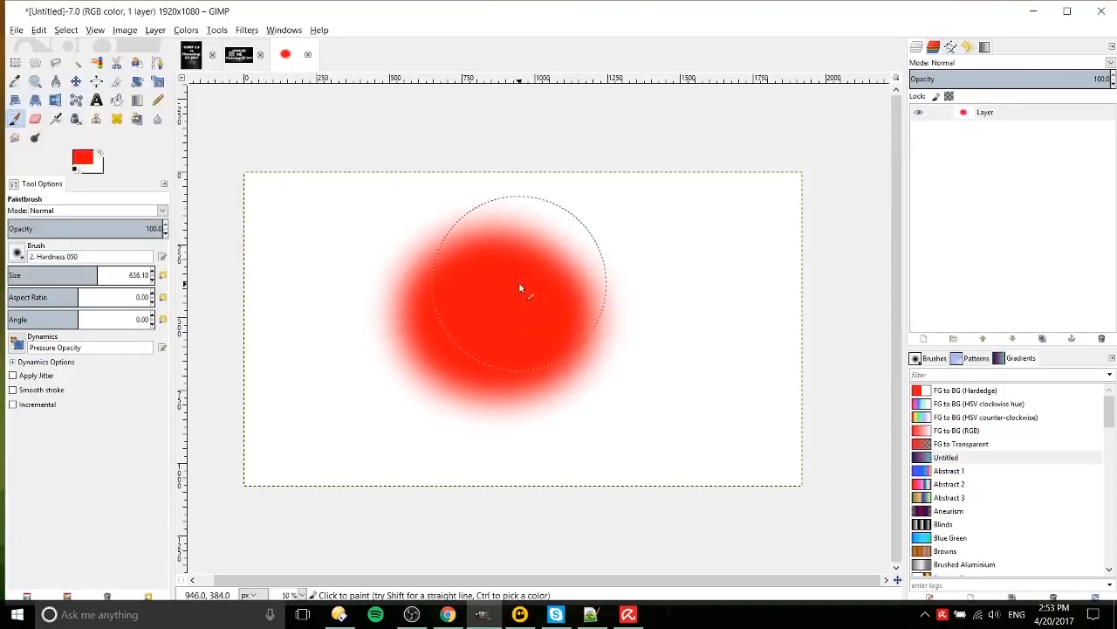
Fuzzy-select the red spot on the white layer at thresholds of 5, 18.1 and 35.4.
click(75, 63)
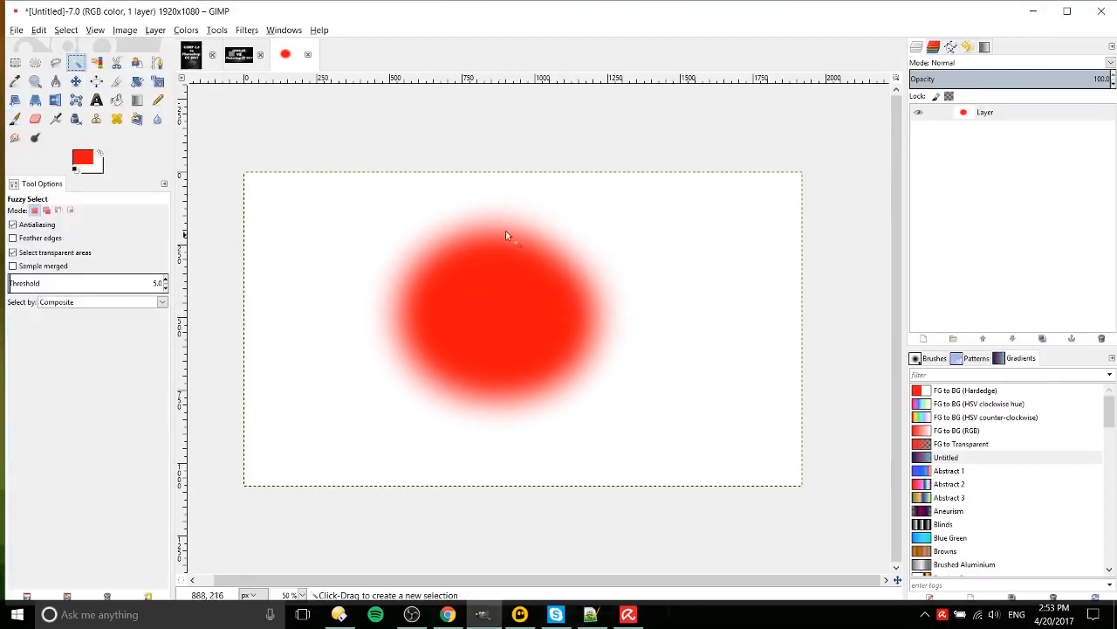
click(487, 286)
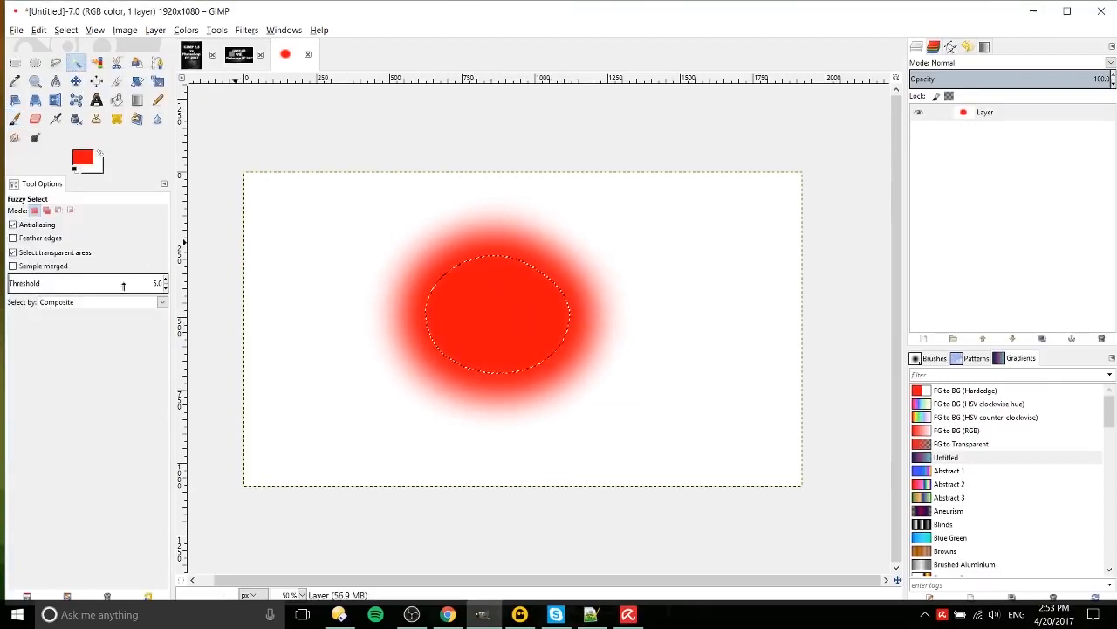
click(10, 281)
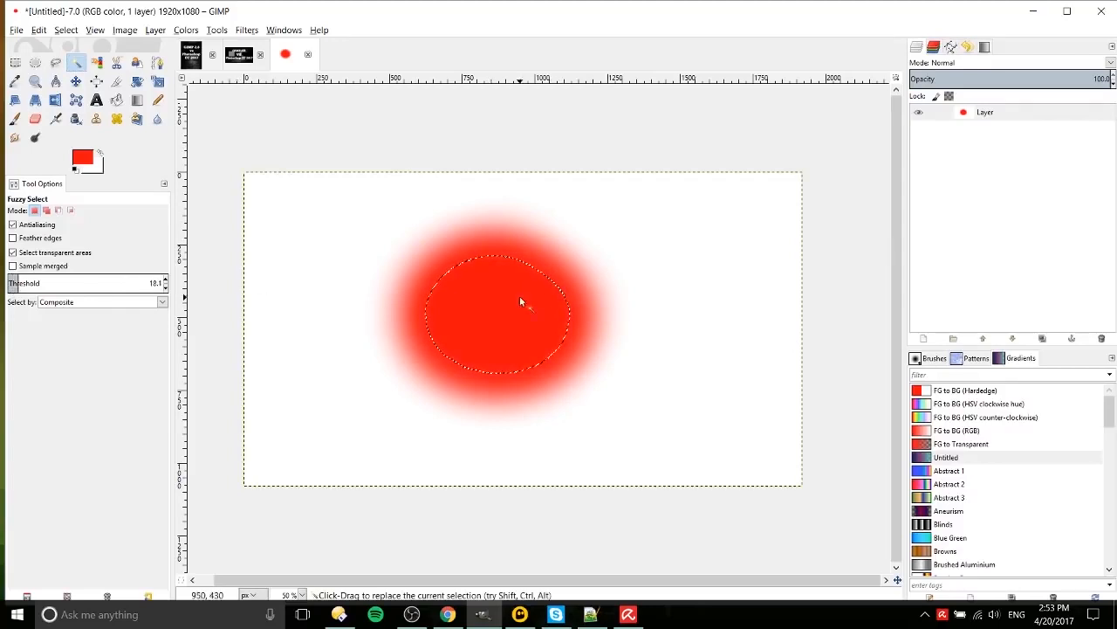
drag(520, 296, 522, 294)
drag(46, 283, 128, 272)
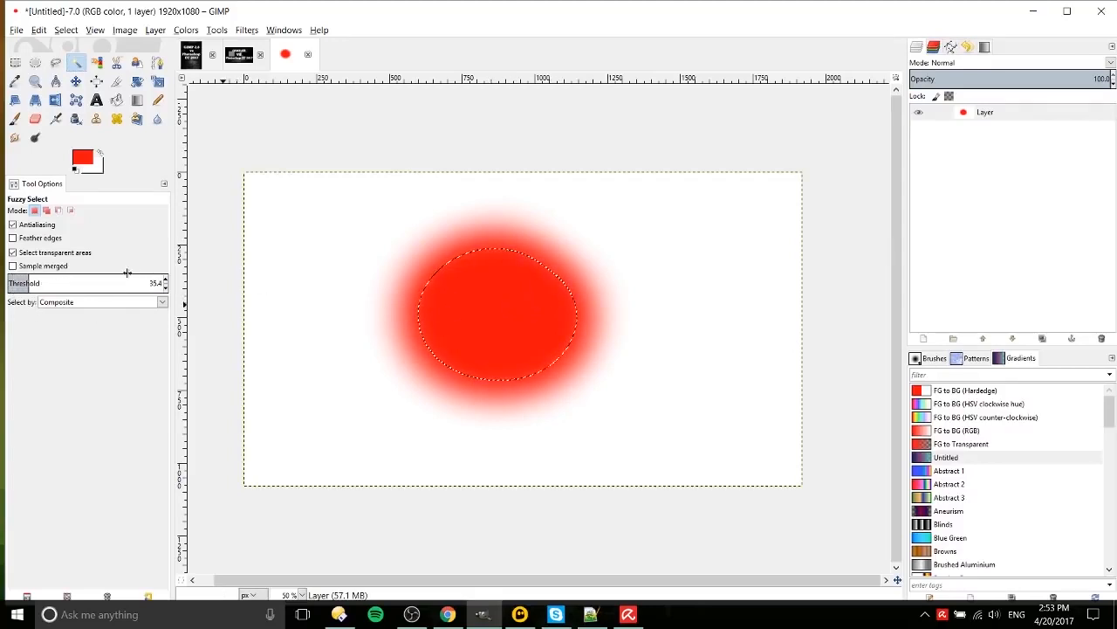
click(528, 291)
Set the Fuzzy Select threshold to 73.5 and reselect the red spot, sampling from its middle and its edge.
mouse_move(38, 283)
mouse_down()
mouse_move(74, 286)
mouse_move(52, 283)
mouse_up()
click(510, 278)
click(582, 292)
click(513, 273)
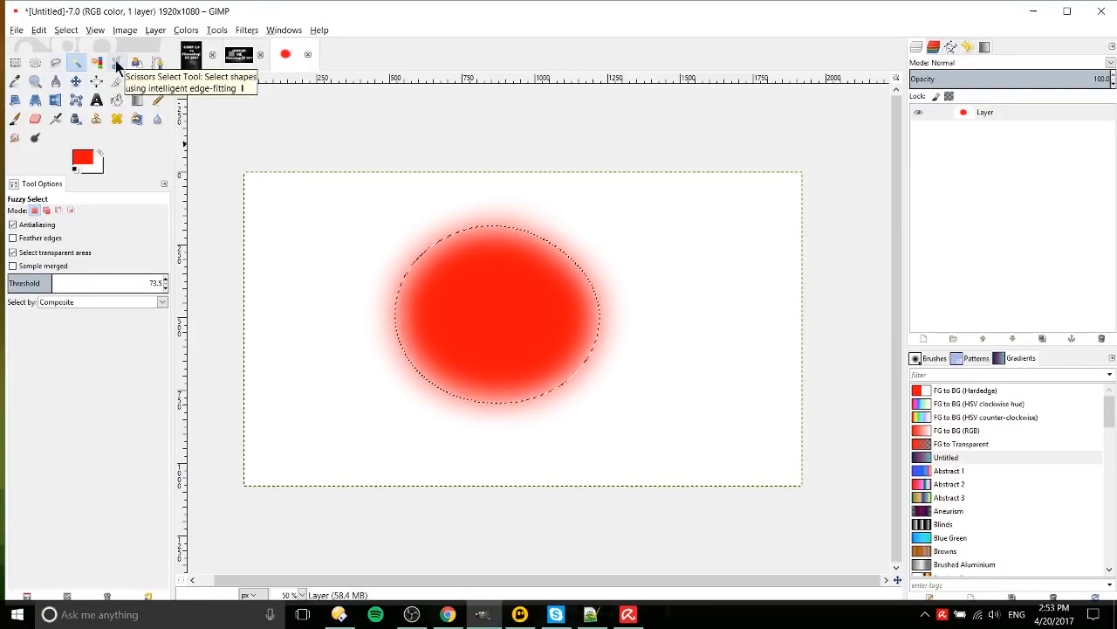
drag(67, 284, 75, 284)
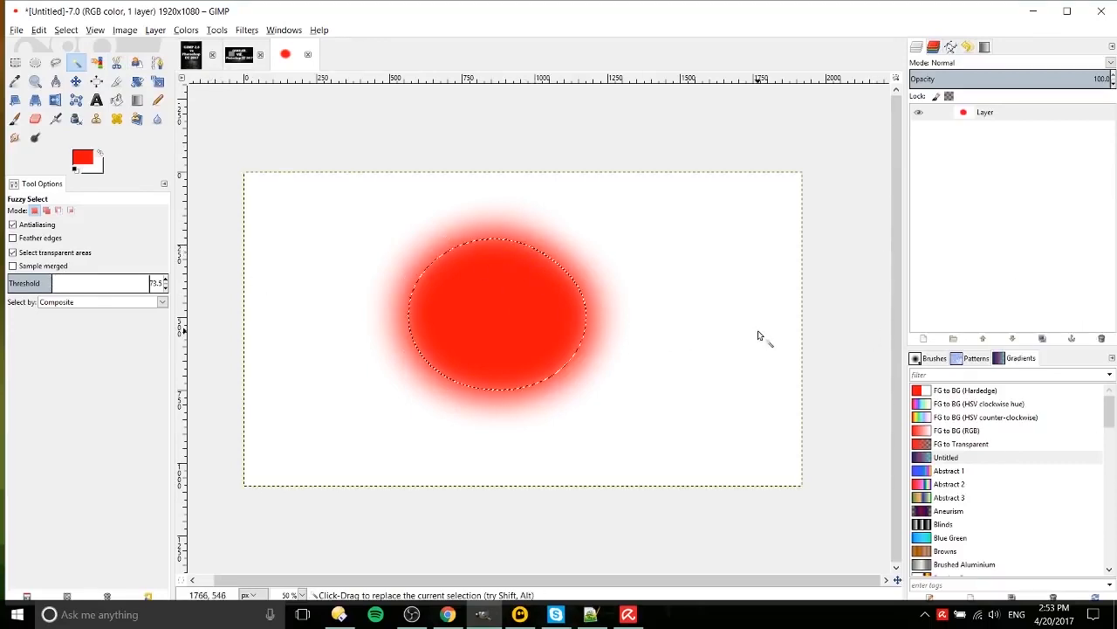
Add a transparent layer and delete the layer holding the red spot.
click(925, 339)
click(942, 445)
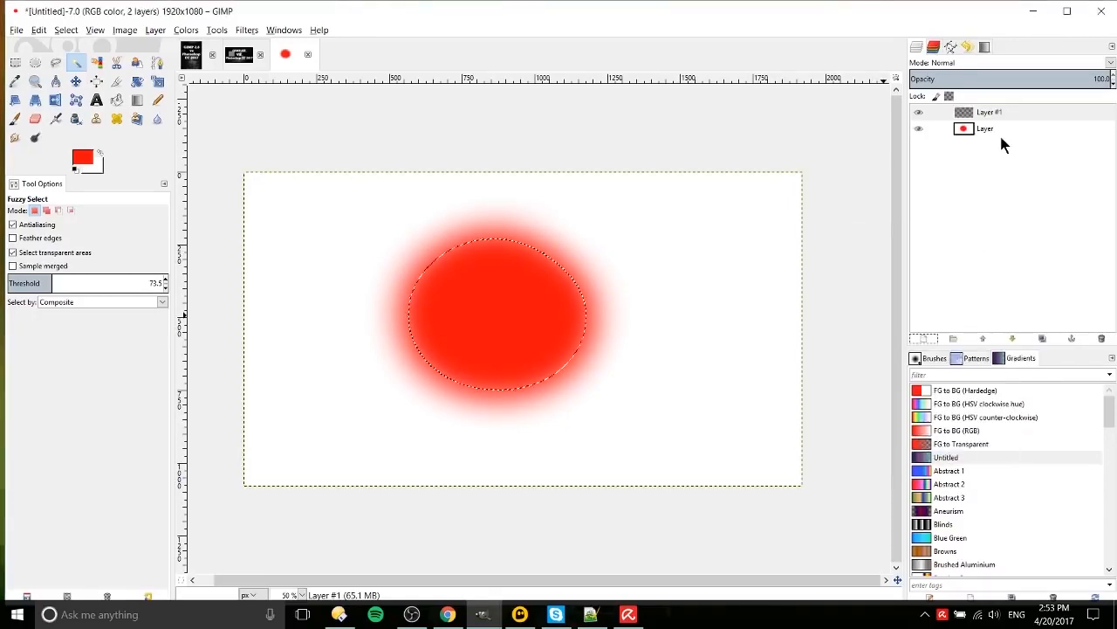
click(1001, 133)
click(1101, 339)
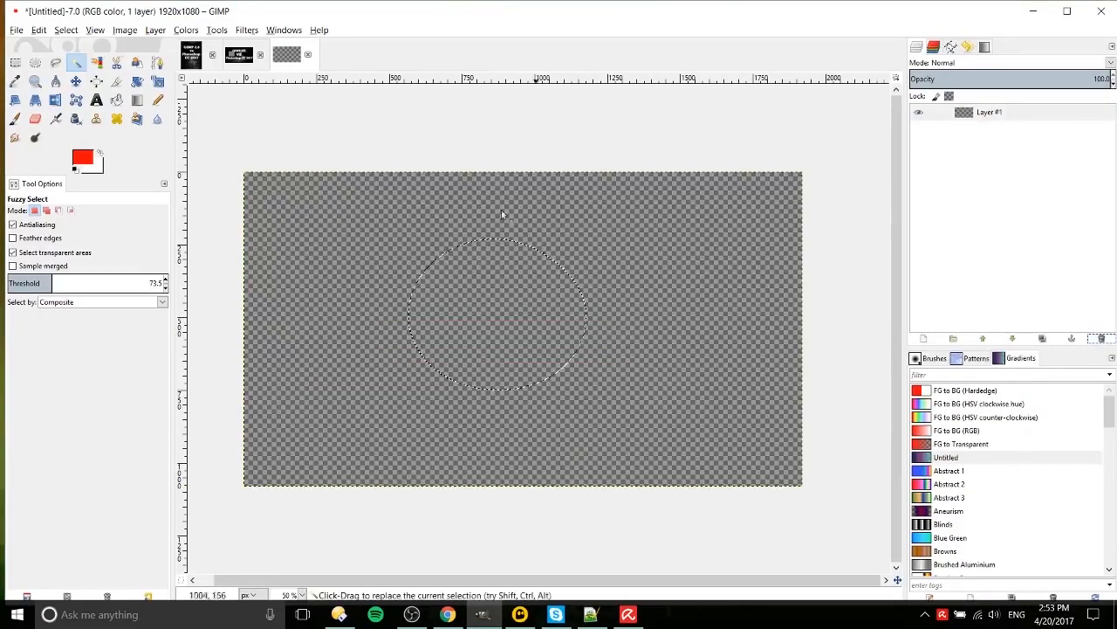
Make white the foreground color, clear the selection and bucket-fill the transparent layer with white.
click(117, 100)
key(x)
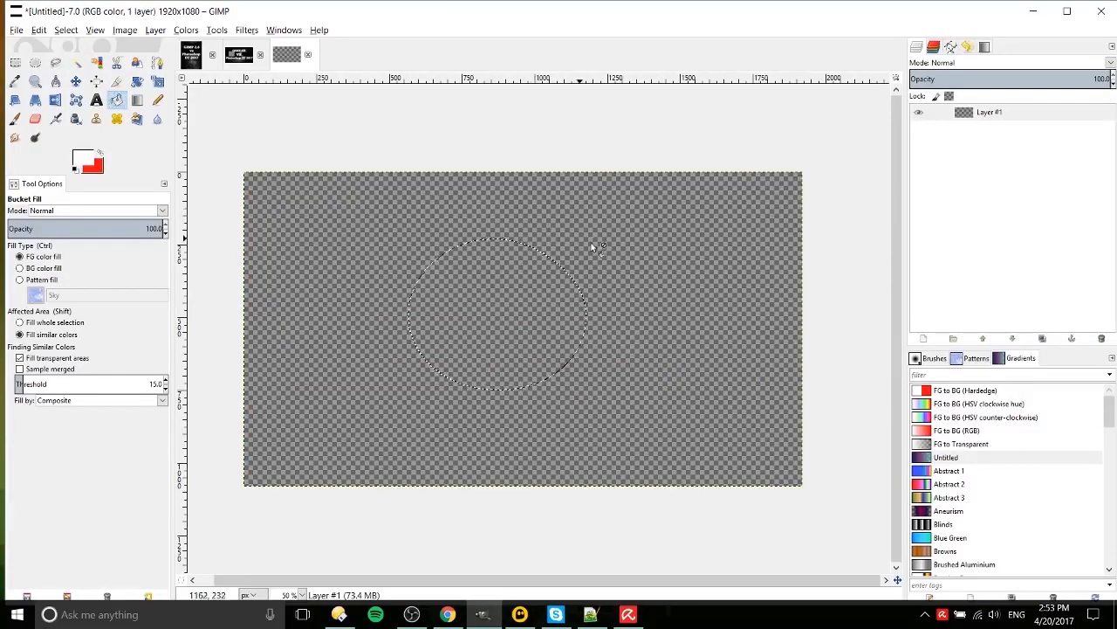
key(ctrl+shift+a)
click(646, 247)
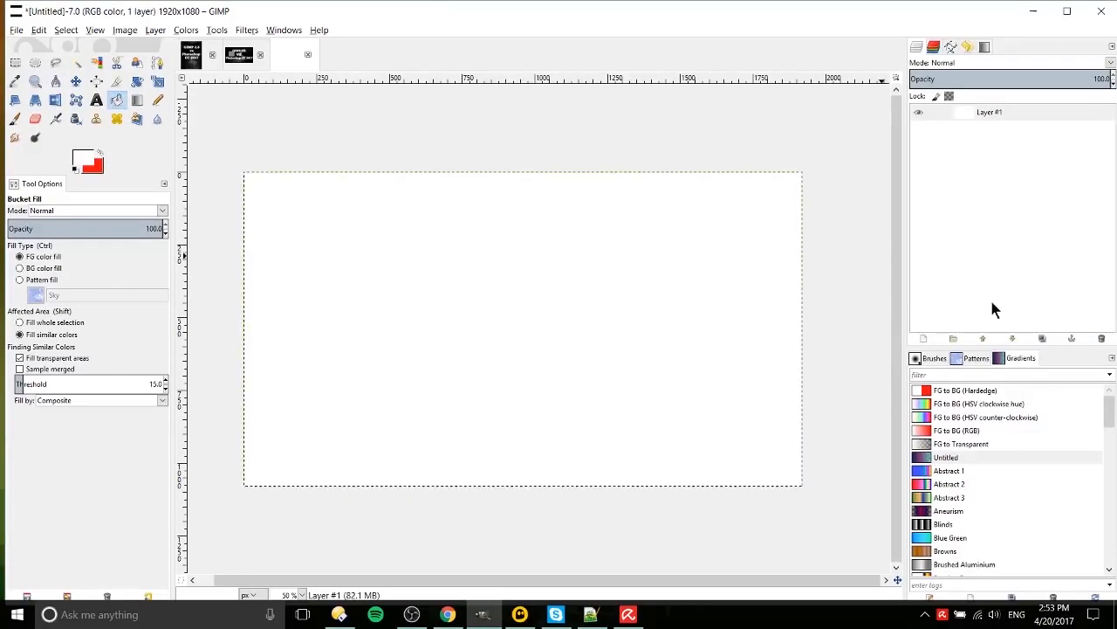
Add a second transparent layer above the white one and paint a large soft red spot on it with the Paintbrush.
click(922, 340)
click(927, 454)
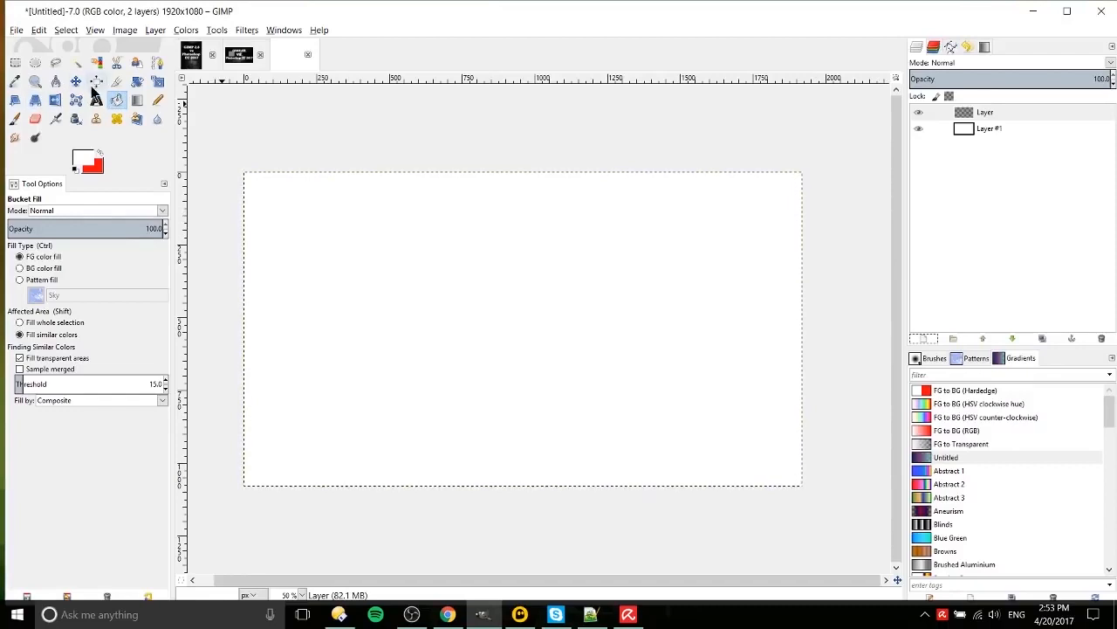
click(15, 118)
click(99, 153)
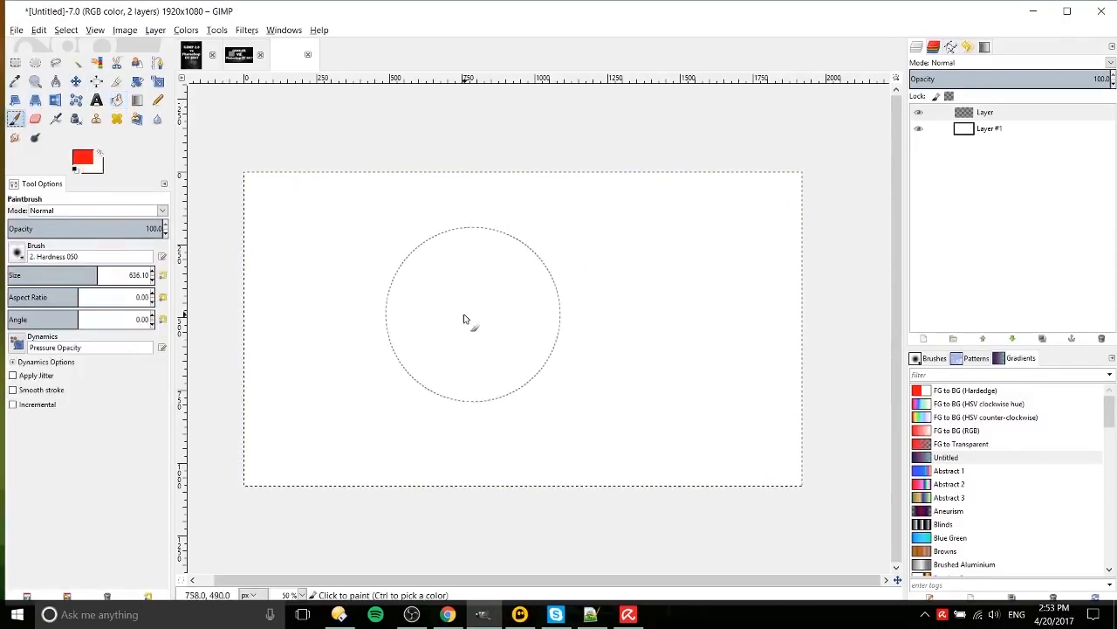
mouse_move(464, 318)
mouse_down()
mouse_move(526, 334)
mouse_move(537, 288)
mouse_up()
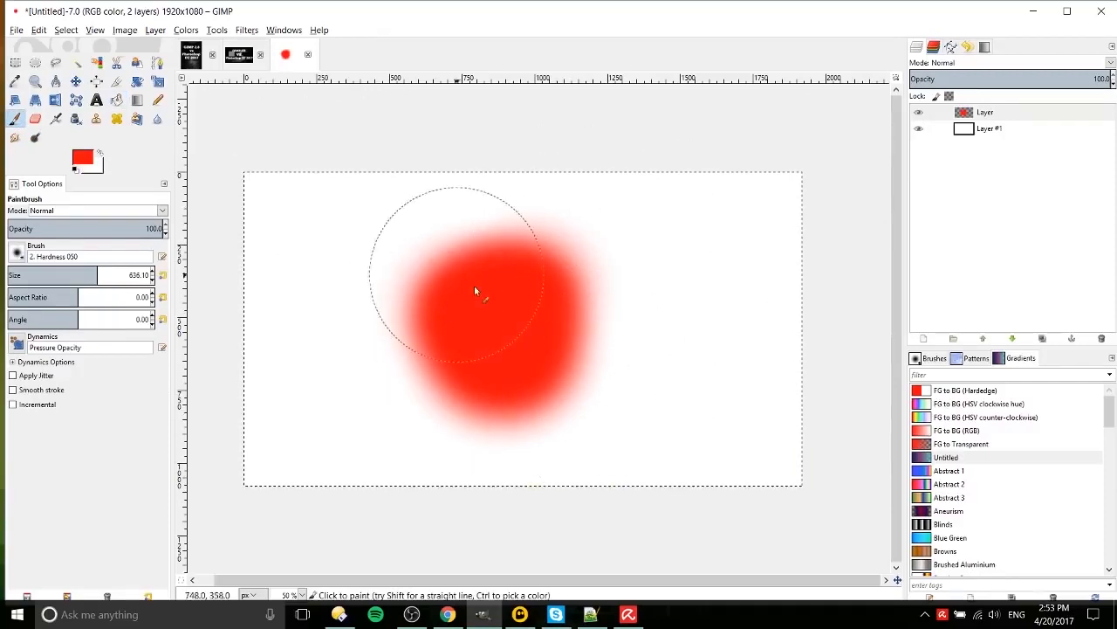
Move the red spot's layer around over the white background, leaving it offset slightly right and up.
click(76, 81)
drag(499, 298, 548, 337)
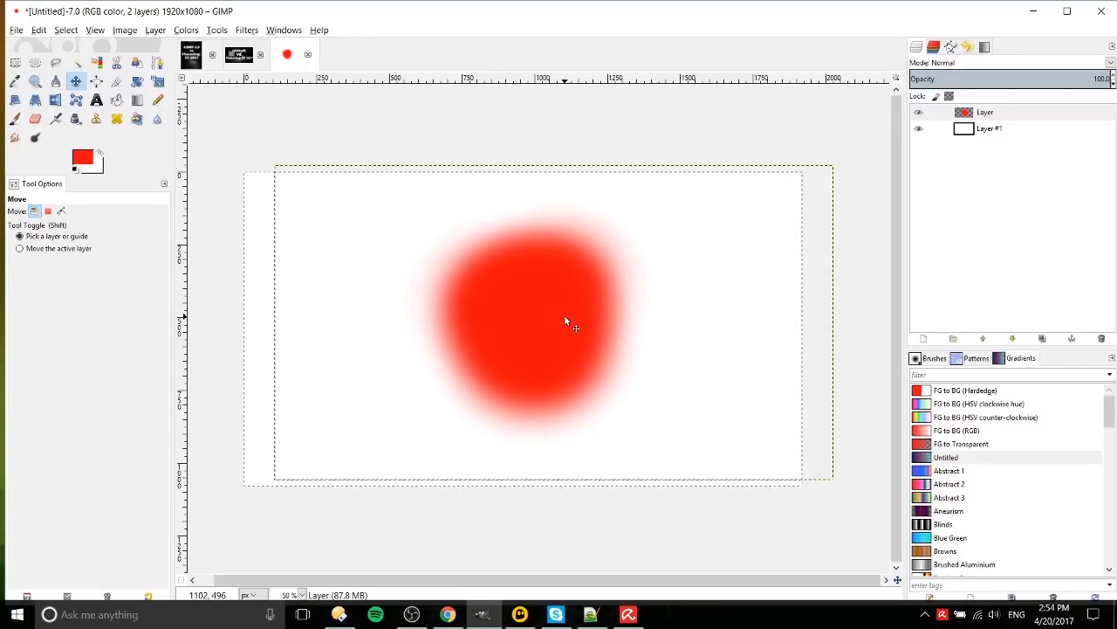
drag(565, 322, 550, 321)
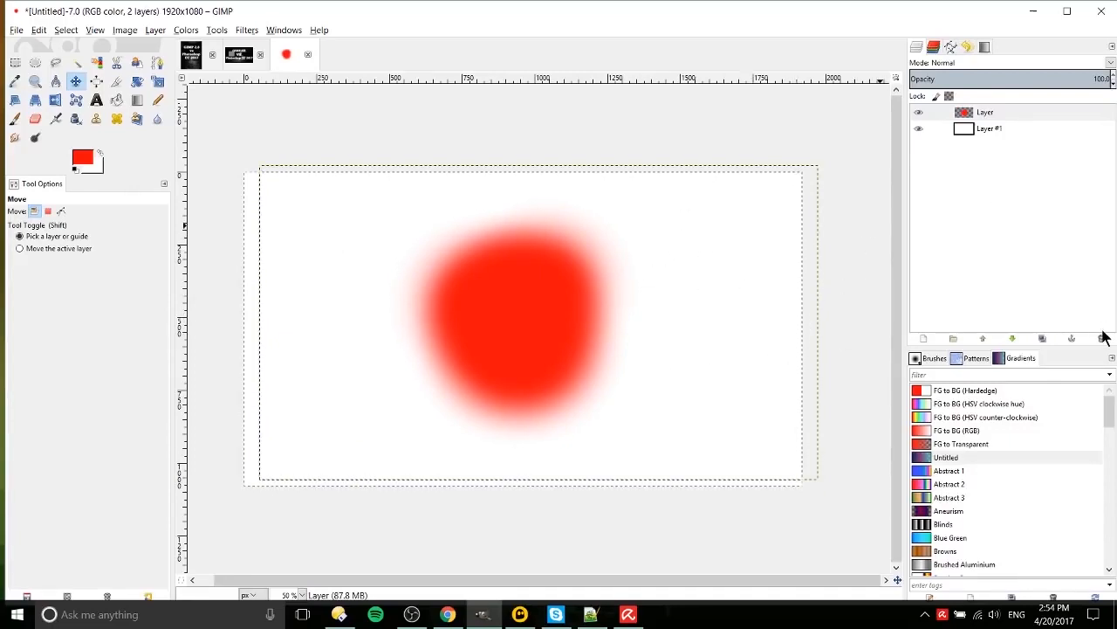
Paint a second soft red spot near the right edge of the canvas on the same layer with the Paintbrush.
click(97, 63)
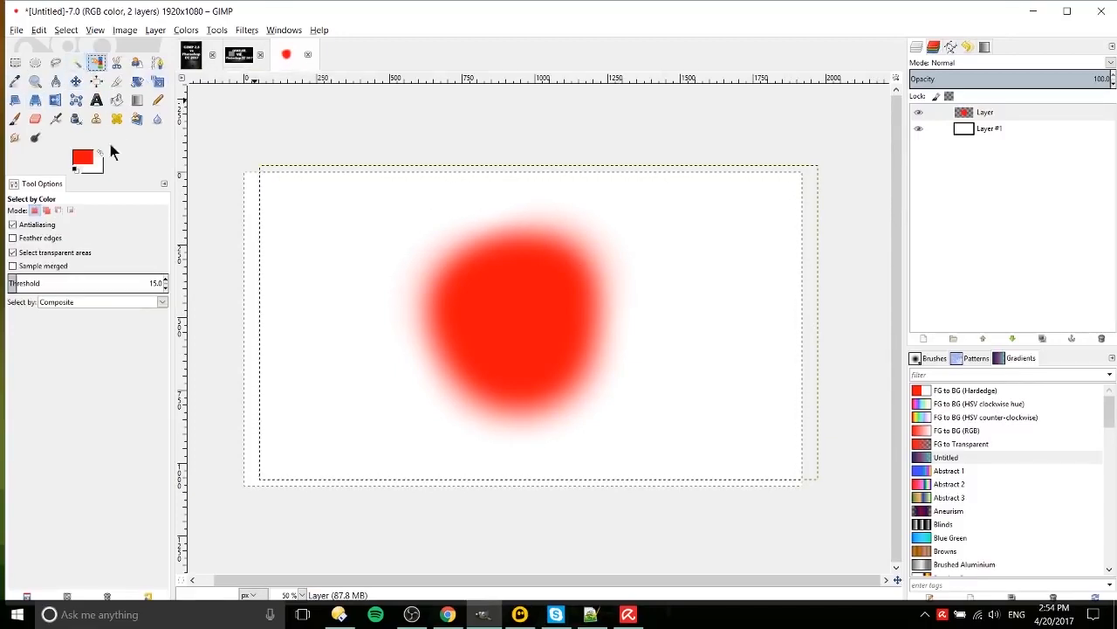
click(15, 119)
mouse_move(673, 302)
mouse_down()
mouse_move(763, 332)
mouse_move(810, 436)
mouse_up()
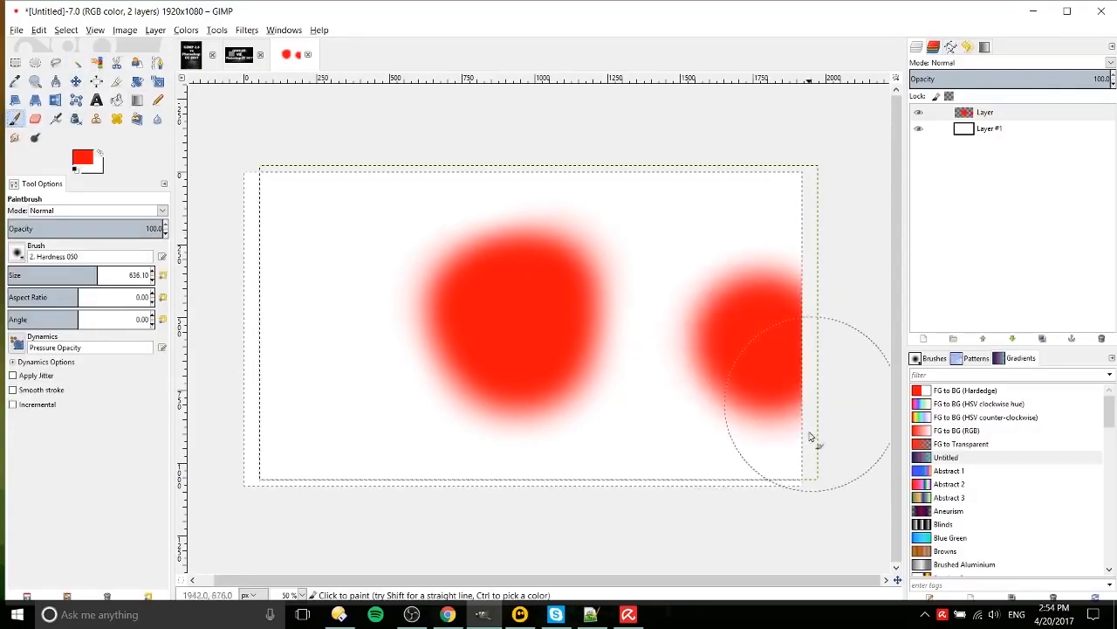
Use Select by Color with a threshold of 10.5 to select both red spots on the painted layer.
click(97, 64)
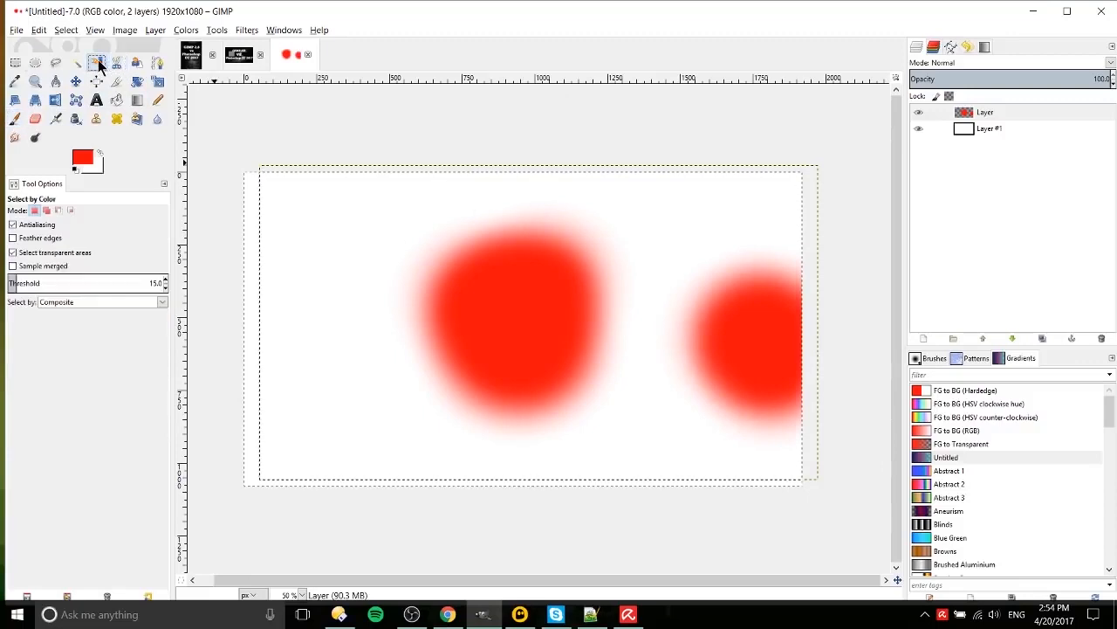
click(76, 62)
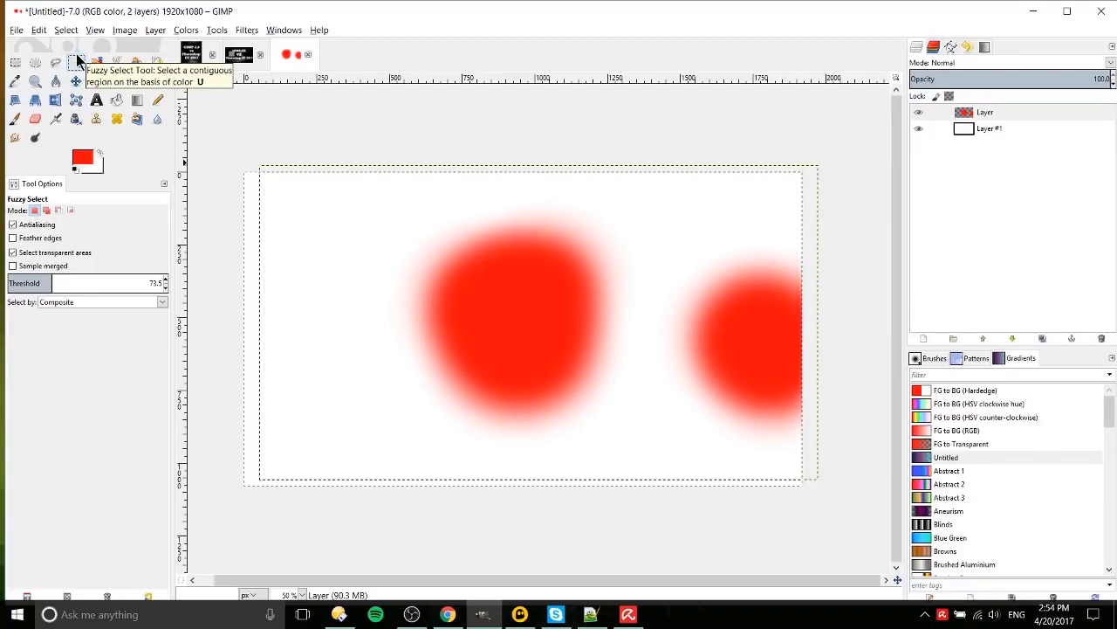
click(93, 65)
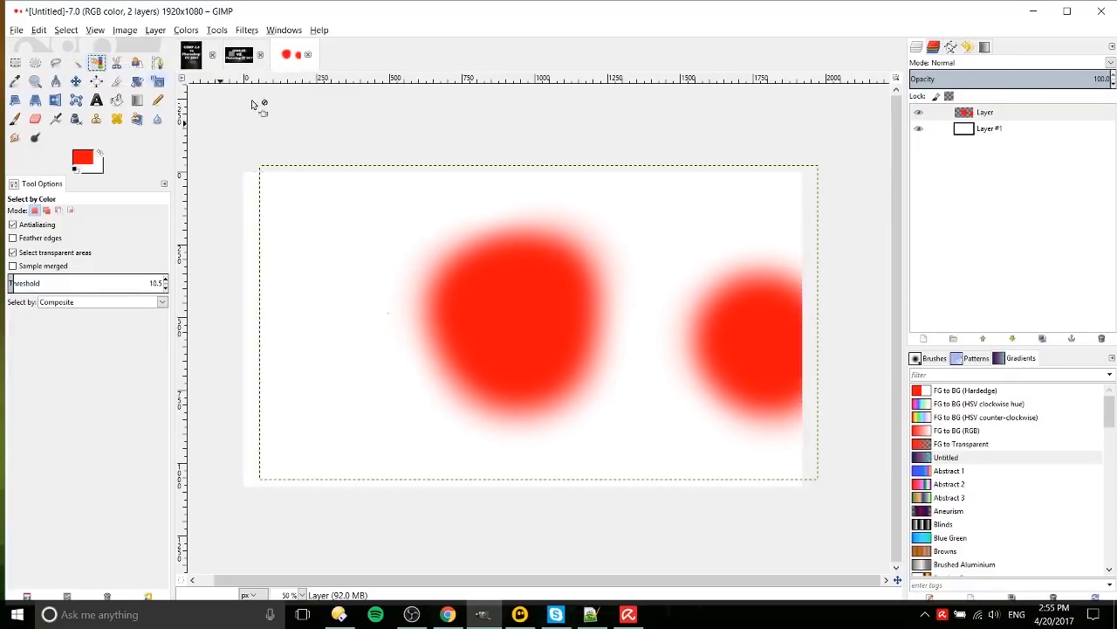
click(569, 324)
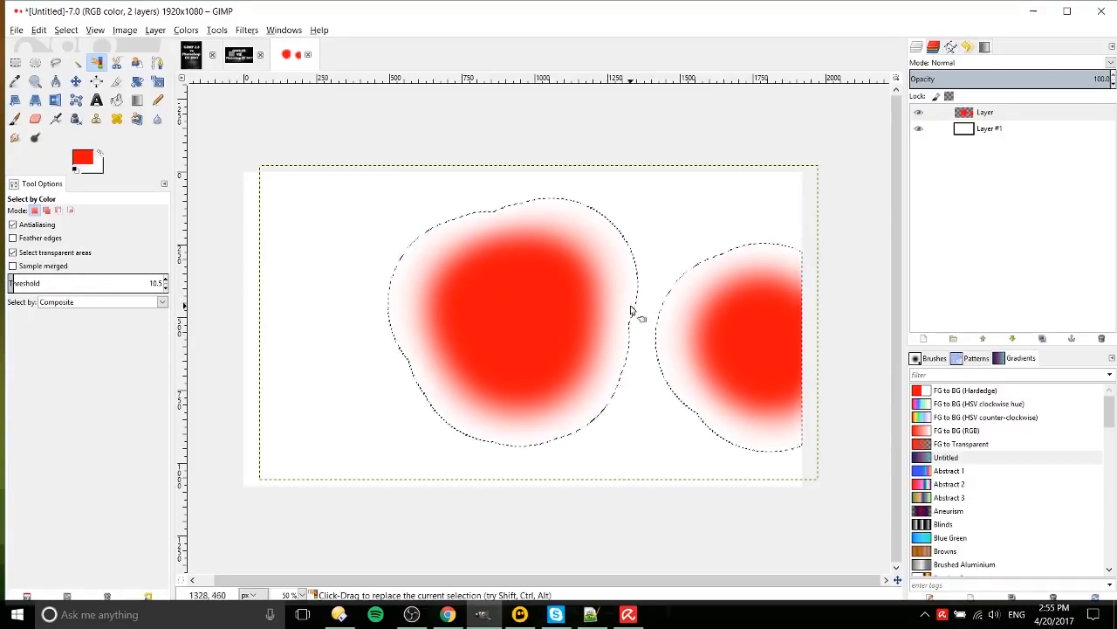
Hide the white layer to examine the painted layer's transparency and show it again.
click(919, 128)
click(918, 128)
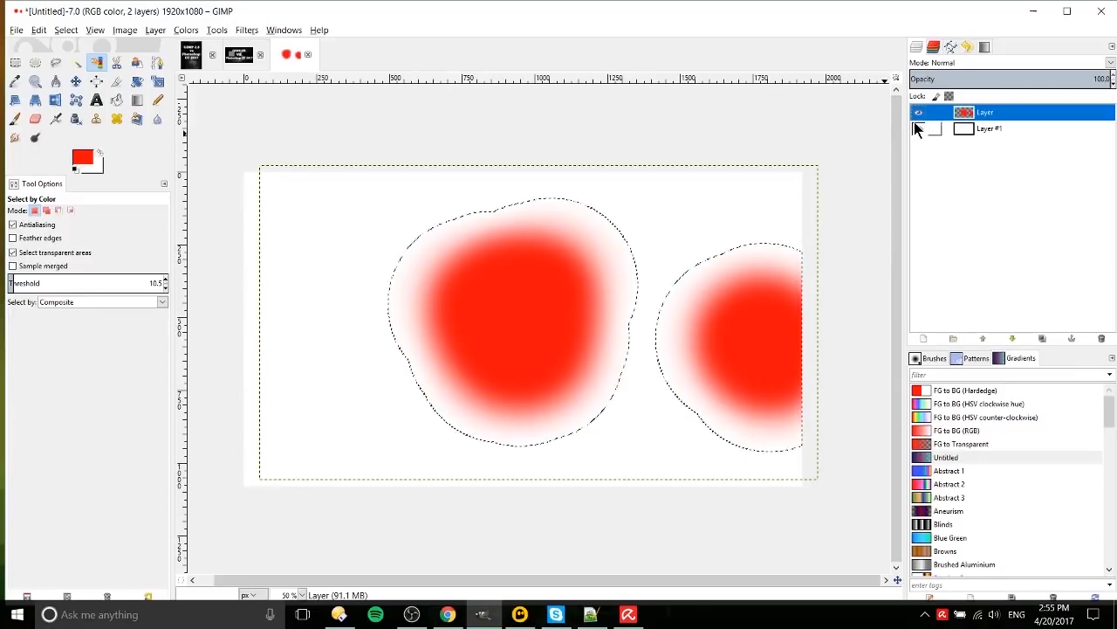
click(917, 128)
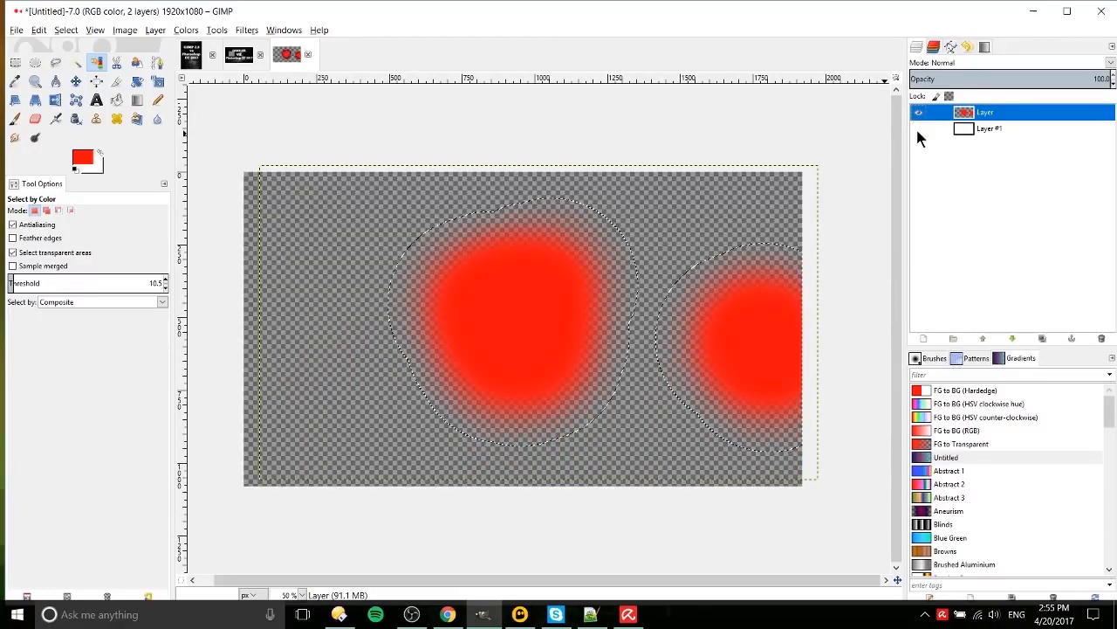
click(917, 129)
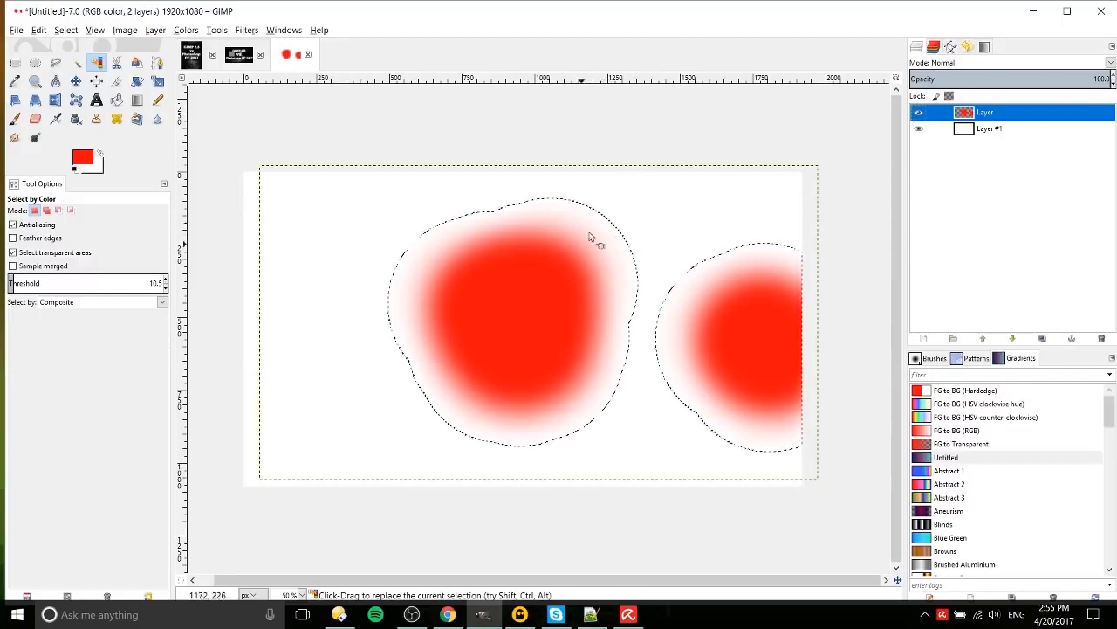
Enable Sample merged, make the visible white layer active and select both spots' red color.
click(917, 129)
click(14, 265)
click(927, 127)
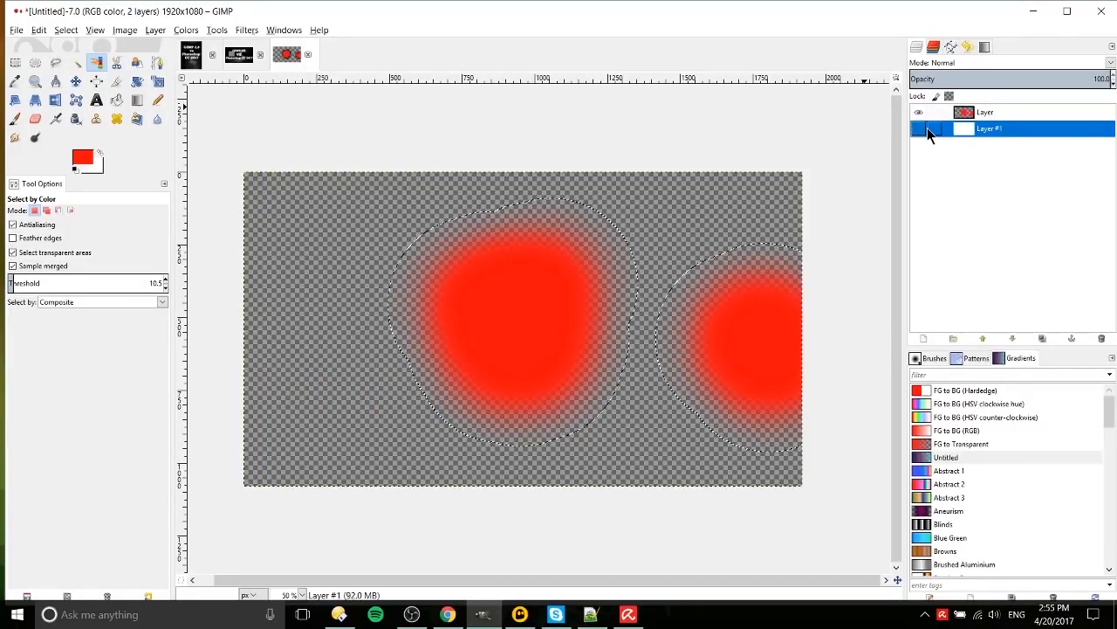
click(917, 128)
click(546, 293)
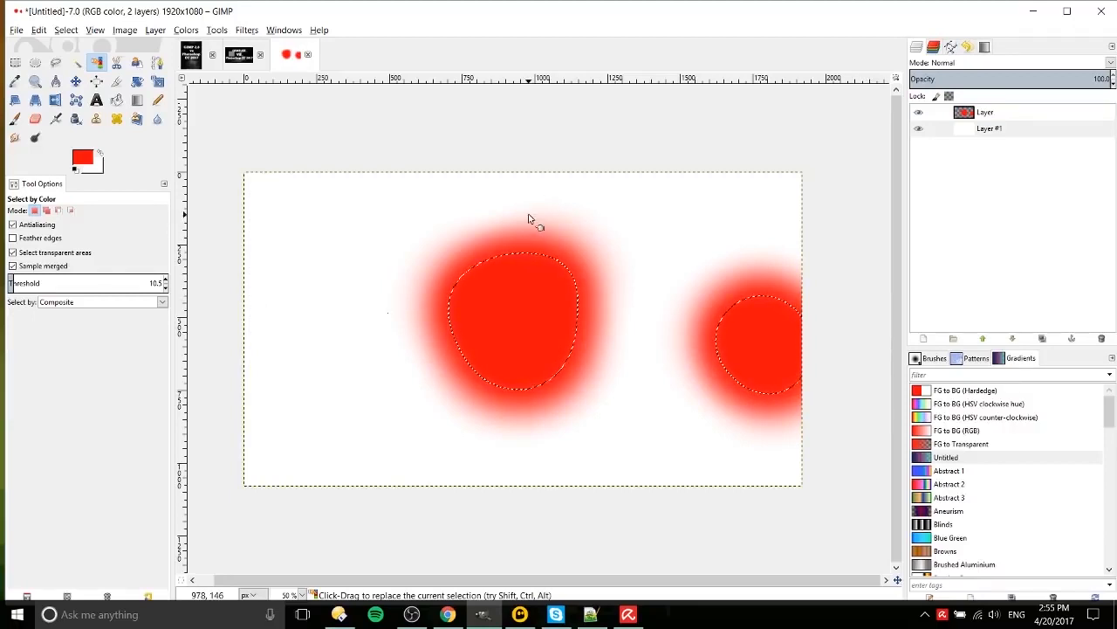
Activate the painted layer and select the red of both spots by color at thresholds of 17.6 and 112.7.
drag(19, 286, 62, 284)
click(1046, 117)
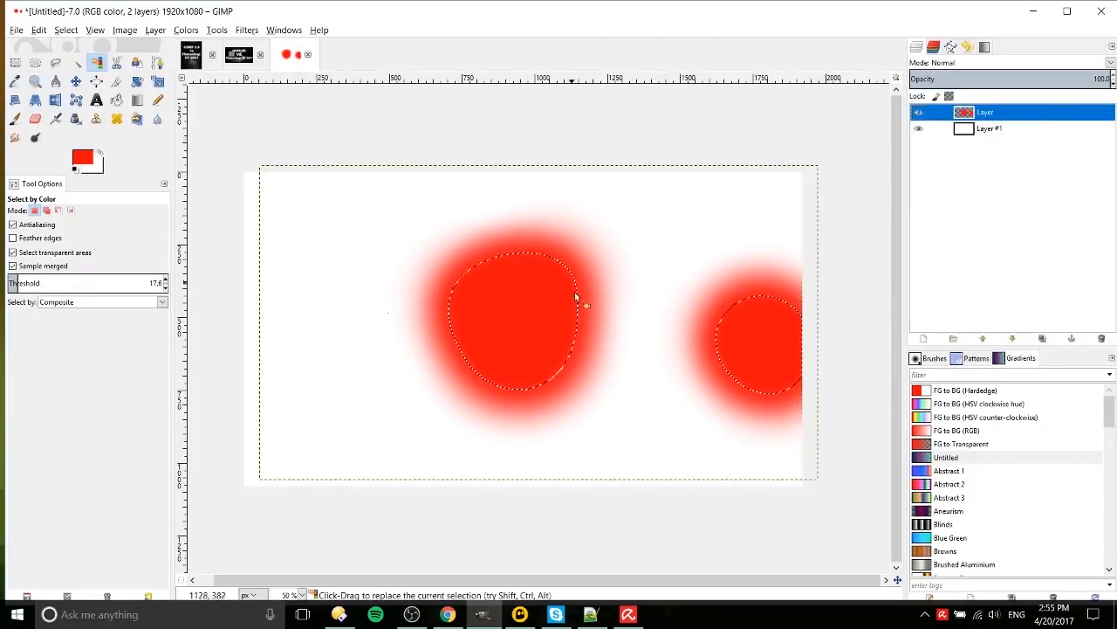
click(473, 317)
click(36, 284)
drag(36, 285, 76, 284)
click(508, 283)
click(540, 294)
click(502, 279)
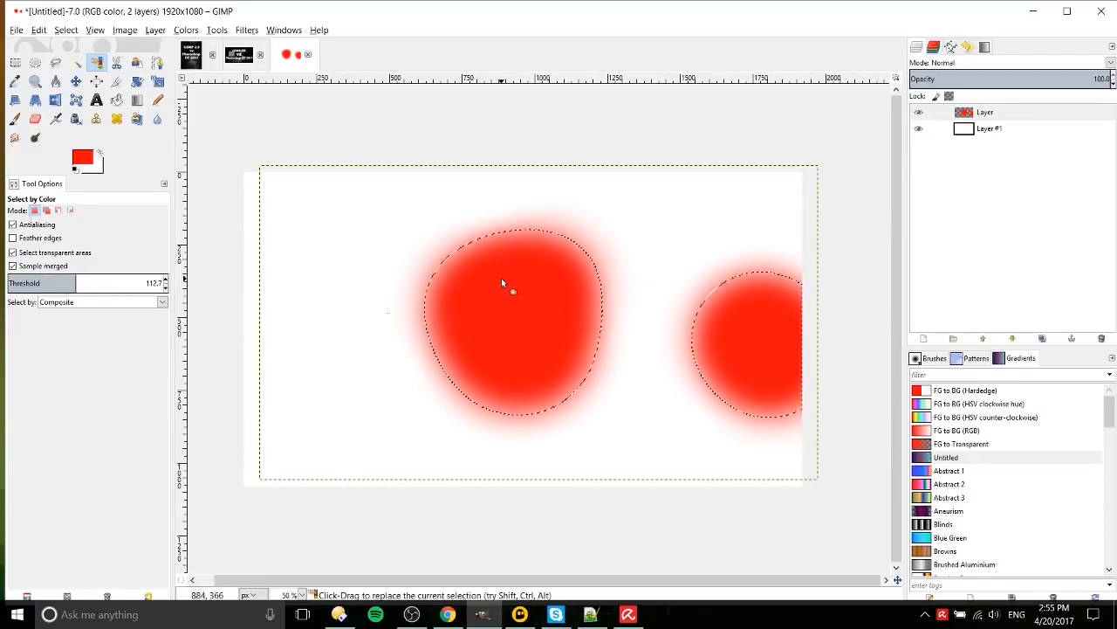
Delete the selected red areas from the painted layer and undo the deletion.
key(Delete)
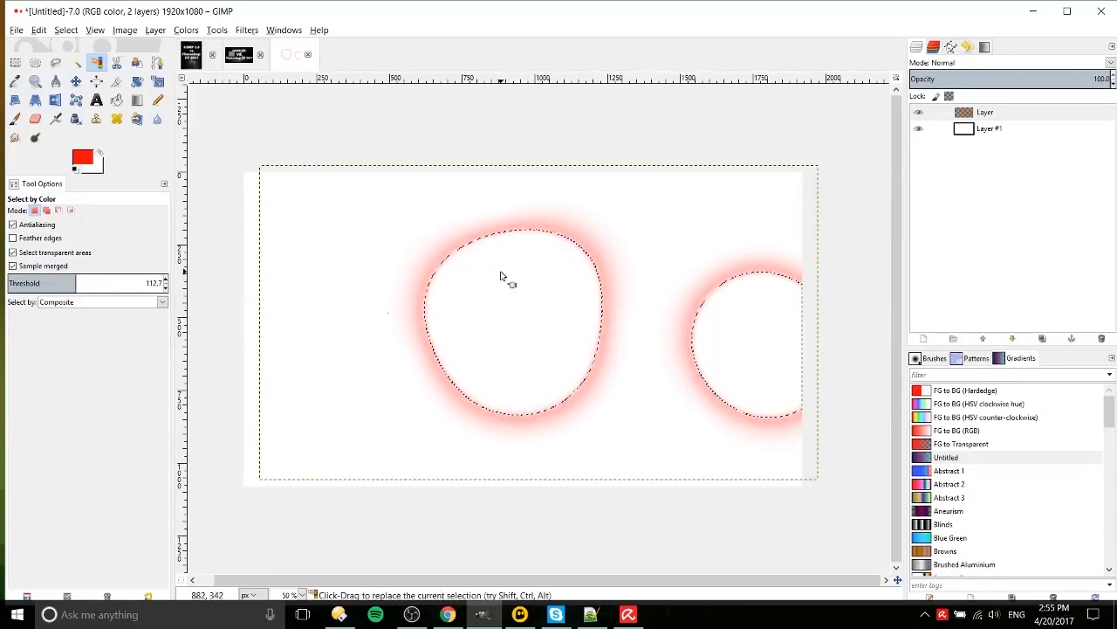
key(ctrl+z)
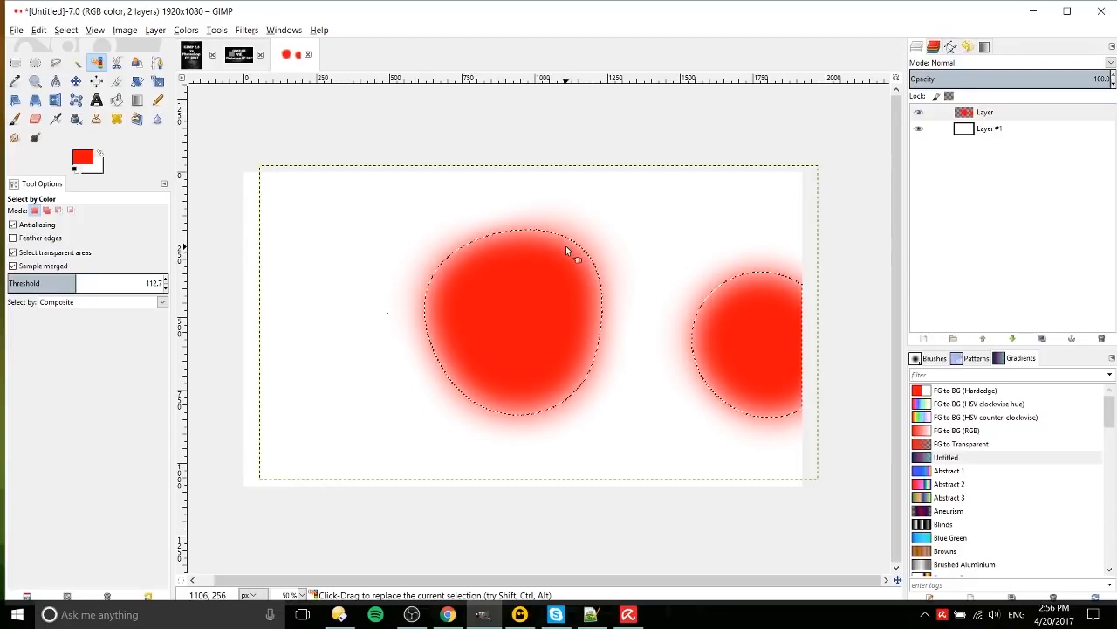
Examine the Paintbrush's available brushes and the Hardness 050 brush name.
click(14, 119)
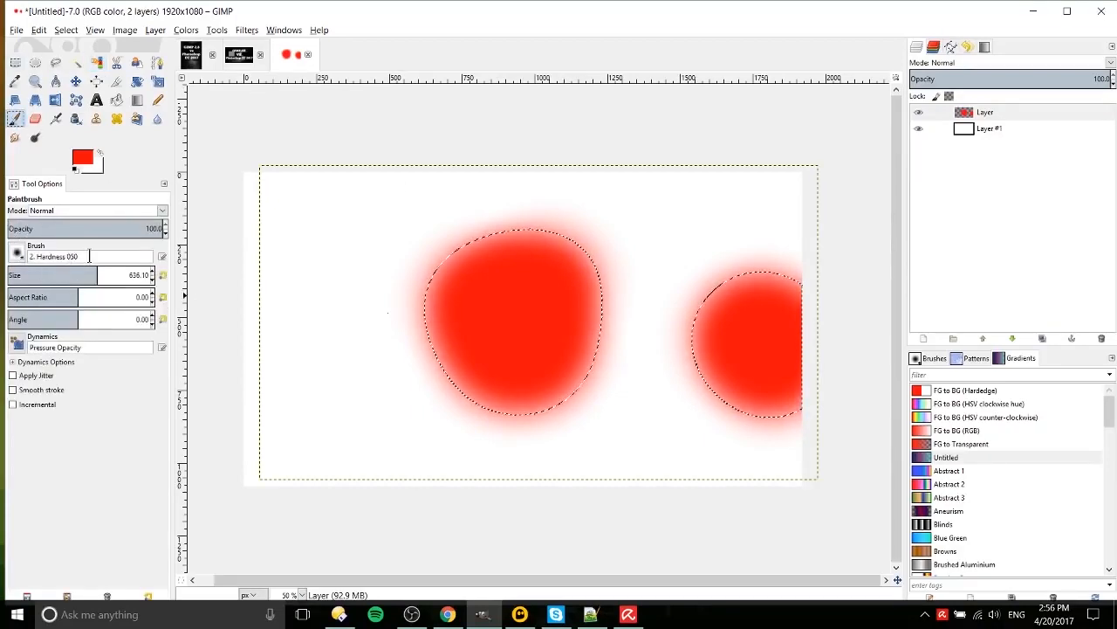
click(22, 252)
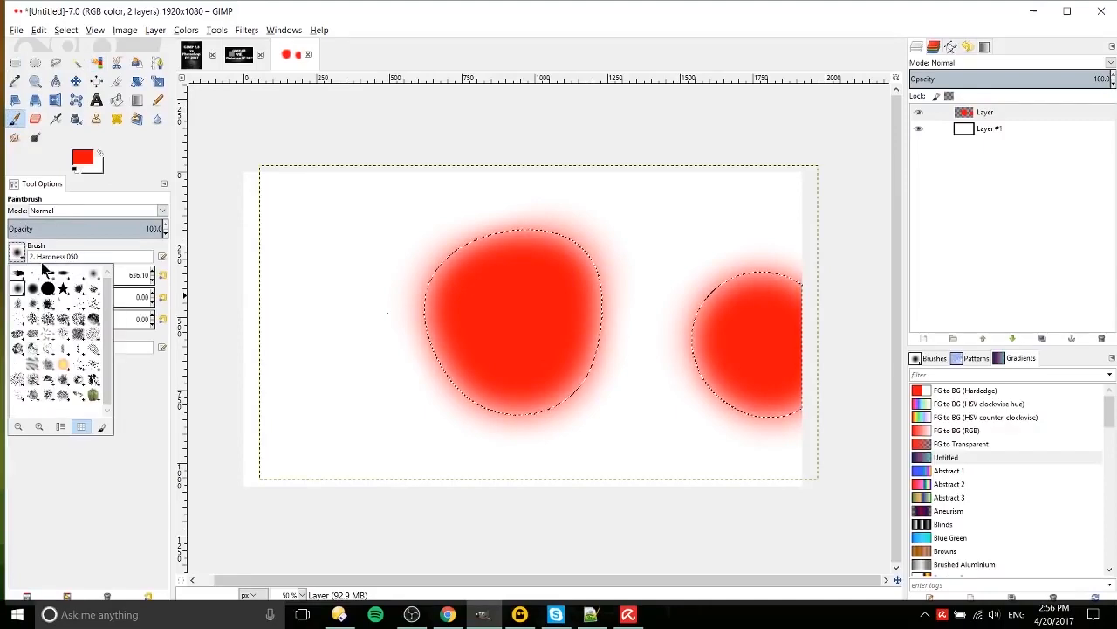
click(16, 252)
drag(100, 257, 37, 256)
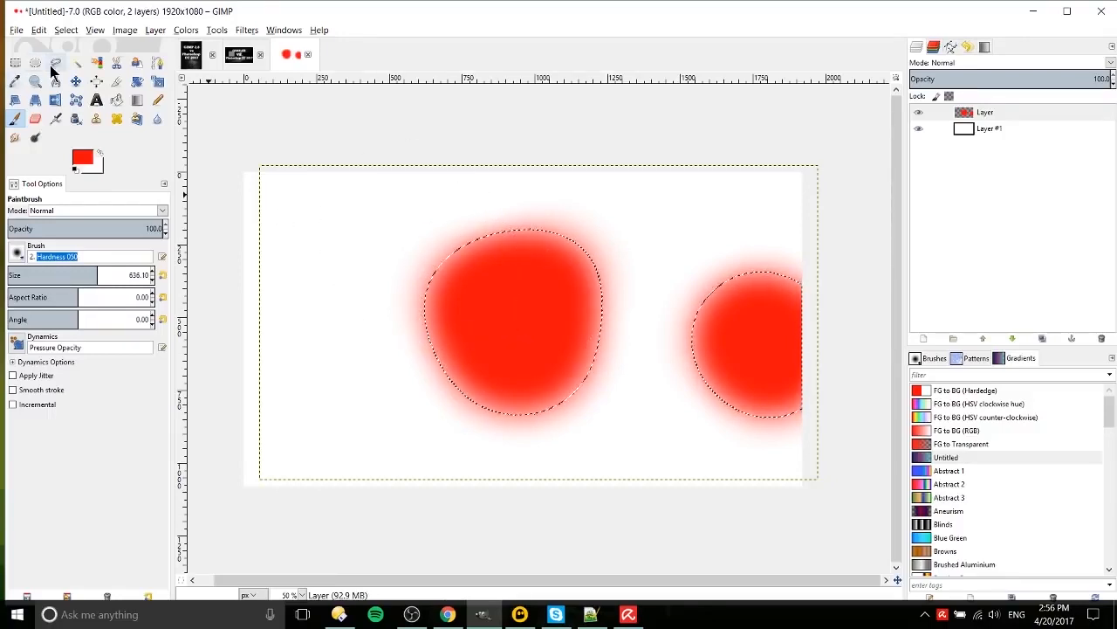
Clear the current selection with Rectangle Select and activate the Scissors Select tool.
click(115, 63)
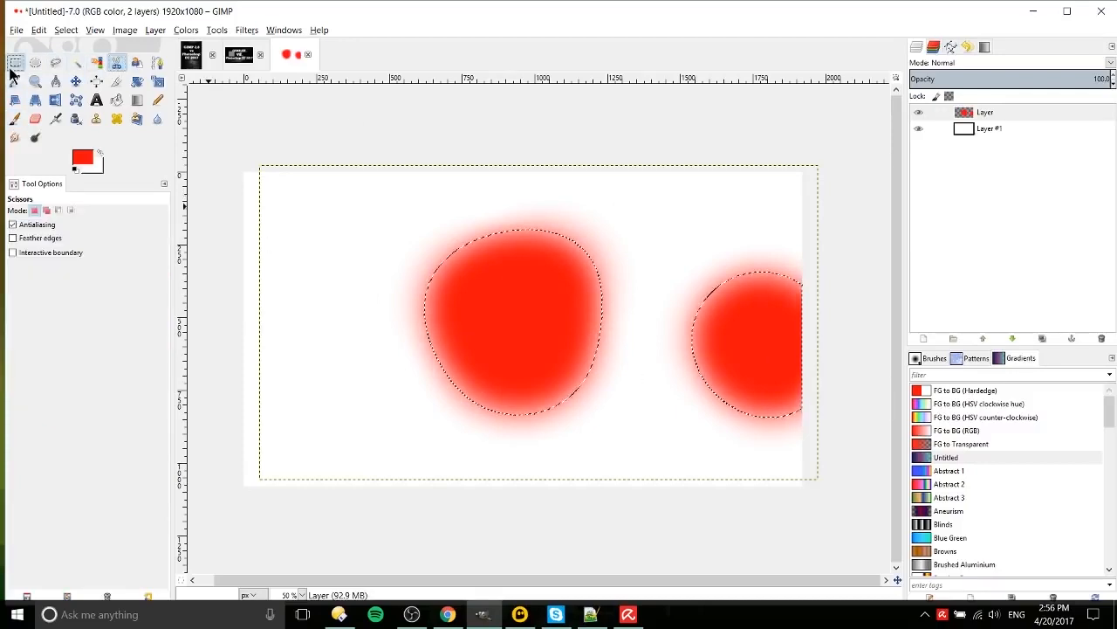
click(15, 62)
click(339, 218)
click(116, 63)
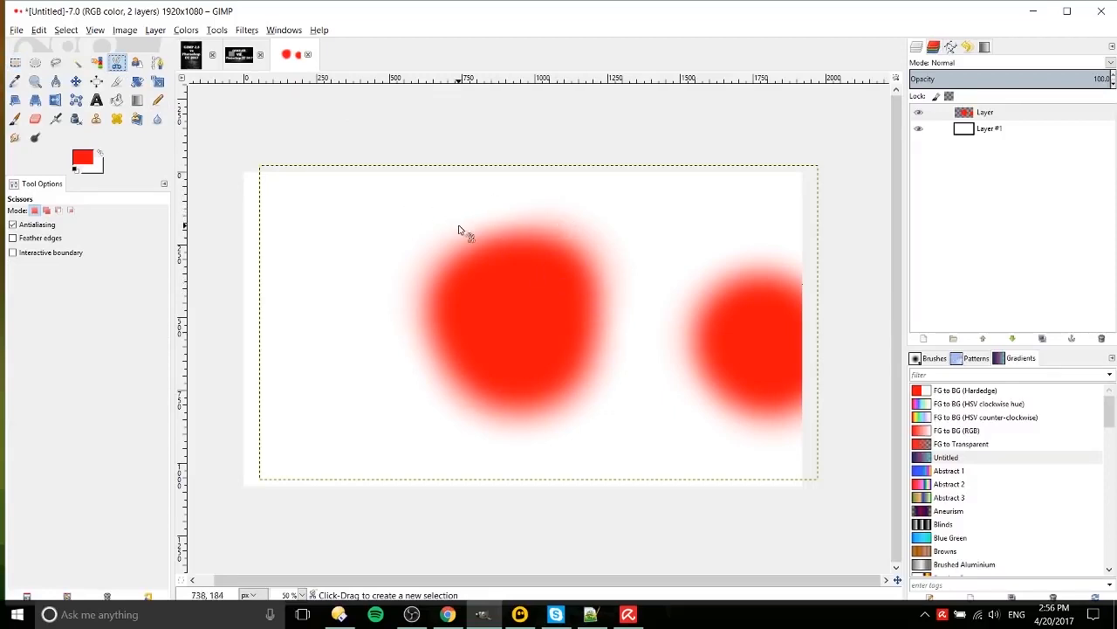
Try a freehand outline around the larger red spot with Free Select, and clear the selection.
click(56, 62)
mouse_move(502, 225)
mouse_down()
mouse_move(577, 236)
mouse_move(605, 290)
mouse_move(585, 390)
mouse_move(504, 424)
mouse_move(418, 345)
mouse_move(434, 265)
mouse_move(528, 221)
mouse_up()
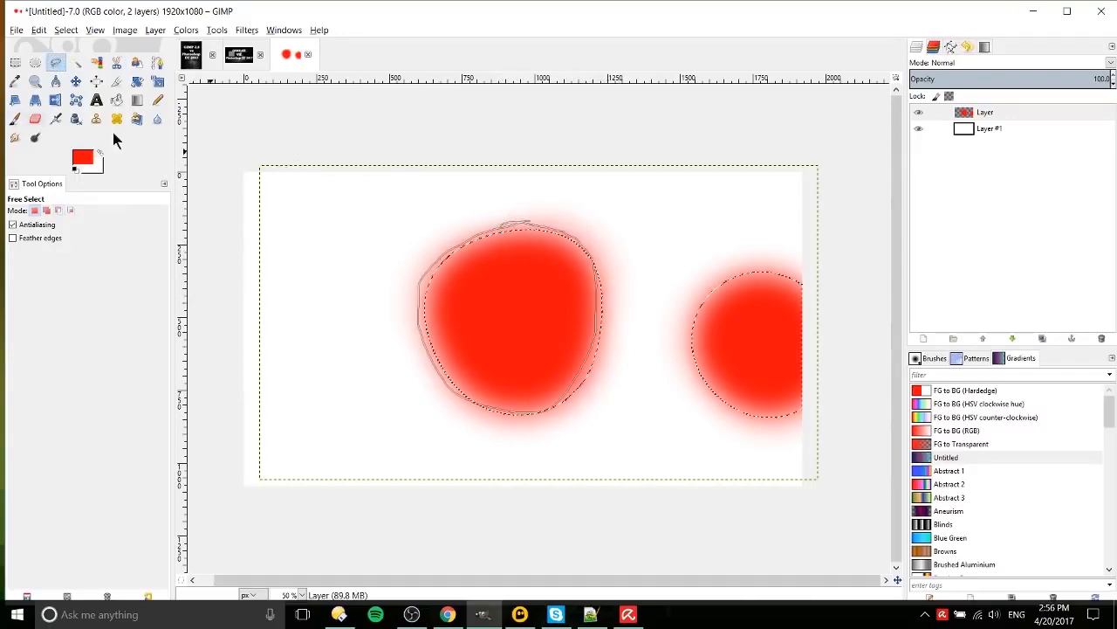
click(15, 62)
click(305, 175)
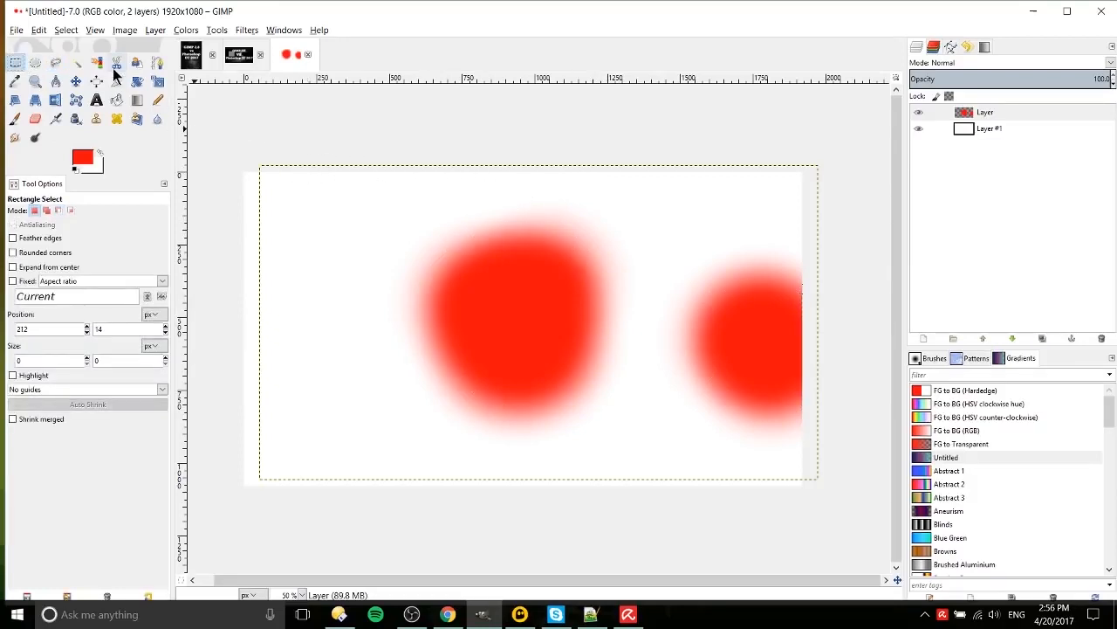
Trace the edge of the larger red spot with Scissors Select, using the interactive boundary, and close the outline at its starting point.
click(116, 62)
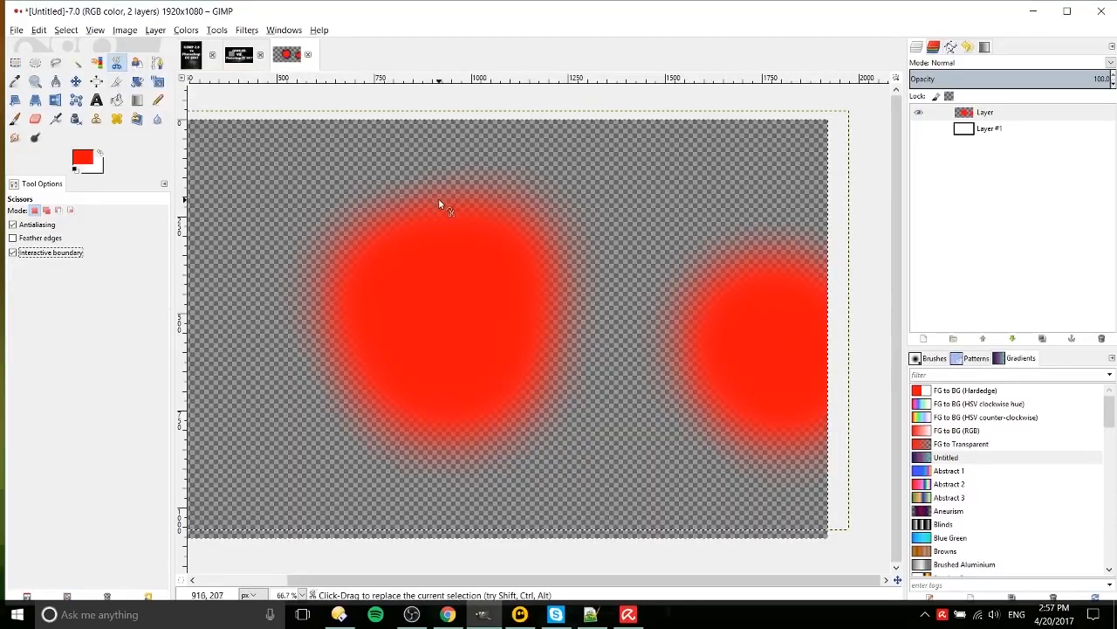
click(452, 201)
click(525, 216)
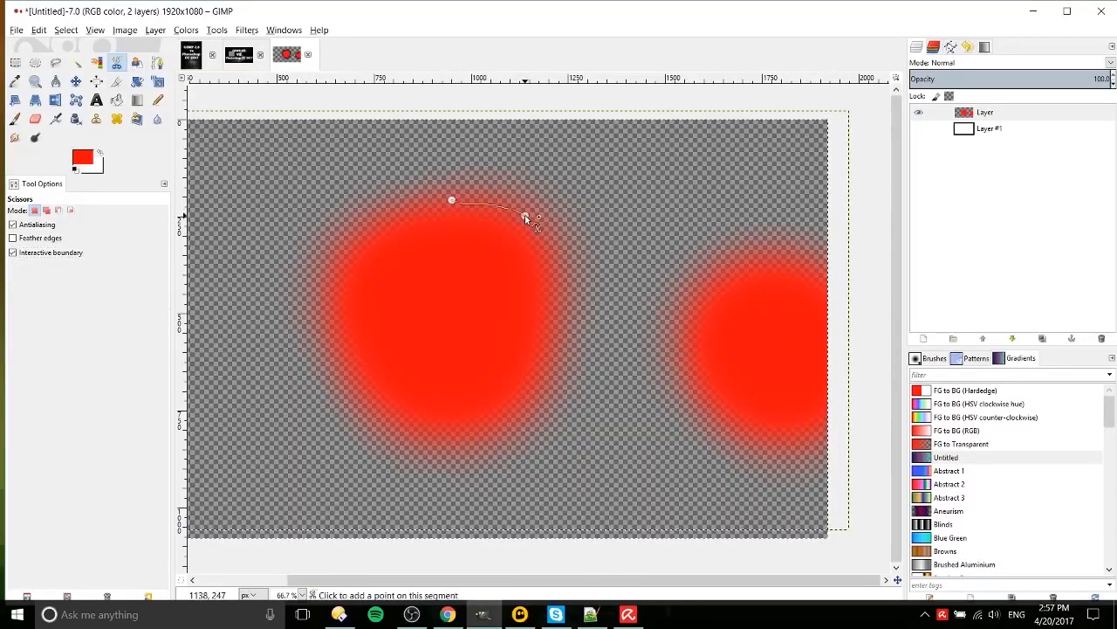
drag(525, 215, 563, 288)
drag(561, 349, 554, 382)
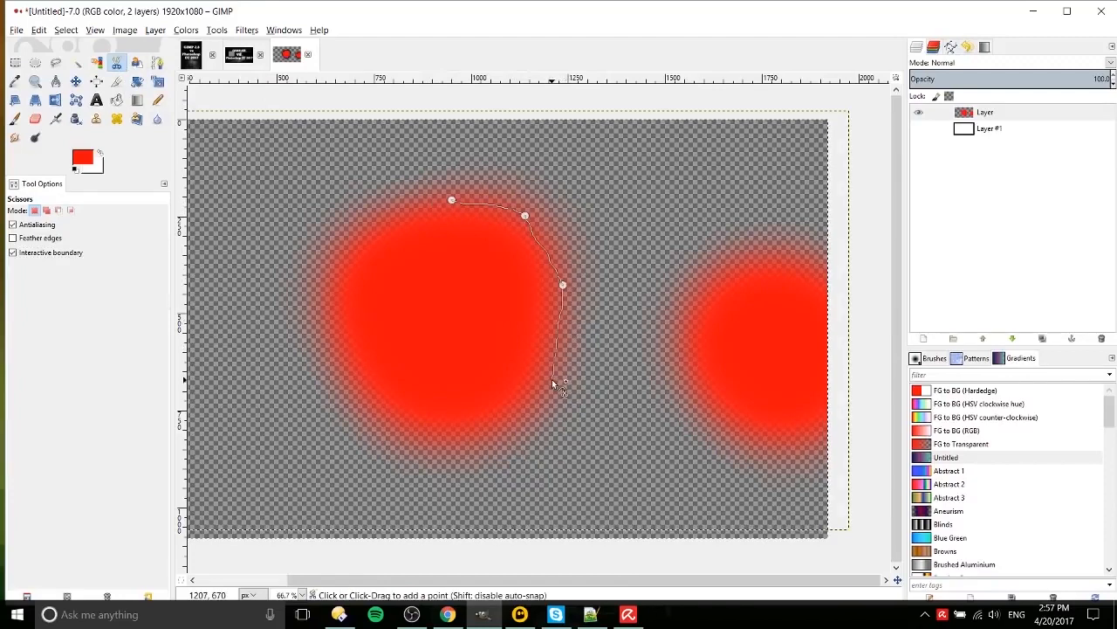
click(509, 409)
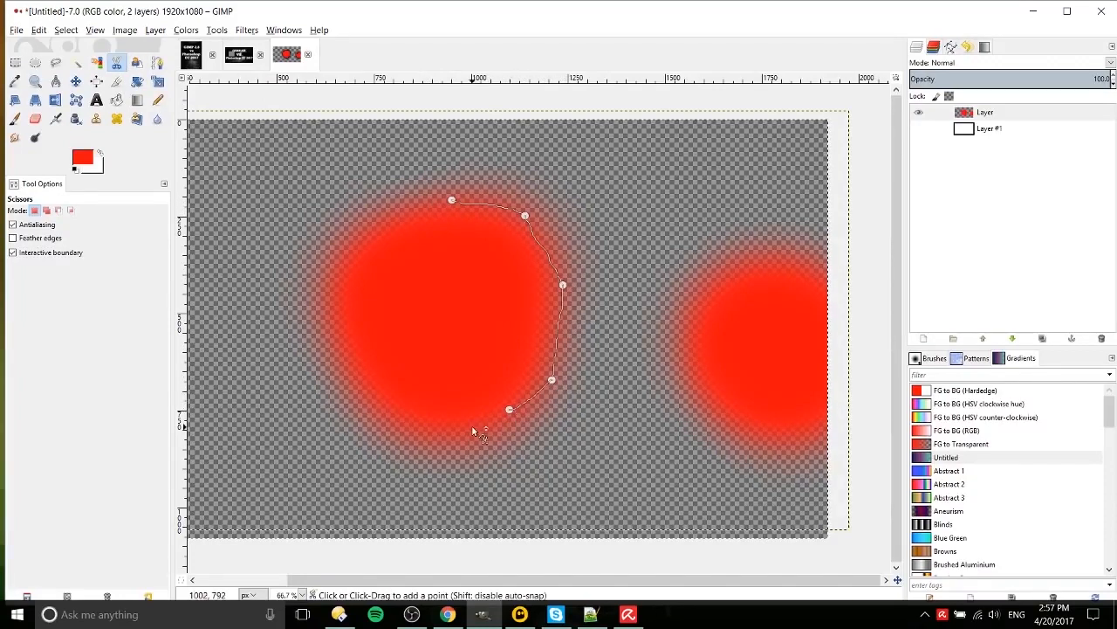
click(356, 383)
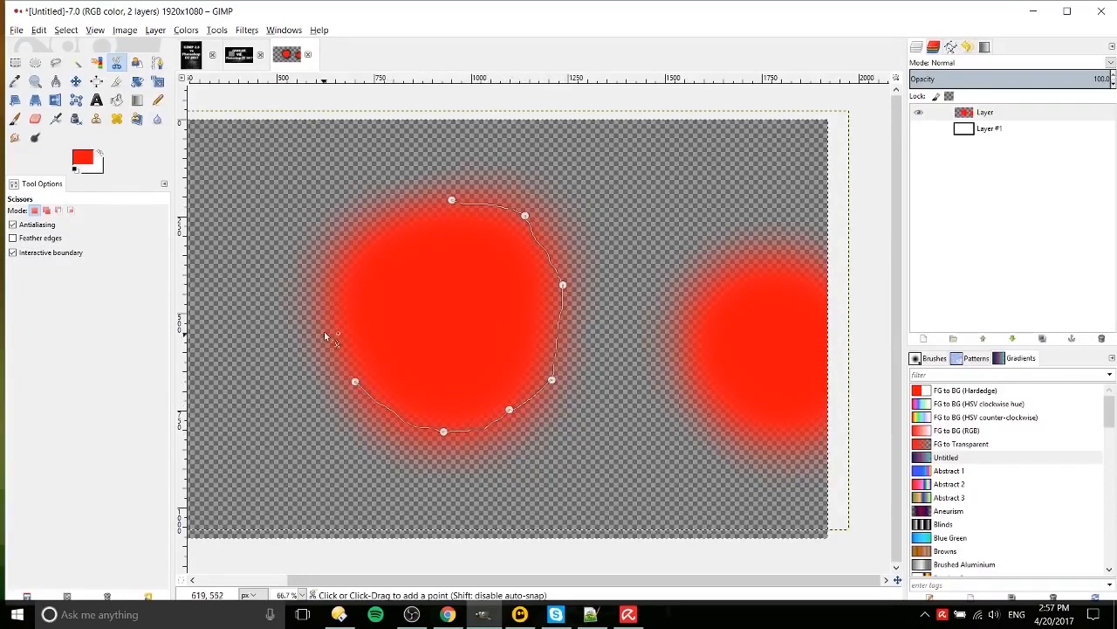
click(451, 200)
click(415, 205)
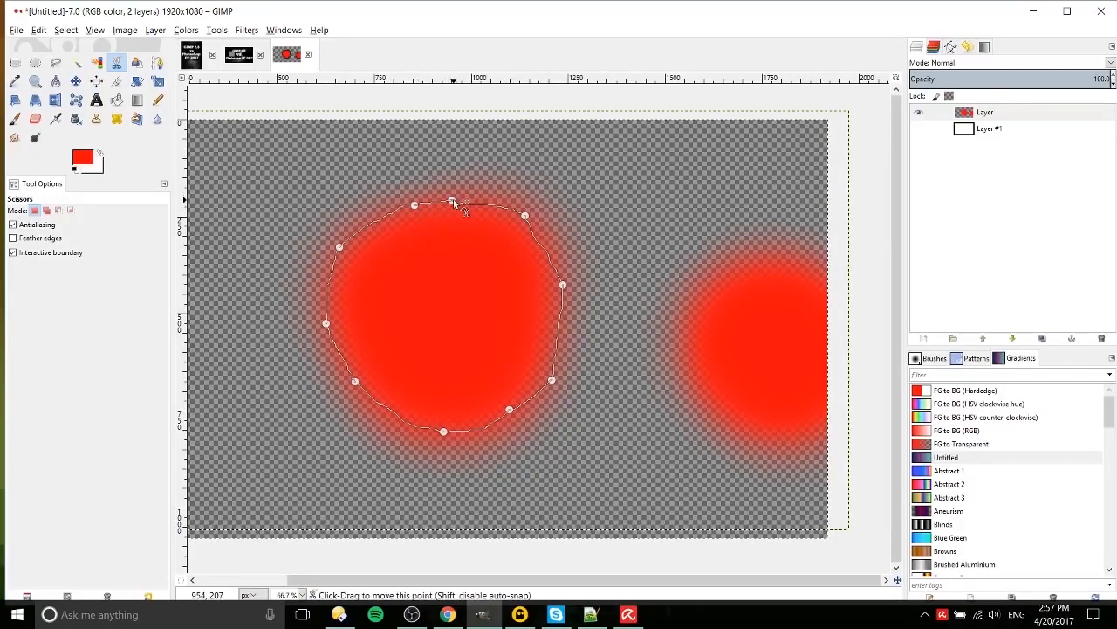
Adjust two points on the scissors outline's upper edge and add four points along its right side and lower edge.
drag(451, 200, 454, 200)
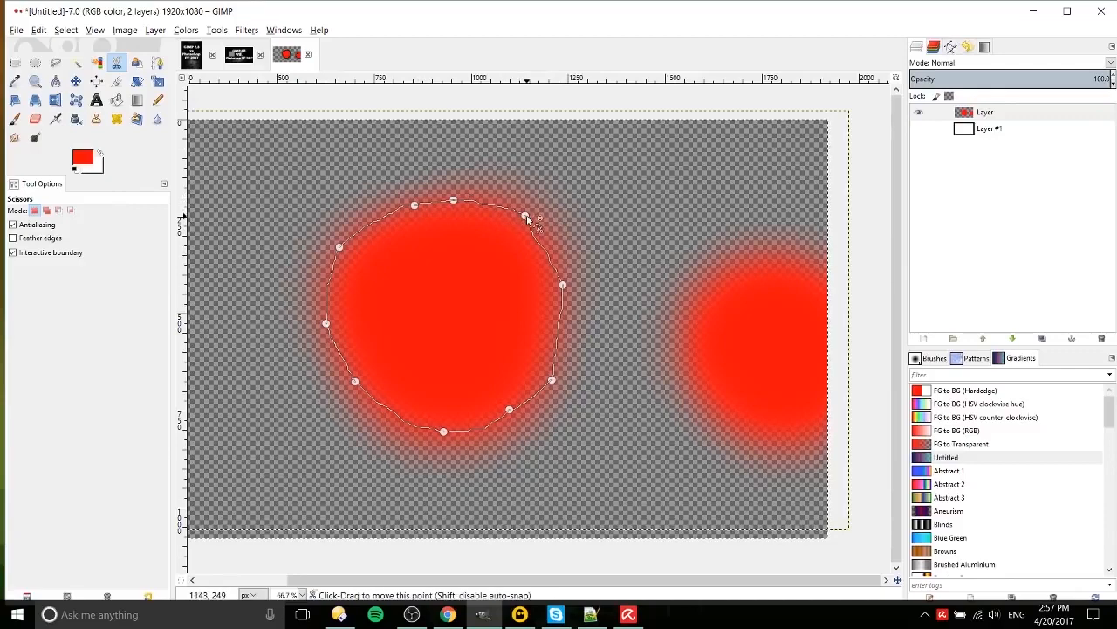
drag(525, 216, 524, 212)
click(545, 242)
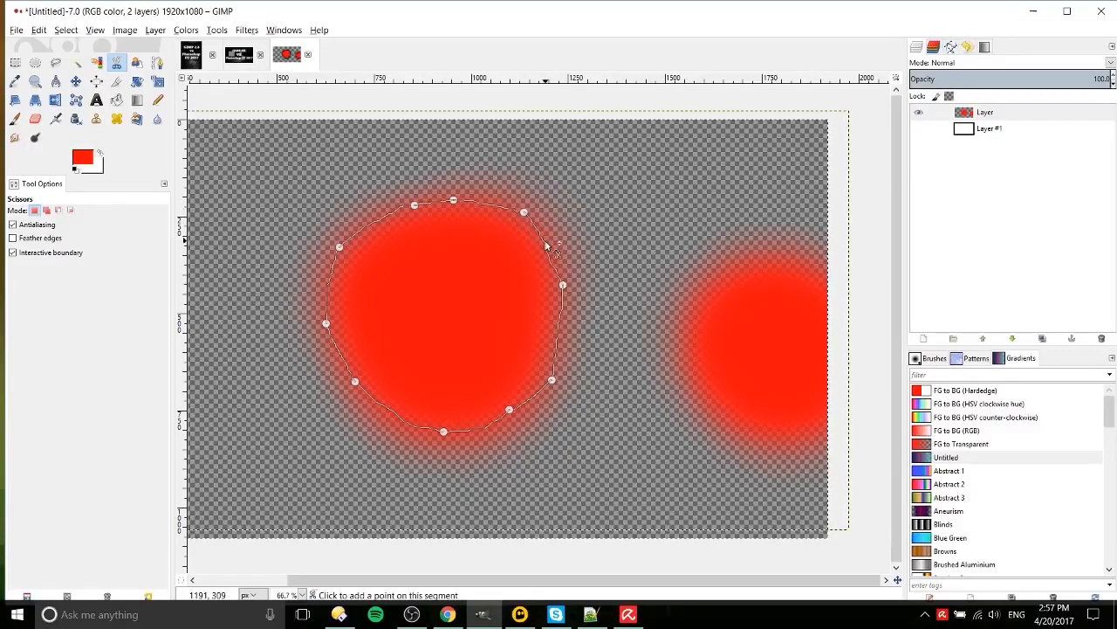
click(556, 331)
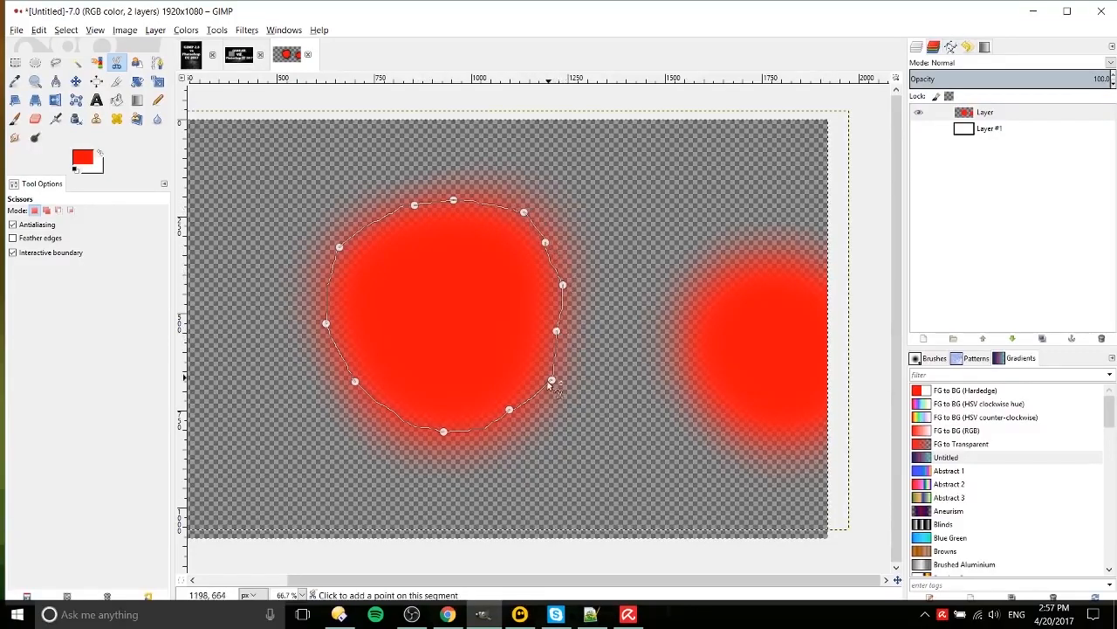
click(537, 395)
click(469, 426)
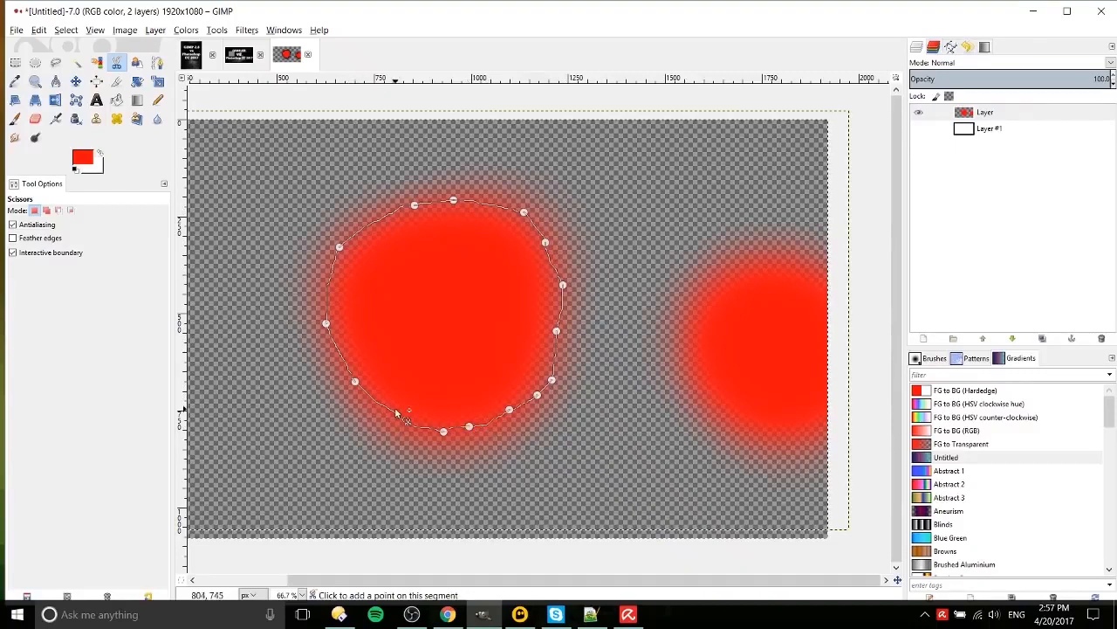
Add four points along the scissors outline's lower-left, left and upper-left edges, and turn off antialiasing.
click(394, 409)
click(339, 350)
click(326, 277)
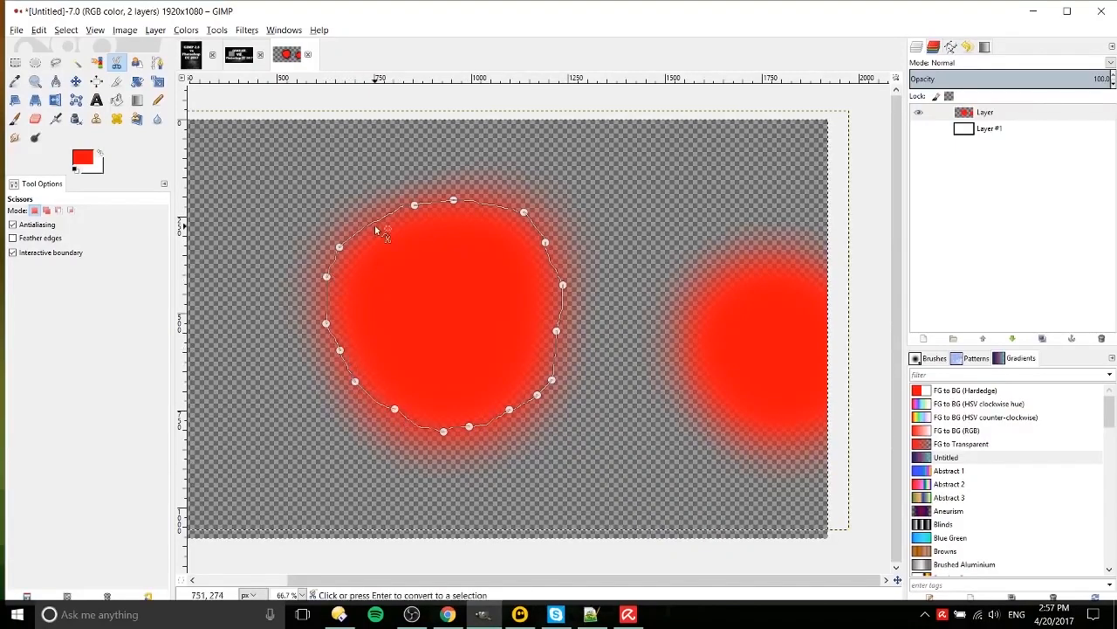
click(376, 217)
click(32, 228)
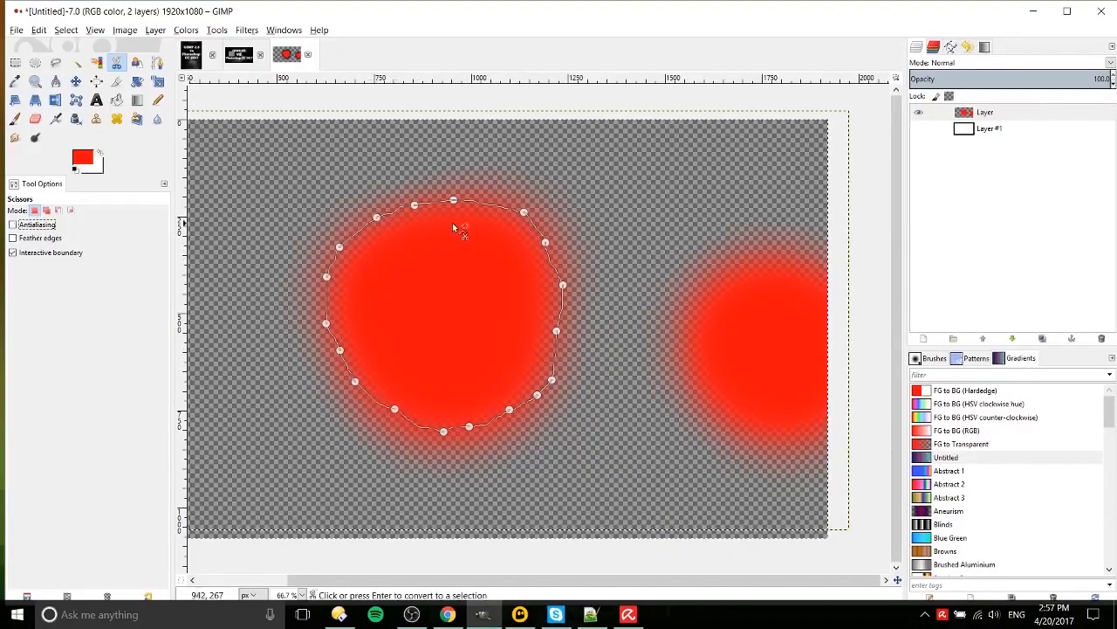
Refine the scissors outline with five more points along the spot's top and right edges.
click(433, 204)
click(487, 205)
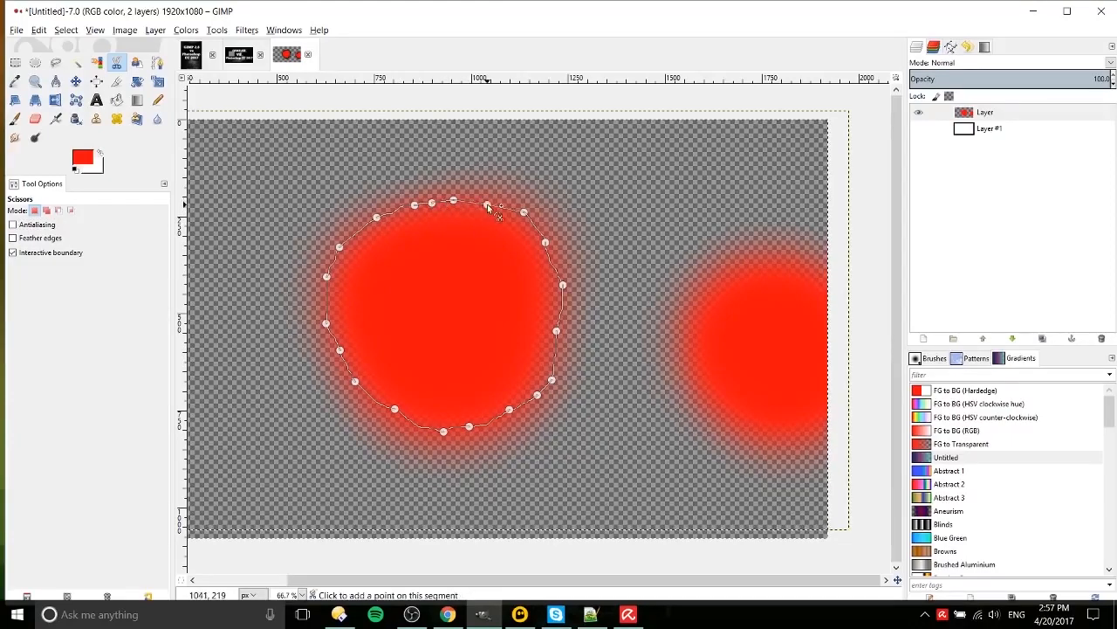
click(535, 225)
click(555, 265)
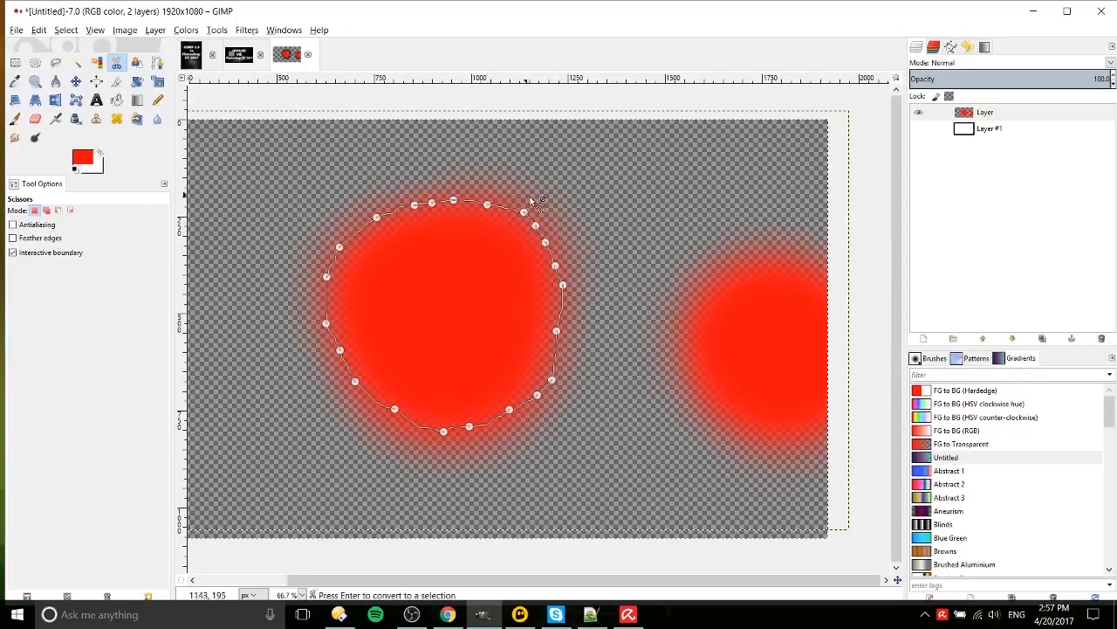
click(553, 358)
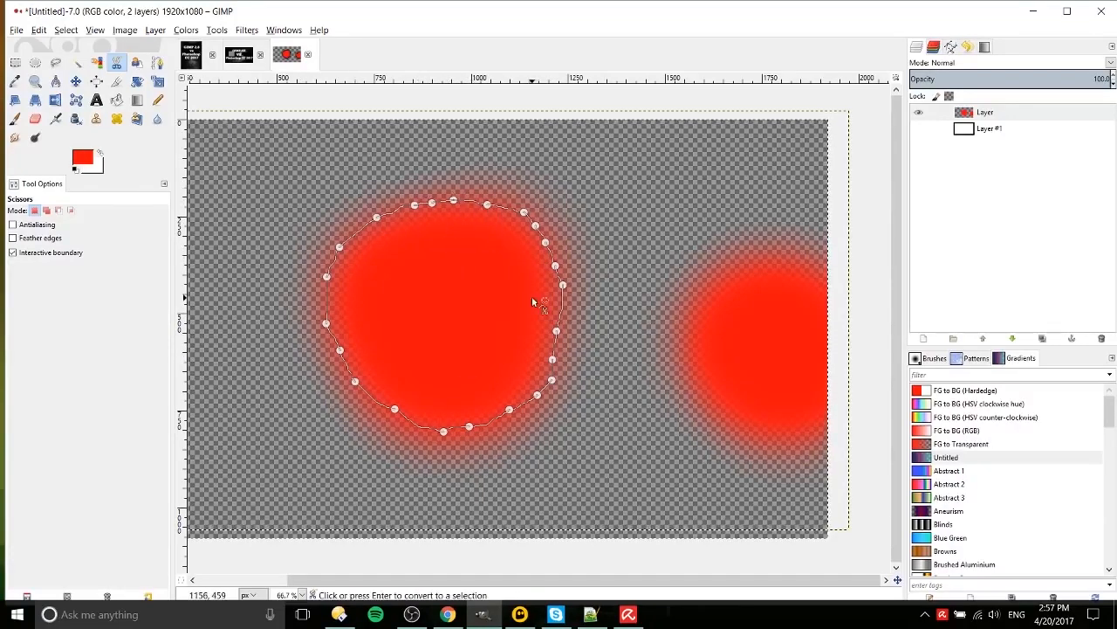
Convert the scissors outline into a selection, then delete the red inside it and undo the deletion.
click(485, 294)
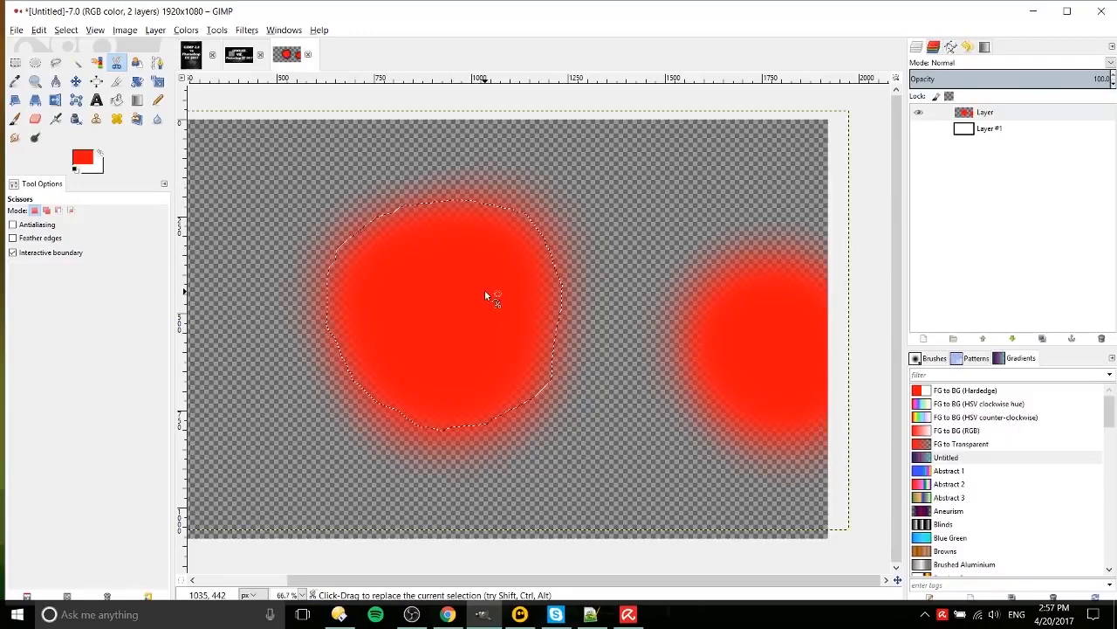
key(Delete)
key(ctrl+z)
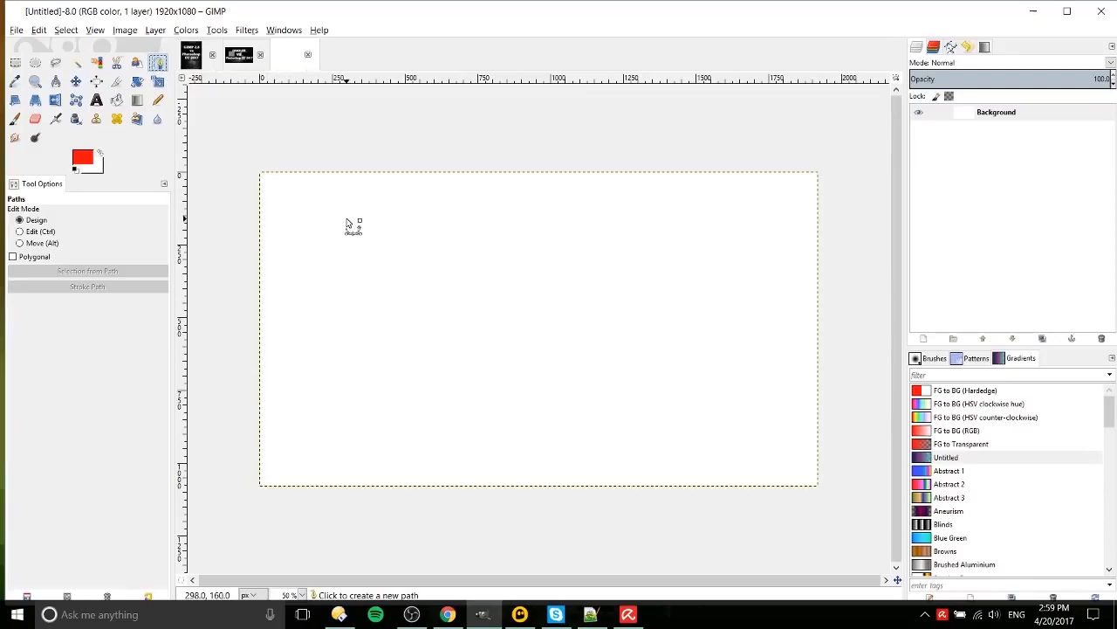
Draw an open path of straight segments across the blank canvas with the Paths tool, curving over the top and back along the bottom.
click(376, 280)
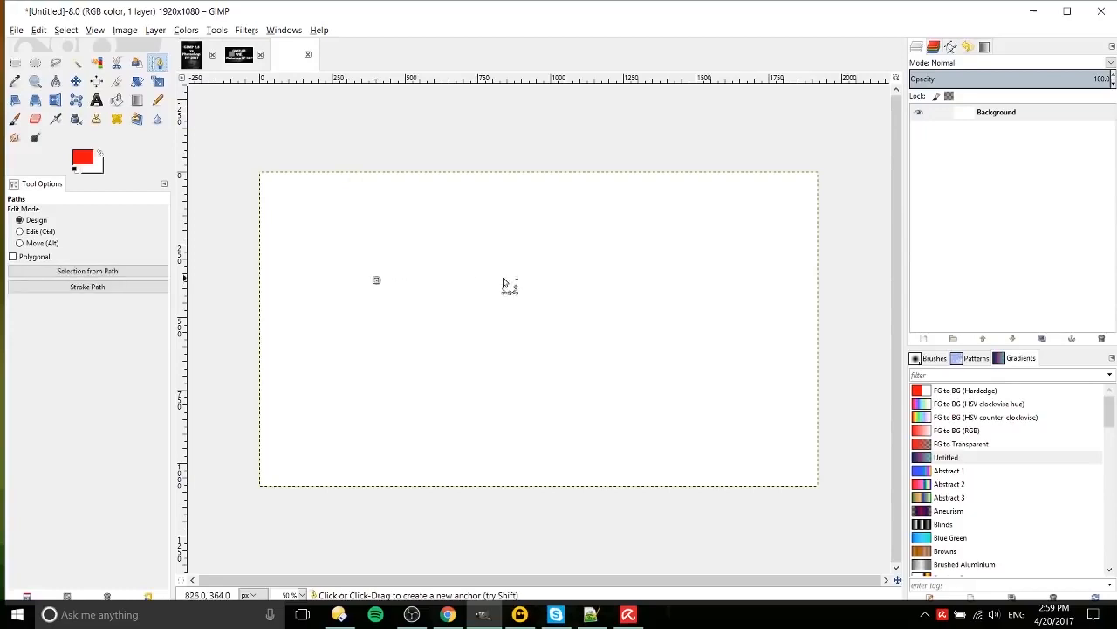
click(466, 227)
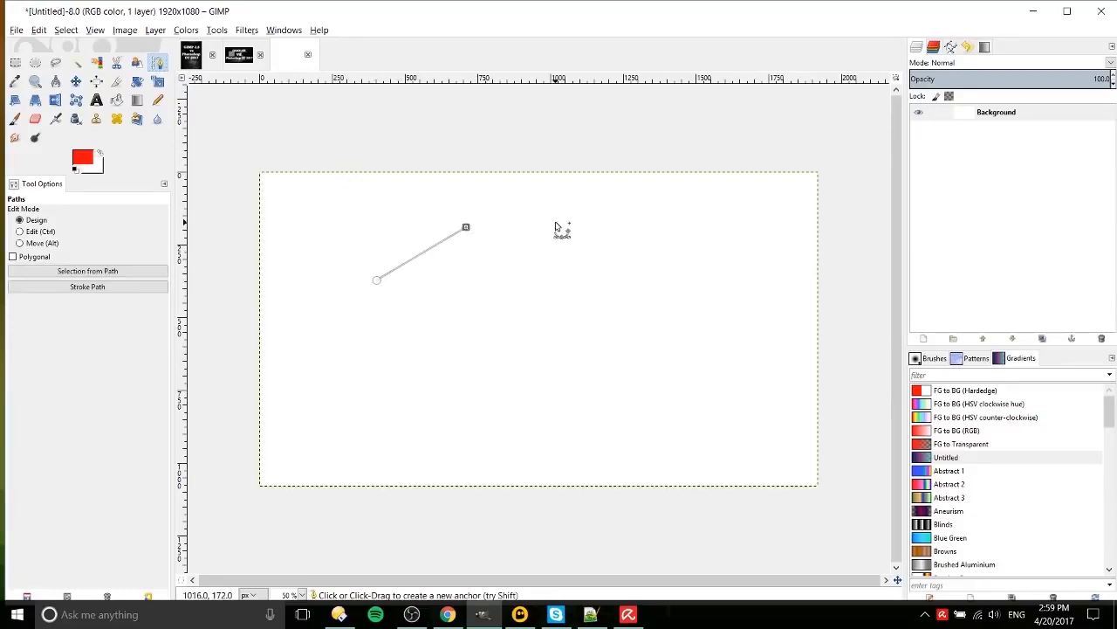
click(573, 226)
click(674, 263)
click(687, 339)
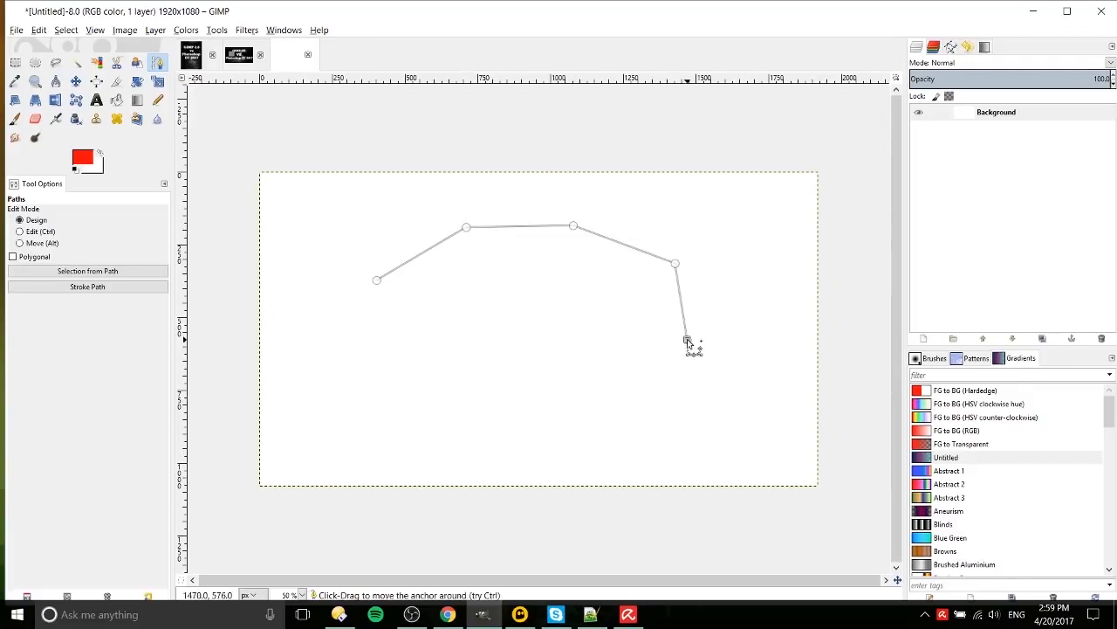
click(587, 385)
click(493, 393)
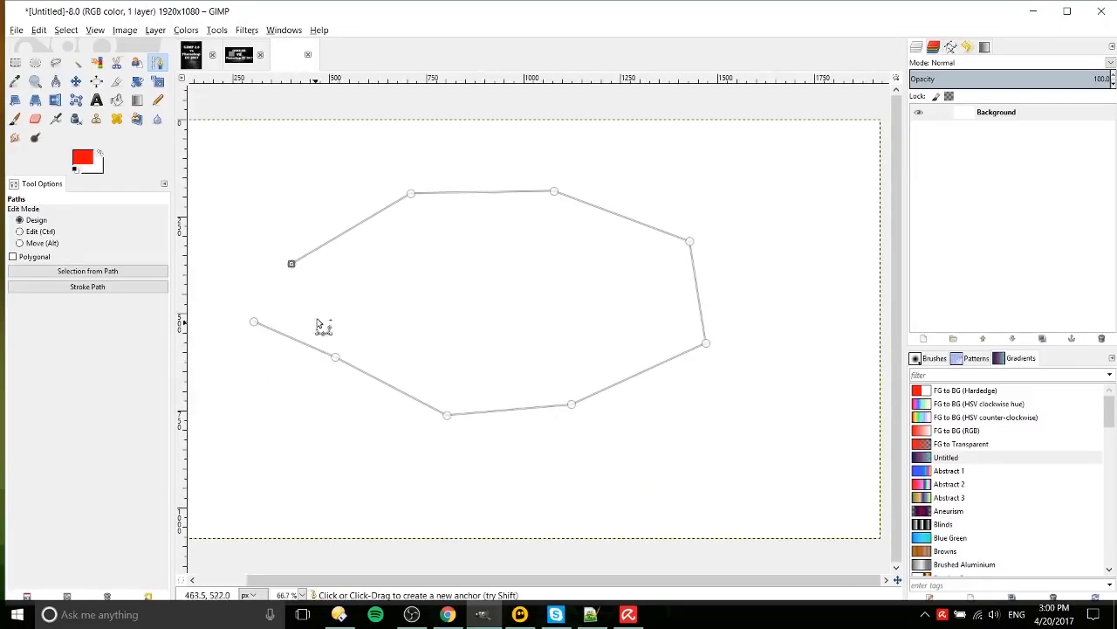
Close the path by connecting its two open endpoints on the left in Edit mode, and return to Design mode.
drag(320, 305, 351, 327)
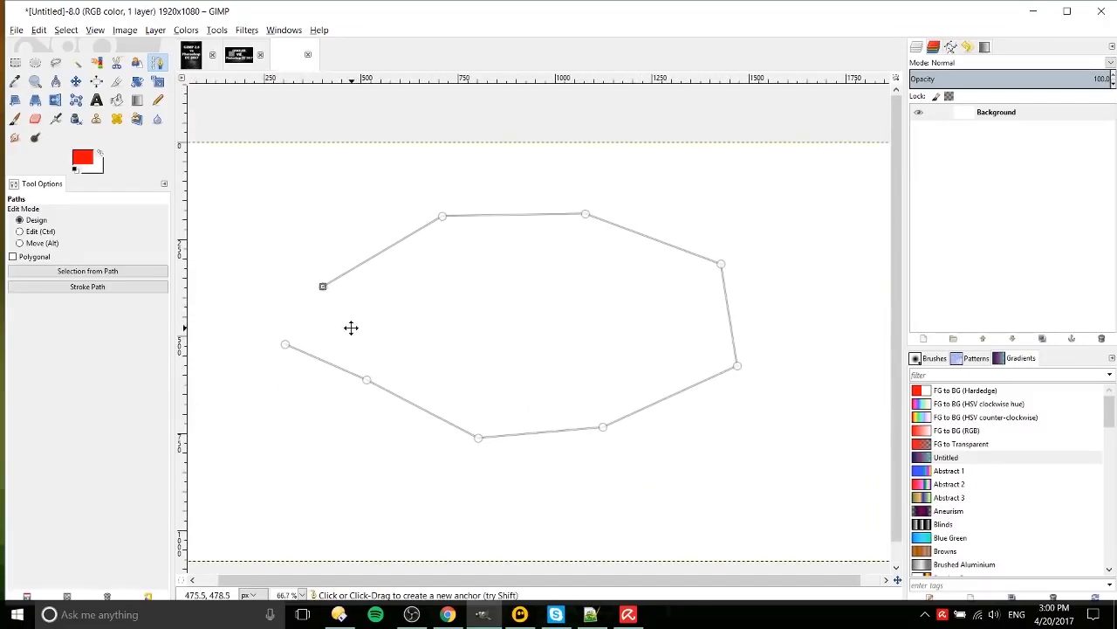
click(286, 344)
click(323, 286)
key(ctrl)
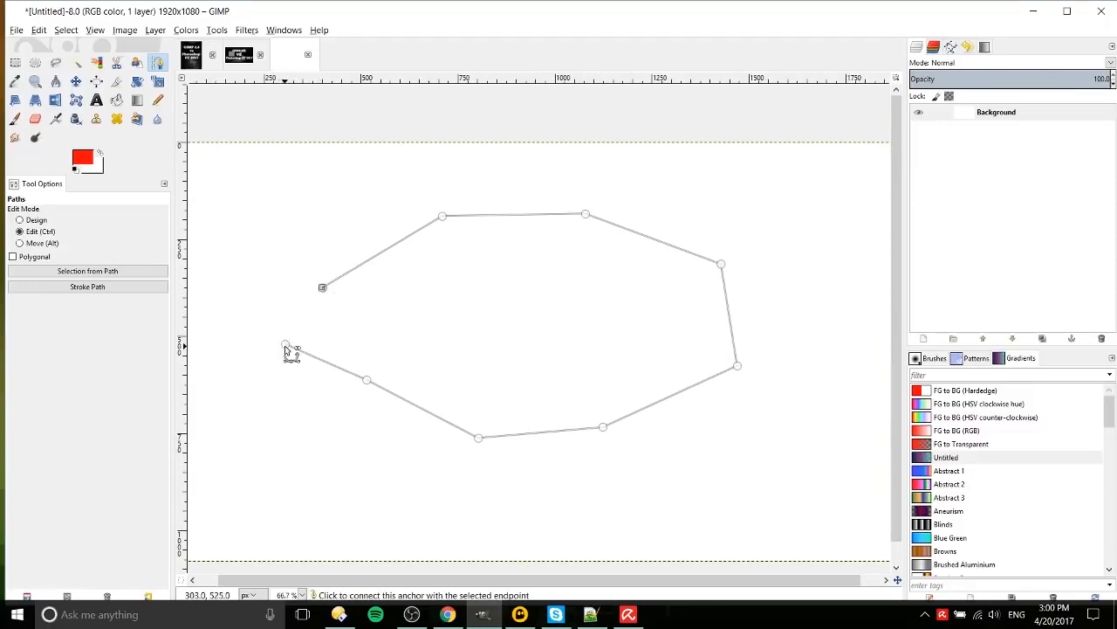
ctrl+click(286, 346)
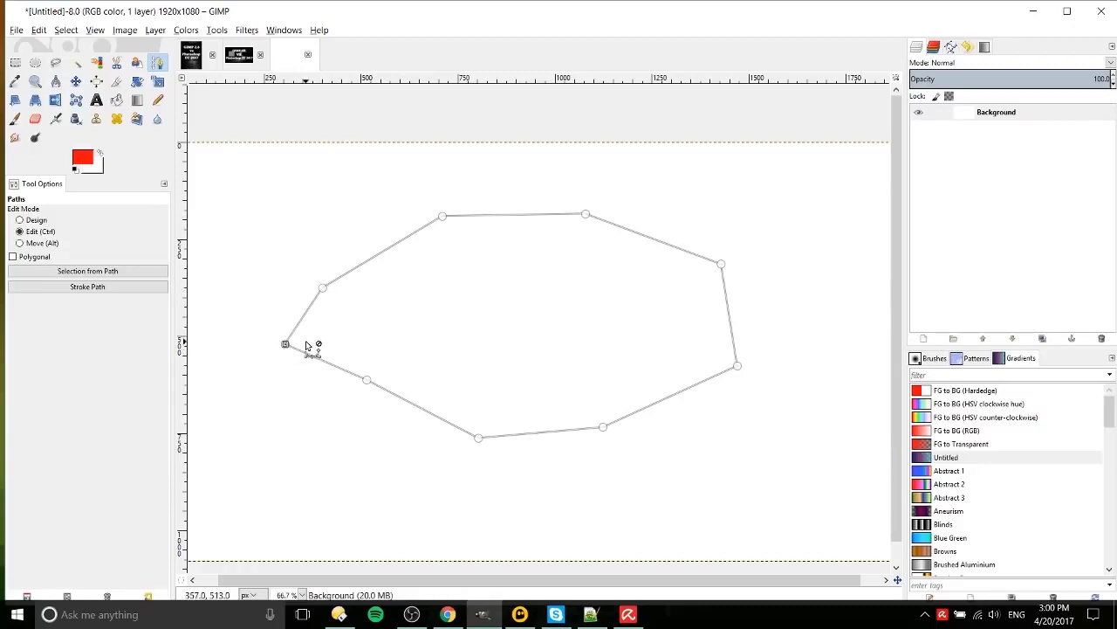
key(ctrl)
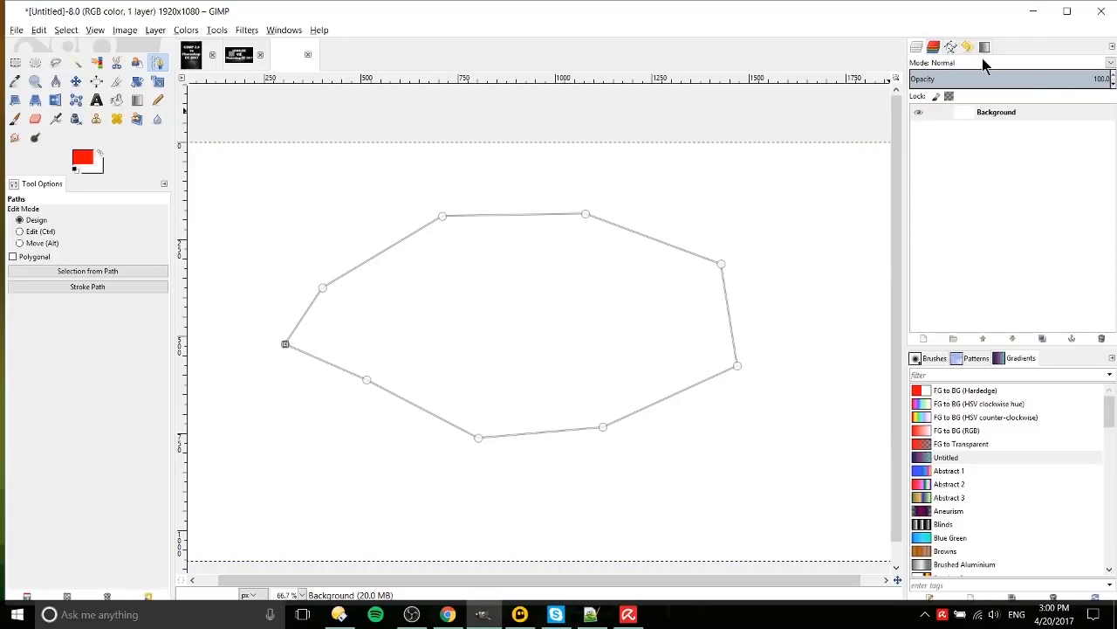
Check the new path's entry in the path list and return to the layer list.
click(949, 49)
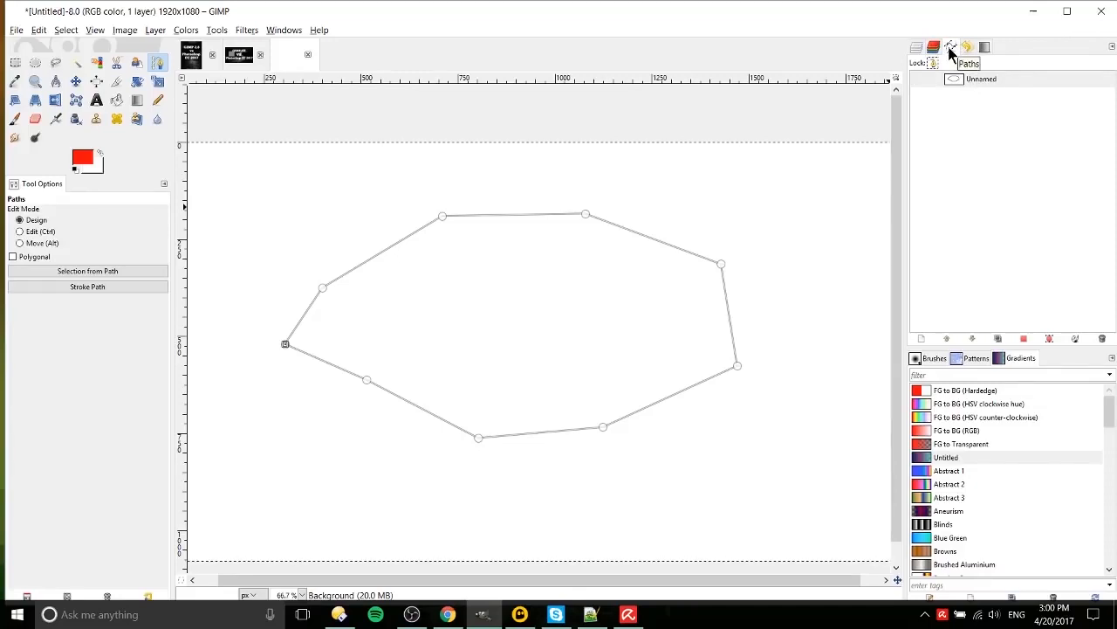
click(991, 79)
click(918, 47)
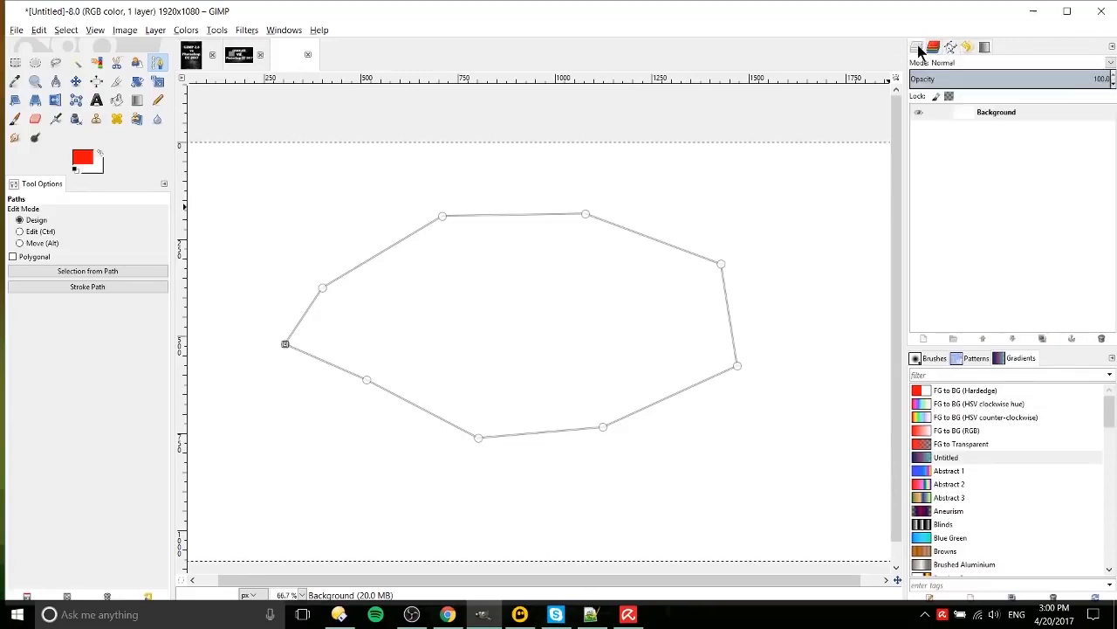
click(16, 31)
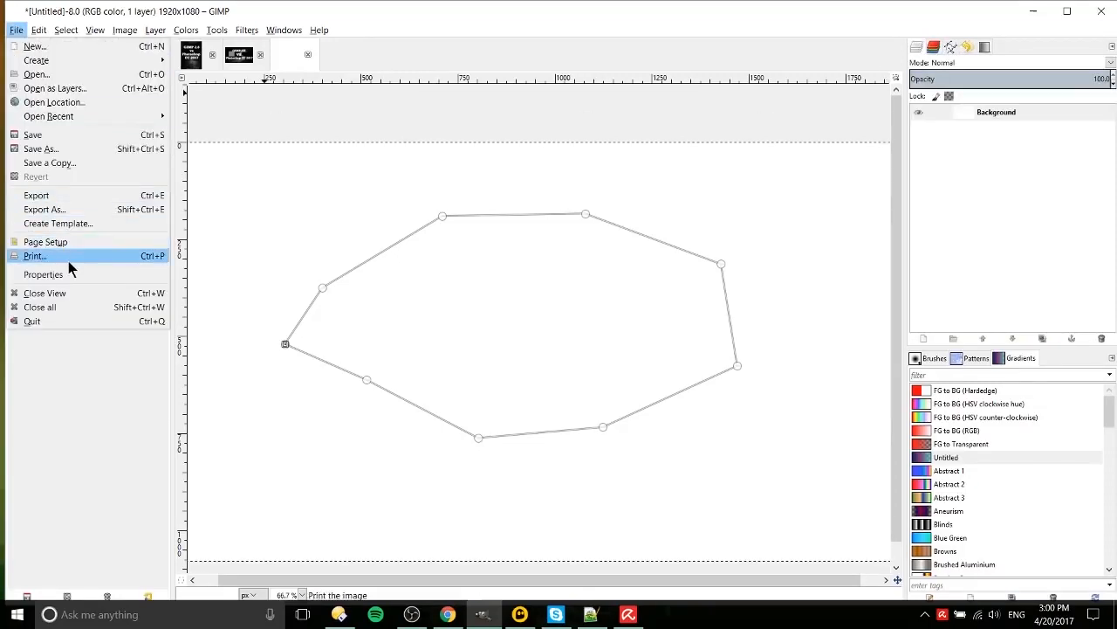
click(35, 256)
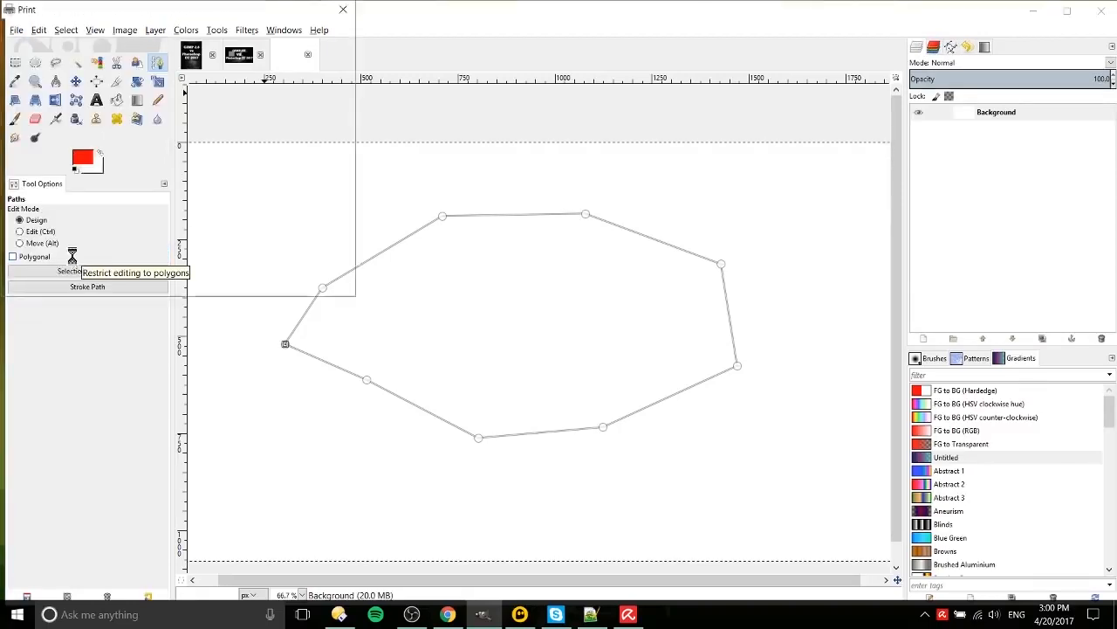
click(88, 35)
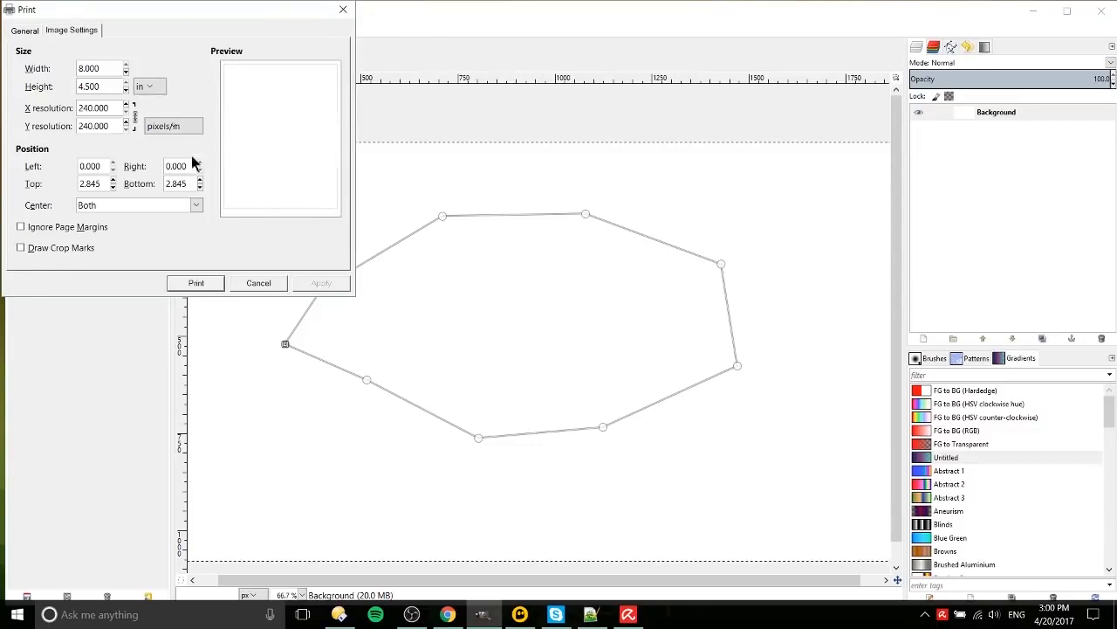
click(258, 282)
Activate the drawn path in the path list and create a selection from it.
click(951, 46)
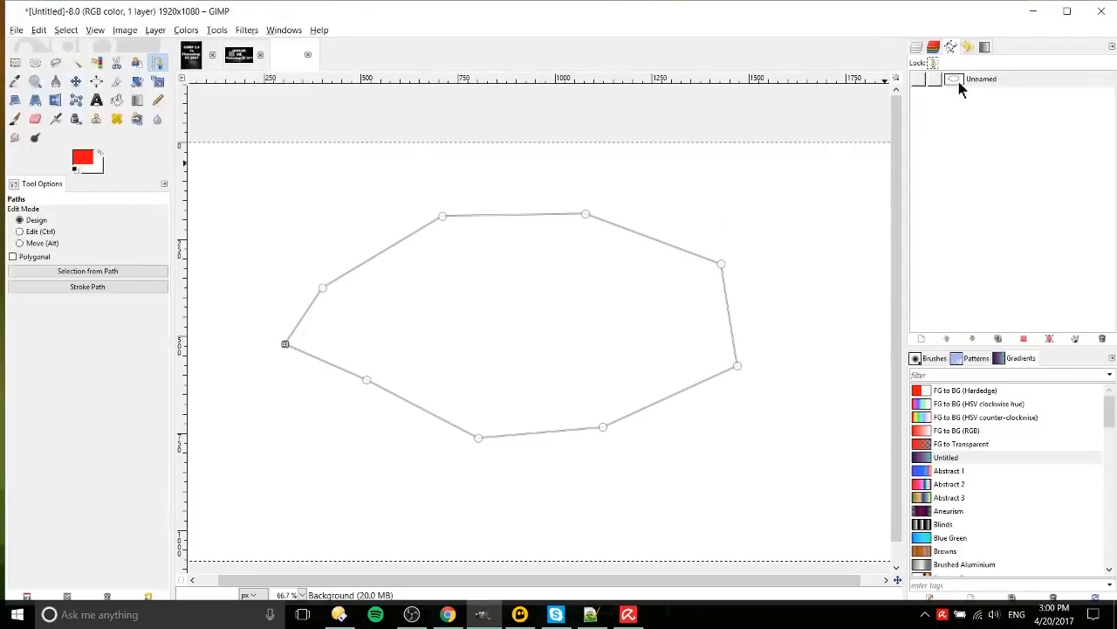
click(959, 80)
right_click(446, 215)
mouse_move(511, 258)
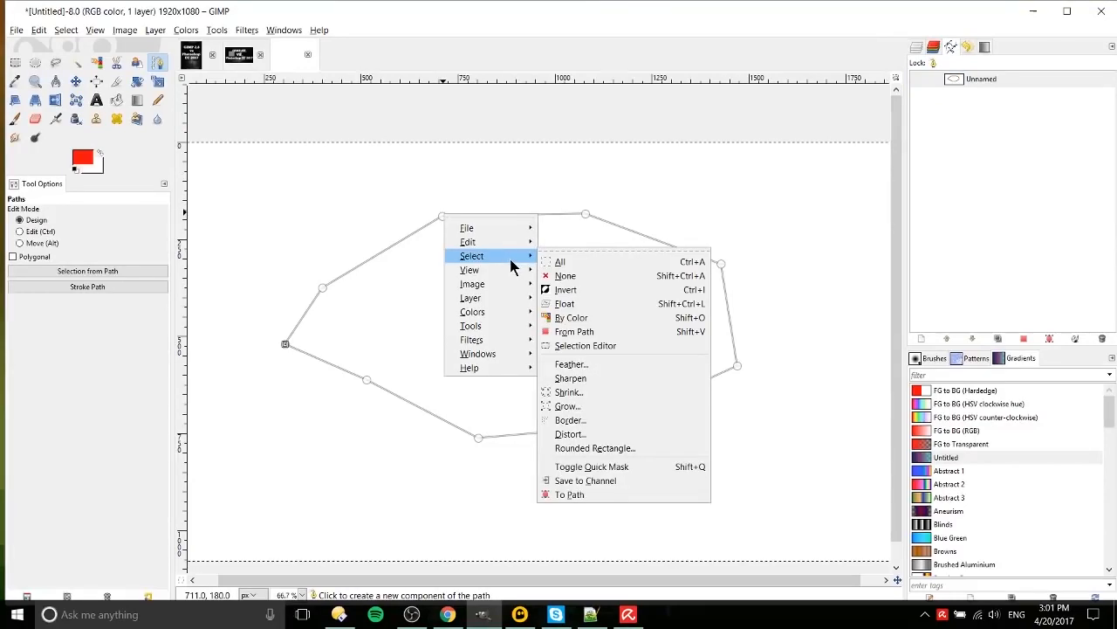
click(605, 333)
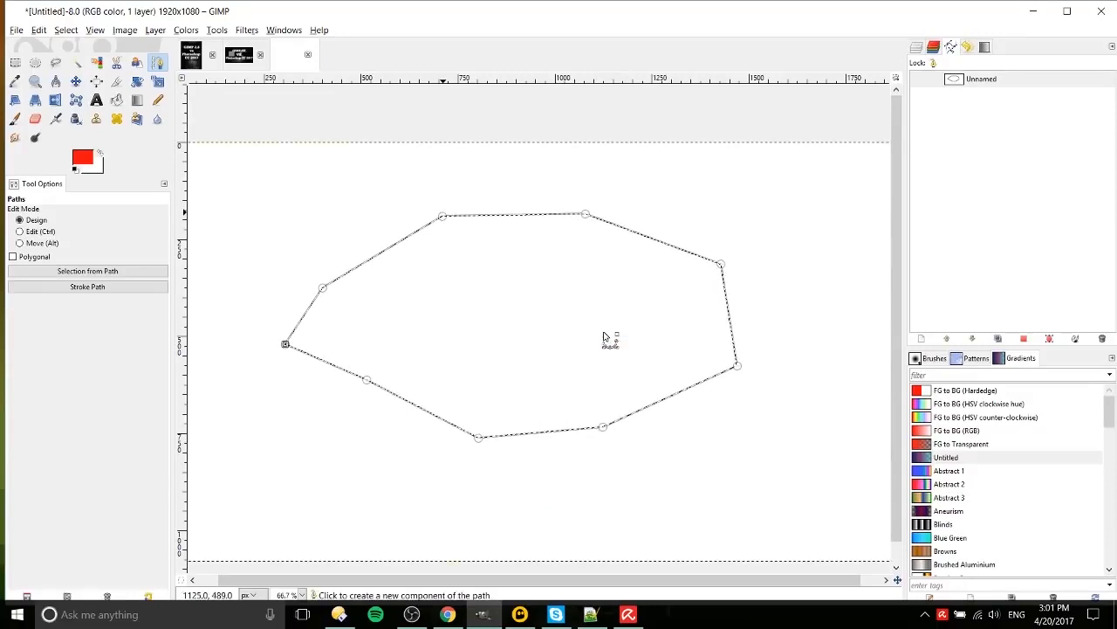
Fill the polygon selection with the red foreground color using Bucket Fill, and undo the fill.
click(117, 100)
click(477, 301)
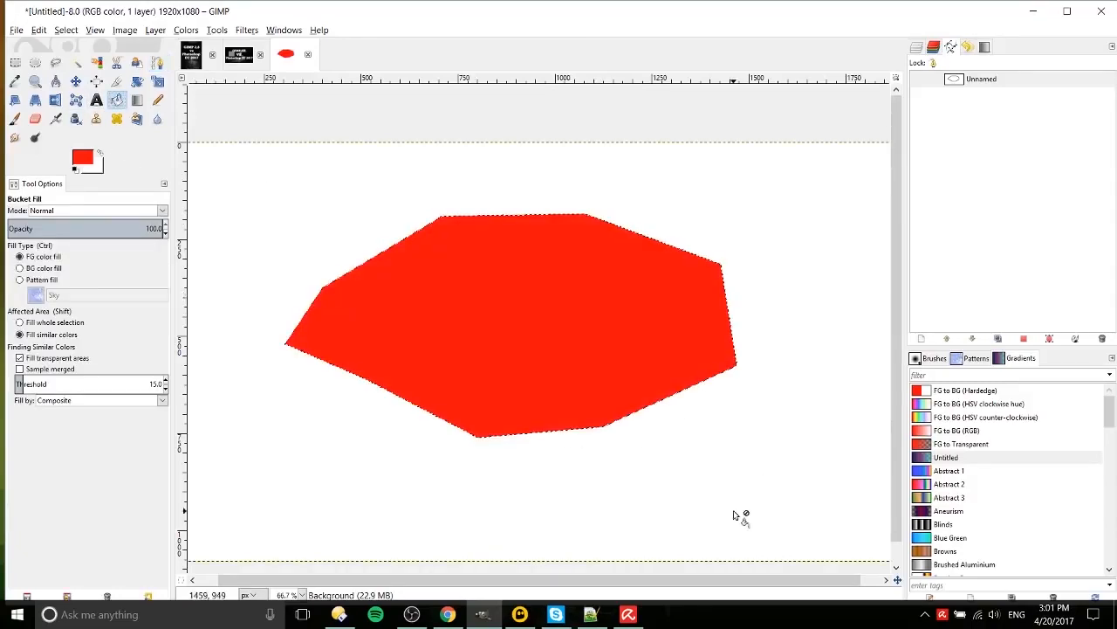
scroll(485, 284, down, 1)
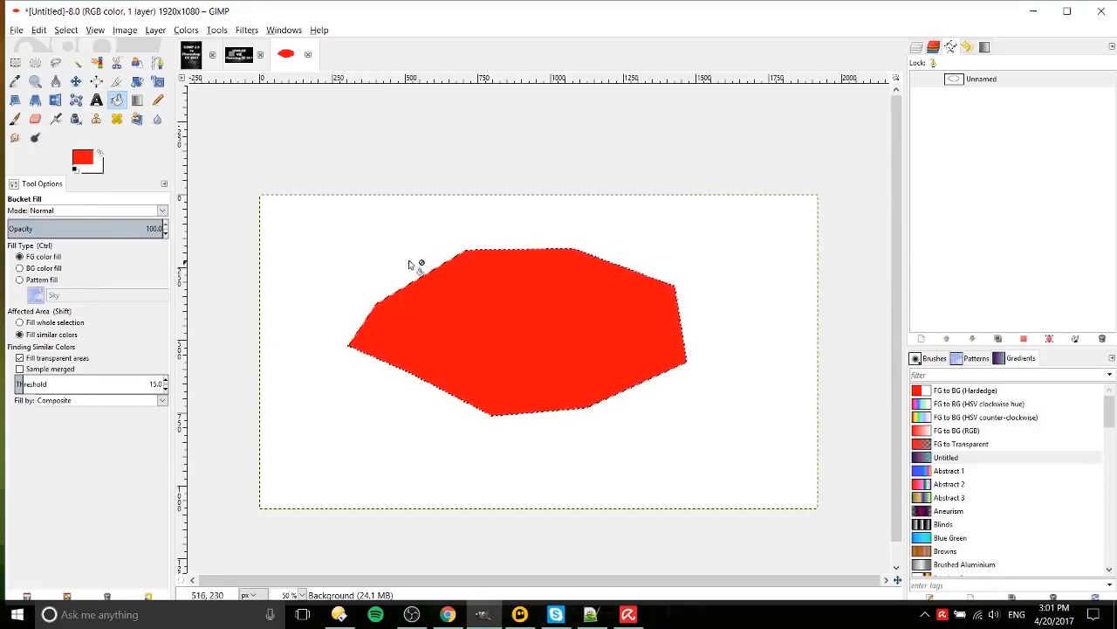
scroll(521, 316, up, 1)
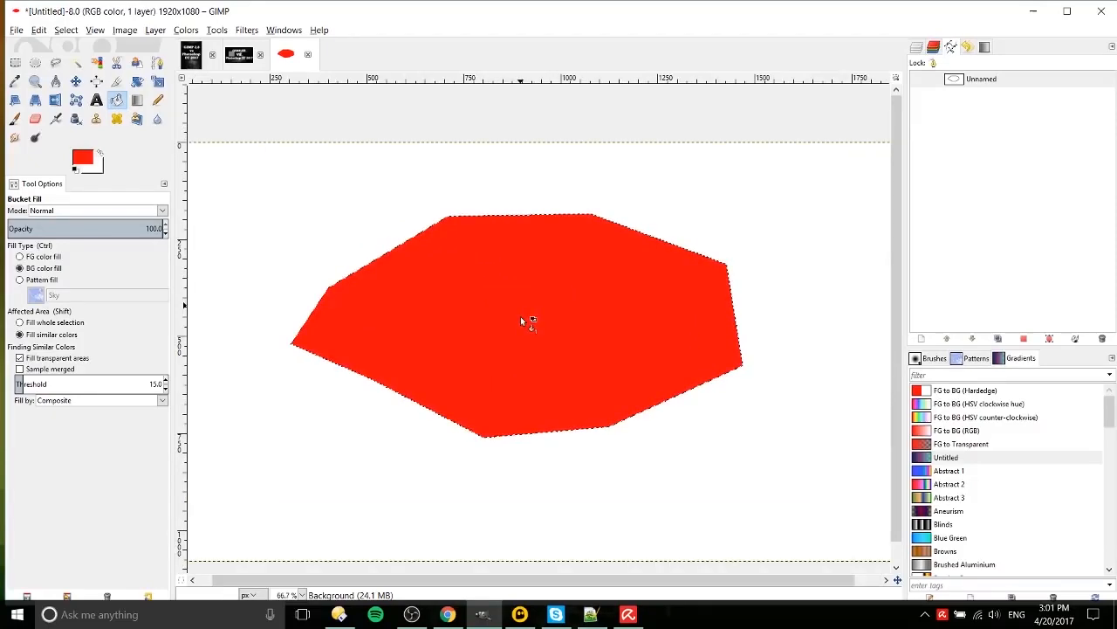
key(ctrl+z)
Fill the polygon selection with a linear blend of the Untitled gradient, and undo it.
click(137, 99)
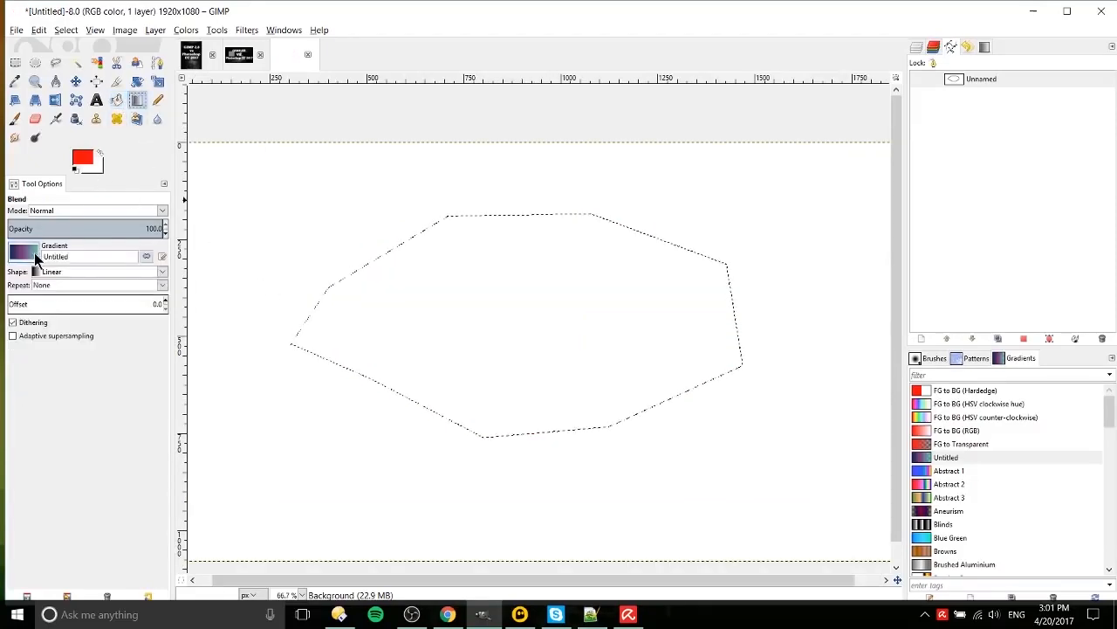
drag(534, 349, 629, 305)
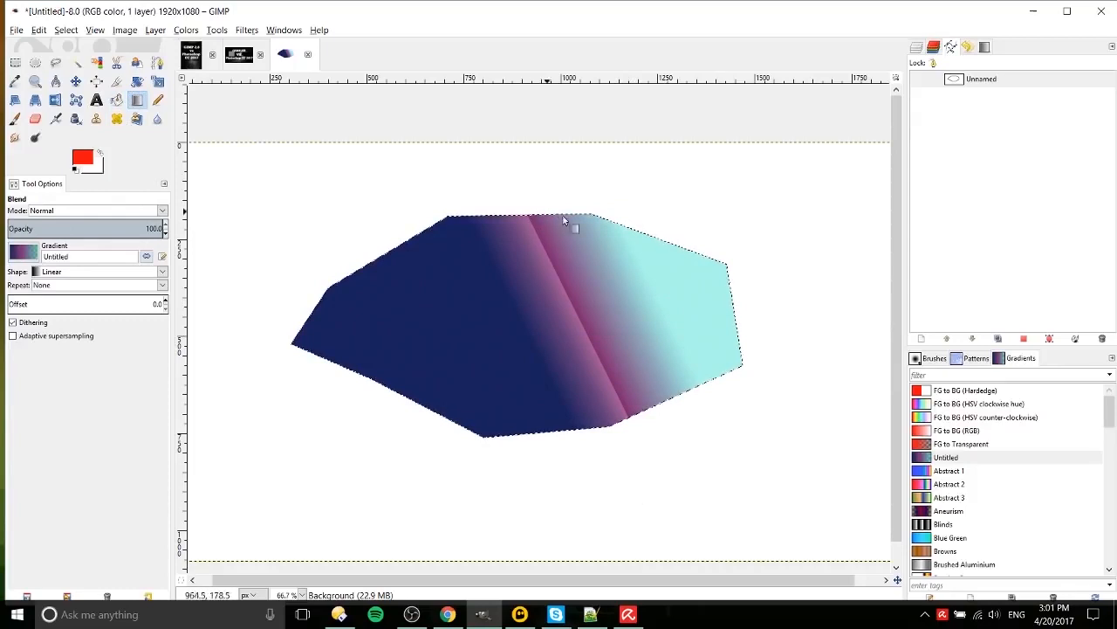
key(ctrl+z)
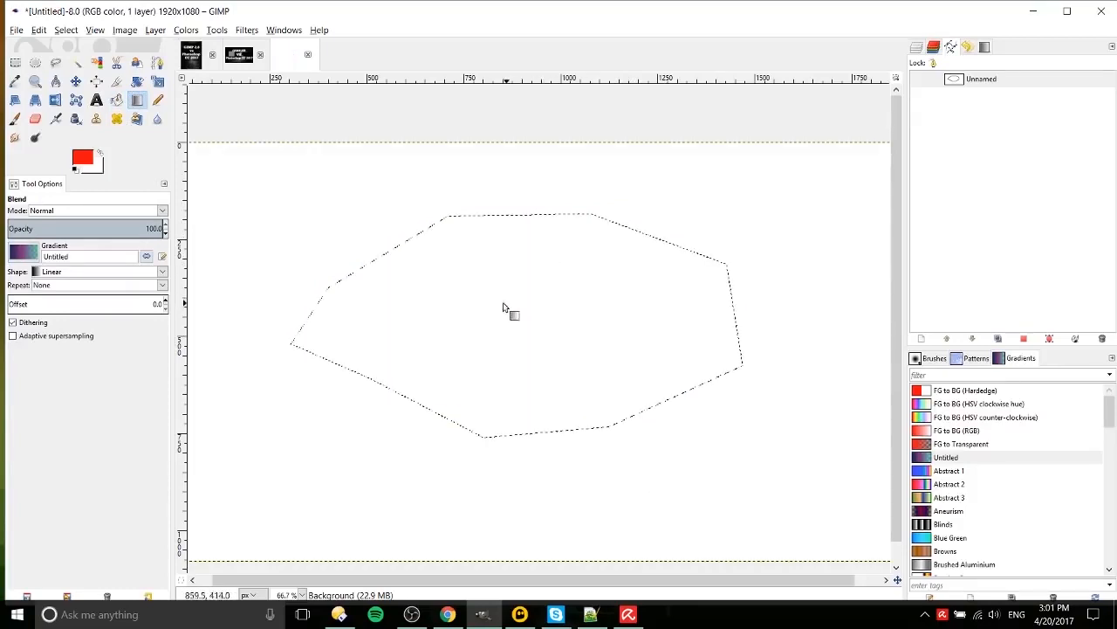
Stroke the outline of the polygon selection with the Stroke Selection command, and undo the stroke.
click(116, 100)
right_click(465, 240)
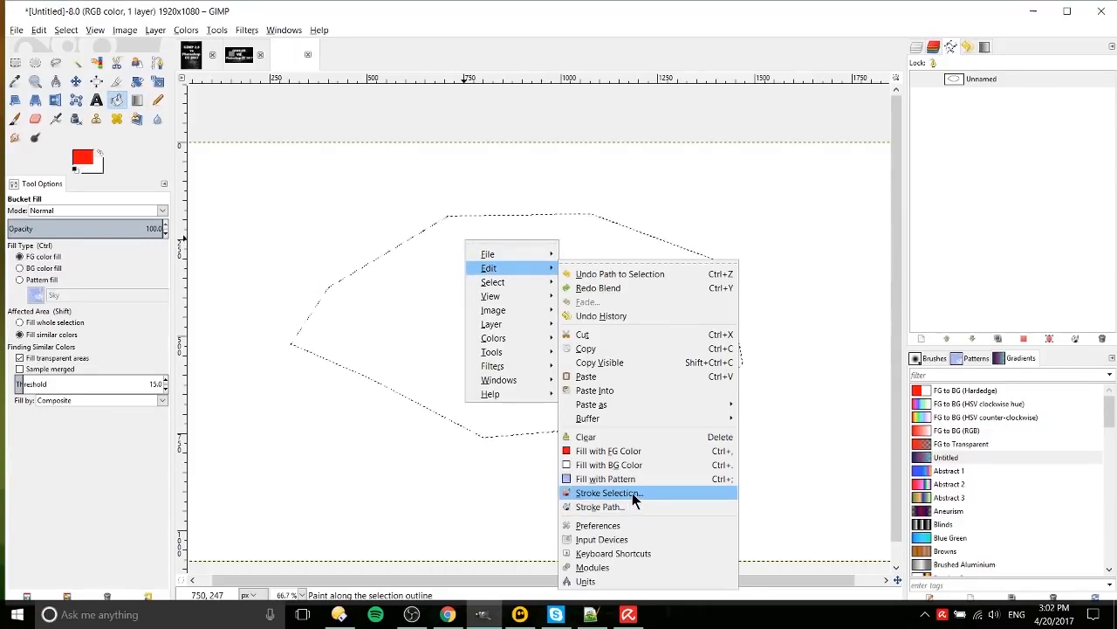
click(632, 493)
mouse_move(623, 355)
mouse_down()
mouse_move(624, 282)
mouse_move(754, 233)
mouse_up()
click(790, 458)
key(ctrl+z)
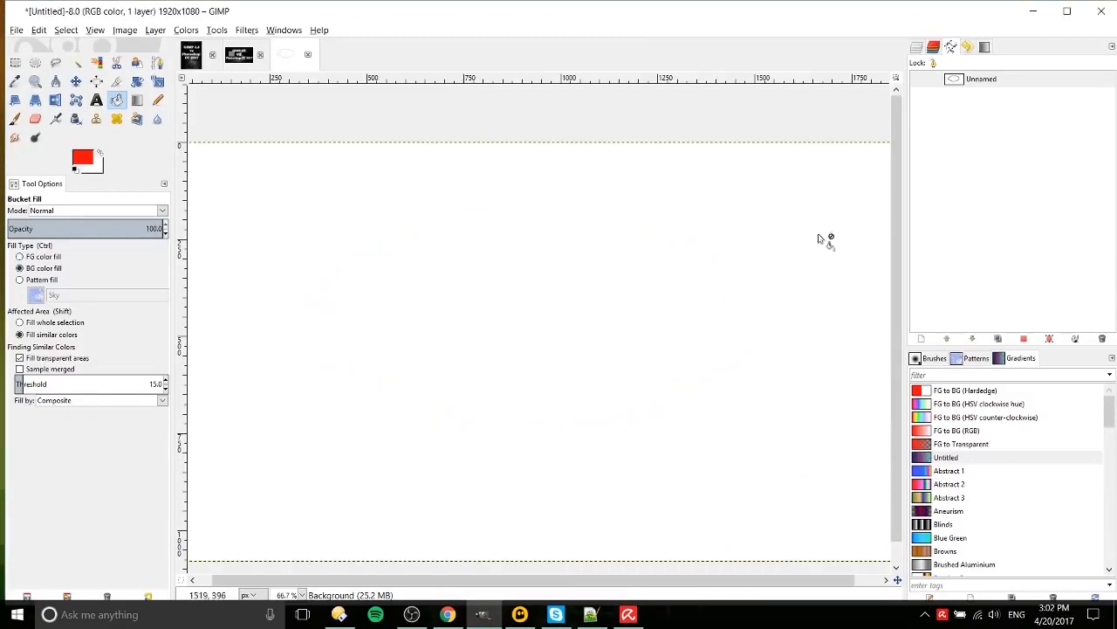
Stroke the drawn path with a 6 px solid red antialiased line and dismiss the virus protection notification.
double_click(975, 80)
click(962, 82)
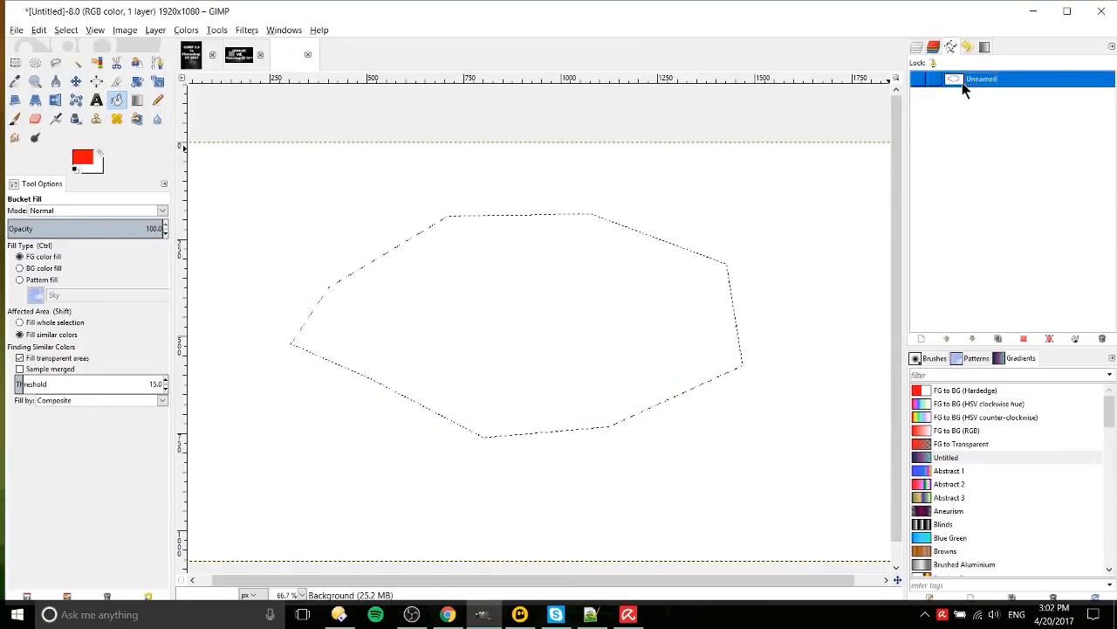
right_click(962, 82)
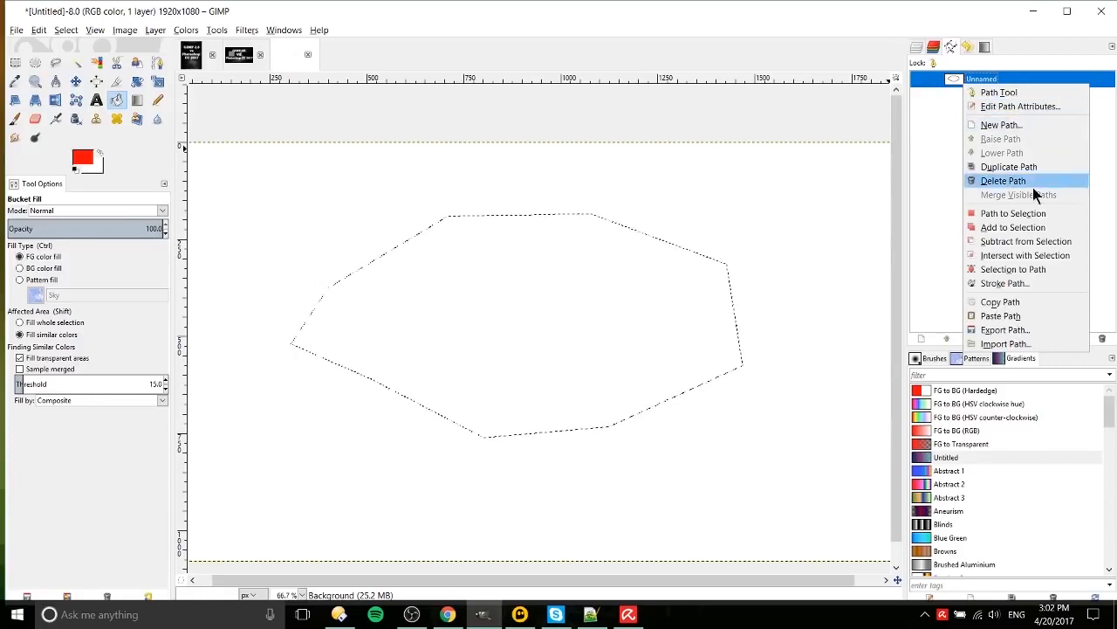
click(1035, 283)
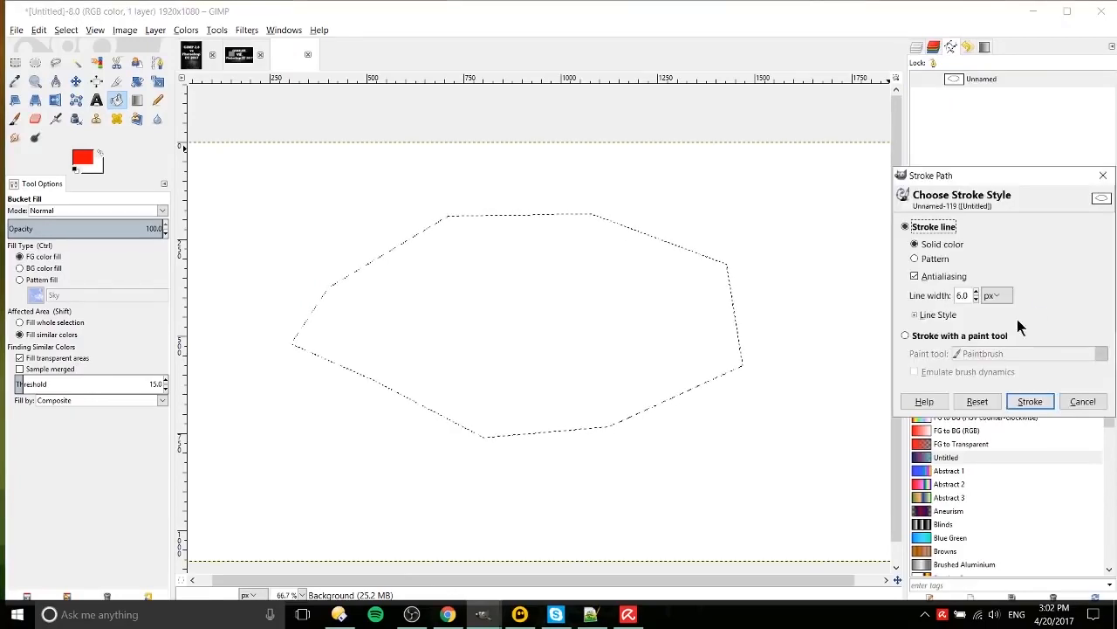
click(1028, 400)
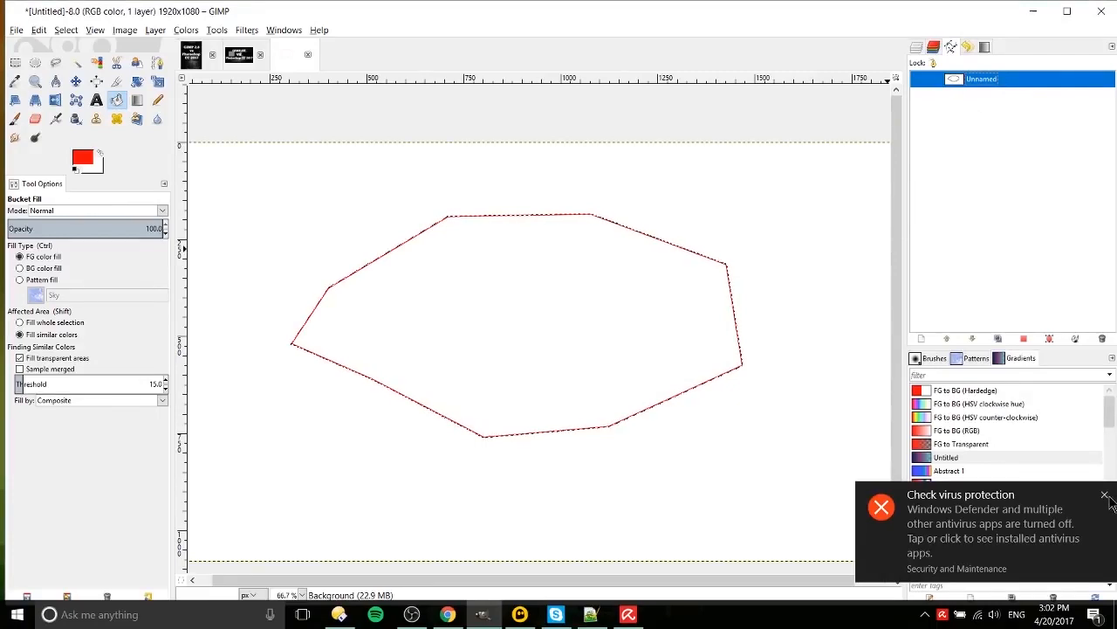
click(1105, 496)
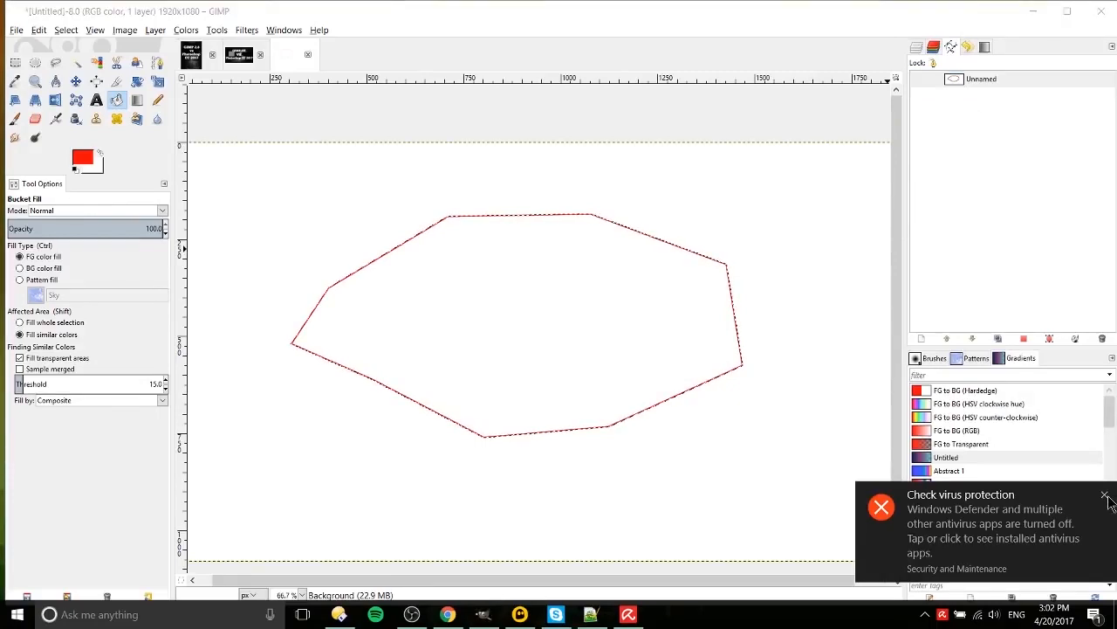
Bring up the dockable Paths dialog for the selected path and check the Single-Window Mode option.
click(969, 87)
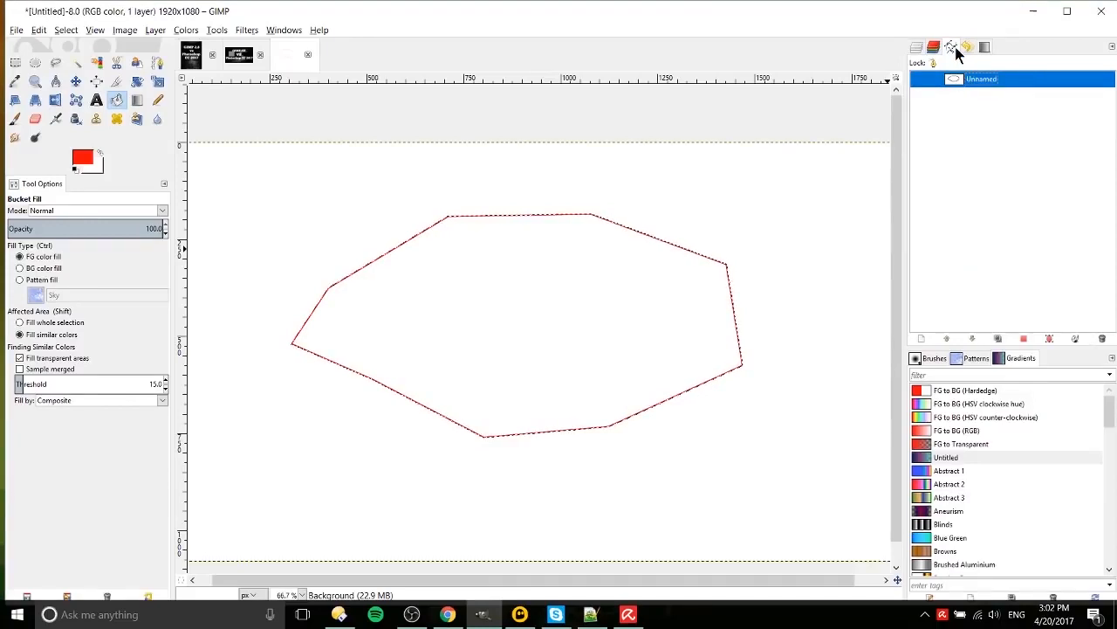
click(299, 30)
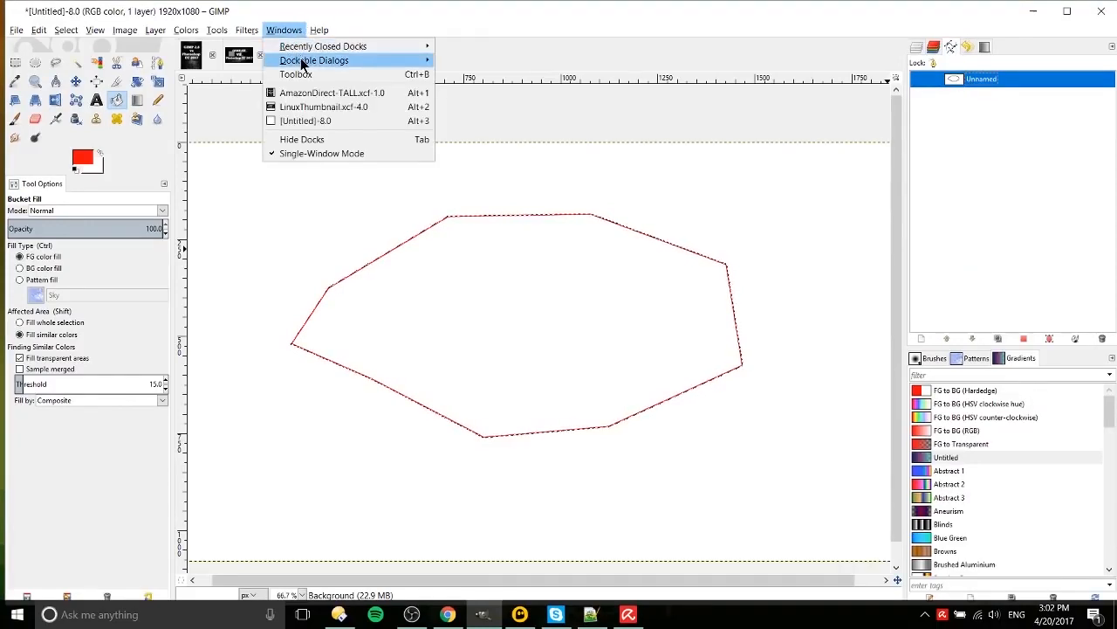
mouse_move(303, 65)
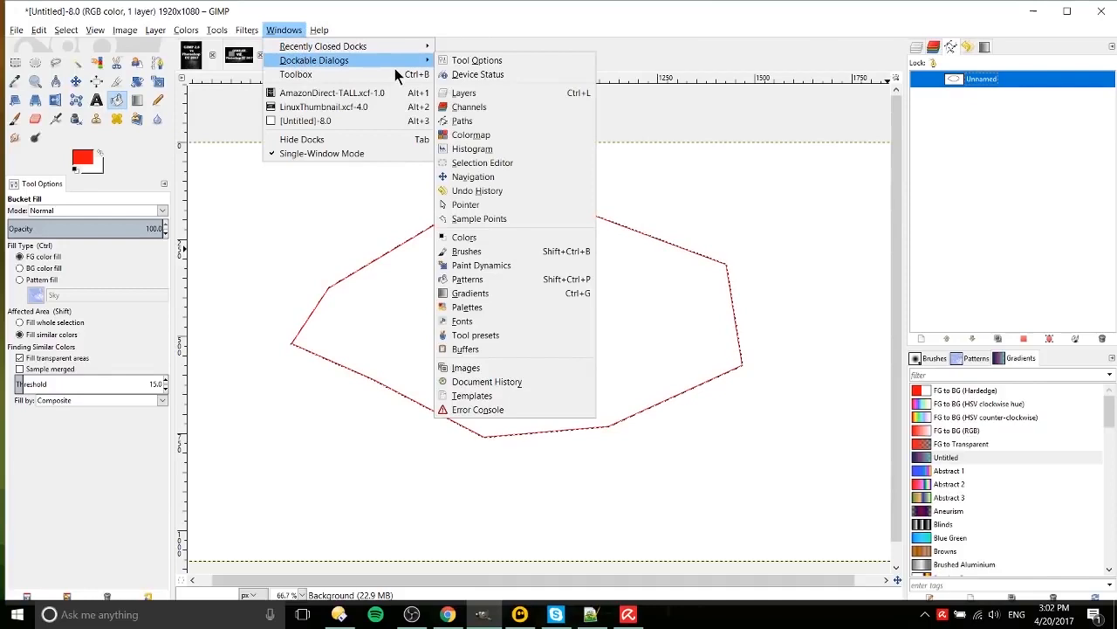
click(511, 120)
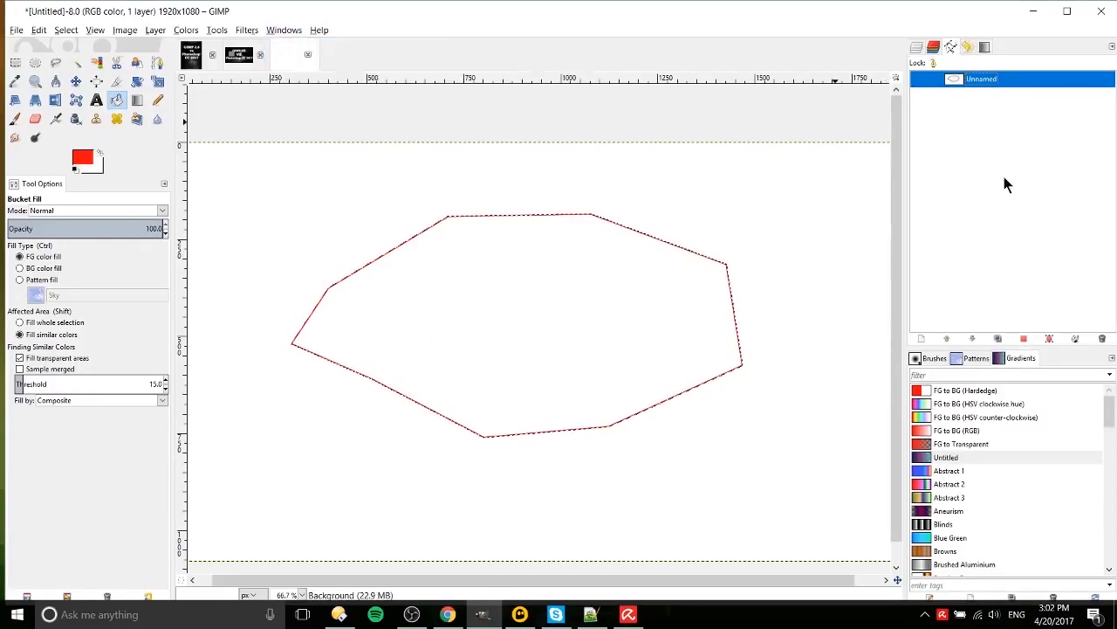
click(285, 30)
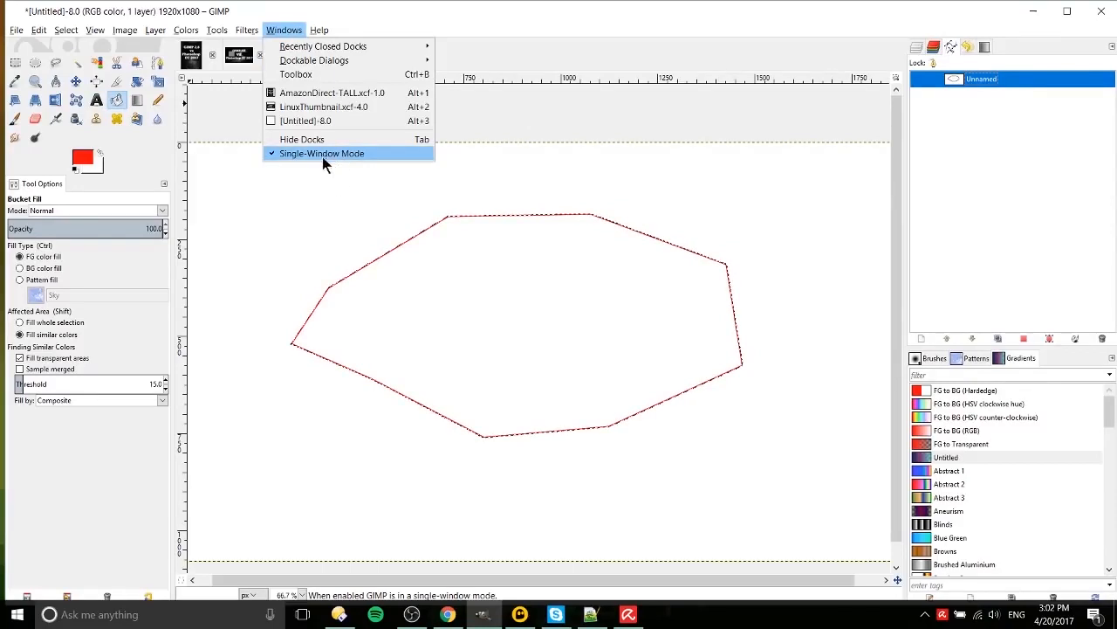
click(1013, 130)
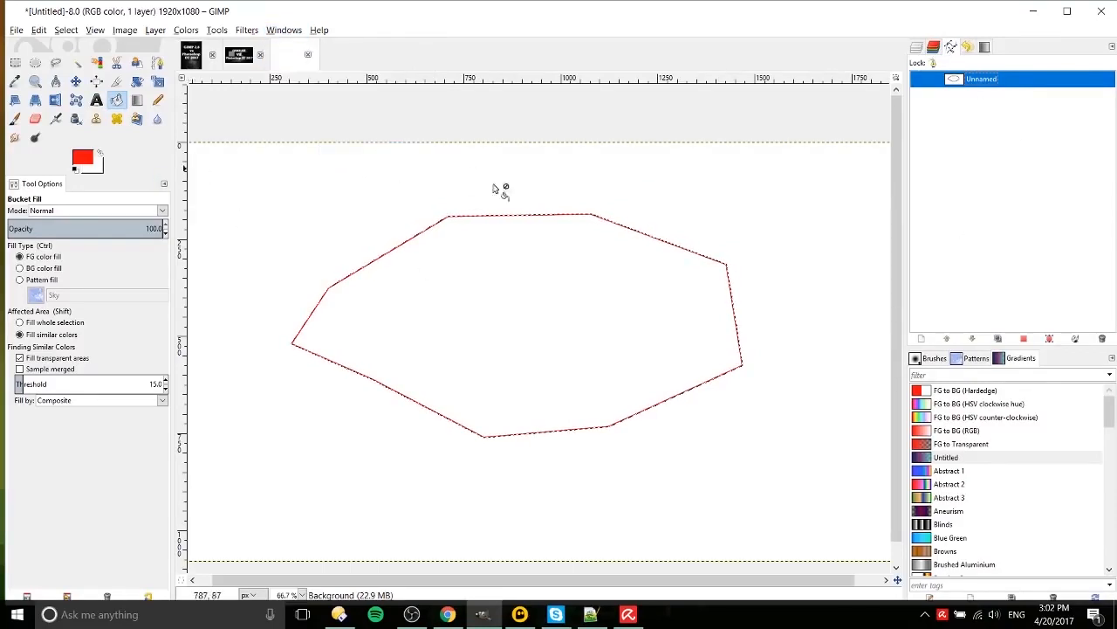
Switch to the LinuxThumbnail image, choose the Color Picker and activate the photo-913769_1920.jpg layer.
key(minus)
key(shift+v)
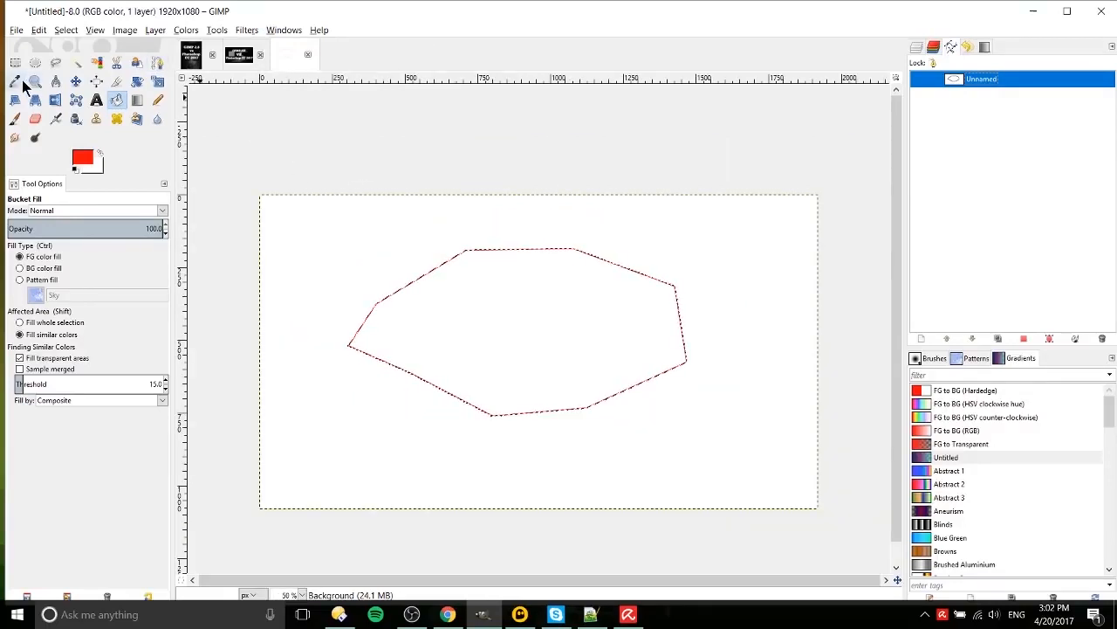
click(238, 54)
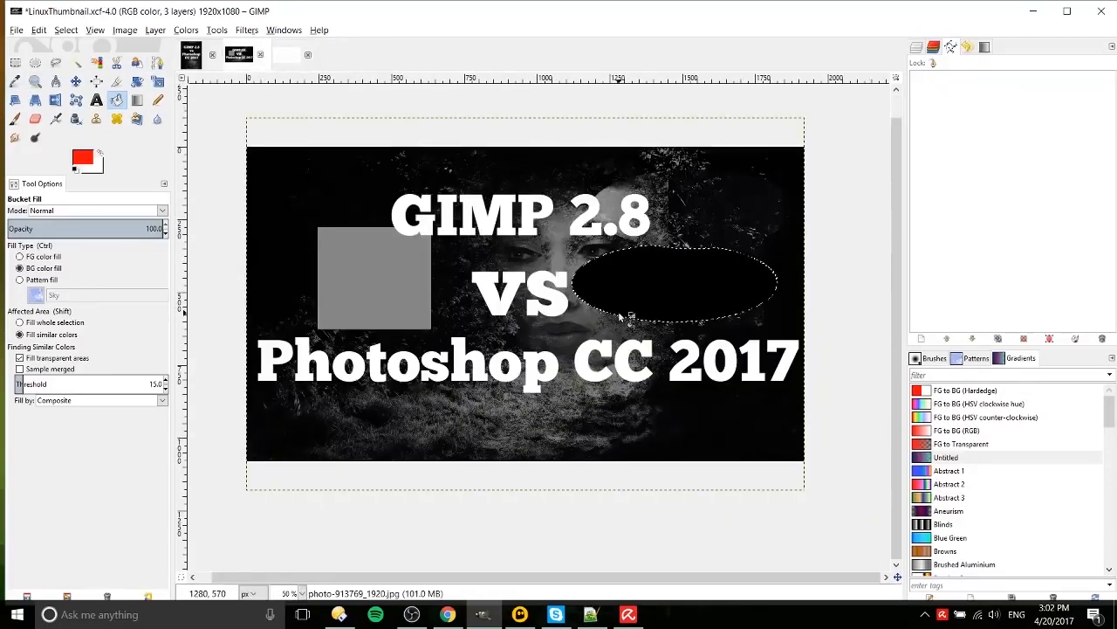
key(plus)
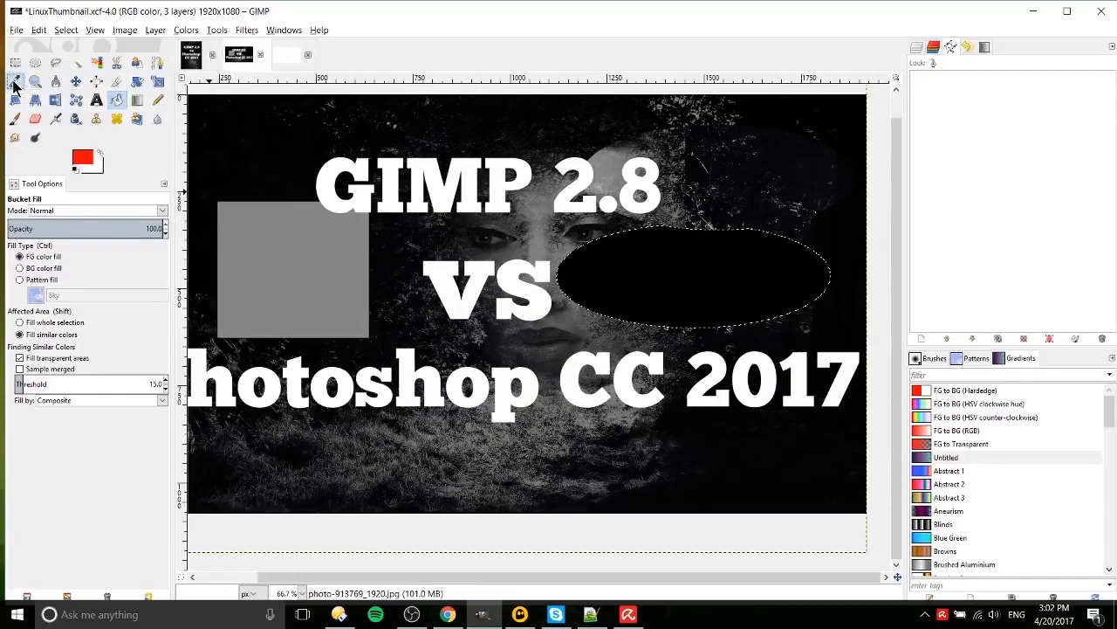
click(15, 82)
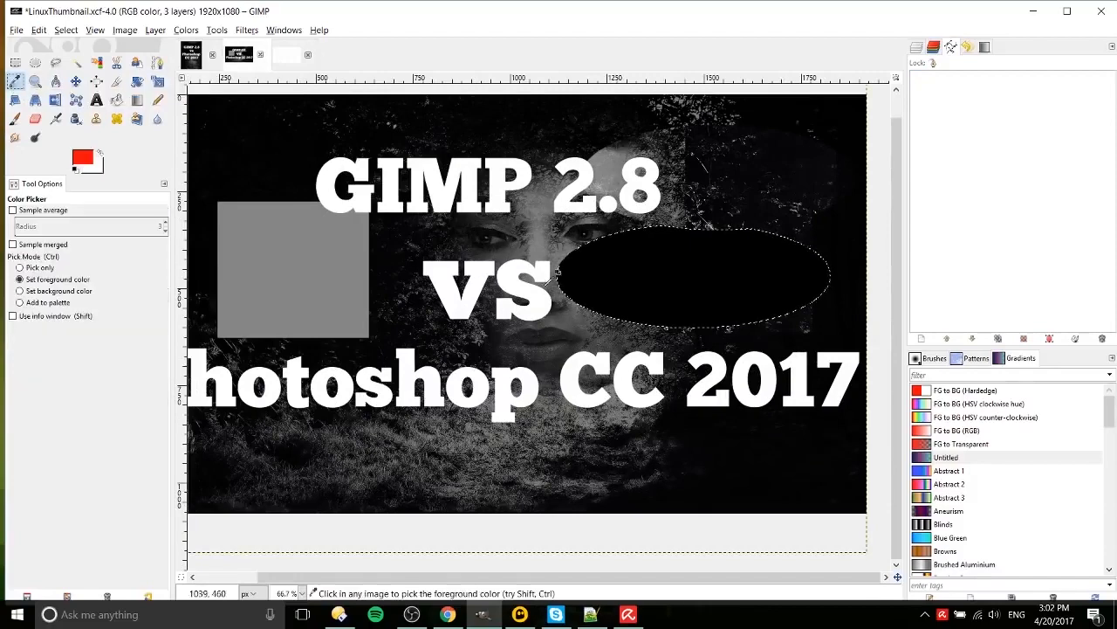
click(916, 48)
click(982, 128)
Sample gray foreground colors from individual spots in the photo with the Color Picker.
key(plus)
key(plus)
key(plus)
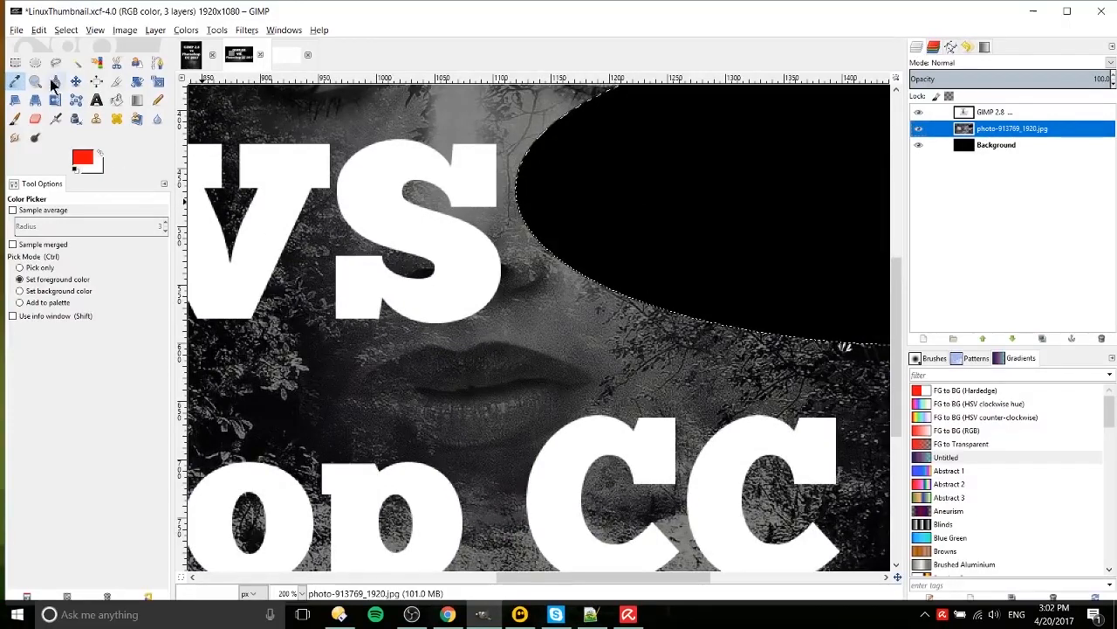
click(15, 82)
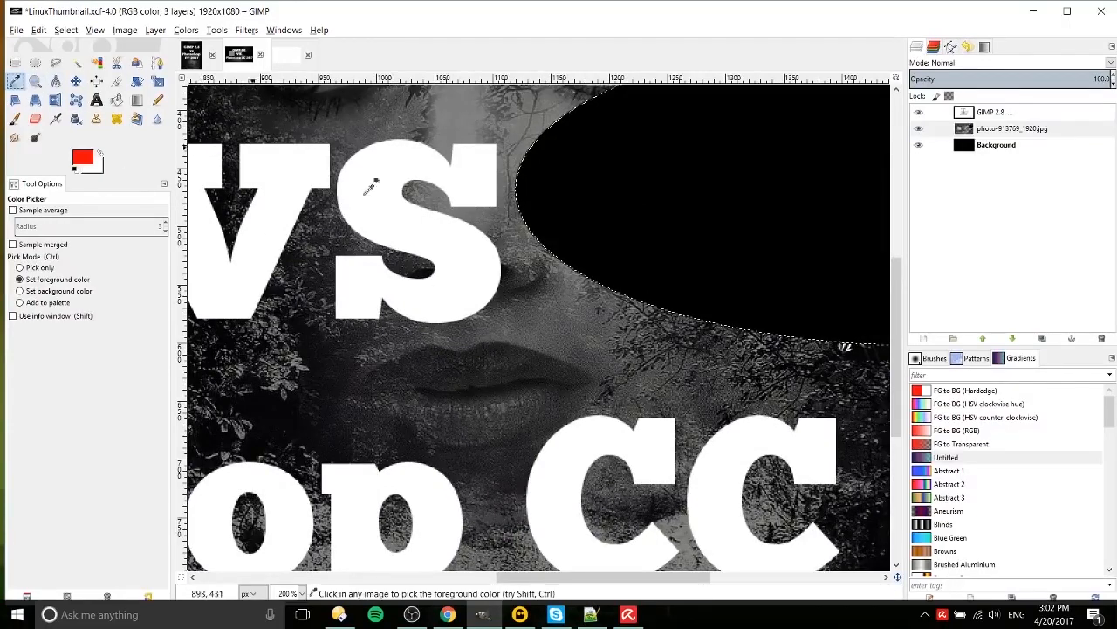
click(567, 327)
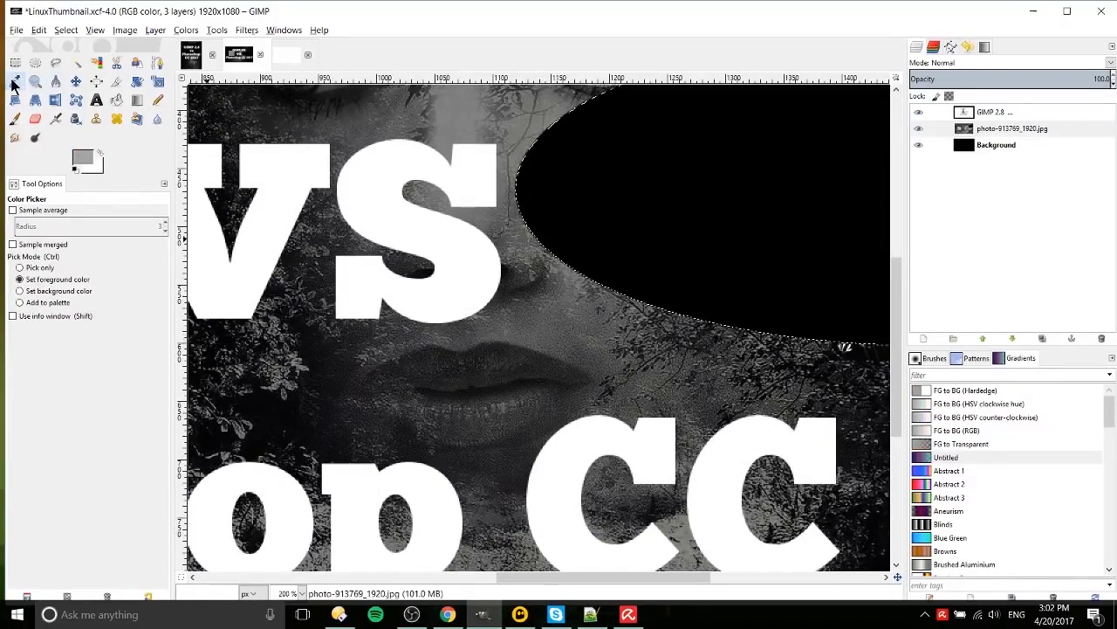
click(220, 214)
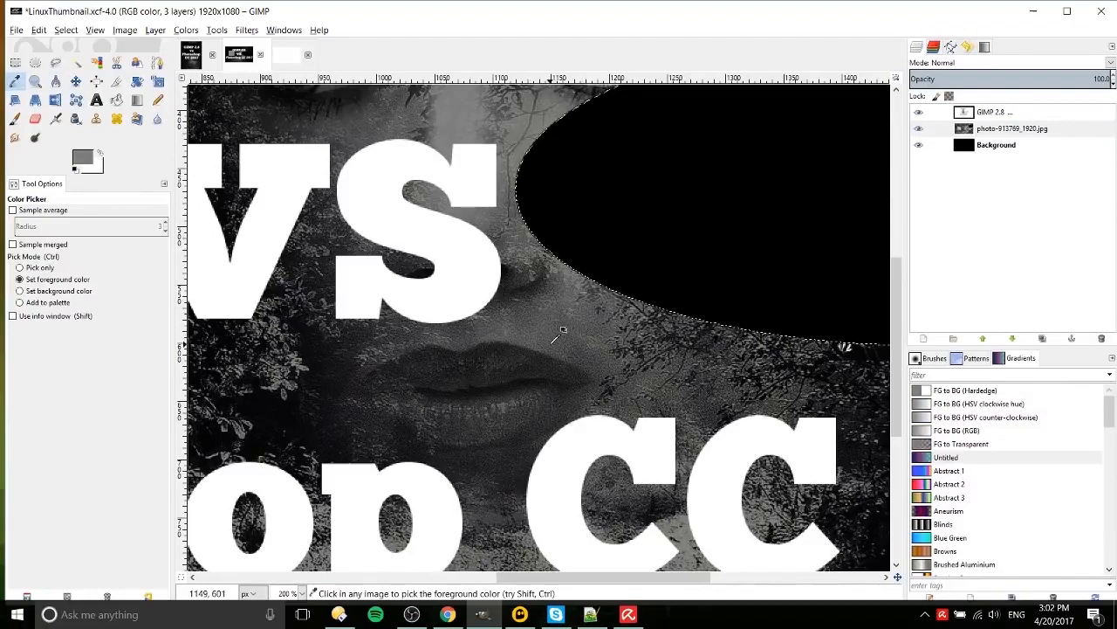
Enable Sample average with a radius of 13 and pick the foreground color from the skin beside the lips.
click(31, 210)
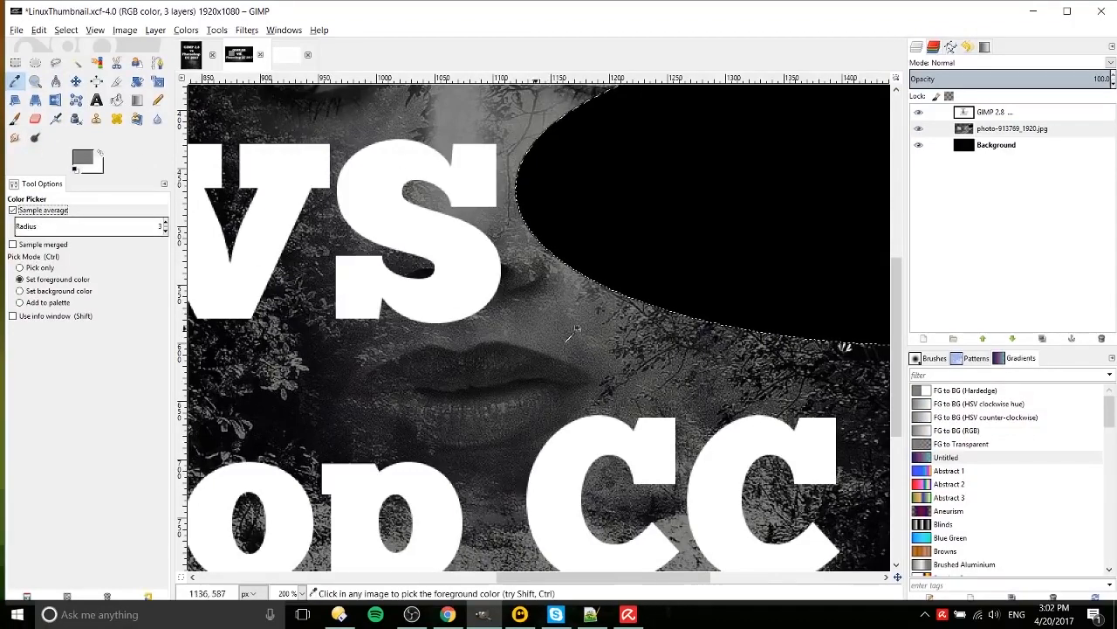
click(69, 226)
click(562, 335)
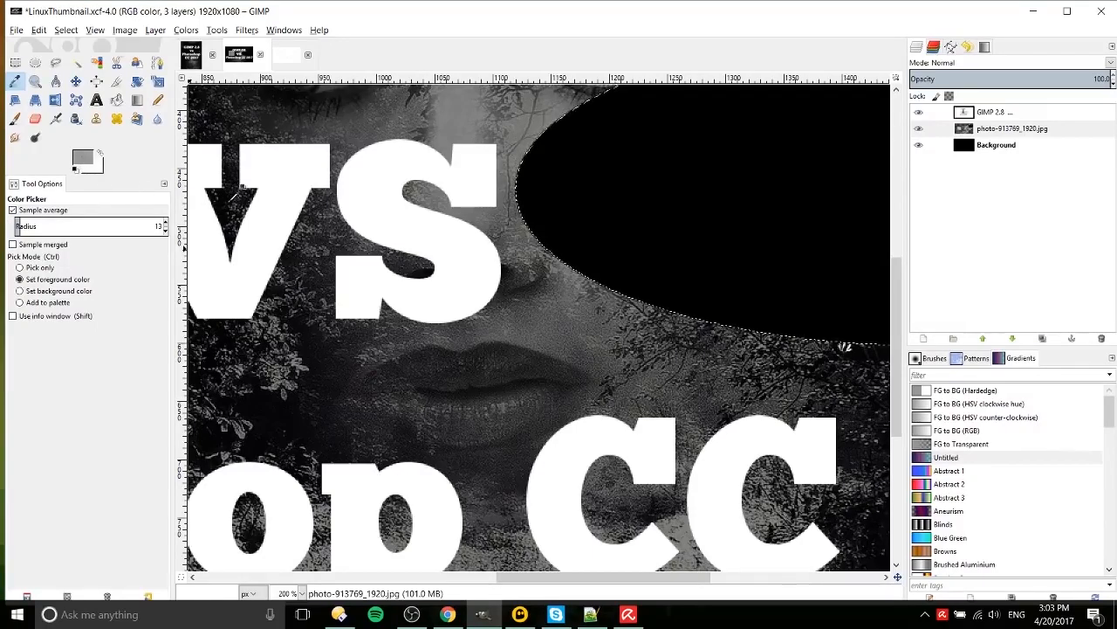
Swap the foreground and background colors and sample a gray foreground color from the face between the eyes.
click(101, 154)
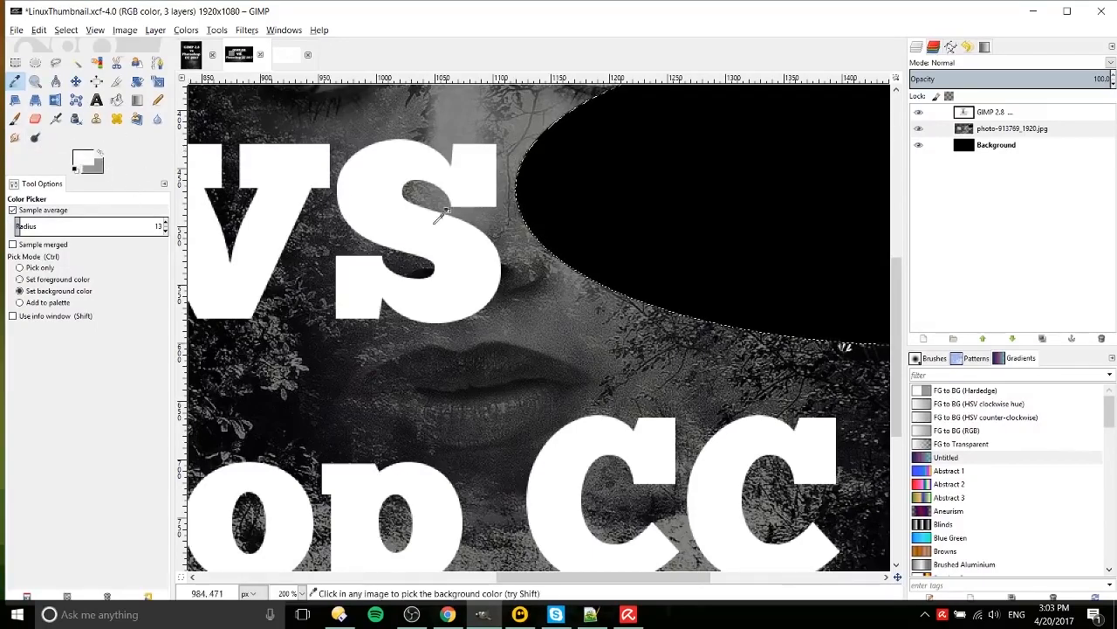
scroll(439, 219, down, 3)
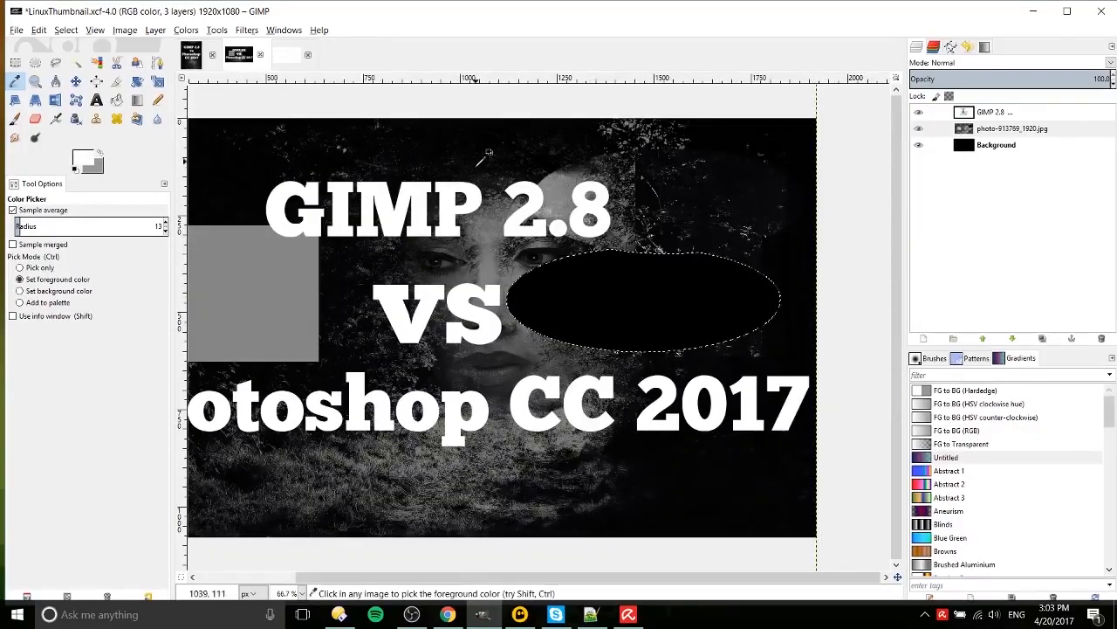
click(501, 260)
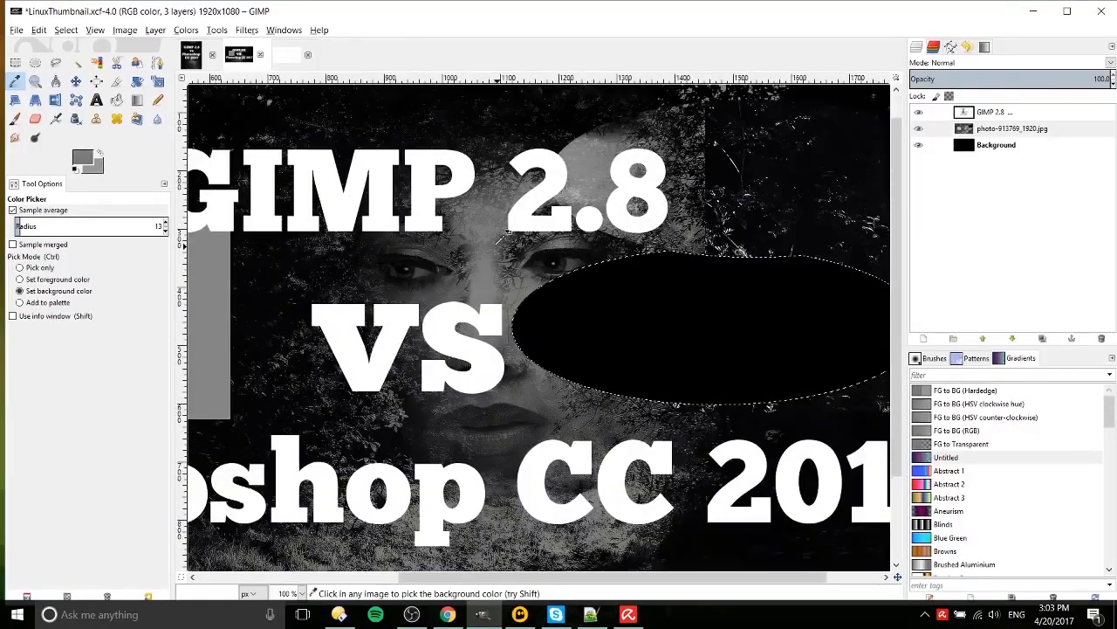
Turn on Sample merged and pick the white of the GIMP title text as the foreground color.
scroll(503, 262, up, 1)
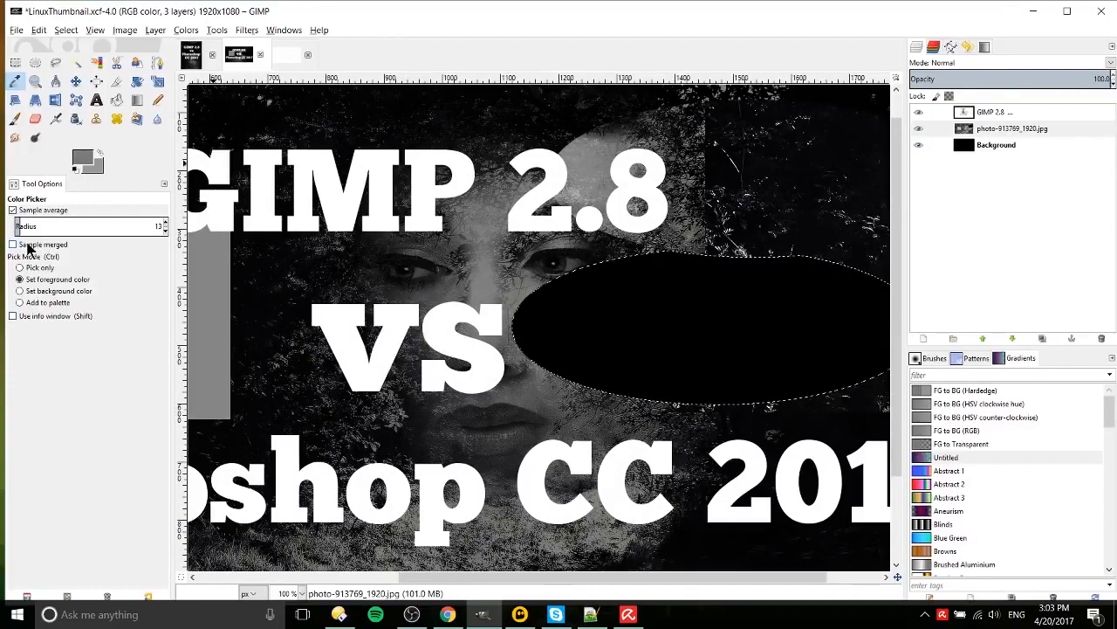
click(429, 187)
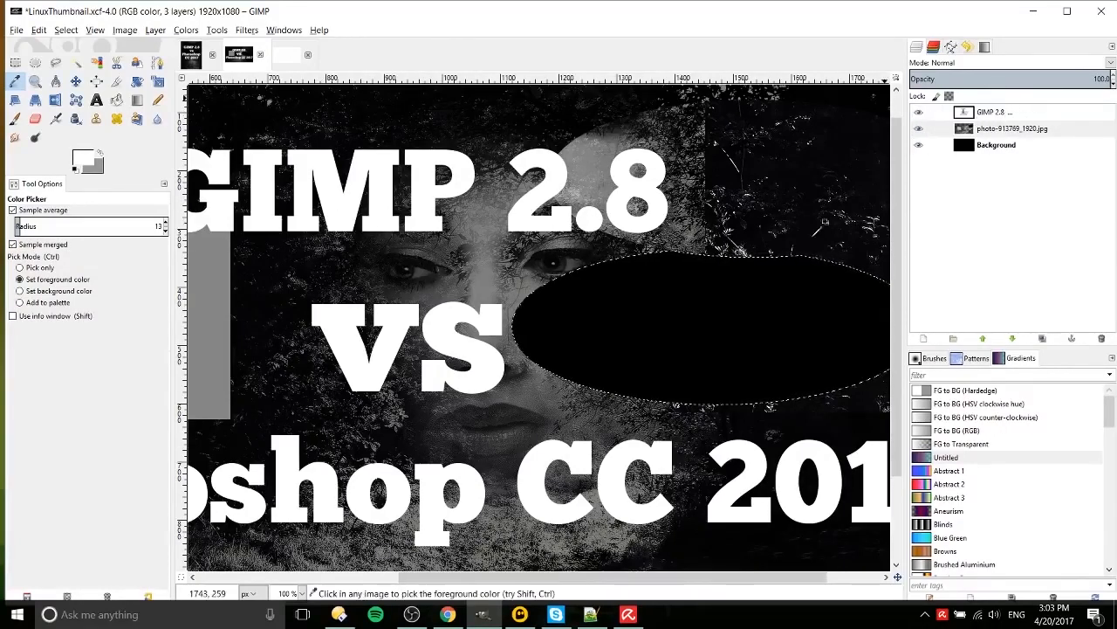
ctrl+scroll(696, 354, down, 1)
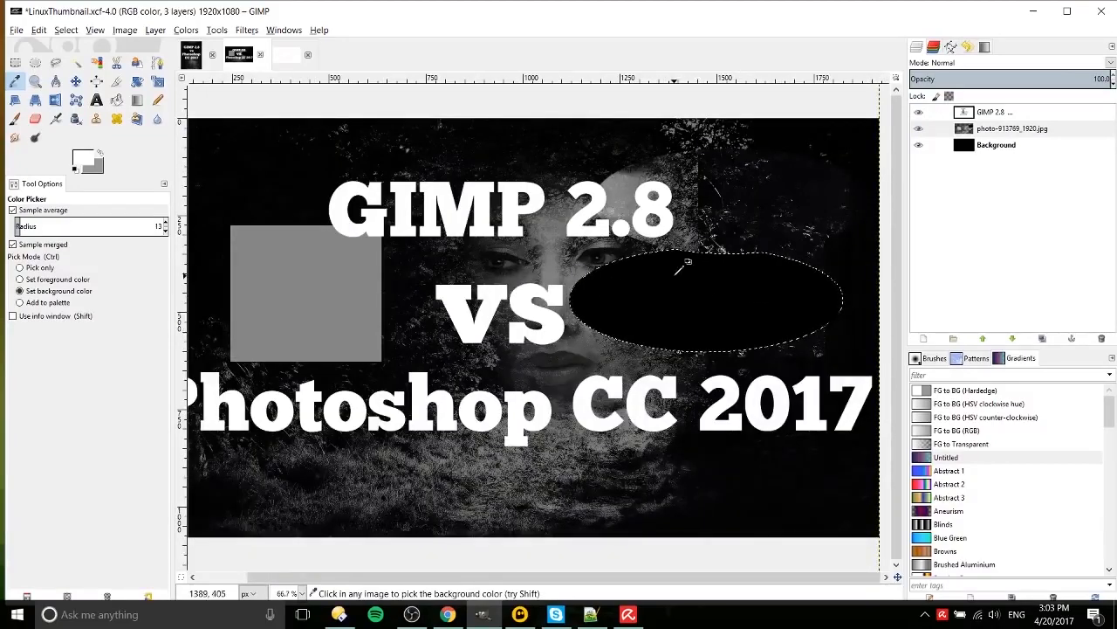
Zoom in and out around the face with the Zoom tool, switching its direction between Zoom in and Zoom out.
ctrl+scroll(692, 273, up, 1)
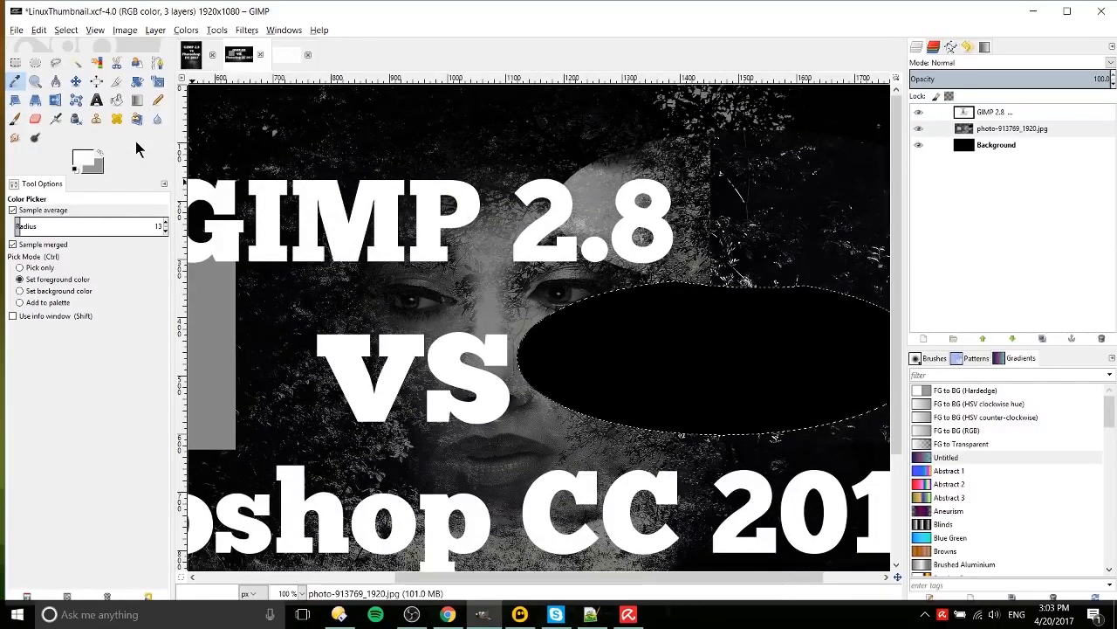
click(35, 81)
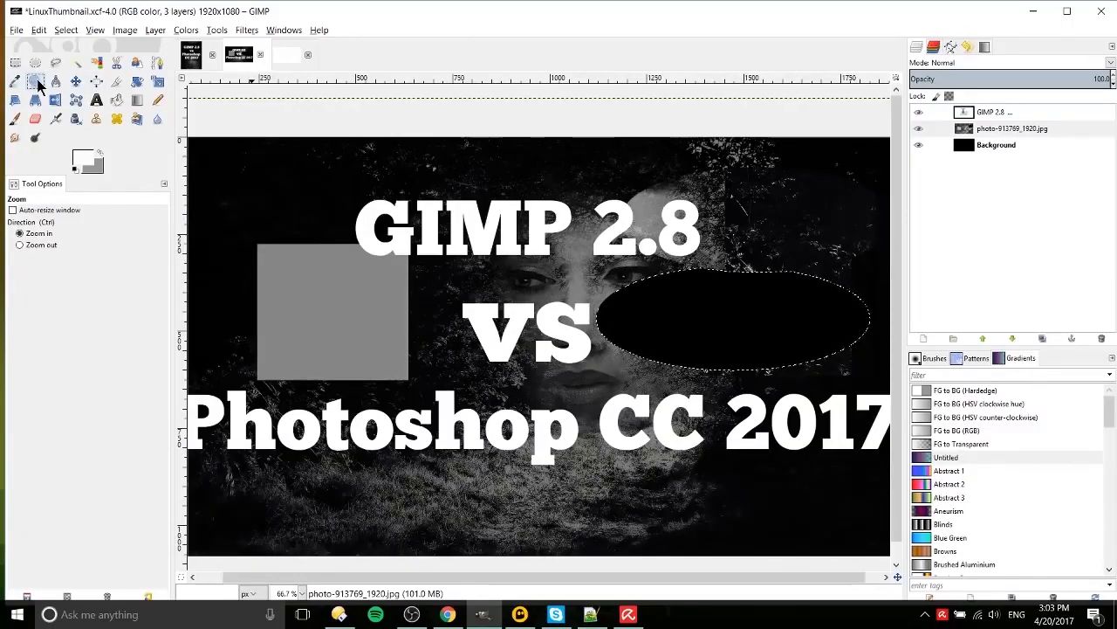
click(567, 286)
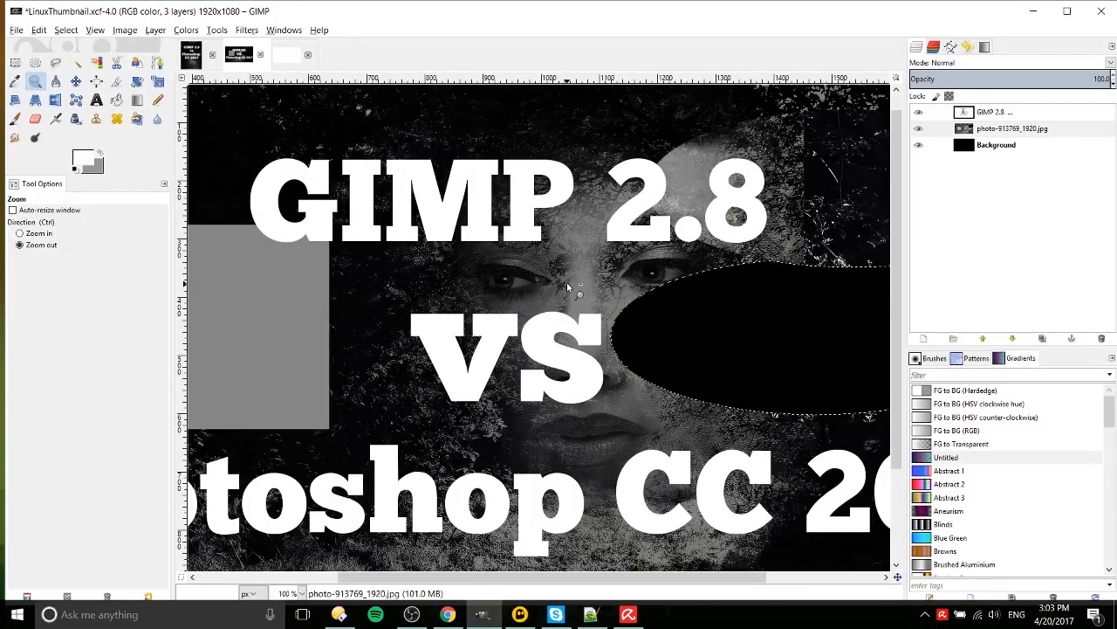
click(567, 286)
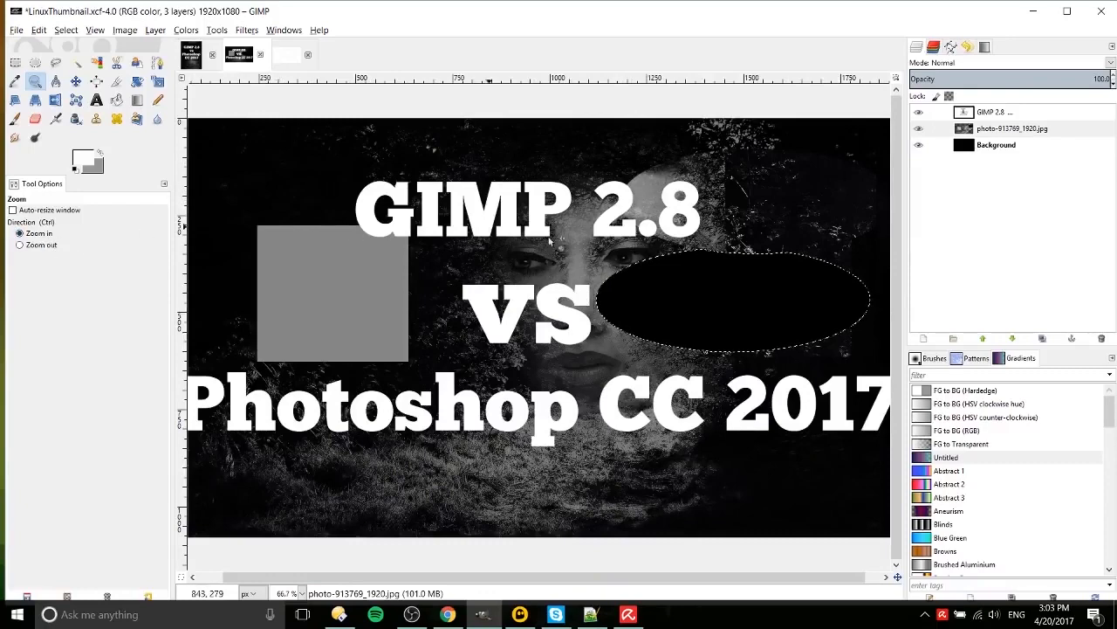
click(37, 249)
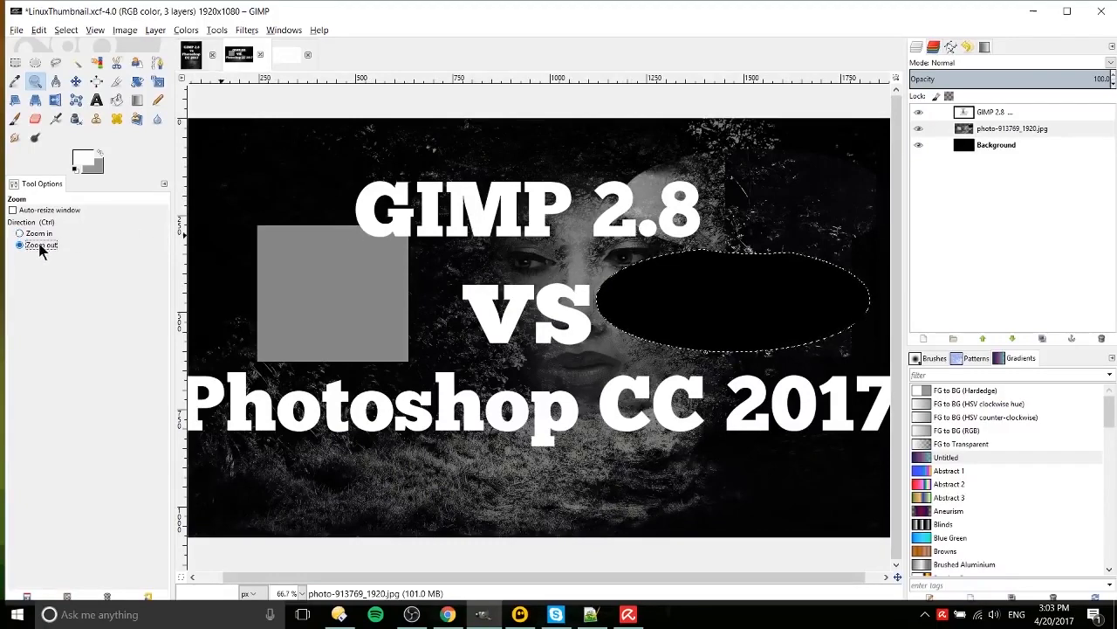
click(572, 279)
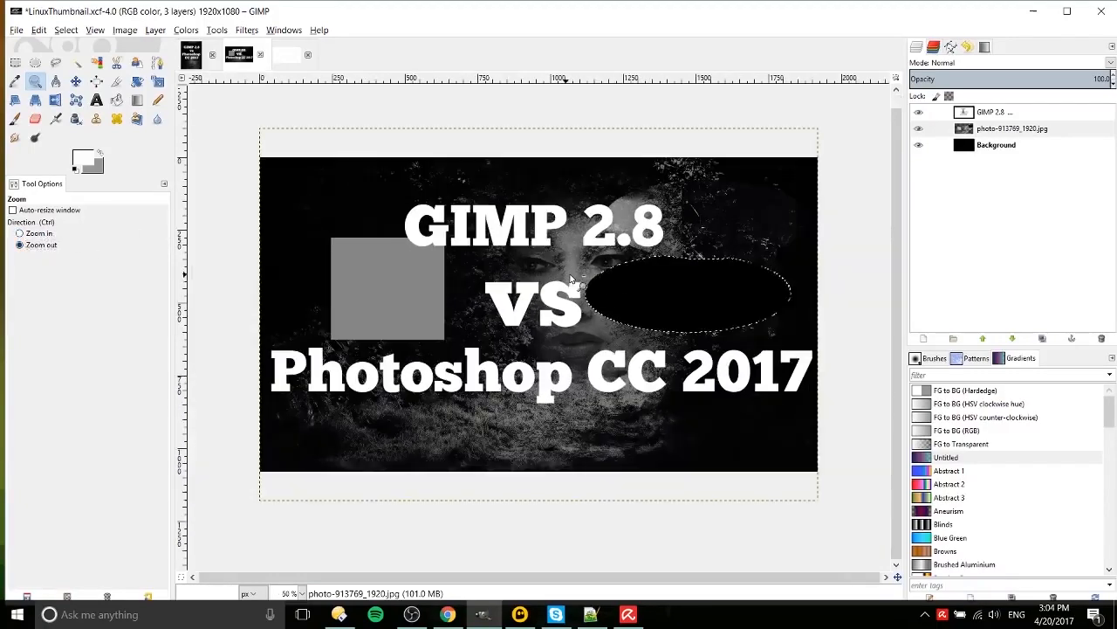
key(ctrl)
click(571, 279)
click(571, 280)
click(35, 244)
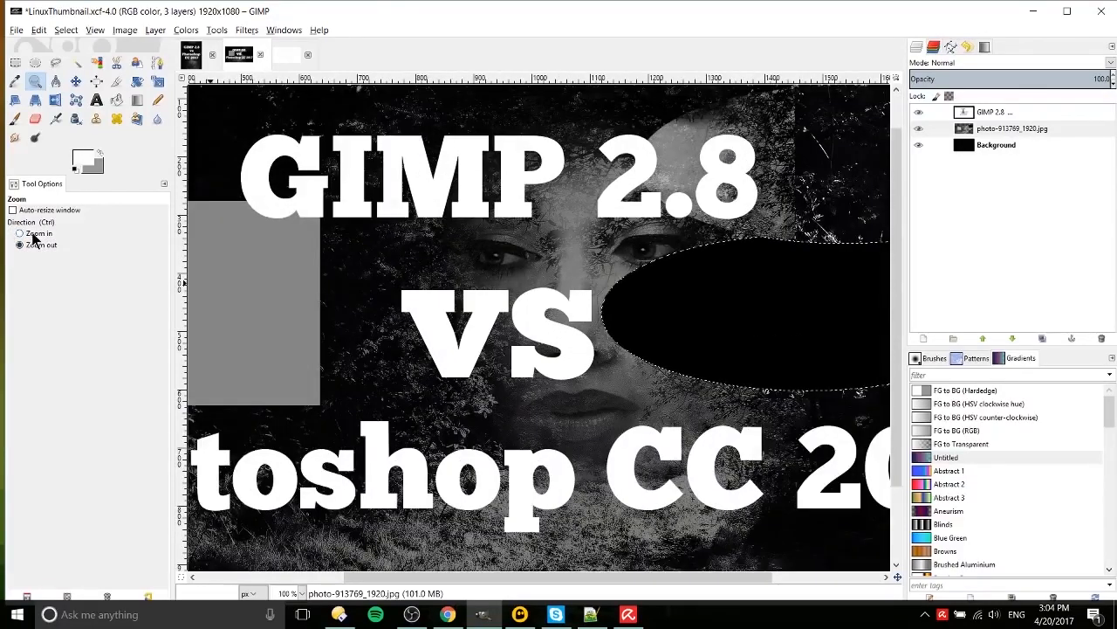
click(32, 233)
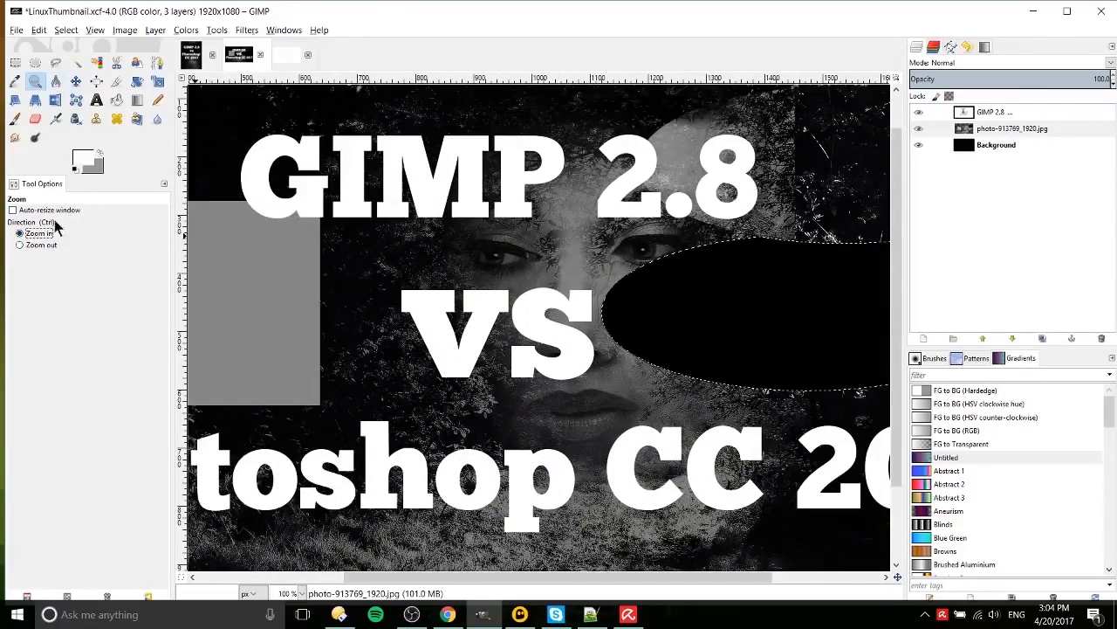
Measure the width of the left serif on top of the V in "VS" with the Measure tool.
click(52, 80)
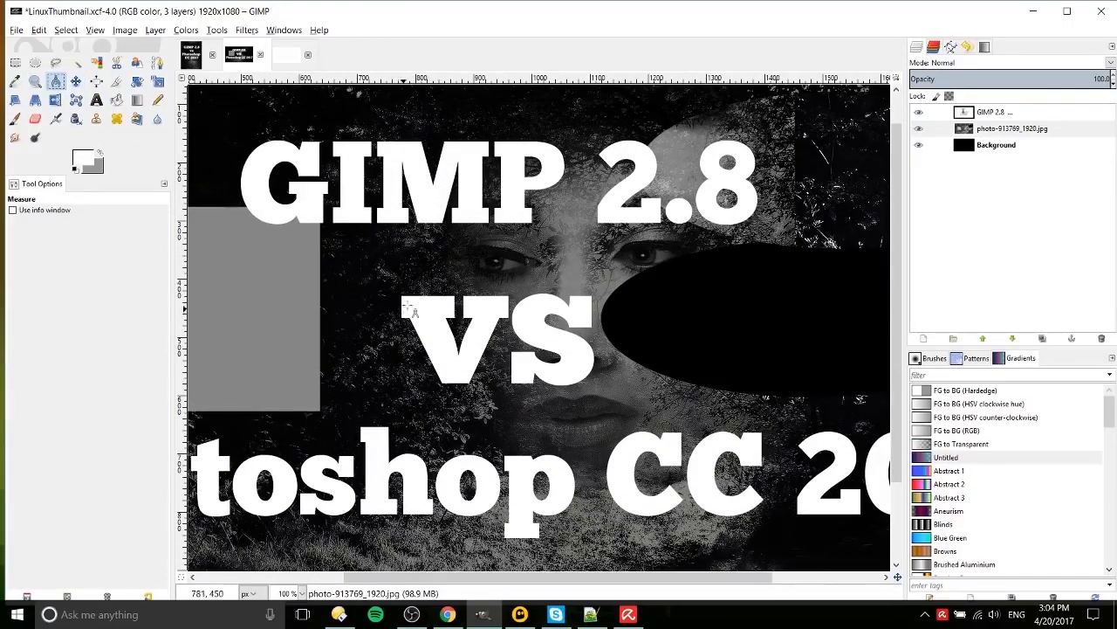
key(minus)
key(plus)
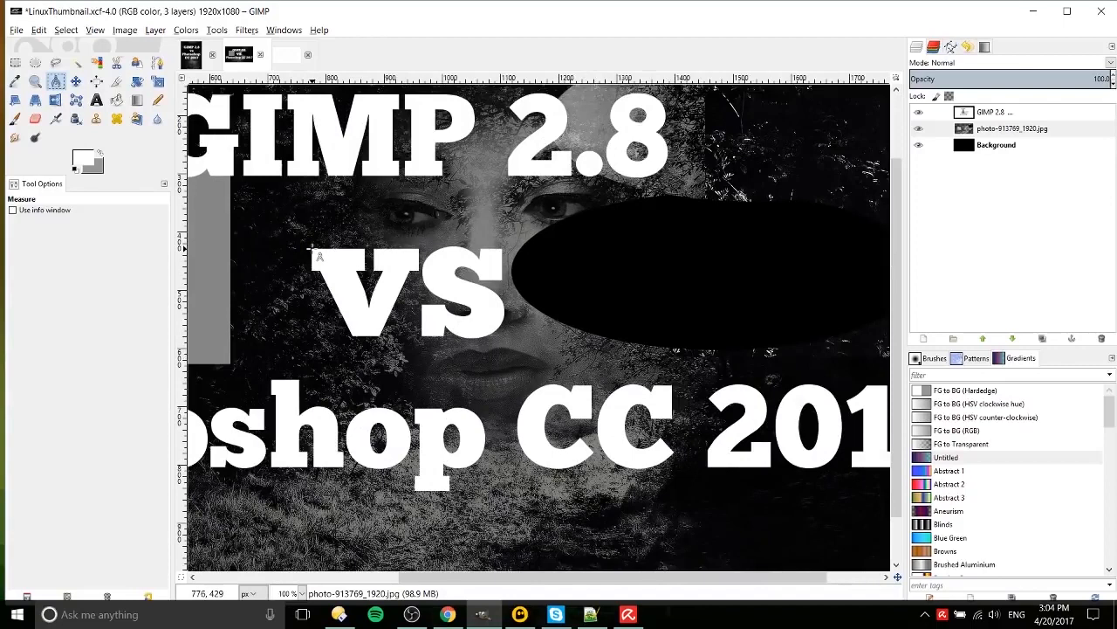
drag(311, 249, 365, 248)
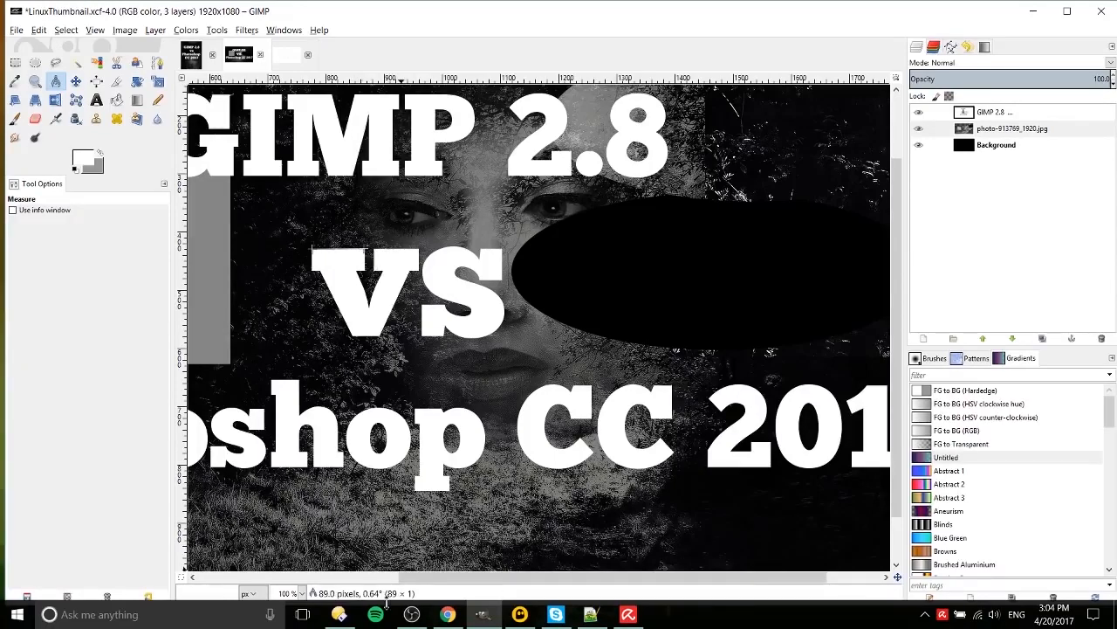
Adjust the measurement's right endpoint so the line runs horizontally to the corner of the V's left serif.
scroll(323, 247, up, 3)
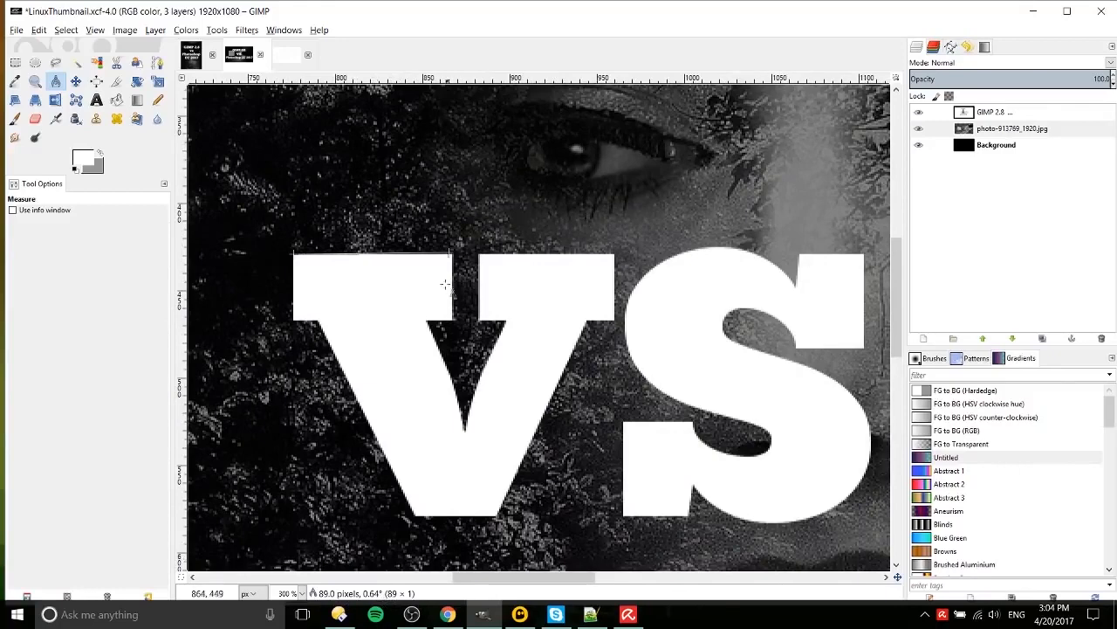
scroll(446, 284, up, 3)
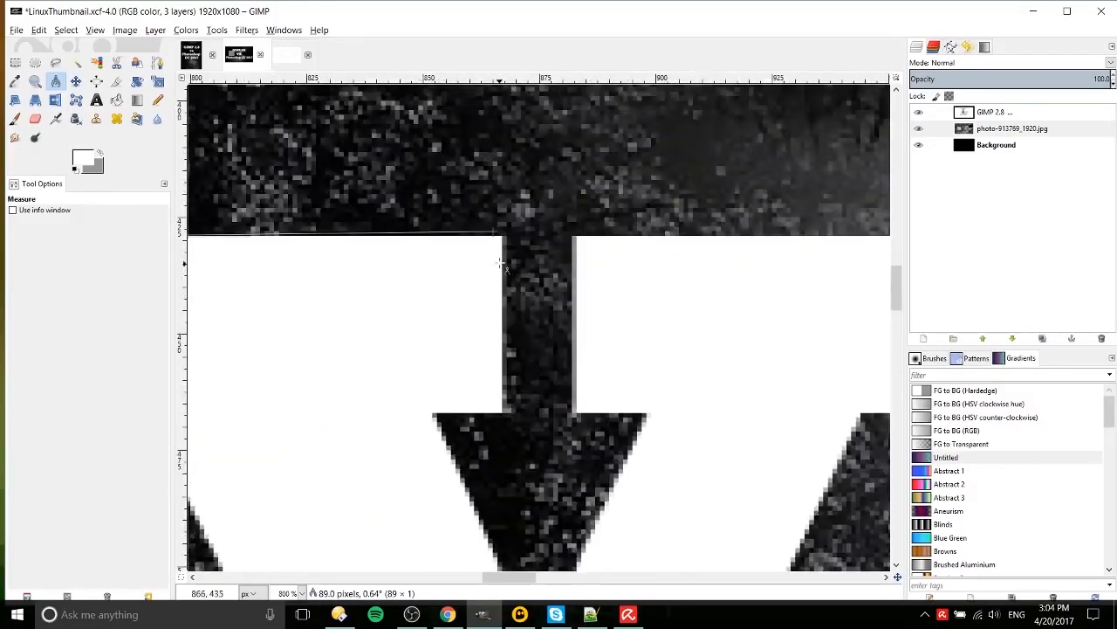
scroll(495, 236, down, 1)
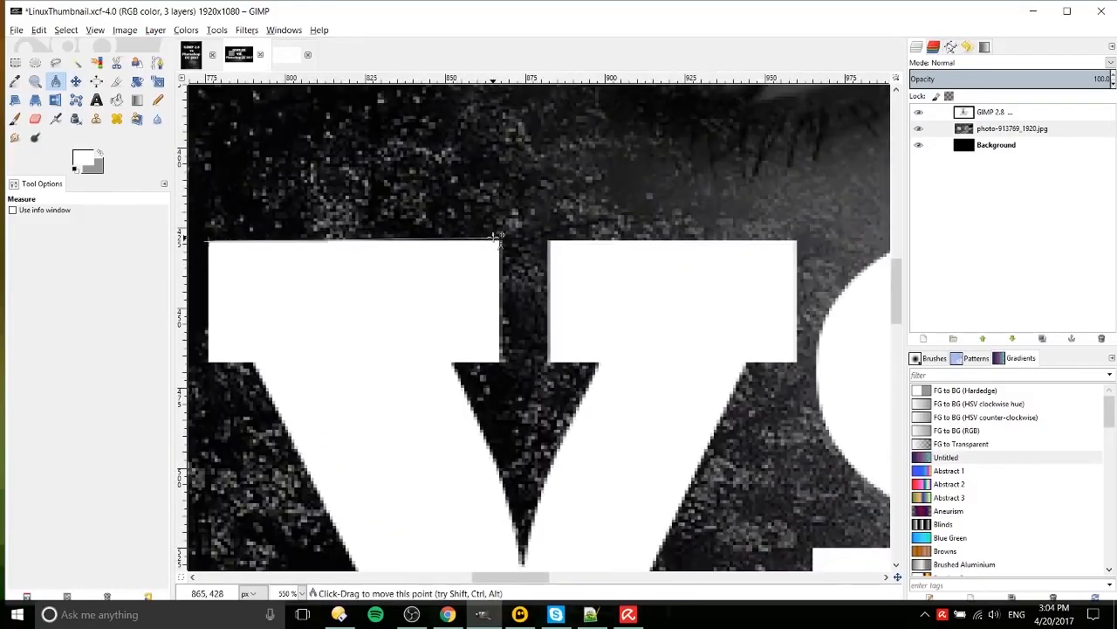
mouse_move(495, 236)
mouse_down()
mouse_move(497, 300)
mouse_move(500, 182)
mouse_move(501, 238)
mouse_up()
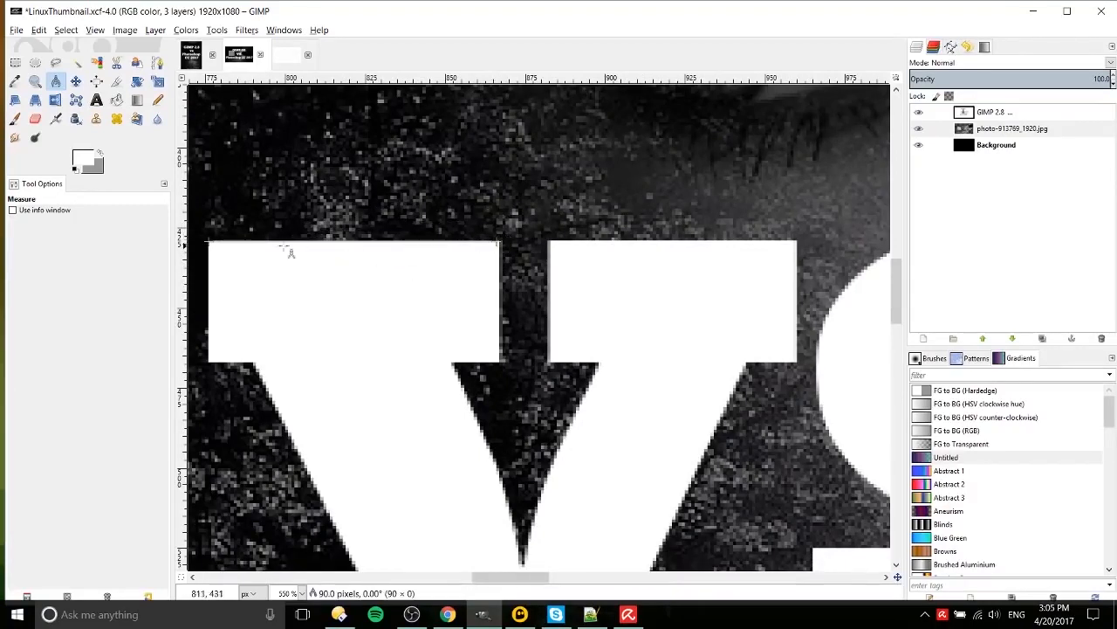
scroll(419, 253, down, 1)
scroll(418, 252, down, 1)
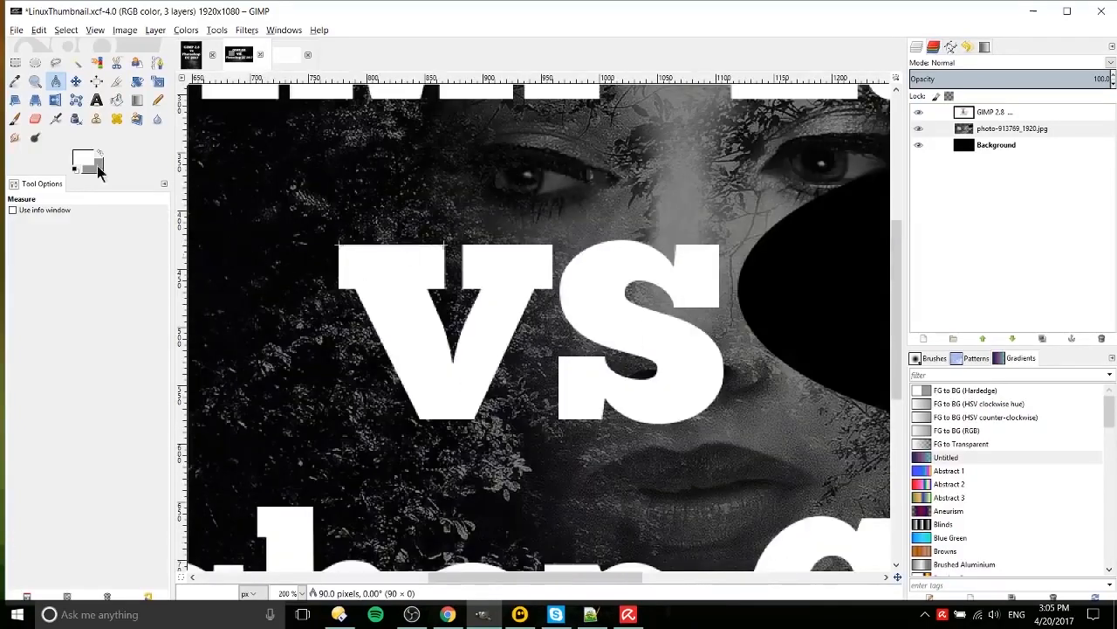
scroll(489, 177, down, 1)
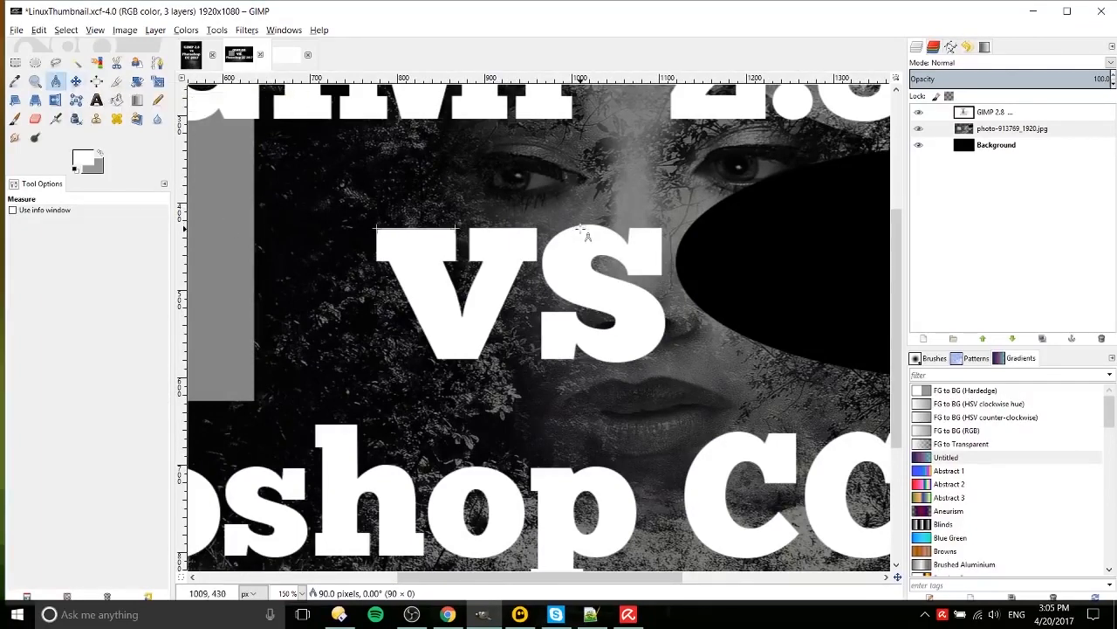
scroll(587, 234, down, 4)
scroll(576, 232, up, 2)
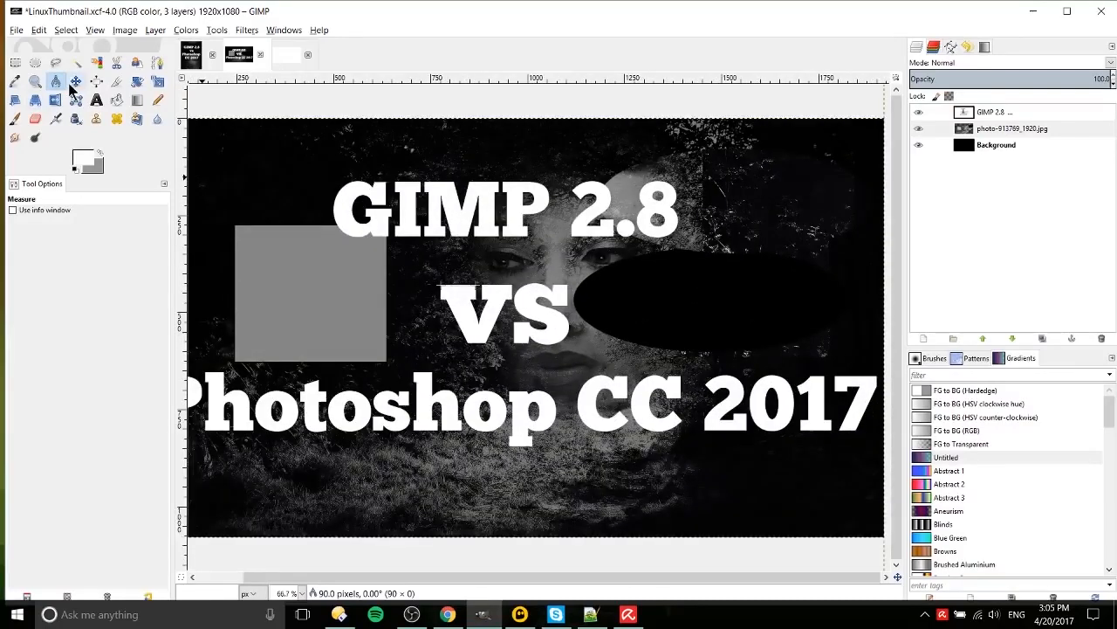
Try the Move tool on the GIMP 2.8 text layer and the photo layer, undoing the move.
click(75, 82)
click(1004, 112)
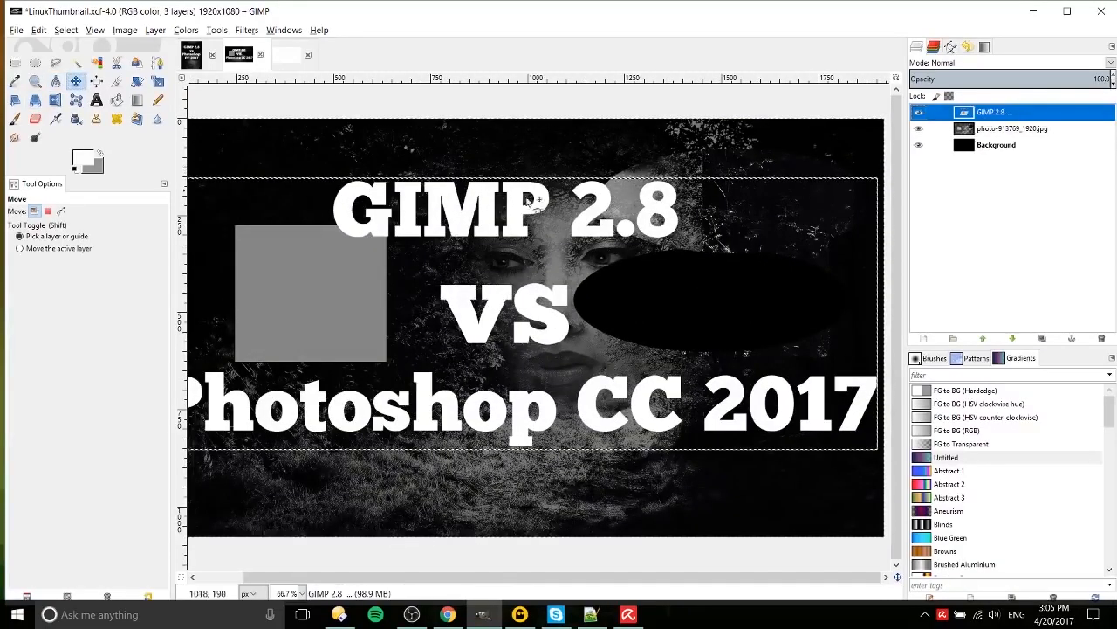
drag(516, 205, 550, 144)
key(ctrl+z)
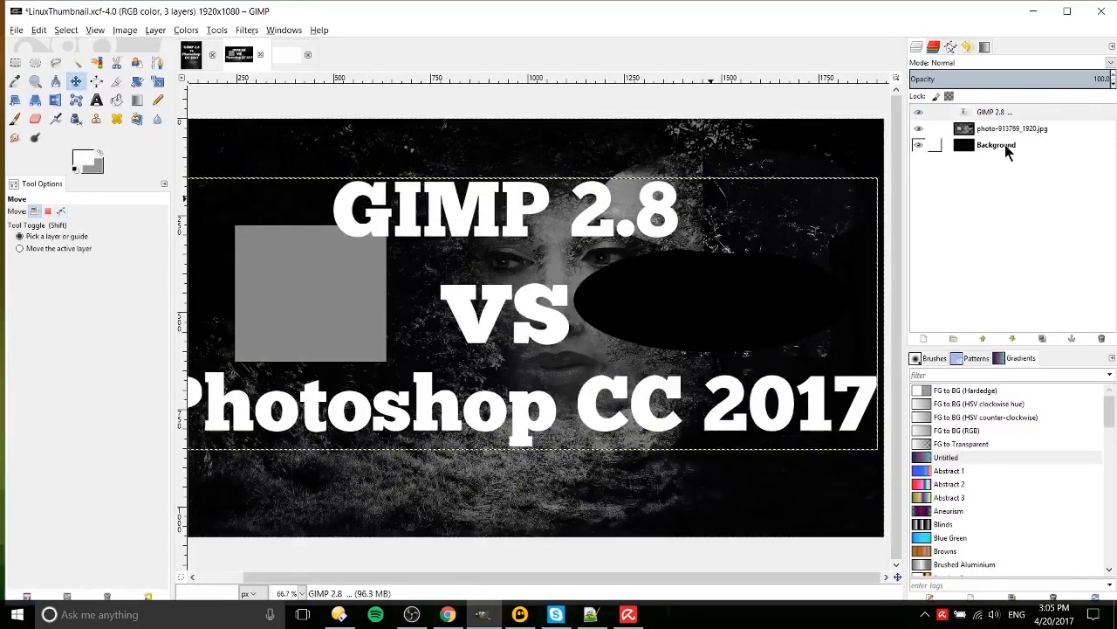
click(1004, 128)
drag(648, 245, 615, 250)
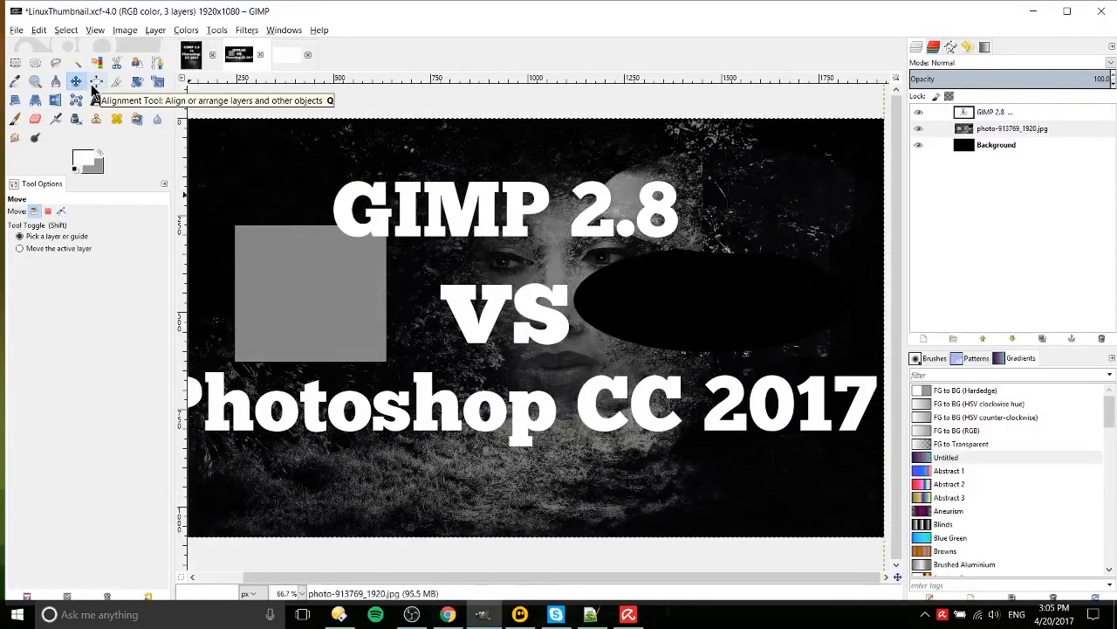
Move the GIMP 2.8 text layer up near the image's upper edge and make the photo layer active.
click(996, 111)
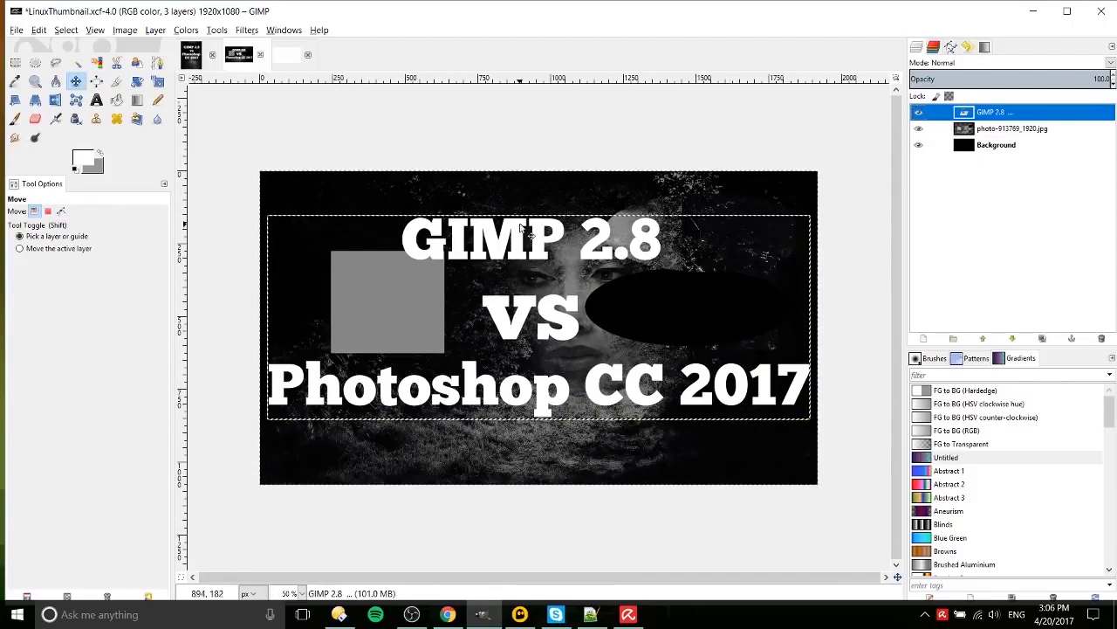
drag(519, 225, 520, 194)
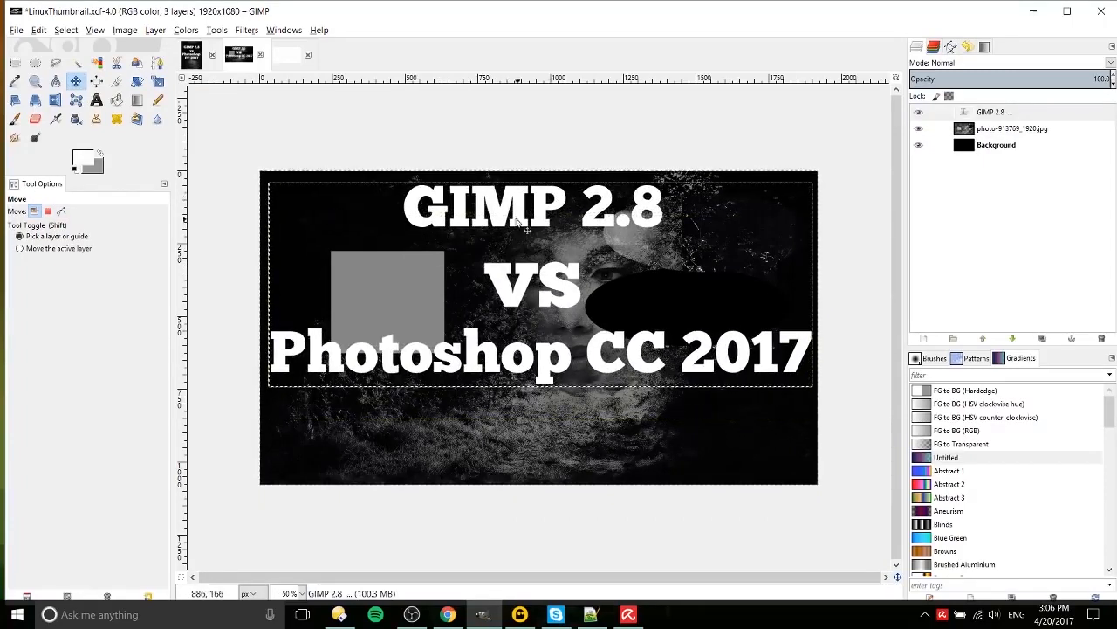
click(997, 126)
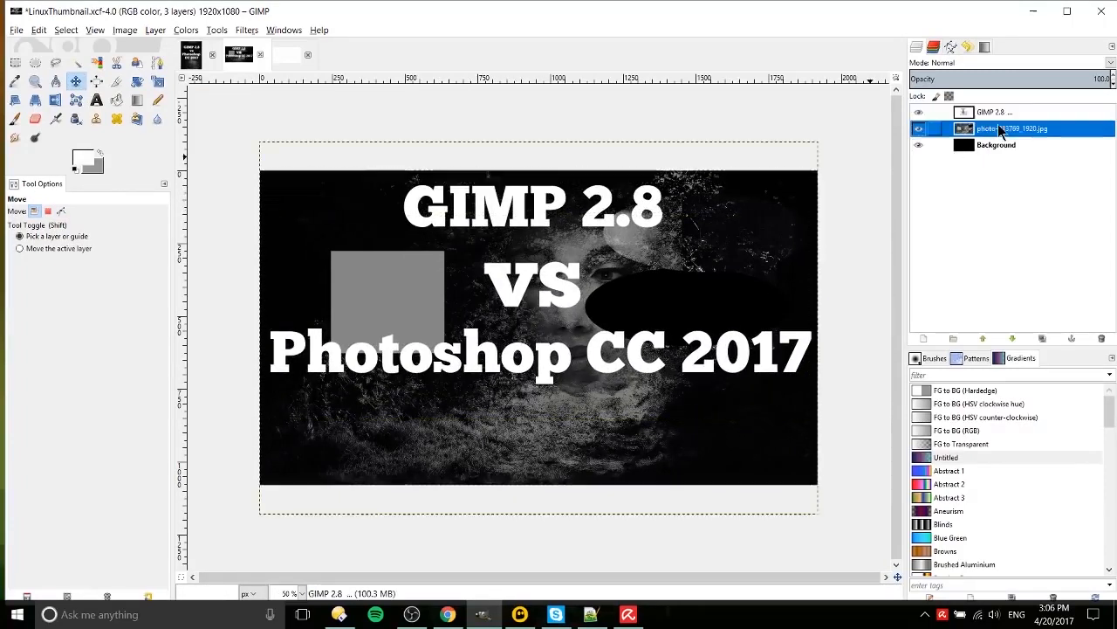
Align the text layer's vertical middle relative to the active layer with the Align tool.
click(96, 80)
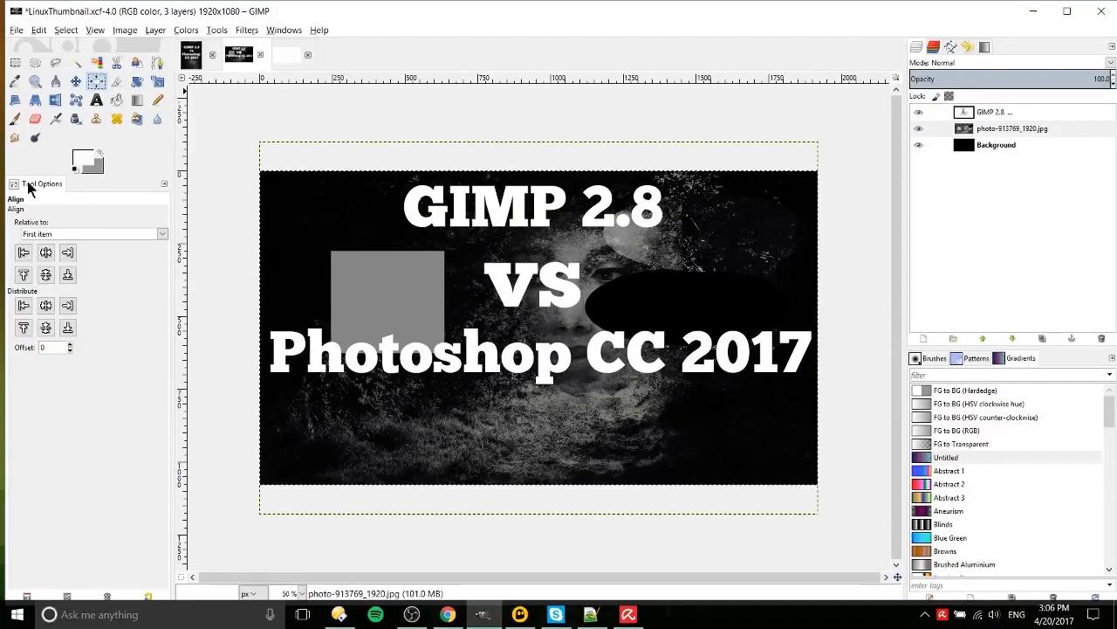
click(75, 234)
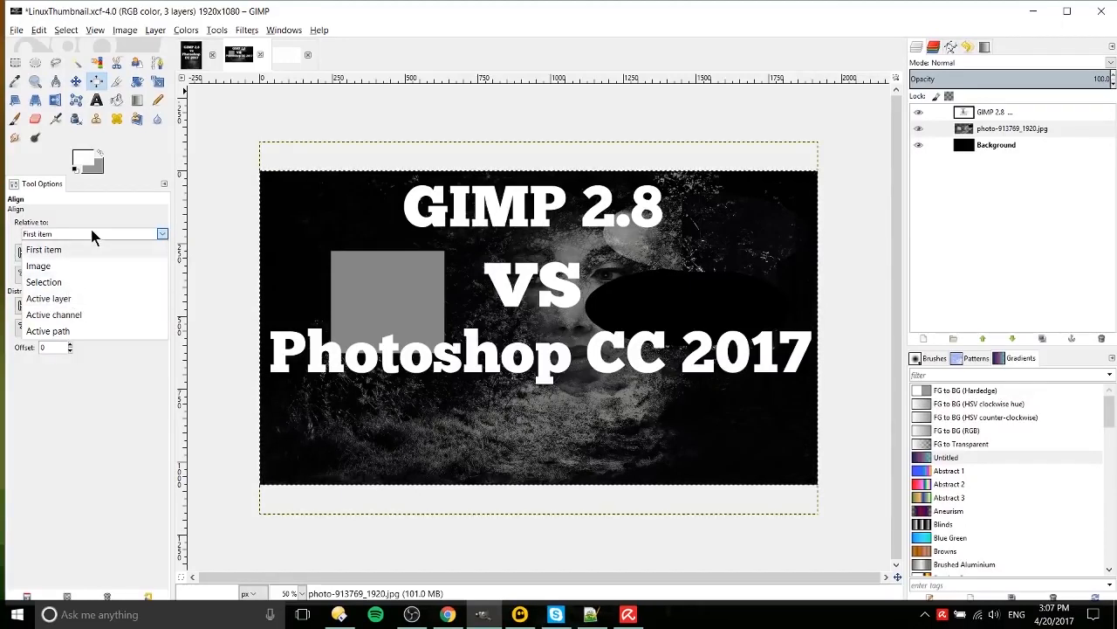
click(84, 301)
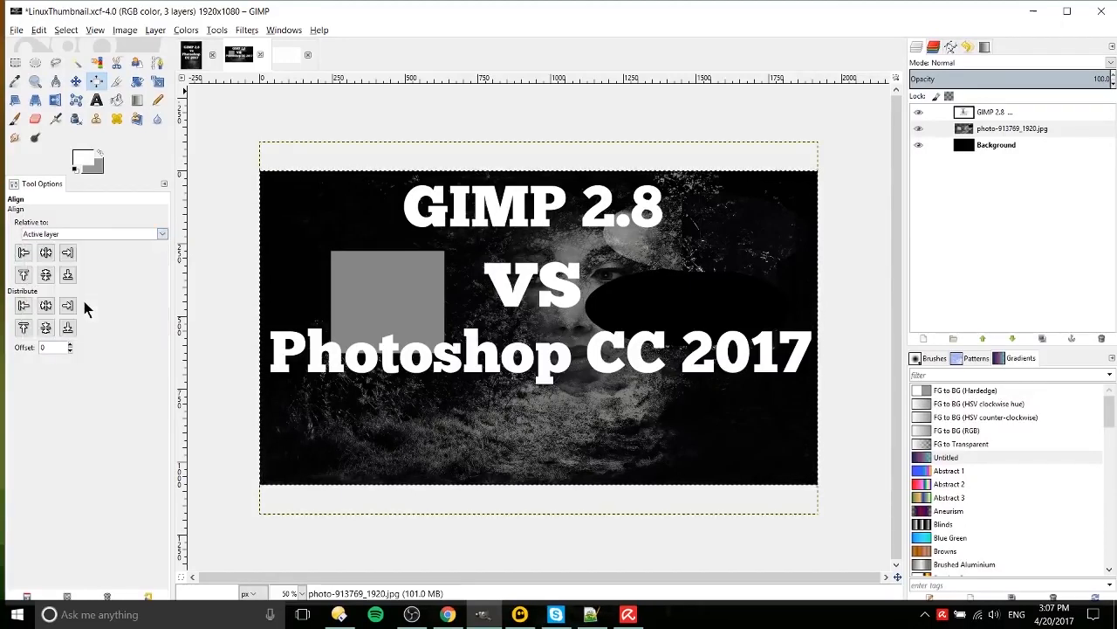
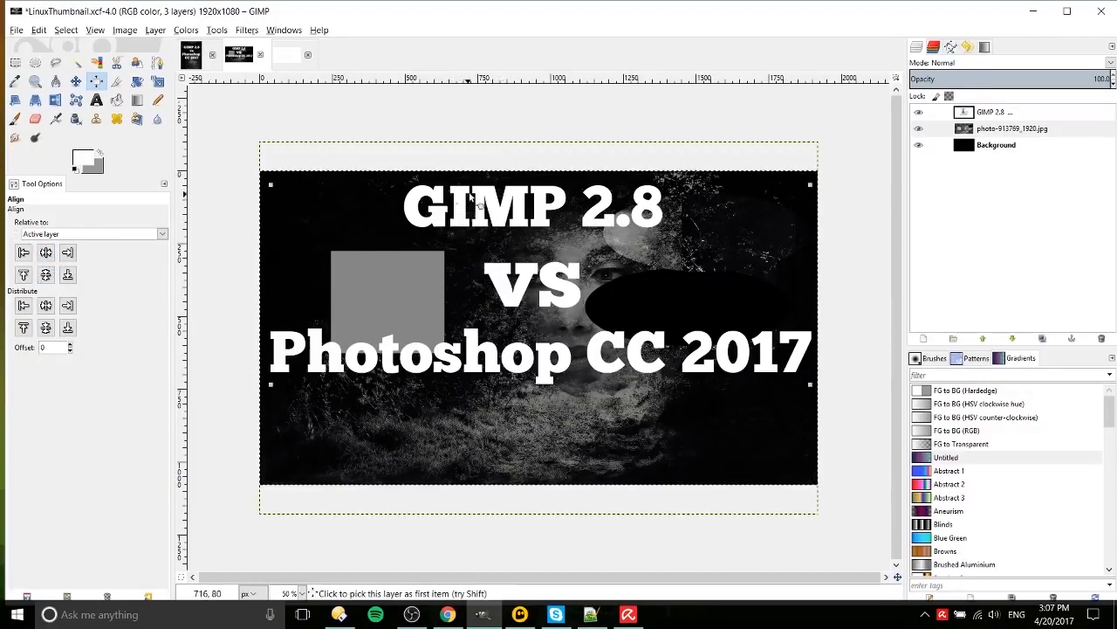
click(45, 275)
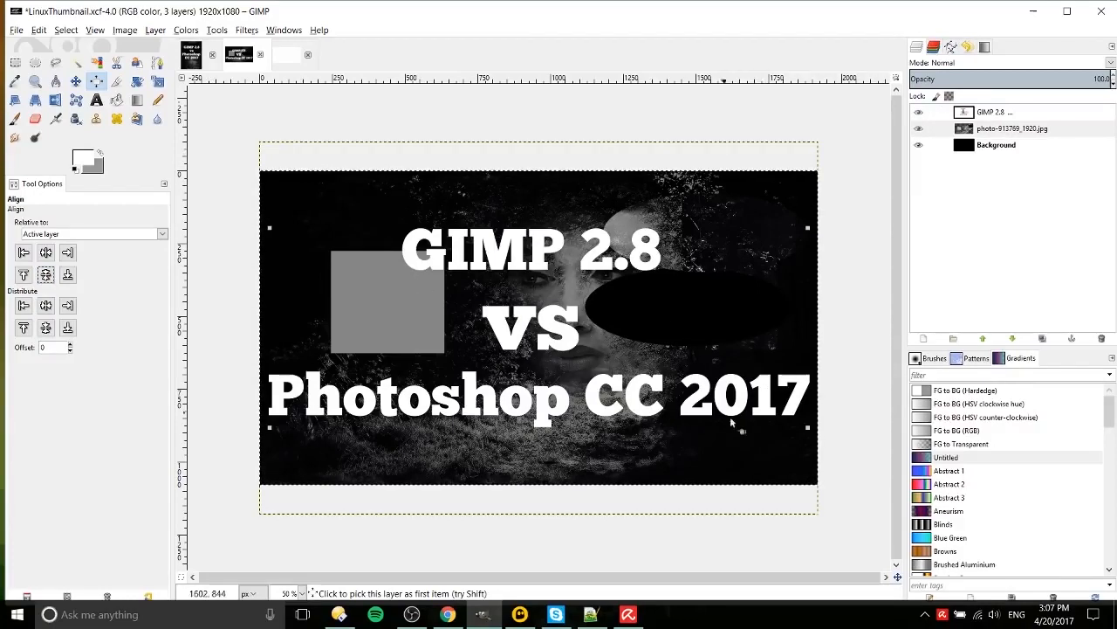
Move the photo layer about 496 px right and 116 px down.
click(947, 128)
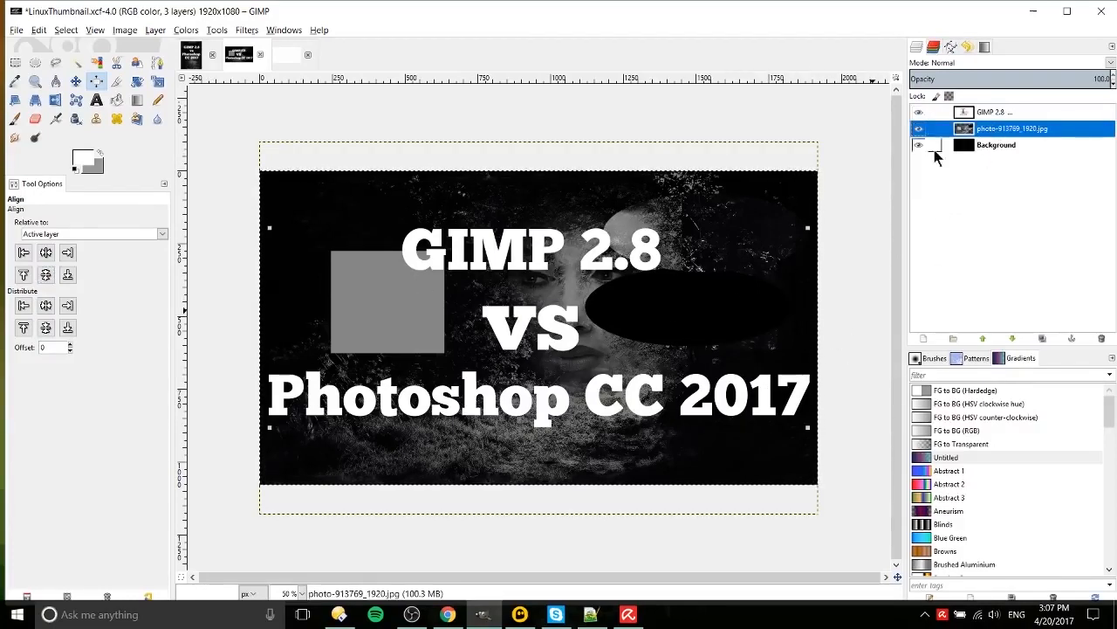
click(76, 81)
drag(362, 187, 506, 221)
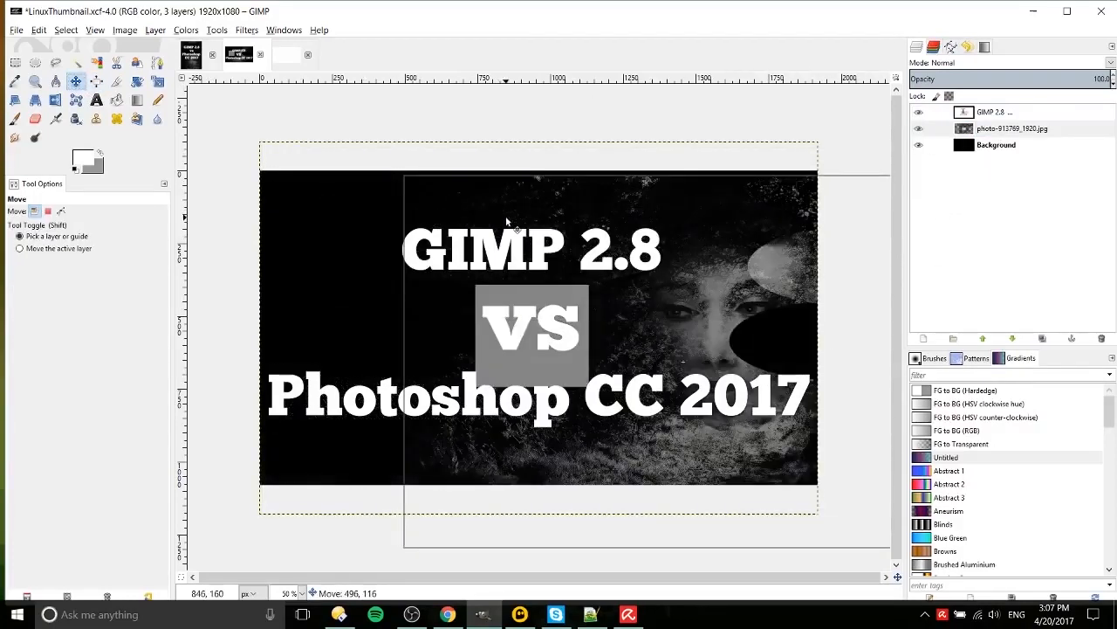
Center the GIMP 2.8 text layer horizontally and vertically on the active photo layer with the Align tool.
click(1034, 112)
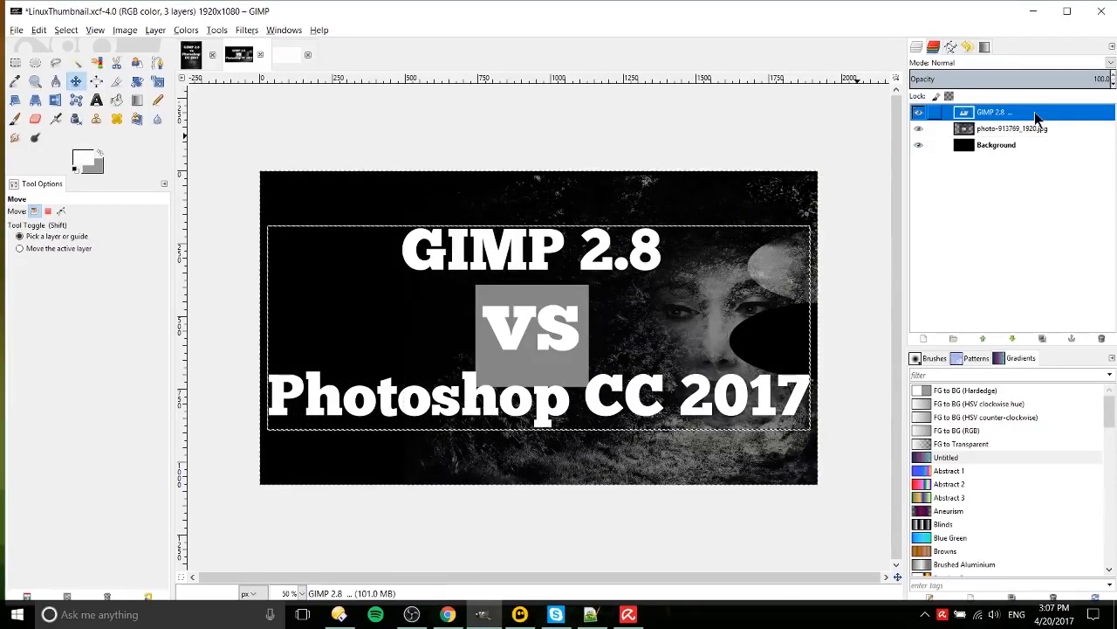
click(991, 129)
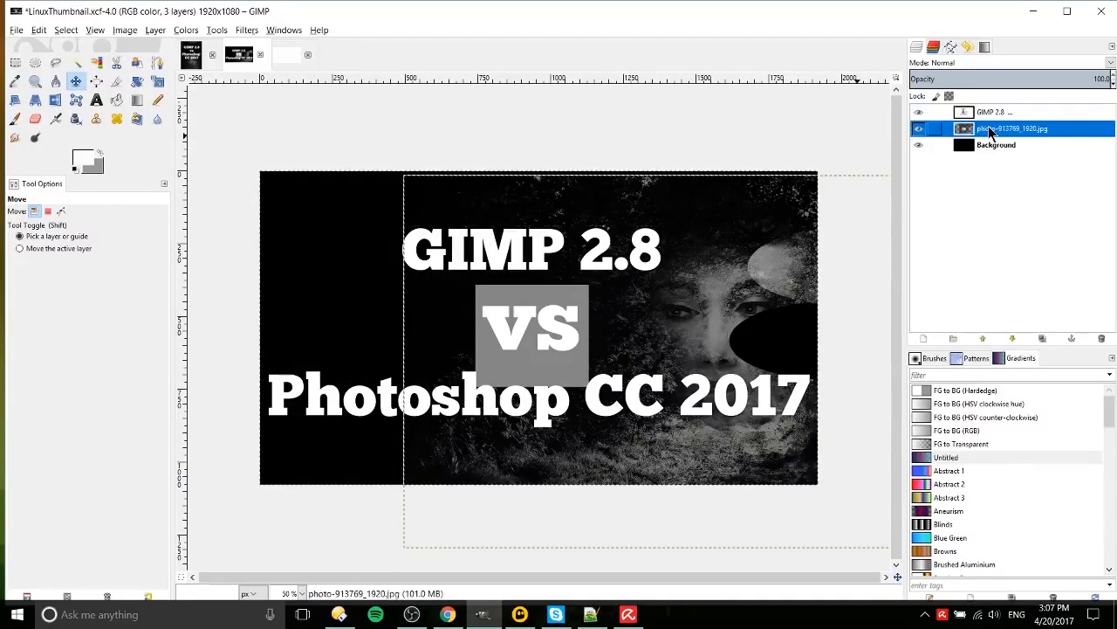
click(96, 81)
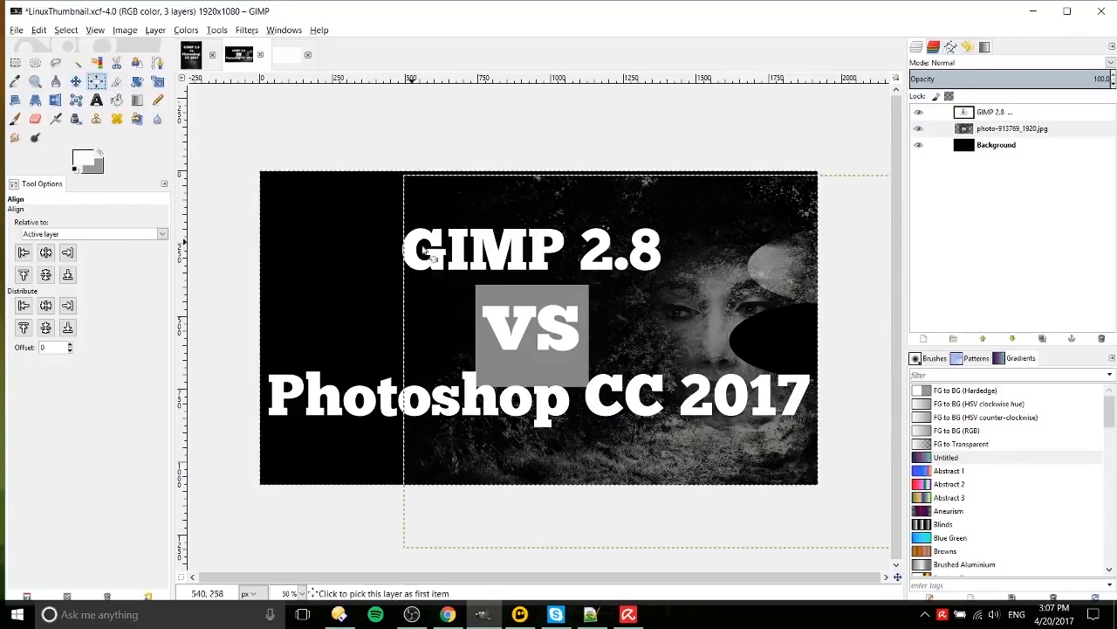
click(450, 260)
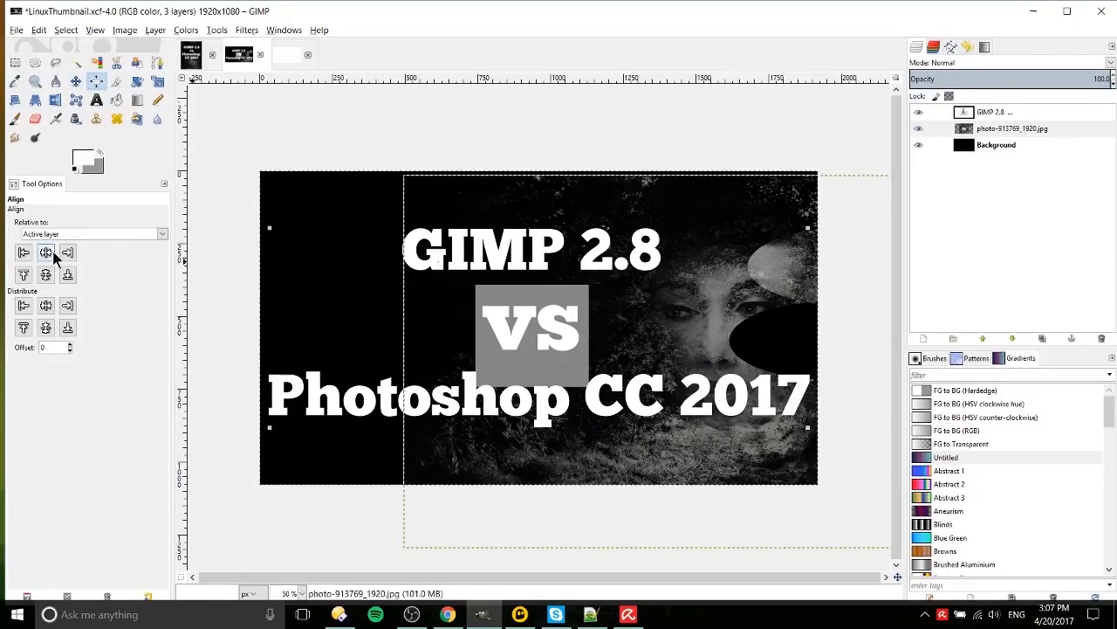
click(23, 251)
click(45, 274)
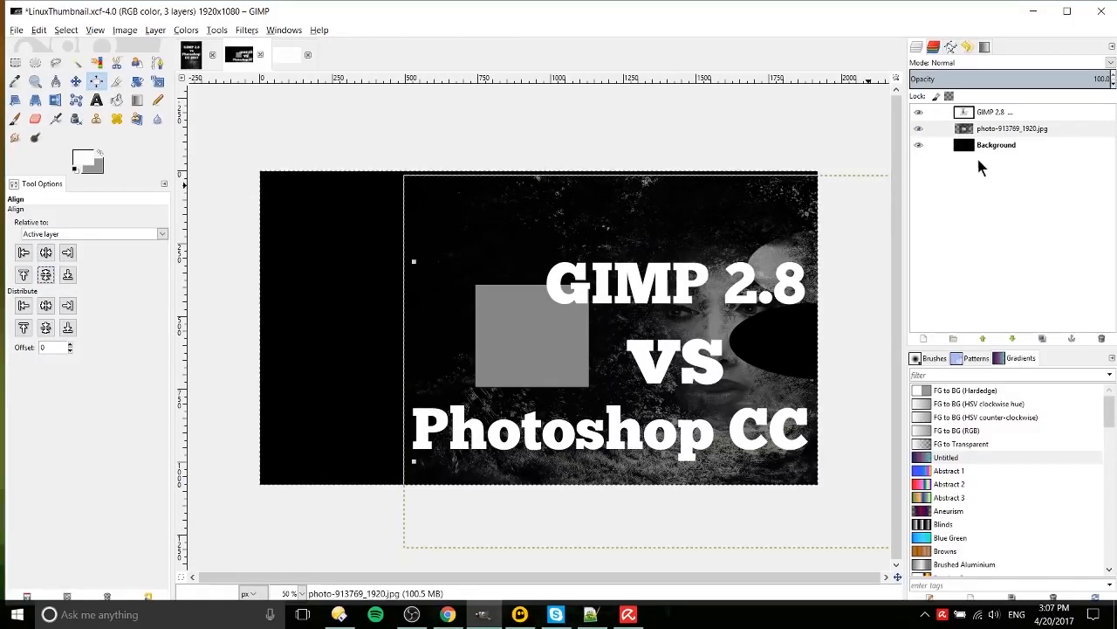
Review the Align tool's reference options, then undo the text alignment and the photo layer move.
click(68, 230)
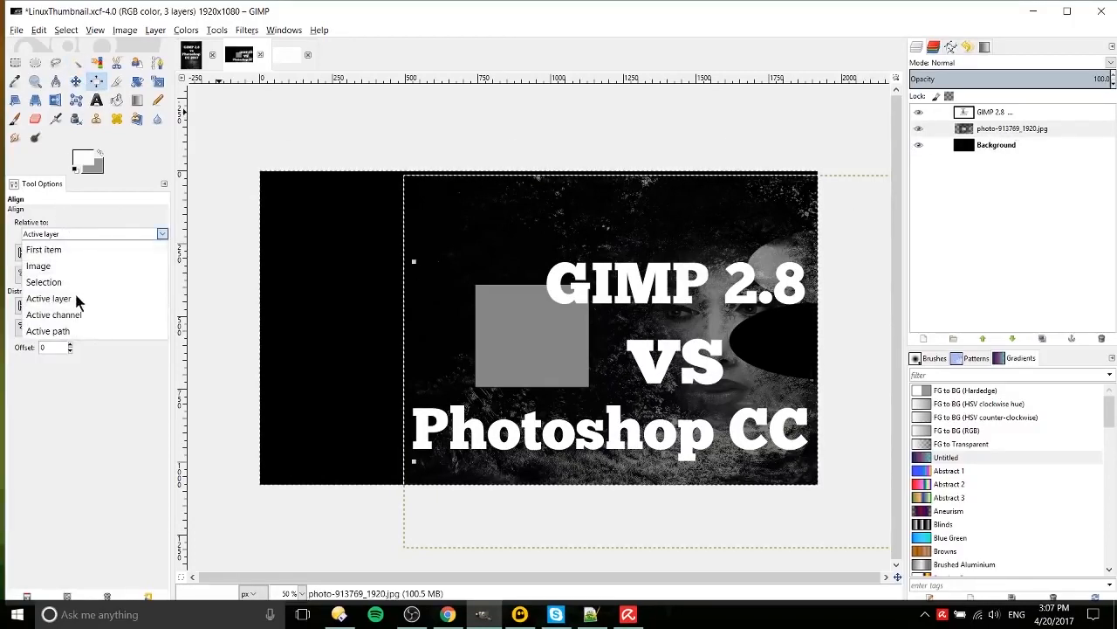
click(124, 404)
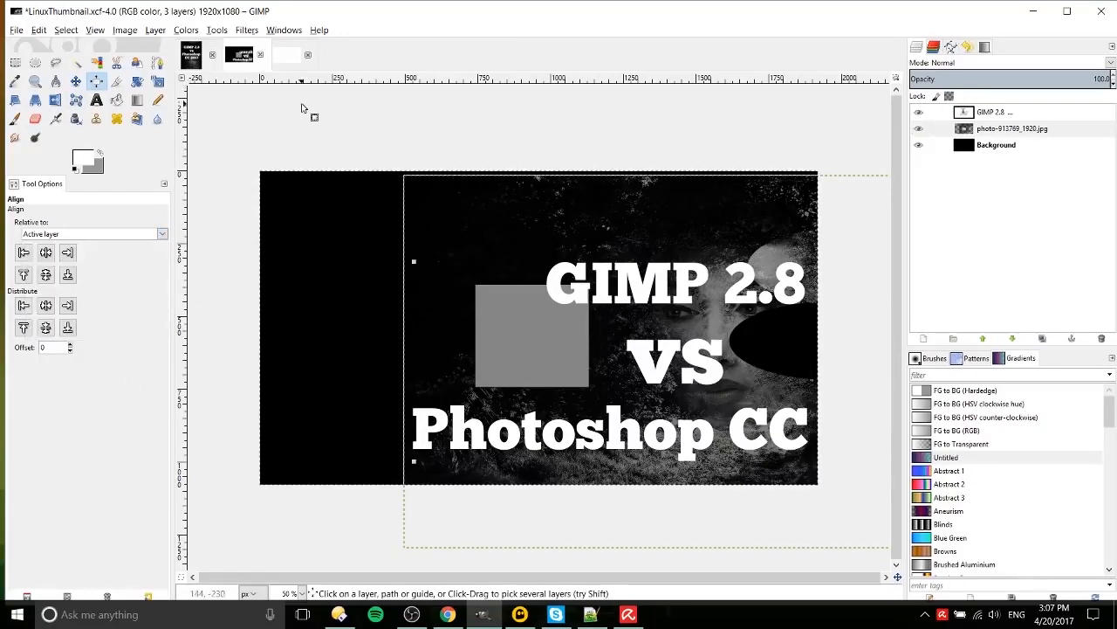
key(ctrl+z)
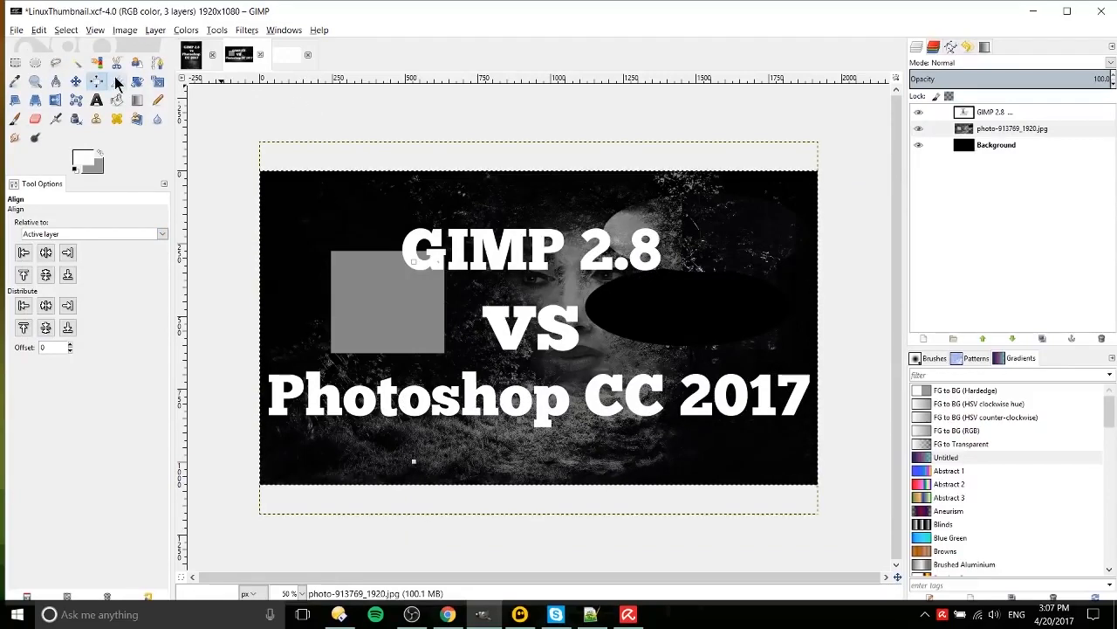
Try cropping the whole image to about 1742 × 904 px at position 94, 64, and undo the crop.
click(116, 81)
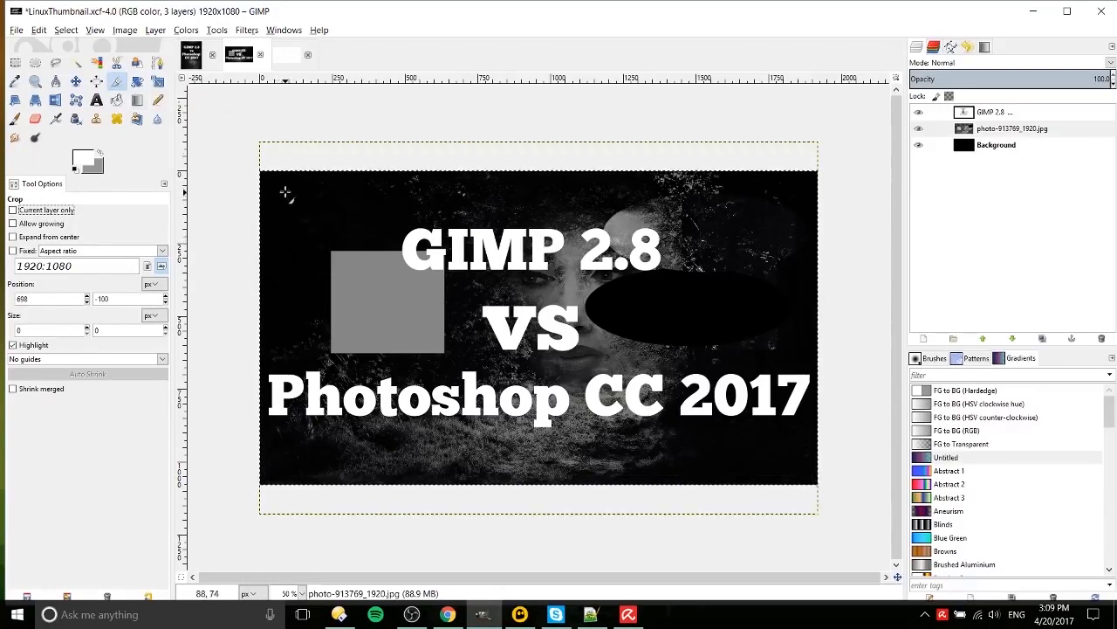
drag(287, 189, 792, 450)
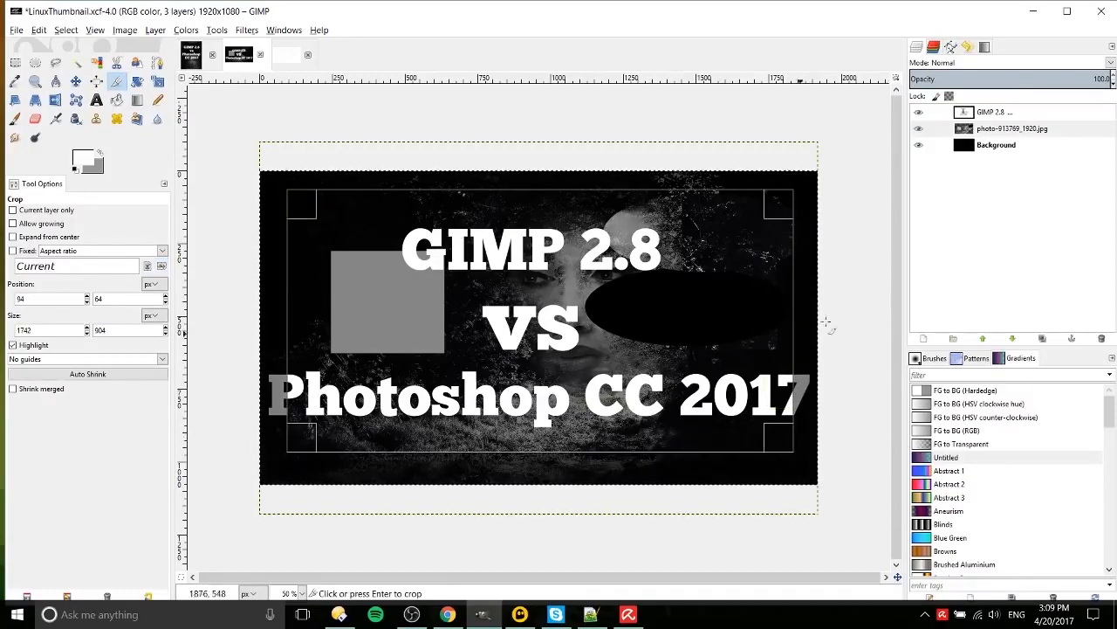
key(Return)
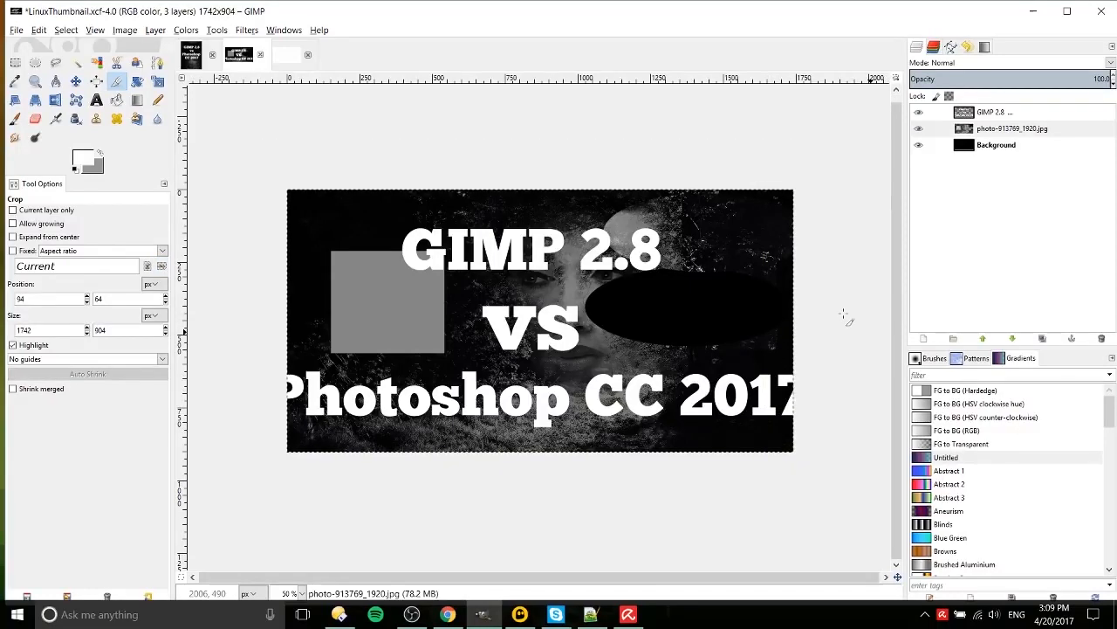
key(ctrl+z)
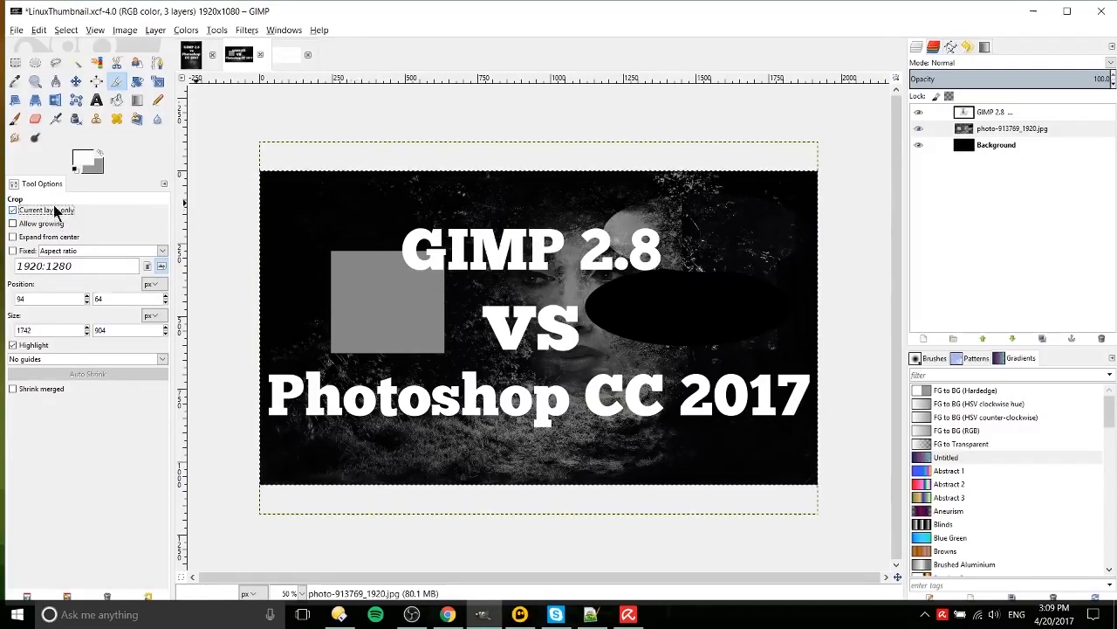
Crop only the current photo layer to about 1662 × 816 px, starting at position 156, 116.
drag(305, 206, 800, 445)
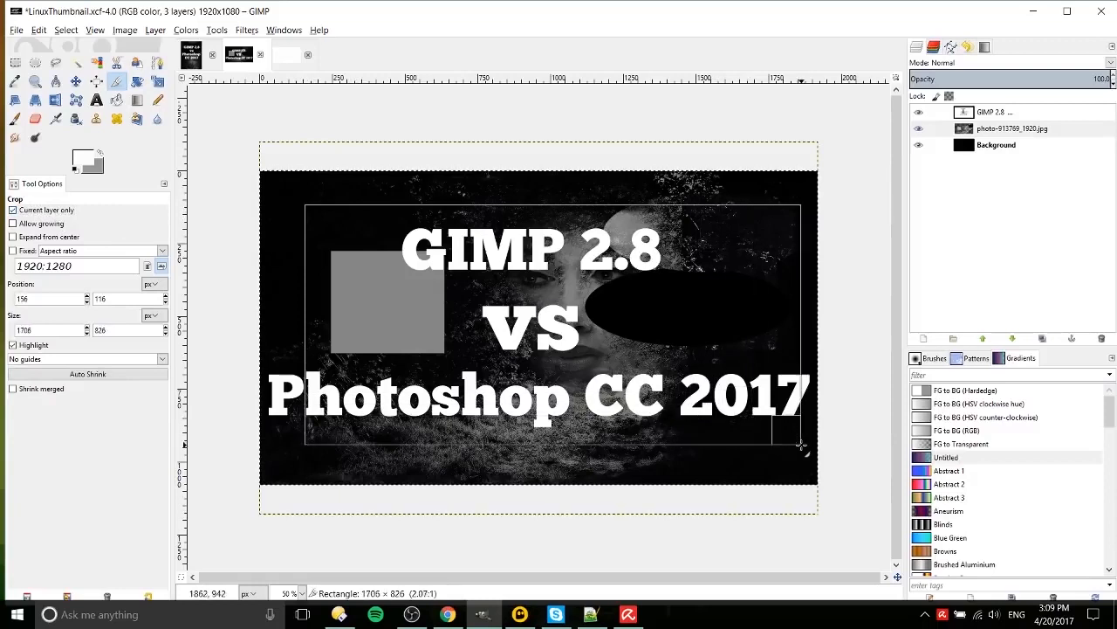
key(Return)
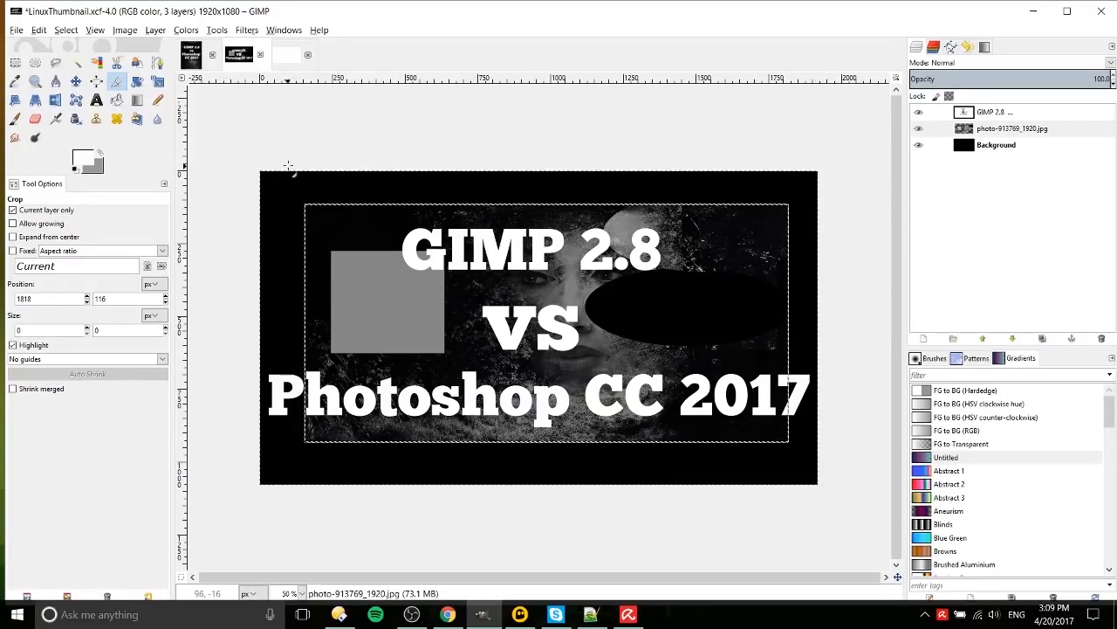
Try resizing the canvas to 1280 × 960 px with the image repositioned so it is cut on both sides, and undo the resize.
click(121, 31)
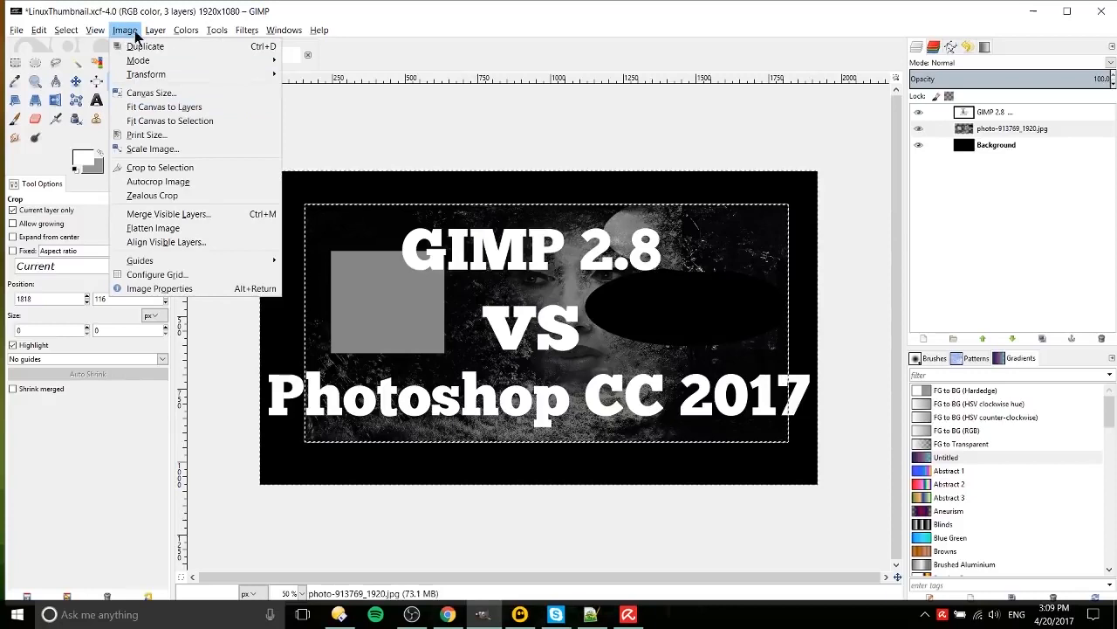
click(149, 94)
drag(551, 175, 722, 154)
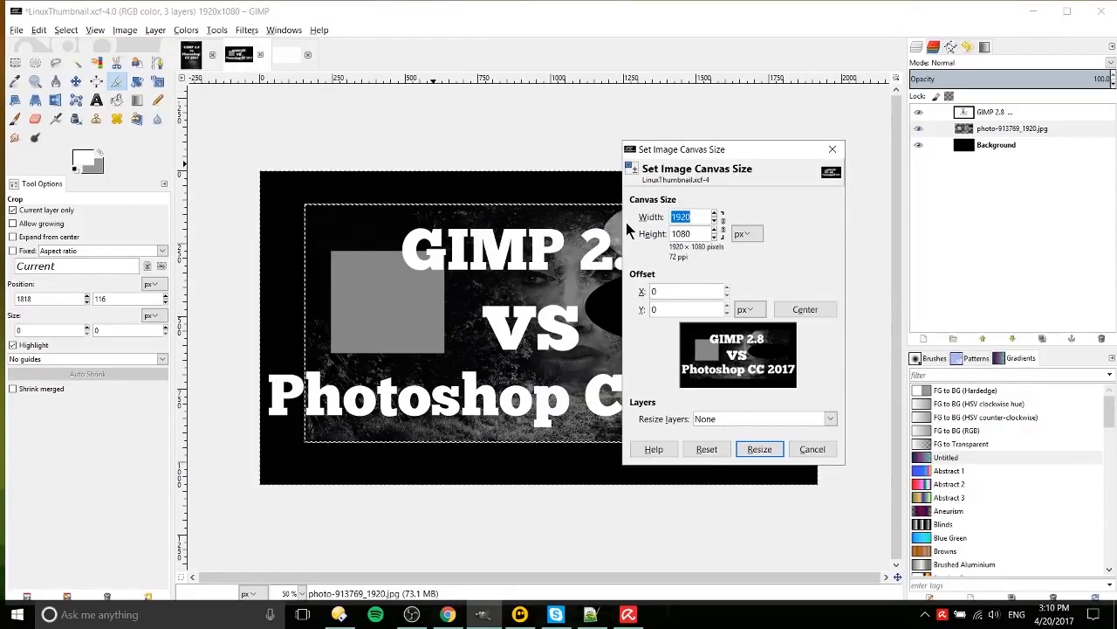
text(1280)
drag(691, 234, 677, 233)
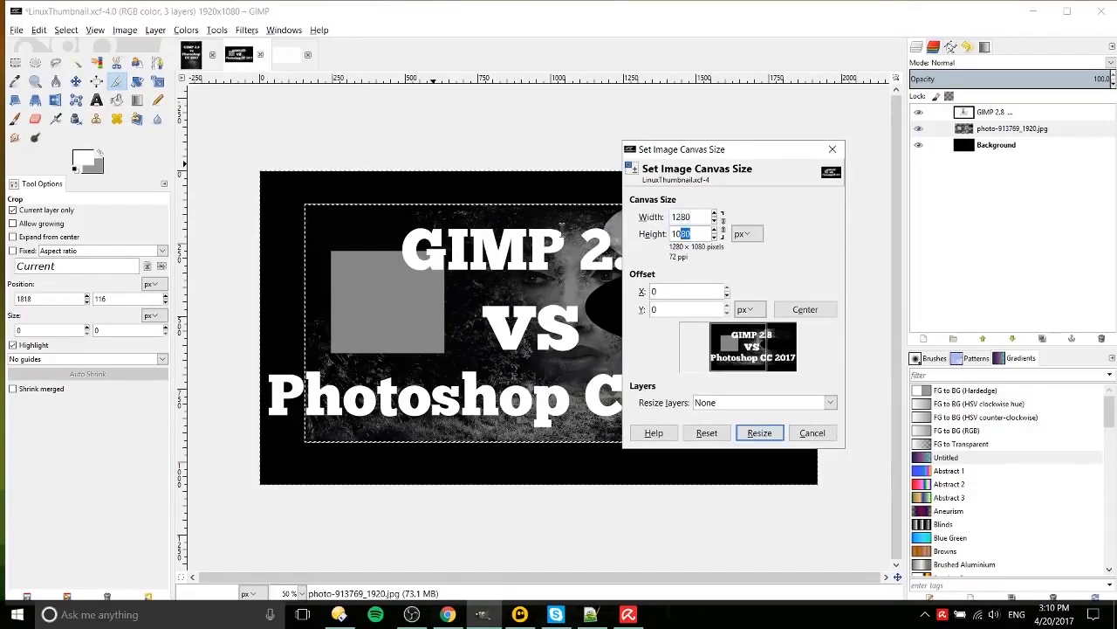
text(960)
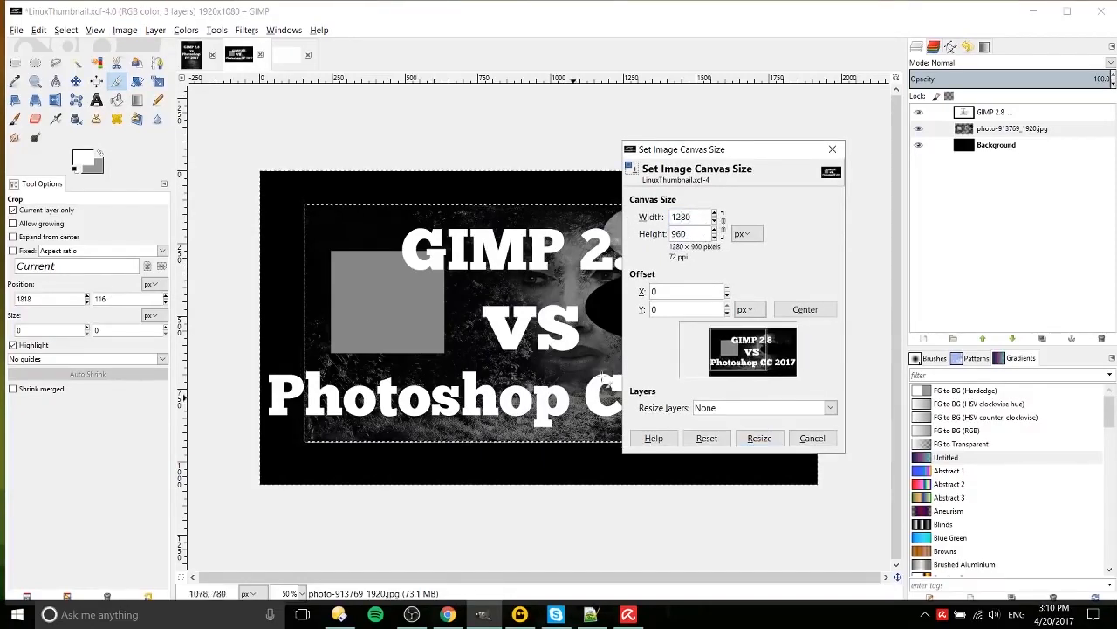
drag(742, 350, 774, 348)
click(758, 438)
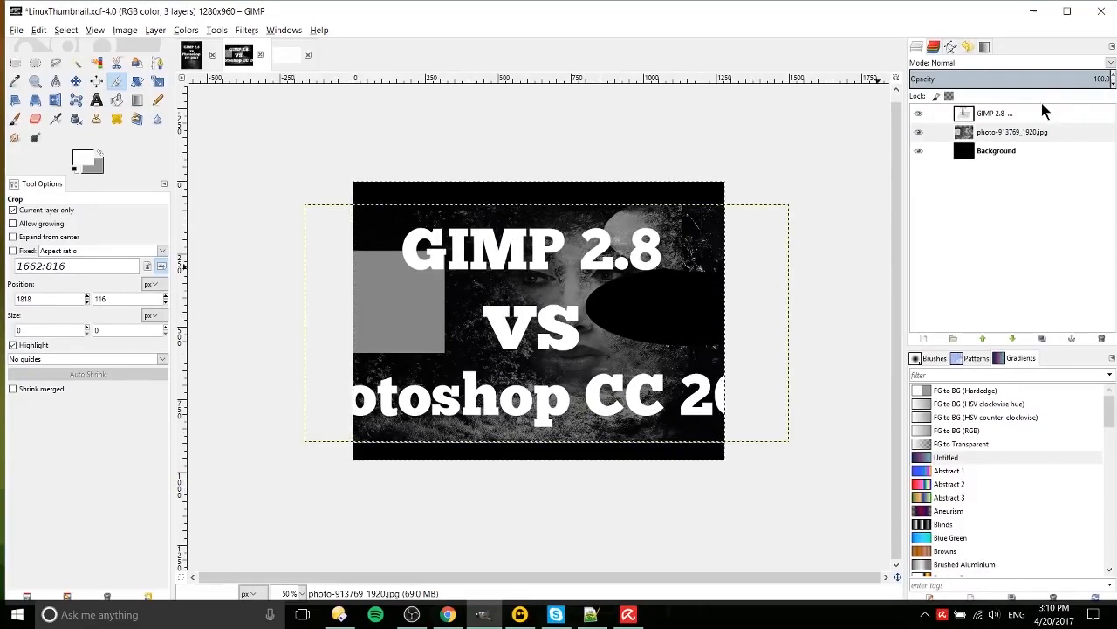
key(ctrl+z)
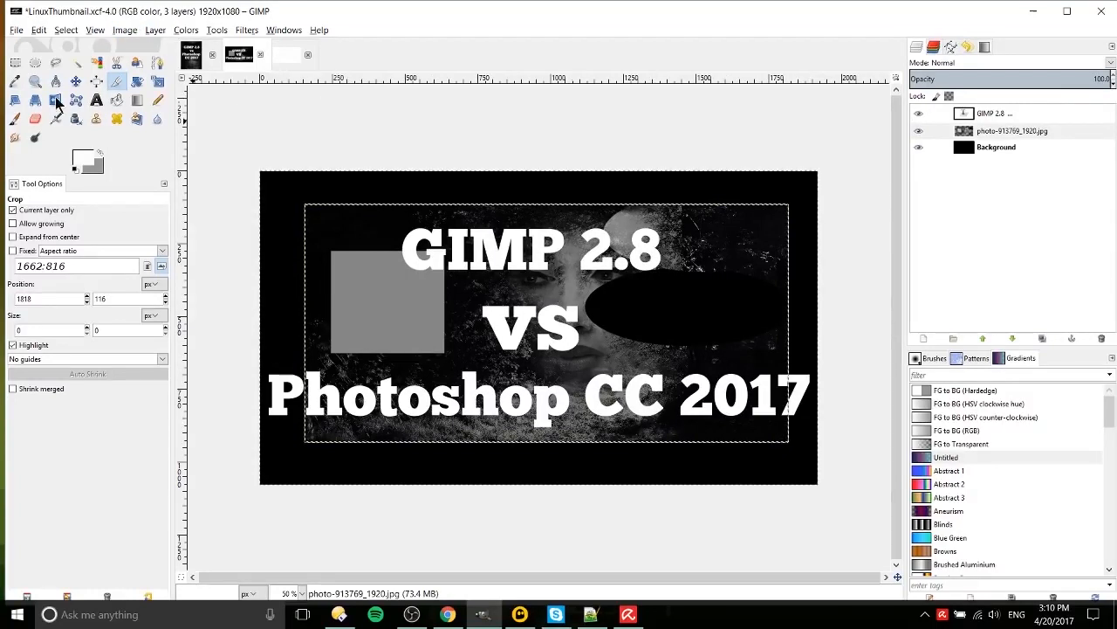
Try rotating the photo layer by about -23.39 degrees with the Rotate tool, and undo the rotation.
click(137, 81)
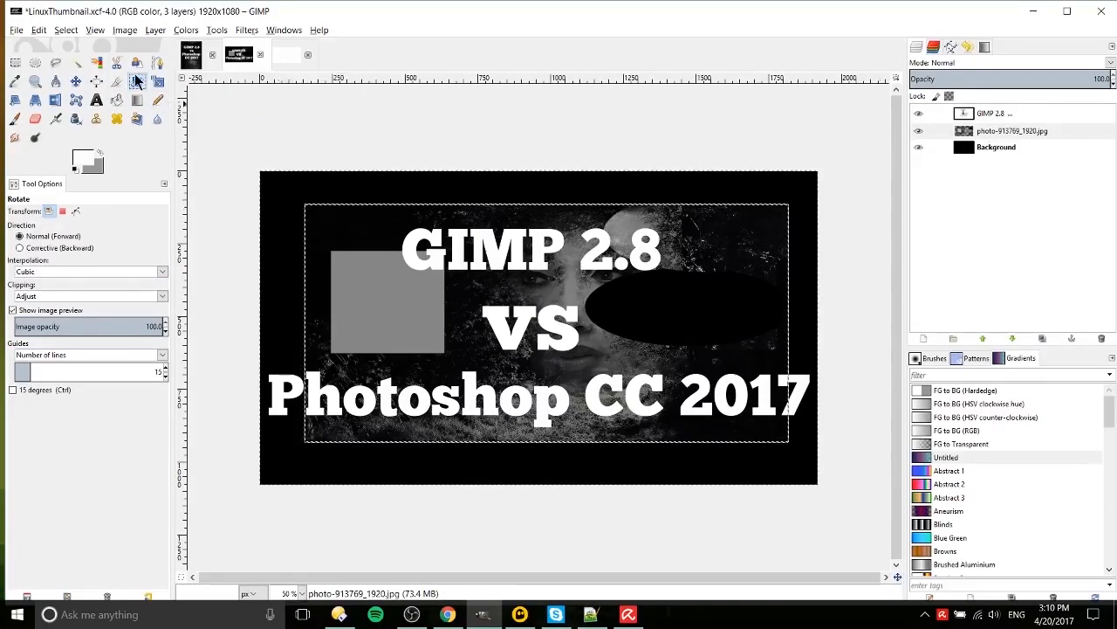
drag(311, 182, 370, 299)
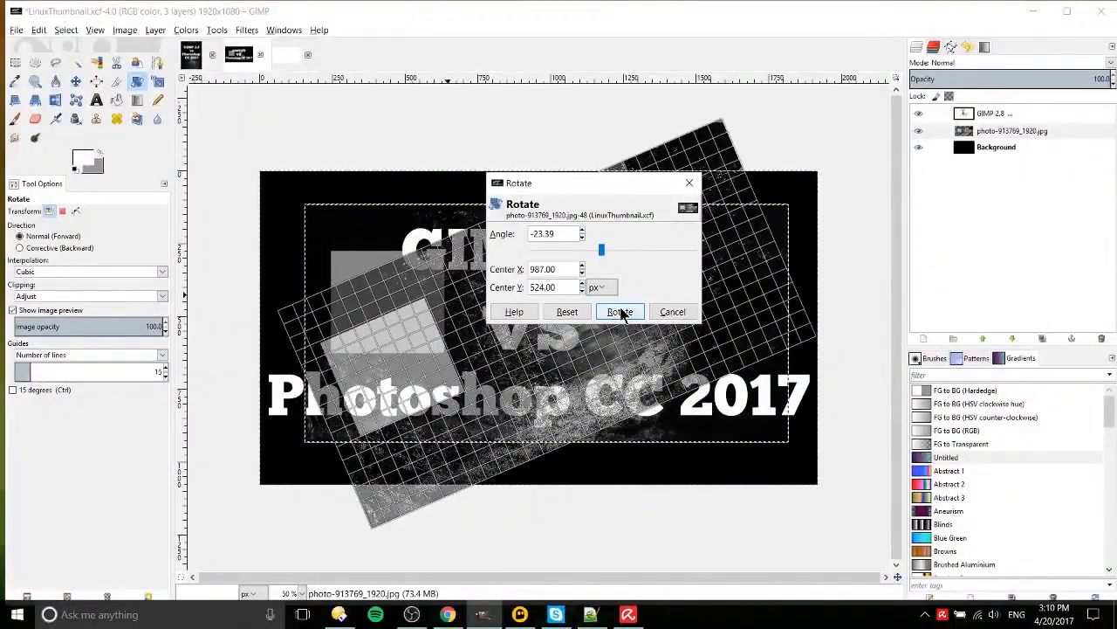
click(620, 312)
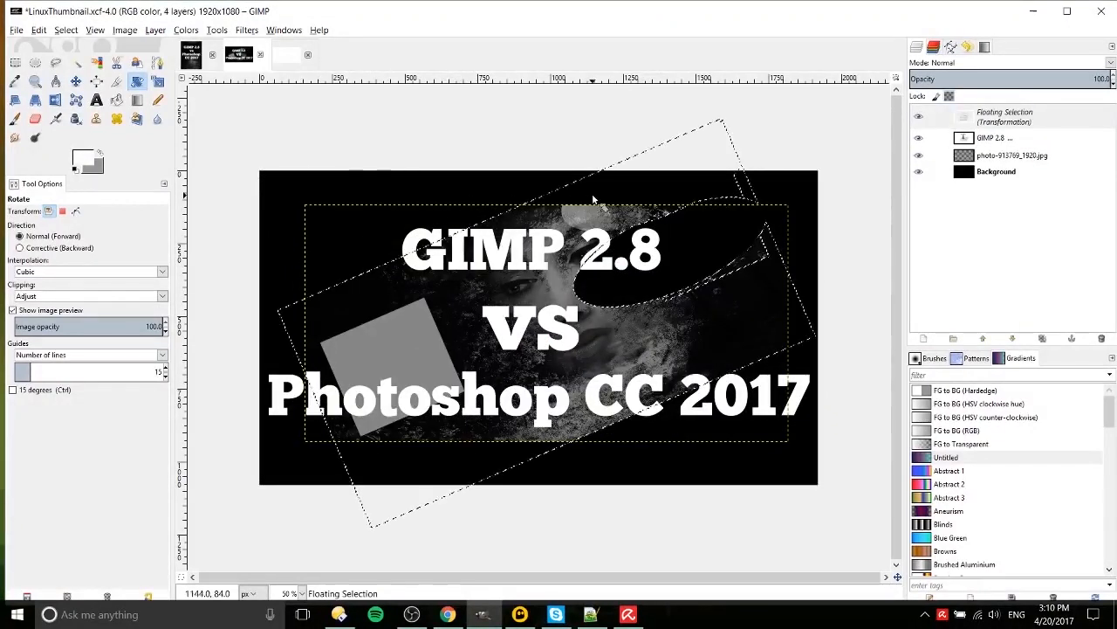
key(ctrl+z)
Select a rectangle of about 354 × 260 px near VS, try rotating that part of the photo layer counterclockwise, and undo the rotation.
key(r)
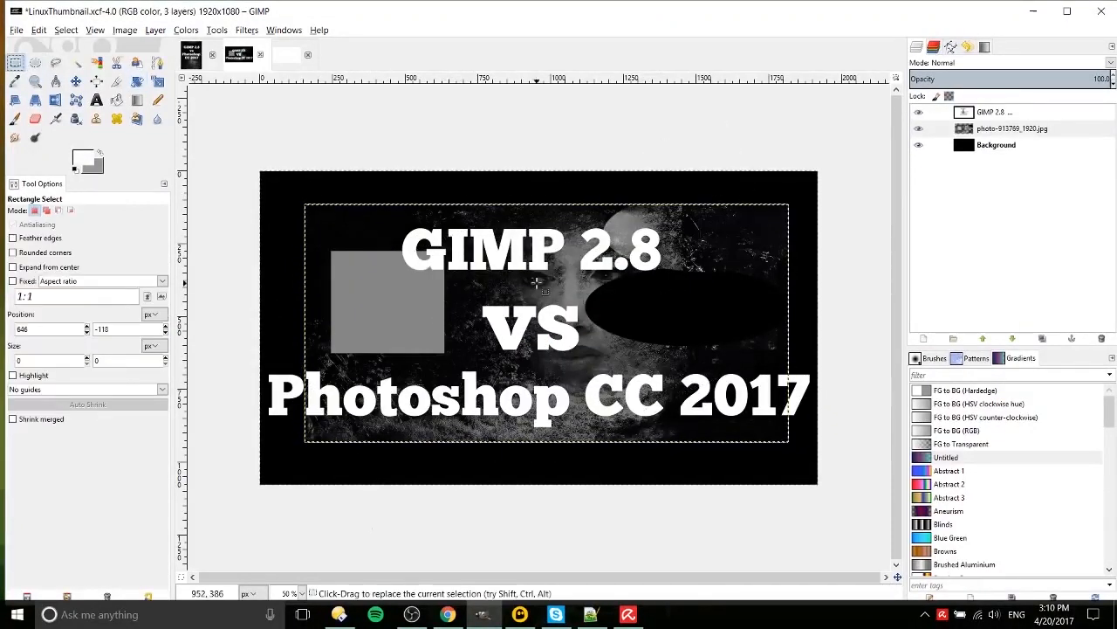
drag(521, 281, 624, 355)
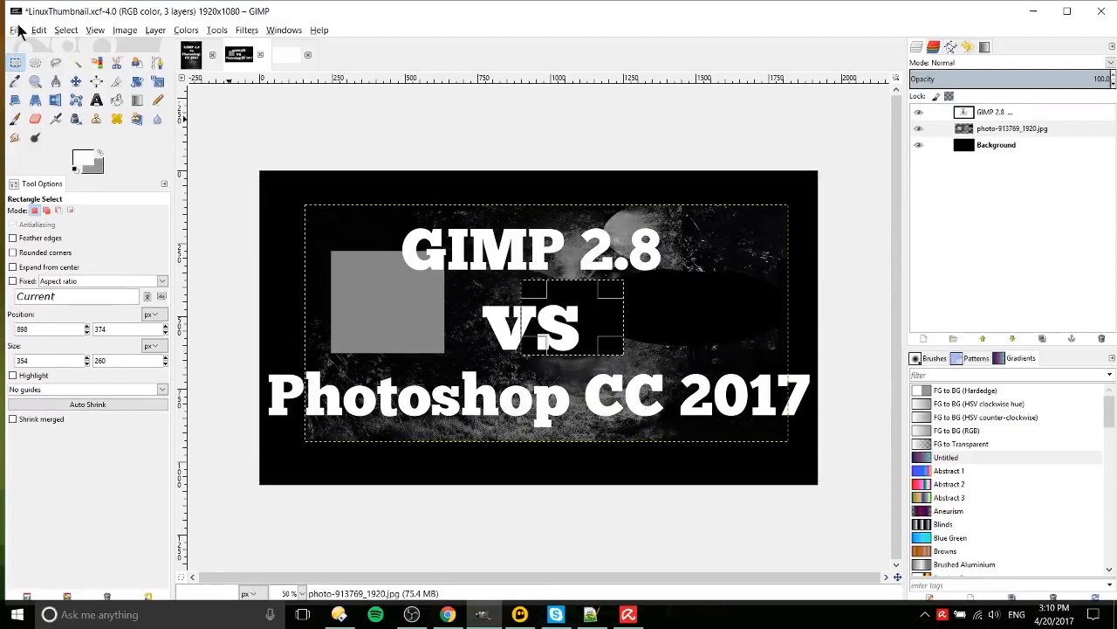
click(137, 81)
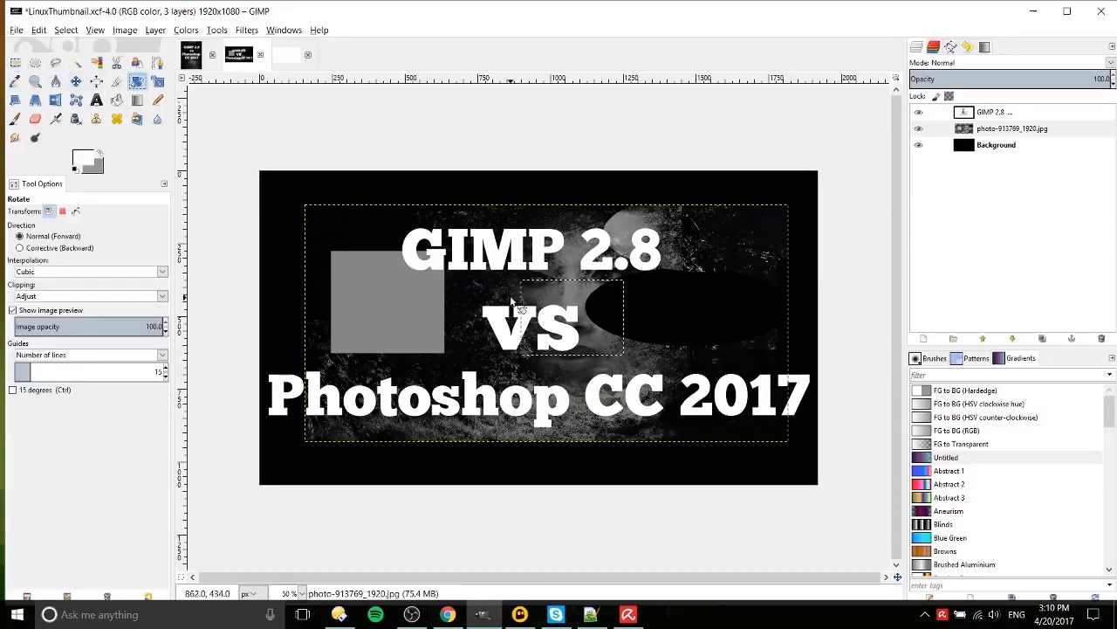
drag(513, 301, 541, 384)
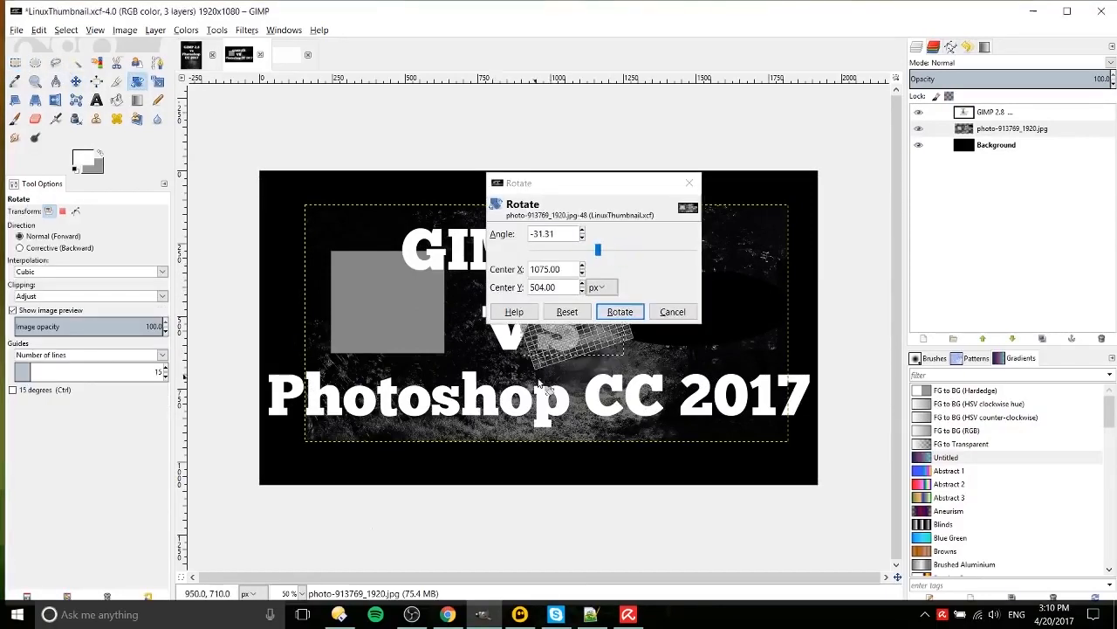
drag(599, 185, 770, 113)
click(795, 239)
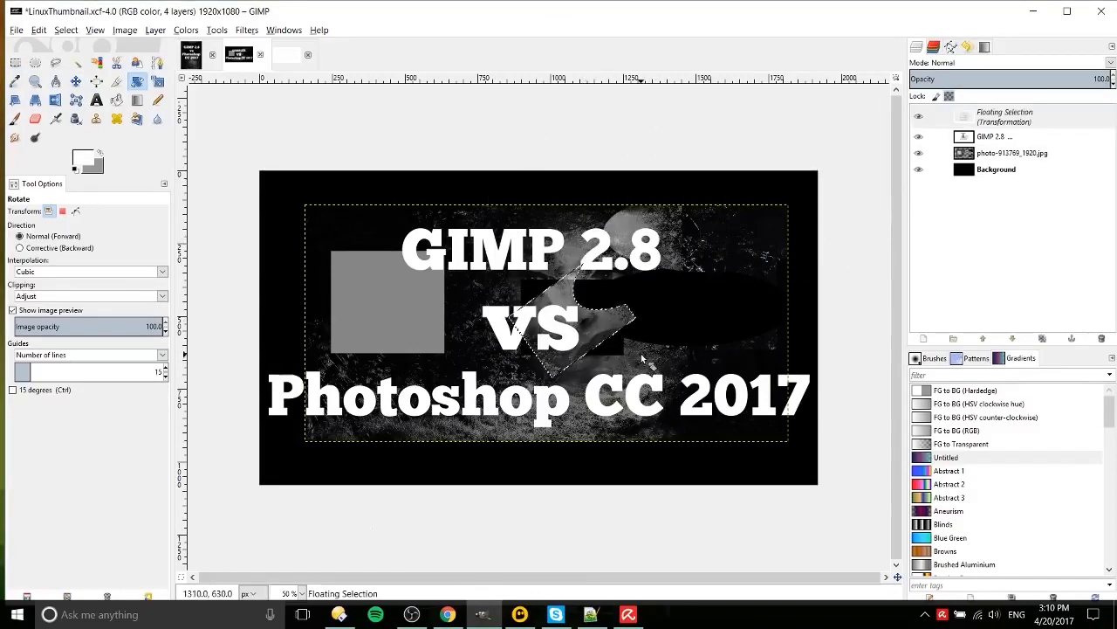
key(ctrl+z)
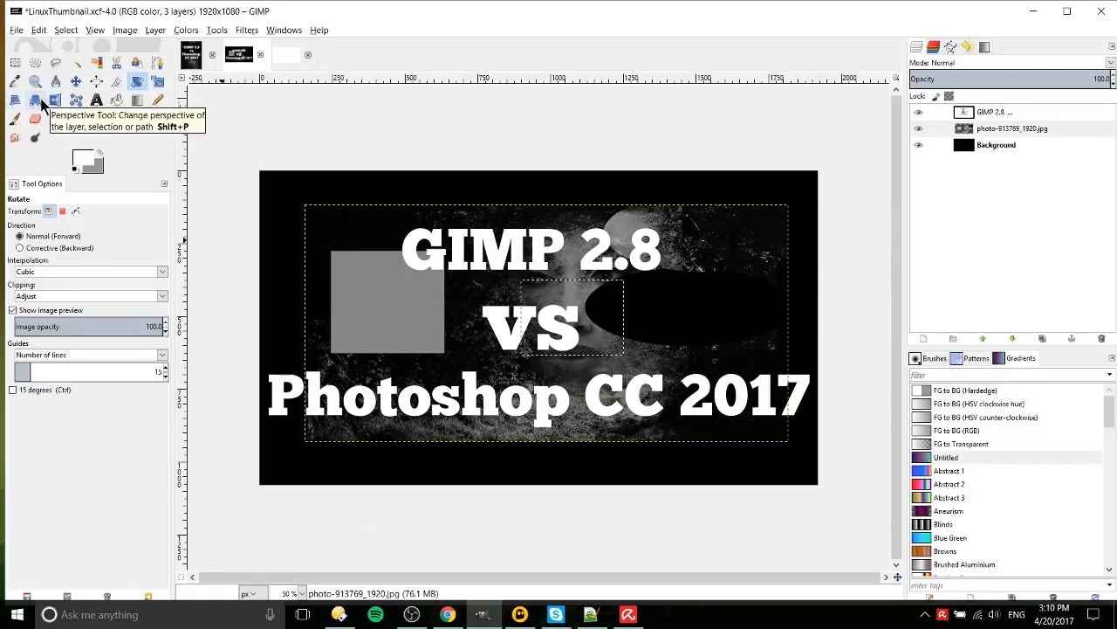
Try enlarging the selected part of the photo layer up and to the left with the Scale tool, and undo the scaling.
click(158, 81)
click(333, 218)
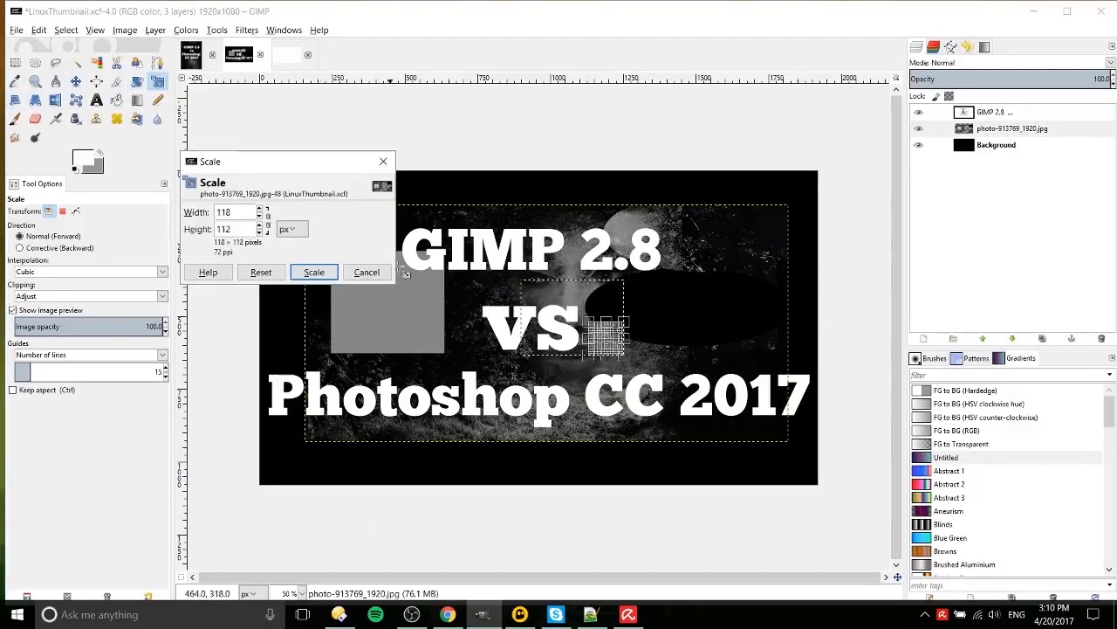
drag(272, 170, 254, 162)
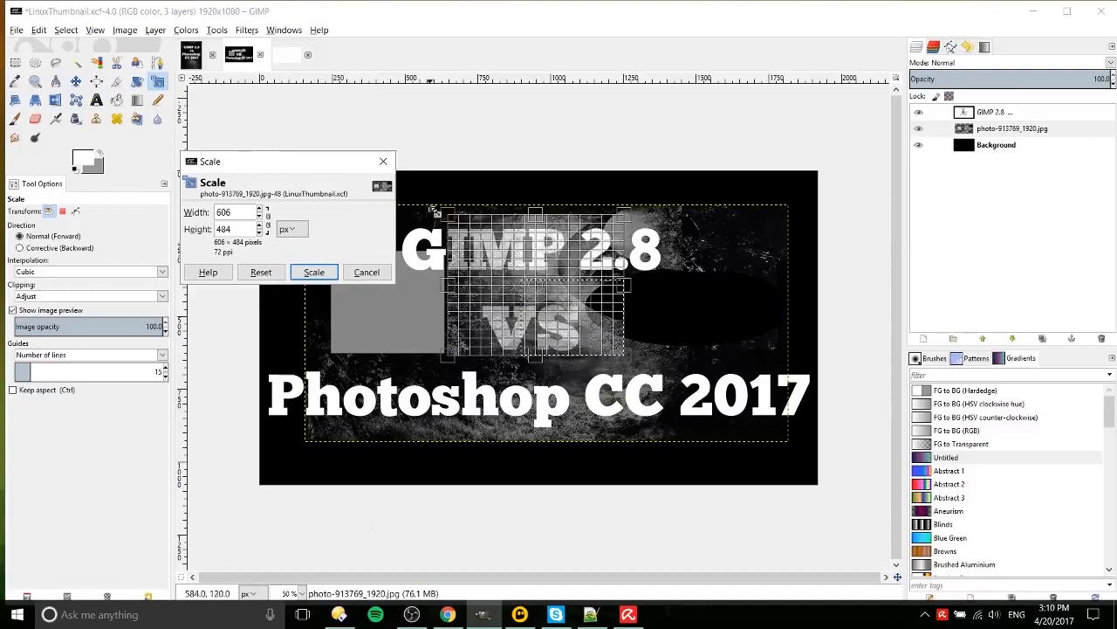
drag(434, 213, 318, 124)
click(309, 272)
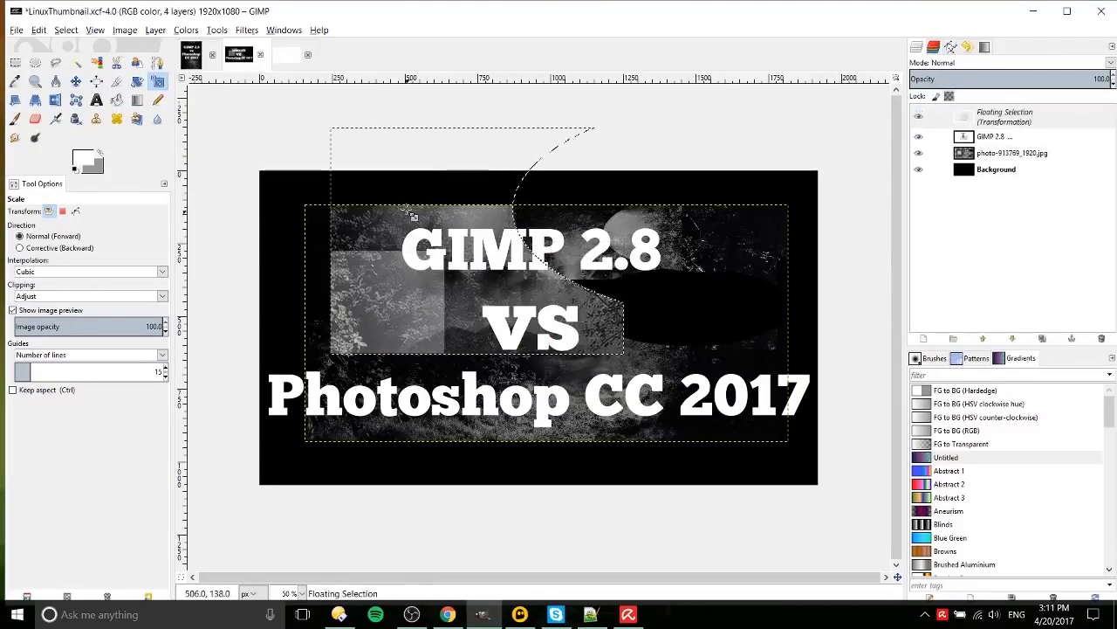
key(ctrl+z)
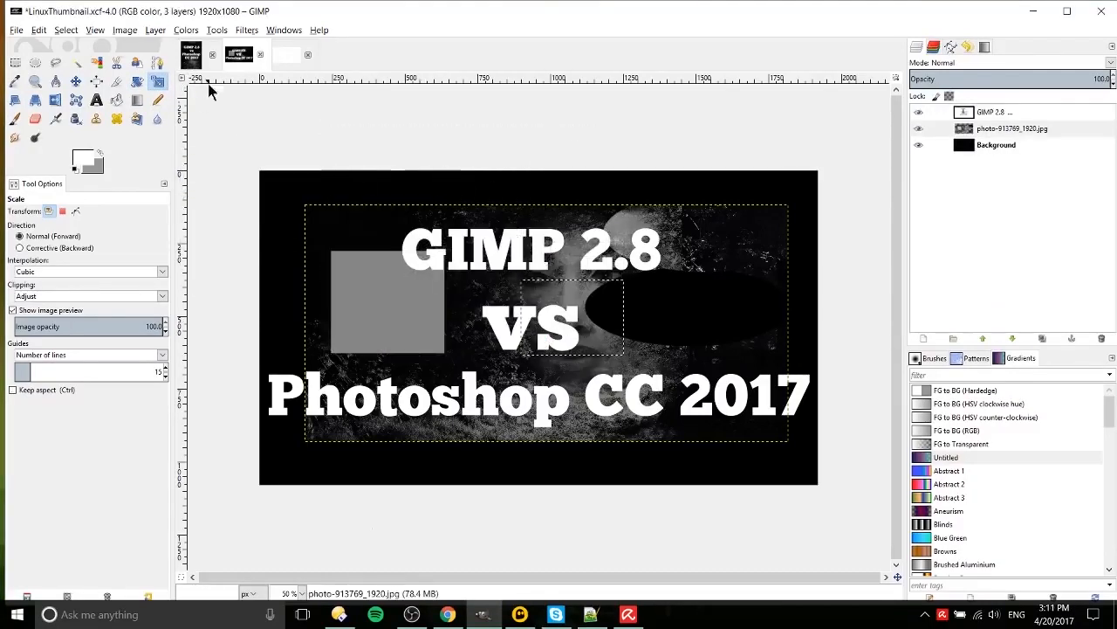
Try shearing the photo layer horizontally by 194 and undo it, and preview a horizontal shear of 400 without applying it.
click(16, 102)
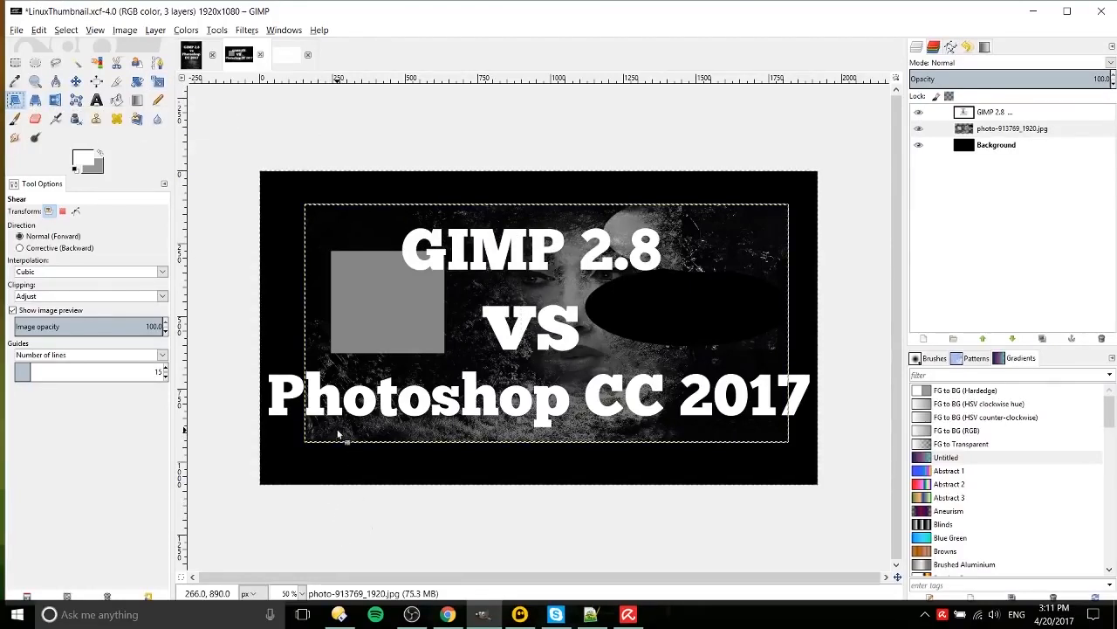
drag(342, 434, 382, 444)
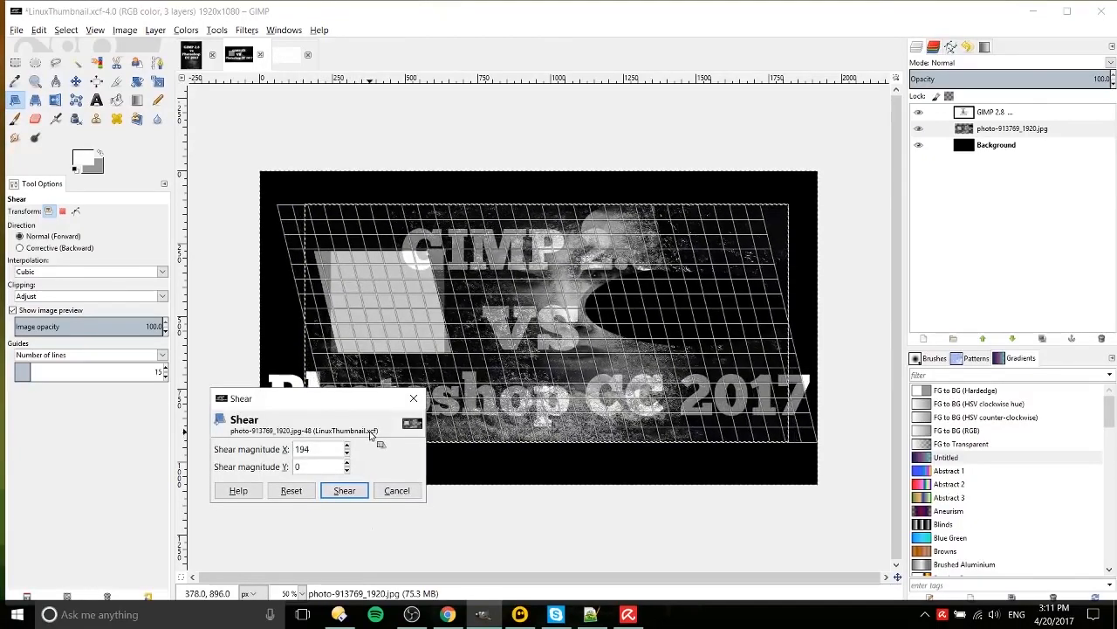
click(343, 490)
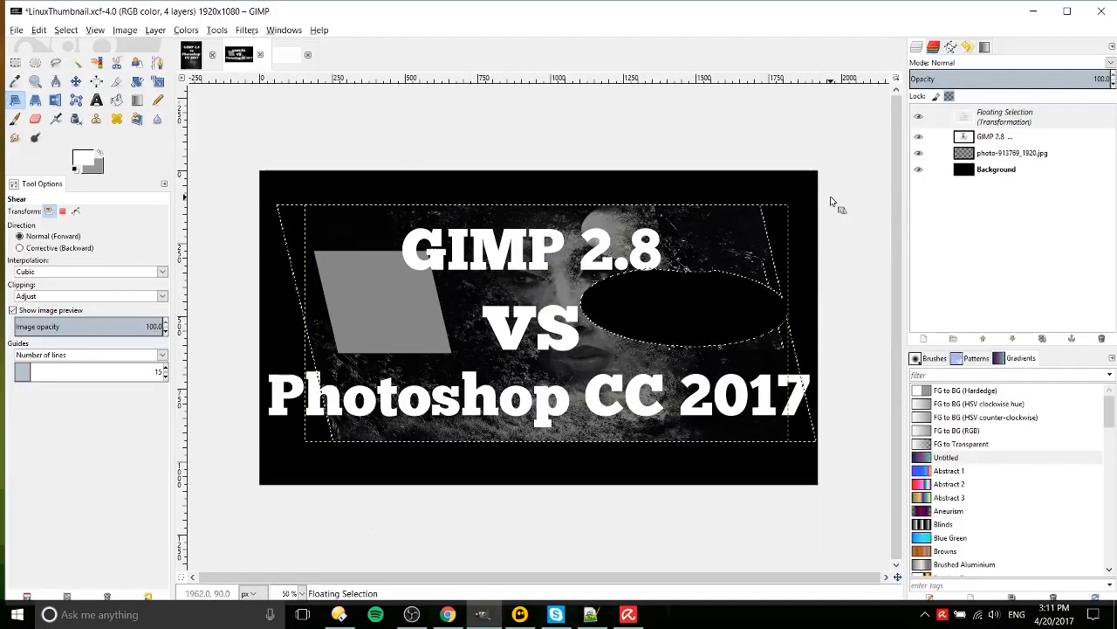
key(ctrl+z)
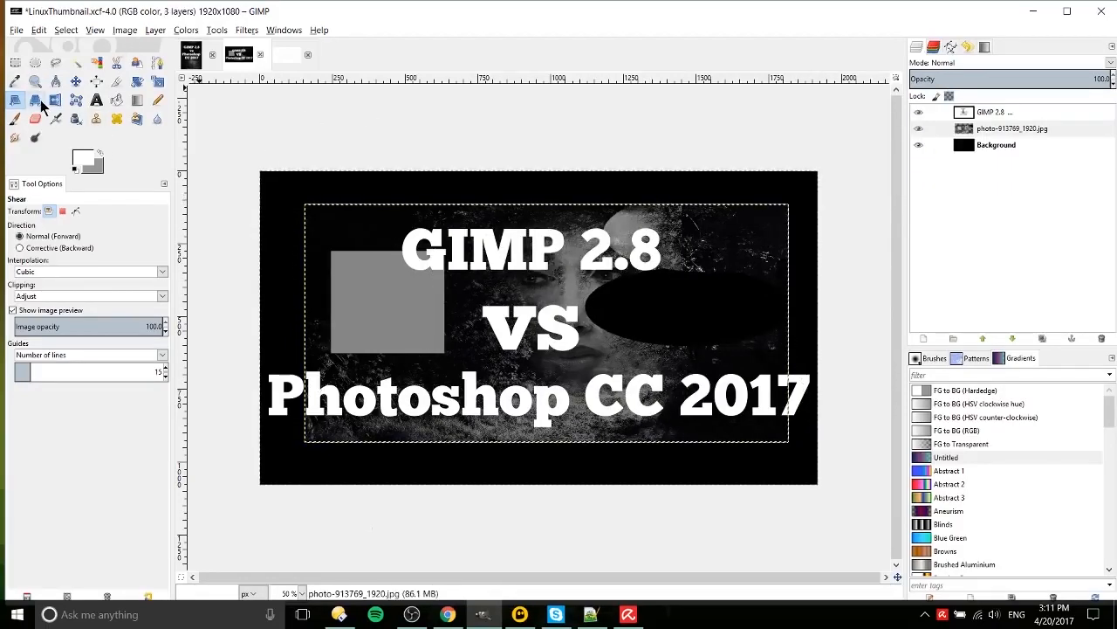
drag(344, 423, 560, 408)
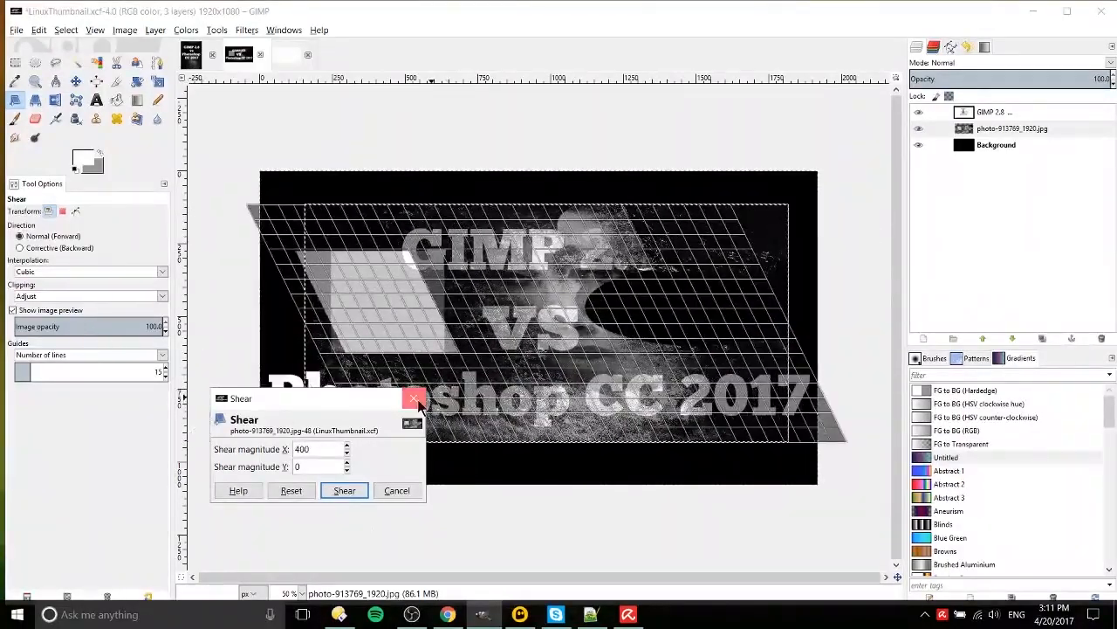
click(414, 398)
Try spreading the photo layer's two lower corners beyond the canvas with the Perspective tool, and undo the transformation.
click(35, 99)
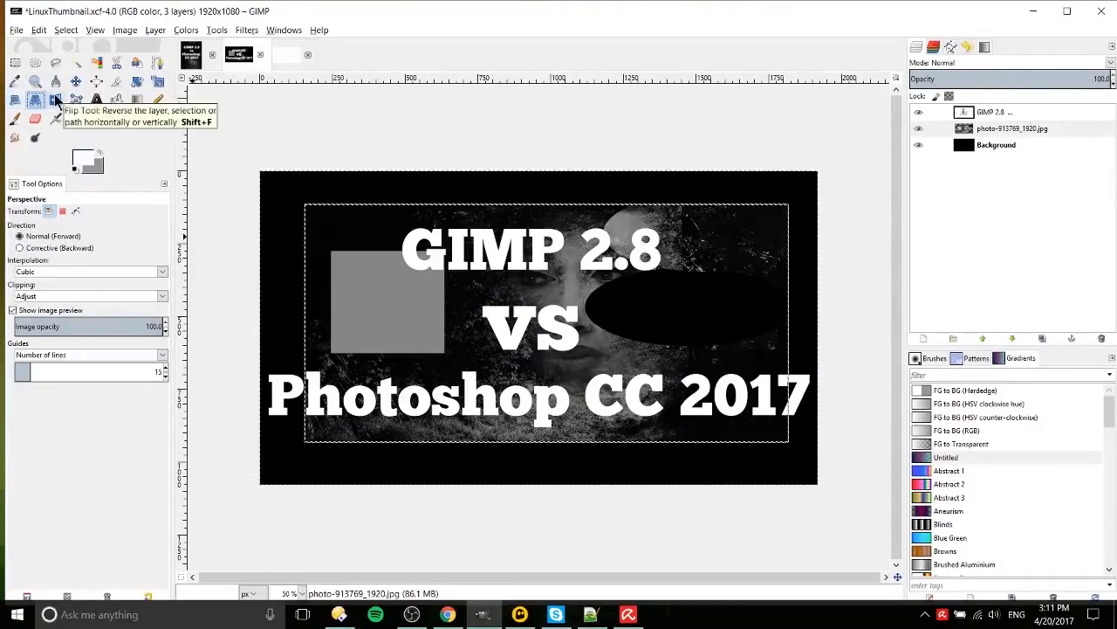
mouse_move(689, 452)
mouse_down()
mouse_move(664, 452)
mouse_move(666, 410)
mouse_move(669, 450)
mouse_up()
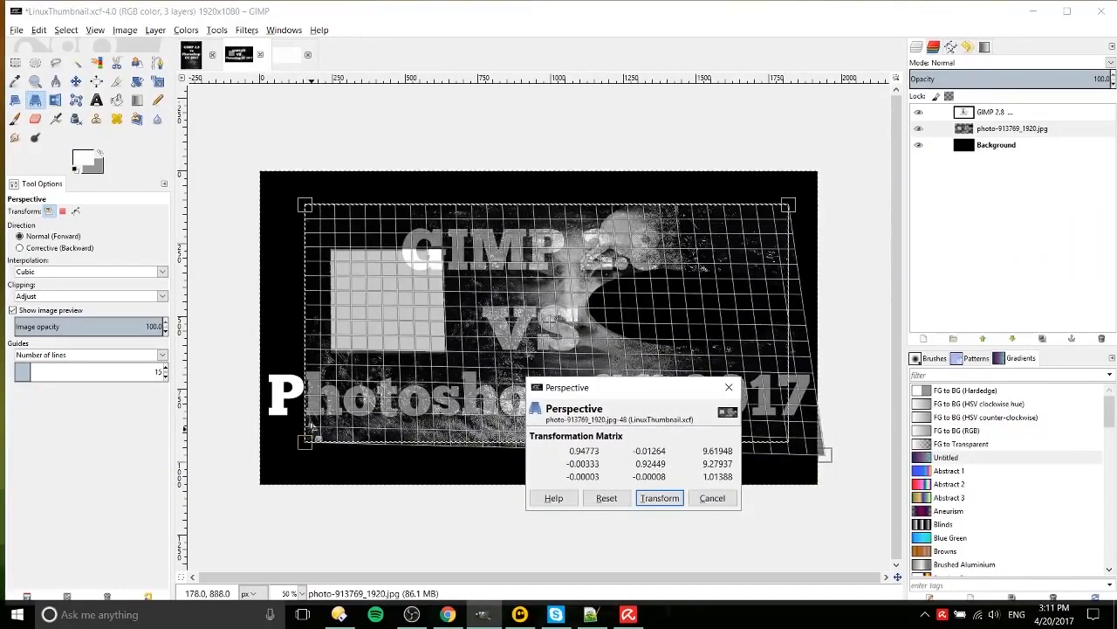
drag(310, 428, 188, 513)
drag(827, 454, 864, 508)
drag(675, 388, 873, 42)
click(859, 153)
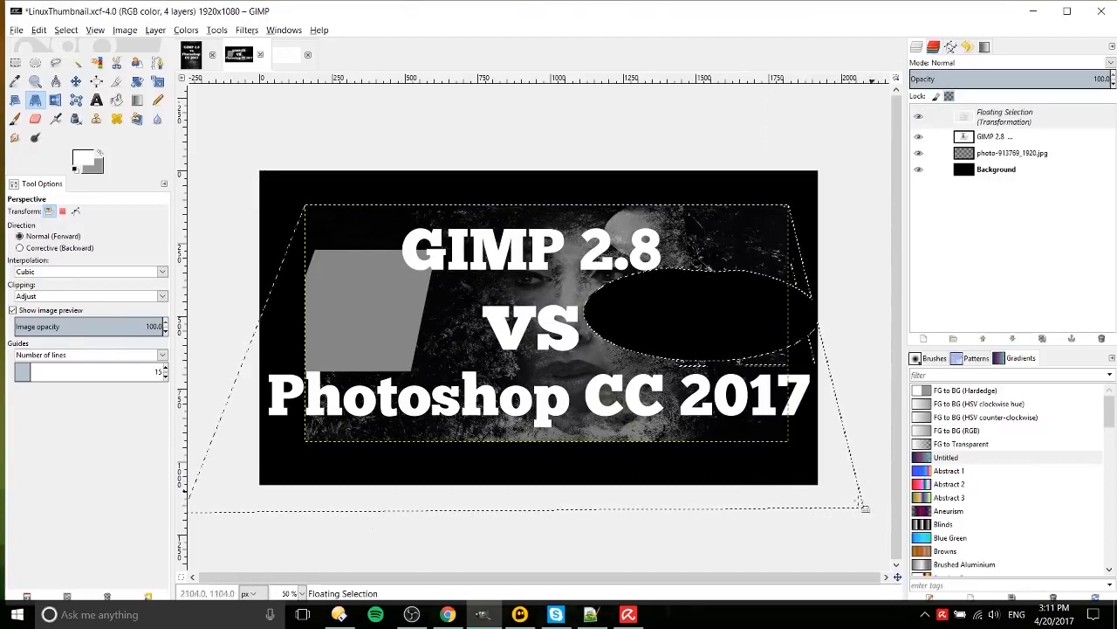
key(ctrl+z)
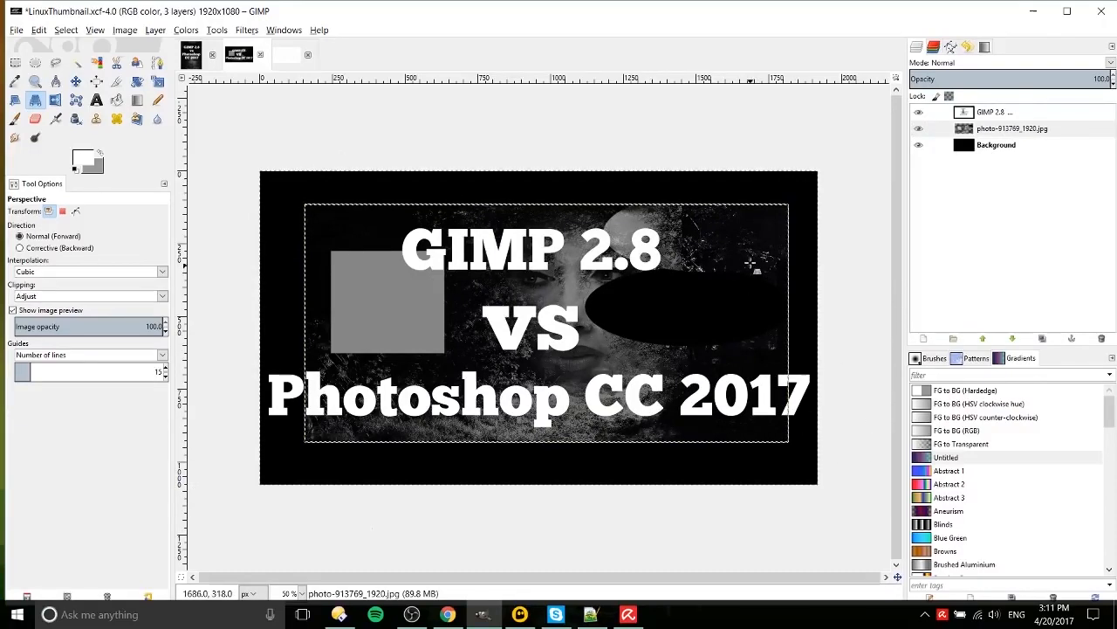
drag(793, 431, 870, 534)
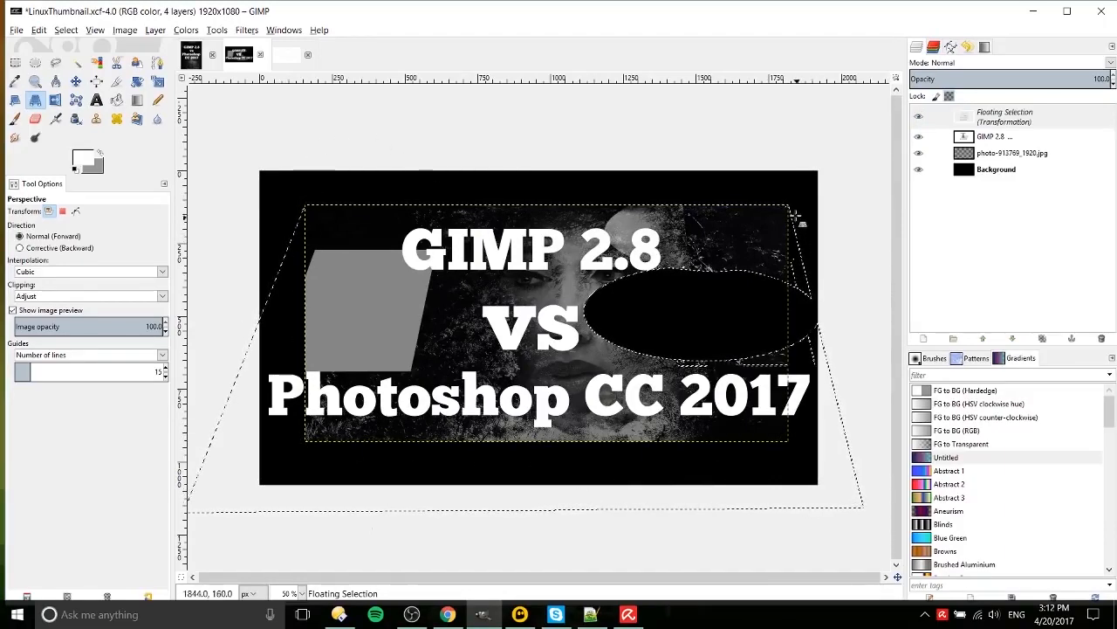
key(ctrl+z)
Set the photo layer's boundary size to 2500 × 2500 px.
click(154, 30)
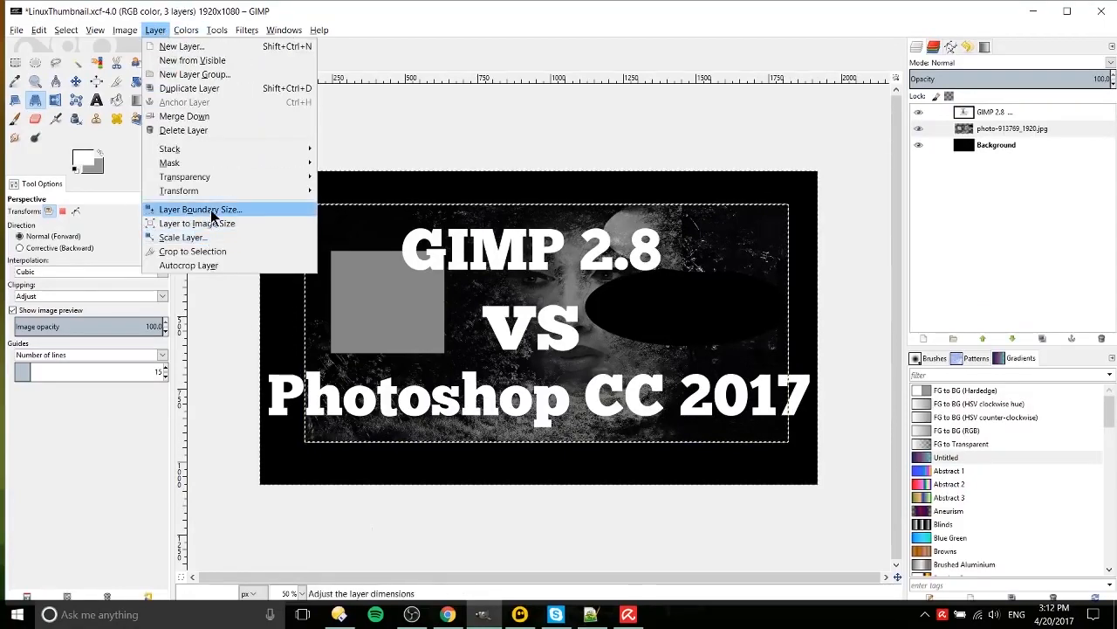
click(199, 209)
text(25)
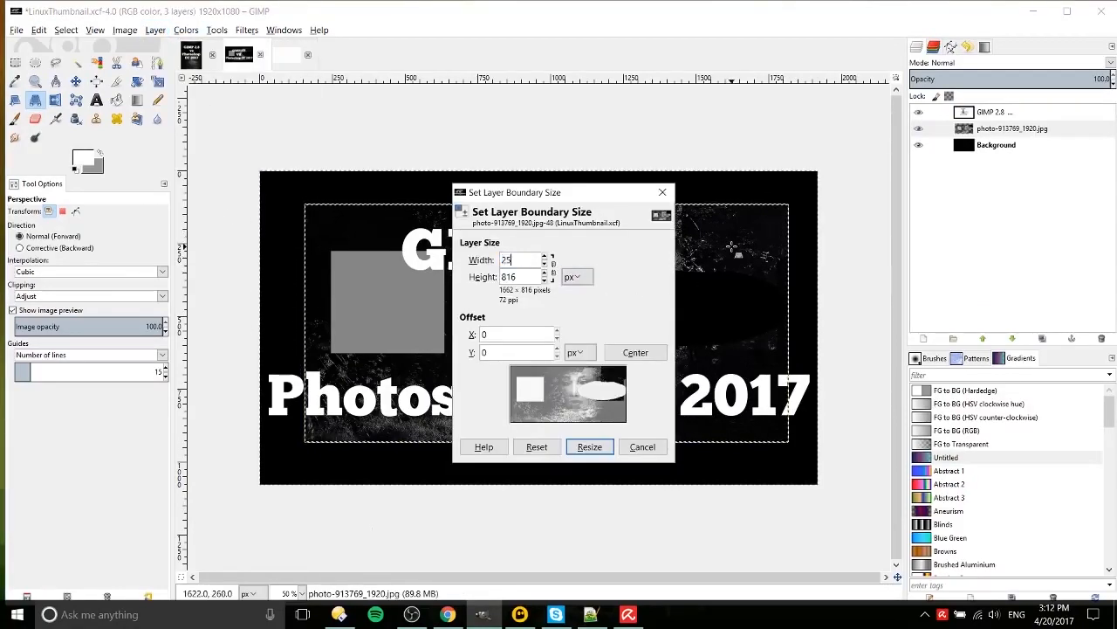
text(00)
key(Tab)
text(2500)
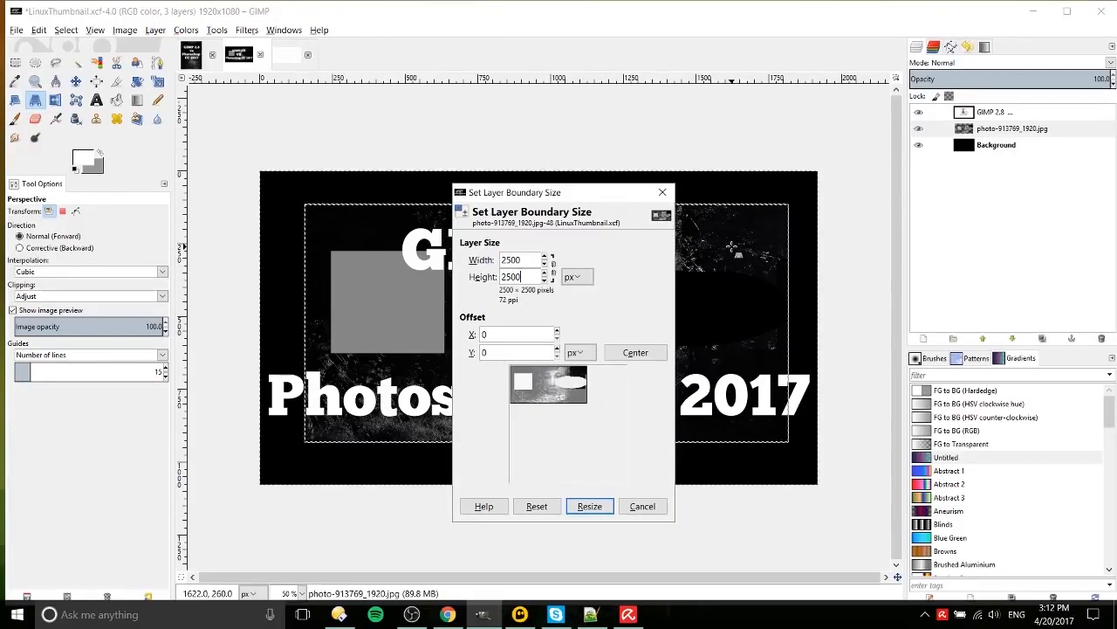
click(591, 504)
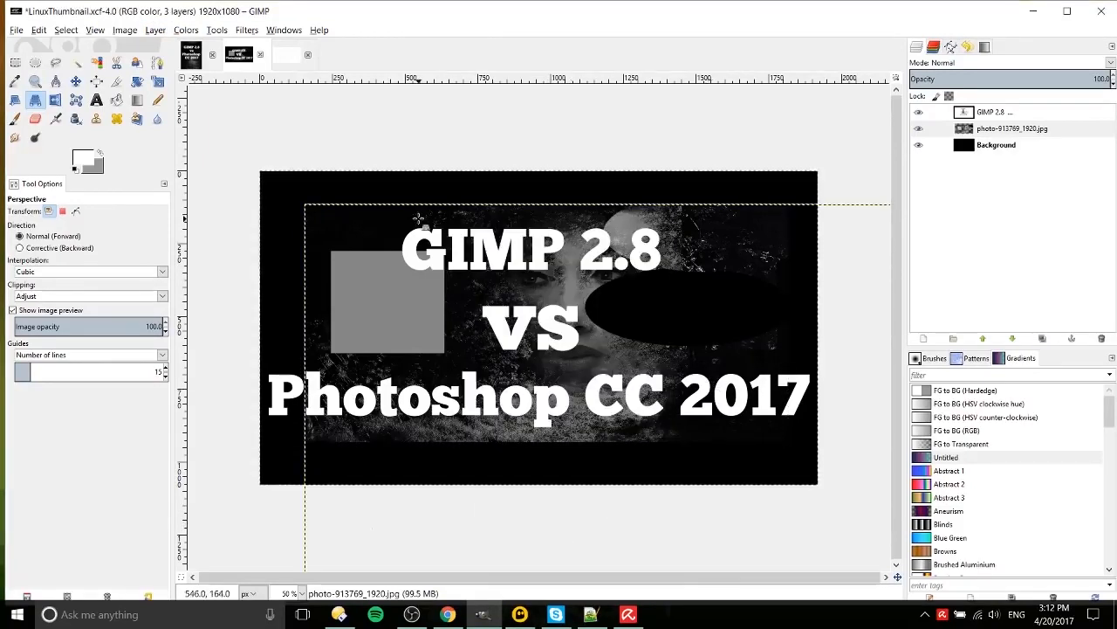
Cut the photo's visible area with a rectangular selection, paste it back further inside the enlarged layer, and anchor the pasted piece.
key(m)
key(minus)
key(minus)
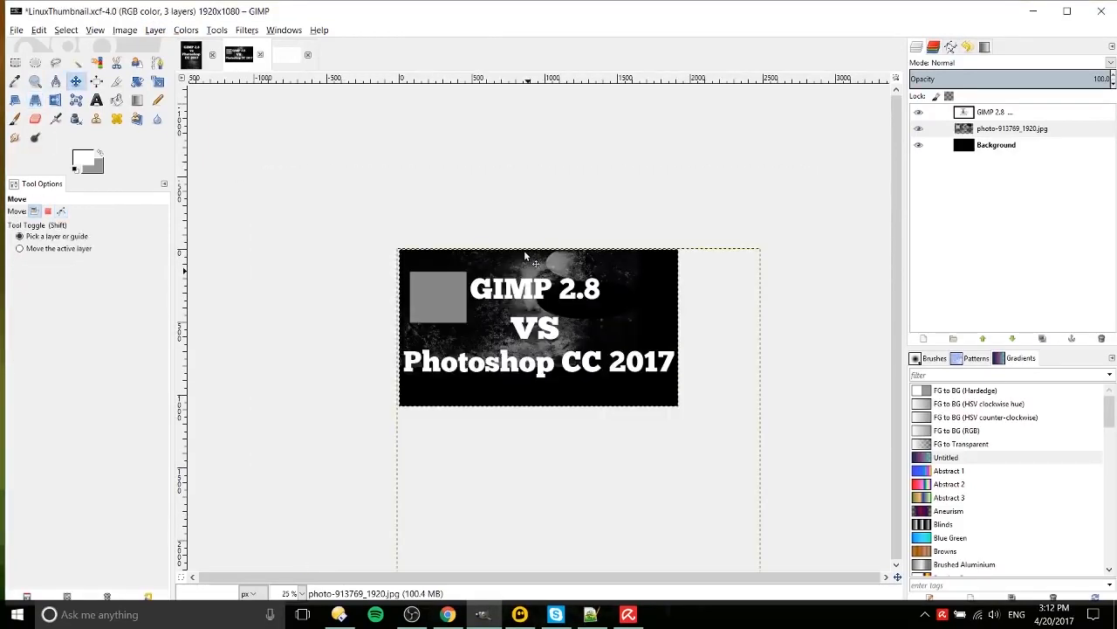
click(15, 63)
drag(712, 395, 405, 258)
key(ctrl+x)
key(ctrl+v)
drag(560, 335, 627, 447)
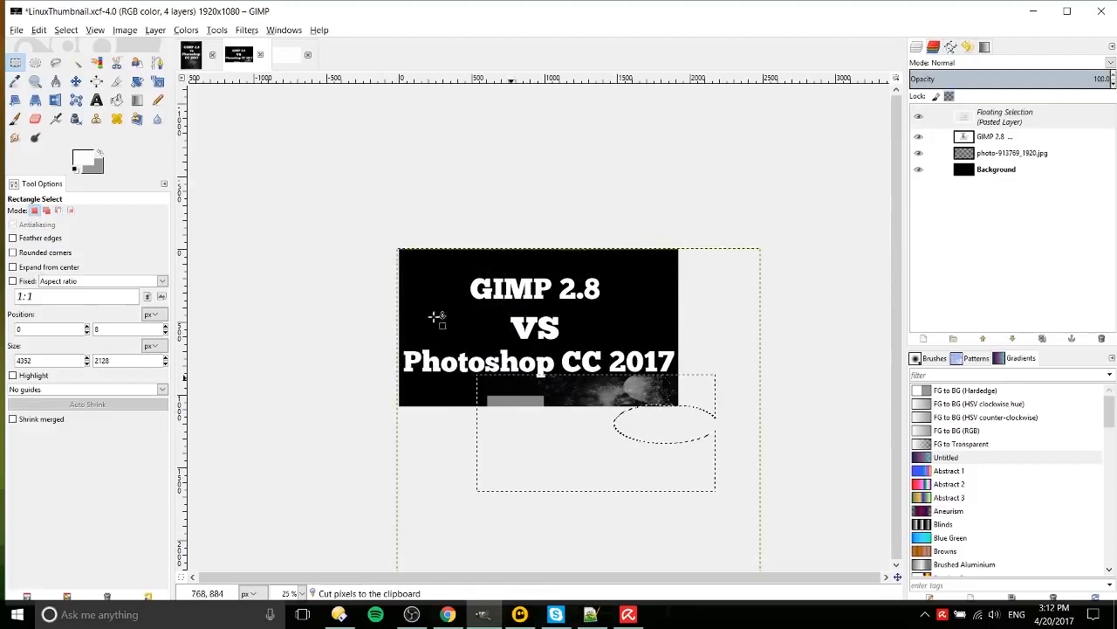
click(76, 82)
click(622, 276)
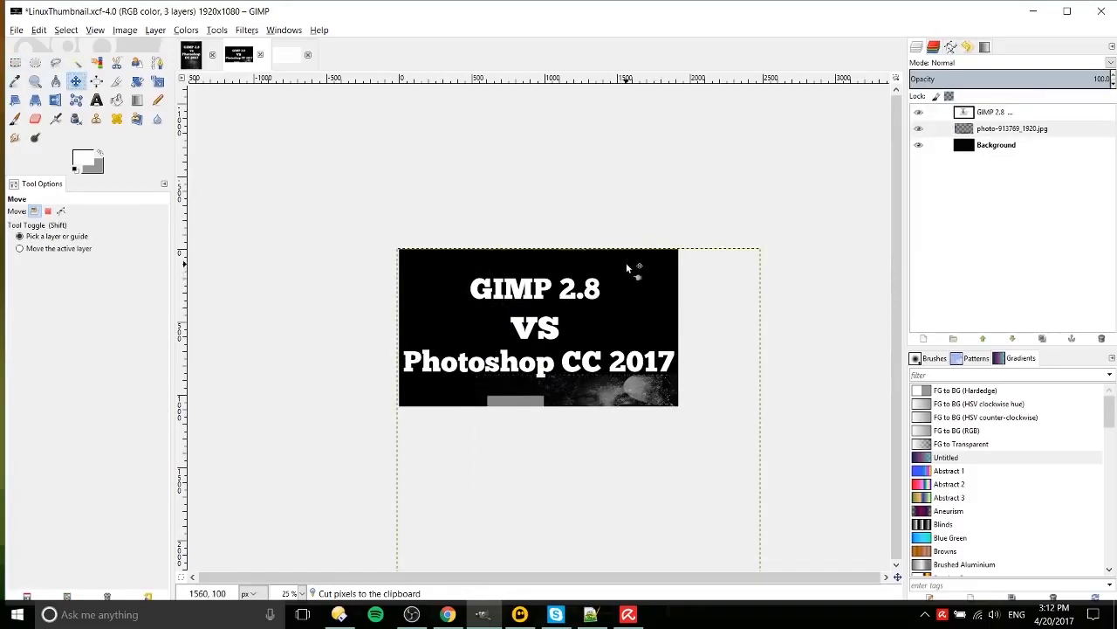
Move the active photo layer up and slightly left so the photo sits behind the title text.
key(shift)
drag(606, 376, 575, 273)
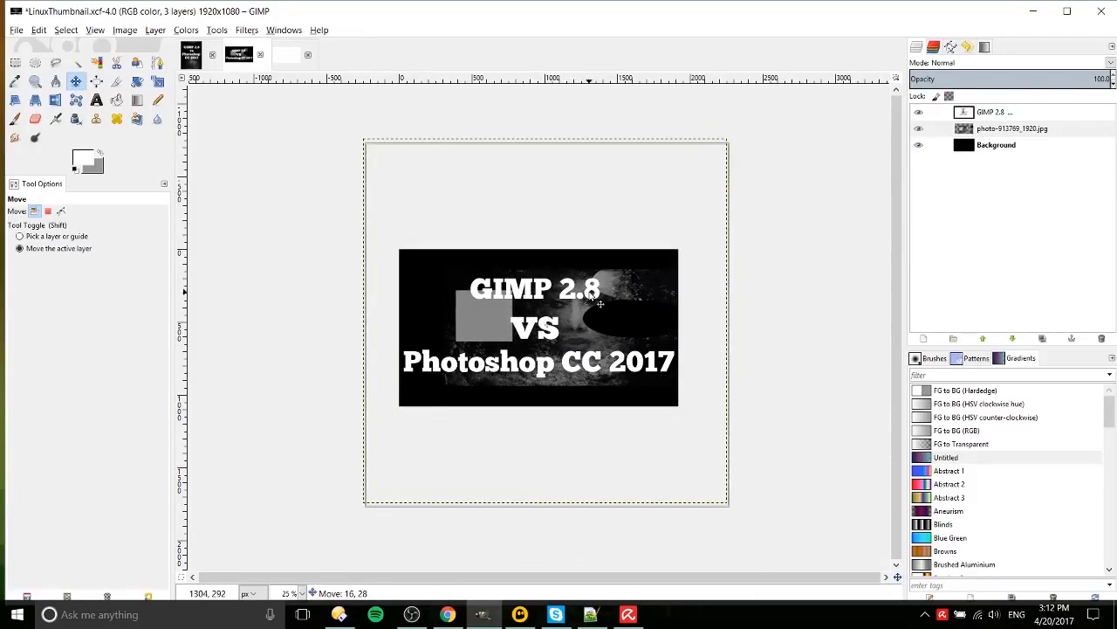
scroll(566, 303, up, 1)
scroll(564, 303, up, 1)
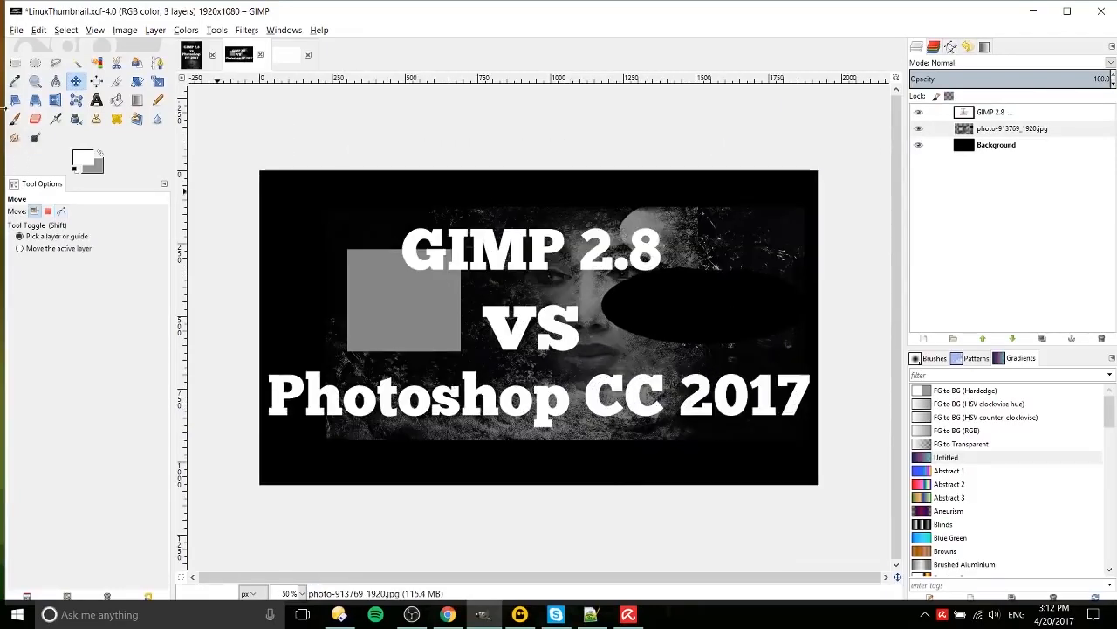
Stretch the photo layer's two lower corners far down and outward with the Perspective tool, and apply the transformation so the photo covers the canvas.
key(shift+p)
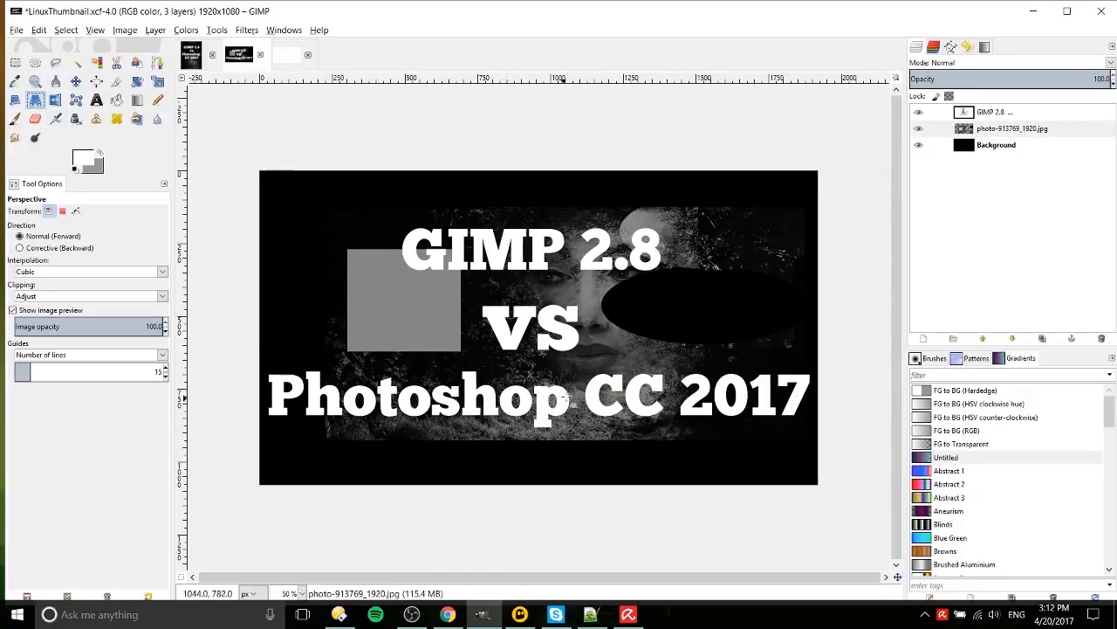
drag(594, 418, 698, 514)
drag(320, 429, 70, 598)
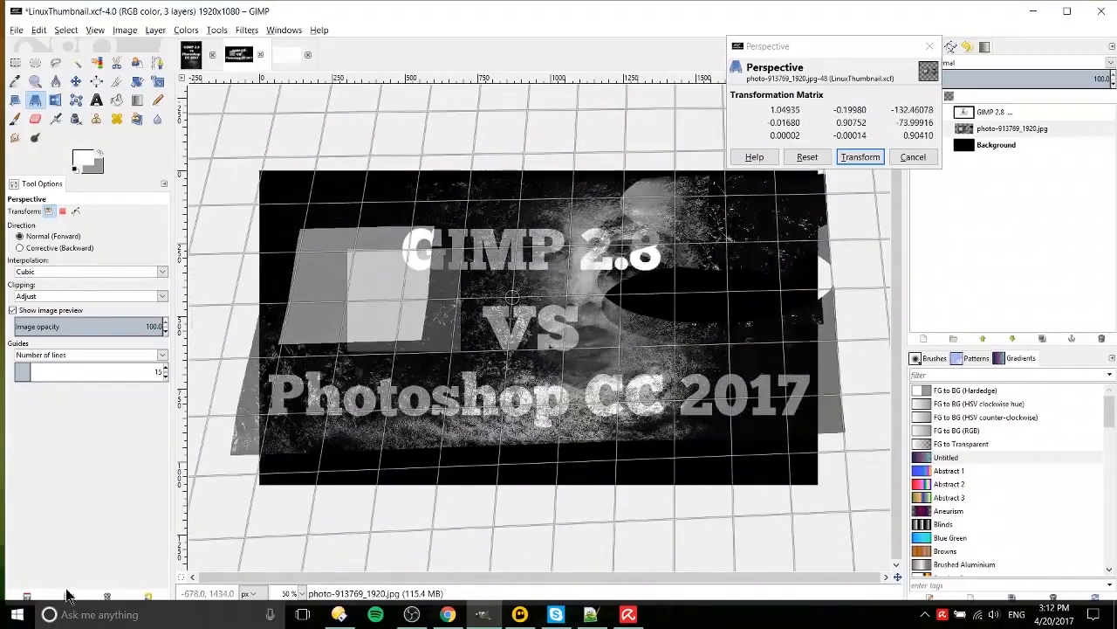
scroll(375, 394, down, 2)
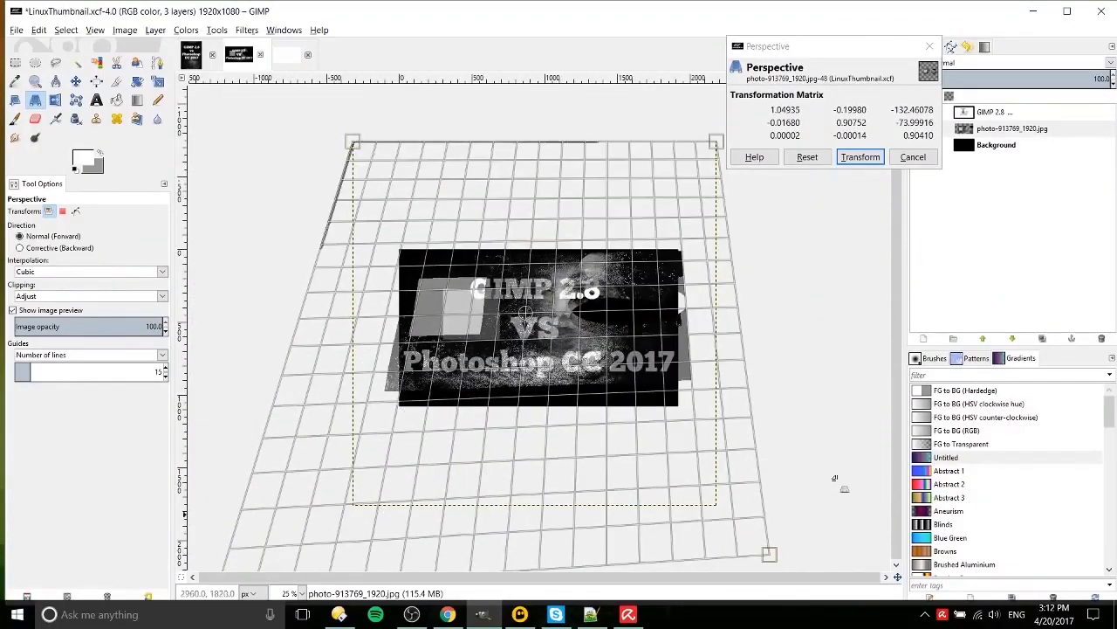
scroll(829, 386, down, 2)
drag(759, 474, 847, 528)
drag(231, 486, 219, 507)
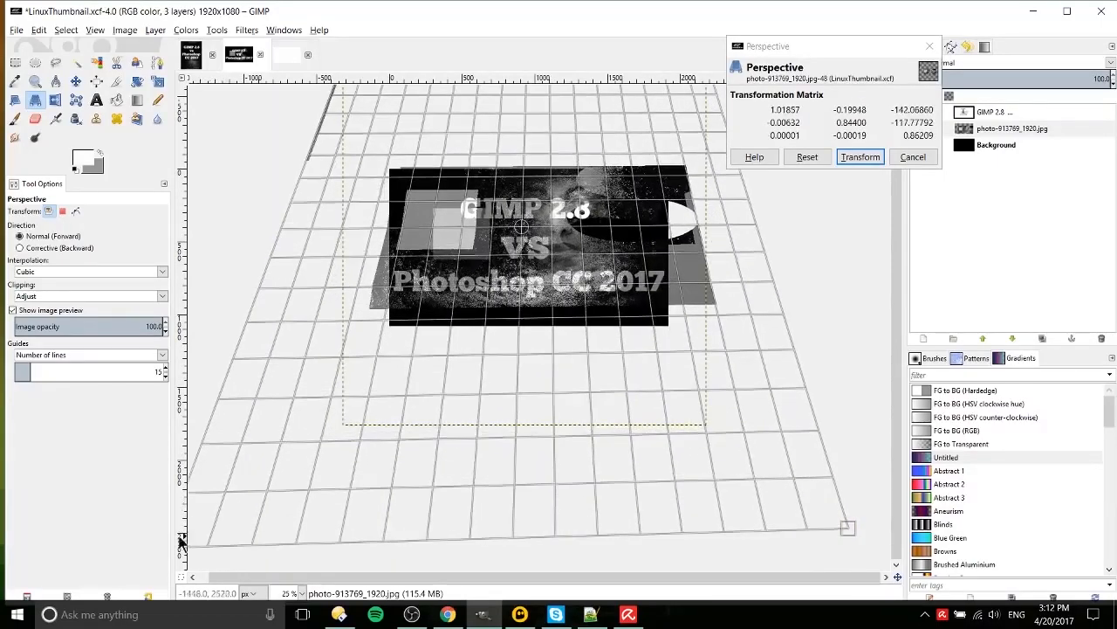
scroll(335, 474, down, 2)
drag(666, 373, 736, 443)
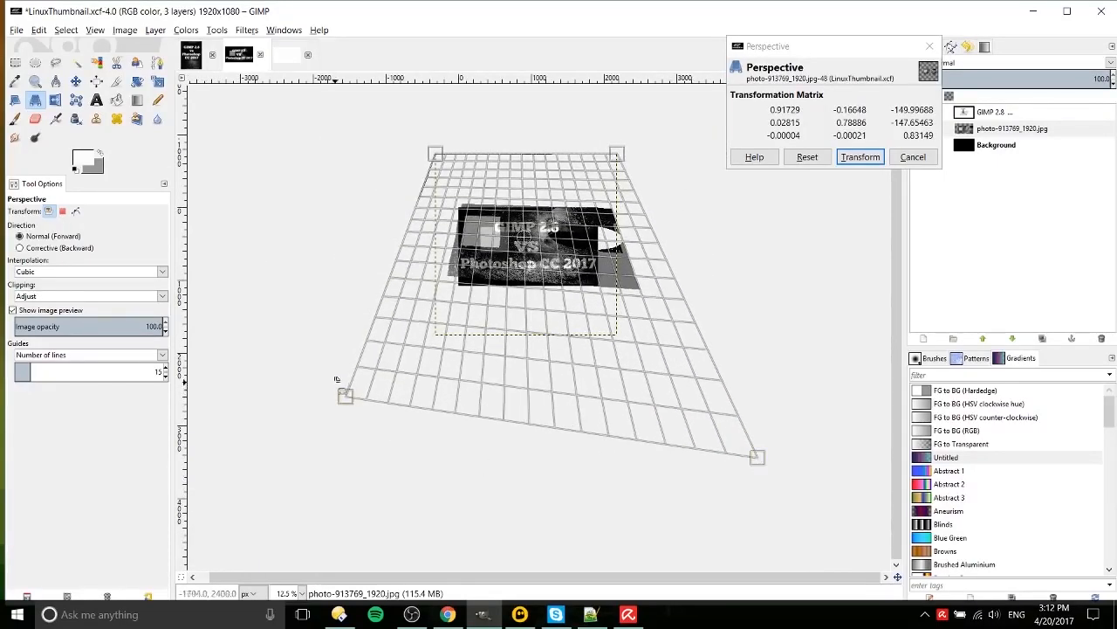
drag(371, 384, 272, 466)
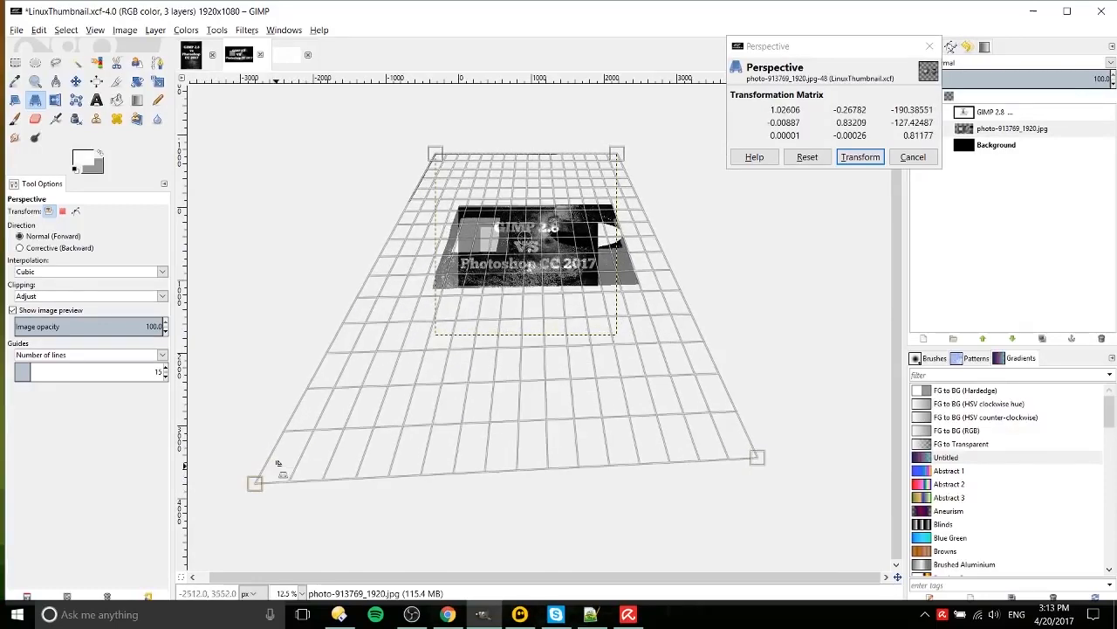
click(865, 159)
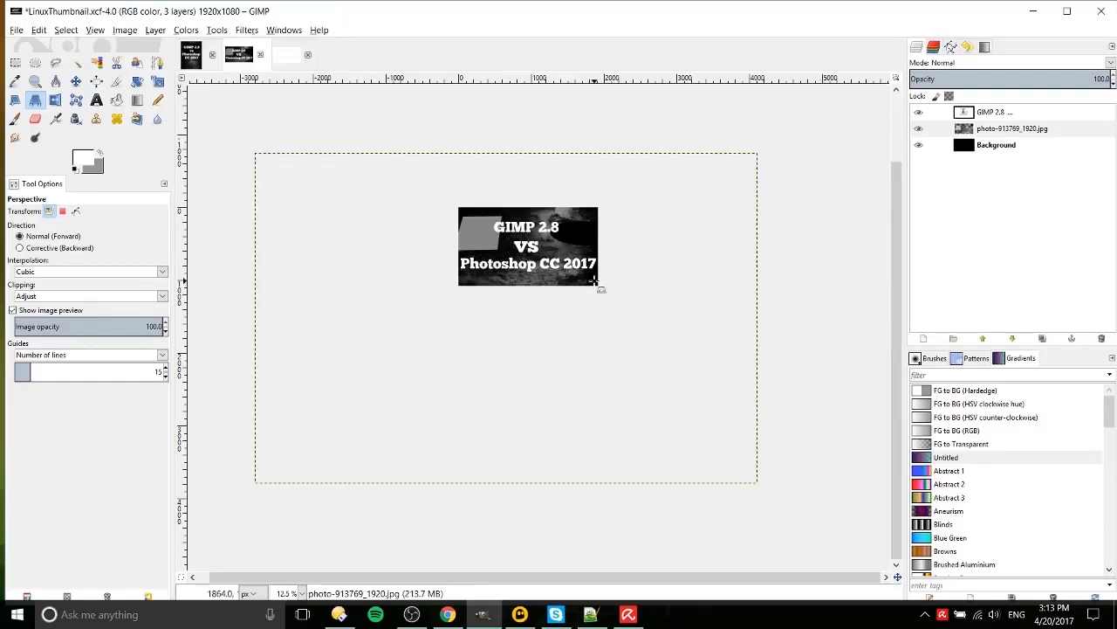
scroll(591, 282, up, 5)
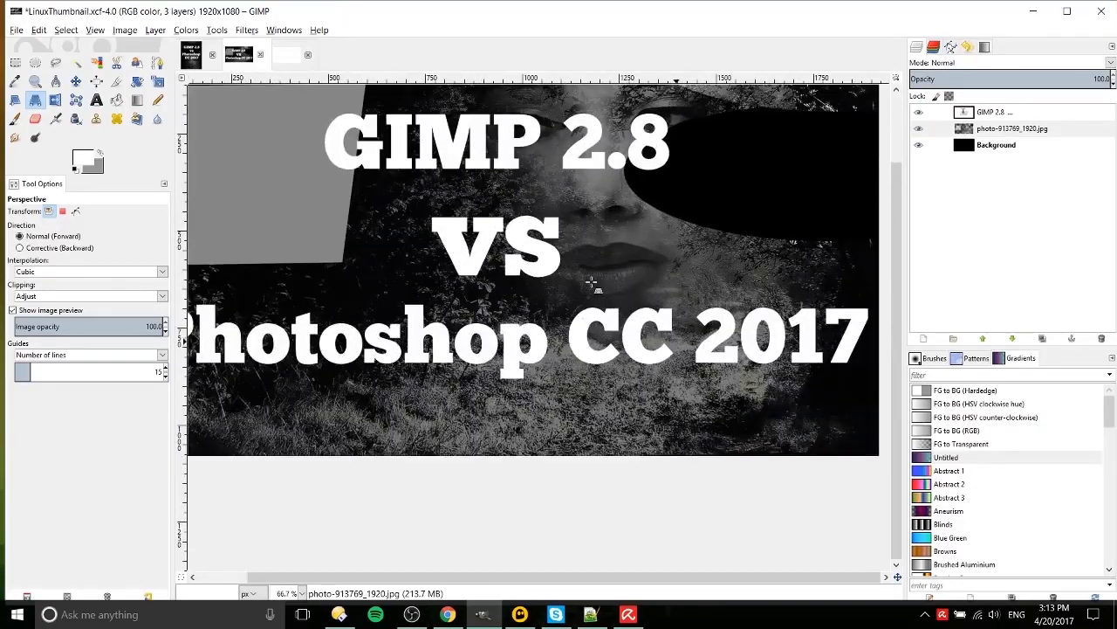
scroll(592, 282, down, 1)
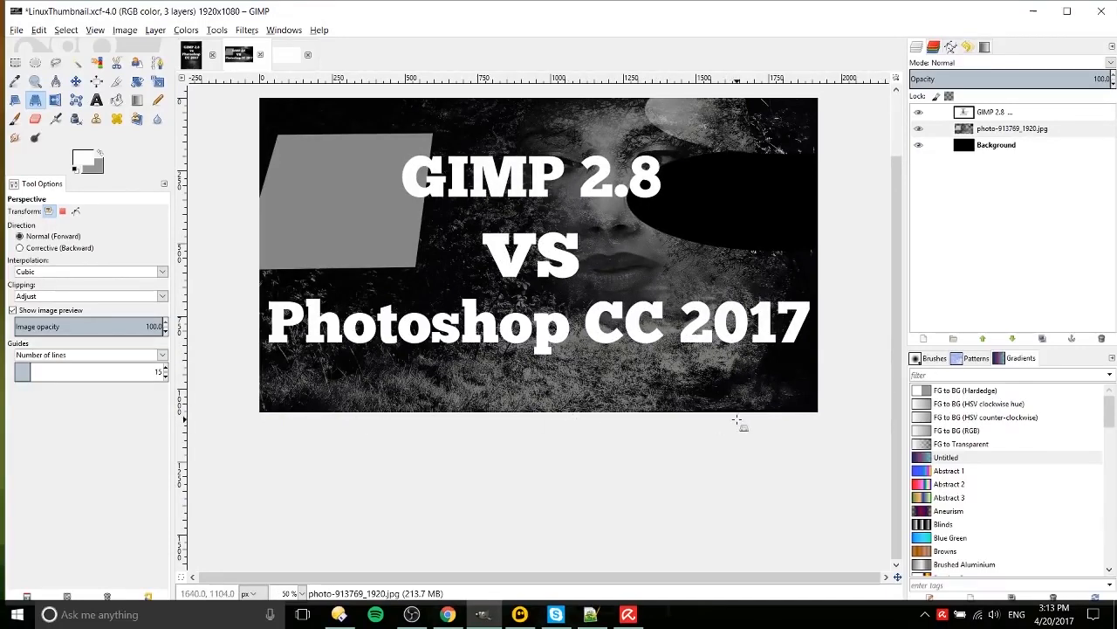
scroll(719, 262, up, 2)
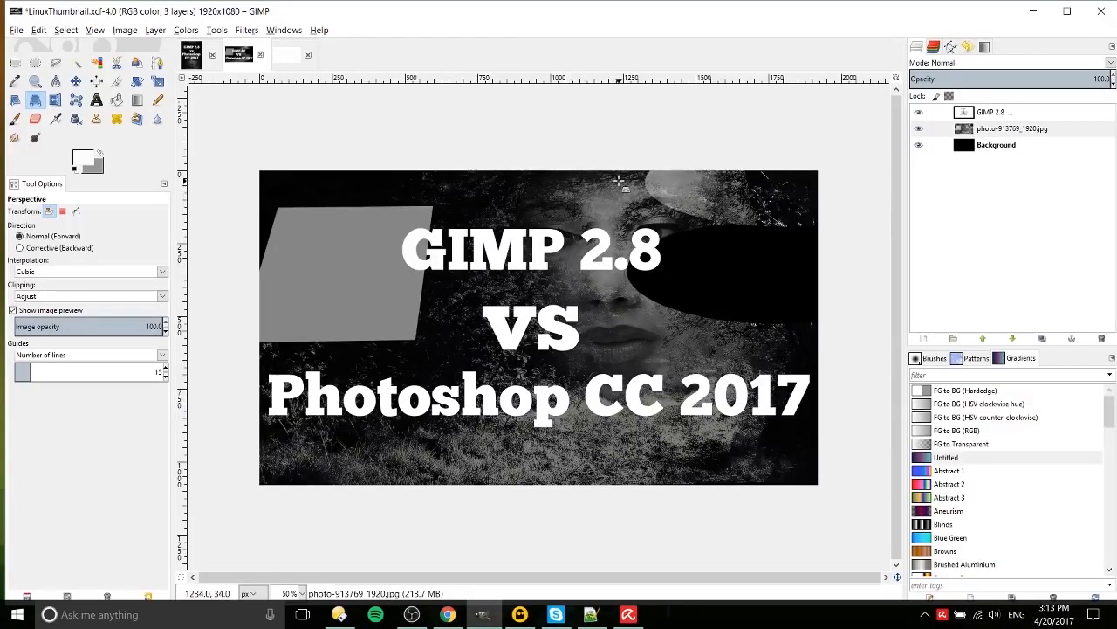
Try flipping the photo layer horizontally and vertically with the Flip tool, and undo the flips.
click(56, 101)
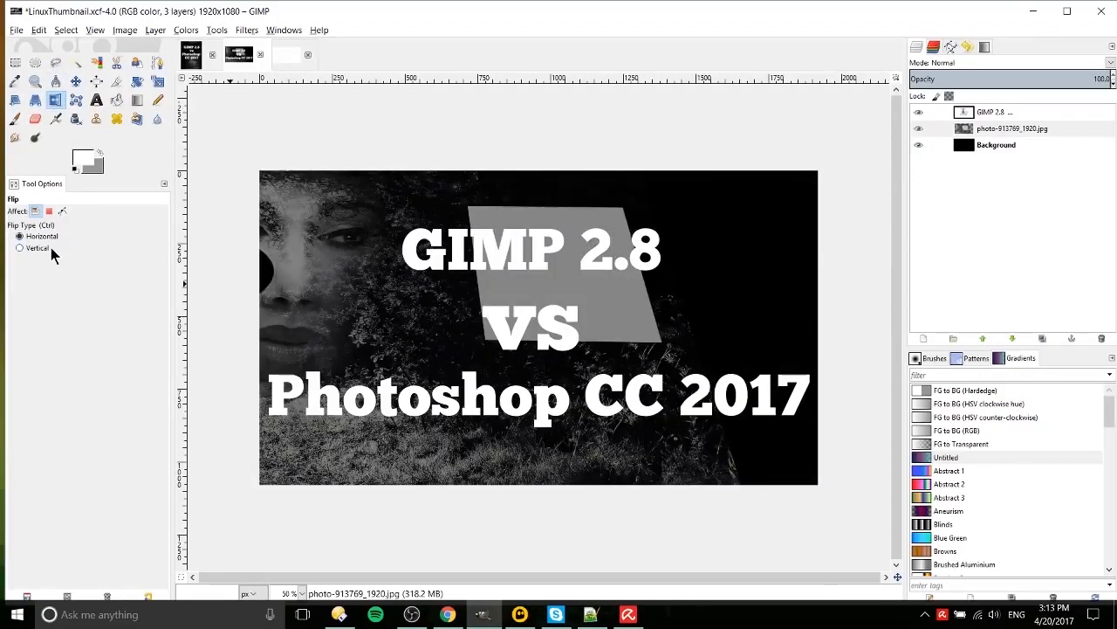
click(39, 249)
click(472, 319)
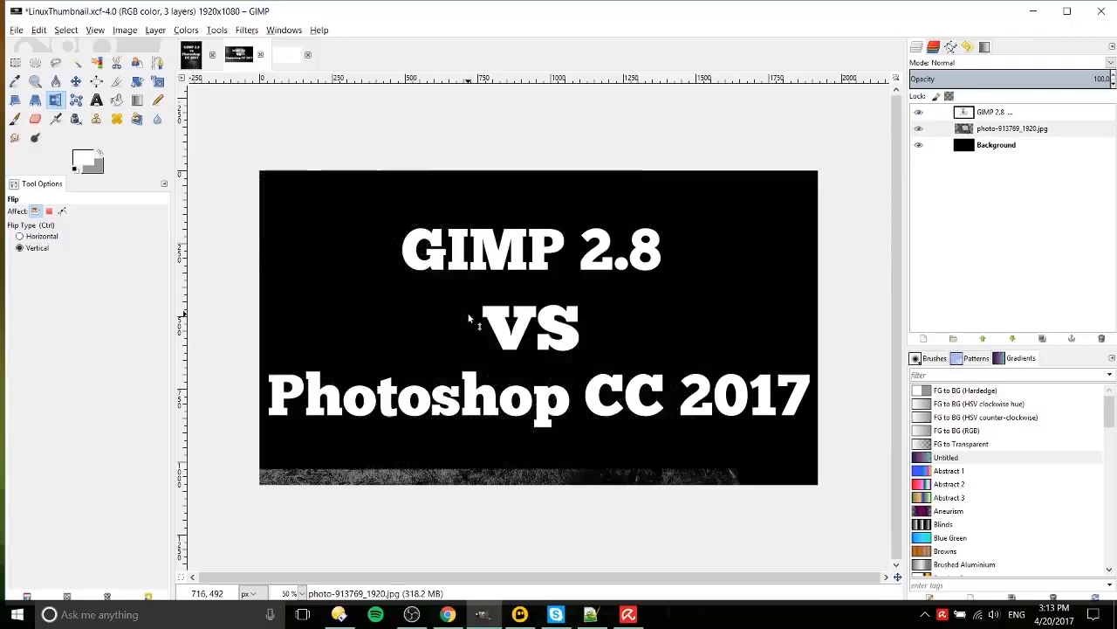
key(ctrl+z)
Activate the Text tool and delete the existing GIMP 2.8 title text layer.
click(76, 99)
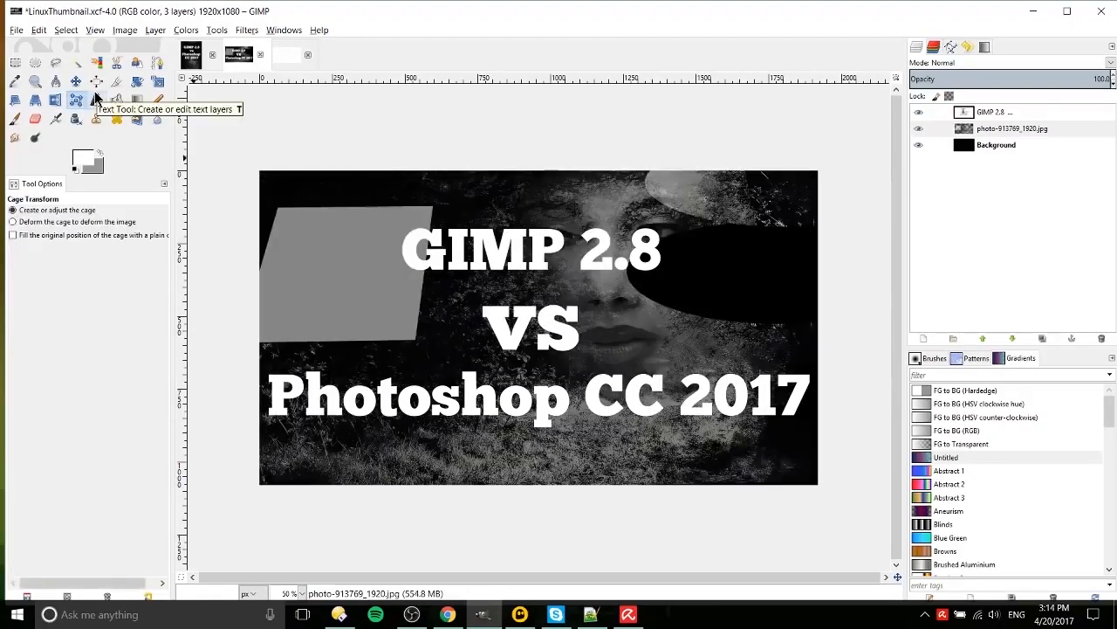
click(96, 99)
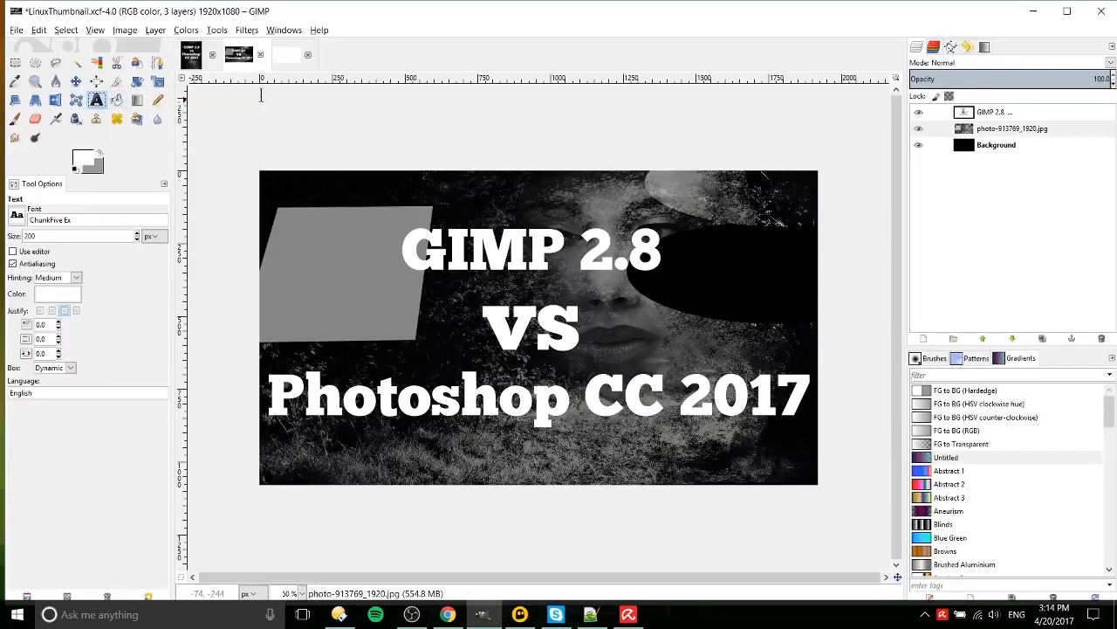
click(1008, 113)
click(1101, 339)
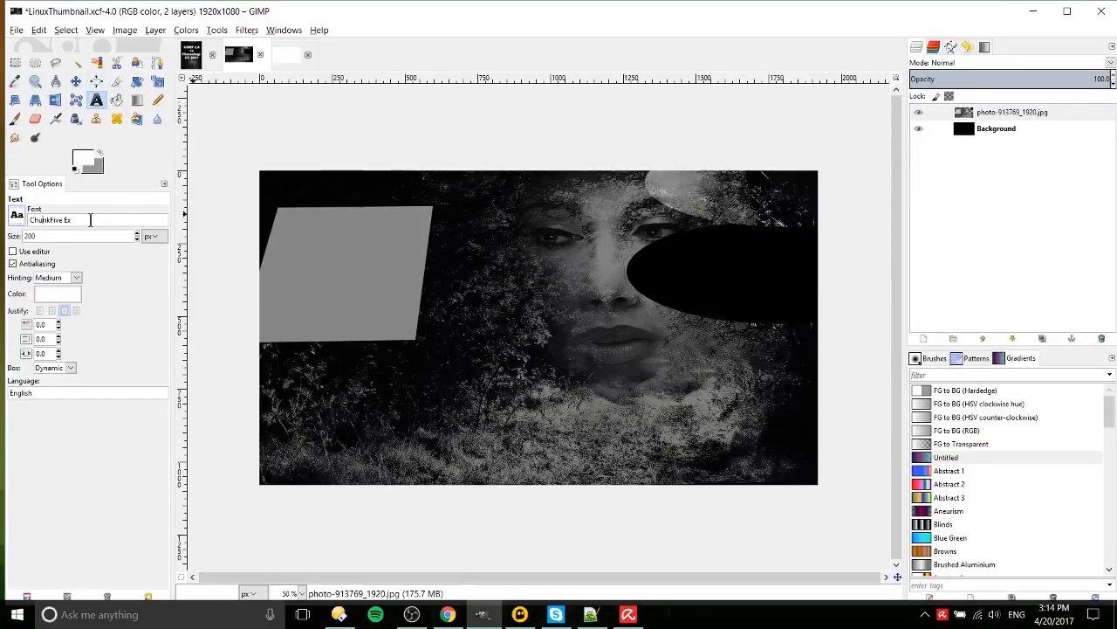
Browse the list of fonts available for the Text tool.
drag(90, 220, 16, 214)
click(17, 215)
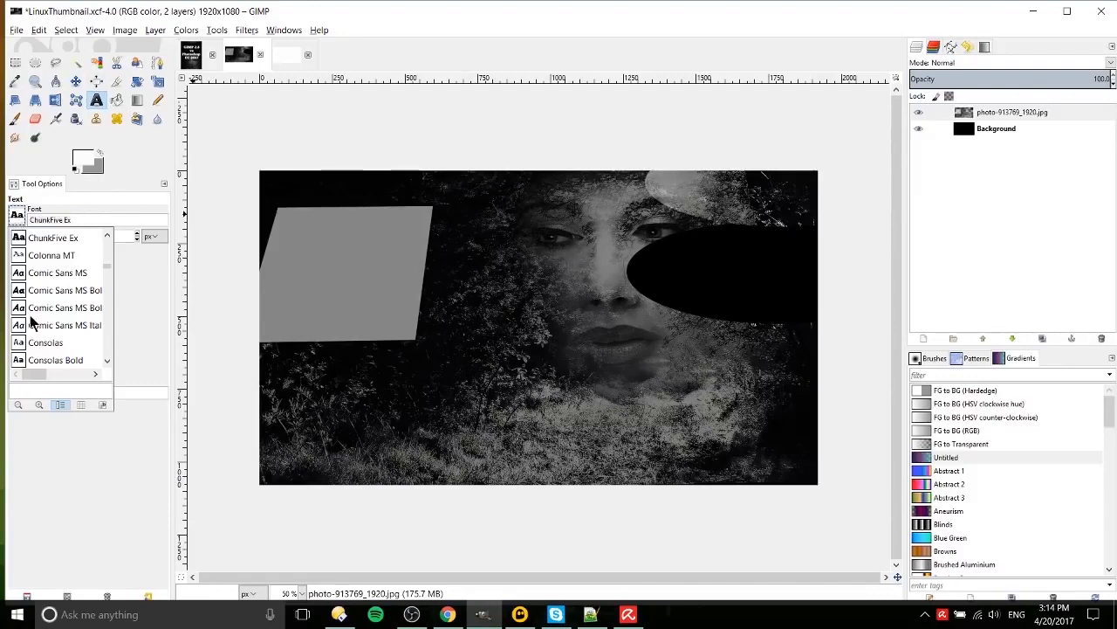
scroll(32, 323, down, 6)
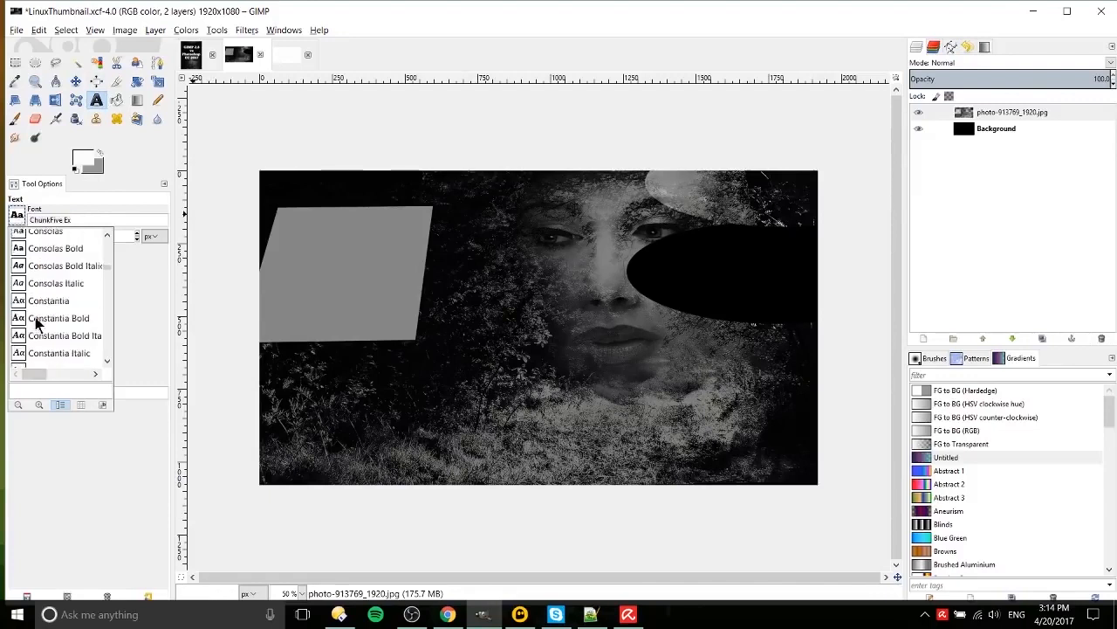
click(11, 220)
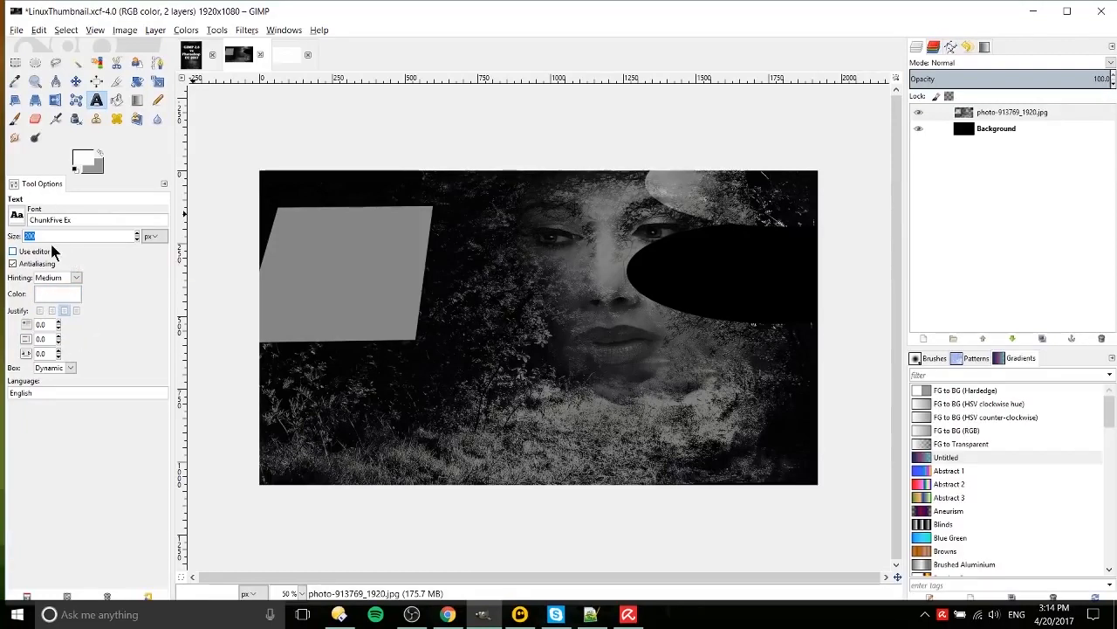
Add a text layer reading "Test" in 200 px ChunkFive Ex and enlarge its text box to about 1473 × 772 px.
click(479, 324)
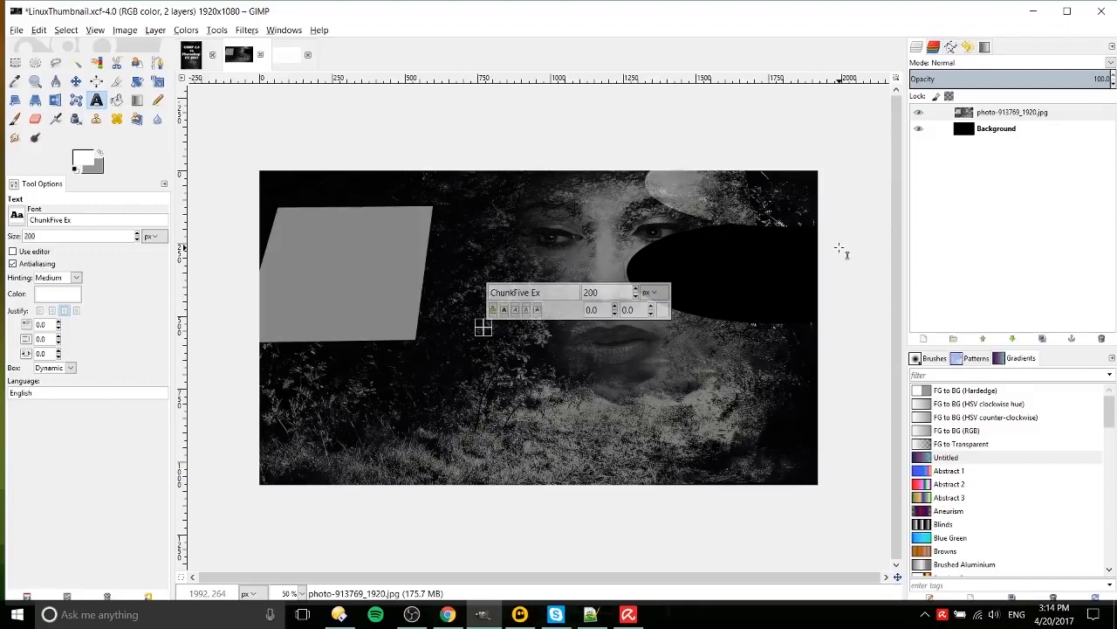
text(Test)
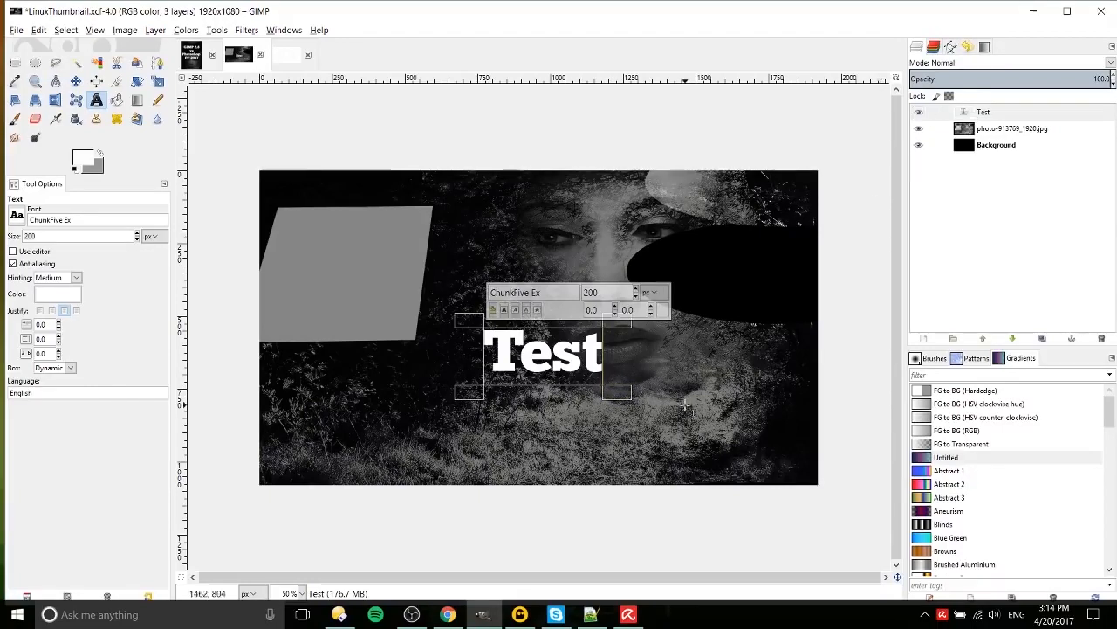
drag(614, 390, 736, 431)
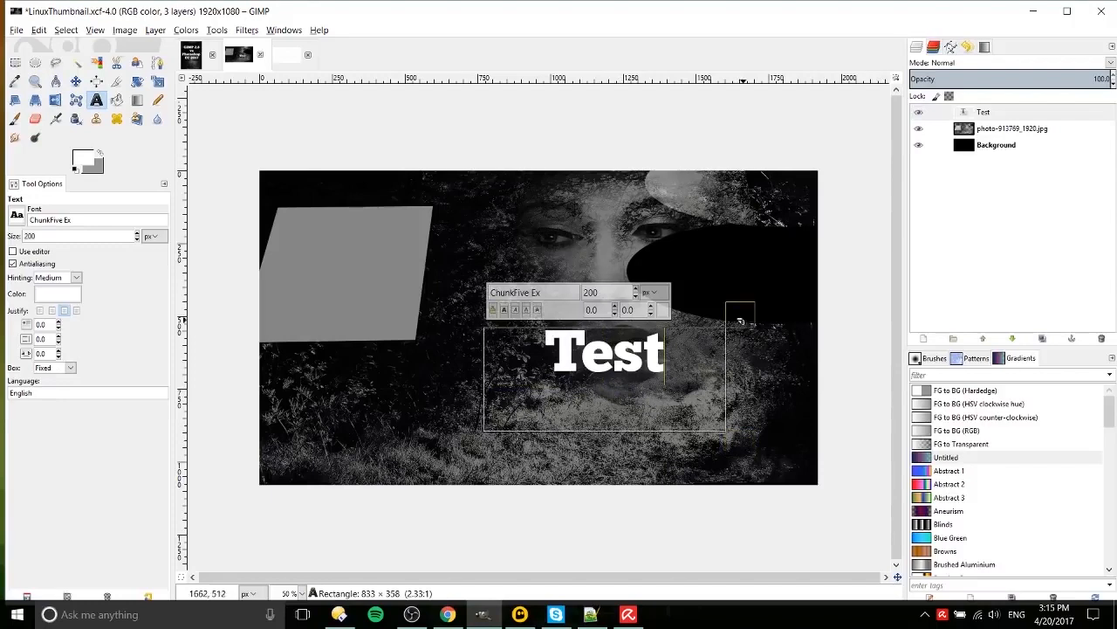
drag(741, 312, 788, 198)
drag(477, 210, 322, 208)
drag(787, 206, 766, 202)
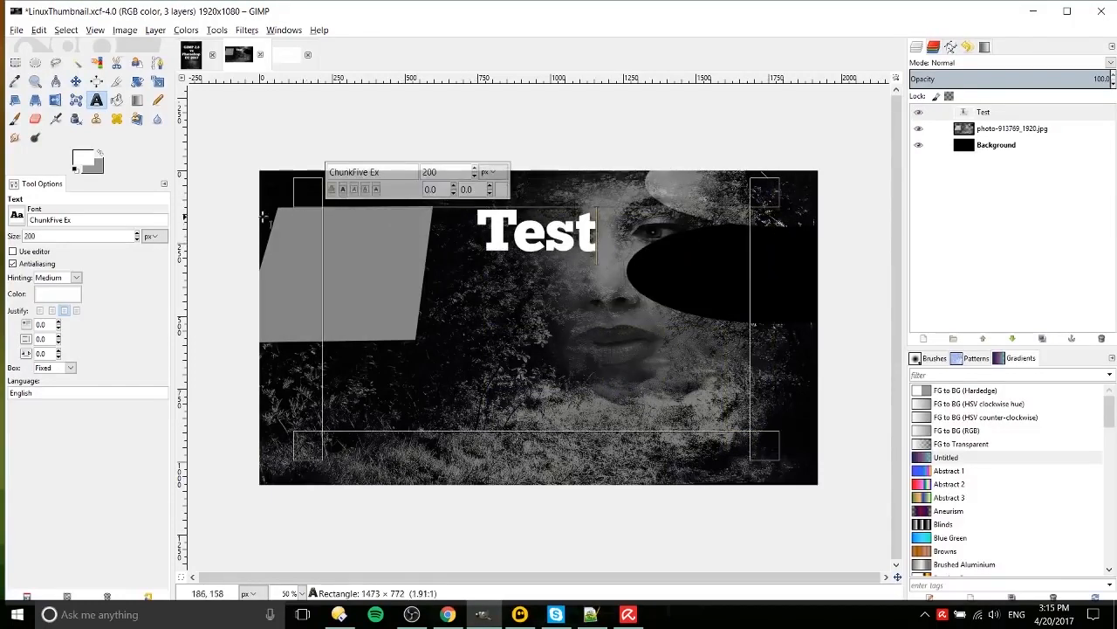
Try left and right justification on the Test text, and return it to centred.
click(39, 312)
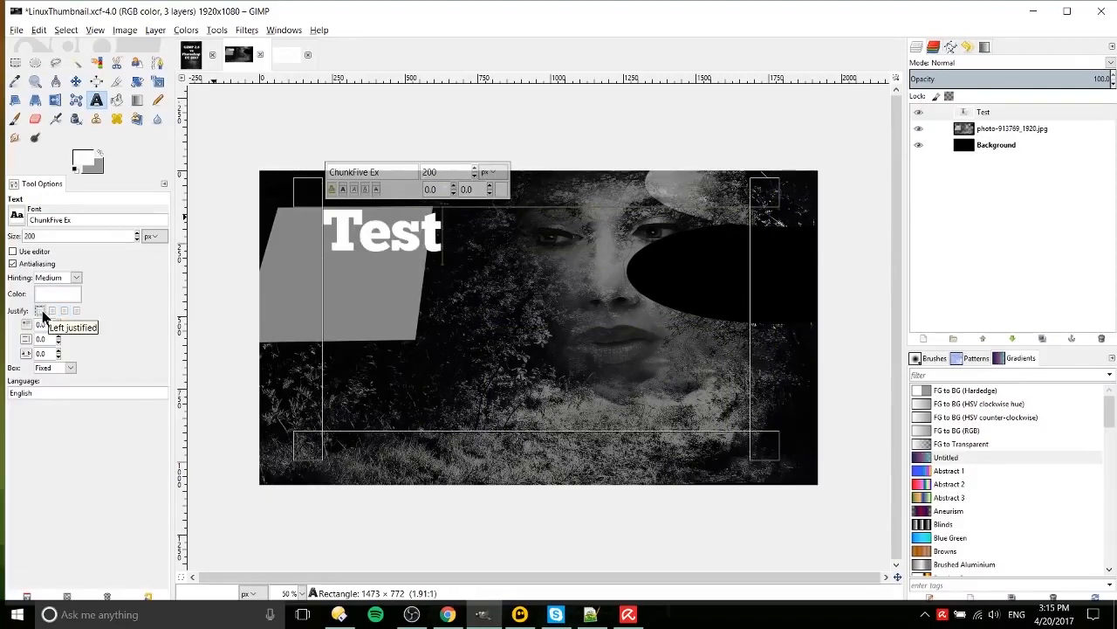
click(53, 311)
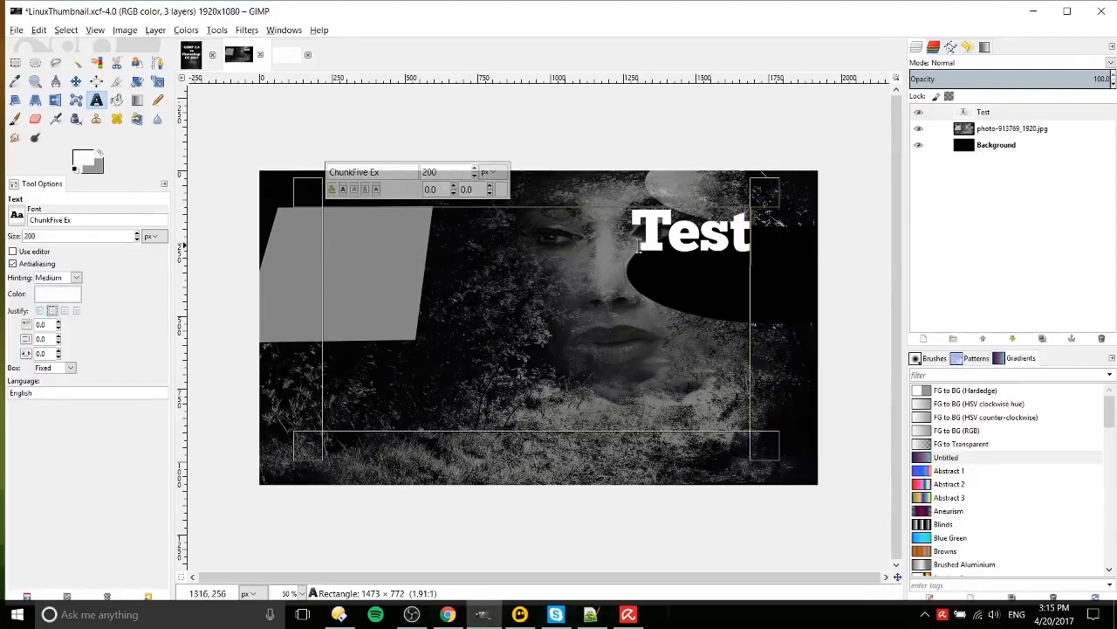
click(65, 310)
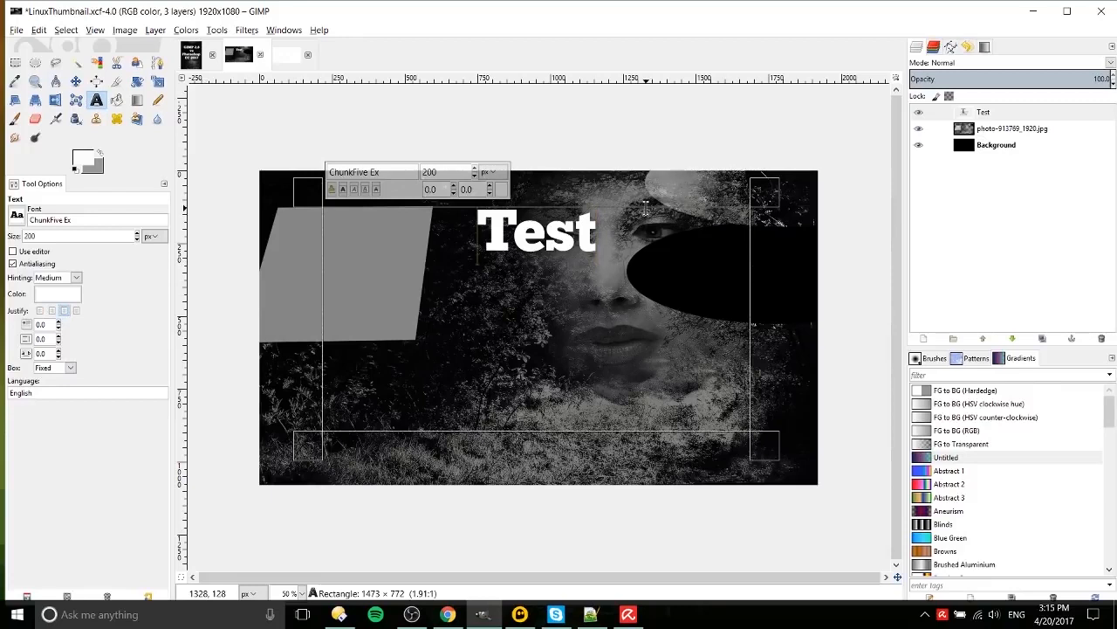
Insert an empty line above "Test" and add the line "Multiple Lines" below it.
key(Return)
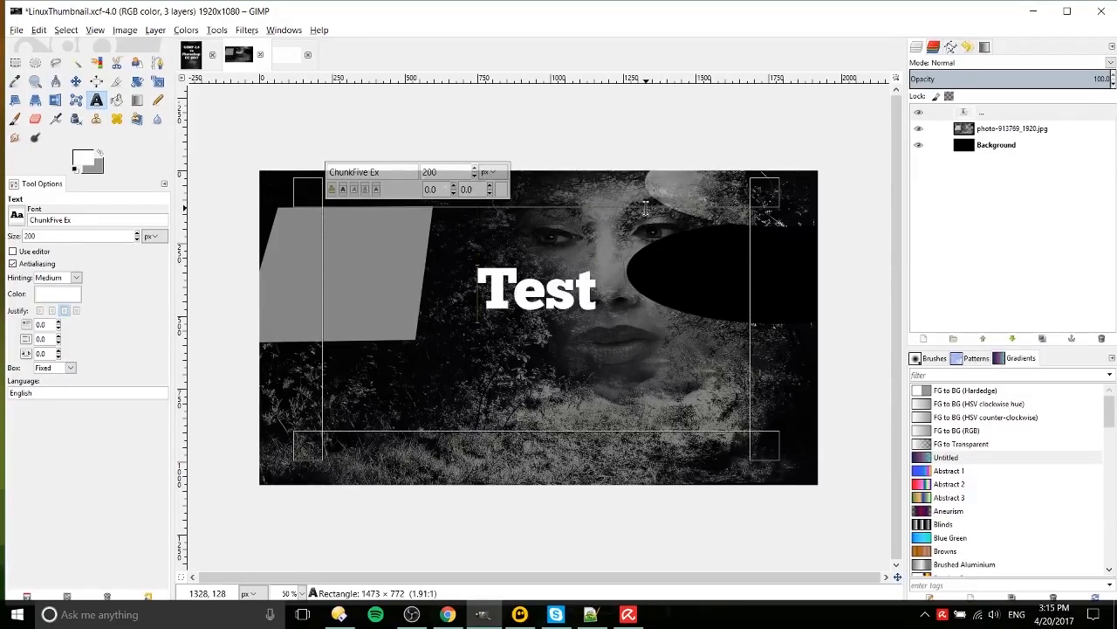
double_click(485, 290)
click(486, 290)
key(Return)
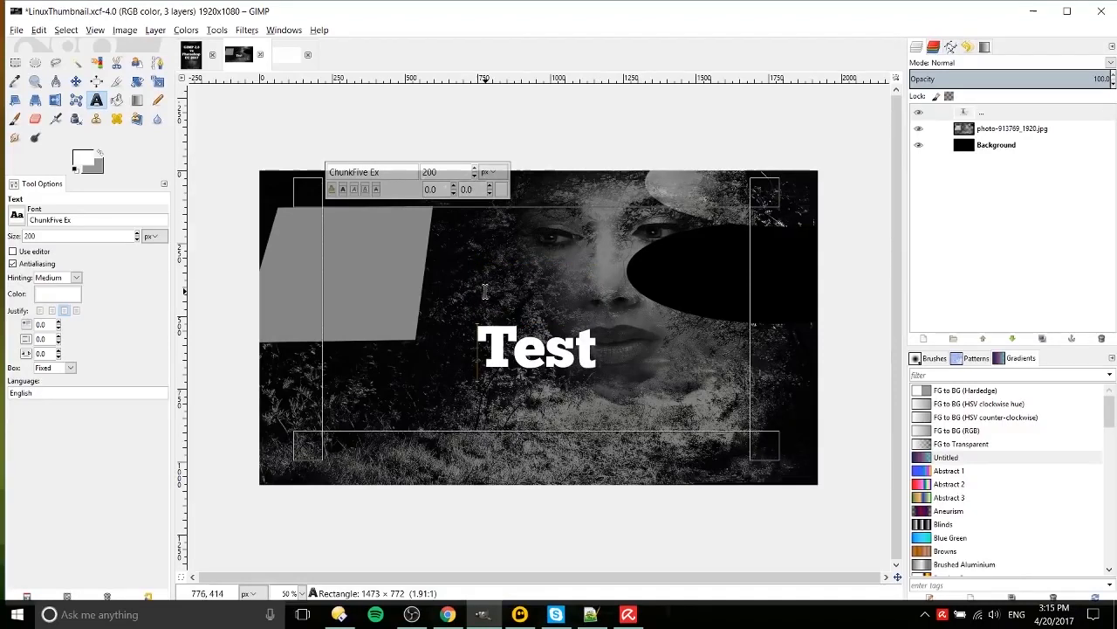
key(BackSpace)
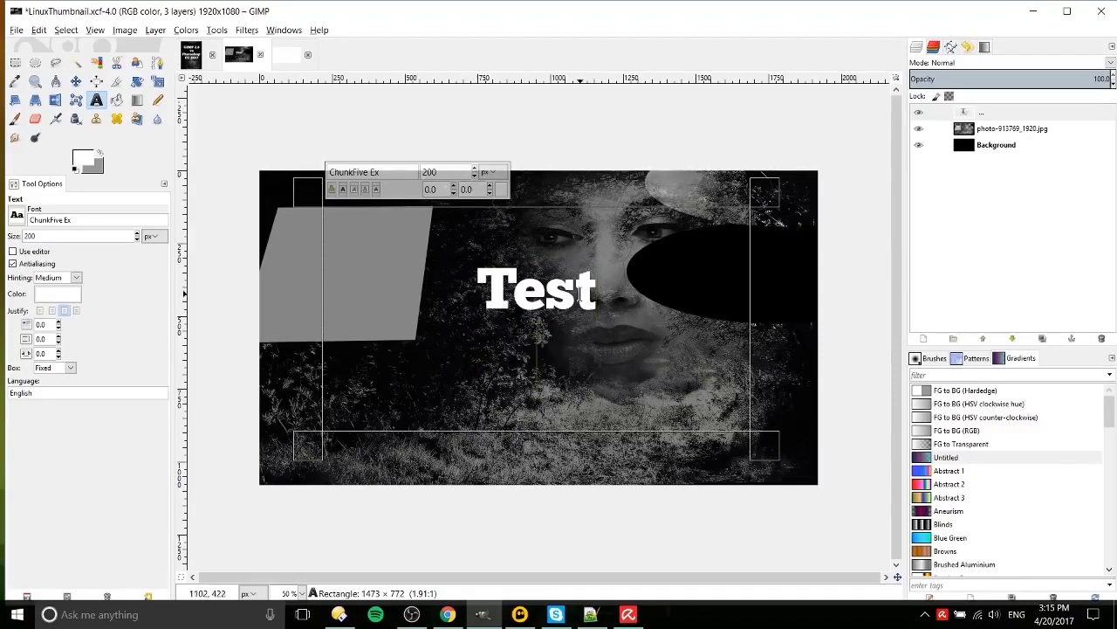
text(Multiple Lines)
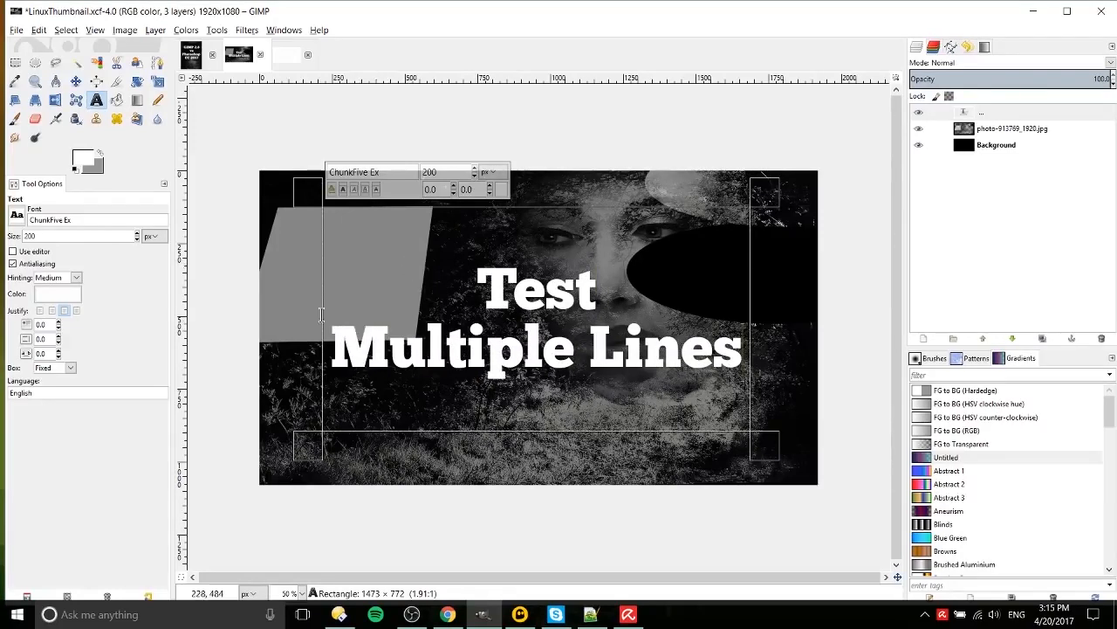
Make only the words "Multiple Lines" bold.
drag(330, 338, 748, 346)
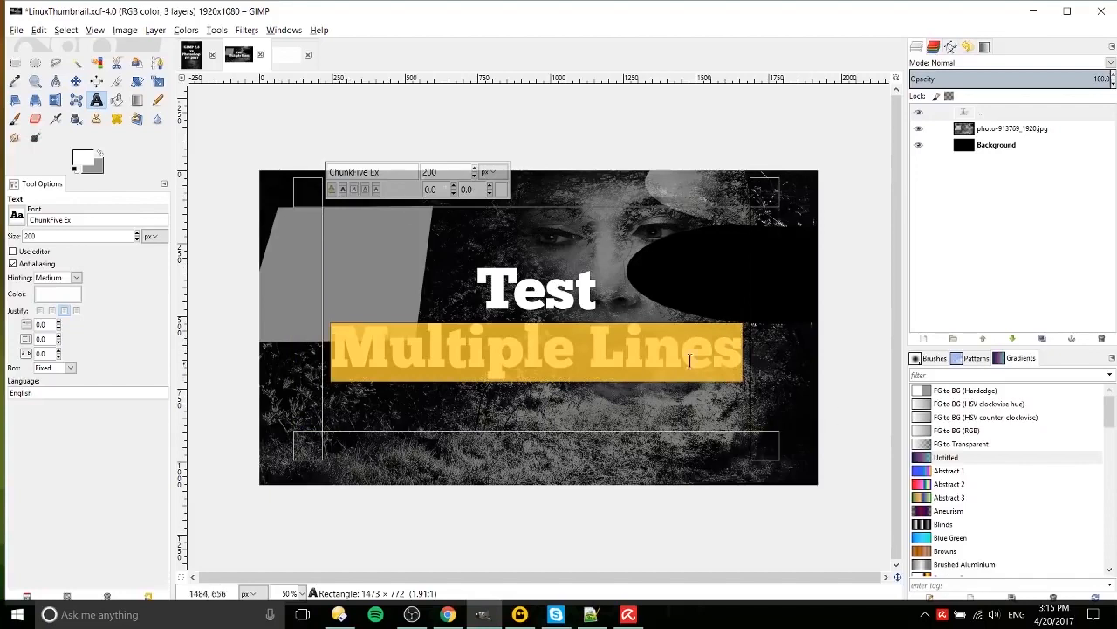
drag(740, 345, 330, 350)
click(344, 190)
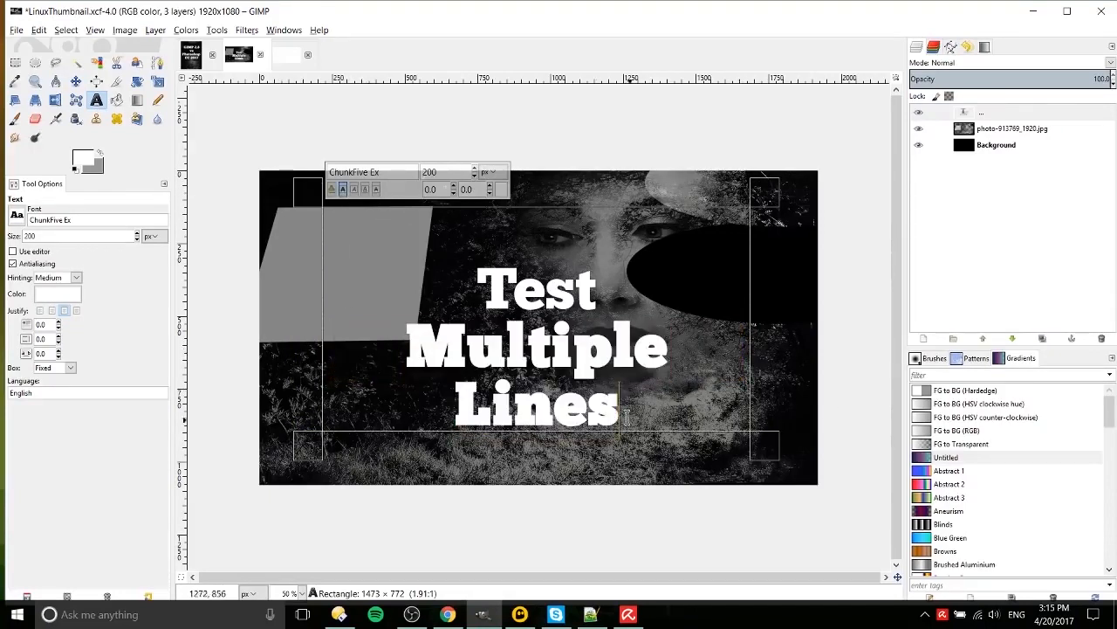
Try the Sans font on the whole text layer, and undo the font change.
drag(92, 218, 12, 218)
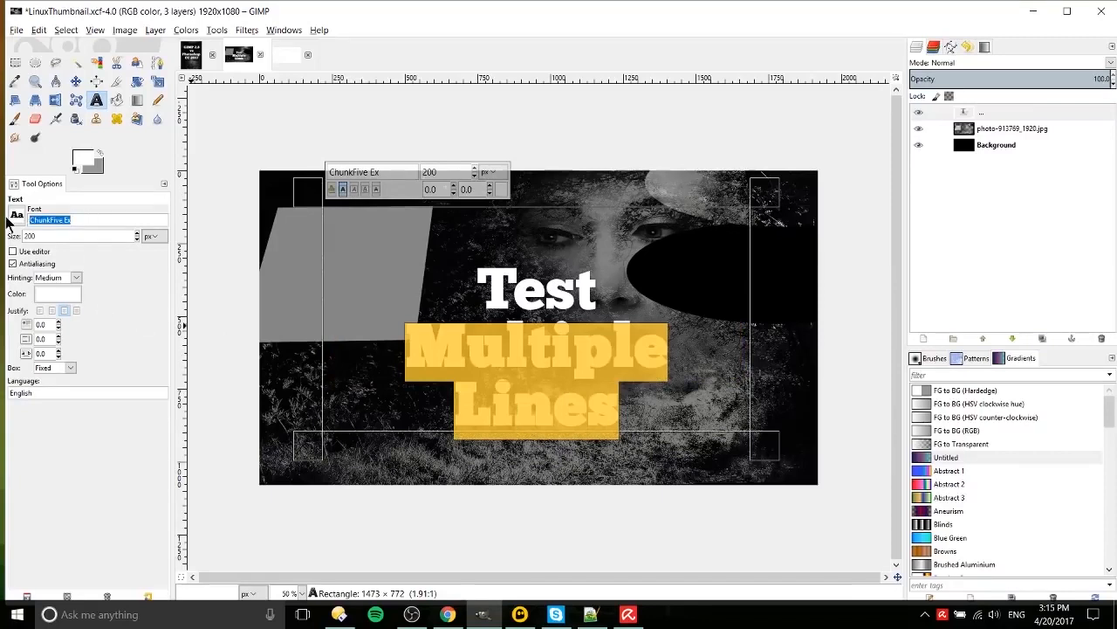
text(Sans)
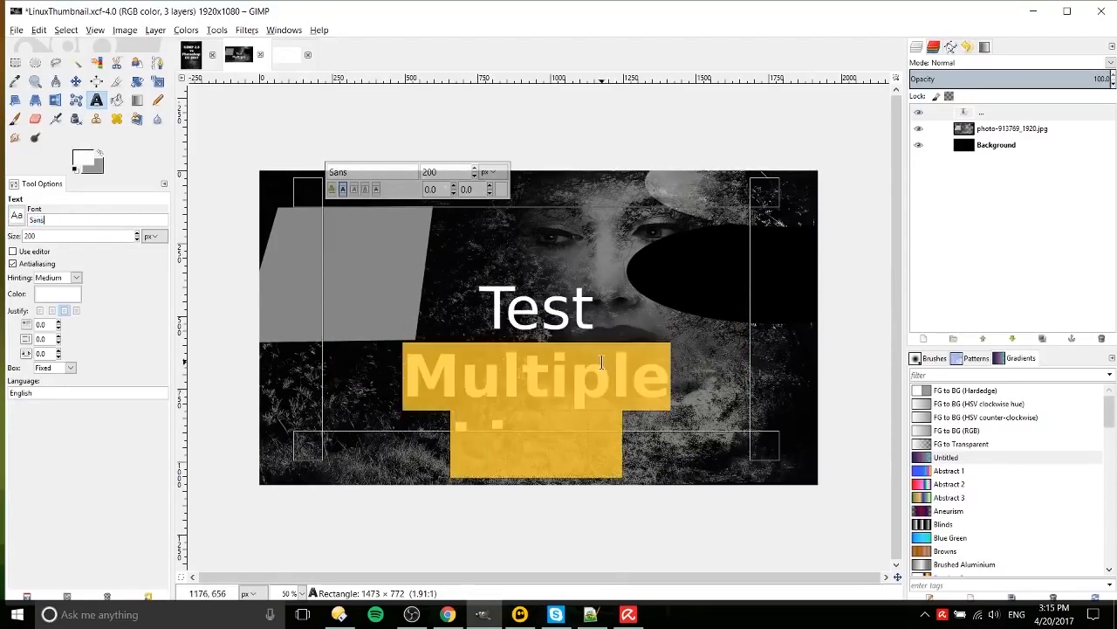
key(ctrl+z)
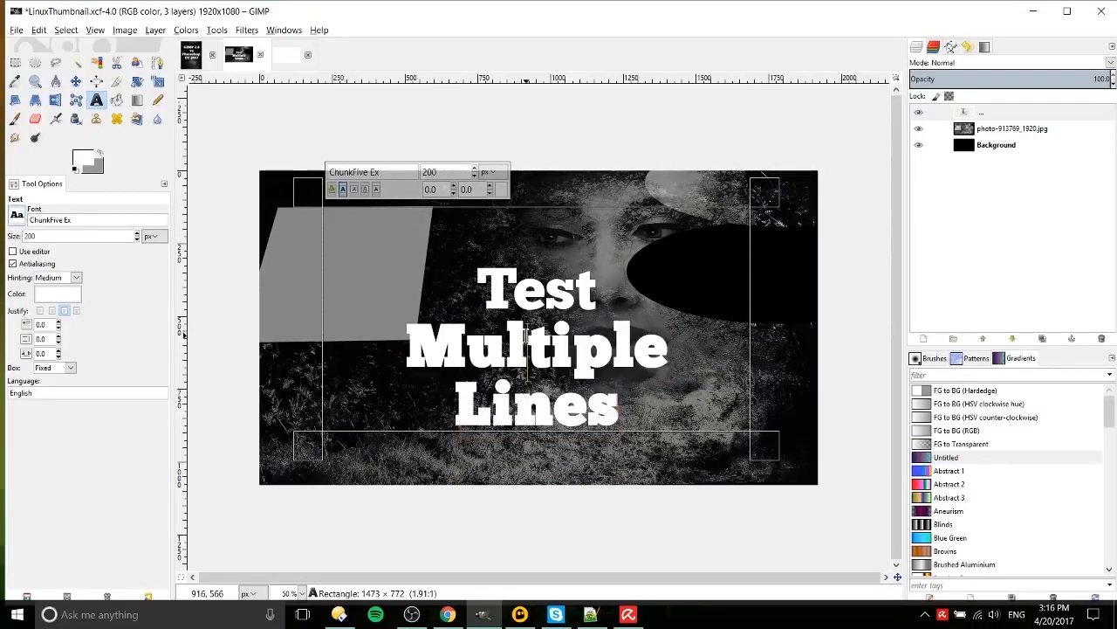
Change the font of only the selected words "Multiple Lines" to Sans.
click(366, 172)
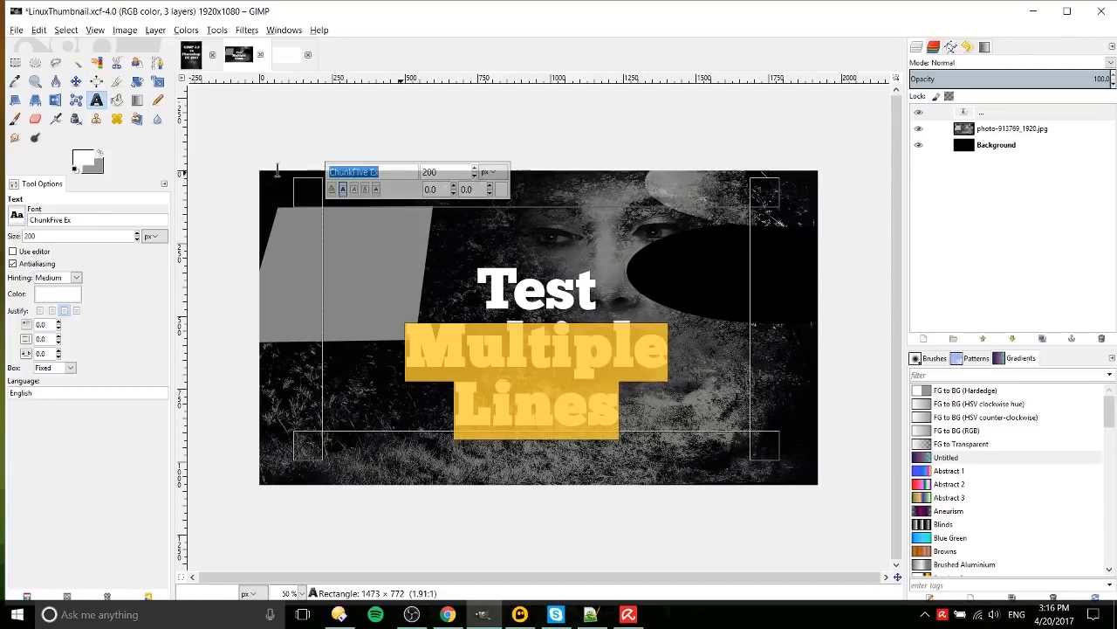
text(Sans)
key(Return)
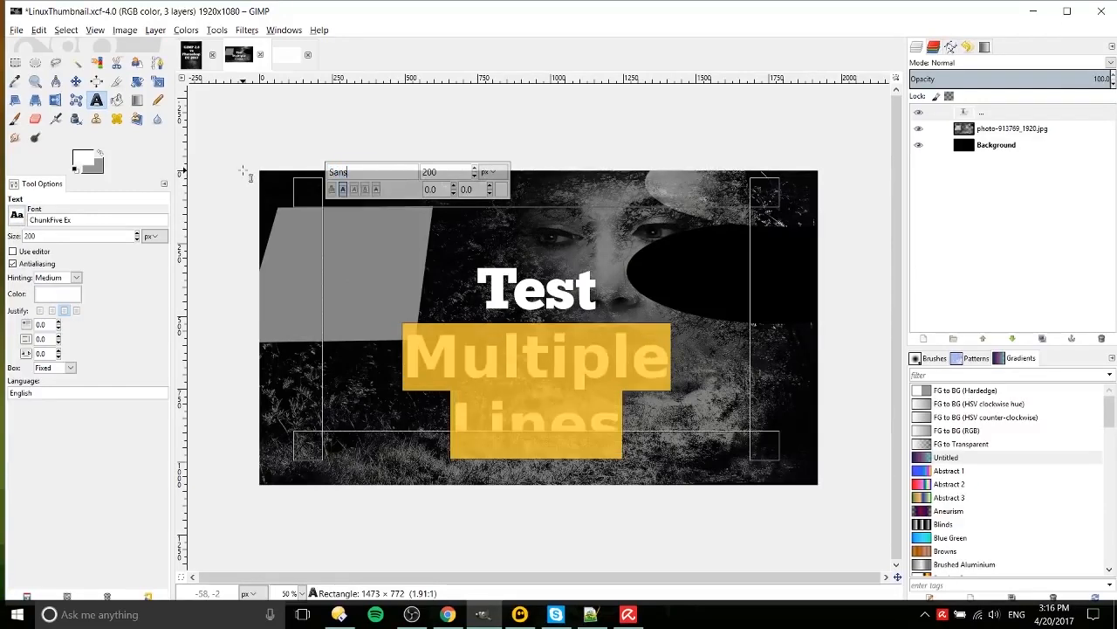
Try moving the text layer slightly upward with the Move tool, and undo the move.
click(76, 81)
drag(536, 367, 536, 340)
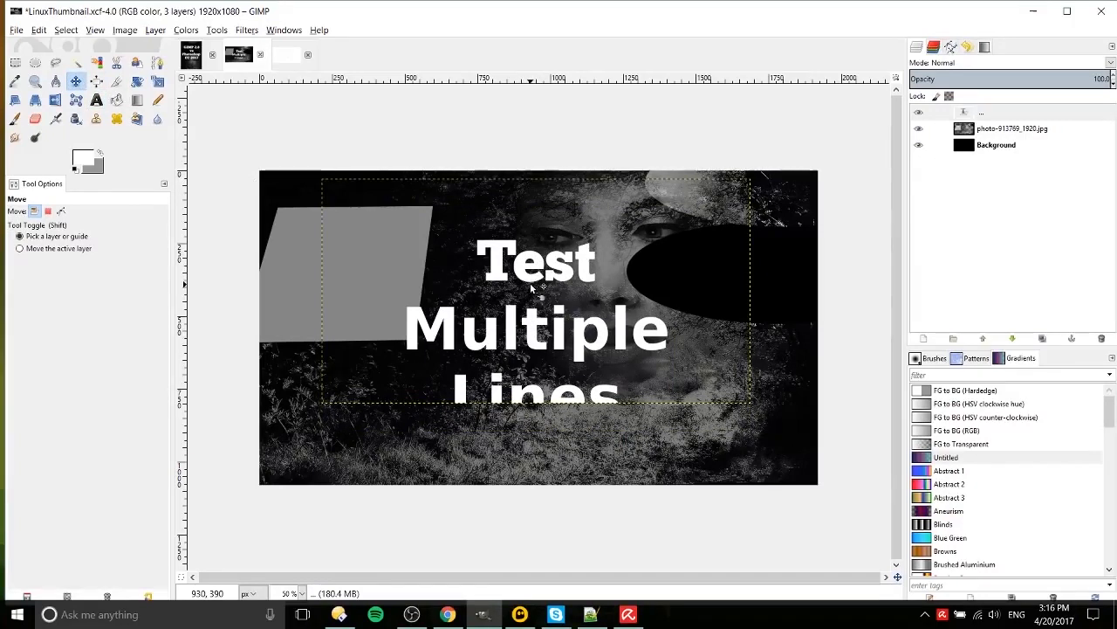
key(ctrl+z)
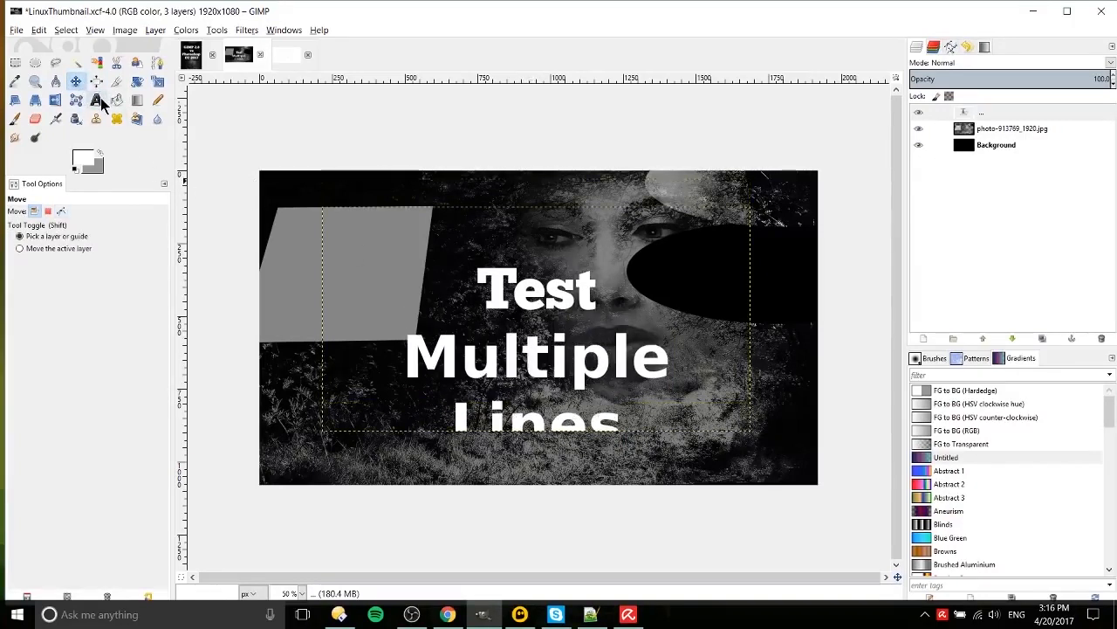
Reopen the text layer for editing and remove the empty line above "Test".
click(96, 100)
click(552, 286)
key(ctrl+a)
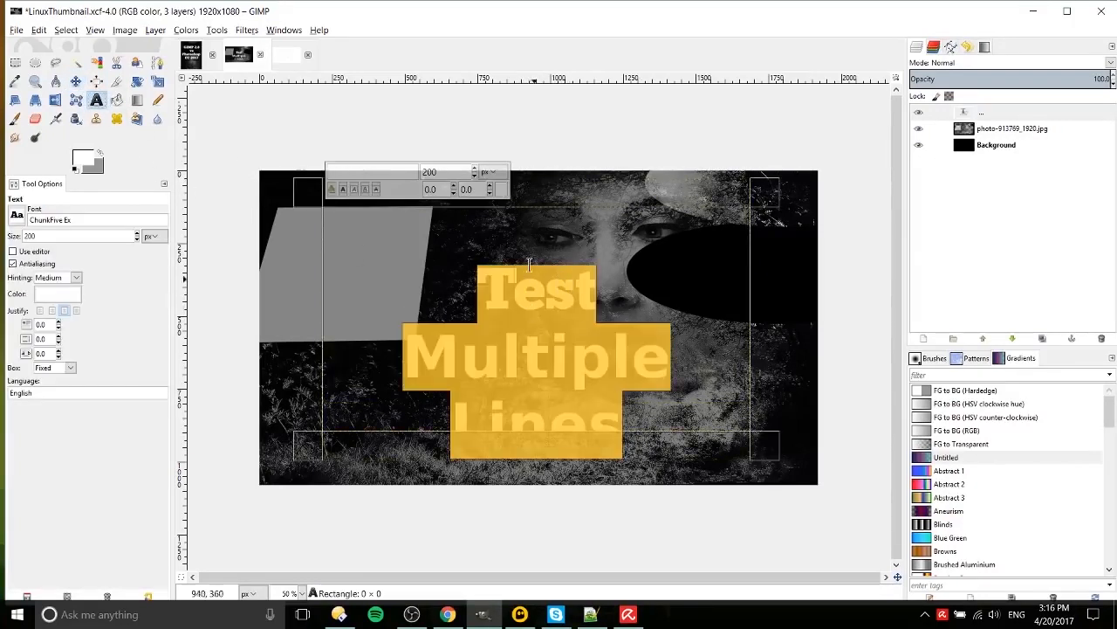
click(480, 278)
key(BackSpace)
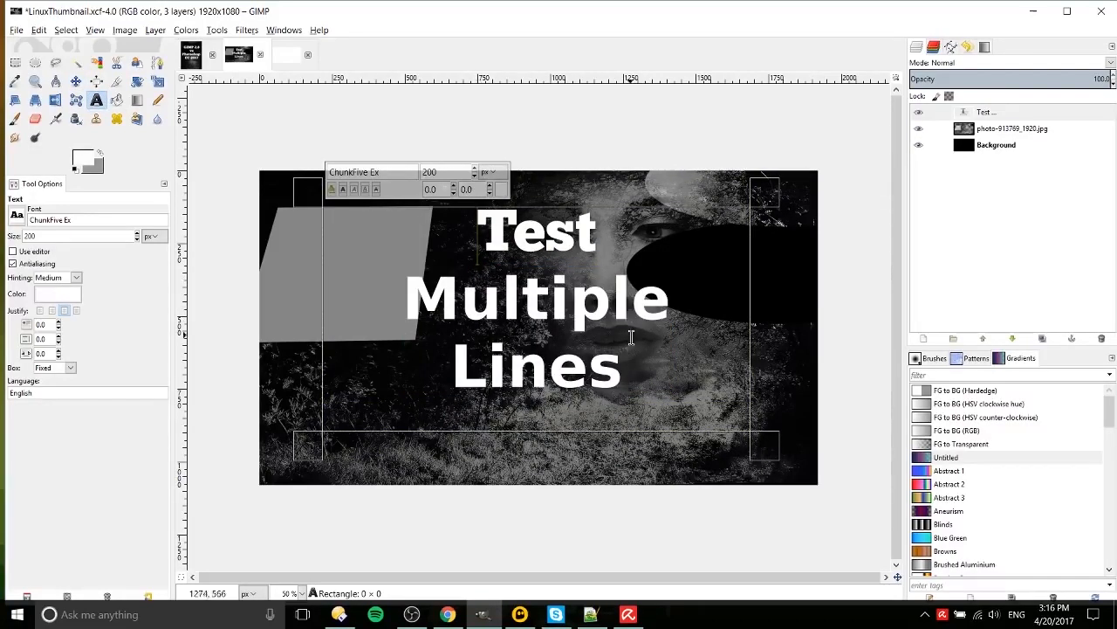
mouse_move(601, 238)
mouse_down()
mouse_move(451, 226)
mouse_move(601, 234)
mouse_up()
click(498, 228)
click(616, 289)
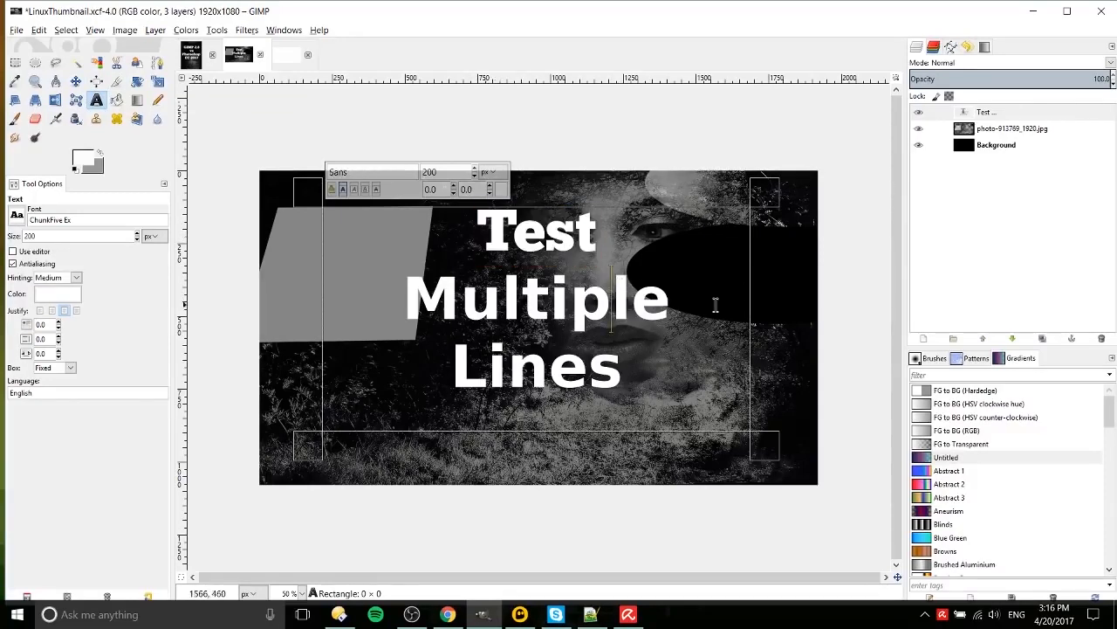
drag(716, 305, 444, 294)
click(599, 183)
key(ctrl+z)
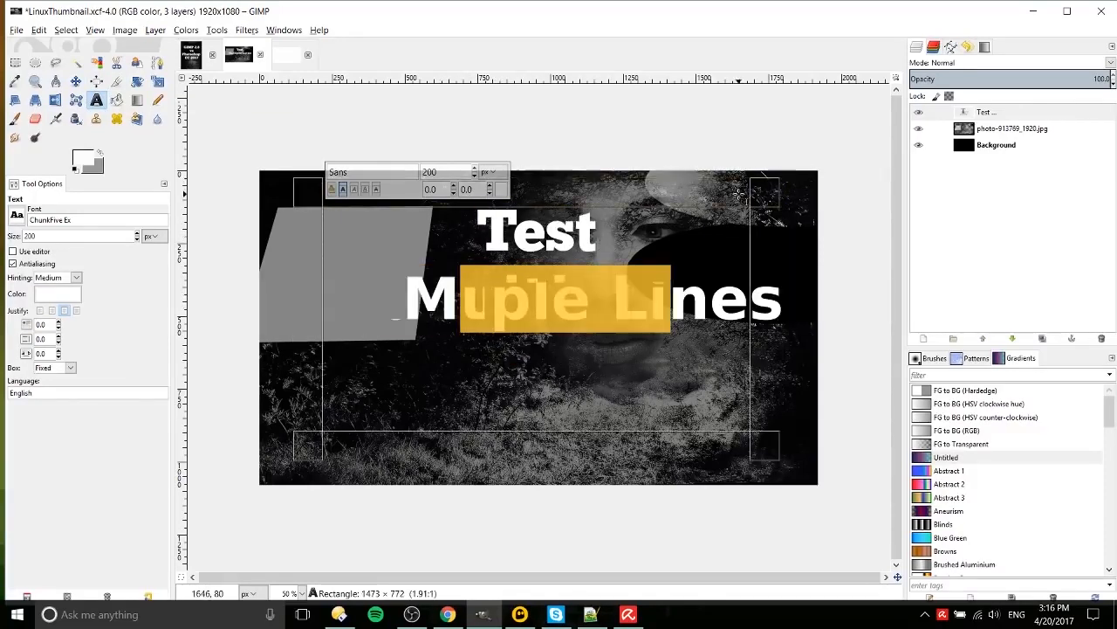
Add a separate text layer reading "Second Text" and move it fully onto the canvas, centred below the first text.
click(799, 223)
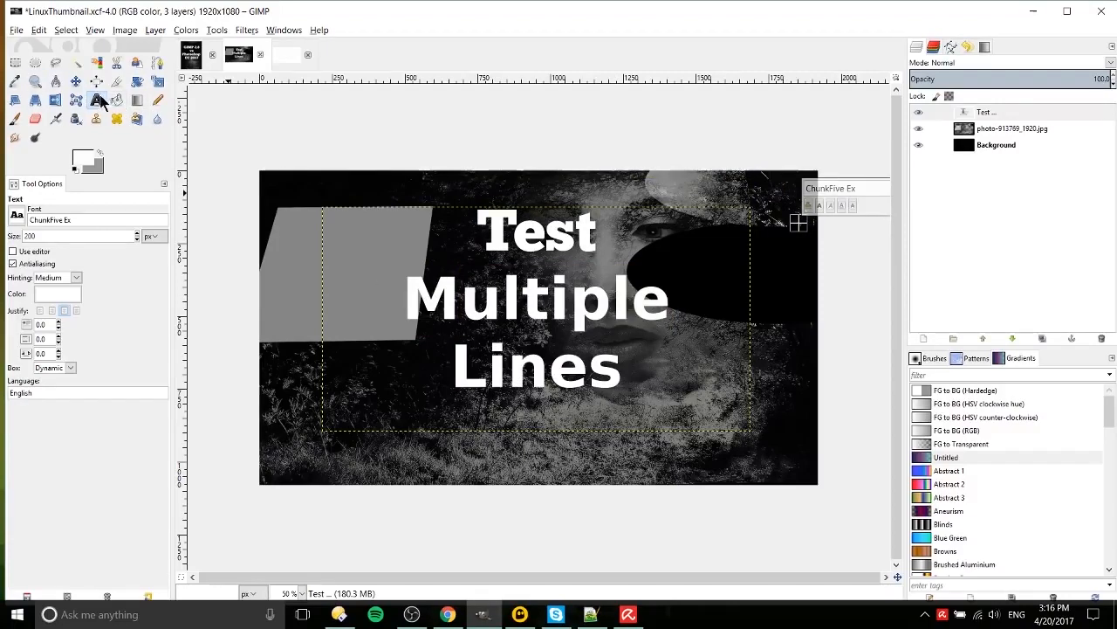
click(478, 463)
text(Second Text)
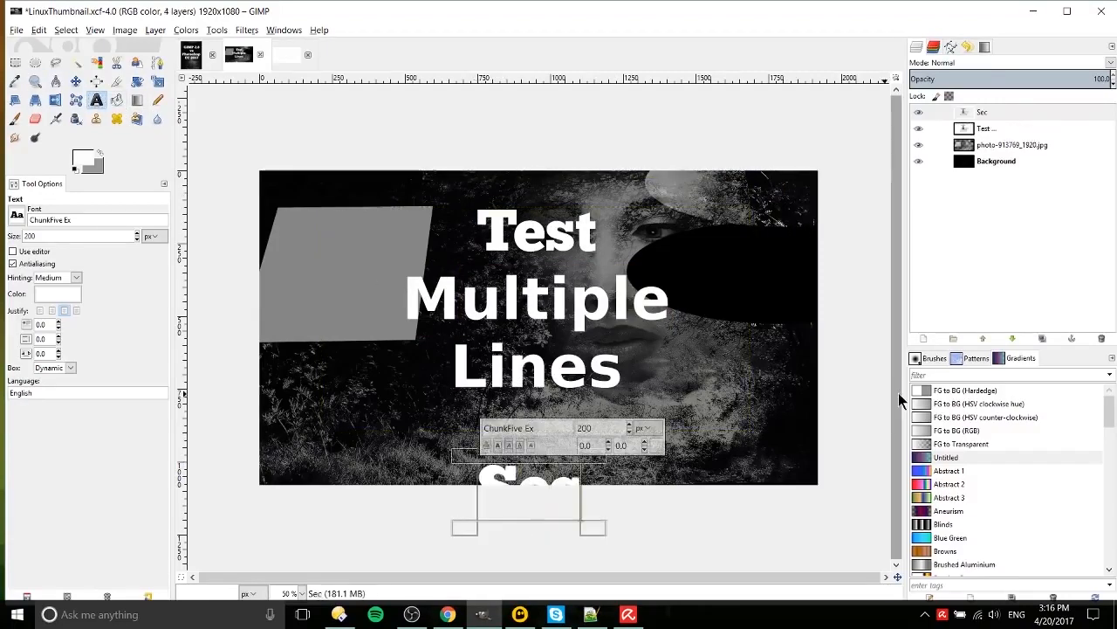
click(82, 87)
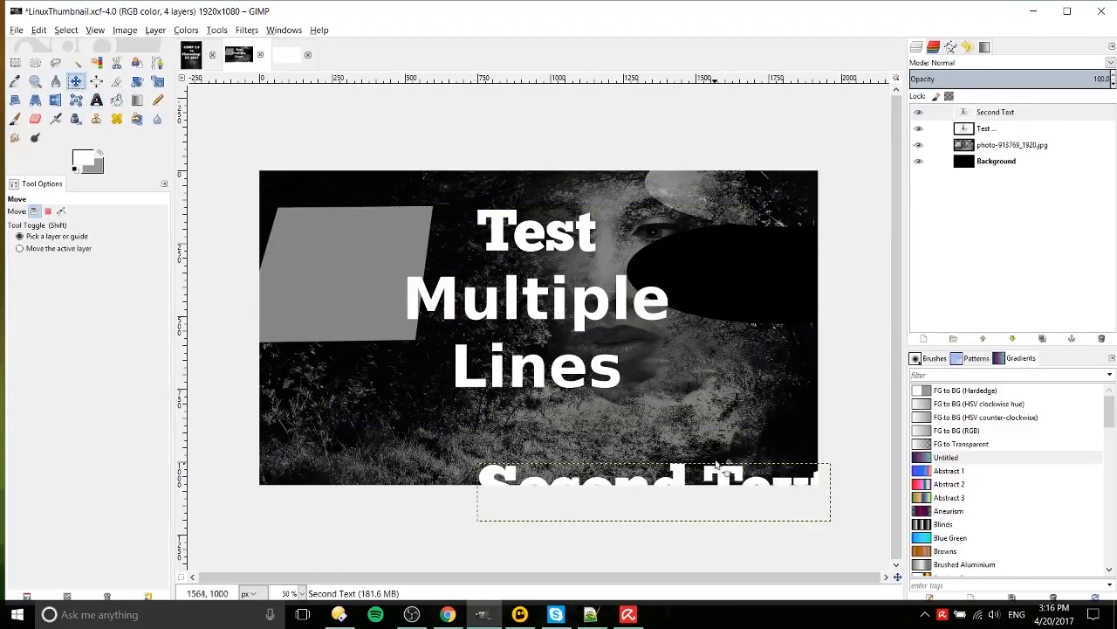
drag(679, 483, 567, 443)
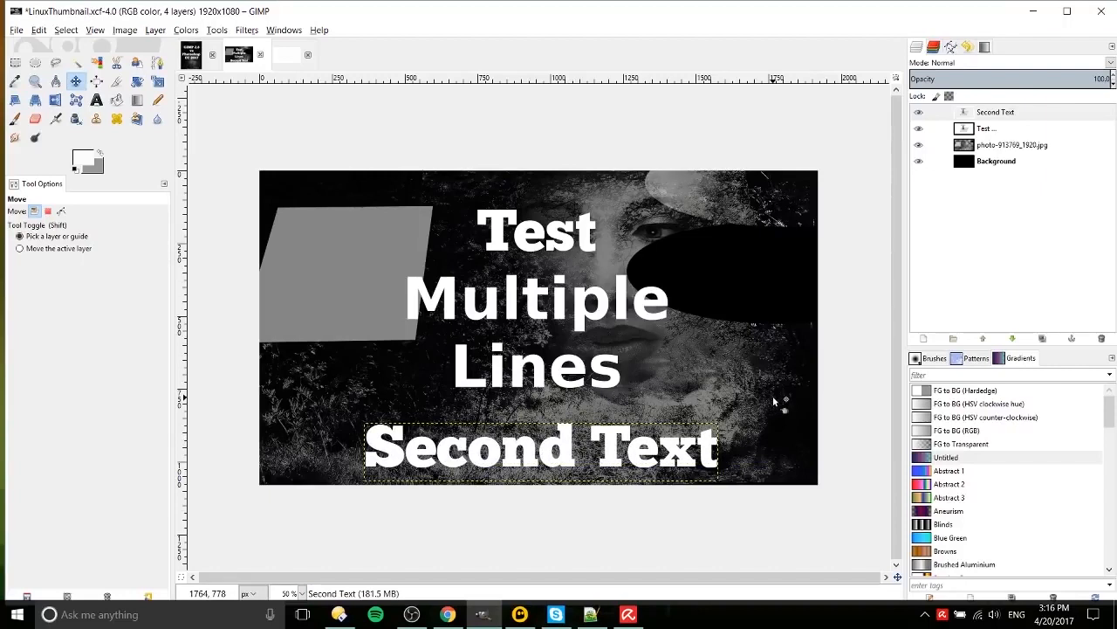
Apply a black Drop Shadow to the "Second Text" layer with X and Y offsets of 4, blur radius 25 and opacity 85.
click(246, 31)
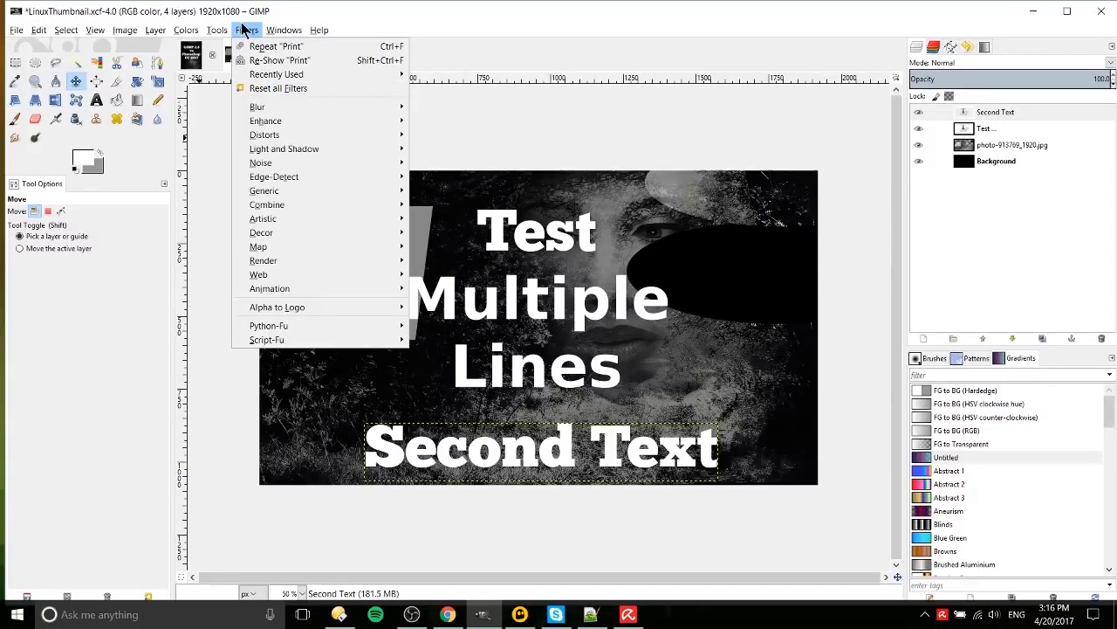
mouse_move(287, 147)
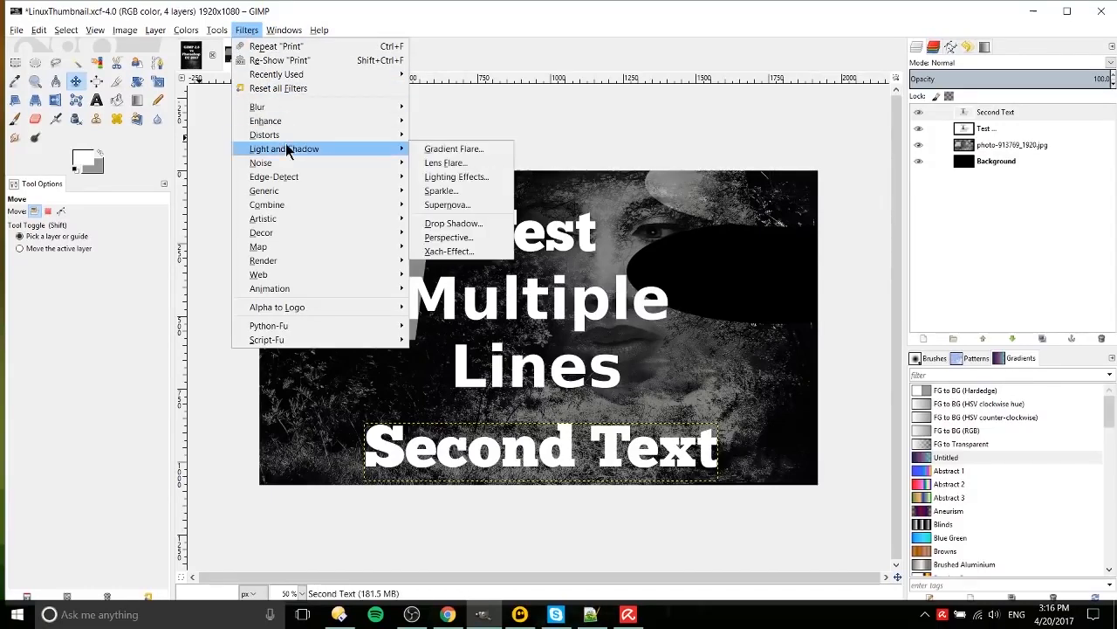
click(480, 225)
drag(521, 223, 726, 85)
drag(693, 150, 636, 152)
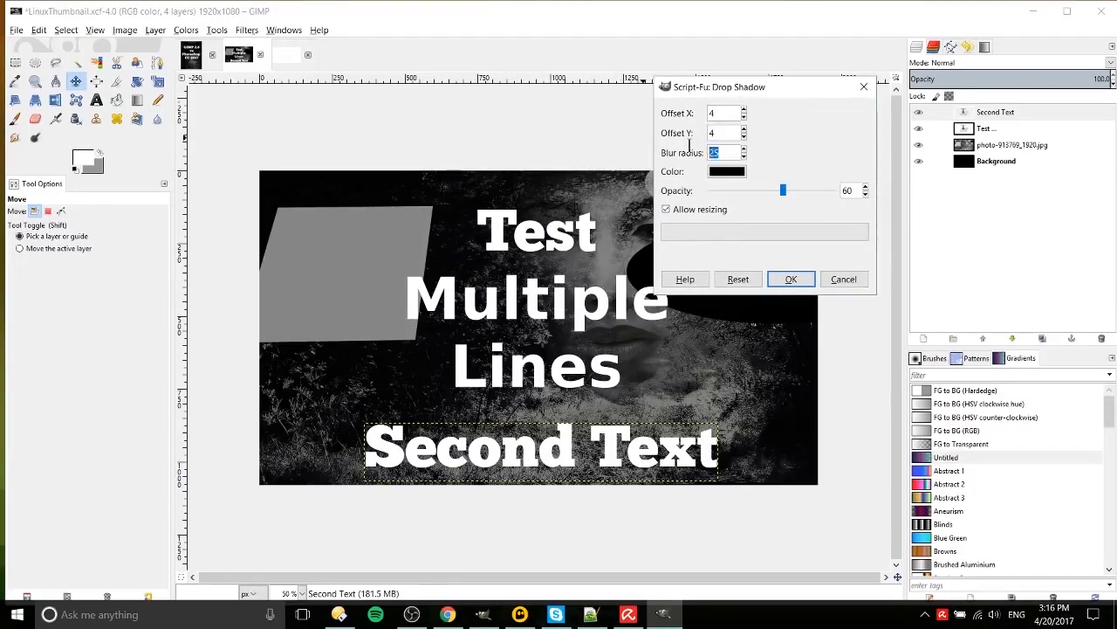
drag(794, 194, 815, 196)
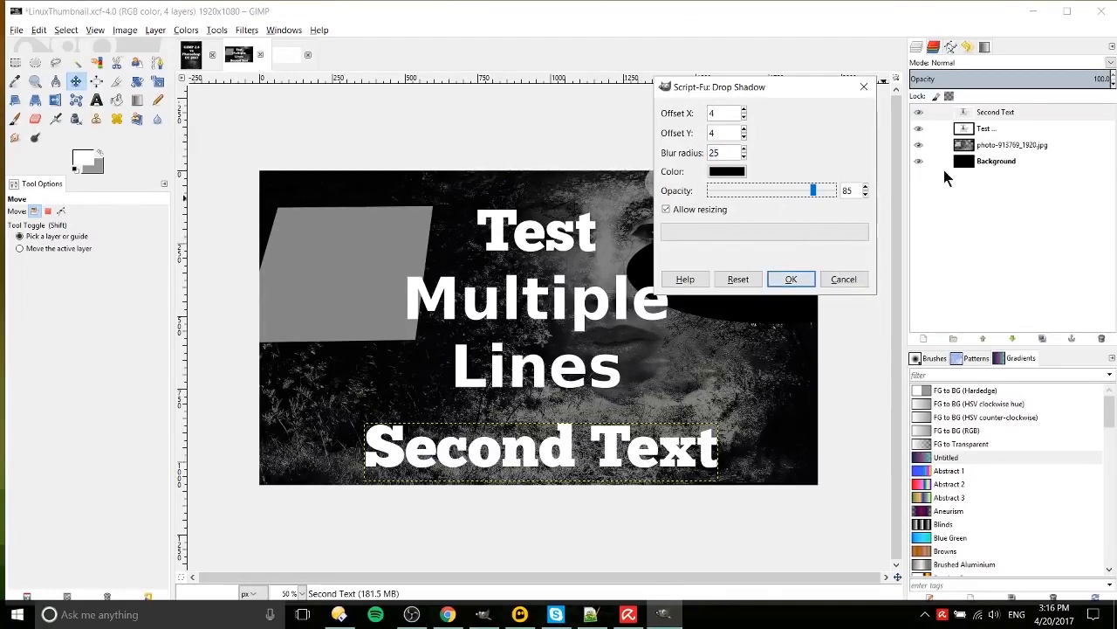
click(790, 278)
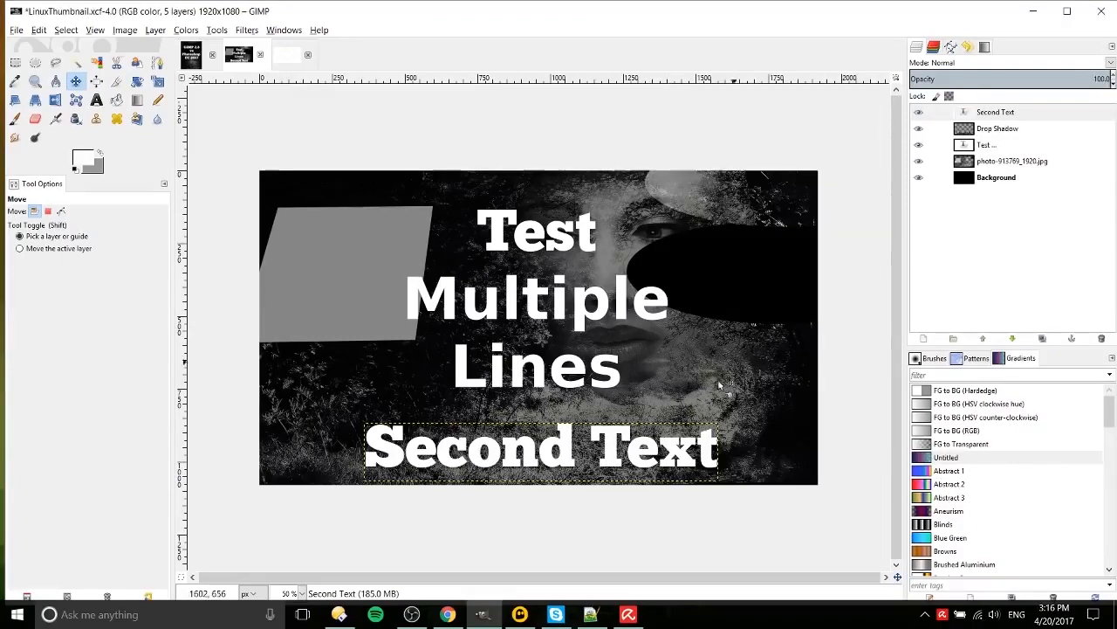
Hide both text layers and select the Drop Shadow layer, showing and rehiding "Second Text" to compare it with the shadow alone.
scroll(778, 471, up, 1)
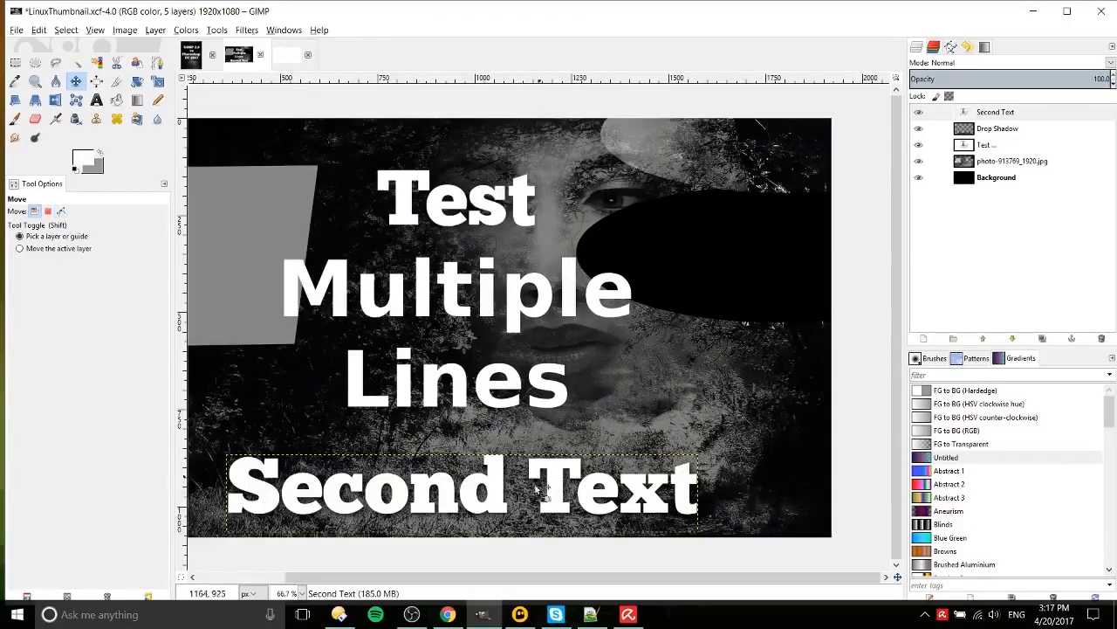
scroll(583, 458, down, 1)
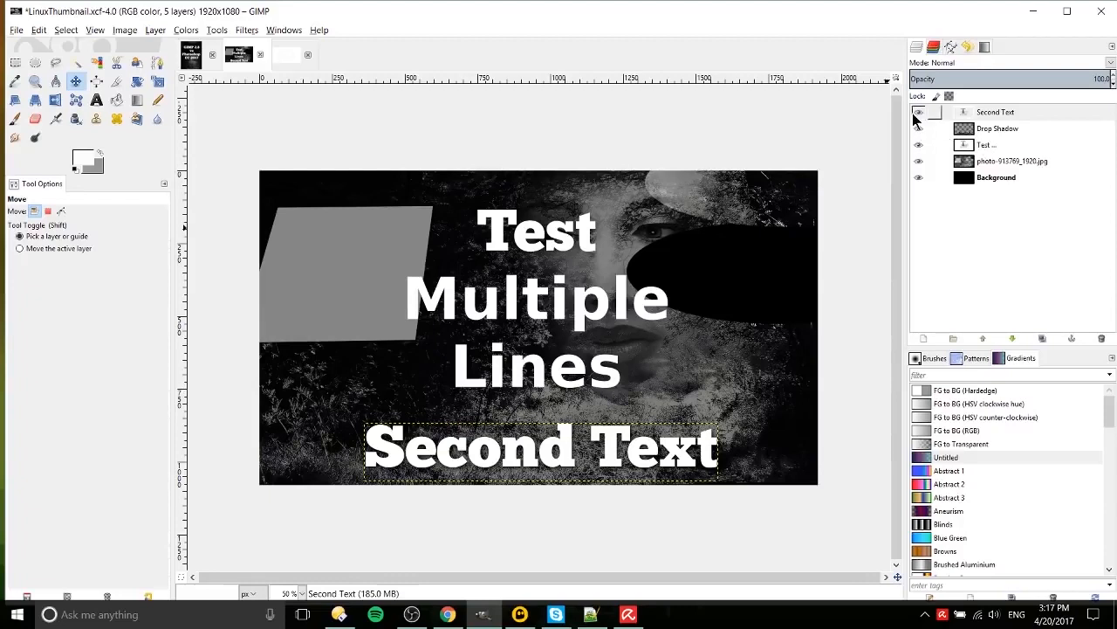
drag(918, 113, 917, 146)
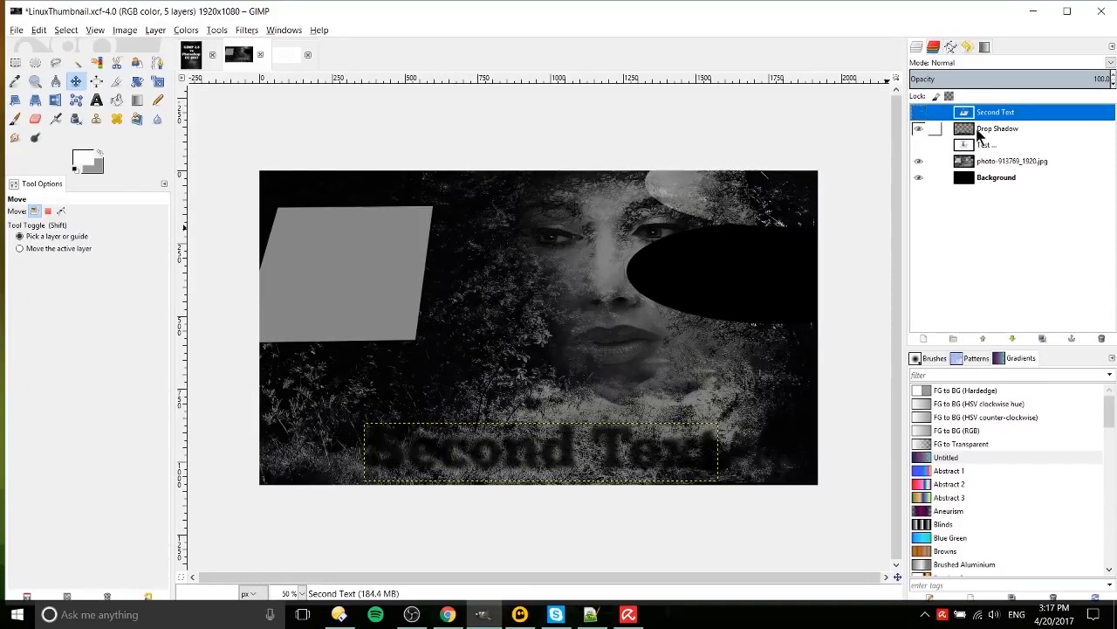
click(957, 133)
click(918, 112)
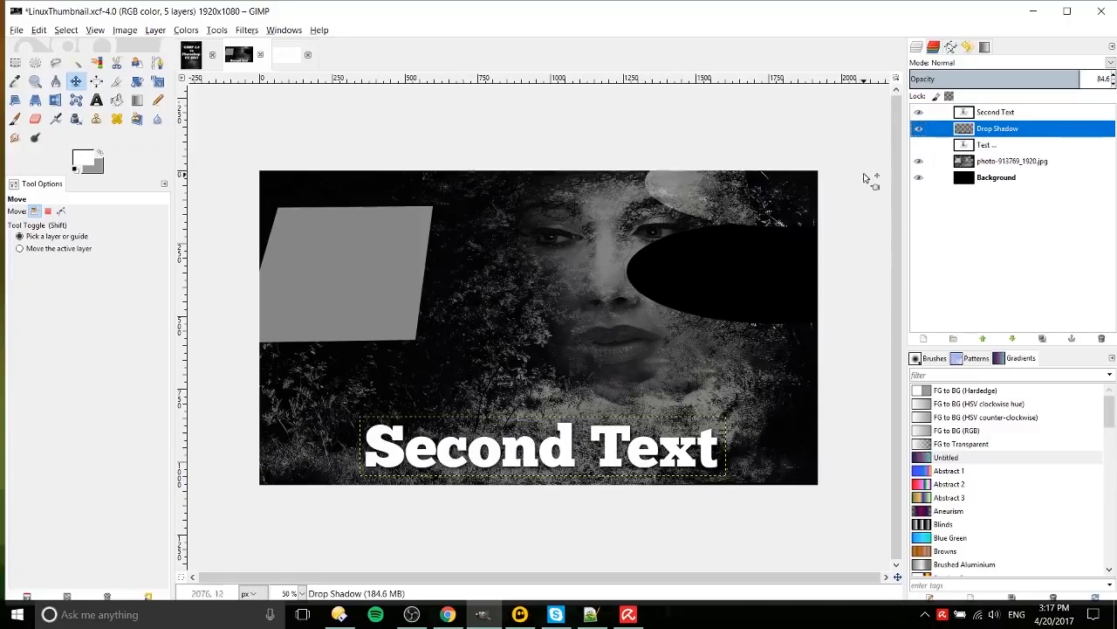
click(917, 111)
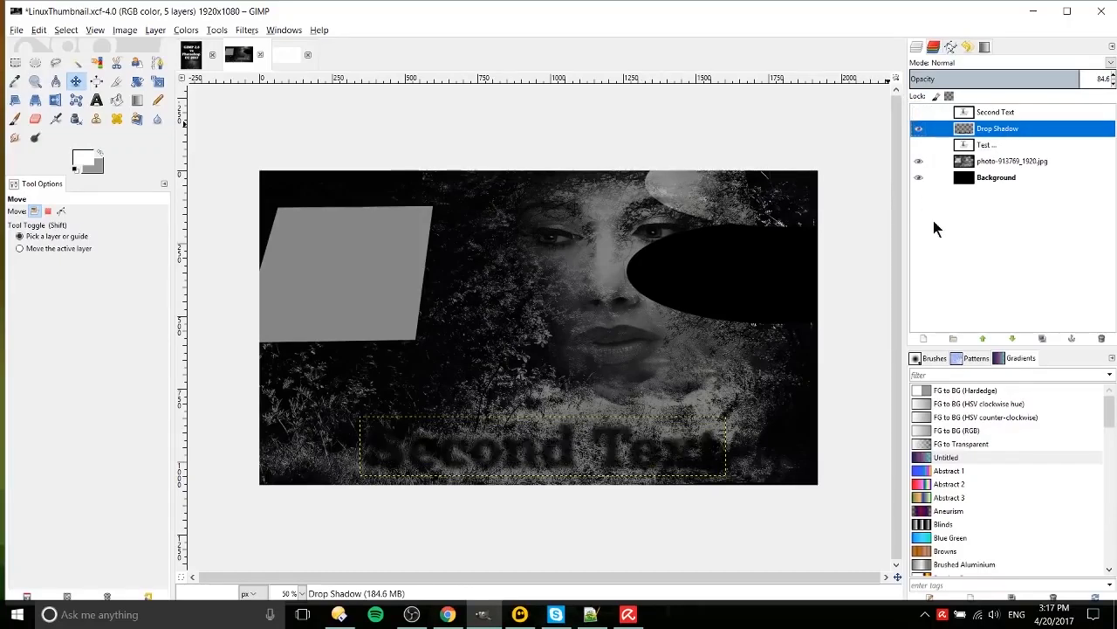
Make the Second Text layer visible above its drop shadow.
click(918, 111)
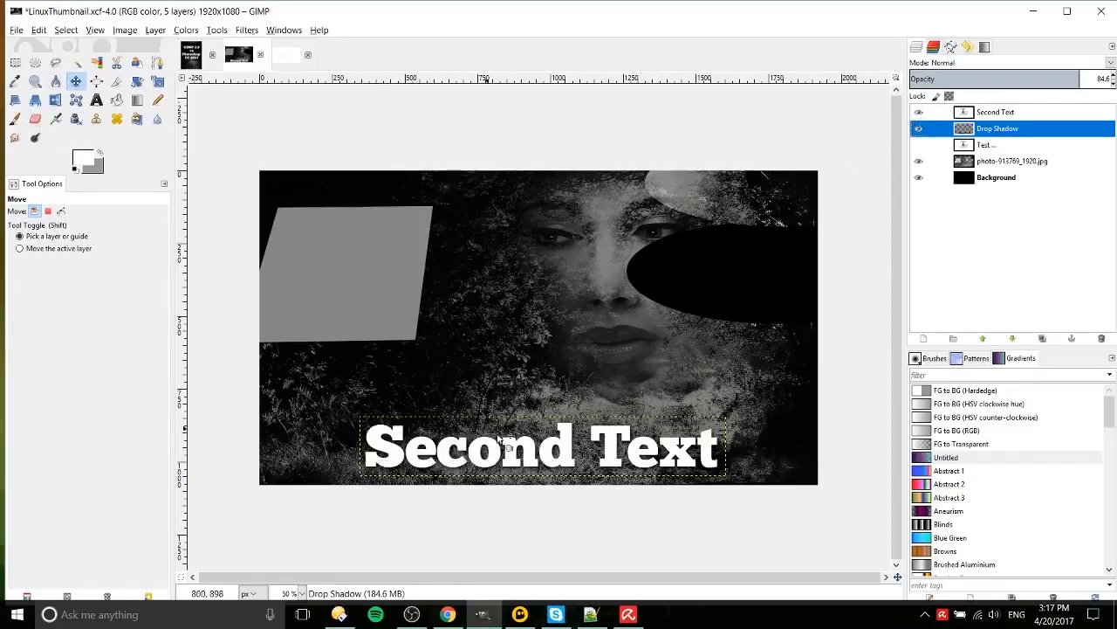
Try moving the drop shadow and the Second Text separately, undo the moves, and select the Drop Shadow layer.
drag(500, 439, 524, 437)
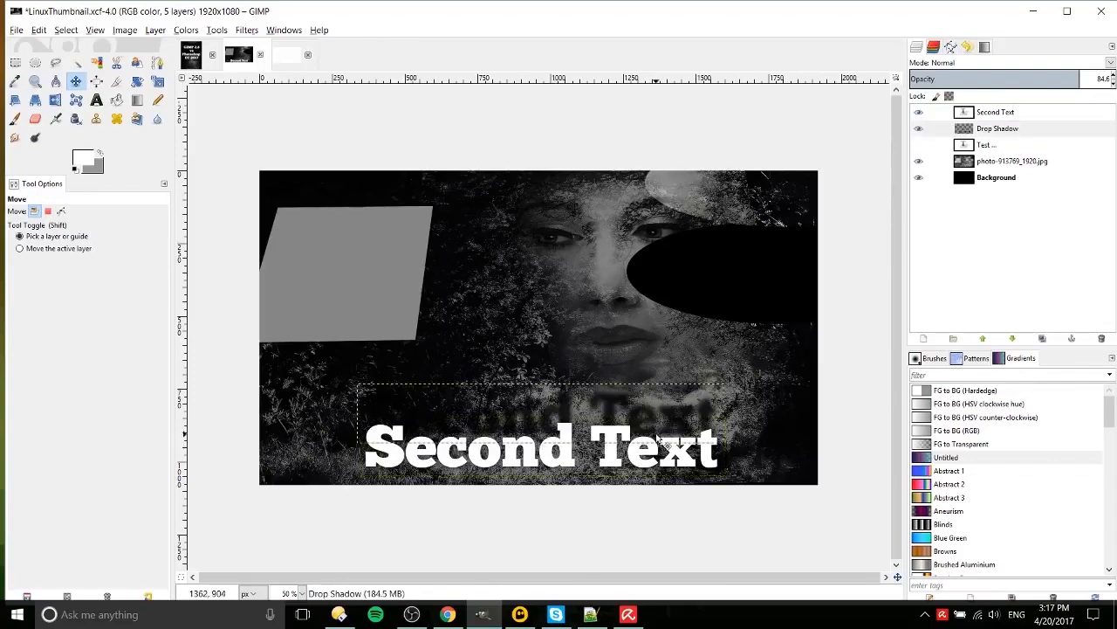
click(957, 118)
drag(637, 477, 618, 393)
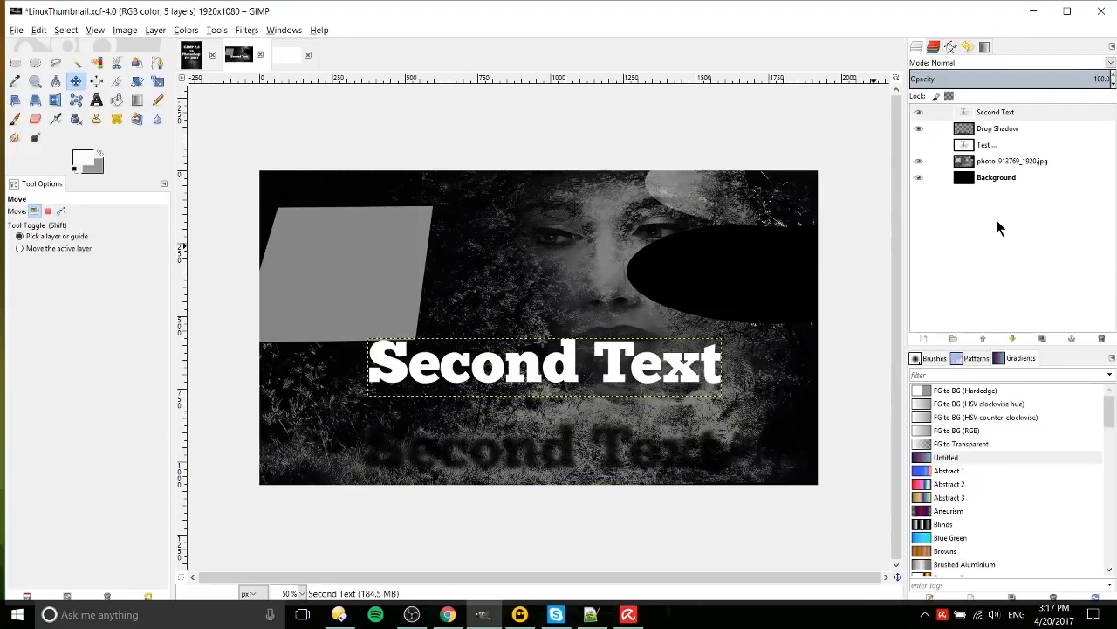
key(ctrl+z)
click(1019, 127)
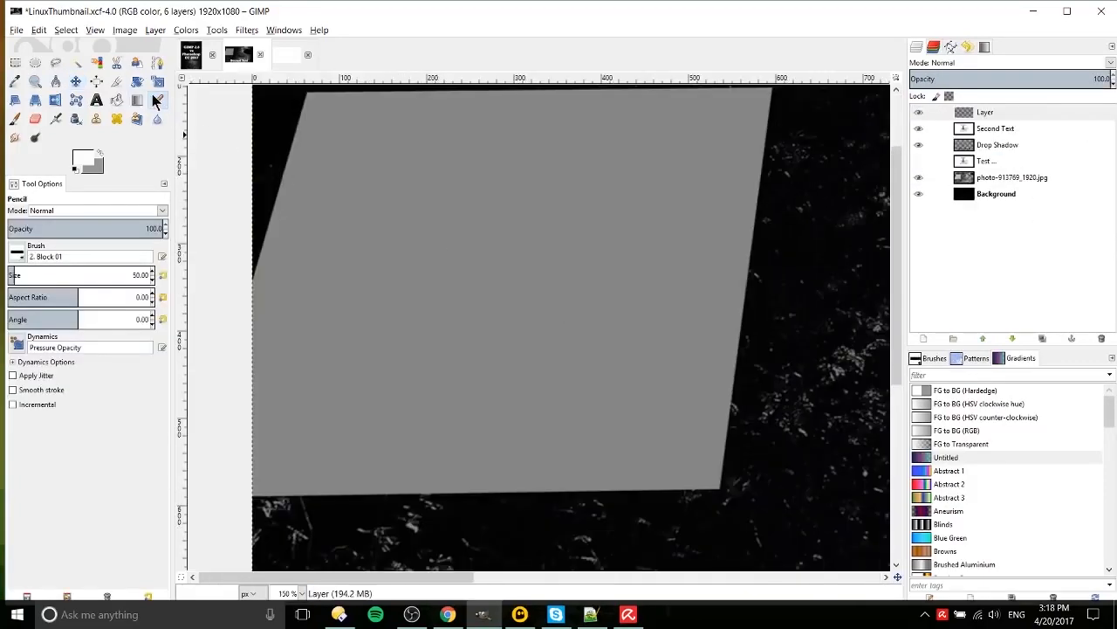
Try a Pencil stroke on the gray shape with the 1. Pixel brush, and undo it.
key(1)
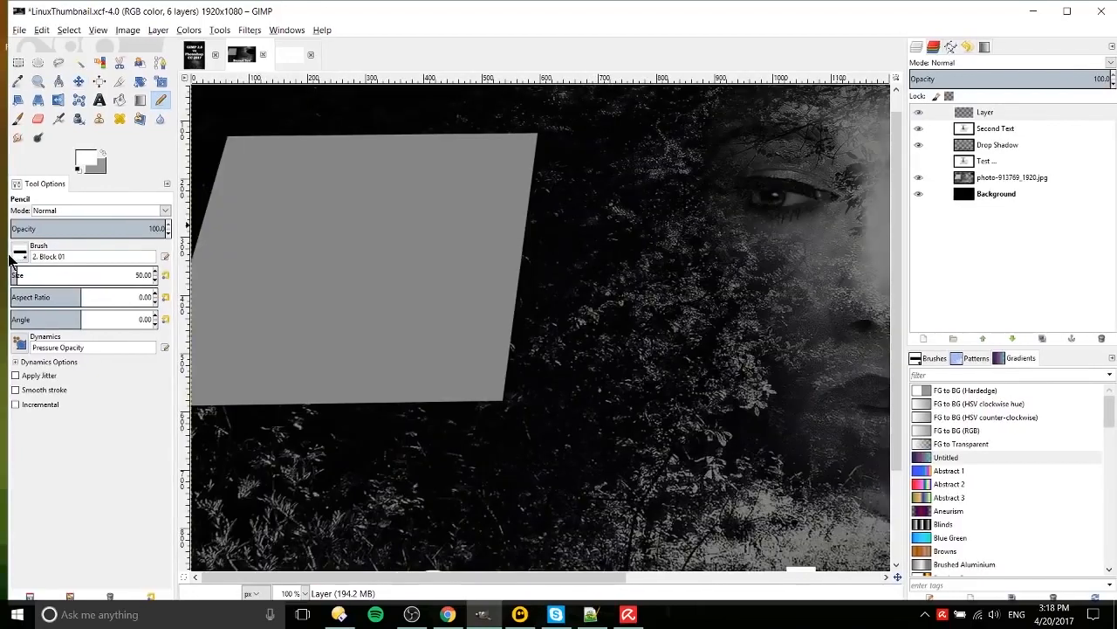
click(17, 255)
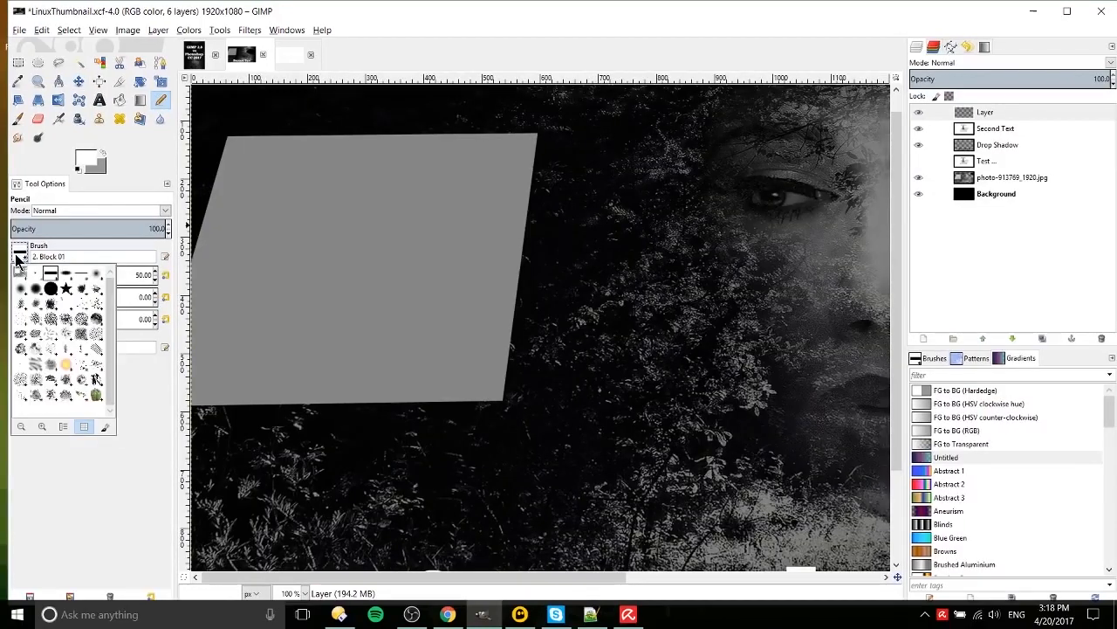
click(19, 273)
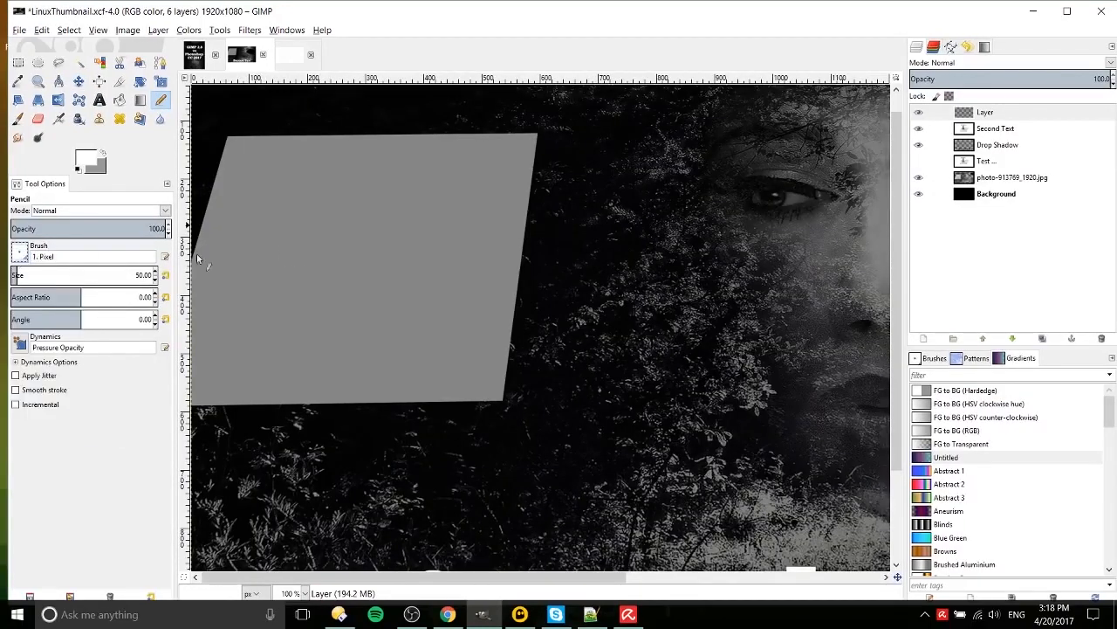
scroll(428, 300, up, 1)
scroll(429, 300, left, 2)
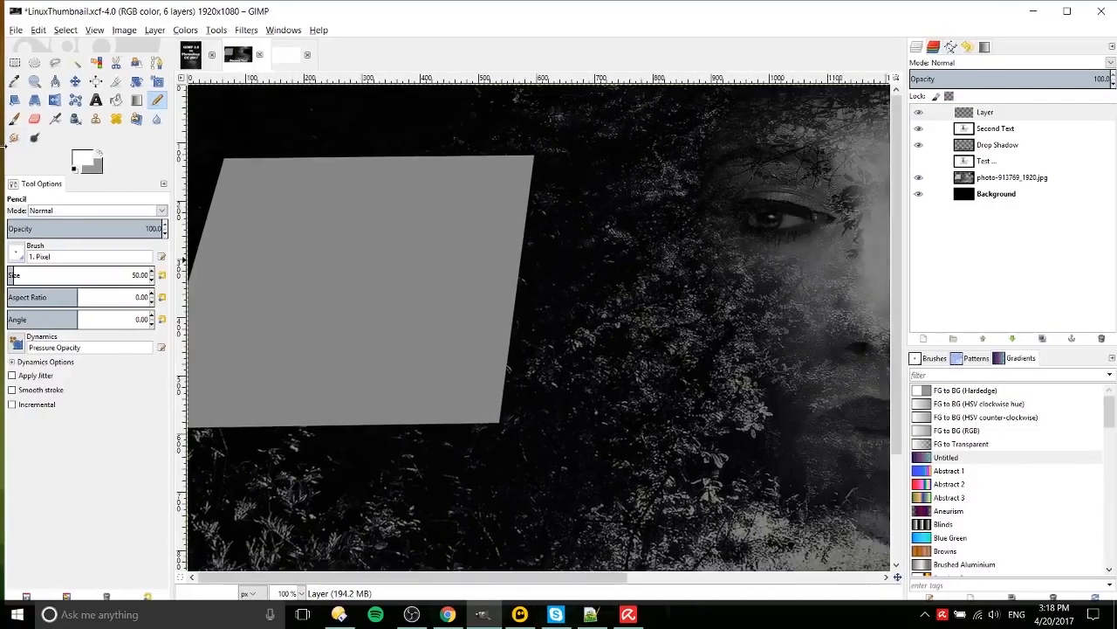
mouse_move(288, 242)
mouse_down()
mouse_move(424, 253)
mouse_move(474, 333)
mouse_move(473, 377)
mouse_move(449, 411)
mouse_move(391, 434)
mouse_move(427, 473)
mouse_move(601, 416)
mouse_move(594, 249)
mouse_move(520, 187)
mouse_move(494, 185)
mouse_up()
scroll(407, 227, up, 1)
key(ctrl+z)
Draw a thick white curved Pencil stroke inside the gray shape with the 2. Hardness 075 brush.
click(16, 256)
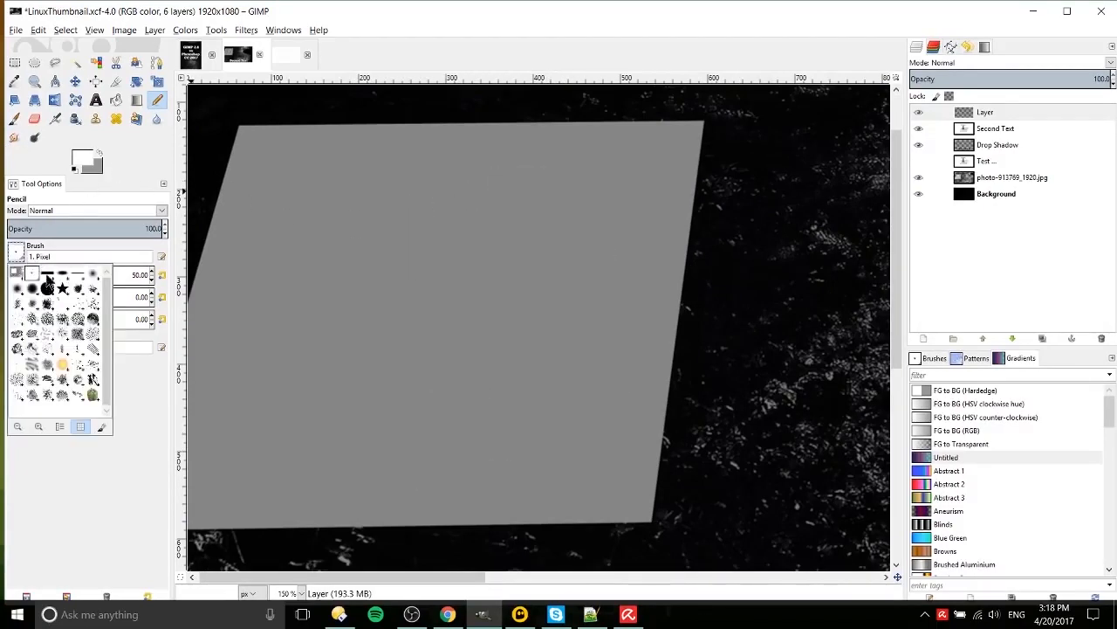
click(35, 295)
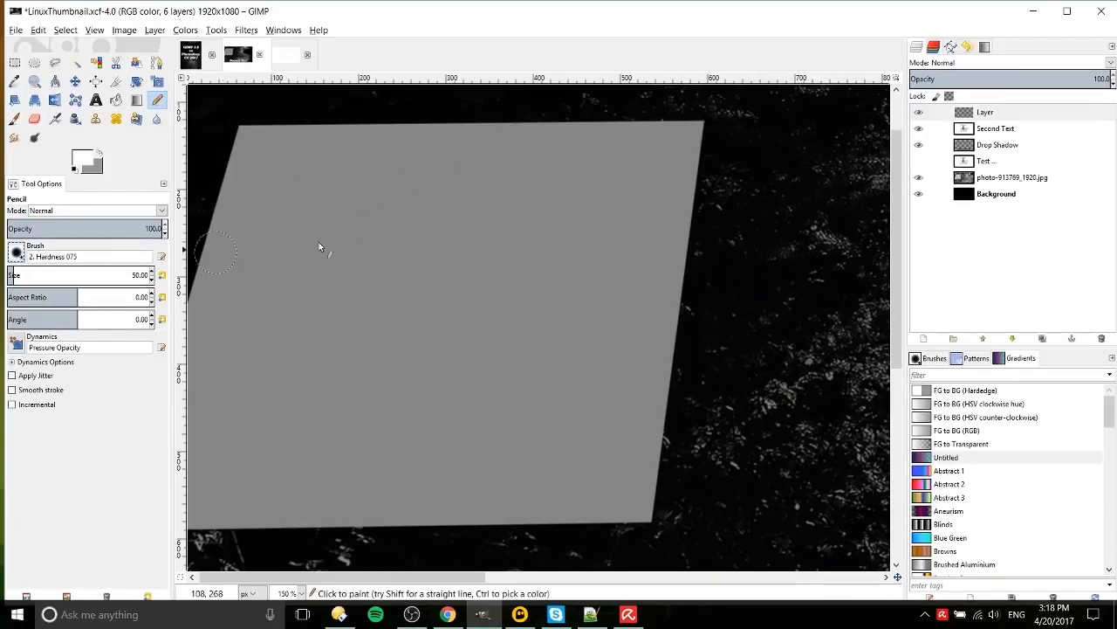
mouse_move(404, 203)
mouse_down()
mouse_move(322, 381)
mouse_move(442, 450)
mouse_move(537, 181)
mouse_up()
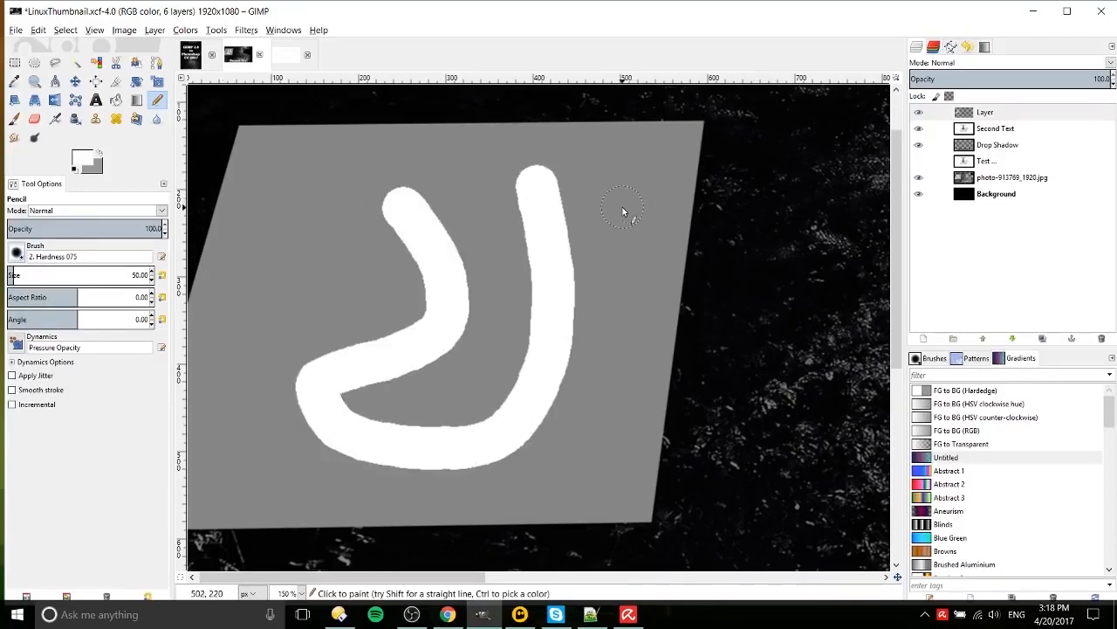
Try the Paintbrush with the 2. Hardness 075 brush, replacing the first stroke with a long white curve around the pencil line.
click(14, 119)
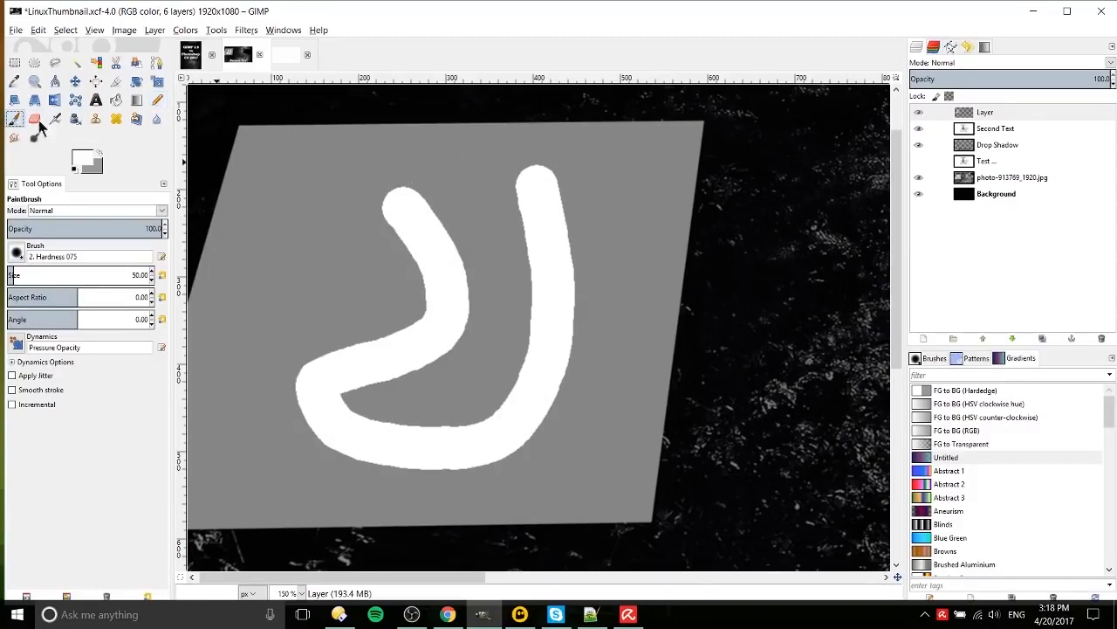
mouse_move(282, 293)
mouse_down()
mouse_move(363, 158)
mouse_move(663, 205)
mouse_move(691, 232)
mouse_up()
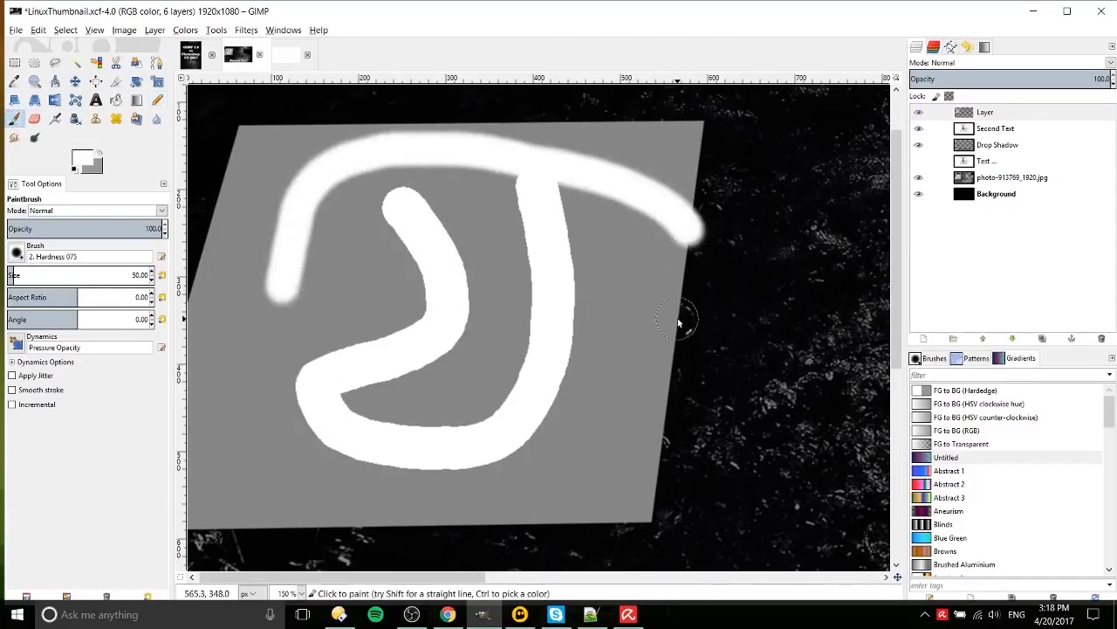
key(ctrl+z)
mouse_move(640, 207)
mouse_down()
mouse_move(392, 109)
mouse_move(281, 196)
mouse_move(255, 299)
mouse_move(353, 298)
mouse_move(337, 303)
mouse_move(258, 423)
mouse_move(319, 499)
mouse_up()
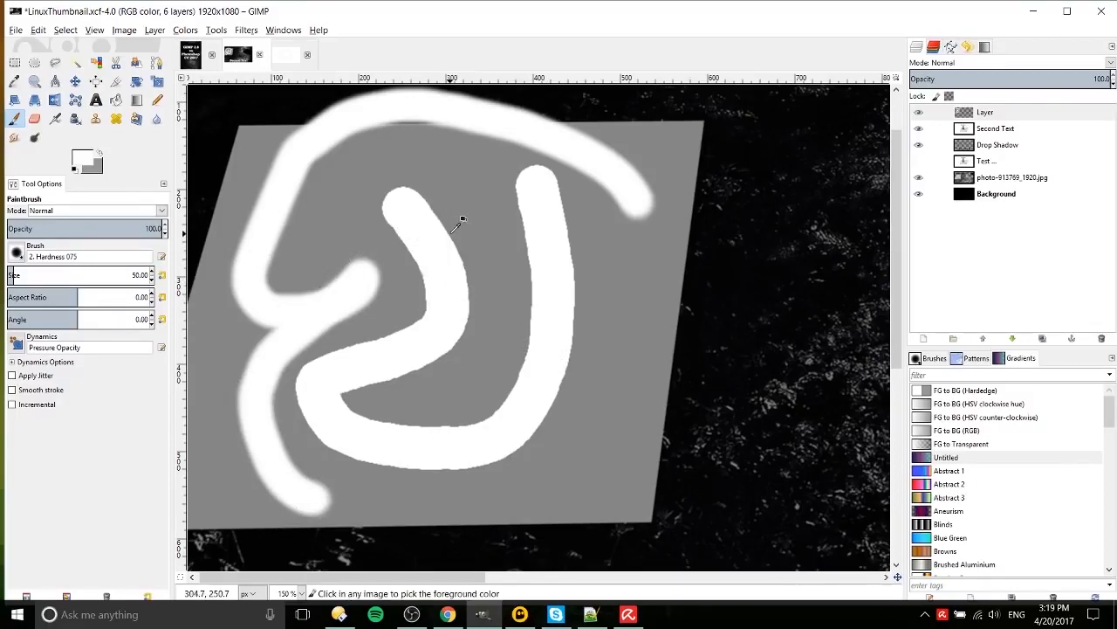
Compare the edges of the pencil stroke and the paintbrush stroke up close.
ctrl+scroll(459, 220, up, 2)
scroll(460, 220, up, 2)
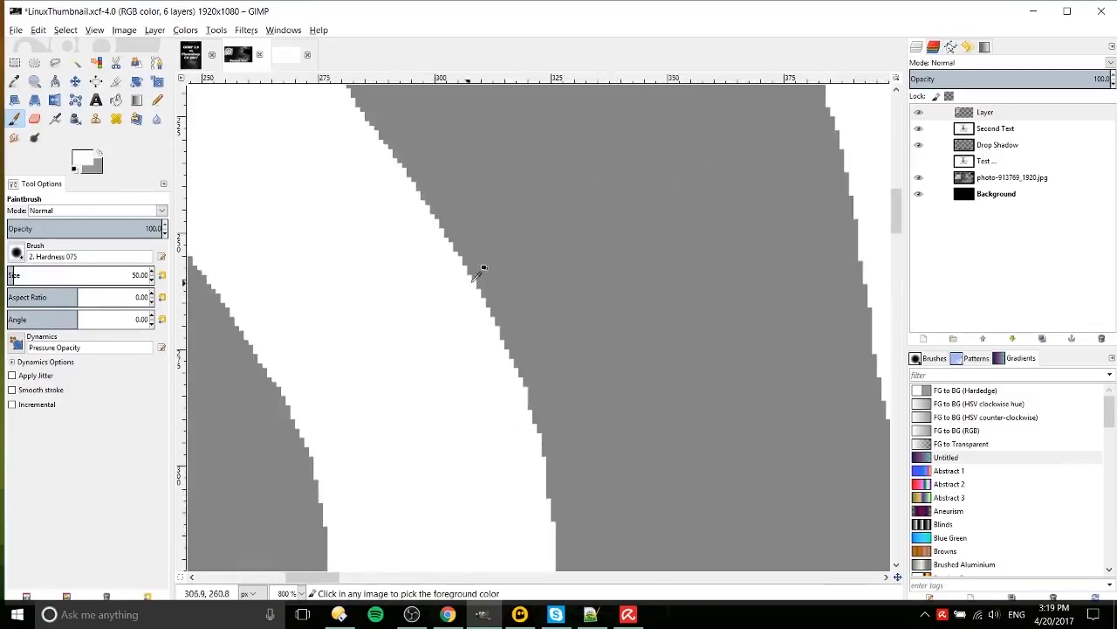
ctrl+scroll(425, 224, down, 1)
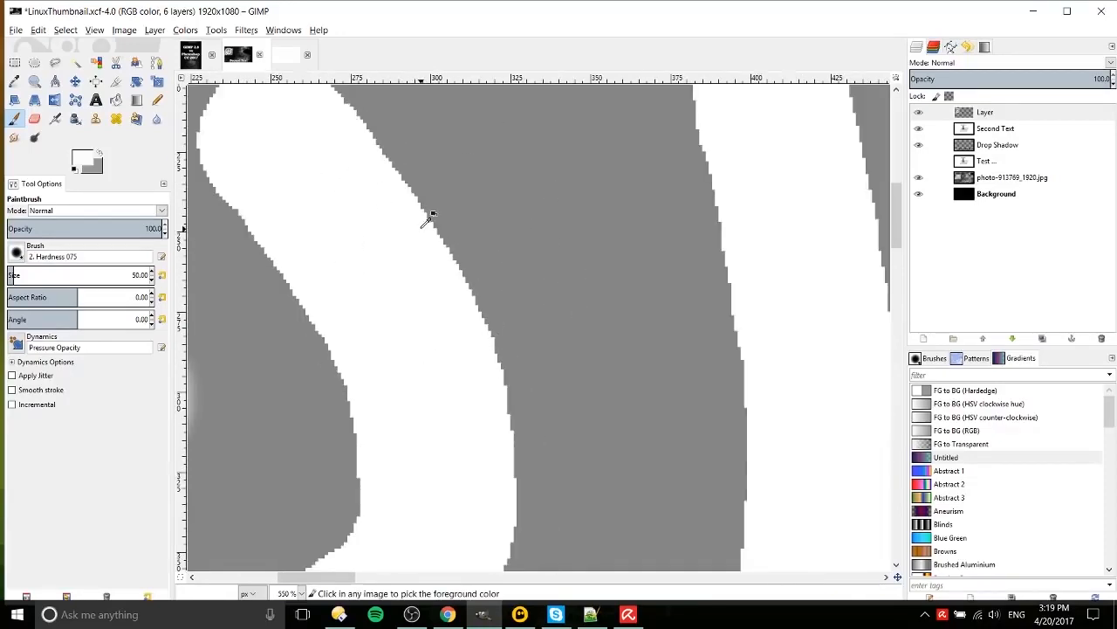
ctrl+scroll(427, 220, down, 1)
ctrl+scroll(441, 259, down, 1)
ctrl+scroll(382, 248, down, 1)
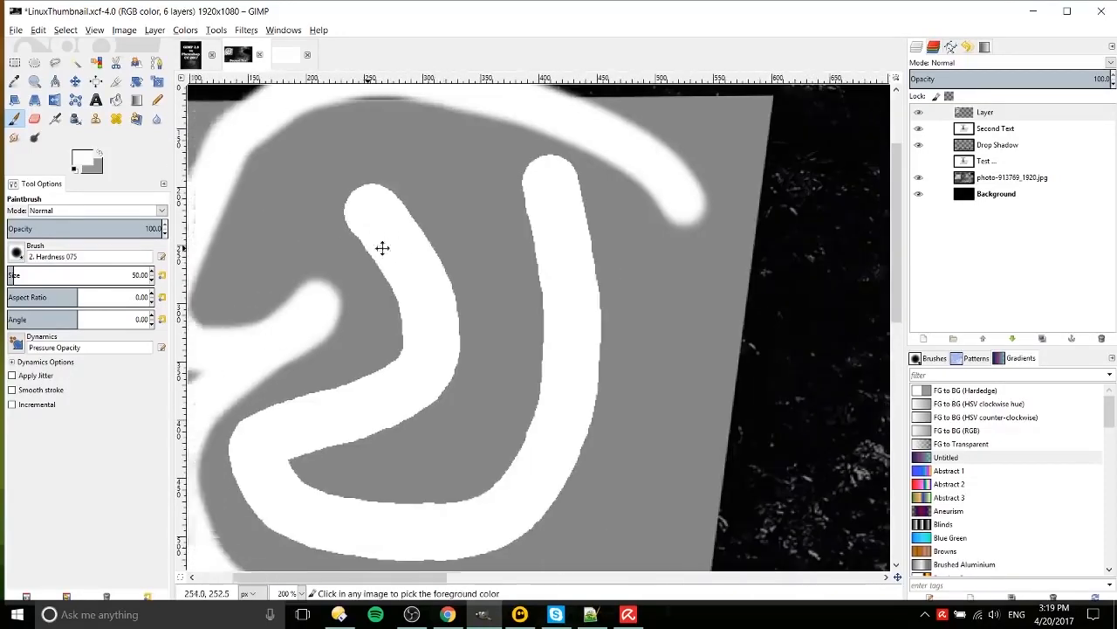
ctrl+scroll(383, 248, up, 6)
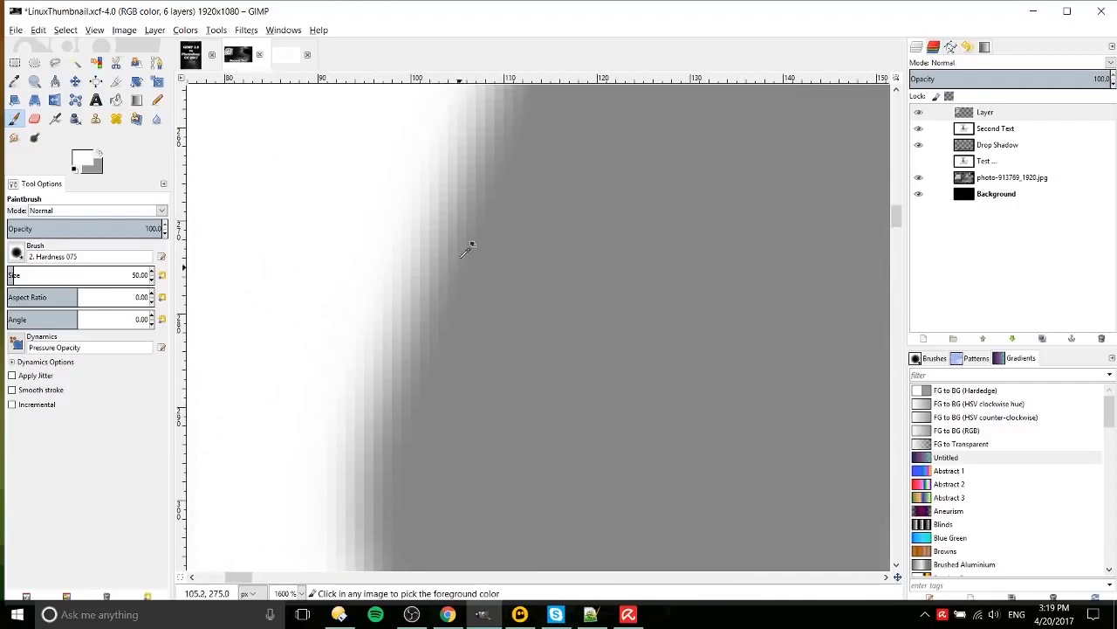
drag(461, 256, 429, 358)
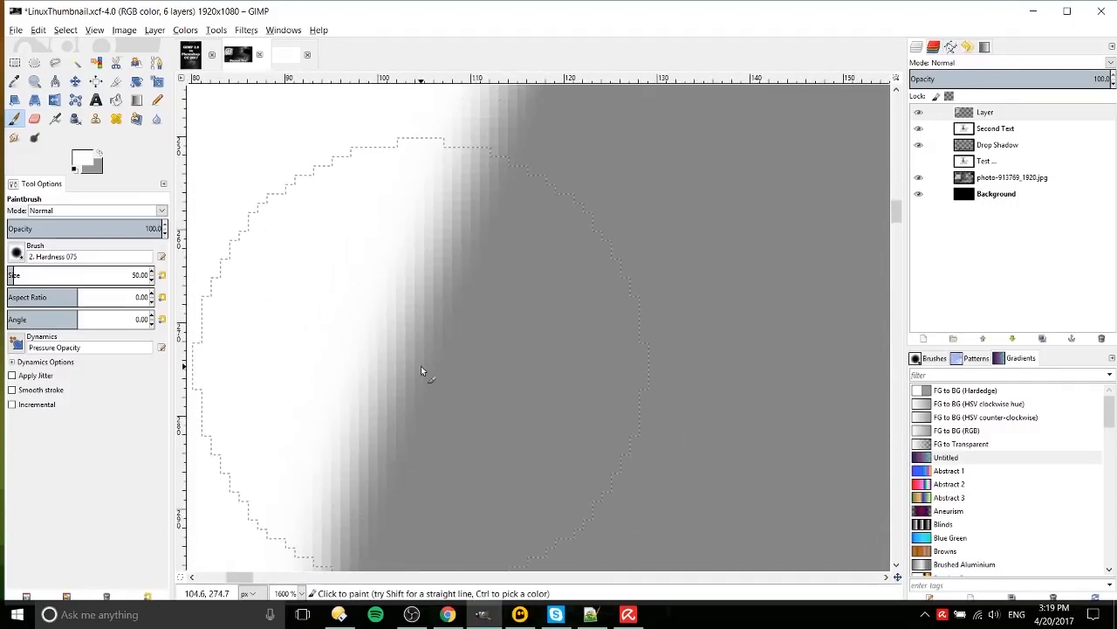
ctrl+scroll(421, 368, down, 5)
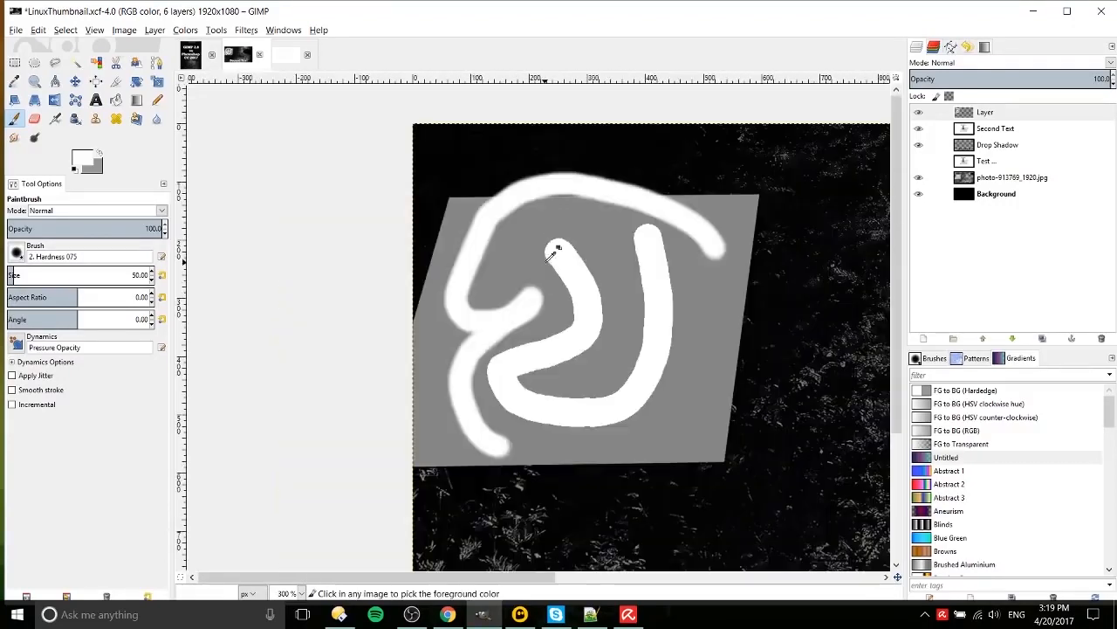
ctrl+scroll(551, 254, up, 2)
Draw a straight white underline beneath the Second Text using the Pencil with the 1. Pixel brush at size 50.
click(157, 100)
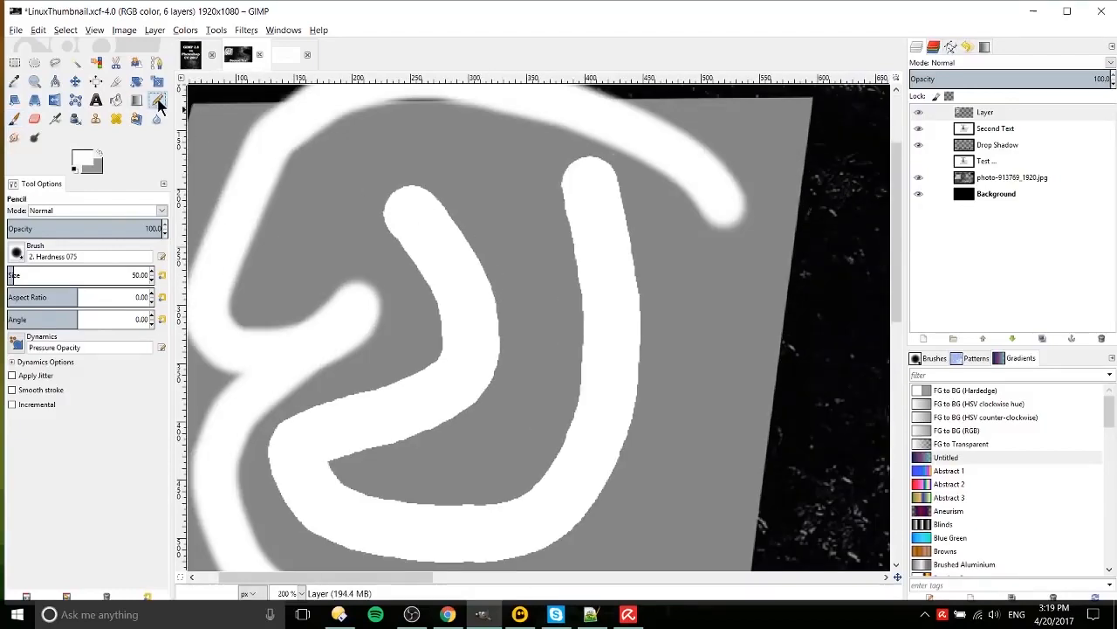
click(17, 253)
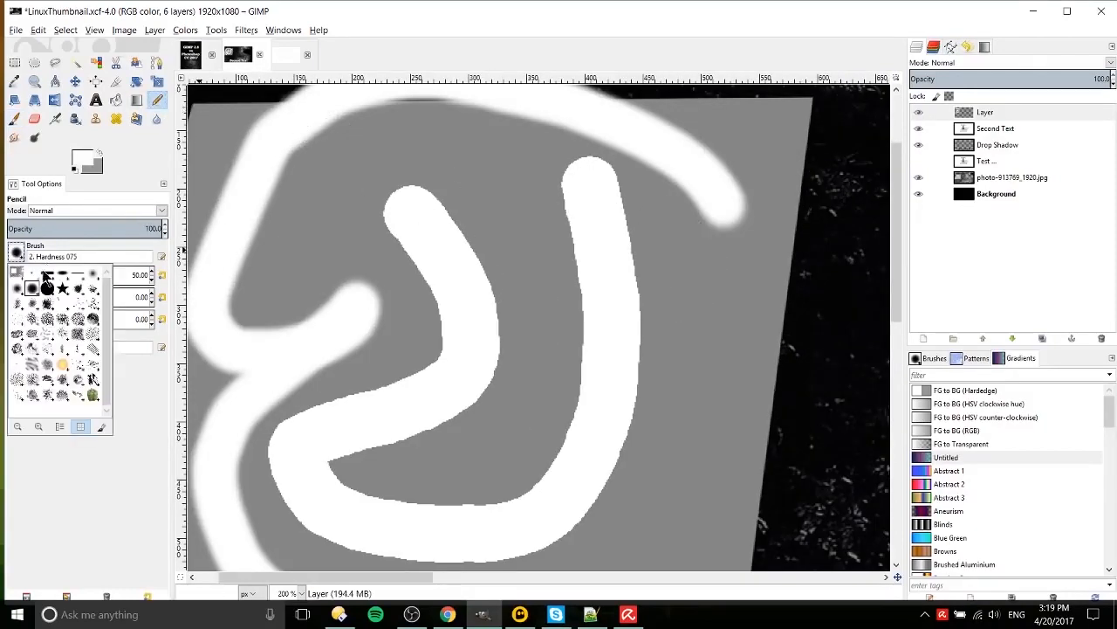
click(32, 273)
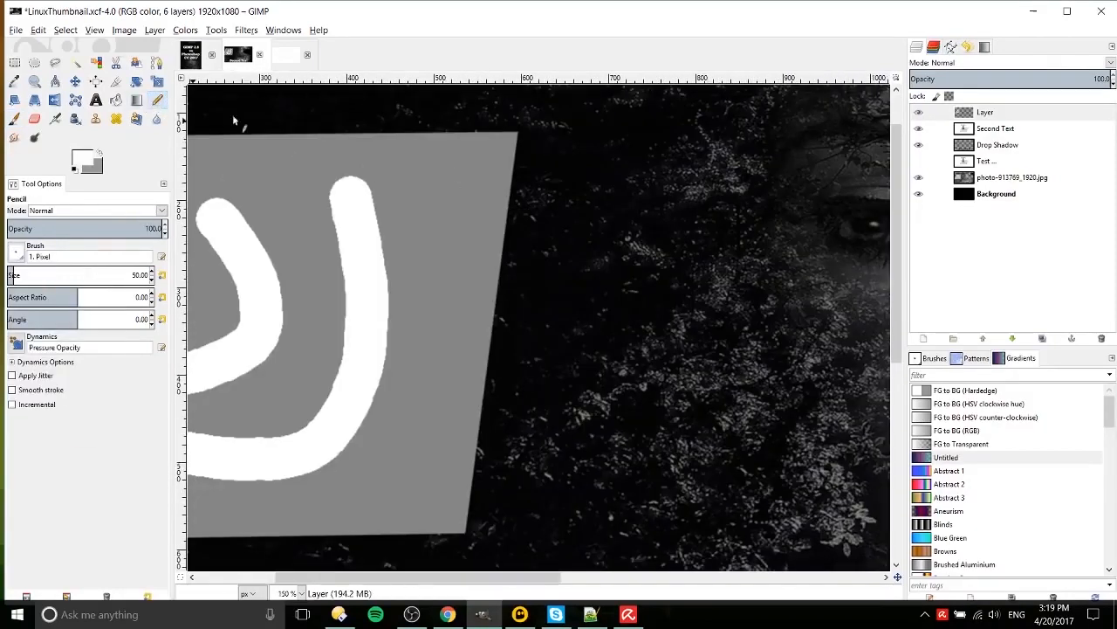
ctrl+scroll(611, 212, down, 4)
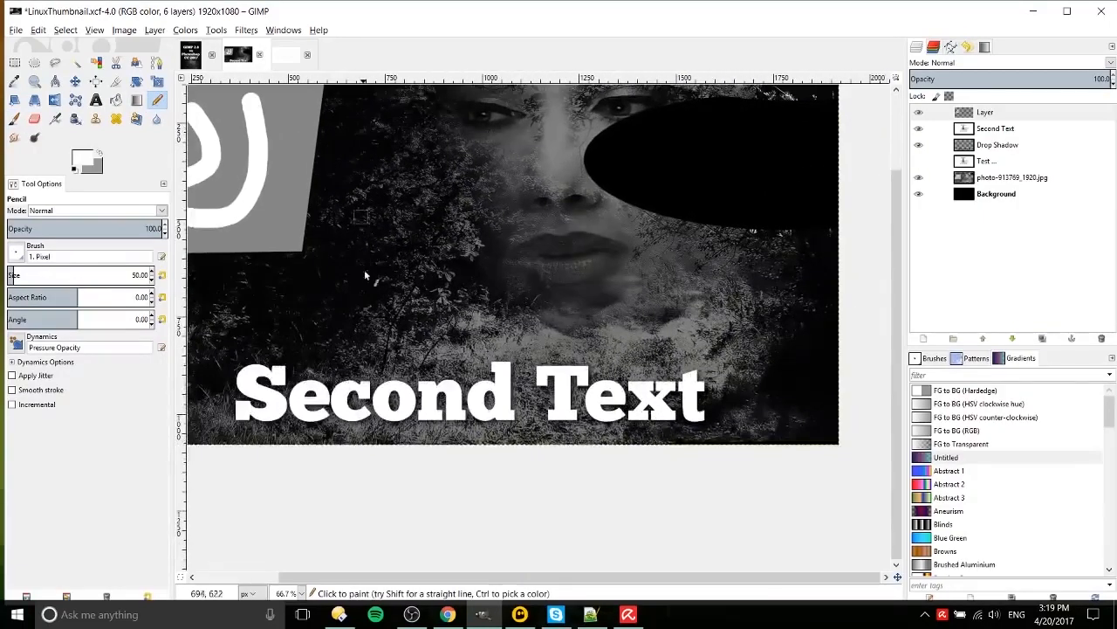
drag(365, 276, 480, 249)
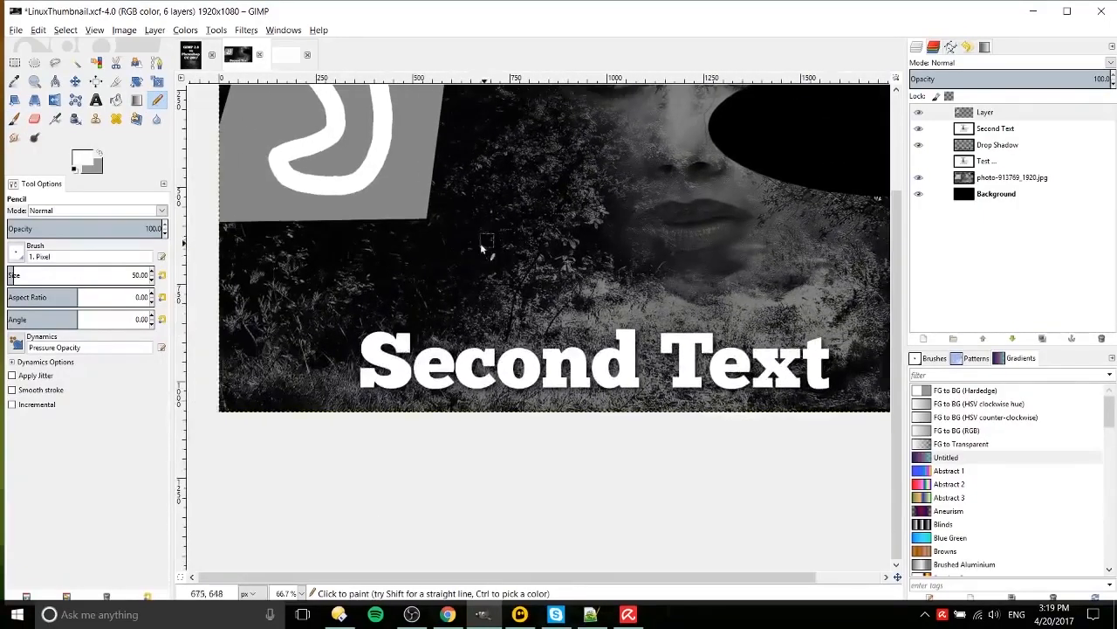
drag(606, 329, 515, 333)
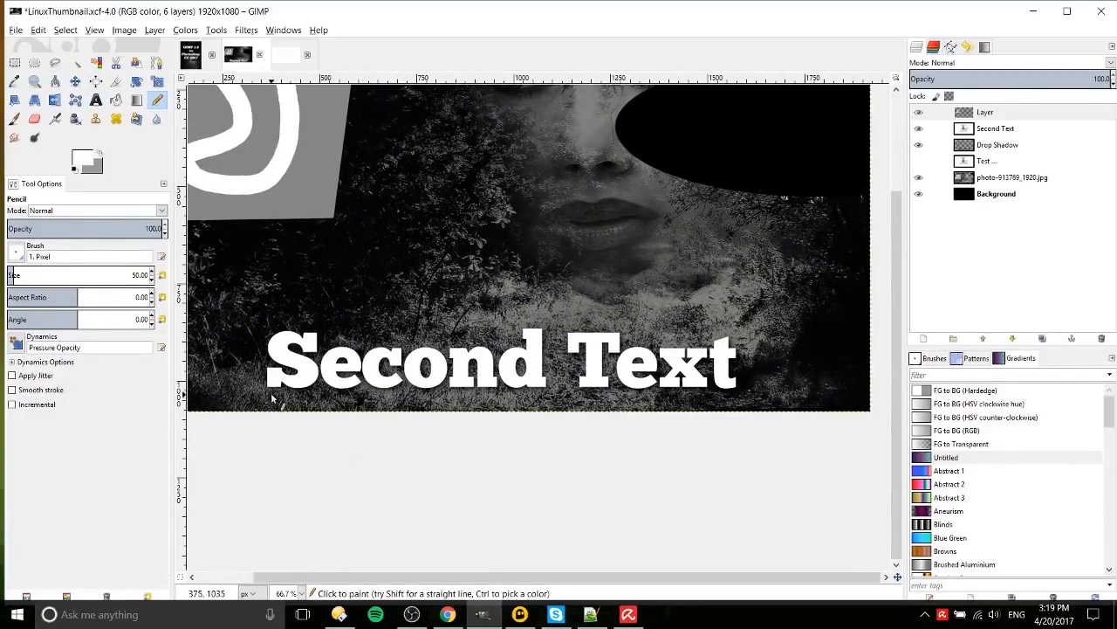
drag(251, 401, 796, 401)
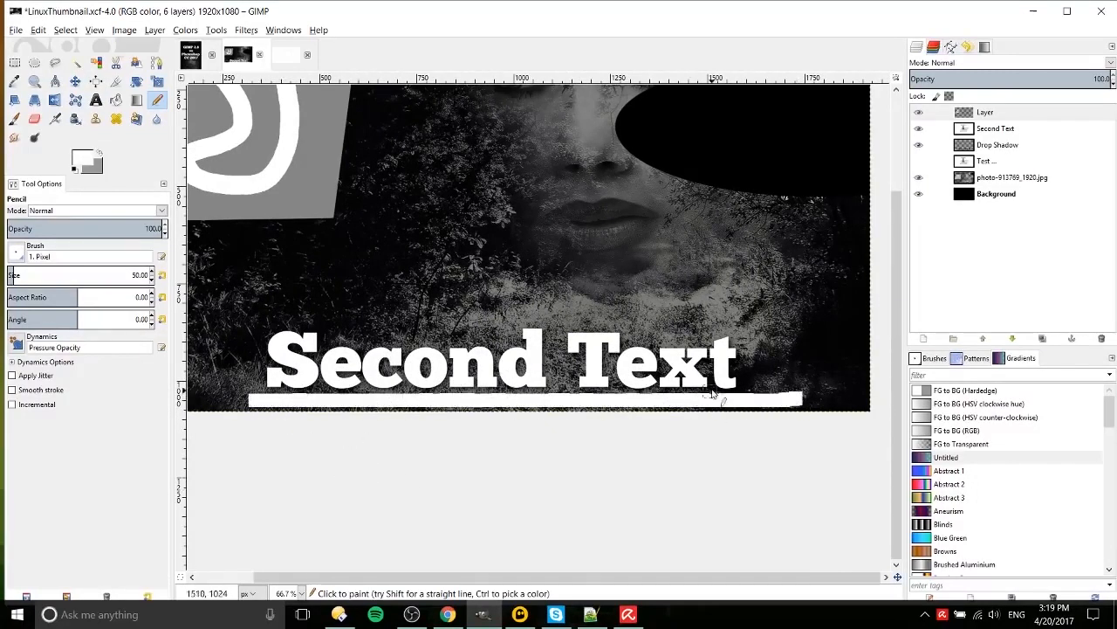
Erase the white underline beneath the text and the curved pencil stroke on the gray shape.
scroll(574, 264, down, 1)
drag(572, 269, 570, 370)
click(34, 118)
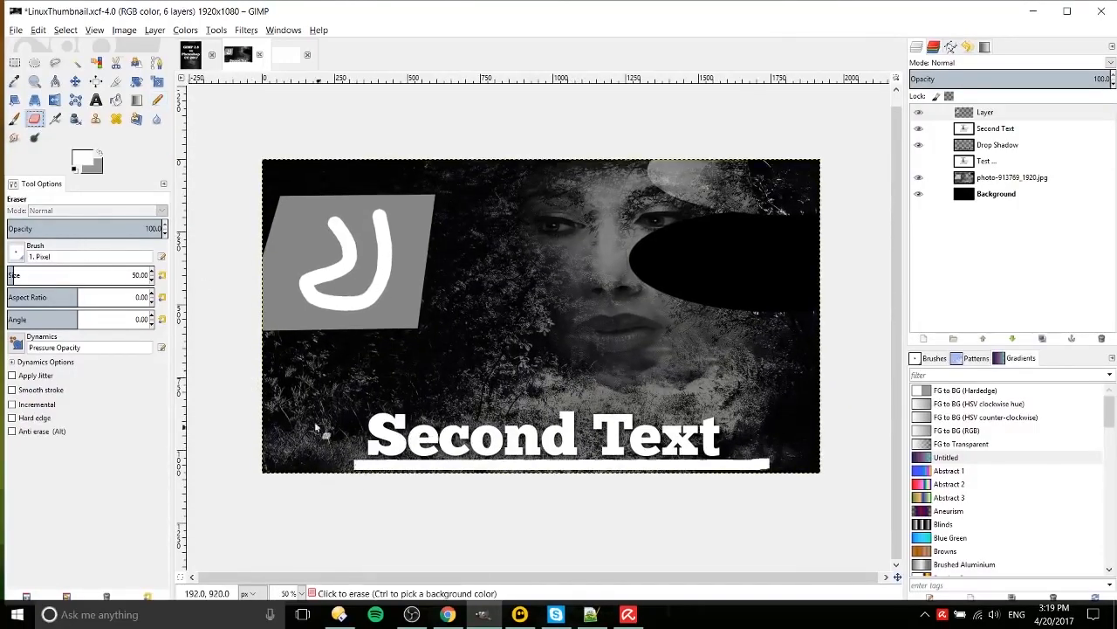
drag(360, 463, 767, 466)
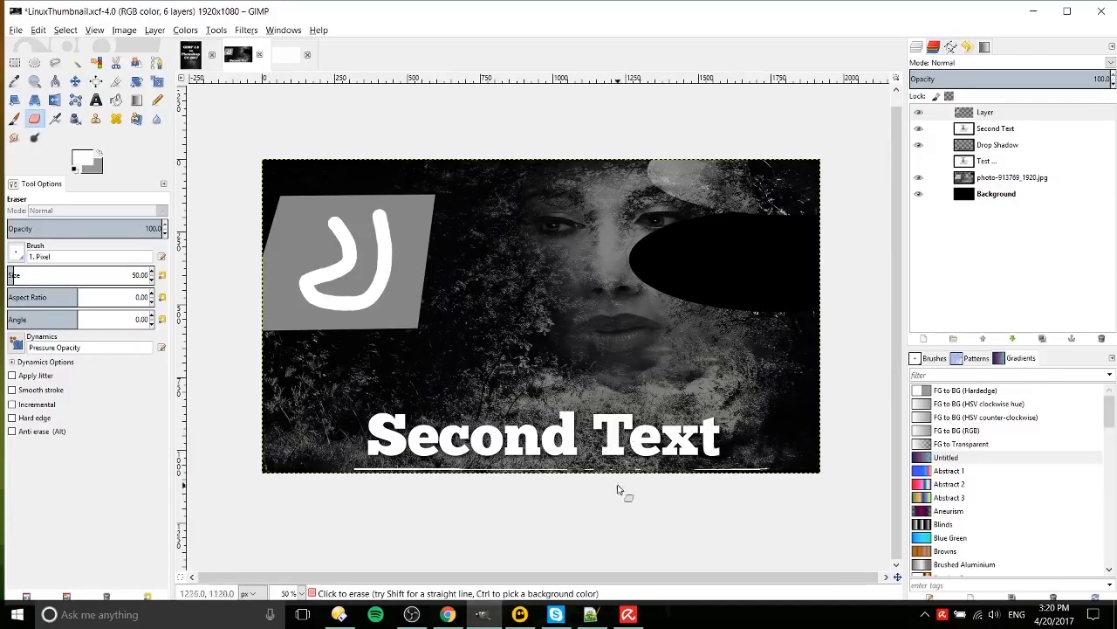
mouse_move(533, 494)
mouse_down()
mouse_move(643, 475)
mouse_move(687, 446)
mouse_up()
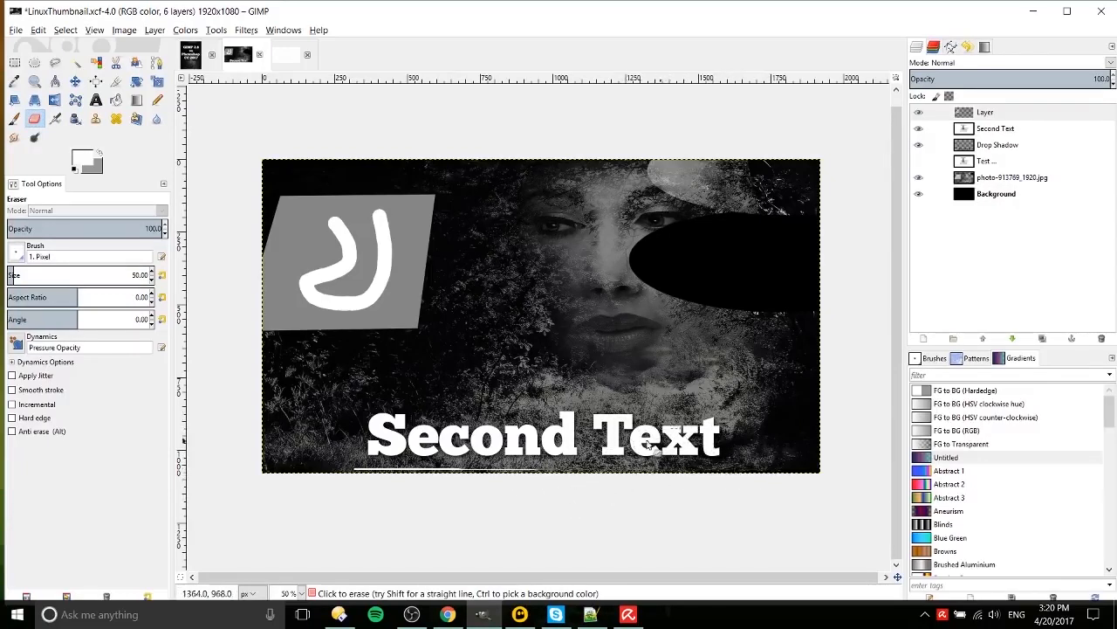
drag(550, 480, 354, 476)
mouse_move(310, 288)
mouse_down()
mouse_move(348, 222)
mouse_move(345, 188)
mouse_move(304, 324)
mouse_move(294, 325)
mouse_move(384, 258)
mouse_up()
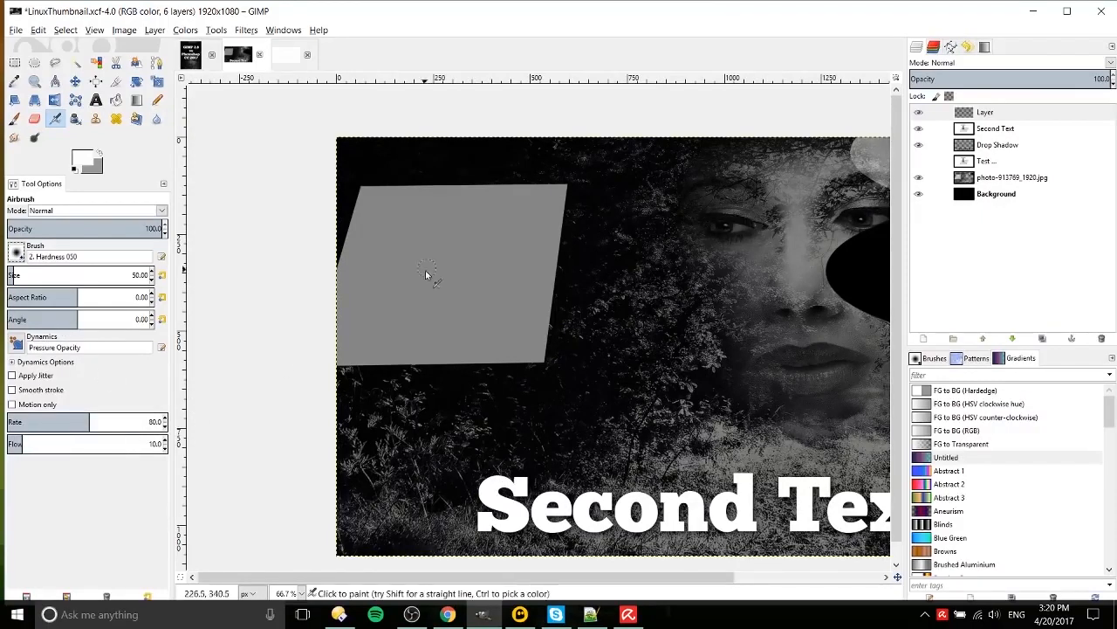
Airbrush soft white zigzag strokes across the gray shape with the 2. Hardness 050 brush at size 50.
mouse_move(442, 237)
mouse_down()
mouse_move(519, 311)
mouse_move(539, 351)
mouse_move(486, 343)
mouse_move(580, 278)
mouse_move(460, 324)
mouse_move(505, 270)
mouse_move(554, 247)
mouse_move(432, 293)
mouse_move(539, 254)
mouse_up()
mouse_move(481, 322)
mouse_down()
mouse_move(395, 310)
mouse_move(495, 285)
mouse_move(463, 297)
mouse_move(479, 305)
mouse_move(448, 334)
mouse_move(471, 322)
mouse_move(498, 342)
mouse_move(478, 323)
mouse_up()
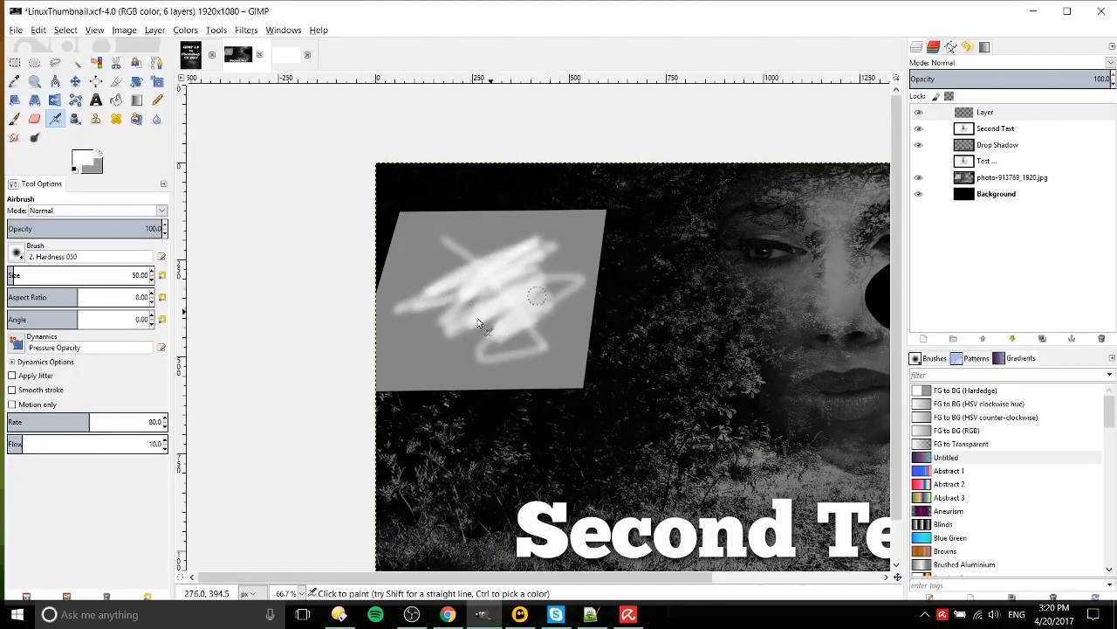
mouse_move(434, 291)
mouse_down()
mouse_move(463, 262)
mouse_move(448, 259)
mouse_move(493, 239)
mouse_move(441, 249)
mouse_up()
scroll(577, 318, down, 1)
drag(561, 333, 532, 350)
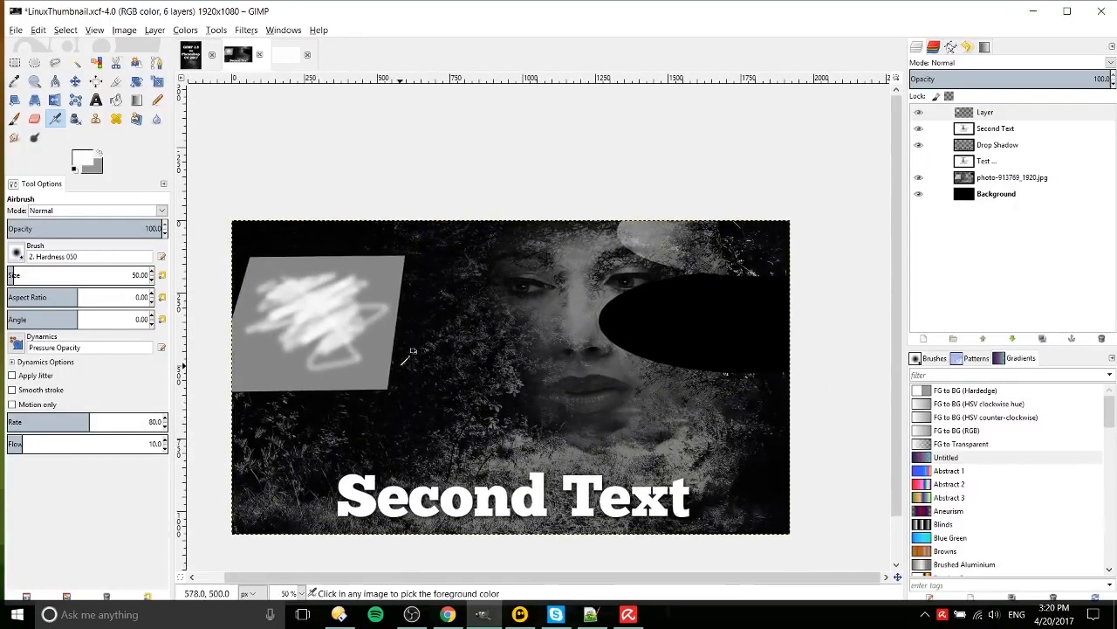
scroll(595, 353, up, 1)
mouse_move(399, 367)
mouse_down()
mouse_move(595, 353)
mouse_move(502, 365)
mouse_up()
scroll(435, 337, up, 1)
mouse_move(434, 344)
mouse_down()
mouse_move(394, 368)
mouse_move(409, 371)
mouse_up()
Raise the Airbrush flow to 41.6 and spray a denser white patch in the lower part of the gray shape.
drag(38, 445, 71, 445)
mouse_move(361, 389)
mouse_down()
mouse_move(261, 365)
mouse_move(313, 394)
mouse_move(414, 391)
mouse_move(346, 363)
mouse_move(391, 389)
mouse_up()
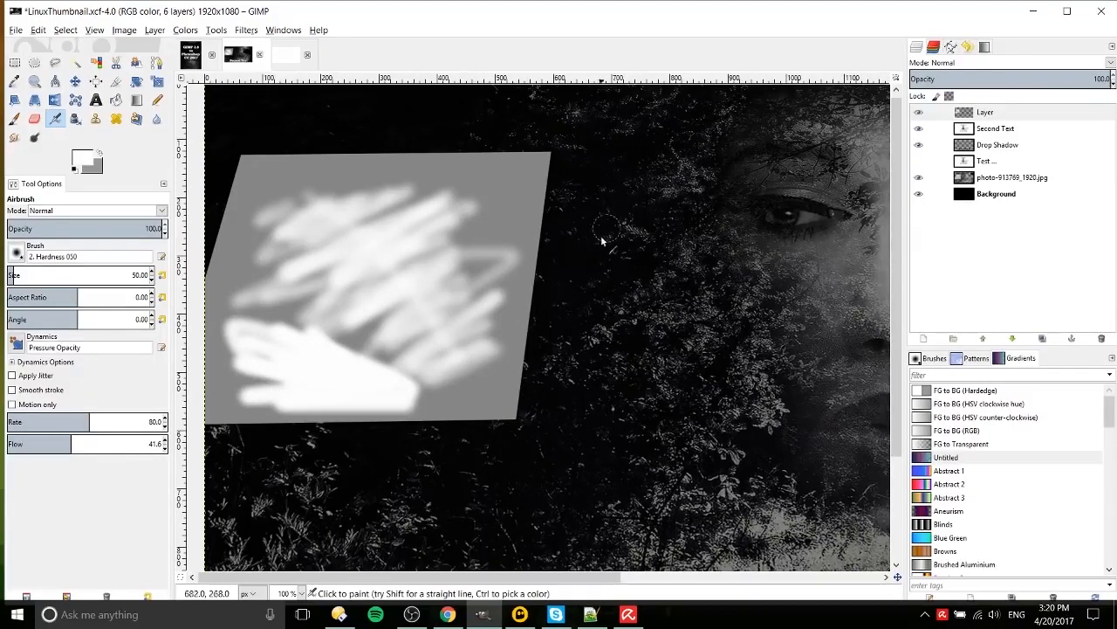
key(ctrl+shift+j)
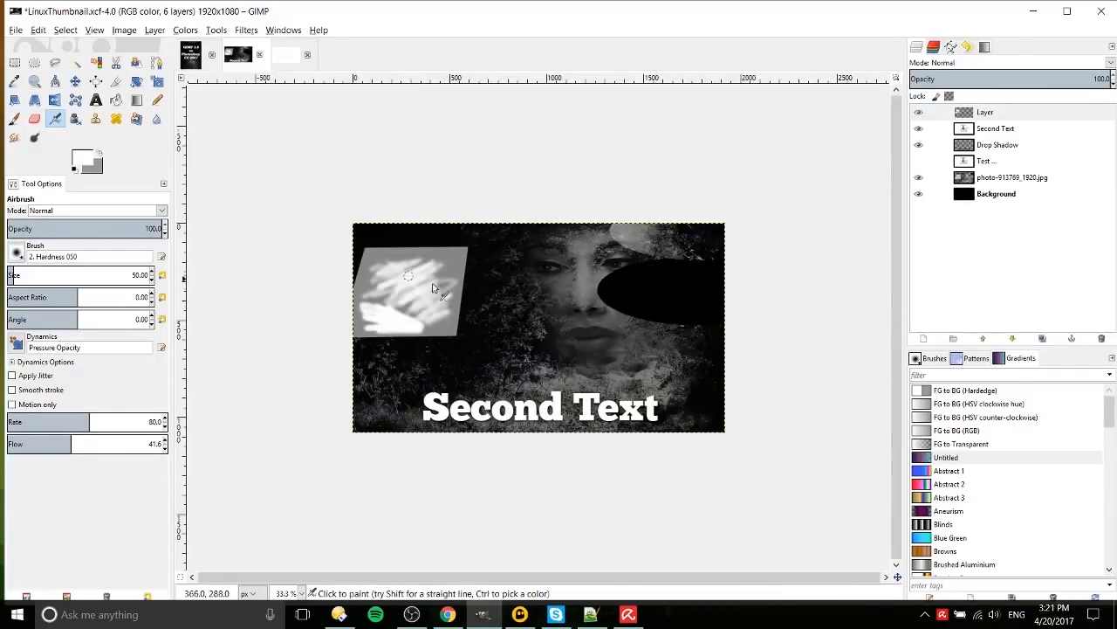
Draw white curves over the face with the Ink tool's round nib, adding a zigzag stroke with size sensitivity at 0.50.
scroll(652, 343, up, 1)
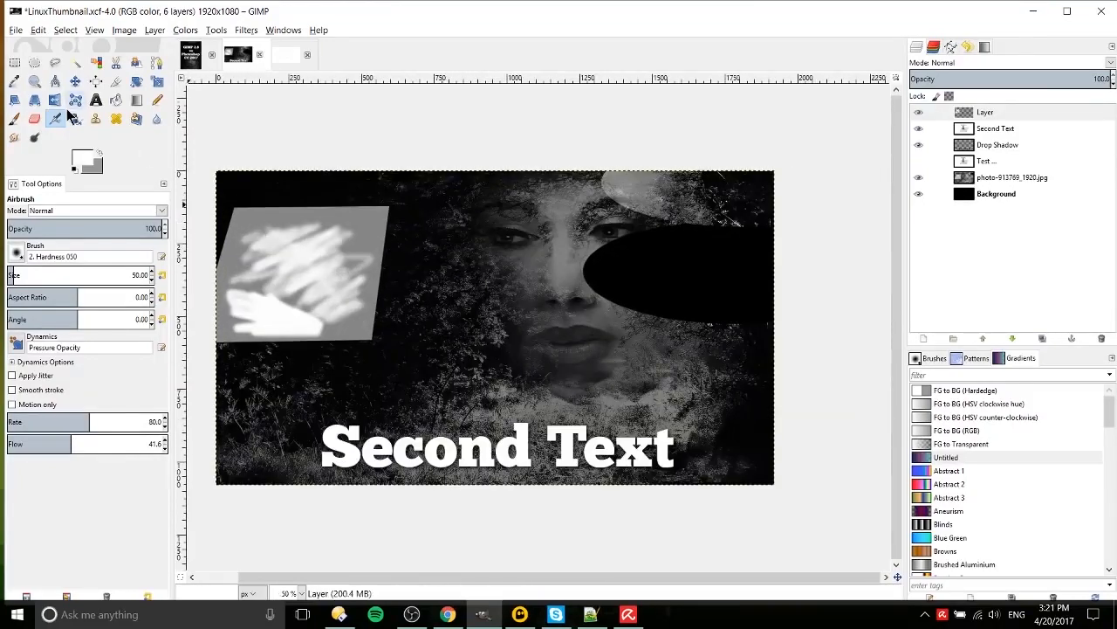
click(76, 119)
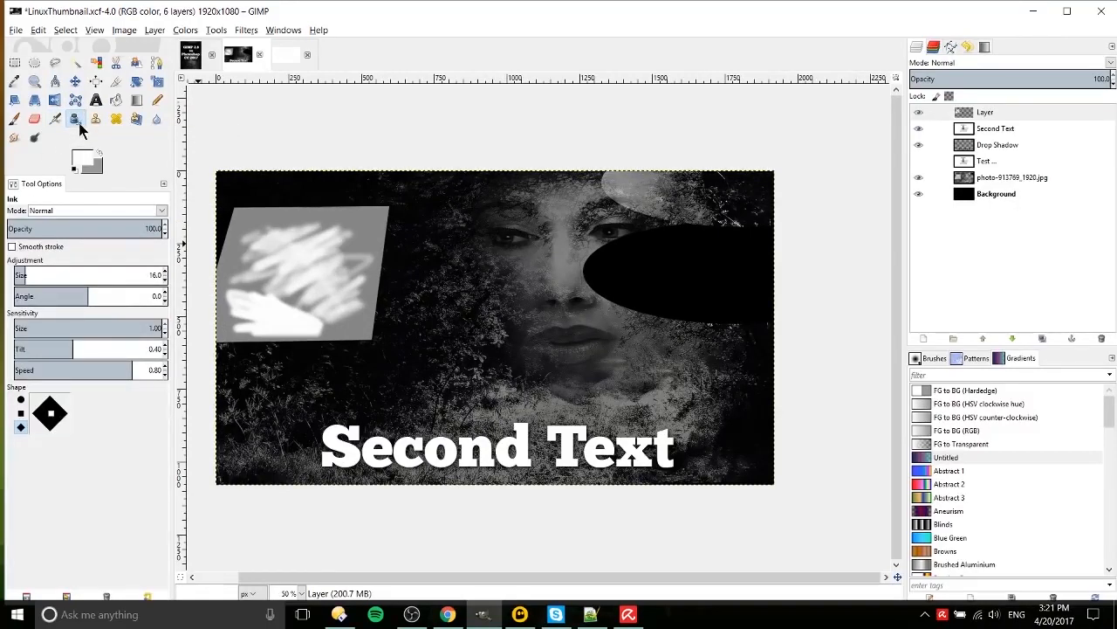
click(21, 400)
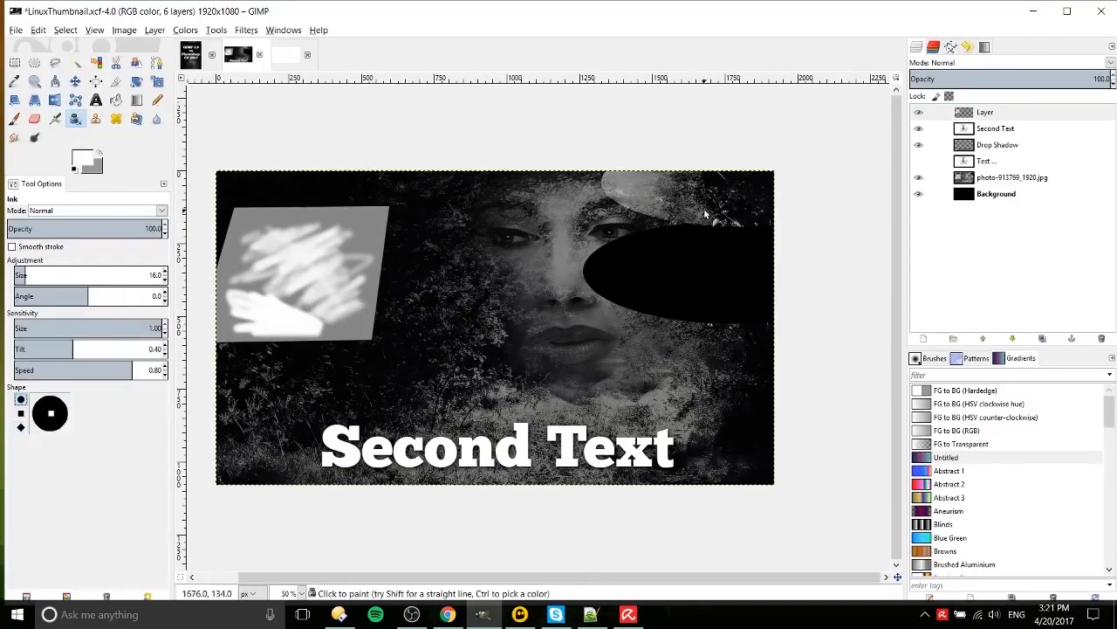
drag(586, 196, 555, 359)
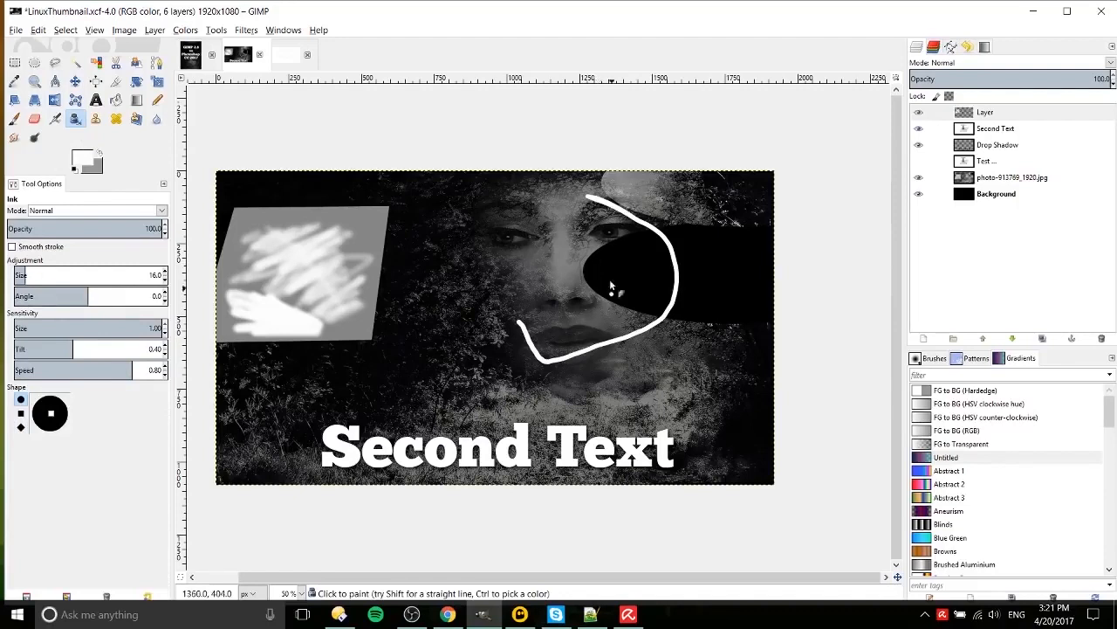
drag(611, 285, 554, 294)
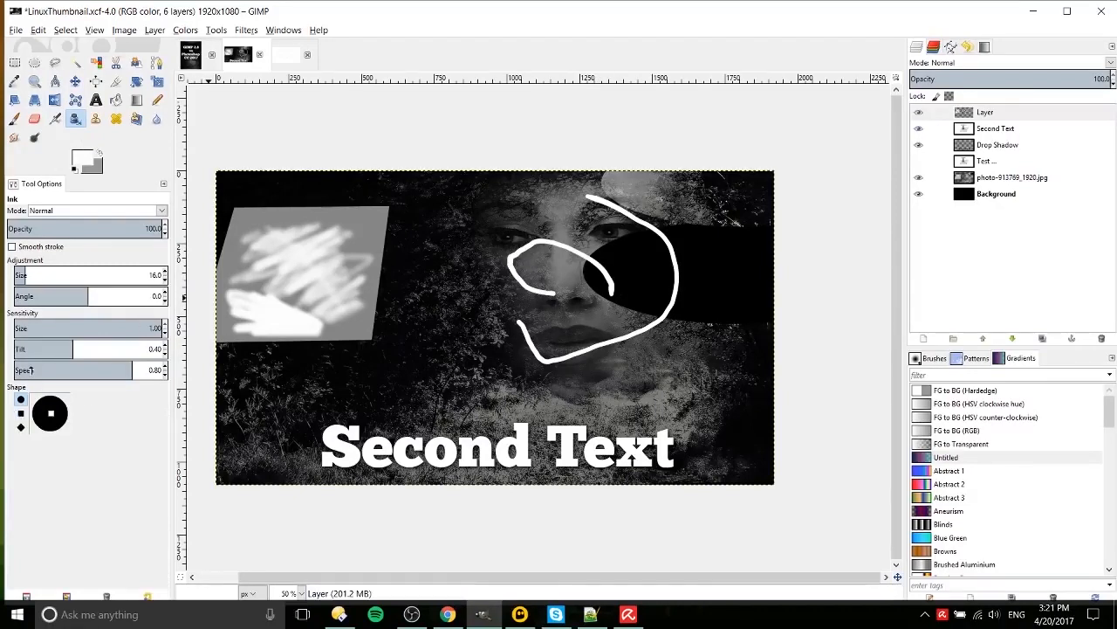
drag(132, 329, 89, 329)
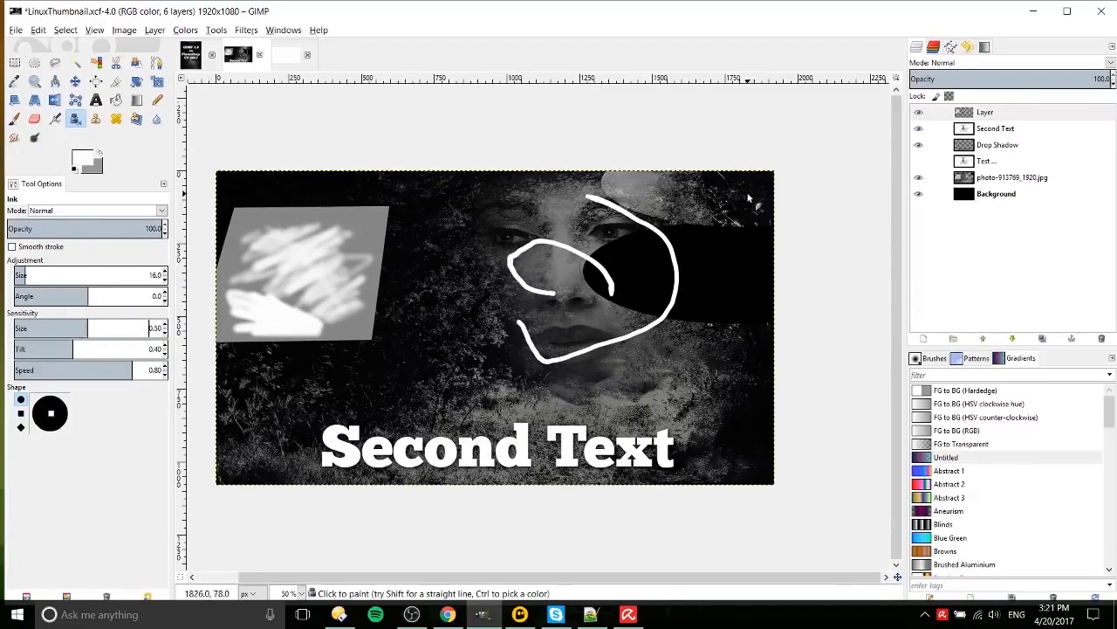
mouse_move(709, 217)
mouse_down()
mouse_move(713, 361)
mouse_move(725, 329)
mouse_move(717, 302)
mouse_move(687, 392)
mouse_move(710, 265)
mouse_move(663, 384)
mouse_move(688, 285)
mouse_move(688, 302)
mouse_move(611, 398)
mouse_up()
Draw crossing white curves over the face and the dark area beside it with the Ink tool's diamond nib.
click(21, 426)
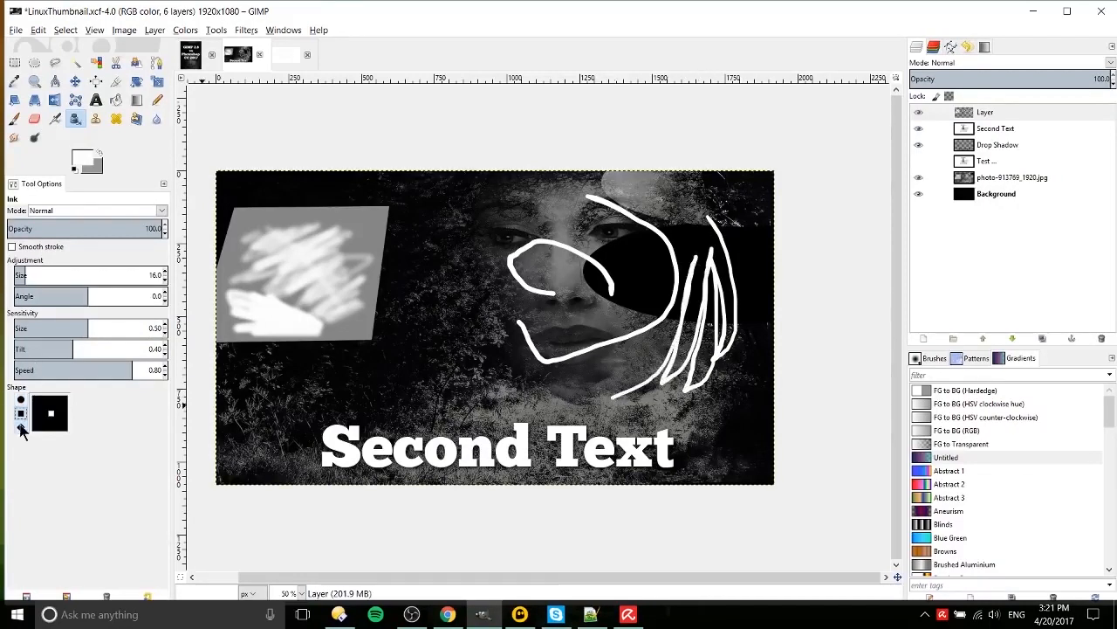
mouse_move(496, 195)
mouse_down()
mouse_move(394, 278)
mouse_move(406, 330)
mouse_up()
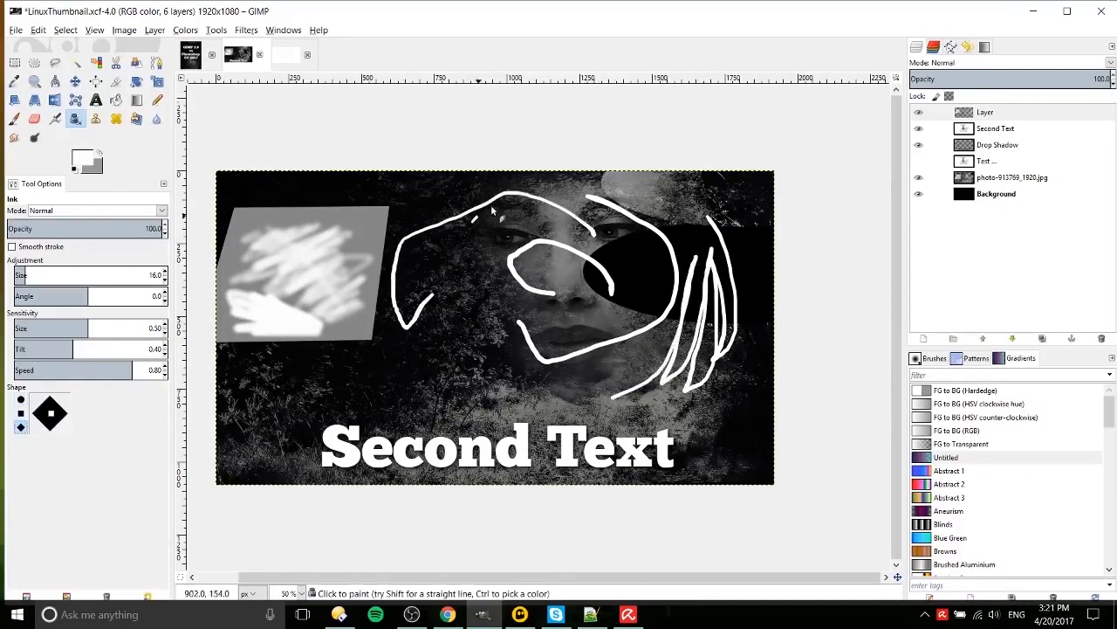
drag(491, 210, 462, 353)
drag(410, 320, 400, 307)
mouse_move(566, 219)
mouse_down()
mouse_move(485, 313)
mouse_move(423, 290)
mouse_up()
drag(645, 322, 334, 350)
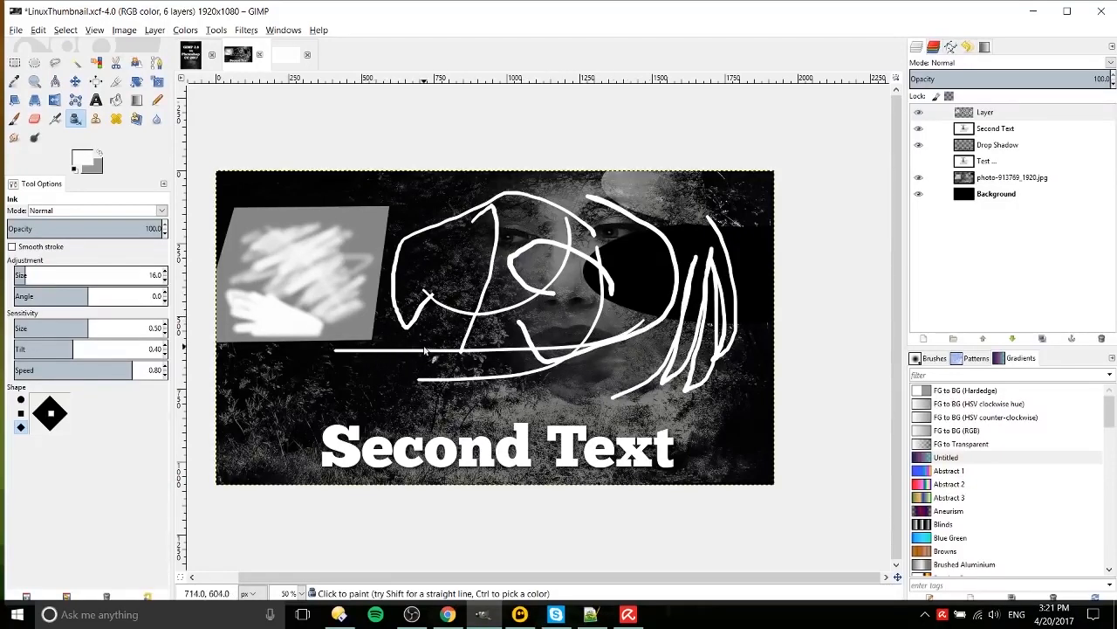
Switch to the AmazonDirect-TALL image and clone the left eye onto the nose with the 2. Hardness 100 brush at size 50.
click(190, 60)
click(92, 118)
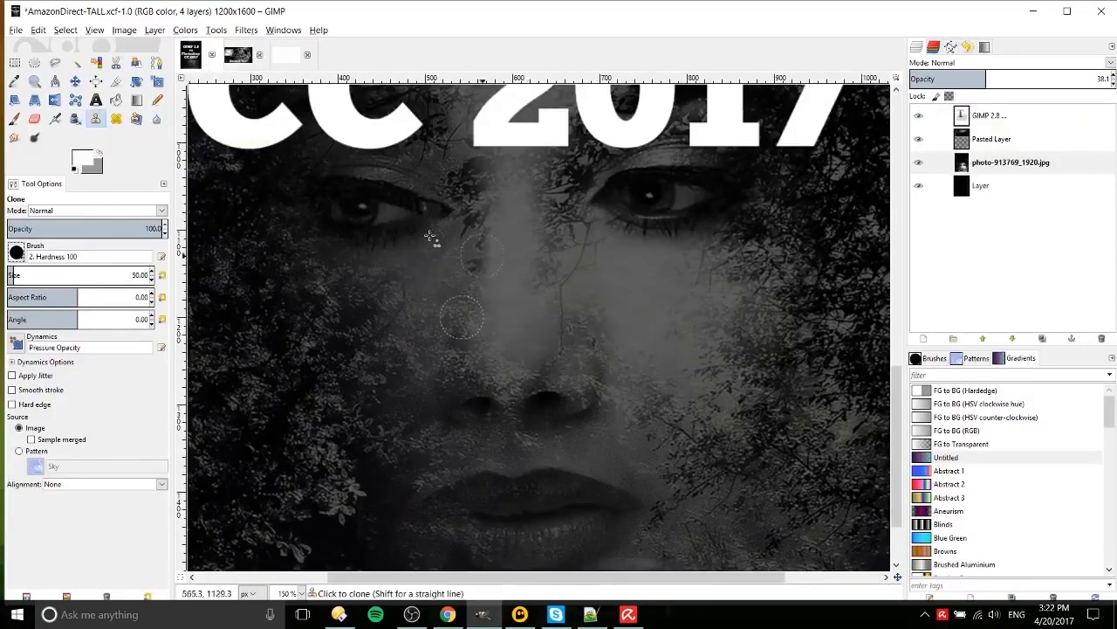
ctrl+click(359, 212)
mouse_move(564, 319)
mouse_down()
mouse_move(588, 334)
mouse_move(547, 317)
mouse_move(591, 309)
mouse_move(564, 339)
mouse_move(573, 288)
mouse_move(602, 335)
mouse_move(539, 319)
mouse_move(586, 285)
mouse_move(601, 314)
mouse_move(634, 298)
mouse_move(628, 309)
mouse_move(572, 245)
mouse_move(527, 296)
mouse_move(612, 300)
mouse_move(566, 273)
mouse_move(537, 323)
mouse_move(577, 291)
mouse_move(502, 321)
mouse_move(638, 337)
mouse_move(543, 332)
mouse_move(639, 347)
mouse_move(570, 311)
mouse_move(614, 342)
mouse_up()
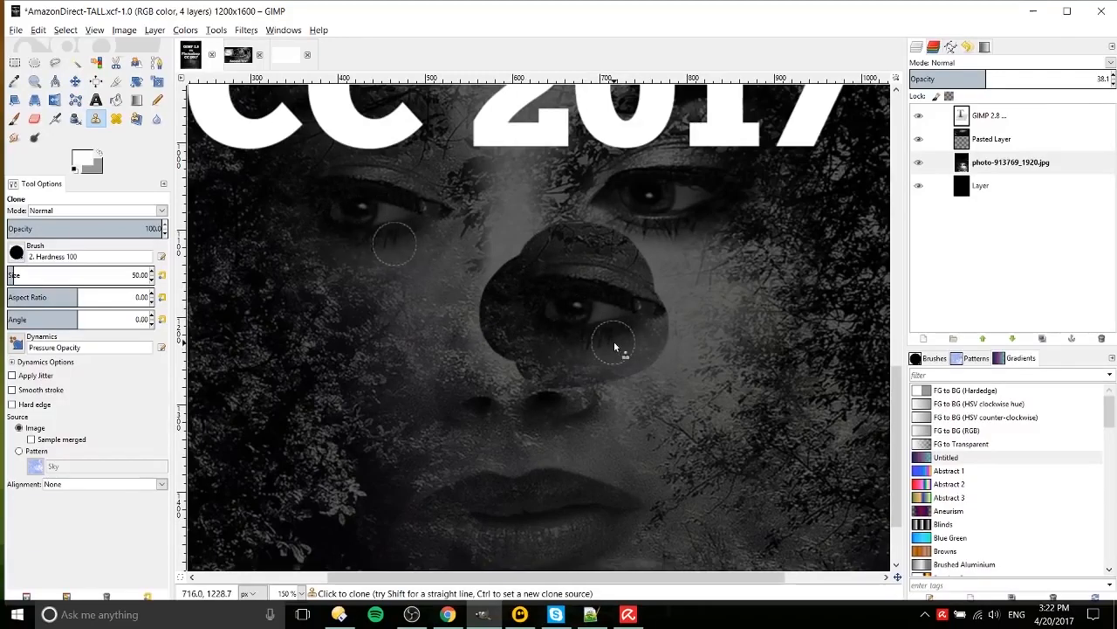
Clone the right eye onto the cheek below it.
ctrl+click(653, 199)
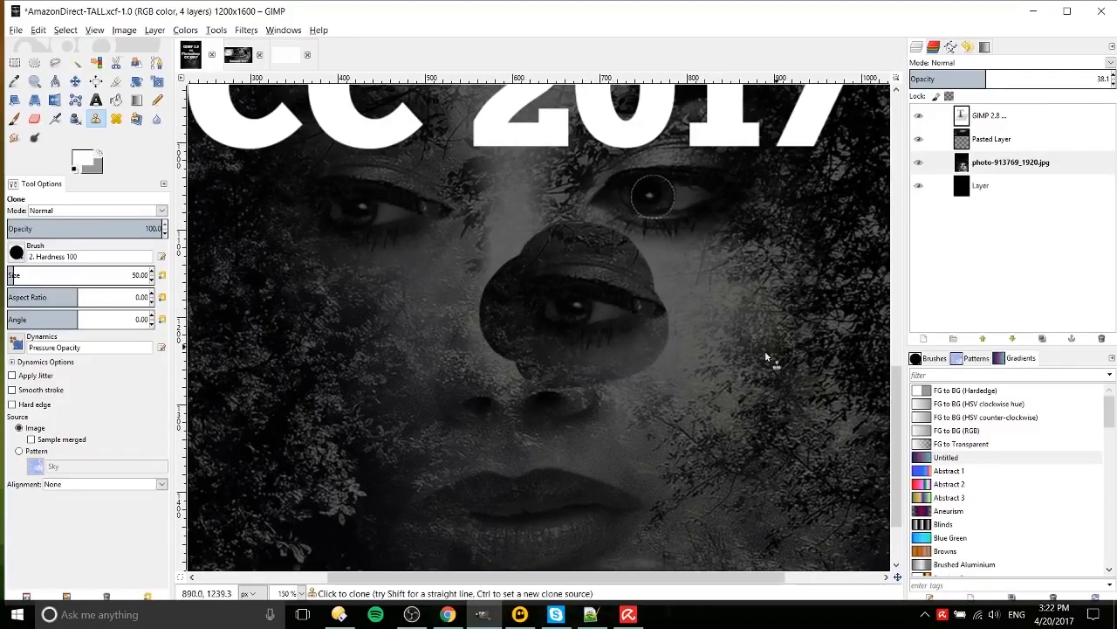
drag(764, 350, 666, 316)
mouse_move(695, 280)
mouse_down()
mouse_move(663, 266)
mouse_move(658, 283)
mouse_move(675, 312)
mouse_move(668, 317)
mouse_move(648, 285)
mouse_move(661, 266)
mouse_move(691, 264)
mouse_move(638, 274)
mouse_move(637, 302)
mouse_move(662, 317)
mouse_move(717, 285)
mouse_move(715, 323)
mouse_move(641, 280)
mouse_move(638, 319)
mouse_move(686, 312)
mouse_move(637, 267)
mouse_move(697, 268)
mouse_move(686, 324)
mouse_move(646, 267)
mouse_move(706, 267)
mouse_up()
Blur the skin and branches around the inner corner of the left eye with the Blur / Sharpen tool at size 50.
scroll(673, 320, down, 1)
scroll(681, 275, up, 1)
scroll(681, 275, right, 2)
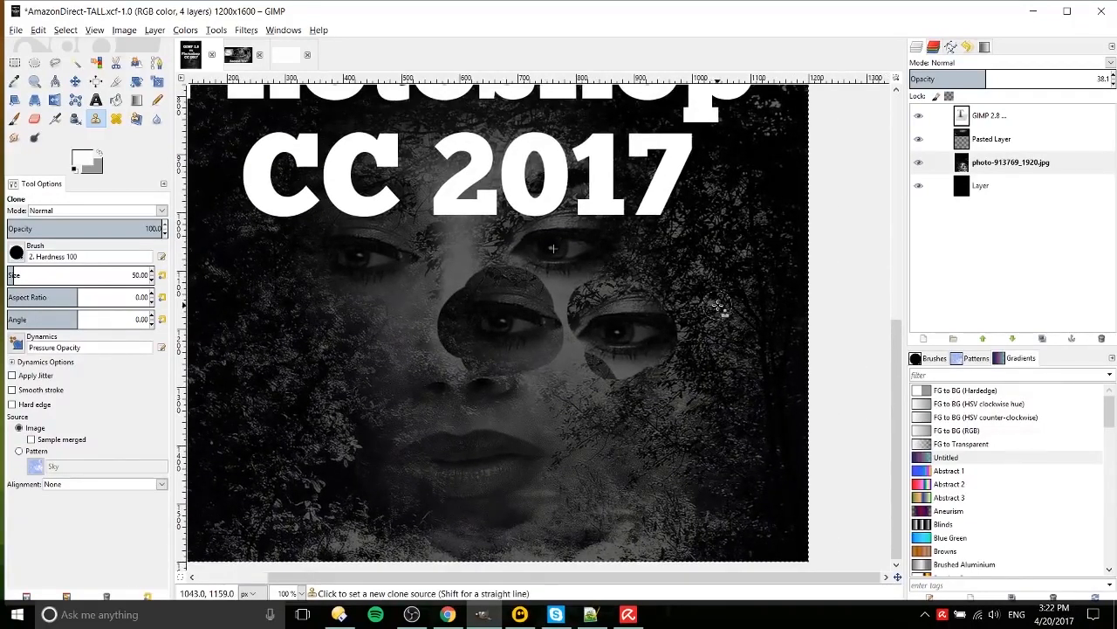
scroll(611, 309, down, 1)
scroll(505, 215, left, 2)
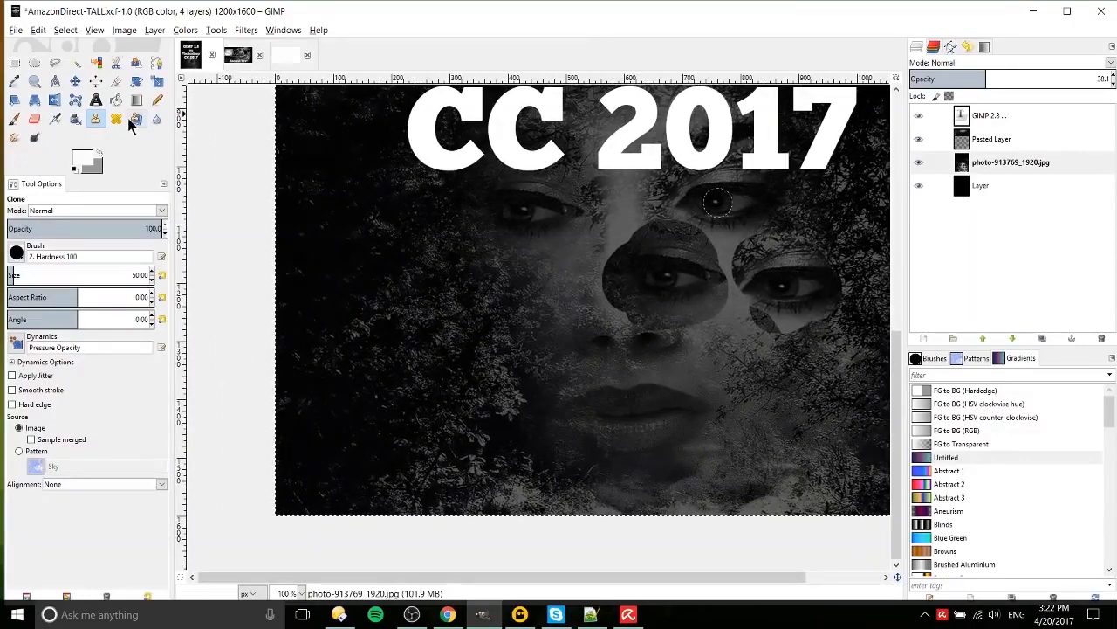
key(shift+u)
key(2)
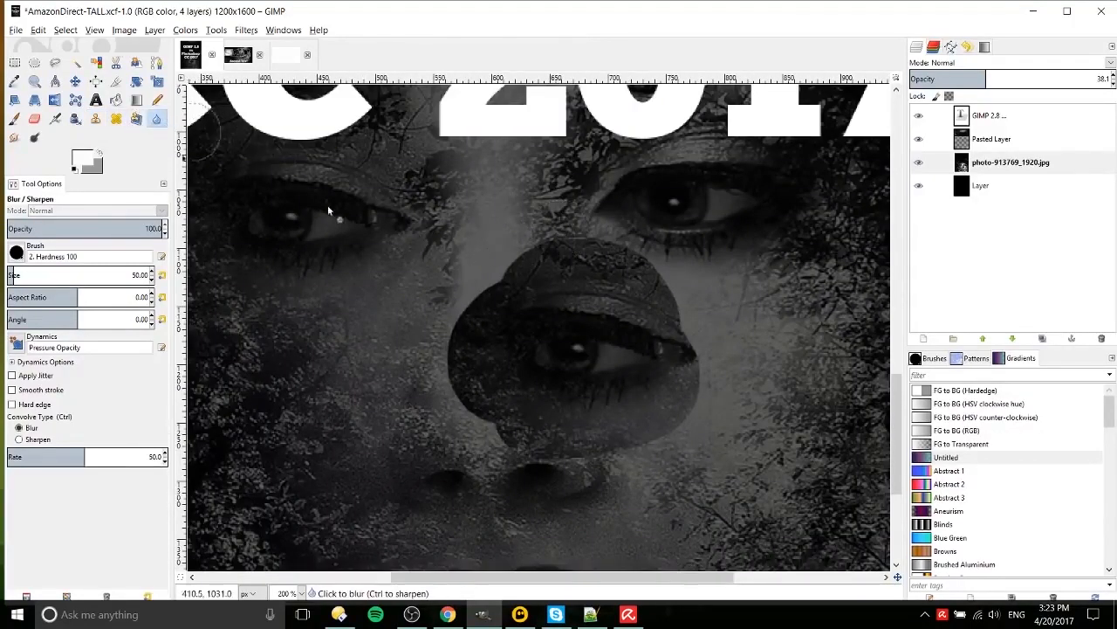
scroll(437, 284, up, 1)
scroll(437, 284, left, 2)
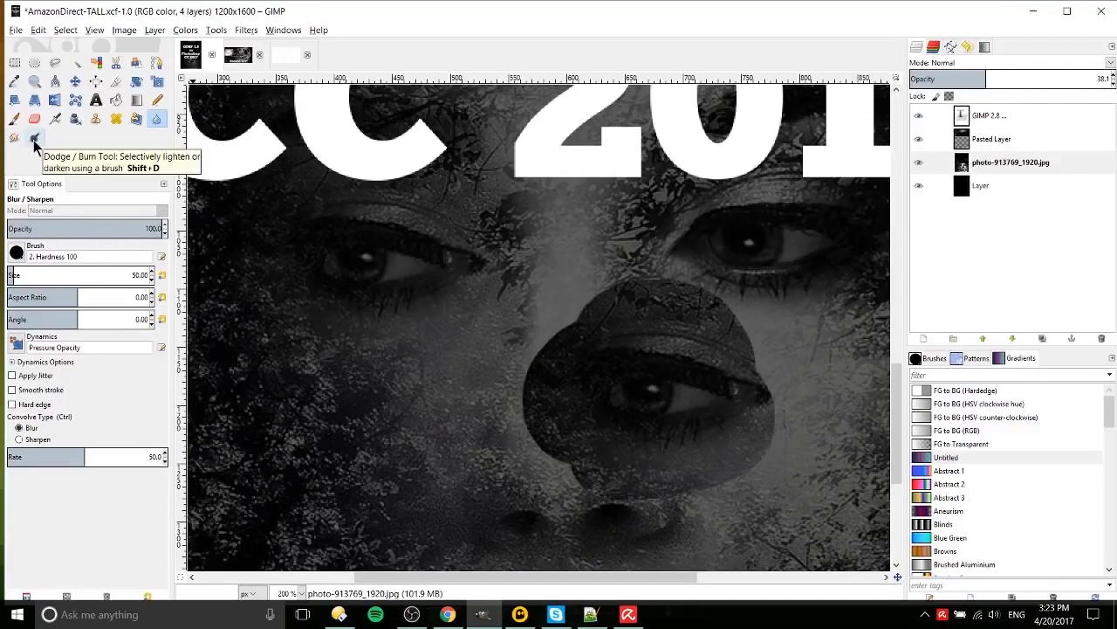
scroll(416, 262, right, 2)
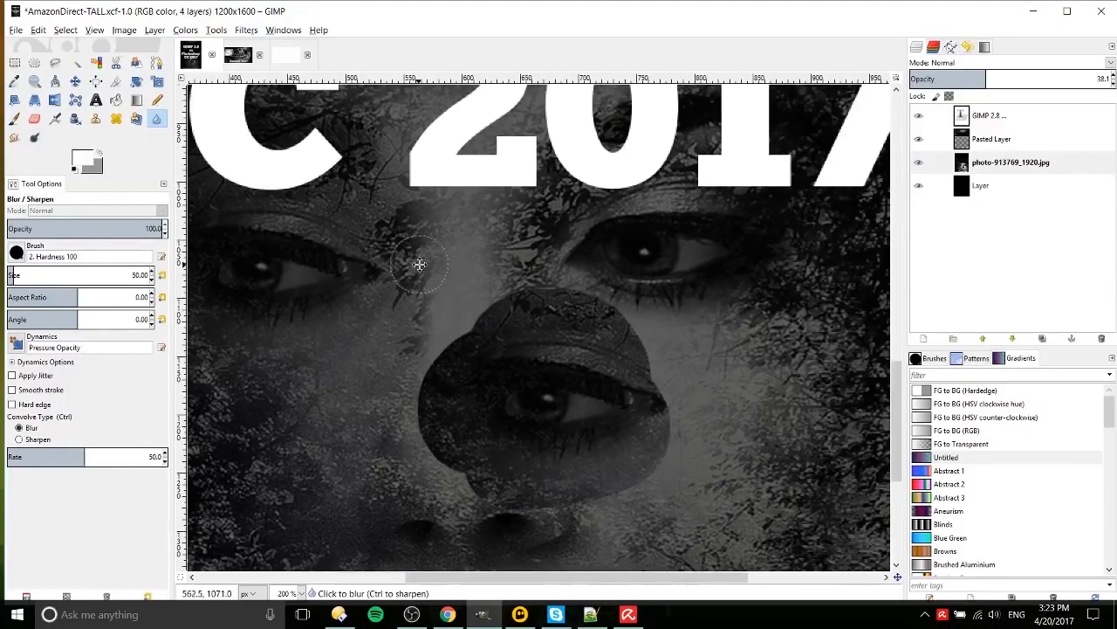
scroll(458, 222, down, 1)
scroll(458, 222, left, 1)
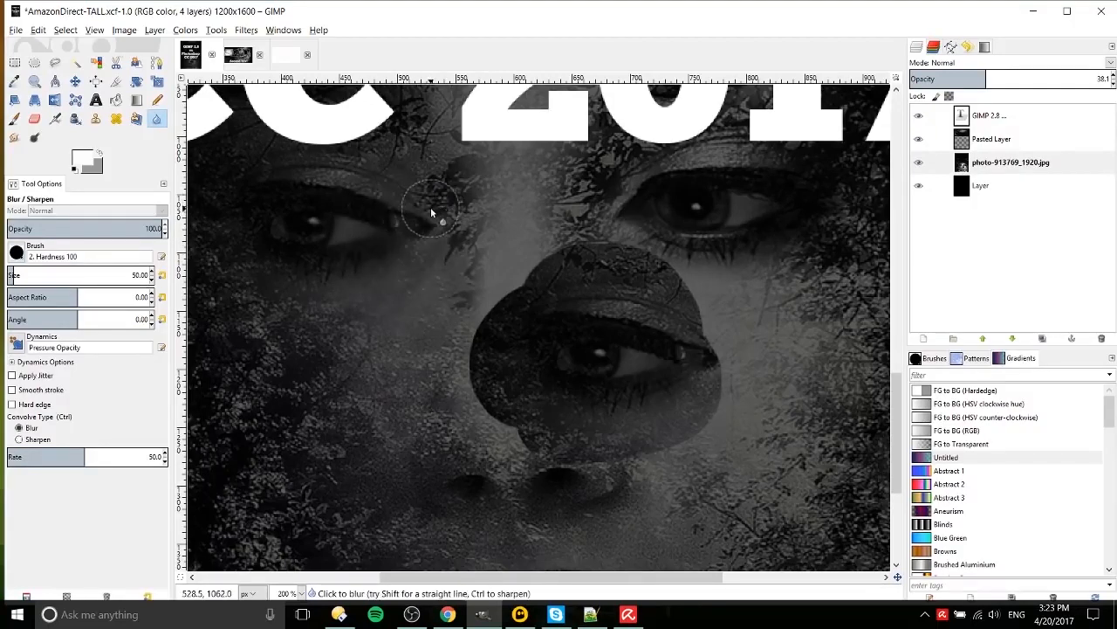
Set the convolve type to Sharpen and sharpen the skin around the left eye and beside the nose bridge.
click(53, 435)
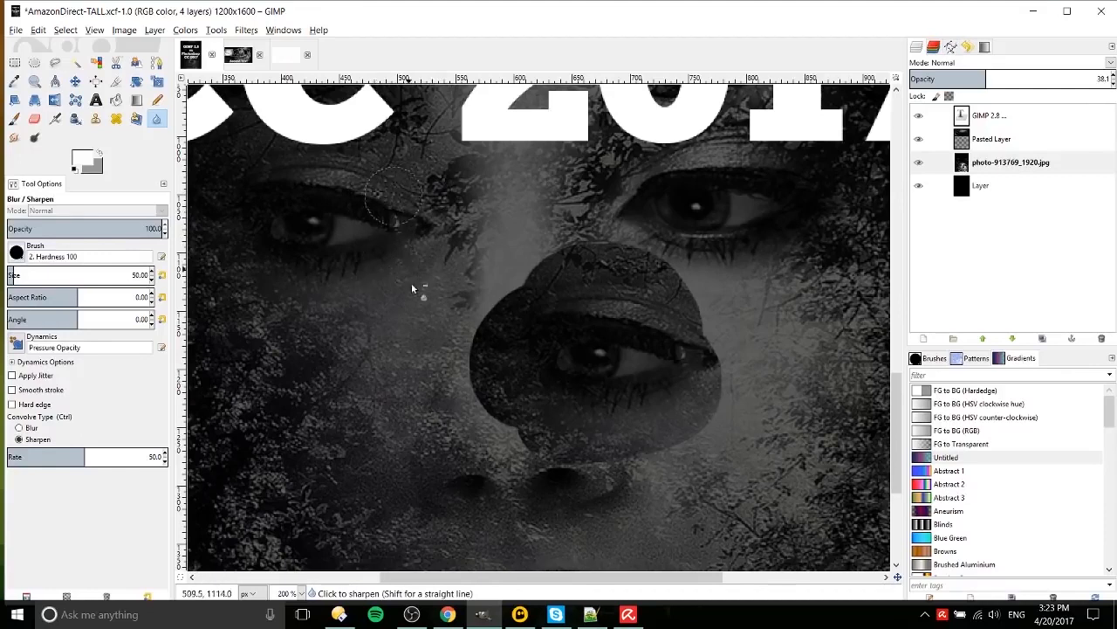
mouse_move(411, 283)
mouse_down()
mouse_move(437, 245)
mouse_move(426, 200)
mouse_move(452, 156)
mouse_up()
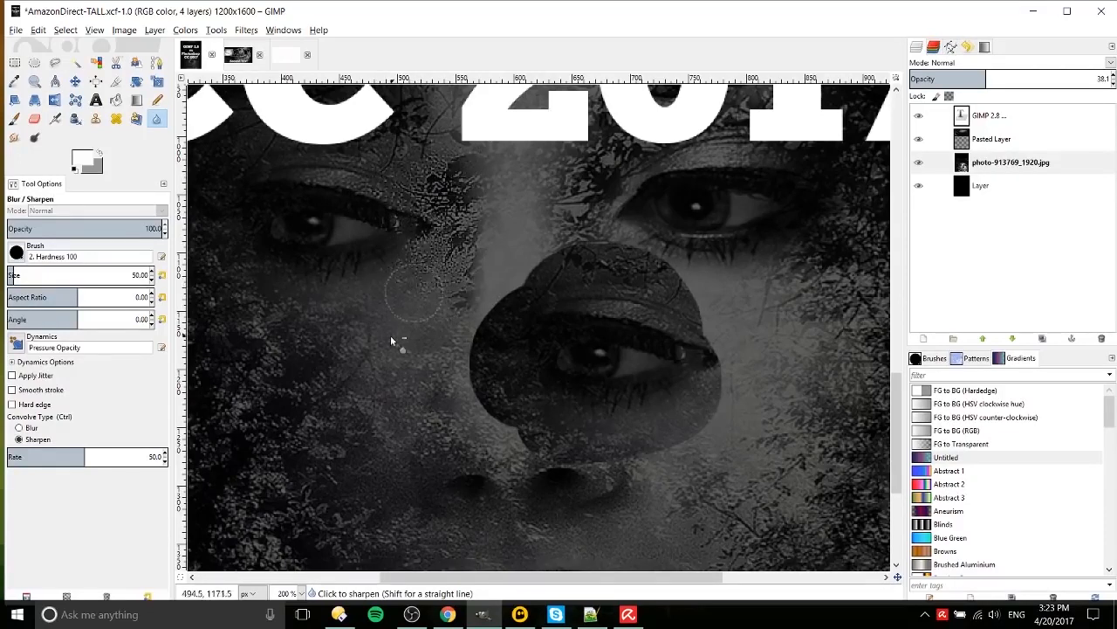
mouse_move(369, 353)
mouse_down()
mouse_move(398, 314)
mouse_move(421, 305)
mouse_move(403, 263)
mouse_move(380, 251)
mouse_move(326, 272)
mouse_move(394, 296)
mouse_up()
mouse_move(385, 184)
mouse_down()
mouse_move(428, 243)
mouse_move(576, 247)
mouse_move(489, 246)
mouse_move(504, 232)
mouse_move(397, 257)
mouse_move(497, 234)
mouse_move(484, 224)
mouse_move(436, 237)
mouse_move(512, 250)
mouse_move(480, 268)
mouse_move(544, 240)
mouse_move(555, 356)
mouse_move(511, 337)
mouse_move(498, 312)
mouse_up()
key(ctrl)
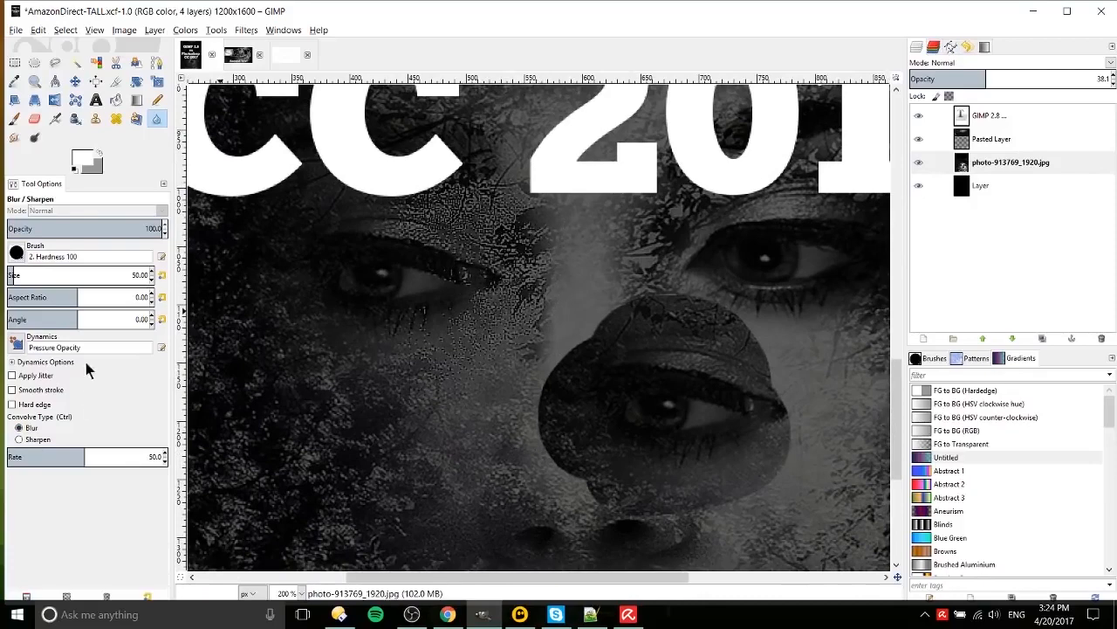
Blur the cheek beside the cloned eye, and sharpen the area below it around the nostrils.
click(23, 429)
drag(596, 465, 618, 370)
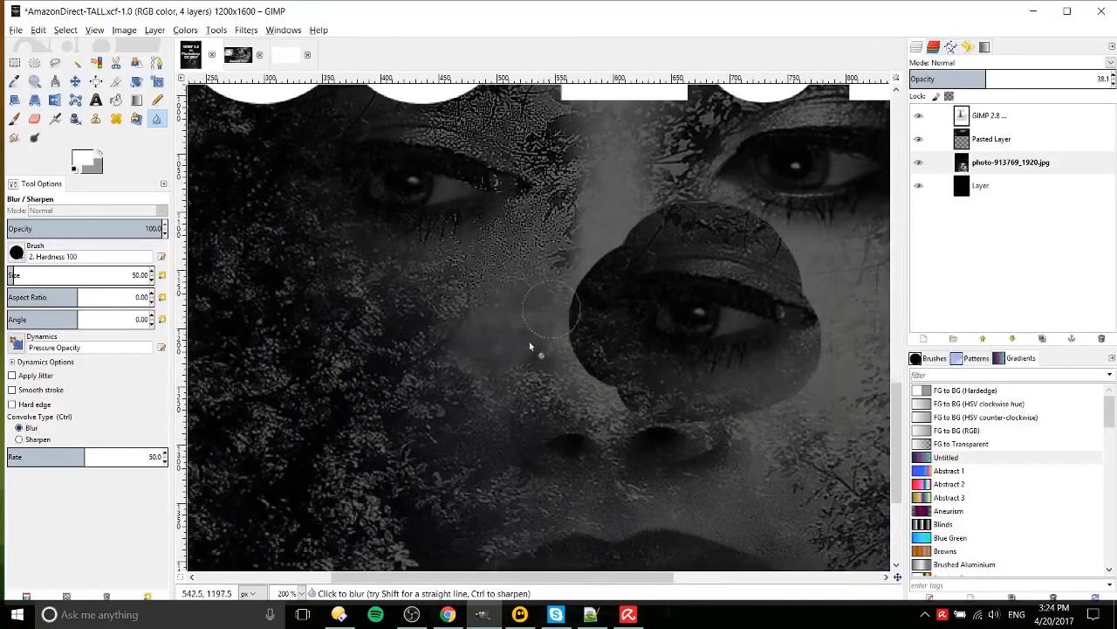
mouse_move(529, 347)
mouse_down()
mouse_move(579, 329)
mouse_move(508, 309)
mouse_up()
click(38, 438)
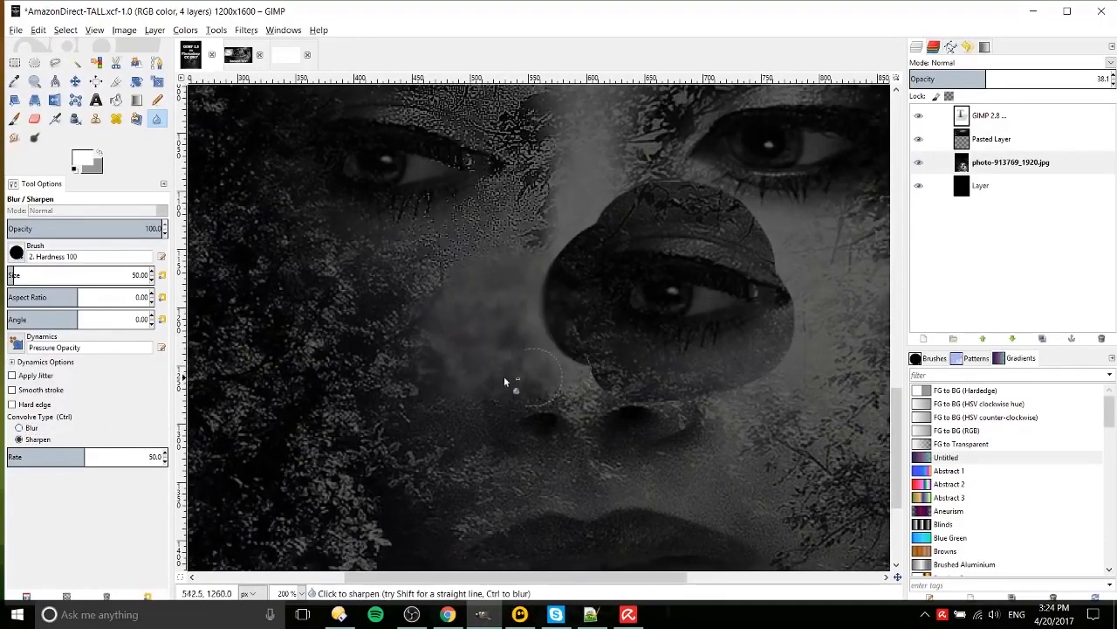
mouse_move(529, 376)
mouse_down()
mouse_move(568, 400)
mouse_move(567, 412)
mouse_move(558, 404)
mouse_move(580, 404)
mouse_move(575, 394)
mouse_move(537, 402)
mouse_move(546, 406)
mouse_move(508, 397)
mouse_move(492, 382)
mouse_move(451, 389)
mouse_move(422, 419)
mouse_move(461, 438)
mouse_move(479, 413)
mouse_move(554, 426)
mouse_move(539, 417)
mouse_move(582, 451)
mouse_up()
Smear the cloned eye on the nose across toward the right cheek using the Smudge tool at size 50 and rate 50.
click(14, 133)
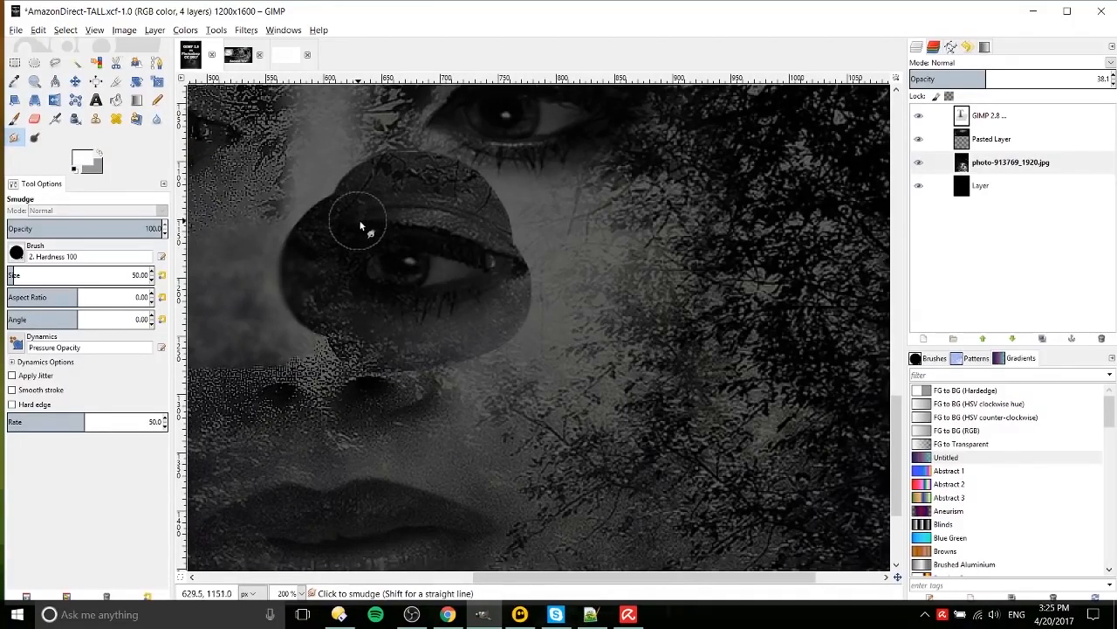
drag(378, 234, 669, 276)
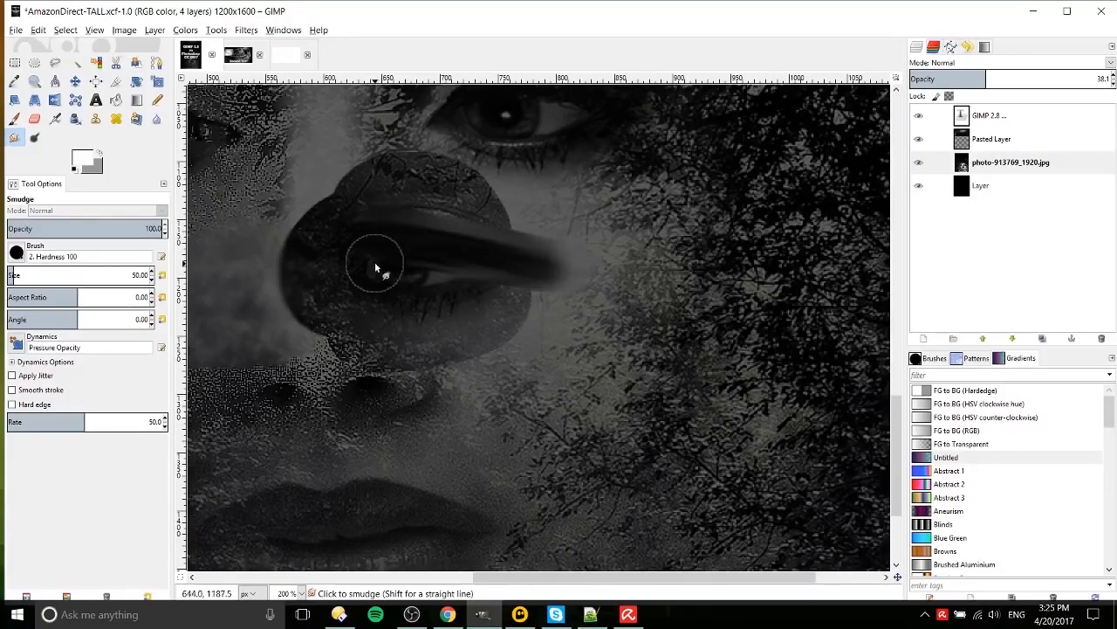
drag(375, 262, 620, 319)
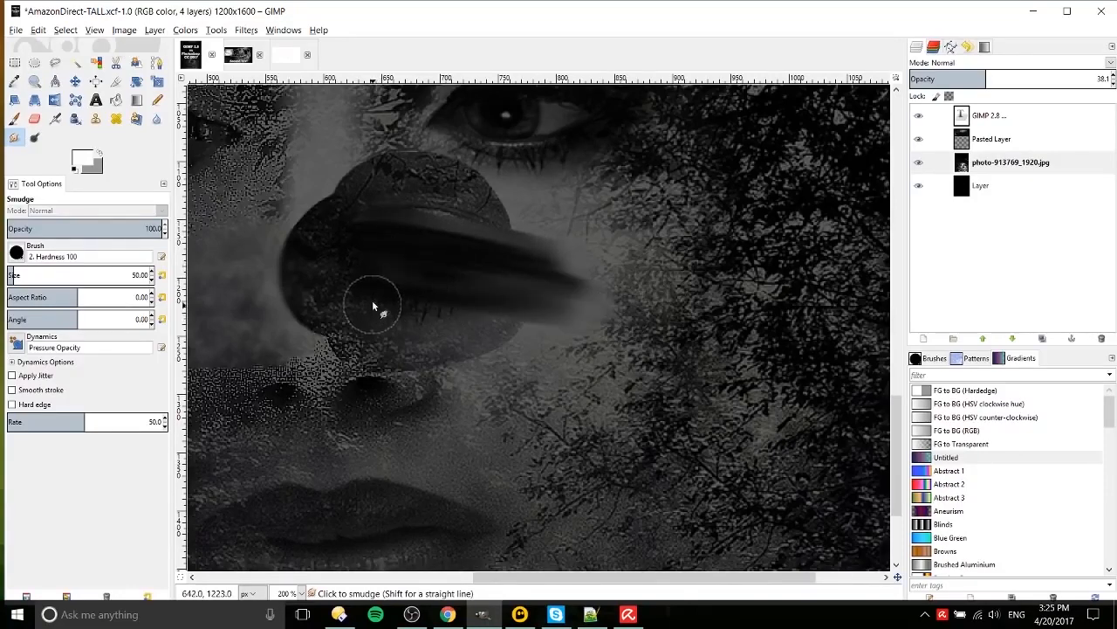
scroll(603, 249, down, 1)
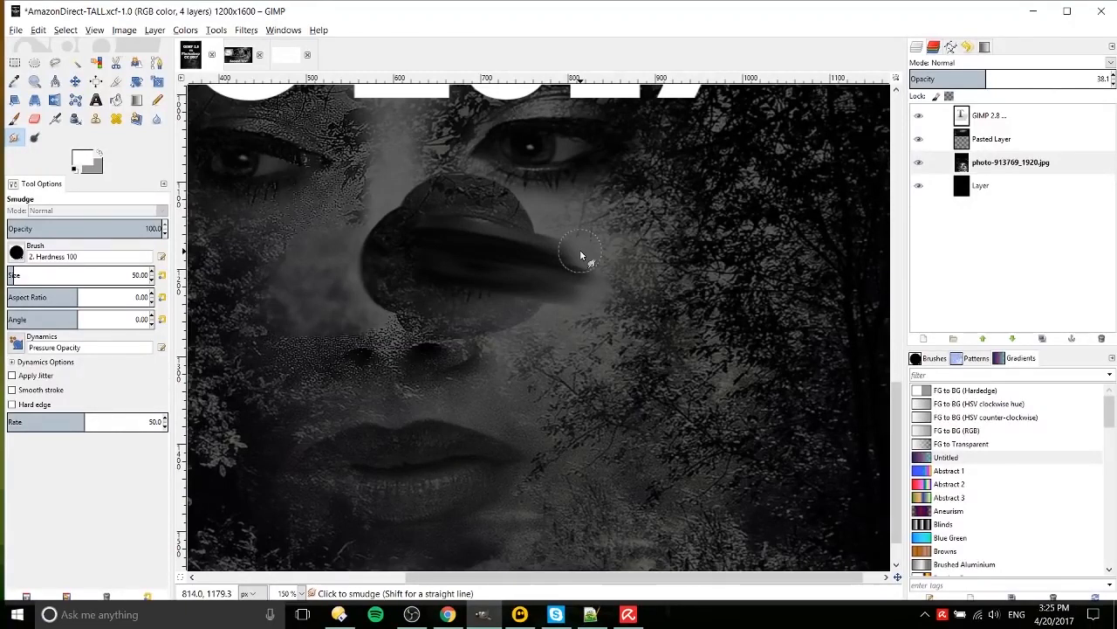
mouse_move(581, 255)
mouse_down()
mouse_move(486, 255)
mouse_move(574, 249)
mouse_up()
drag(576, 341, 525, 344)
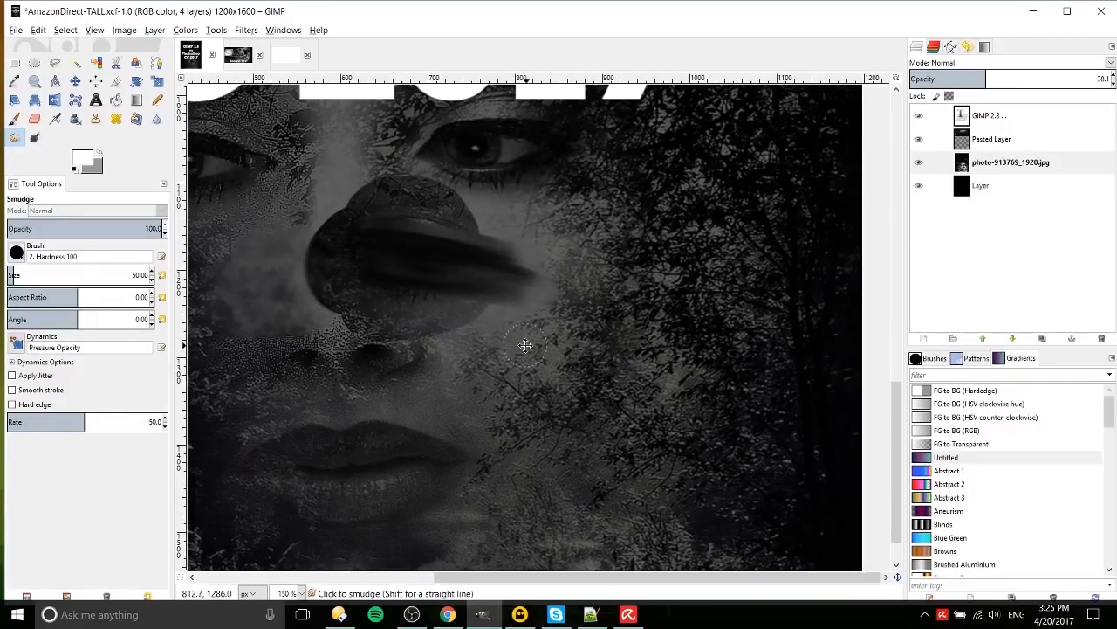
scroll(532, 327, down, 1)
drag(707, 279, 638, 289)
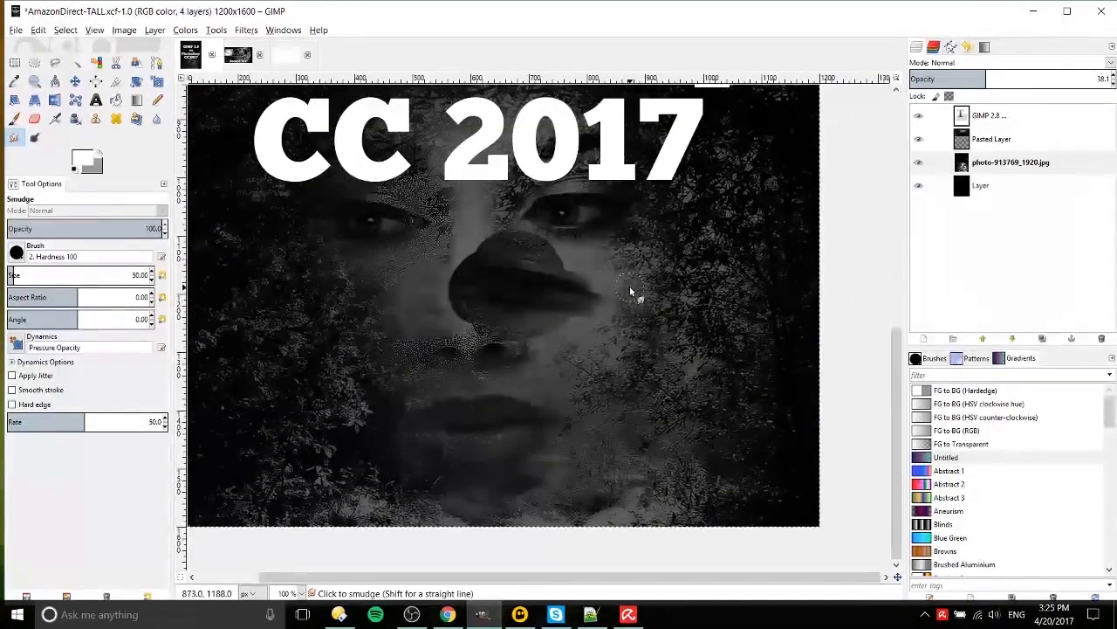
scroll(633, 292, up, 1)
drag(644, 335, 623, 291)
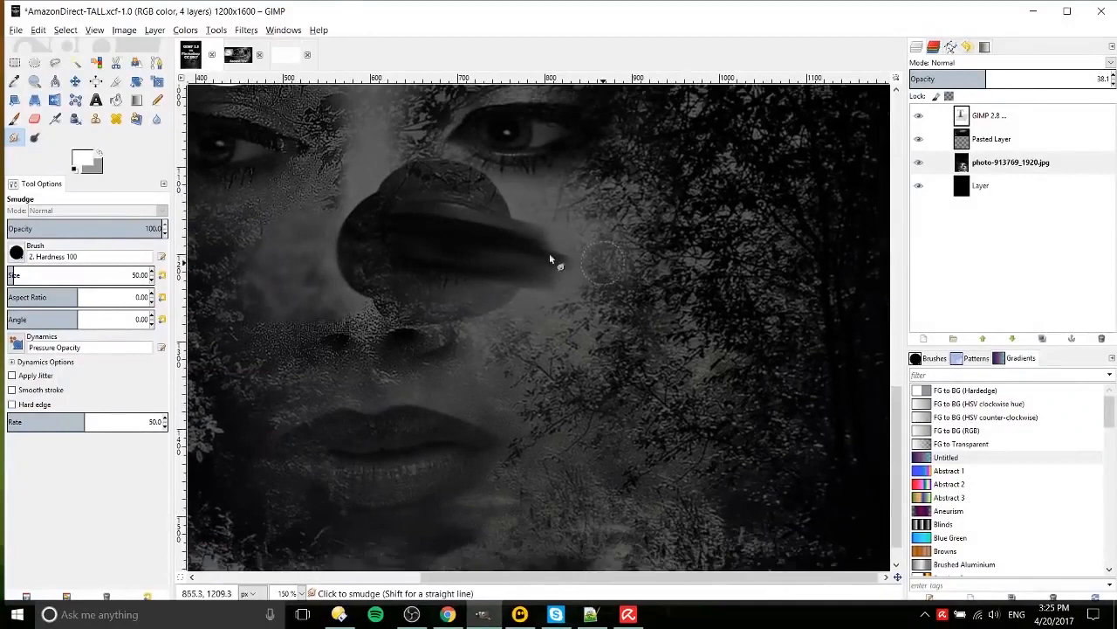
Lighten the left eye on the photo-913769_1920.jpg layer using the Dodge / Burn tool in Dodge mode.
click(38, 142)
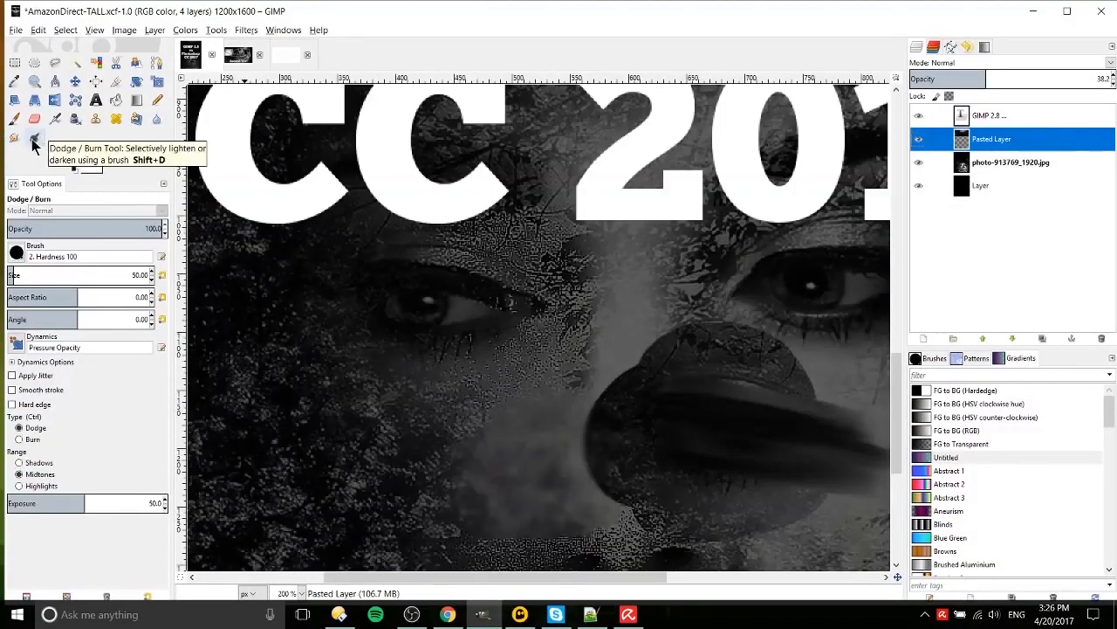
click(1004, 163)
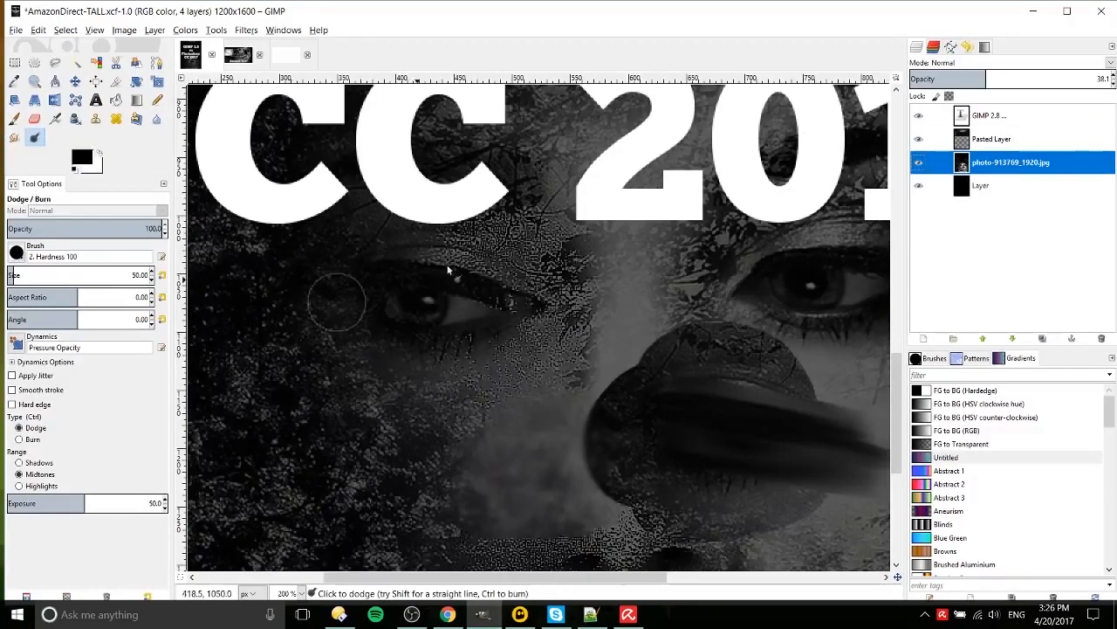
mouse_move(390, 302)
mouse_down()
mouse_move(423, 323)
mouse_move(483, 294)
mouse_move(403, 271)
mouse_move(385, 307)
mouse_move(452, 343)
mouse_move(487, 306)
mouse_up()
Set the Dodge / Burn tool's type to Burn for the midtones of the photo layer.
scroll(645, 339, down, 4)
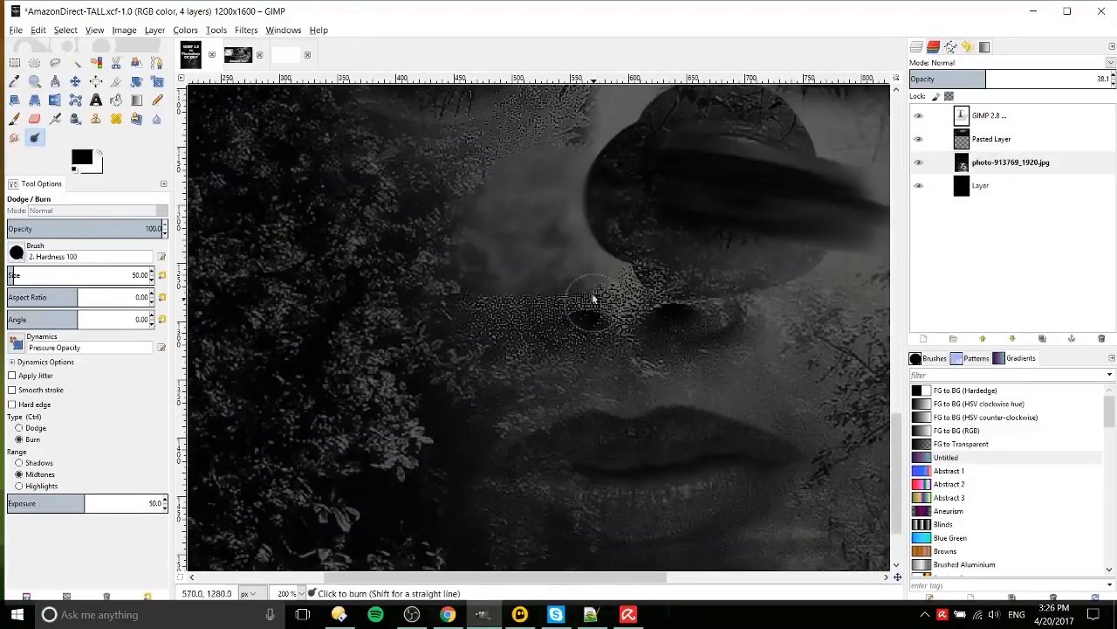
ctrl+scroll(593, 314, down, 2)
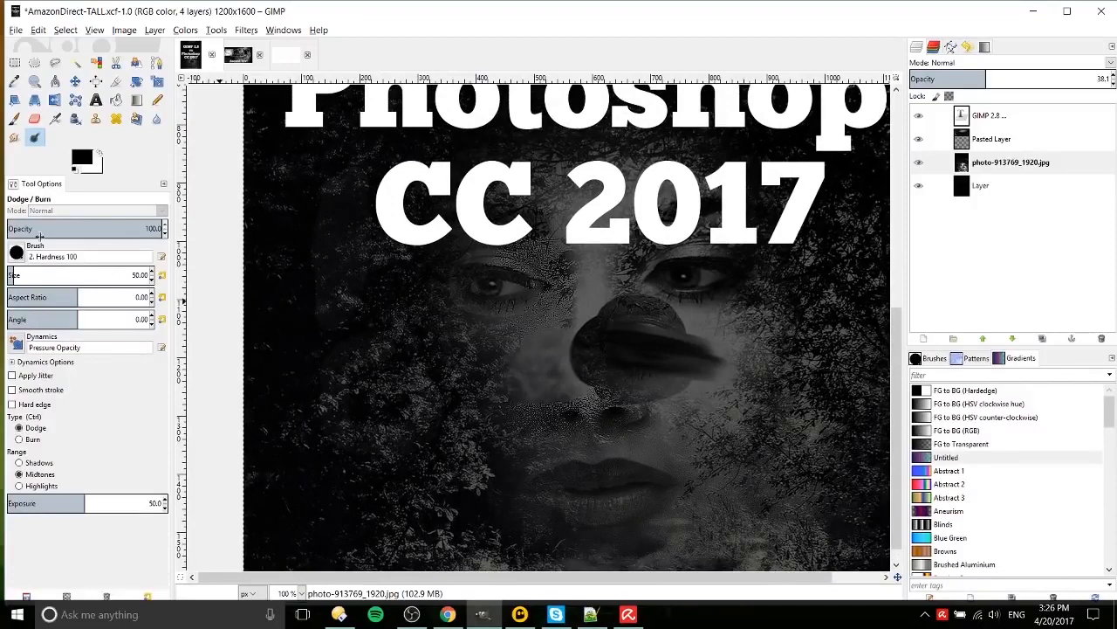
click(33, 440)
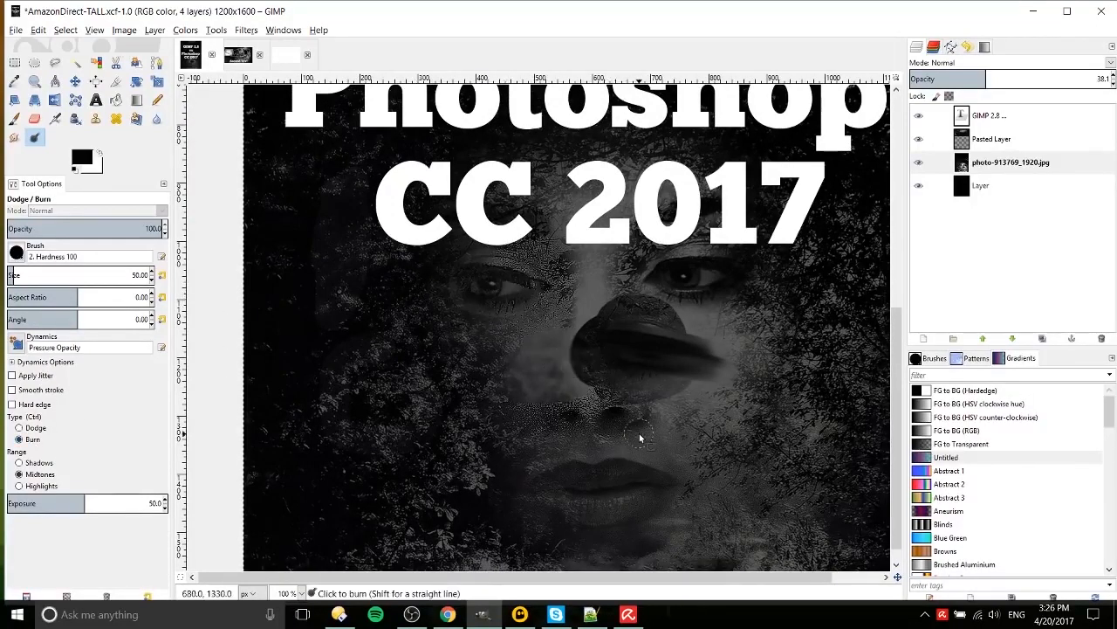
Darken the lips with the Burn type, and lighten the skin around the mouth with the Dodge type.
scroll(639, 437, up, 1)
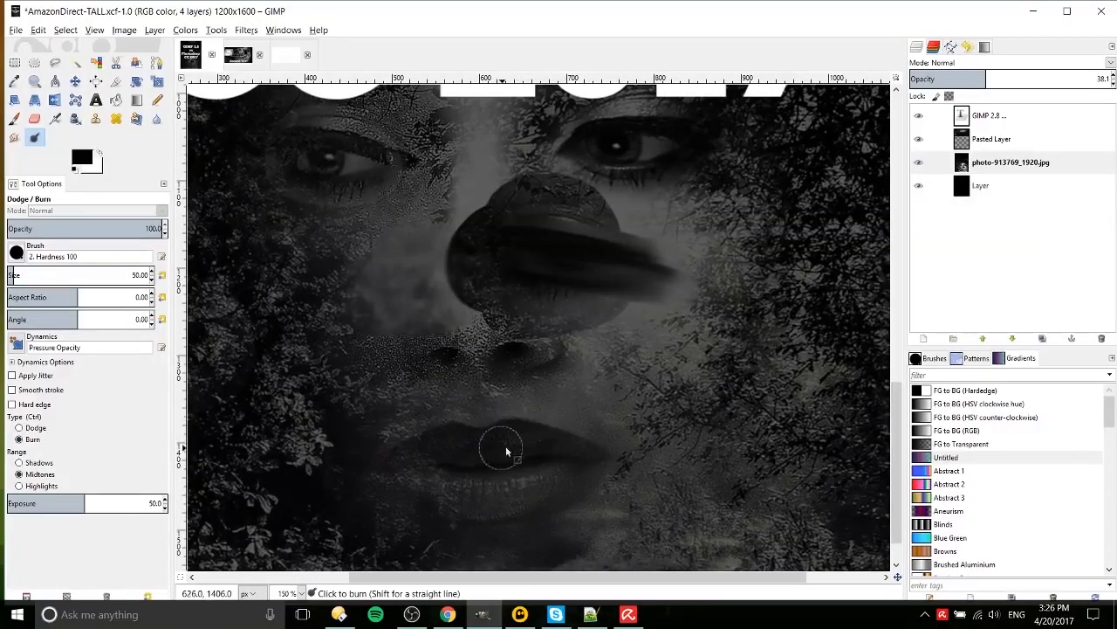
mouse_move(507, 447)
mouse_down()
mouse_move(614, 457)
mouse_move(565, 459)
mouse_move(594, 465)
mouse_move(533, 492)
mouse_move(560, 492)
mouse_move(523, 496)
mouse_move(405, 462)
mouse_move(422, 466)
mouse_move(427, 485)
mouse_move(504, 493)
mouse_move(467, 495)
mouse_move(579, 465)
mouse_move(567, 482)
mouse_move(581, 468)
mouse_move(573, 454)
mouse_move(522, 444)
mouse_move(493, 453)
mouse_move(448, 444)
mouse_move(408, 475)
mouse_move(429, 499)
mouse_move(453, 503)
mouse_move(438, 492)
mouse_move(571, 481)
mouse_move(544, 488)
mouse_move(556, 462)
mouse_up()
mouse_move(439, 381)
mouse_down()
mouse_move(468, 385)
mouse_move(498, 402)
mouse_up()
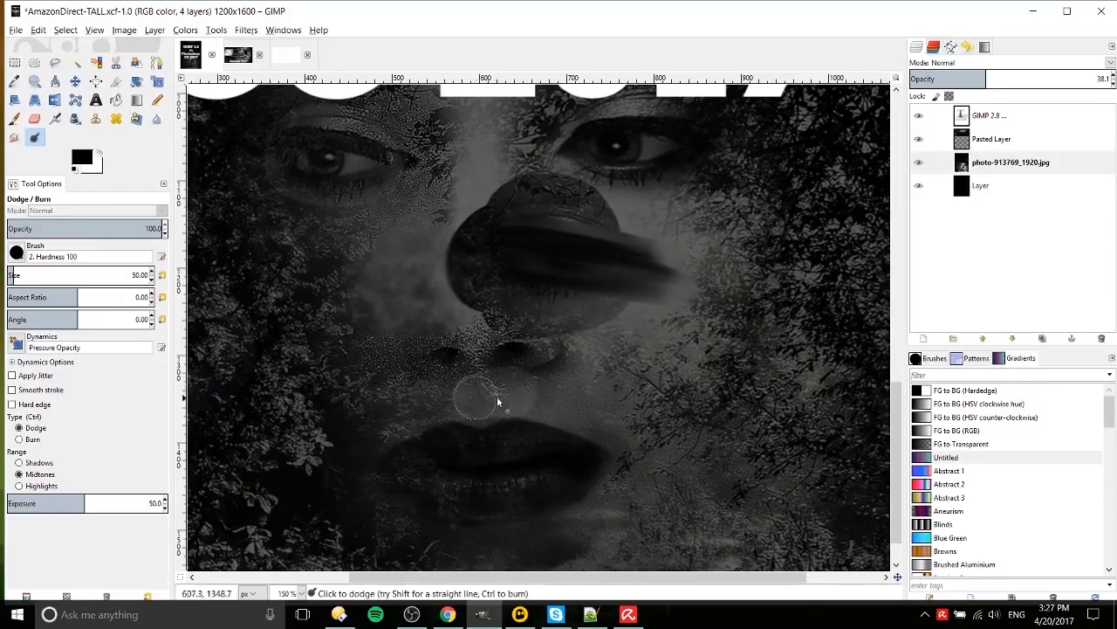
mouse_move(619, 472)
mouse_down()
mouse_move(547, 530)
mouse_move(414, 543)
mouse_move(379, 500)
mouse_move(376, 438)
mouse_move(470, 401)
mouse_up()
Lighten the chin below the lips and the foliage beside the face on the photo layer using Dodge.
scroll(633, 393, down, 1)
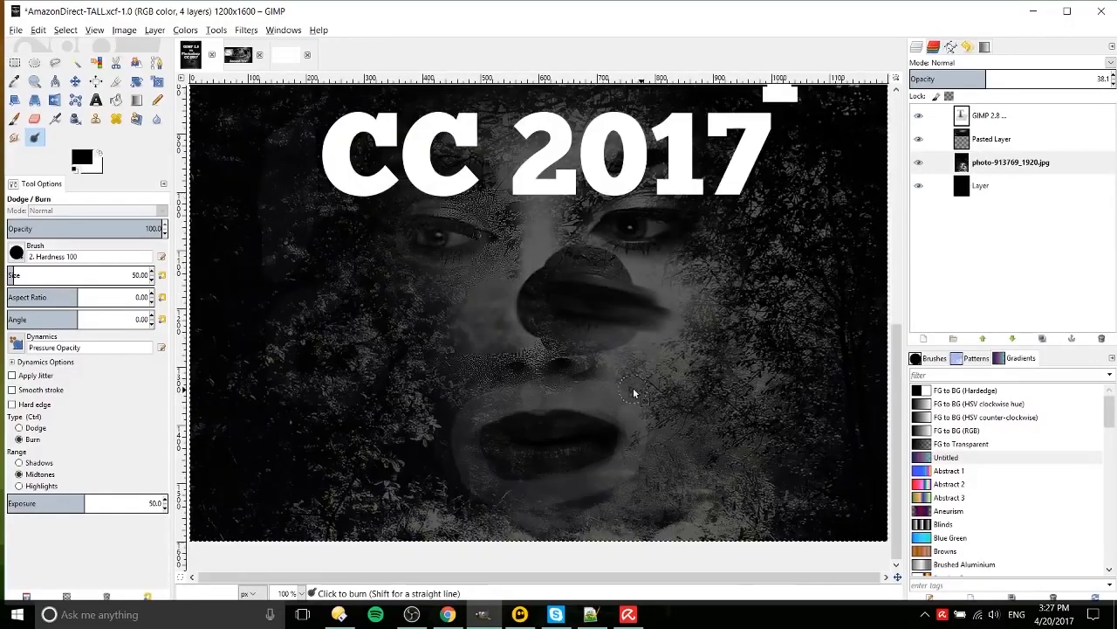
scroll(471, 465, up, 1)
mouse_move(449, 466)
mouse_down()
mouse_move(477, 494)
mouse_move(594, 507)
mouse_up()
scroll(595, 507, down, 2)
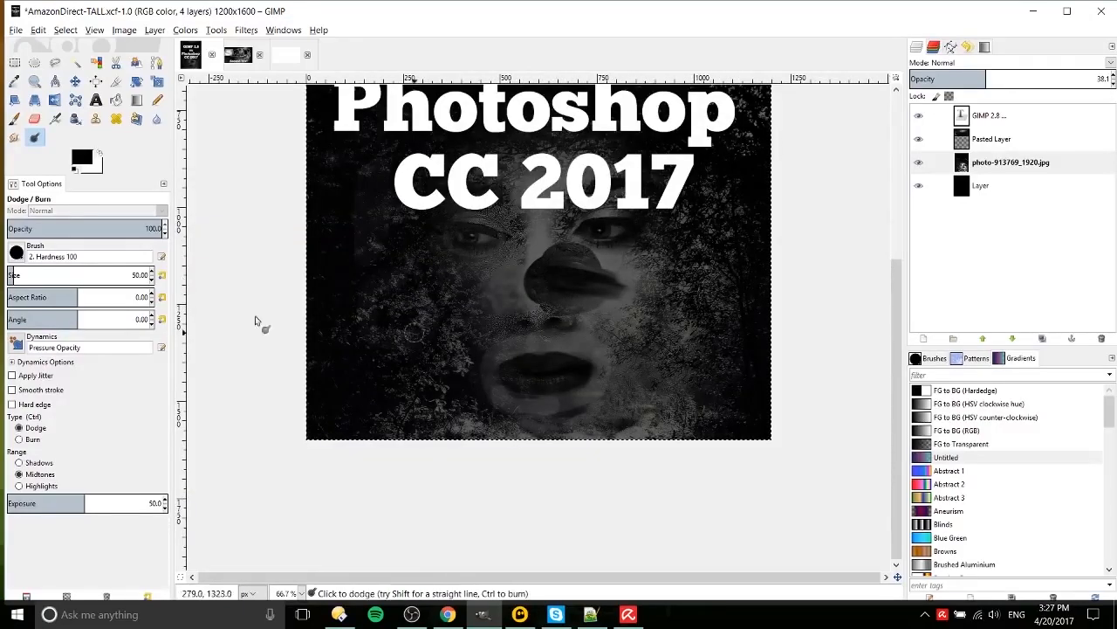
scroll(524, 335, up, 1)
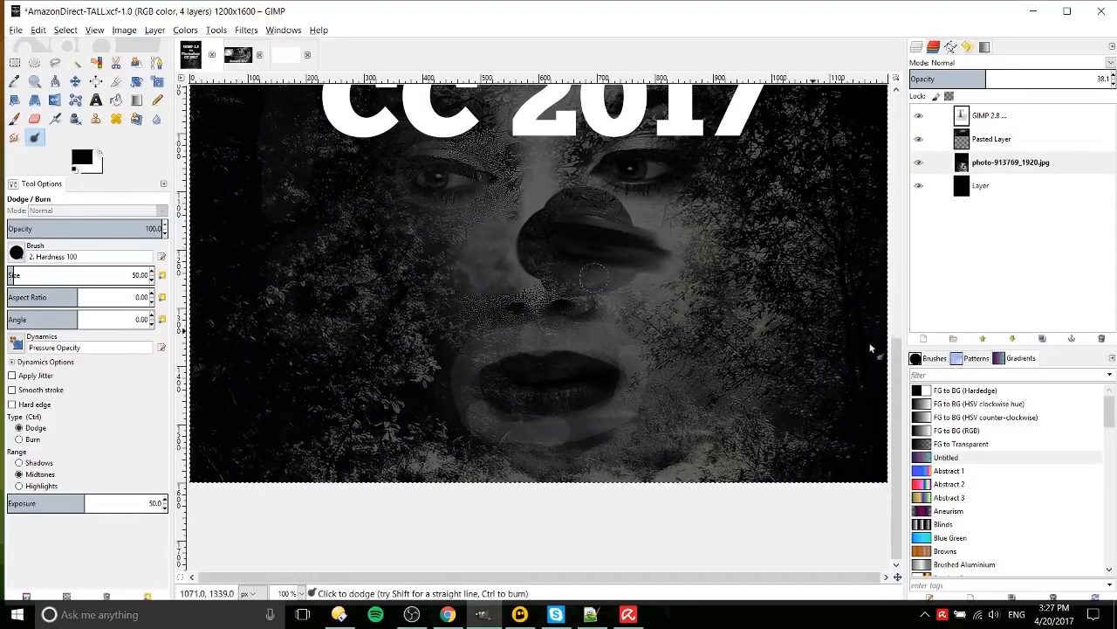
drag(780, 335, 737, 411)
scroll(706, 376, down, 2)
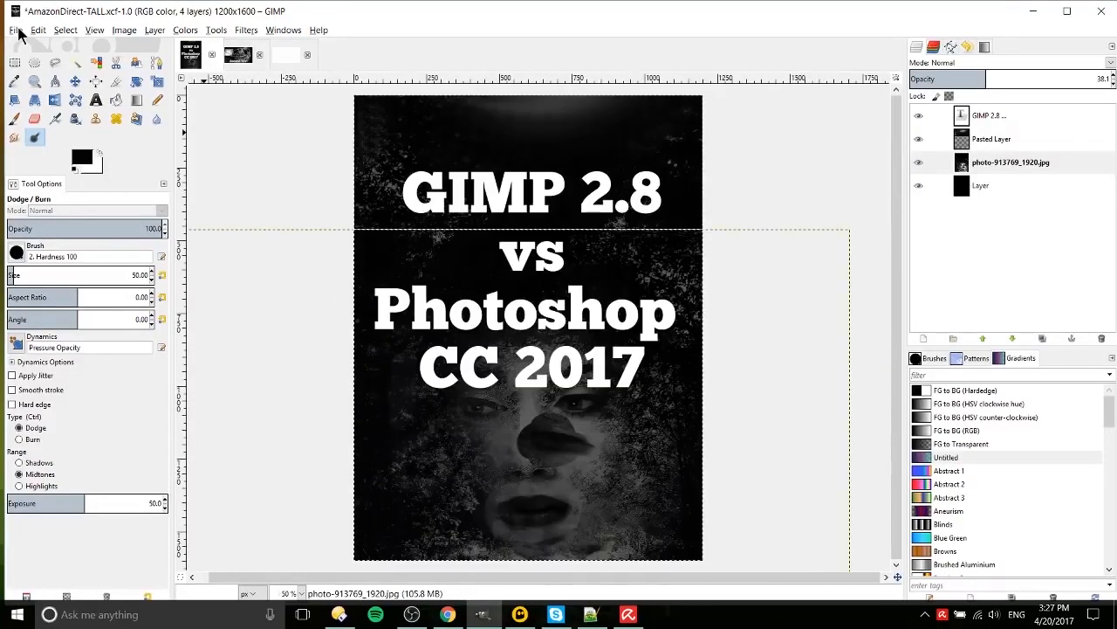
click(16, 30)
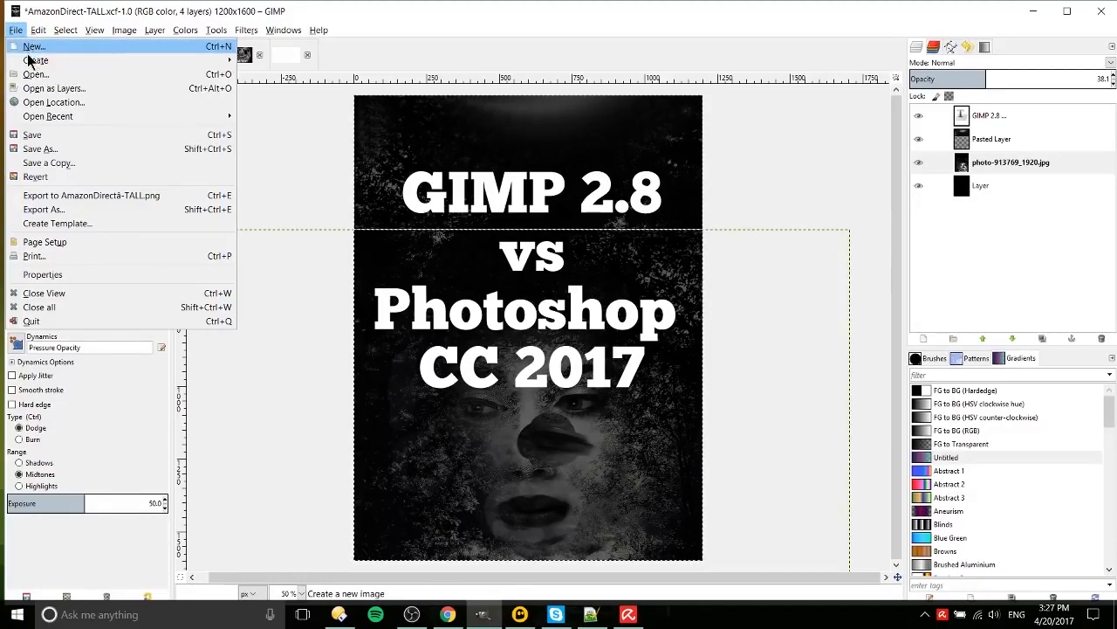
mouse_move(50, 65)
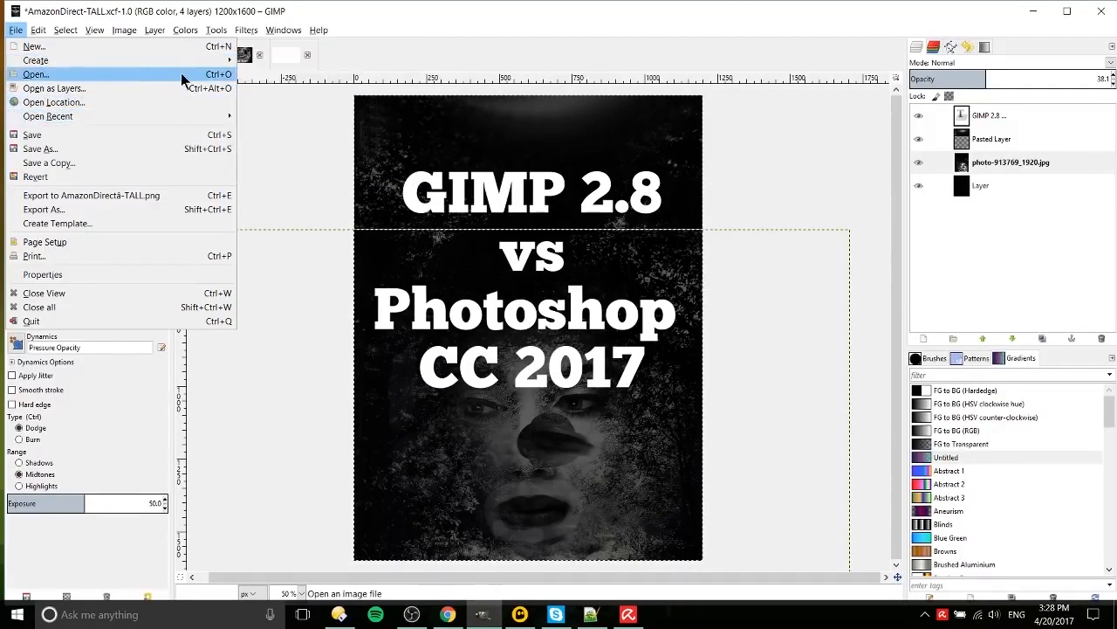
mouse_move(165, 118)
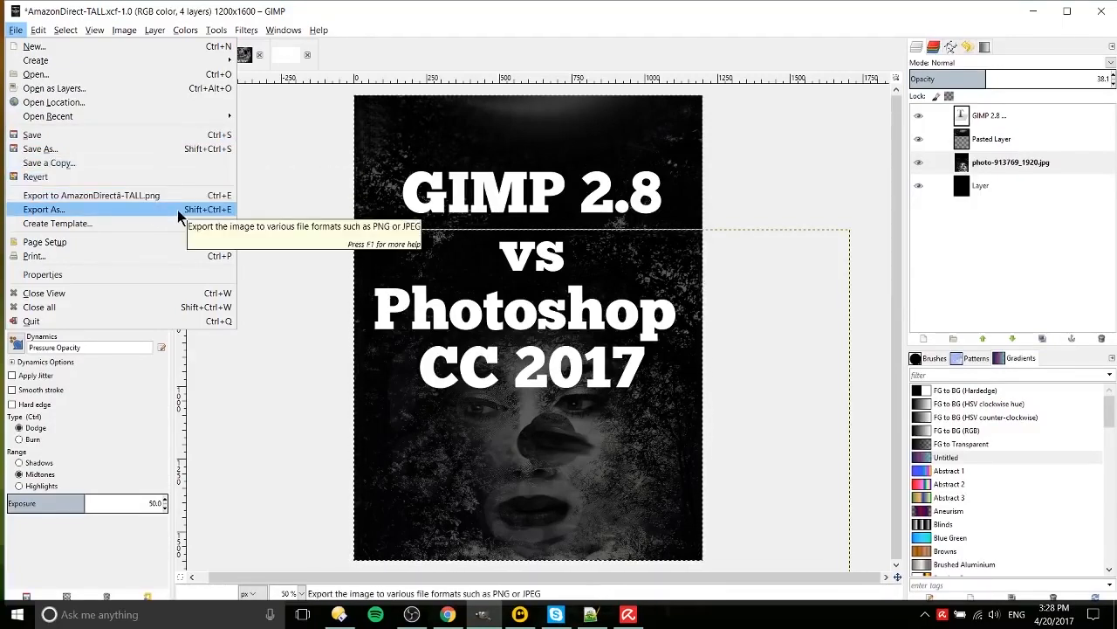
click(111, 19)
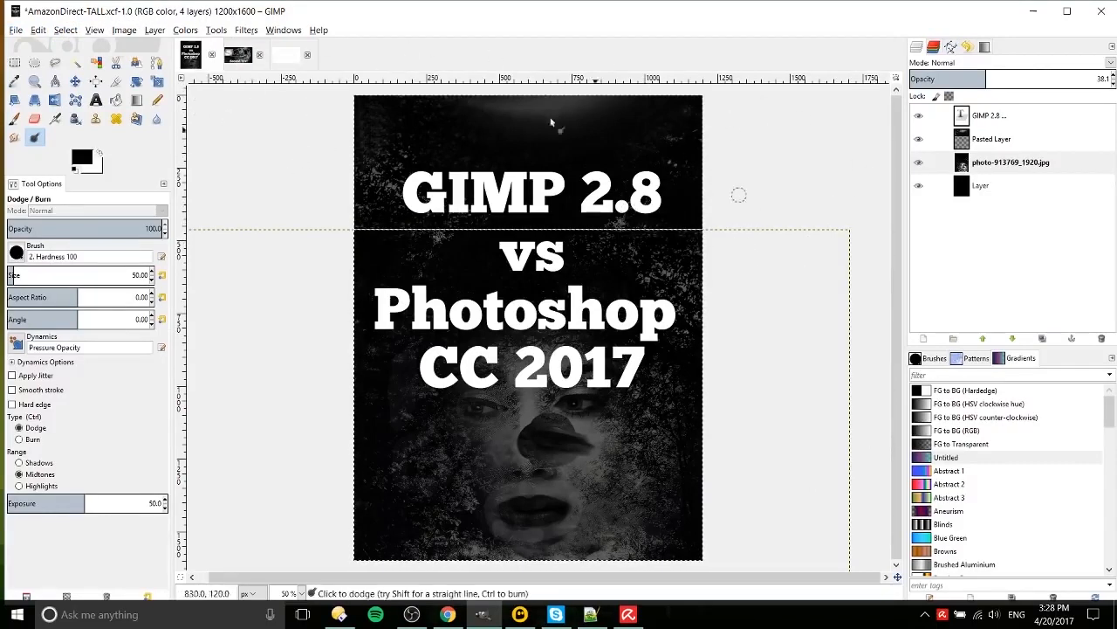
Browse the available export file formats, try a .gif extension in the export file name, and cancel the export.
click(15, 30)
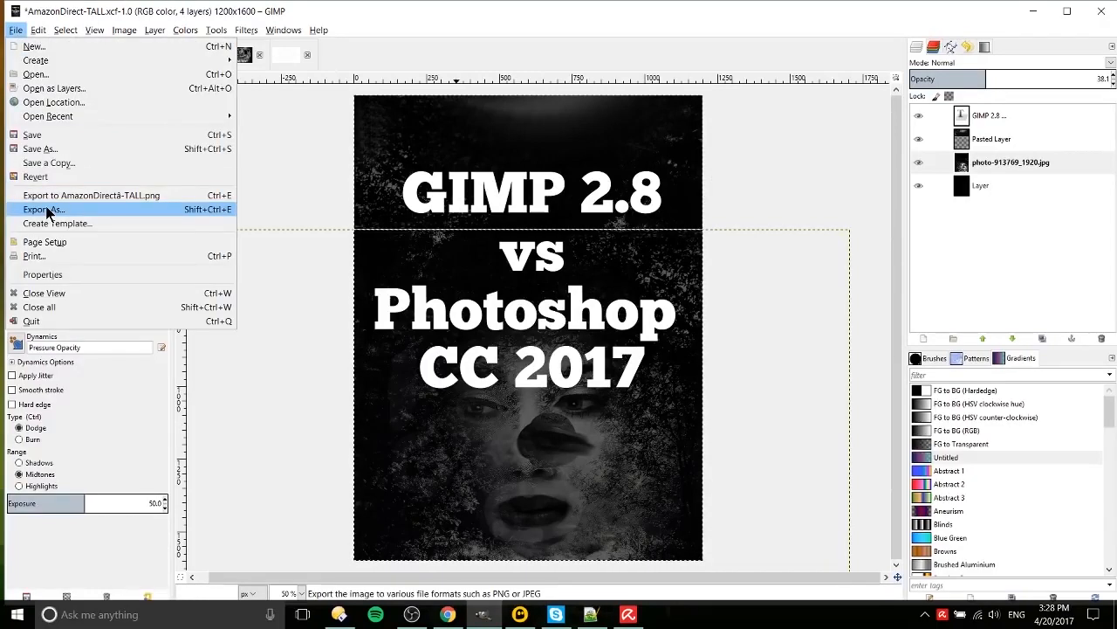
click(171, 210)
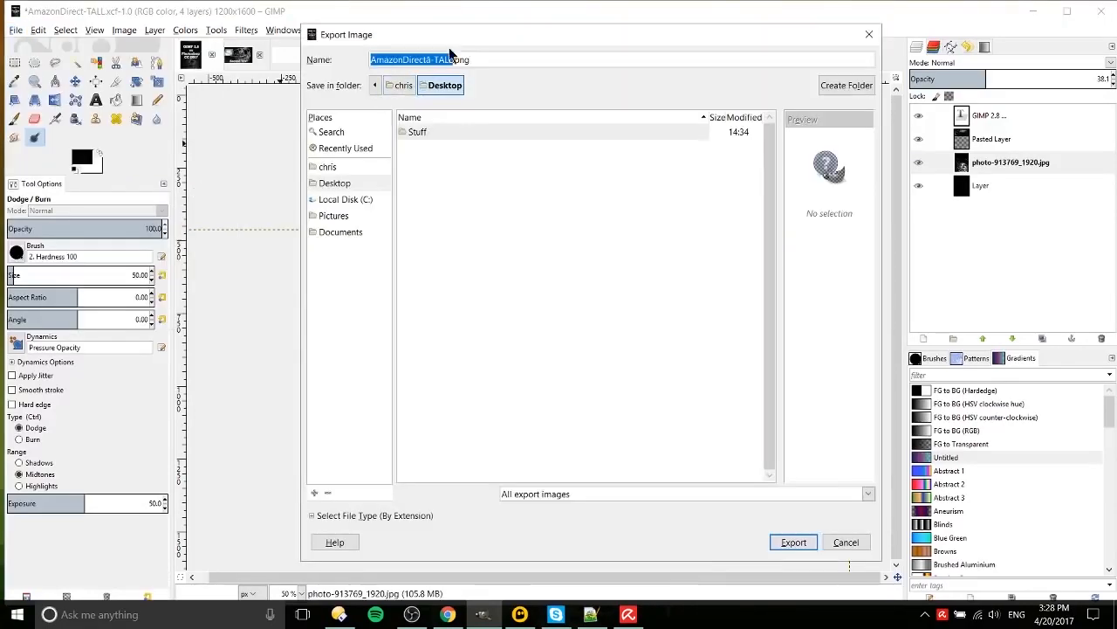
click(586, 494)
scroll(649, 226, down, 5)
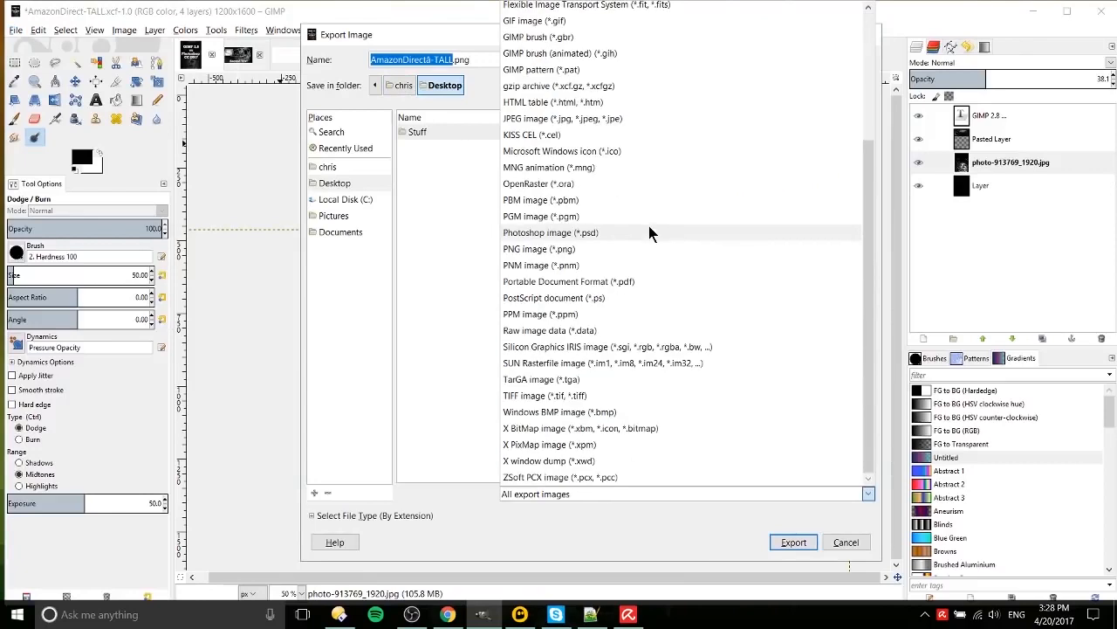
click(700, 502)
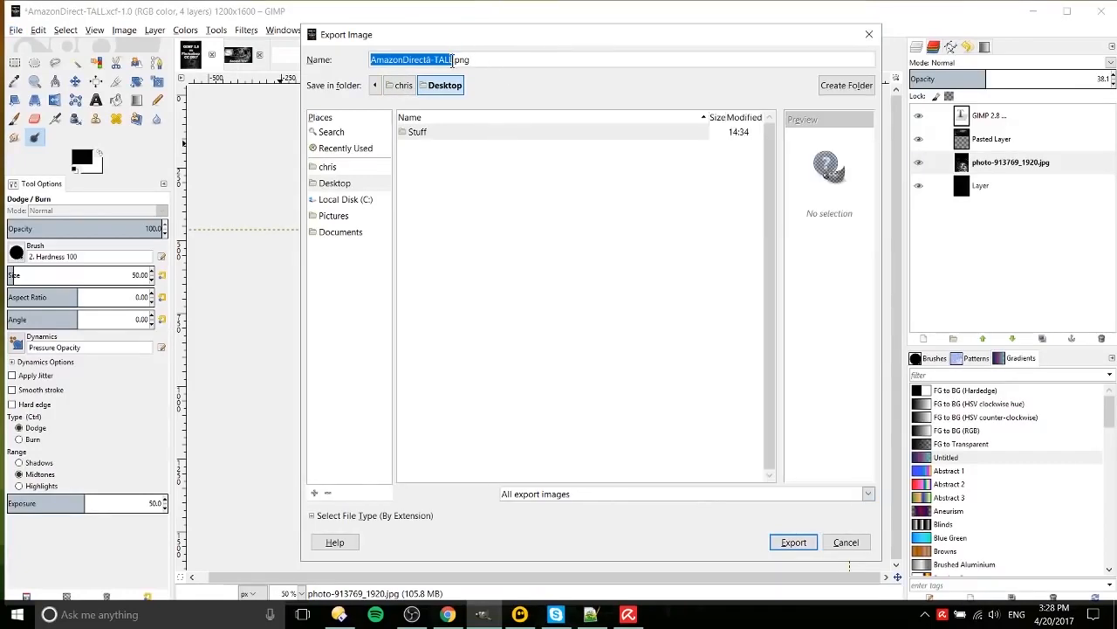
drag(454, 59, 461, 60)
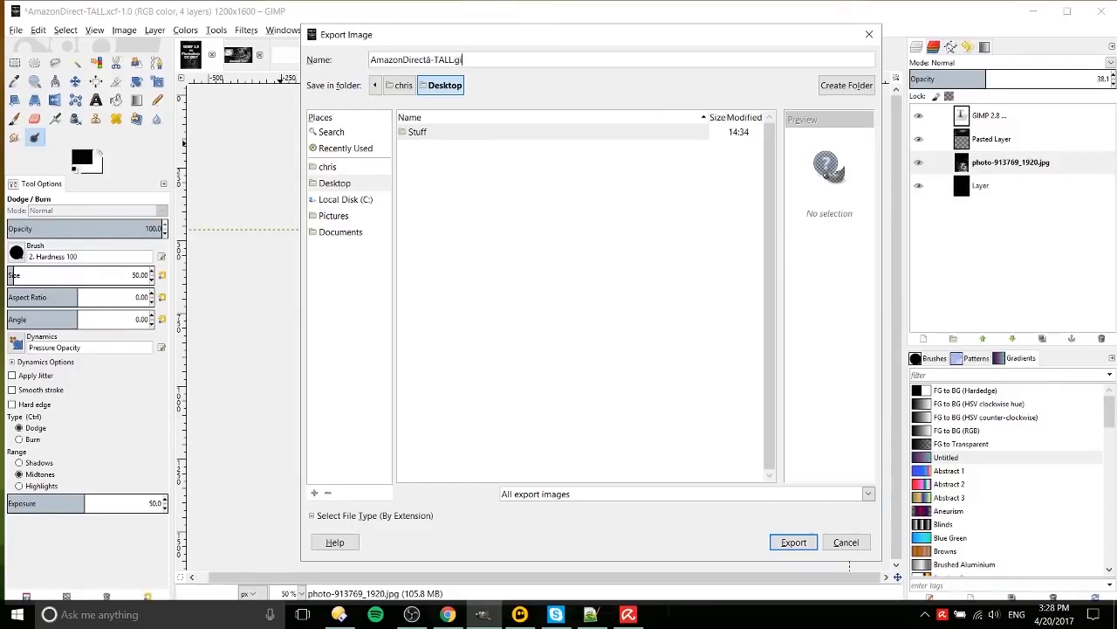
key(ctrl+a)
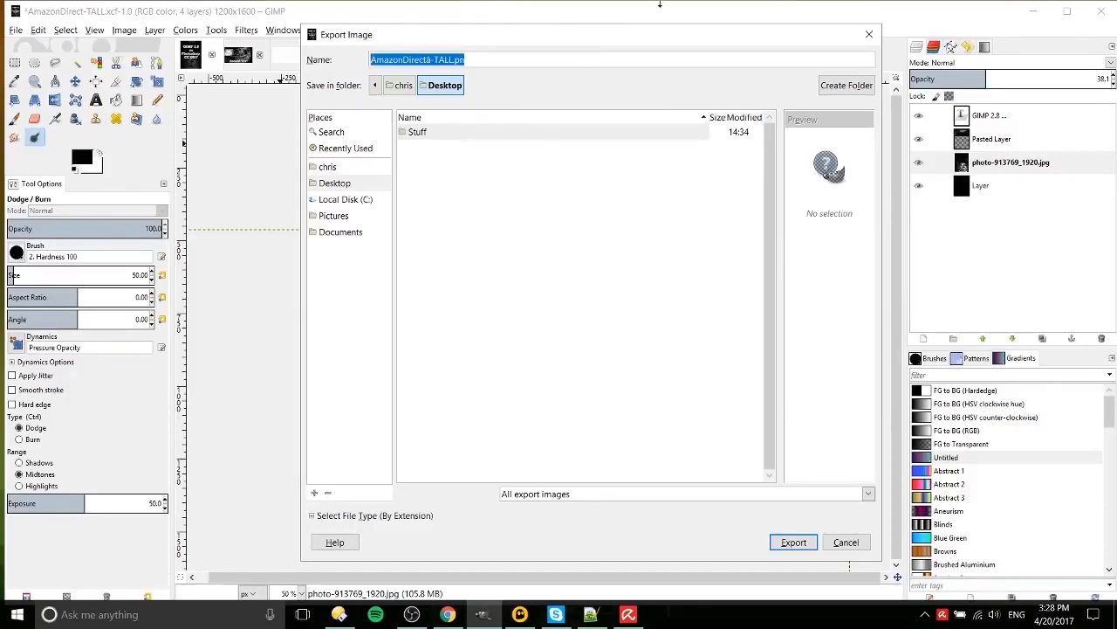
click(870, 34)
click(18, 30)
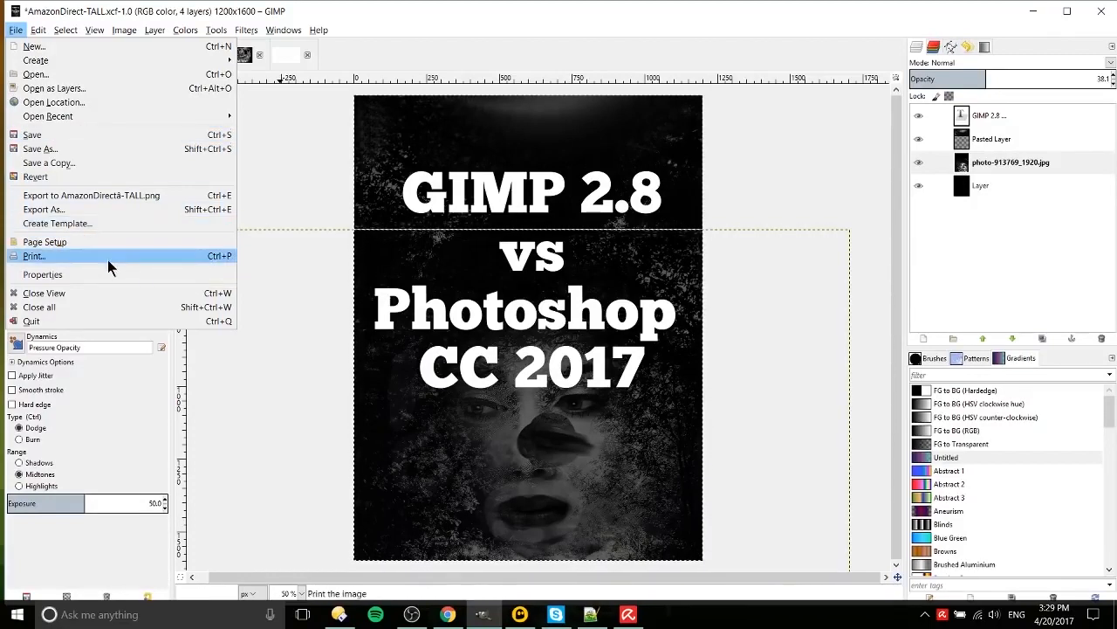
mouse_move(39, 37)
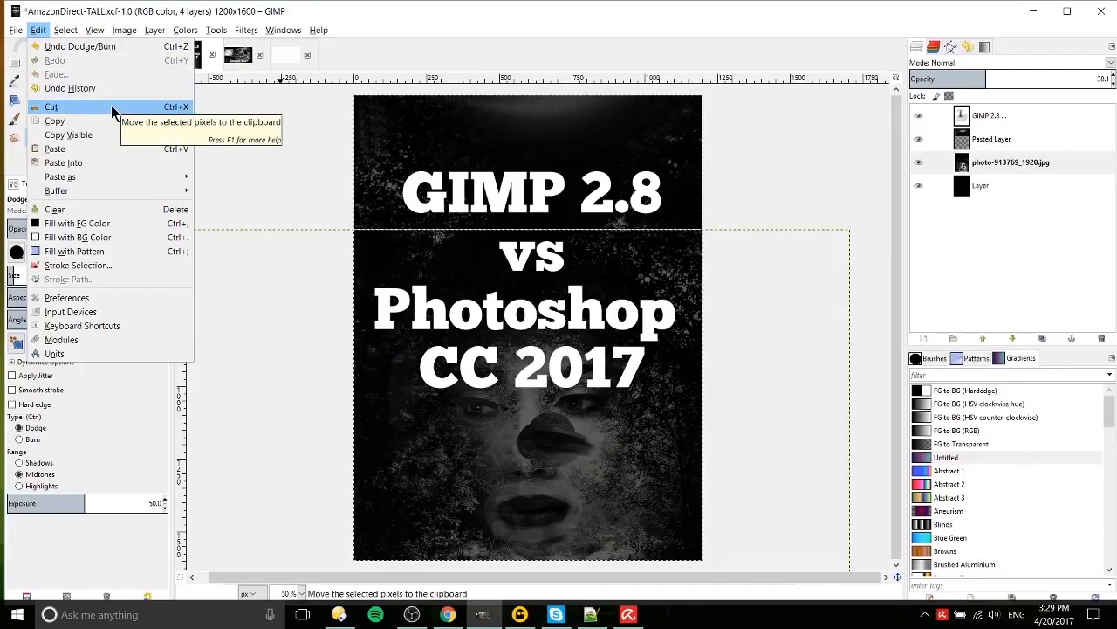
click(25, 72)
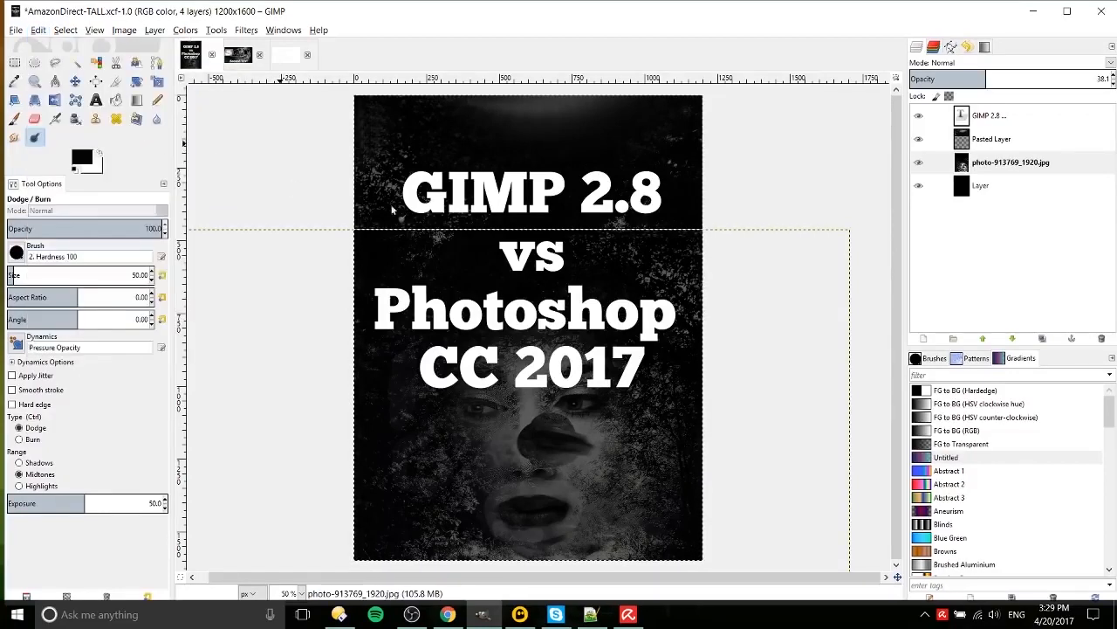
Select a rectangle about 634 by 592 px over the middle of the title and cut it from the photo layer.
click(15, 63)
mouse_move(421, 139)
mouse_down()
mouse_move(572, 195)
mouse_move(604, 314)
mouse_up()
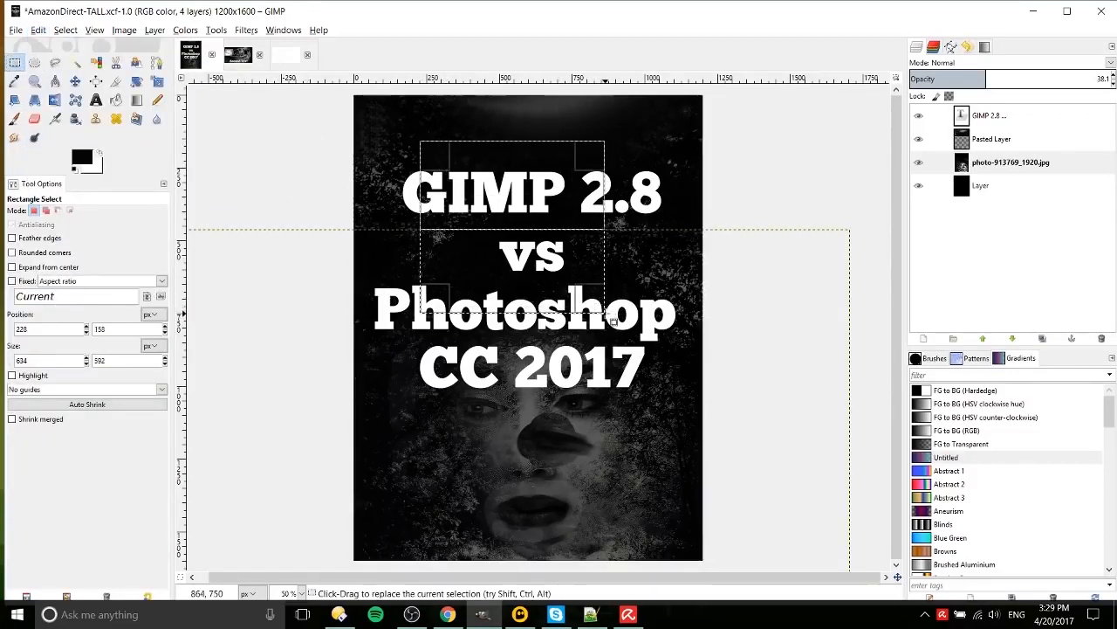
click(37, 31)
click(51, 106)
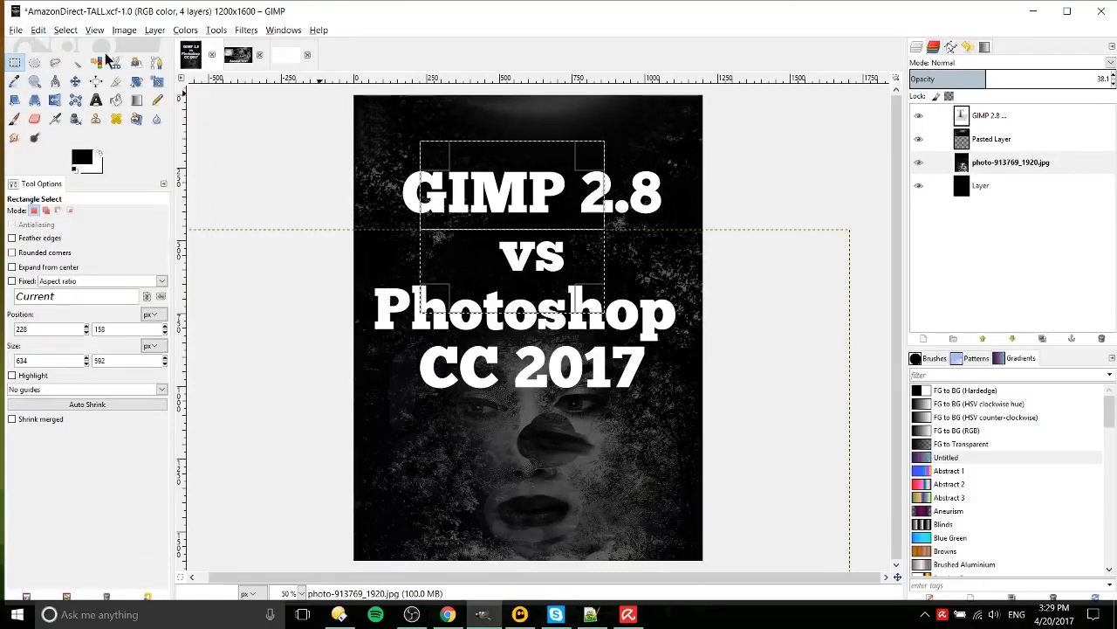
key(ctrl+z)
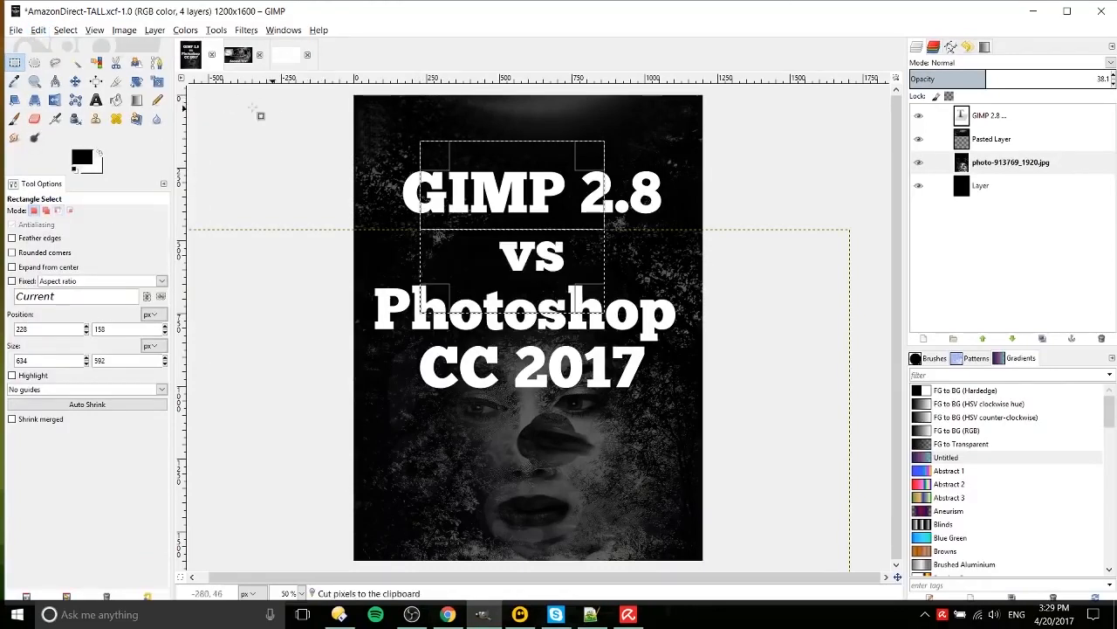
click(38, 30)
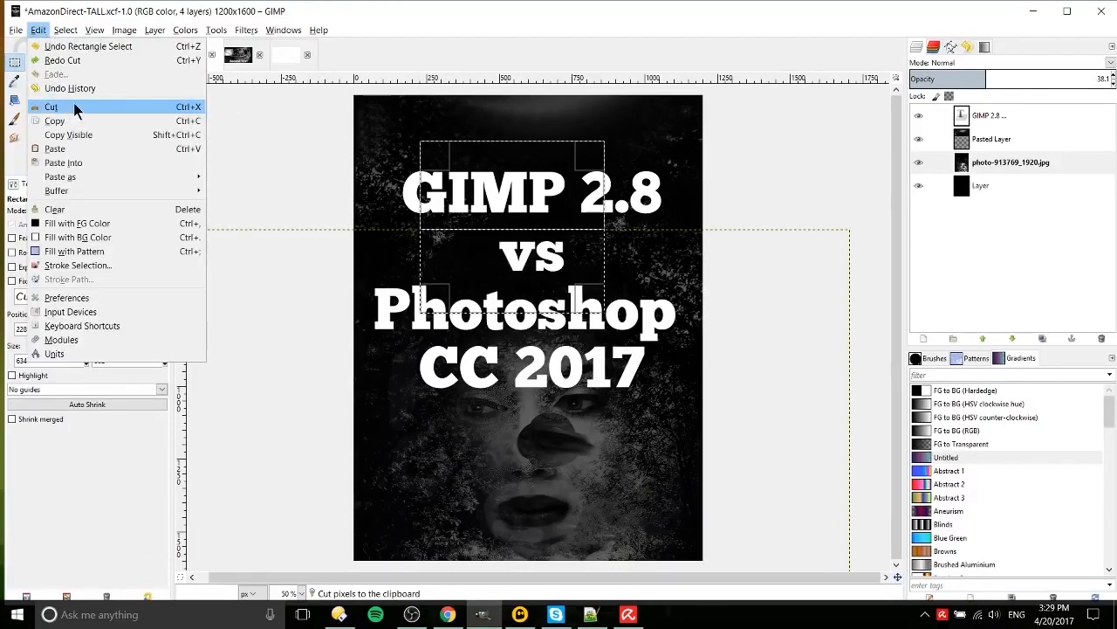
click(192, 110)
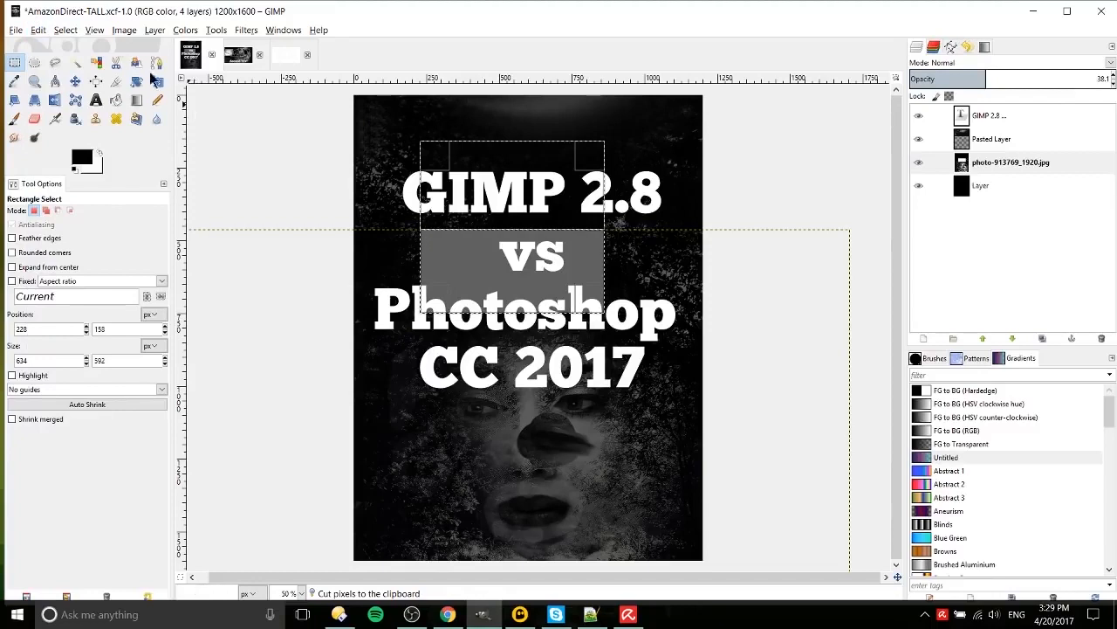
Clear the rectangular selection around the cut-out area.
click(39, 31)
click(38, 31)
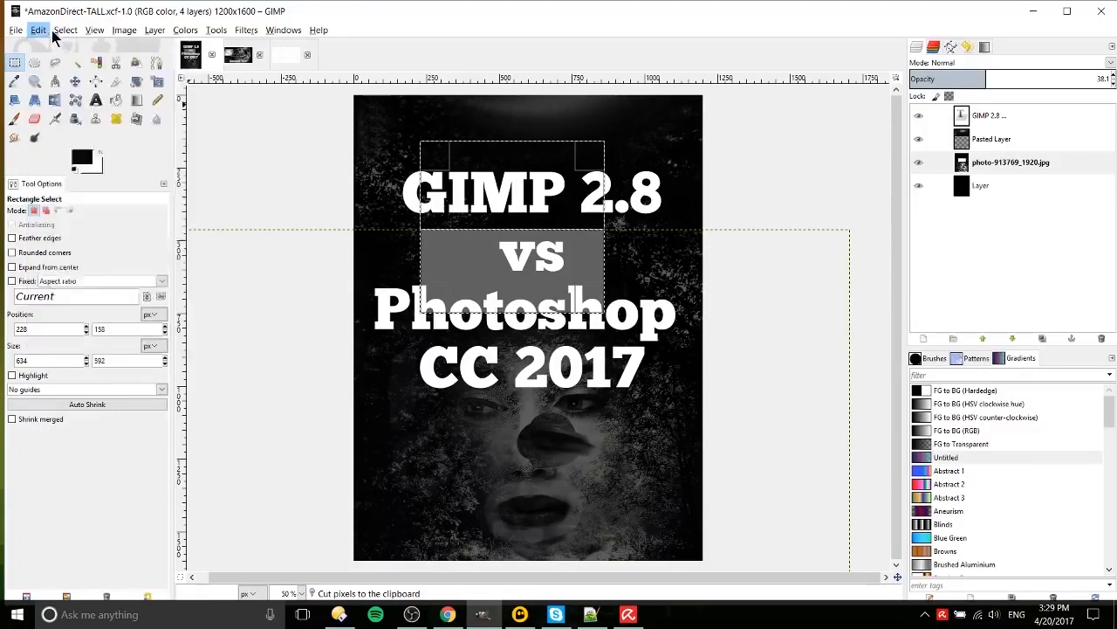
click(39, 32)
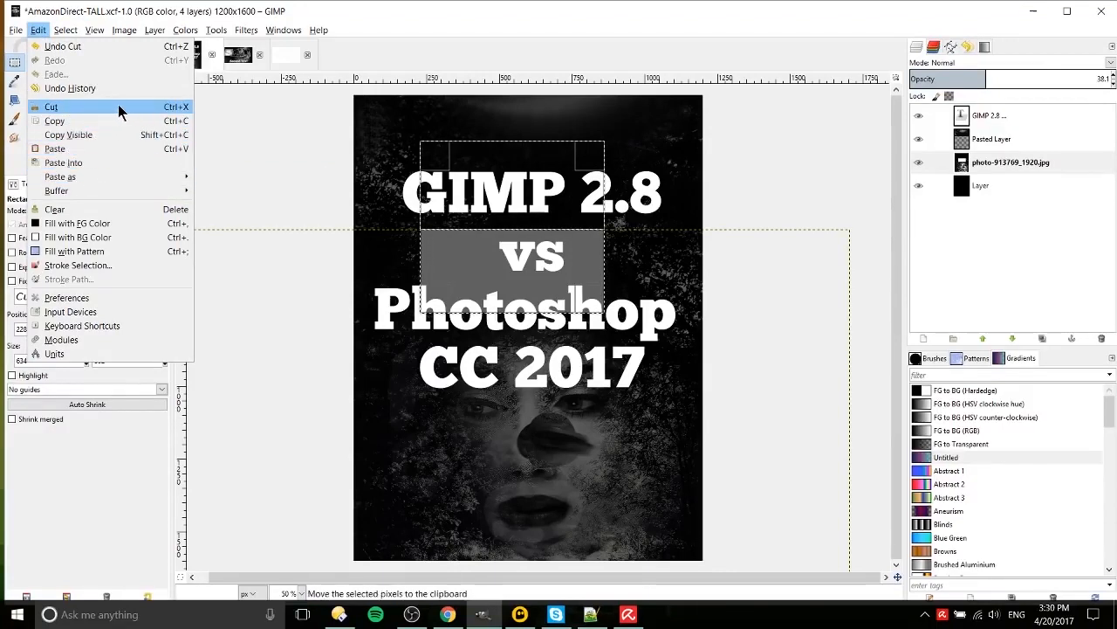
click(611, 401)
click(611, 402)
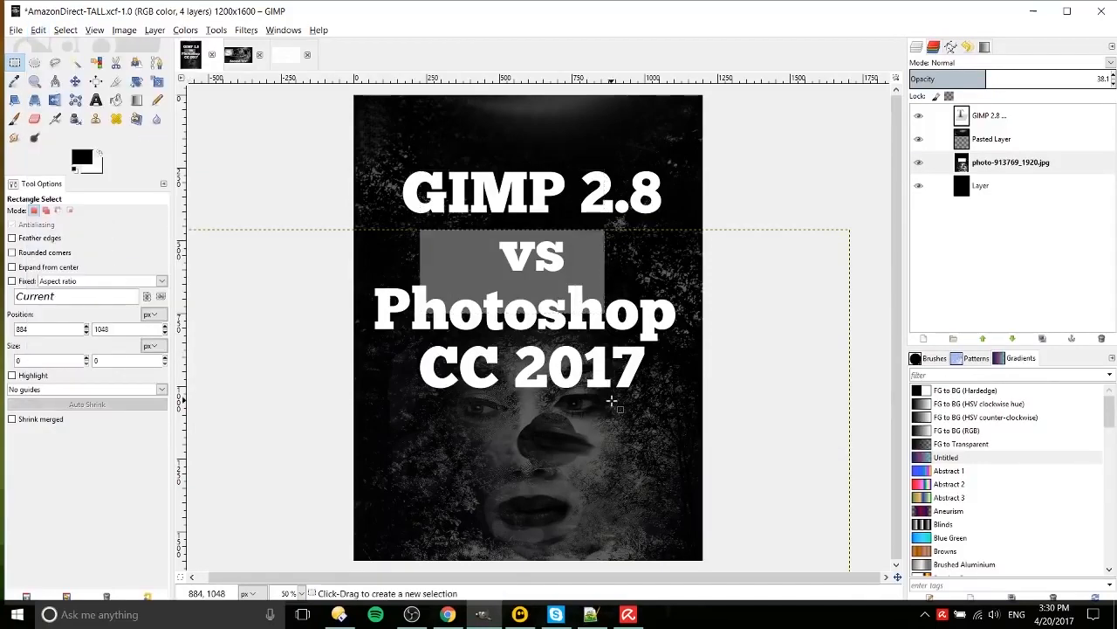
Paste the cut piece, move it up over the eyes and nose, and anchor it to the photo layer.
click(16, 29)
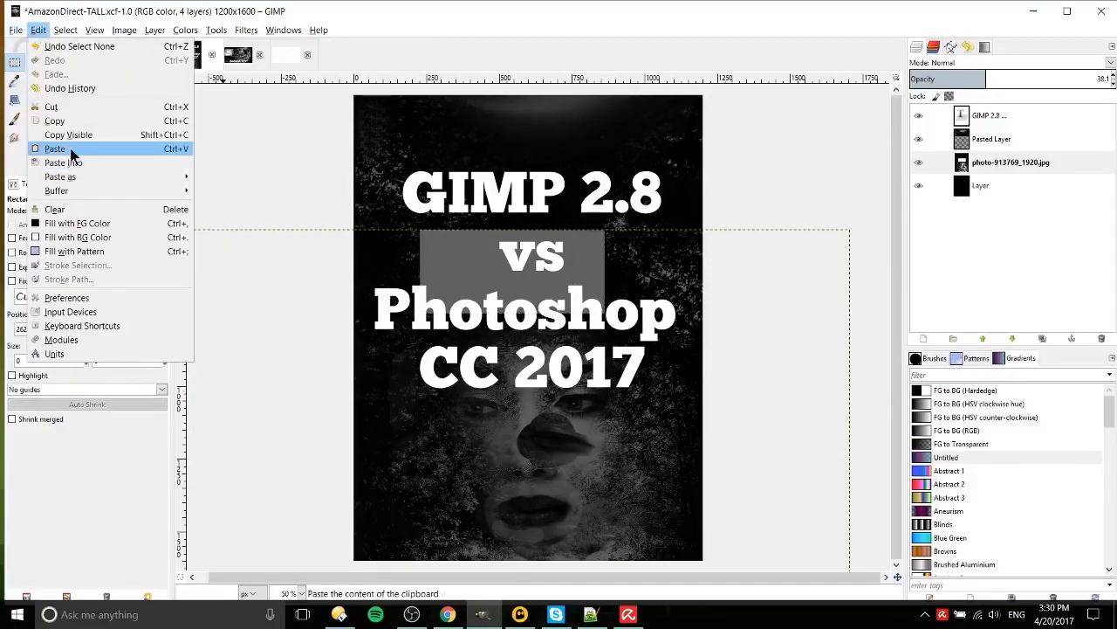
click(70, 145)
drag(515, 423, 574, 378)
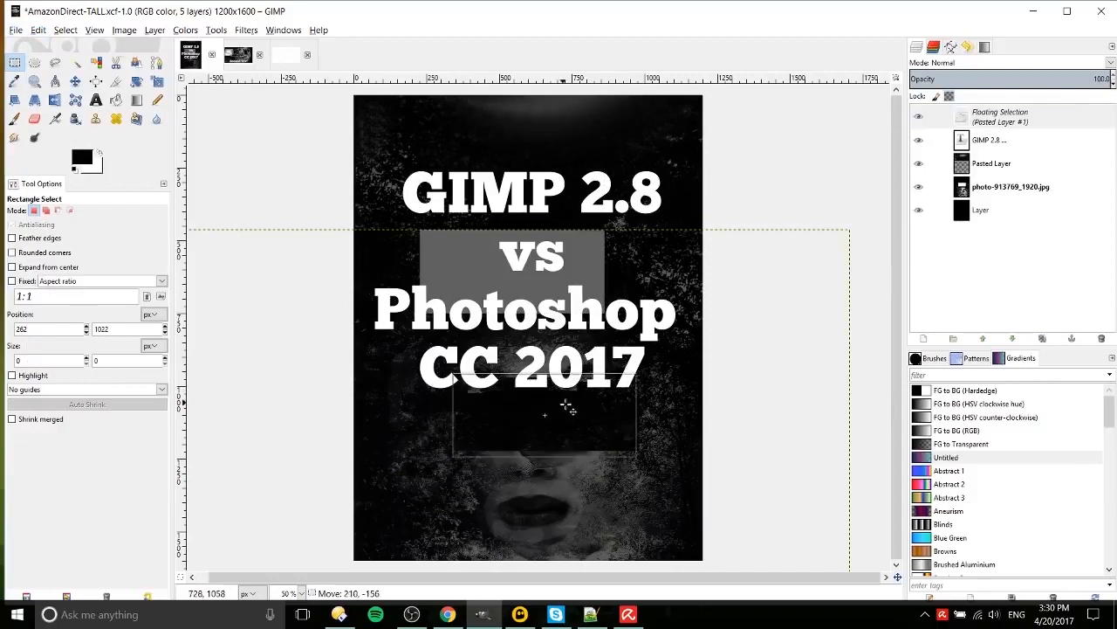
click(671, 369)
Paste two more copies of the cut piece, moving the first over the mouth and undoing the second's move, and anchor both.
key(ctrl+v)
drag(465, 480, 534, 531)
click(651, 370)
key(ctrl+v)
drag(527, 424, 636, 369)
key(ctrl+z)
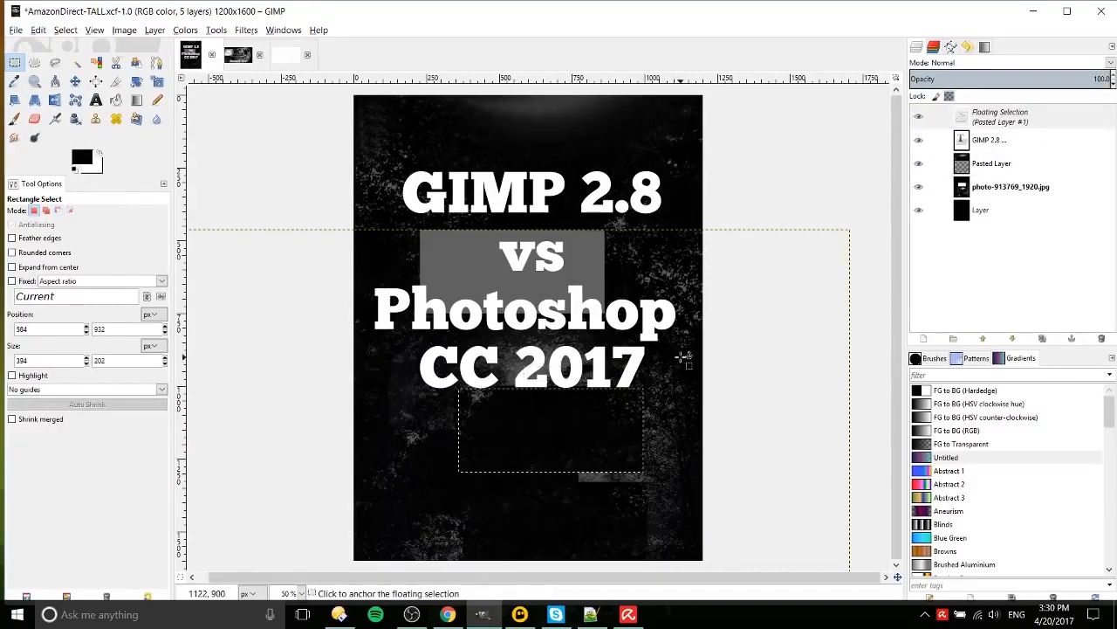
click(680, 357)
Open the Buffers dialog through Paste Named and widen the dock that holds it.
click(39, 30)
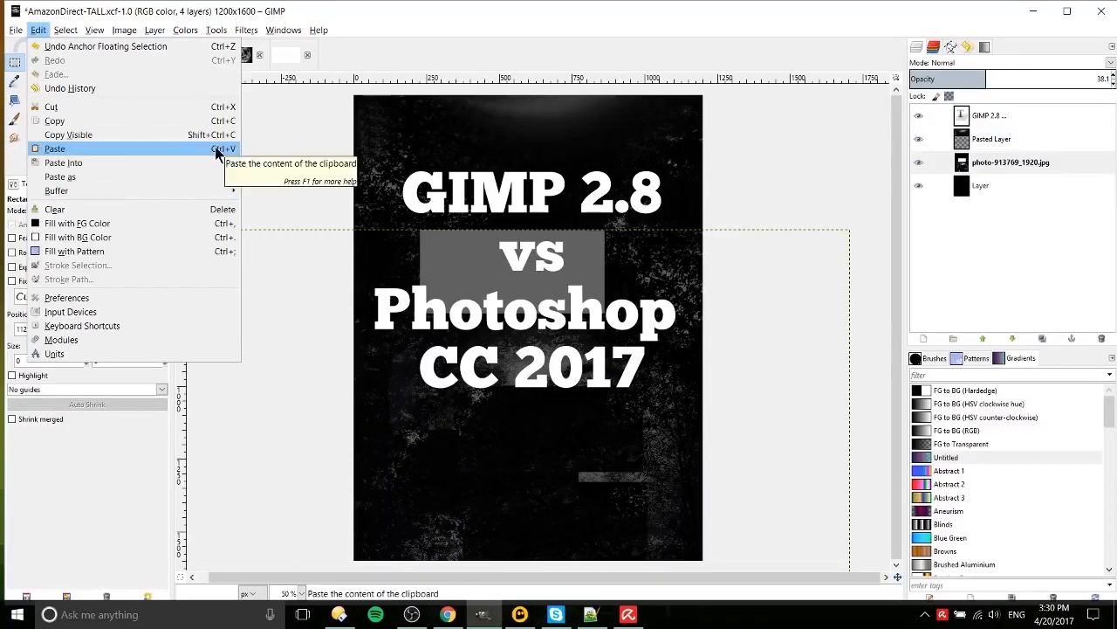
mouse_move(179, 189)
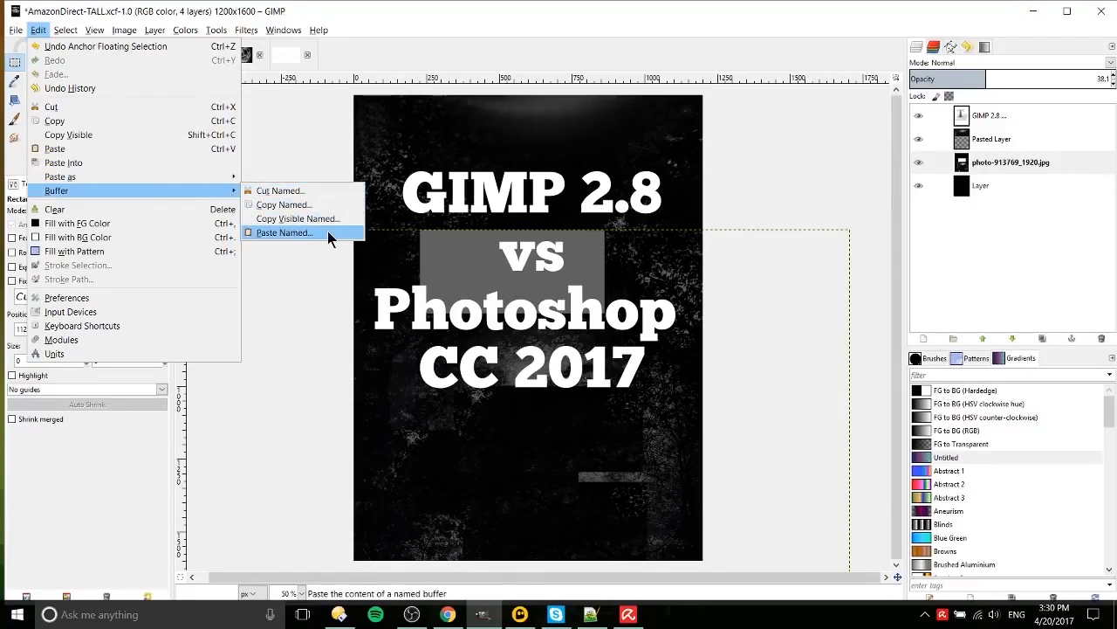
click(327, 230)
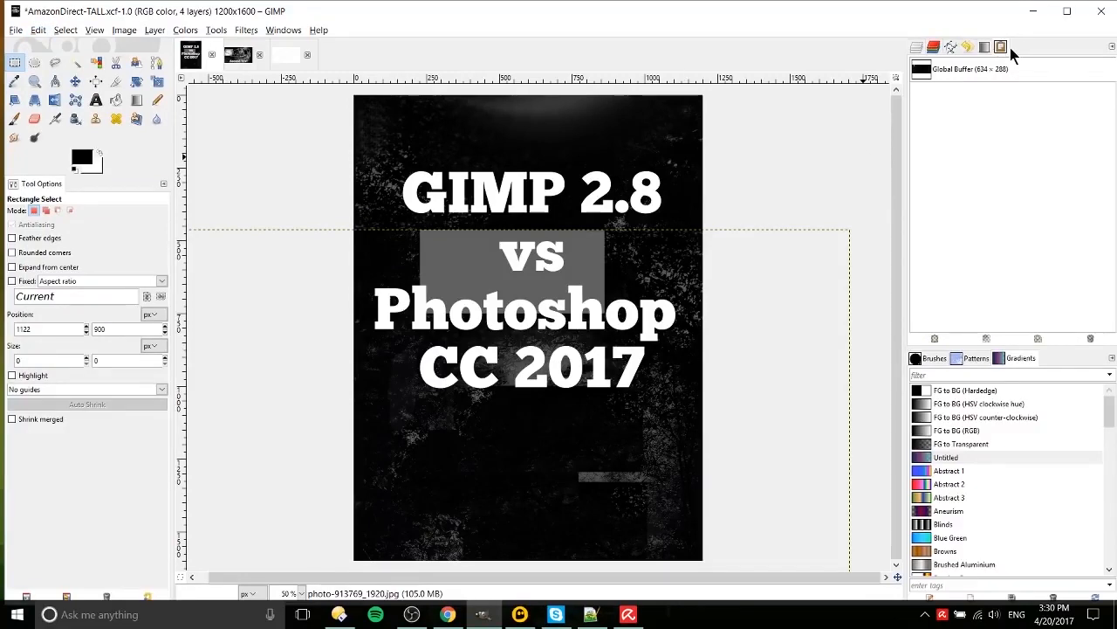
drag(905, 108, 861, 108)
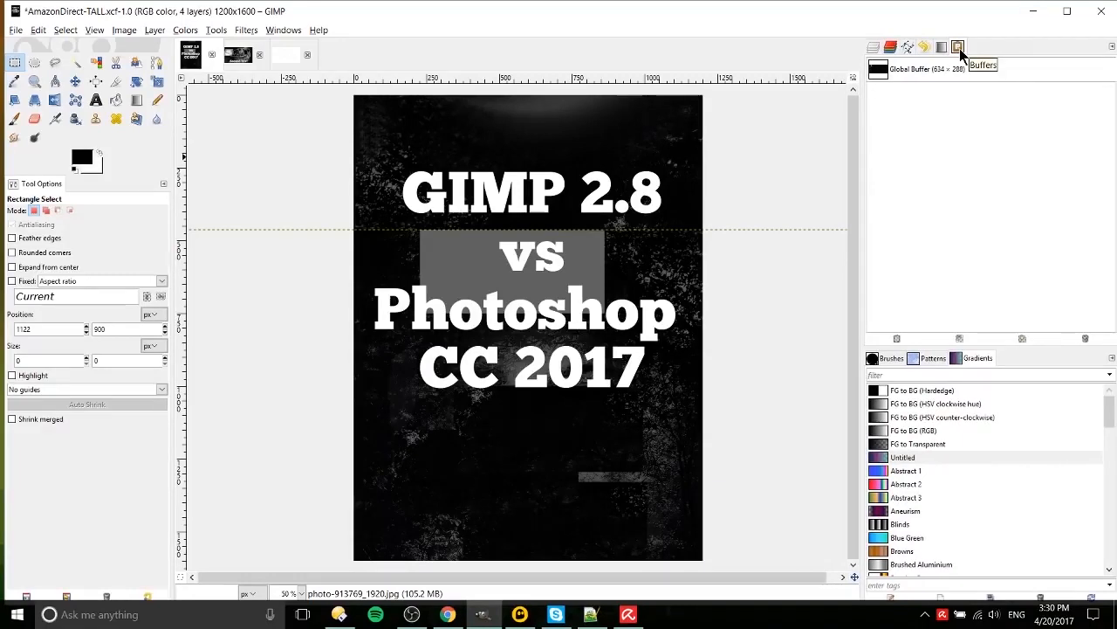
Show the Buffers dialog from the list of dockable dialogs.
click(283, 29)
mouse_move(296, 60)
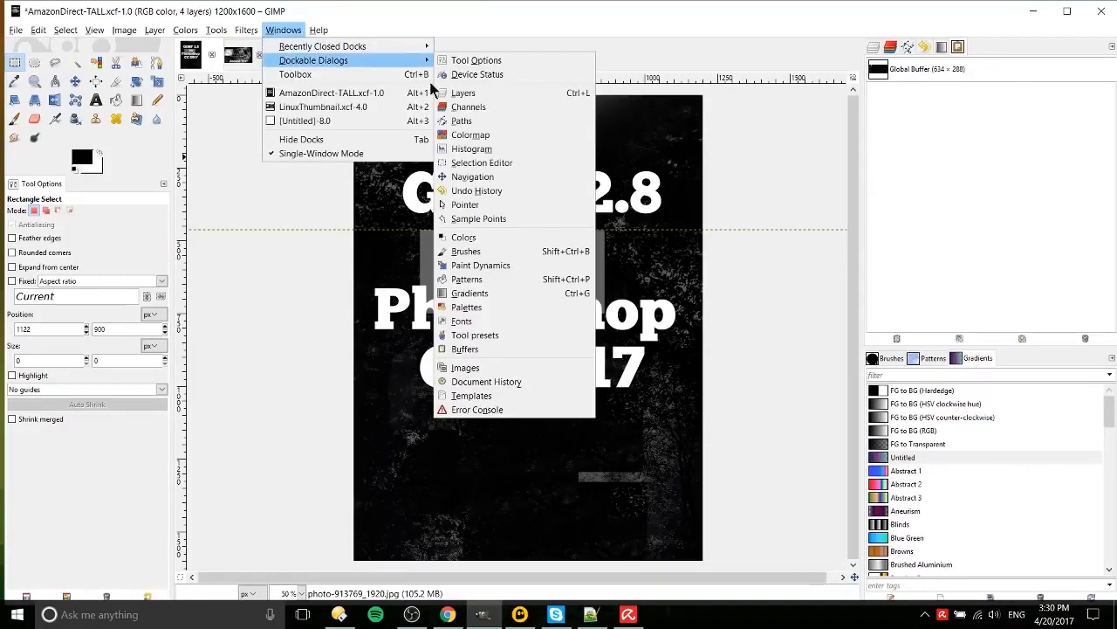
click(478, 348)
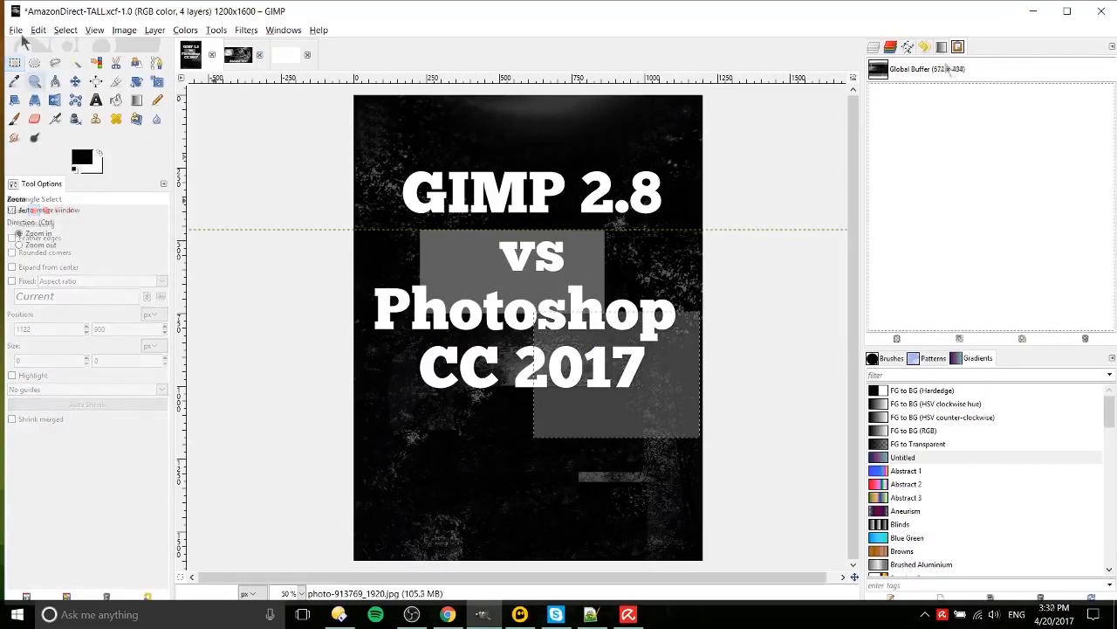
Activate the Bucket Fill tool and review the foreground, background and pattern fill commands.
click(38, 29)
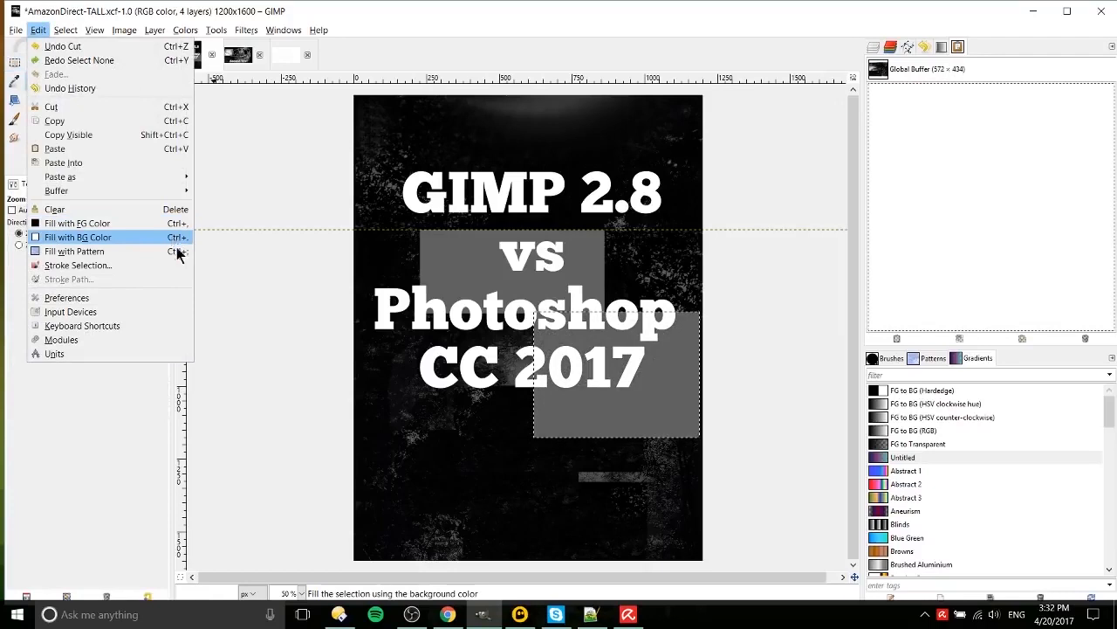
click(210, 244)
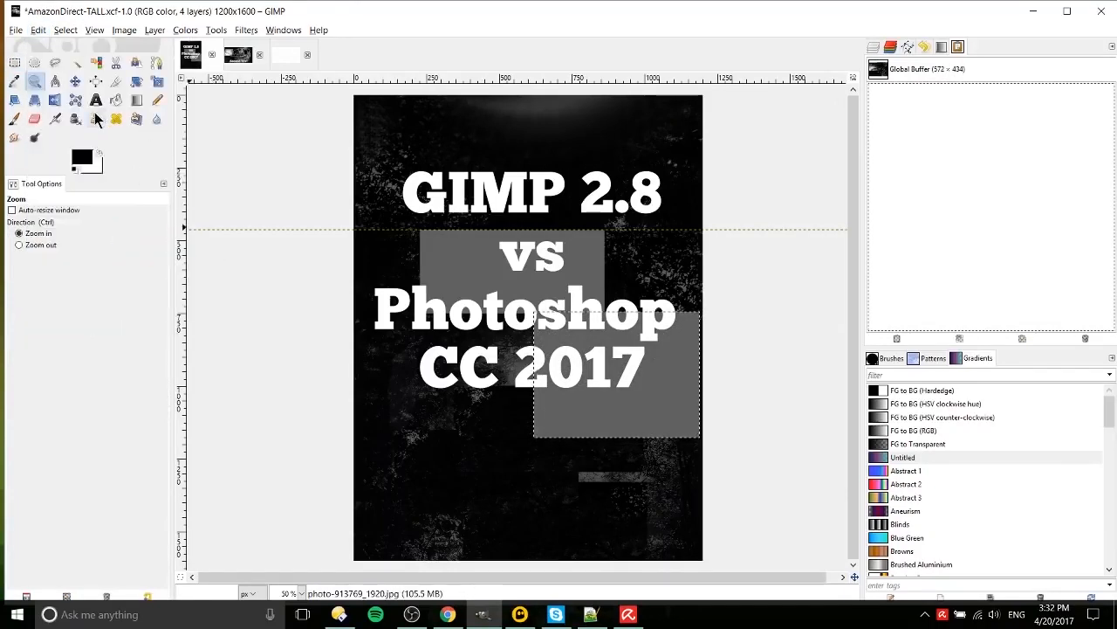
click(116, 100)
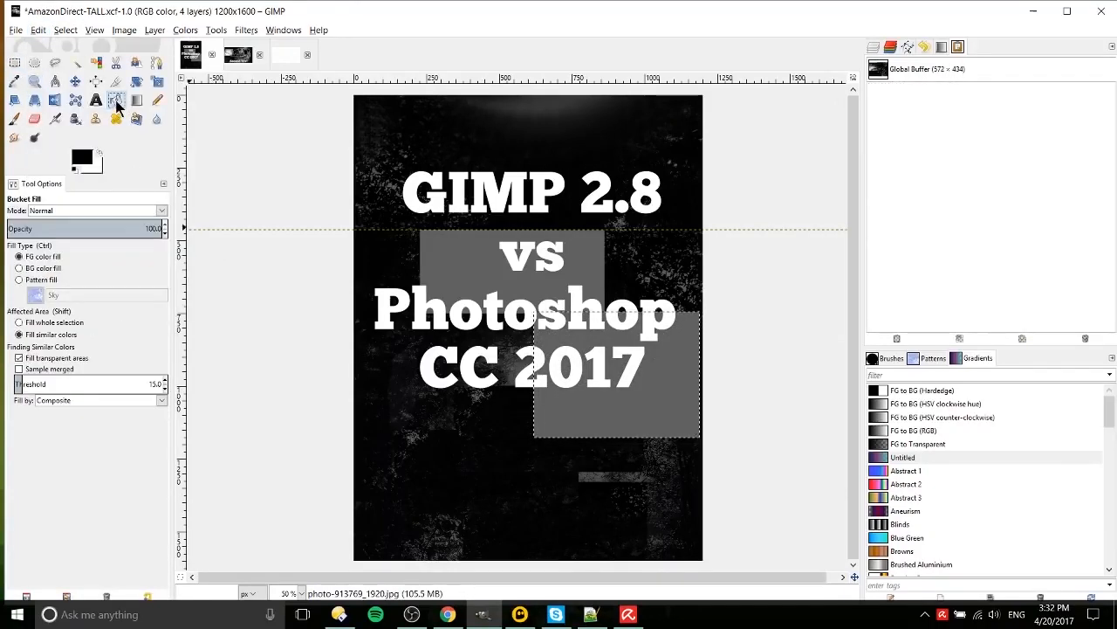
click(47, 29)
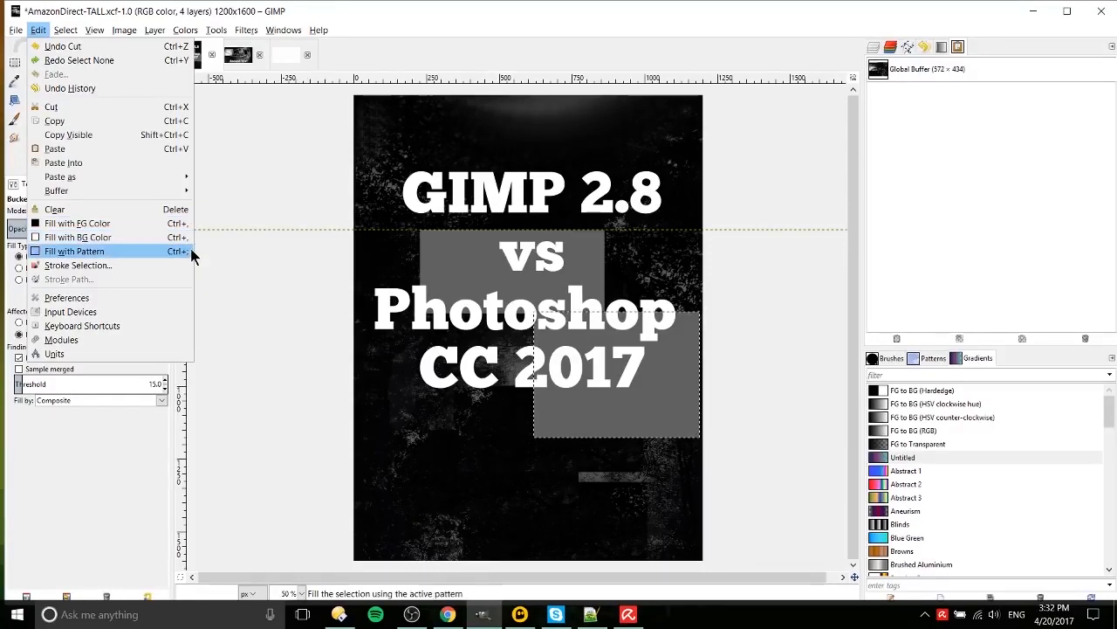
click(522, 262)
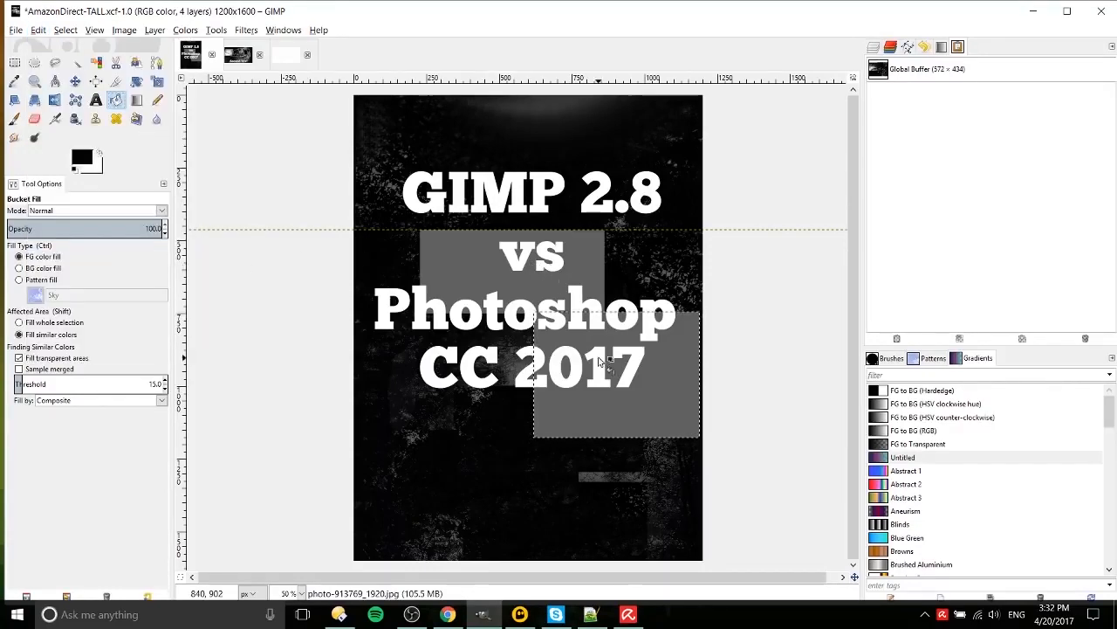
Bucket-fill the rectangular selection on the photo layer, undo it, and fill the selection with the black foreground color instead.
click(599, 361)
key(ctrl+z)
key(ctrl)
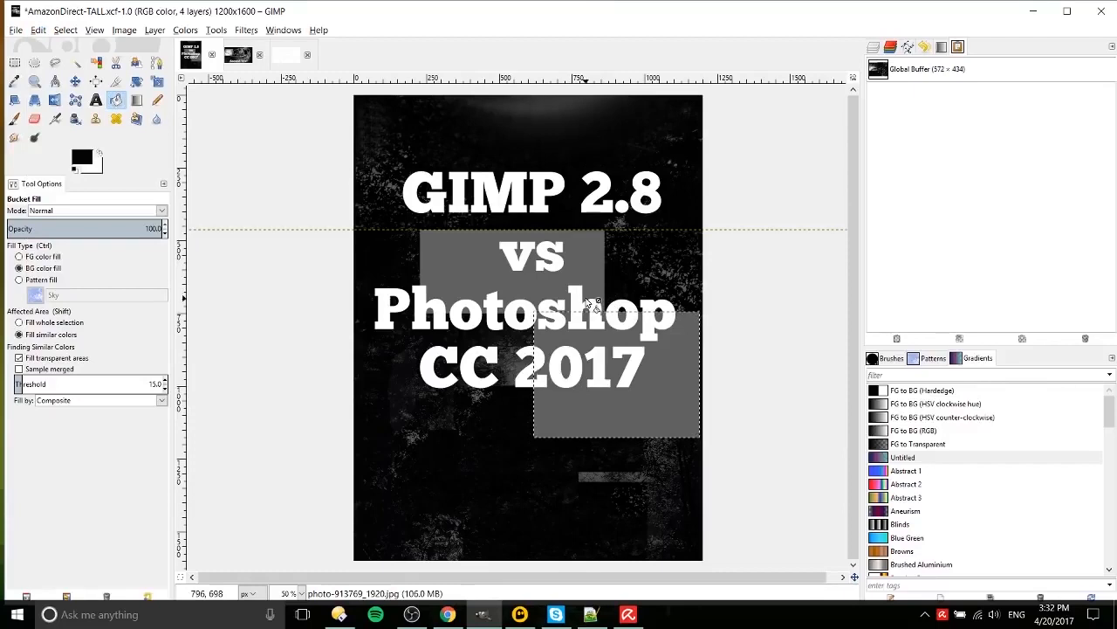
click(592, 316)
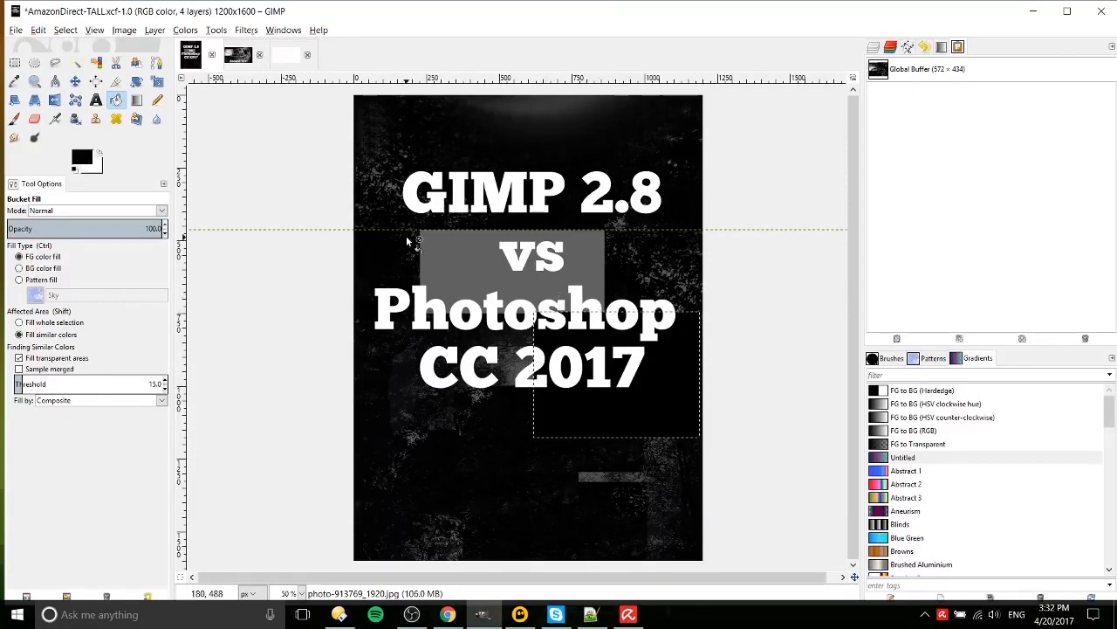
Review the Interface, Theme, Default Grid, Display, Input Controllers, Folders and Toolbox pages of the Preferences, and cancel without changes.
click(42, 31)
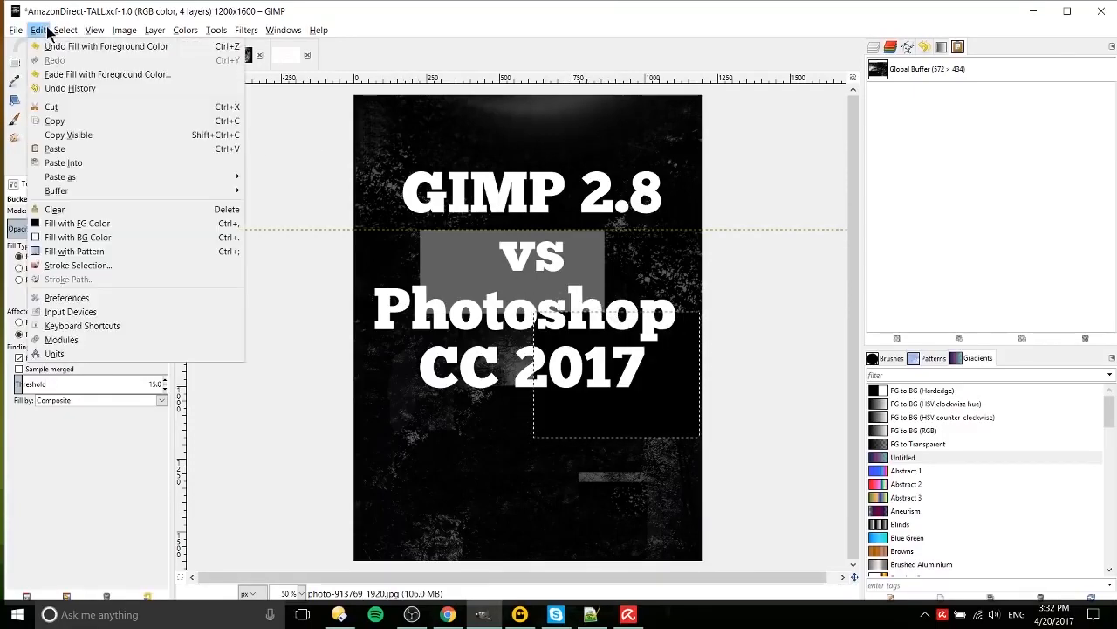
click(107, 300)
drag(491, 146, 441, 124)
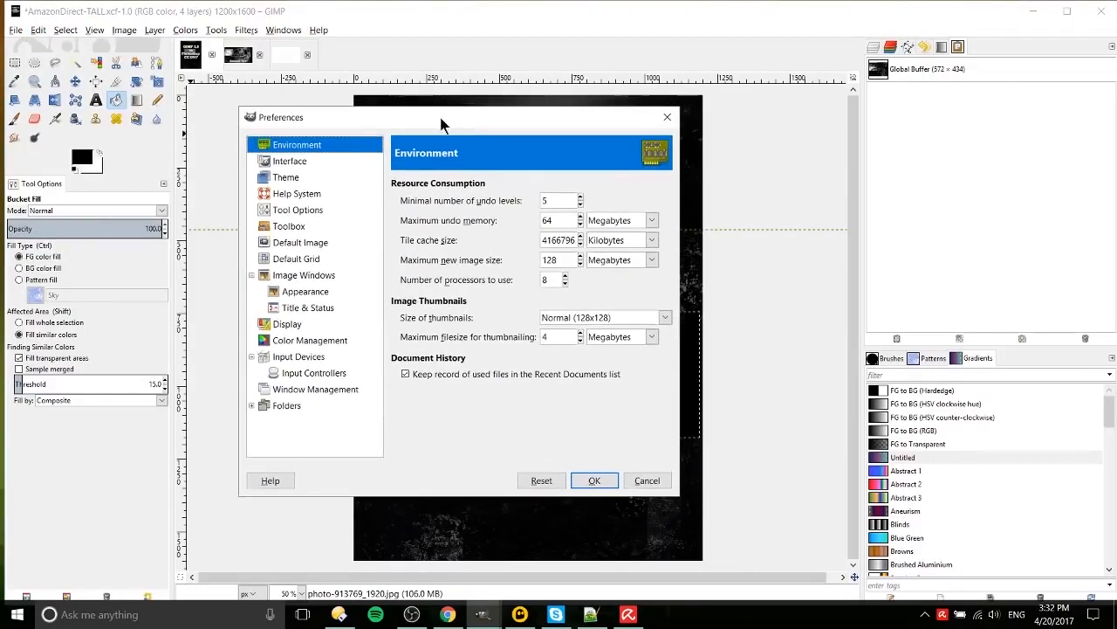
click(314, 161)
click(314, 178)
click(317, 258)
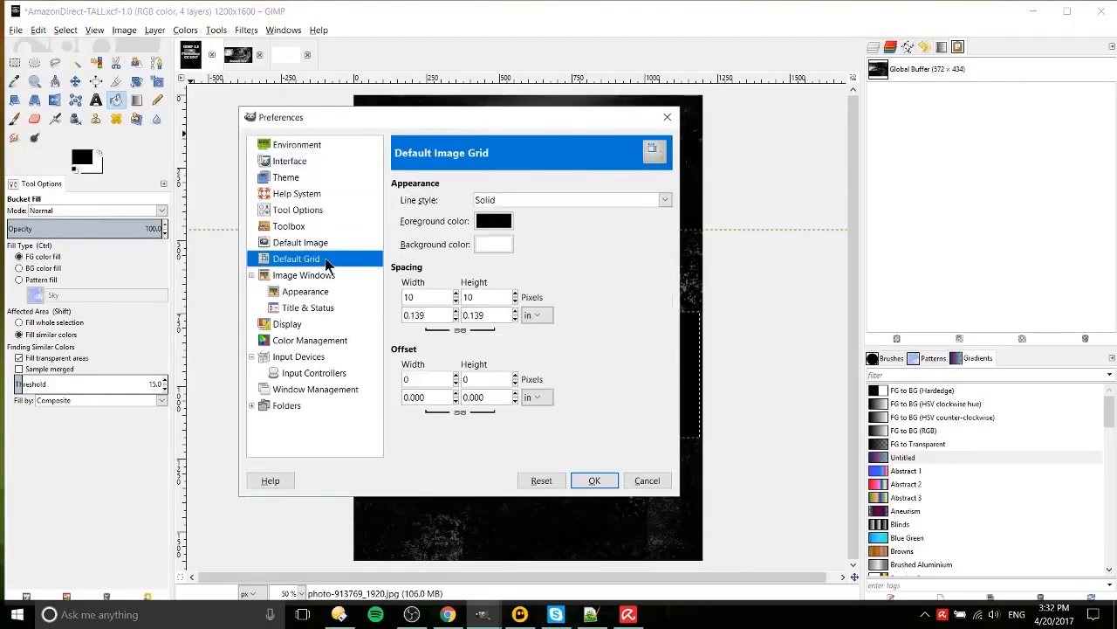
click(340, 325)
click(346, 373)
click(346, 407)
click(347, 325)
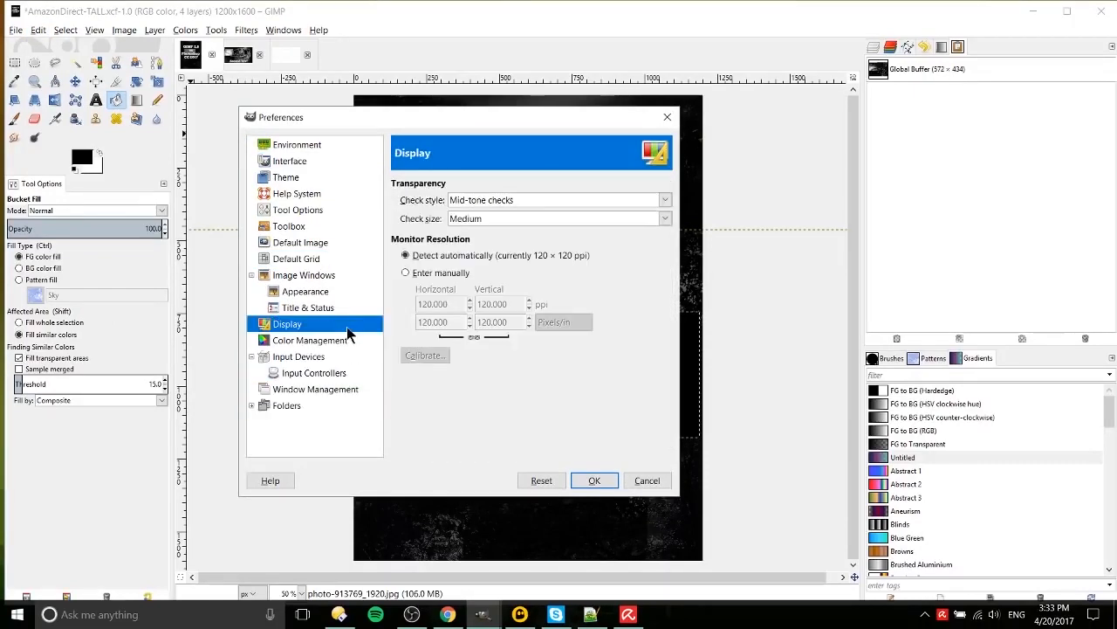
click(337, 229)
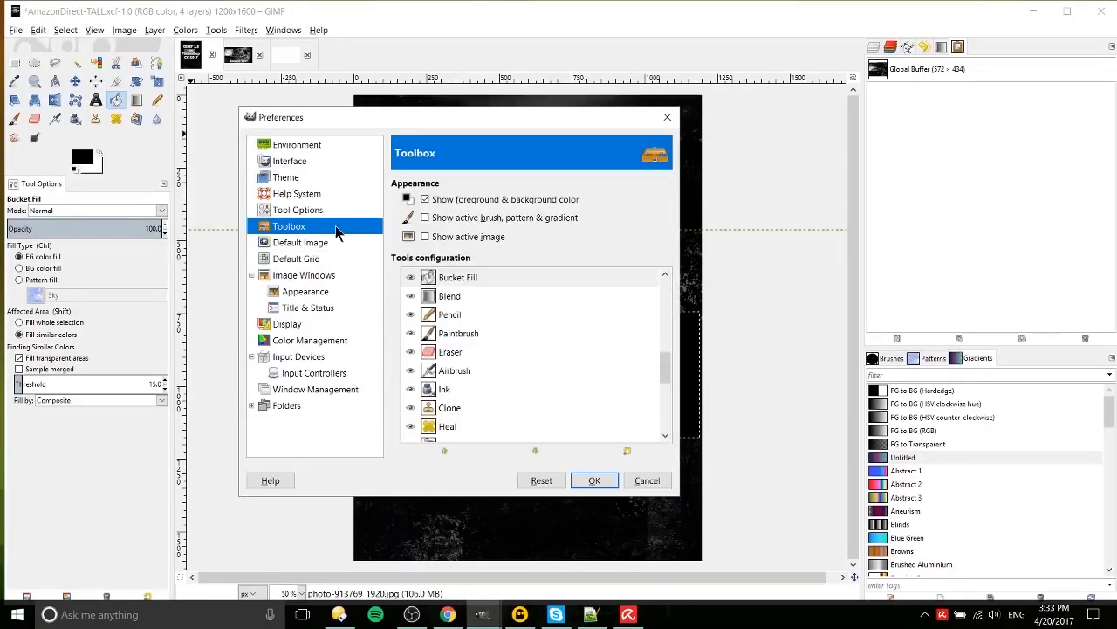
click(647, 481)
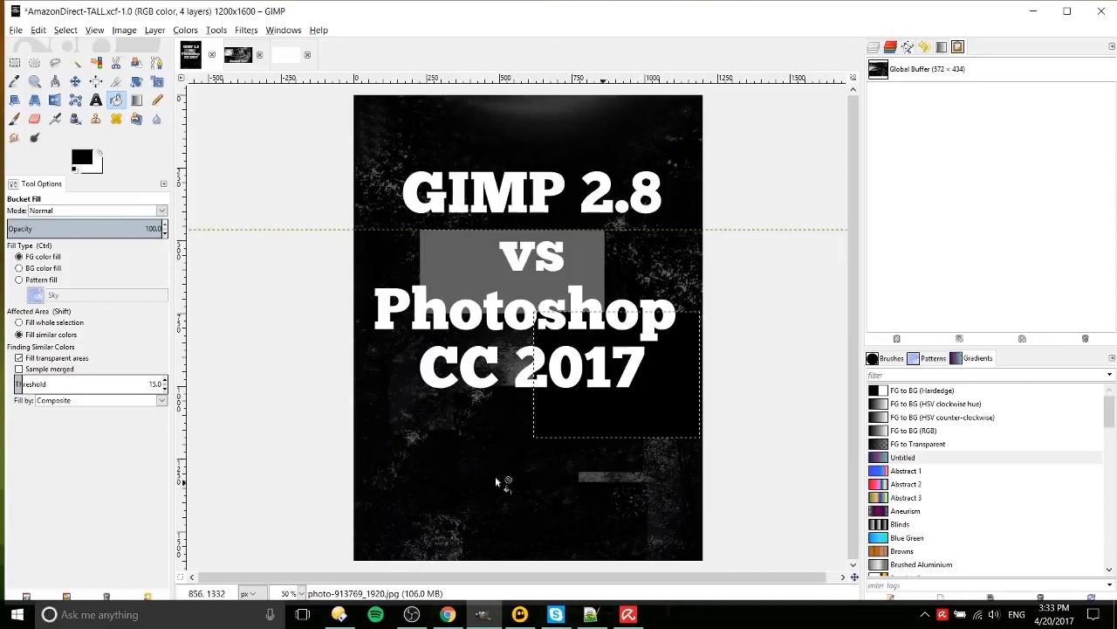
Review the selection commands and bring the Layers dialog back into view.
click(91, 30)
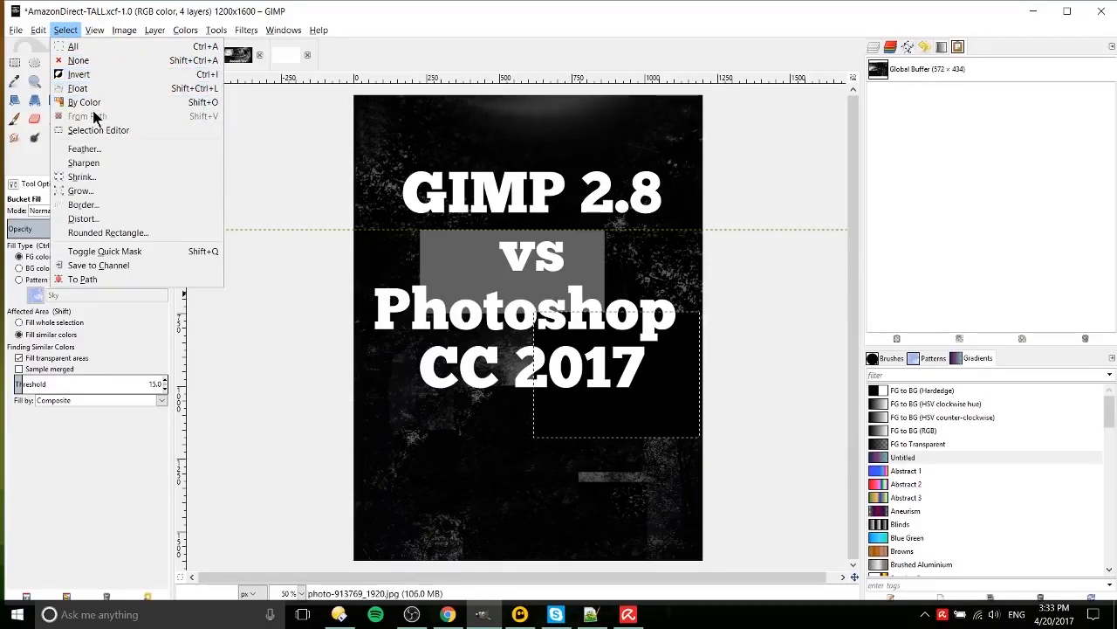
click(370, 119)
click(875, 48)
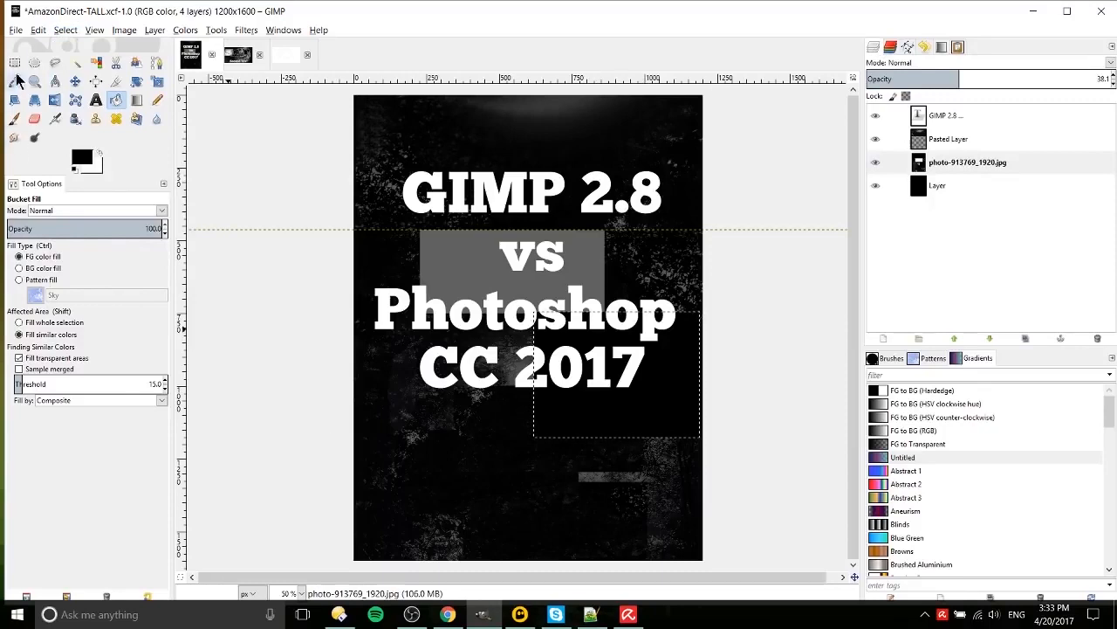
Switch to Rectangle Select, dismiss the current selection, and view the selection commands in the canvas context menu.
key(r)
click(419, 402)
right_click(417, 399)
mouse_move(437, 441)
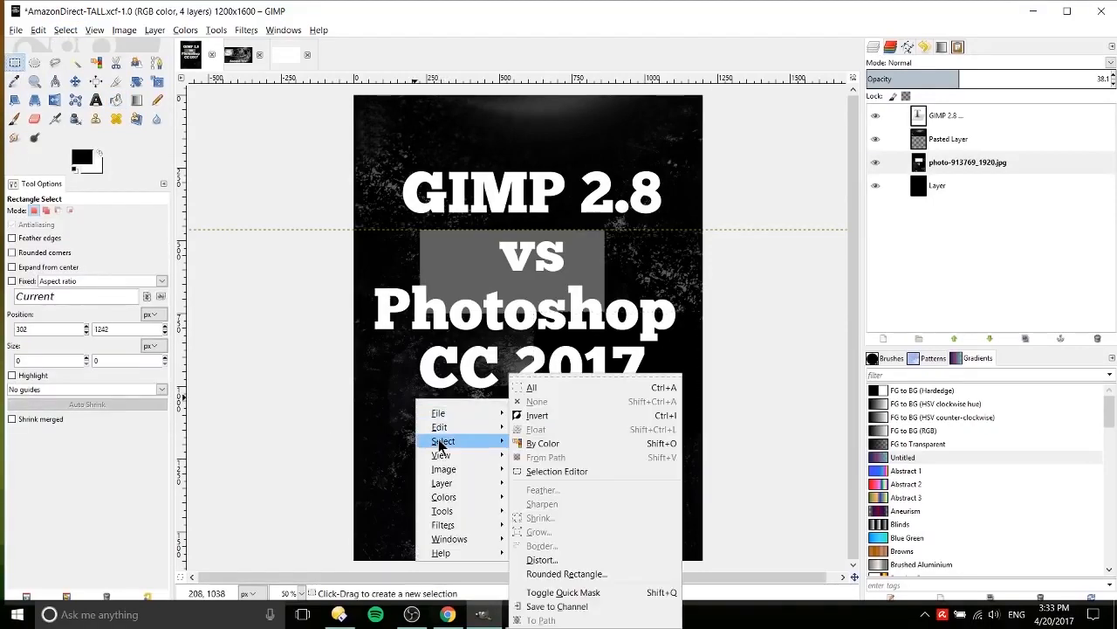
key(Escape)
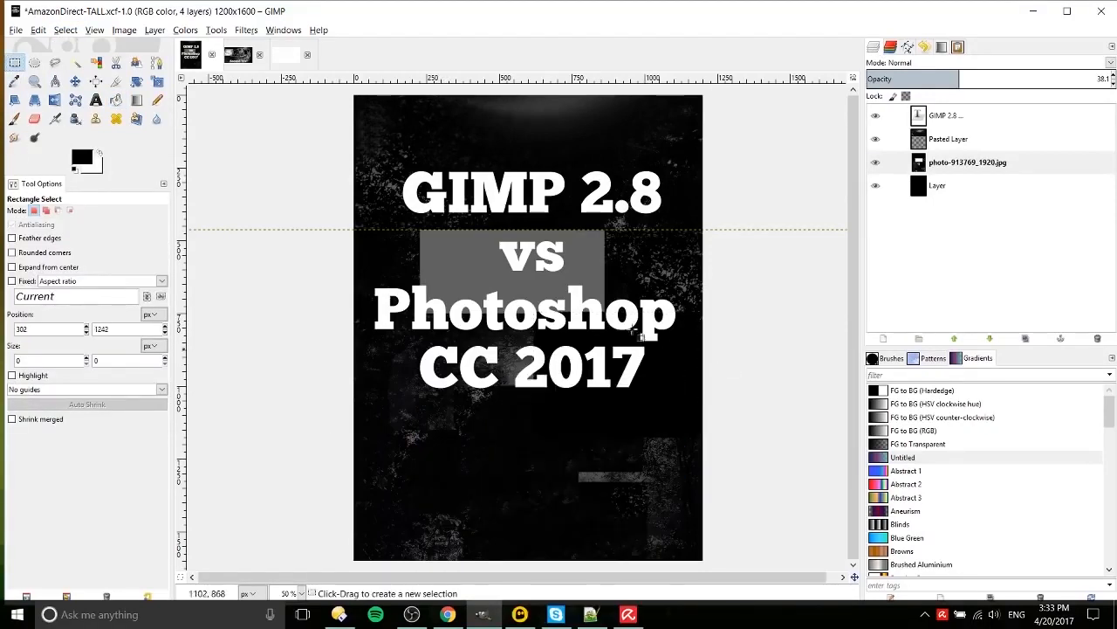
Select the entire canvas of the cover image.
click(38, 29)
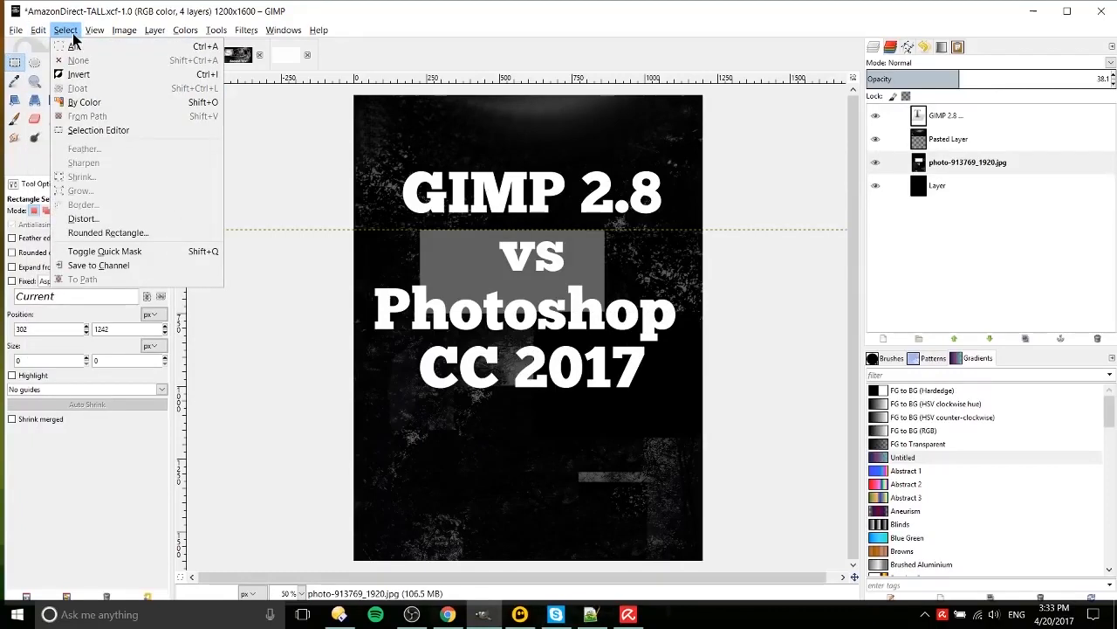
click(78, 45)
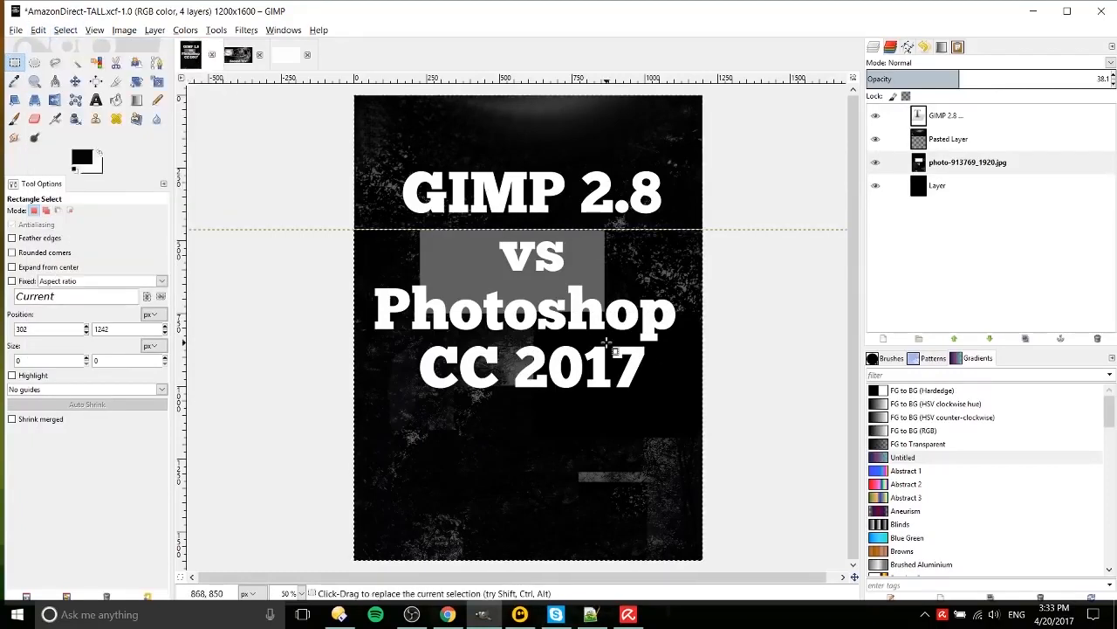
ctrl+scroll(609, 344, down, 2)
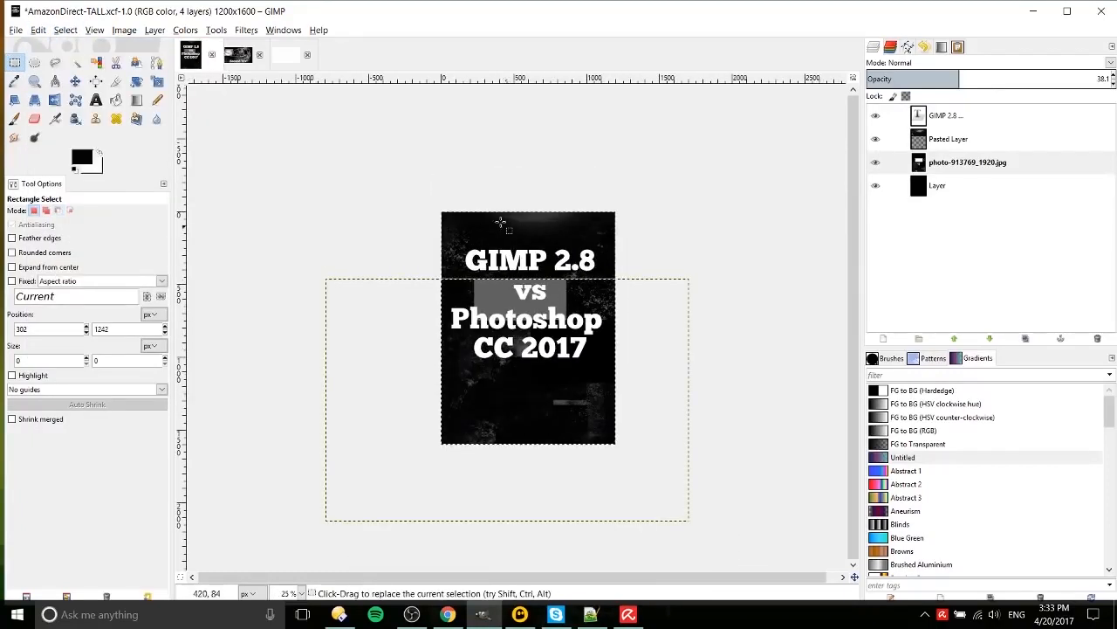
key(plus)
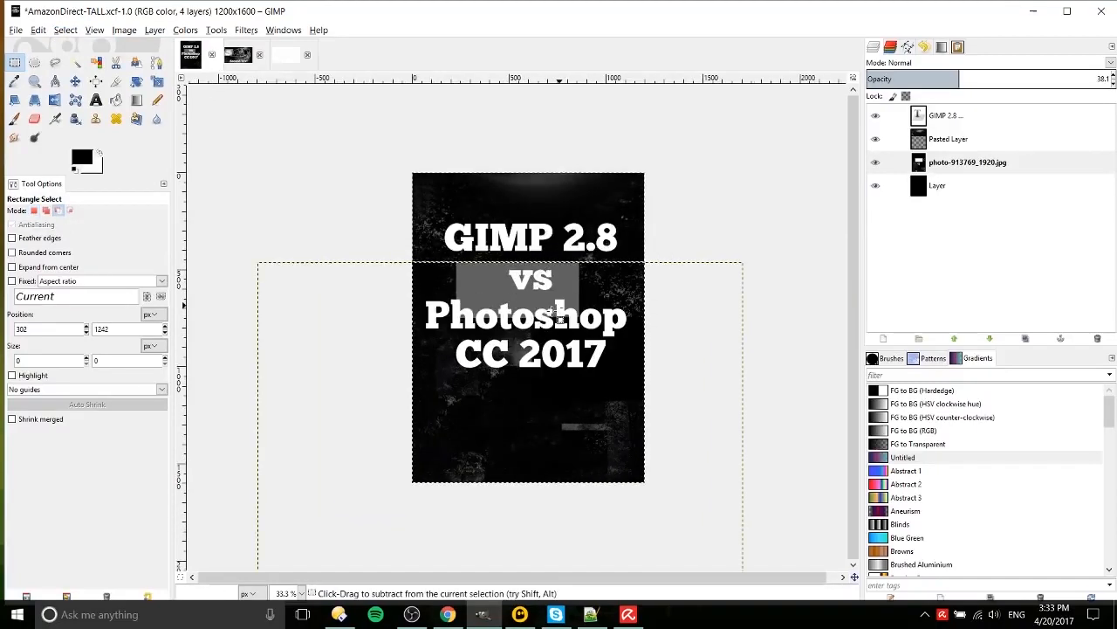
key(ctrl+a)
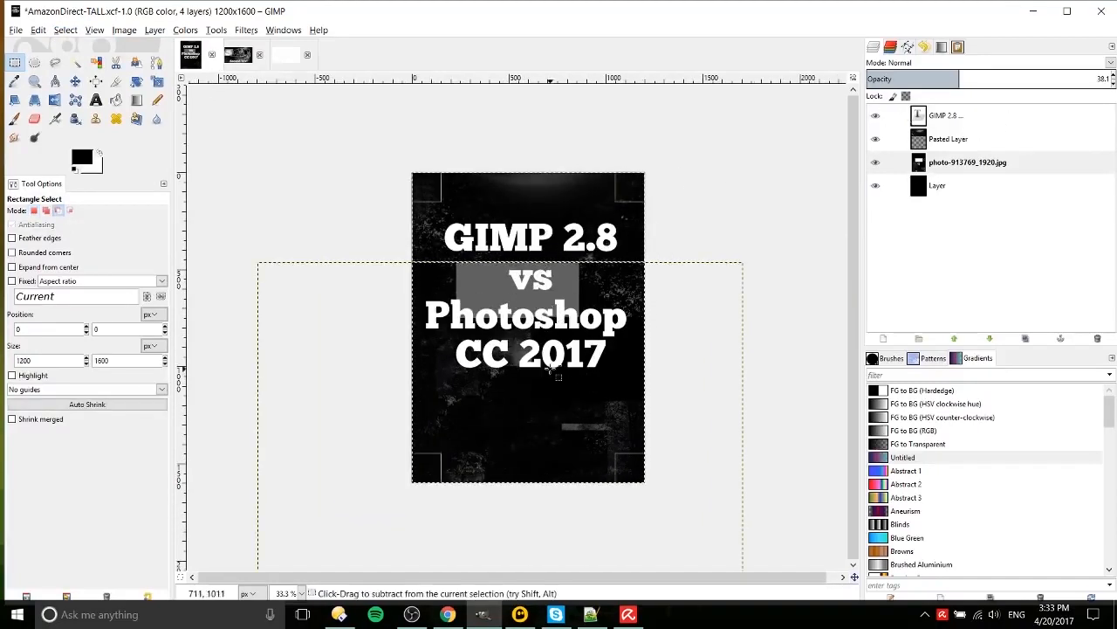
key(plus)
Invert the full-canvas selection.
click(58, 31)
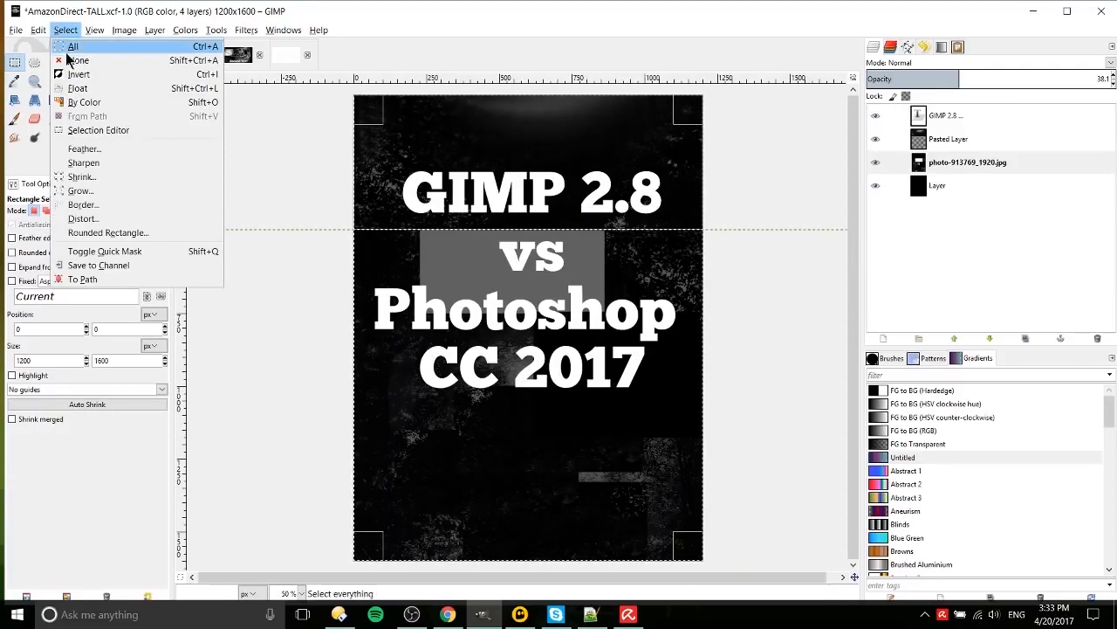
click(121, 76)
key(minus)
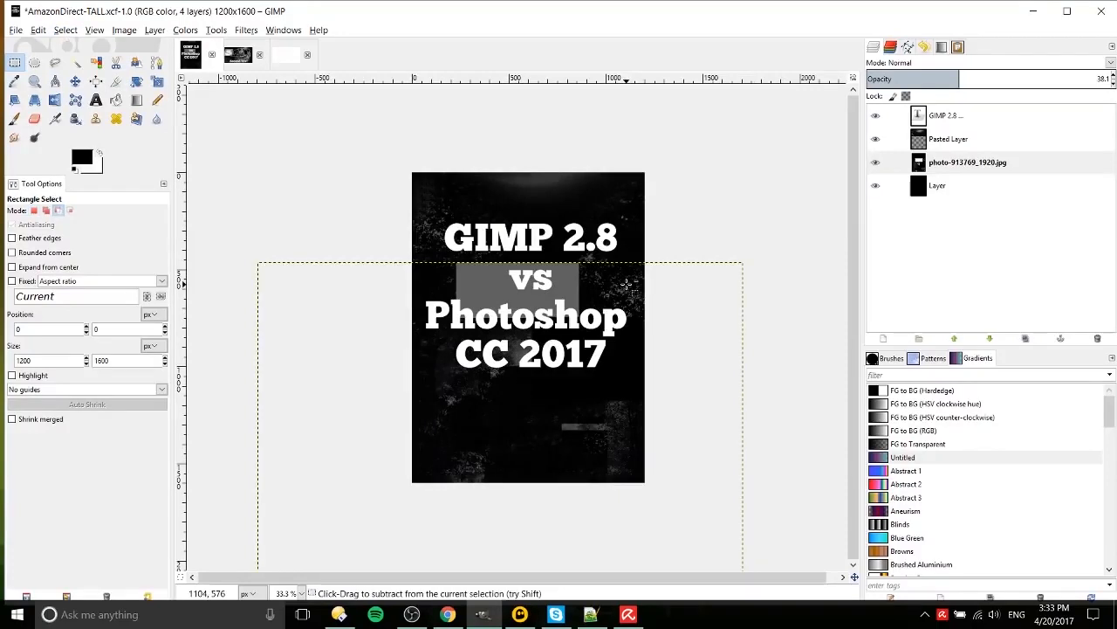
Select a rectangle about 546 × 348 px below the title text and invert the selection.
drag(441, 367, 546, 433)
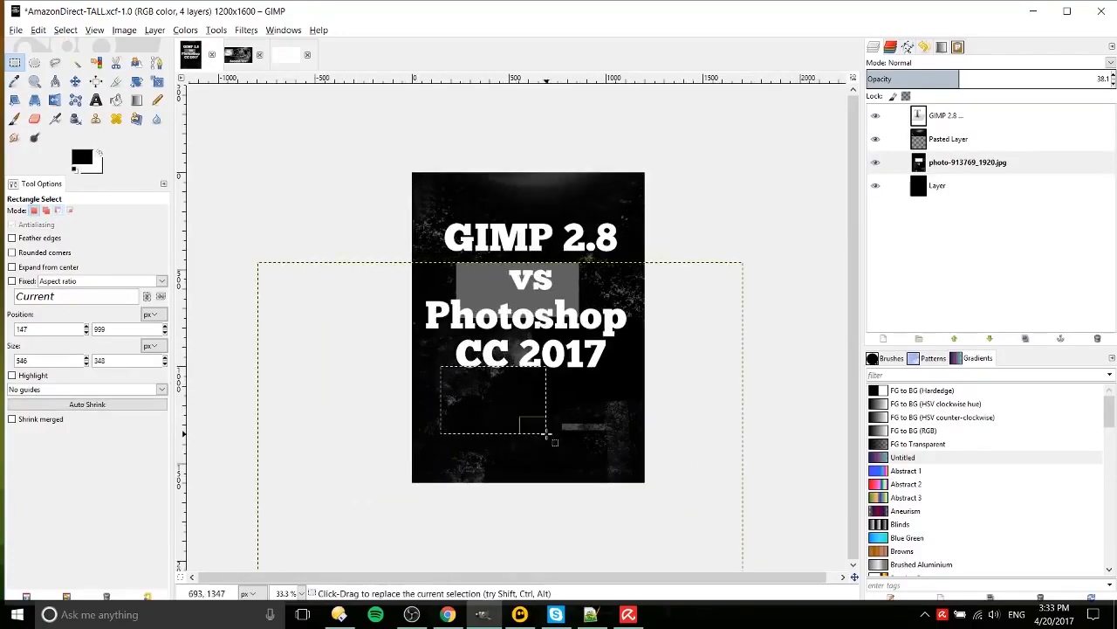
click(66, 29)
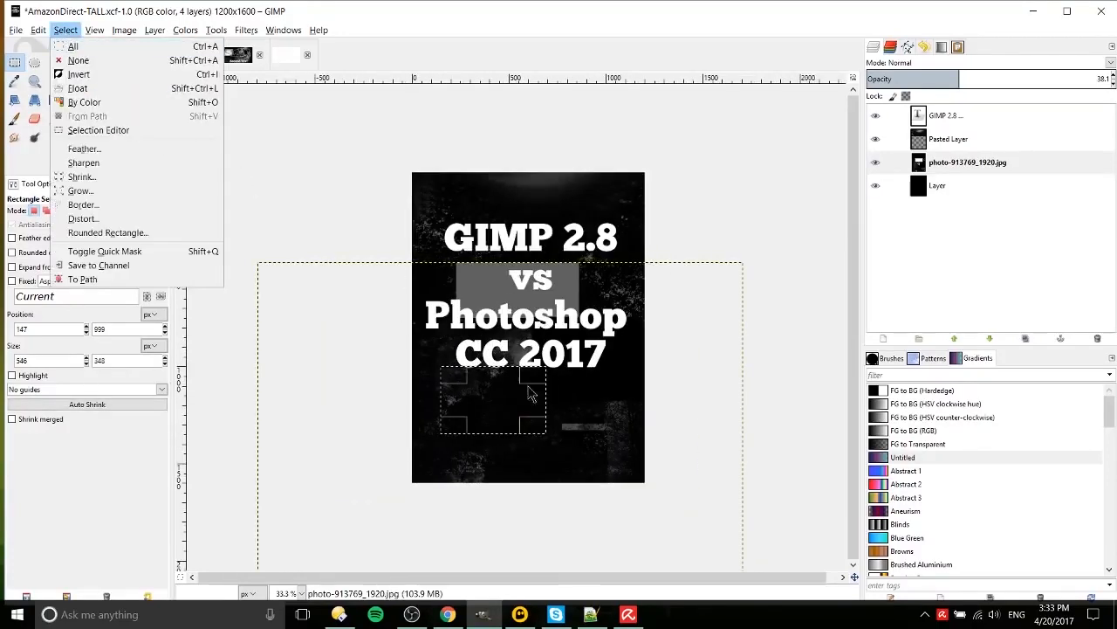
click(110, 74)
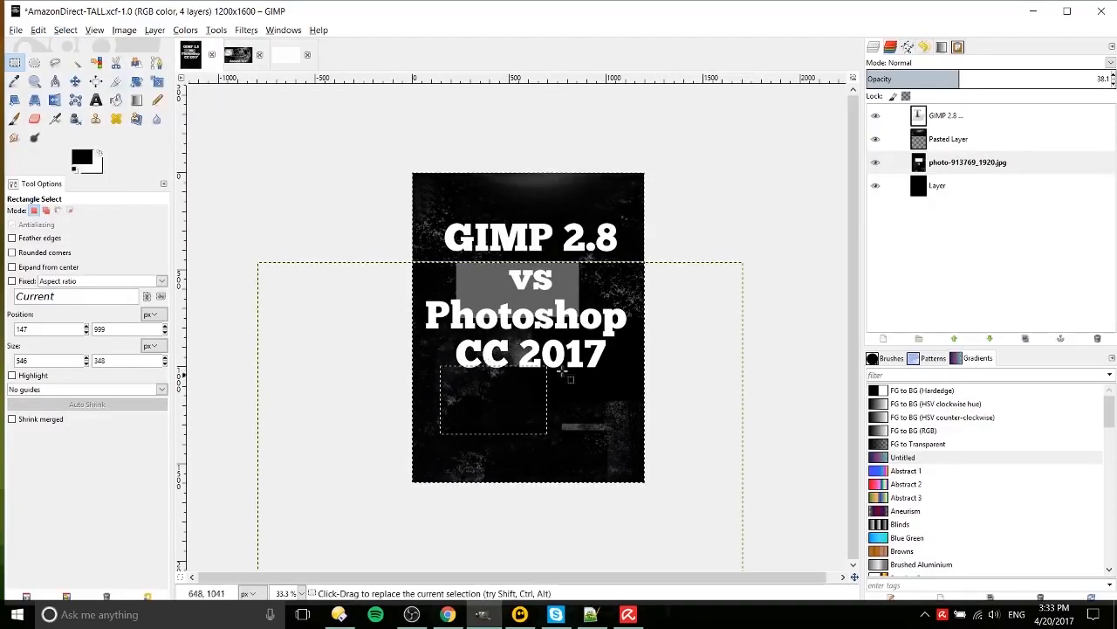
Try deleting the photo layer's content outside the rectangle, and undo the deletion.
key(Delete)
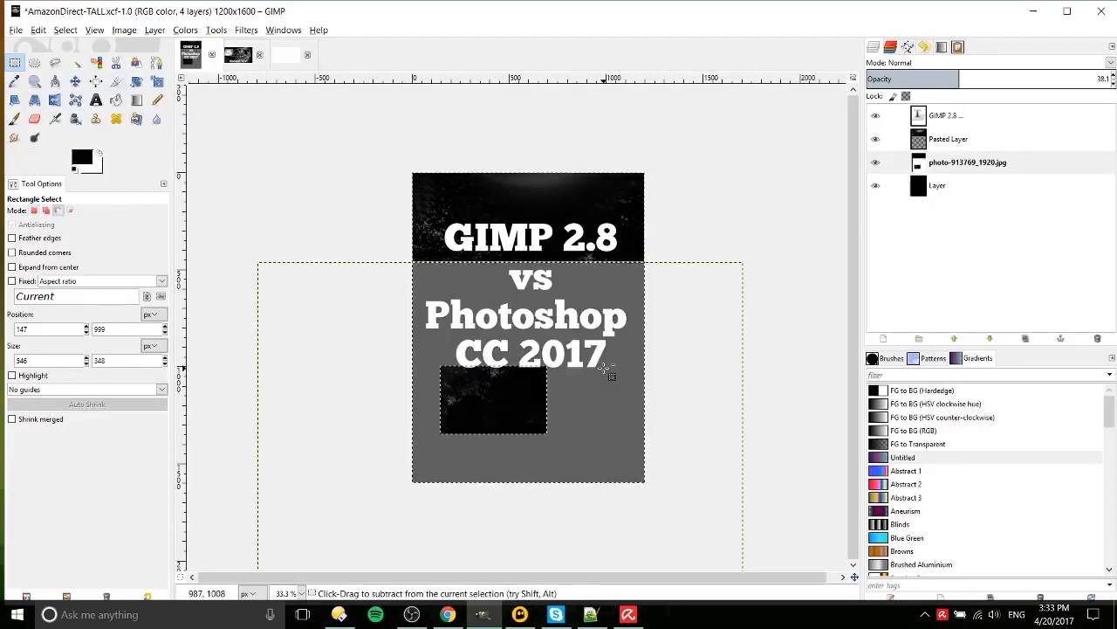
key(ctrl+z)
Try feathering the selection by 25 px, and undo the feathering.
key(1)
click(65, 30)
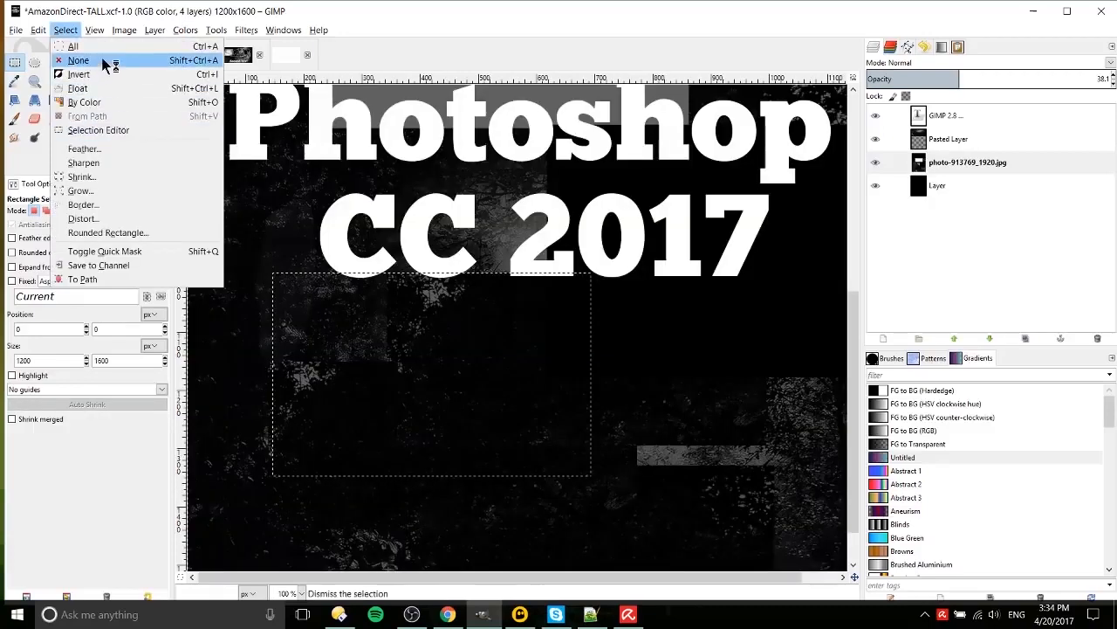
click(148, 148)
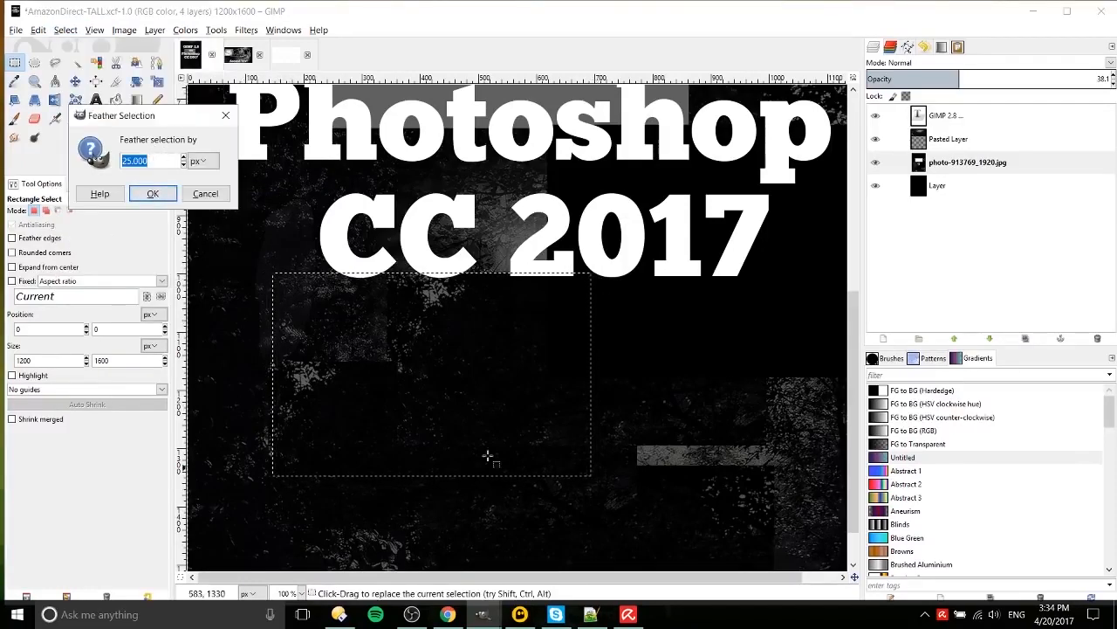
click(165, 192)
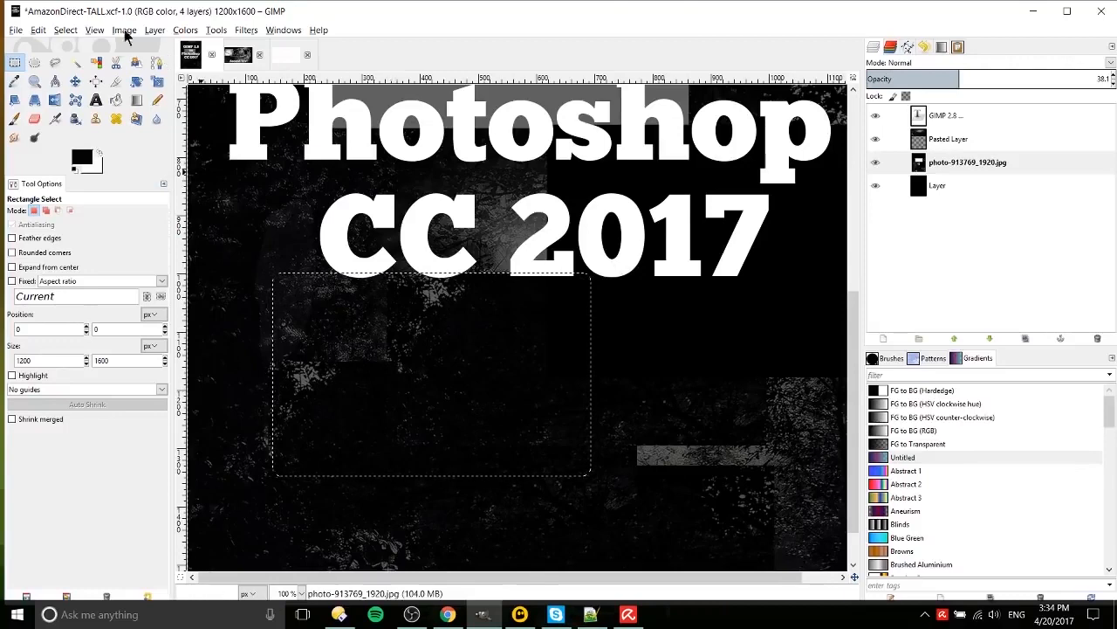
click(41, 30)
Replace the current selection with a border selection along its edges, without feathering.
mouse_move(66, 29)
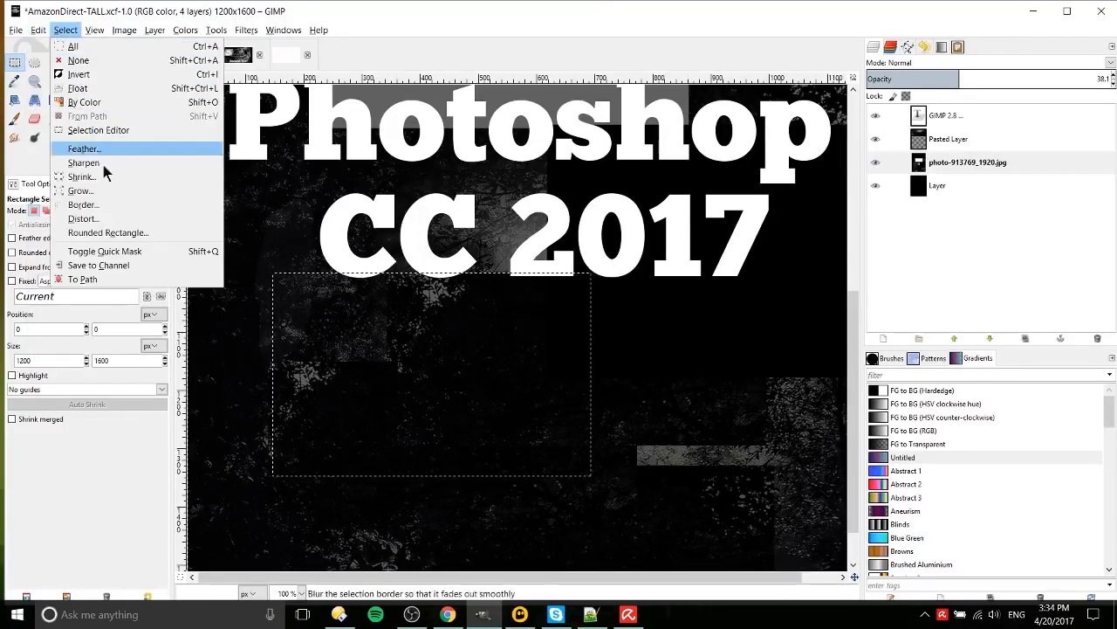
click(84, 204)
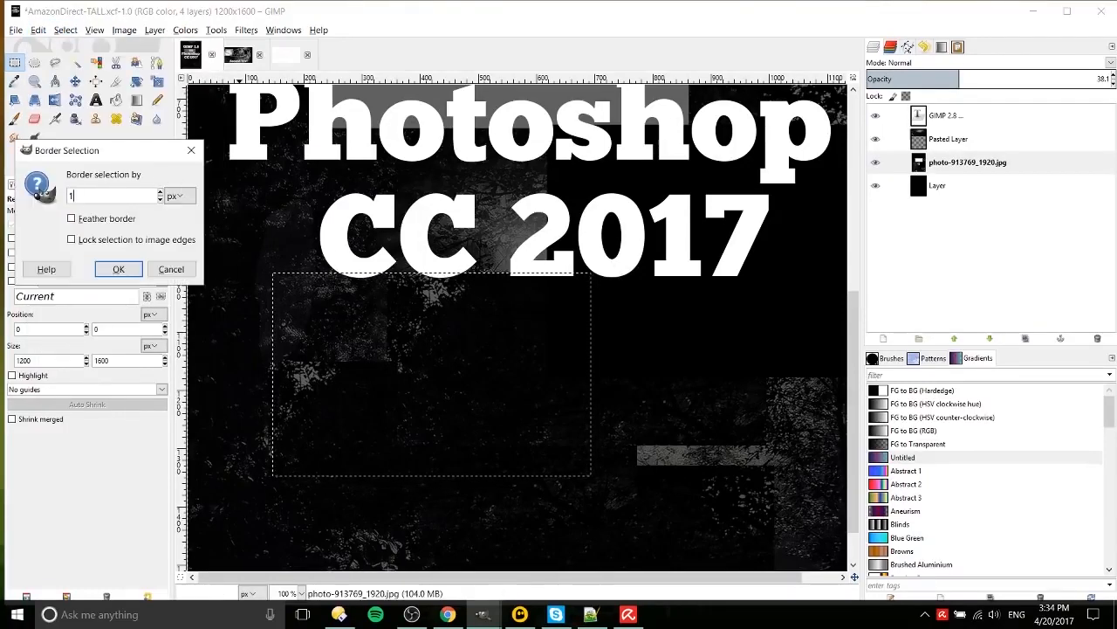
click(119, 270)
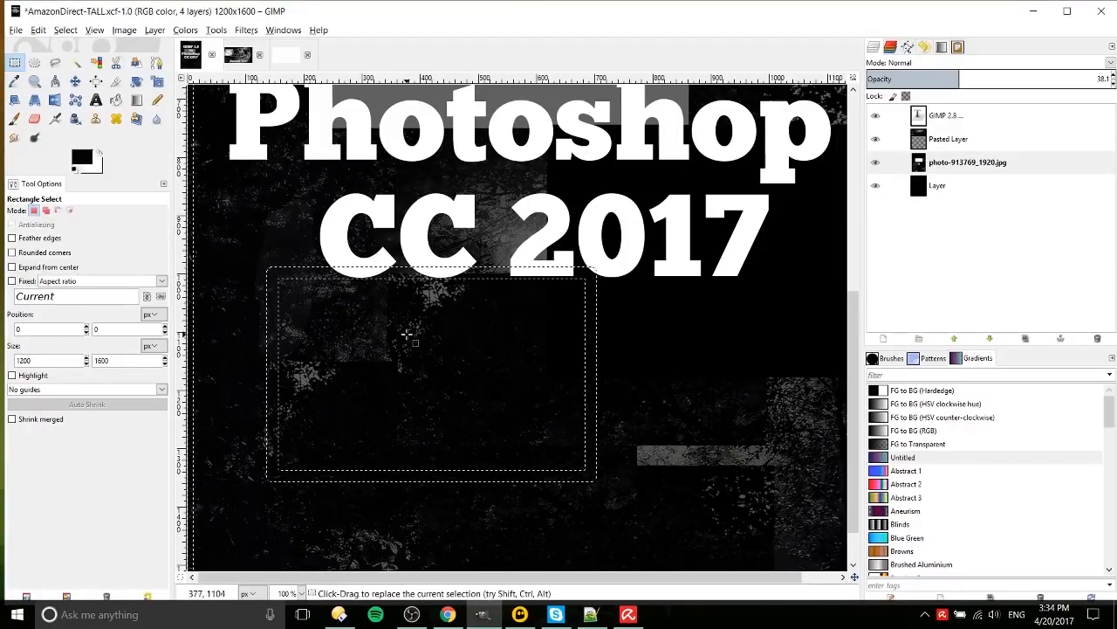
Add a new transparent layer directly above the photo layer for a bucket fill.
click(116, 100)
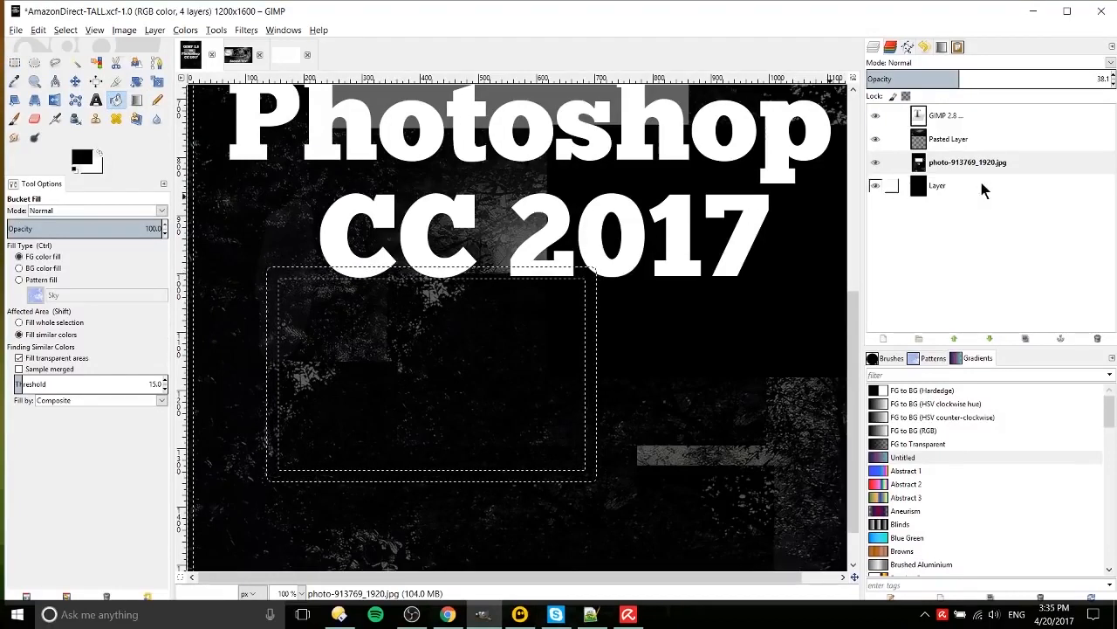
click(883, 338)
click(900, 457)
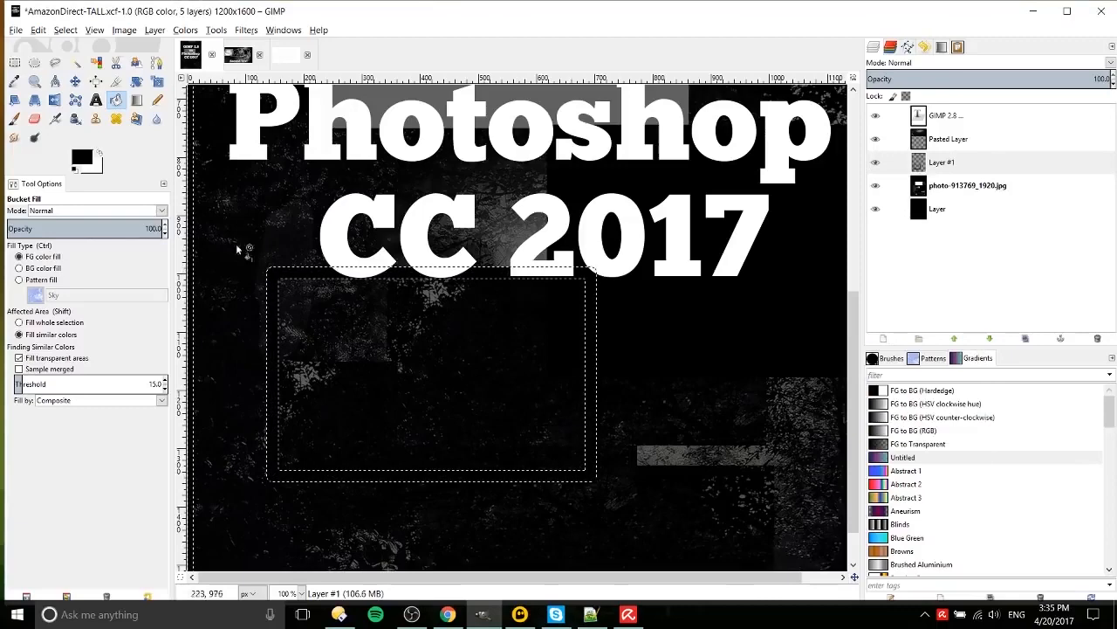
Set the foreground colour to red and bucket-fill the border selection on the new layer.
click(80, 159)
click(100, 130)
click(166, 287)
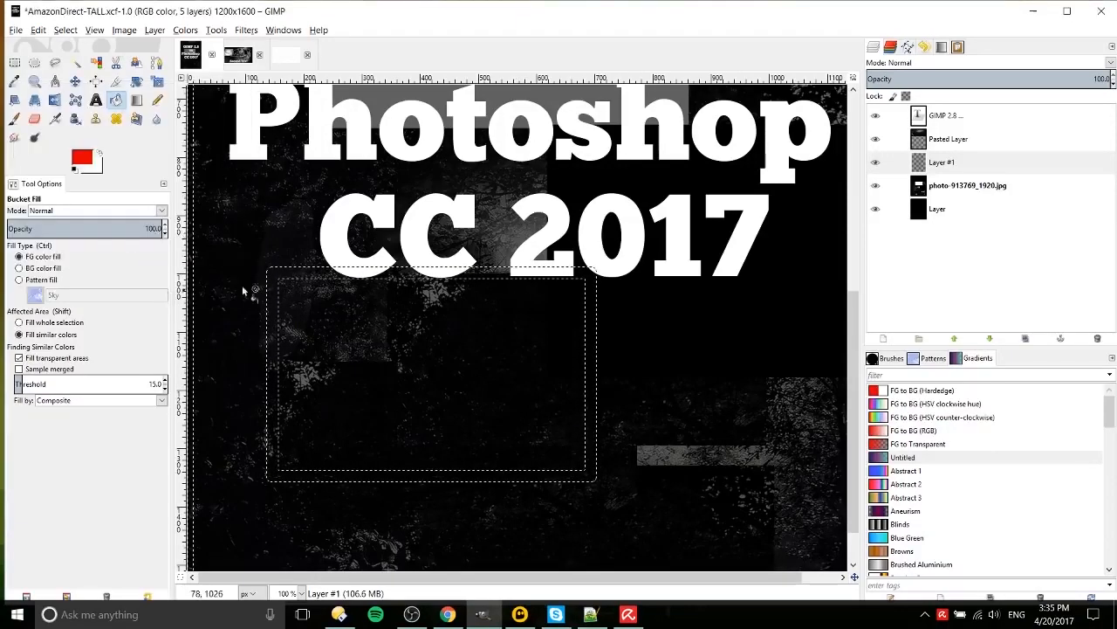
click(563, 395)
scroll(538, 385, down, 5)
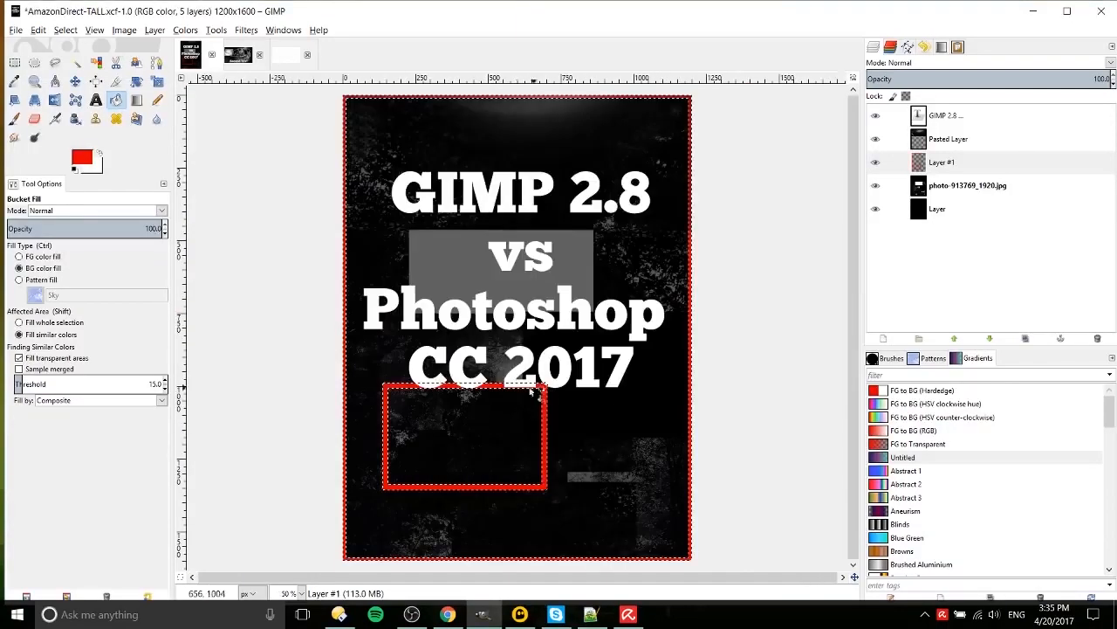
scroll(479, 396, up, 3)
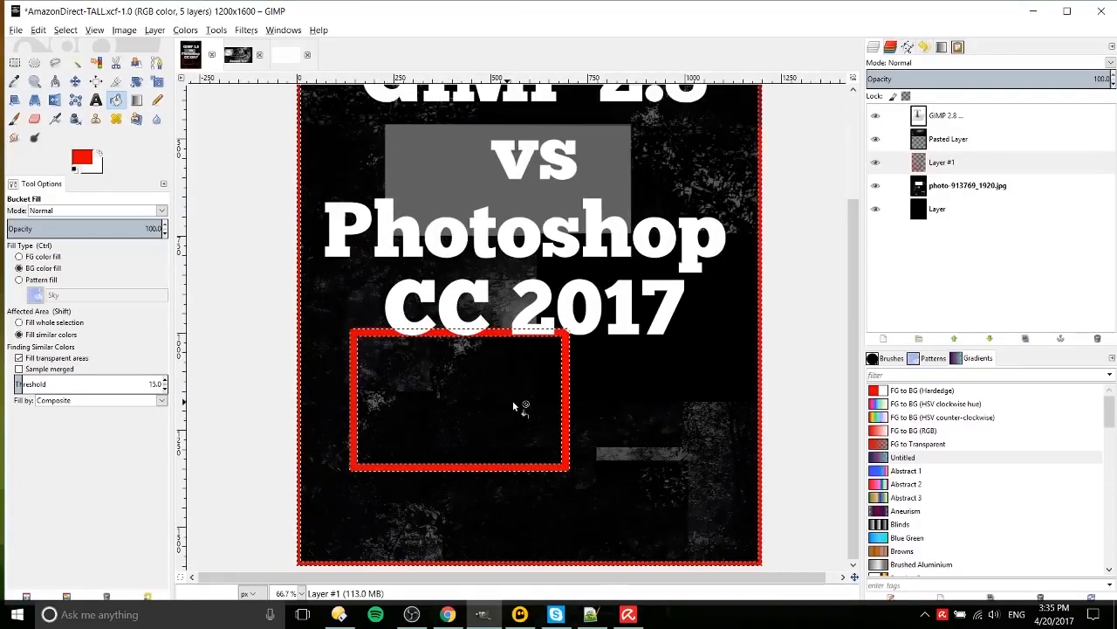
scroll(377, 225, up, 3)
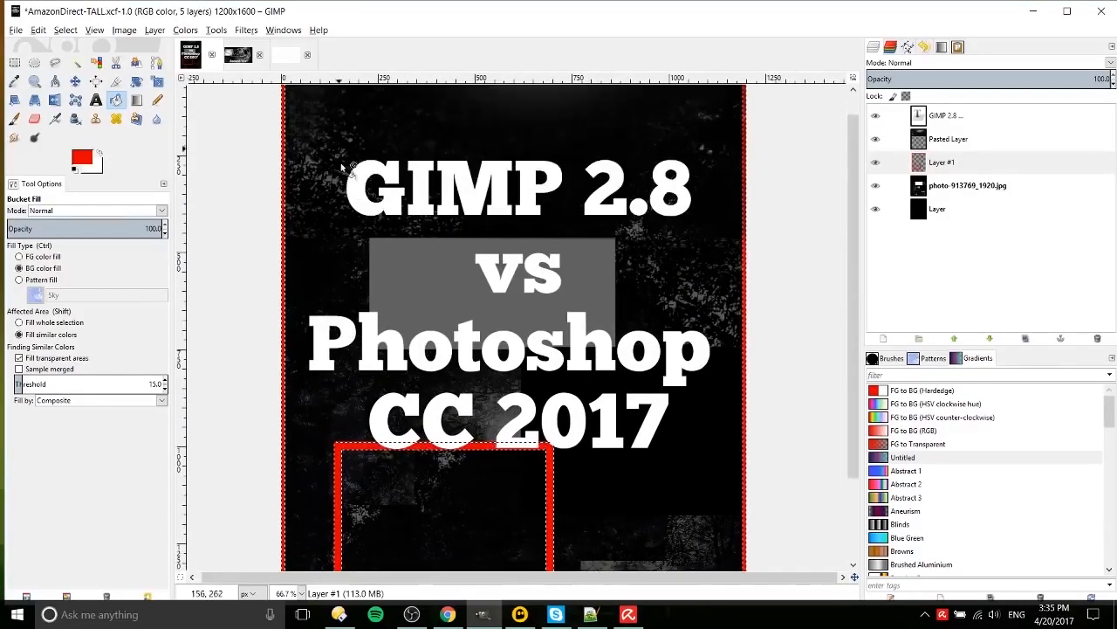
scroll(576, 406, up, 2)
scroll(576, 407, down, 5)
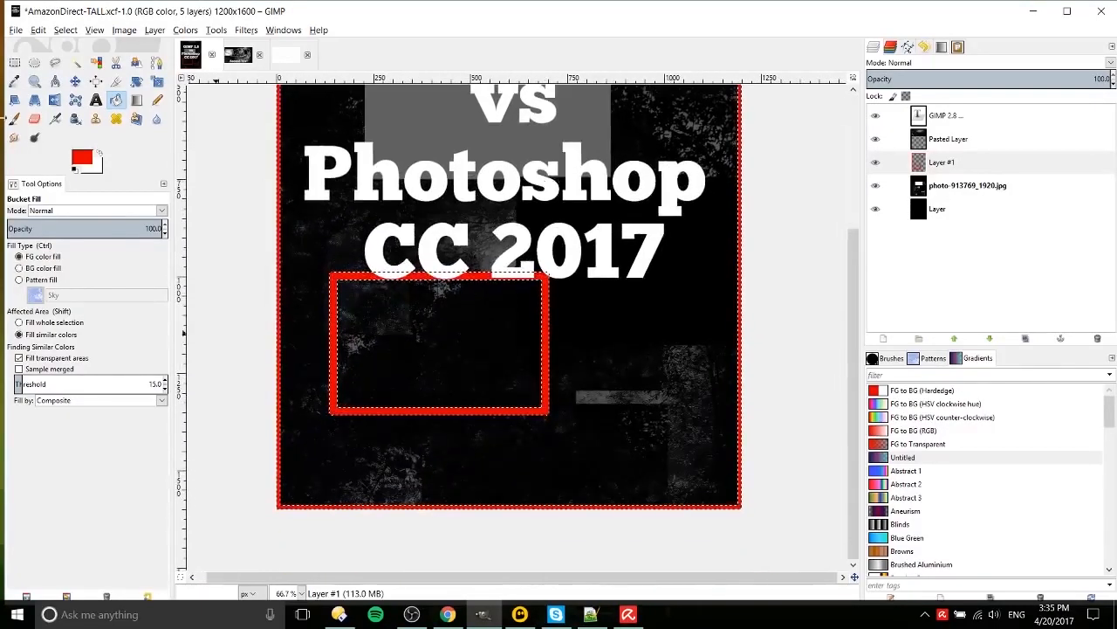
Select a rectangle about 339 × 199 px around the light bar below the title, and round its corners with a 50% radius.
key(r)
scroll(632, 288, up, 3)
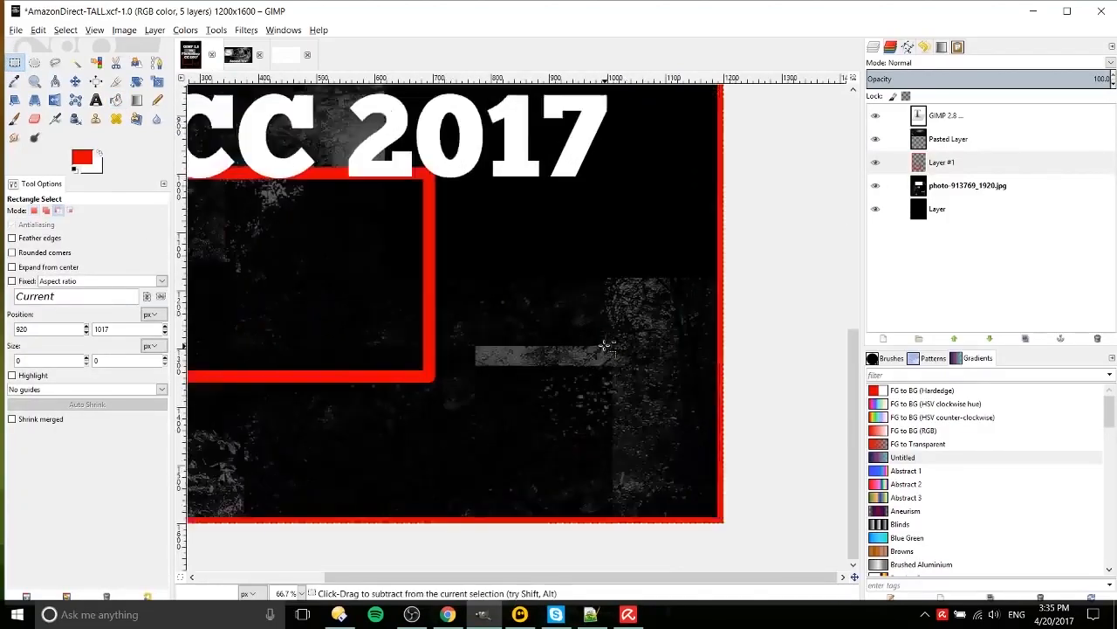
click(66, 31)
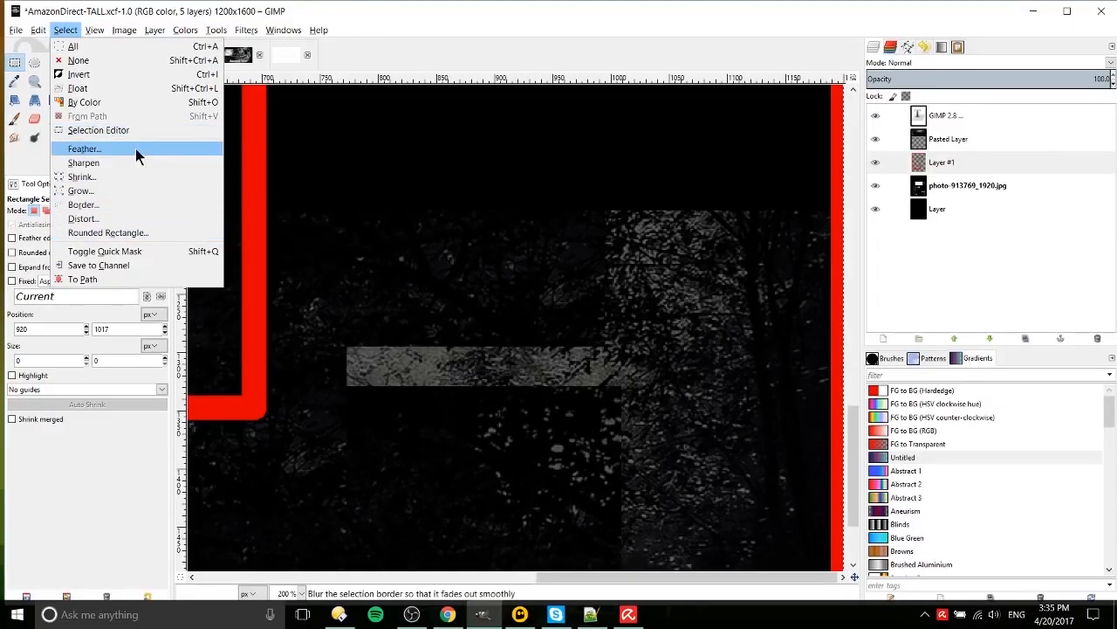
click(693, 321)
scroll(694, 321, down, 2)
drag(513, 283, 711, 399)
click(66, 30)
click(106, 232)
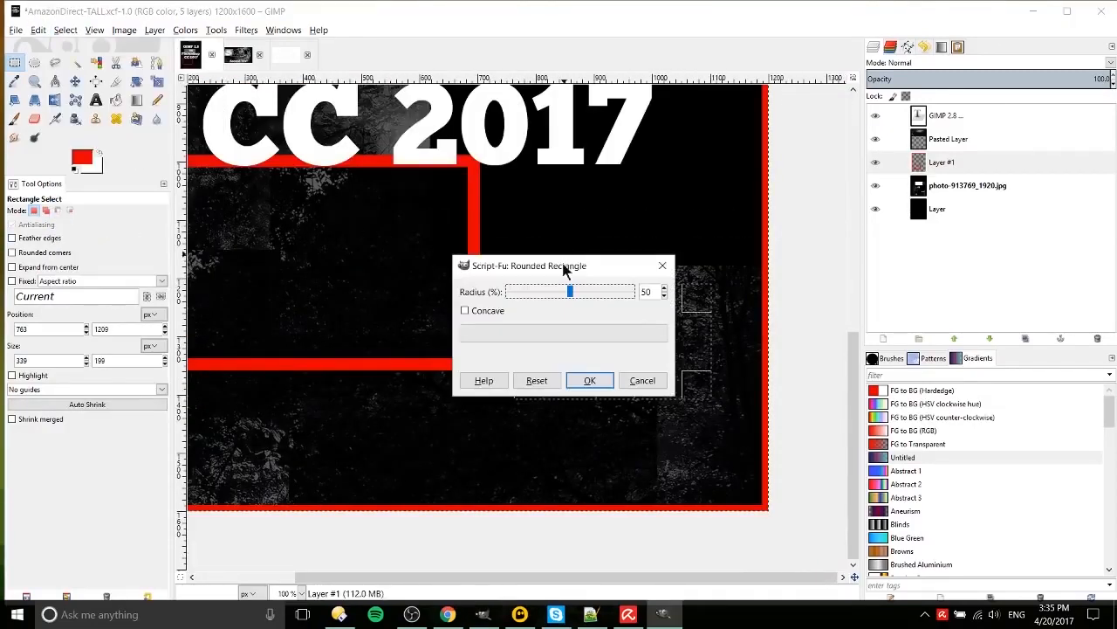
click(584, 379)
scroll(757, 336, up, 1)
scroll(757, 336, up, 1)
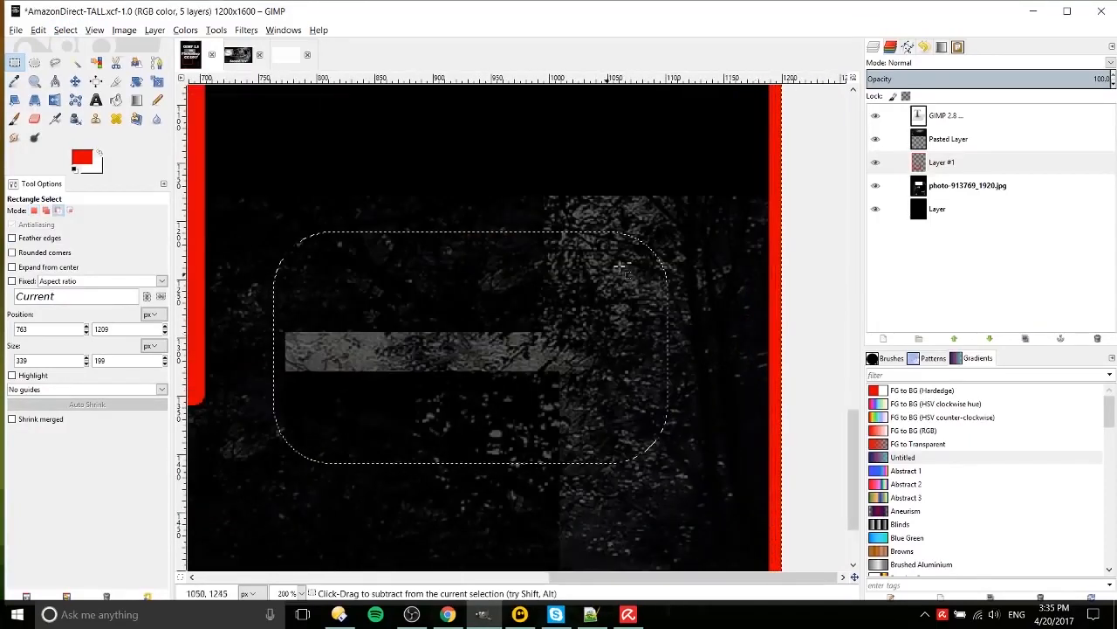
scroll(396, 154, down, 1)
Show the image grid over the cover, inspect it at several magnifications, and hide it again.
click(94, 30)
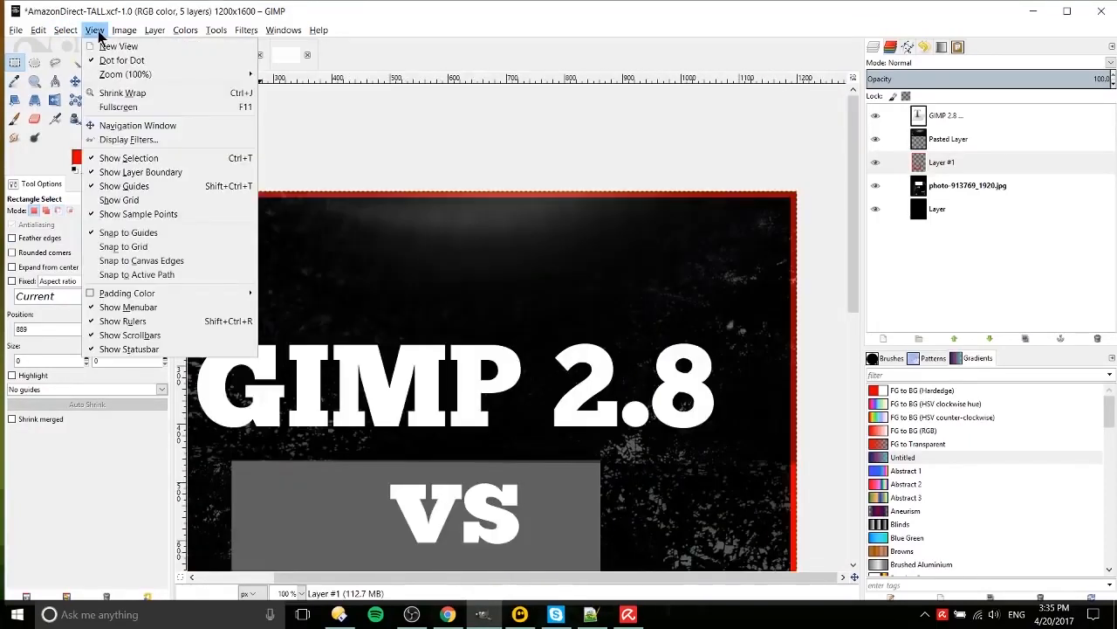
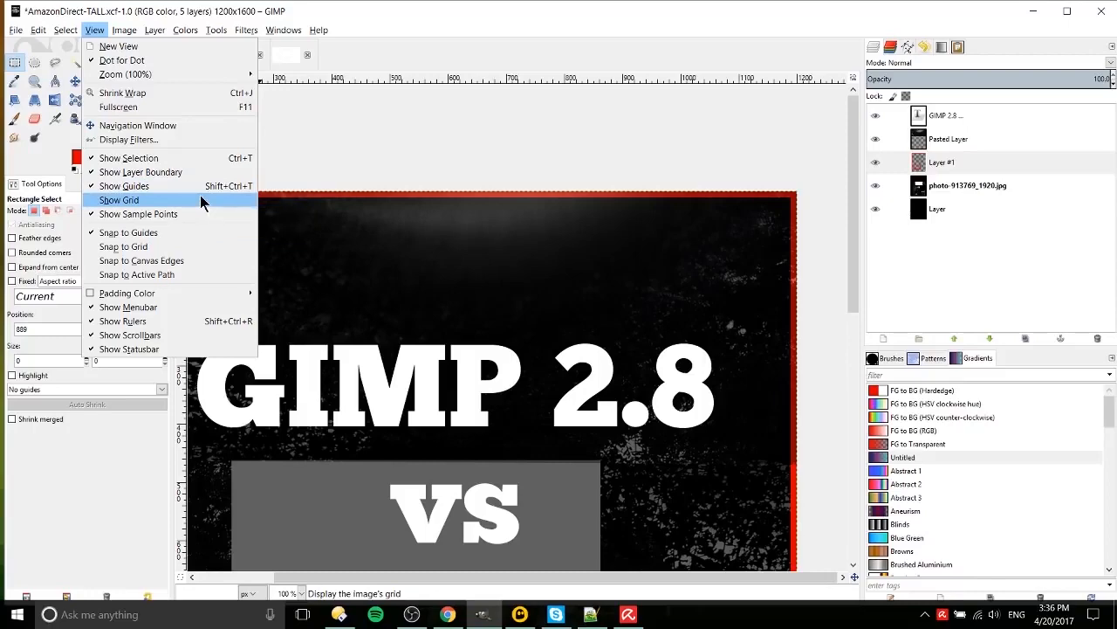
click(201, 200)
ctrl+scroll(494, 267, up, 1)
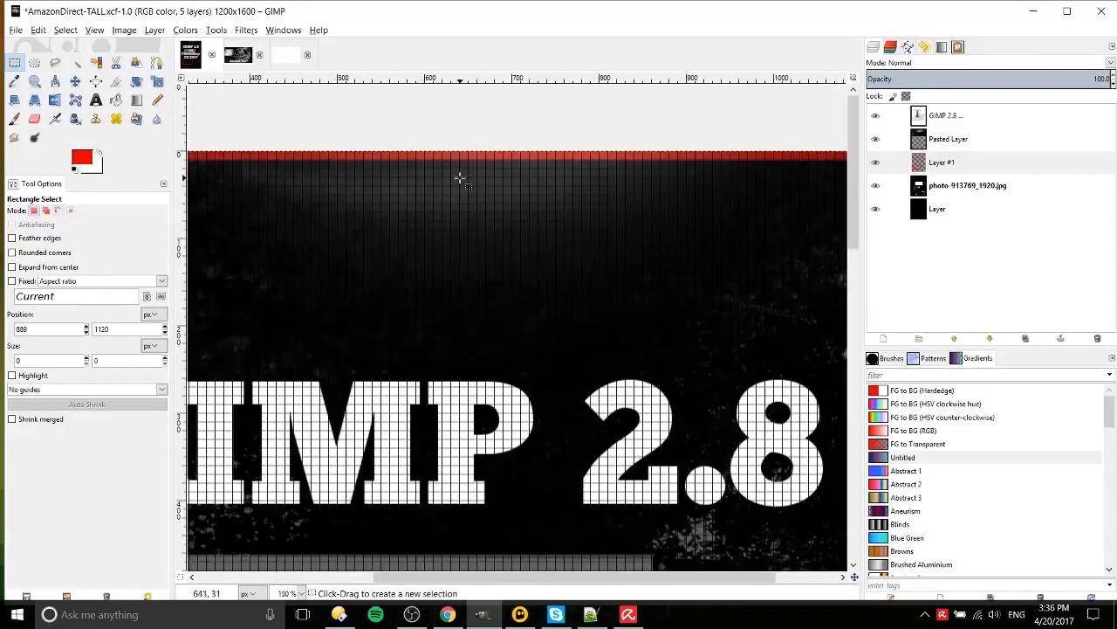
scroll(463, 184, down, 3)
ctrl+scroll(454, 201, down, 2)
ctrl+scroll(463, 222, up, 2)
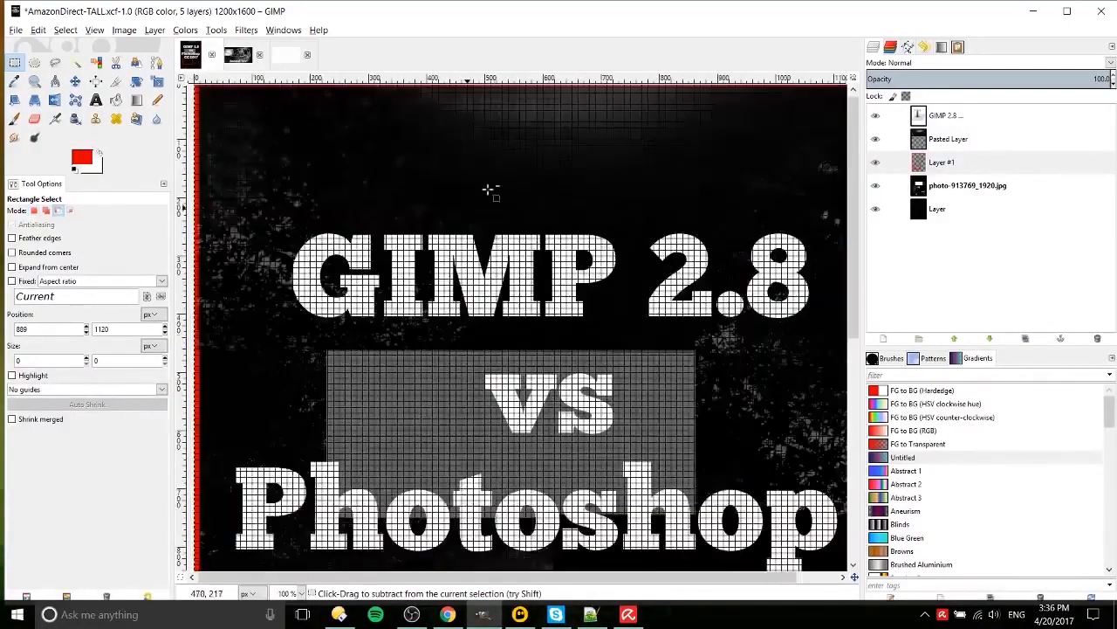
scroll(519, 271, up, 3)
ctrl+scroll(524, 268, up, 2)
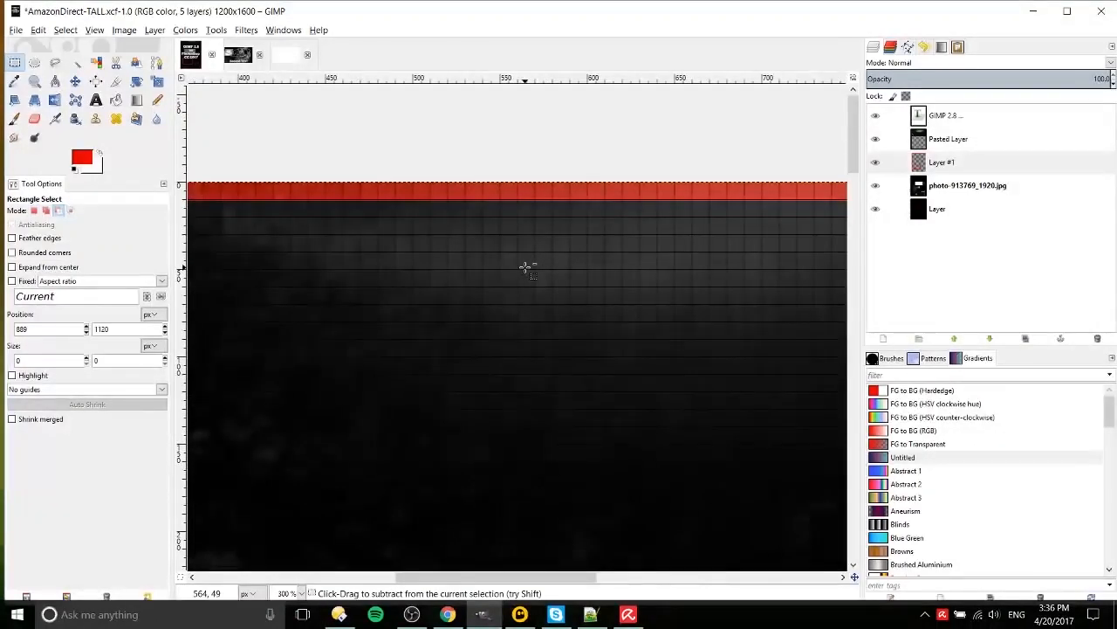
ctrl+scroll(524, 274, down, 1)
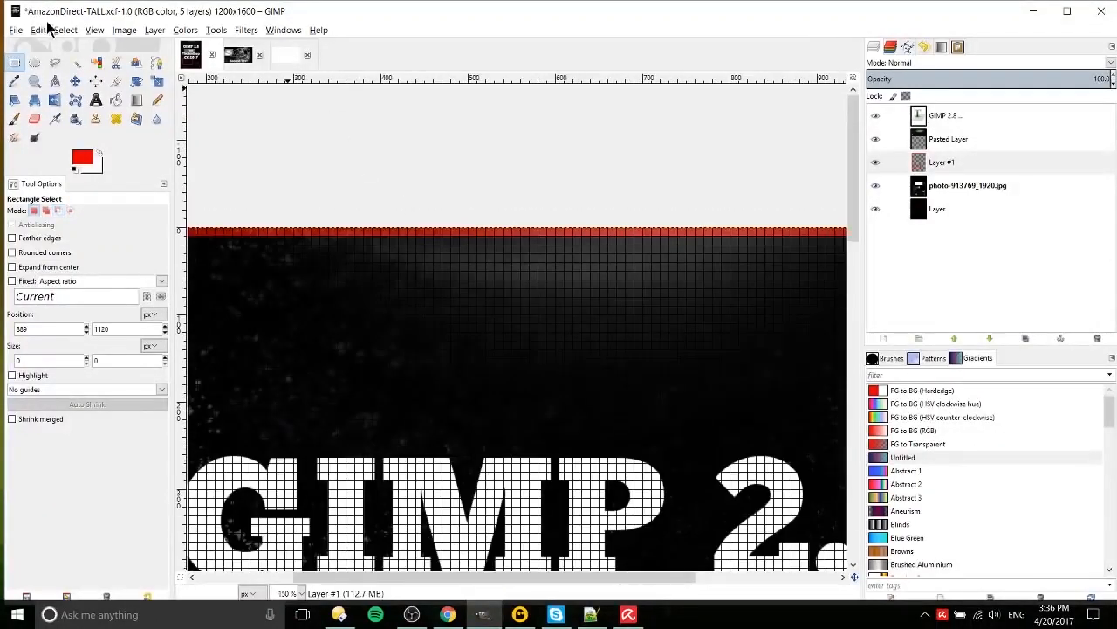
click(94, 30)
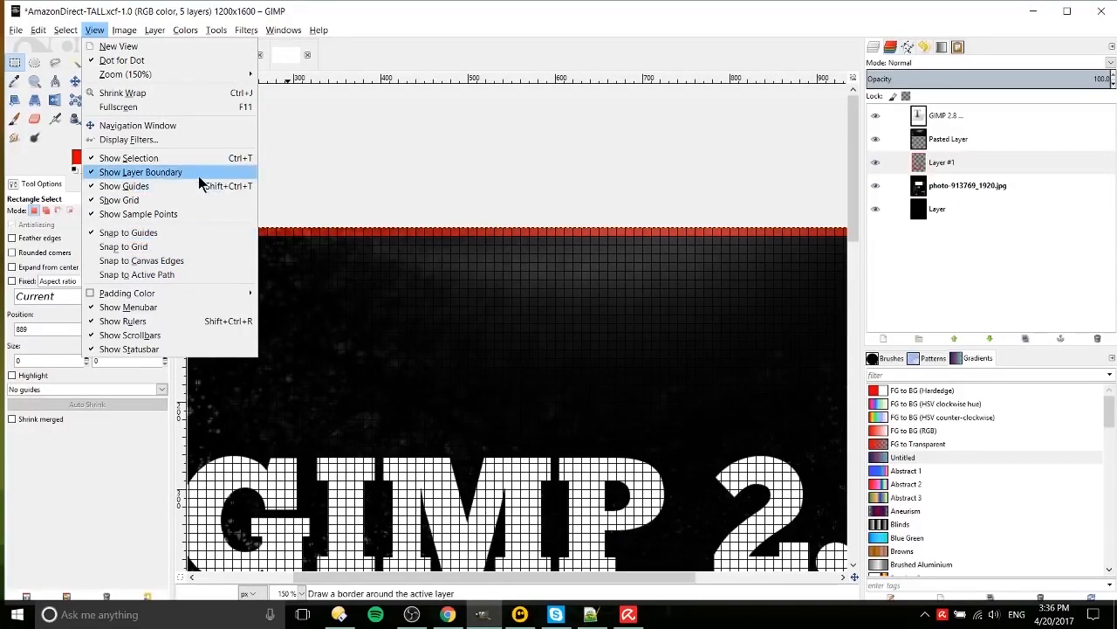
click(120, 200)
Switch the image window to fullscreen.
click(94, 29)
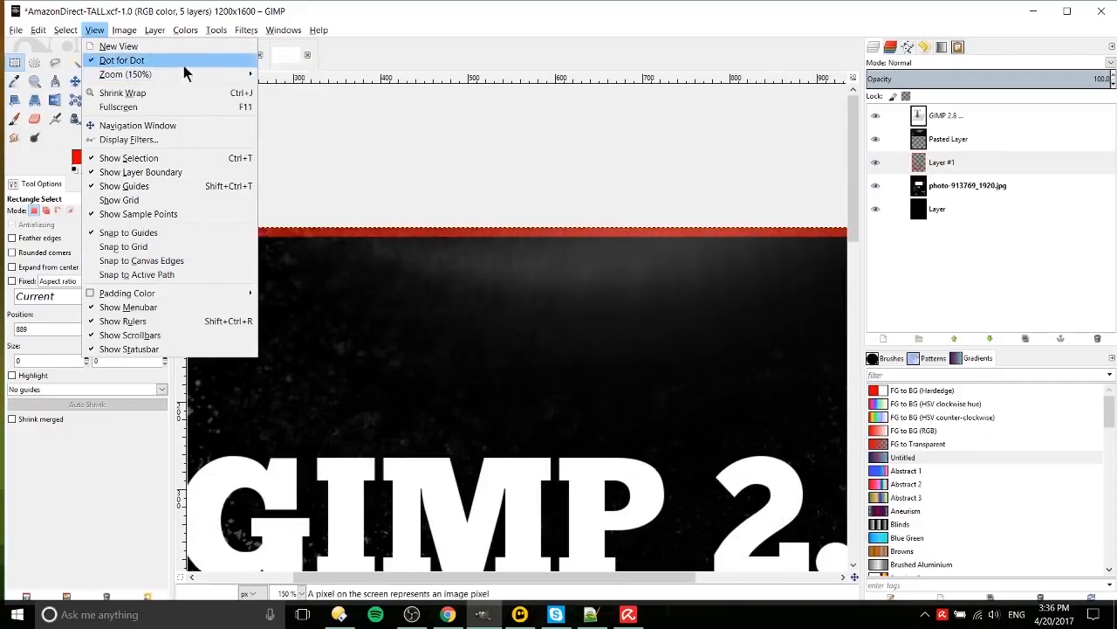
click(185, 111)
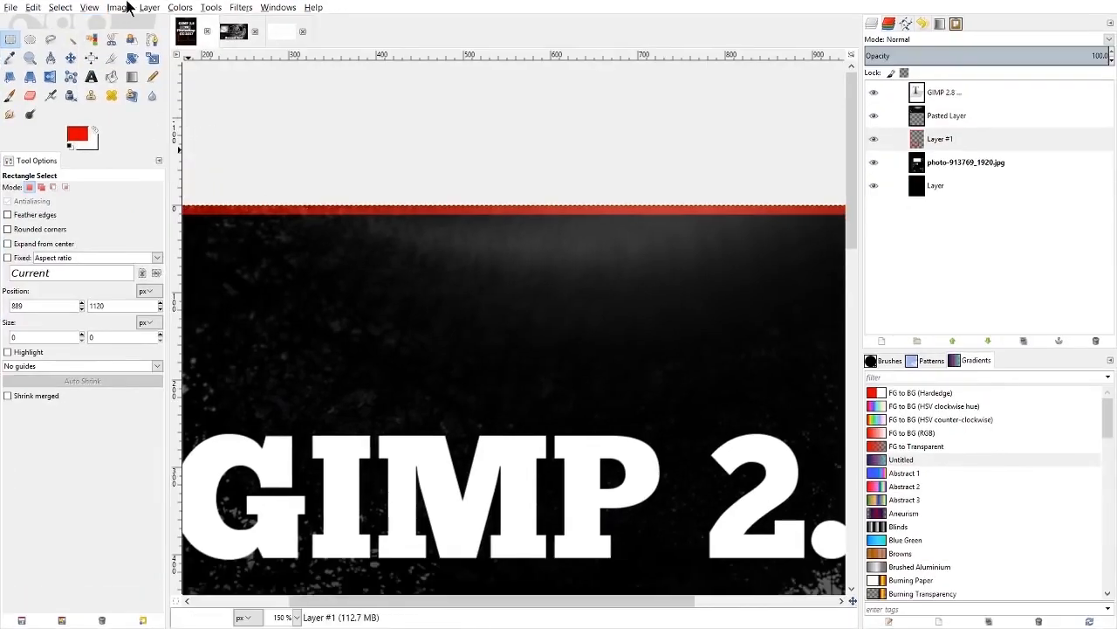
click(90, 7)
mouse_move(119, 7)
click(389, 617)
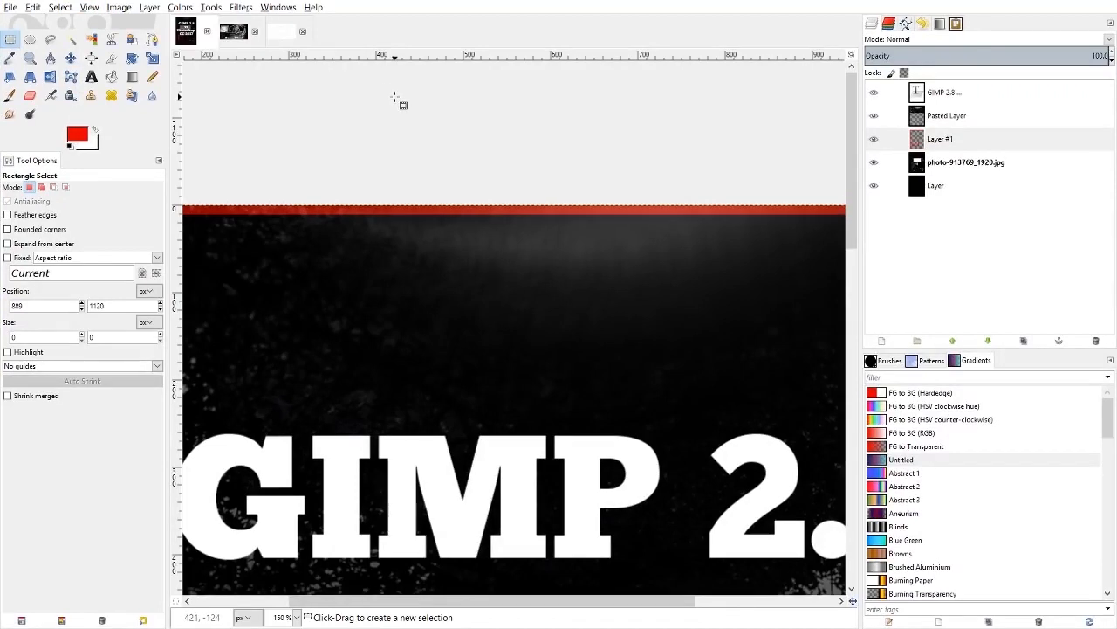
Add a horizontal guide at 50% of the image height.
scroll(355, 149, down, 2)
click(89, 7)
mouse_move(119, 7)
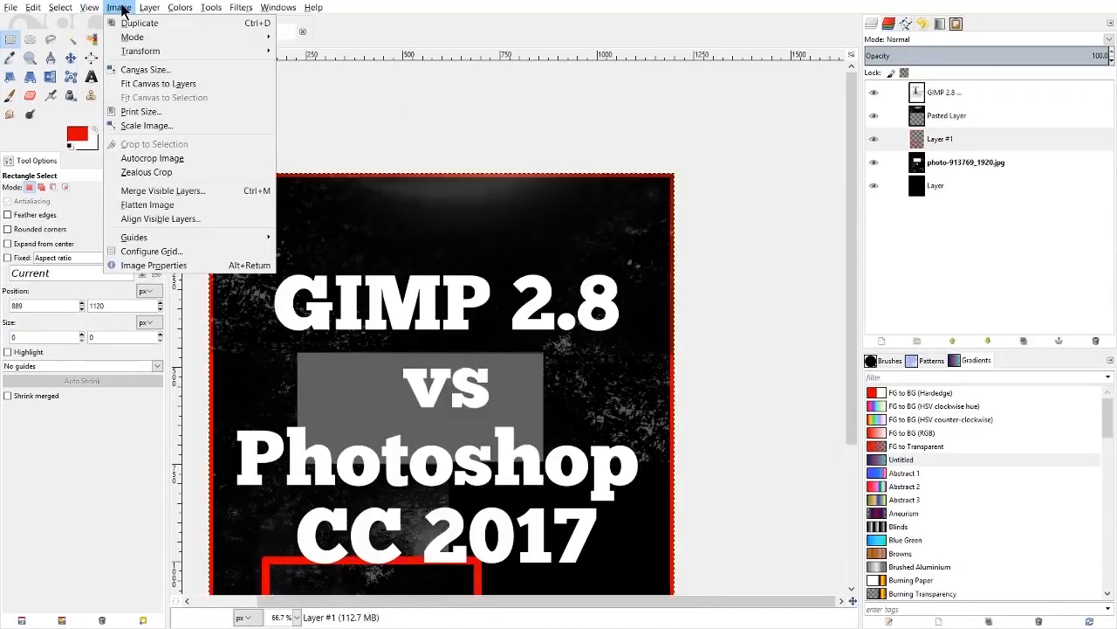
mouse_move(188, 242)
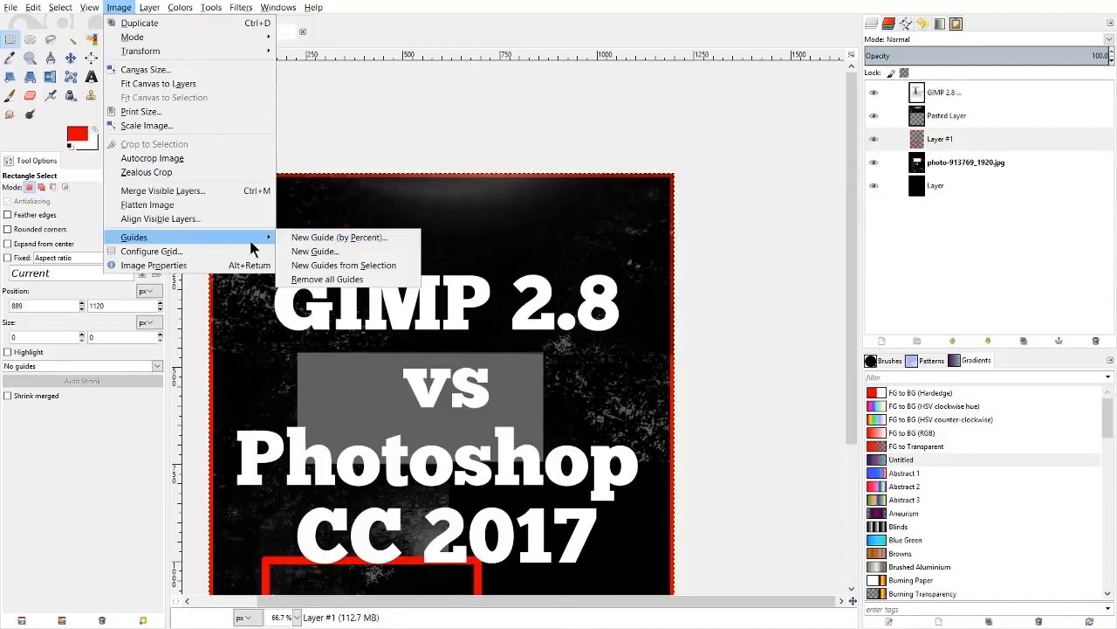
click(363, 238)
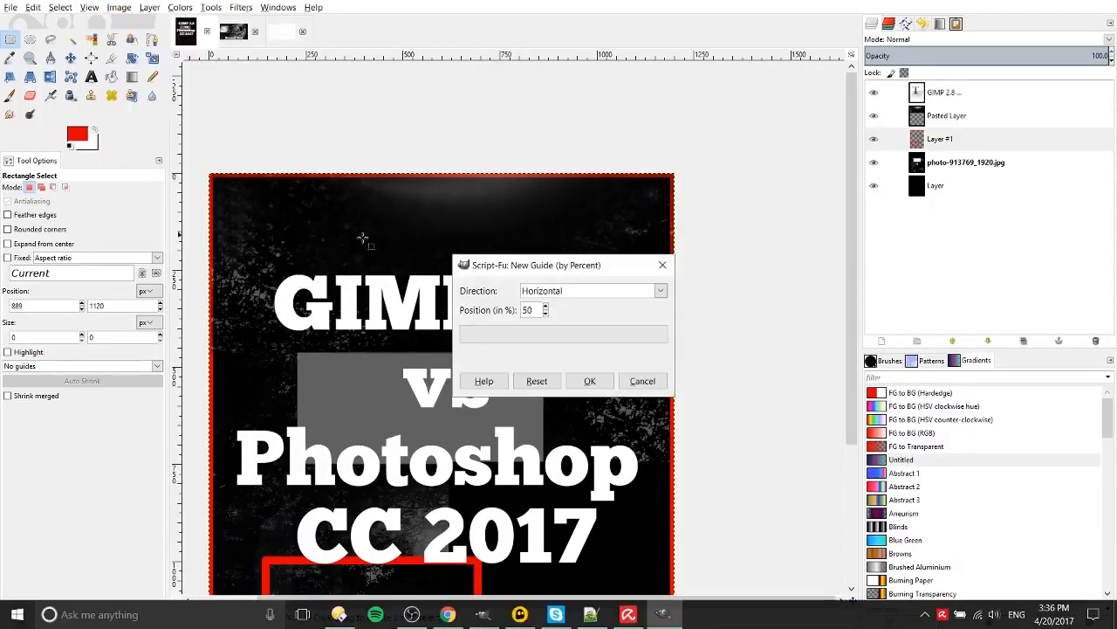
click(590, 382)
drag(722, 555, 748, 423)
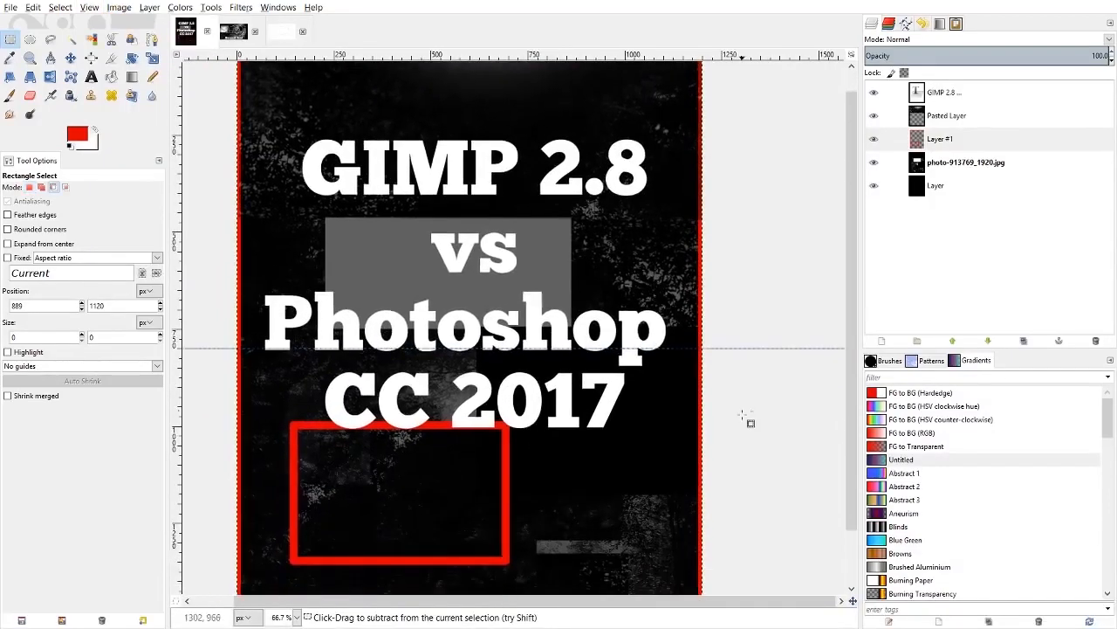
scroll(741, 424, up, 1)
drag(660, 316, 758, 278)
Move the title text layer down so it is centred vertically on the horizontal guide and roughly centred across the page.
click(931, 96)
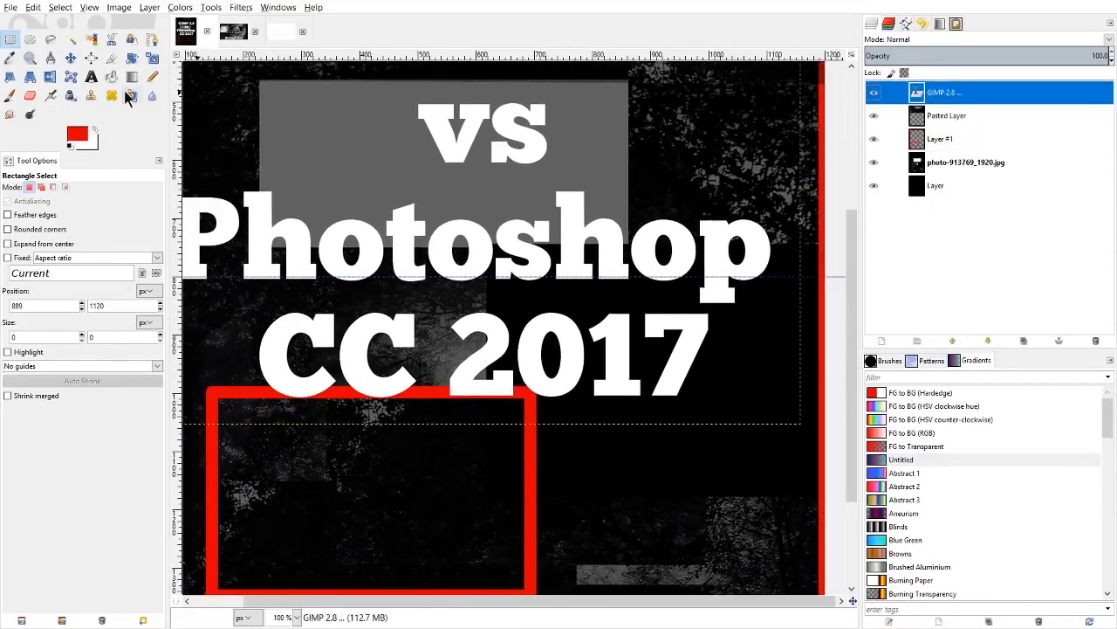
click(89, 7)
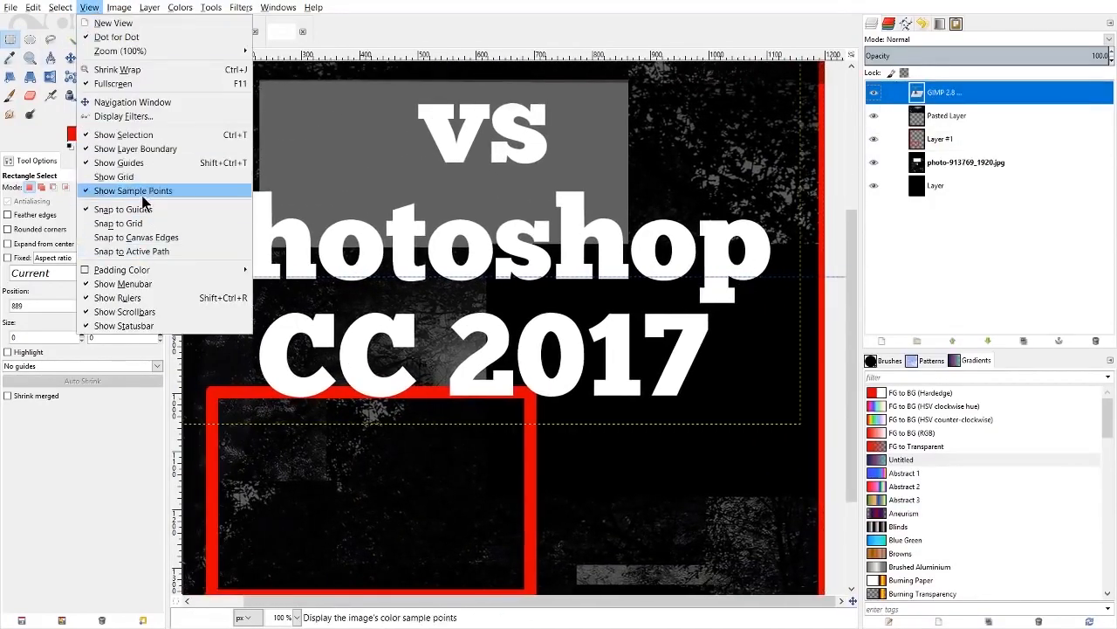
click(91, 9)
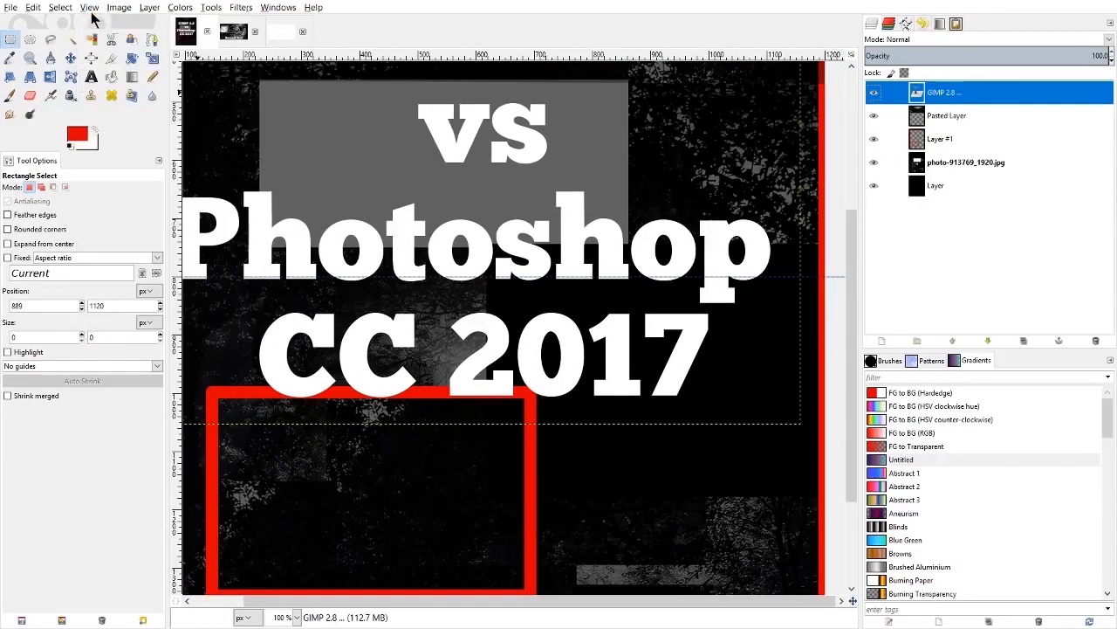
click(70, 57)
drag(402, 240, 354, 327)
scroll(485, 322, down, 1)
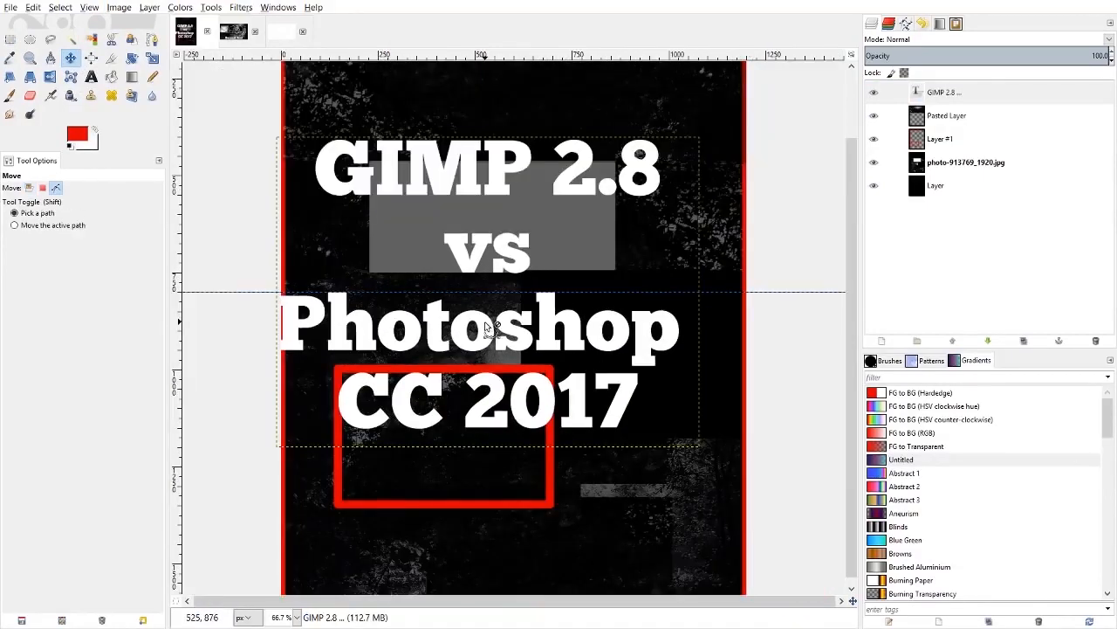
drag(437, 315, 461, 315)
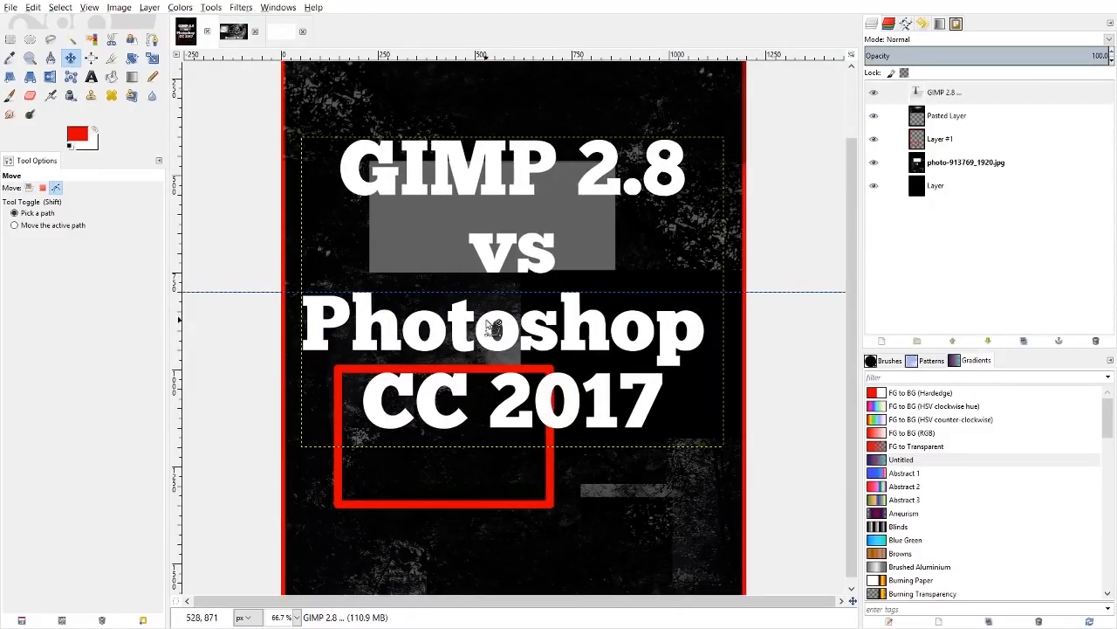
click(91, 8)
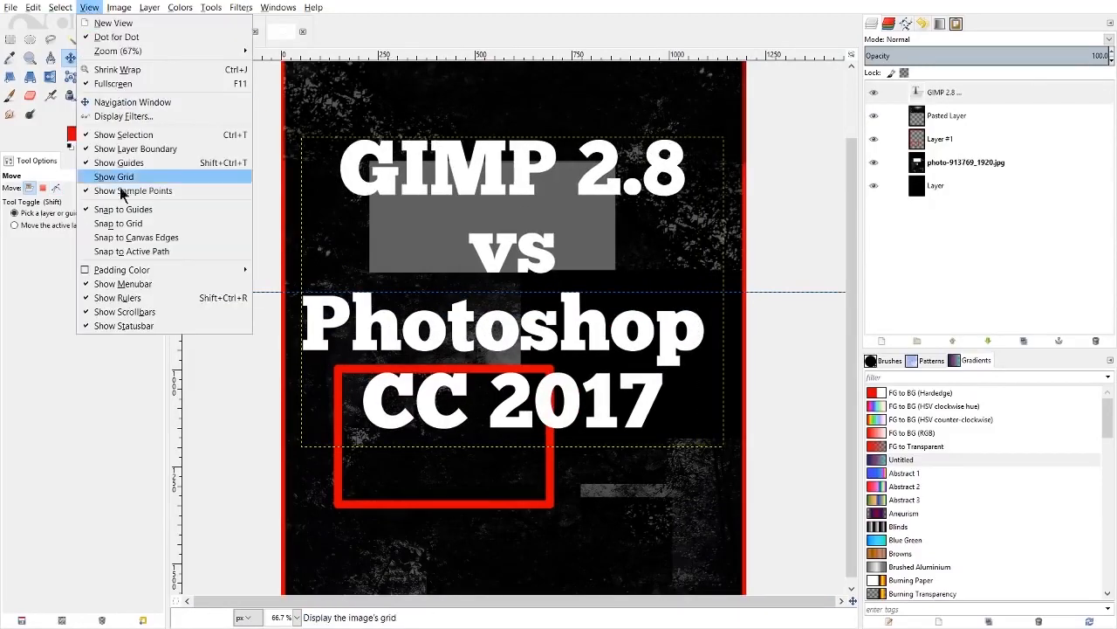
mouse_move(33, 8)
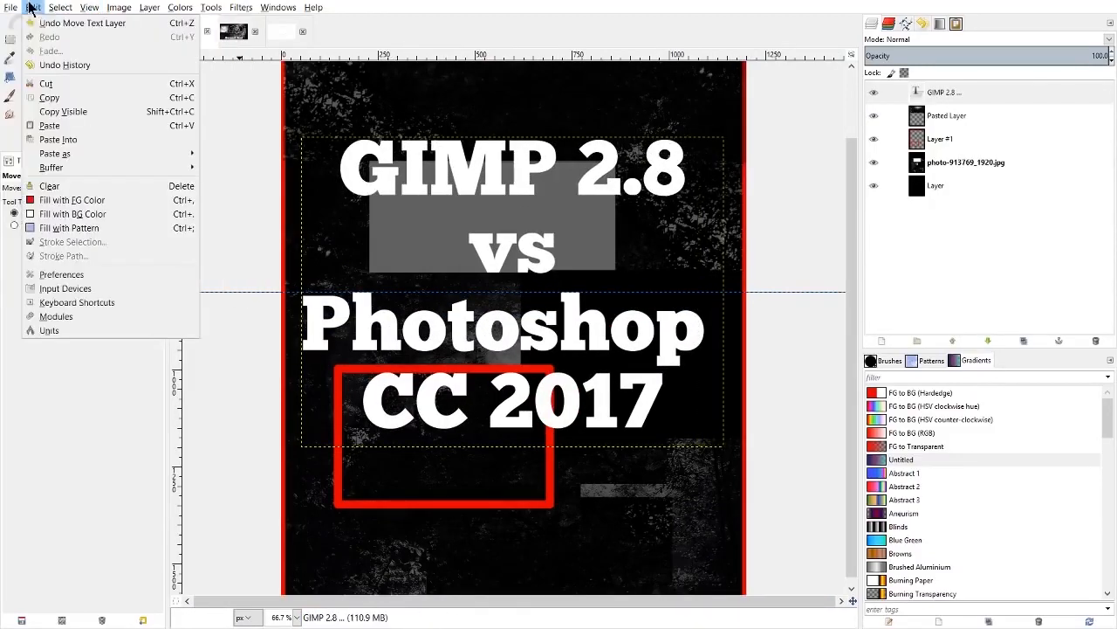
Hide the rulers around the image and show them again.
mouse_move(89, 8)
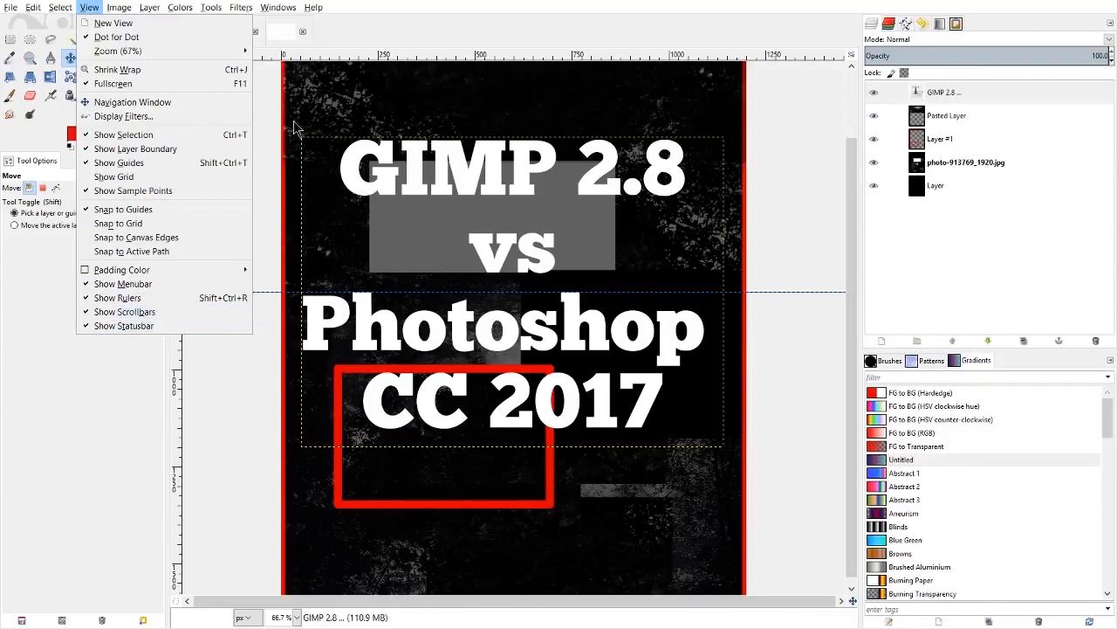
click(345, 63)
click(89, 7)
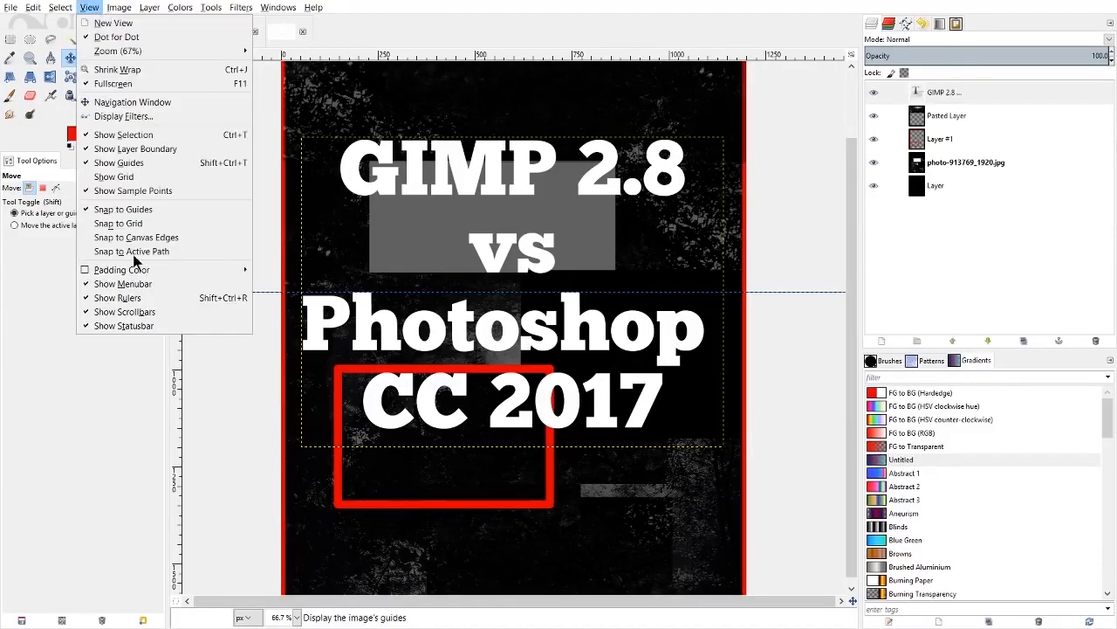
click(147, 300)
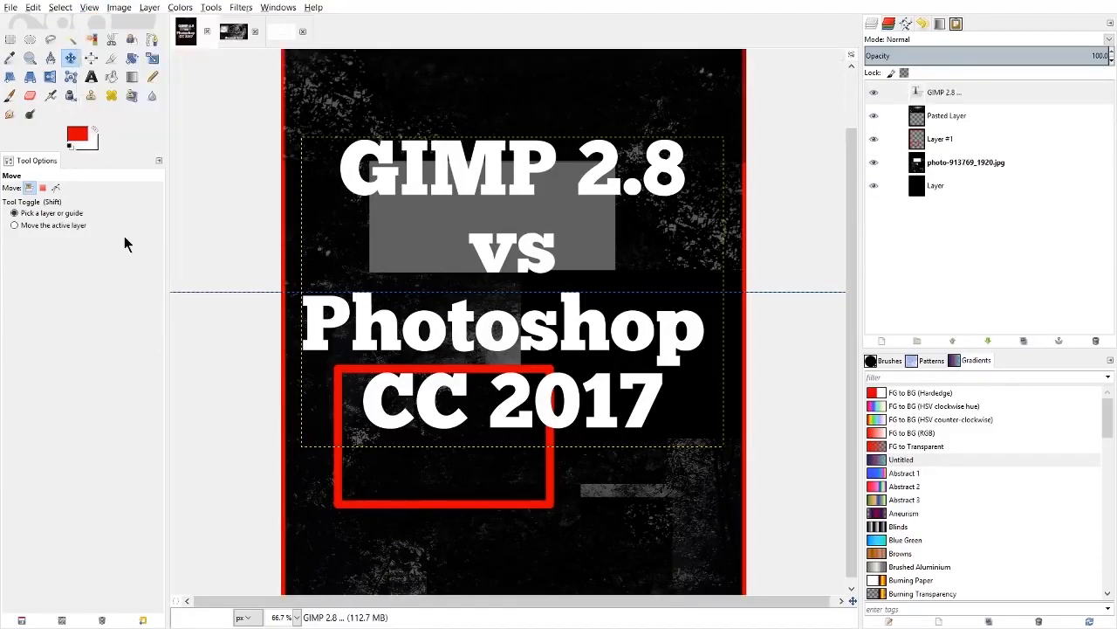
click(102, 7)
click(137, 299)
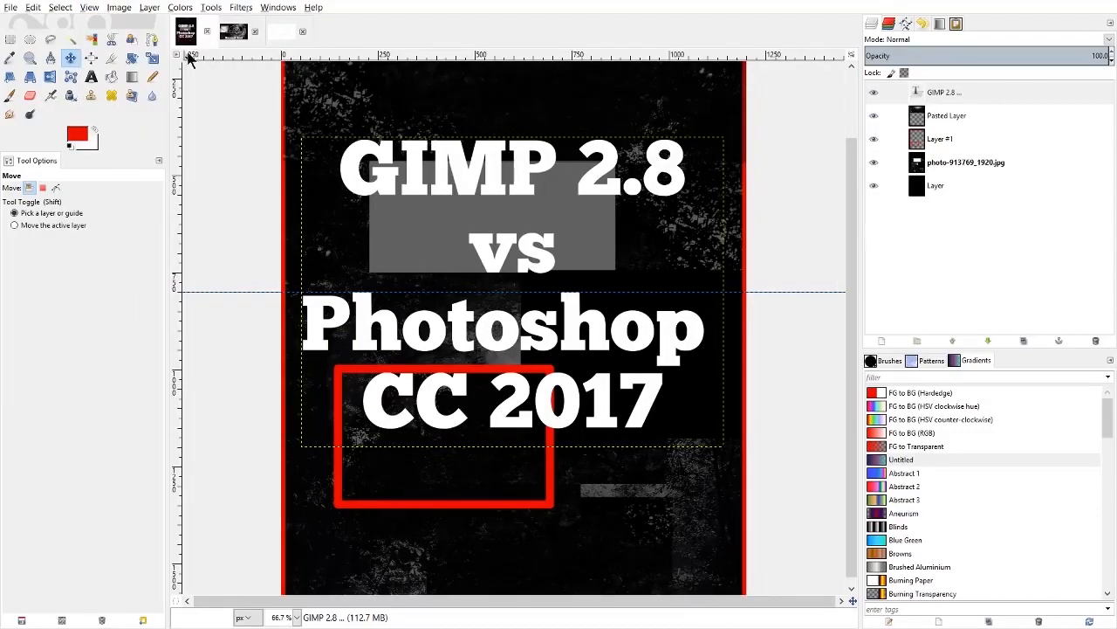
Switch the ruler unit to inches, inspect the rulers along the cover, and set the unit back to pixels.
click(248, 618)
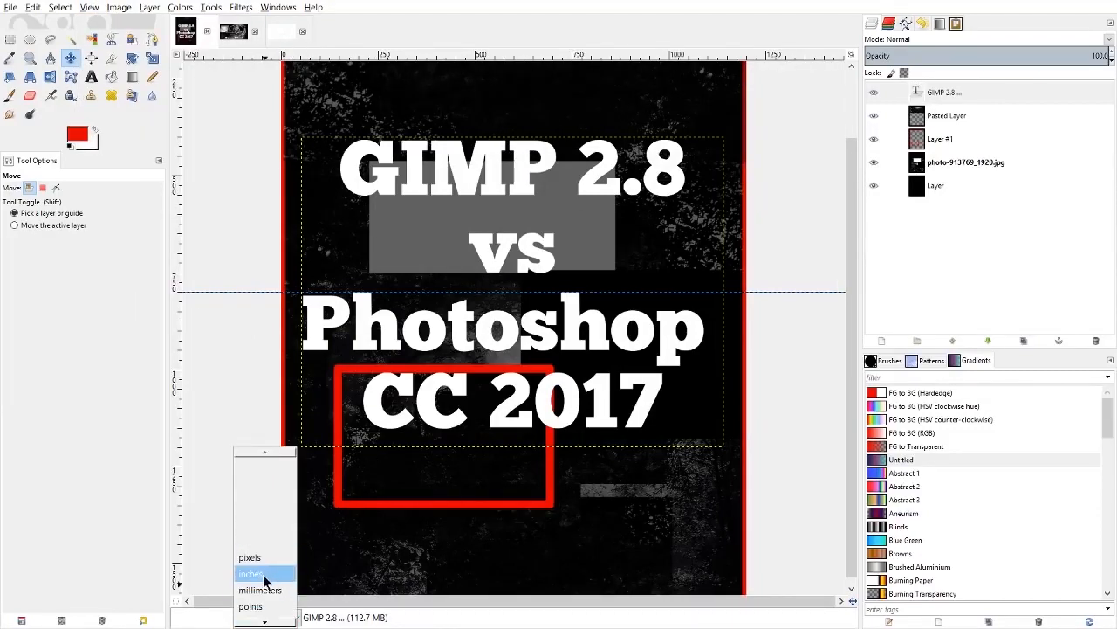
click(264, 578)
scroll(549, 125, up, 3)
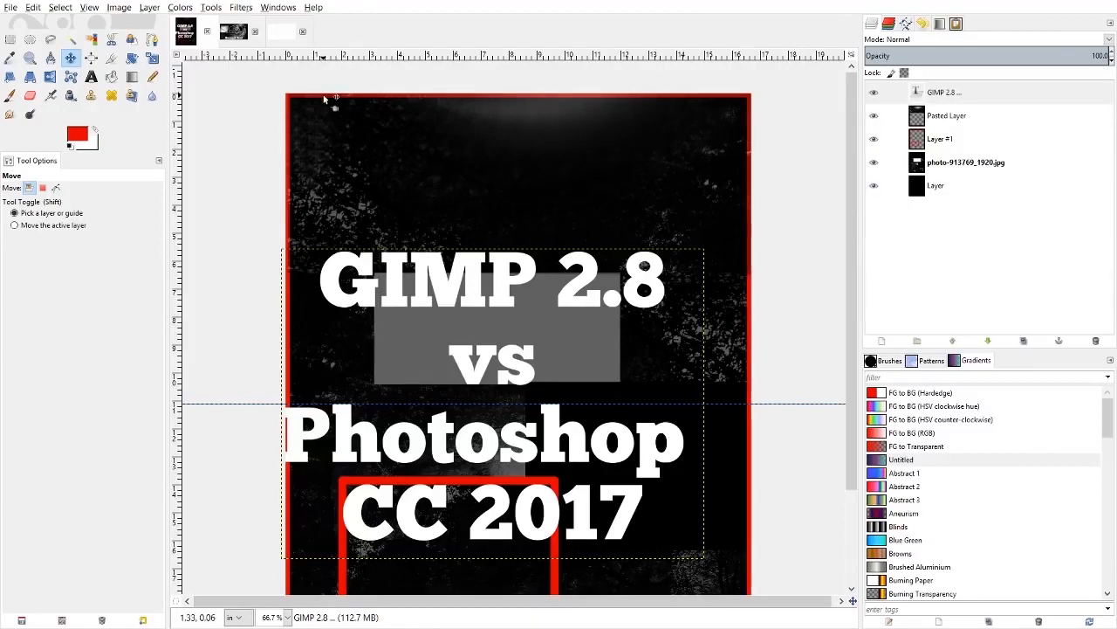
click(250, 618)
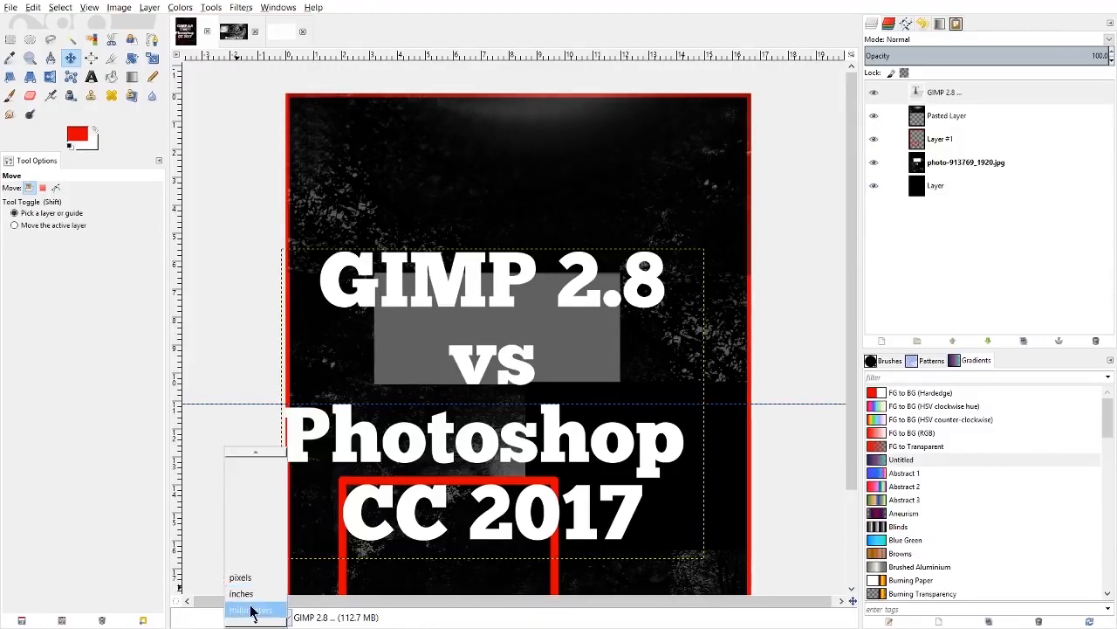
click(256, 580)
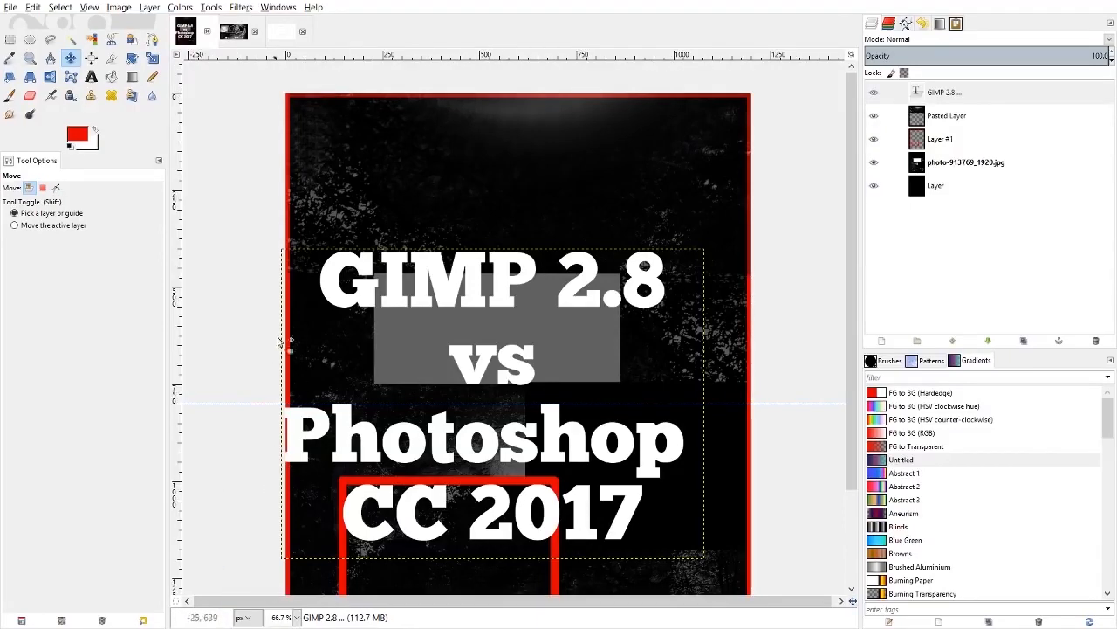
scroll(453, 162, up, 1)
key(1)
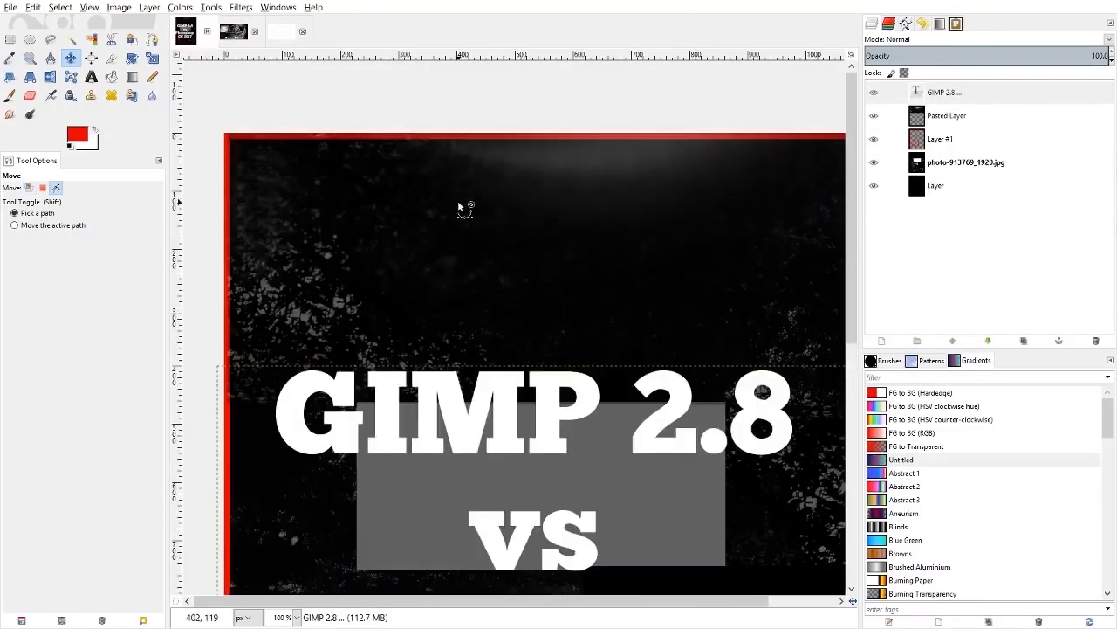
click(116, 9)
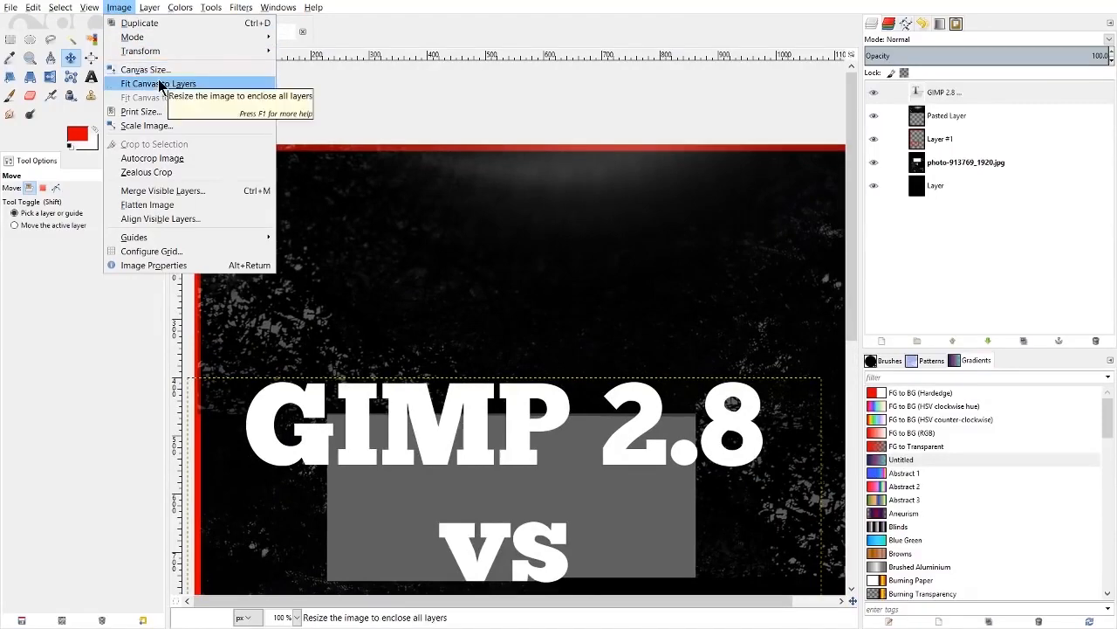
click(384, 147)
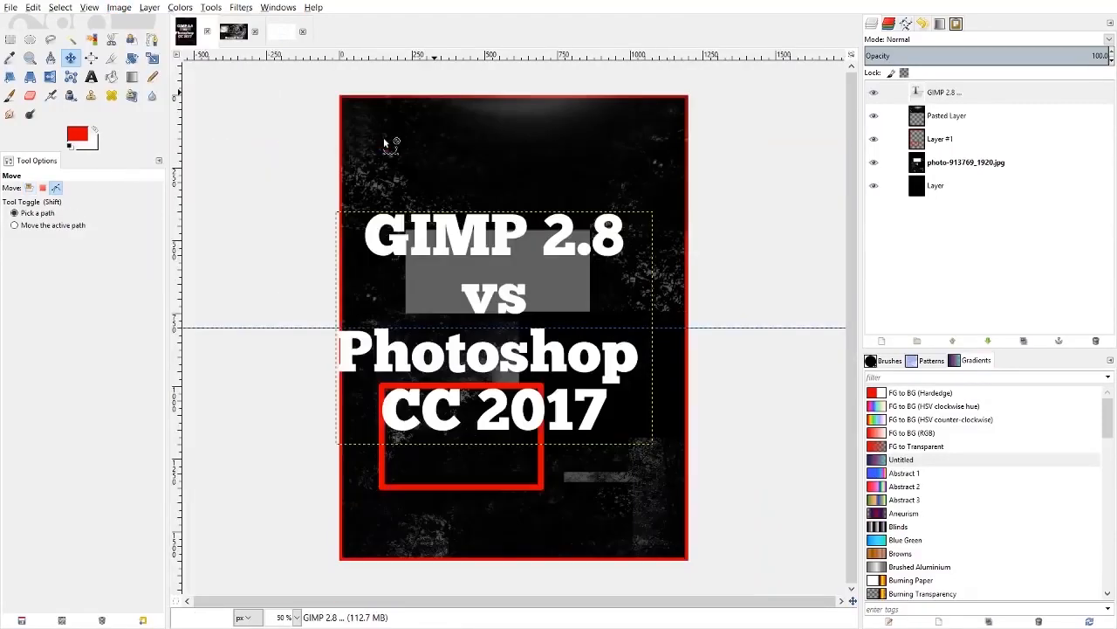
key(m)
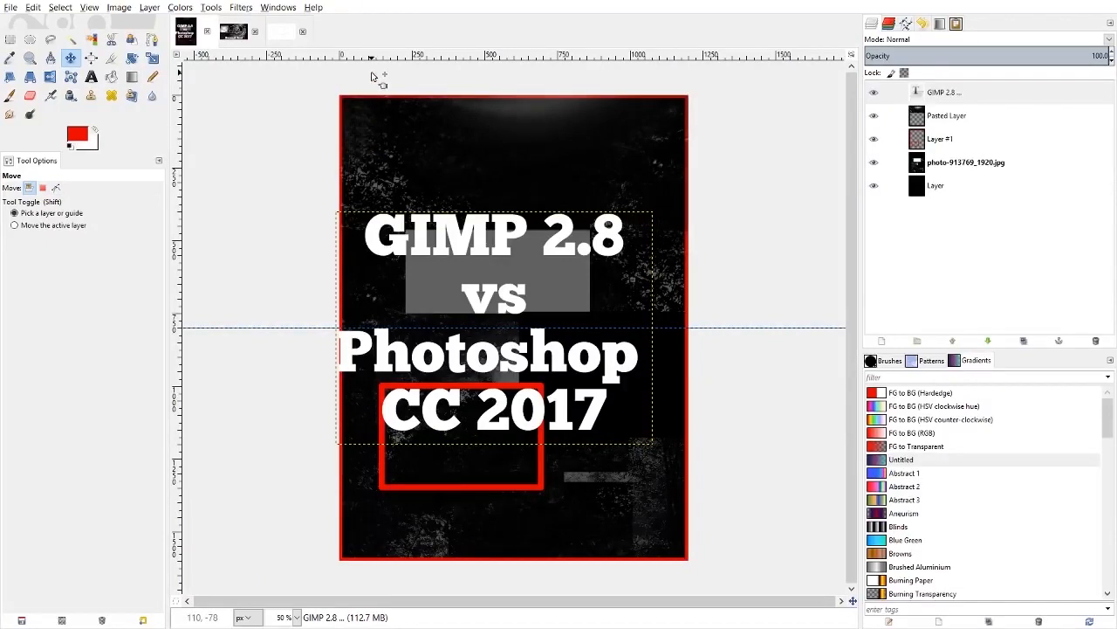
click(111, 9)
mouse_move(94, 7)
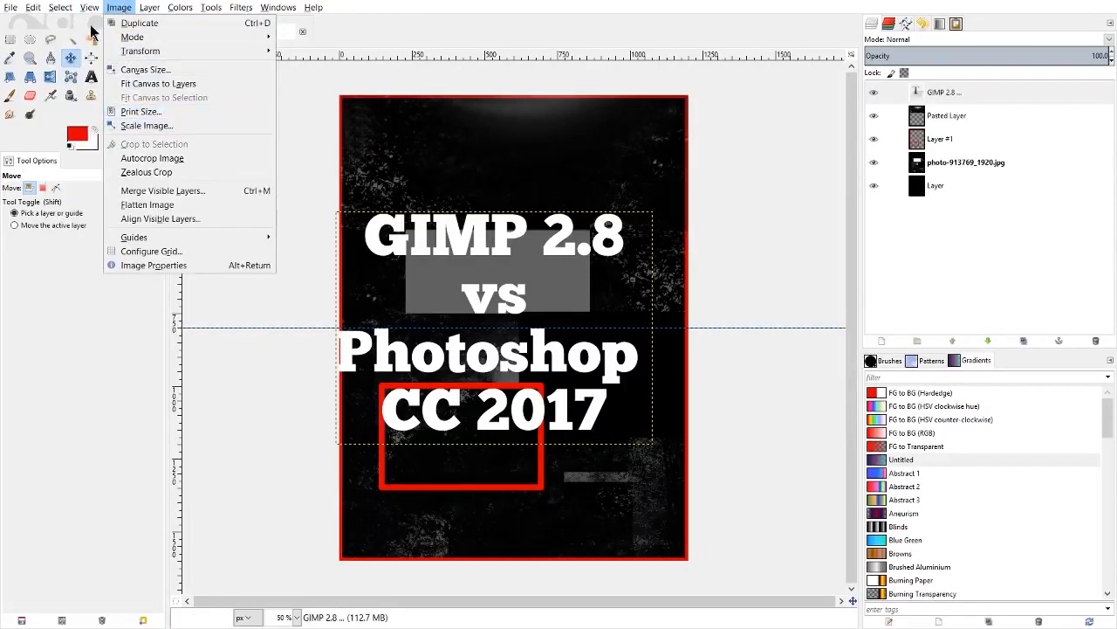
click(144, 69)
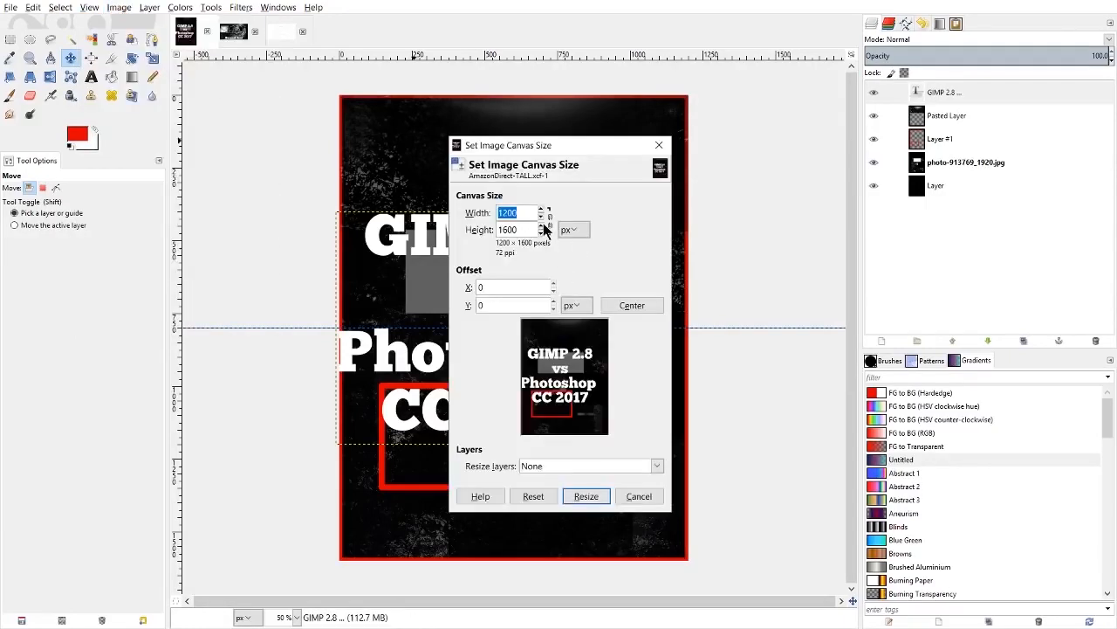
text(200)
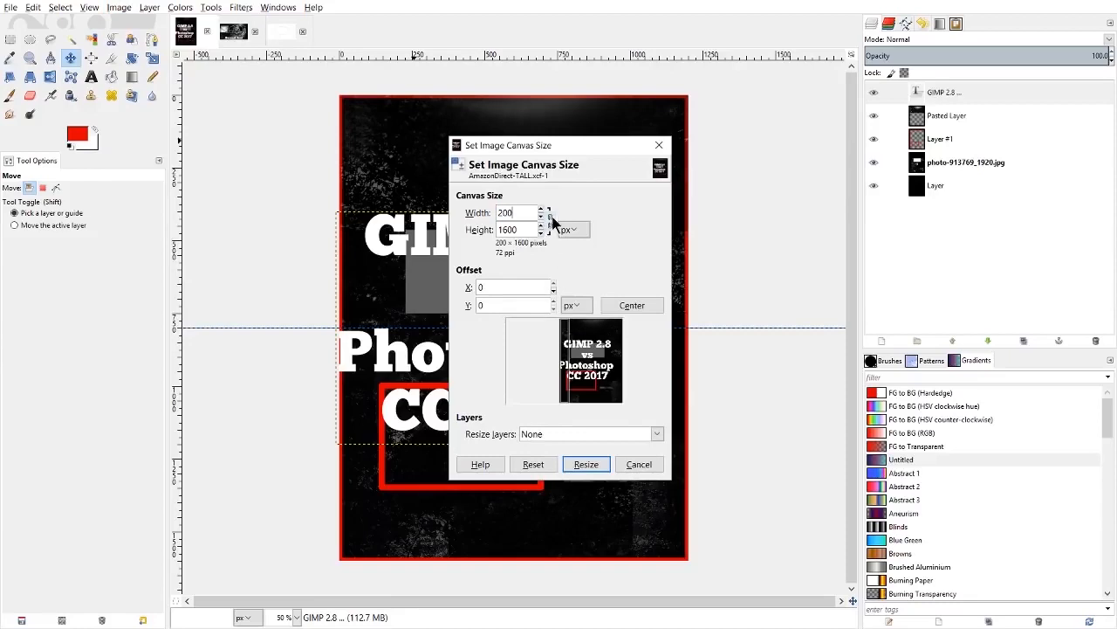
drag(517, 213, 475, 214)
click(641, 464)
Enlarge the canvas to 2000 × 2667 px with linked proportions and zero offset, and inspect the added area around the cover.
click(119, 7)
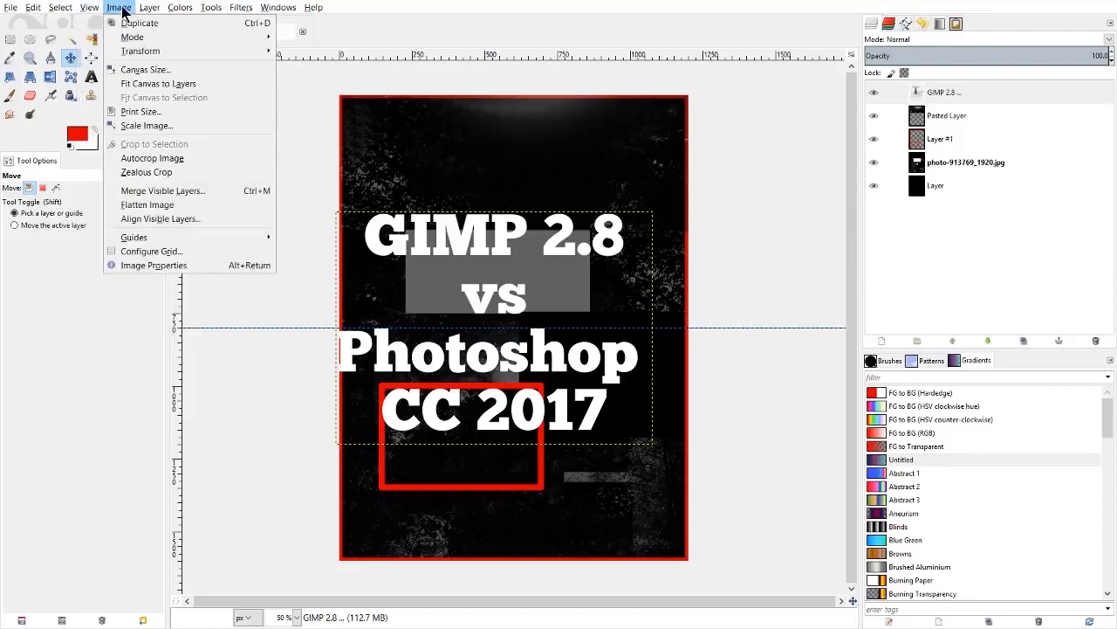
click(131, 70)
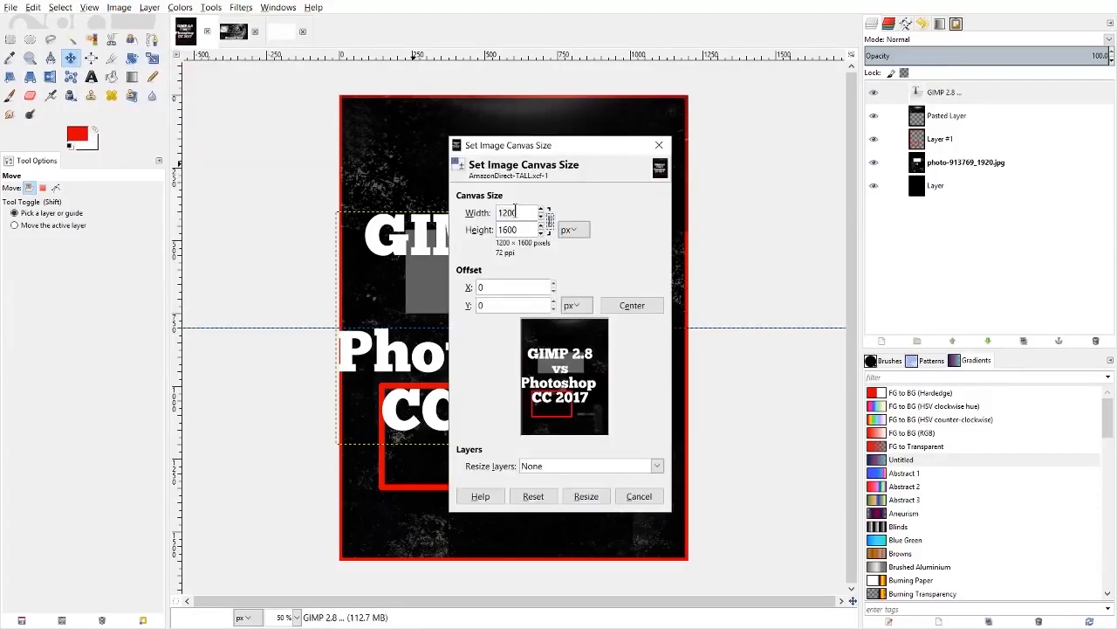
text(2000)
key(Return)
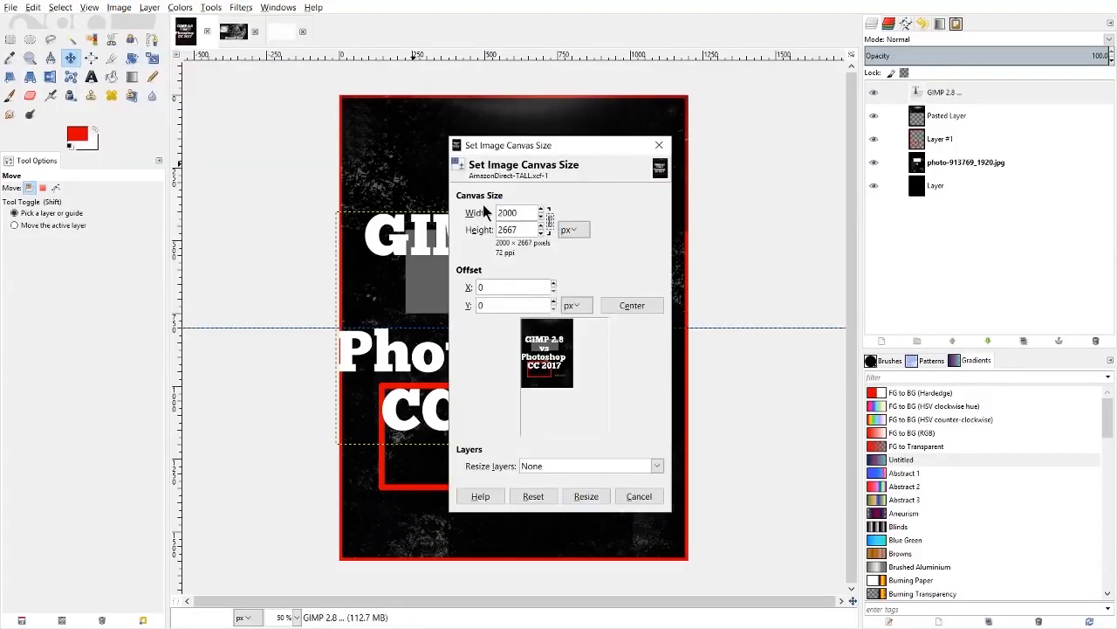
key(Tab)
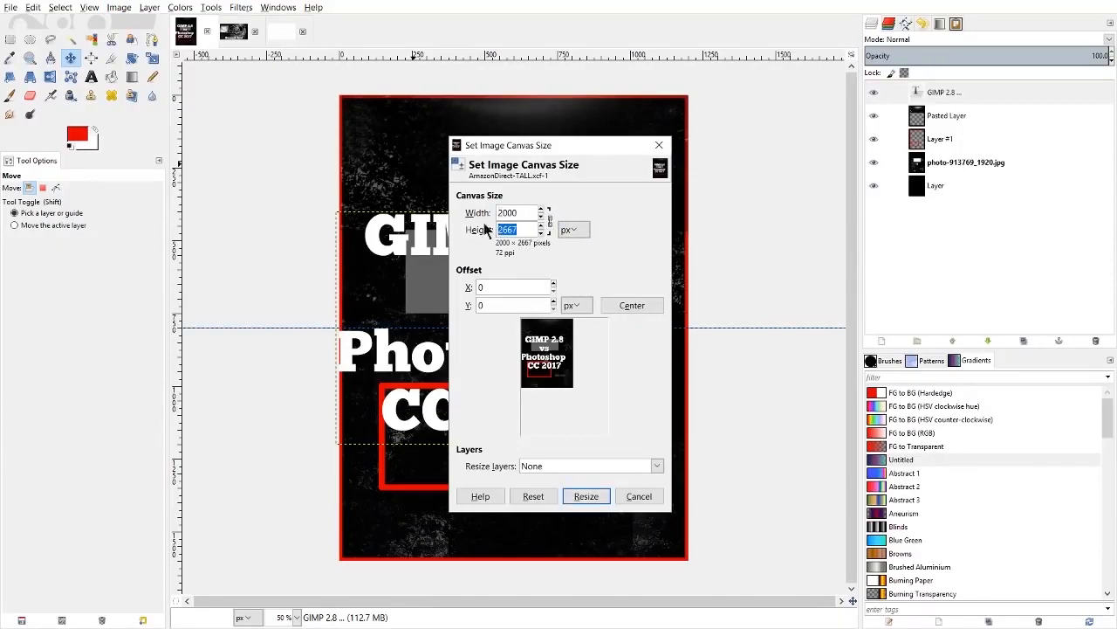
click(590, 497)
scroll(643, 369, down, 1)
scroll(662, 362, down, 2)
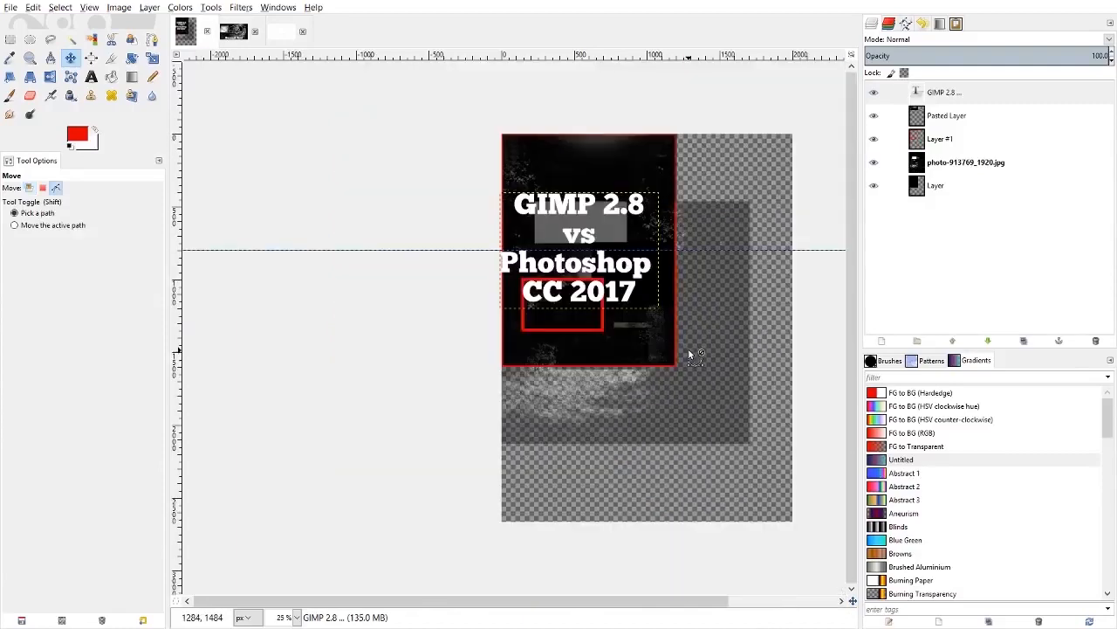
drag(691, 355, 583, 364)
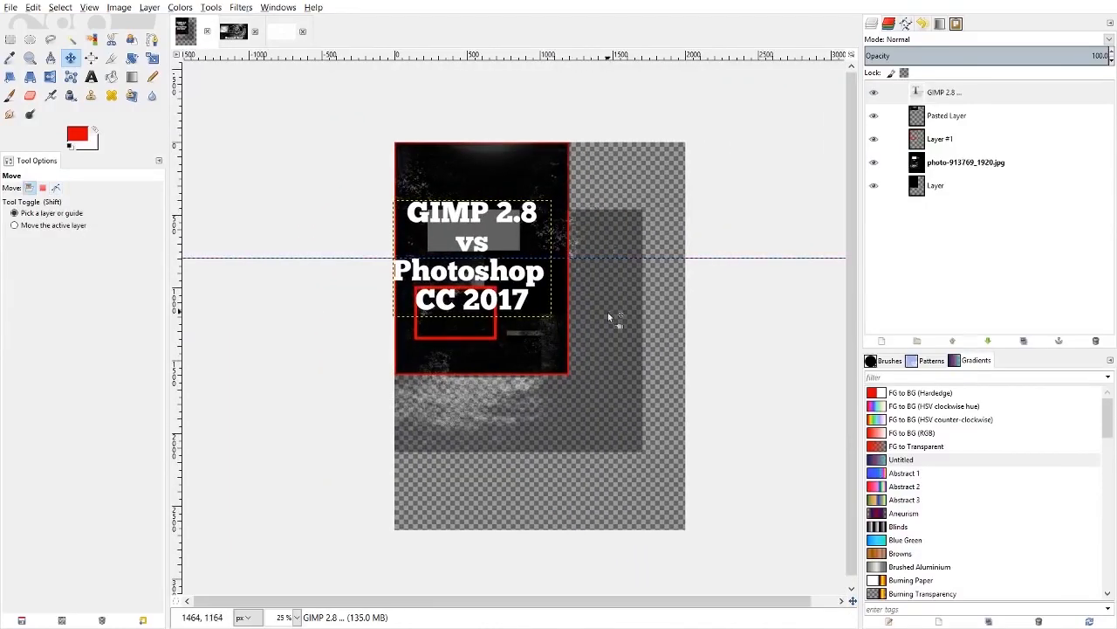
drag(609, 311, 616, 338)
scroll(631, 230, up, 1)
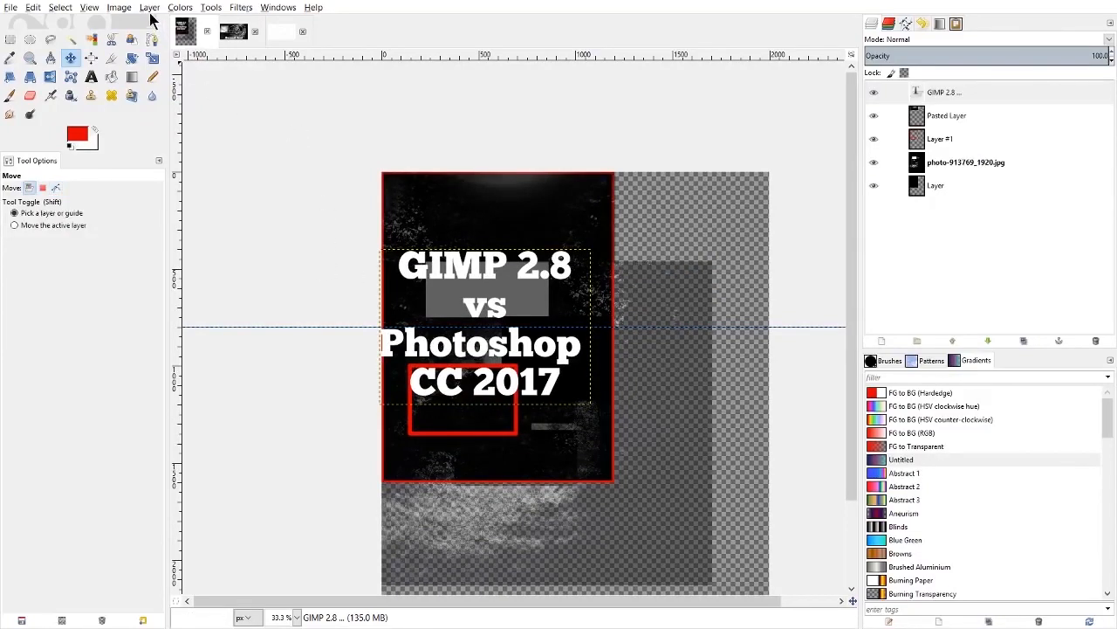
Undo the canvas resize.
click(119, 7)
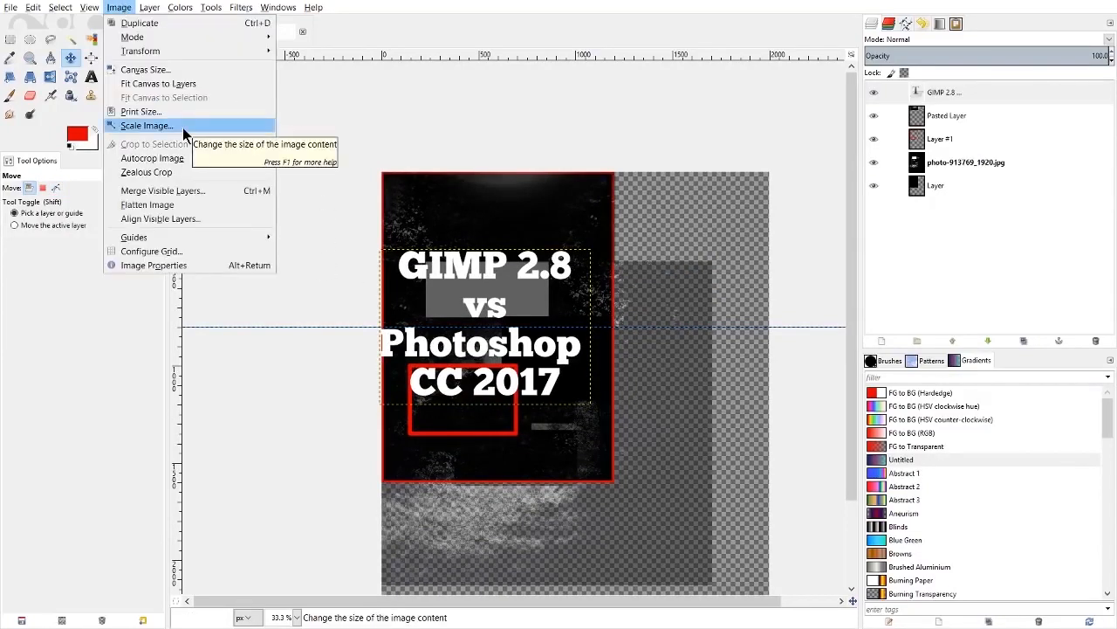
click(346, 94)
key(ctrl+z)
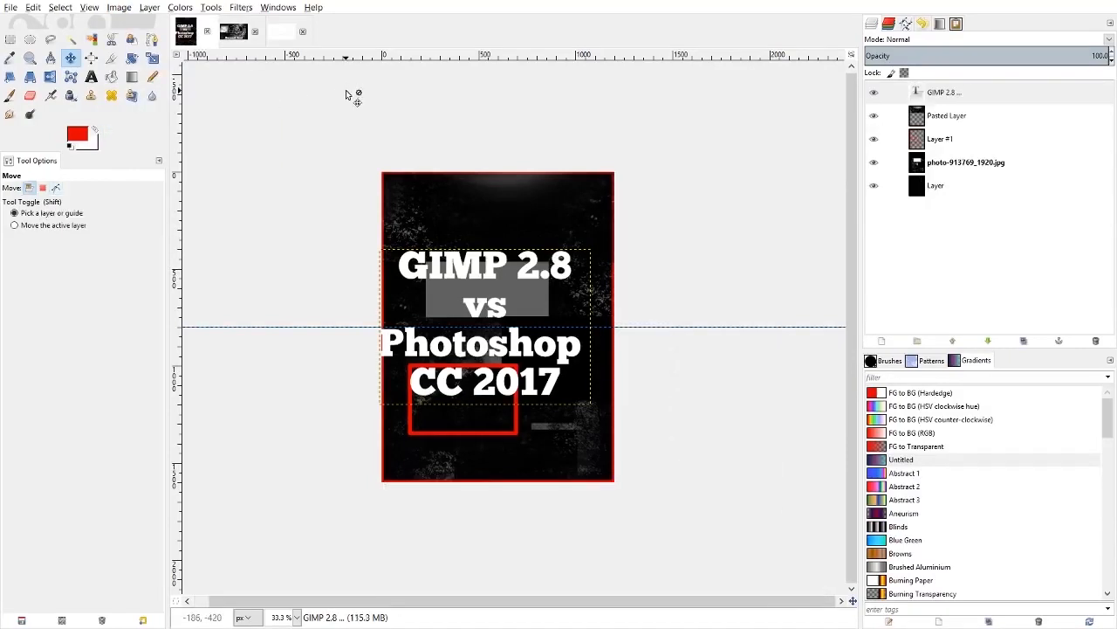
Scale the whole image to 2000 × 2667 px at 72 ppi with cubic interpolation.
click(119, 7)
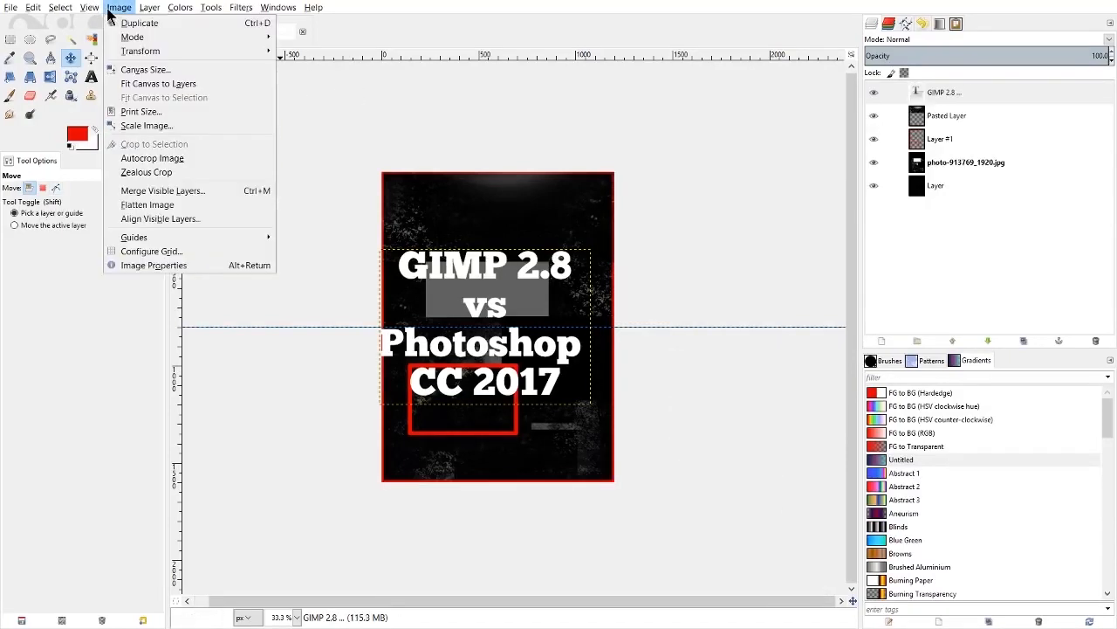
click(166, 130)
drag(595, 225, 848, 183)
text(2000)
key(Tab)
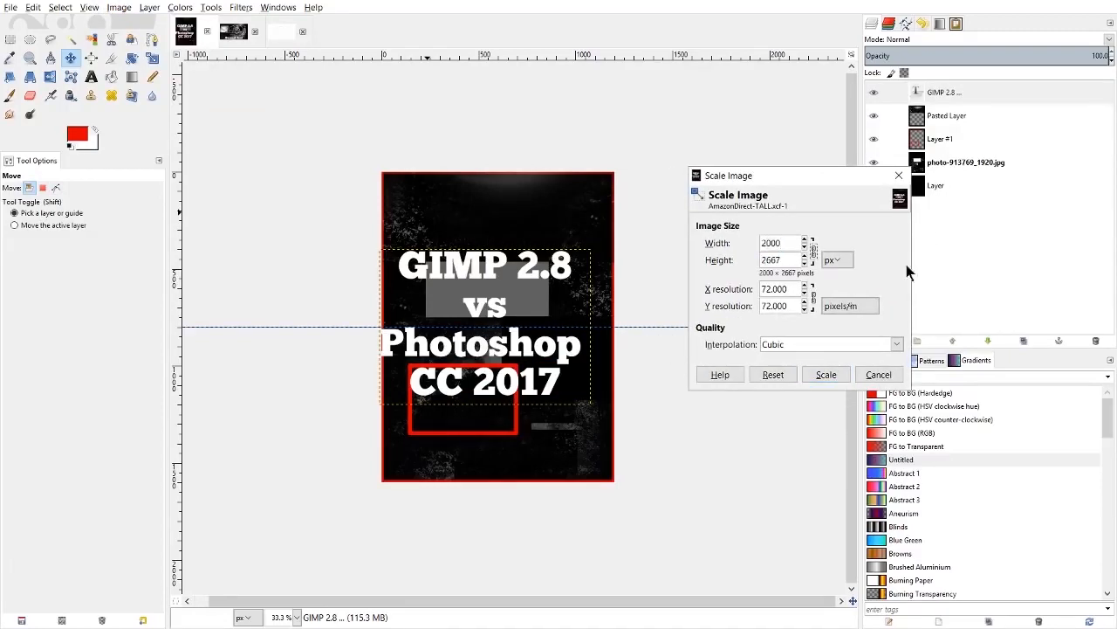
click(825, 374)
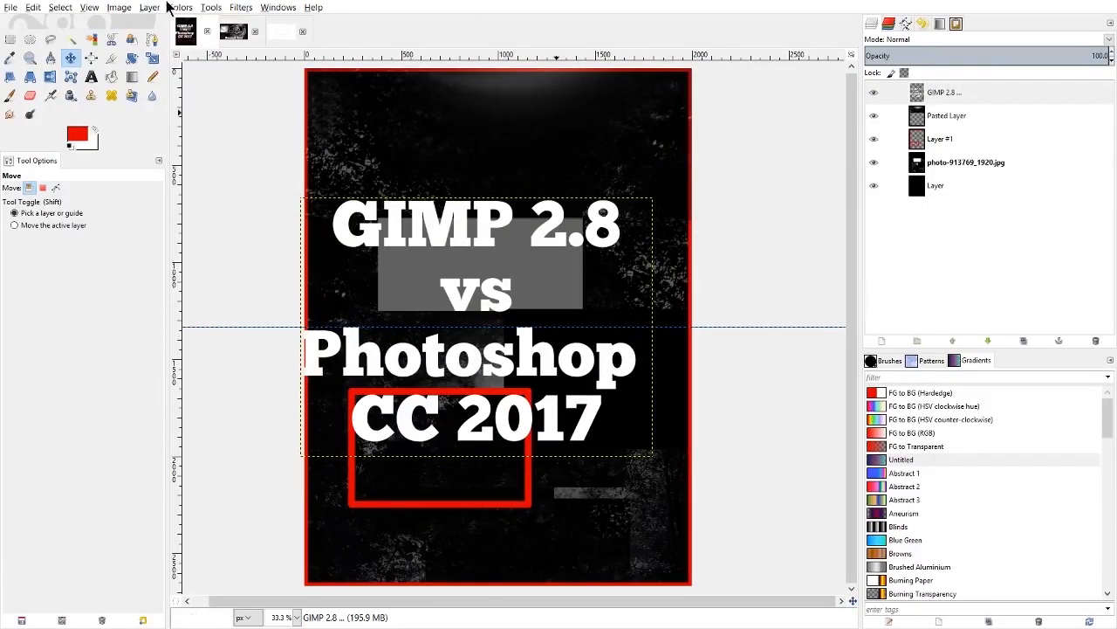
Examine the interpolation choices for scaling the image, keep Cubic selected, and leave without scaling.
click(119, 7)
click(153, 130)
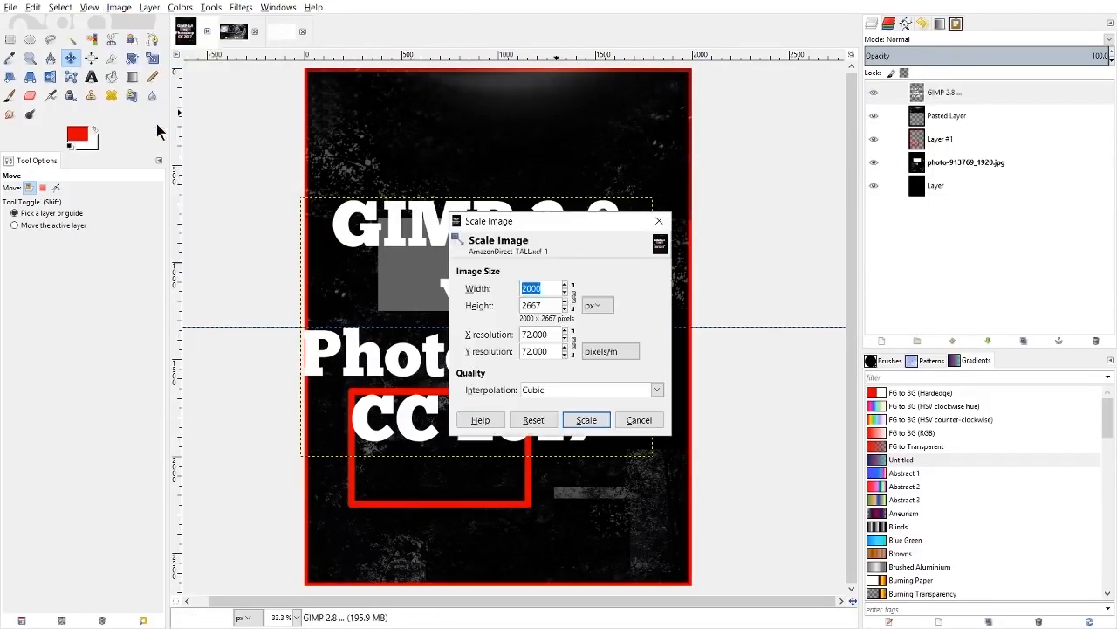
click(576, 389)
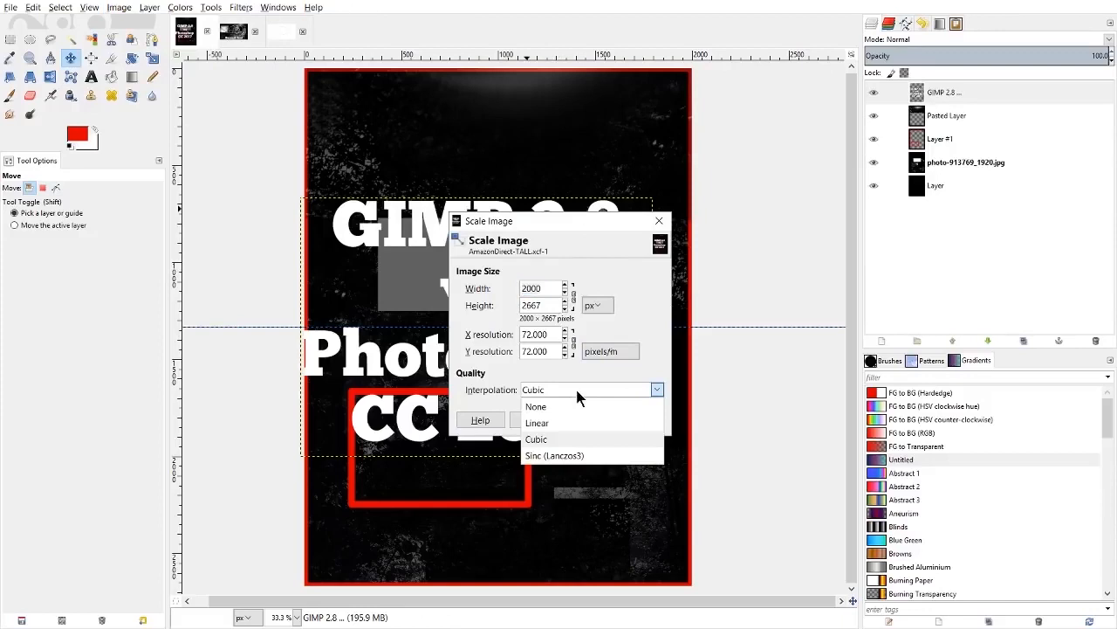
click(575, 387)
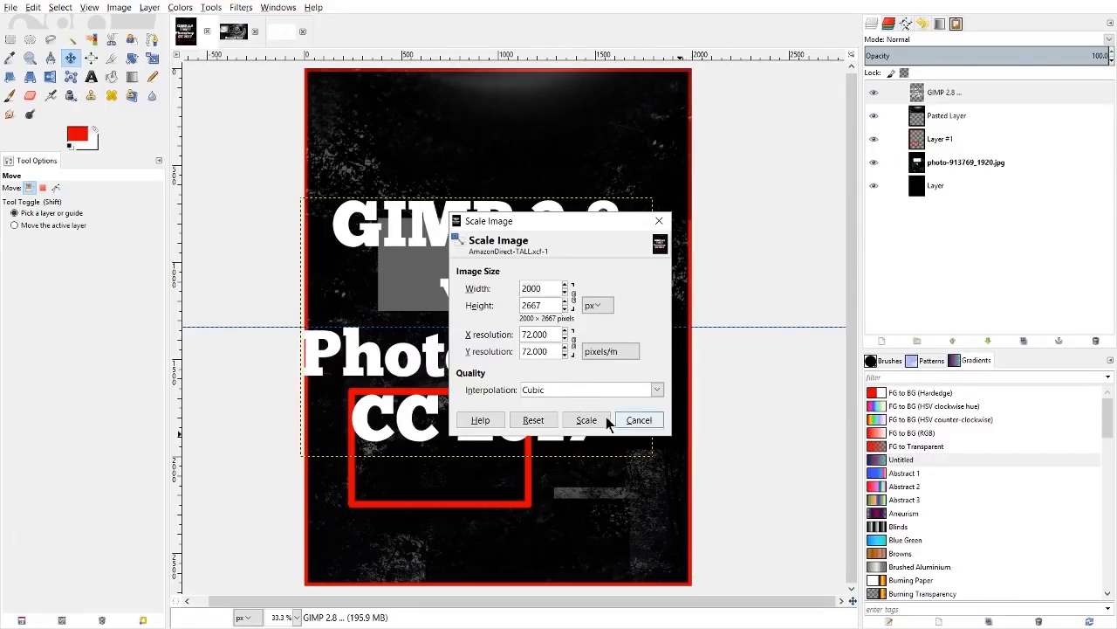
click(578, 391)
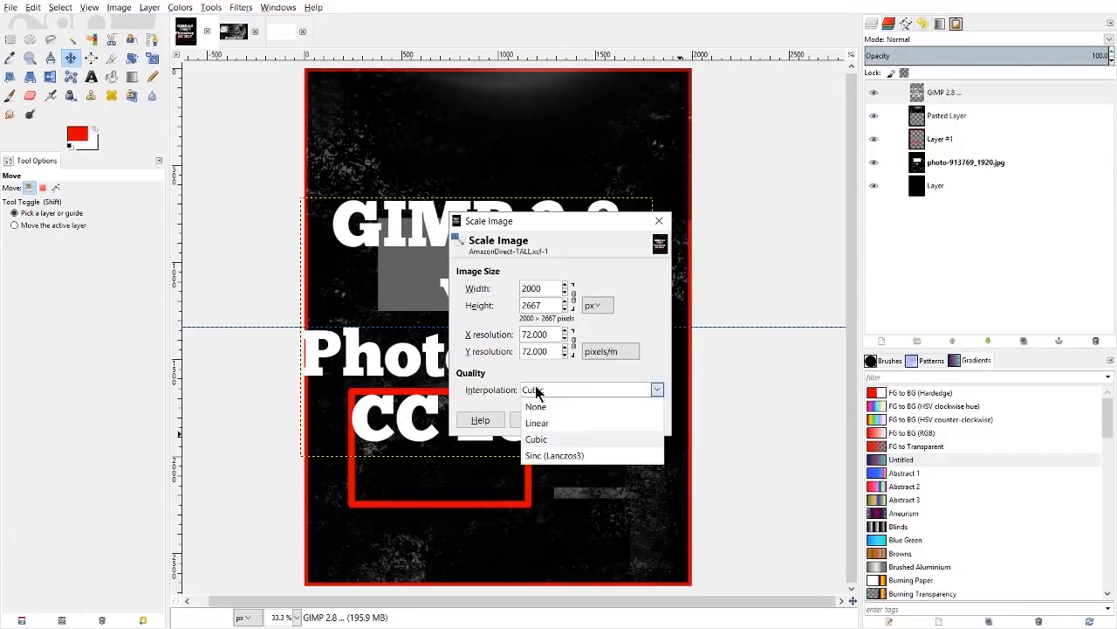
click(582, 442)
click(651, 422)
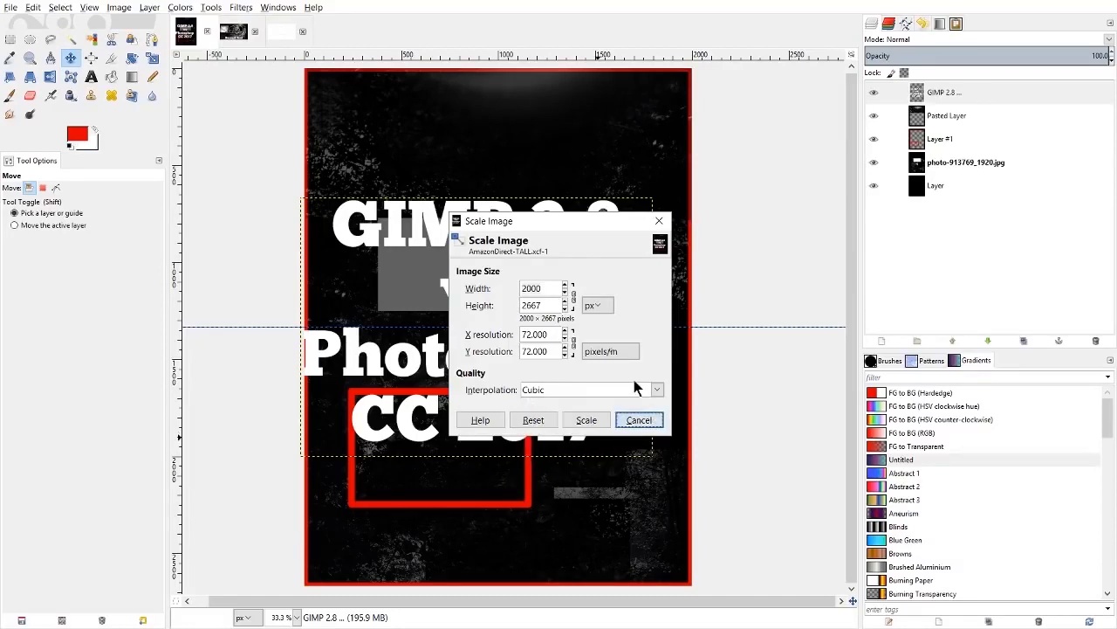
click(634, 388)
click(678, 399)
click(642, 421)
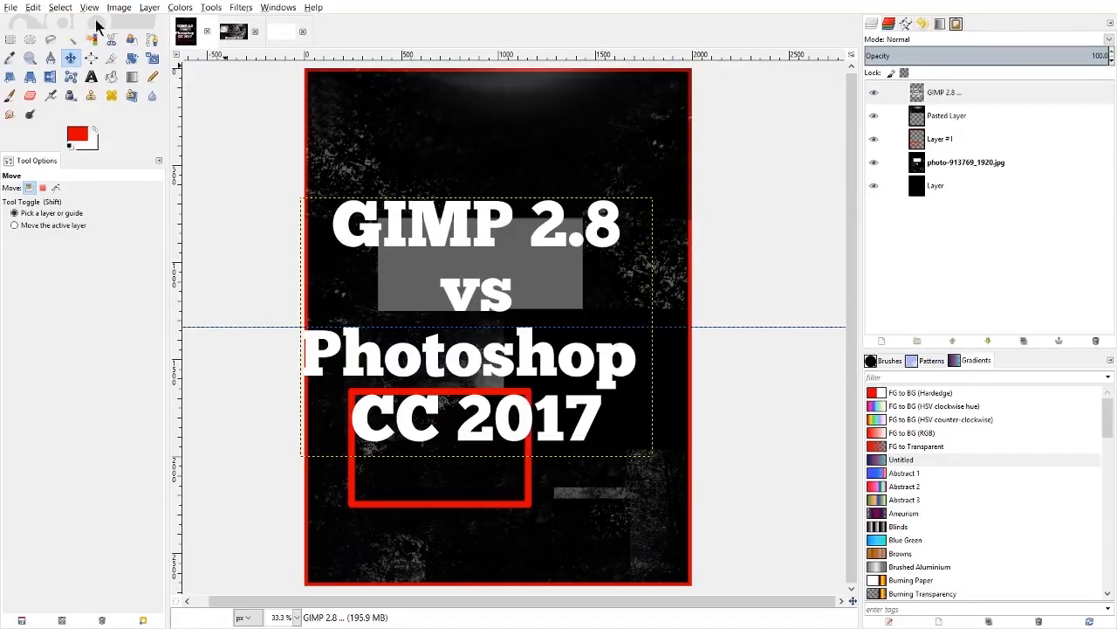
Examine the image grid's line style choices, keep Solid selected, and leave the grid configuration without applying anything.
click(149, 7)
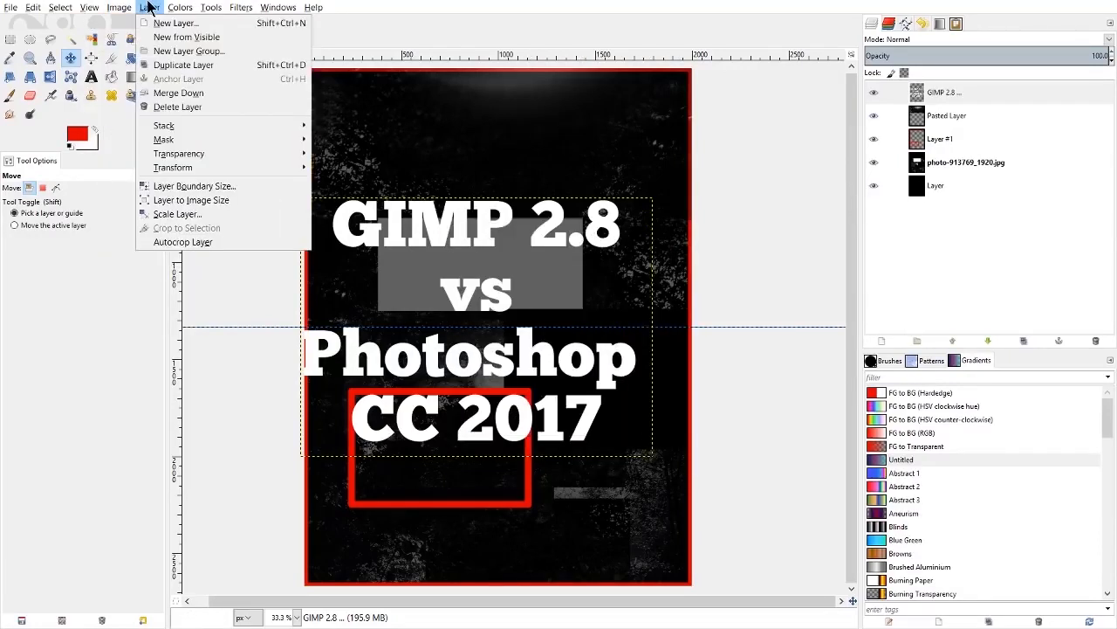
mouse_move(120, 7)
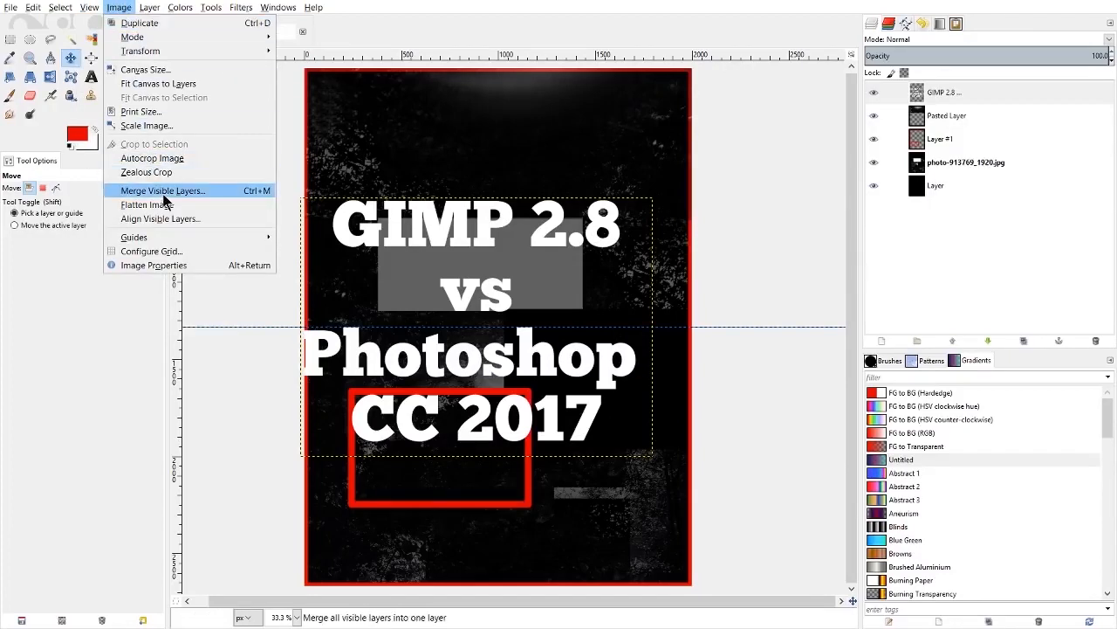
click(179, 252)
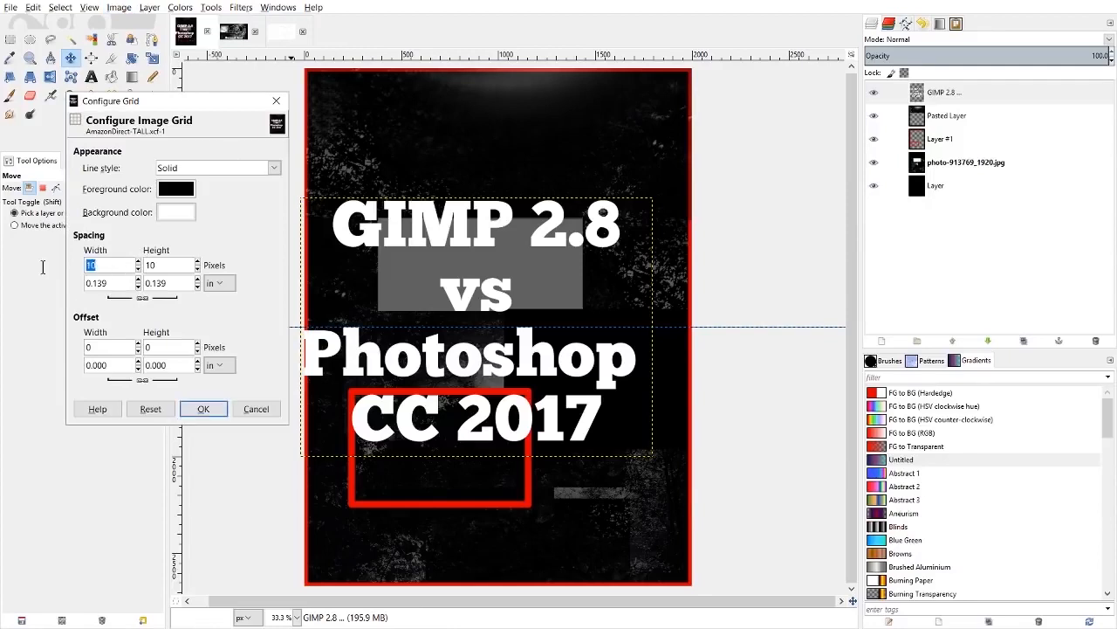
click(250, 167)
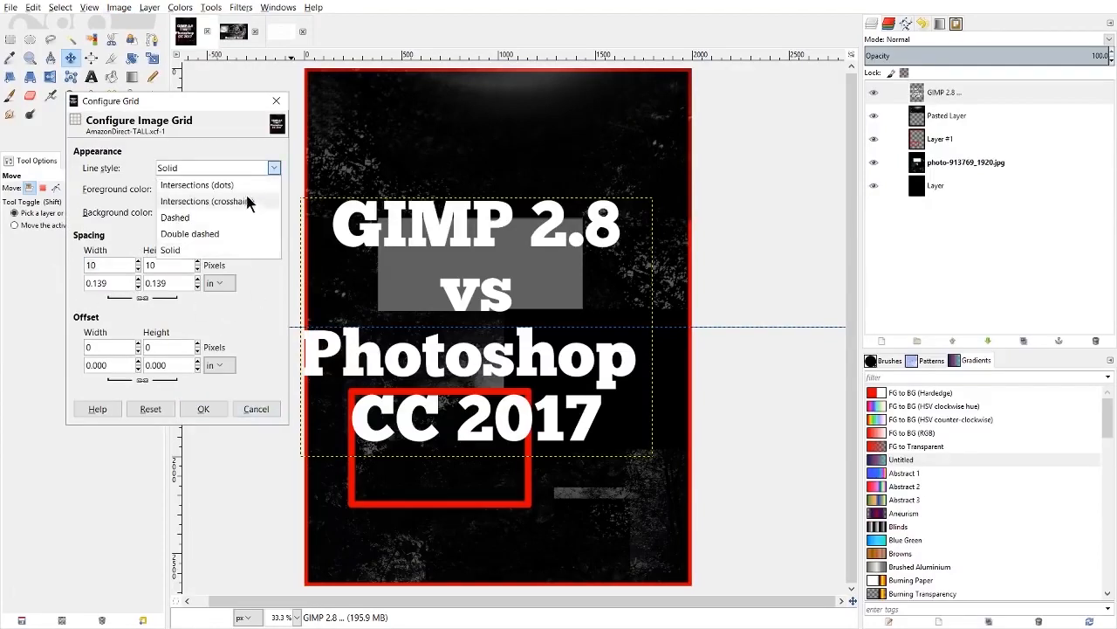
click(235, 250)
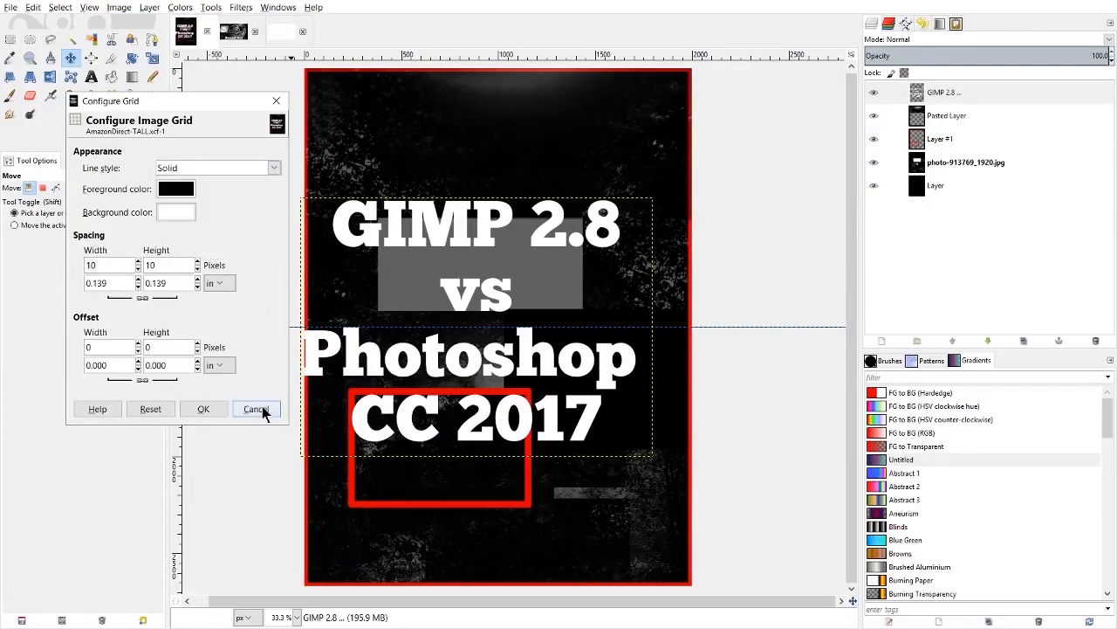
click(276, 100)
click(120, 7)
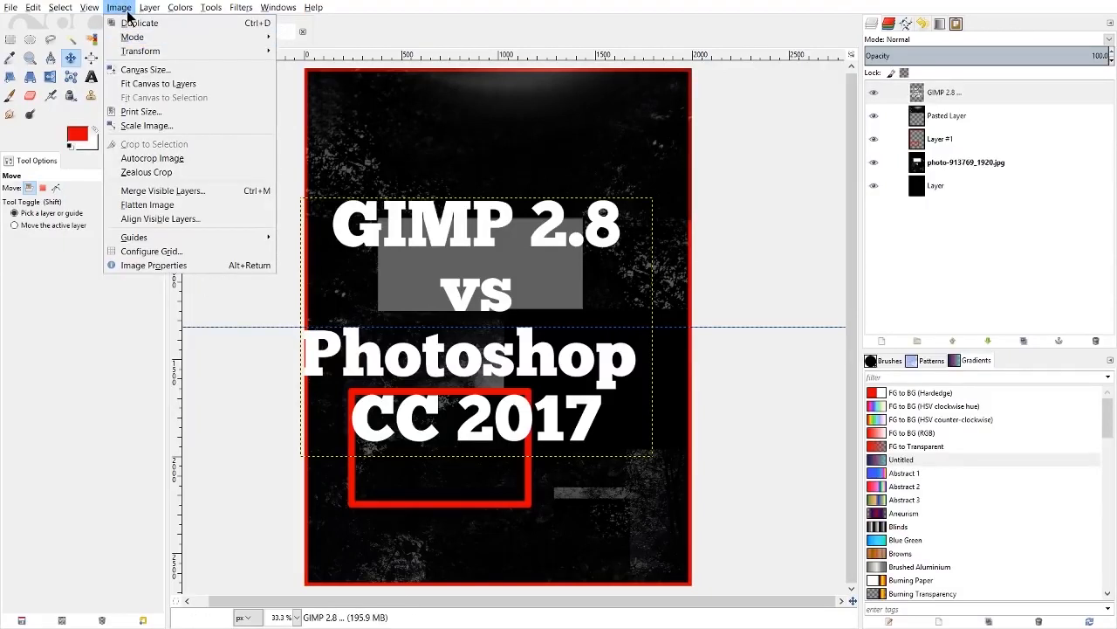
mouse_move(152, 9)
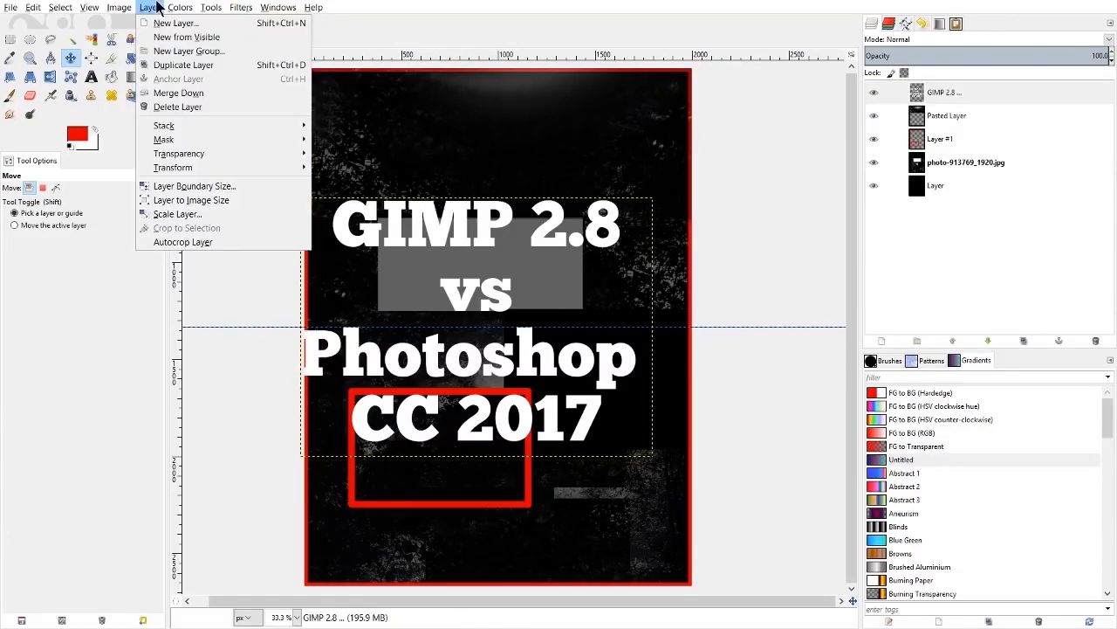
click(1038, 268)
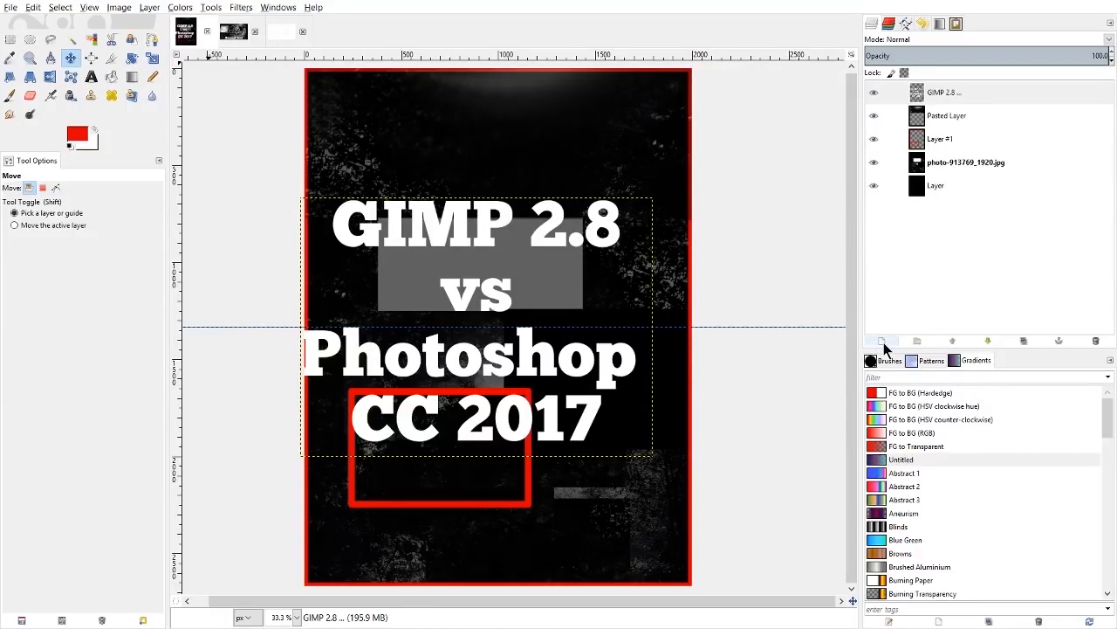
click(118, 7)
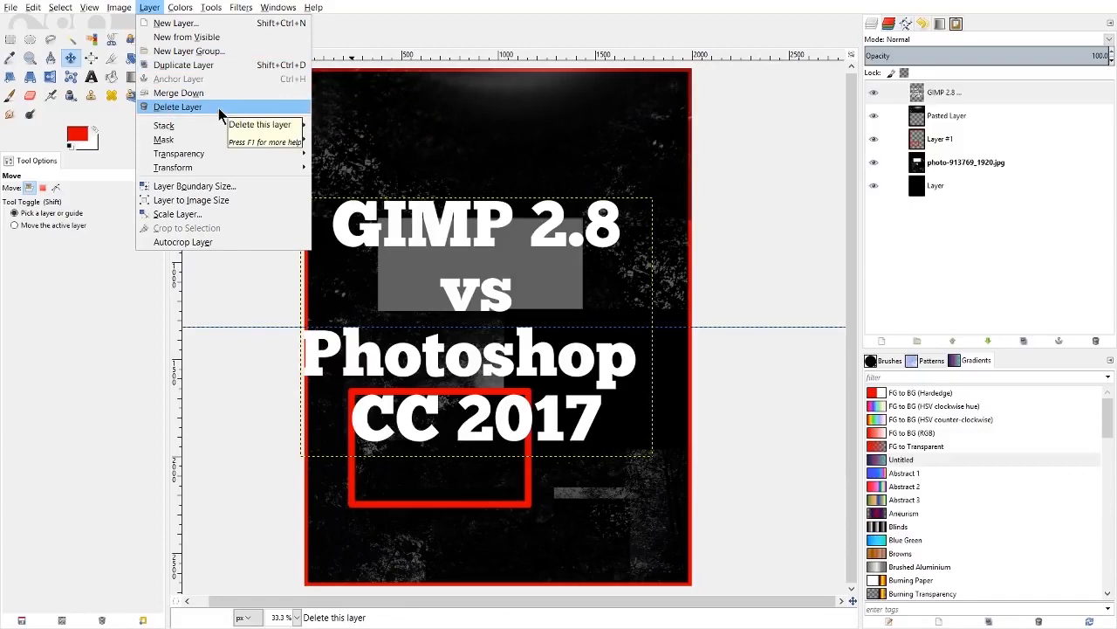
mouse_move(216, 153)
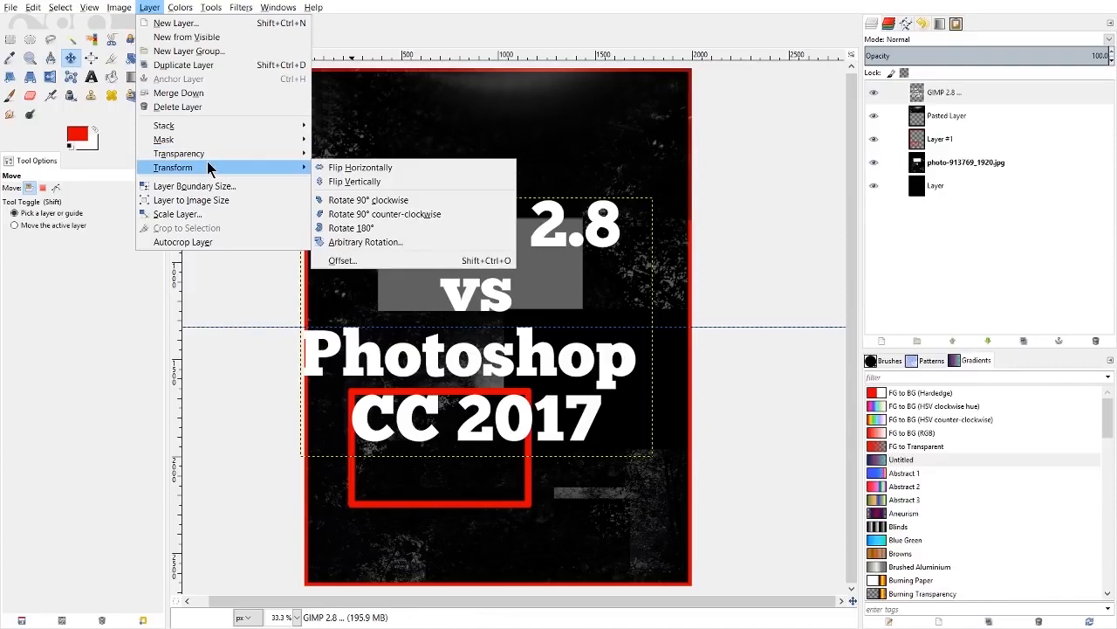
Flip the photo-913769_1920.jpg layer horizontally.
click(974, 160)
click(974, 159)
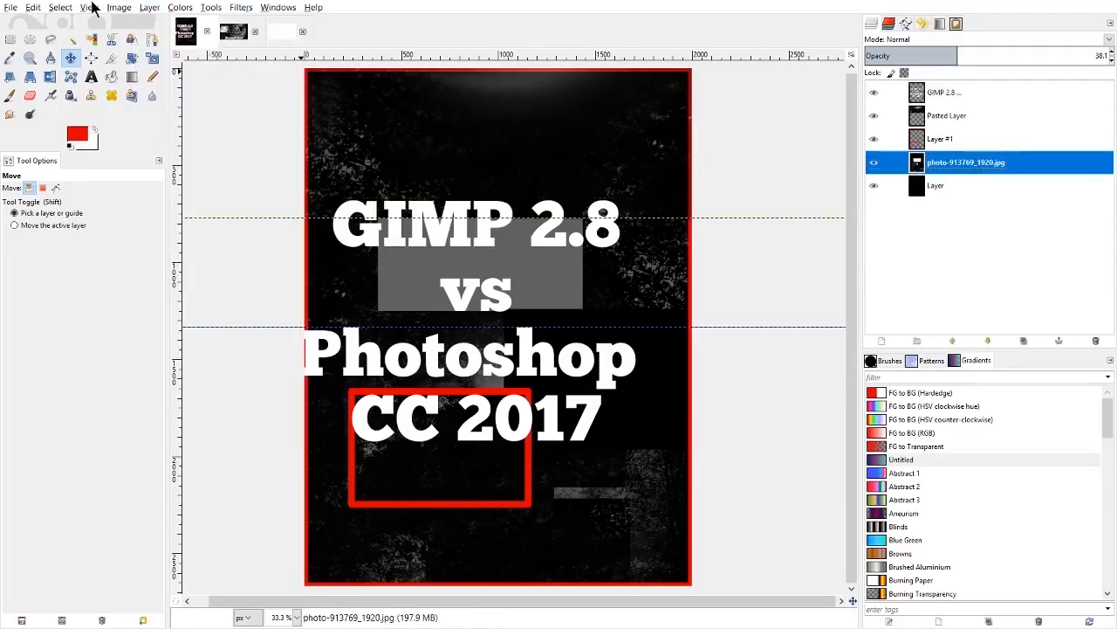
click(147, 7)
mouse_move(175, 167)
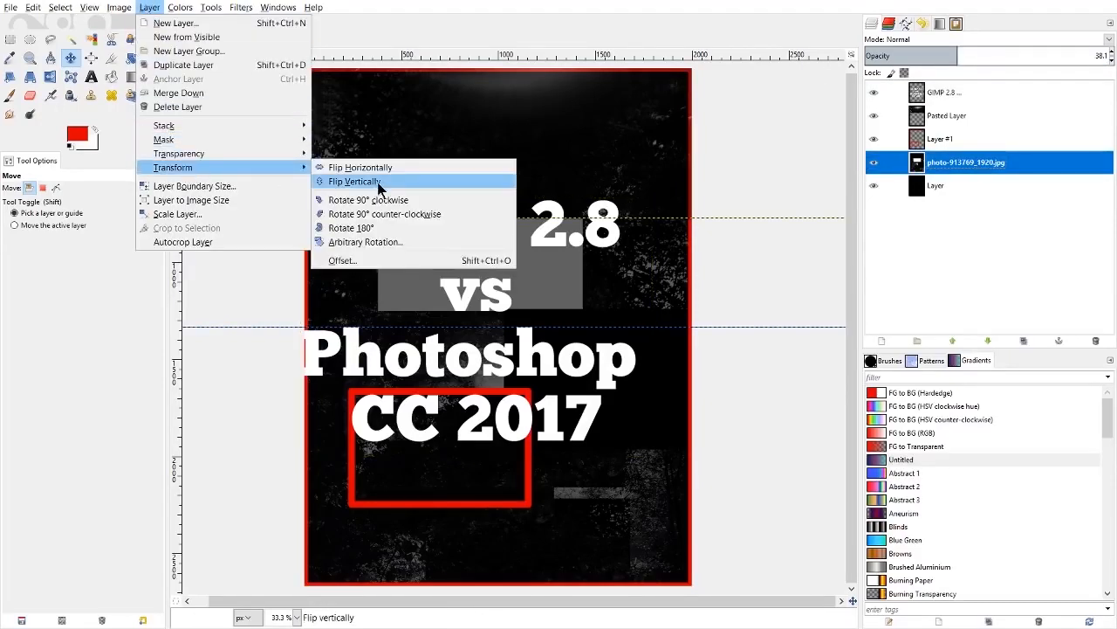
click(347, 183)
click(149, 7)
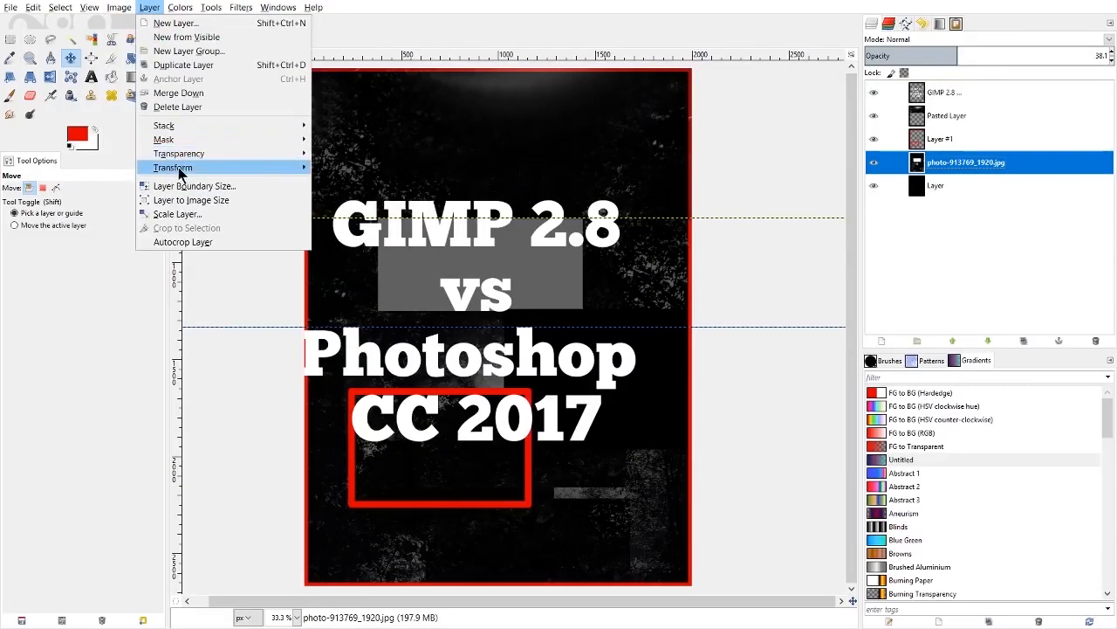
mouse_move(175, 167)
click(342, 169)
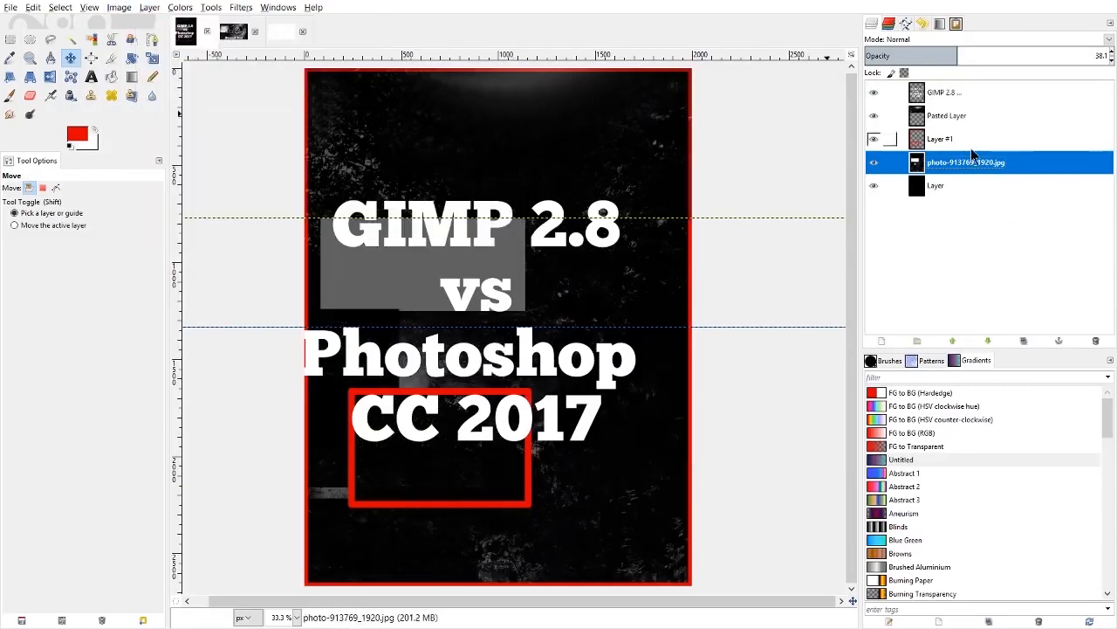
Scale the photo-913769_1920.jpg layer to 2500 × 1667 px with linked proportions and cubic interpolation.
key(Page_Up)
click(180, 7)
mouse_move(149, 7)
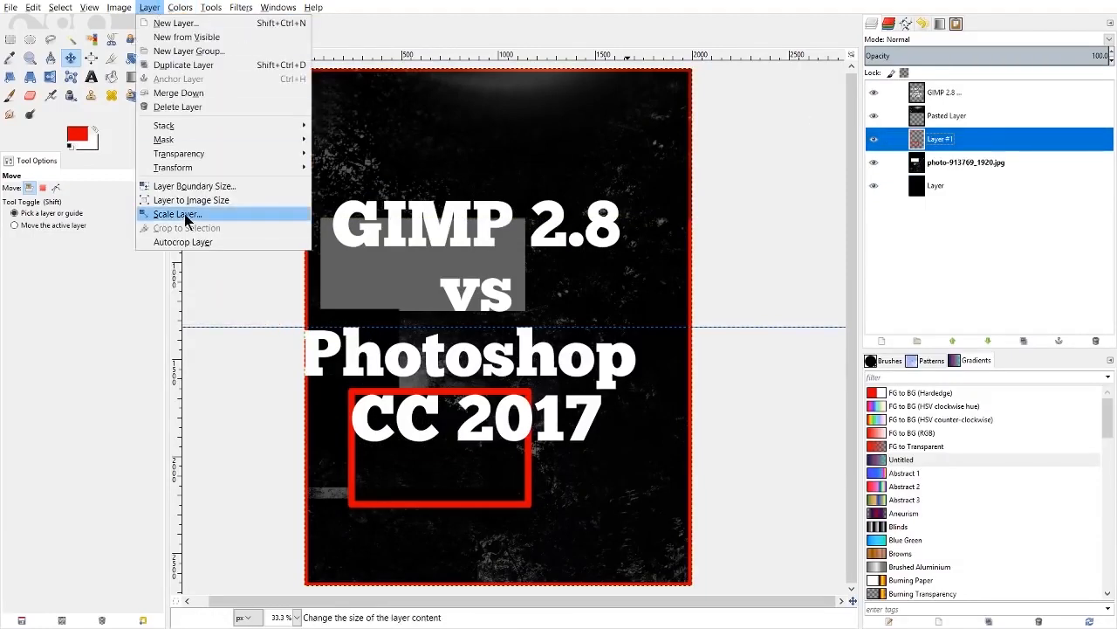
click(1014, 156)
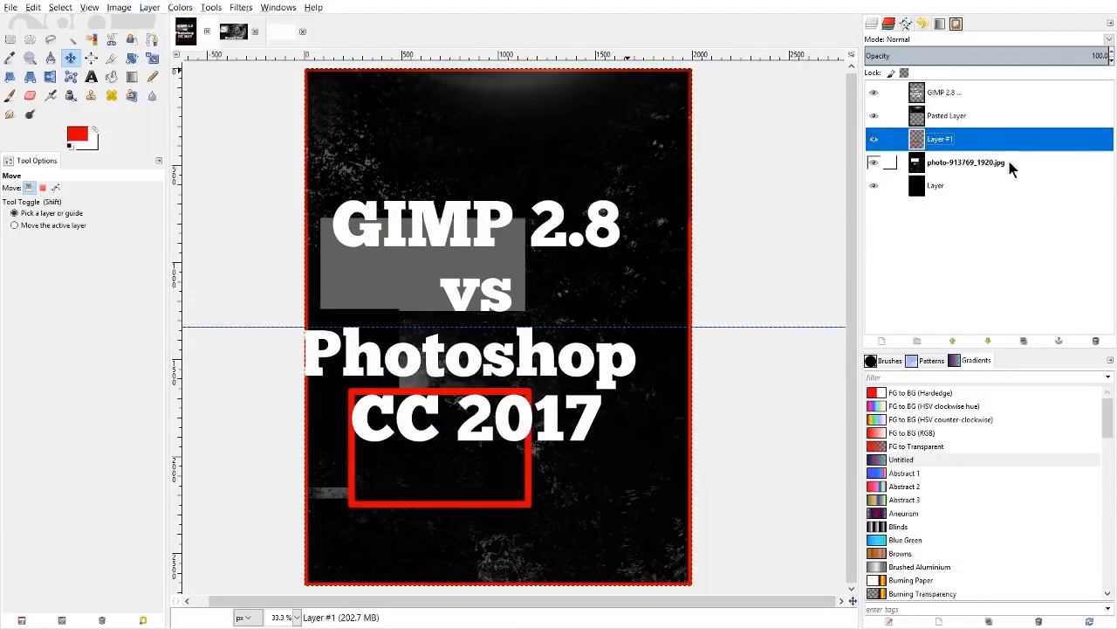
click(1008, 157)
click(145, 8)
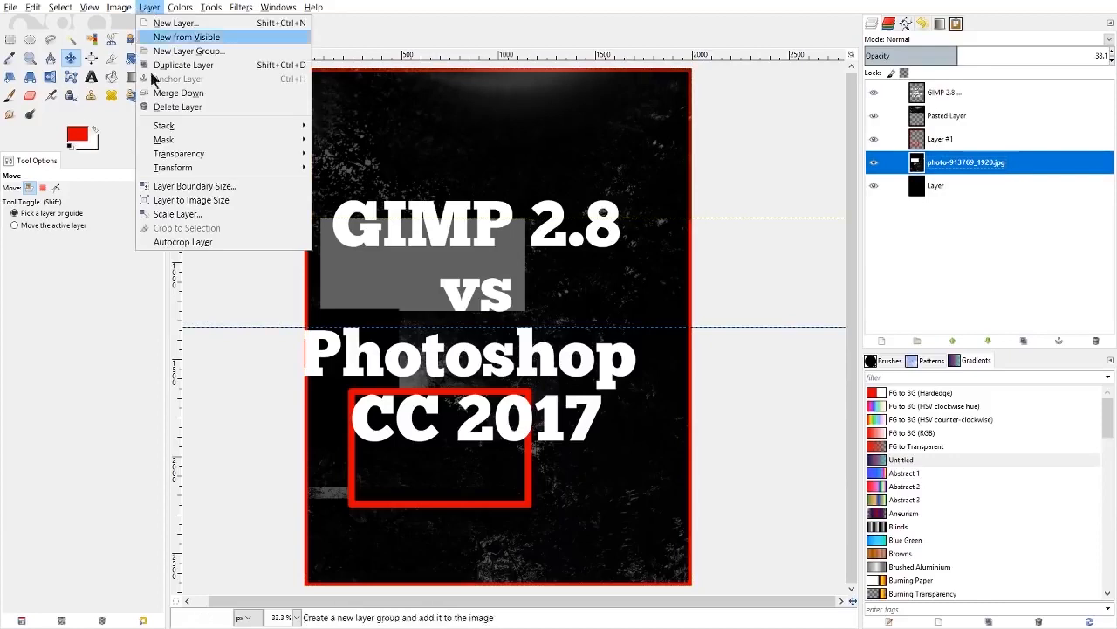
click(172, 215)
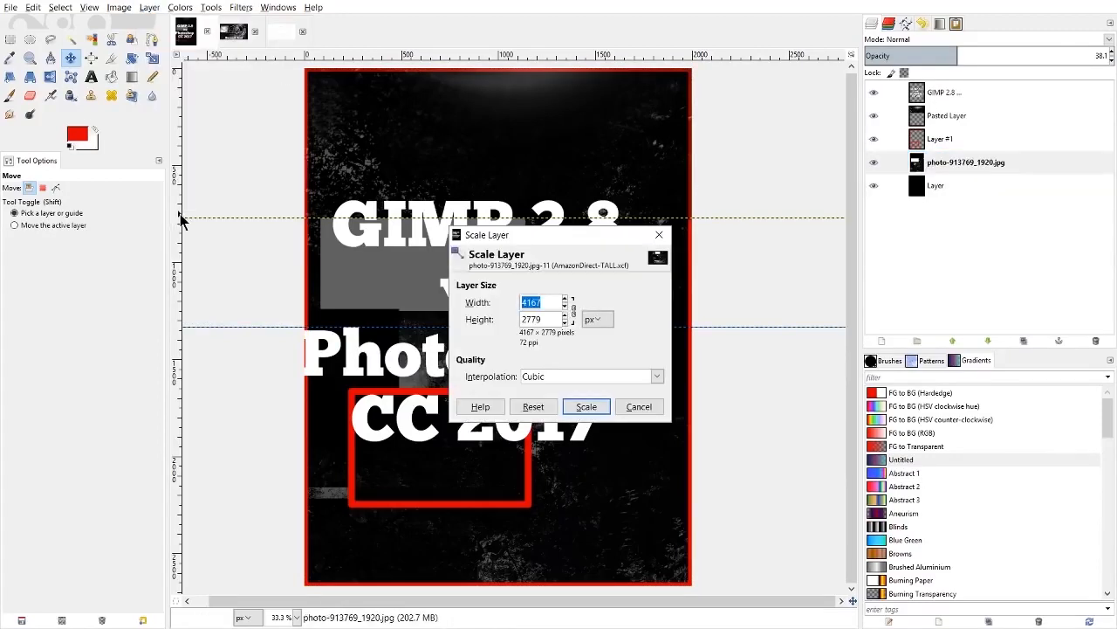
text(2500)
key(Tab)
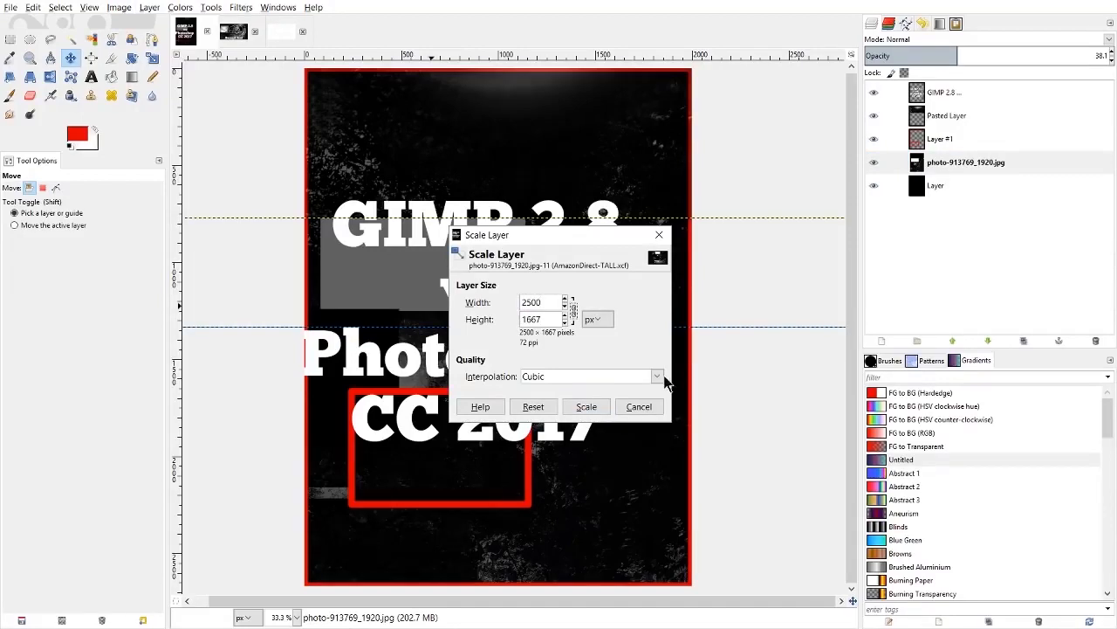
click(587, 407)
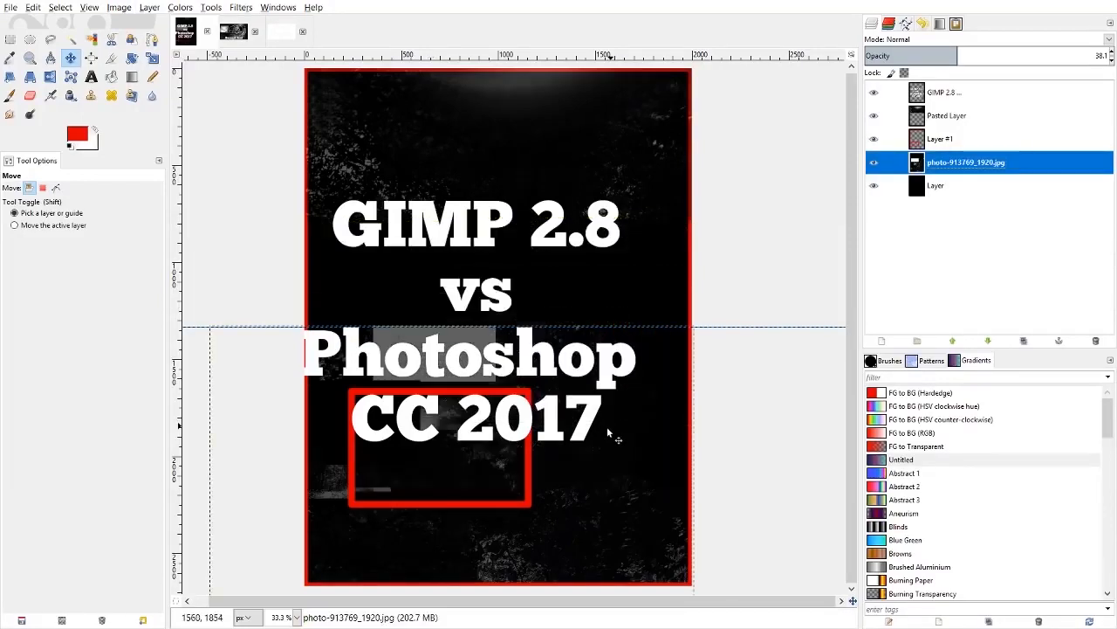
Move the title text and the scaled photo layer upward and slightly right on the cover.
drag(550, 403, 564, 349)
drag(661, 485, 718, 340)
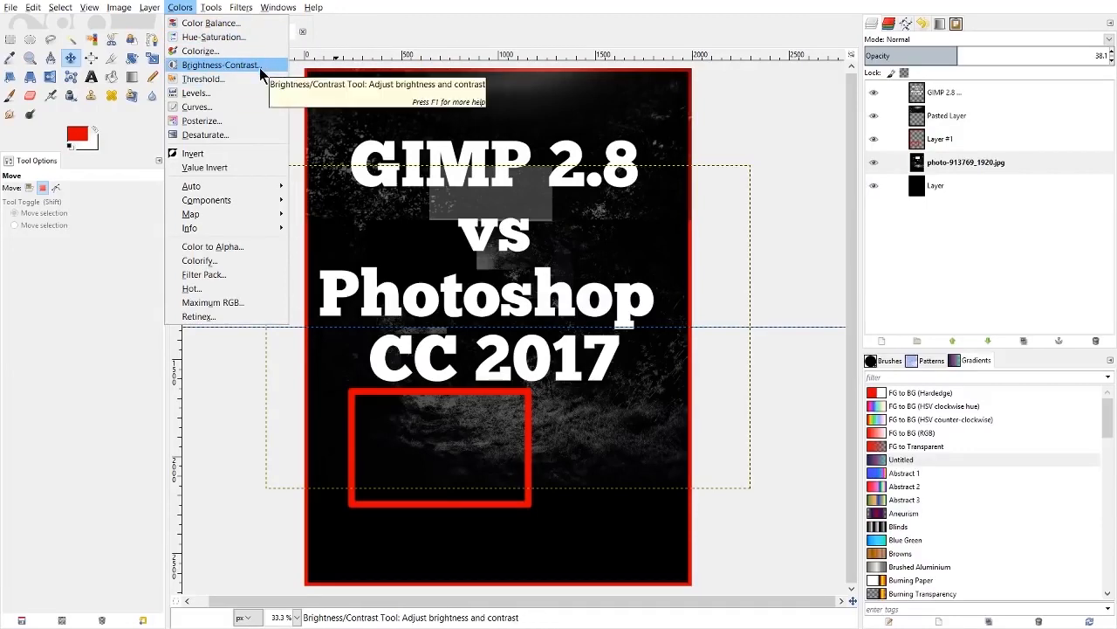
Try inverting the colors of the photo layer and undo the inversion.
click(238, 151)
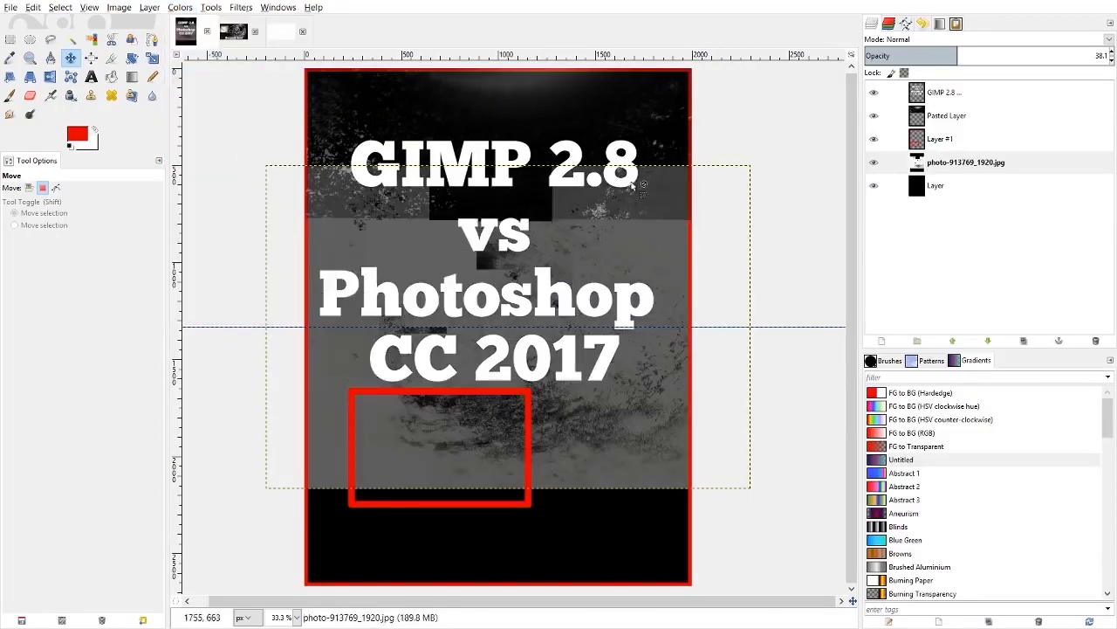
key(z)
key(ctrl+z)
Try Color Balance on chrome.png, varying the cyan–red level of the shadows and the color levels of the highlights.
click(180, 7)
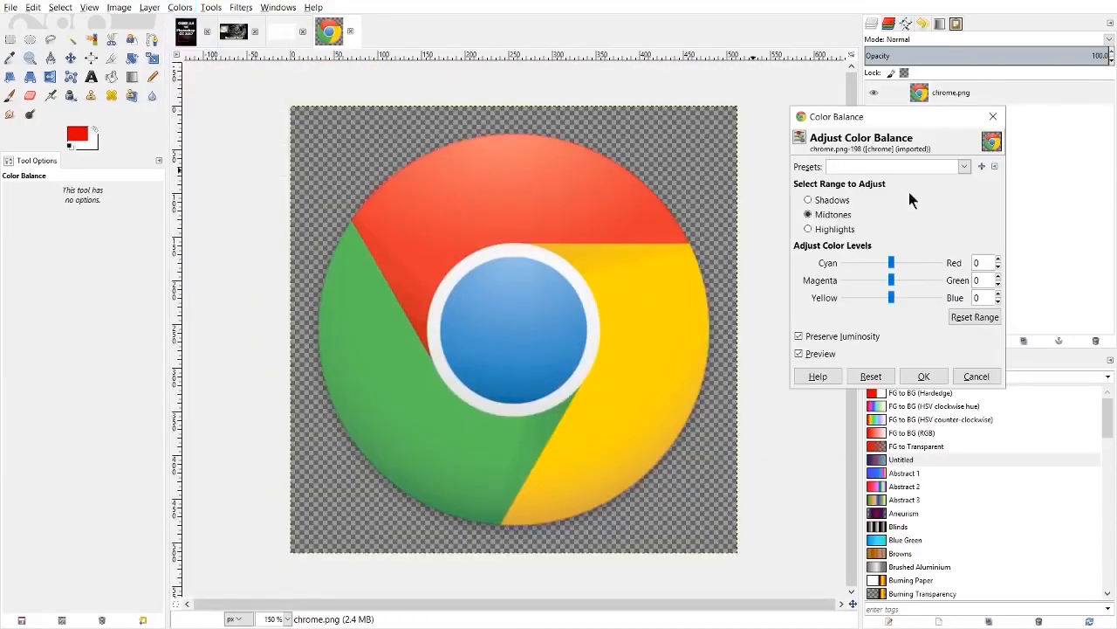
drag(954, 111, 961, 117)
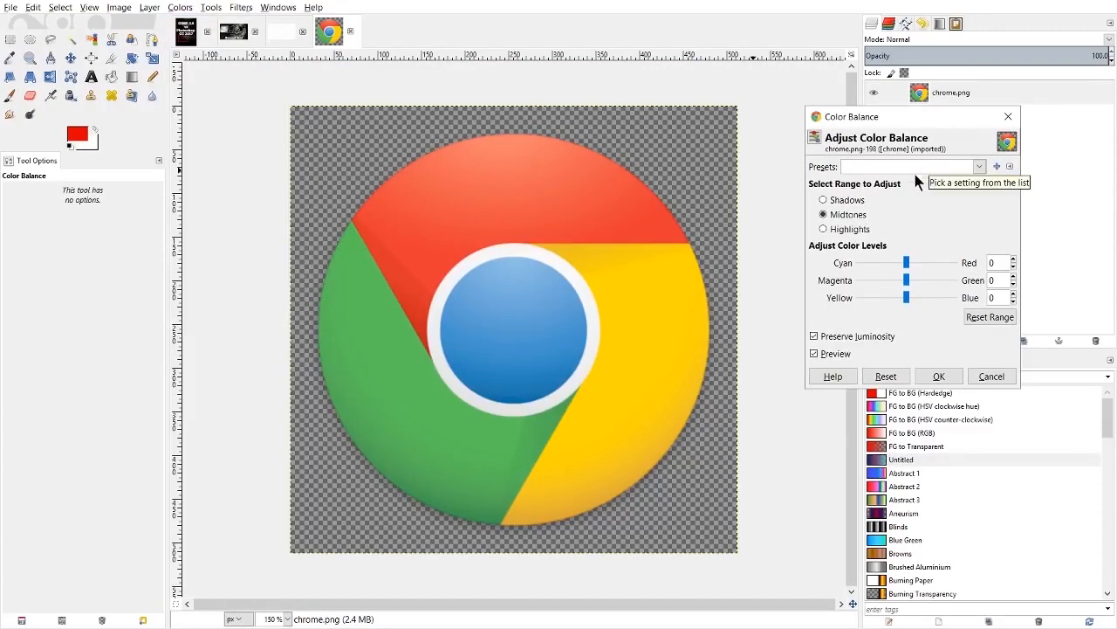
click(848, 203)
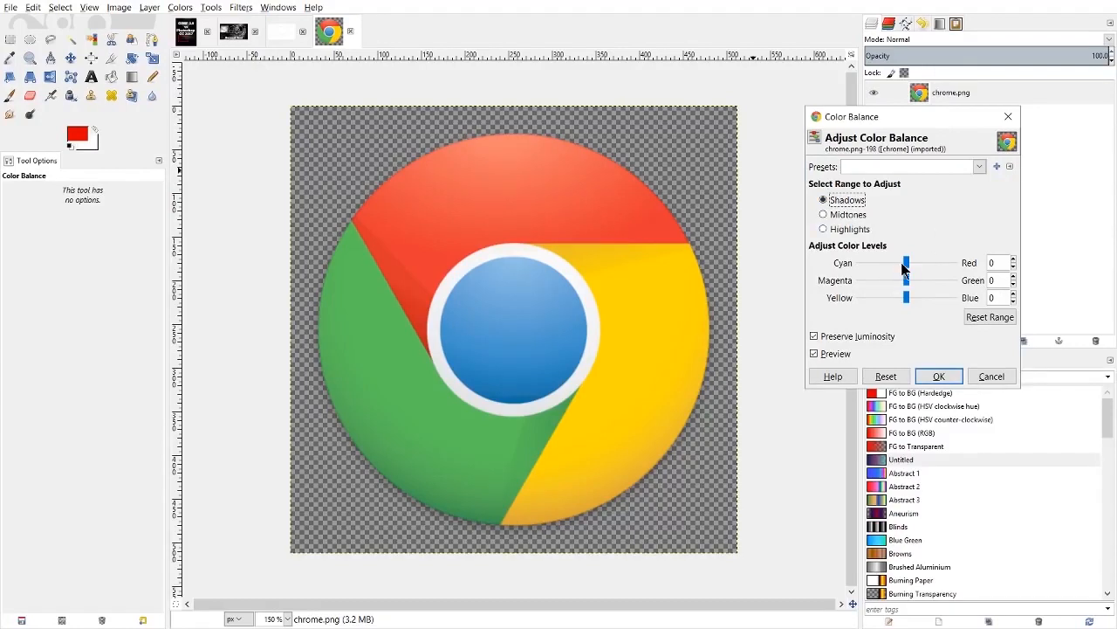
drag(905, 268, 880, 262)
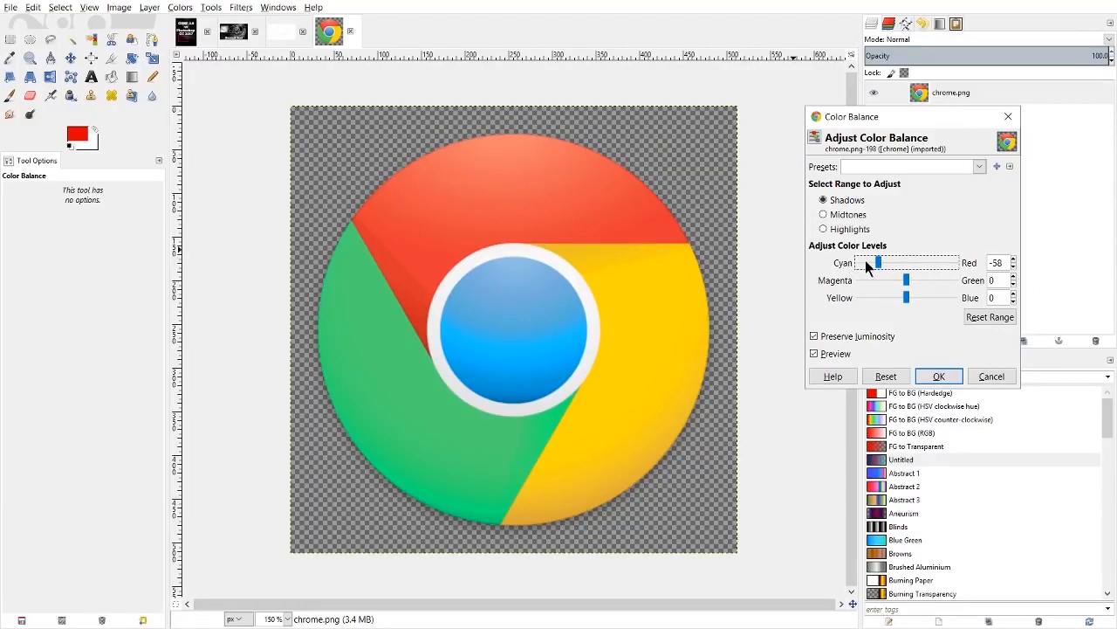
drag(880, 262, 913, 257)
click(852, 229)
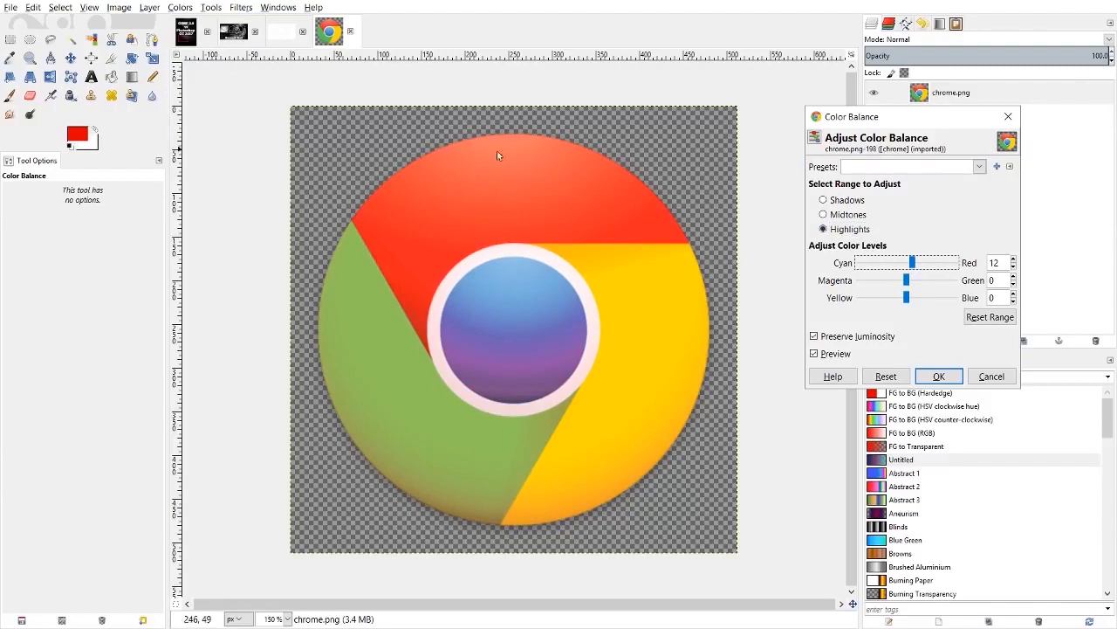
drag(913, 258, 879, 262)
mouse_move(941, 280)
mouse_down()
mouse_move(906, 283)
mouse_move(932, 266)
mouse_move(928, 296)
mouse_move(954, 298)
mouse_move(921, 295)
mouse_move(950, 262)
mouse_up()
Try midtone color levels of red 88, green -41 and blue 42 on chrome.png, and cancel the color balance.
click(860, 215)
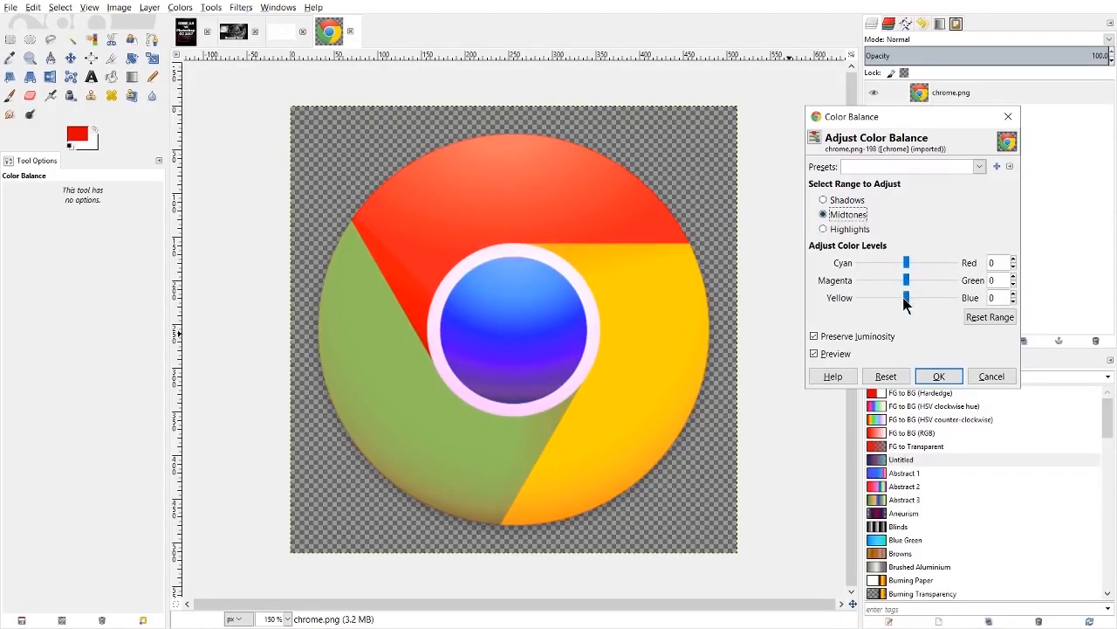
drag(906, 298, 949, 262)
drag(898, 299, 927, 298)
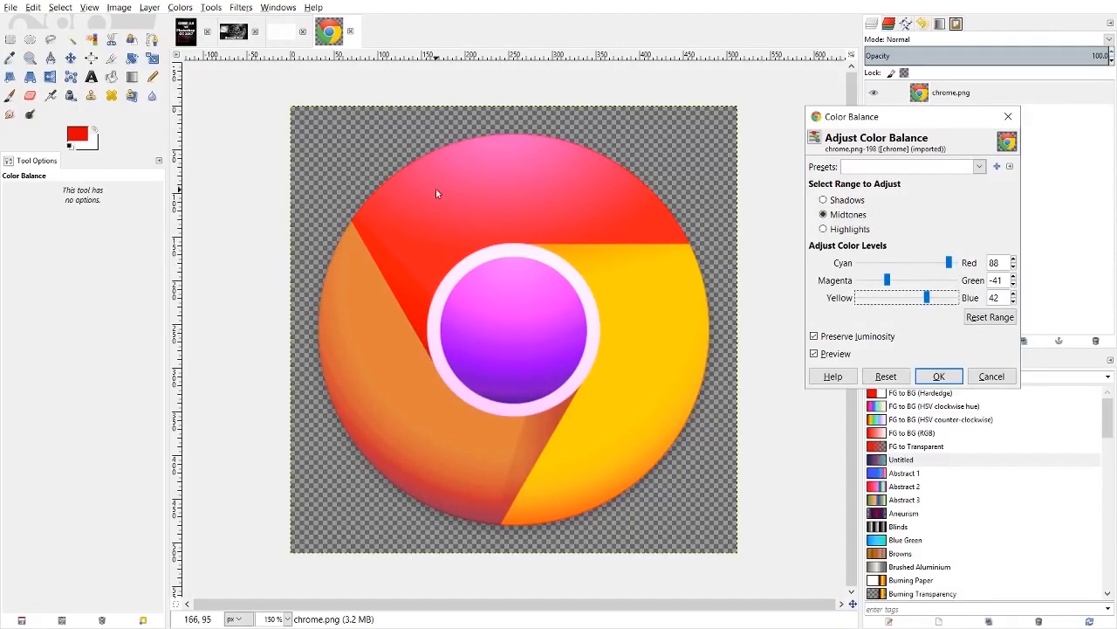
click(991, 376)
Try Hue-Saturation on chrome.png with hue -87, lightness -55 and saturation 78, and cancel the adjustment.
click(181, 7)
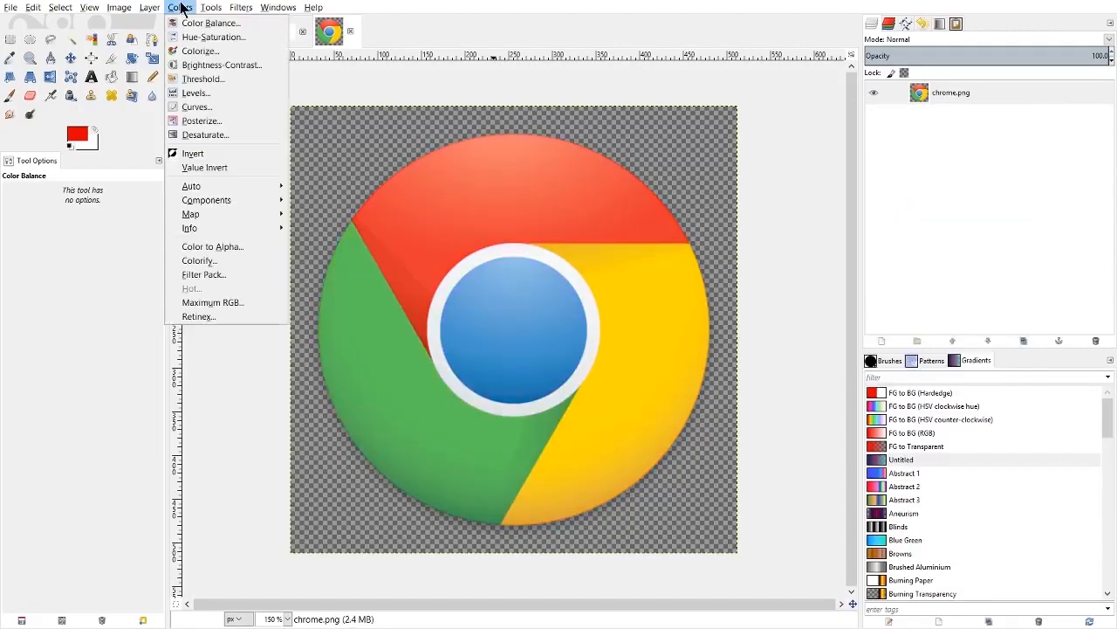
click(210, 38)
drag(334, 114, 855, 132)
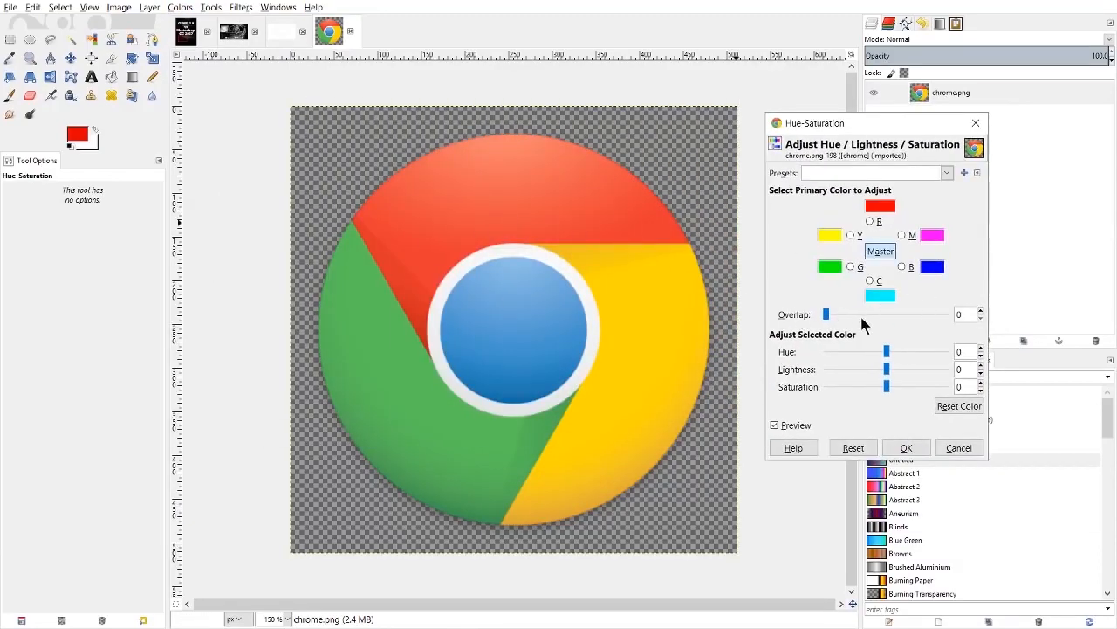
drag(887, 352, 929, 350)
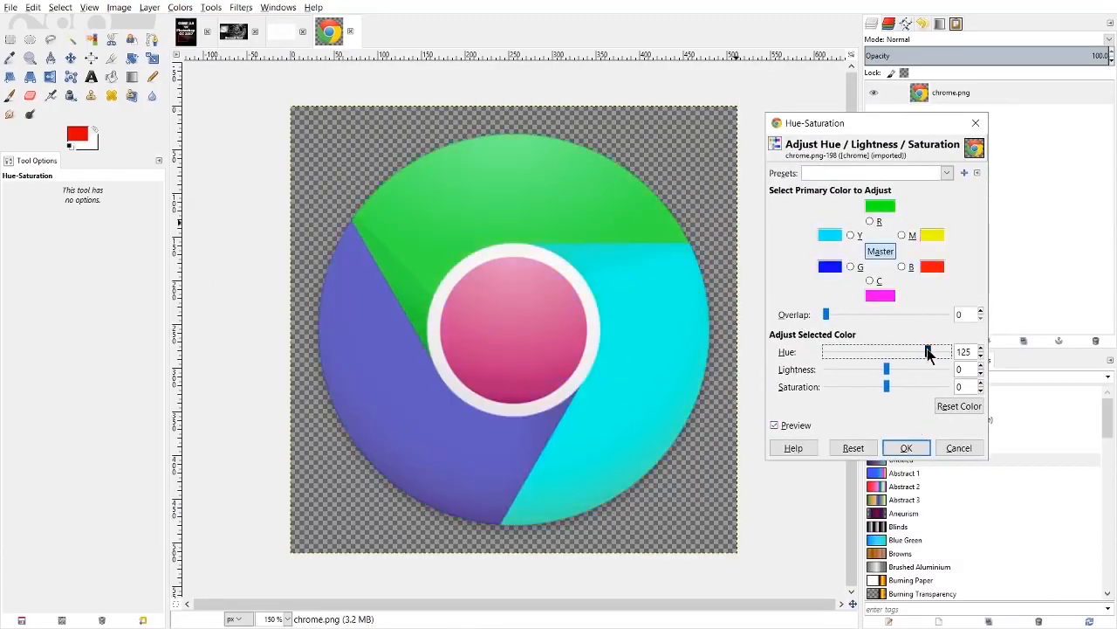
drag(932, 351, 936, 390)
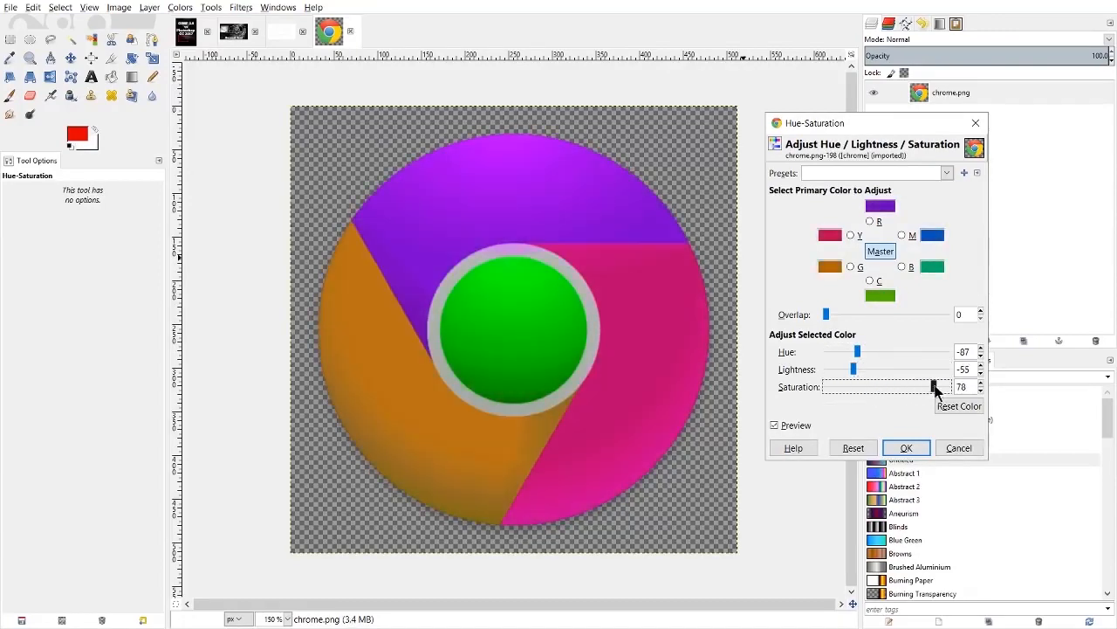
click(960, 448)
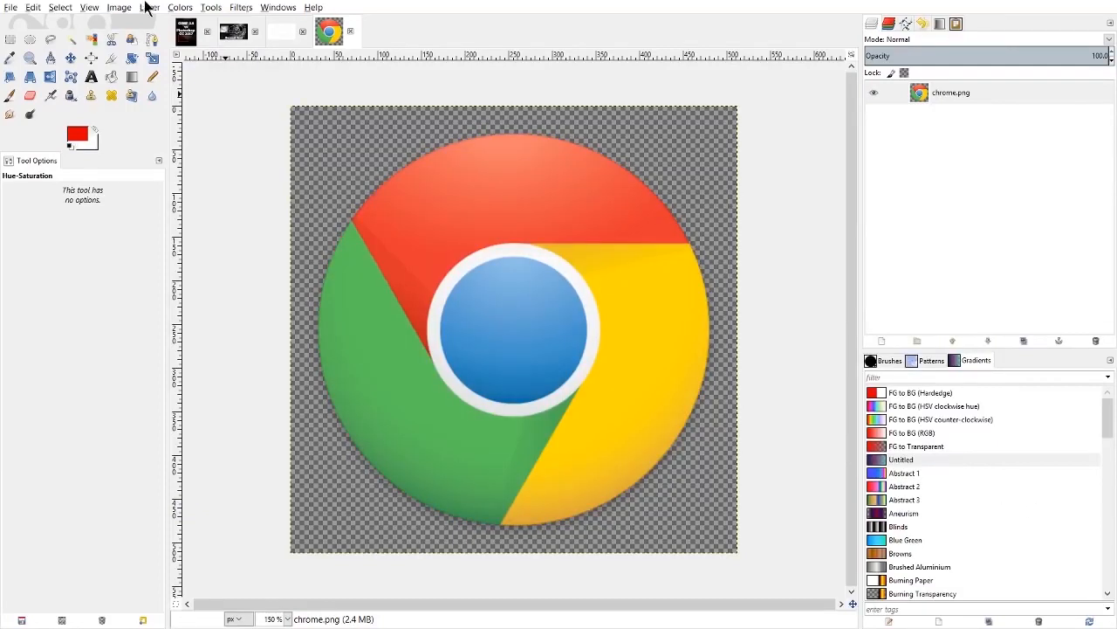
Try Brightness-Contrast on chrome.png with brightness 58 and contrast 38, and cancel the adjustment.
click(180, 7)
click(209, 60)
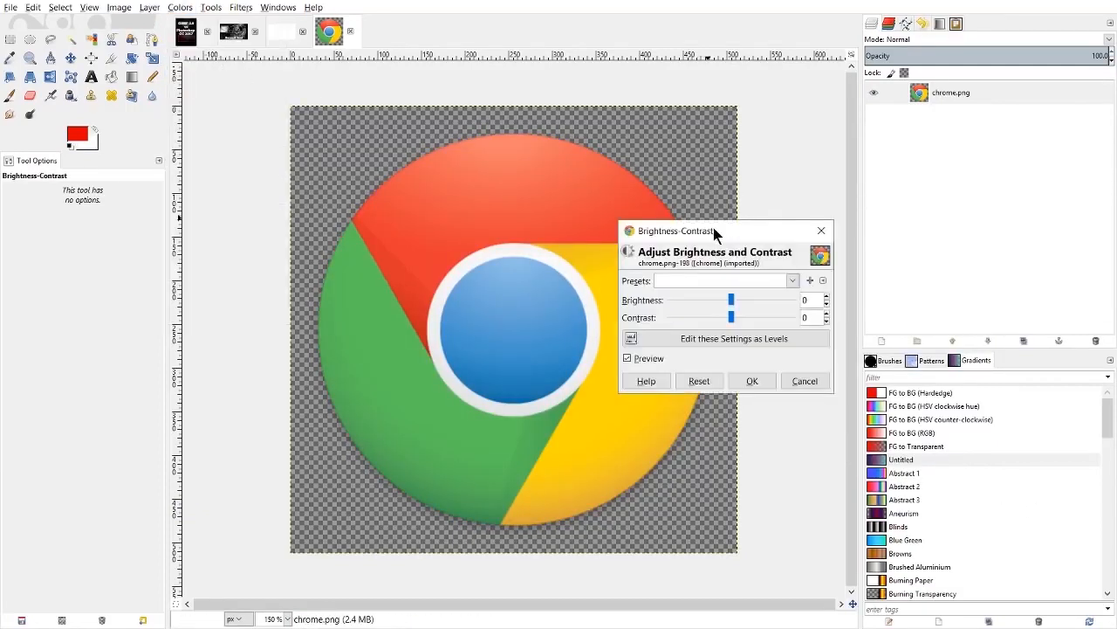
drag(714, 231, 959, 238)
drag(975, 308, 996, 335)
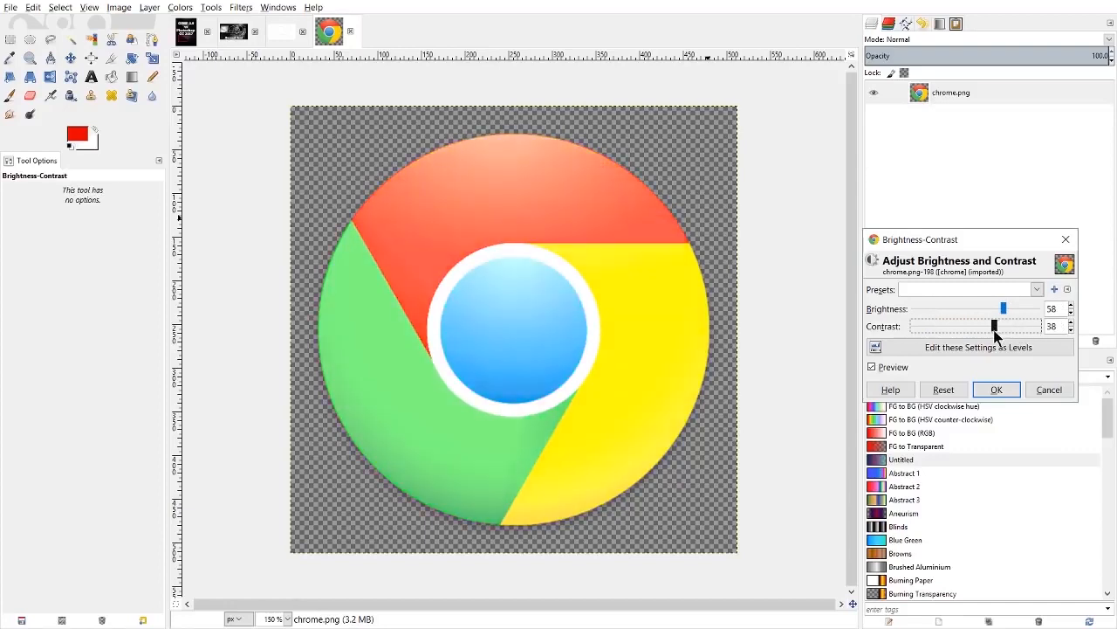
click(1044, 387)
Try inverting the colors of chrome.png and undo the inversion.
click(179, 7)
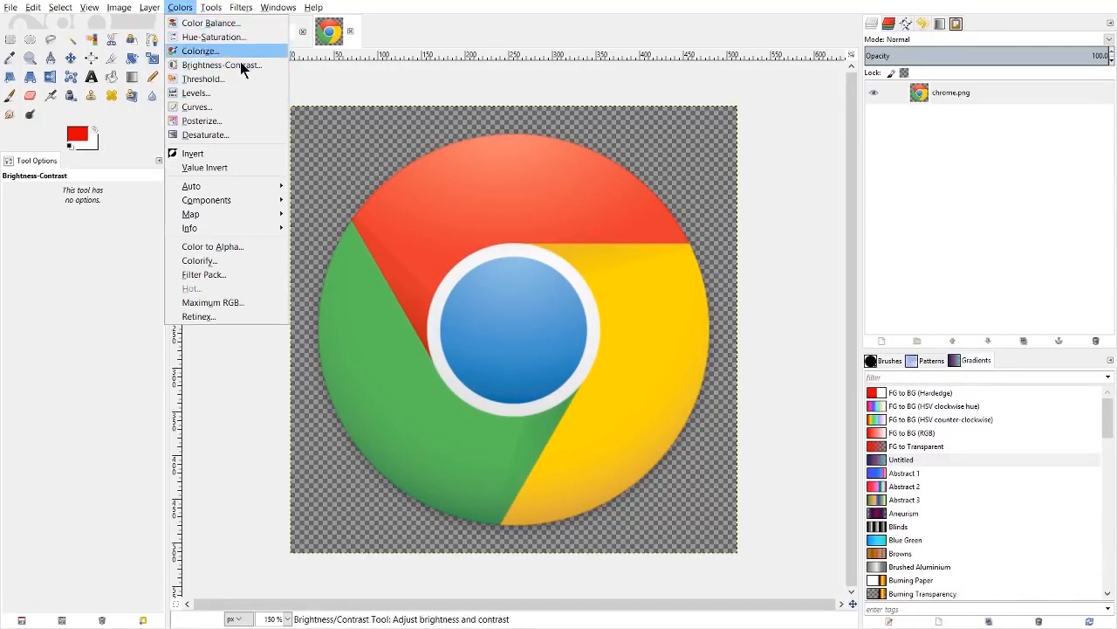
click(246, 153)
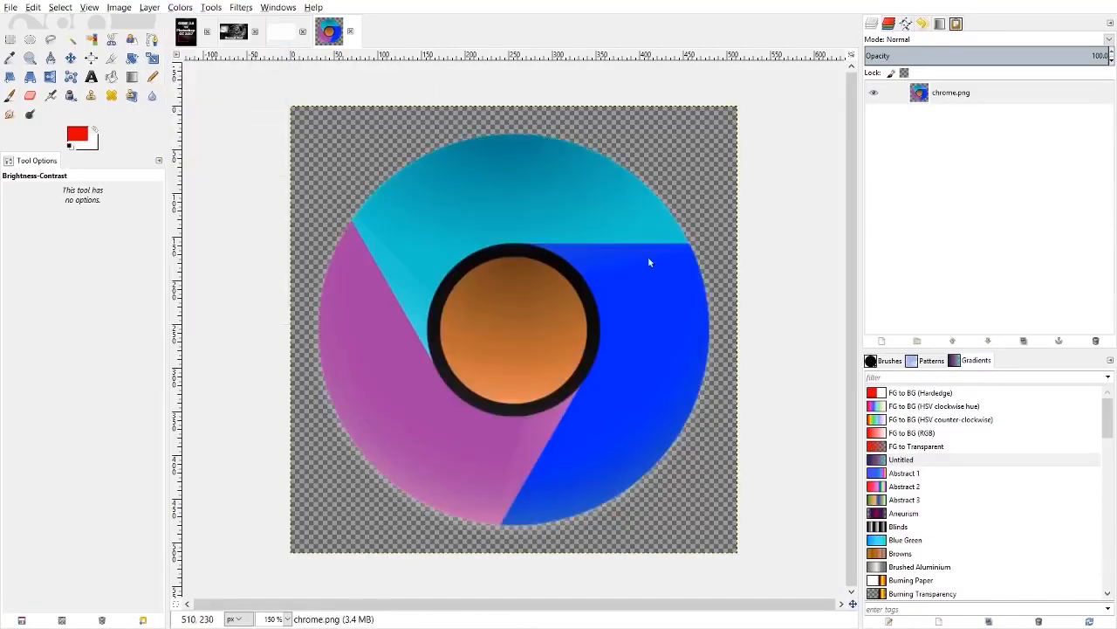
key(ctrl+z)
Open the GEGL Operation dialog for chrome.png and close it without choosing an operation.
click(177, 7)
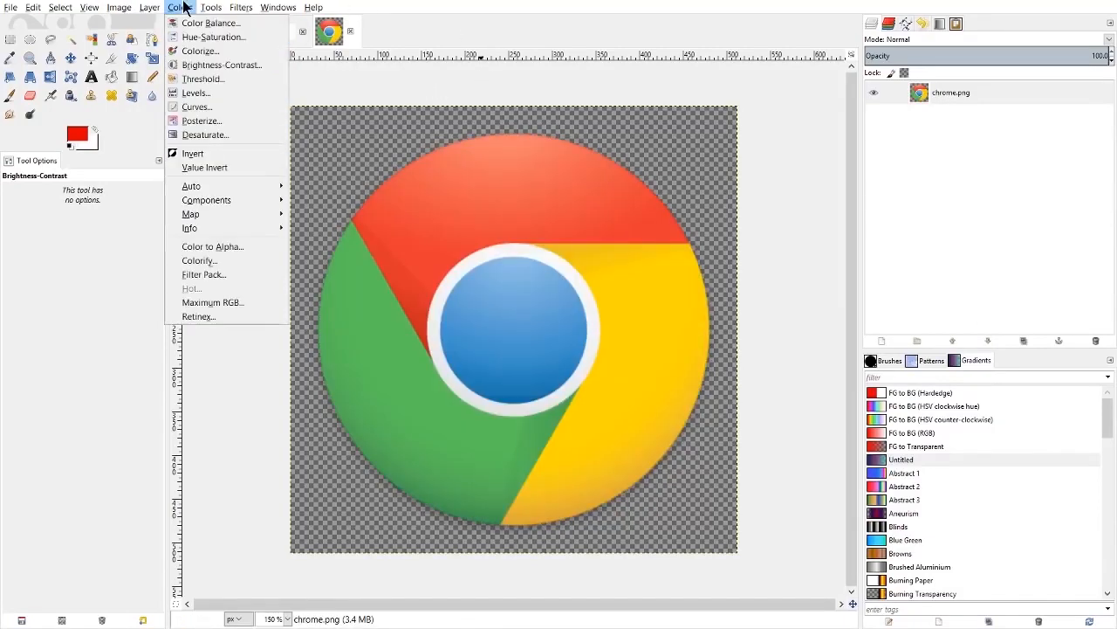
mouse_move(207, 9)
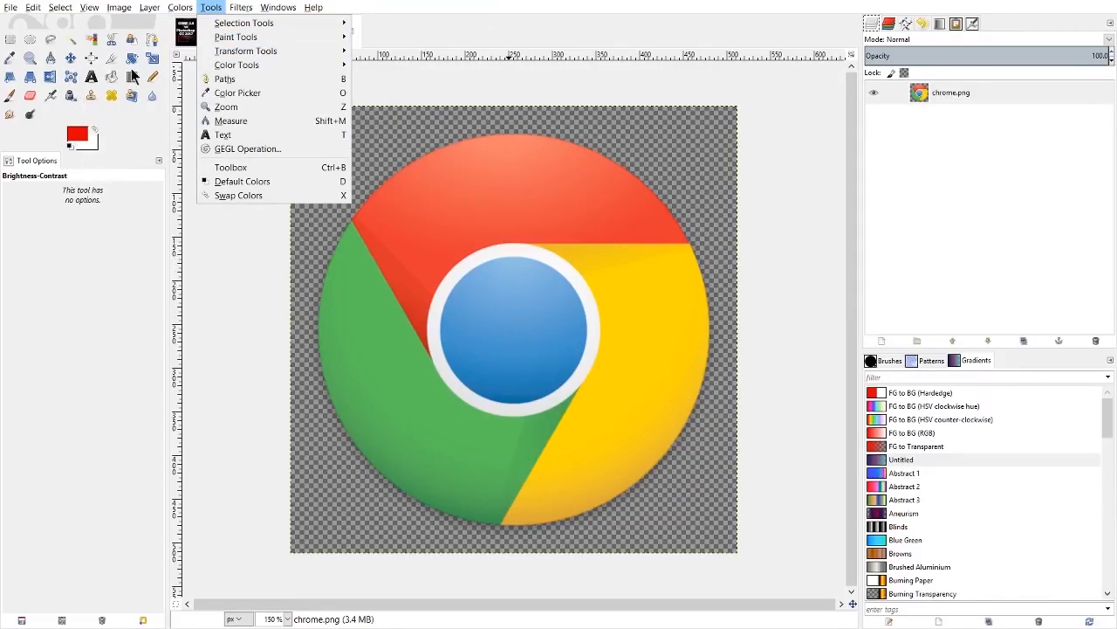
mouse_move(286, 64)
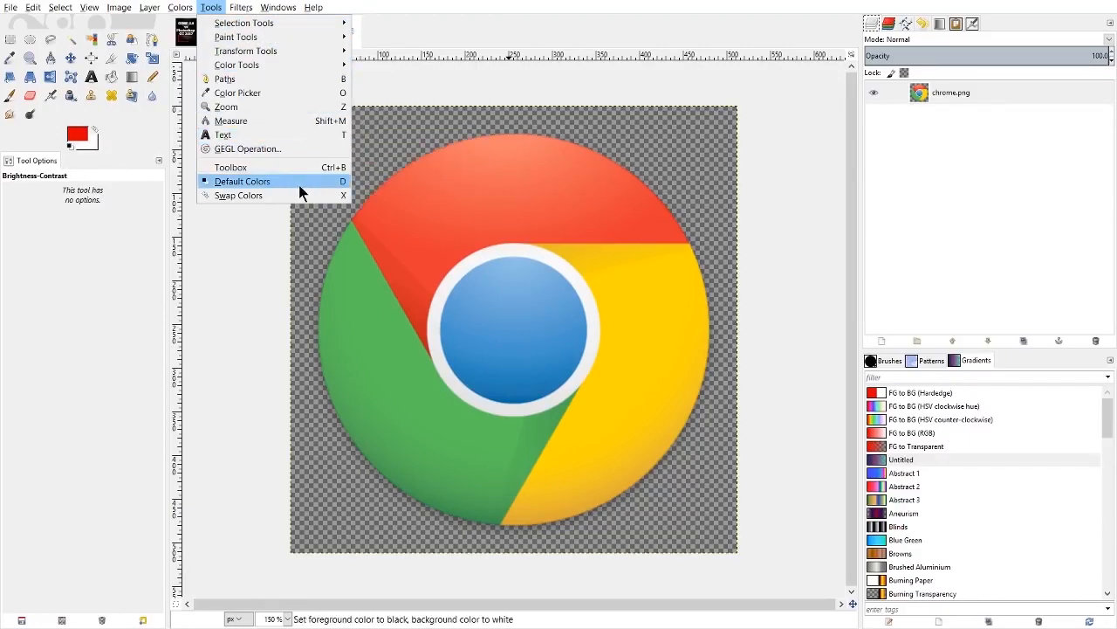
click(247, 150)
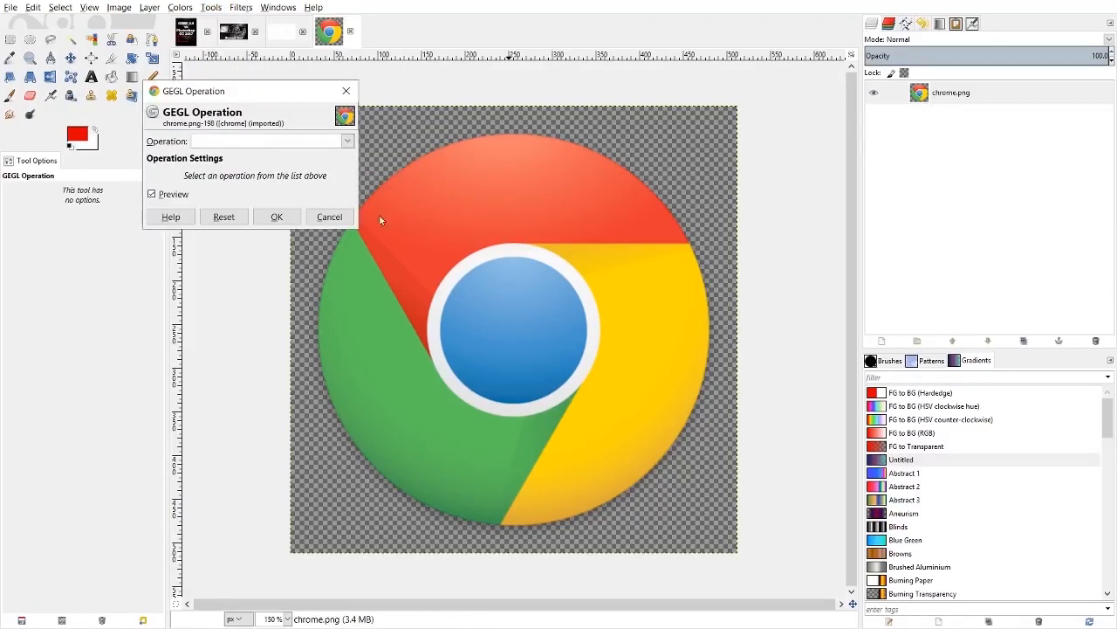
drag(274, 97, 398, 116)
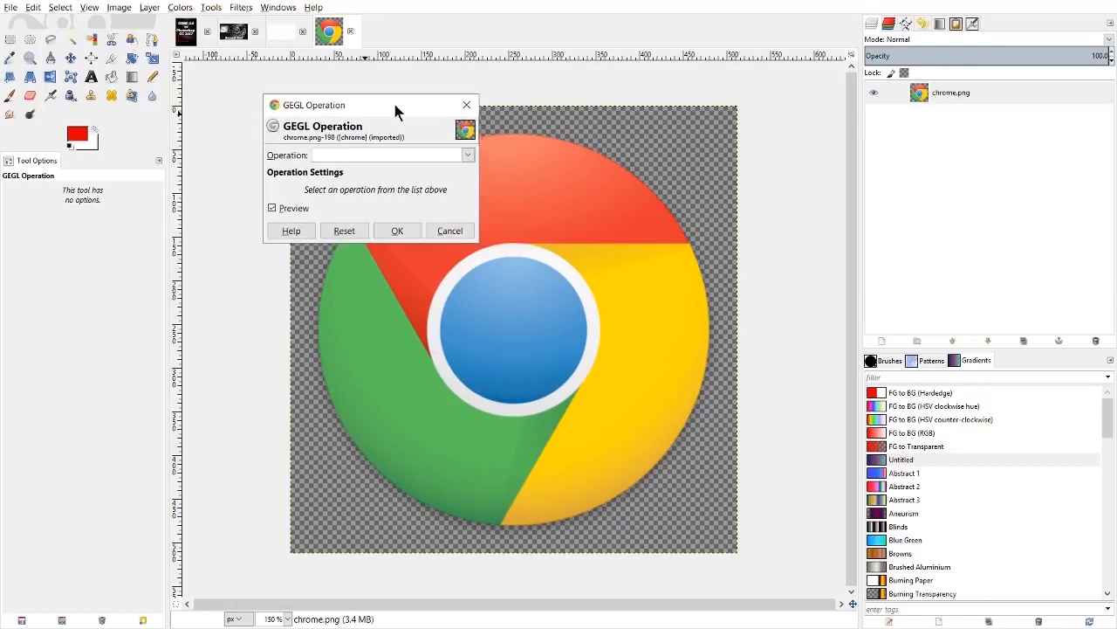
click(470, 109)
click(278, 7)
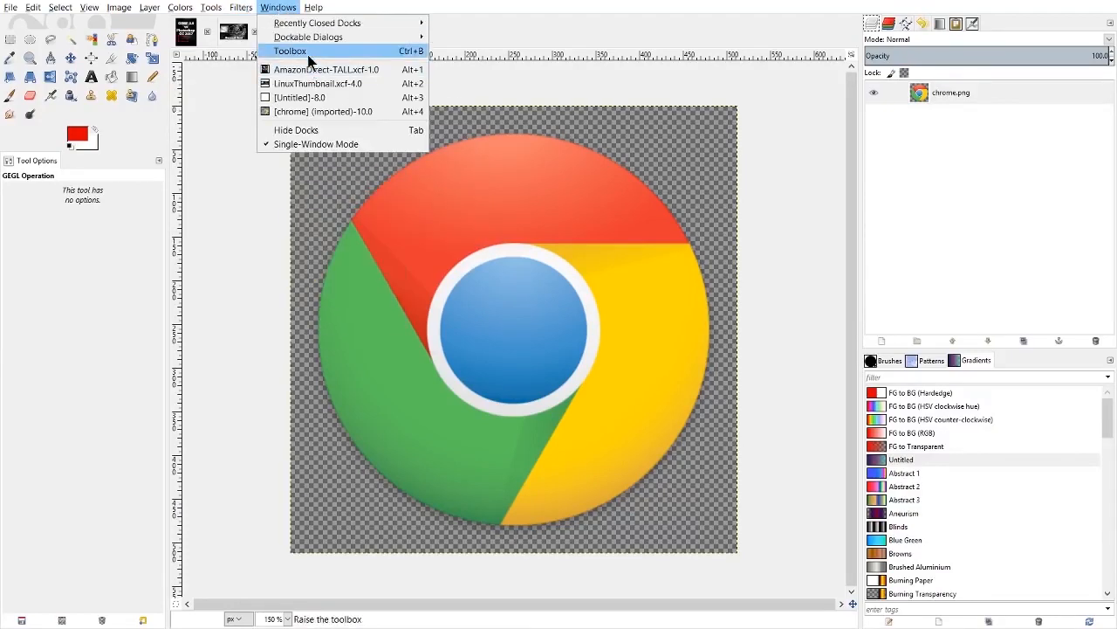
click(289, 8)
click(289, 8)
click(296, 53)
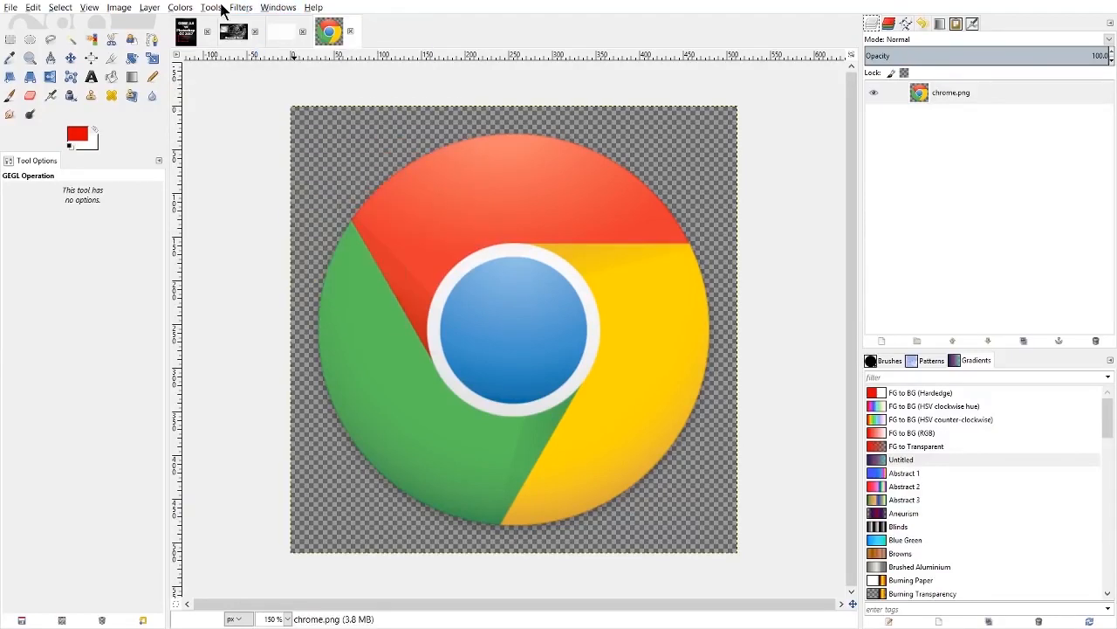
Try a drop shadow on chrome.png with offsets X 4 and Y 4, blur radius 25 and opacity 85, and undo it.
click(241, 7)
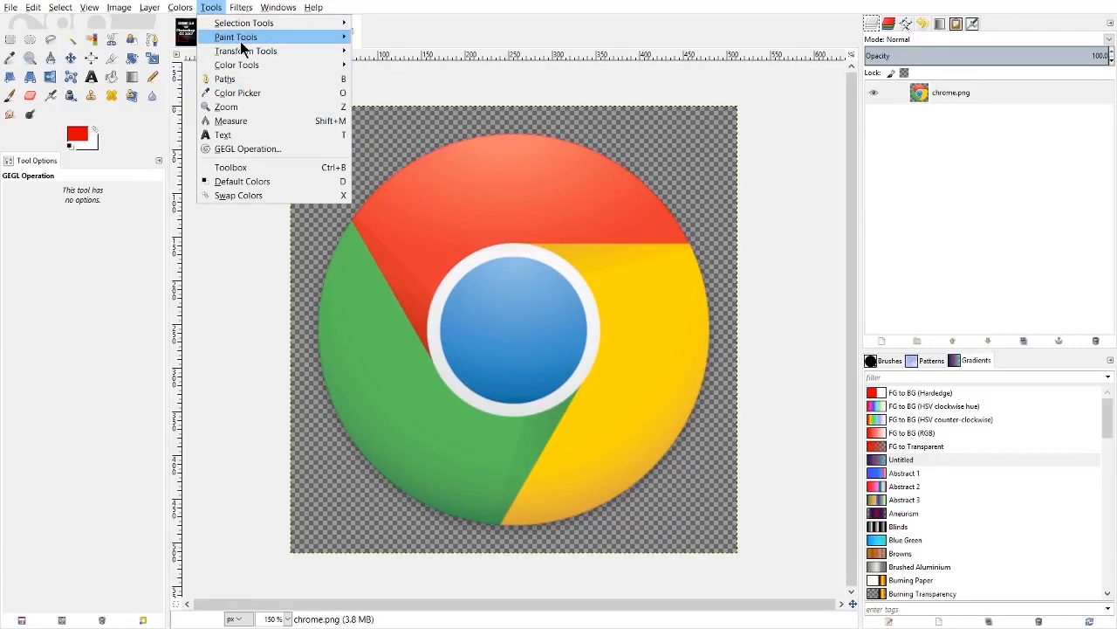
mouse_move(249, 13)
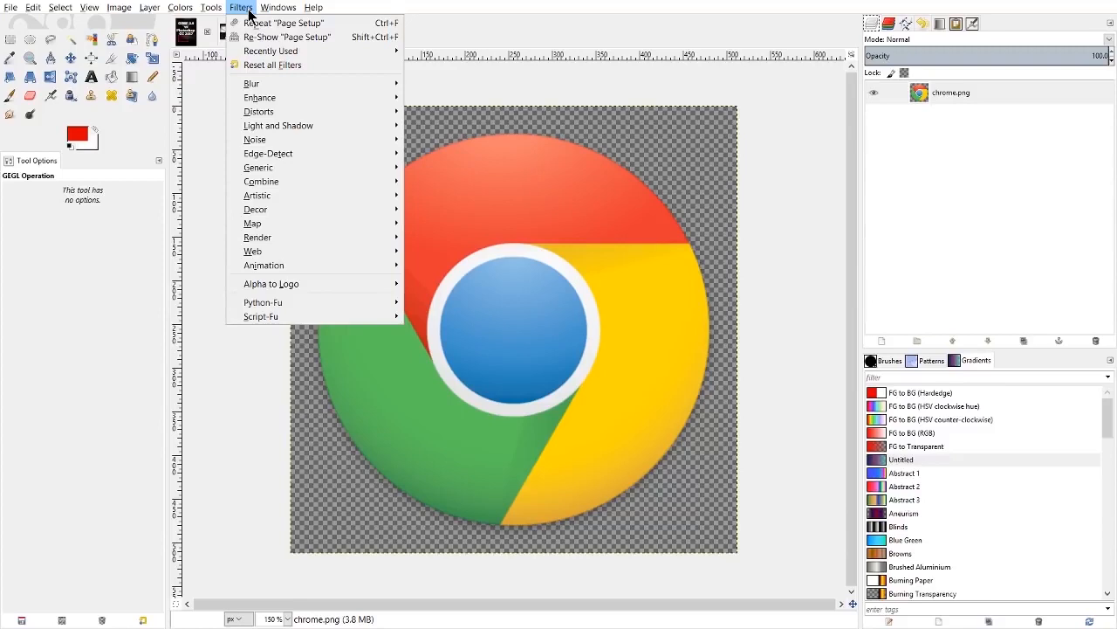
mouse_move(314, 125)
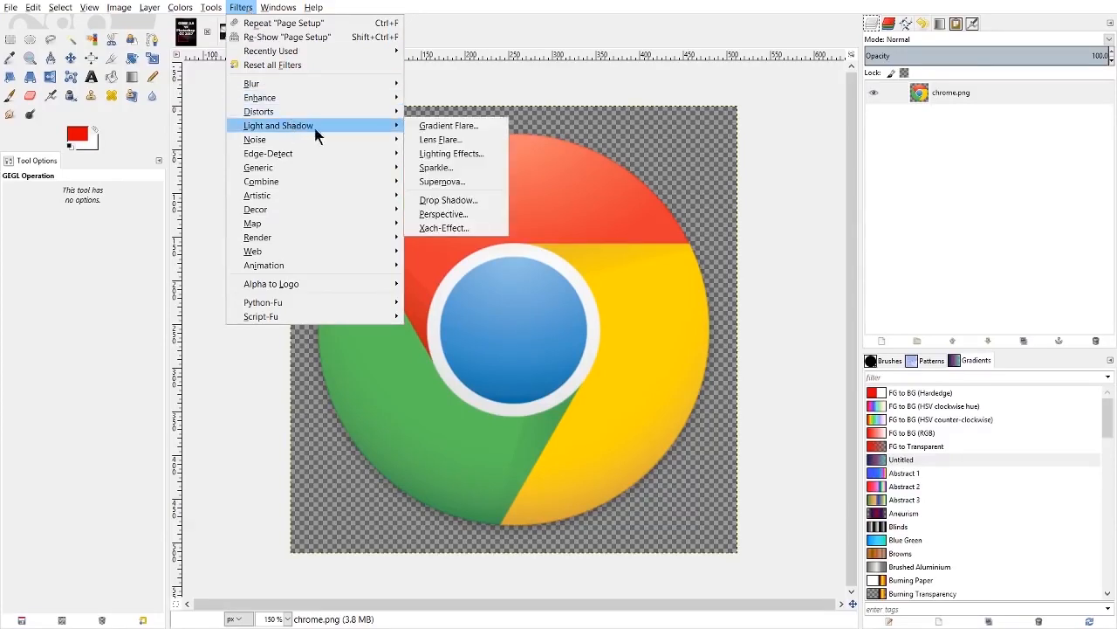
click(437, 204)
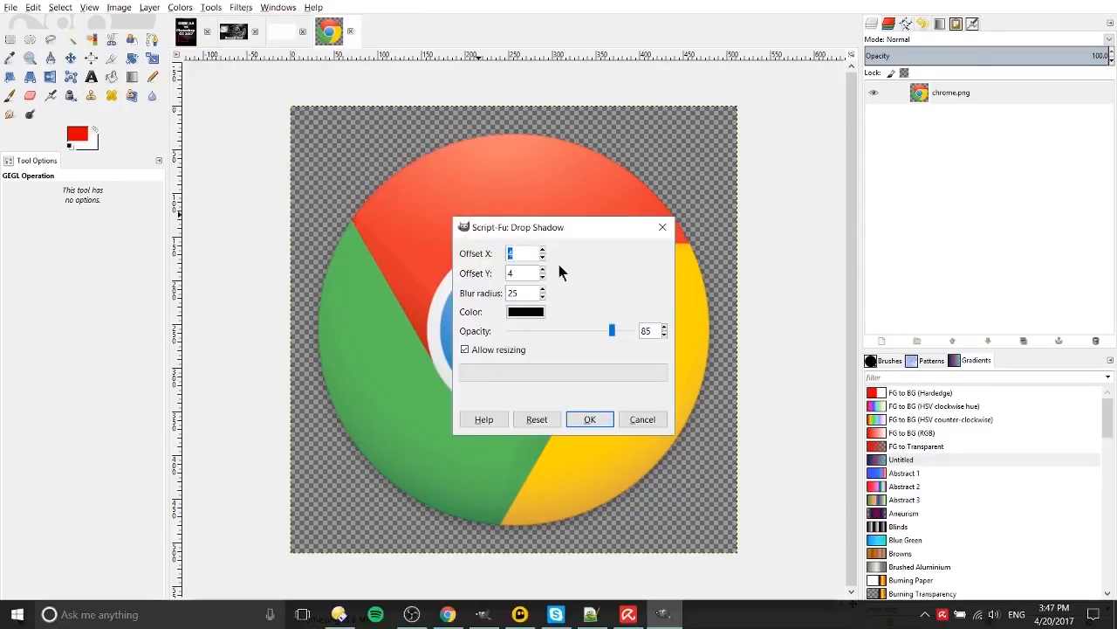
click(584, 417)
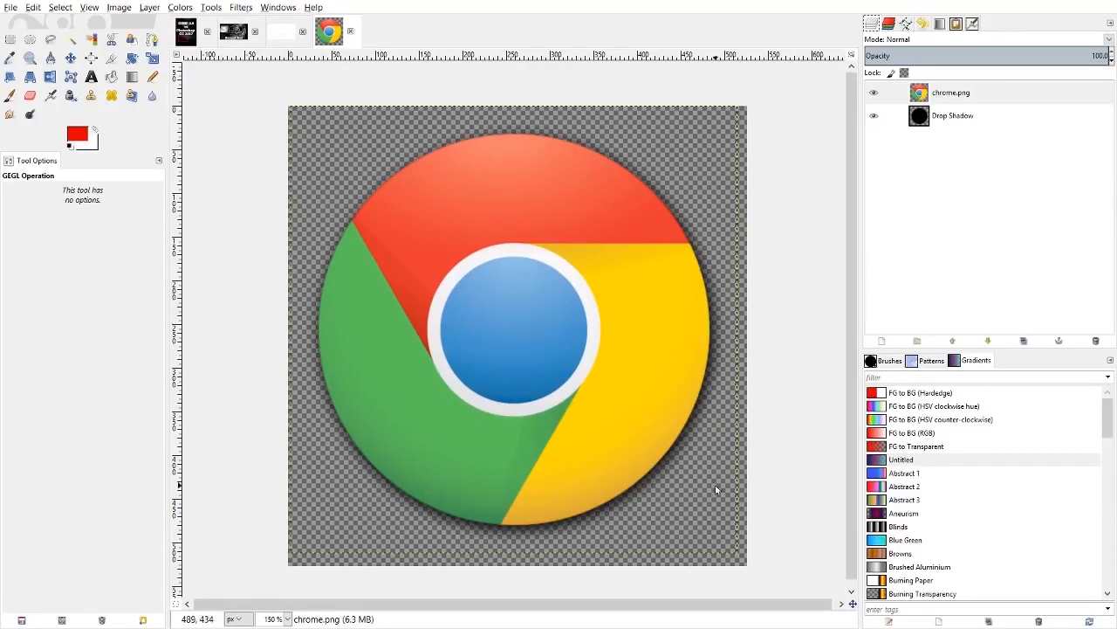
key(ctrl+z)
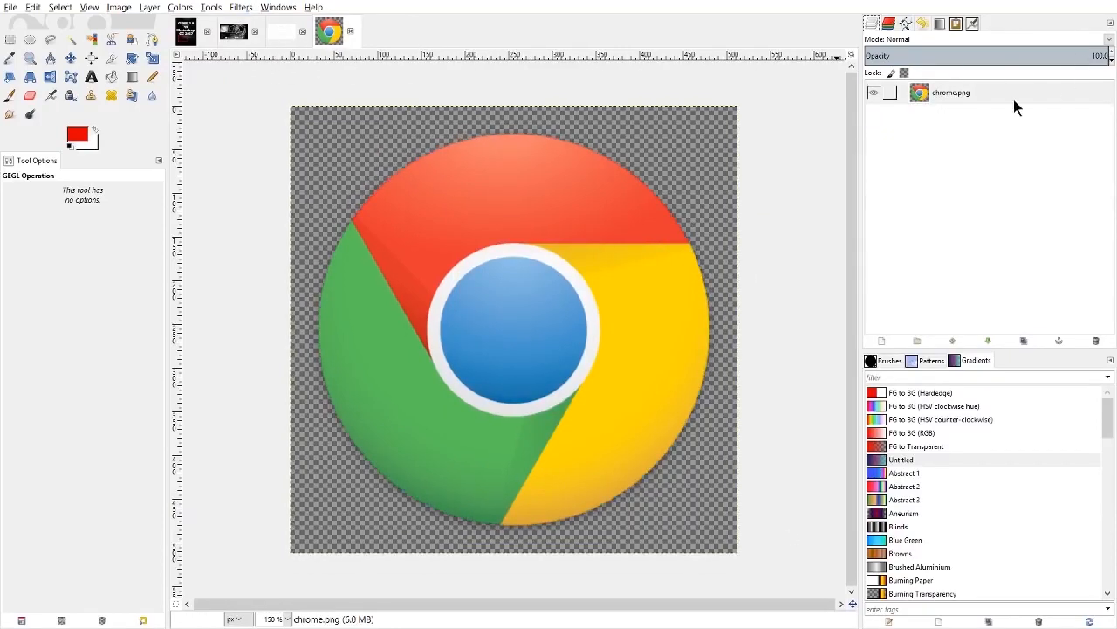
Try adding a blue border around the chrome.png image with the Add Border filter, and undo it.
click(1013, 98)
click(241, 7)
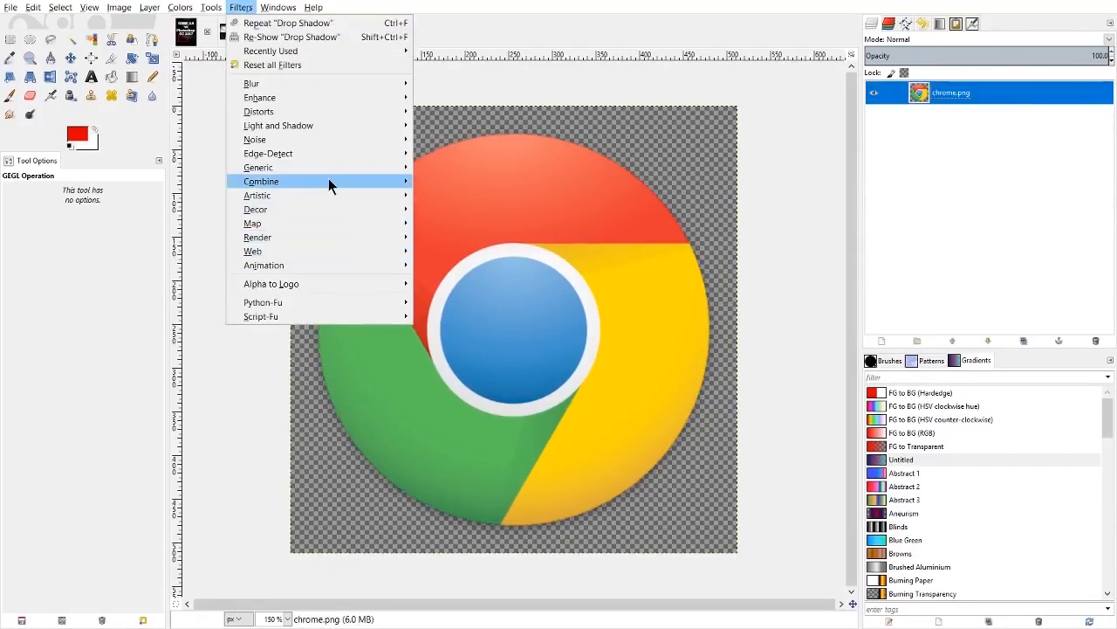
mouse_move(332, 212)
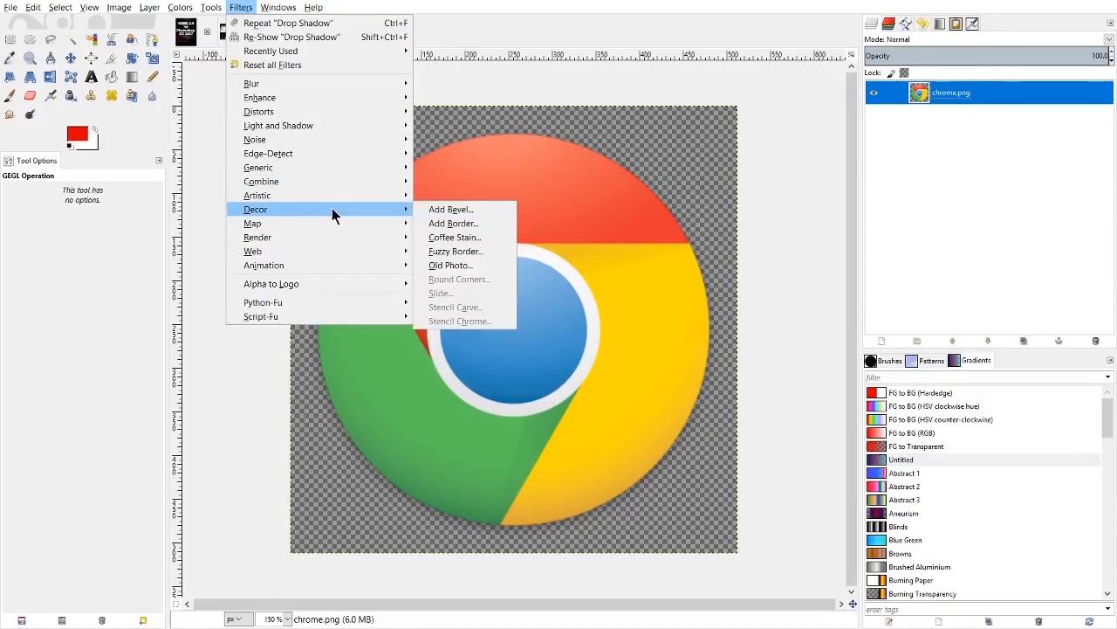
click(477, 226)
click(609, 407)
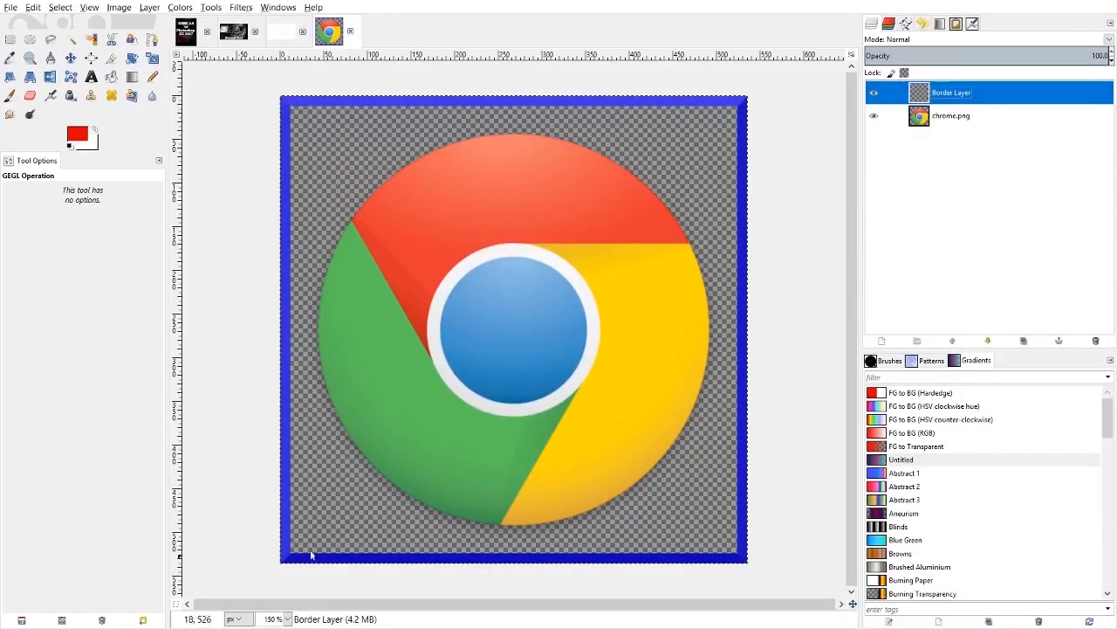
key(ctrl+z)
Try the Cartoon filter on chrome.png with a mask radius of 50 and percent black of 0.200.
click(237, 7)
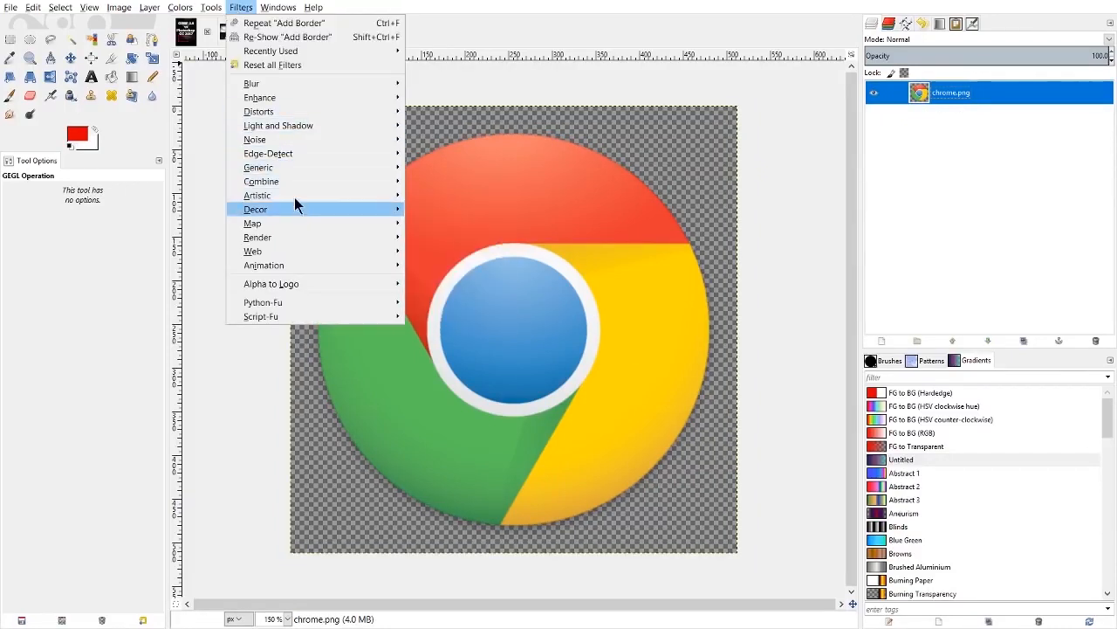
mouse_move(294, 197)
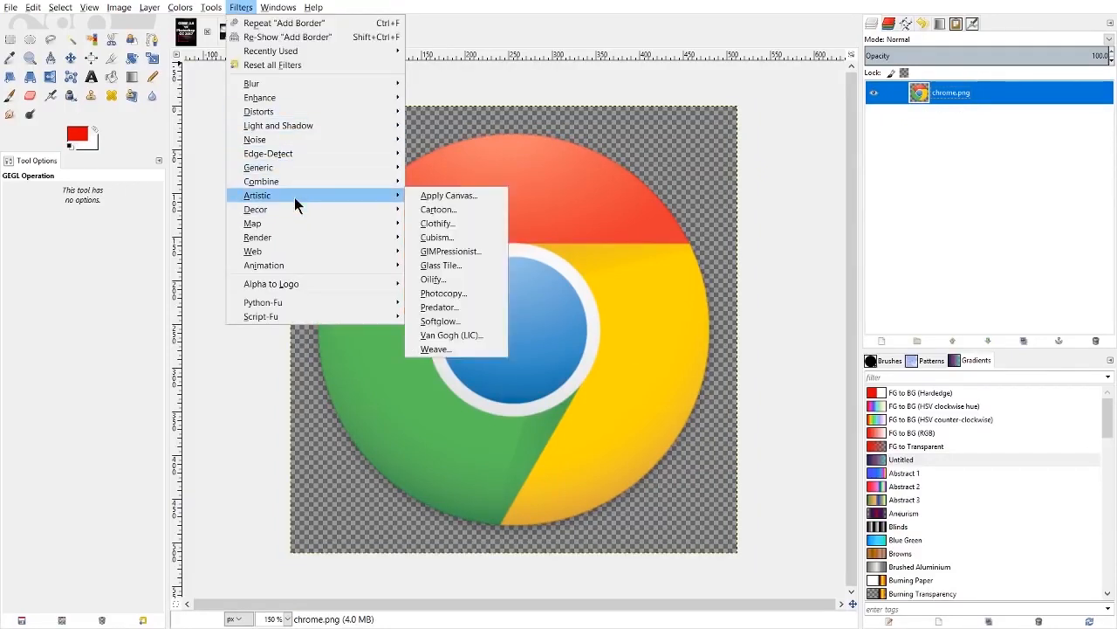
click(470, 209)
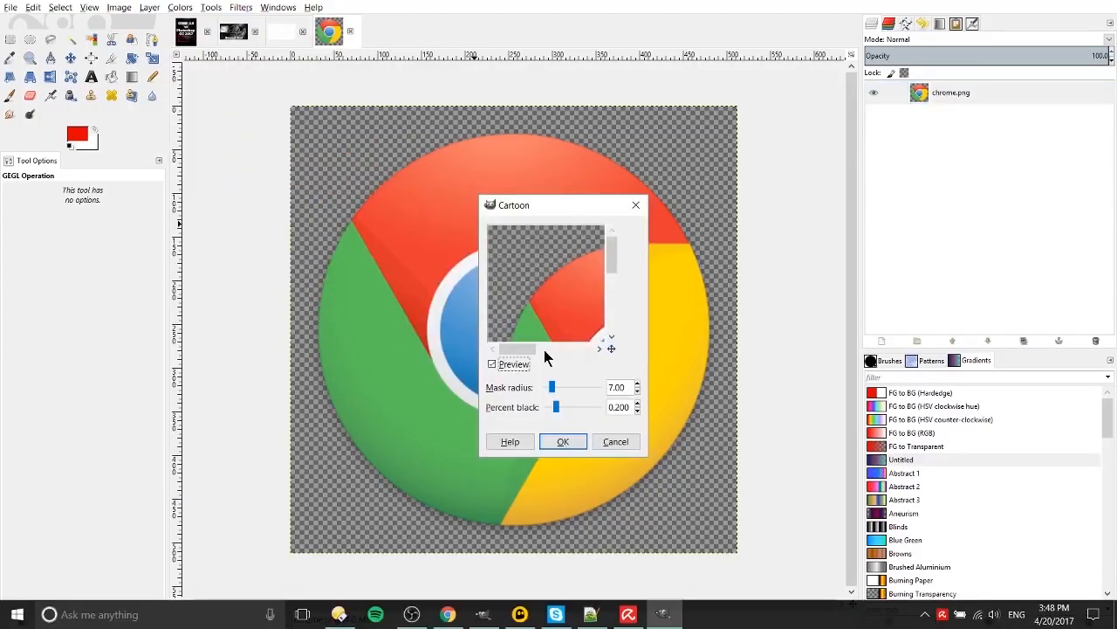
drag(543, 350, 576, 350)
drag(609, 294, 611, 319)
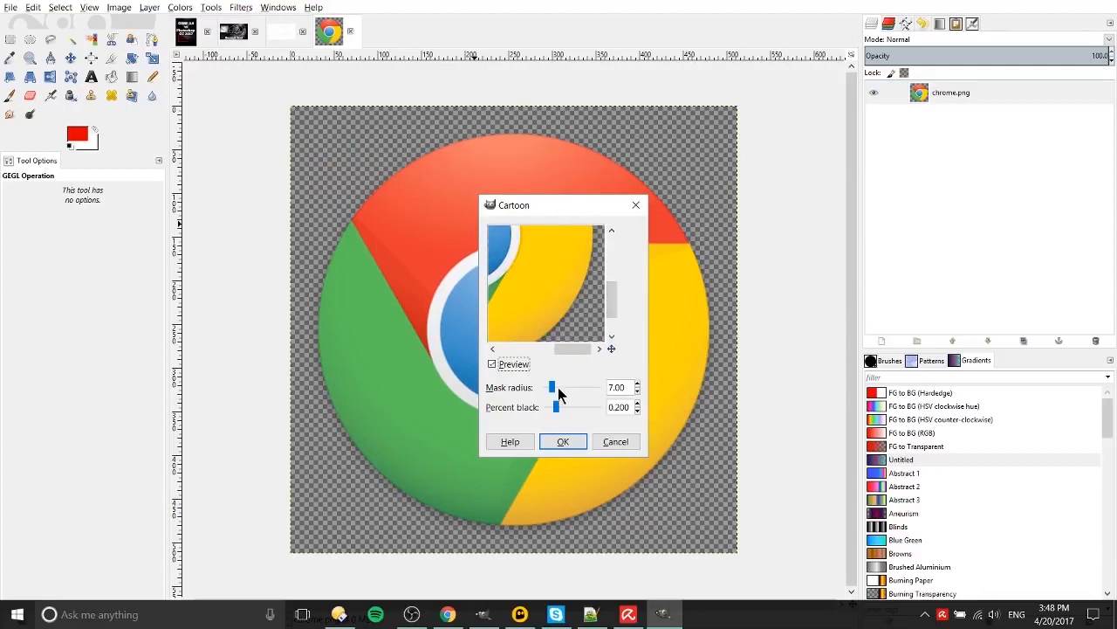
drag(557, 391, 591, 389)
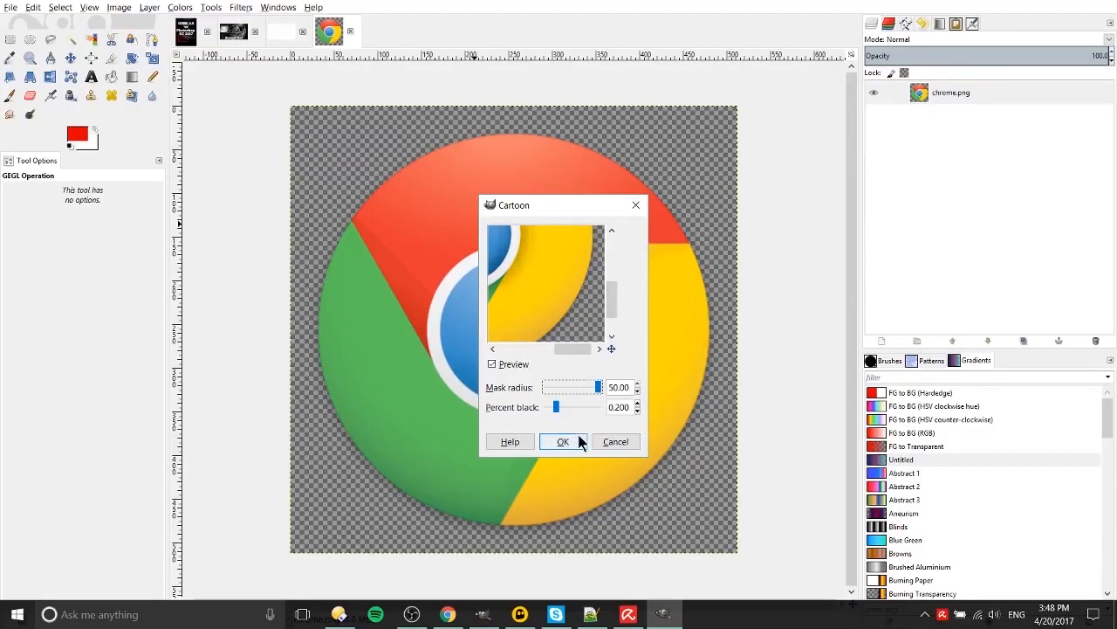
click(578, 442)
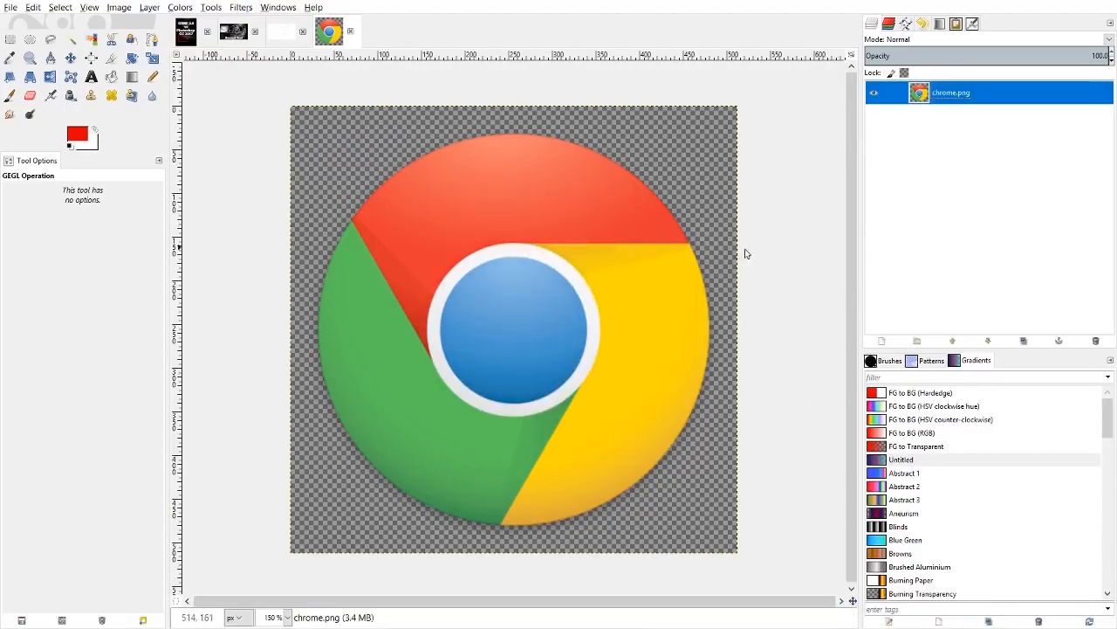
Try the Oilify filter on chrome.png with mask size 32 and exponent 12, and undo it.
click(241, 7)
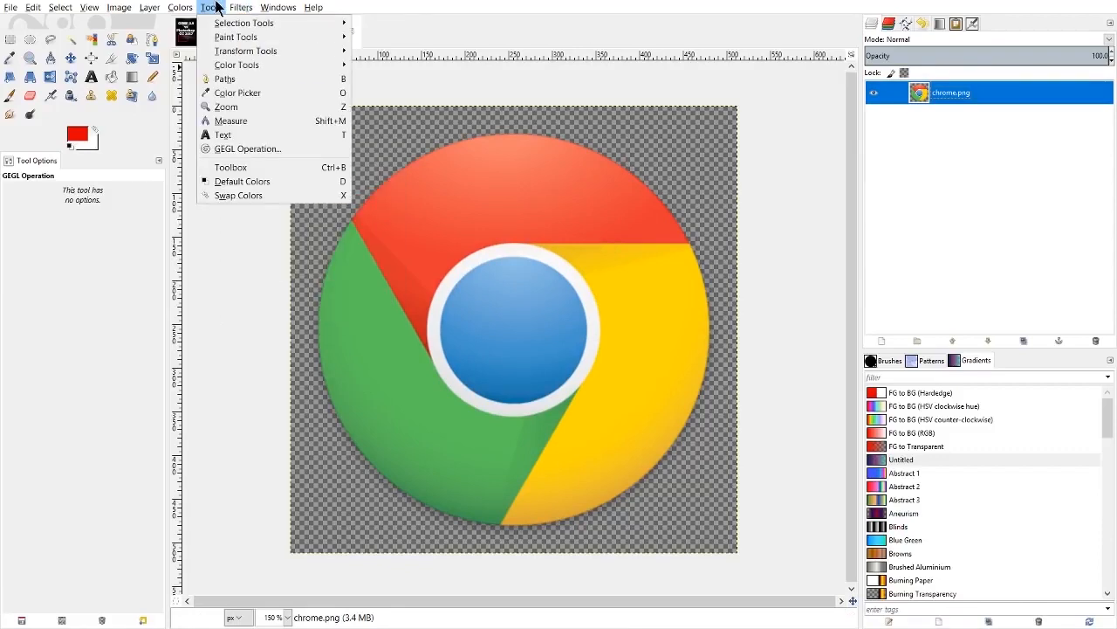
click(239, 7)
click(241, 7)
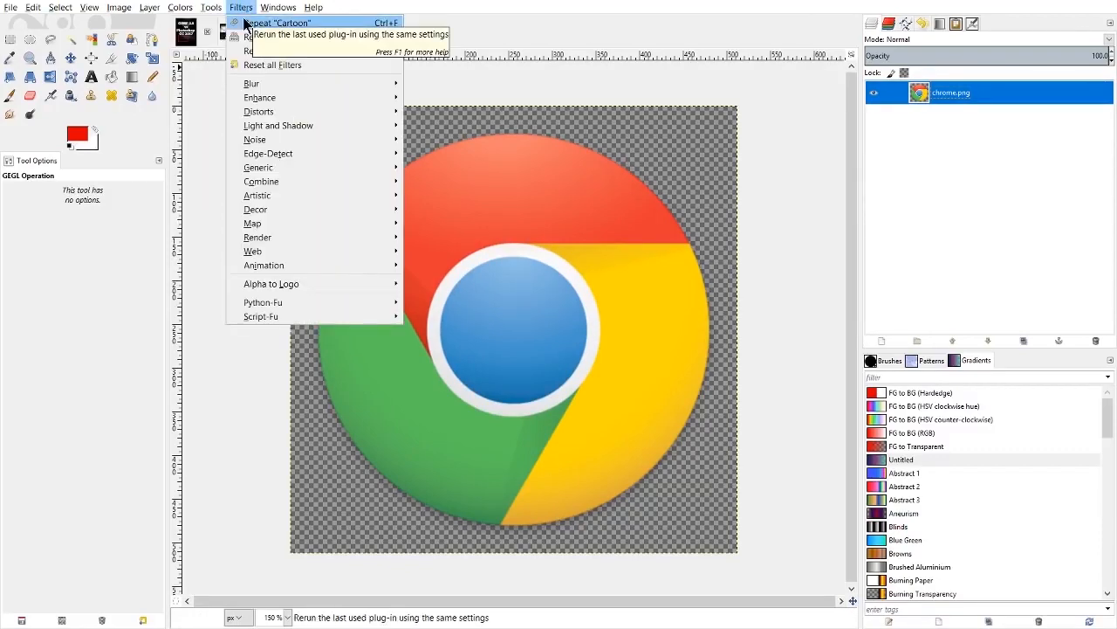
click(241, 7)
click(241, 7)
mouse_move(278, 203)
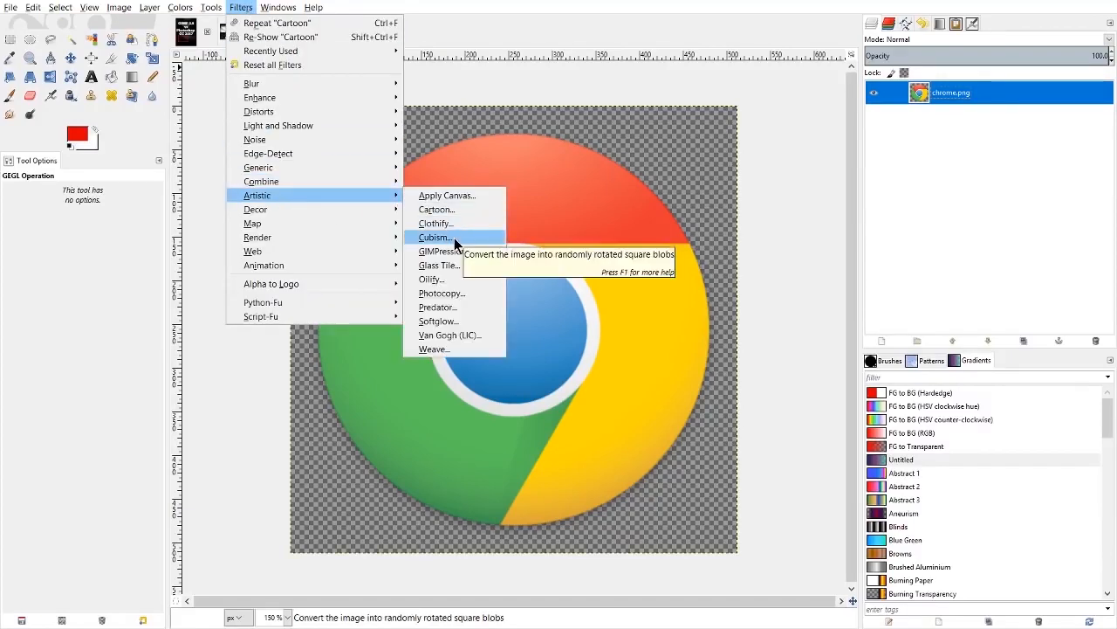
click(459, 279)
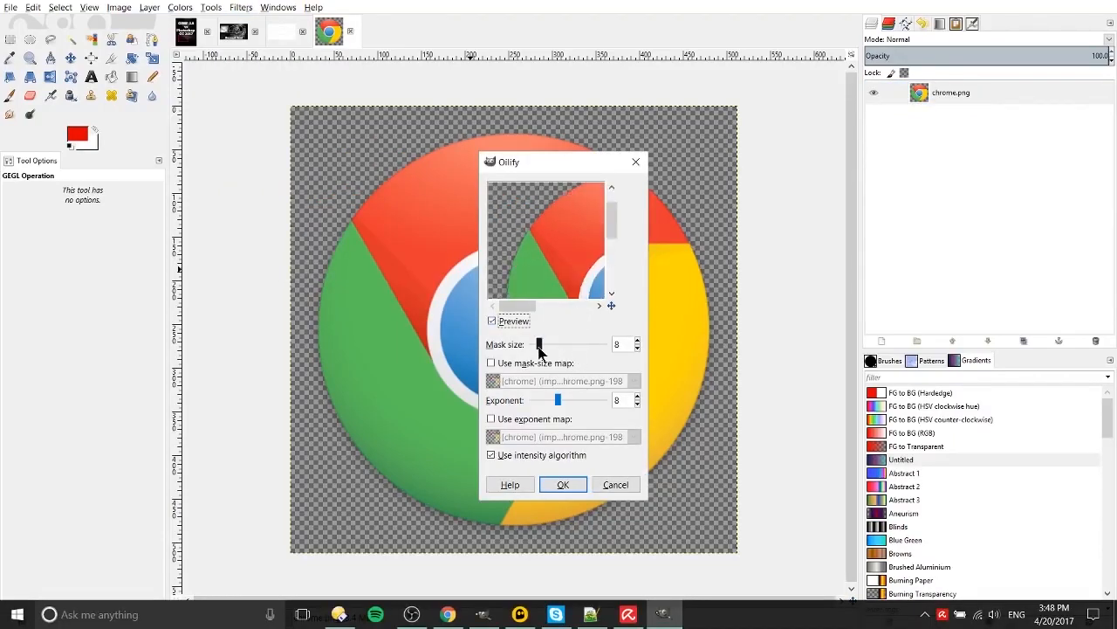
drag(540, 345, 576, 346)
drag(528, 306, 552, 306)
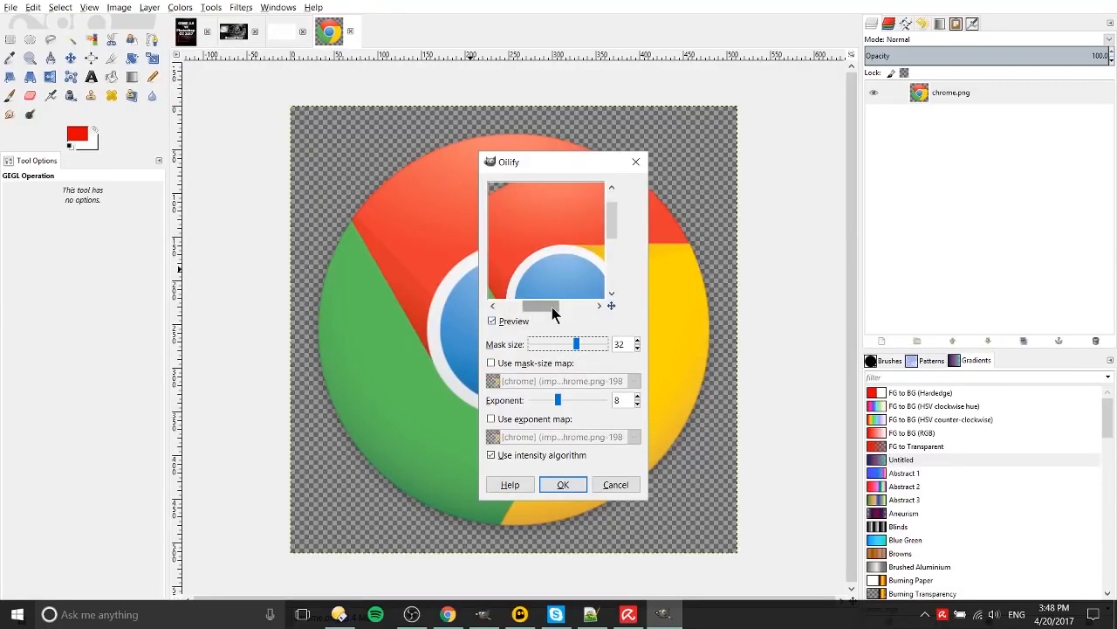
drag(559, 399, 572, 400)
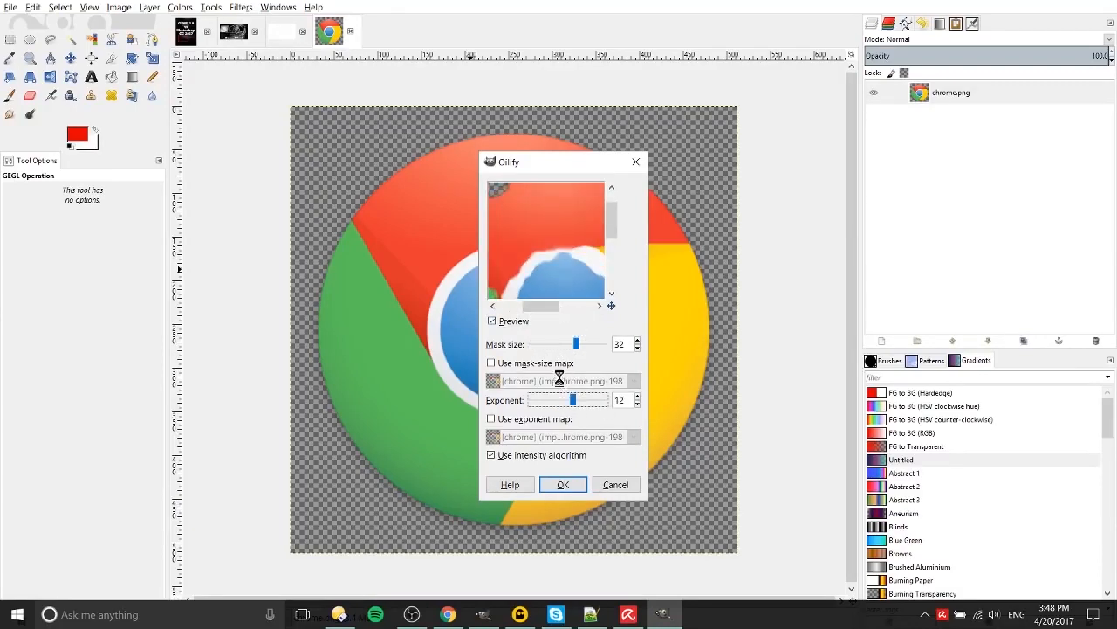
click(584, 487)
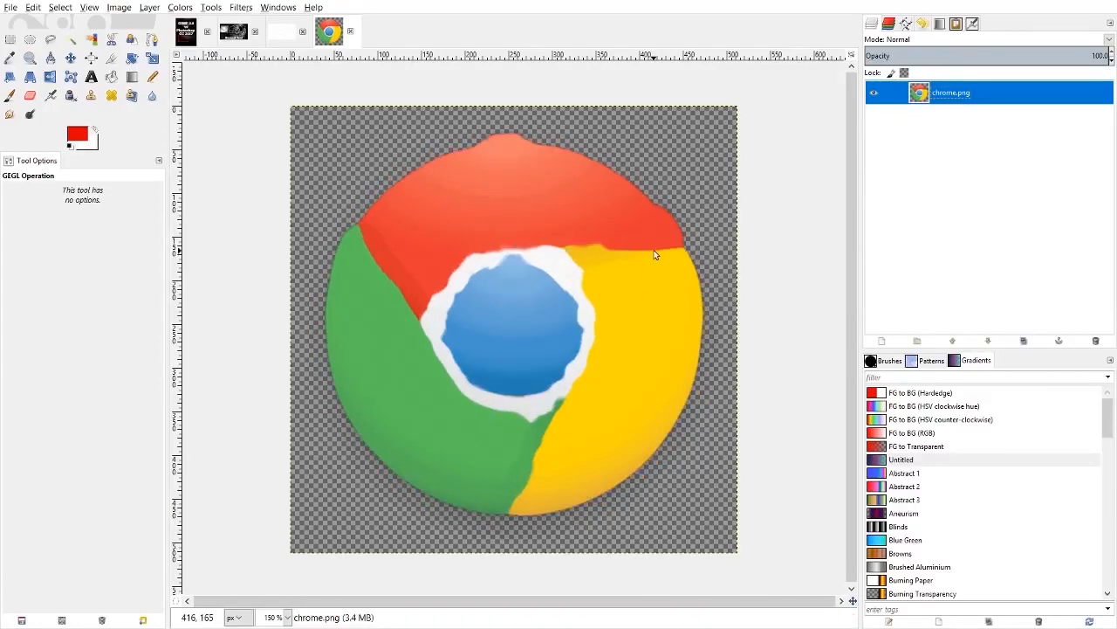
key(ctrl+z)
Apply the Cubism filter to chrome.png with tile size 10.0 and tile saturation 2.5.
click(244, 8)
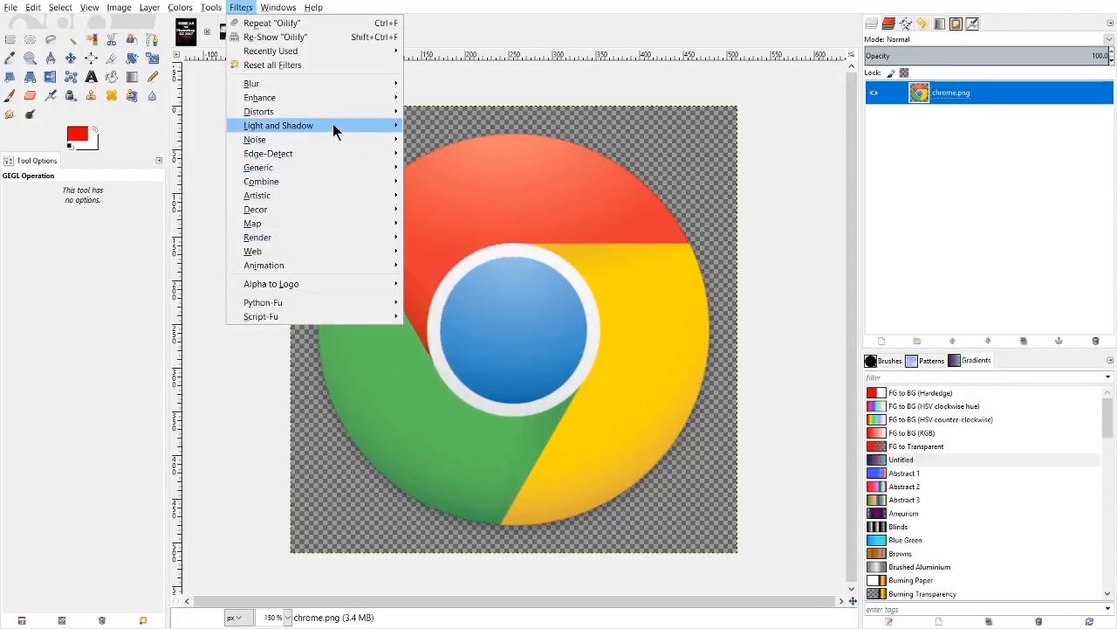
mouse_move(331, 213)
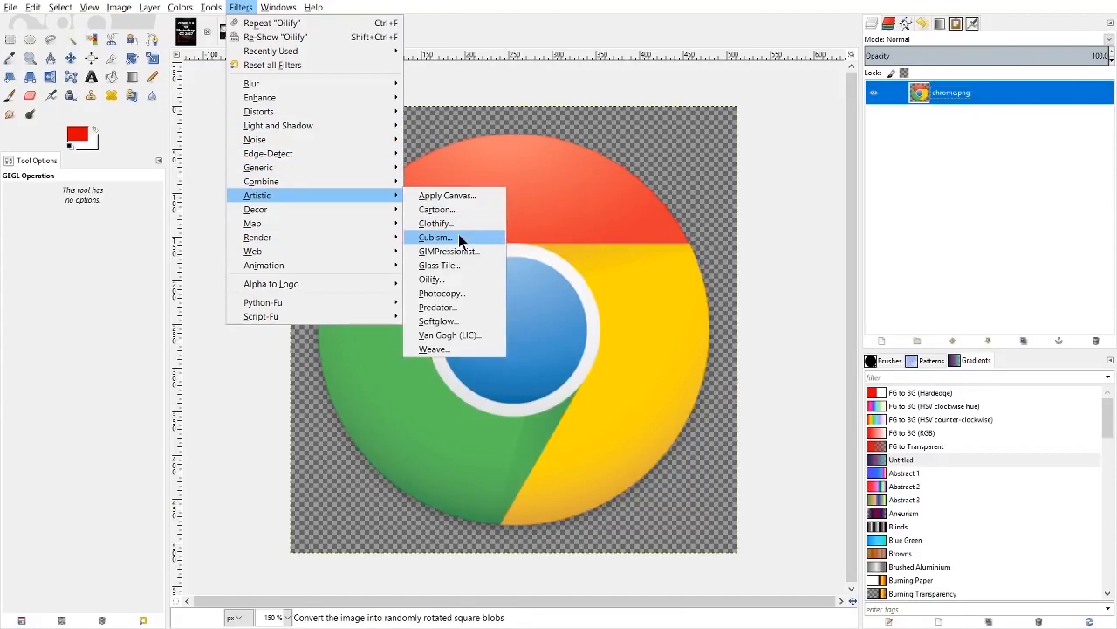
click(458, 238)
drag(503, 339, 537, 341)
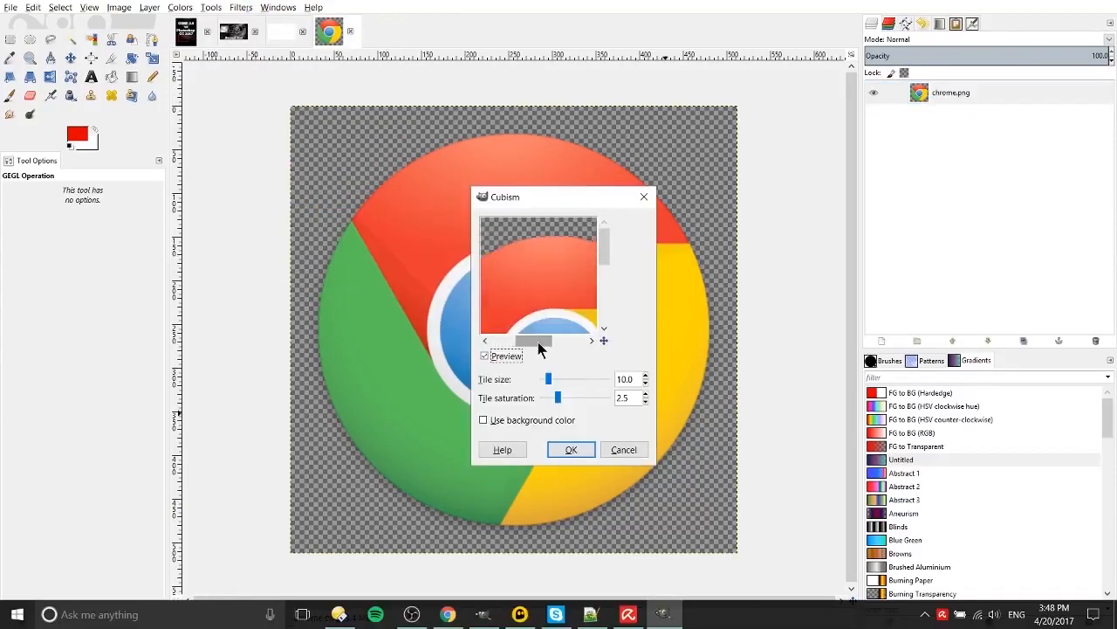
click(571, 450)
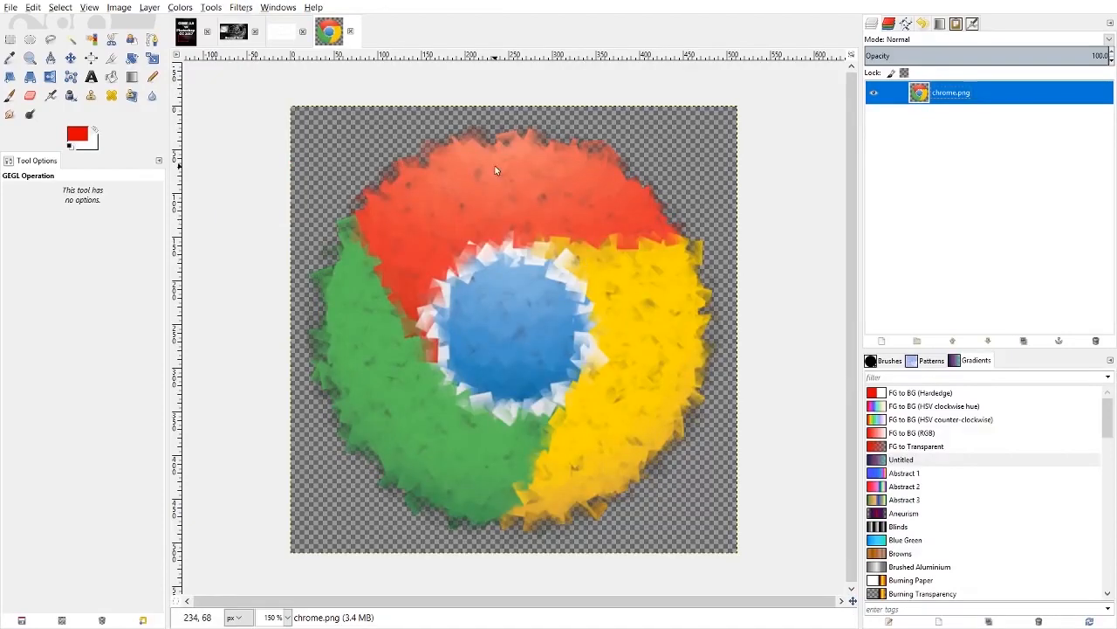
Try a Lens Flare on chrome.png centred at X 366 and Y 332 px, and undo it.
click(243, 8)
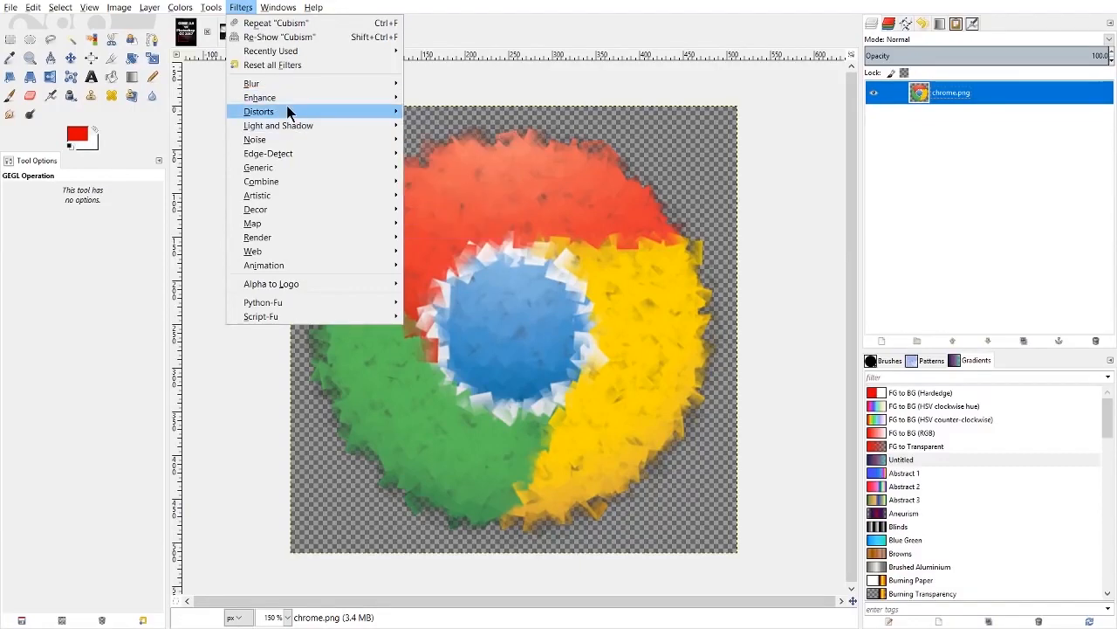
mouse_move(296, 83)
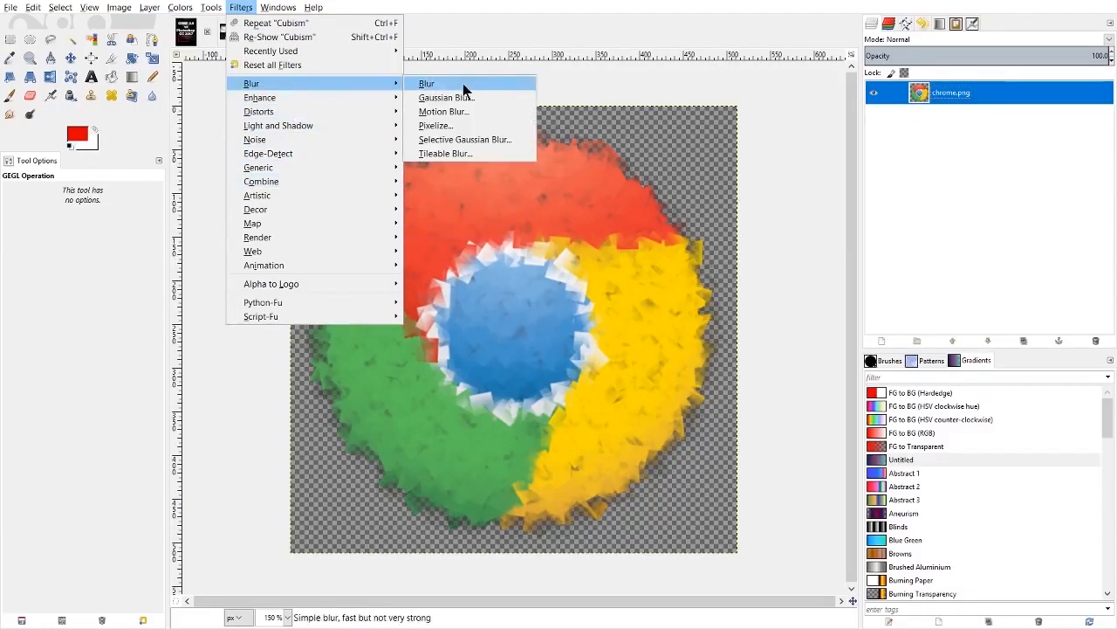
mouse_move(302, 126)
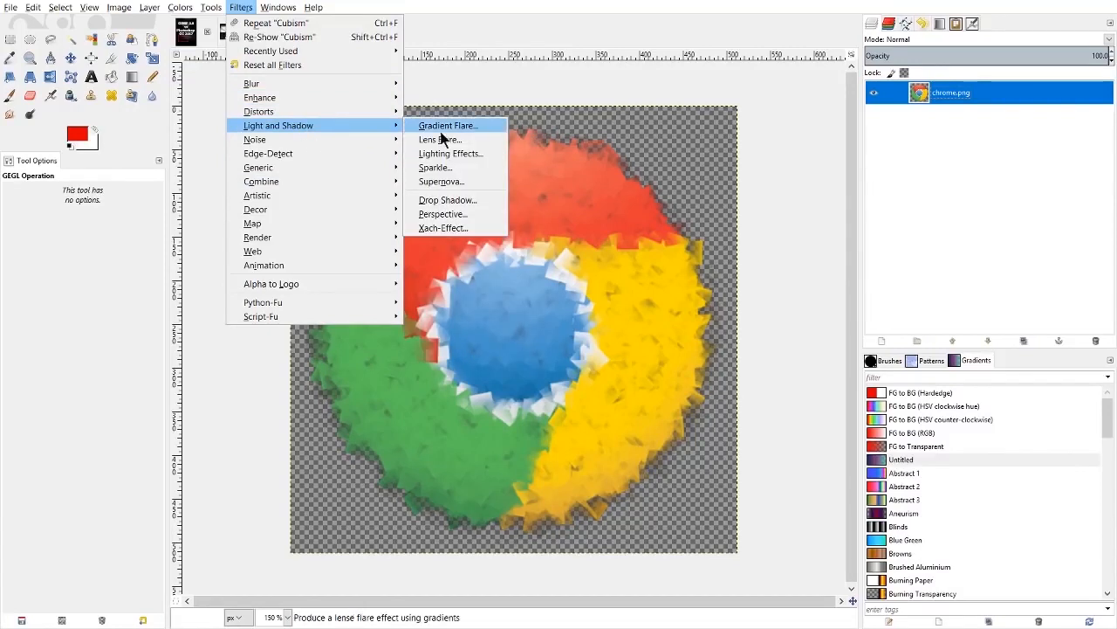
click(440, 140)
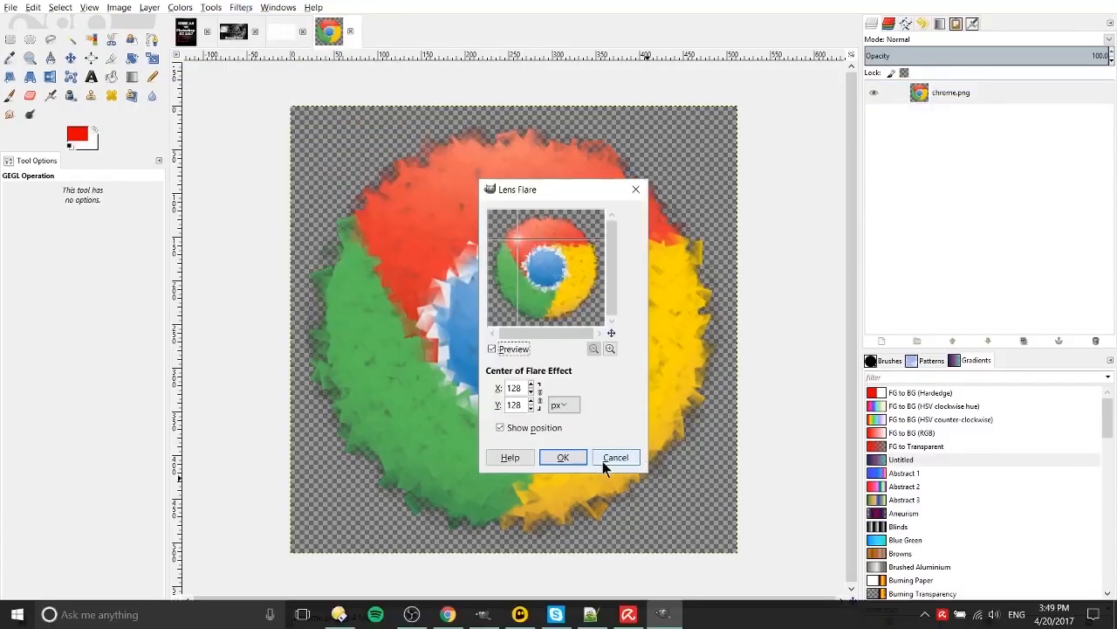
drag(515, 237, 571, 286)
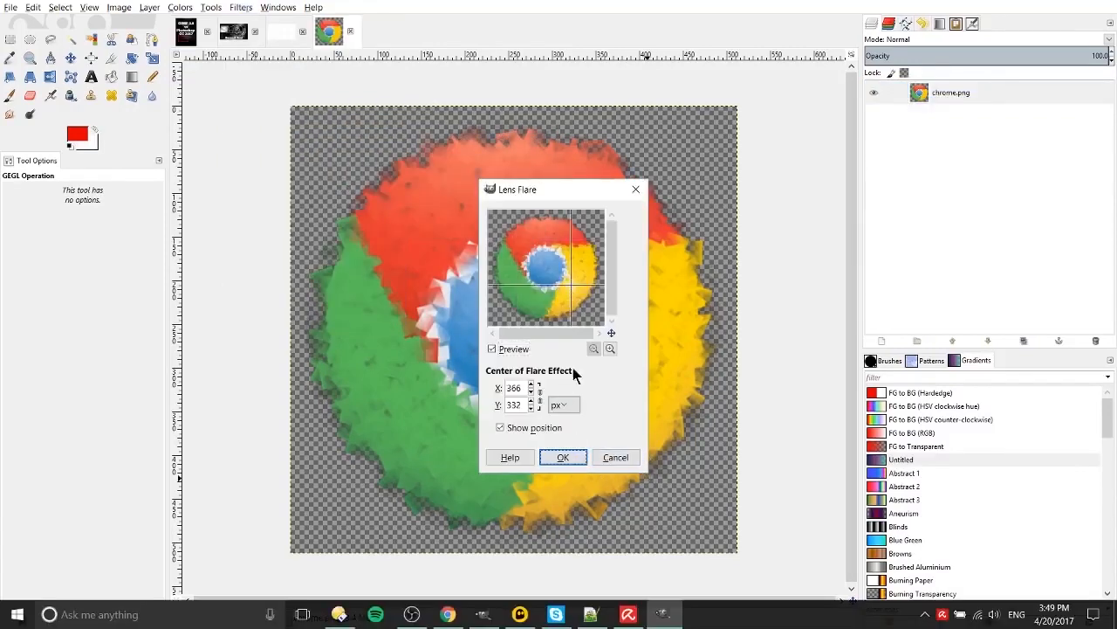
click(566, 456)
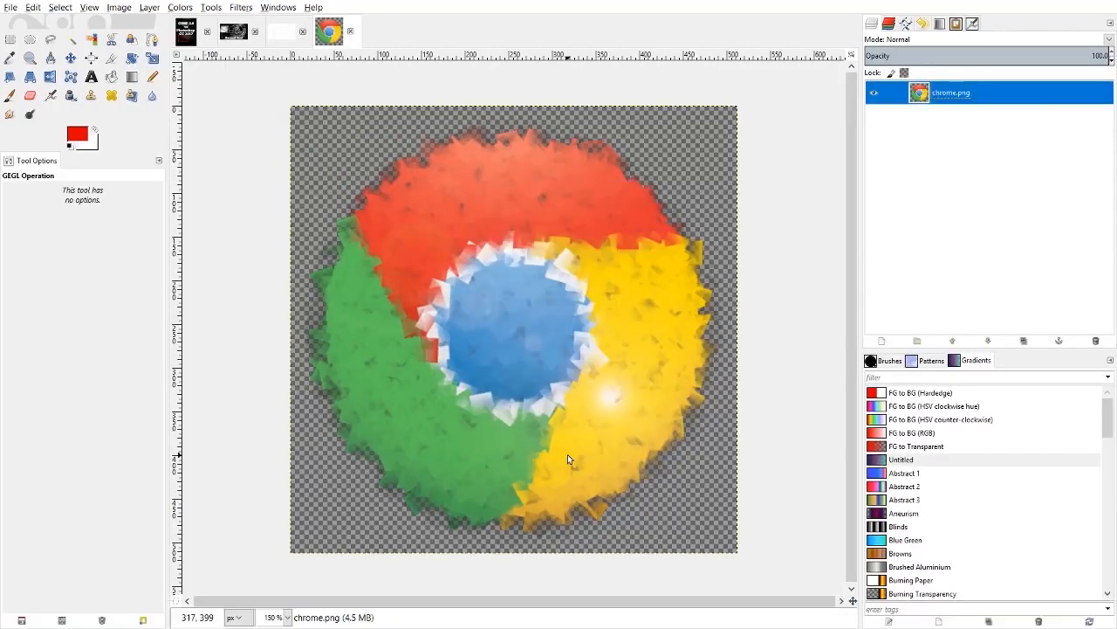
key(ctrl+z)
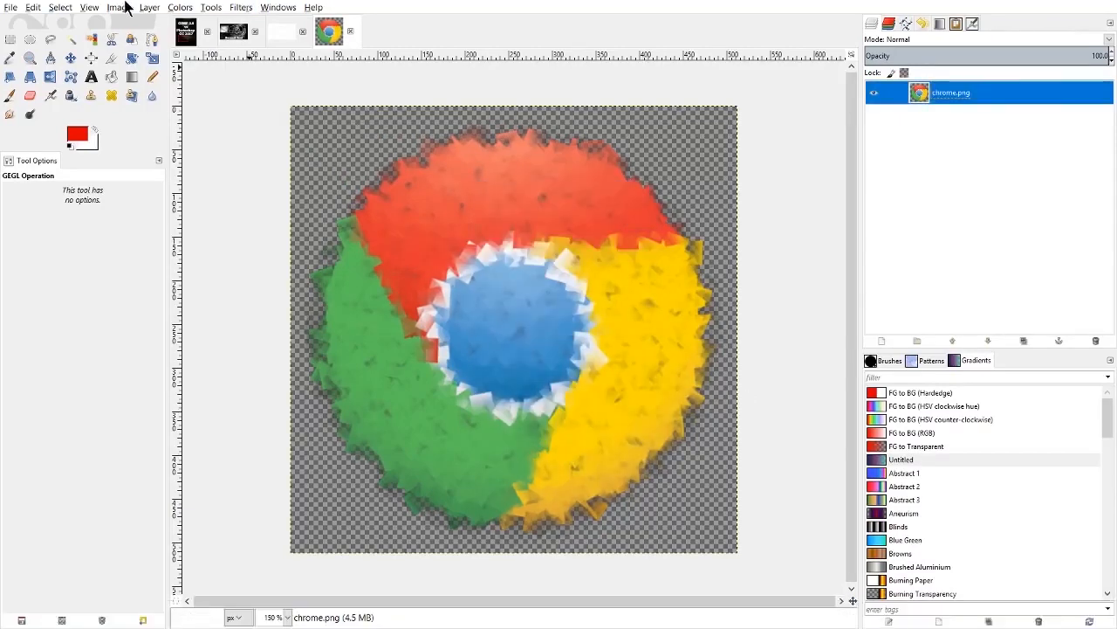
Try rendering Difference Clouds over chrome.png, undo it, and set the view to 100%.
click(211, 7)
mouse_move(241, 7)
mouse_move(377, 263)
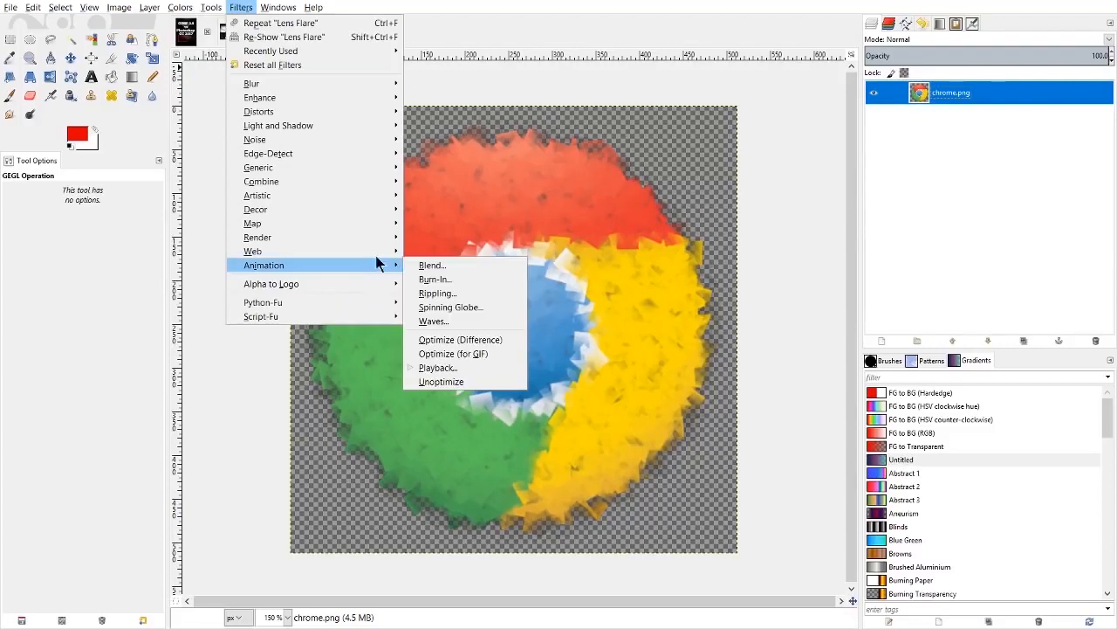
mouse_move(370, 236)
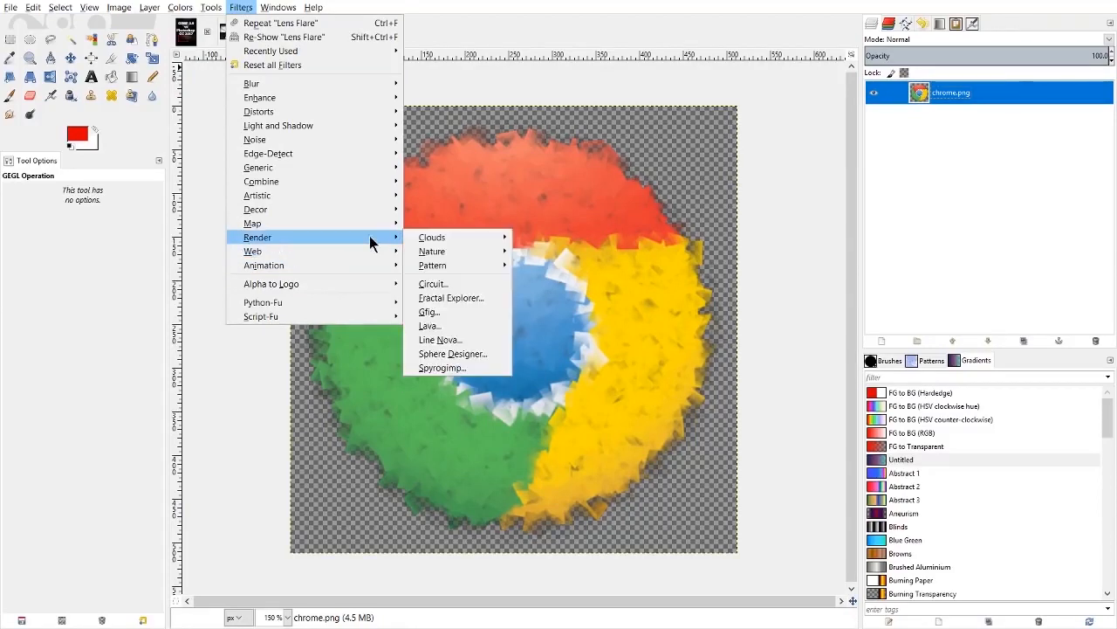
mouse_move(426, 236)
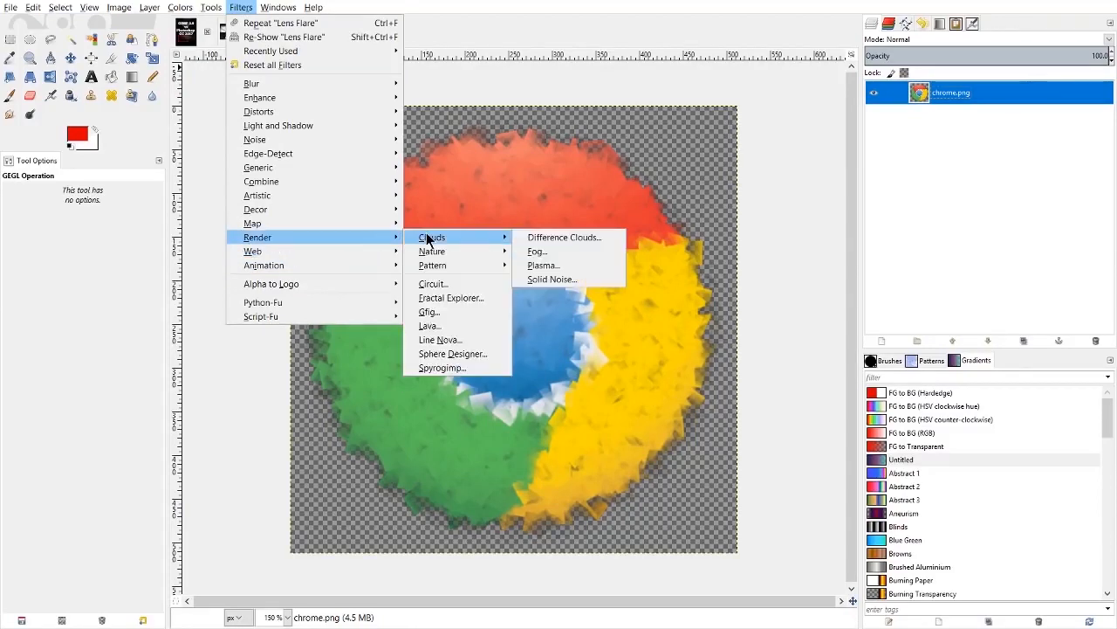
click(558, 236)
click(632, 461)
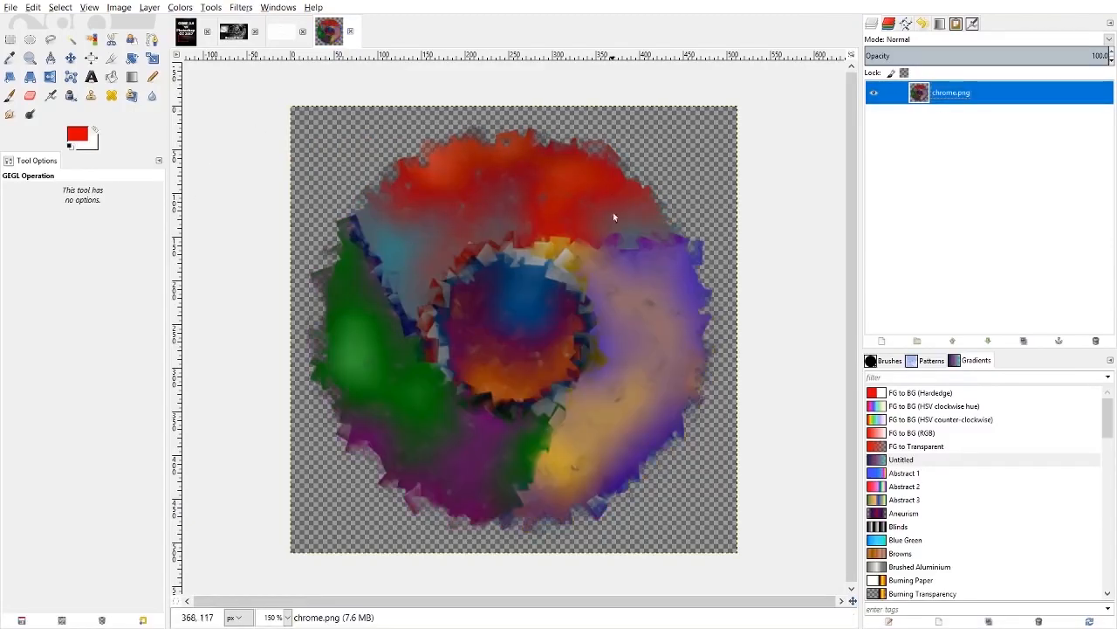
key(ctrl+z)
key(1)
Review the available dockable dialogs and bring the Layers dialog into focus.
click(278, 7)
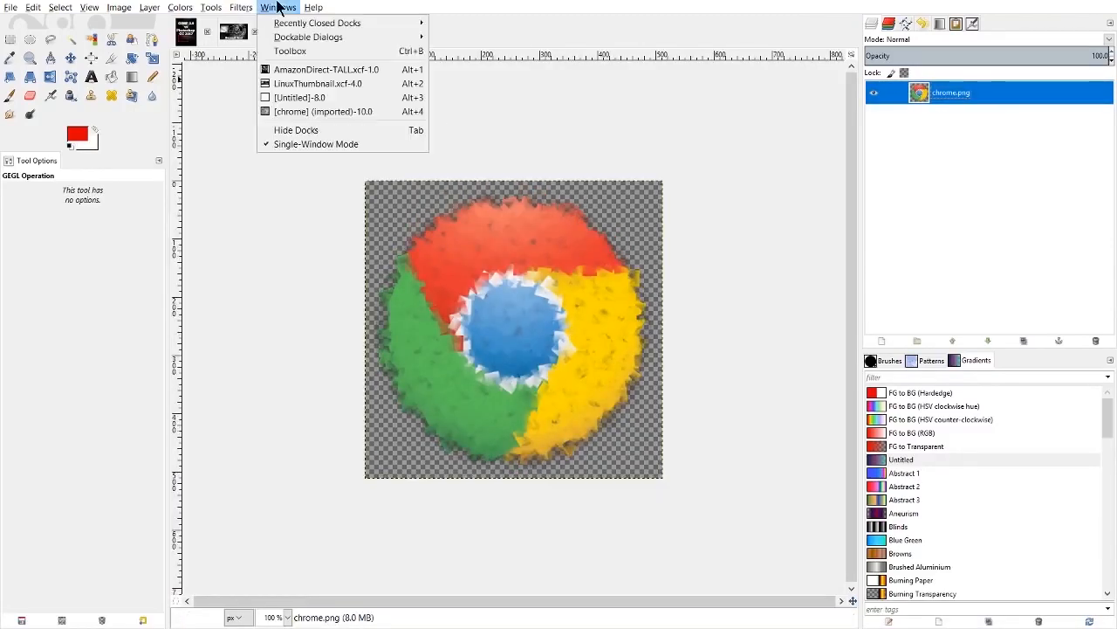
mouse_move(312, 16)
mouse_move(278, 7)
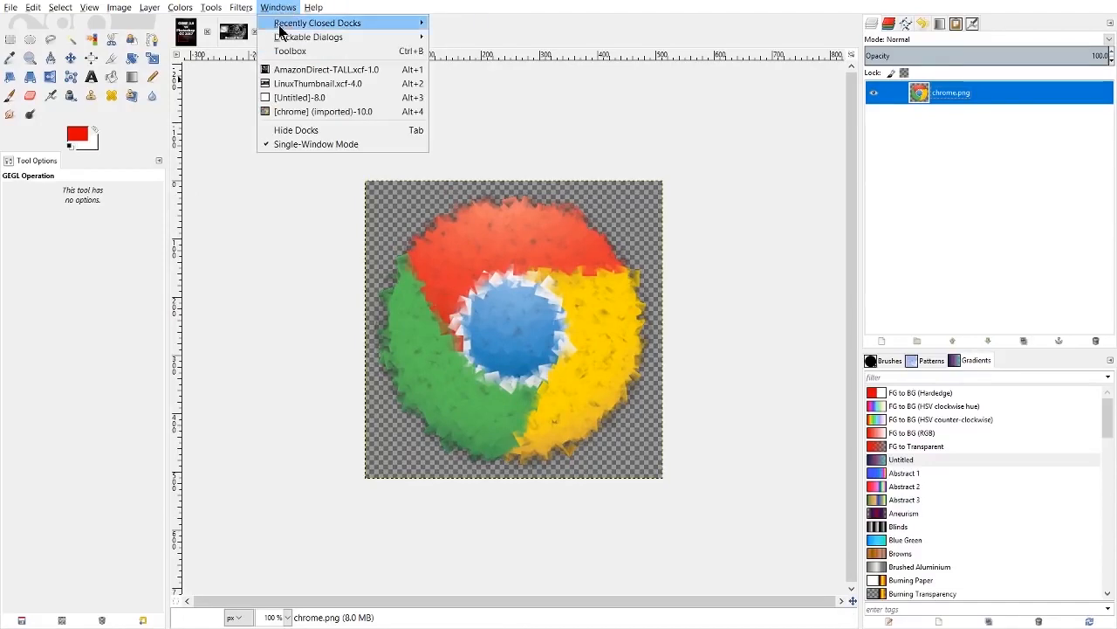
mouse_move(279, 37)
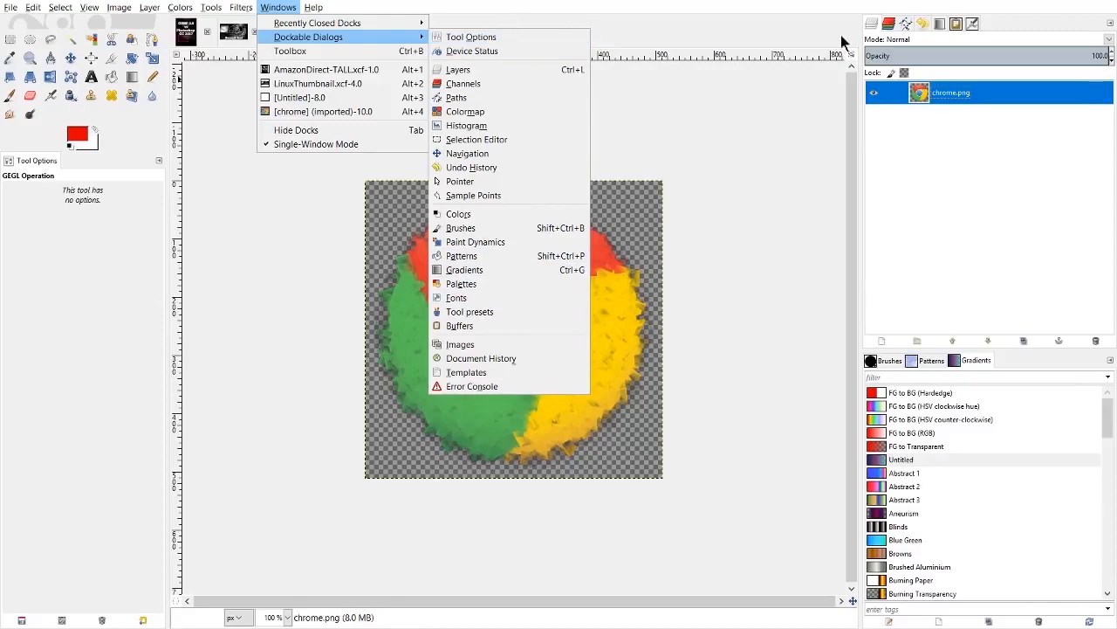
click(892, 110)
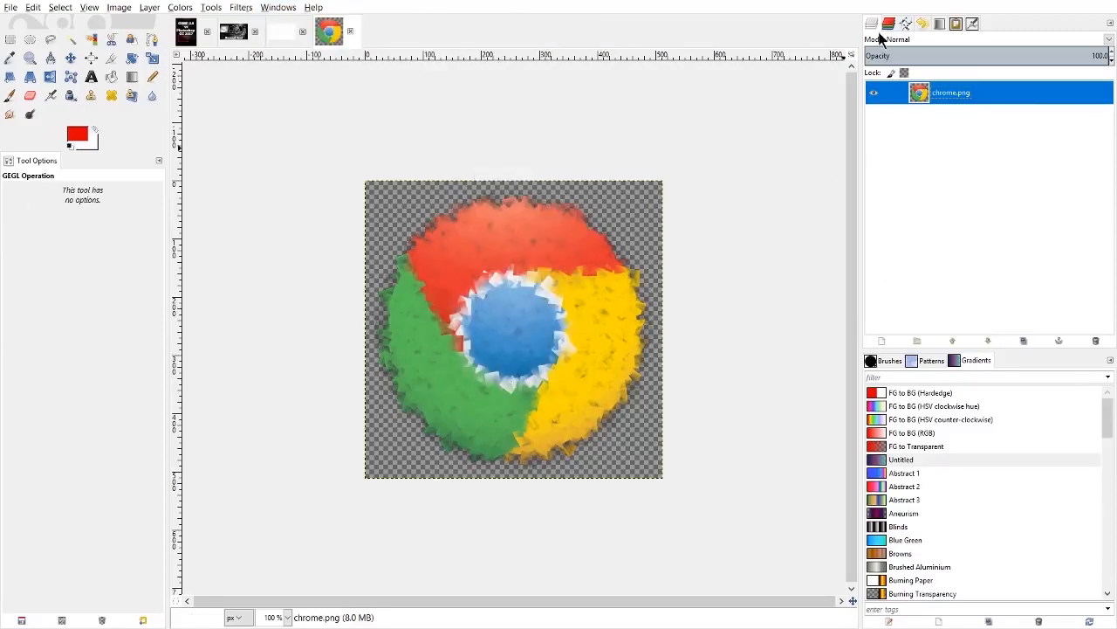
click(873, 25)
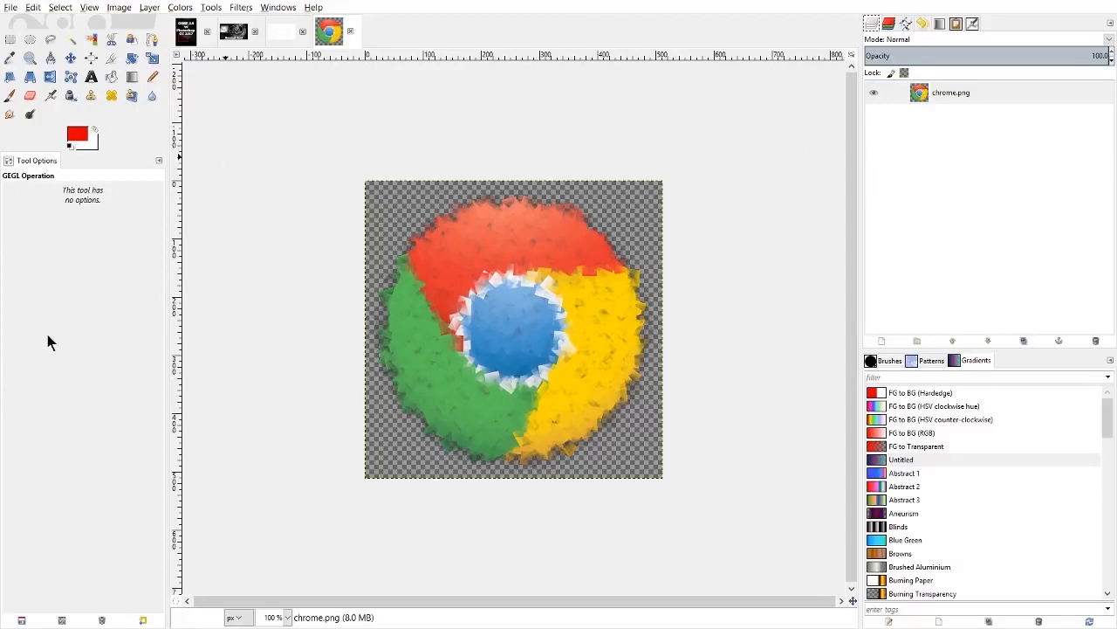
Review the help resources and skim the table of contents of the GIMP 2.8 user manual at docs.gimp.org/2.8/en.
click(281, 8)
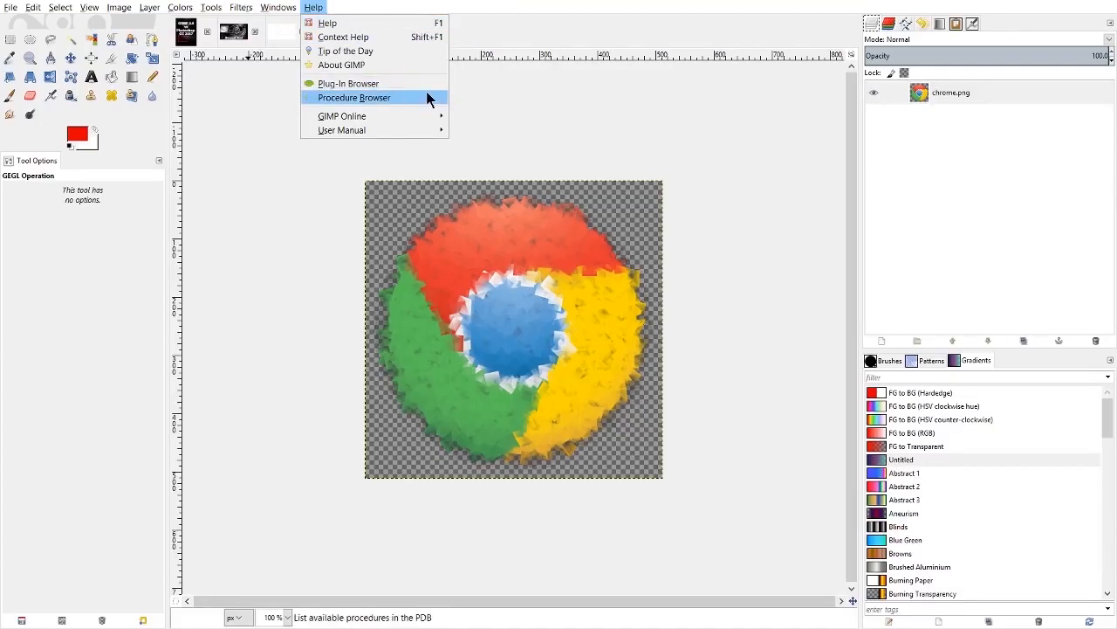
click(486, 105)
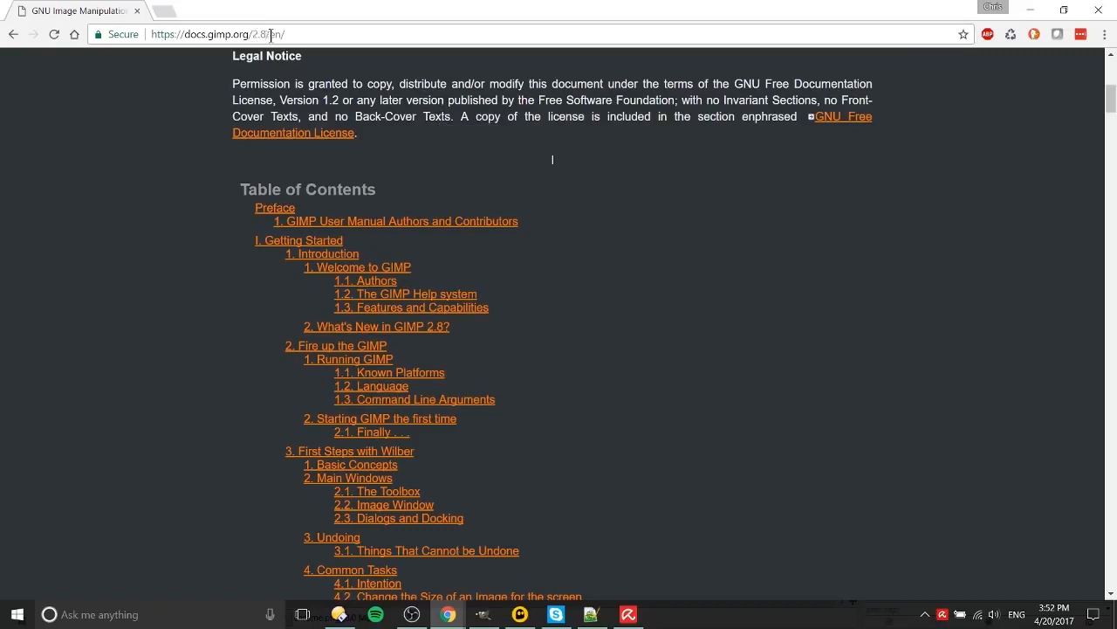
drag(253, 34, 266, 34)
click(734, 195)
scroll(733, 196, down, 15)
scroll(732, 197, down, 20)
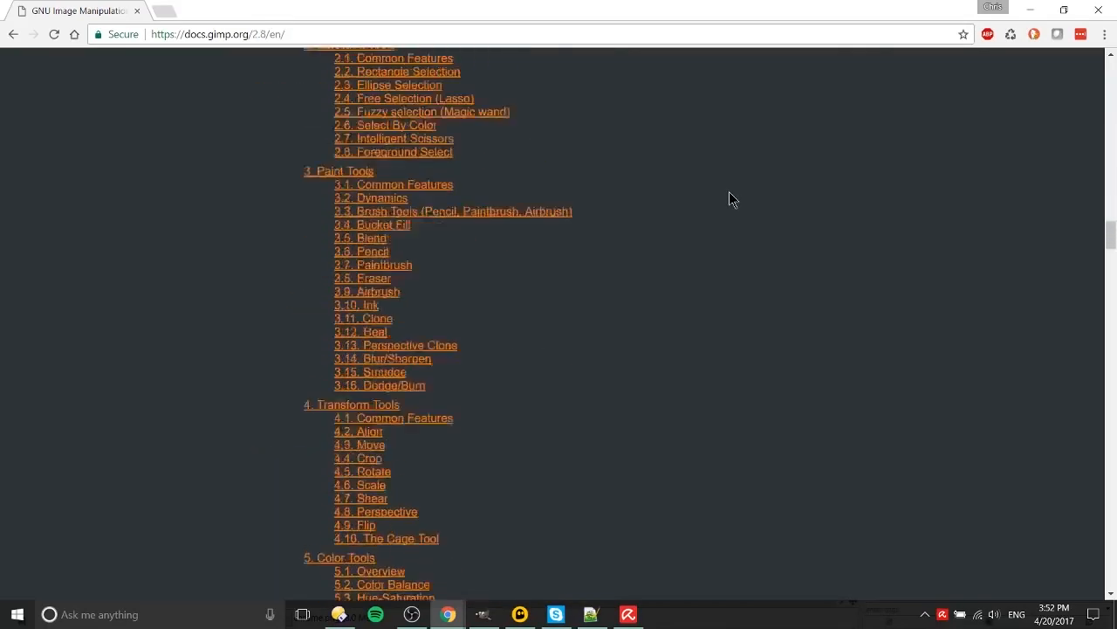
scroll(731, 200, down, 20)
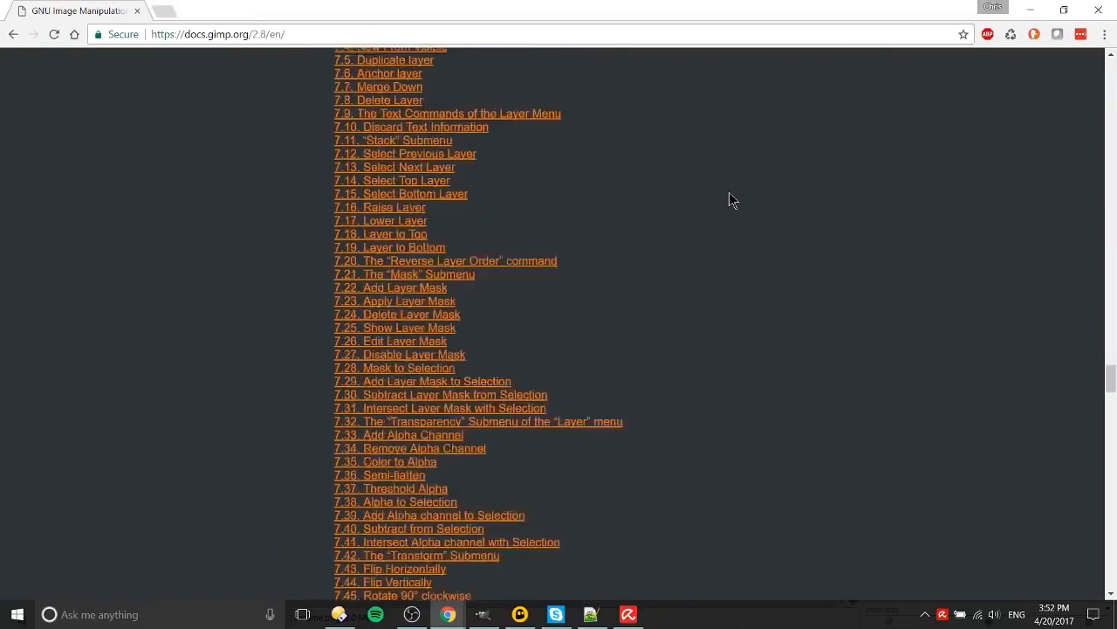
scroll(871, 298, down, 8)
drag(1111, 489, 1064, 80)
click(483, 614)
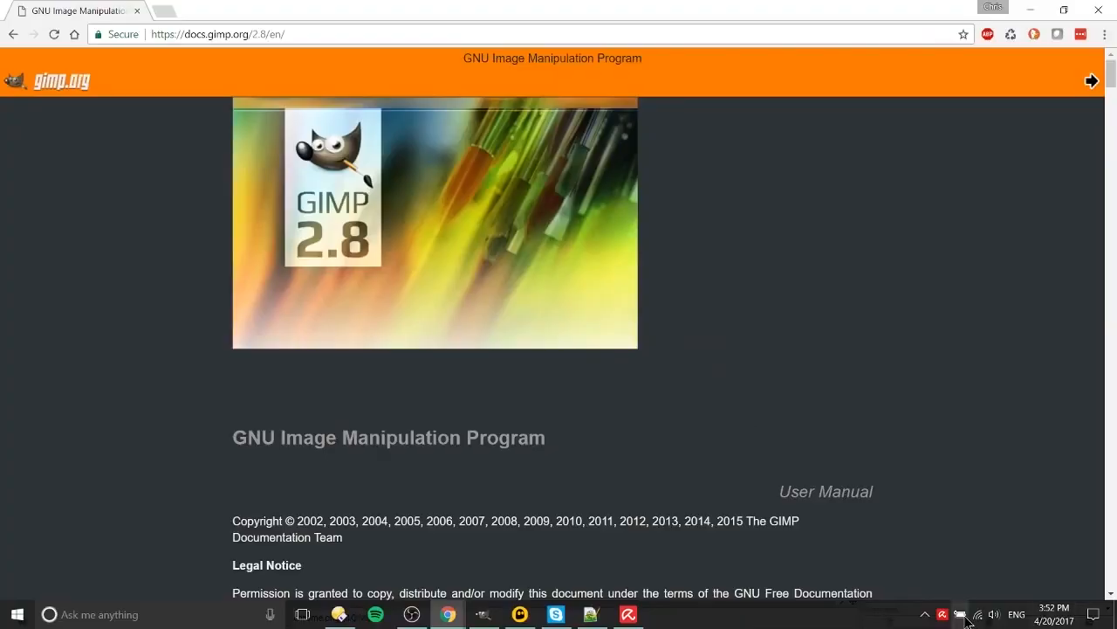
click(925, 615)
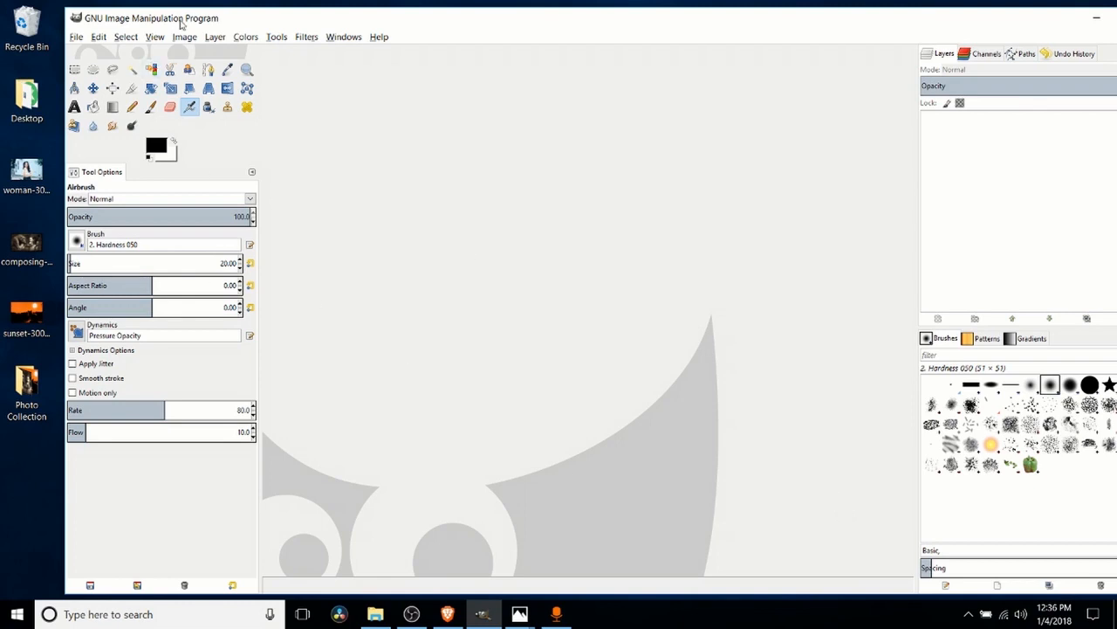
Look at the image files in the Desktop folder with File Explorer, and minimize its window.
drag(188, 19, 189, 16)
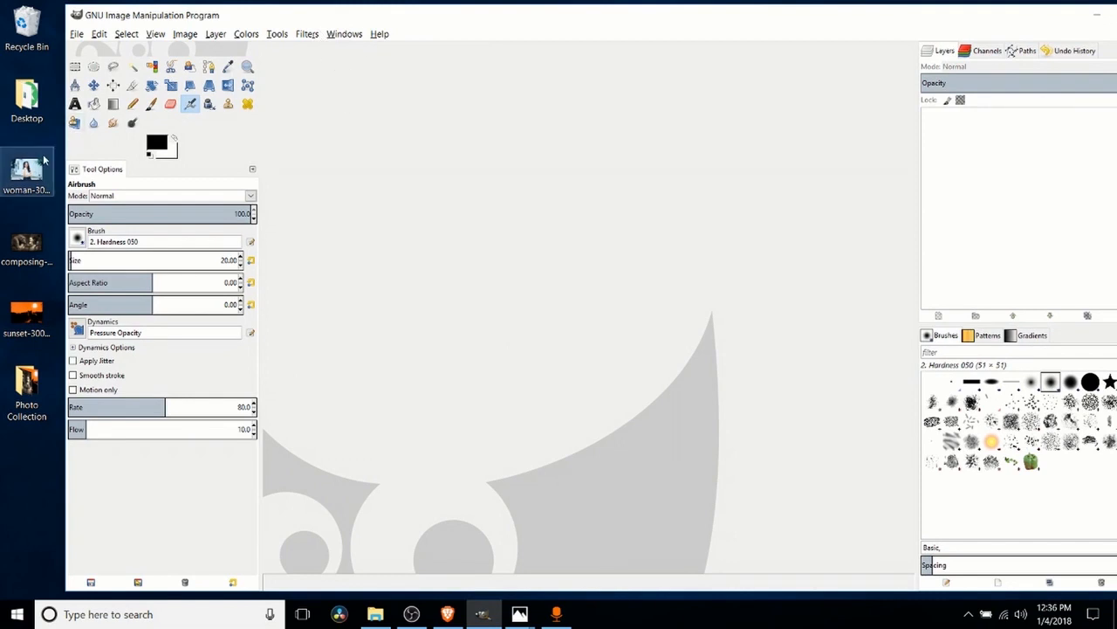
click(39, 170)
click(376, 614)
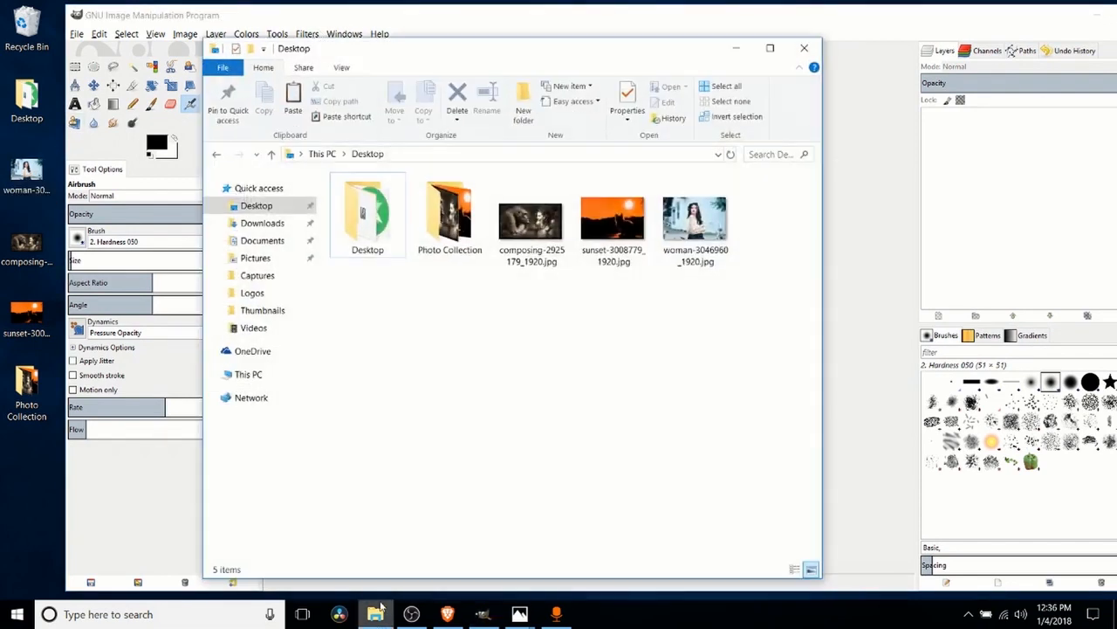
click(736, 48)
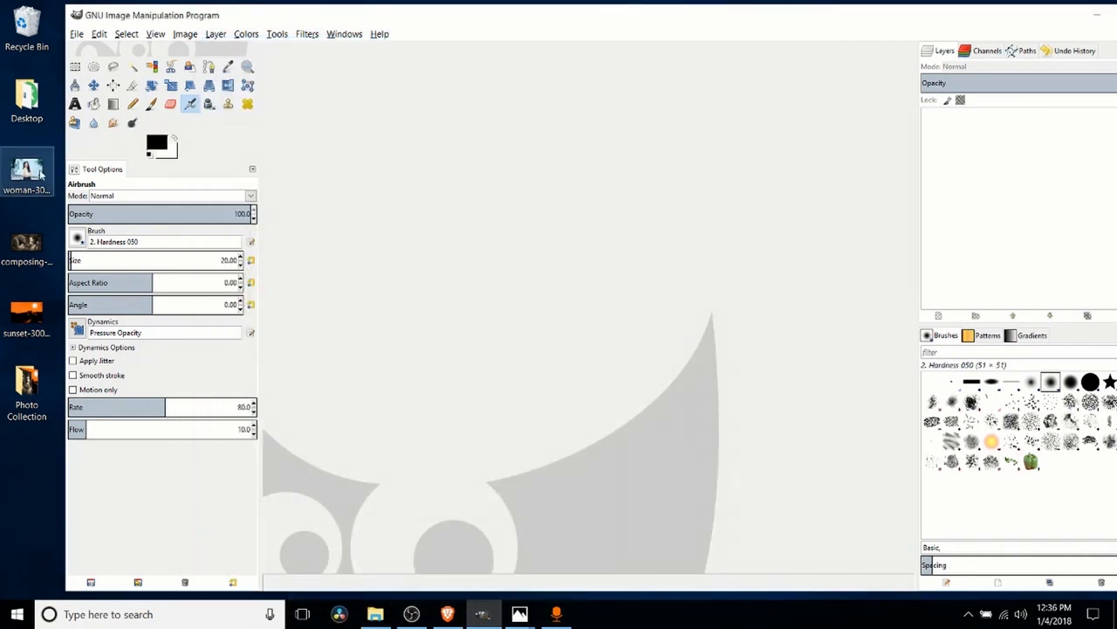
Open woman-3046960_1920.jpg from the desktop in the empty GIMP canvas area, and close the image.
drag(40, 173, 419, 159)
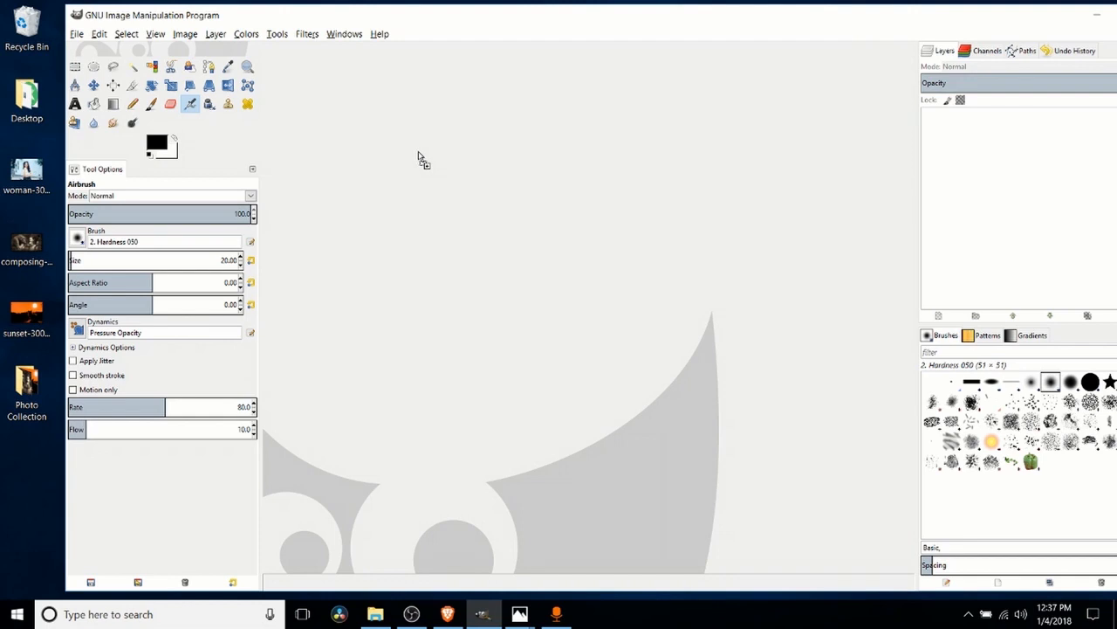
drag(418, 157, 418, 158)
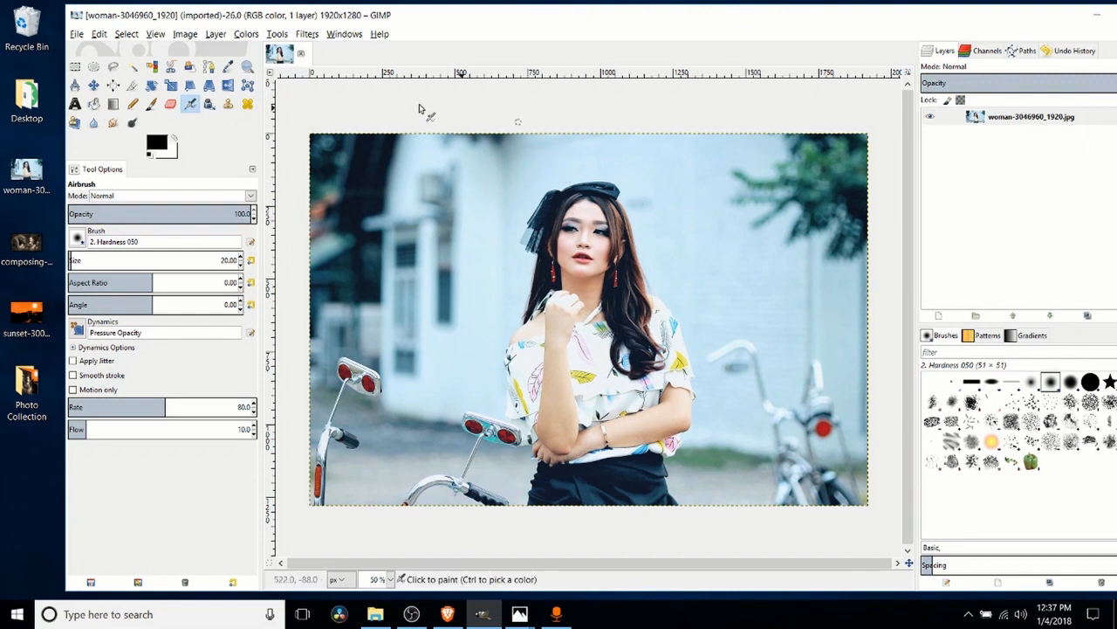
click(302, 55)
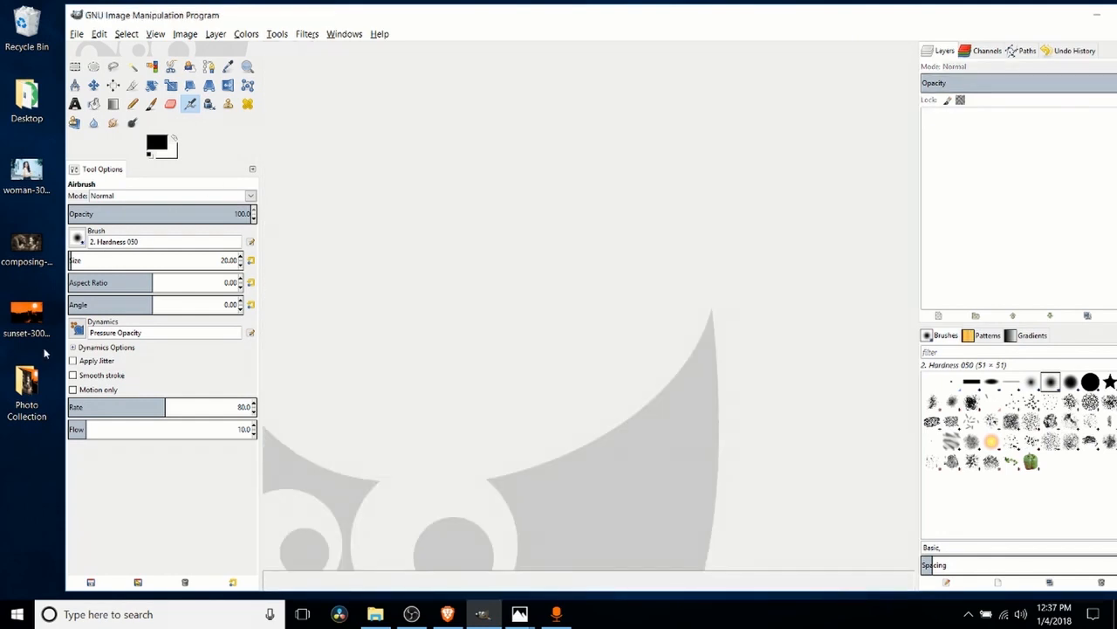
Open composing-2925179_1920.jpg, sunset-3008779_1920.jpg and woman-3046960_1920.jpg together in GIMP from the Desktop folder in File Explorer.
click(26, 175)
drag(45, 352, 6, 150)
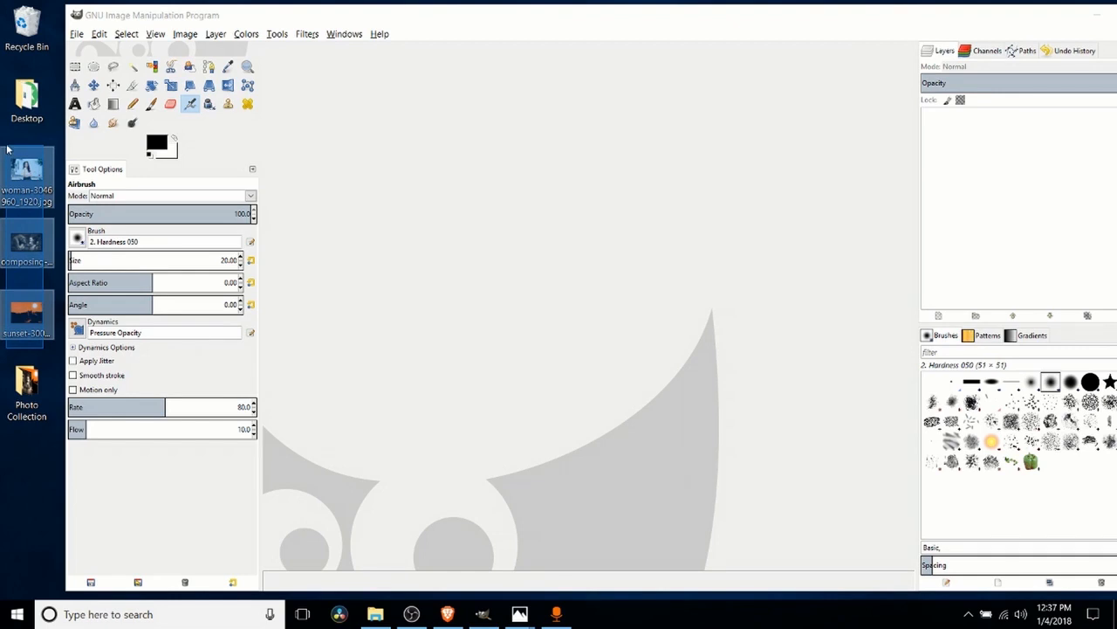
drag(7, 151, 7, 147)
click(375, 614)
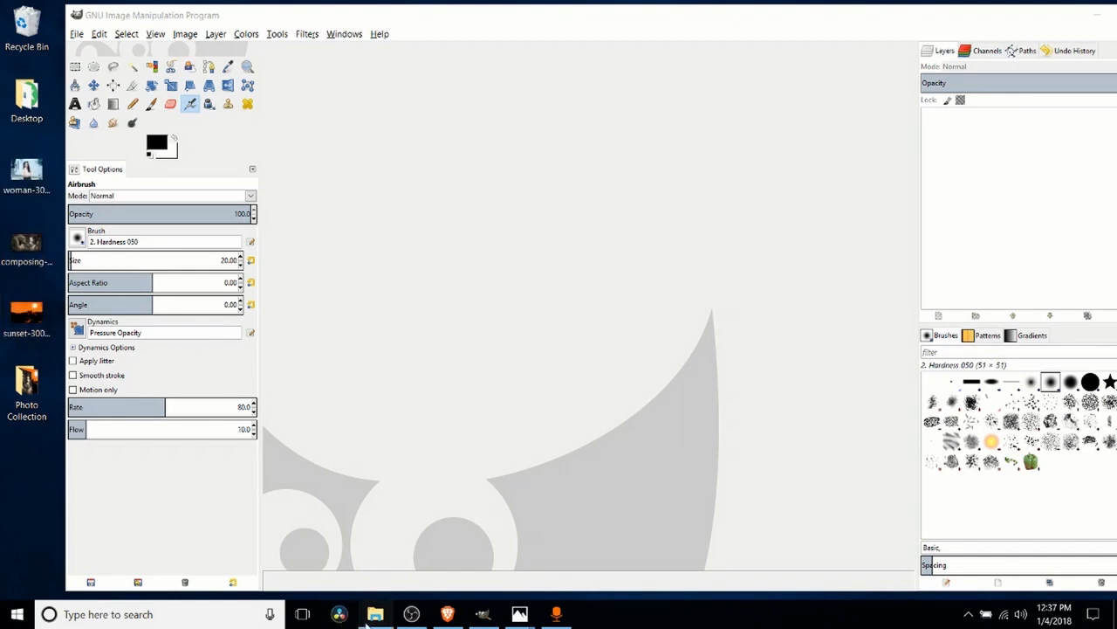
drag(739, 311, 517, 248)
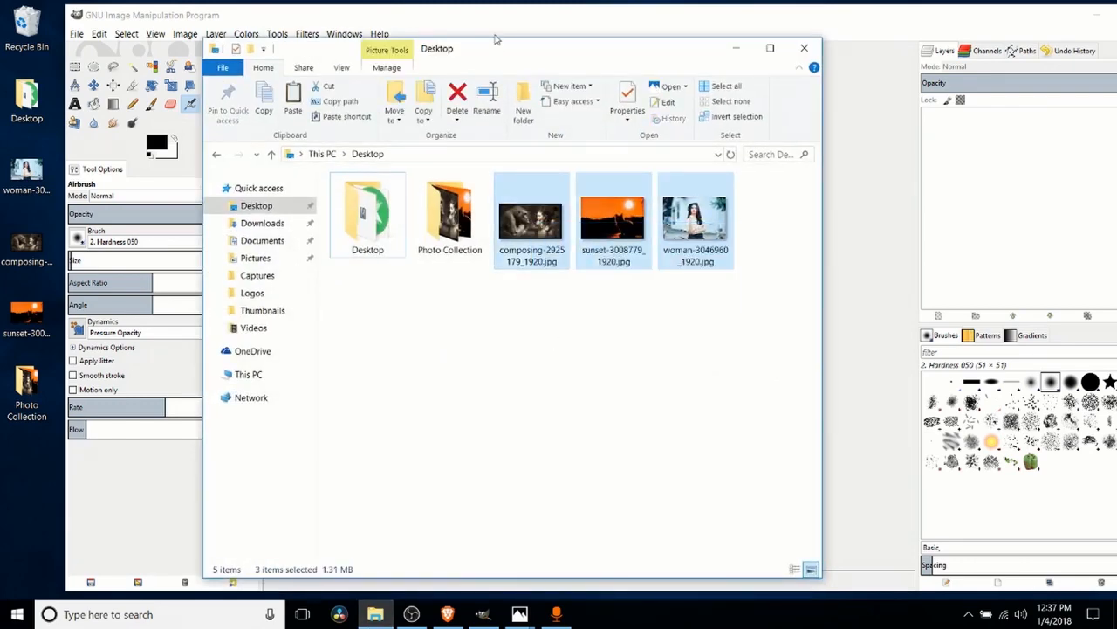
drag(497, 49, 536, 307)
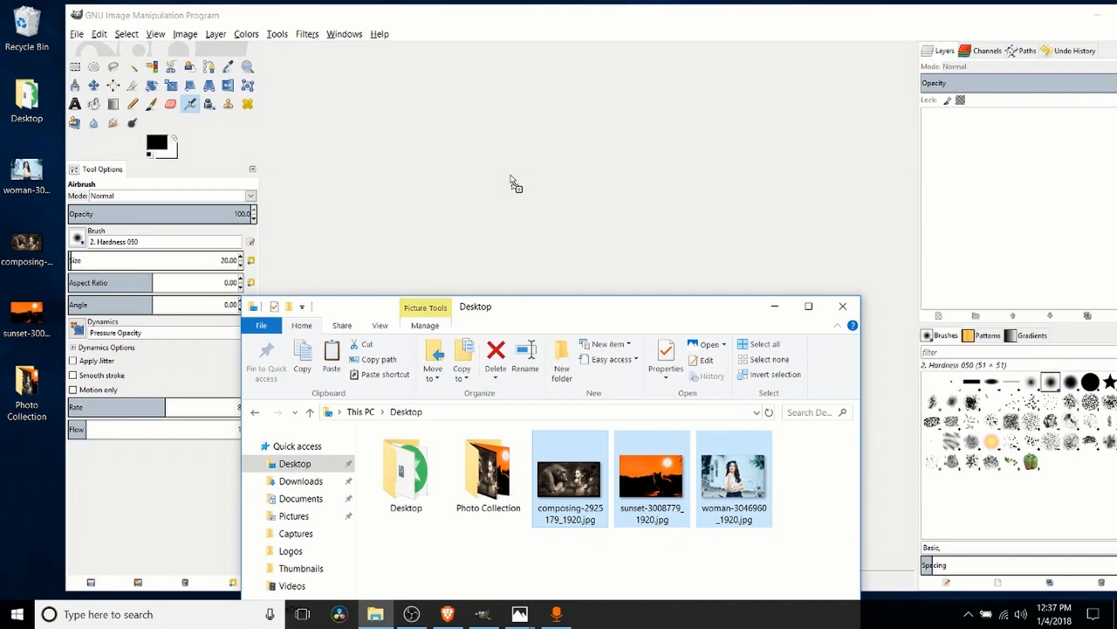
drag(515, 184, 517, 185)
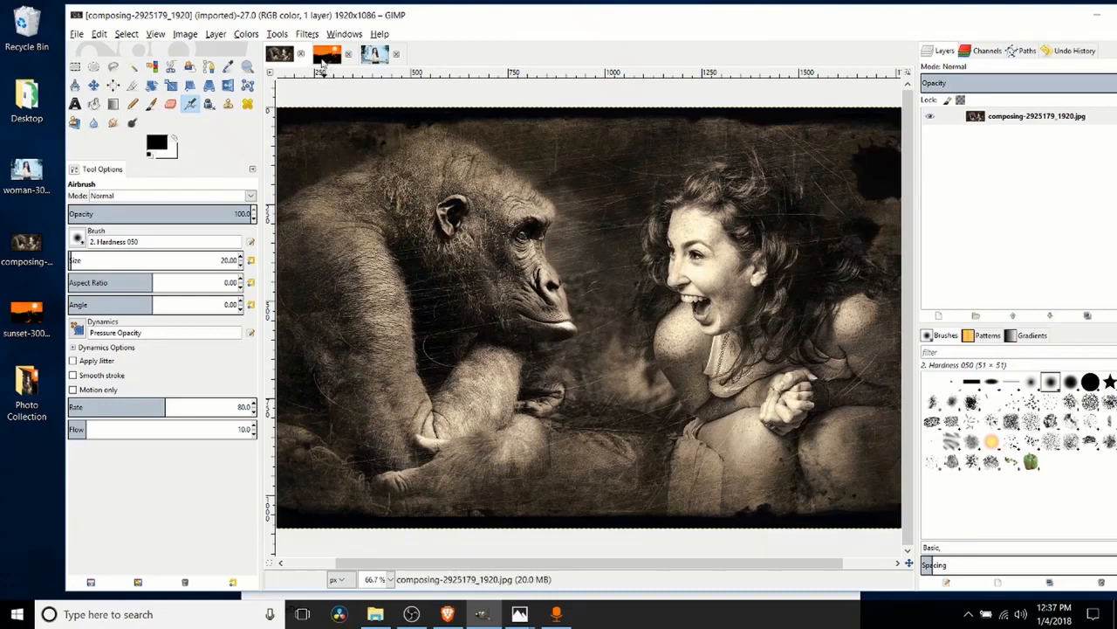
View the sunset and woman images in turn and return to composing-2925179_1920.jpg.
click(327, 57)
click(375, 56)
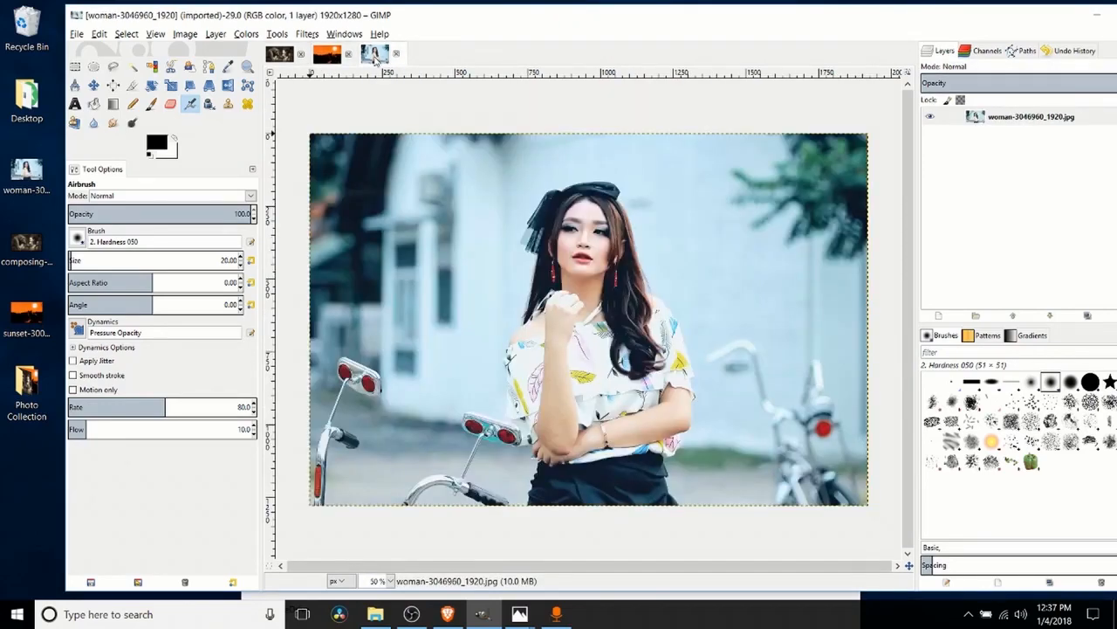
click(279, 56)
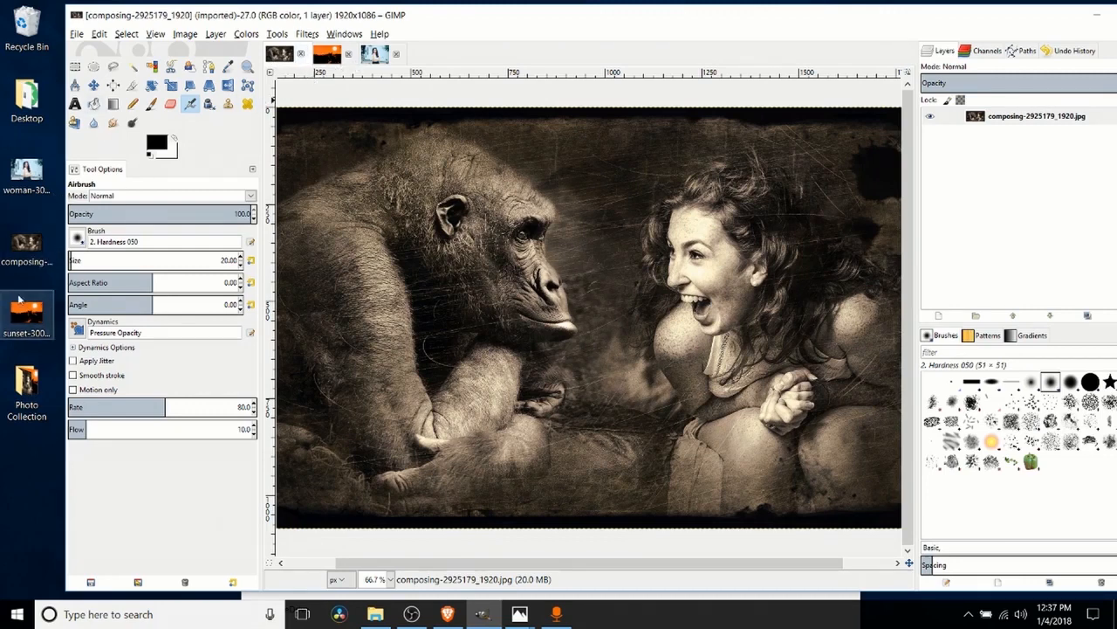
Close woman-3046960_1920.jpg and reopen it from its desktop file with GNU Image Manipulation Program.
click(397, 55)
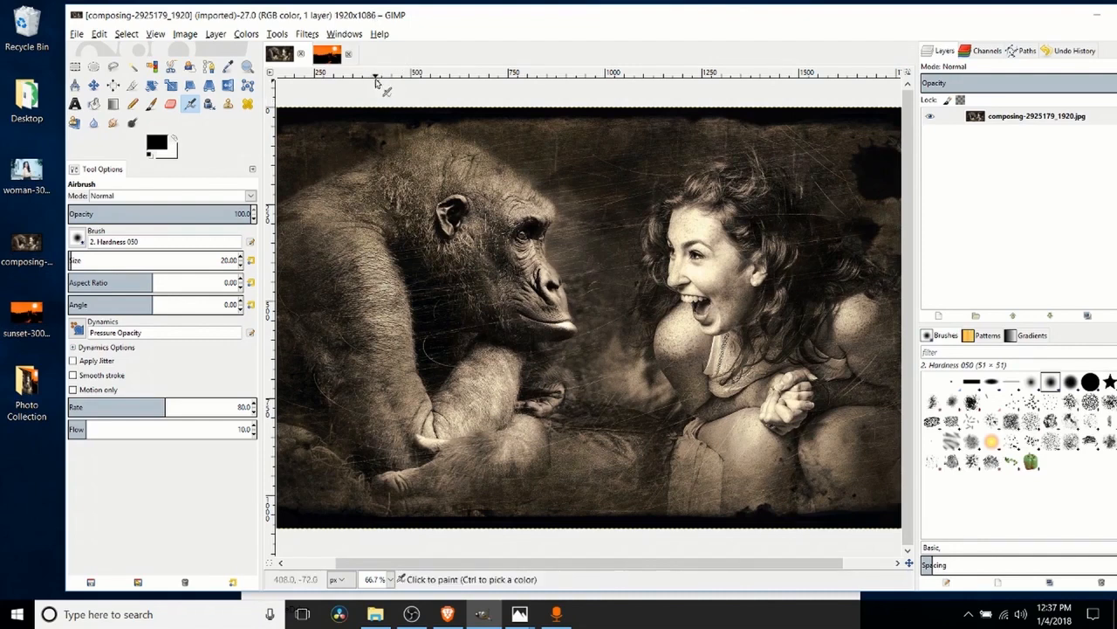
click(28, 170)
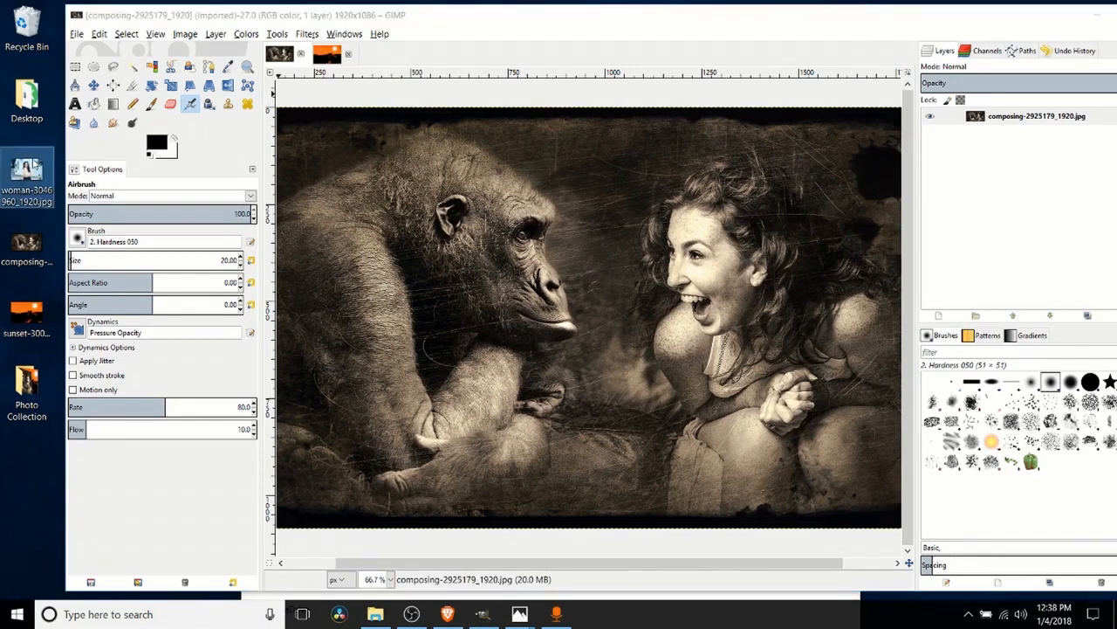
right_click(46, 177)
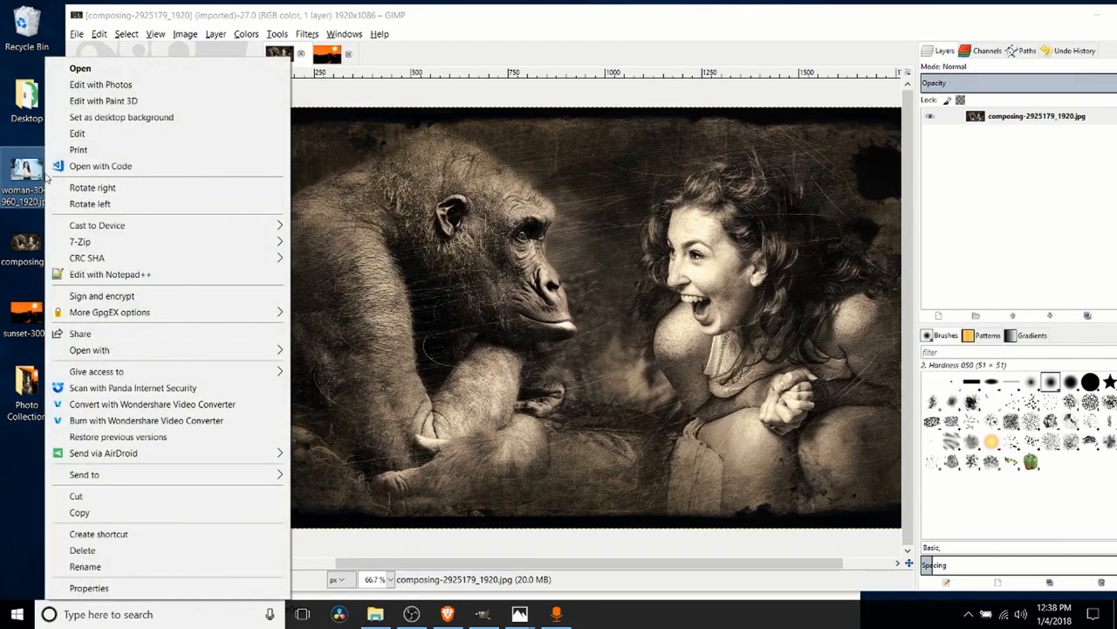
mouse_move(114, 349)
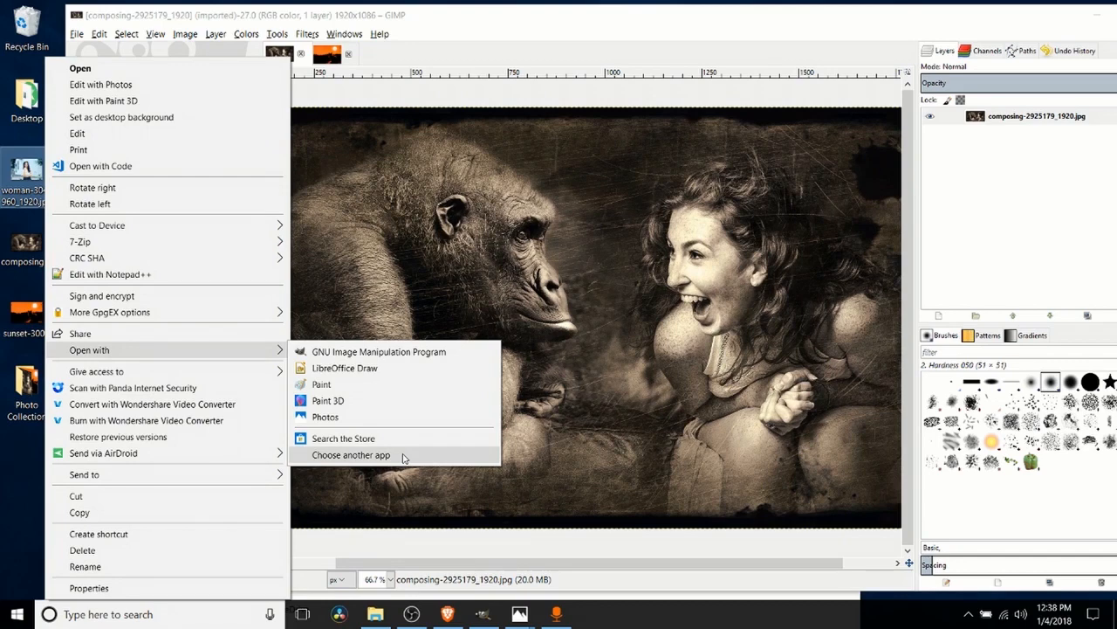
click(403, 353)
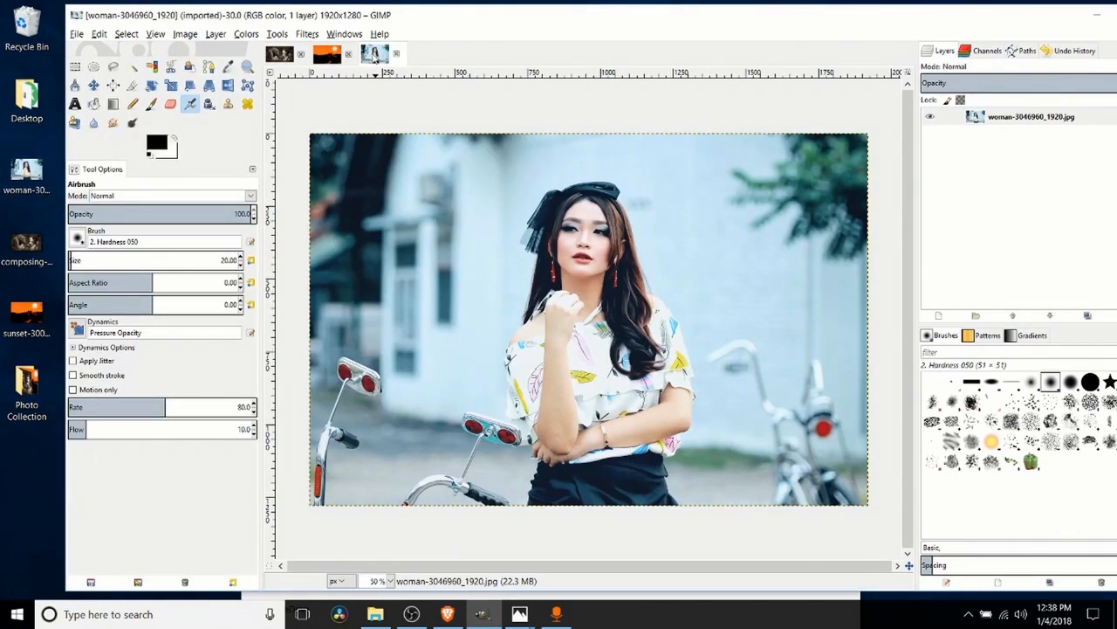
Close the woman image and reopen woman-3046960_1920.jpg from the Desktop folder through GIMP's Open Image dialog.
click(395, 56)
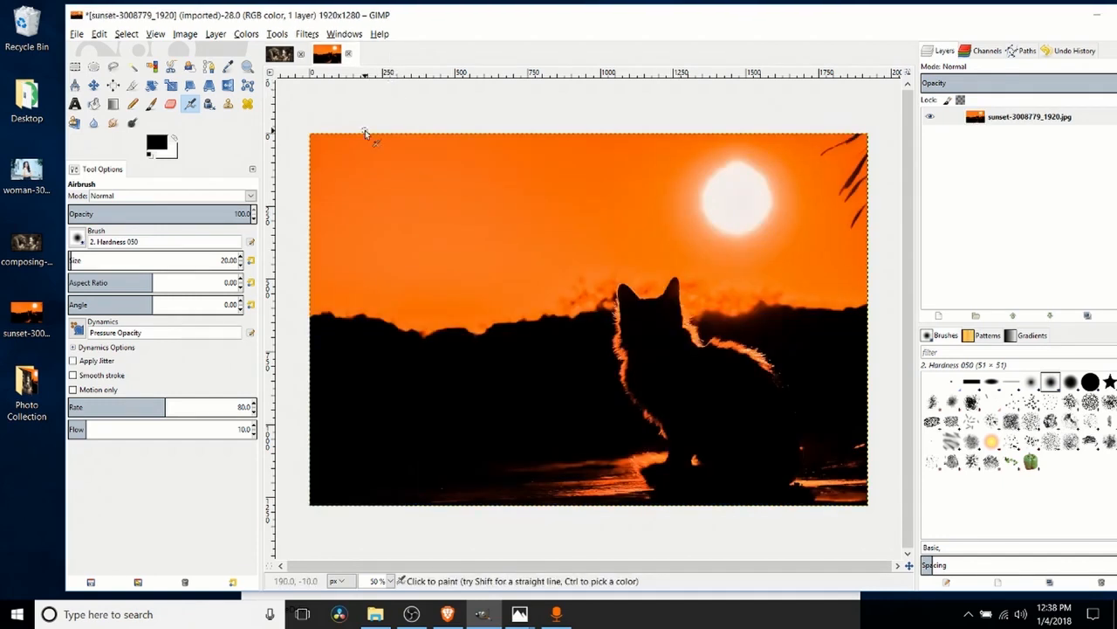
click(77, 35)
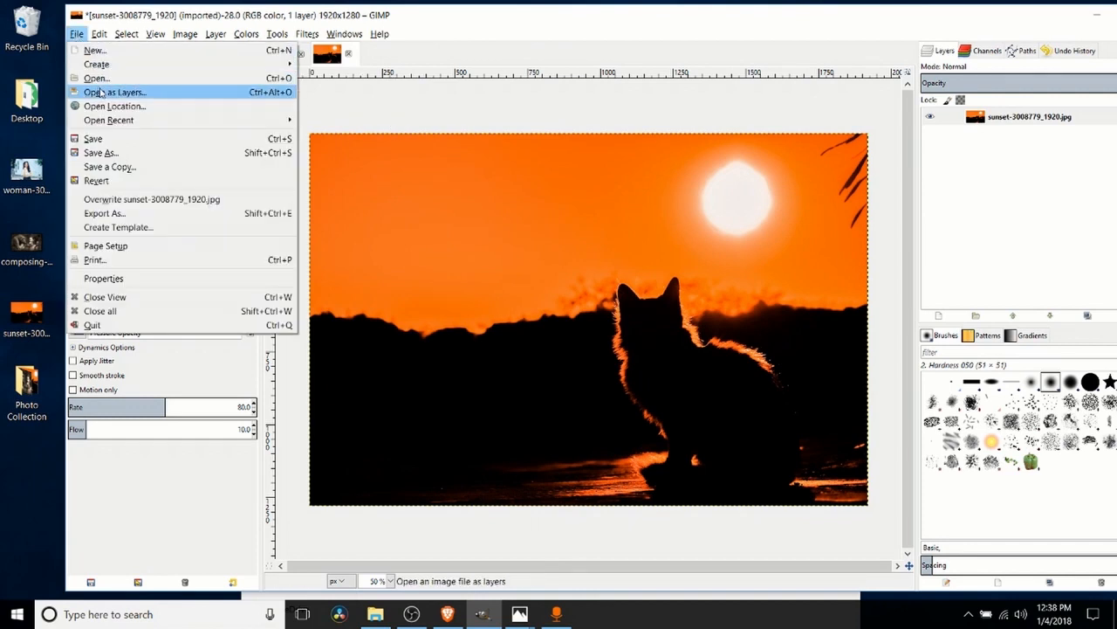
click(77, 35)
click(77, 35)
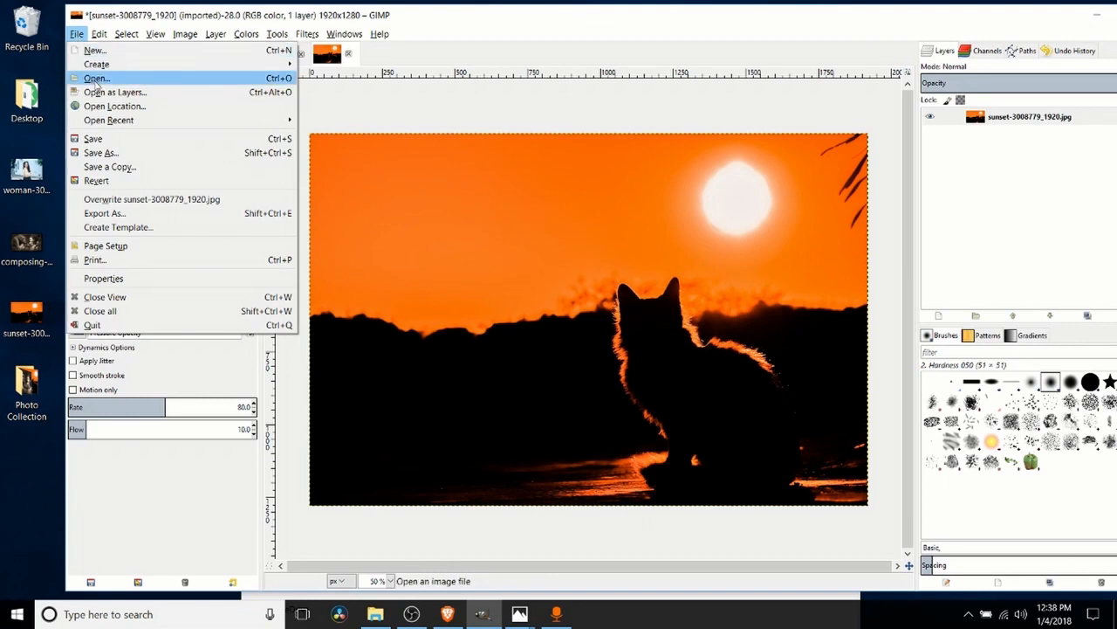
click(96, 79)
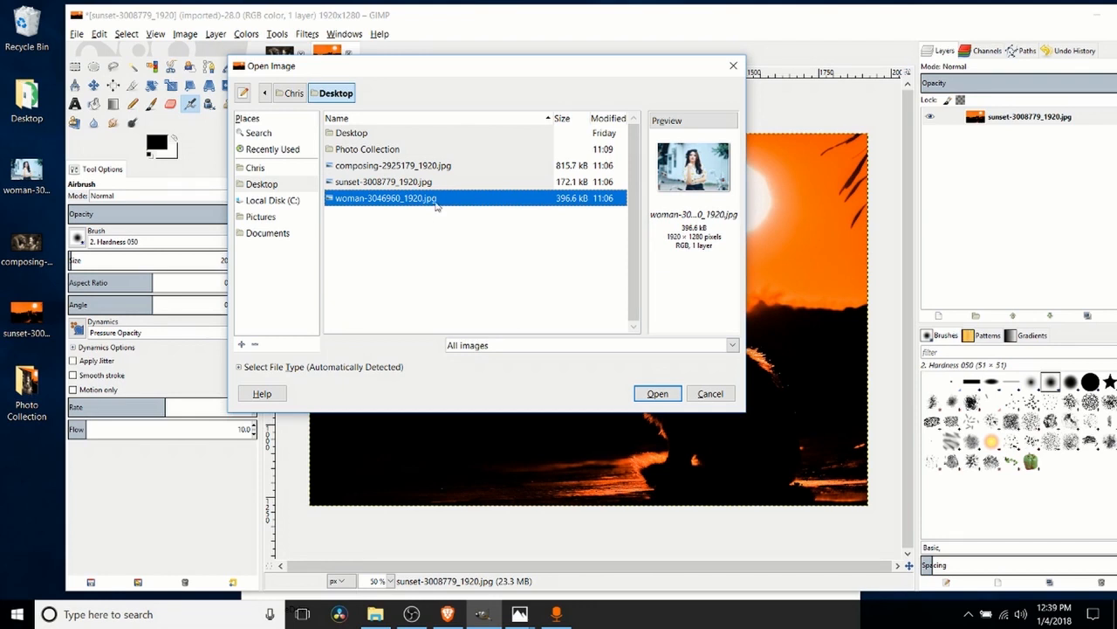
click(655, 394)
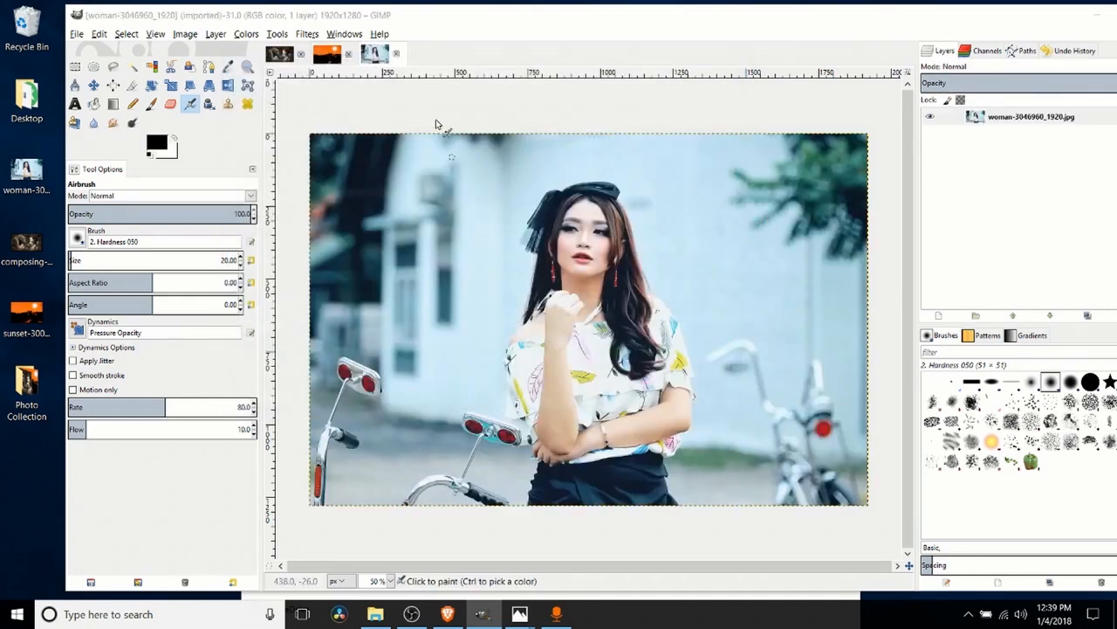
Close the woman and sunset images, discarding the unsaved changes to the sunset image.
click(396, 55)
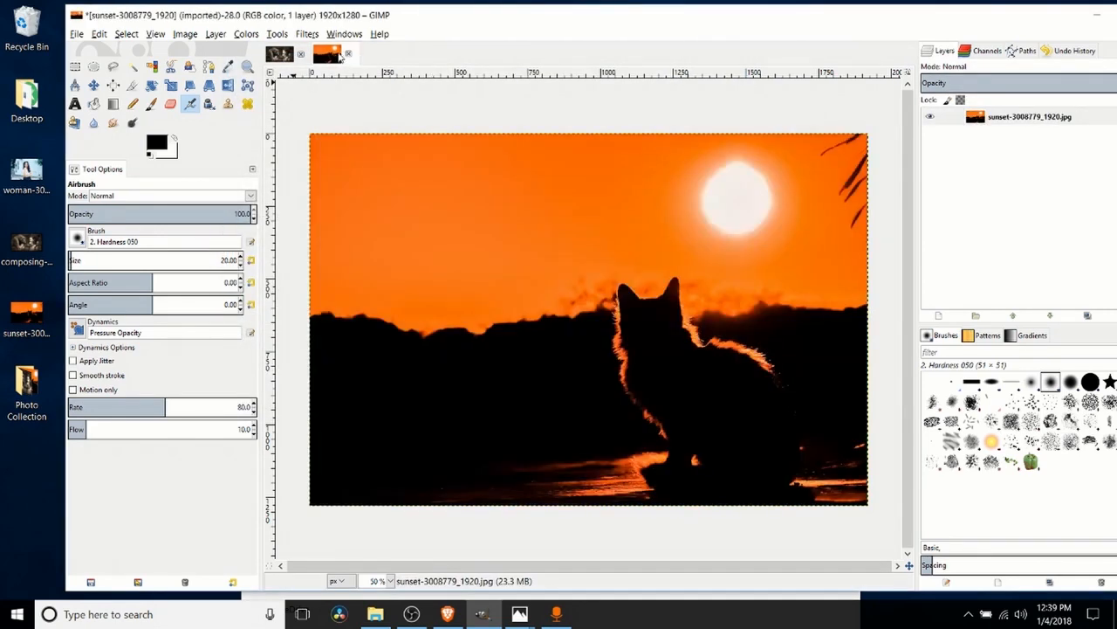
click(347, 54)
click(615, 394)
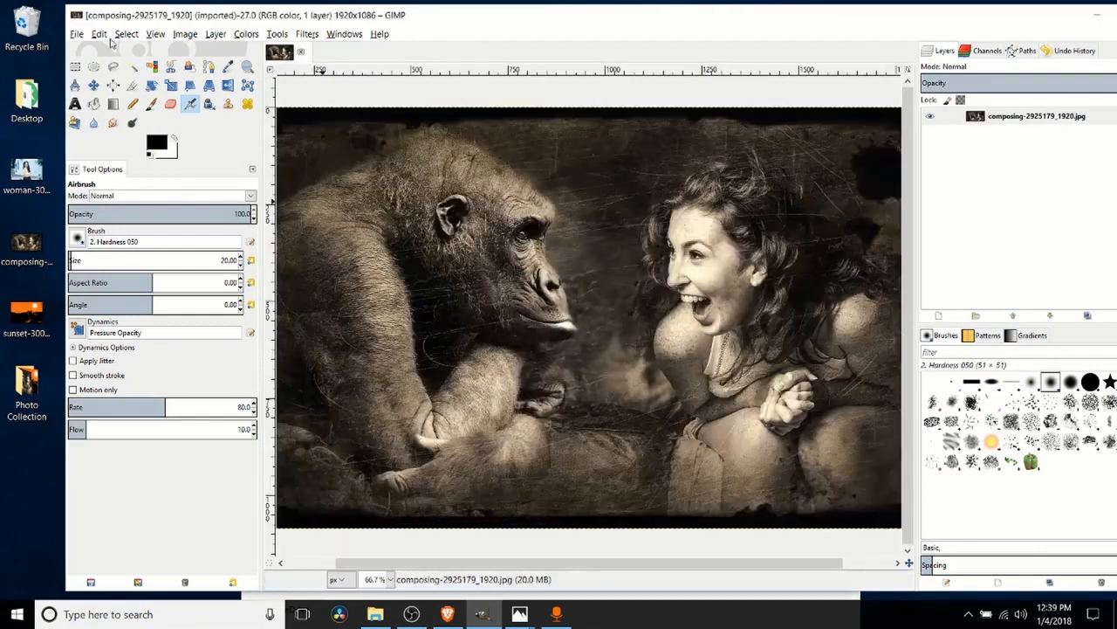
Open sunset-3008779_1920.jpg from the Desktop folder through the Open Image dialog.
click(77, 34)
click(131, 86)
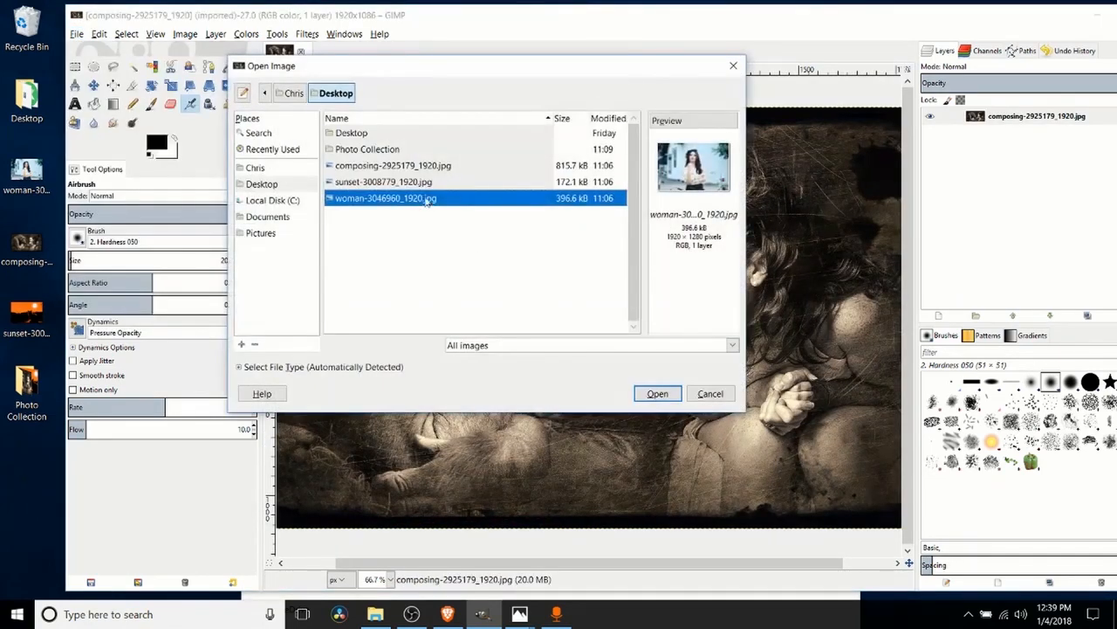
double_click(426, 183)
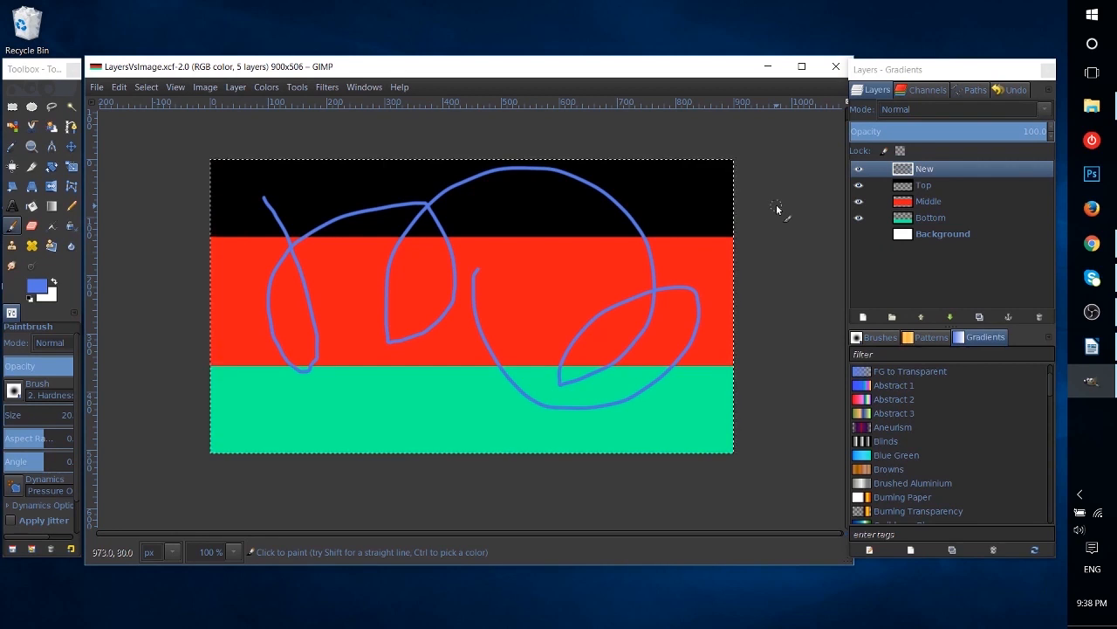
Reposition the LayersVsImage.xcf image window and the Layers - Gradients dock slightly, and look through the available dockable dialogs.
drag(693, 81, 688, 82)
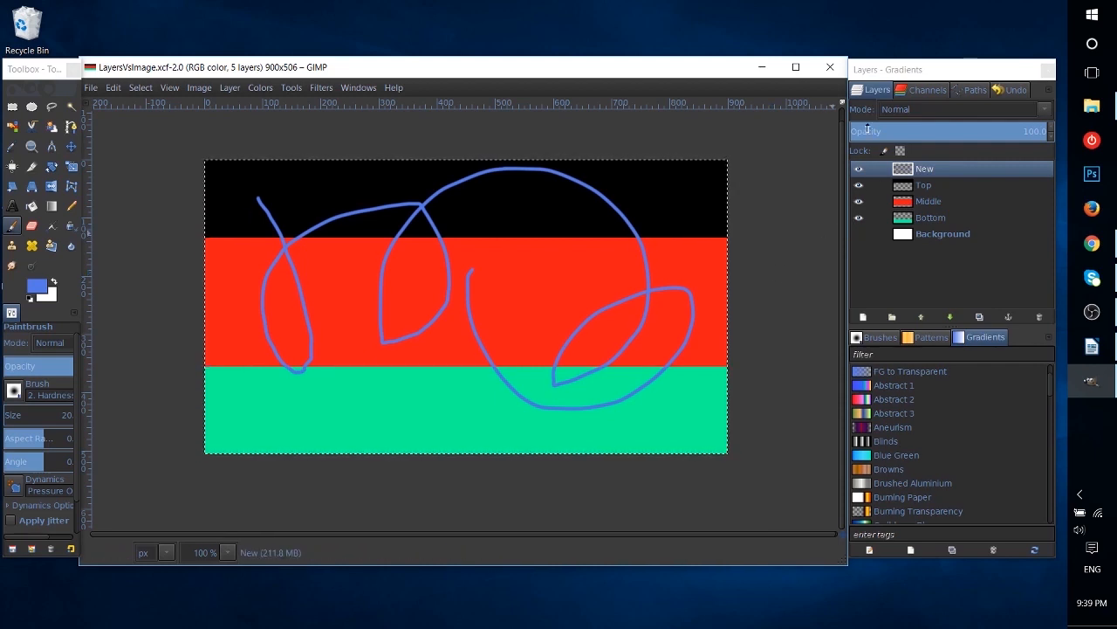
drag(908, 70, 907, 87)
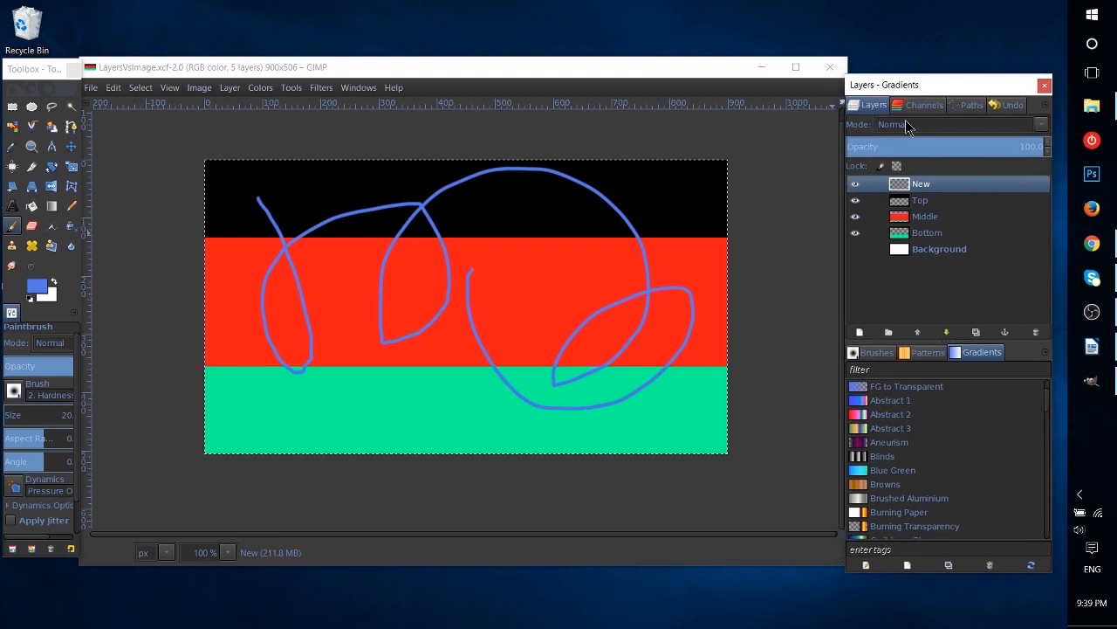
click(358, 87)
mouse_move(370, 109)
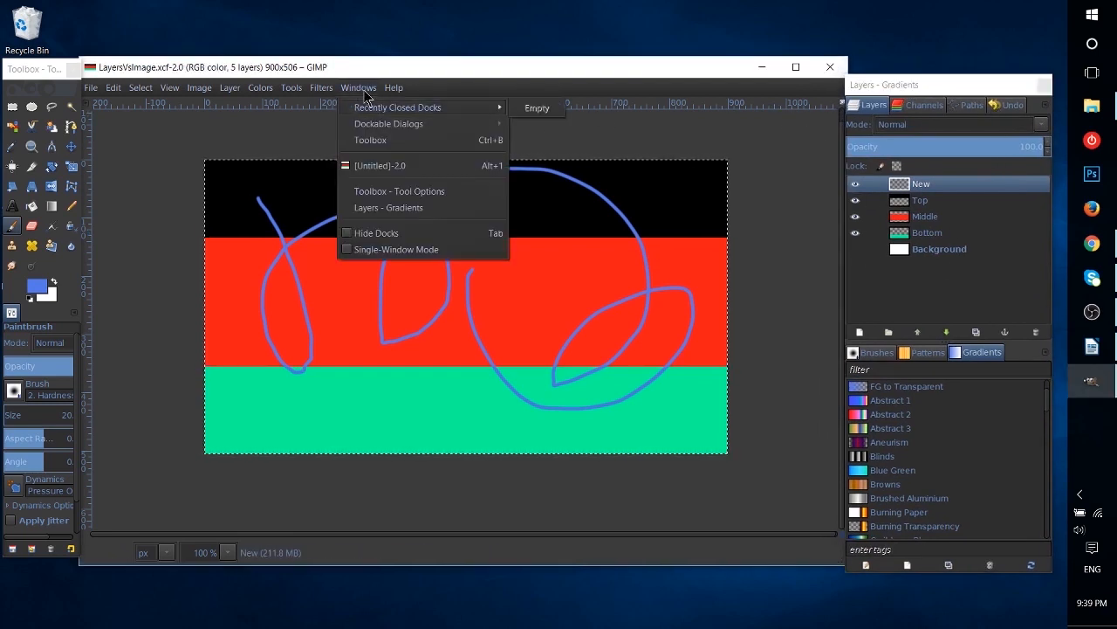
mouse_move(437, 127)
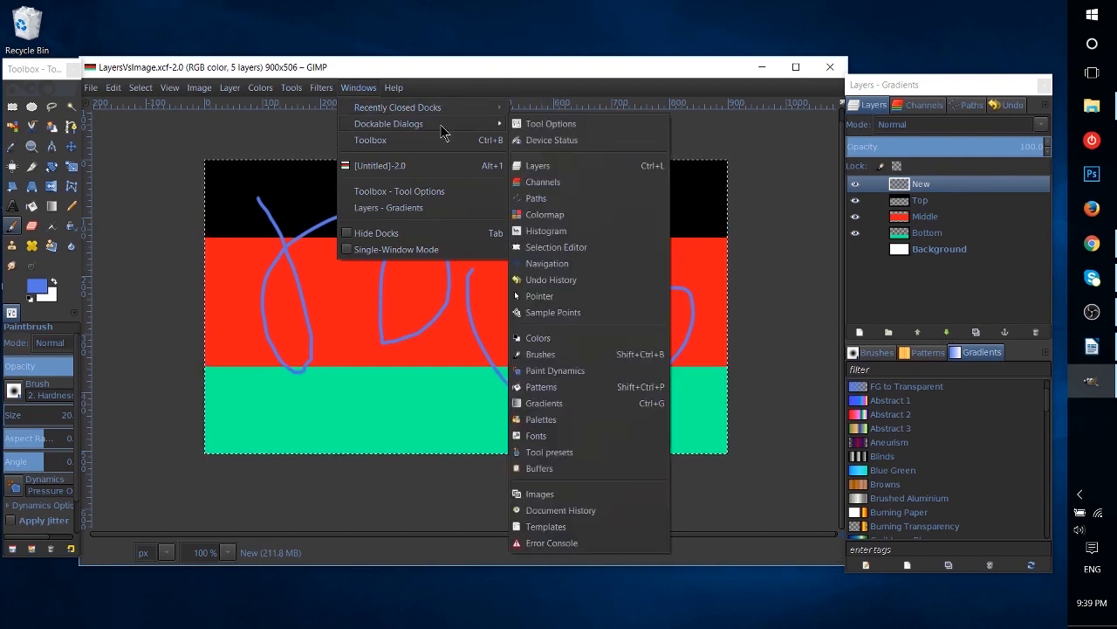
click(1011, 286)
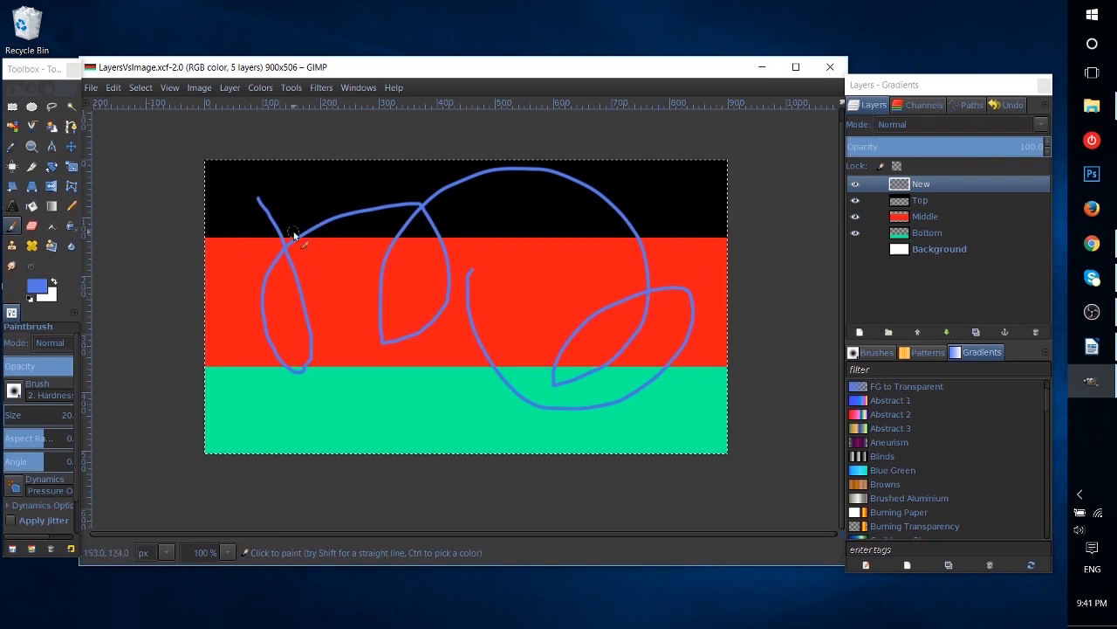
Toggle the visibility of the Top layer off and on several times to examine its part of the image.
click(855, 201)
click(856, 202)
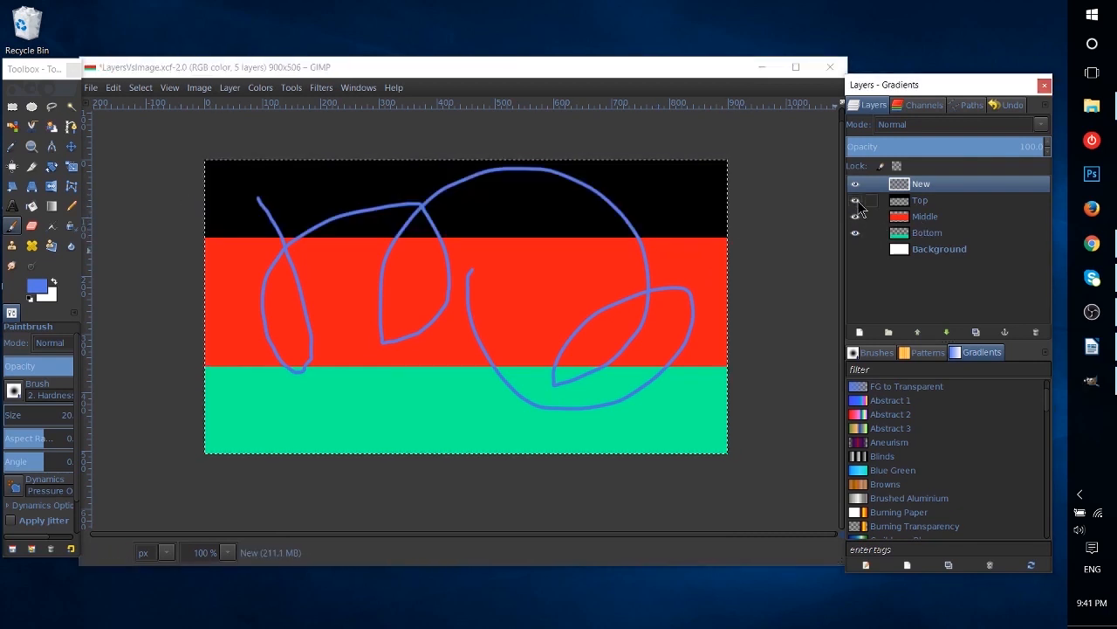
click(856, 201)
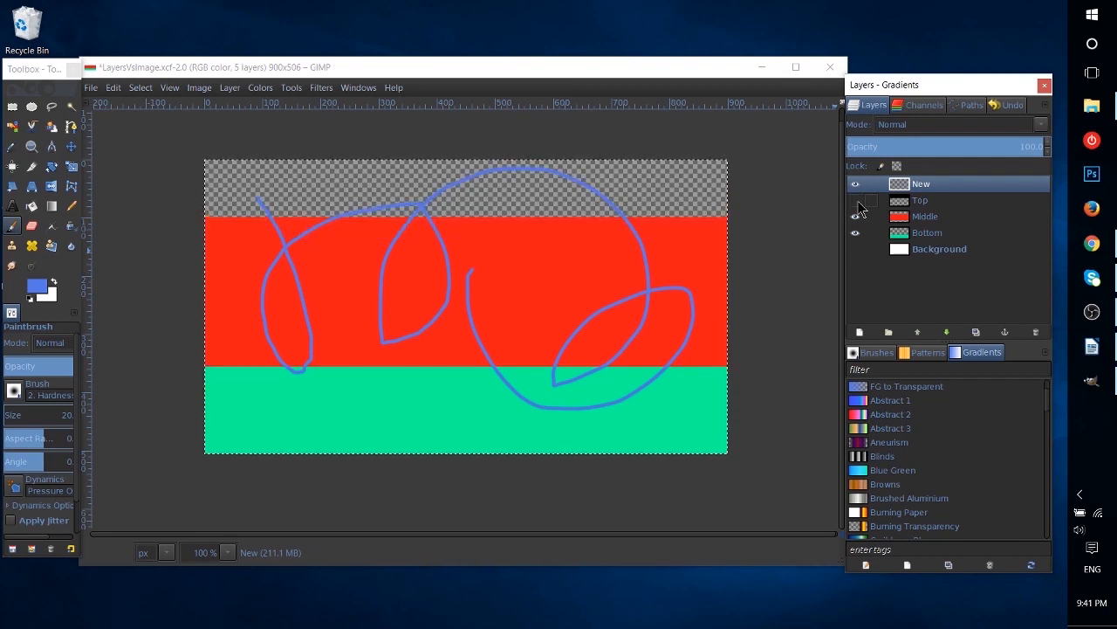
click(856, 202)
click(855, 202)
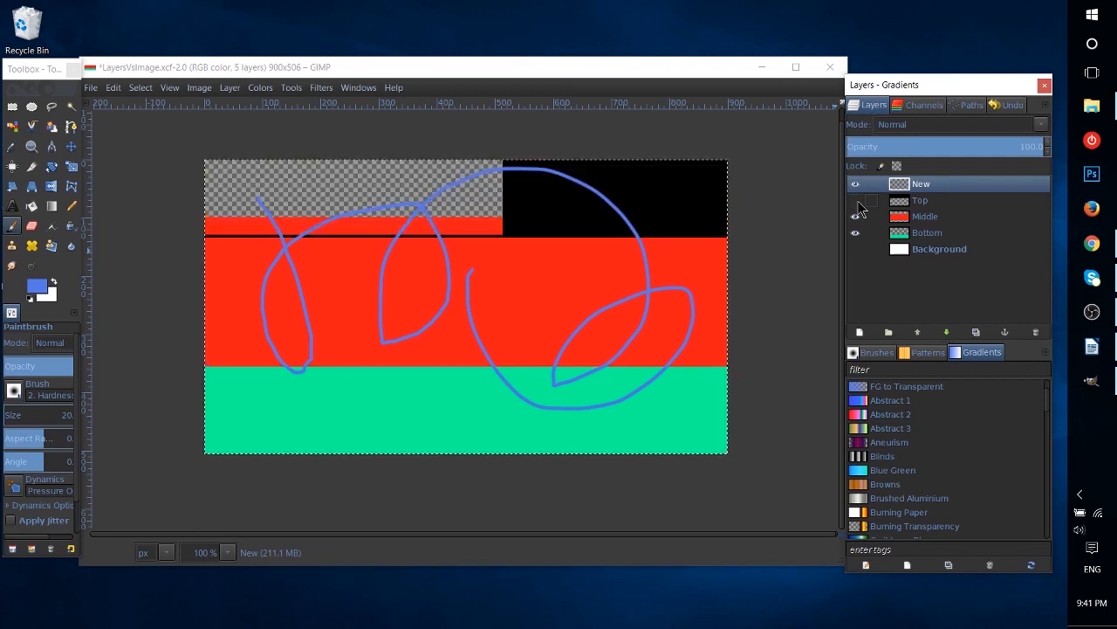
click(856, 202)
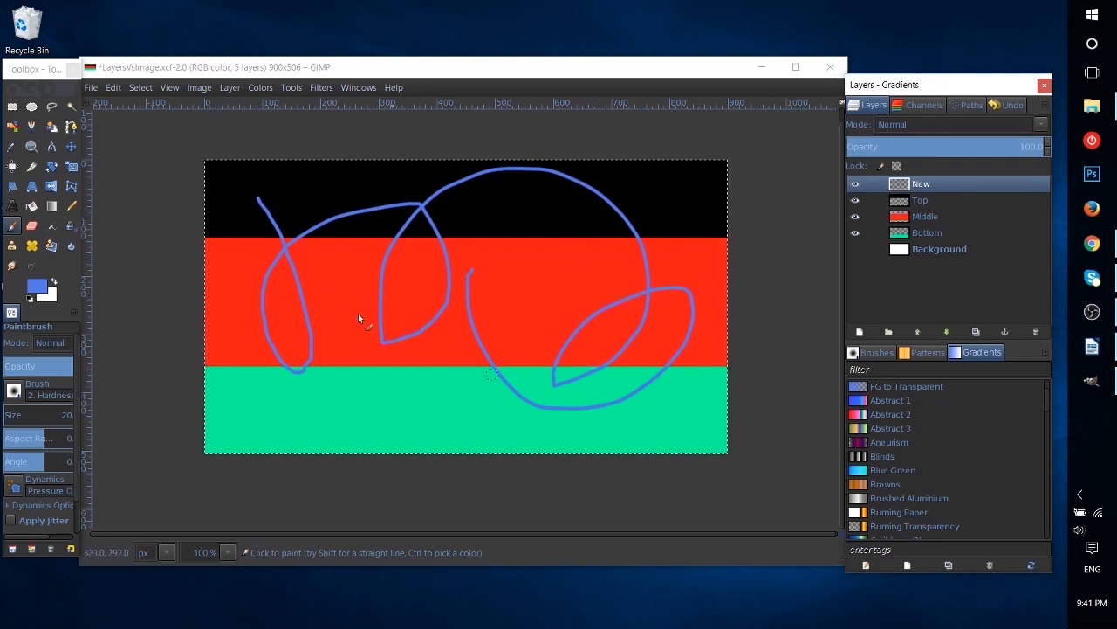
Flip the New layer with the blue brush stroke vertically.
click(229, 88)
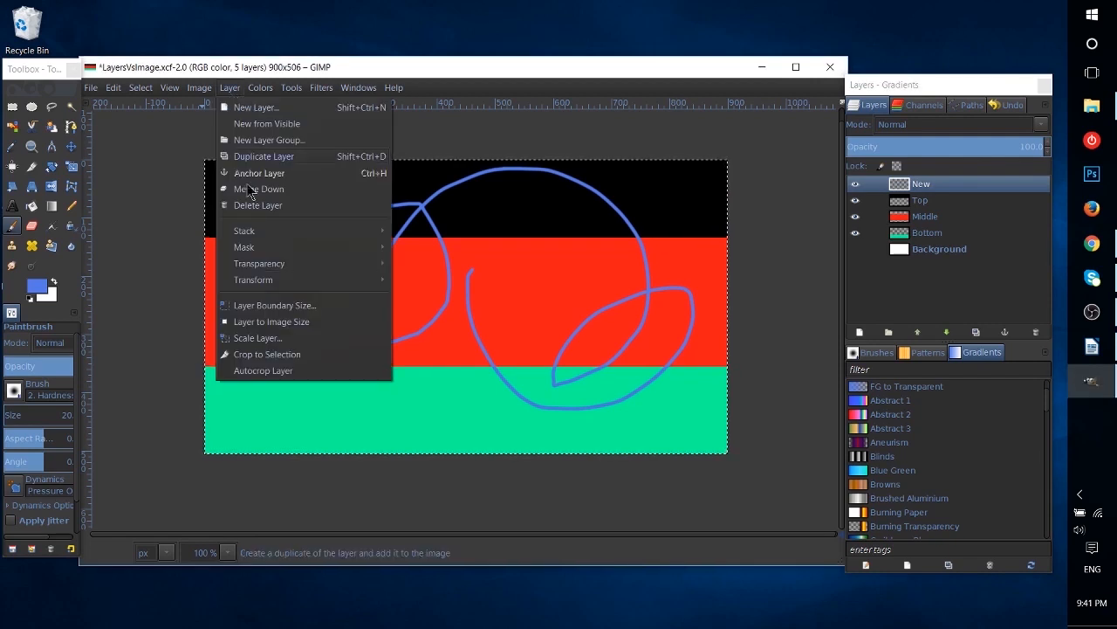
mouse_move(283, 288)
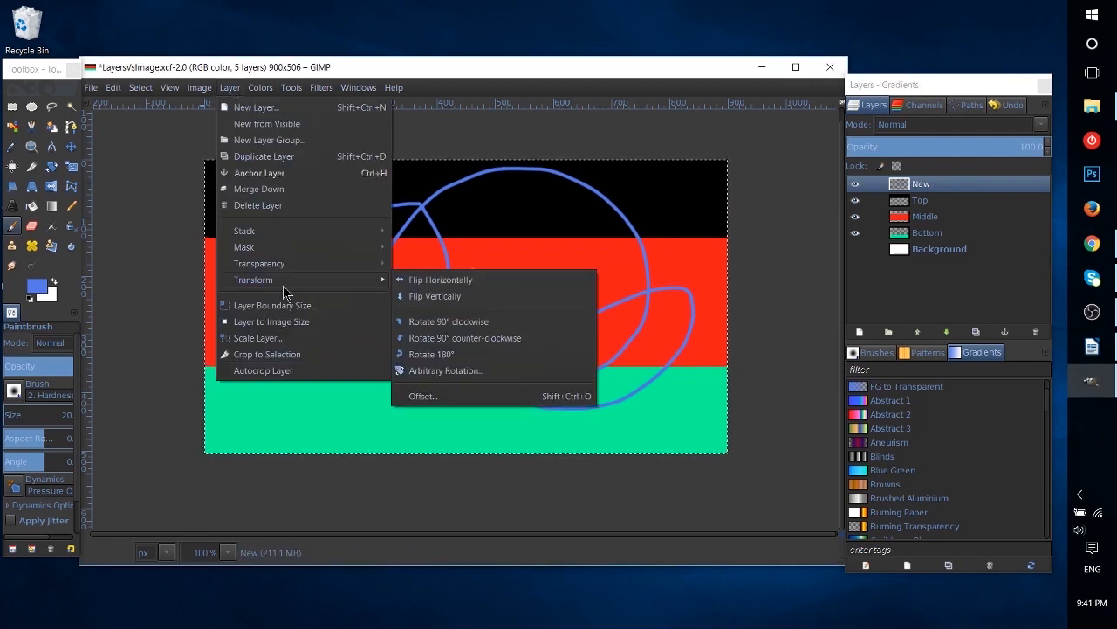
click(416, 297)
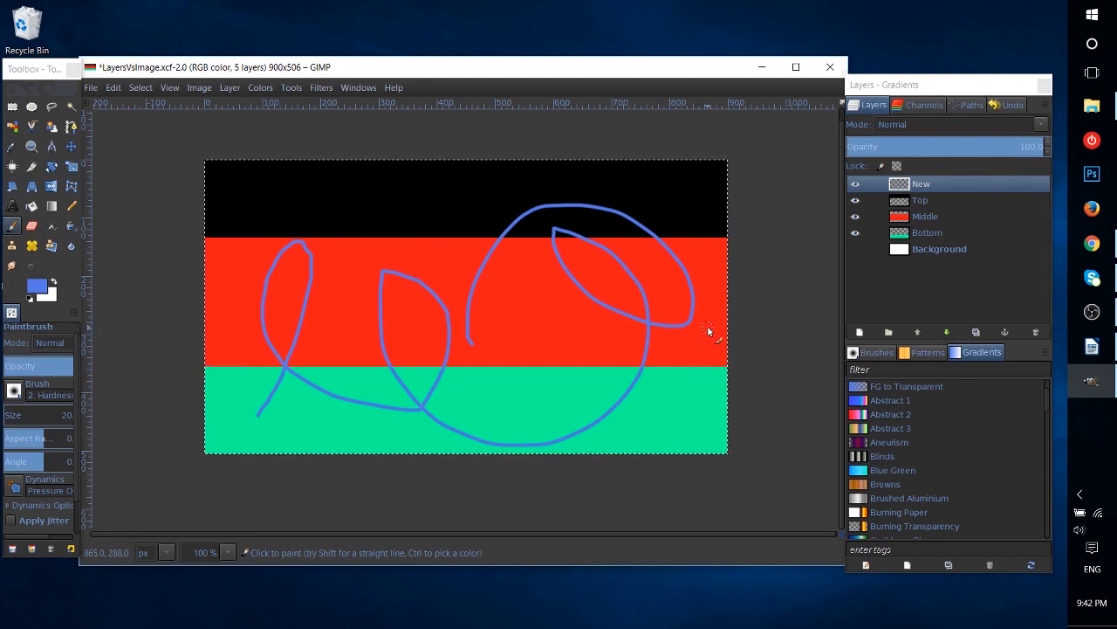
Scale the whole image to 125% width with the proportions linked and cubic interpolation.
click(854, 249)
click(199, 88)
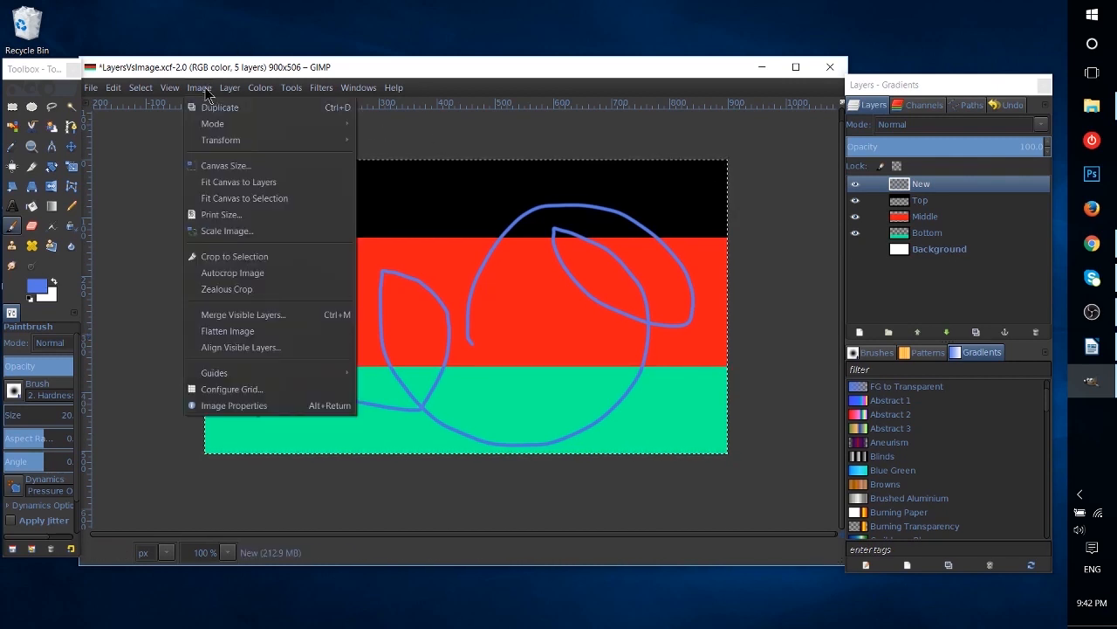
click(250, 231)
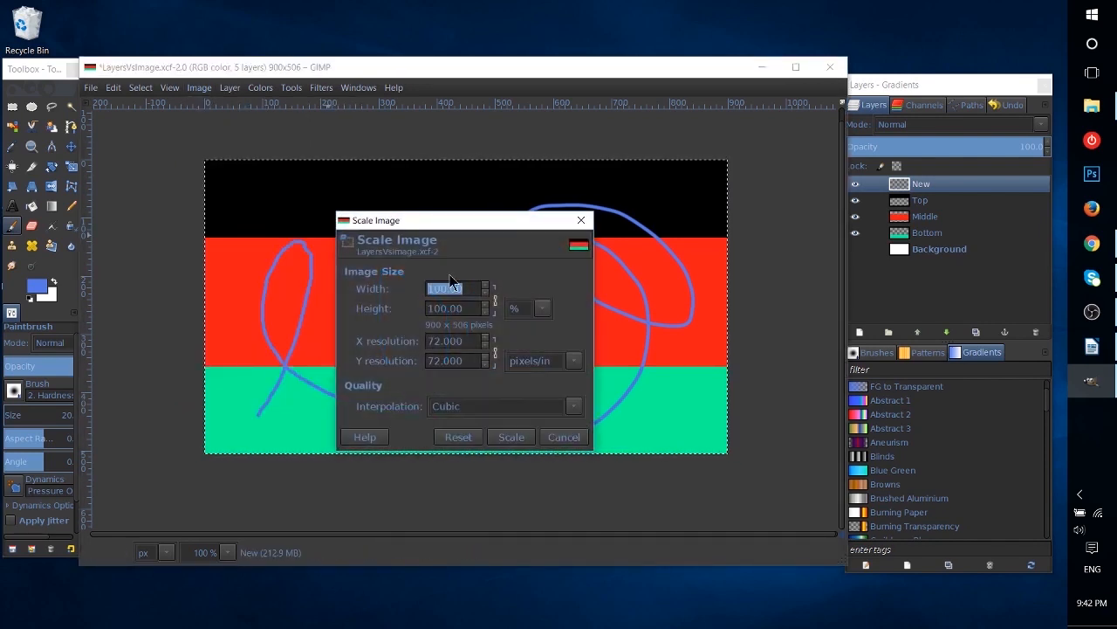
drag(459, 220, 547, 231)
text(125)
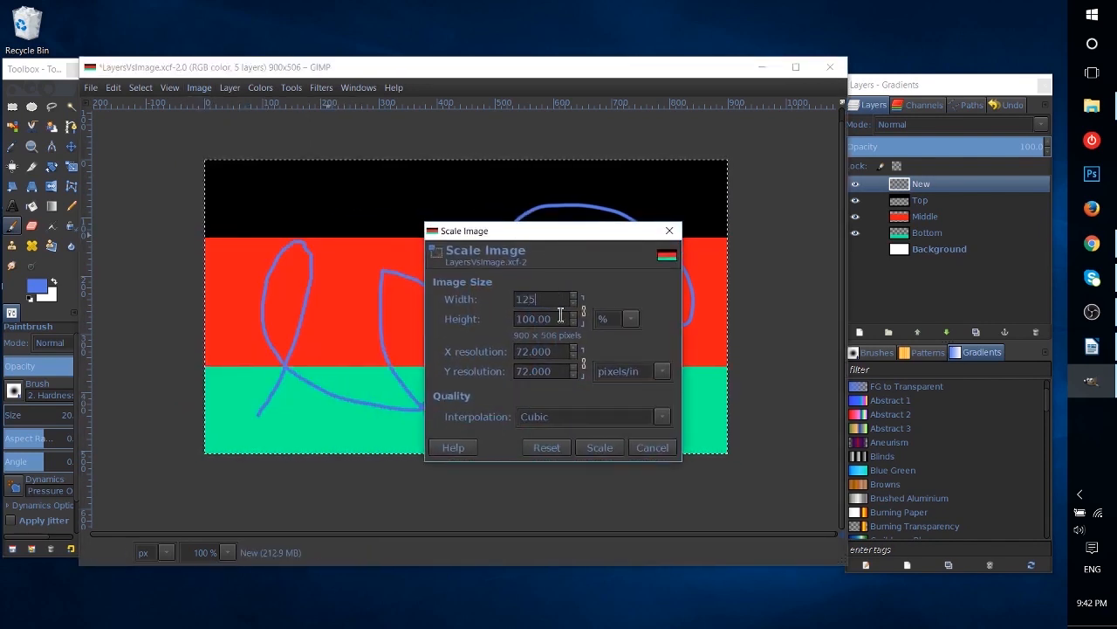
click(548, 319)
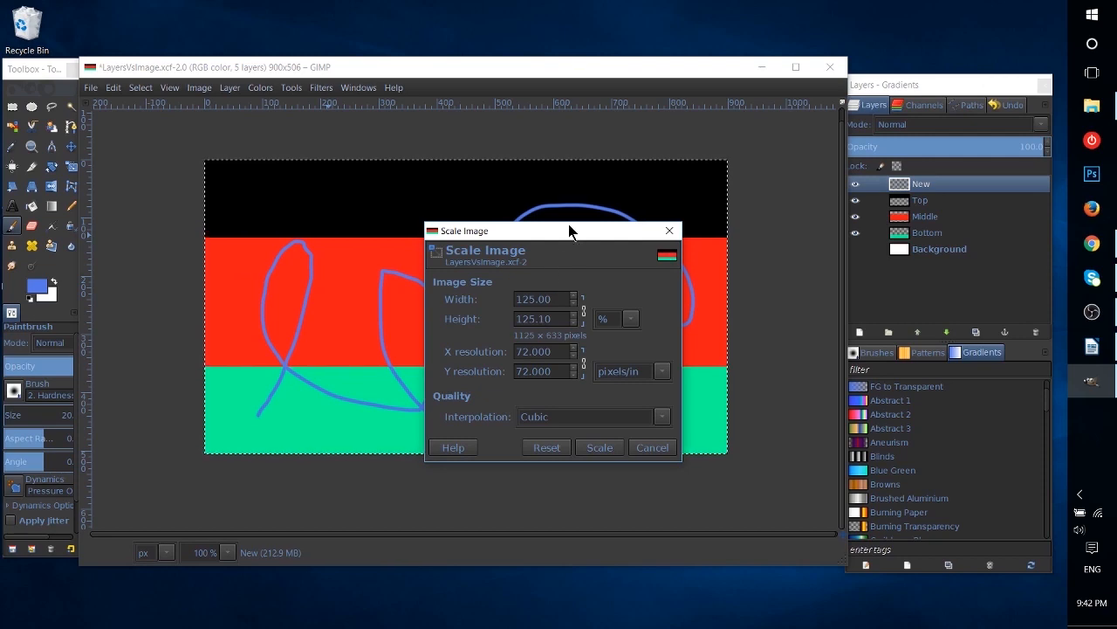
drag(568, 231, 608, 168)
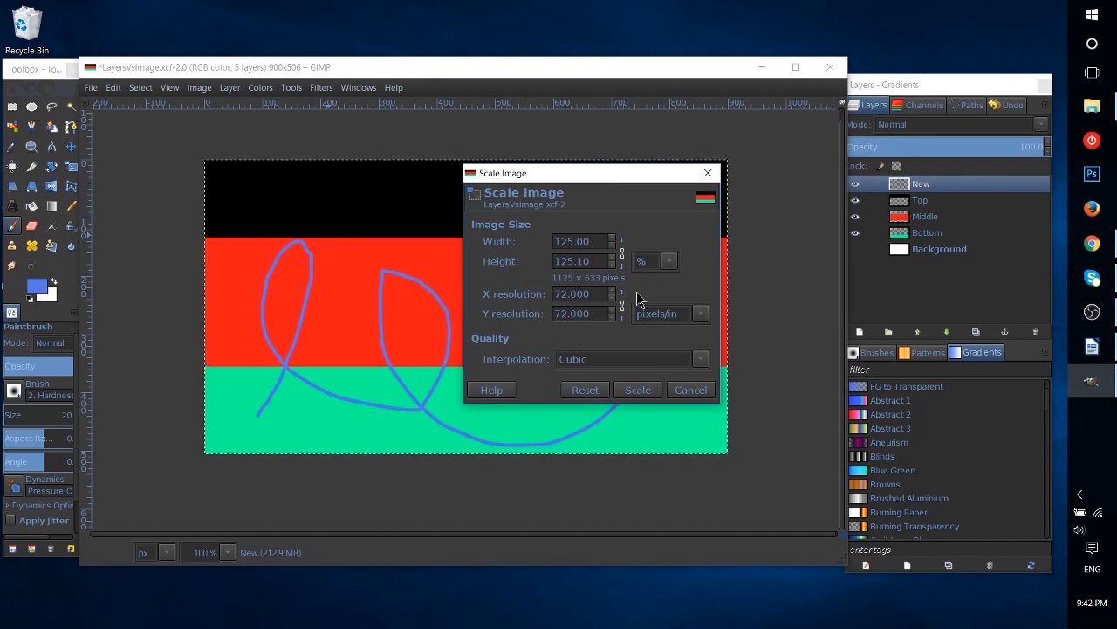
drag(587, 176, 488, 228)
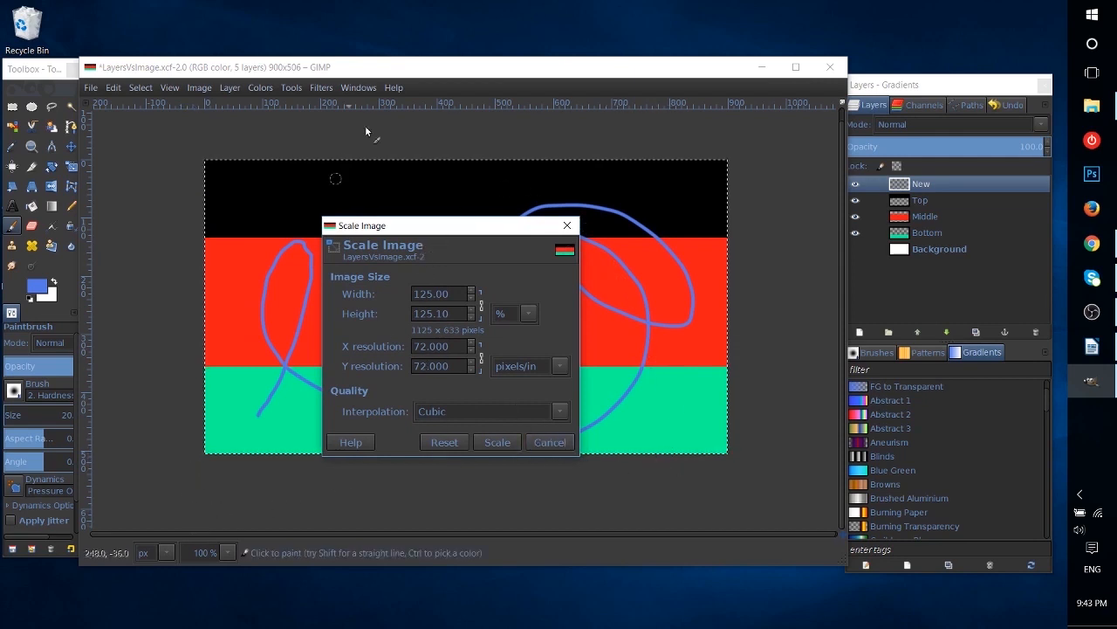
click(500, 443)
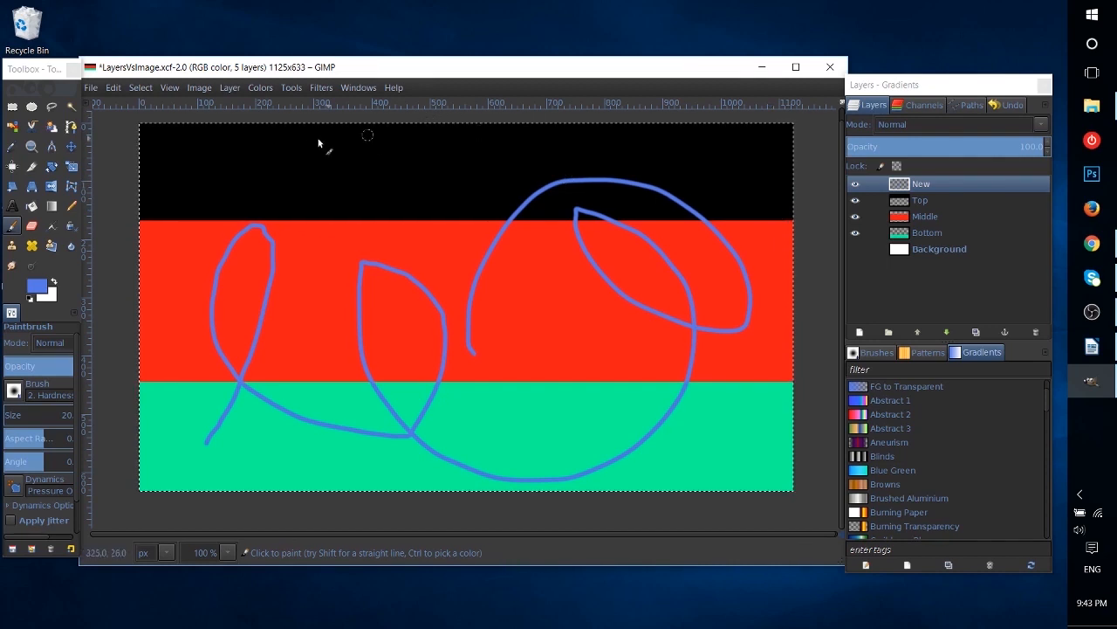
Compare the commands offered for the image with those for a layer, and select the Top, Middle, Bottom and Background layers in turn.
click(200, 88)
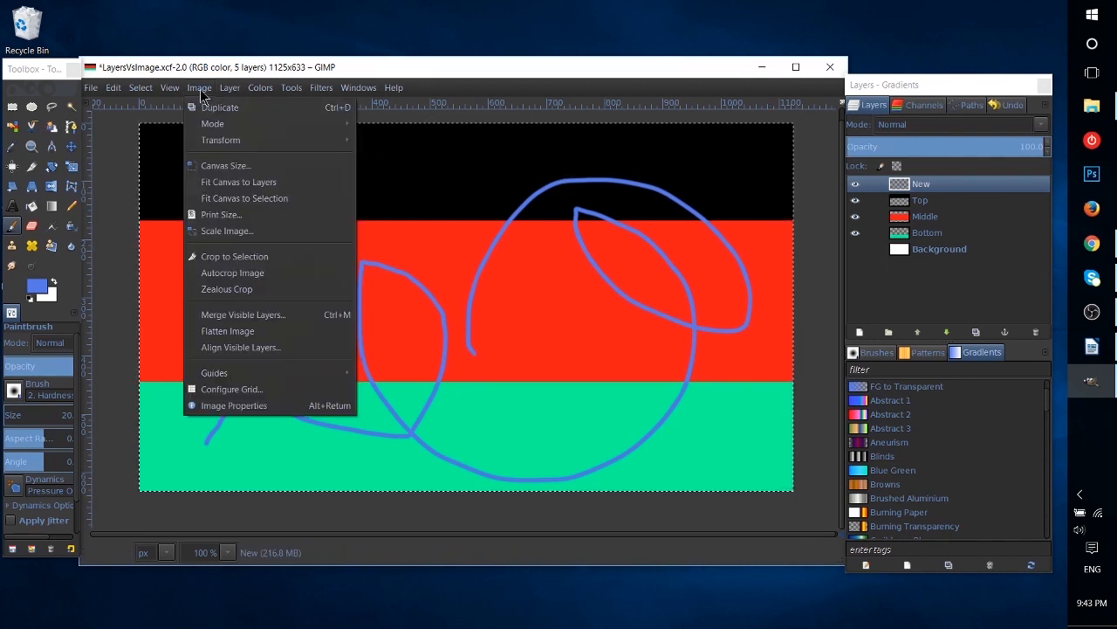
click(201, 90)
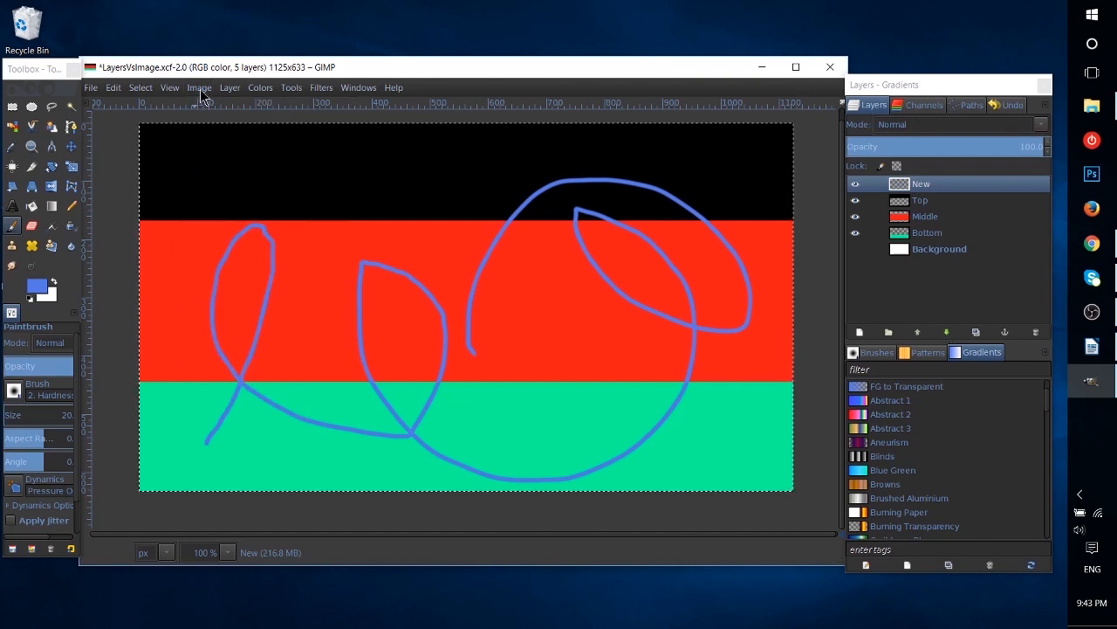
click(231, 87)
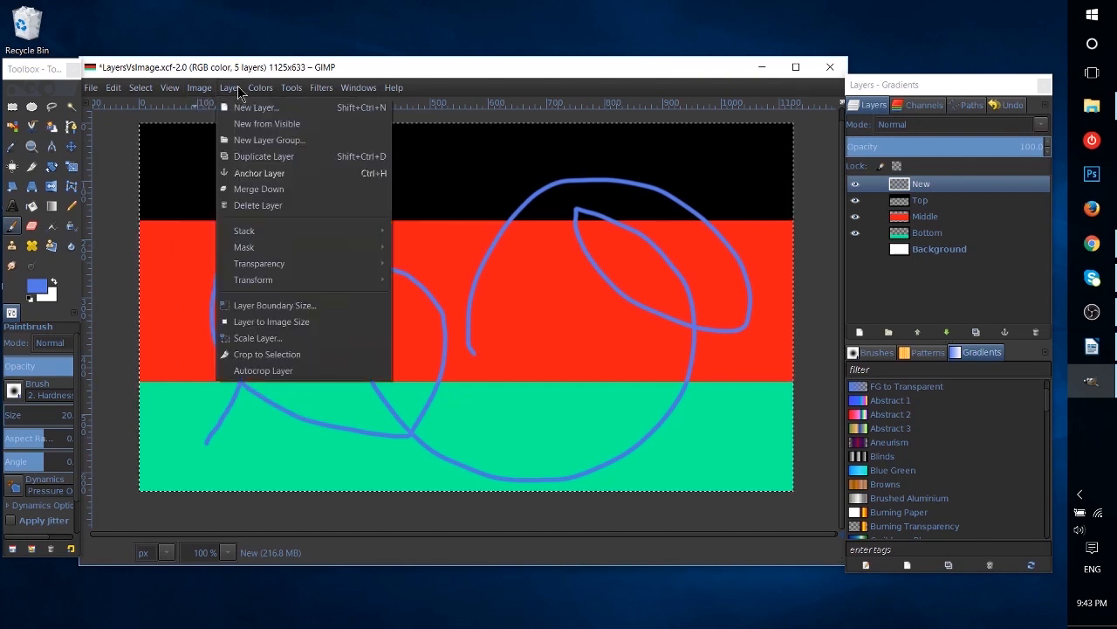
click(771, 146)
click(924, 200)
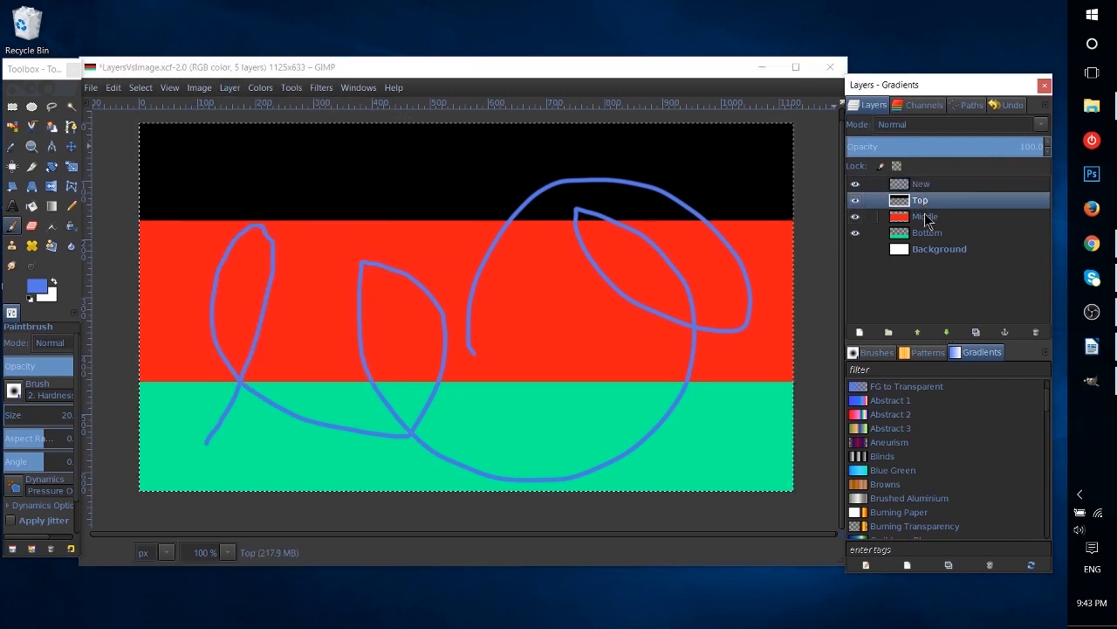
click(928, 217)
click(935, 229)
click(939, 248)
click(935, 191)
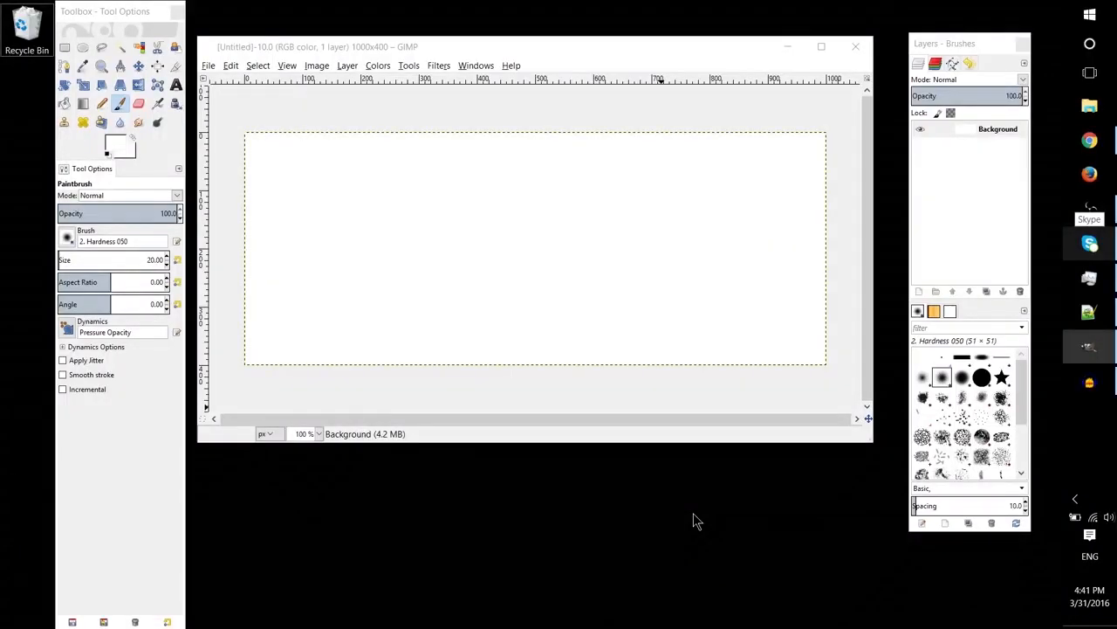
Lower the Paintbrush opacity to about 46 and restore it to 100.
click(693, 432)
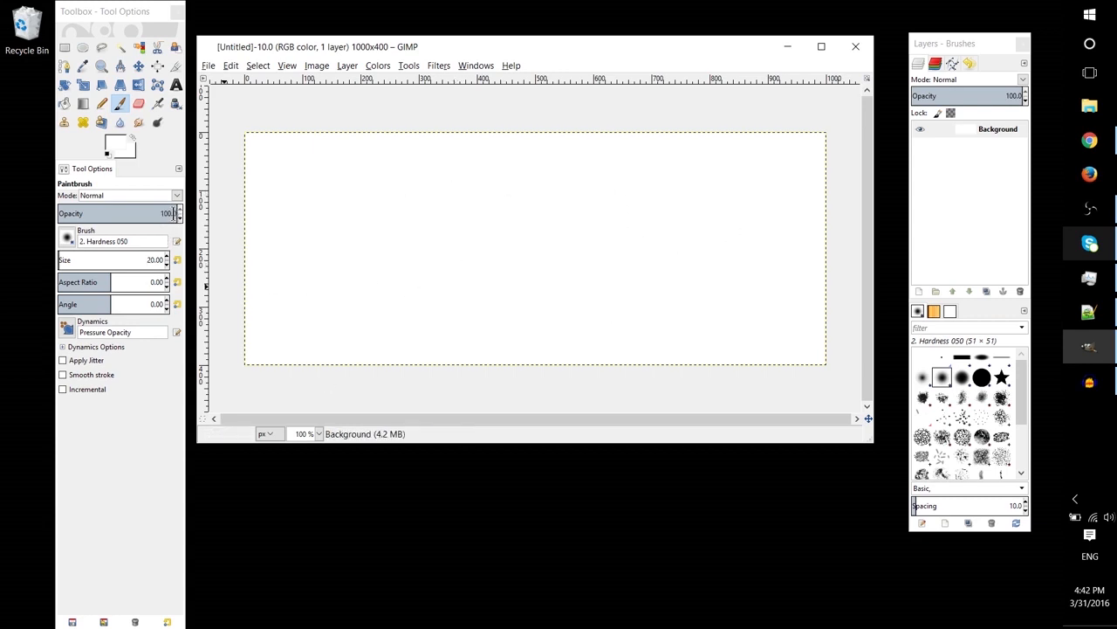
drag(174, 213, 113, 213)
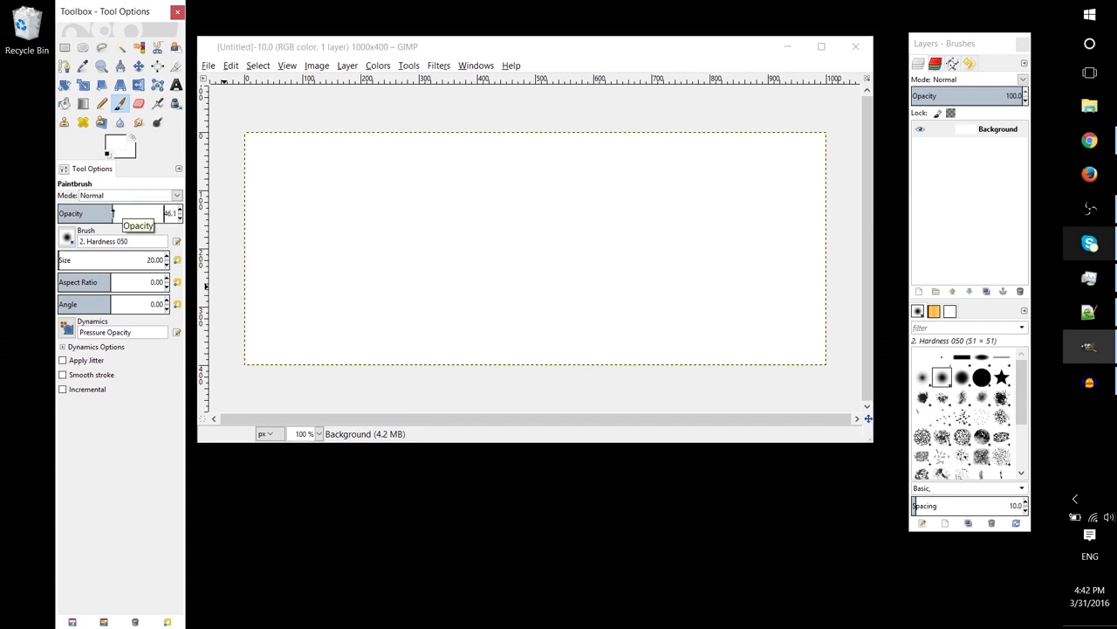
drag(113, 213, 270, 200)
Try the Background layer's opacity at various levels down to 0 and restore it to 100.
click(1014, 129)
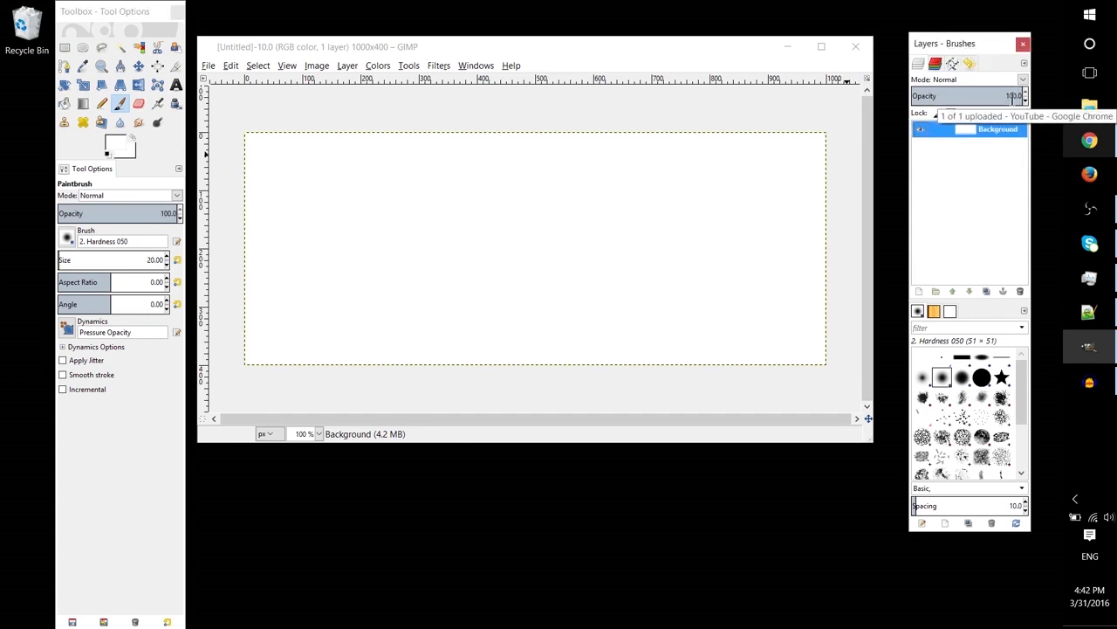
drag(1012, 99, 914, 96)
click(1009, 95)
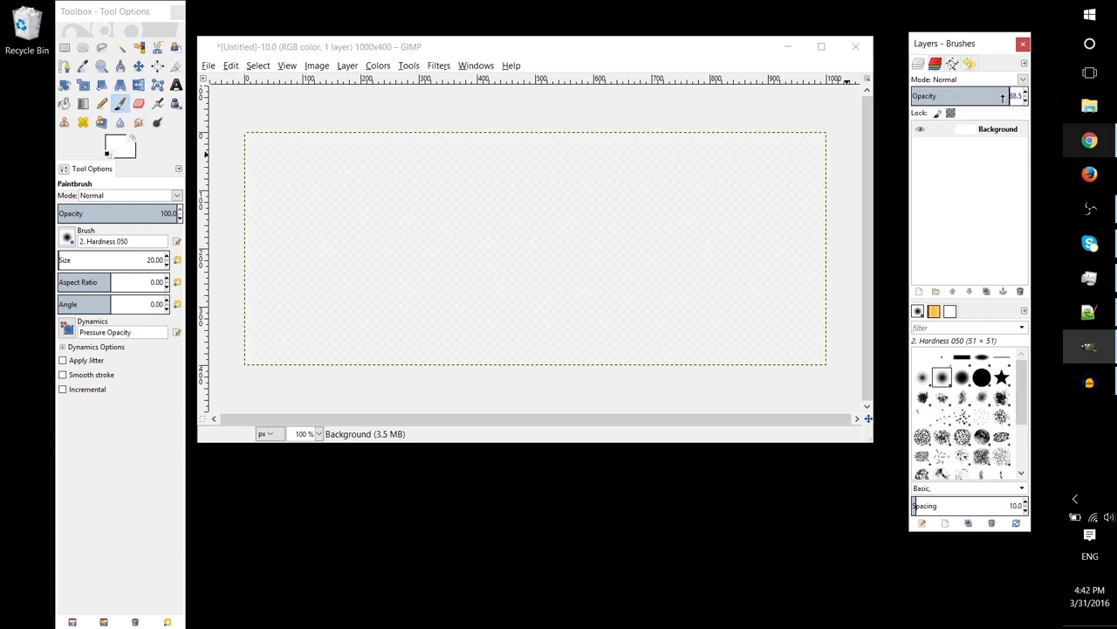
drag(1002, 97, 890, 100)
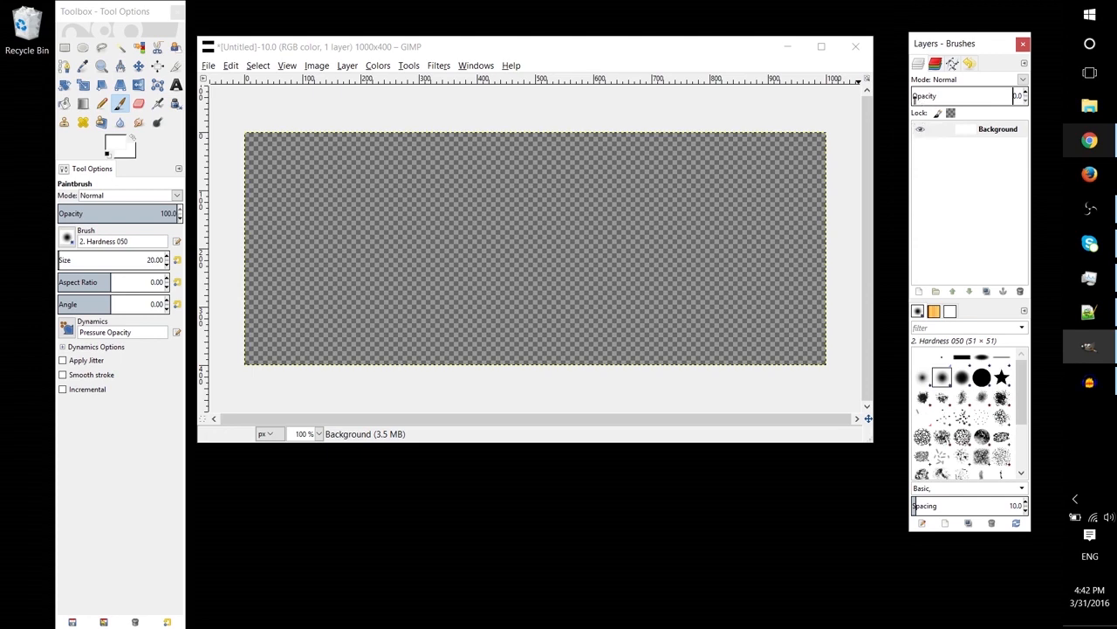
click(921, 97)
drag(920, 97, 1029, 96)
click(995, 129)
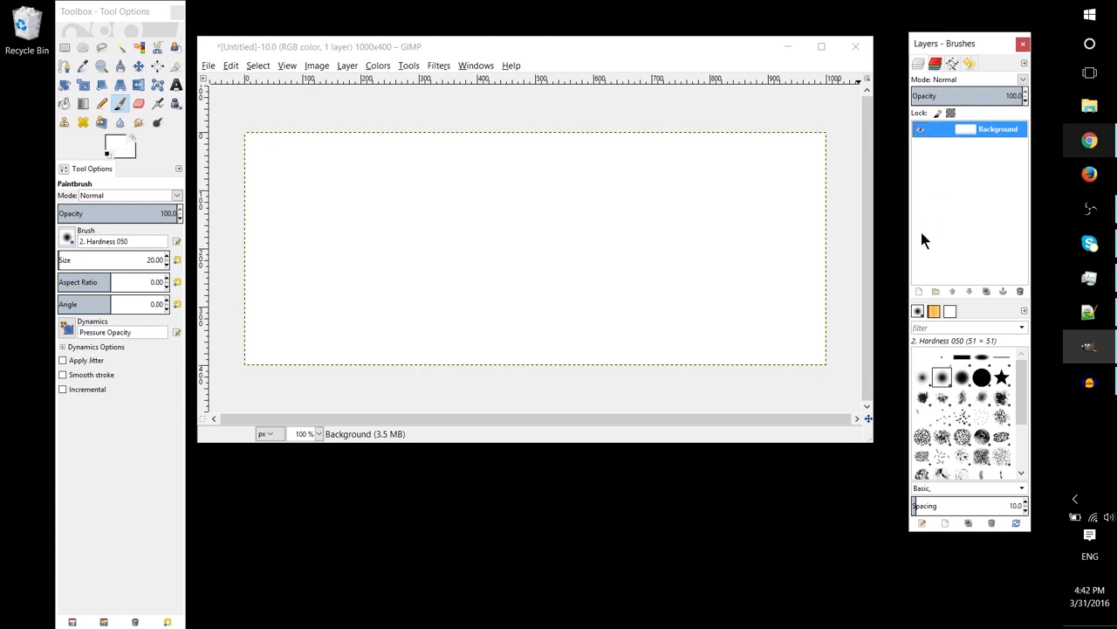
Create a new 1000 × 400 px layer named Draw Layer with the Transparency fill type.
click(918, 292)
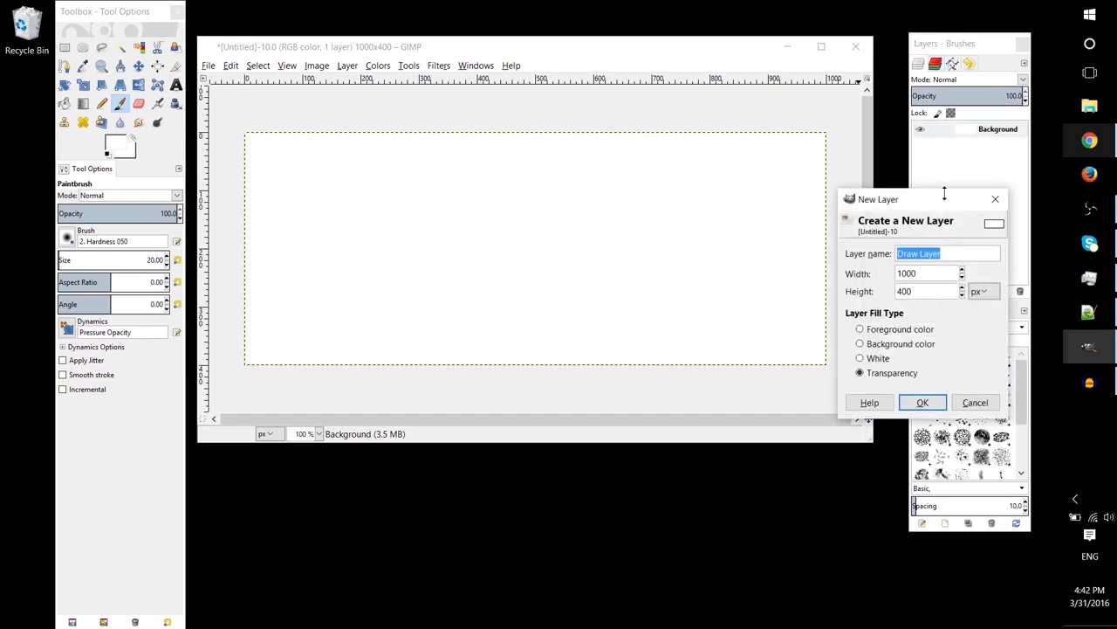
drag(943, 203, 854, 164)
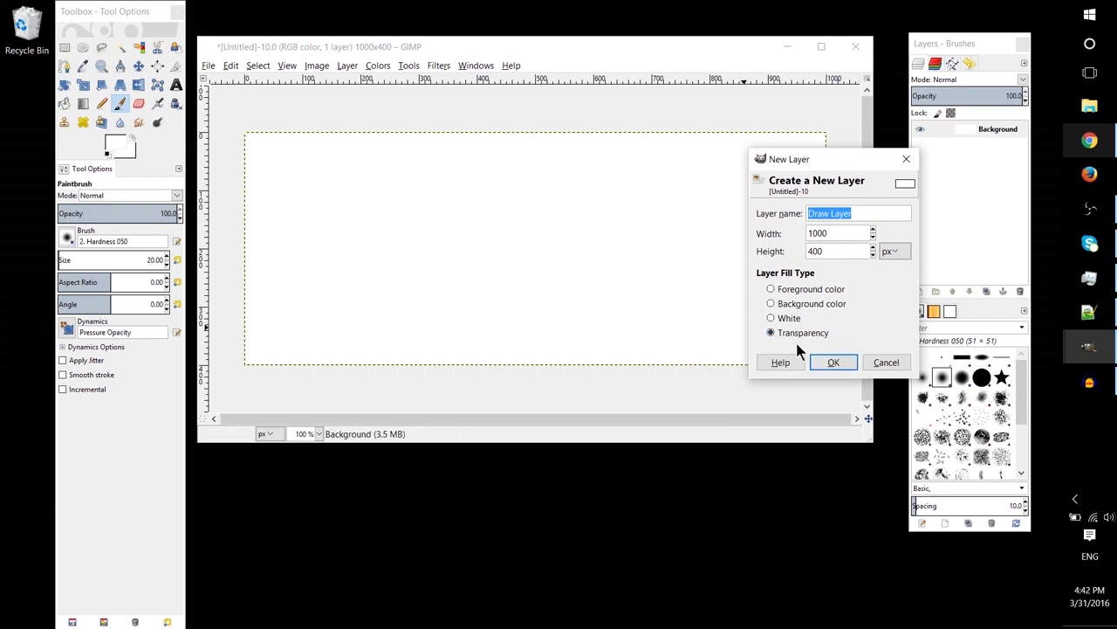
click(834, 362)
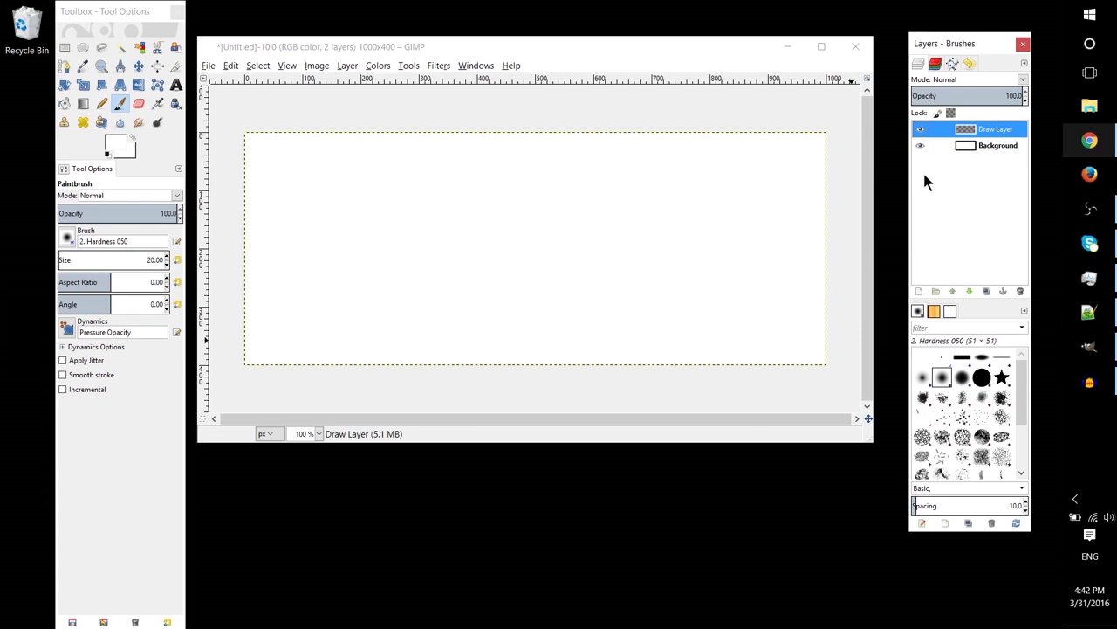
Hide the Background layer and make Draw Layer the active layer.
click(961, 151)
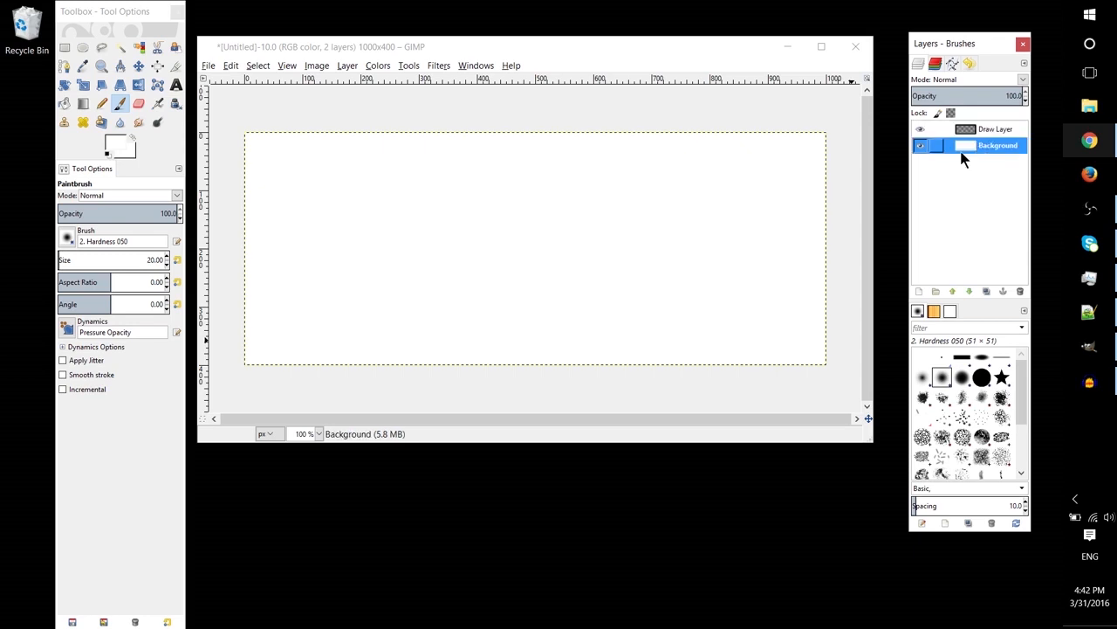
click(920, 145)
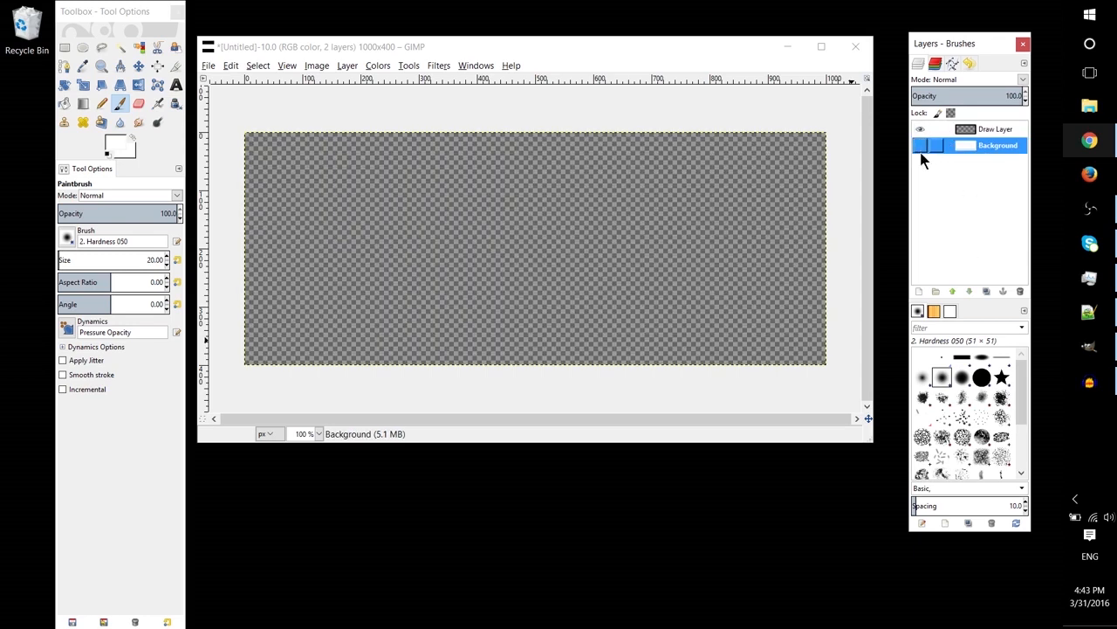
right_click(964, 152)
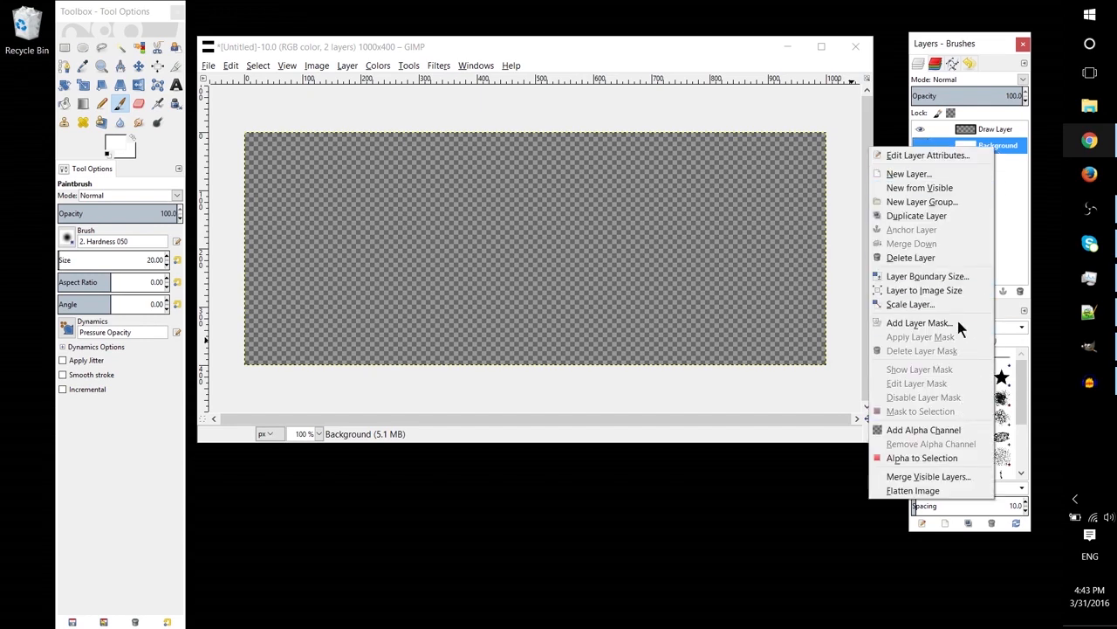
click(1017, 193)
click(992, 134)
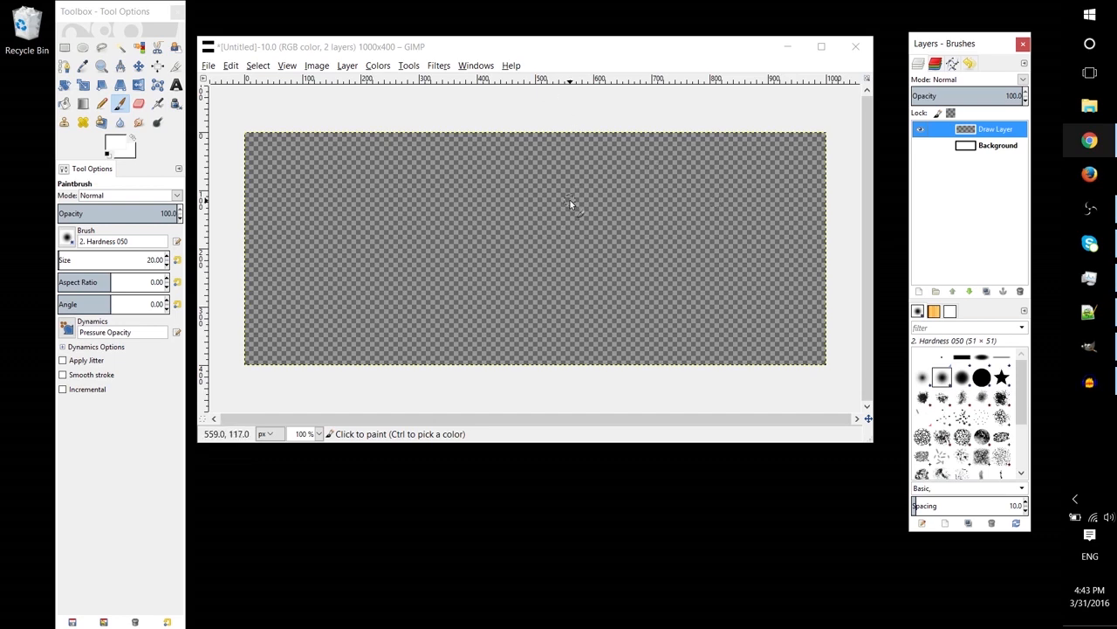
Paint several separate white freehand strokes across Draw Layer with the Paintbrush at size 20.
click(118, 106)
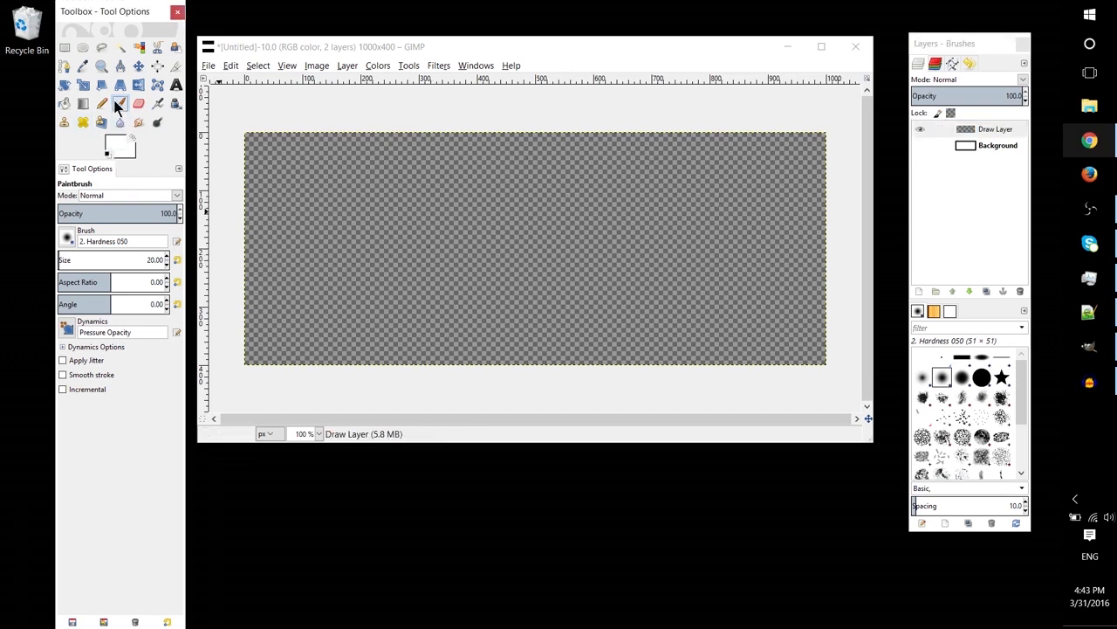
click(283, 165)
mouse_move(283, 165)
mouse_down()
mouse_move(318, 175)
mouse_move(346, 265)
mouse_up()
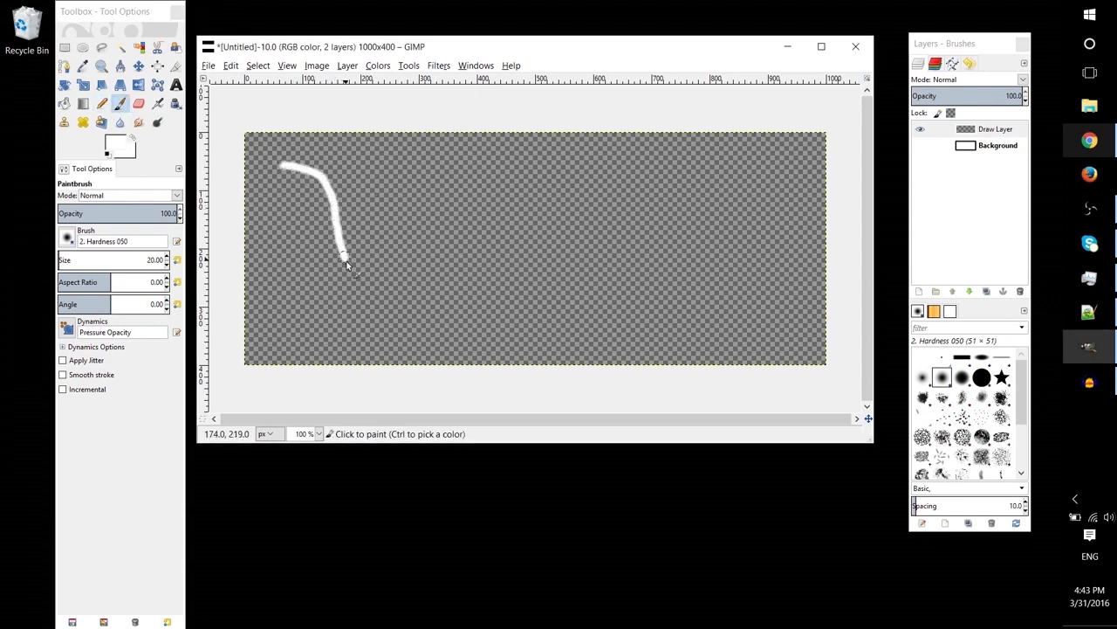
drag(416, 326, 465, 323)
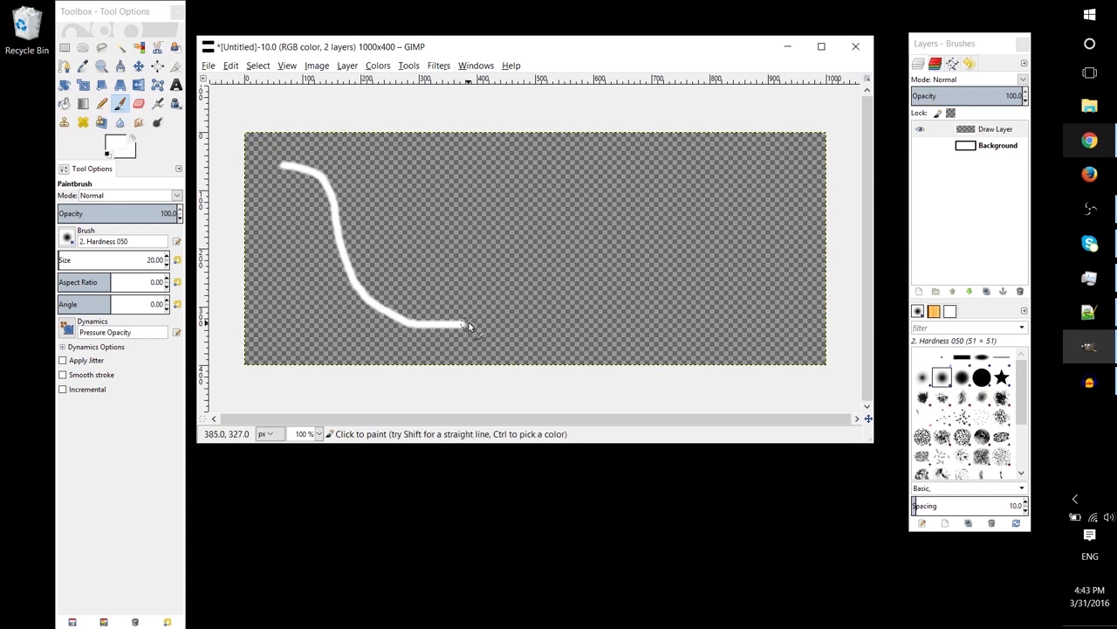
mouse_move(442, 168)
mouse_down()
mouse_move(442, 274)
mouse_move(681, 267)
mouse_up()
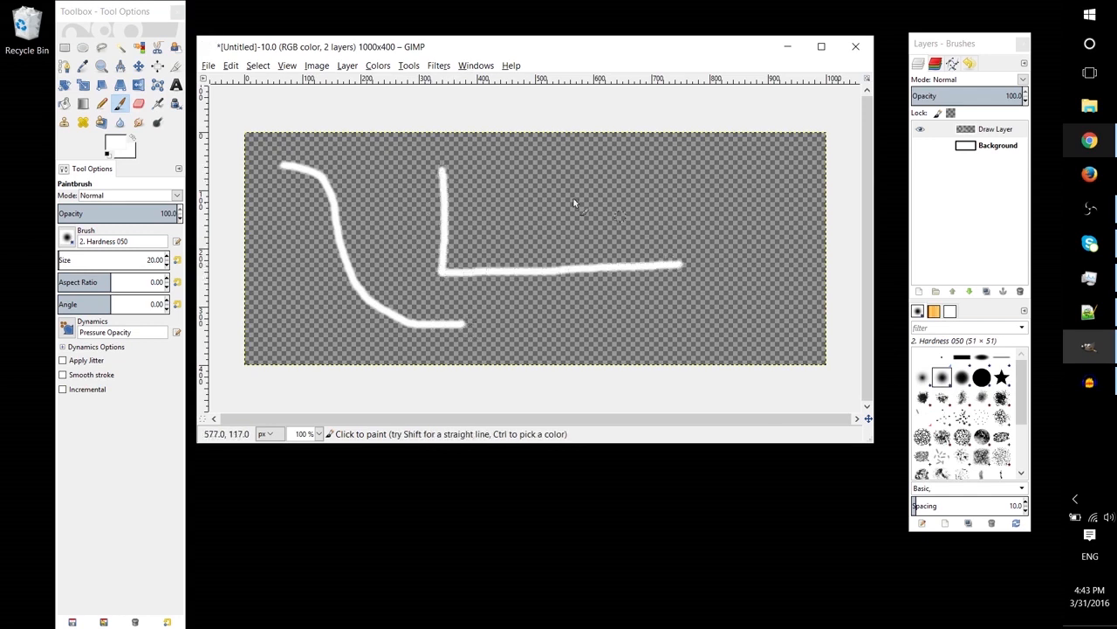
mouse_move(526, 182)
mouse_down()
mouse_move(690, 181)
mouse_move(737, 278)
mouse_move(736, 328)
mouse_move(622, 327)
mouse_up()
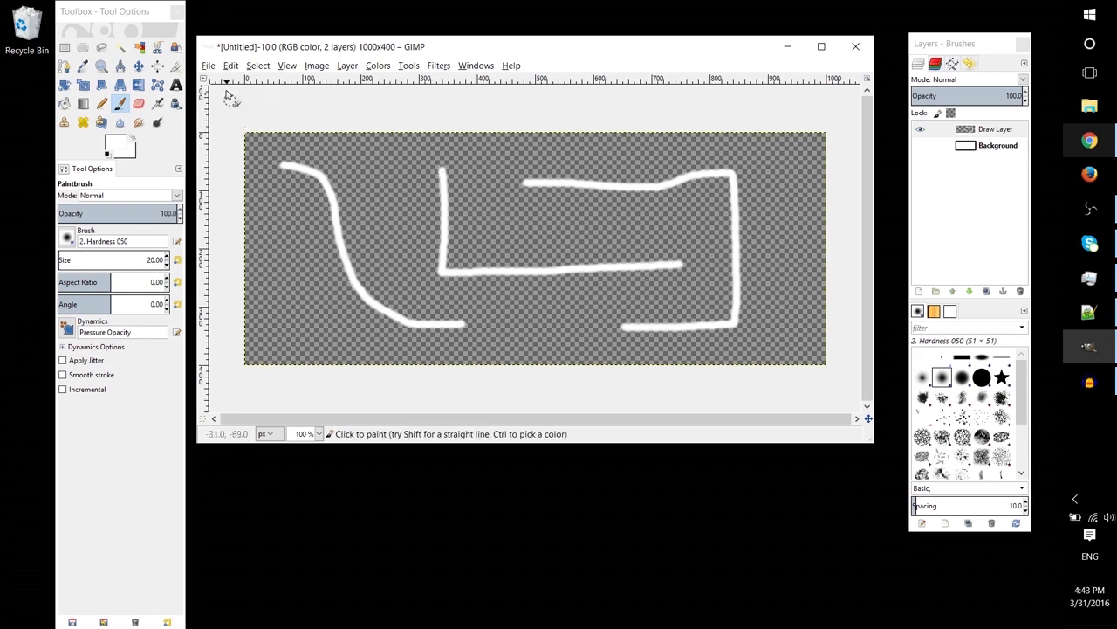
Export the image to the Desktop folder as Transparency.png with the offered PNG options.
click(209, 66)
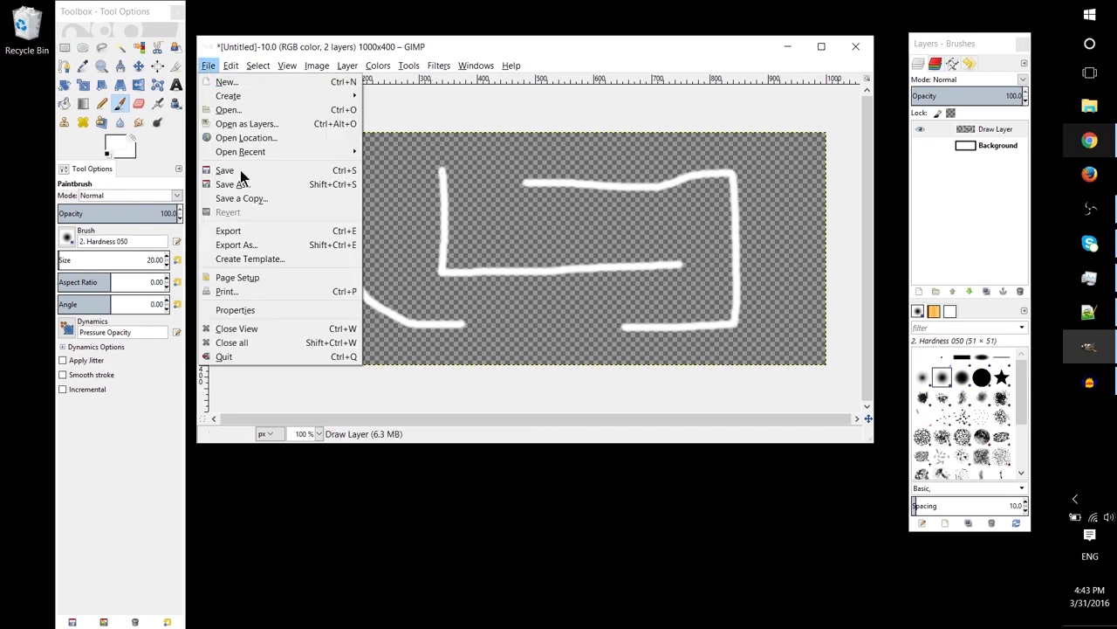
click(256, 244)
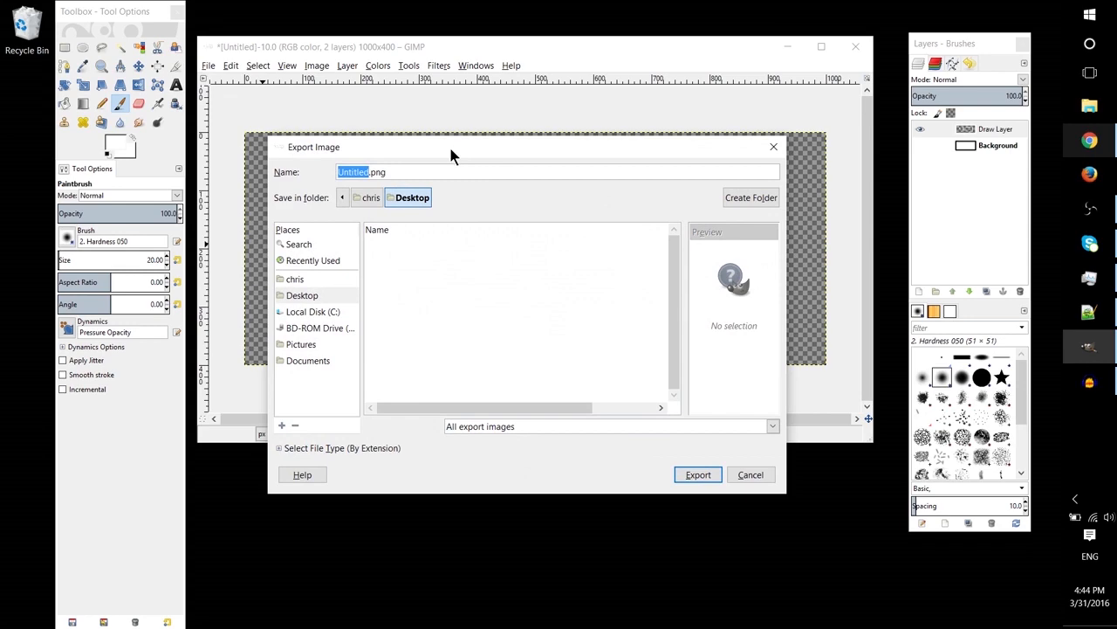
text(Transparency)
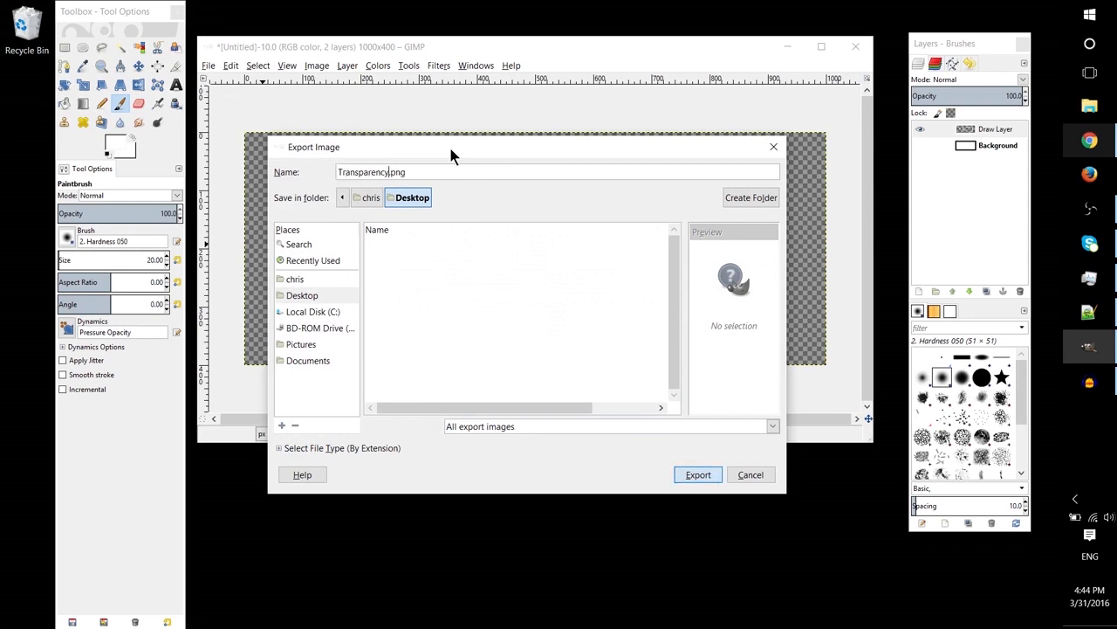
key(Return)
click(566, 430)
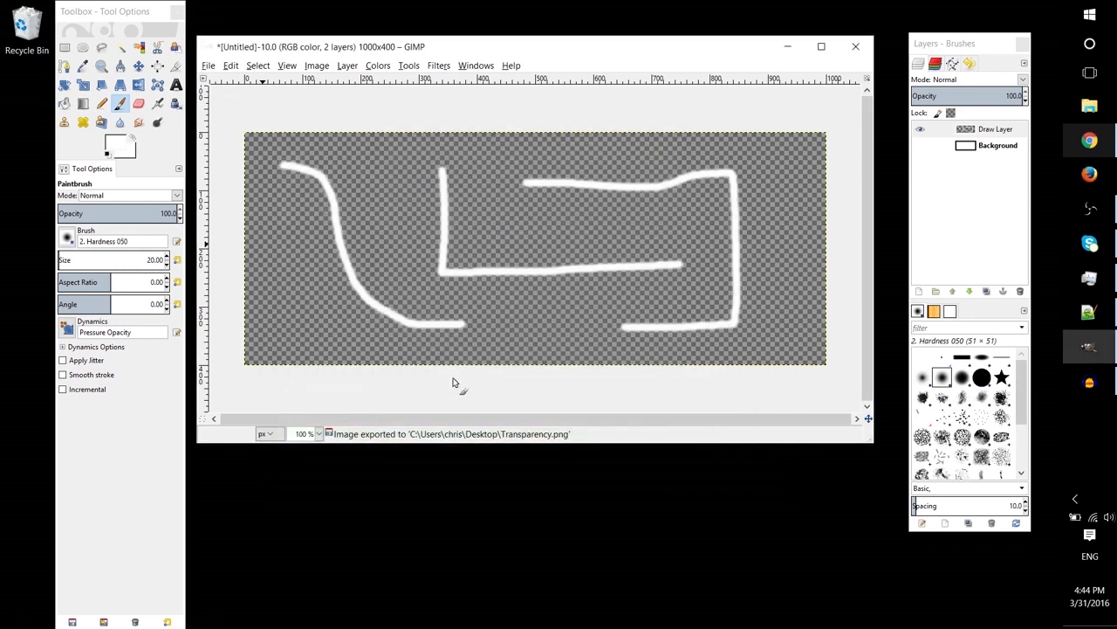
Open Transparency.png from the desktop in Photos and reposition the viewer window to examine the exported strokes.
double_click(26, 114)
drag(590, 49, 661, 91)
drag(516, 82, 585, 84)
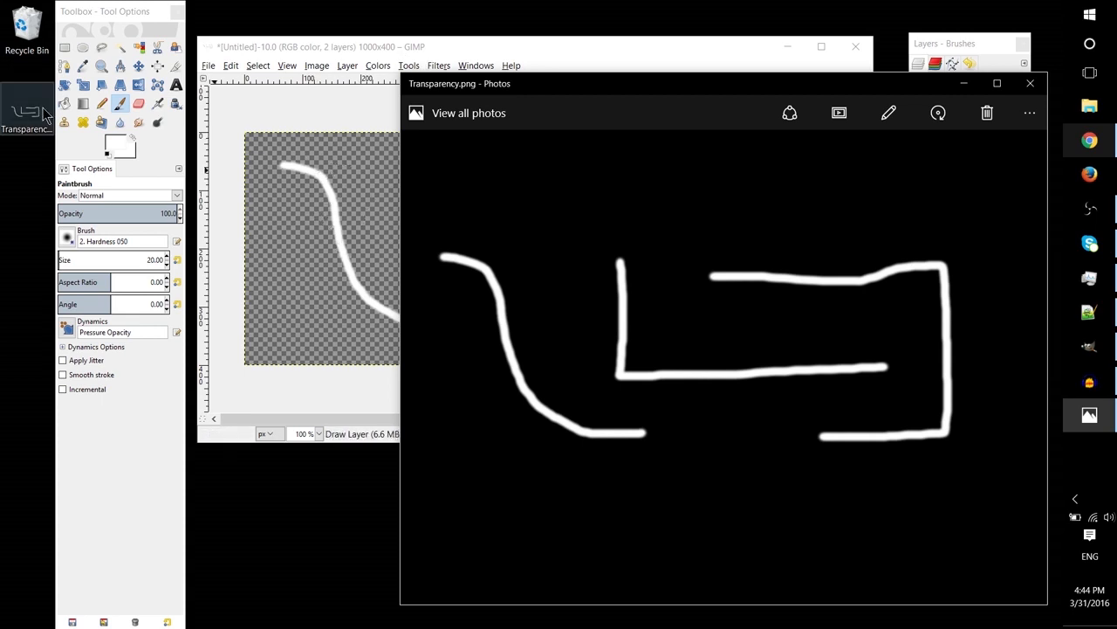
Inspect the Transparency.png icon against the empty desktop and compare the exported strokes in Photos with the GIMP canvas.
drag(26, 115, 319, 528)
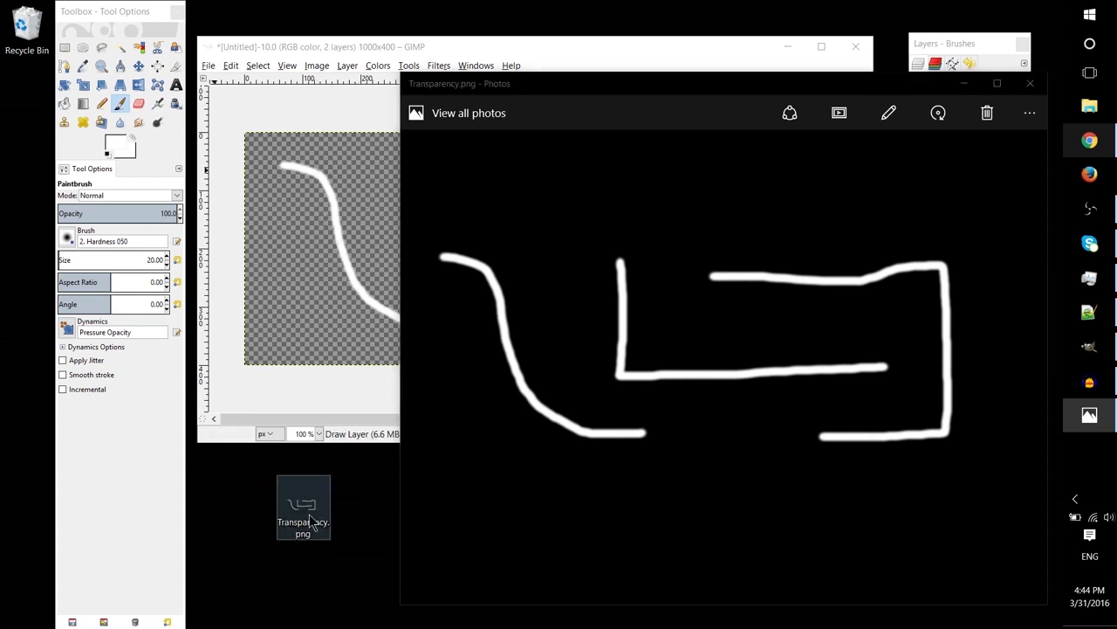
drag(312, 516, 61, 109)
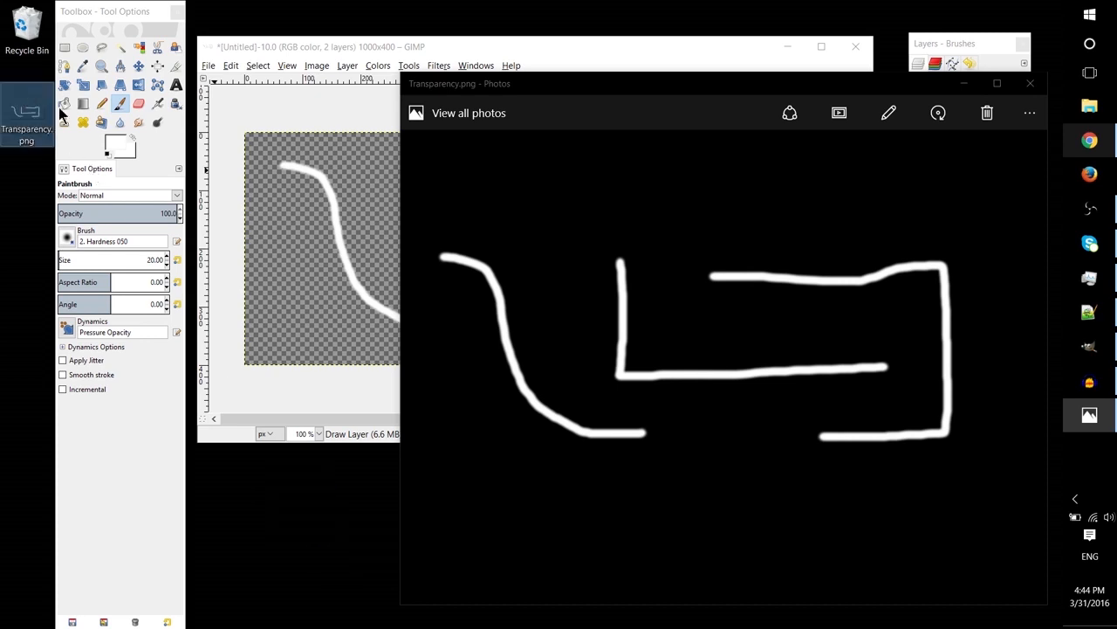
click(670, 347)
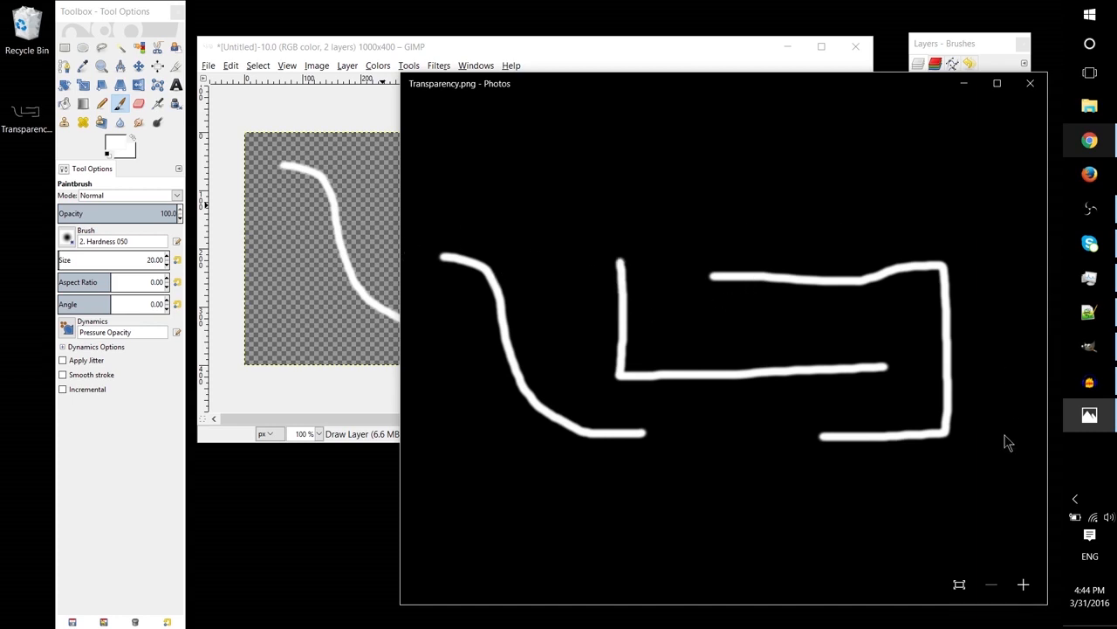
click(356, 392)
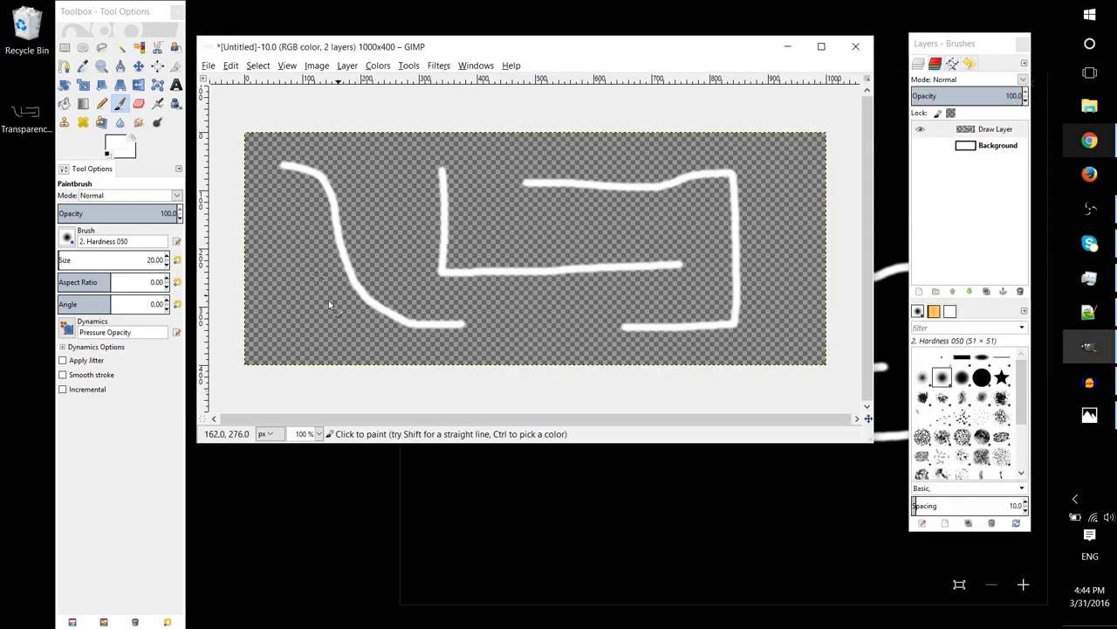
click(643, 551)
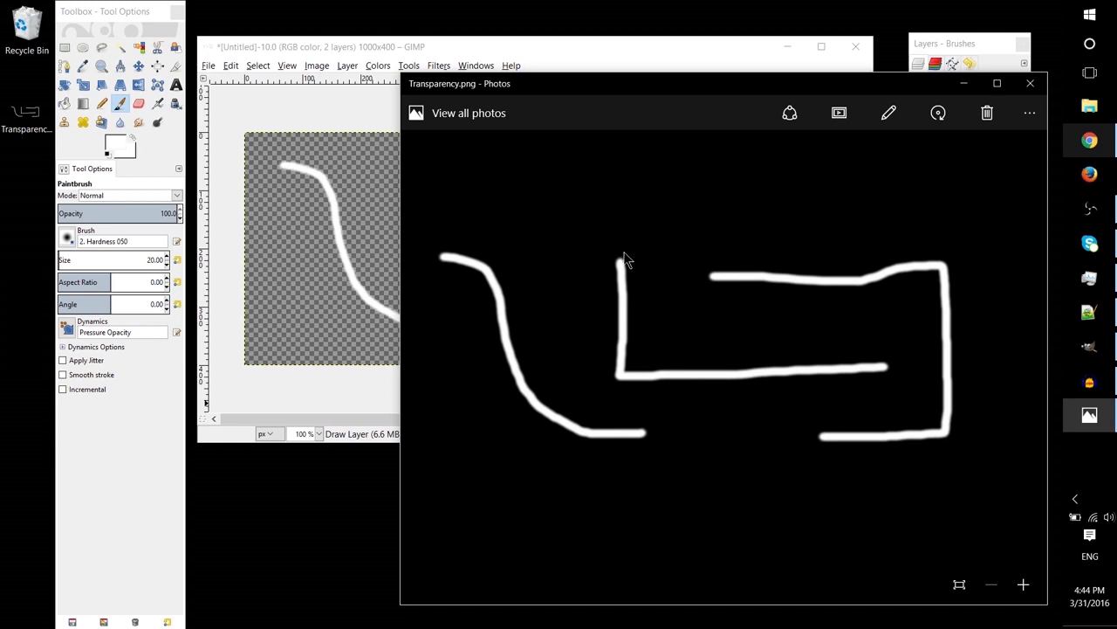
Return to the GIMP image and lower Draw Layer's opacity to about 50.5, keeping that layer selected.
click(364, 99)
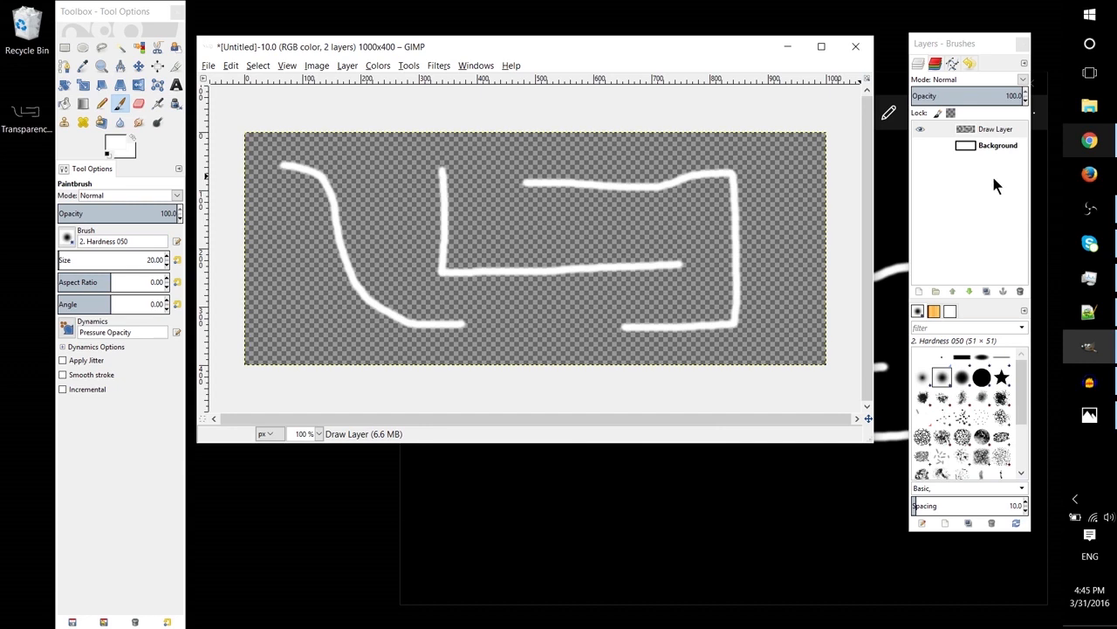
click(1004, 131)
click(1010, 96)
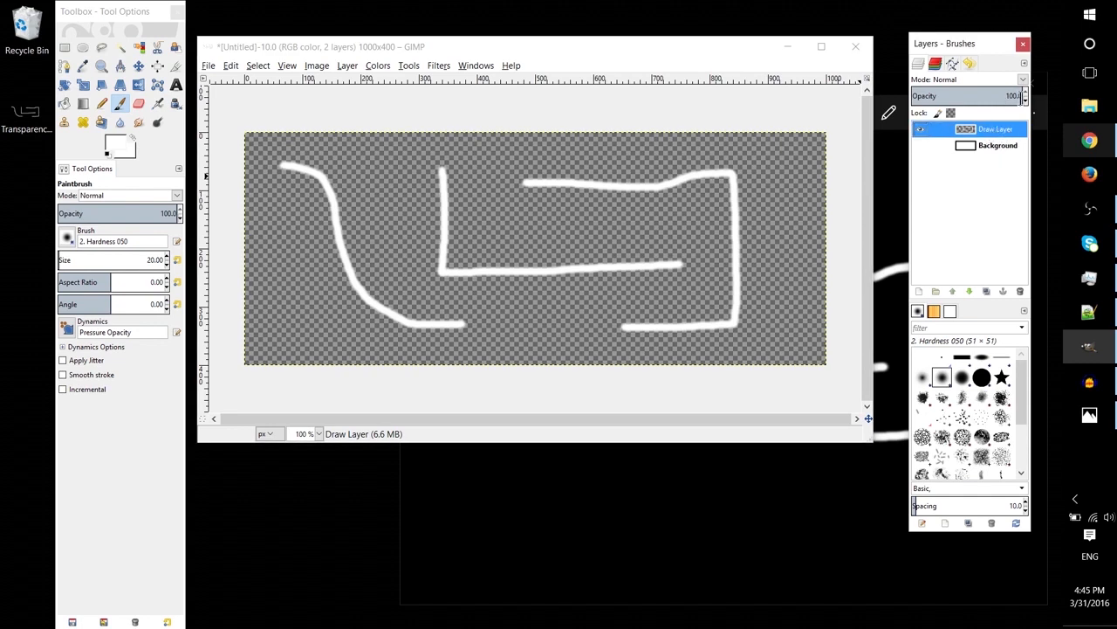
double_click(1010, 96)
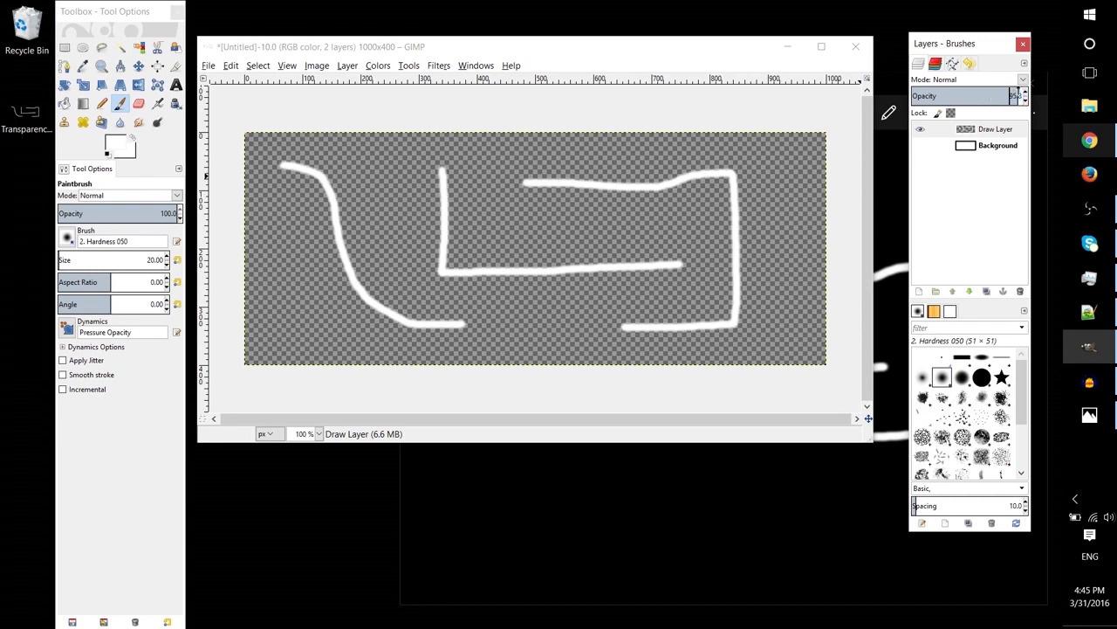
drag(1013, 96, 976, 90)
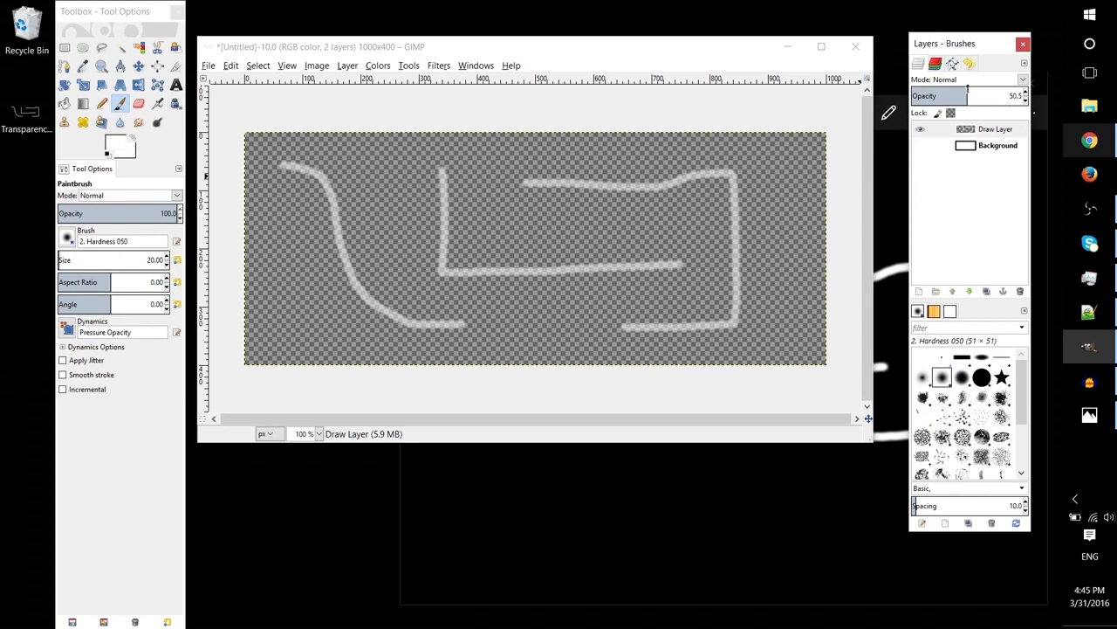
click(995, 130)
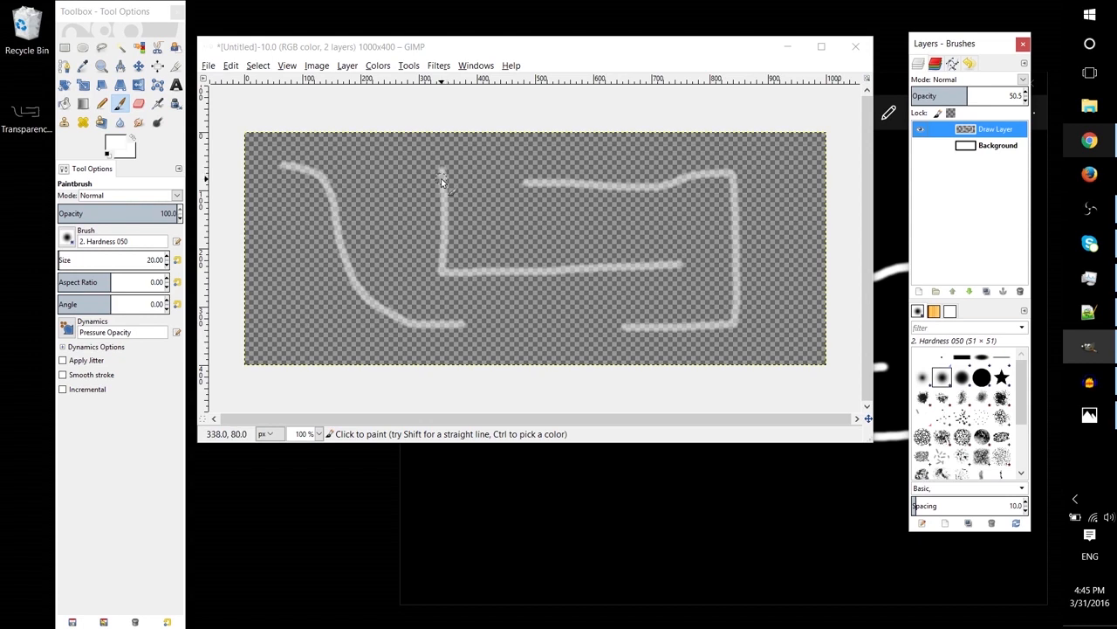
Export the drawing as Transparency.png to the Desktop, replacing the existing file of that name.
click(208, 66)
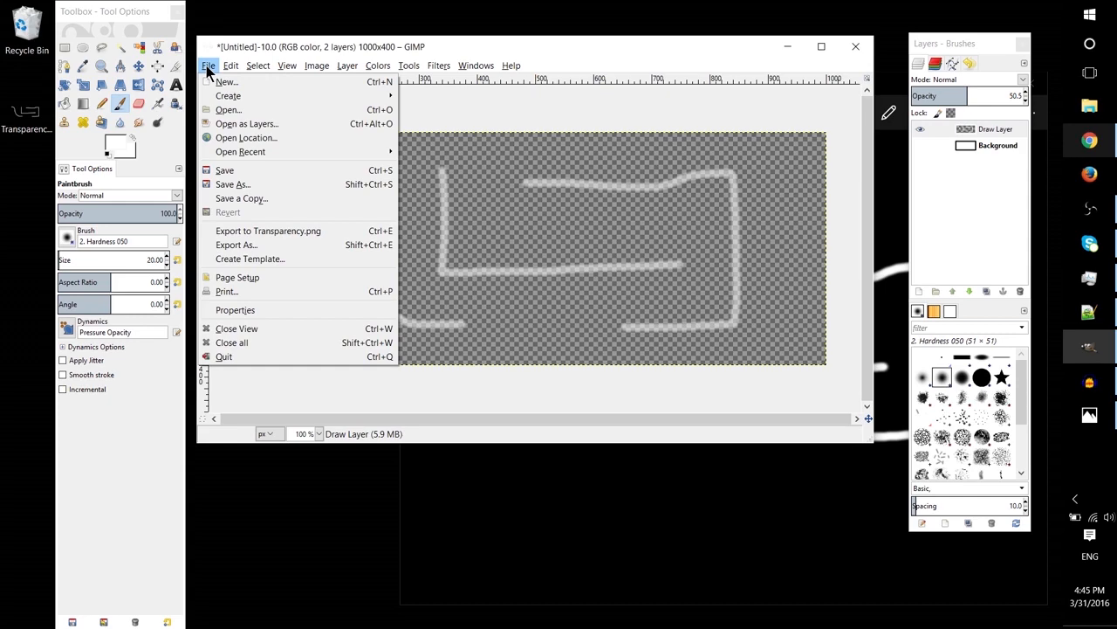
click(243, 246)
double_click(428, 244)
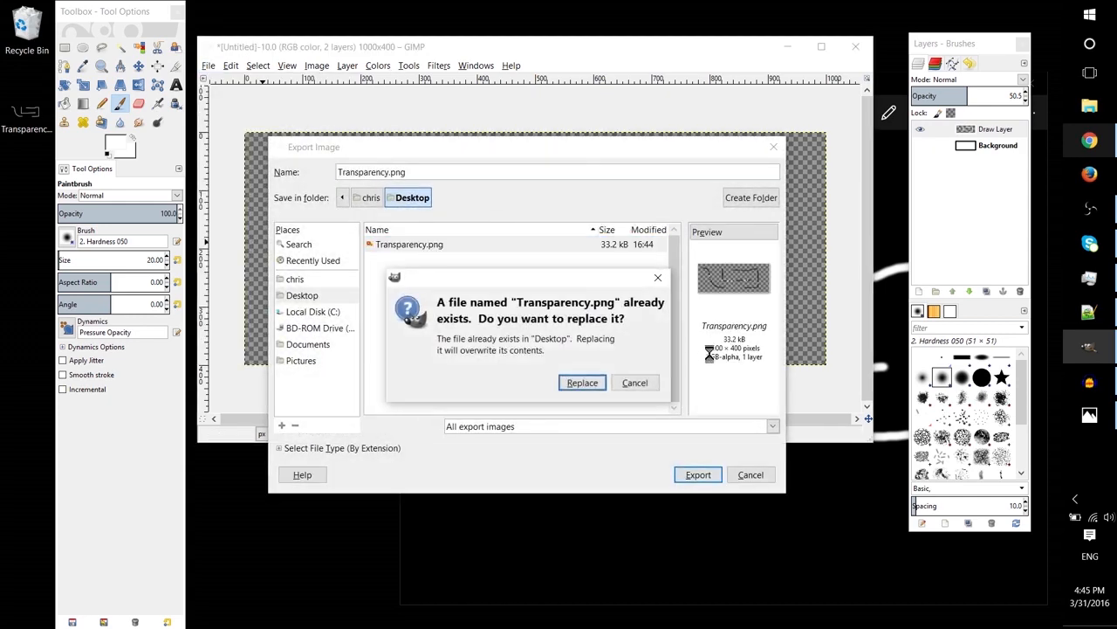
click(582, 383)
click(580, 430)
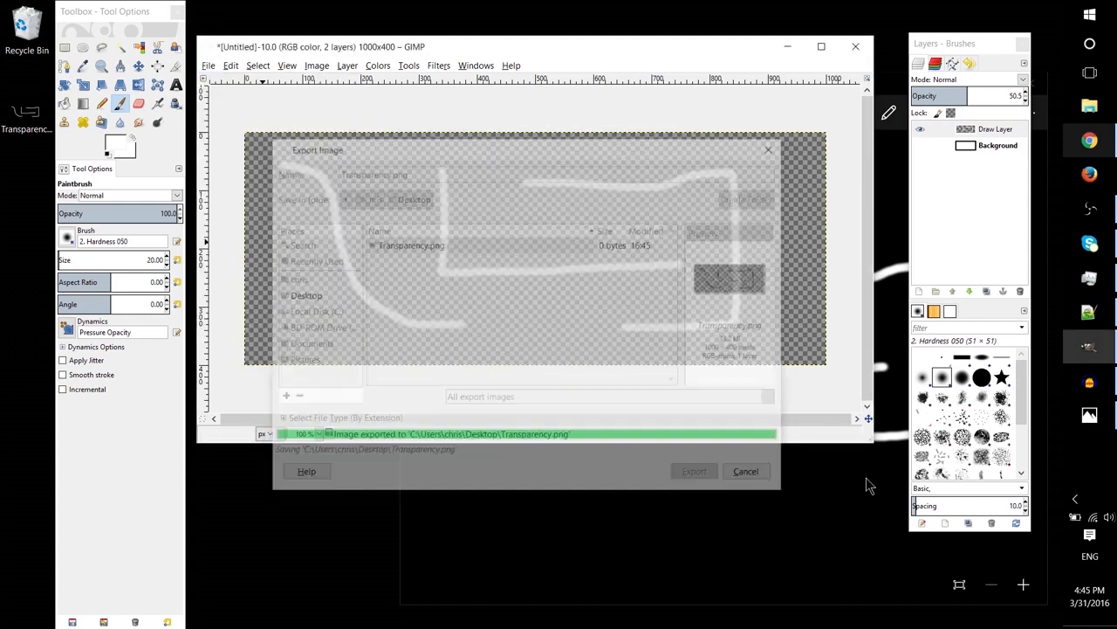
Close the old image preview in Photos and open the exported Transparency.png from the desktop to examine its line opacity, then close it.
click(866, 478)
click(1032, 83)
double_click(38, 116)
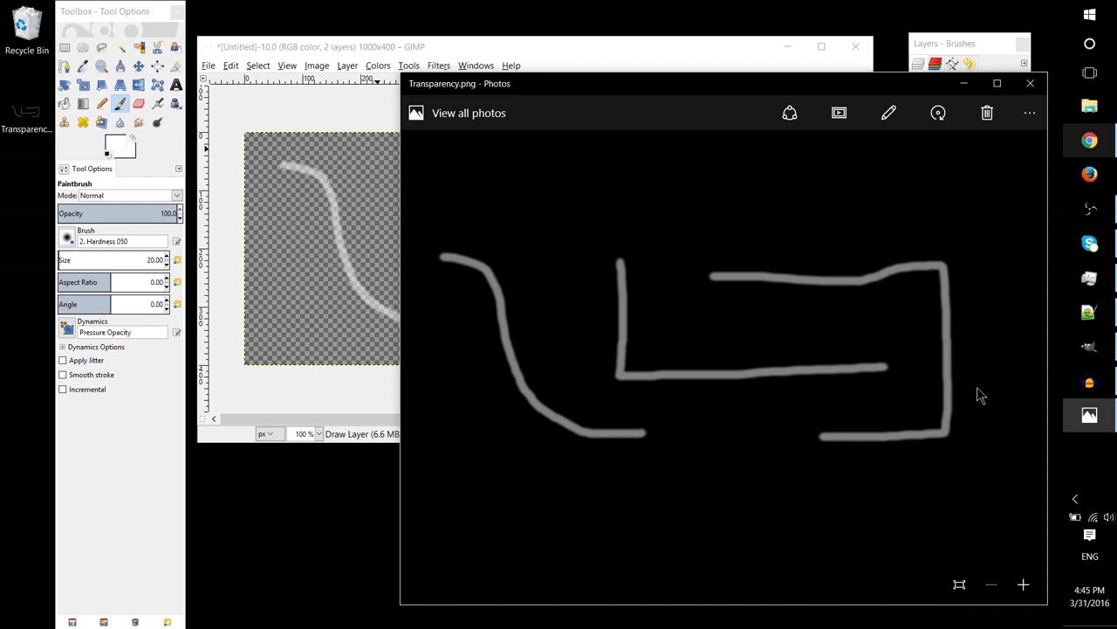
click(1031, 84)
drag(501, 43, 475, 50)
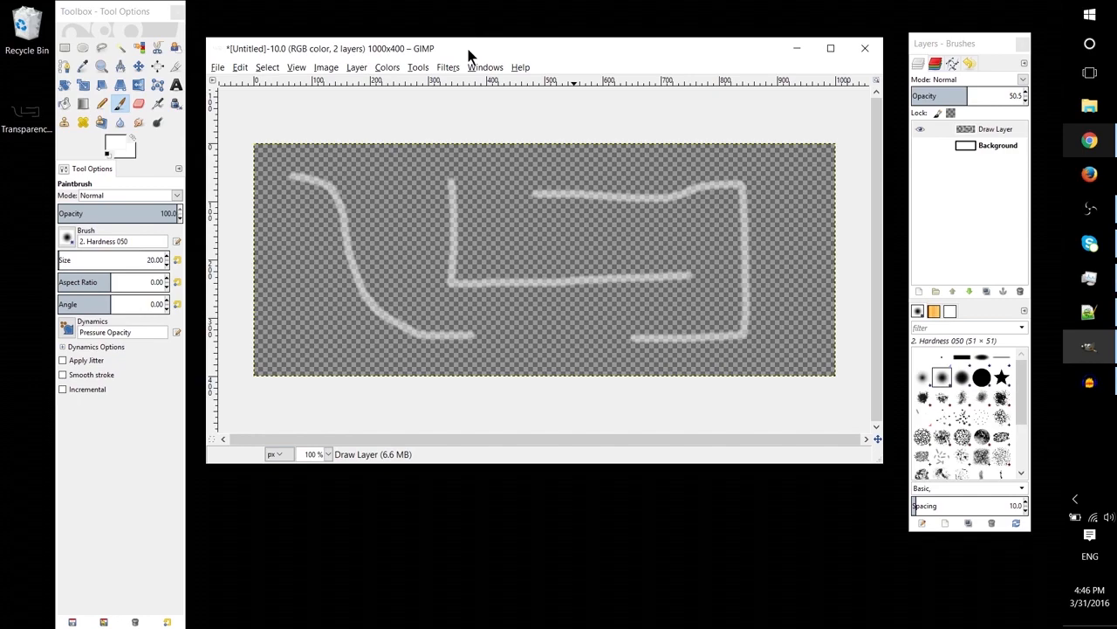
click(1089, 209)
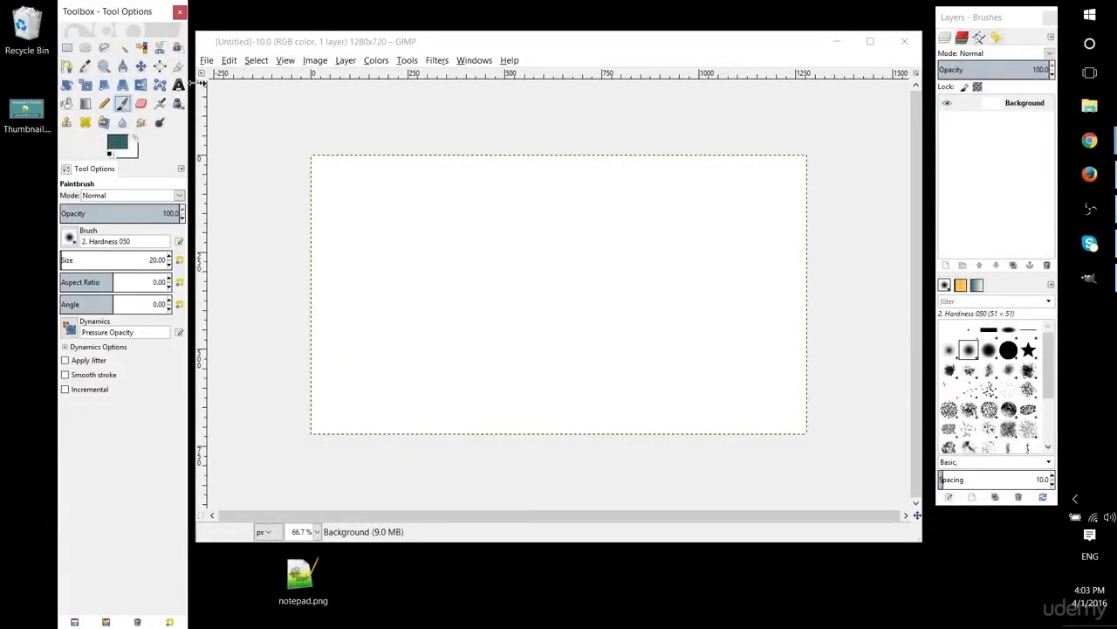
Hide the Background layer and draw an elliptical selection about 205 × 196 px in the left part of the canvas.
click(84, 48)
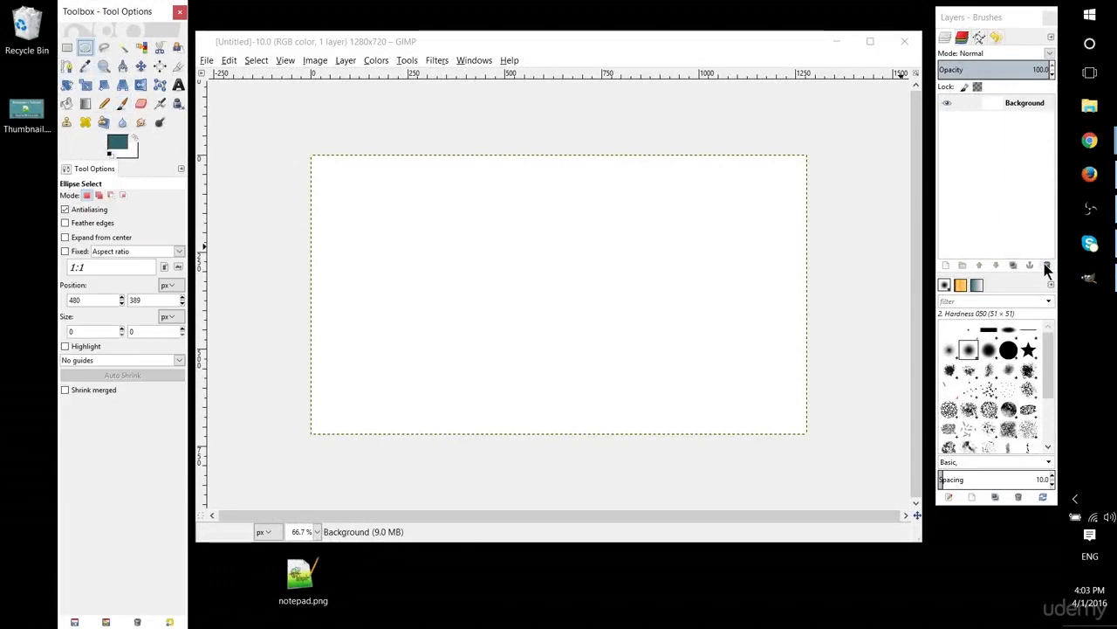
click(947, 103)
drag(357, 230, 439, 305)
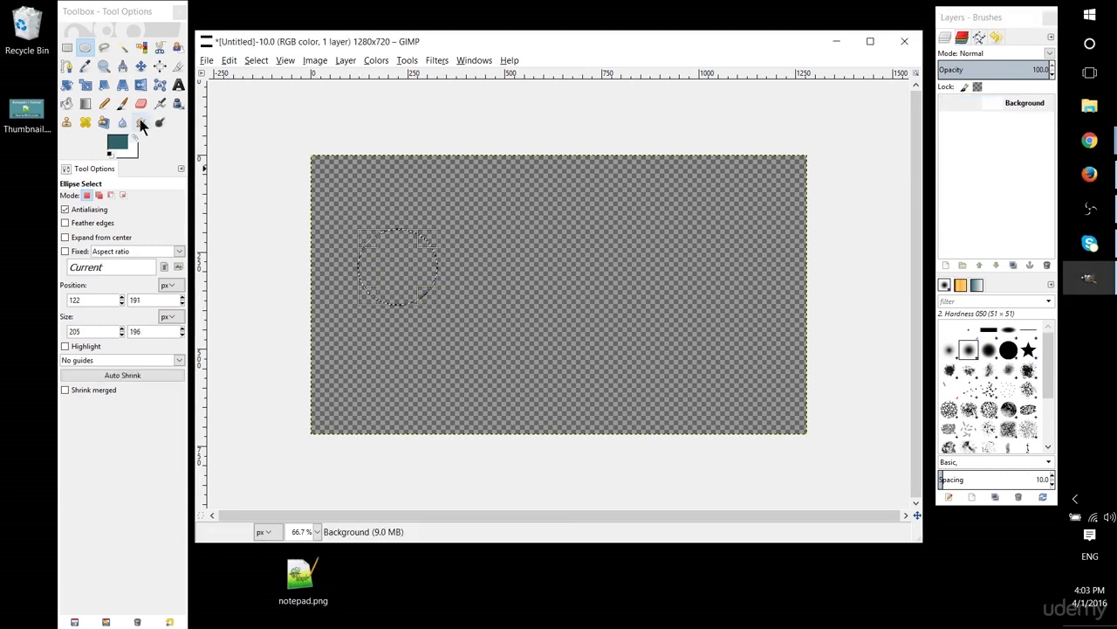
Add a transparent 1280 × 720 px layer and bucket-fill the circular selection on it with the teal foreground color.
click(66, 103)
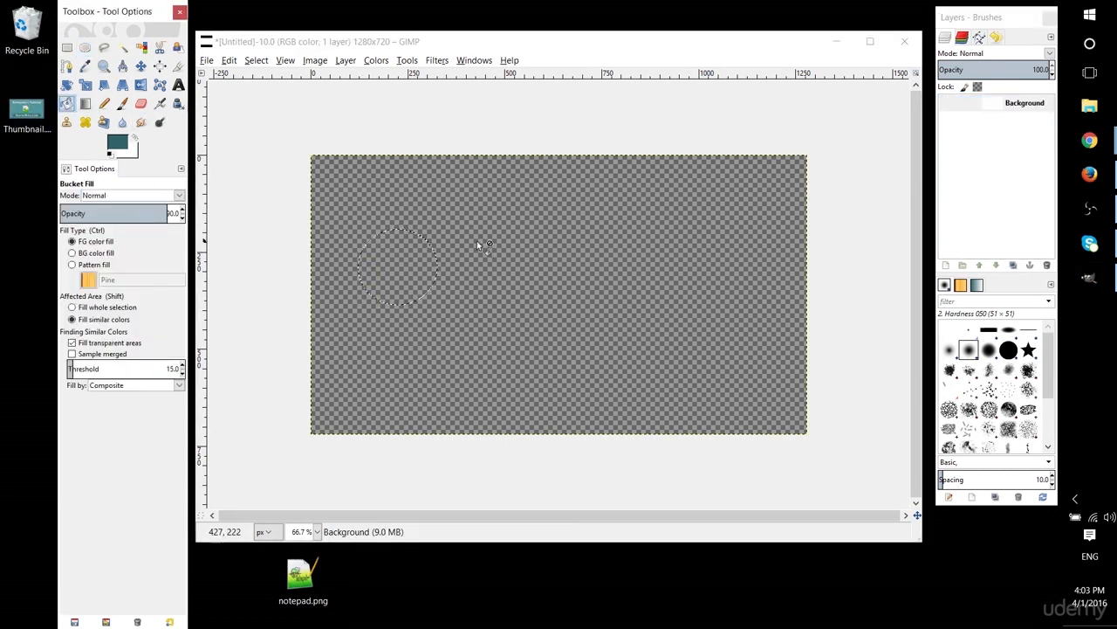
click(393, 255)
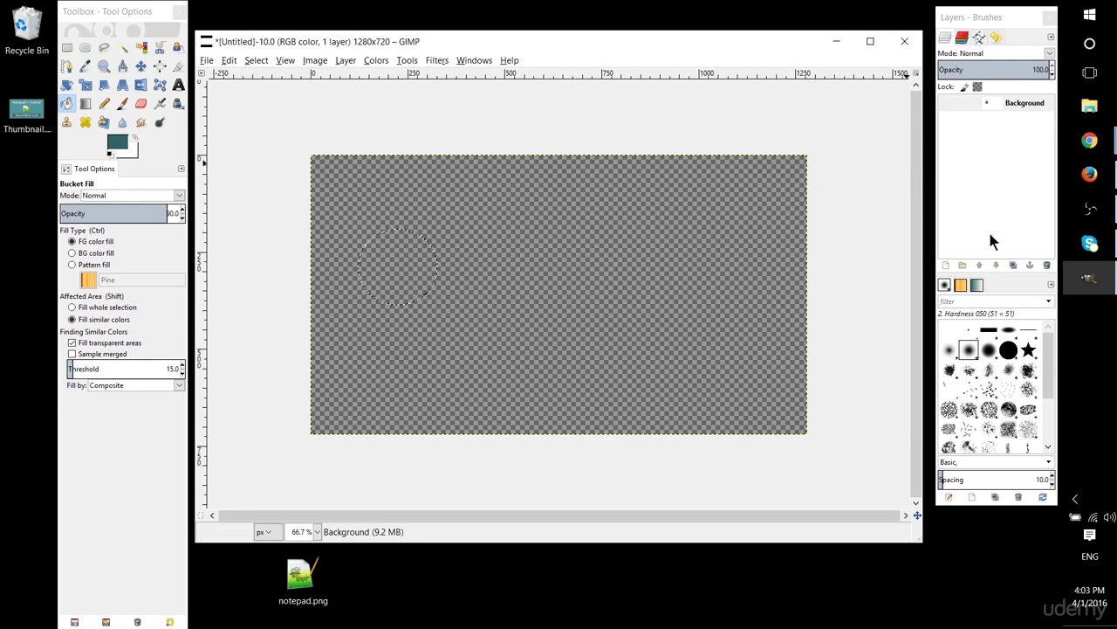
click(945, 264)
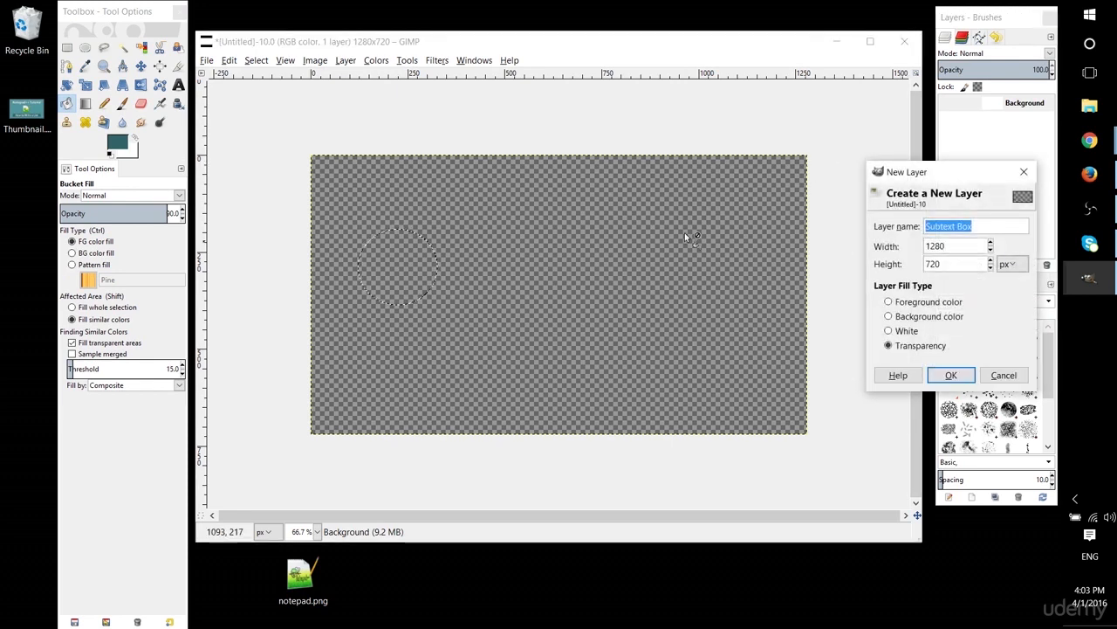
click(951, 374)
click(401, 251)
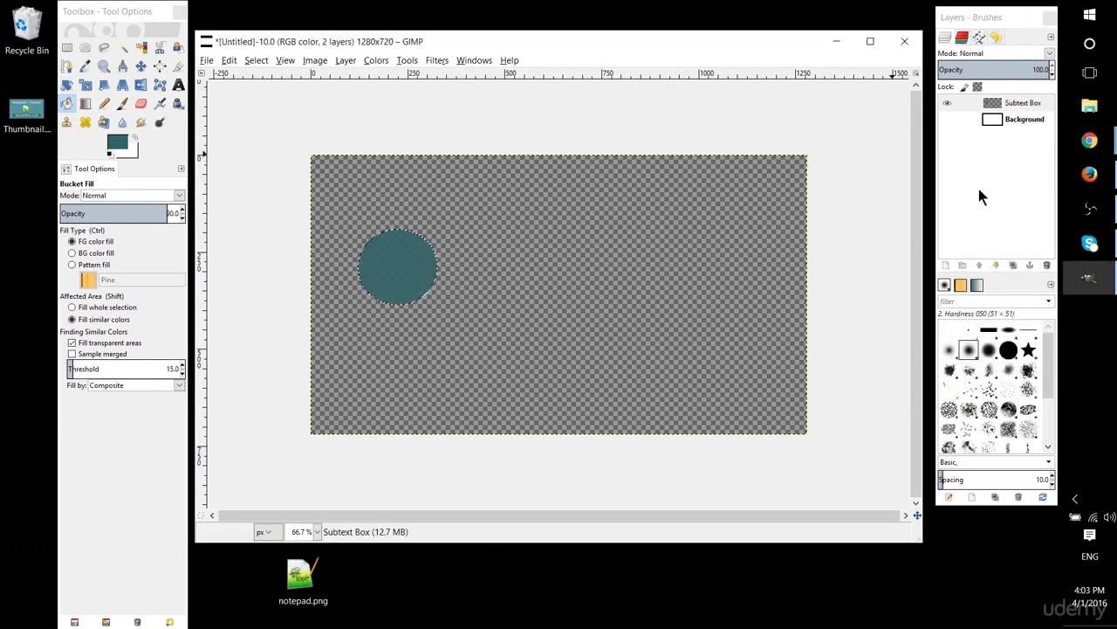
Rename the layer holding the teal circle as "Circle 1".
double_click(1023, 103)
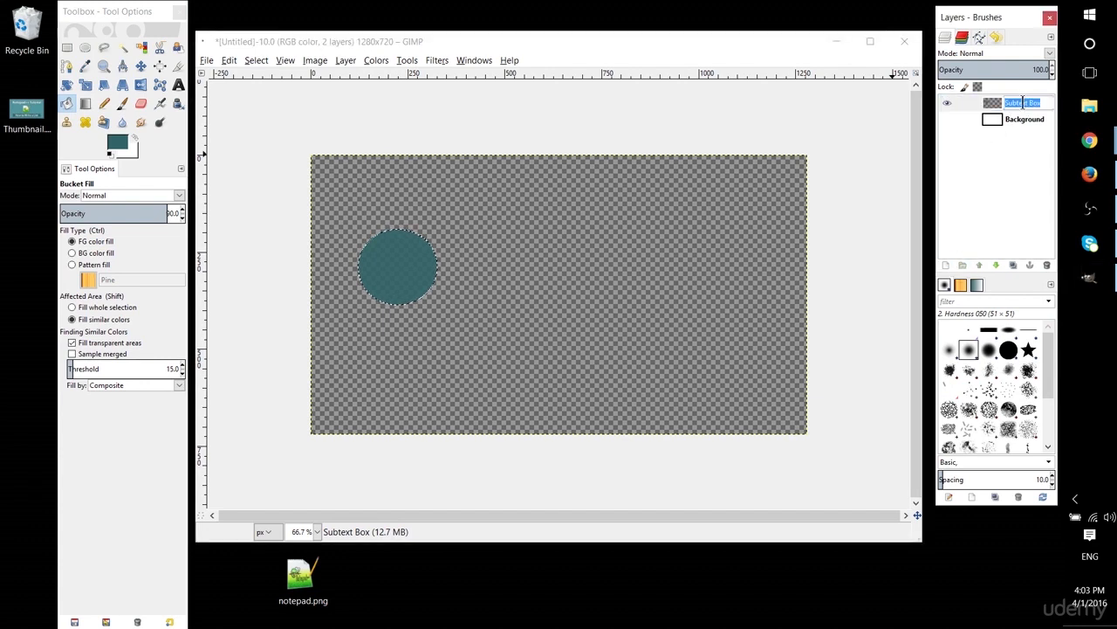
text(Circle 1)
key(Return)
double_click(1025, 103)
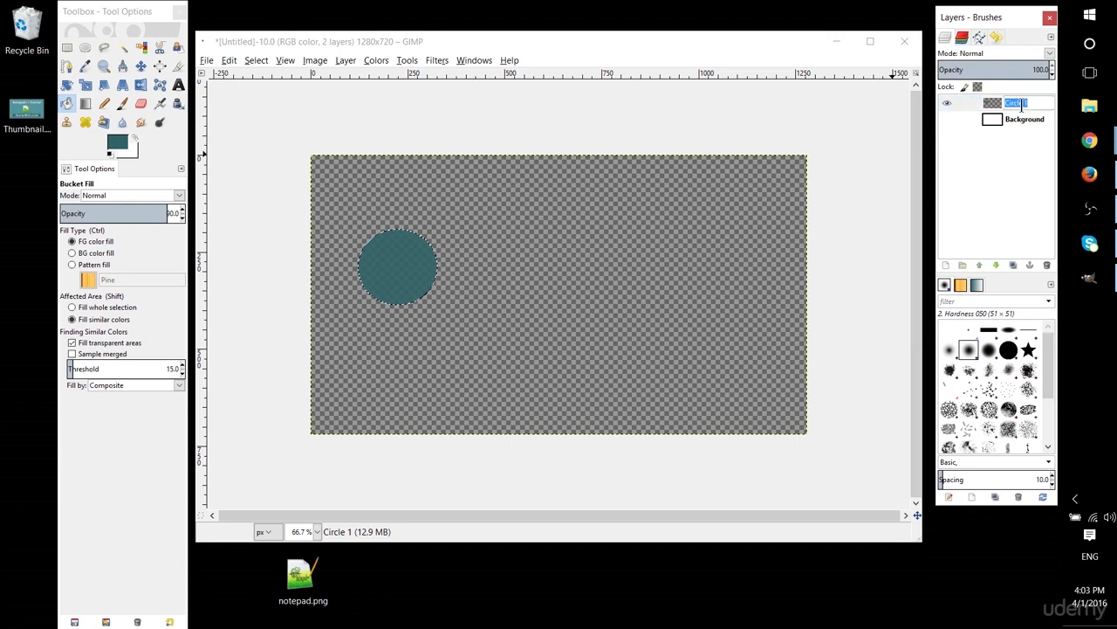
Add a transparent layer named "Circle" and draw an elliptical selection about 204 × 192 px near the canvas center.
click(947, 265)
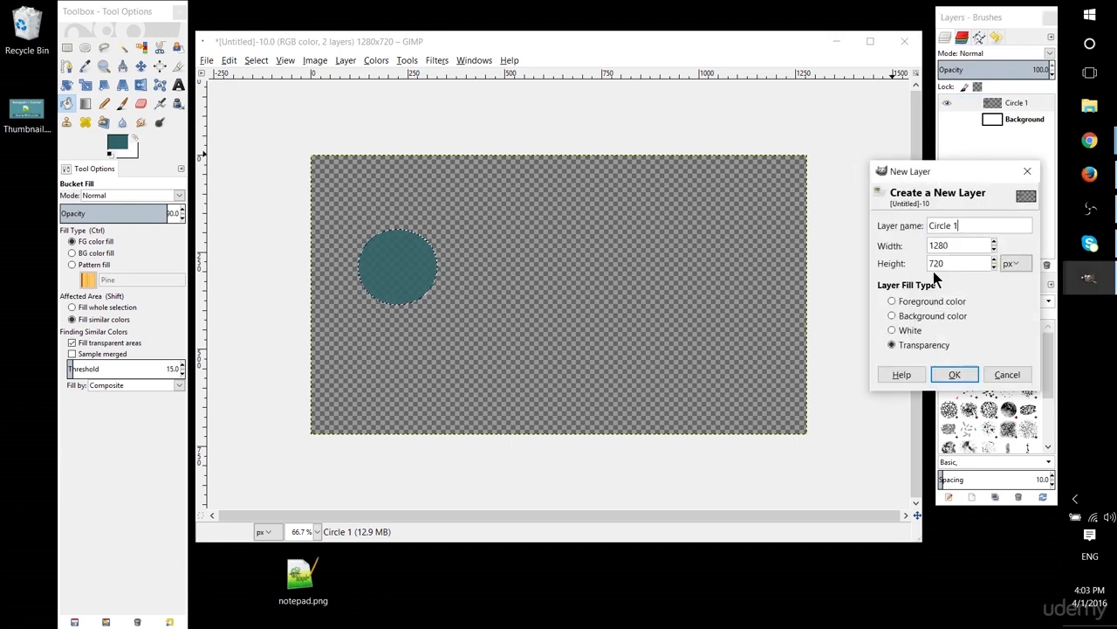
key(Return)
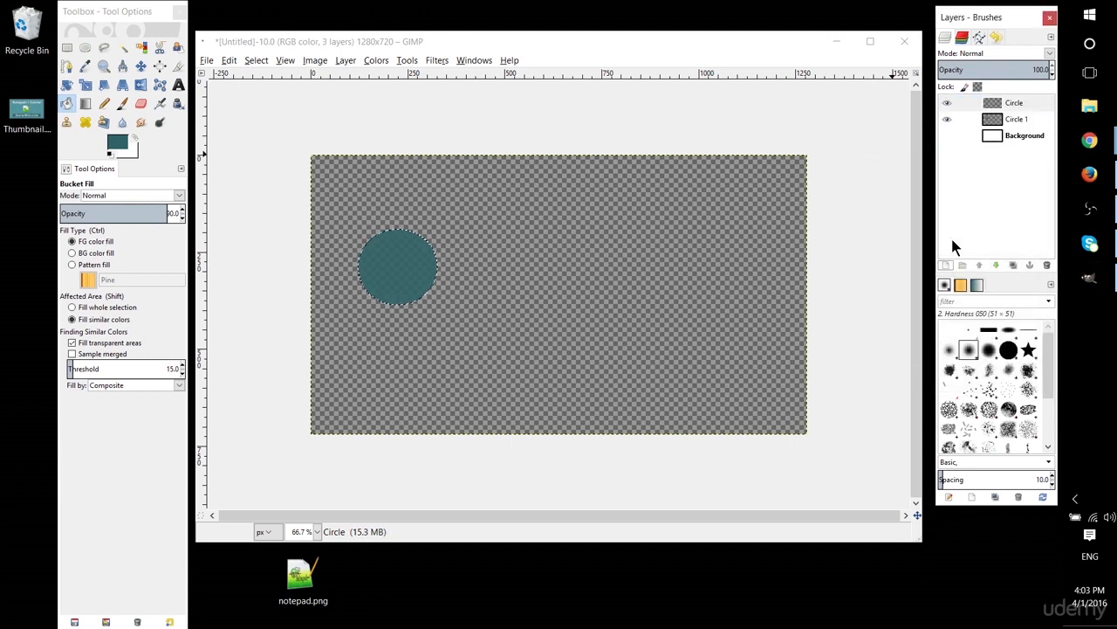
click(85, 47)
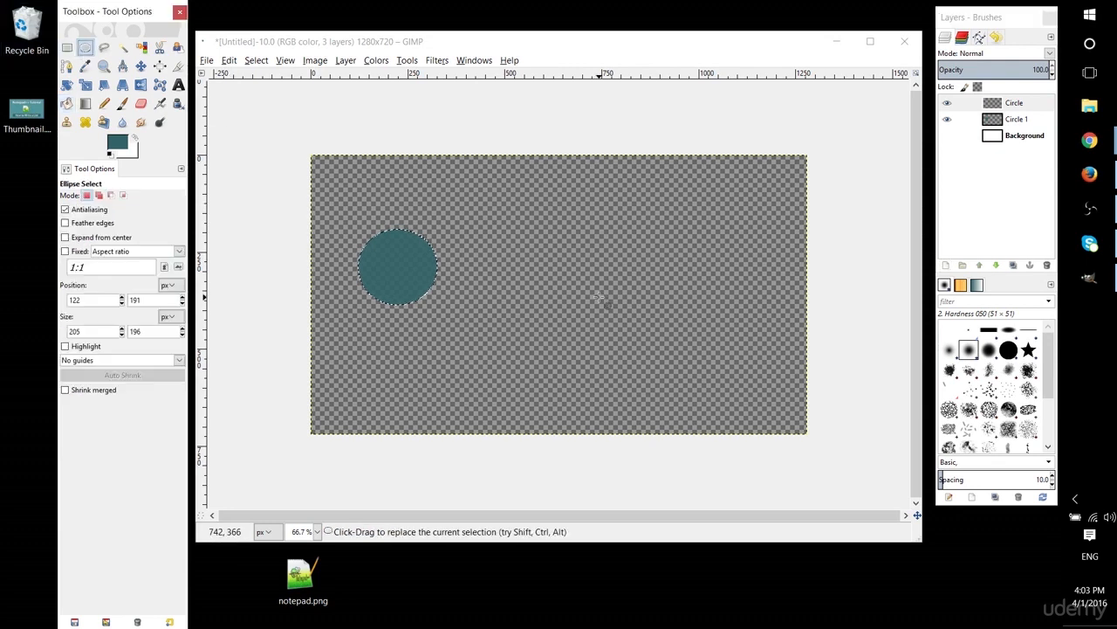
drag(526, 248, 600, 321)
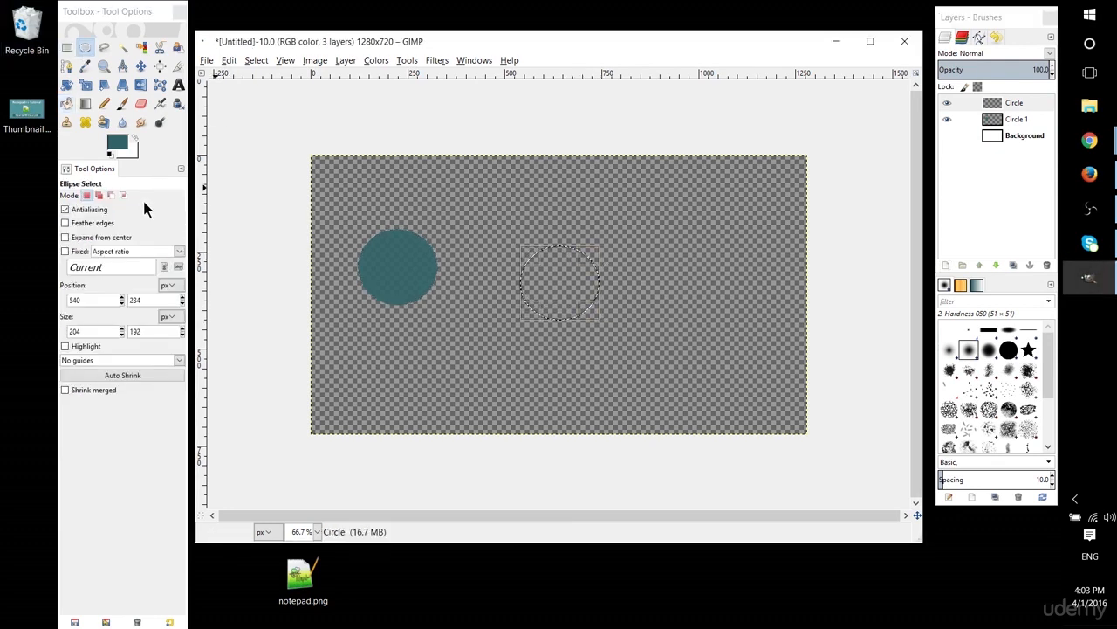
Set the foreground color to purple 643268 and bucket-fill the central circular selection with it.
click(122, 147)
click(506, 170)
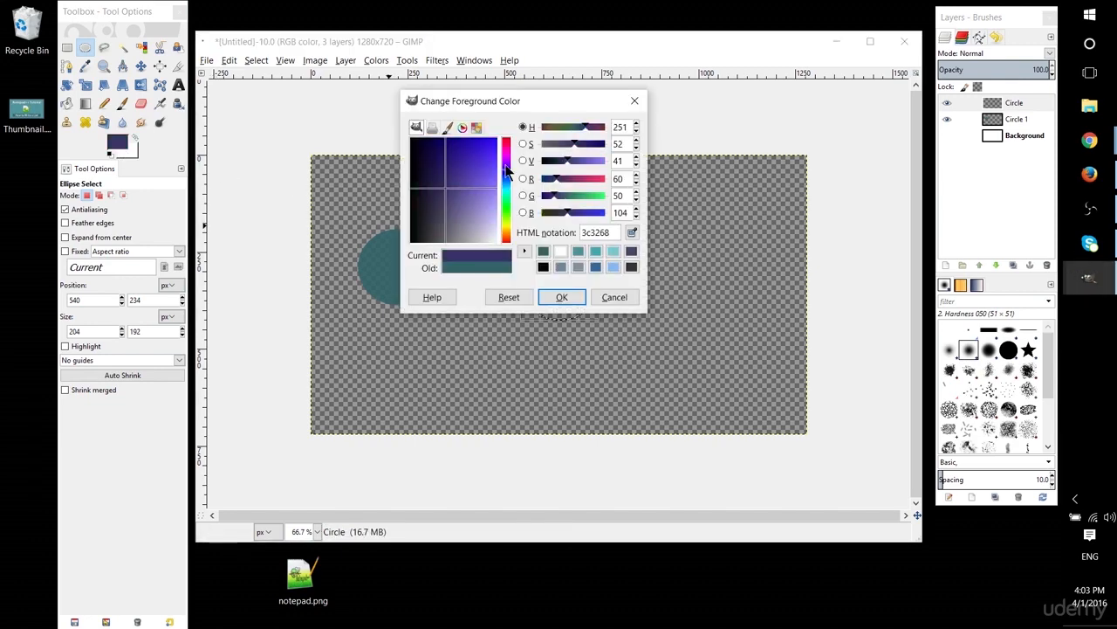
drag(509, 171, 507, 157)
click(67, 103)
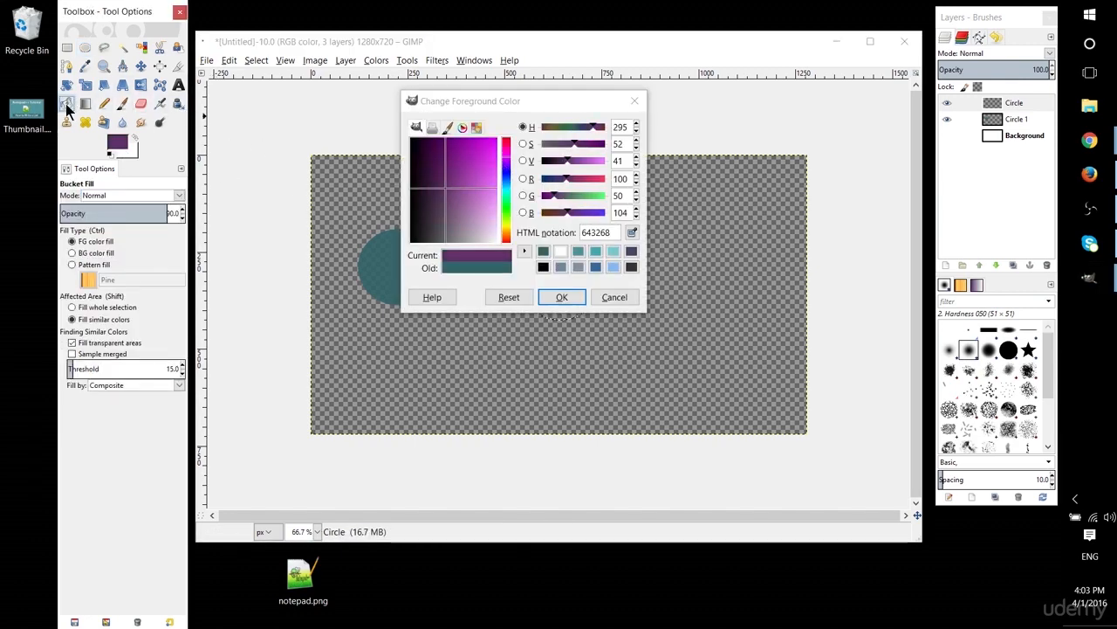
click(561, 297)
click(563, 297)
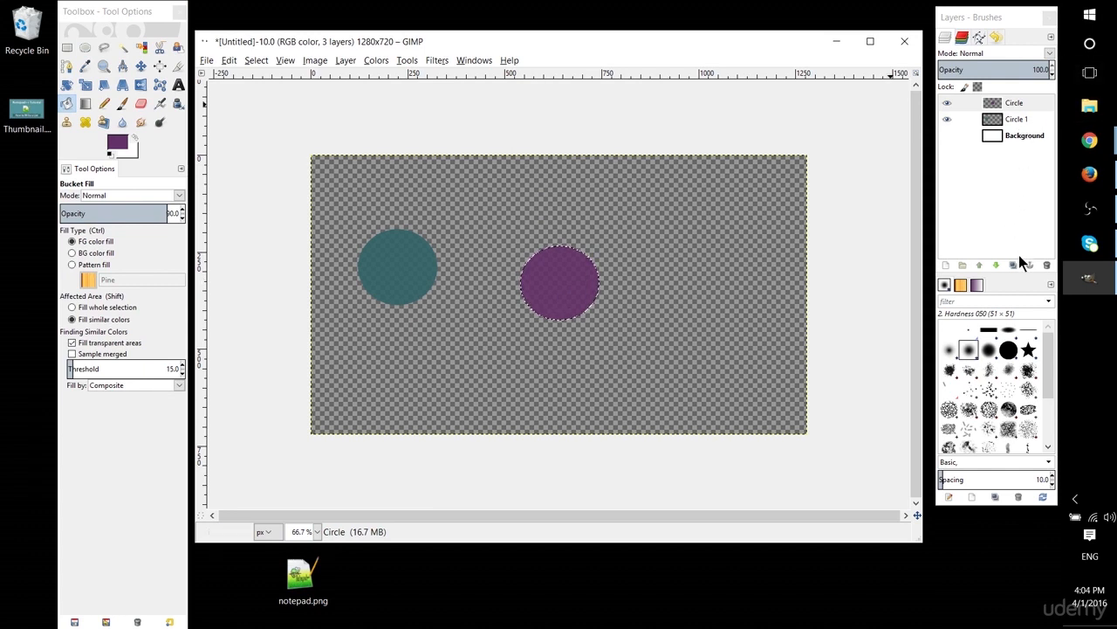
Add a transparent 1280 × 720 px layer named "Circle 3".
click(946, 264)
text(Cir)
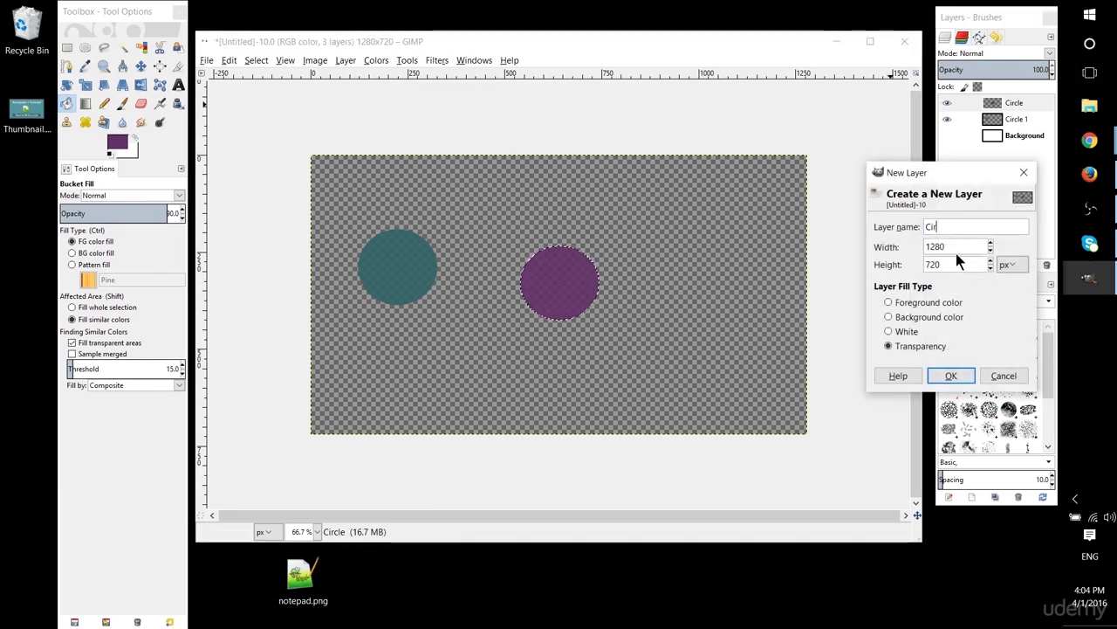
text(cle 3)
key(Return)
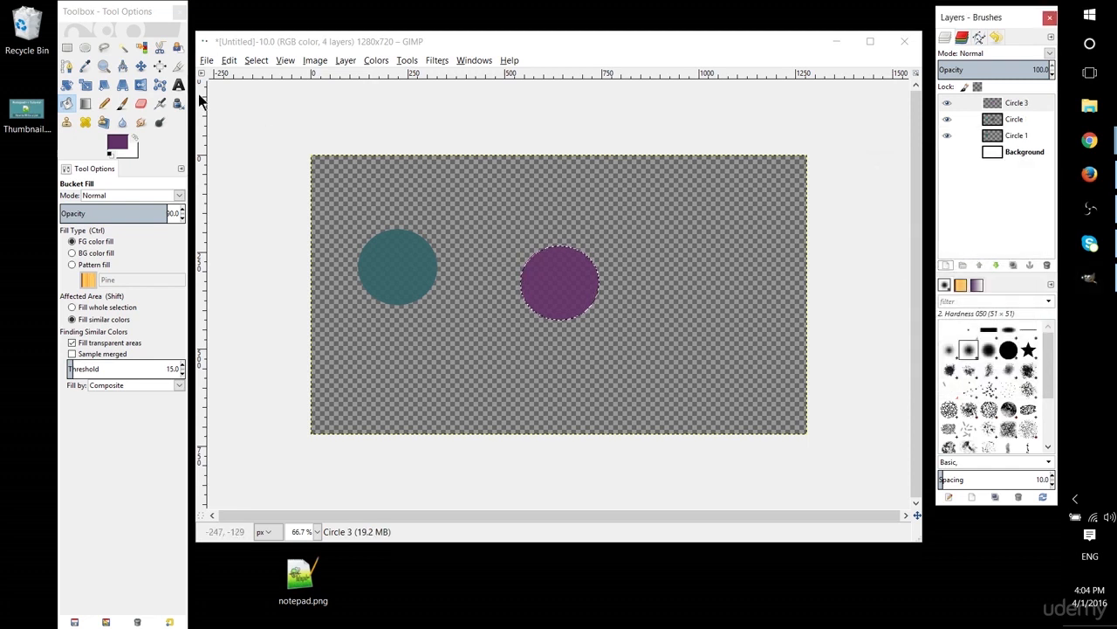
Draw an elliptical selection about 195 × 181 px to the upper right of the purple circle.
click(85, 46)
drag(680, 219, 744, 273)
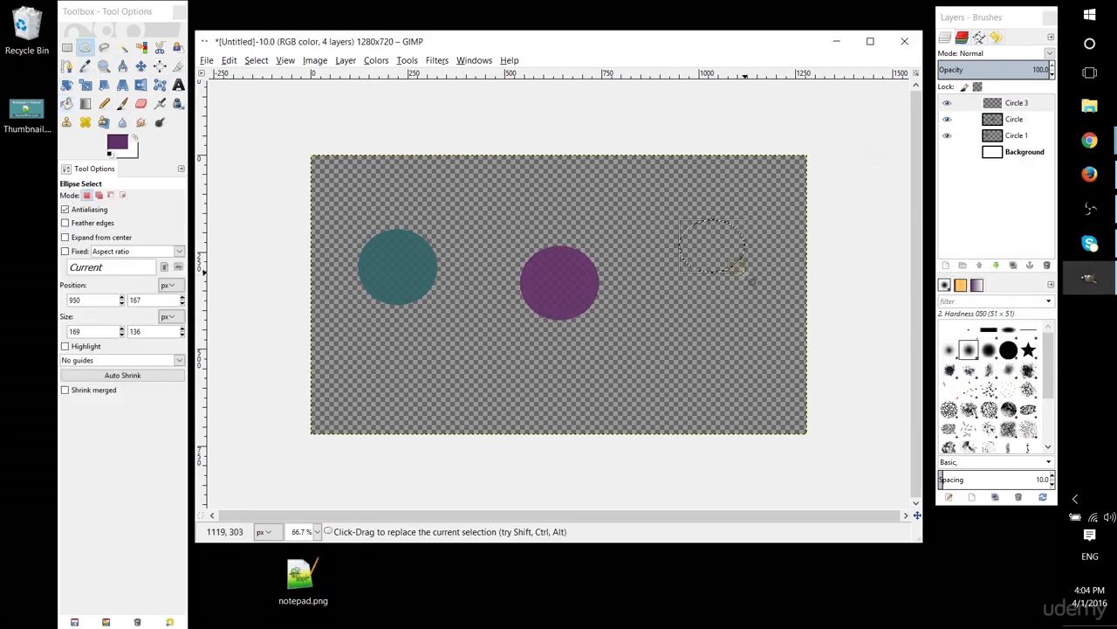
drag(672, 202, 739, 268)
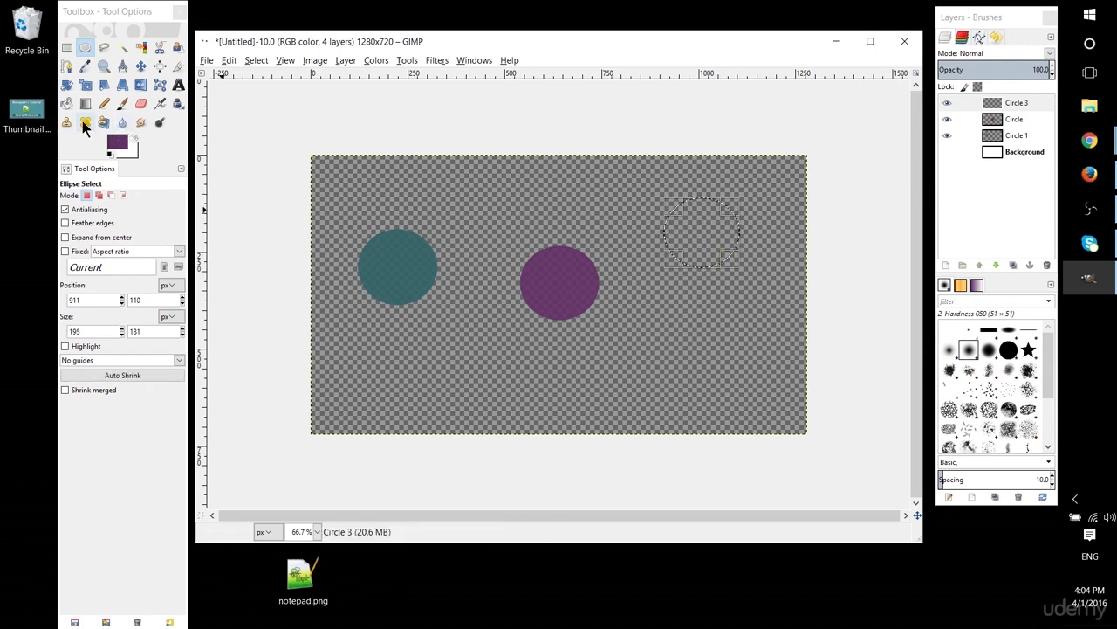
Bucket-fill the new circular selection with a dark green foreground color and clear the selection.
click(71, 103)
click(111, 144)
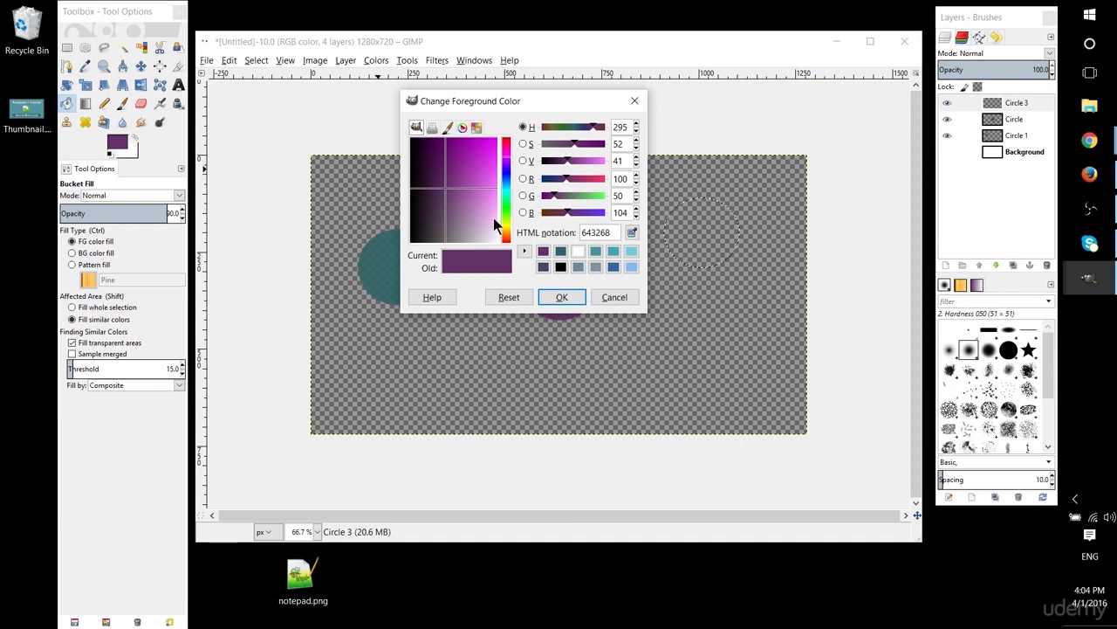
click(505, 222)
click(562, 297)
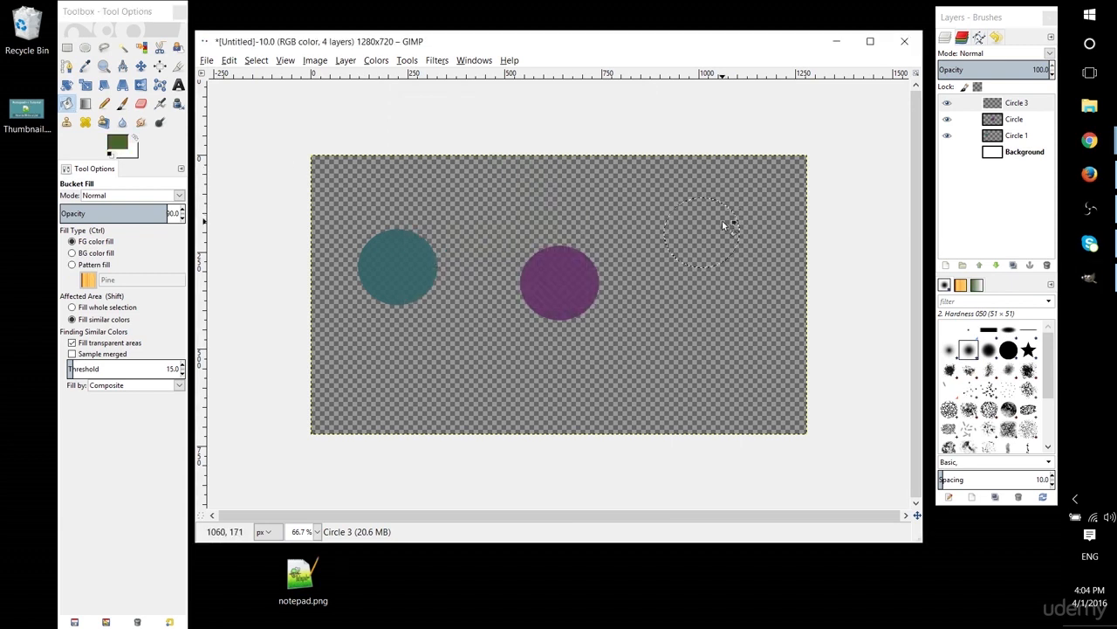
click(730, 223)
click(67, 47)
click(649, 216)
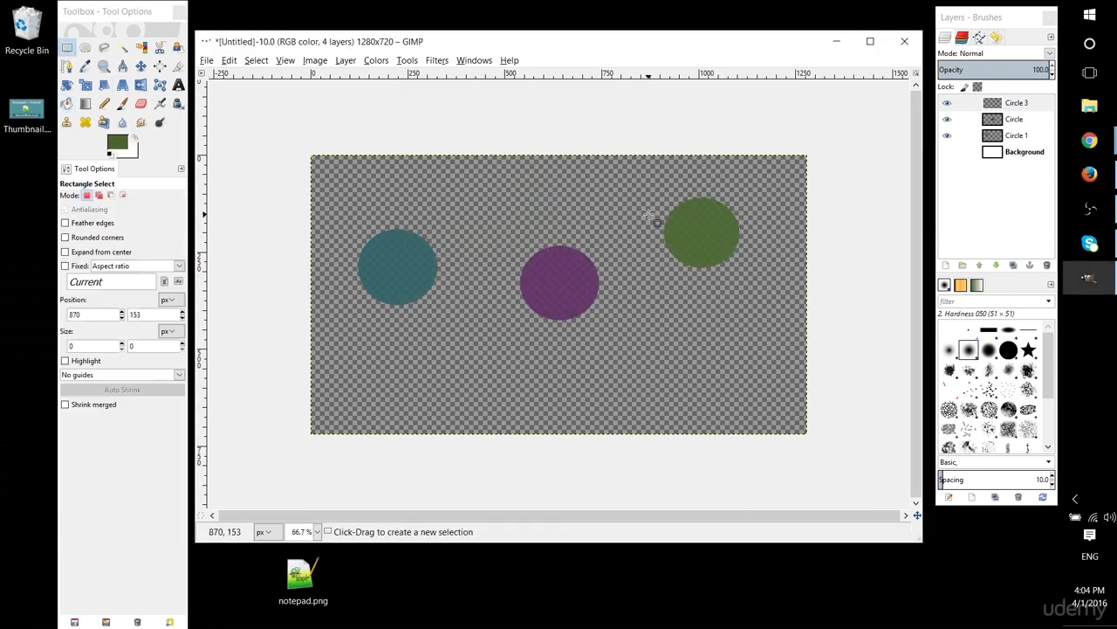
Autocrop the Circle 1 layer to the bounds of the teal circle.
click(1015, 120)
click(1022, 136)
click(1021, 103)
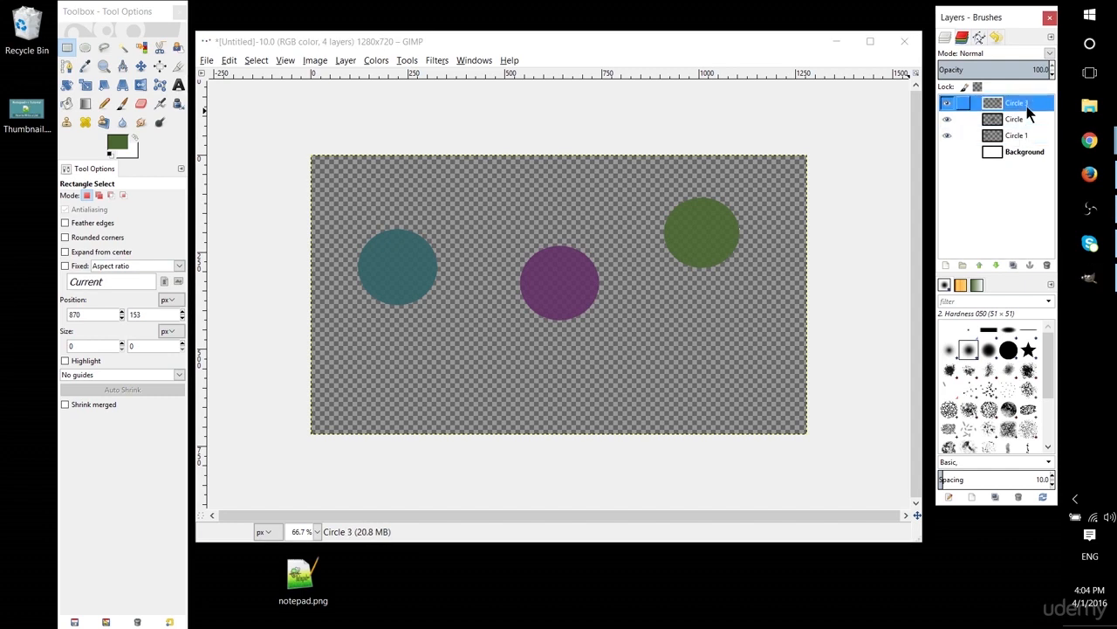
click(1022, 135)
right_click(631, 215)
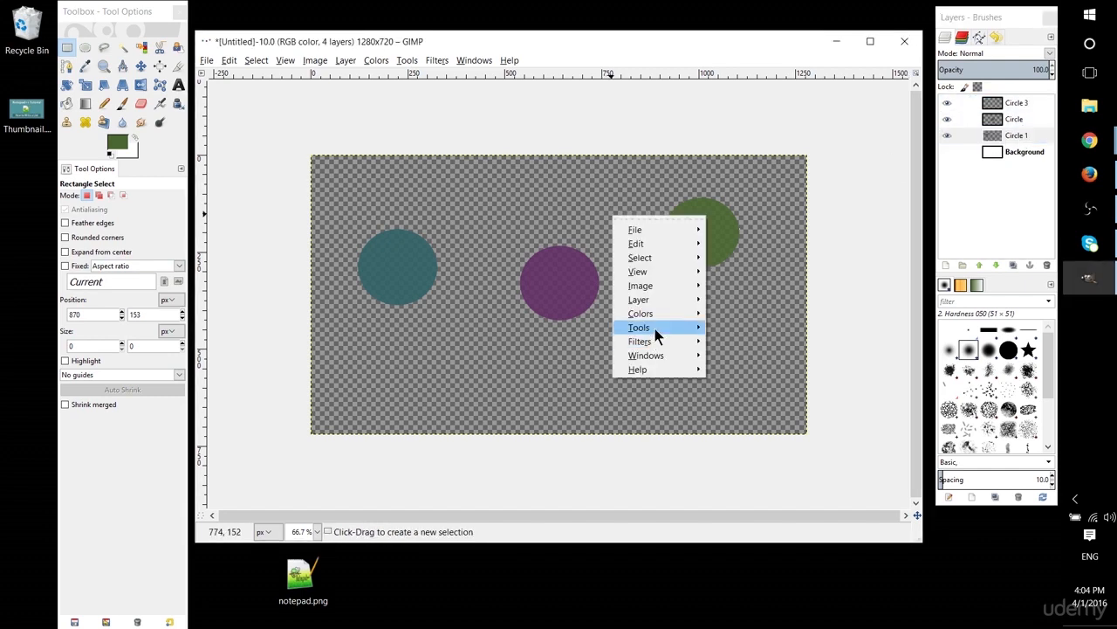
mouse_move(654, 329)
mouse_move(654, 300)
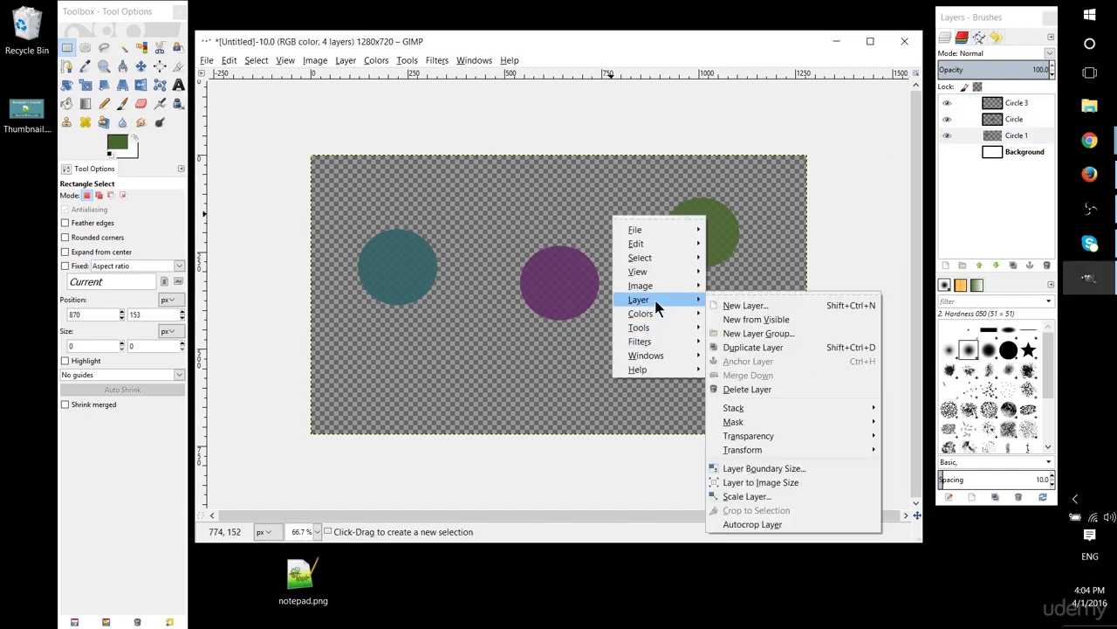
click(766, 521)
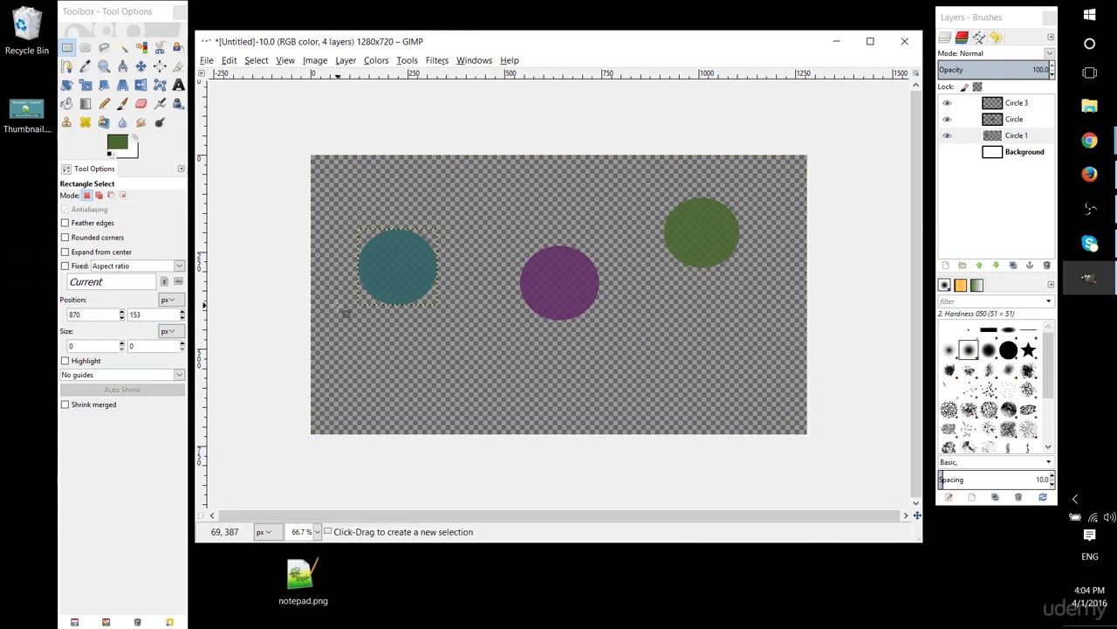
Autocrop the Circle layer to the bounds of the purple circle.
click(995, 122)
right_click(591, 229)
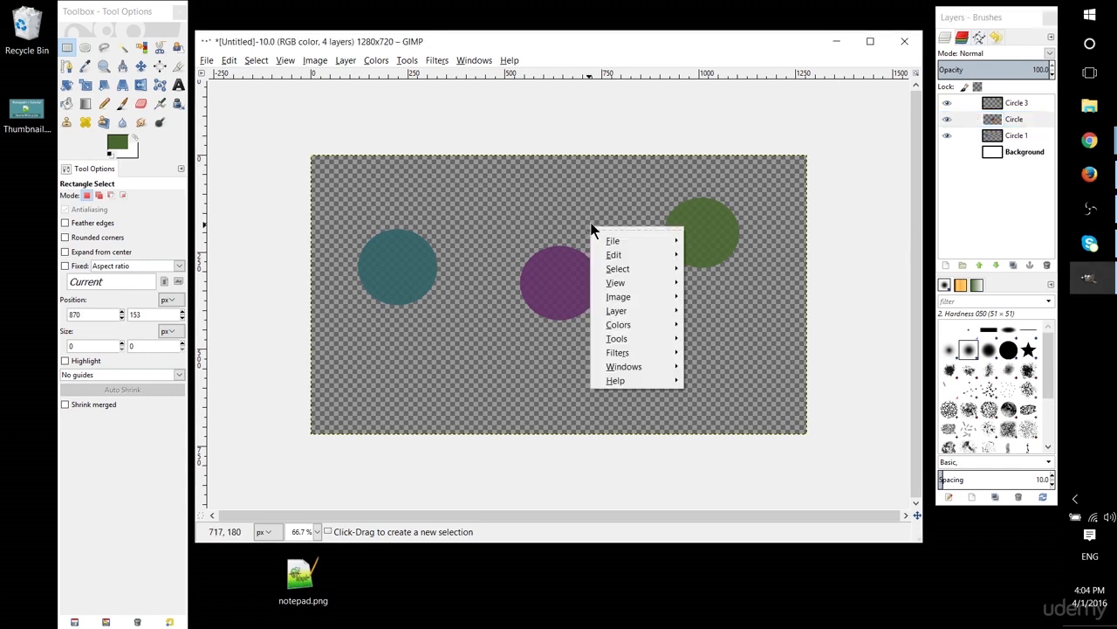
mouse_move(642, 311)
click(766, 534)
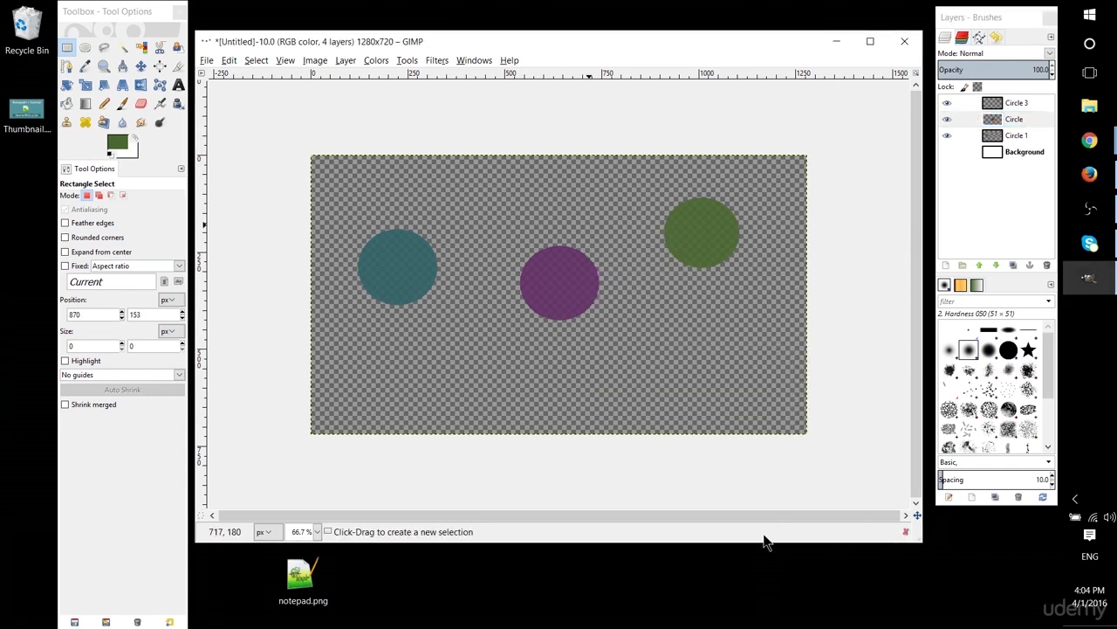
Autocrop the Circle 3 layer to the bounds of the green circle.
click(1015, 107)
right_click(675, 195)
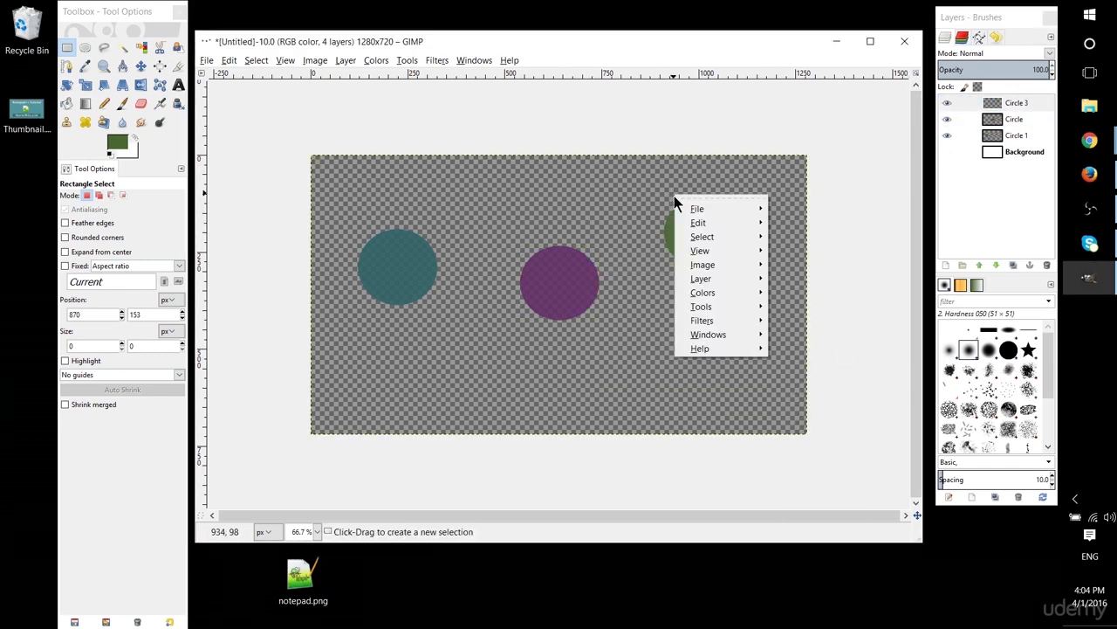
mouse_move(722, 279)
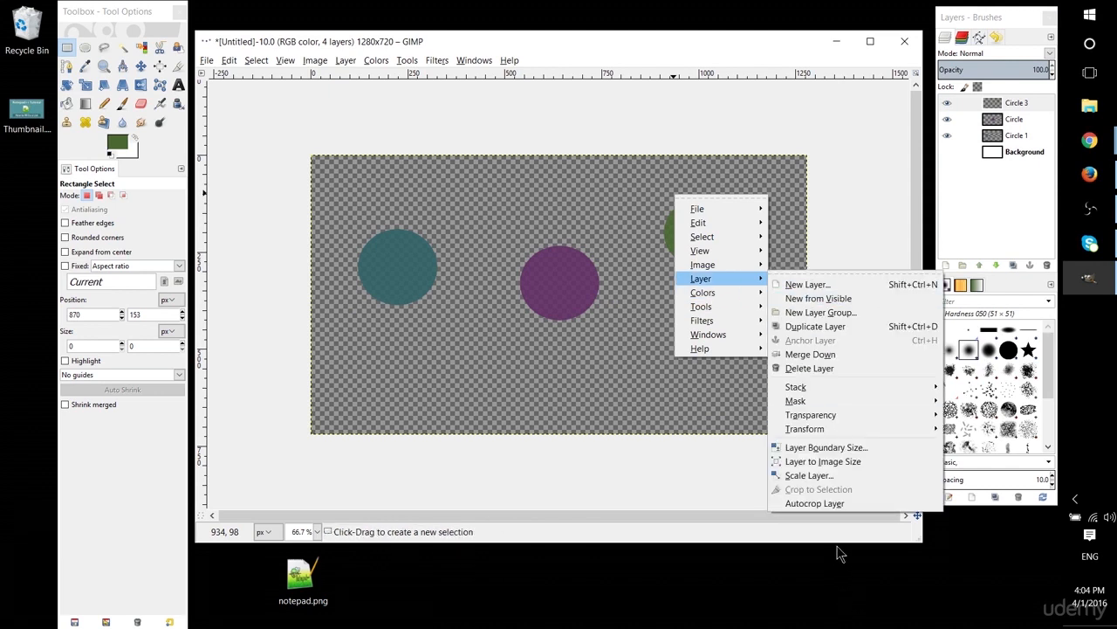
click(841, 501)
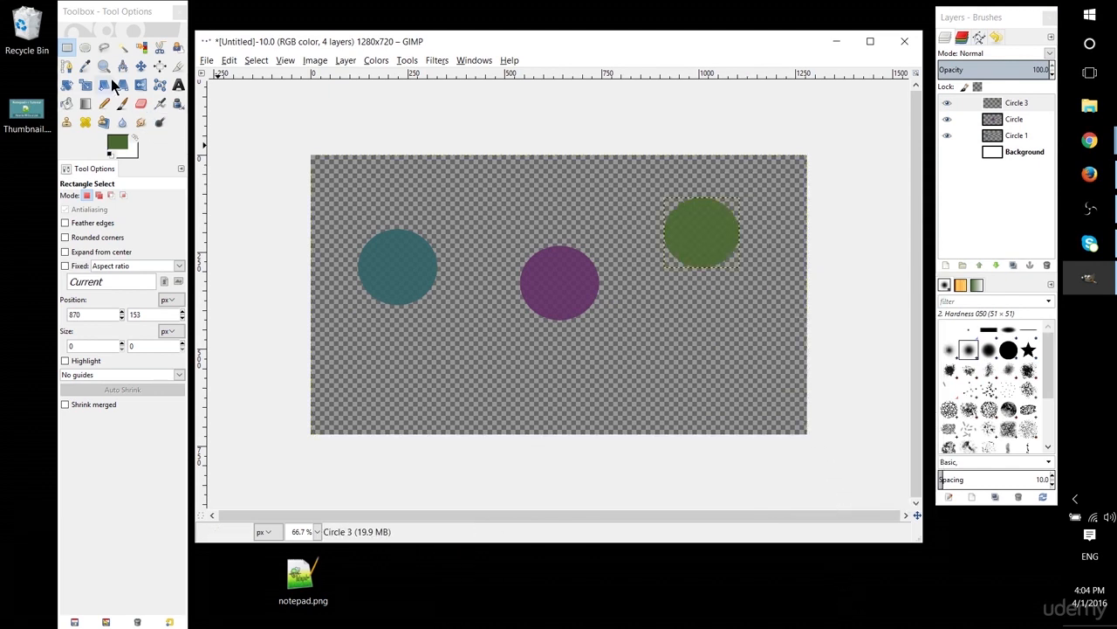
Align the vertical middles of the purple and green circles to the teal circle as the first item.
click(160, 66)
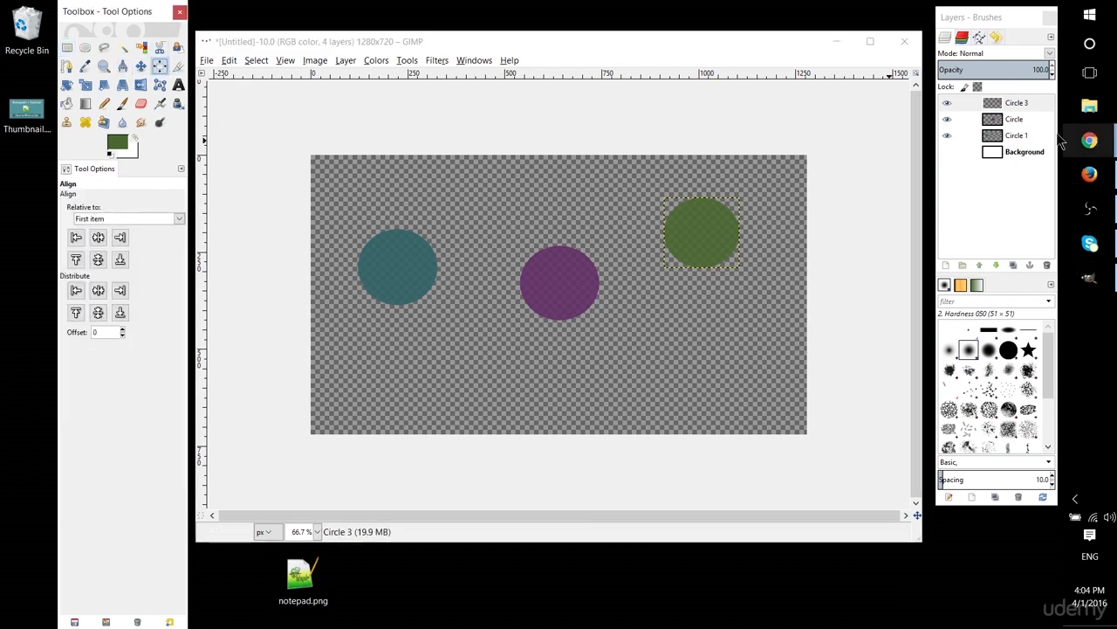
click(1014, 135)
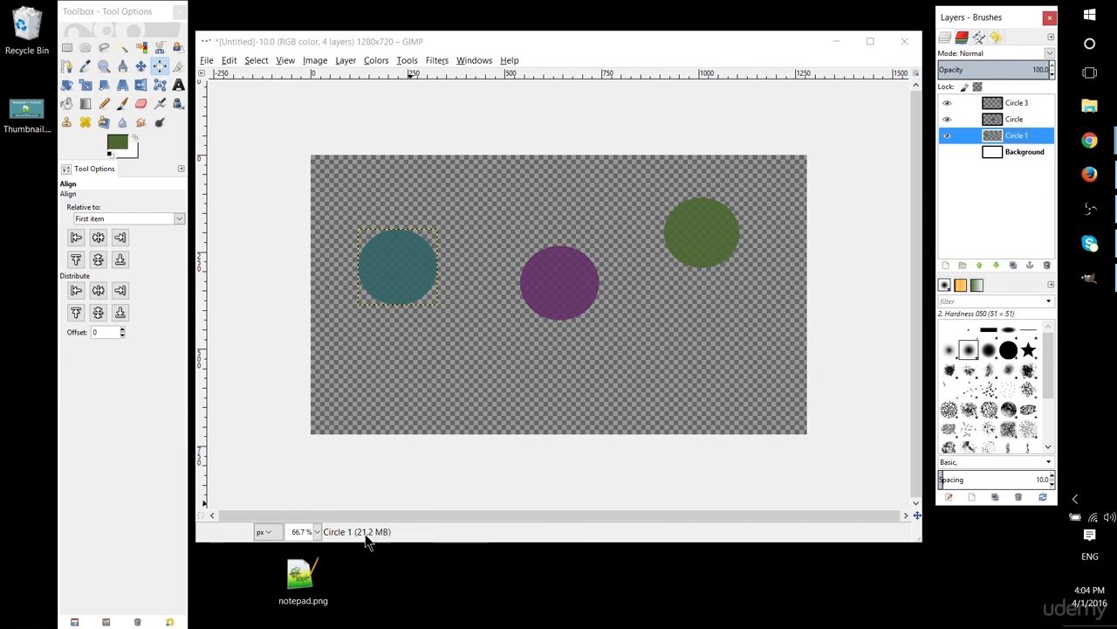
click(391, 261)
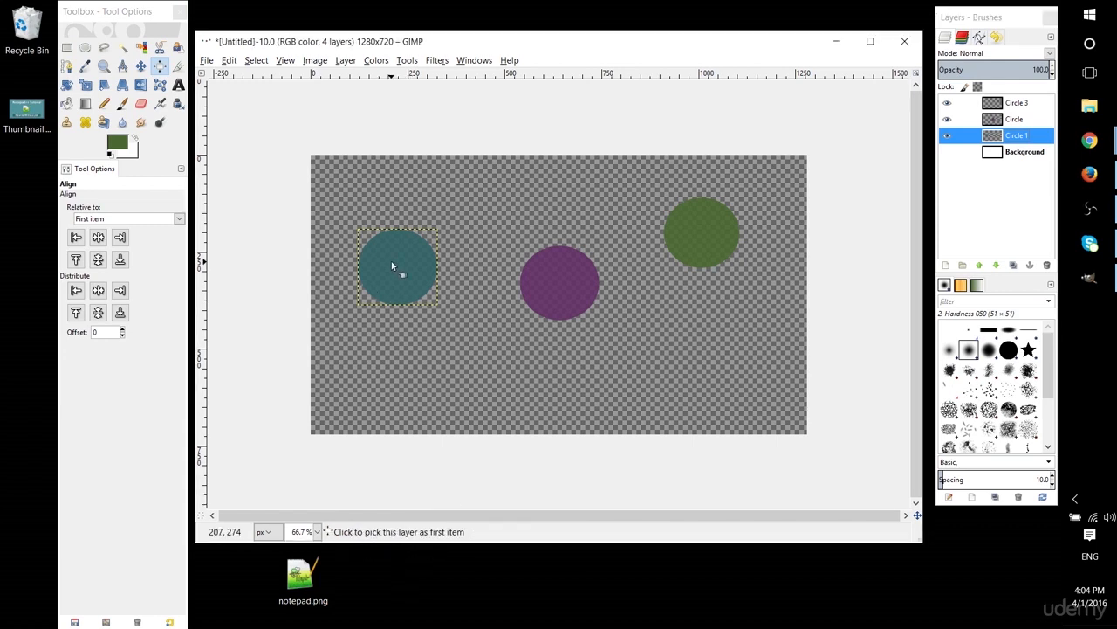
shift+click(553, 283)
shift+click(712, 230)
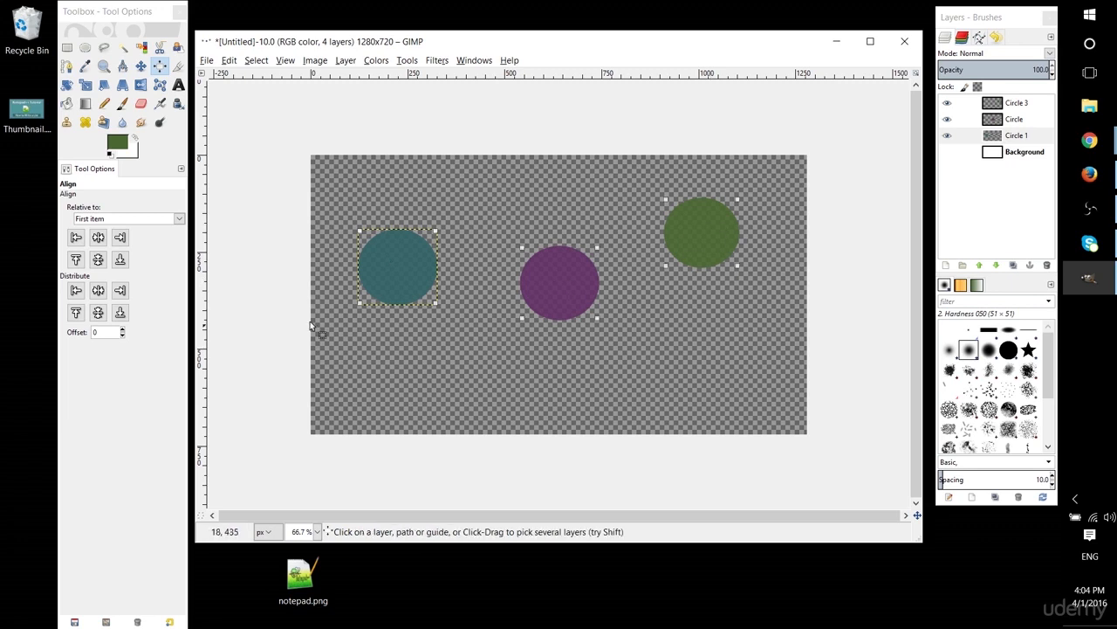
click(98, 261)
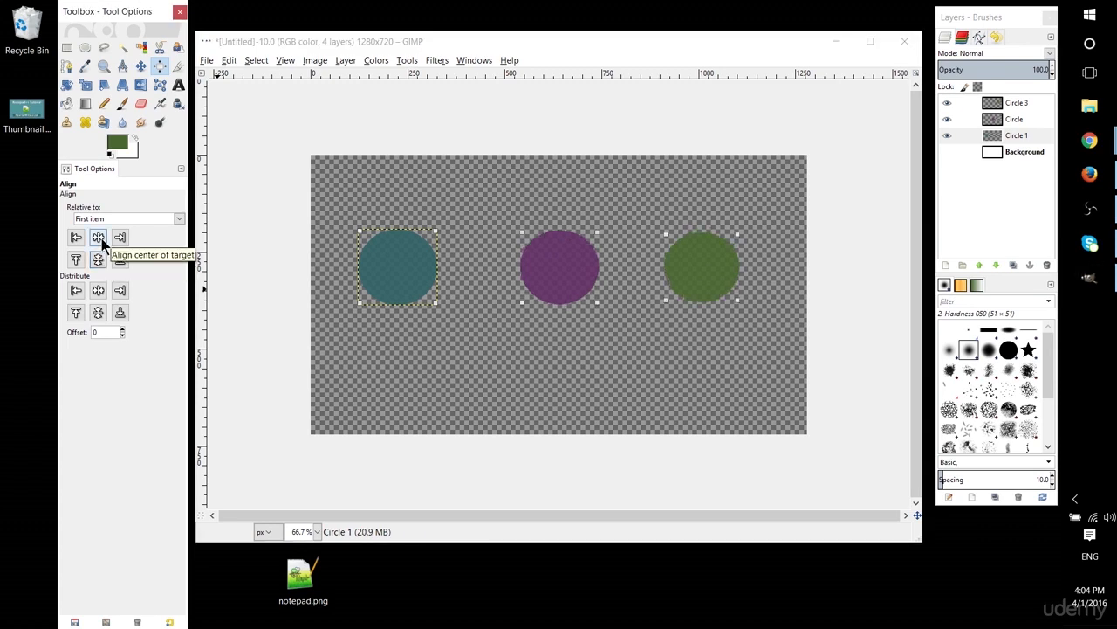
Try aligning the three circles on their horizontal centers and distributing those centers, undoing each change.
click(99, 240)
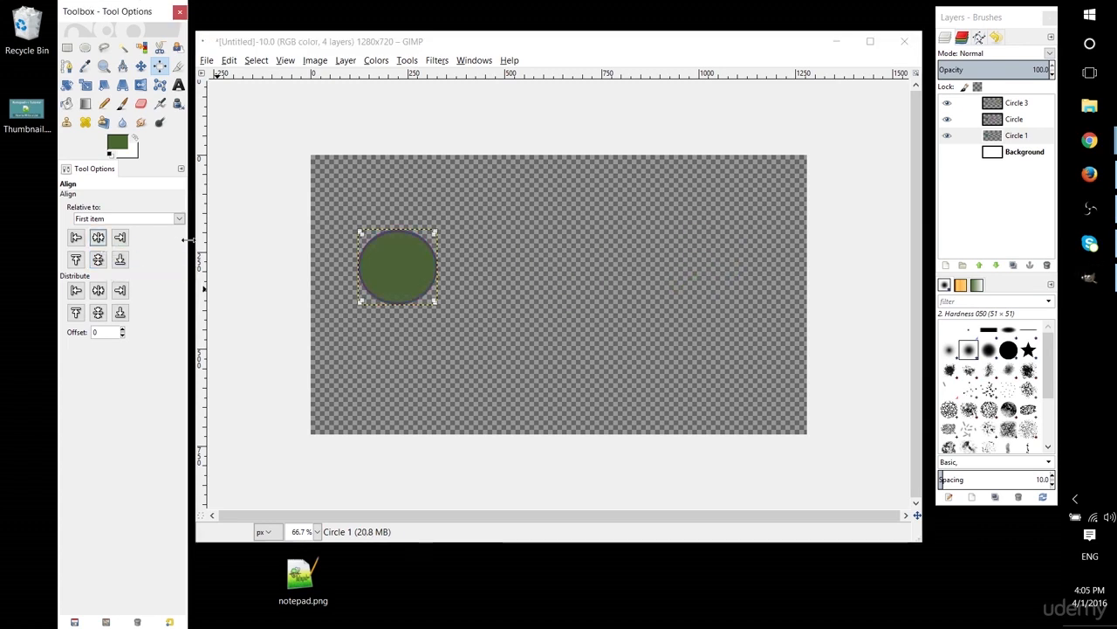
click(117, 292)
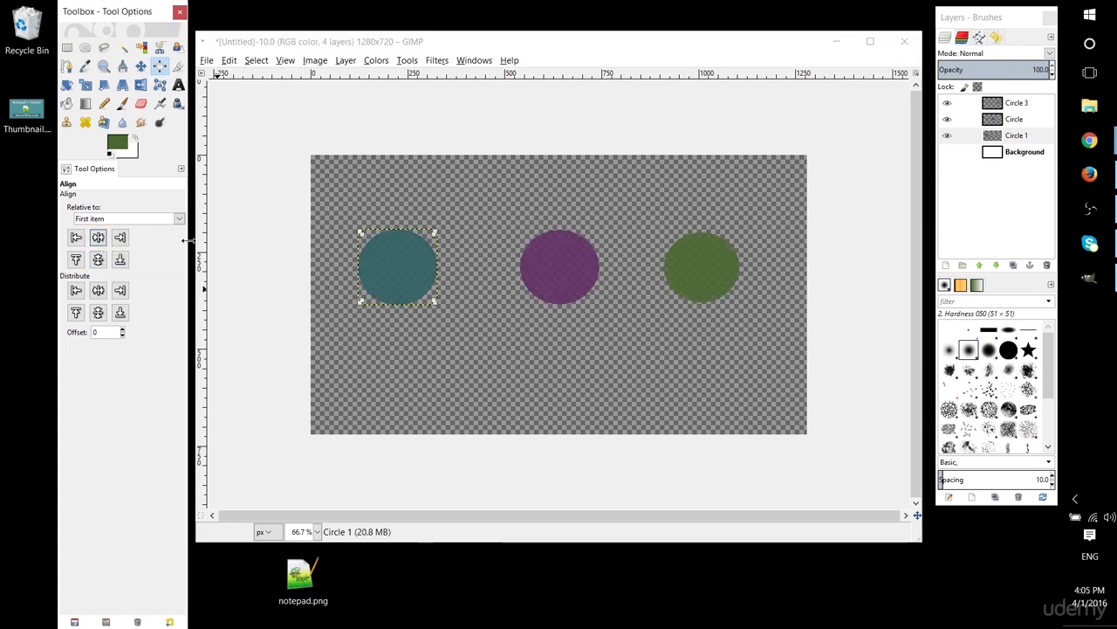
click(105, 292)
key(ctrl+z)
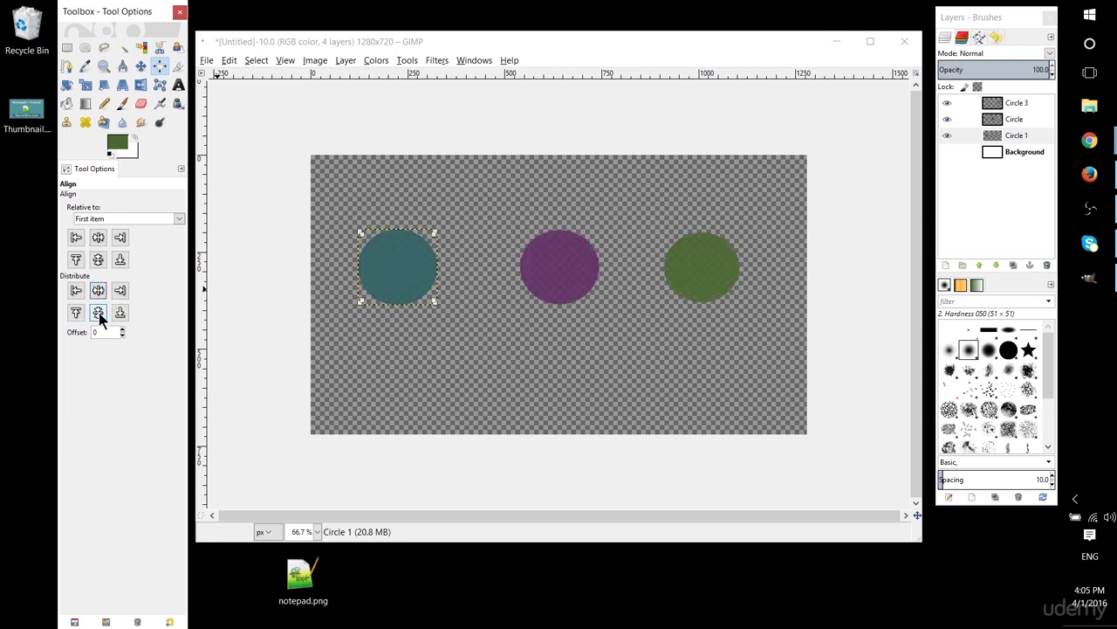
Try distributing the circles by their vertical centers, right edges and left edges, undoing the results.
click(99, 313)
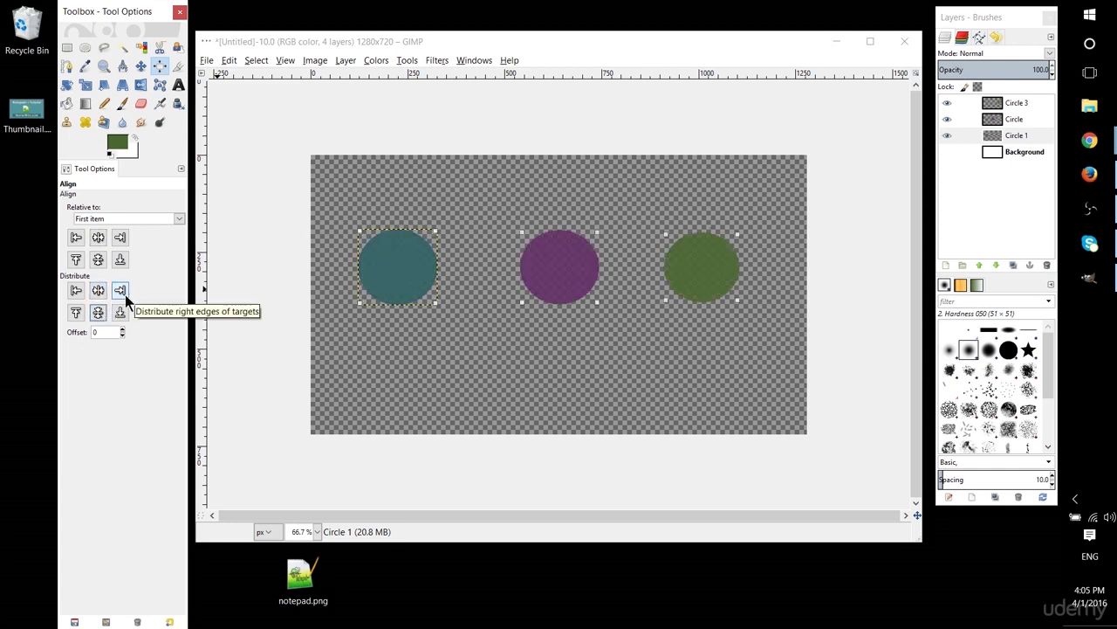
click(120, 291)
key(ctrl+z)
click(76, 290)
key(ctrl+z)
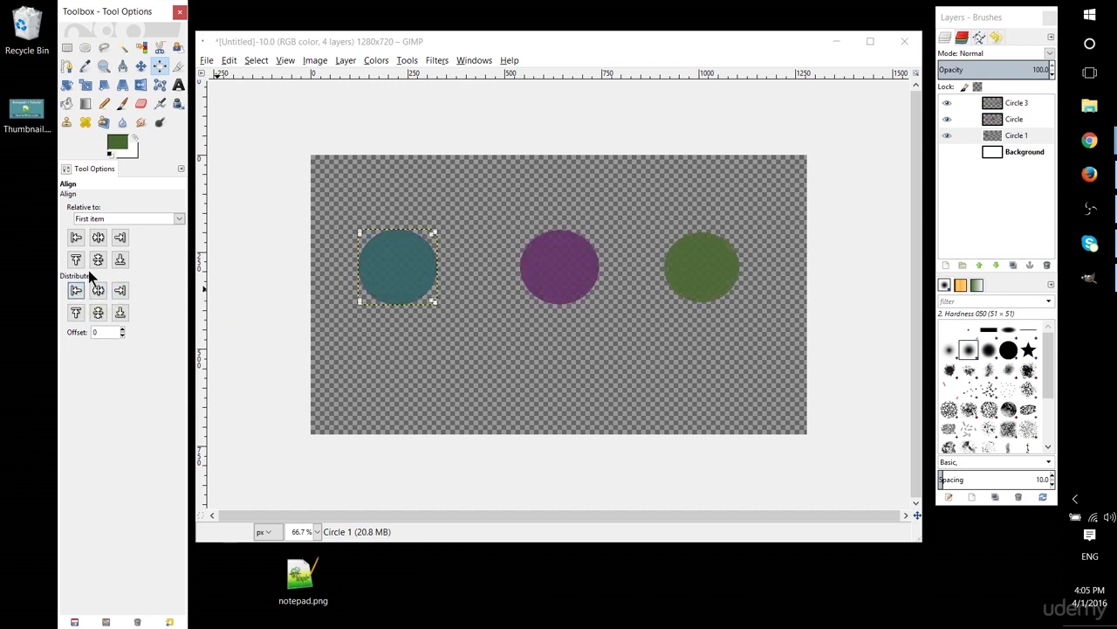
Set the alignment reference to Active layer and pick the purple circle as the alignment target.
click(157, 218)
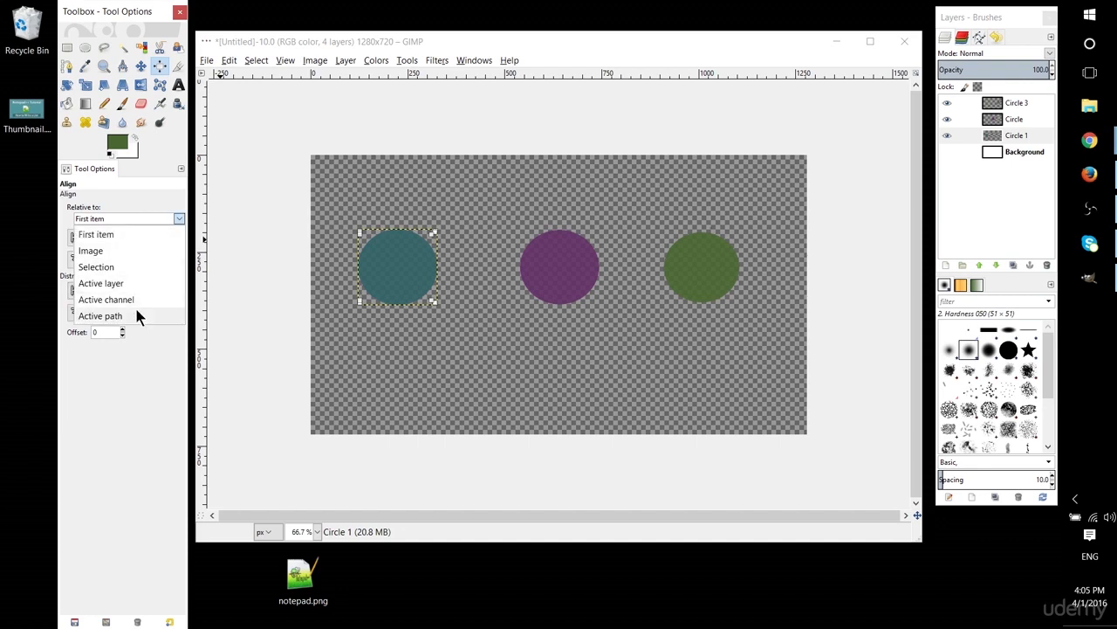
click(134, 282)
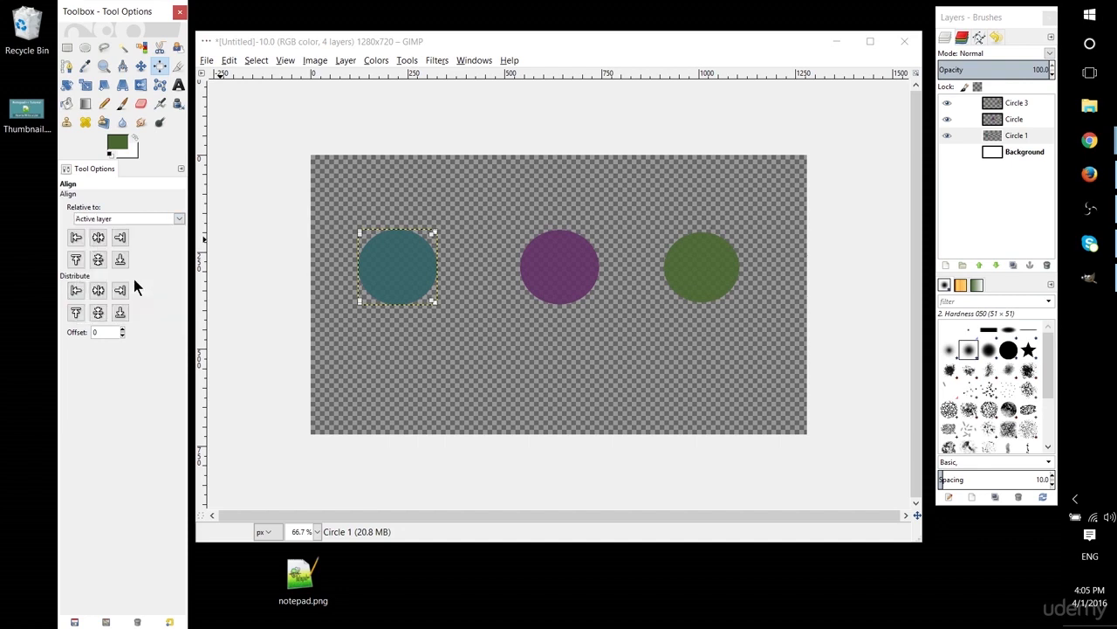
click(585, 258)
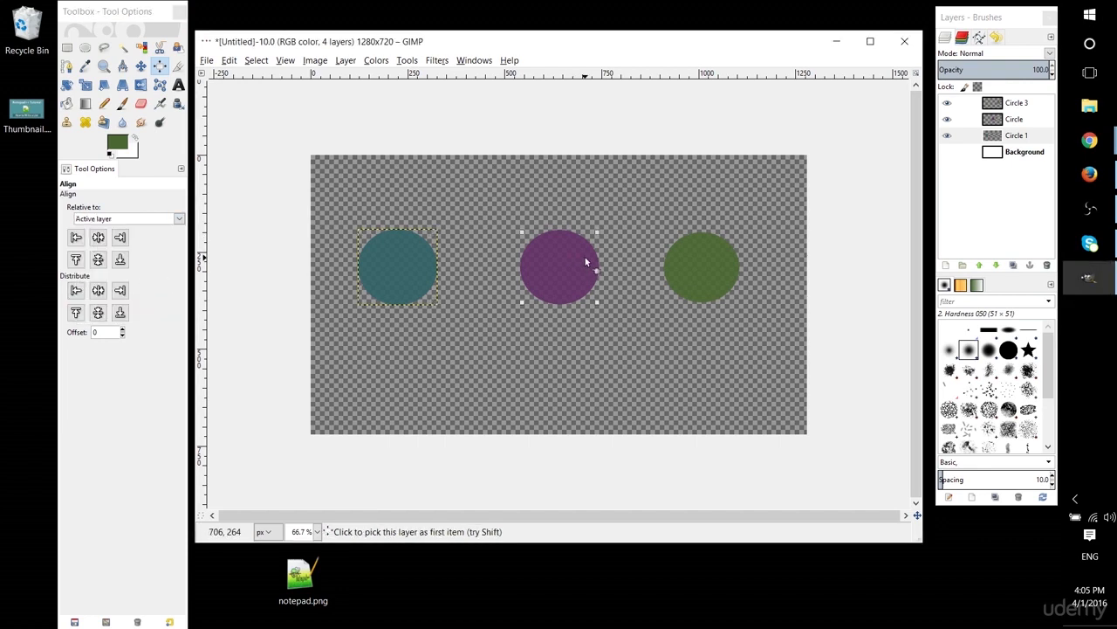
shift+click(680, 263)
click(443, 264)
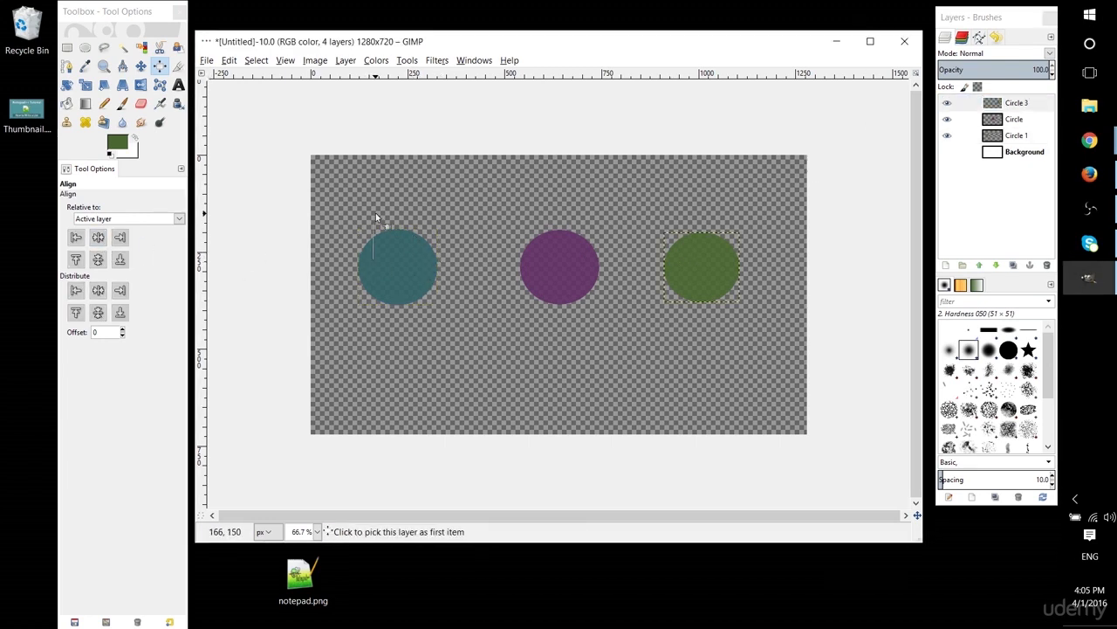
click(1021, 124)
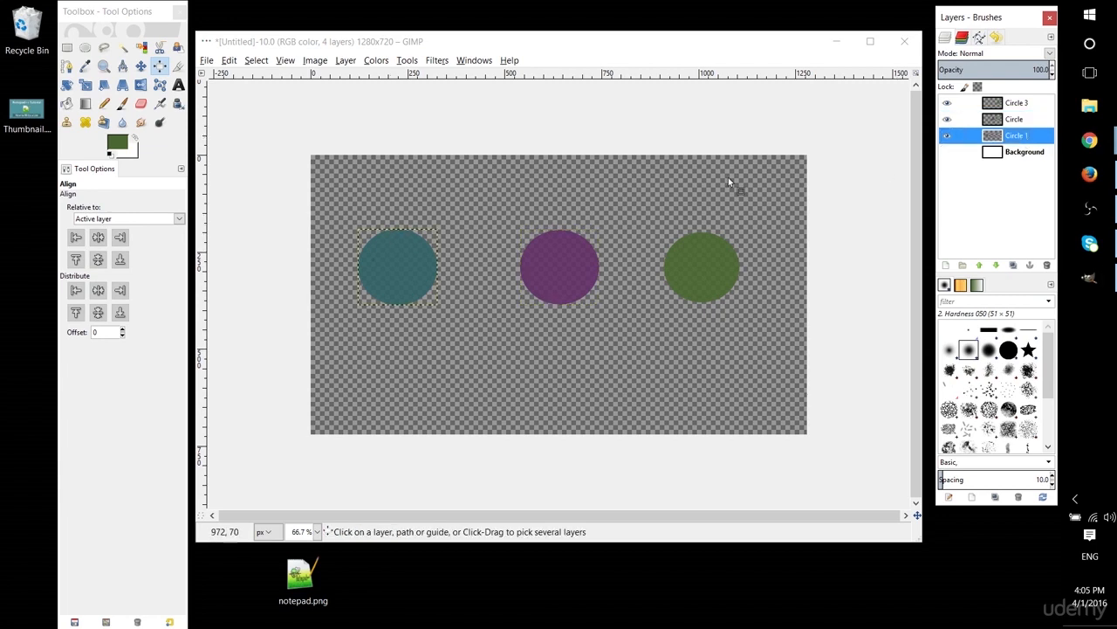
click(555, 261)
Move the purple circle down below the level of the other two and make its Circle layer active.
click(141, 66)
drag(574, 274, 575, 314)
click(1012, 118)
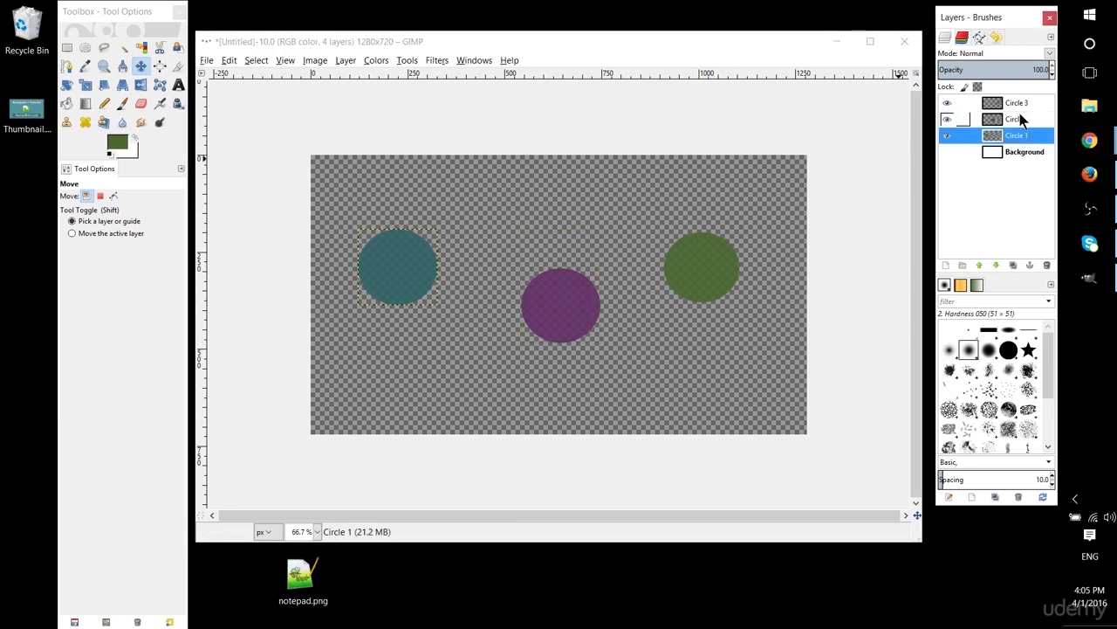
Try aligning the teal and green circles to the active purple circle by horizontal centers and by vertical middles, undoing each alignment.
click(160, 66)
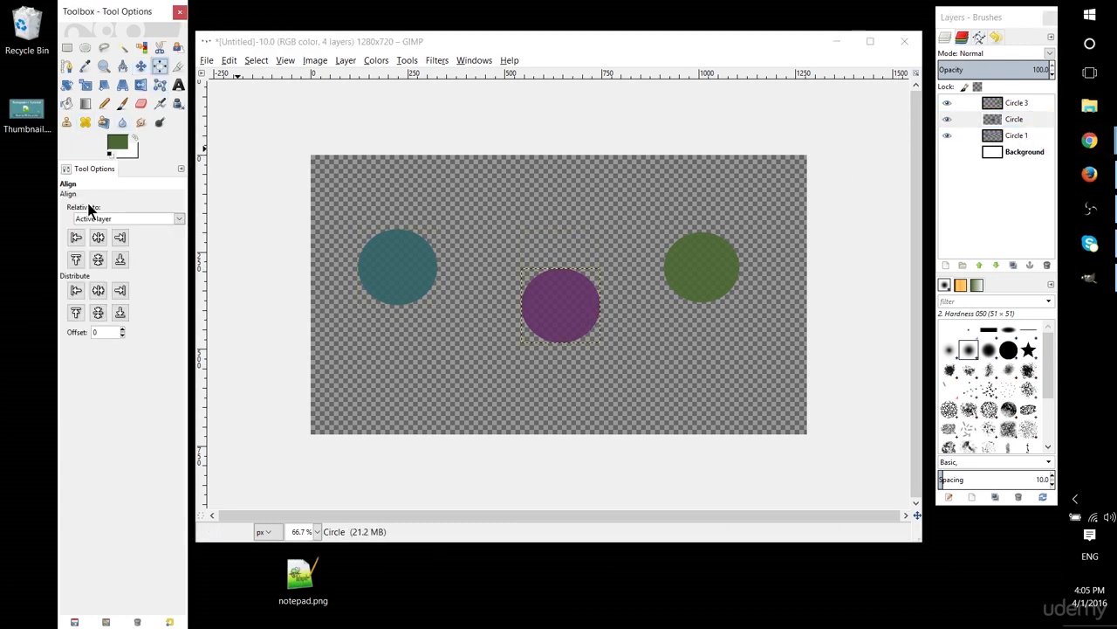
click(407, 273)
shift+click(692, 267)
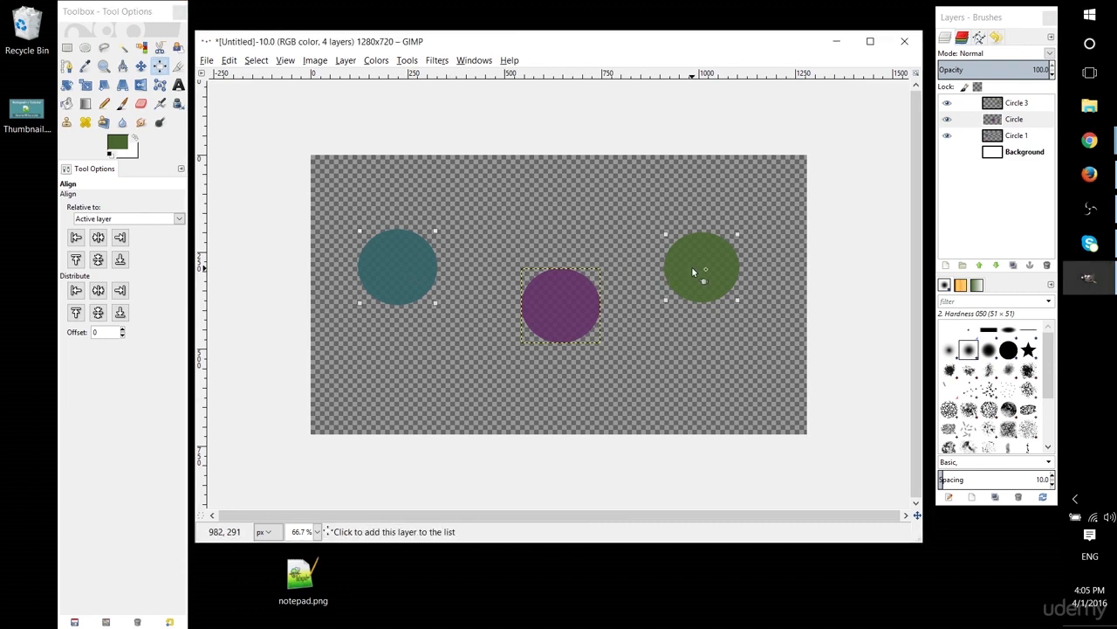
click(106, 236)
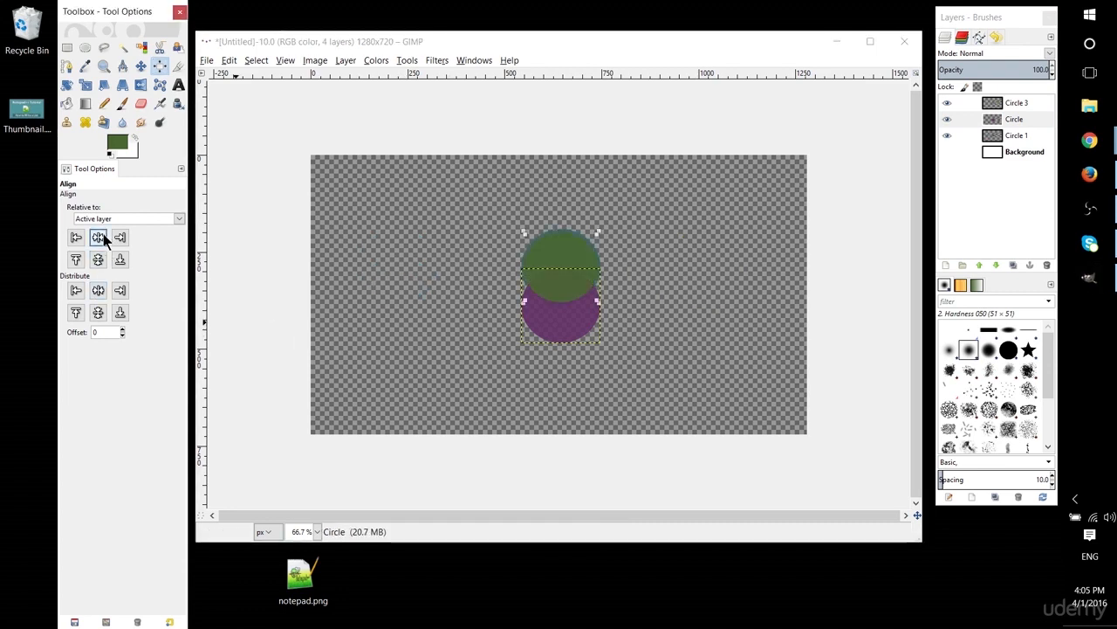
key(ctrl+z)
click(98, 259)
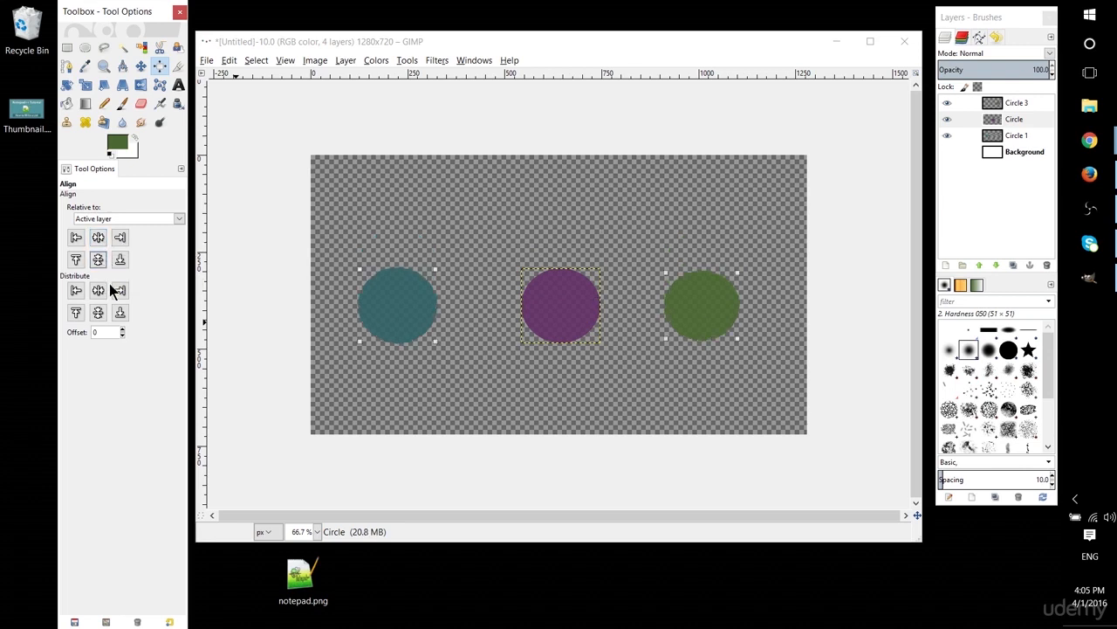
key(ctrl+z)
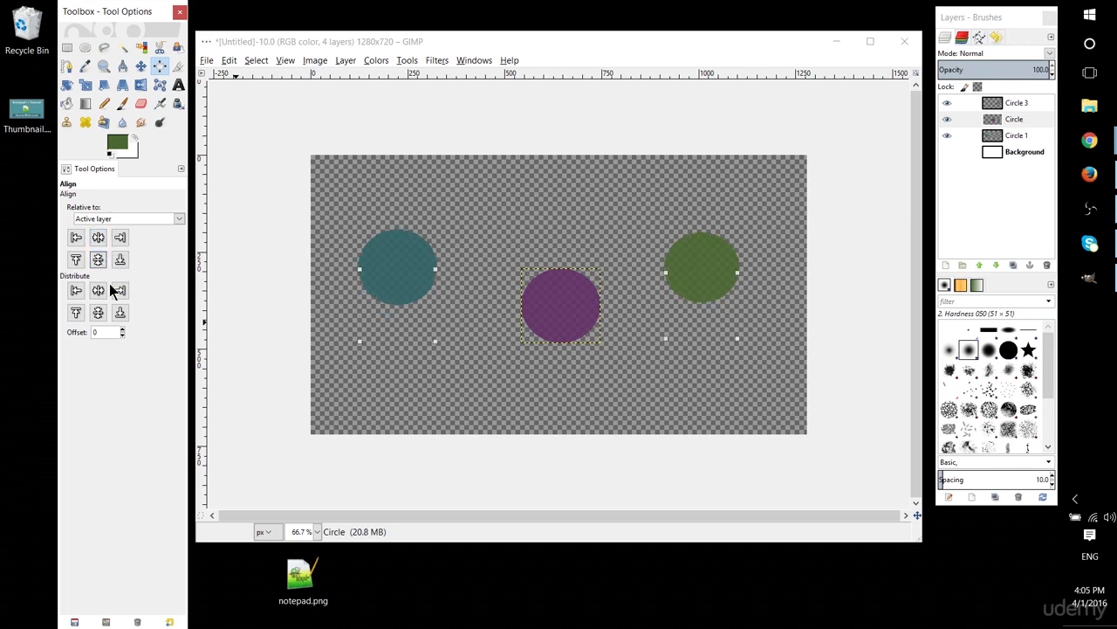
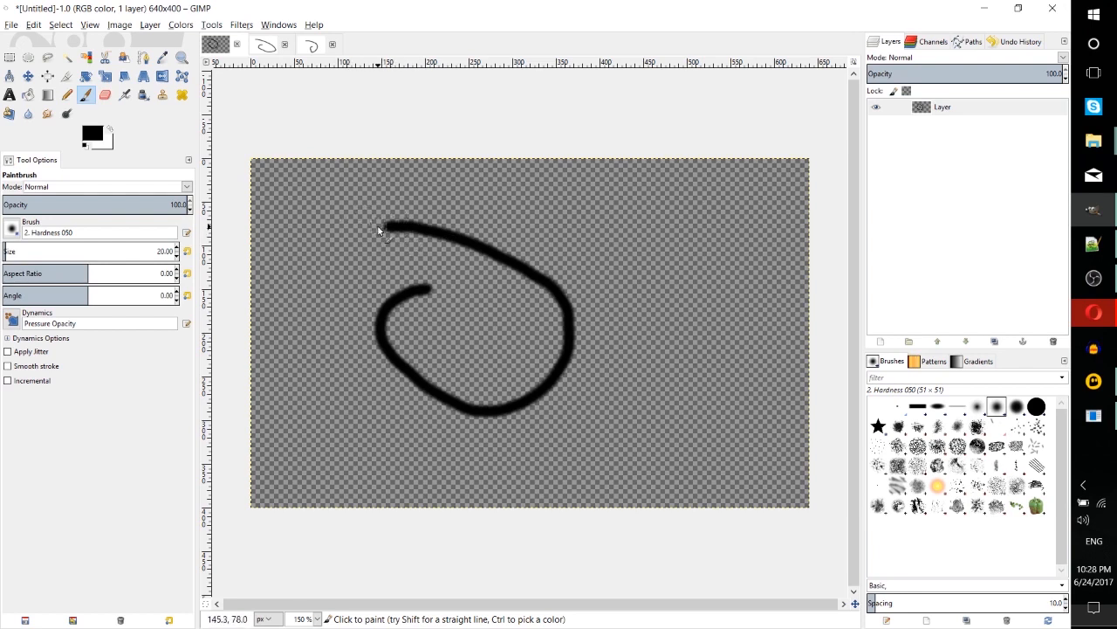
Start exporting the transparent 640x400 drawing, select the png extension in its file name, and cancel the export.
click(12, 24)
click(33, 190)
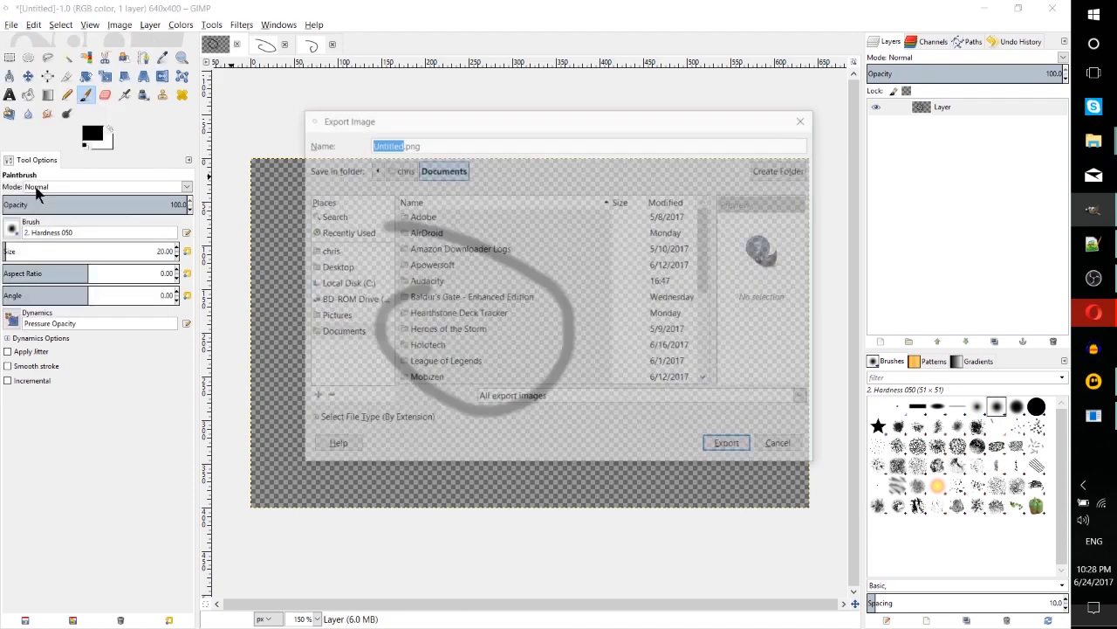
drag(403, 144, 419, 144)
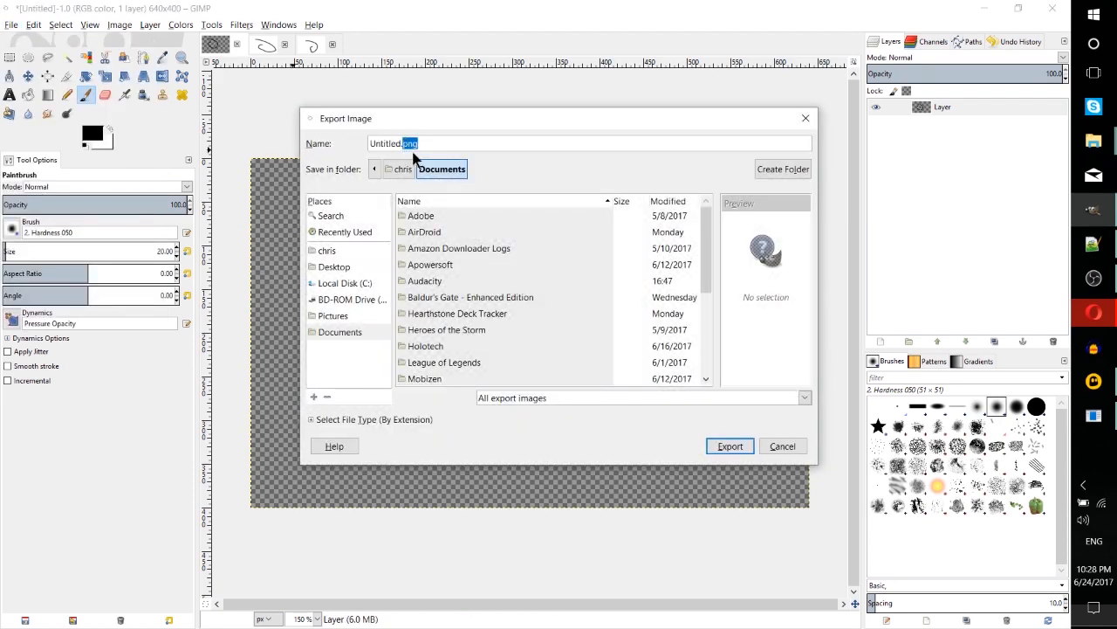
click(807, 118)
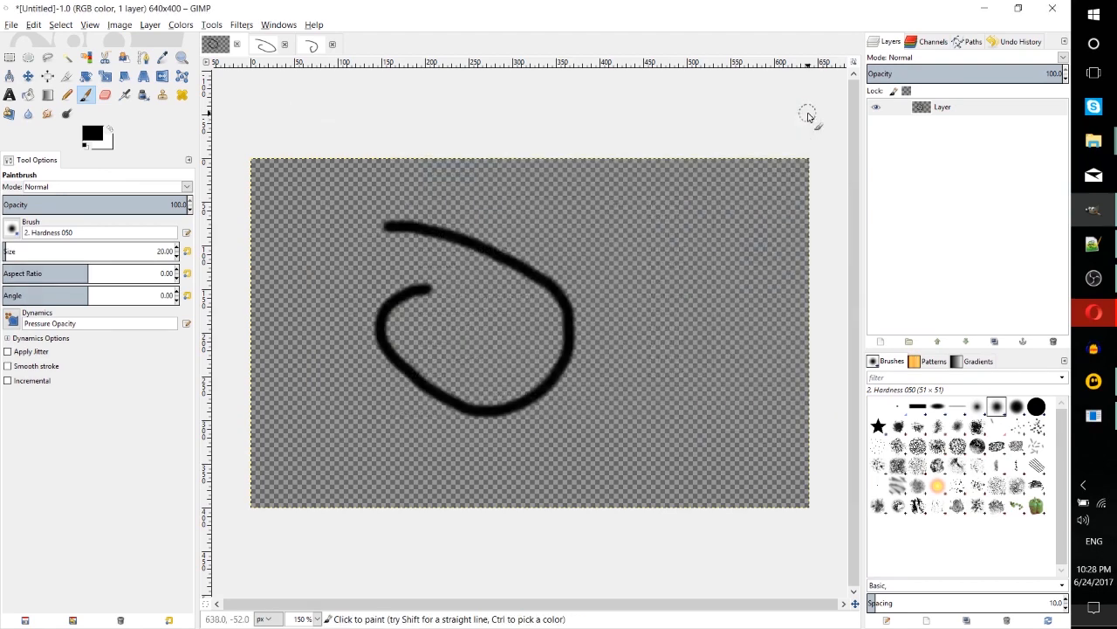
Start exporting the second drawing with its file extension changed to jpg, and cancel the export.
click(266, 44)
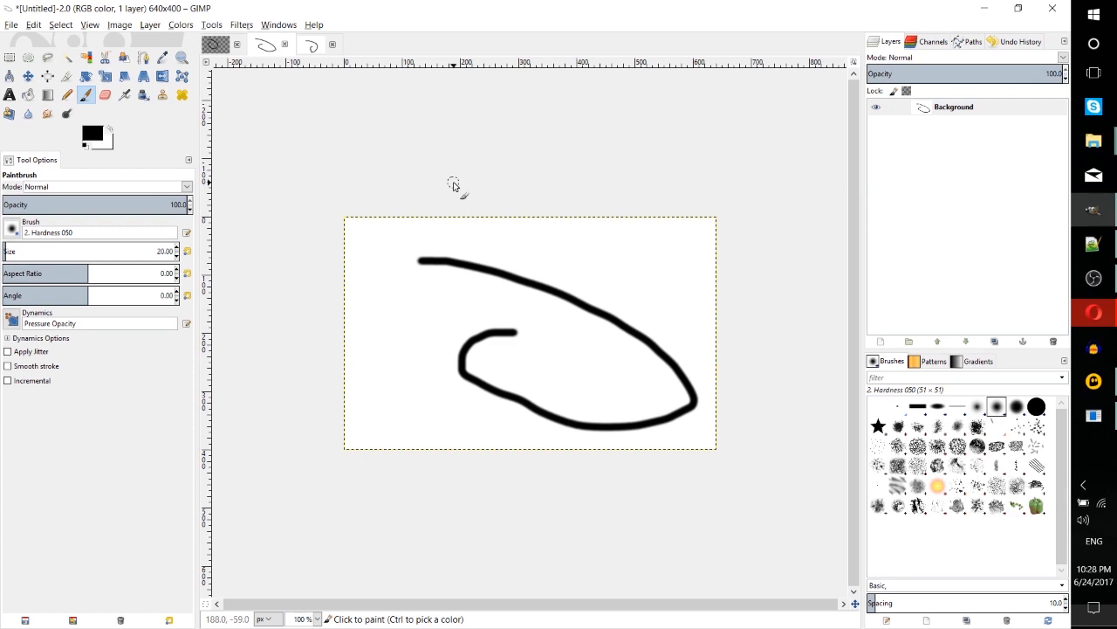
click(11, 24)
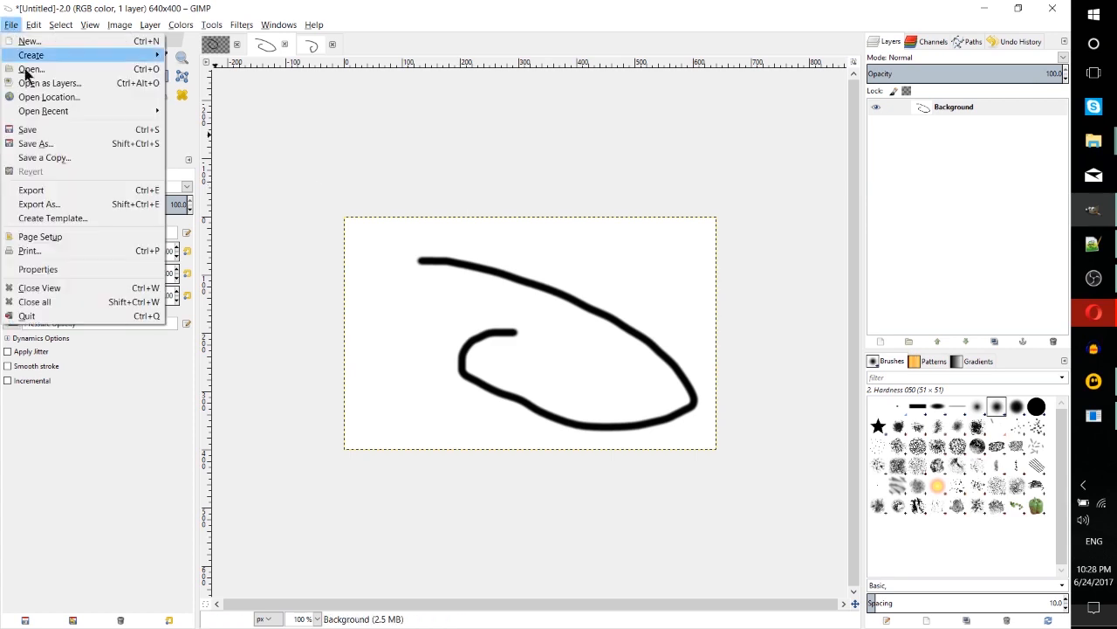
click(64, 188)
double_click(407, 142)
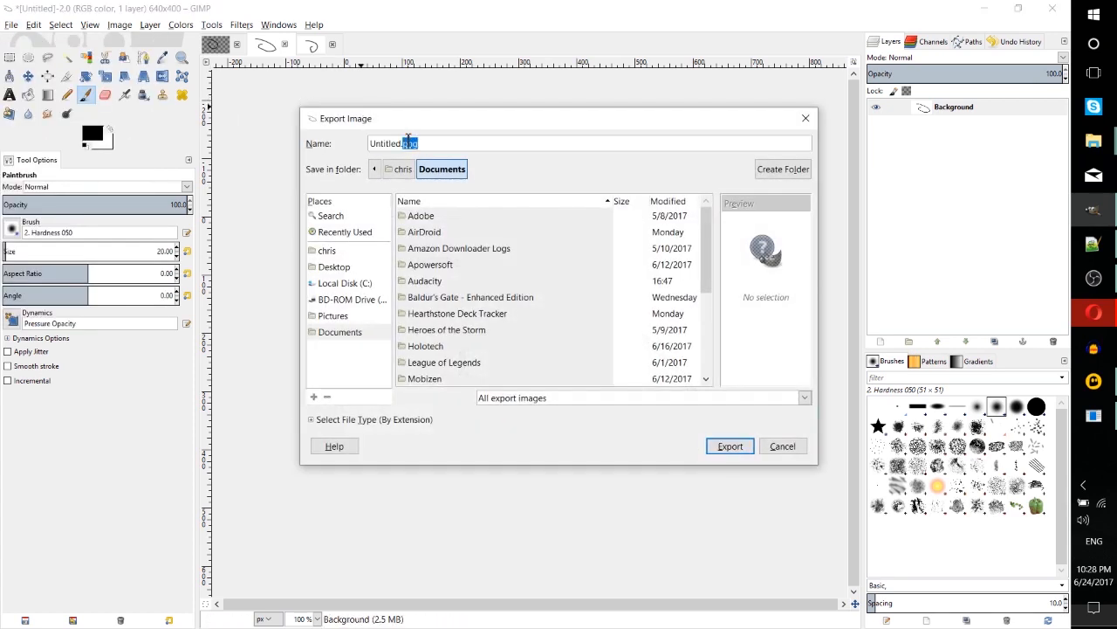
text(jpg)
click(790, 449)
Compare the two layers of the third drawing by switching the visibility of Layer and Layer #1 off and on.
click(312, 45)
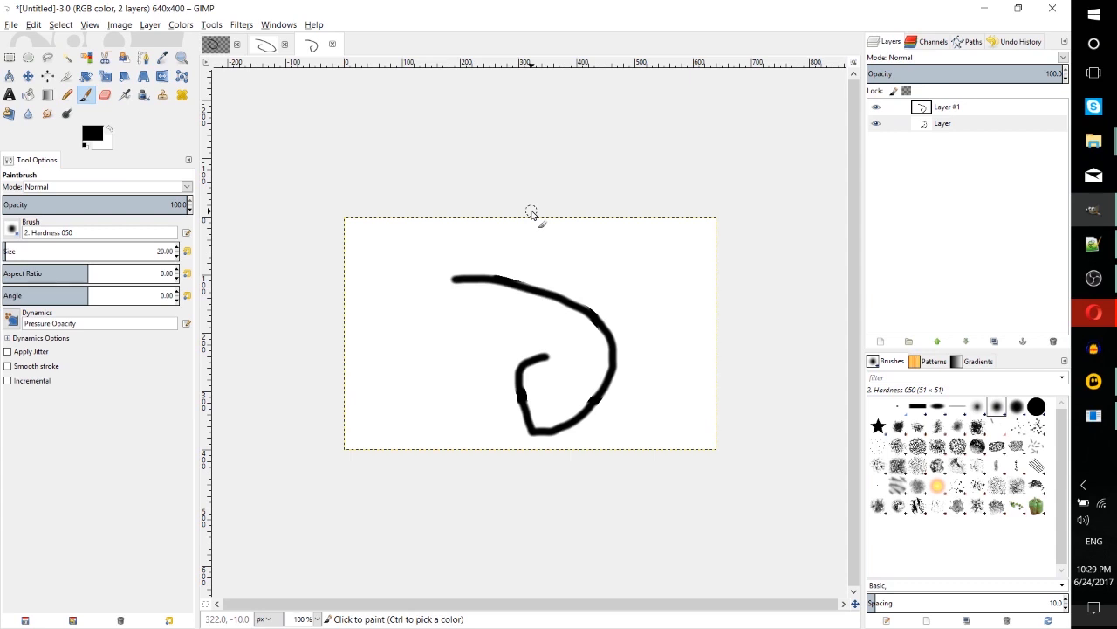
click(875, 124)
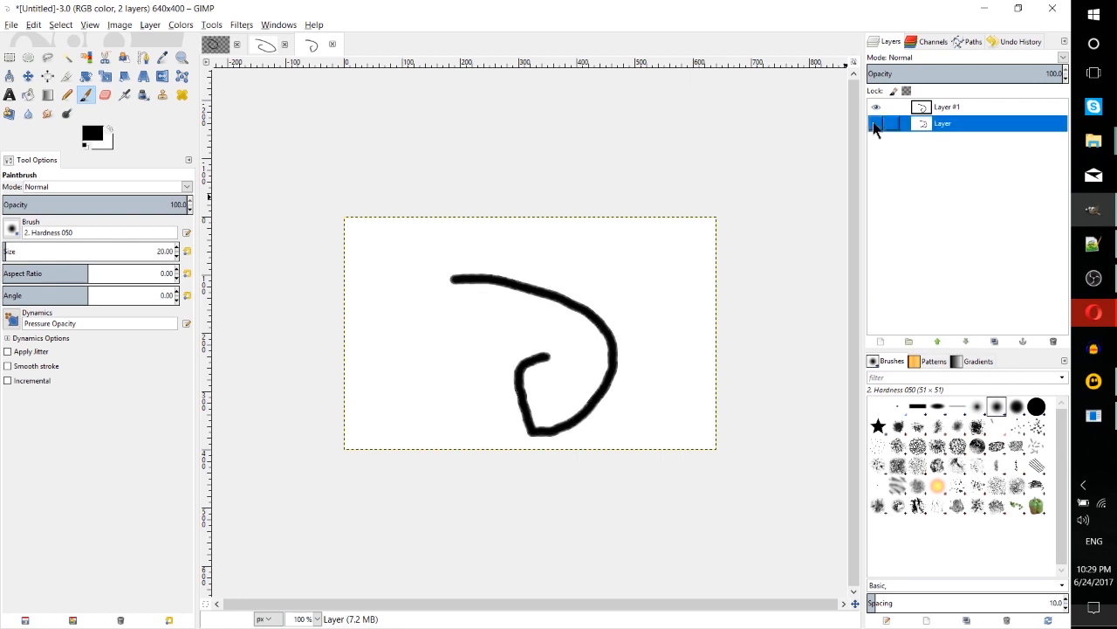
click(876, 107)
click(875, 106)
click(876, 107)
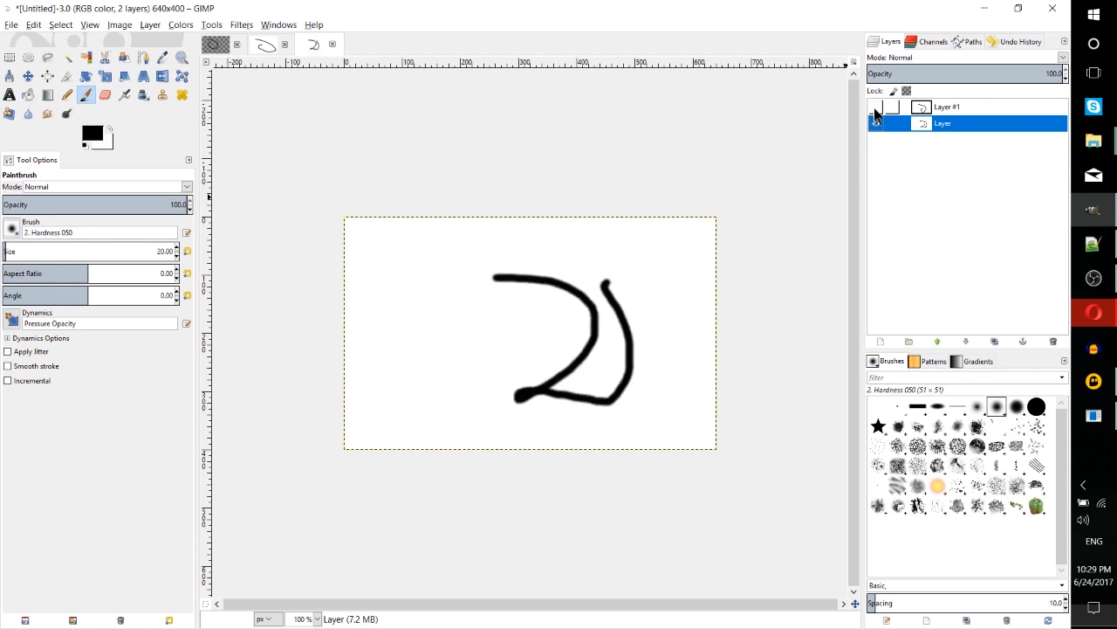
click(876, 107)
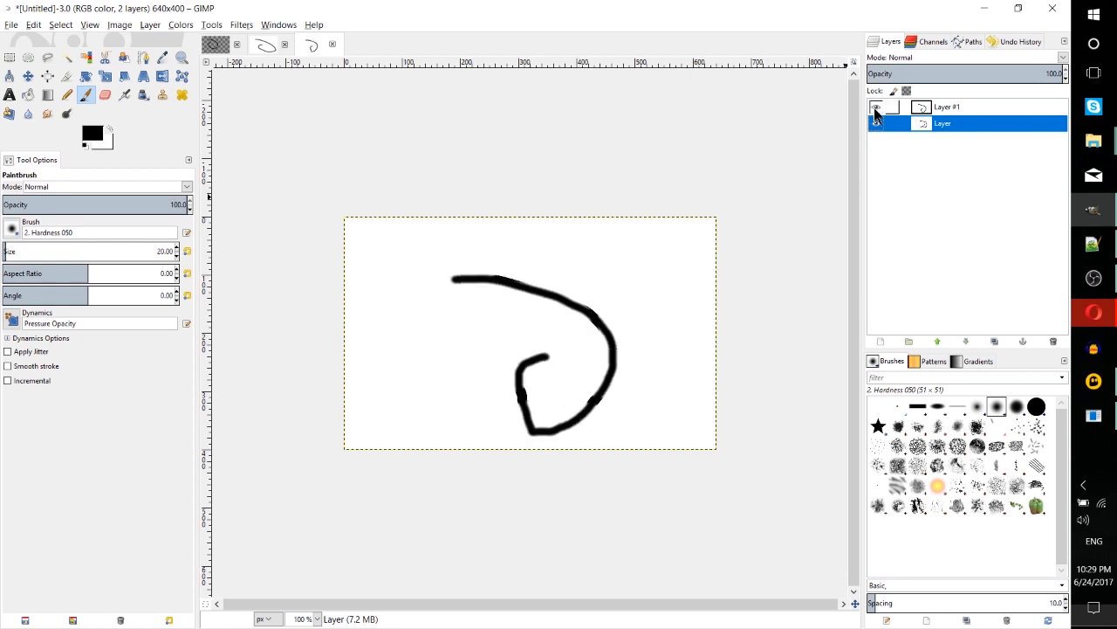
Preview the two layers as alternating frames by repeatedly toggling Layer #1's visibility, briefly hiding Layer too, and leave only Layer shown.
click(875, 107)
click(876, 107)
click(876, 108)
click(875, 109)
click(876, 108)
click(876, 109)
click(875, 109)
click(875, 108)
click(876, 108)
click(876, 119)
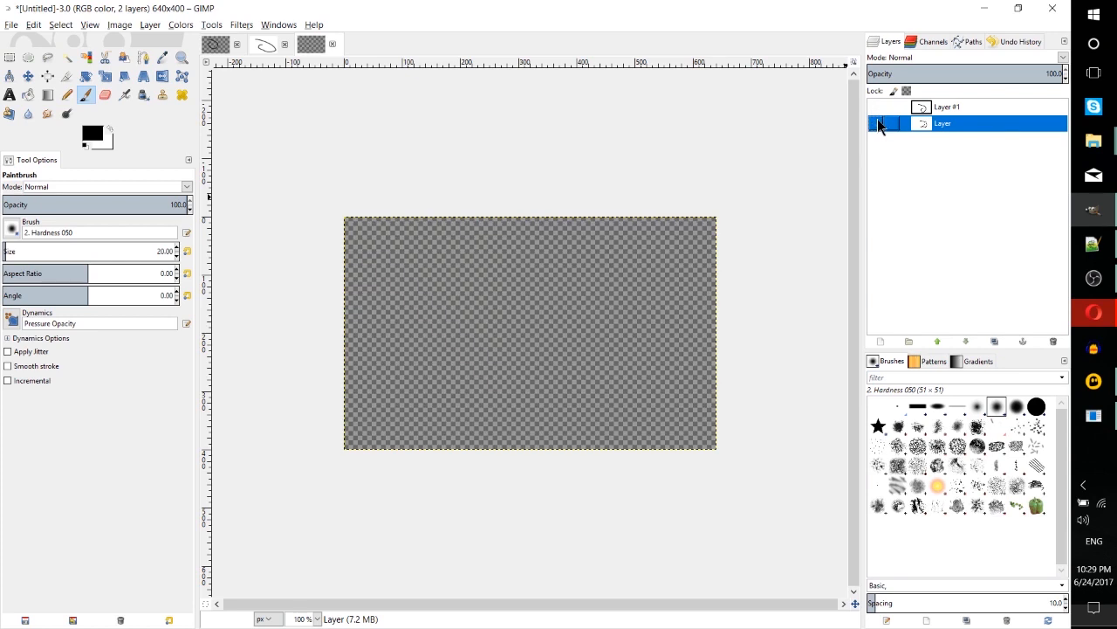
click(876, 119)
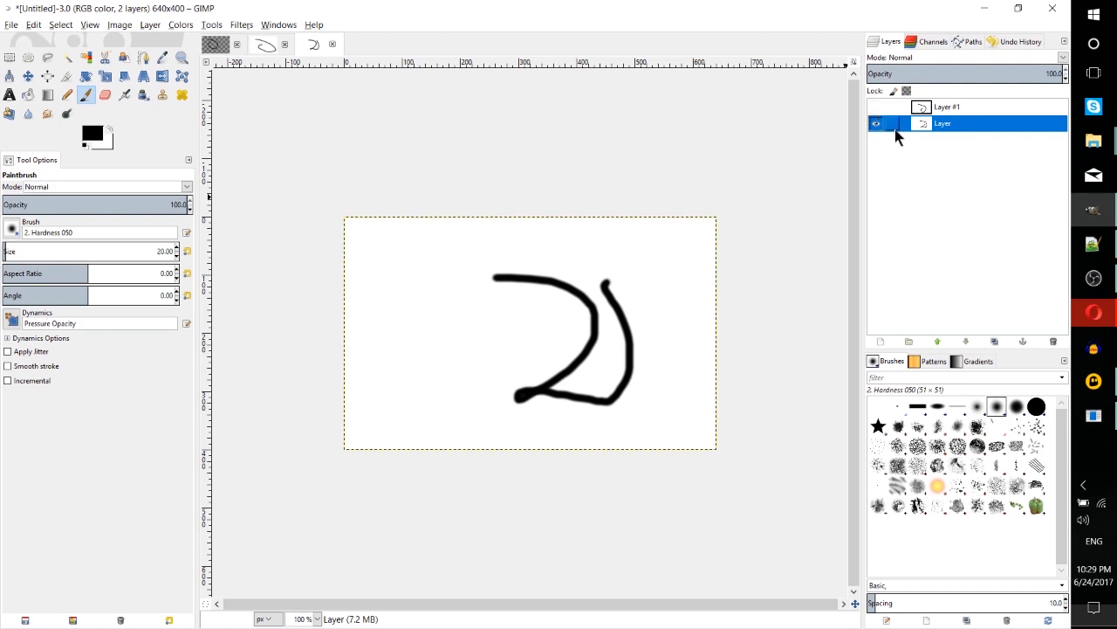
Alternate the active layer between Layer #1 and Layer several times, ending on Layer.
click(917, 108)
key(Down)
key(Up)
key(Down)
key(Up)
key(Down)
key(Up)
key(Down)
Export the two-layer drawing as Untitled.gif with the As animation option enabled.
click(11, 24)
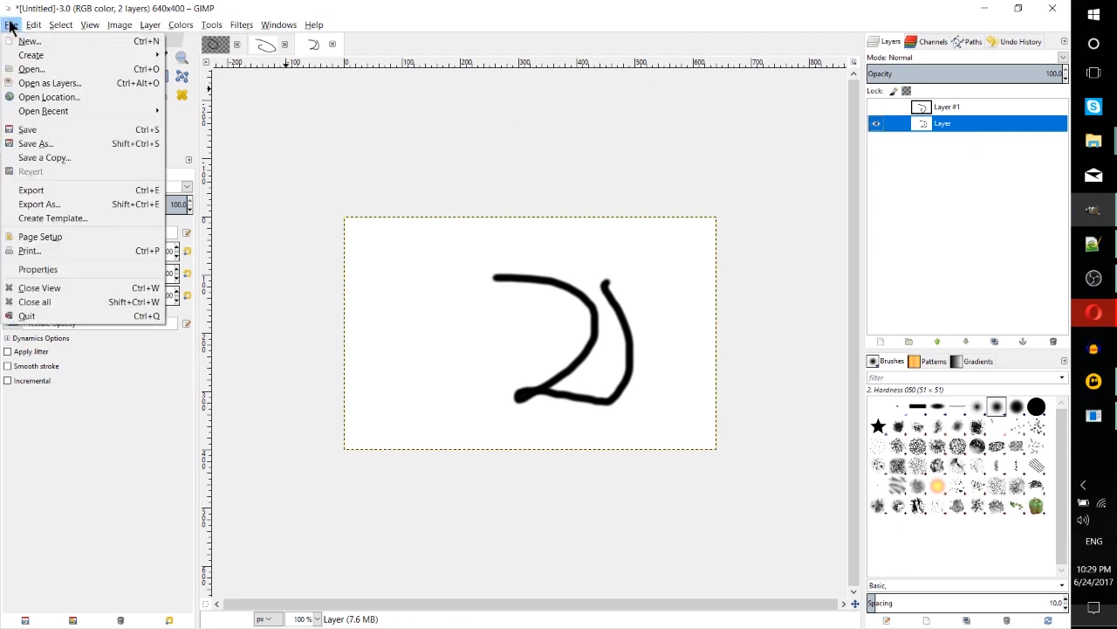
click(32, 189)
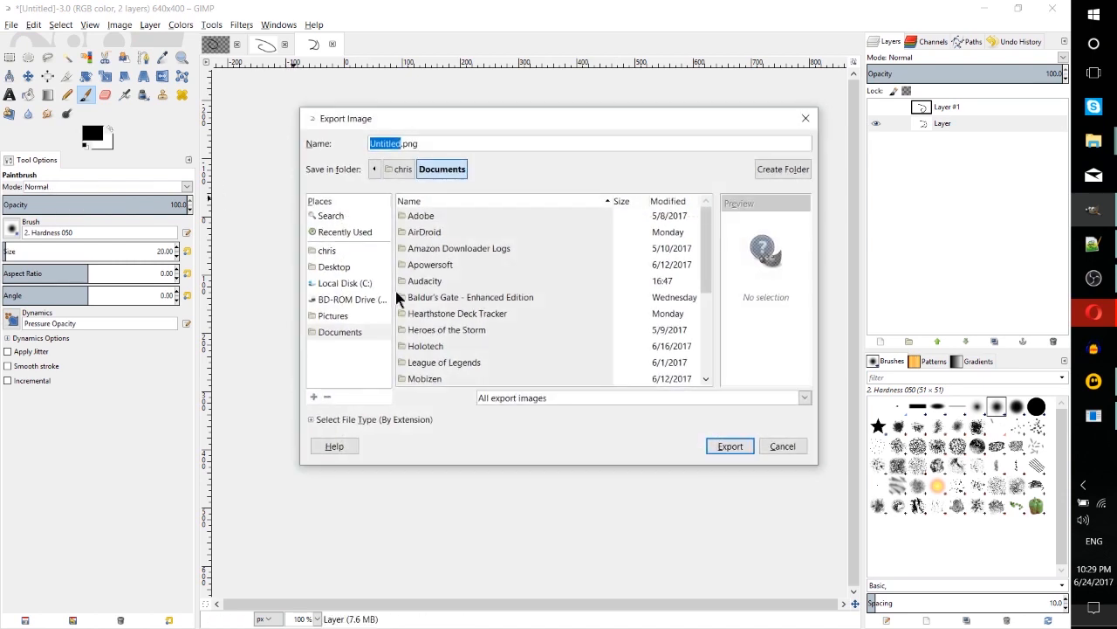
drag(417, 144, 404, 143)
text(gif)
key(Return)
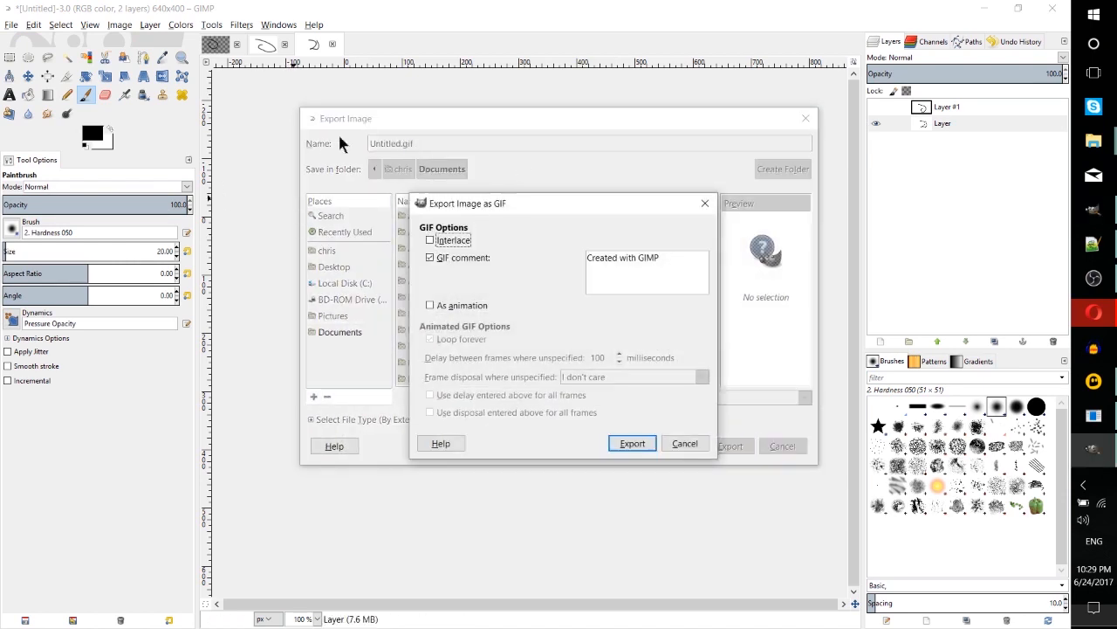
click(476, 306)
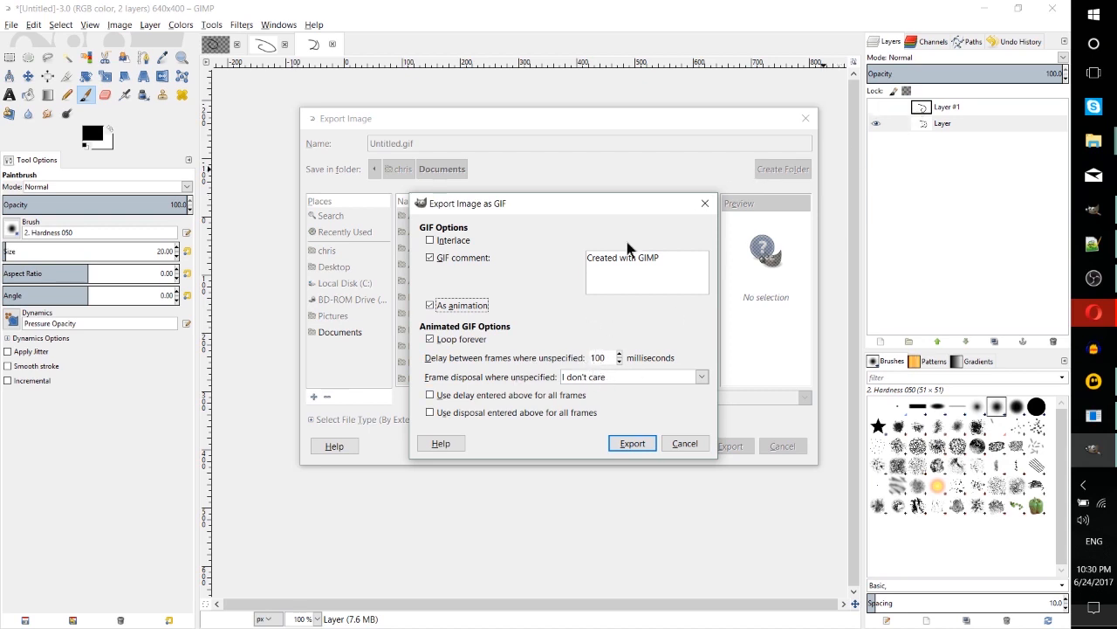
click(618, 445)
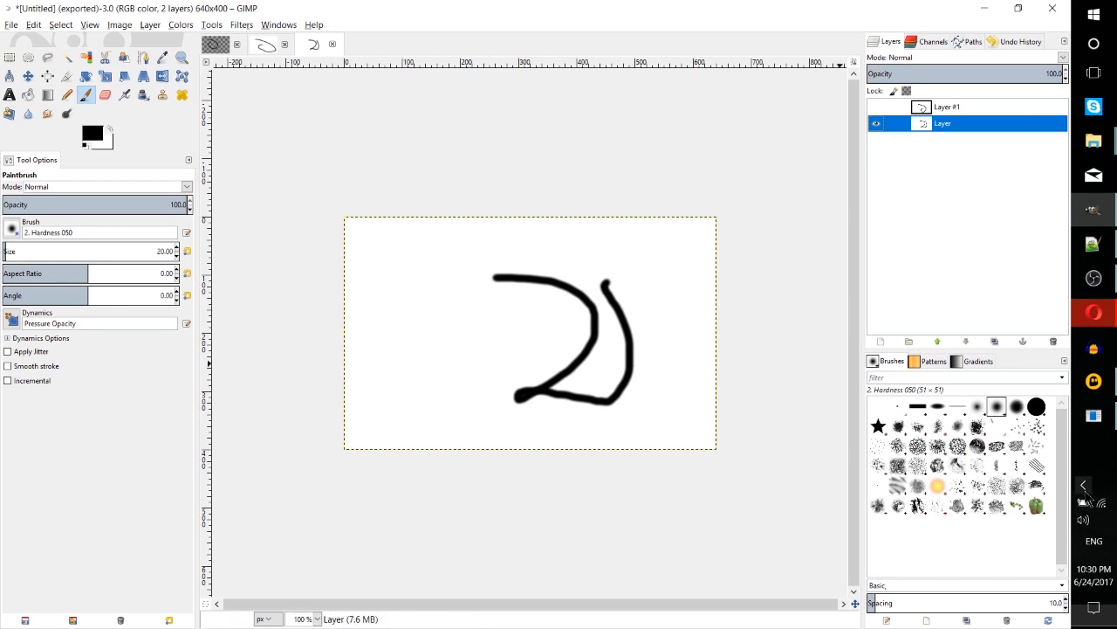
click(1083, 485)
right_click(999, 514)
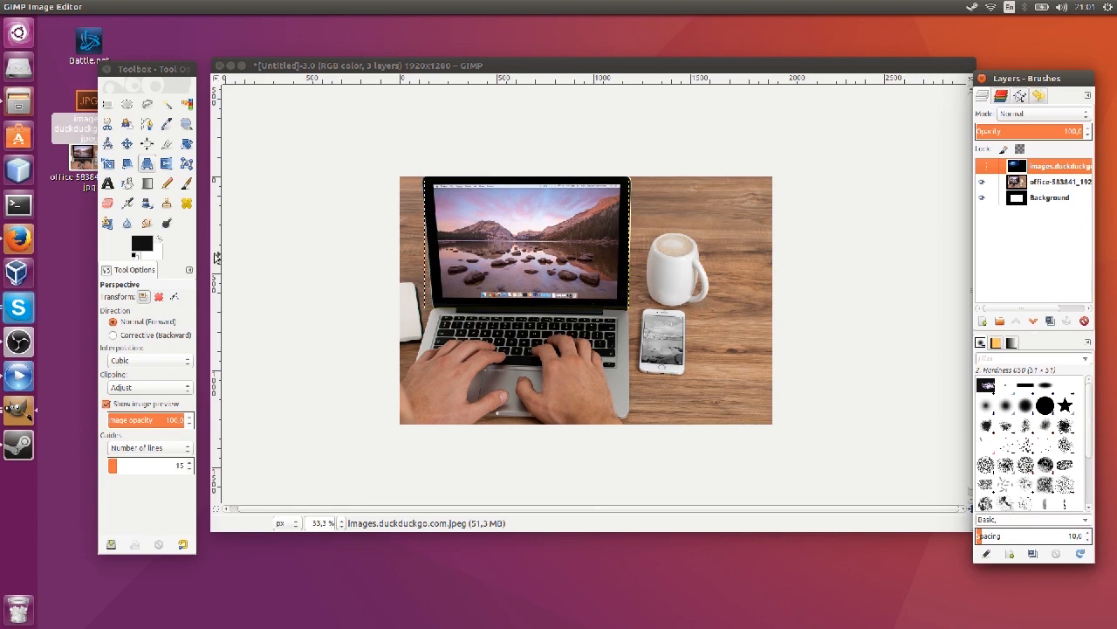
Compare the laptop photo with and without the images.duckduckgo.com.jpeg layer by toggling its visibility, leaving it shown.
click(981, 166)
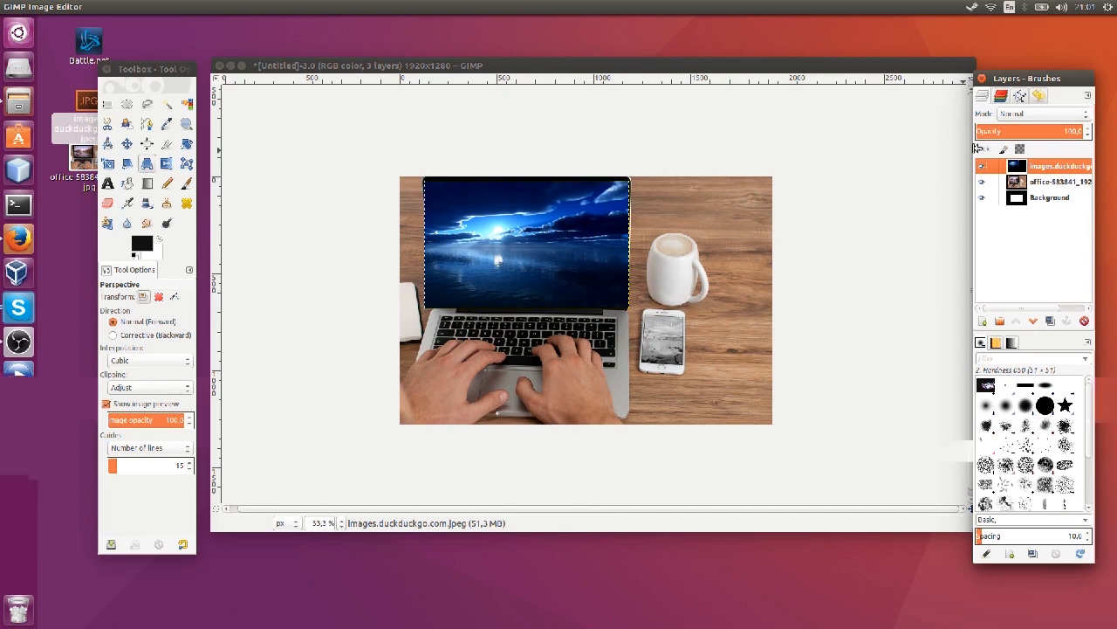
click(981, 166)
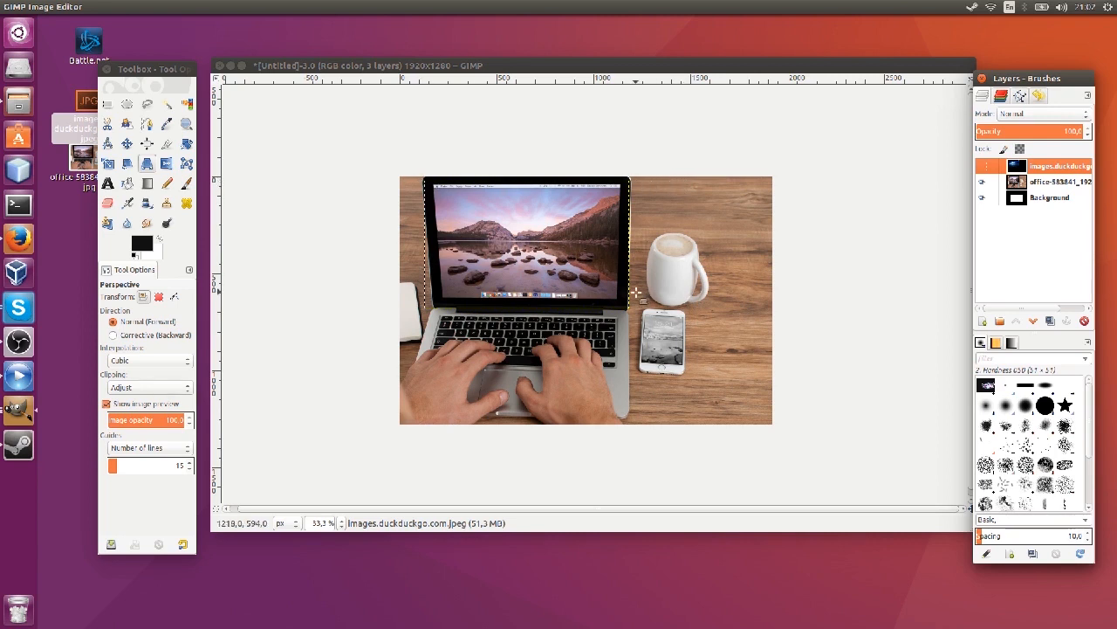
click(982, 167)
click(983, 168)
click(982, 166)
click(146, 165)
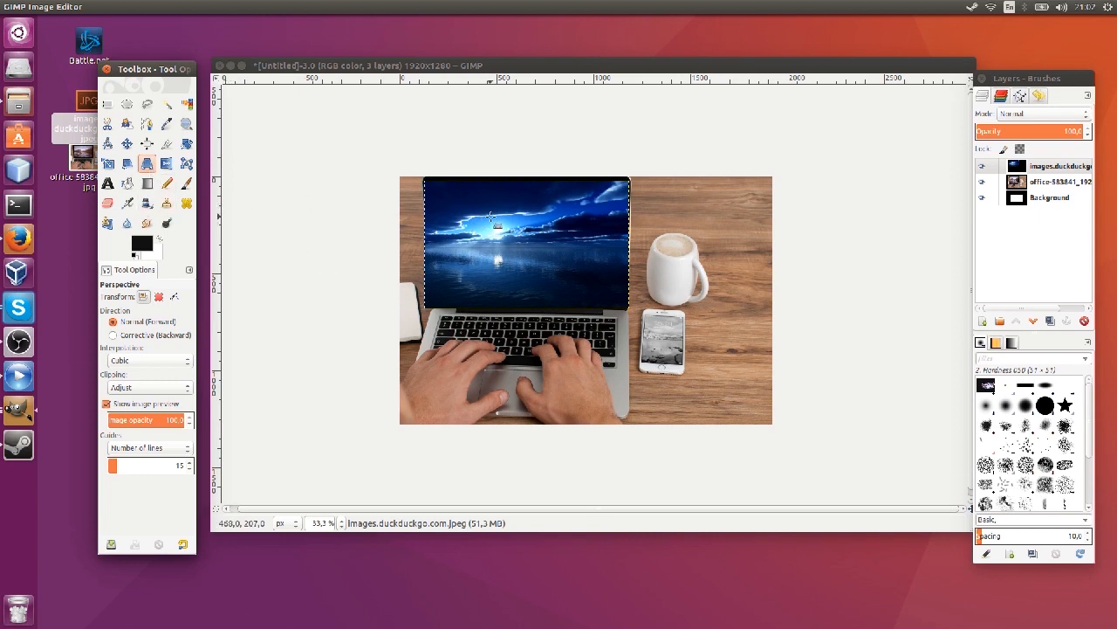
click(493, 220)
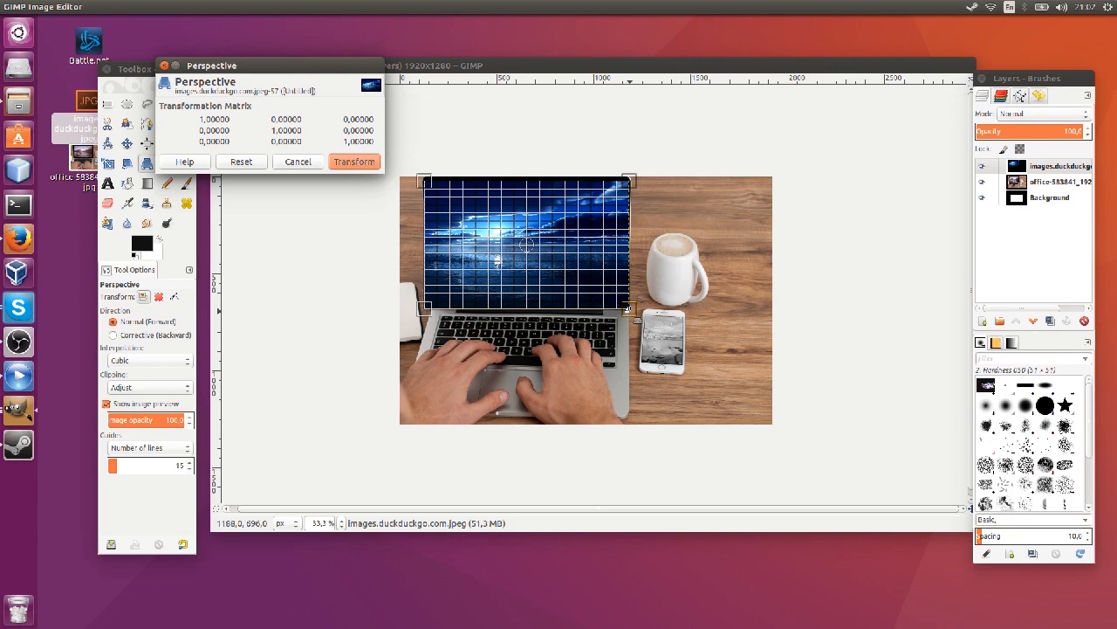
drag(626, 309, 611, 291)
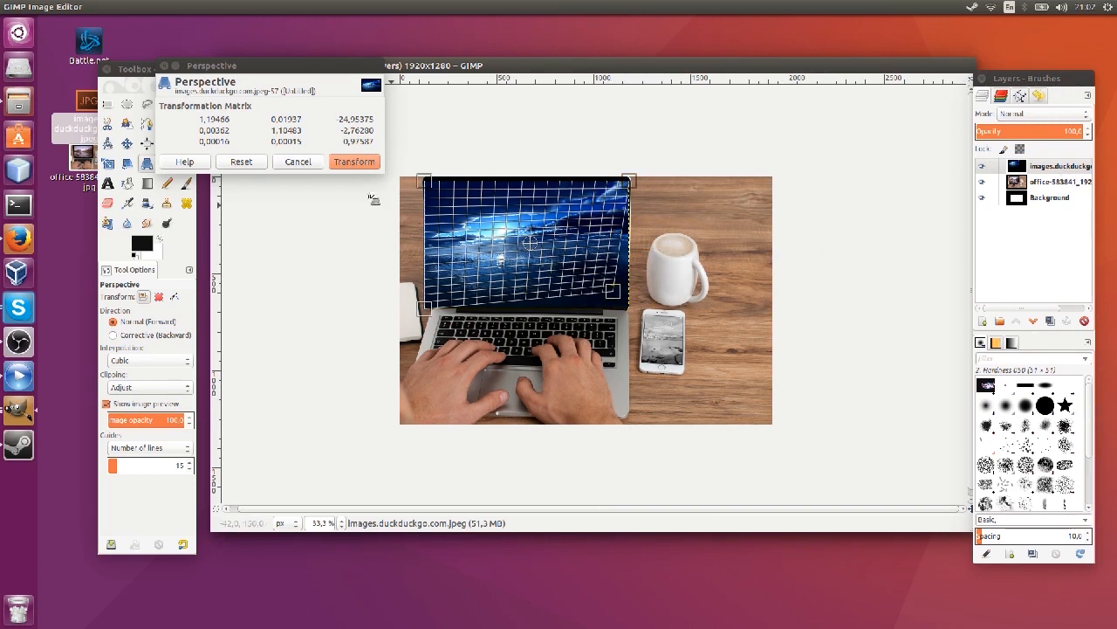
click(335, 163)
Move the images.duckduckgo.com.jpeg layer below the office photo layer and pull its four perspective corners in towards the laptop screen's corners.
click(580, 259)
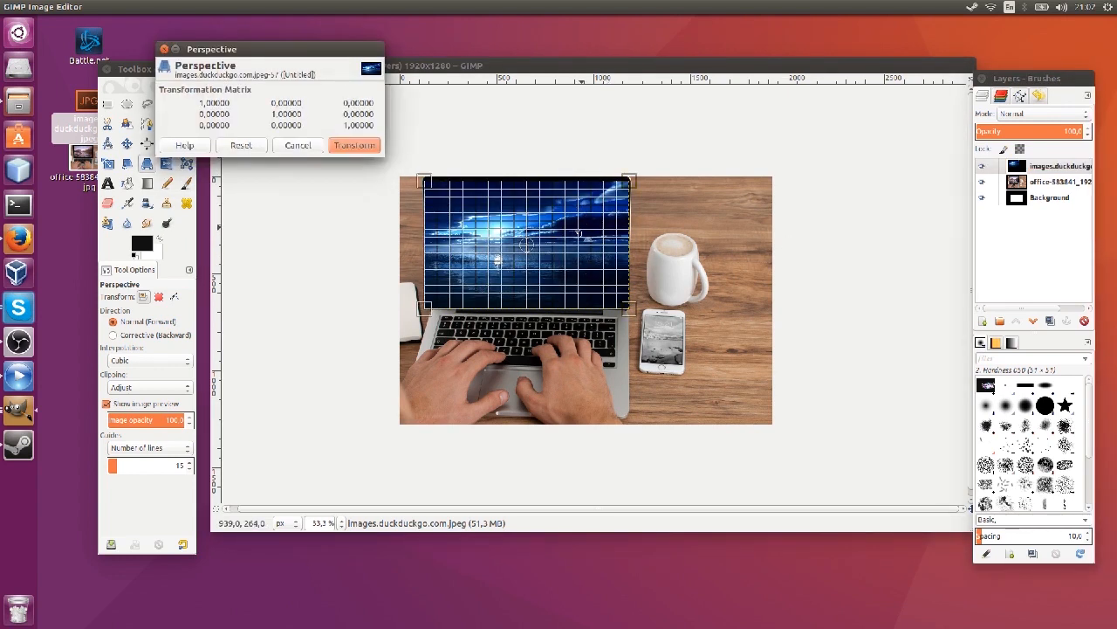
drag(1065, 171, 1067, 187)
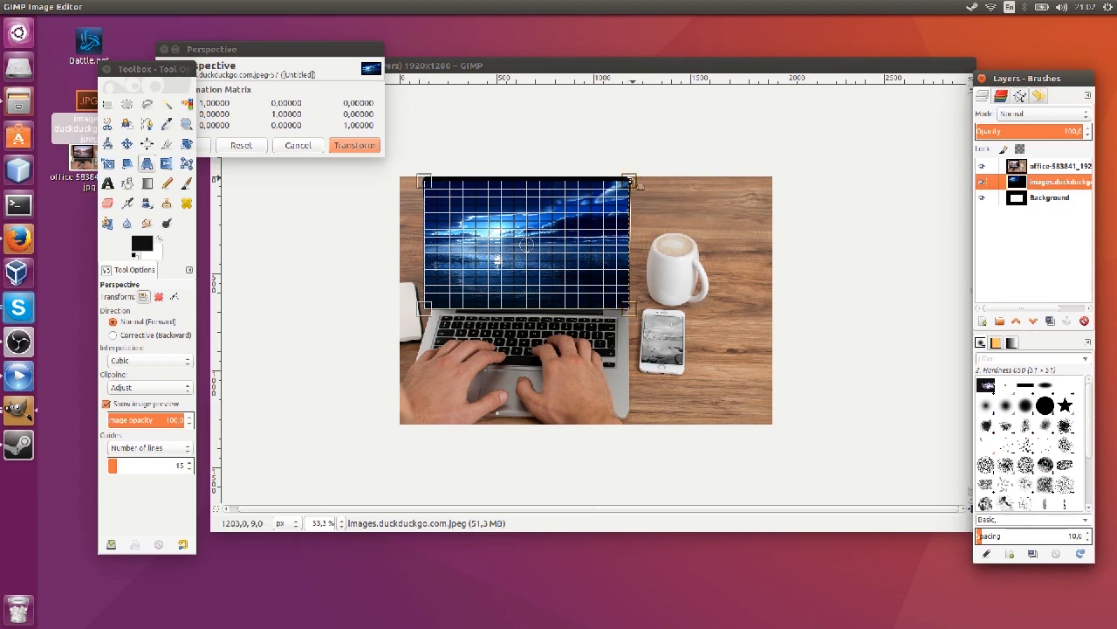
drag(634, 320, 622, 304)
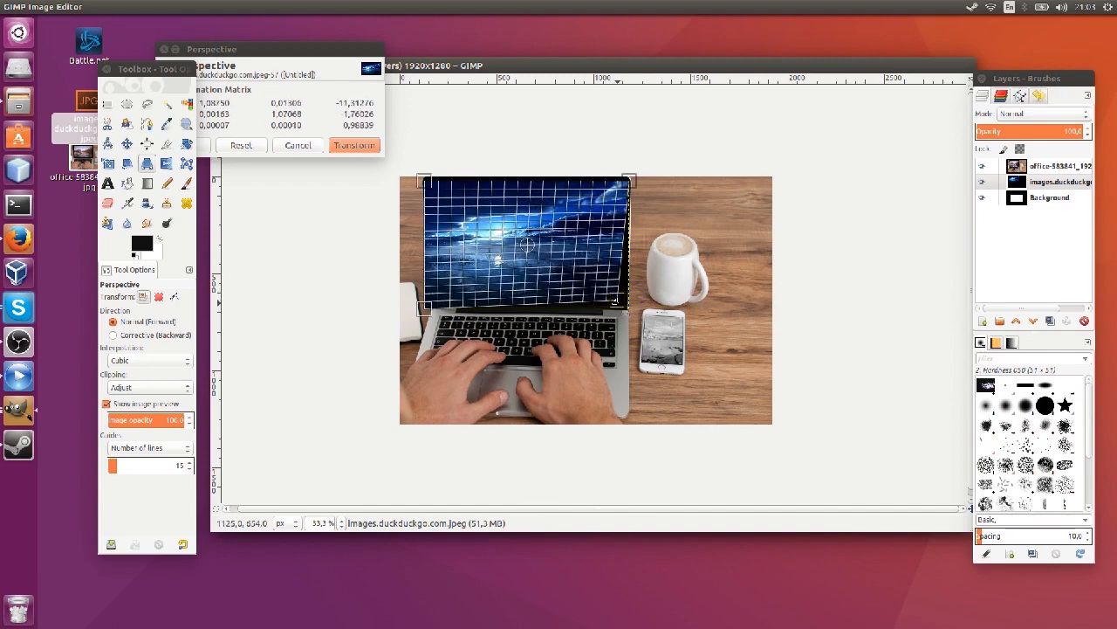
drag(630, 182, 626, 182)
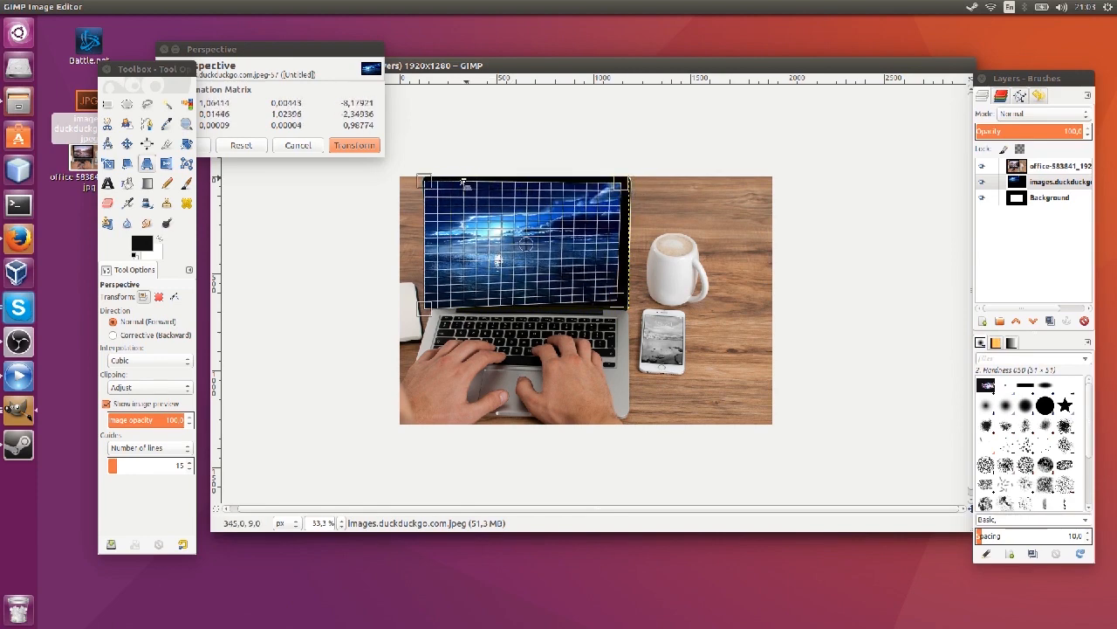
drag(425, 183, 433, 184)
drag(425, 308, 443, 294)
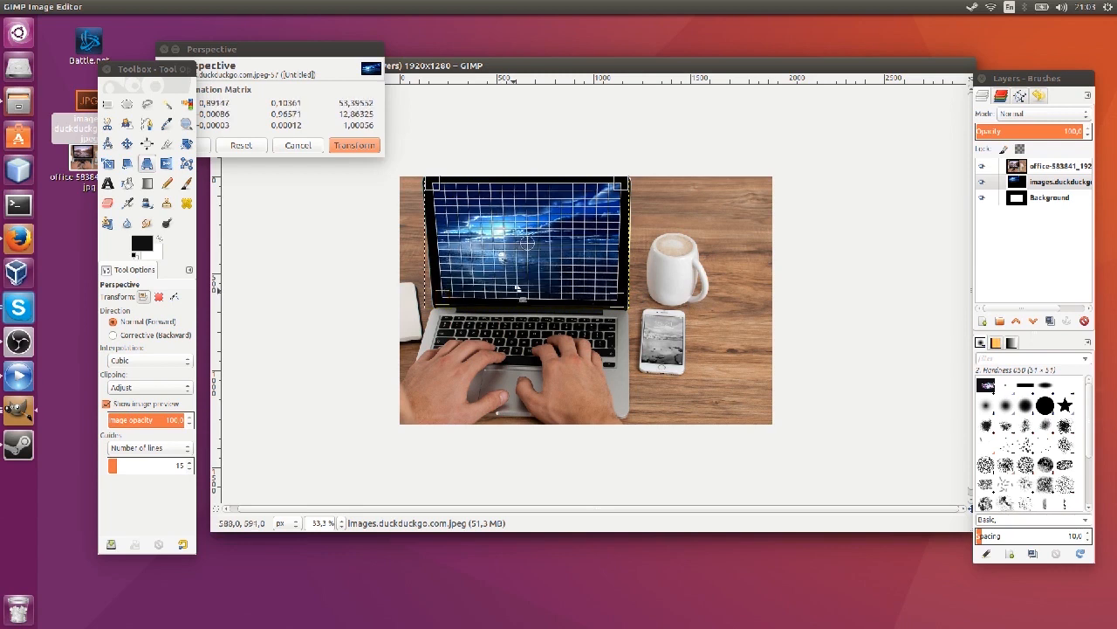
Refine the lower-right, upper-right and upper-left perspective corners against the laptop screen and apply the perspective transformation.
drag(626, 311, 615, 296)
drag(616, 297, 617, 298)
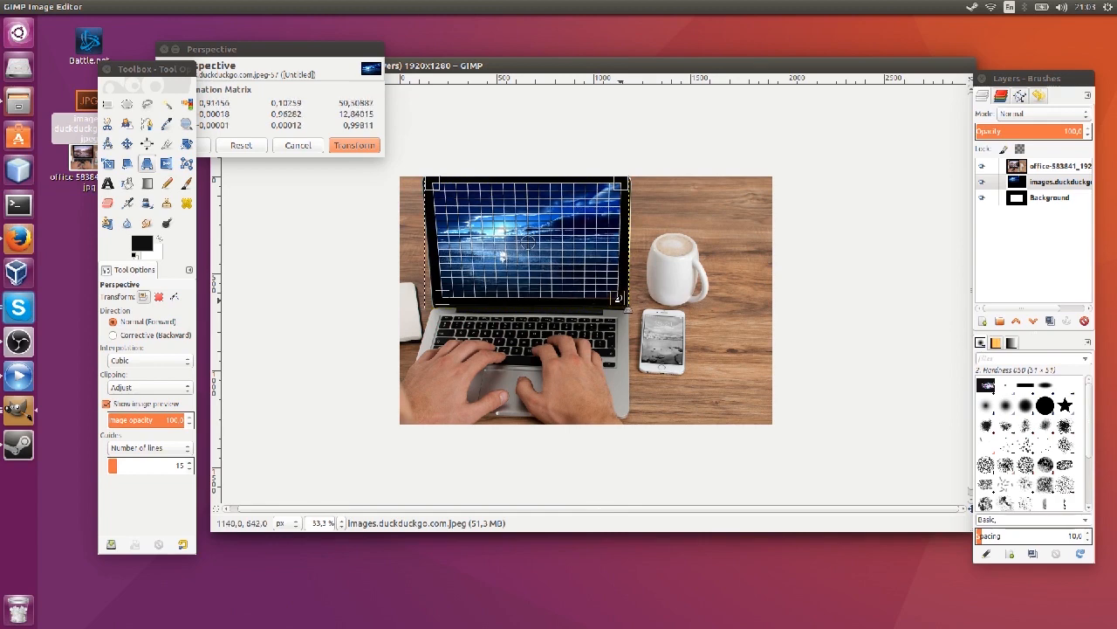
drag(623, 183, 624, 183)
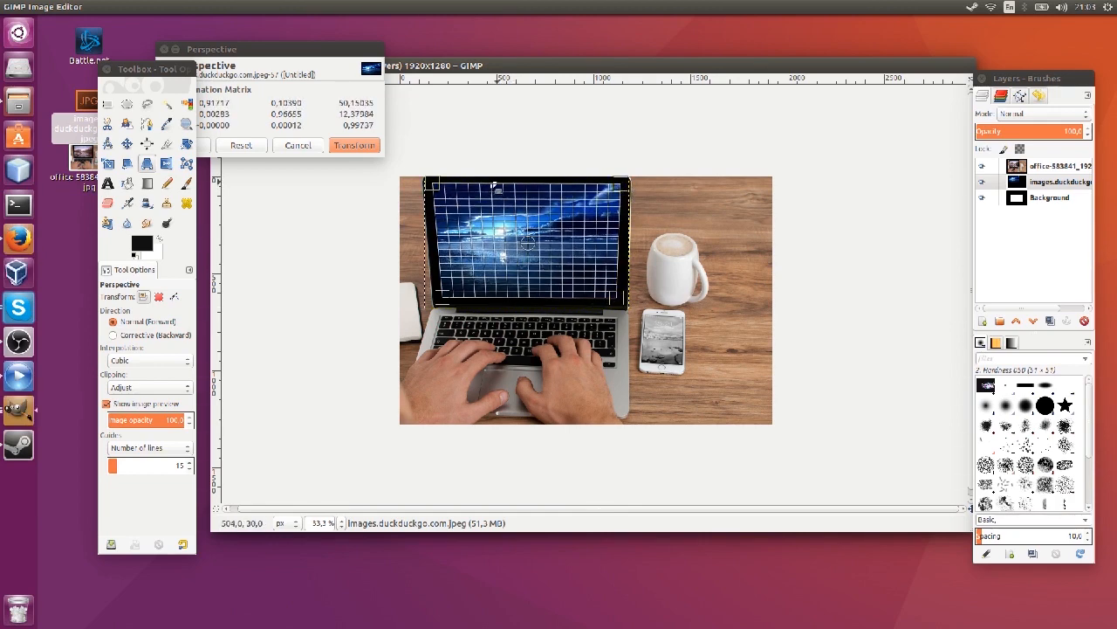
drag(439, 186, 443, 186)
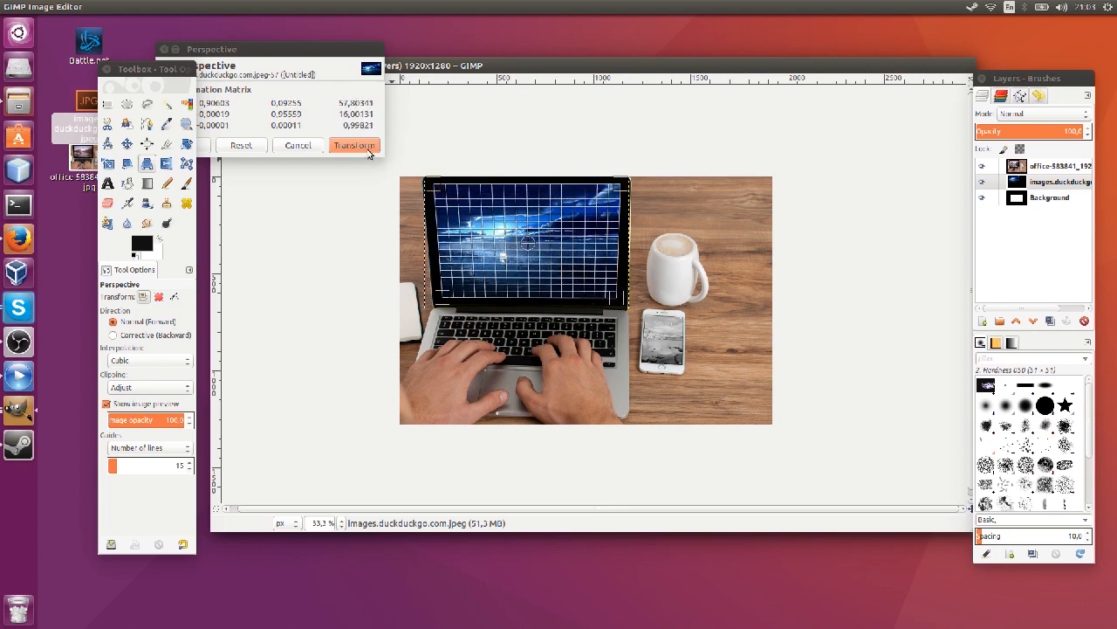
click(367, 147)
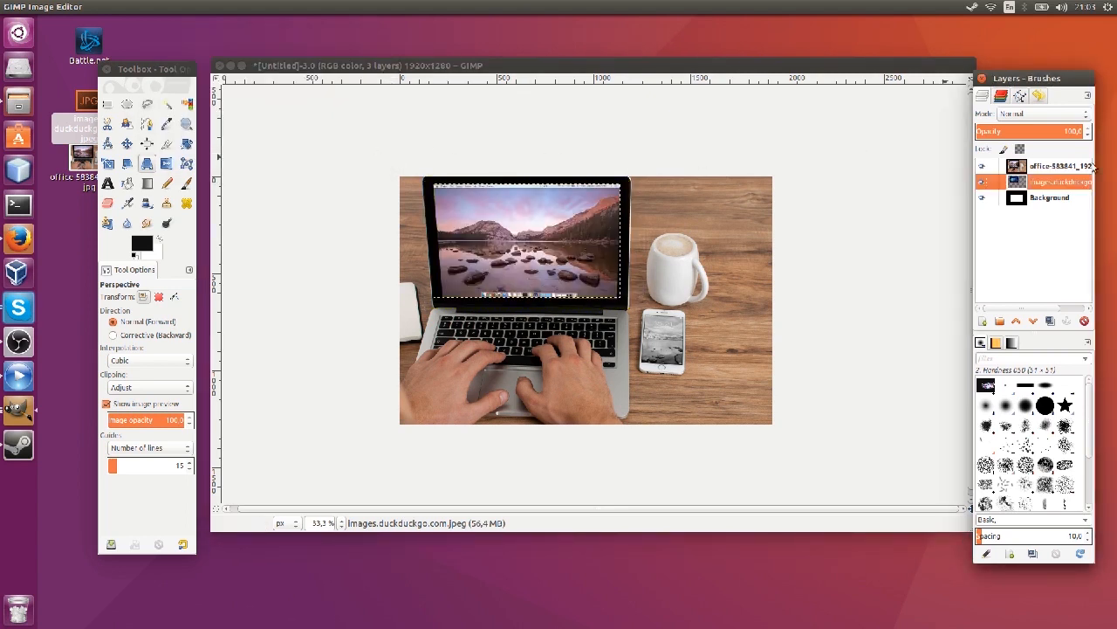
Raise the images.duckduckgo.com.jpeg layer above the office photo layer and apply a small perspective correction at its lower-right corner.
drag(1074, 183, 1074, 164)
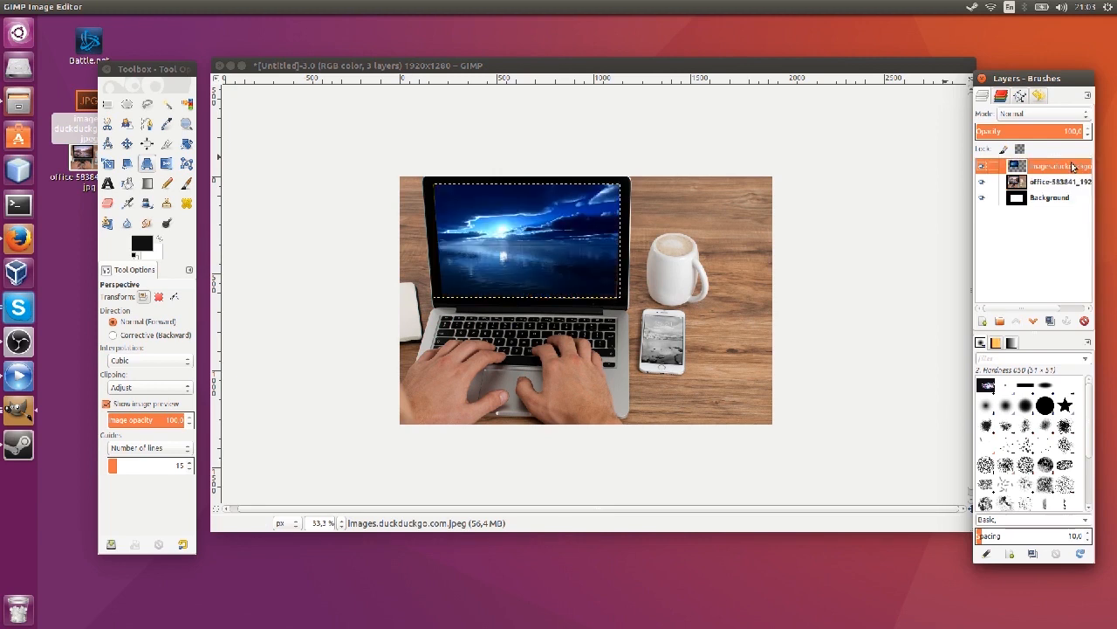
click(108, 106)
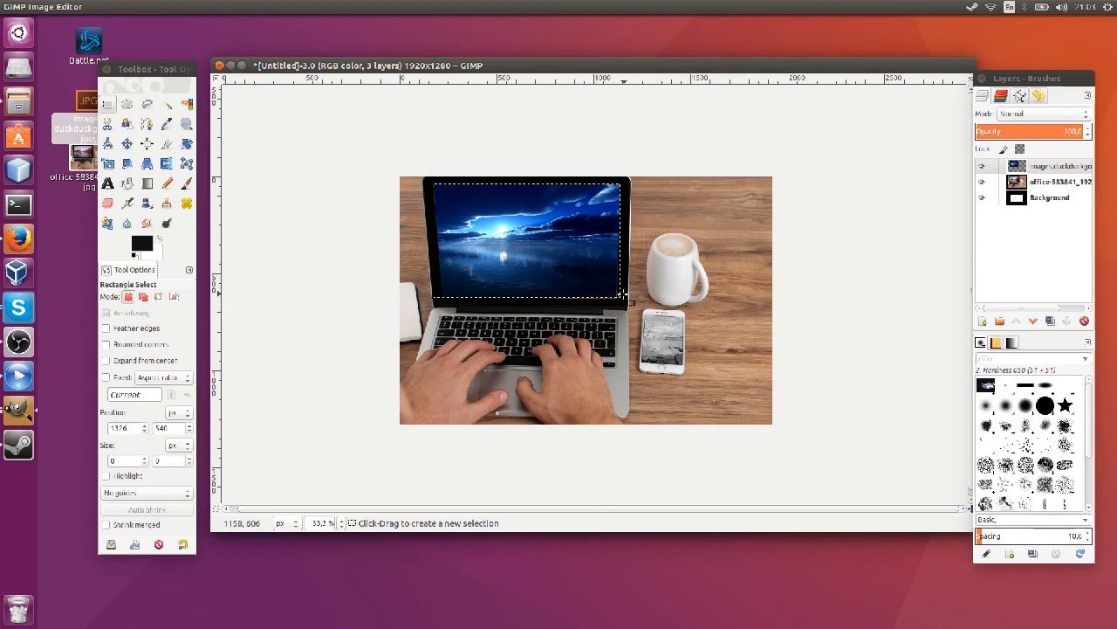
click(146, 165)
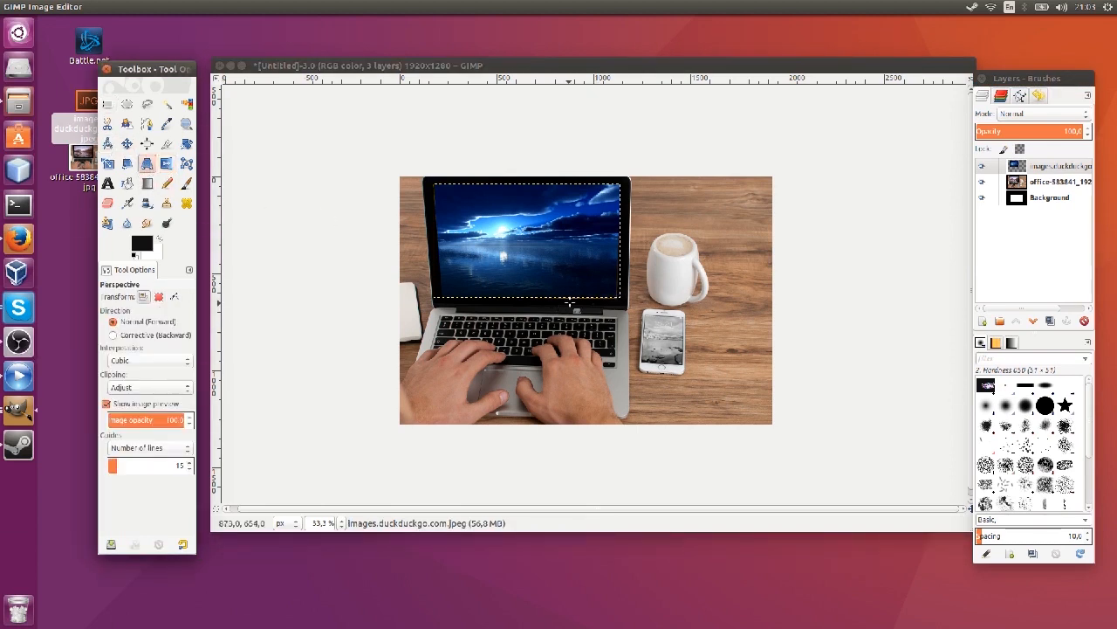
click(569, 301)
drag(625, 304, 618, 298)
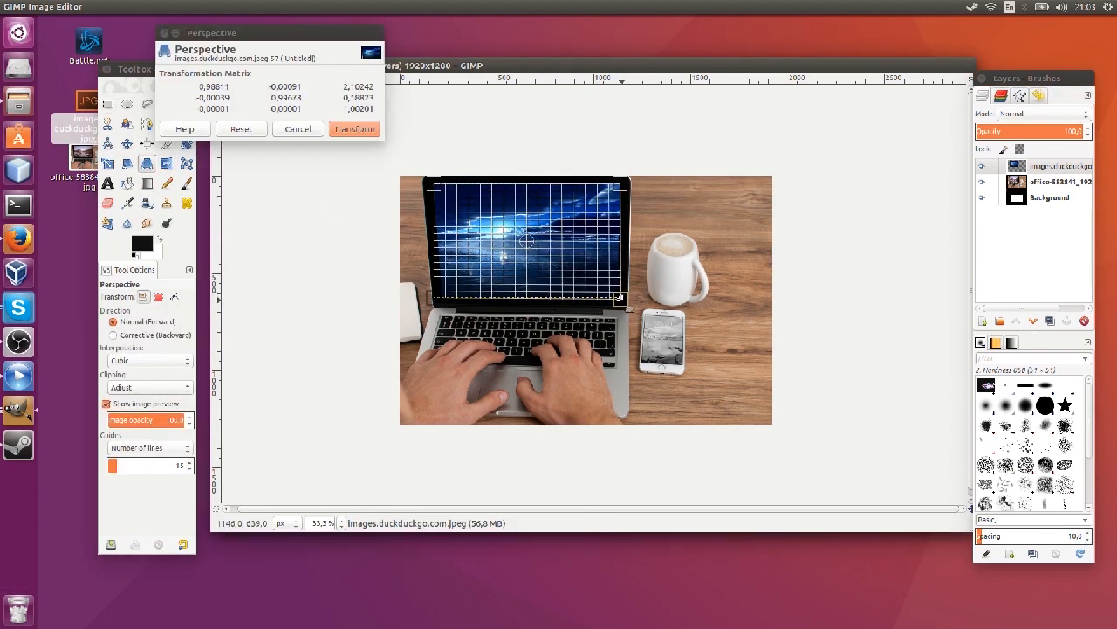
click(354, 131)
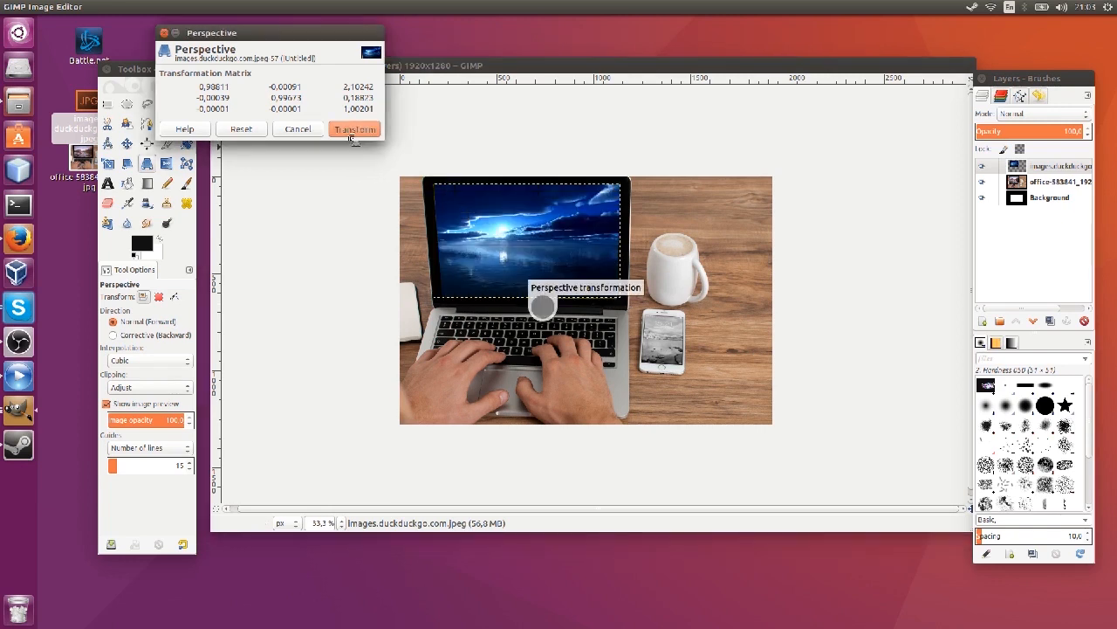
Apply another slight perspective adjustment to the images.duckduckgo.com.jpeg layer so its lower corners fit the laptop screen.
click(1038, 183)
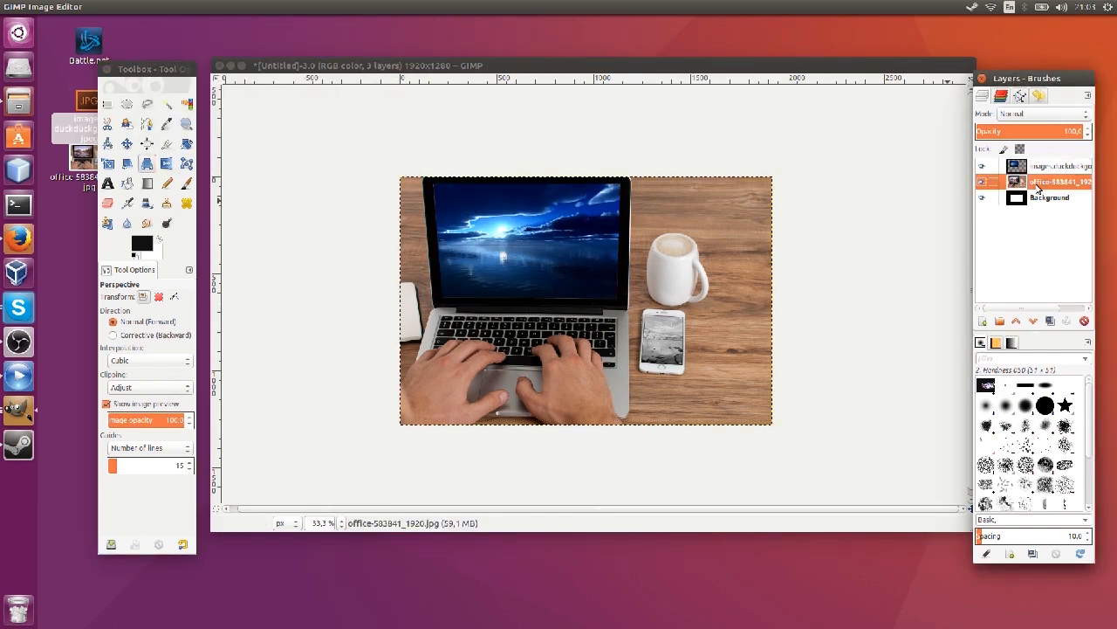
click(1031, 166)
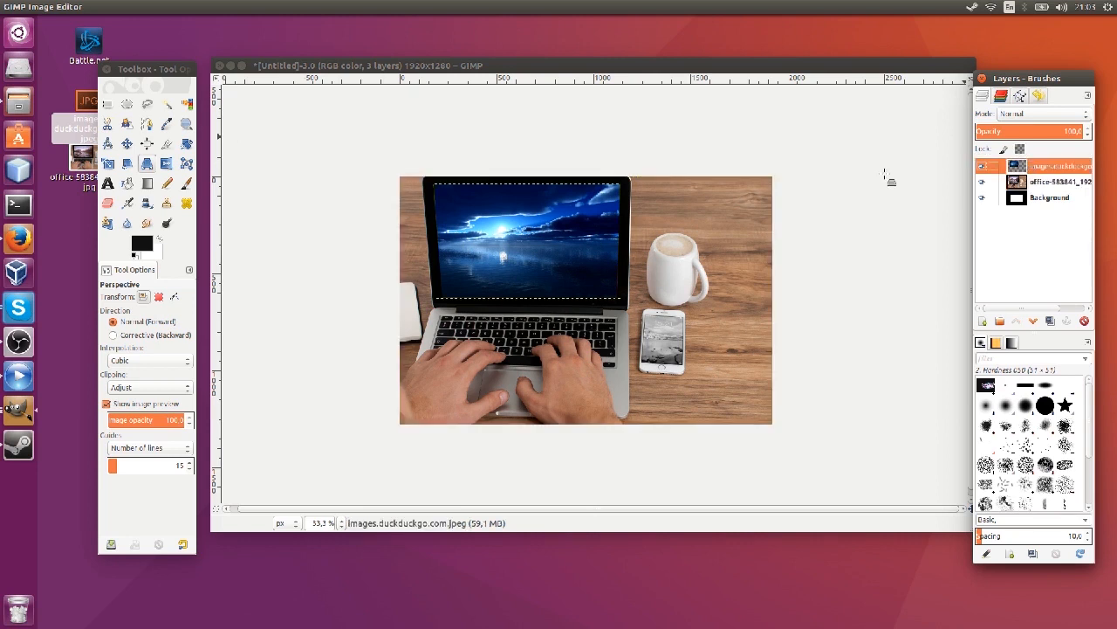
click(515, 243)
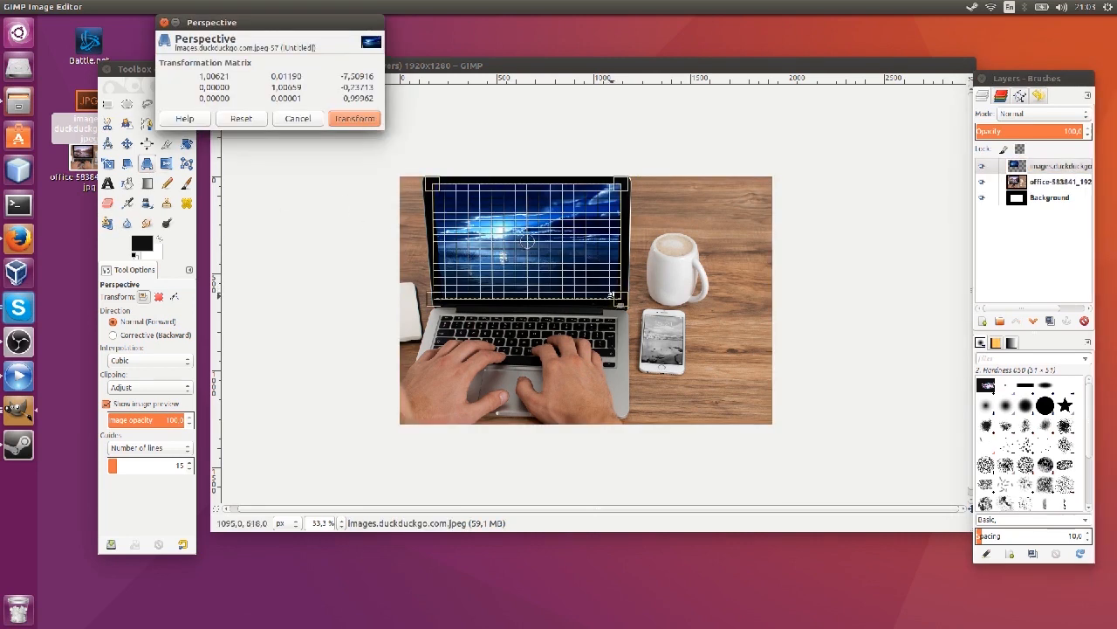
drag(617, 298, 618, 299)
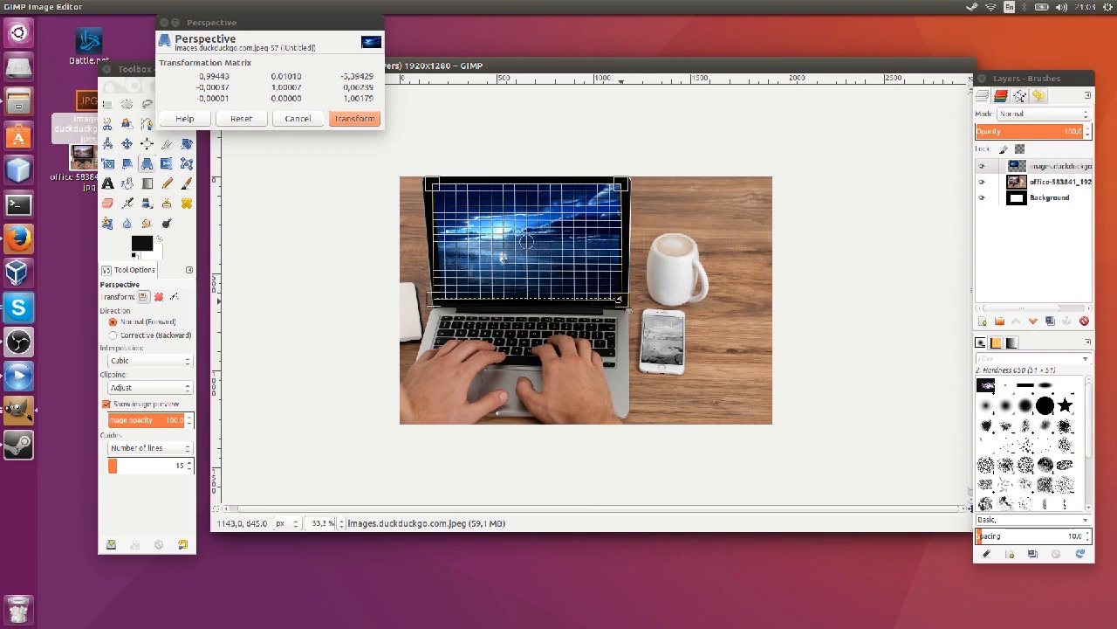
click(342, 118)
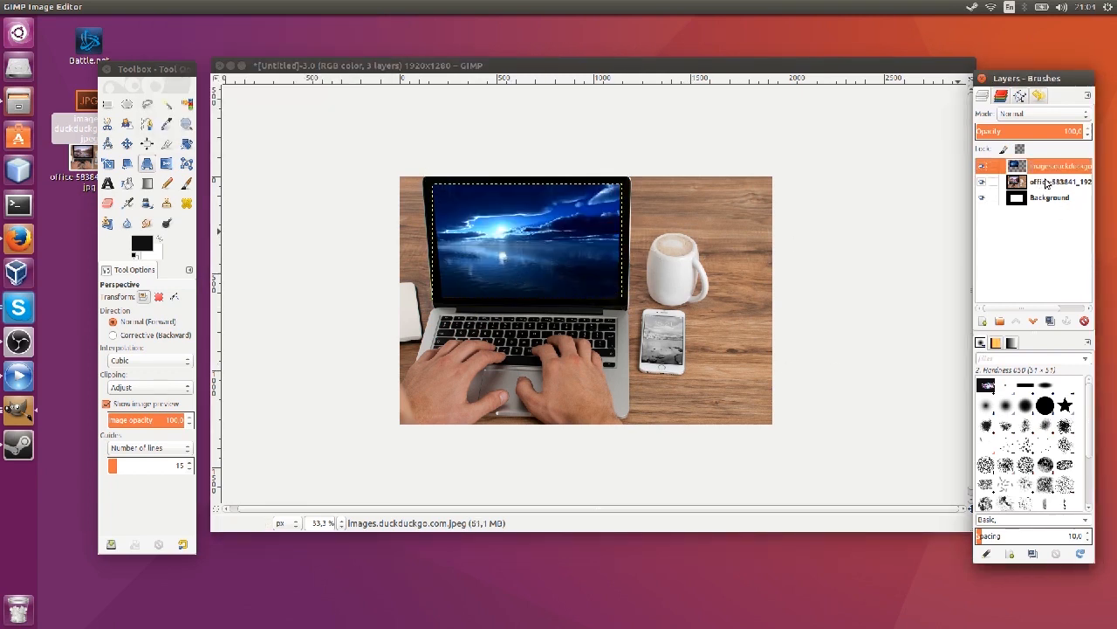
Check the fitted screen image by switching between the top two layers and toggling the images.duckduckgo.com.jpeg layer's visibility.
click(1047, 184)
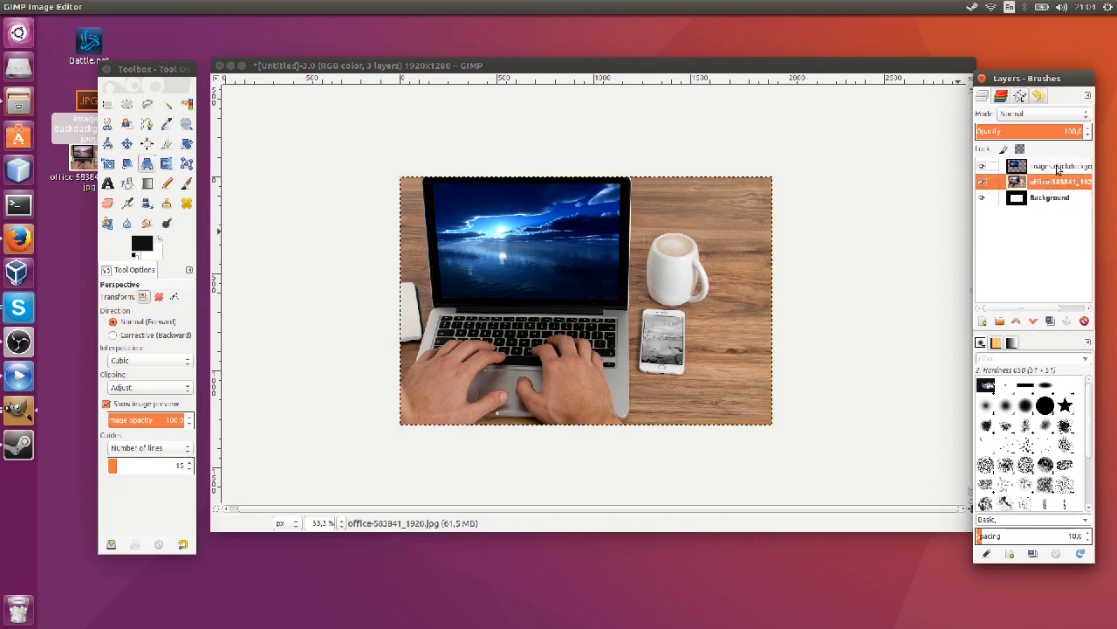
click(1060, 166)
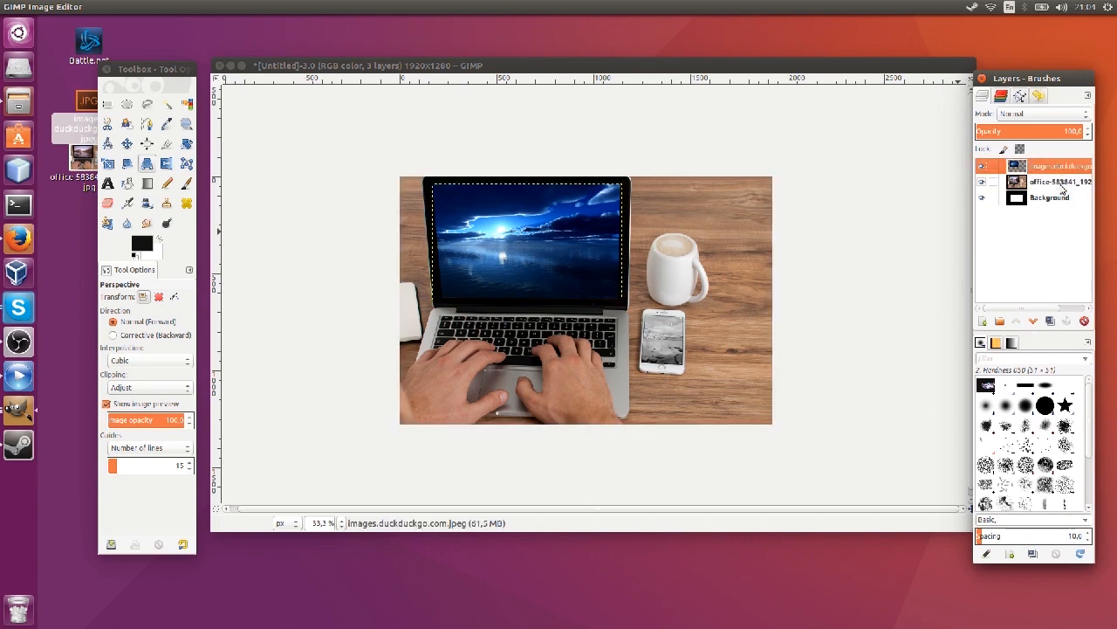
click(1061, 182)
click(981, 168)
click(982, 169)
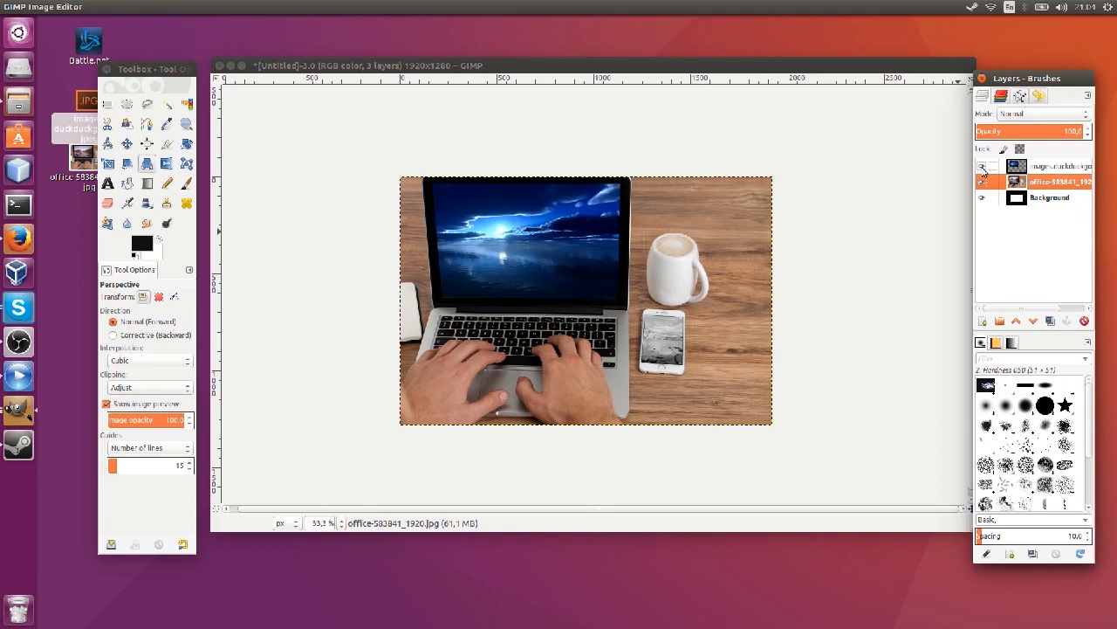
Toggle the images.duckduckgo.com.jpeg layer off and on once more to compare the laptop screen with and without the fitted image.
click(983, 168)
click(982, 168)
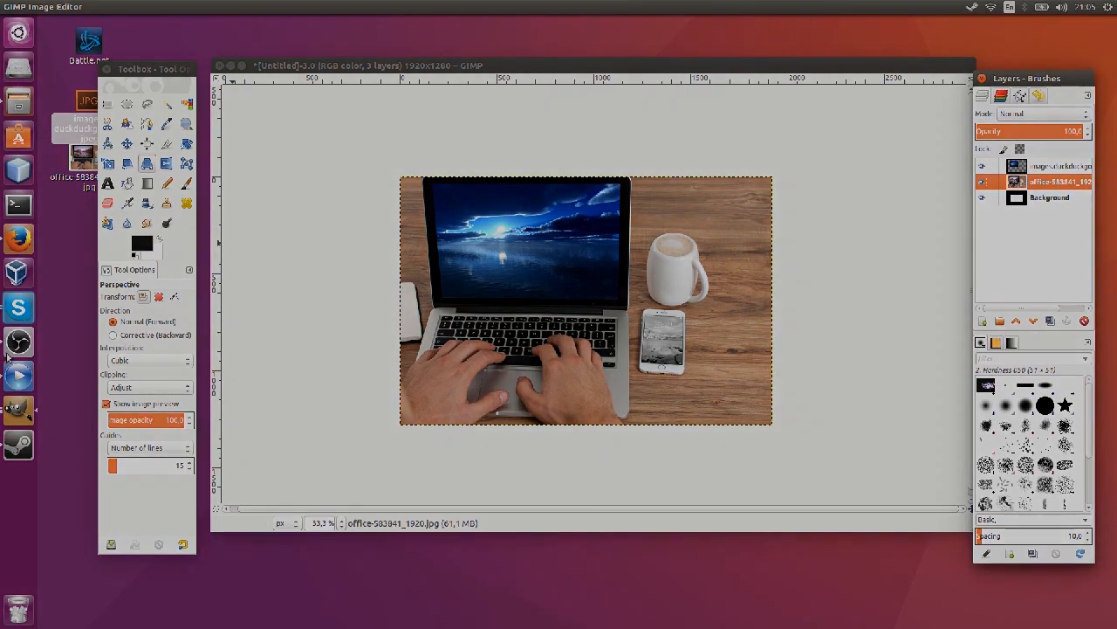
click(19, 342)
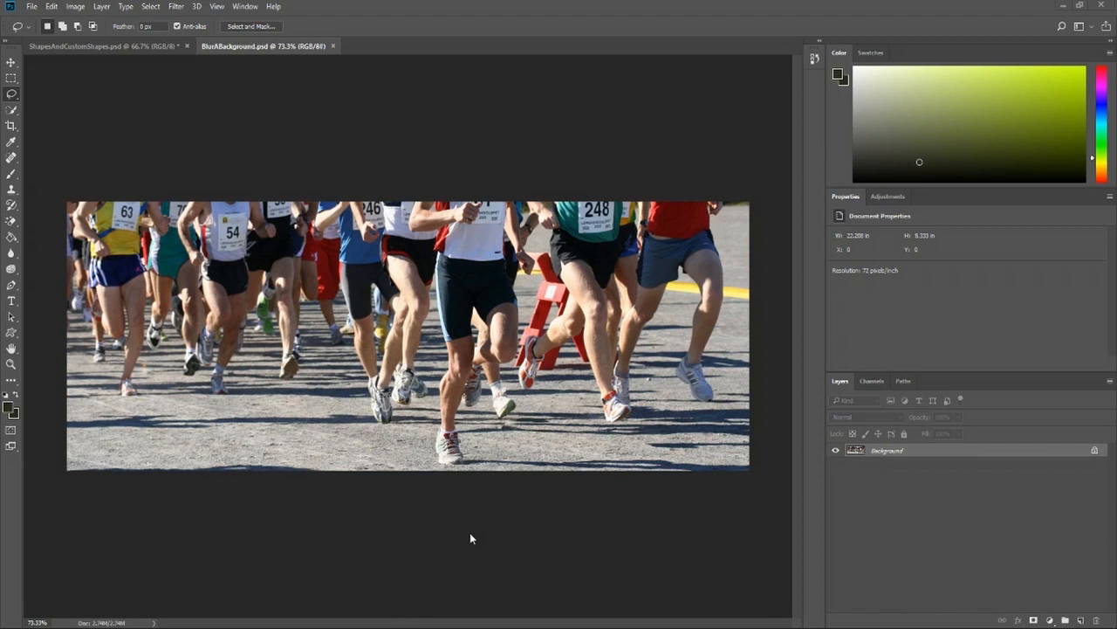
In Photoshop's BlurABackground.psd, lasso loosely around the front runner and invert the selection to cover the rest of the photo.
click(8, 84)
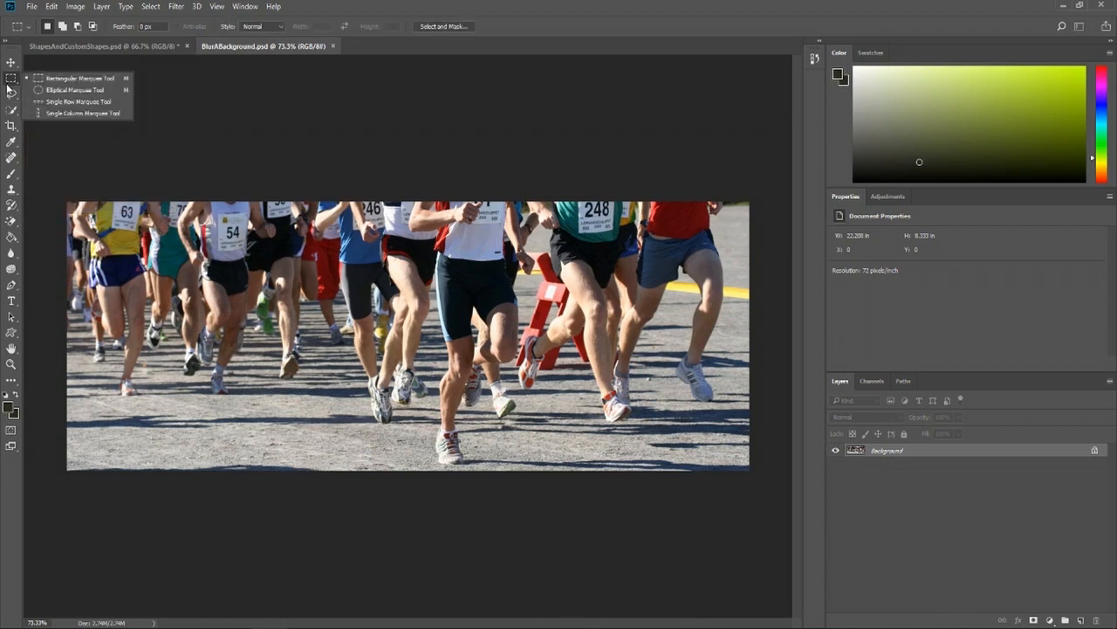
click(11, 93)
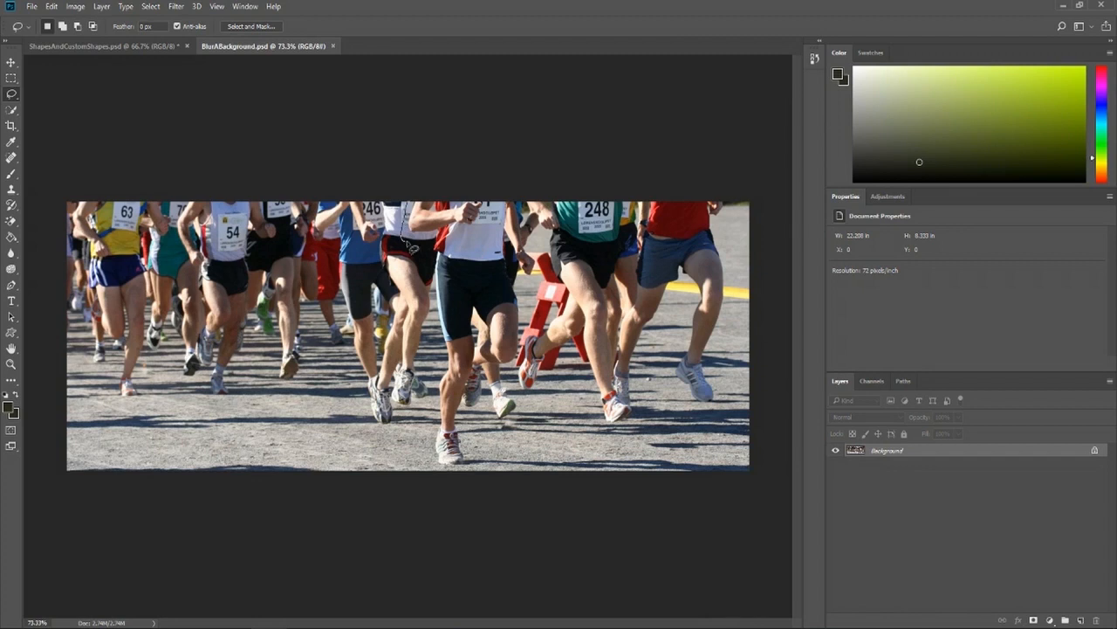
mouse_move(431, 247)
mouse_down()
mouse_move(430, 443)
mouse_move(437, 479)
mouse_move(466, 486)
mouse_move(526, 428)
mouse_move(521, 382)
mouse_move(543, 238)
mouse_move(525, 197)
mouse_move(465, 180)
mouse_move(410, 194)
mouse_up()
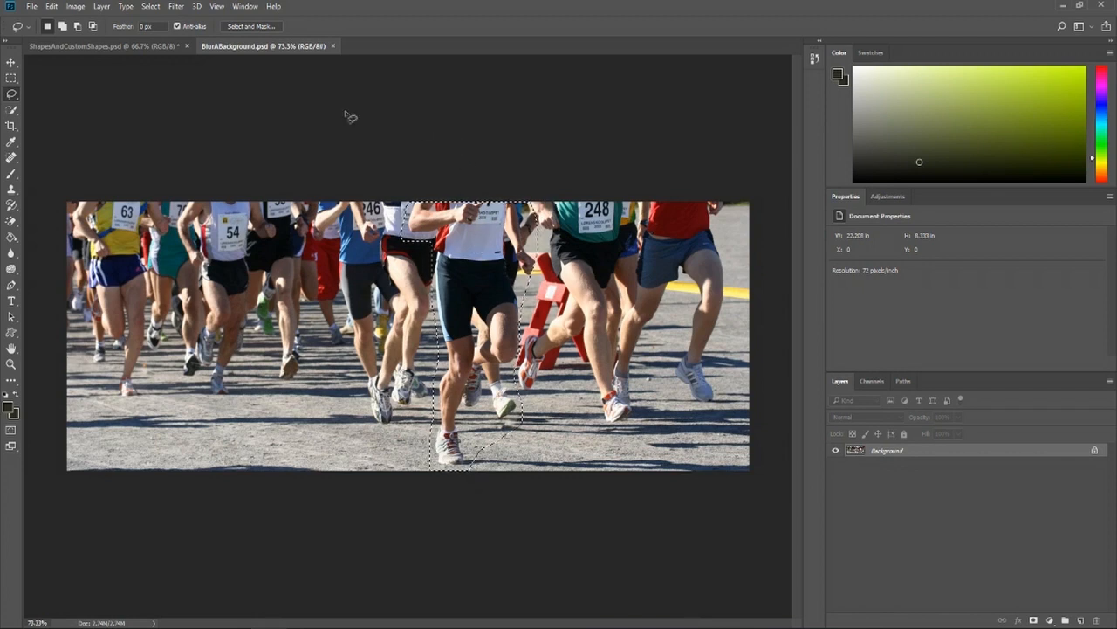
click(151, 7)
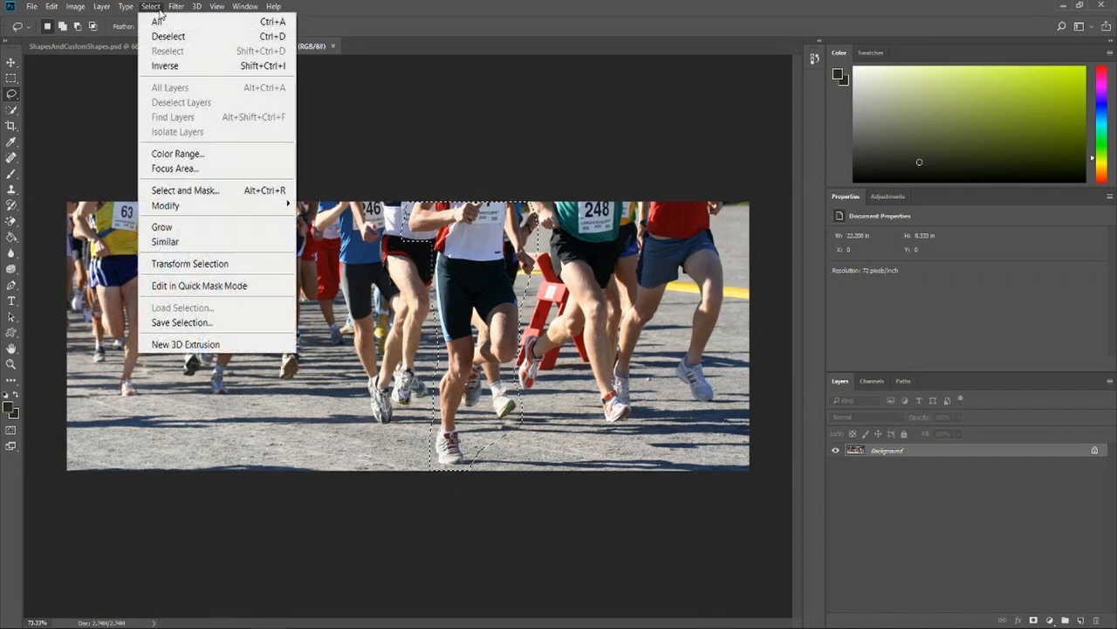
click(200, 69)
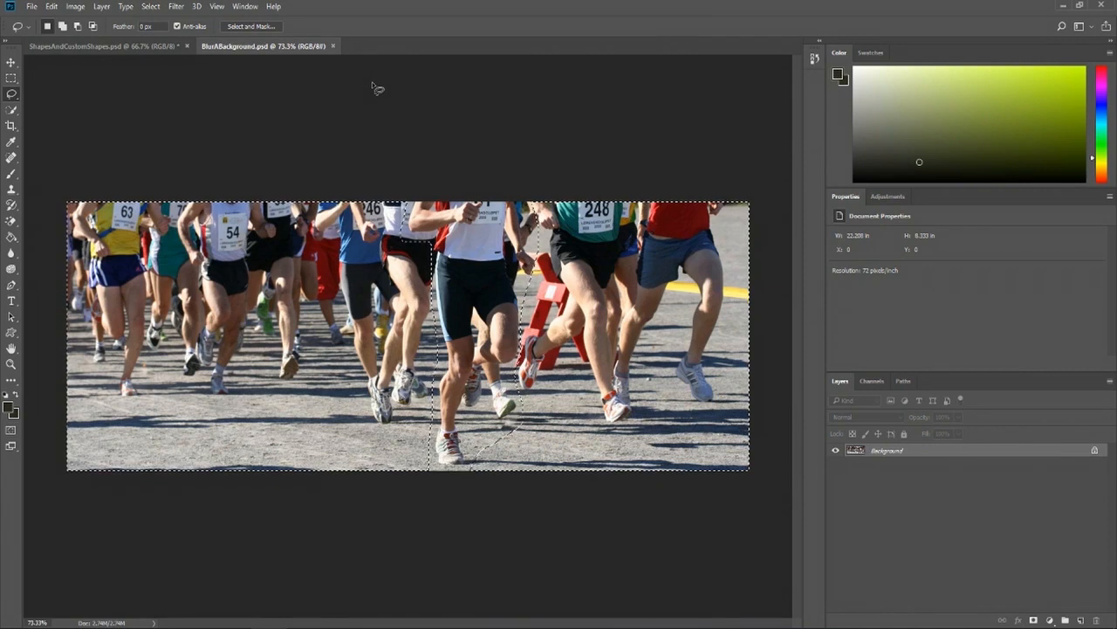
Try softening the background around the front runner with a 401 px Blur tool brush, and undo the strokes.
click(10, 257)
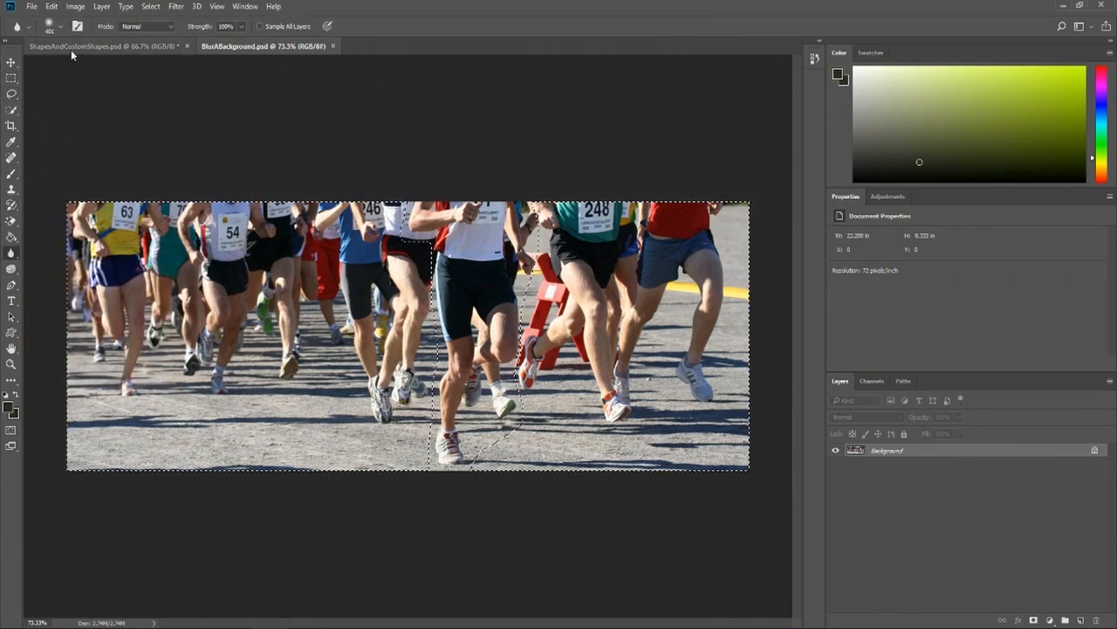
click(61, 32)
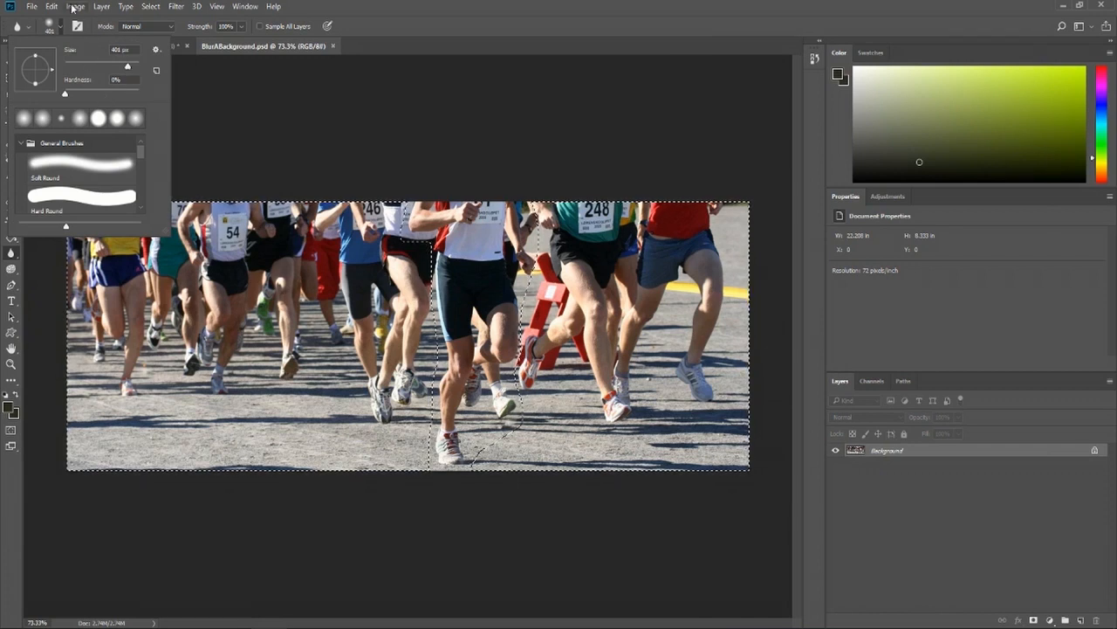
click(63, 32)
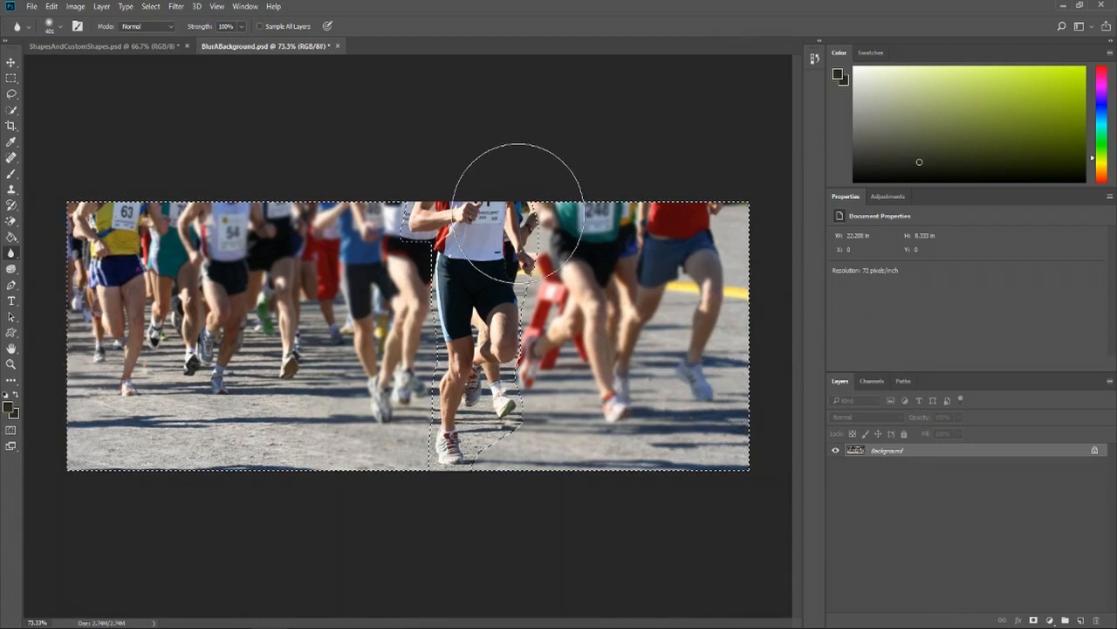
key(ctrl+z)
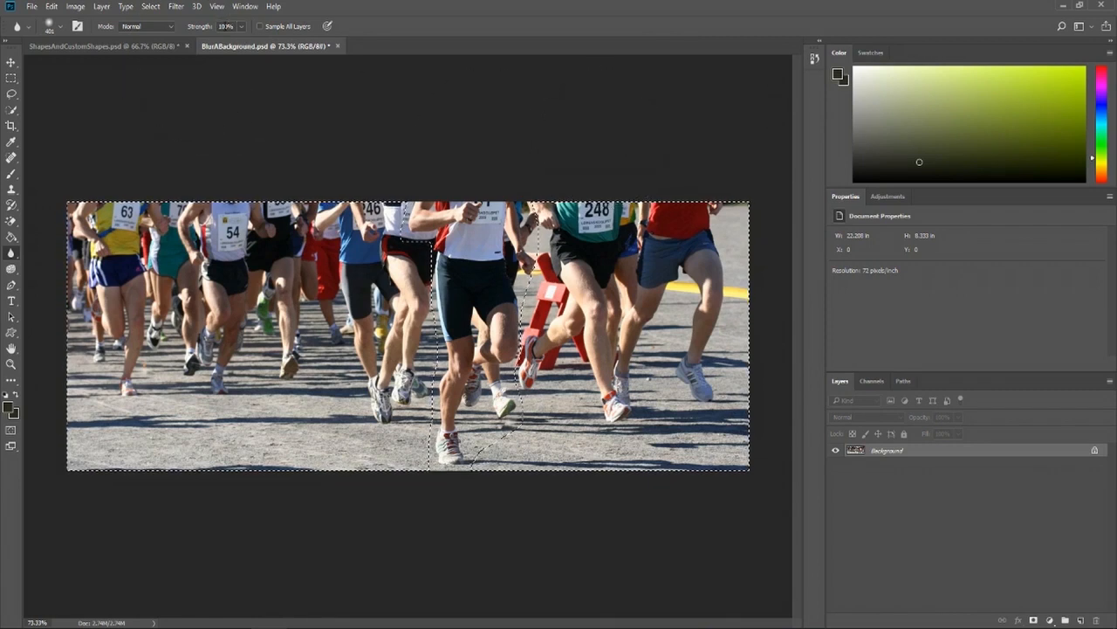
Apply a Gaussian Blur with a 3.9-pixel radius to the selected background.
click(176, 7)
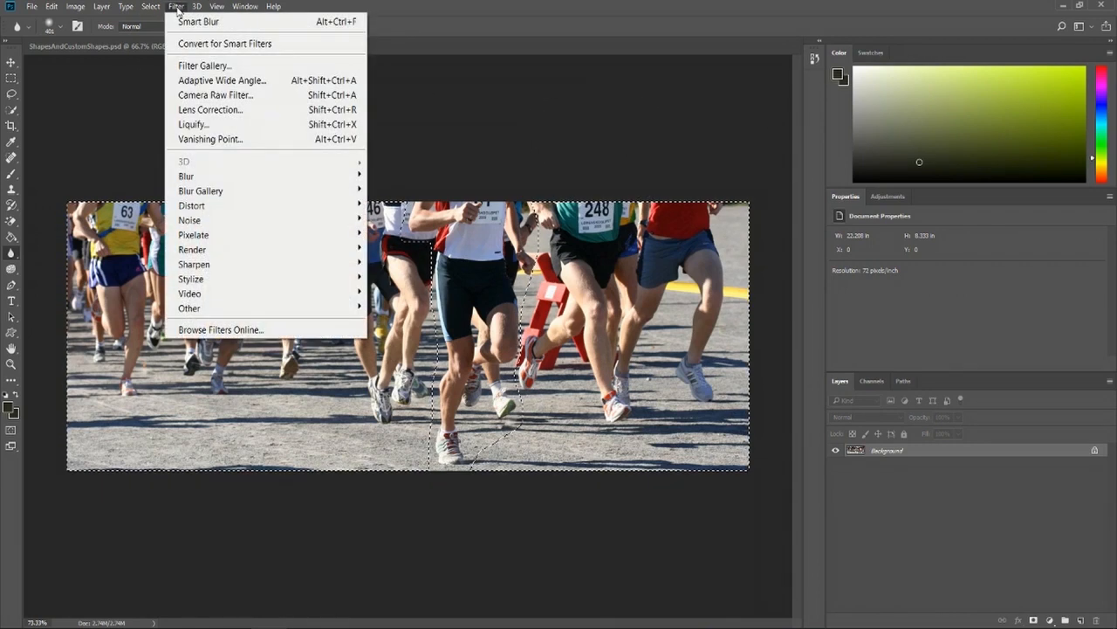
mouse_move(211, 178)
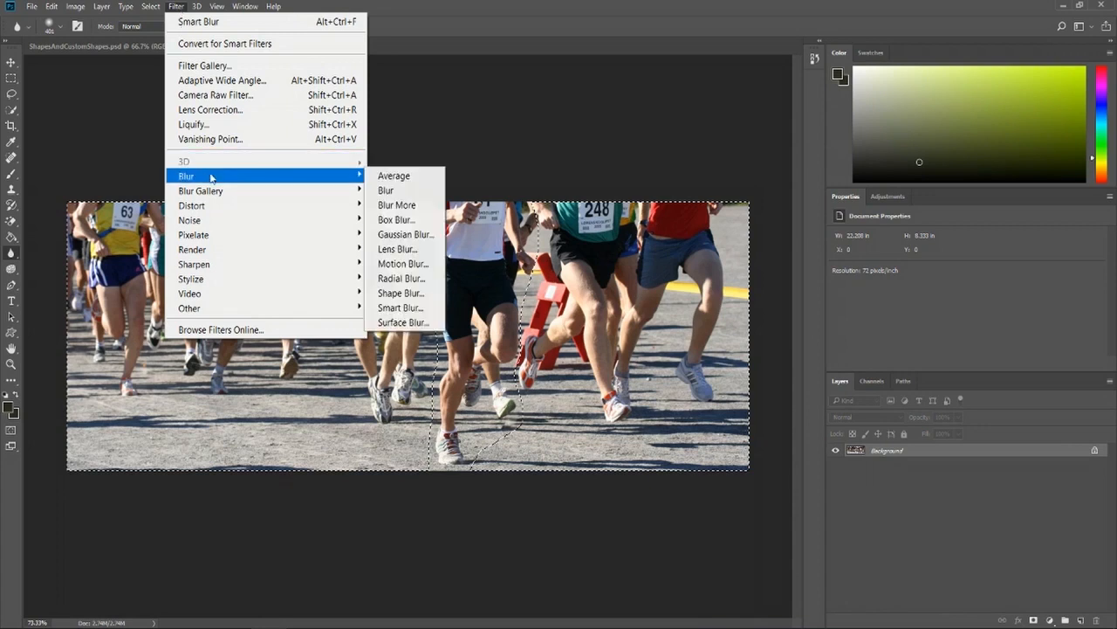
click(407, 235)
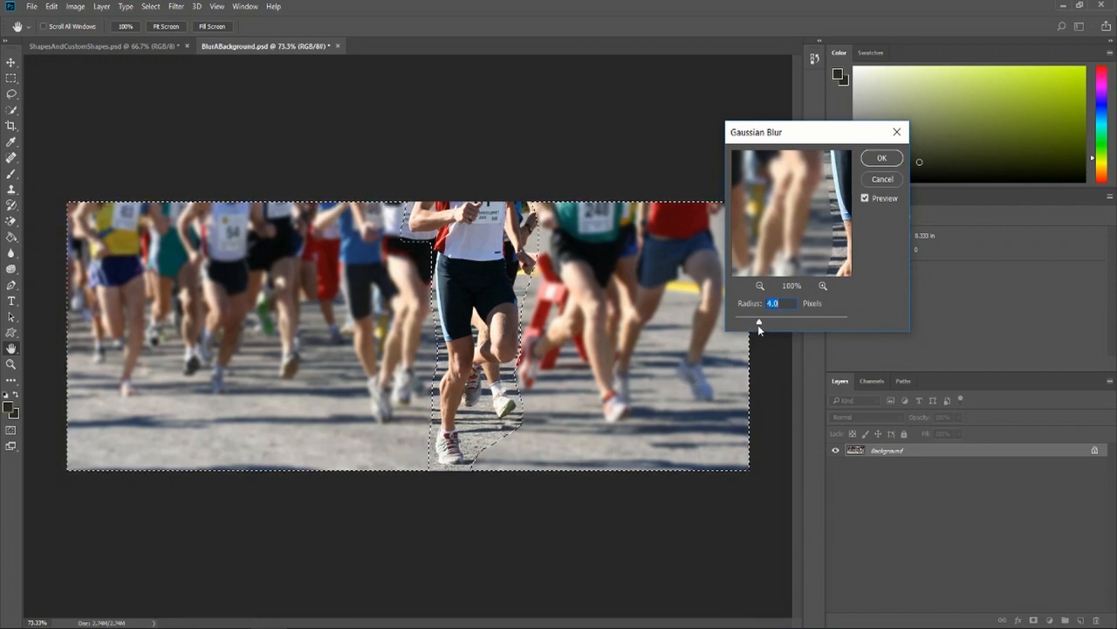
drag(758, 324, 755, 324)
drag(761, 323, 759, 327)
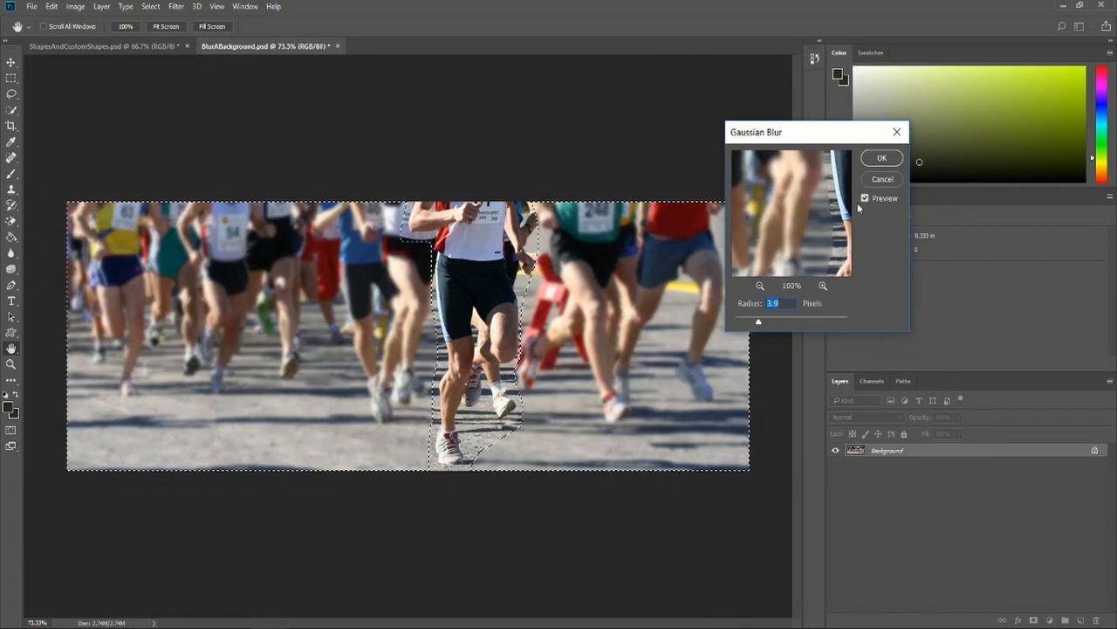
click(881, 159)
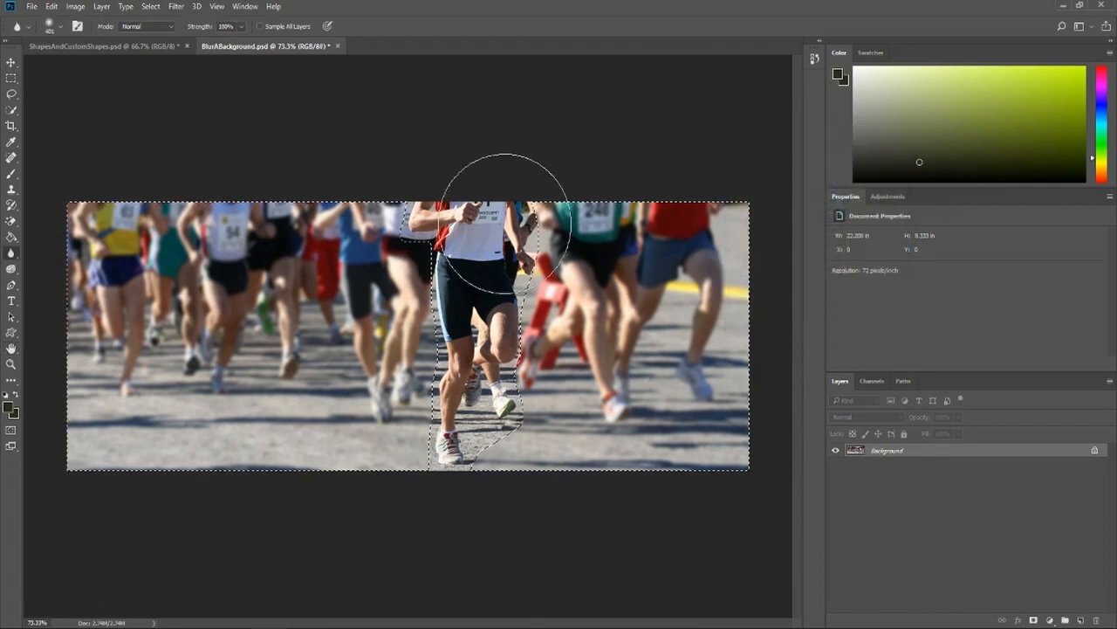
Switch to the Rectangular Marquee tool and clear the selection around the blurred background.
key(m)
key(ctrl+d)
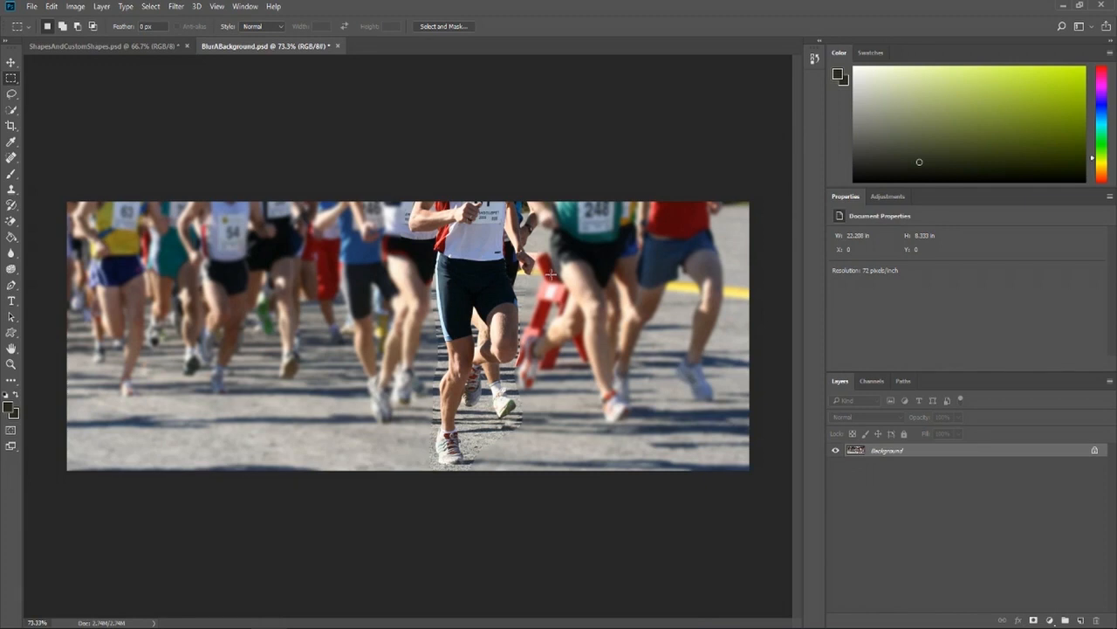
click(153, 13)
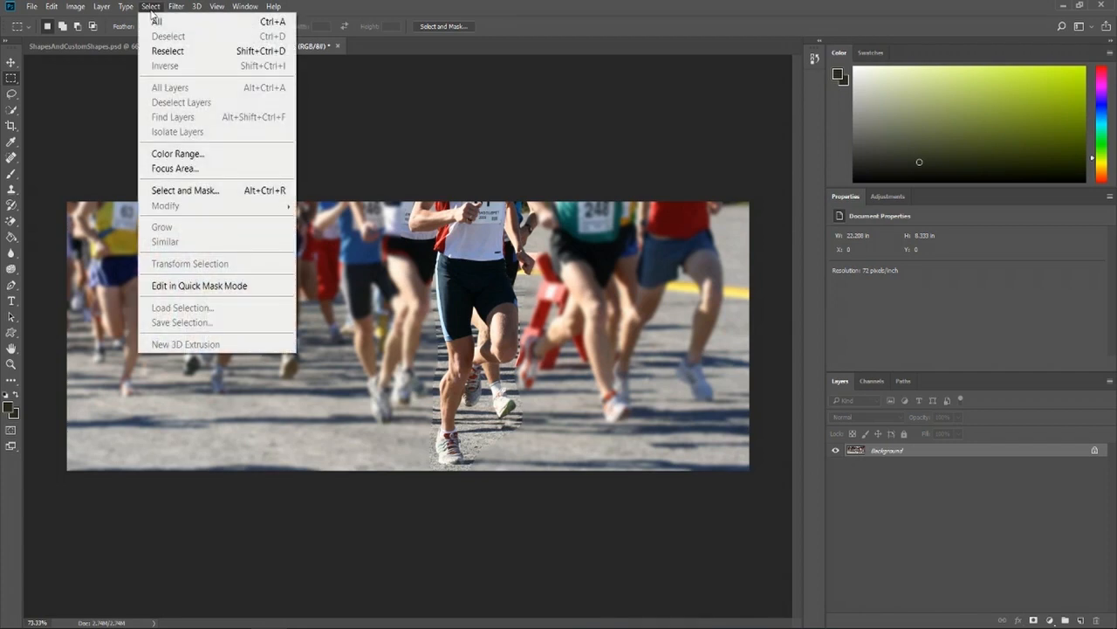
click(494, 105)
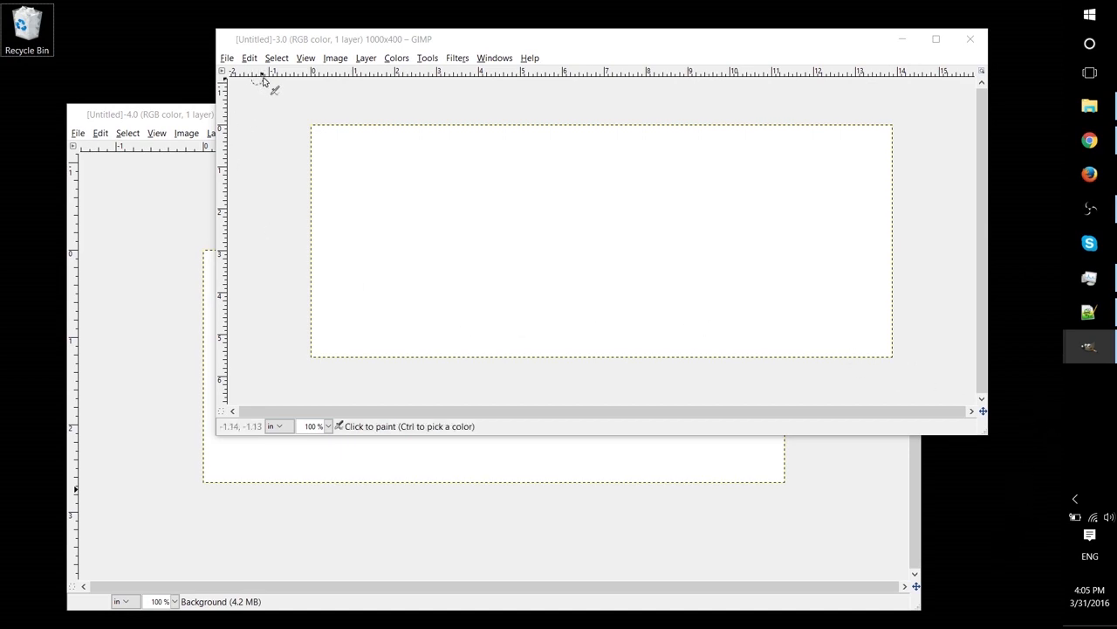
In GIMP, compare the inch rulers of the blank images [Untitled]-3.0 and [Untitled]-4.0 by bringing each window forward.
drag(349, 42, 432, 52)
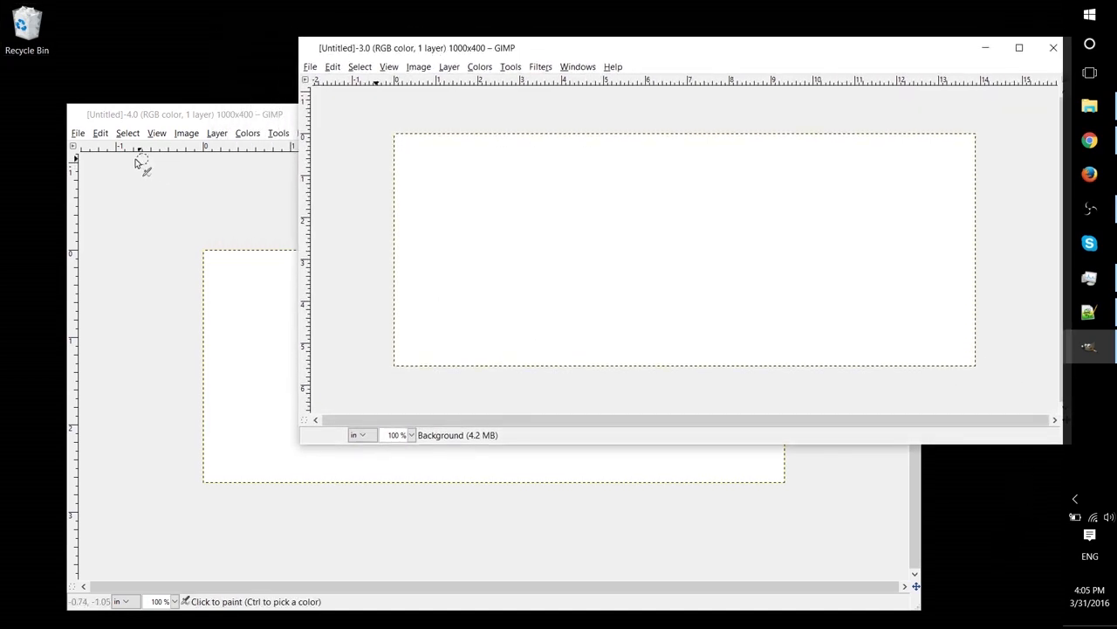
click(245, 122)
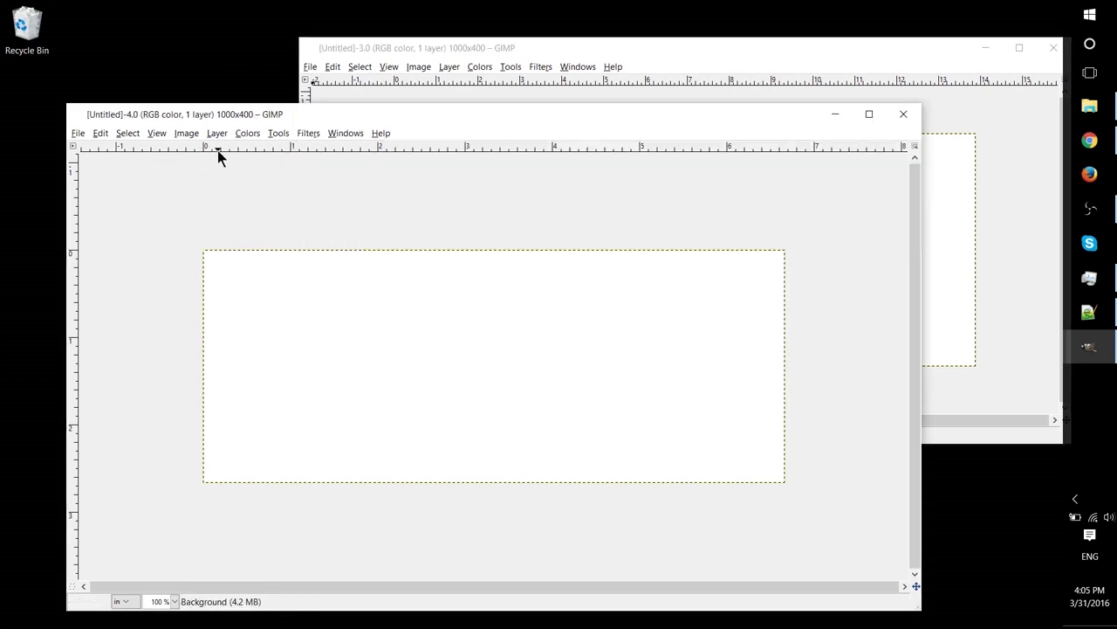
click(402, 67)
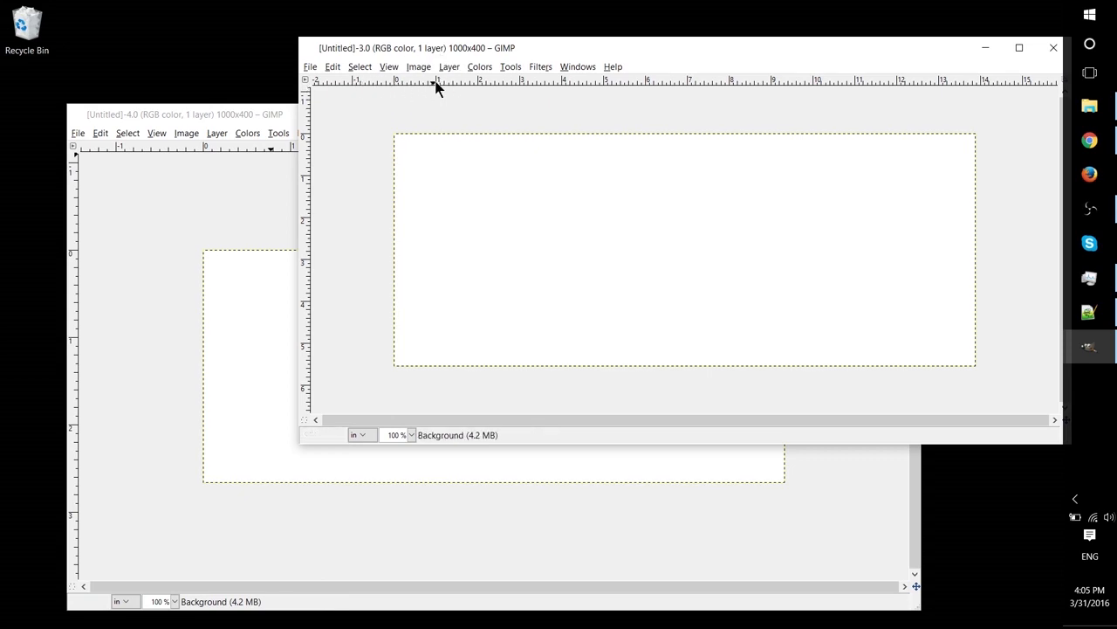
click(173, 121)
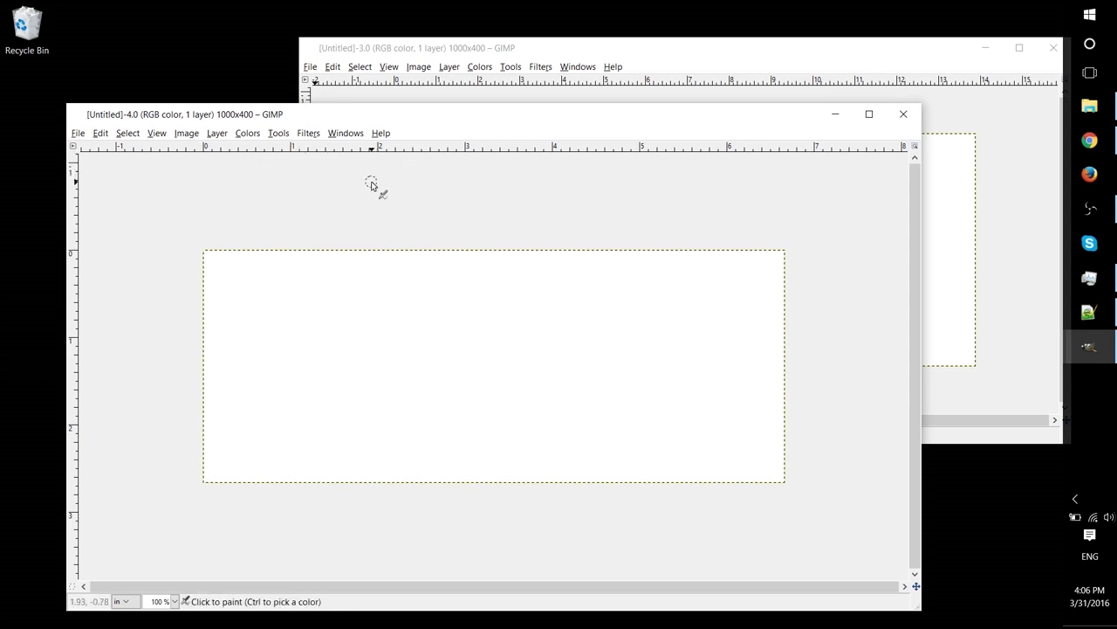
click(372, 45)
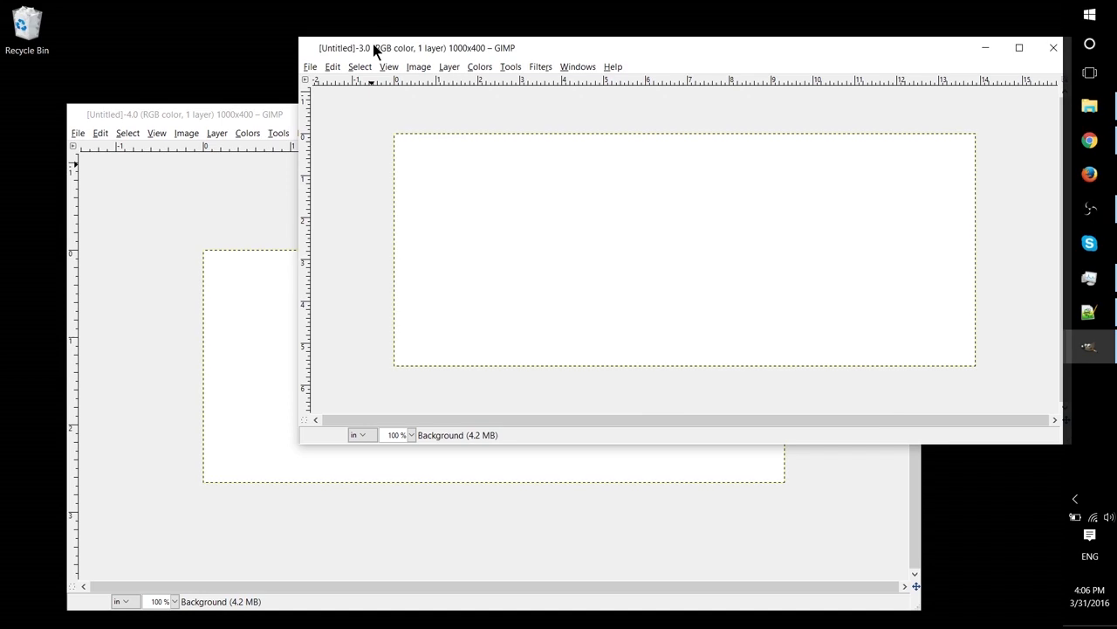
click(288, 114)
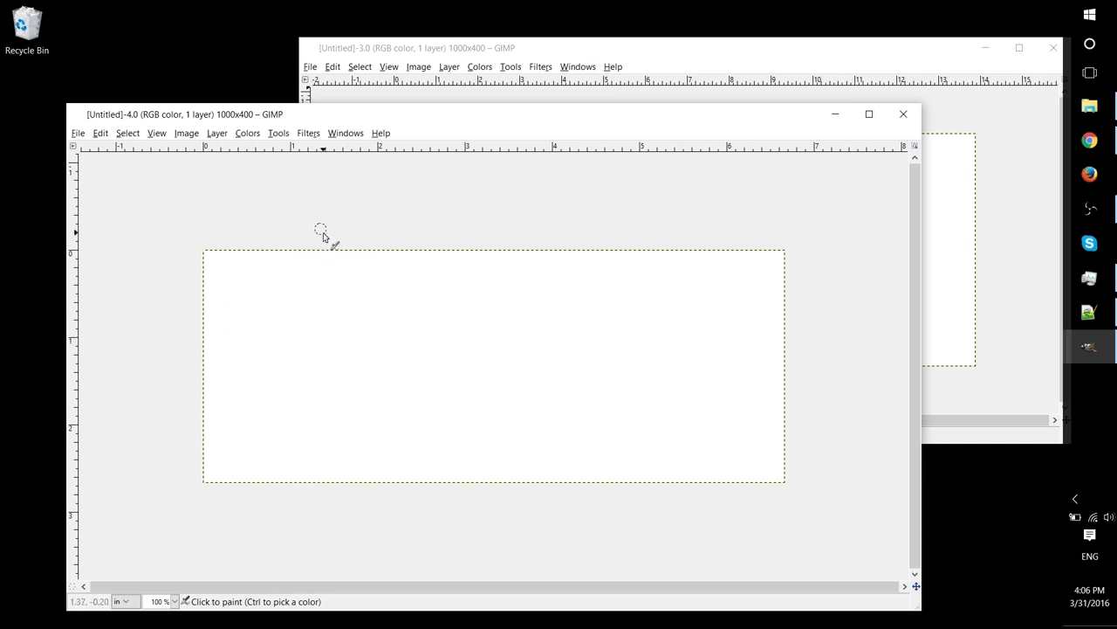
click(339, 84)
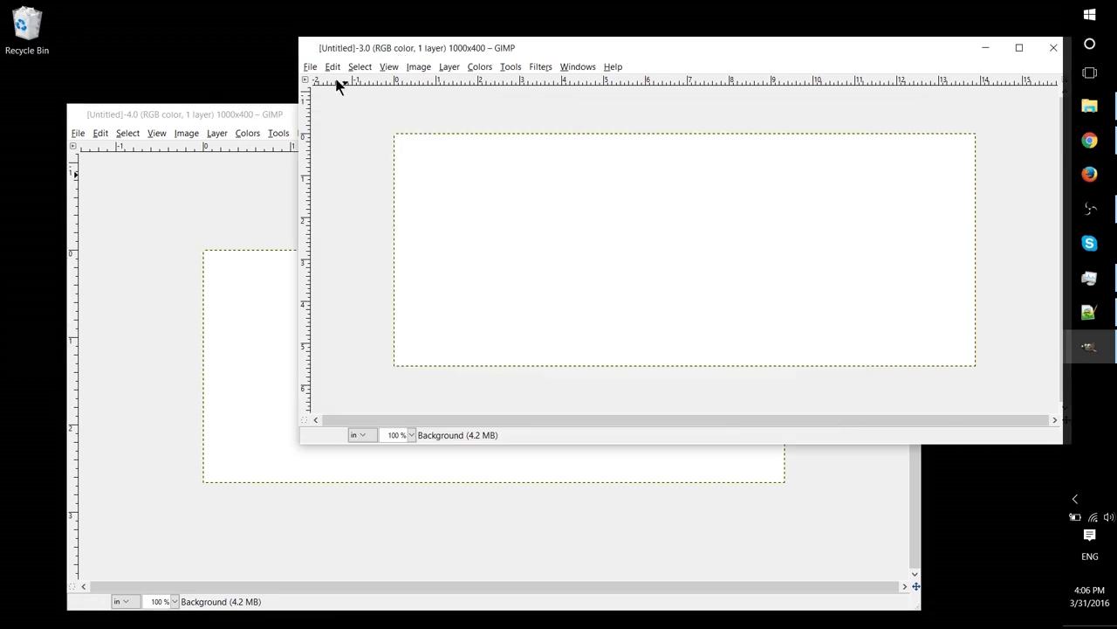
Create a new 1000 × 400 px RGB image with the X and Y resolution set to 150 pixels/in.
click(310, 68)
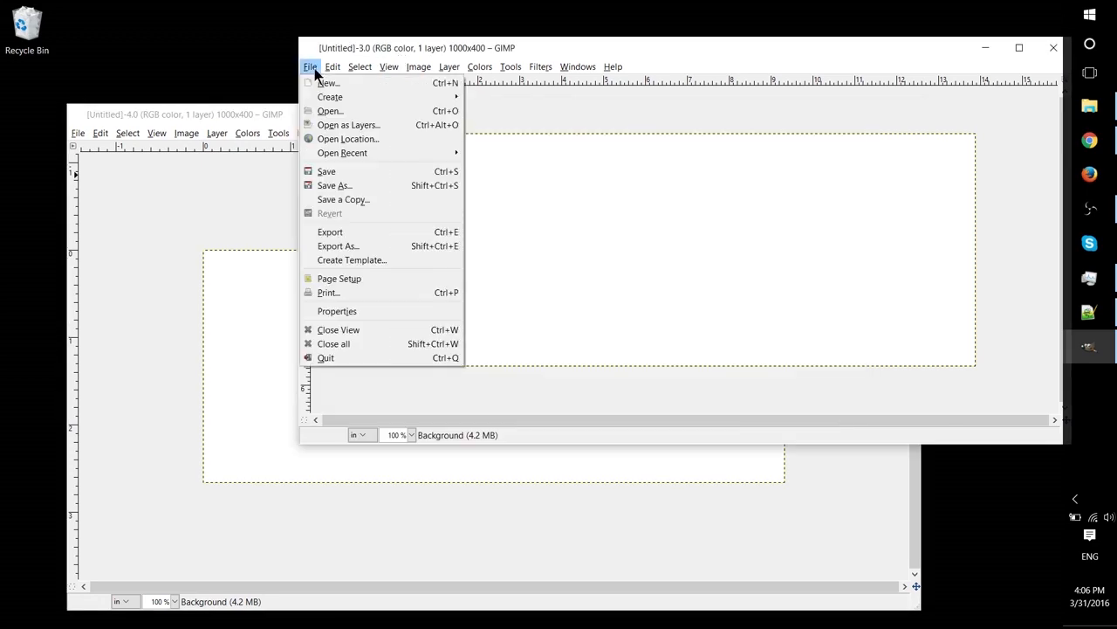
click(316, 83)
drag(819, 61, 453, 165)
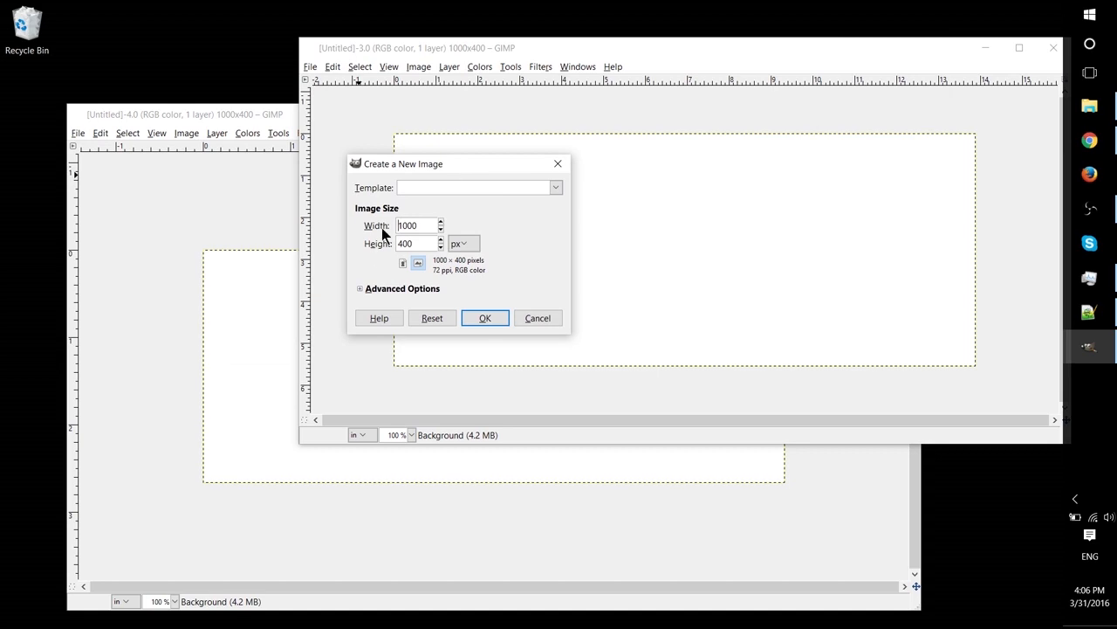
click(359, 289)
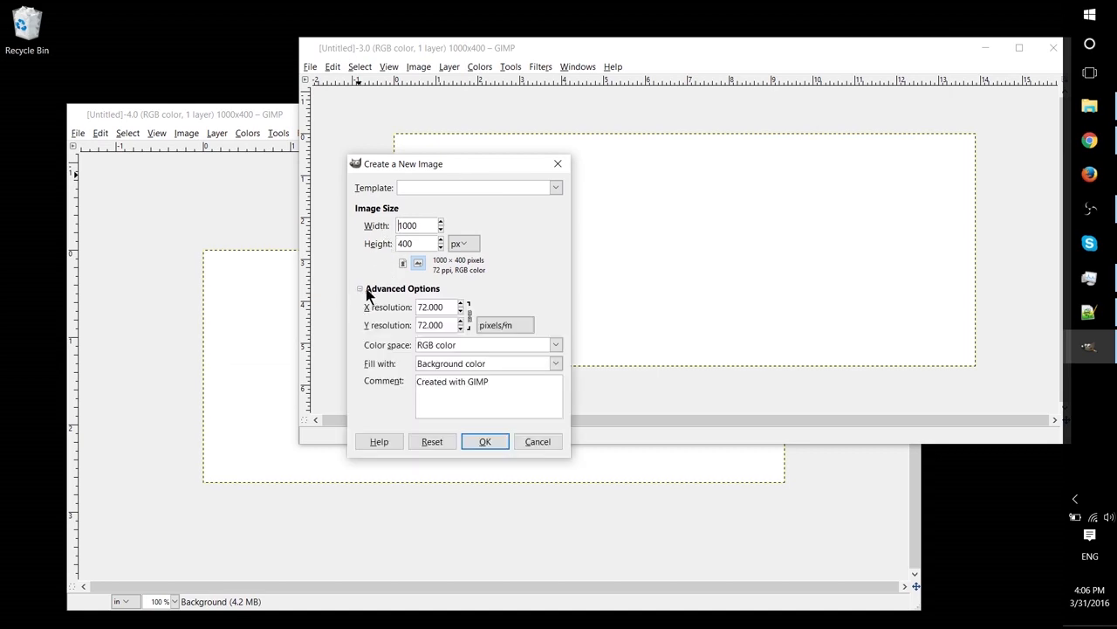
drag(444, 308, 384, 329)
drag(447, 306, 367, 308)
text(100)
key(Tab)
text(150)
key(Tab)
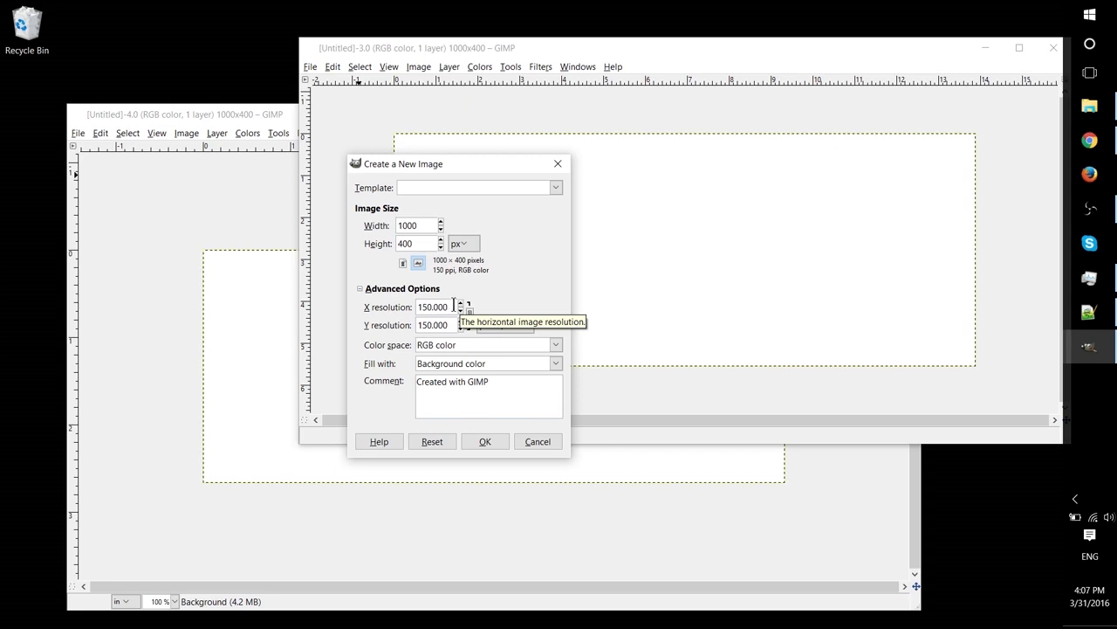
click(476, 442)
Enlarge the new image's window so the whole canvas has free space around it, and reposition it over the other windows.
drag(371, 104, 399, 70)
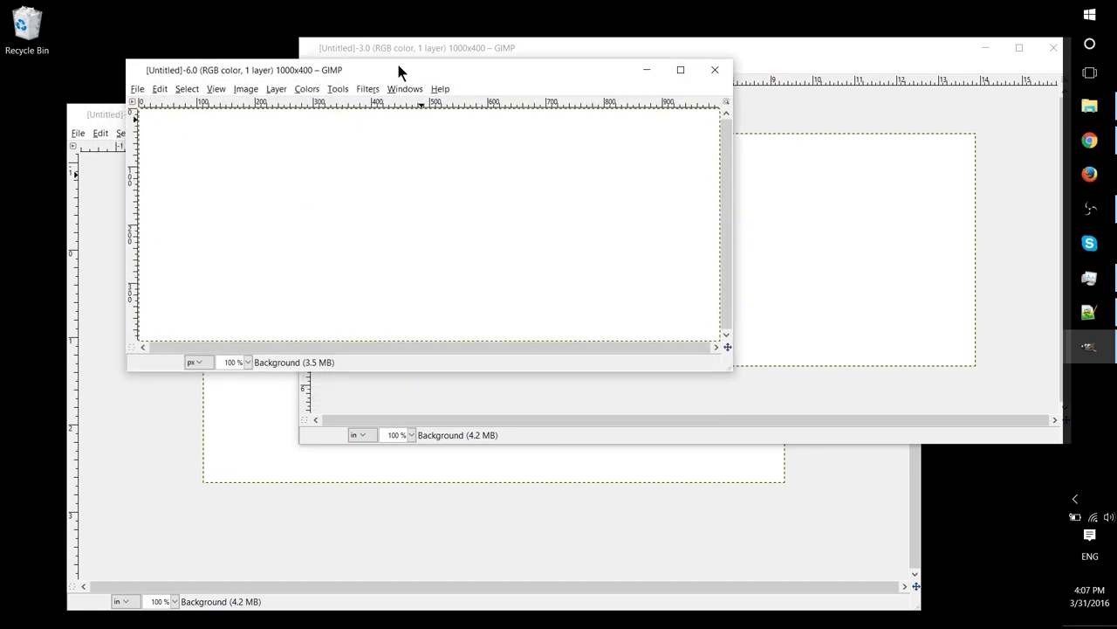
drag(734, 370, 1029, 571)
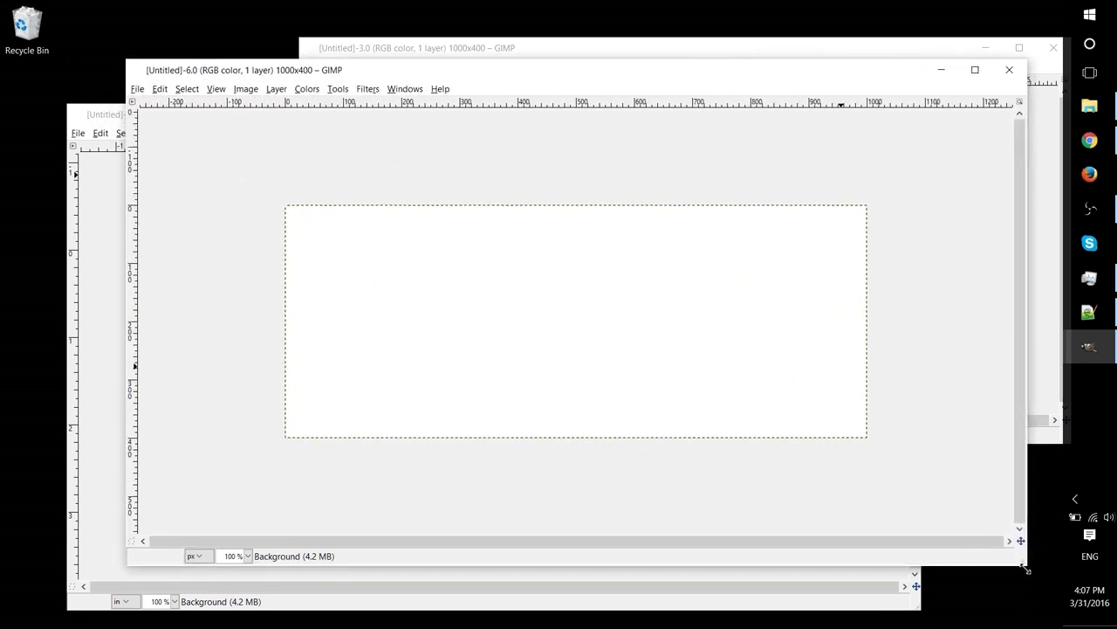
drag(580, 70, 576, 86)
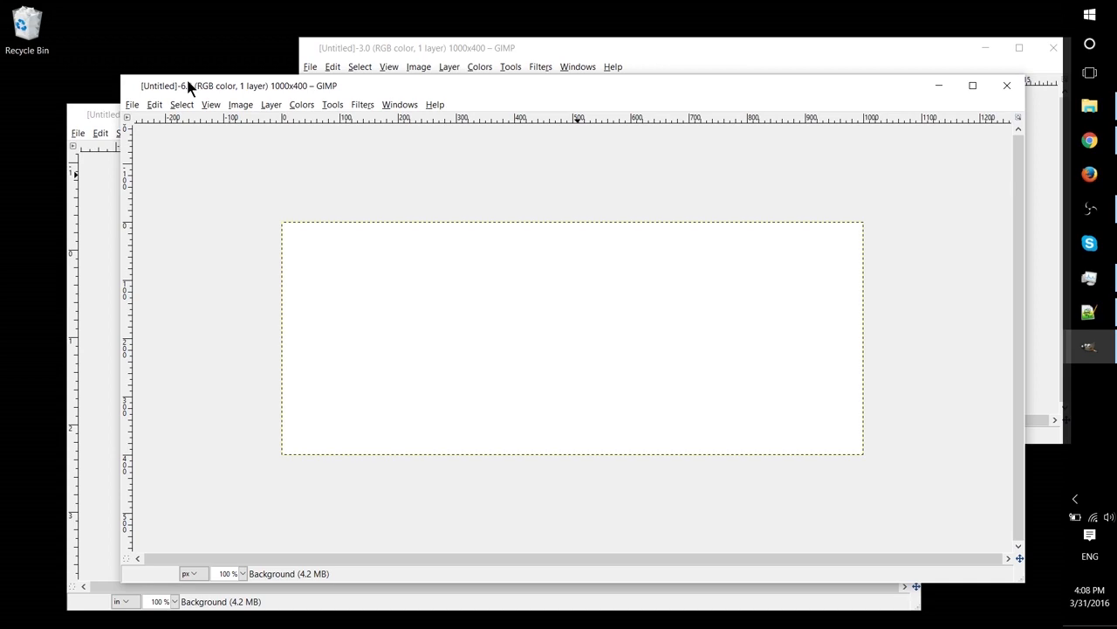
Examine the new image's size and X/Y resolution in the Scale Image dialog, and close it without scaling.
click(236, 107)
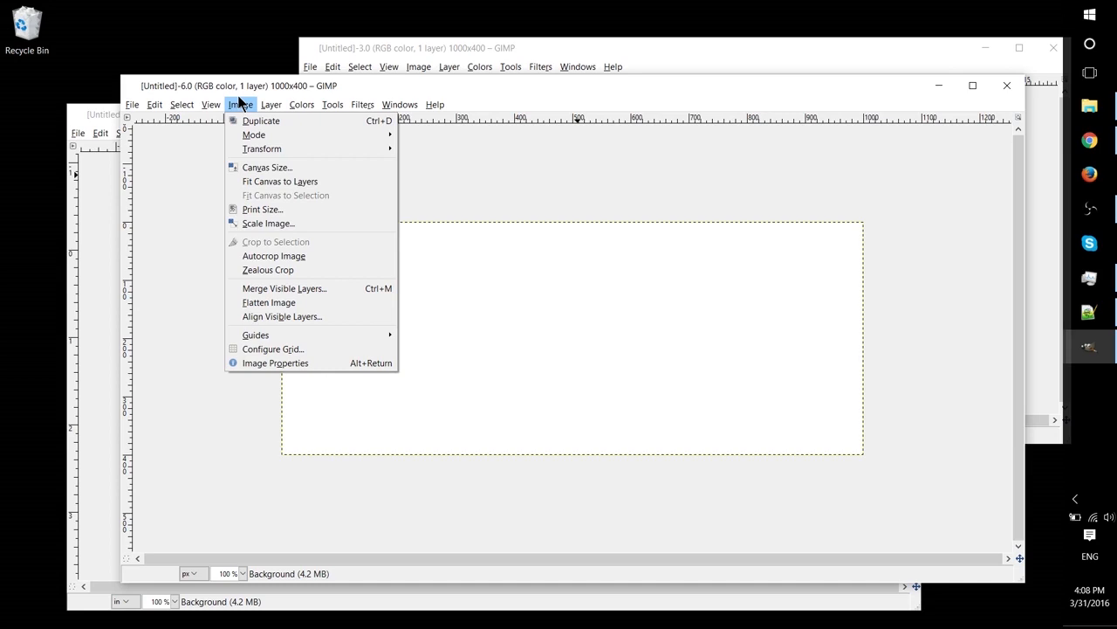
click(267, 223)
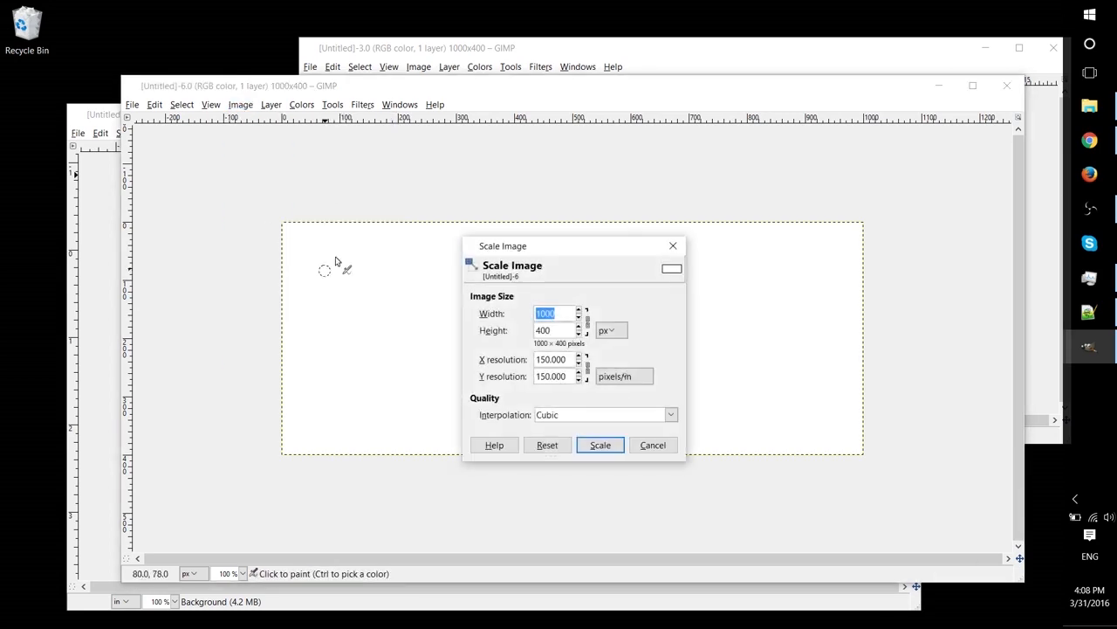
drag(612, 248, 626, 166)
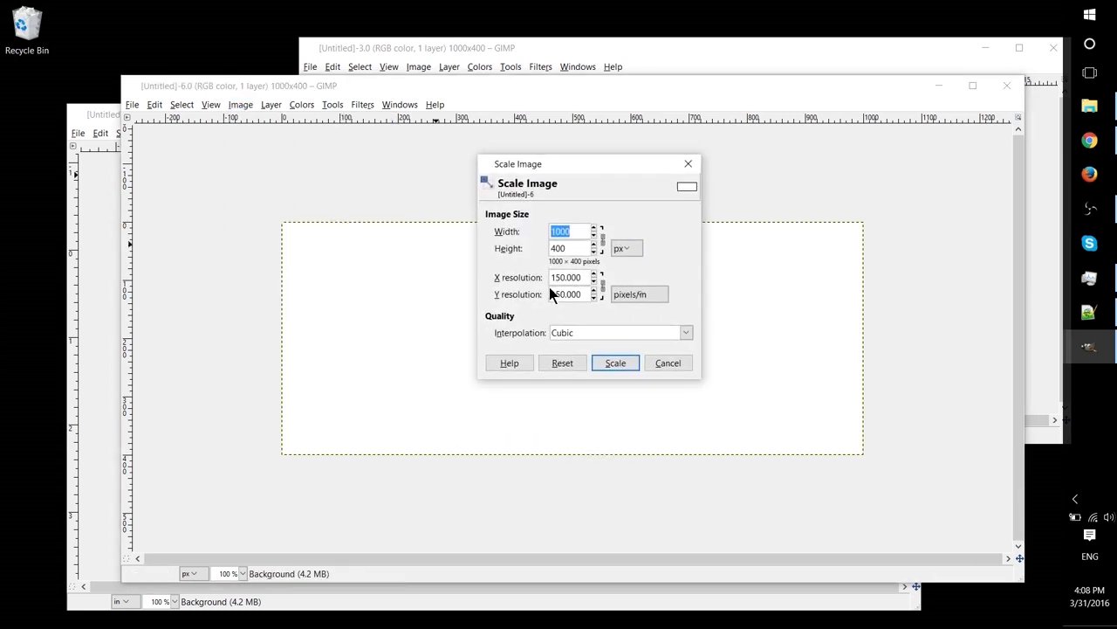
click(583, 277)
key(Tab)
key(shift+Tab)
click(588, 280)
key(Tab)
click(668, 363)
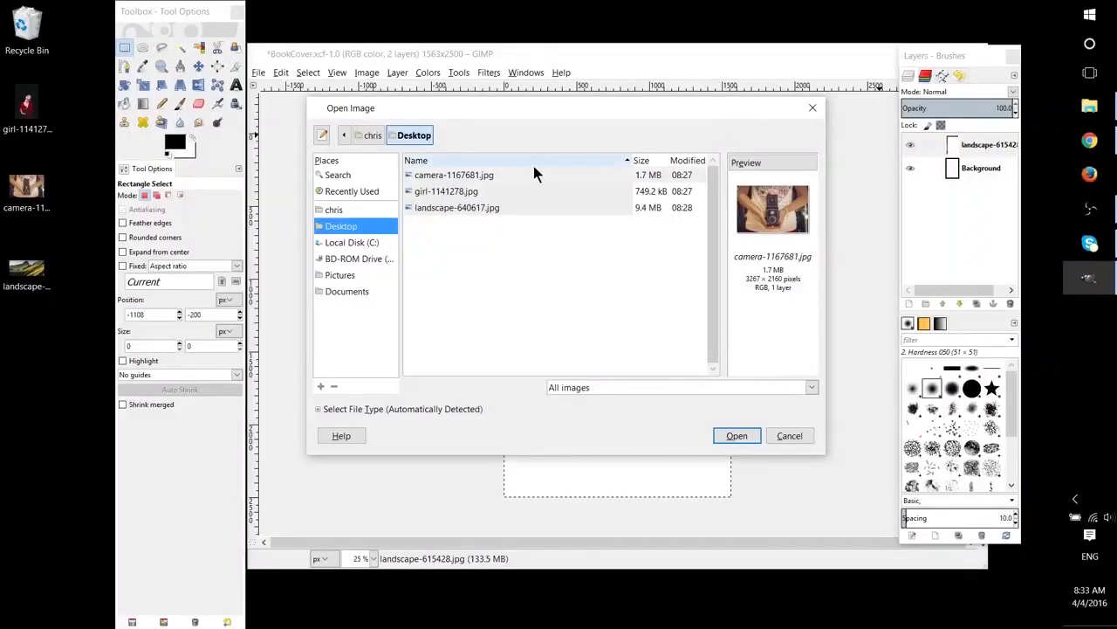
Open girl-1141278.jpg from the Desktop folder, and move and enlarge its window so the whole photo shows with free space around it.
click(530, 179)
click(525, 191)
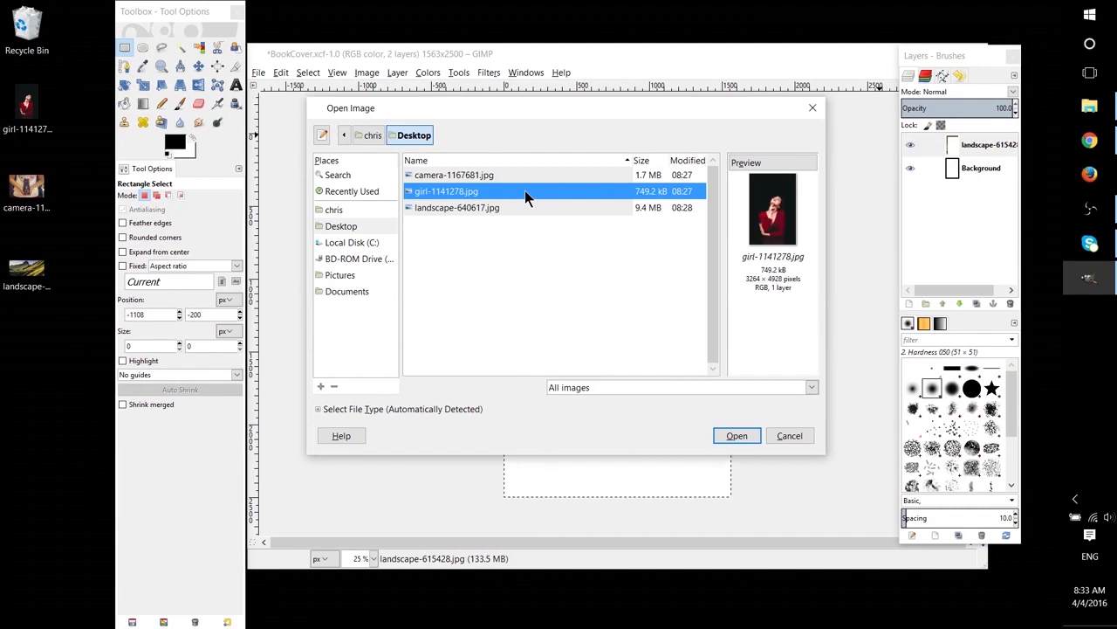
click(738, 435)
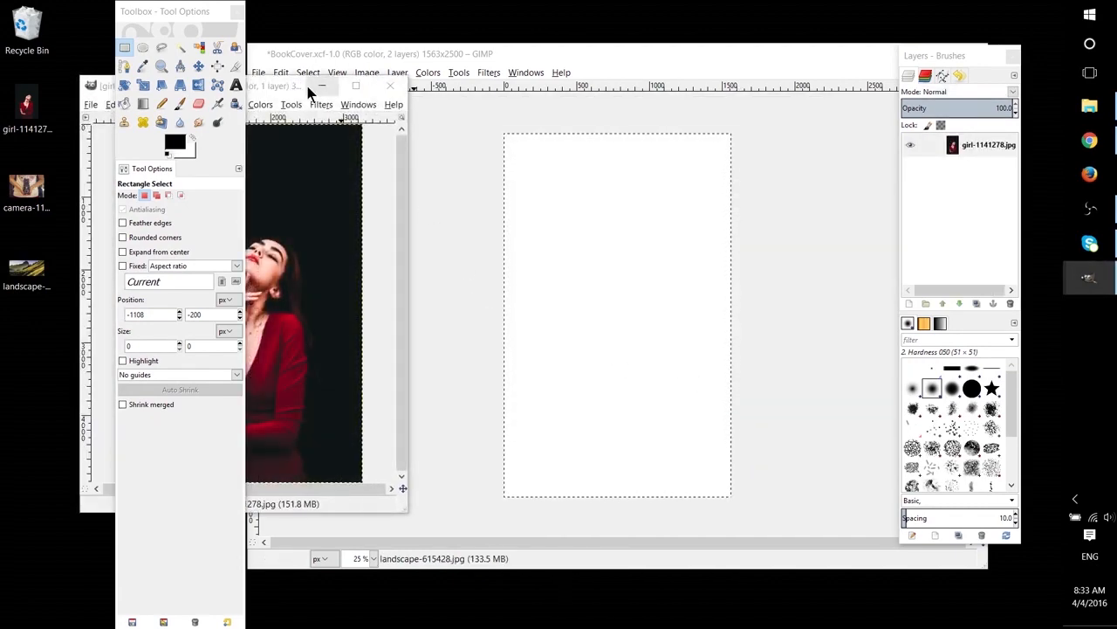
drag(305, 82, 669, 70)
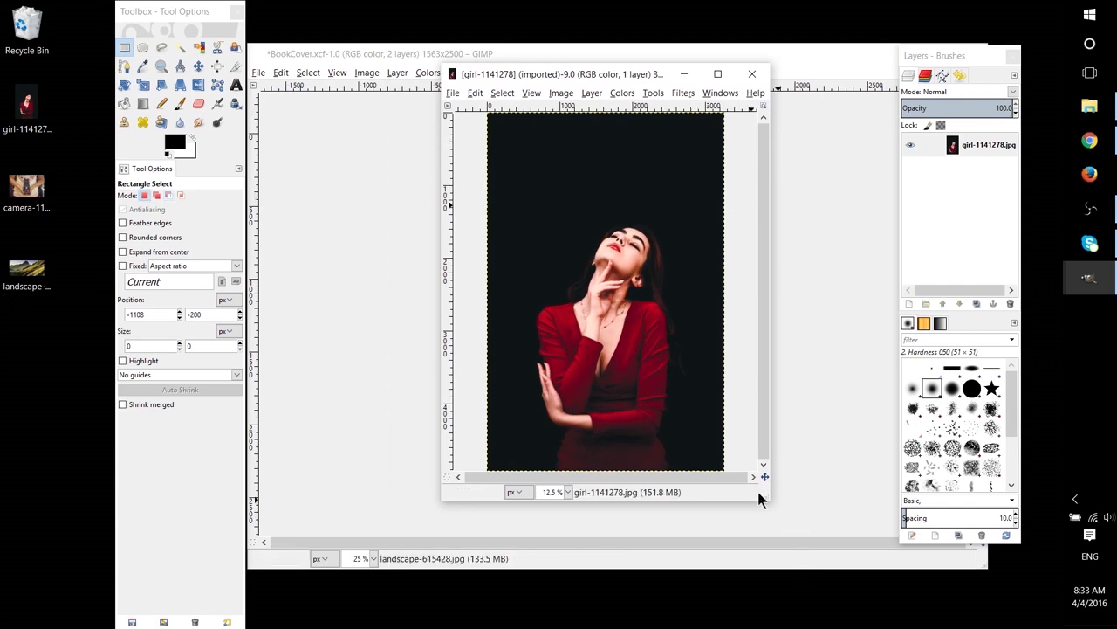
drag(757, 498, 838, 556)
drag(666, 79, 556, 67)
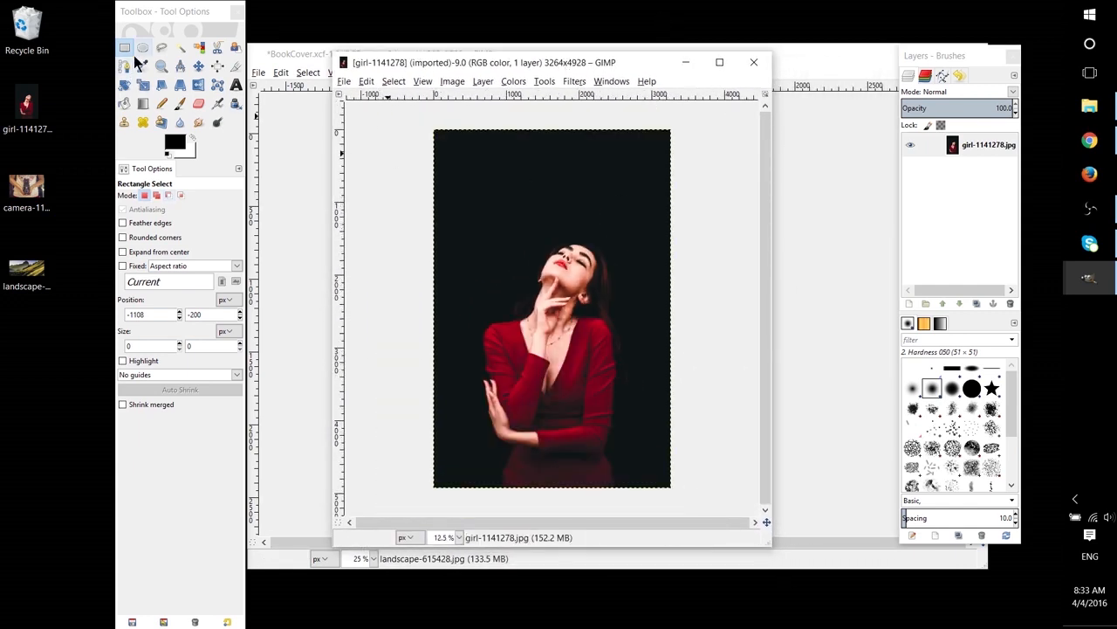
Select the dark background around the woman with Fuzzy Select, first at threshold 15 and again at 24.5.
click(180, 47)
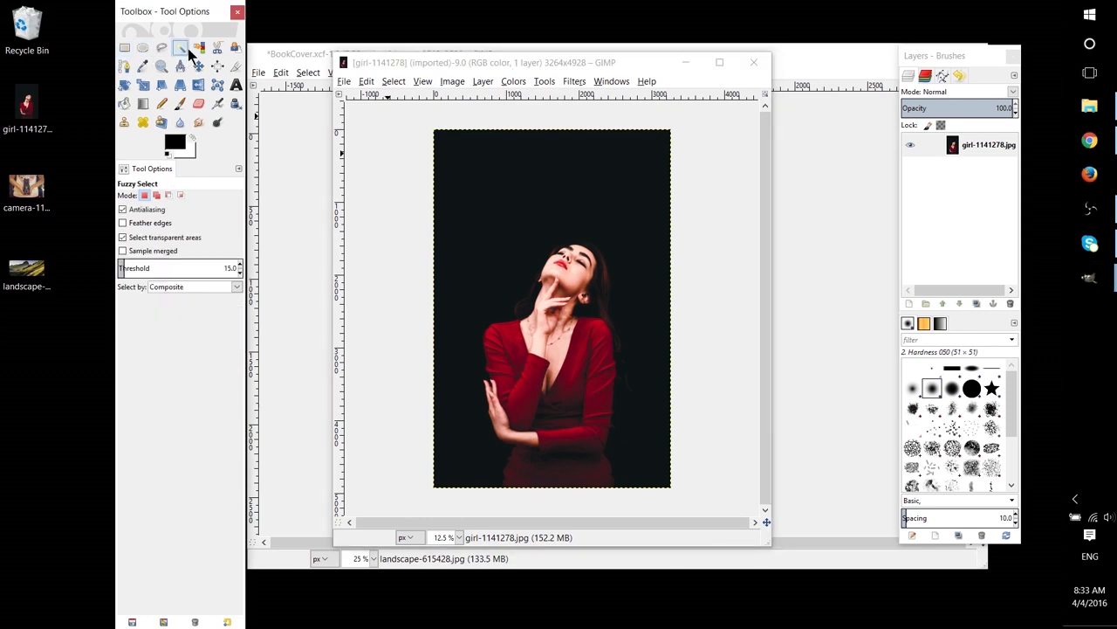
click(605, 420)
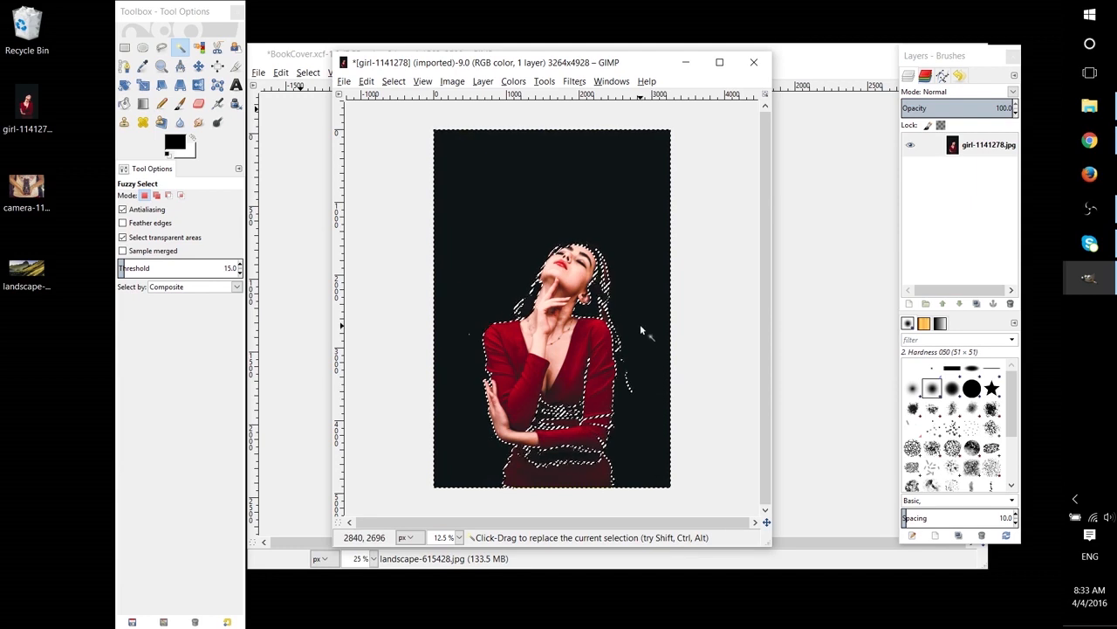
drag(125, 268, 173, 268)
click(507, 241)
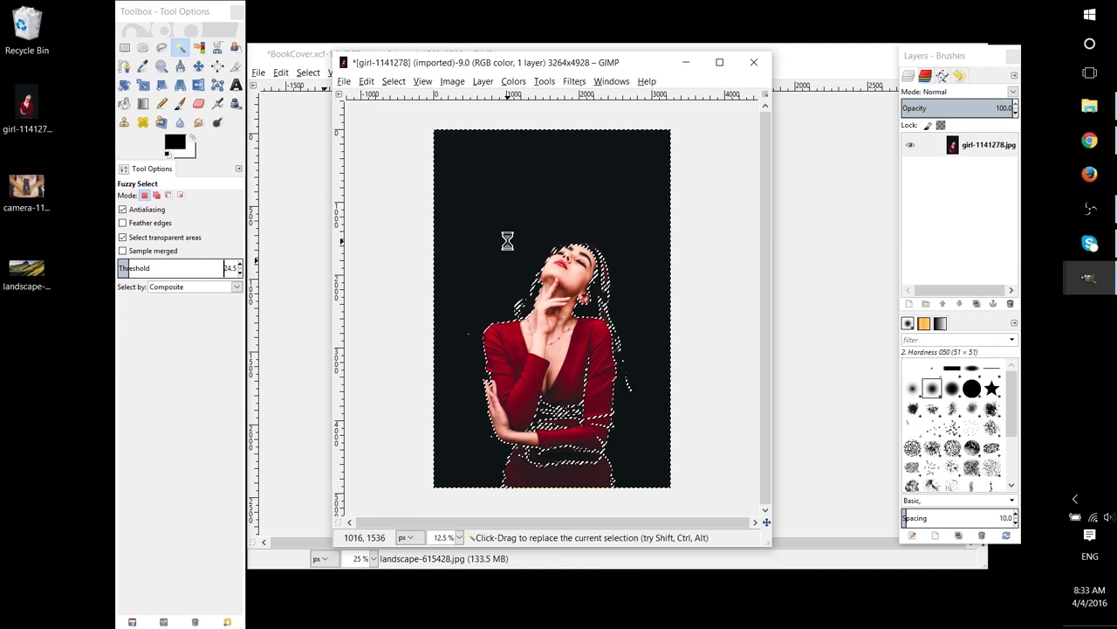
Reselect the dark background with the Fuzzy Select threshold raised to 78 and again to 101.5.
click(156, 267)
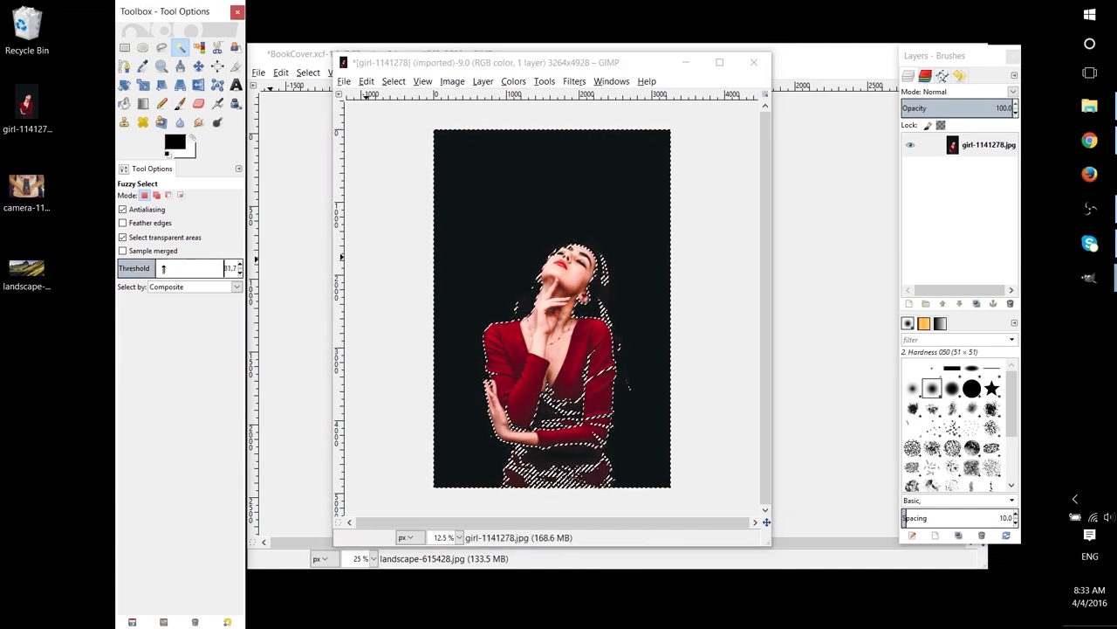
mouse_move(163, 268)
mouse_down()
mouse_move(208, 269)
mouse_move(136, 269)
mouse_move(153, 268)
mouse_up()
click(540, 229)
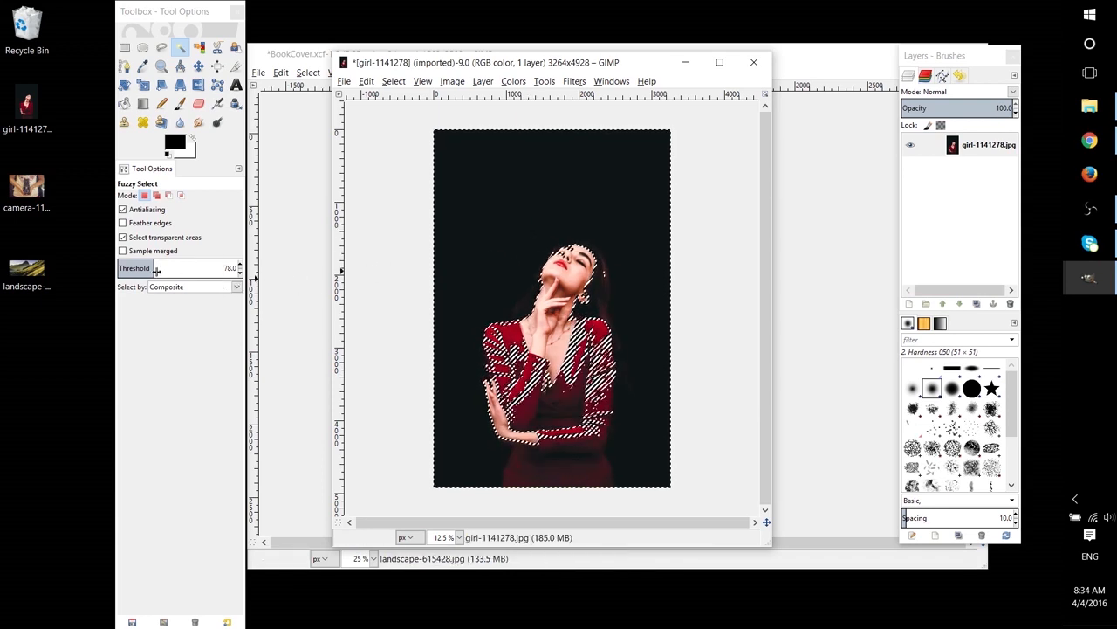
drag(156, 269, 166, 270)
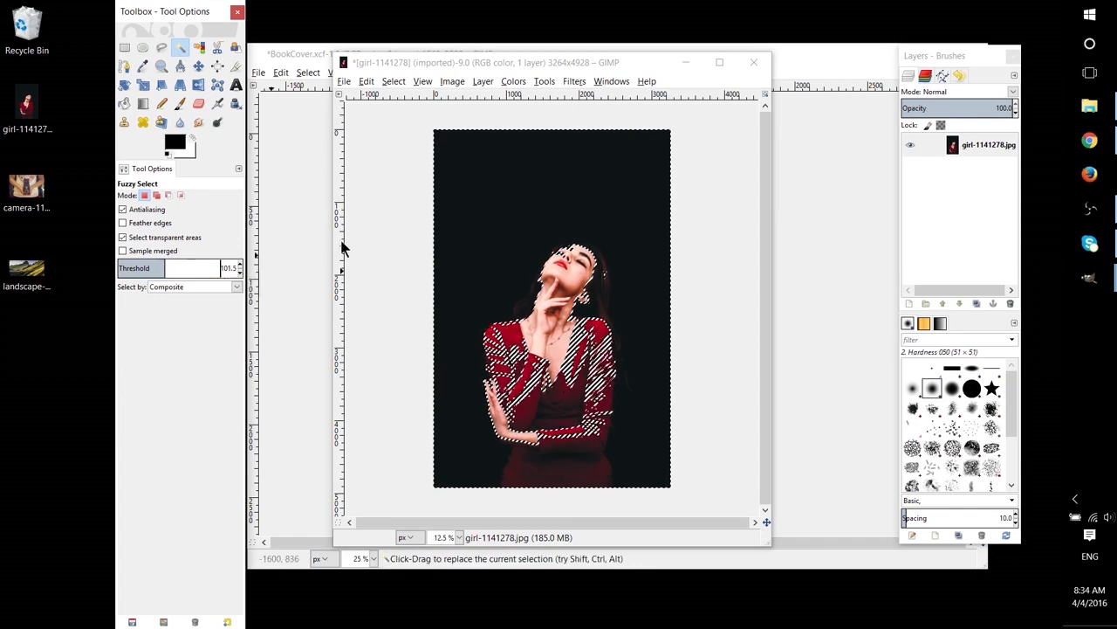
click(487, 202)
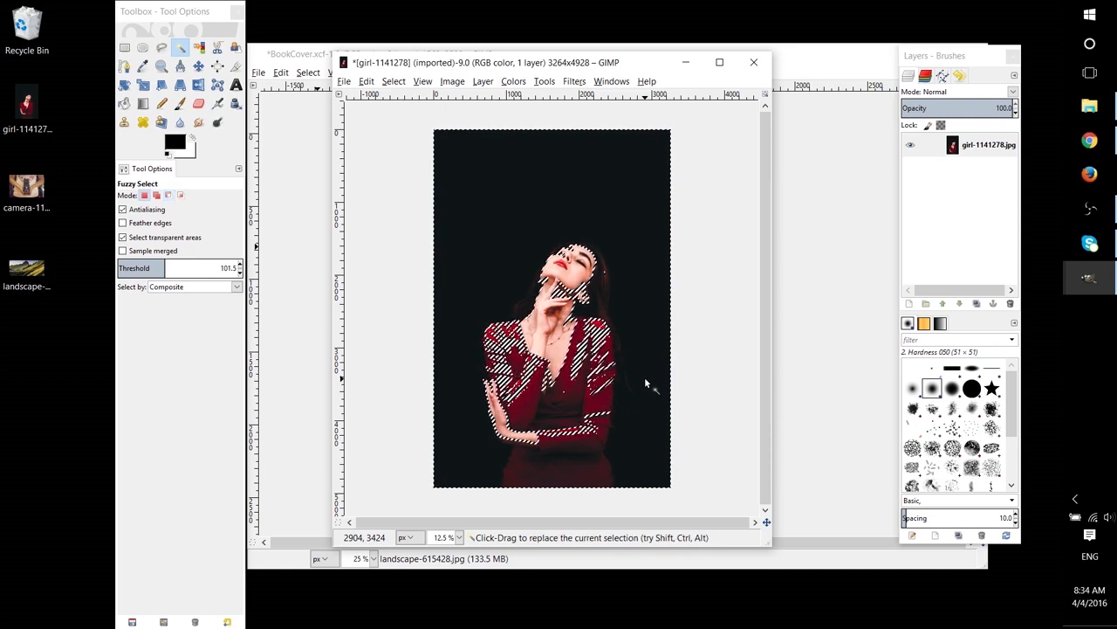
Try deleting the area selected at threshold 101.5, look closely at the cut-out, and undo the deletion.
key(Delete)
key(ctrl+z)
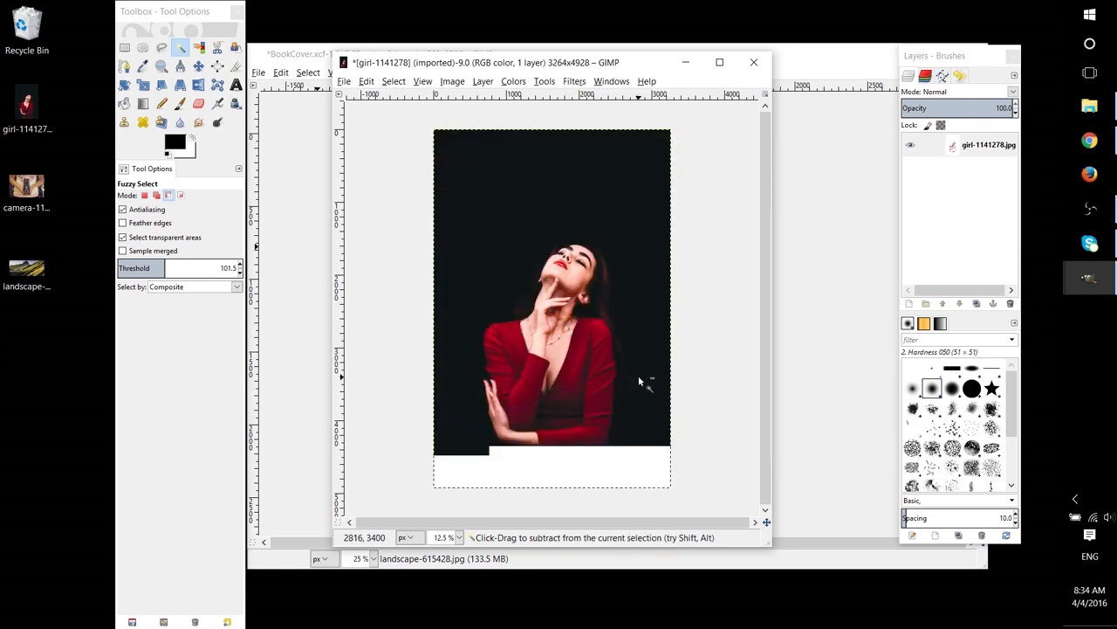
key(Delete)
key(ctrl+z)
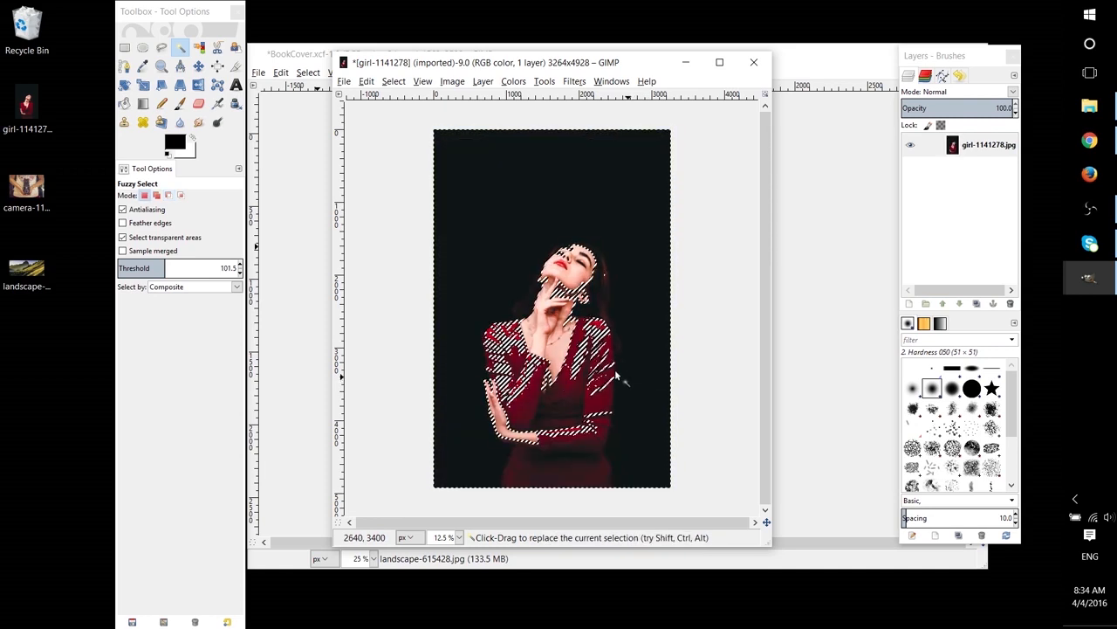
key(Delete)
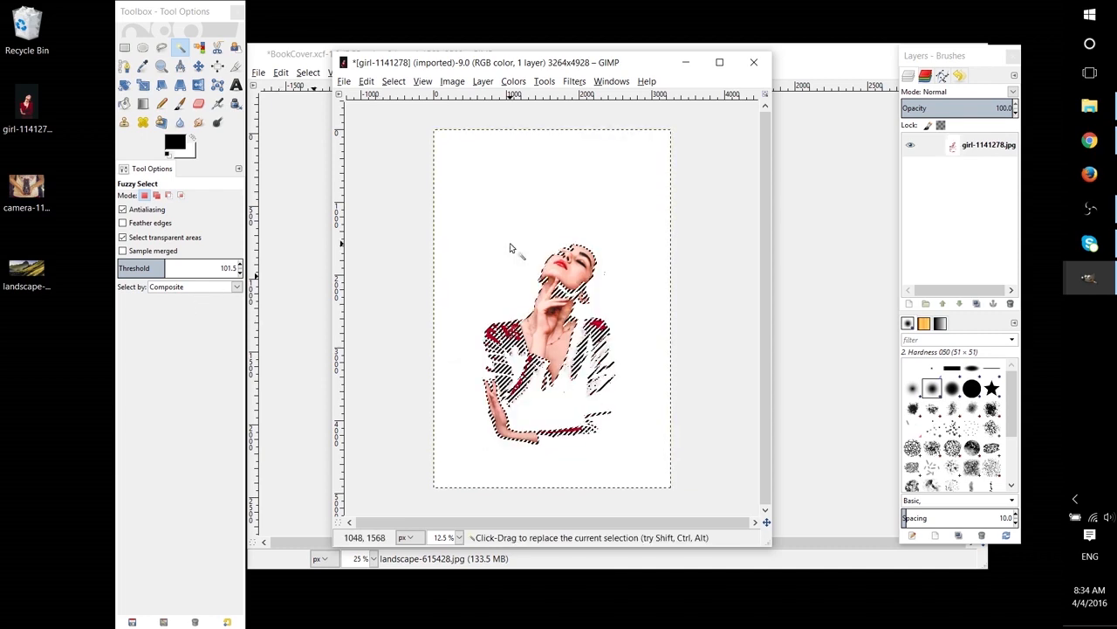
scroll(562, 277, up, 1)
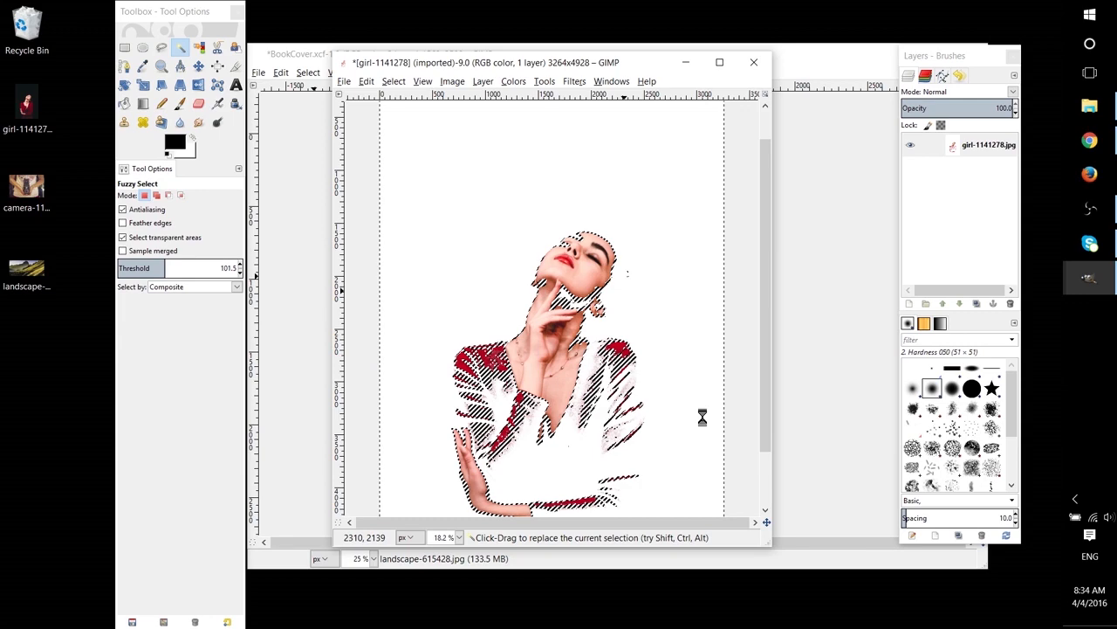
key(ctrl)
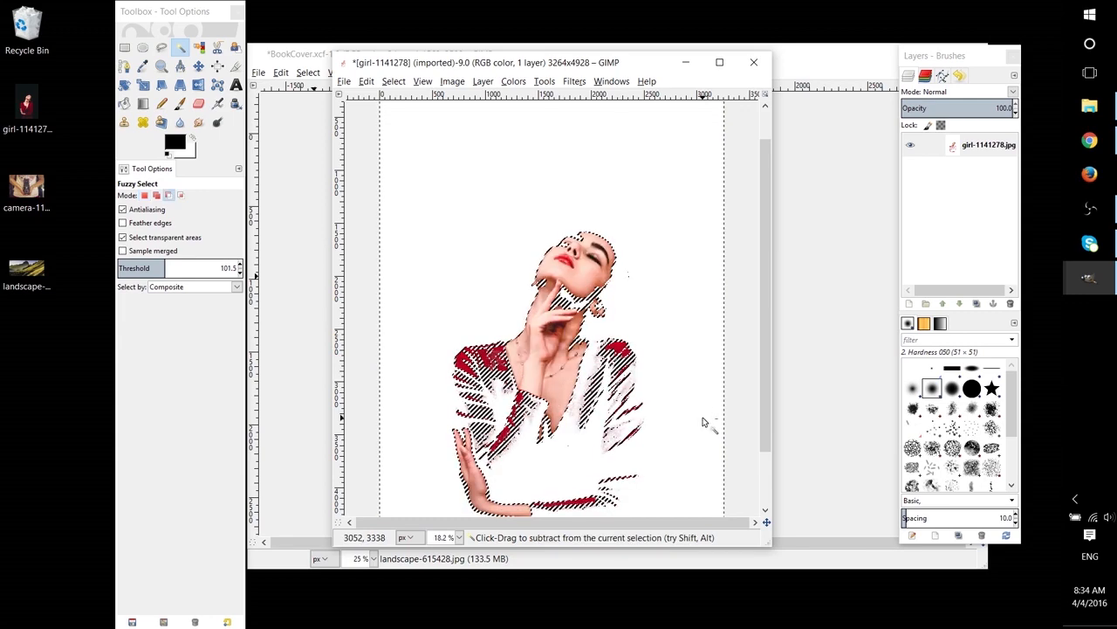
key(ctrl+z)
Try Fuzzy Select on the dark background with very high thresholds of 177 and 229.
click(179, 268)
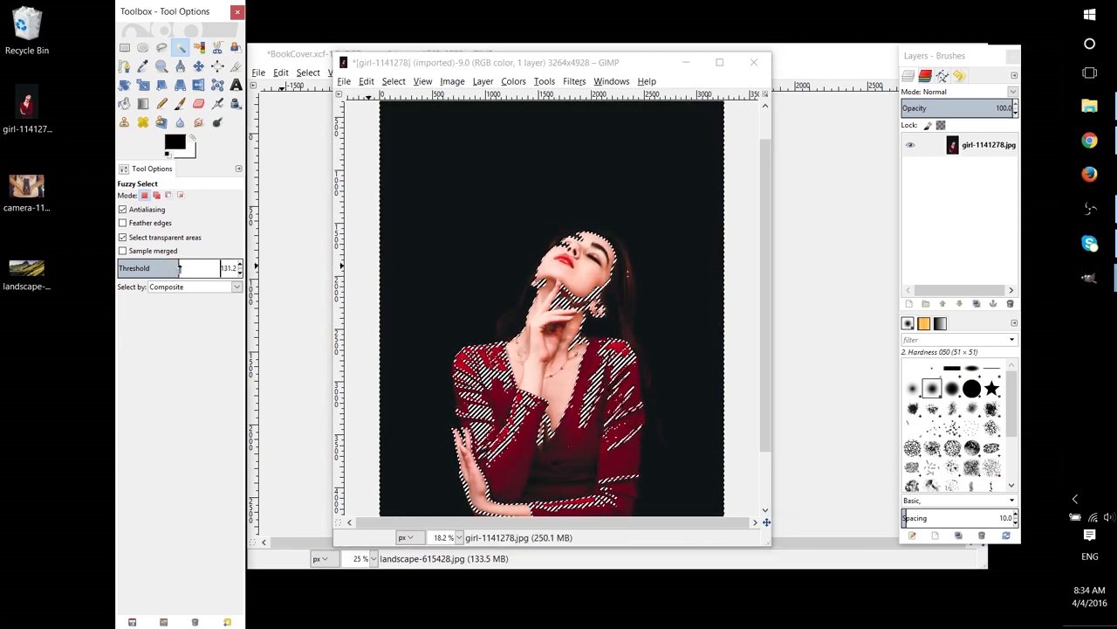
drag(179, 268, 202, 268)
click(555, 273)
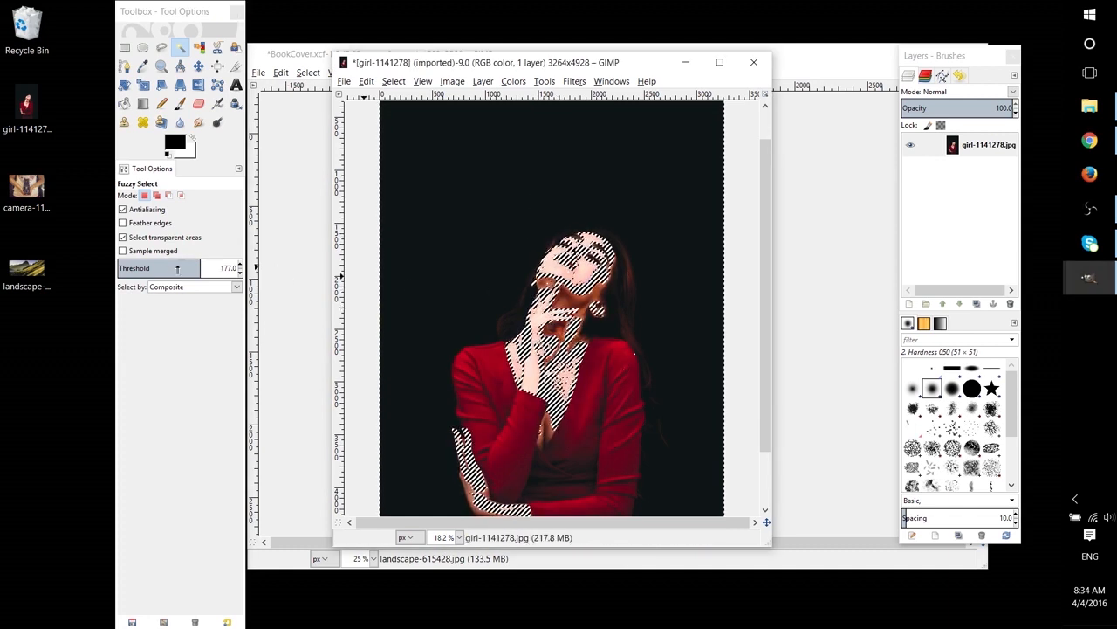
click(180, 47)
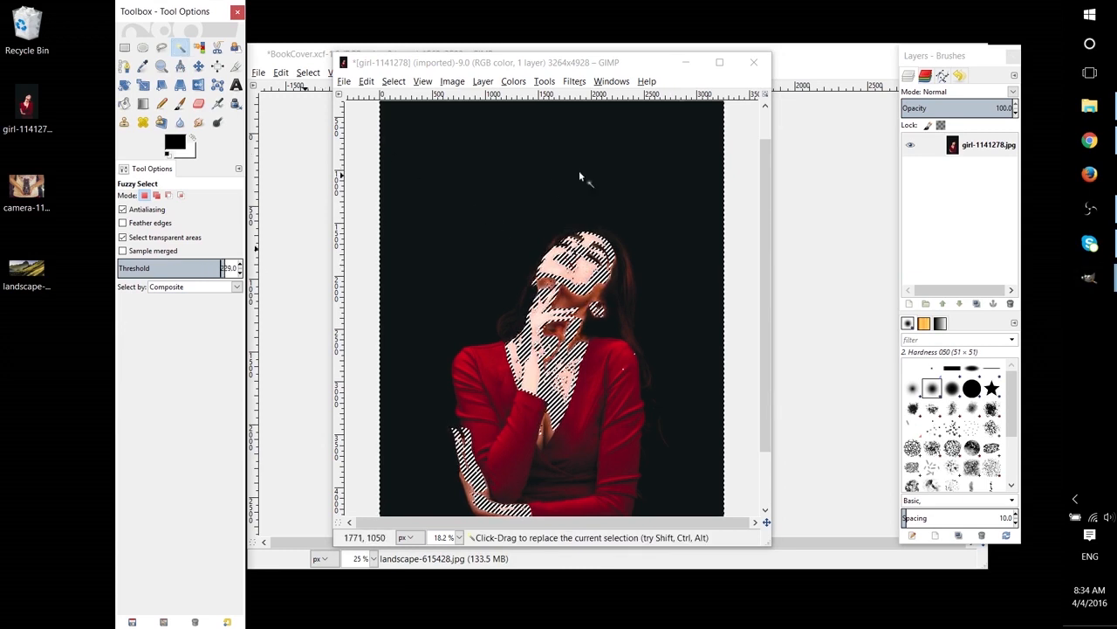
drag(584, 177, 698, 147)
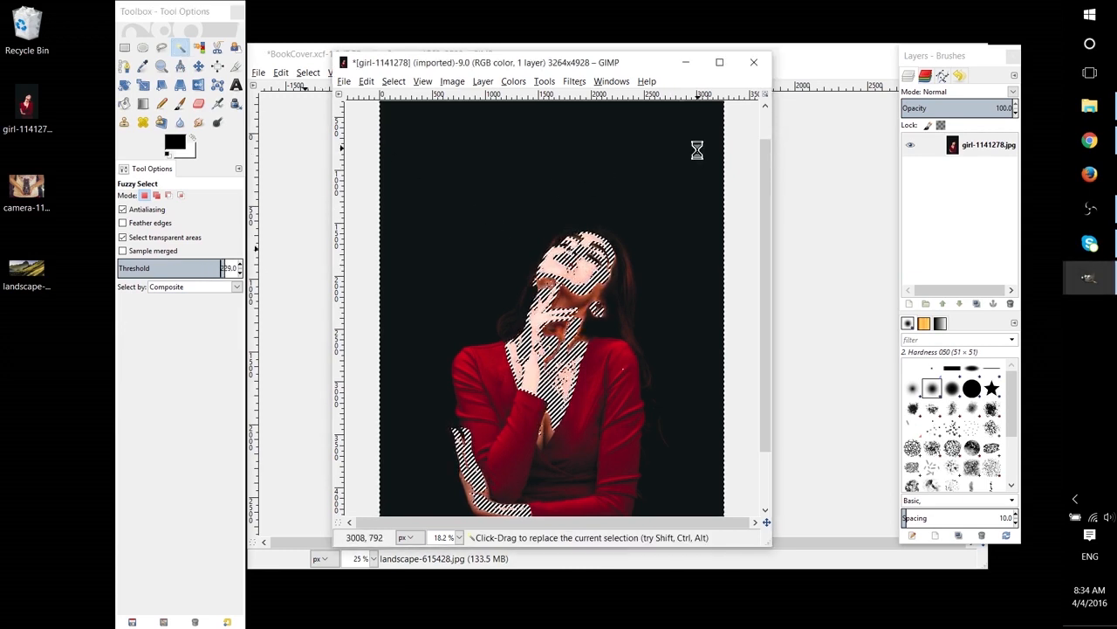
Lower the Fuzzy Select threshold to 3.7 and select the dark background around the woman.
click(120, 268)
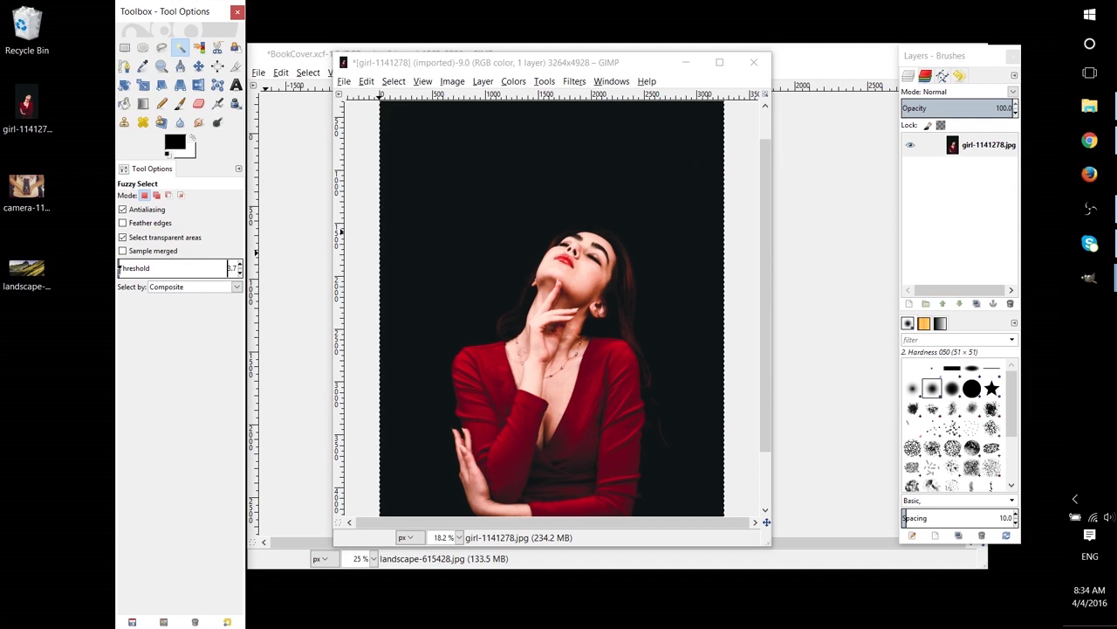
click(564, 129)
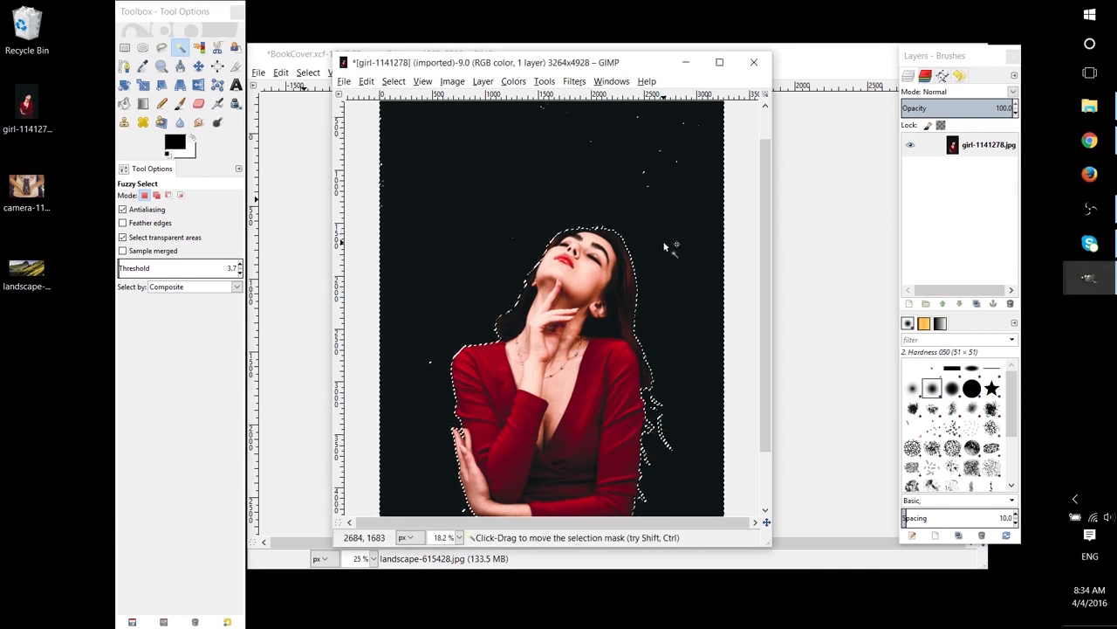
ctrl+scroll(668, 245, down, 1)
ctrl+scroll(665, 248, up, 1)
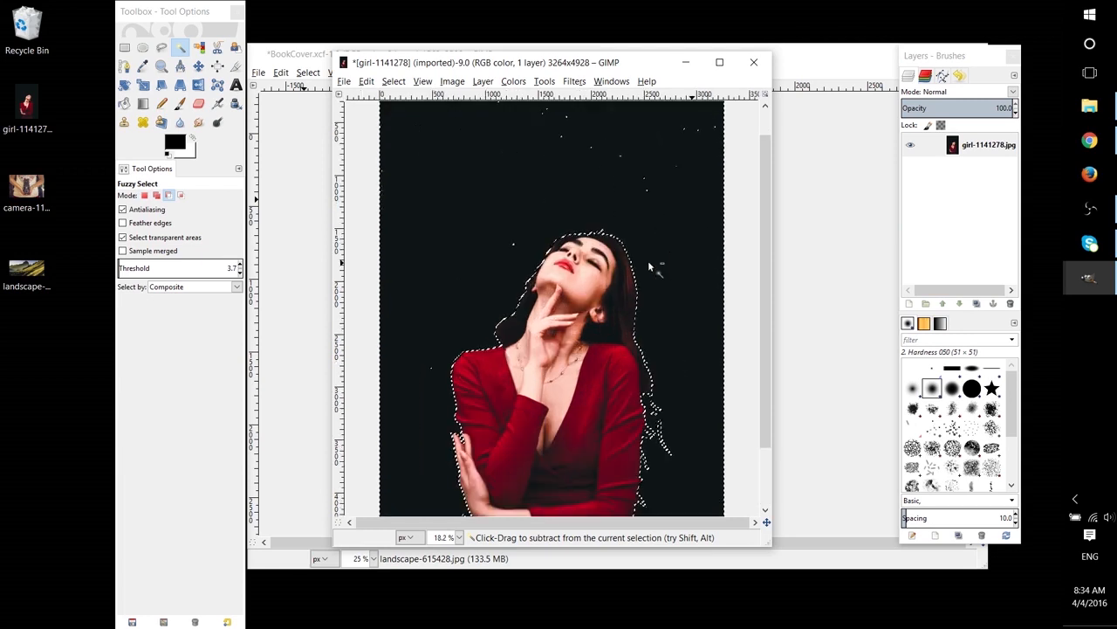
Try deleting the selected background without an alpha channel, switch to the Eraser, and undo the deletion.
key(Delete)
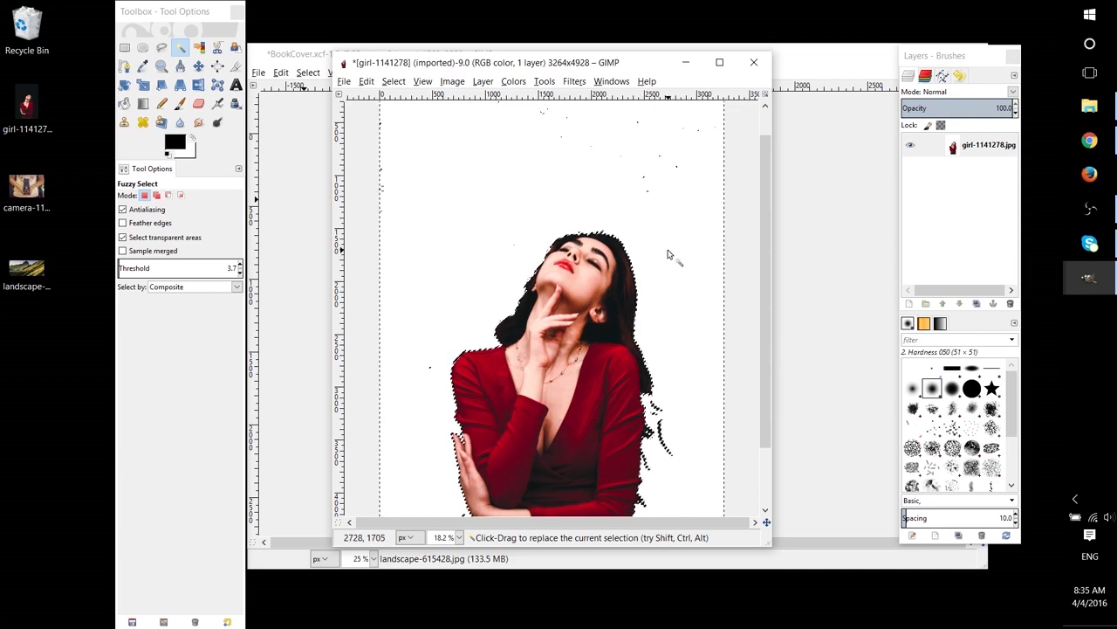
click(198, 103)
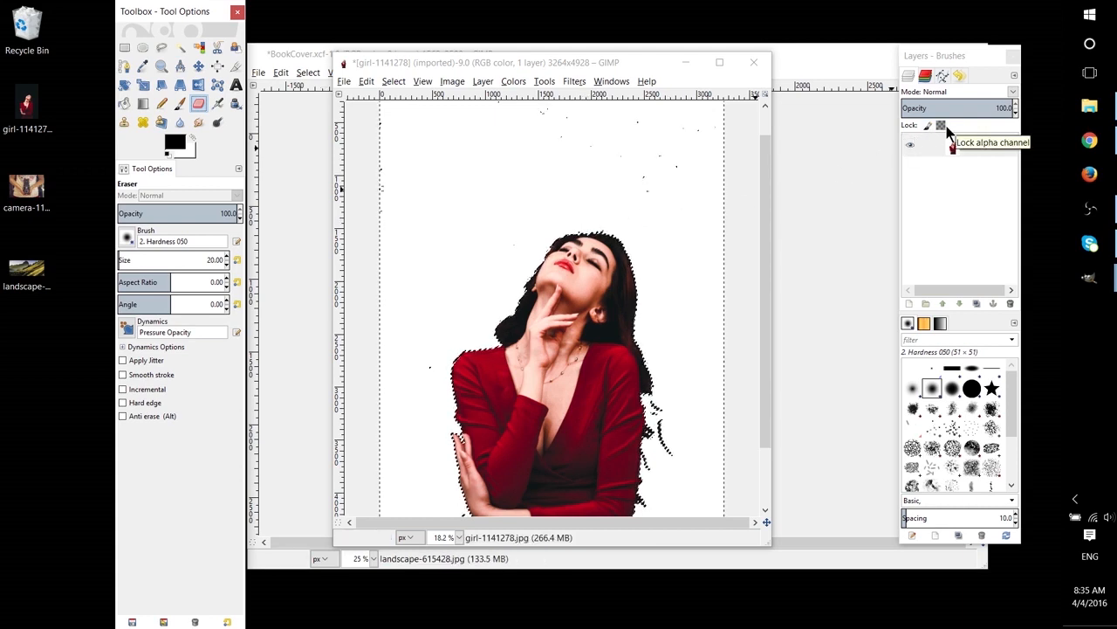
key(ctrl+z)
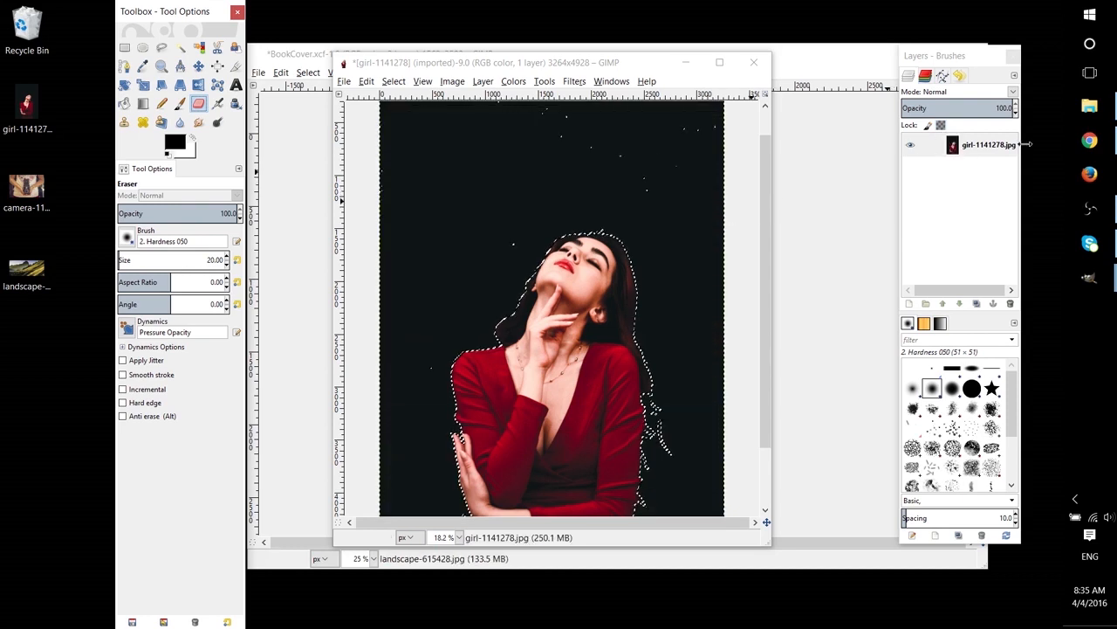
Add an alpha channel to the girl-1141278.jpg layer and delete the selected background to transparency.
right_click(1009, 150)
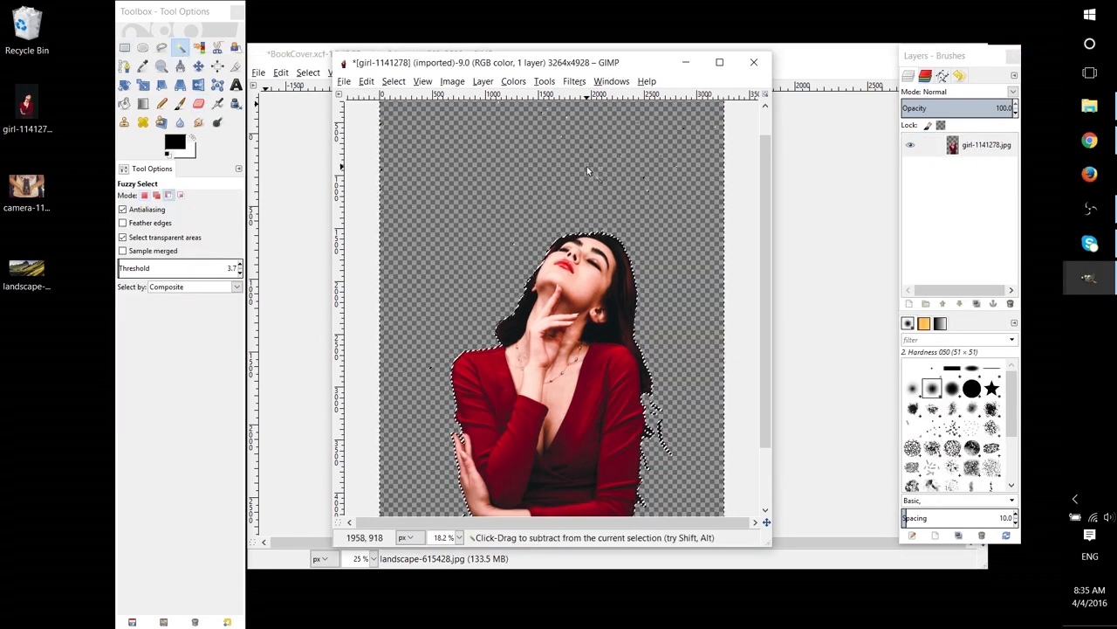
ctrl+scroll(587, 166, up, 1)
Use the Eraser on leftover specks around the cut-out woman and increase the eraser size to 918.11.
click(198, 103)
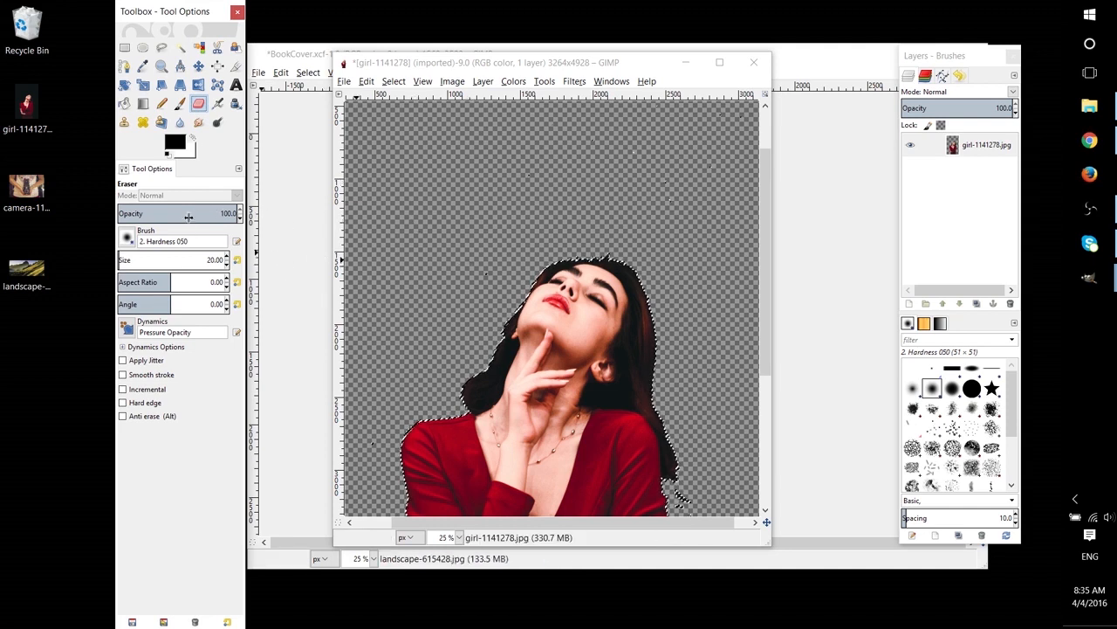
click(487, 278)
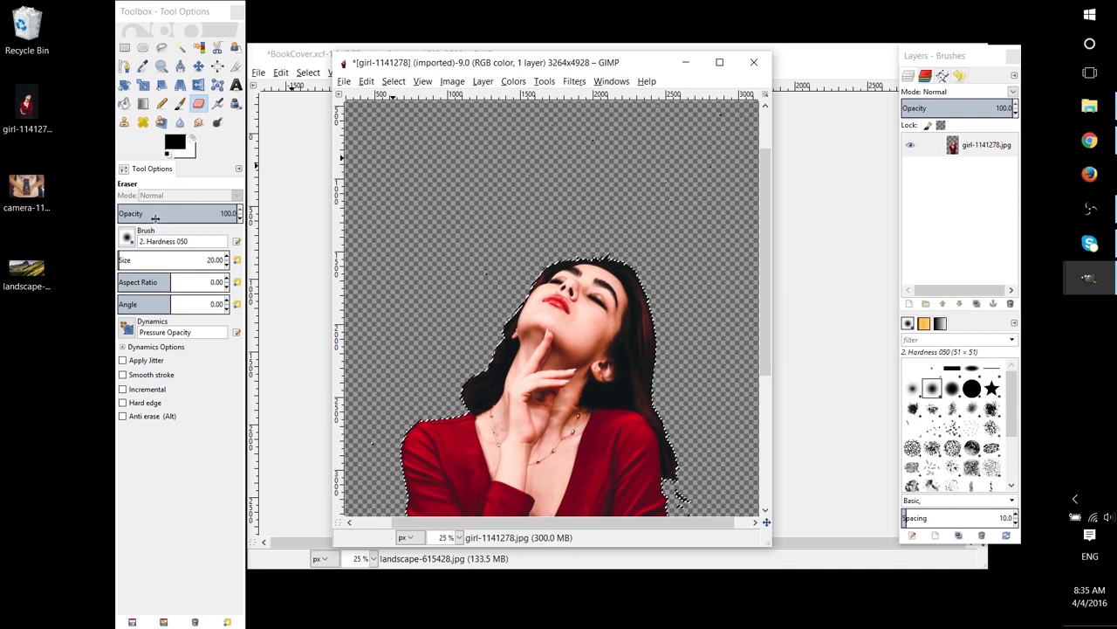
drag(122, 260, 218, 260)
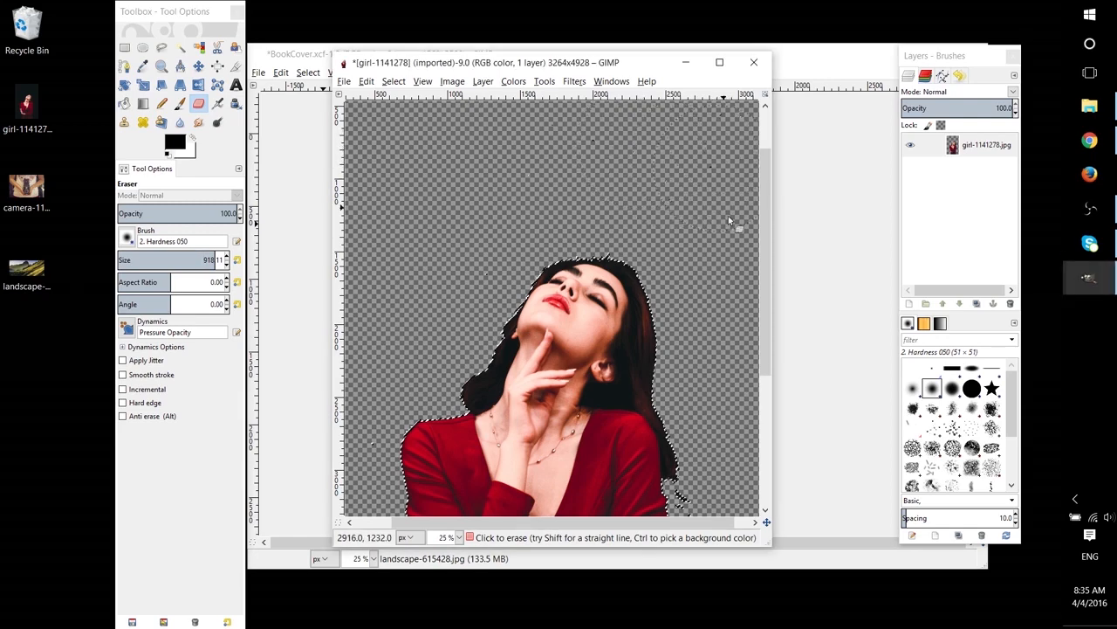
scroll(728, 215, down, 3)
scroll(756, 438, up, 3)
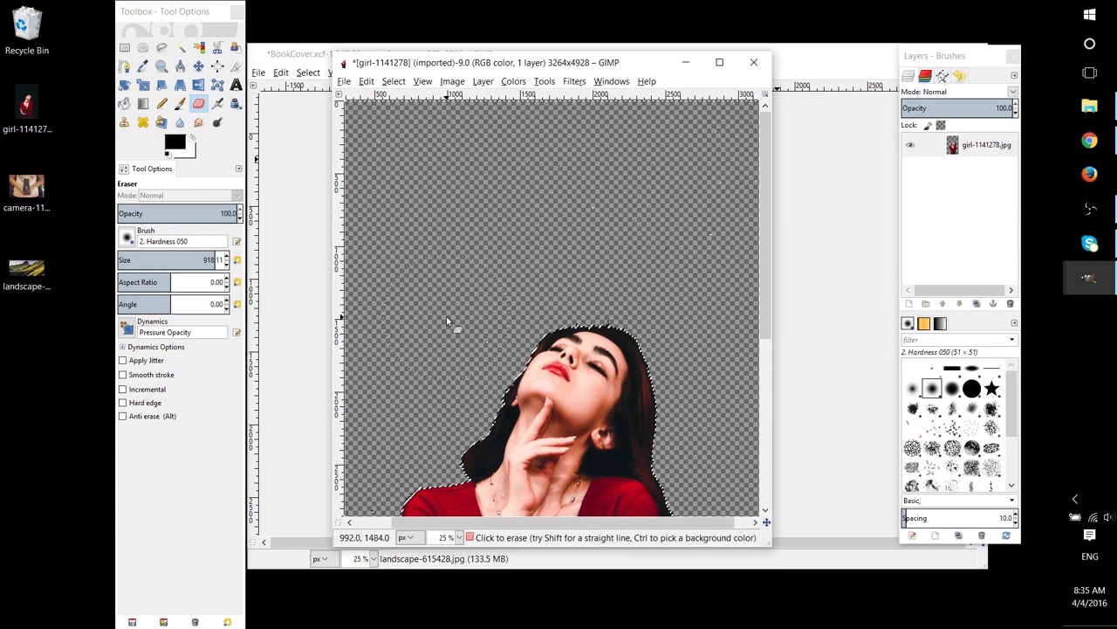
scroll(446, 316, down, 2)
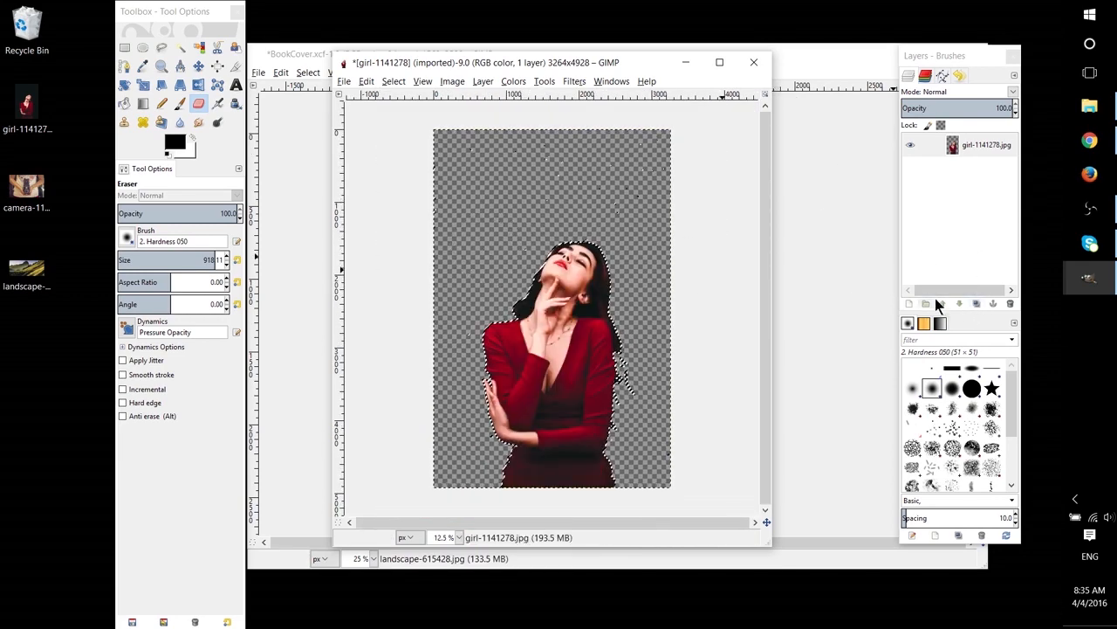
Add a new transparent layer and bring in landscape-640617.jpg as a layer beneath the woman.
click(910, 303)
click(921, 412)
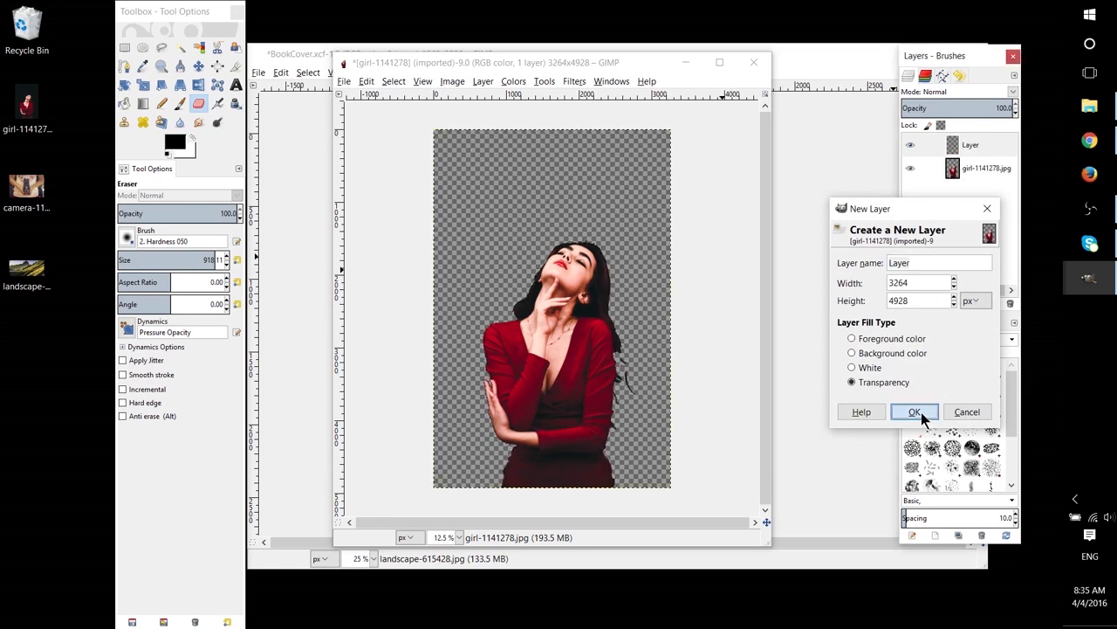
drag(27, 269, 509, 208)
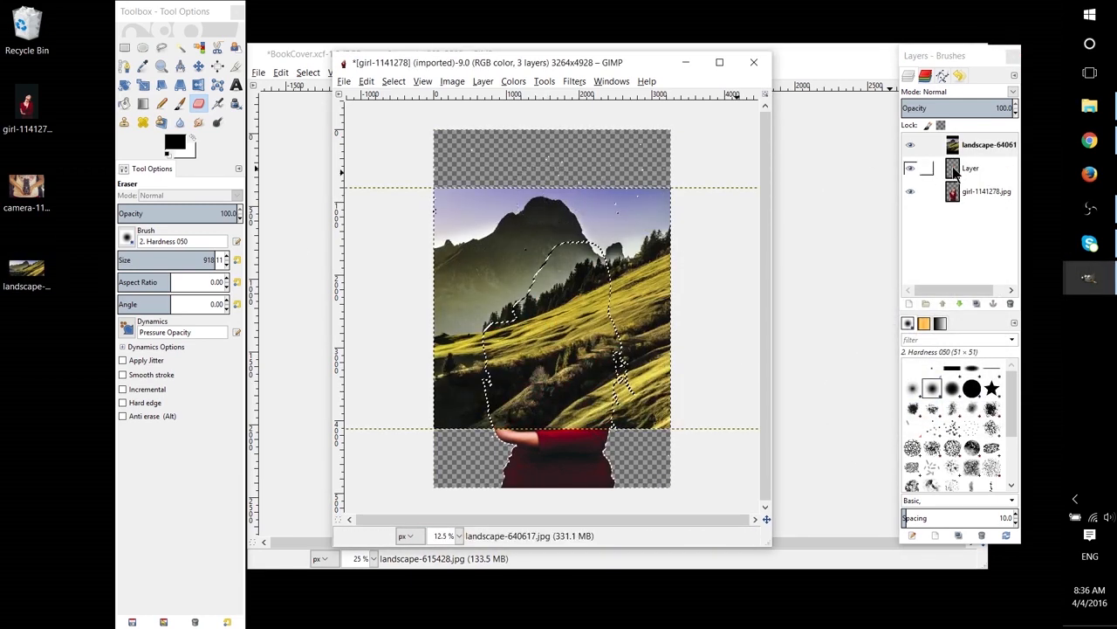
drag(987, 145, 983, 214)
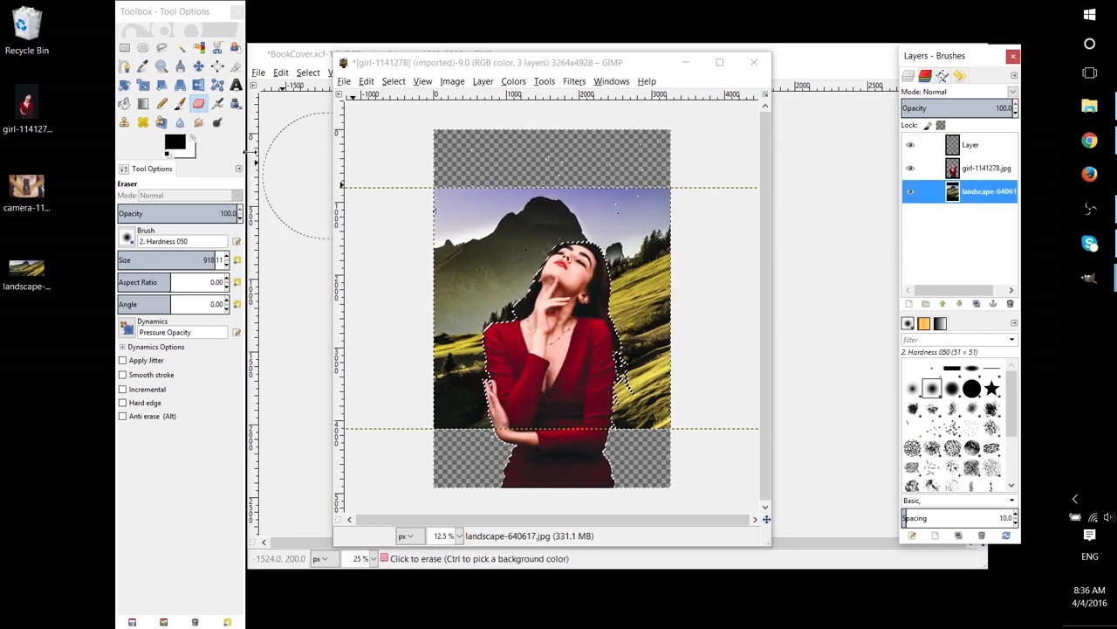
Move the landscape layer lower behind the woman and inspect the cut-out edges around her head.
click(198, 66)
drag(600, 201, 610, 236)
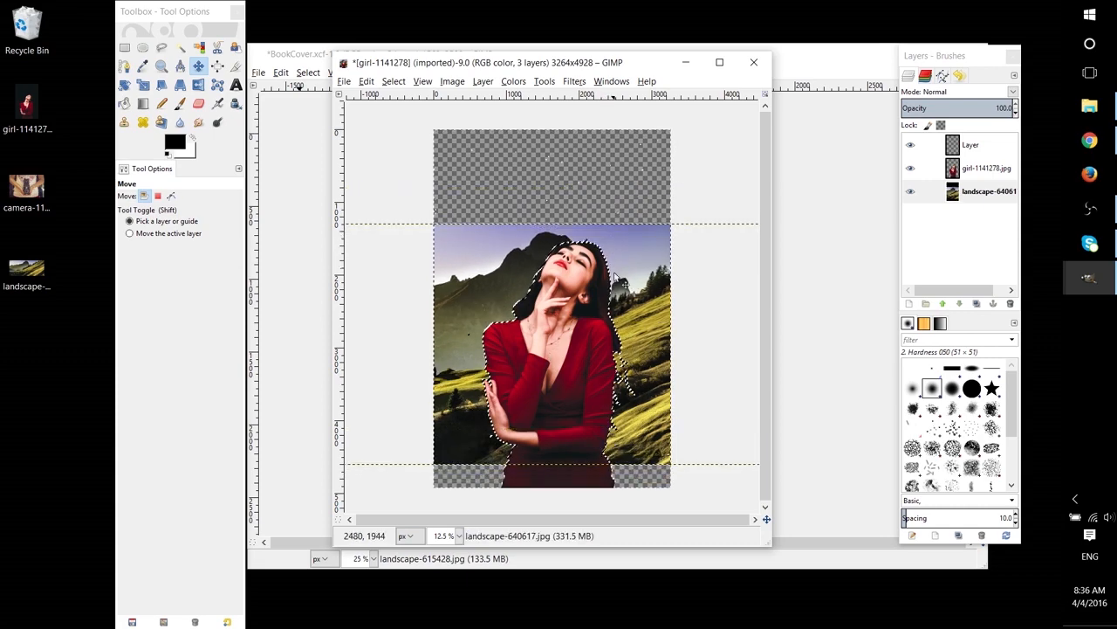
ctrl+scroll(606, 307, up, 2)
ctrl+scroll(606, 306, up, 1)
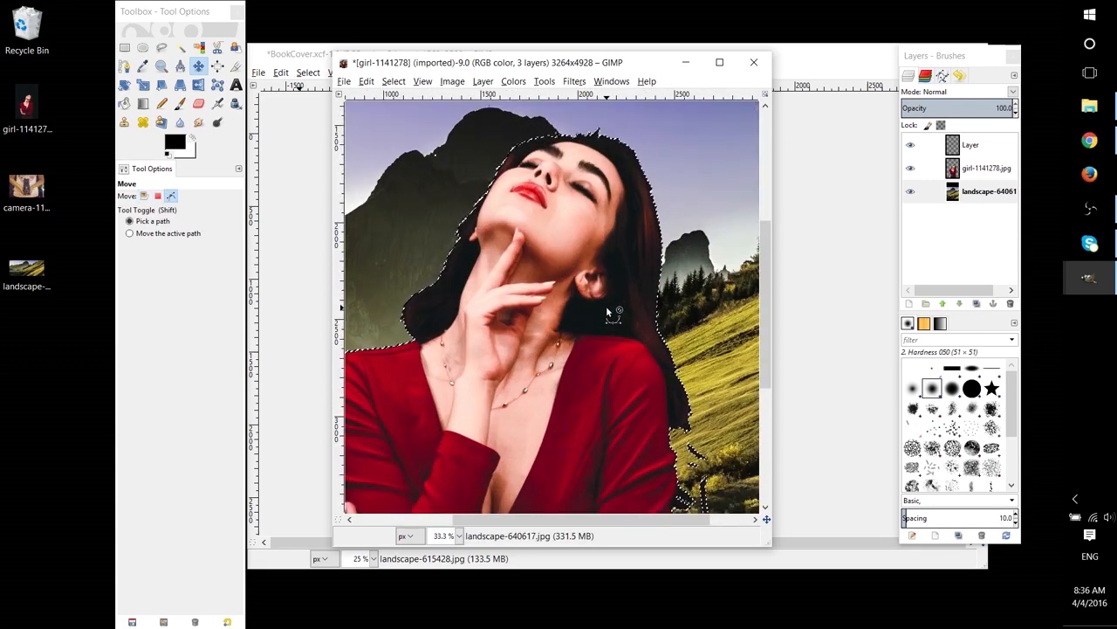
Switch to Rectangle Select and make the girl-1141278.jpg layer active, checking the whole composite.
click(124, 47)
click(337, 160)
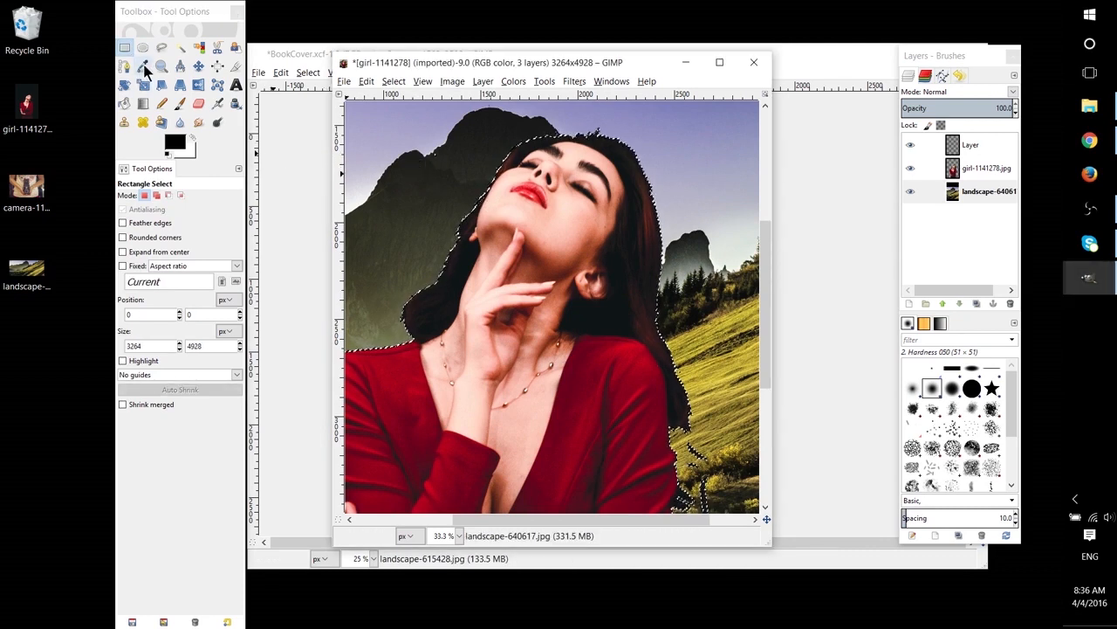
click(995, 149)
click(996, 168)
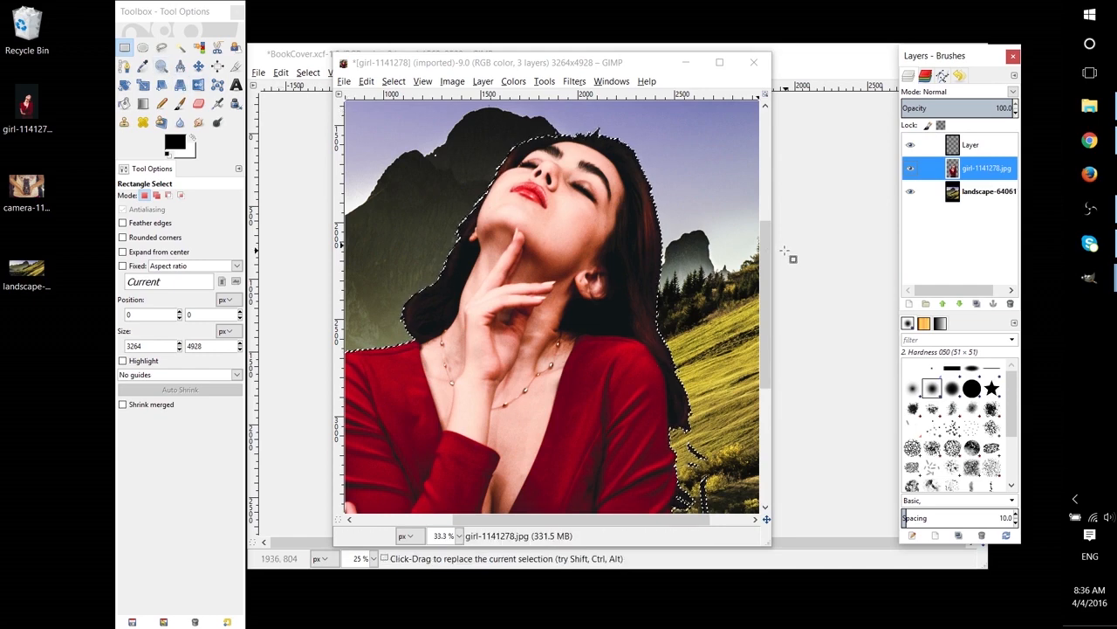
scroll(711, 259, down, 4)
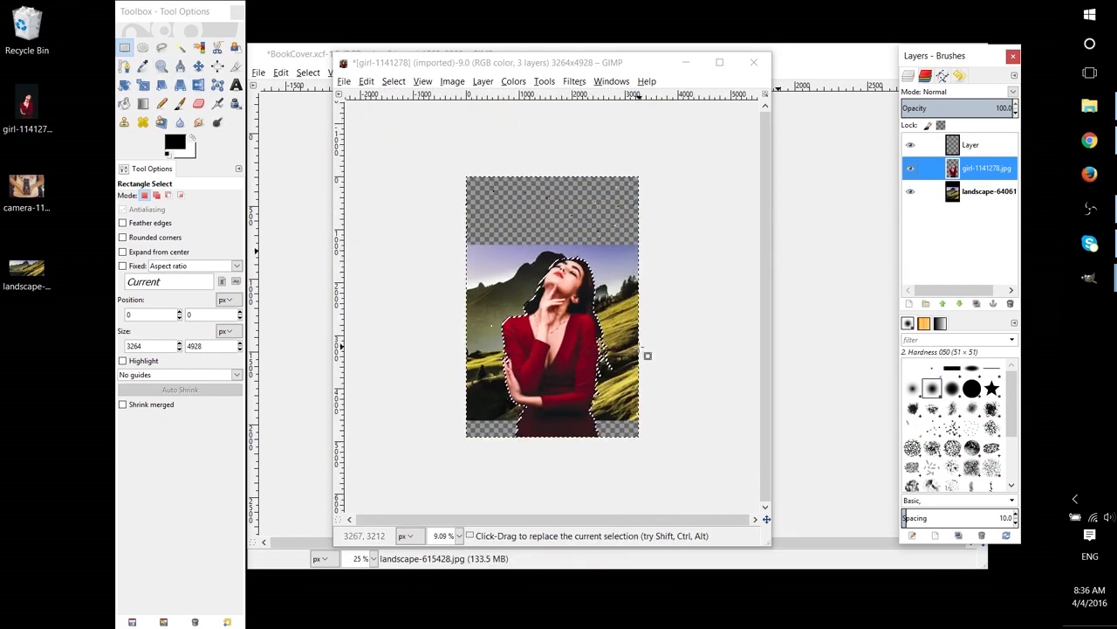
scroll(602, 337, up, 1)
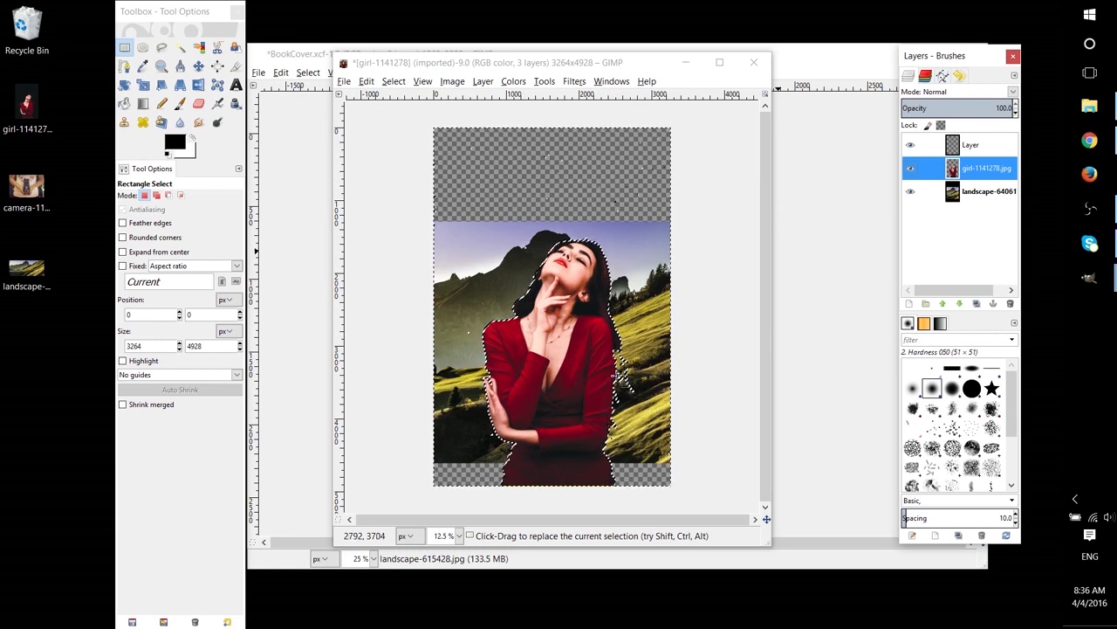
Open camera-1167681.jpg as a separate image, minimise the woman's image and bring the whole camera photo into view.
click(343, 81)
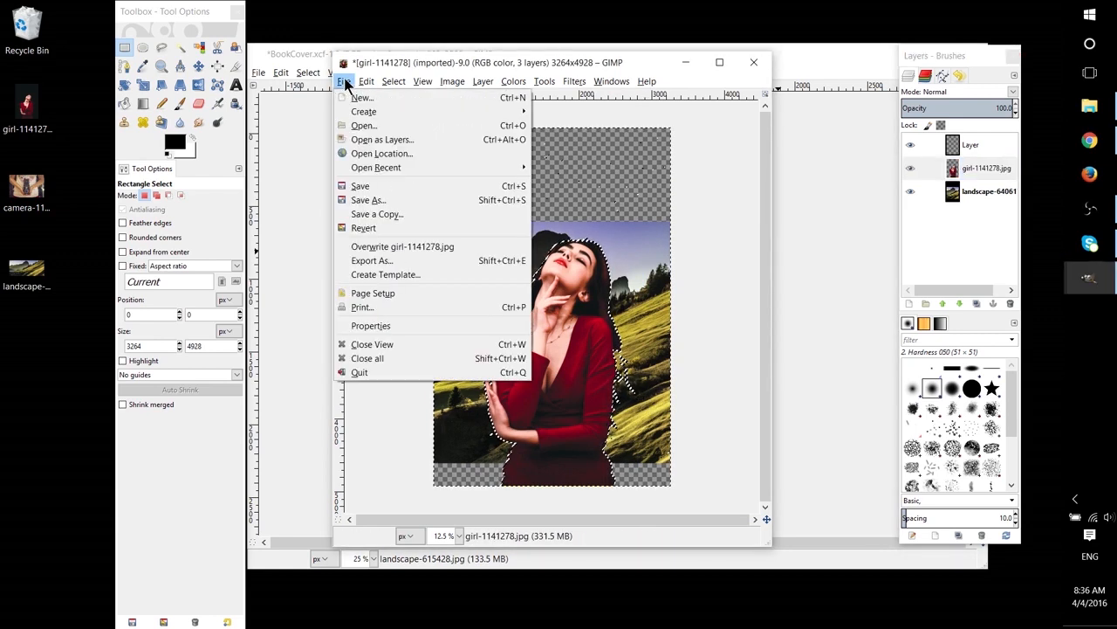
click(364, 125)
double_click(483, 176)
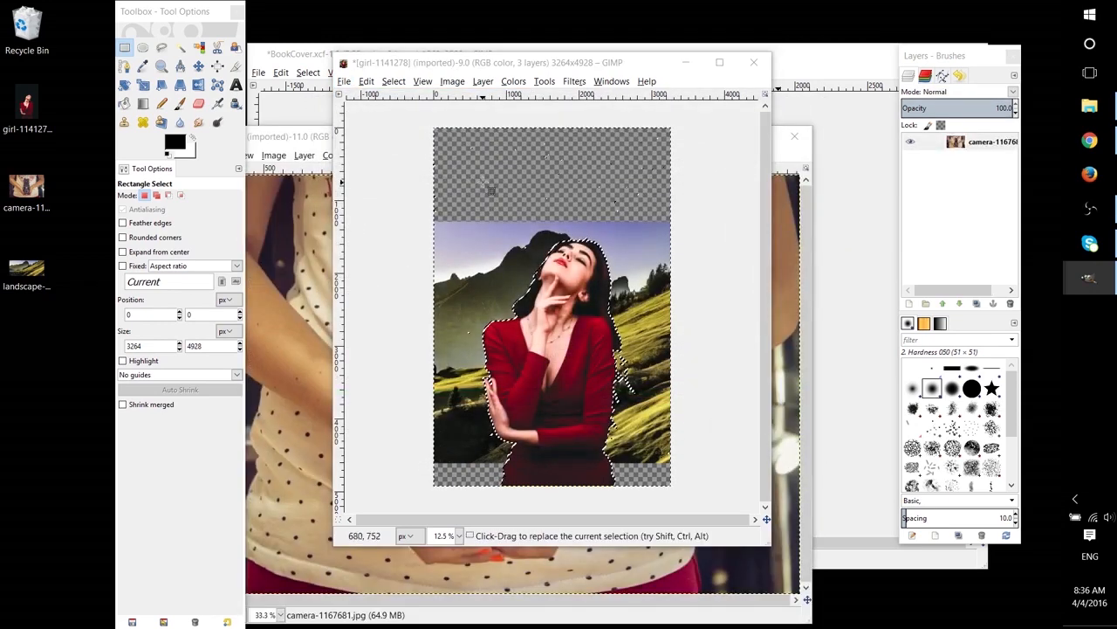
click(686, 62)
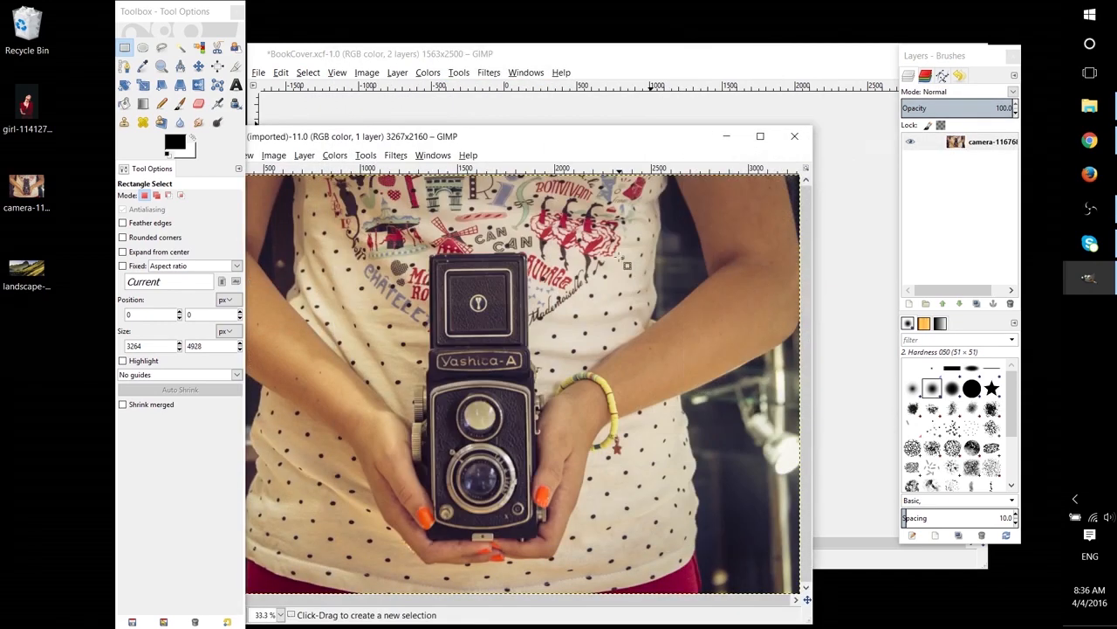
scroll(617, 268, down, 2)
scroll(420, 410, up, 1)
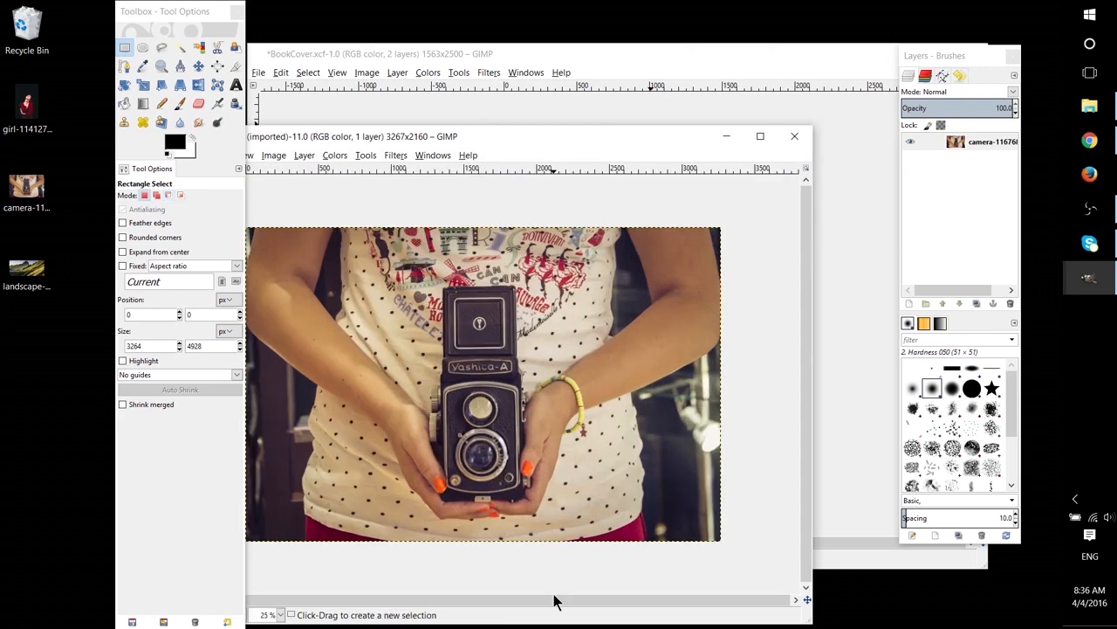
drag(575, 151, 683, 122)
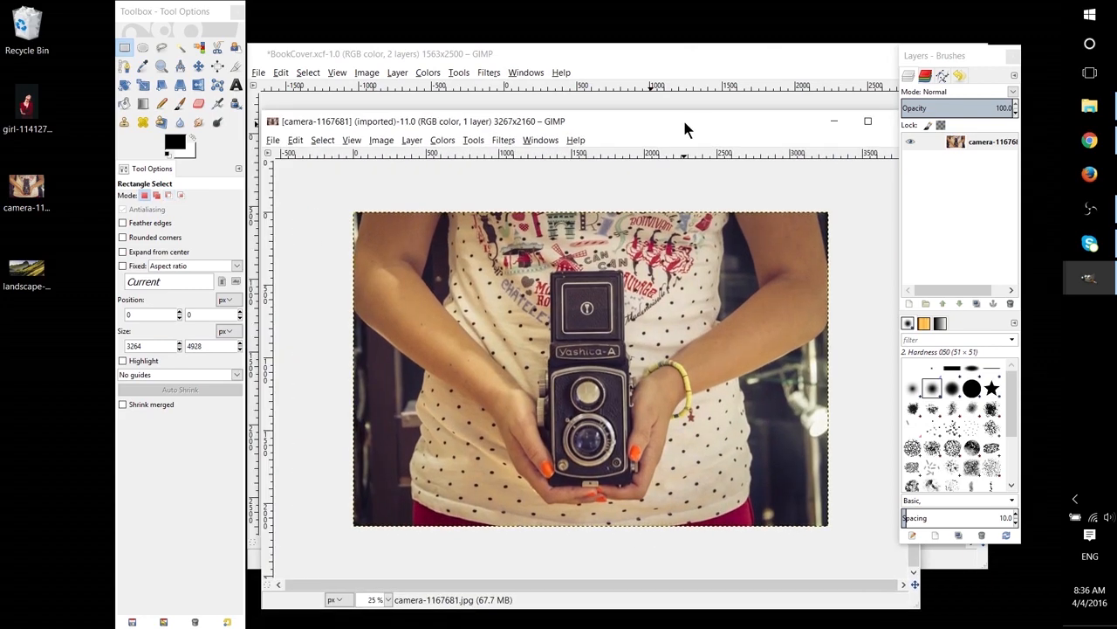
Add landscape-640617.jpg to the camera image as a layer beneath the photo.
click(27, 277)
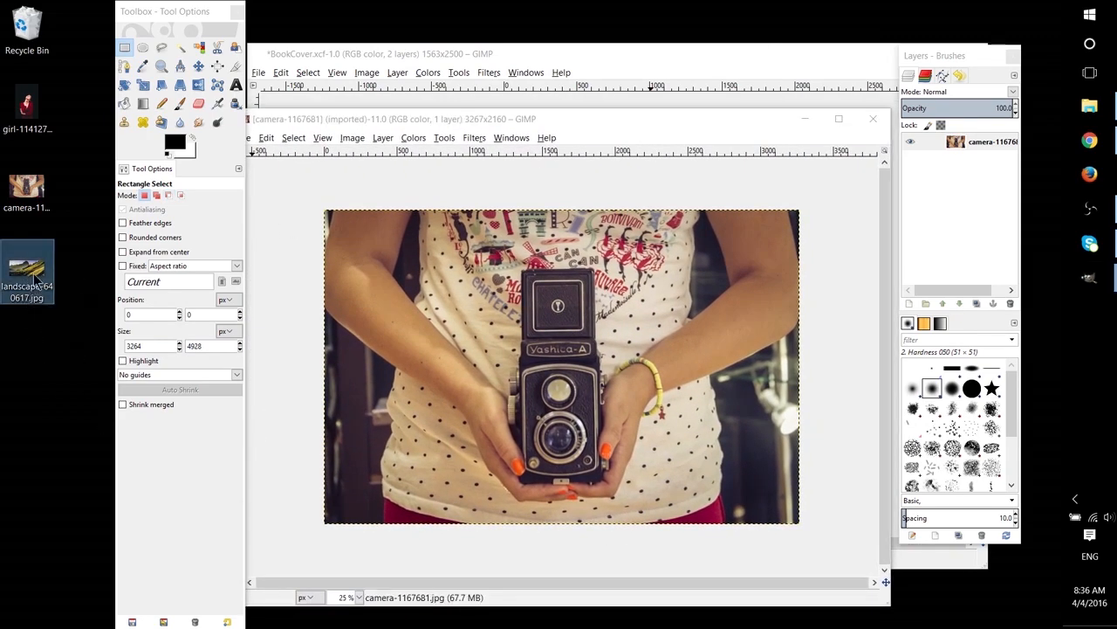
drag(32, 276, 956, 165)
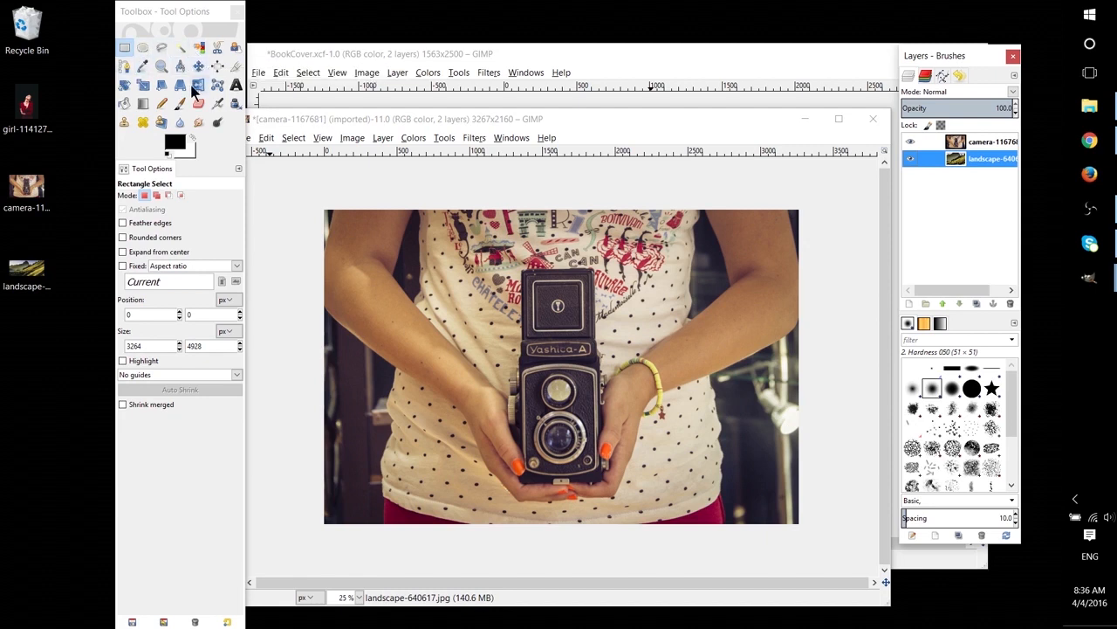
Try Fuzzy Select on the camera-1167681.jpg layer's dark background beside the shirt with thresholds of 19.8 and 48.3.
click(181, 50)
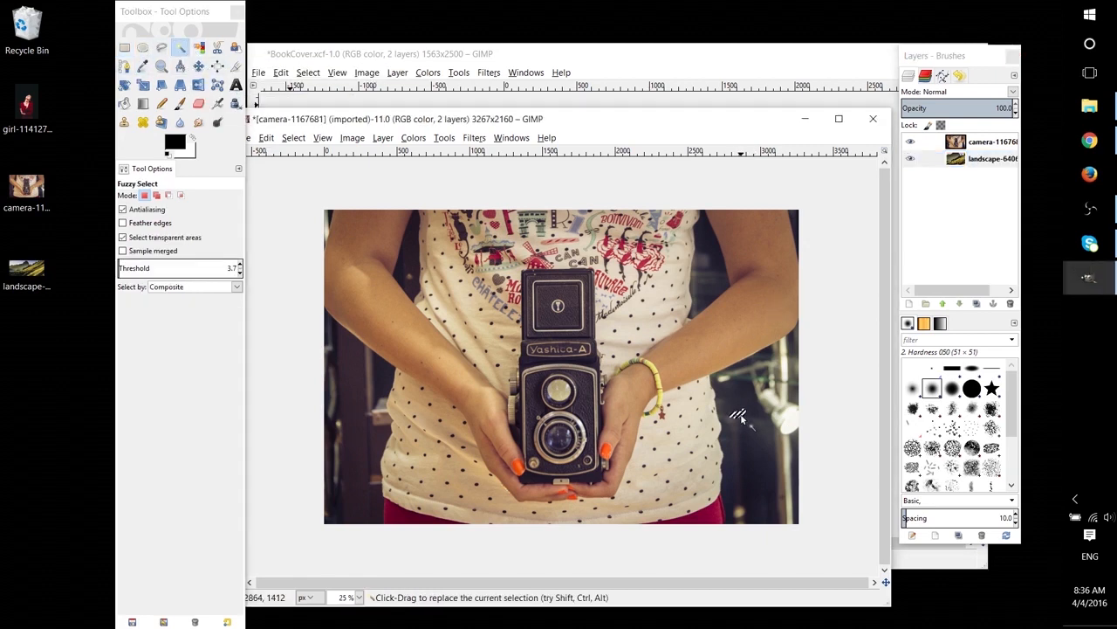
click(985, 142)
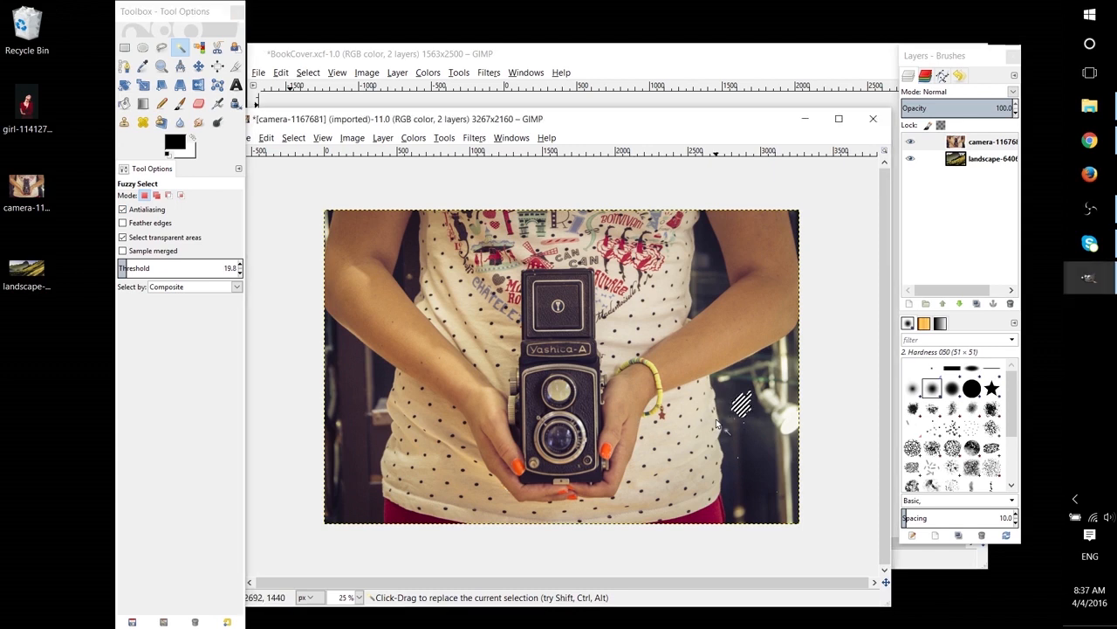
mouse_move(741, 403)
mouse_down()
mouse_move(754, 429)
mouse_move(788, 435)
mouse_up()
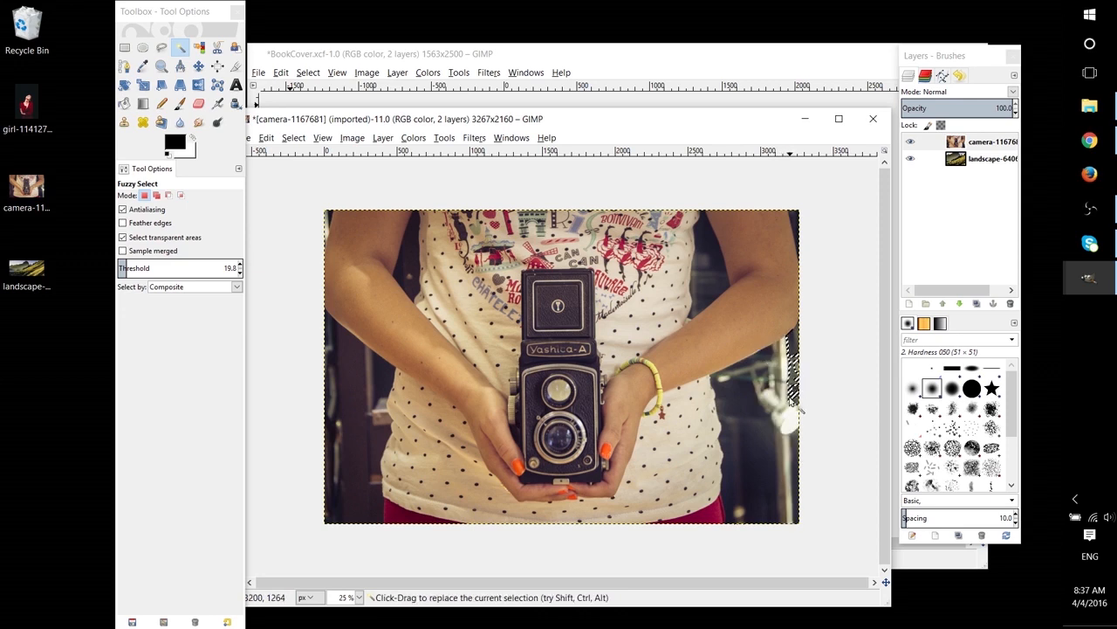
click(803, 443)
drag(129, 268, 140, 268)
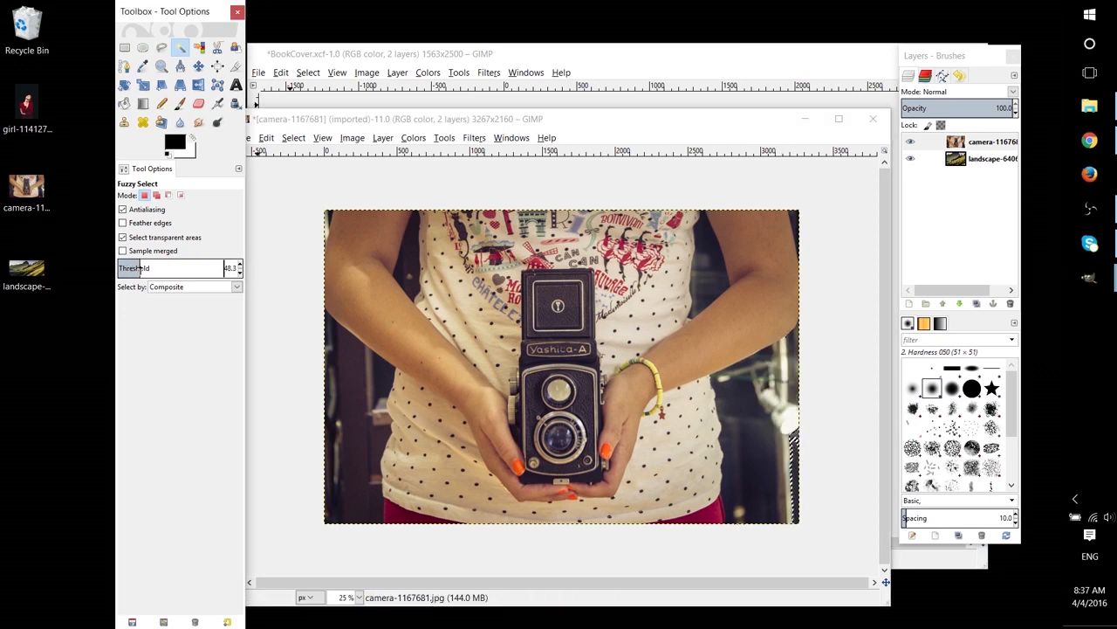
click(761, 426)
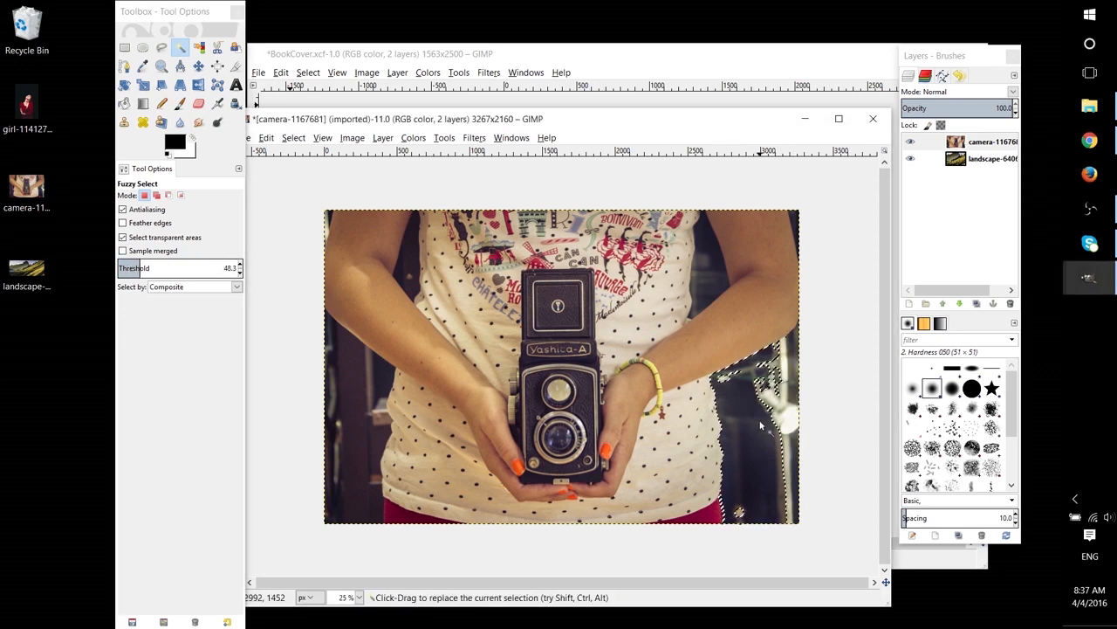
Raise the Fuzzy Select threshold to 64.4, then select and delete the dark background below the arm beside the shirt.
drag(147, 268, 150, 268)
drag(752, 406, 798, 430)
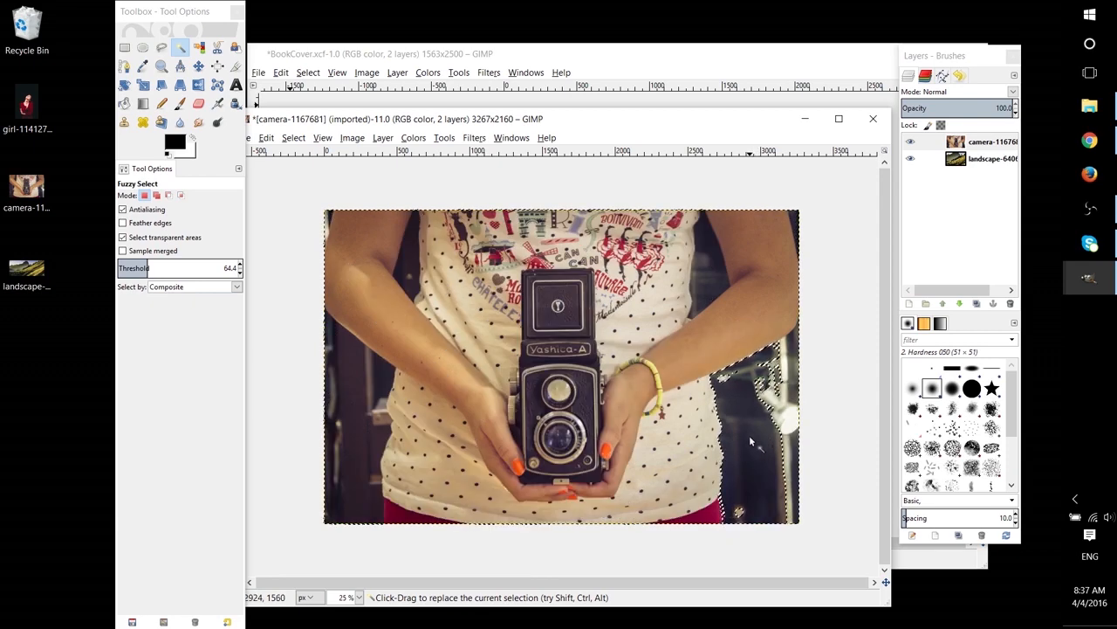
key(Delete)
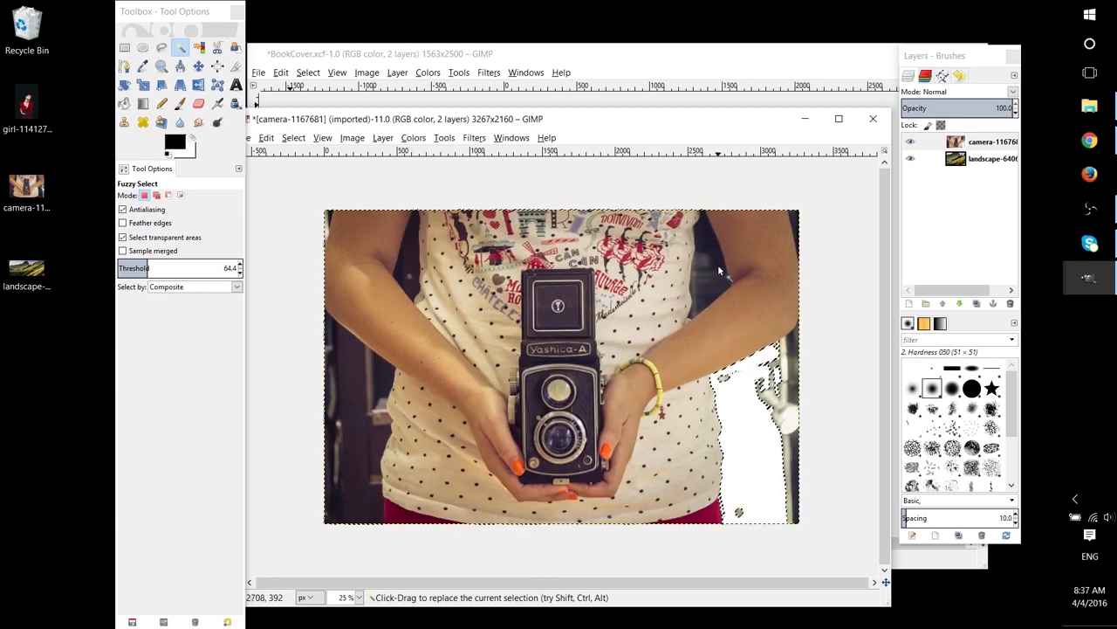
Lower the Fuzzy Select threshold to 30.9 and delete the remaining dark background patches around the arms and shirt.
click(718, 264)
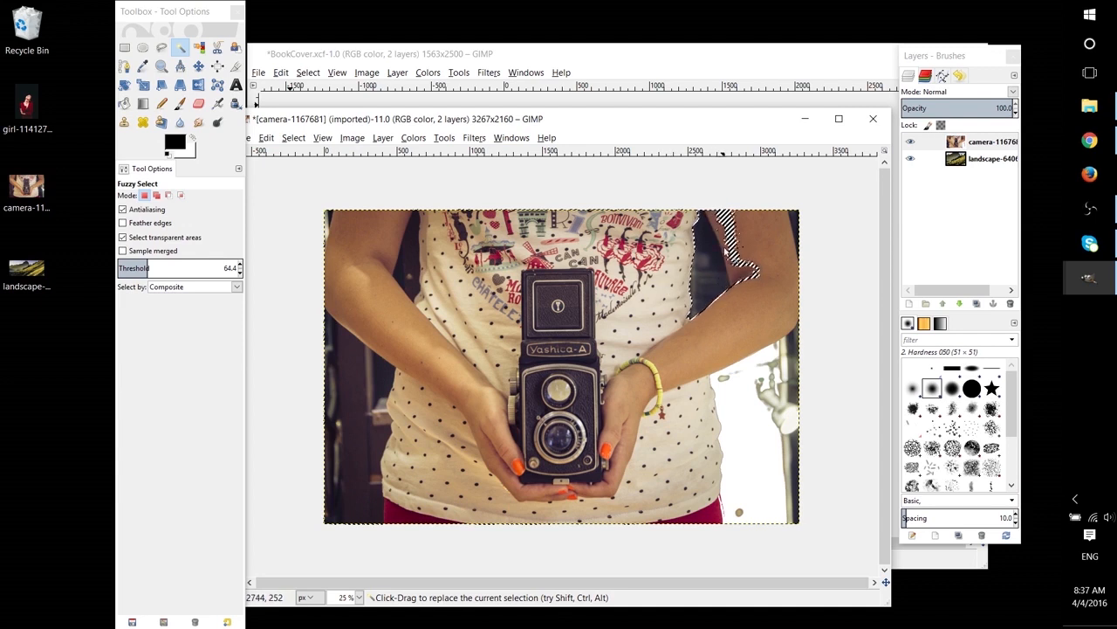
click(373, 461)
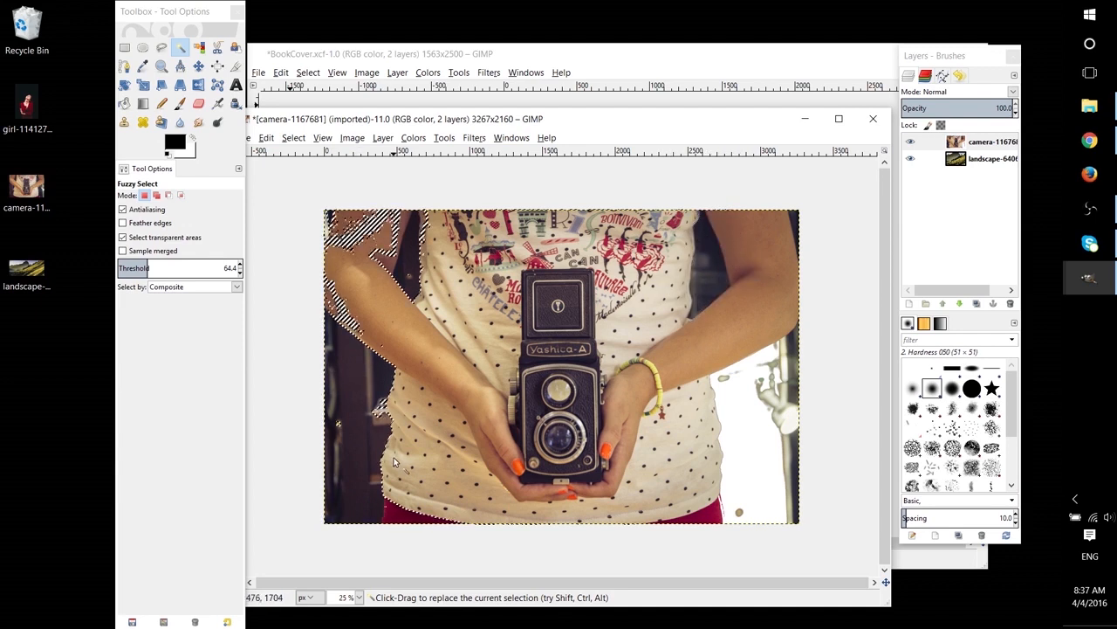
click(135, 268)
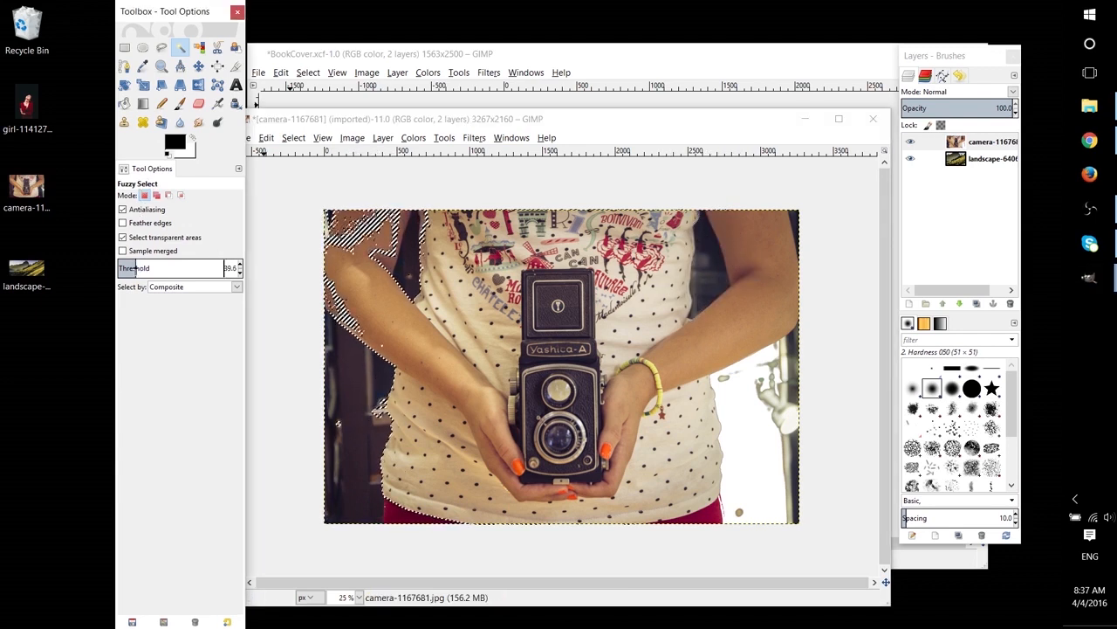
drag(136, 268, 131, 268)
click(357, 406)
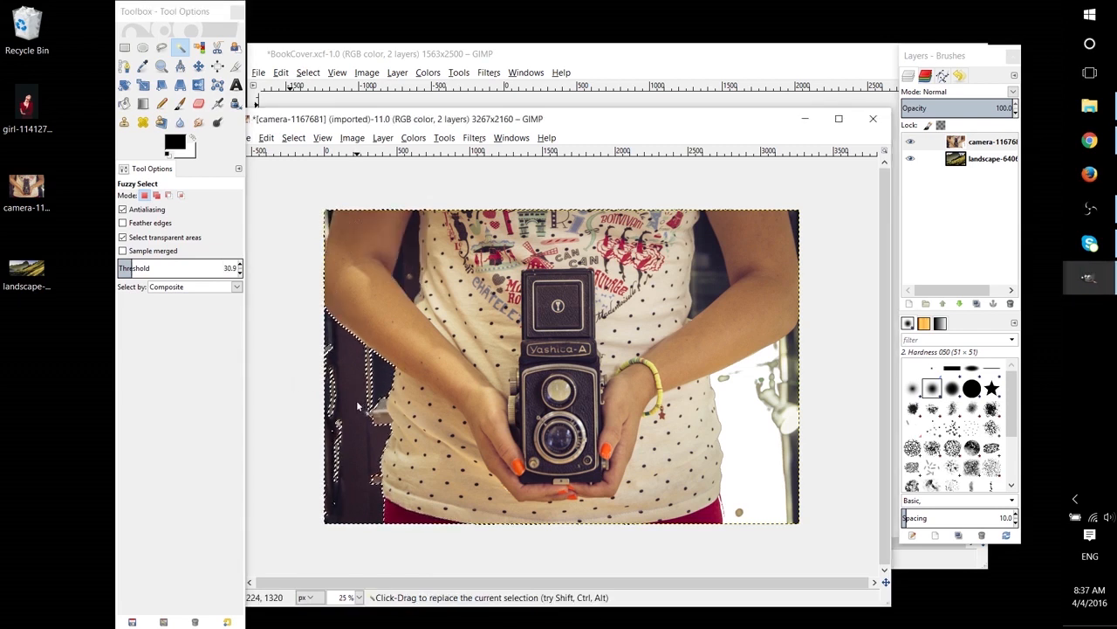
key(Delete)
click(791, 360)
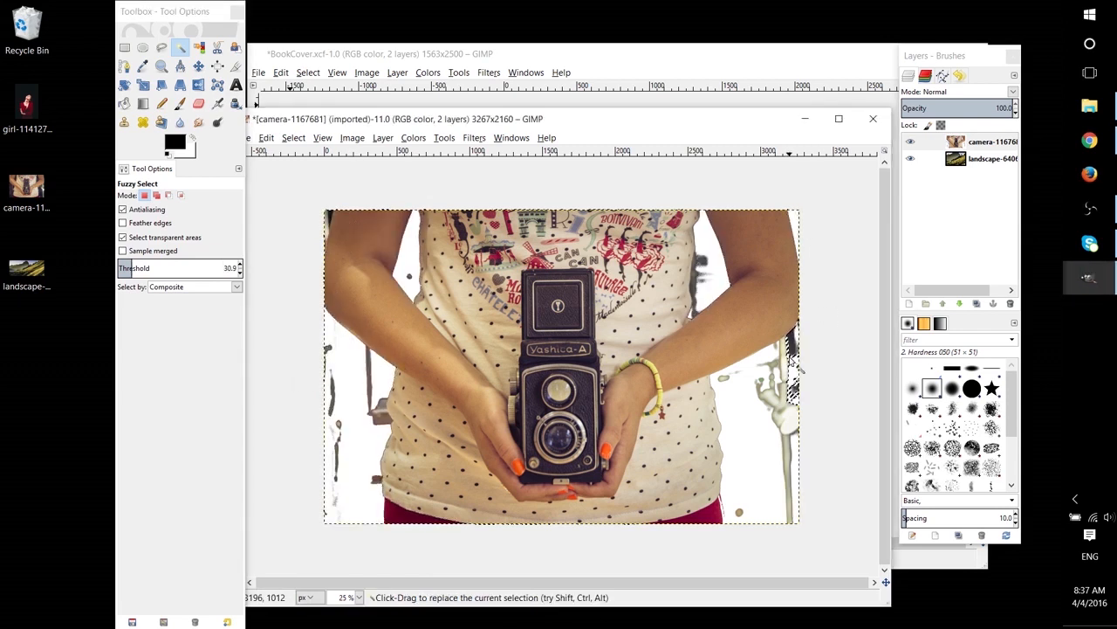
key(Delete)
Undo the background deletions on the camera-1167681.jpg layer and give that layer an alpha channel.
right_click(988, 143)
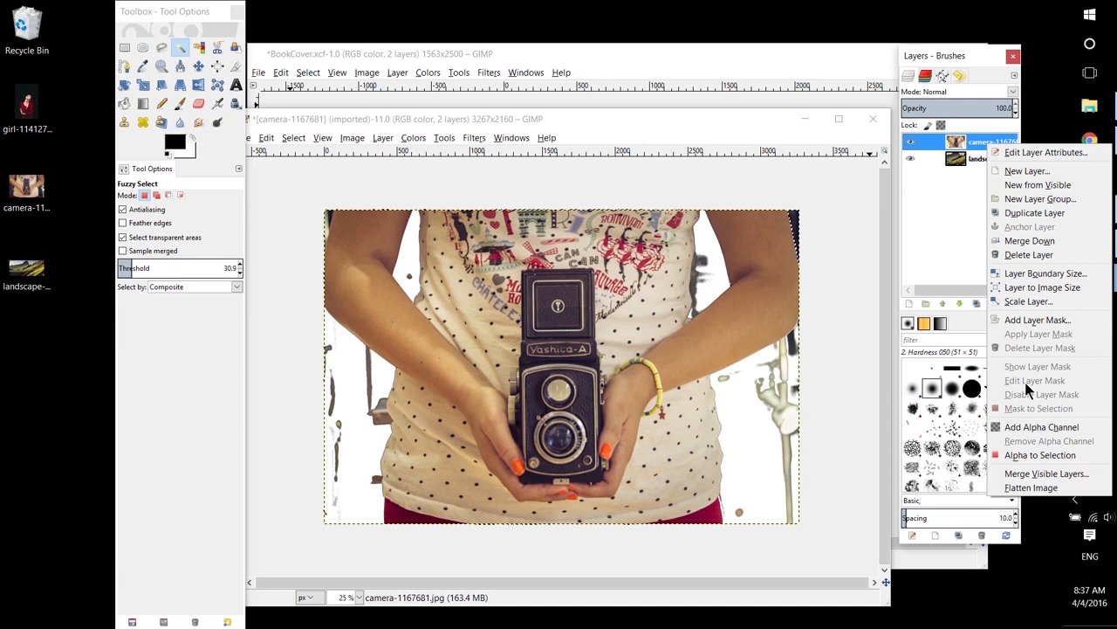
click(792, 233)
key(ctrl+z)
key(ctrl+z)
key(ctrl+z)
key(ctrl+z)
key(ctrl+z)
key(ctrl+z)
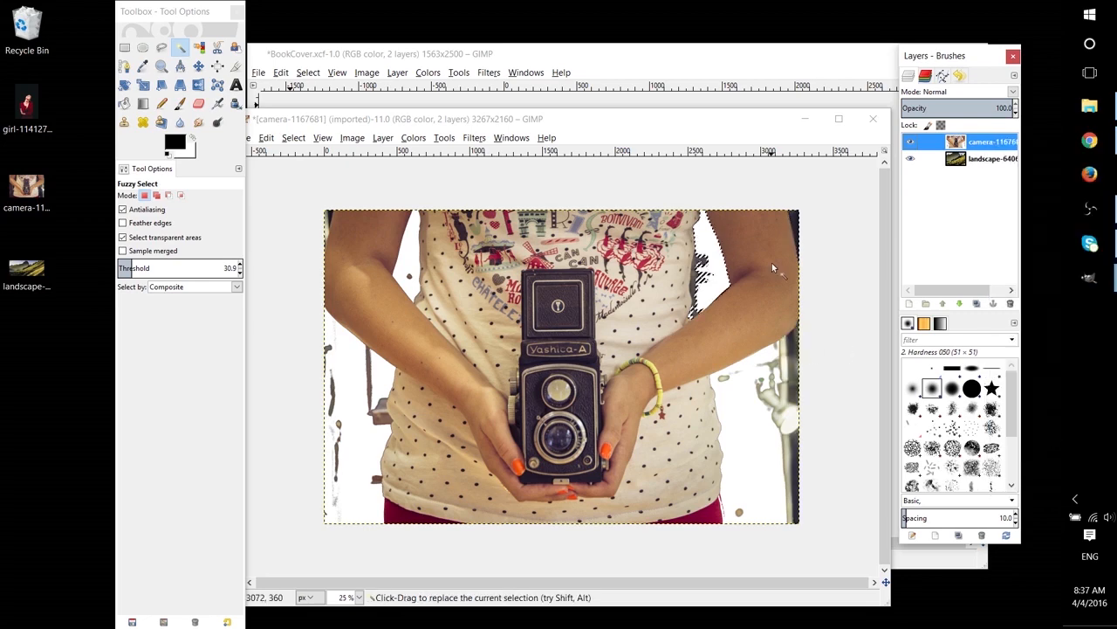
Fuzzy-select and delete the dark background areas around the arms and shirt to reveal the landscape layer.
click(774, 271)
key(Delete)
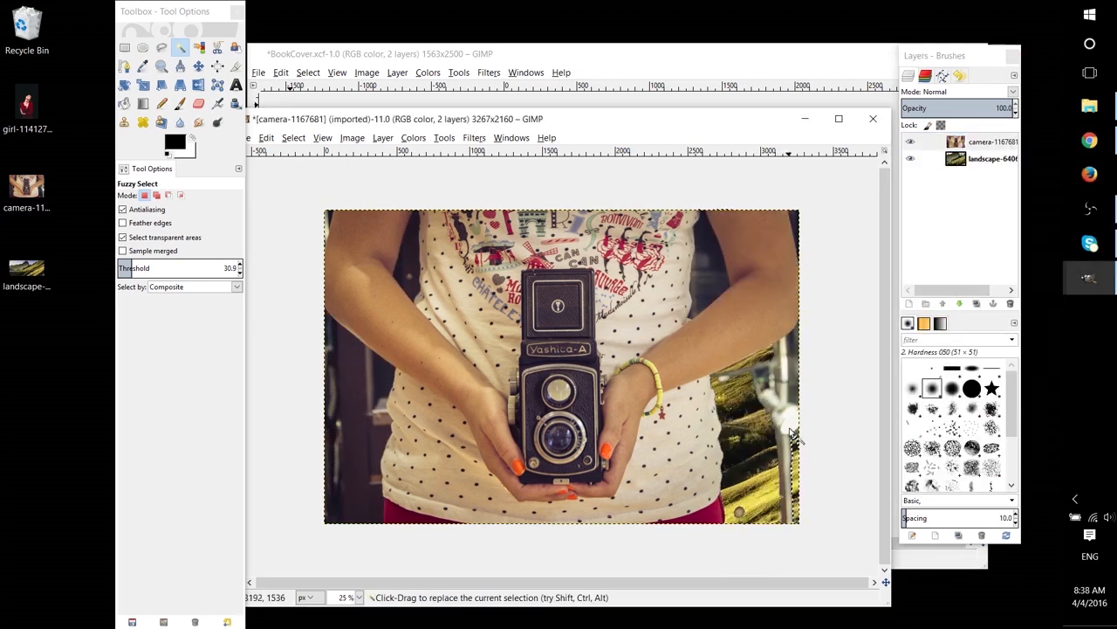
click(707, 247)
key(Delete)
click(793, 228)
key(Delete)
Try Fuzzy Select with a threshold of 23.5 on the leftover background patches beside the arms, undoing unwanted selections.
mouse_move(789, 374)
mouse_down()
mouse_move(741, 365)
mouse_move(755, 384)
mouse_move(776, 361)
mouse_up()
key(ctrl+z)
key(ctrl+z)
key(ctrl+z)
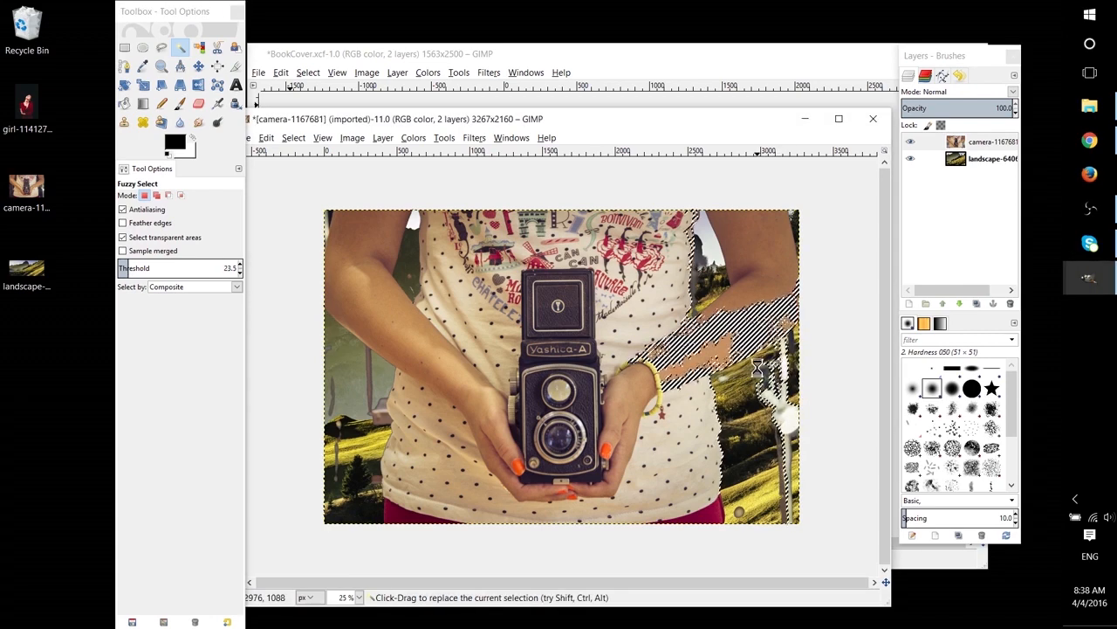
click(351, 402)
Erase the leftover dark patch along the underside of the left forearm using a Hardness 100 eraser sized 49.59.
scroll(352, 403, up, 1)
drag(436, 118, 462, 107)
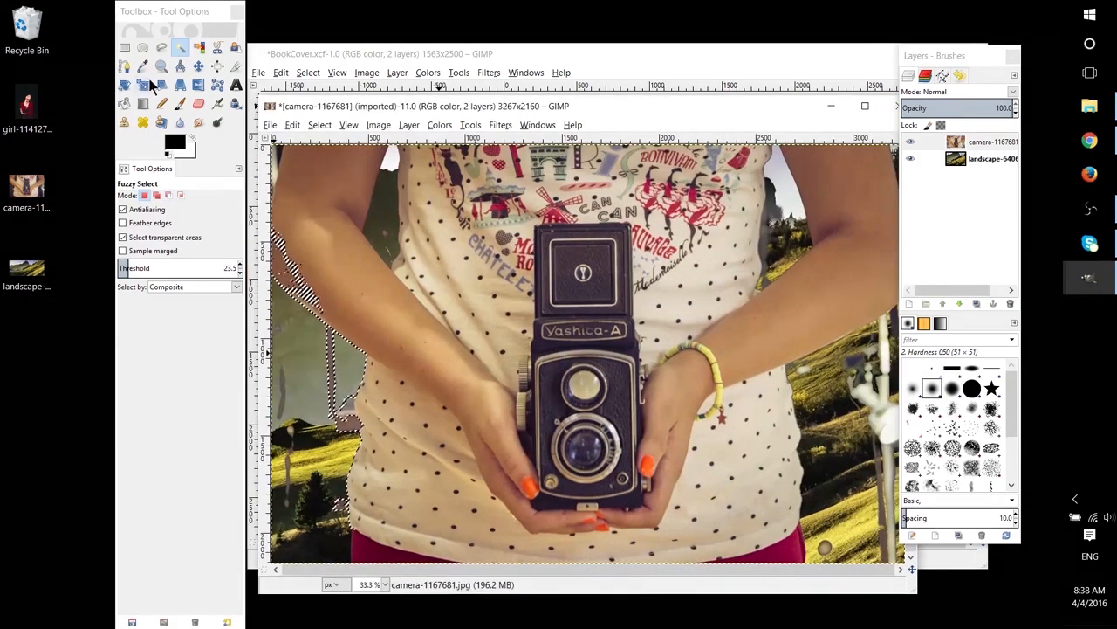
click(198, 103)
click(198, 258)
drag(182, 259, 155, 262)
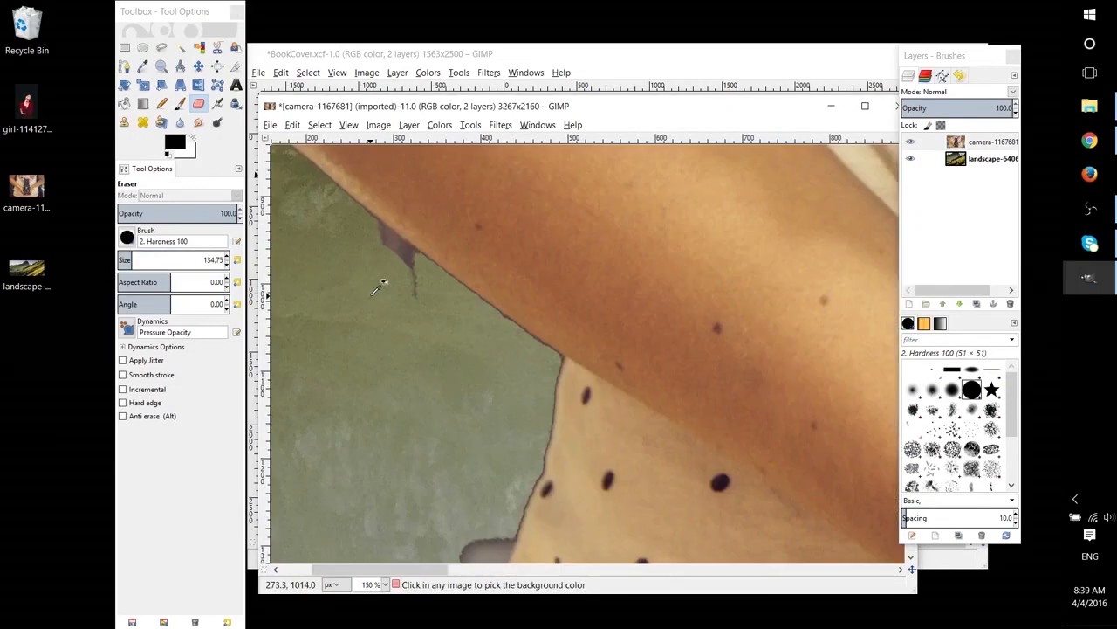
scroll(383, 285, up, 3)
scroll(467, 354, up, 5)
scroll(454, 374, down, 2)
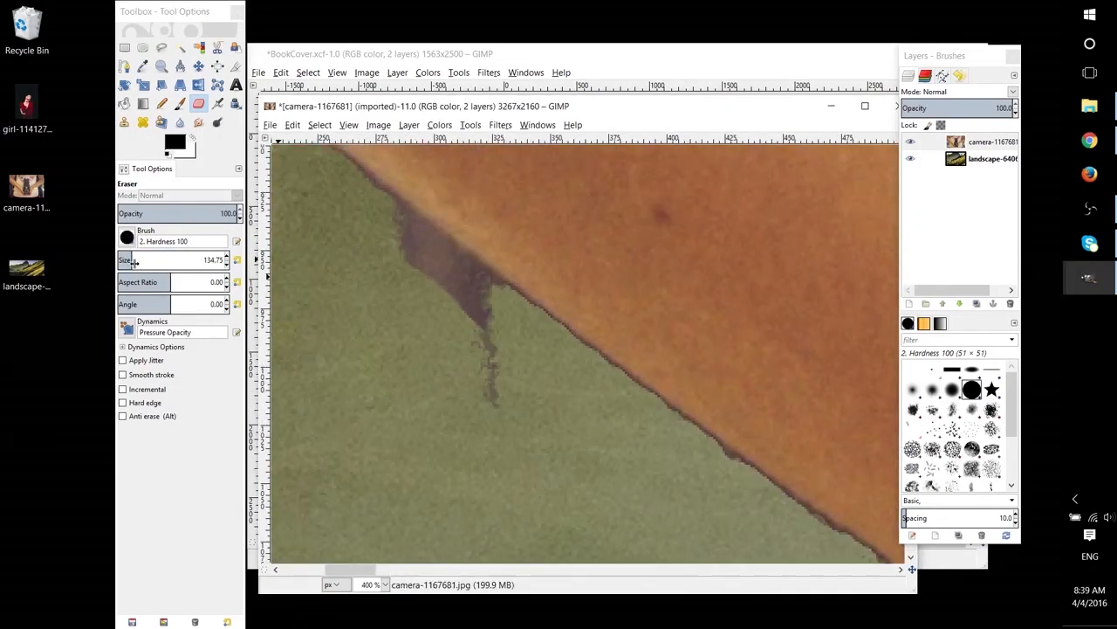
drag(134, 262, 124, 260)
drag(52, 265, 44, 265)
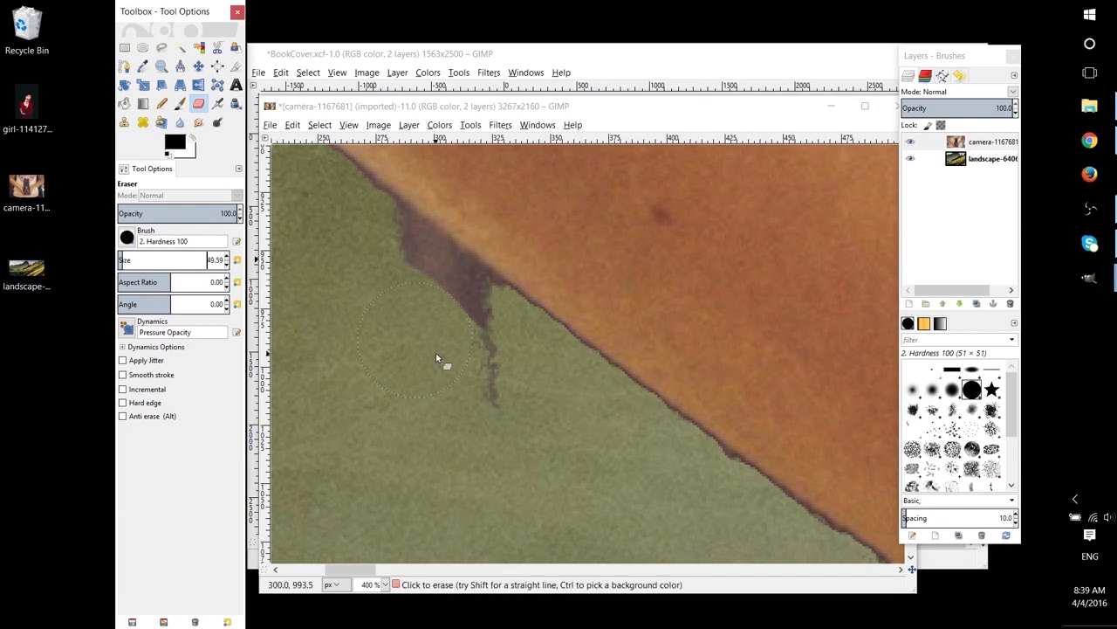
mouse_move(477, 392)
mouse_down()
mouse_move(454, 356)
mouse_move(471, 359)
mouse_move(455, 331)
mouse_move(398, 279)
mouse_up()
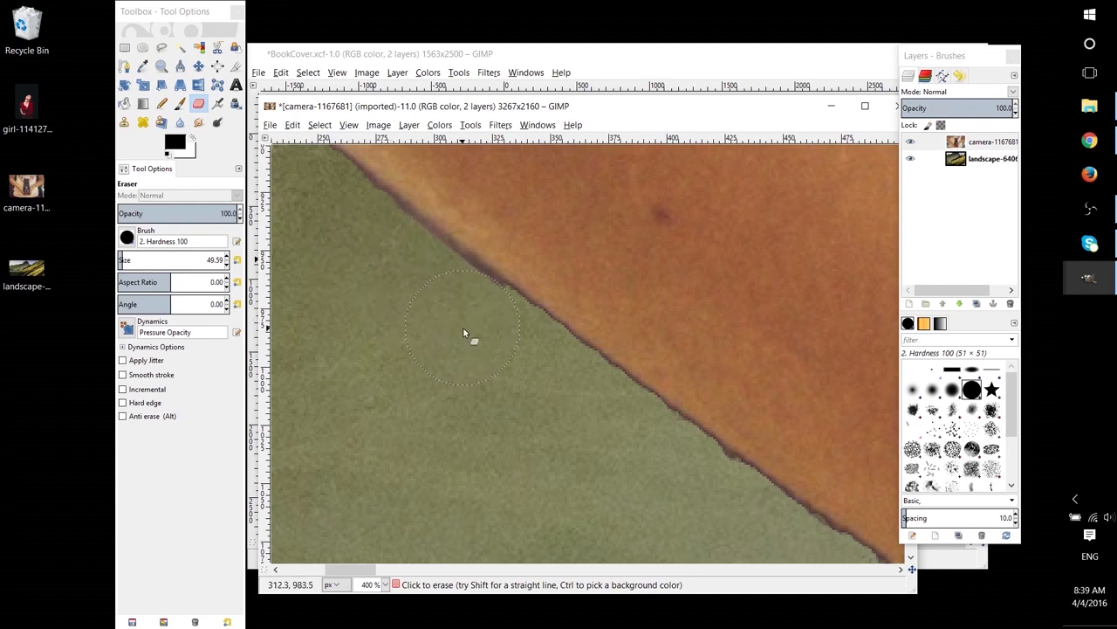
drag(477, 336, 431, 298)
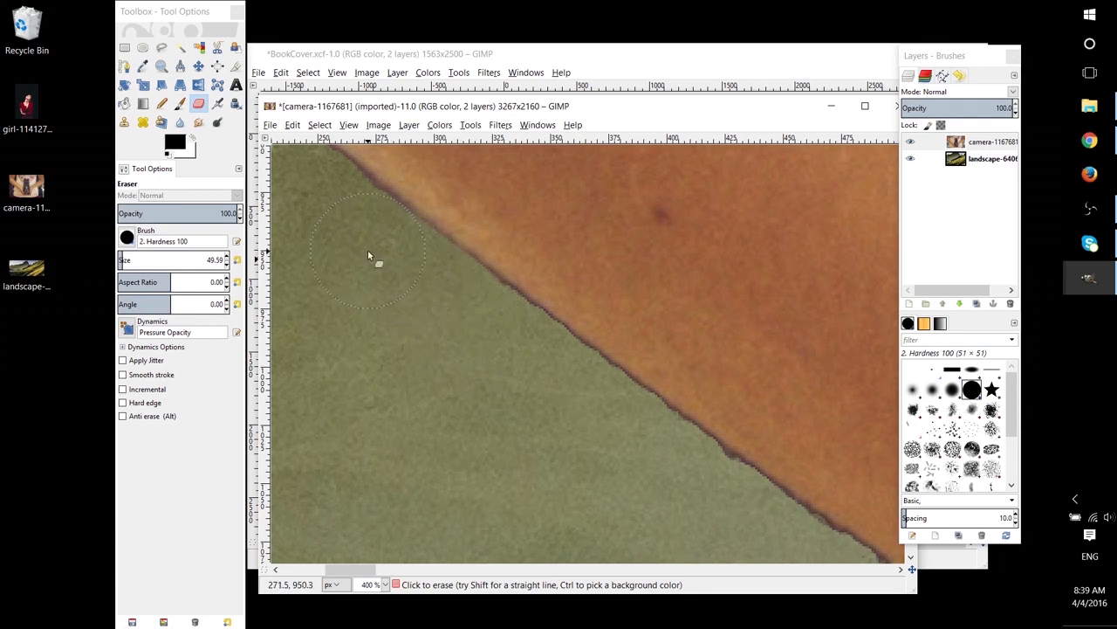
drag(367, 250, 336, 222)
Erase the grey background remnant beside the shirt's left edge, just above the landscape's hills.
key(shift+ctrl+j)
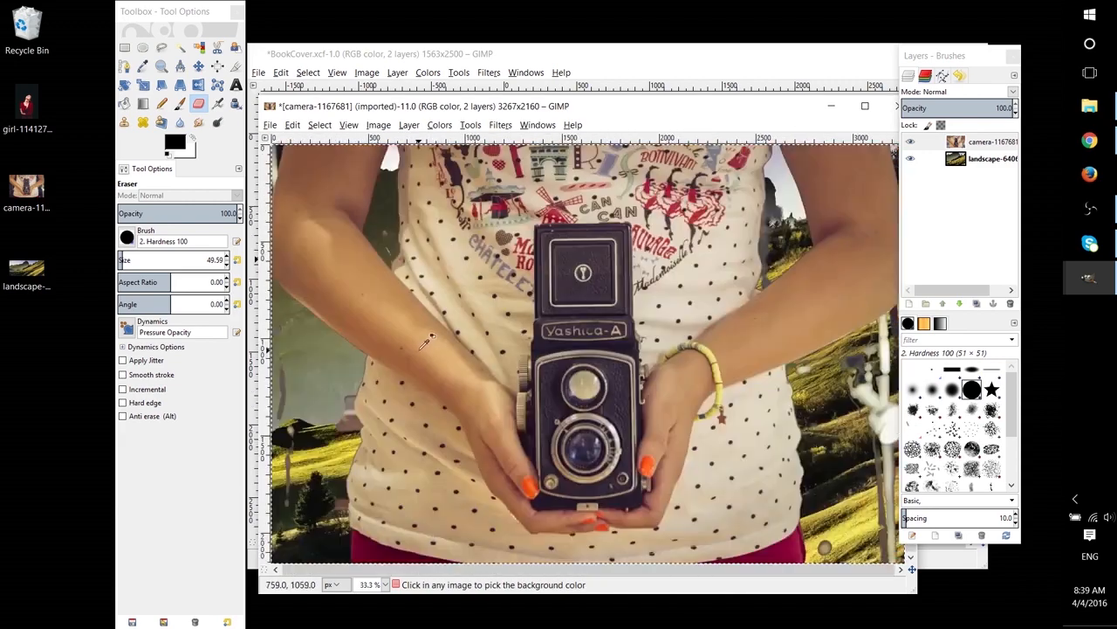
scroll(427, 342, down, 2)
scroll(373, 390, up, 4)
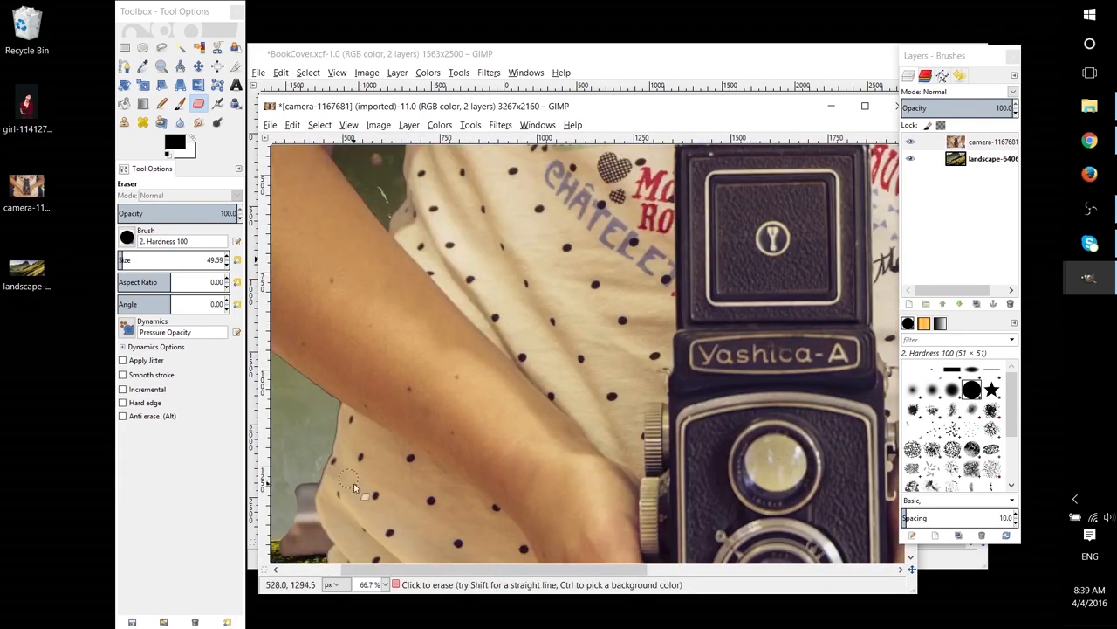
drag(423, 570, 361, 571)
scroll(363, 478, down, 3)
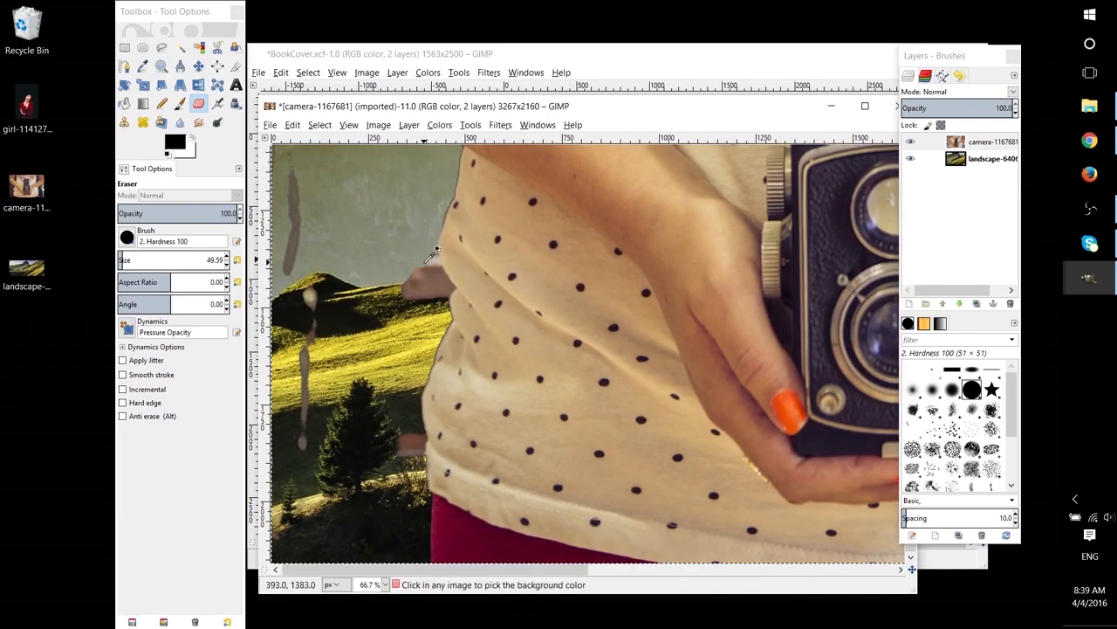
scroll(427, 244, up, 4)
mouse_move(451, 210)
mouse_down()
mouse_move(470, 314)
mouse_move(468, 382)
mouse_move(448, 408)
mouse_move(375, 290)
mouse_move(410, 376)
mouse_move(353, 425)
mouse_up()
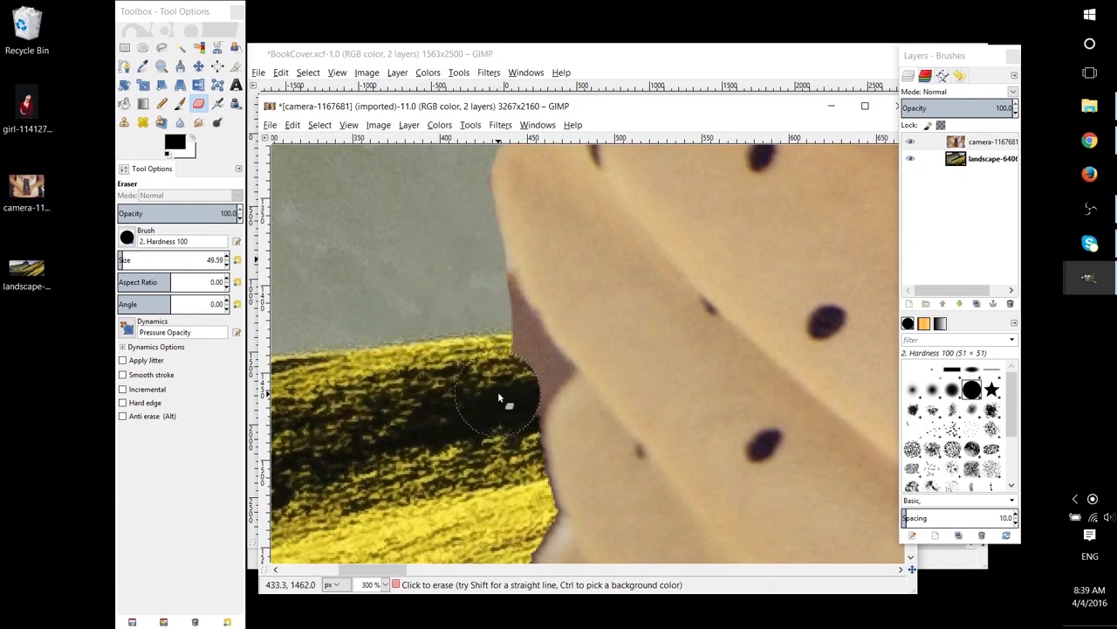
drag(498, 395, 511, 381)
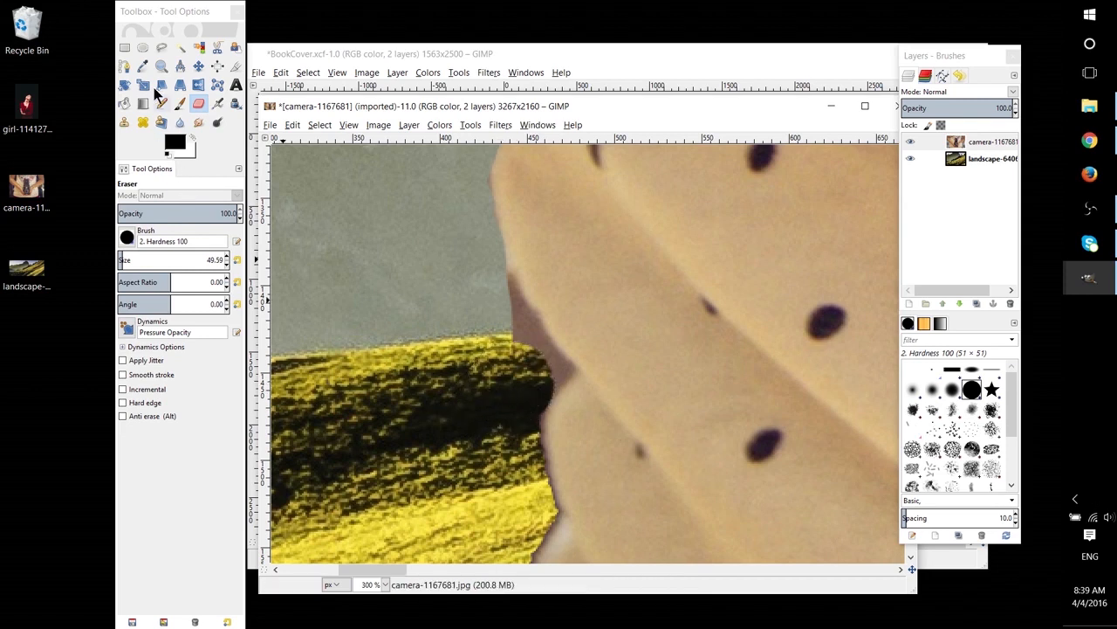
Set the eraser size to 17.38 and erase the remaining dark sliver along the fold of the shirt's left edge.
drag(122, 260, 119, 260)
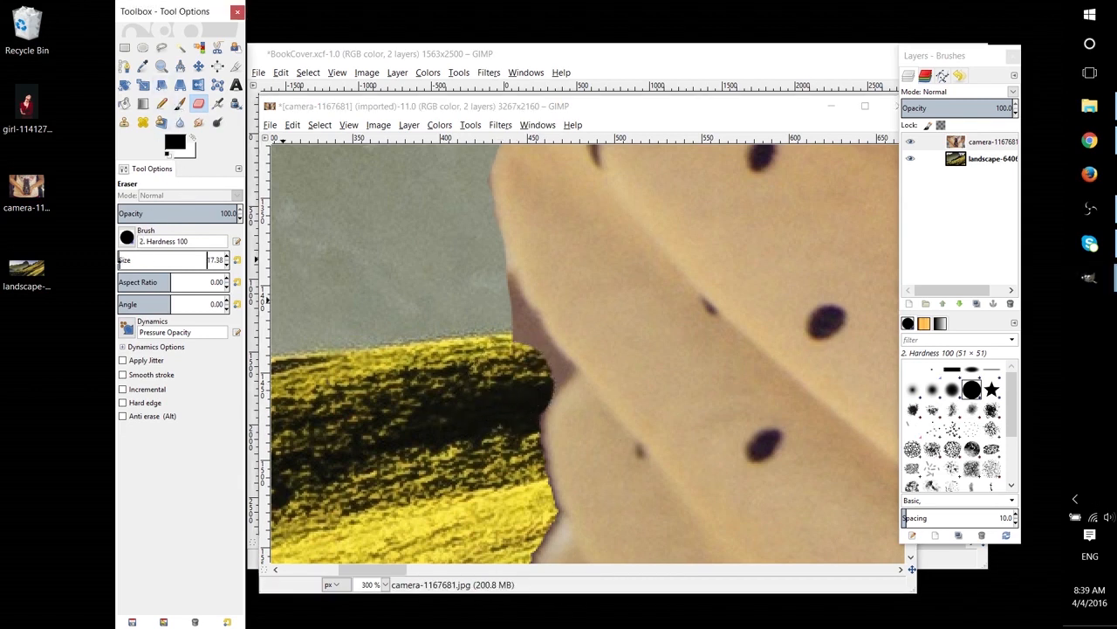
click(544, 375)
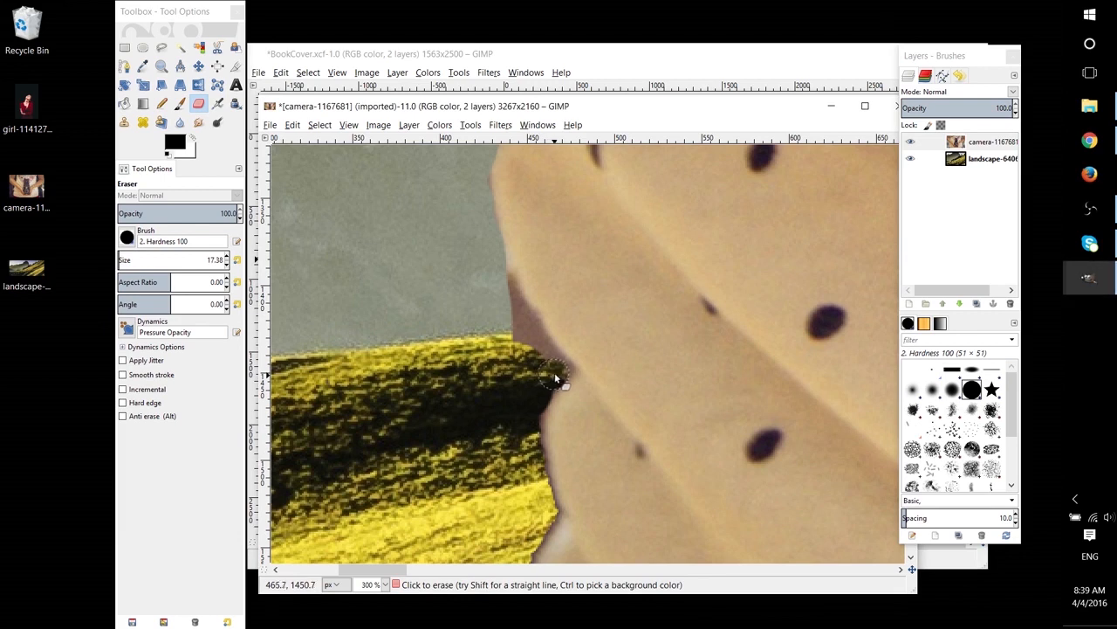
drag(553, 374, 512, 314)
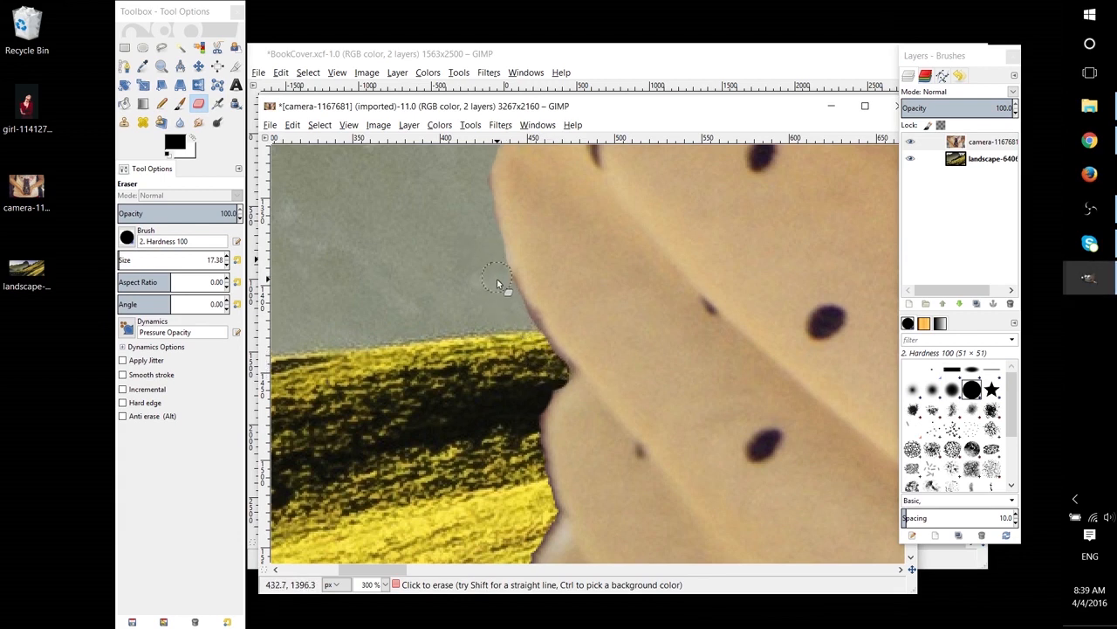
mouse_move(529, 345)
mouse_down()
mouse_move(556, 376)
mouse_move(523, 330)
mouse_up()
Set the eraser size to 230.28 and erase the leftover streaks in the background at the photo's left edge.
scroll(369, 378, down, 7)
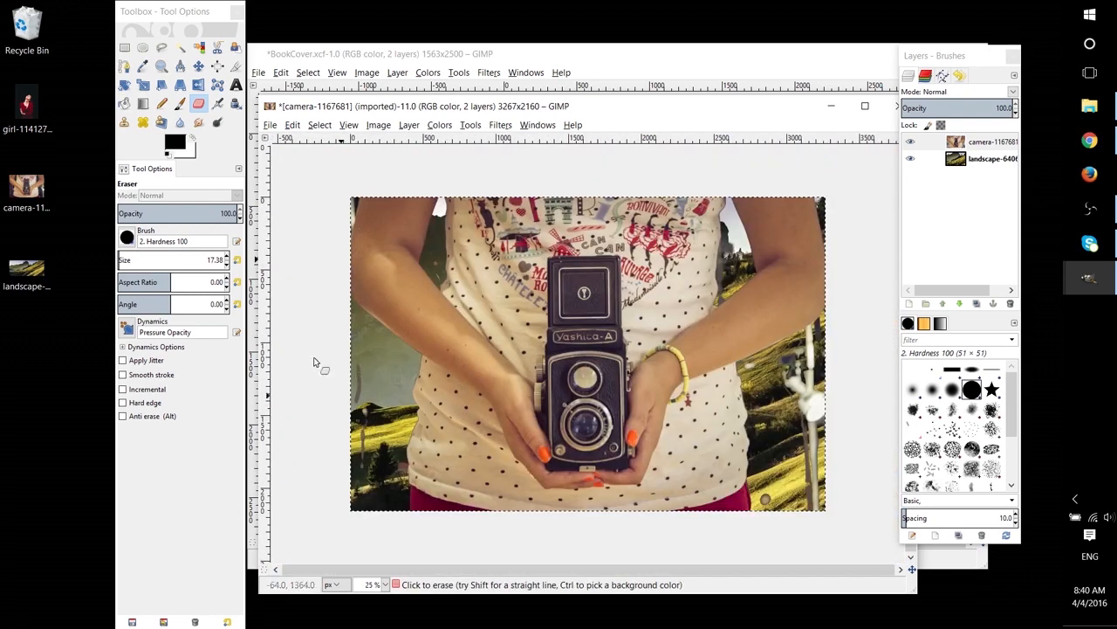
click(130, 260)
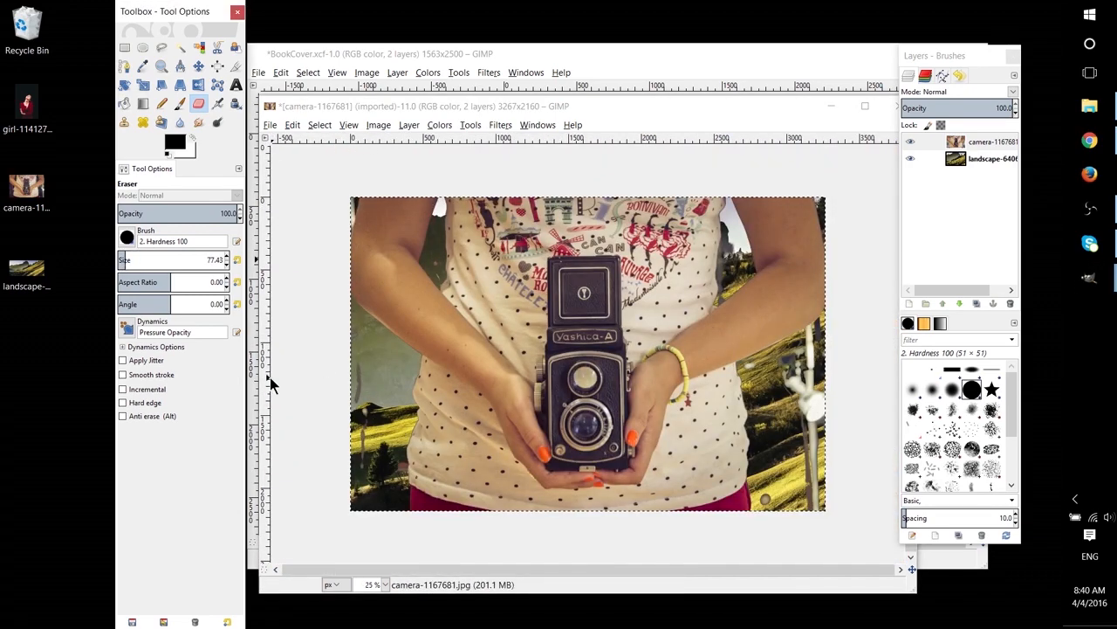
drag(135, 258, 141, 258)
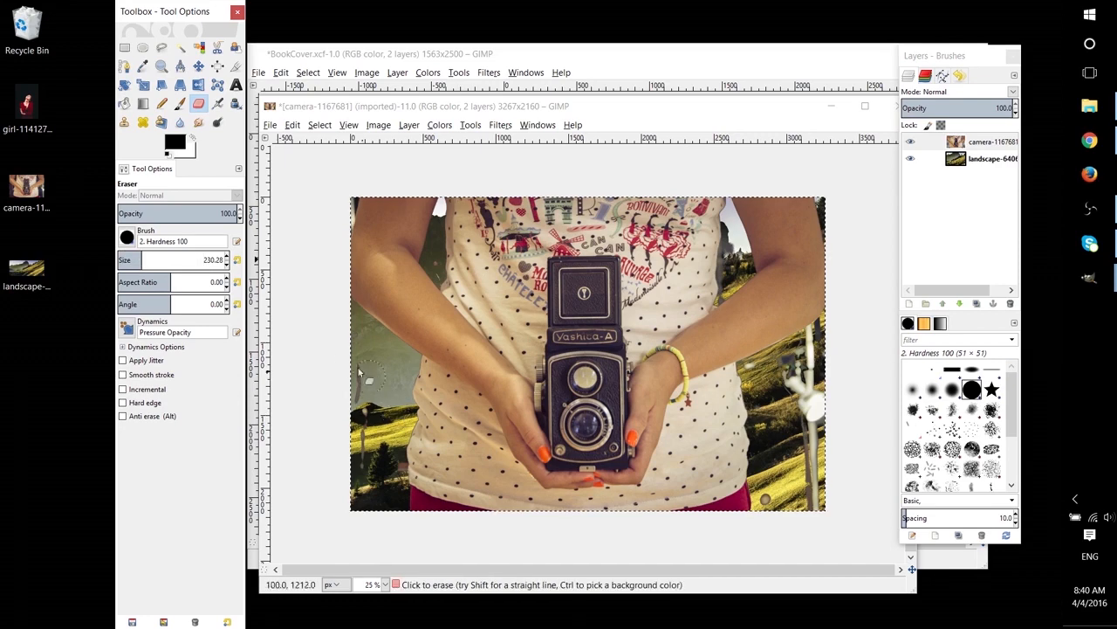
mouse_move(358, 372)
mouse_down()
mouse_move(367, 495)
mouse_move(376, 461)
mouse_move(367, 383)
mouse_move(340, 331)
mouse_up()
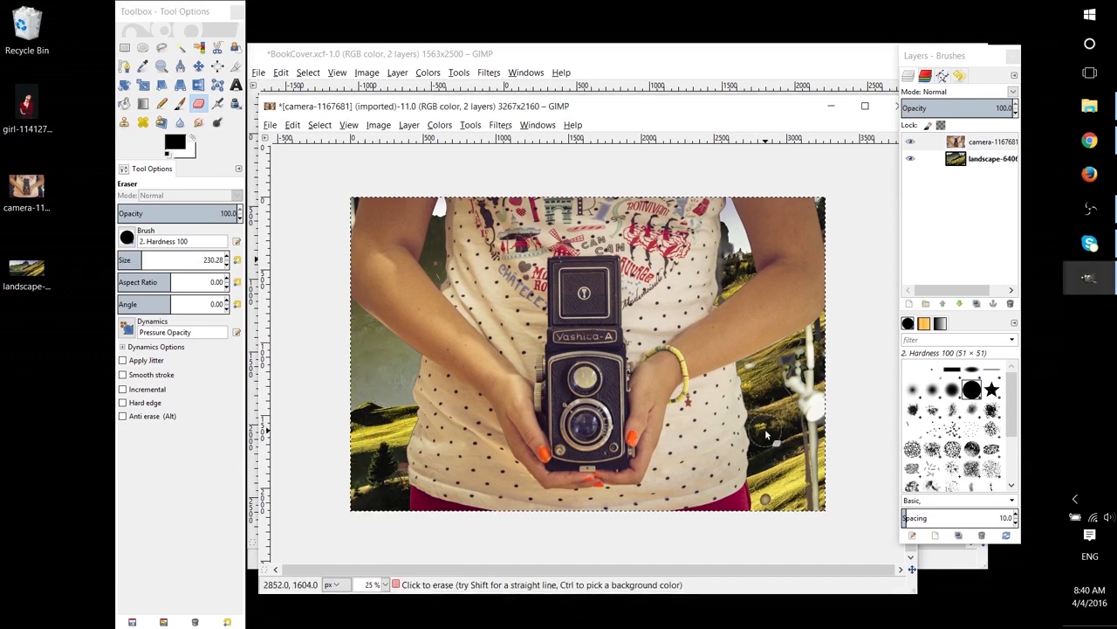
Erase the white post and other background remnants below the right forearm, between the shirt and the photo's edge.
scroll(795, 409, up, 3)
scroll(742, 491, down, 2)
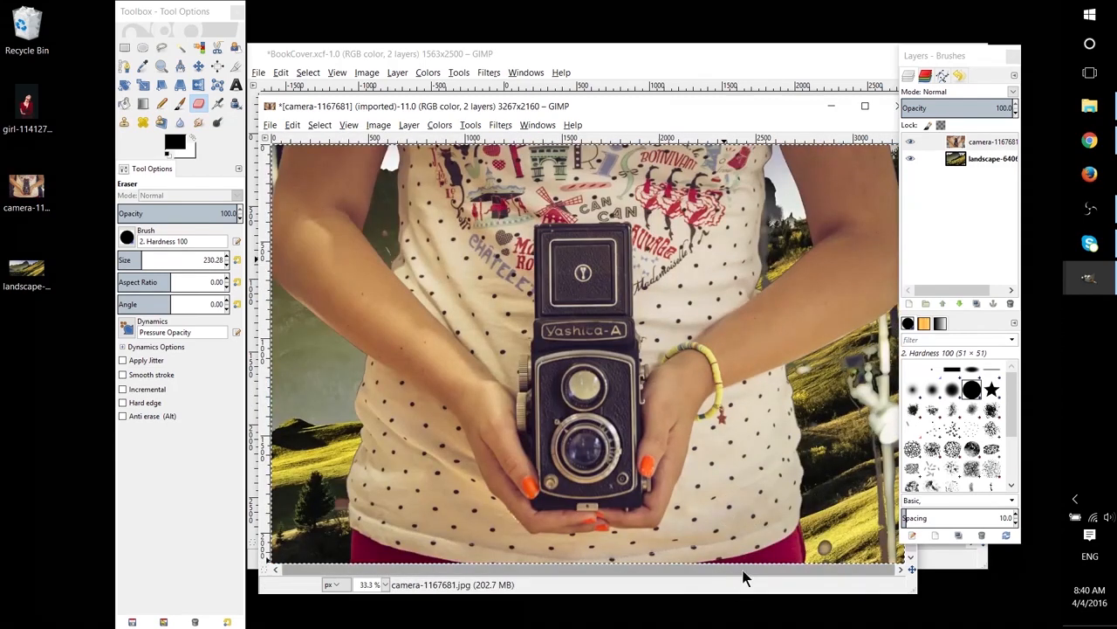
mouse_move(833, 547)
mouse_down()
mouse_move(880, 553)
mouse_move(890, 430)
mouse_move(884, 403)
mouse_move(851, 382)
mouse_move(882, 357)
mouse_up()
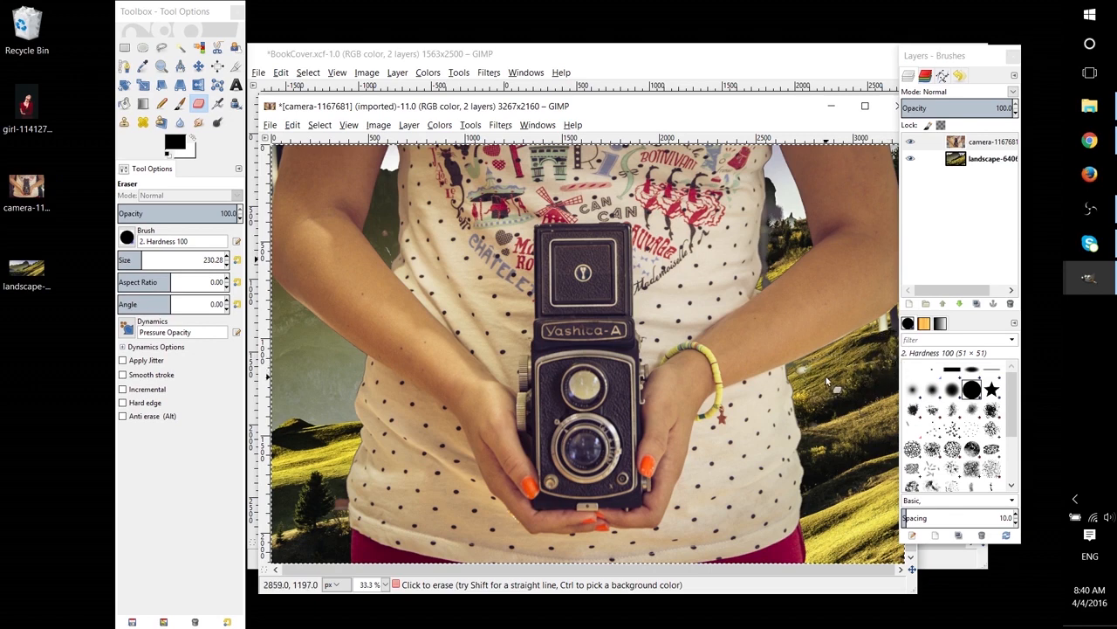
Set the eraser size to 104.72 and erase the small light spot beside the shirt below the right forearm.
scroll(878, 387, up, 2)
drag(837, 568, 853, 568)
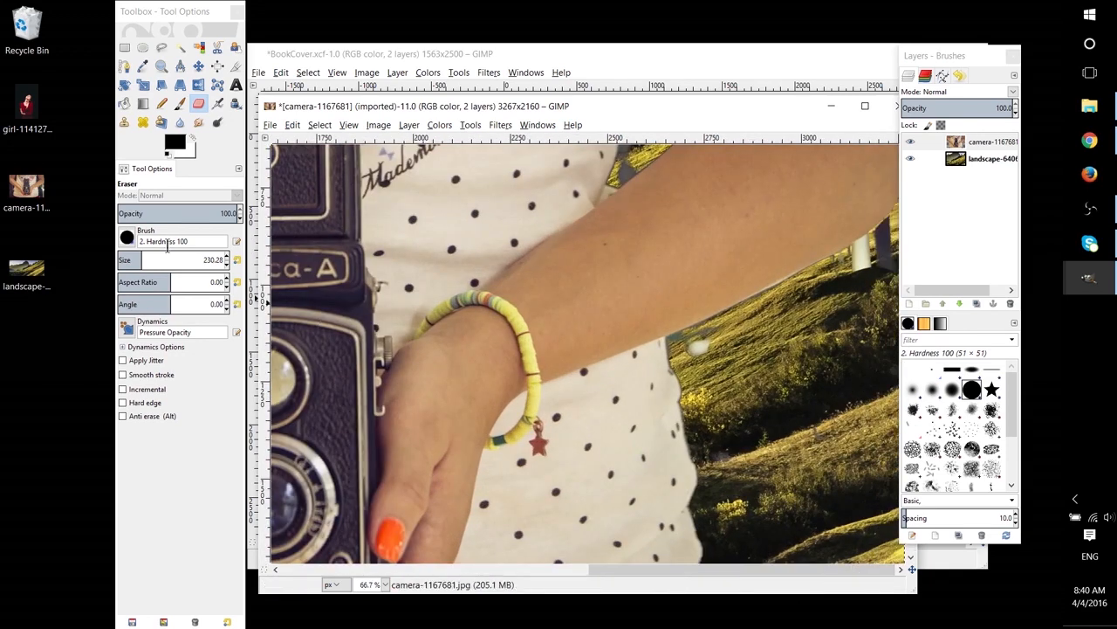
click(129, 260)
click(699, 350)
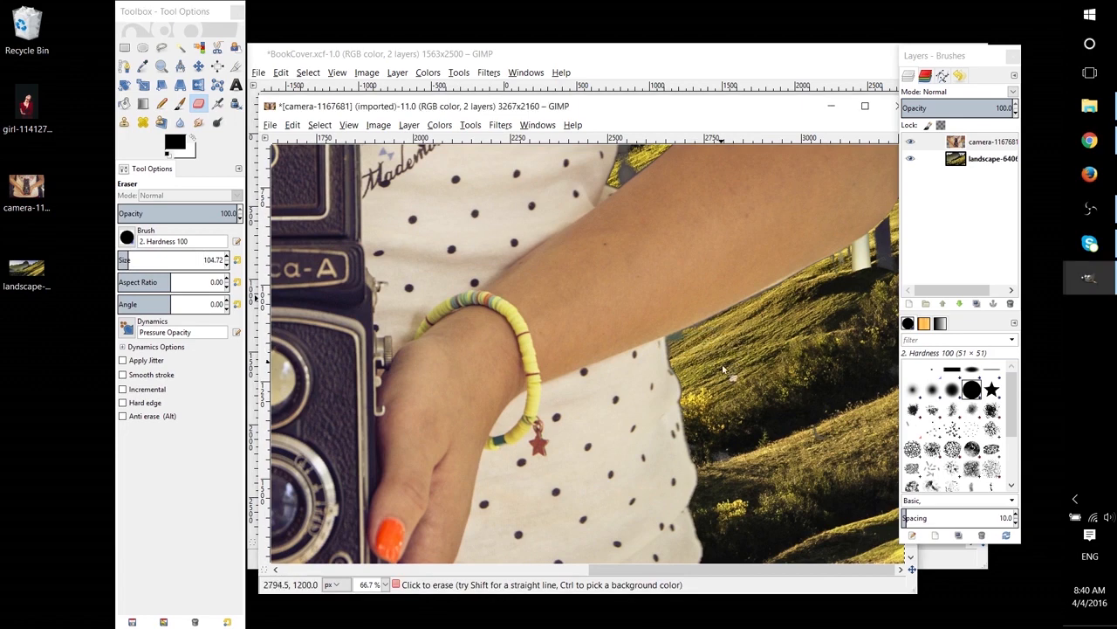
Move the Layers dialog clear of the image and erase the patches under the right elbow, reducing the eraser size to 44.67.
drag(952, 55, 975, 53)
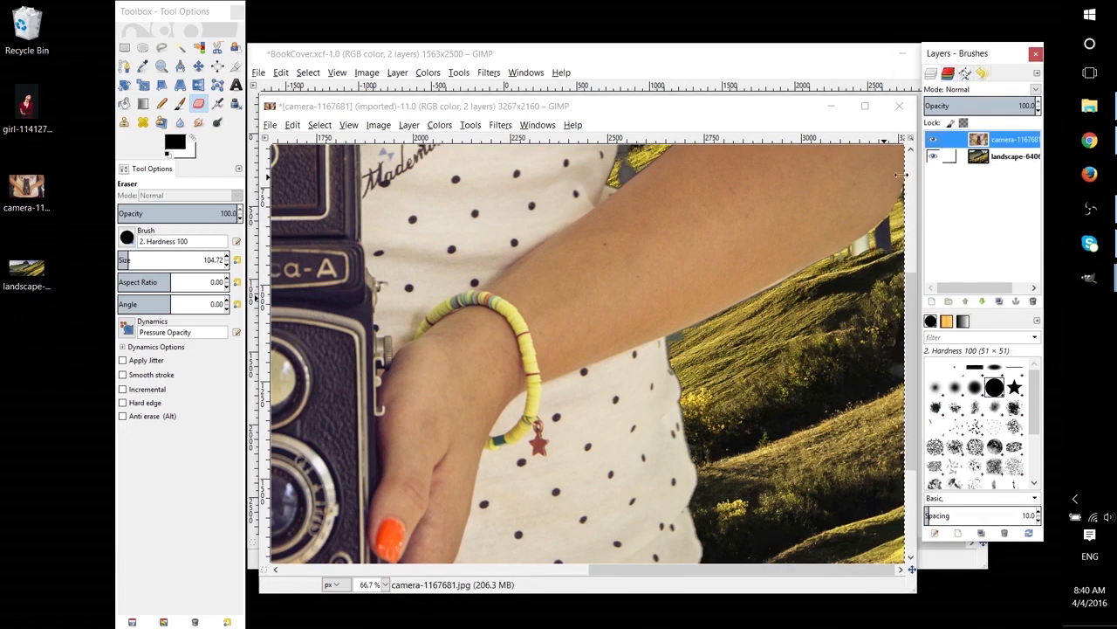
scroll(872, 301, up, 2)
drag(840, 568, 859, 568)
drag(790, 272, 872, 219)
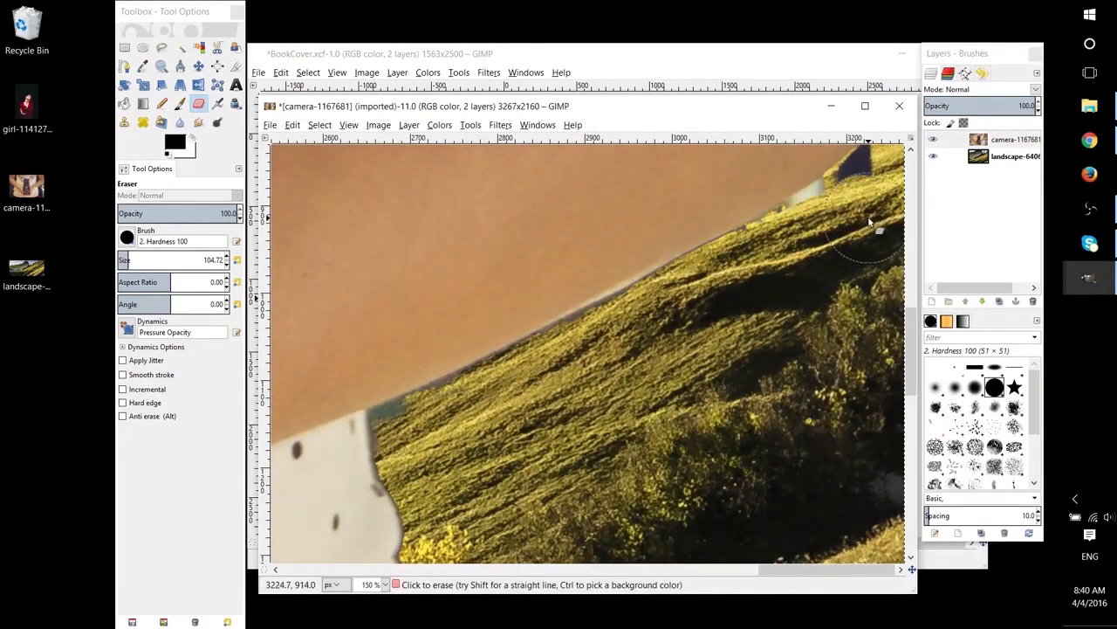
scroll(471, 334, up, 2)
click(123, 260)
click(805, 320)
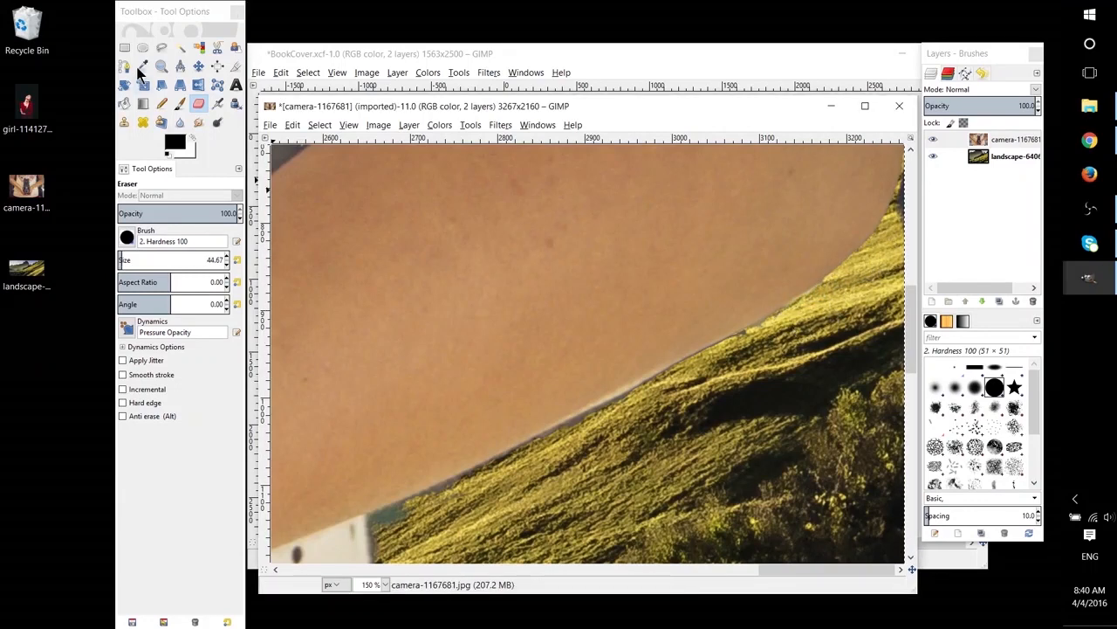
Outline the leftover patch where the right forearm meets the shirt with Free Select and delete it.
click(161, 47)
click(382, 515)
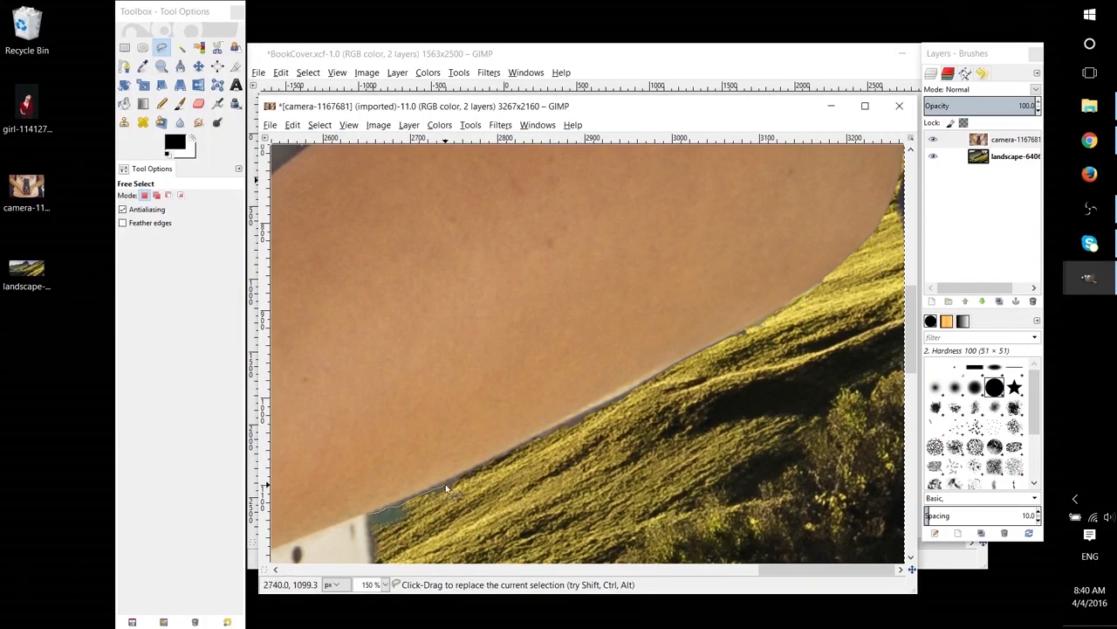
drag(445, 485, 516, 458)
click(529, 506)
click(461, 552)
click(368, 514)
click(611, 510)
click(575, 461)
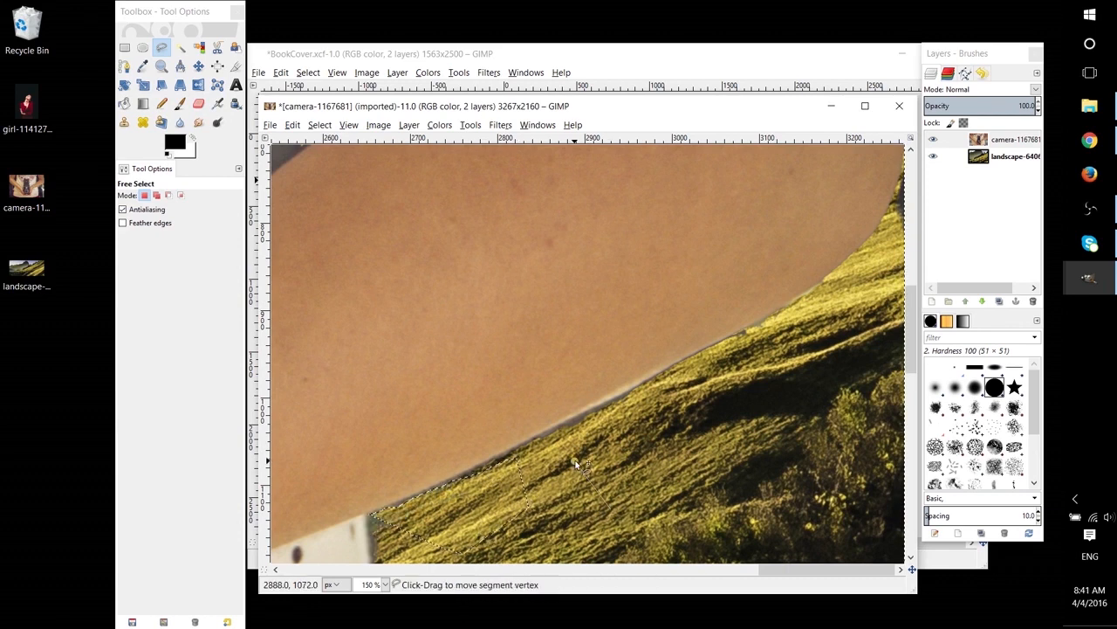
key(Escape)
Outline the thin leftover fringe along the lower edge of the right forearm with Free Select and delete it.
click(446, 480)
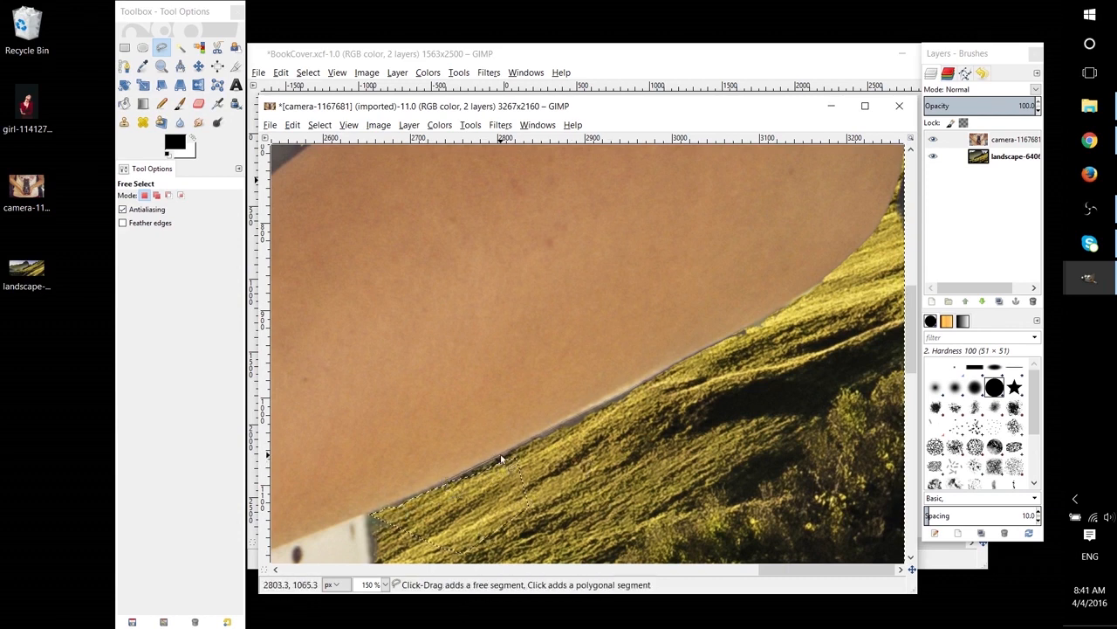
click(476, 467)
click(529, 449)
click(536, 437)
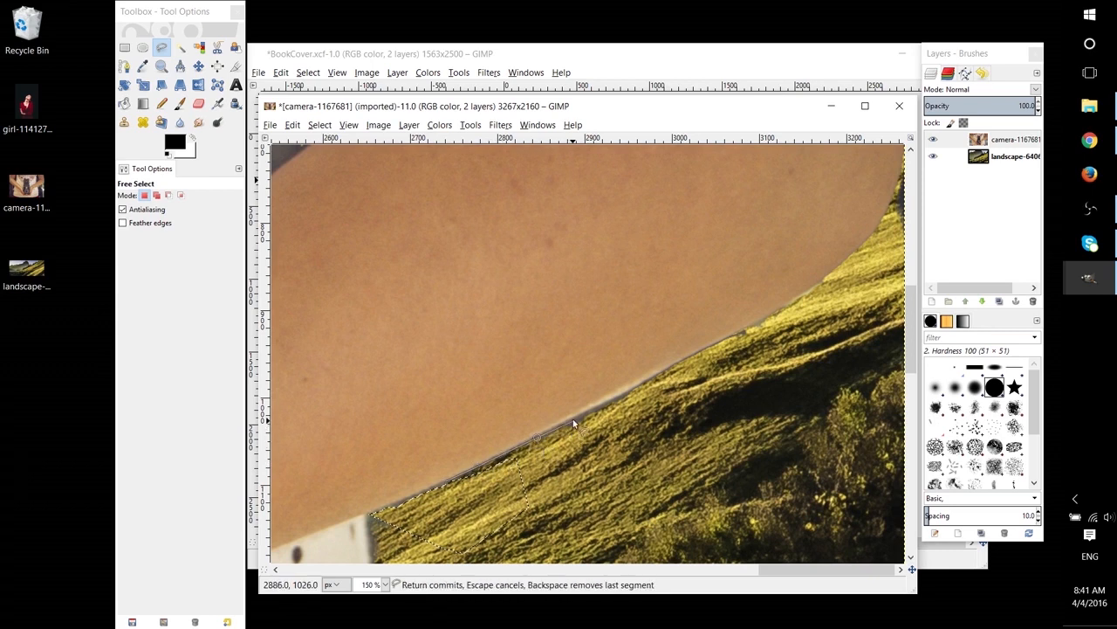
click(567, 423)
click(594, 409)
click(663, 372)
click(690, 355)
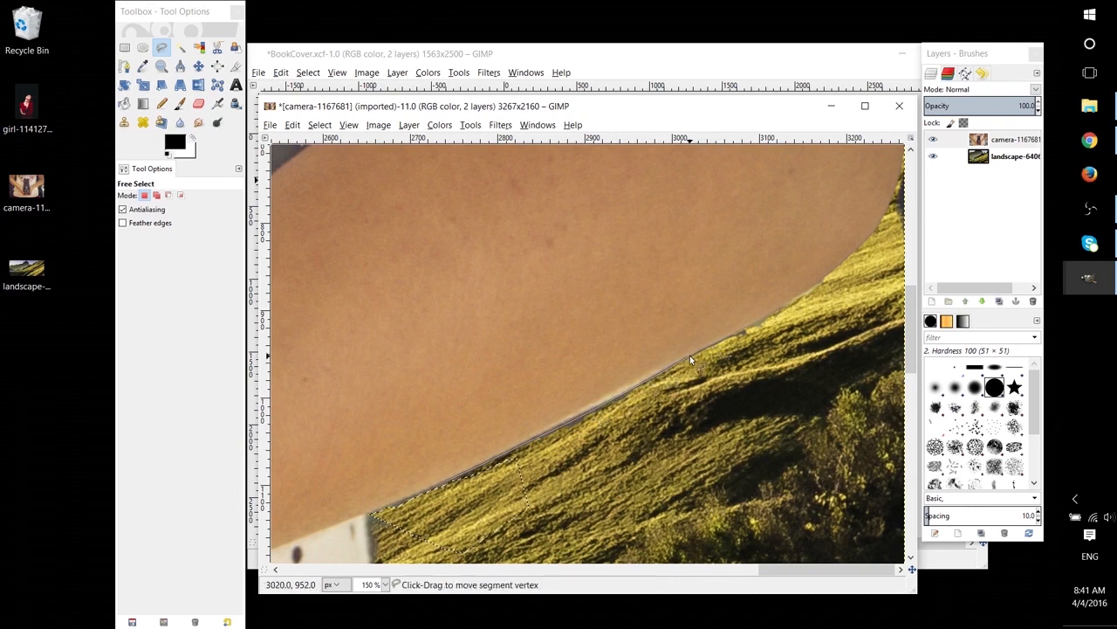
click(753, 324)
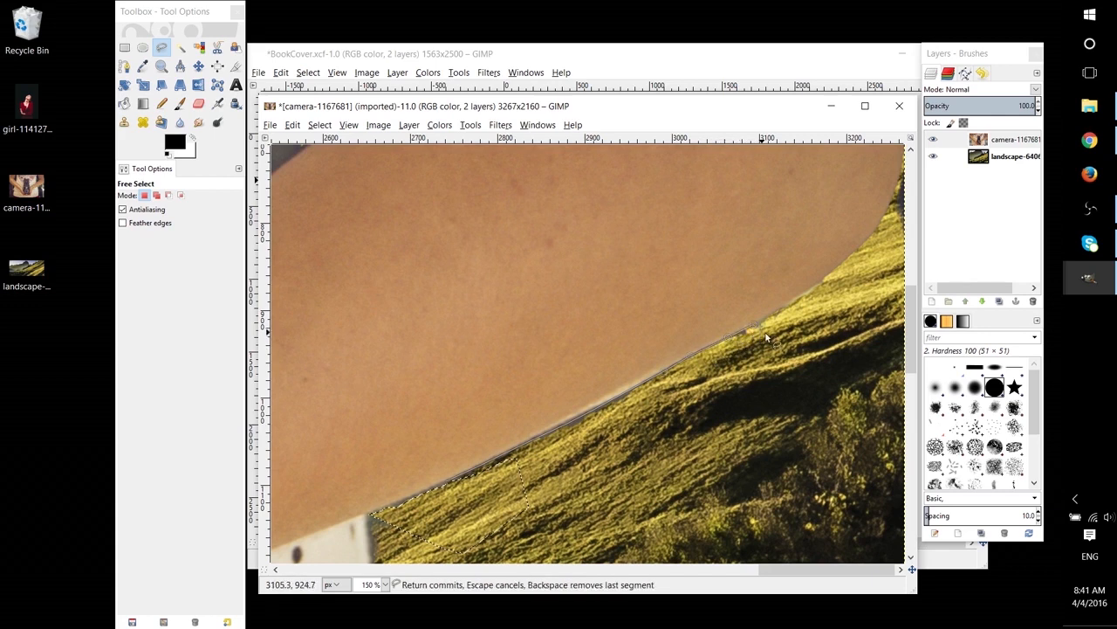
click(444, 479)
click(793, 444)
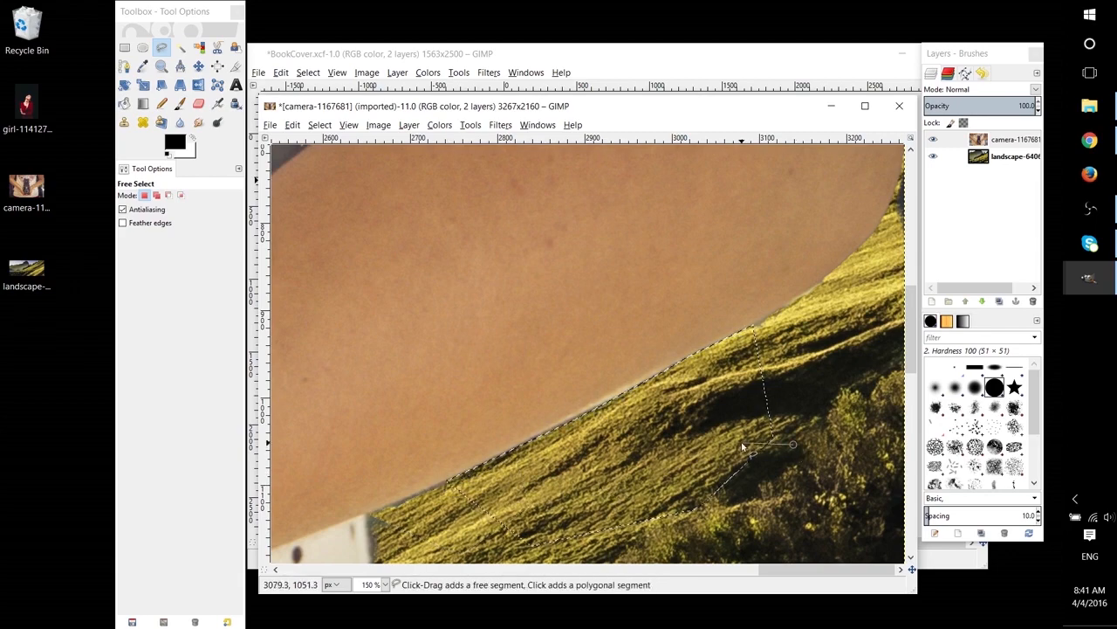
right_click(754, 444)
click(768, 393)
scroll(770, 394, down, 5)
scroll(772, 396, up, 5)
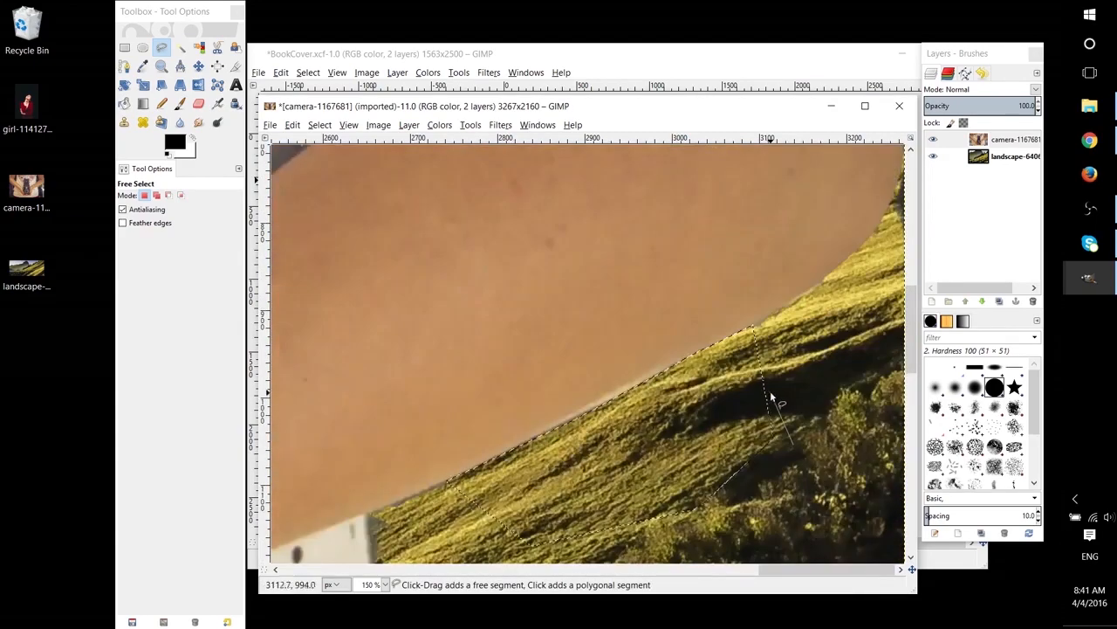
key(Escape)
Outline the gap between the shirt and the right arm with Free Select, following the forearm and shirt edges, and delete its grey background remnants.
scroll(770, 469, down, 4)
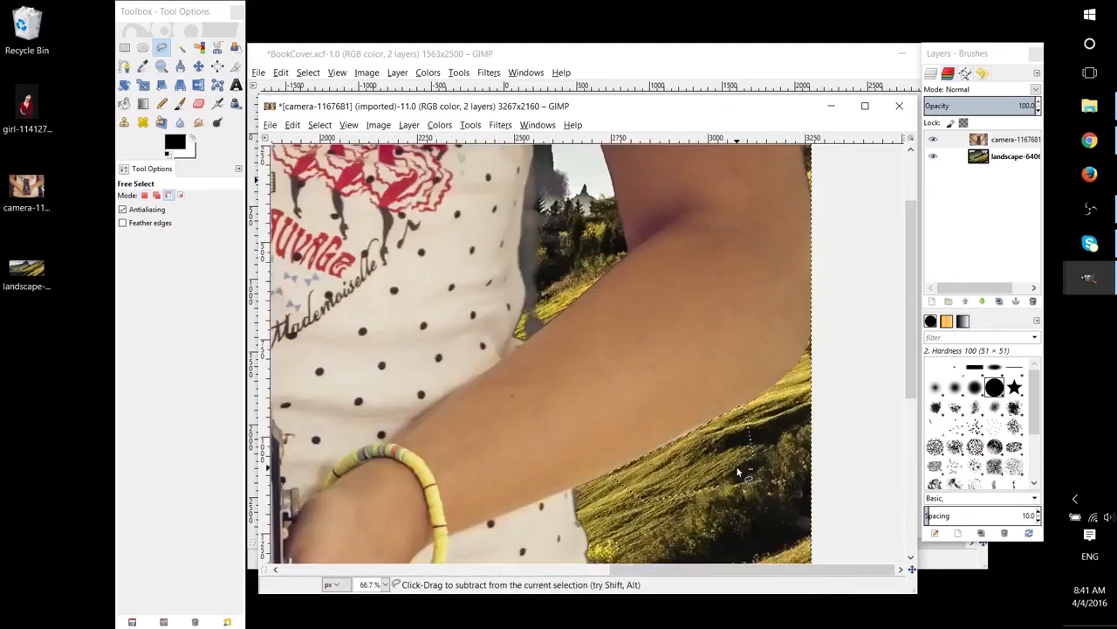
scroll(800, 226, up, 4)
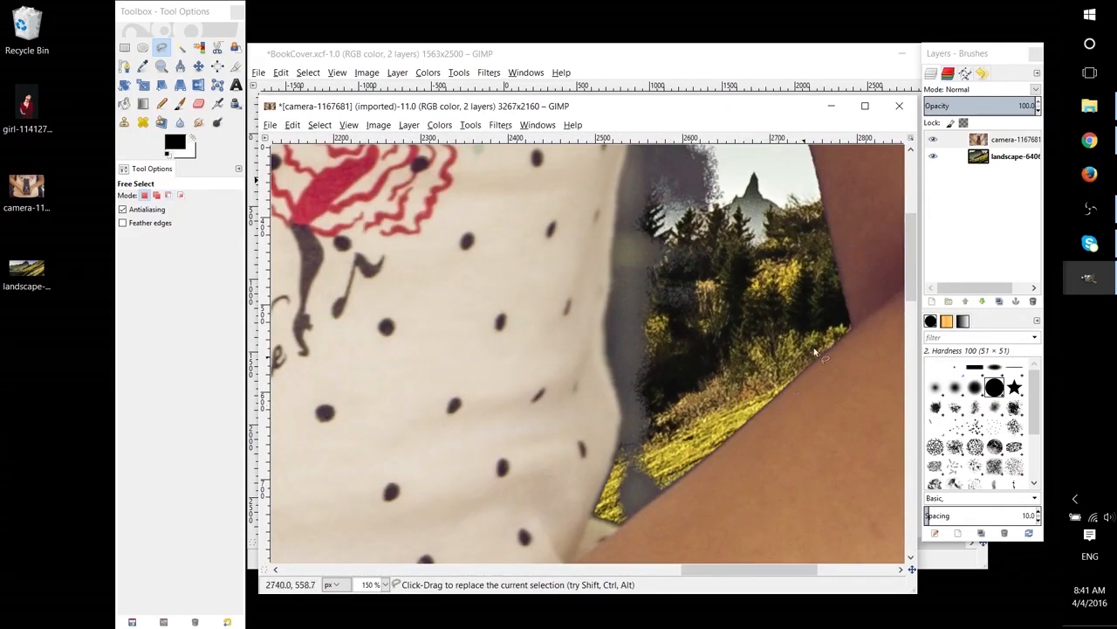
click(853, 329)
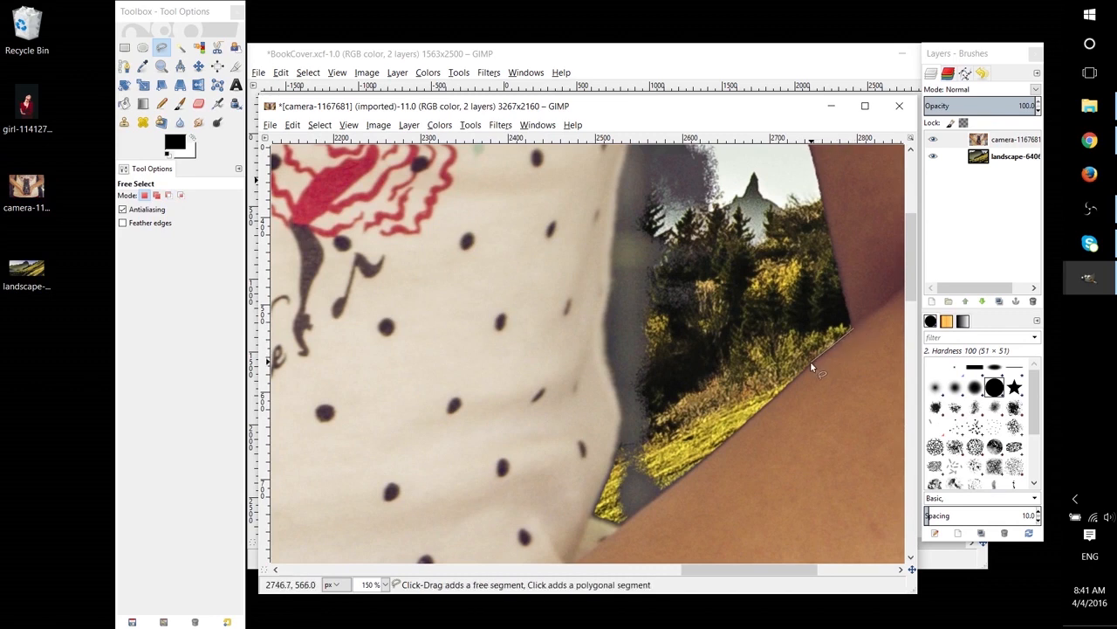
click(766, 406)
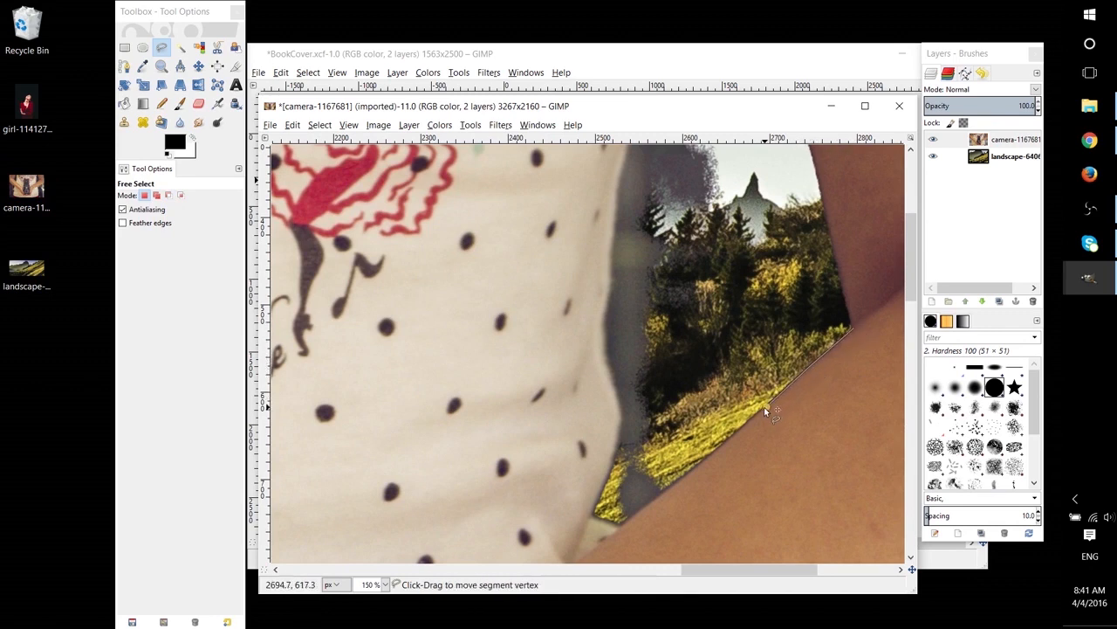
click(730, 435)
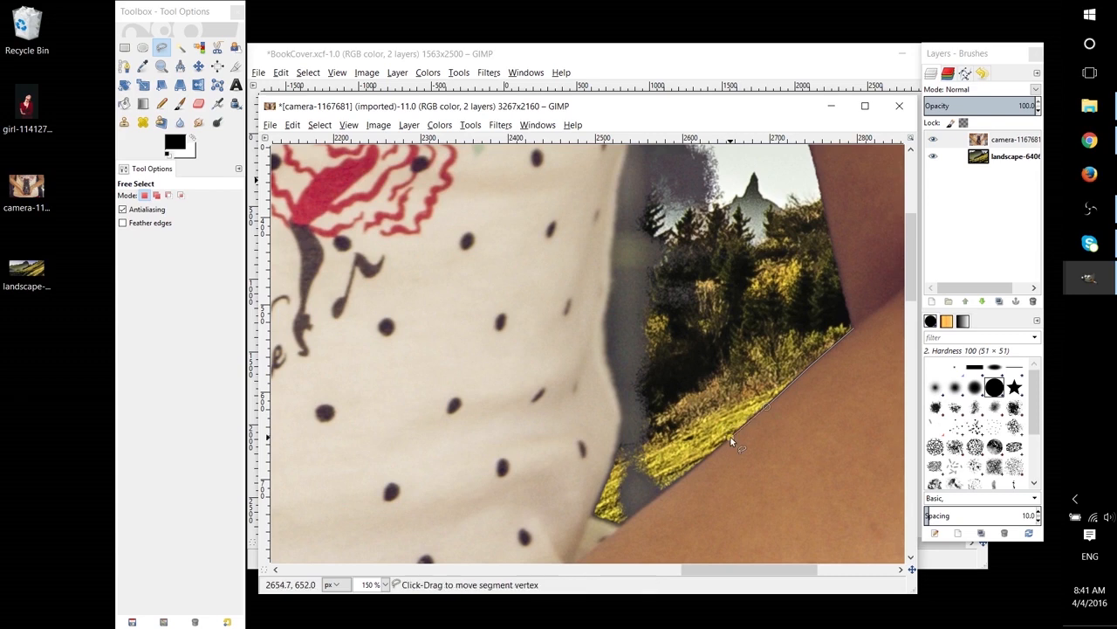
click(687, 472)
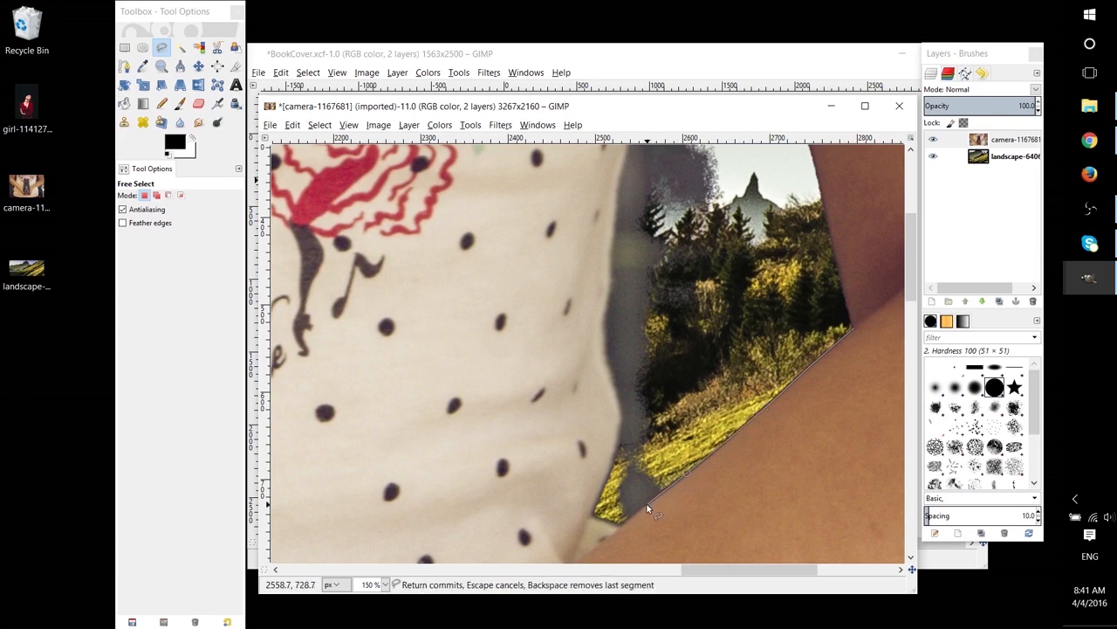
click(647, 503)
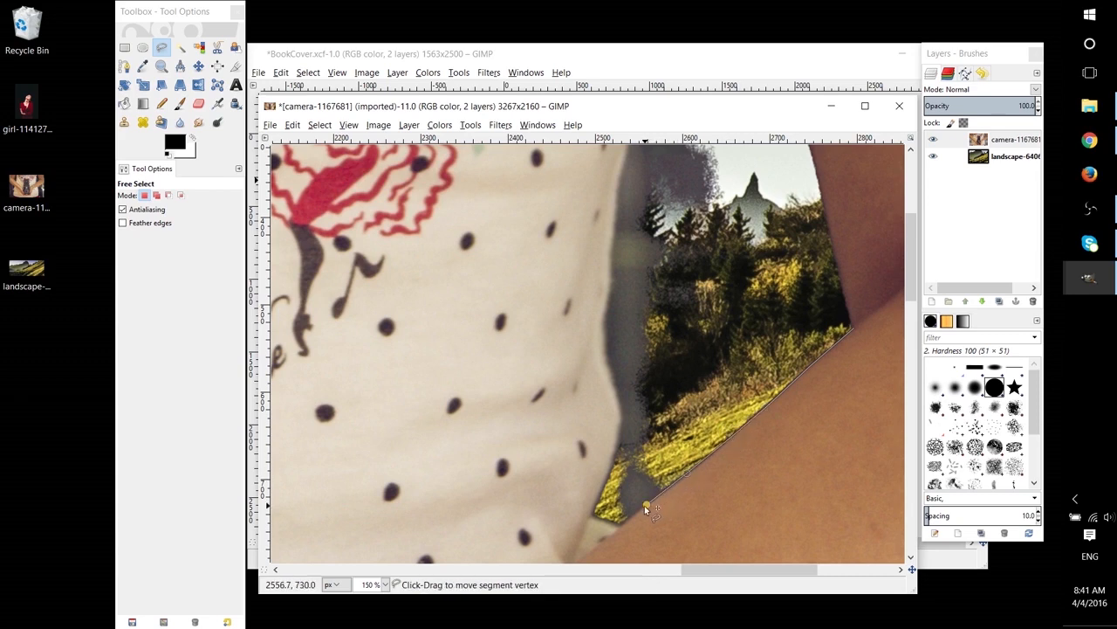
click(594, 513)
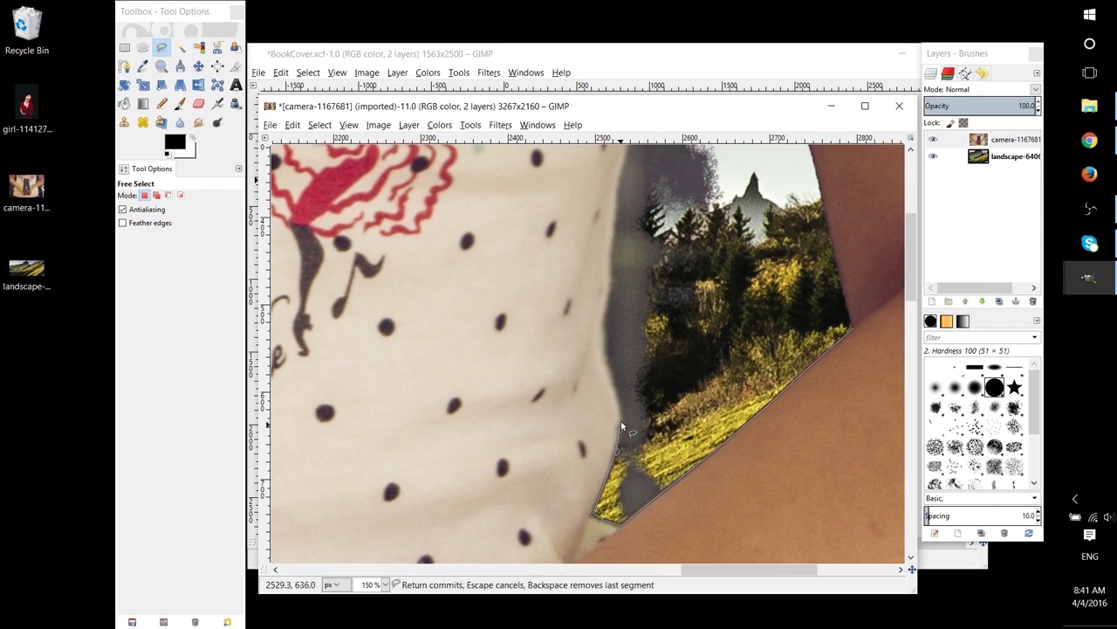
click(606, 335)
scroll(611, 258, up, 4)
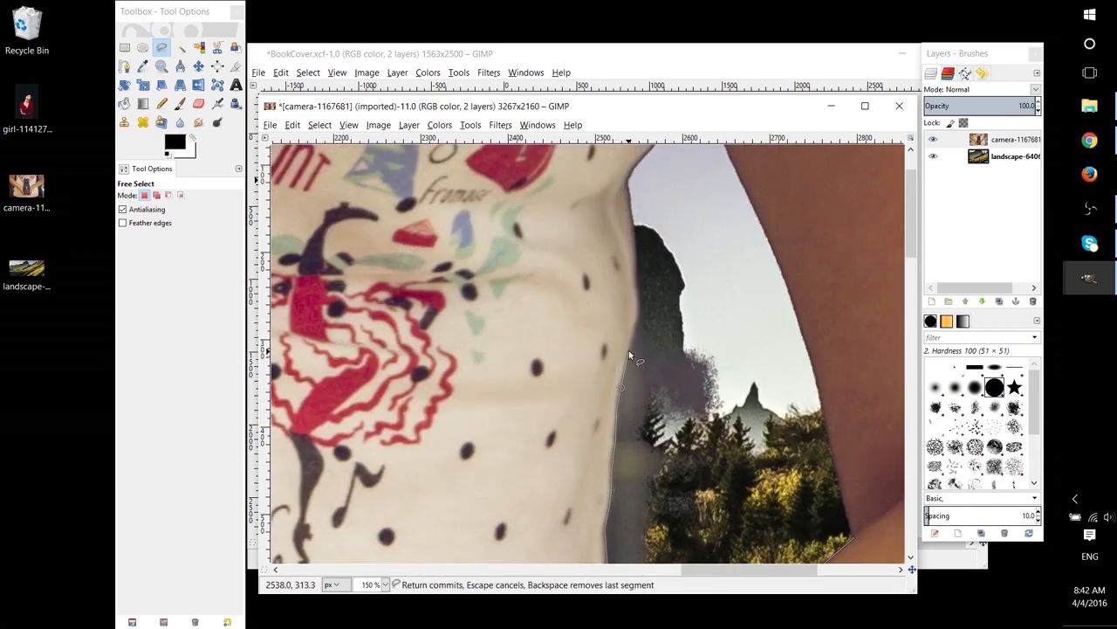
click(639, 323)
click(635, 226)
scroll(630, 194, up, 2)
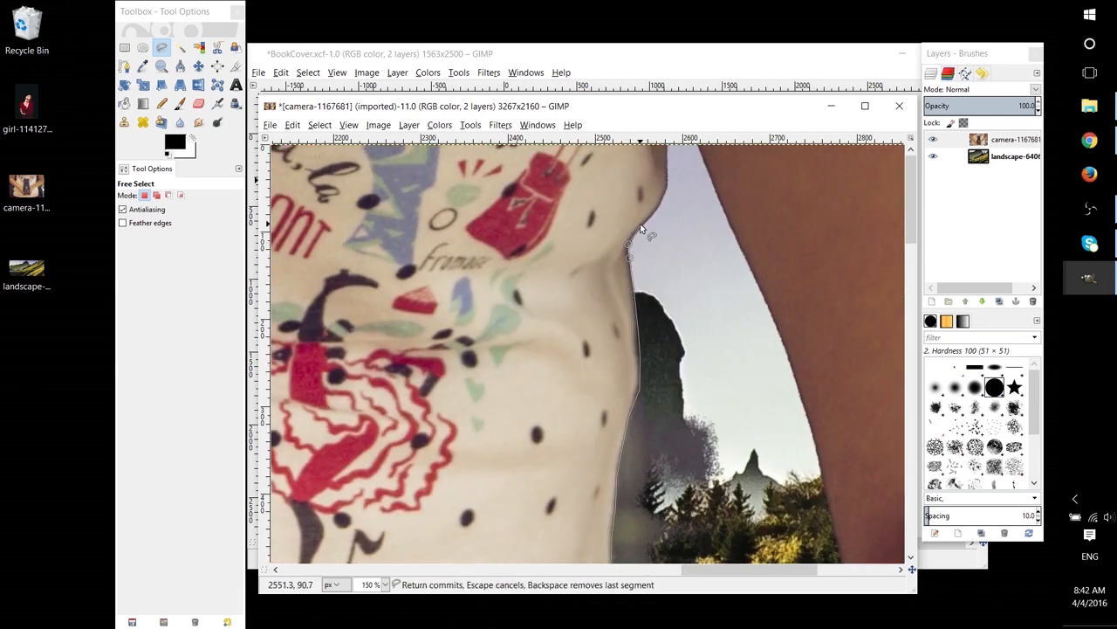
click(642, 231)
click(660, 206)
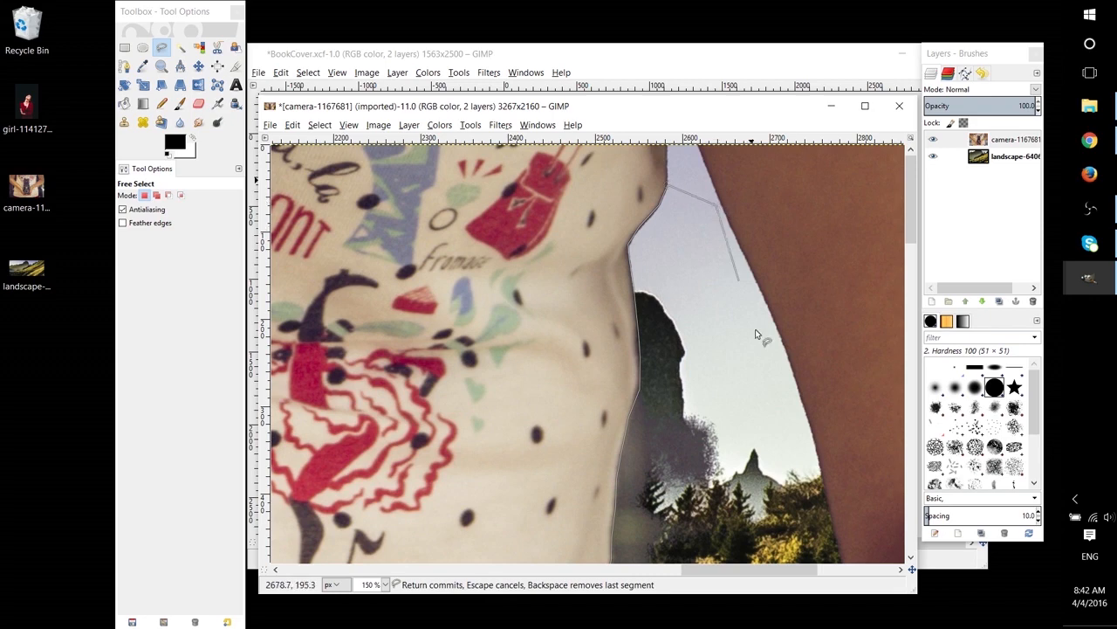
scroll(768, 335, down, 13)
scroll(794, 324, up, 3)
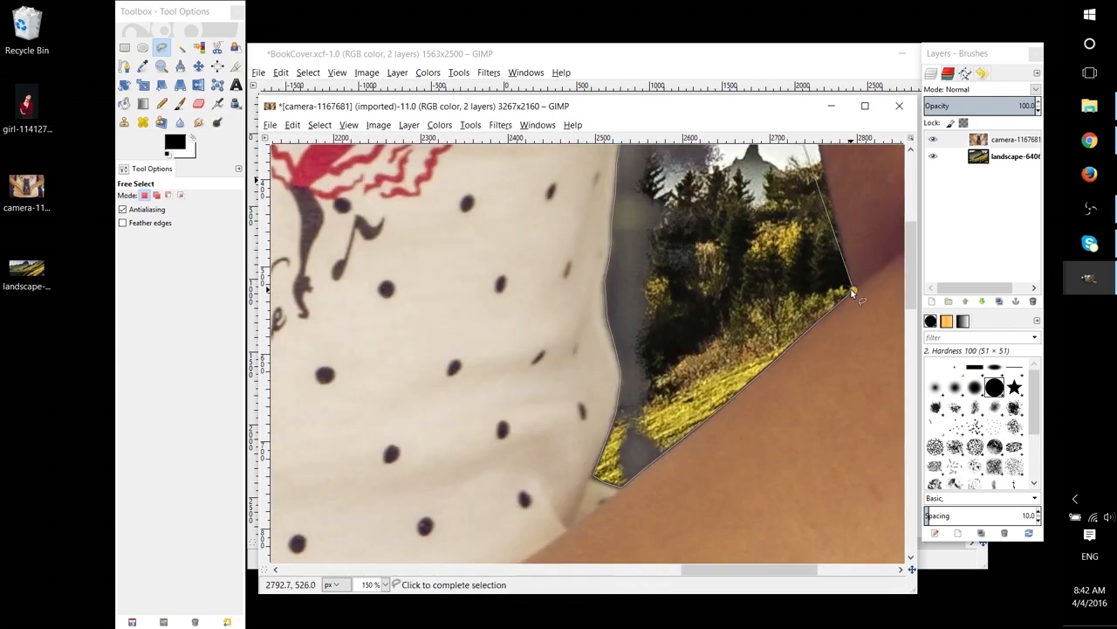
click(852, 293)
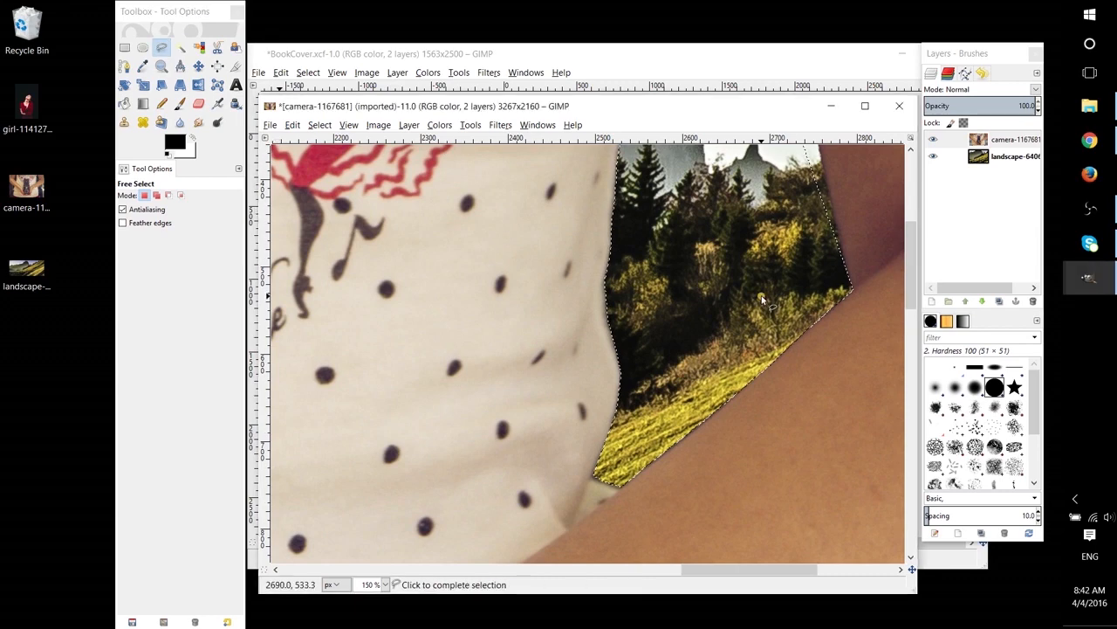
Inspect the cleaned gap beside the right arm and clear the current selection using Rectangle Select.
scroll(761, 299, up, 8)
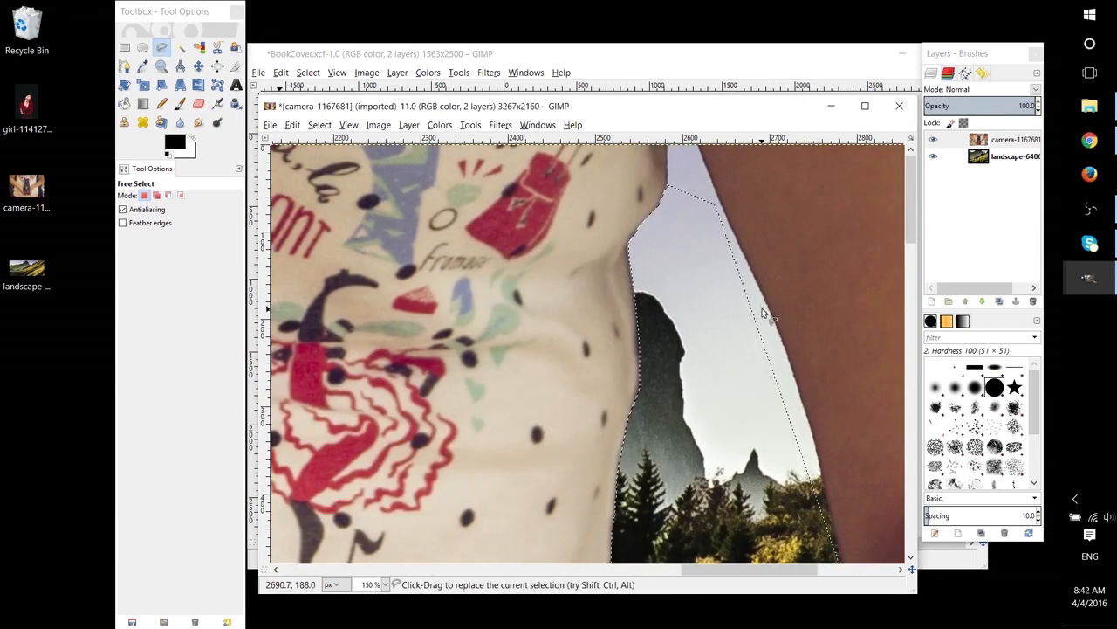
ctrl+scroll(788, 266, down, 3)
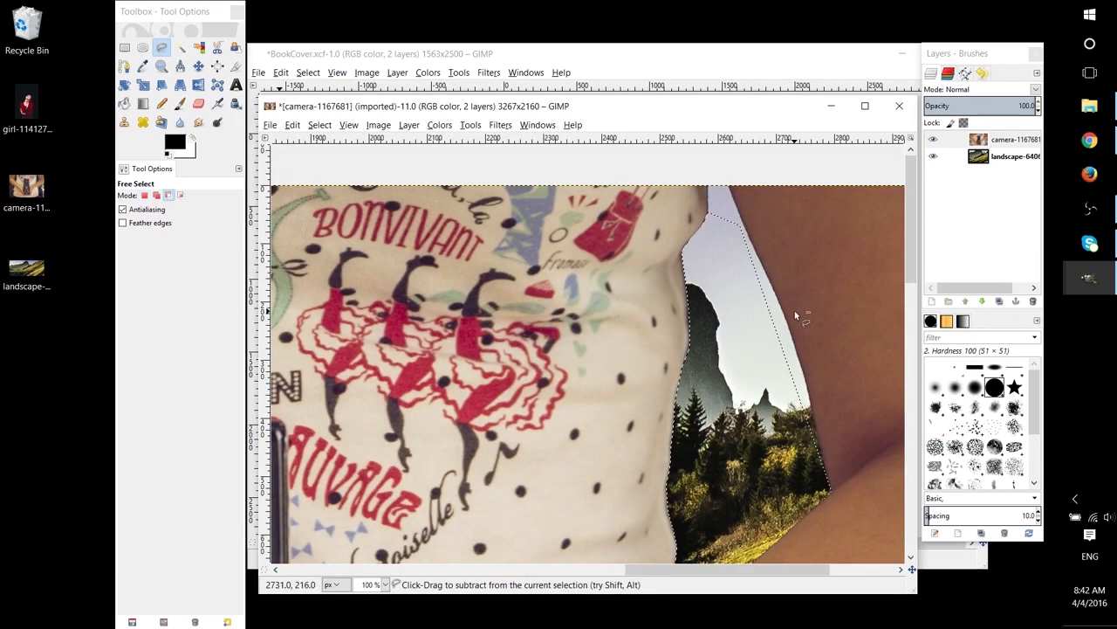
ctrl+scroll(795, 342, down, 3)
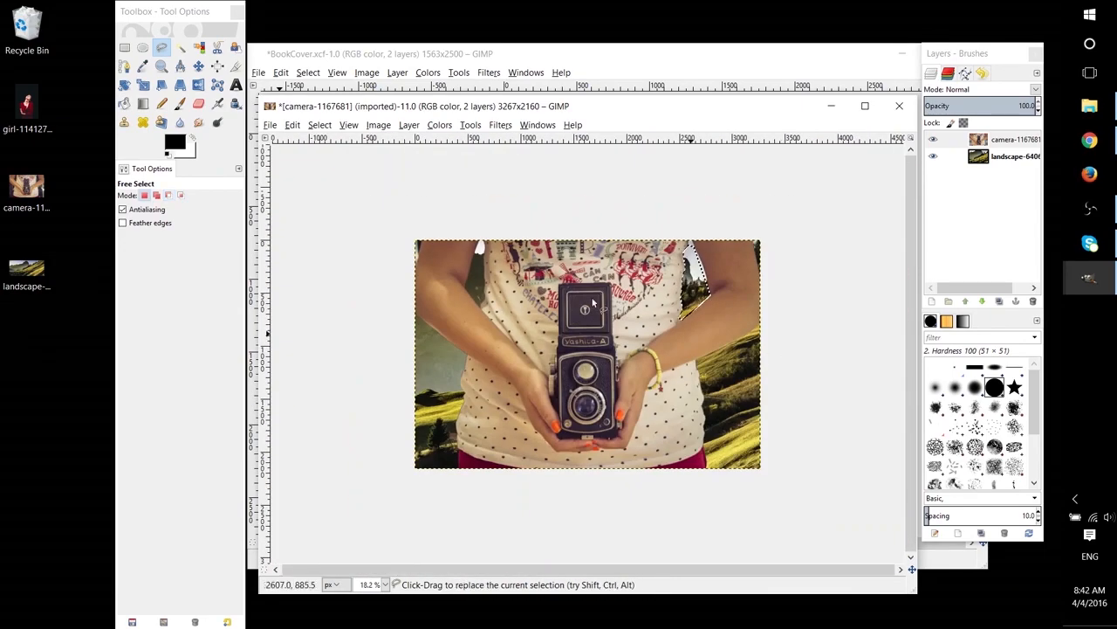
click(124, 49)
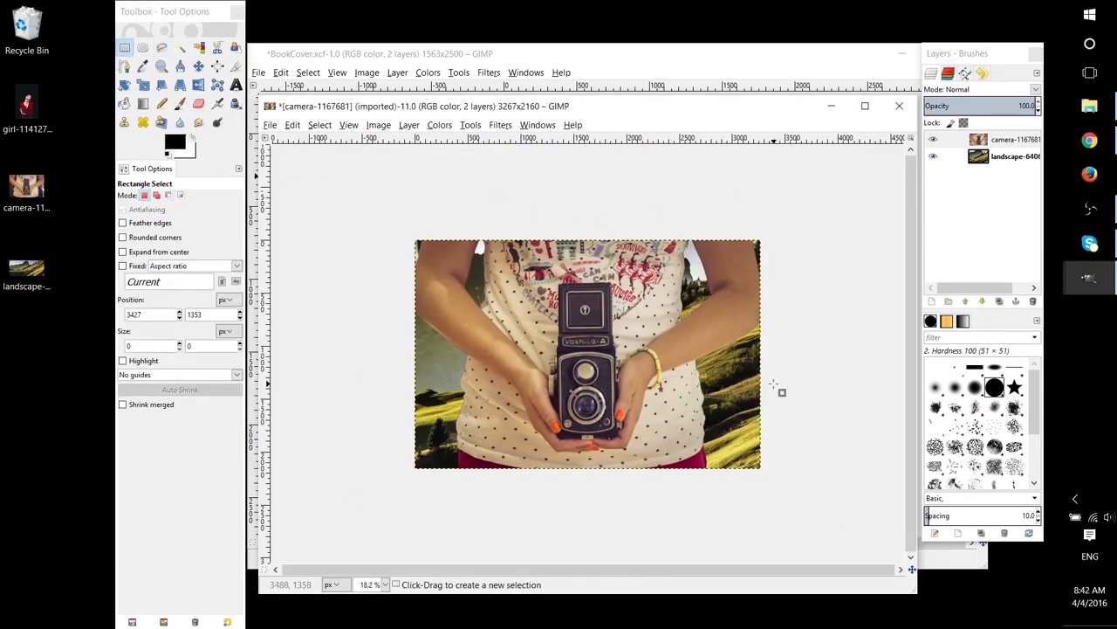
ctrl+scroll(562, 291, up, 5)
ctrl+scroll(789, 295, down, 3)
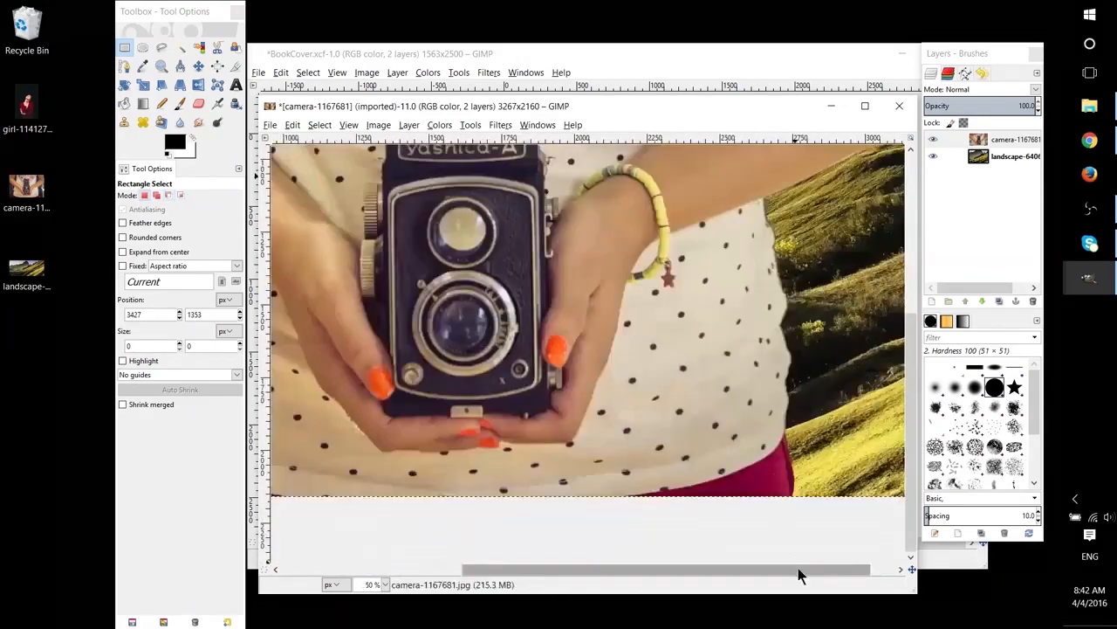
Outline the pale streak in the gap between the left forearm and the shirt with Free Select.
scroll(798, 569, right, 2)
ctrl+scroll(481, 449, up, 6)
key(f)
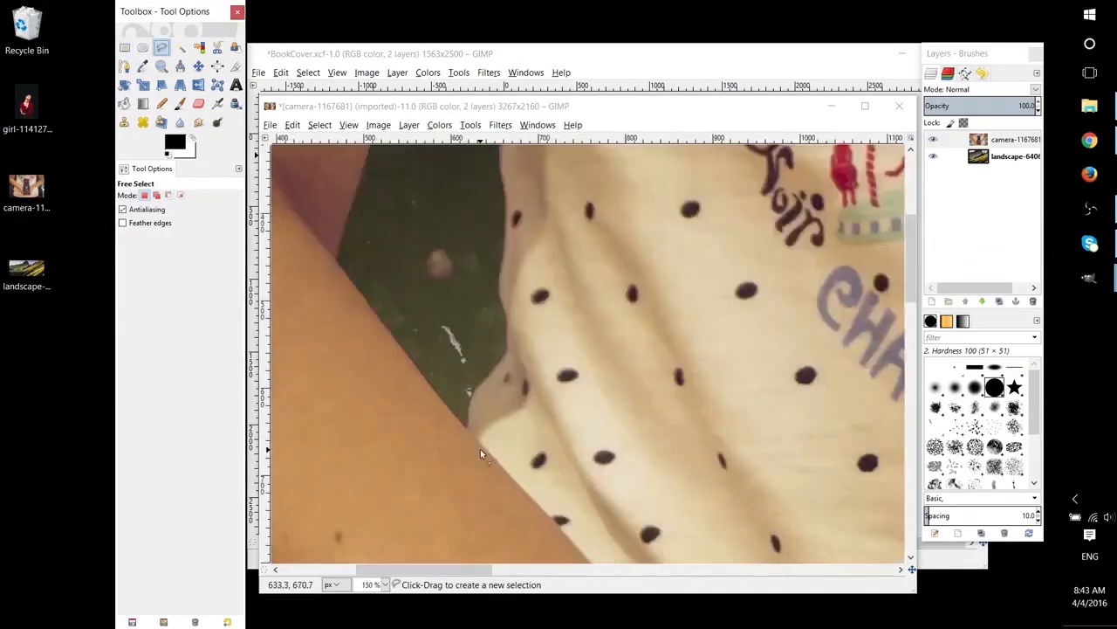
drag(464, 341, 451, 351)
key(Return)
ctrl+scroll(461, 349, down, 9)
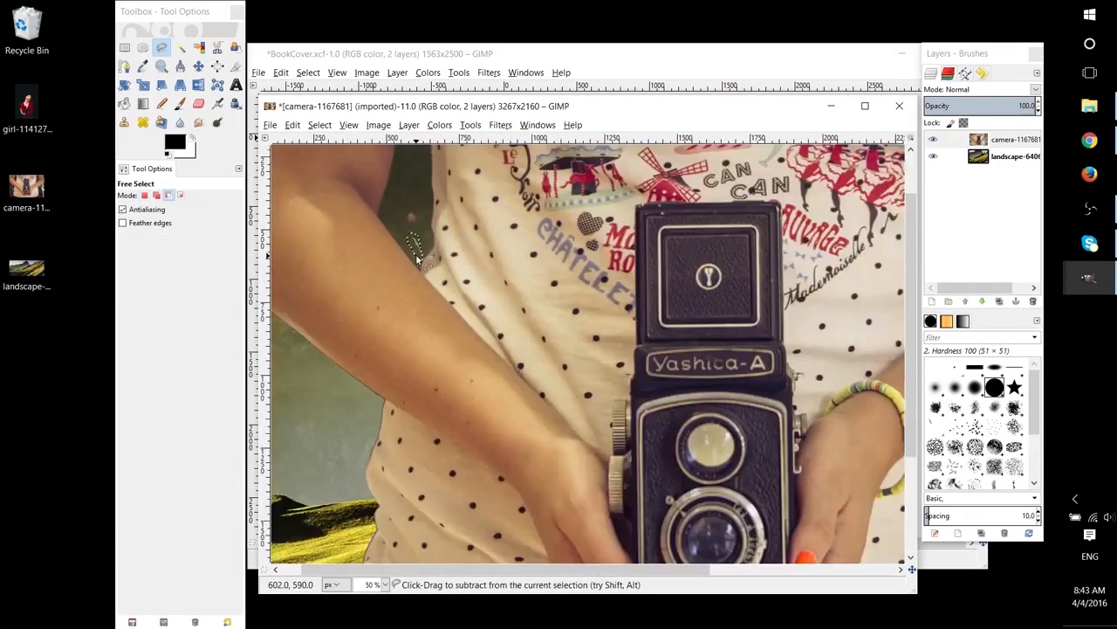
Hide the camera layer to inspect the landscape alone, then show it again with the landscape layer hidden.
click(934, 140)
click(936, 141)
click(936, 140)
ctrl+scroll(407, 268, up, 5)
ctrl+scroll(408, 268, down, 5)
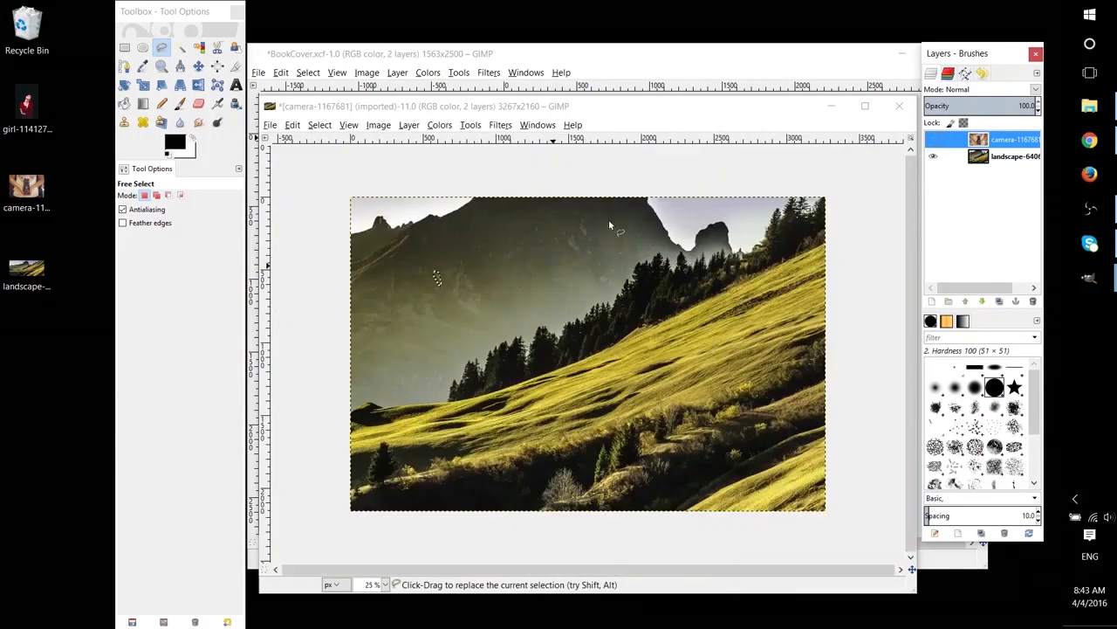
click(935, 141)
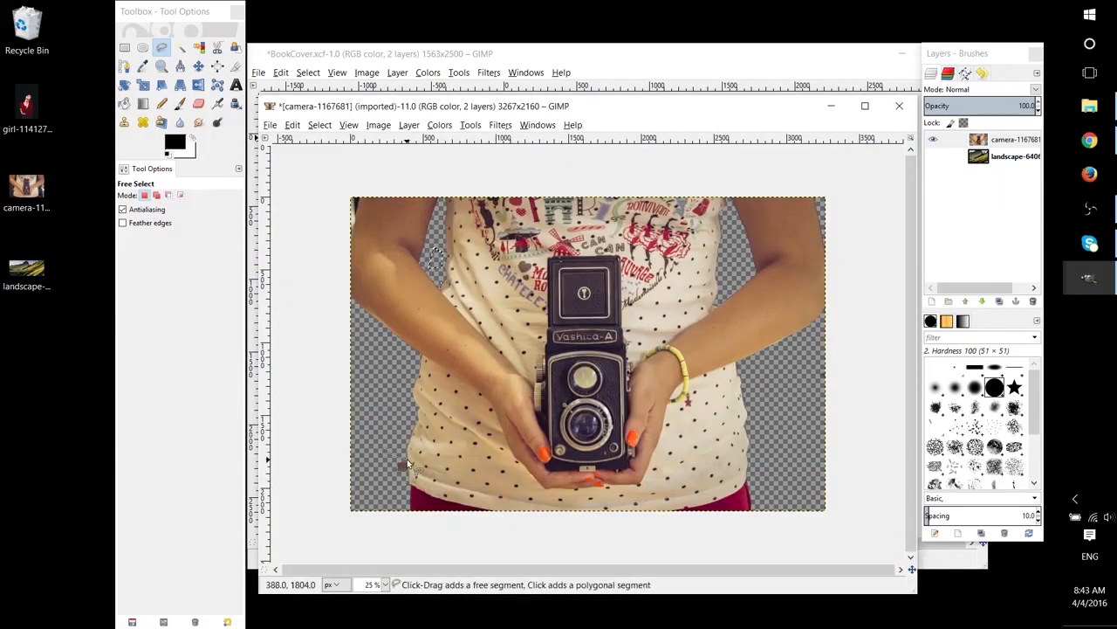
Outline the brown leftover patch beside the shirt's lower left edge with Free Select and delete it.
ctrl+scroll(404, 465, up, 6)
drag(440, 325, 439, 377)
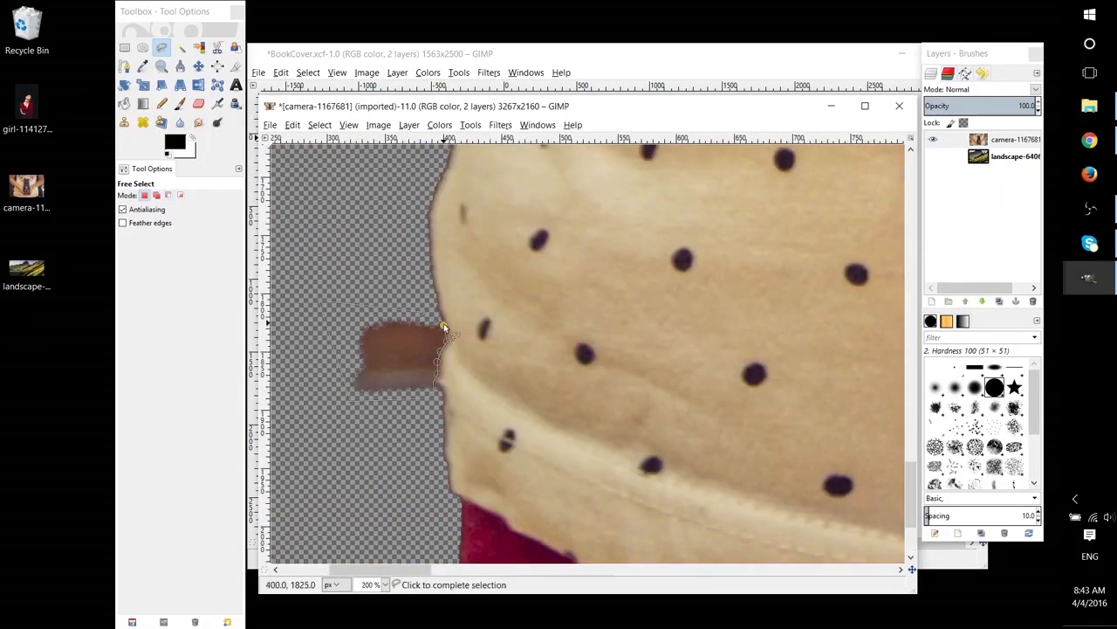
ctrl+scroll(443, 323, down, 6)
ctrl+scroll(401, 266, up, 1)
Delete the pale and dark background areas beside the left upper arm at the photo's edge with Fuzzy Select, and clear the selection.
ctrl+scroll(289, 368, up, 6)
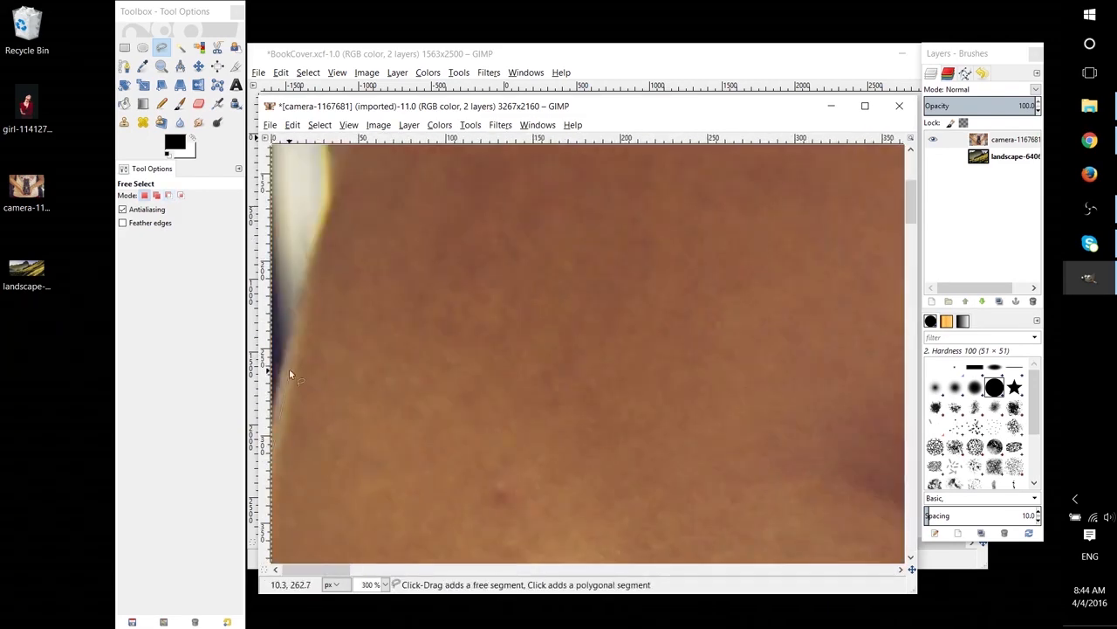
key(m)
key(u)
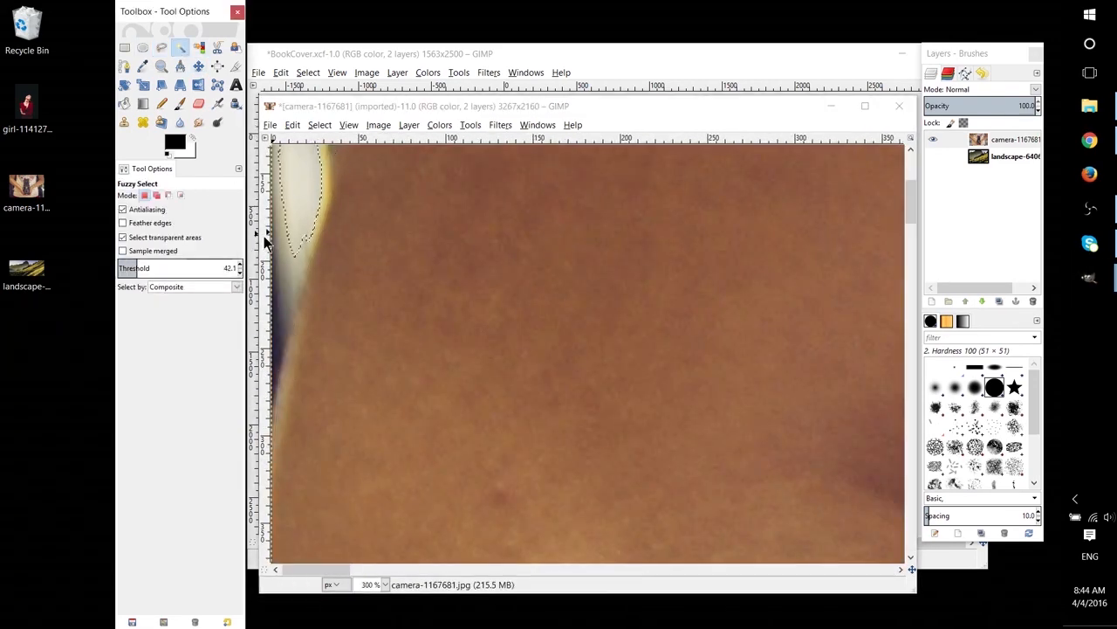
click(278, 286)
key(Delete)
key(ctrl+shift+a)
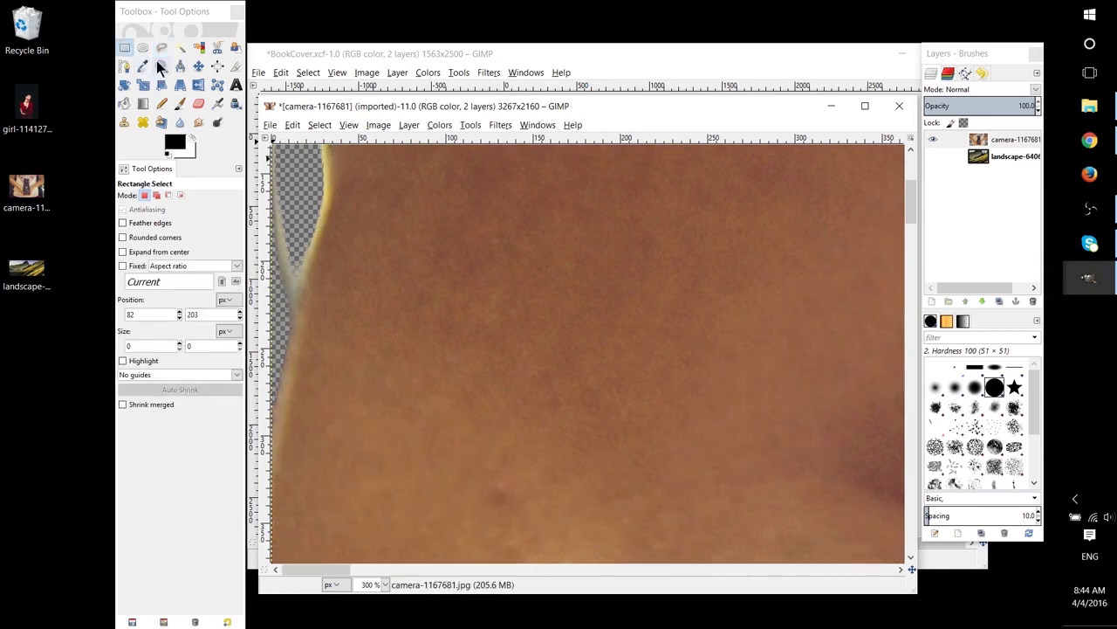
Outline the remaining fringe beside the left upper arm with Free Select and delete it.
click(161, 47)
click(325, 197)
click(327, 150)
click(272, 232)
click(290, 326)
key(Delete)
Clear the selection and erase the last remnants at the photo's left edge with the Eraser at size 17.38 and opacity 80.
key(shift+e)
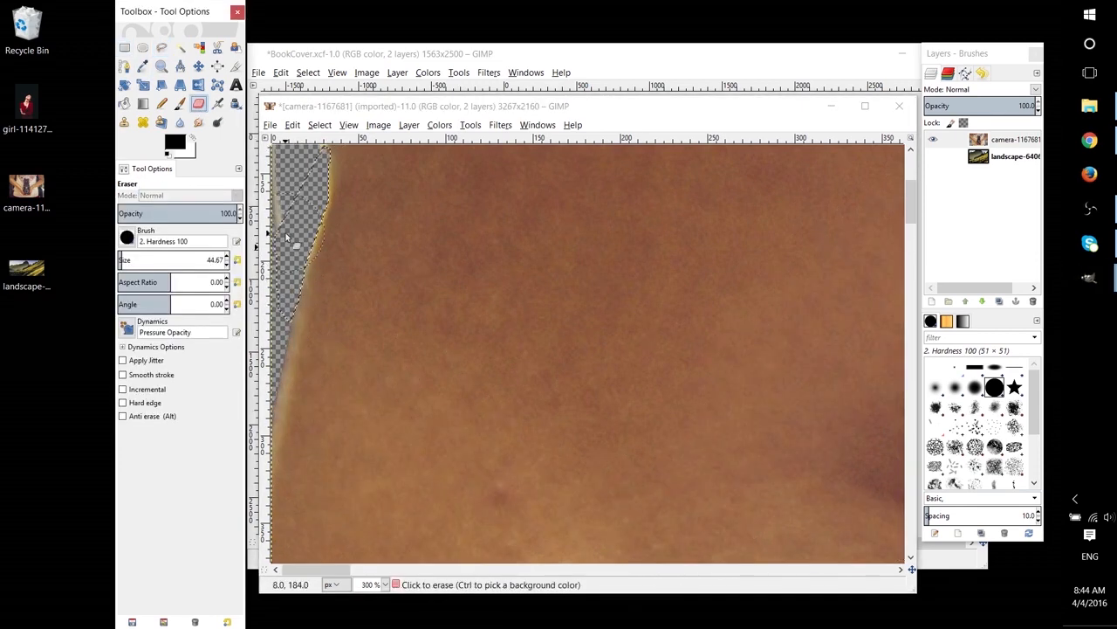
key(e)
key(ctrl+shift+a)
key(shift+e)
key(shift+ctrl+j)
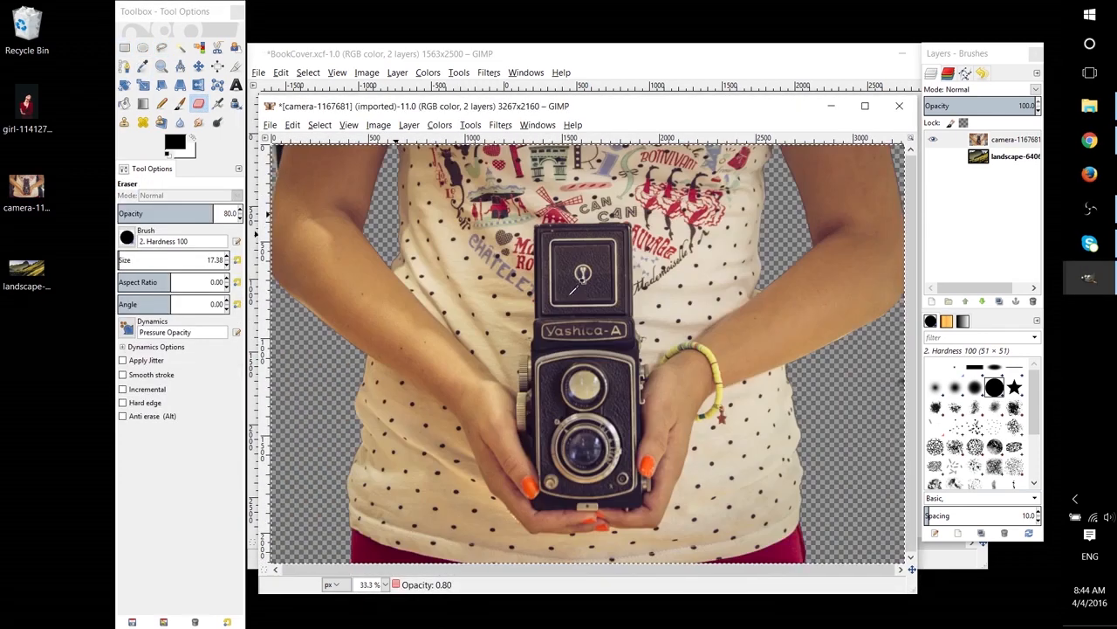
Undo the last eraser stroke and erase a stretch of background beside the left upper arm near the photo's corner.
scroll(283, 150, up, 5)
click(293, 125)
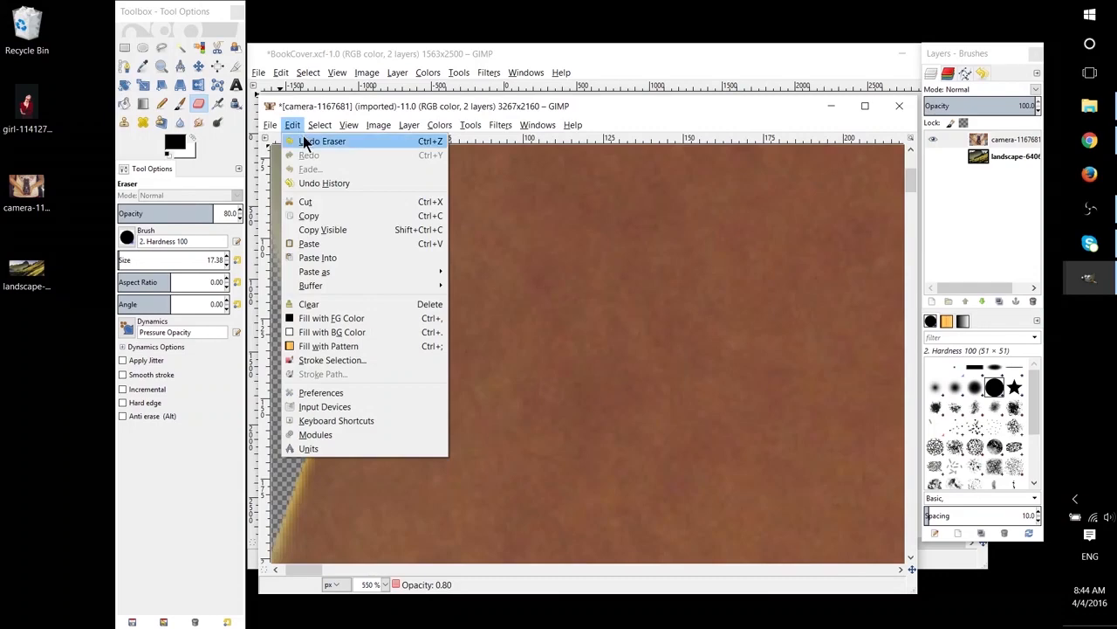
click(305, 140)
mouse_move(281, 344)
mouse_down()
mouse_move(329, 197)
mouse_move(326, 154)
mouse_move(288, 242)
mouse_move(281, 326)
mouse_move(310, 156)
mouse_move(325, 160)
mouse_move(290, 335)
mouse_move(288, 424)
mouse_move(288, 361)
mouse_up()
scroll(481, 442, down, 6)
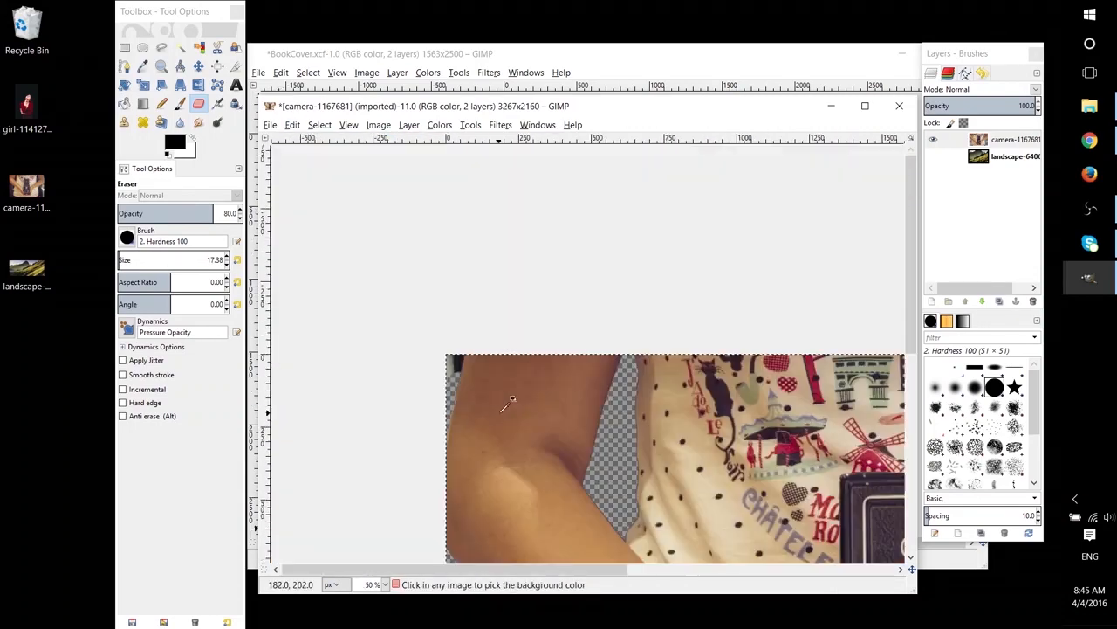
scroll(451, 376, up, 4)
Outline the pale and dark leftover beside the left upper arm at the photo's corner with Free Select and delete it.
click(161, 47)
click(516, 376)
click(522, 334)
click(540, 266)
click(439, 277)
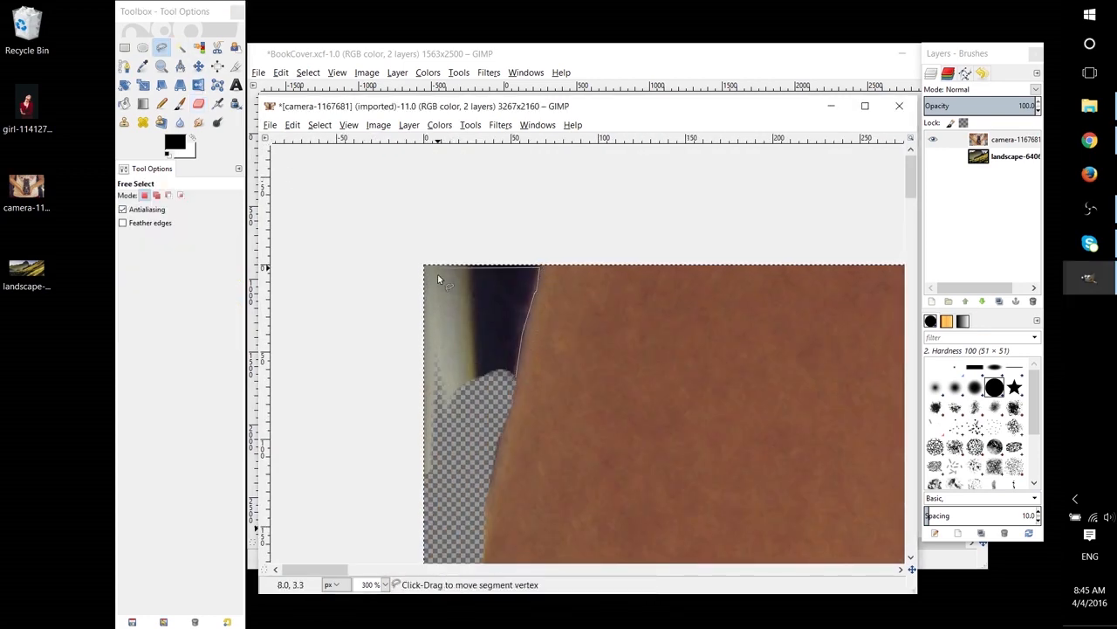
click(443, 429)
click(516, 376)
key(Delete)
Clear the selection and erase the remaining specks between the photo's left edge and the upper arm with the Eraser.
key(ctrl+shift+a)
click(198, 103)
mouse_move(426, 475)
mouse_down()
mouse_move(524, 262)
mouse_move(518, 280)
mouse_up()
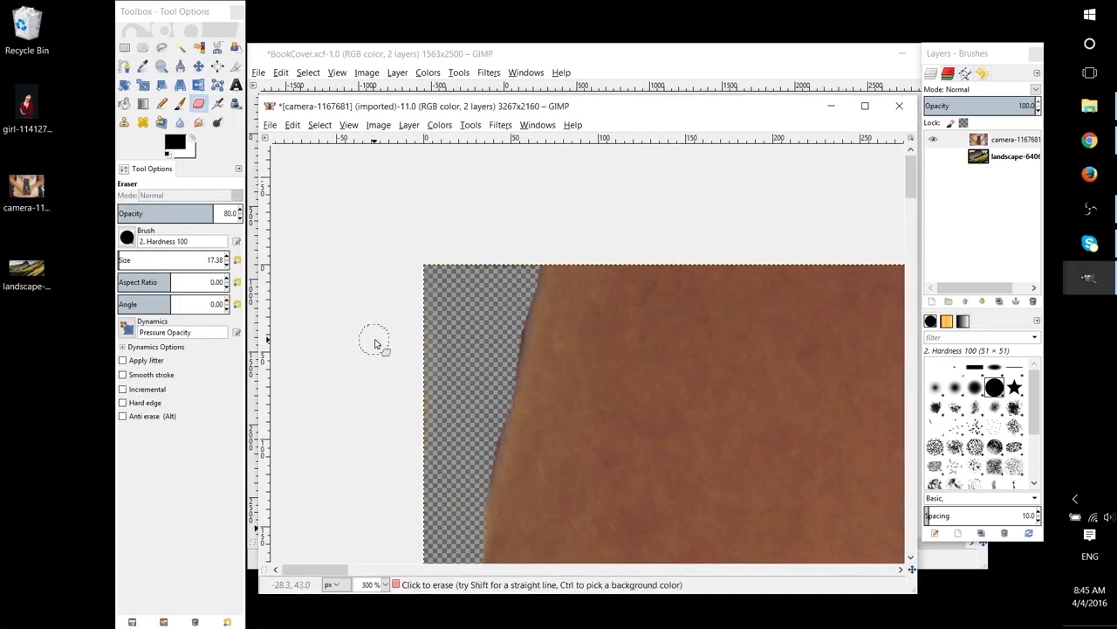
Examine the cut-out edges along the arms, hands, shirt and trousers for leftover background.
scroll(375, 342, down, 7)
scroll(503, 319, up, 4)
scroll(536, 389, left, 7)
scroll(537, 391, down, 12)
scroll(543, 335, right, 20)
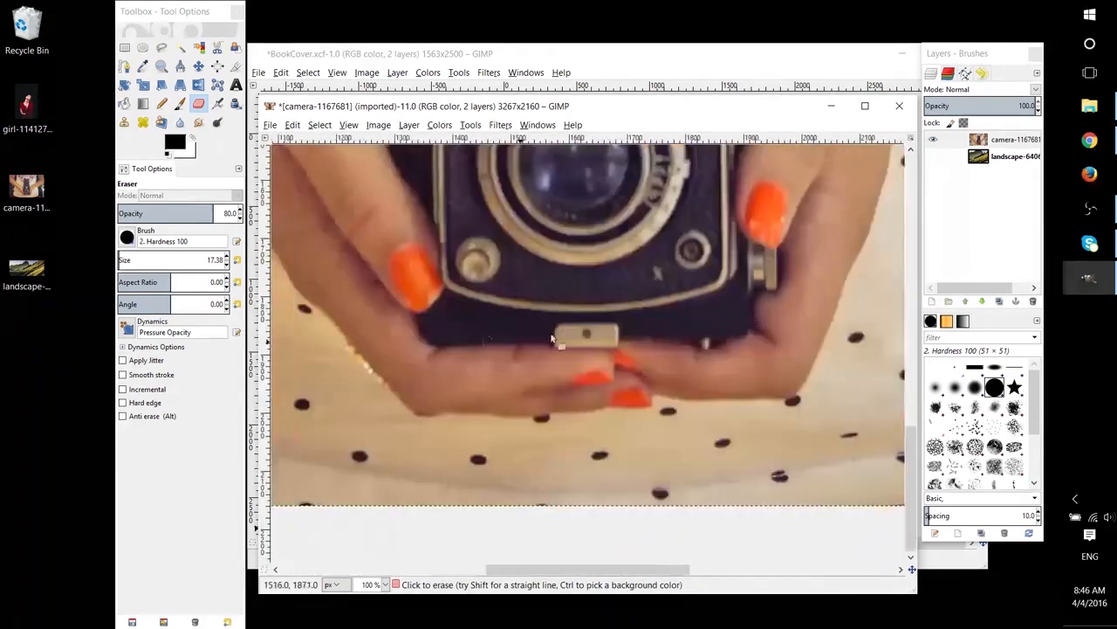
scroll(731, 248, up, 6)
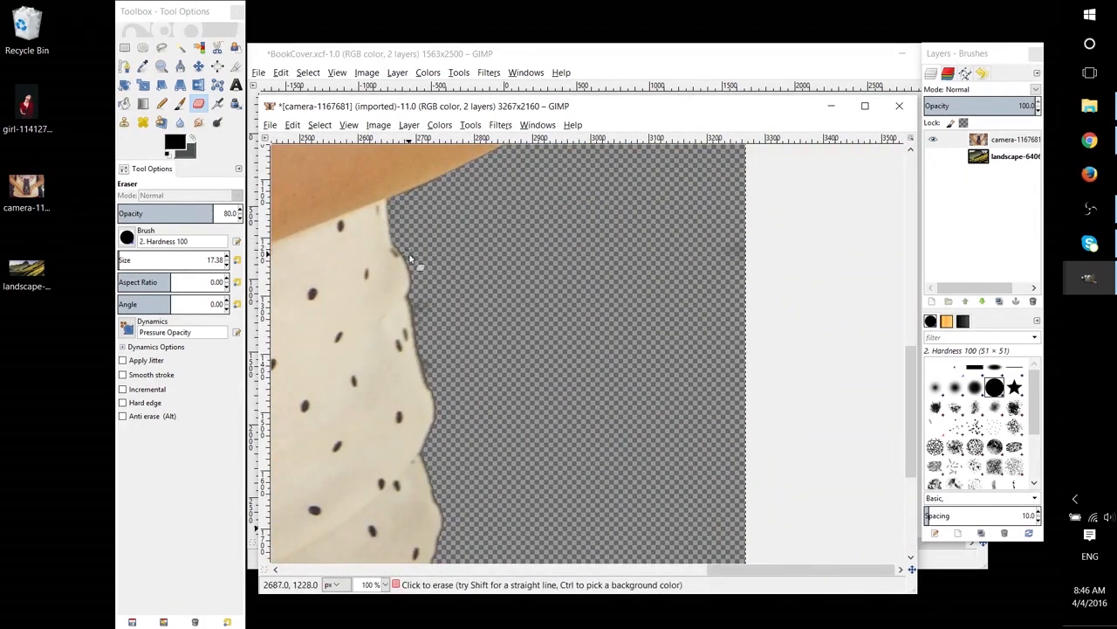
scroll(427, 305, up, 1)
scroll(420, 245, down, 3)
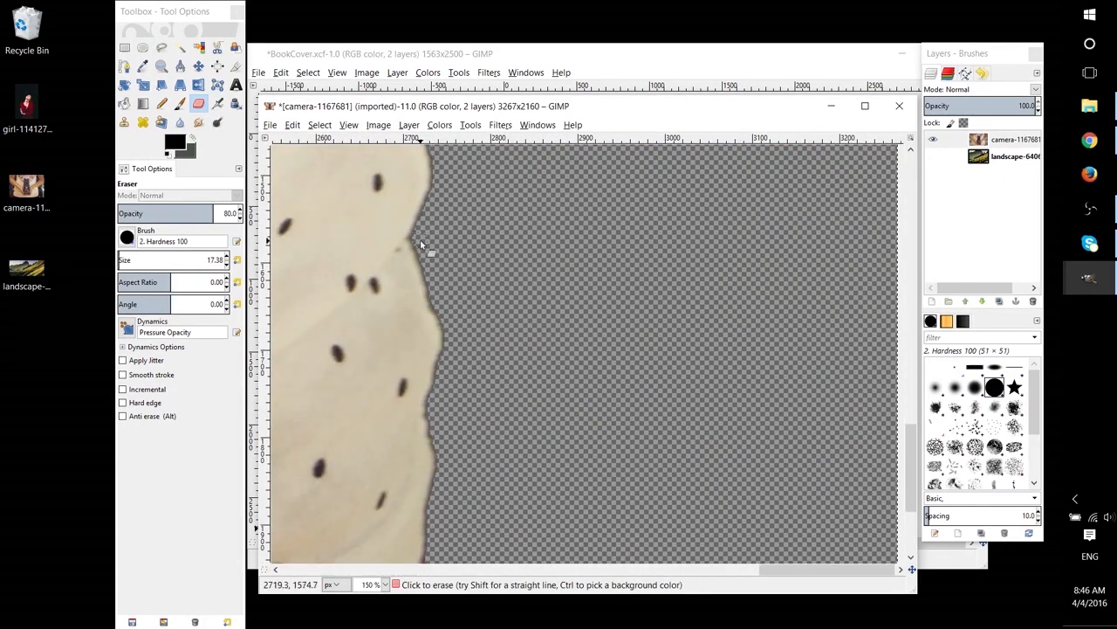
scroll(452, 333, down, 2)
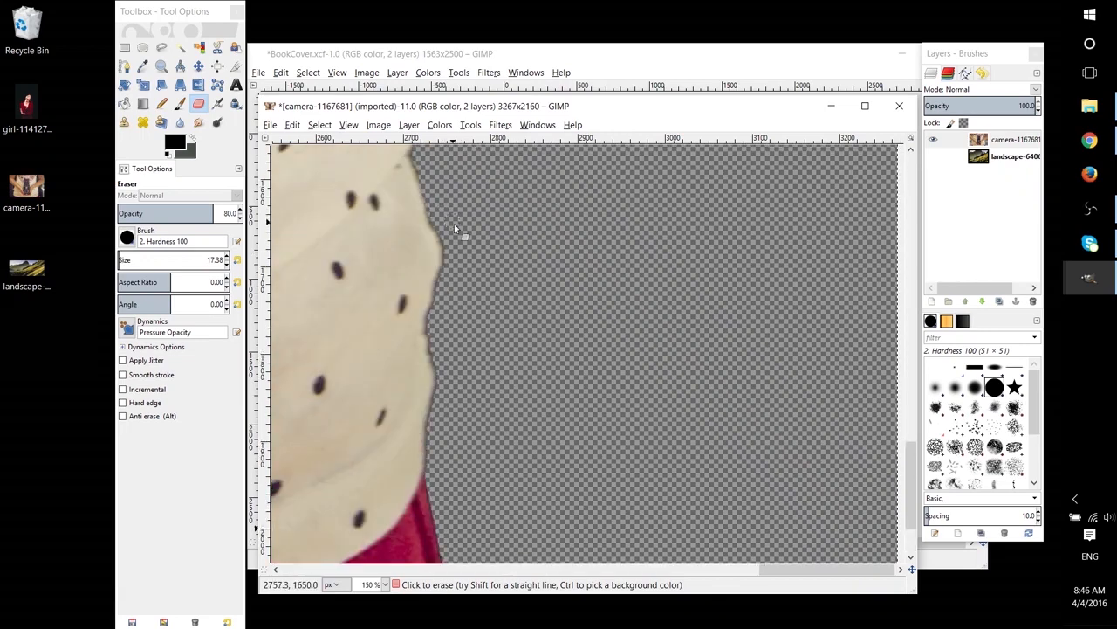
scroll(445, 367, down, 2)
scroll(617, 408, up, 15)
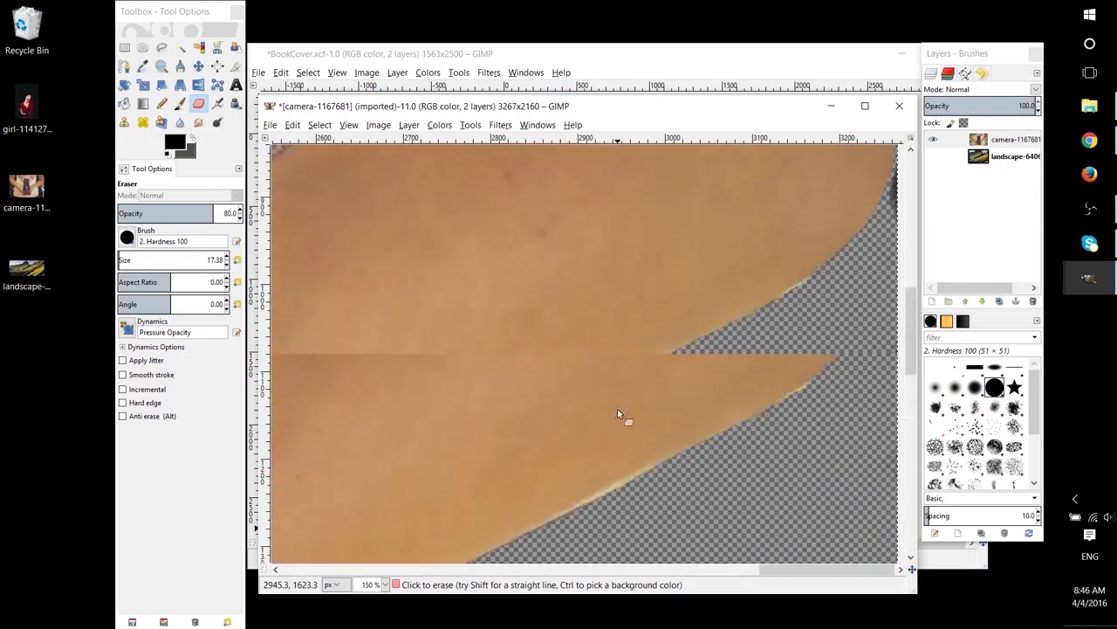
scroll(757, 467, up, 7)
scroll(523, 393, down, 10)
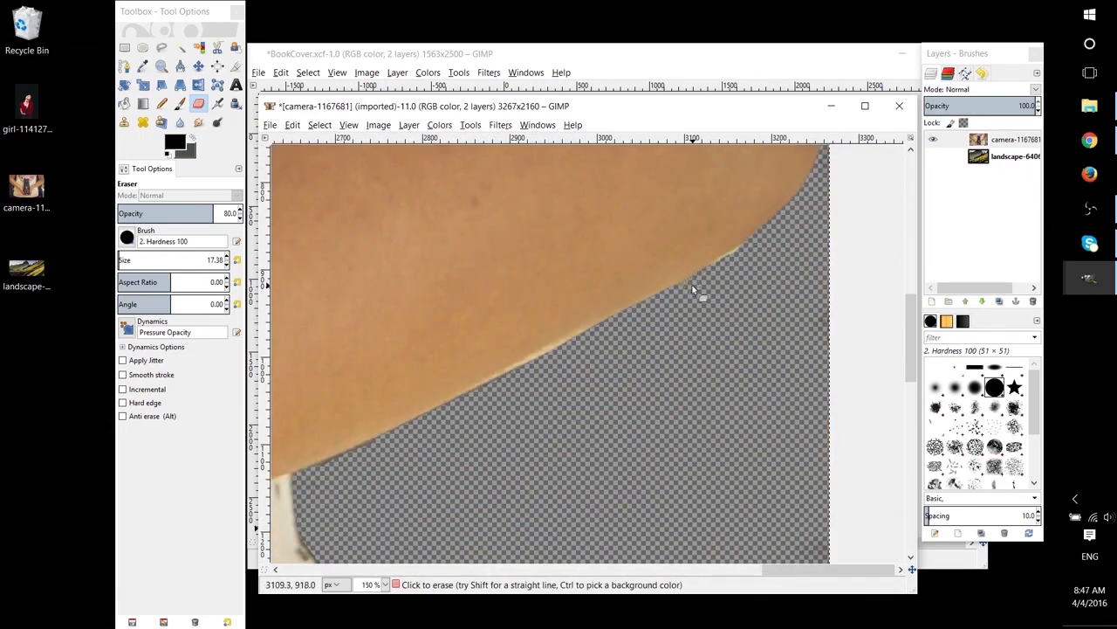
scroll(420, 416, left, 2)
scroll(420, 415, down, 1)
scroll(487, 390, down, 8)
scroll(763, 571, left, 3)
scroll(759, 507, up, 6)
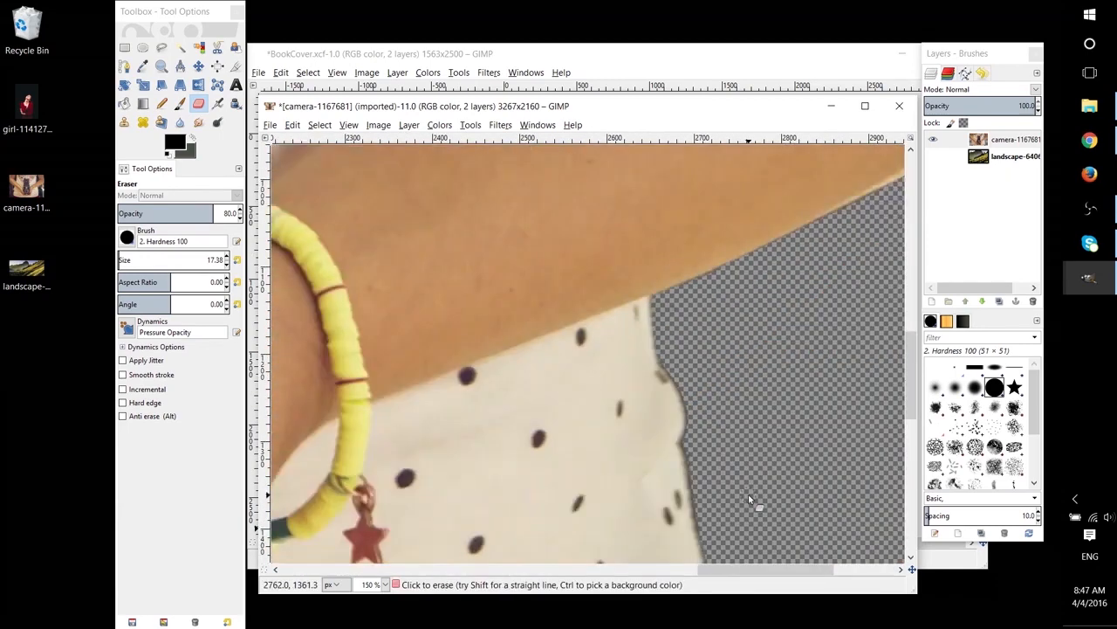
scroll(759, 506, right, 3)
click(142, 122)
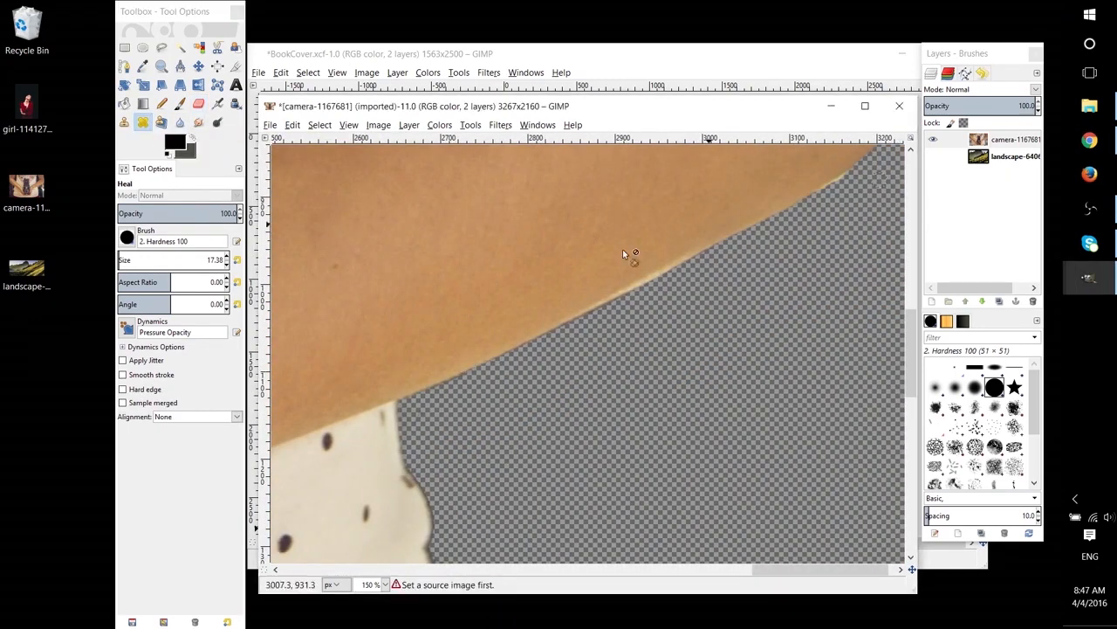
key(k)
mouse_move(465, 345)
mouse_down()
mouse_move(522, 269)
mouse_move(627, 235)
mouse_up()
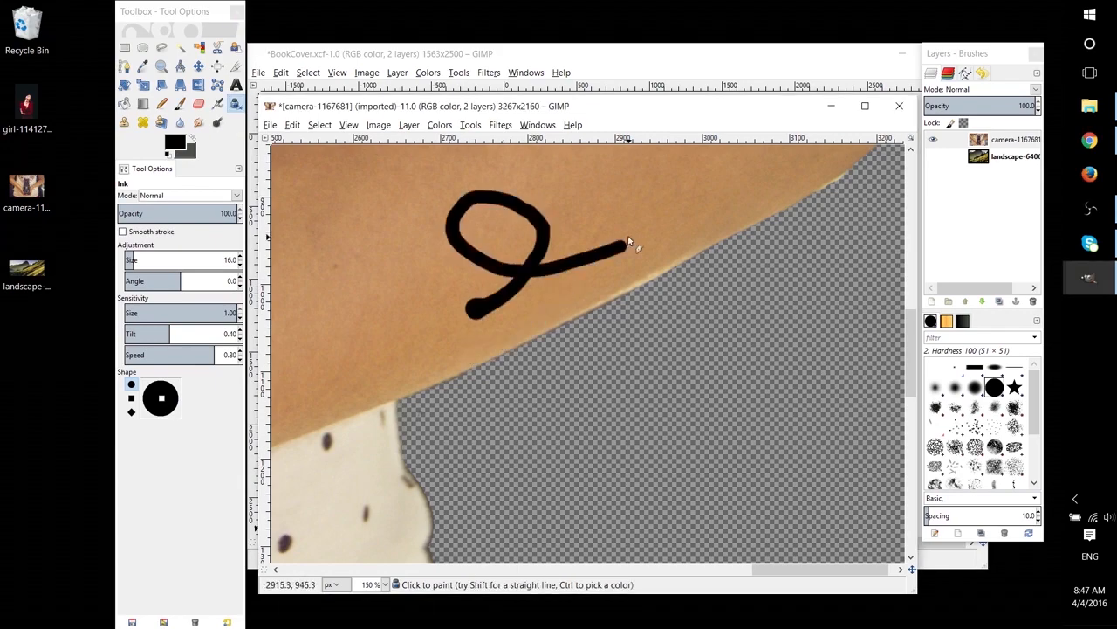
key(ctrl+z)
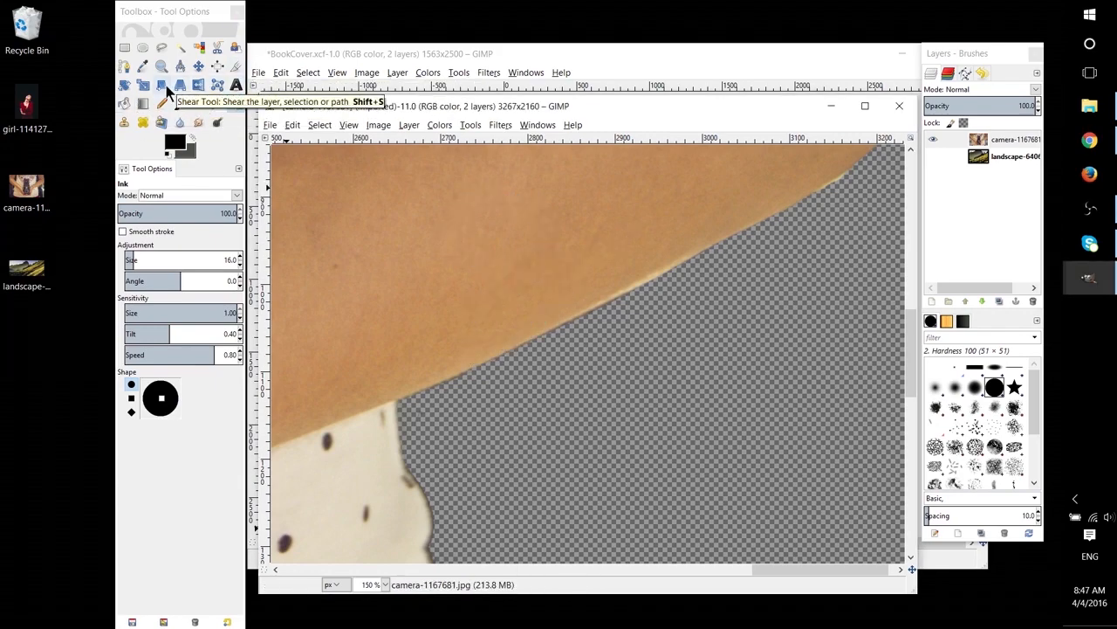
Fit the whole image in view with the landscape layer visible behind the cut-out, and select the camera layer.
key(shift+ctrl+j)
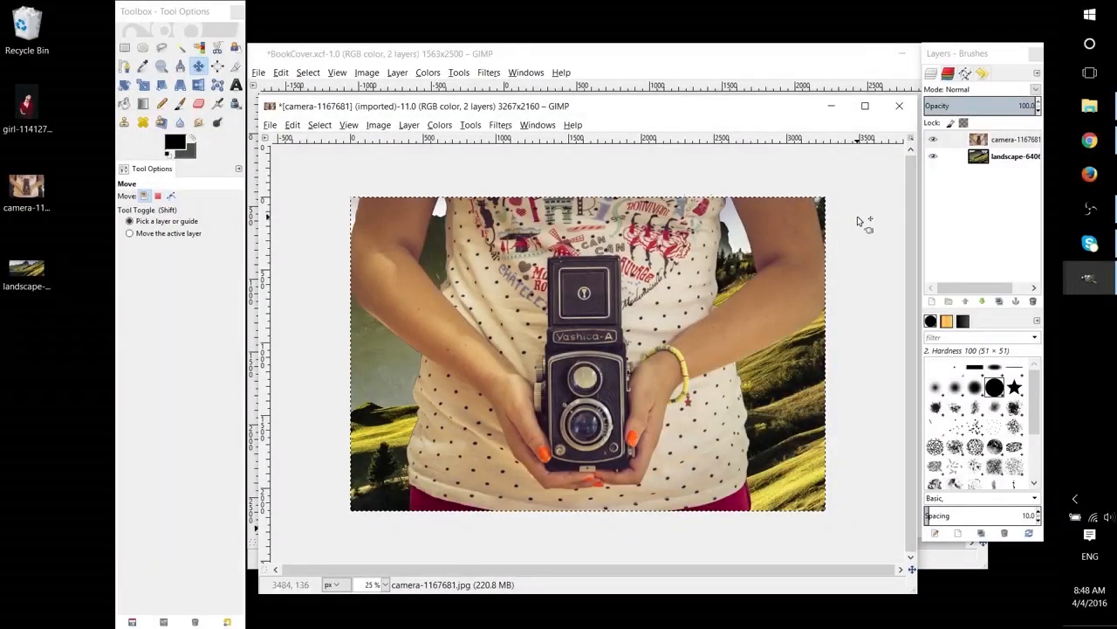
click(989, 166)
click(1012, 140)
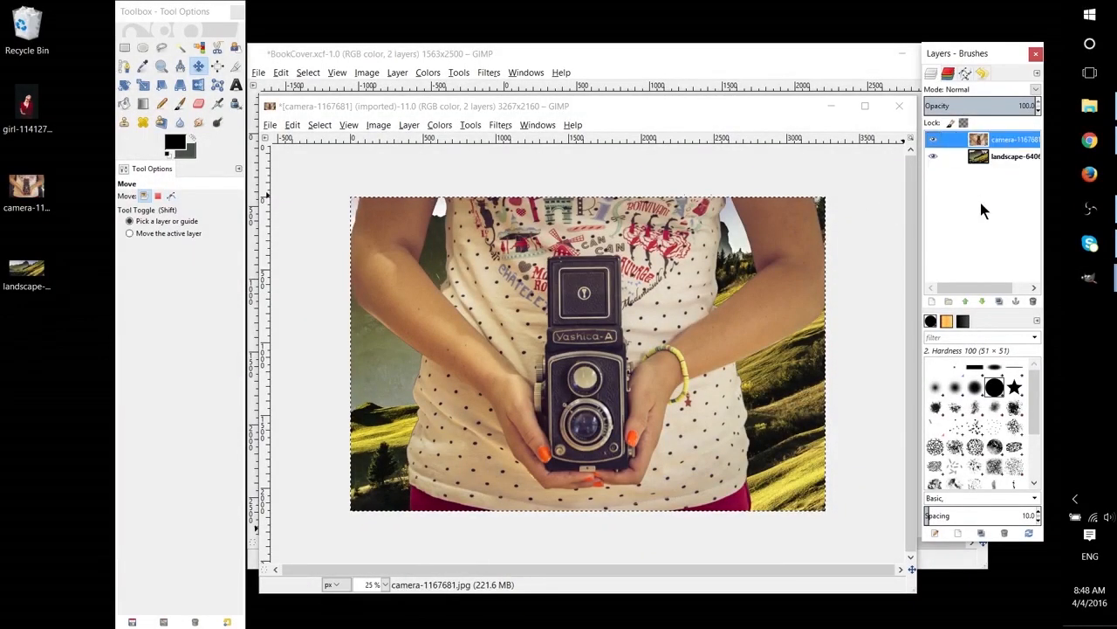
Compare the composite with and without the camera layer by hiding and showing it repeatedly, leaving it visible.
click(934, 140)
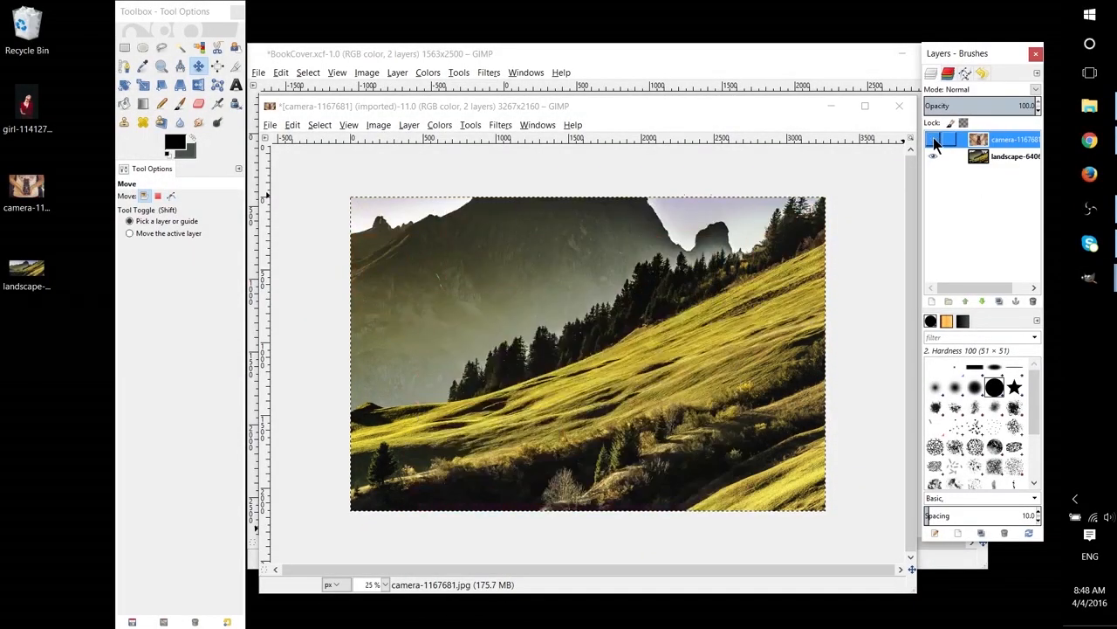
click(934, 139)
click(934, 140)
click(934, 139)
click(934, 140)
click(934, 140)
click(935, 139)
click(934, 140)
click(934, 140)
click(934, 139)
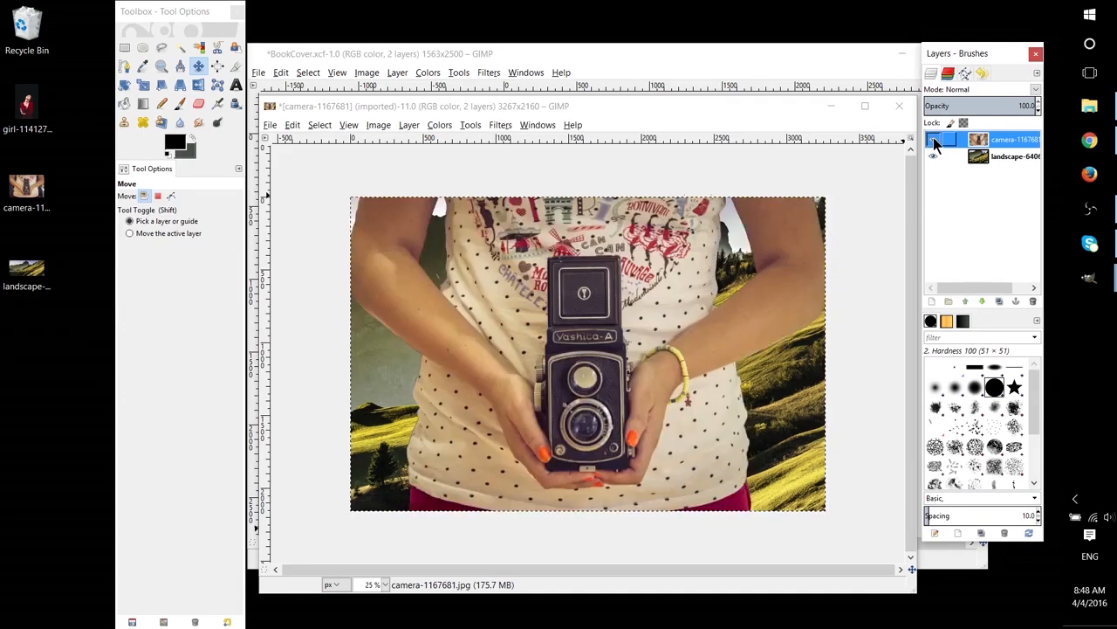
click(934, 139)
click(935, 140)
click(1109, 211)
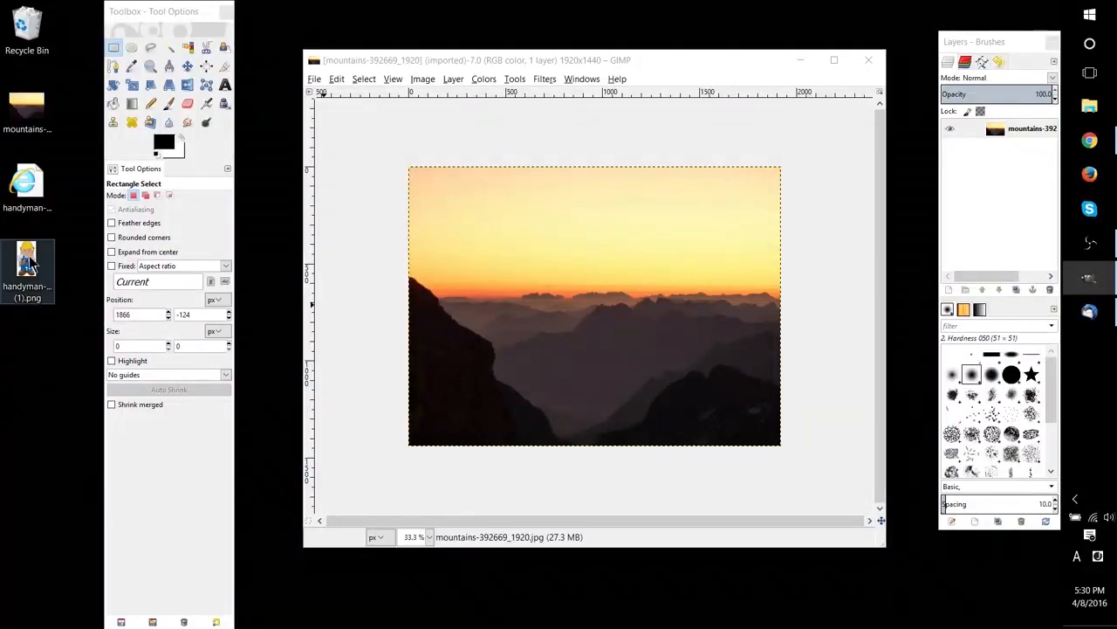
Add handyman-151827 (1).png as a layer, scaled down proportionally and positioned so the whole figure fits over the mountains photo.
drag(29, 262, 587, 279)
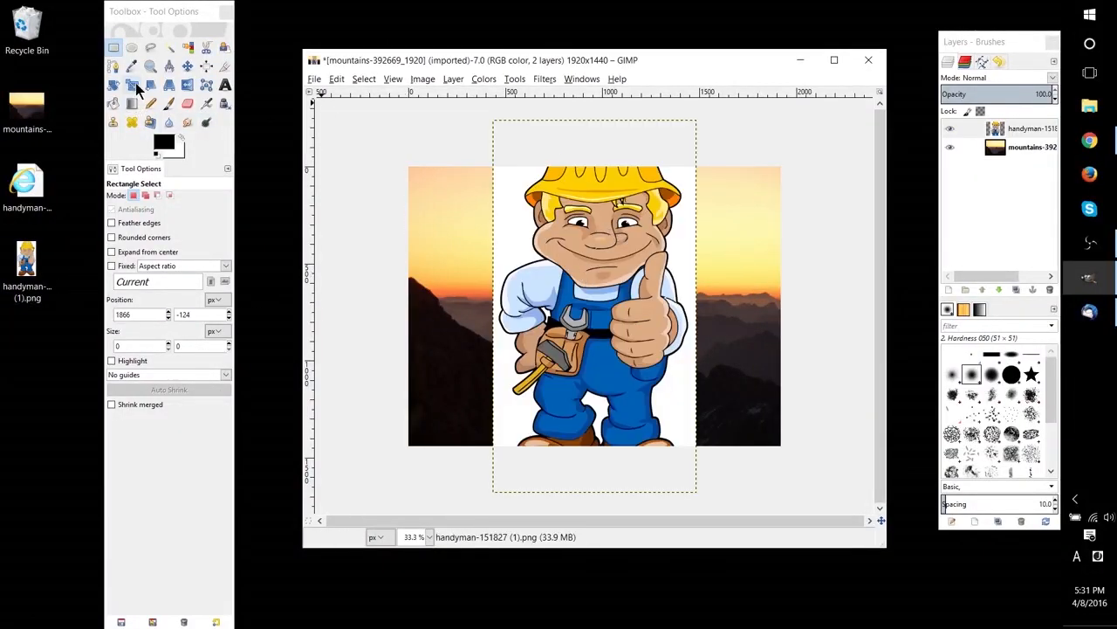
click(133, 84)
click(693, 142)
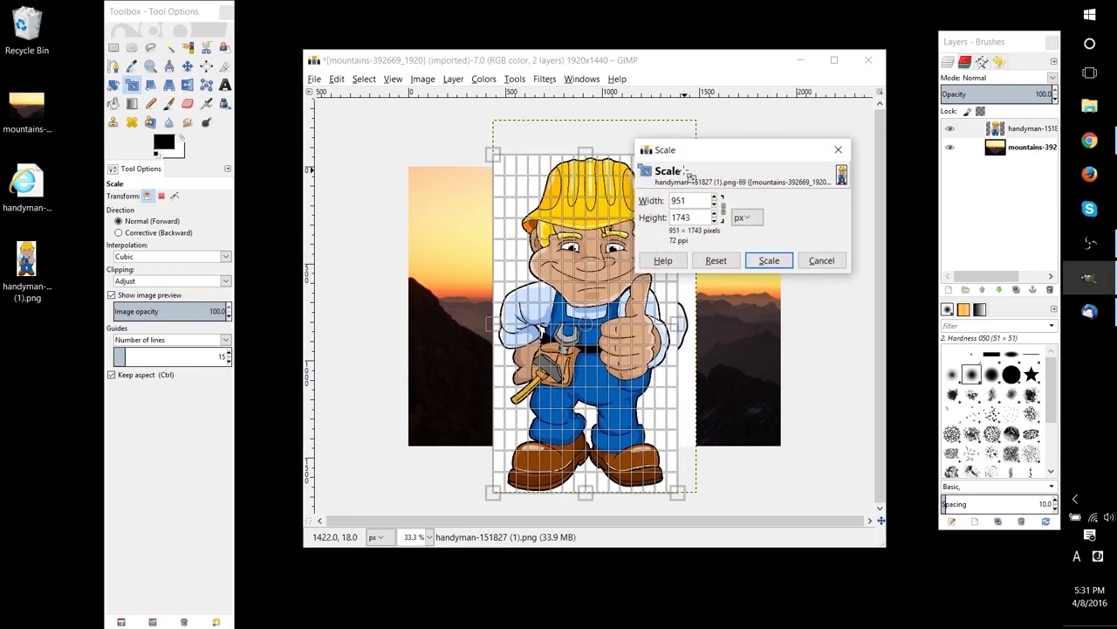
drag(687, 173, 661, 269)
click(749, 261)
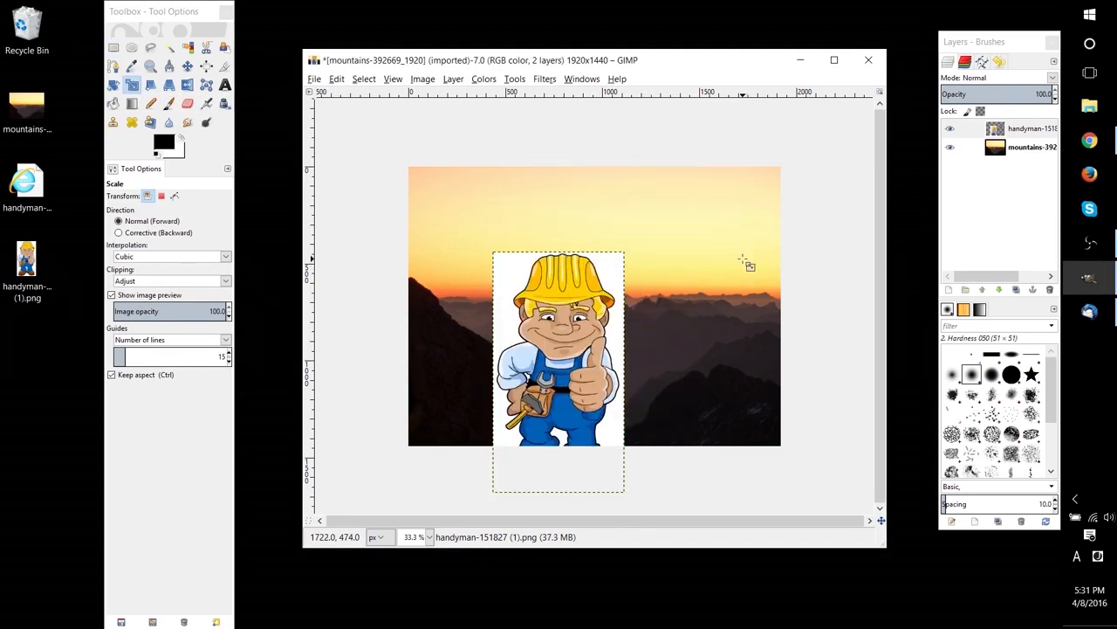
click(186, 65)
drag(579, 352, 581, 293)
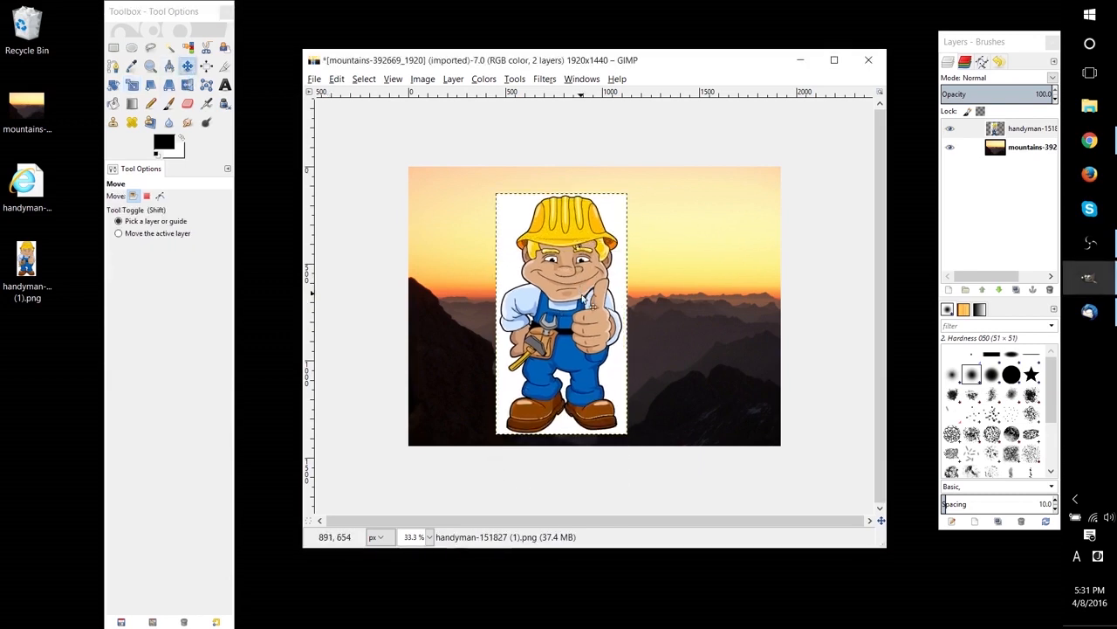
Delete the handyman's white background and the white gap between the legs with Fuzzy Select, and clear the selection.
key(plus)
click(169, 48)
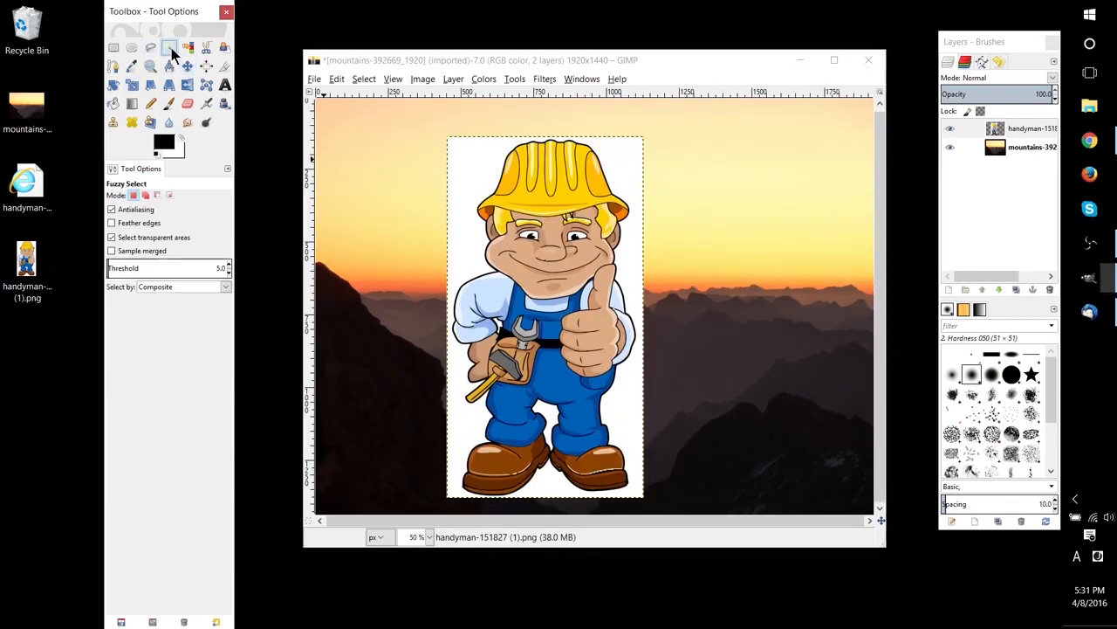
click(627, 176)
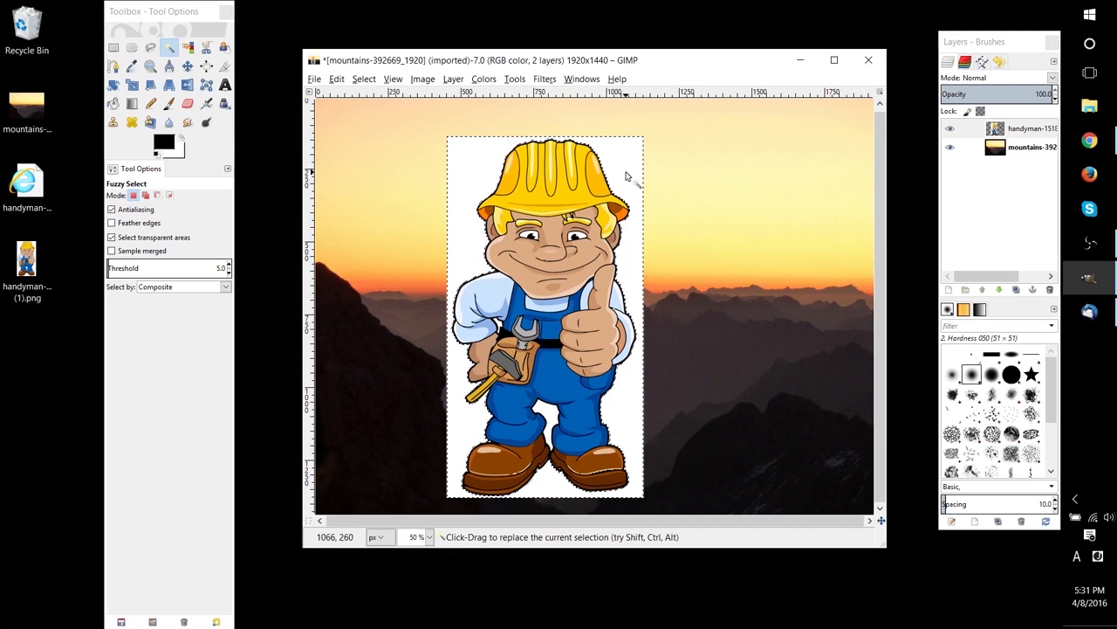
key(Delete)
click(550, 417)
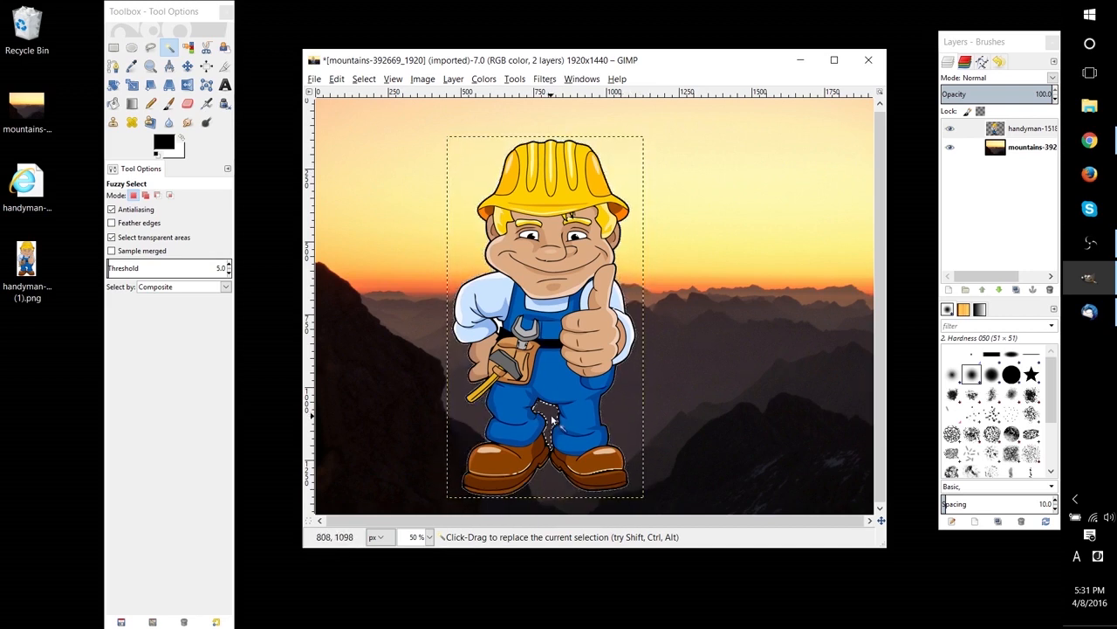
key(Delete)
click(121, 50)
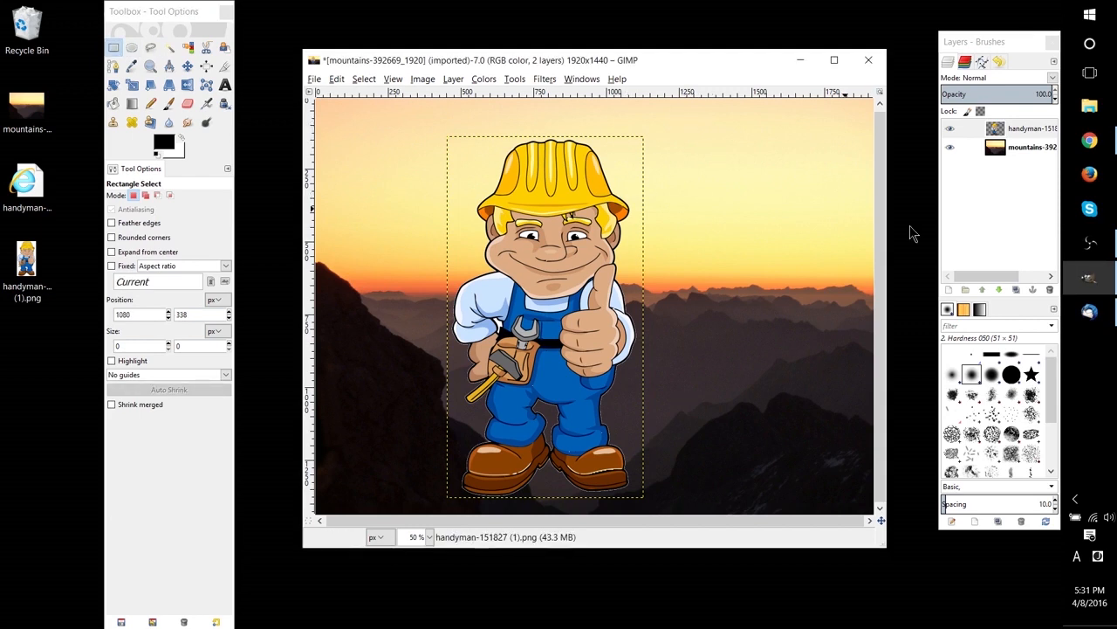
click(949, 289)
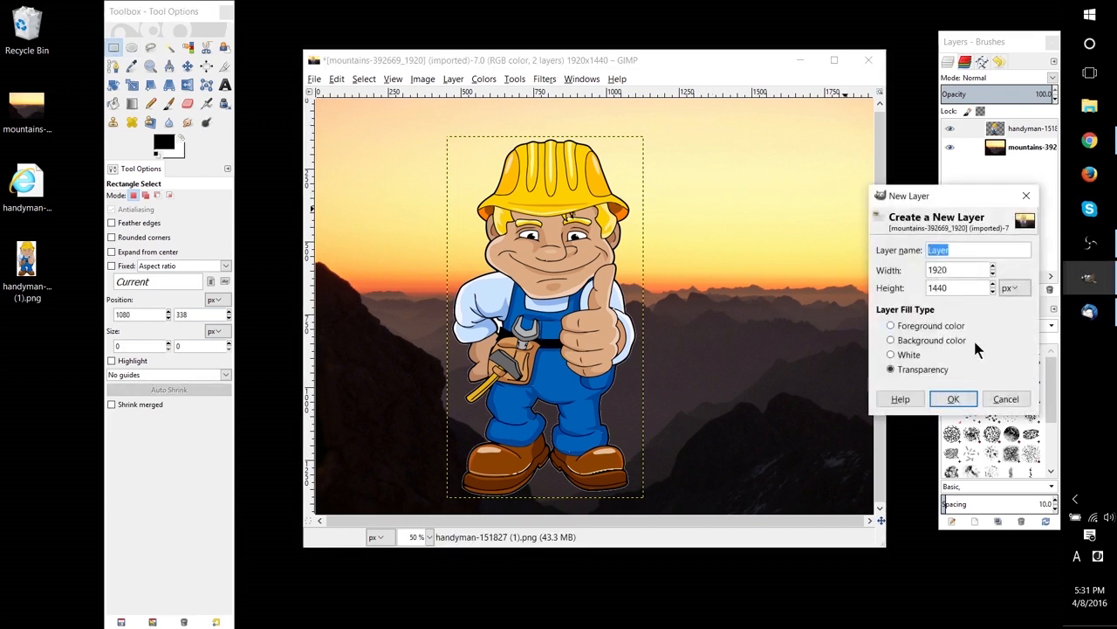
click(1005, 399)
Move the handyman layer to the left side of the mountains photo.
key(minus)
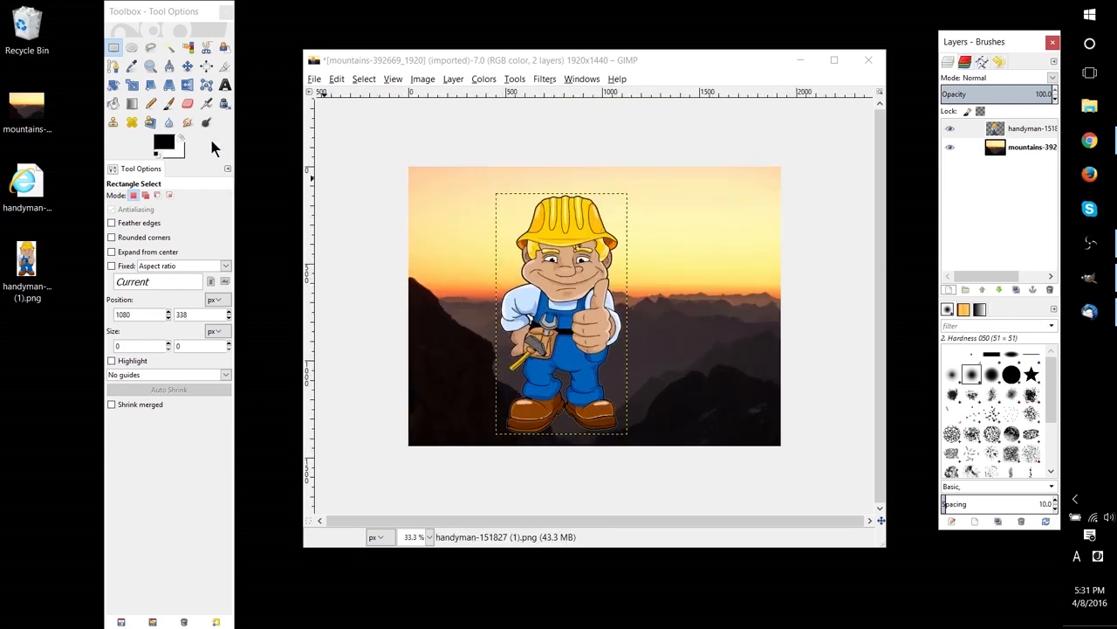
click(186, 66)
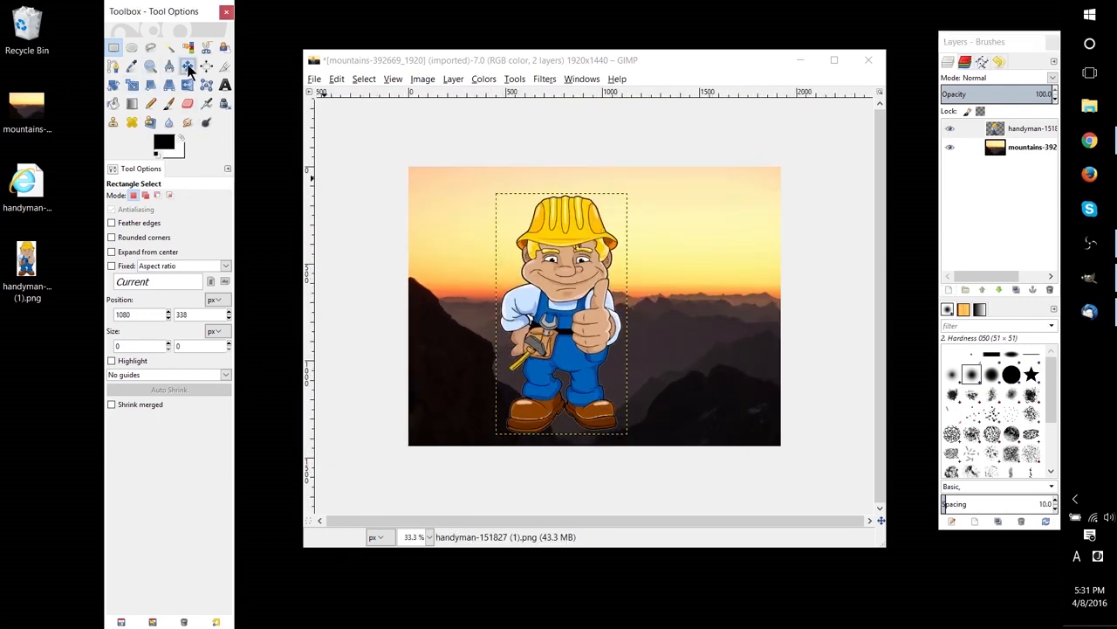
drag(548, 253, 487, 240)
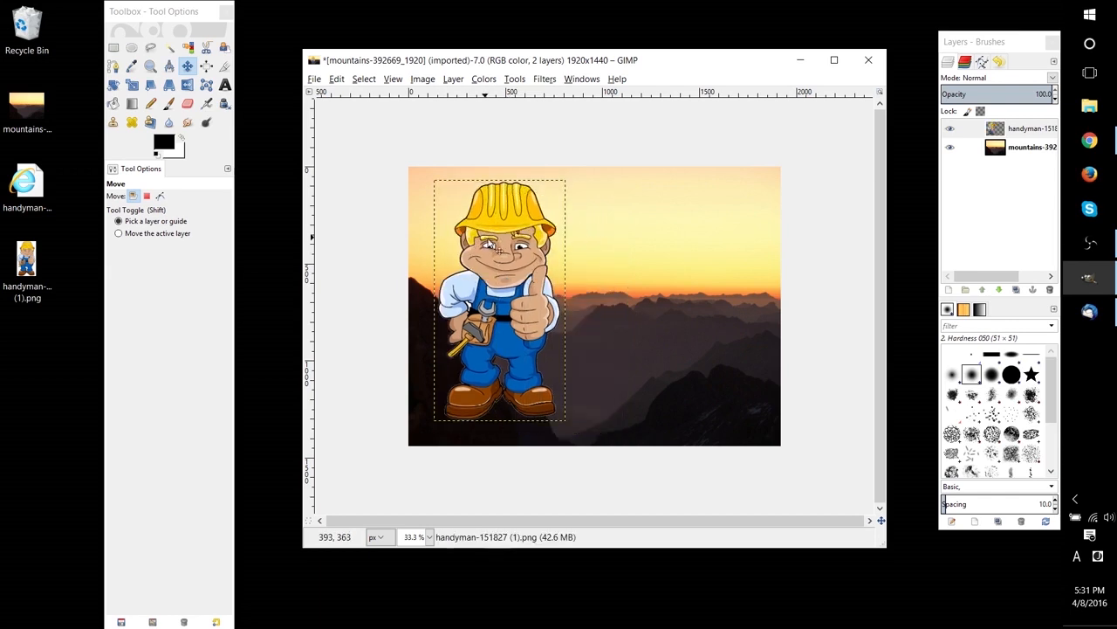
Lower the handyman layer's contrast to its minimum with Brightness-Contrast, leaving the brightness at 0.
click(480, 80)
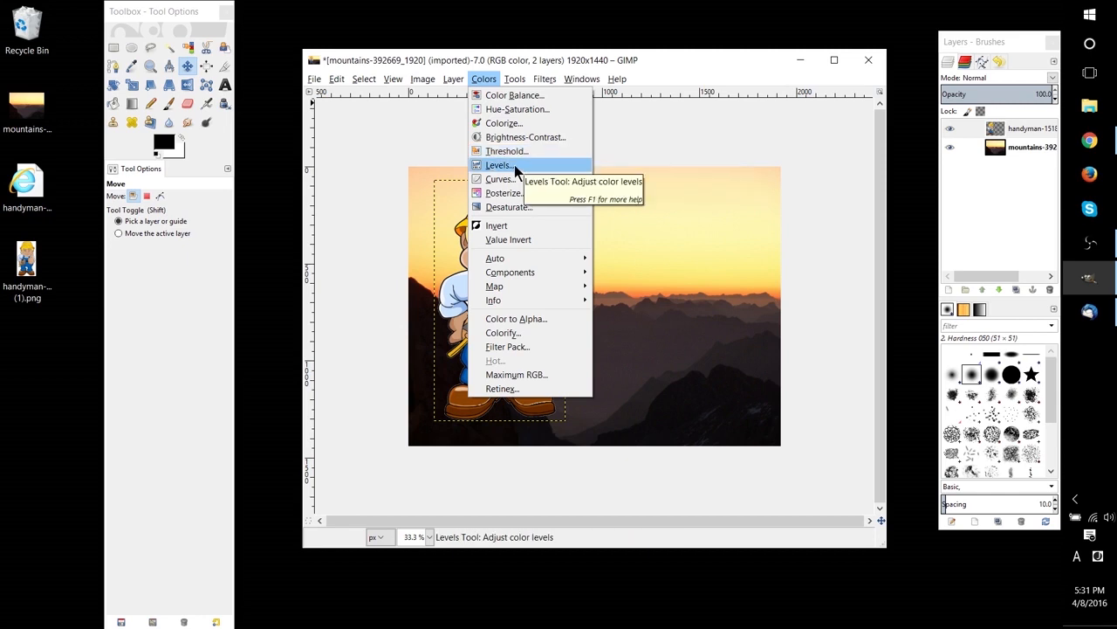
click(525, 137)
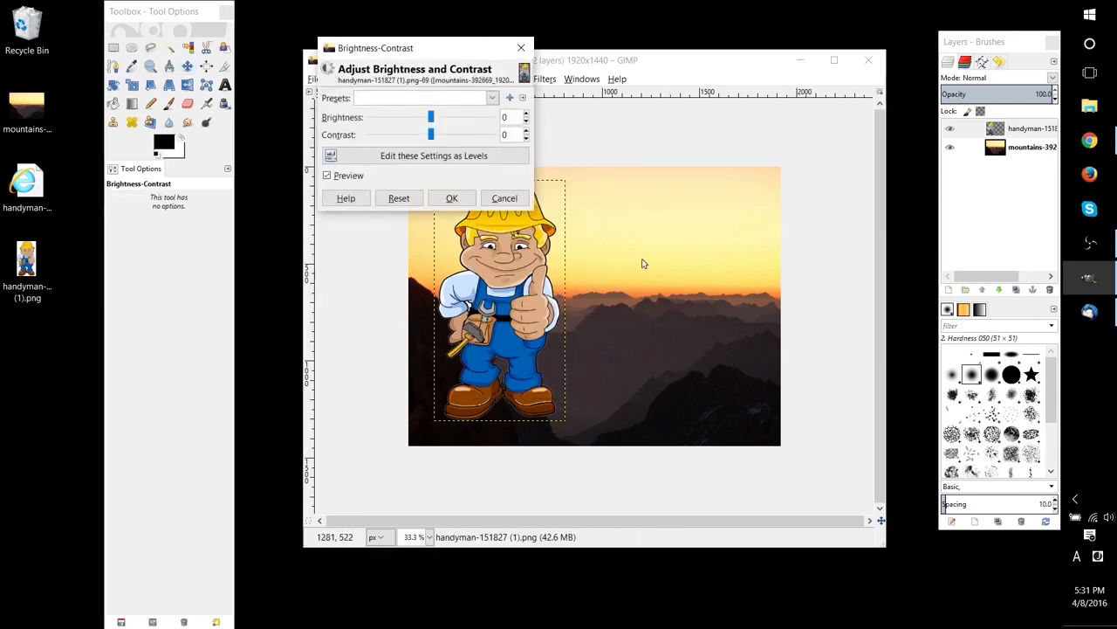
drag(443, 54, 768, 194)
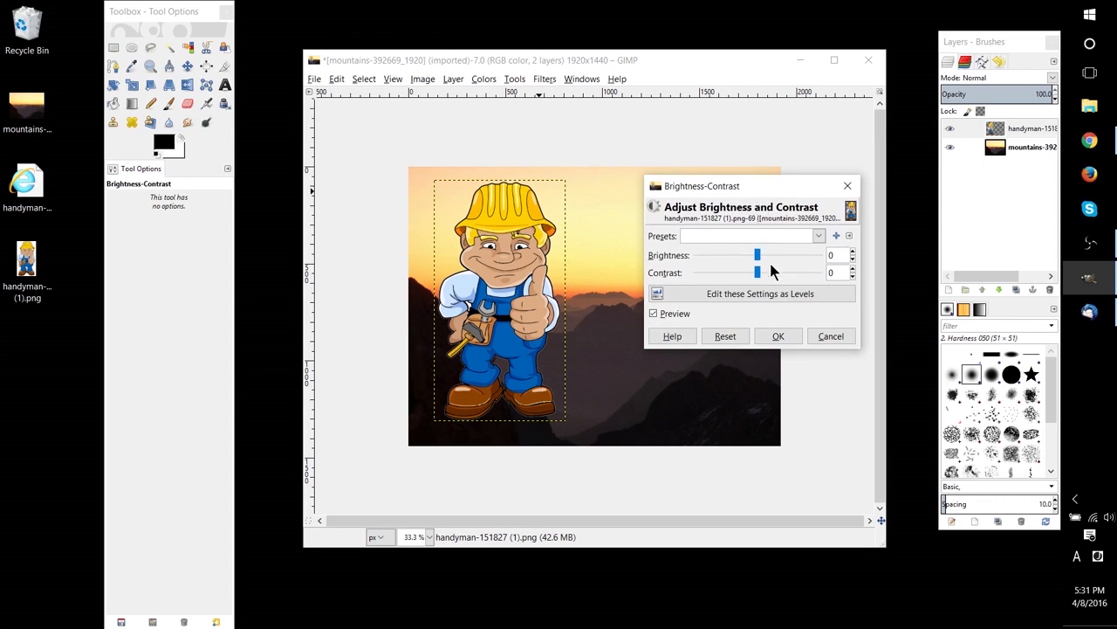
drag(760, 276, 680, 278)
click(784, 337)
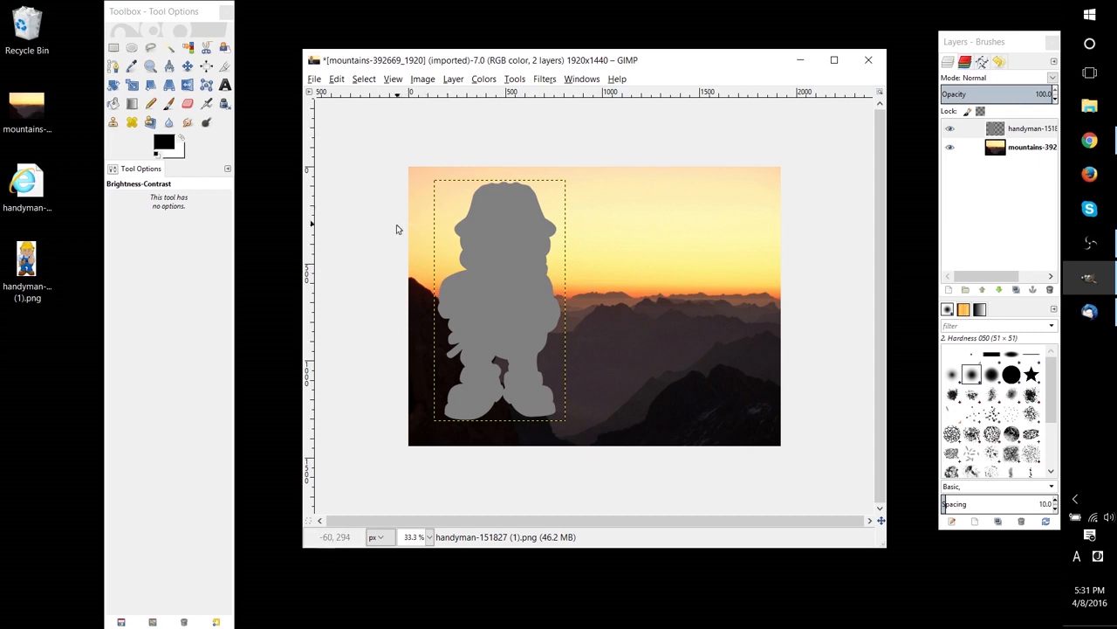
Fill the grey handyman figure with black using Bucket Fill, turning it into a silhouette.
scroll(397, 229, up, 1)
scroll(397, 229, down, 1)
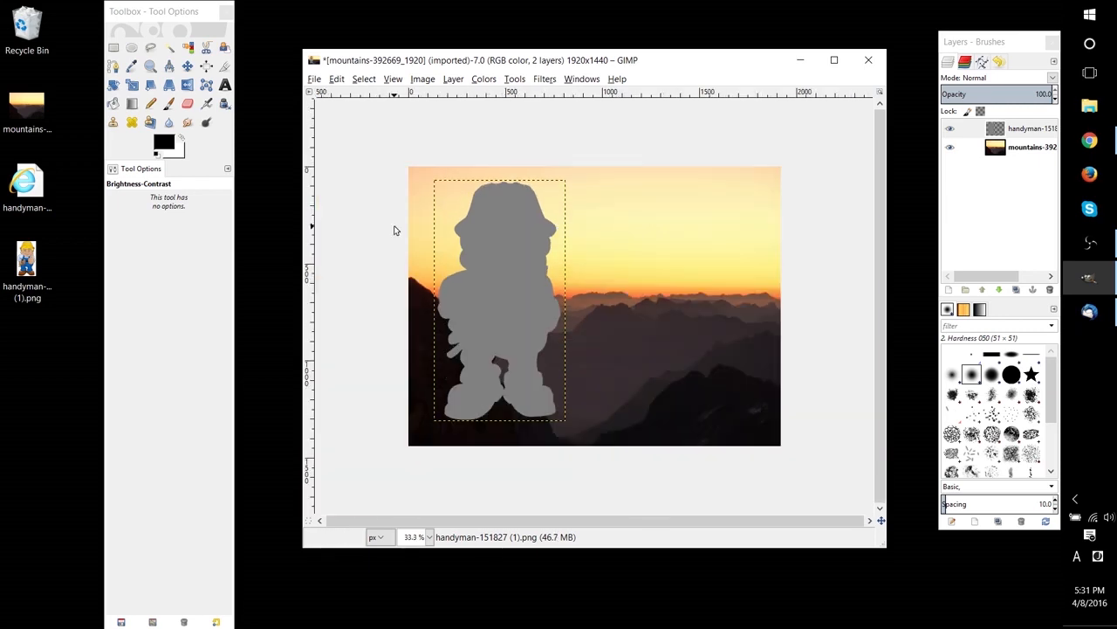
click(113, 103)
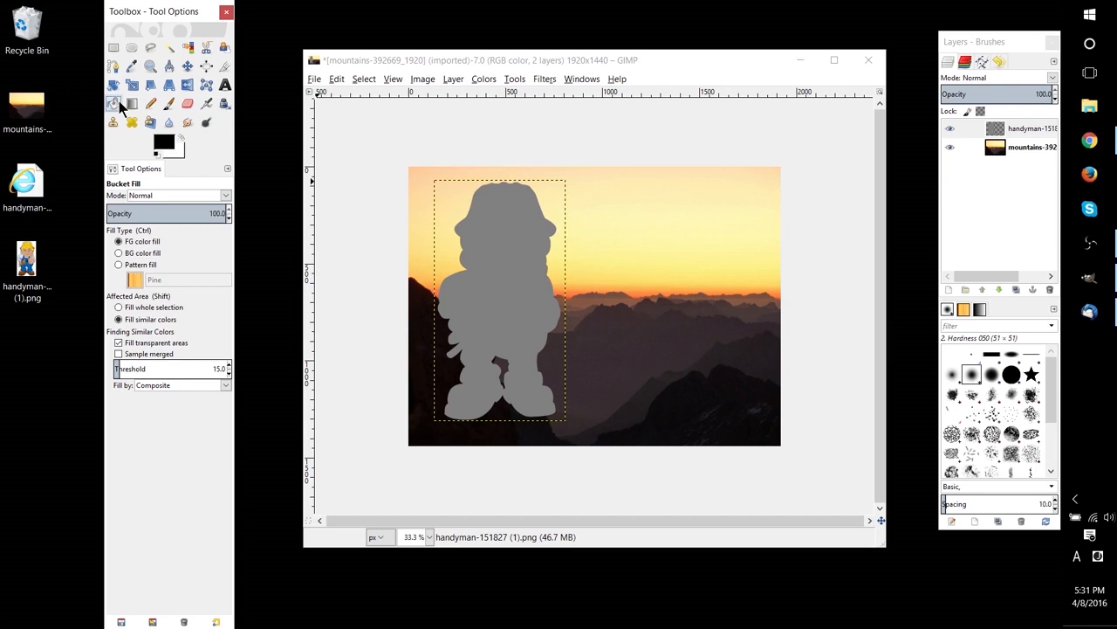
click(506, 294)
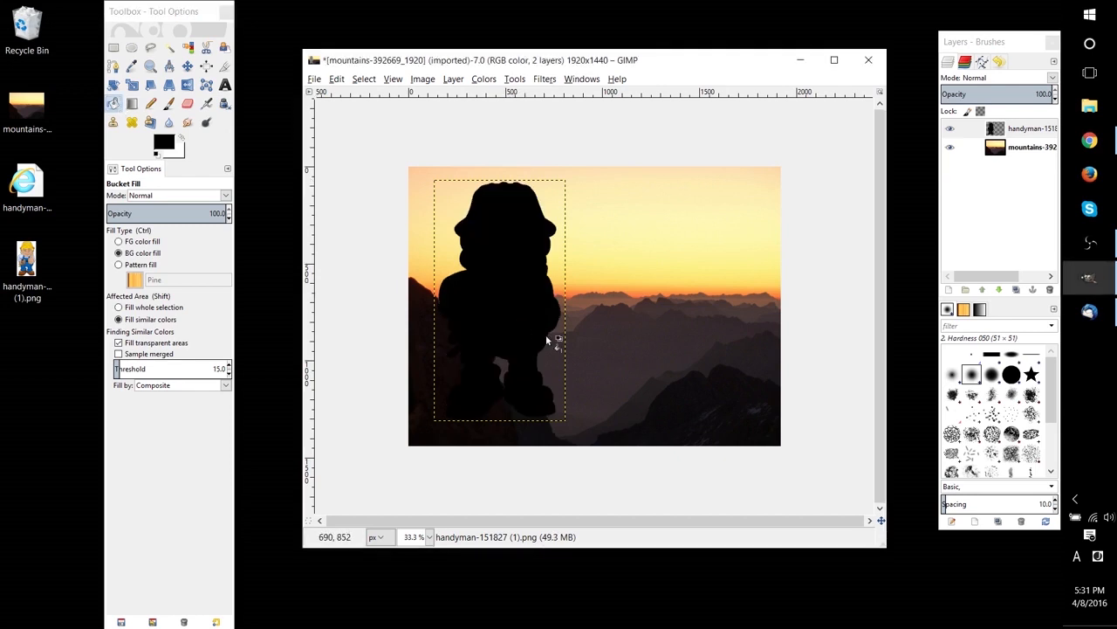
ctrl+scroll(546, 334, up, 1)
ctrl+scroll(551, 347, down, 1)
key(ctrl)
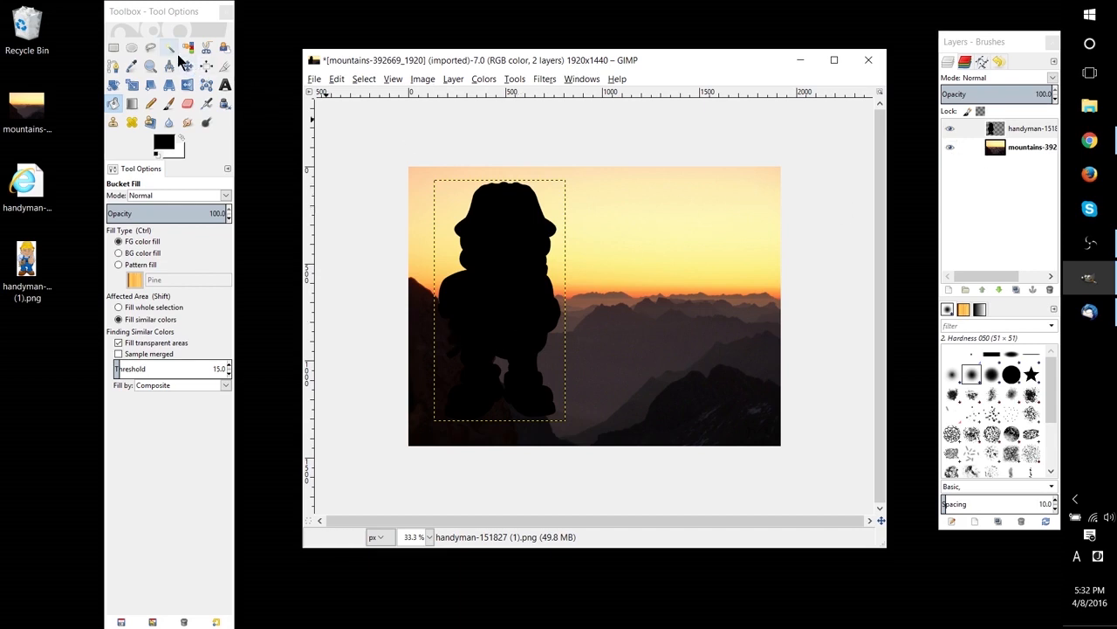
Scale the handyman silhouette layer down proportionally to 255 × 468 px.
click(132, 84)
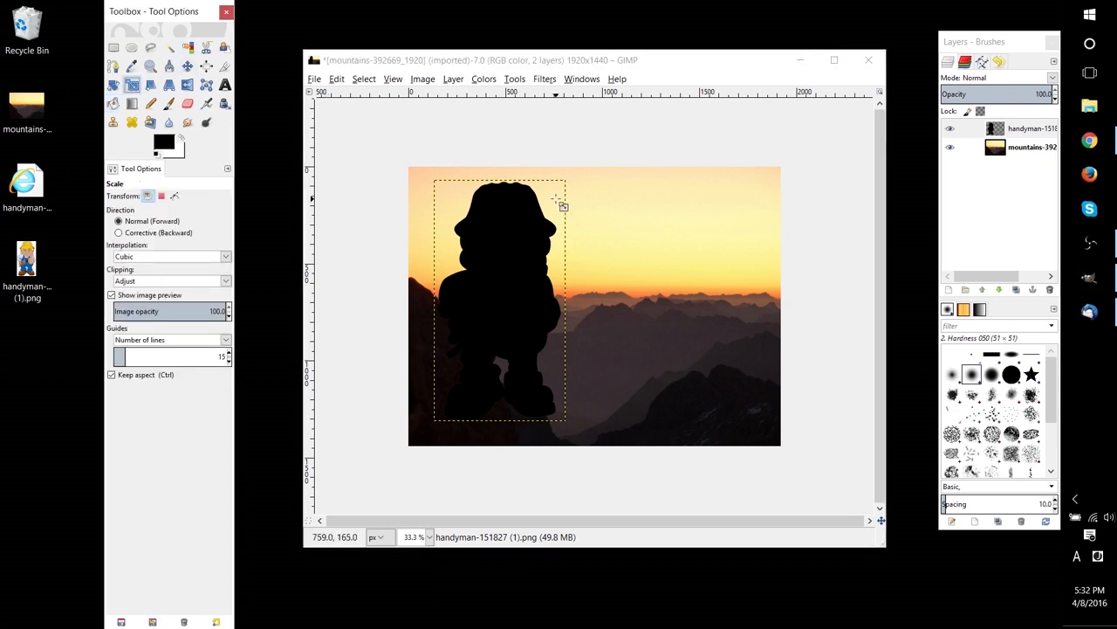
drag(557, 199, 559, 350)
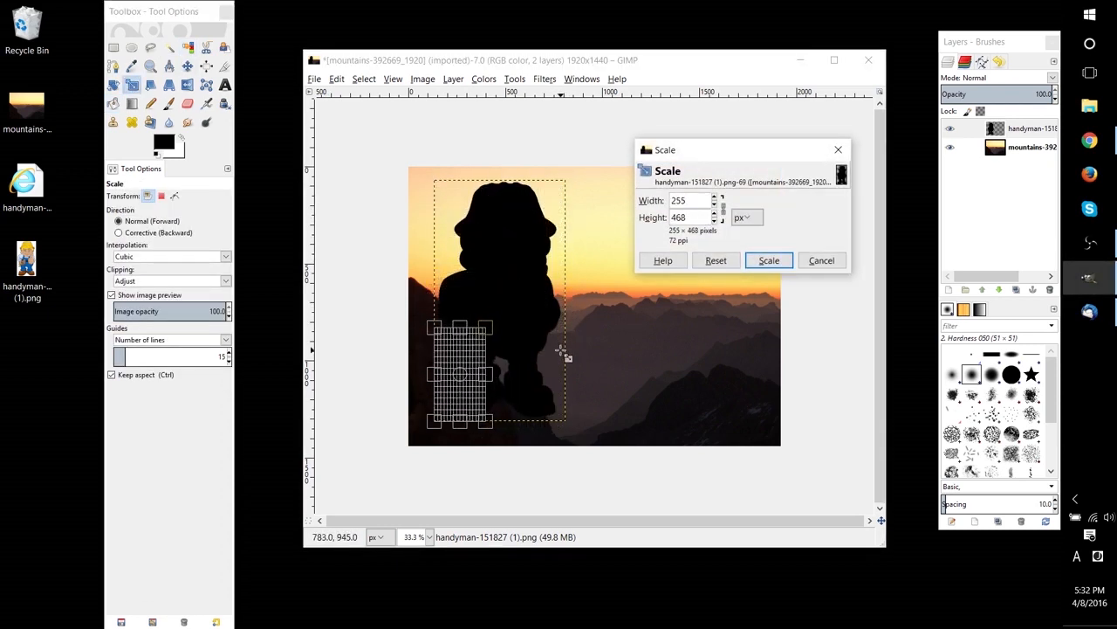
key(Return)
scroll(504, 384, up, 1)
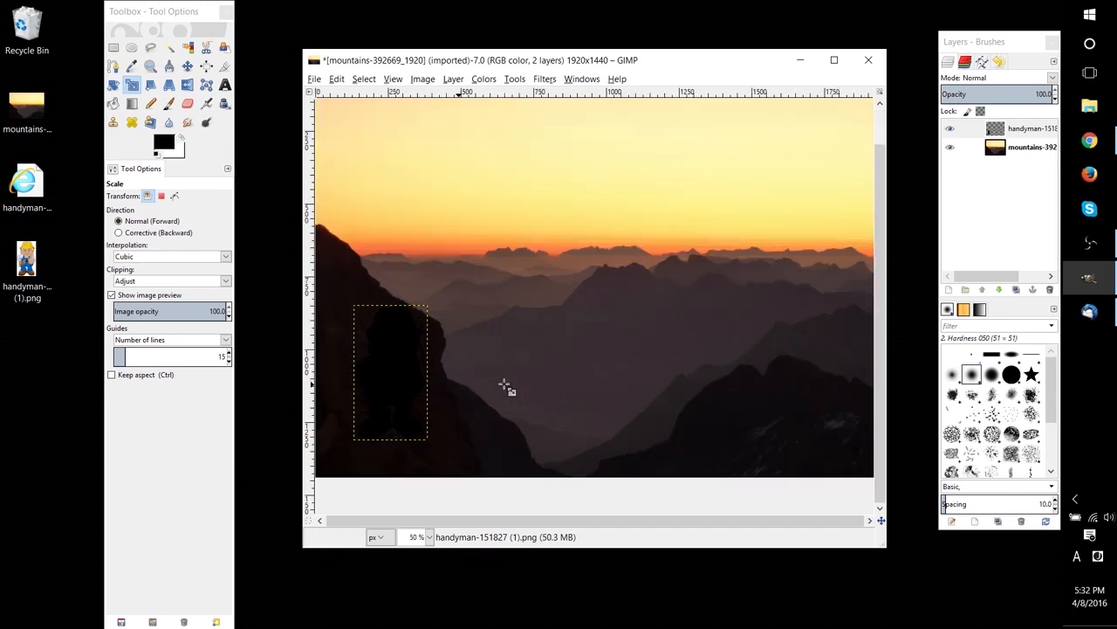
Move the scaled handyman silhouette up so it stands on the cliff at the photo's left edge.
click(182, 67)
drag(395, 383, 398, 256)
ctrl+scroll(483, 305, down, 1)
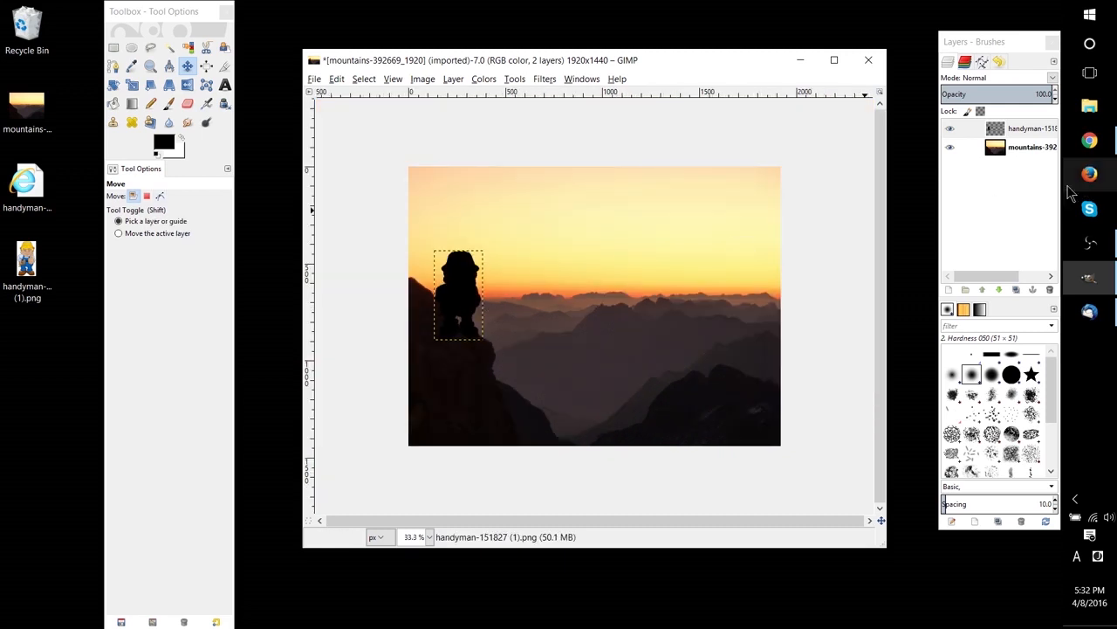
Duplicate the handyman silhouette layer and move the copy down to the slope right of the cliff.
right_click(1011, 131)
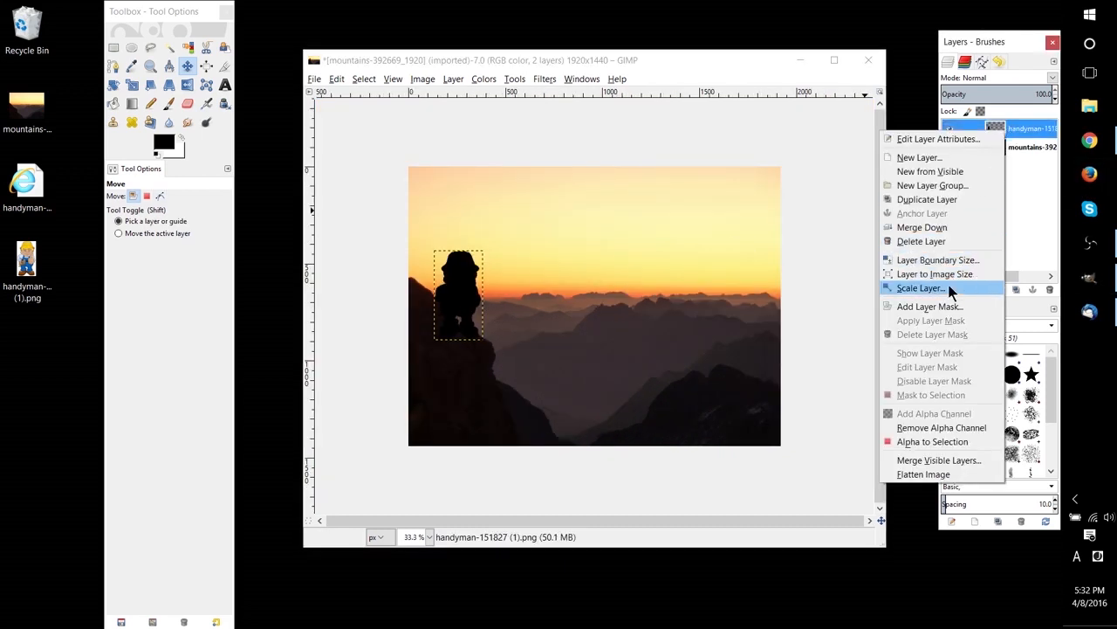
click(927, 199)
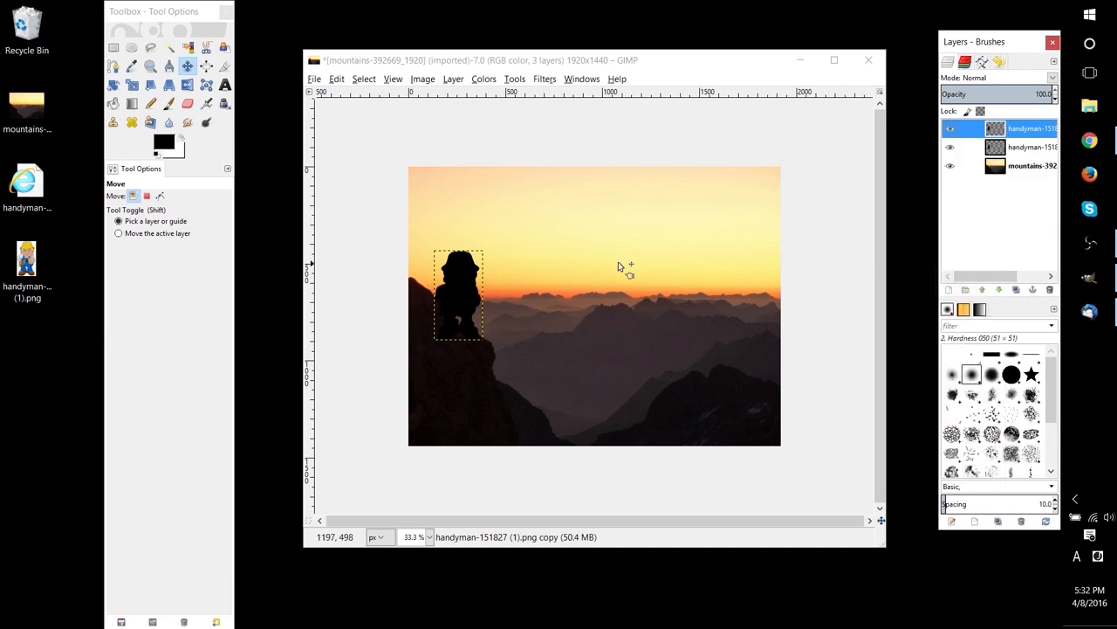
click(194, 70)
drag(444, 284, 517, 357)
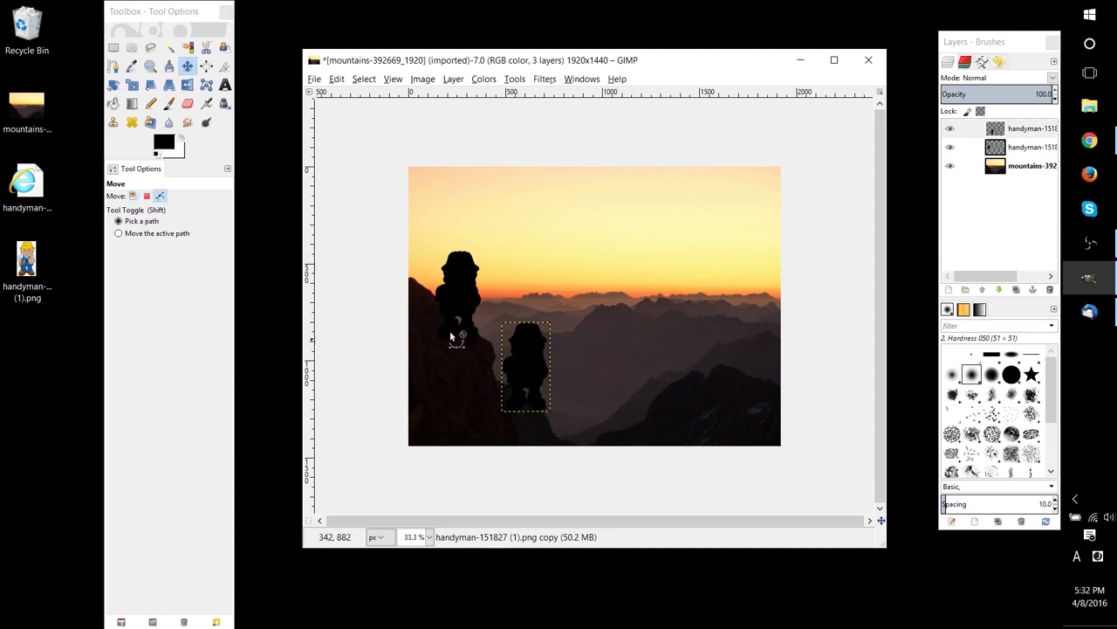
Scale the copied silhouette down proportionally to 194 × 354 px and place it against the cliff's lower slope.
click(132, 85)
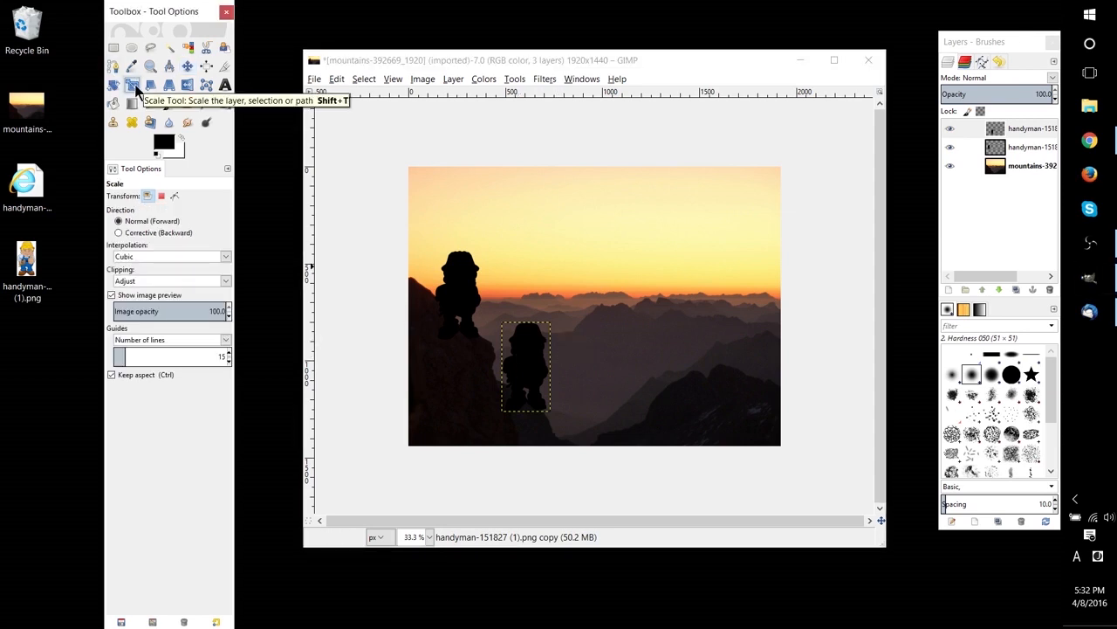
click(526, 378)
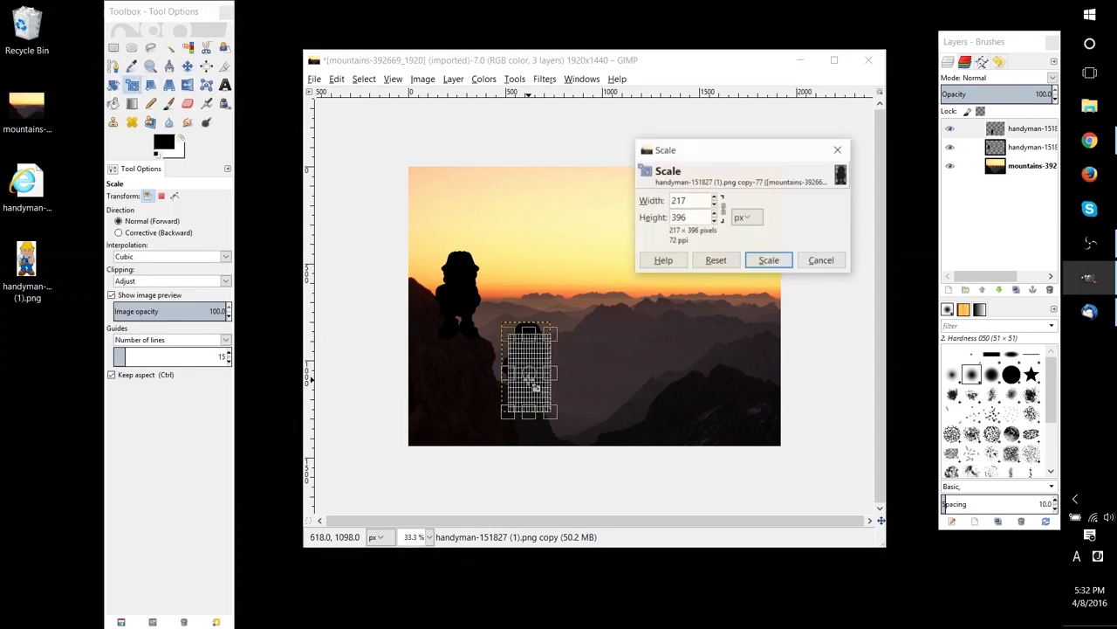
click(772, 260)
click(533, 397)
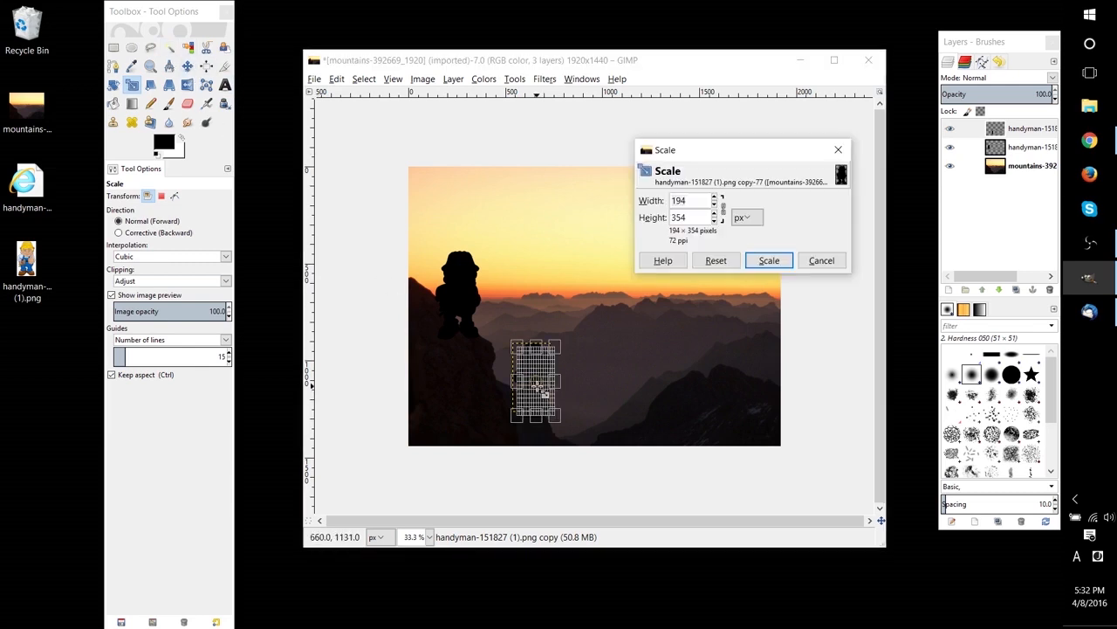
click(791, 255)
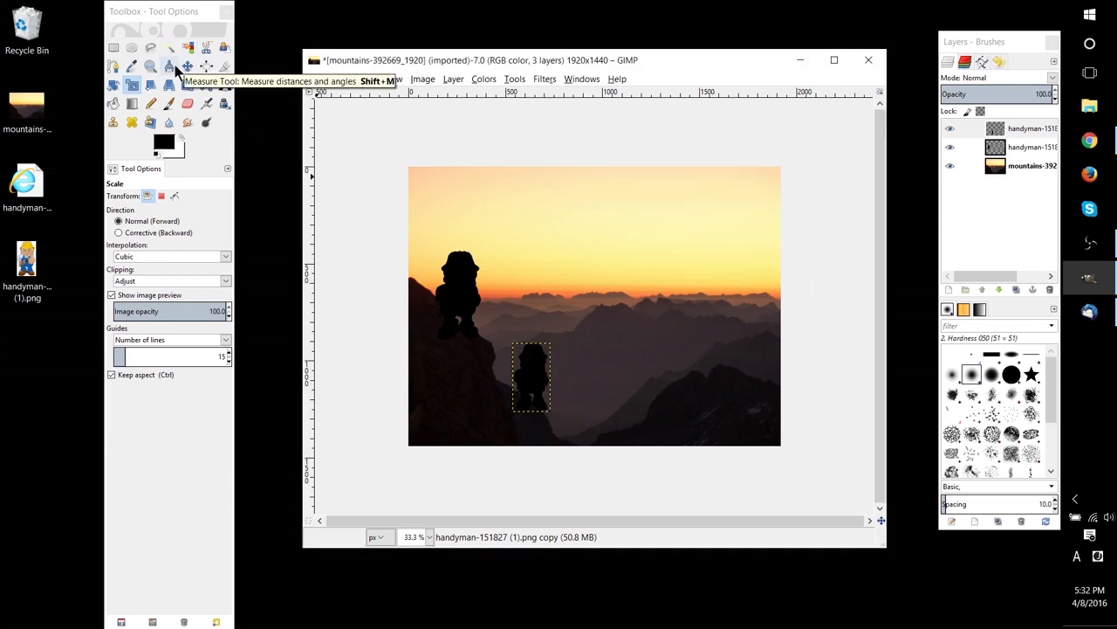
click(186, 84)
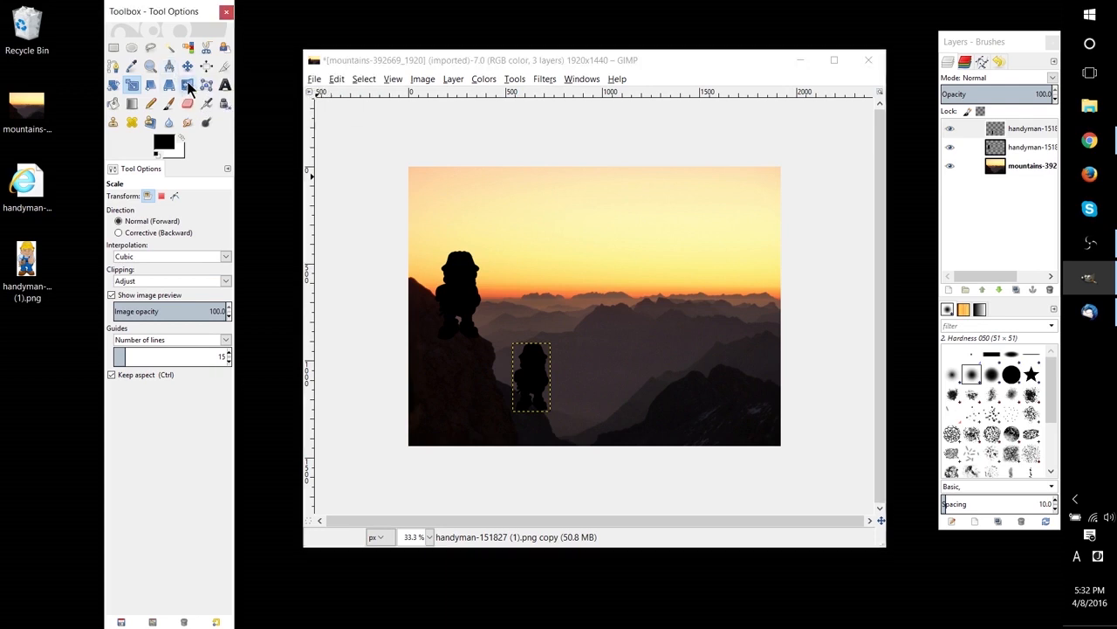
click(538, 387)
click(187, 65)
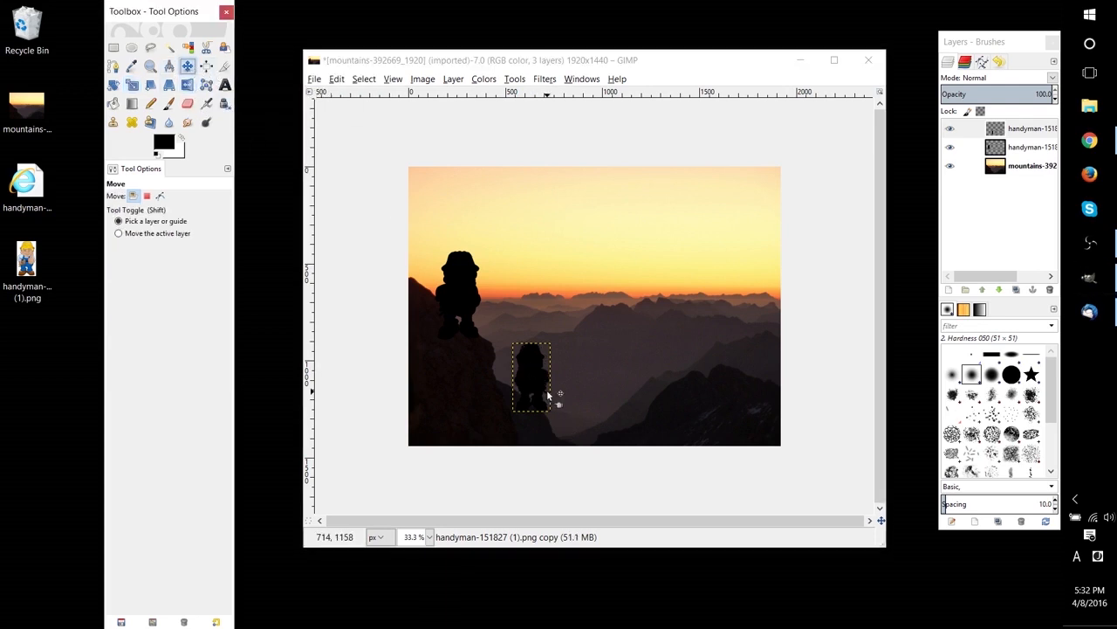
drag(548, 394, 532, 388)
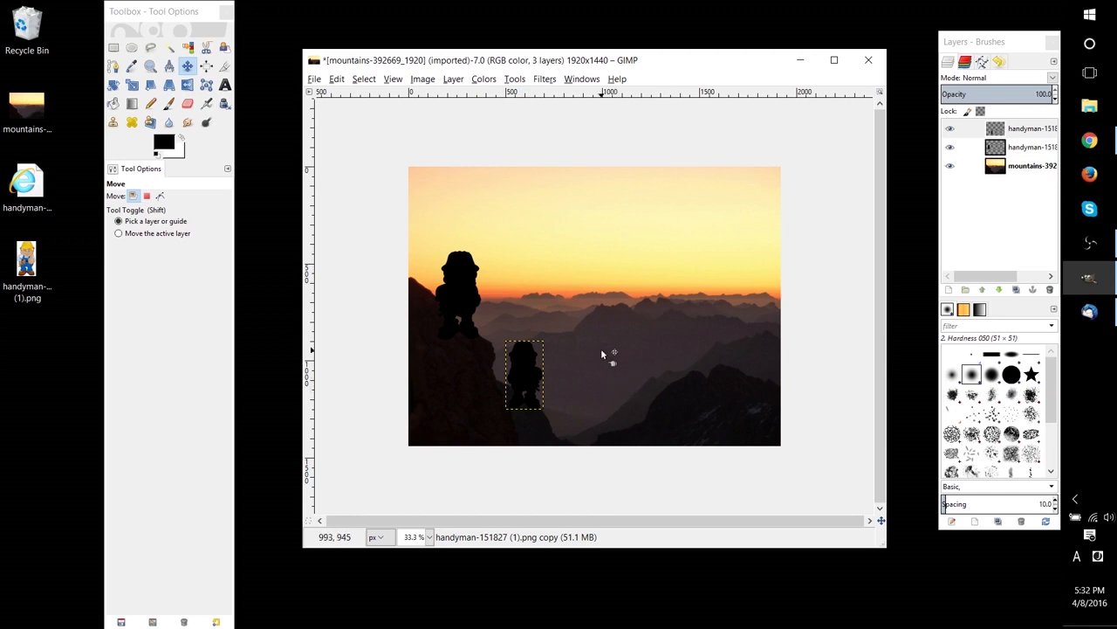
Duplicate the large silhouette's layer again, scale the copy down in two passes, and place it on the dark ridge at the photo's right.
right_click(1013, 147)
click(960, 210)
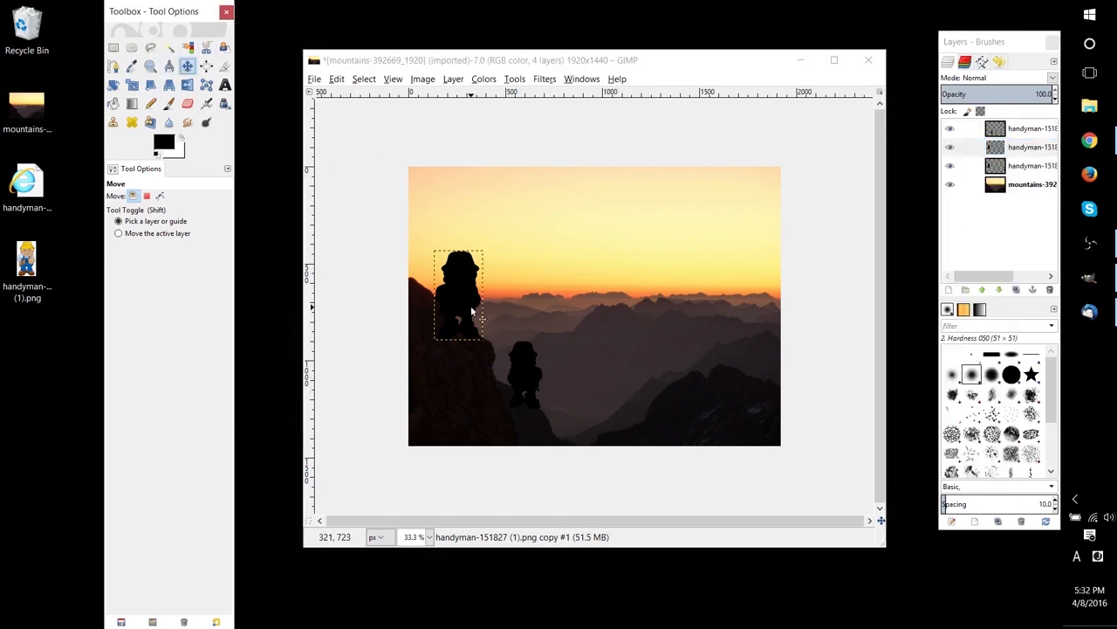
drag(472, 310, 684, 371)
click(131, 84)
click(690, 367)
click(768, 260)
click(186, 65)
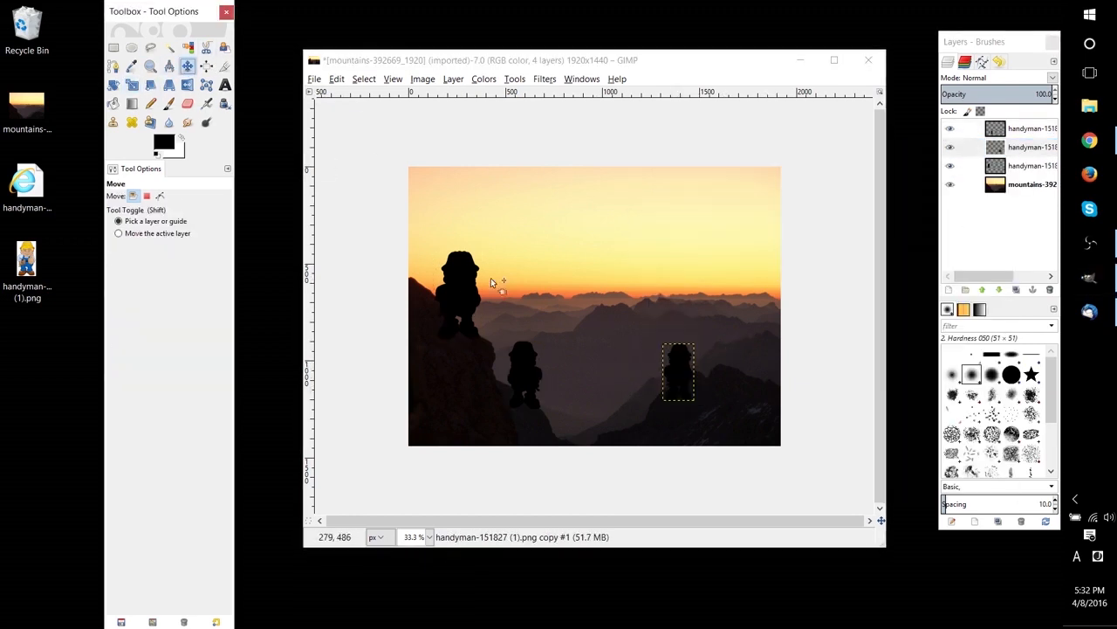
click(132, 84)
click(689, 358)
click(768, 260)
click(186, 65)
Duplicate the right-hand ridge's silhouette, move the copy to the distant mountains in the centre, and scale it down to a tiny figure.
right_click(1026, 147)
click(943, 214)
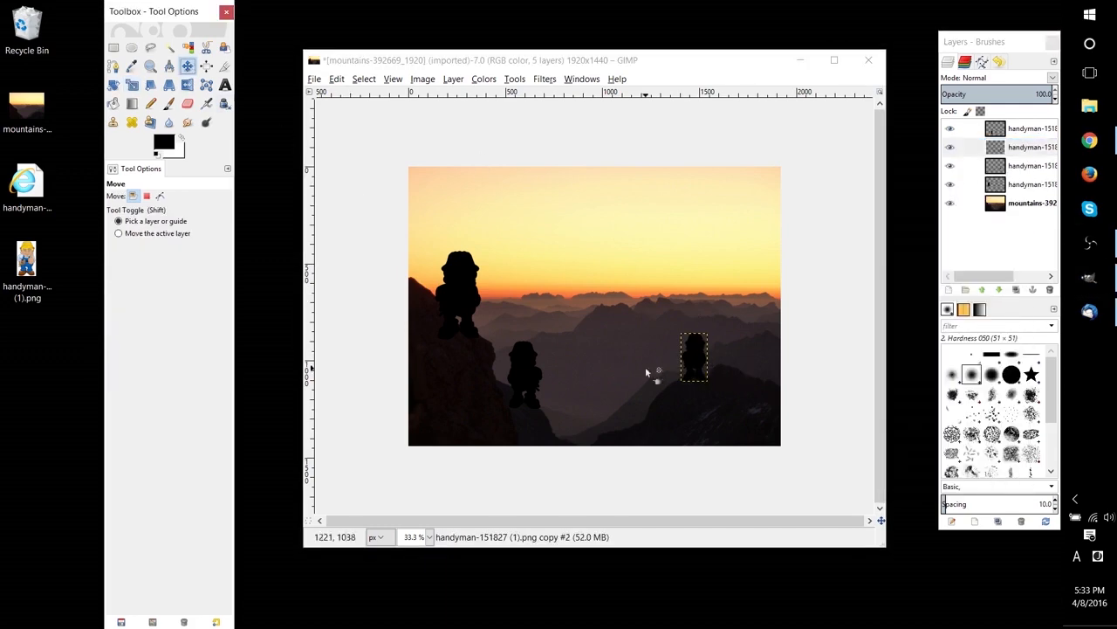
drag(694, 358, 564, 318)
click(132, 85)
click(568, 323)
click(766, 259)
click(187, 65)
click(160, 195)
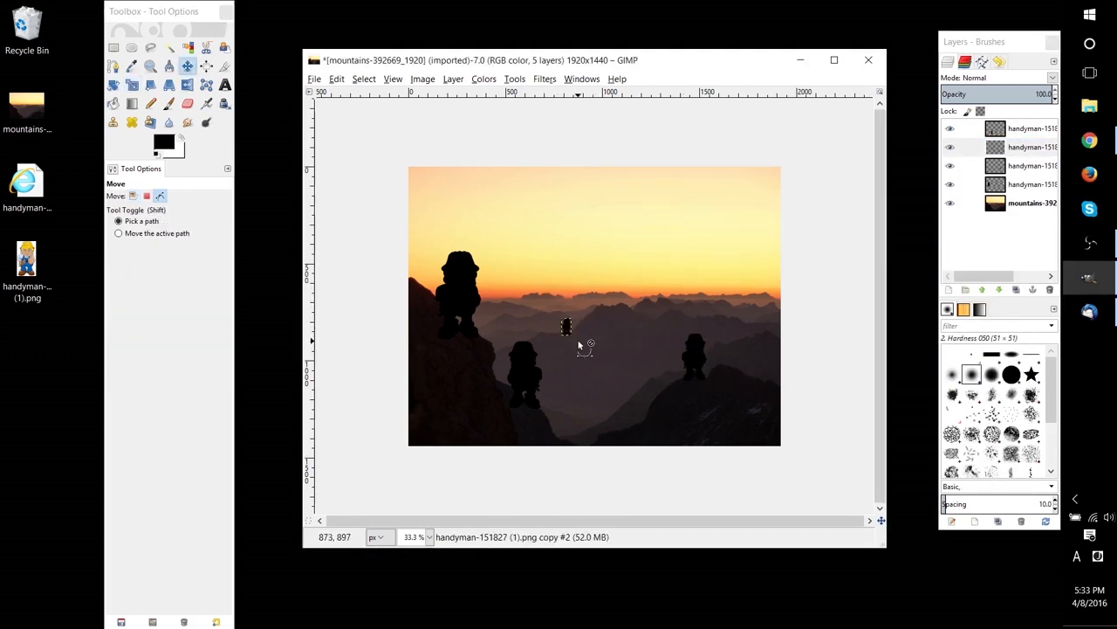
click(131, 84)
click(566, 326)
click(768, 259)
click(187, 65)
Select the mountains layer and several handyman layers in turn to review how the composition is layered.
click(114, 48)
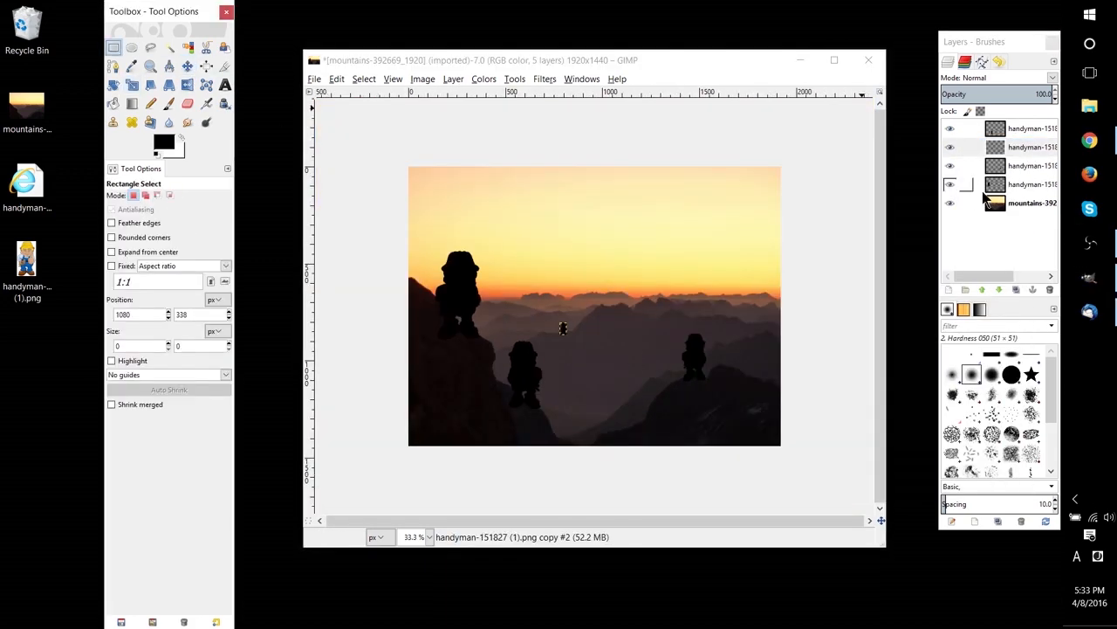
click(1013, 202)
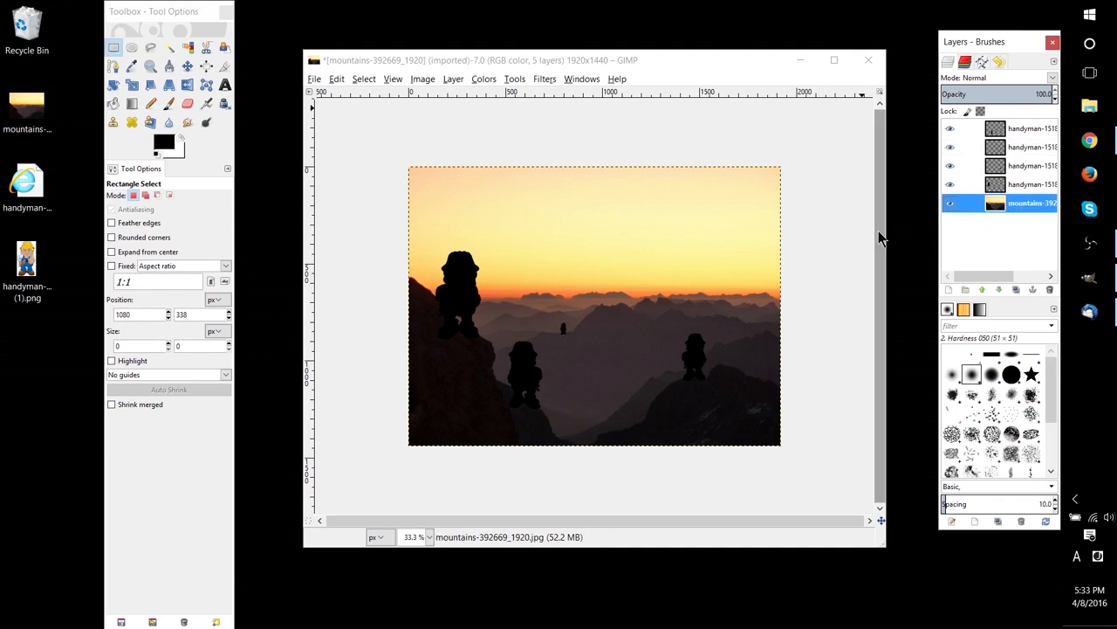
click(1020, 185)
click(1019, 147)
click(1019, 129)
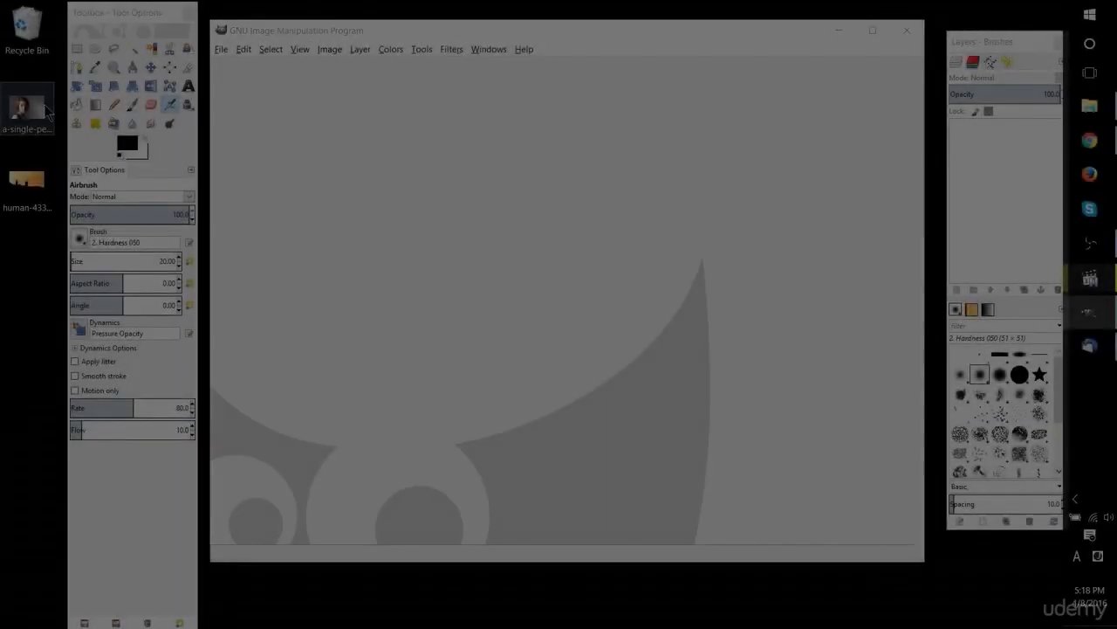
Open the a-single-person-1084191_1920.jpg portrait and select the grey background left of the man with Fuzzy Select at threshold 15.
drag(399, 187, 399, 183)
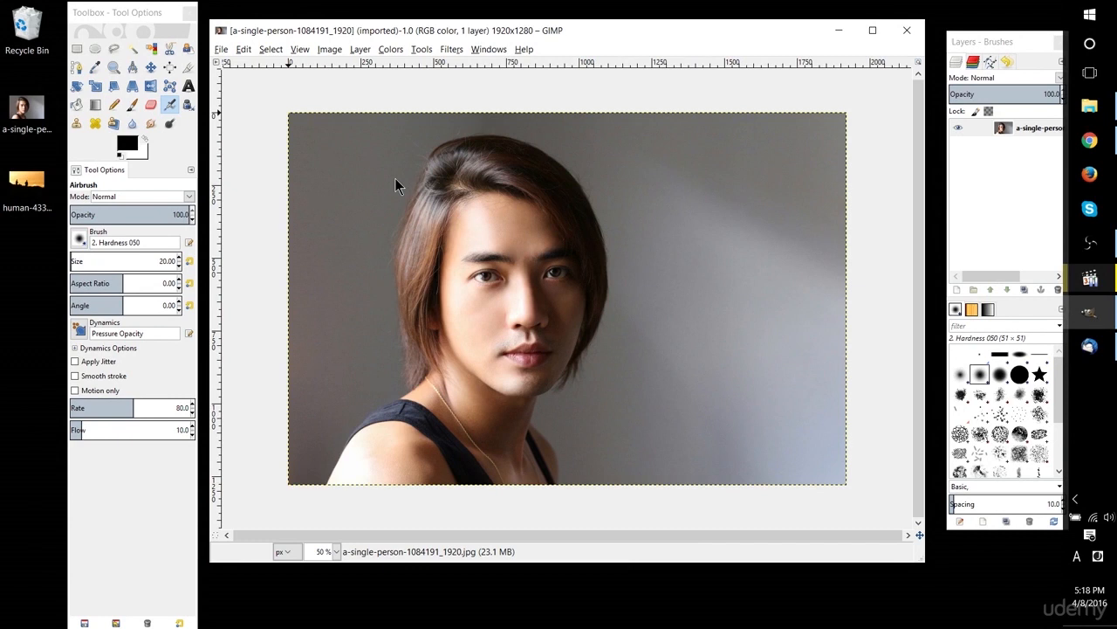
click(132, 48)
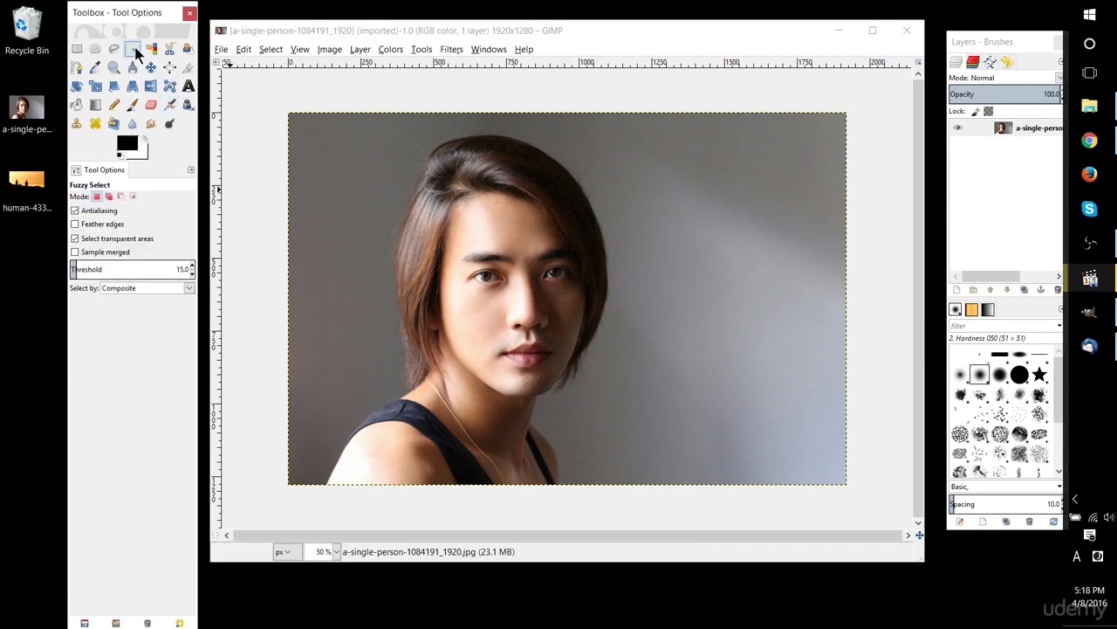
click(354, 377)
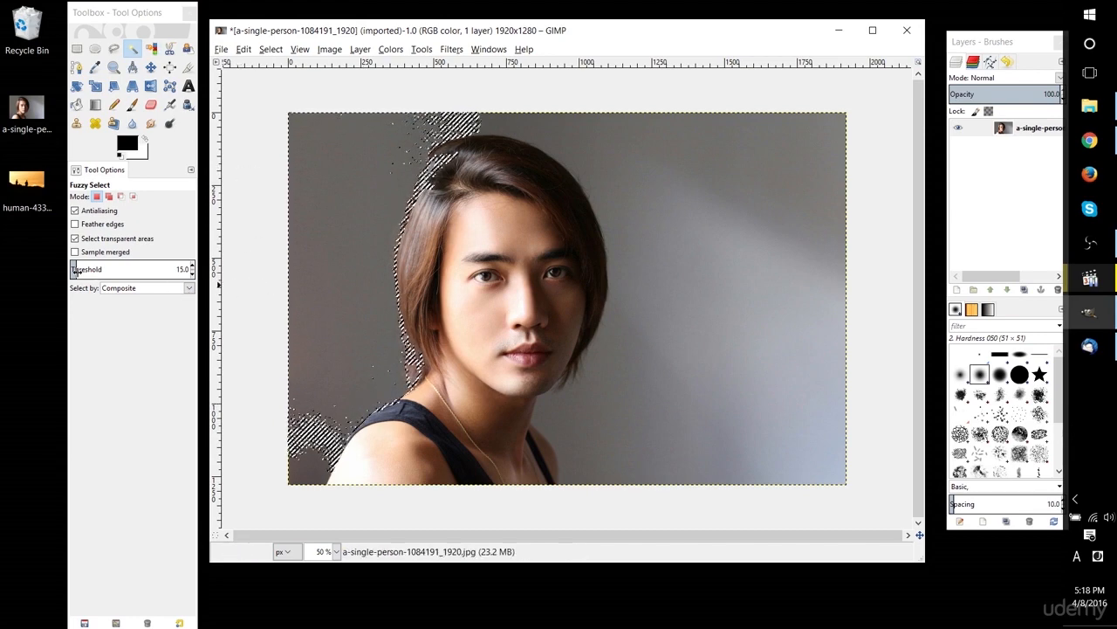
Set the Fuzzy Select threshold to 15.6 and try selecting the background on the right, then at the upper left.
click(76, 269)
drag(79, 270, 82, 271)
click(776, 273)
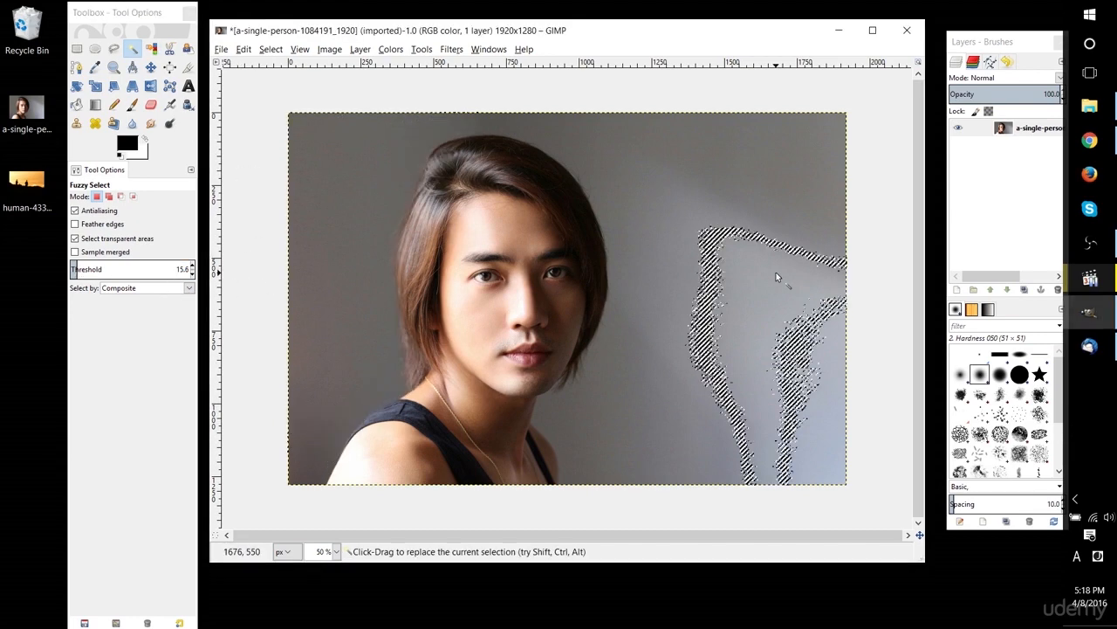
click(341, 175)
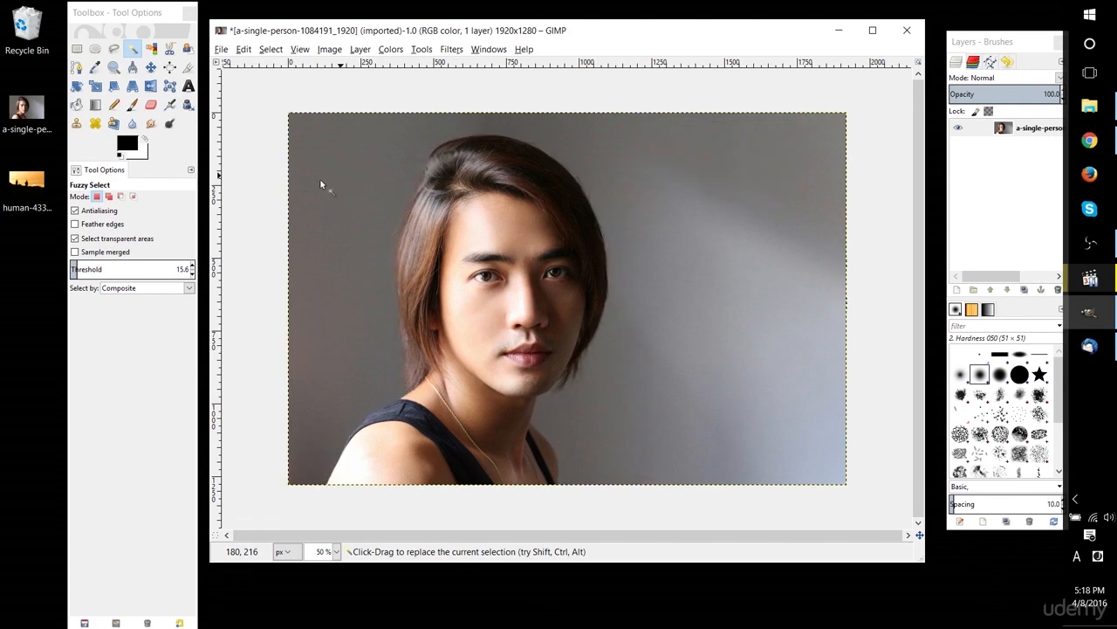
Set the Fuzzy Select threshold to 10 and select the background beside the hair on the portrait's left side.
click(182, 269)
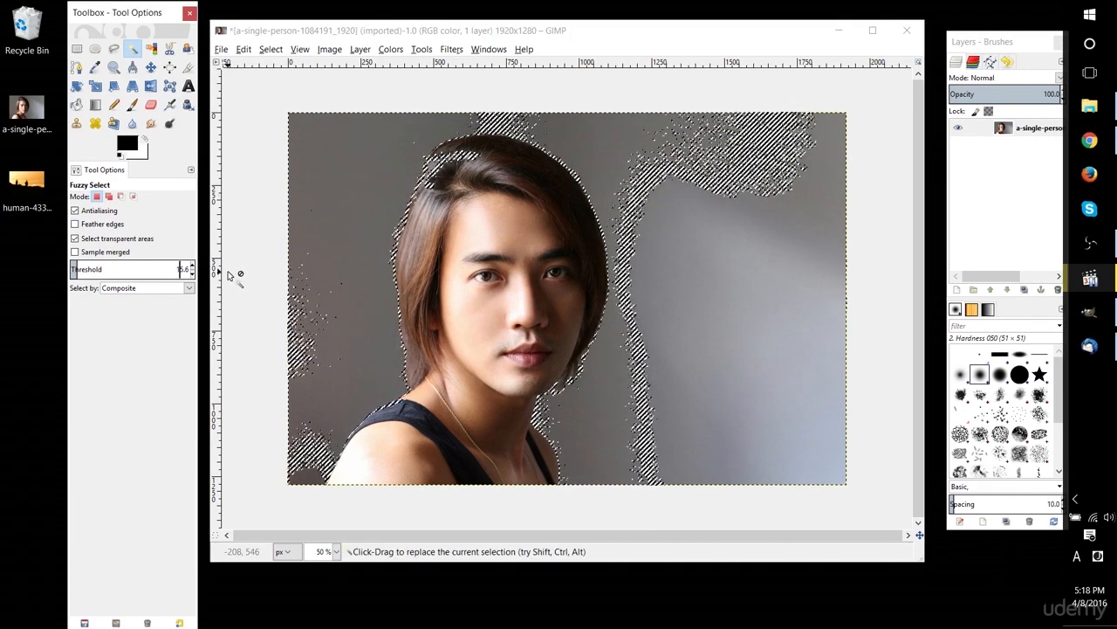
key(BackSpace)
key(BackSpace)
key(Delete)
key(Delete)
text(10)
key(Return)
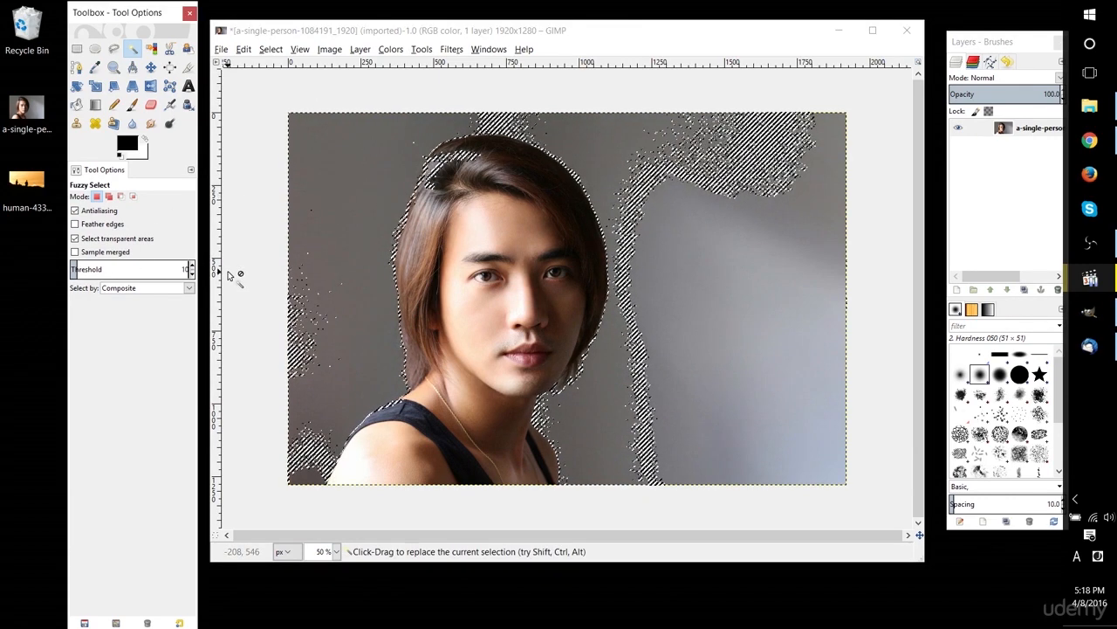
click(370, 256)
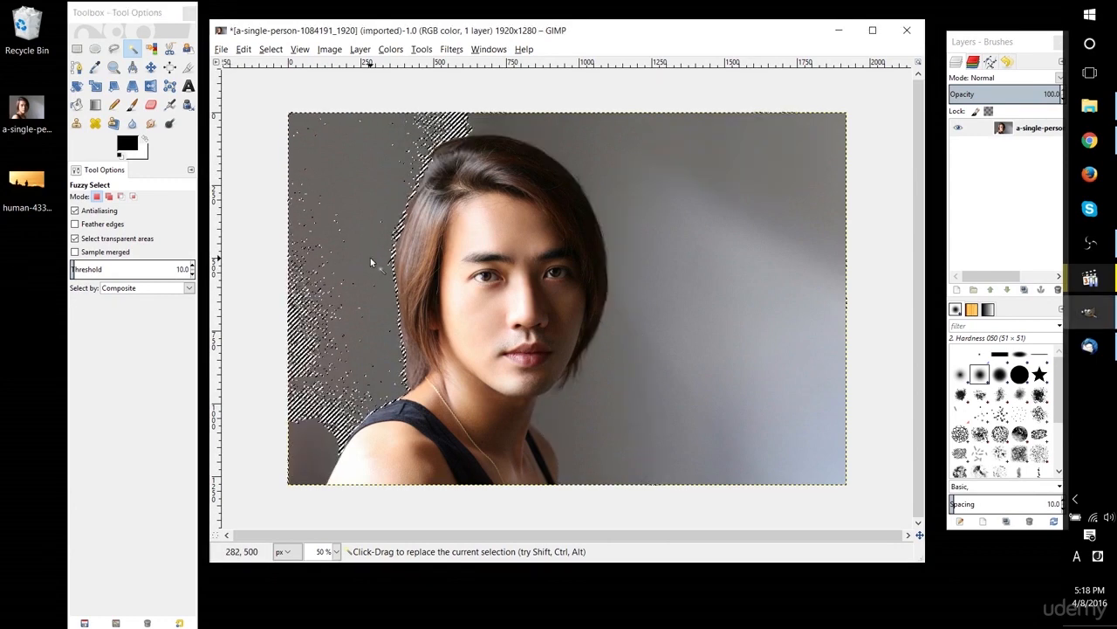
Try deleting the selected background, undo the deletion, and add an alpha channel to the portrait layer.
key(Delete)
key(ctrl+z)
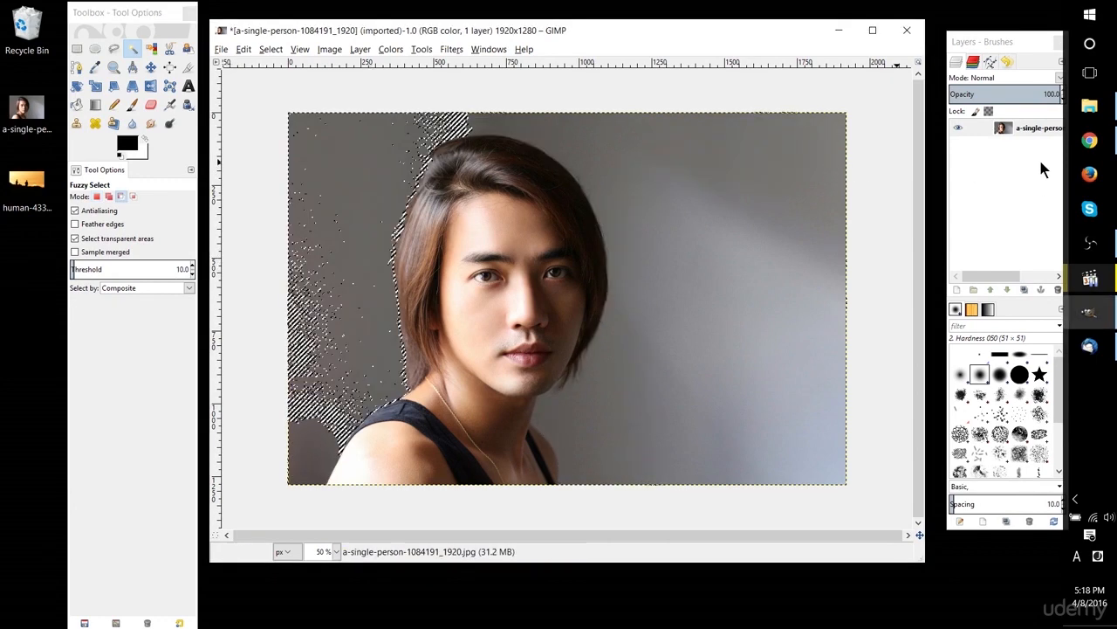
right_click(1039, 131)
click(961, 412)
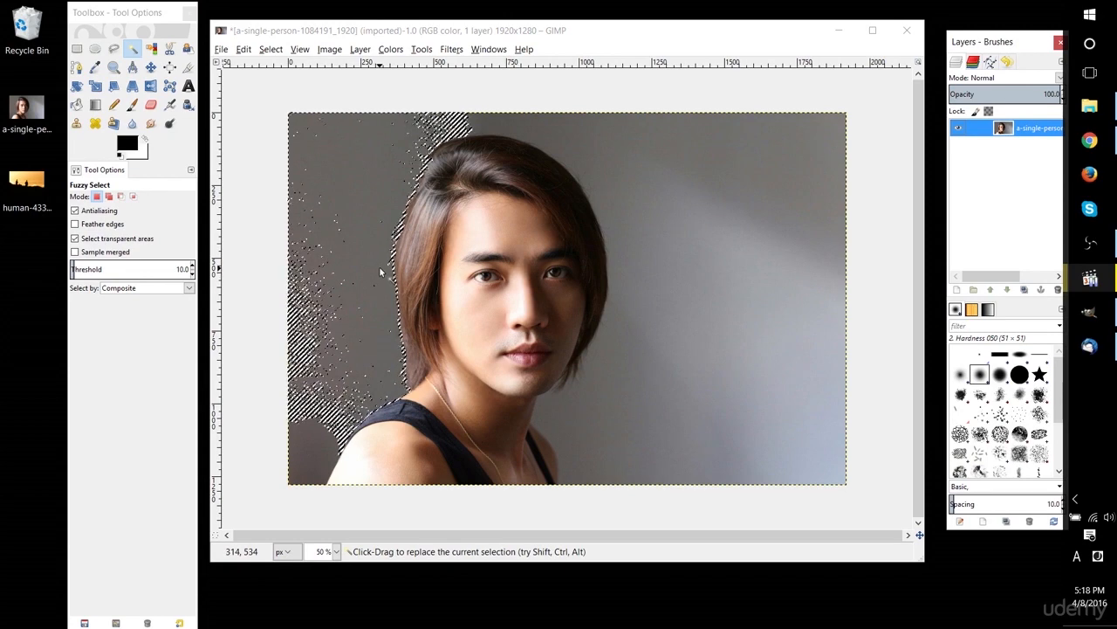
Delete the grey background around the man region by region with Fuzzy Select at threshold 10, working from the left side to the right.
key(Delete)
click(303, 466)
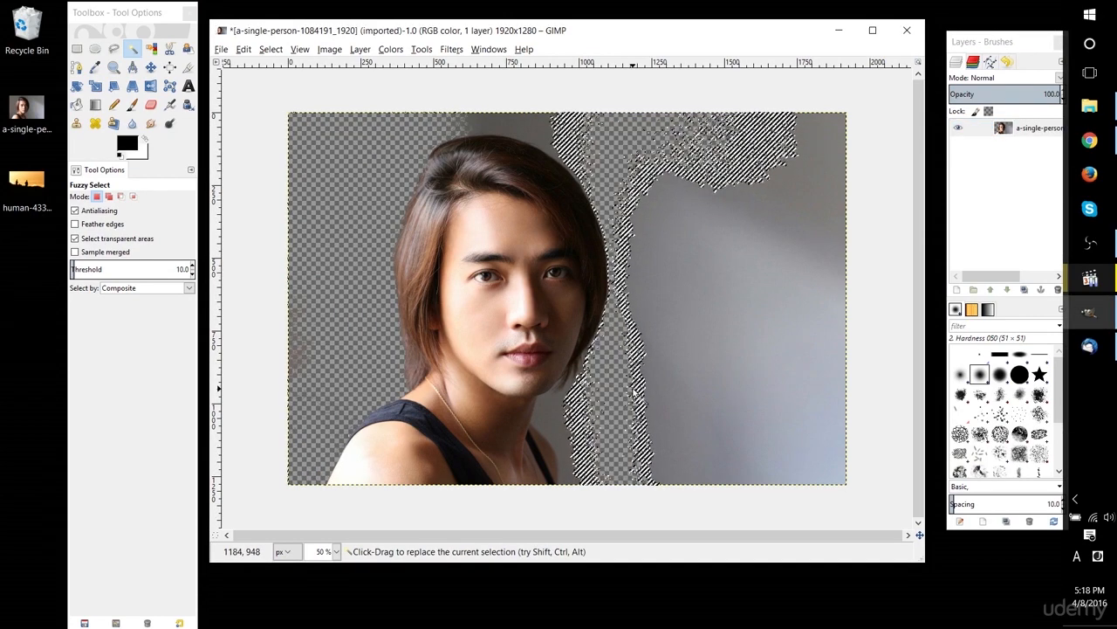
key(Delete)
click(580, 409)
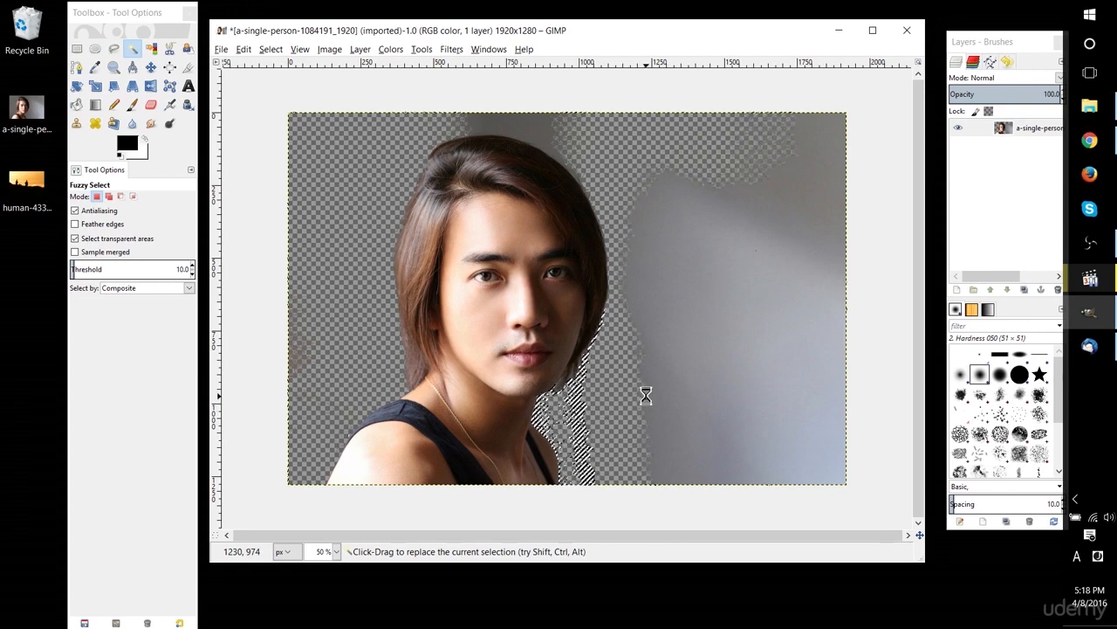
click(654, 384)
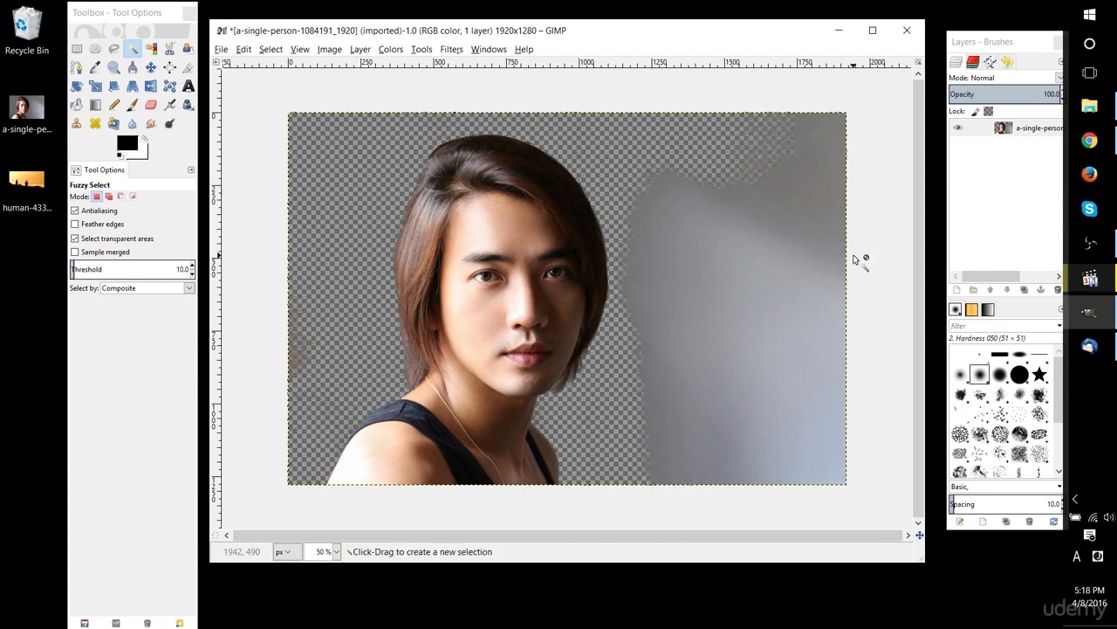
click(772, 260)
click(800, 166)
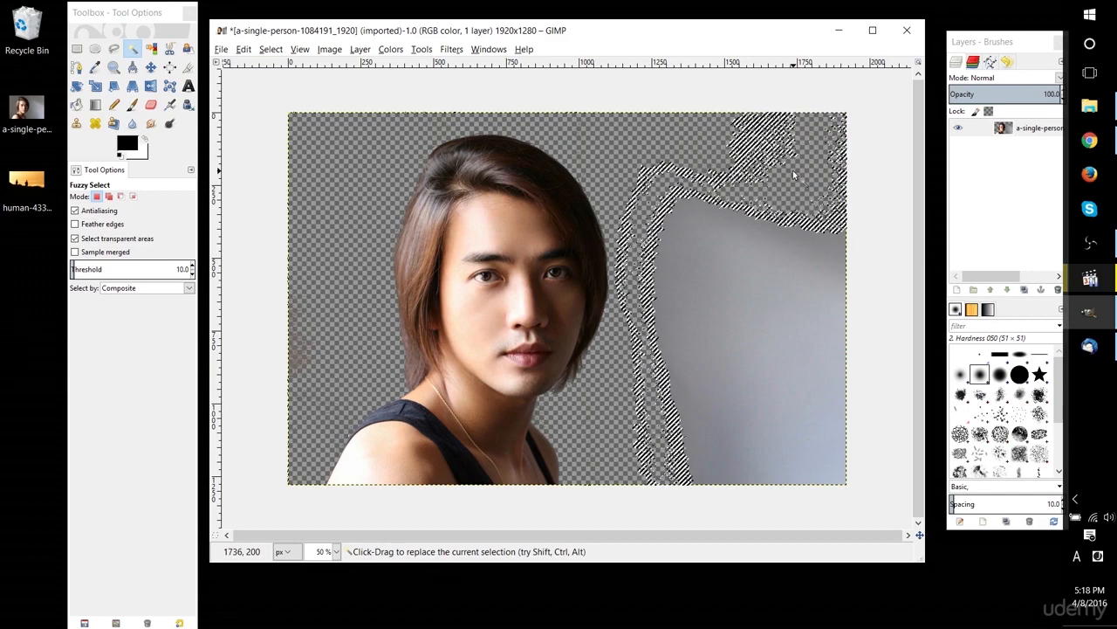
Delete the remaining grey area on the portrait's right with a rectangular selection of about 856 × 1172 px, and clear the selection.
click(77, 49)
click(618, 138)
drag(618, 138, 849, 488)
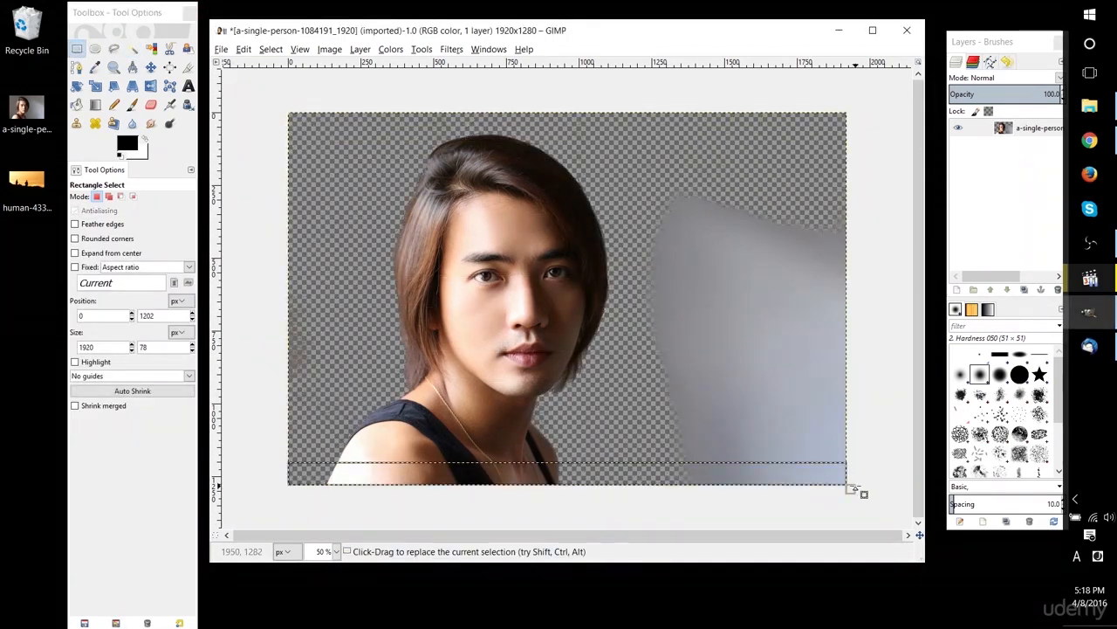
click(806, 470)
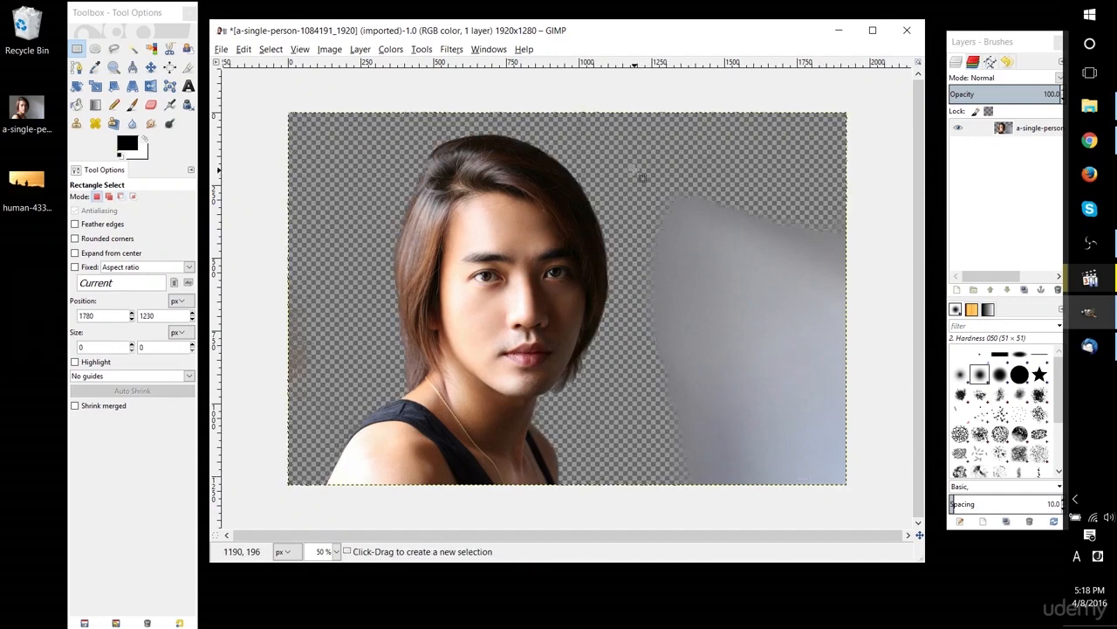
drag(619, 160, 869, 499)
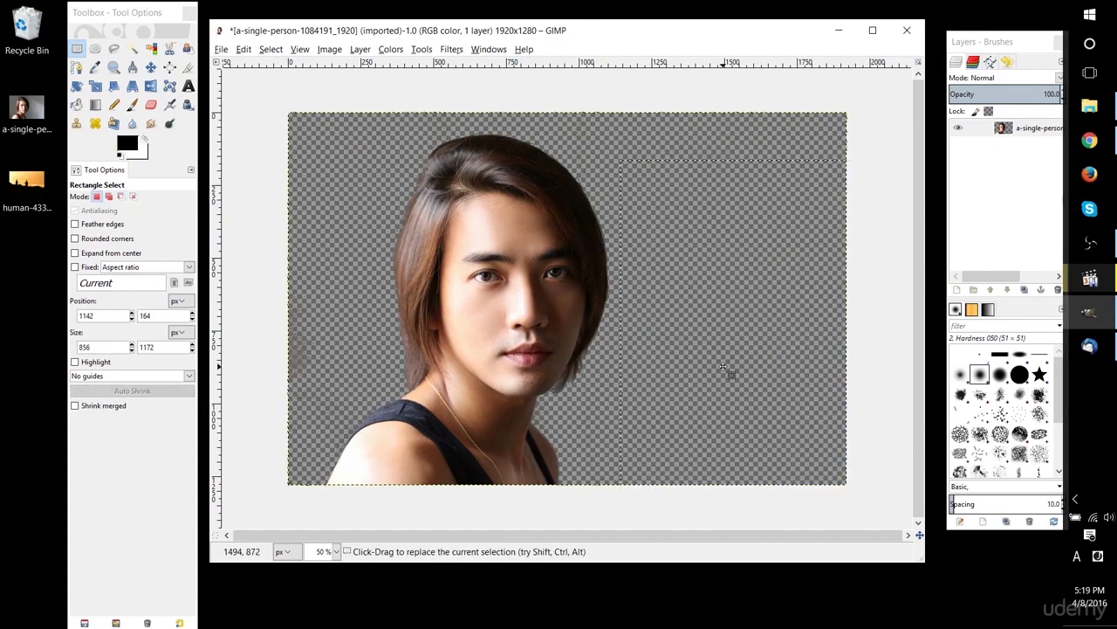
click(663, 135)
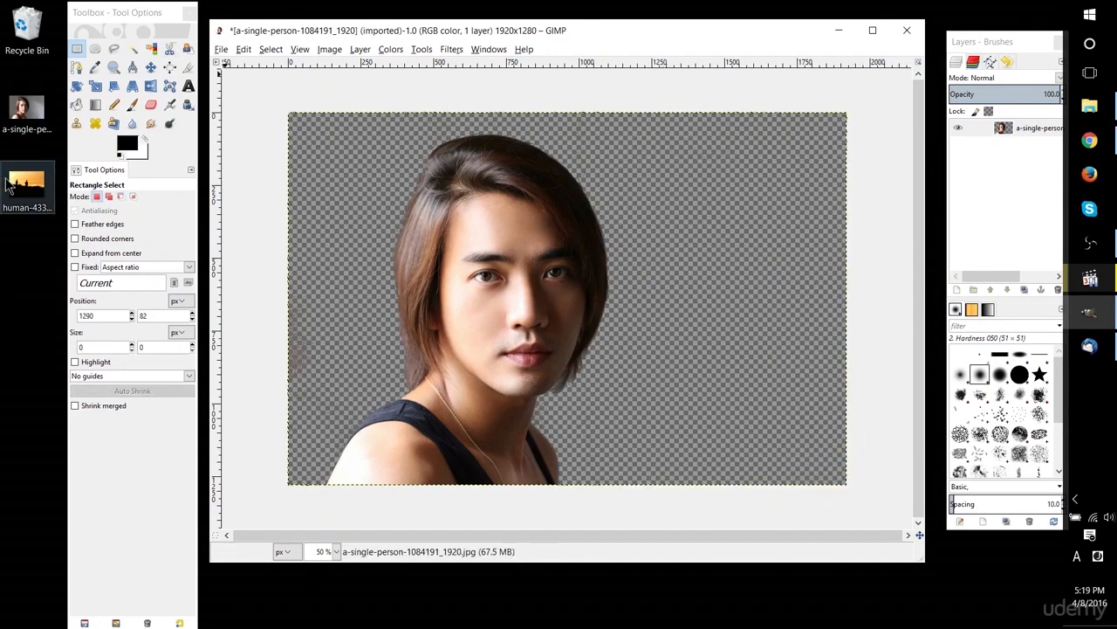
Add the human-43351_1920.jpg sunset photo as a layer and place it beneath the portrait layer.
drag(1007, 48, 998, 48)
key(ctrl+a)
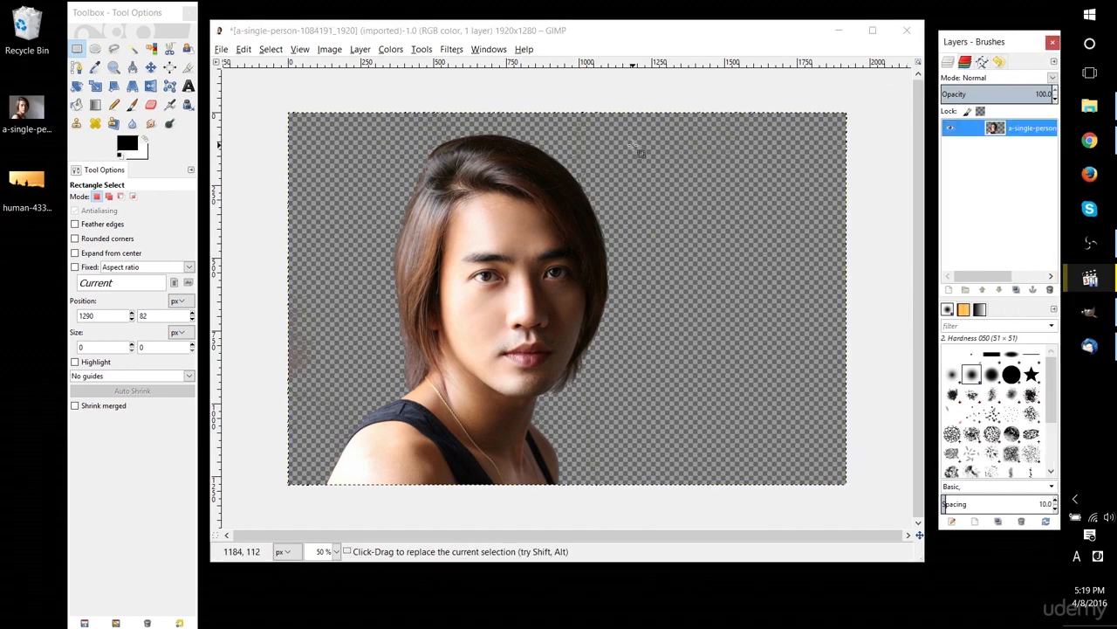
click(78, 52)
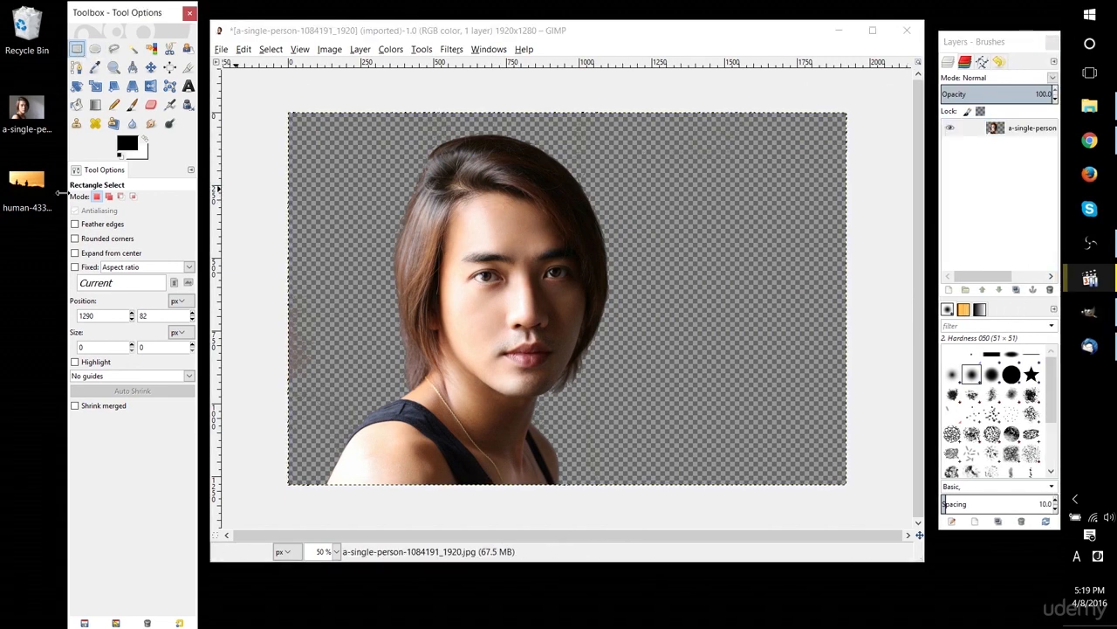
drag(60, 192, 716, 192)
drag(1022, 131, 1024, 156)
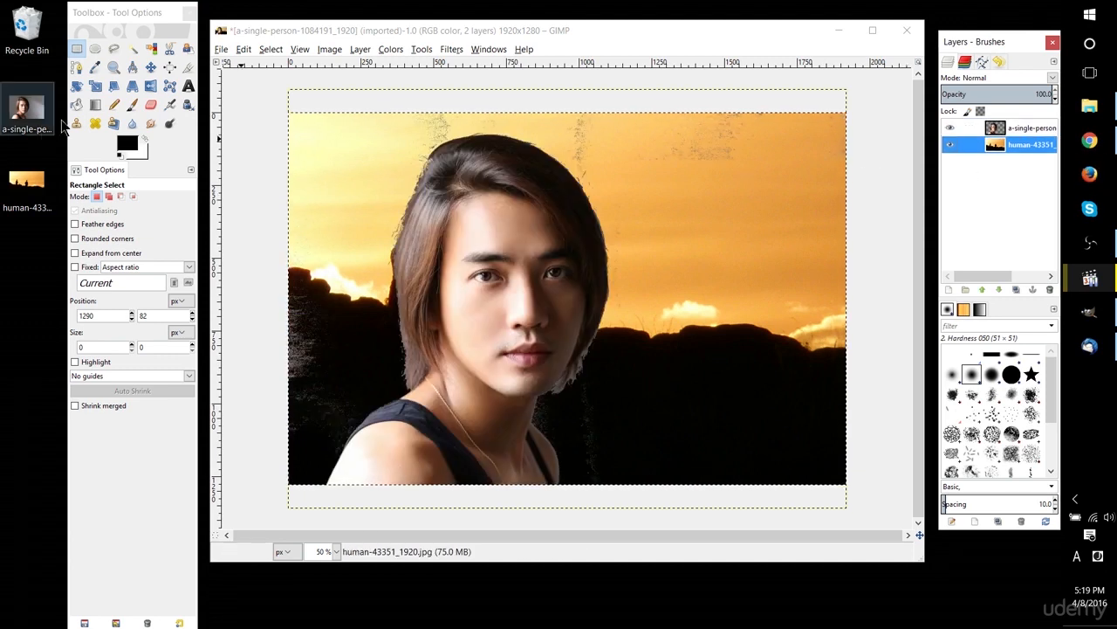
Erase the leftover specks above and to the right of the man on the portrait layer with a 126.56 px Eraser.
click(150, 105)
click(1016, 131)
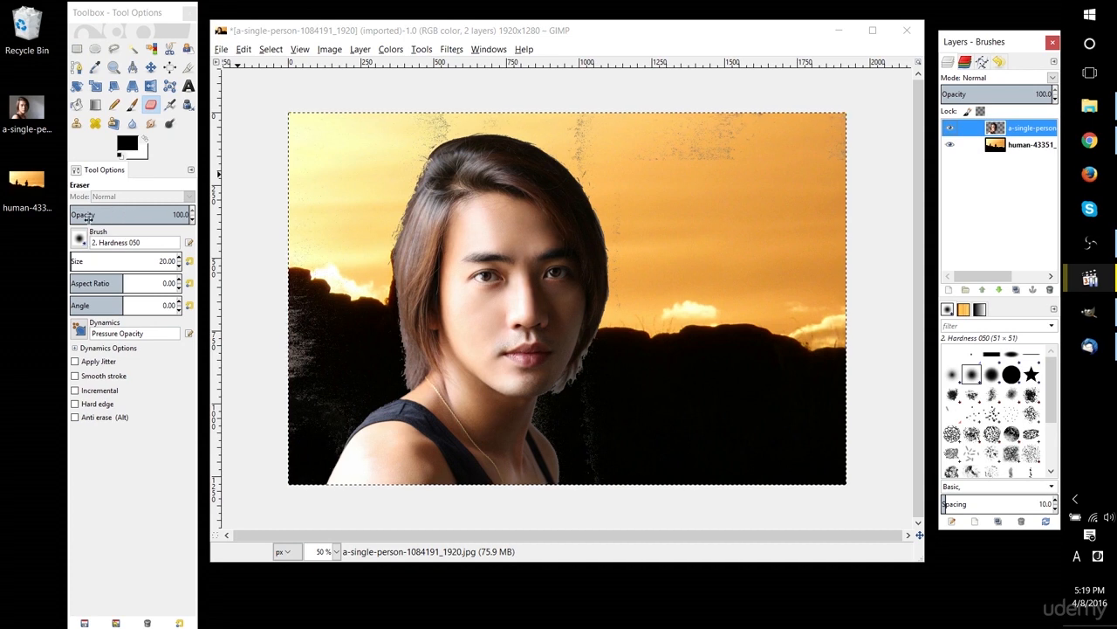
click(84, 261)
drag(84, 261, 82, 261)
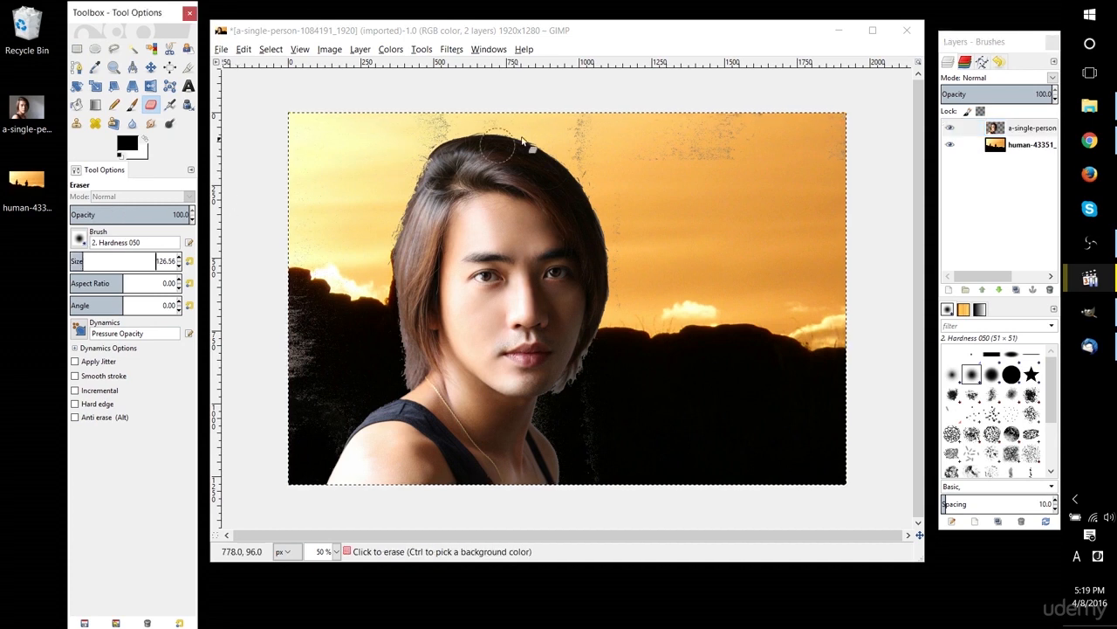
click(579, 122)
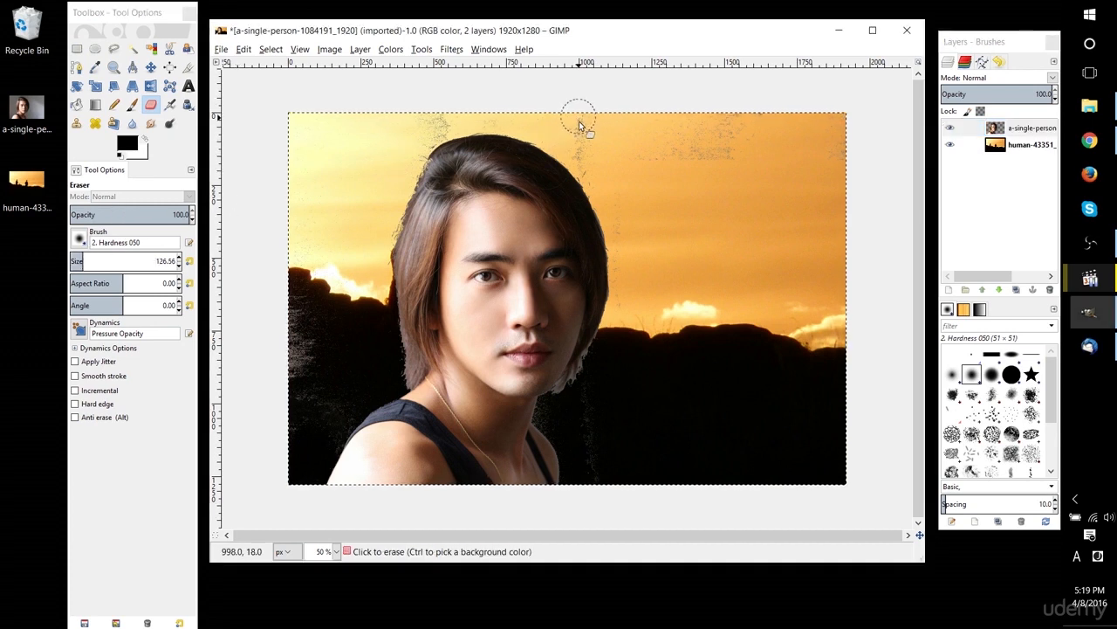
click(591, 166)
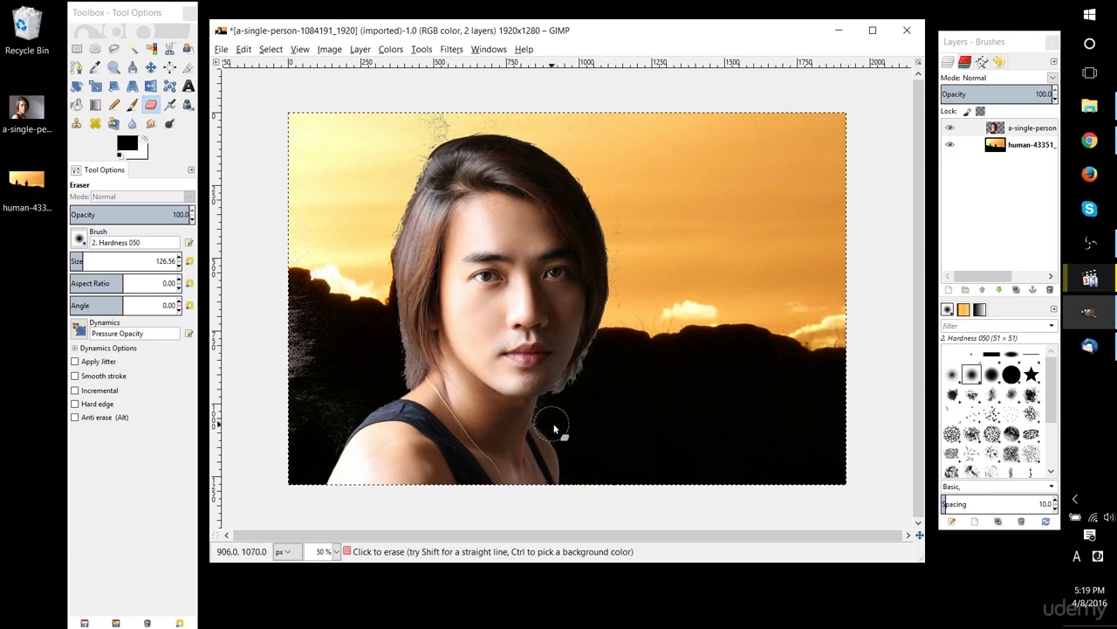
Delete the leftover specks left of the man with rectangular selections and erase those above his hair.
click(77, 49)
drag(255, 86, 390, 391)
key(Delete)
drag(251, 318, 313, 493)
key(shift+e)
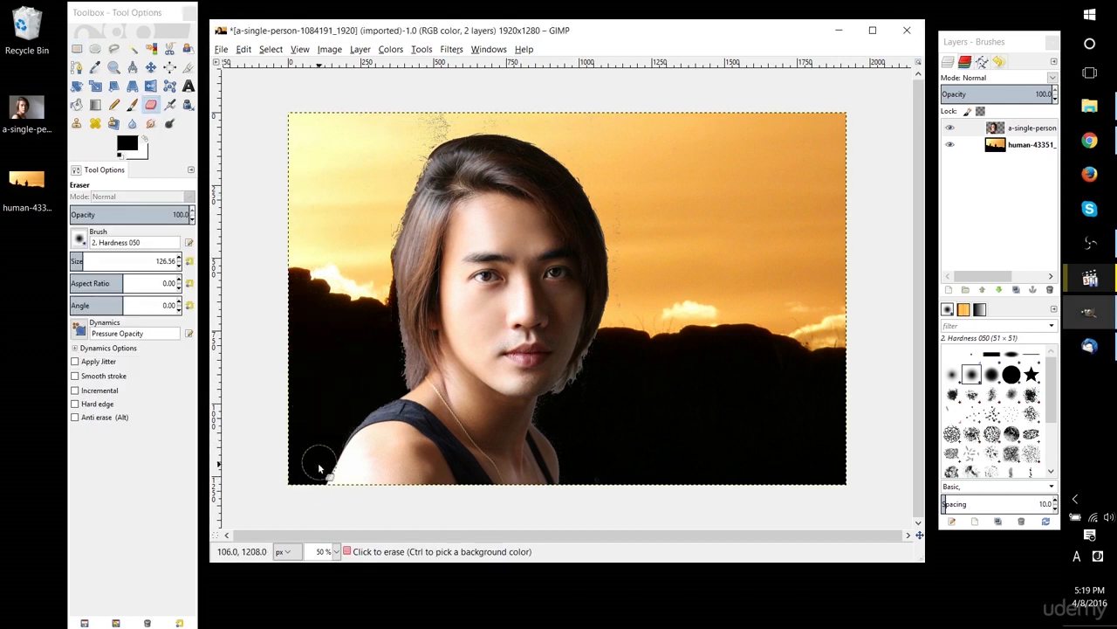
mouse_move(399, 149)
mouse_down()
mouse_move(425, 134)
mouse_move(494, 114)
mouse_up()
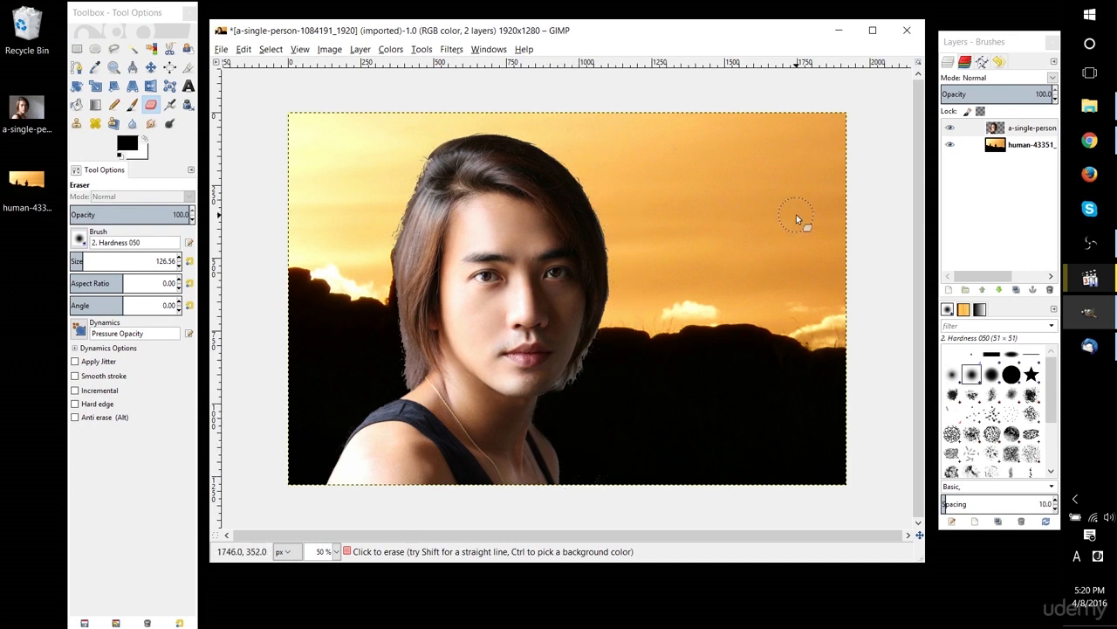
Flip the cut-out man horizontally and reposition him on the right side of the sunset photo.
click(150, 67)
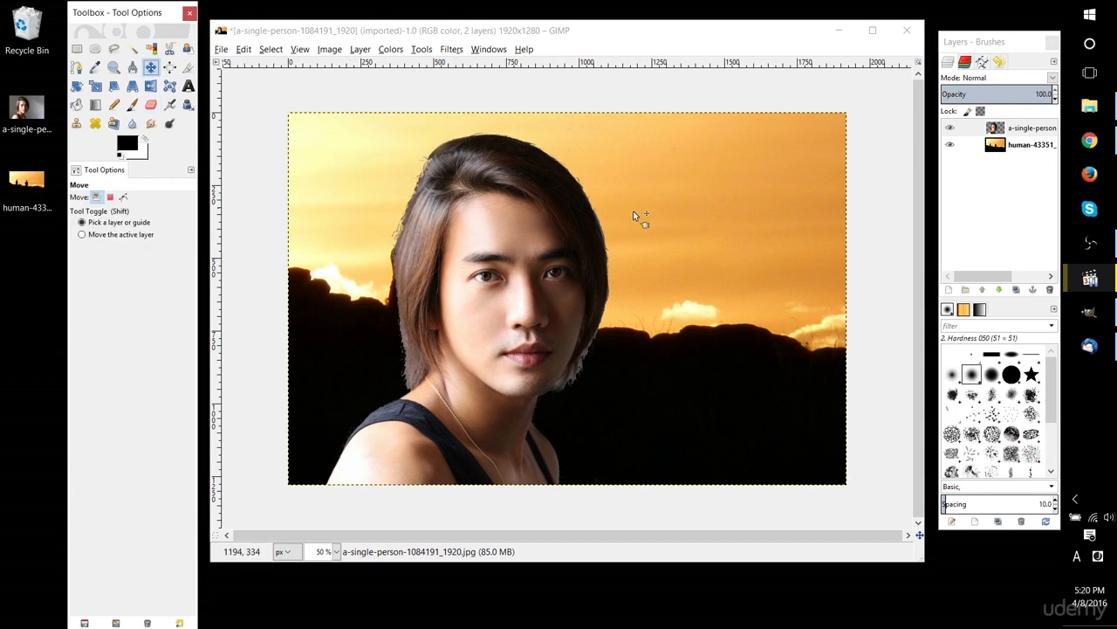
drag(513, 257, 748, 254)
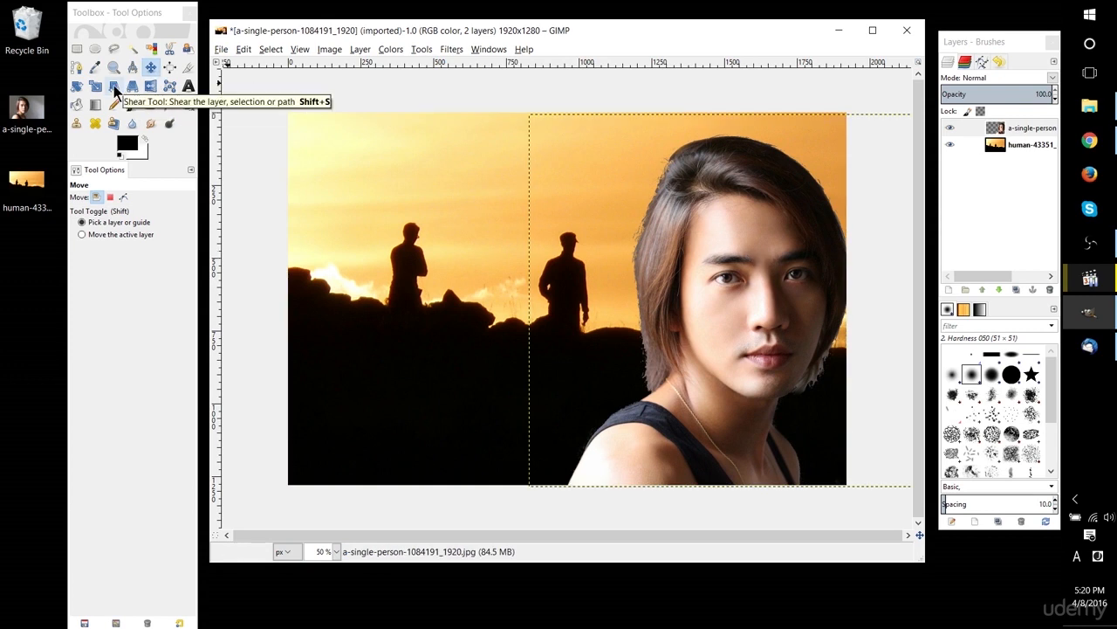
click(149, 89)
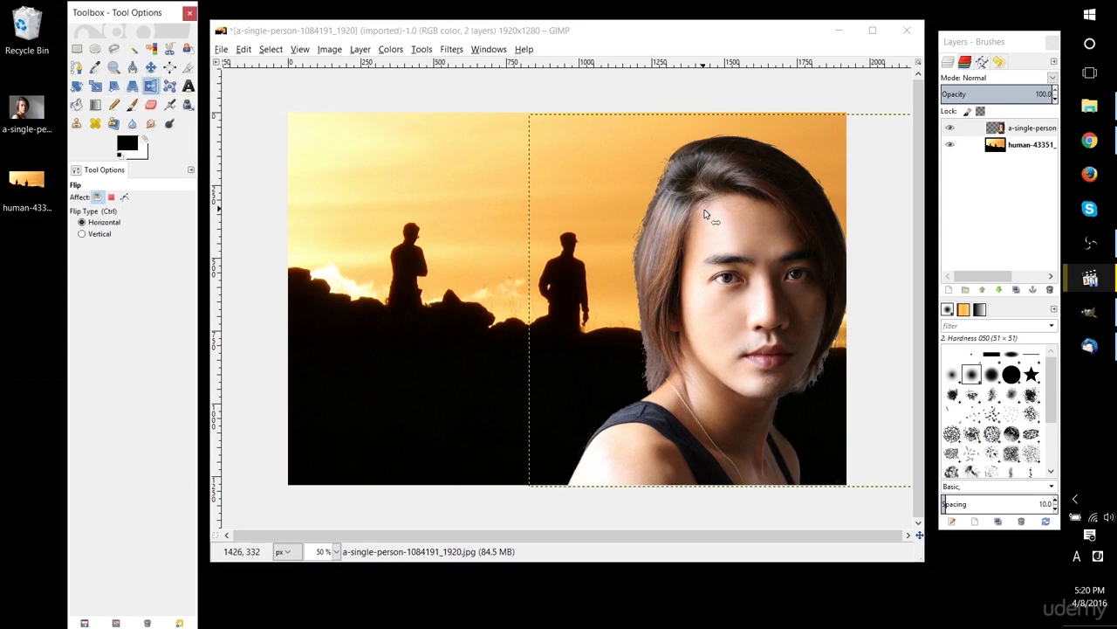
click(801, 220)
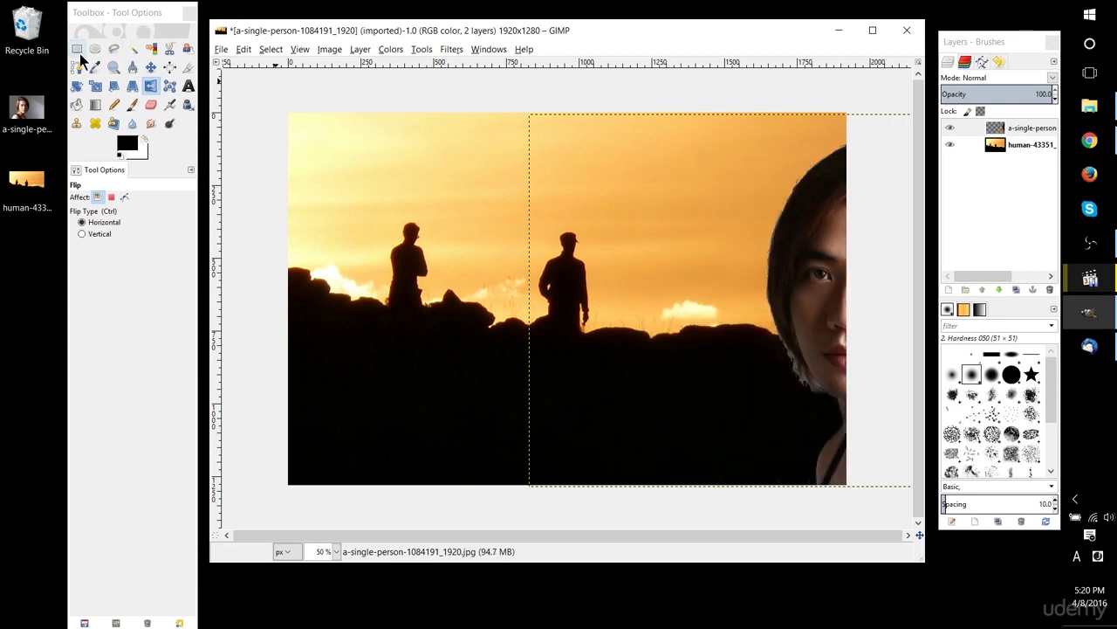
click(151, 67)
drag(843, 237, 661, 250)
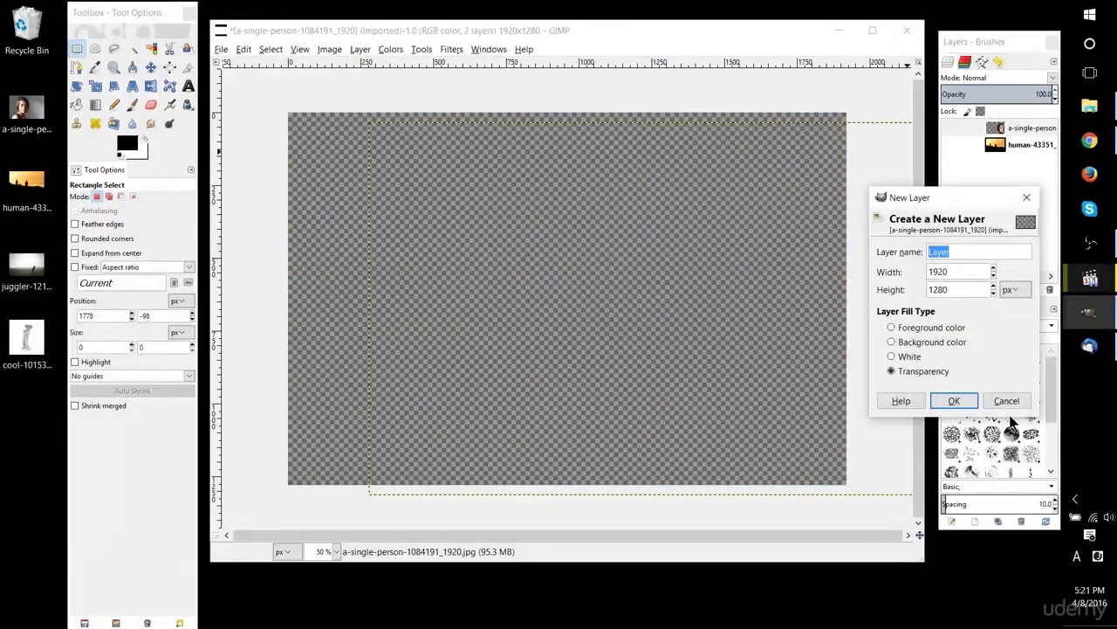
Add the juggler-1216853_1920.jpg photo as a layer and scale it proportionally to a height of 1400 px.
click(1006, 401)
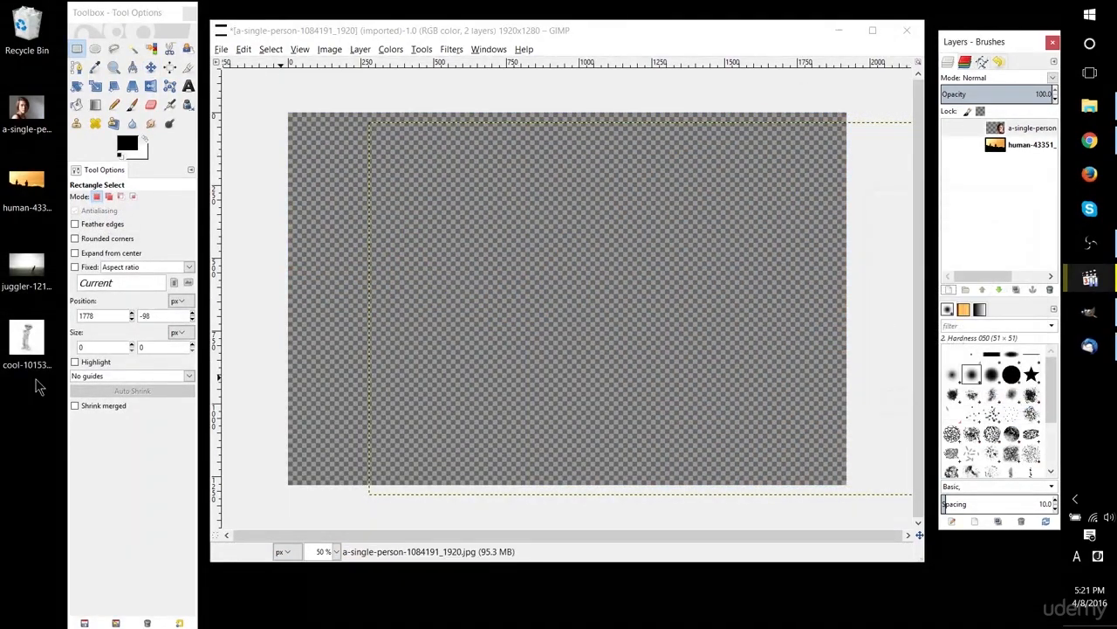
drag(27, 266, 552, 258)
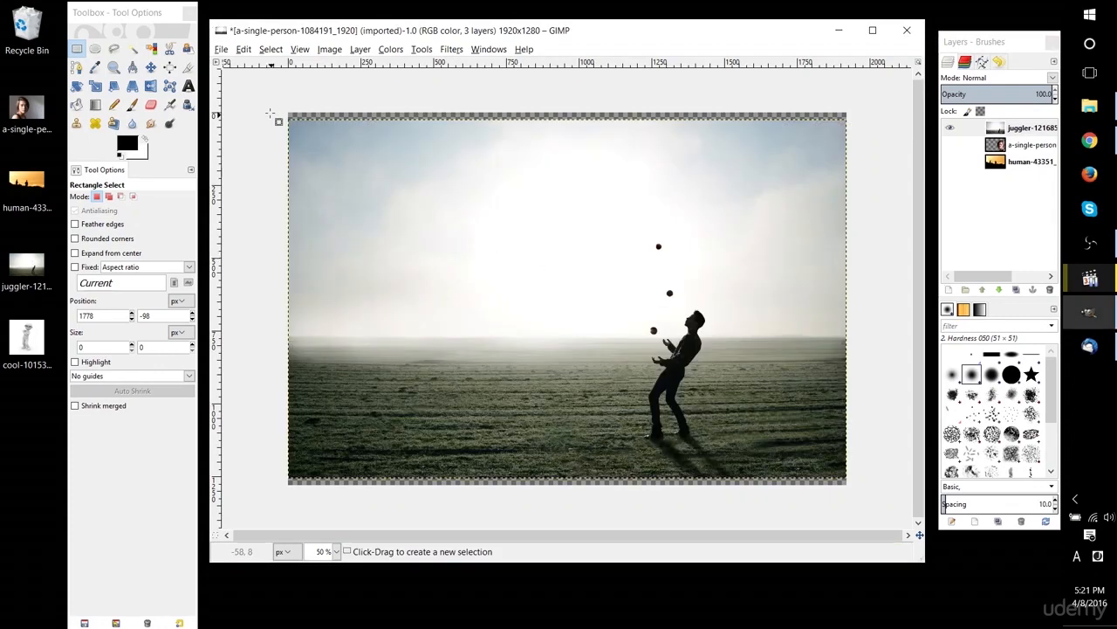
click(360, 49)
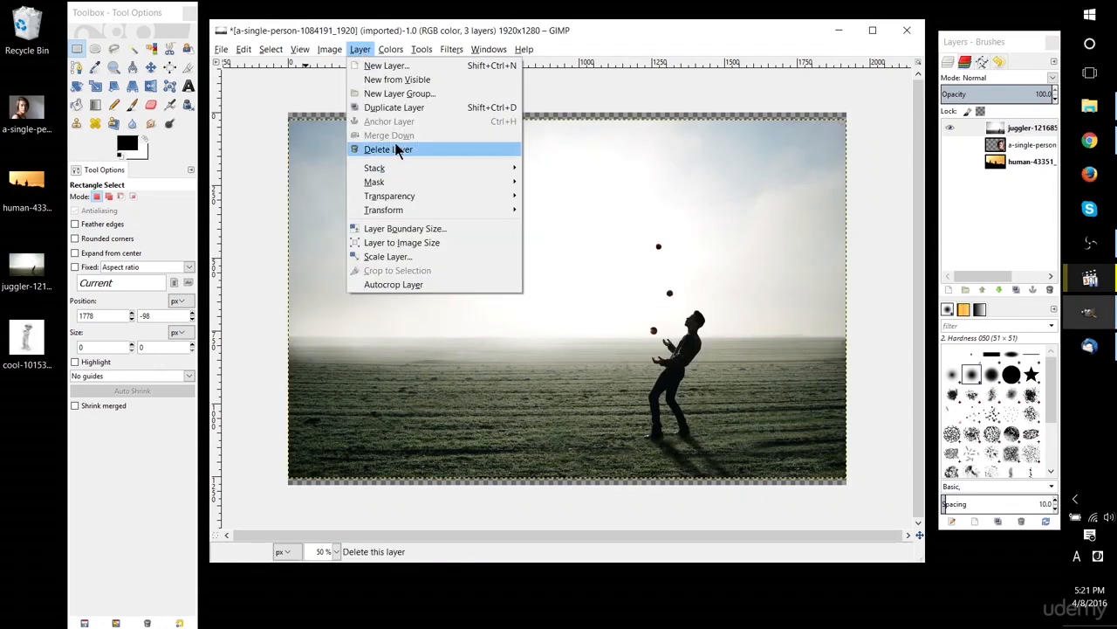
click(389, 255)
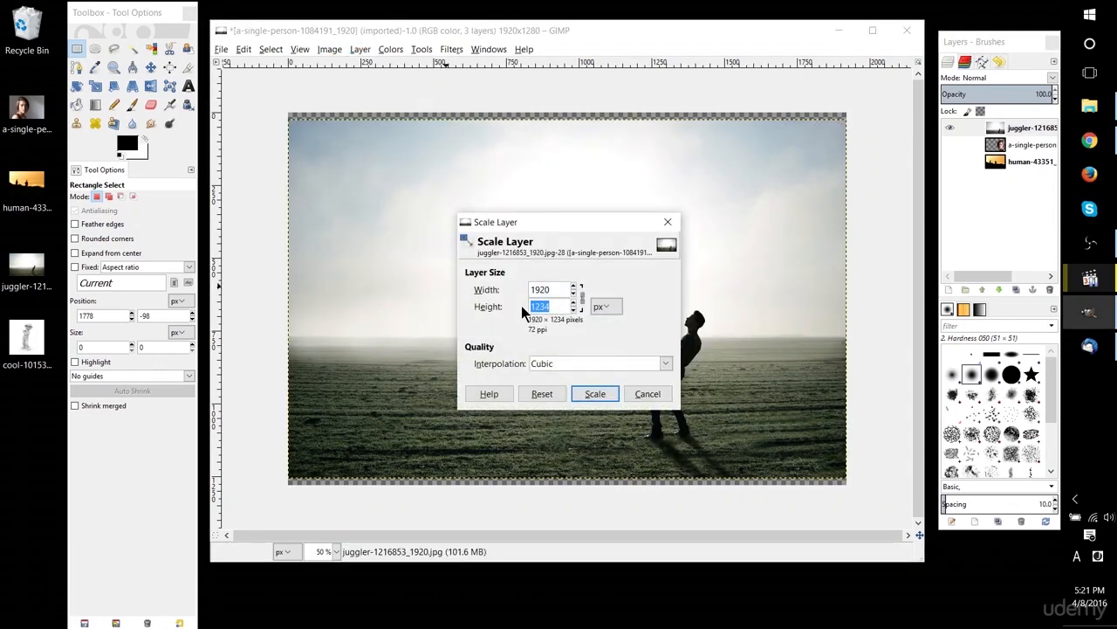
text(1400)
key(Tab)
click(603, 305)
click(605, 306)
click(602, 394)
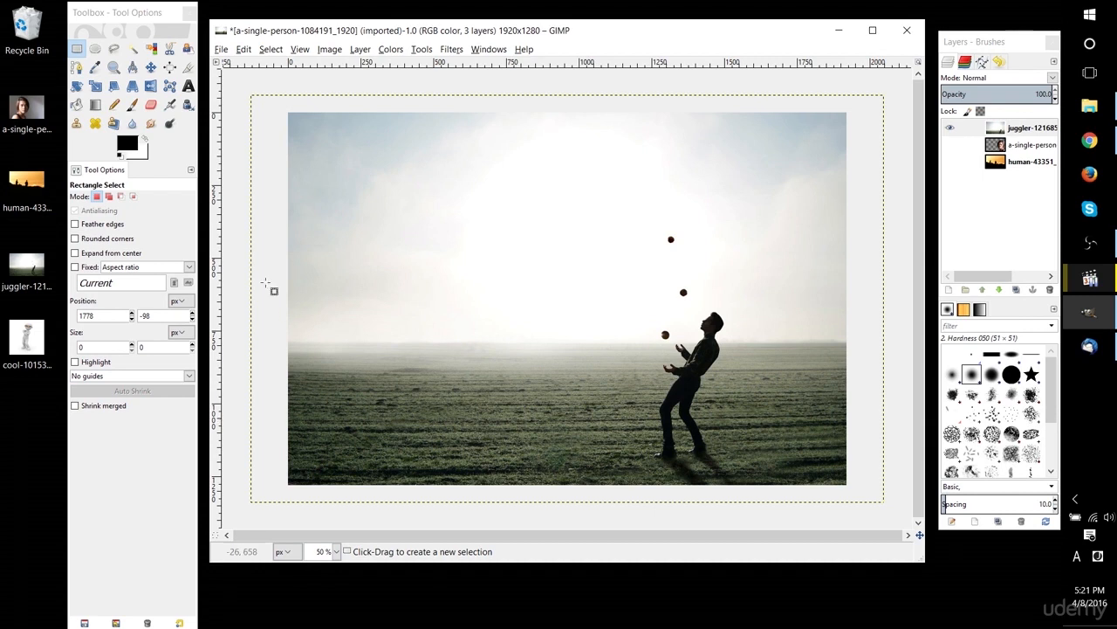
Shift the juggler layer slightly right and up, and place the cool-1015375_1920.jpg figure over it, offset down and to the left.
click(151, 67)
drag(651, 355, 675, 342)
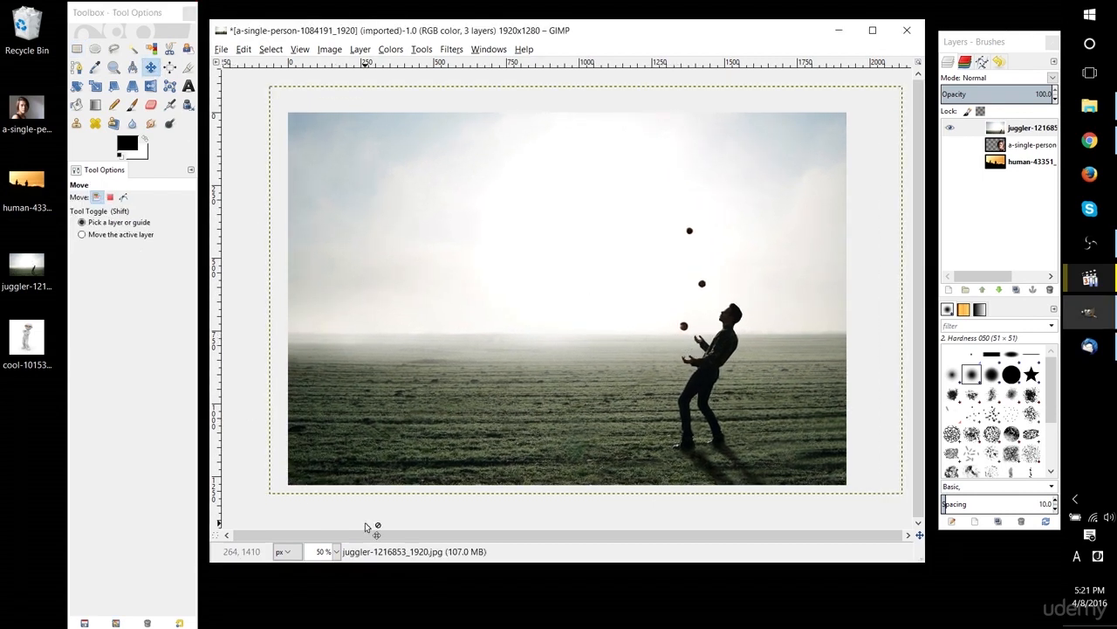
drag(26, 338, 495, 342)
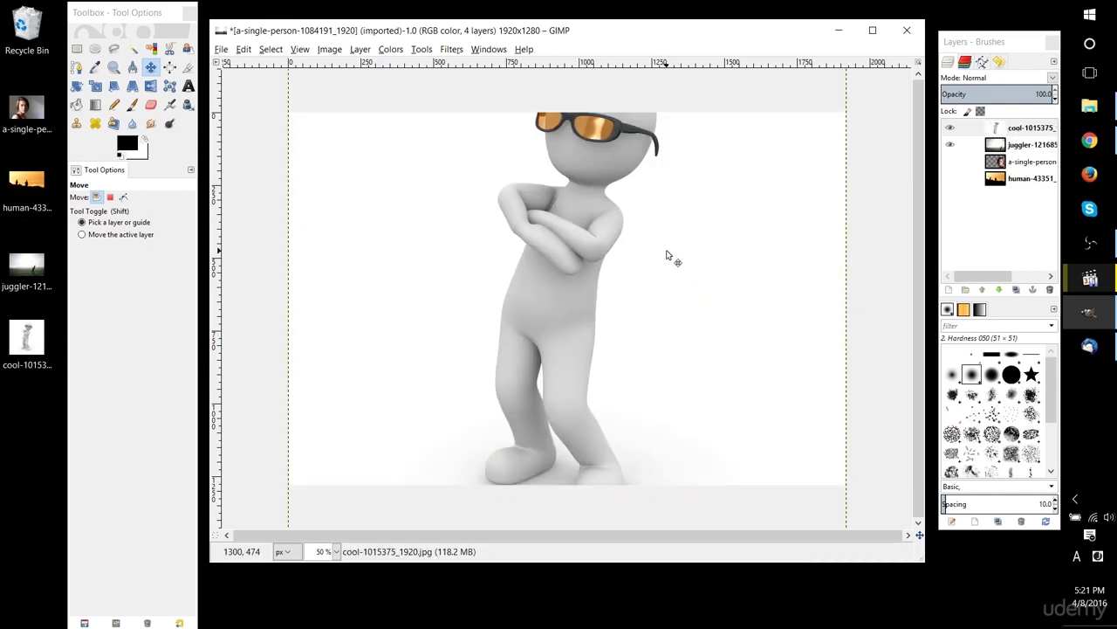
drag(667, 255, 598, 307)
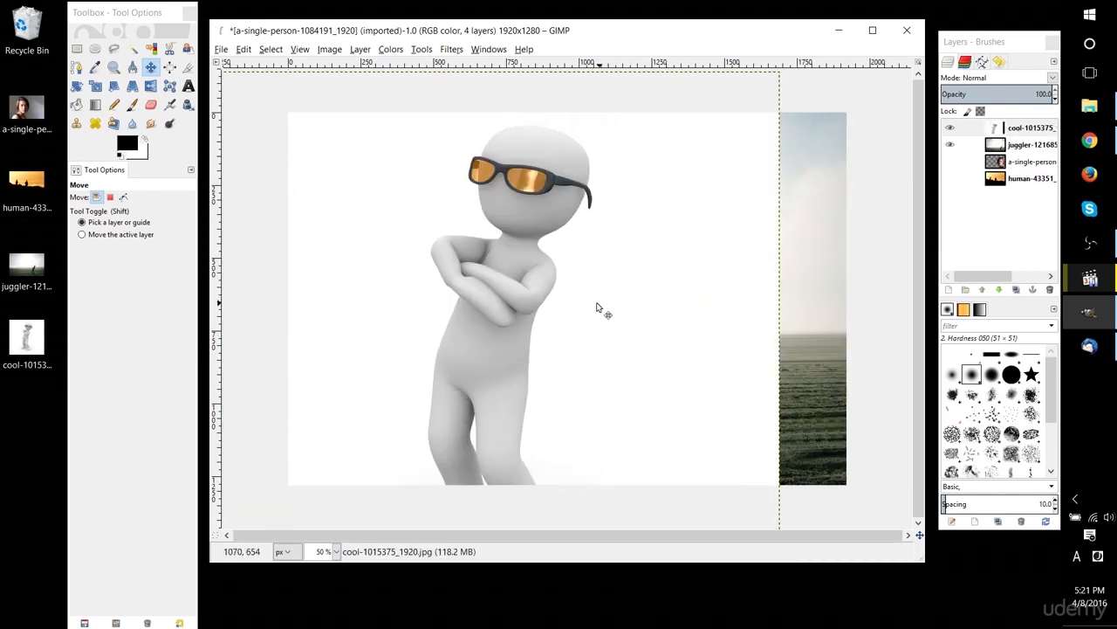
Add an alpha channel to the figure layer, delete its white background using Fuzzy Select, and move the figure farther left.
click(131, 48)
click(387, 189)
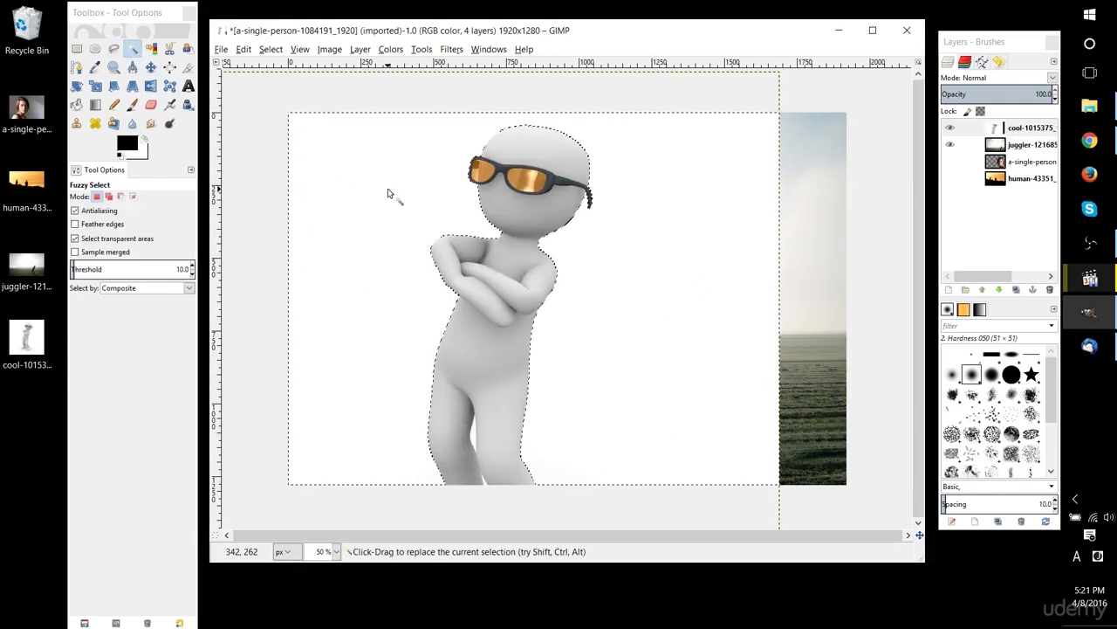
right_click(1022, 128)
click(951, 432)
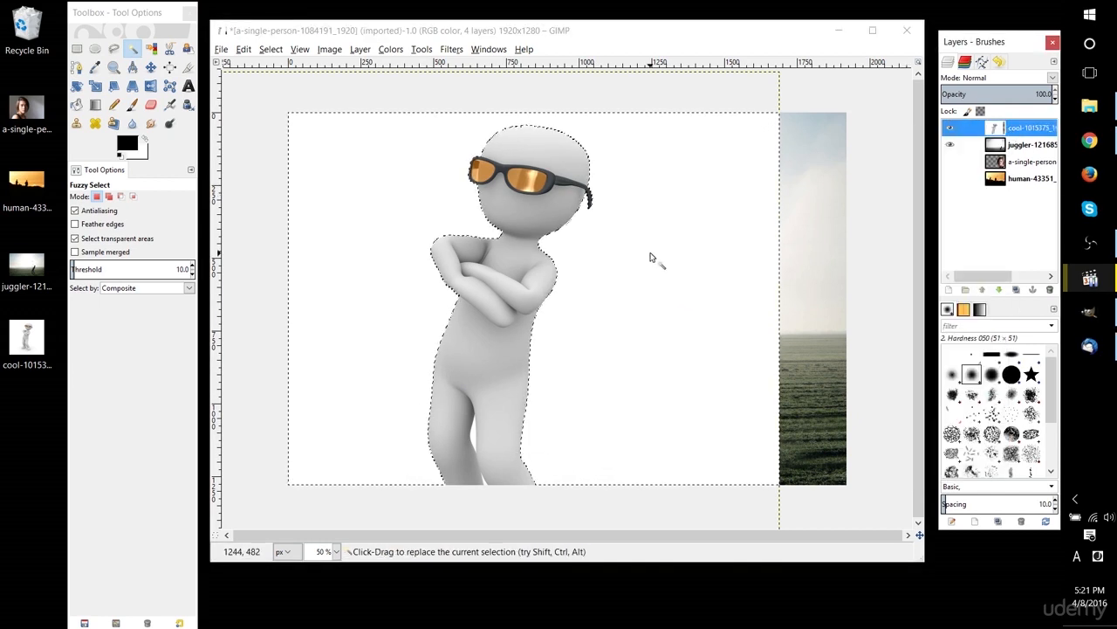
key(Delete)
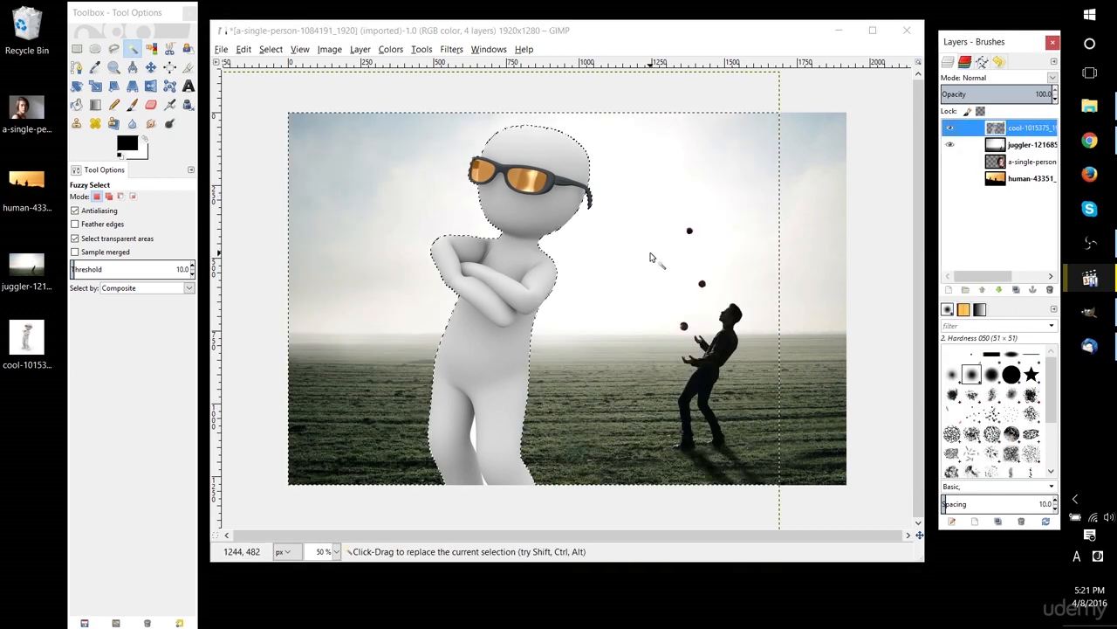
click(77, 50)
click(280, 149)
click(150, 67)
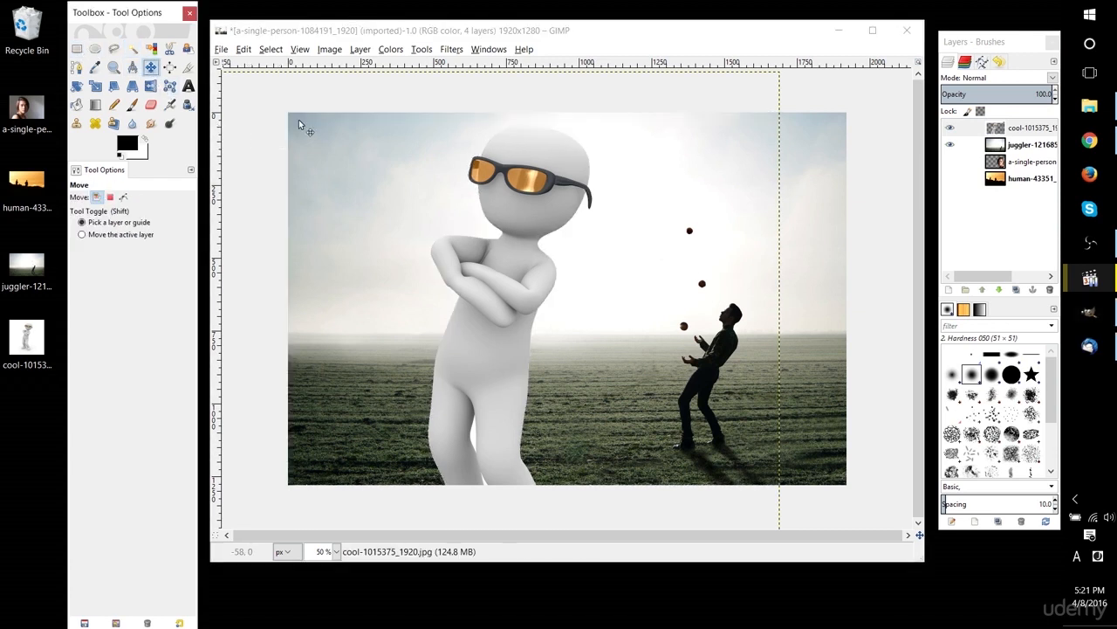
drag(460, 188, 441, 203)
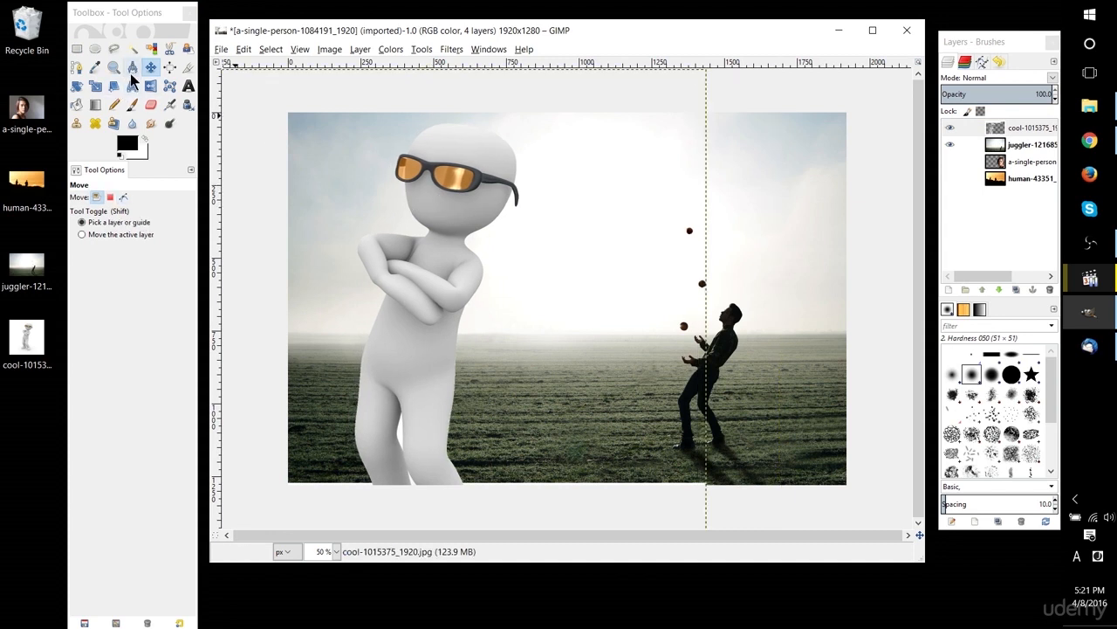
Flip the 3D figure horizontally and delete the leftover white strip on its layer using Fuzzy Select.
click(150, 86)
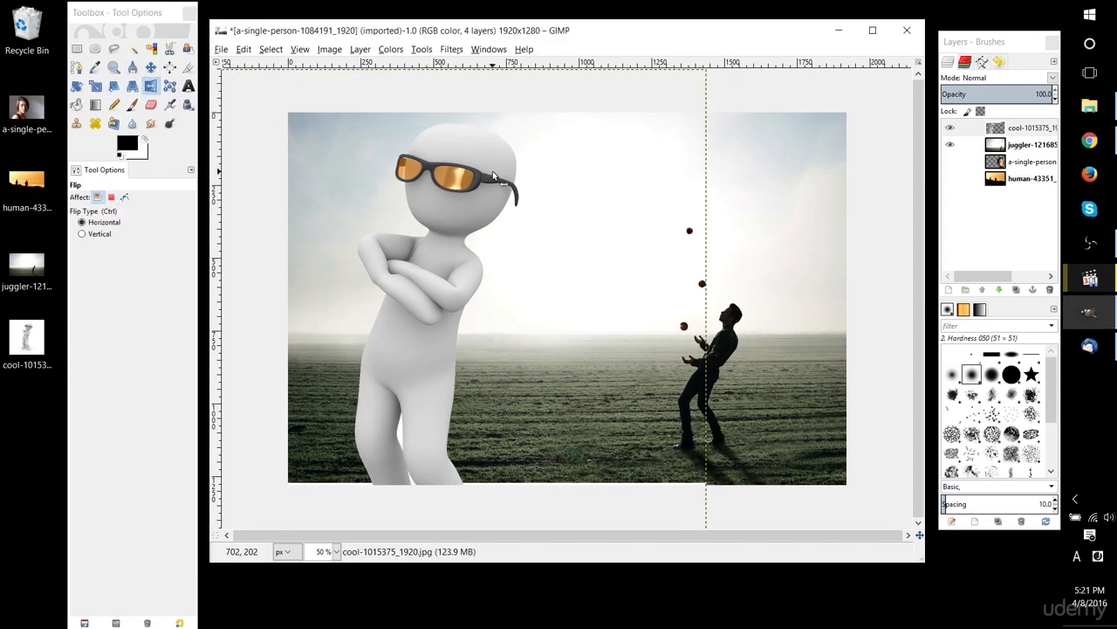
click(493, 176)
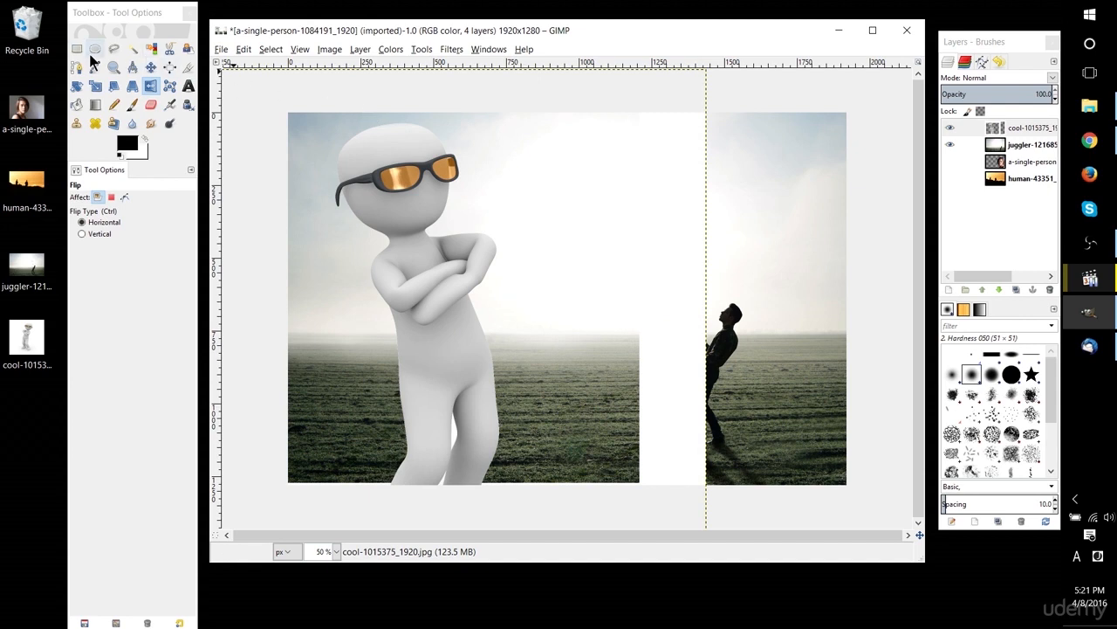
click(133, 49)
click(669, 174)
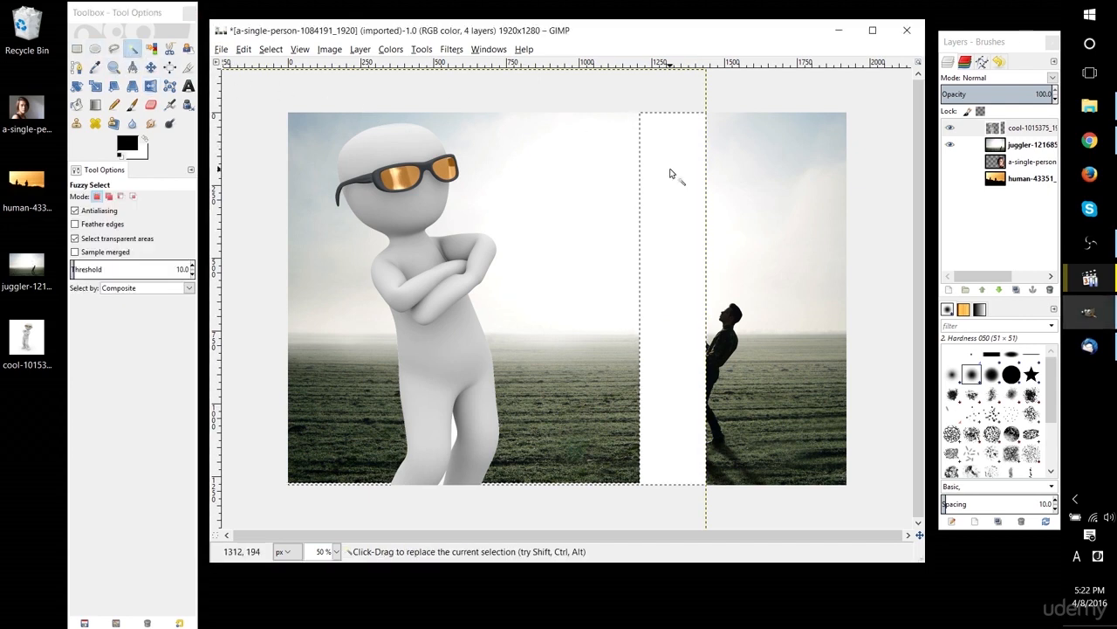
key(Delete)
Move the 3D figure about 186 px right and 18 px up over the juggler photo.
click(151, 67)
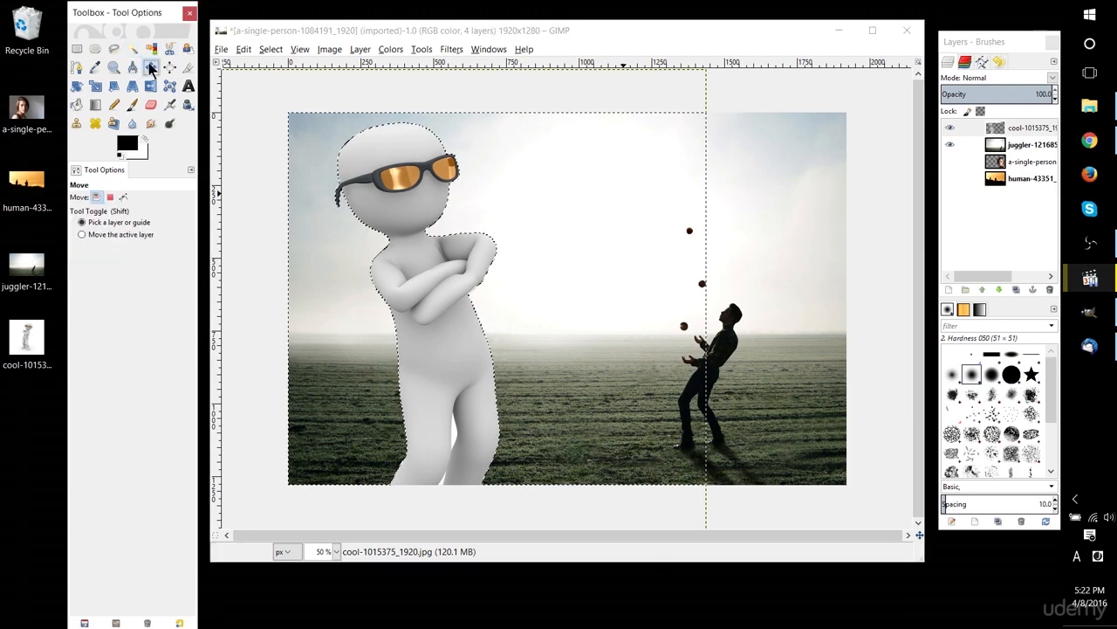
drag(387, 159, 441, 164)
key(ctrl+z)
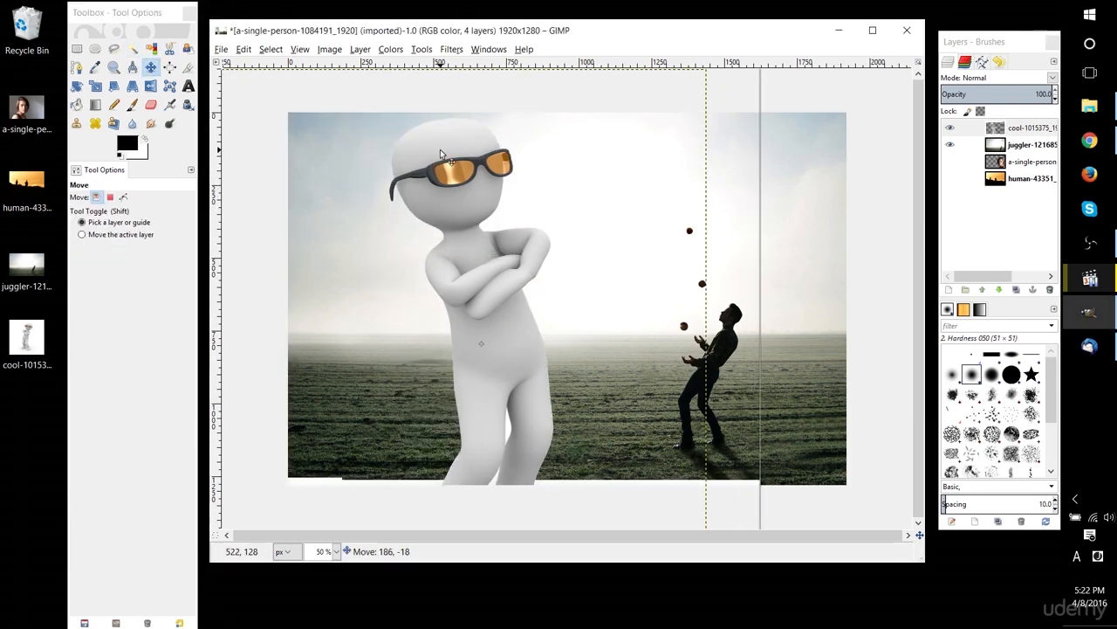
Scale the 3D figure's layer to 600 × 600 px with Cubic interpolation.
click(363, 50)
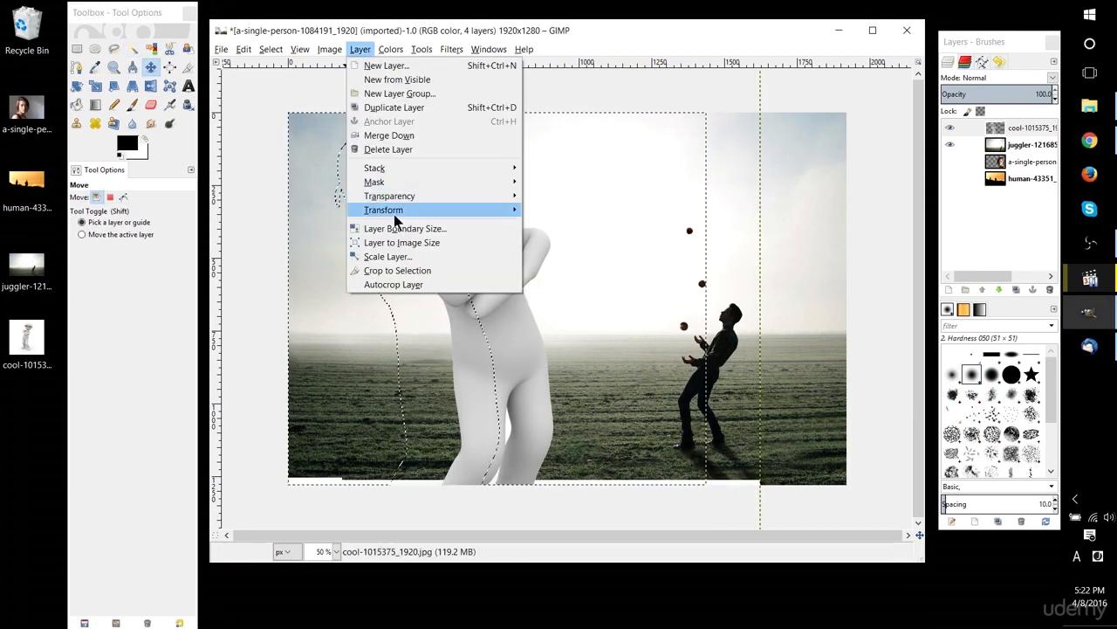
click(388, 256)
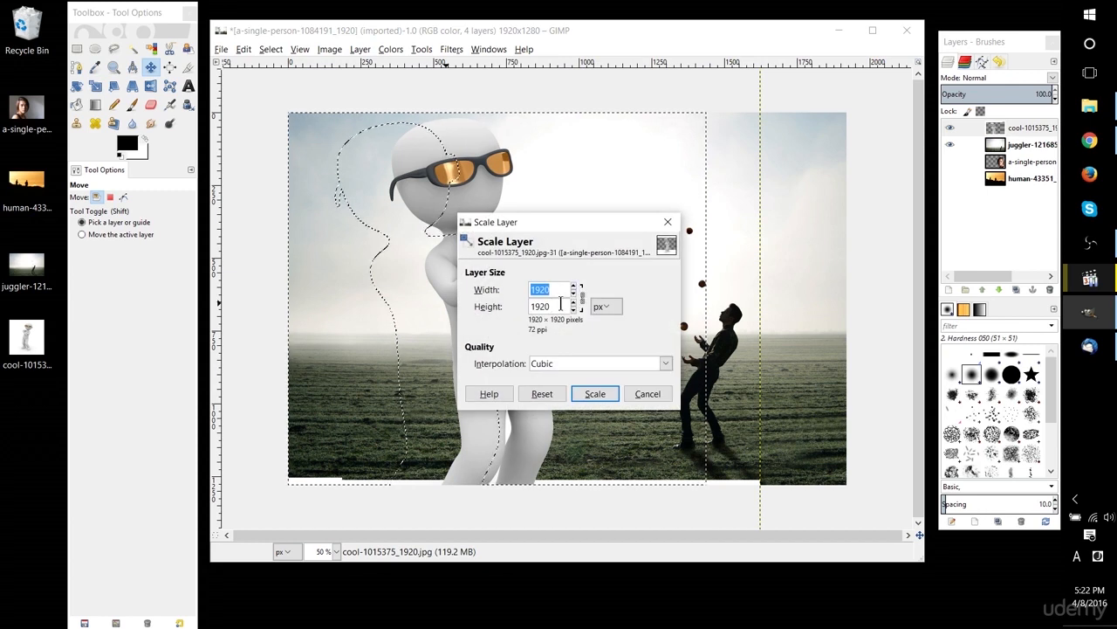
text(600)
click(595, 397)
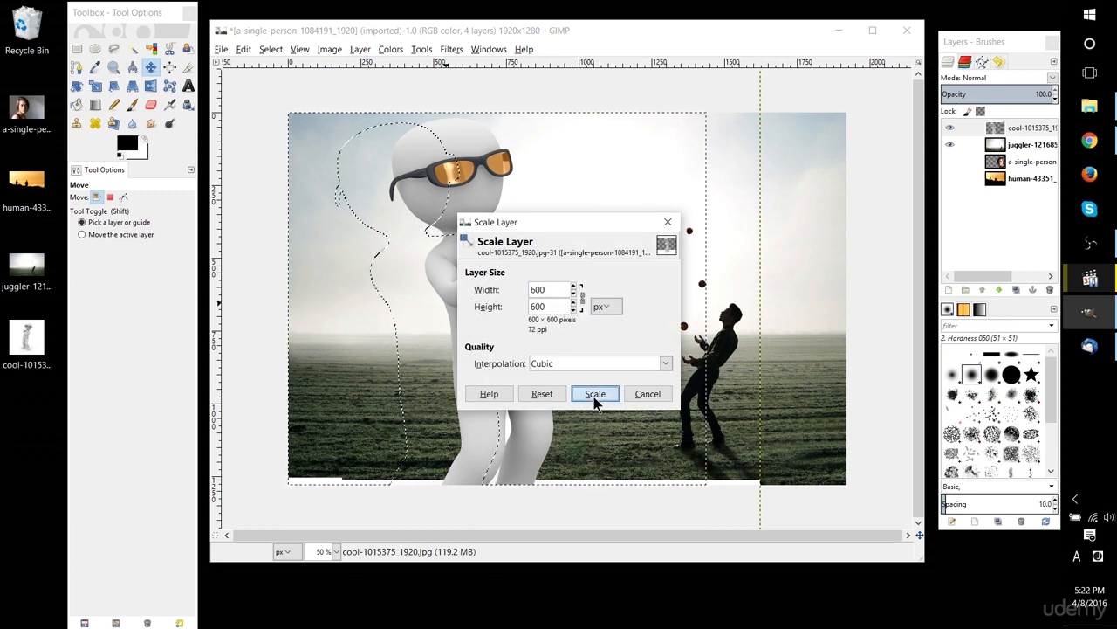
Select the remaining white area around the figure's feet with Fuzzy Select.
click(113, 50)
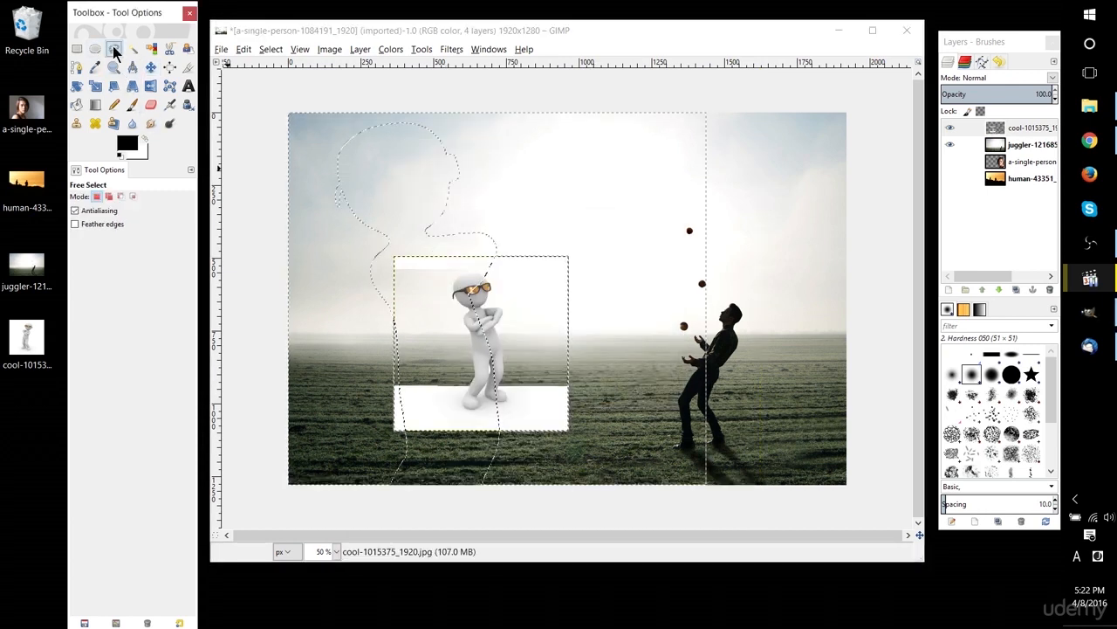
click(132, 49)
click(539, 409)
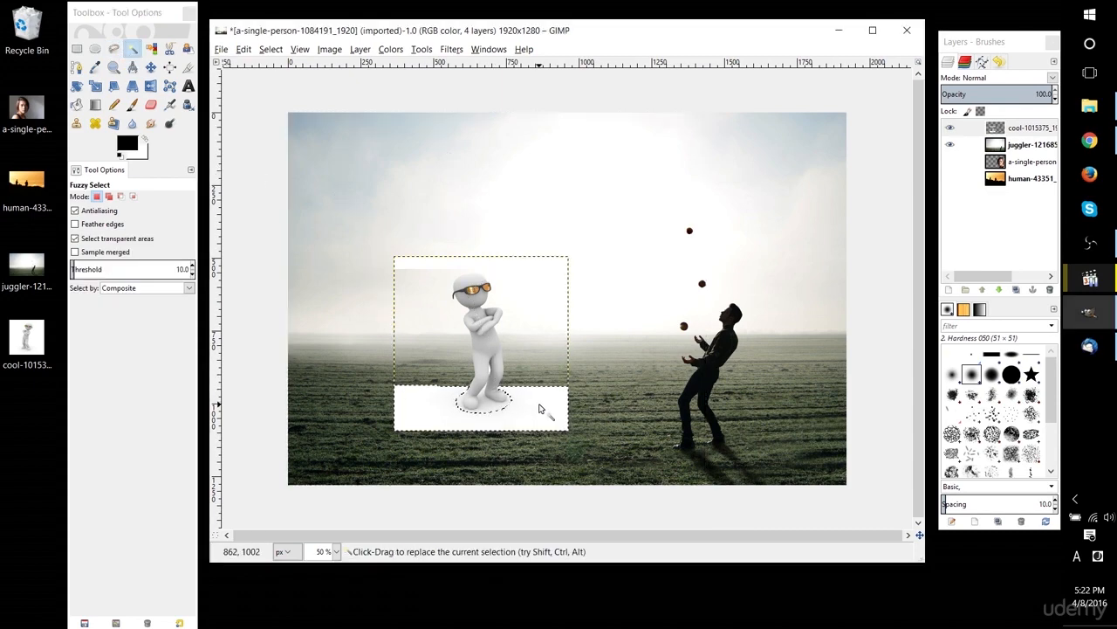
Delete the selected white background around the 3D figure and move the figure down and to the left in the field.
key(Delete)
scroll(526, 431, up, 1)
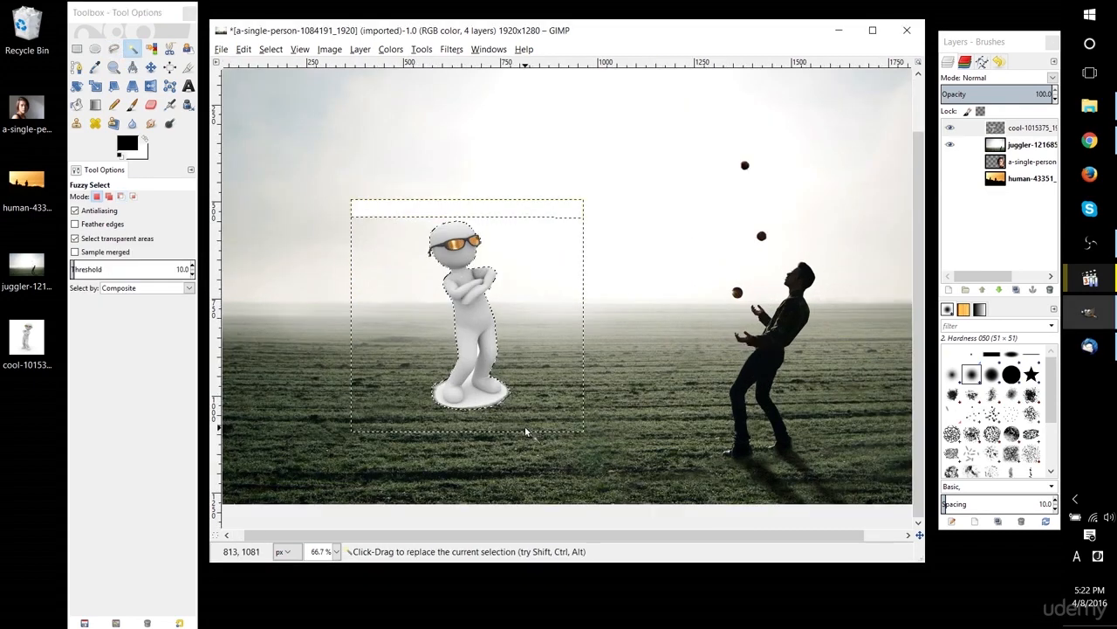
click(150, 67)
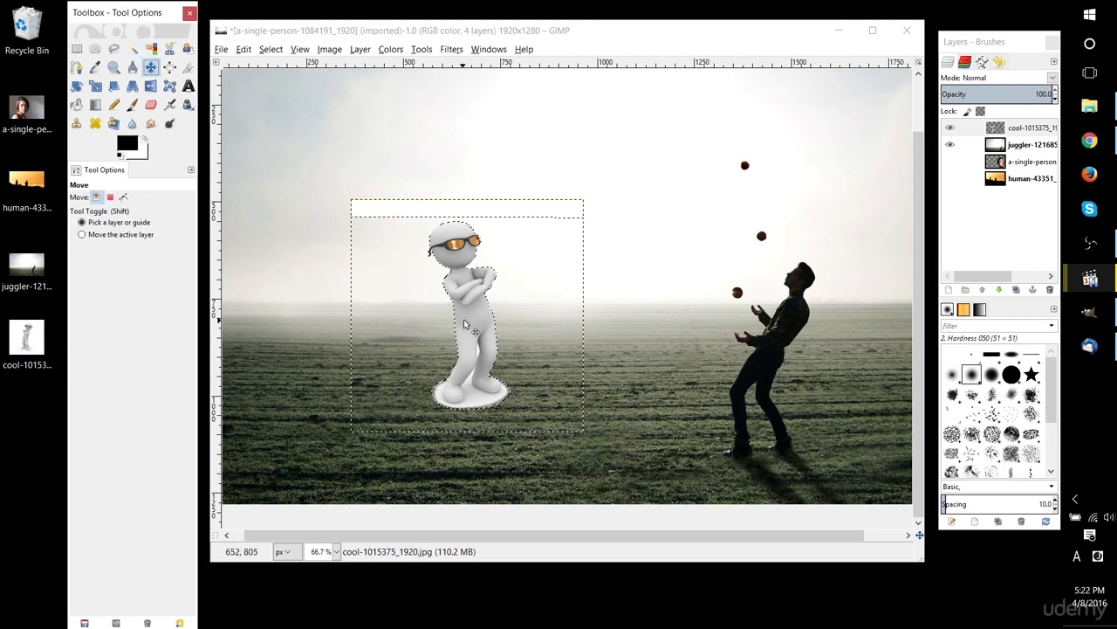
drag(466, 325, 389, 362)
scroll(559, 349, down, 1)
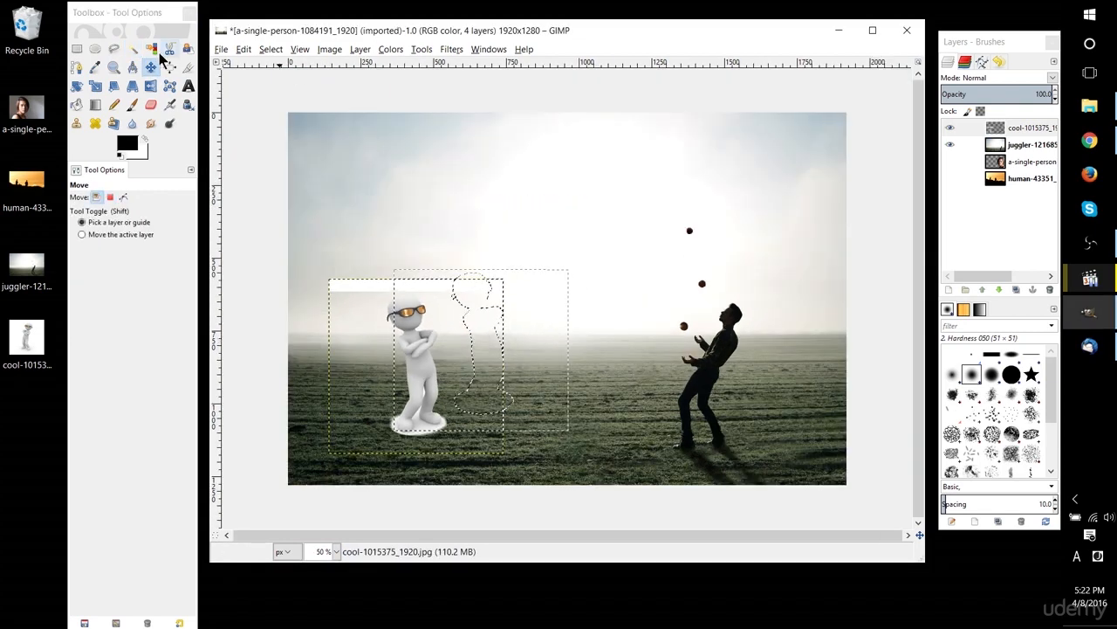
Clear the selection, removing the leftover white strip above the figure, and move the figure slightly to the right.
click(77, 49)
click(441, 145)
key(u)
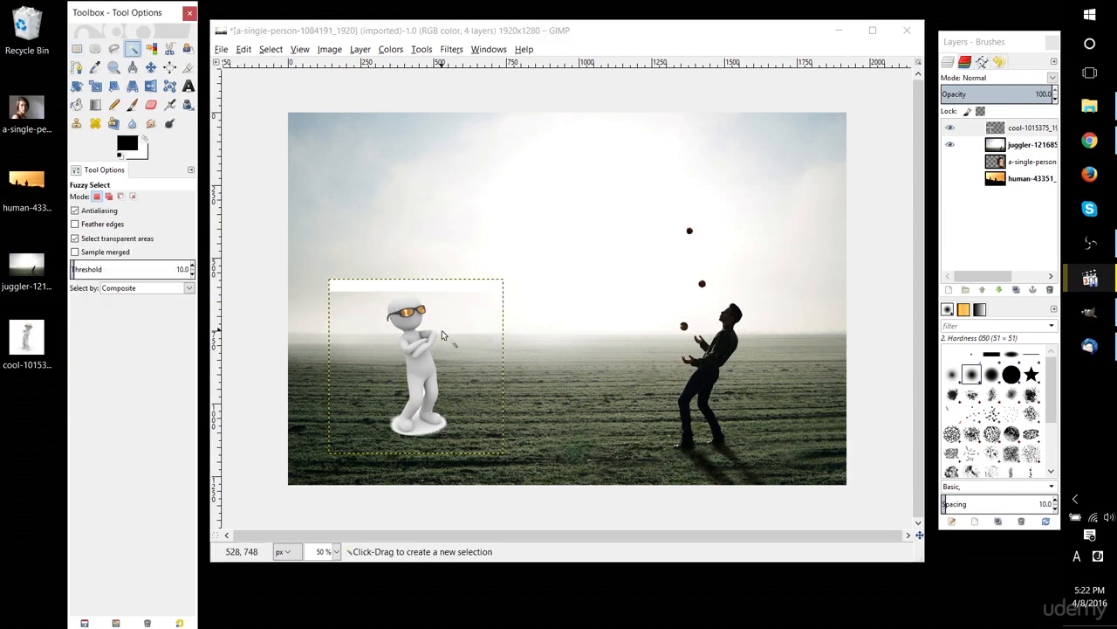
key(m)
mouse_move(442, 335)
mouse_down()
mouse_move(499, 343)
mouse_move(463, 337)
mouse_up()
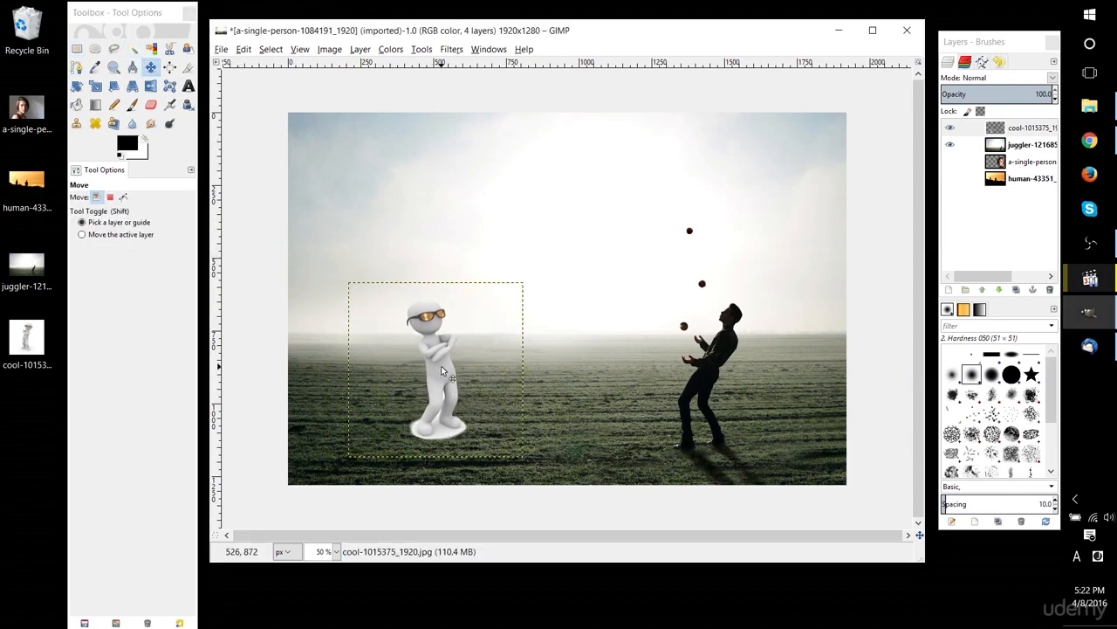
Delete the white gap between the figure's legs and the white patch under its feet using Fuzzy Select with threshold 5.
key(2)
key(u)
click(428, 301)
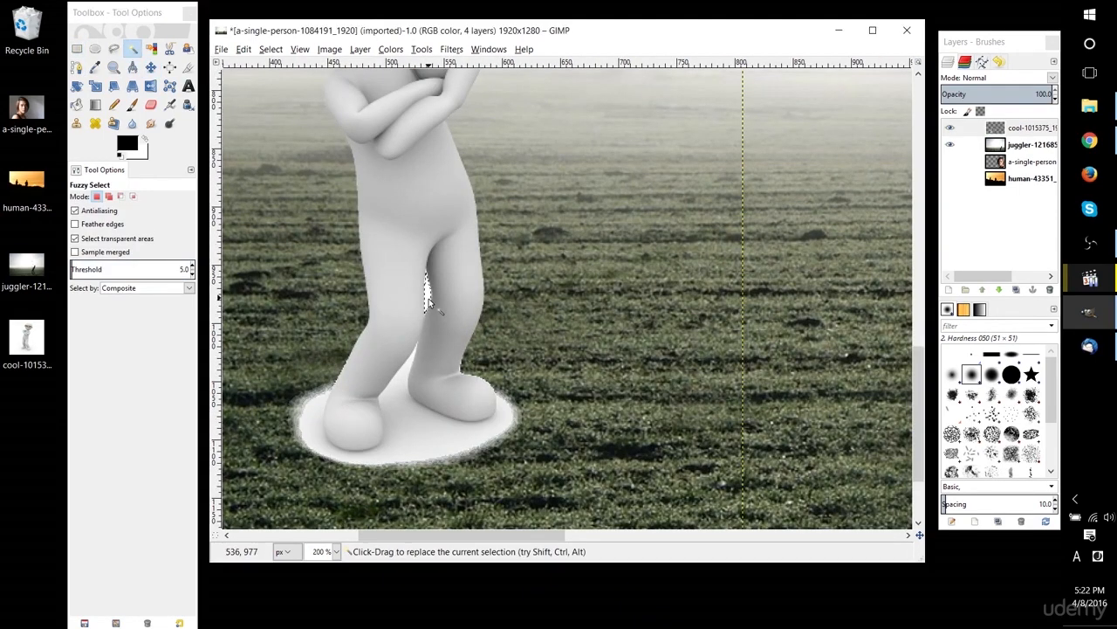
shift+click(412, 447)
key(Delete)
Erase the remaining white fringe around the figure's feet with the Eraser at size 20.
click(150, 105)
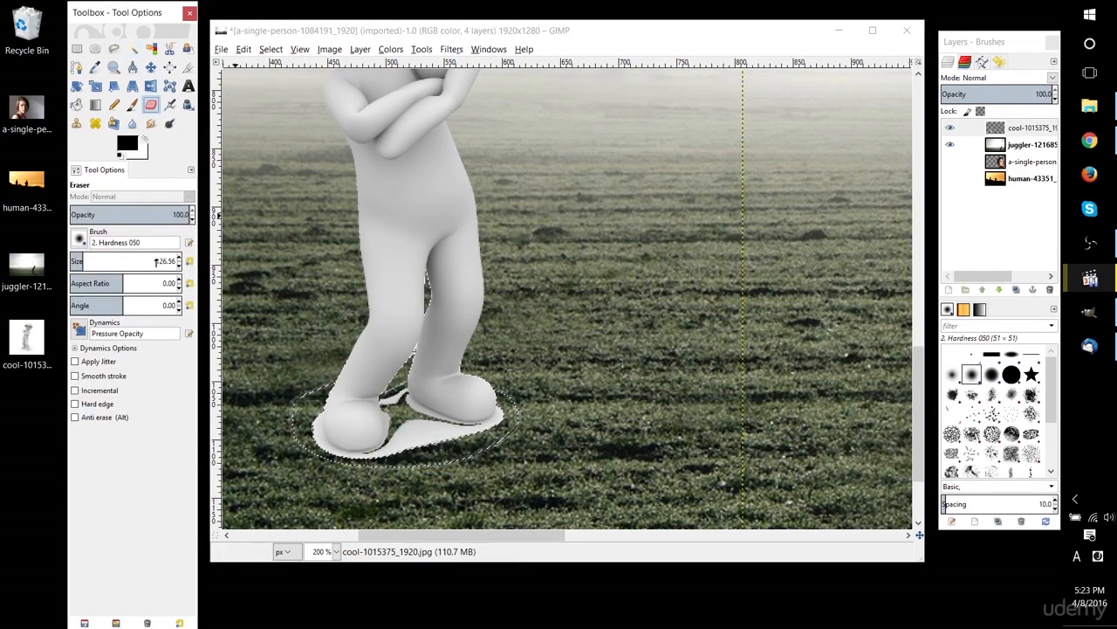
triple_click(162, 261)
text(20)
key(Return)
key(ctrl+shift+a)
mouse_move(400, 394)
mouse_down()
mouse_move(445, 425)
mouse_move(511, 414)
mouse_move(408, 434)
mouse_move(406, 424)
mouse_move(472, 432)
mouse_move(509, 401)
mouse_move(462, 438)
mouse_move(414, 431)
mouse_move(412, 444)
mouse_move(398, 417)
mouse_move(399, 434)
mouse_move(366, 457)
mouse_move(317, 443)
mouse_up()
key(ctrl+z)
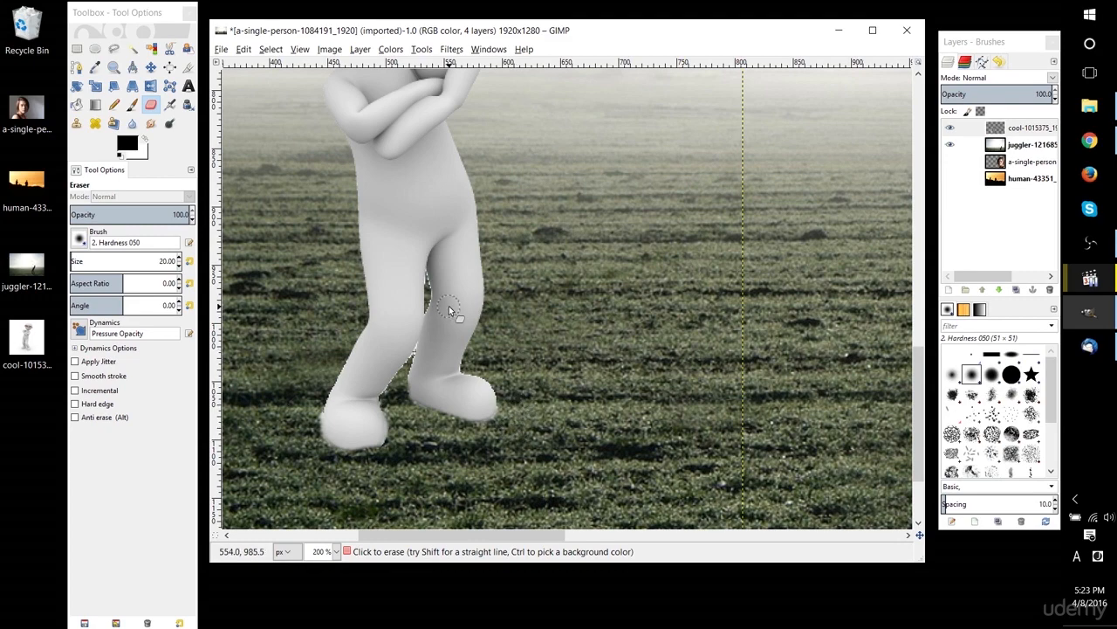
scroll(429, 337, down, 2)
scroll(402, 381, down, 2)
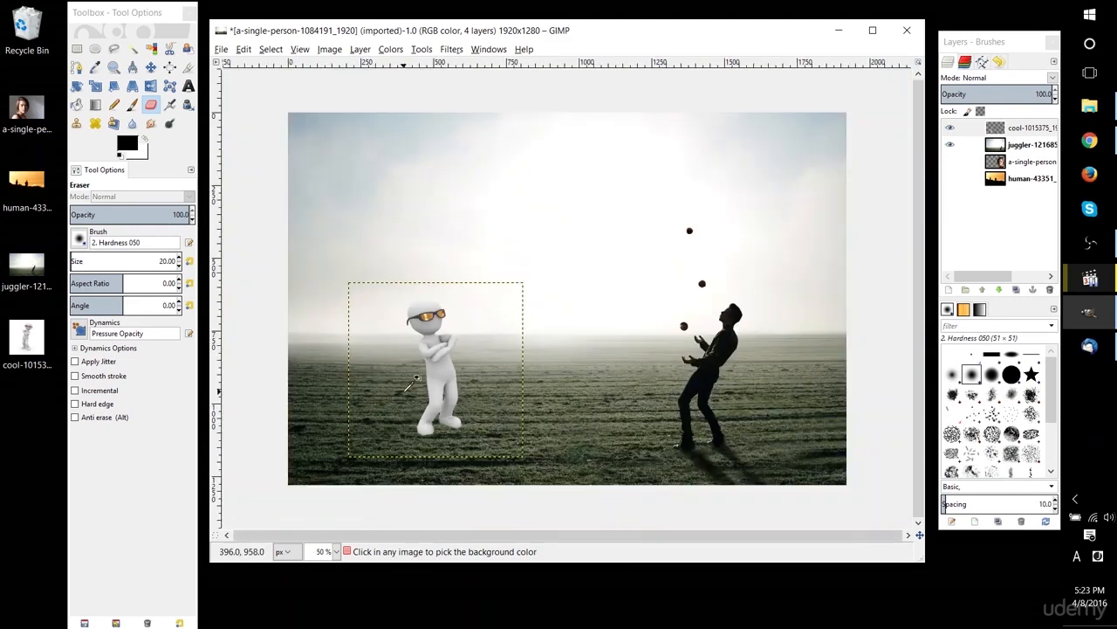
Reduce the figure layer's brightness and contrast to -127 each.
scroll(440, 437, up, 1)
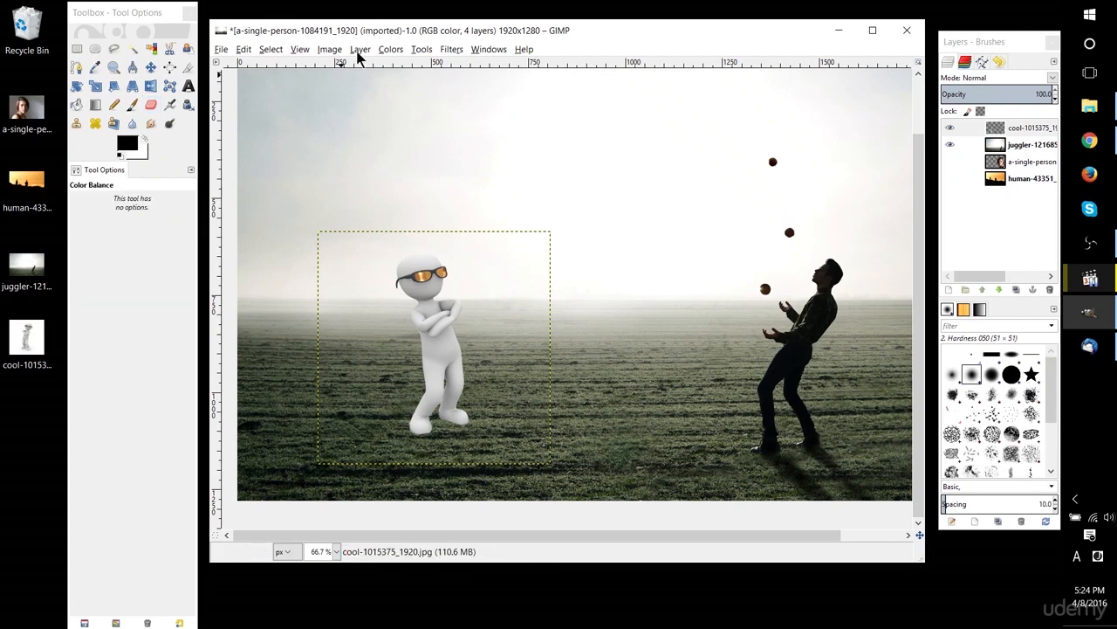
click(402, 51)
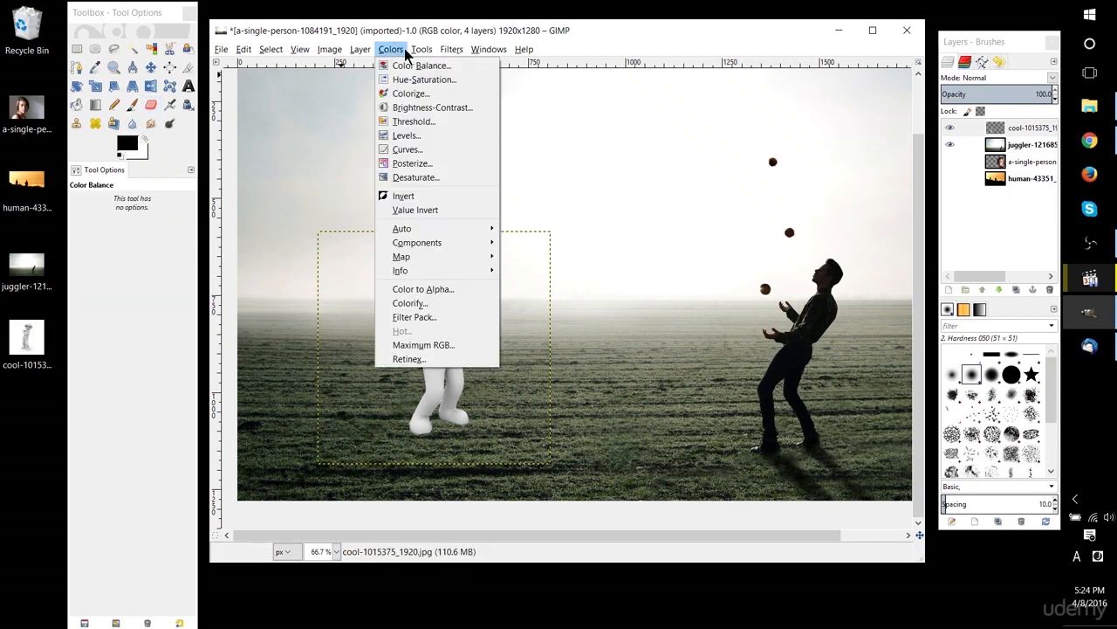
click(421, 114)
drag(432, 120, 336, 116)
drag(431, 134, 320, 140)
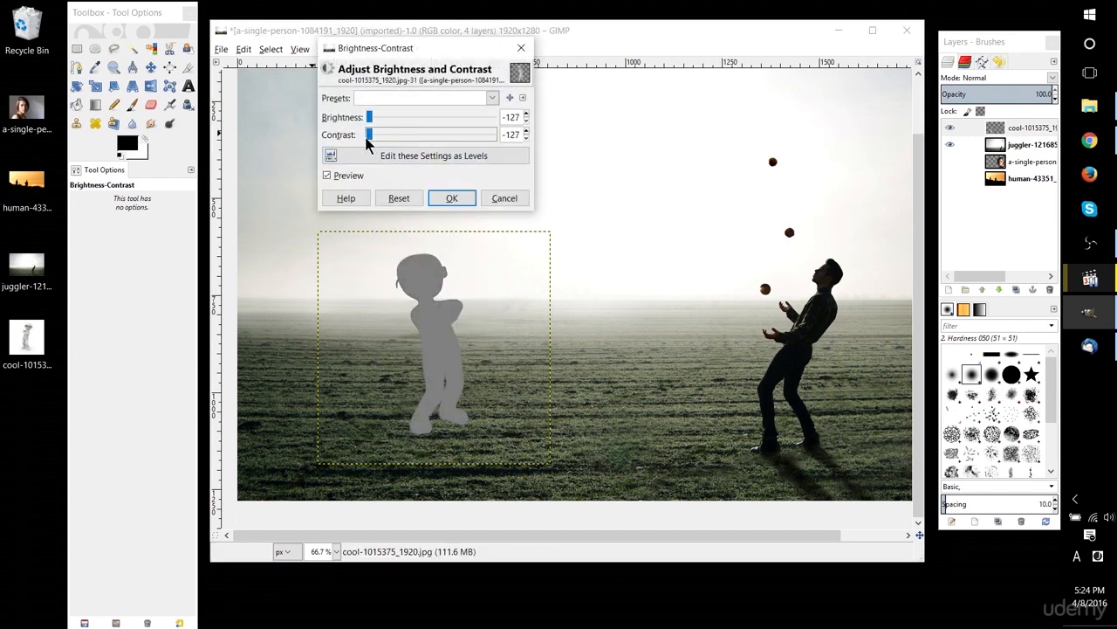
drag(371, 116, 345, 110)
click(450, 197)
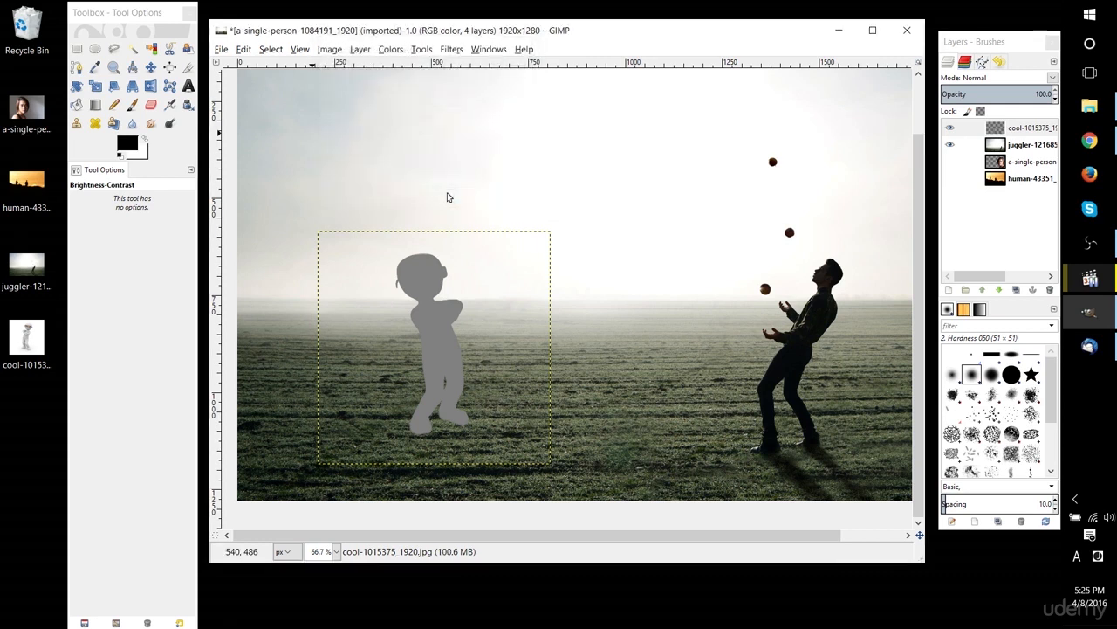
Fill the gray figure with the black foreground color using Bucket Fill.
click(77, 104)
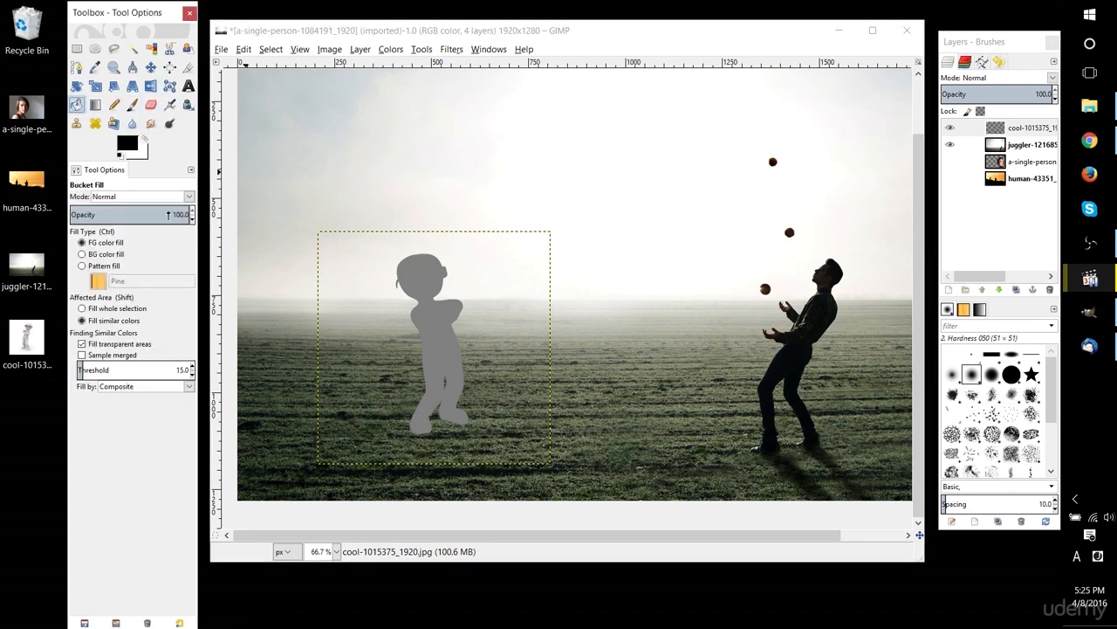
click(428, 301)
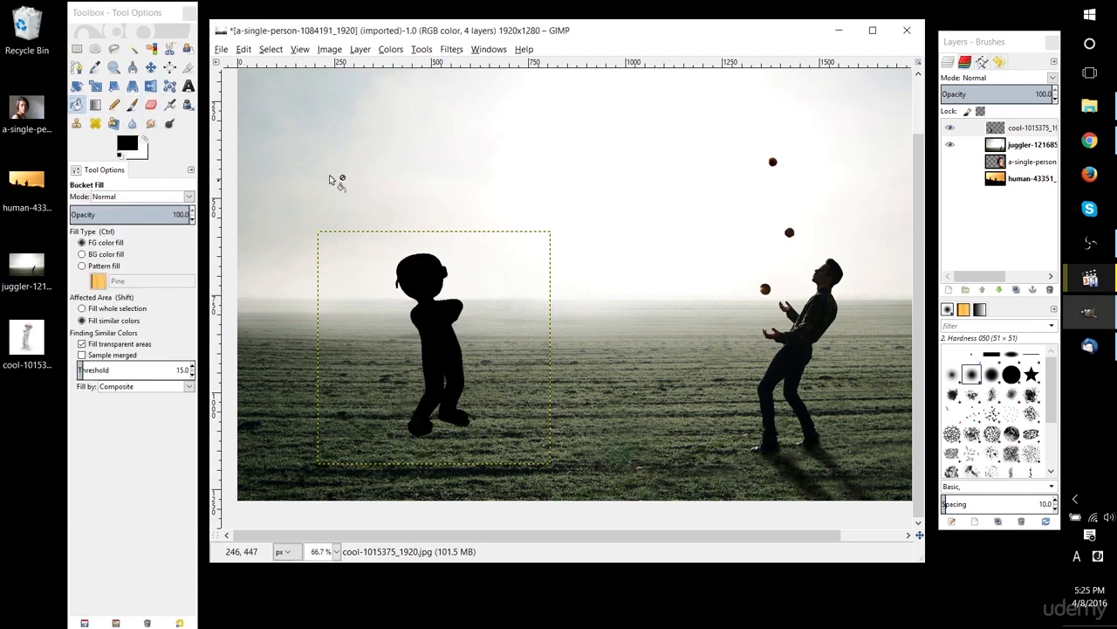
click(77, 49)
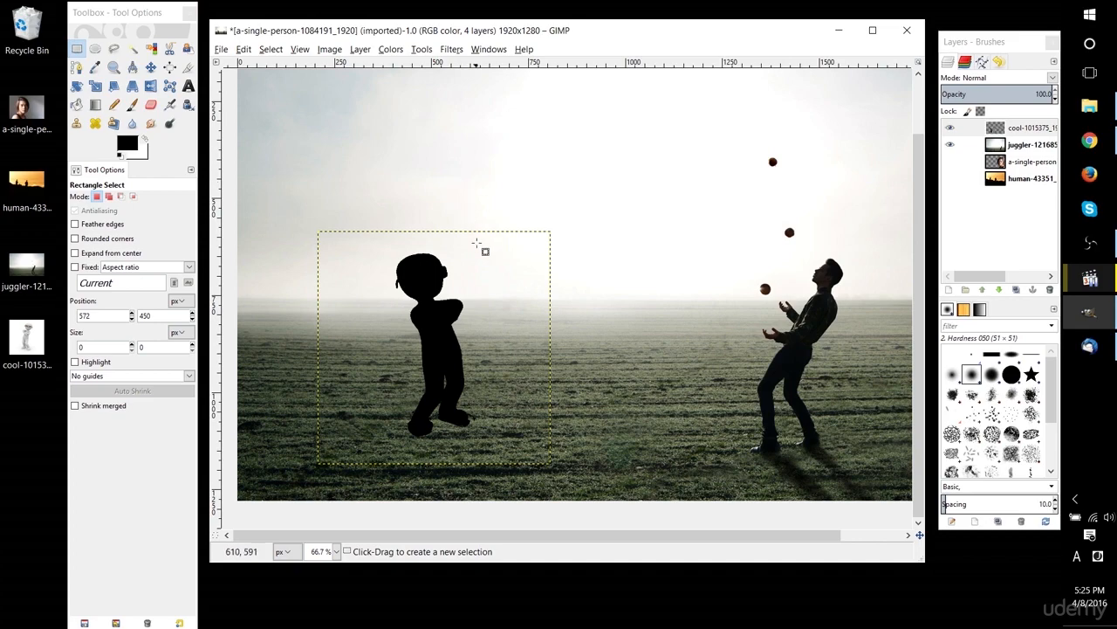
Erase the stray black marks around the silhouette's feet and move the silhouette slightly to the right.
scroll(476, 407, up, 3)
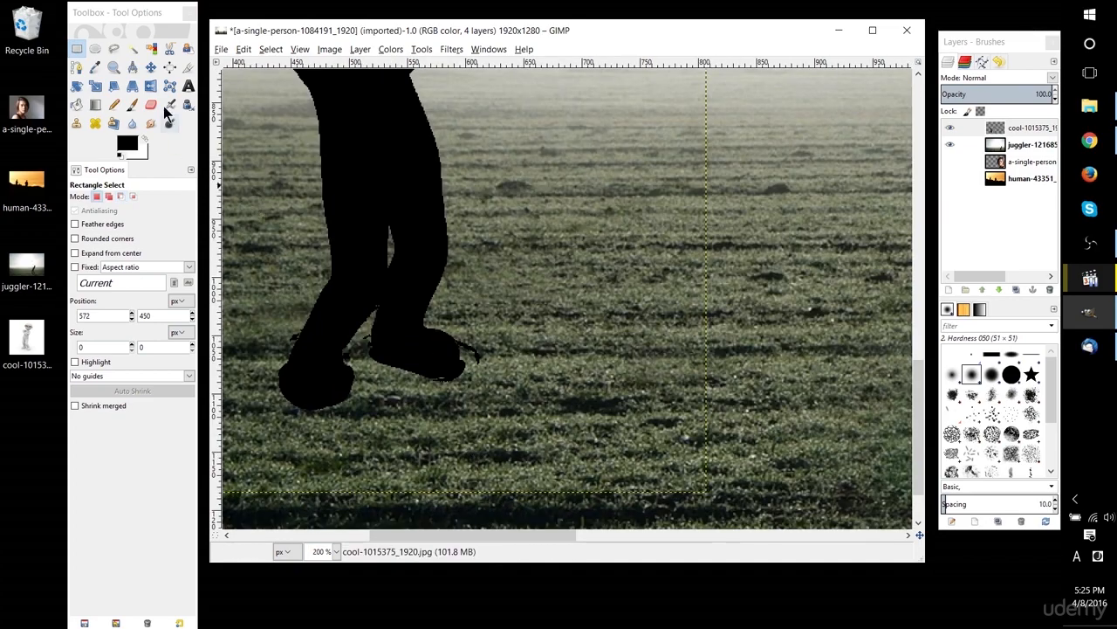
click(150, 104)
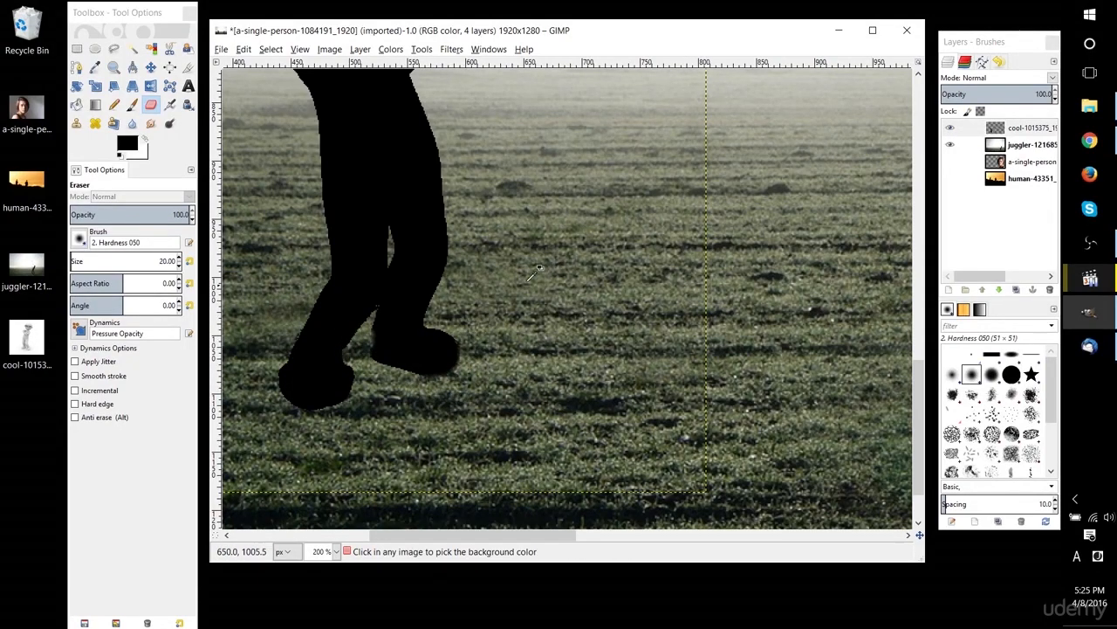
scroll(531, 281, down, 4)
click(150, 68)
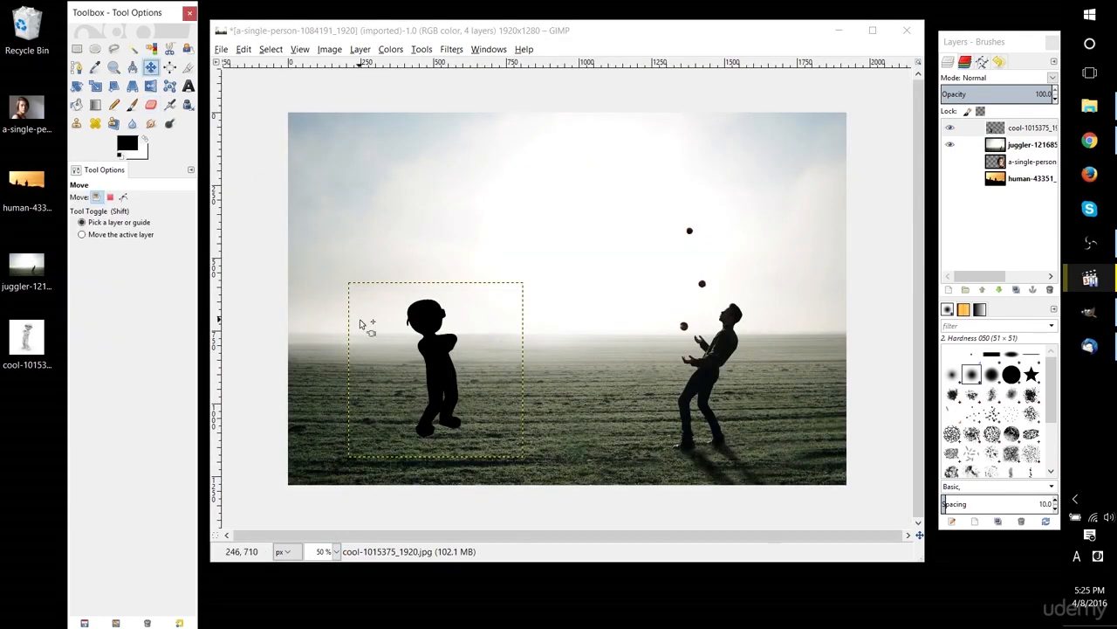
drag(441, 352, 482, 349)
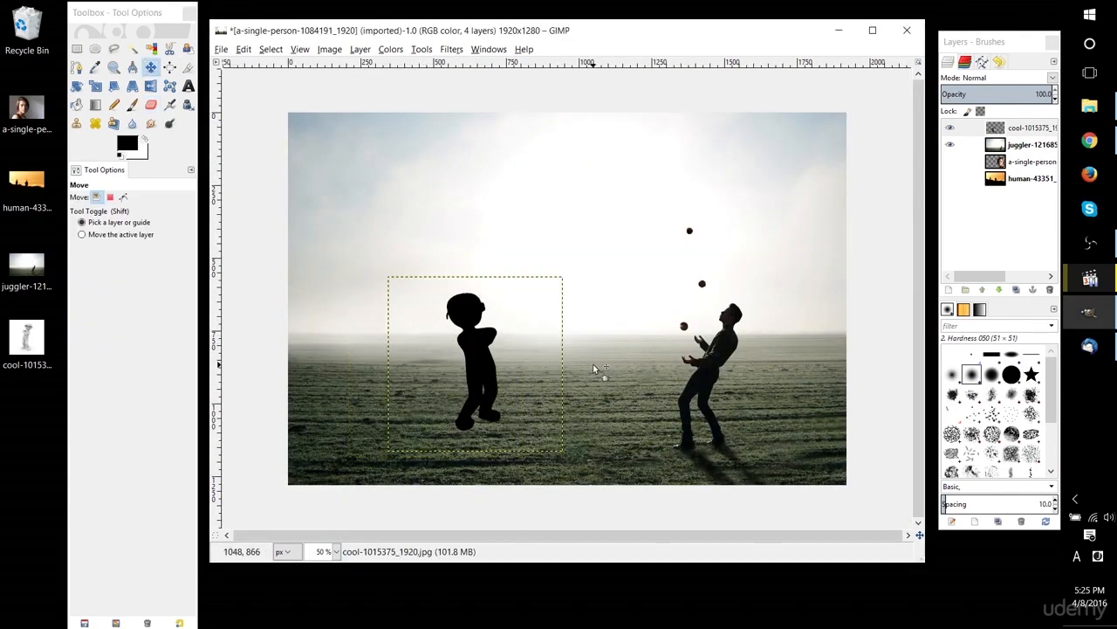
Duplicate the silhouette layer and place the copy to the left of and slightly below the original.
right_click(1015, 132)
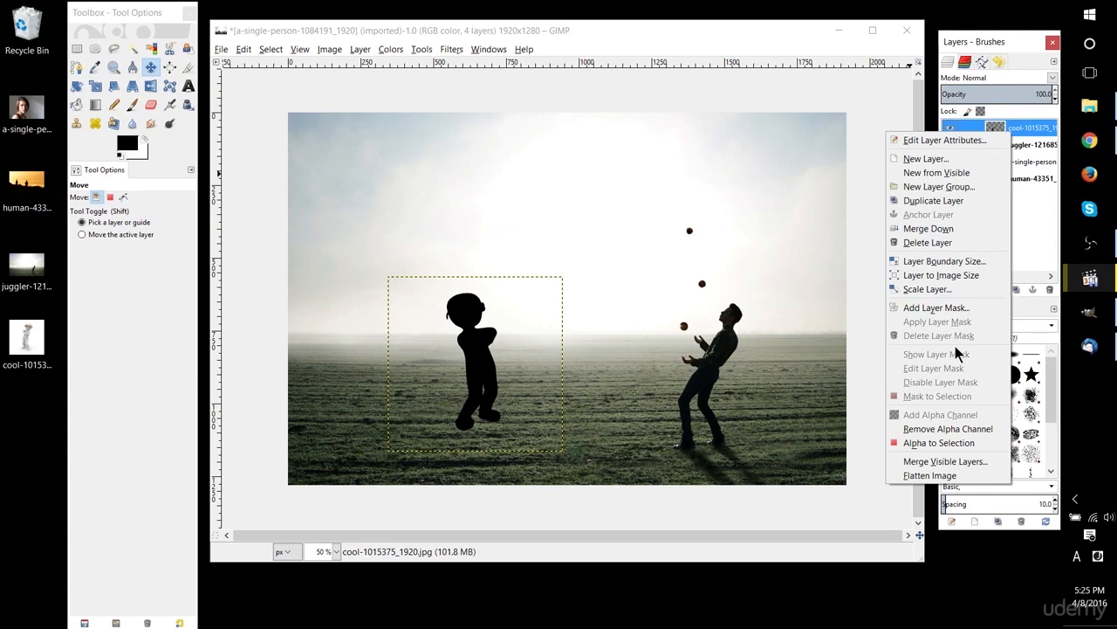
click(933, 201)
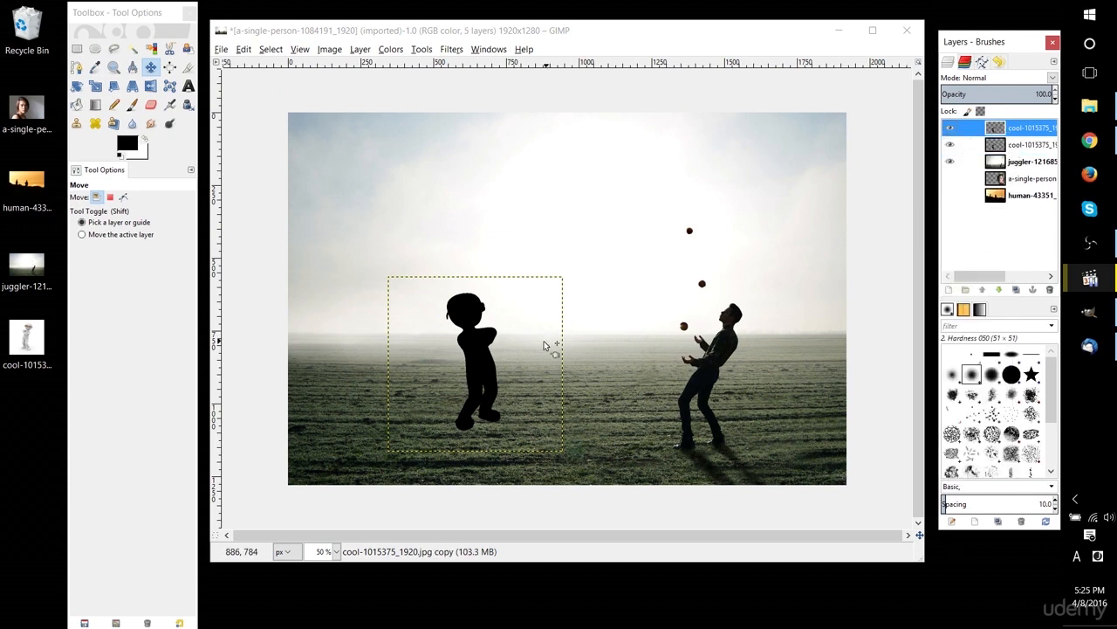
drag(492, 352, 446, 369)
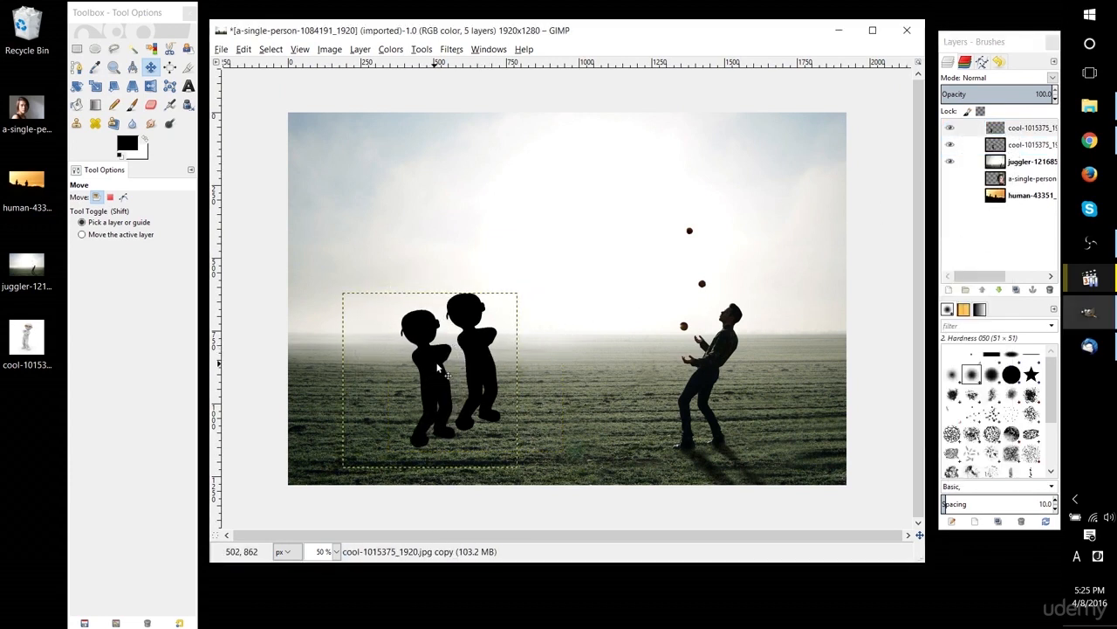
Duplicate the copied silhouette layer and place the third silhouette to the left of the other two.
right_click(1015, 133)
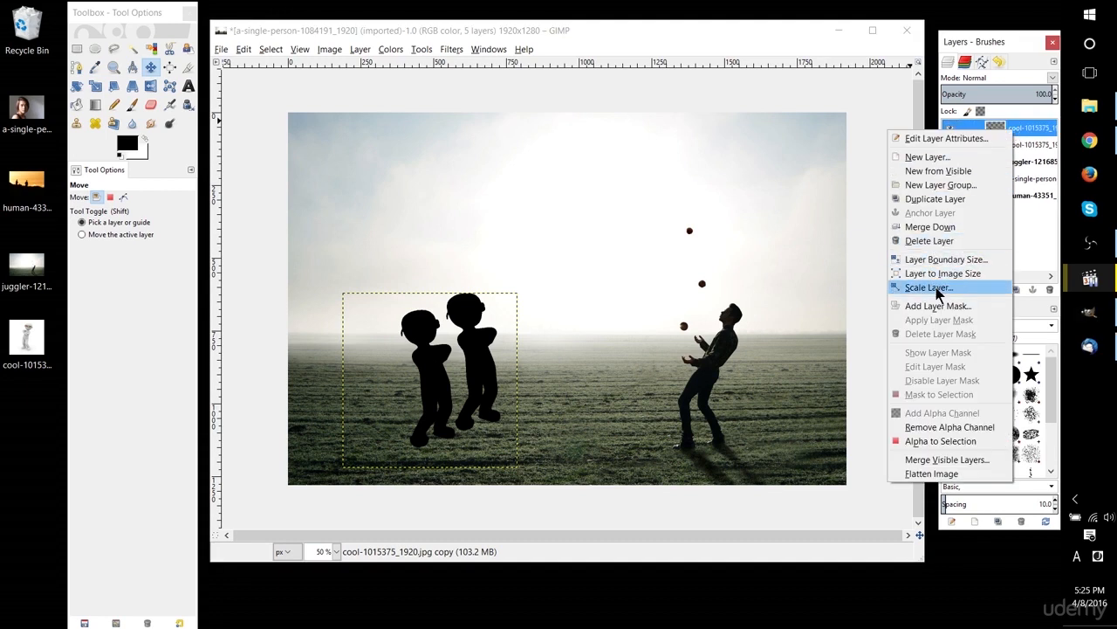
click(934, 198)
drag(429, 378, 377, 362)
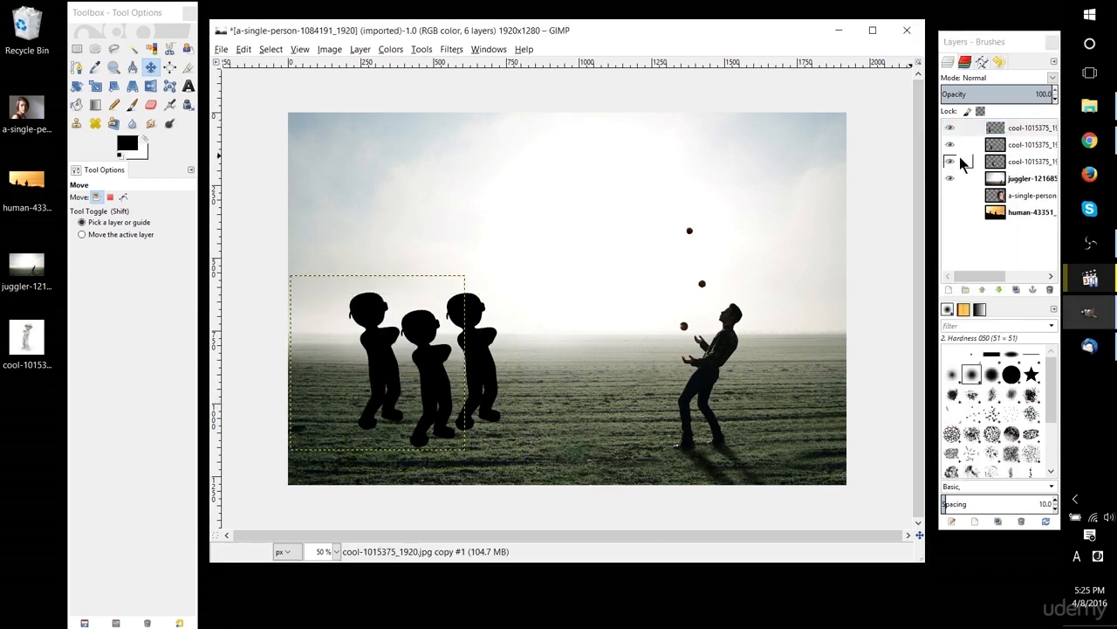
Select the middle silhouette's layer and activate the Scale tool.
click(1017, 149)
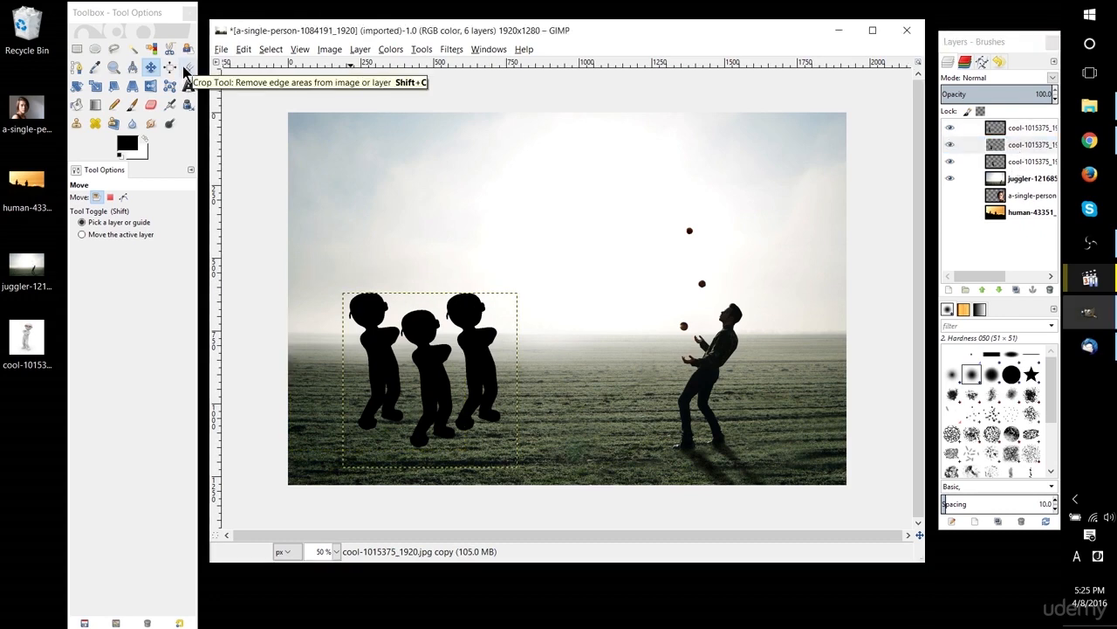
click(95, 86)
click(410, 325)
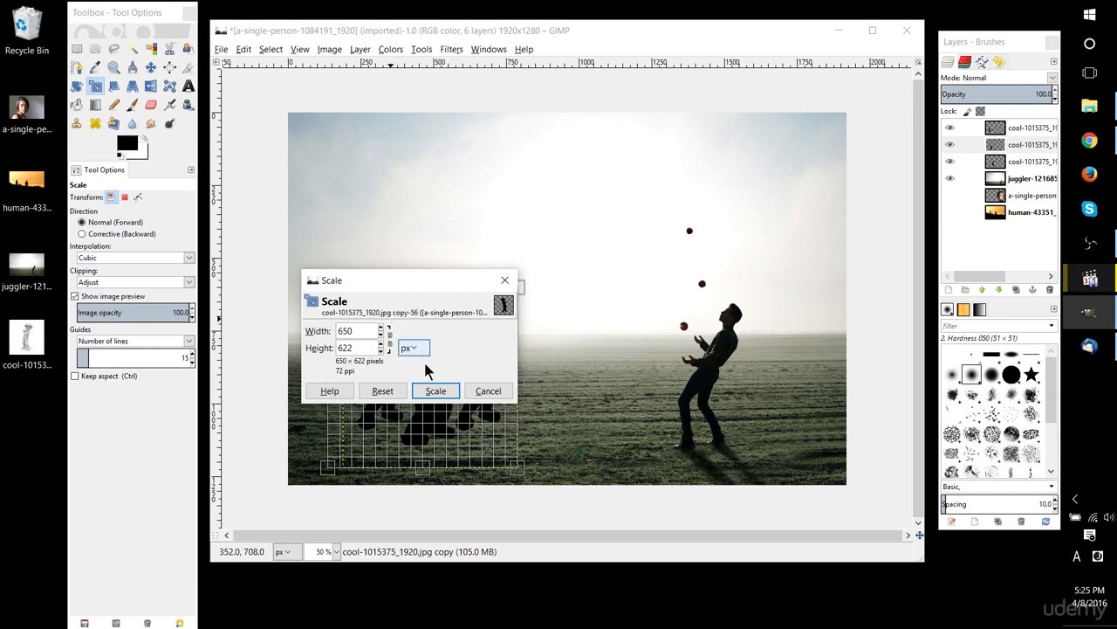
drag(495, 247, 805, 72)
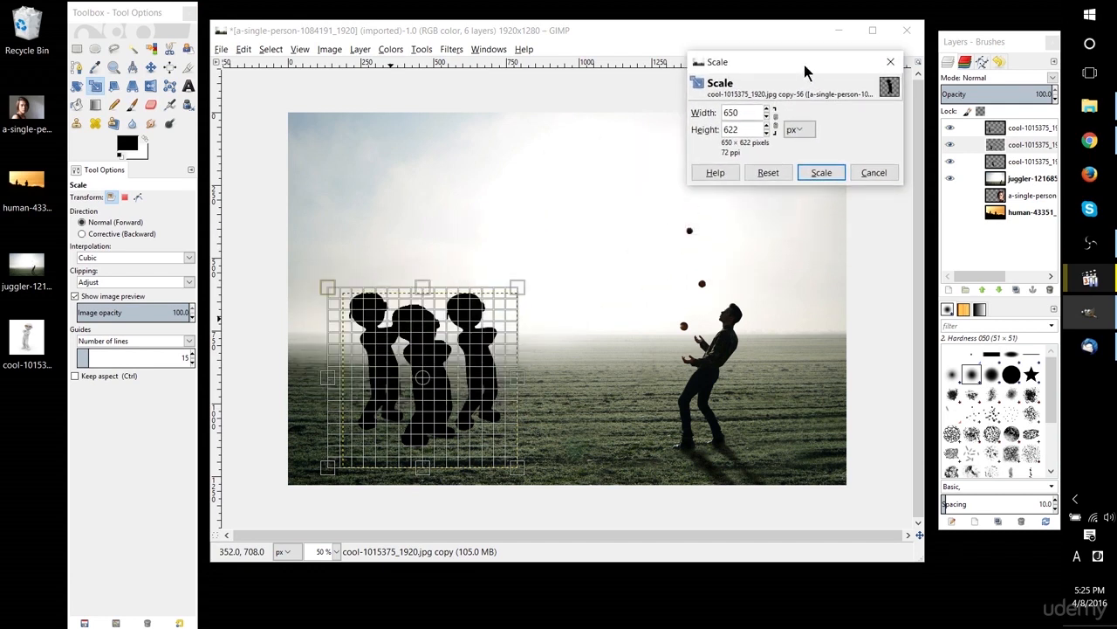
click(873, 174)
click(409, 324)
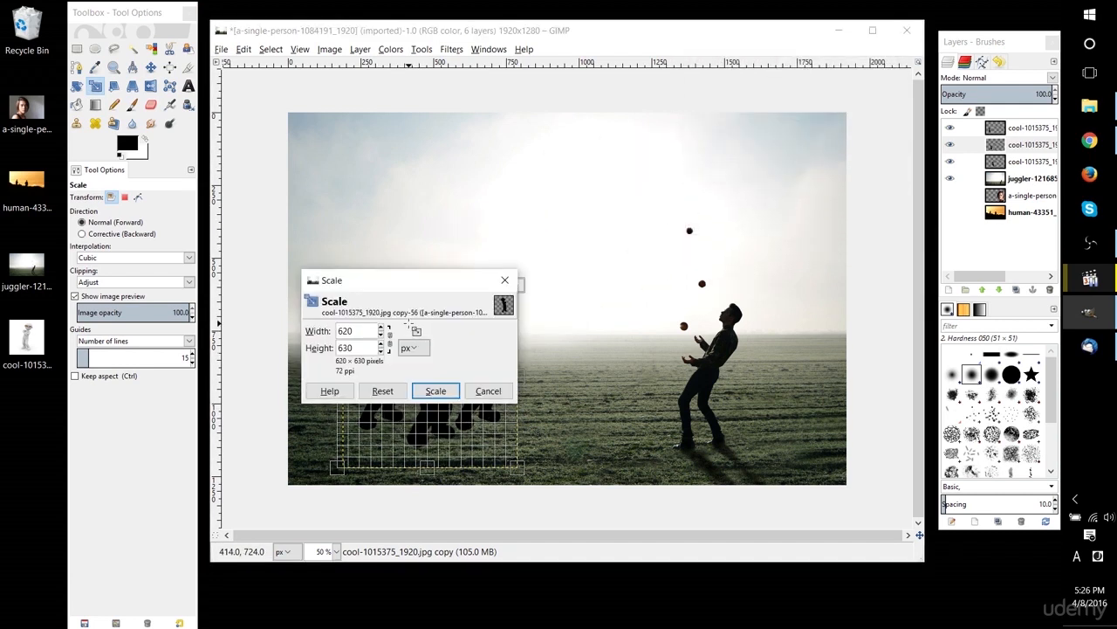
click(479, 392)
Scale the middle silhouette's layer to 658 × 660 px with its aspect kept, and move it slightly down and right.
click(410, 349)
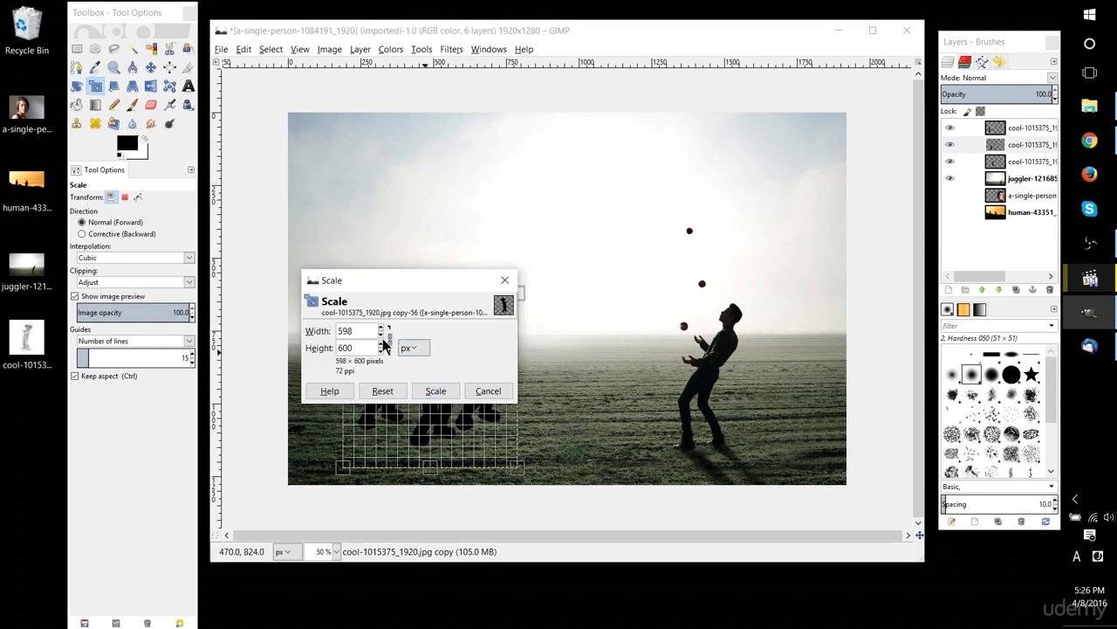
drag(406, 281, 763, 148)
drag(410, 348, 393, 332)
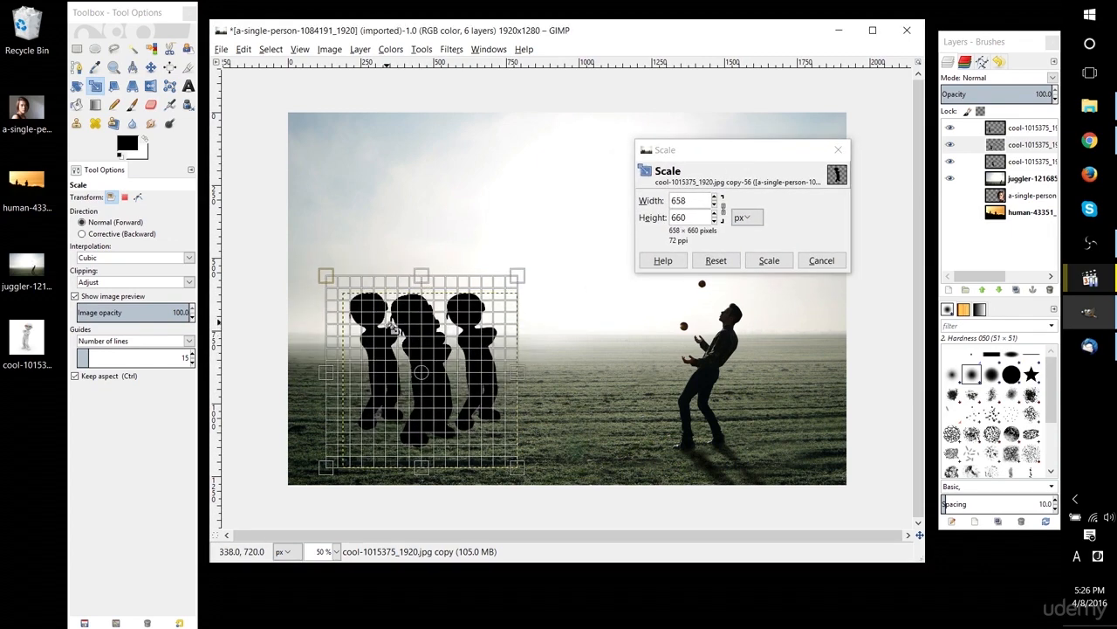
click(768, 260)
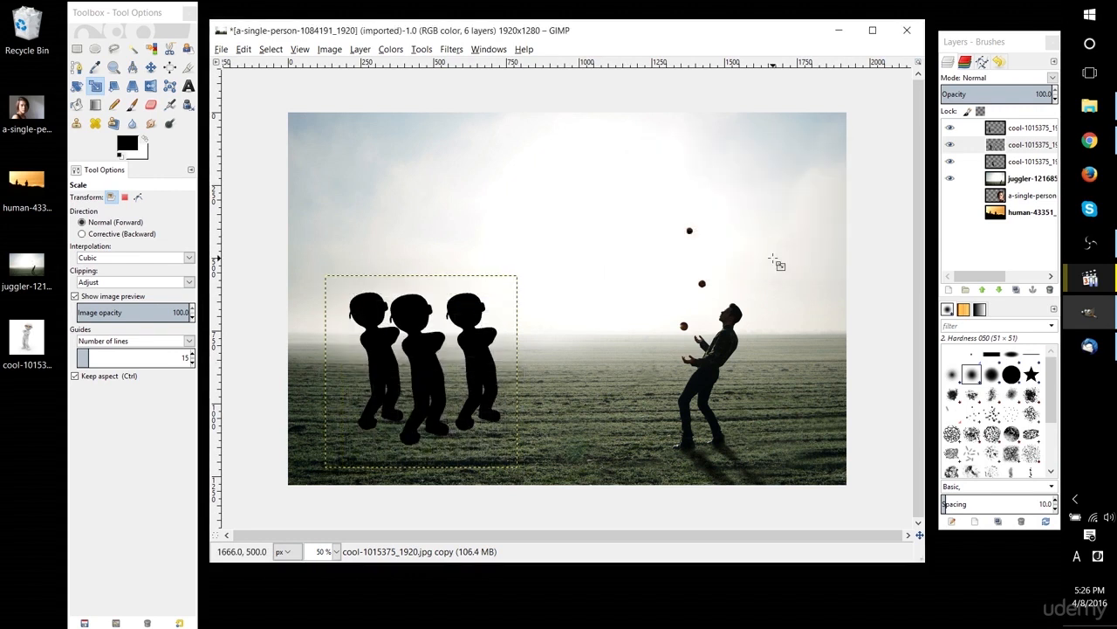
click(151, 67)
drag(402, 335, 428, 354)
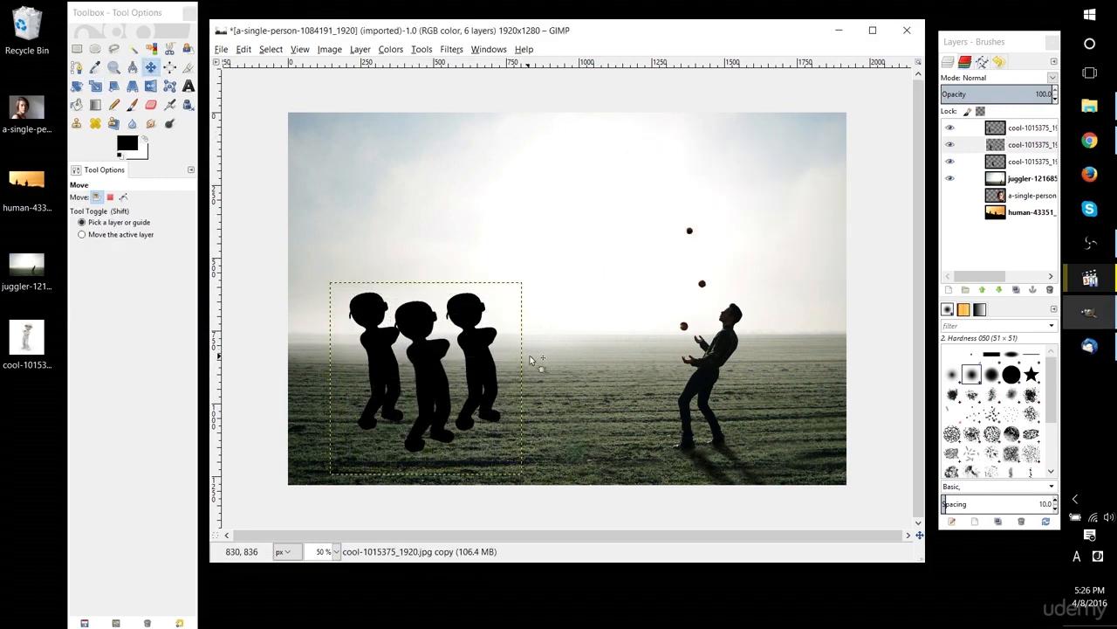
click(1034, 161)
click(77, 49)
click(493, 144)
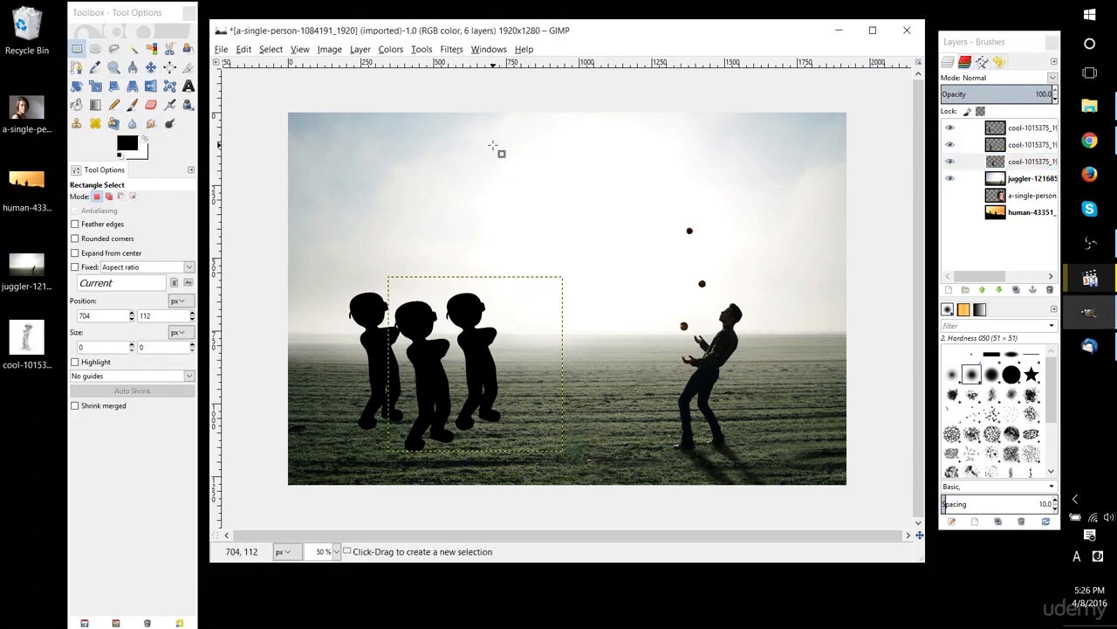
click(1004, 197)
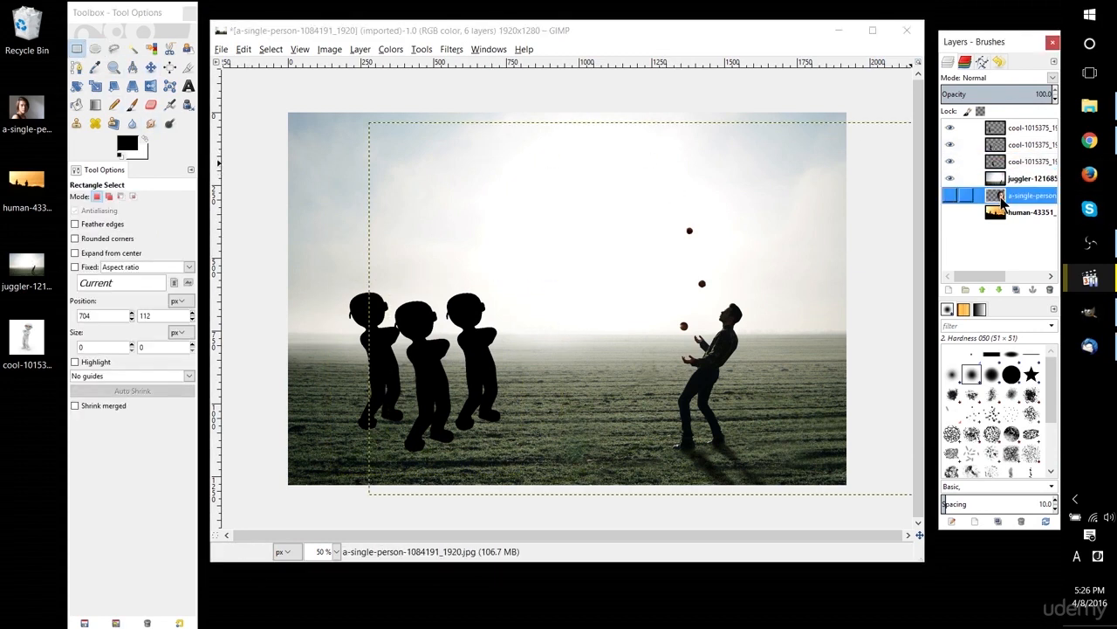
click(1019, 211)
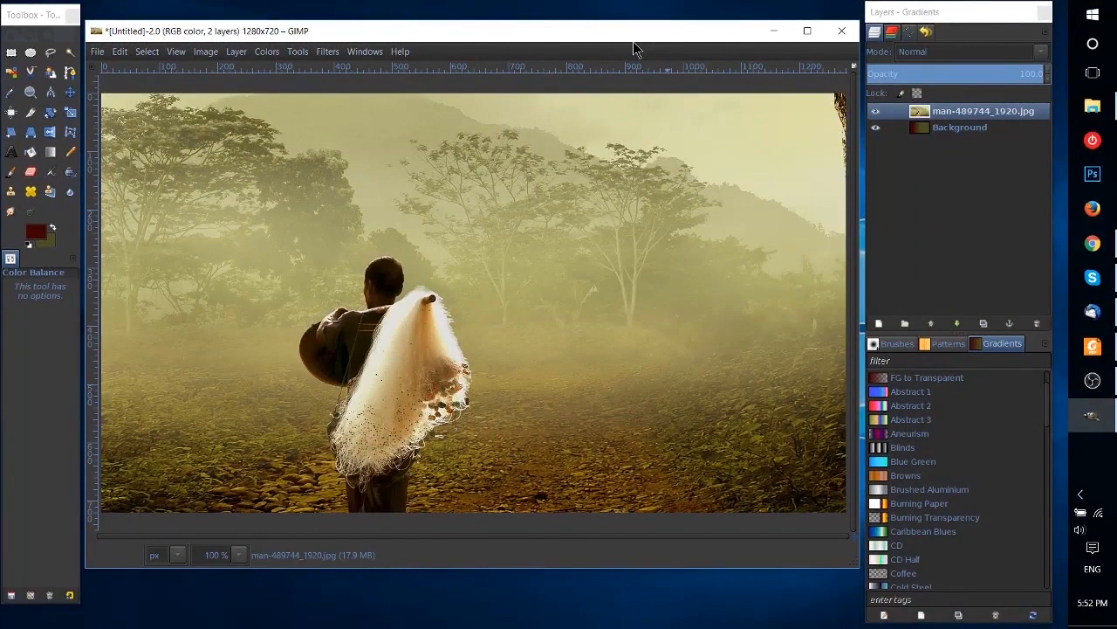
Open the Color Balance adjustment for the man-489744_1920.jpg layer and move its dialog away from the man.
click(264, 54)
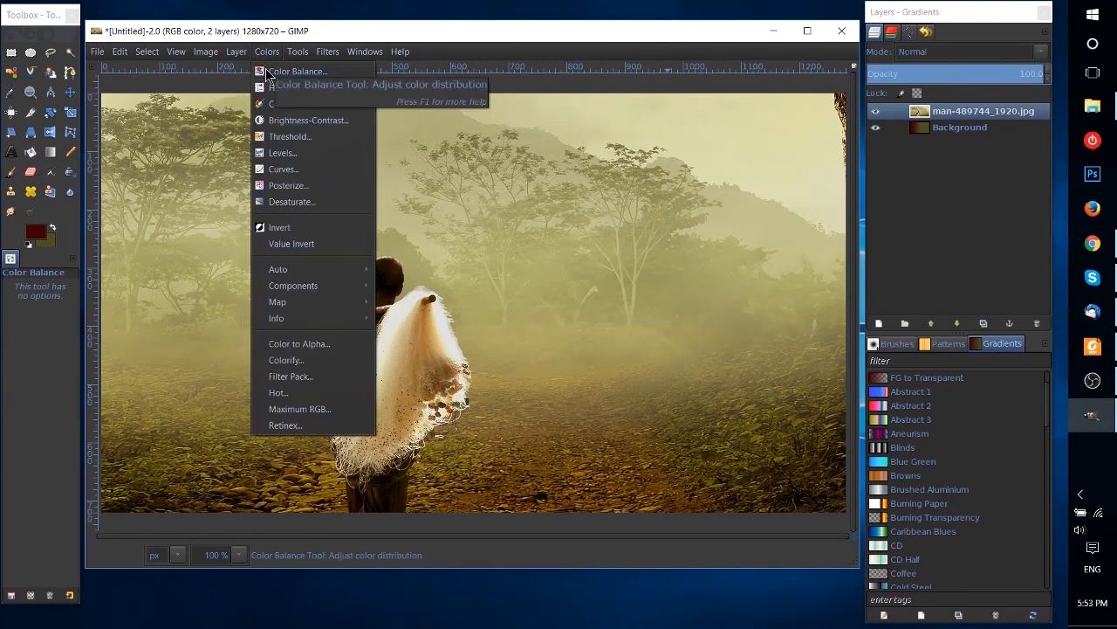
click(268, 73)
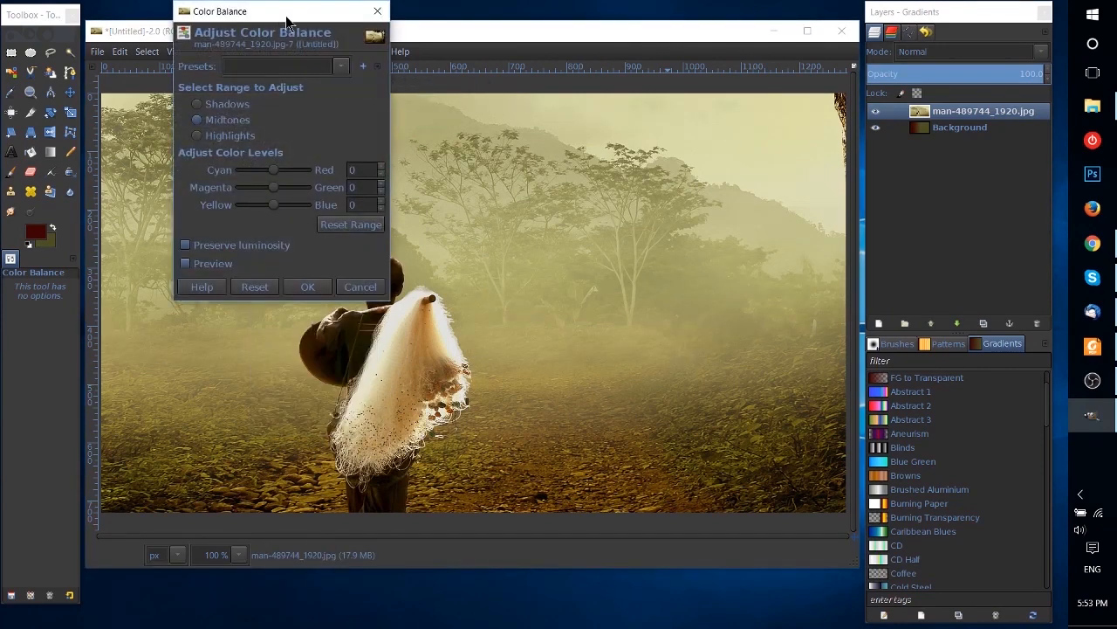
drag(285, 16, 719, 129)
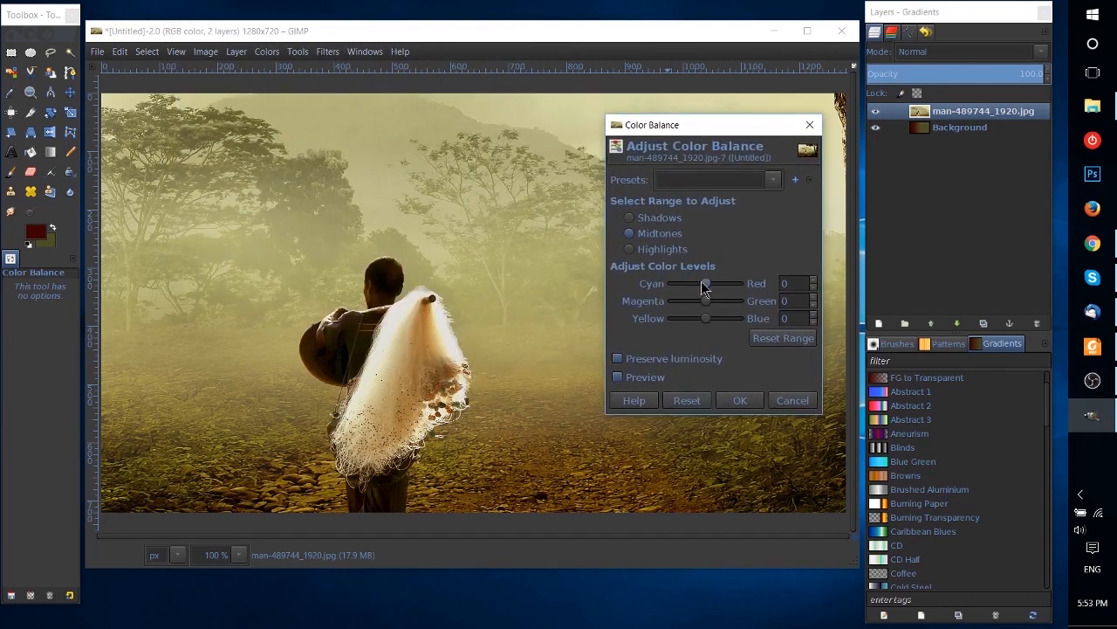
Try the shadows' Cyan–Red level at 100, and return the shadows' levels to 0.
click(640, 220)
click(652, 227)
click(634, 219)
click(631, 234)
click(630, 217)
drag(705, 282, 744, 290)
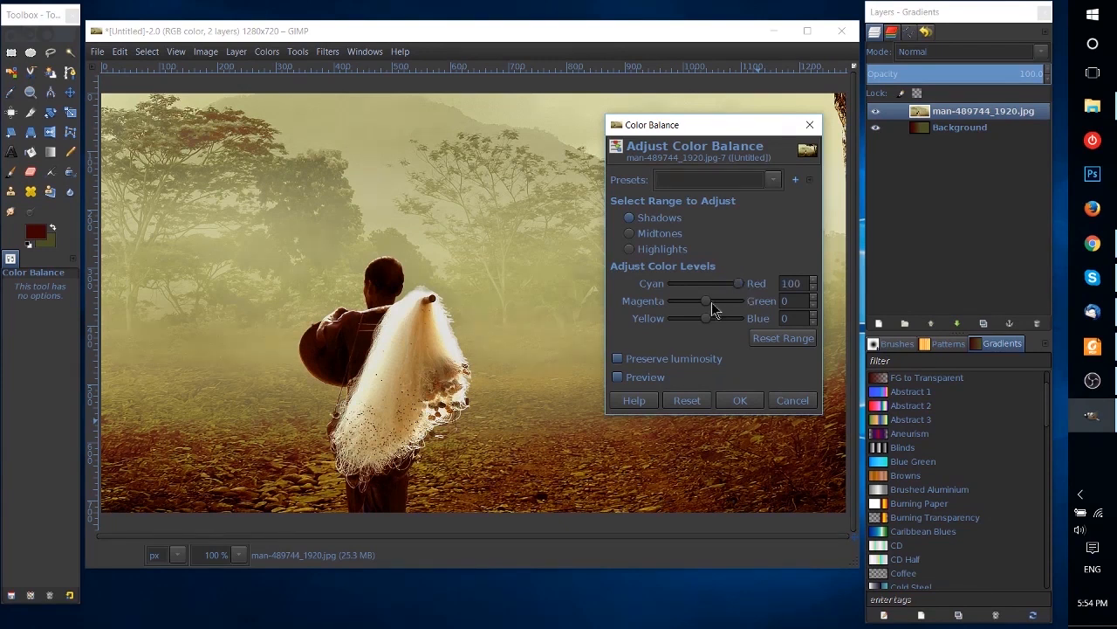
drag(745, 286, 708, 283)
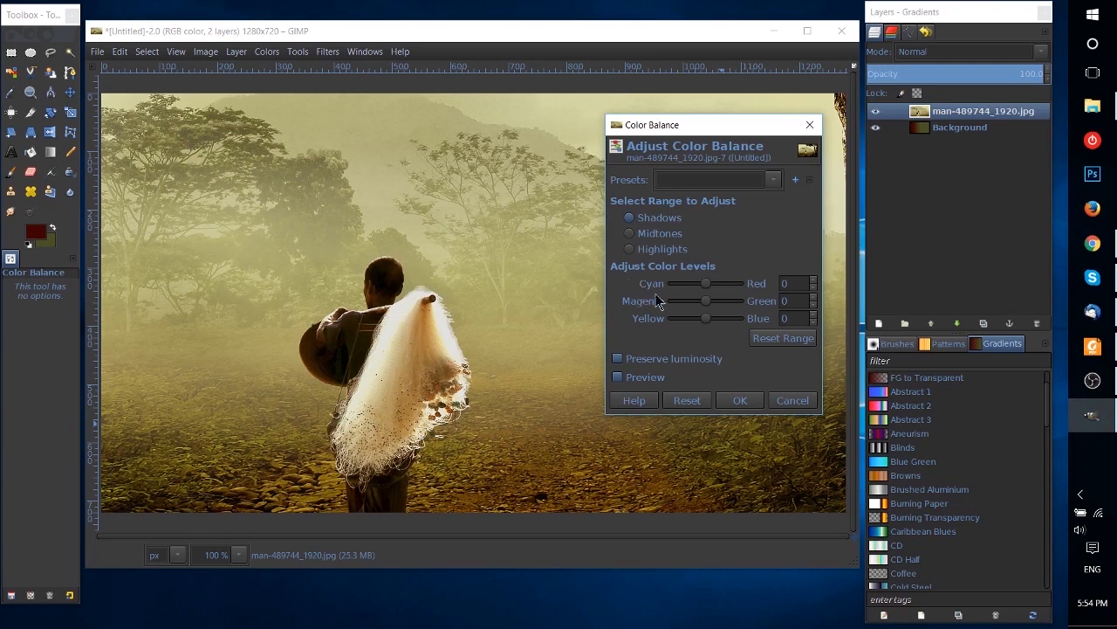
mouse_move(708, 307)
mouse_down()
mouse_move(745, 306)
mouse_move(707, 298)
mouse_up()
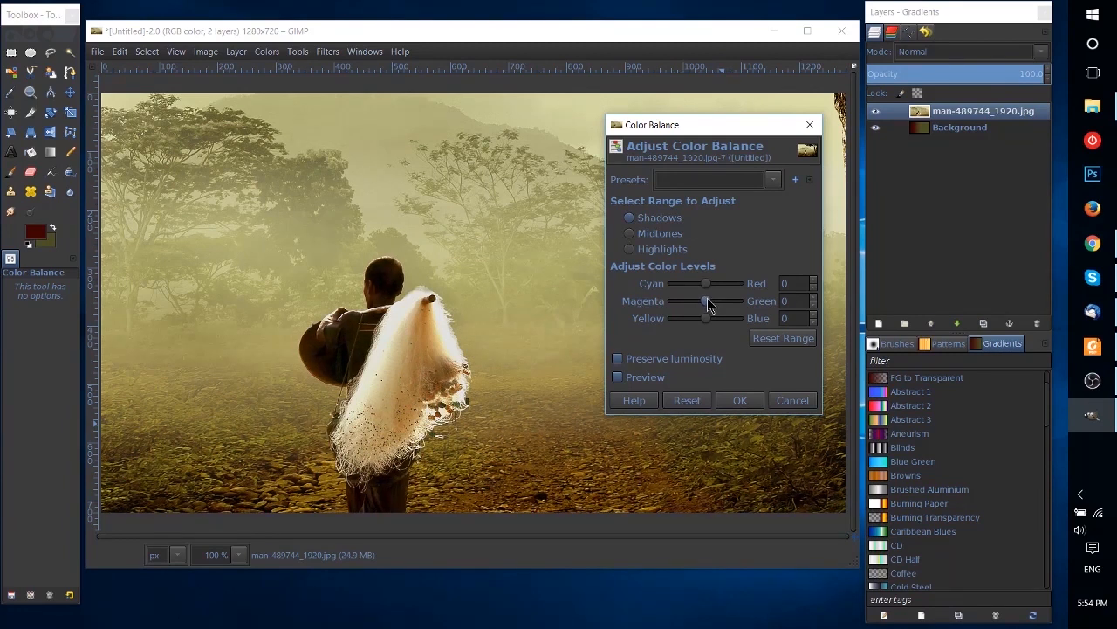
Try the midtones' Cyan–Red level at 55, and bring it back to 4 with Magenta–Green at 5.
click(629, 233)
drag(709, 284, 729, 290)
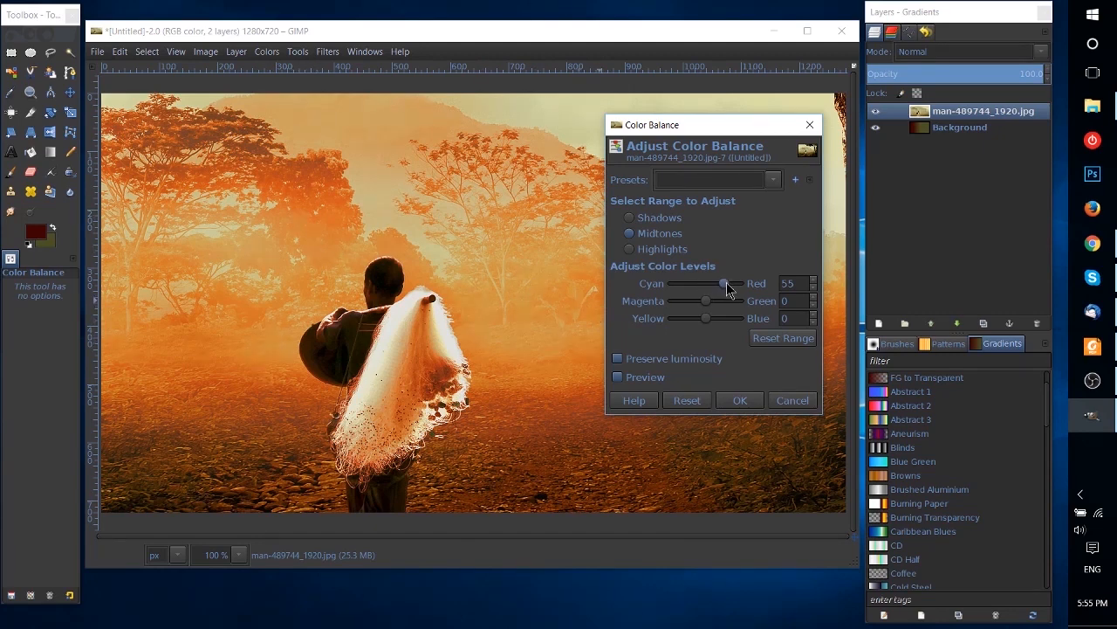
drag(721, 284, 708, 302)
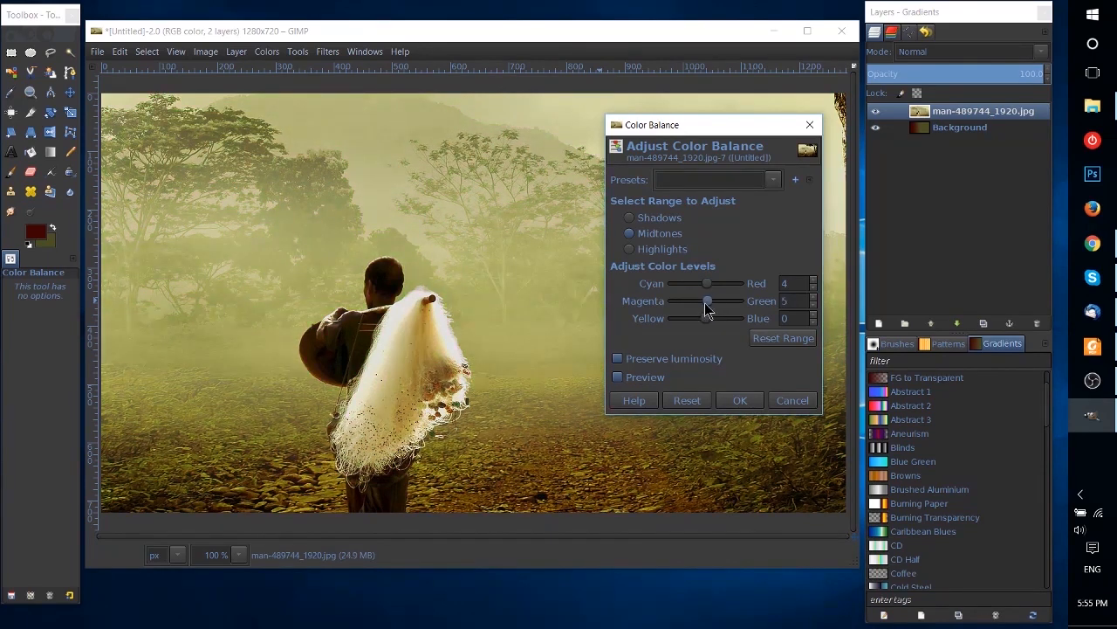
Try the highlights' Cyan–Red level at 64, and bring it back to 0 with Magenta–Green at 2.
click(632, 249)
drag(708, 282, 729, 284)
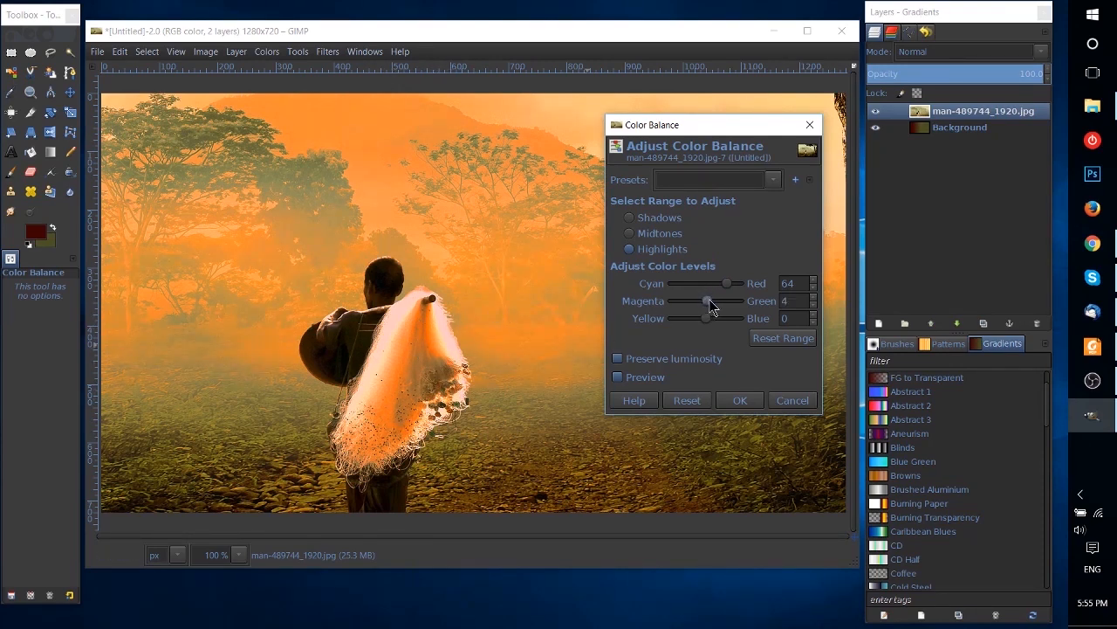
mouse_move(709, 299)
mouse_down()
mouse_move(725, 302)
mouse_move(708, 302)
mouse_move(718, 285)
mouse_move(706, 284)
mouse_up()
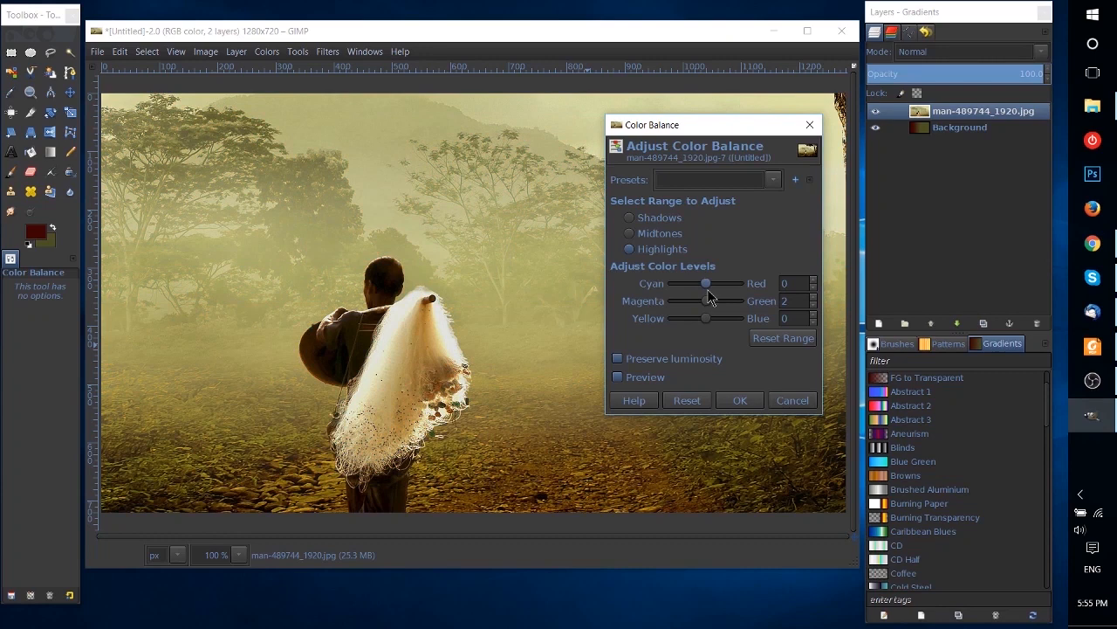
Shift the shadows slightly toward red, and set the midtones to 13 Cyan–Red and -2 Magenta–Green.
click(630, 218)
drag(709, 283, 711, 283)
click(629, 233)
drag(712, 284, 706, 300)
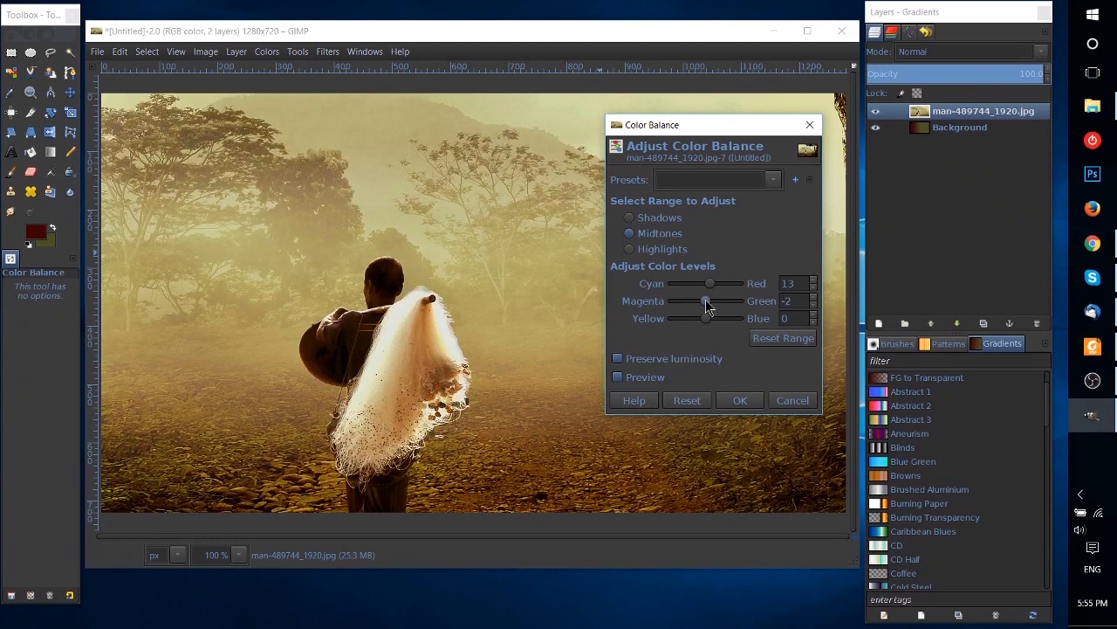
Set the highlights to 13 Cyan–Red and 2 Magenta–Green, and move the Color Balance dialog clear of the photo.
click(629, 249)
drag(705, 281, 707, 280)
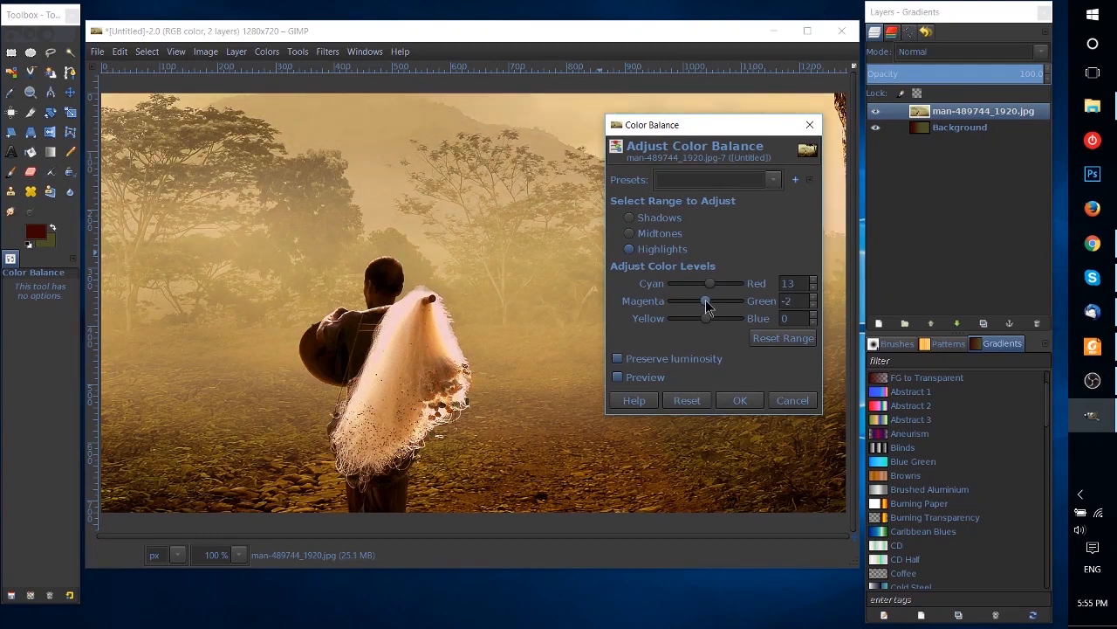
drag(666, 125, 870, 132)
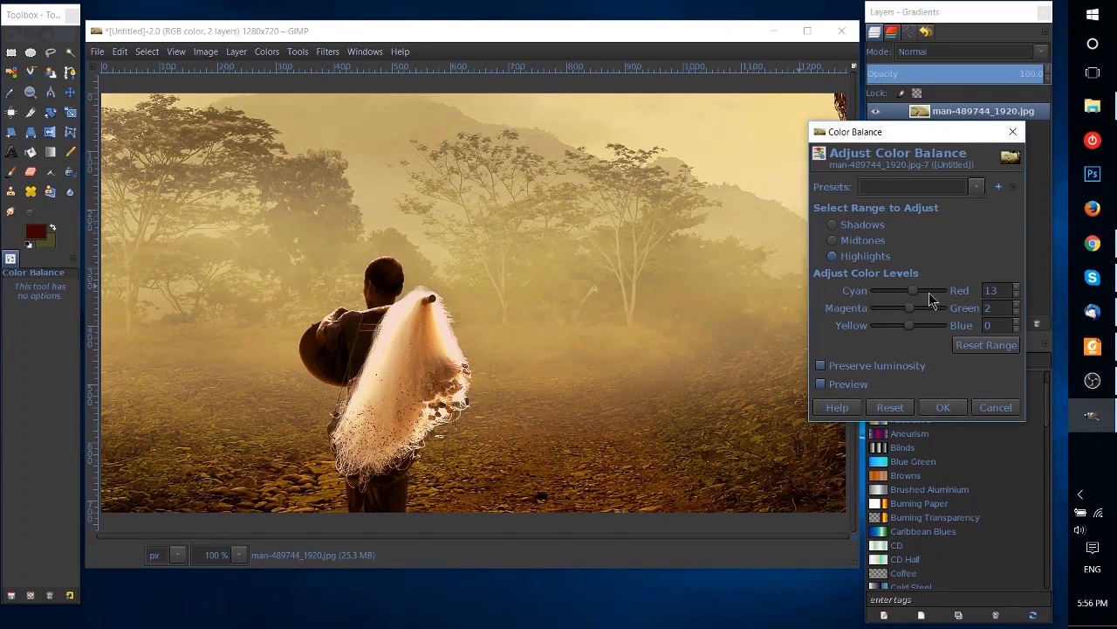
Try the shadows' Cyan–Red level at -100, and bring it back toward the middle.
click(832, 241)
drag(913, 291, 867, 297)
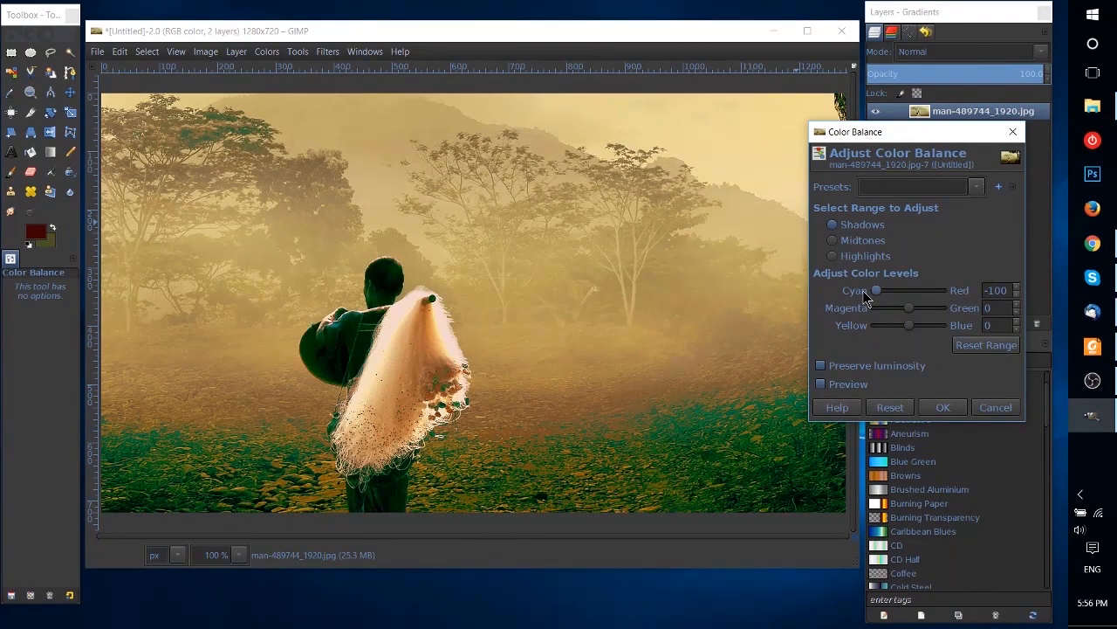
drag(871, 292, 908, 292)
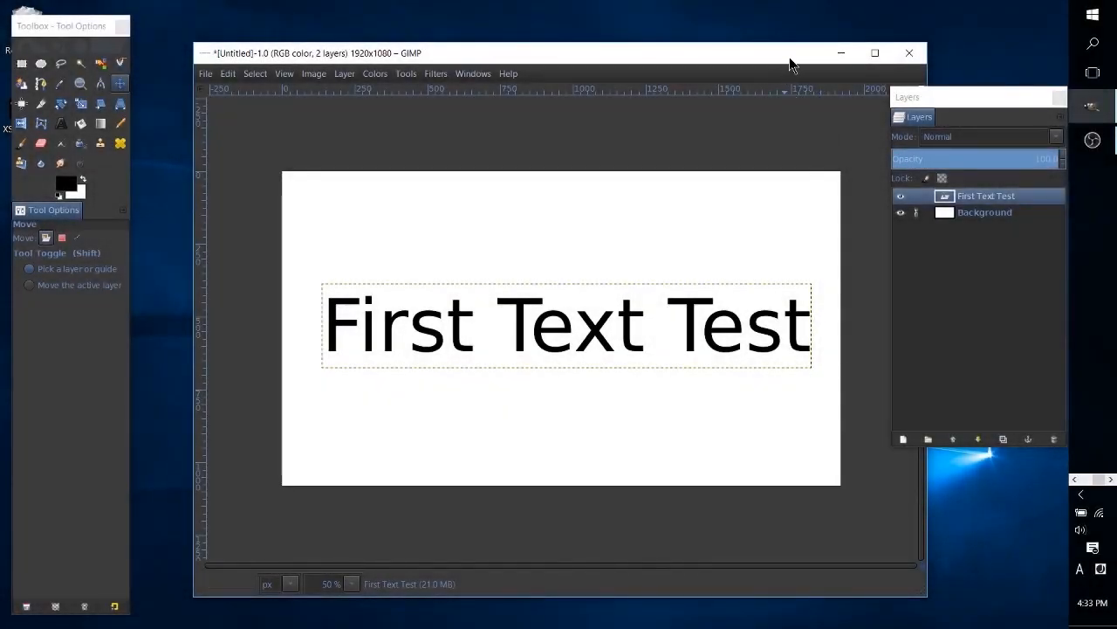
Add a new horizontal guide by percent at the 35% position, just above the First Text Test text.
drag(792, 61, 757, 63)
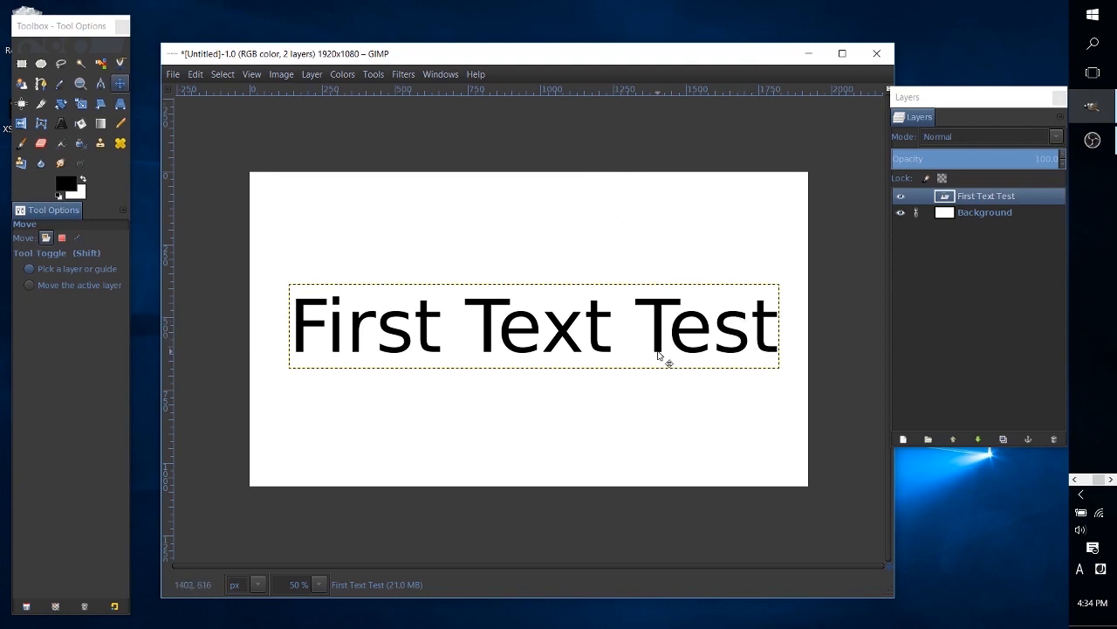
click(40, 83)
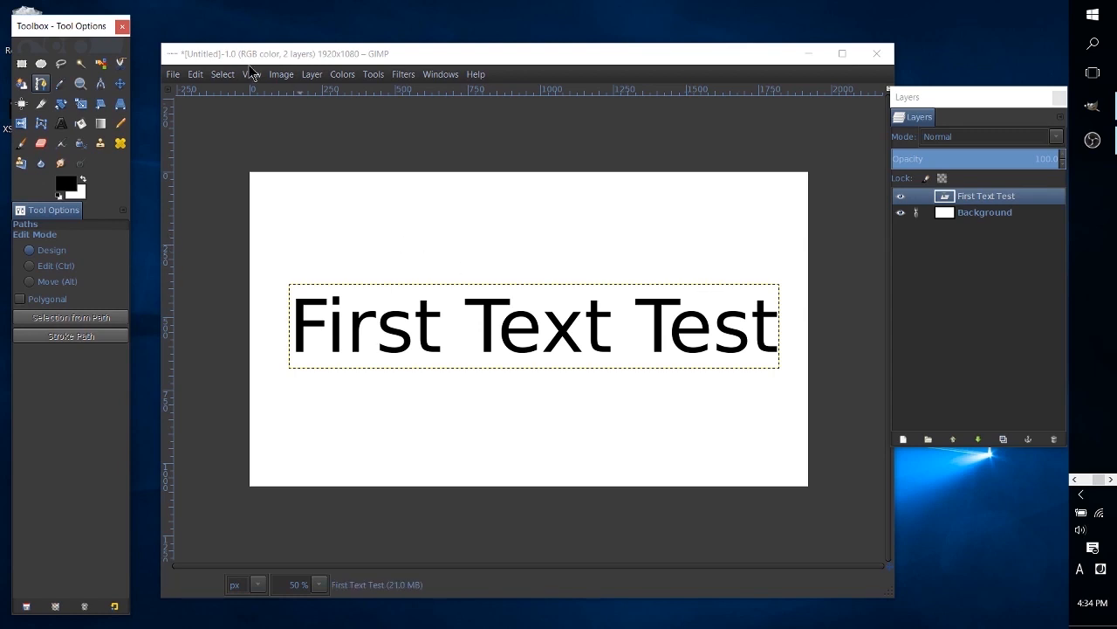
click(278, 76)
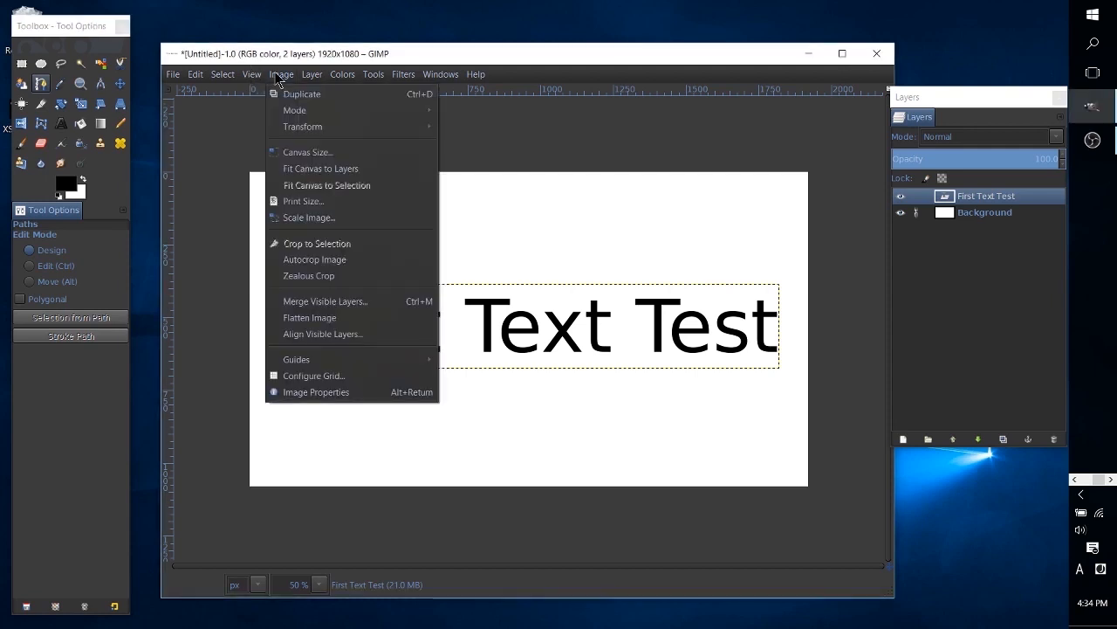
mouse_move(381, 363)
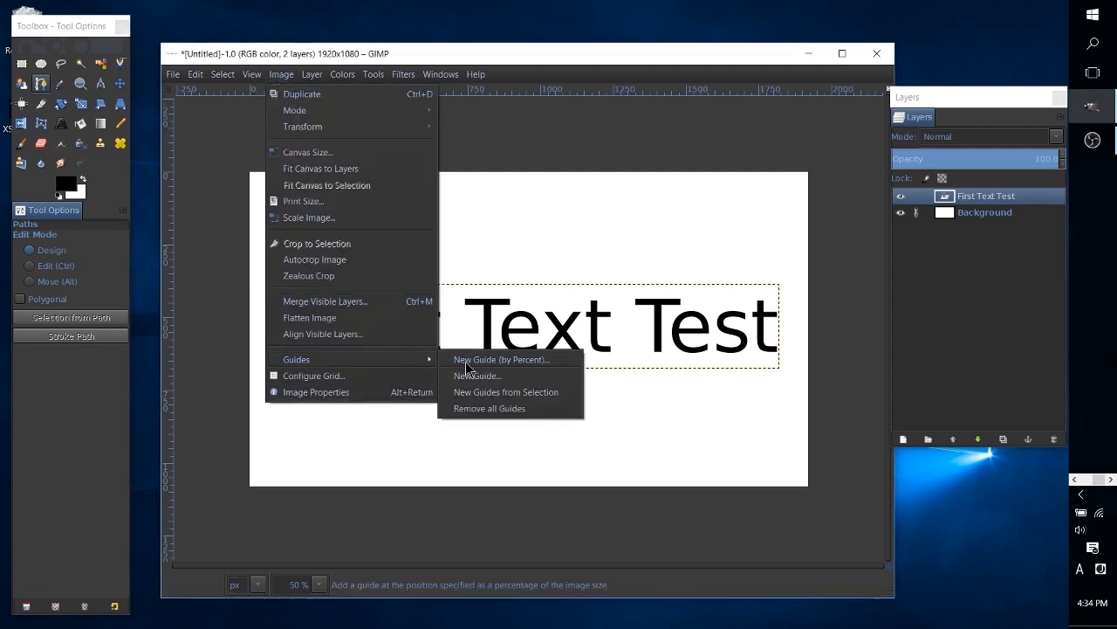
click(467, 362)
drag(567, 70, 793, 60)
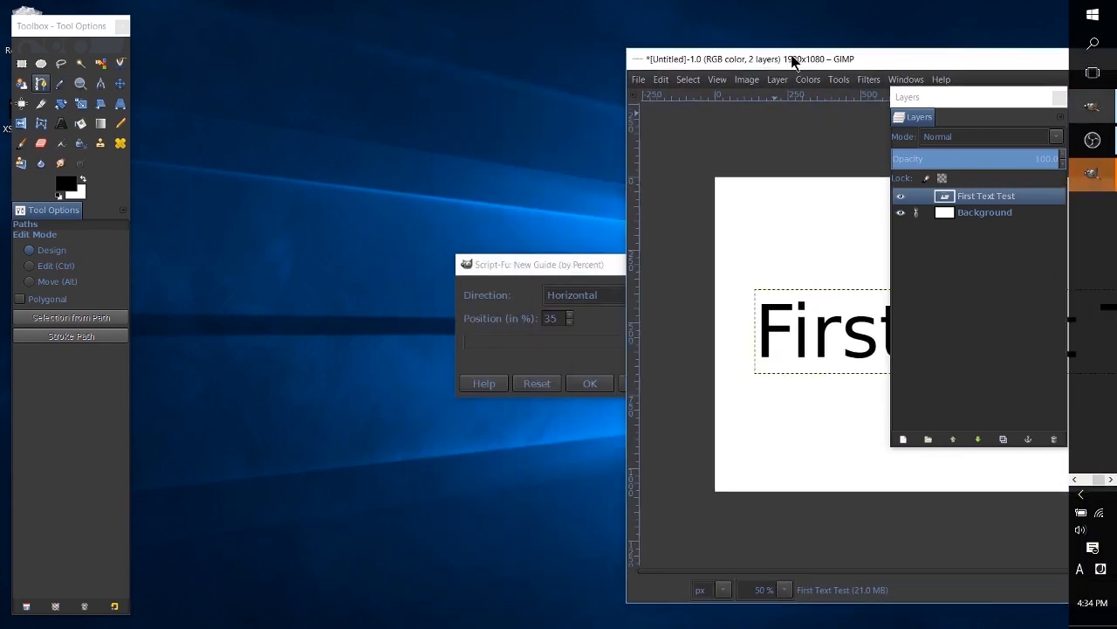
click(552, 264)
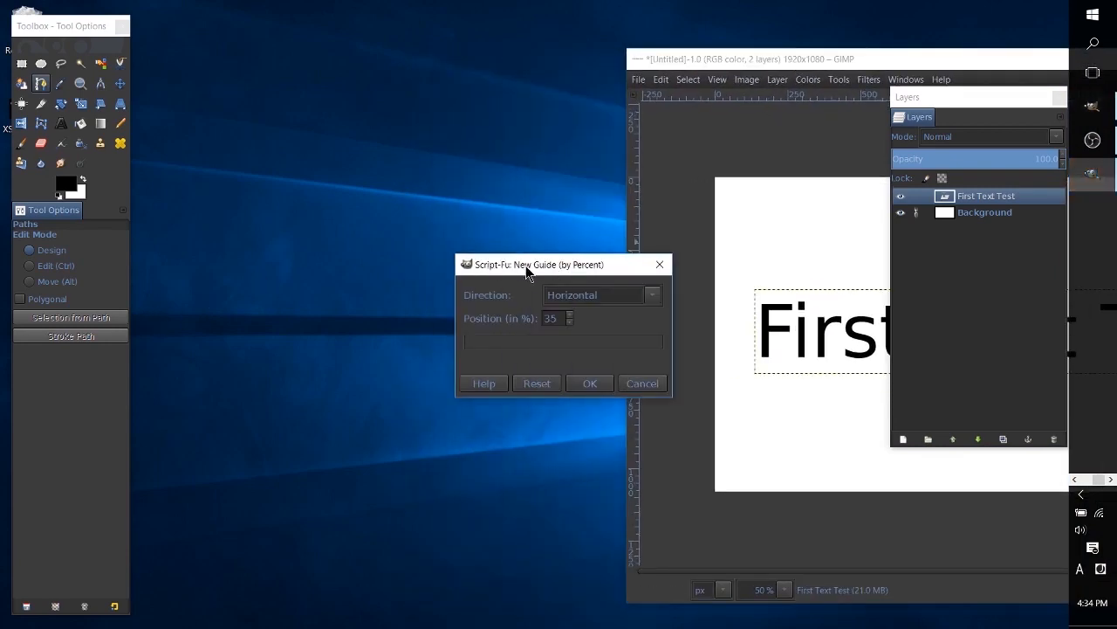
drag(526, 273, 113, 425)
drag(742, 58, 380, 74)
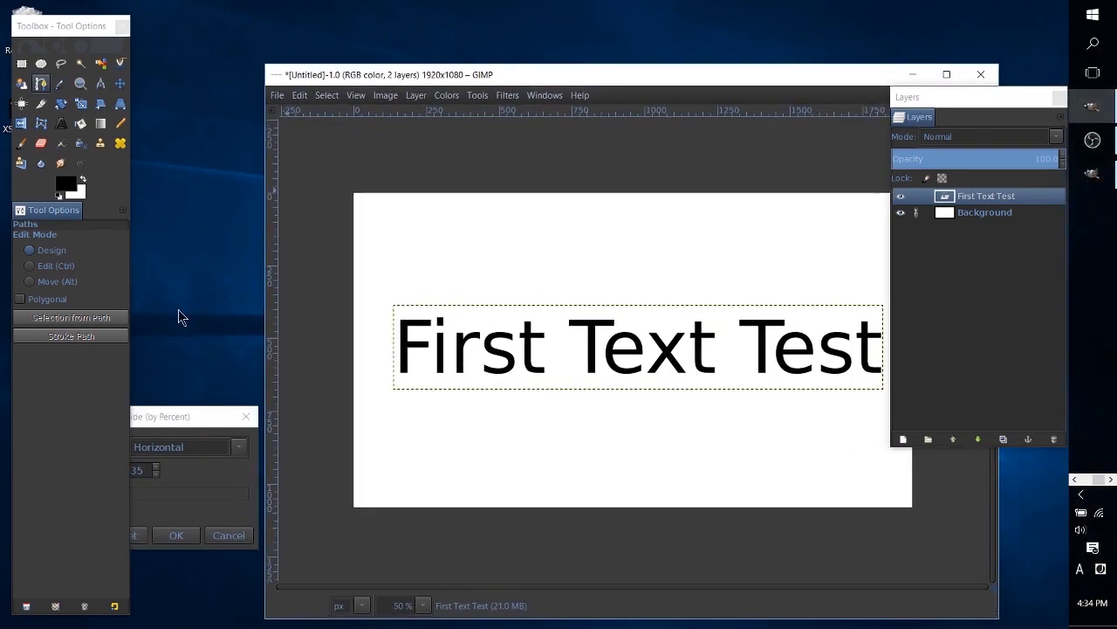
drag(188, 417, 354, 378)
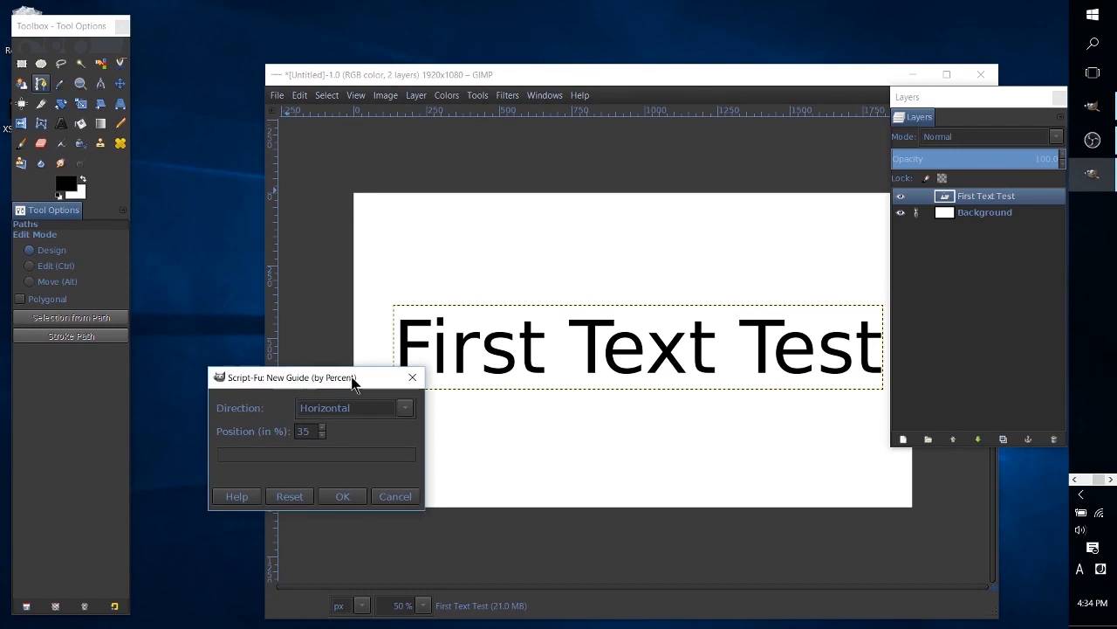
click(344, 498)
drag(659, 74, 551, 69)
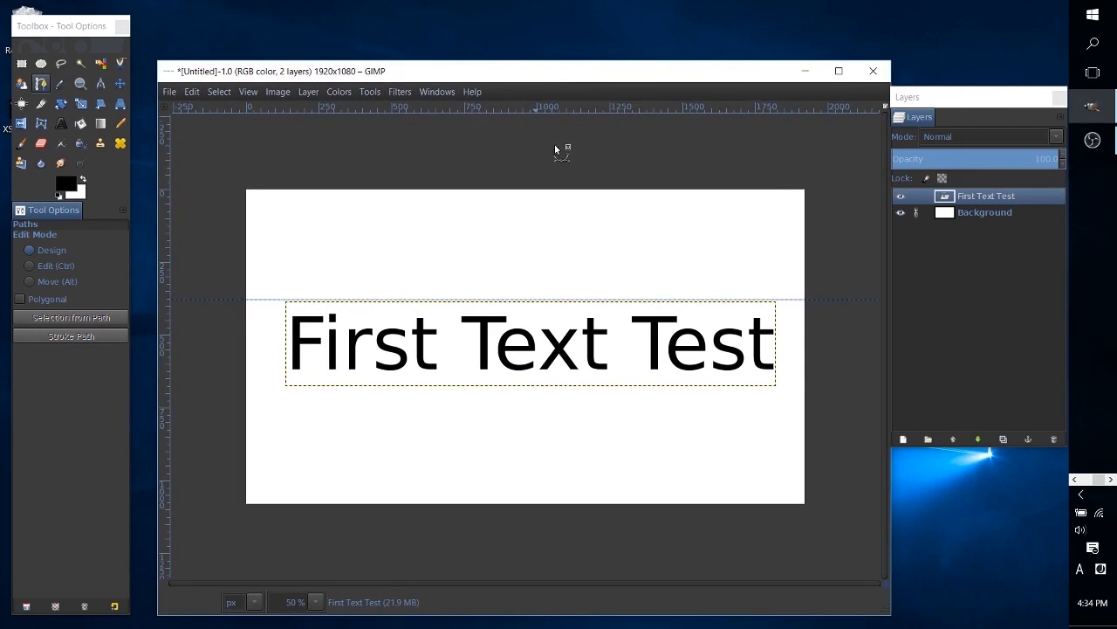
Draw a straight two-anchor path along the guide, from the text's left edge to its right edge.
click(41, 83)
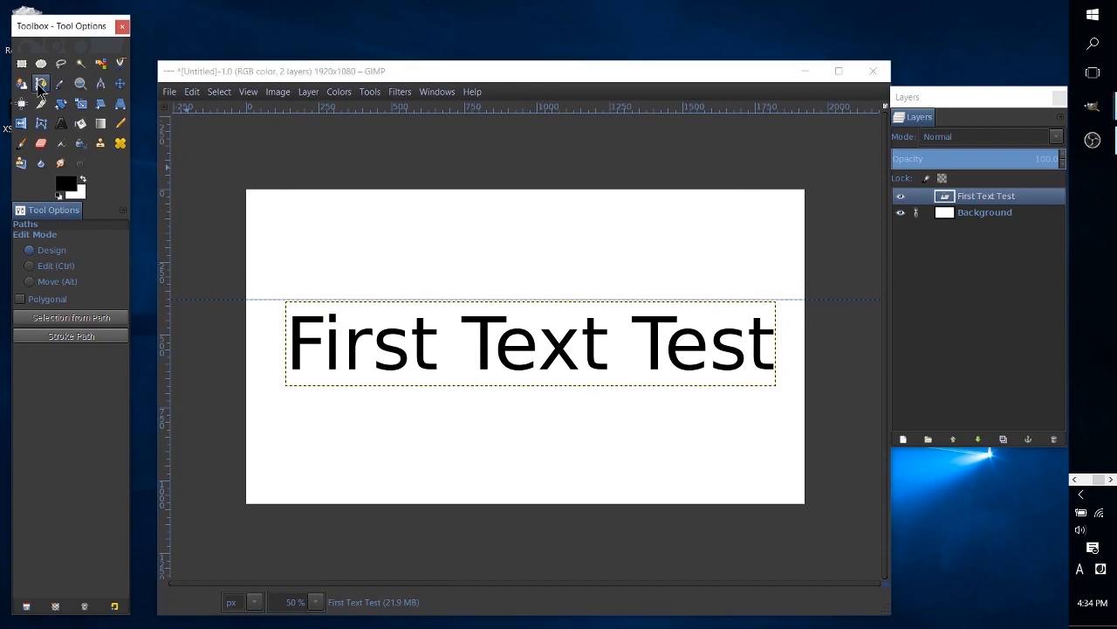
click(287, 300)
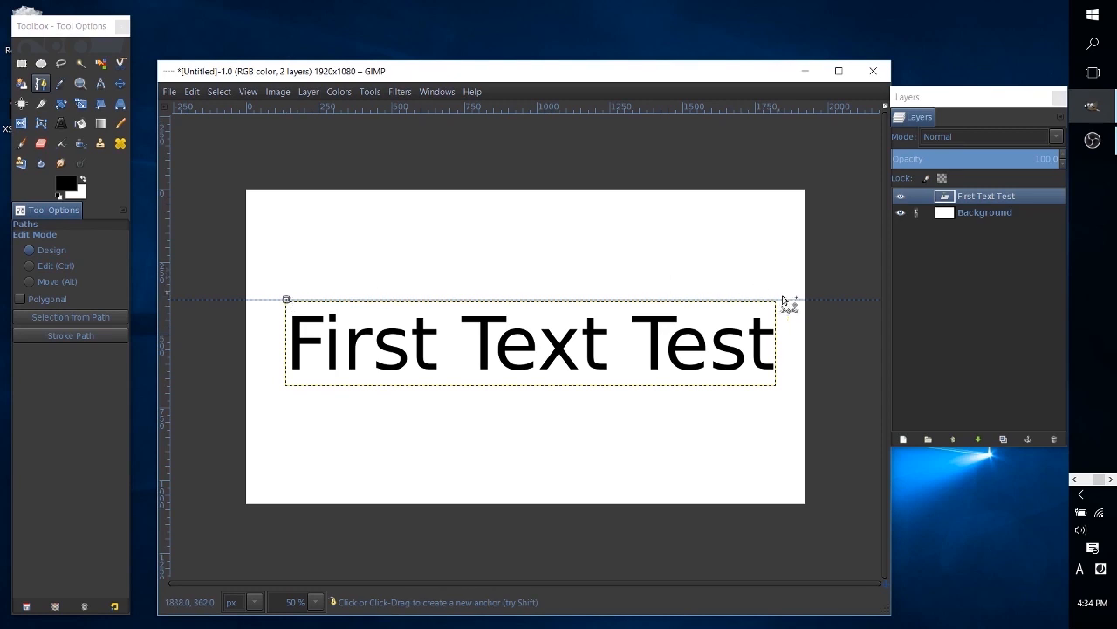
click(774, 300)
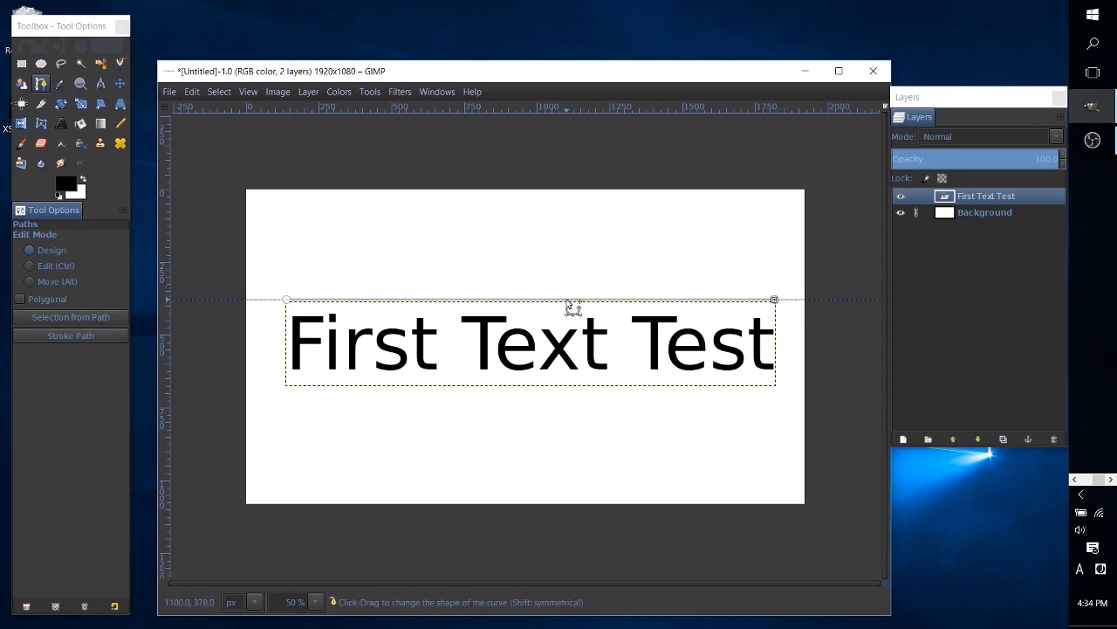
Try bending the path segment upward from right of its middle, and undo the bend.
key(shift)
drag(568, 303, 567, 247)
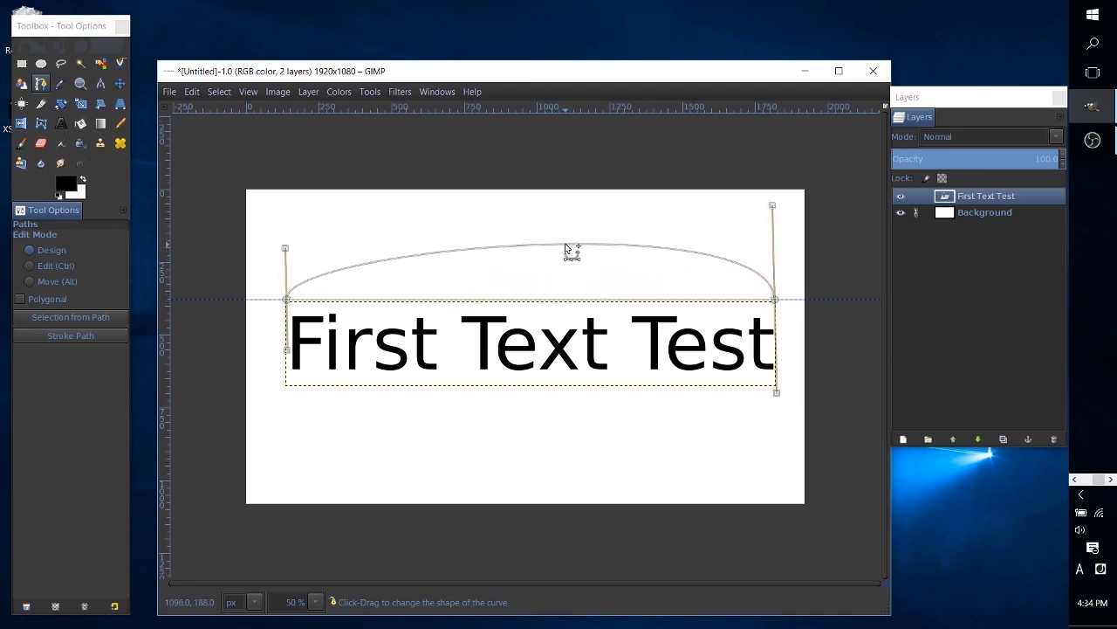
key(ctrl+z)
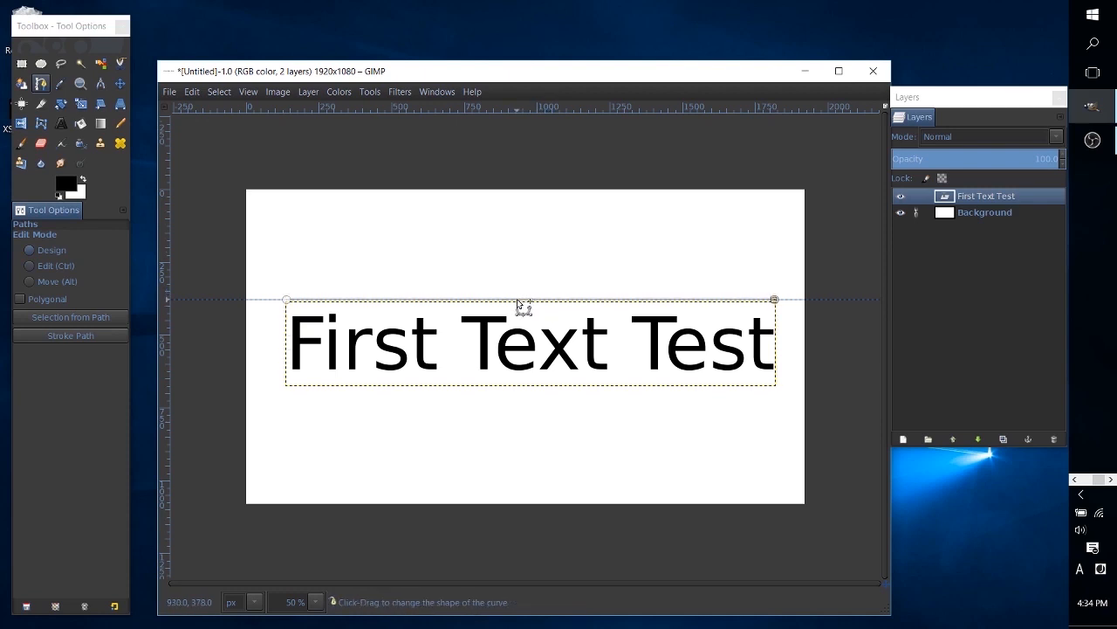
Bend the path segment upward from its middle into a shallow arc above the text, and activate the Text tool.
drag(518, 303, 519, 264)
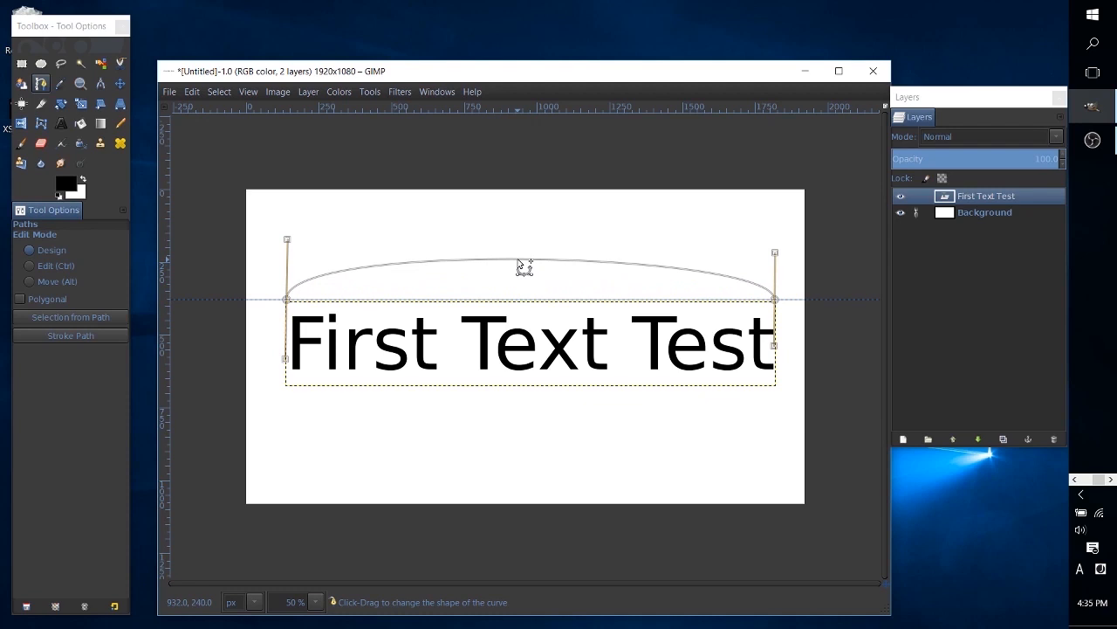
drag(518, 264, 519, 271)
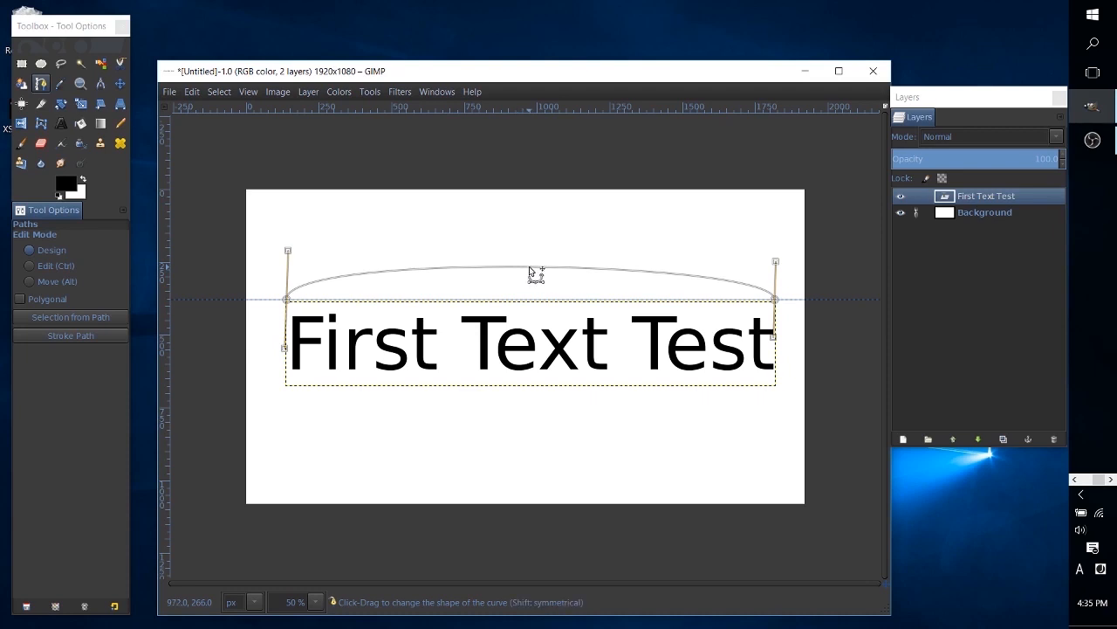
click(60, 124)
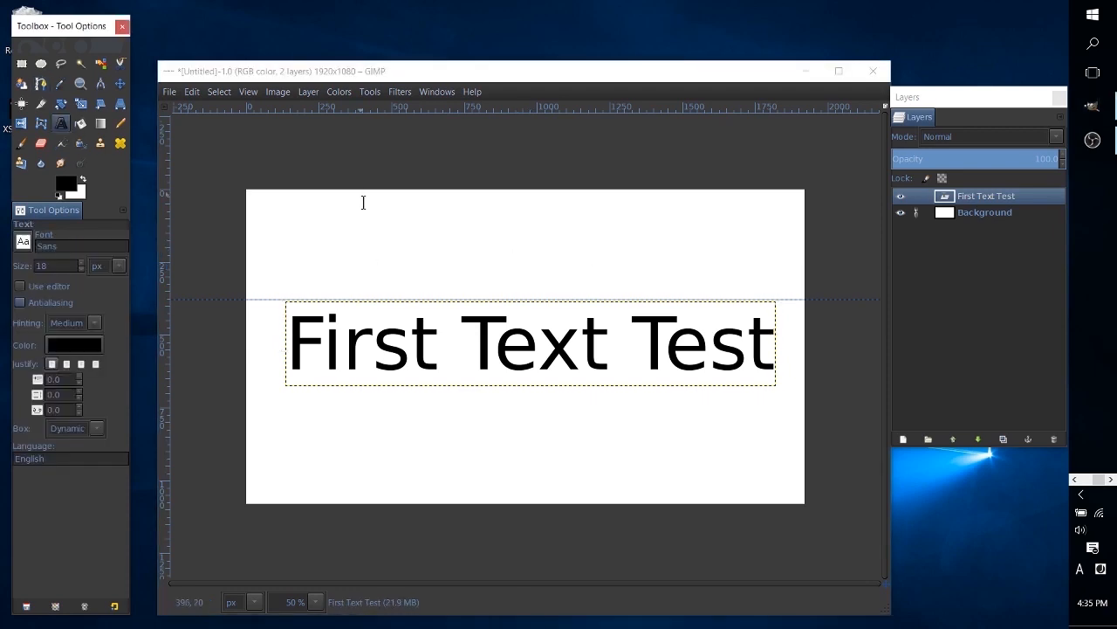
Put the First Text Test text in editing mode, and open the Paths dialog beneath the Layers dialog.
click(596, 346)
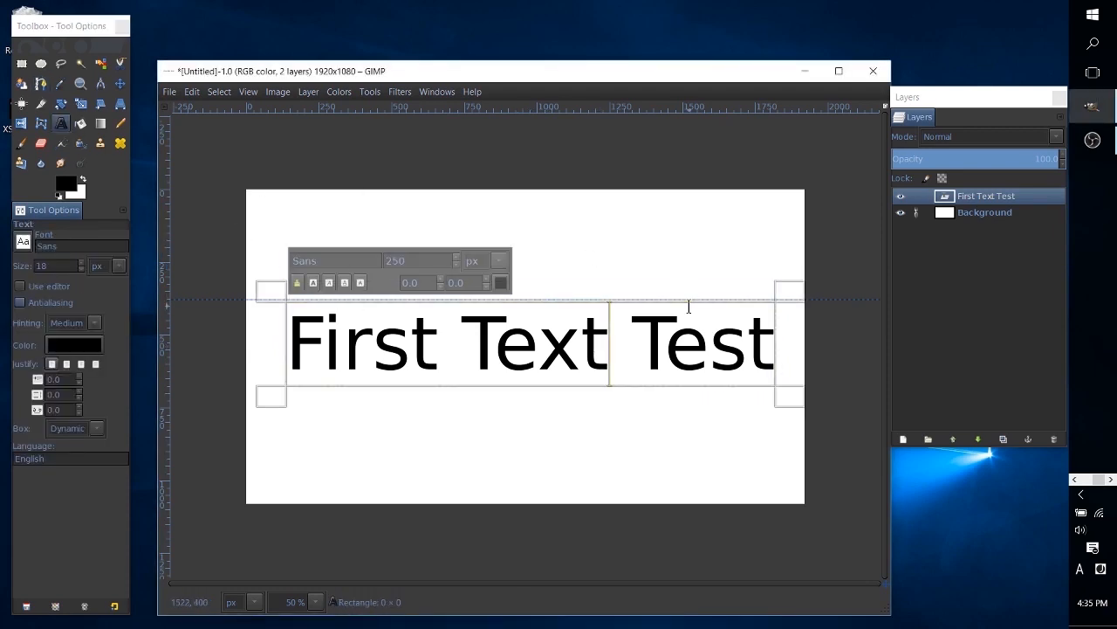
click(425, 93)
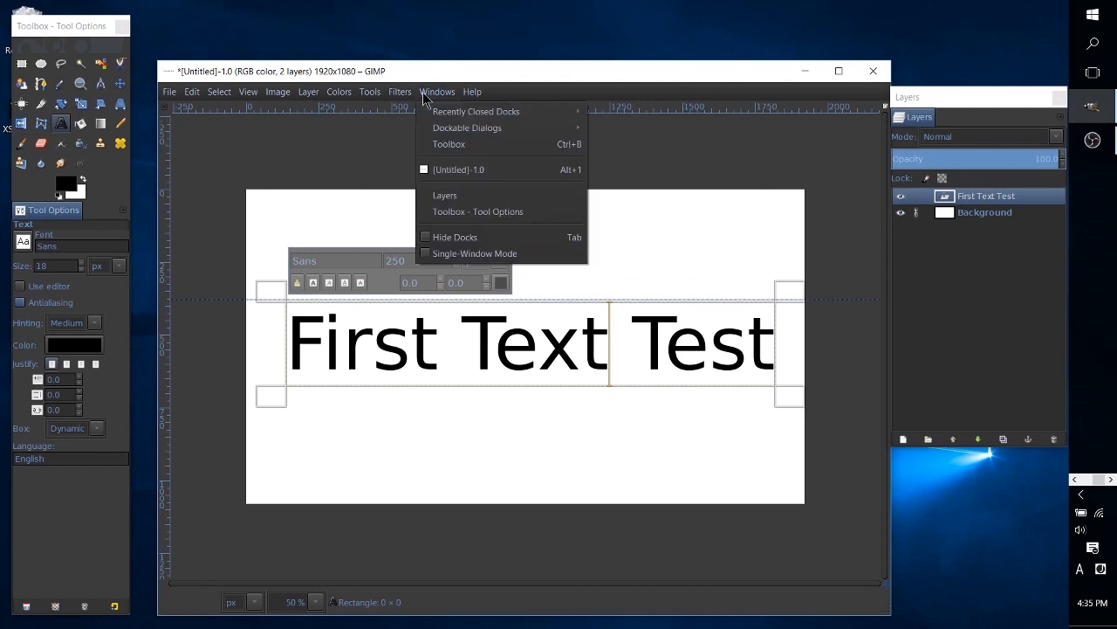
mouse_move(479, 129)
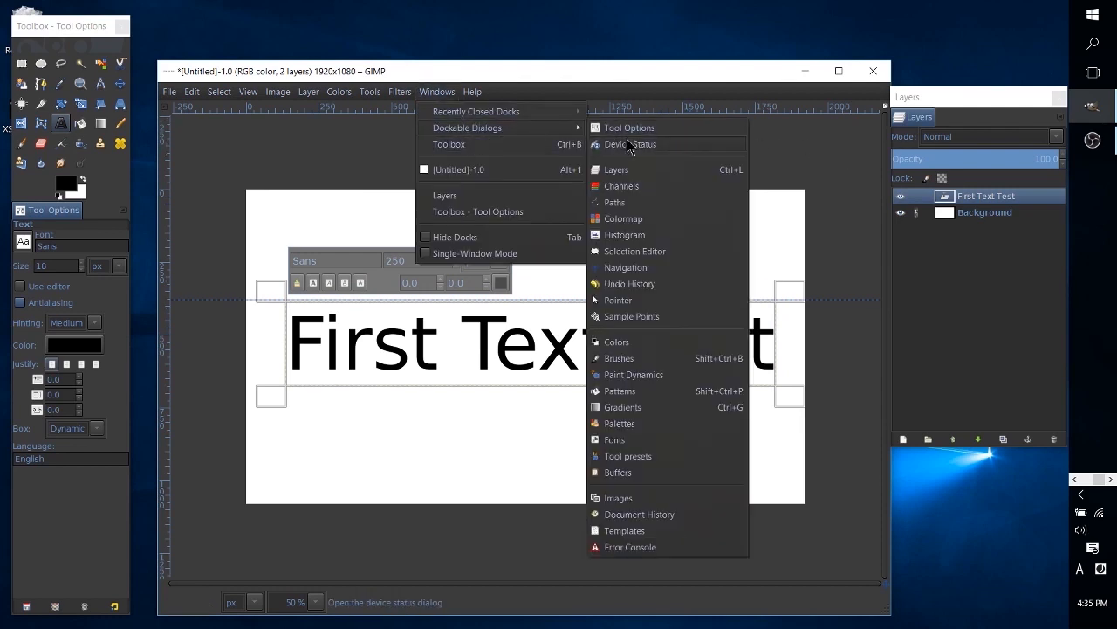
click(651, 200)
drag(833, 110, 971, 417)
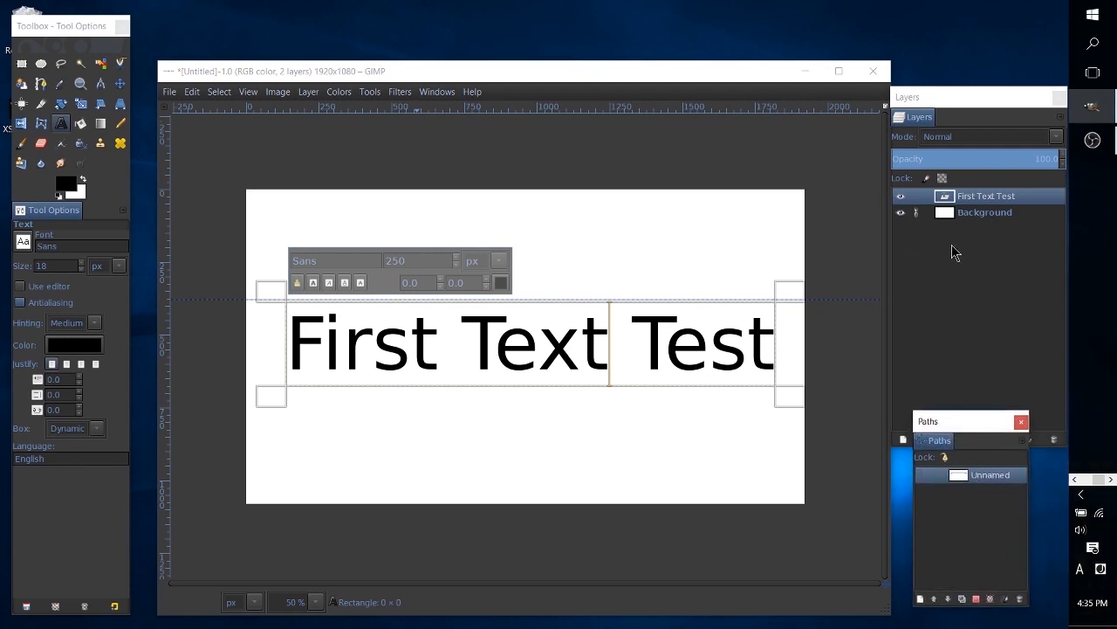
Bend the First Text Test text along the active arc path with Text along Path.
click(951, 199)
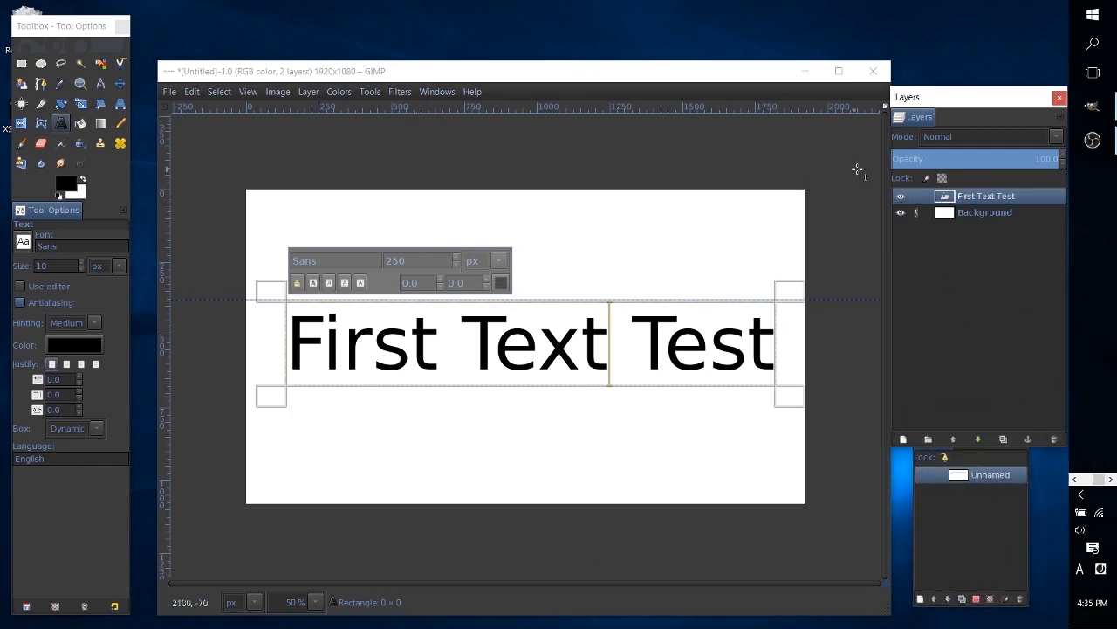
drag(288, 345, 314, 345)
click(310, 345)
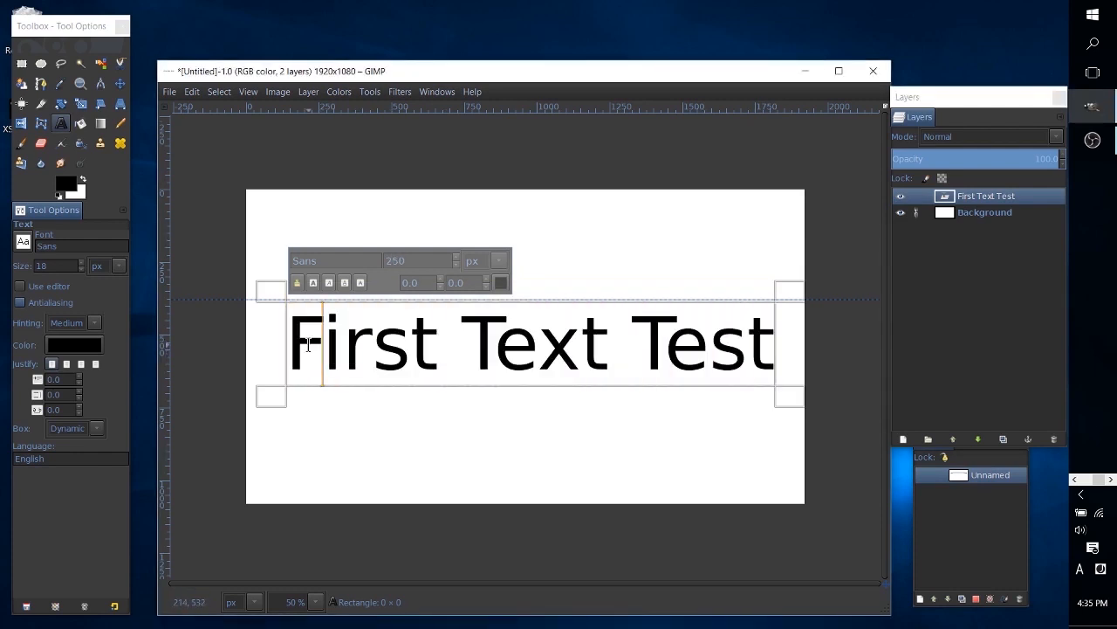
right_click(453, 344)
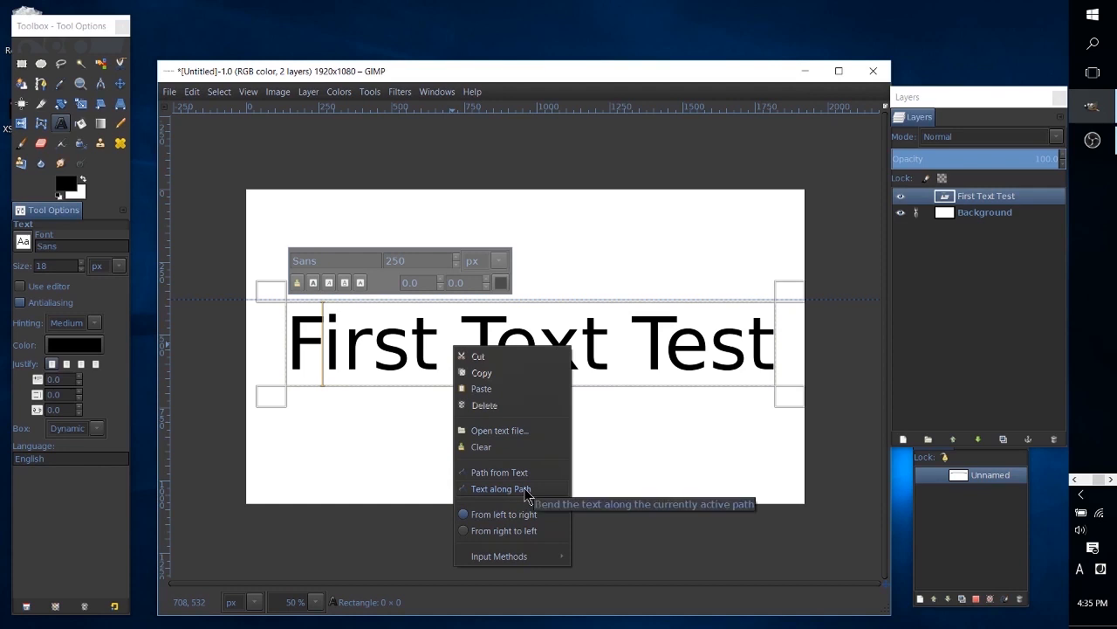
click(528, 491)
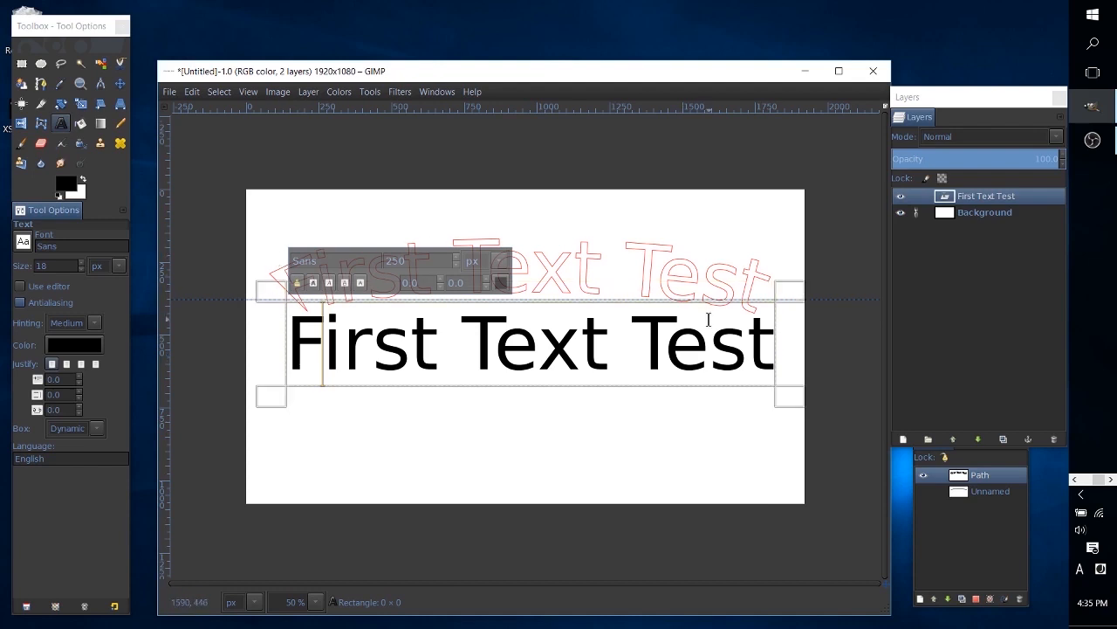
Show the original arc path together with the curved letter outlines to compare them.
click(923, 492)
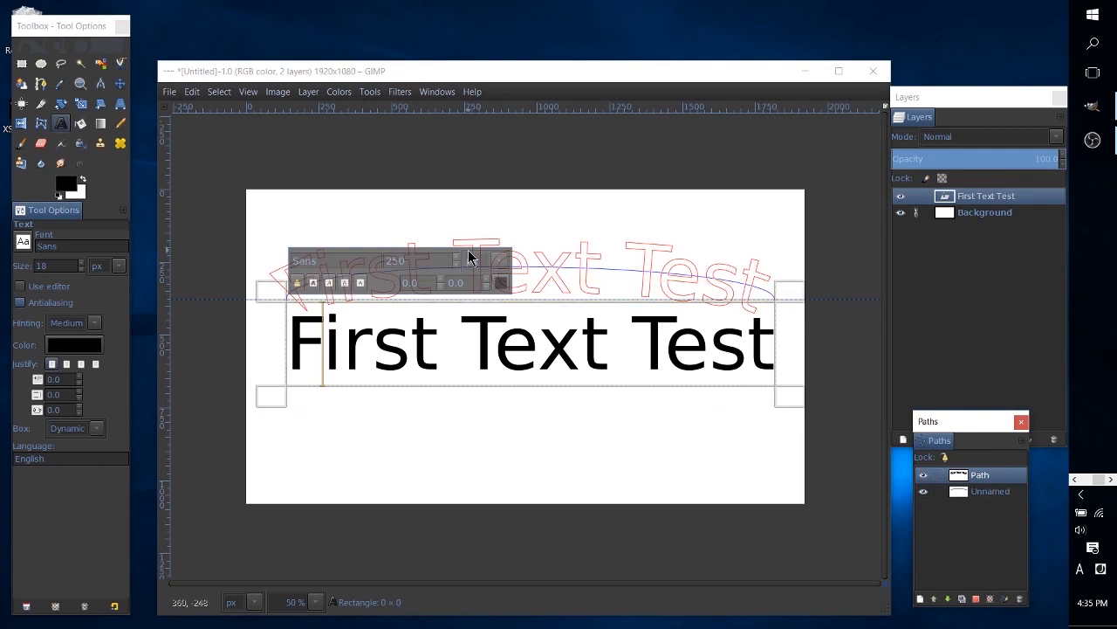
drag(468, 251, 406, 236)
click(360, 261)
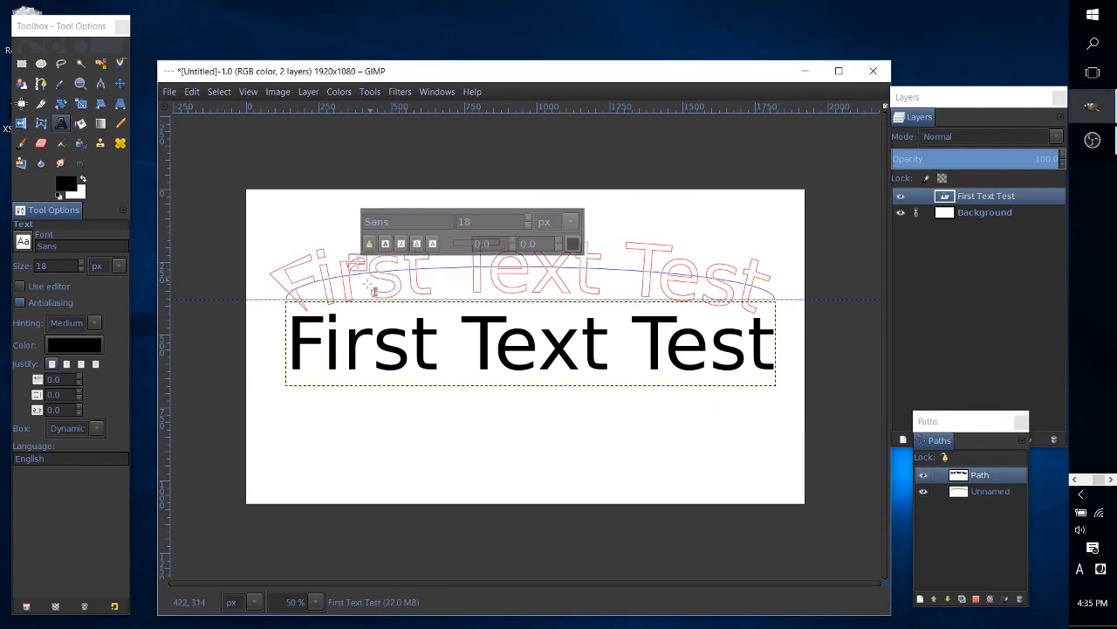
click(529, 422)
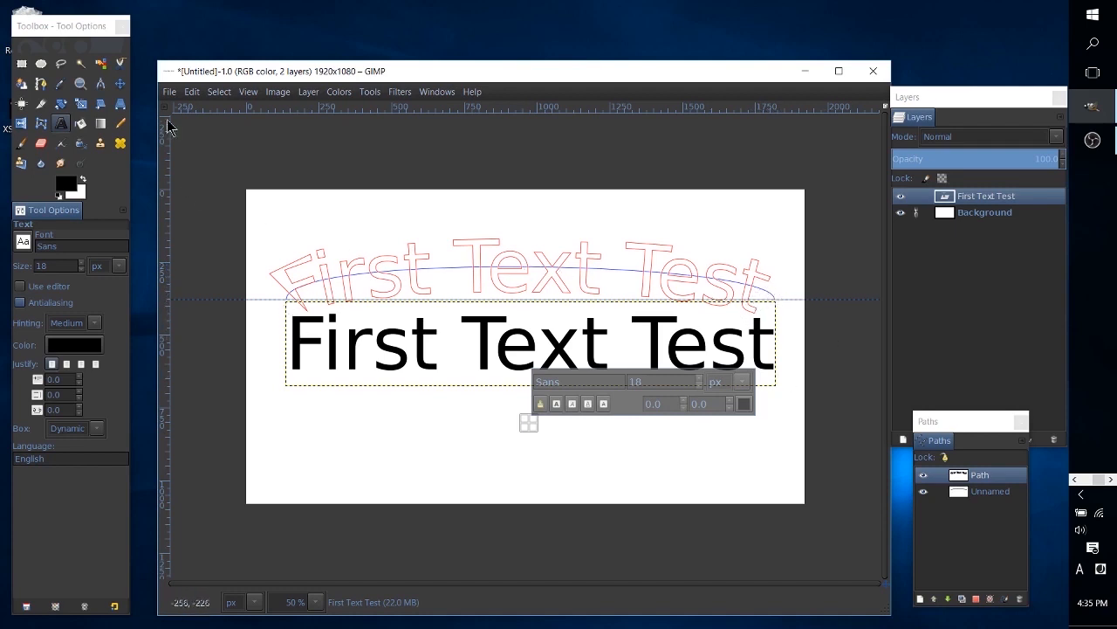
Try drawing a new four-anchor path with a raised flat middle below the text, and undo all its anchors.
click(40, 83)
click(308, 426)
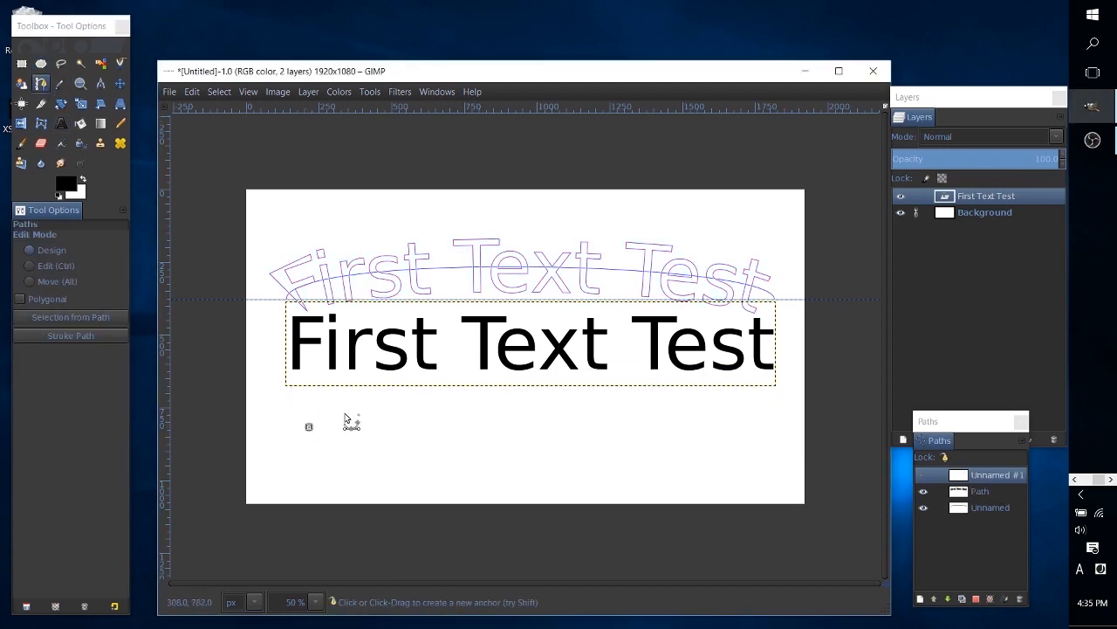
click(380, 386)
click(670, 388)
click(736, 429)
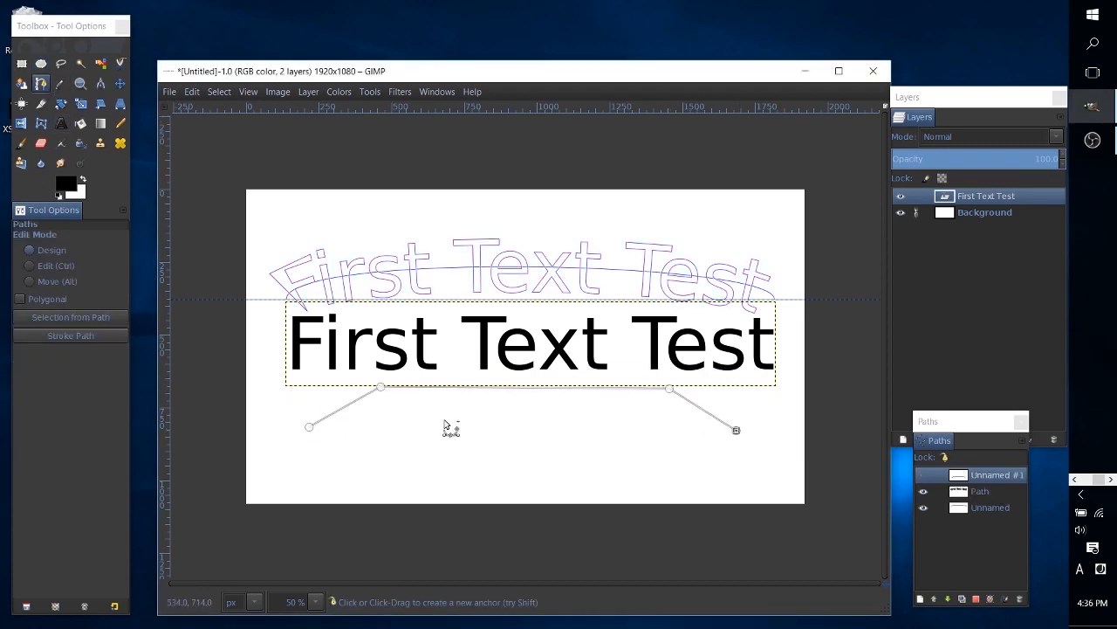
key(ctrl)
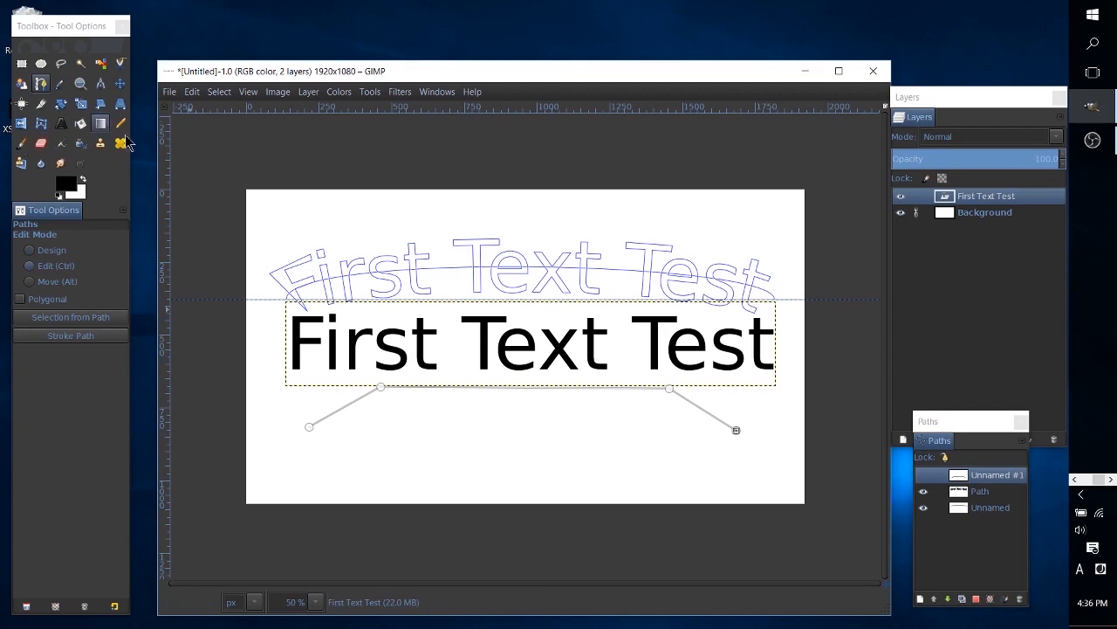
key(ctrl+z)
key(ctrl+z)
key(ctrl+z)
key(ctrl+z)
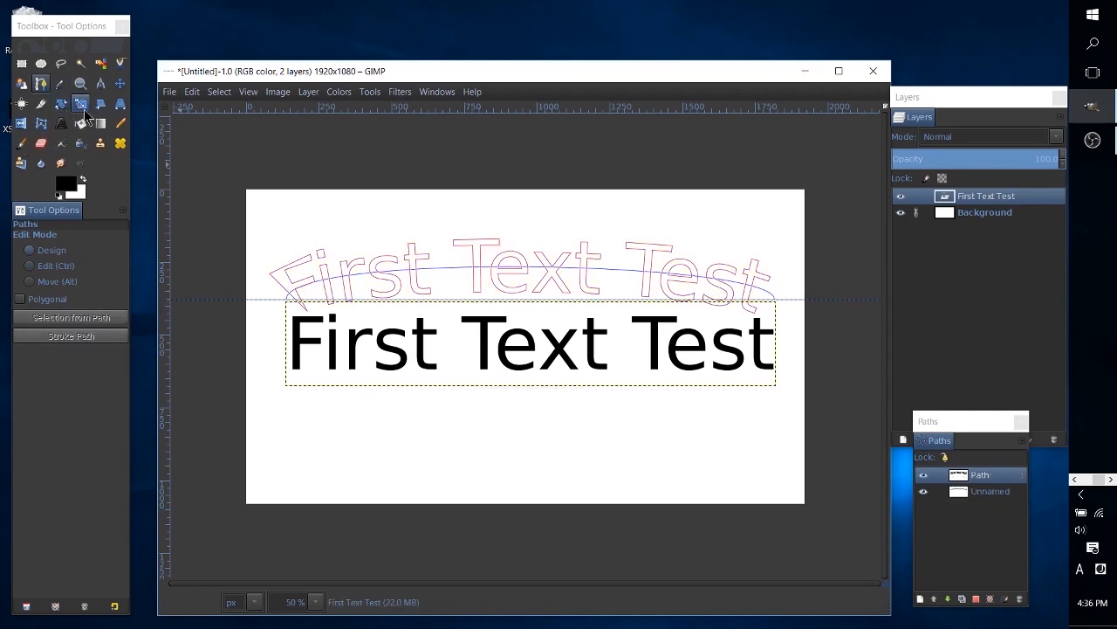
Hide the original arc path and the First Text Test layer, keeping only the curved letter outlines shown.
click(120, 83)
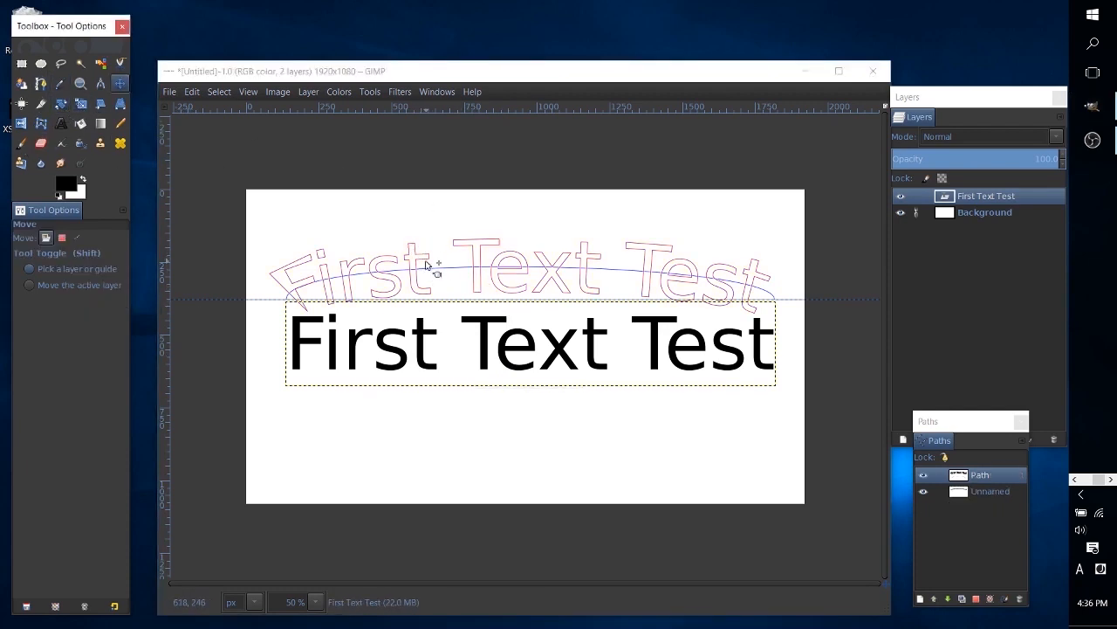
click(924, 492)
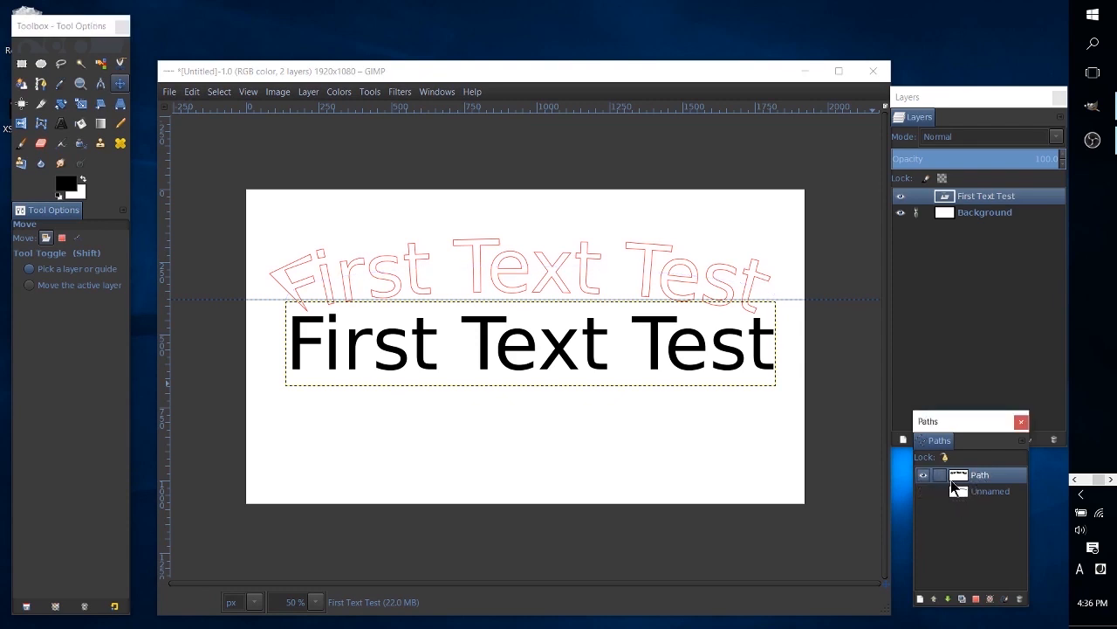
click(920, 266)
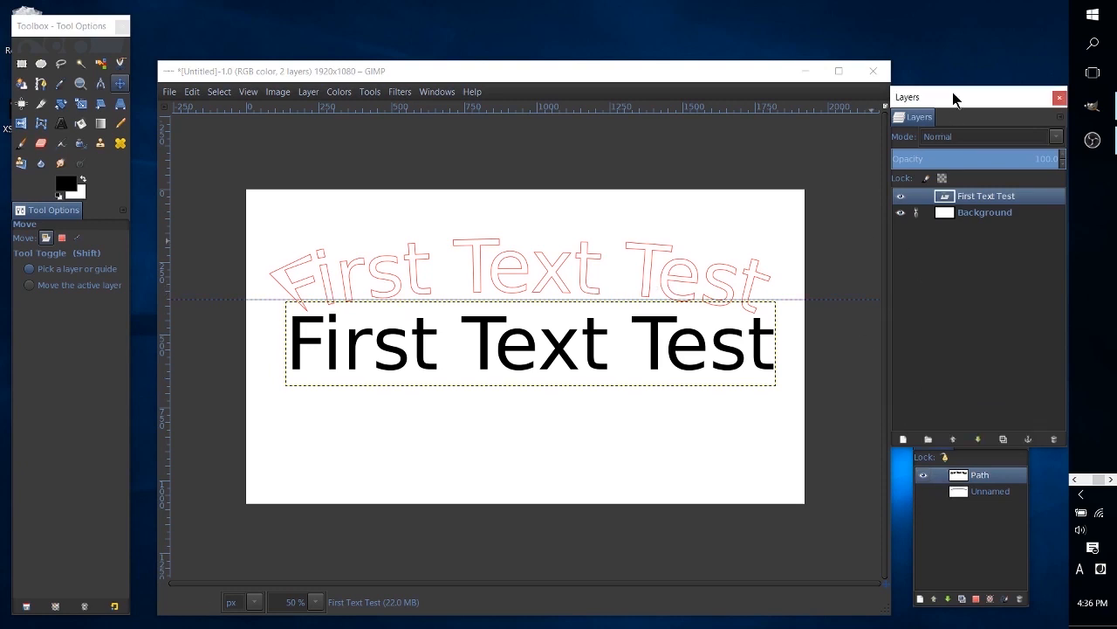
drag(954, 97, 950, 77)
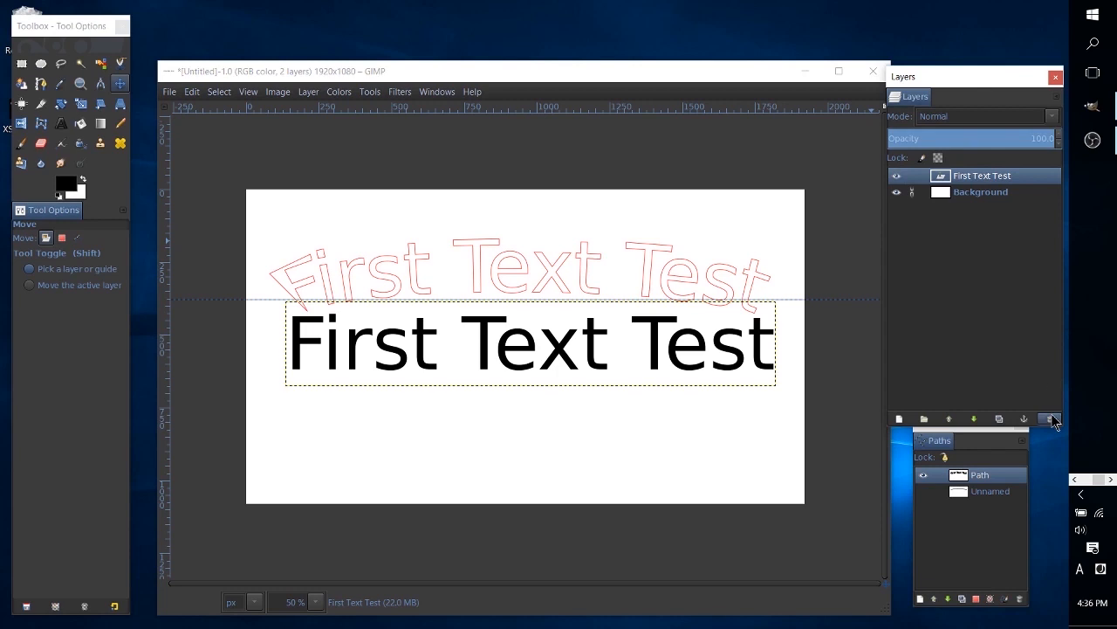
click(896, 176)
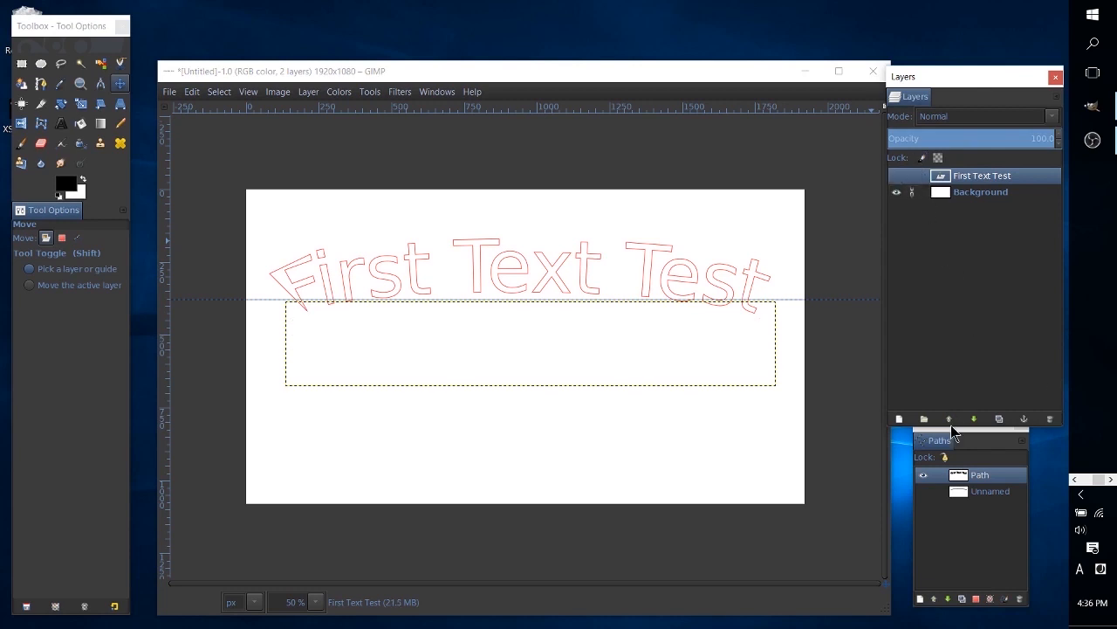
Add a new transparent layer above First Text Test and rename it TextPathLayer.
click(899, 420)
click(951, 536)
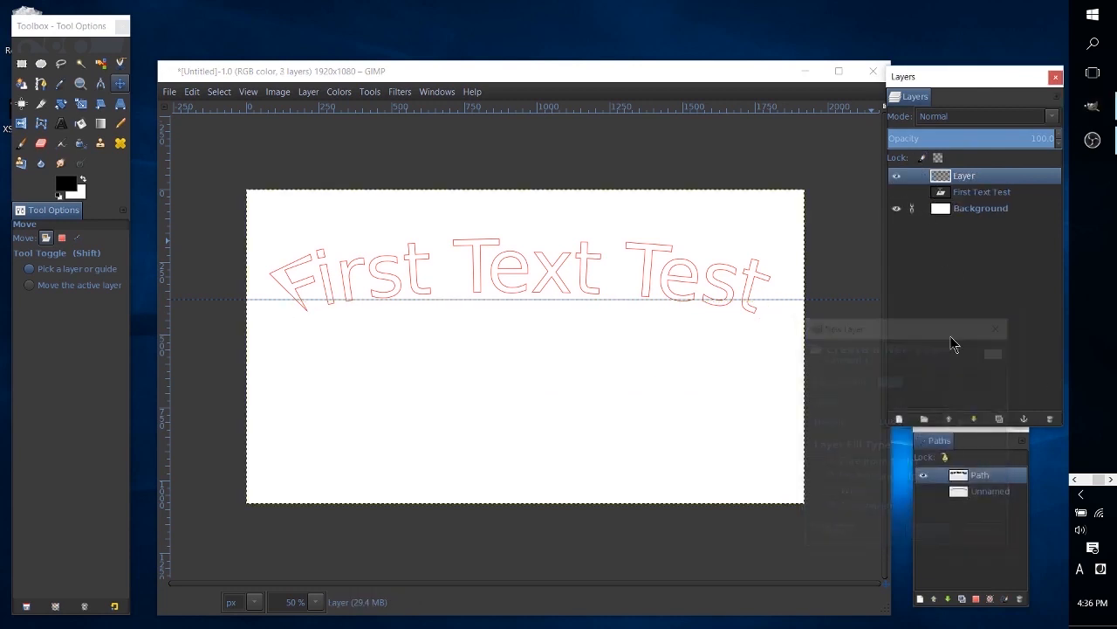
double_click(974, 179)
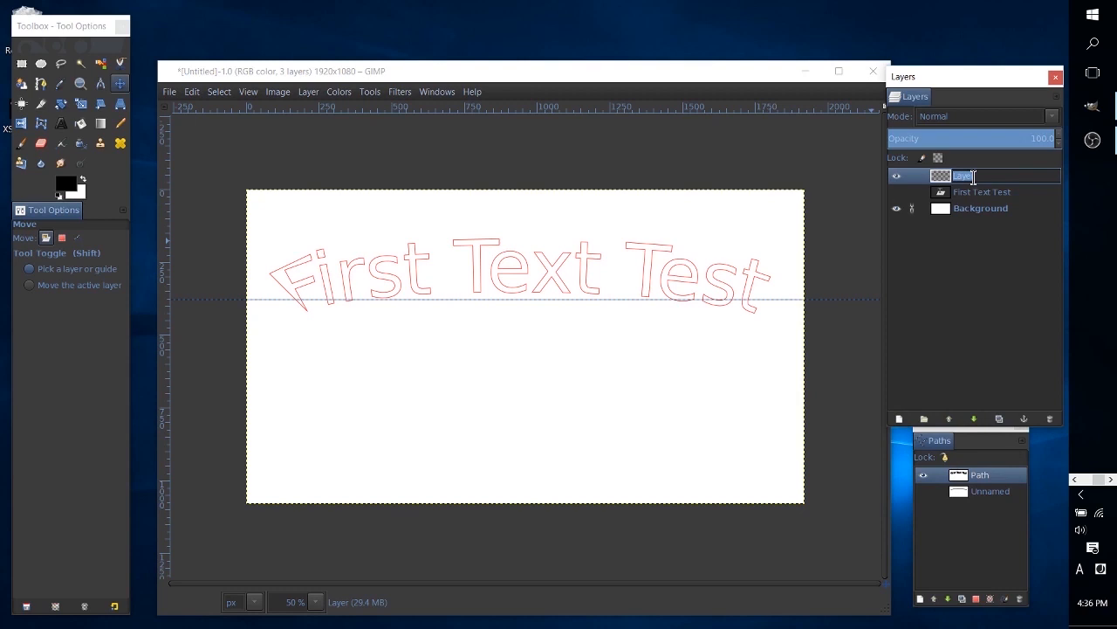
text(TextPathLayer)
key(Return)
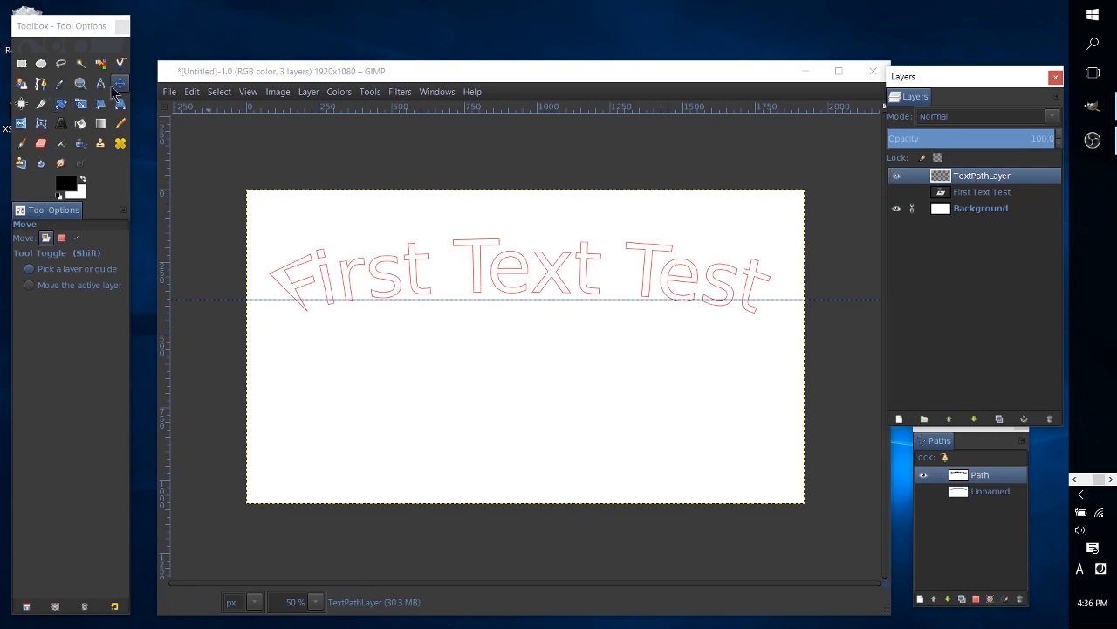
Make a selection from the curved letter path and fill it with the black foreground color on TextPathLayer.
click(77, 123)
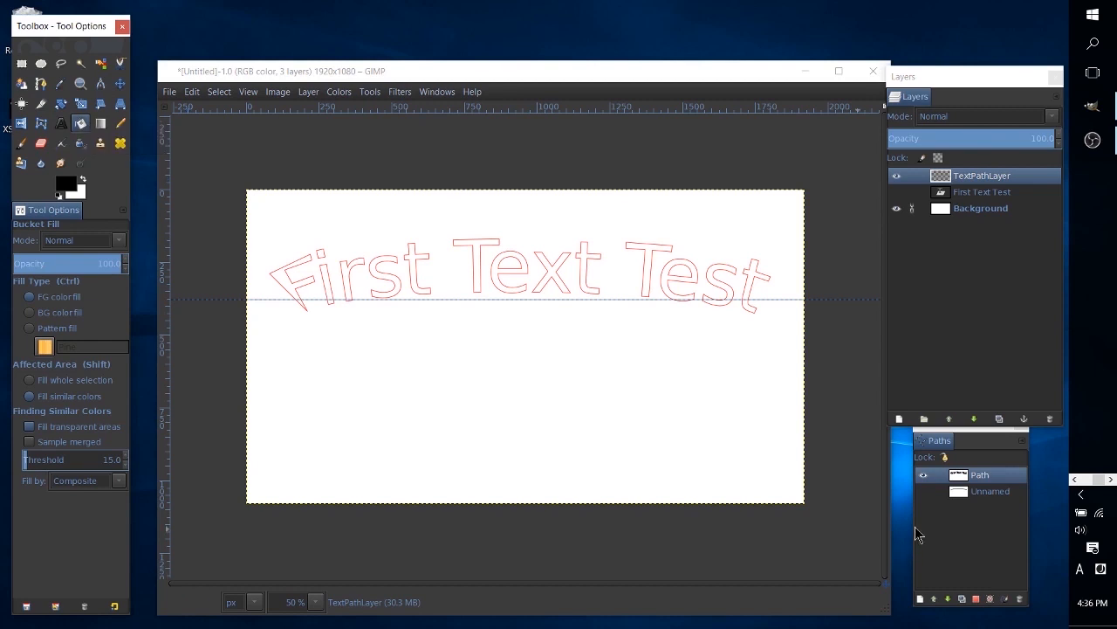
click(983, 476)
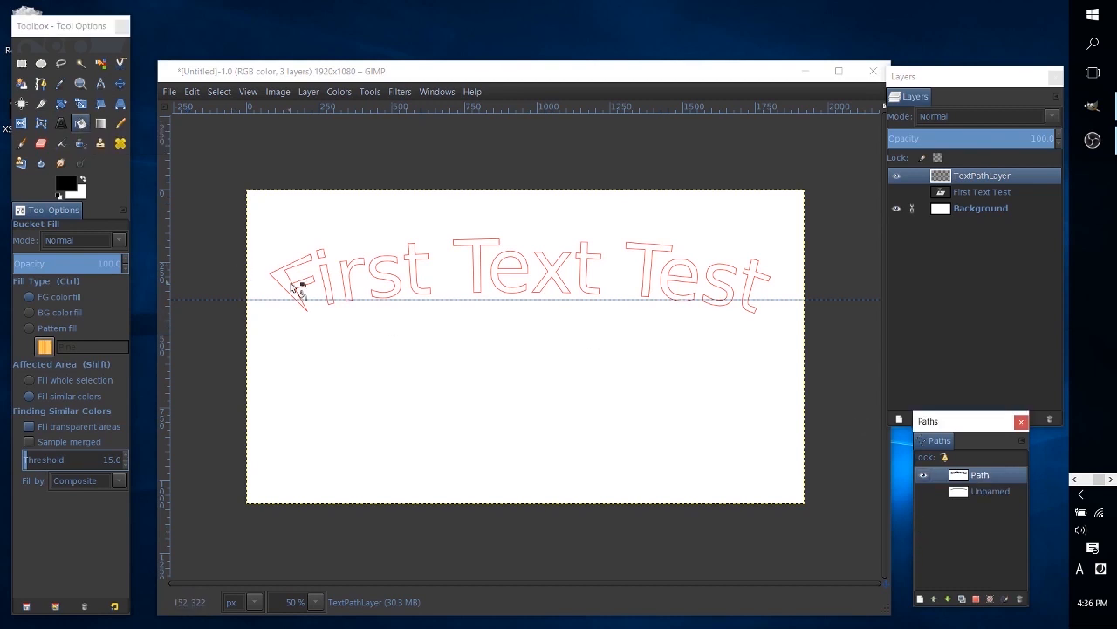
click(229, 96)
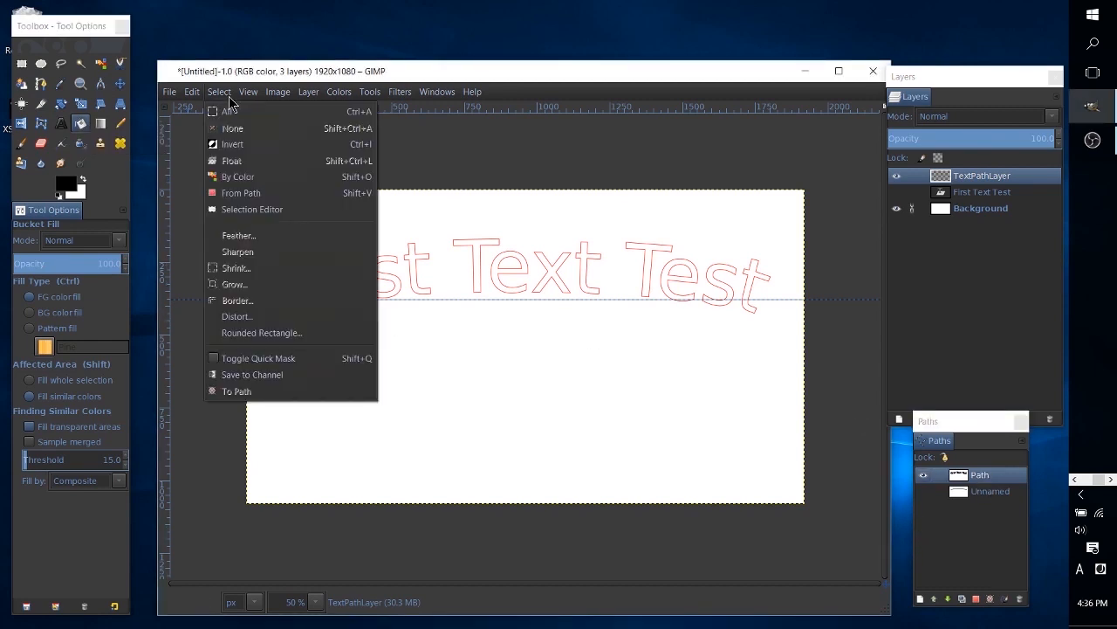
click(229, 193)
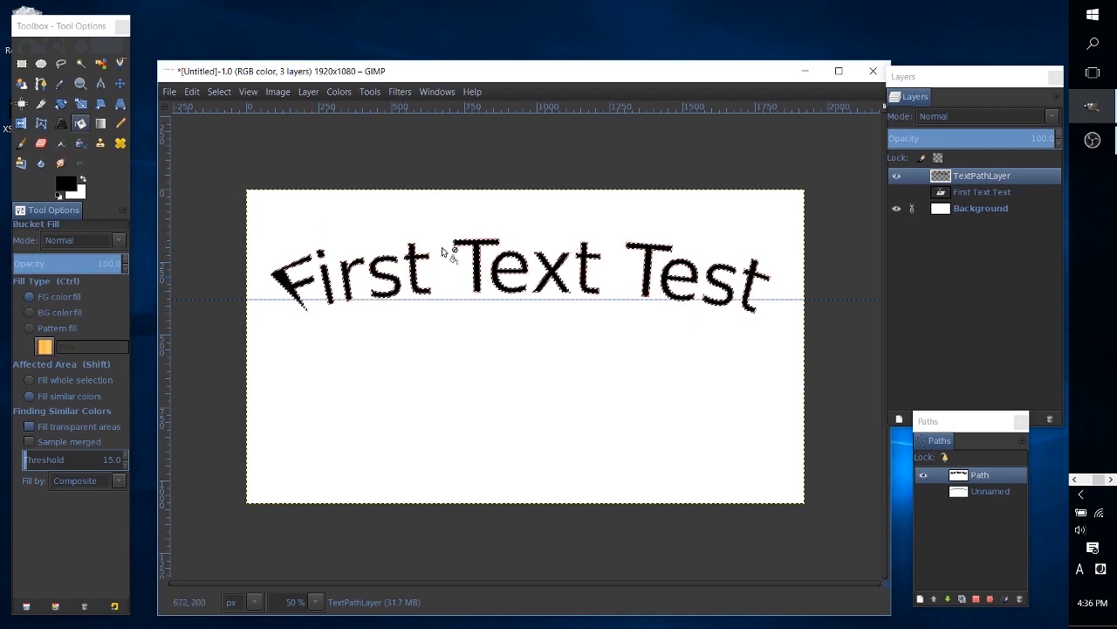
Clear the letter selection and hide the curved letter path, leaving only the filled text shown.
click(22, 63)
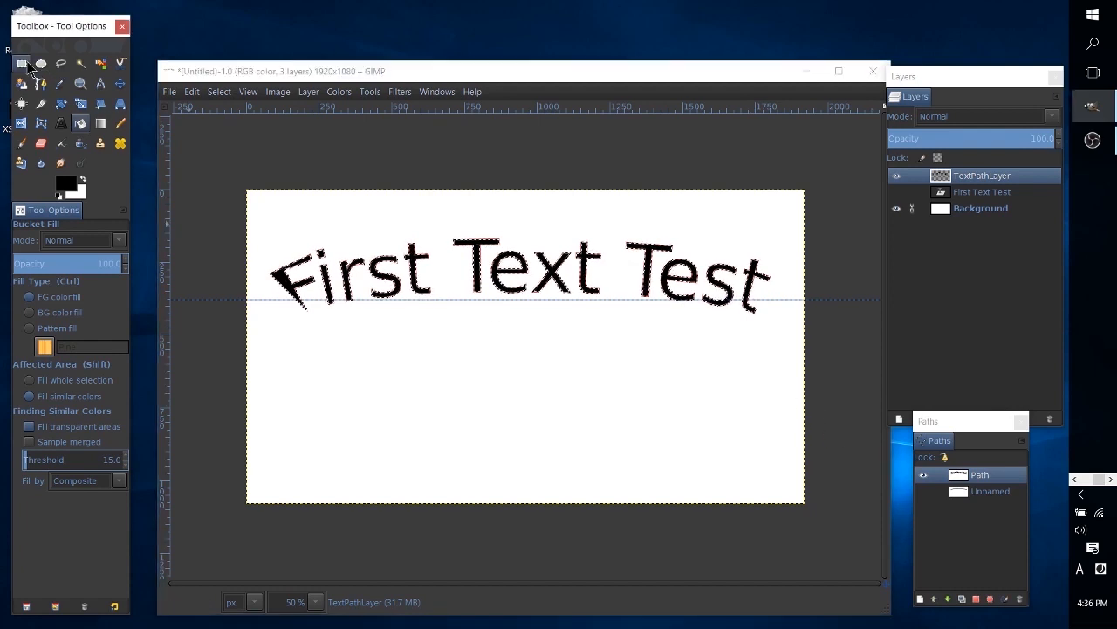
click(923, 474)
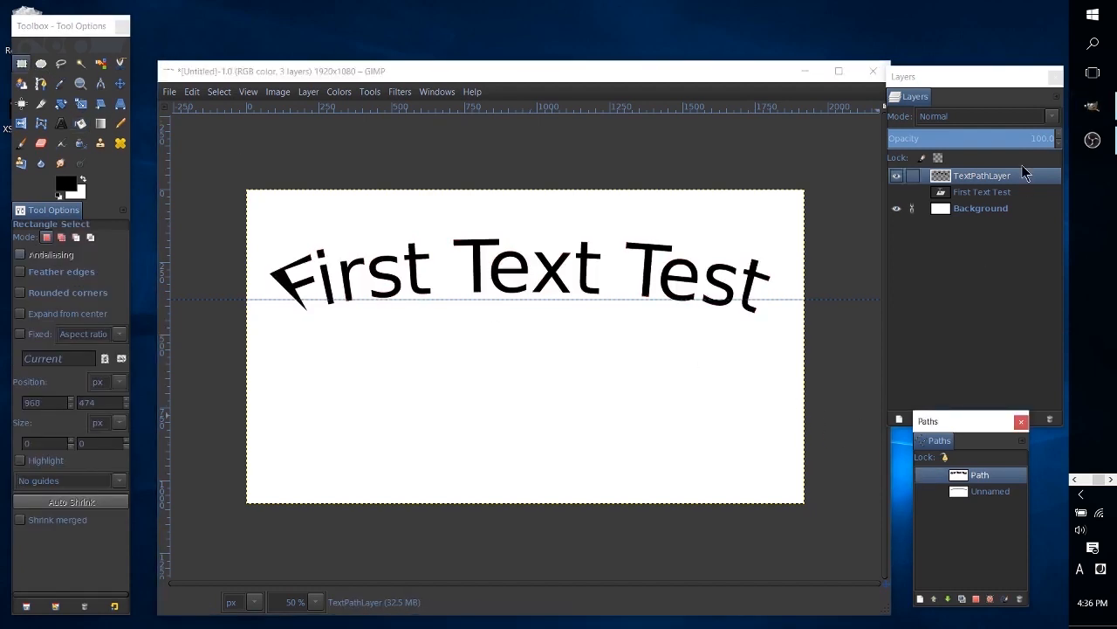
click(991, 273)
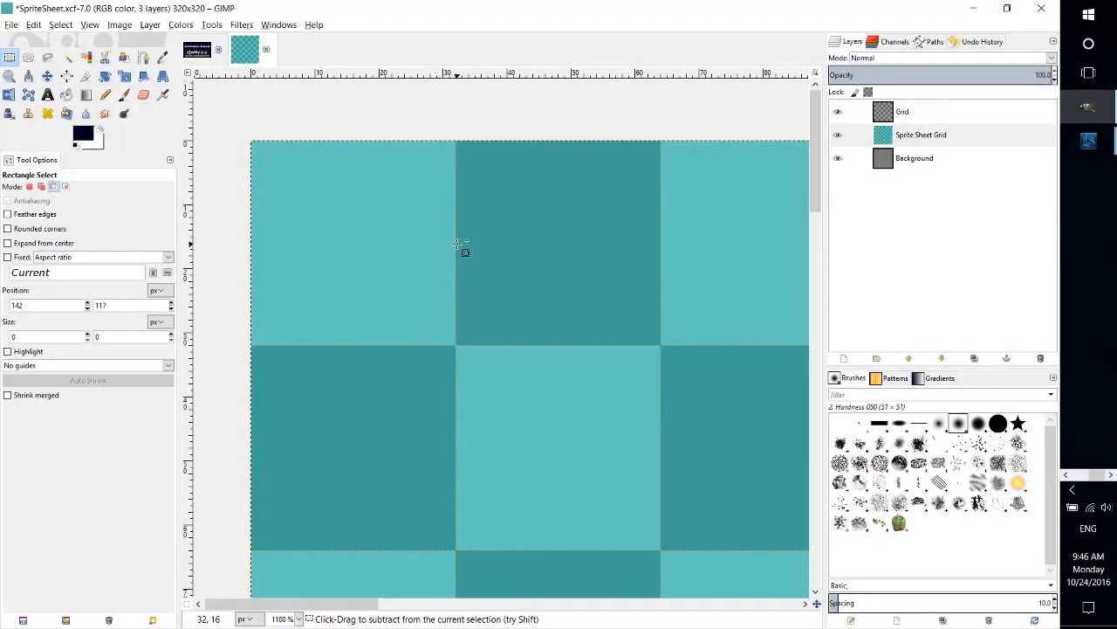
Try a rectangle selection around the light tile in the sprite sheet's second row and second column, and clear it.
ctrl+scroll(459, 247, down, 1)
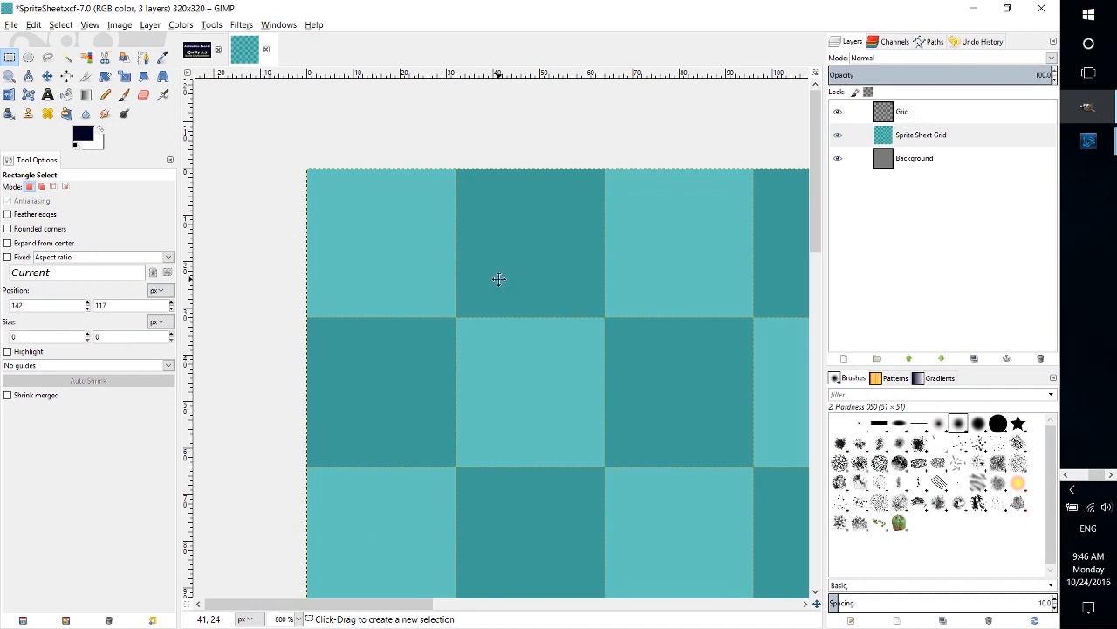
drag(499, 278, 520, 295)
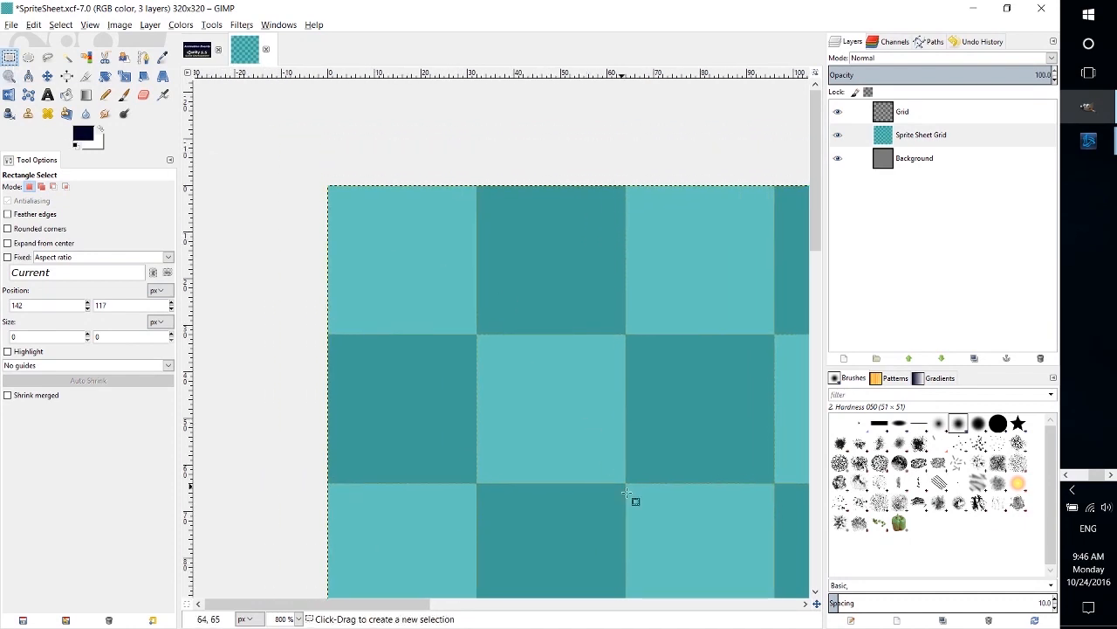
drag(625, 482, 477, 331)
click(353, 175)
click(511, 373)
Turn on snapping to the grid for the SpriteSheet.xcf image.
click(91, 25)
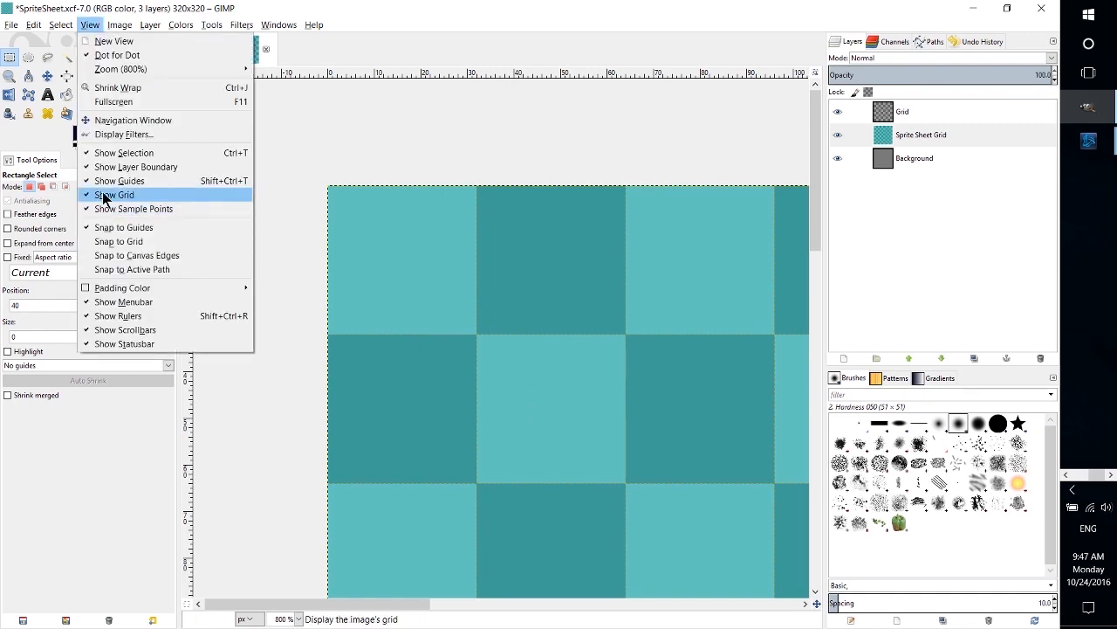
click(117, 242)
click(93, 26)
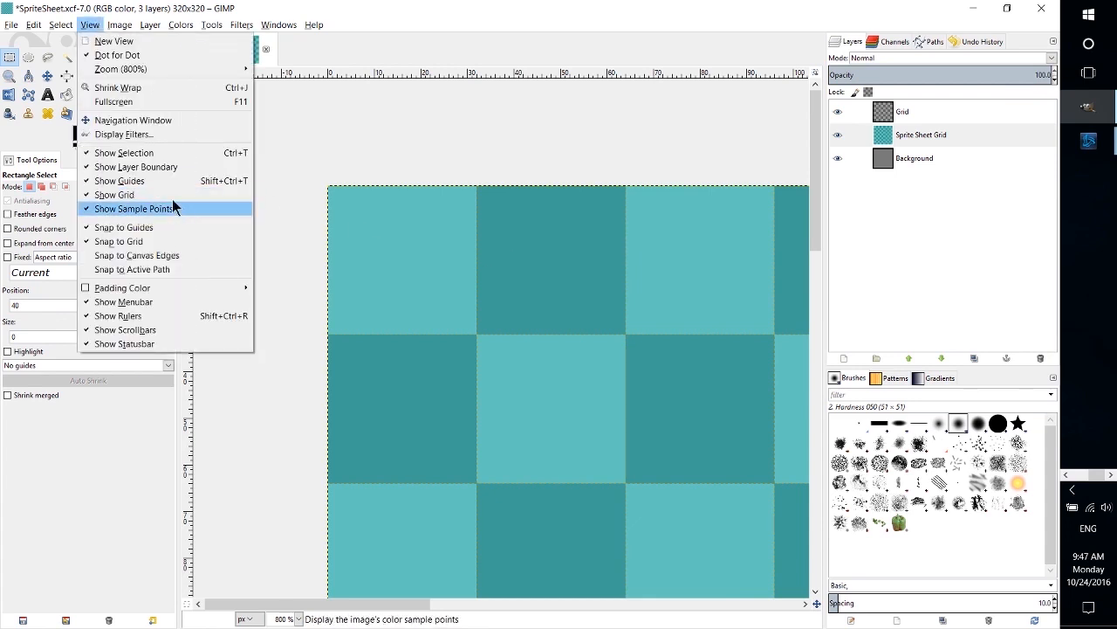
click(114, 195)
scroll(500, 269, up, 1)
scroll(502, 270, up, 1)
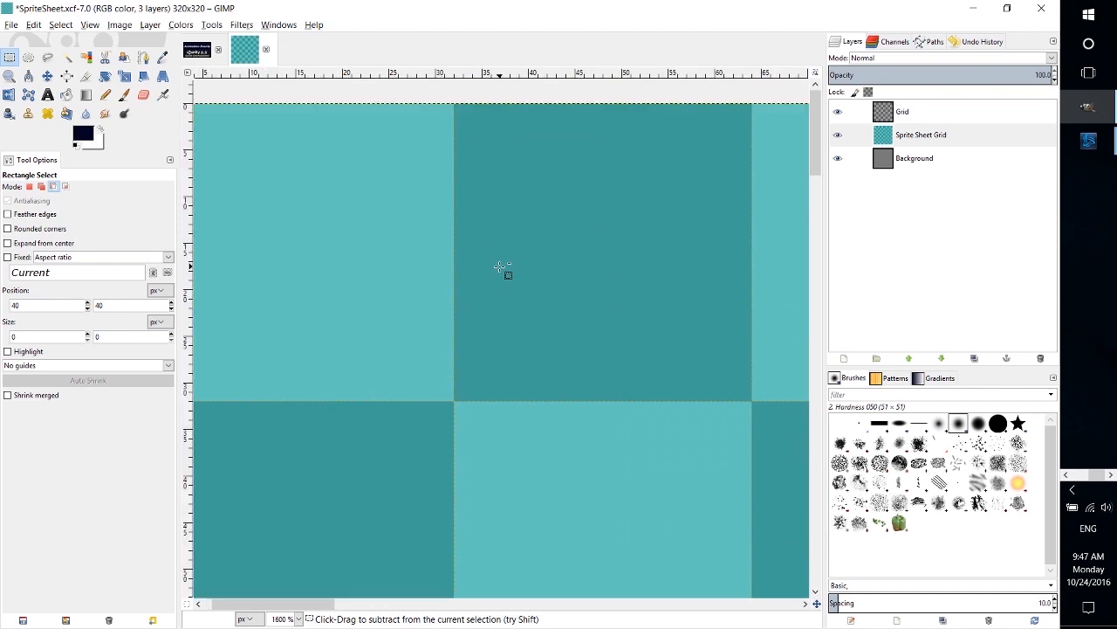
scroll(456, 132, up, 1)
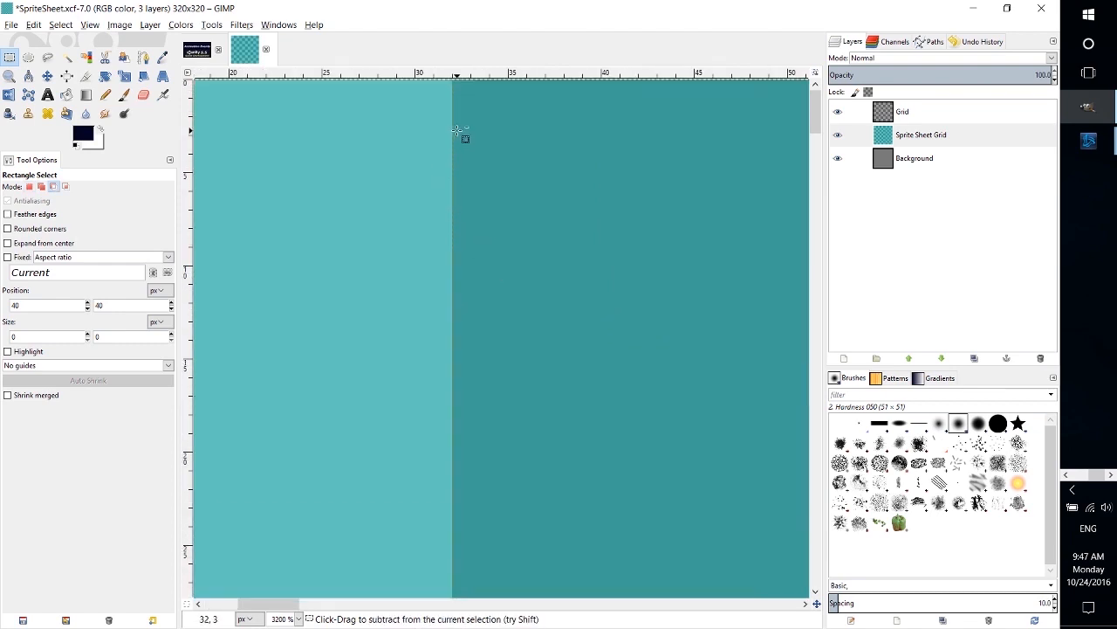
scroll(461, 155, down, 2)
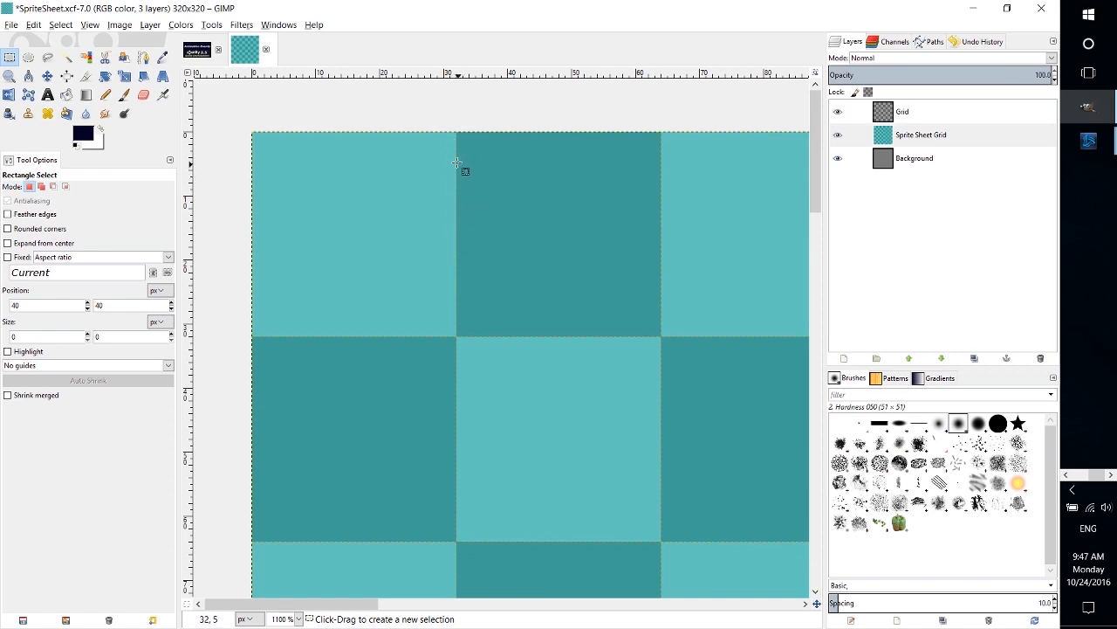
drag(420, 323, 440, 296)
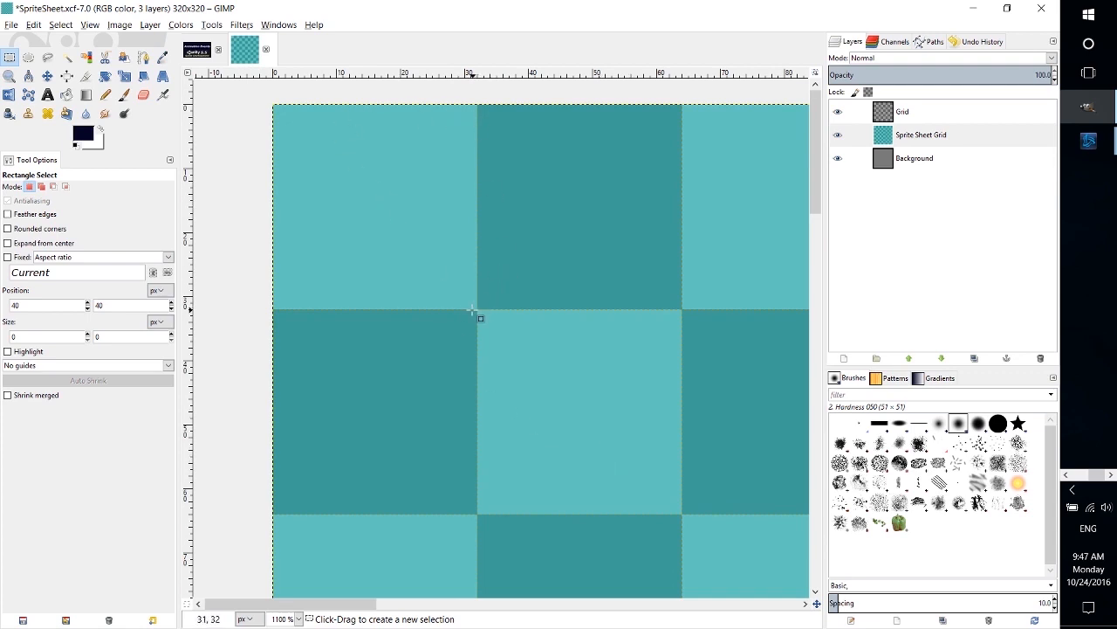
drag(506, 352, 531, 375)
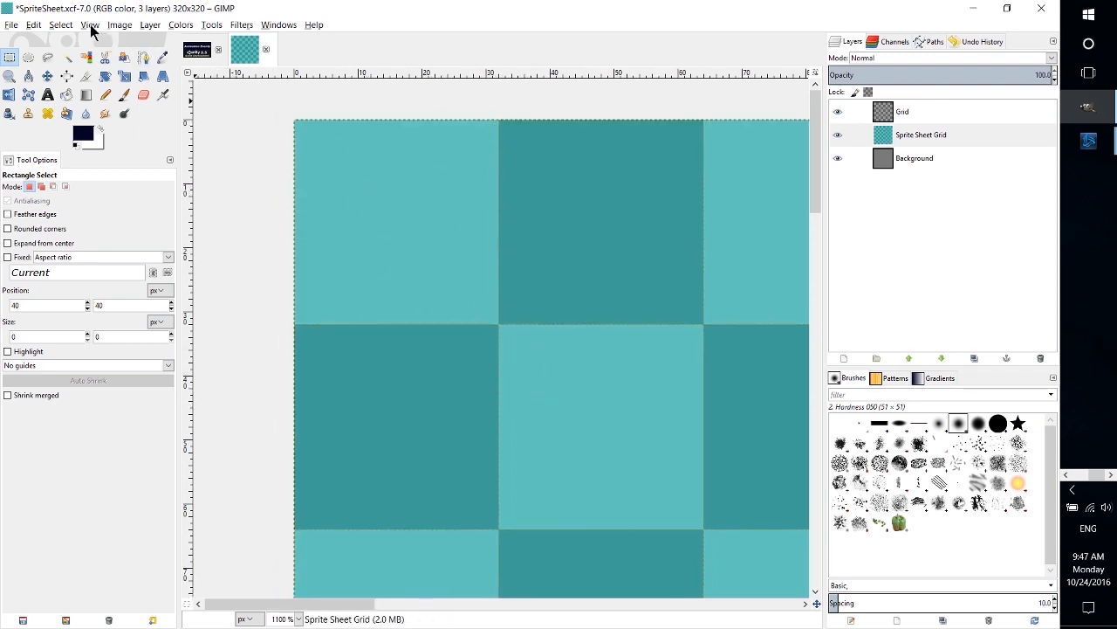
Review the default image grid spacing in the preferences and leave them without saving changes.
click(34, 25)
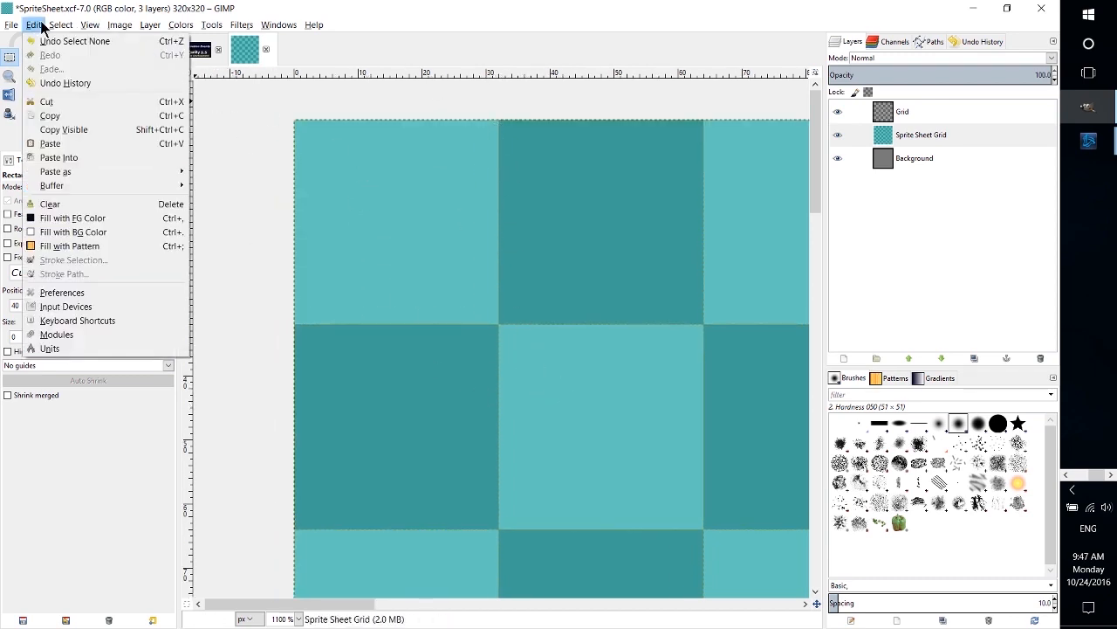
click(96, 298)
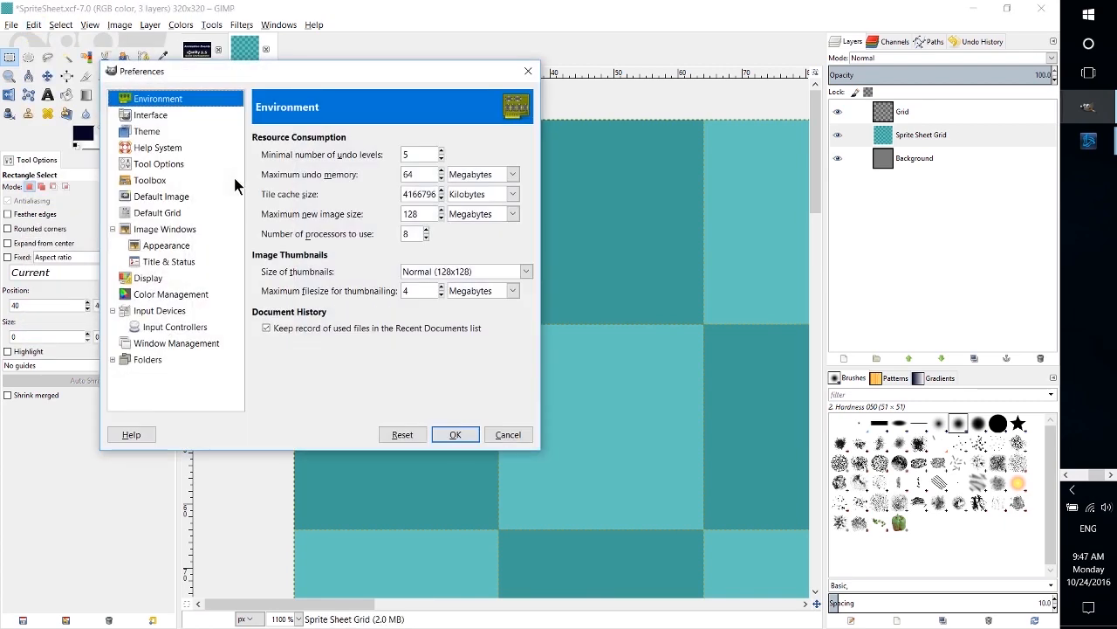
click(162, 218)
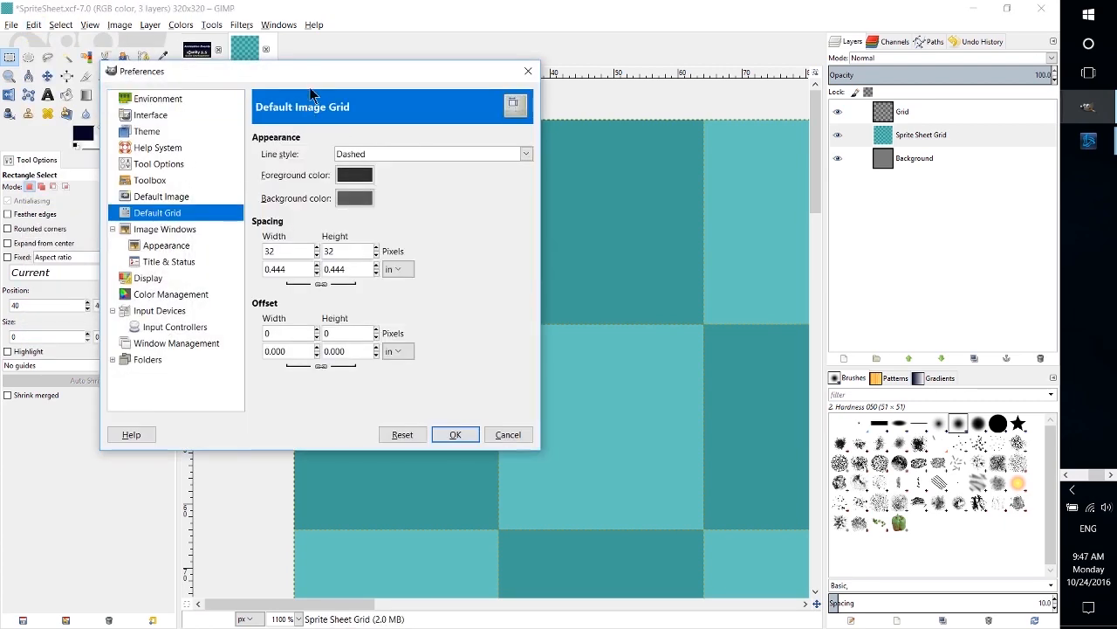
drag(318, 75, 401, 107)
double_click(376, 280)
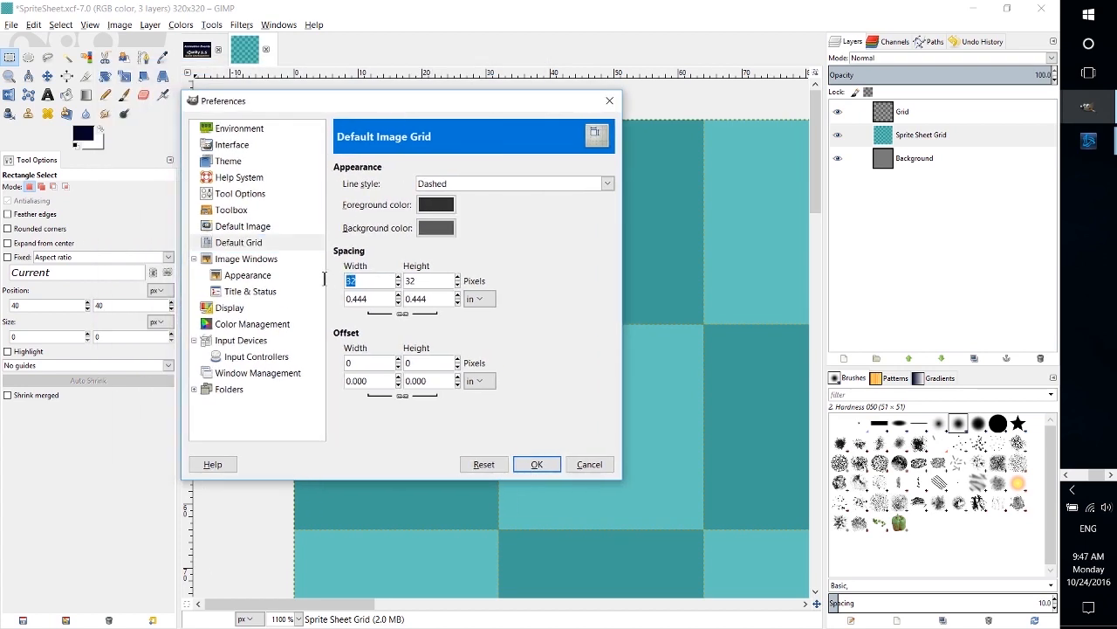
key(Tab)
click(434, 276)
click(578, 464)
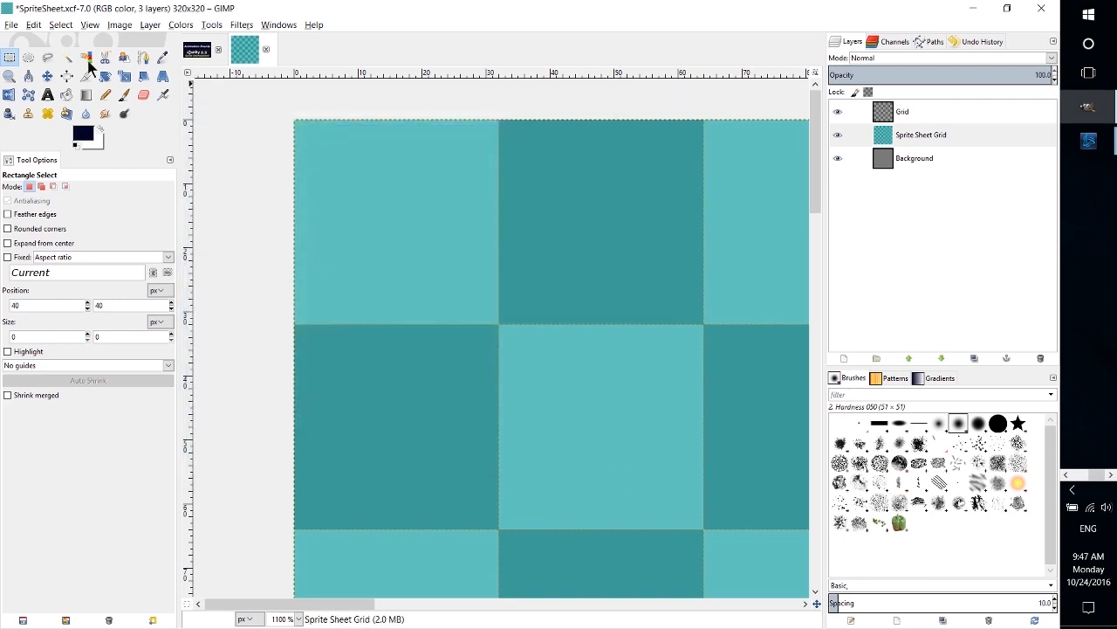
Set the SpriteSheet.xcf grid's foreground color to near-black and its background color to dark gray.
click(120, 25)
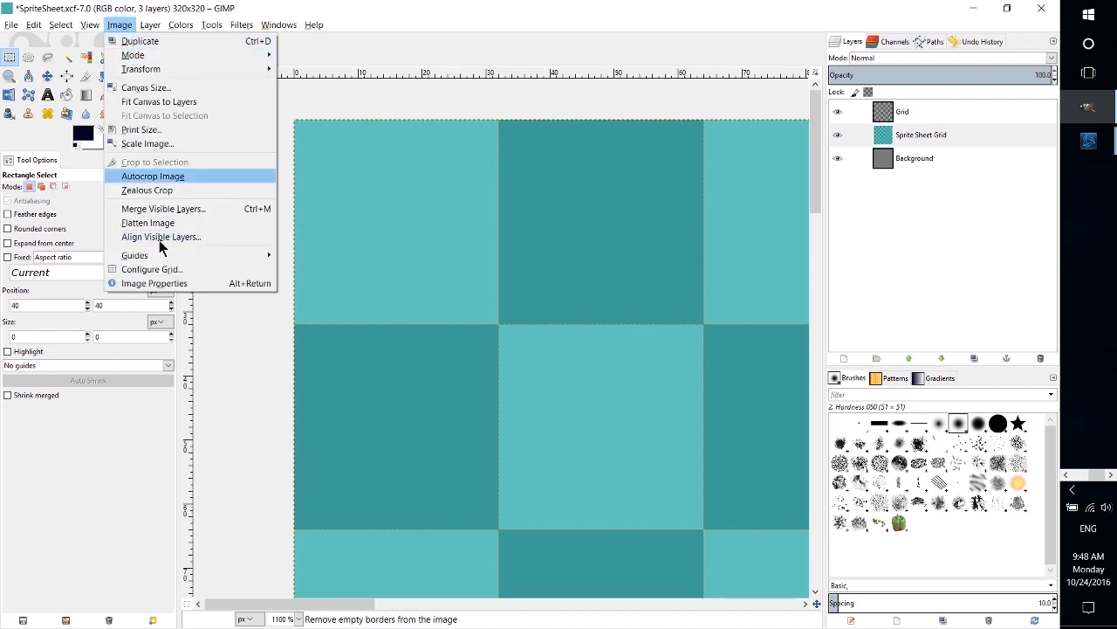
click(174, 278)
drag(204, 124, 380, 169)
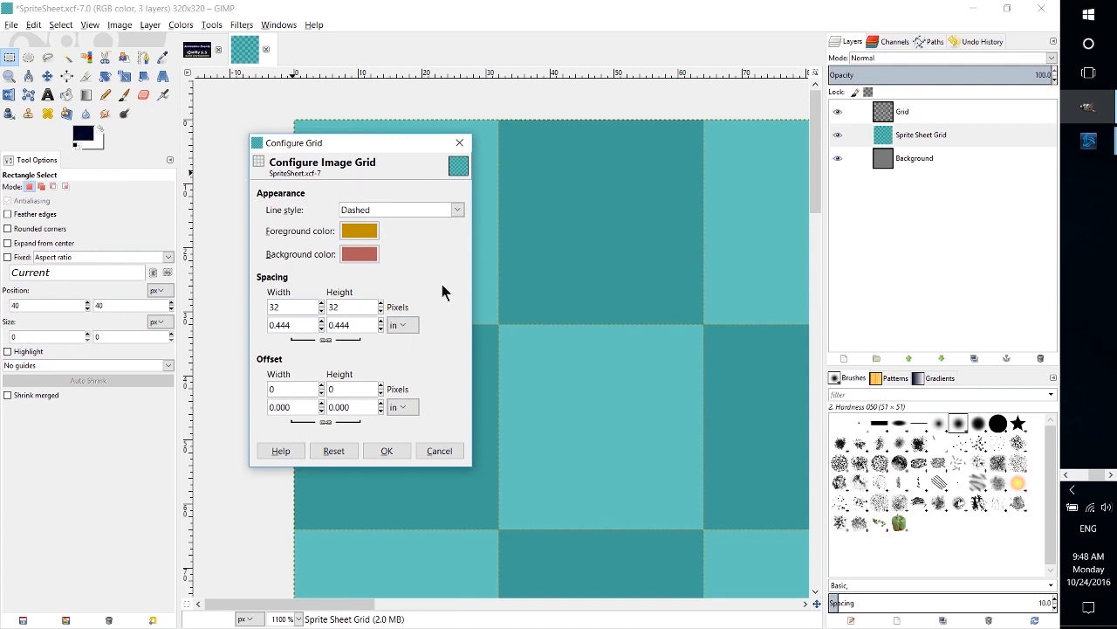
click(360, 230)
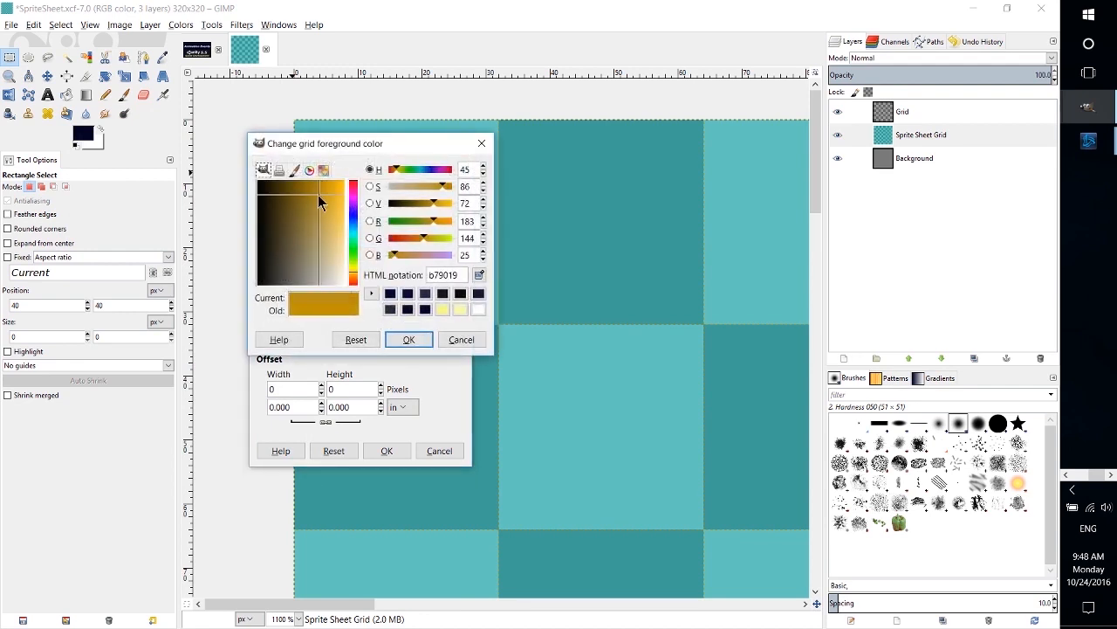
drag(320, 202, 271, 197)
click(407, 340)
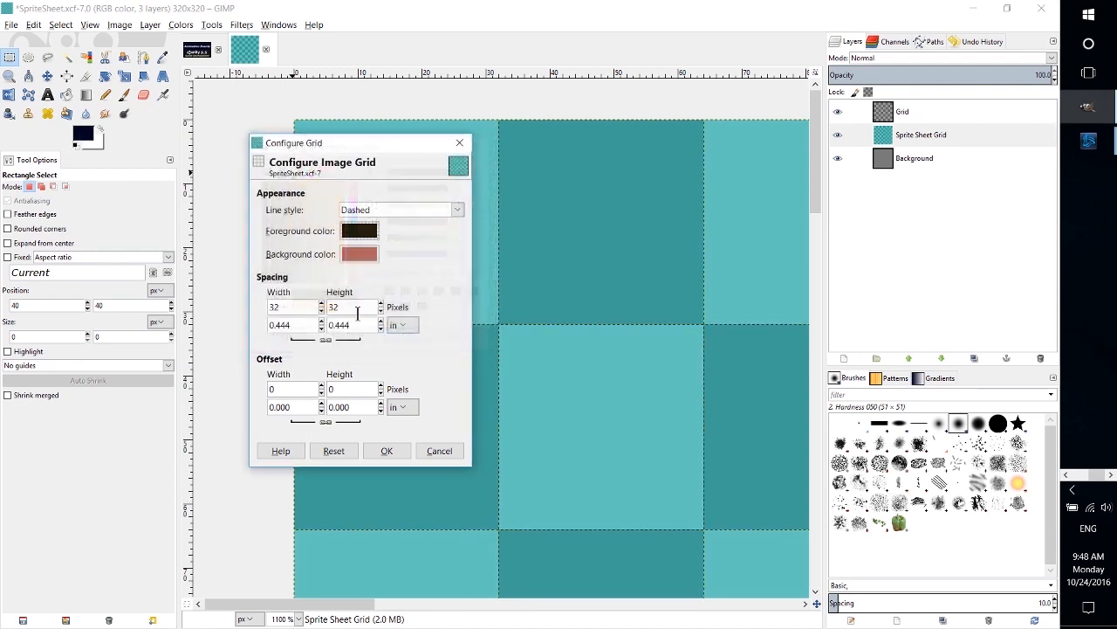
click(360, 254)
drag(262, 254, 260, 306)
click(397, 366)
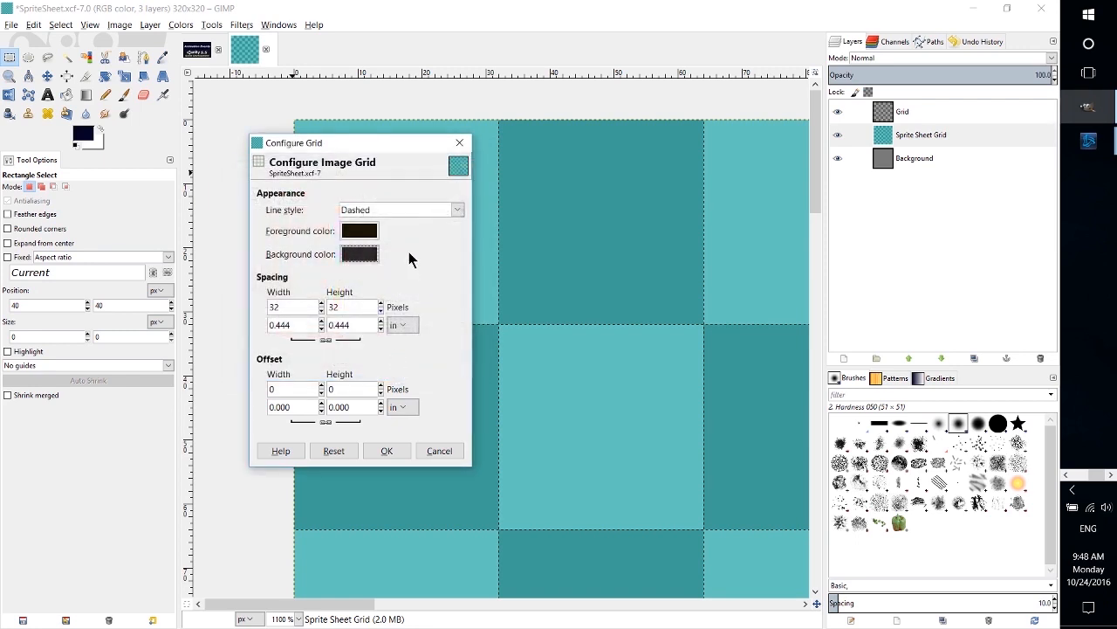
Keep the grid's Dashed line style and 32 × 32 pixel spacing, and apply the grid configuration.
click(367, 207)
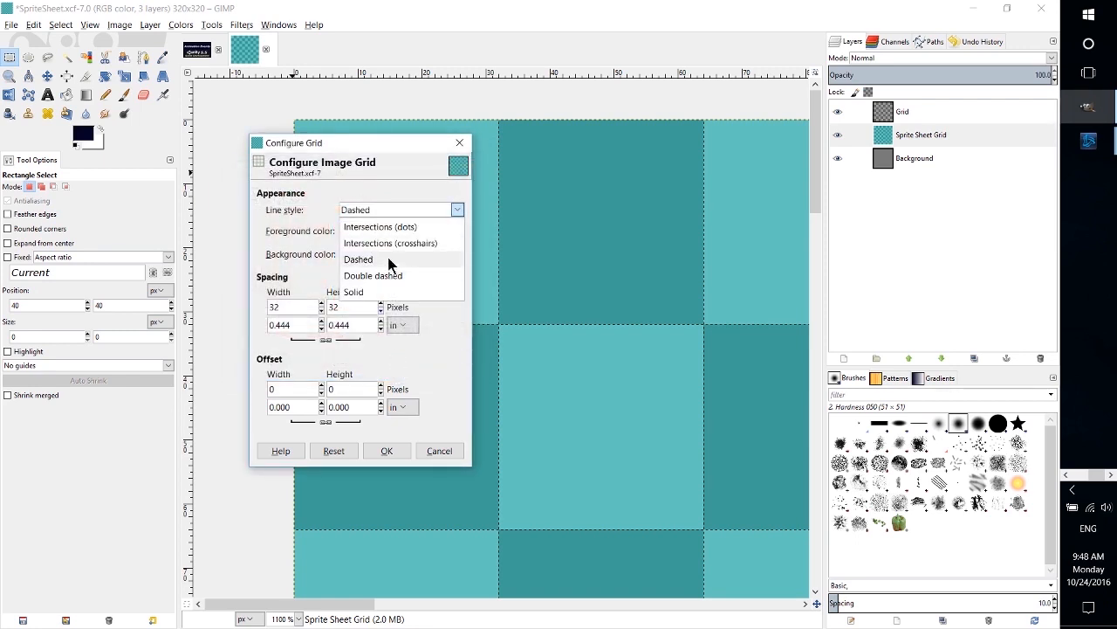
click(403, 212)
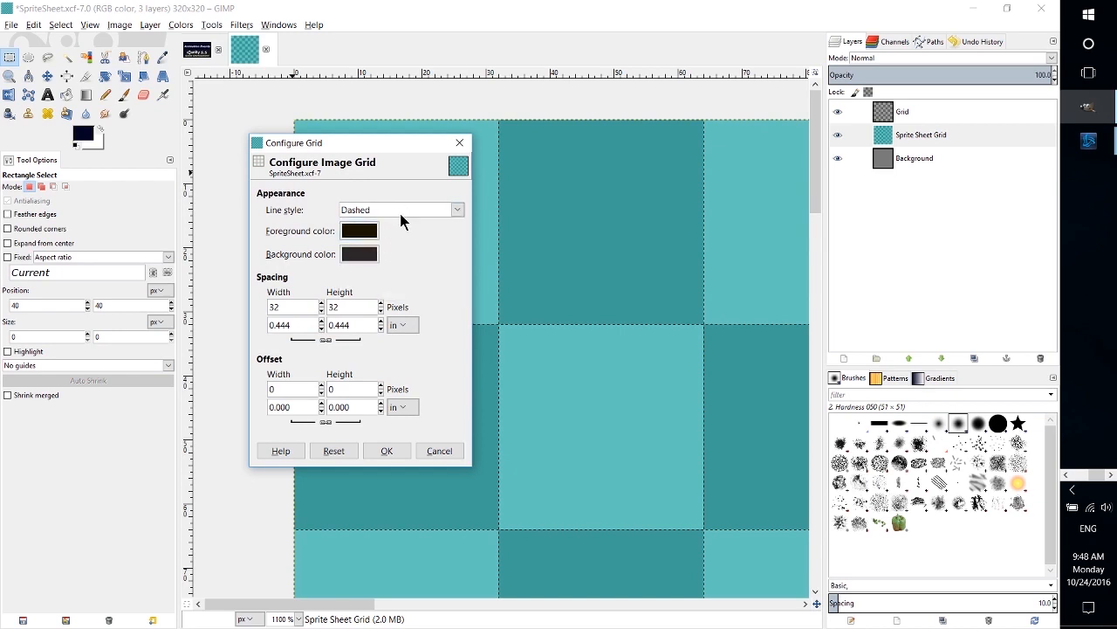
click(402, 211)
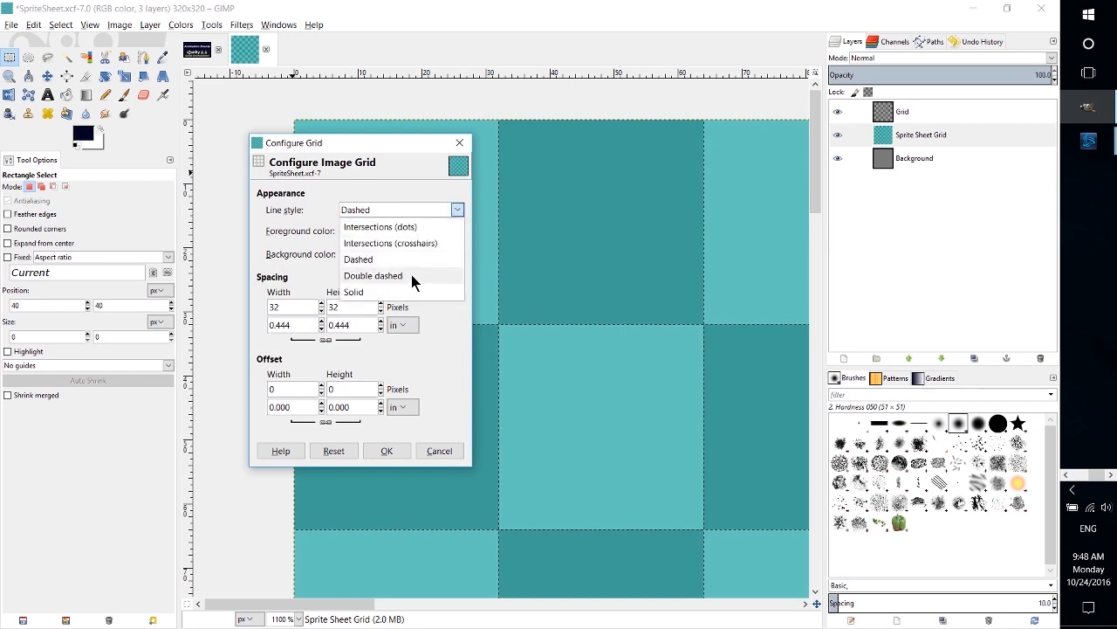
click(411, 264)
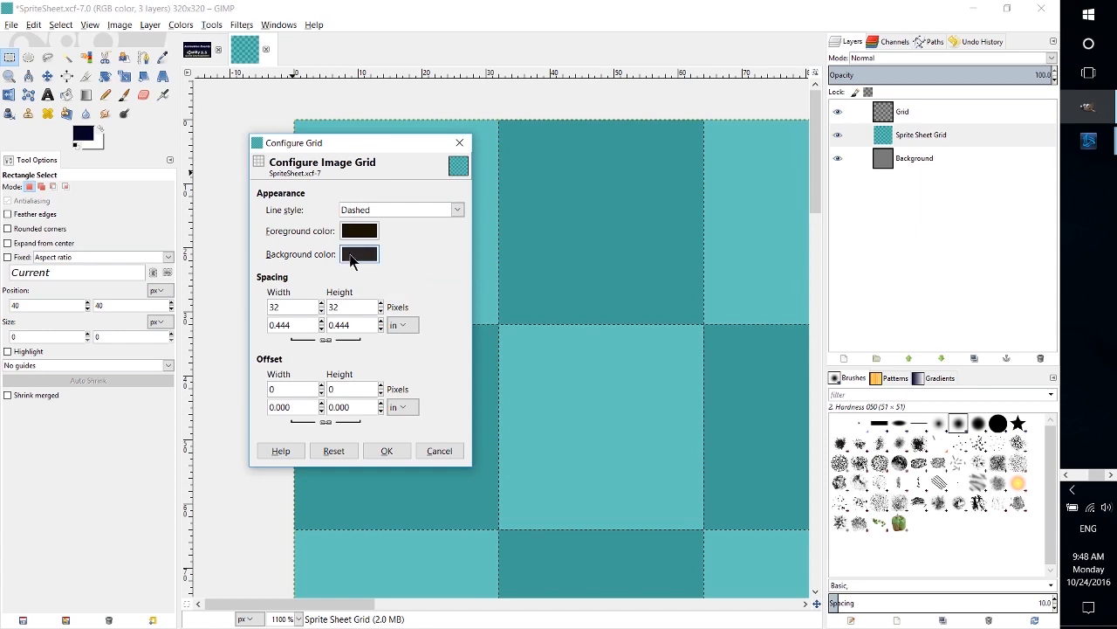
double_click(294, 309)
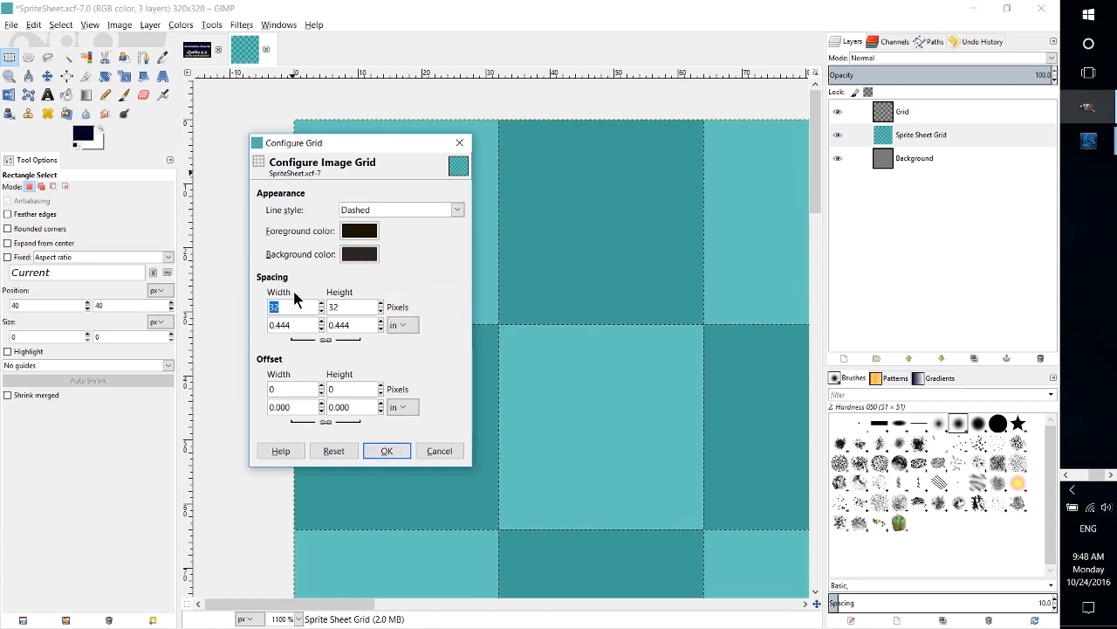
key(Tab)
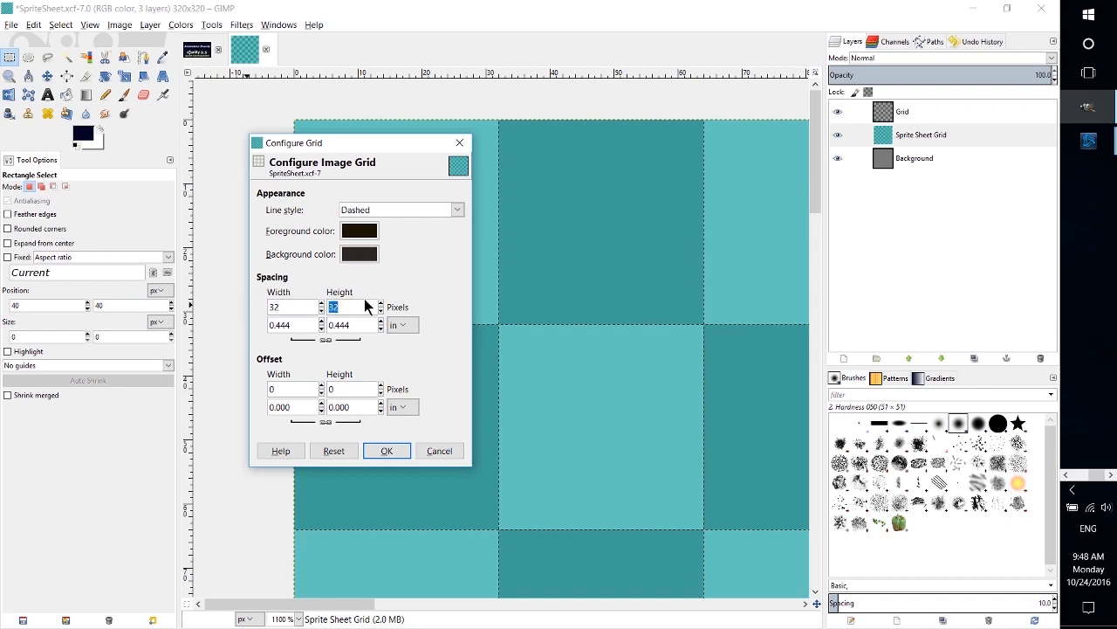
click(388, 451)
Check that Snap to Grid is on and rectangle-select a two-by-two tile block, 64 × 64 pixels at position 32, 32.
click(90, 25)
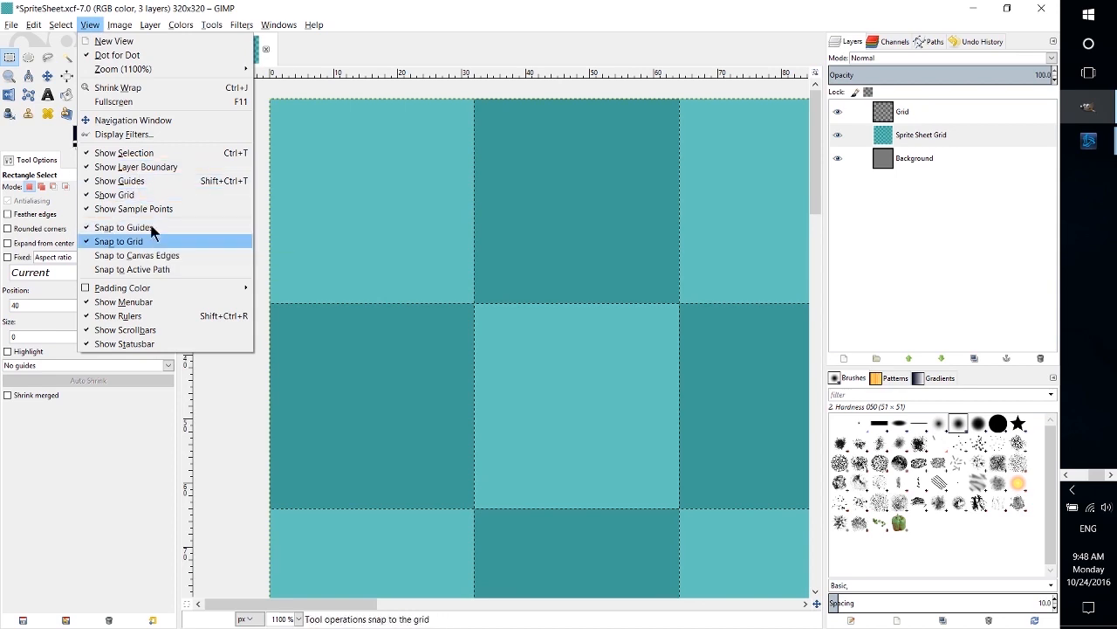
click(95, 27)
click(10, 54)
scroll(539, 213, down, 2)
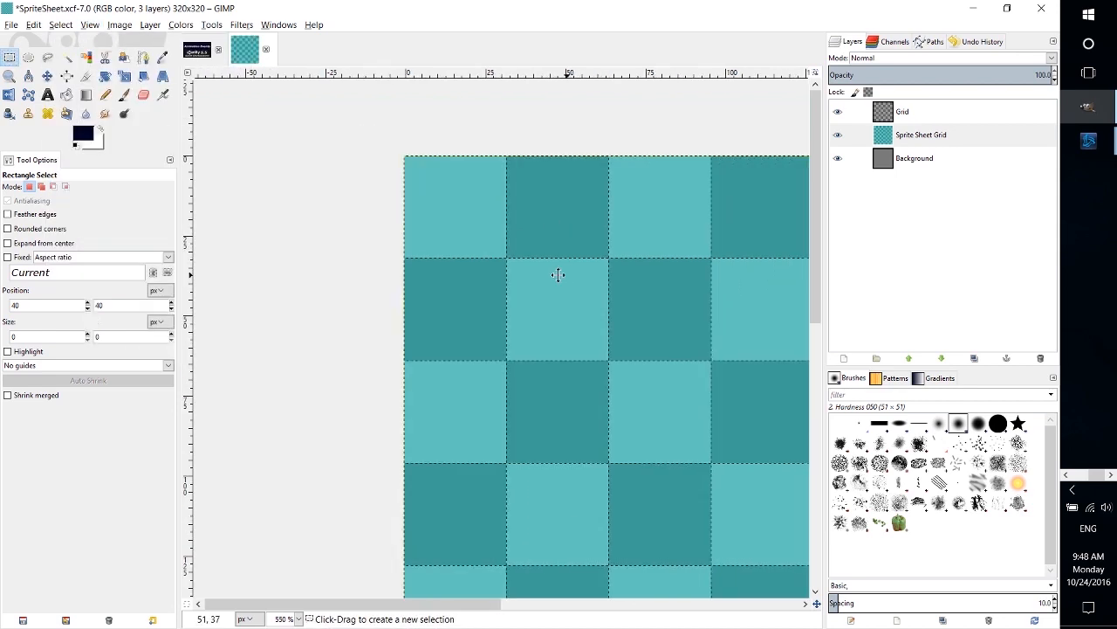
drag(559, 275, 586, 372)
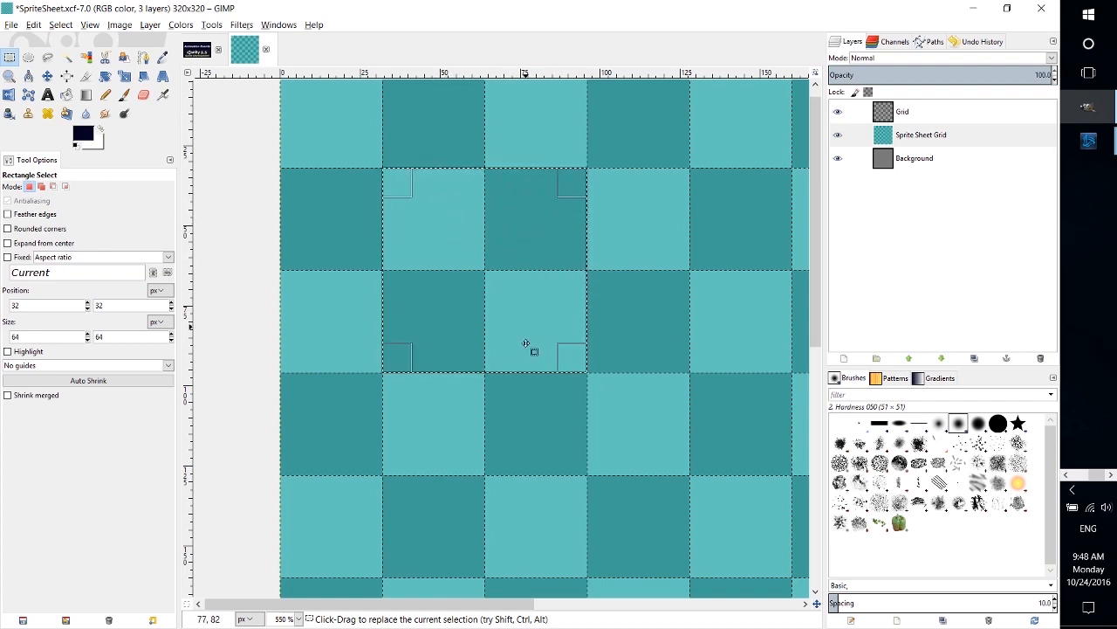
Replace the selection with a three-by-three tile block, 96 × 96 pixels at position 96, 96, and clear it.
drag(638, 369, 541, 323)
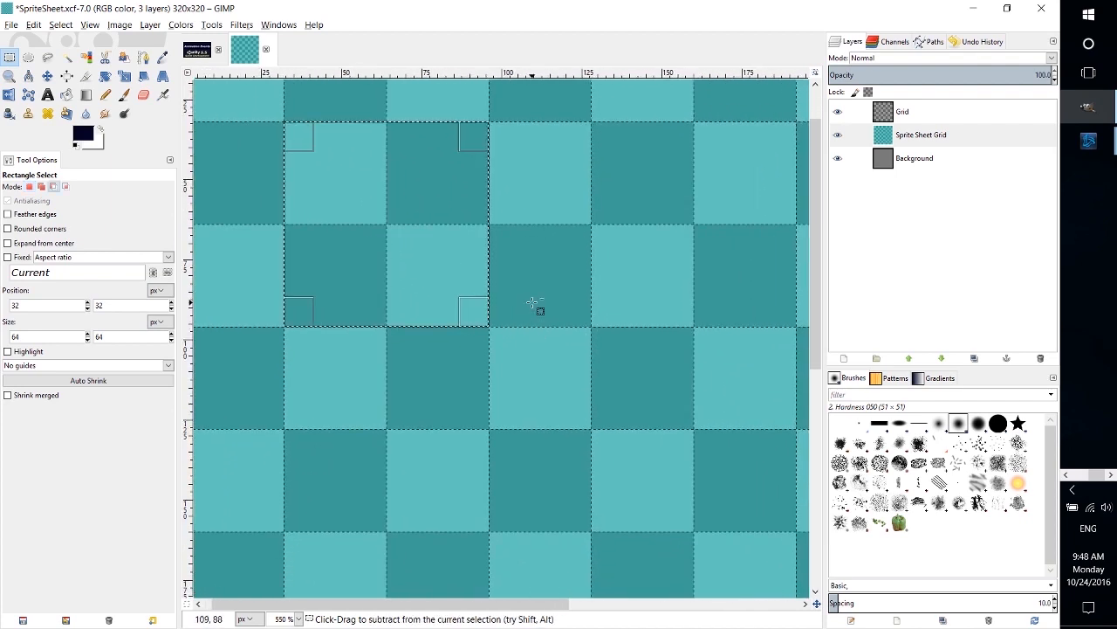
scroll(532, 303, down, 3)
click(386, 313)
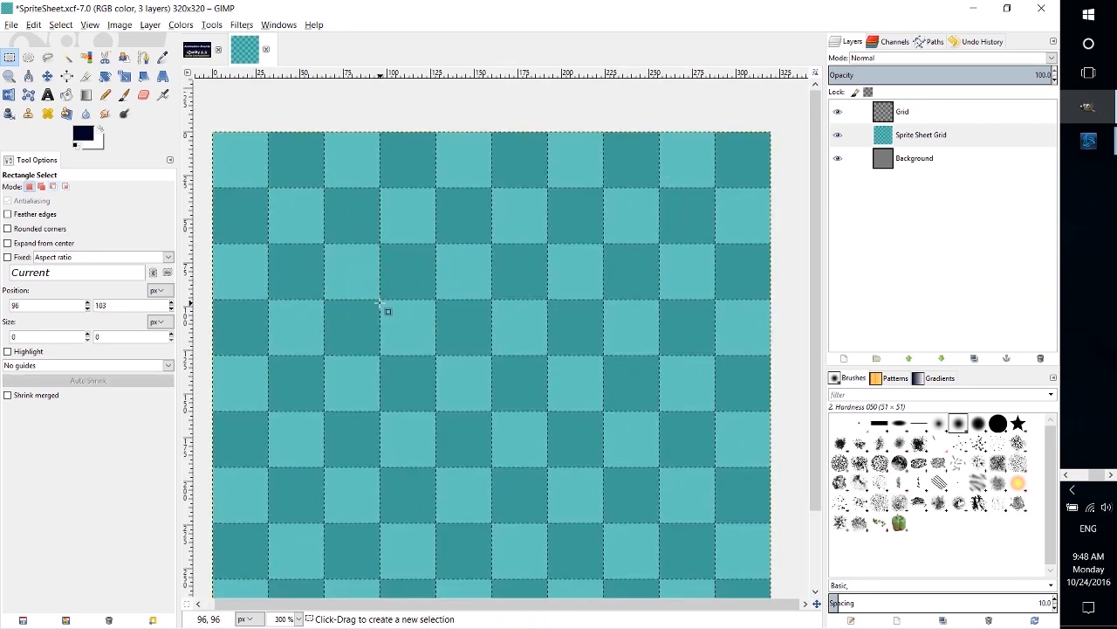
drag(380, 302, 543, 469)
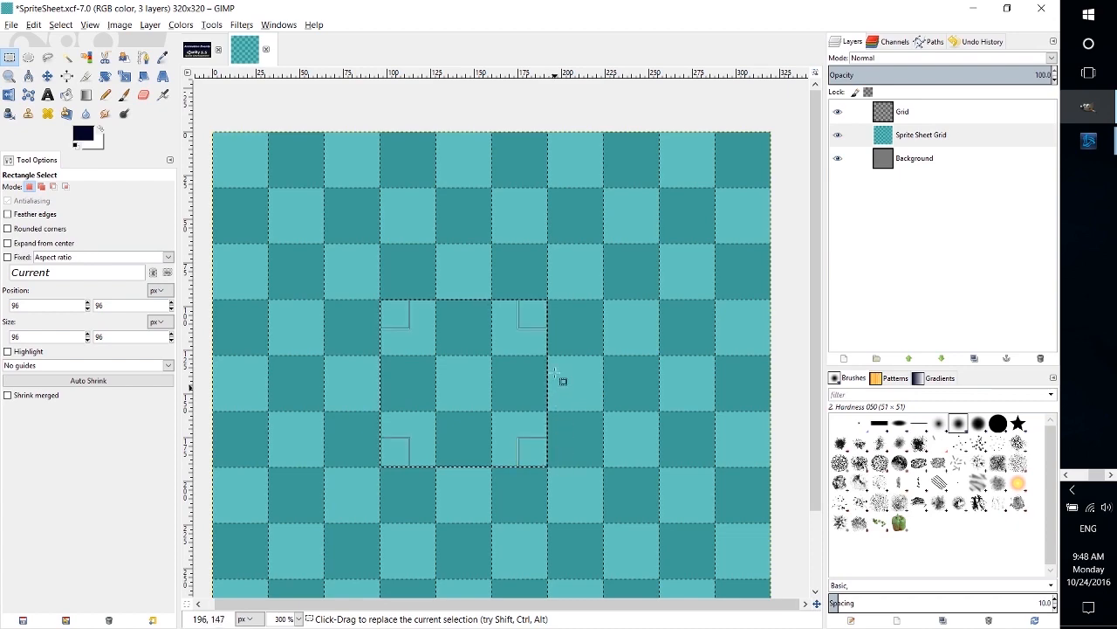
click(507, 227)
drag(511, 230, 566, 277)
scroll(527, 326, up, 1)
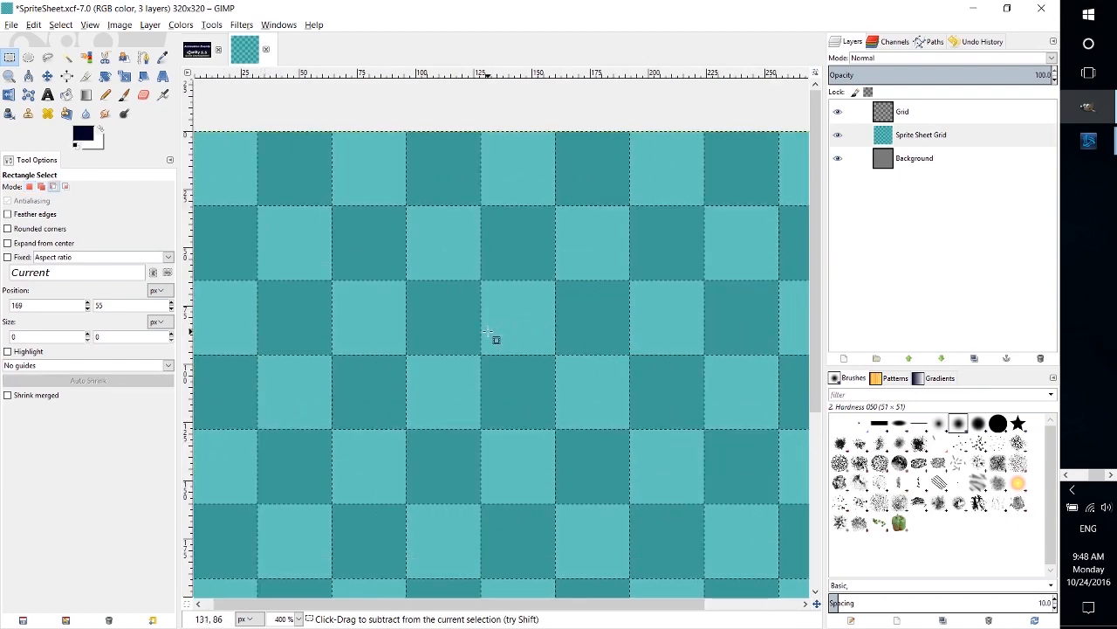
scroll(486, 305, down, 2)
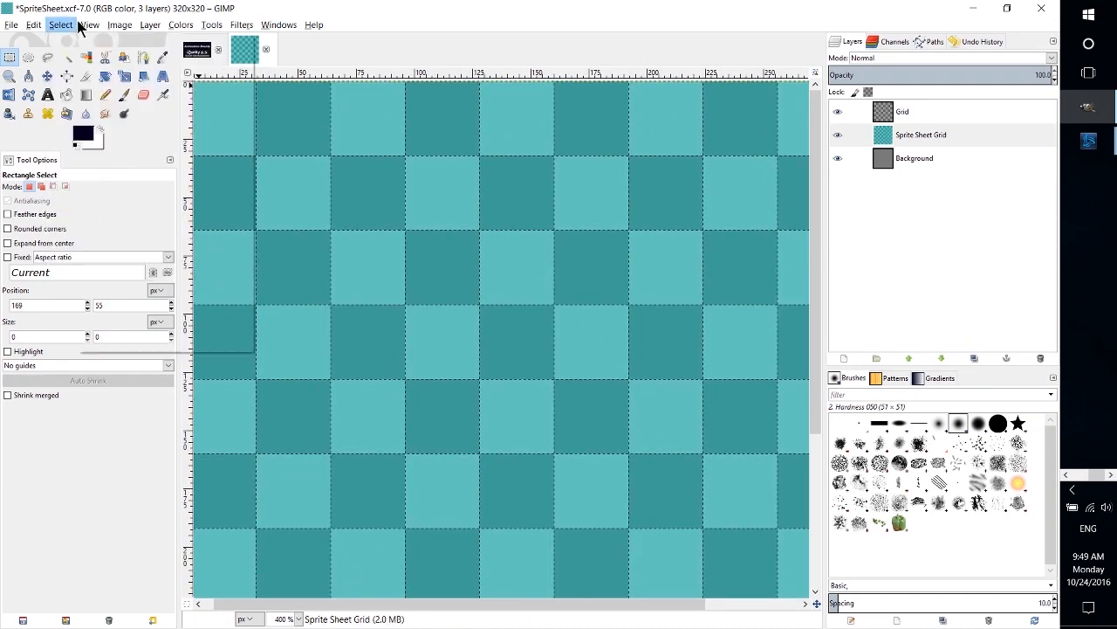
Hide the grid and turn off snapping to the grid on the sprite sheet.
click(89, 25)
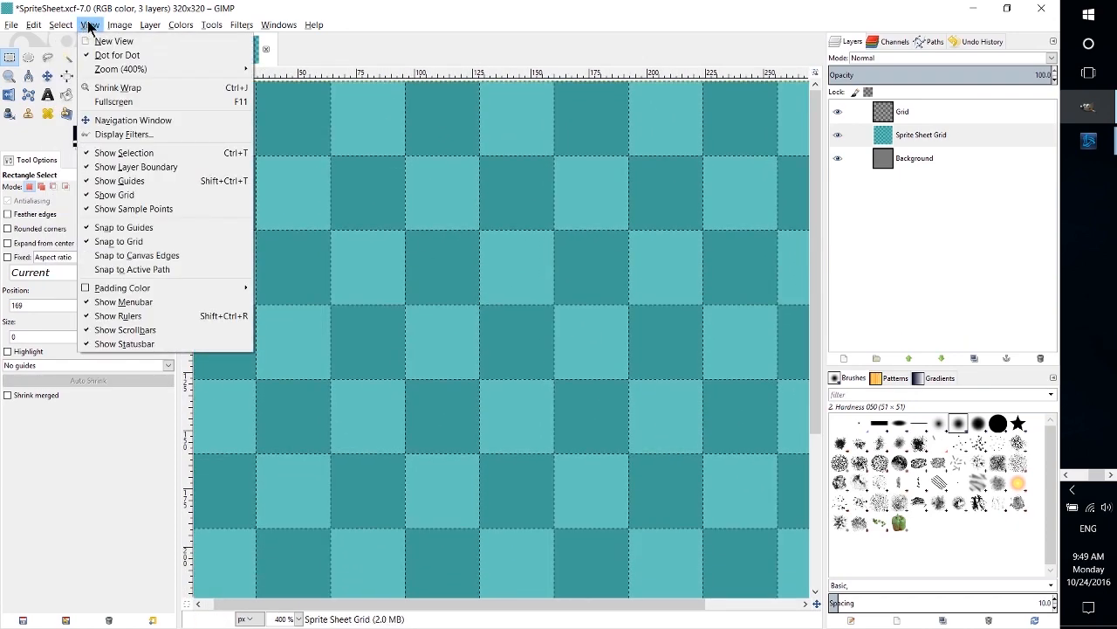
click(139, 194)
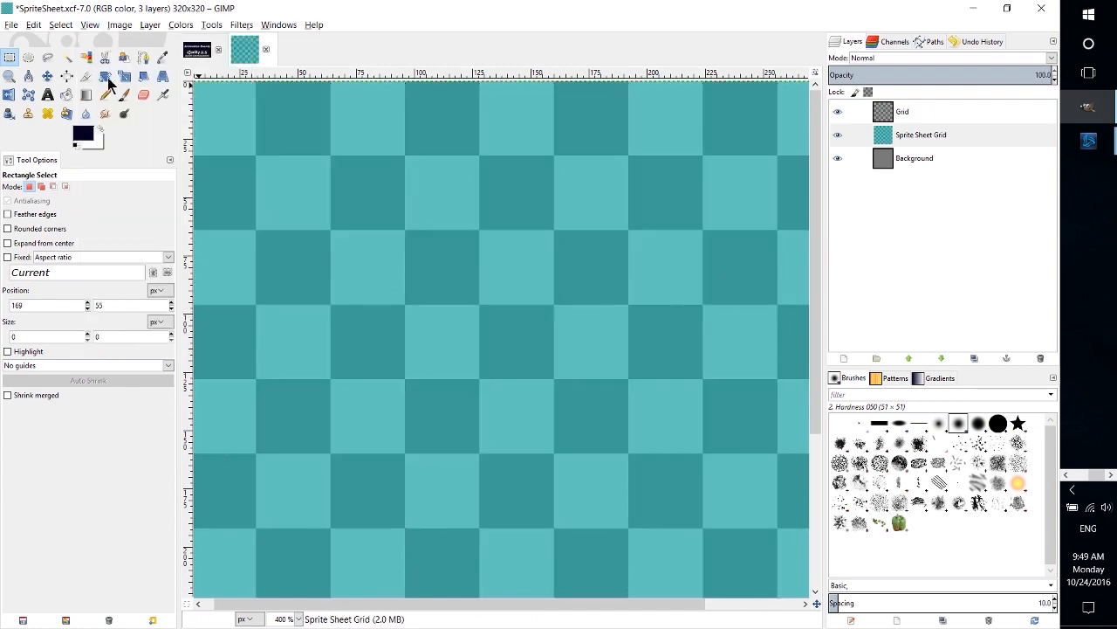
click(89, 25)
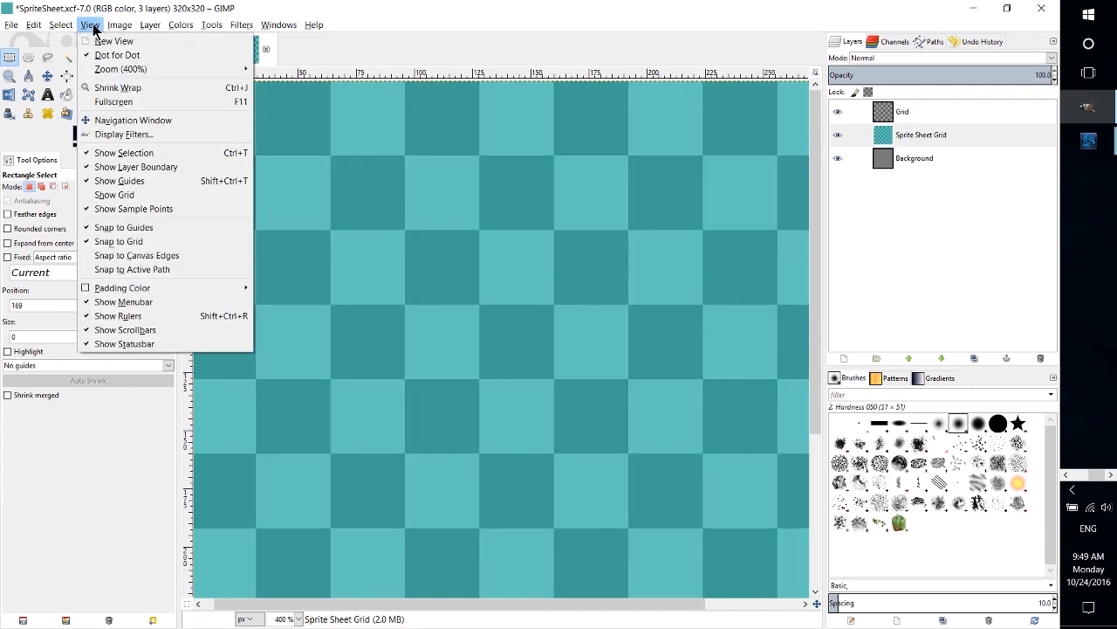
click(146, 242)
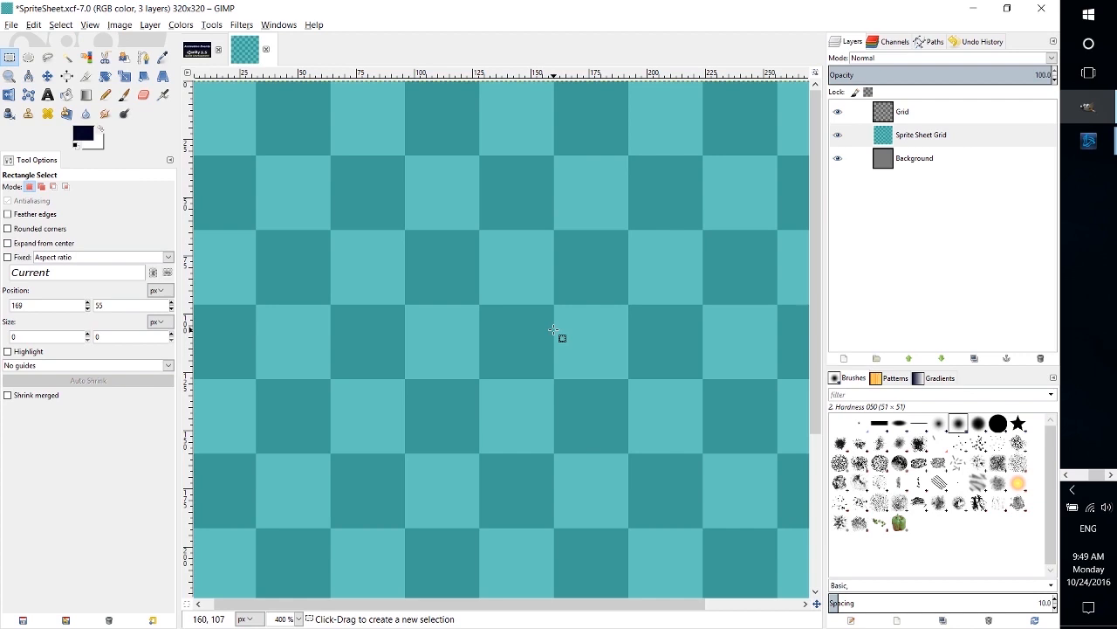
drag(554, 329, 524, 322)
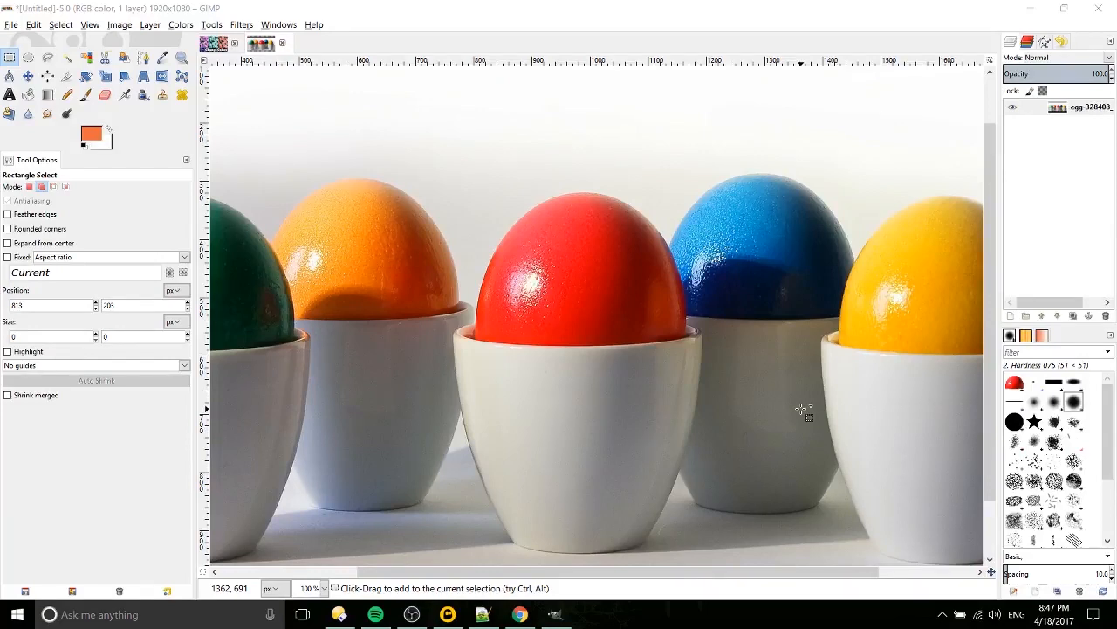
Start a Scissors Select outline at the top of the red egg and place points down its right edge to the blue egg.
click(103, 61)
scroll(716, 214, up, 2)
scroll(716, 214, right, 2)
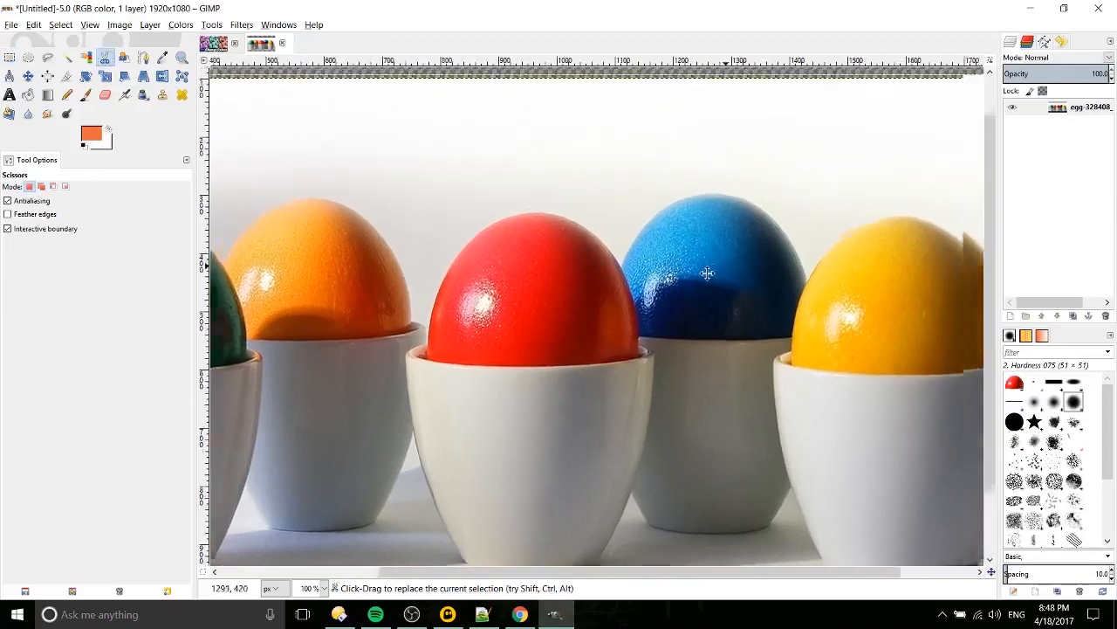
scroll(482, 196, up, 1)
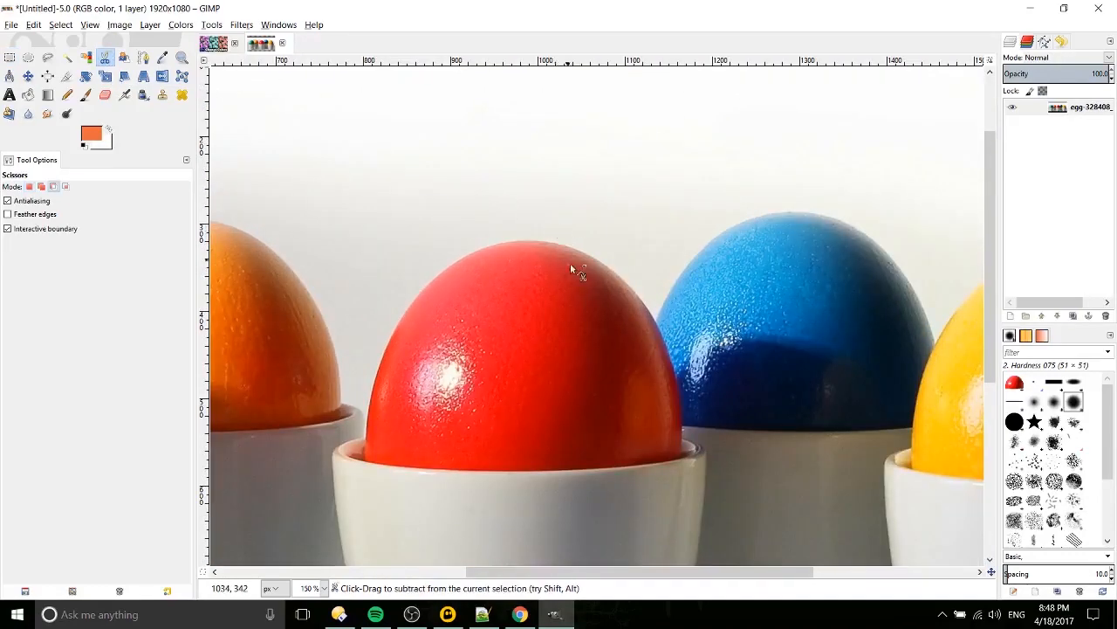
scroll(593, 288, up, 1)
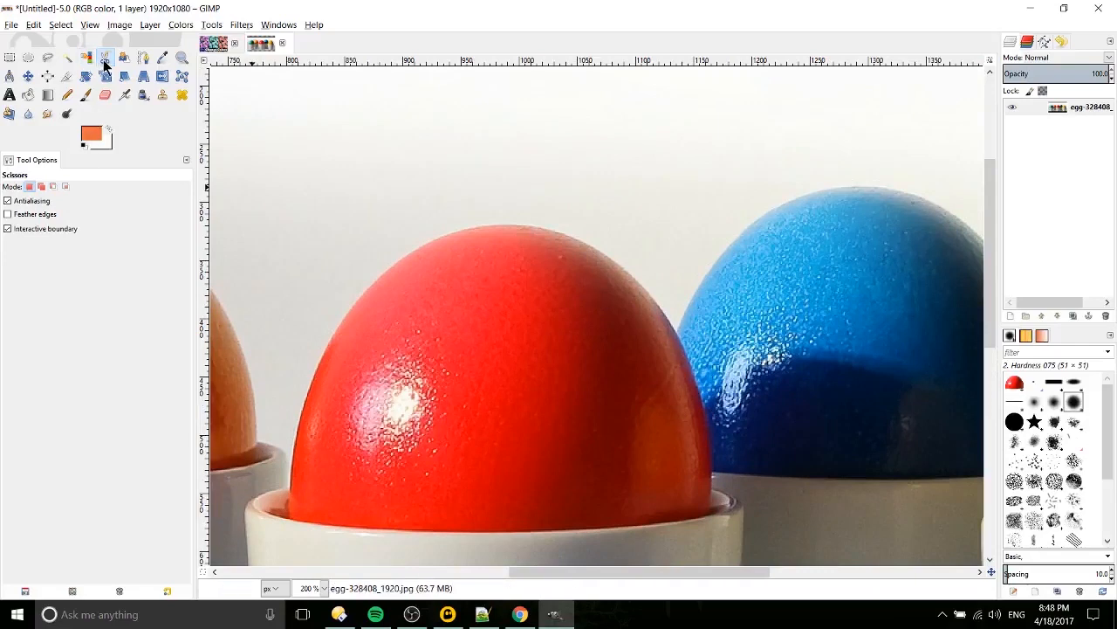
click(508, 223)
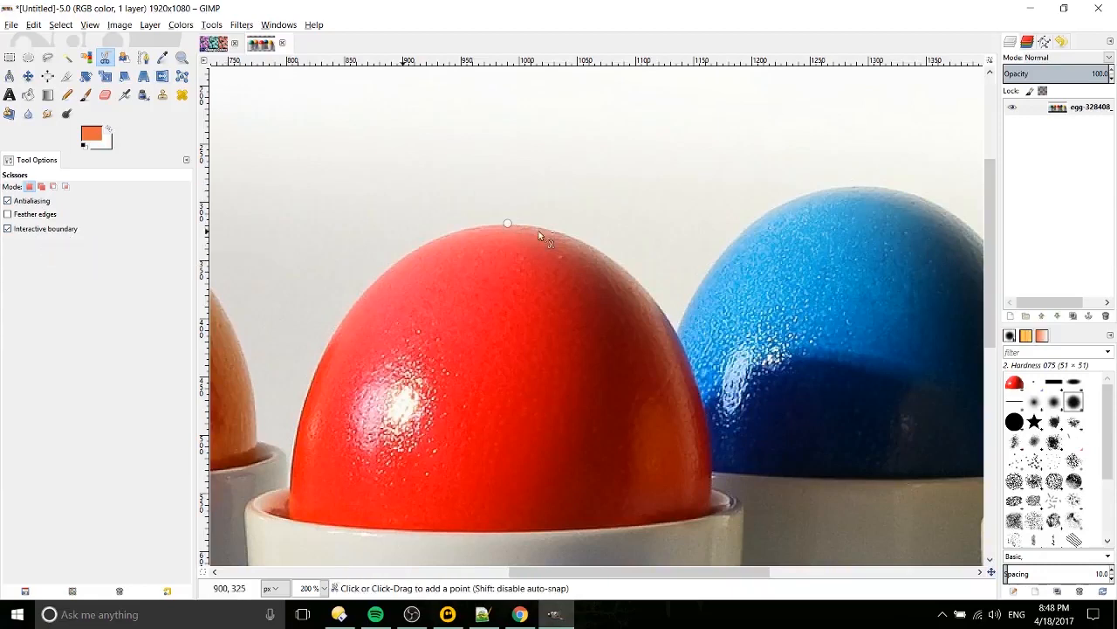
click(635, 280)
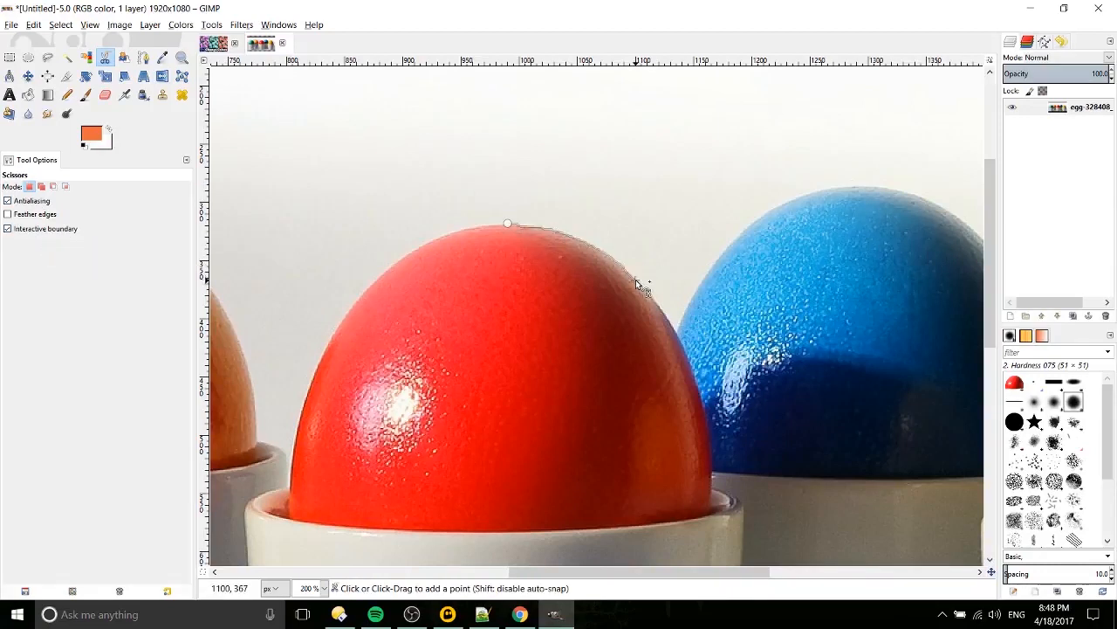
click(685, 351)
Continue the outline down the red egg's lower right edge to the cup rim and adjust the point beside the blue egg.
scroll(688, 348, up, 4)
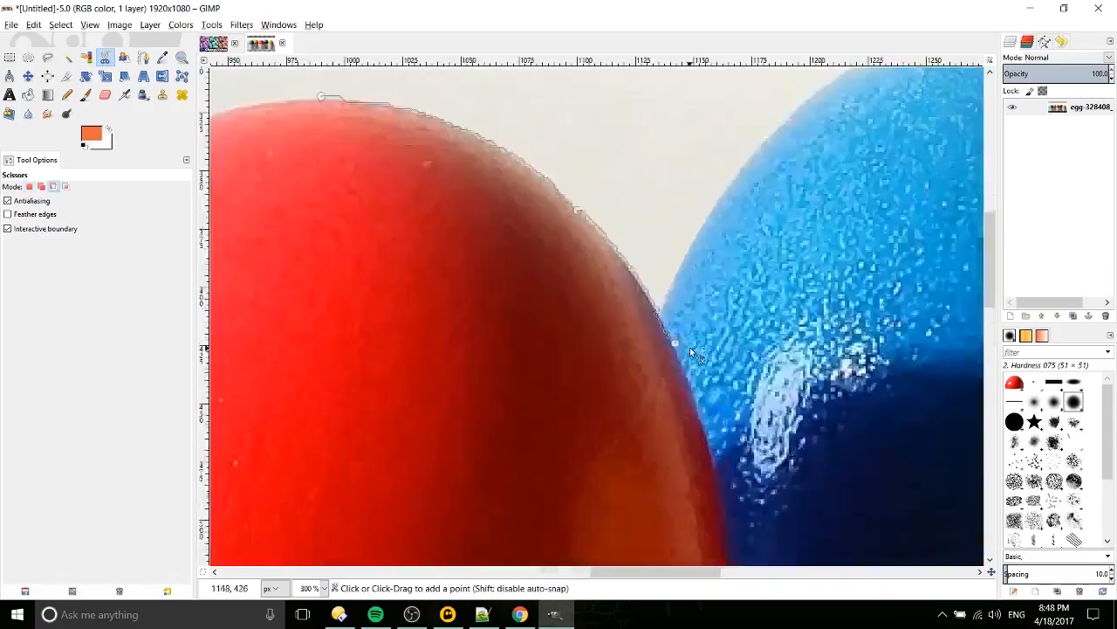
scroll(628, 297, down, 4)
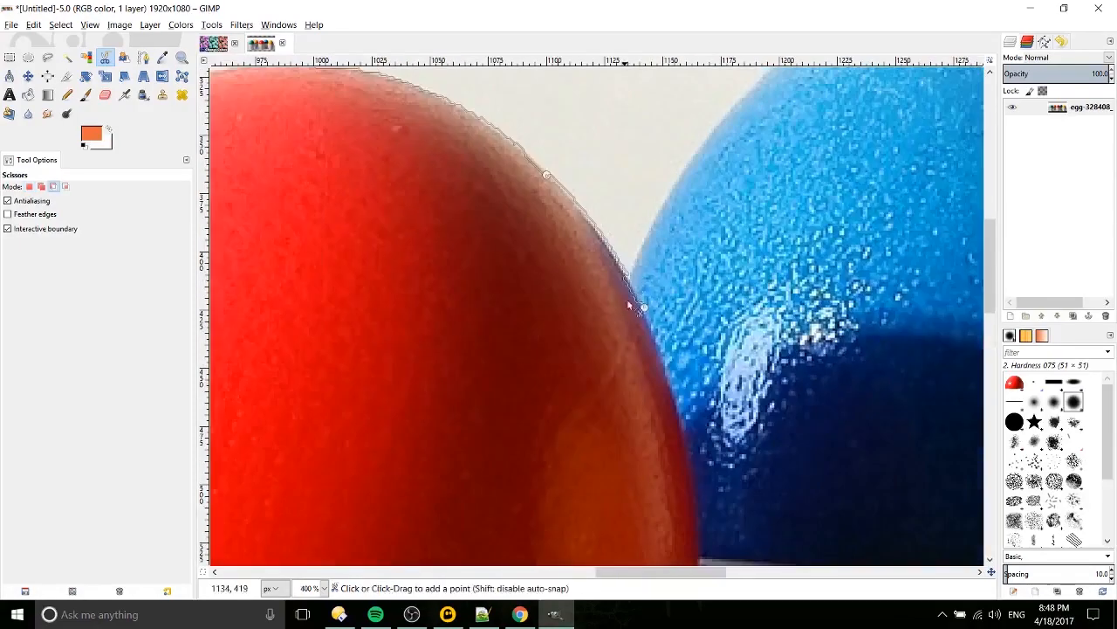
scroll(650, 347, up, 2)
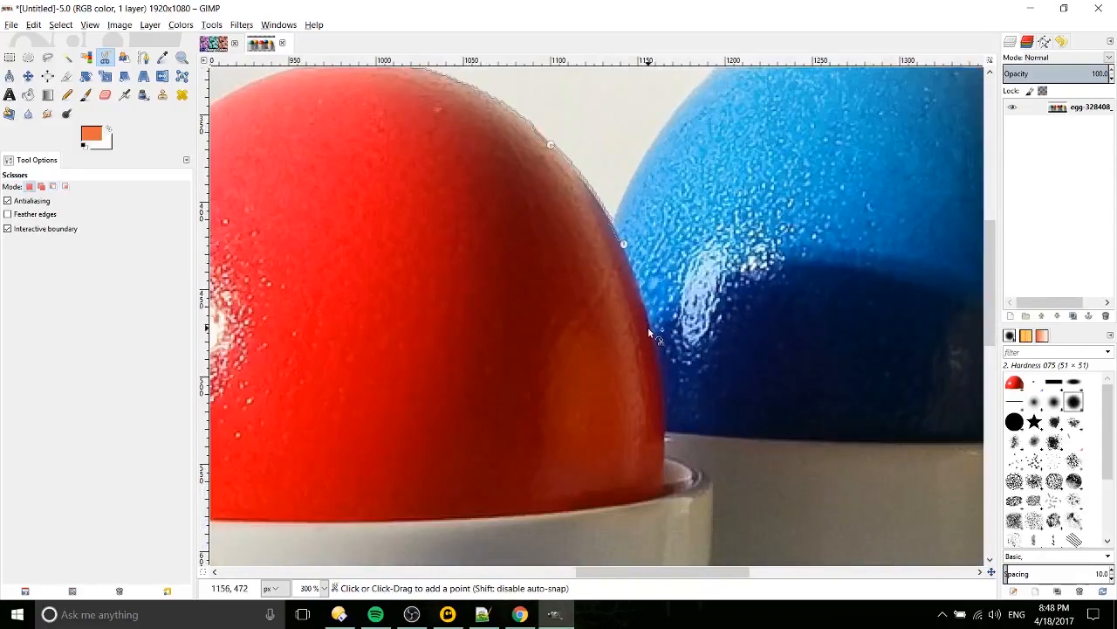
click(652, 337)
scroll(652, 327, down, 3)
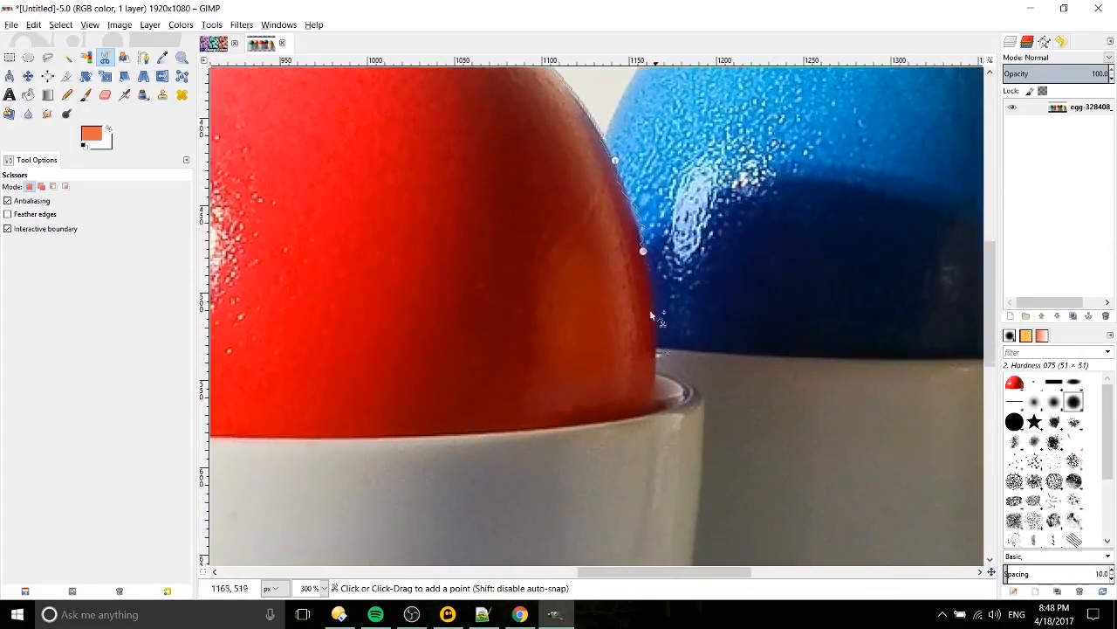
click(642, 251)
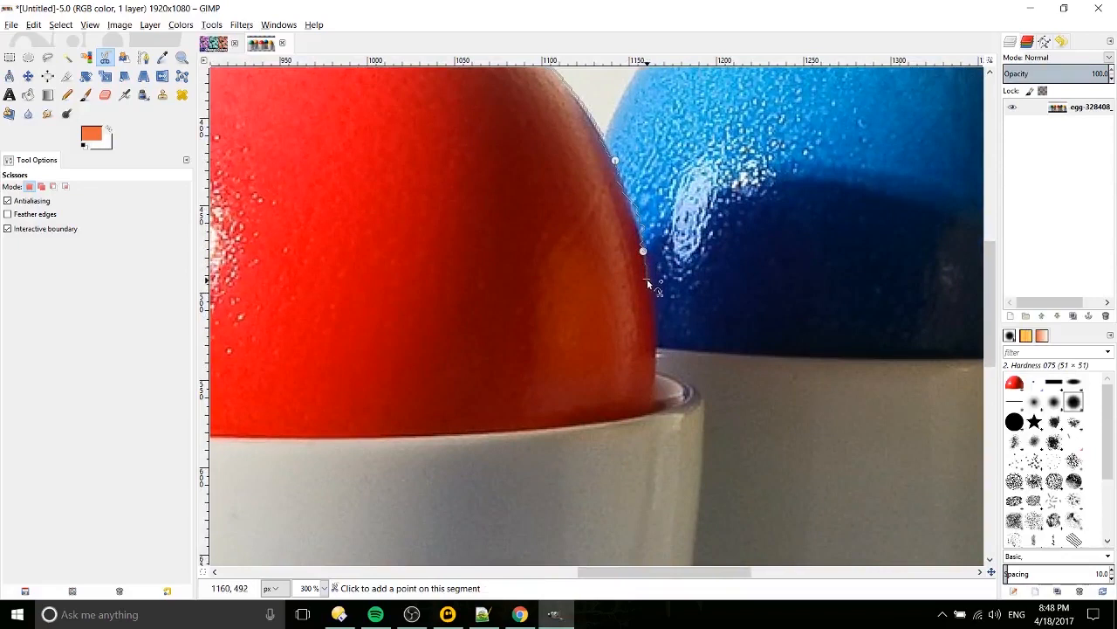
drag(647, 279, 652, 413)
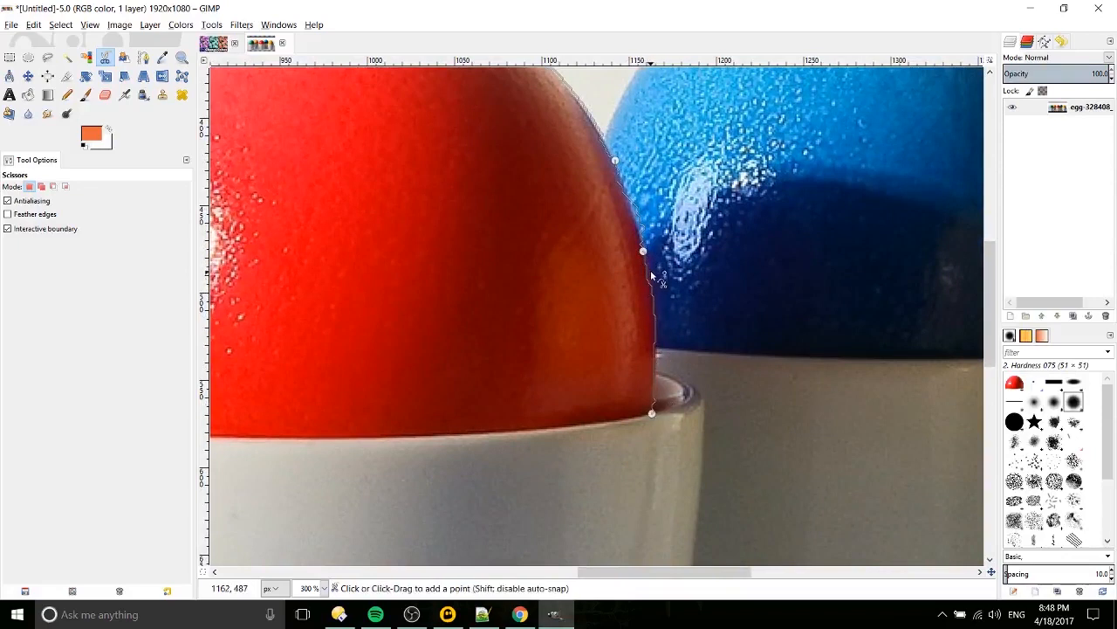
drag(643, 251, 646, 266)
Trace the outline along the cup rim and up the egg's left edge, closing it at the starting point on top.
scroll(638, 306, left, 3)
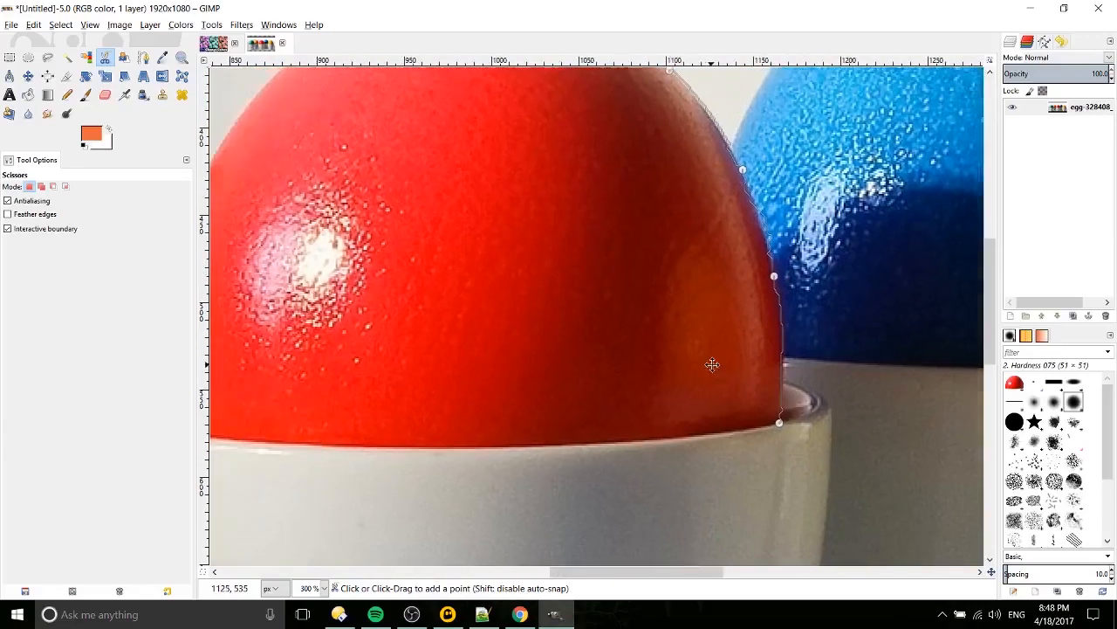
scroll(593, 382, down, 1)
click(569, 420)
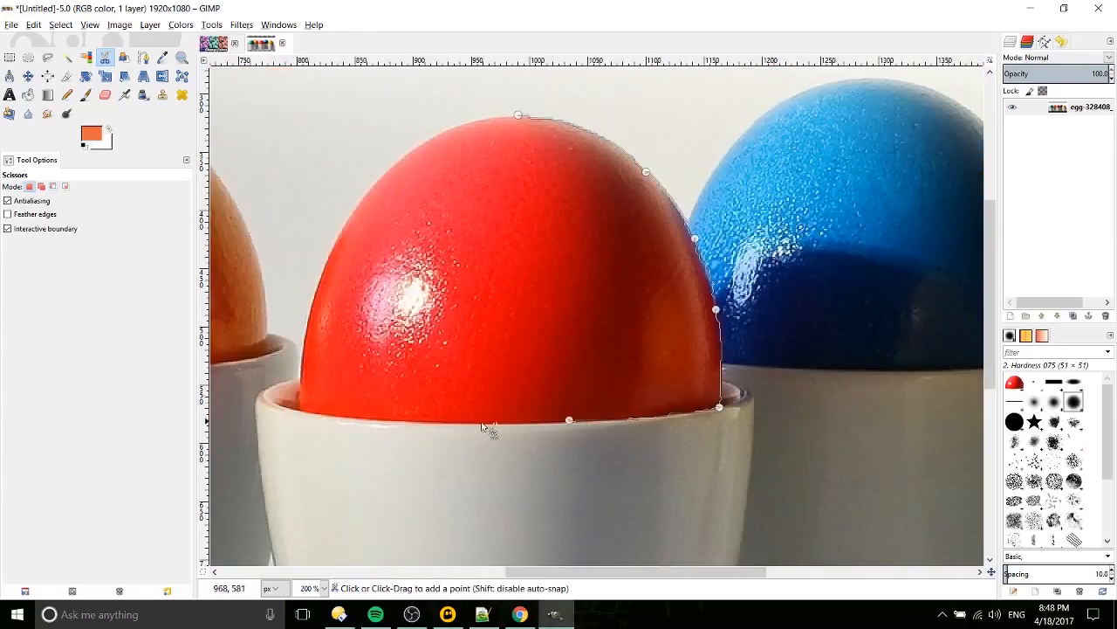
click(363, 416)
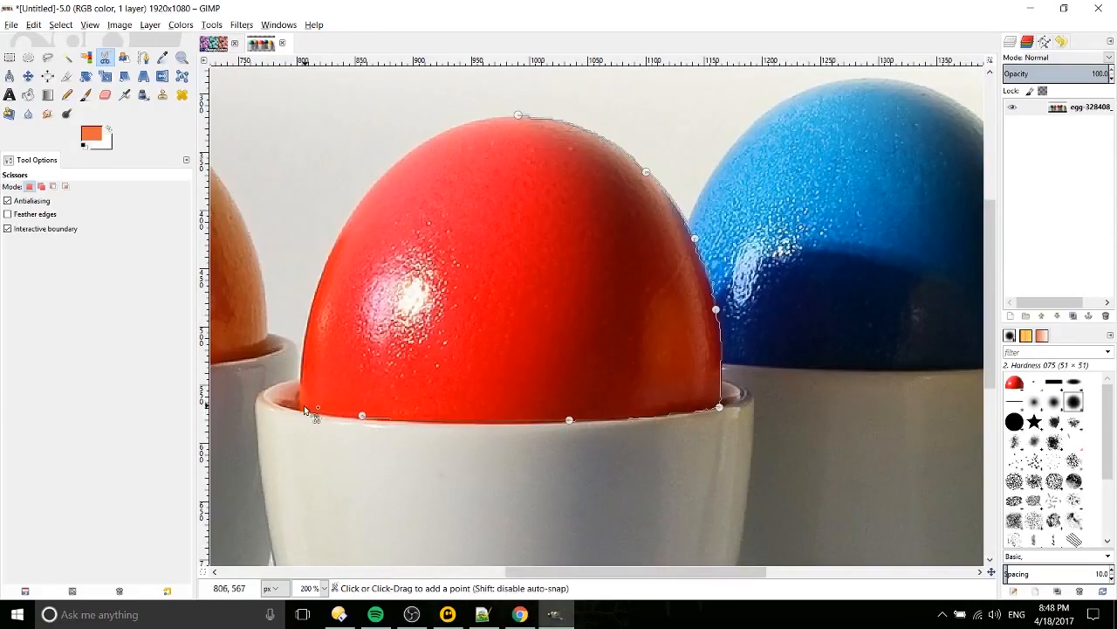
click(301, 409)
click(331, 247)
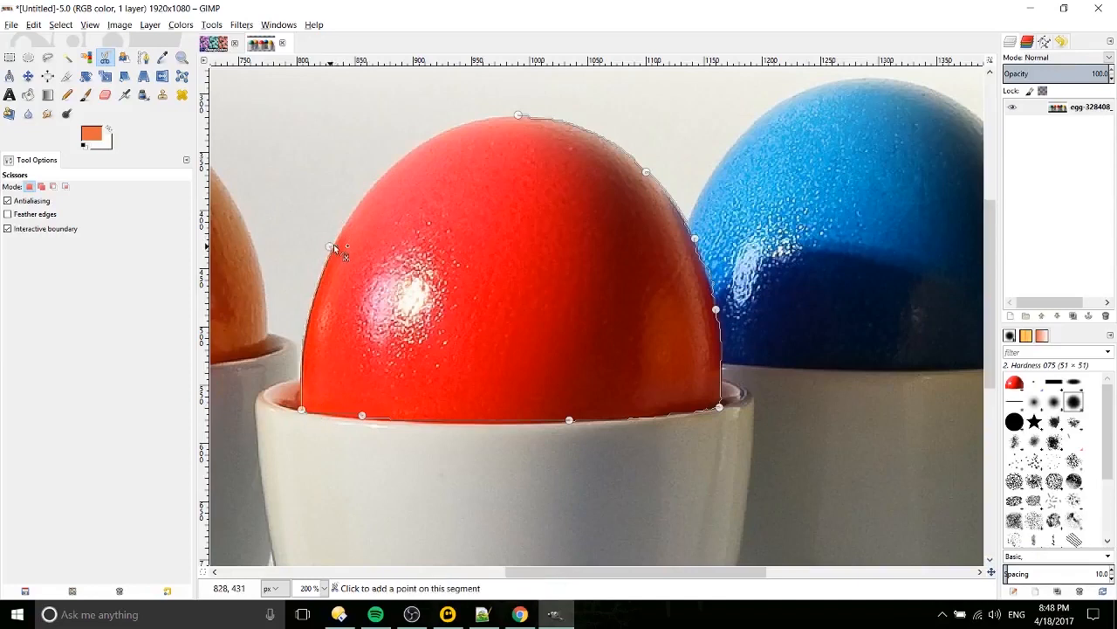
click(434, 136)
click(517, 117)
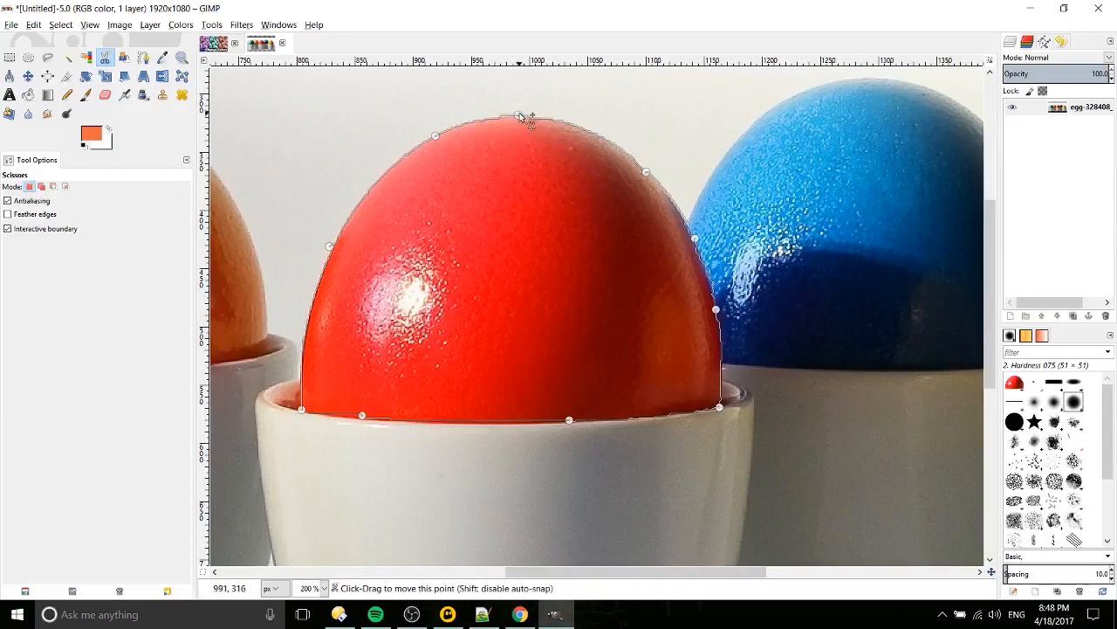
Refine the outline's bottom edge by adding a point midway along the rim and moving its neighbouring points onto the egg's border.
scroll(641, 274, left, 3)
scroll(642, 274, down, 1)
ctrl+scroll(641, 273, up, 1)
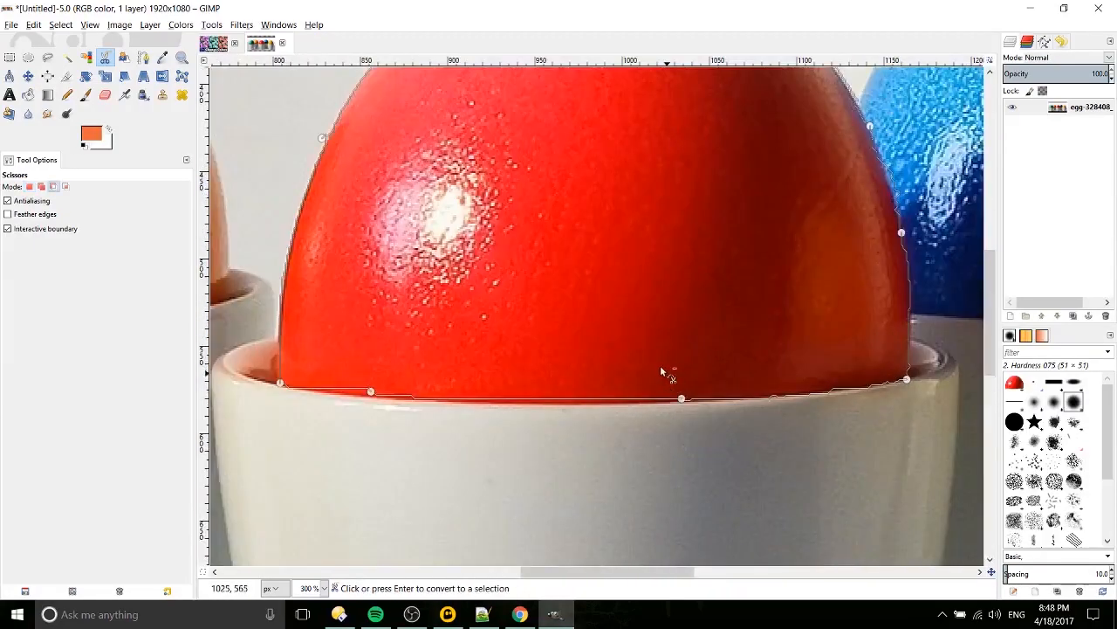
ctrl+scroll(650, 416, up, 1)
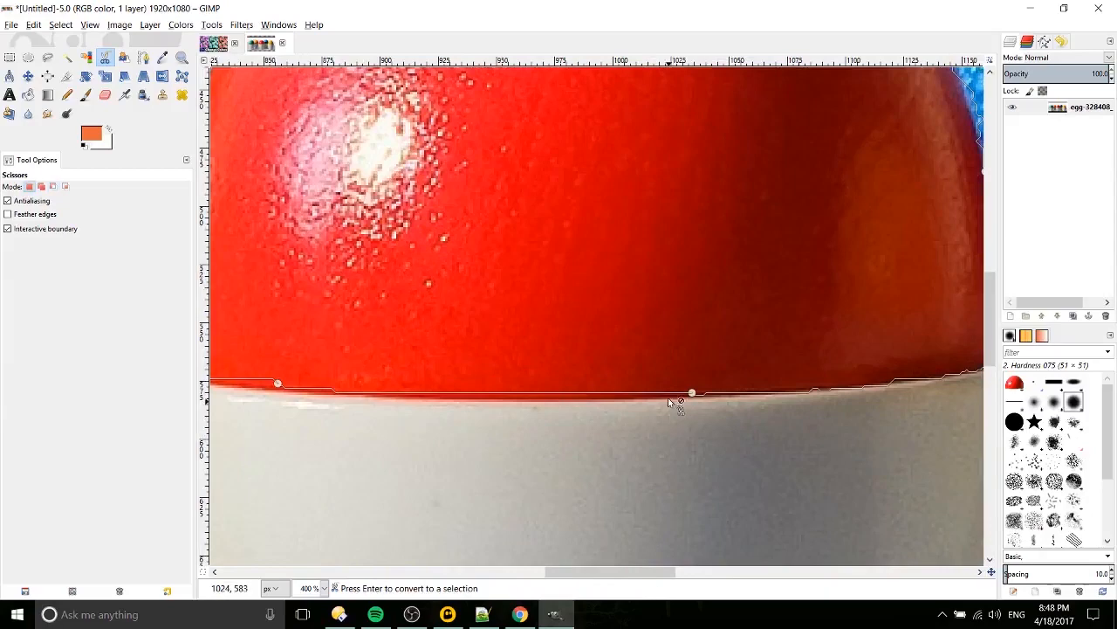
click(488, 400)
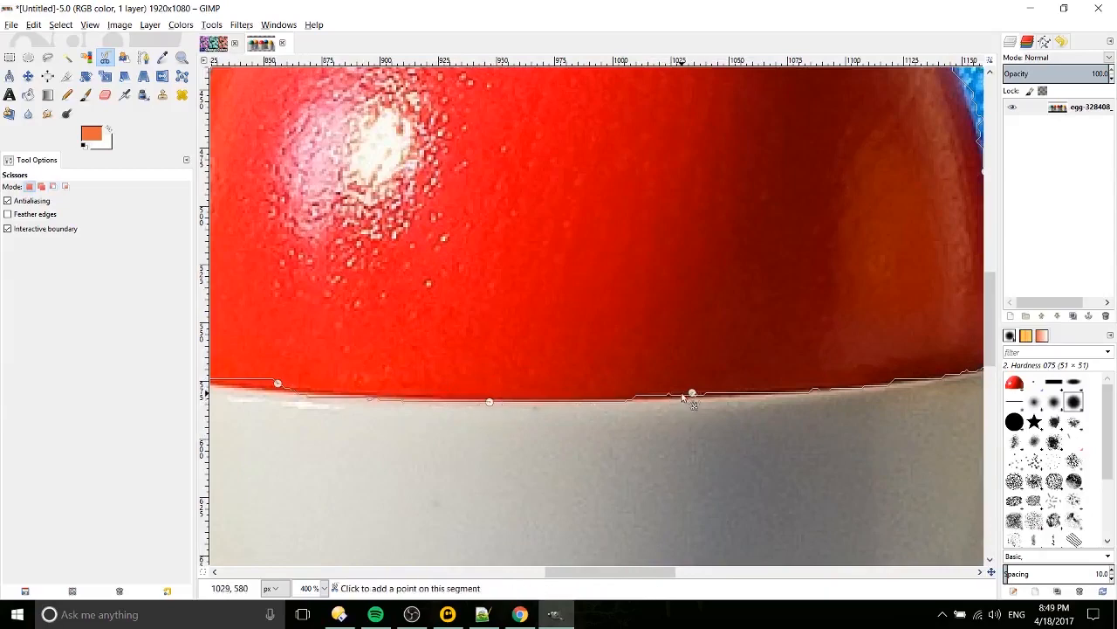
drag(691, 392, 691, 398)
drag(844, 371, 560, 406)
drag(709, 402, 721, 399)
drag(470, 355, 787, 355)
scroll(787, 355, left, 5)
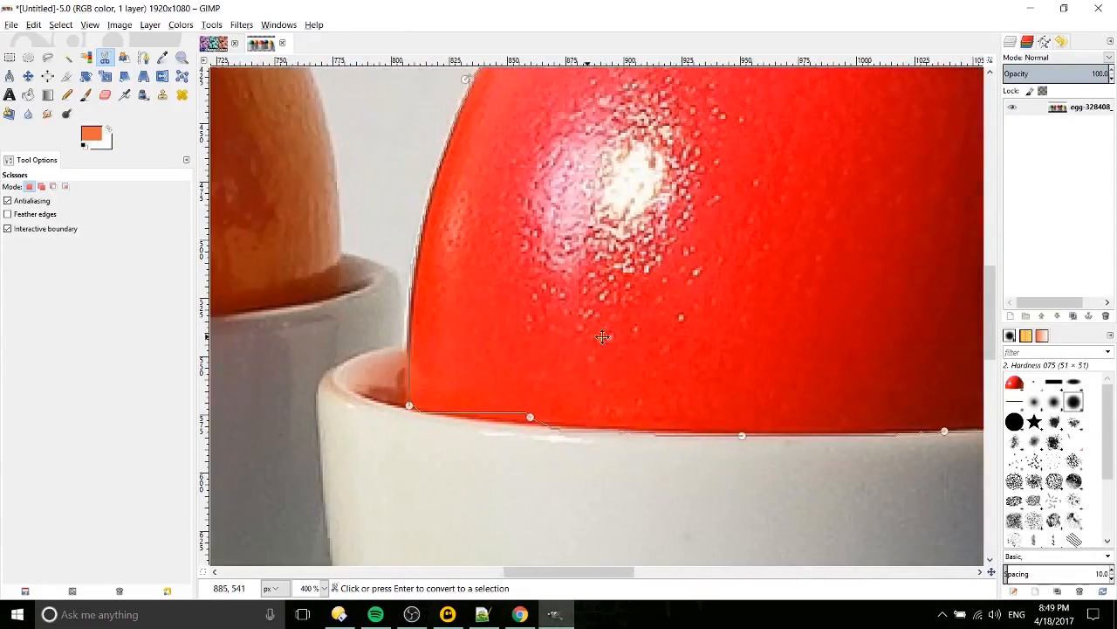
click(548, 419)
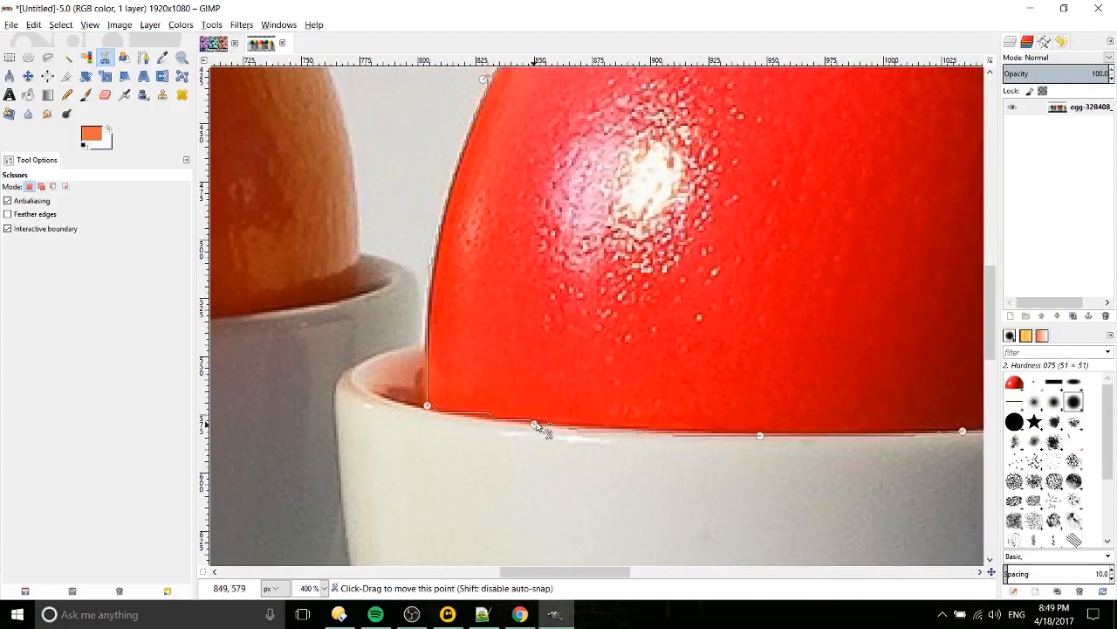
Check the outline along the egg's left side and top, and convert it to a selection.
scroll(559, 392, up, 5)
scroll(558, 393, right, 3)
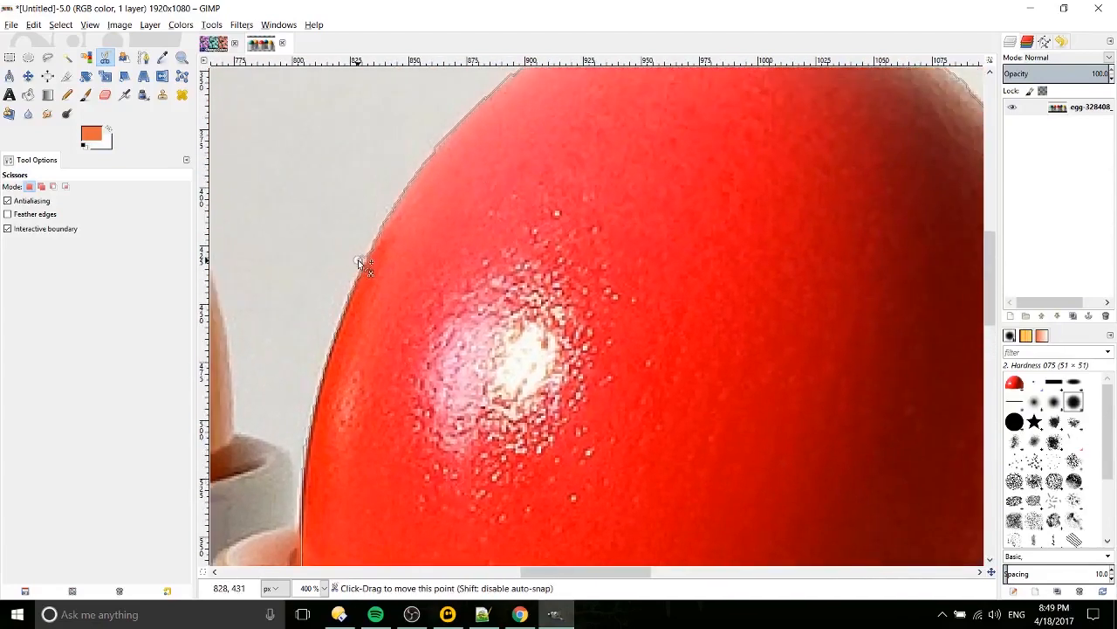
scroll(472, 353, up, 4)
scroll(473, 354, right, 2)
scroll(472, 354, right, 6)
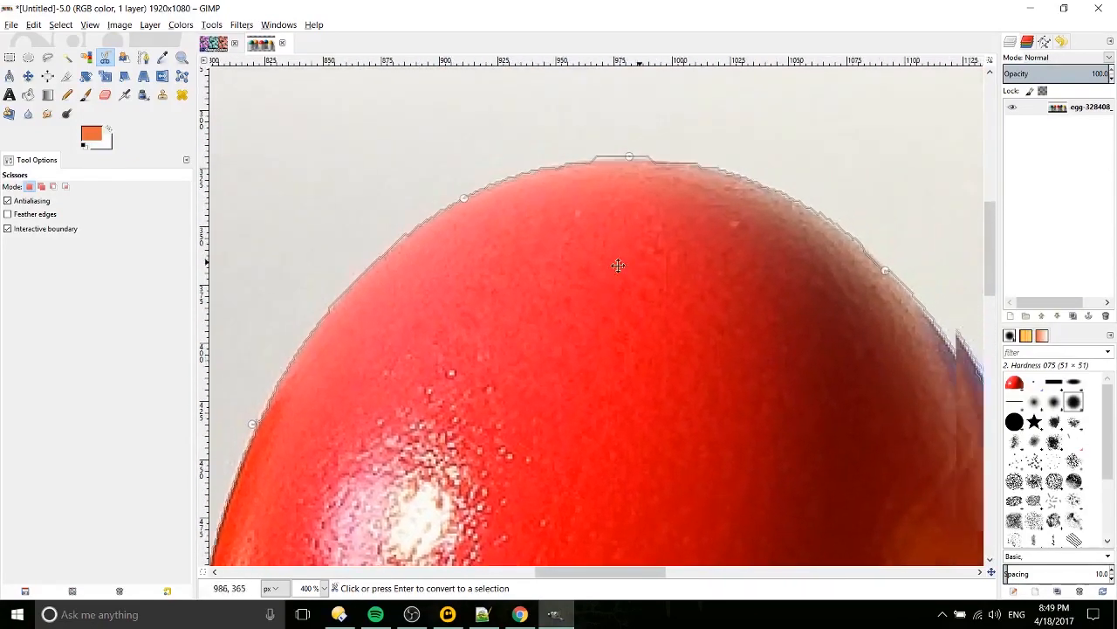
scroll(546, 341, down, 2)
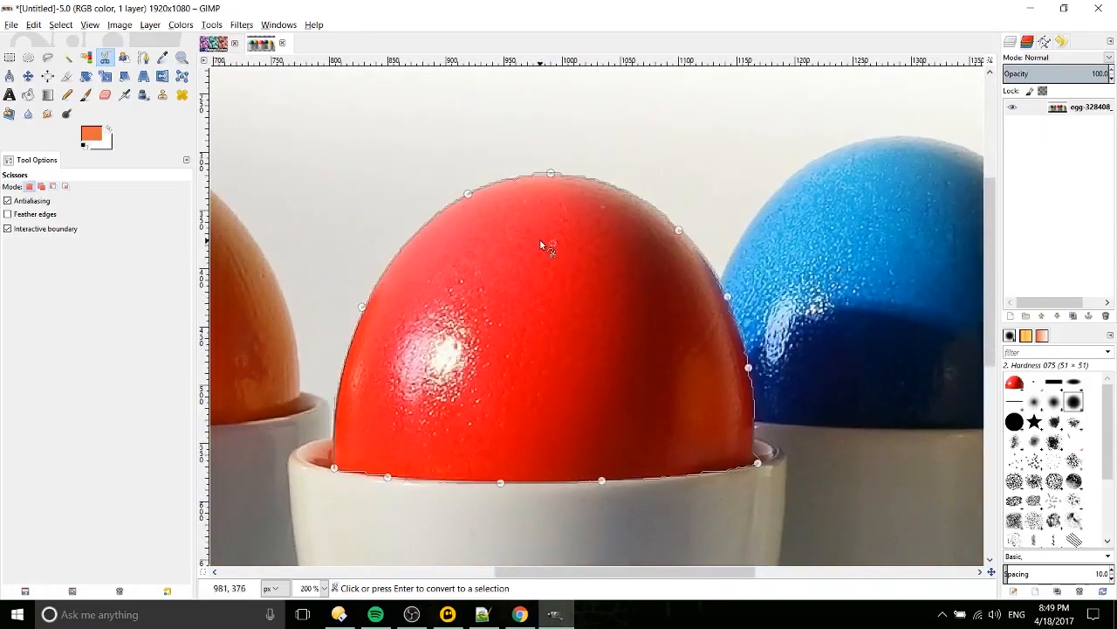
click(551, 243)
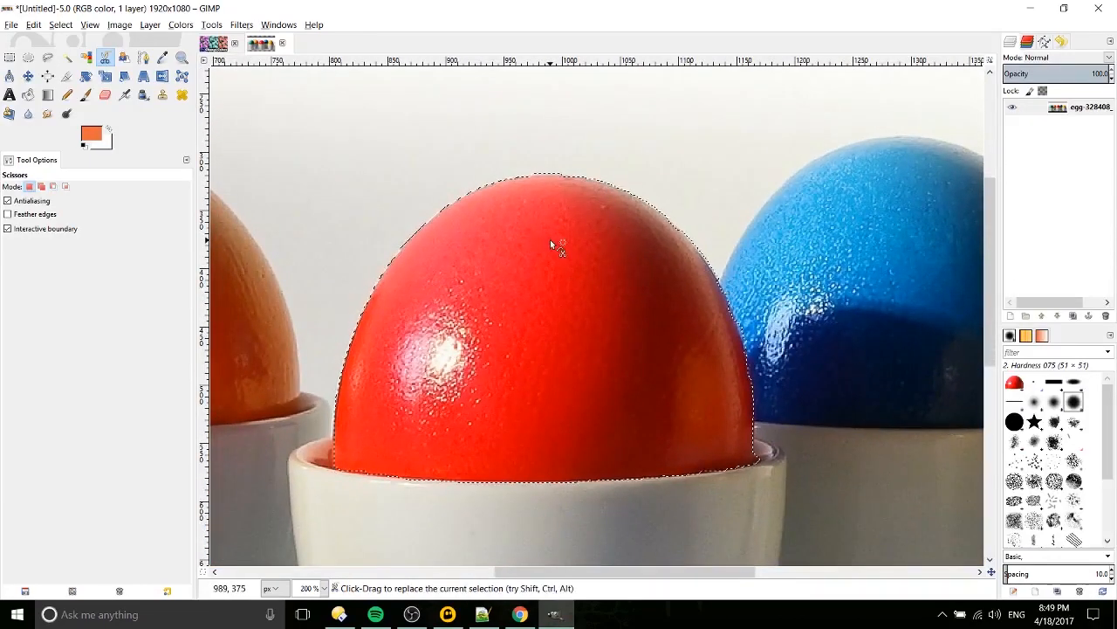
Recolour the selected red egg blue with Hue-Saturation, setting the master hue to -119.
click(185, 27)
click(234, 55)
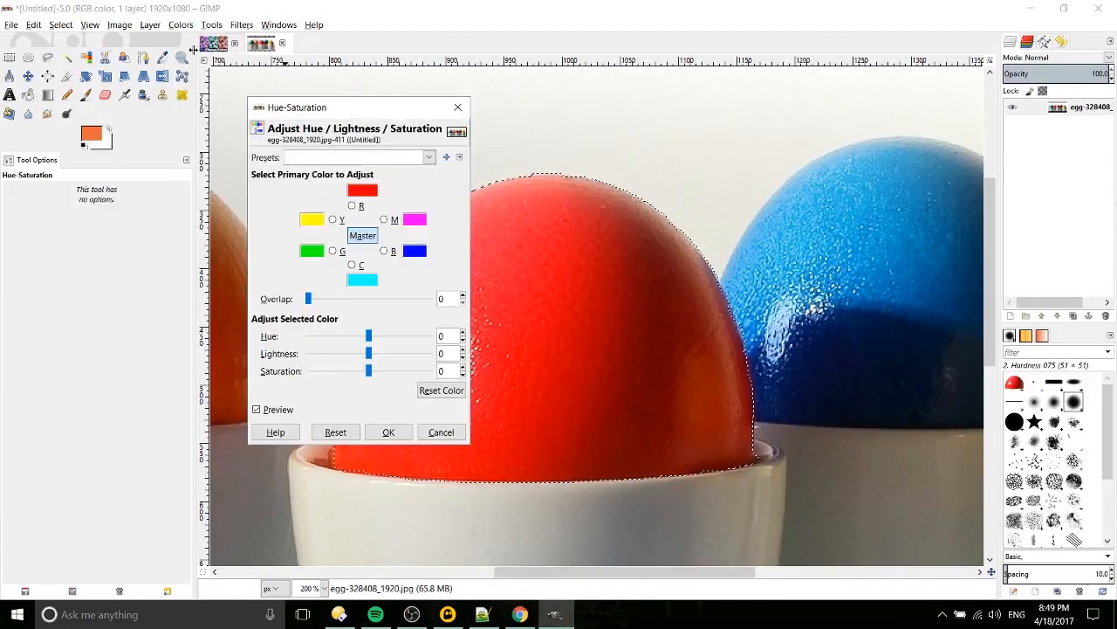
drag(369, 336, 329, 338)
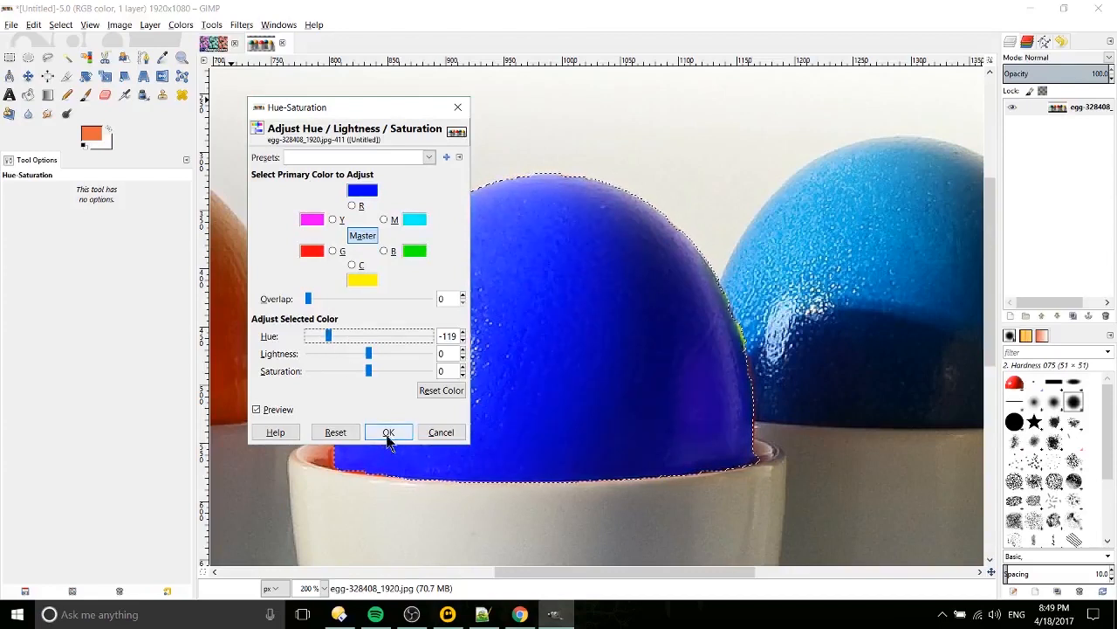
click(389, 432)
Switch to Rectangle Select and clear the selection around the recoloured egg.
key(r)
click(650, 199)
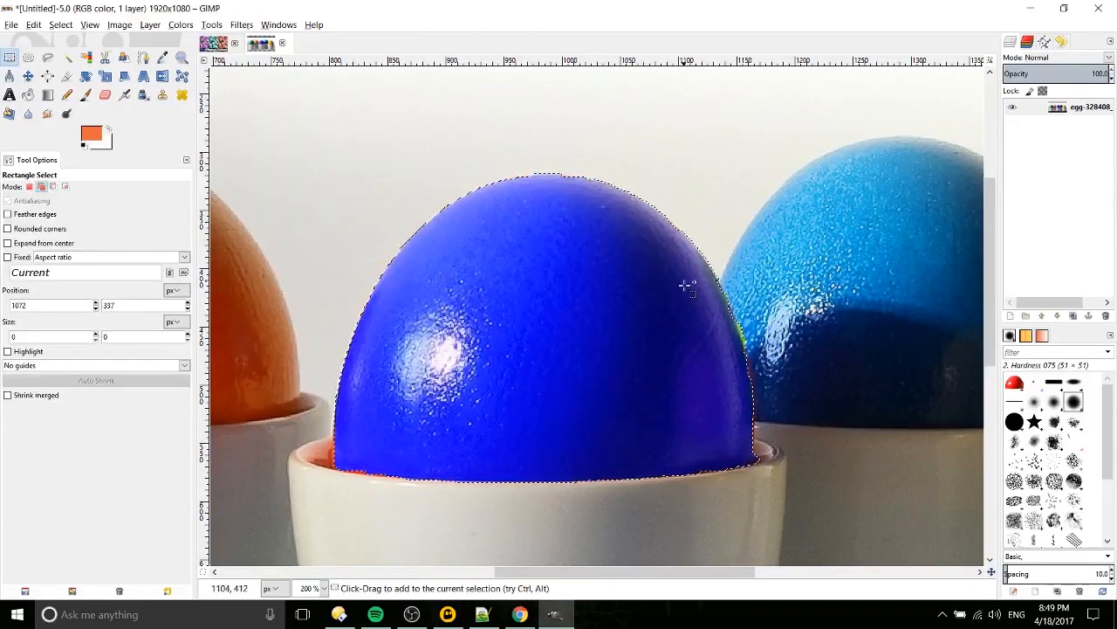
scroll(678, 282, down, 1)
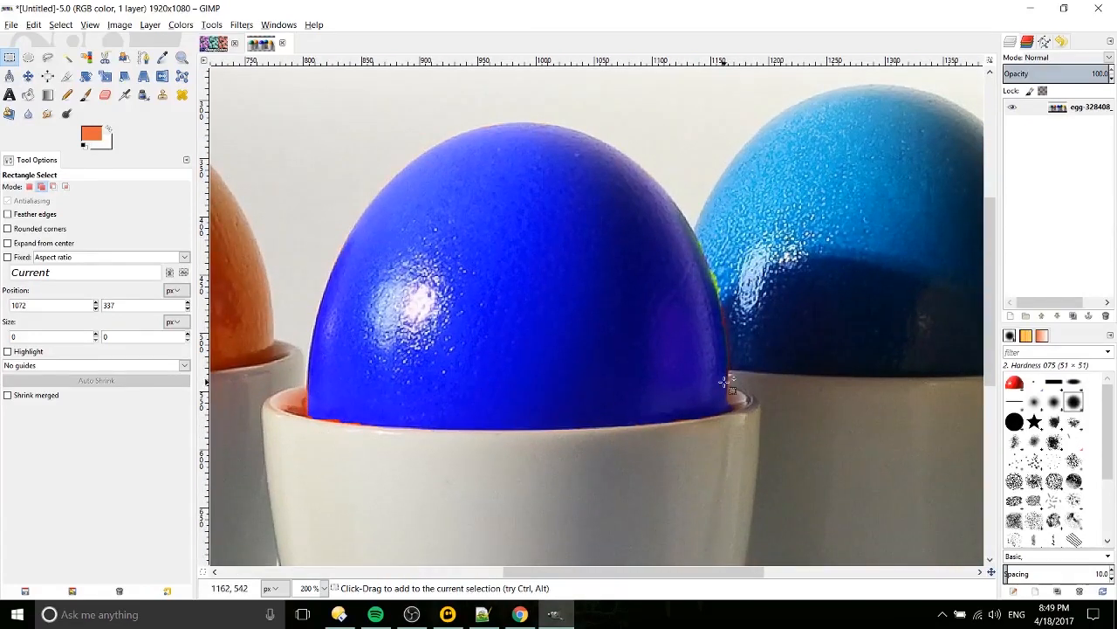
Sample the recoloured egg's blue from its left side as the foreground colour with the Color Picker.
drag(745, 341, 847, 279)
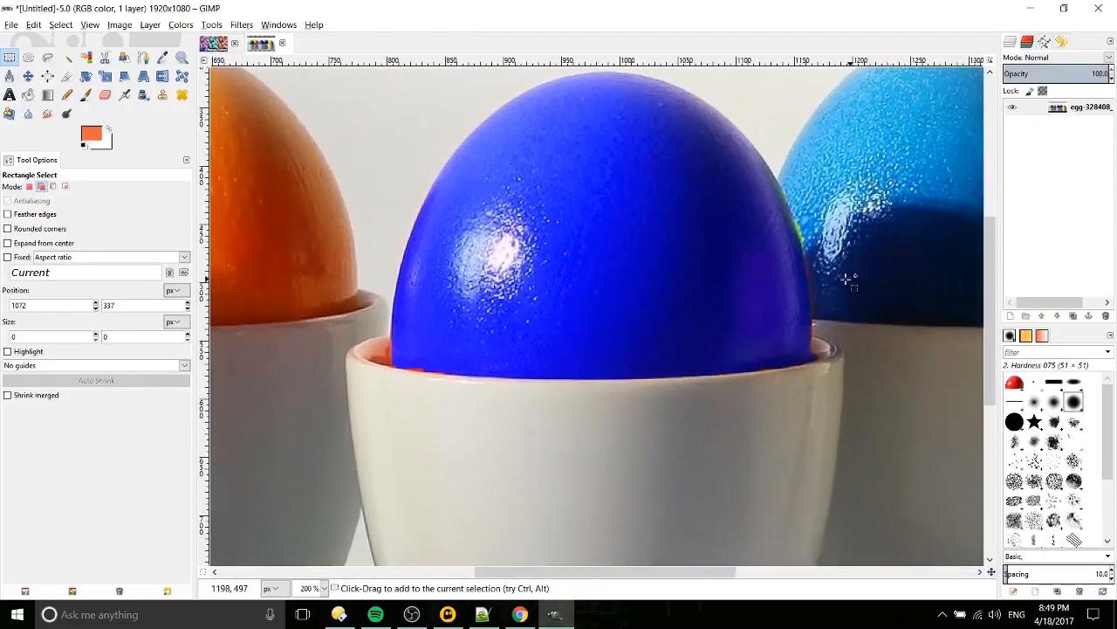
scroll(439, 376, up, 2)
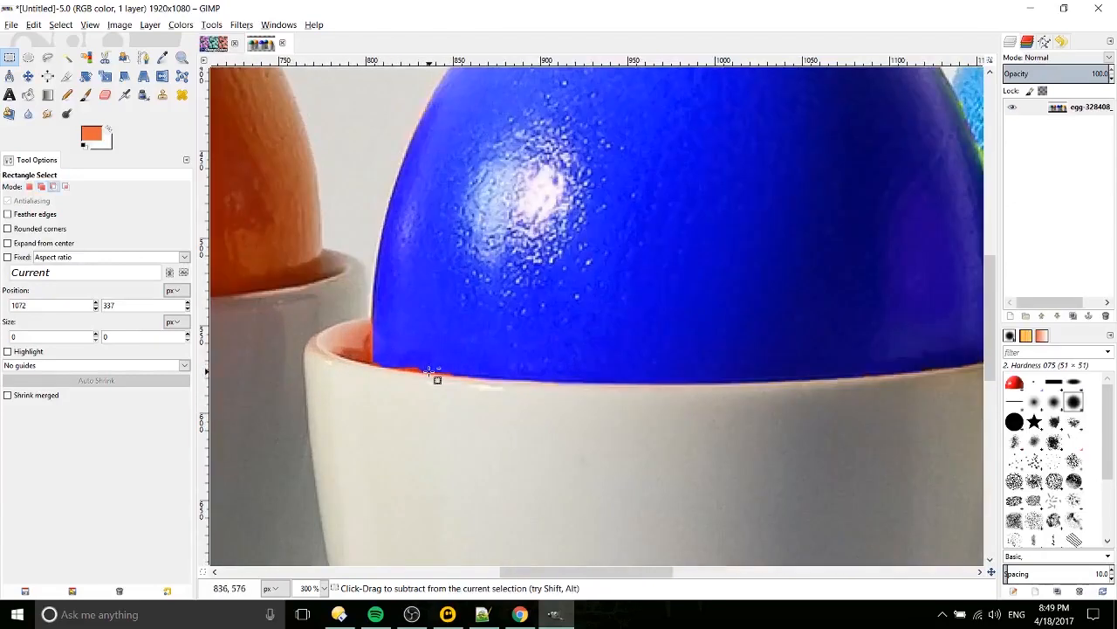
click(85, 94)
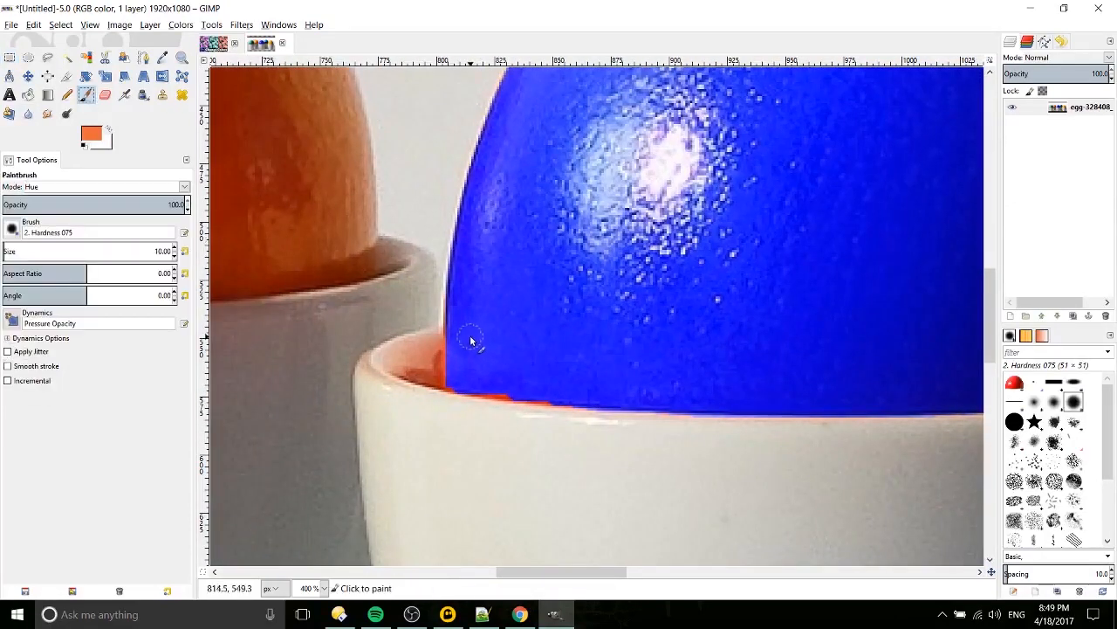
scroll(474, 329, up, 1)
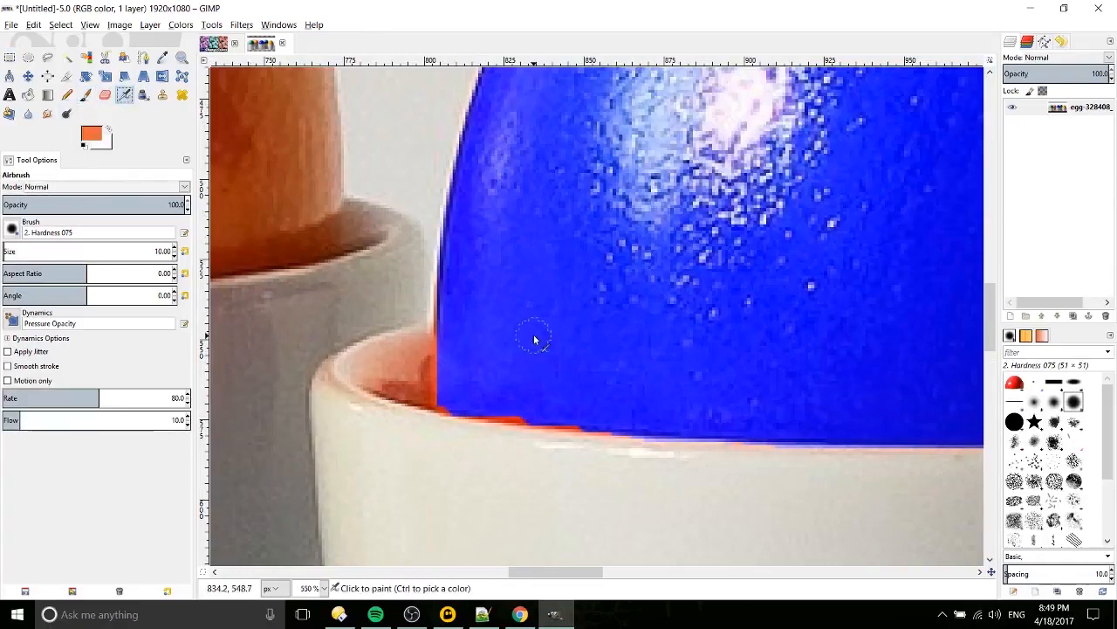
click(162, 57)
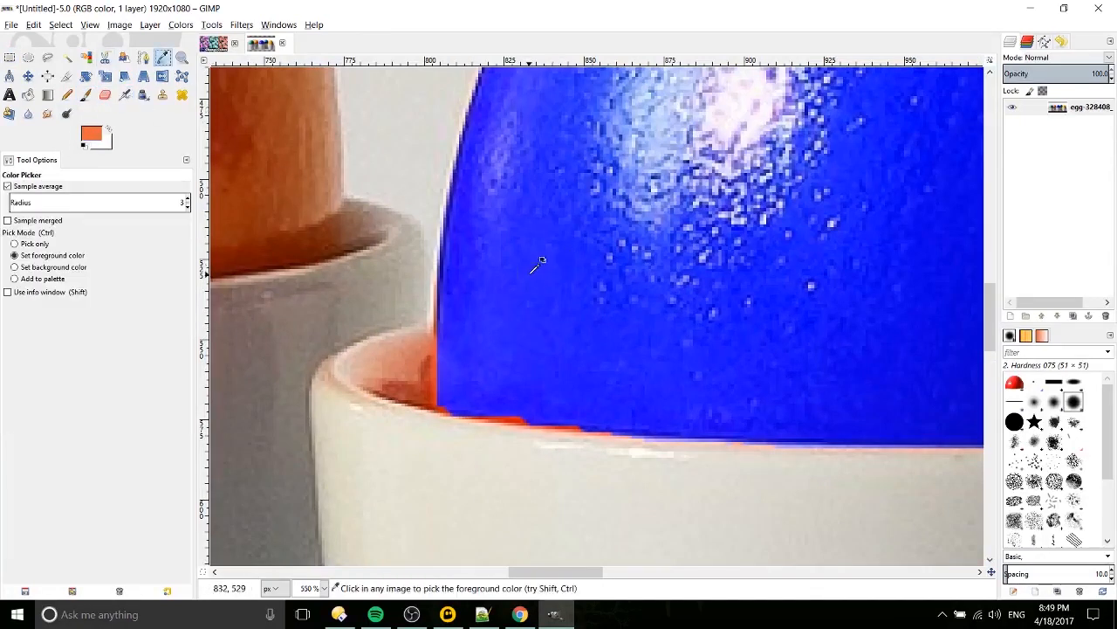
click(532, 271)
Paint over the leftover red along the egg's lower-left edge and cup rim with the size 10 Paintbrush in Hue mode.
click(84, 95)
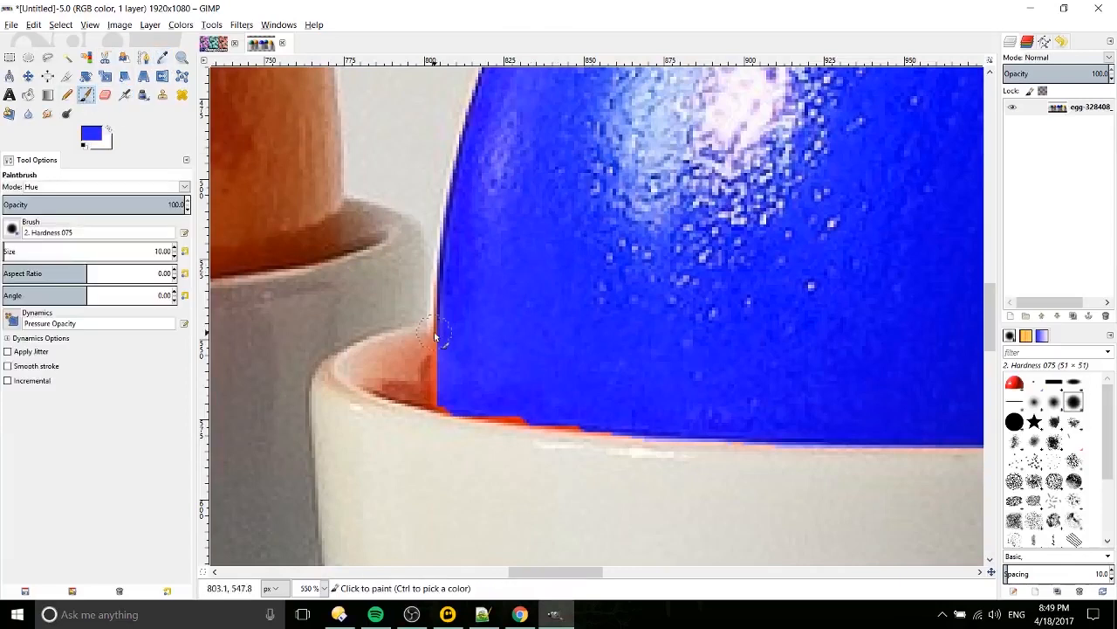
mouse_move(447, 294)
mouse_down()
mouse_move(444, 401)
mouse_move(452, 413)
mouse_move(528, 420)
mouse_up()
click(84, 188)
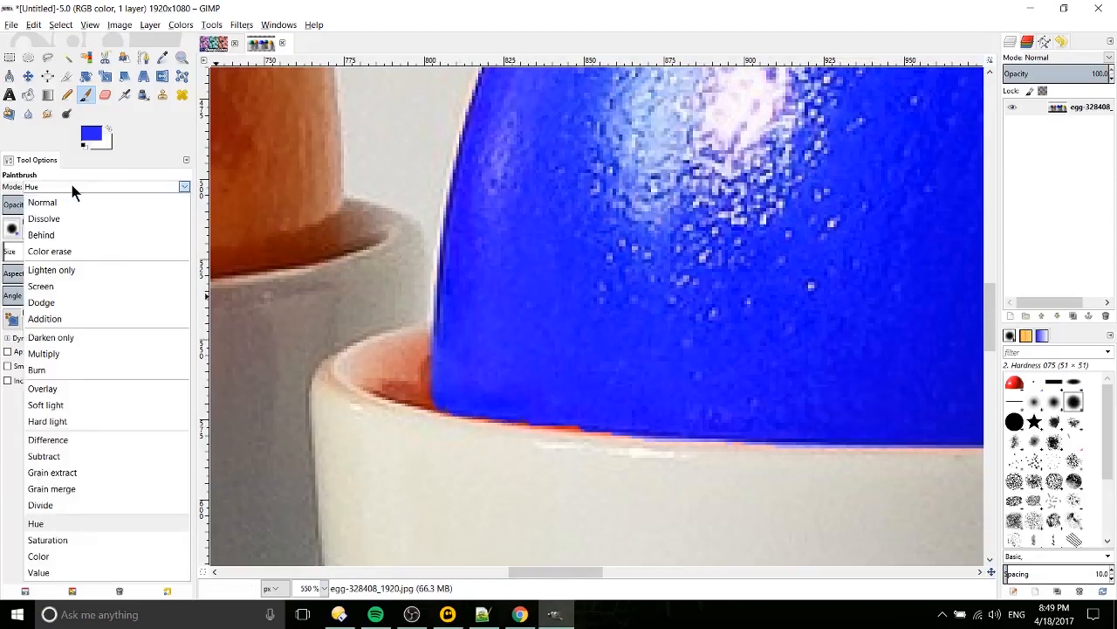
click(87, 189)
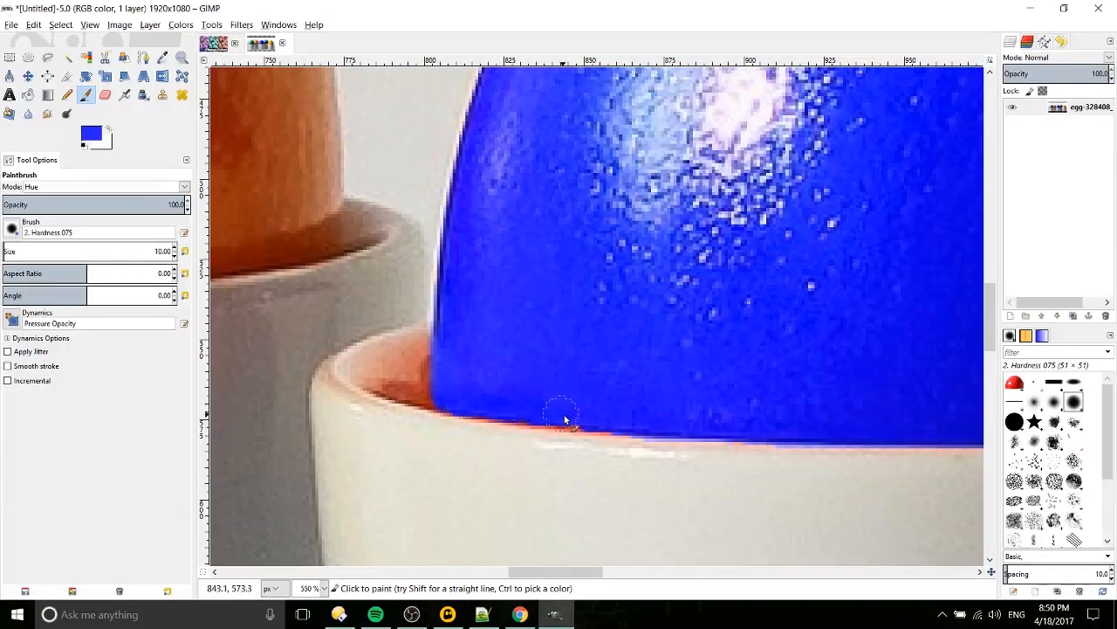
mouse_move(565, 421)
mouse_down()
mouse_move(625, 422)
mouse_move(446, 399)
mouse_move(434, 380)
mouse_move(442, 339)
mouse_move(446, 406)
mouse_move(550, 418)
mouse_up()
ctrl+scroll(583, 376, down, 2)
scroll(782, 365, down, 1)
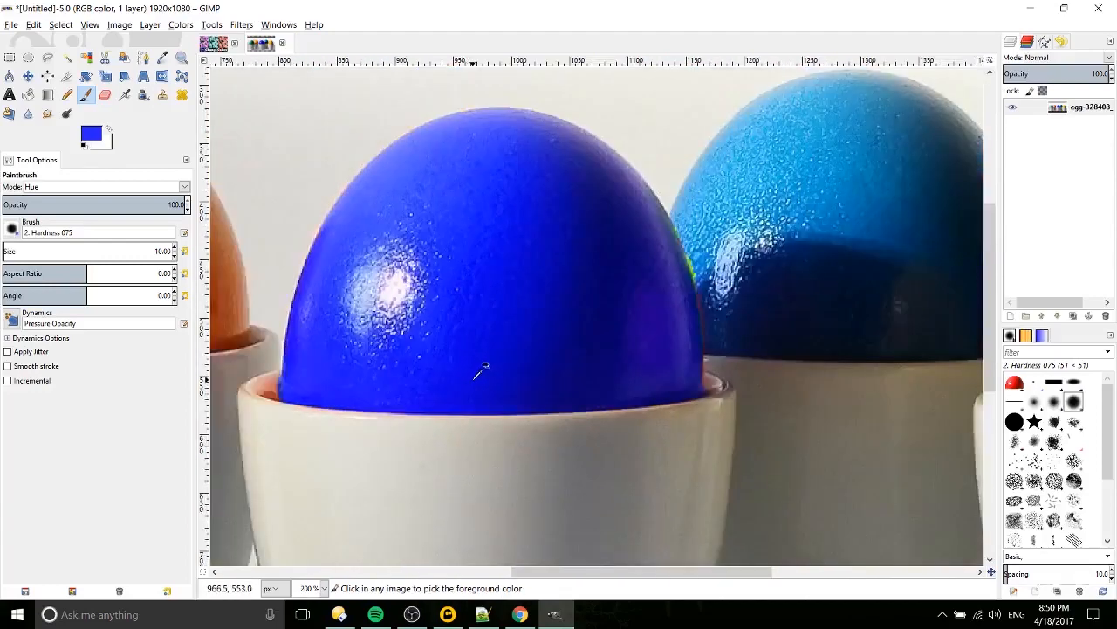
Examine the recoloured egg's right edge for leftover fringe, from the cup rim up to the neighbouring light-blue egg.
ctrl+scroll(705, 358, up, 3)
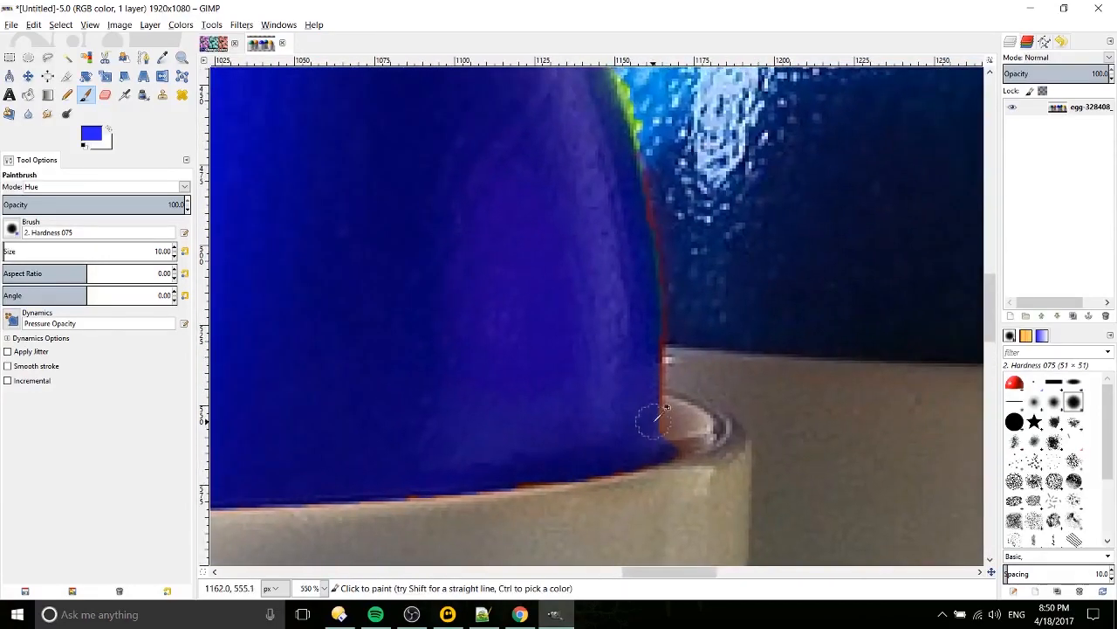
ctrl+scroll(651, 372, up, 1)
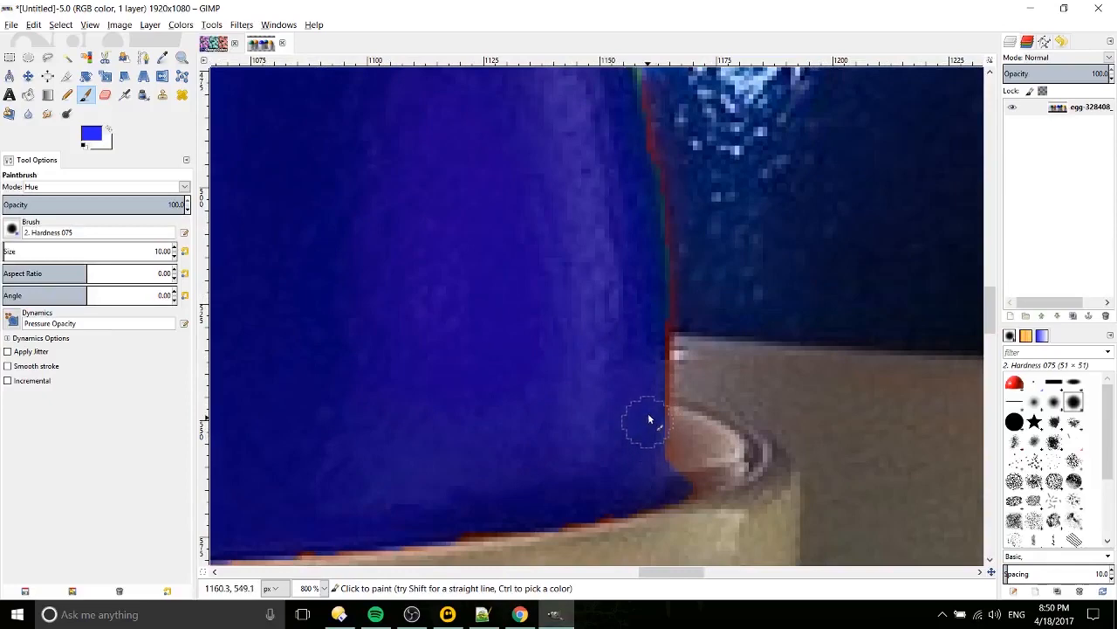
drag(652, 310, 632, 462)
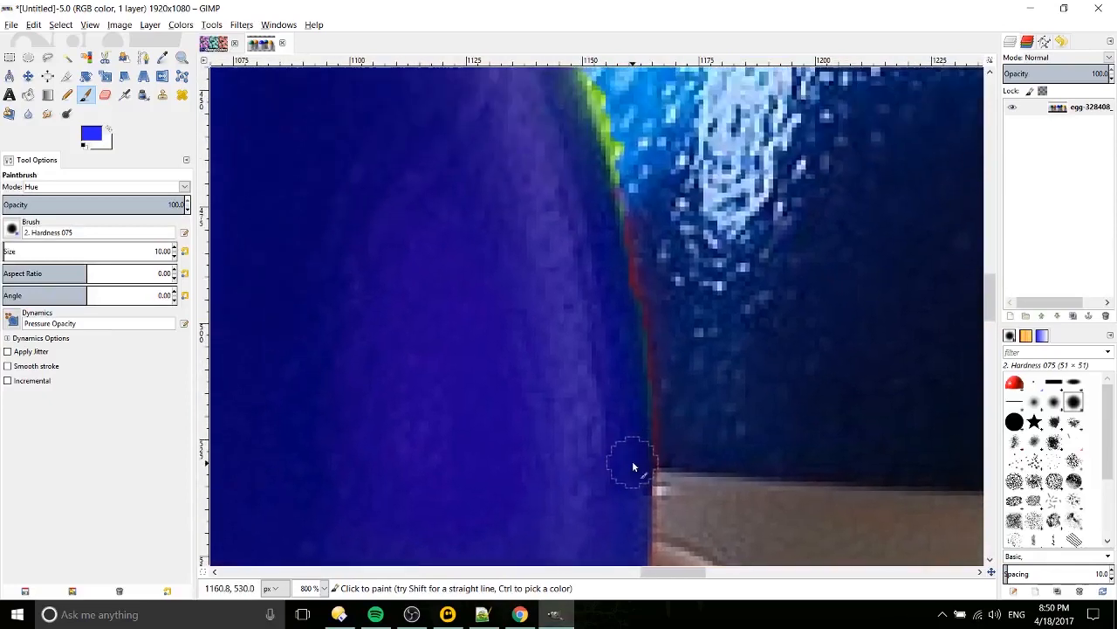
drag(606, 237, 635, 382)
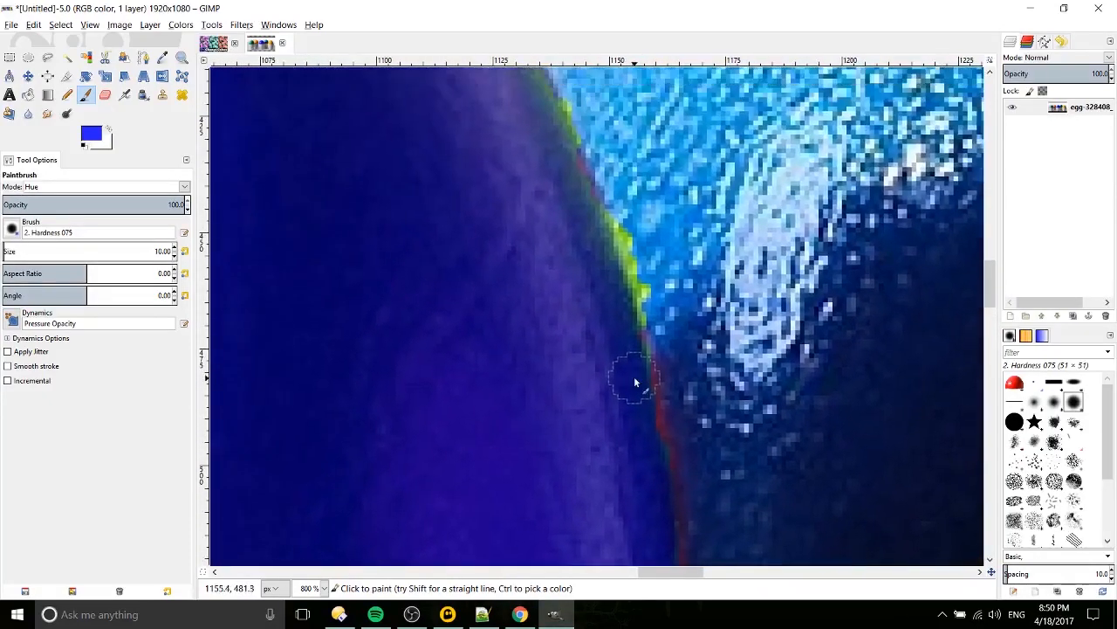
ctrl+scroll(627, 273, down, 2)
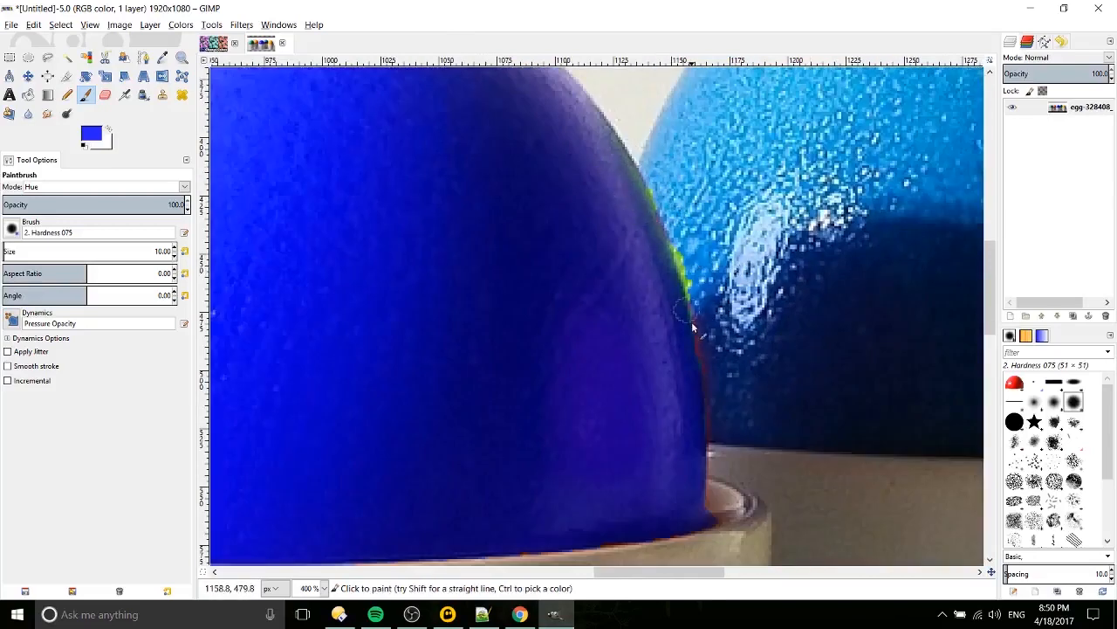
drag(755, 237, 563, 397)
ctrl+scroll(672, 373, down, 1)
drag(681, 373, 510, 374)
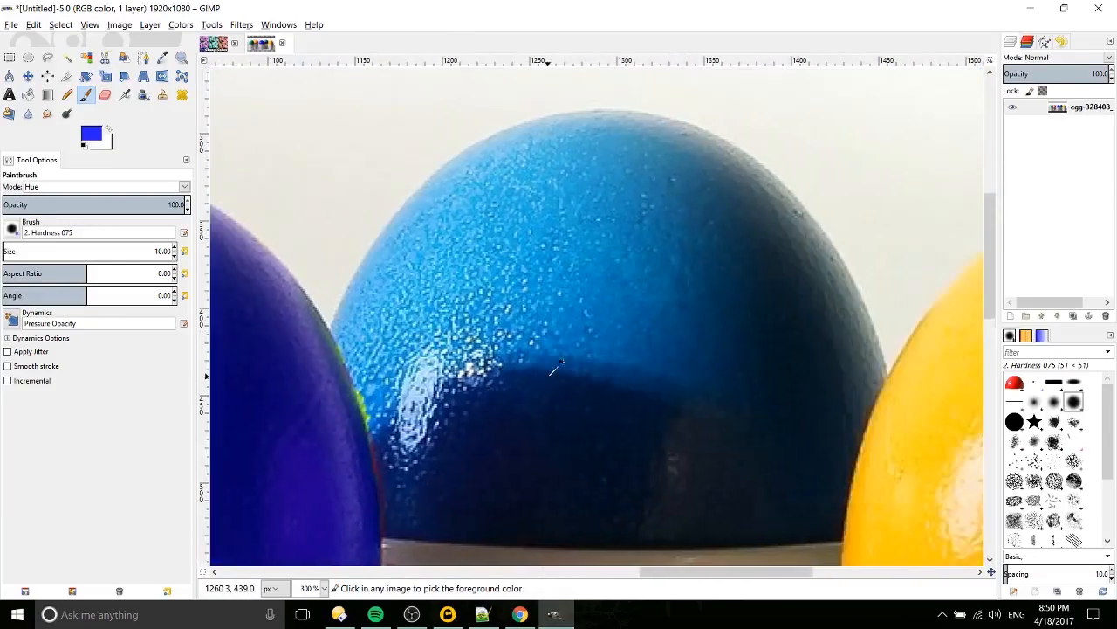
Trace the light-blue egg's top and right side down to its cup with Scissors Select, starting where it meets the recoloured egg.
click(104, 57)
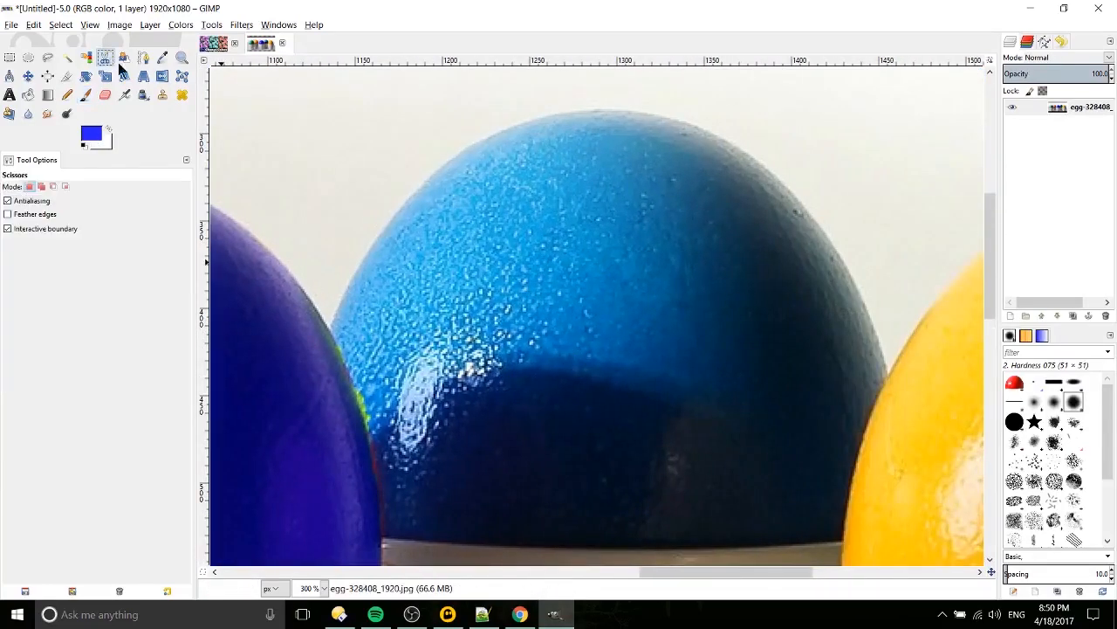
click(331, 328)
click(428, 179)
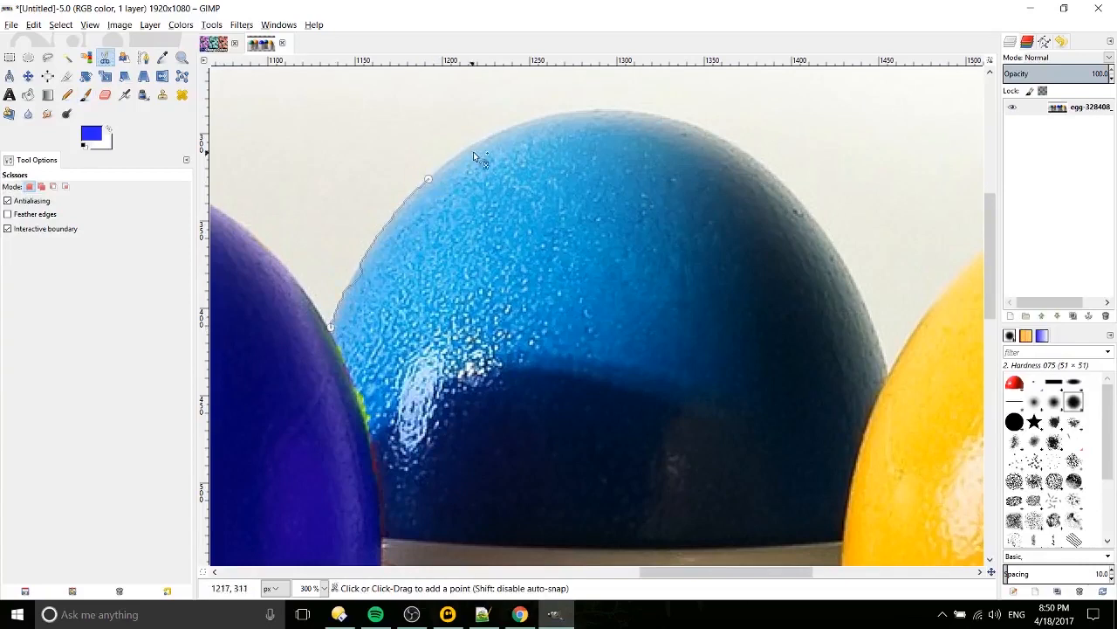
click(502, 132)
click(638, 115)
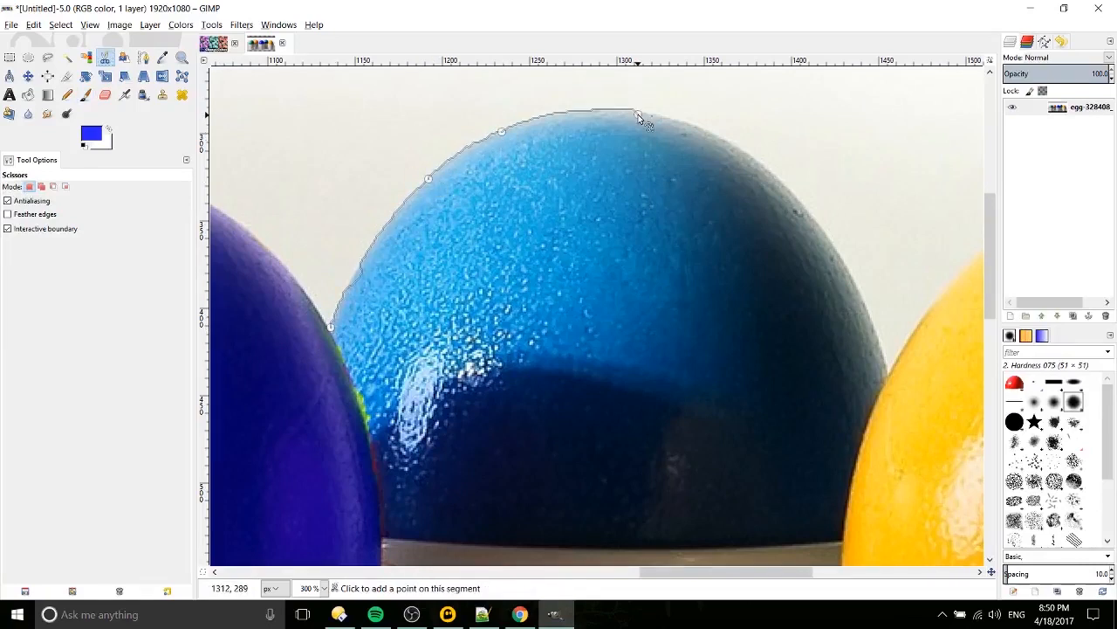
click(741, 152)
scroll(755, 227, down, 1)
scroll(759, 244, right, 2)
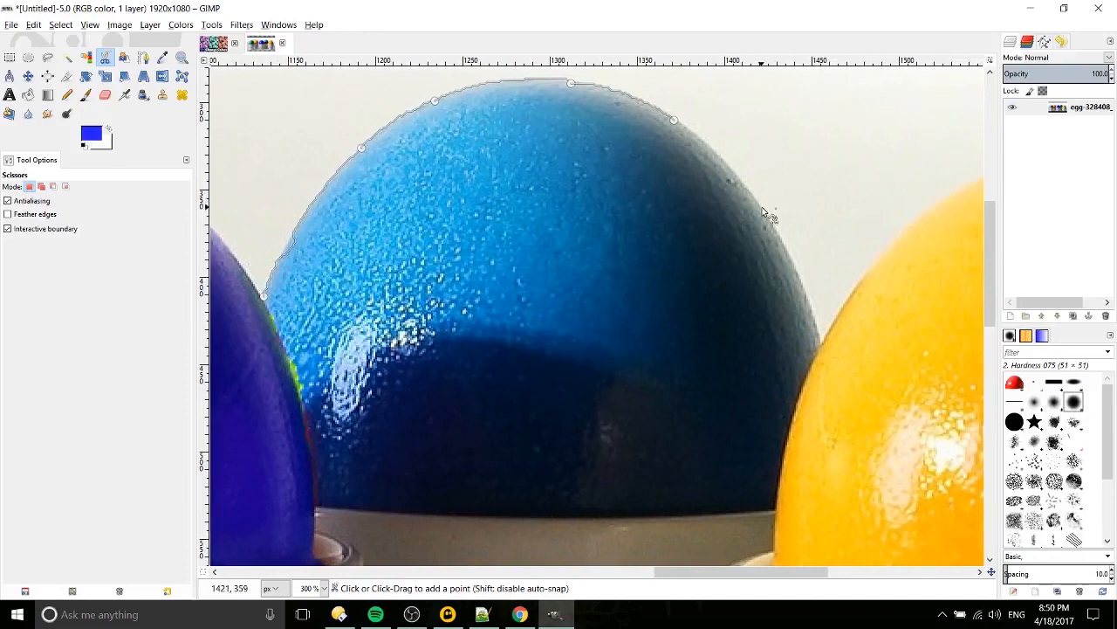
click(762, 207)
click(812, 308)
click(774, 513)
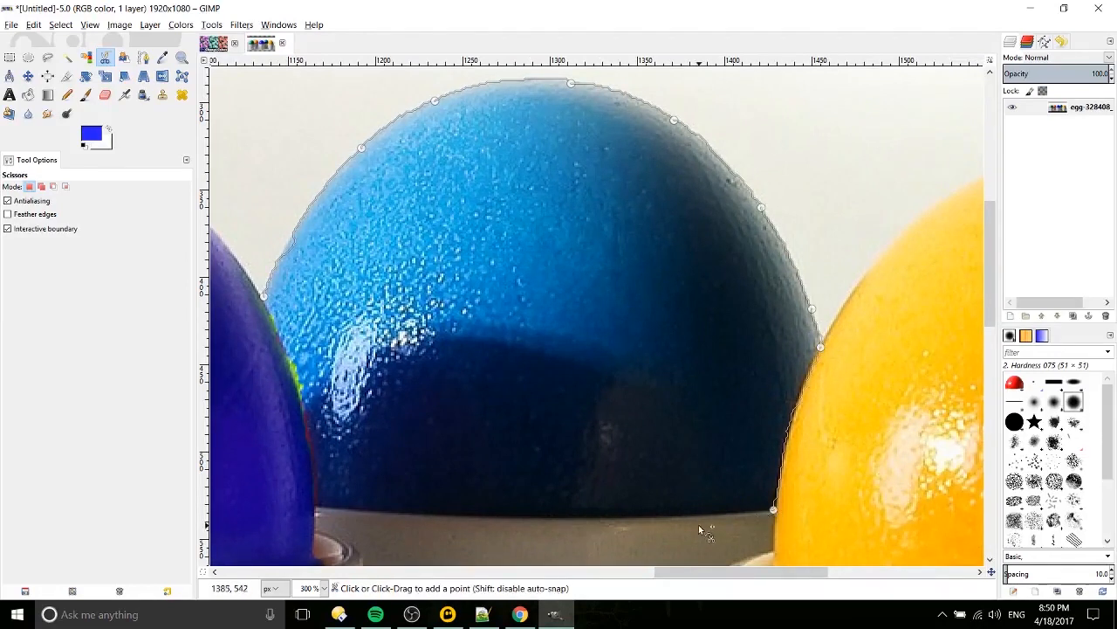
Continue the outline along the light-blue egg's bottom rim and up the neighbouring egg's edge to its starting point.
scroll(698, 525, left, 2)
scroll(699, 524, down, 1)
click(642, 496)
click(431, 487)
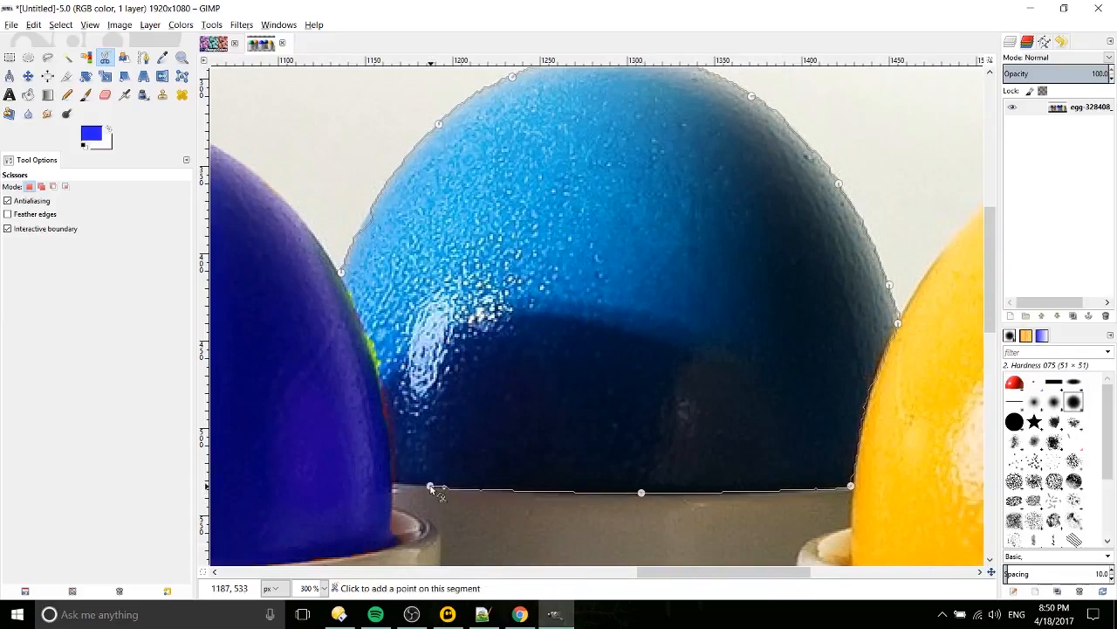
click(366, 339)
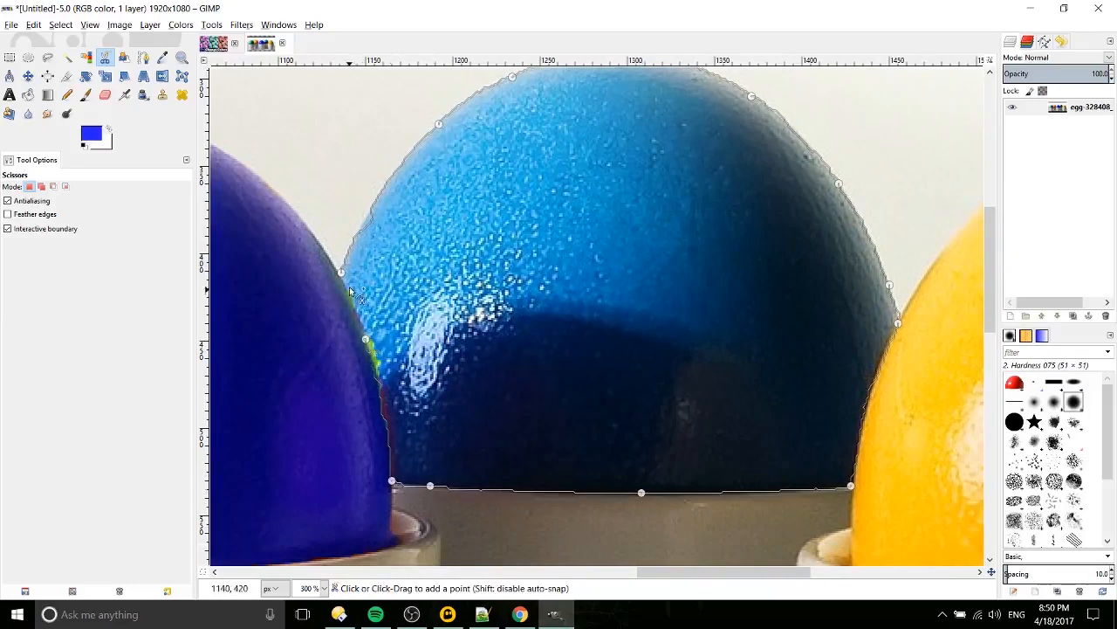
click(341, 273)
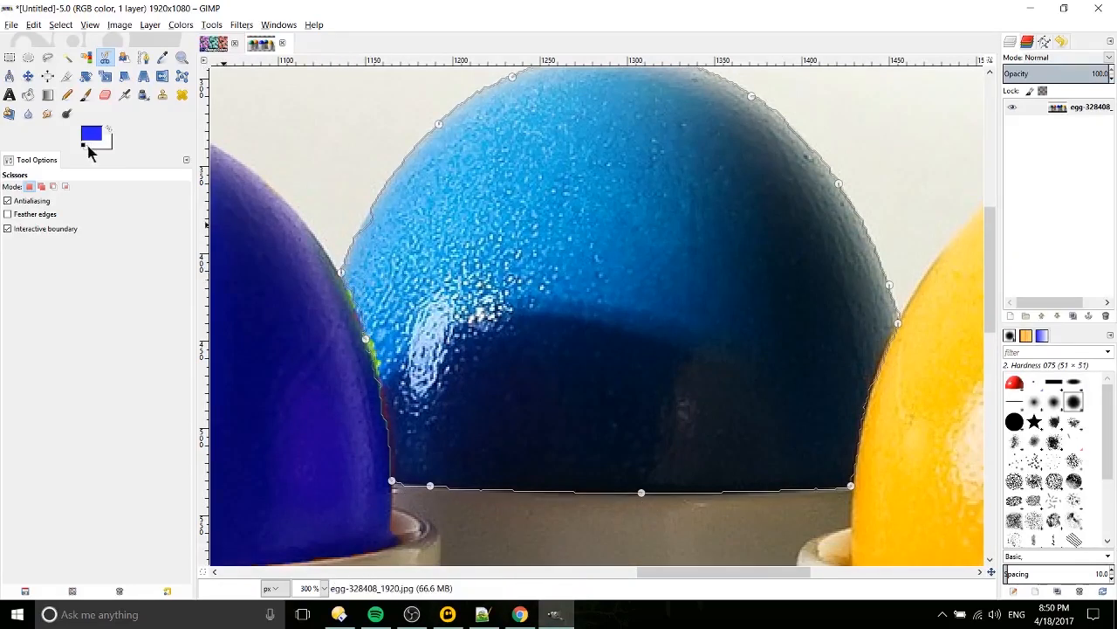
Try to shift the traced light-blue egg's hue with Hue-Saturation.
drag(338, 272, 336, 273)
click(181, 25)
click(233, 48)
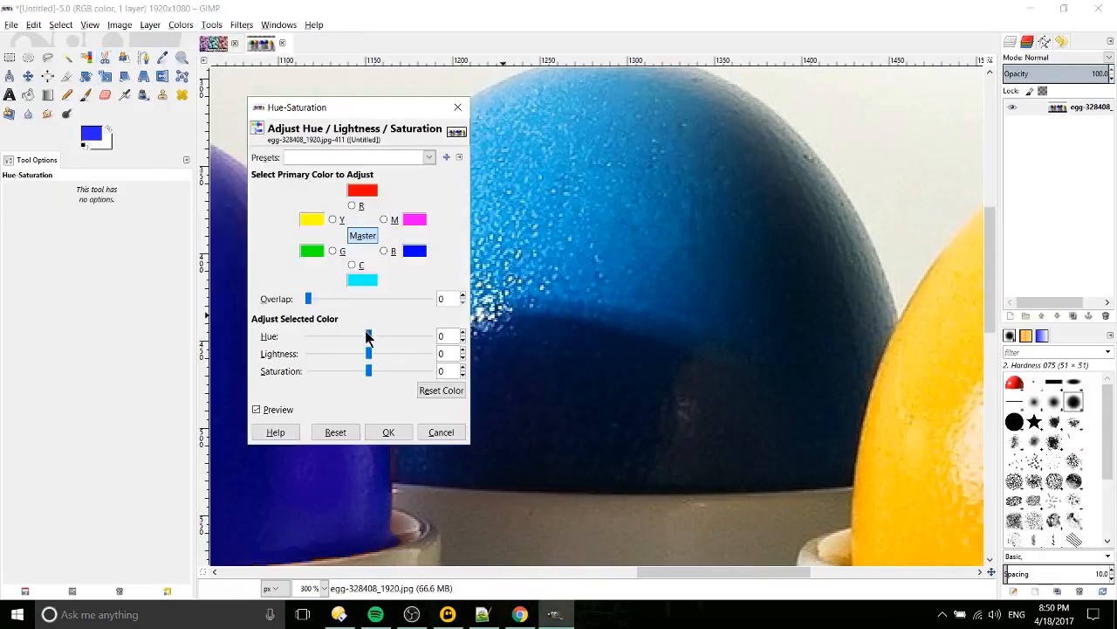
drag(368, 337, 405, 340)
click(445, 432)
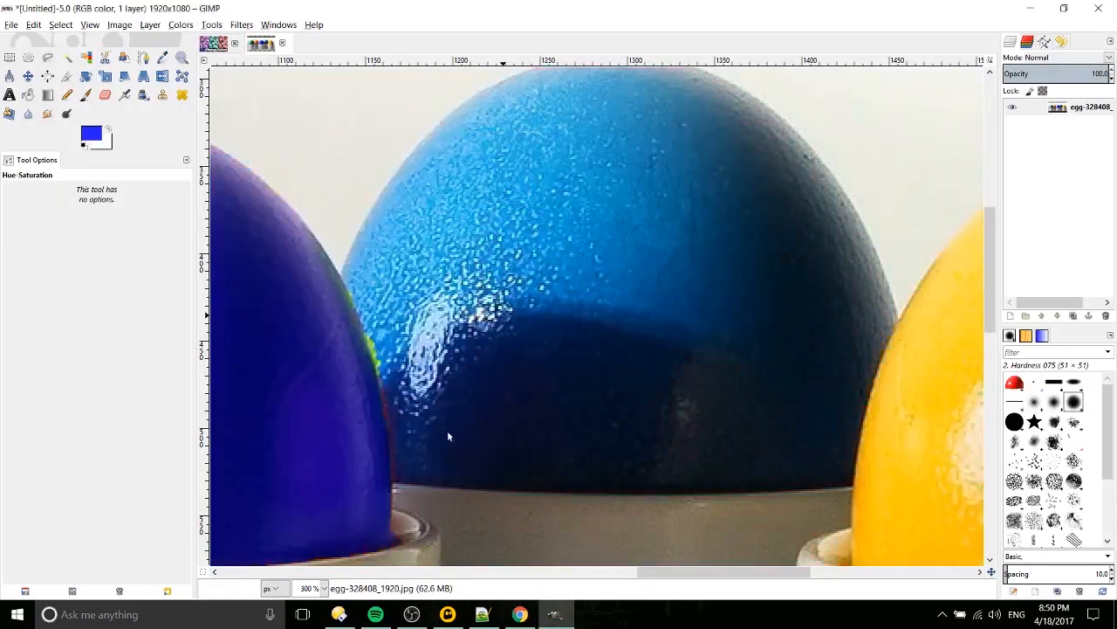
Retrace the light-blue egg's top and right side down to its cup with Scissors Select, starting at the recoloured egg's edge.
click(105, 58)
ctrl+scroll(333, 276, down, 2)
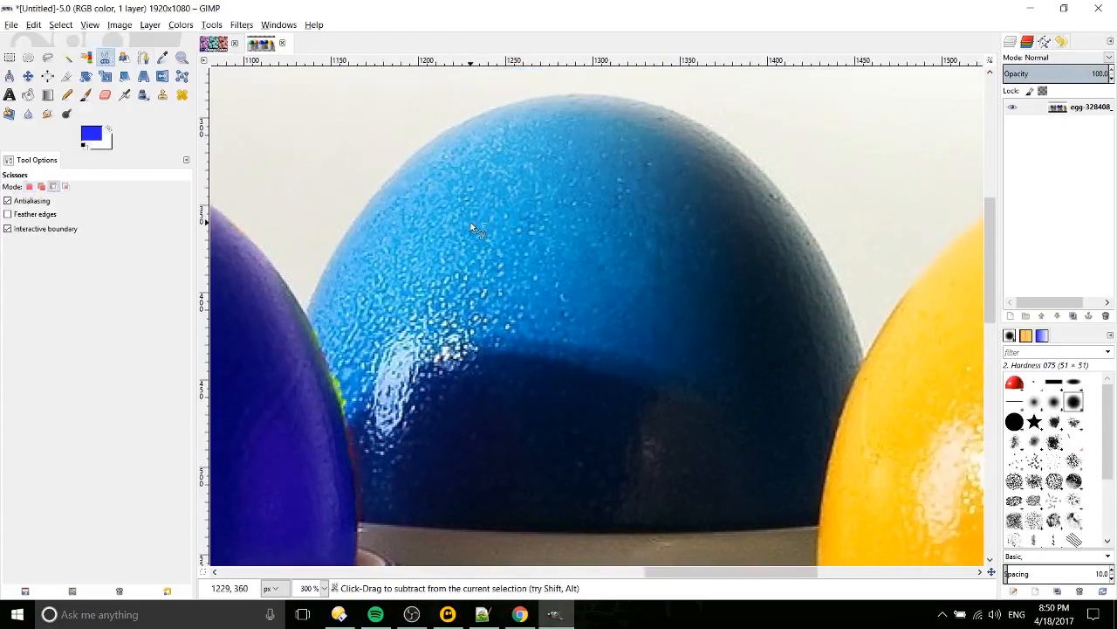
click(361, 281)
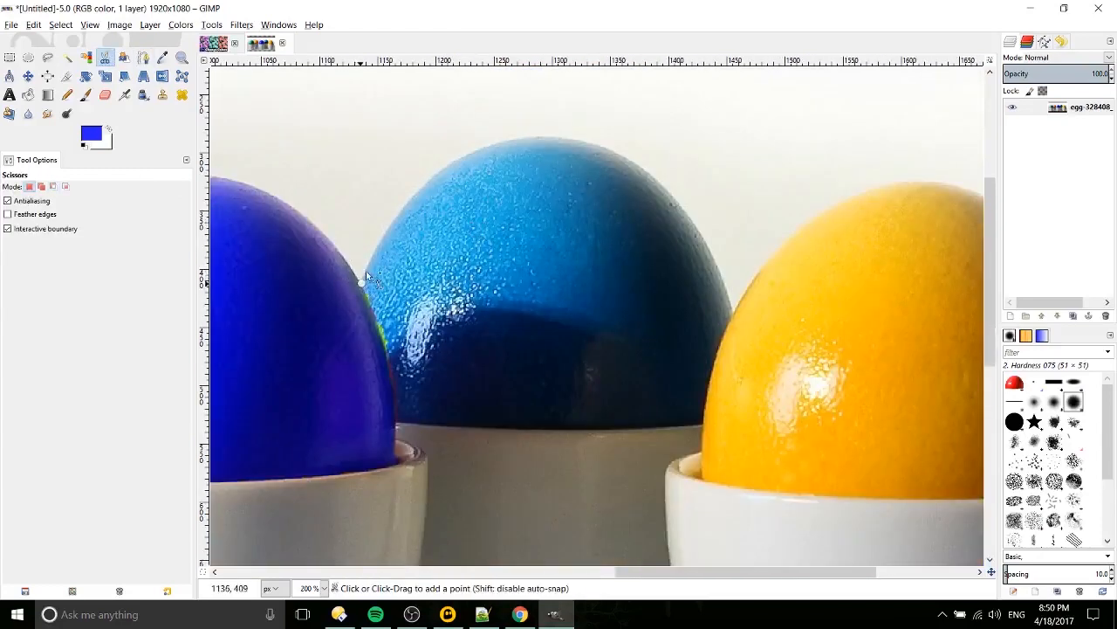
click(394, 221)
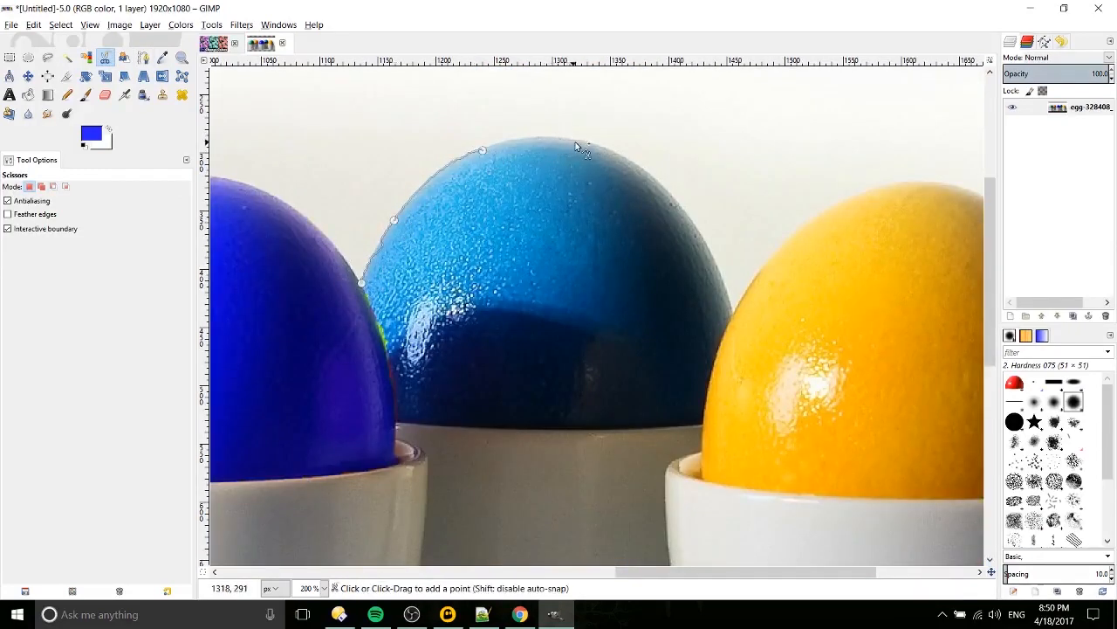
click(688, 213)
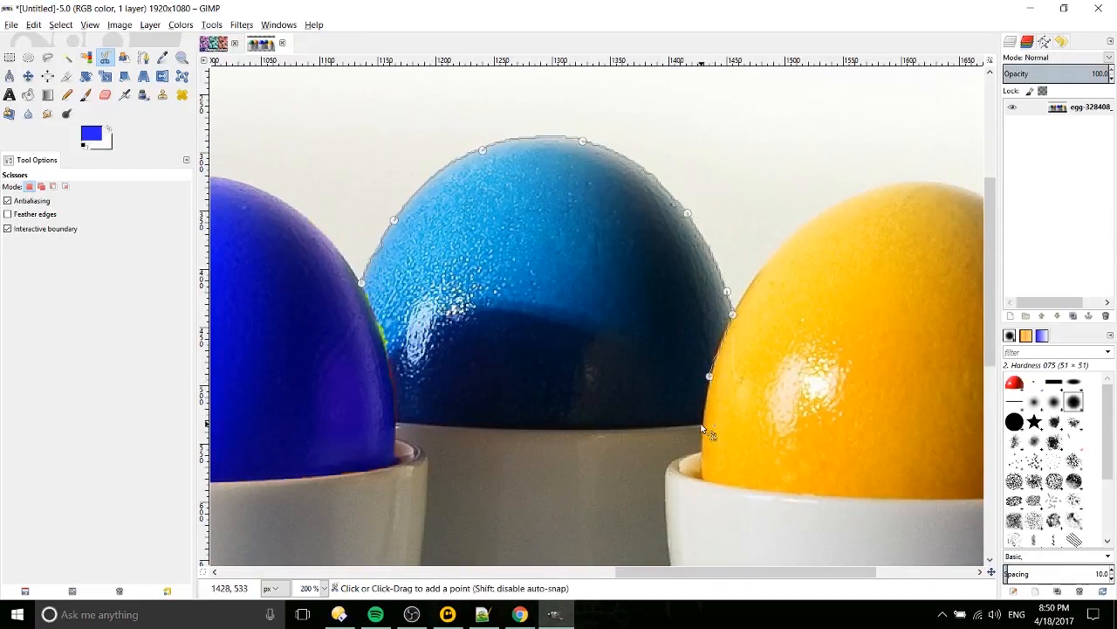
Add outline points along the light-blue egg's bottom rim and up its left border, and close the curve at the first point.
click(543, 428)
click(423, 424)
click(396, 421)
click(377, 325)
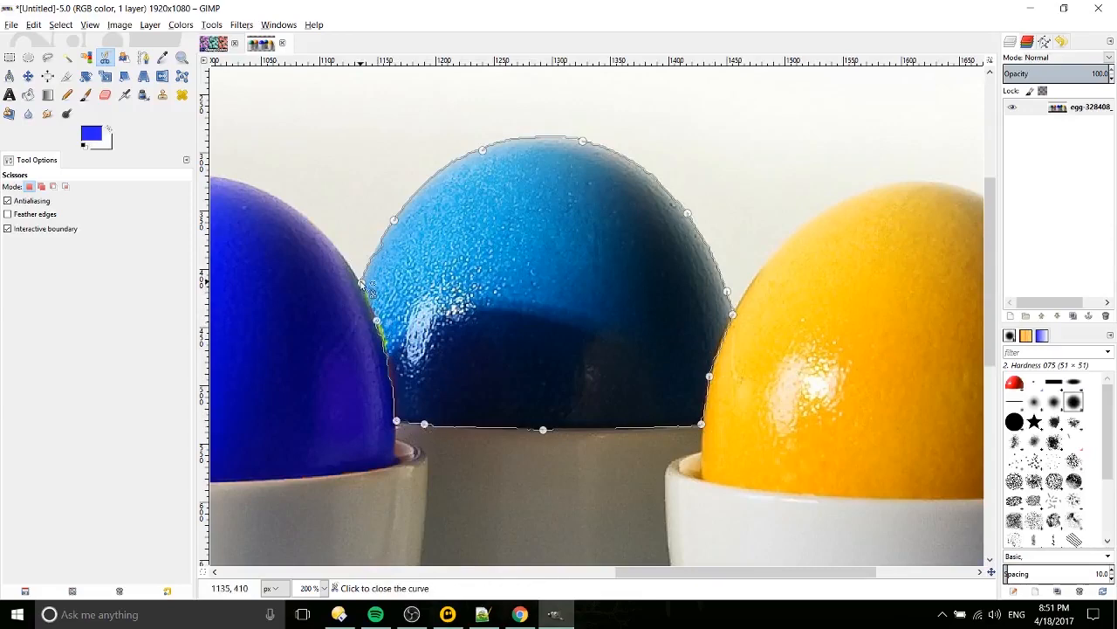
click(361, 282)
Check the closed outline all around the light-blue egg and convert it to a selection.
scroll(449, 321, up, 1)
ctrl+scroll(449, 321, up, 2)
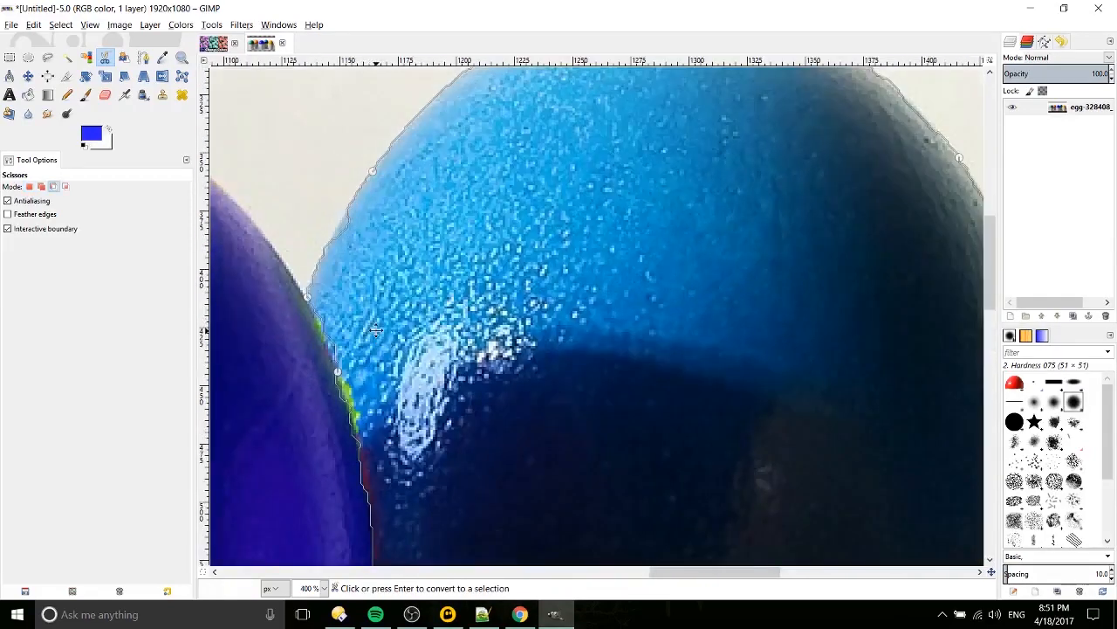
drag(415, 310, 410, 307)
drag(488, 412, 267, 545)
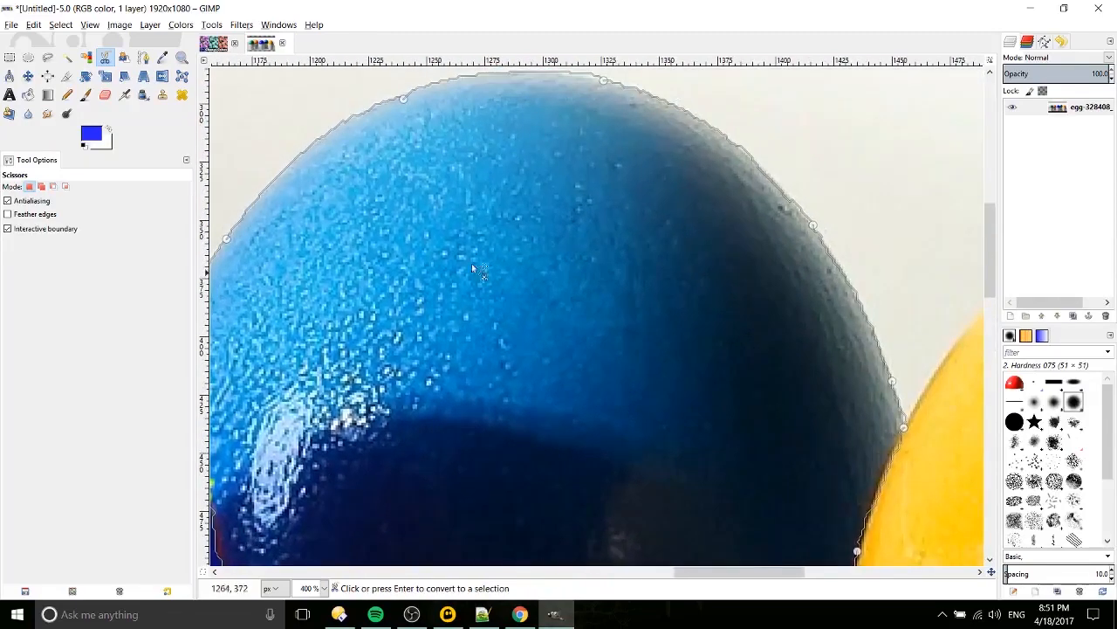
drag(493, 252, 400, 137)
drag(671, 253, 693, 238)
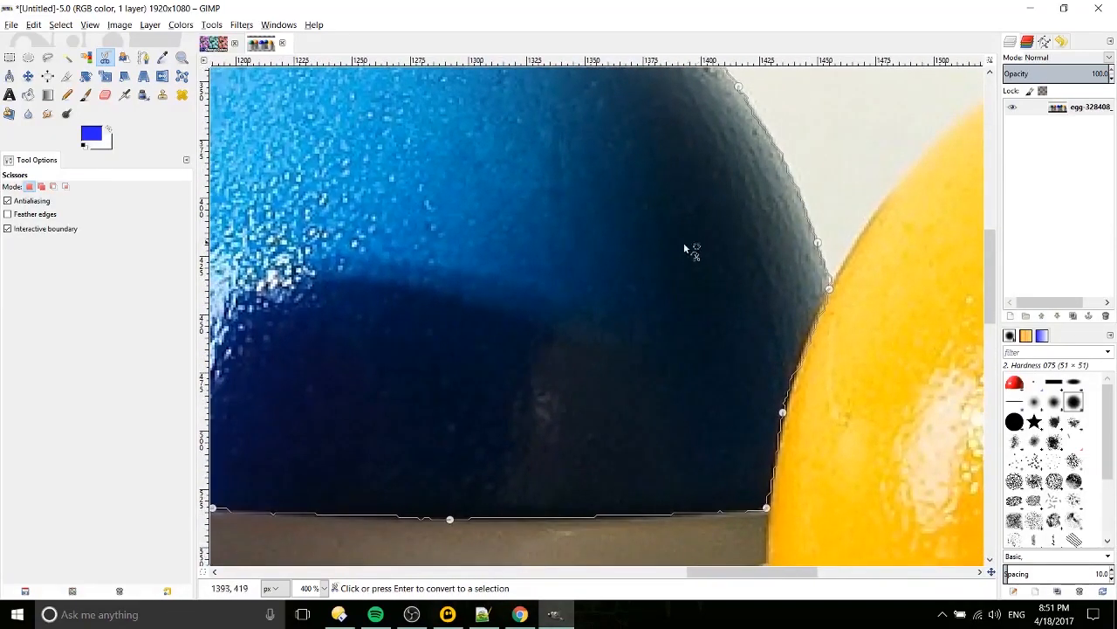
drag(590, 285, 796, 285)
scroll(794, 334, down, 1)
drag(638, 225, 606, 383)
scroll(616, 340, down, 1)
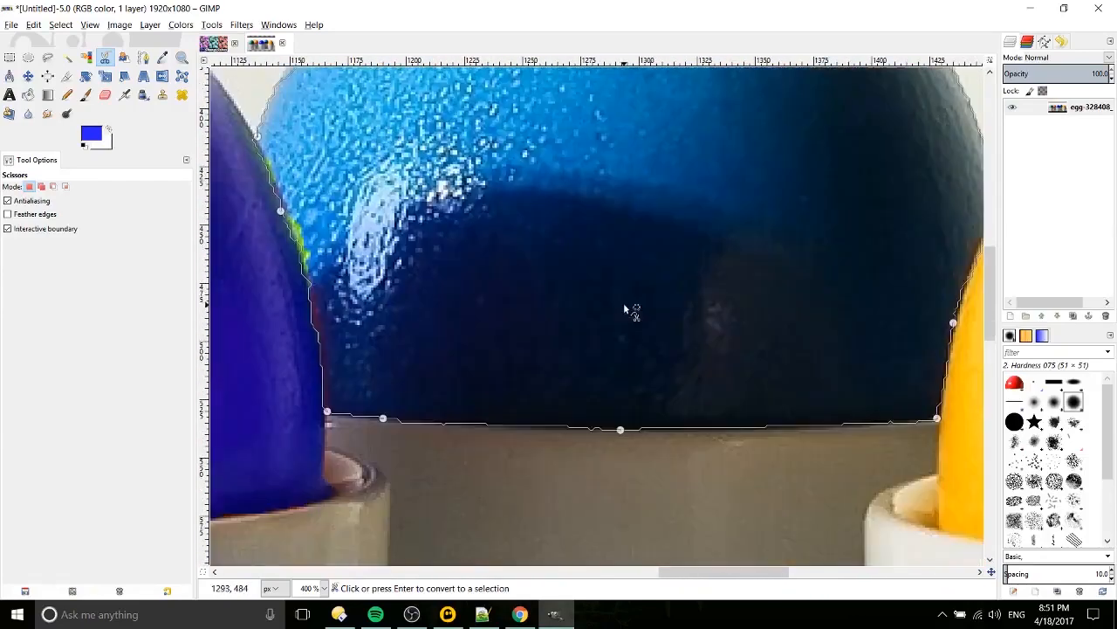
click(630, 251)
drag(669, 182, 562, 438)
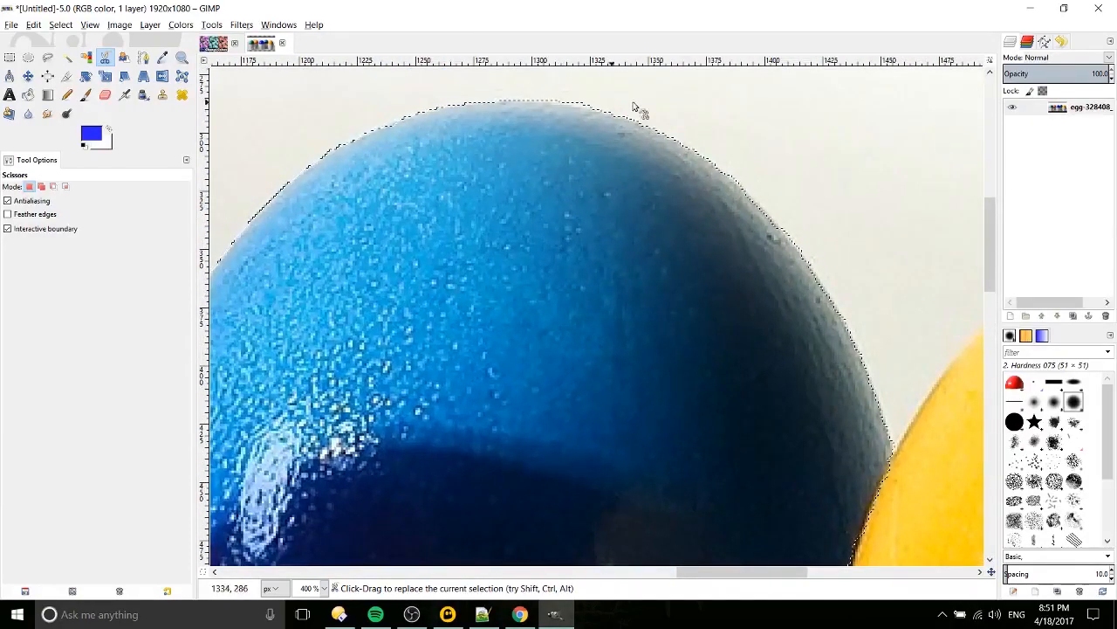
Shift the selected light-blue egg's hue to -175 with Hue-Saturation and clear the selection.
scroll(475, 219, down, 1)
drag(474, 219, 511, 182)
click(180, 25)
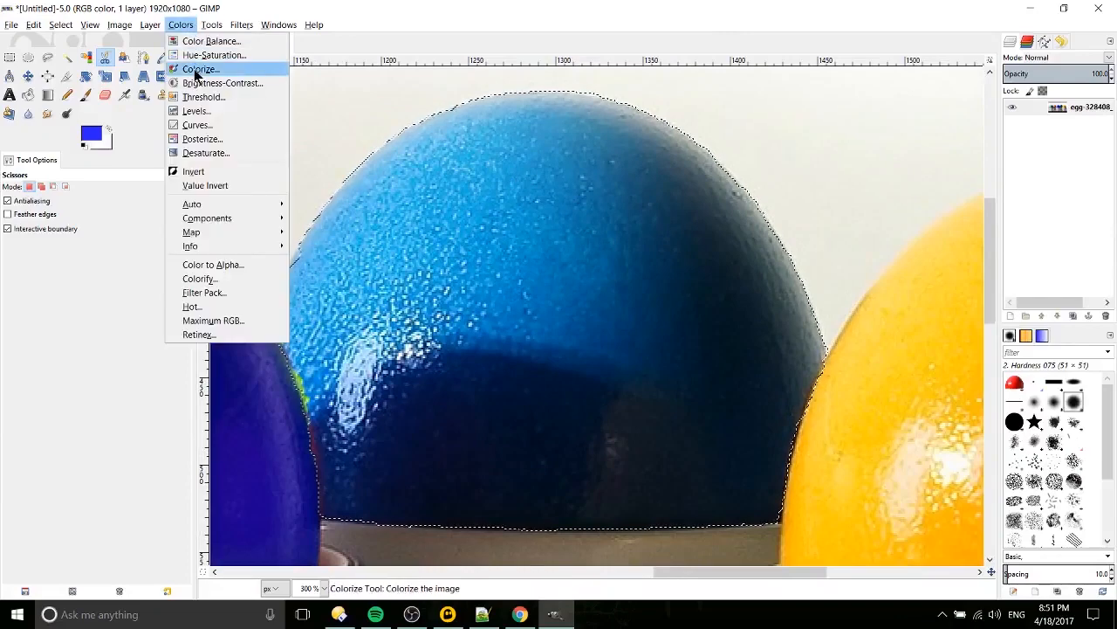
click(205, 54)
drag(367, 336, 309, 343)
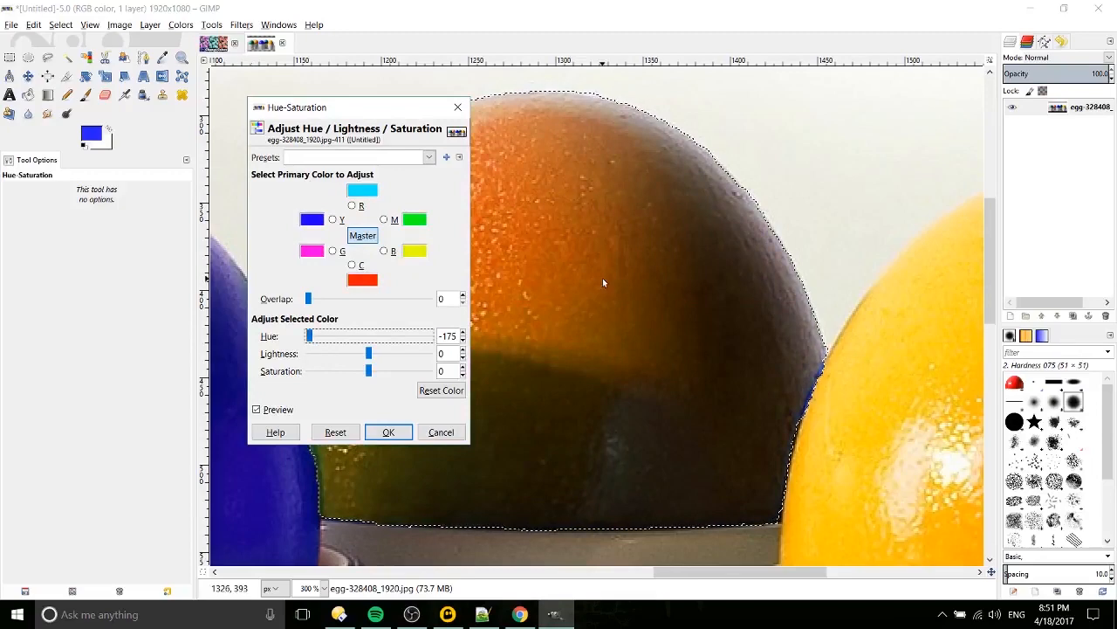
drag(603, 282, 711, 245)
click(386, 430)
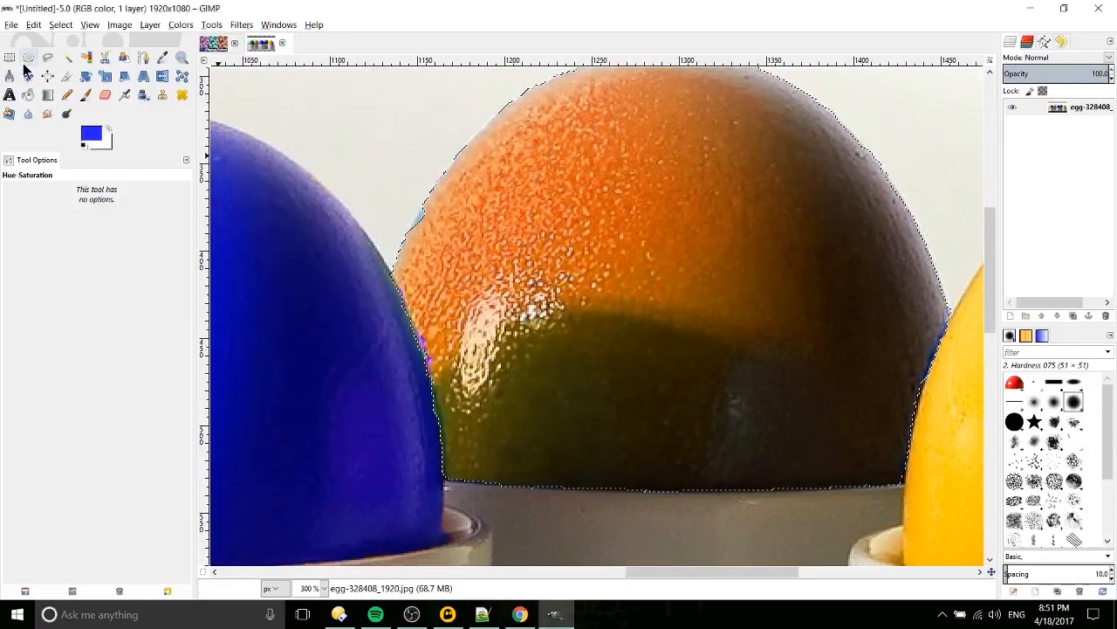
key(r)
scroll(333, 131, down, 4)
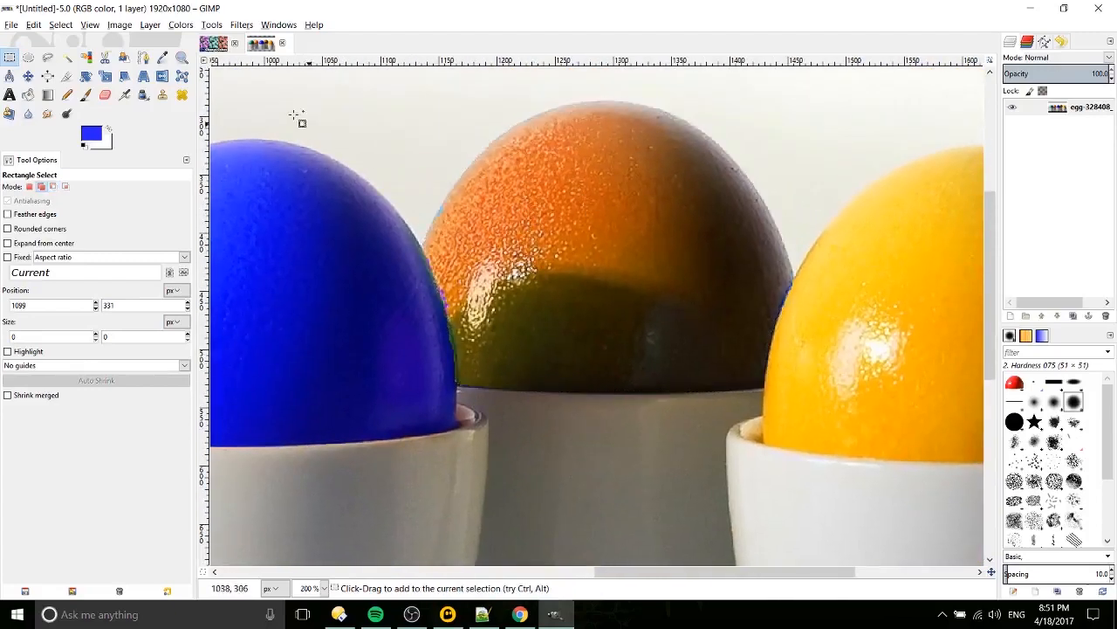
Sample orange from the recoloured egg and paint it in Hue mode over the leftover light-blue spot on its left edge.
click(90, 95)
click(161, 58)
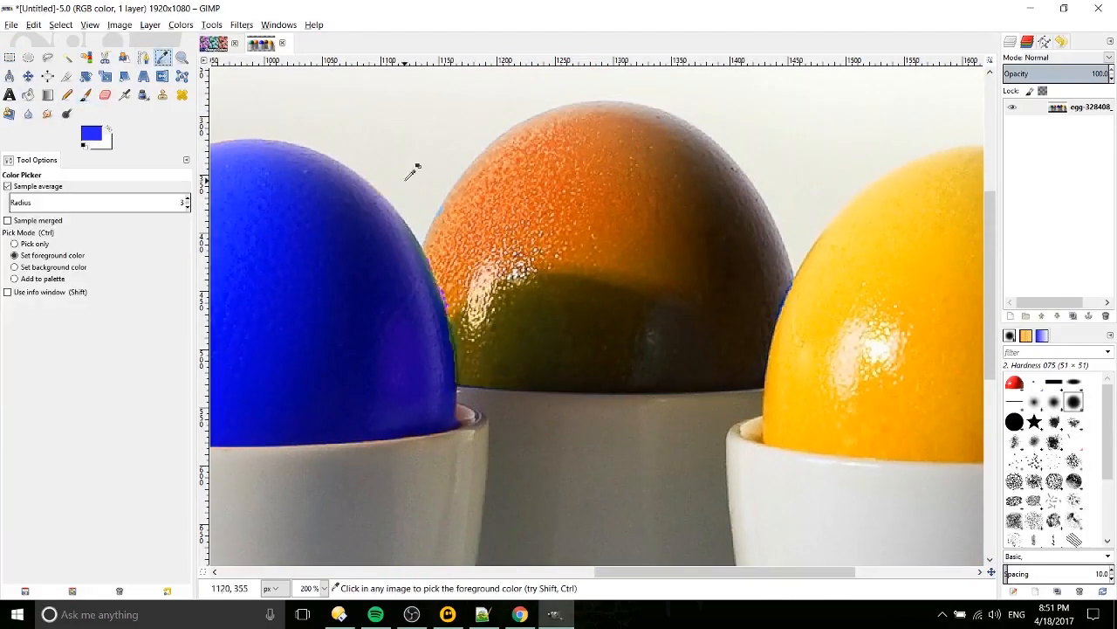
scroll(411, 170, up, 1)
click(497, 208)
scroll(395, 200, up, 1)
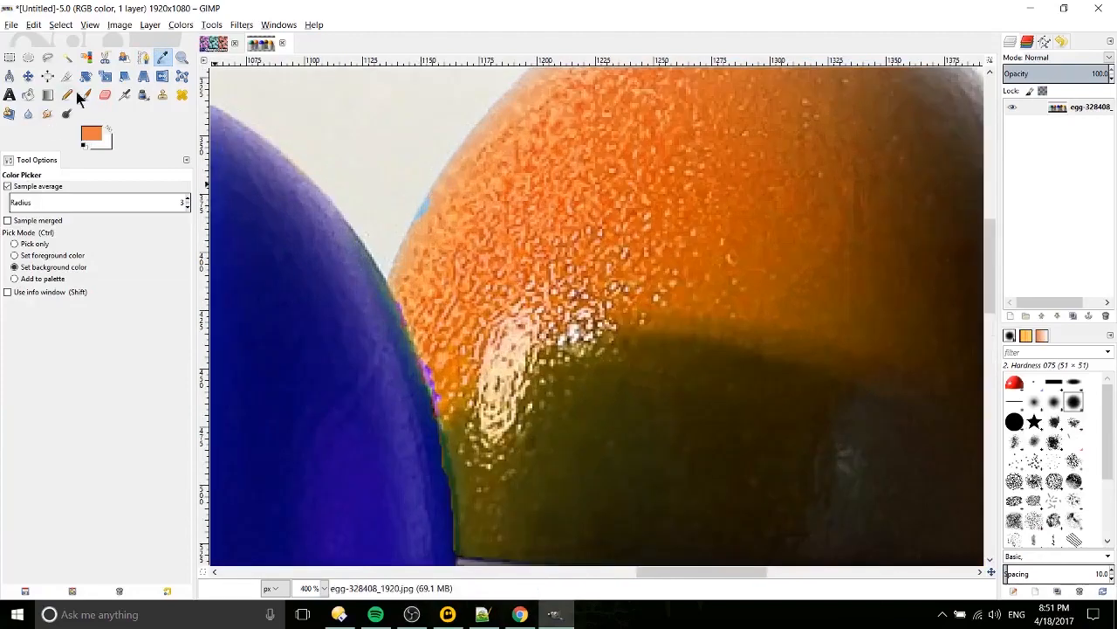
click(86, 95)
scroll(455, 190, up, 2)
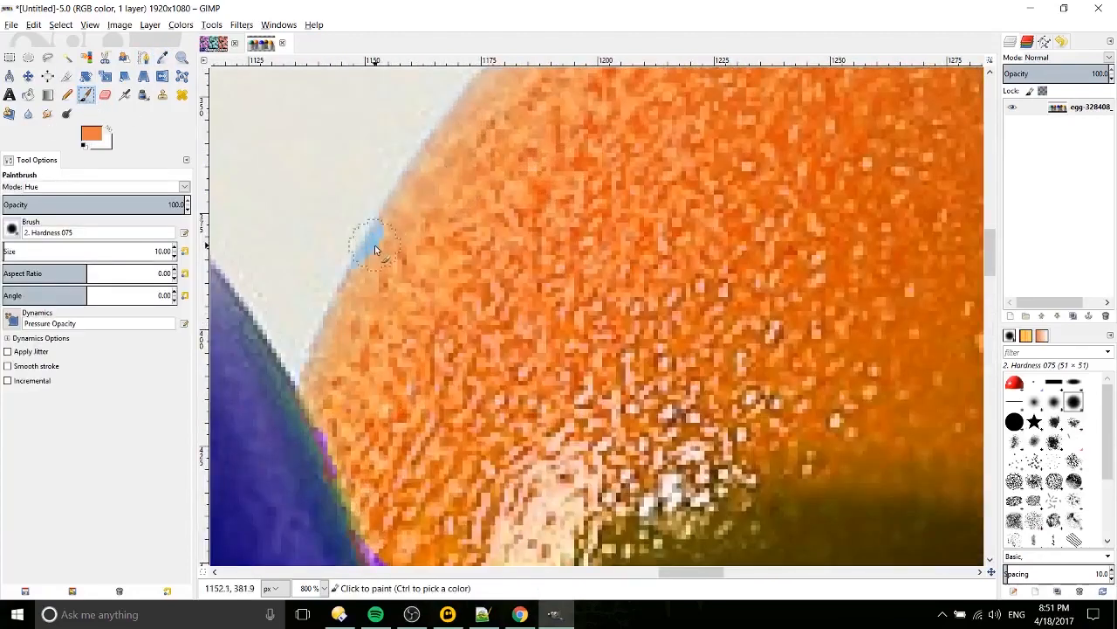
drag(374, 259, 365, 277)
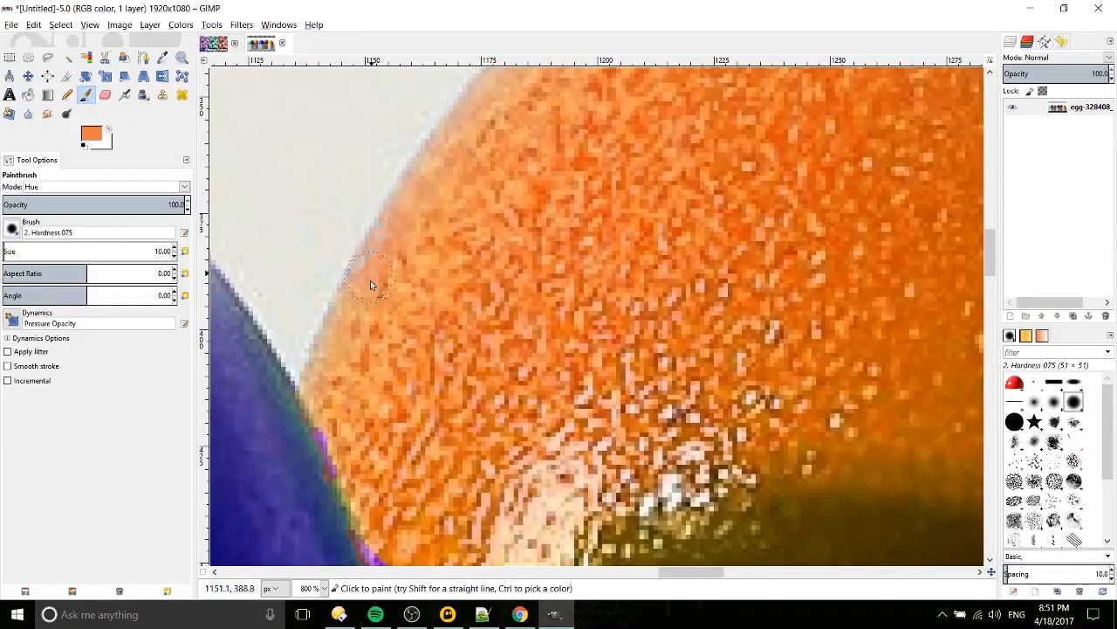
Paint the sampled orange over the purple fringe where the orange egg meets the blue egg, and undo the last dab.
drag(421, 453, 492, 297)
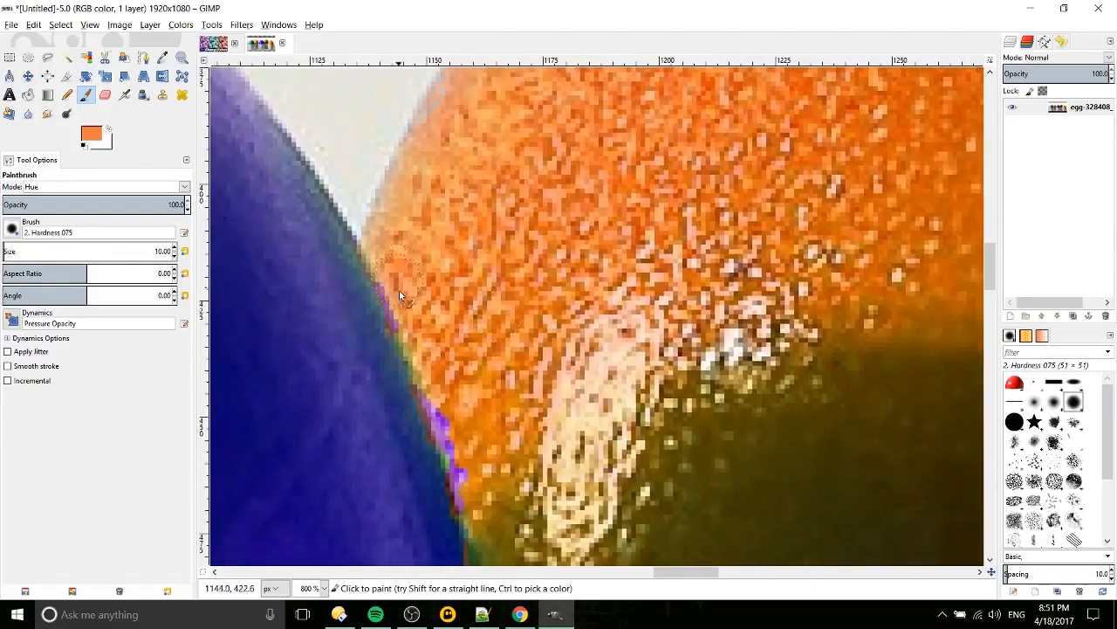
drag(420, 348, 468, 498)
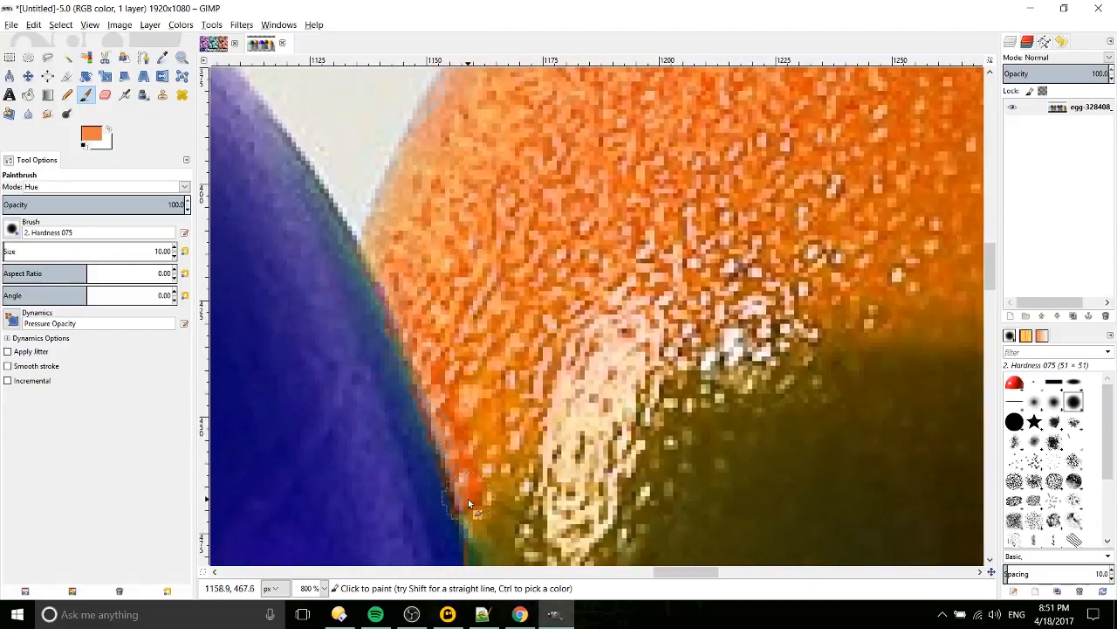
scroll(554, 488, down, 2)
drag(551, 494, 512, 303)
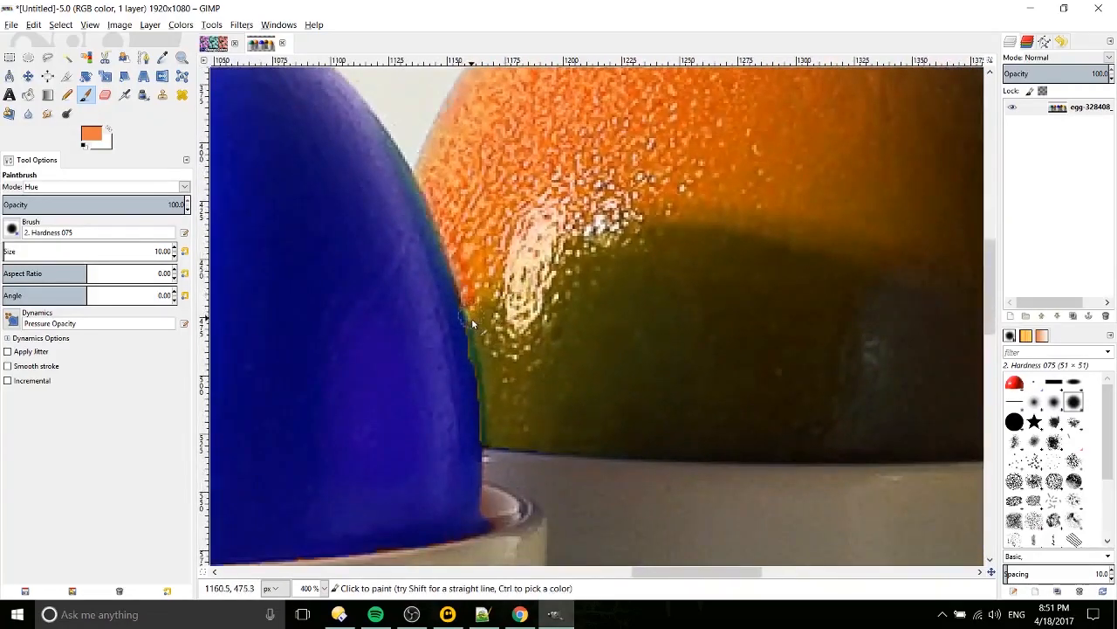
key(ctrl+z)
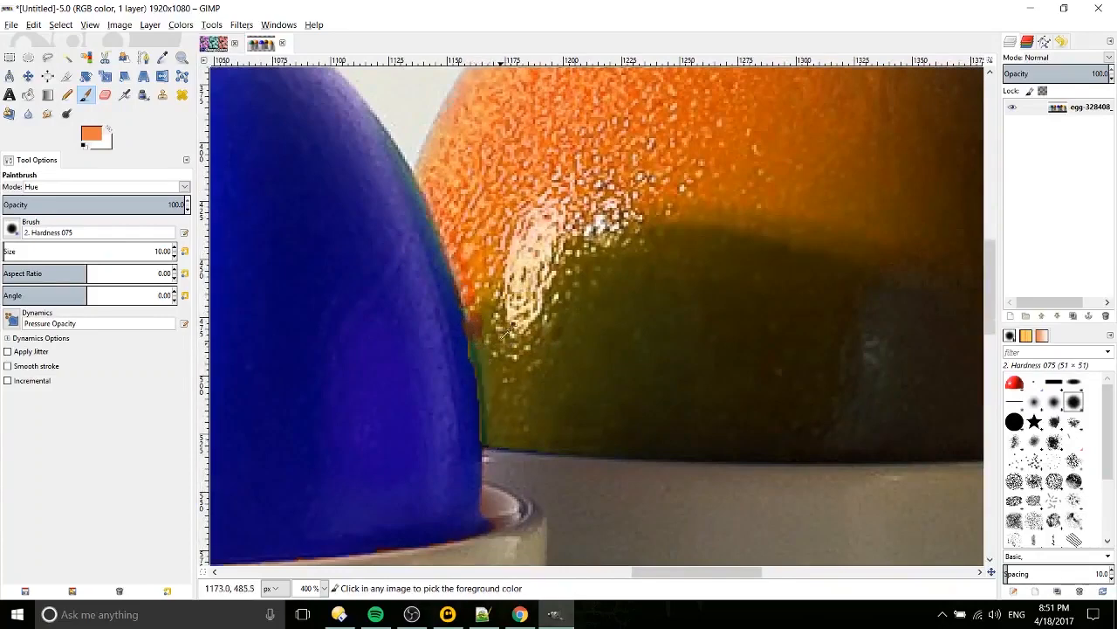
Sample the dark shade on the orange egg's right side and paint over the blue fringe beside the yellow egg.
drag(703, 255, 572, 322)
scroll(454, 339, down, 1)
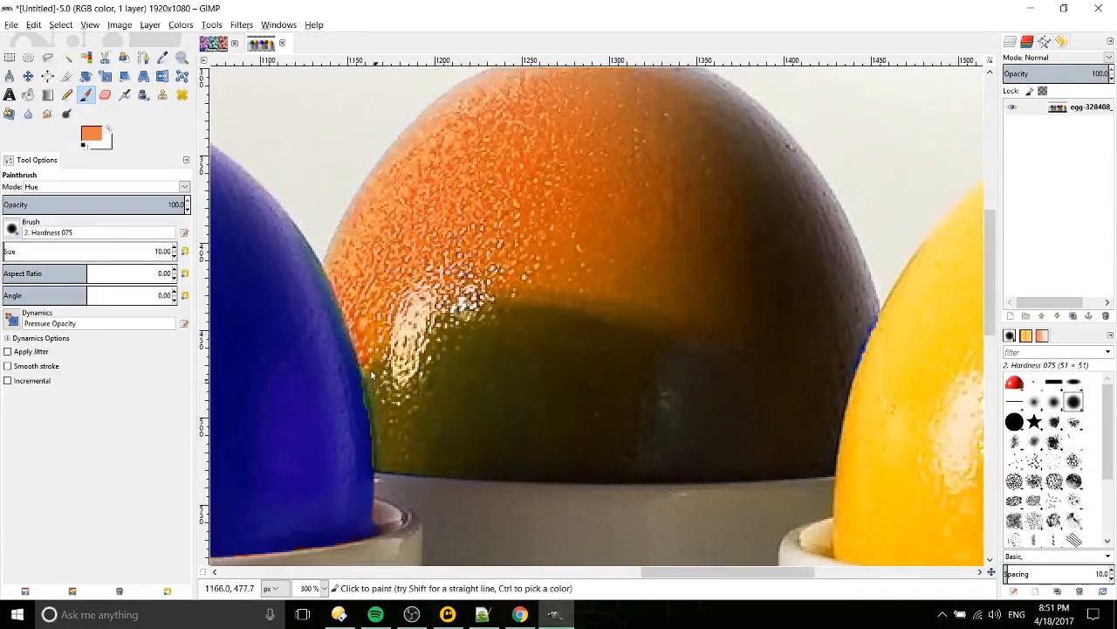
scroll(603, 259, up, 2)
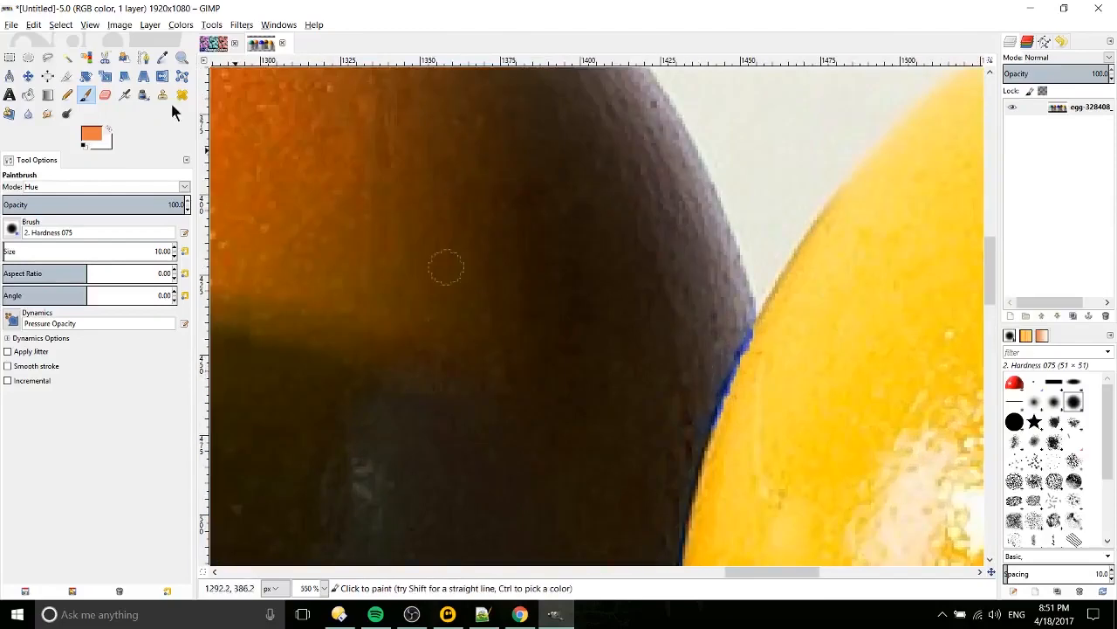
click(162, 58)
click(744, 339)
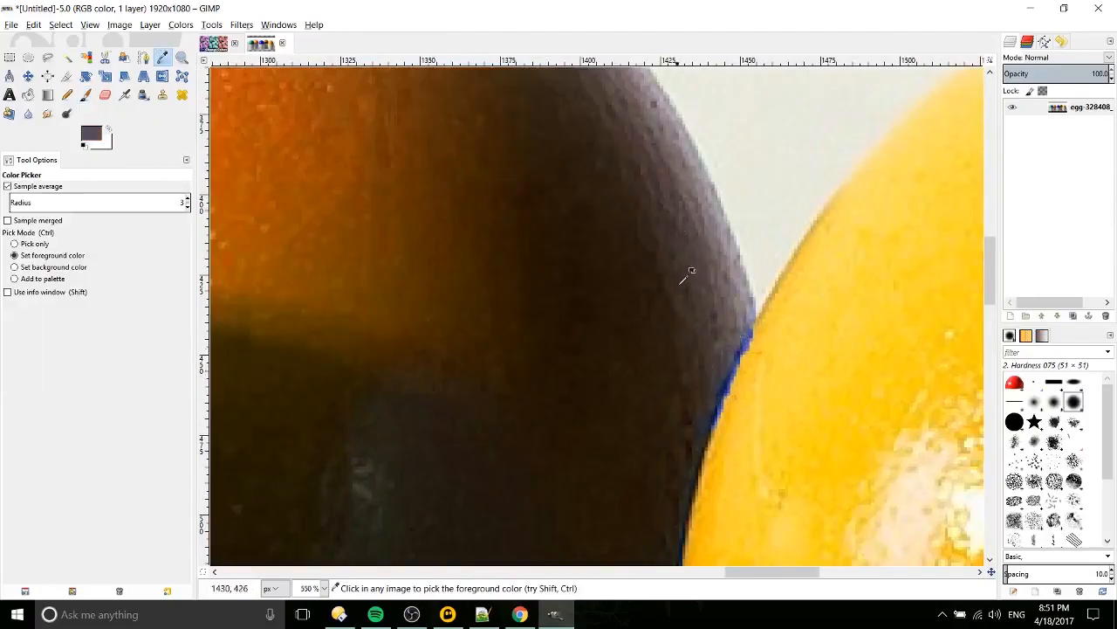
click(705, 355)
drag(693, 366, 530, 277)
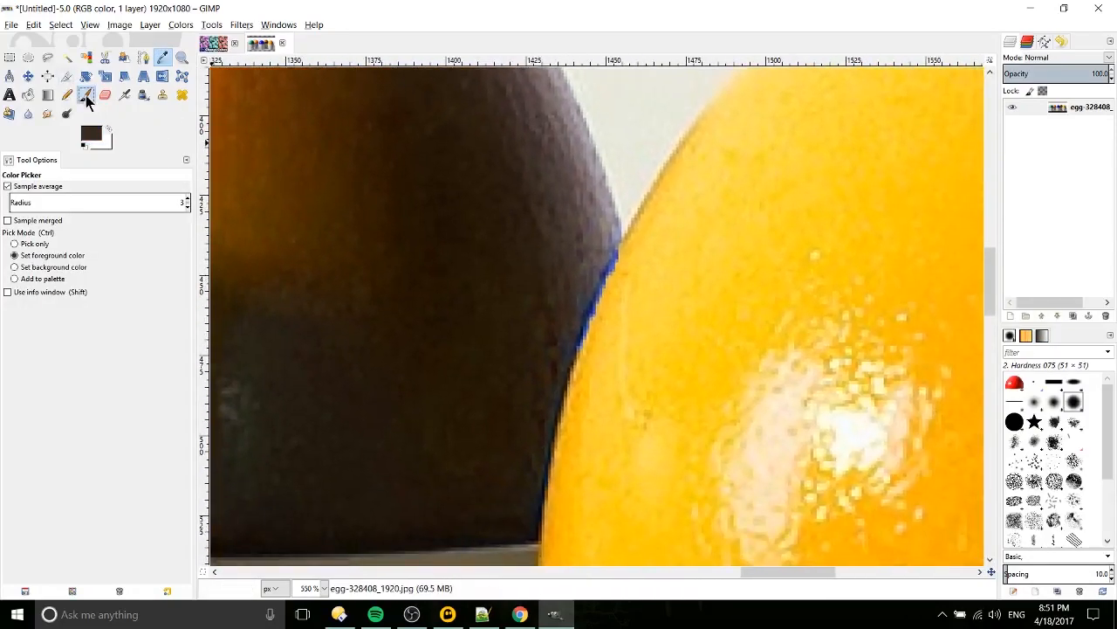
click(86, 95)
ctrl+click(603, 228)
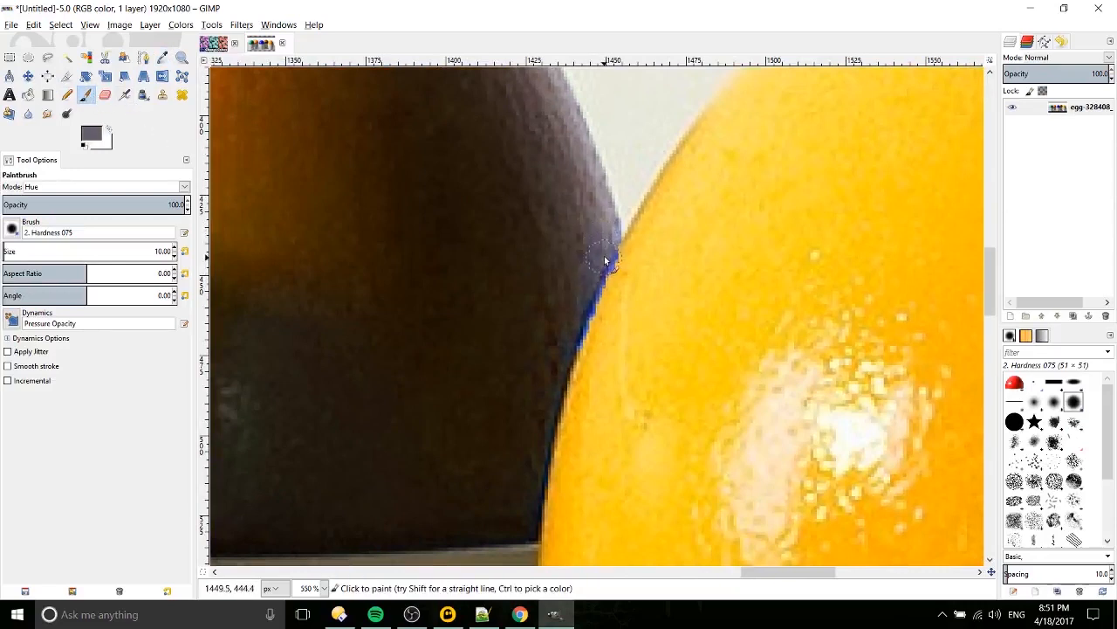
mouse_move(582, 314)
mouse_down()
mouse_move(551, 352)
mouse_move(602, 274)
mouse_up()
Sample the olive shade from the orange egg's lower left and paint over the green fringe along the blue egg's border.
scroll(541, 356, down, 2)
scroll(602, 275, down, 1)
drag(508, 265, 581, 277)
drag(322, 293, 626, 267)
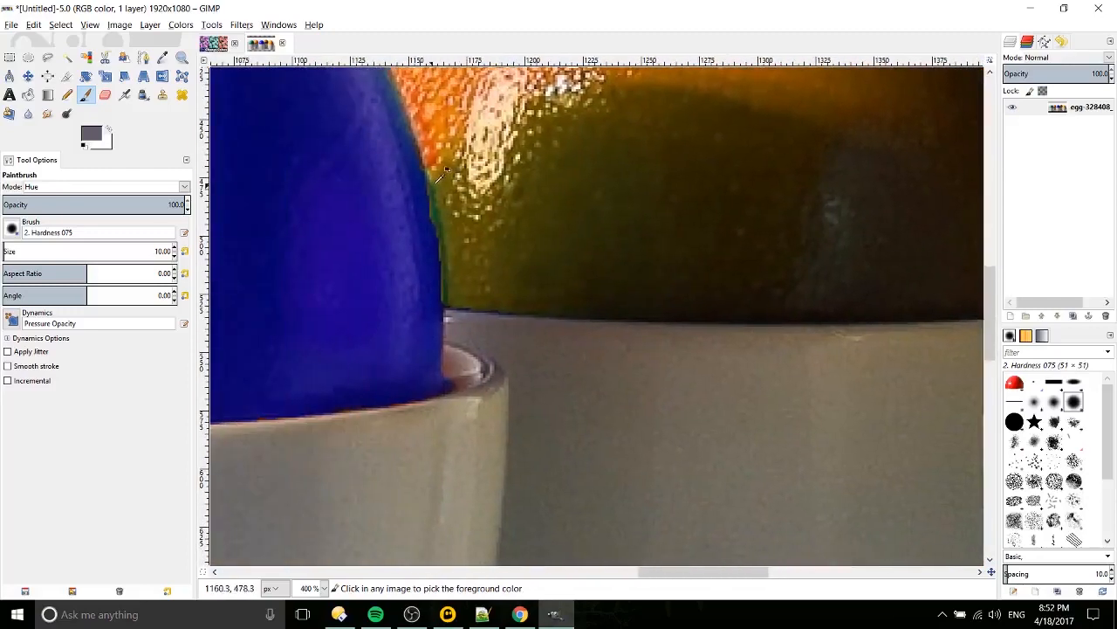
drag(439, 180, 521, 215)
click(162, 57)
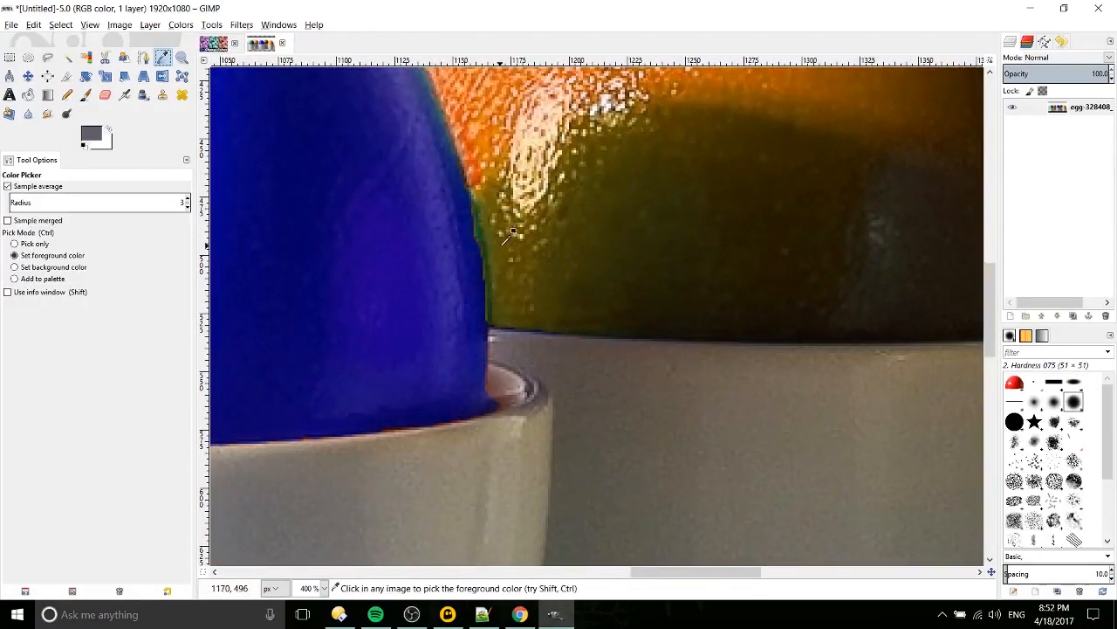
click(504, 244)
click(86, 94)
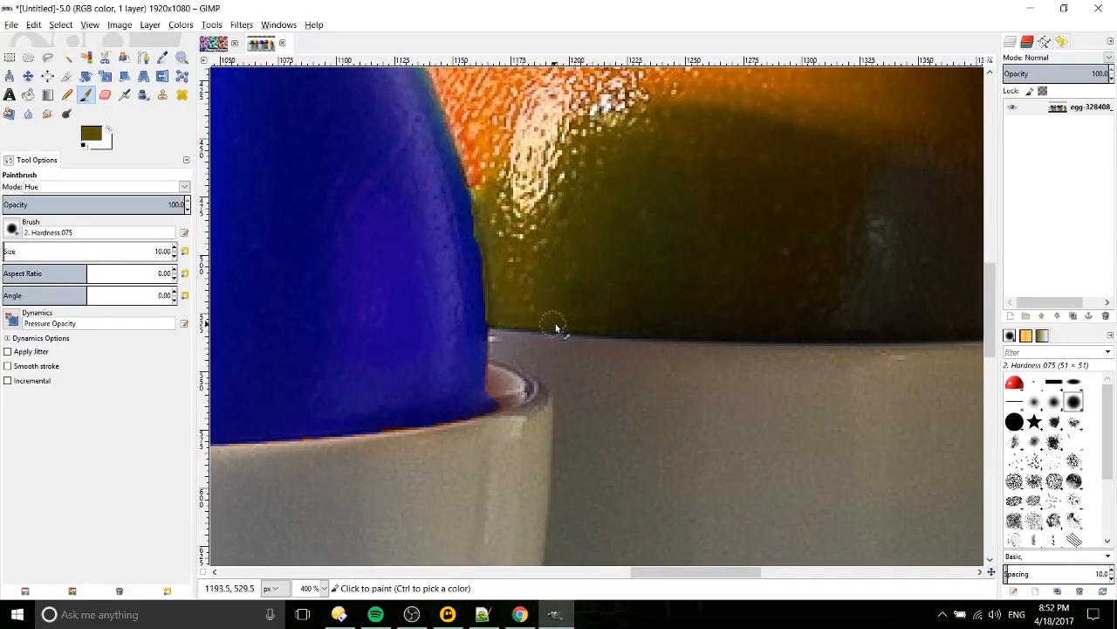
Compare the recoloured egg behind the blue one with the other eggs, close up and in the whole image.
ctrl+scroll(555, 327, down, 4)
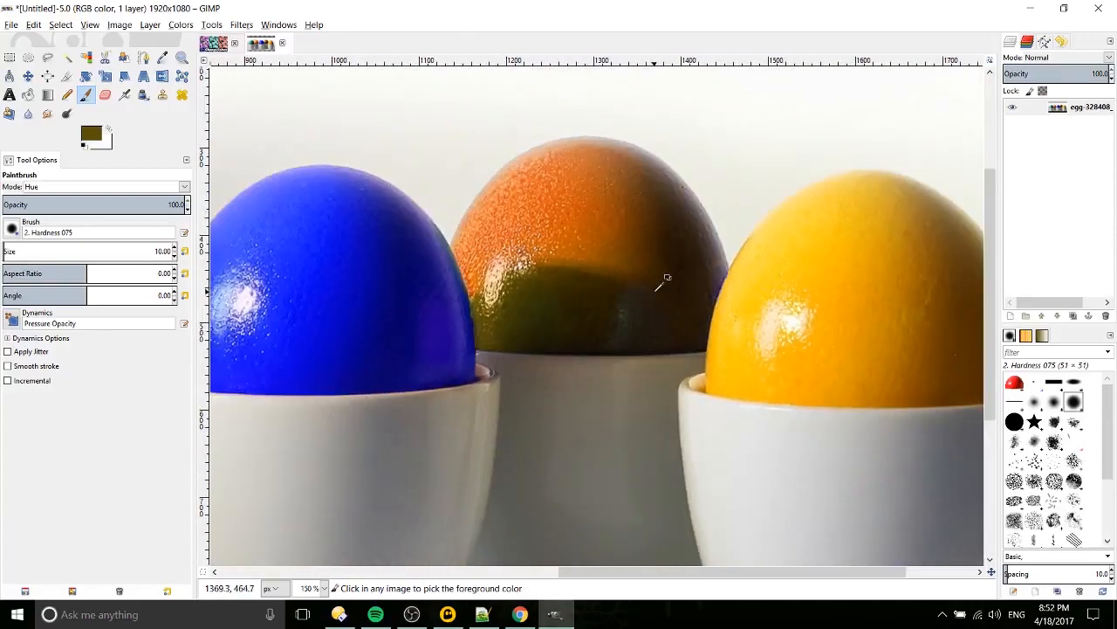
ctrl+scroll(727, 268, up, 2)
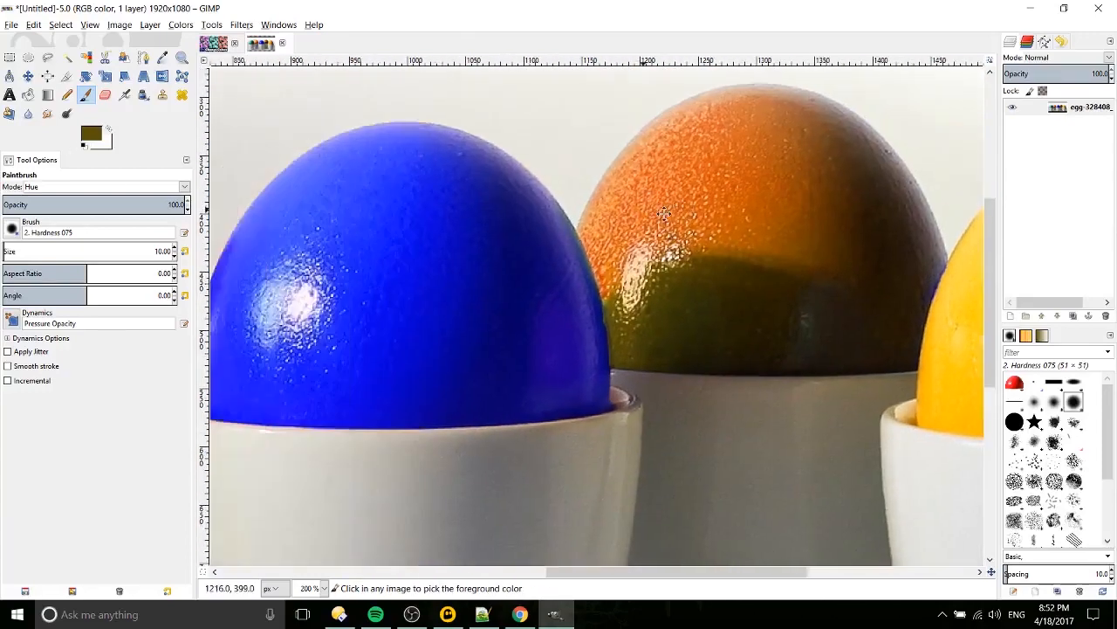
ctrl+scroll(810, 212, down, 3)
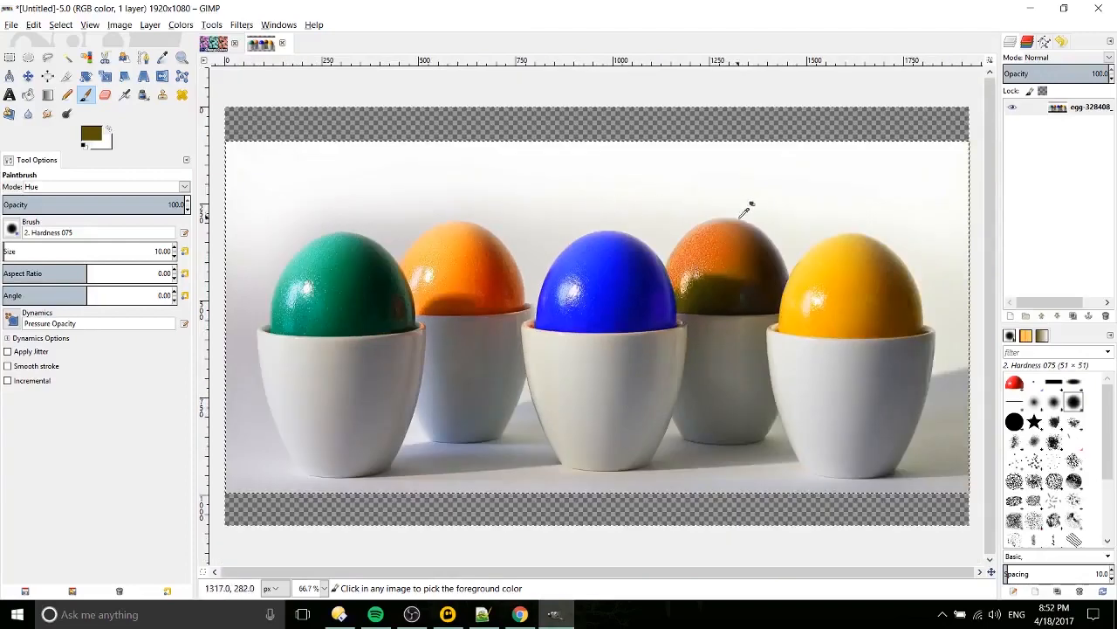
drag(711, 245, 435, 259)
drag(432, 301, 728, 268)
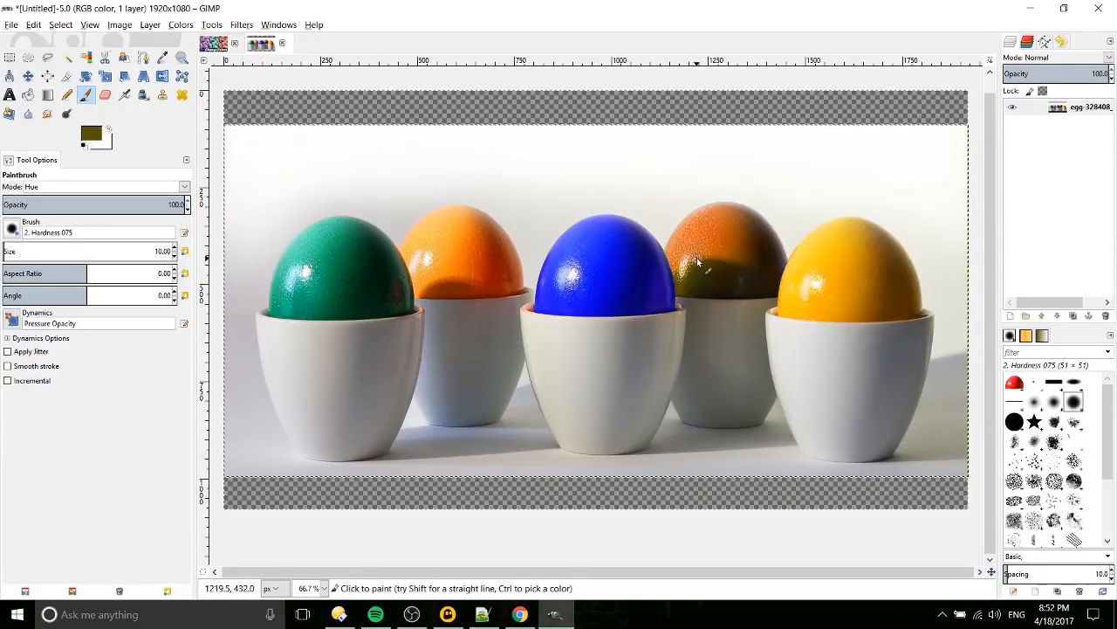
click(942, 614)
right_click(943, 585)
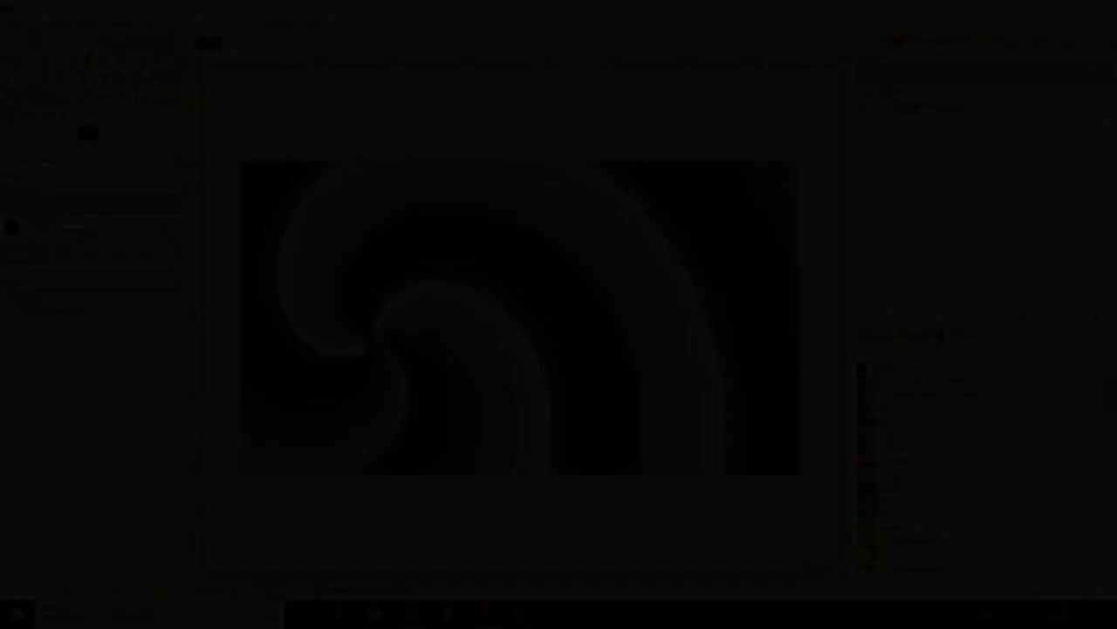
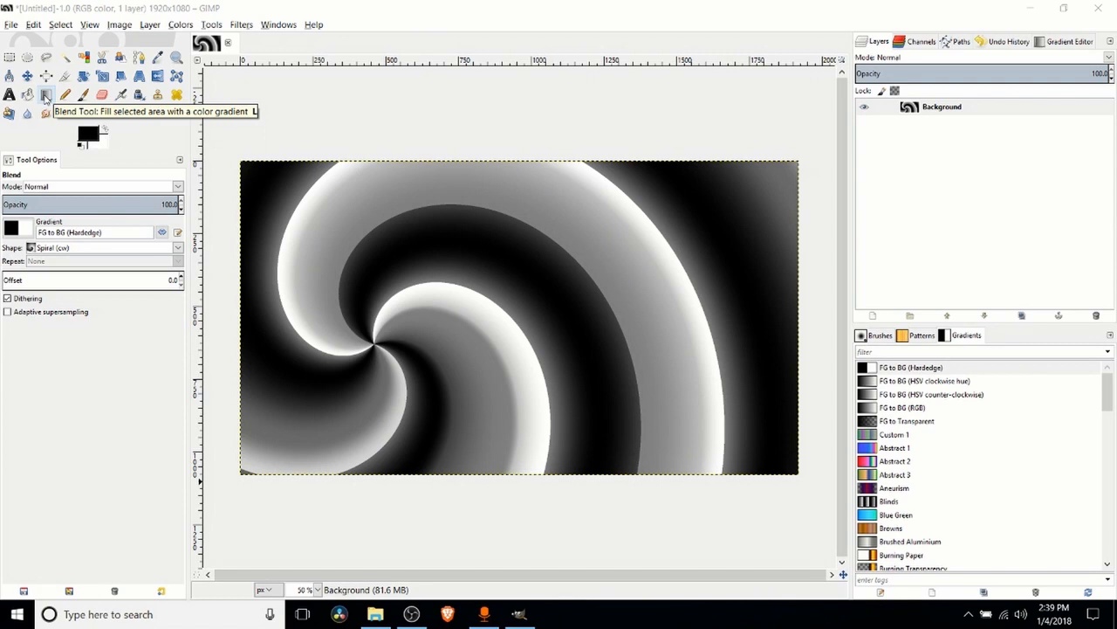
Choose the Blend tool and locate the Tool Options entry among the dockable dialogs.
click(279, 25)
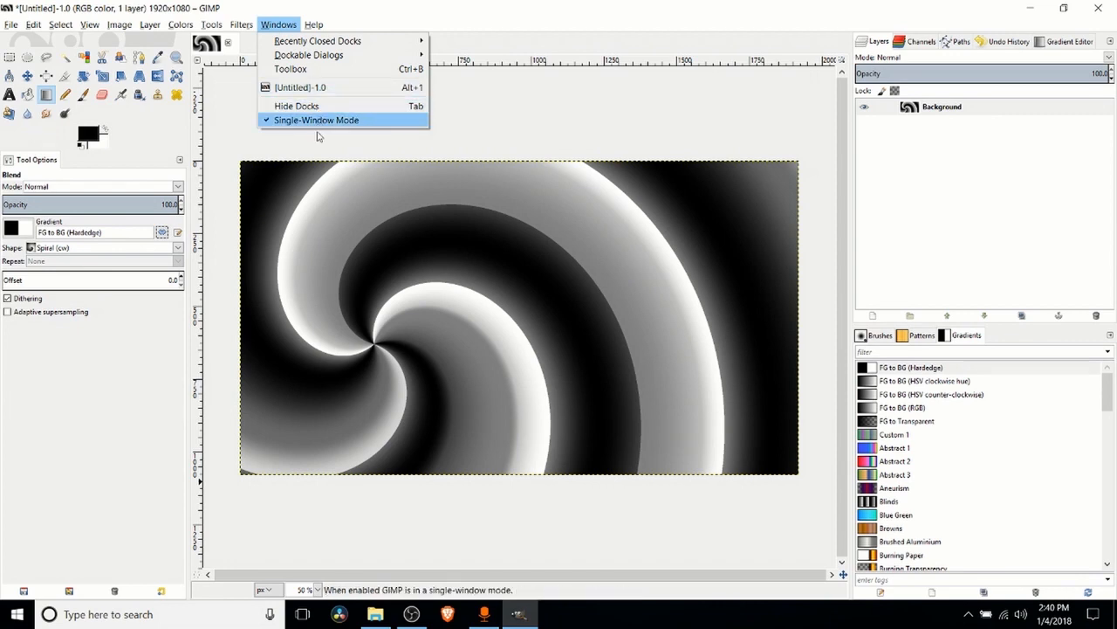
click(46, 96)
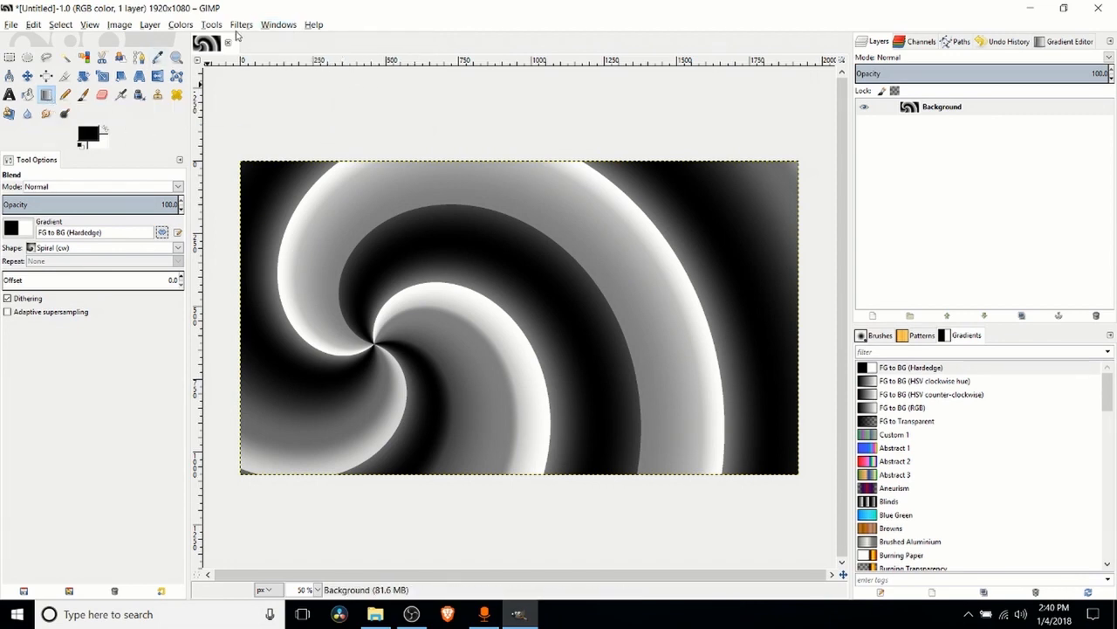
click(283, 26)
mouse_move(311, 57)
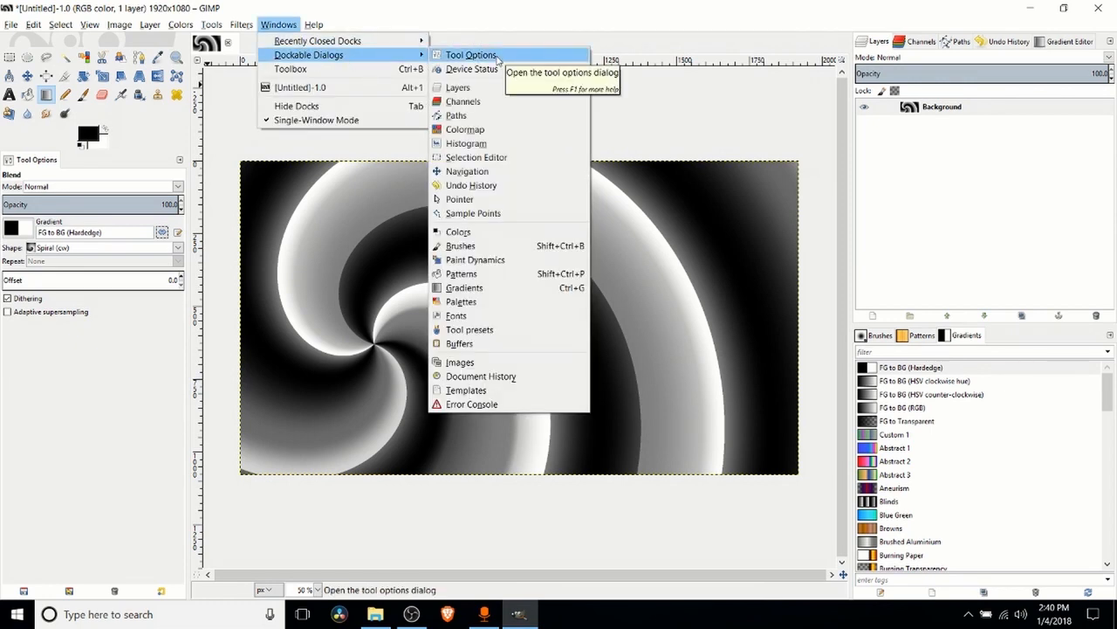
click(274, 26)
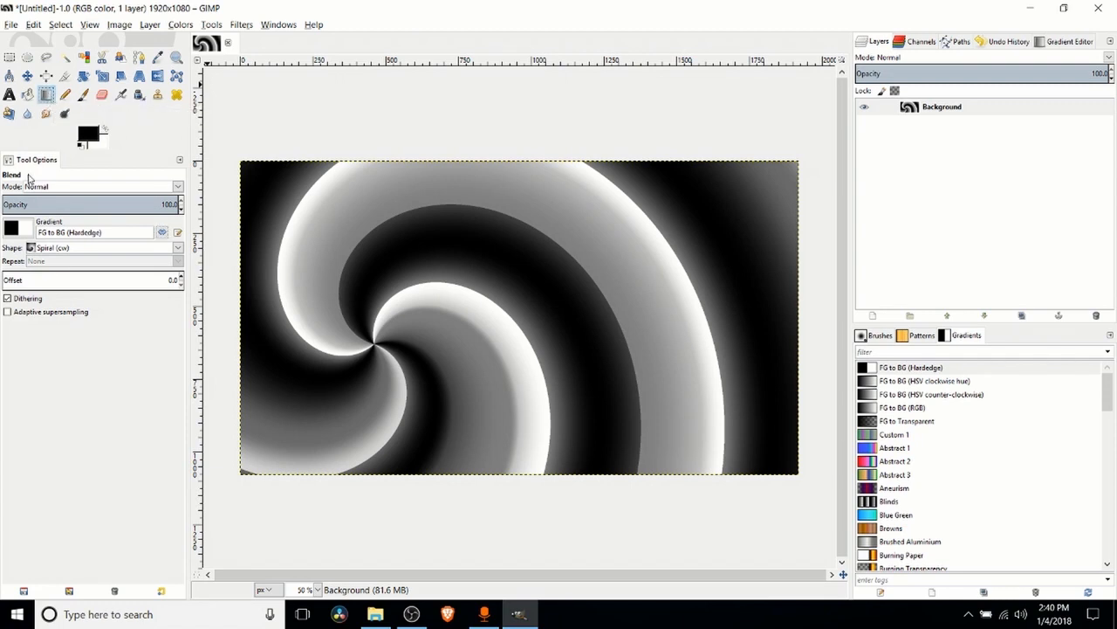
Browse the full list of gradients available for the Blend tool from the FG to BG presets to Yellow Orange.
click(26, 230)
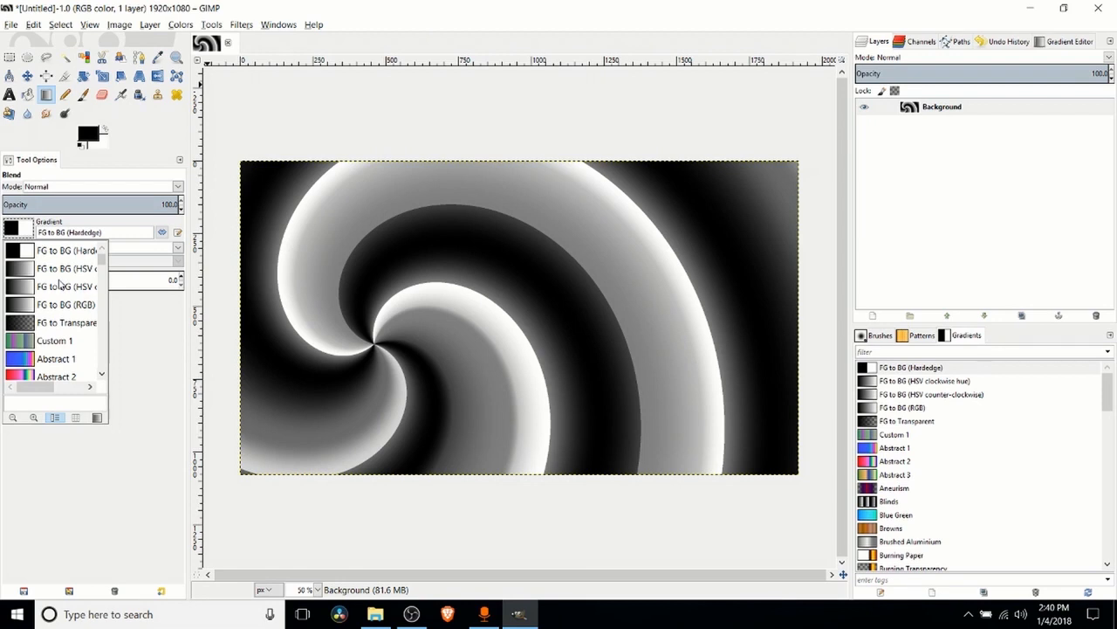
scroll(61, 282, down, 12)
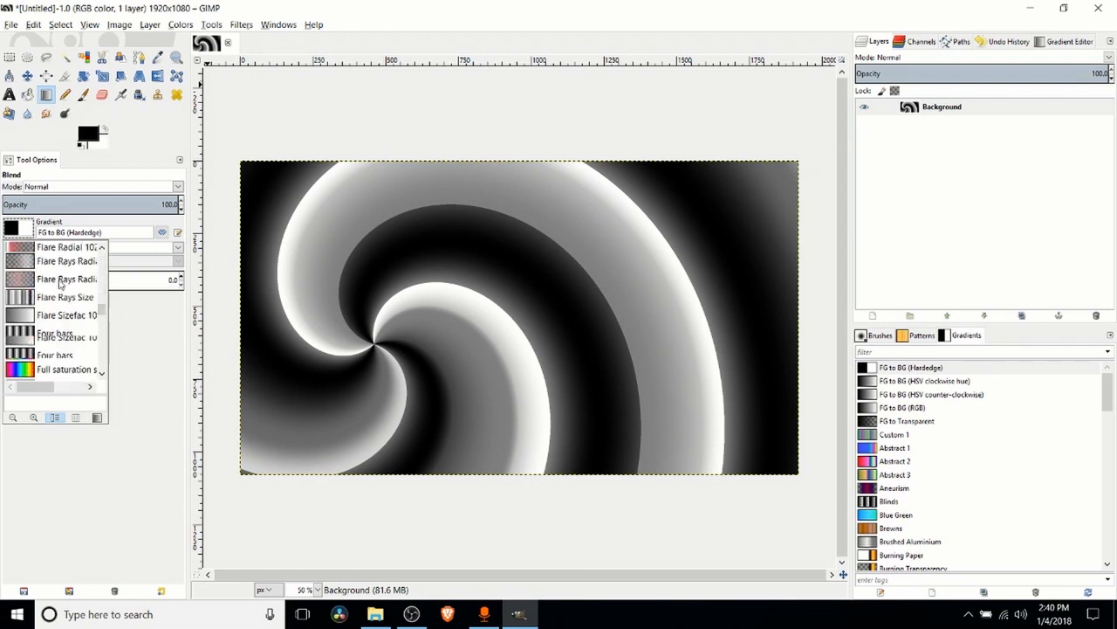
scroll(60, 282, down, 10)
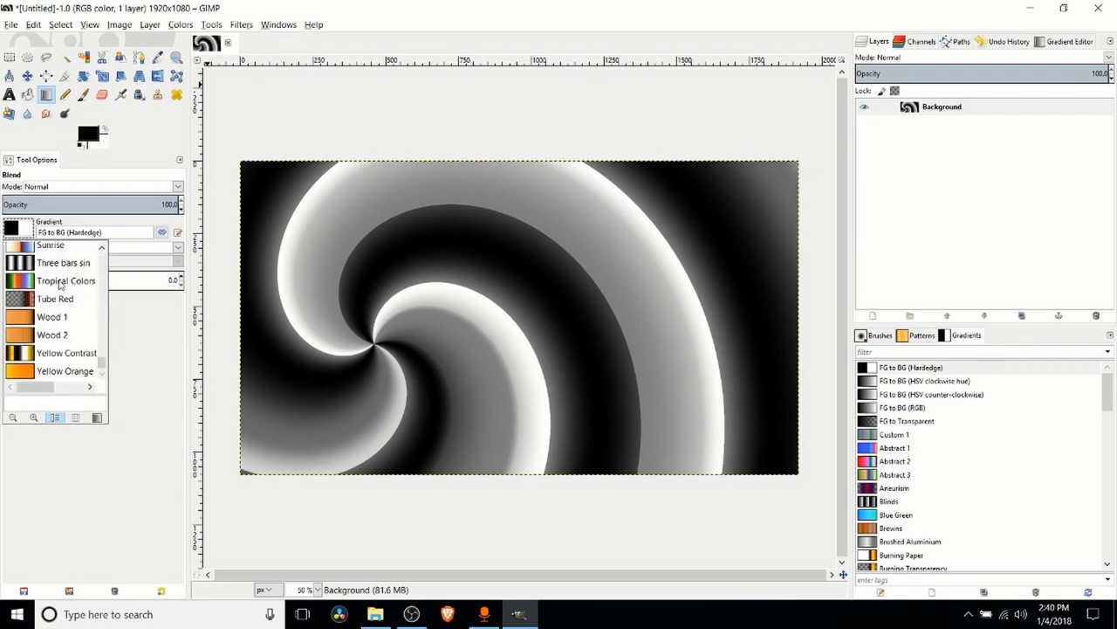
scroll(60, 282, up, 4)
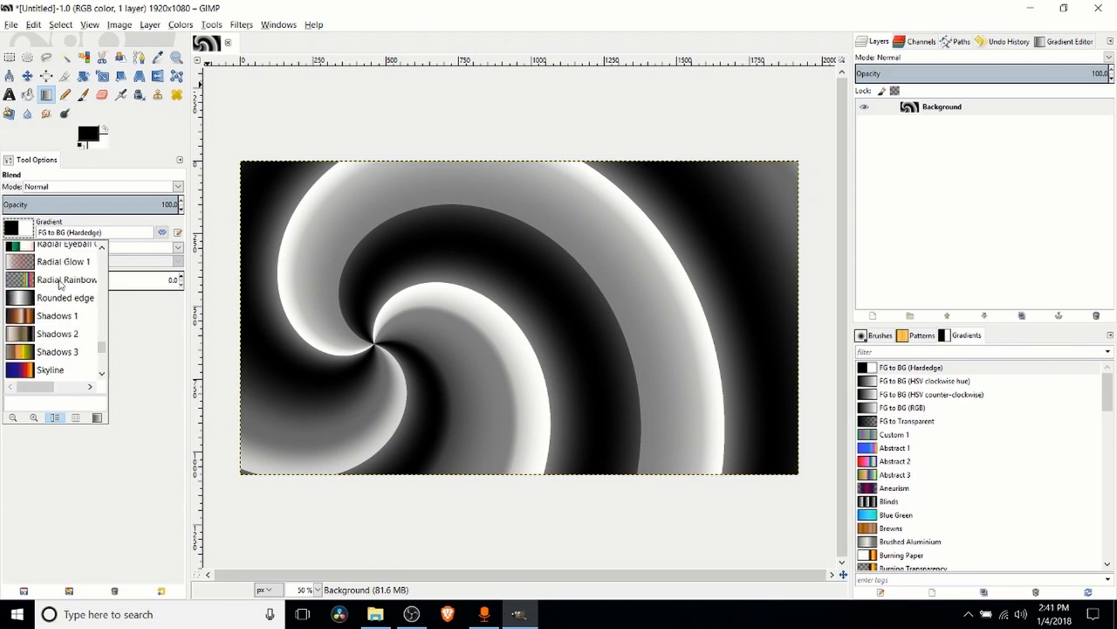
scroll(60, 282, down, 3)
scroll(103, 374, down, 2)
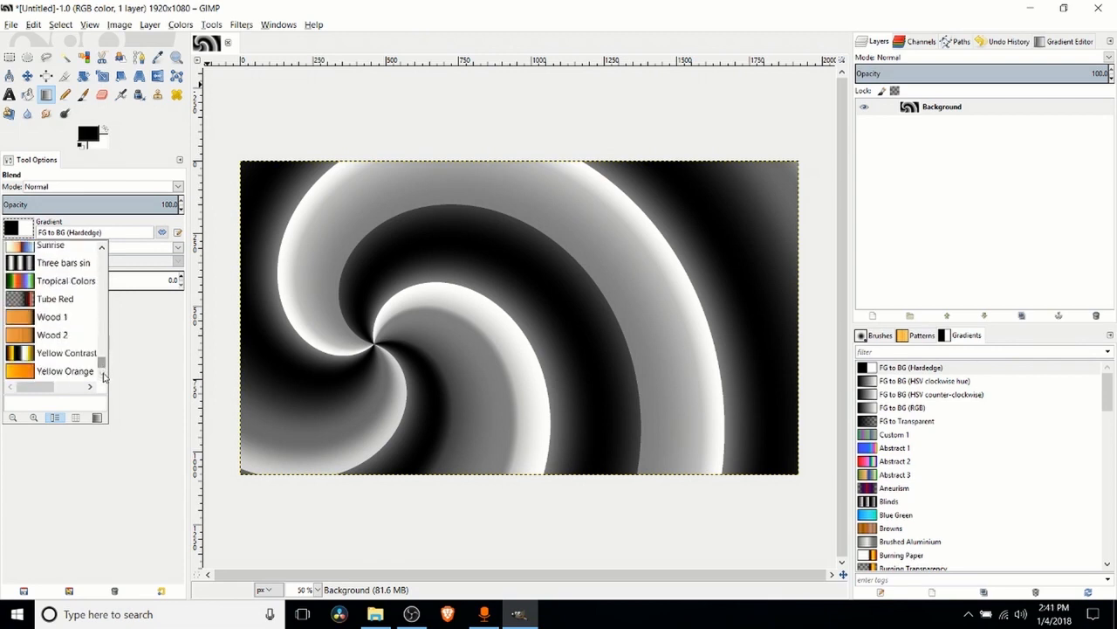
drag(103, 374, 105, 255)
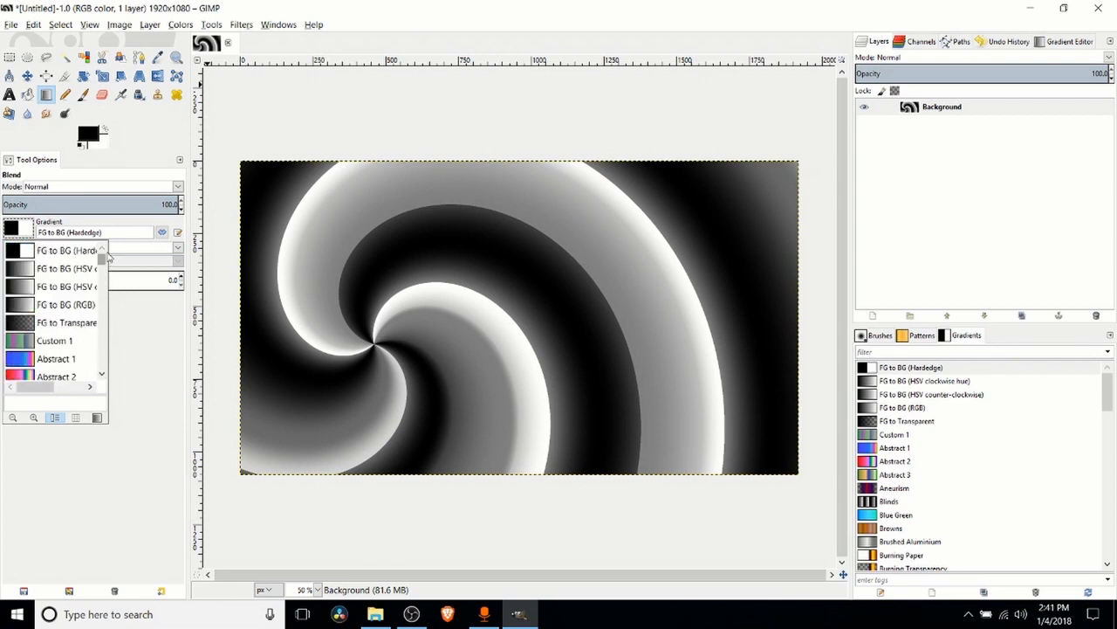
click(141, 328)
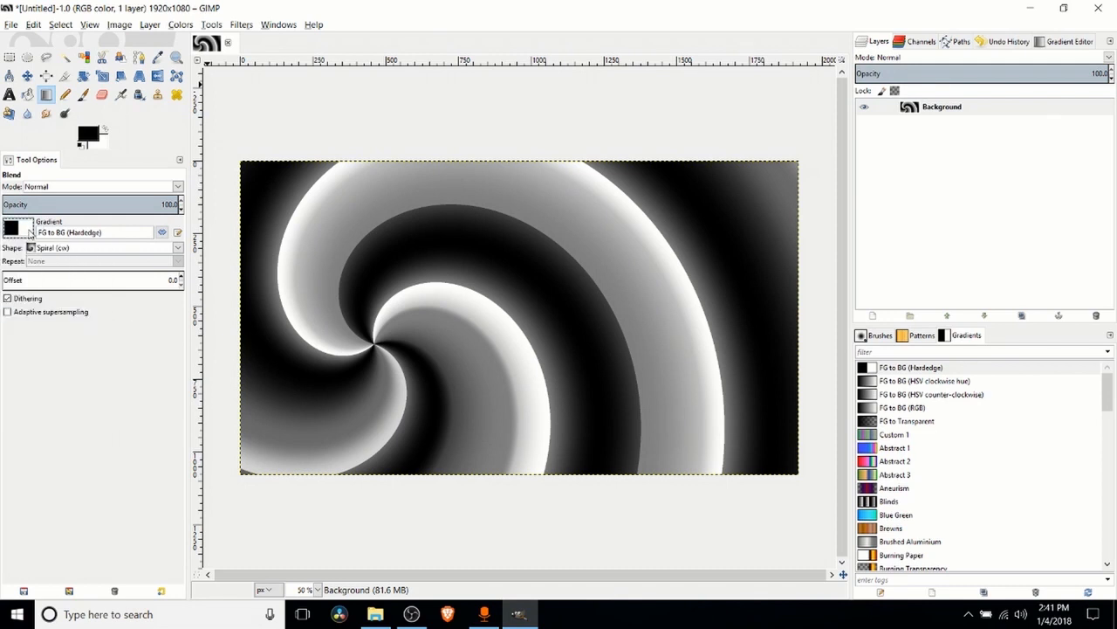
Create a new blank 1920 × 1080 px image.
click(10, 25)
click(29, 43)
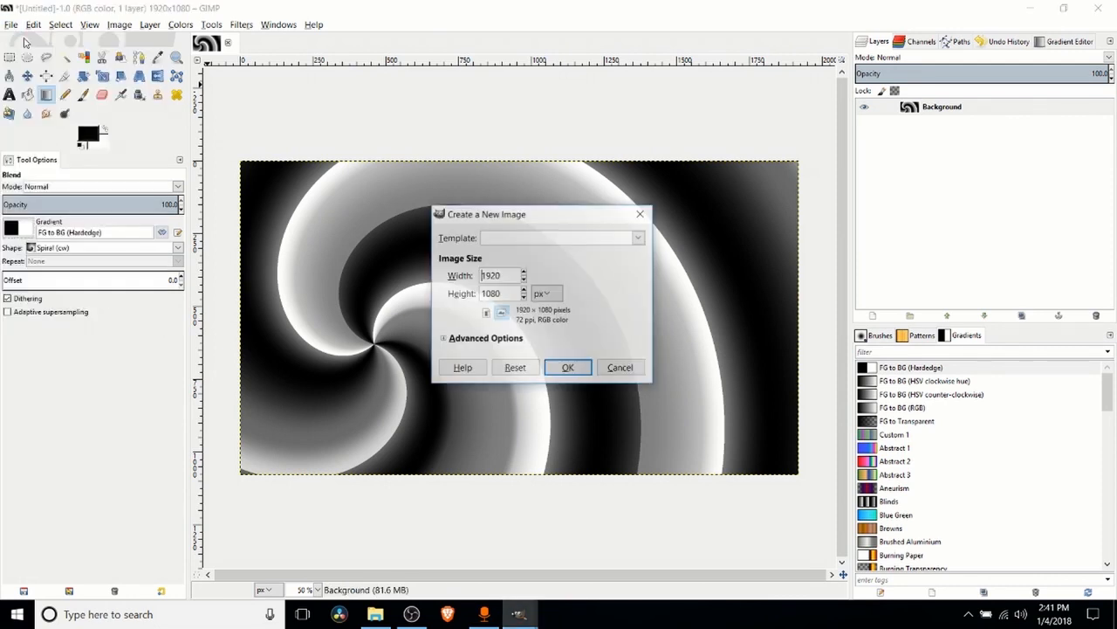
click(567, 369)
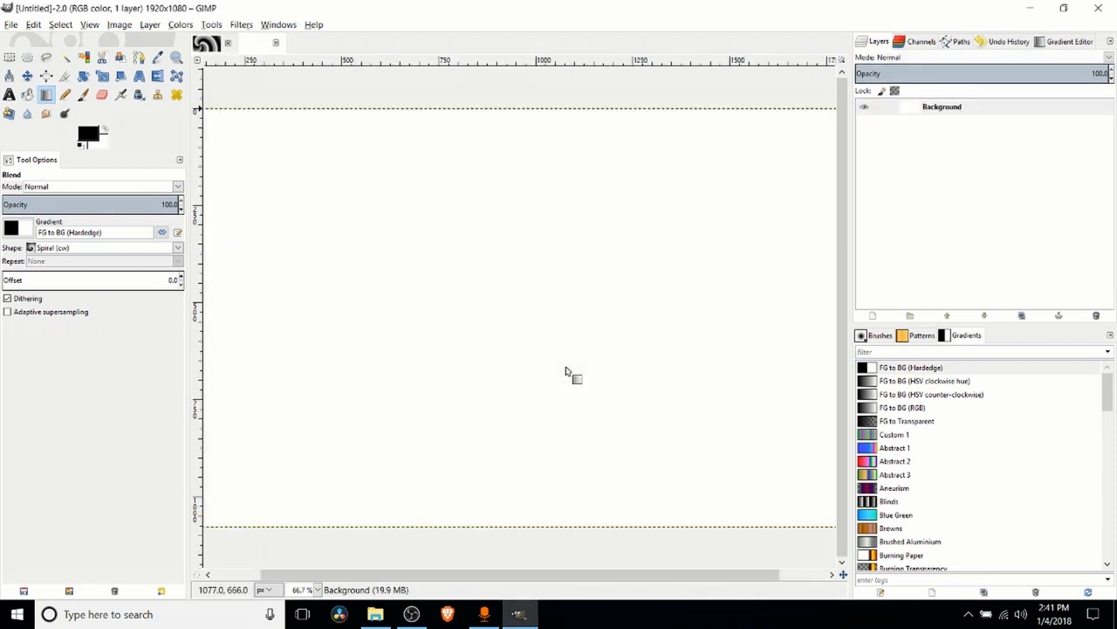
scroll(562, 371, down, 2)
scroll(559, 371, up, 1)
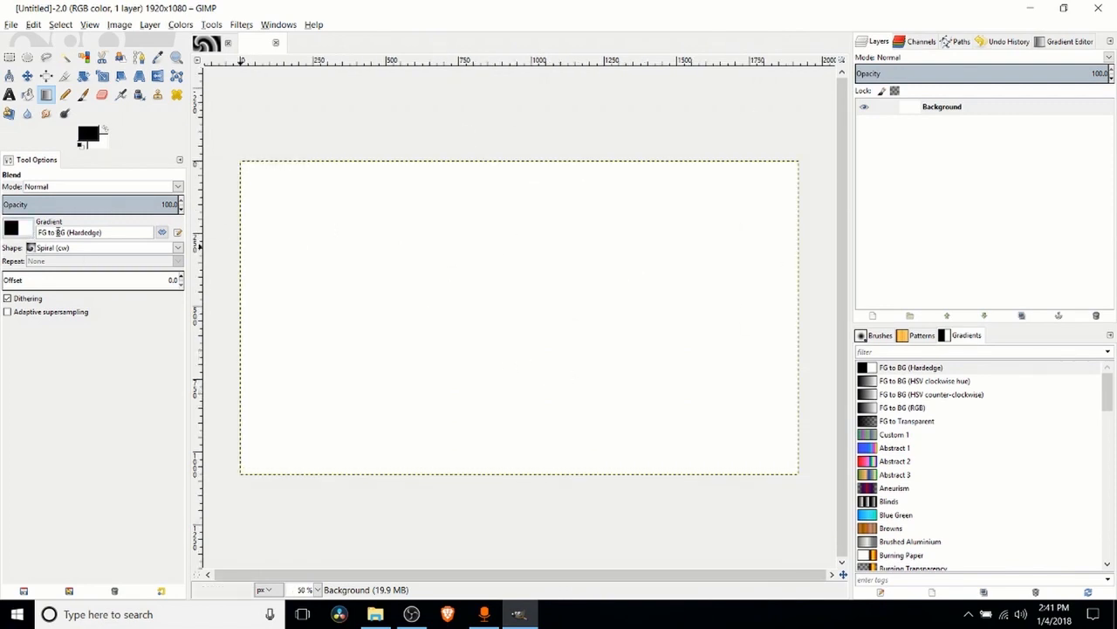
Swap the foreground and background colours repeatedly to compare the gradient preview, ending with black as foreground and white as background.
click(19, 238)
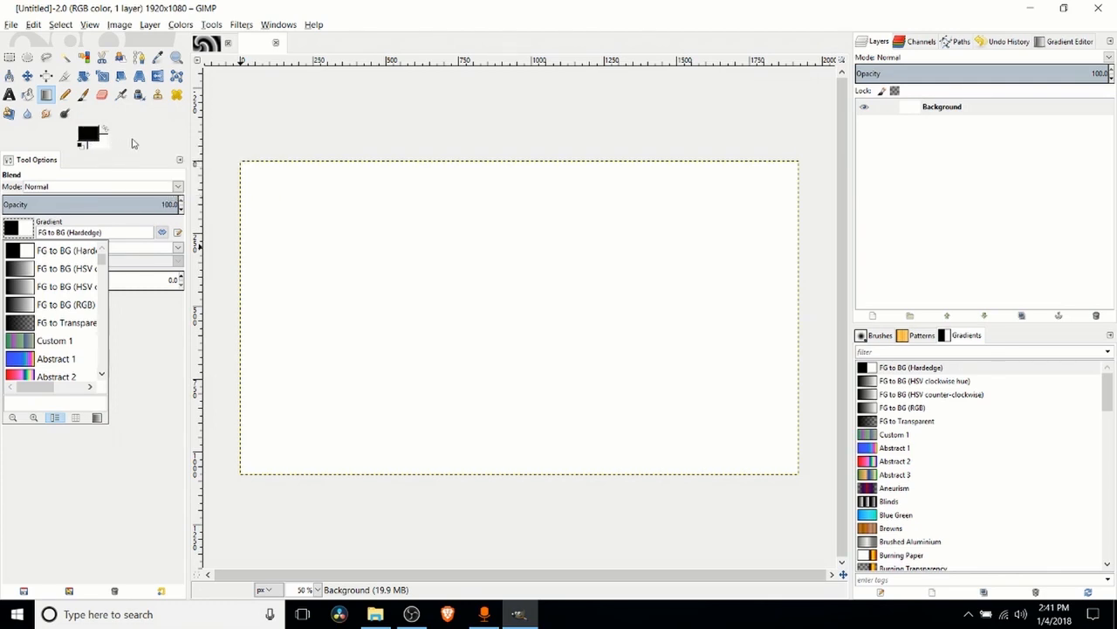
click(134, 142)
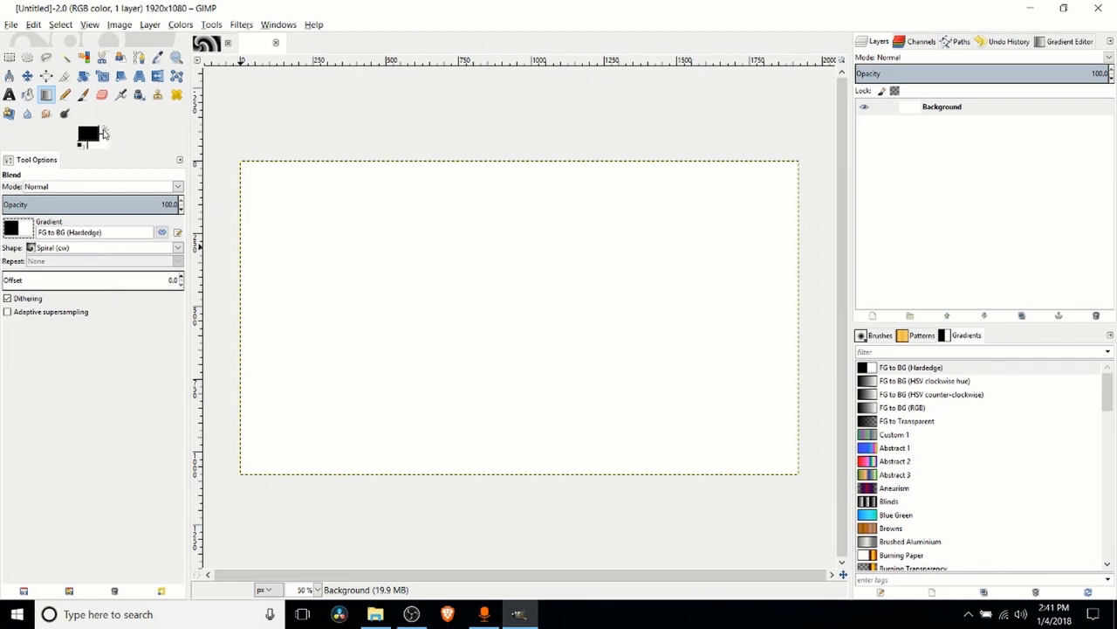
click(107, 131)
click(108, 131)
click(107, 131)
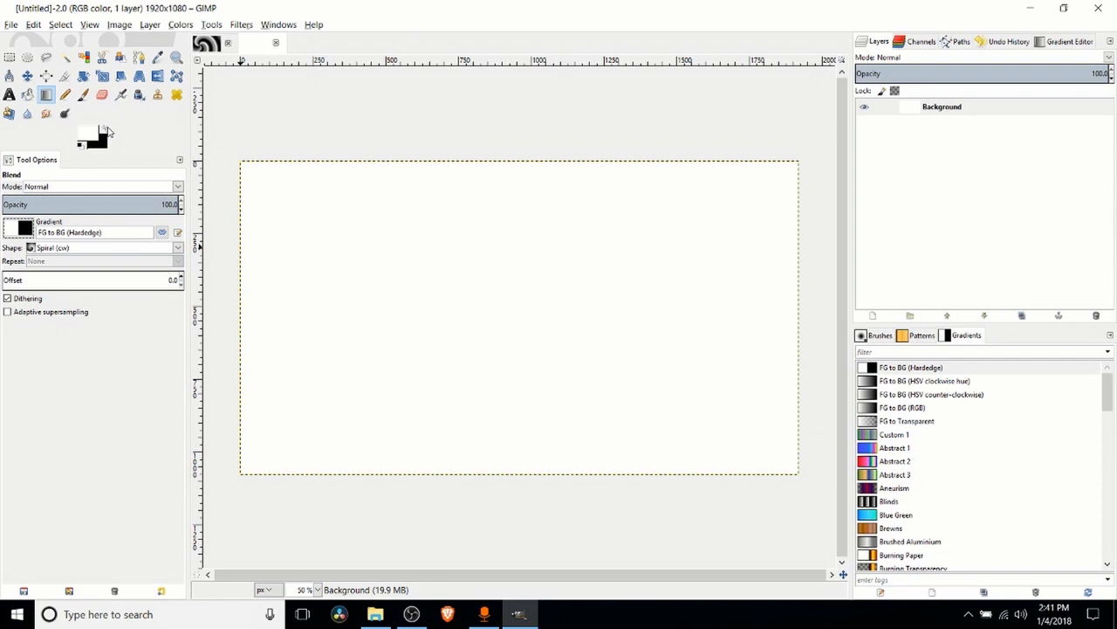
click(107, 131)
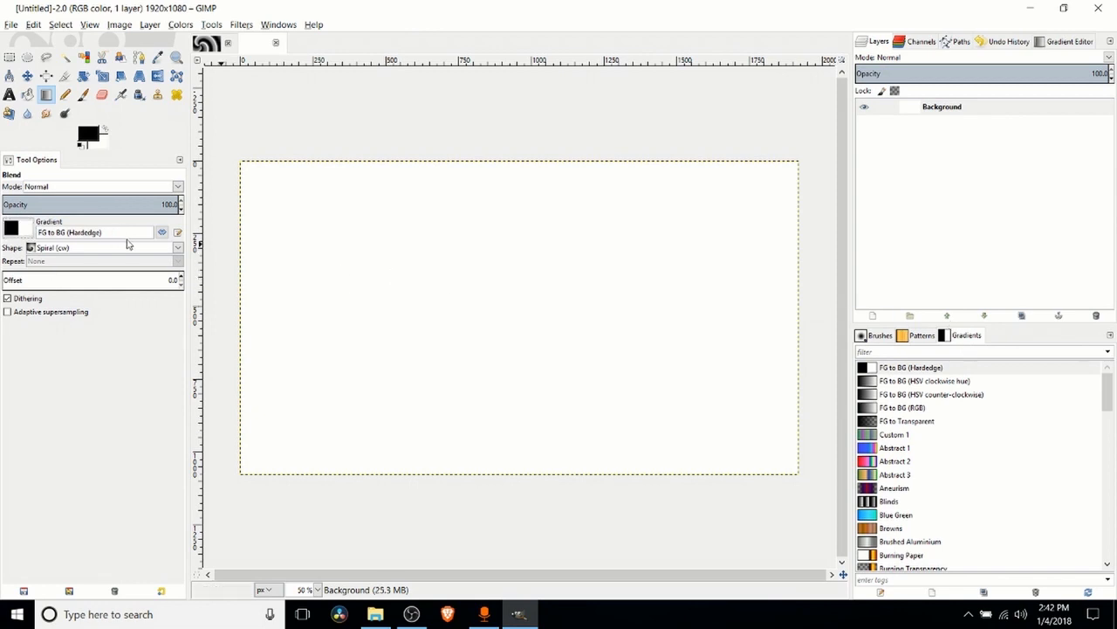
Compare with the earlier spiral image and fill the blank canvas repeatedly with clockwise FG to BG (Hardedge) spirals of varying centre, direction and length.
drag(105, 233, 34, 232)
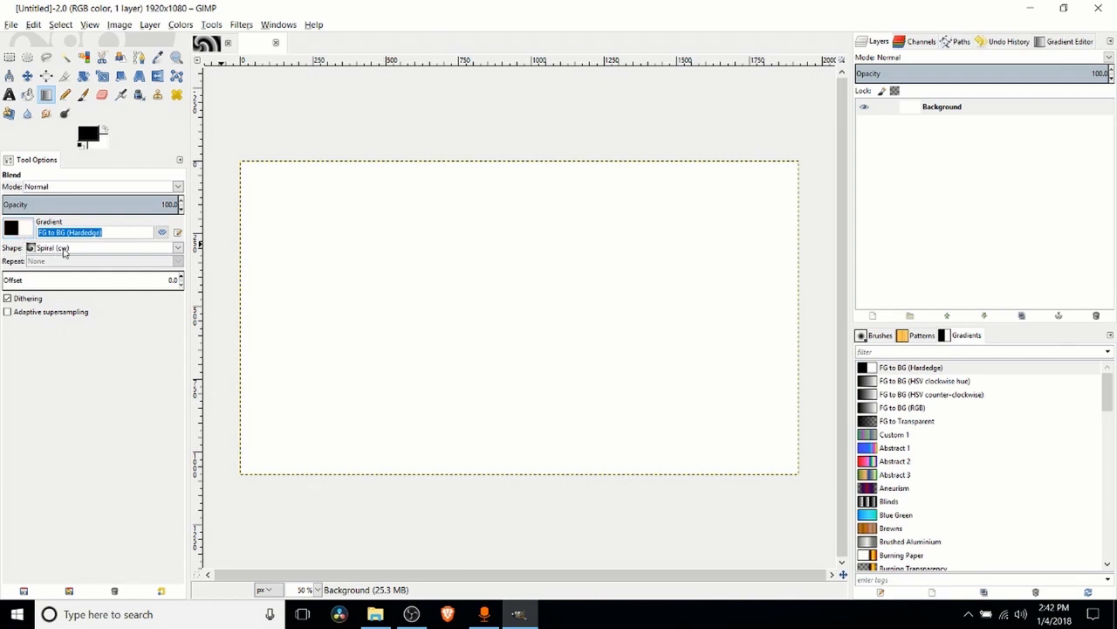
click(207, 45)
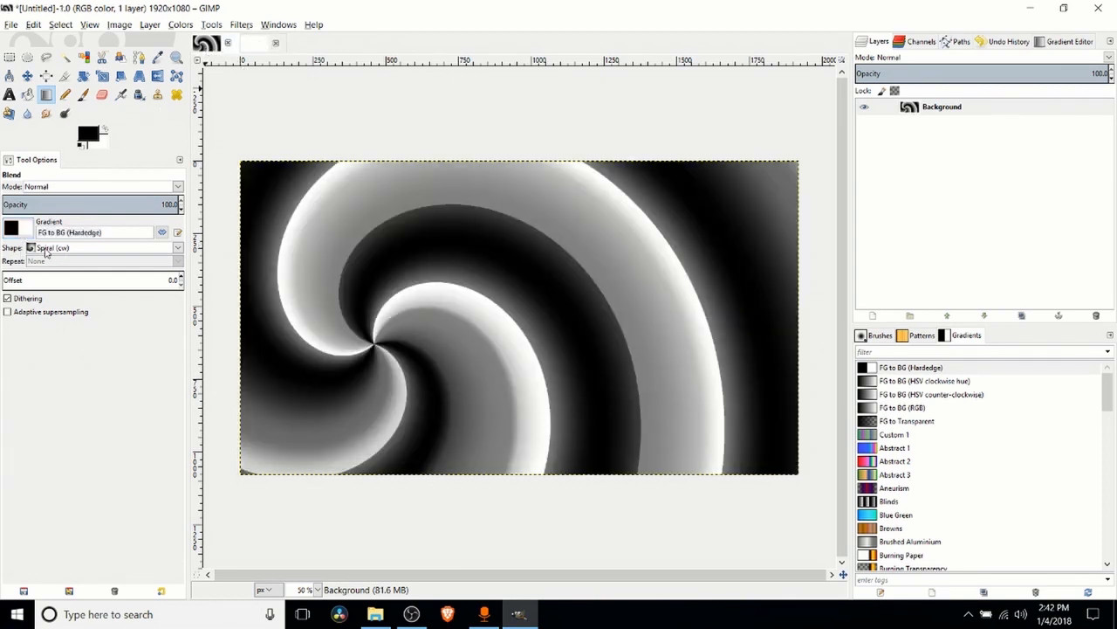
click(253, 45)
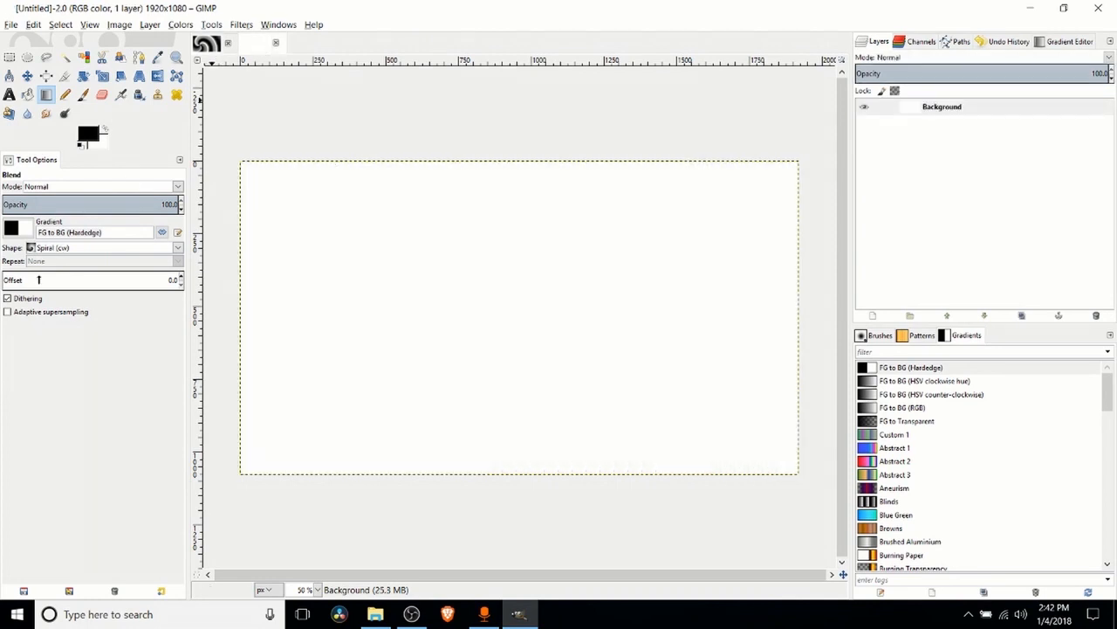
drag(439, 316, 527, 237)
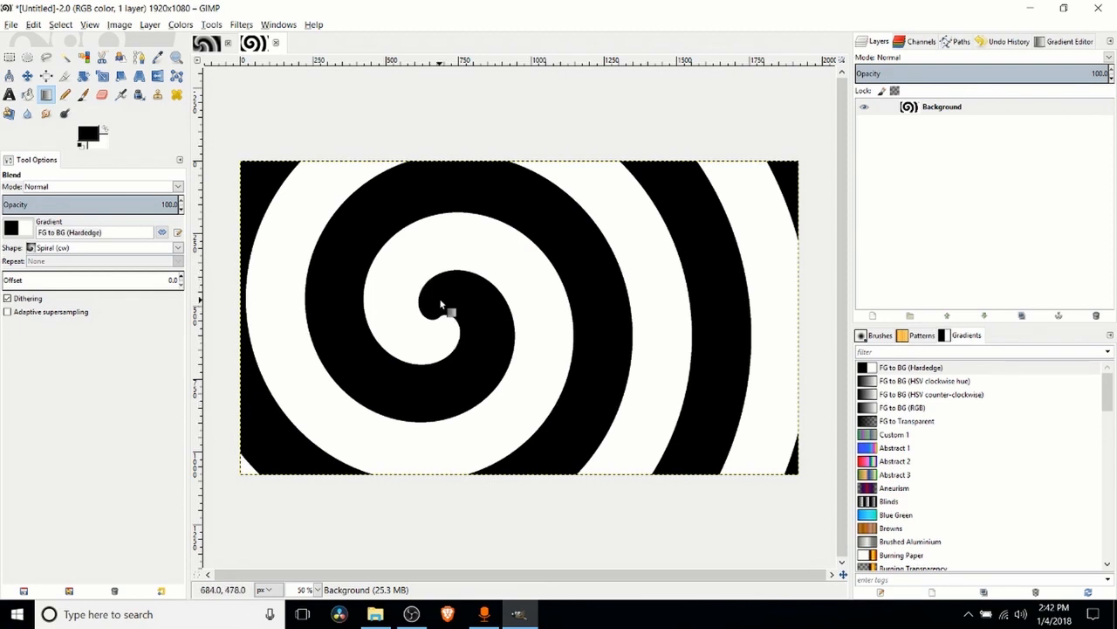
drag(555, 321, 600, 272)
drag(423, 371, 490, 269)
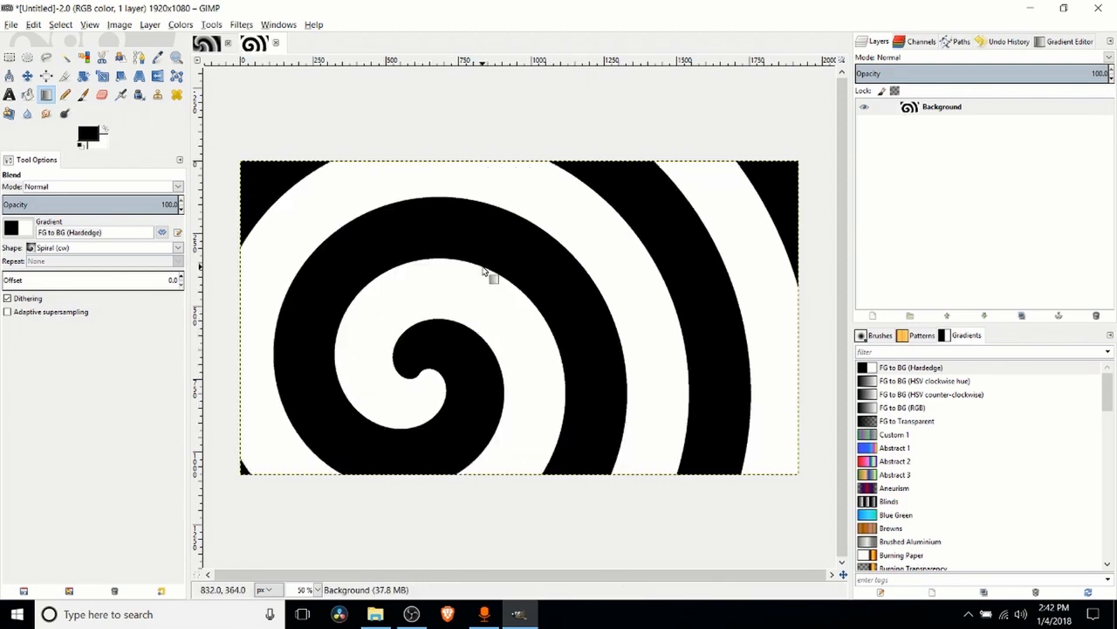
drag(489, 323, 500, 265)
drag(498, 310, 435, 340)
drag(502, 309, 491, 254)
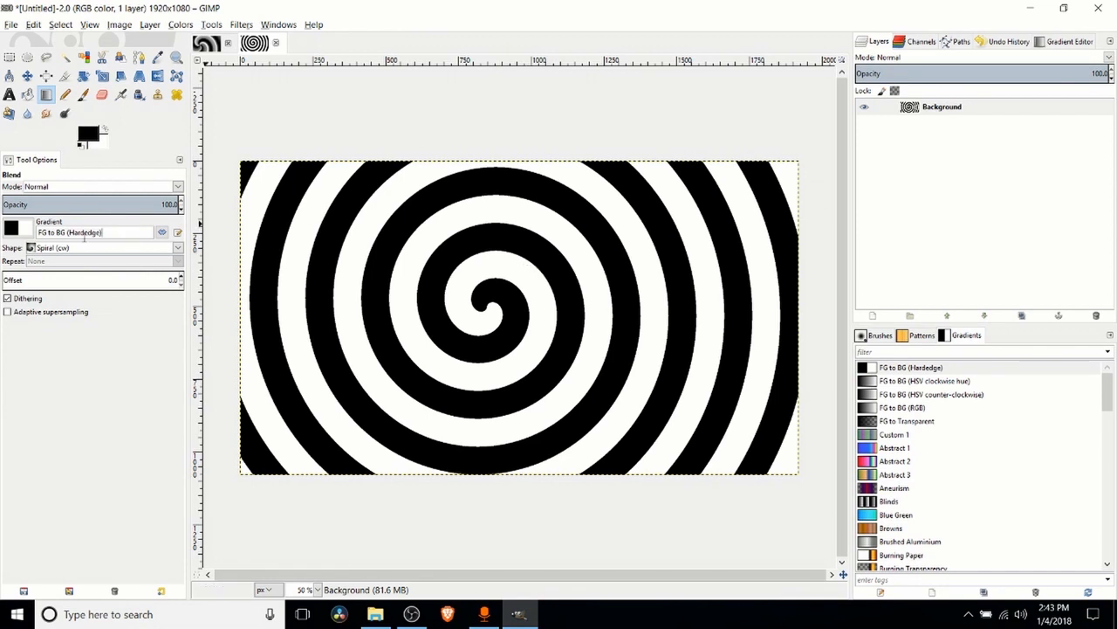
Choose the FG to BG (RGB) gradient and fill the canvas with a clockwise spiral starting near the centre.
click(12, 228)
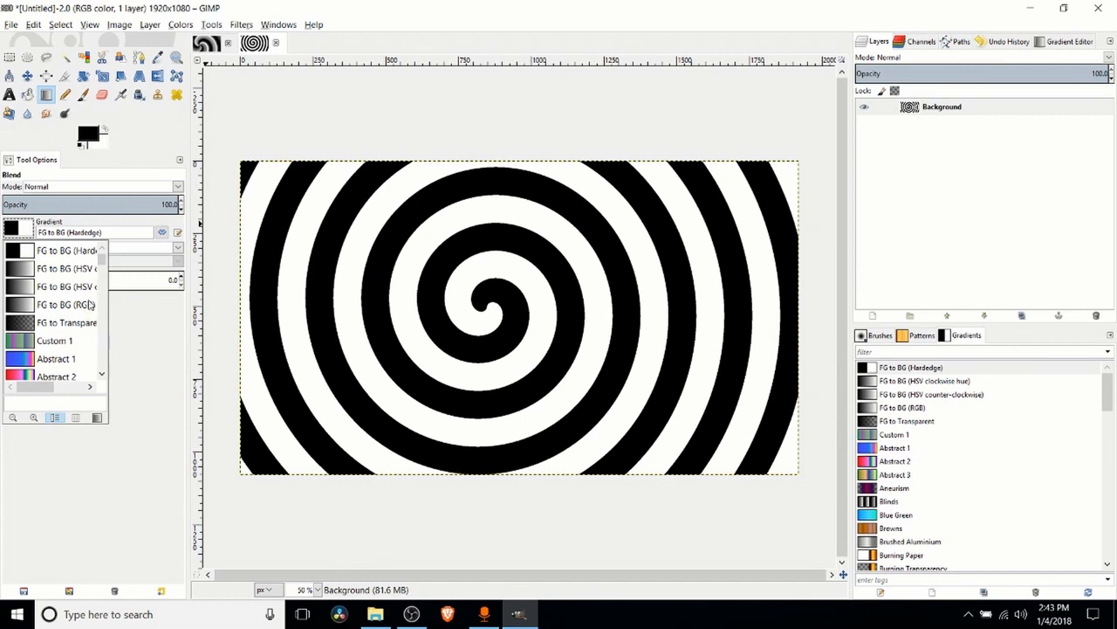
click(48, 313)
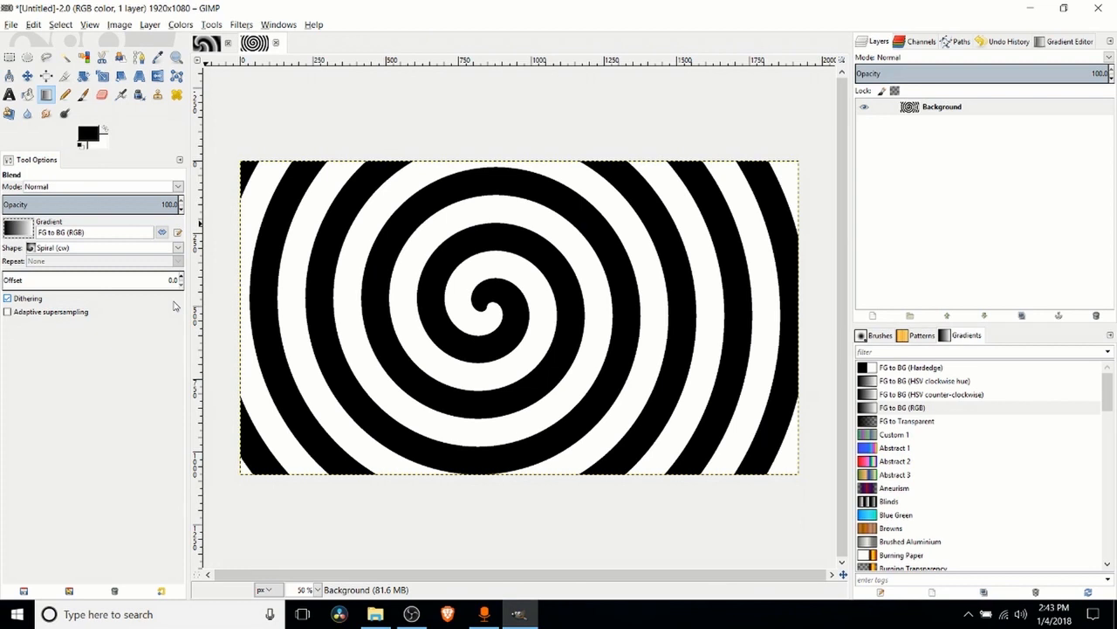
drag(499, 308, 501, 358)
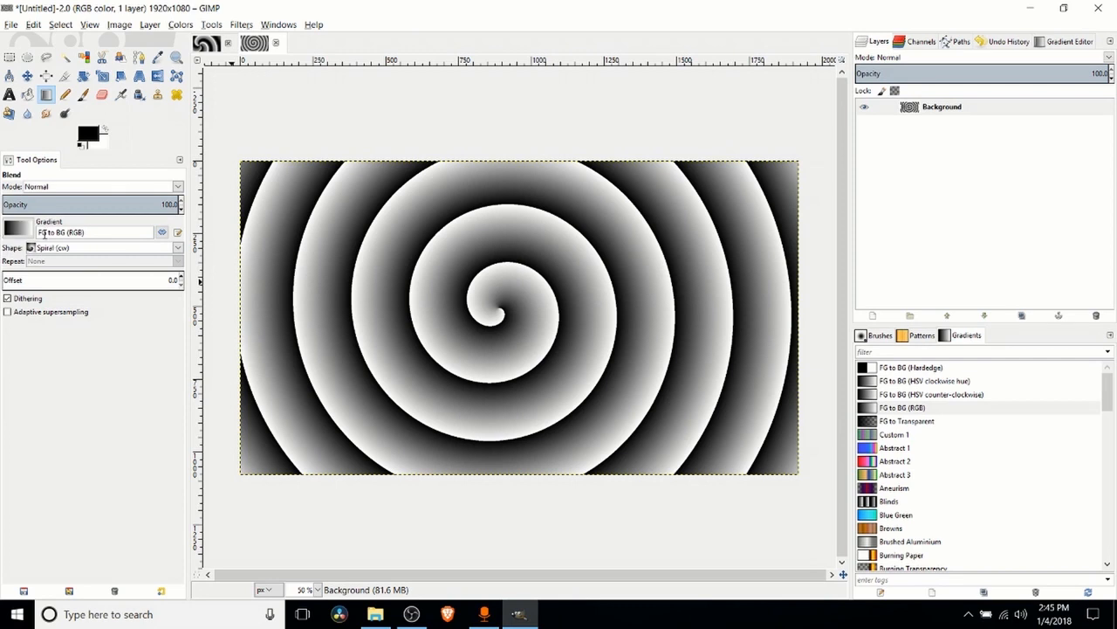
Set the gradient shape to Radial and fill the canvas outward from near its centre.
click(66, 250)
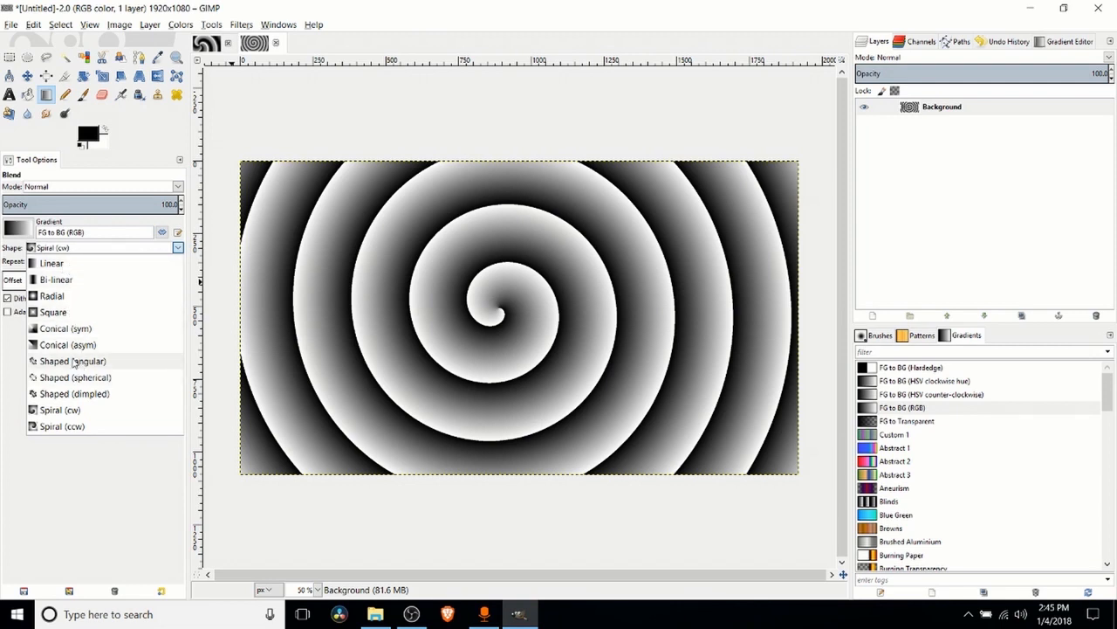
click(73, 299)
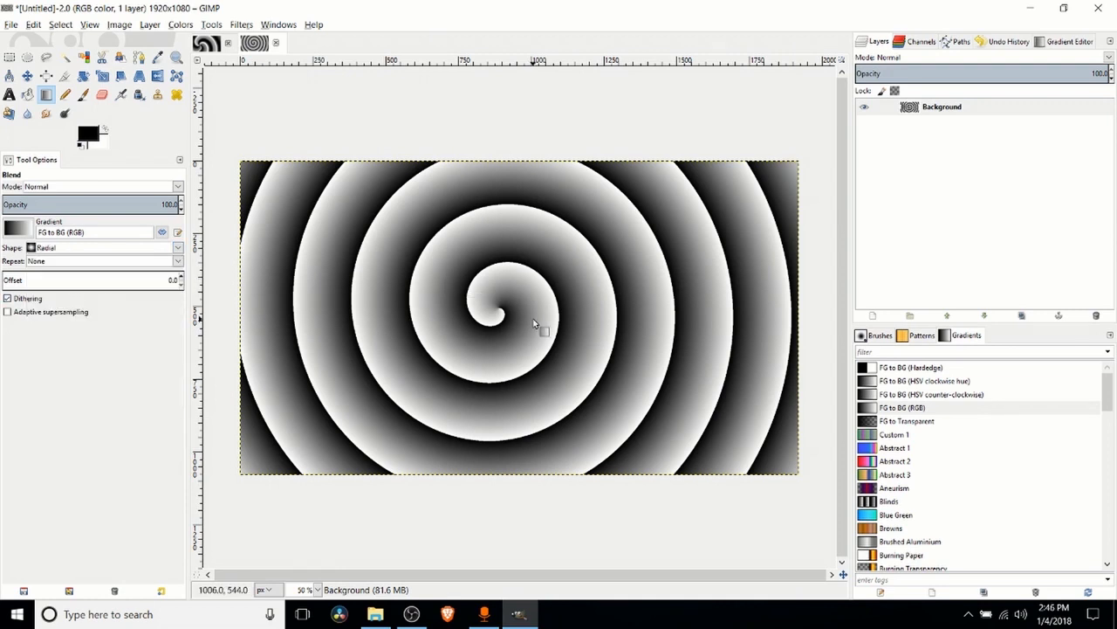
drag(493, 311, 694, 360)
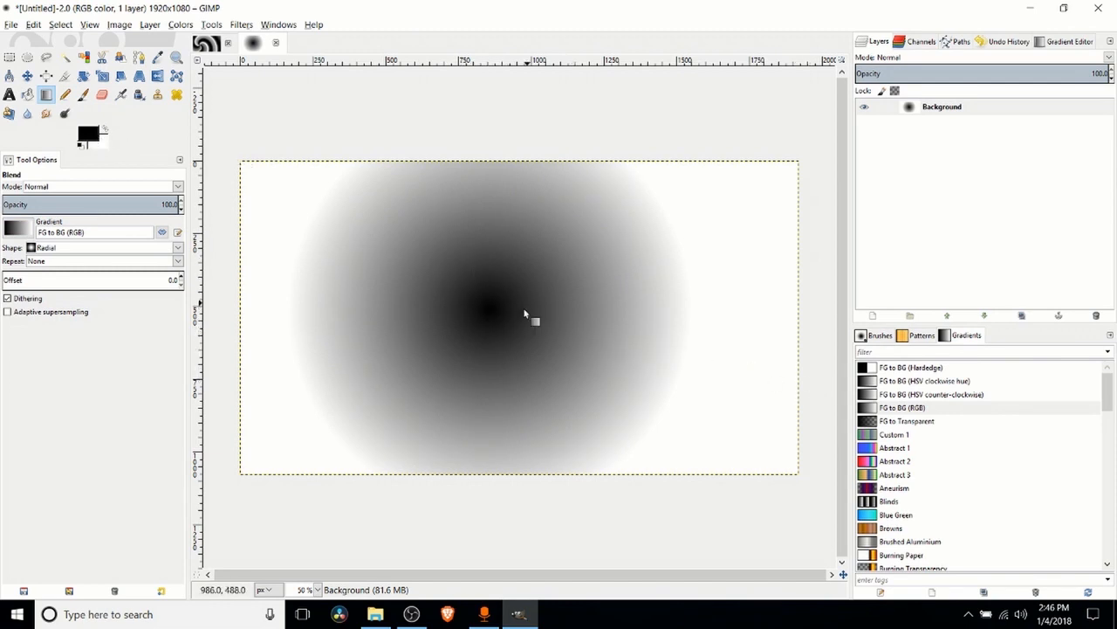
Set the gradient shape to Linear and fill the canvas from near its left edge to the middle, spanning about 836 px.
click(46, 249)
click(52, 264)
drag(287, 286, 531, 299)
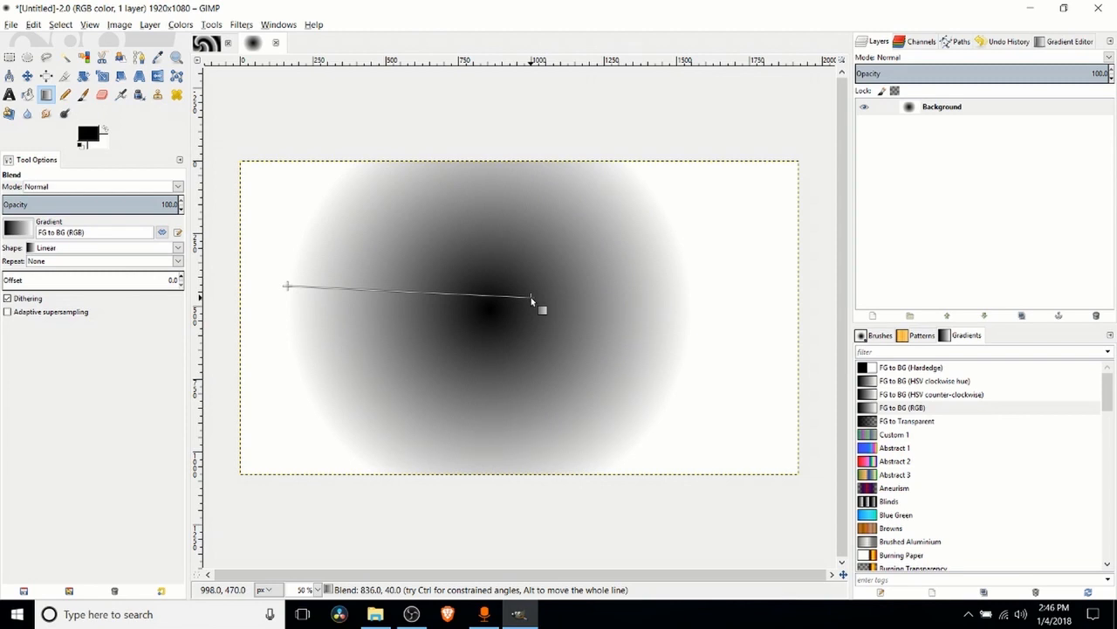
drag(531, 299, 530, 297)
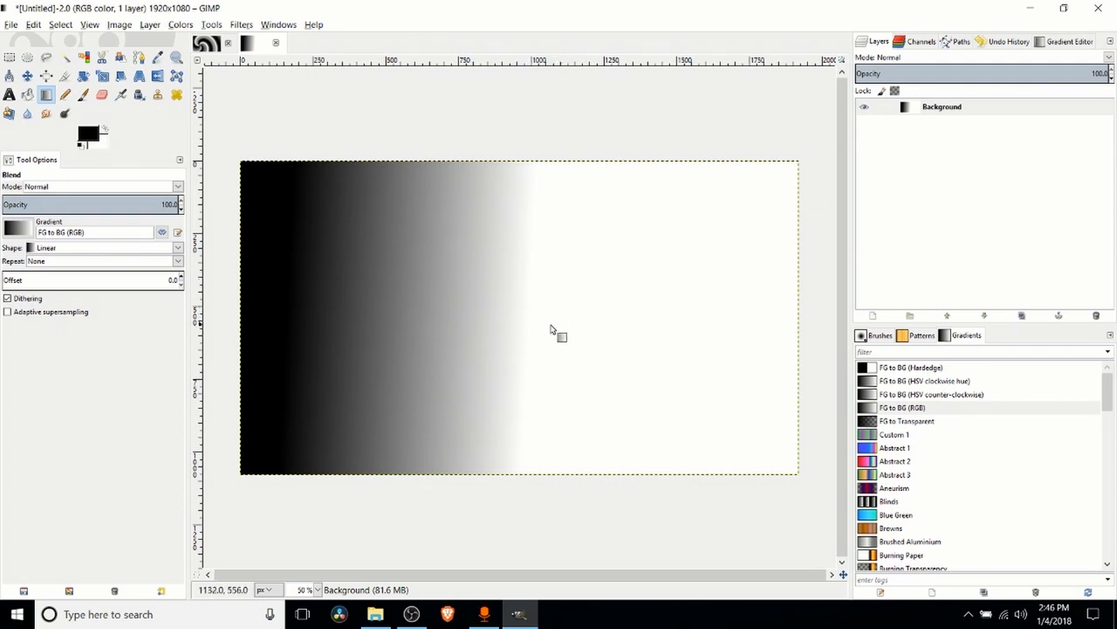
Fill the canvas with the linear gradient using the Sawtooth wave and Triangular wave repeats, and reset the repeat to None.
click(138, 263)
click(142, 263)
click(90, 262)
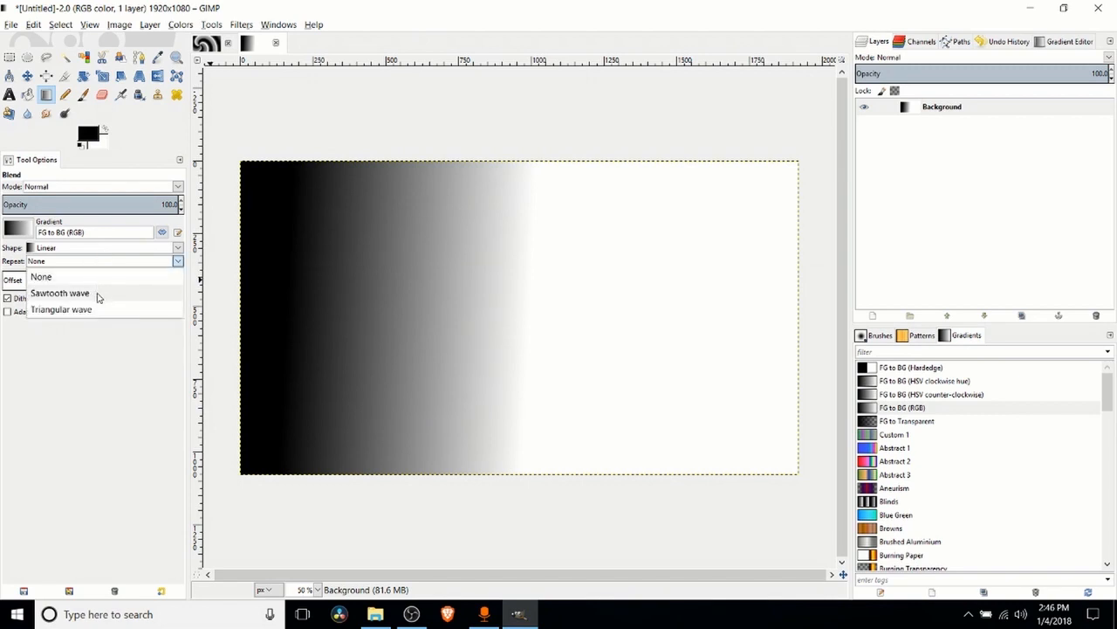
click(99, 297)
drag(298, 280, 526, 299)
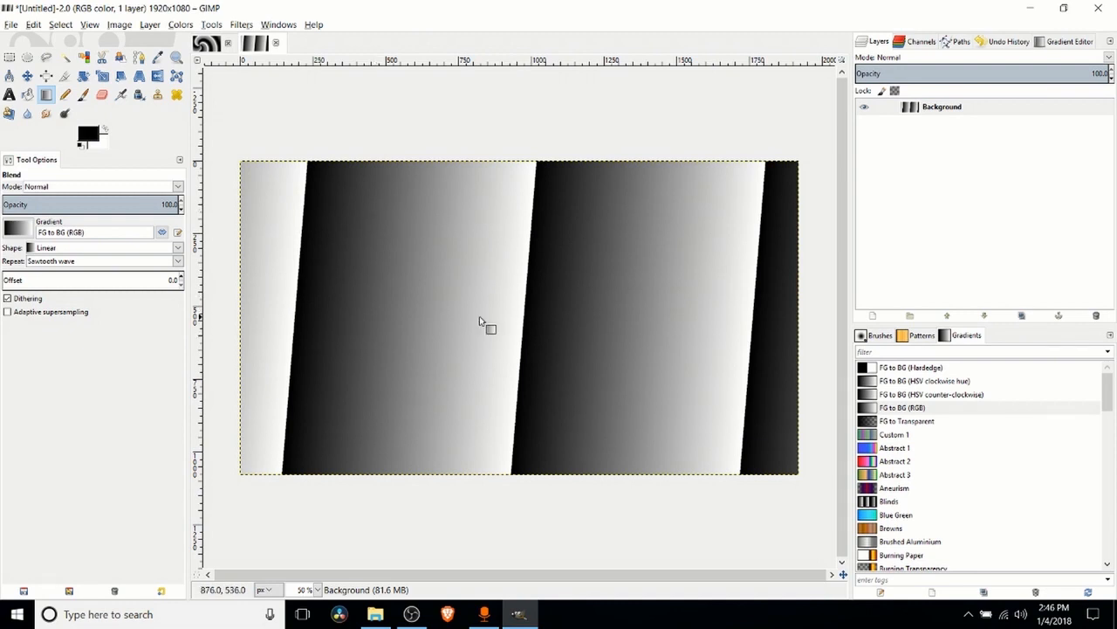
click(101, 263)
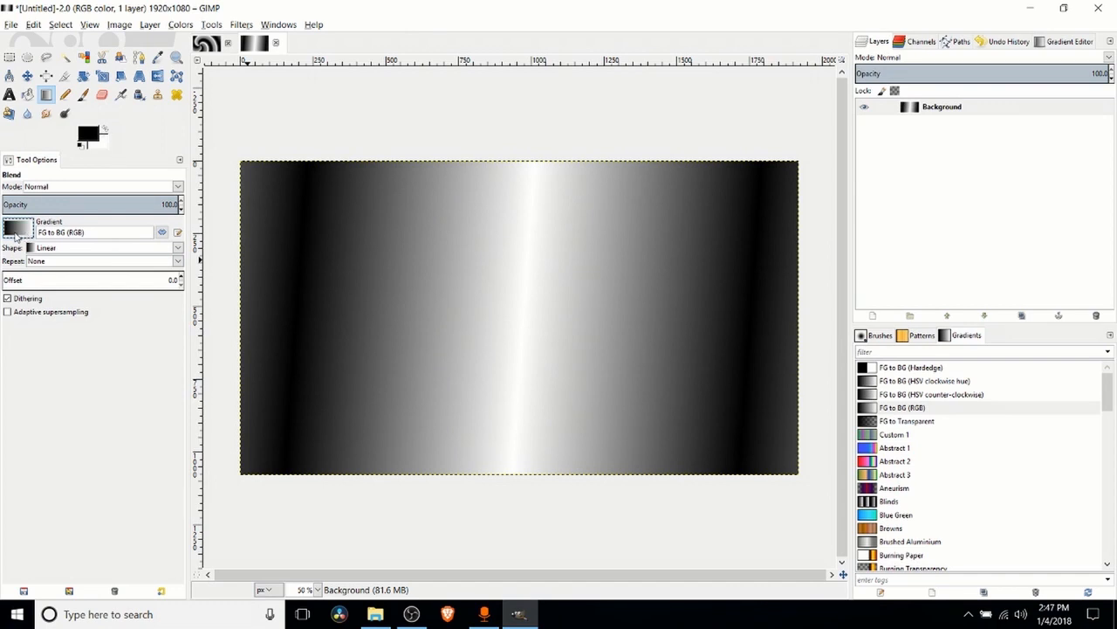
Choose the Abstract 2 gradient and fill the canvas linearly from its left part to just past the middle.
click(15, 234)
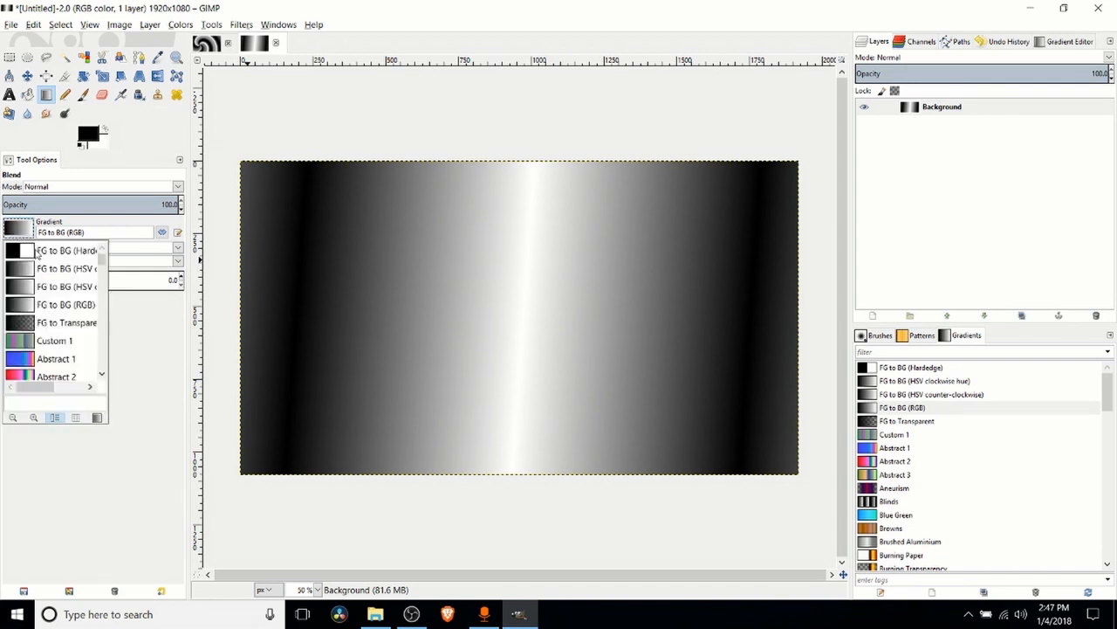
scroll(51, 305, down, 5)
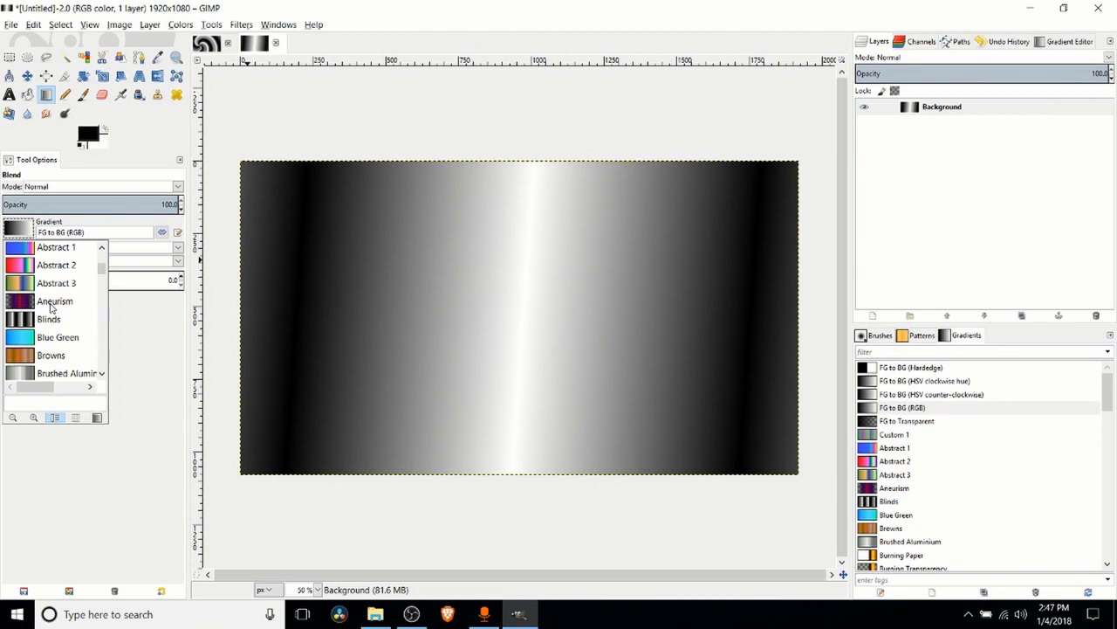
click(62, 265)
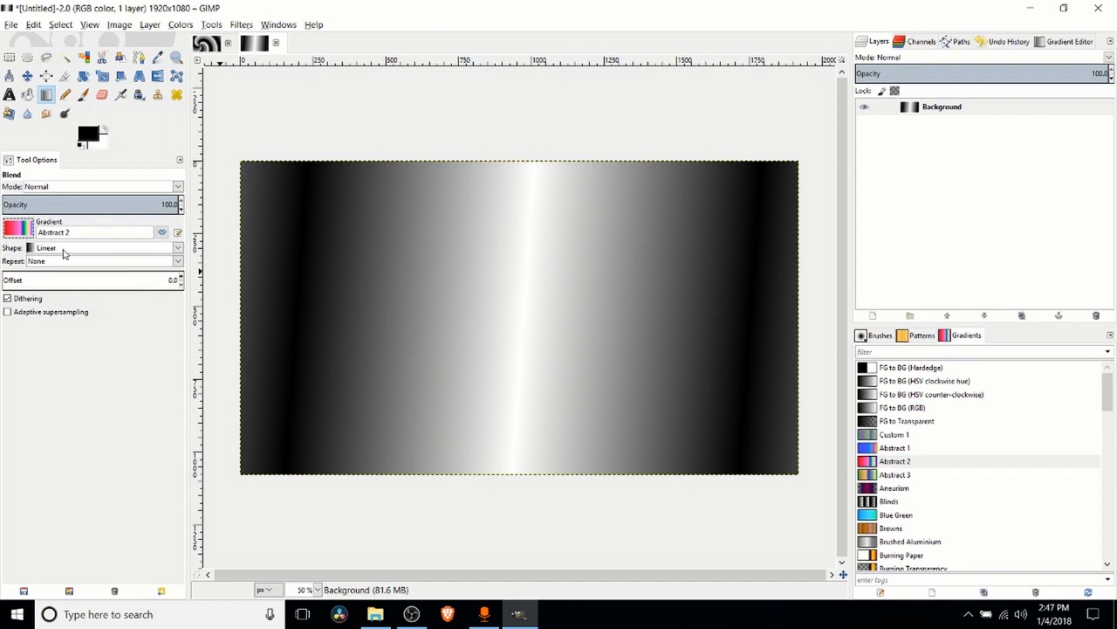
drag(319, 283, 574, 299)
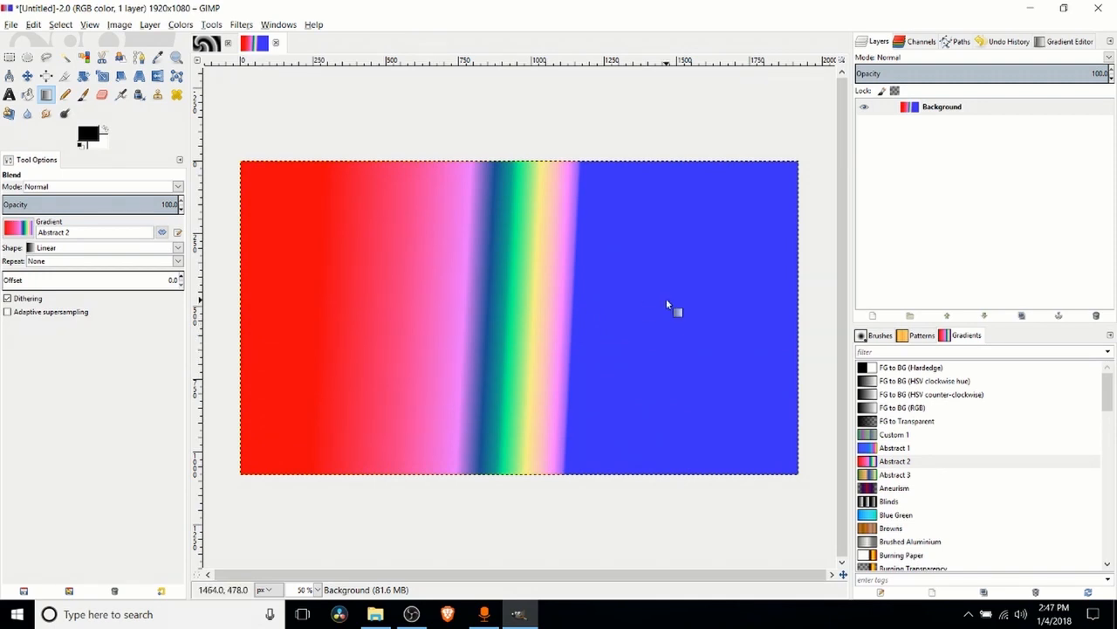
Choose the Wood 1 gradient and fill the whole canvas linearly from its left part towards the right edge.
click(18, 229)
scroll(89, 357, down, 2)
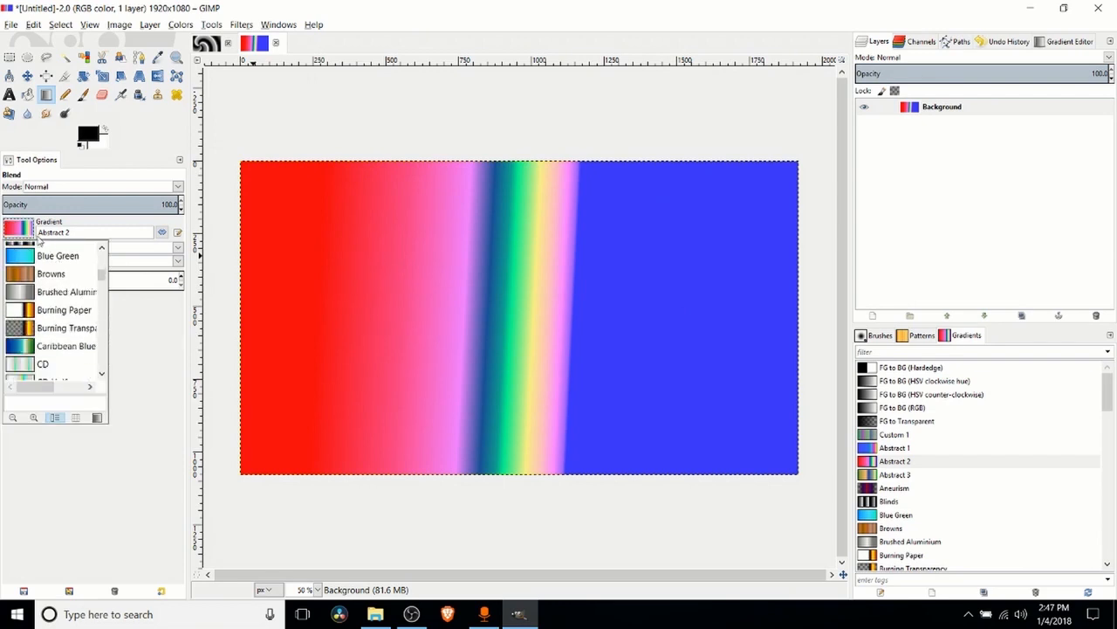
click(38, 238)
click(31, 229)
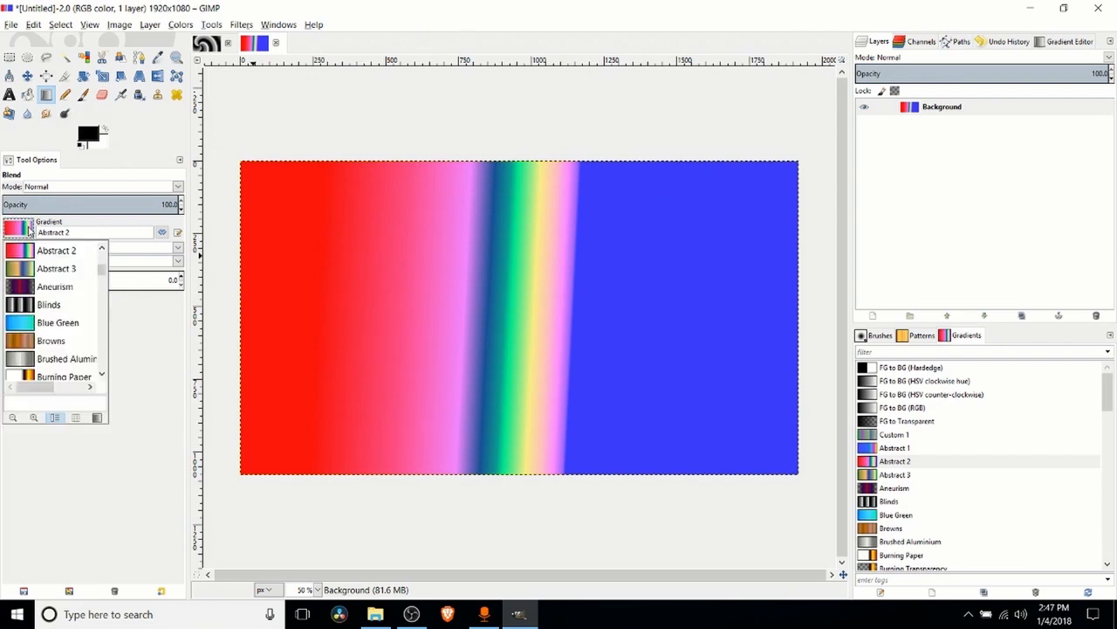
scroll(63, 301, down, 3)
drag(101, 279, 101, 366)
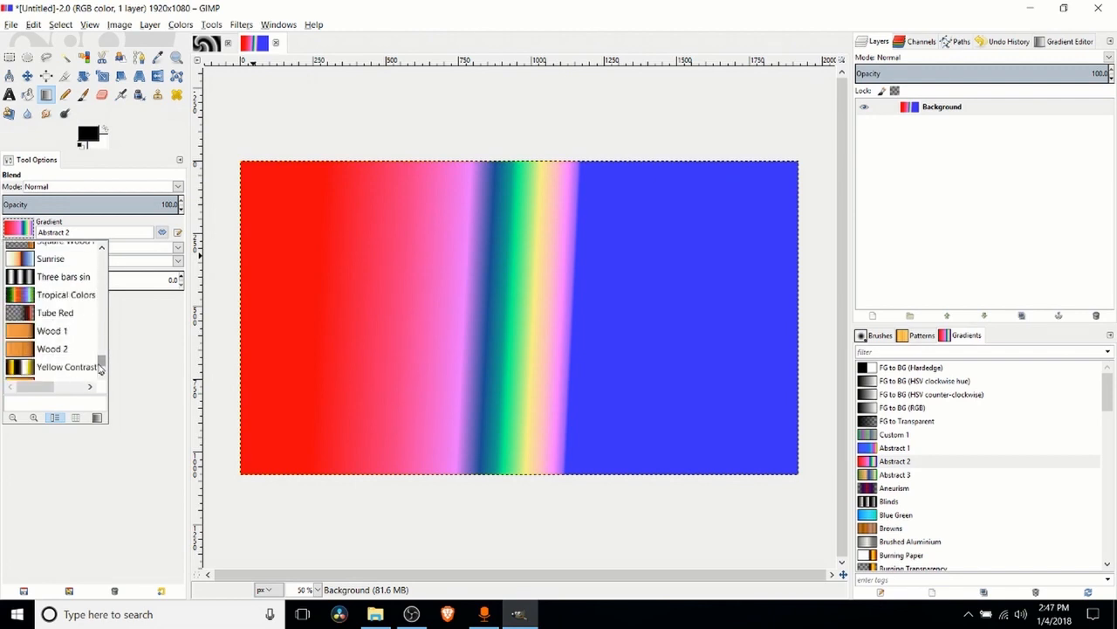
click(53, 332)
drag(411, 349, 515, 310)
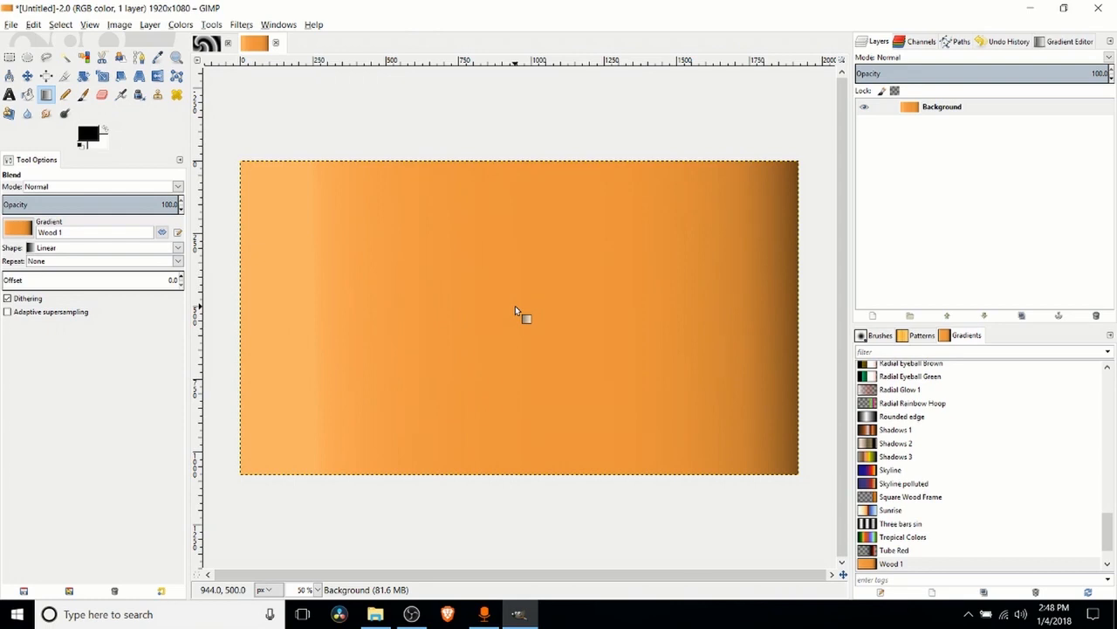
Create a new blank image of 1920 × 1080 px and fit its whole canvas in view.
click(33, 25)
mouse_move(11, 25)
click(30, 42)
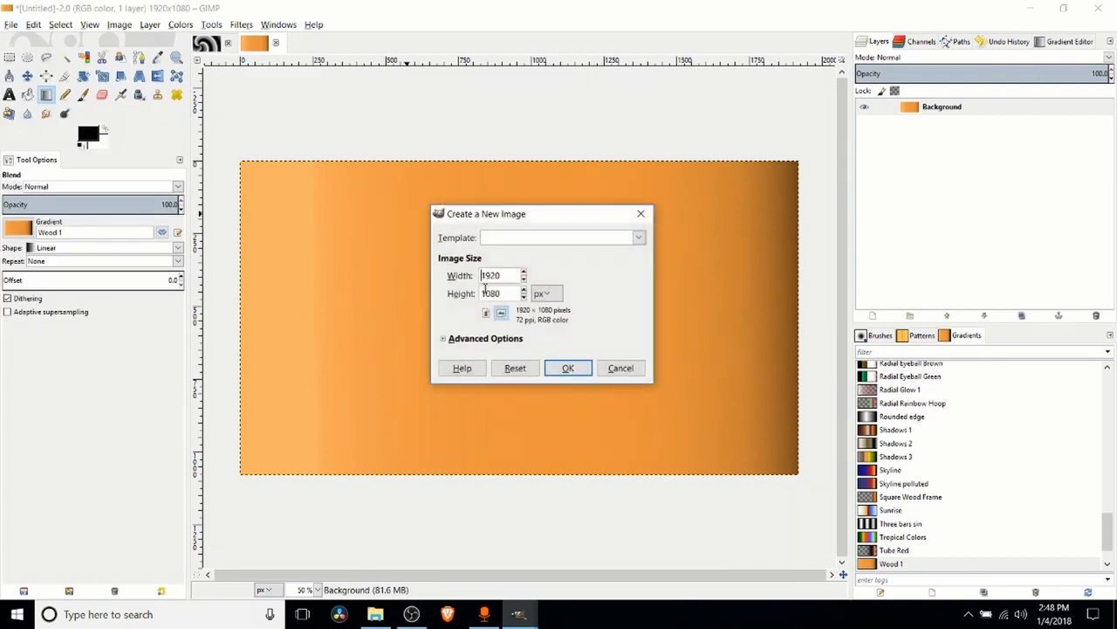
click(568, 367)
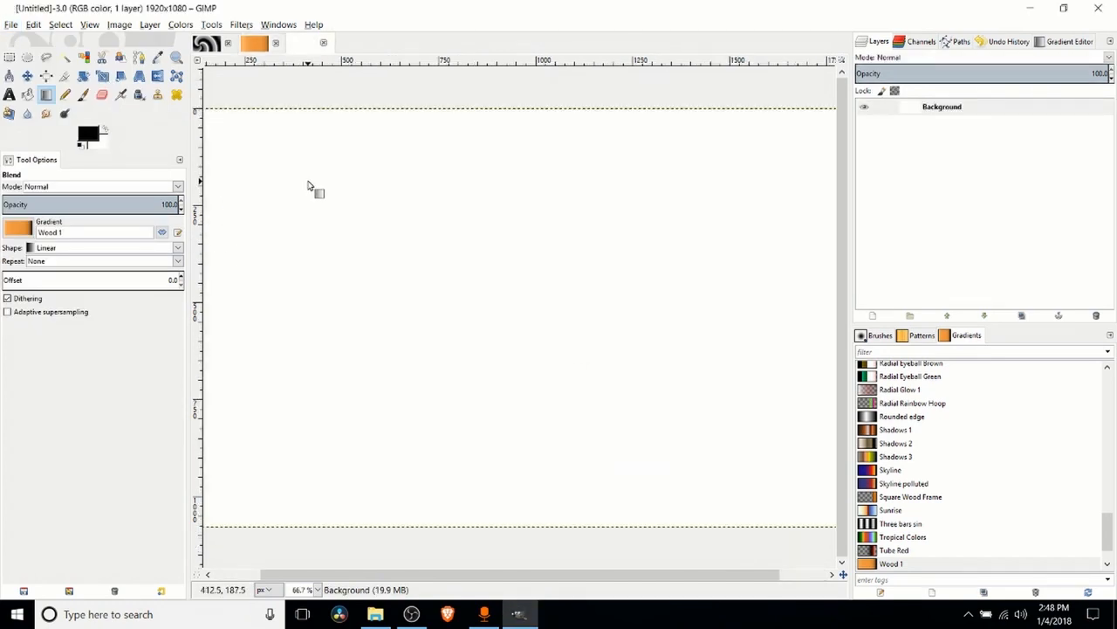
key(minus)
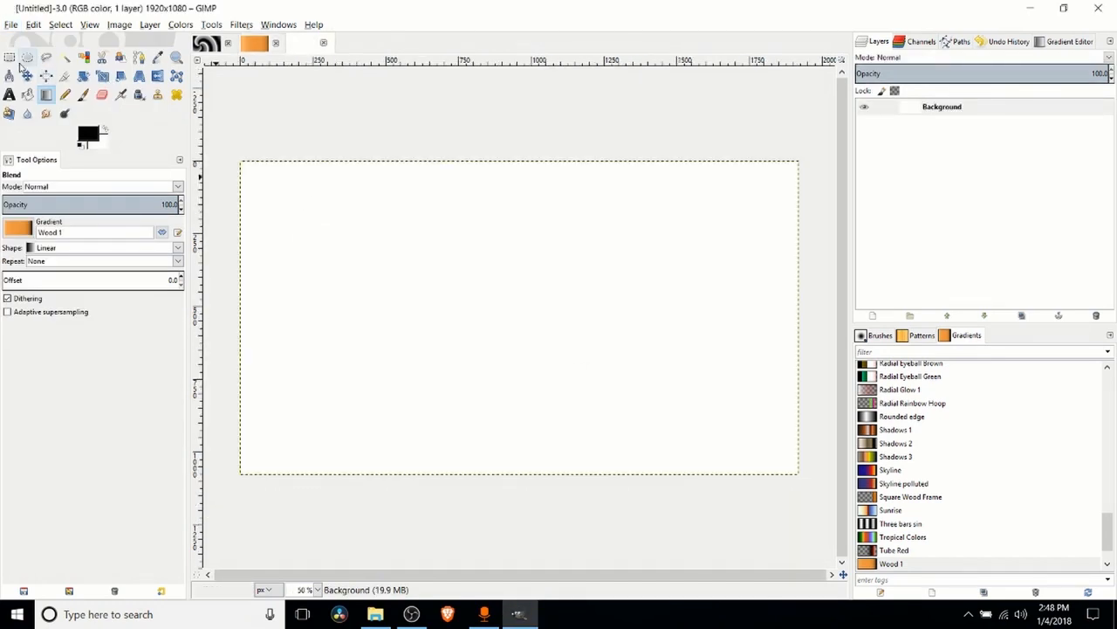
Select a rectangle of about 702 × 386 px left of the canvas centre and fill it with the linear Wood 1 gradient.
click(11, 57)
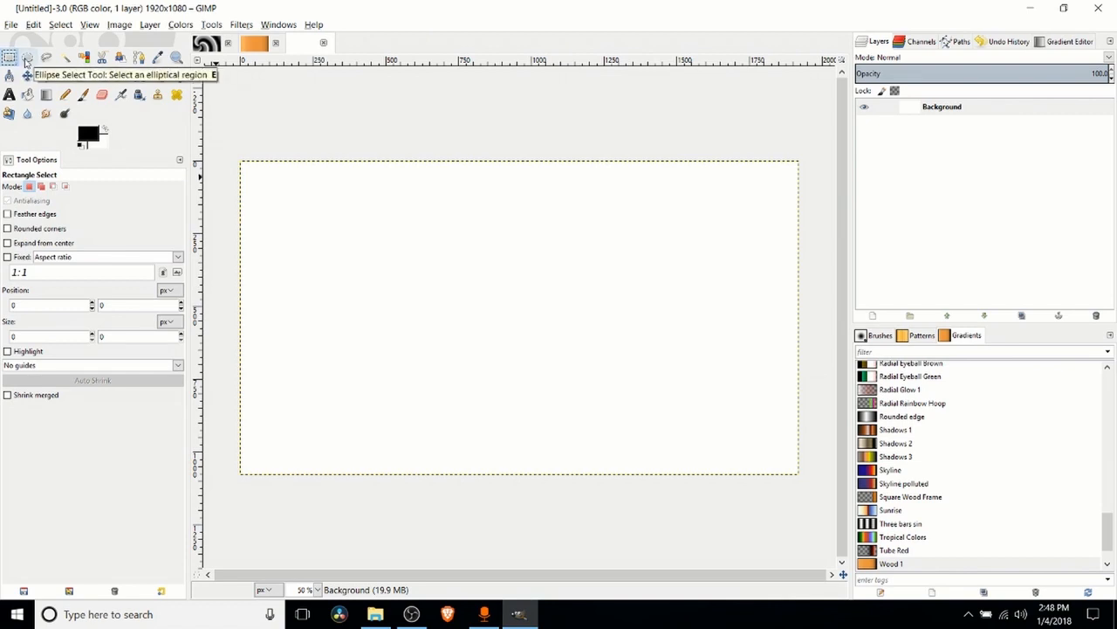
drag(376, 231, 581, 343)
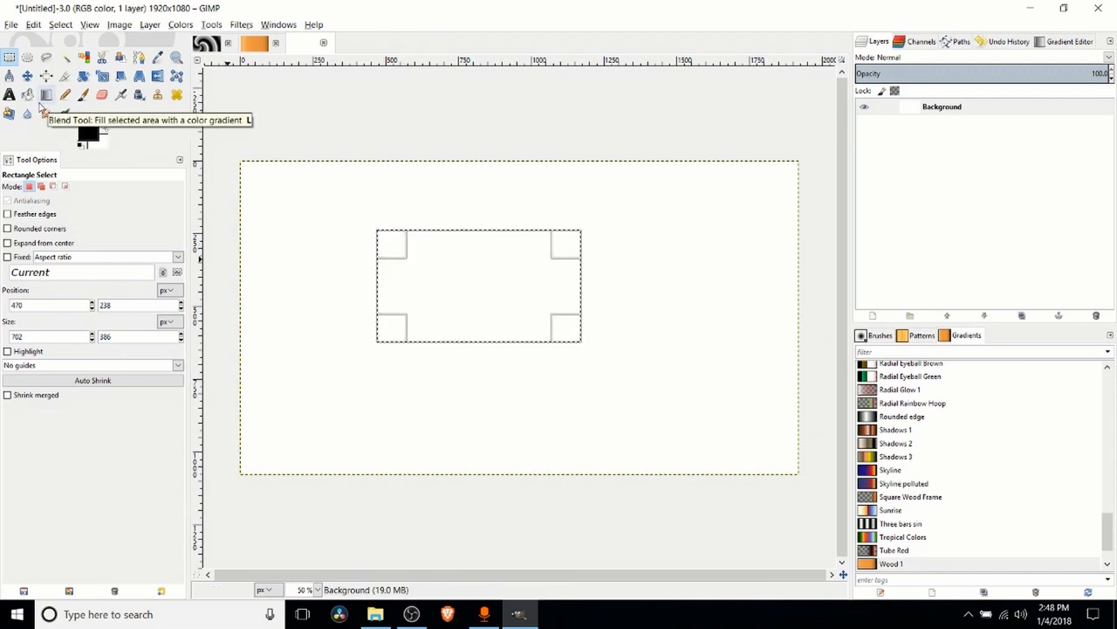
click(46, 94)
drag(390, 297, 670, 218)
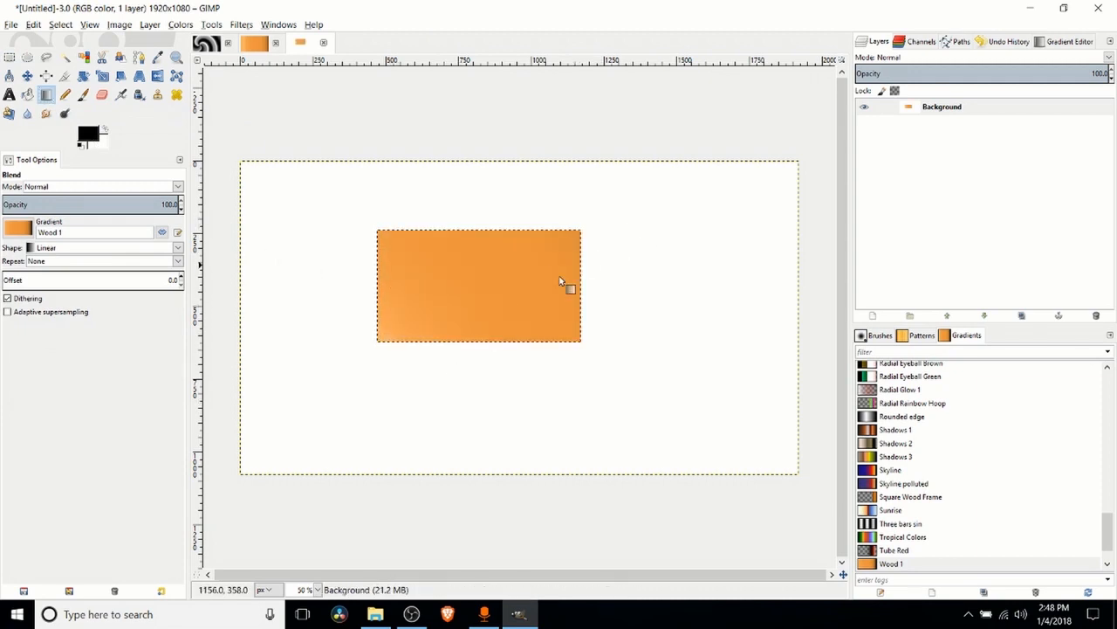
Refill the rectangular selection with the linear gradient in different directions, ending with a slightly upward left-to-right fill.
drag(377, 345, 416, 328)
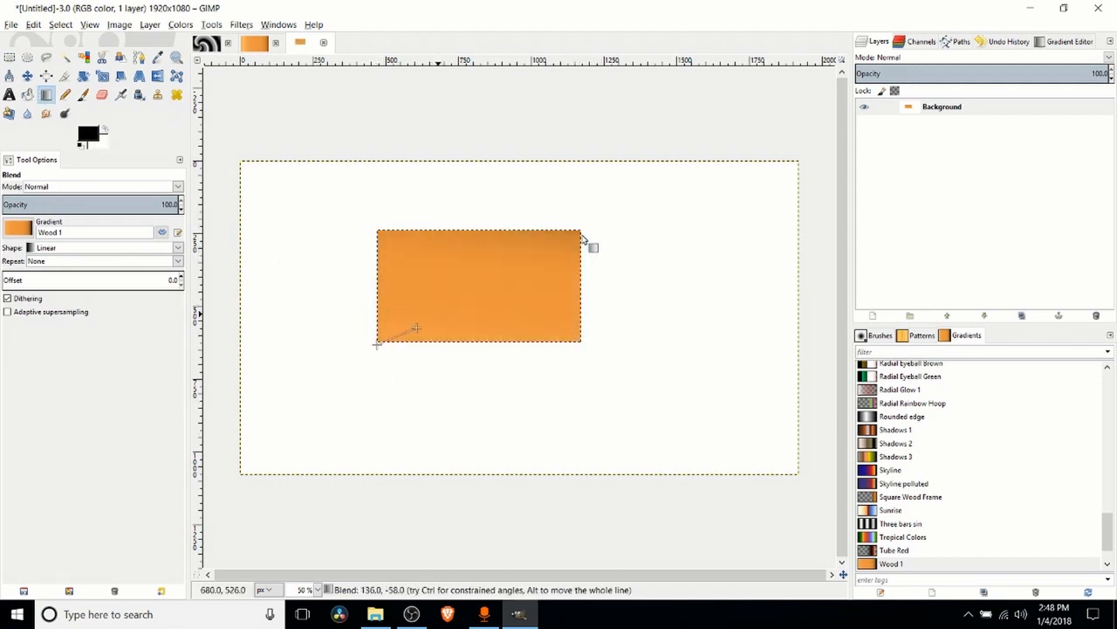
drag(583, 237, 536, 361)
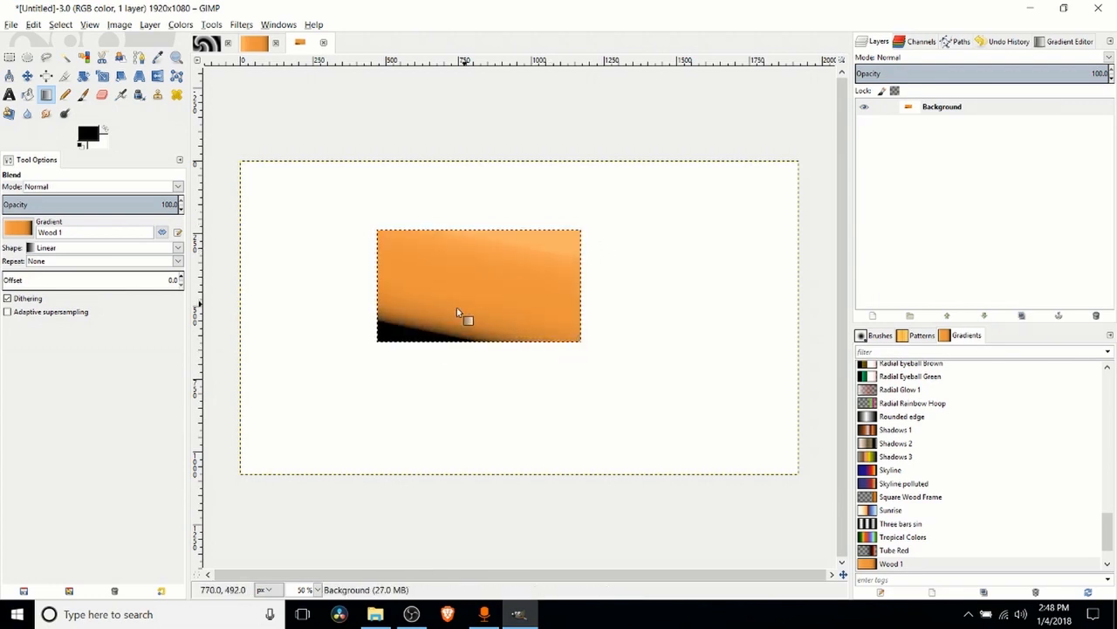
drag(430, 319, 591, 299)
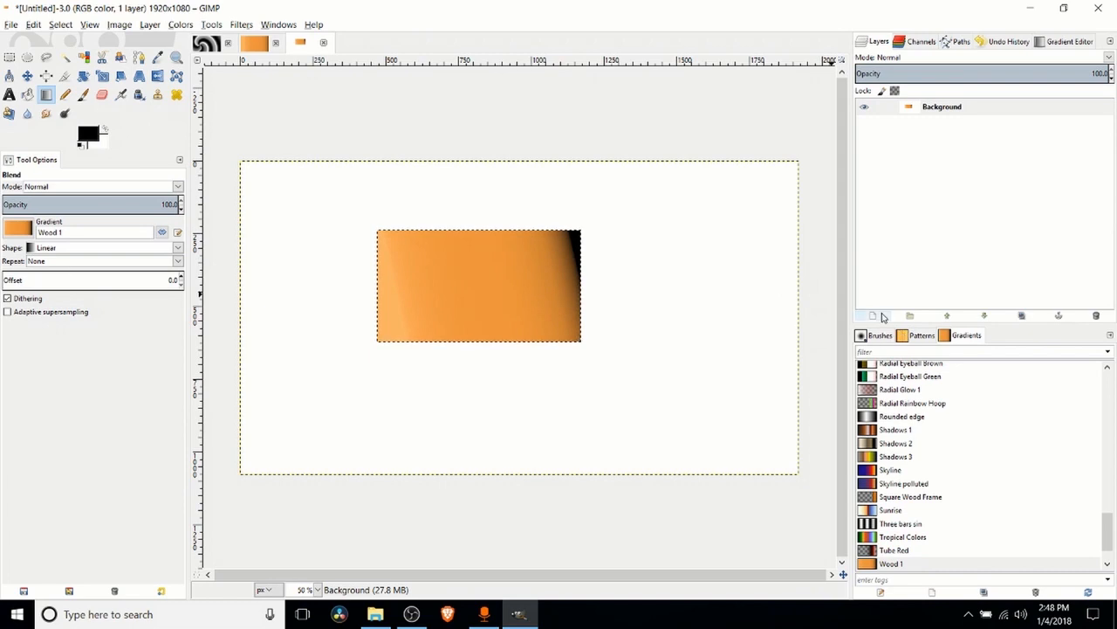
Add a new transparent layer, clear the old selection and select a rectangle of about 694 × 792 px overlapping the wood rectangle's right end.
click(883, 317)
click(881, 421)
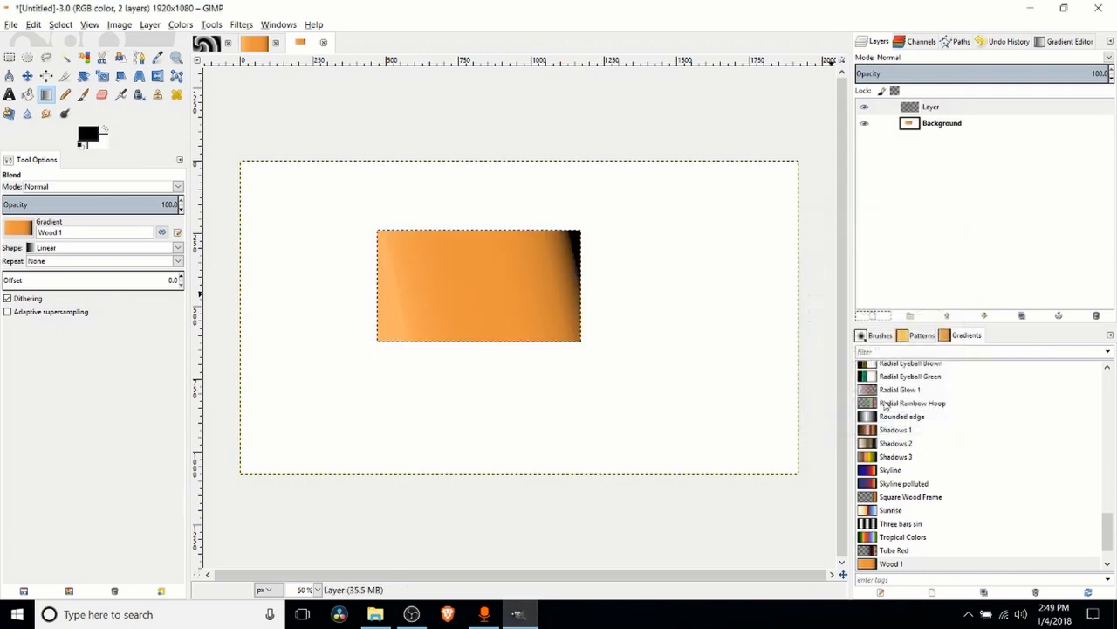
click(8, 57)
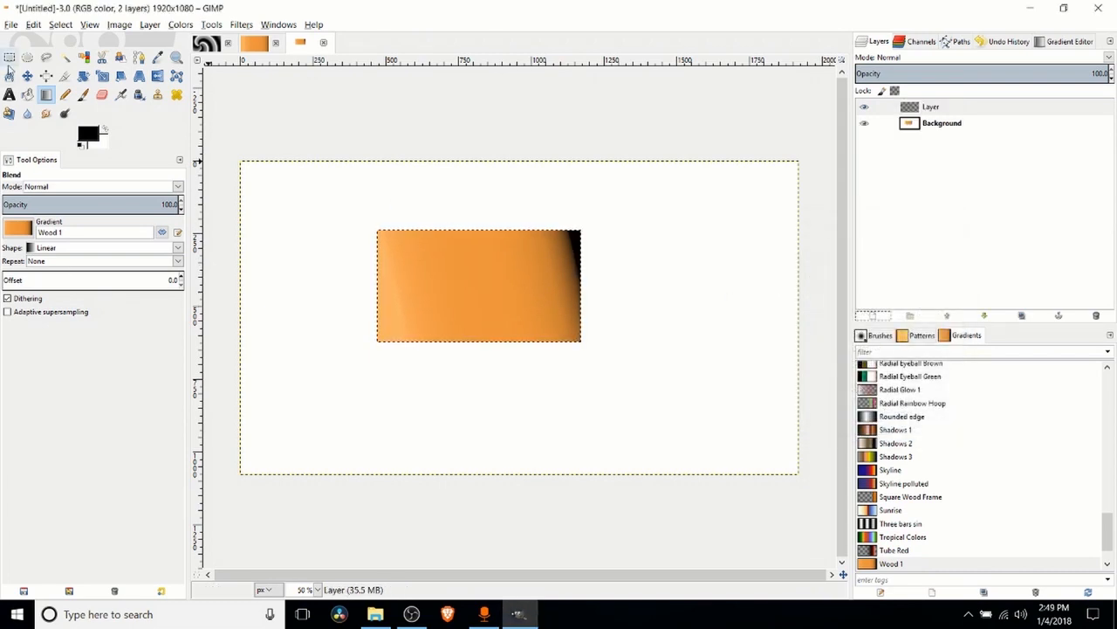
click(350, 202)
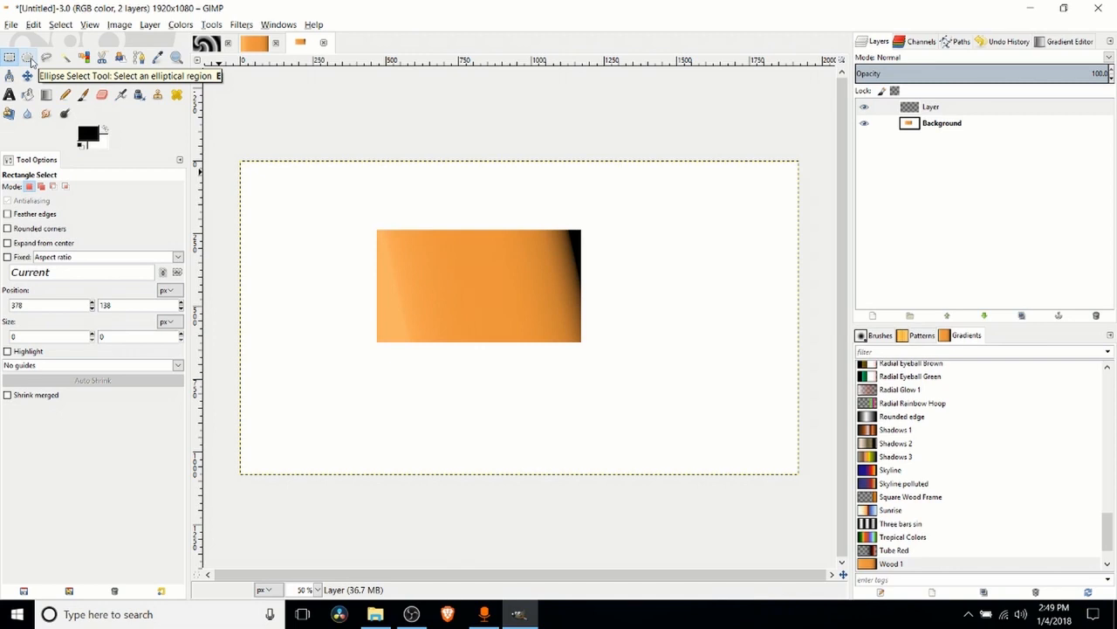
drag(528, 202, 731, 430)
Fill the selection on the new layer with the Tropical Colors gradient in Conical (sym) shape, from its centre up towards its upper edge.
click(46, 95)
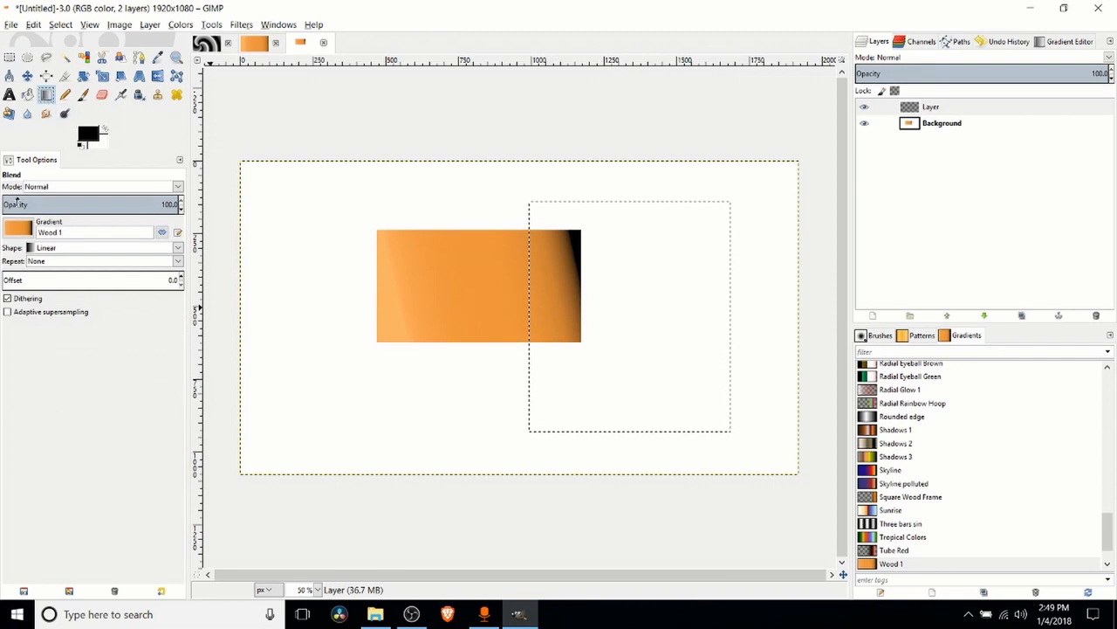
click(18, 228)
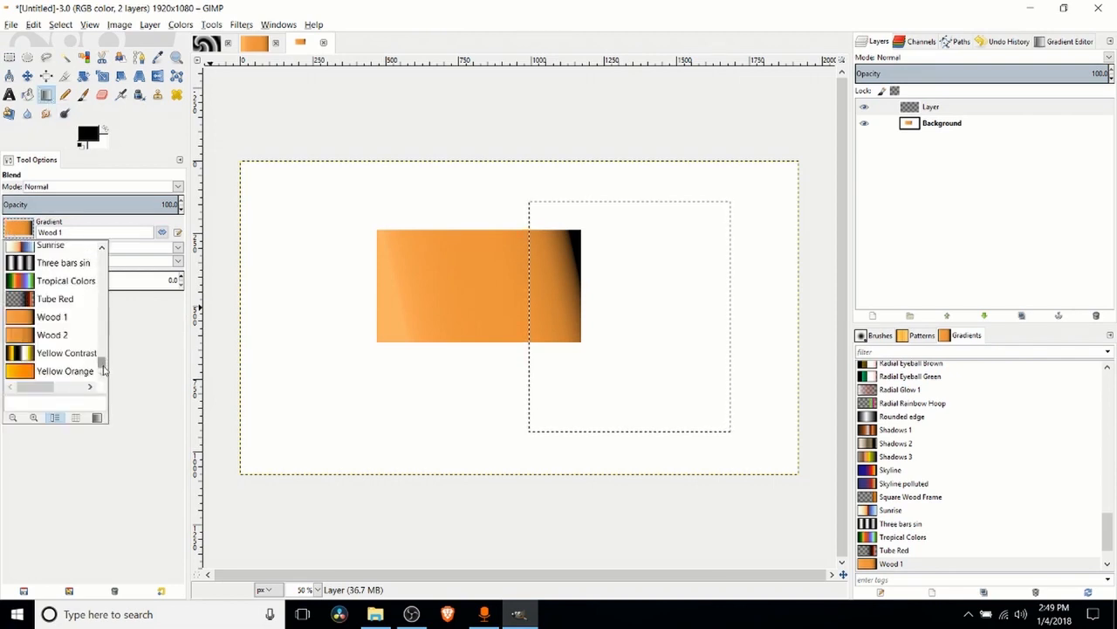
click(75, 282)
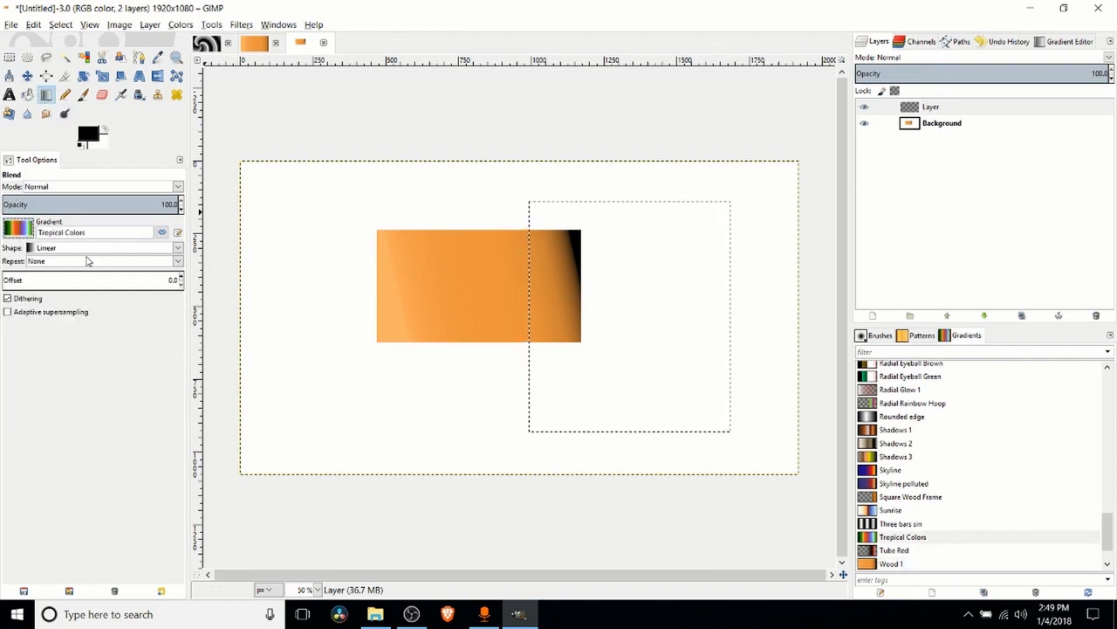
click(88, 250)
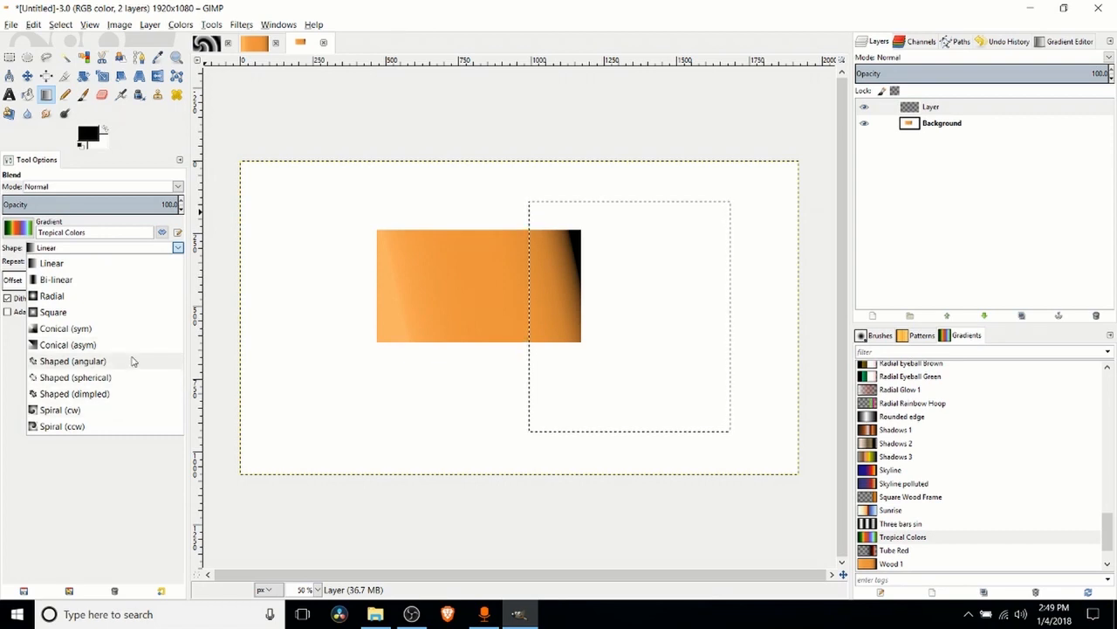
click(139, 329)
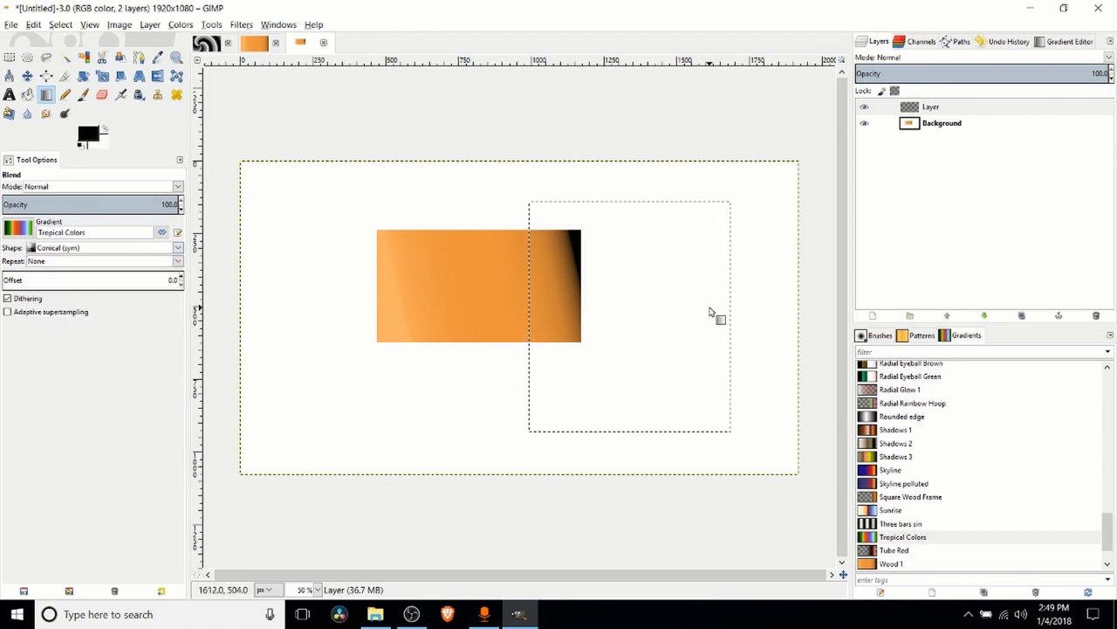
drag(636, 317, 639, 214)
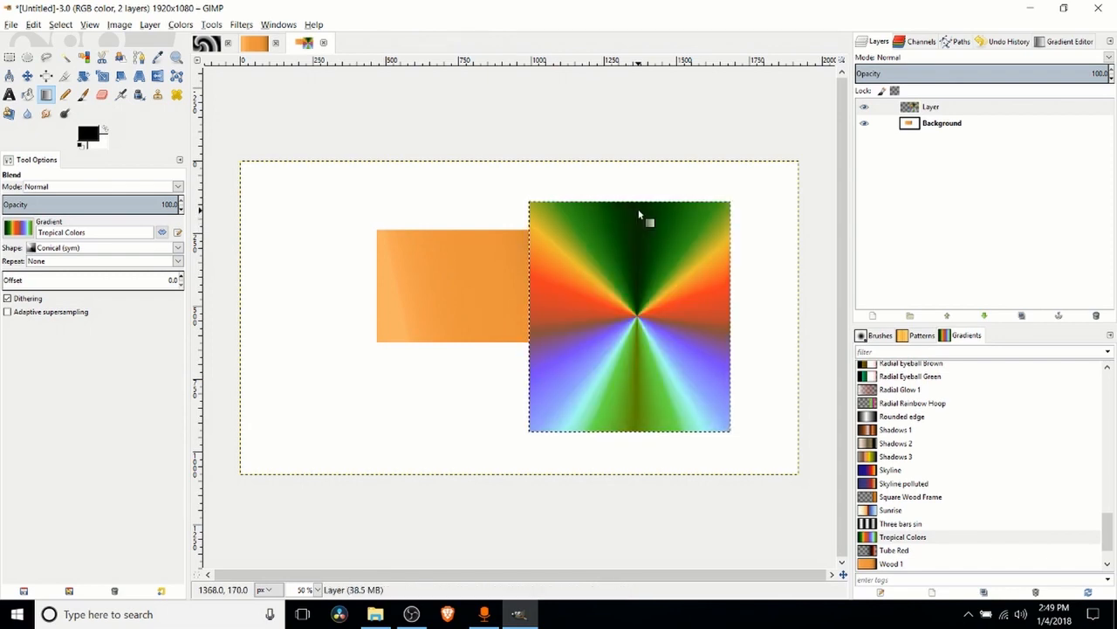
key(r)
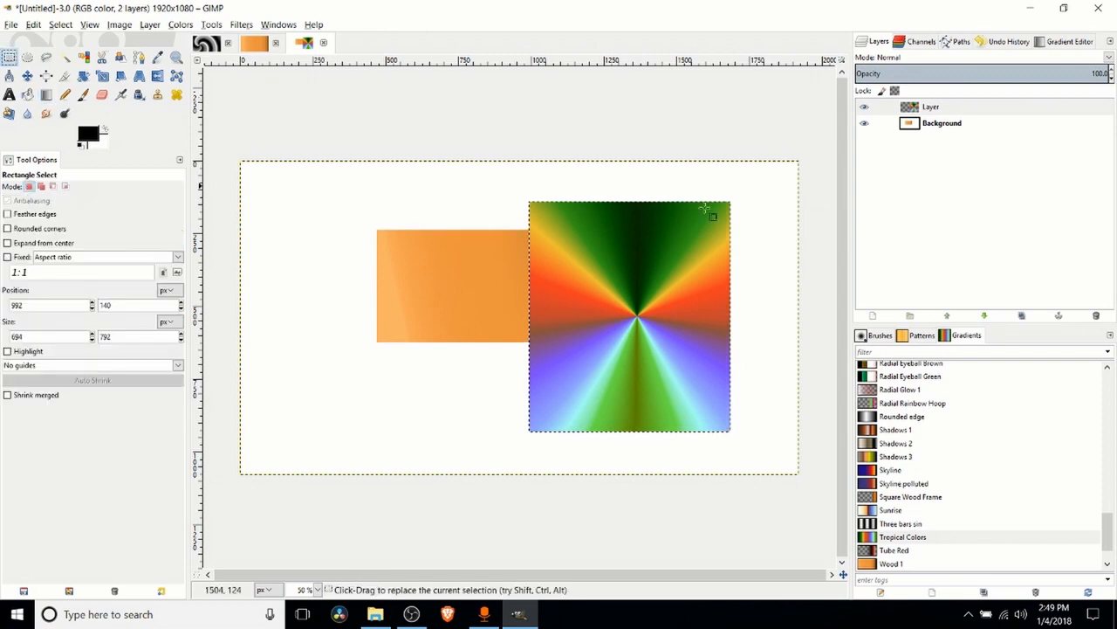
click(727, 192)
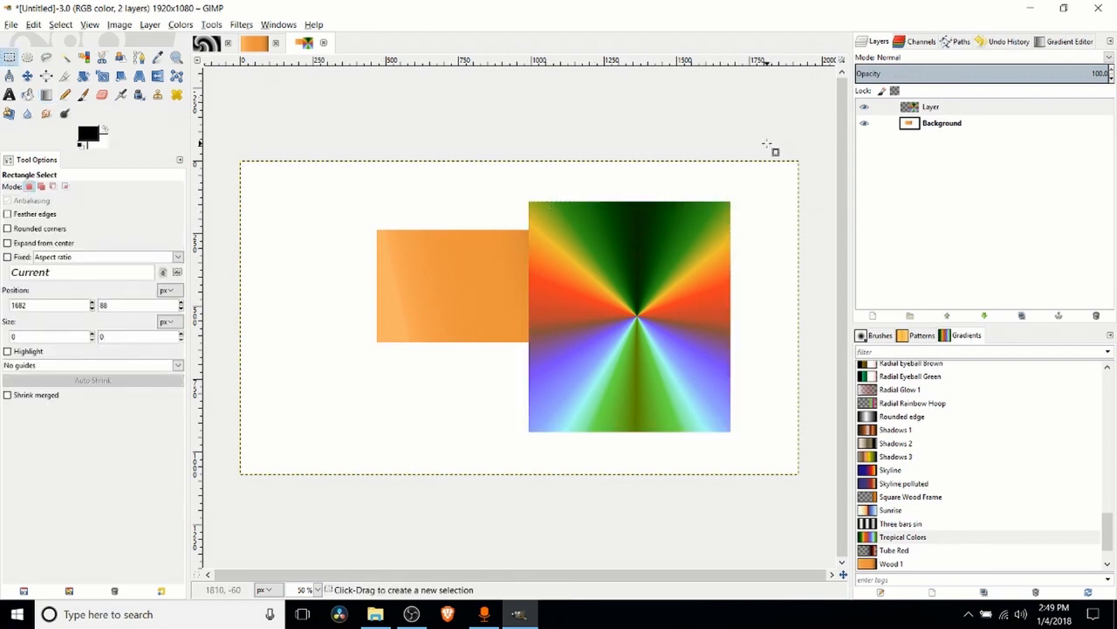
key(ctrl+z)
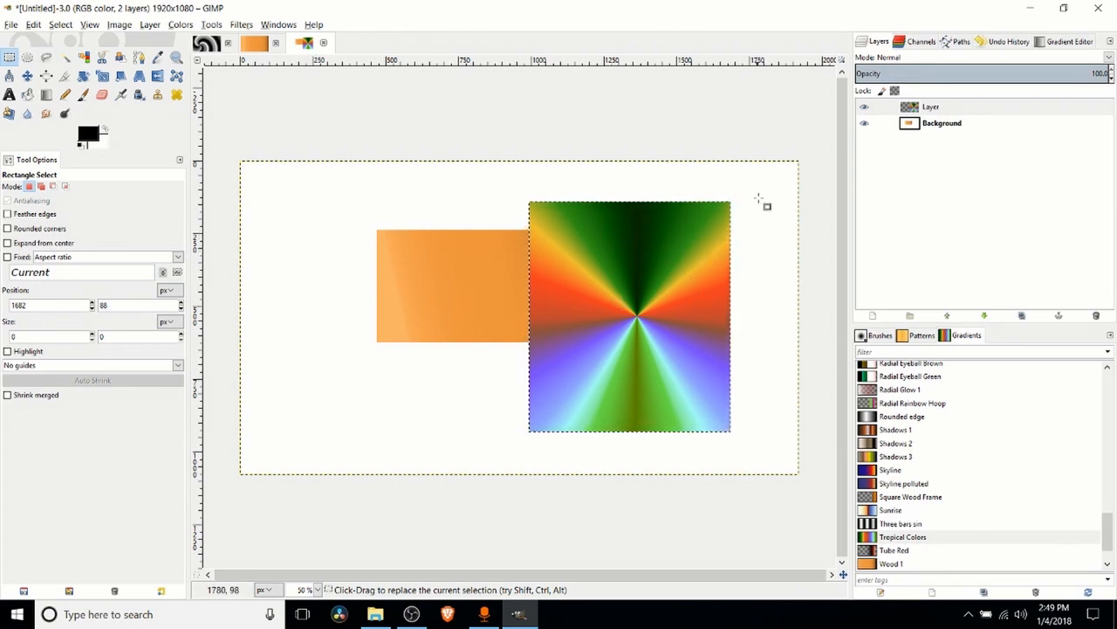
Stroke the outline of the conical gradient's selection with a 15 px solid color line, and clear the selection.
right_click(646, 234)
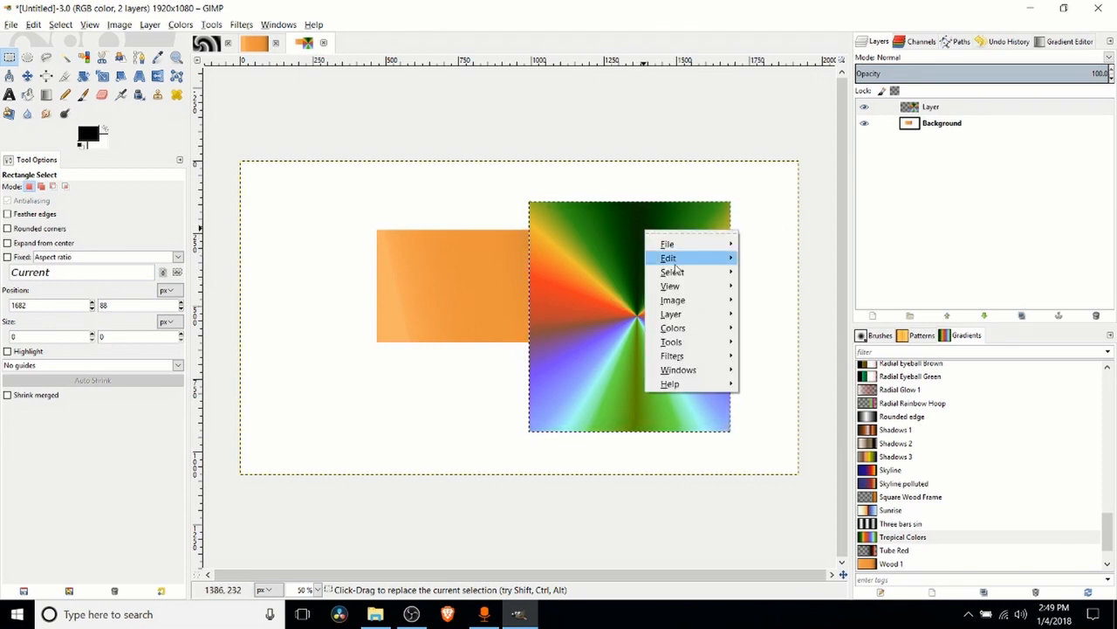
mouse_move(679, 261)
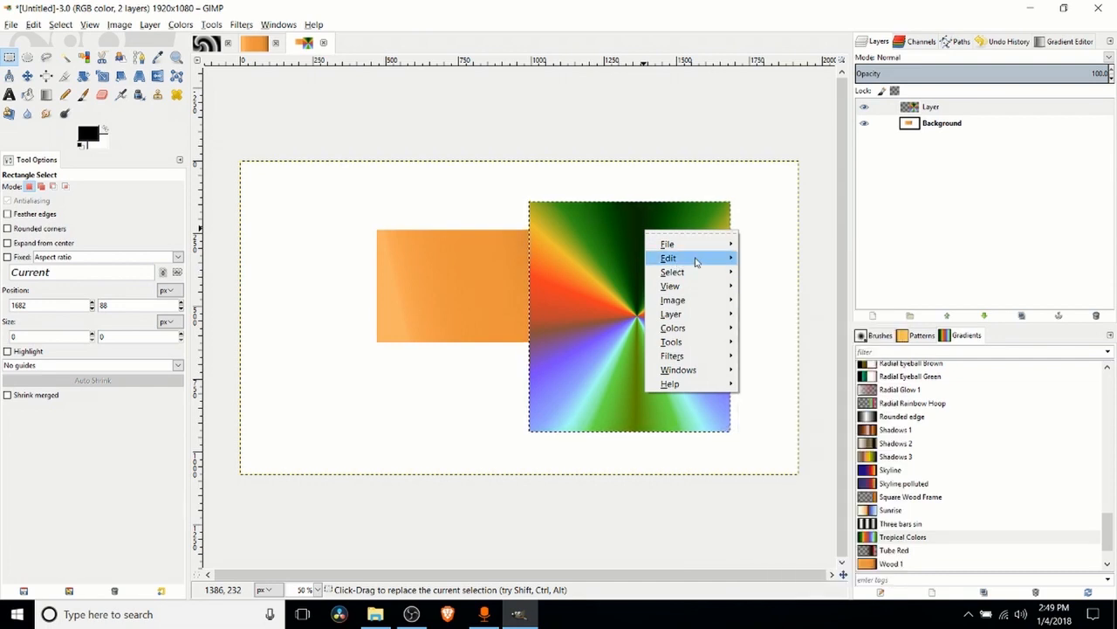
click(790, 481)
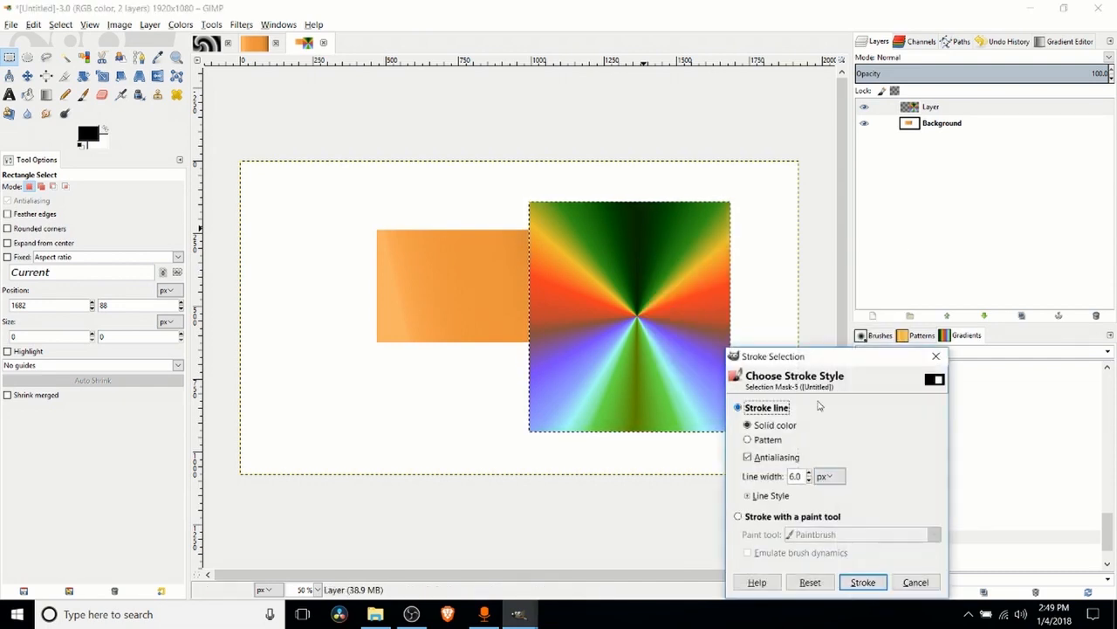
drag(838, 356, 903, 253)
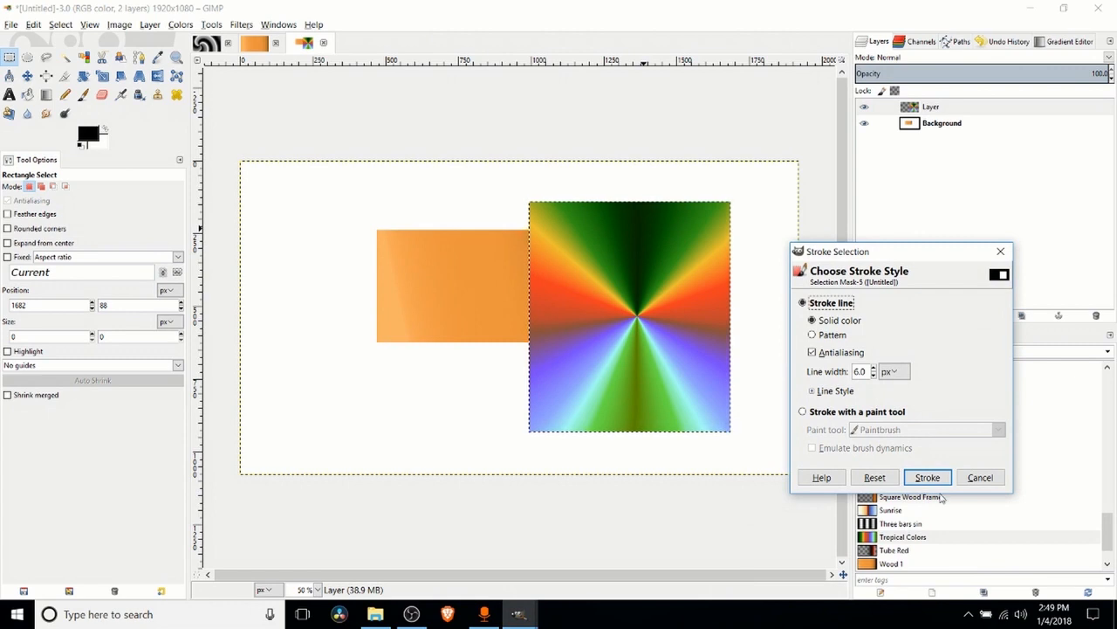
drag(866, 371, 826, 373)
text(10)
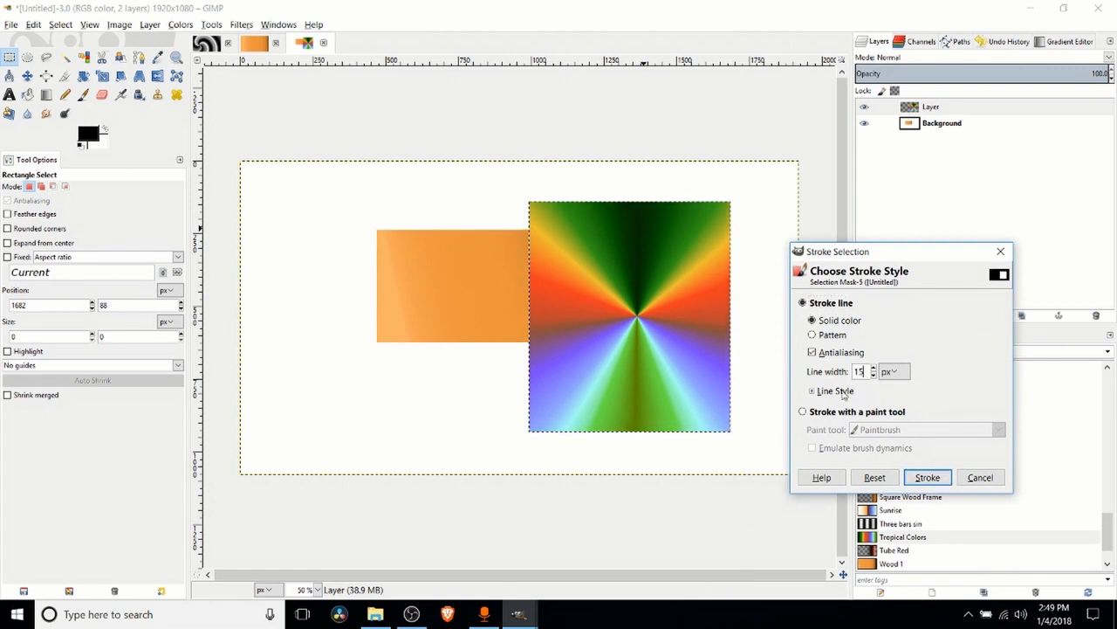
click(928, 478)
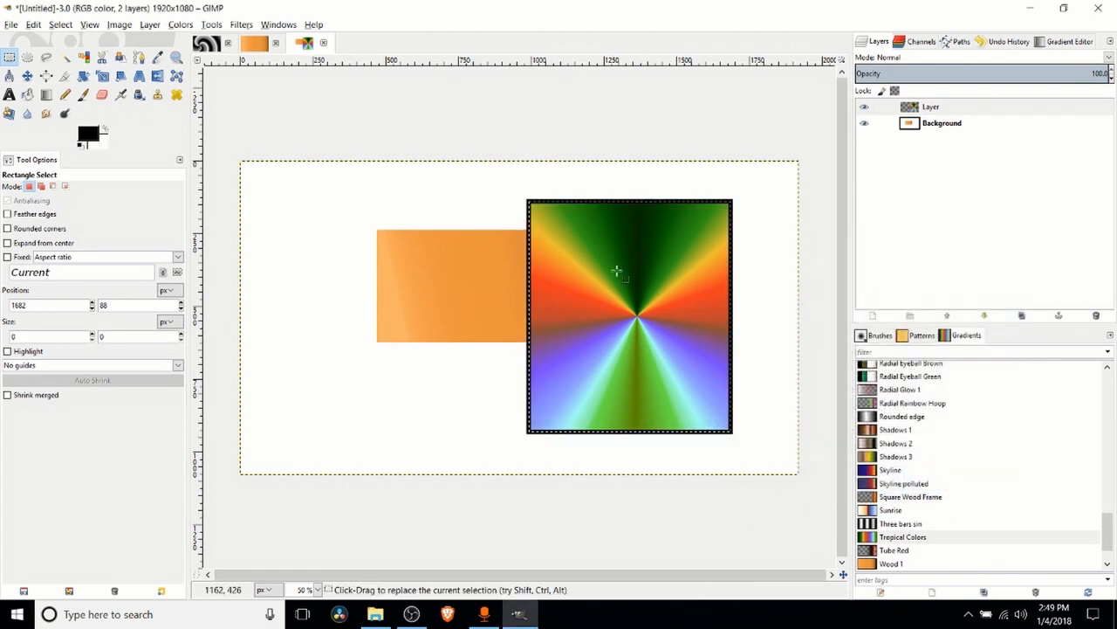
click(759, 269)
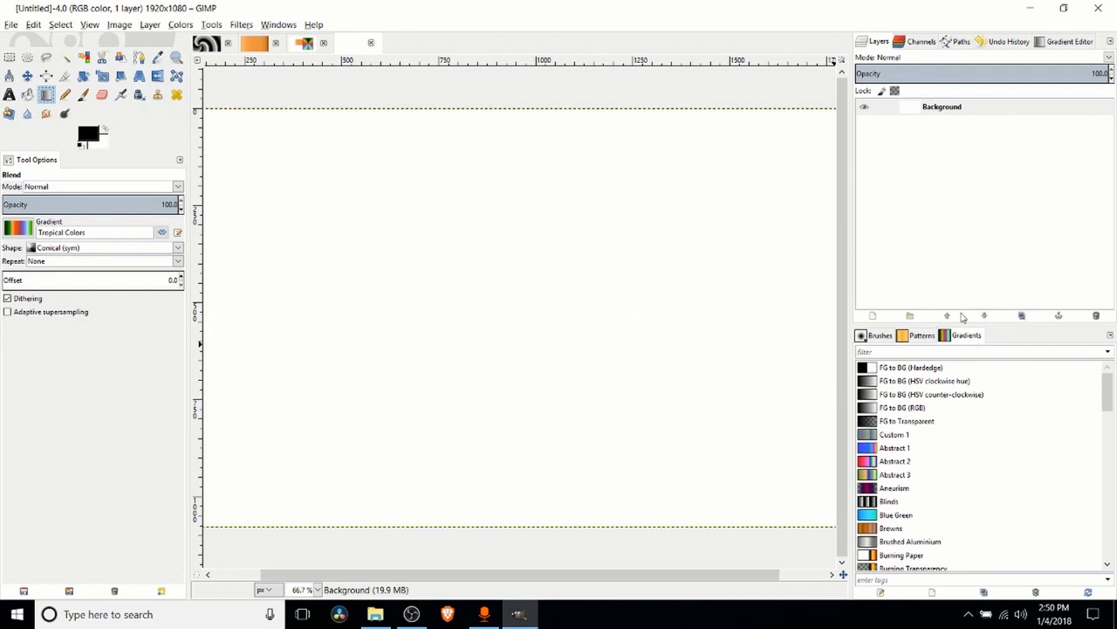
Open the full gradients list from the Blend tool's gradient picker and browse to its end.
click(24, 231)
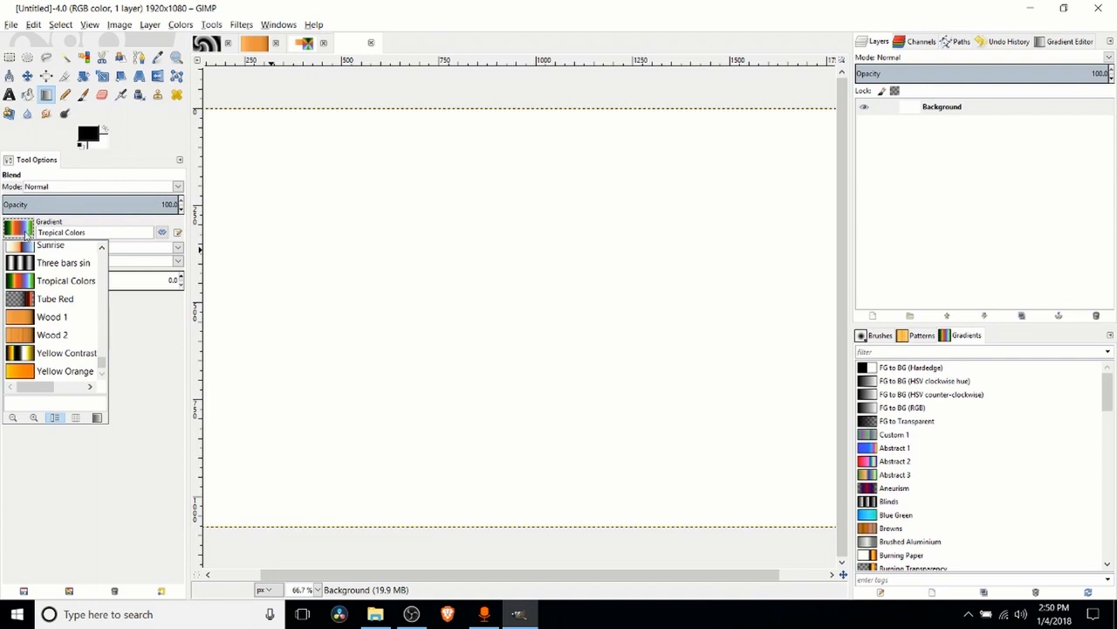
click(97, 419)
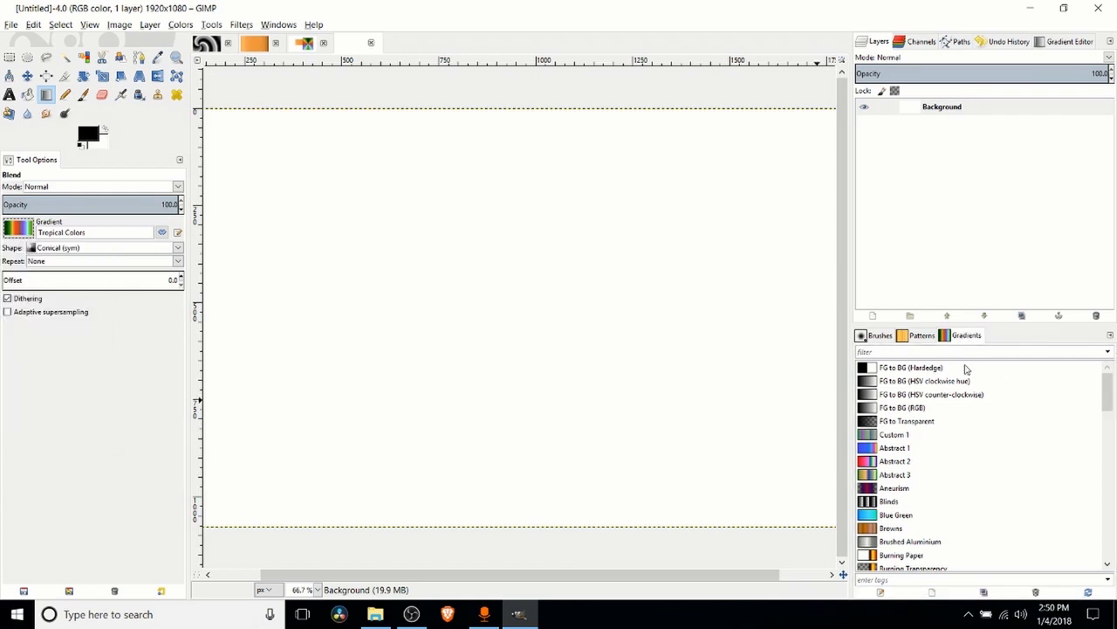
scroll(978, 466, down, 8)
scroll(978, 471, down, 10)
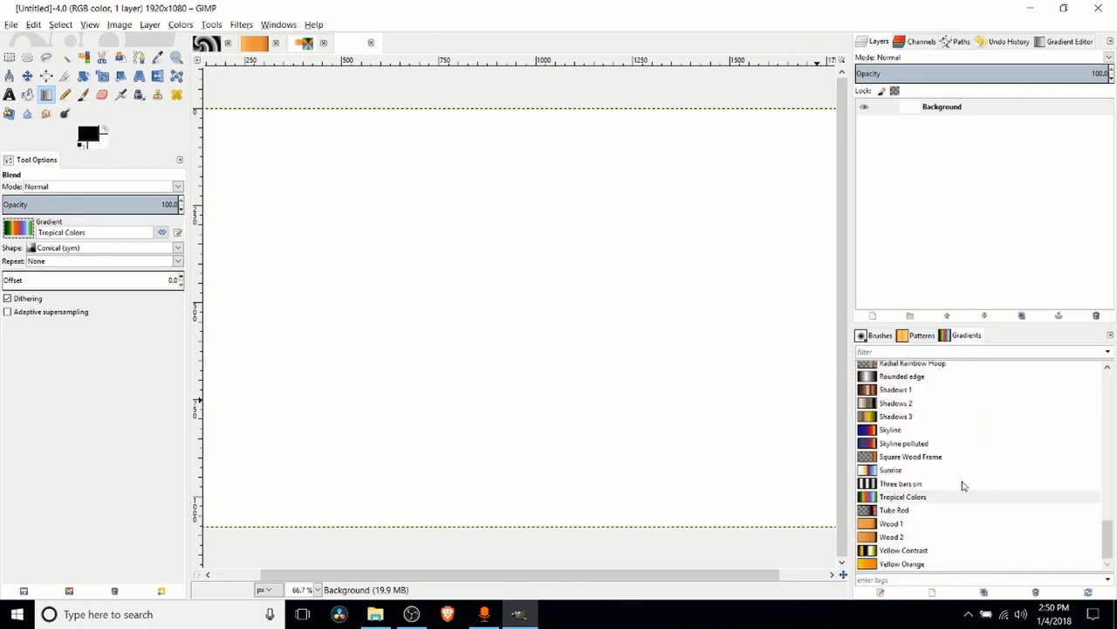
Look through the gradients list up to its first entries, checking the Custom 1 gradient and the options for FG to BG (RGB).
scroll(974, 439, up, 18)
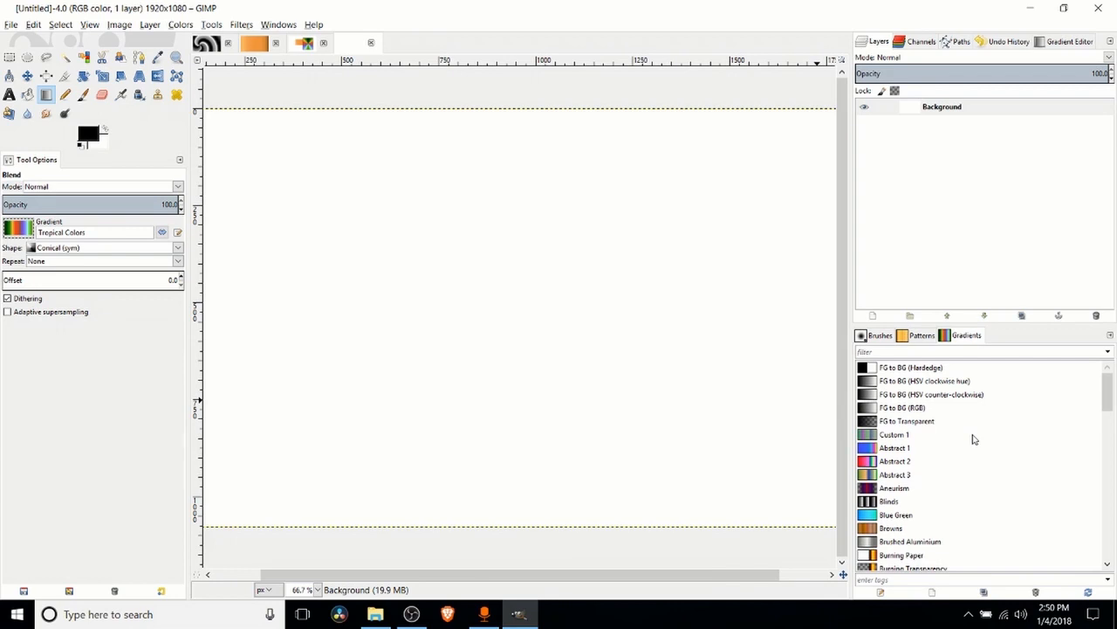
scroll(974, 439, down, 18)
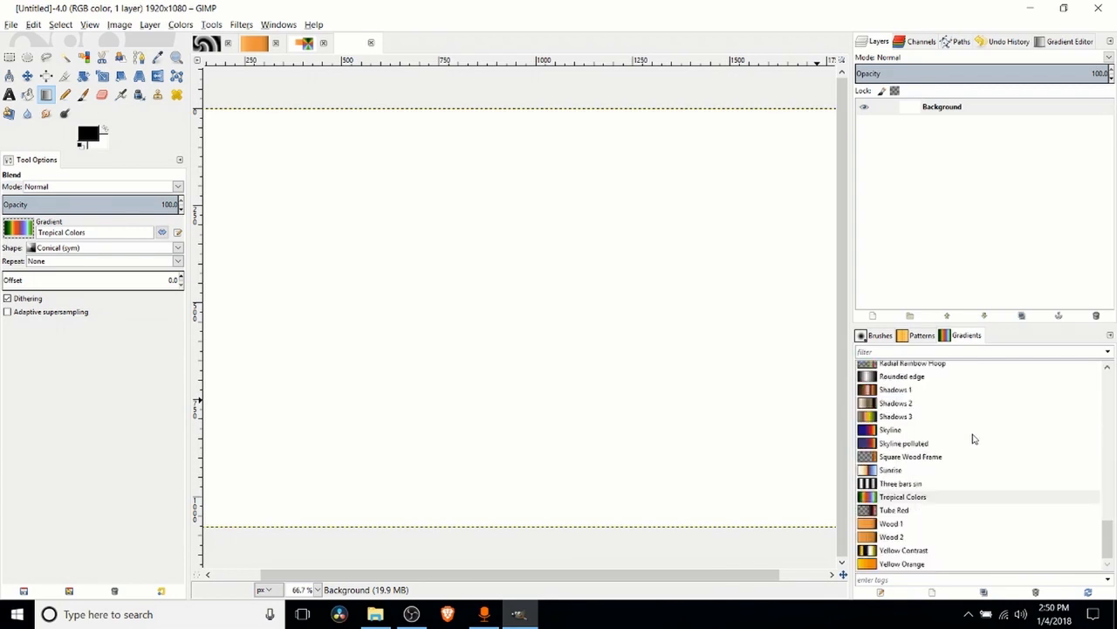
scroll(974, 439, up, 5)
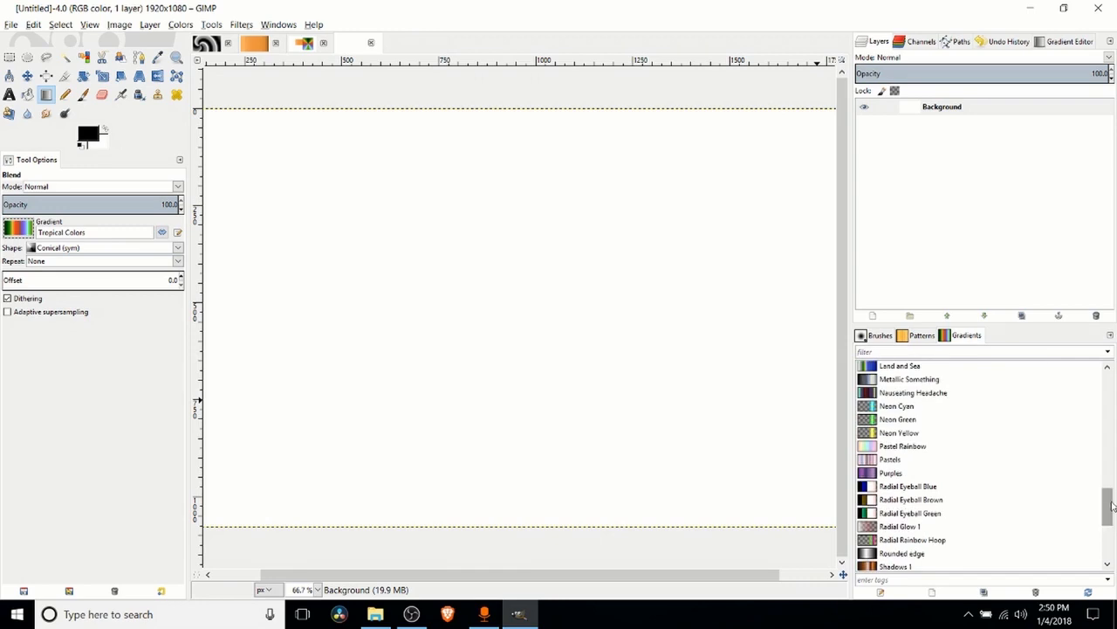
drag(1113, 506, 1111, 388)
click(969, 434)
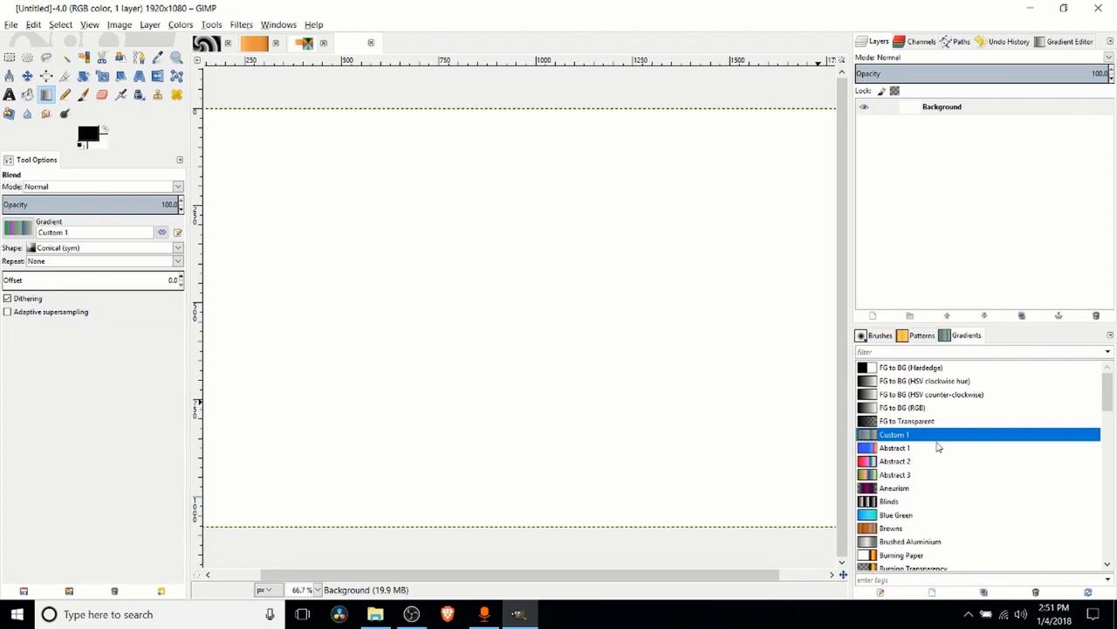
right_click(937, 409)
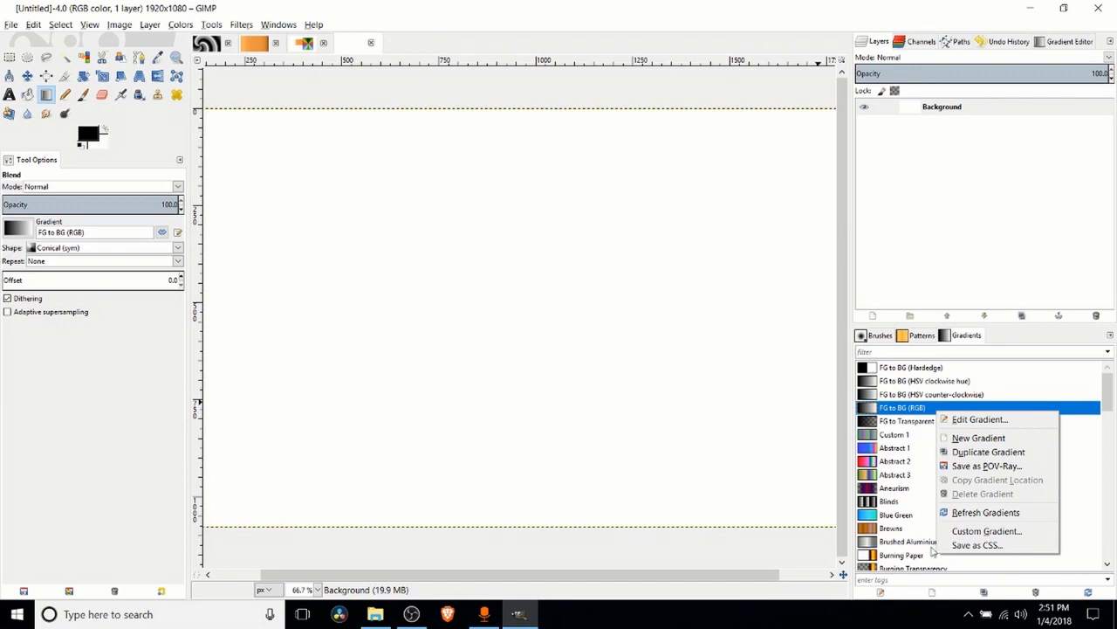
Create a new gradient and name it Custom 2.
click(932, 592)
click(932, 592)
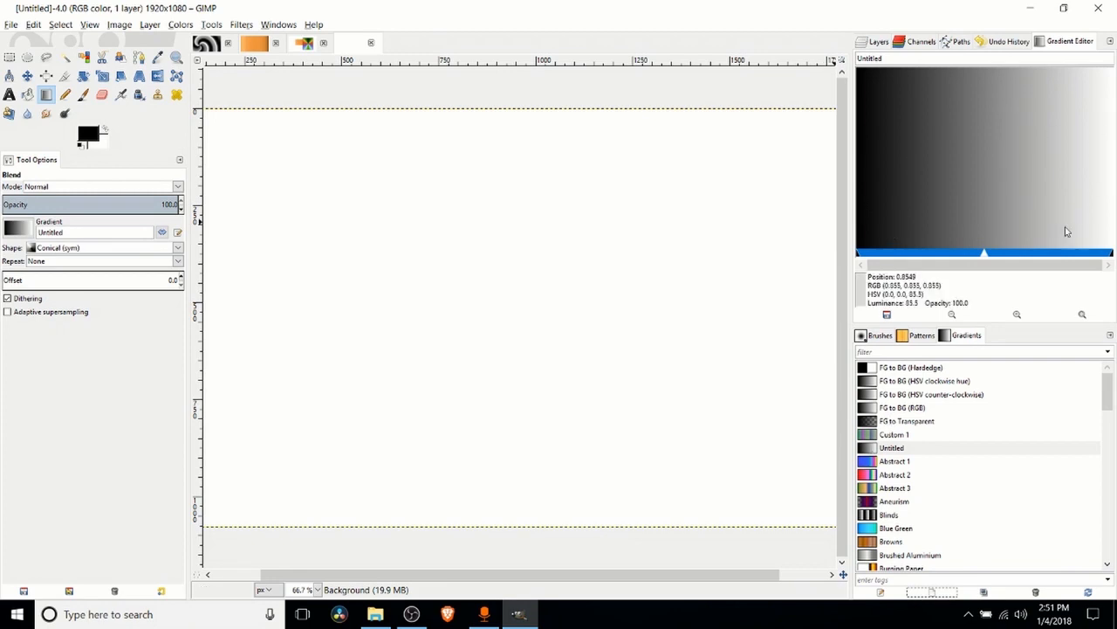
click(909, 58)
double_click(909, 58)
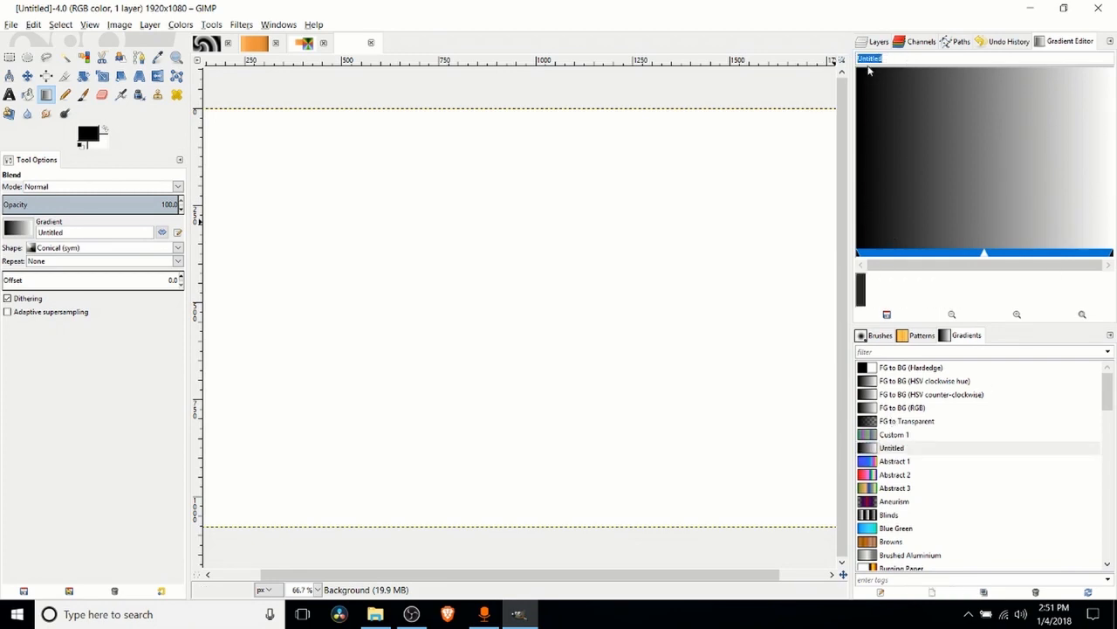
key(BackSpace)
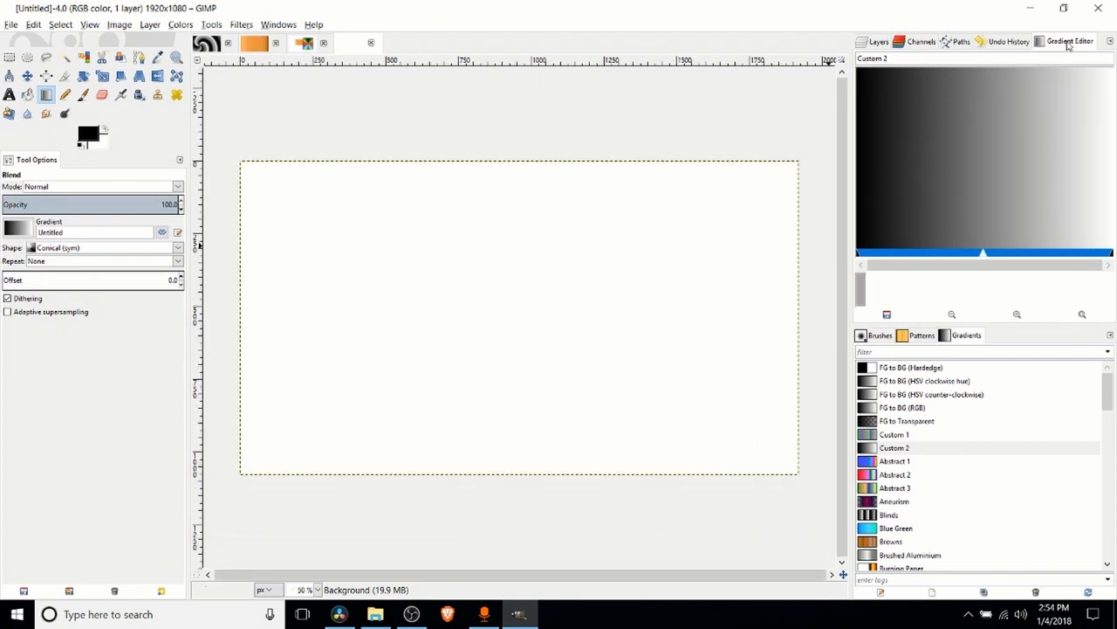
Move the Custom 2 gradient's midpoint towards its black end to about position 0.28, and sample a grey from the gradient as foreground color.
click(897, 450)
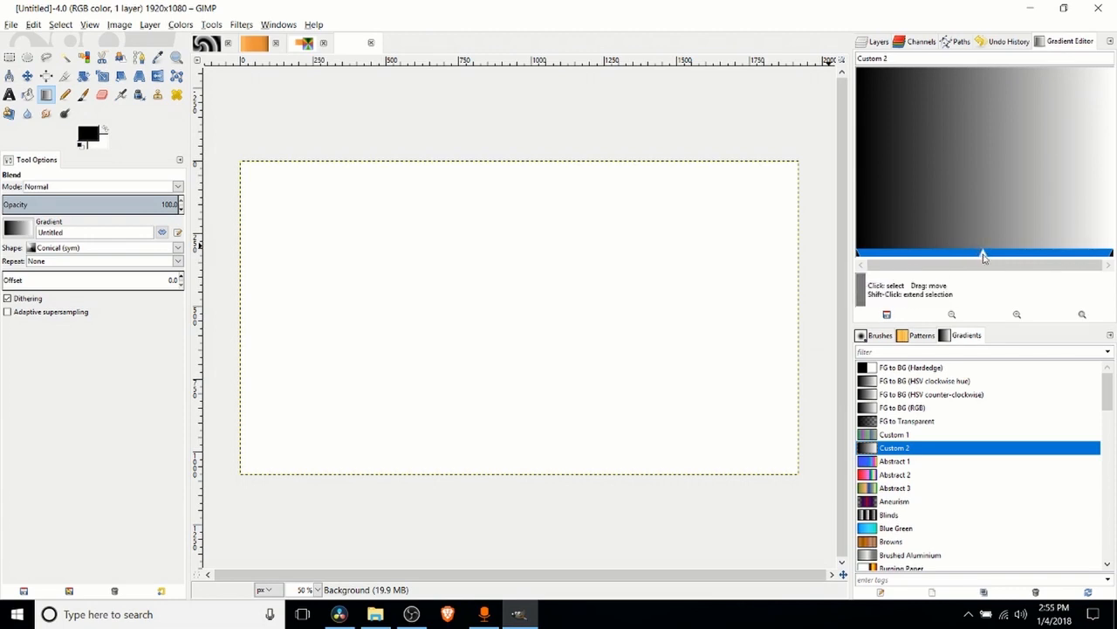
drag(983, 253, 921, 255)
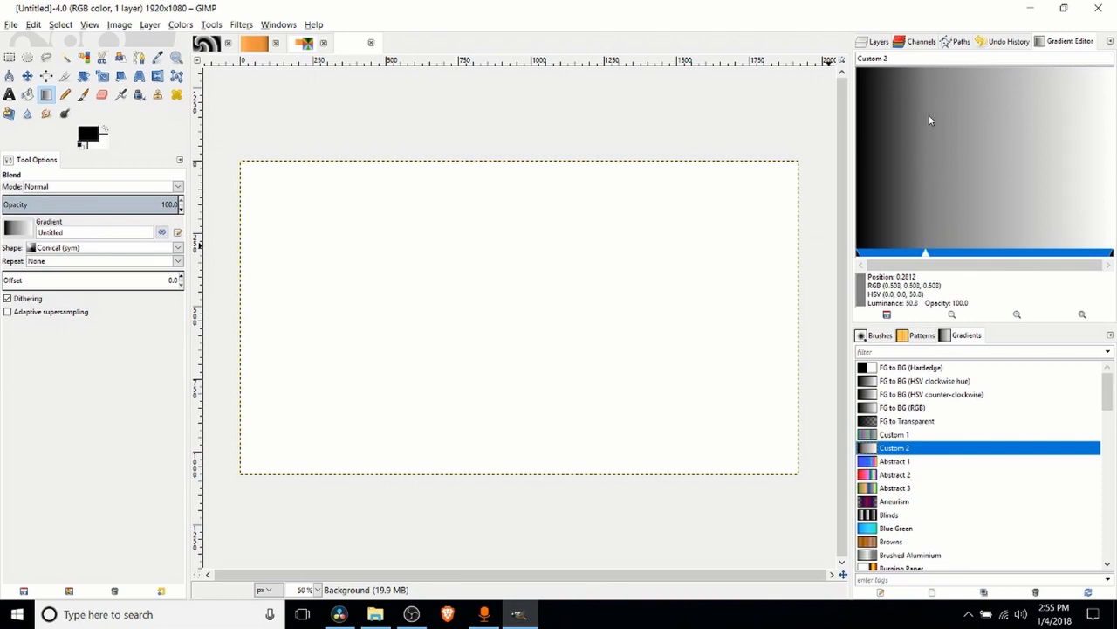
mouse_move(928, 255)
mouse_down()
mouse_move(971, 255)
mouse_move(928, 254)
mouse_up()
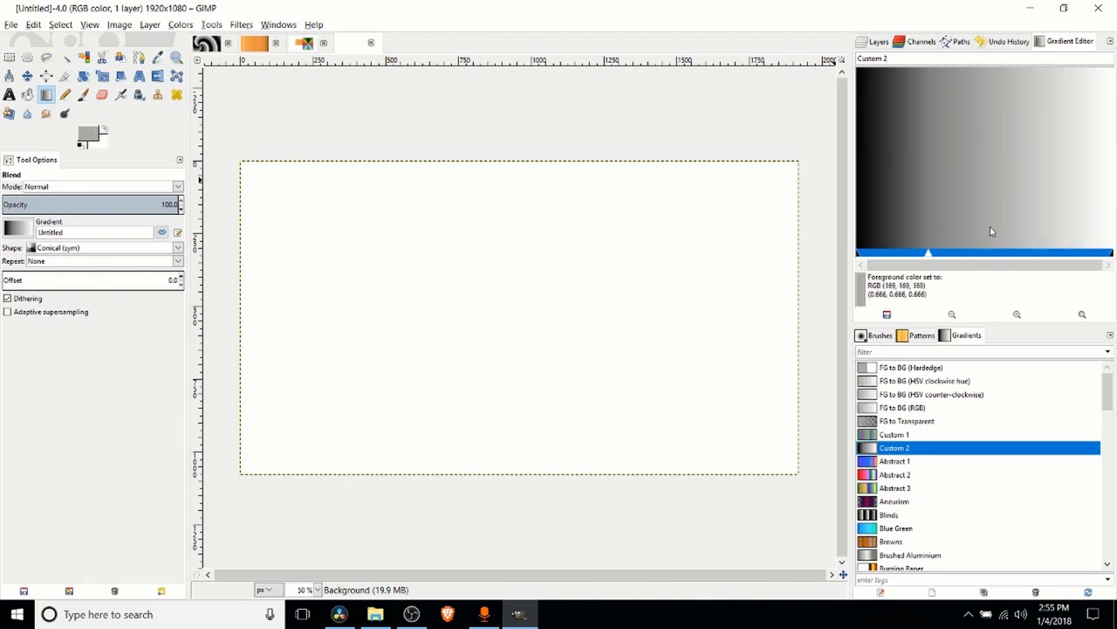
click(935, 129)
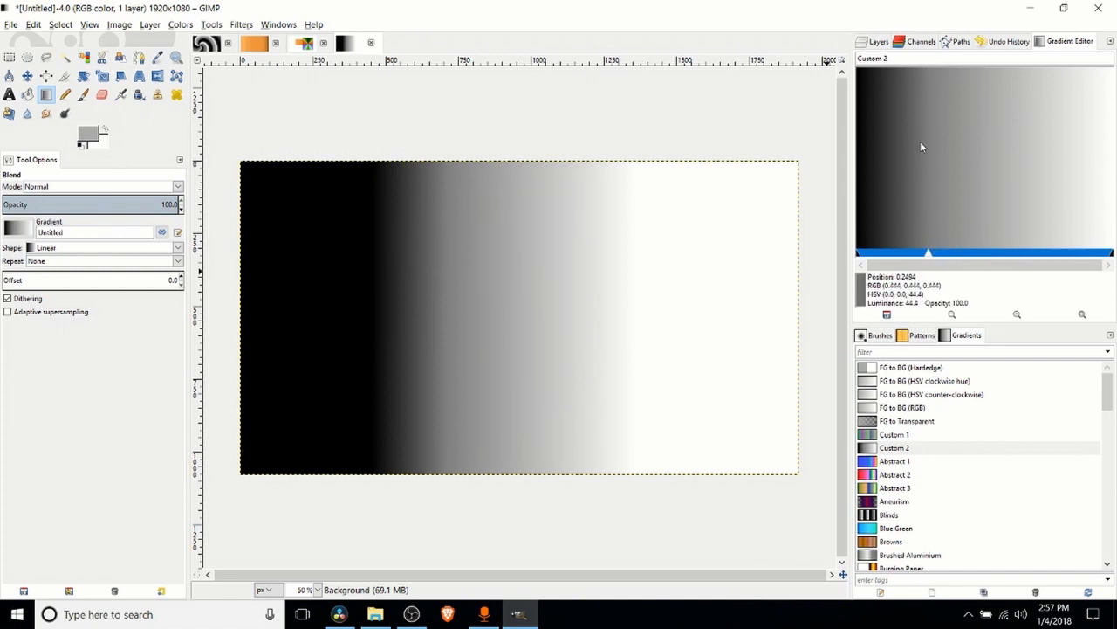
Split the Custom 2 gradient's segment at its midpoint and shift the resulting division slightly towards the white end.
right_click(969, 255)
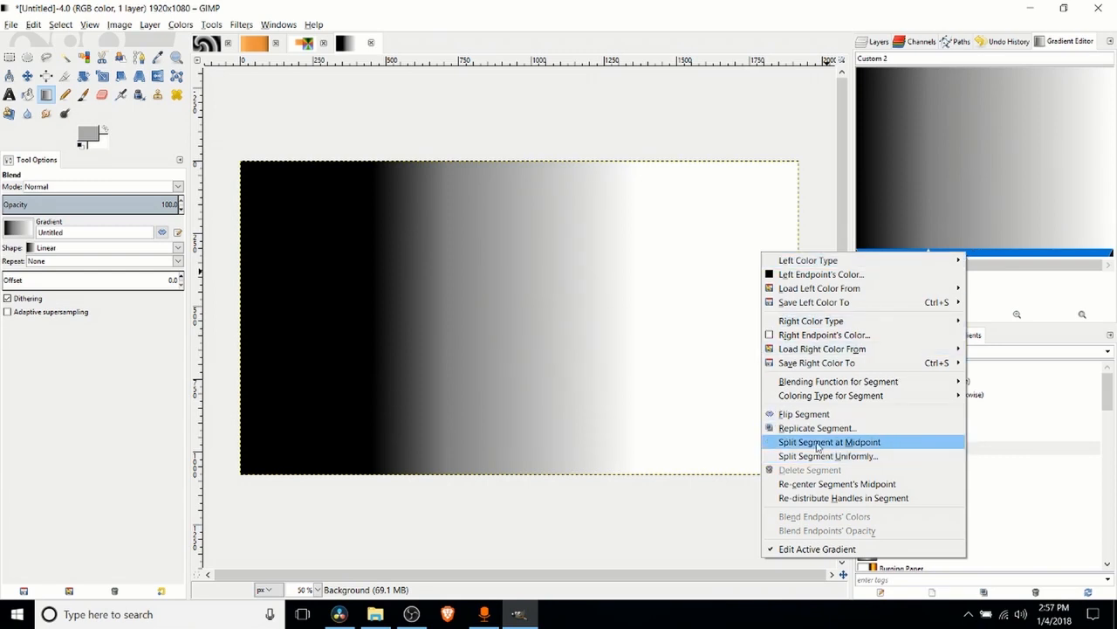
click(867, 446)
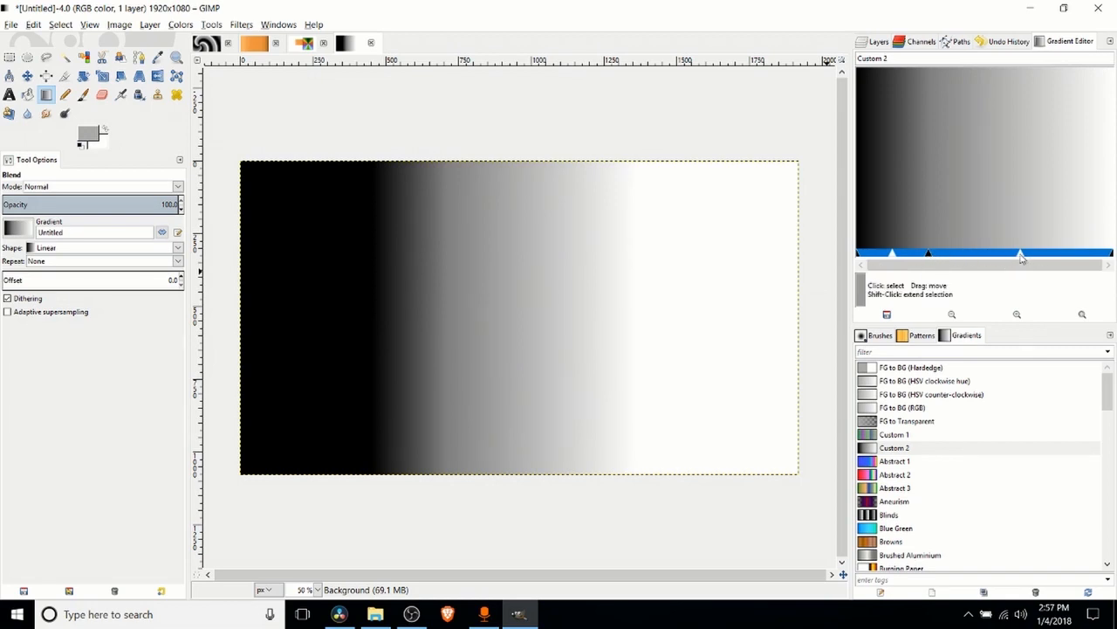
mouse_move(1020, 255)
mouse_down()
mouse_move(944, 257)
mouse_move(1043, 256)
mouse_move(1004, 259)
mouse_move(1020, 262)
mouse_up()
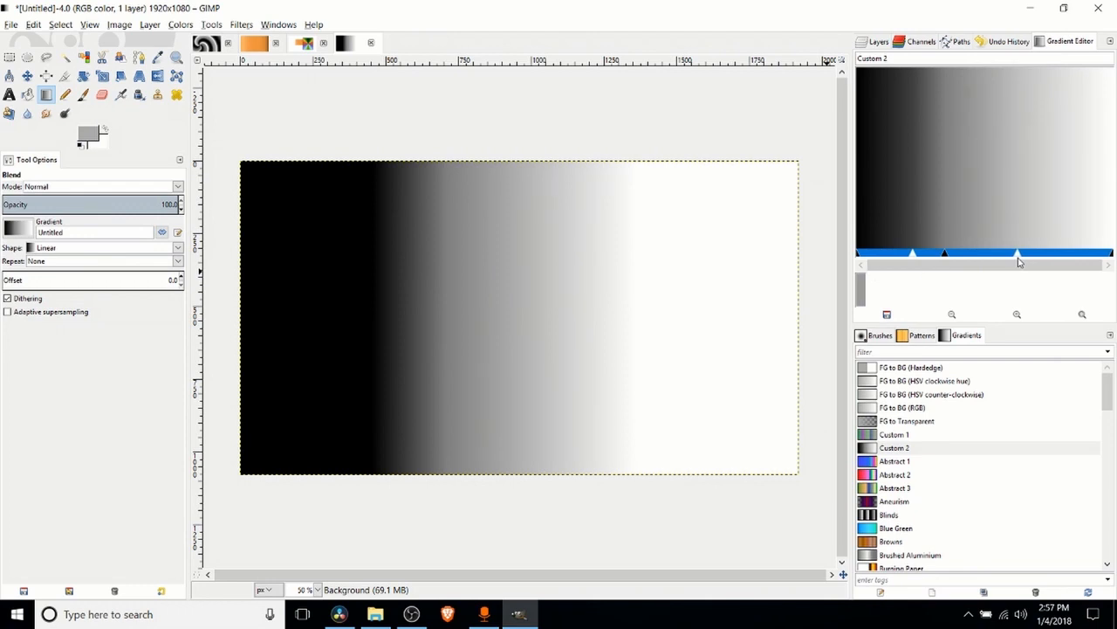
Examine the two segments of the Custom 2 gradient by selecting each in turn and viewing the darker segment's endpoint color options.
click(859, 254)
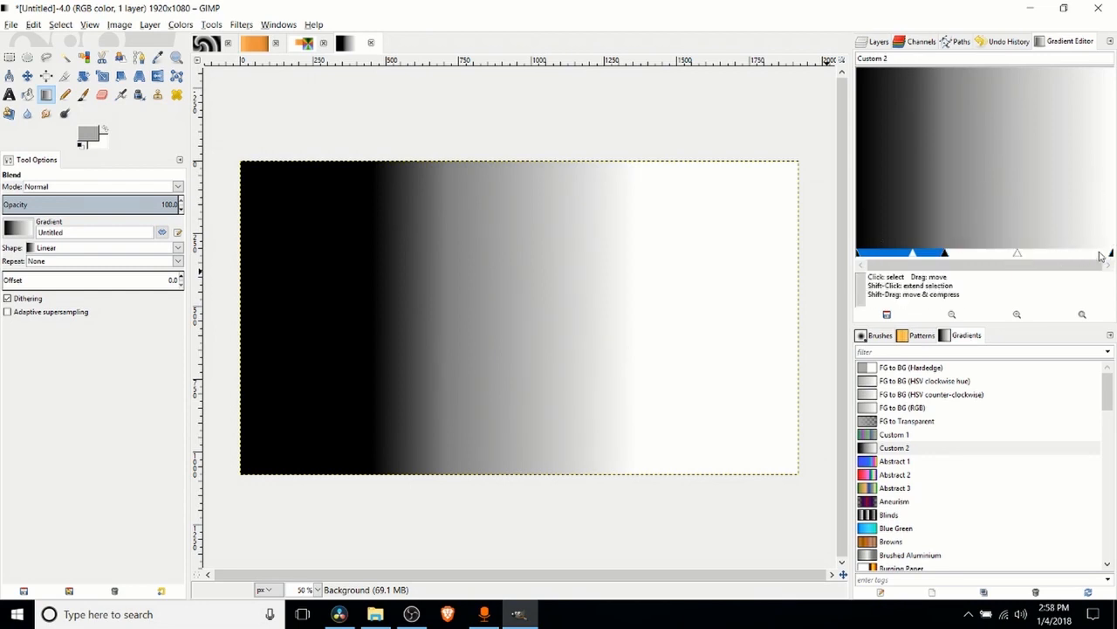
click(997, 255)
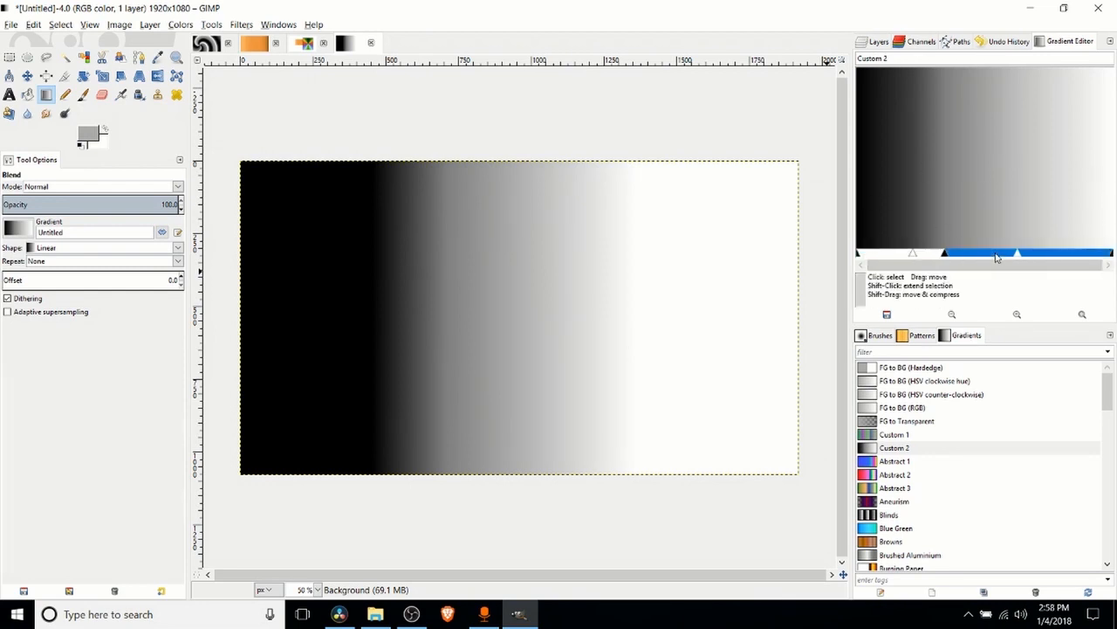
click(886, 255)
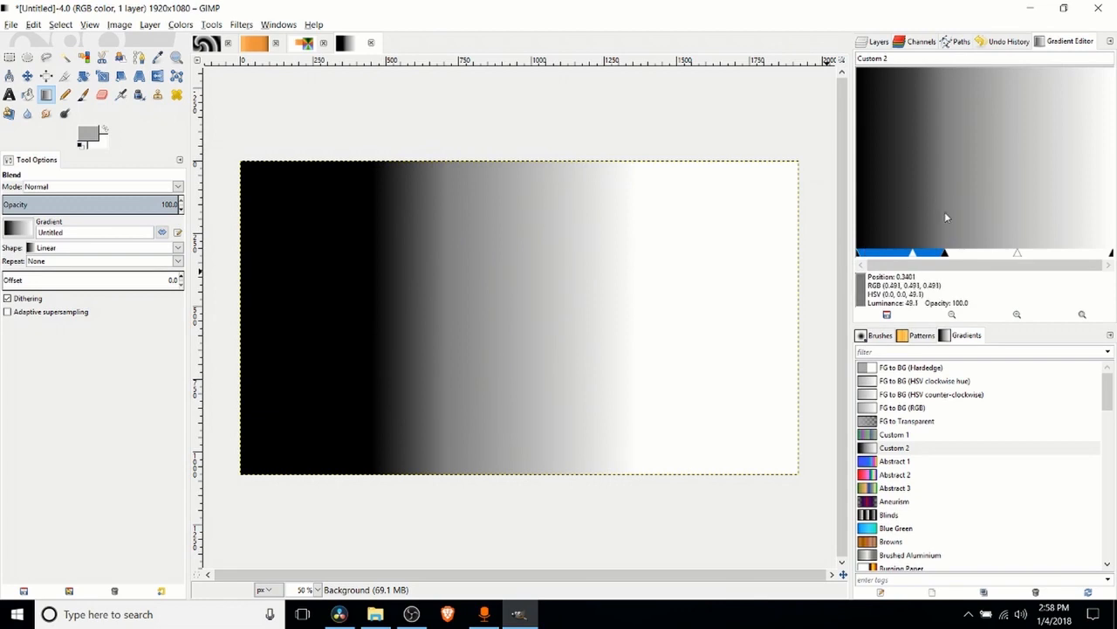
click(977, 255)
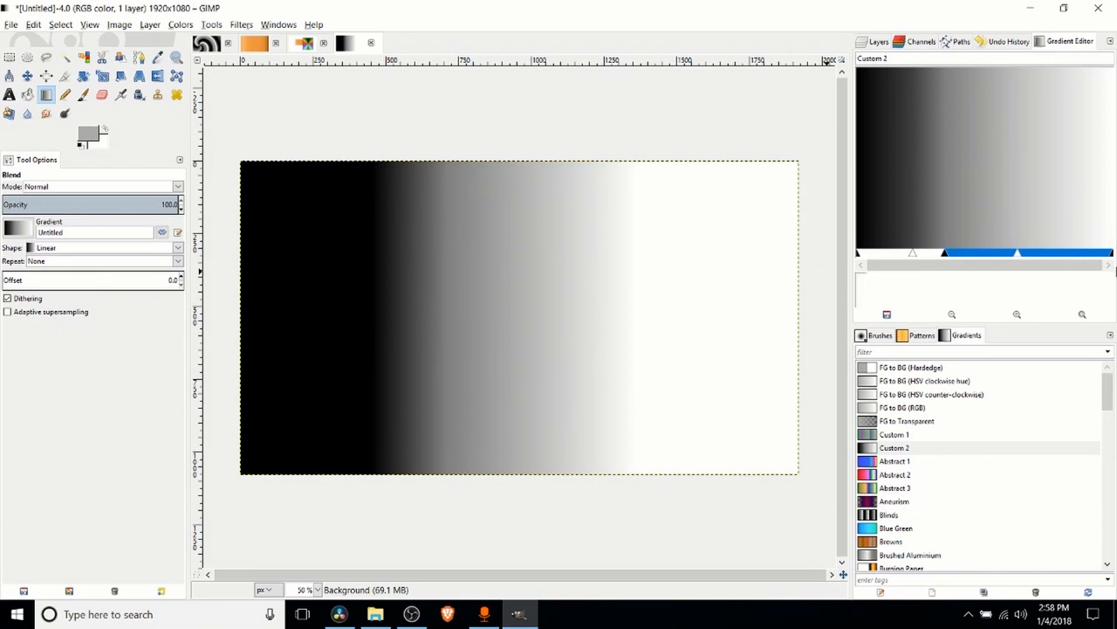
click(927, 255)
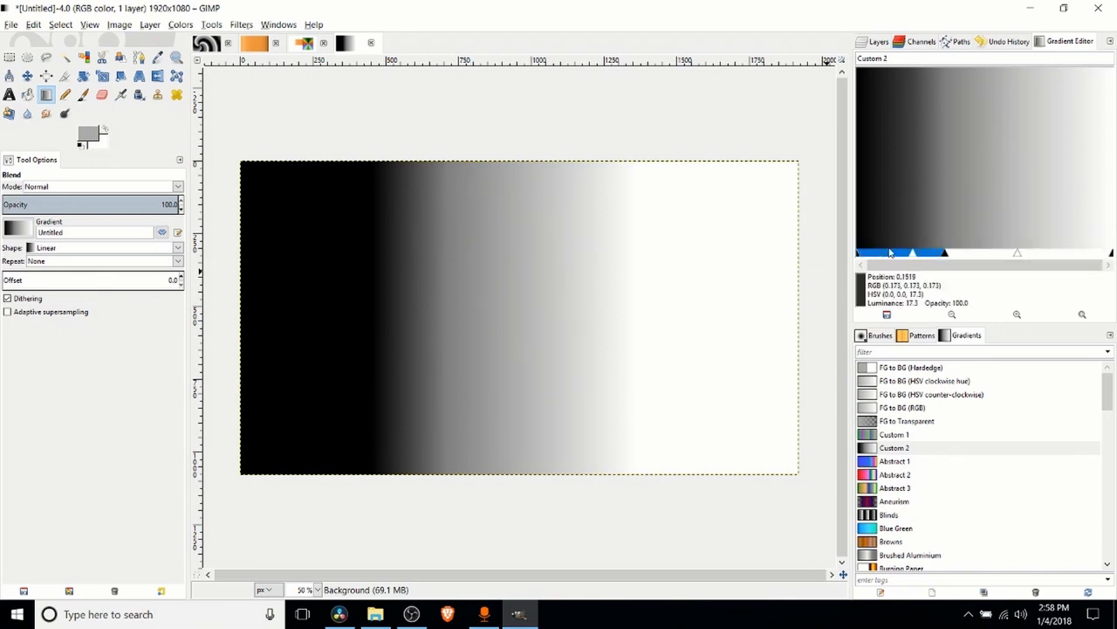
click(984, 255)
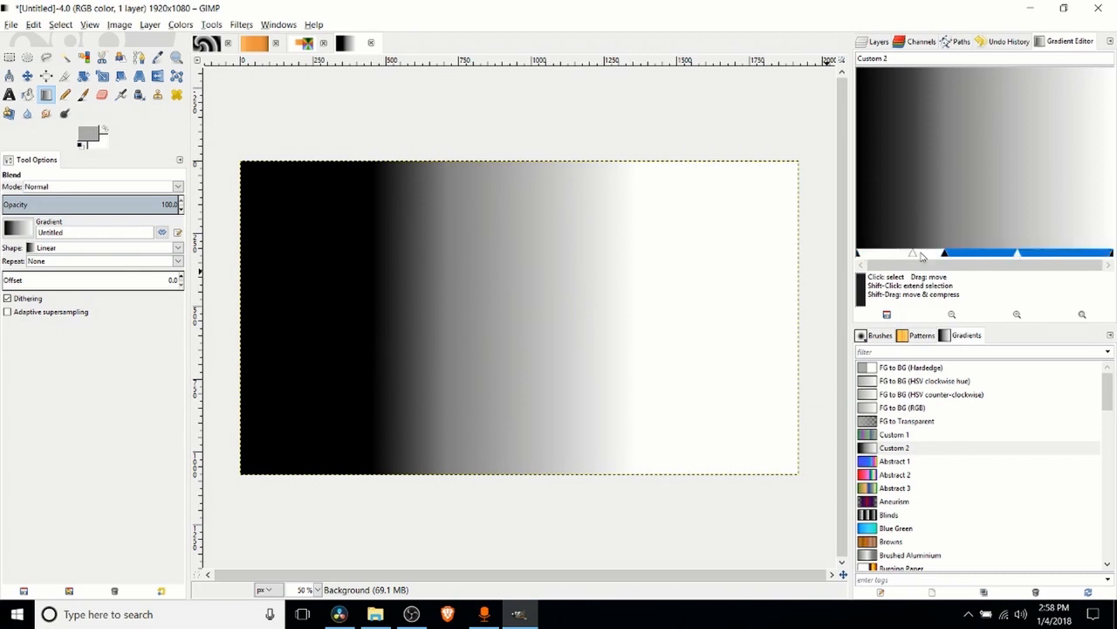
right_click(923, 255)
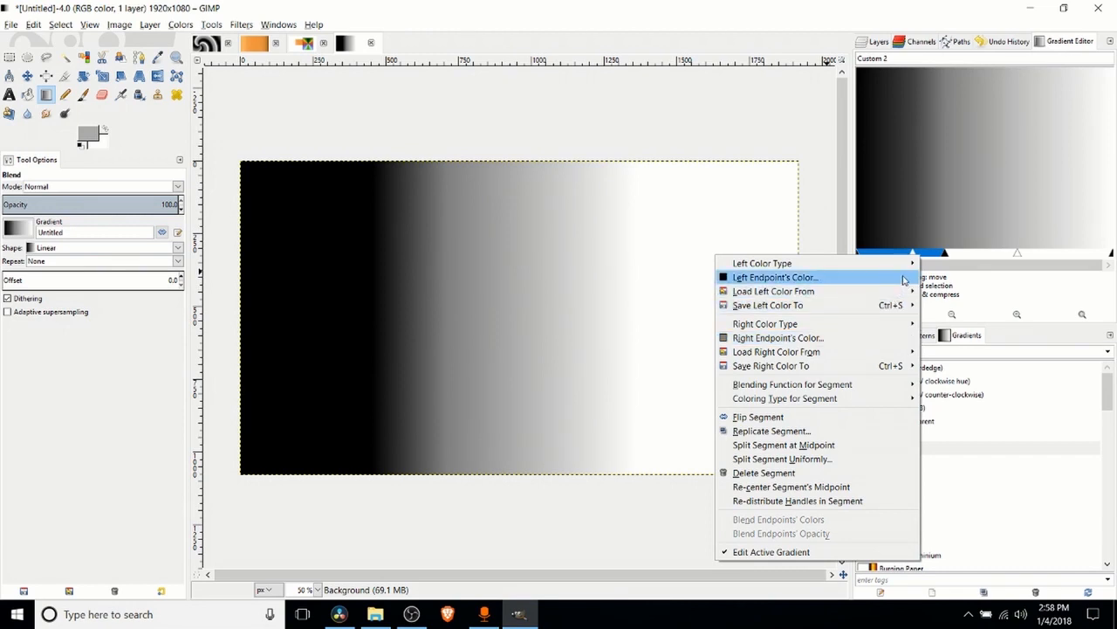
click(940, 259)
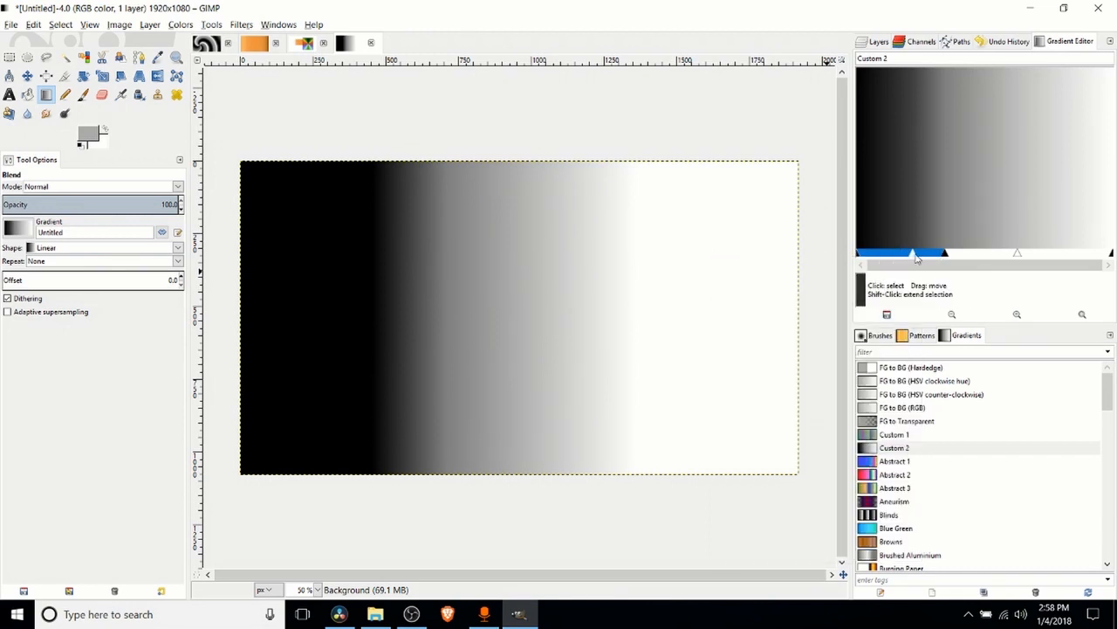
right_click(925, 255)
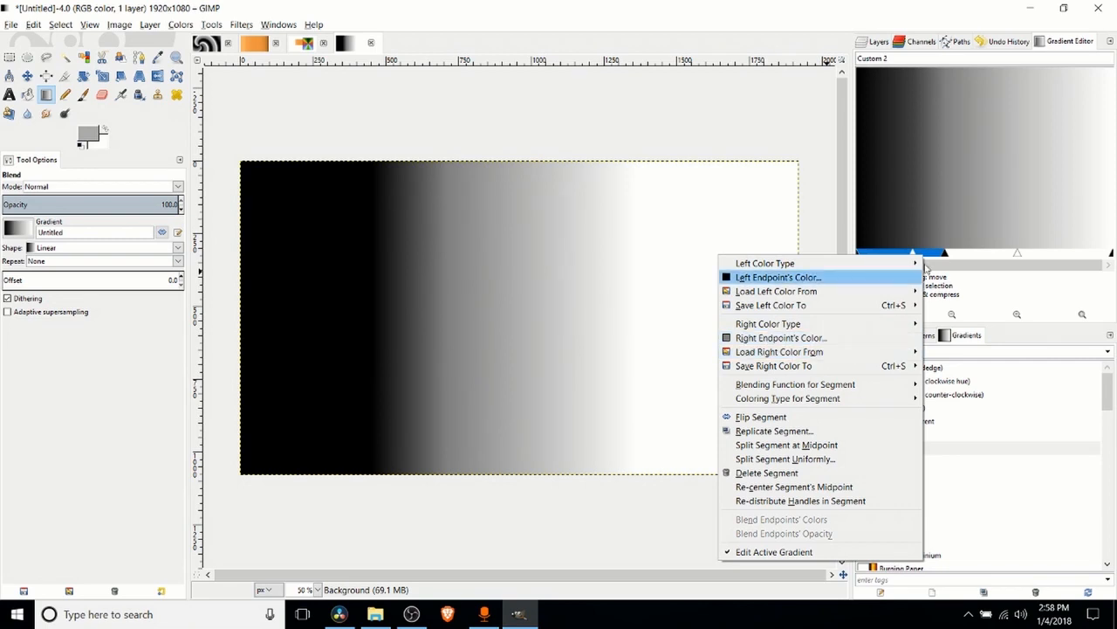
click(937, 234)
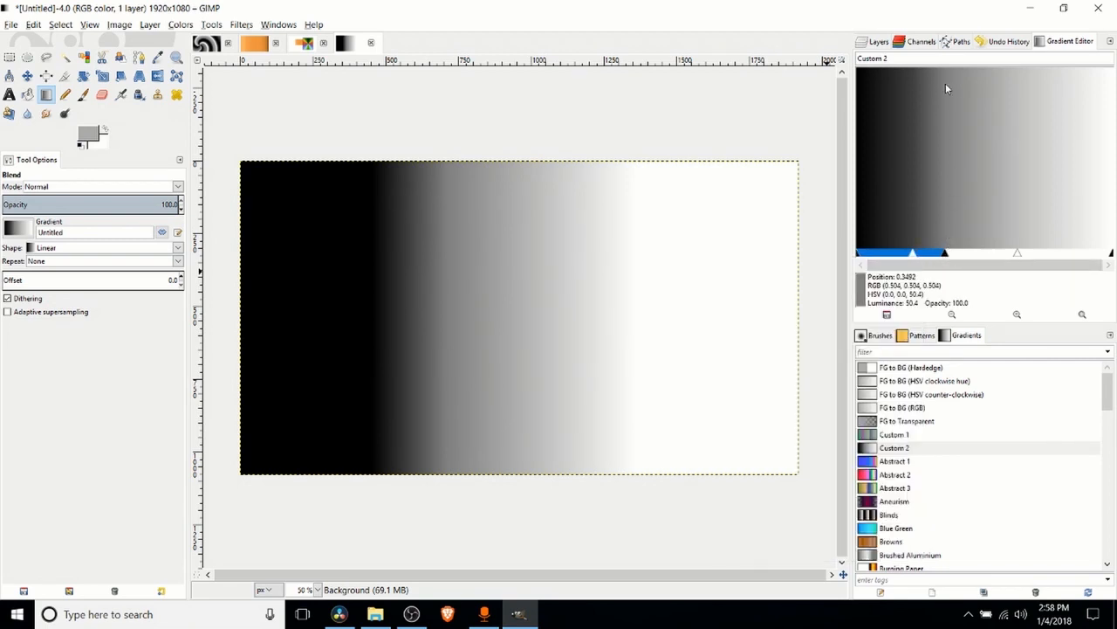
click(962, 255)
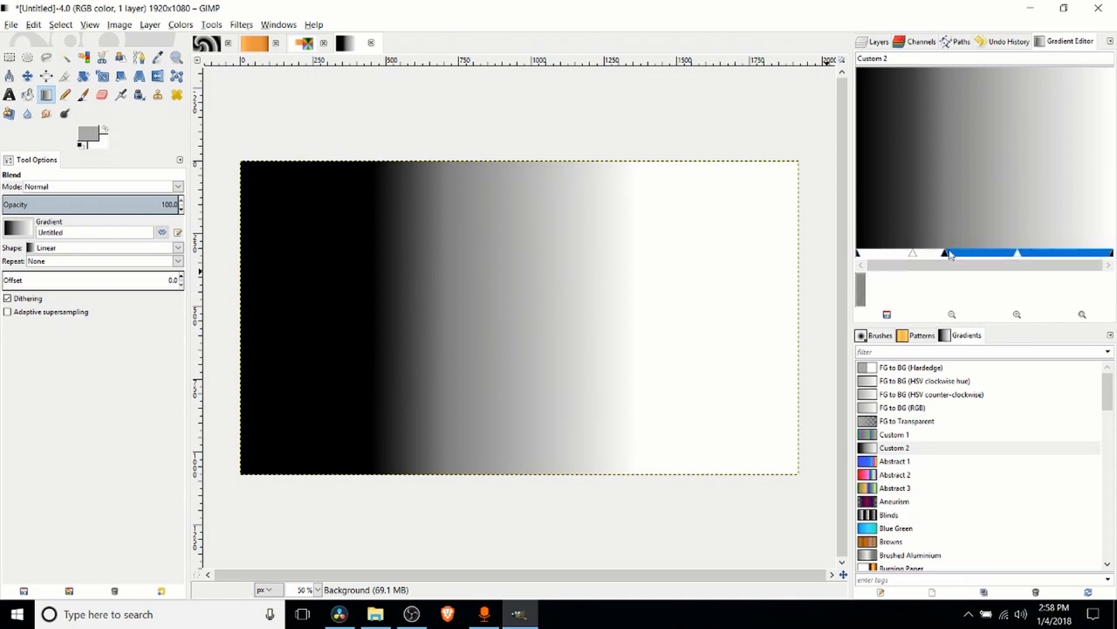
click(934, 256)
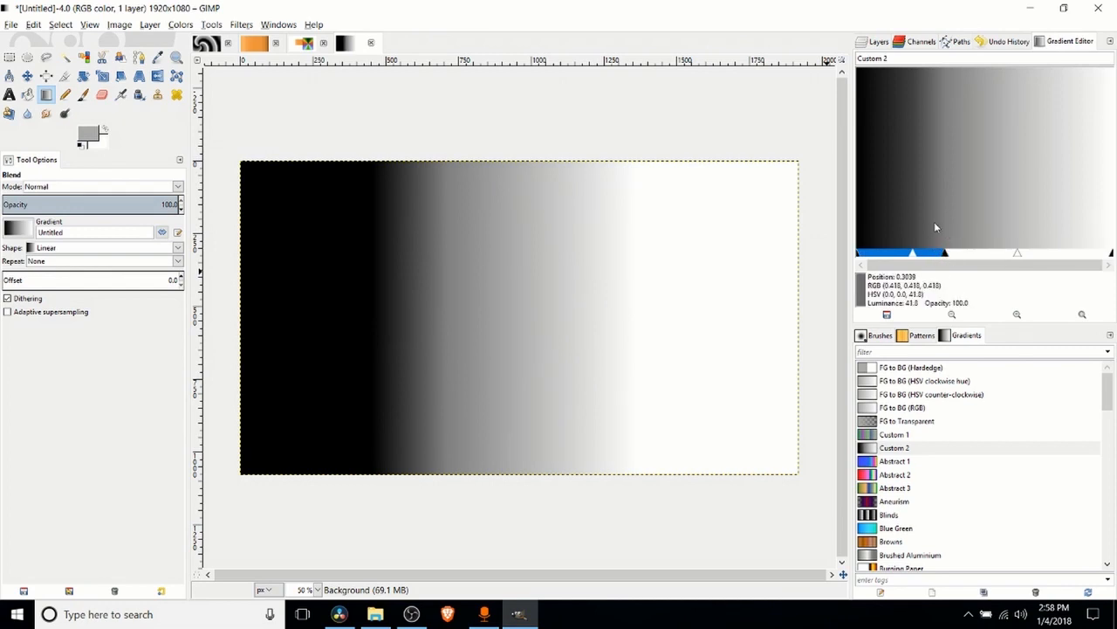
click(978, 259)
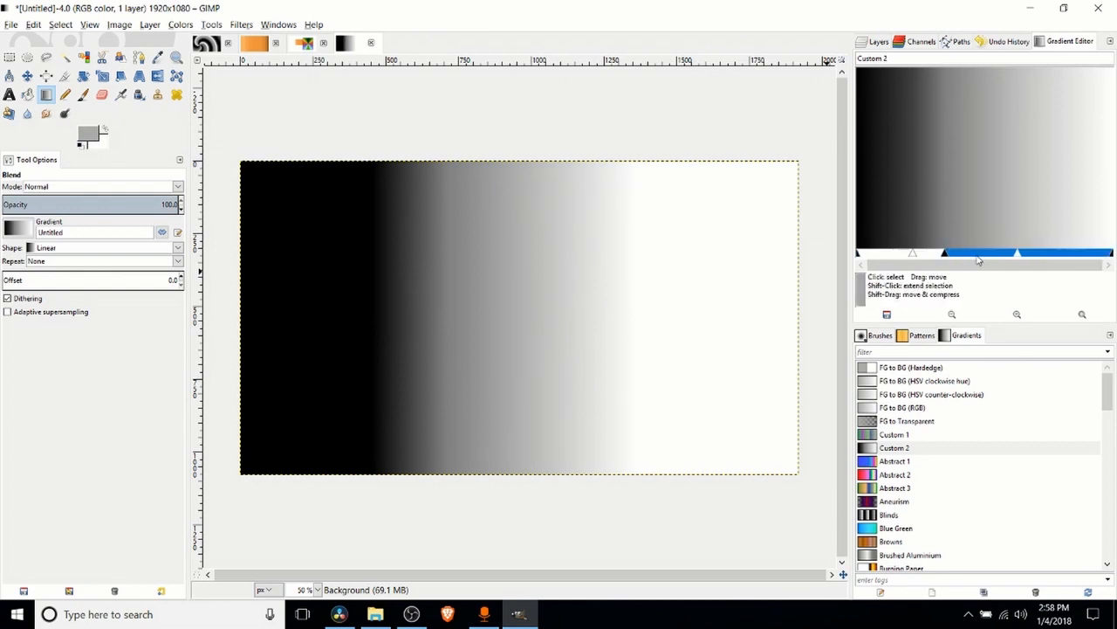
Set the right endpoint color of the Custom 2 gradient's darker first segment to red (ff0000).
click(931, 256)
right_click(931, 253)
click(836, 335)
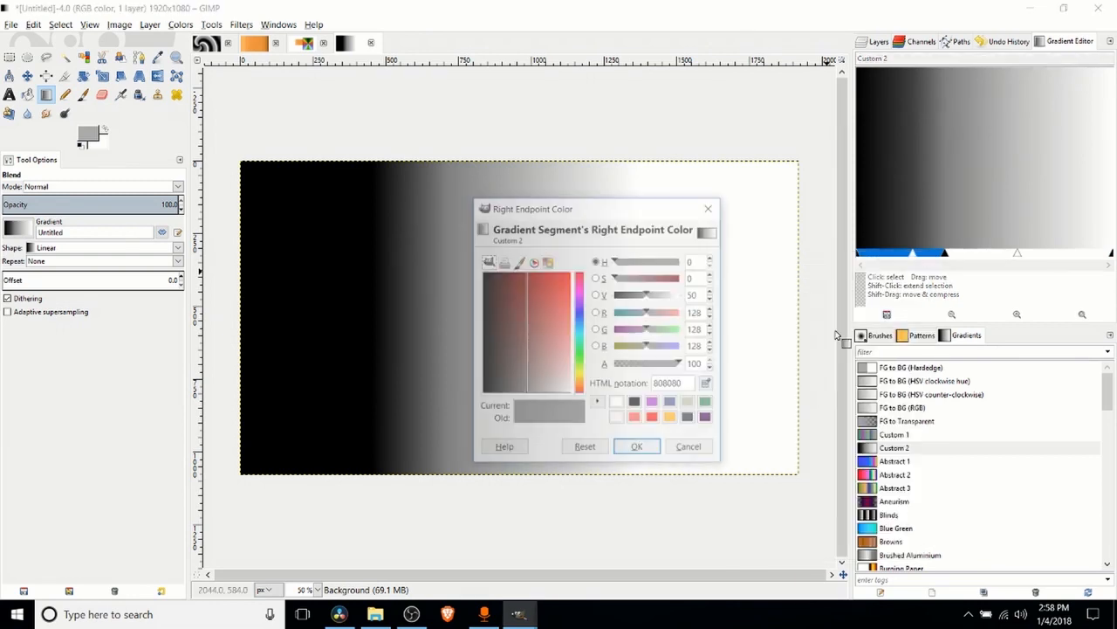
click(551, 304)
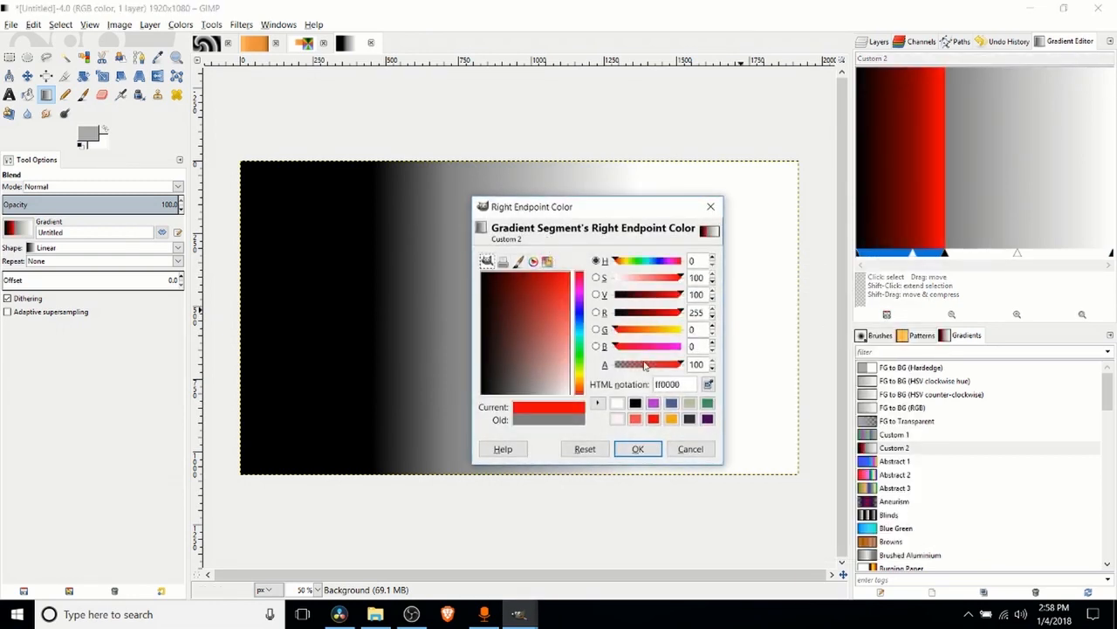
click(637, 447)
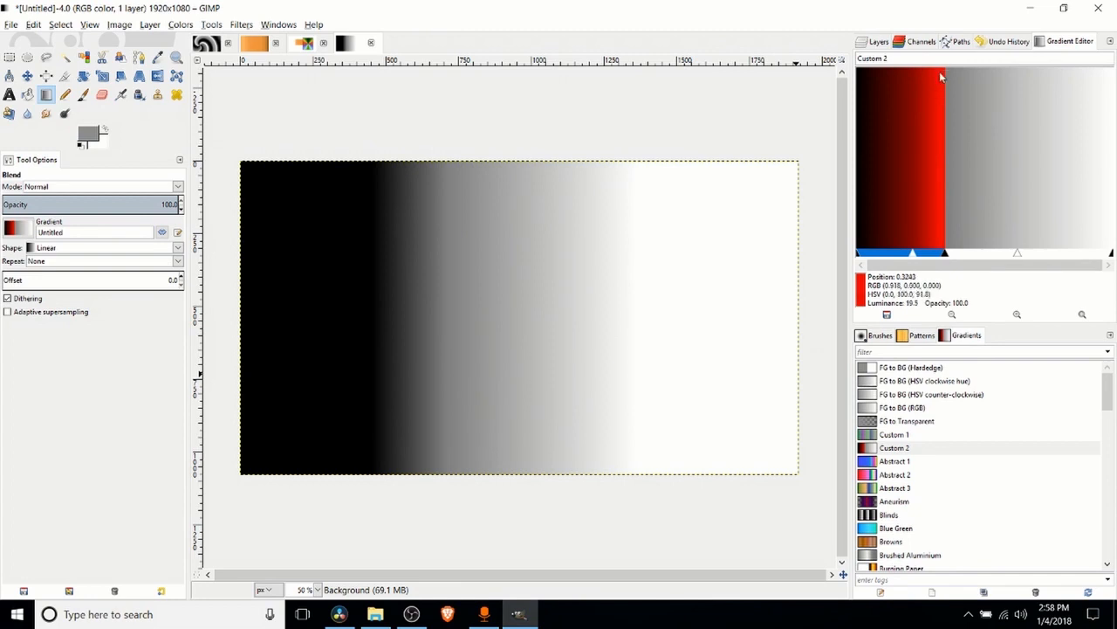
click(961, 259)
right_click(961, 258)
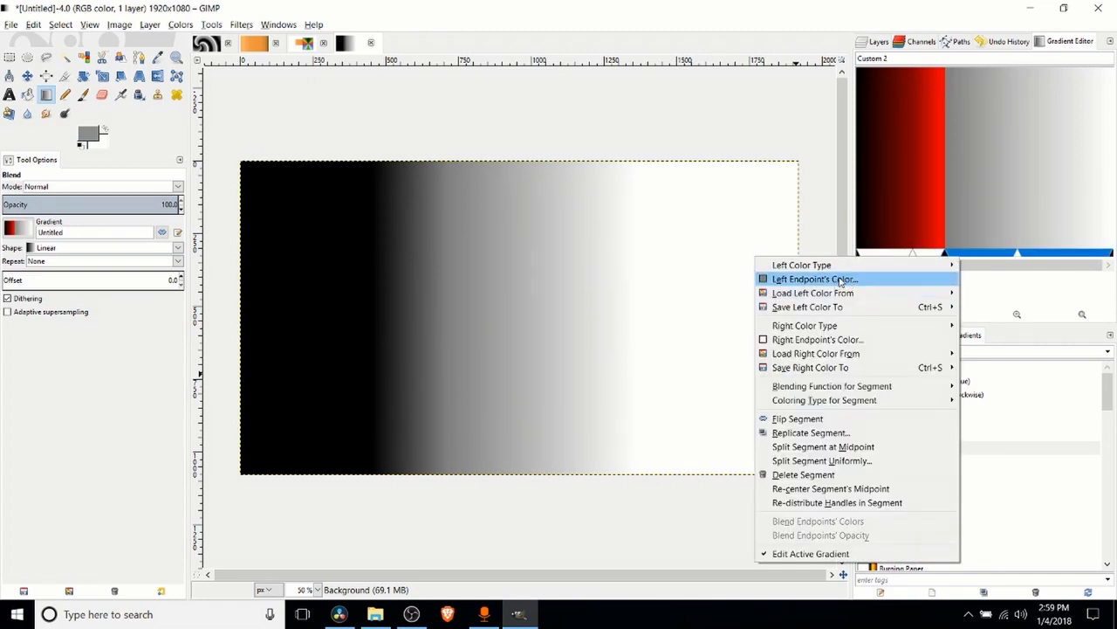
click(978, 229)
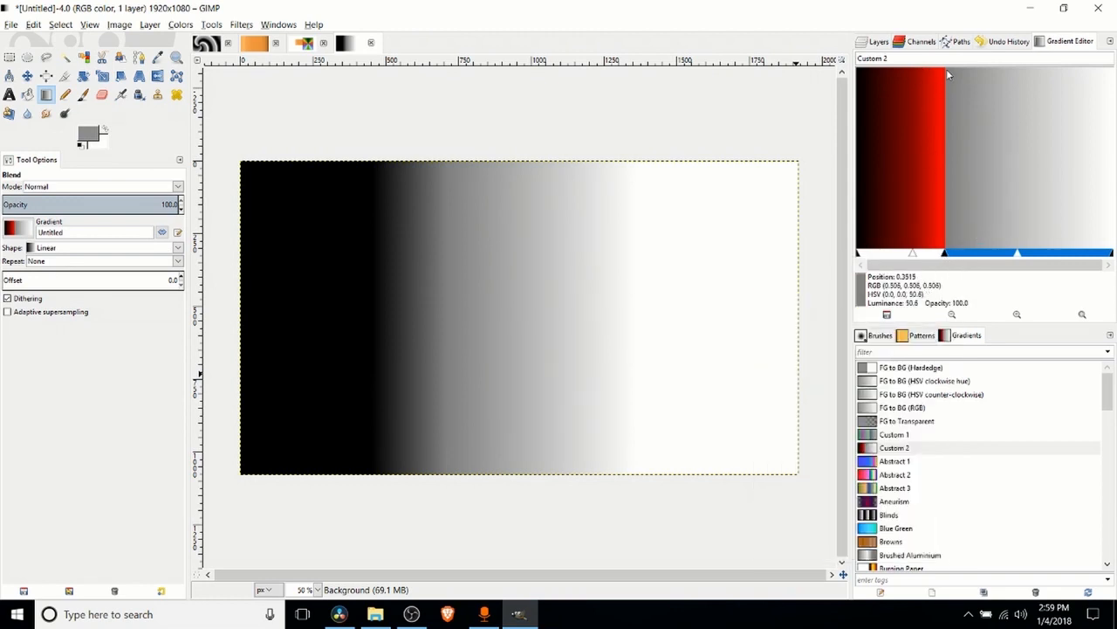
Copy the HTML notation ff0000 from the right endpoint color of the gradient's first segment.
click(932, 259)
right_click(932, 259)
click(790, 342)
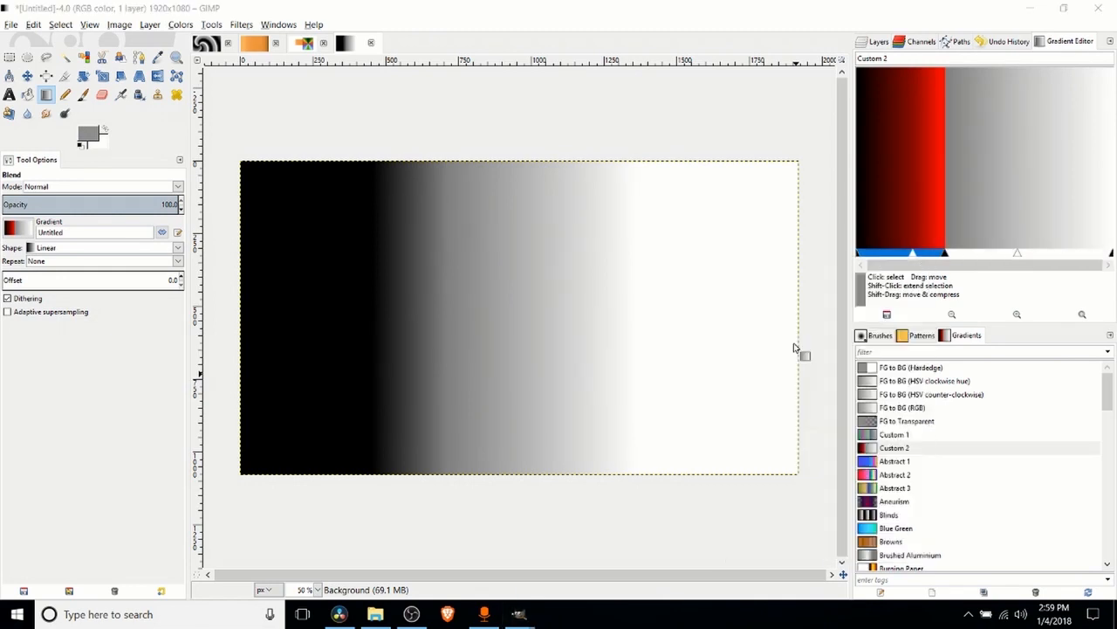
drag(690, 384, 633, 380)
key(ctrl+c)
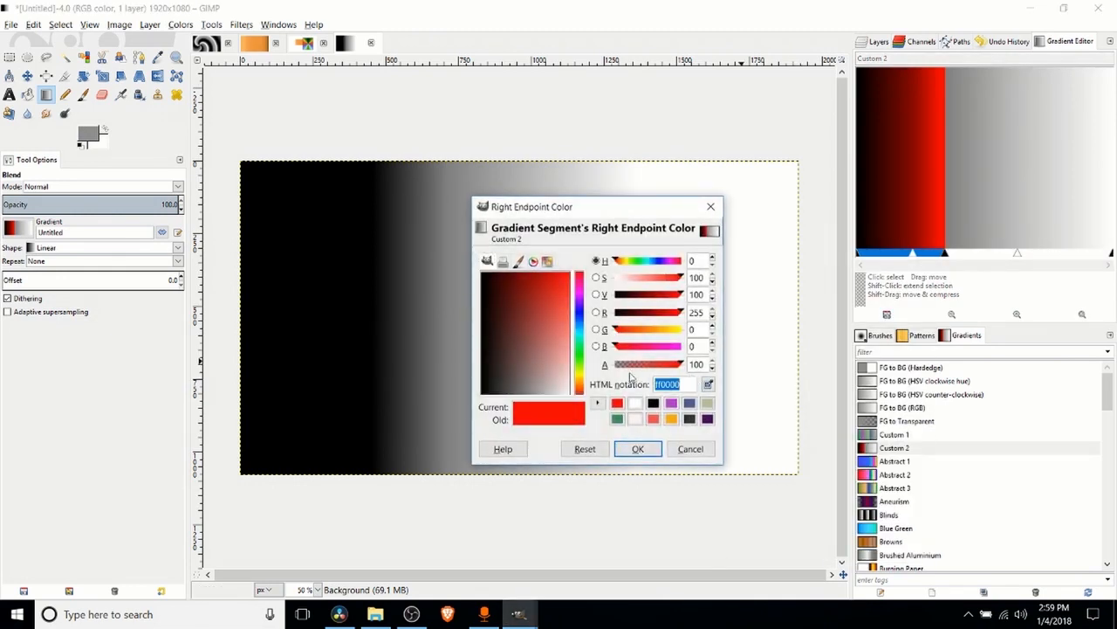
Set the left endpoint color of the Custom 2 gradient's second segment to the copied red (ff0000).
click(690, 449)
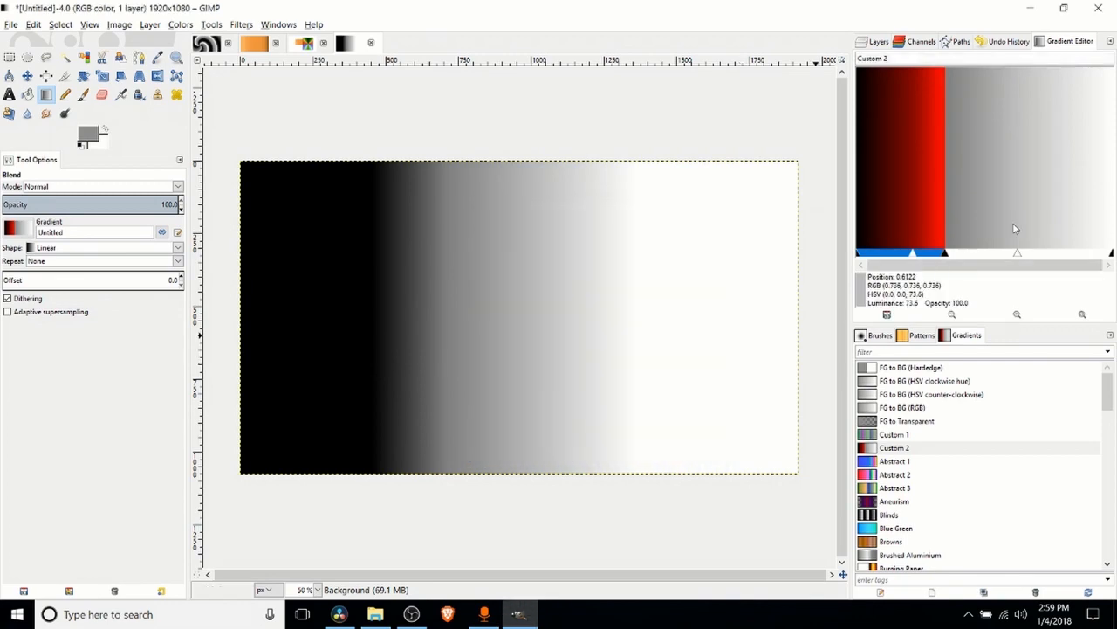
shift+click(987, 259)
right_click(987, 259)
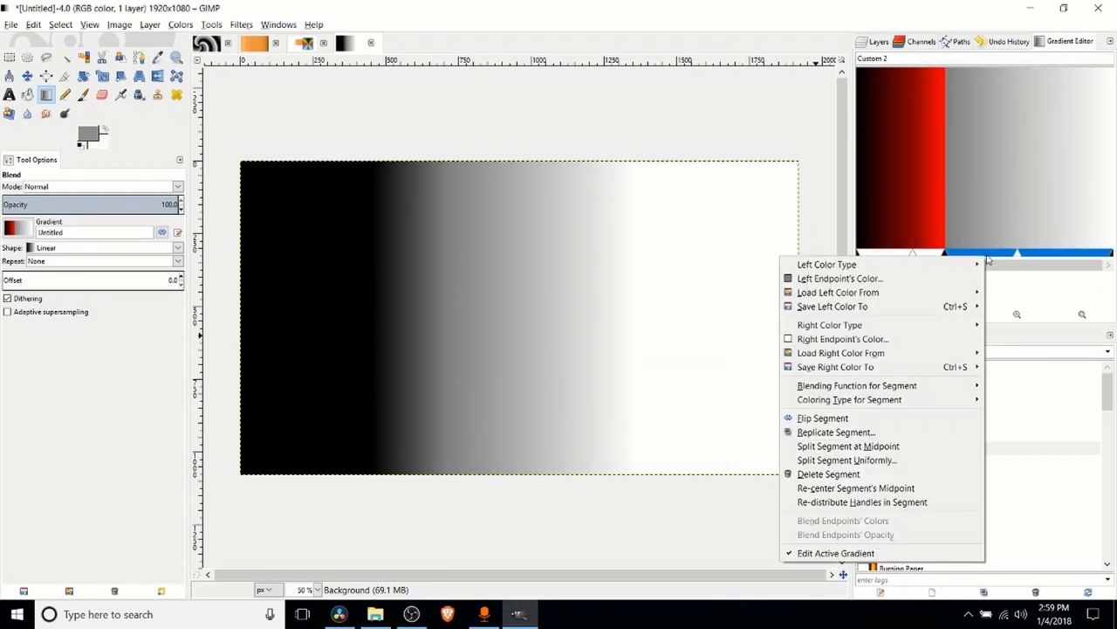
click(923, 281)
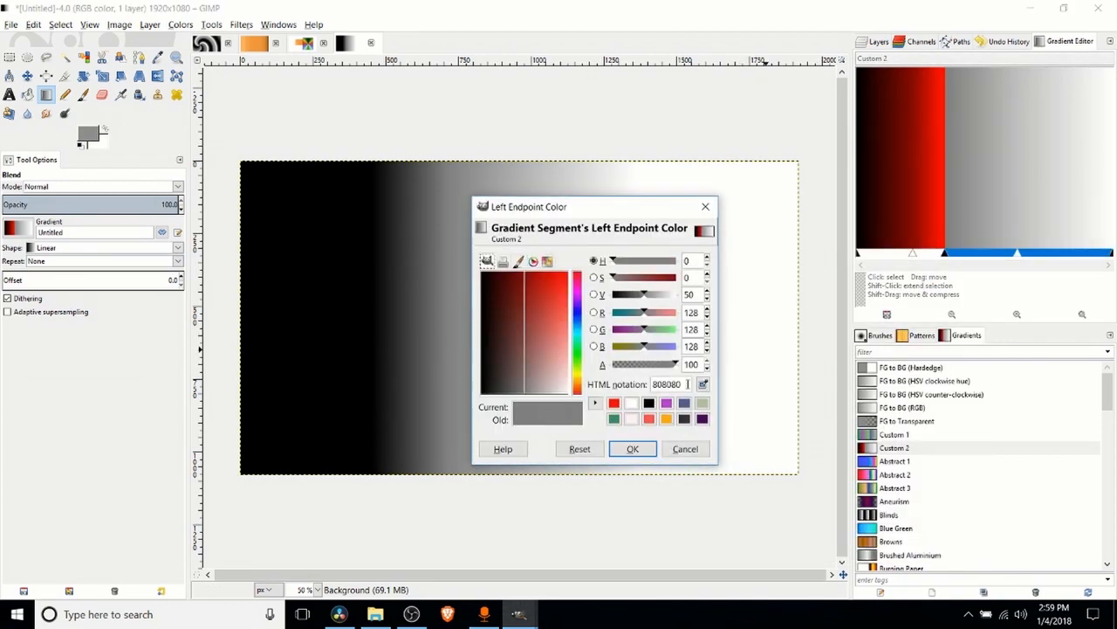
drag(688, 385, 648, 384)
key(ctrl+v)
click(633, 449)
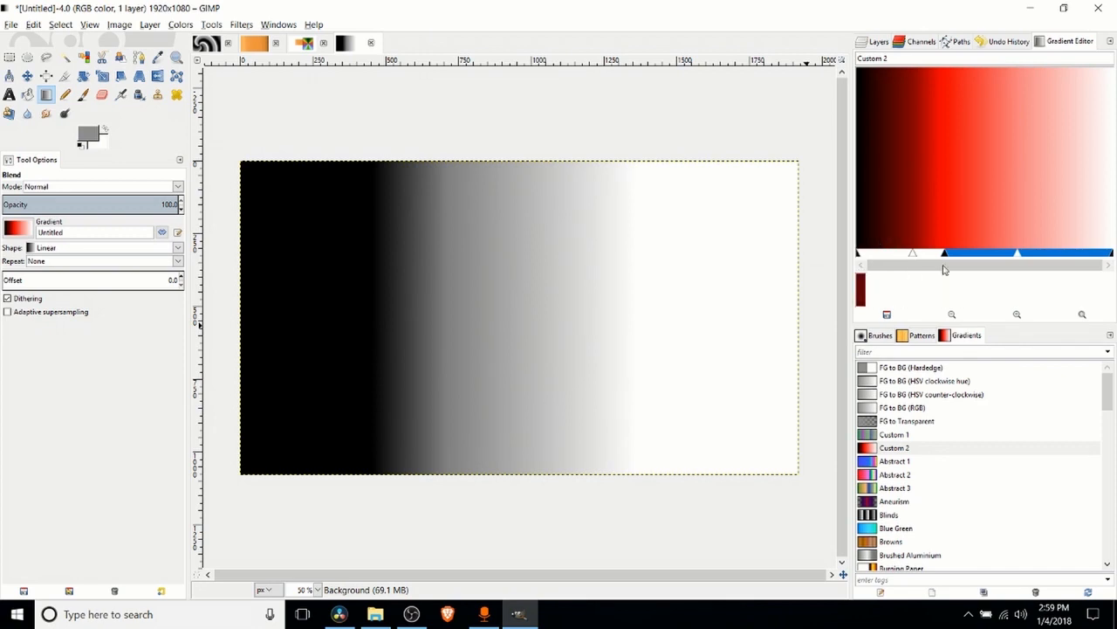
Select the gradient's first segment and fill the canvas with a short horizontal Custom 2 blend ending near the canvas center.
click(864, 254)
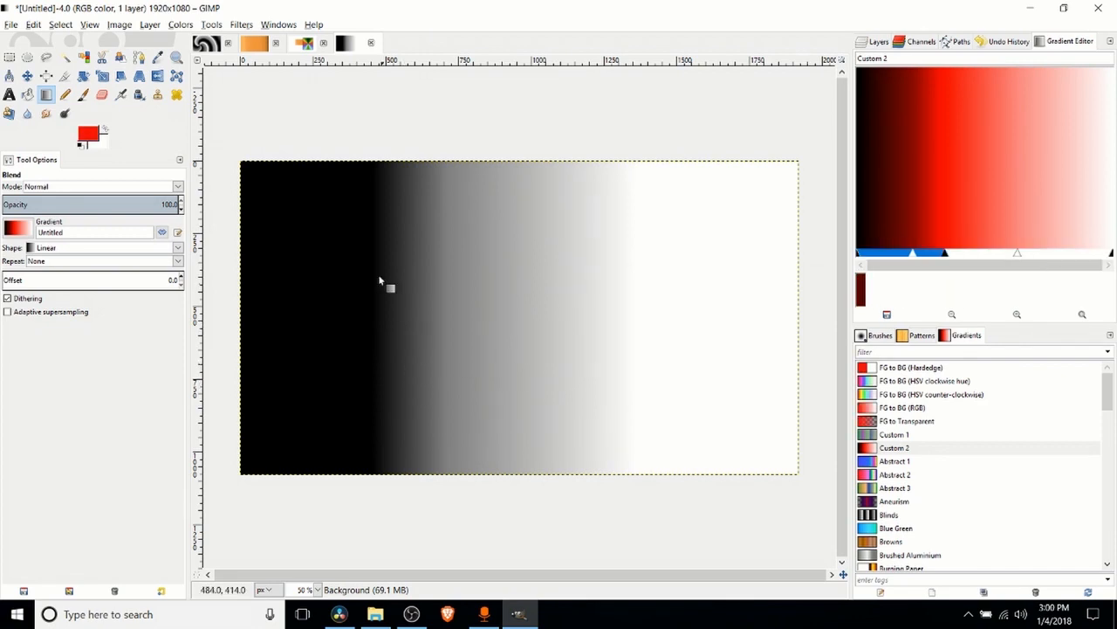
drag(389, 195, 397, 447)
drag(391, 335, 559, 340)
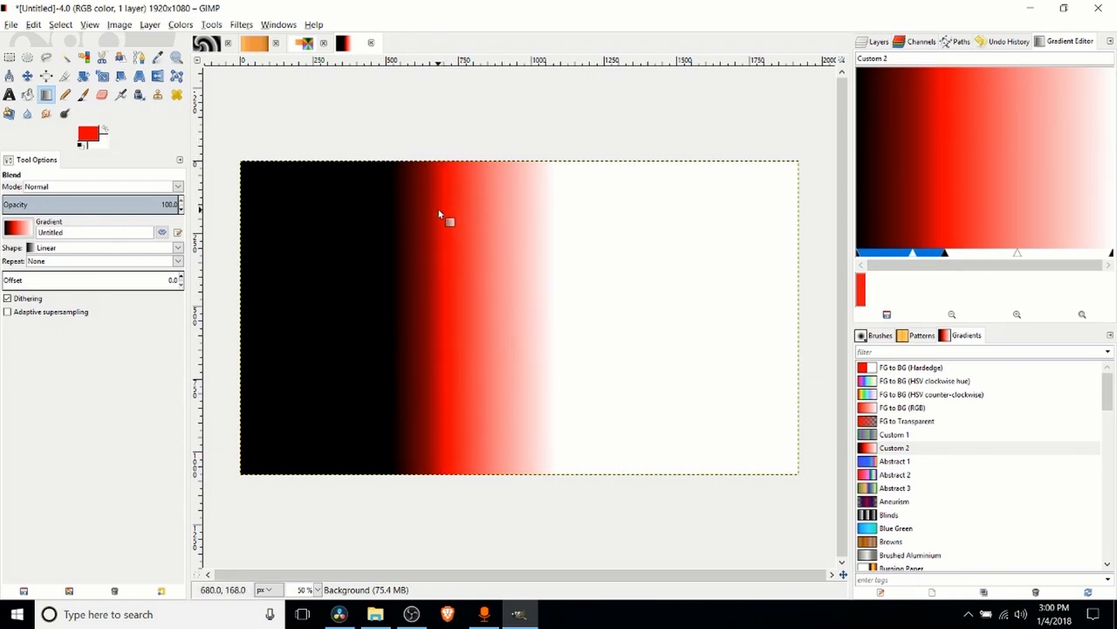
Set the blending function to Spherical (increasing) for Custom 2's first segment and Spherical (decreasing) for its second segment.
right_click(939, 256)
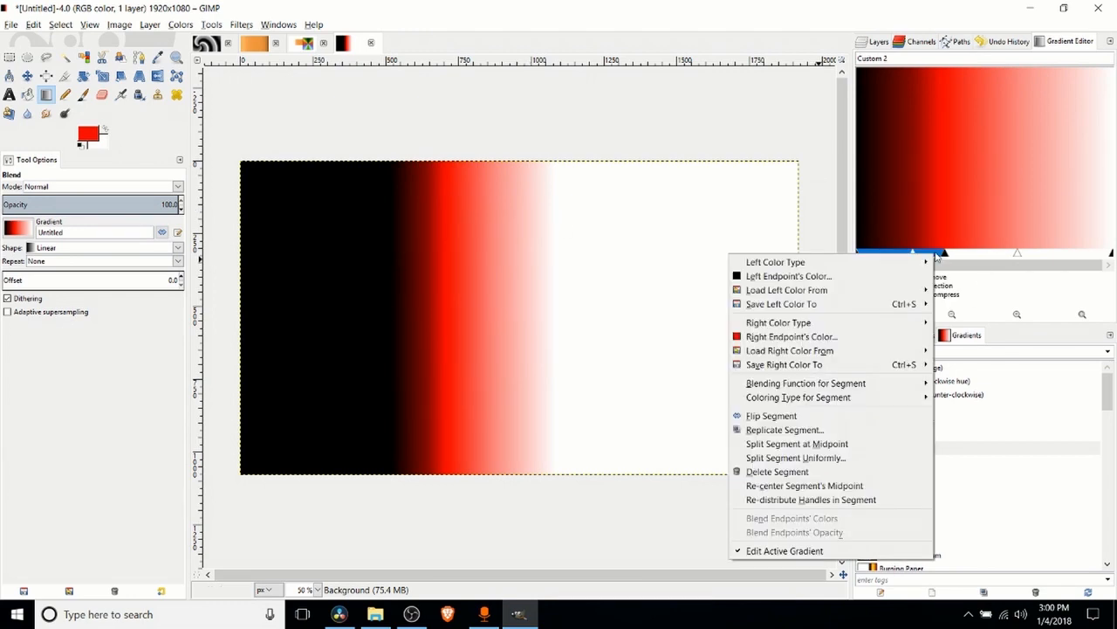
mouse_move(862, 385)
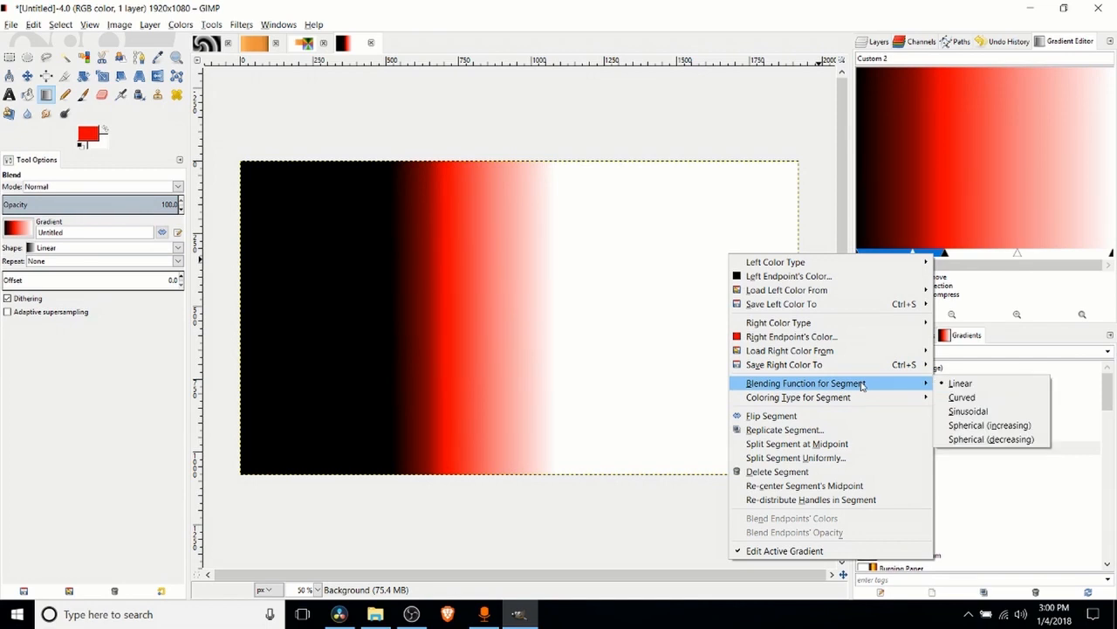
click(984, 426)
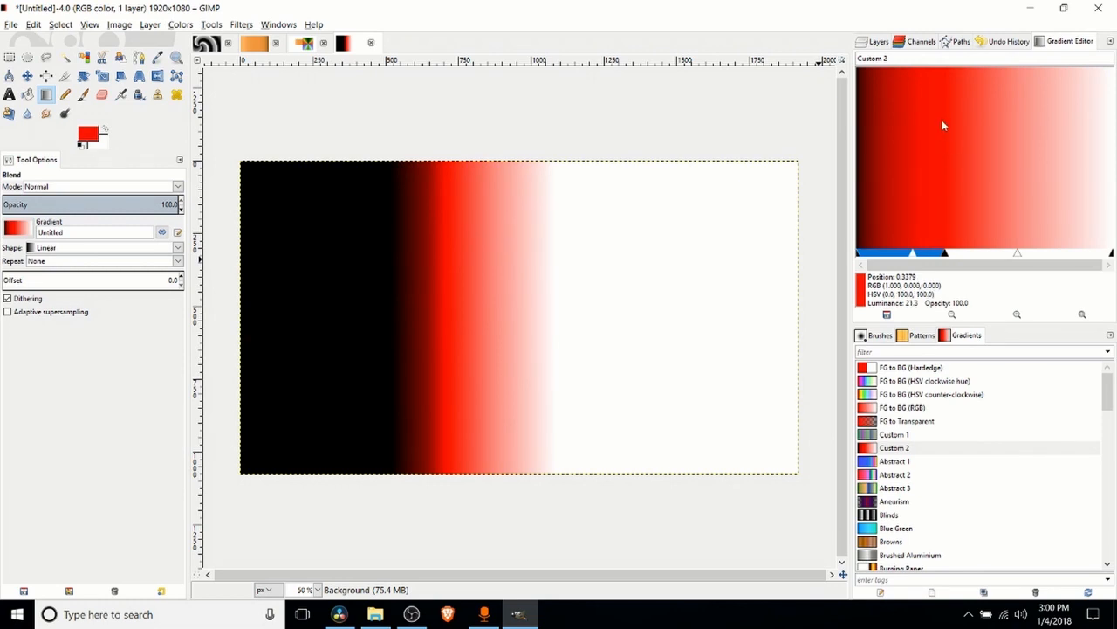
click(979, 254)
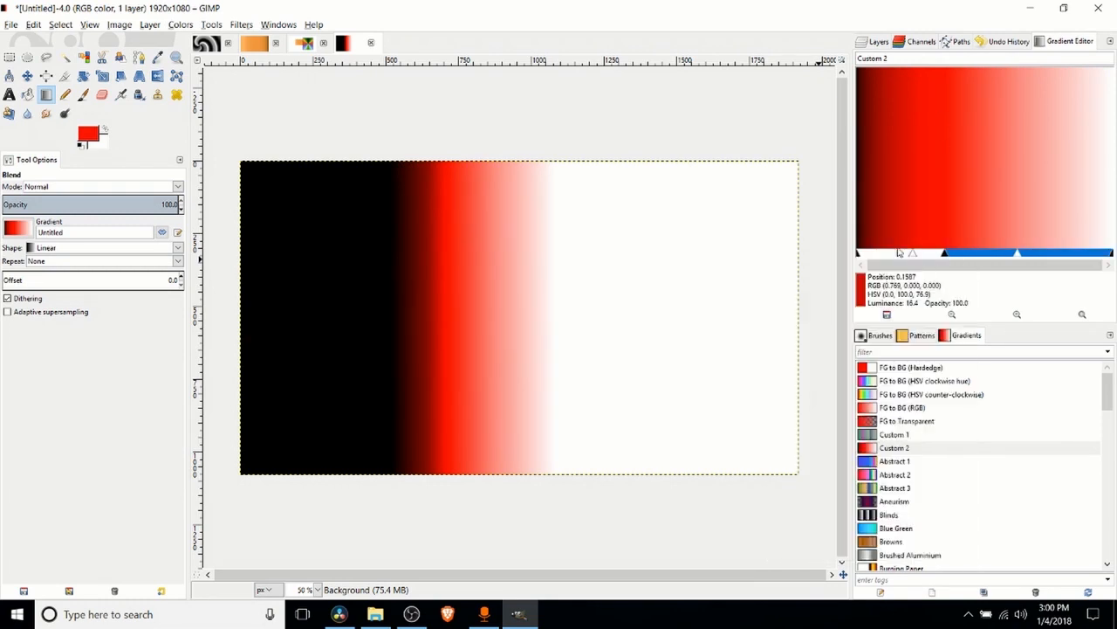
right_click(973, 255)
mouse_move(917, 386)
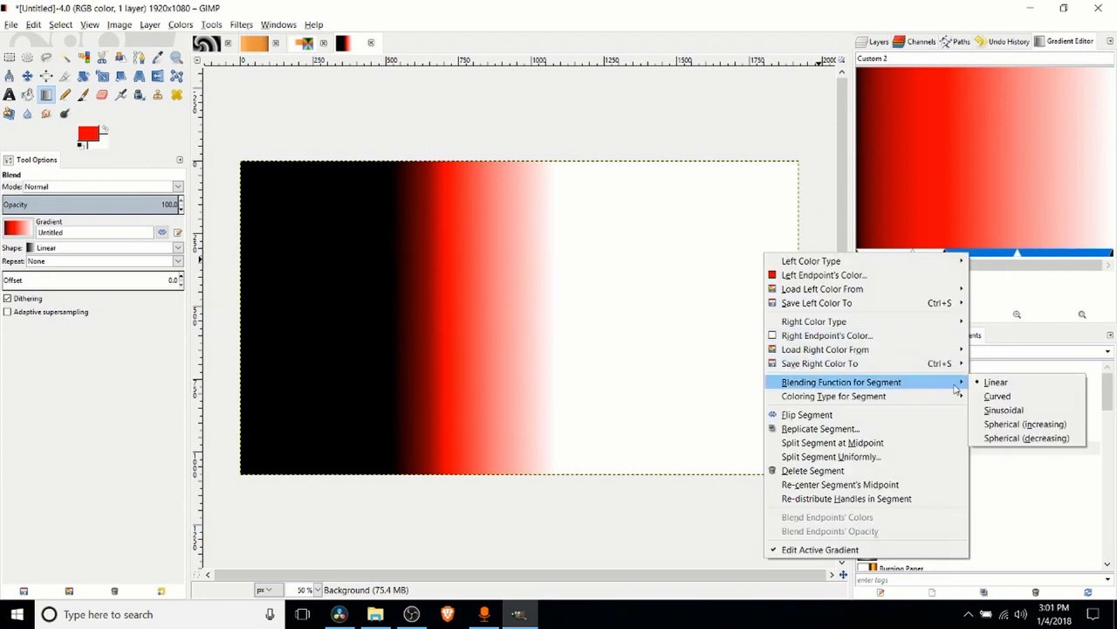
click(1059, 439)
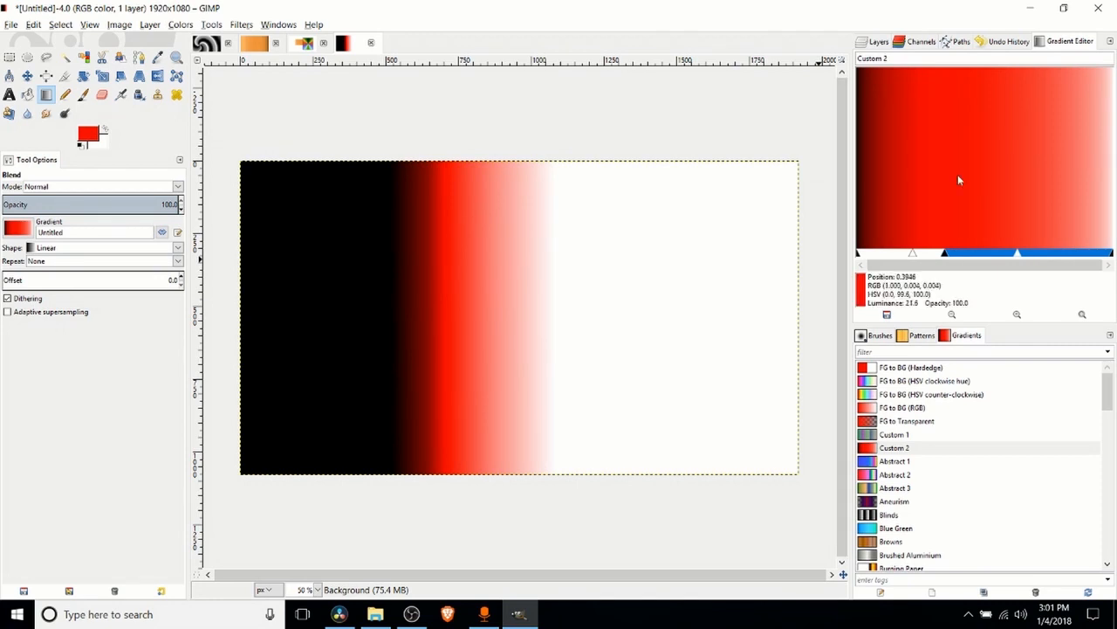
Test the reshaped gradient on the canvas, set the Blend tool's repeat to Sawtooth wave, and redraw it horizontally.
drag(434, 321, 557, 324)
drag(354, 309, 488, 313)
click(42, 262)
click(59, 293)
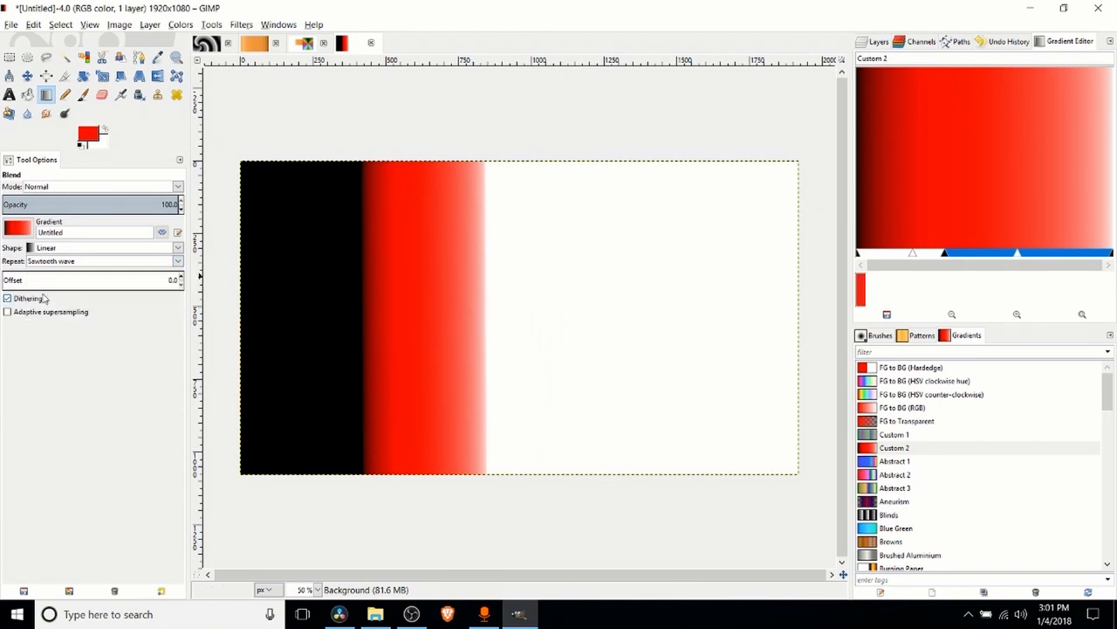
drag(360, 307, 567, 308)
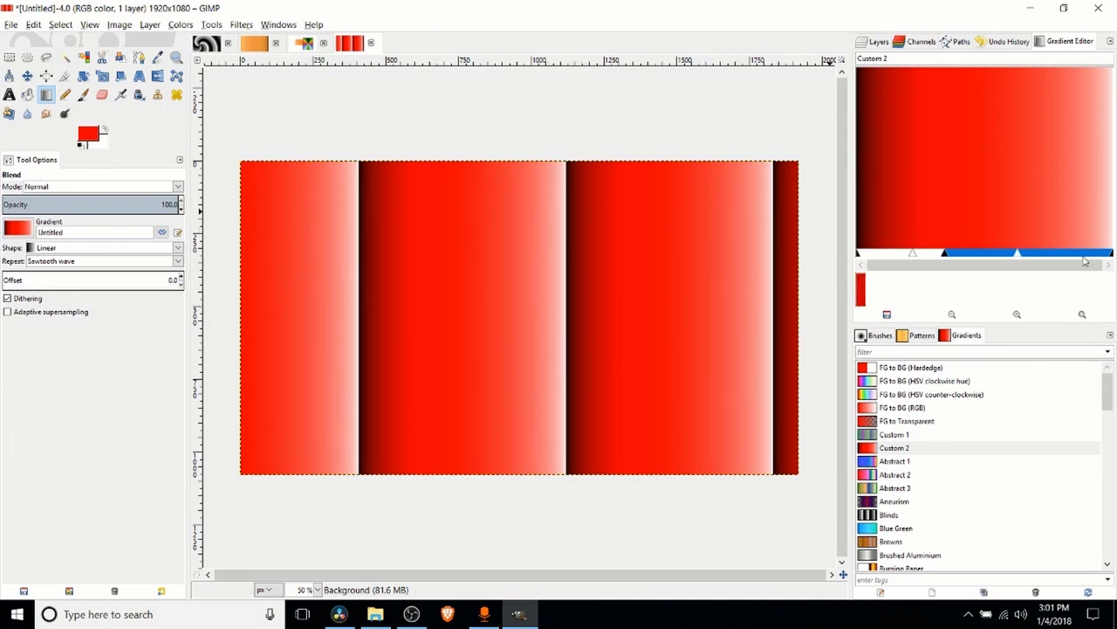
Set the right endpoint color of Custom 2's second segment to blue (0903ff).
right_click(906, 255)
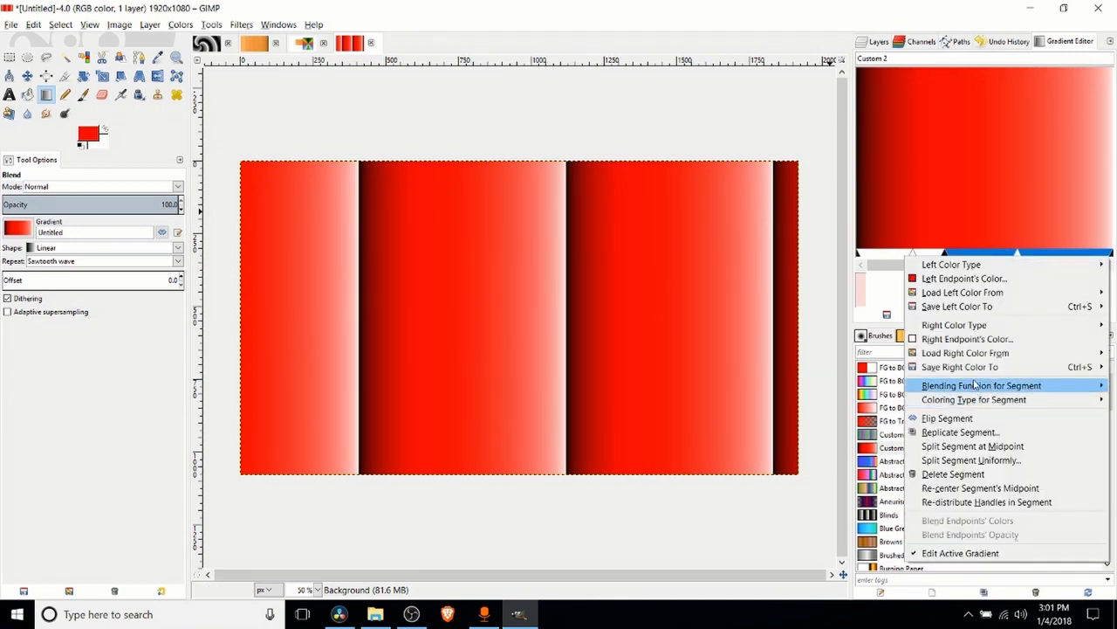
click(976, 340)
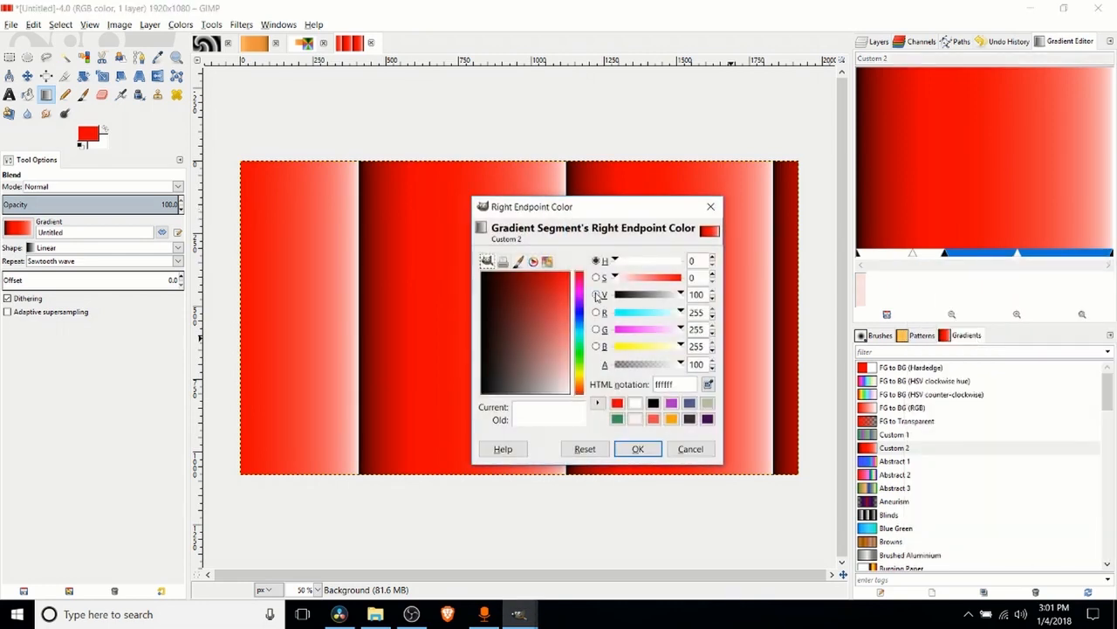
drag(566, 284, 573, 278)
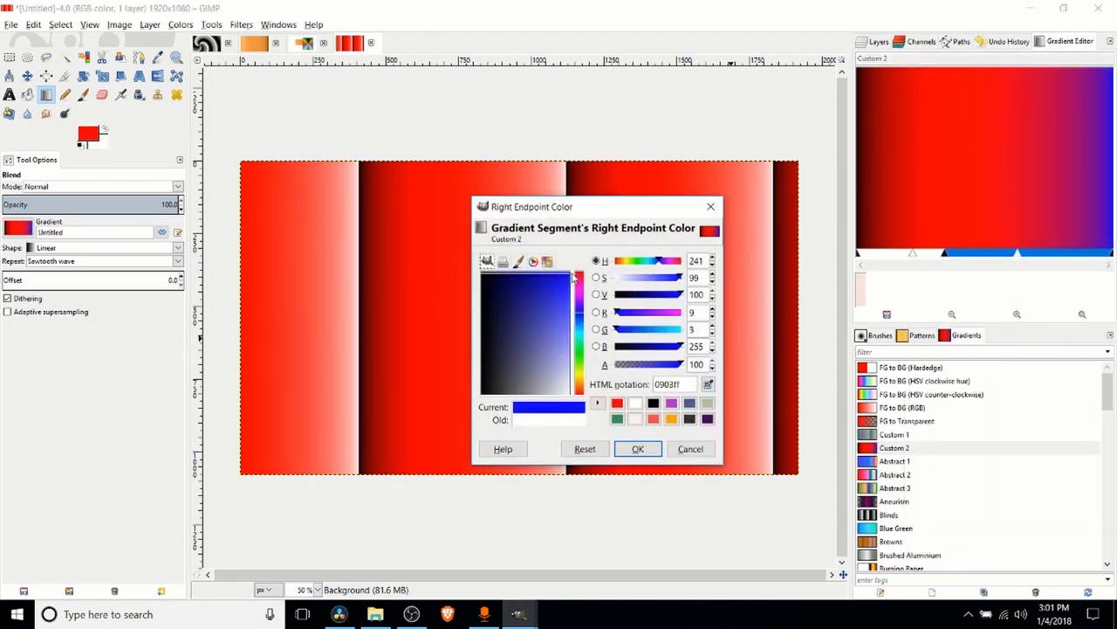
drag(694, 380, 614, 377)
click(644, 453)
Set the left endpoint color of Custom 2's first segment to the same blue and refill the canvas with repeating vertical stripes.
right_click(871, 253)
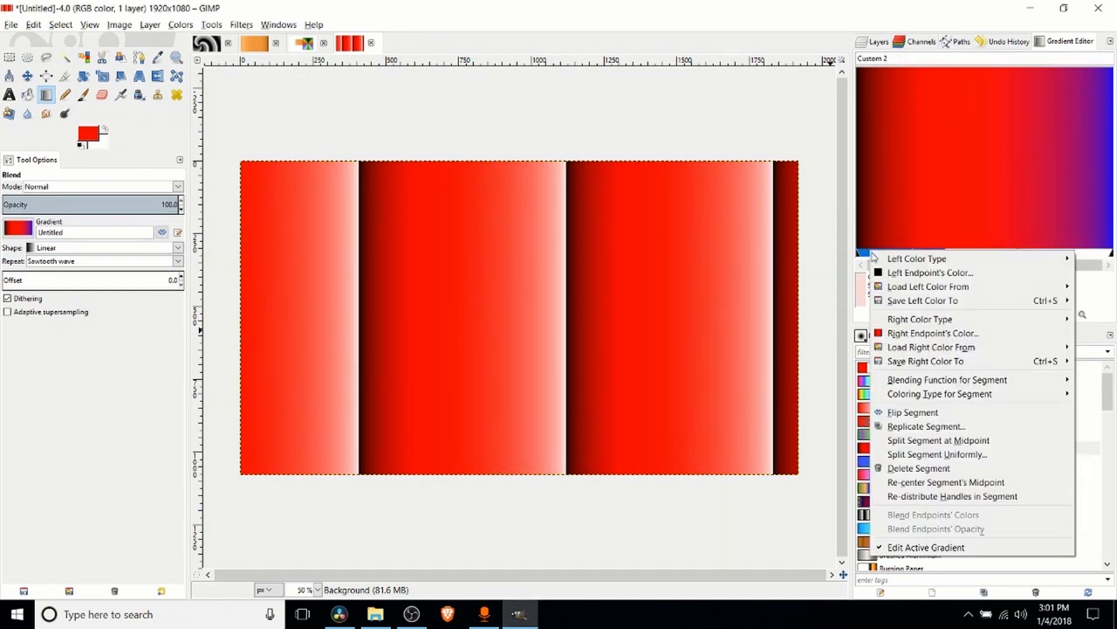
click(927, 273)
click(632, 405)
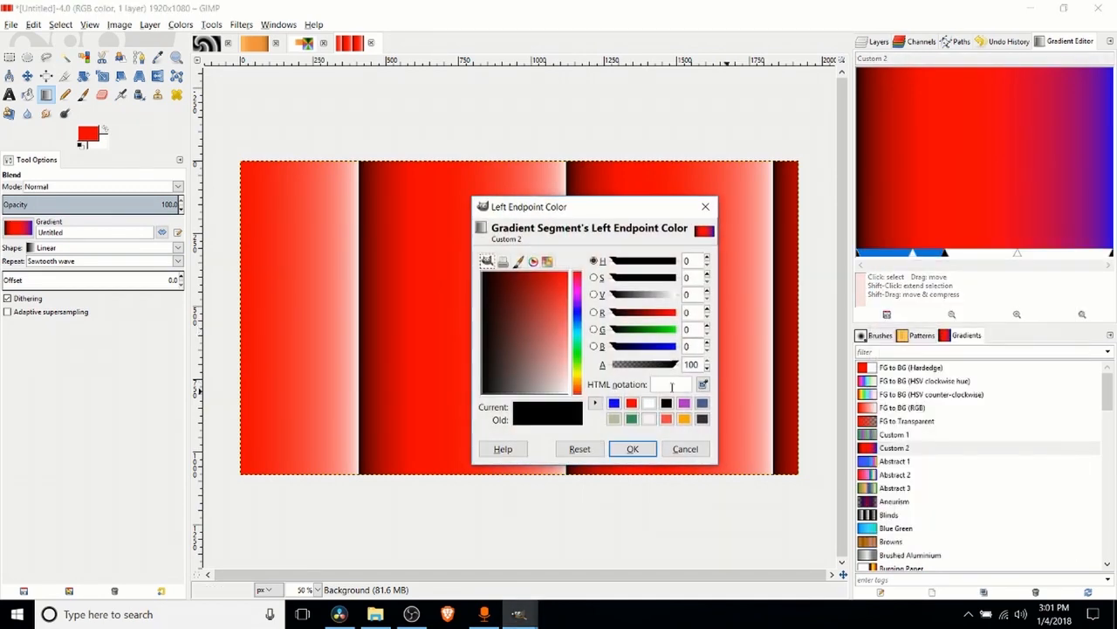
click(630, 449)
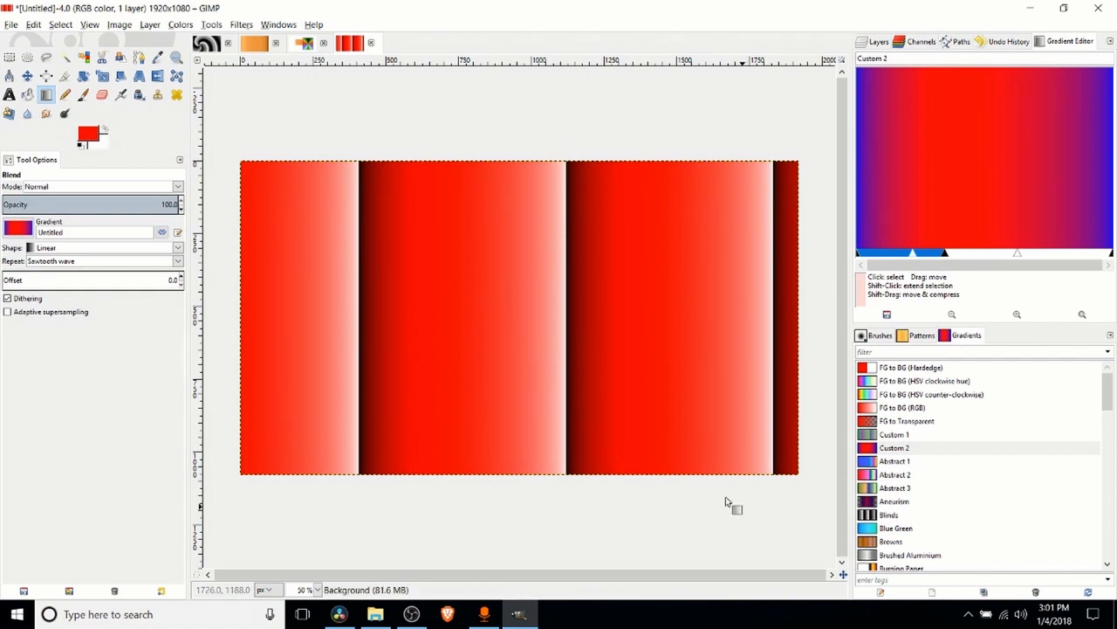
drag(444, 329, 526, 332)
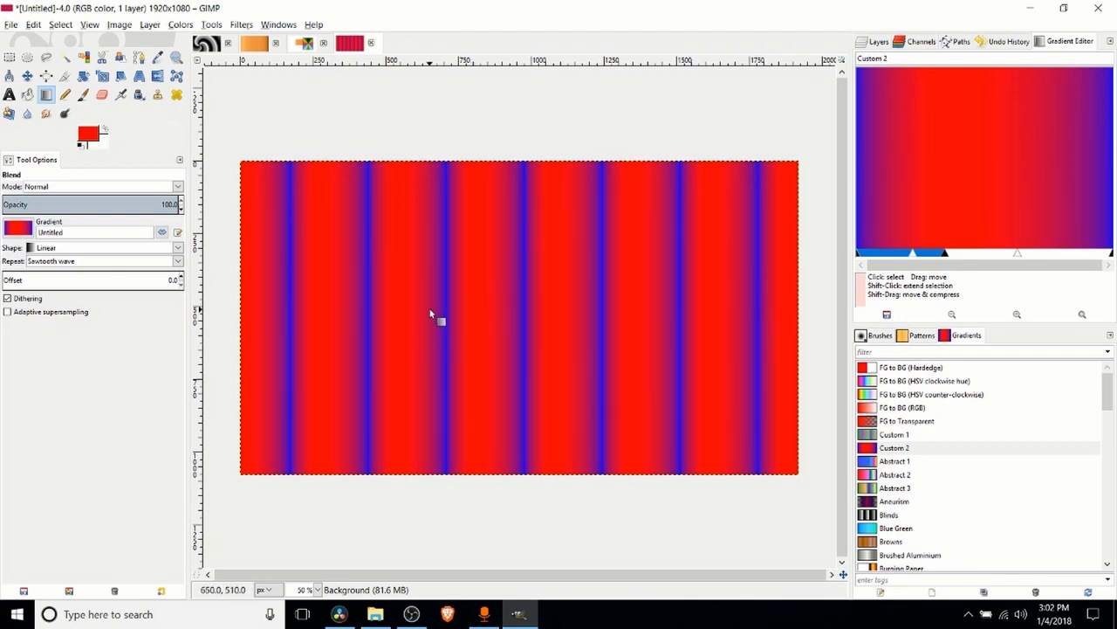
drag(429, 315, 530, 314)
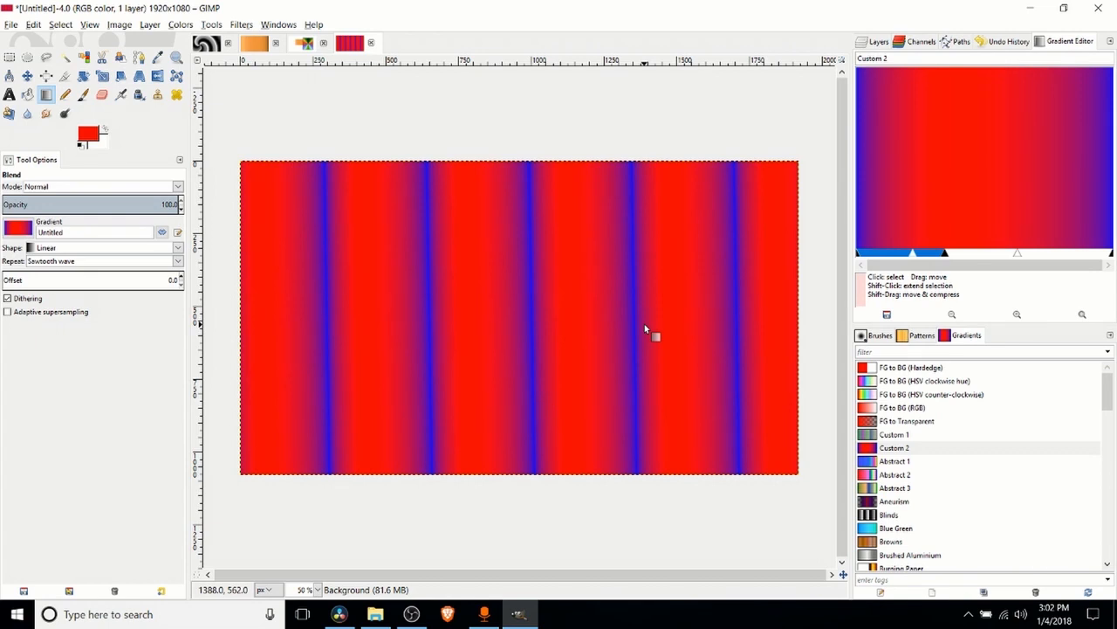
Change Custom 2's two outer endpoint colors, the first segment's left and the second segment's right, to pale blue (9694e7).
right_click(870, 258)
click(897, 282)
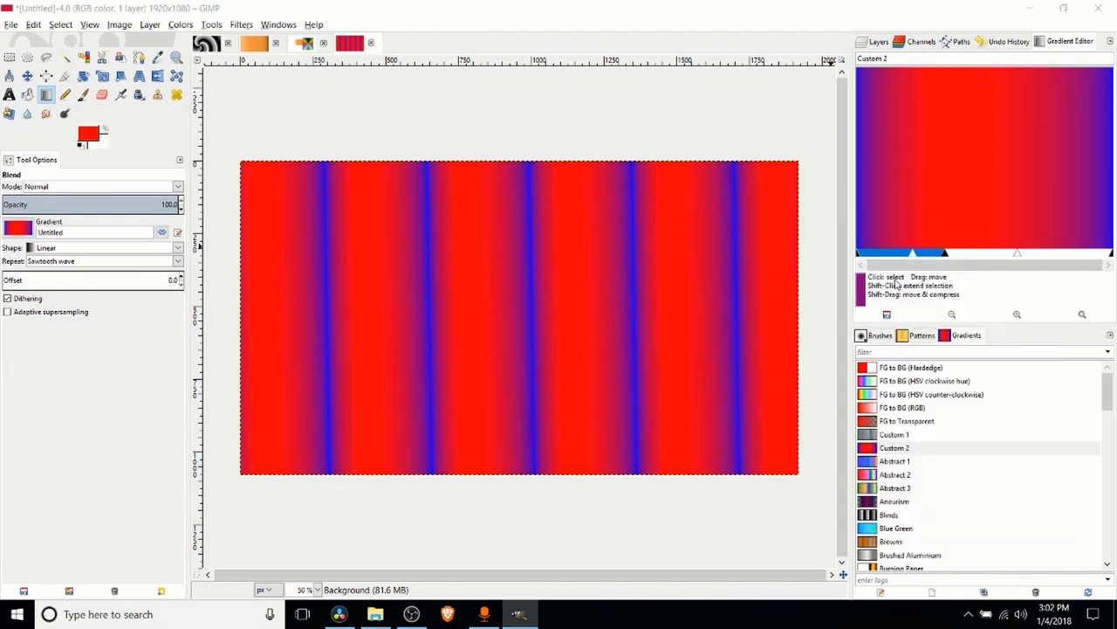
drag(564, 310, 560, 351)
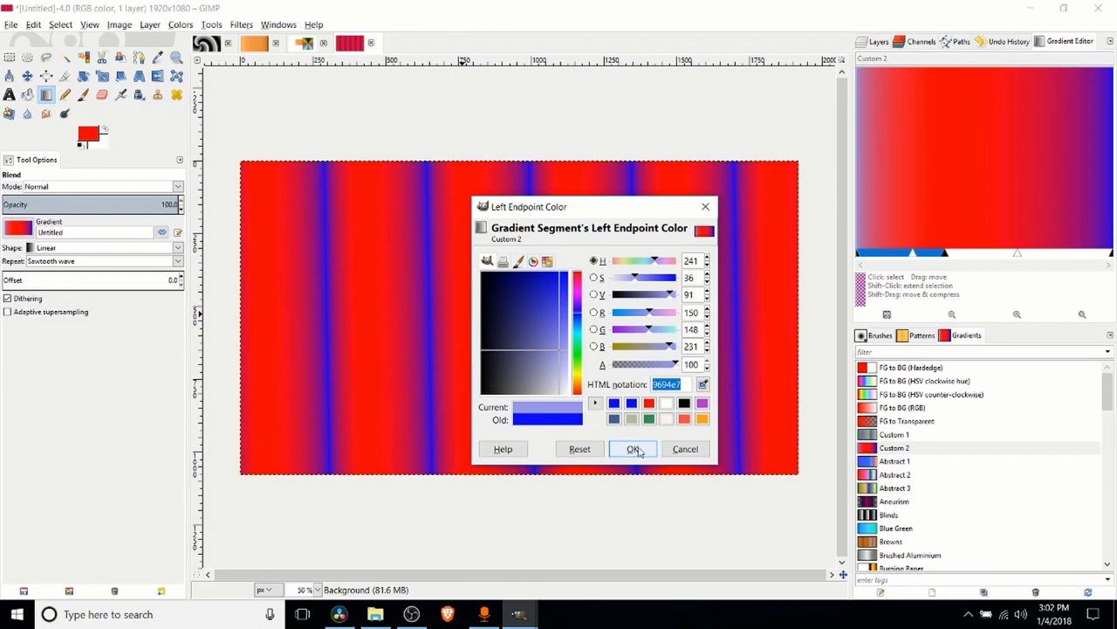
click(634, 448)
right_click(1091, 264)
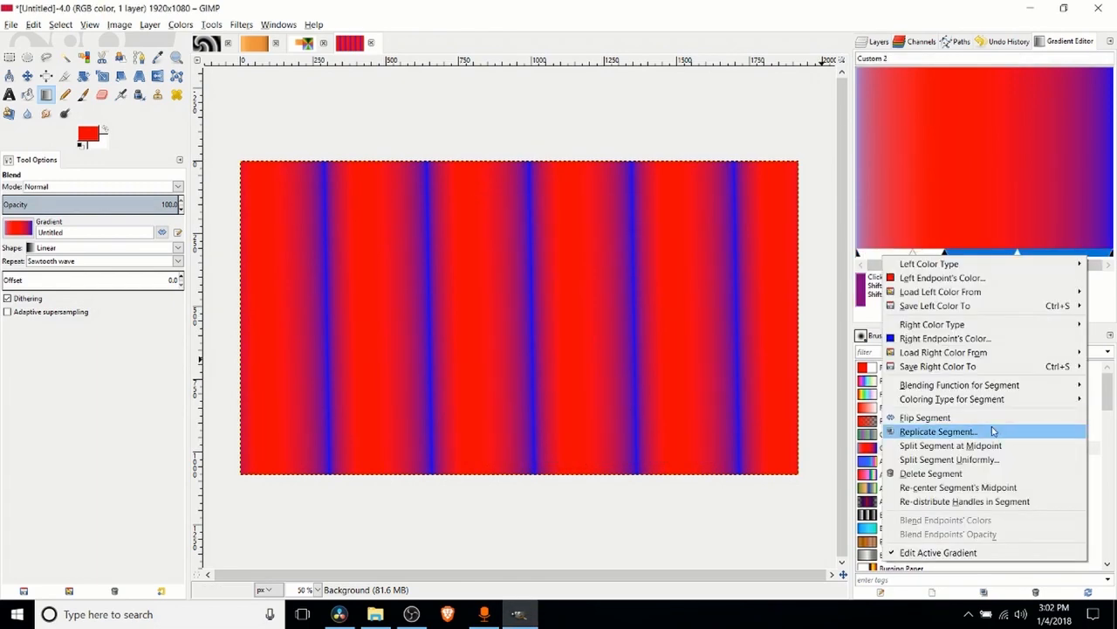
click(944, 338)
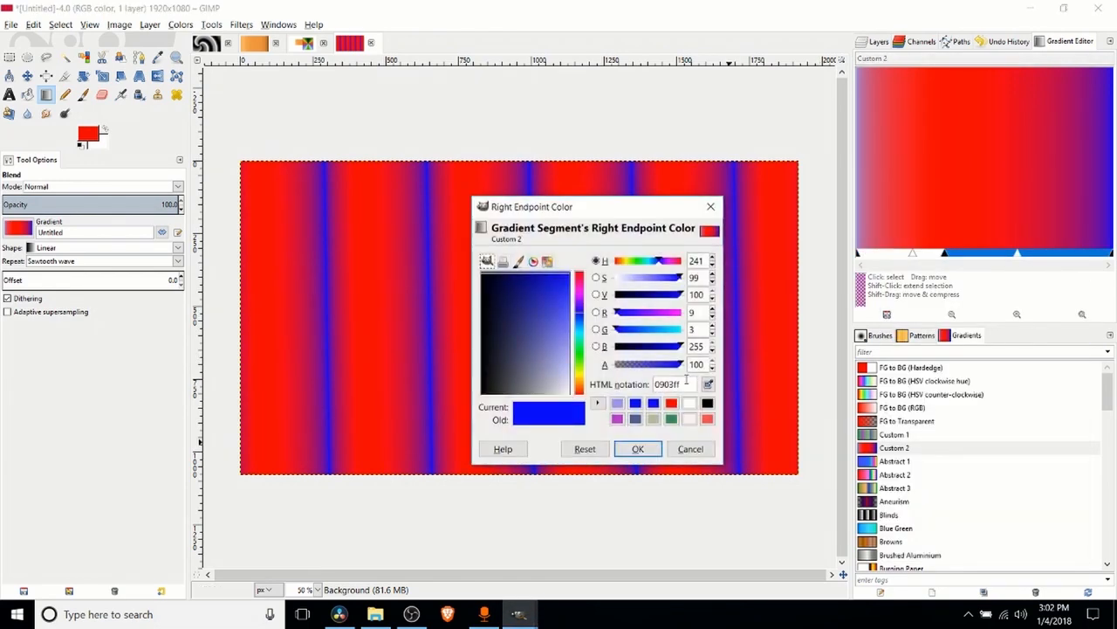
click(643, 449)
Fill the canvas with the paler Custom 2 gradient, undo the slanted fill, and redraw it as nearly vertical stripes.
drag(423, 317, 496, 329)
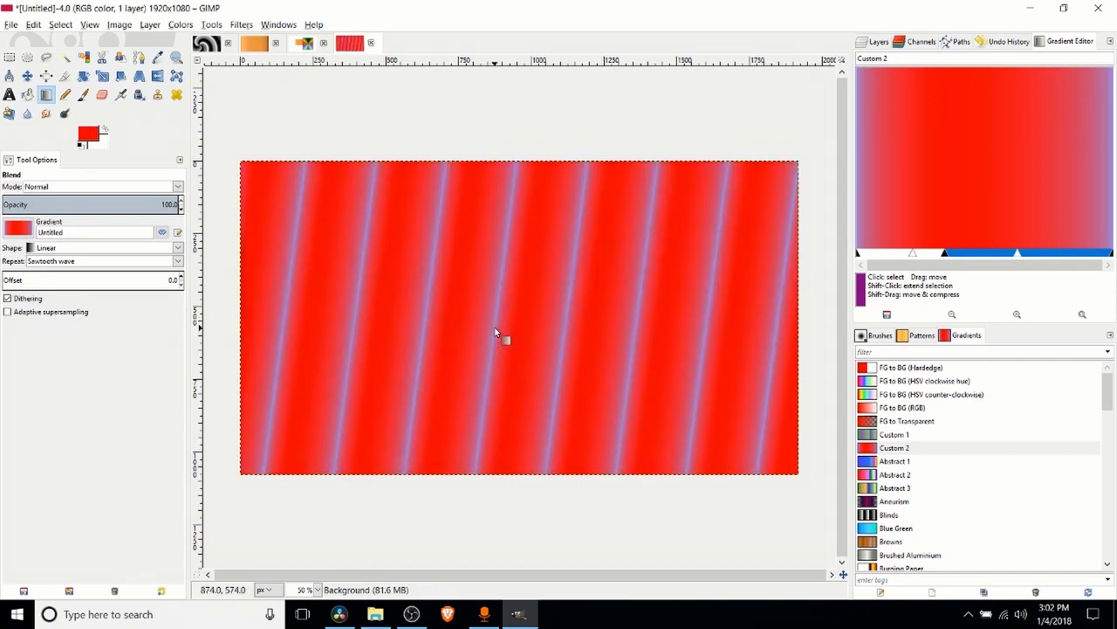
key(ctrl+z)
drag(428, 326, 536, 325)
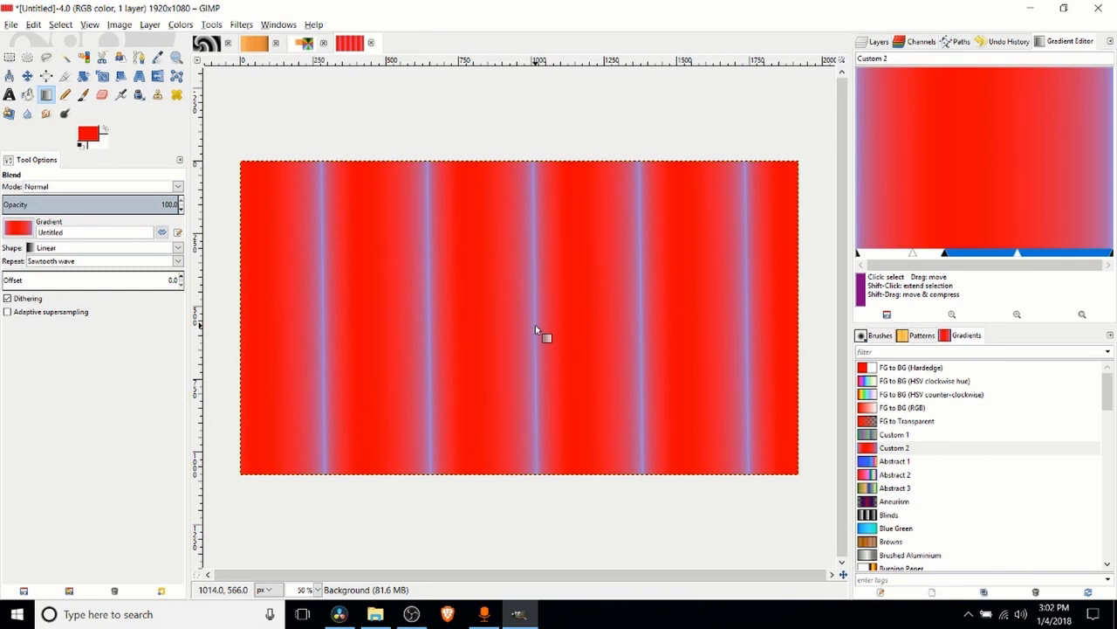
Duplicate the Abstract 3 gradient.
click(972, 518)
click(968, 490)
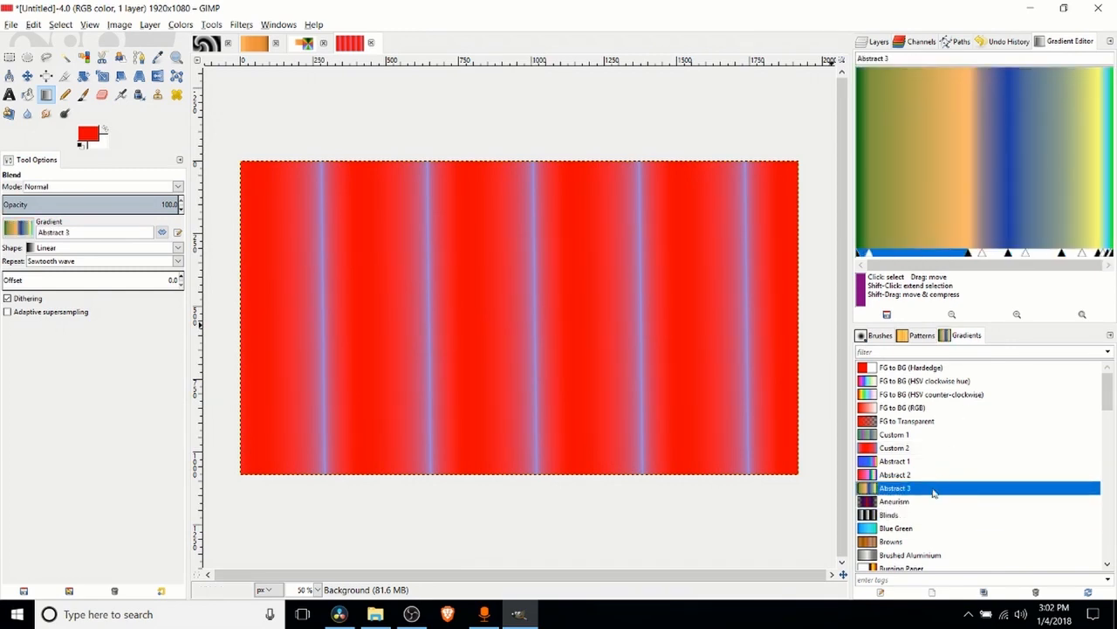
right_click(934, 493)
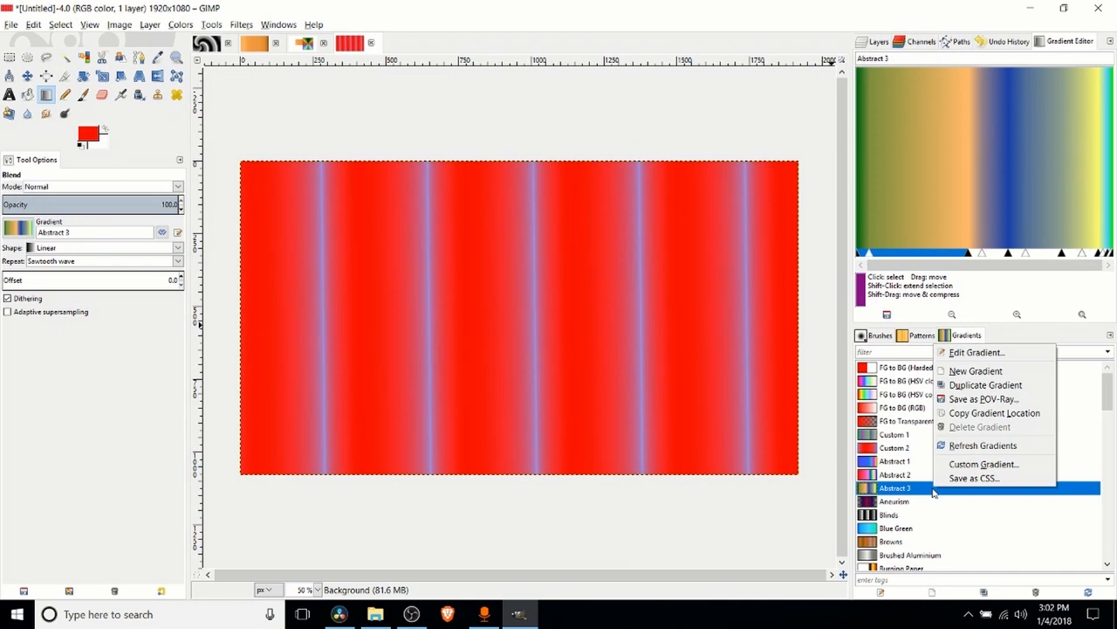
click(969, 385)
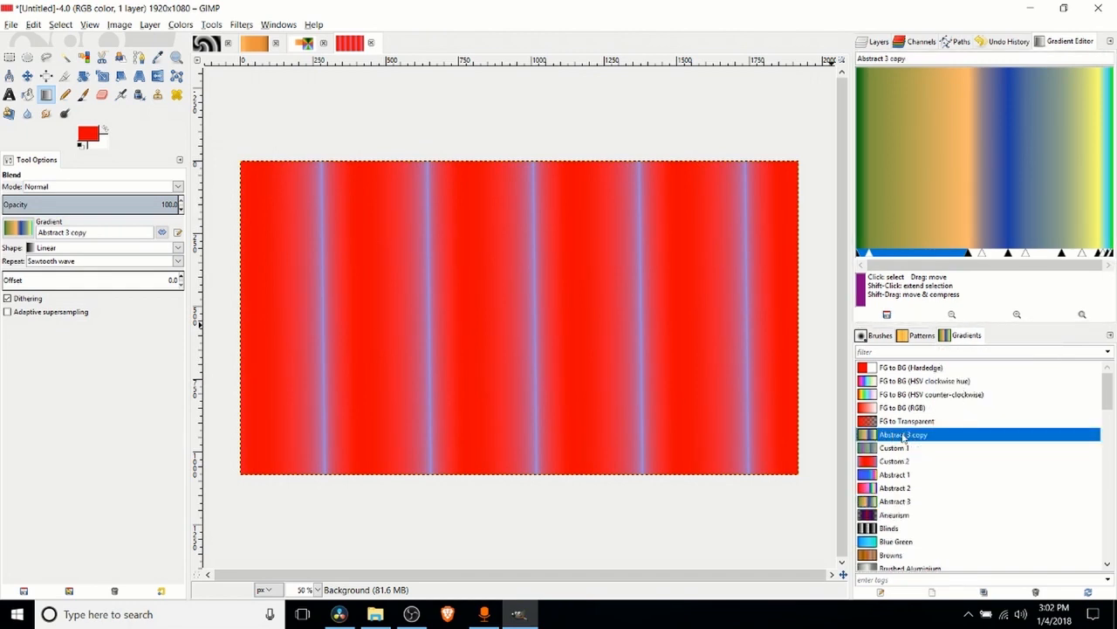
Rename the duplicated gradient as Abstract 4 and select its blue area in the gradient preview.
triple_click(953, 58)
text(Custo)
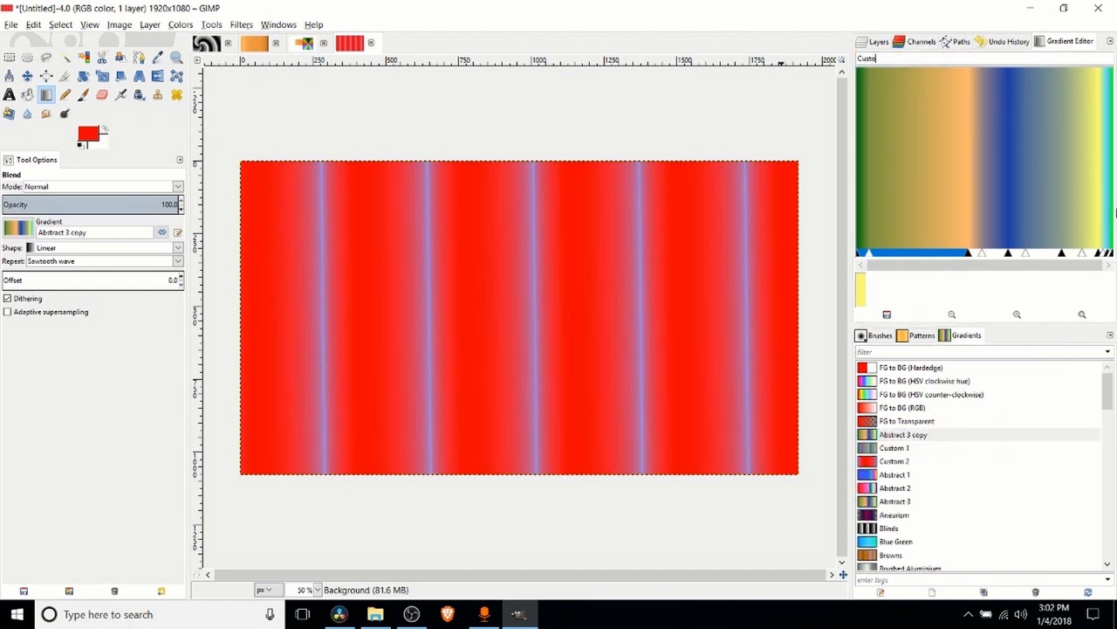
text(m)
key(ctrl+a)
text(A)
click(1013, 192)
click(1041, 252)
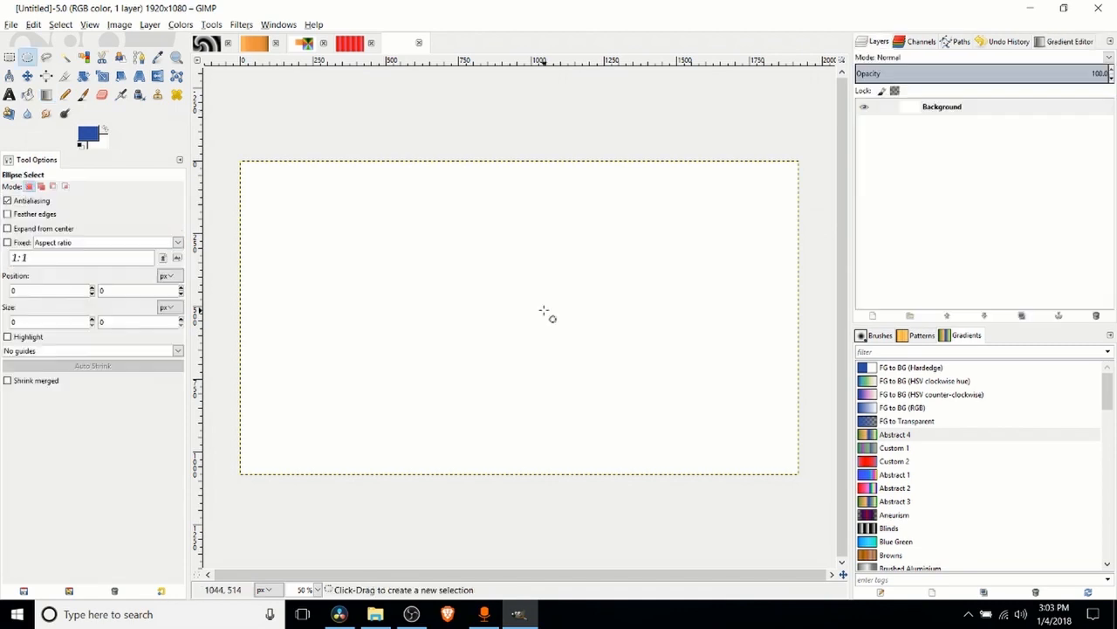
Try the Abstract 4 gradient inside an elliptical selection of about 662 × 456 px right of the canvas center, and undo the fill.
drag(511, 232, 702, 364)
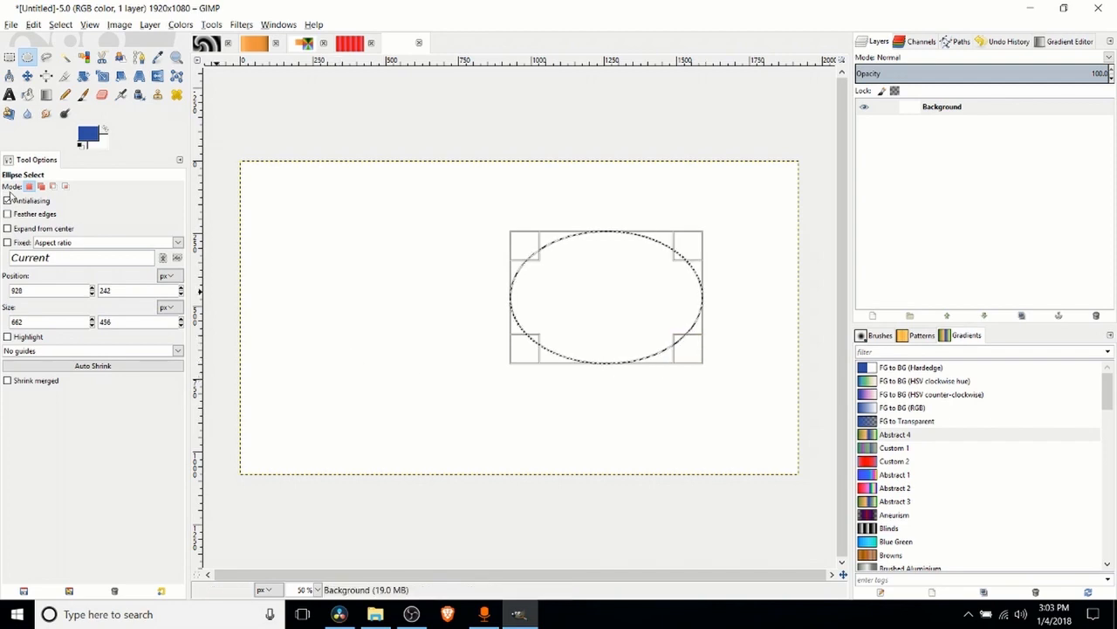
click(47, 95)
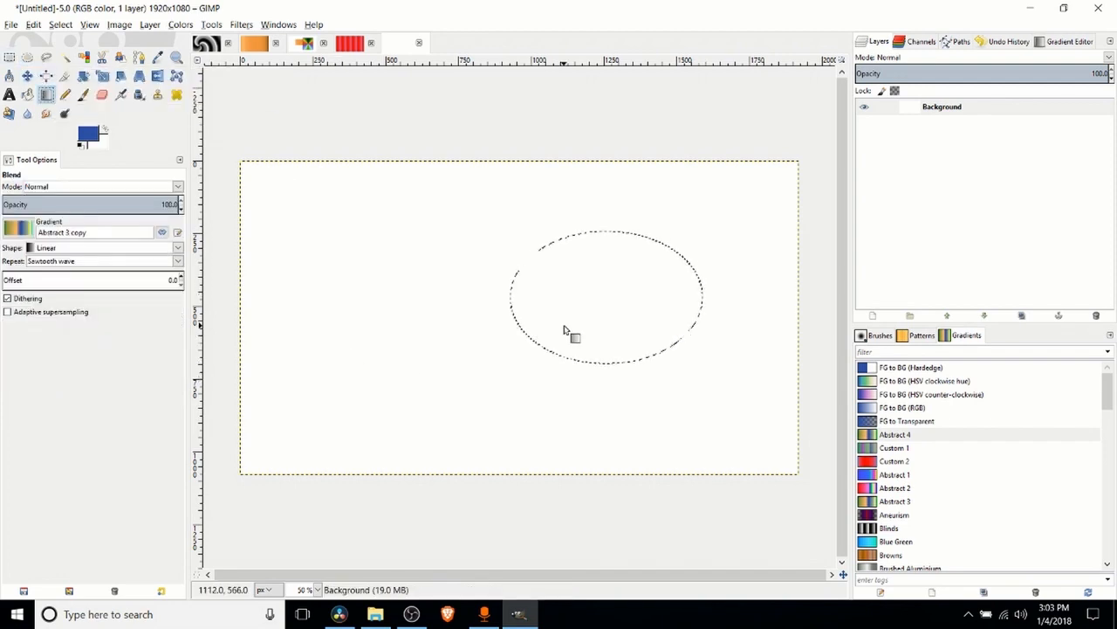
drag(566, 329, 653, 293)
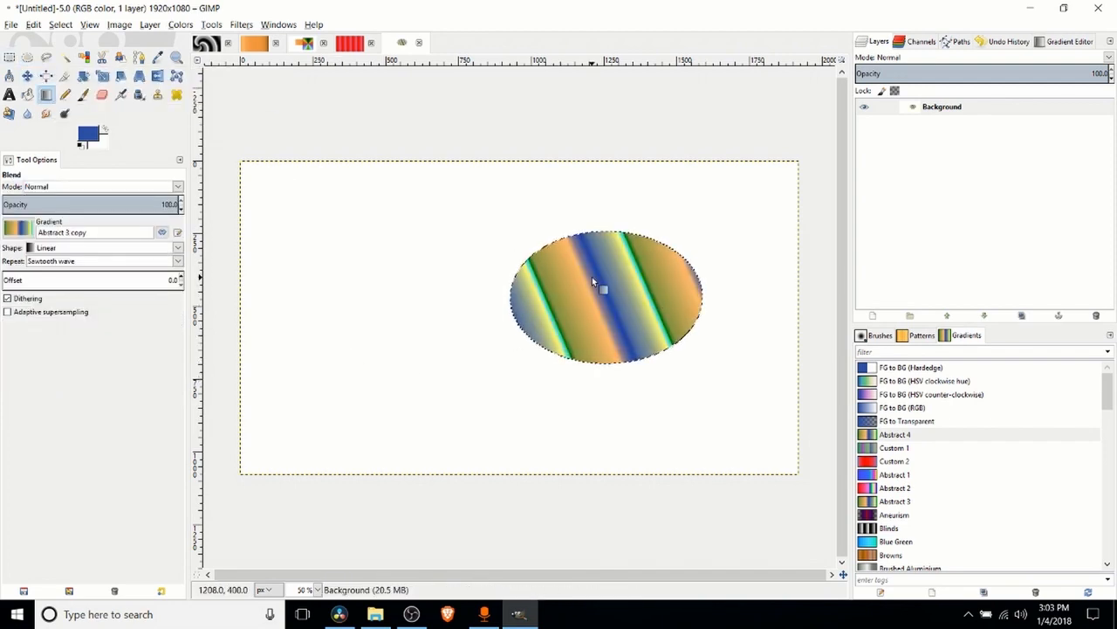
key(ctrl+z)
Set up the Text tool with the BigNoodleTitling font at a size of 200 px.
click(8, 94)
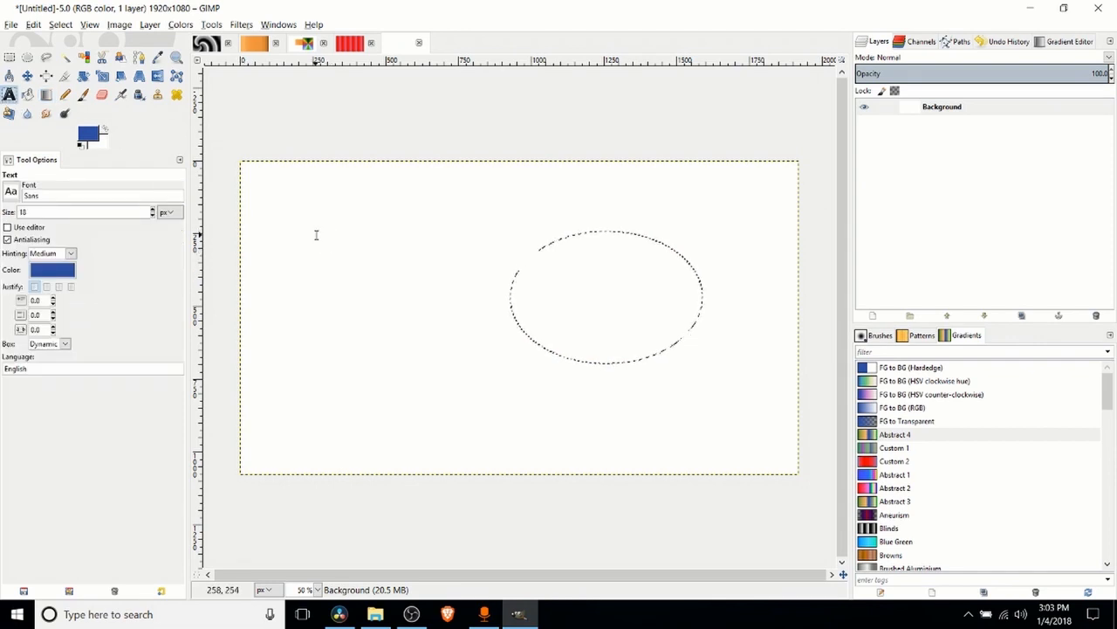
click(301, 231)
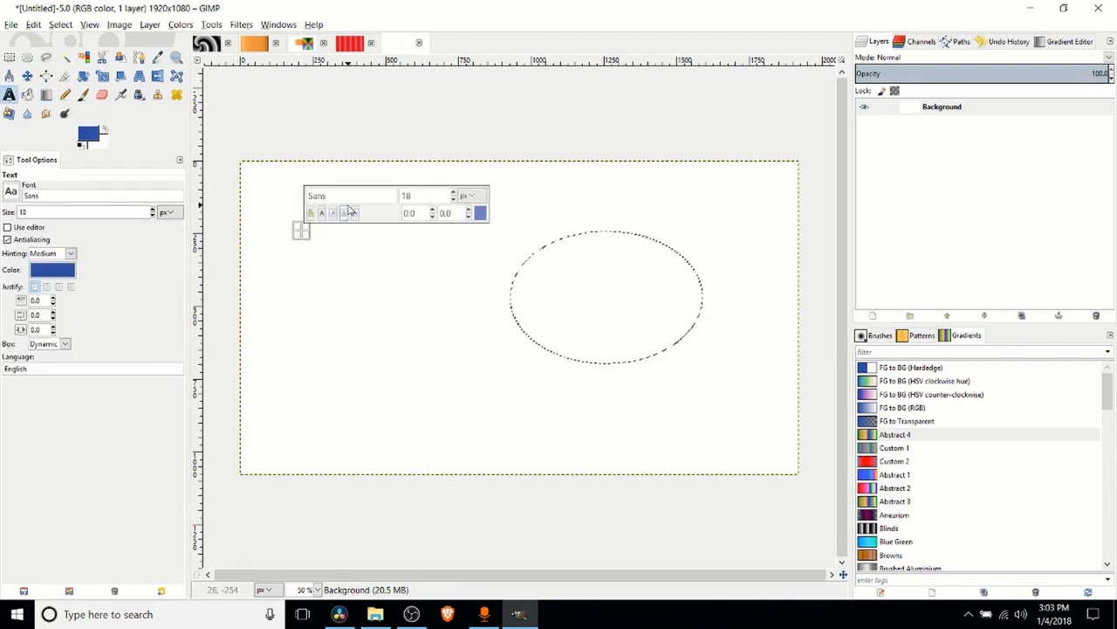
drag(335, 195, 256, 193)
click(684, 222)
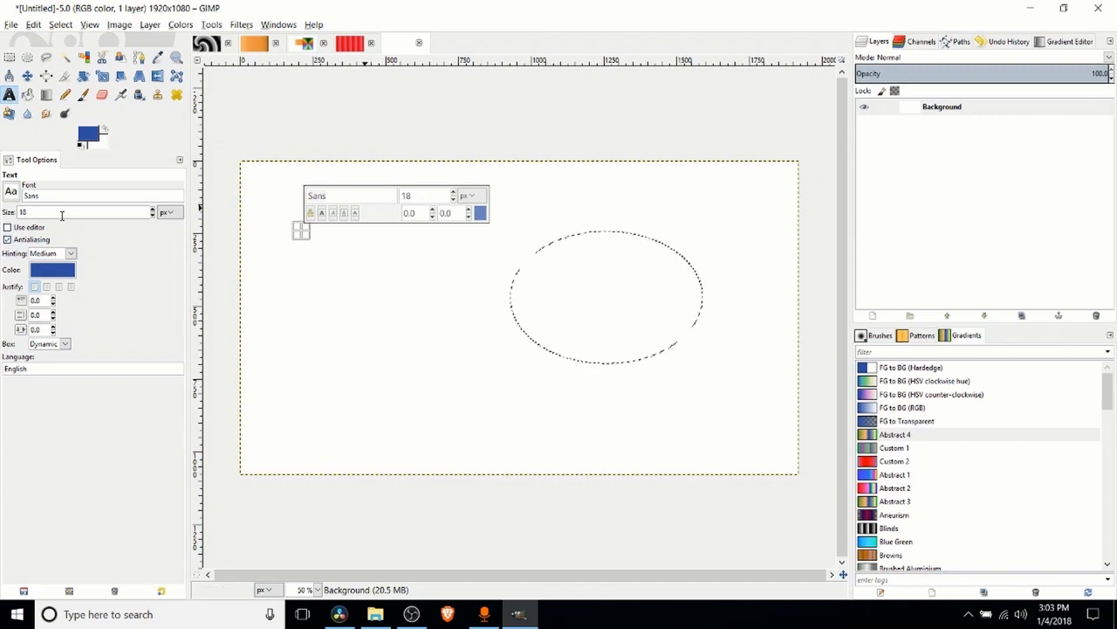
drag(62, 213, 3, 218)
text(200)
key(Return)
click(69, 194)
drag(69, 195, 2, 206)
text(BigNoodleTitling)
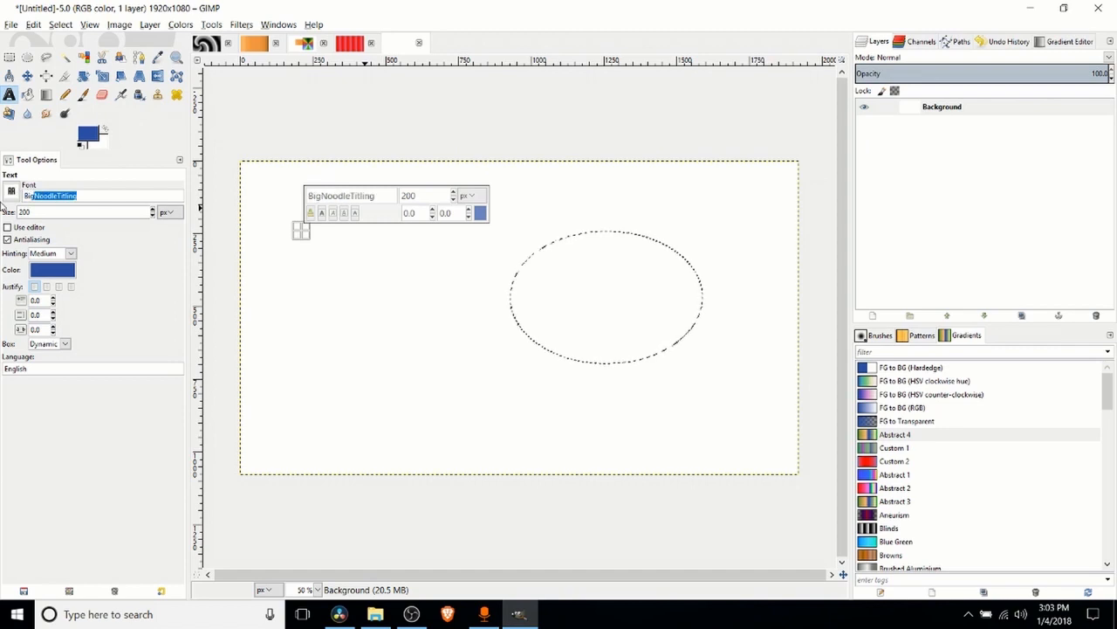
key(Return)
Add the text "Test Gradient Application" across the upper half of the canvas.
click(323, 241)
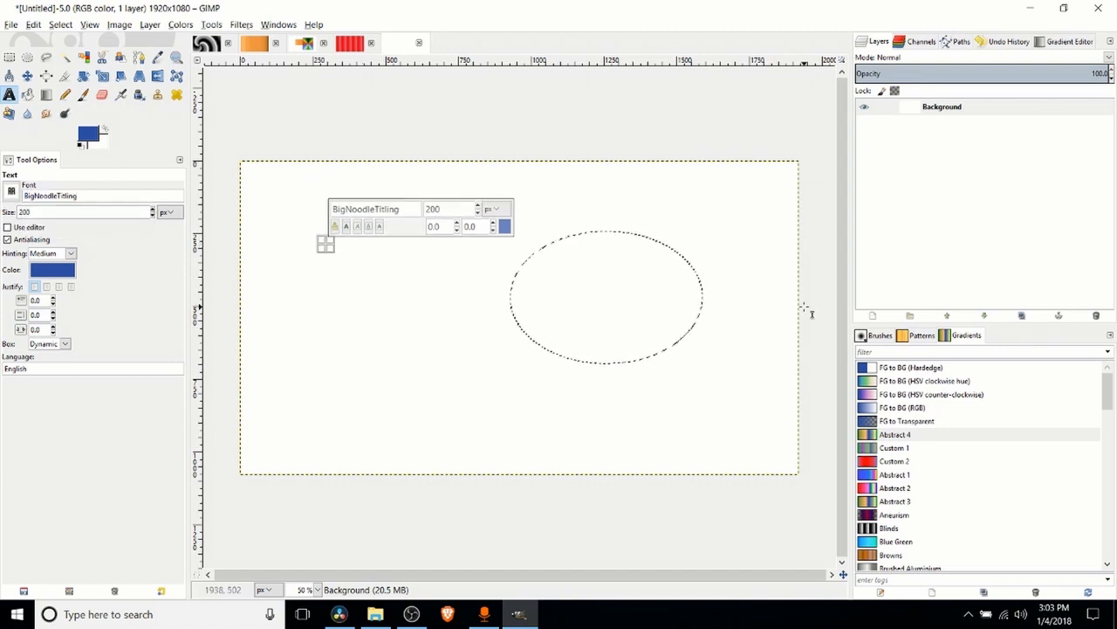
text(Test)
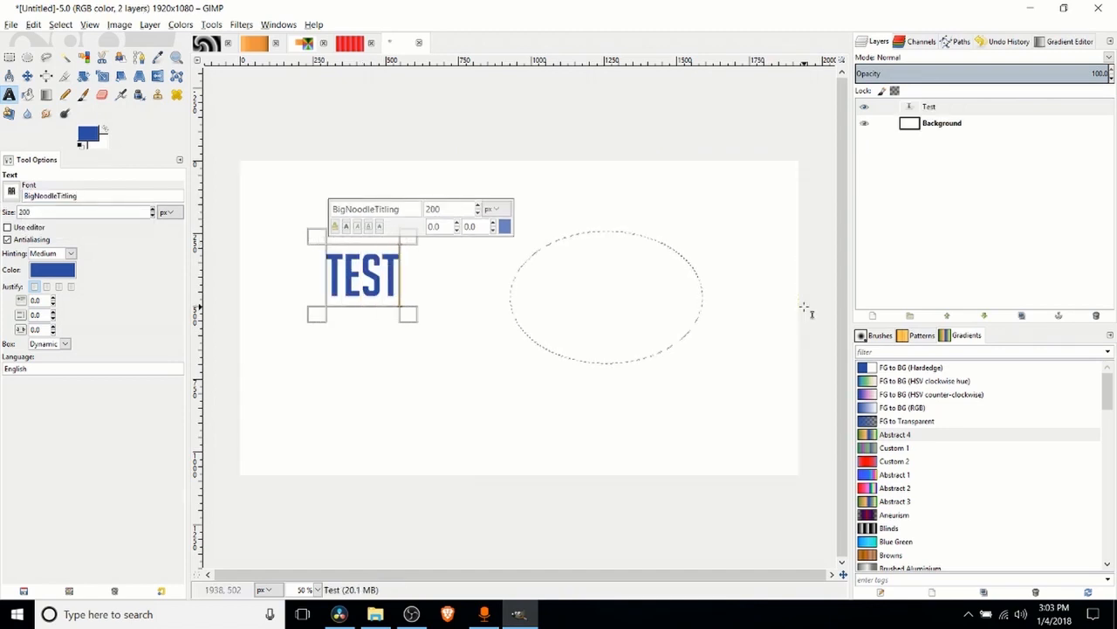
text( Gradient Appli)
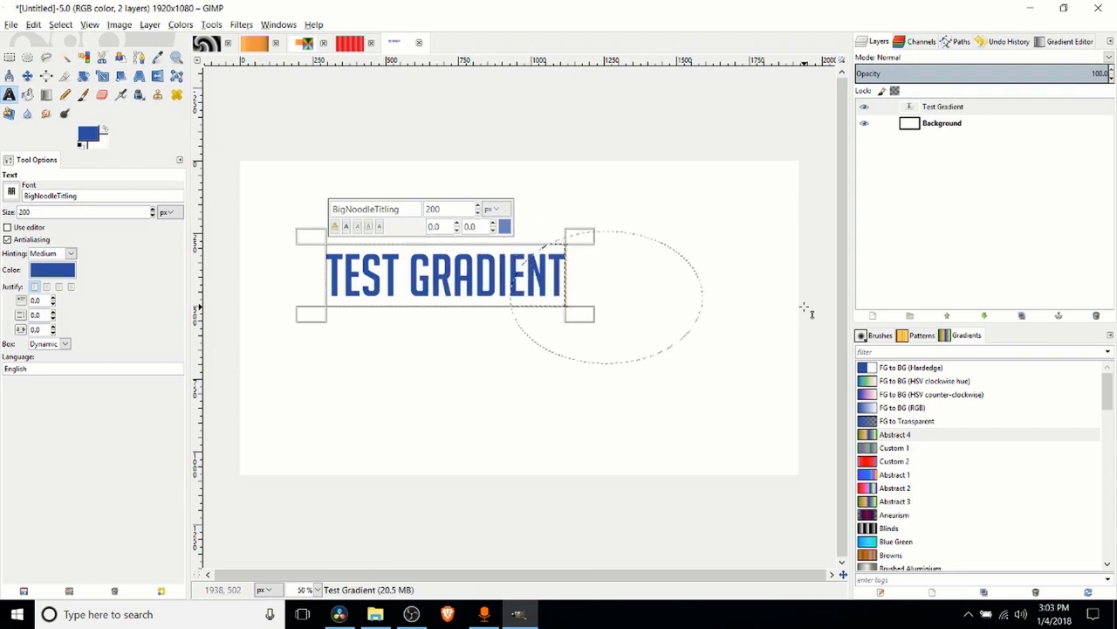
text(CATION)
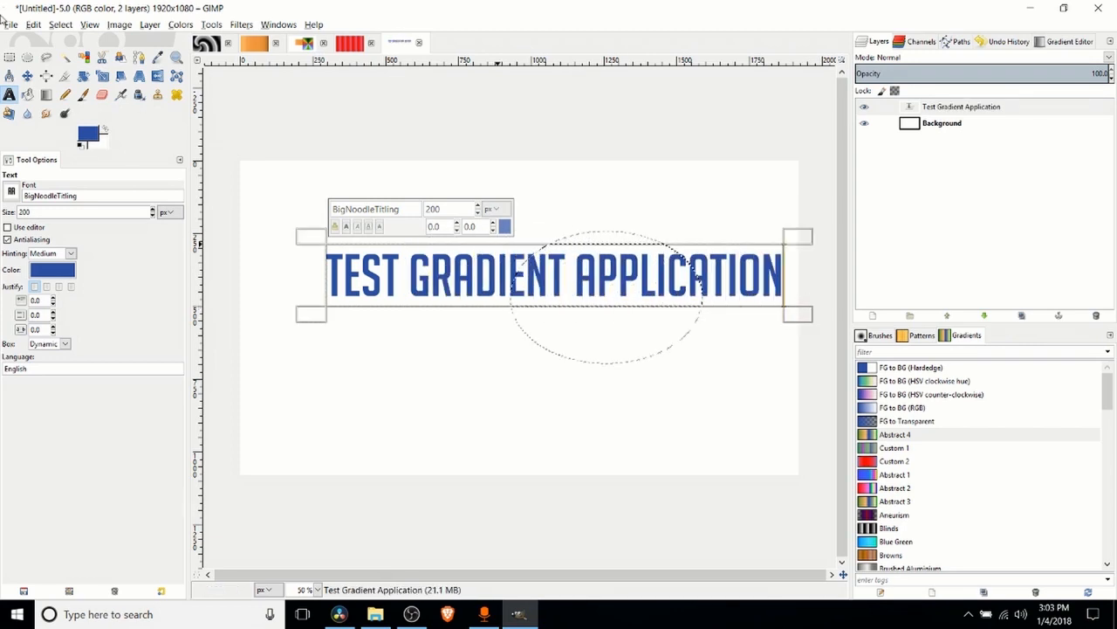
Shift the text slightly left and down, and clear the elliptical selection with the Rectangle Select tool.
text(r)
click(683, 308)
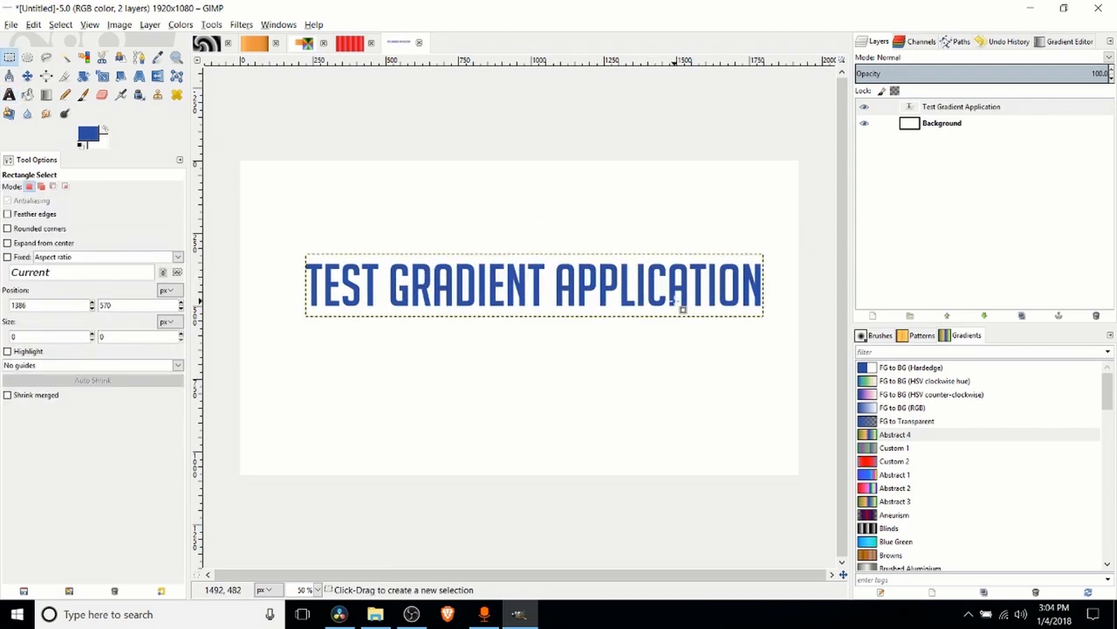
key(ctrl)
scroll(683, 309, up, 1)
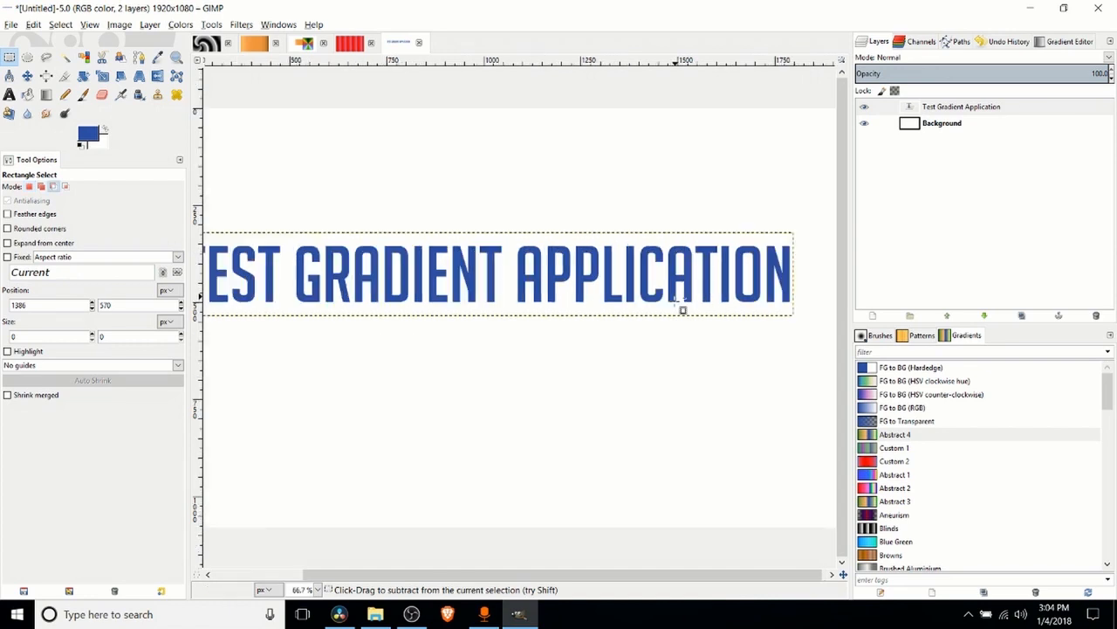
Try filling the whole Test Gradient Application text layer with the active wood pattern and undo the fill.
scroll(566, 515, left, 2)
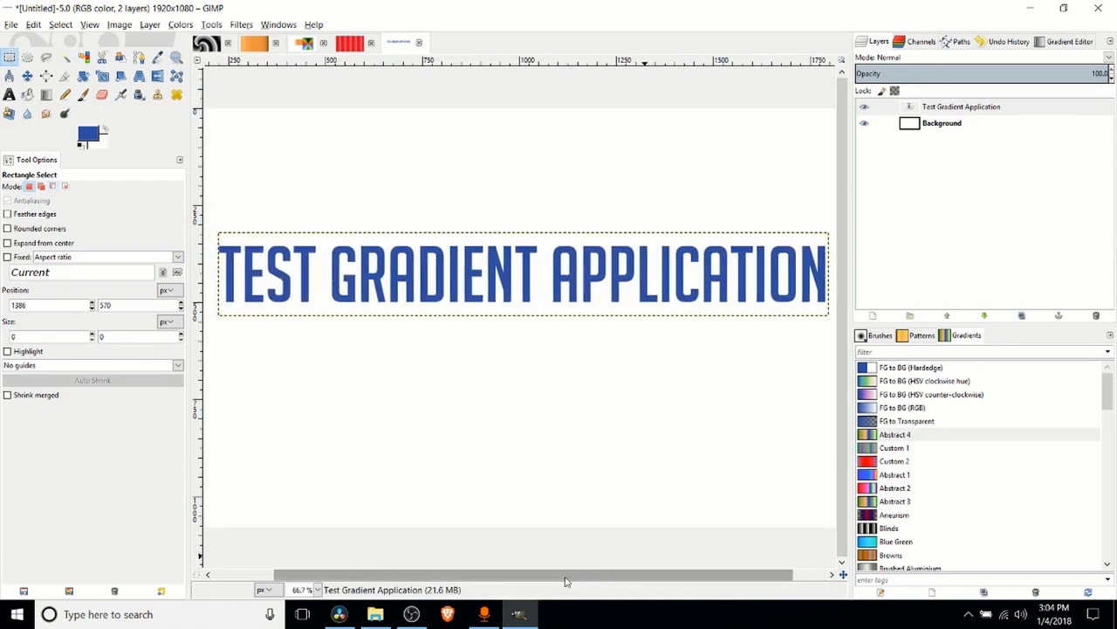
scroll(566, 515, down, 1)
mouse_move(556, 317)
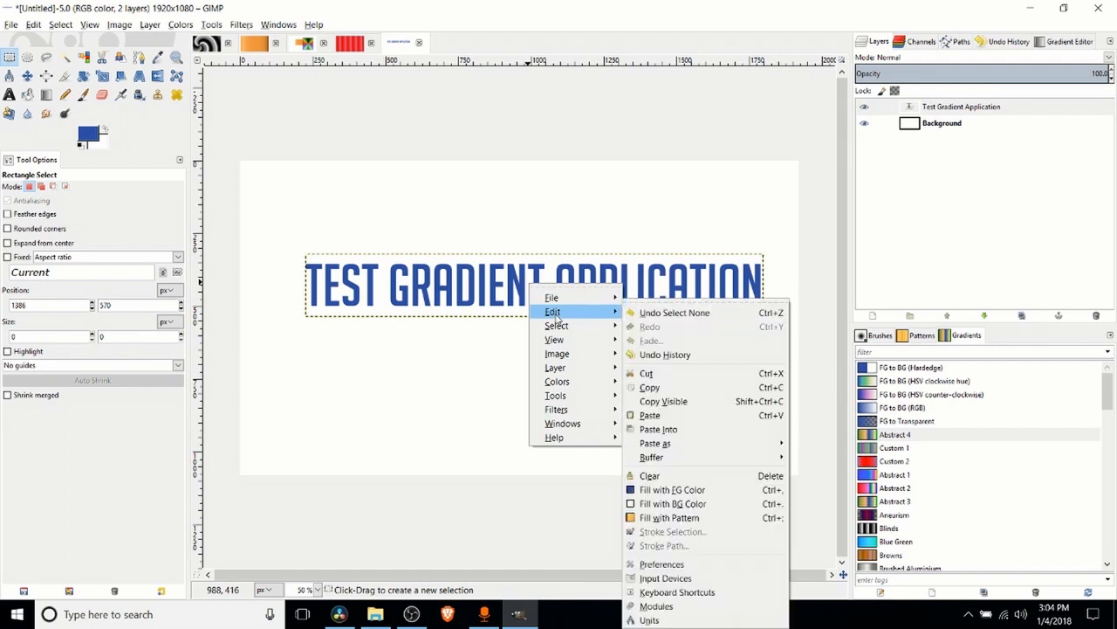
click(708, 518)
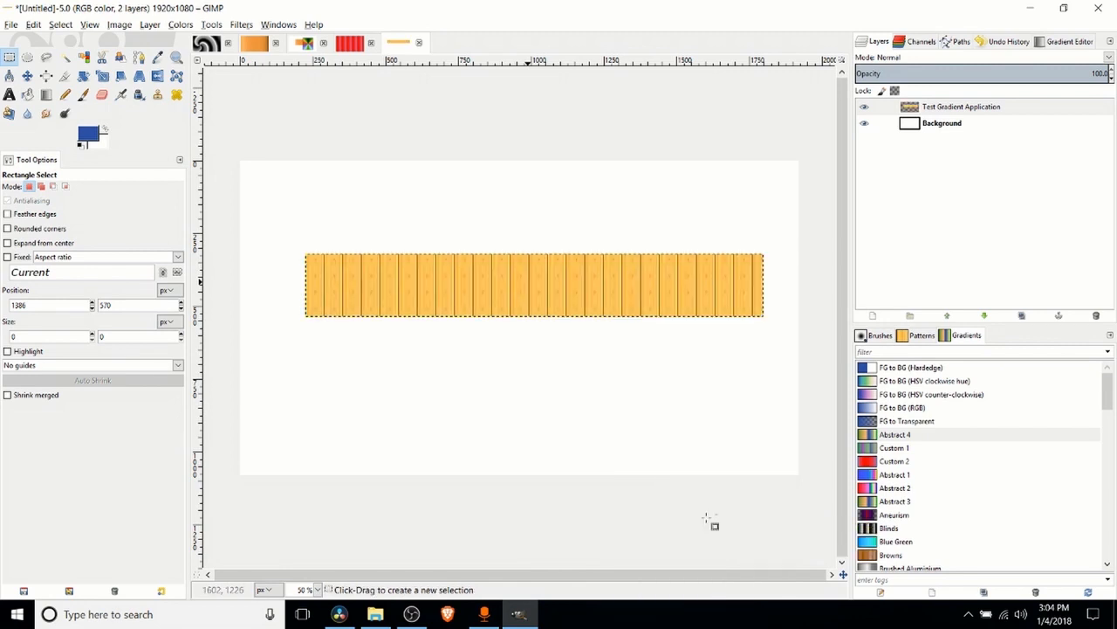
key(ctrl+z)
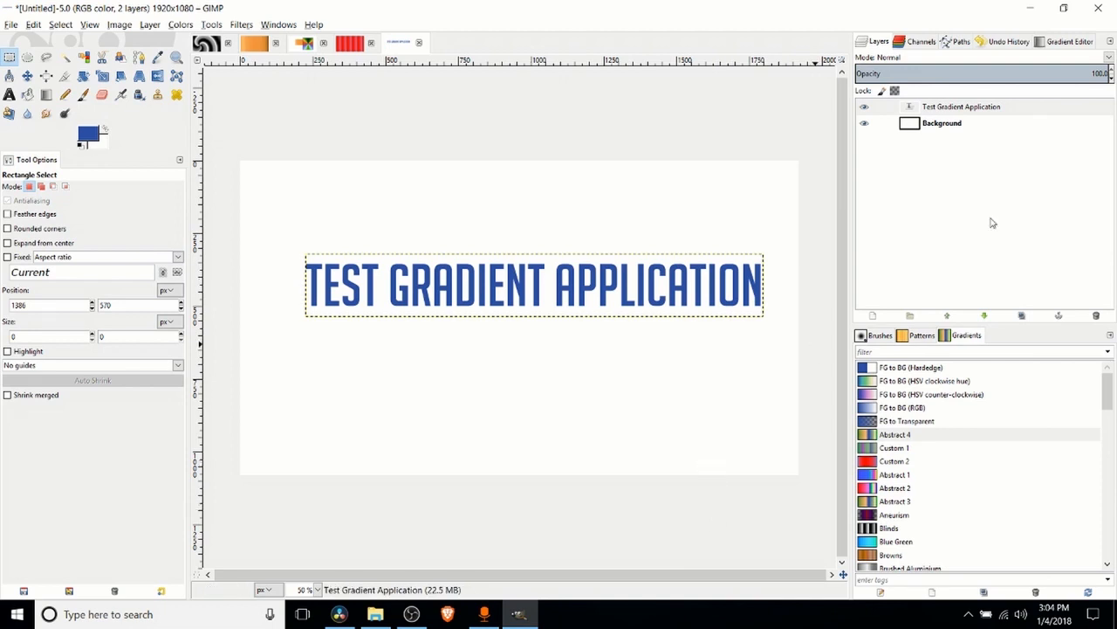
Create a selection around the letters of the Test Gradient Application layer with Alpha to Selection.
click(960, 107)
right_click(944, 107)
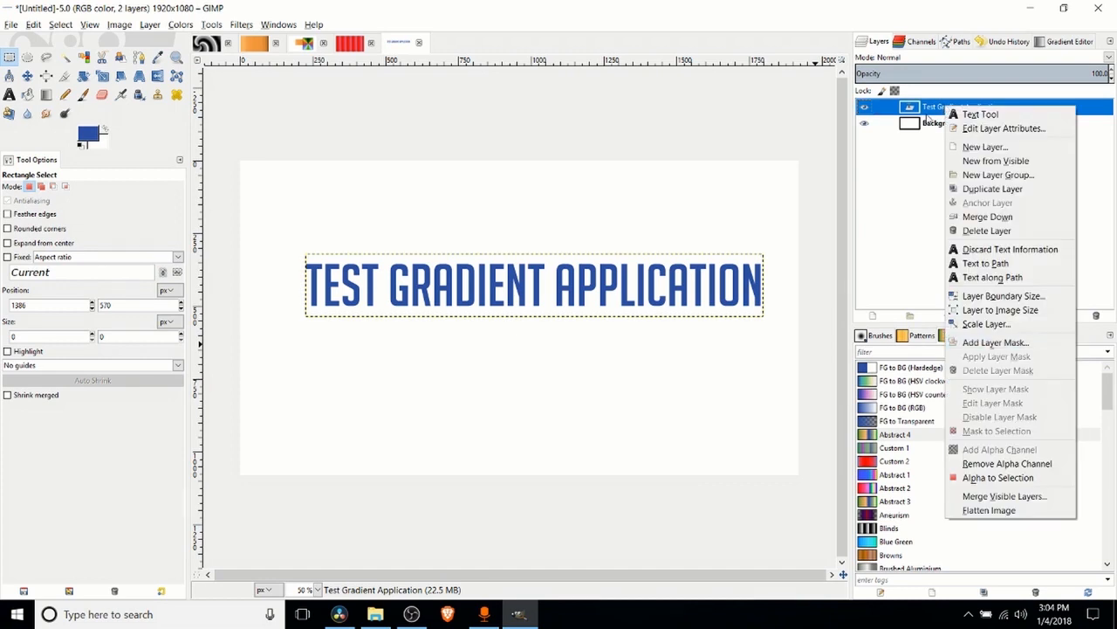
click(1002, 482)
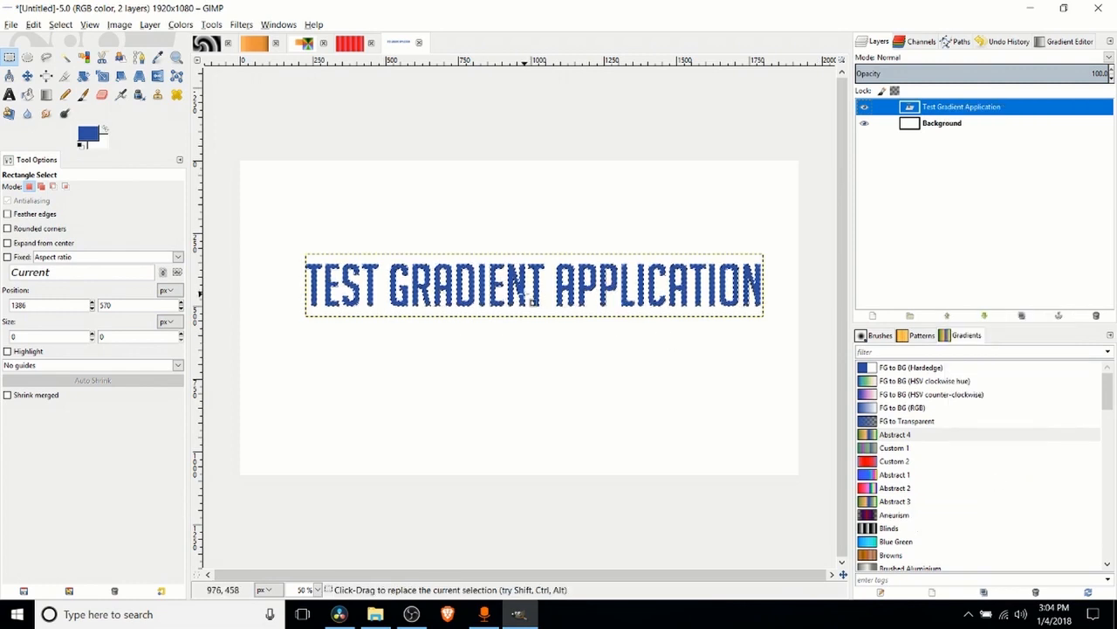
Fill the selected letters with the active Pine pattern.
scroll(531, 302, up, 4)
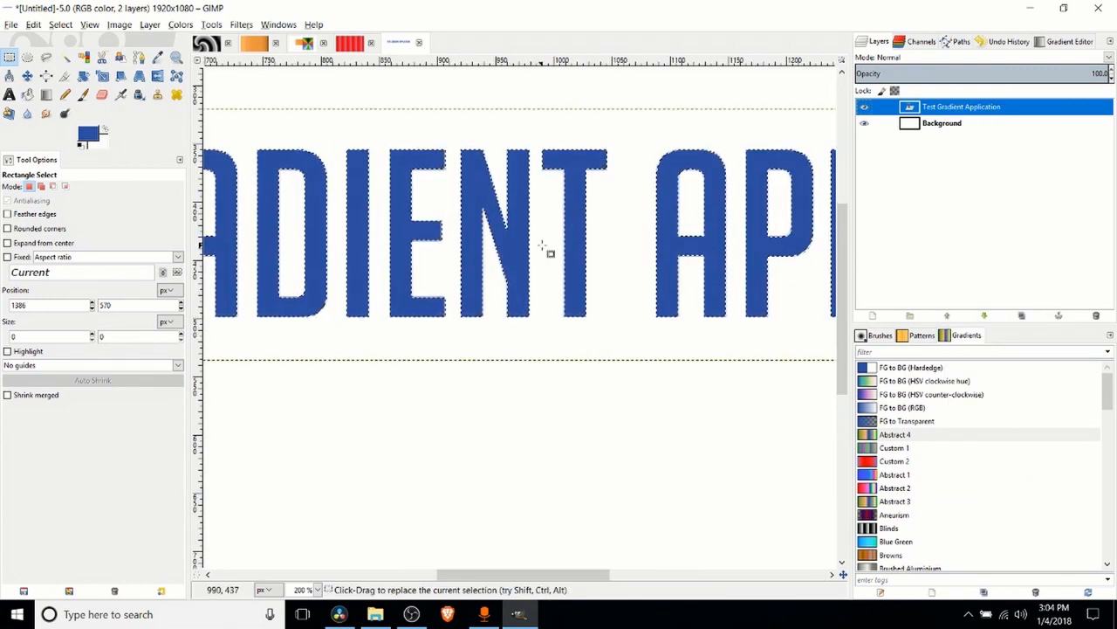
scroll(532, 228, down, 2)
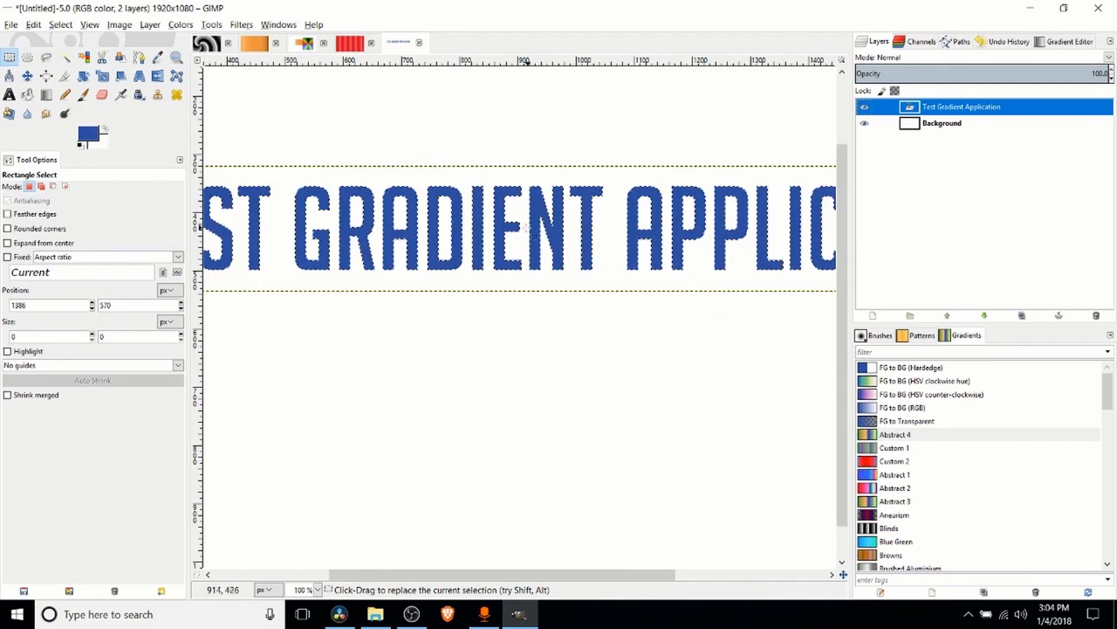
scroll(525, 229, down, 3)
scroll(541, 298, up, 3)
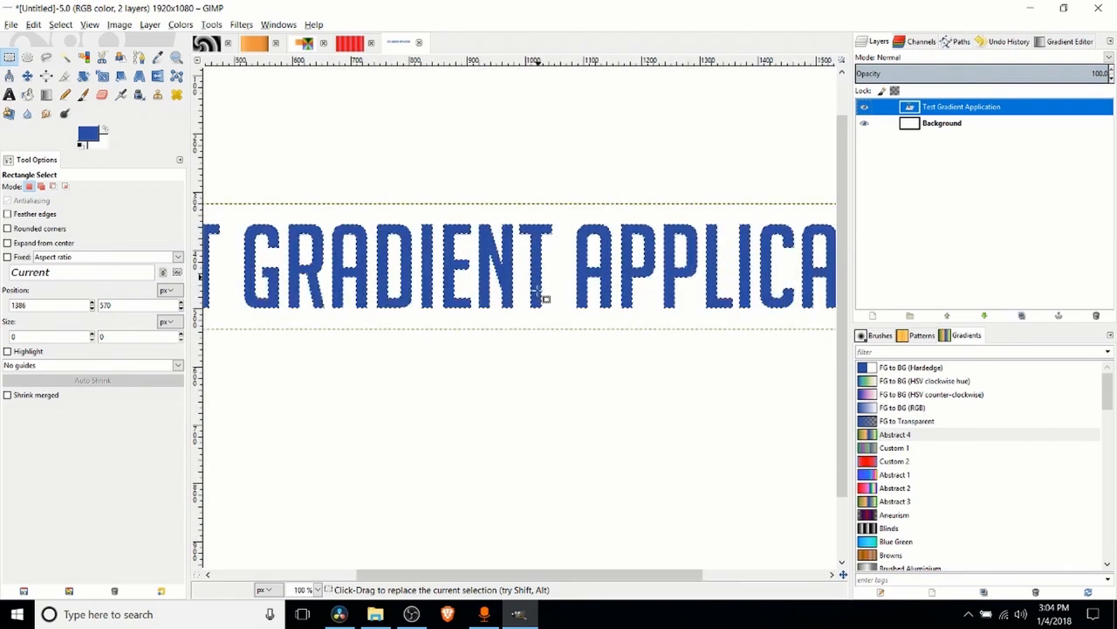
scroll(541, 299, down, 1)
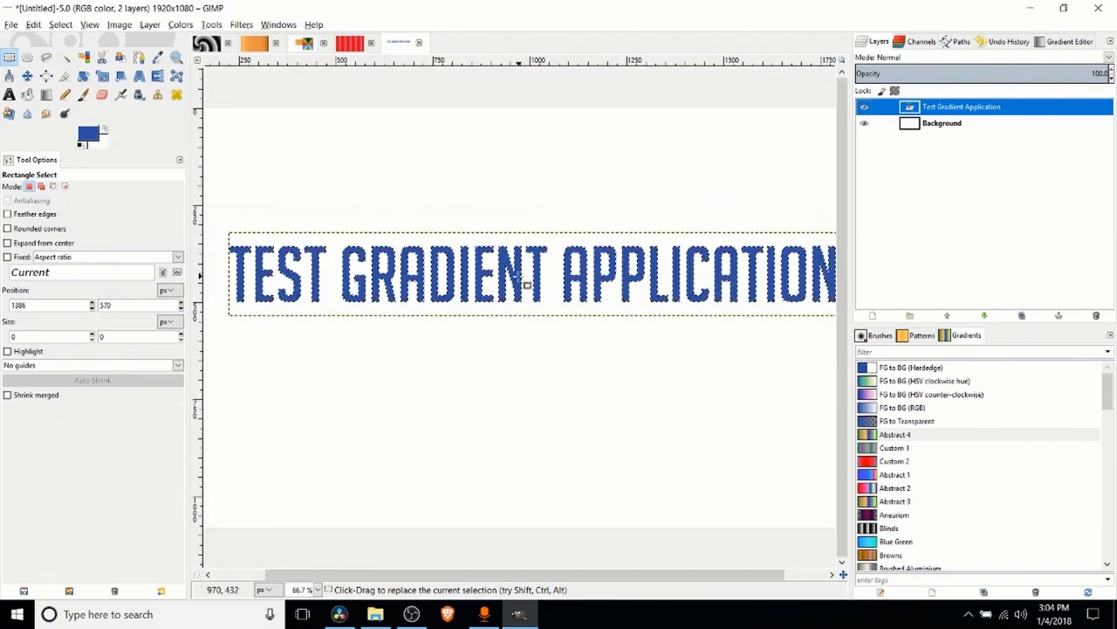
right_click(522, 287)
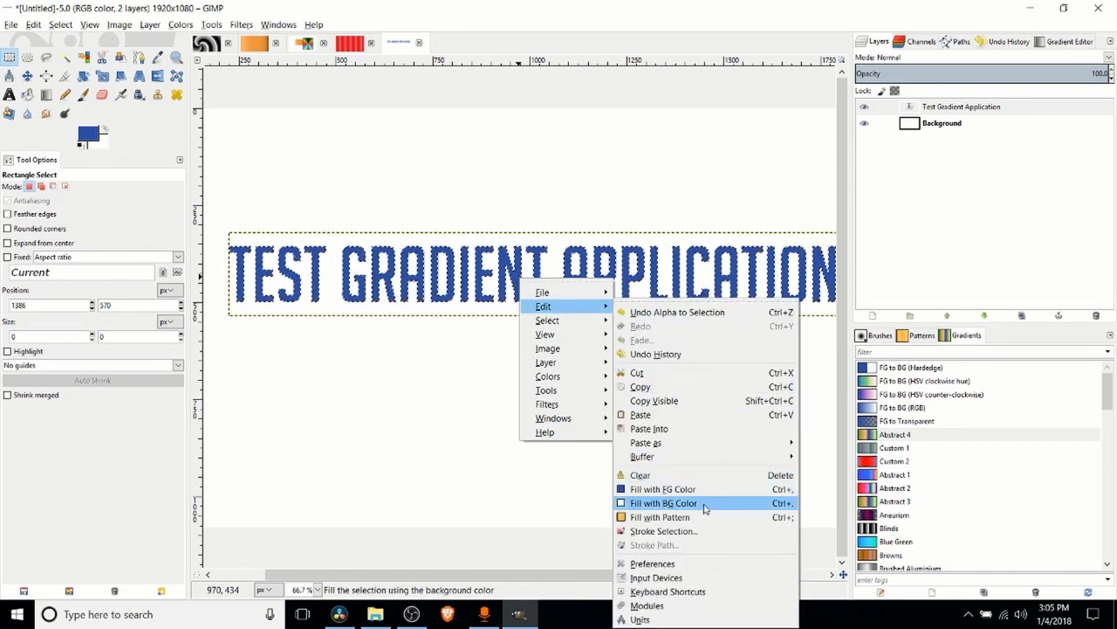
click(701, 521)
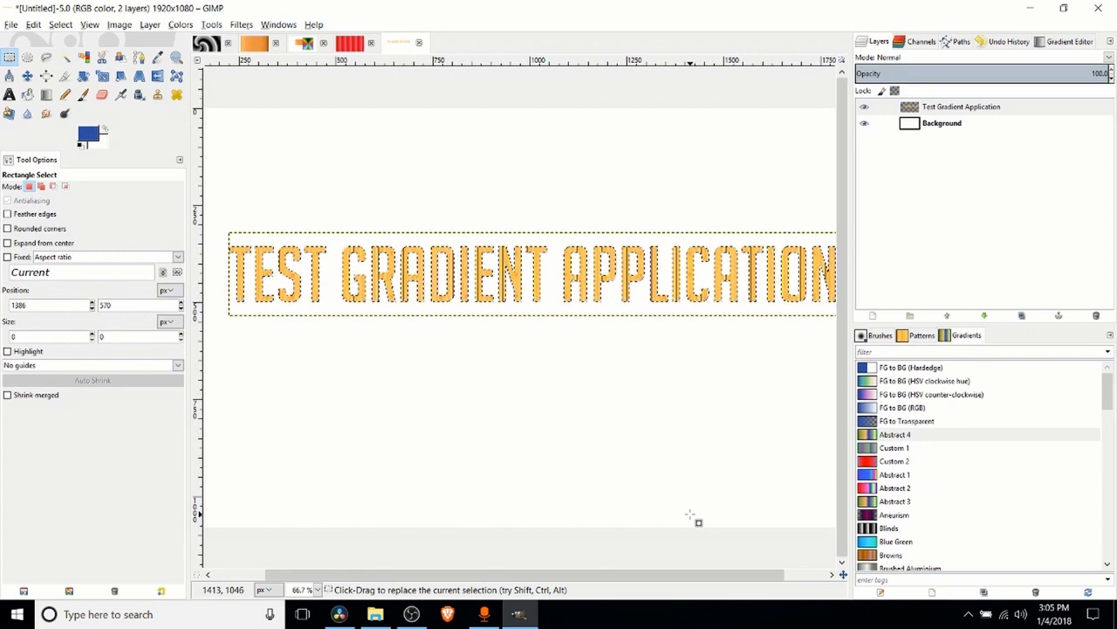
Choose the Granite #1 pattern and fill the selected letters with it.
click(913, 336)
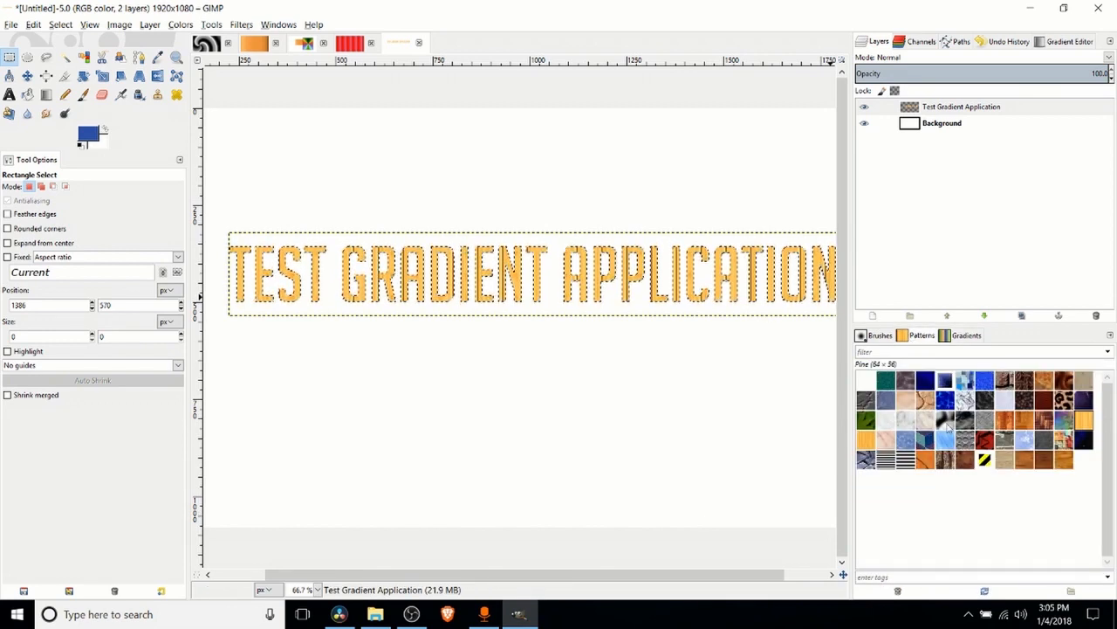
click(985, 400)
right_click(729, 291)
mouse_move(748, 309)
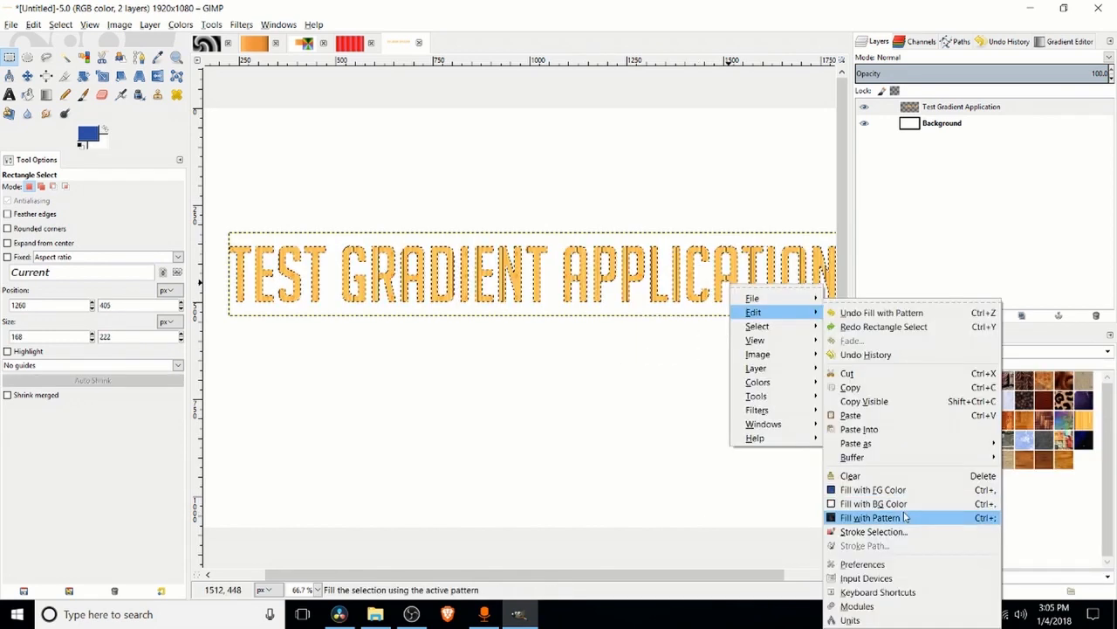
click(905, 517)
Inspect the granite lettering up close and undo the pattern fills on the text layer.
scroll(603, 318, down, 1)
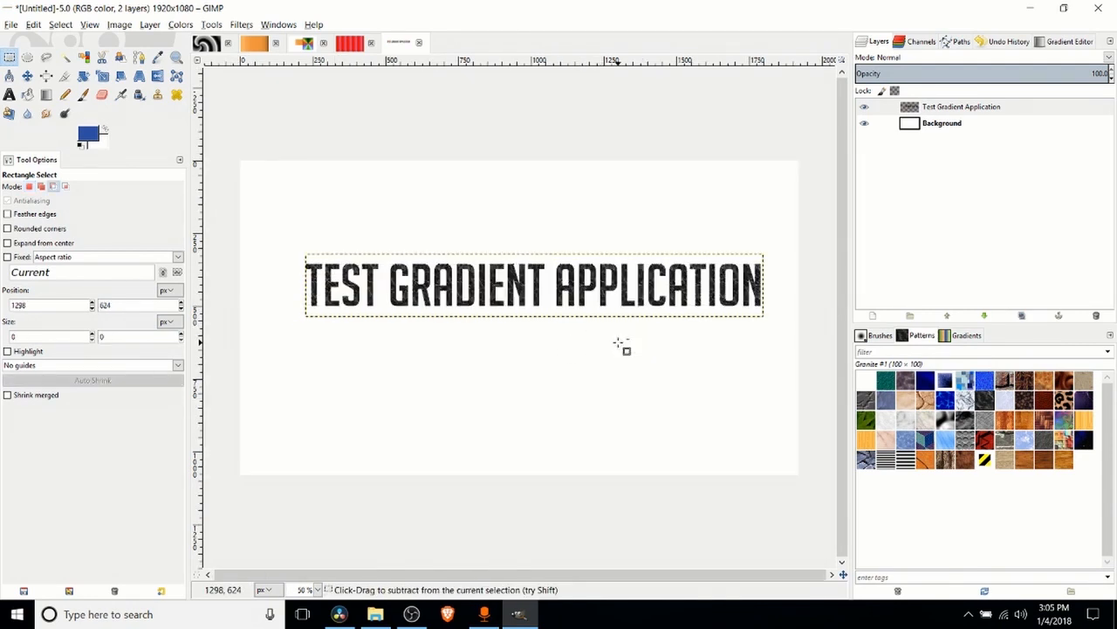
scroll(620, 345, up, 1)
scroll(620, 332, down, 1)
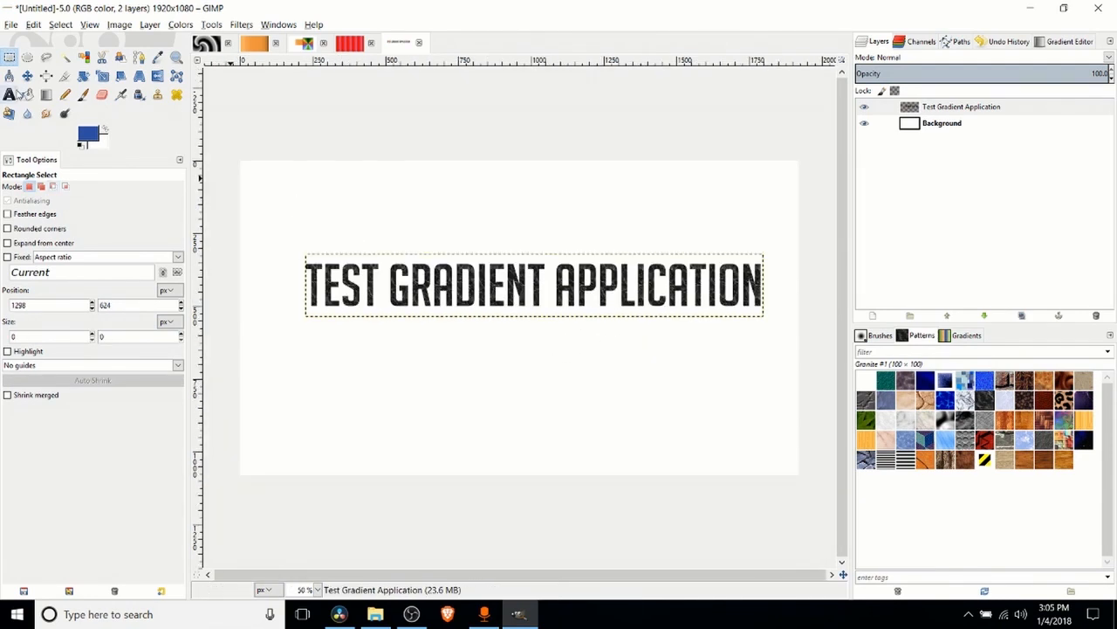
scroll(605, 288, up, 5)
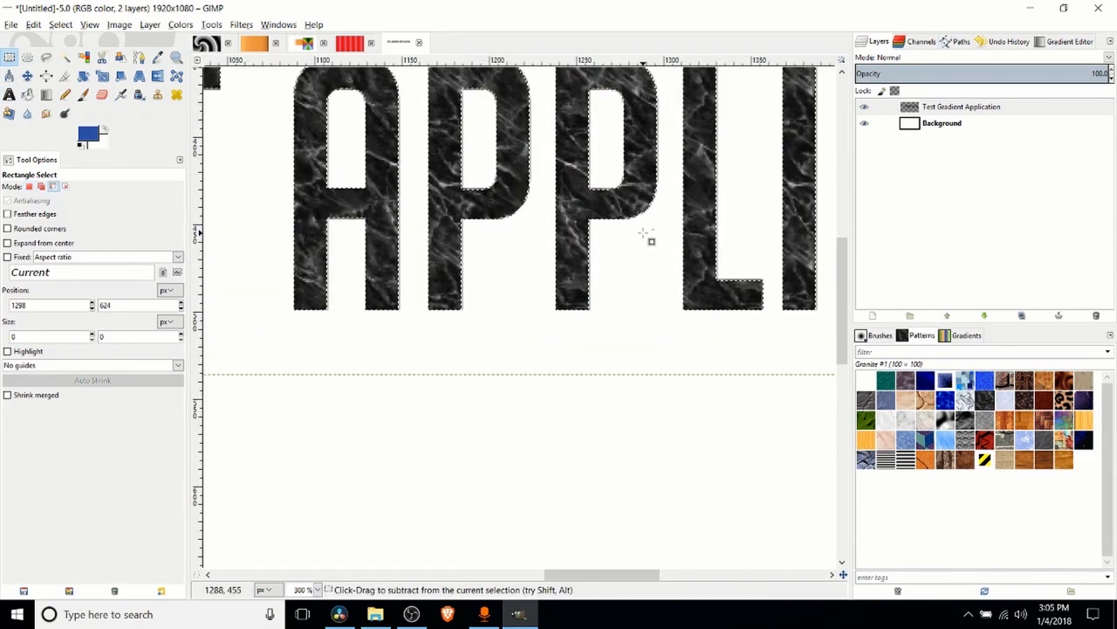
scroll(643, 233, down, 1)
key(ctrl+z)
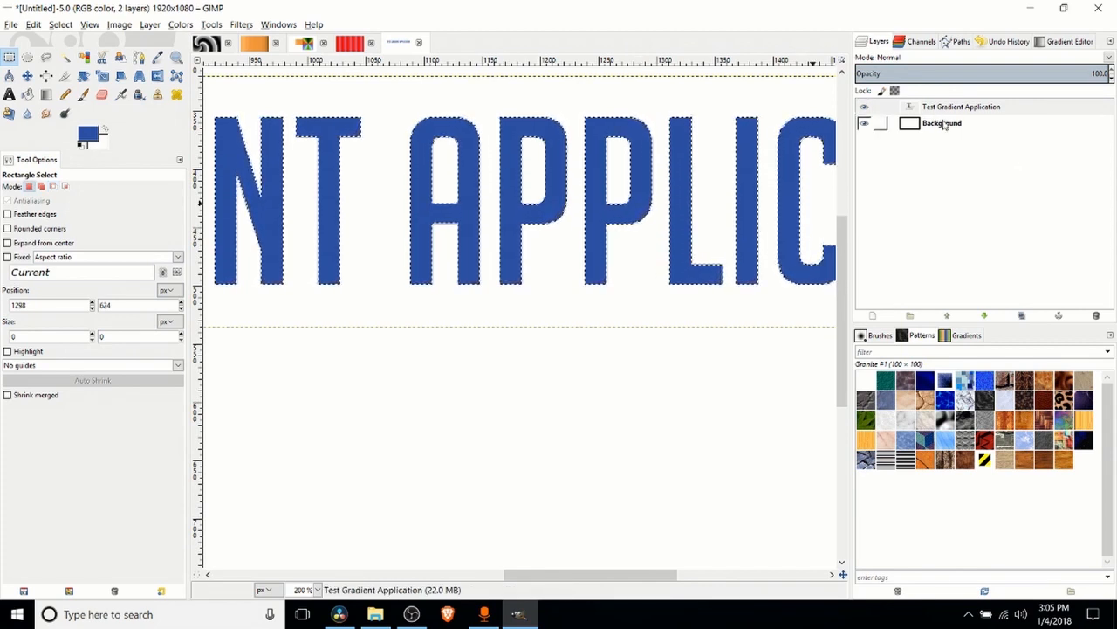
Add a new transparent layer above the Test Gradient Application text layer.
click(874, 316)
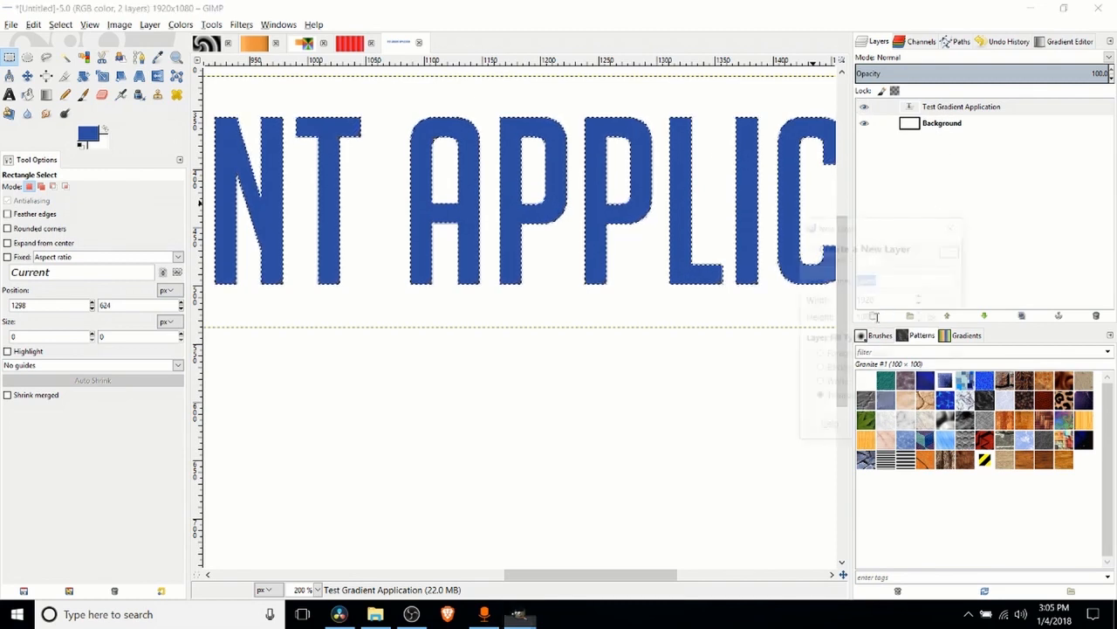
click(882, 427)
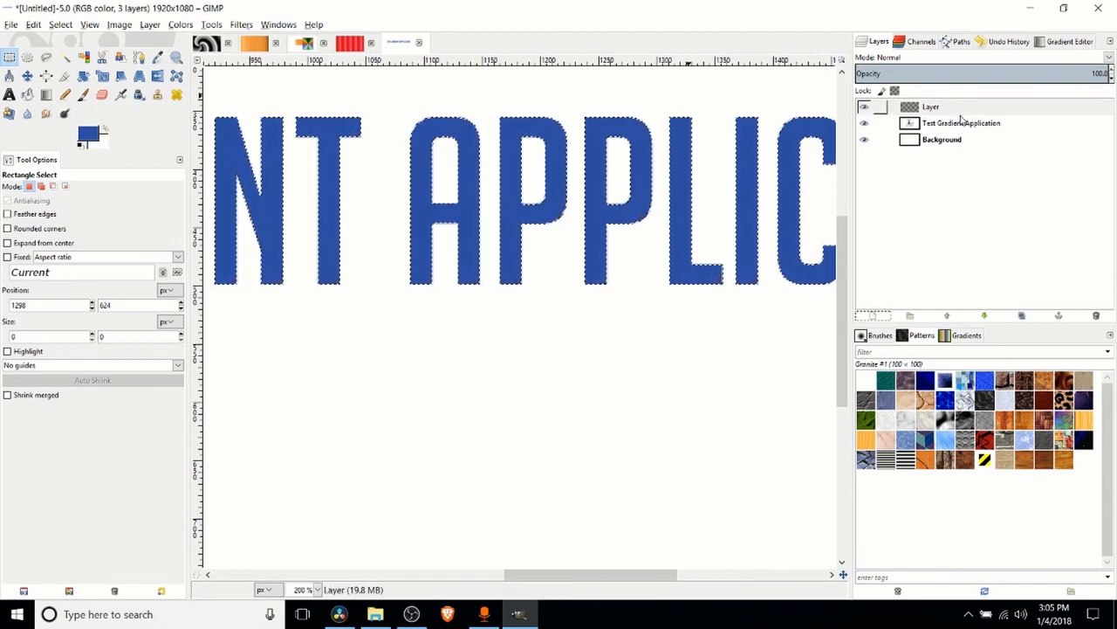
scroll(445, 254, down, 1)
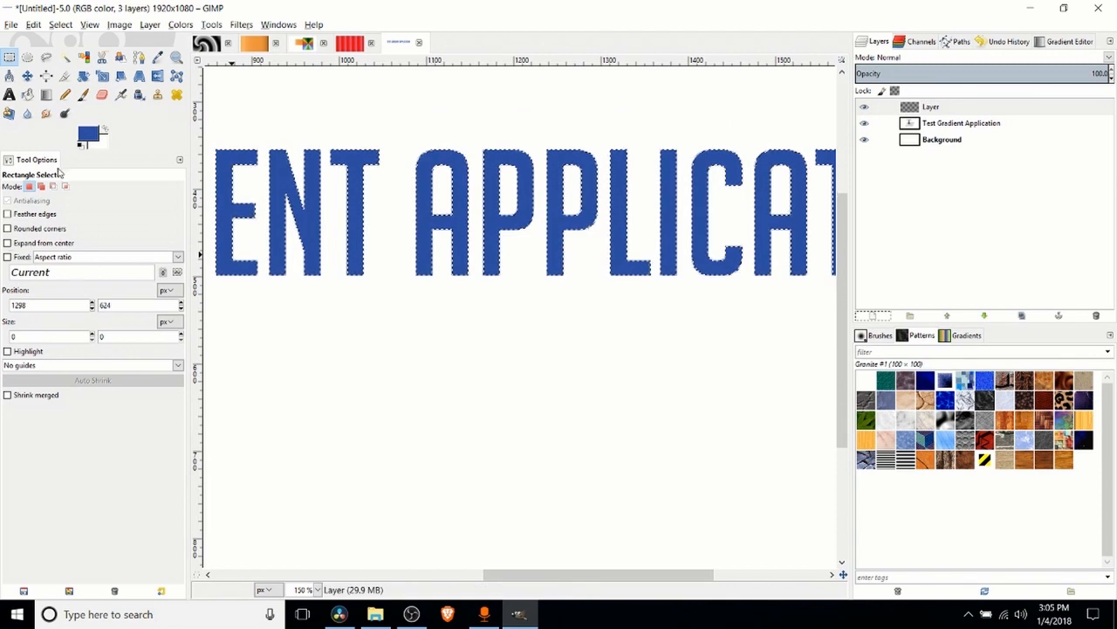
Set up the Blend tool with the FG to BG (RGB) gradient, linear shape and no repeat.
click(48, 97)
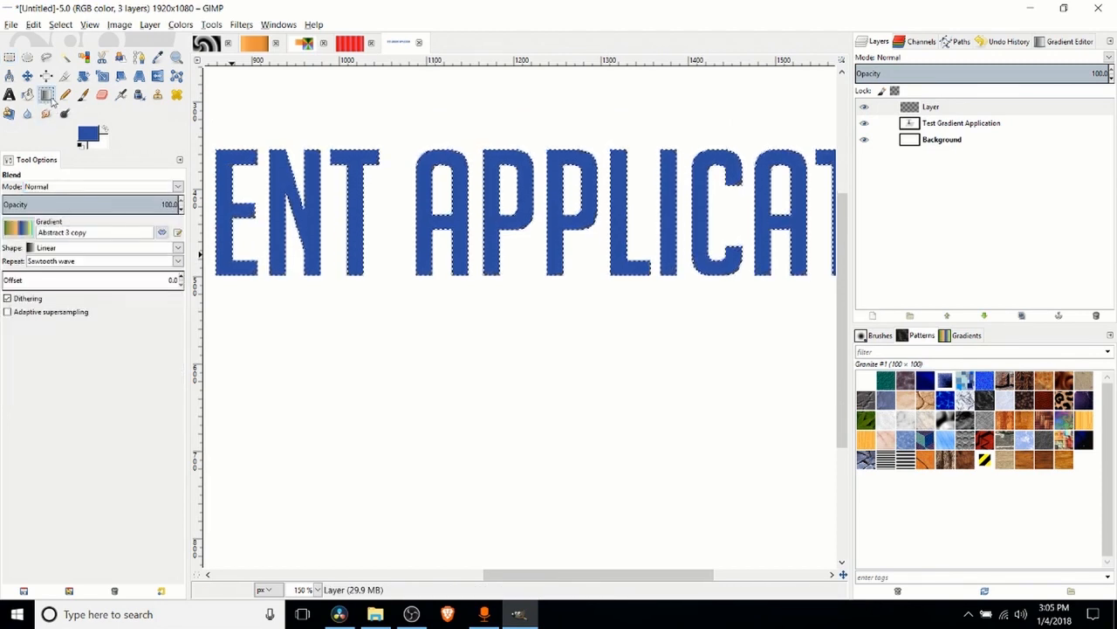
click(18, 230)
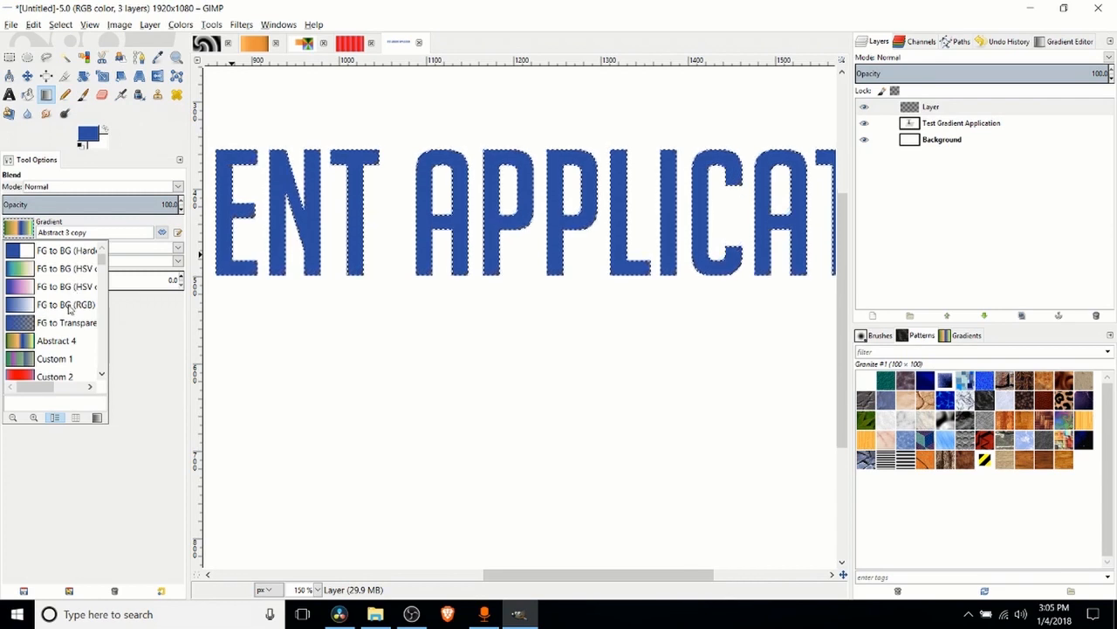
click(69, 305)
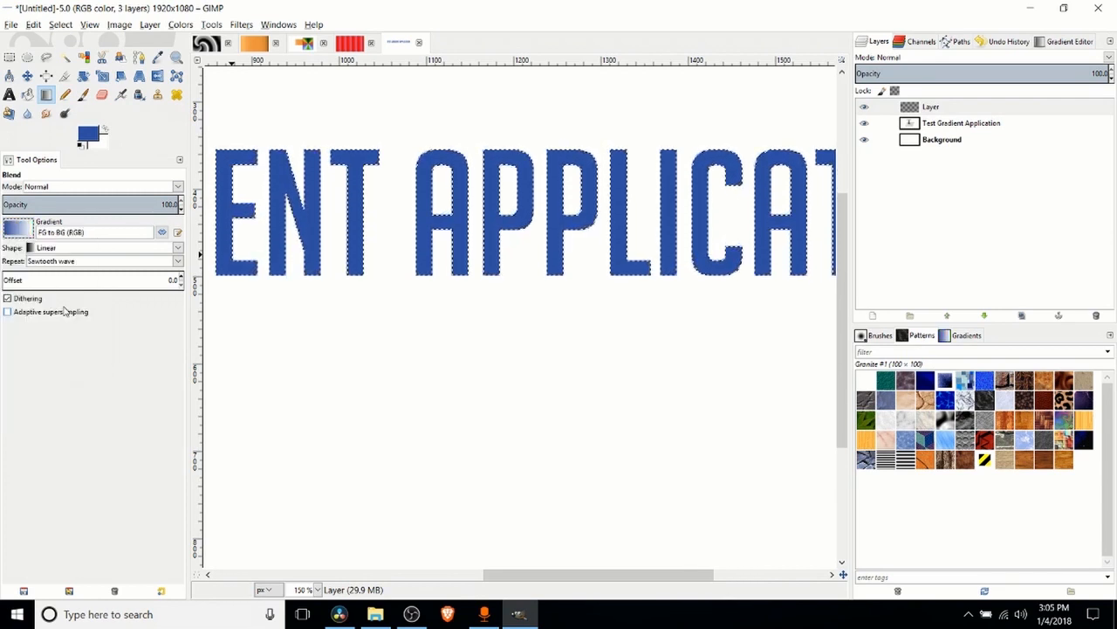
click(71, 262)
click(43, 277)
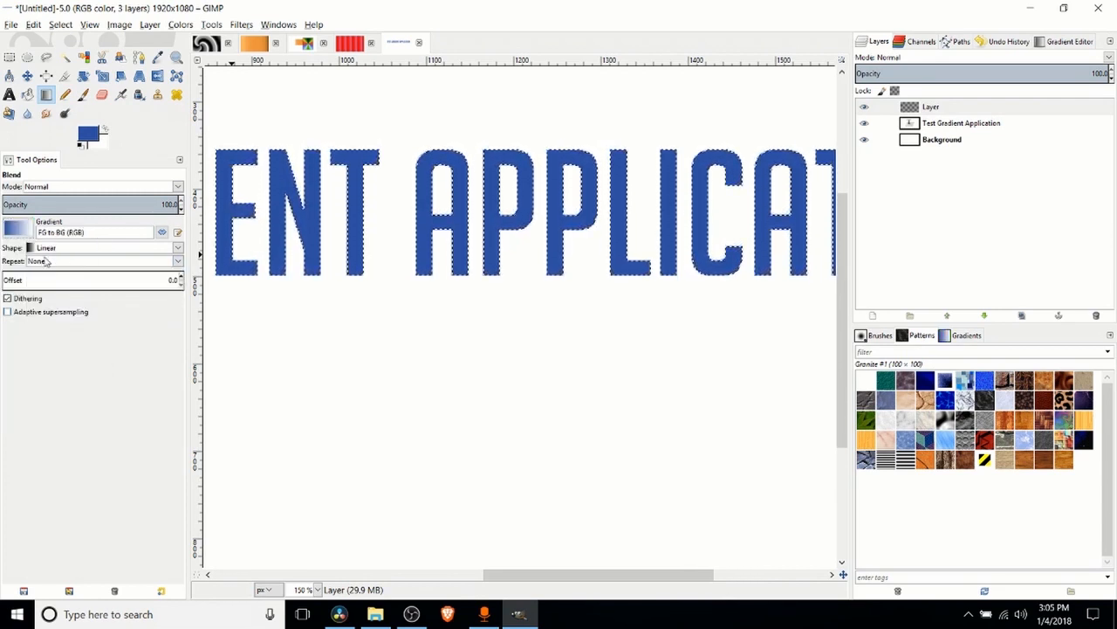
scroll(284, 234, down, 3)
scroll(247, 229, up, 2)
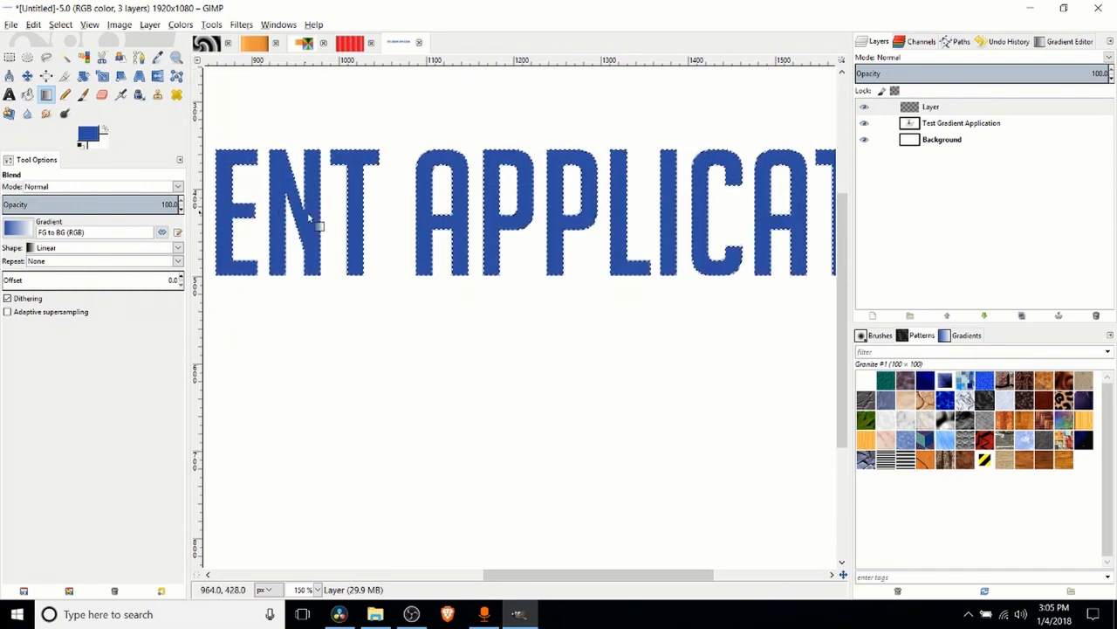
Change the background color from the color picker to a muted reddish brown.
scroll(322, 237, down, 1)
click(94, 145)
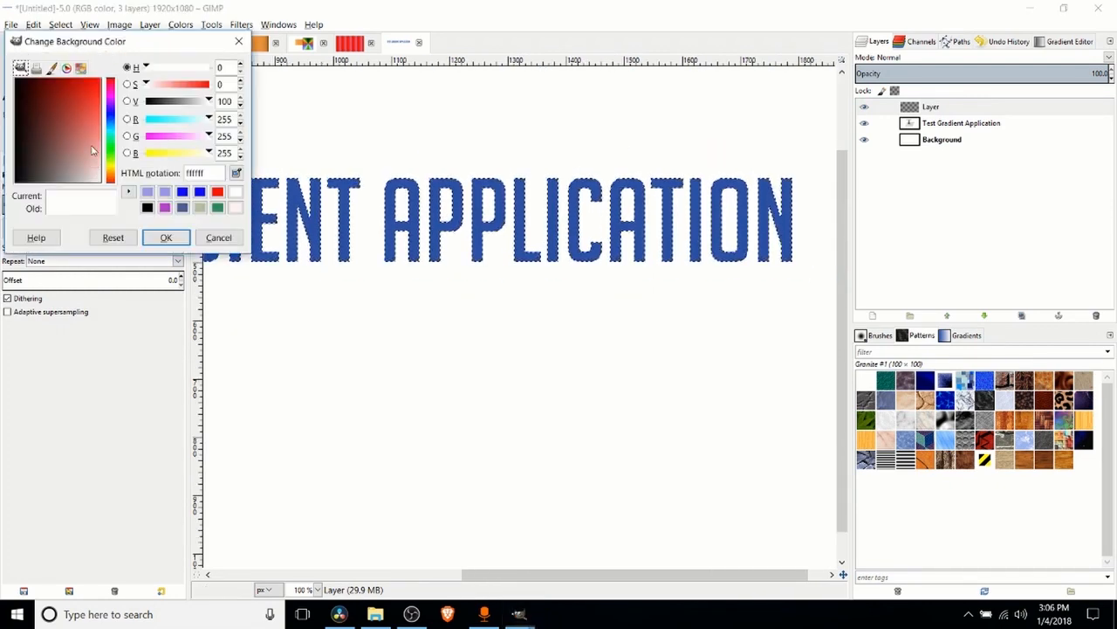
drag(92, 164, 77, 160)
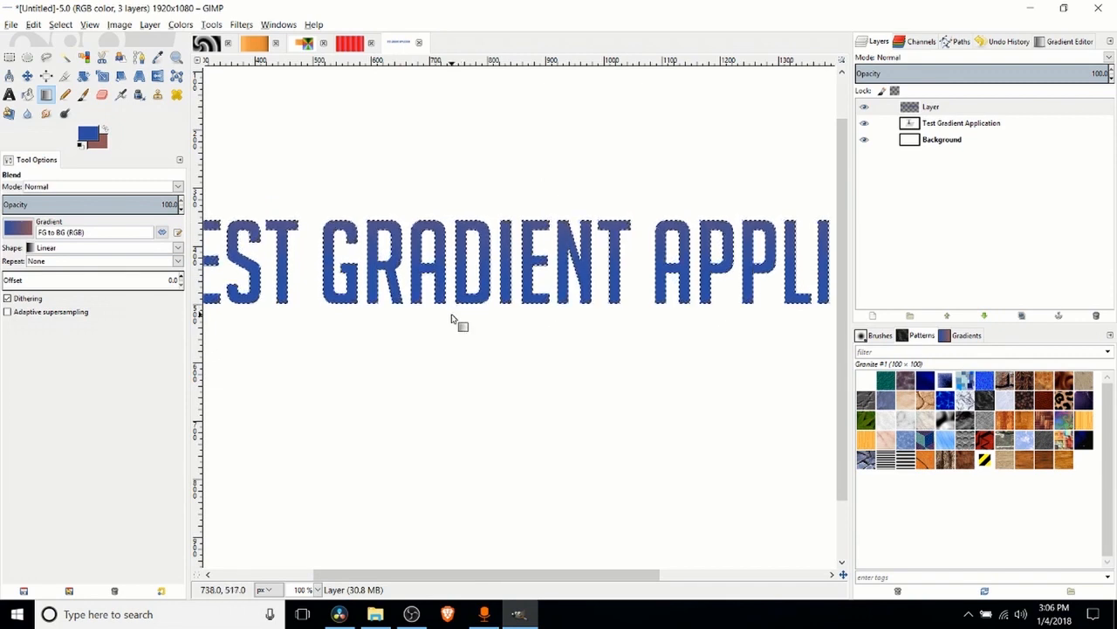
Draw a vertical gradient on the new layer from just below the letters up to about their middle.
drag(450, 320, 451, 258)
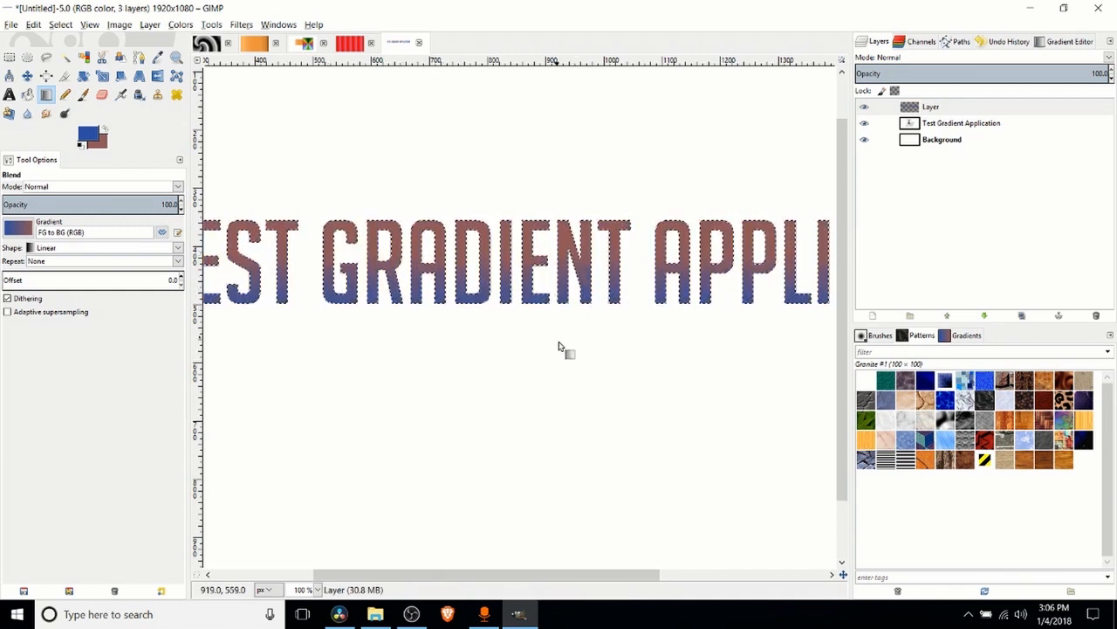
scroll(550, 291, down, 1)
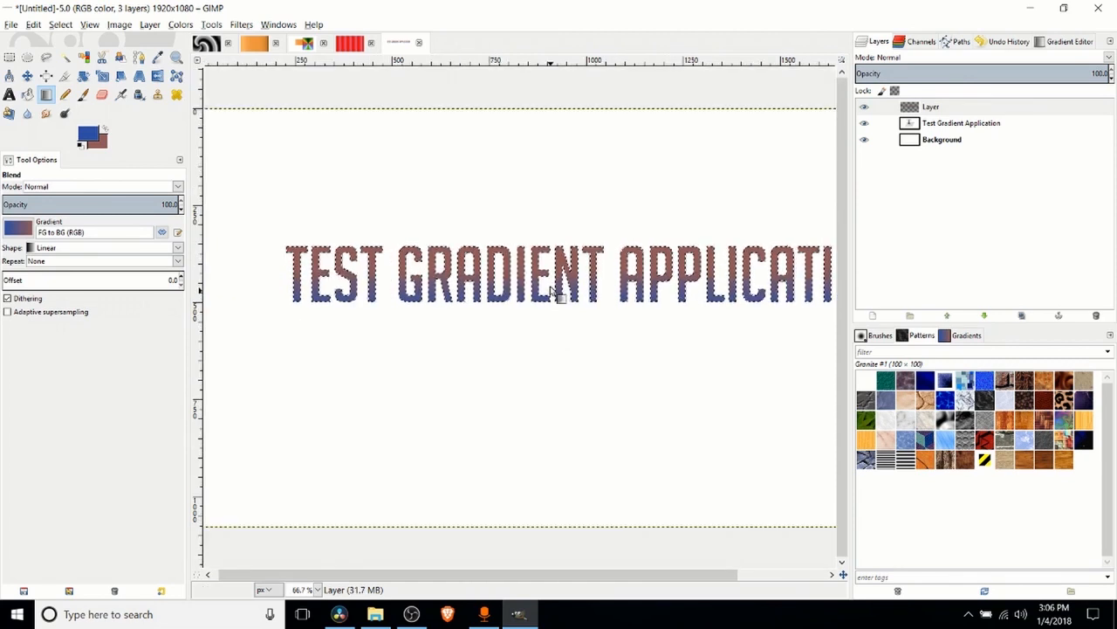
scroll(576, 316, up, 3)
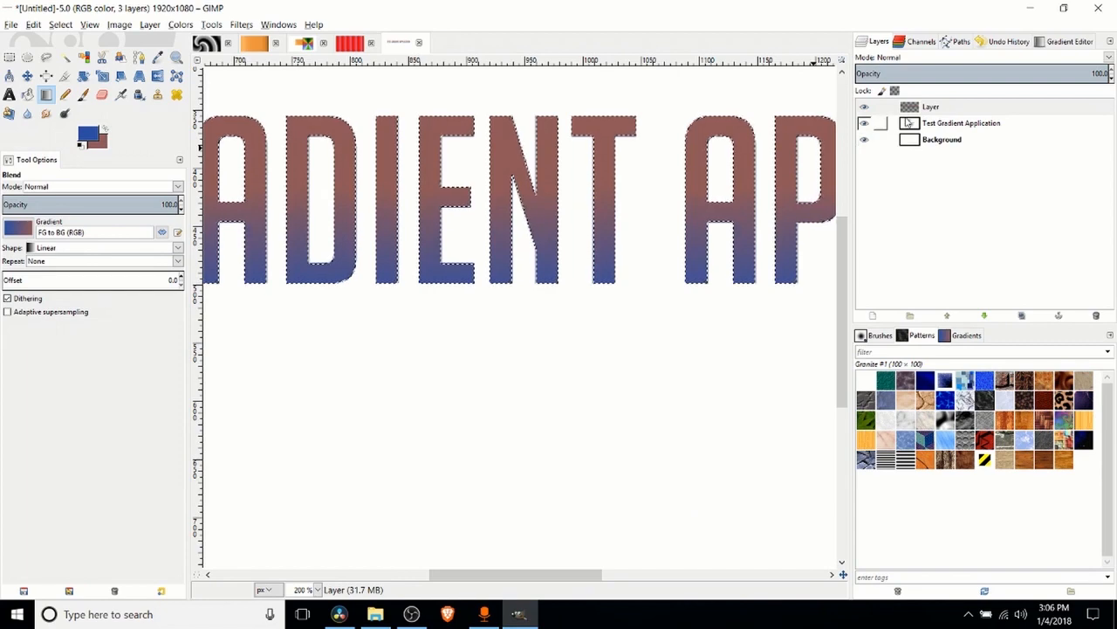
Select the Test Gradient Application text layer and hide the gradient layer above it.
click(943, 127)
click(864, 107)
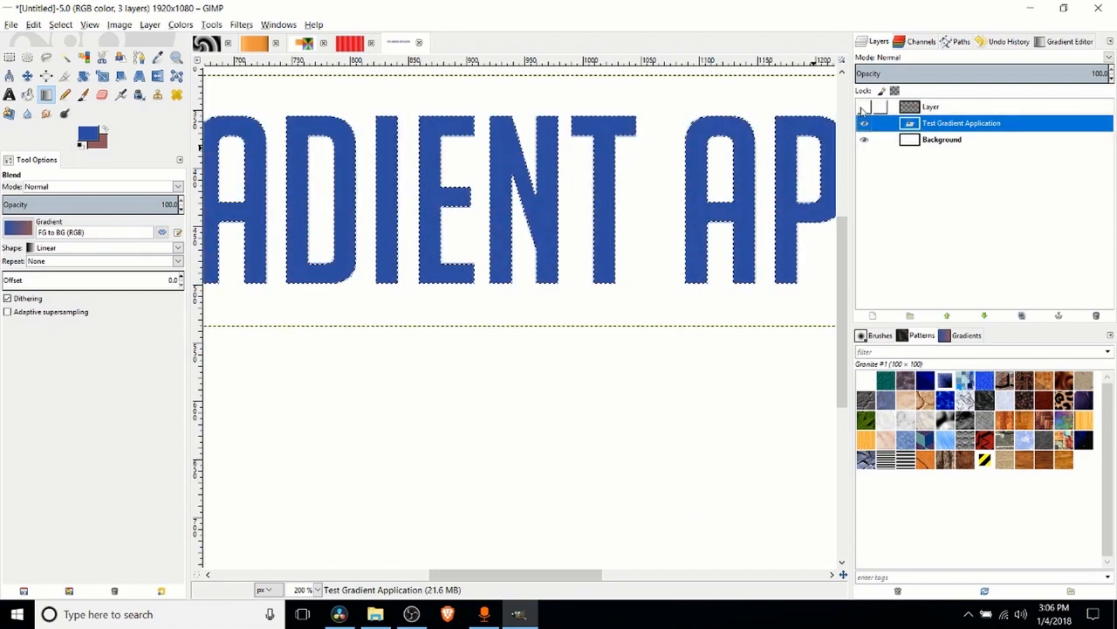
scroll(801, 175, down, 1)
scroll(793, 174, down, 1)
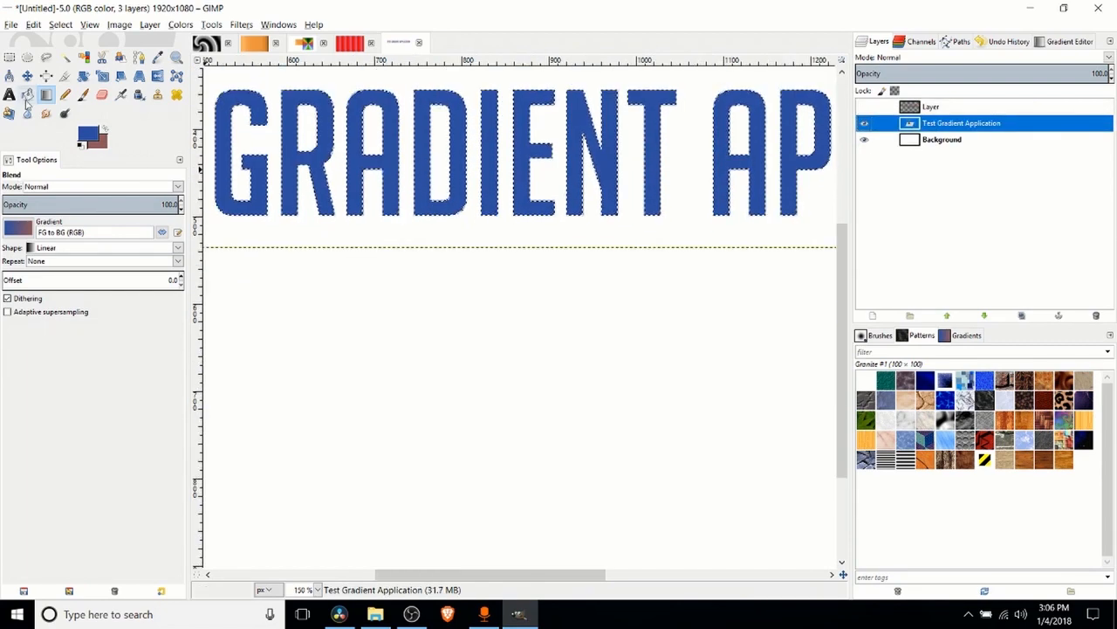
Open the Test Gradient Application text for editing with the Text tool and show the gradient layer again.
click(10, 95)
scroll(289, 163, down, 2)
click(507, 267)
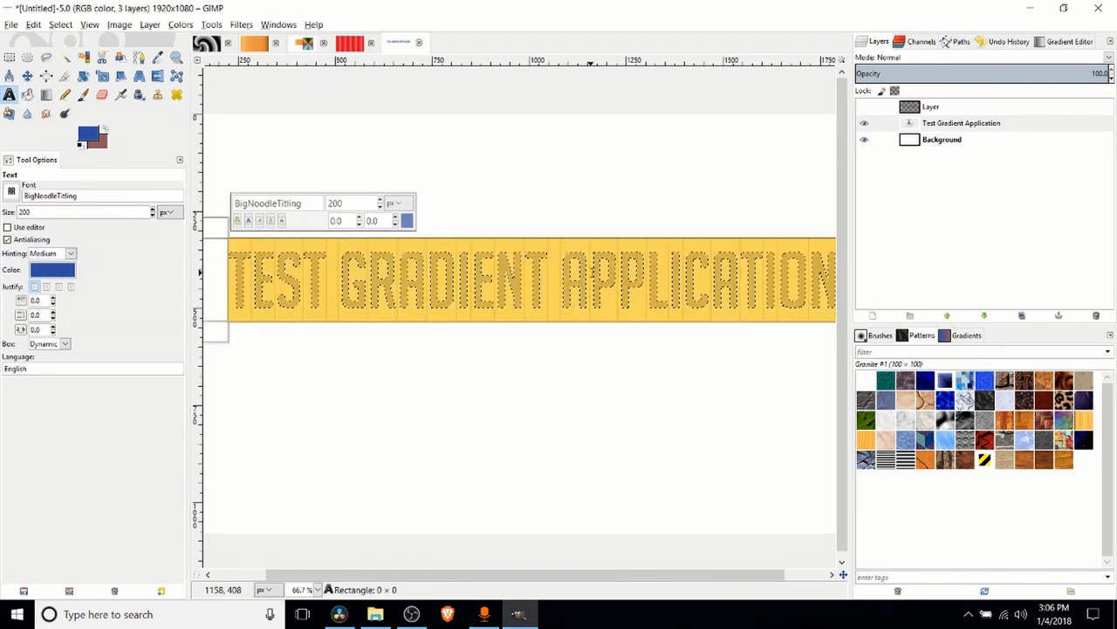
click(976, 125)
click(865, 107)
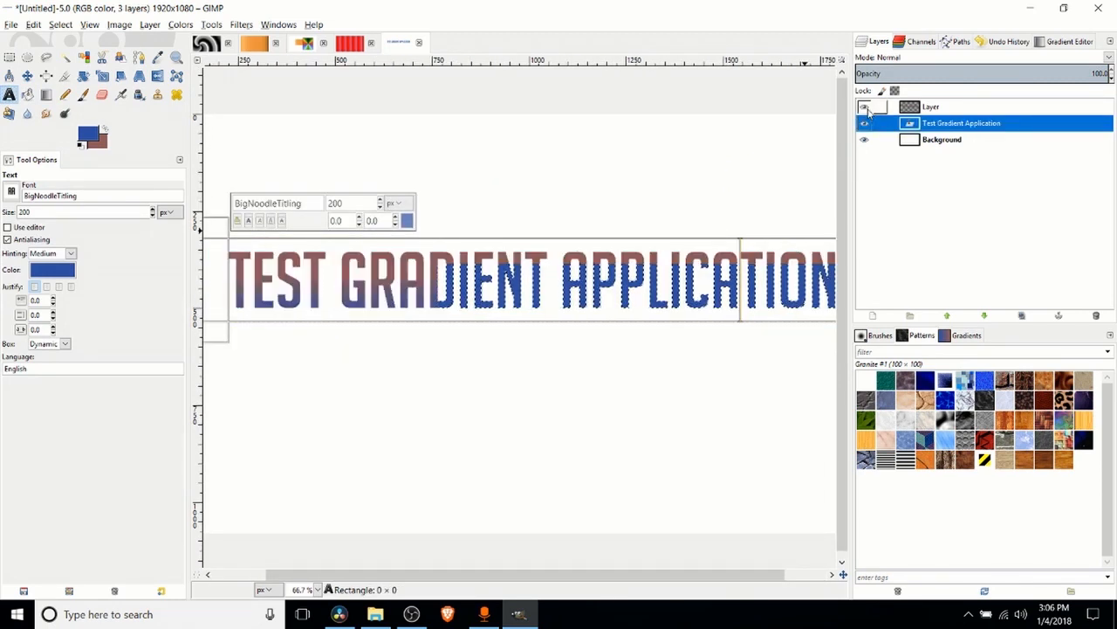
Select the gradient layer and clear the letter-shaped selection with the Rectangle Select tool.
click(929, 111)
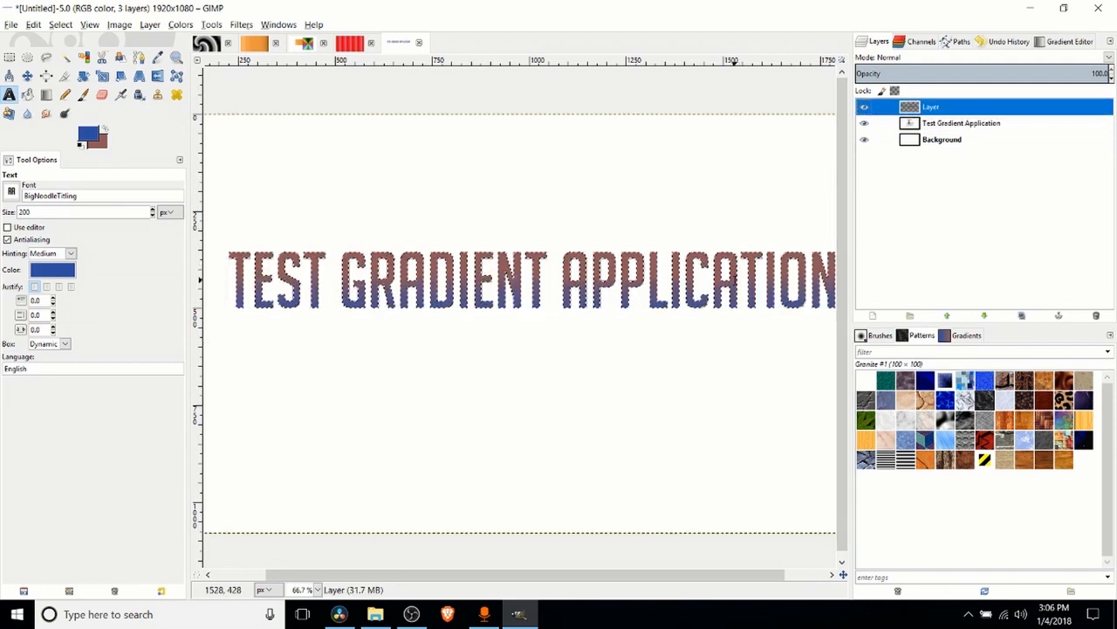
drag(732, 281, 707, 272)
scroll(686, 272, down, 1)
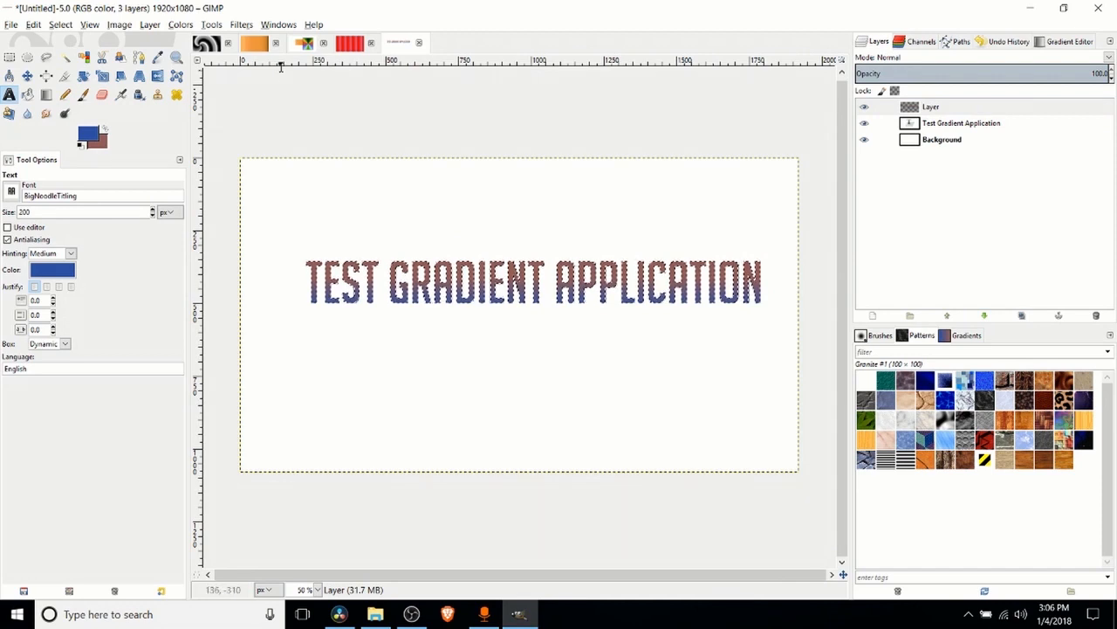
click(8, 56)
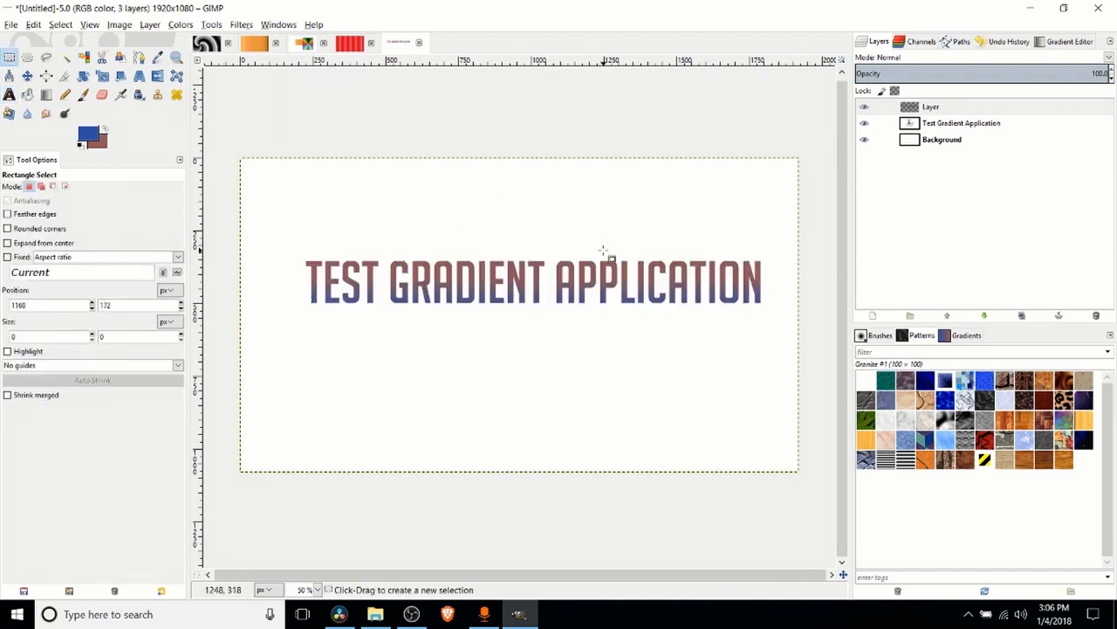
key(g)
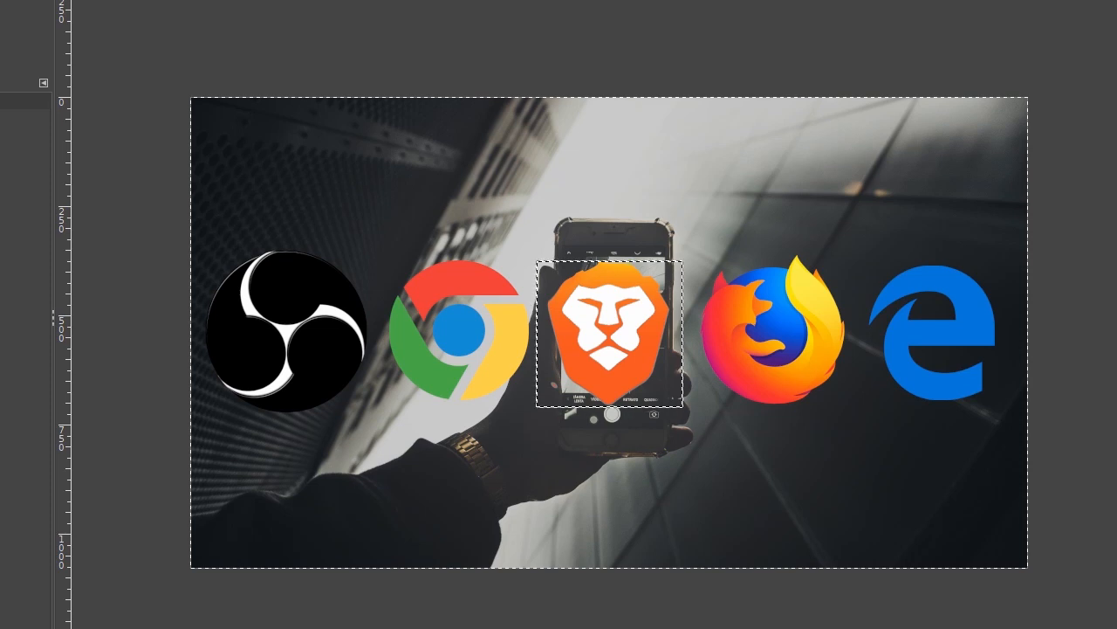
Measure the black OBS logo's height with a vertical Measure tool line from its top edge to its bottom edge.
key(shift+m)
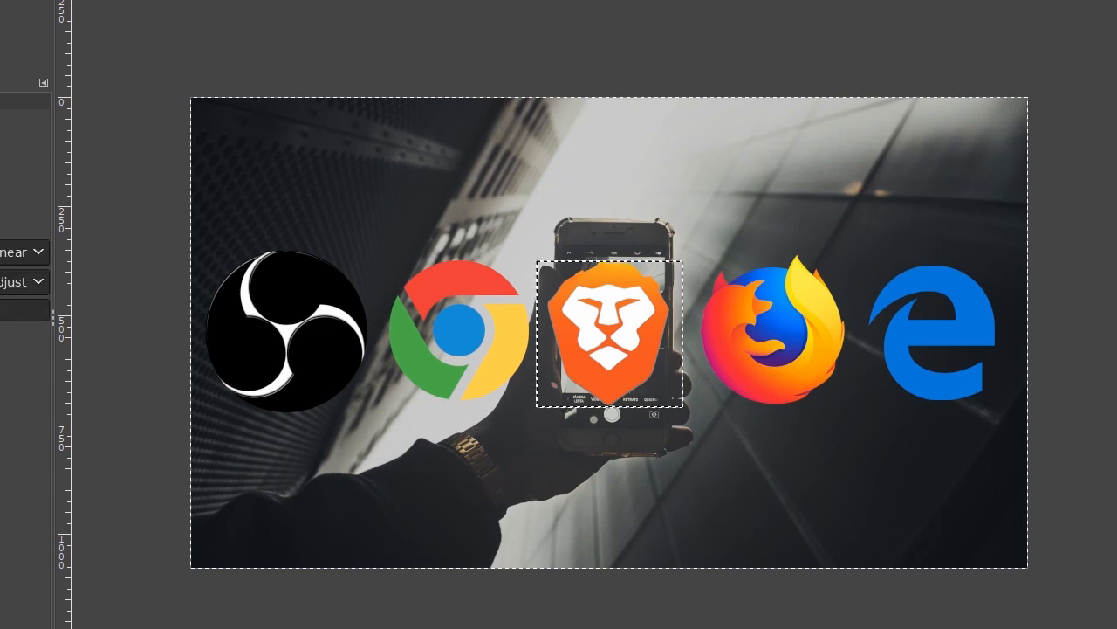
drag(472, 200, 404, 127)
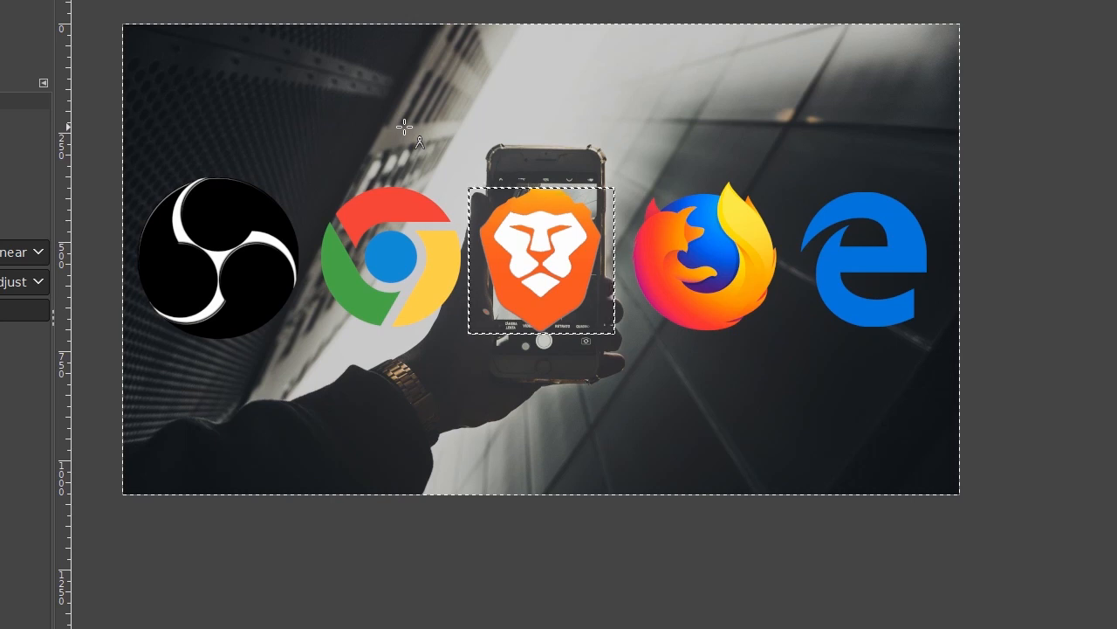
drag(379, 177, 438, 250)
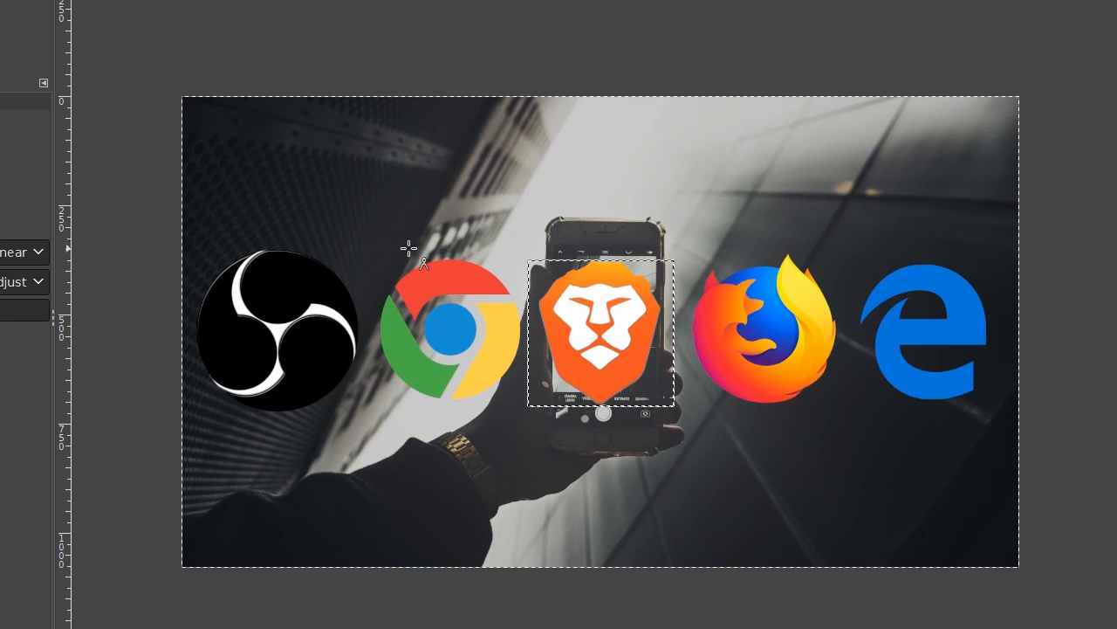
drag(427, 248, 673, 230)
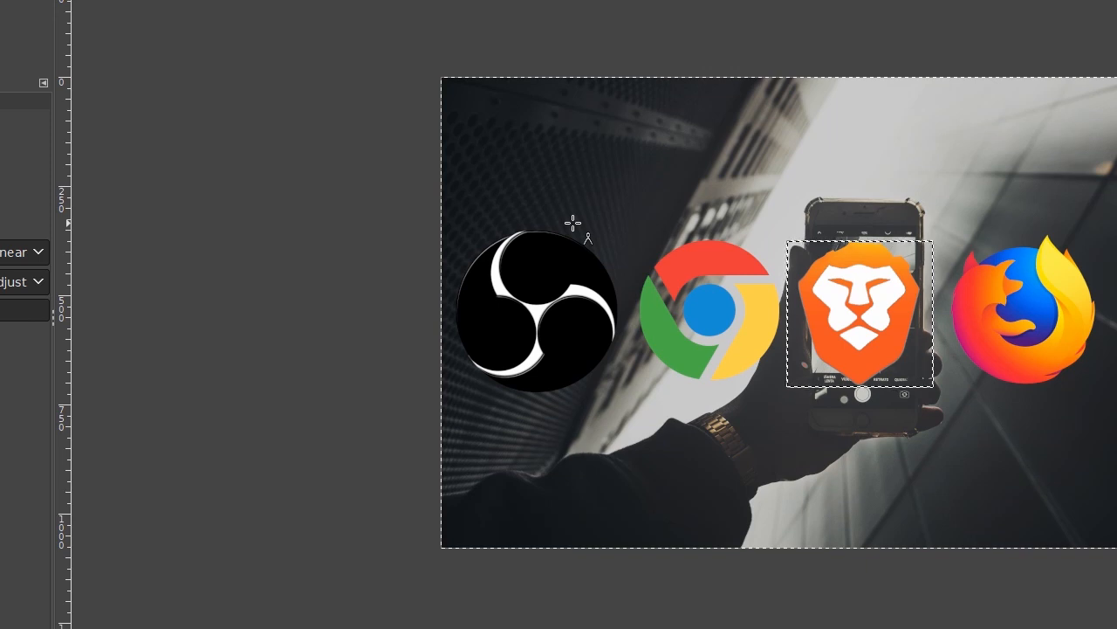
scroll(572, 223, up, 1)
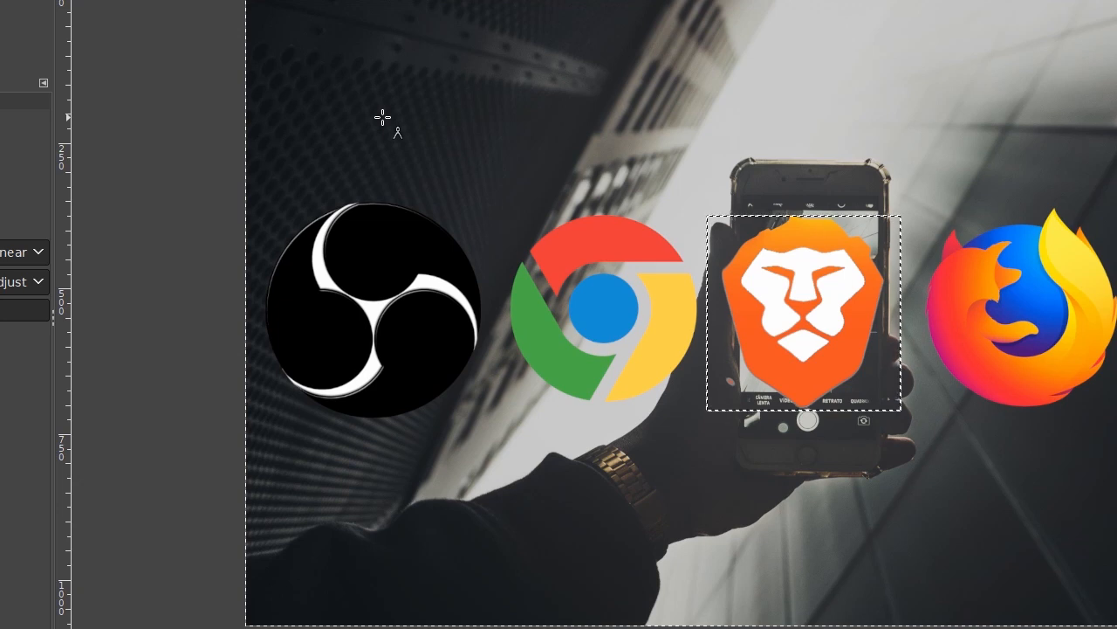
scroll(387, 149, up, 2)
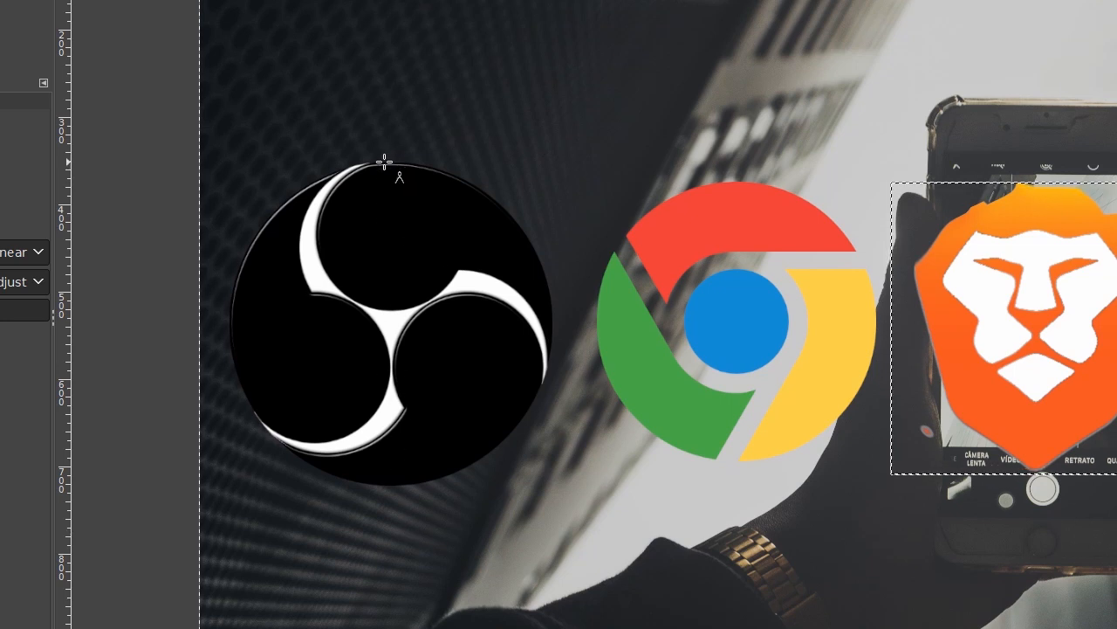
mouse_move(384, 162)
mouse_down()
mouse_move(441, 247)
mouse_move(389, 347)
mouse_move(366, 486)
mouse_up()
scroll(344, 182, left, 2)
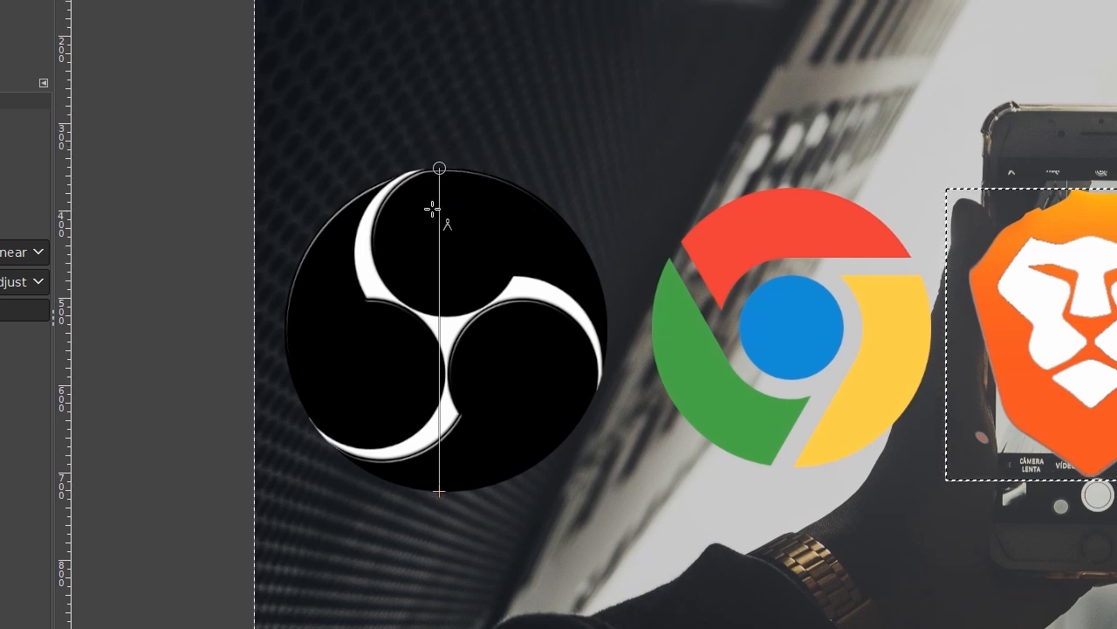
Fine-tune the upper end of the measuring line so it sits exactly on the OBS logo's top edge.
scroll(461, 174, up, 1)
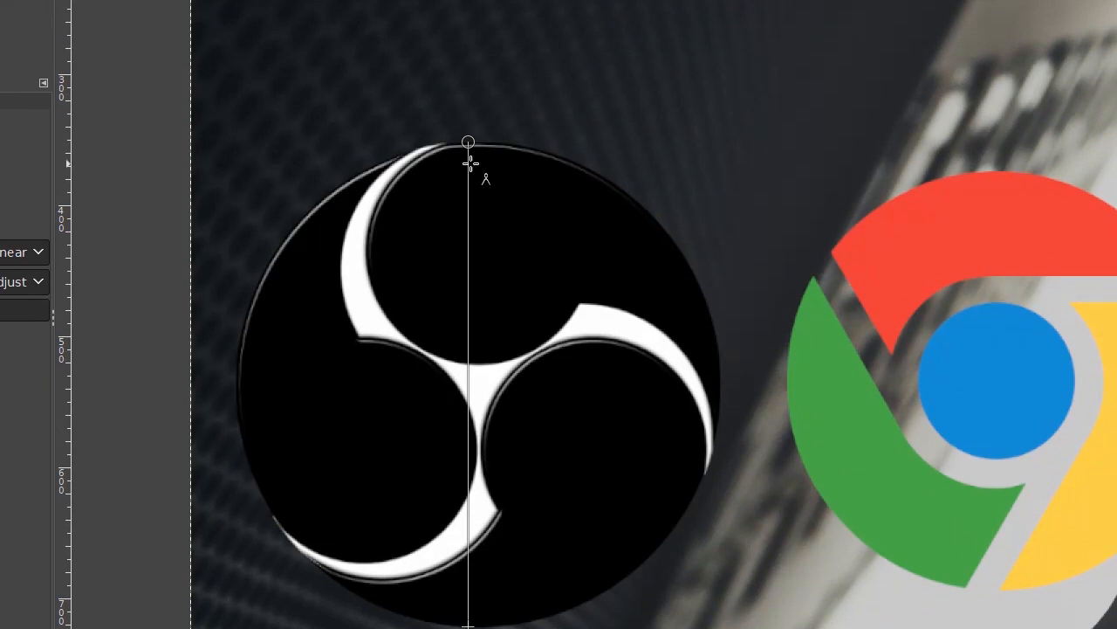
scroll(472, 140, up, 3)
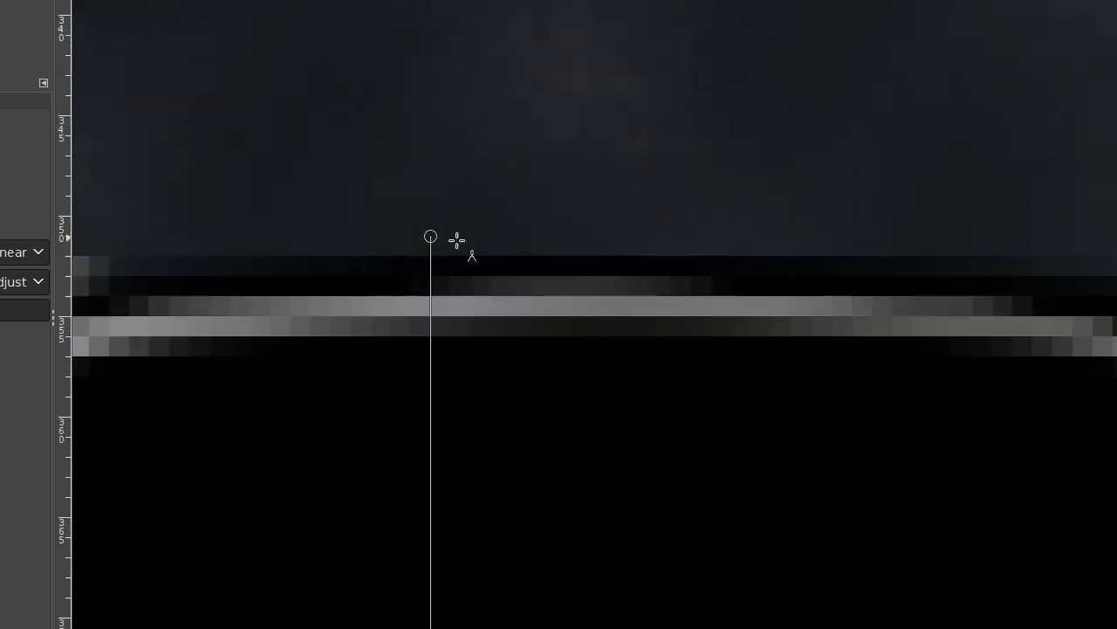
drag(571, 271, 659, 282)
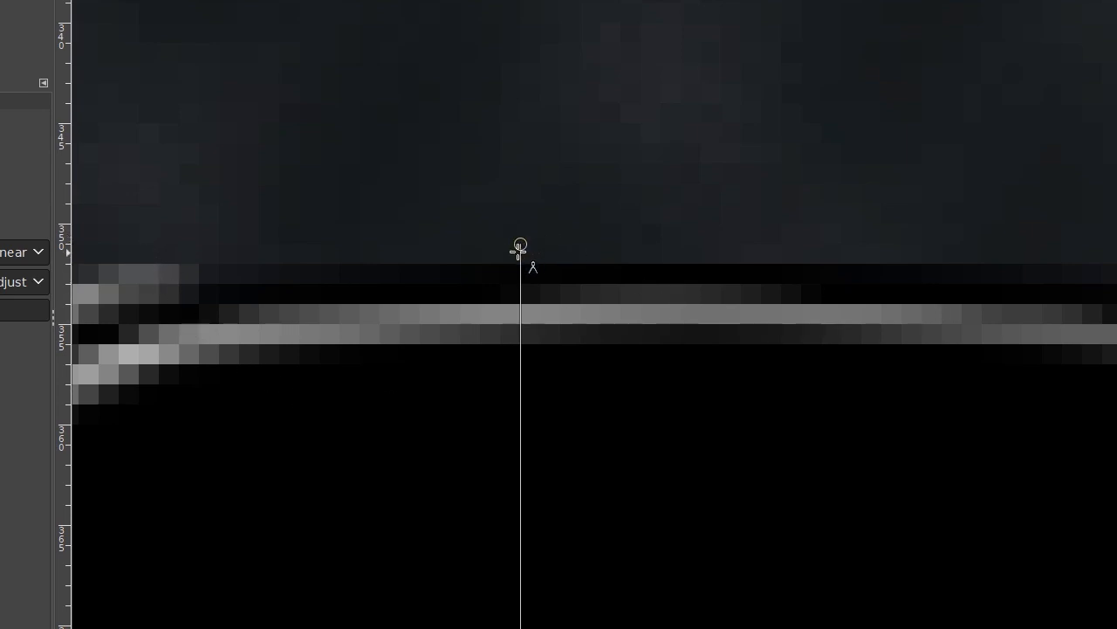
drag(519, 245, 519, 258)
Align the lower end of the measuring line exactly with the OBS logo's bottom edge.
scroll(572, 405, down, 3)
drag(573, 511, 604, 153)
drag(631, 430, 641, 23)
drag(650, 381, 626, 49)
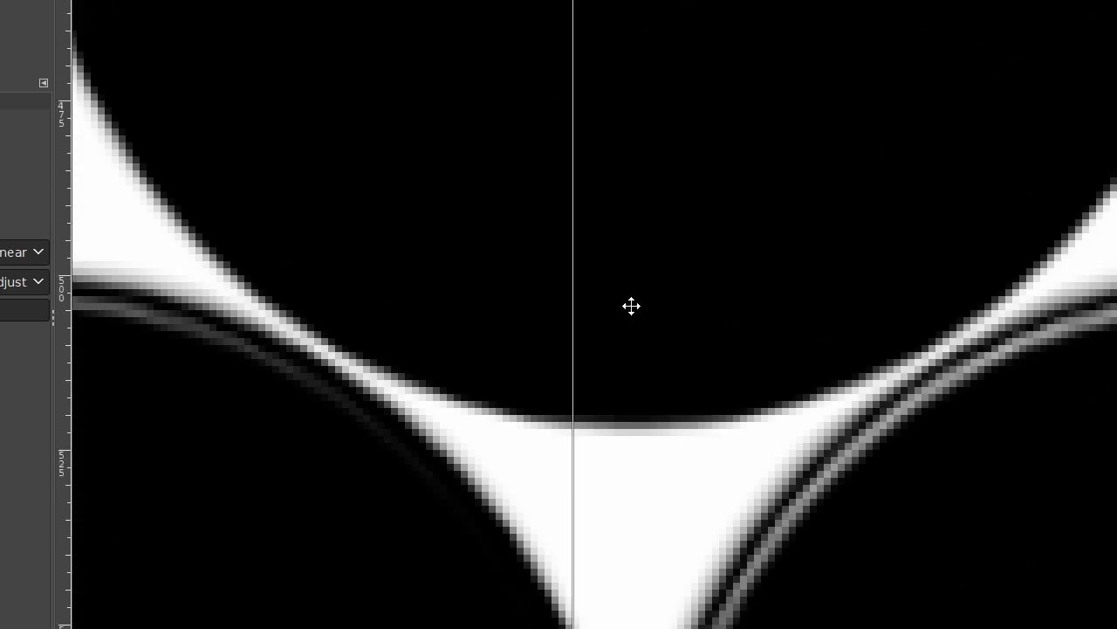
drag(631, 307, 663, 2)
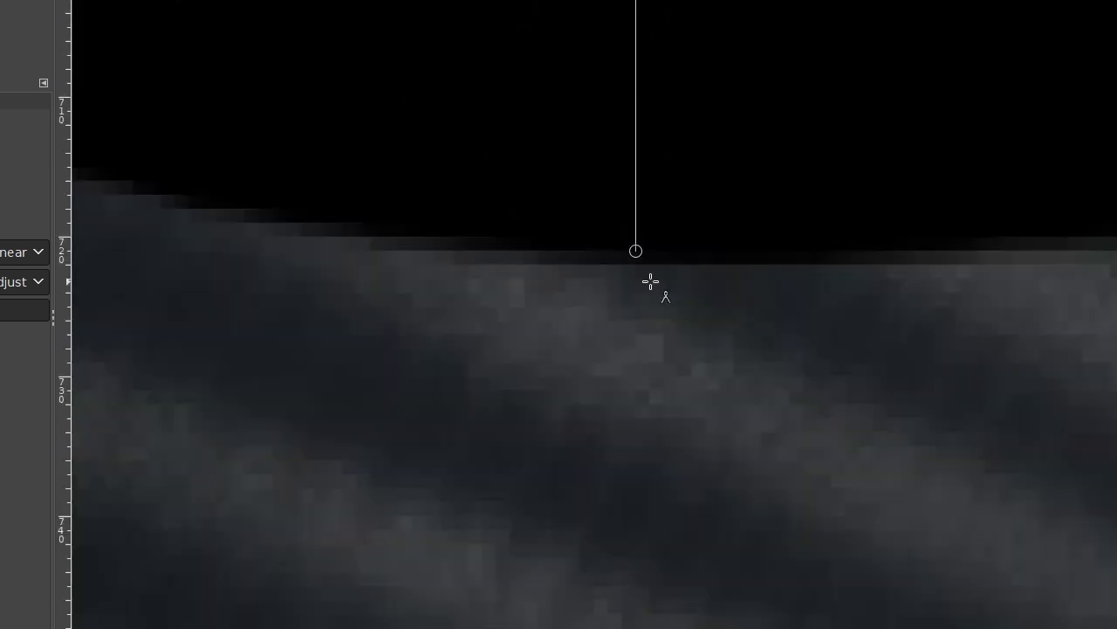
scroll(650, 281, up, 3)
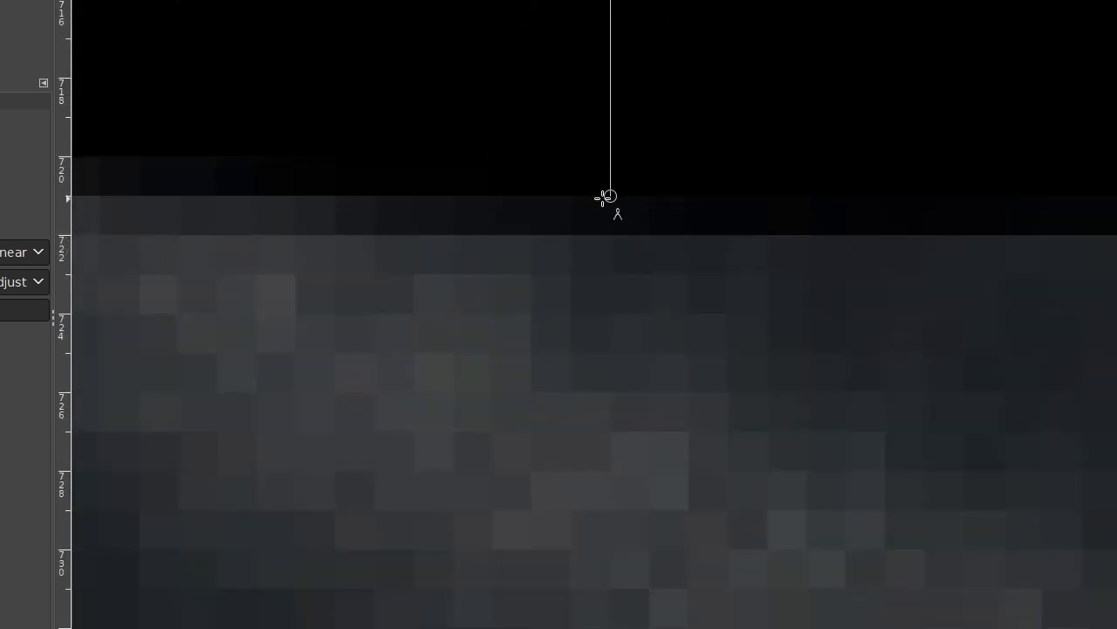
scroll(664, 221, down, 2)
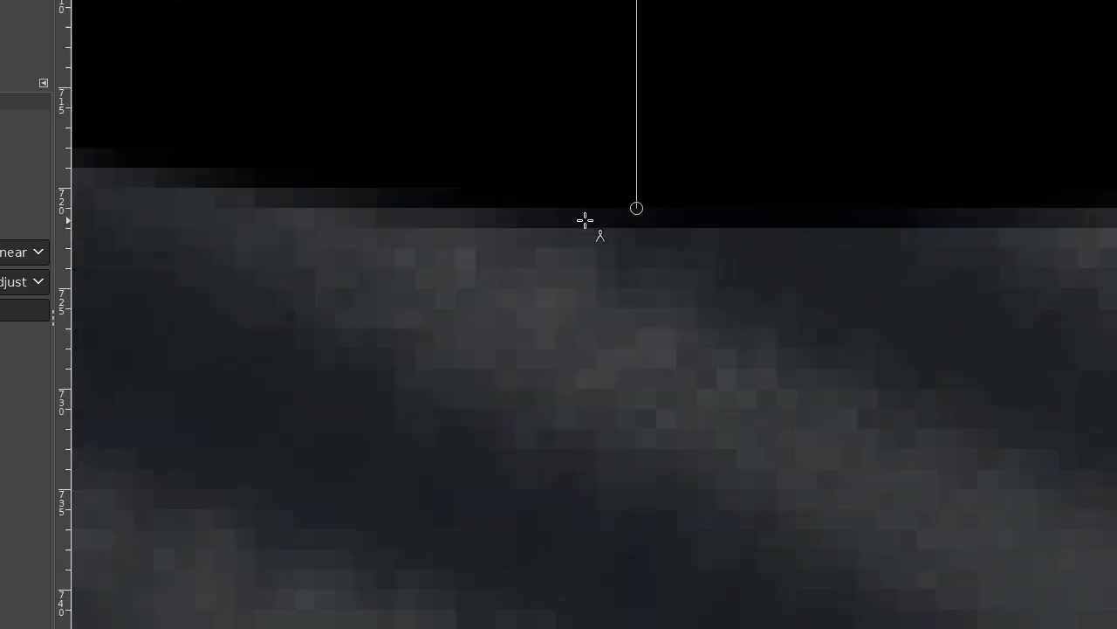
scroll(554, 216, up, 3)
scroll(487, 454, down, 3)
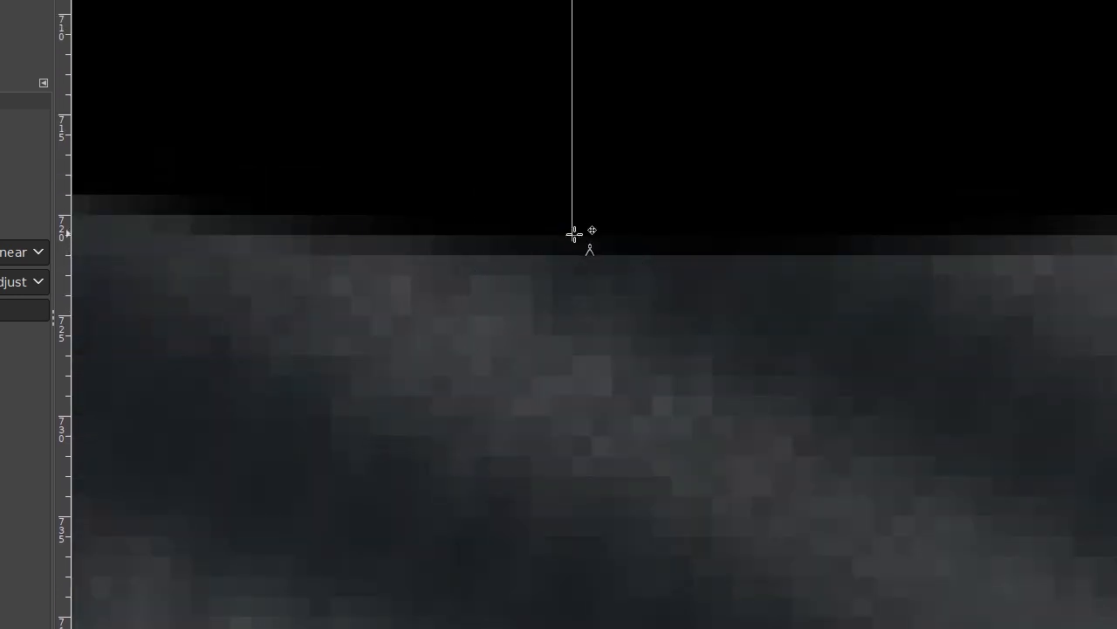
drag(574, 234, 572, 255)
key(grave)
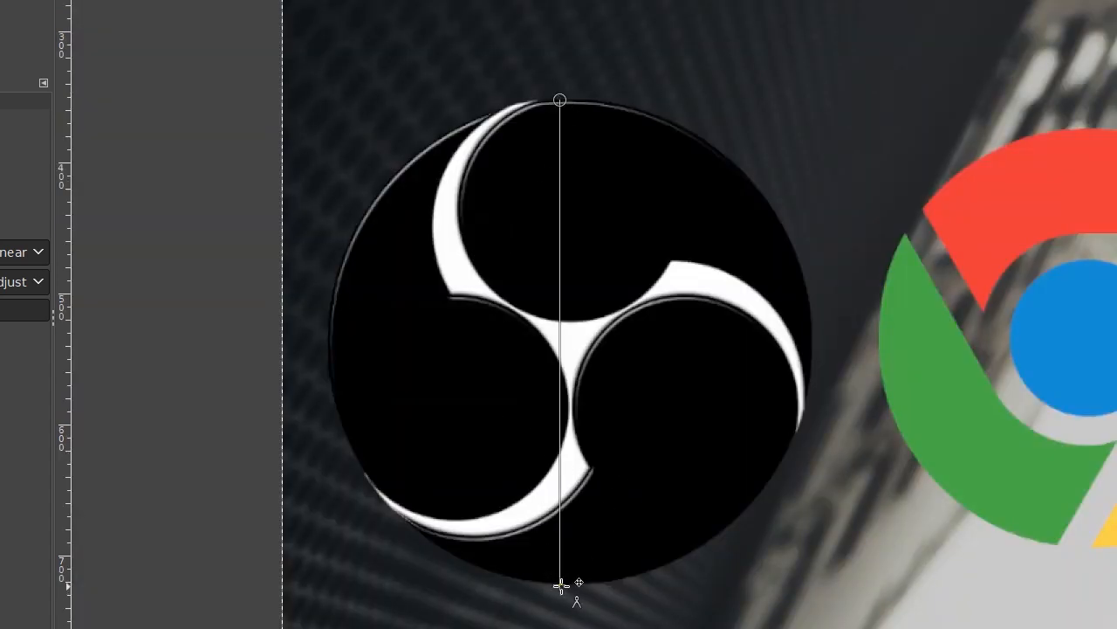
Shift both ends of the vertical measuring line slightly right along the OBS logo's top and bottom edges, keeping it vertical.
scroll(561, 586, up, 6)
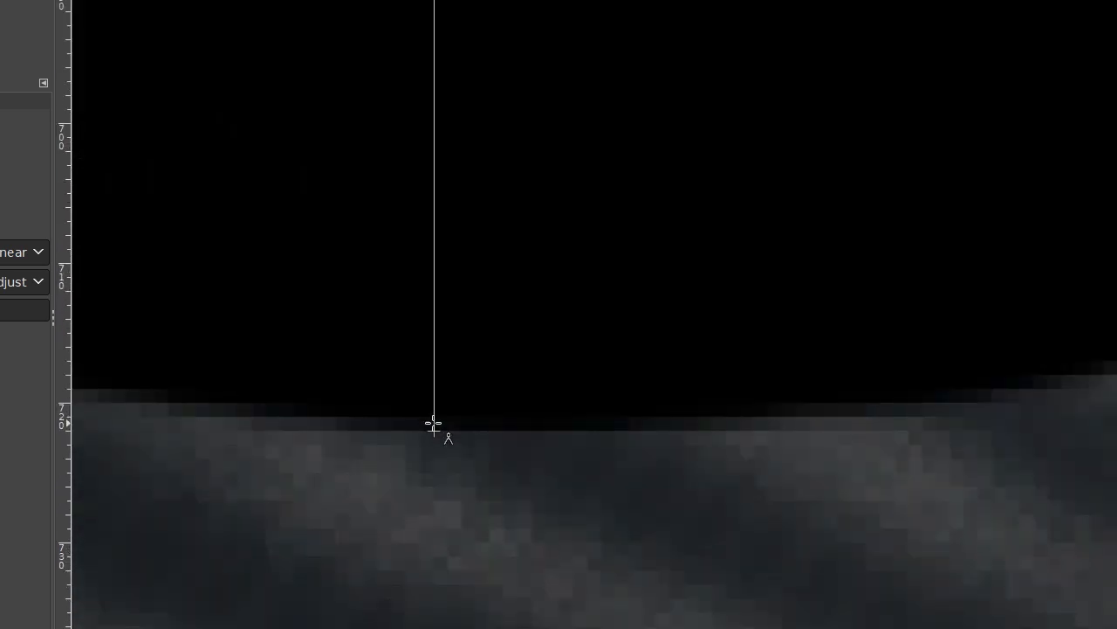
drag(435, 429, 490, 432)
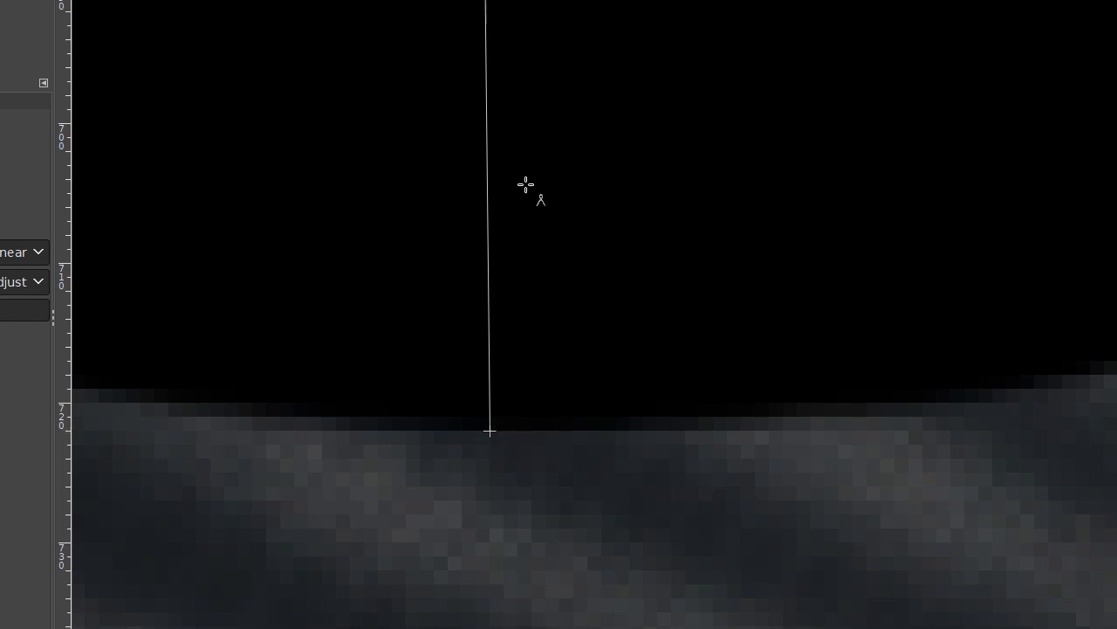
scroll(524, 181, down, 4)
drag(534, 107, 536, 567)
drag(551, 140, 532, 334)
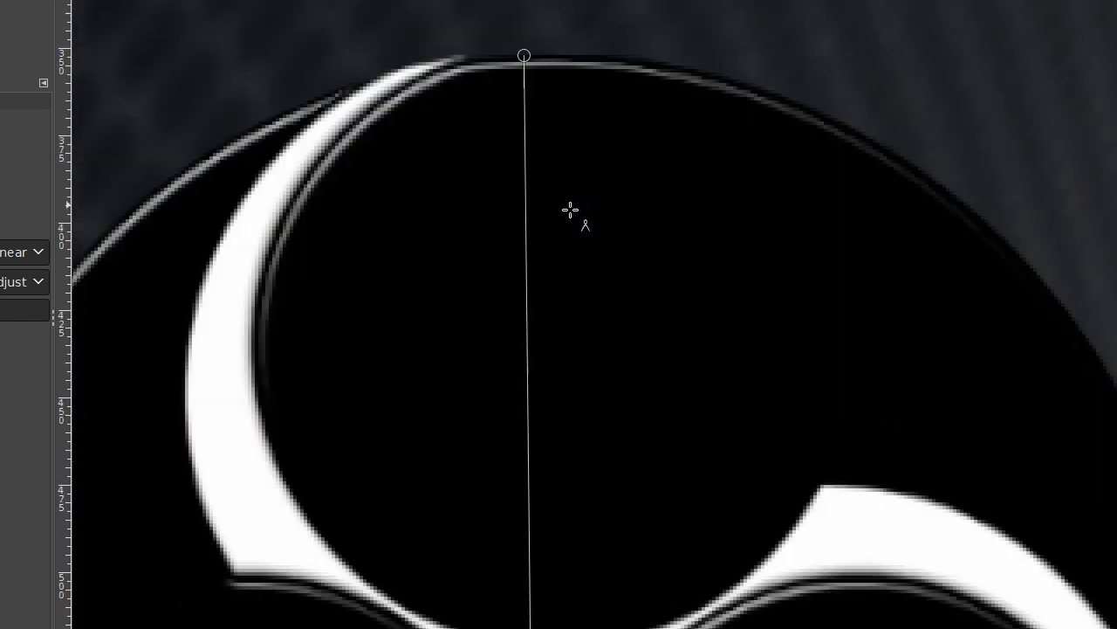
scroll(571, 210, up, 3)
drag(555, 70, 551, 536)
drag(510, 187, 565, 298)
scroll(564, 298, up, 1)
scroll(564, 299, up, 1)
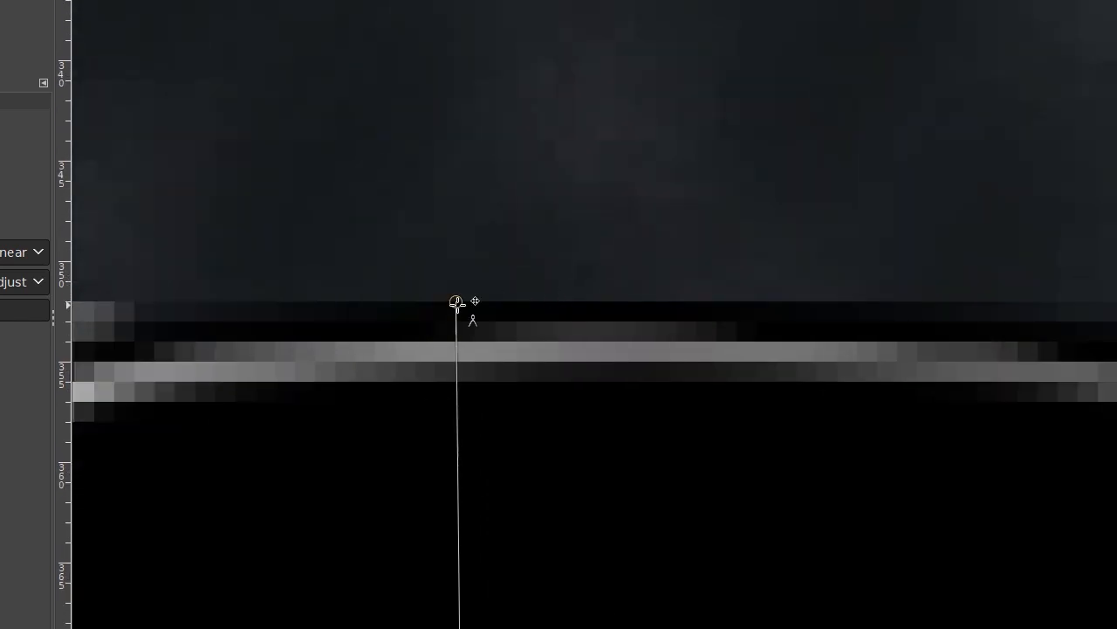
drag(457, 301, 475, 303)
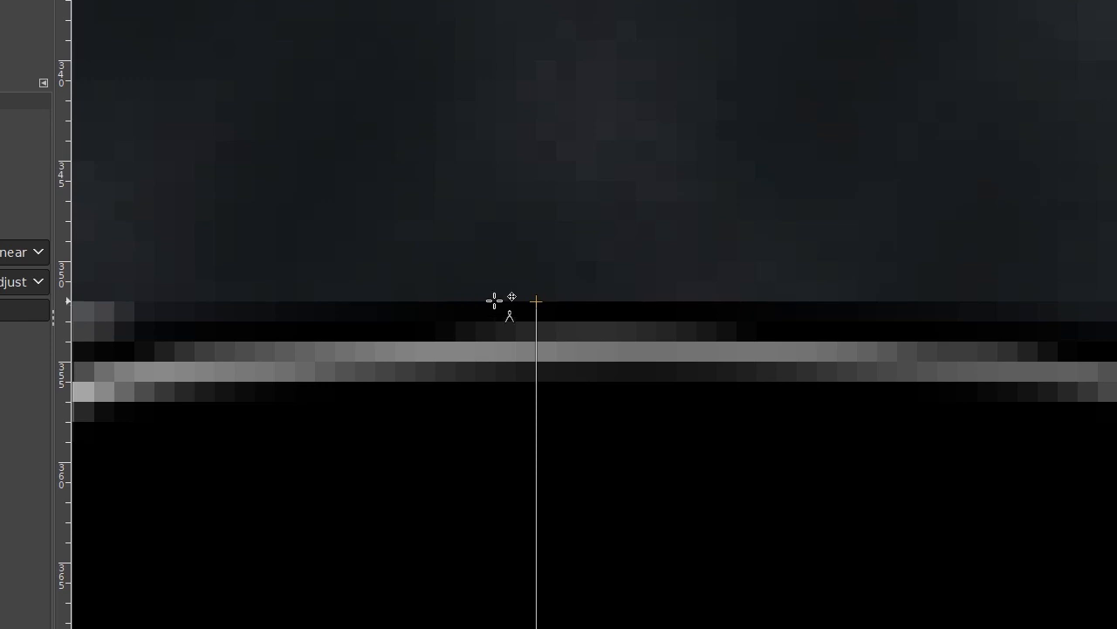
Measure the OBS logo's width with a horizontal line from its left edge to its right edge.
scroll(577, 461, down, 7)
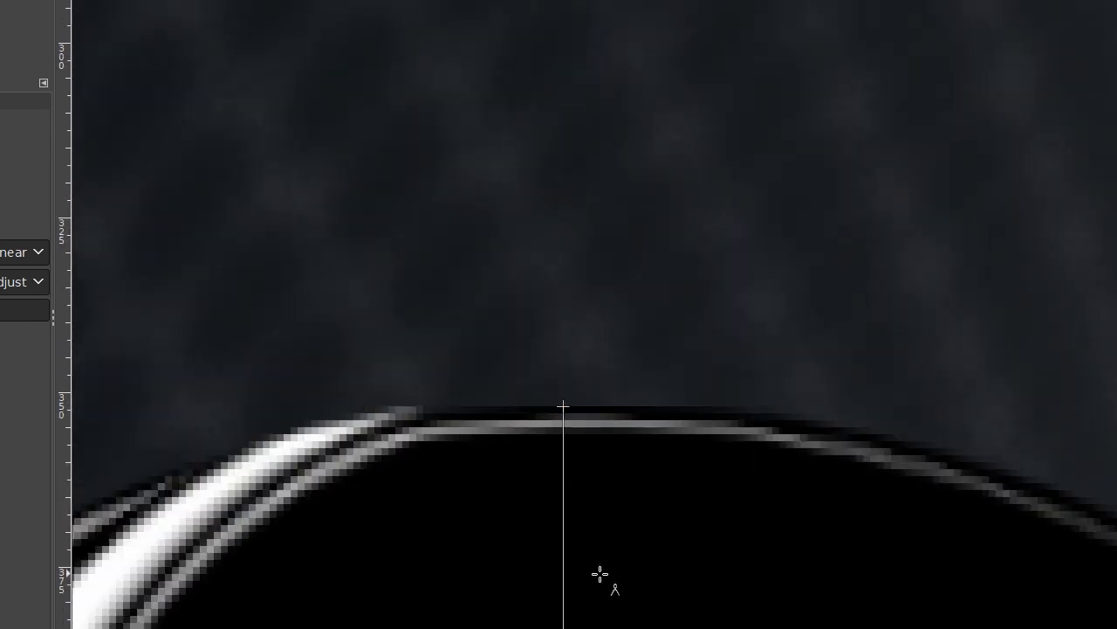
scroll(381, 365, up, 5)
scroll(400, 379, down, 8)
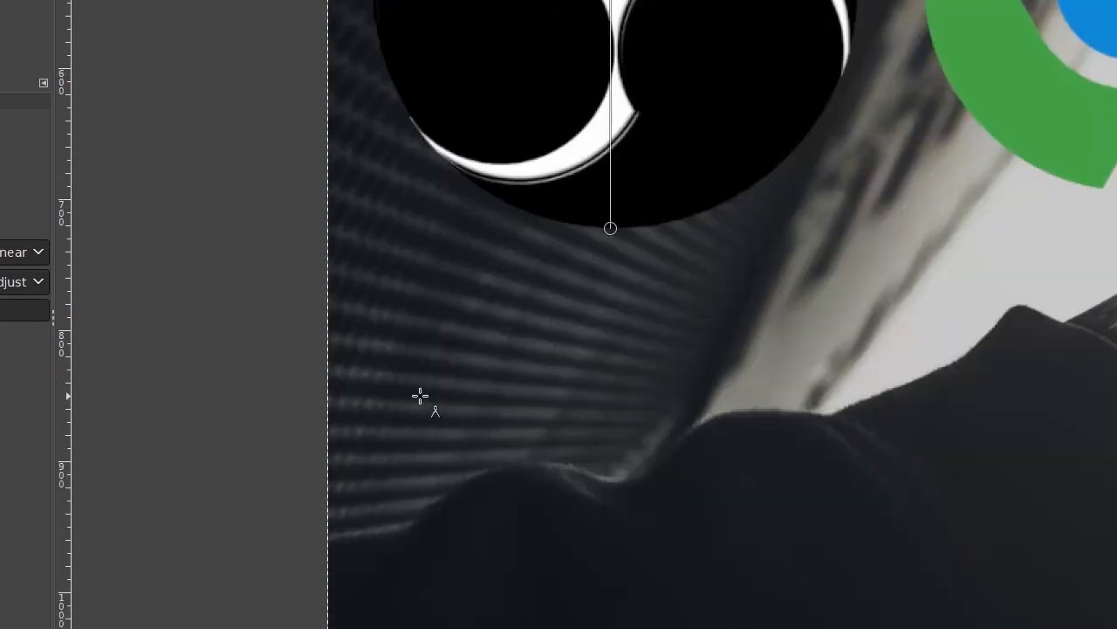
scroll(429, 303, up, 7)
scroll(454, 520, up, 3)
drag(457, 531, 418, 246)
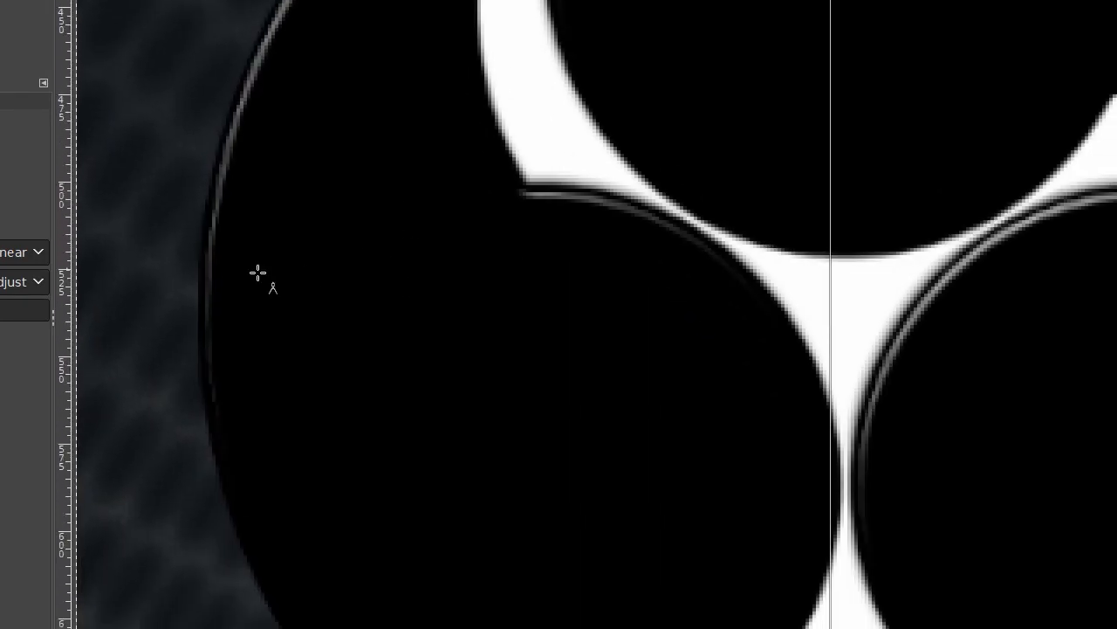
scroll(275, 209, up, 1)
drag(275, 209, 495, 166)
scroll(411, 276, up, 3)
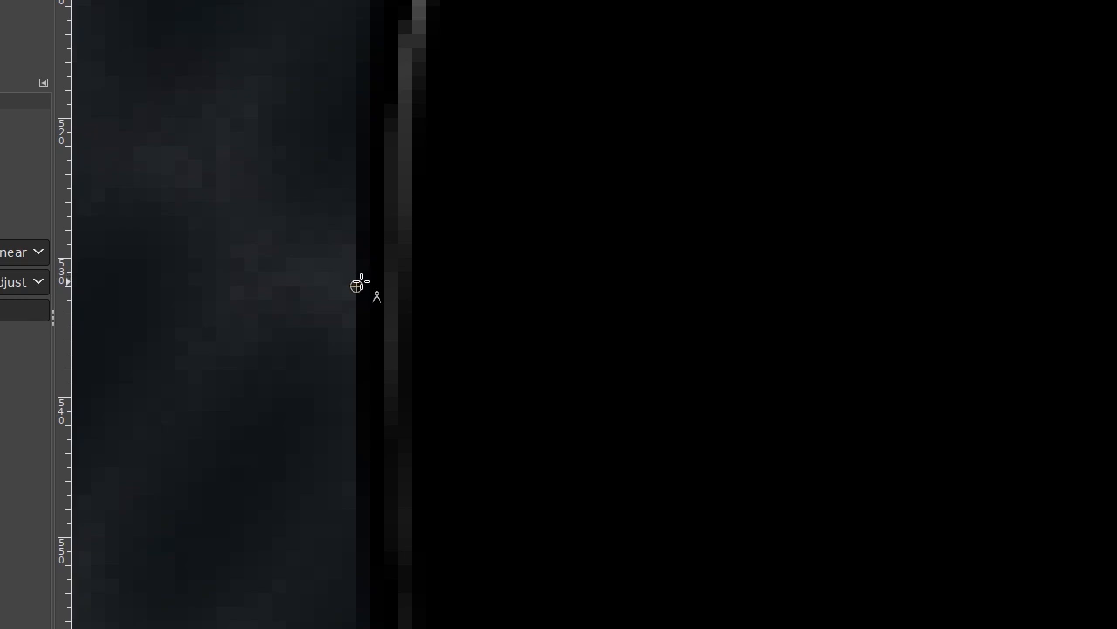
scroll(359, 284, down, 5)
drag(360, 282, 1009, 256)
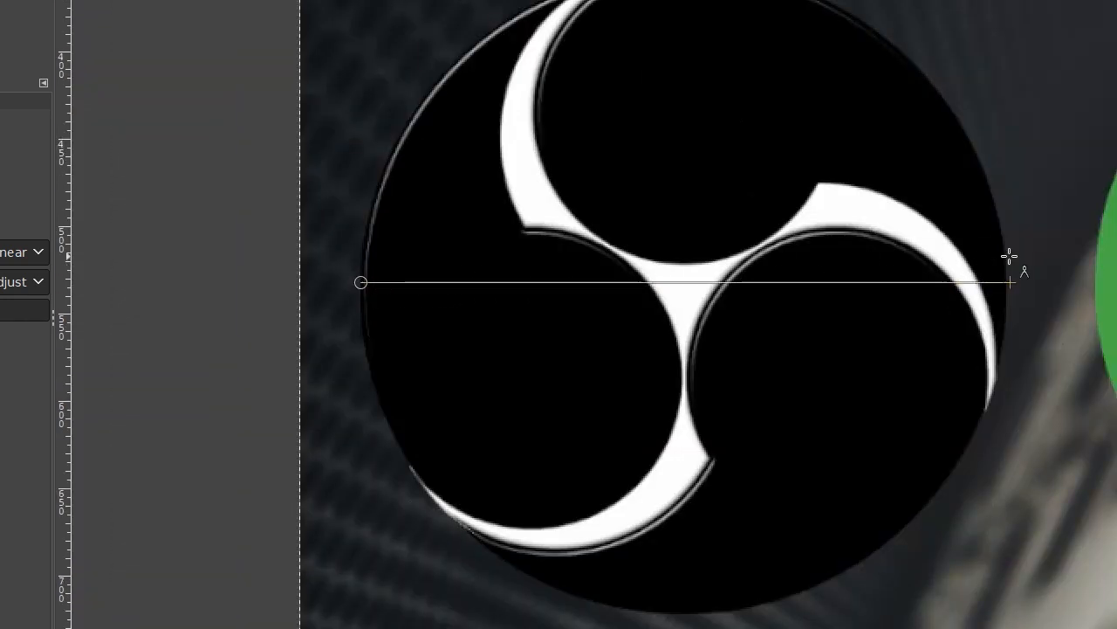
Fine-tune the right end of the horizontal measuring line so it sits exactly on the OBS logo's right edge.
scroll(1009, 256, up, 8)
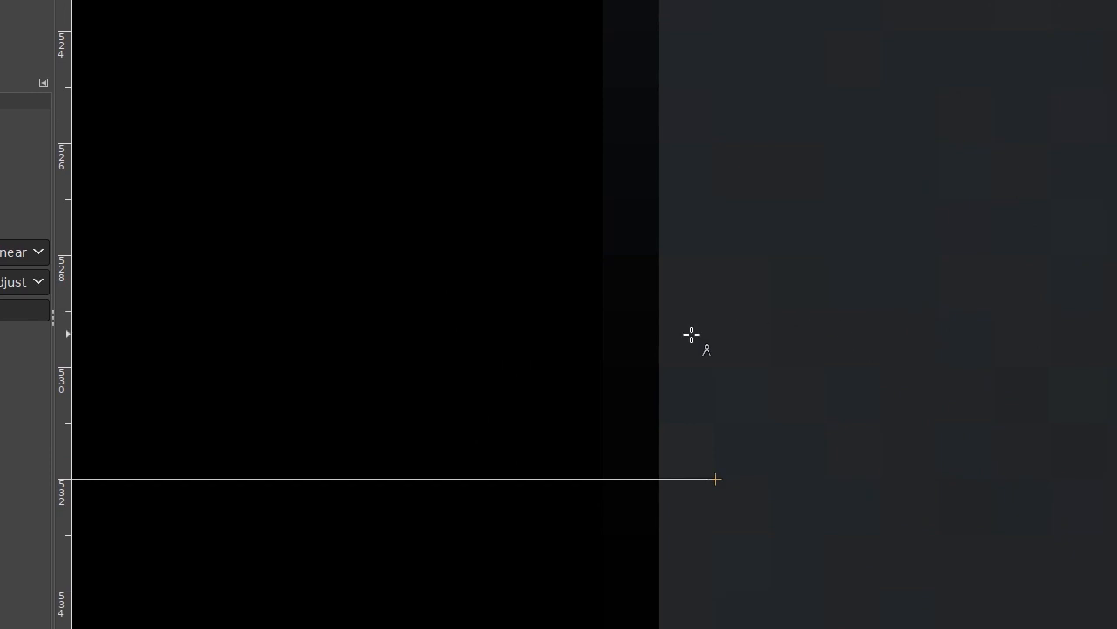
drag(691, 335, 660, 474)
scroll(334, 227, down, 8)
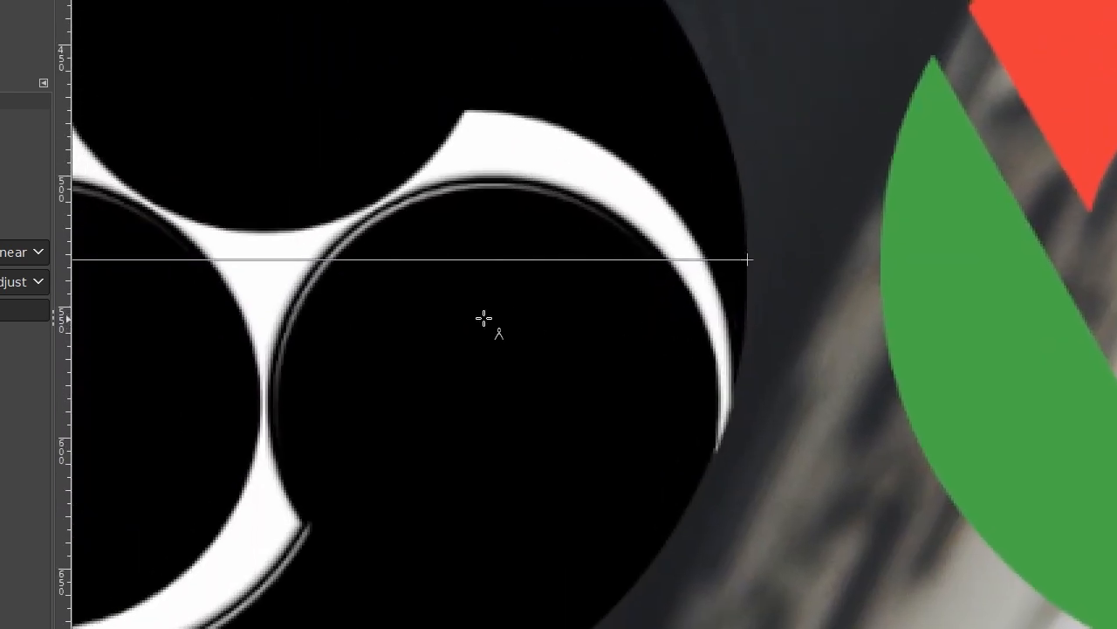
scroll(484, 318, down, 3)
drag(300, 193, 416, 219)
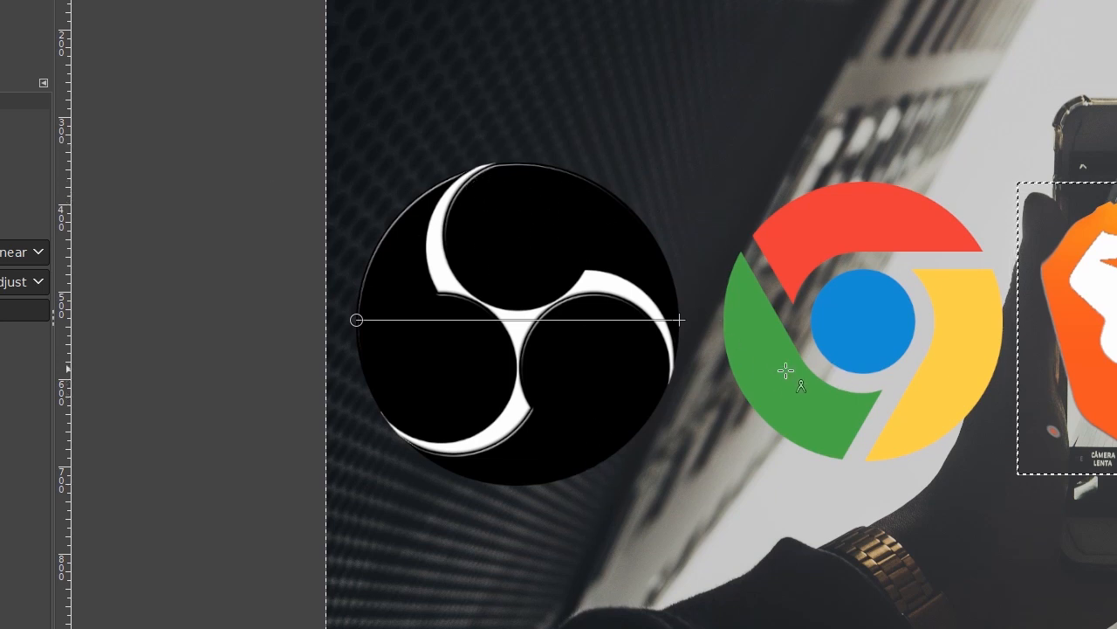
drag(717, 339, 525, 291)
scroll(525, 290, down, 1)
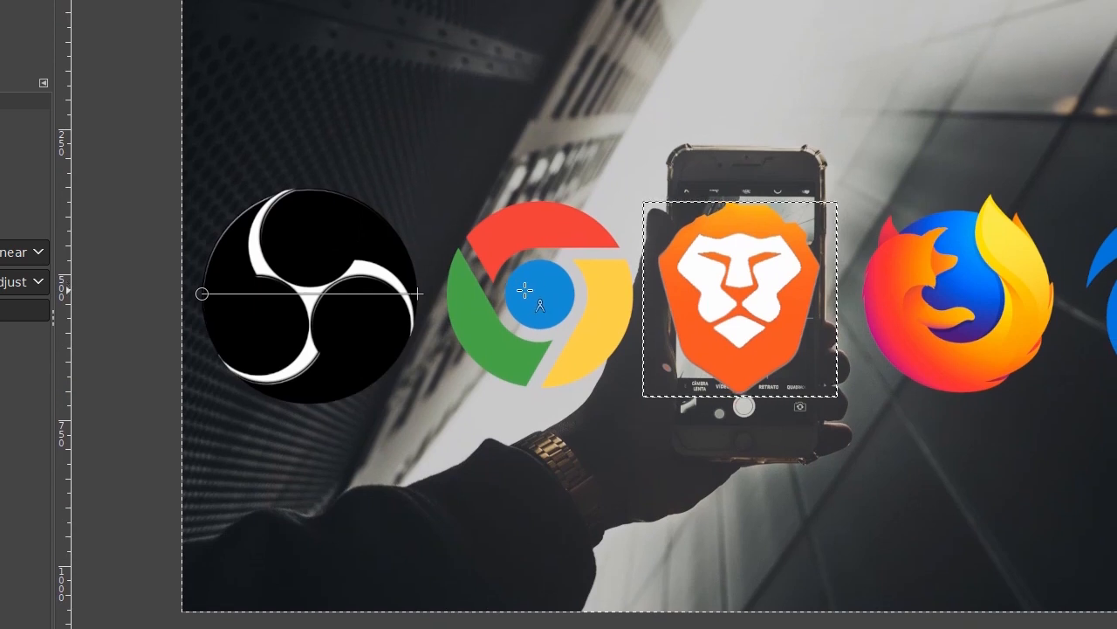
scroll(525, 291, up, 1)
drag(537, 366, 505, 269)
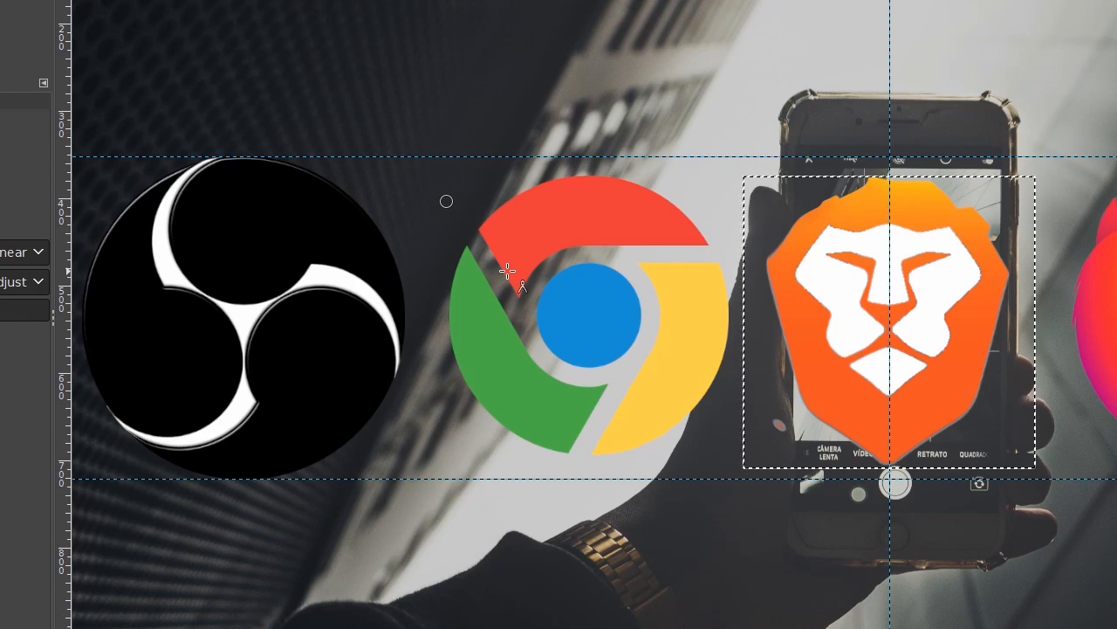
Measure the slant of the Chrome logo's green section from its upper tip partway down its straight inner edge.
scroll(580, 343, up, 3)
drag(235, 79, 339, 137)
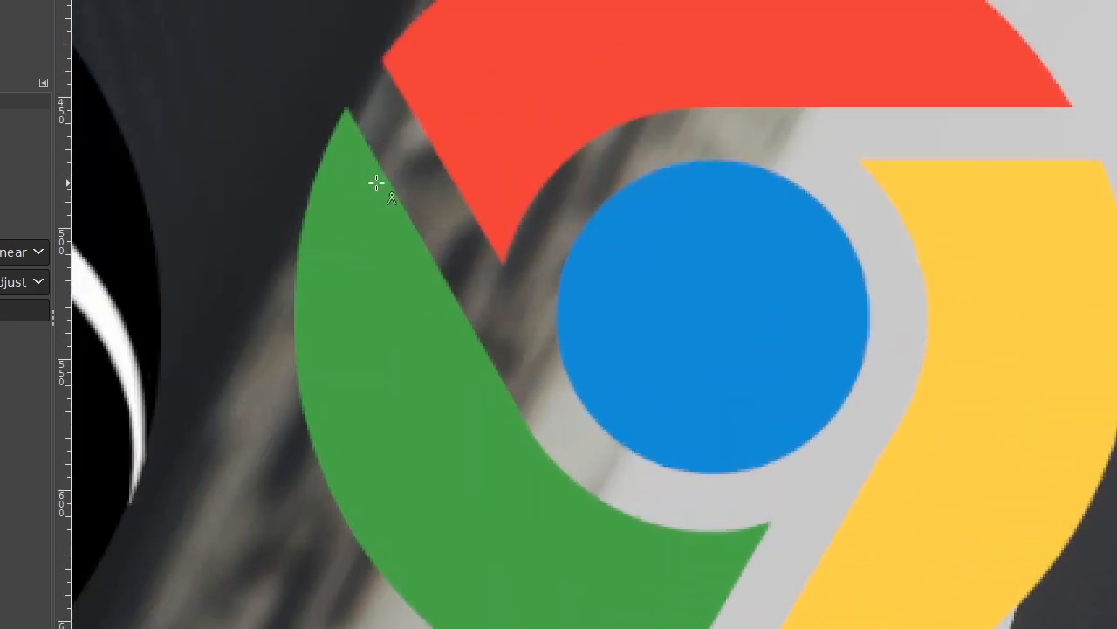
scroll(358, 103, up, 3)
drag(452, 281, 429, 260)
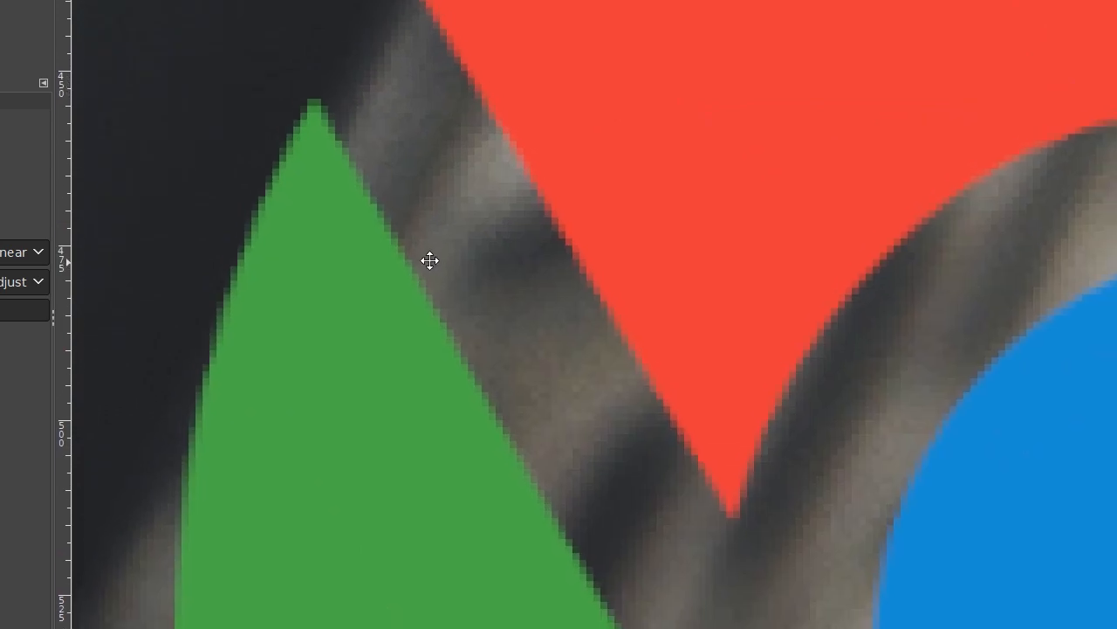
scroll(317, 114, up, 2)
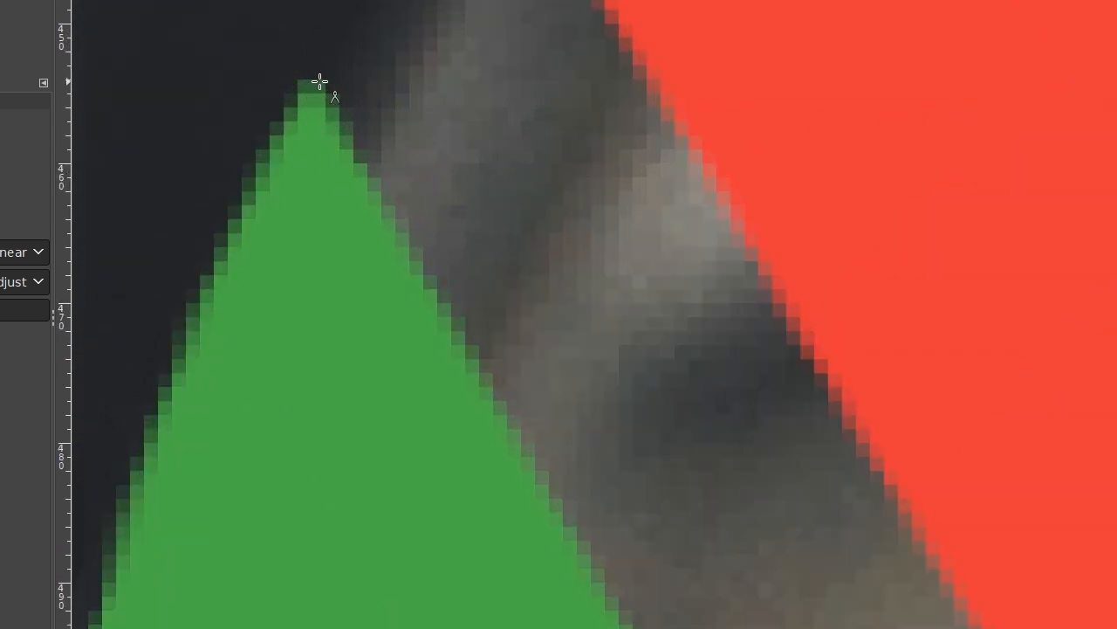
drag(324, 79, 429, 327)
scroll(415, 327, up, 3)
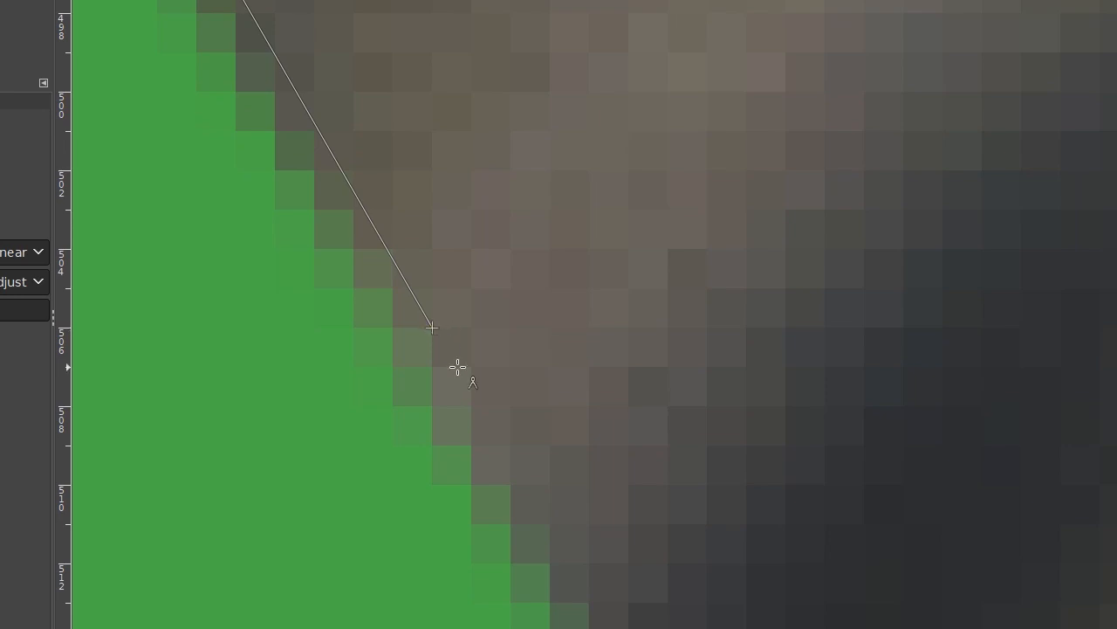
Extend the measuring line from the green section's tip farther down along its straight inner edge.
scroll(457, 362, down, 4)
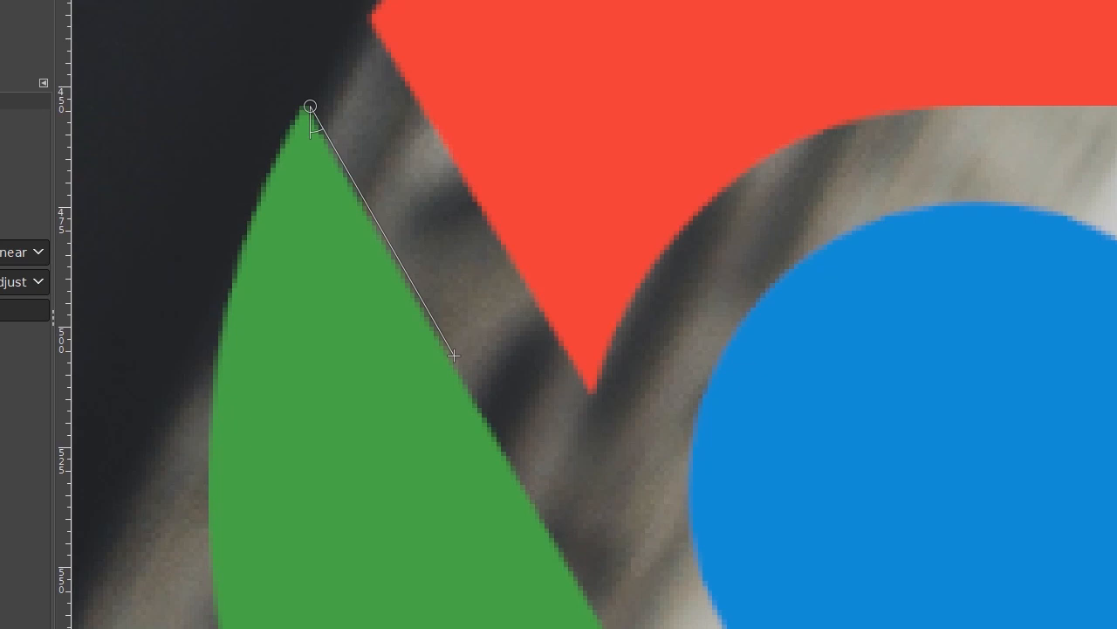
drag(392, 577, 415, 595)
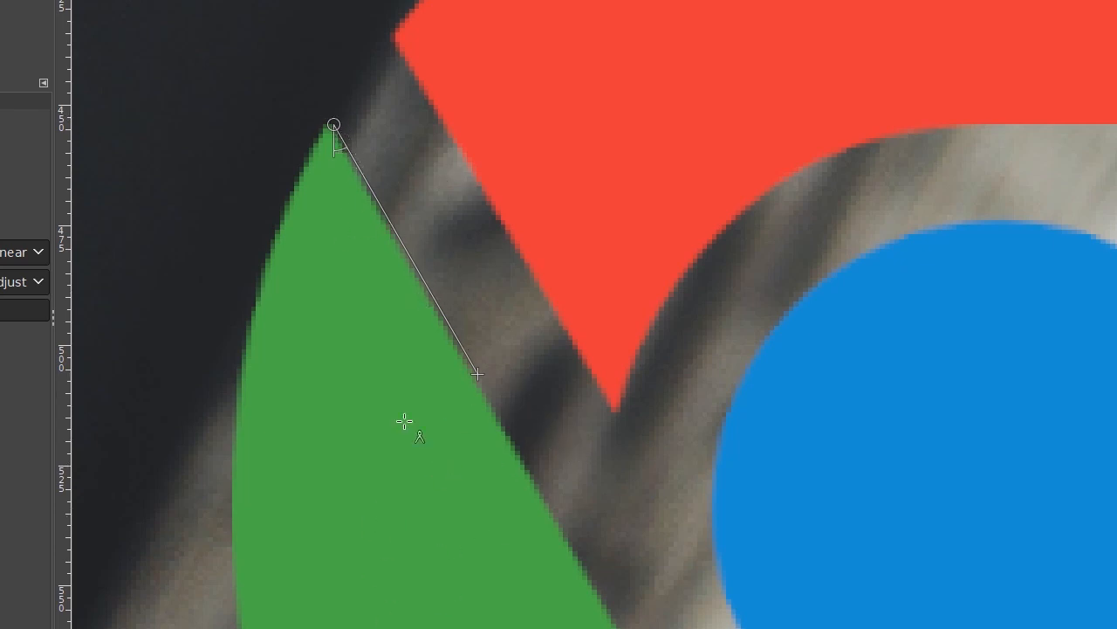
scroll(341, 95, up, 5)
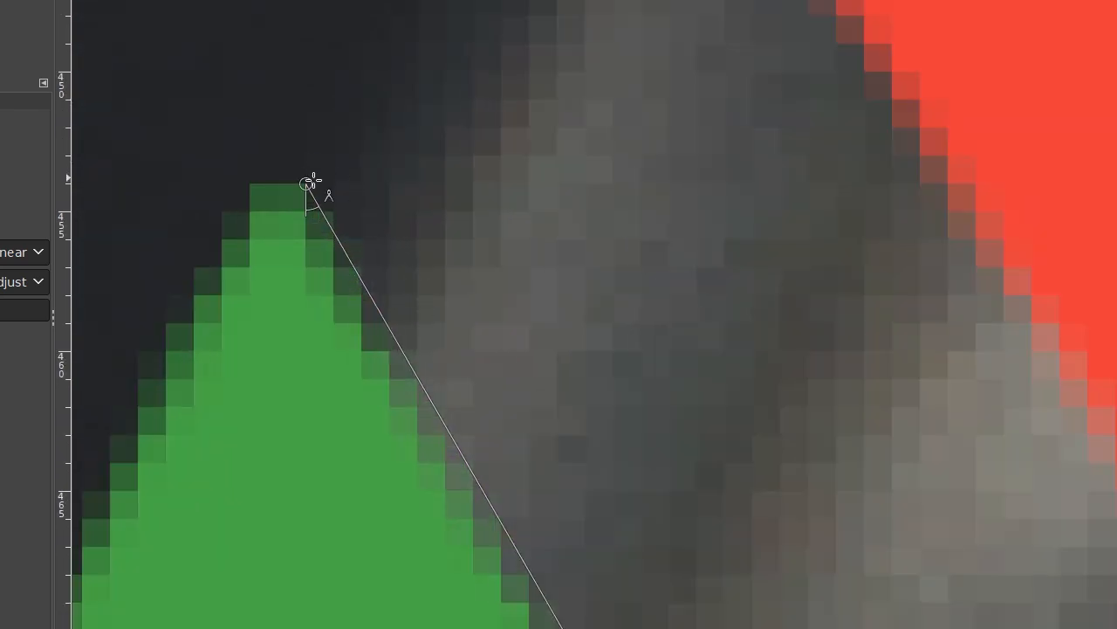
scroll(310, 182, down, 3)
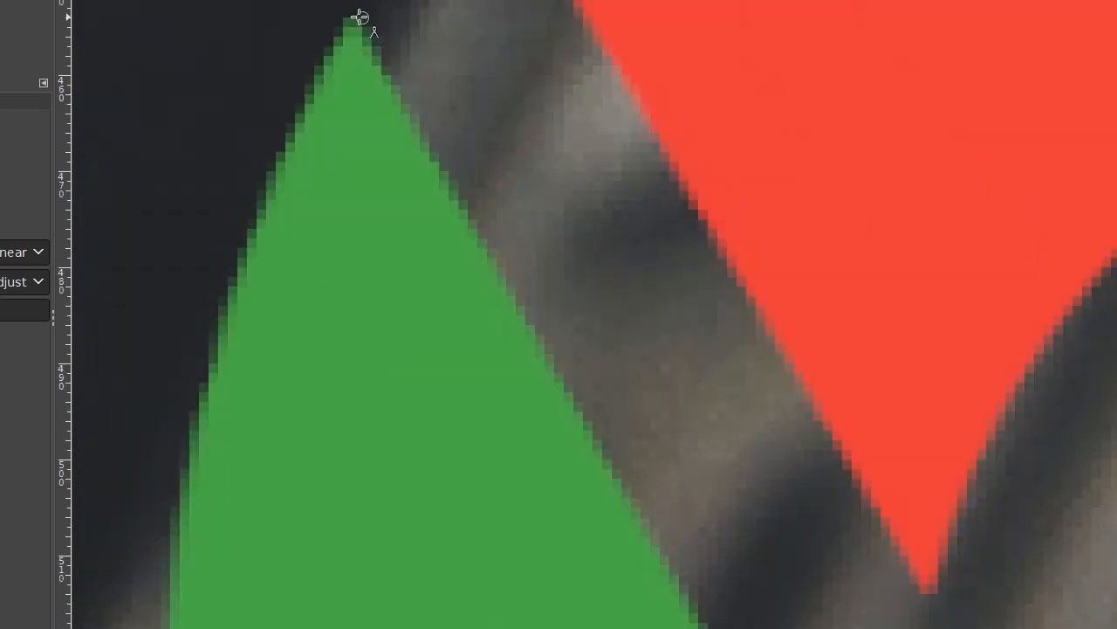
drag(361, 17, 417, 92)
drag(923, 627, 446, 478)
scroll(446, 478, up, 2)
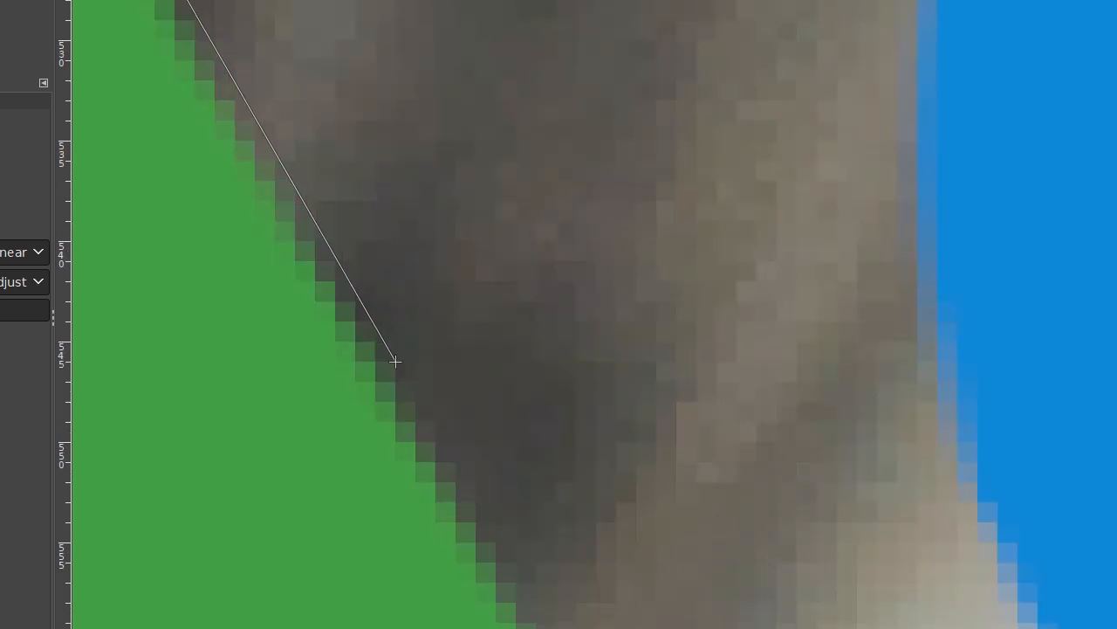
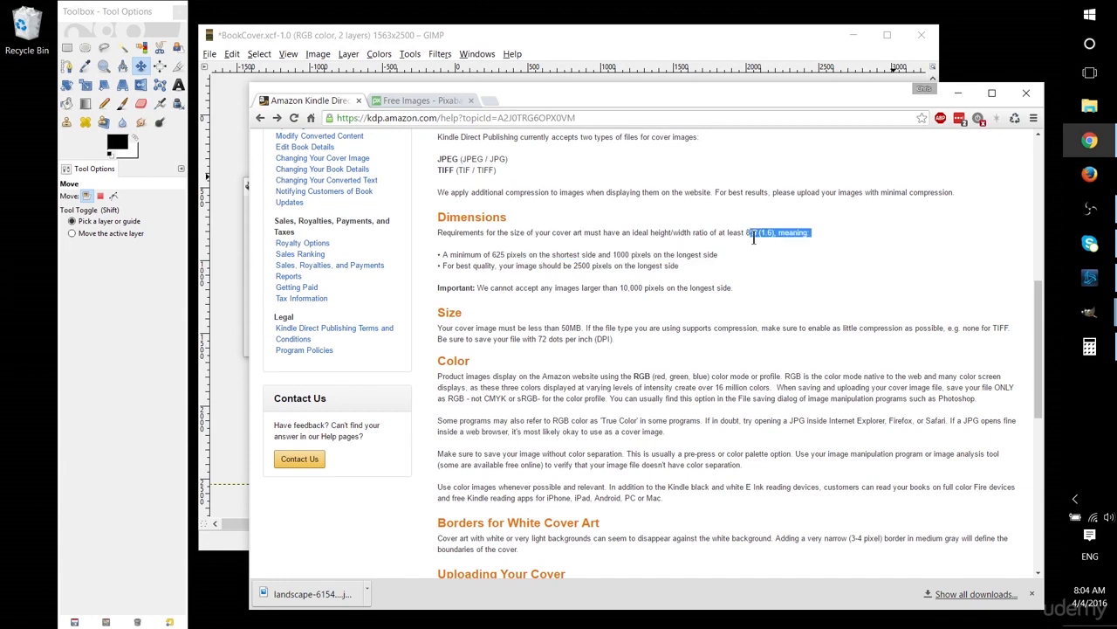
Read the cover image's dimension requirements on the Amazon Kindle help page.
click(744, 232)
drag(573, 266, 699, 267)
click(701, 267)
Switch to the Pixabay page and restrict the image search to photos with vertical orientation.
click(425, 102)
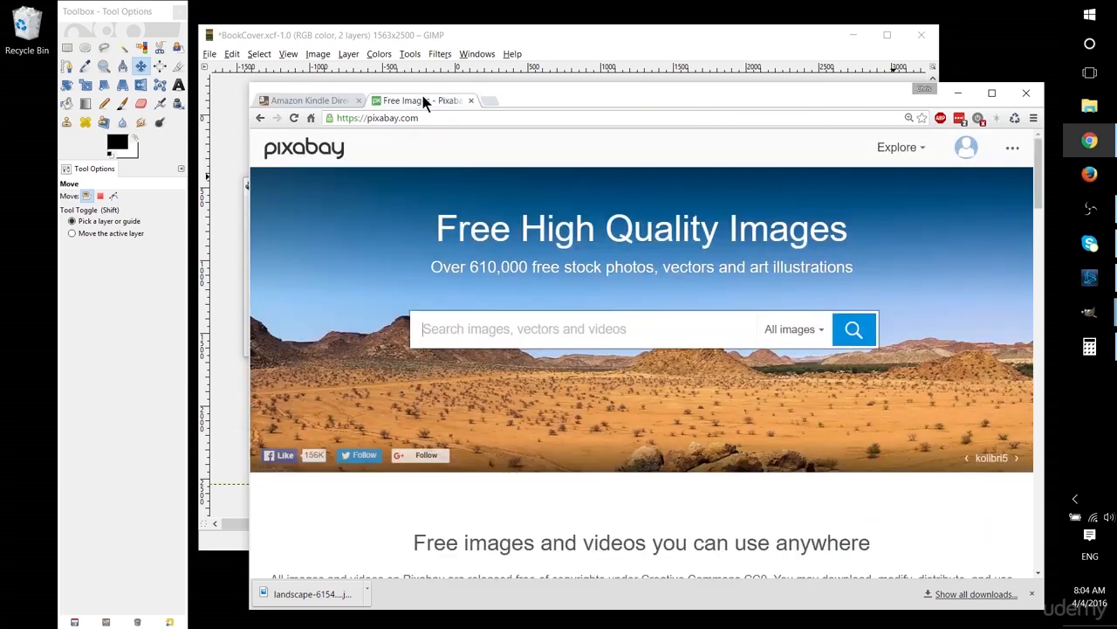
click(799, 328)
scroll(799, 329, down, 1)
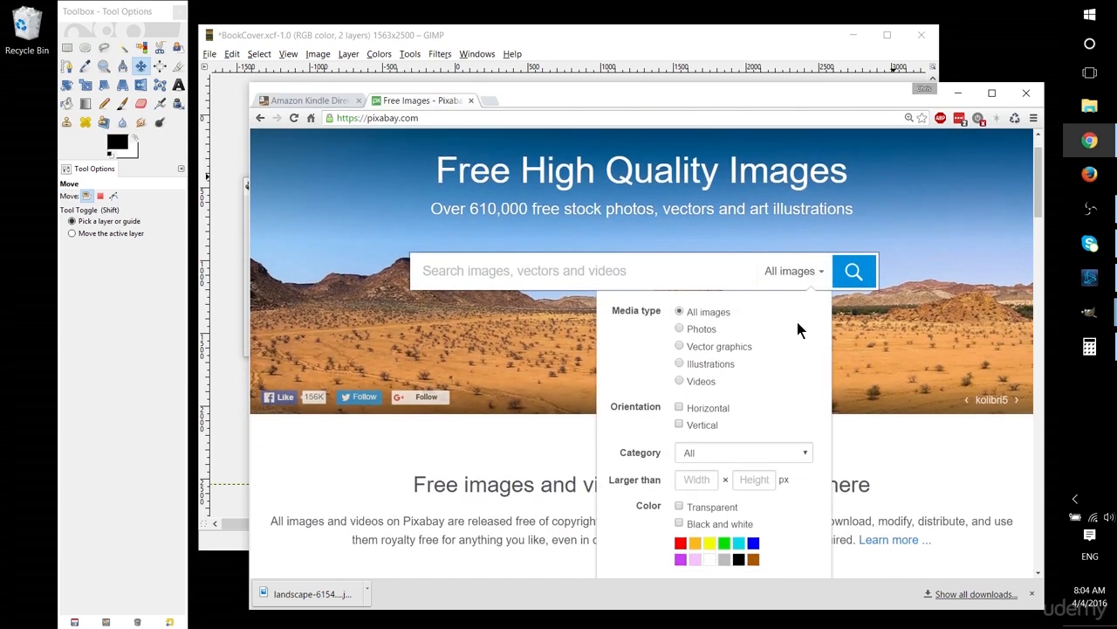
scroll(746, 482, down, 1)
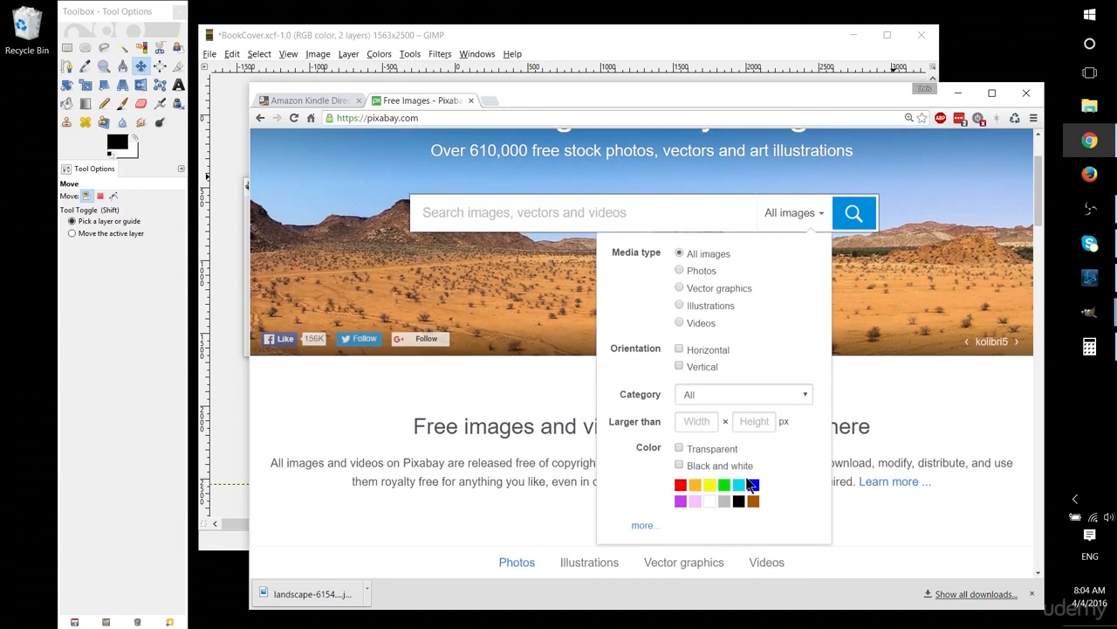
click(704, 367)
click(680, 271)
click(592, 219)
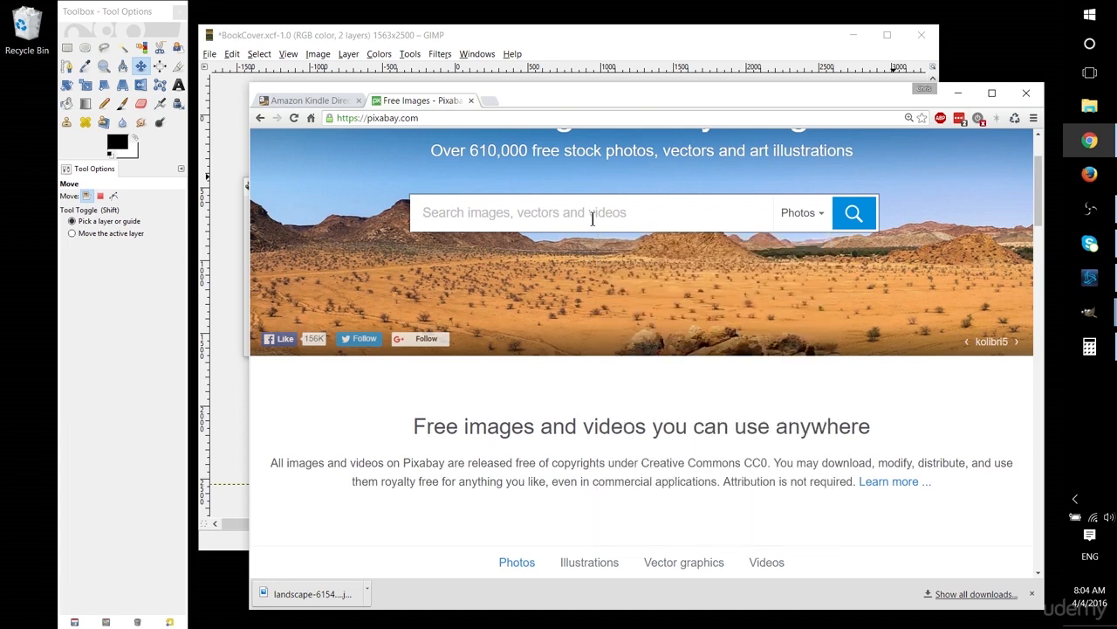
Search Pixabay for "Rural" photos and look over the first results.
text(Rurla)
key(BackSpace)
key(BackSpace)
text(al)
key(Return)
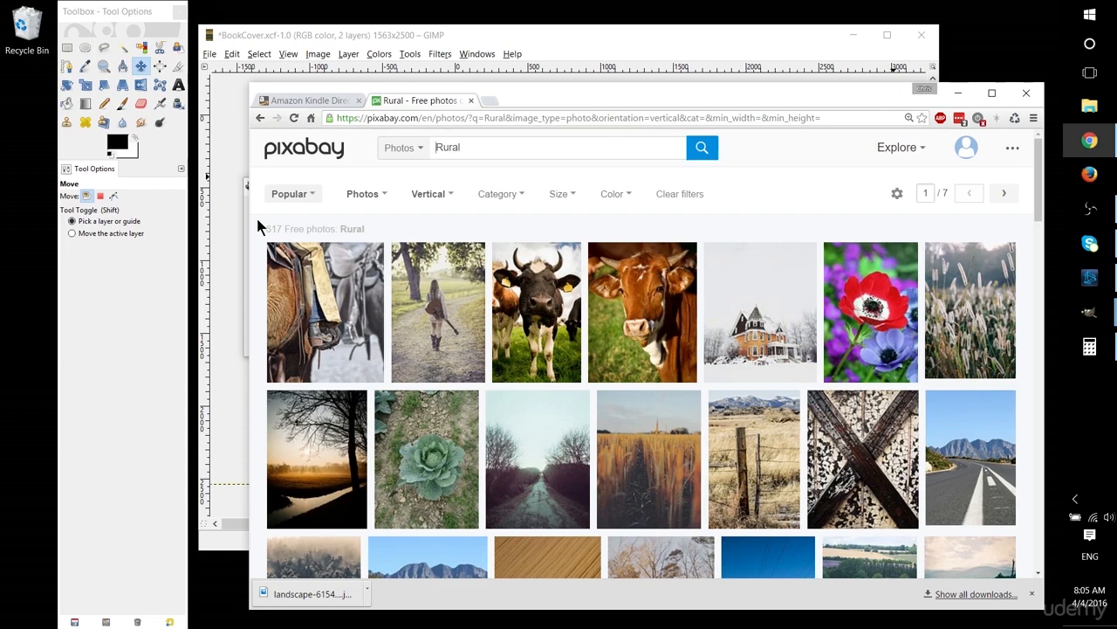
scroll(257, 225, down, 2)
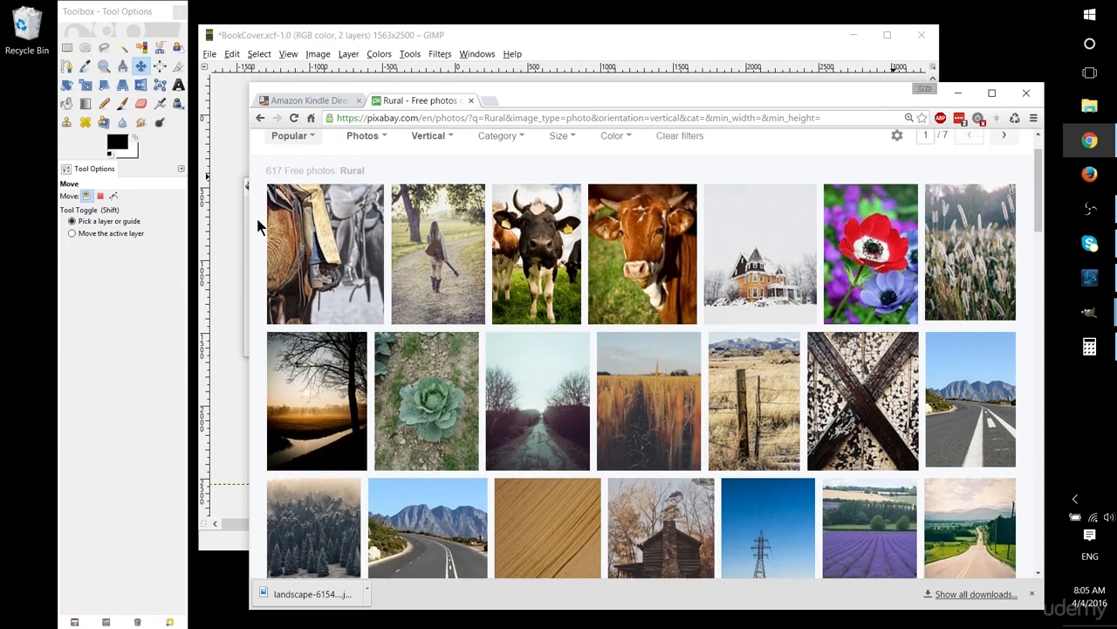
scroll(257, 225, up, 2)
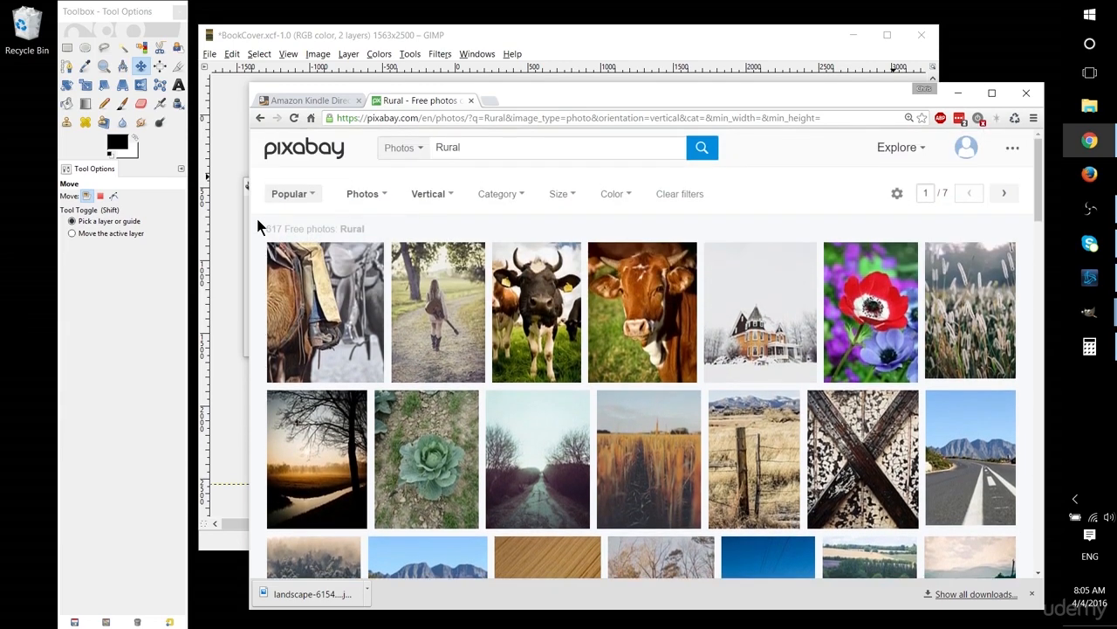
Search Pixabay for "asia" and open the photos of the small child and the carved stone face in new tabs.
scroll(256, 225, down, 5)
scroll(257, 225, down, 1)
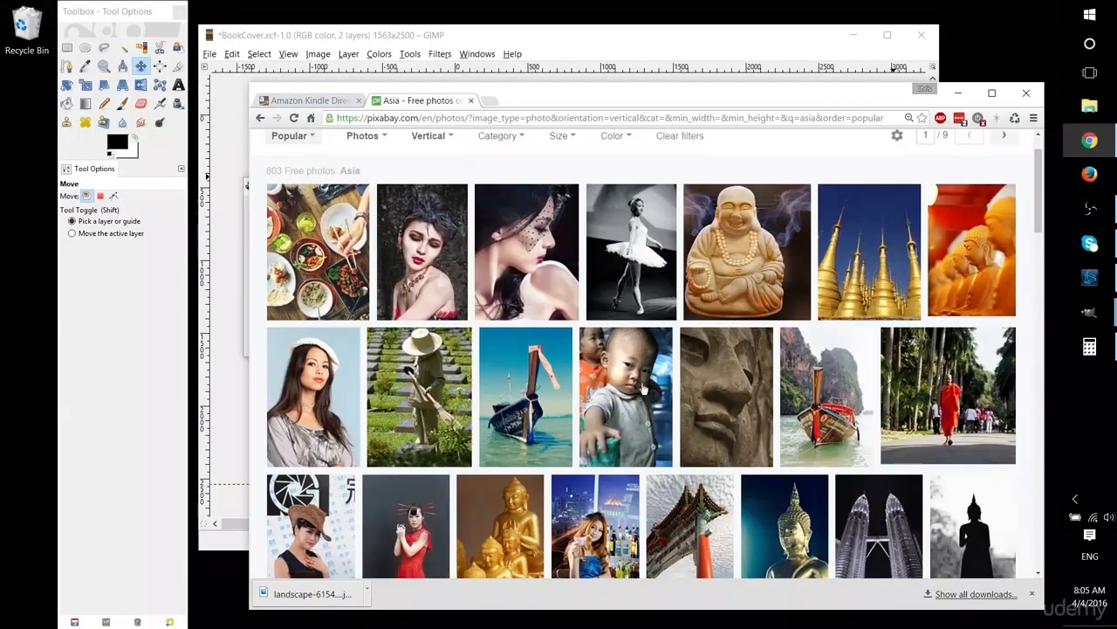
middle_click(672, 357)
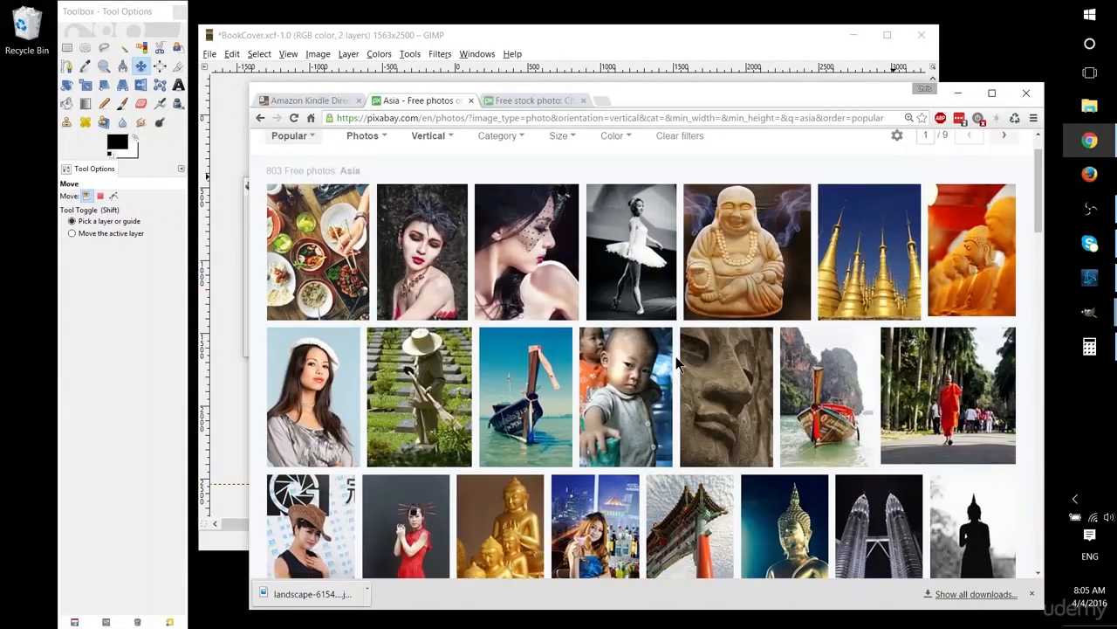
scroll(739, 362, down, 1)
middle_click(740, 361)
Open the blue torii gate photo from the Asia results, and search Pixabay for "thailand" photos.
scroll(739, 362, down, 7)
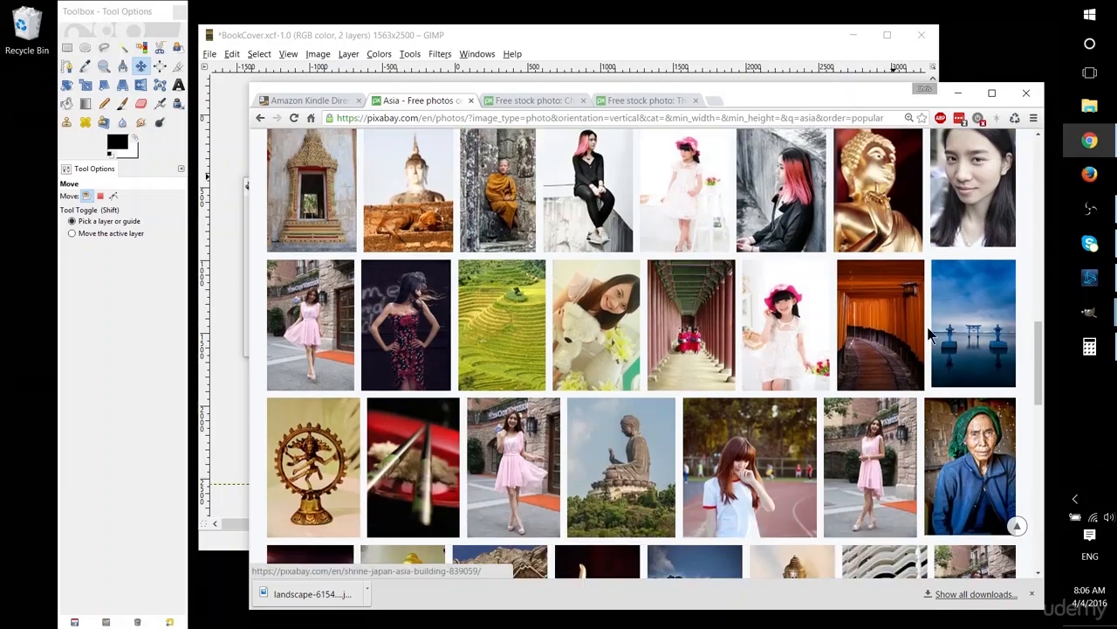
scroll(974, 321, down, 1)
click(983, 232)
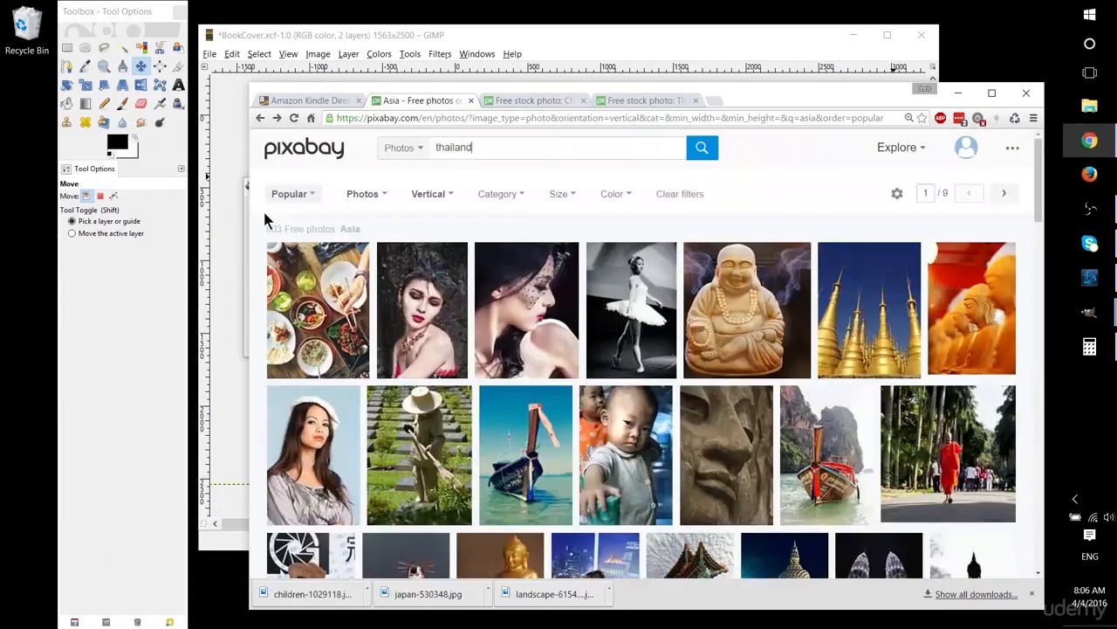
scroll(264, 271, down, 10)
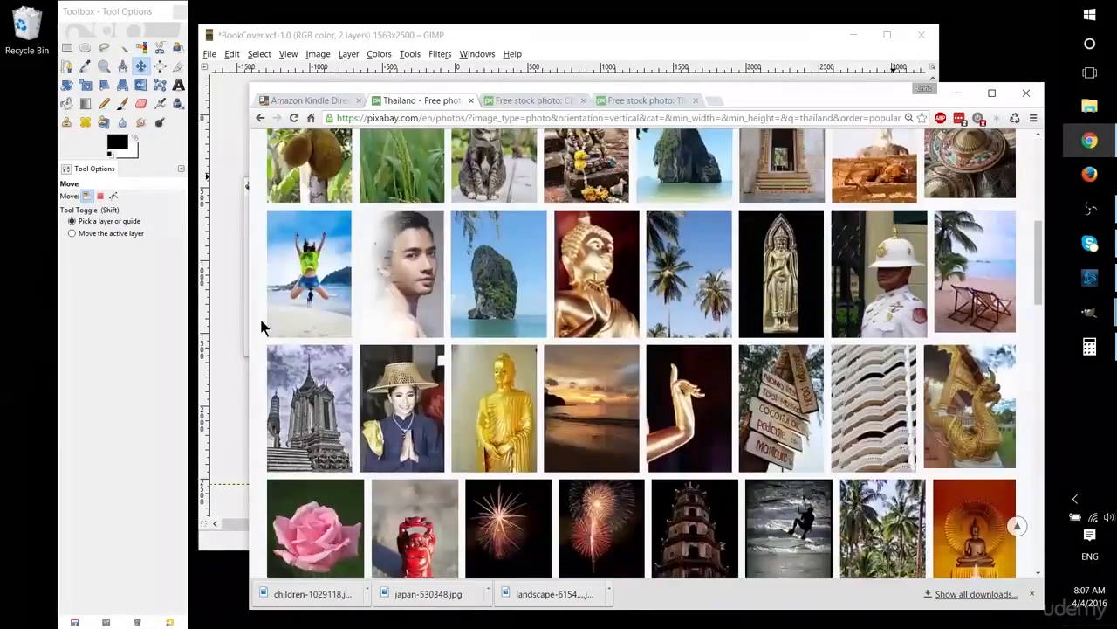
Switch to GIMP, move the downloaded photos to the desktop's edge and place japan-530348.jpg as a layer on the blank 1563x2500 canvas.
click(342, 65)
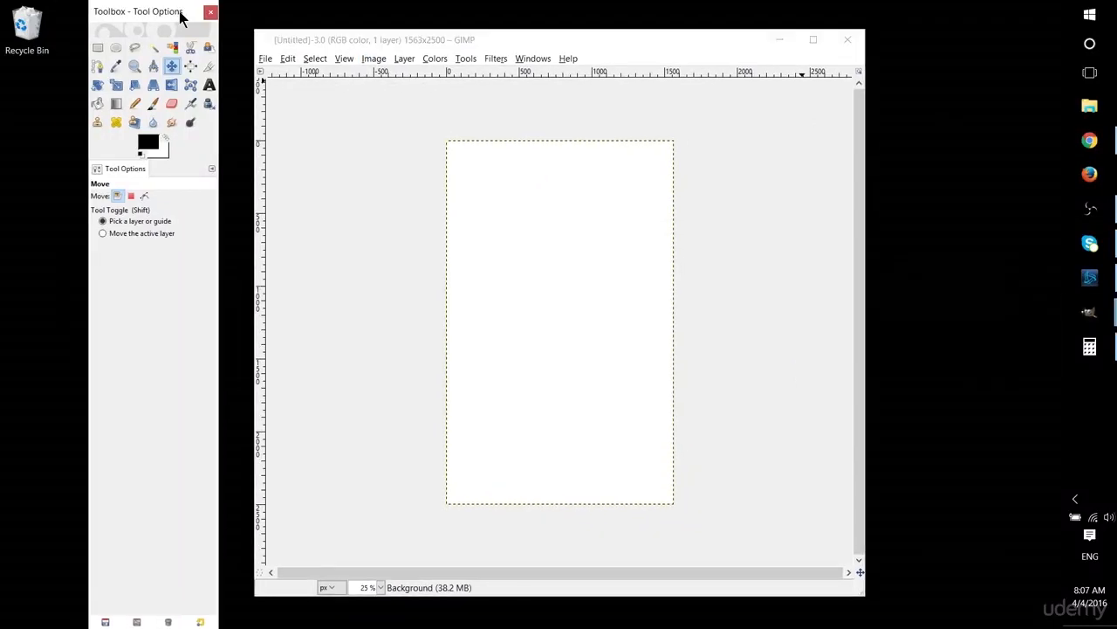
click(1089, 105)
click(393, 224)
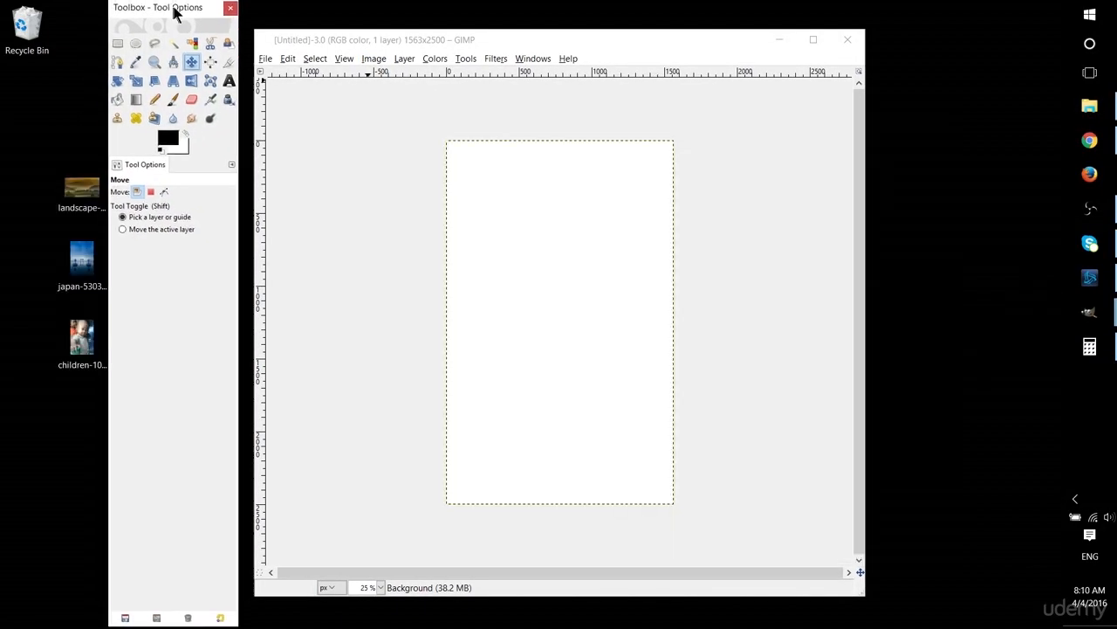
drag(87, 421, 18, 135)
click(56, 381)
drag(26, 183, 518, 243)
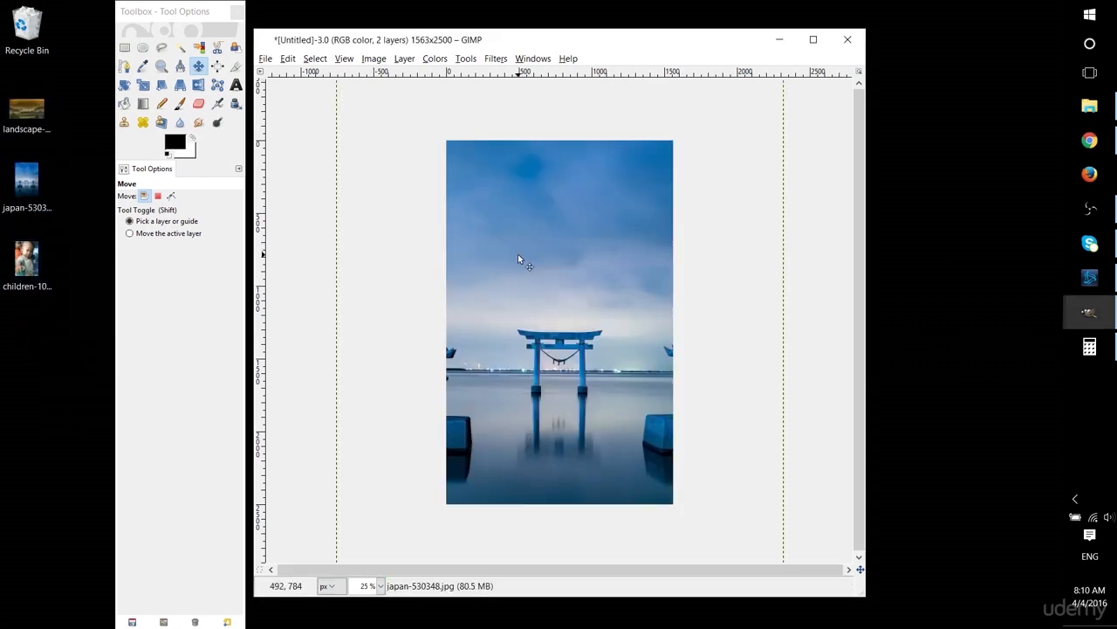
scroll(543, 285, down, 3)
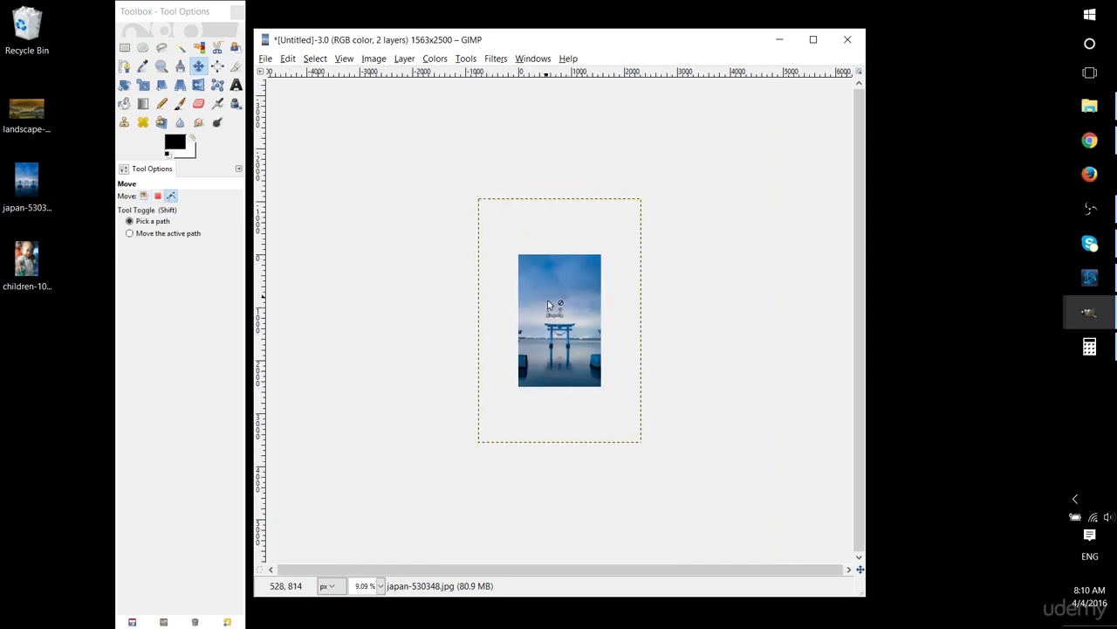
scroll(545, 298, up, 2)
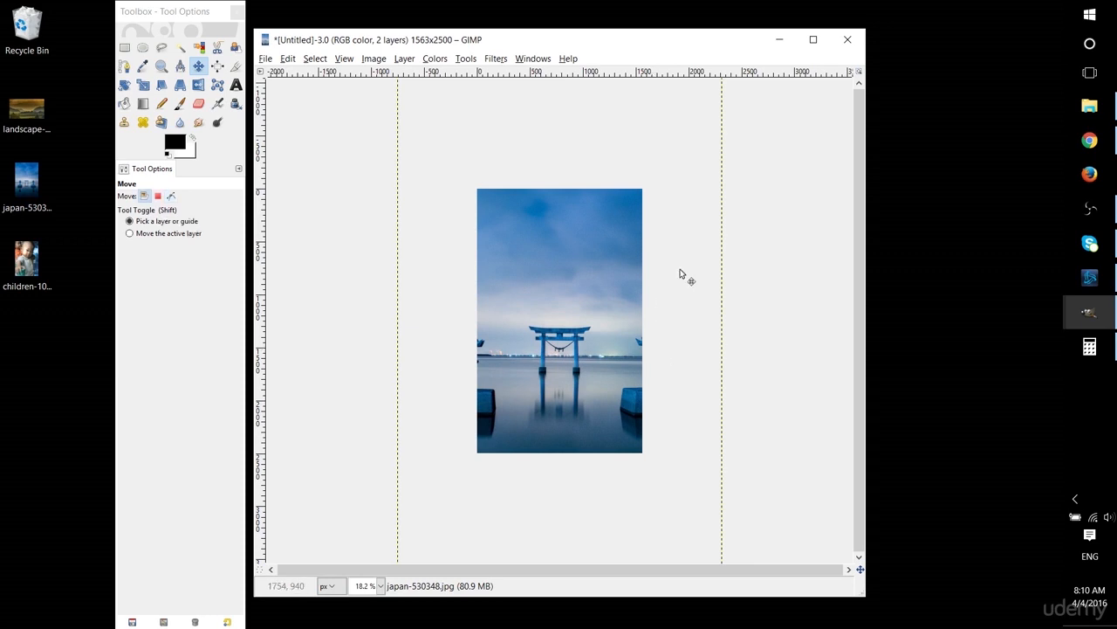
click(198, 68)
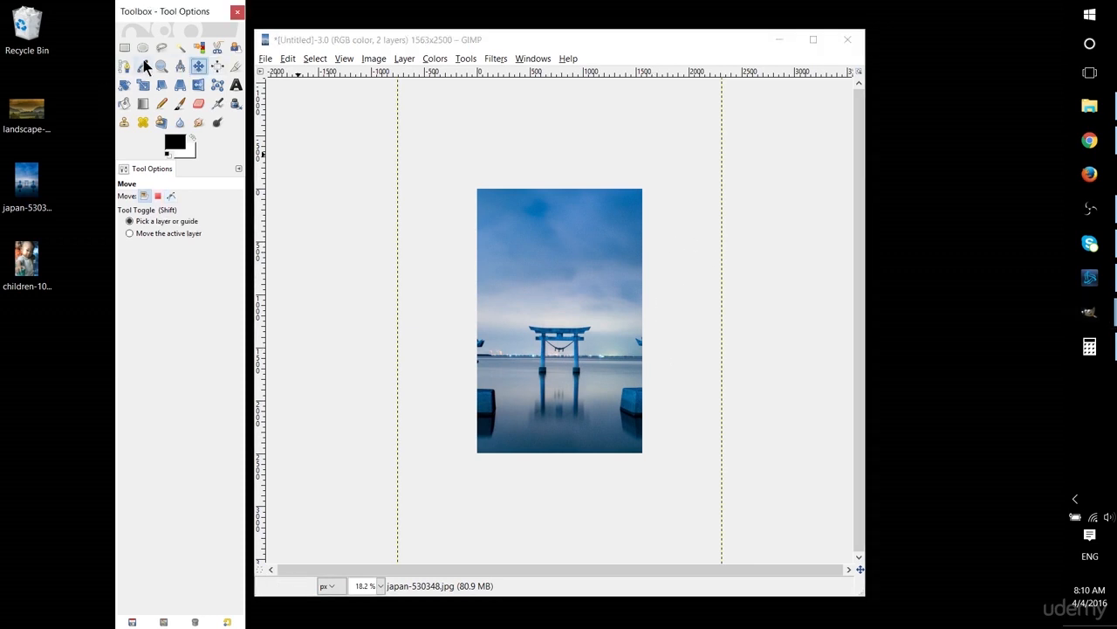
scroll(554, 378, down, 2)
scroll(589, 420, up, 1)
click(406, 59)
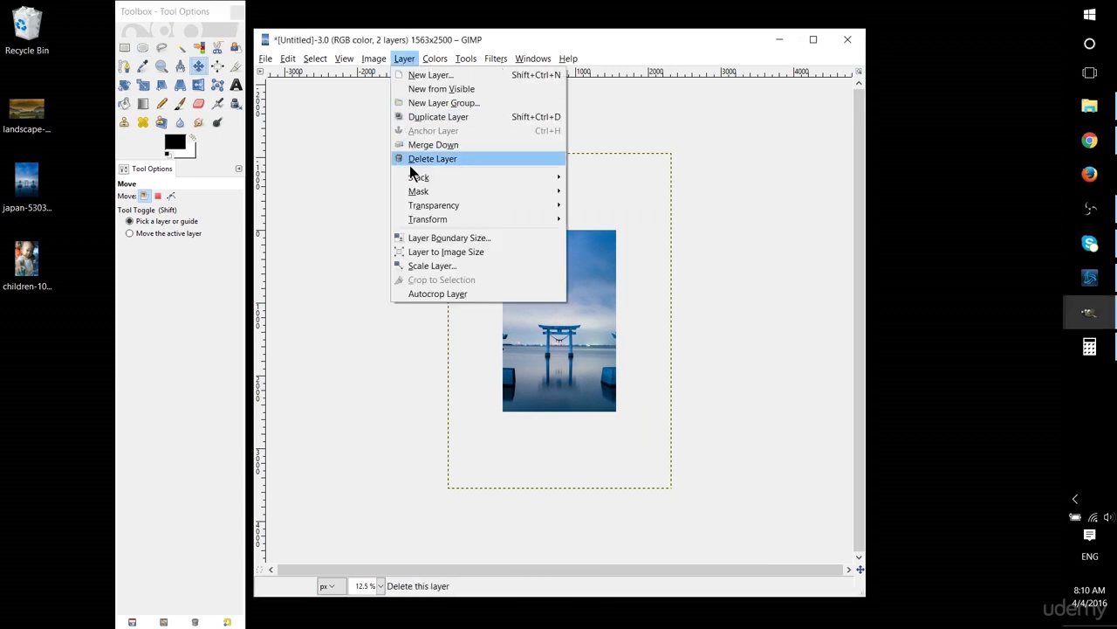
mouse_move(374, 59)
click(406, 181)
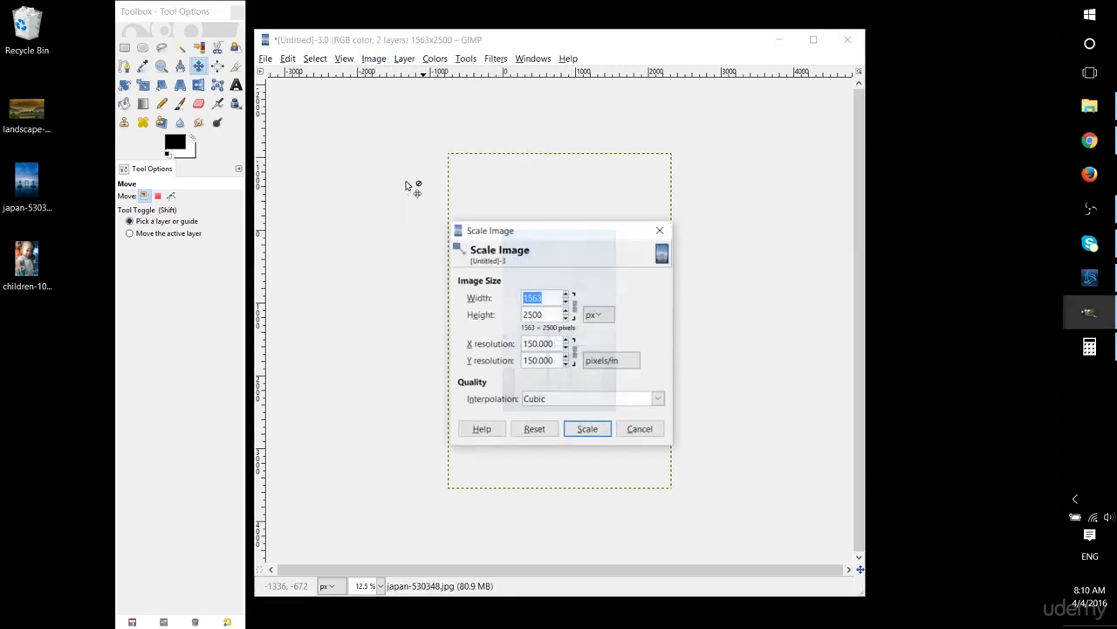
key(Escape)
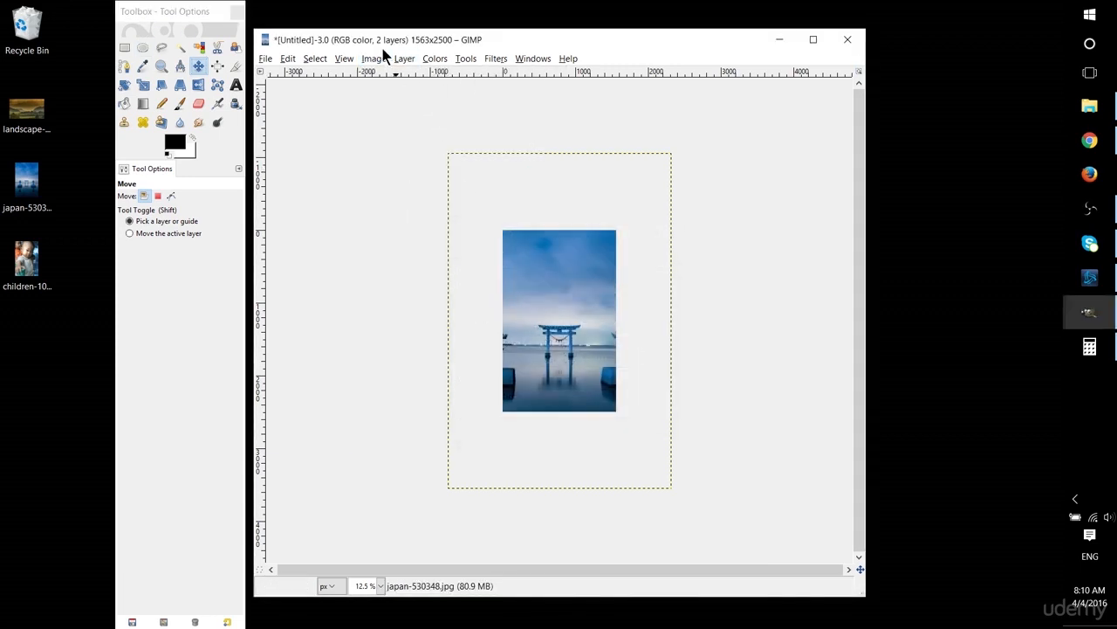
Scale the japan-530348.jpg layer to a height of 2500 px, keeping its proportions and cubic interpolation.
click(405, 58)
click(436, 266)
double_click(546, 328)
text(2500)
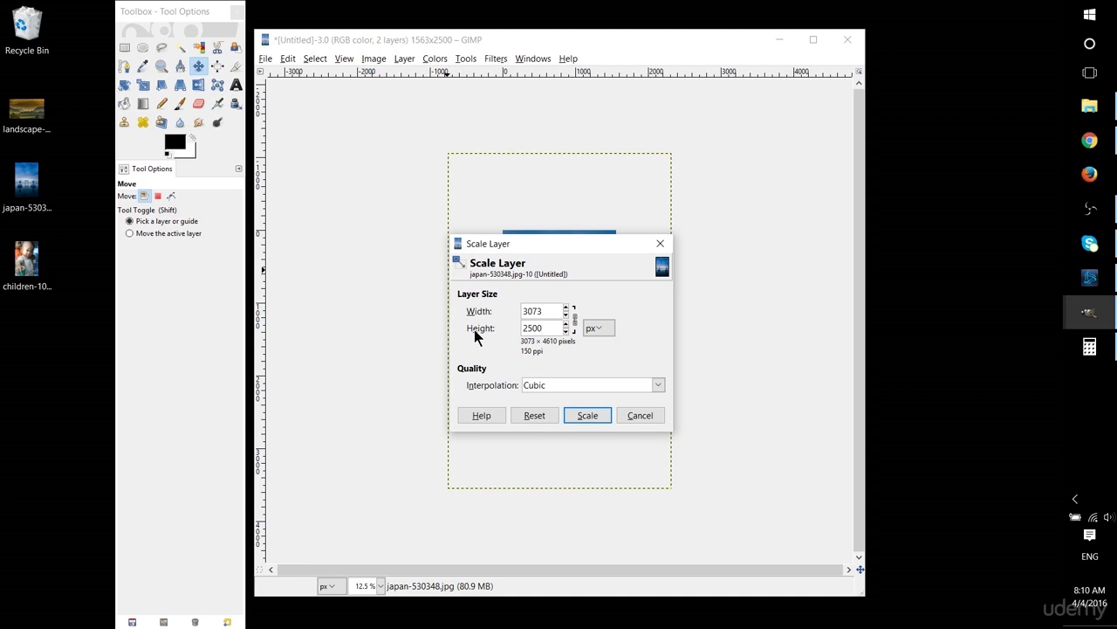
key(Tab)
click(588, 415)
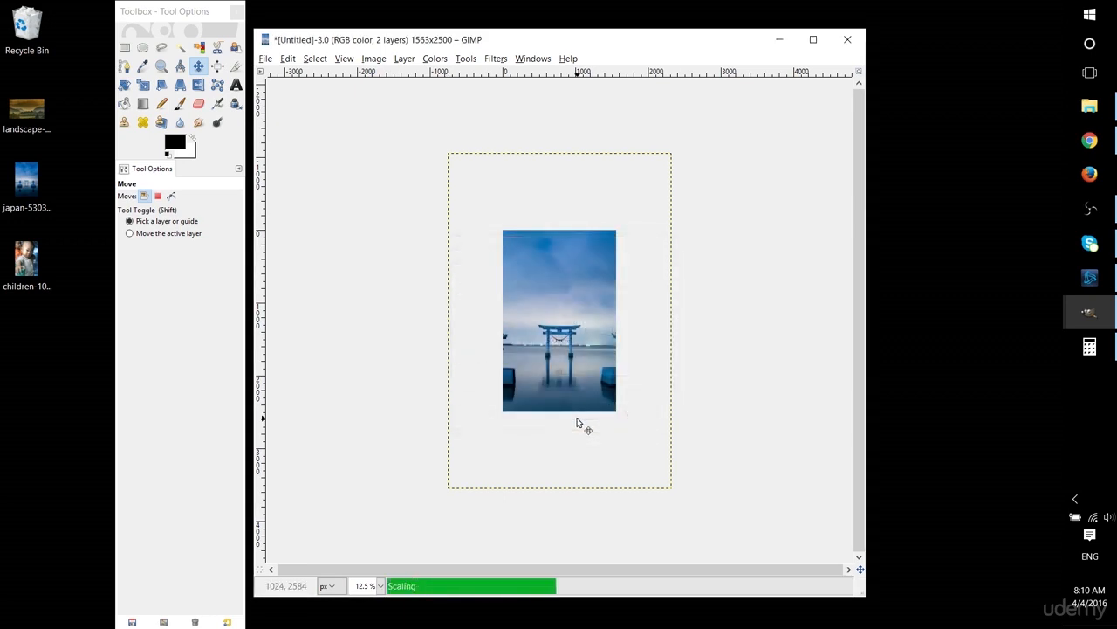
ctrl+scroll(595, 424, up, 2)
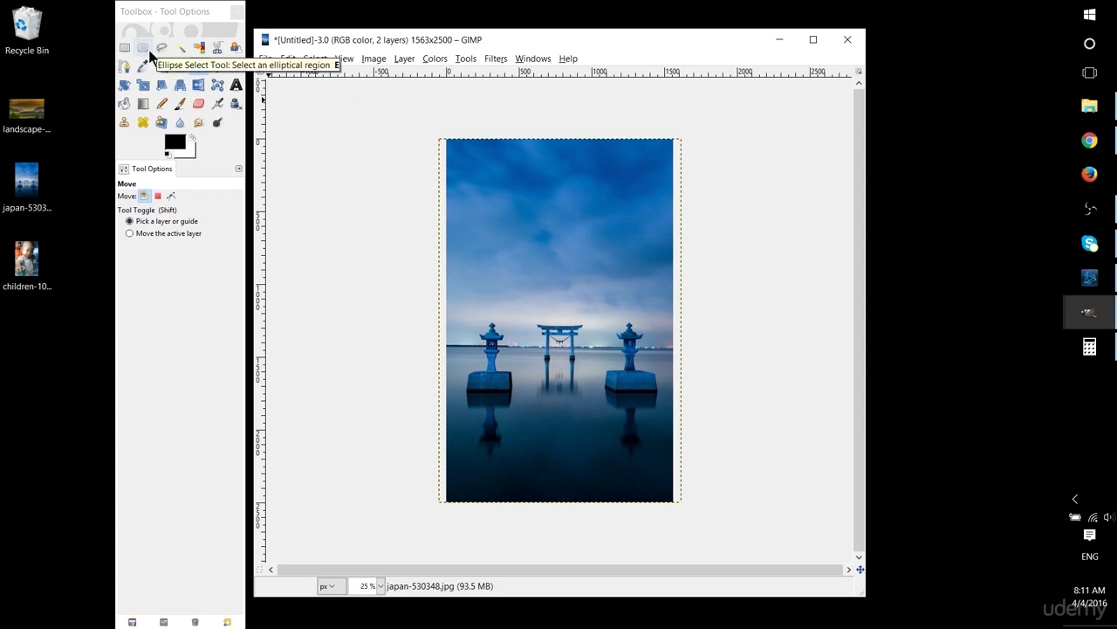
Add the title text "5 Years in Asia" in 150 px Sans across the sky in the upper part of the cover.
click(237, 84)
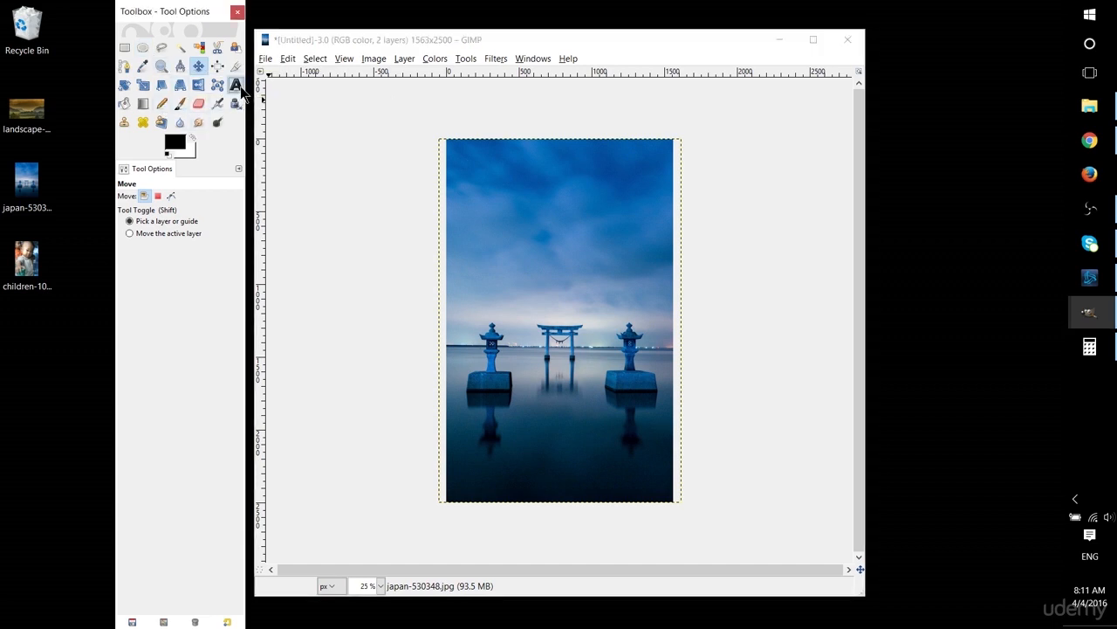
click(482, 172)
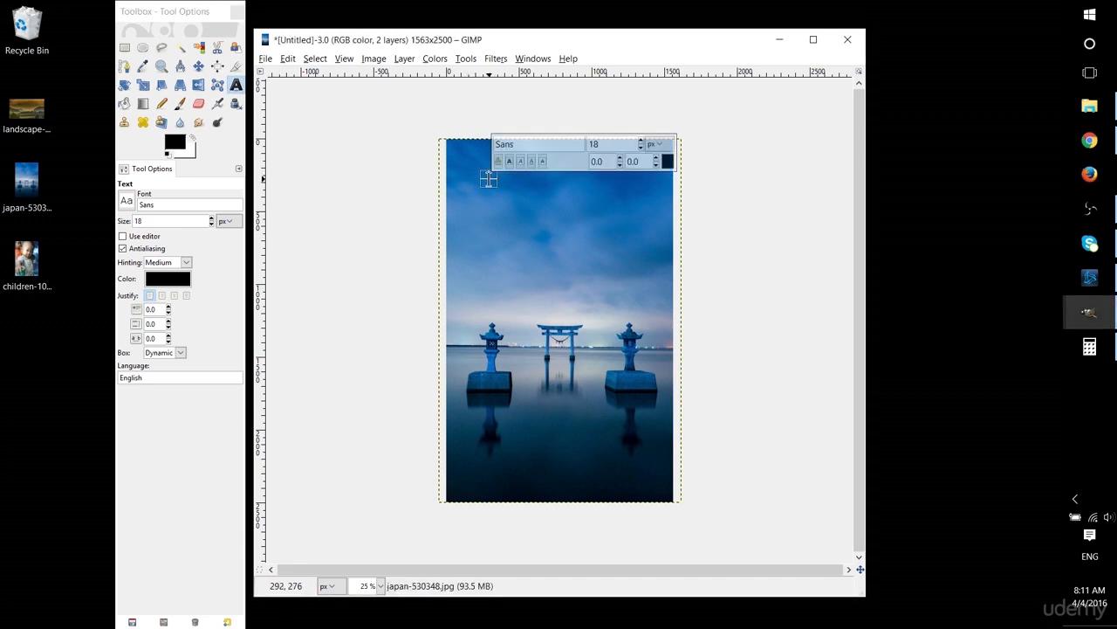
drag(623, 146, 486, 147)
text(150)
click(504, 186)
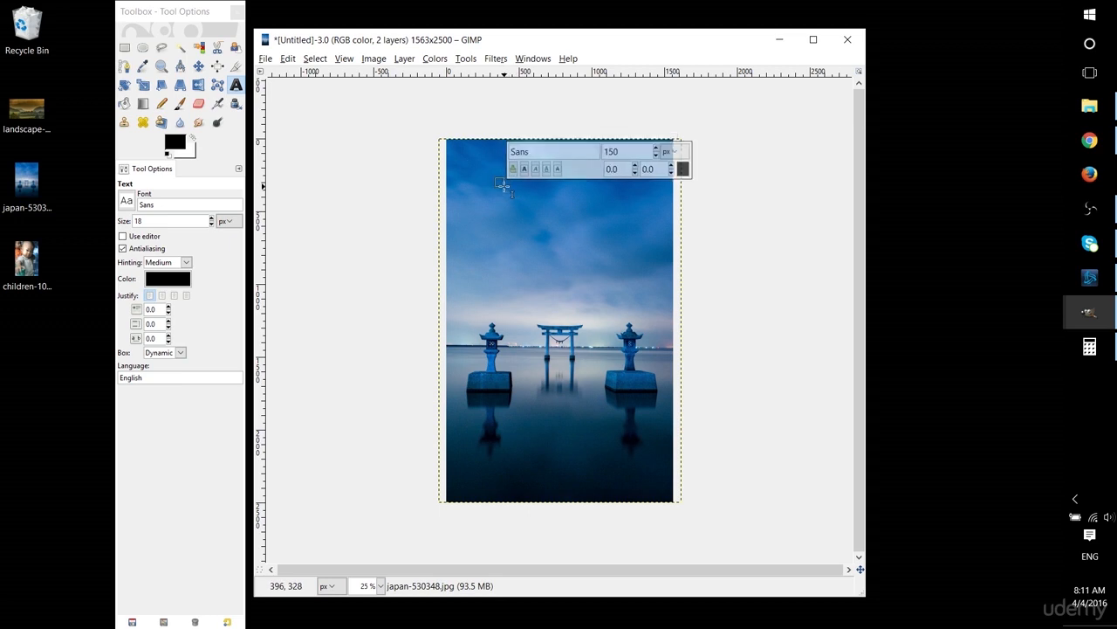
click(488, 187)
text(5)
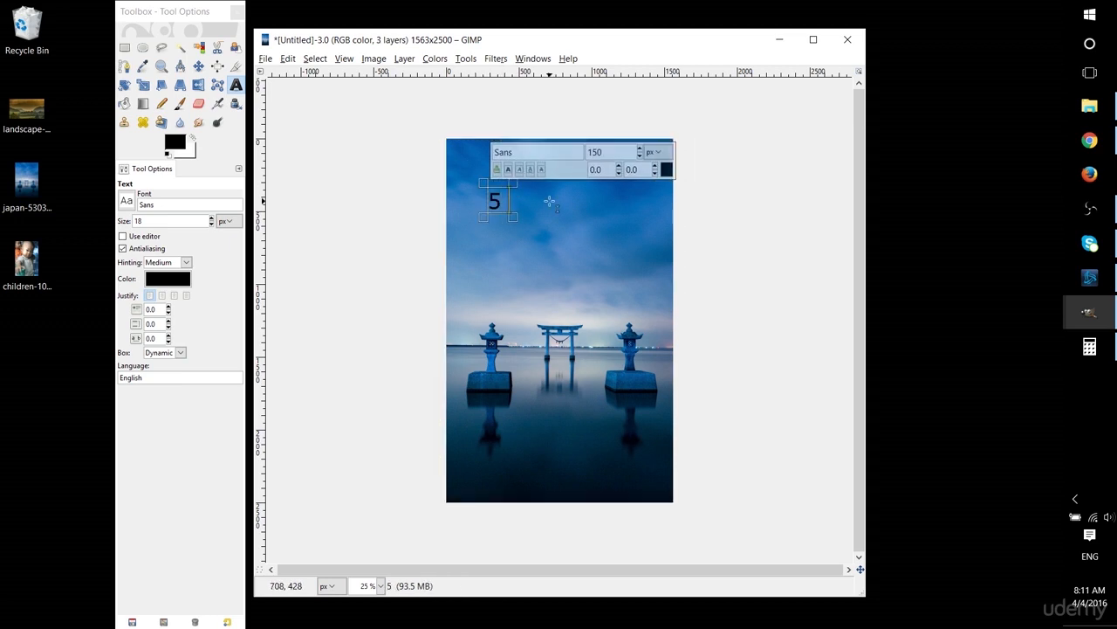
text( Years in Asiaa)
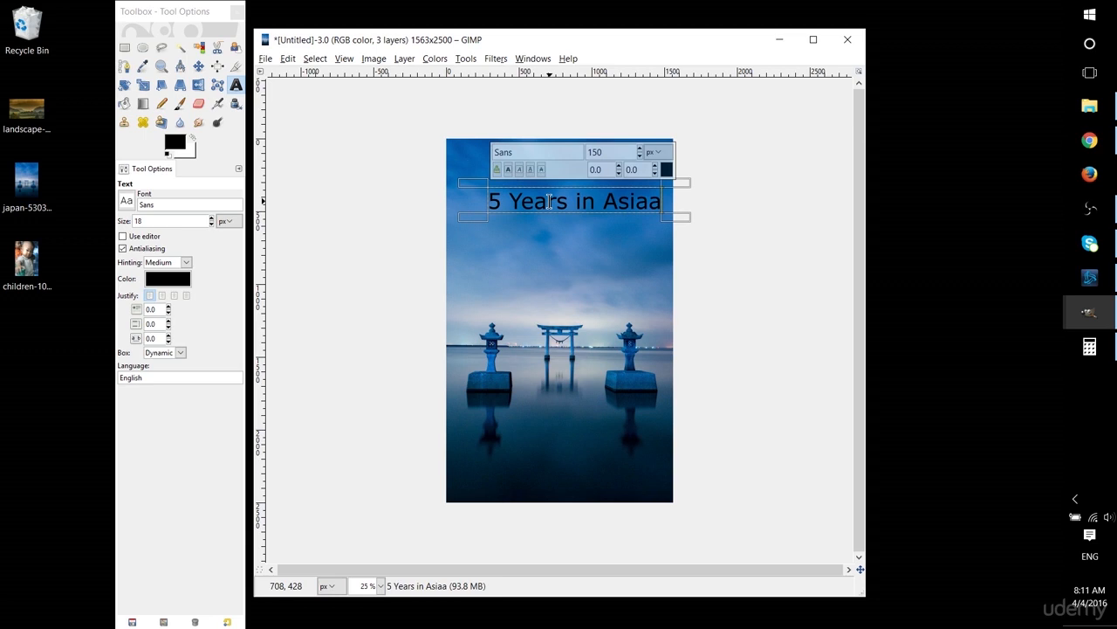
key(BackSpace)
Change the color of the whole title text to white, ffffff.
key(ctrl+a)
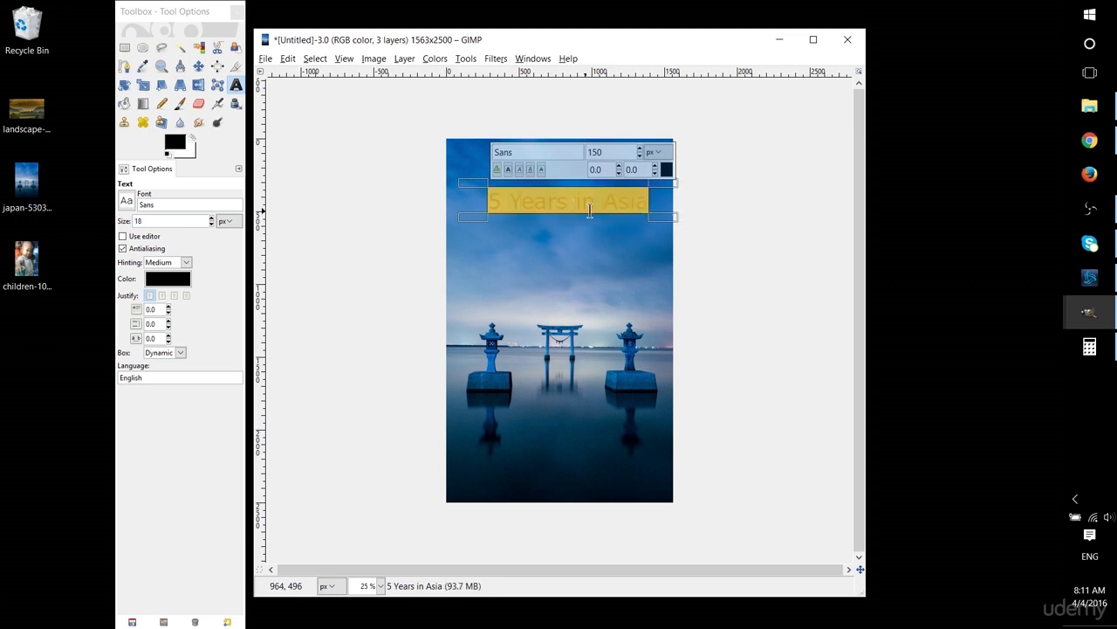
click(666, 169)
drag(645, 212, 672, 236)
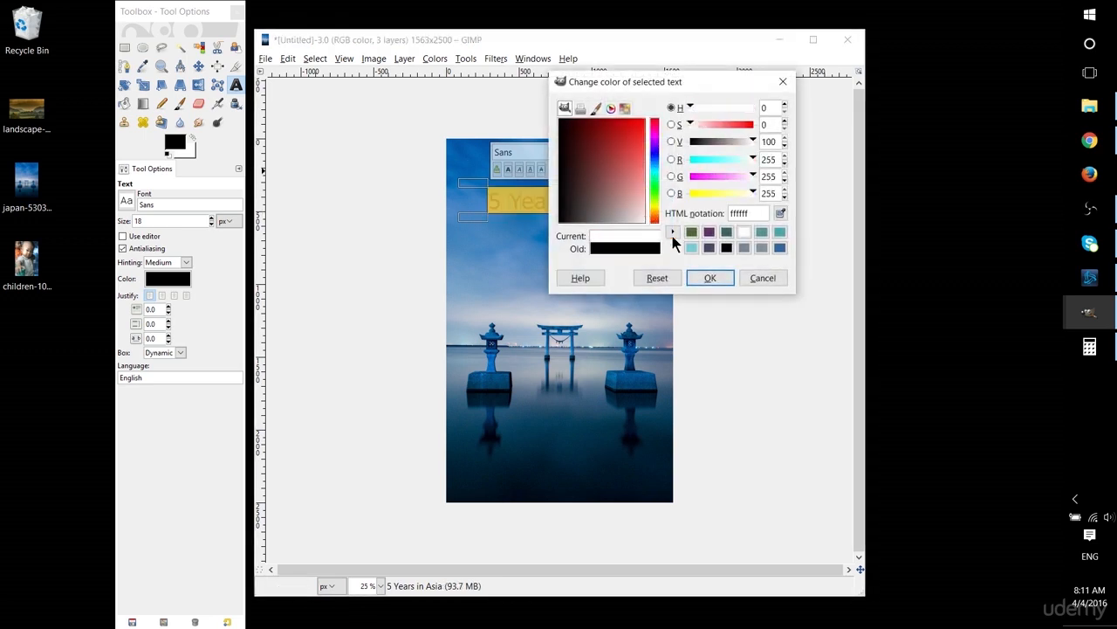
click(713, 276)
Show the Layers dialog beside the image window and turn on linking for the japan-530348.jpg layer.
click(198, 66)
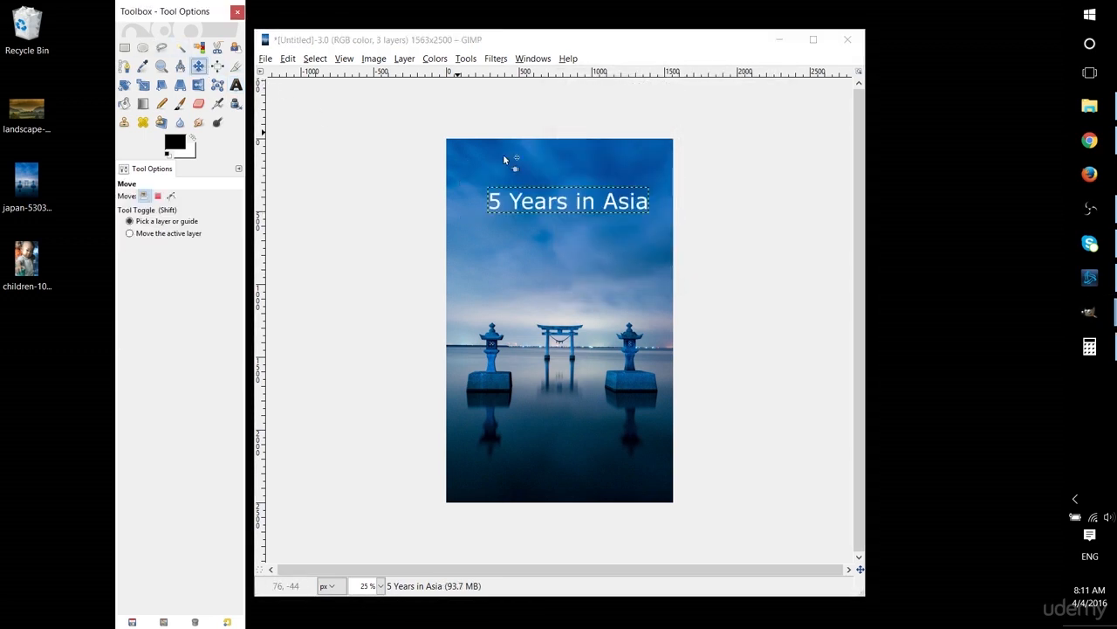
click(549, 206)
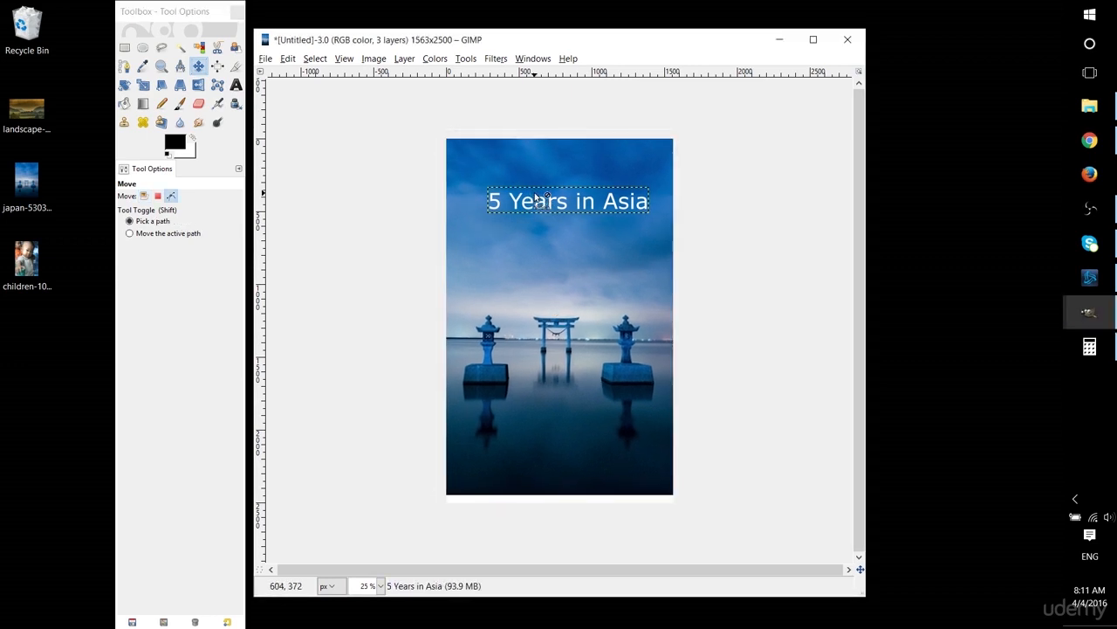
click(404, 59)
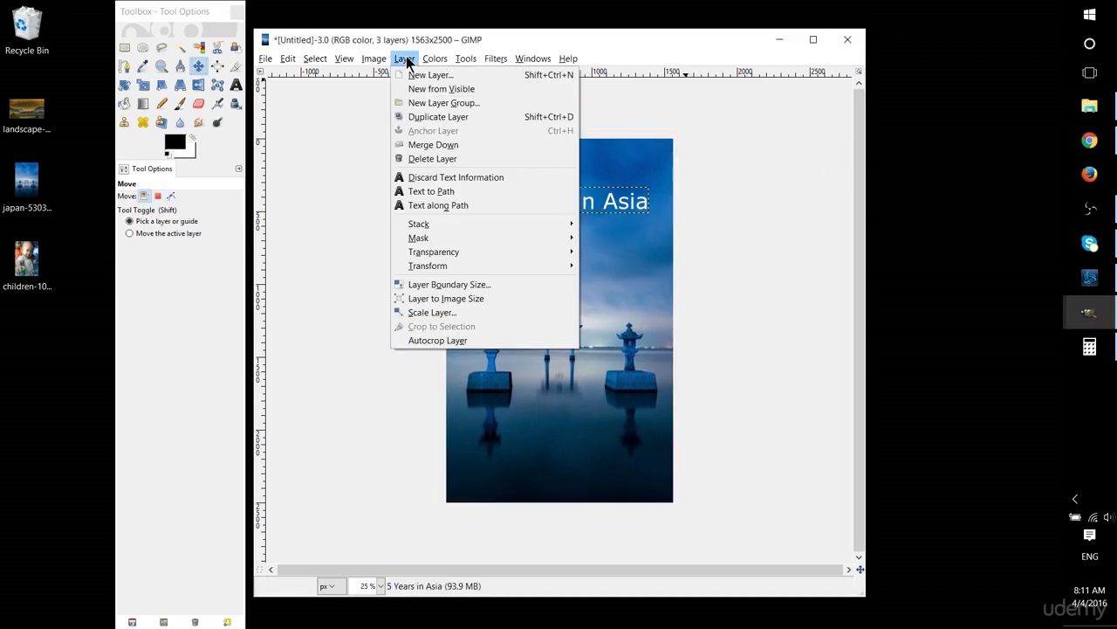
click(533, 59)
mouse_move(531, 76)
click(710, 82)
drag(983, 18, 946, 55)
click(926, 168)
Shift the title text slightly up and to the left, undoing the stray move, and make its layer active.
drag(541, 202, 578, 195)
click(531, 194)
key(ctrl+z)
click(970, 145)
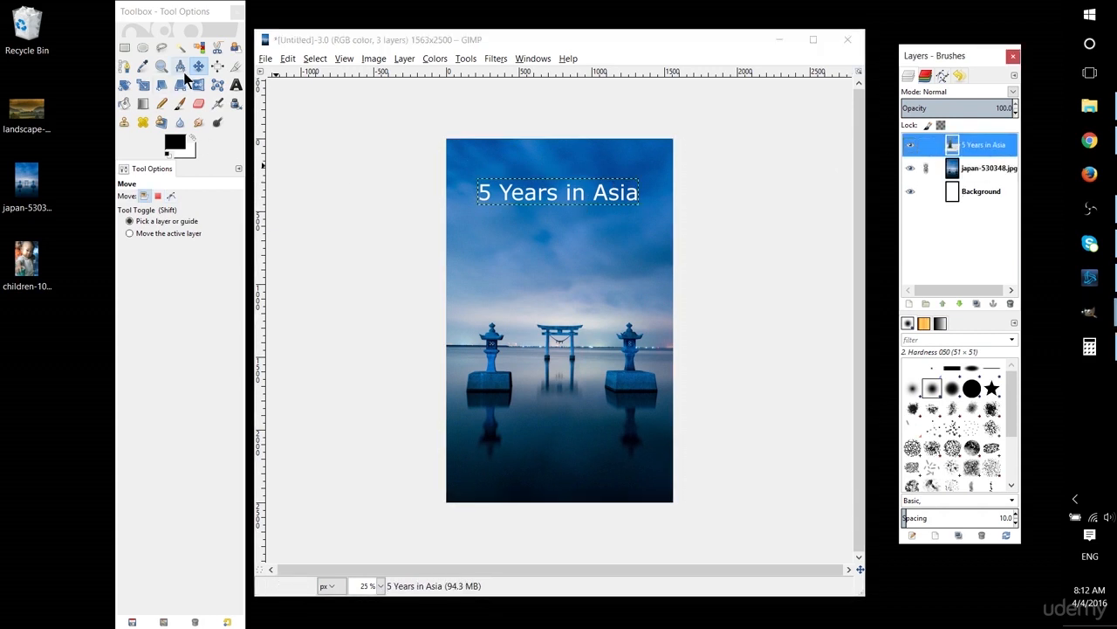
Start a second text below the title with "A Travel" and set it to 120 px and white.
click(236, 85)
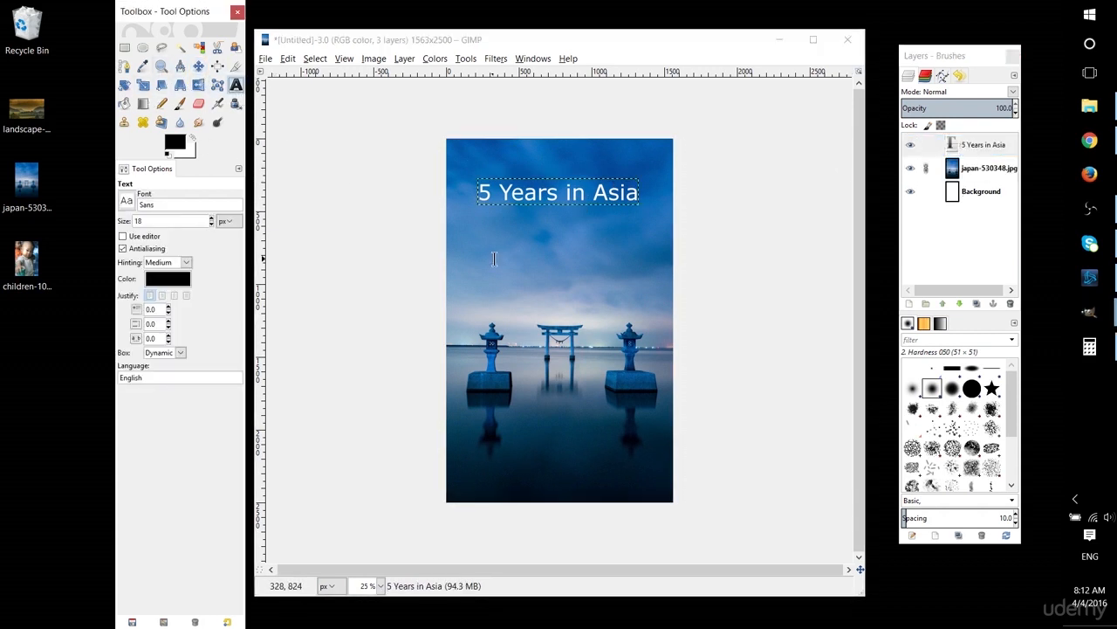
click(481, 226)
text(Travel)
key(ctrl+a)
drag(598, 195, 535, 191)
text(120)
key(Return)
click(666, 212)
click(691, 272)
click(714, 323)
Continue the subtitle to read "A Travel Blogger's" with "Guide to" on a second line.
text(Blogger)
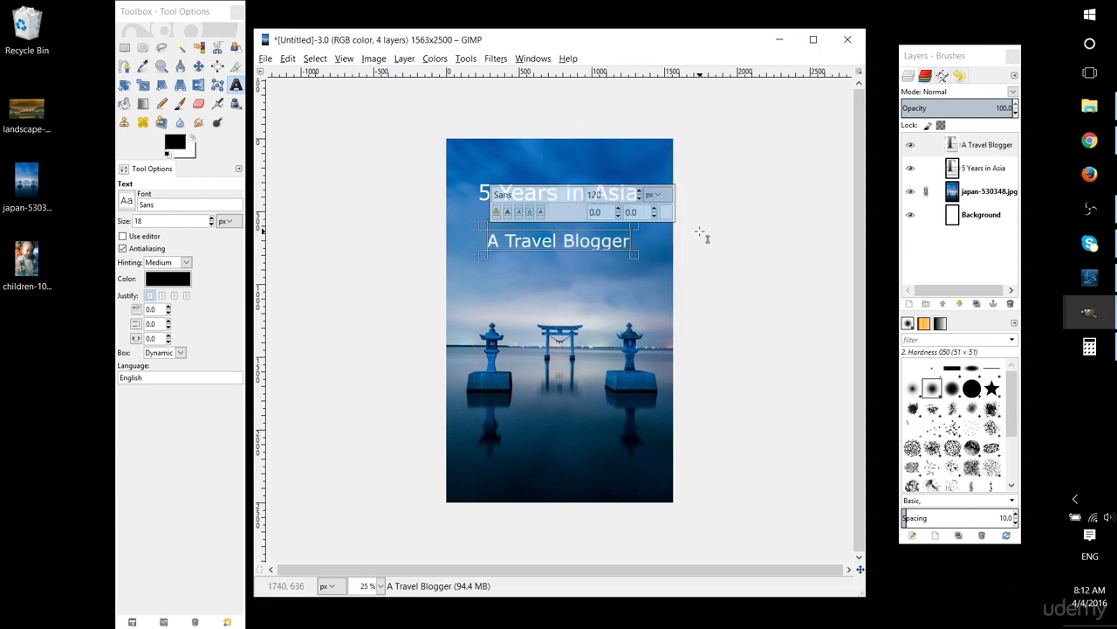
text('s)
key(Return)
text(Guide to)
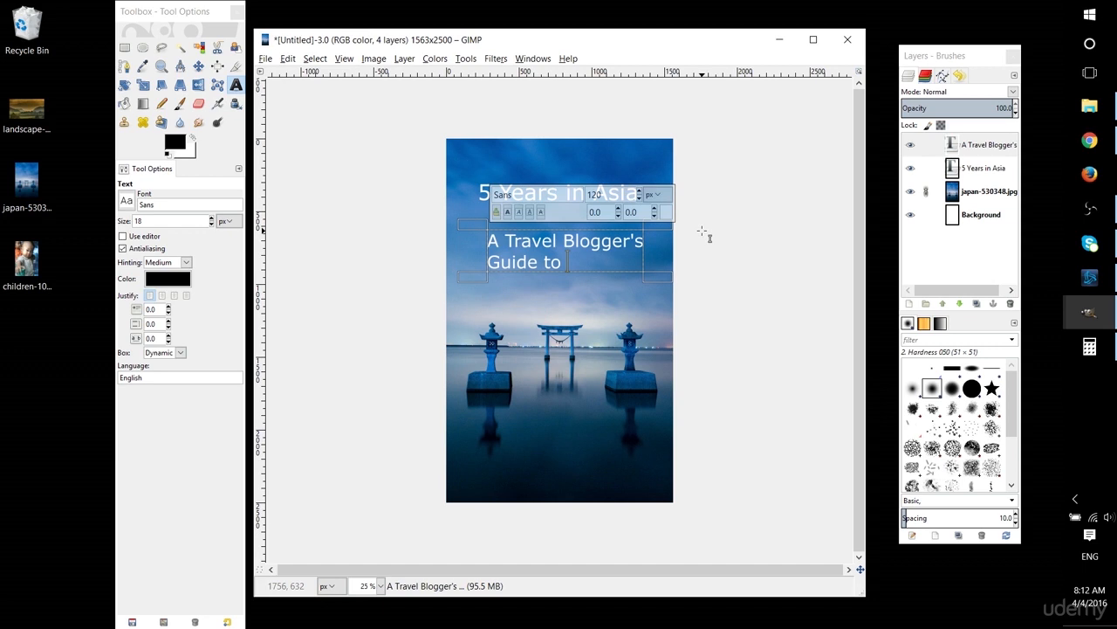
text(In)
key(BackSpace)
key(BackSpace)
text(Under)
key(BackSpace)
key(BackSpace)
key(BackSpace)
key(BackSpace)
key(BackSpace)
text(Understa)
key(BackSpace)
key(BackSpace)
key(BackSpace)
key(BackSpace)
key(BackSpace)
key(BackSpace)
key(BackSpace)
key(BackSpace)
Add the third line "Enjoying the East" to the subtitle and size its text box to about 1385 × 438 px.
text(Enjoying and Understanding the World)
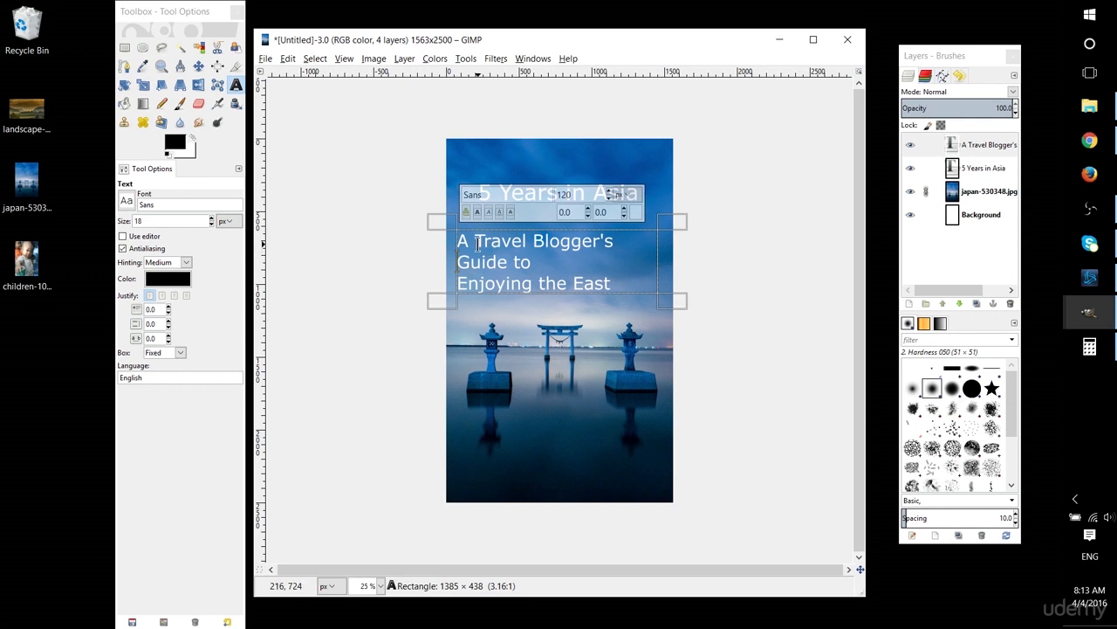
drag(479, 241, 466, 243)
click(480, 244)
click(537, 258)
Copy the line "Enjoying the East" and remove it from the subtitle text.
drag(431, 294, 455, 285)
key(ctrl+c)
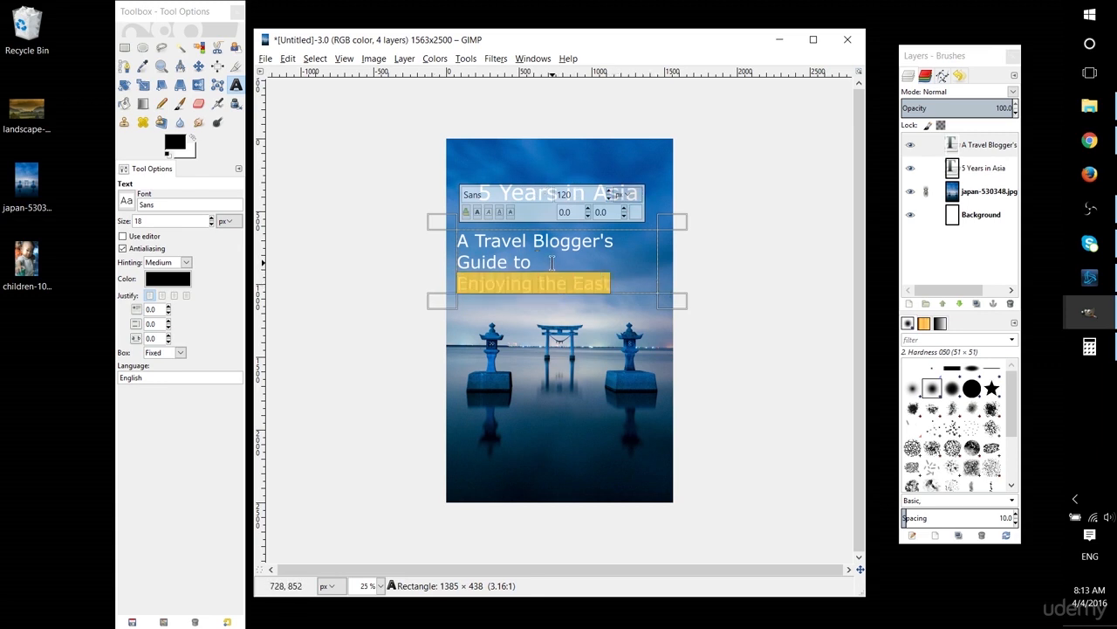
key(BackSpace)
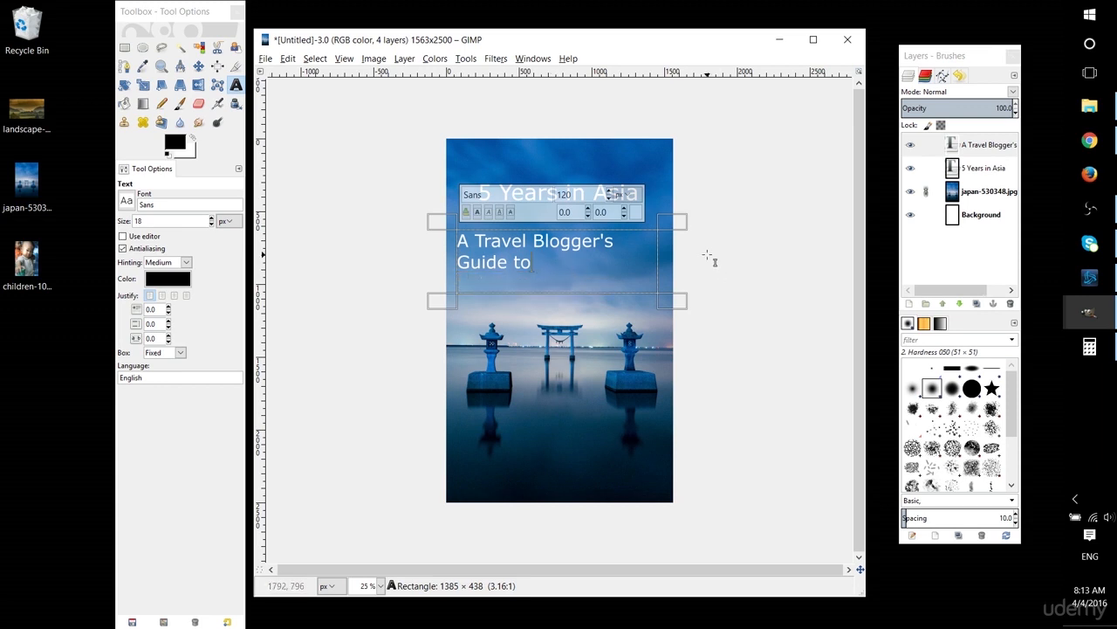
Set the remaining subtitle text to 100 px and shorten its text box to about 1385 × 126 px.
drag(589, 288, 398, 216)
drag(579, 196, 540, 196)
text(100)
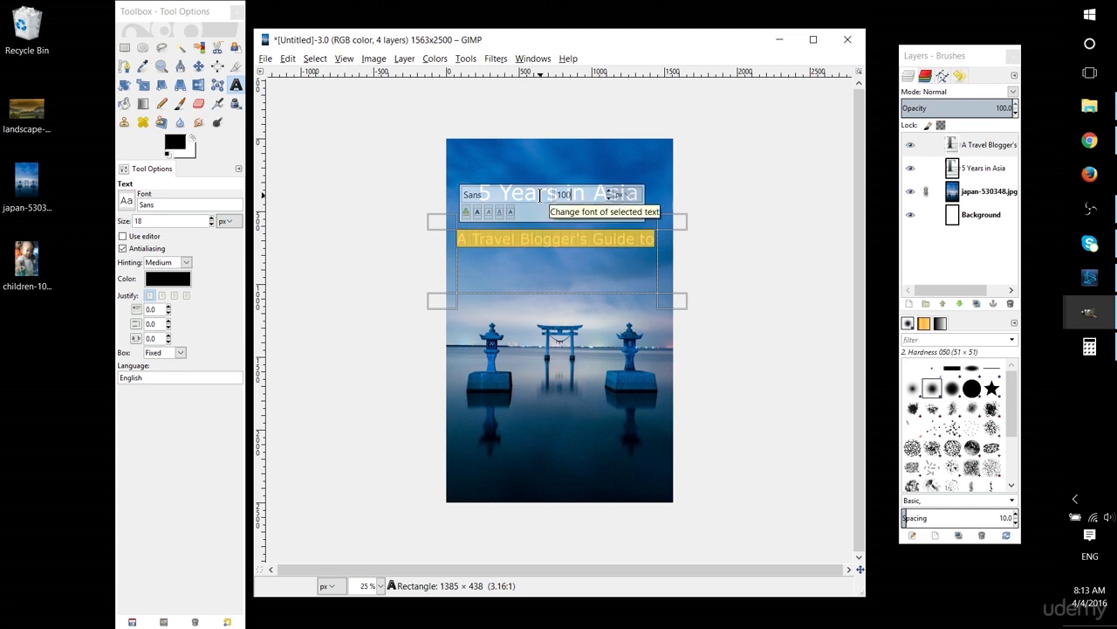
click(654, 245)
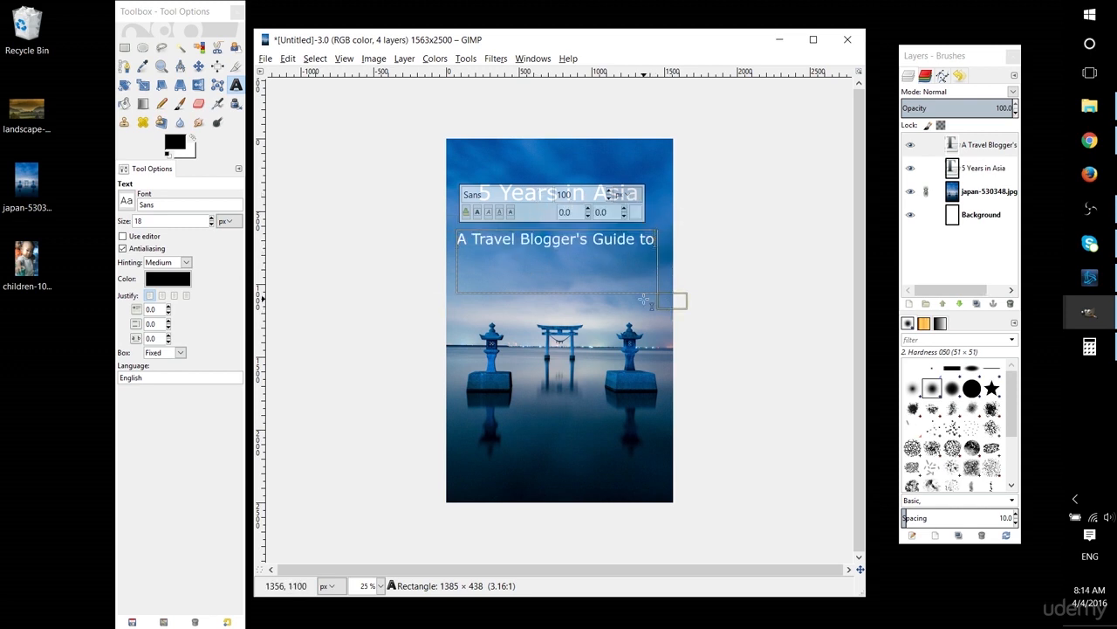
drag(620, 300, 599, 251)
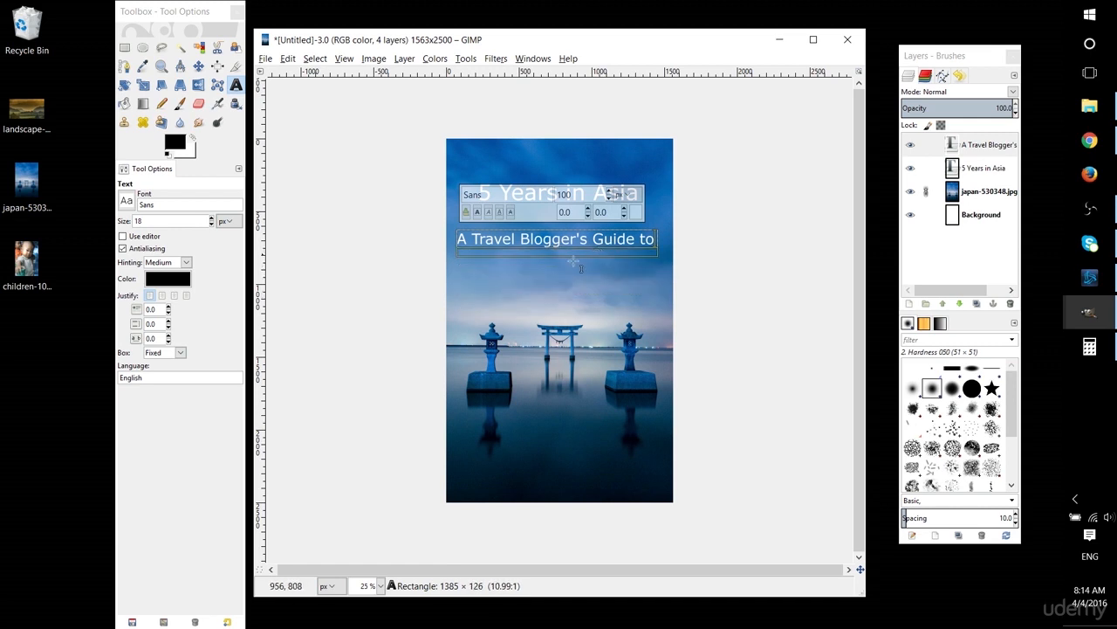
Paste "Enjoying the East" as a separate text and center it under the subtitle in a box of about 1180 × 580 px.
click(470, 267)
key(ctrl+v)
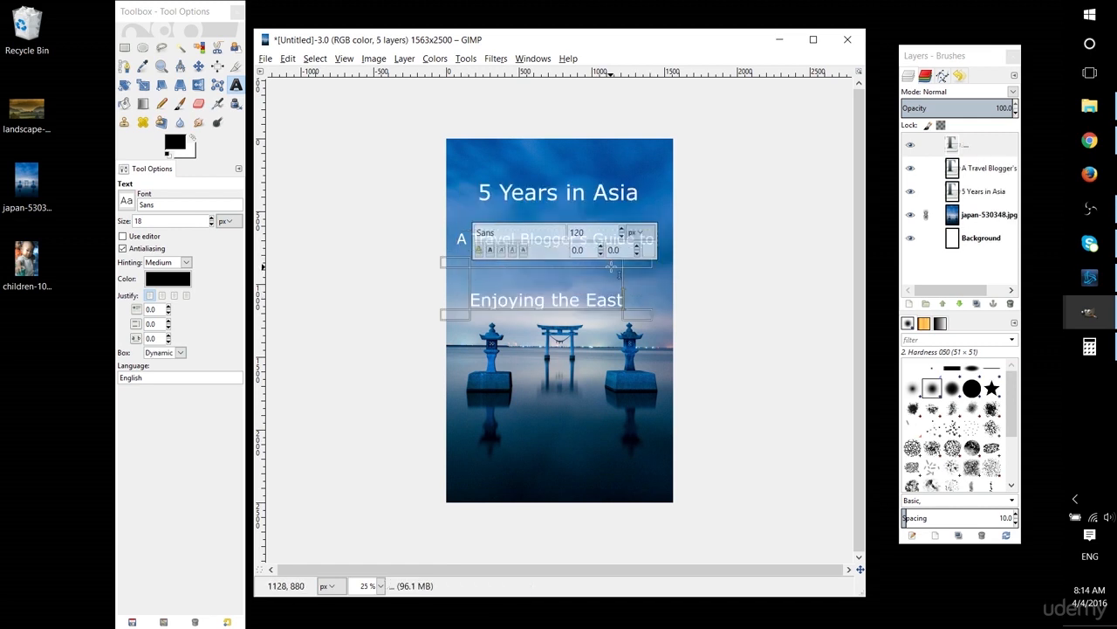
mouse_move(528, 314)
mouse_down()
mouse_move(530, 296)
mouse_move(526, 318)
mouse_up()
drag(473, 264, 456, 227)
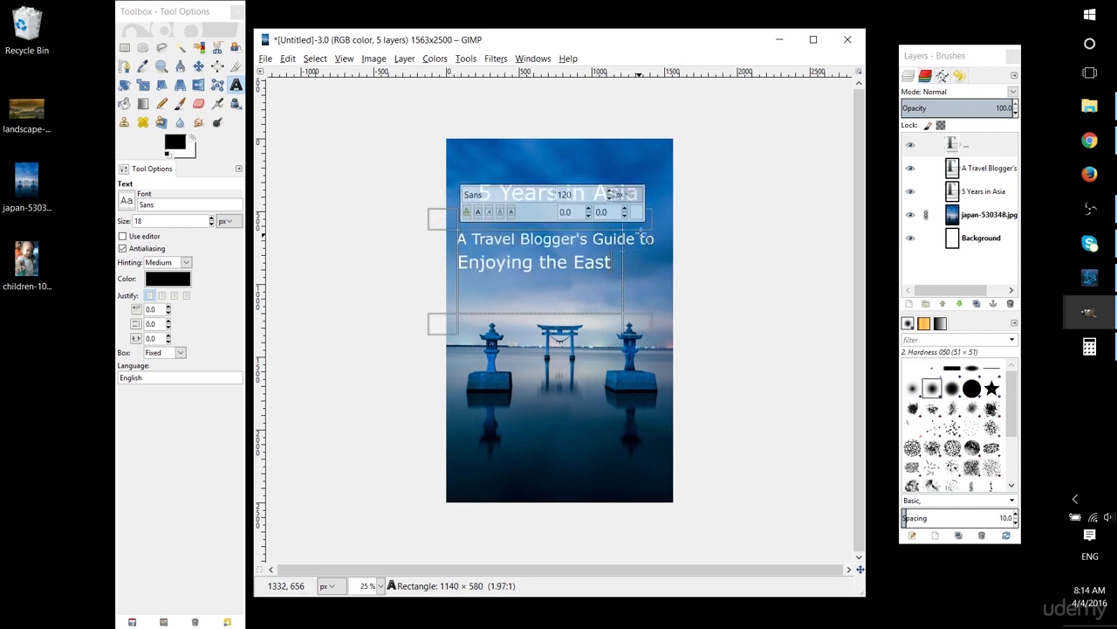
drag(646, 229, 682, 232)
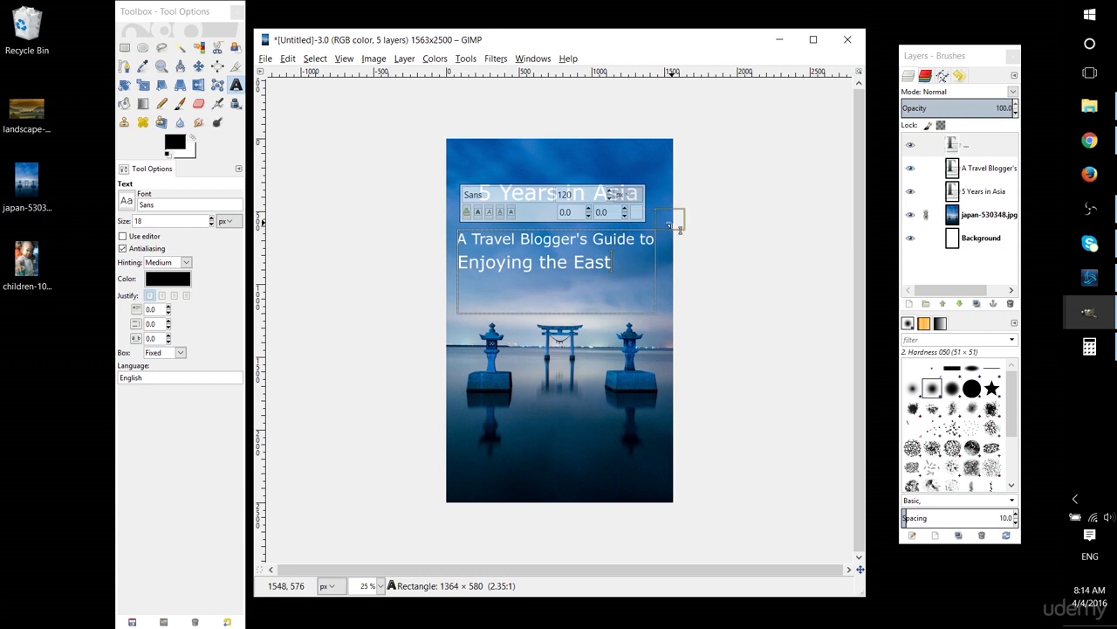
drag(450, 220, 475, 221)
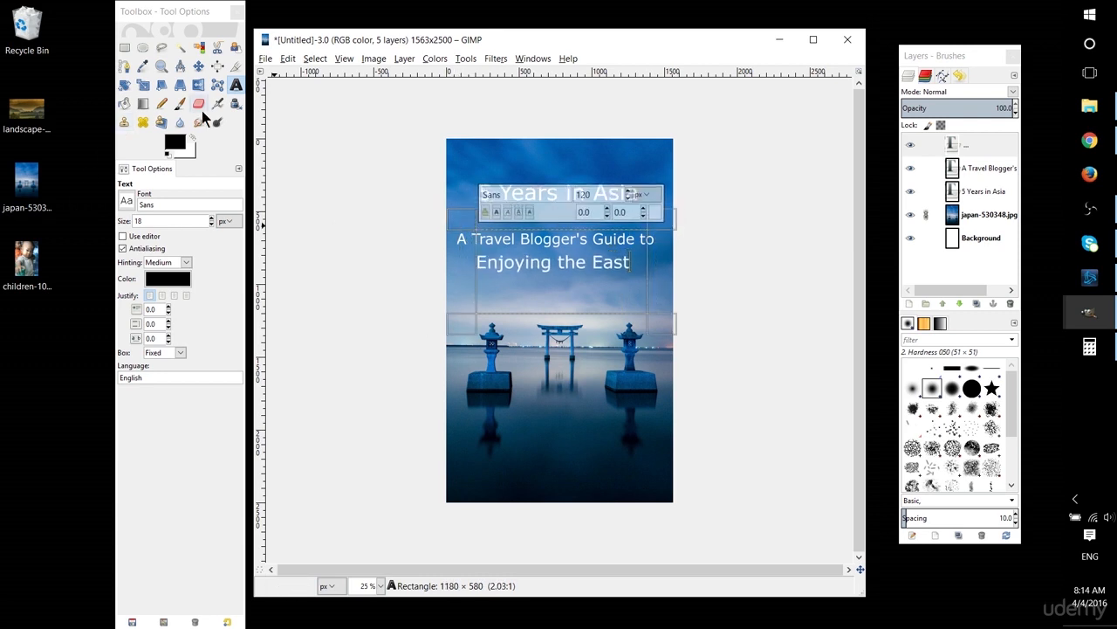
Add a byline with the author's name near the cover's lower edge in 150 px white text.
click(471, 478)
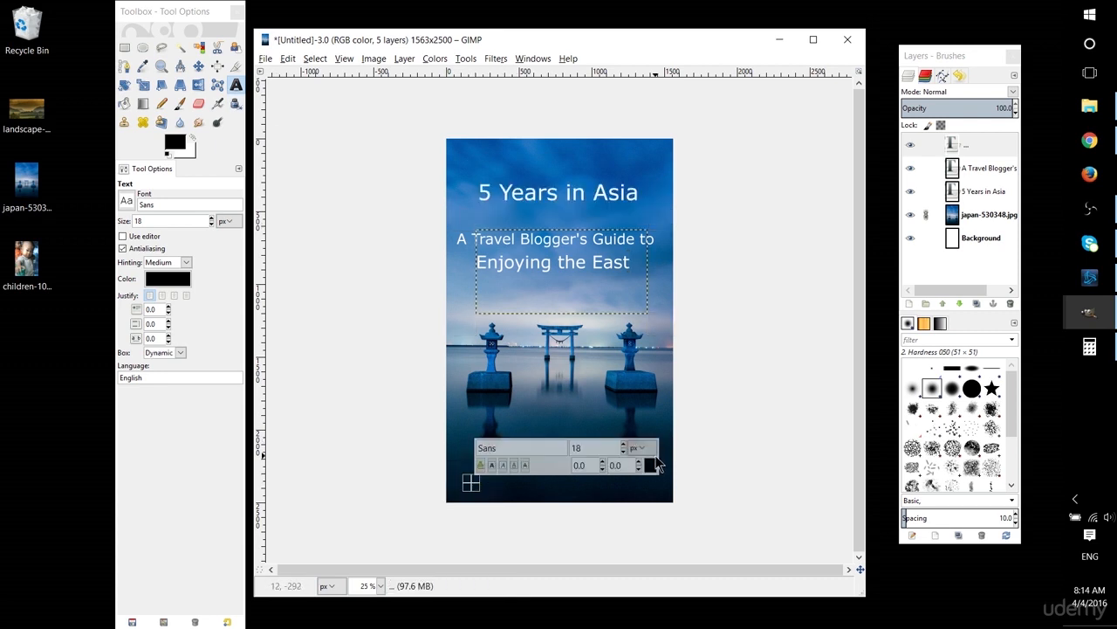
text(By S.A Salvita)
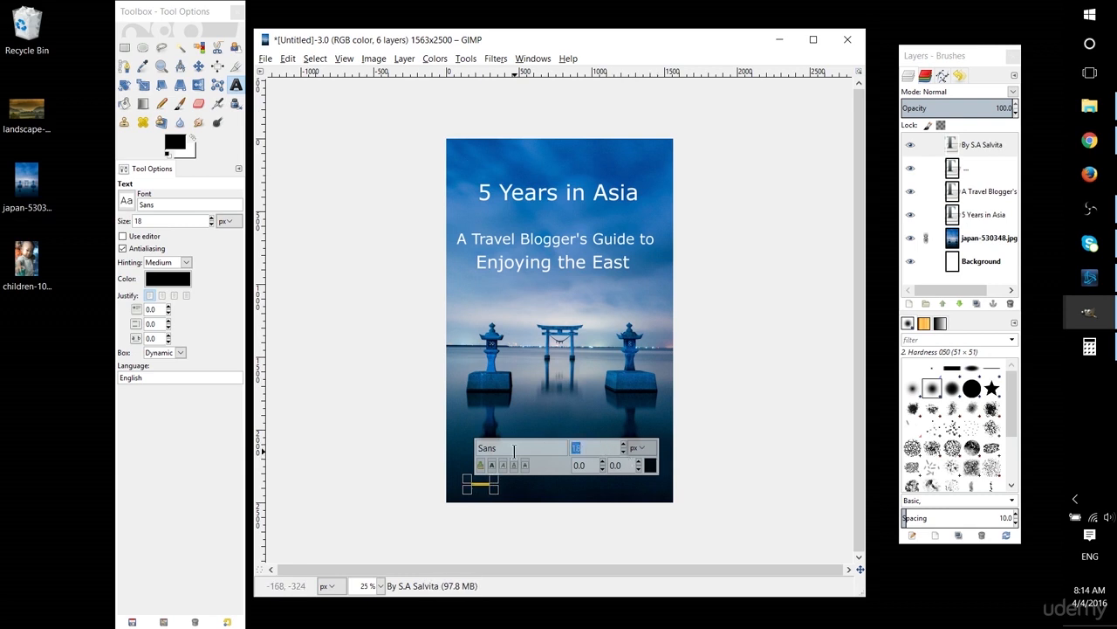
text(150)
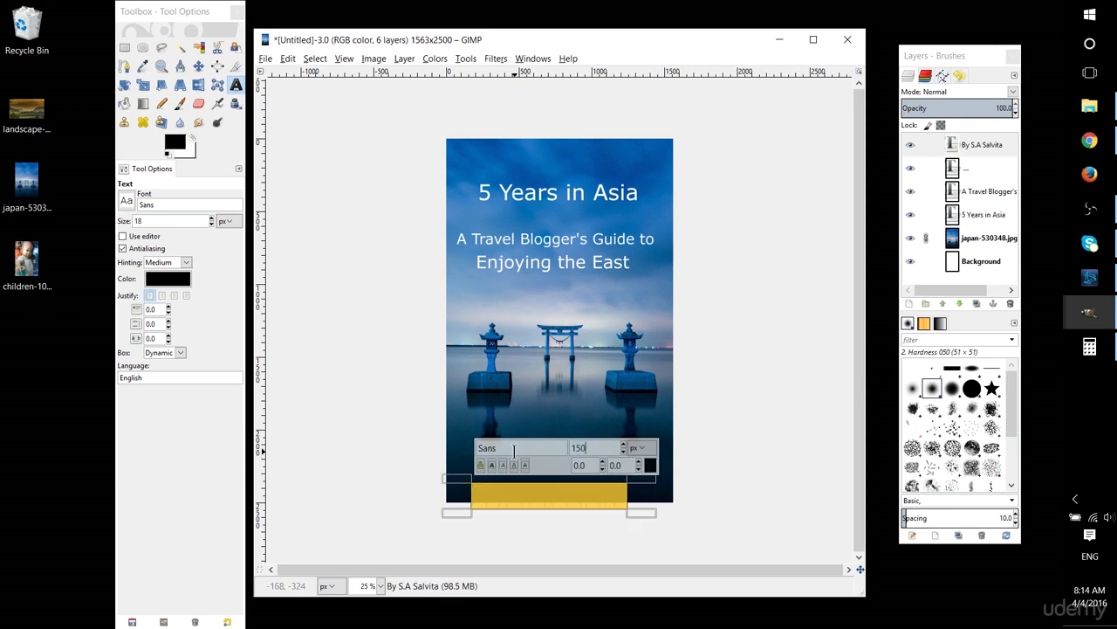
click(651, 465)
click(666, 536)
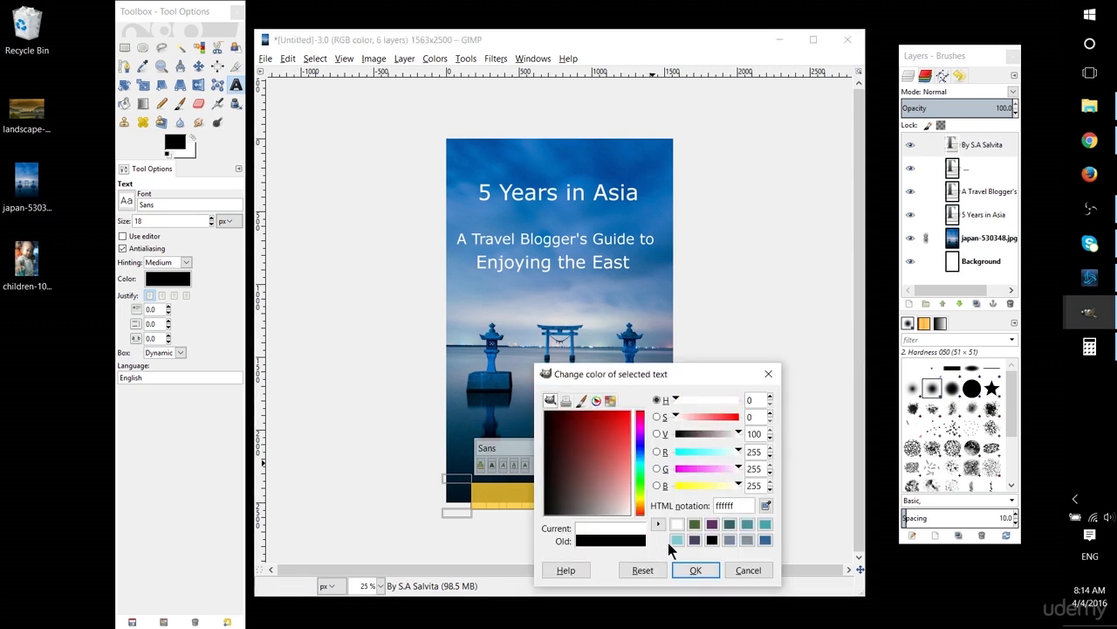
click(686, 565)
Raise the byline fully onto the cover and enlarge its text box to about 1293 × 298 px.
click(198, 66)
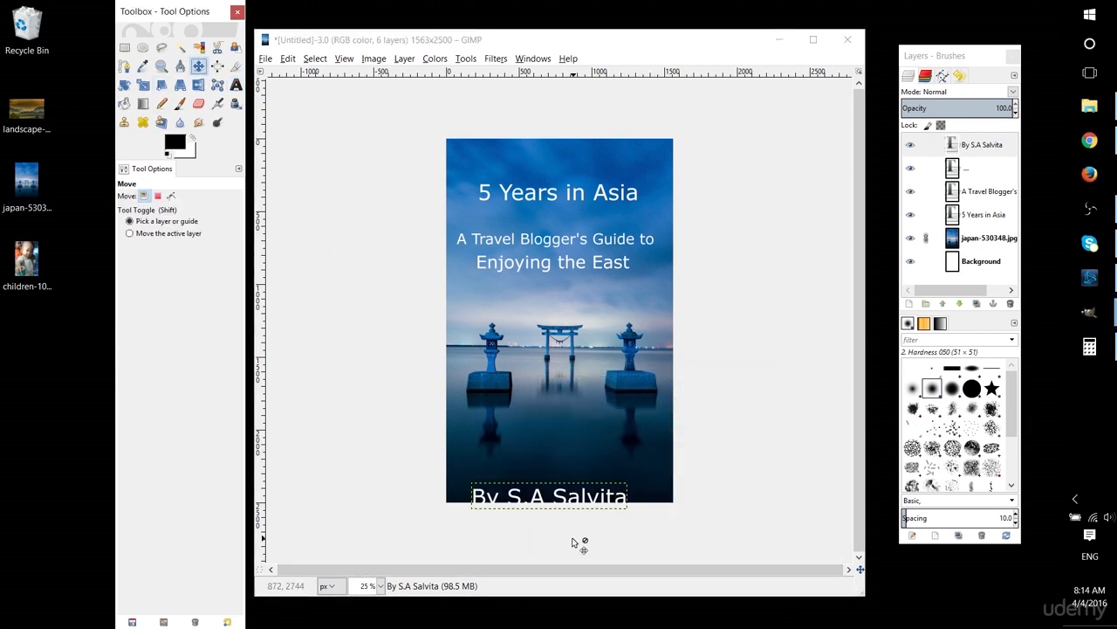
click(982, 145)
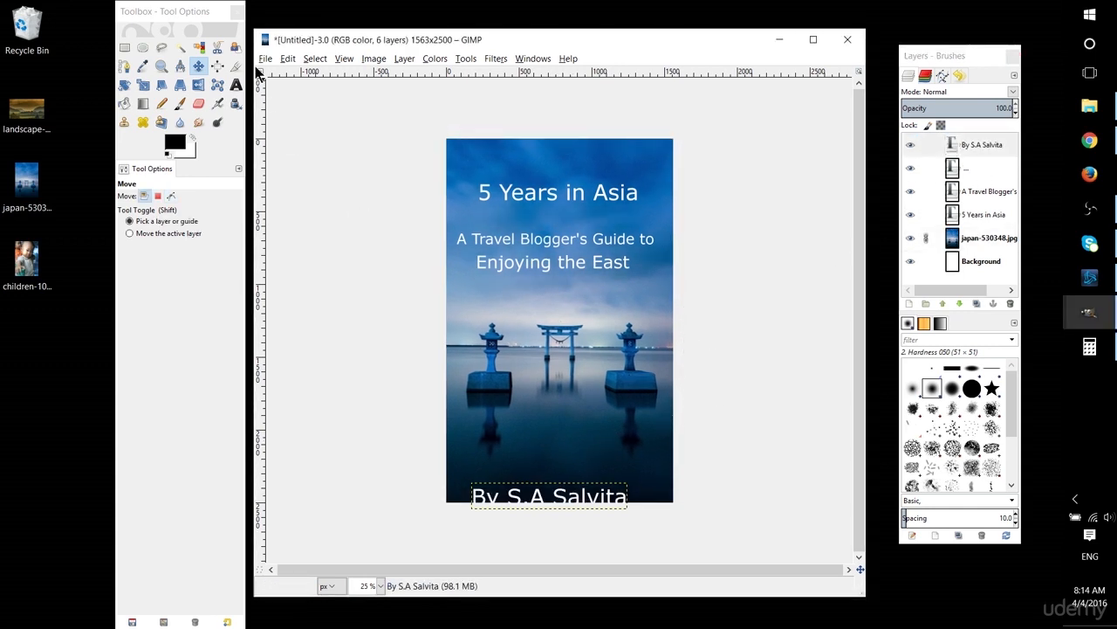
click(236, 85)
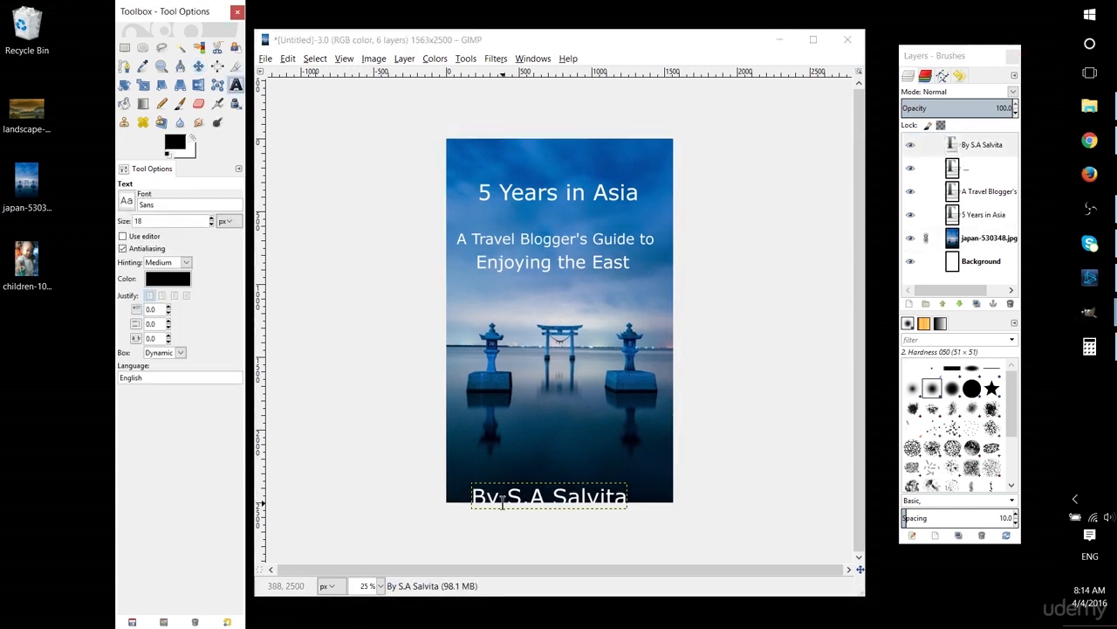
click(523, 496)
drag(460, 478, 673, 464)
drag(468, 454, 463, 465)
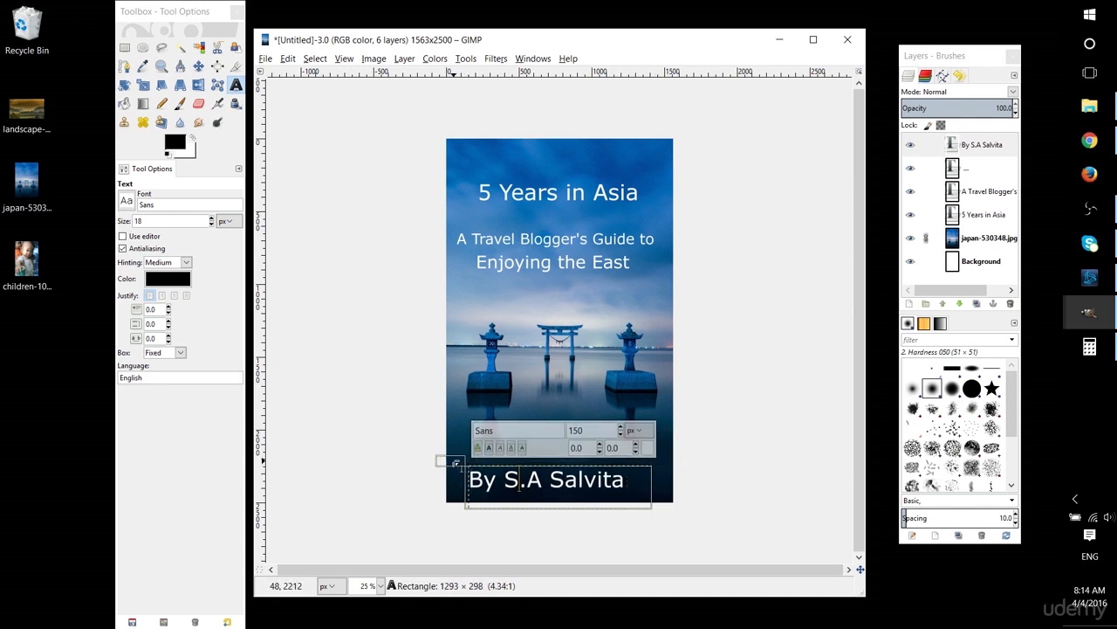
Center-justify the author byline within its text box and finish editing it.
key(ctrl+a)
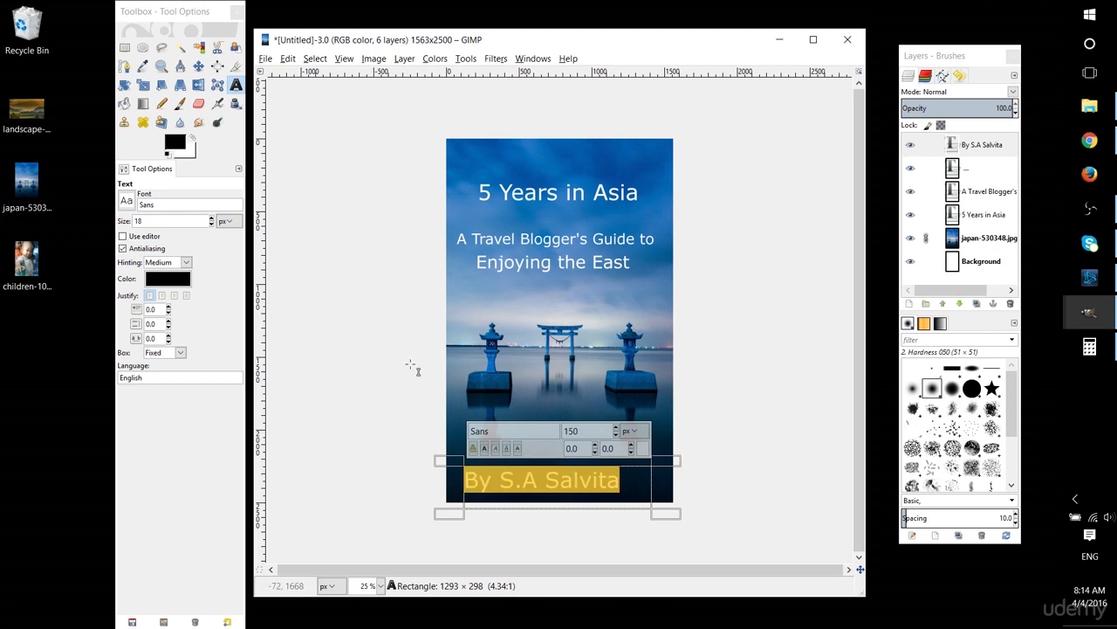
click(174, 295)
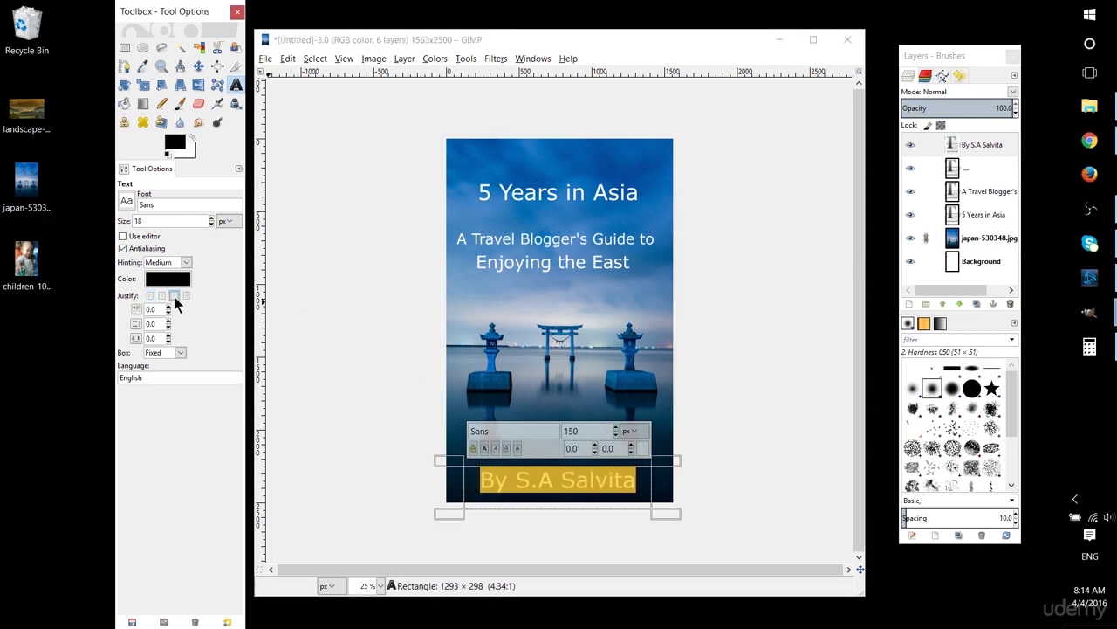
click(669, 411)
click(657, 423)
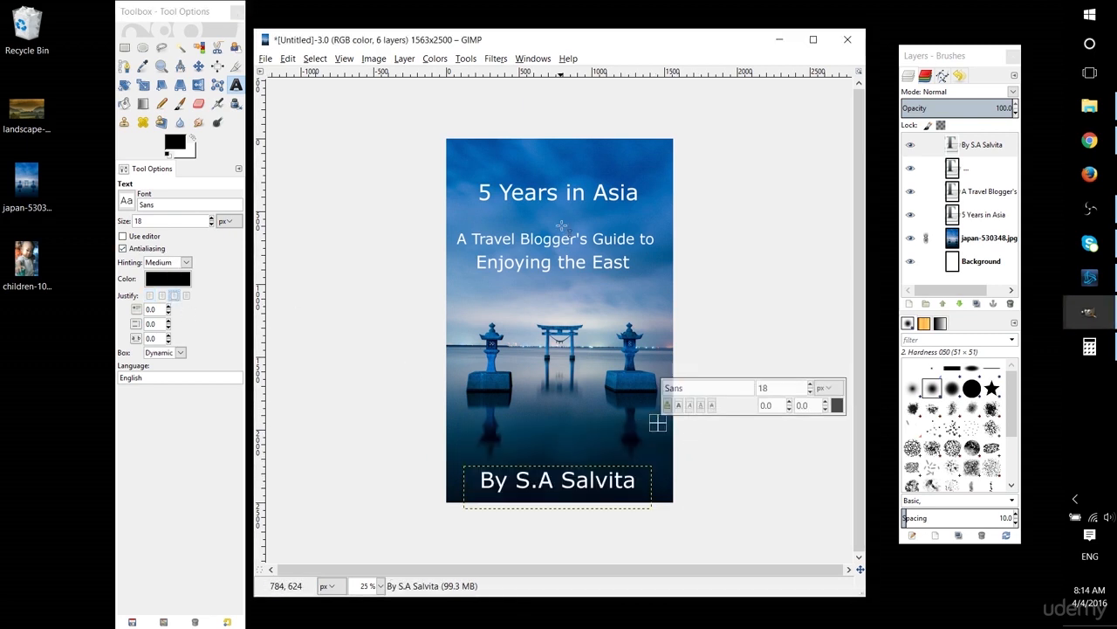
Change the font of the title "5 Years in Asia" to Rockwell Bold Italic.
click(614, 270)
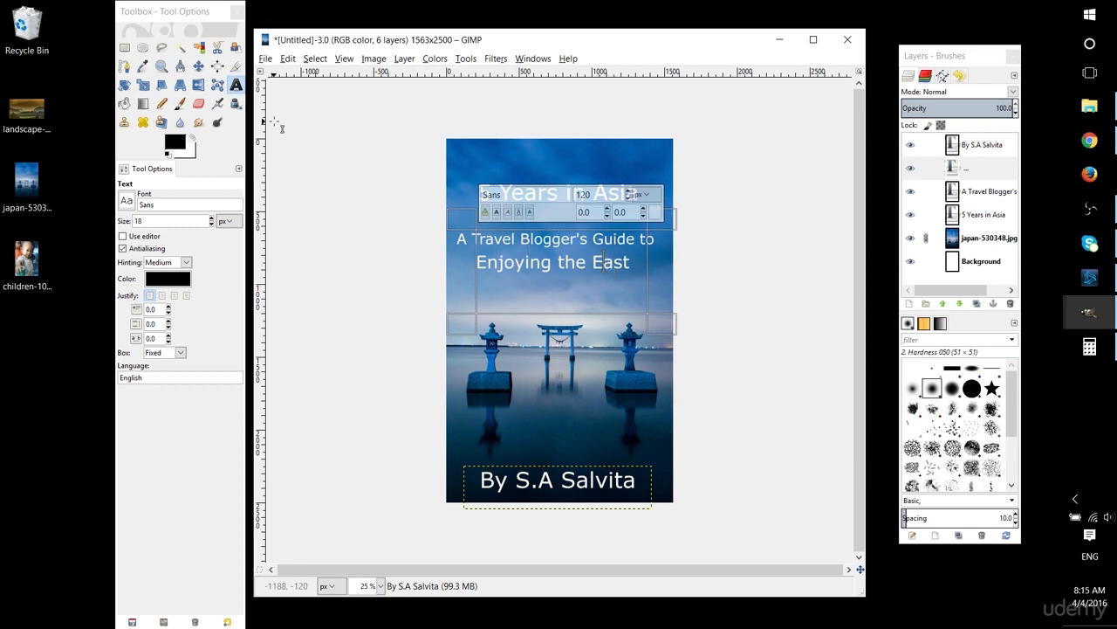
click(549, 188)
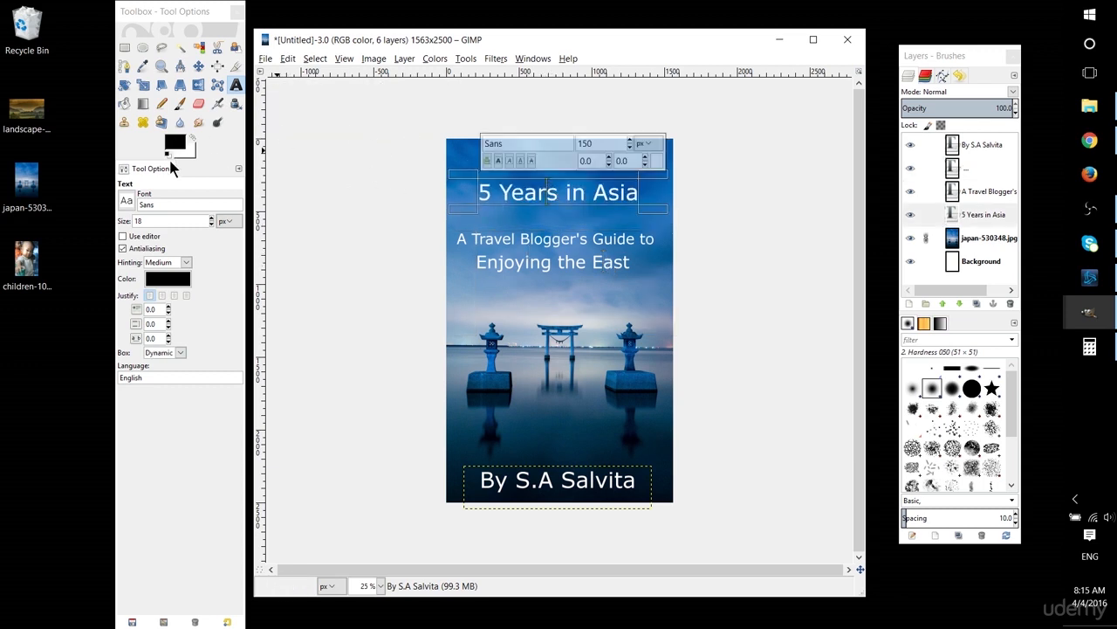
key(ctrl+a)
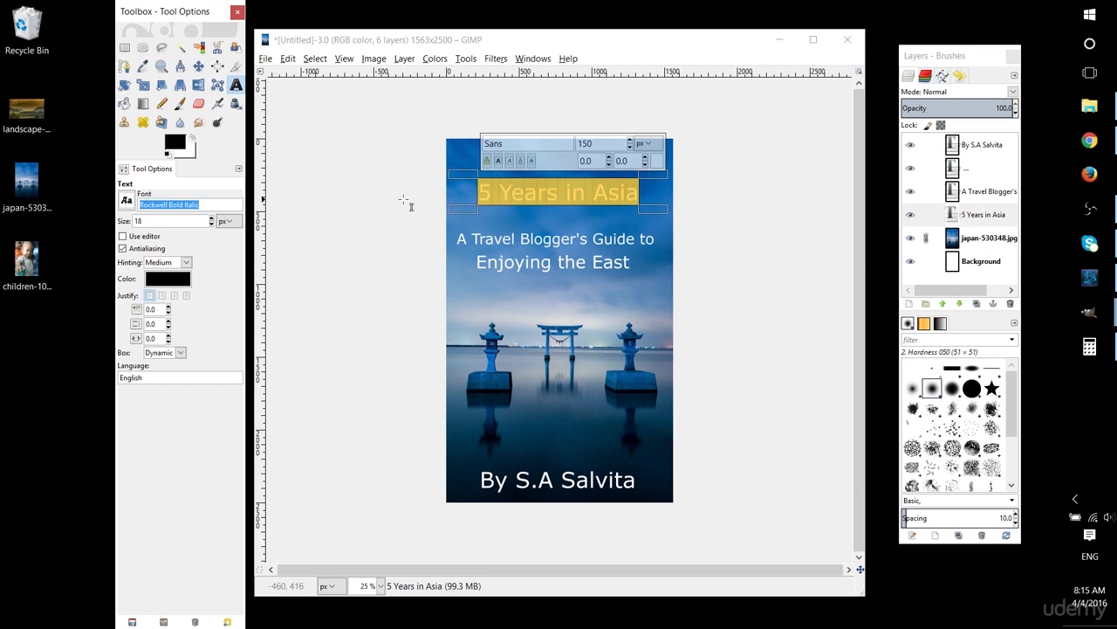
click(536, 143)
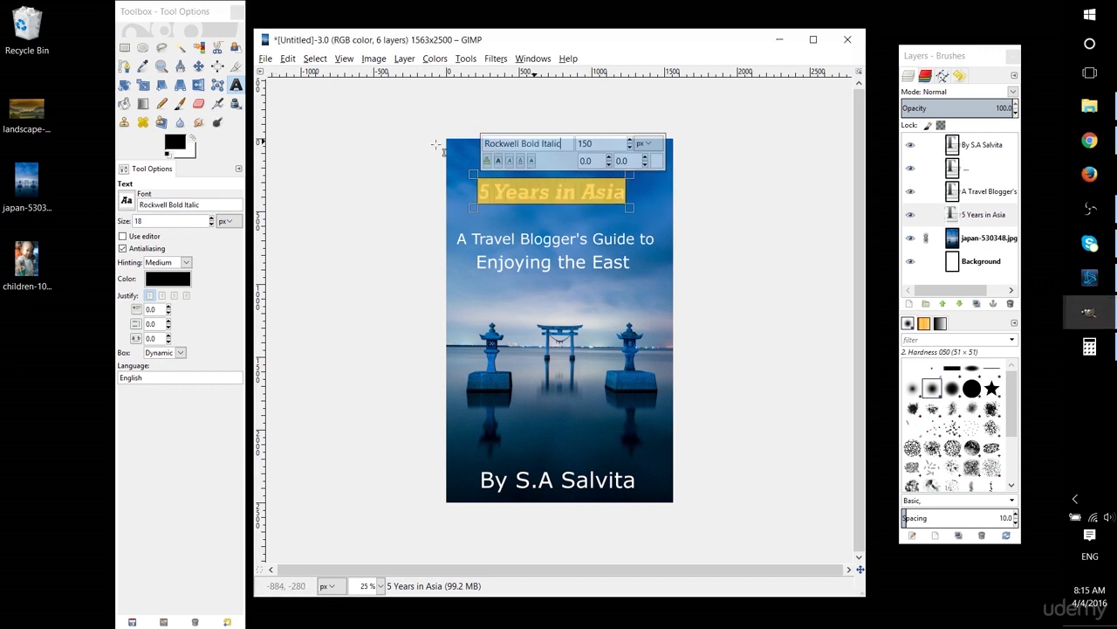
click(542, 185)
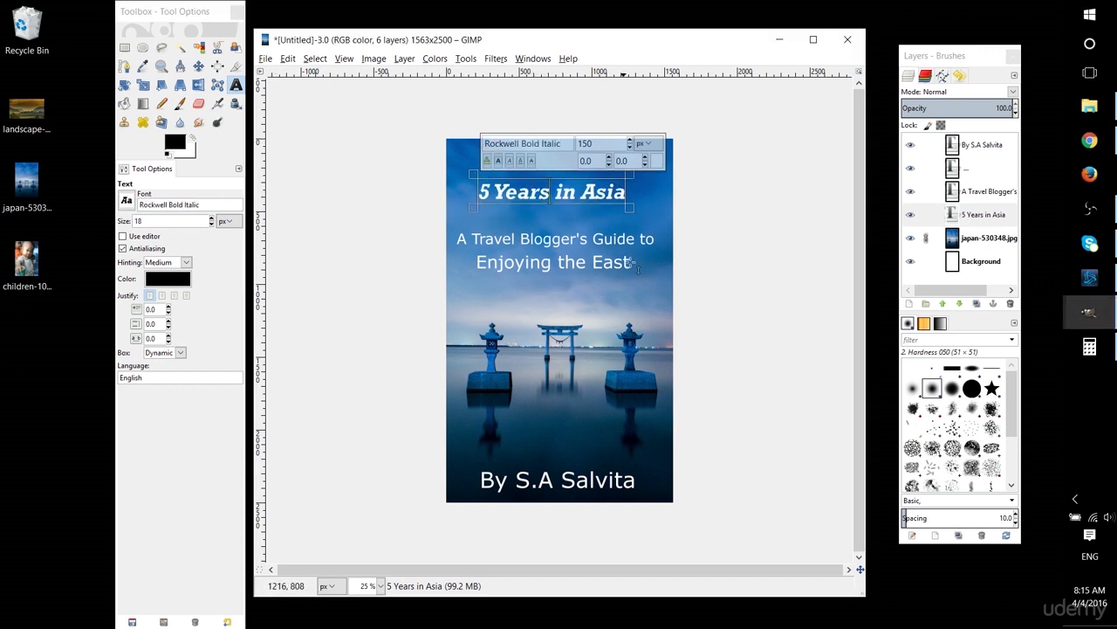
Enlarge the title text to 200 px and reposition it centered just above the subtitle.
triple_click(619, 193)
drag(609, 138, 556, 139)
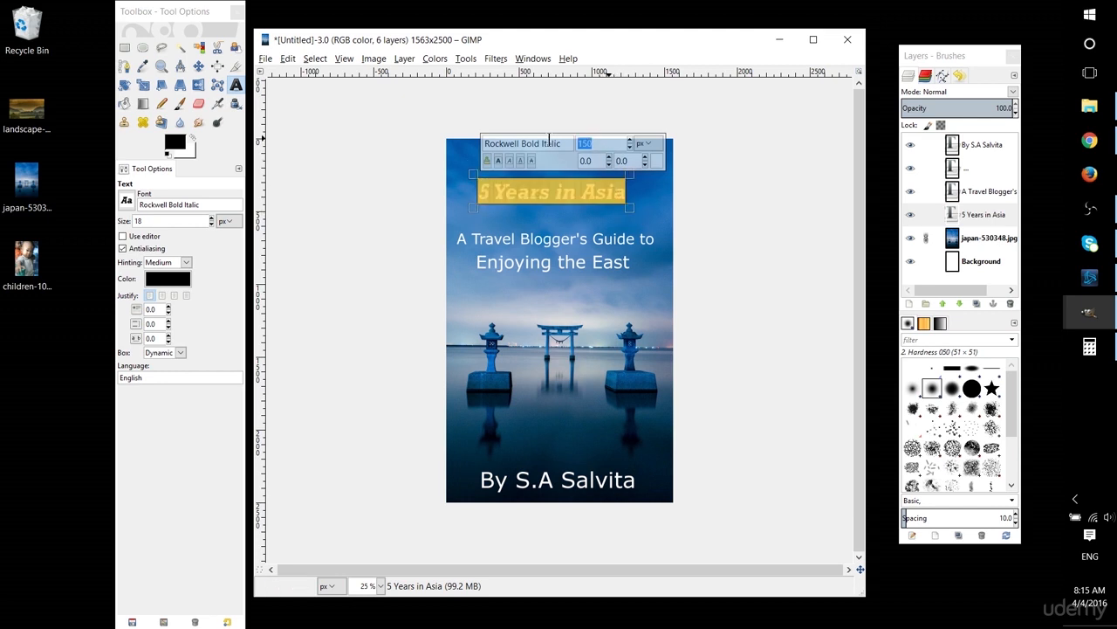
text(180)
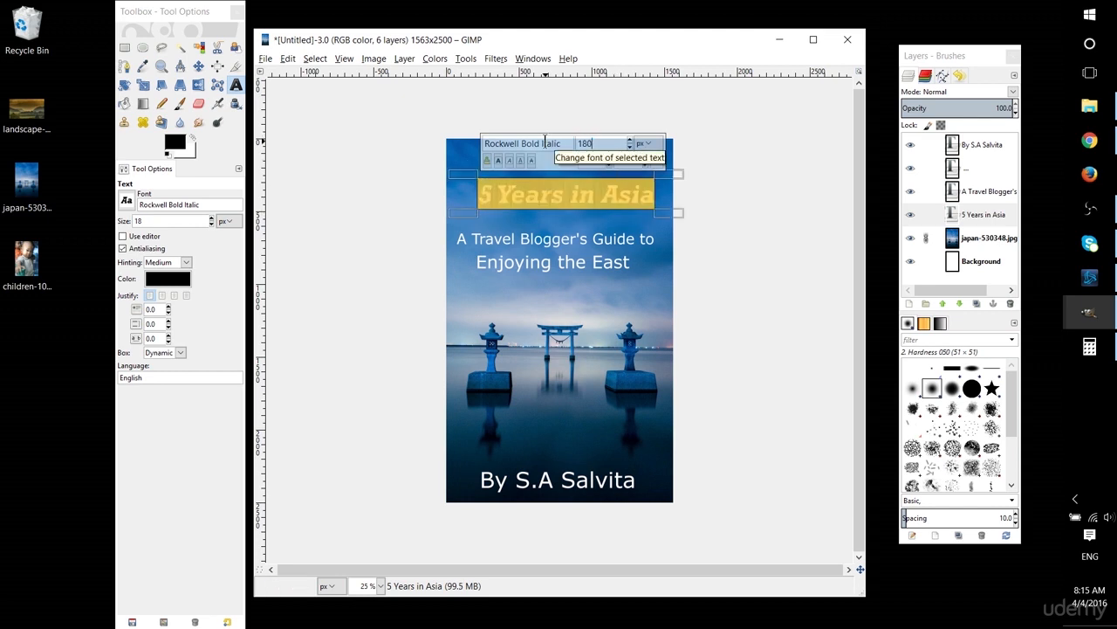
key(BackSpace)
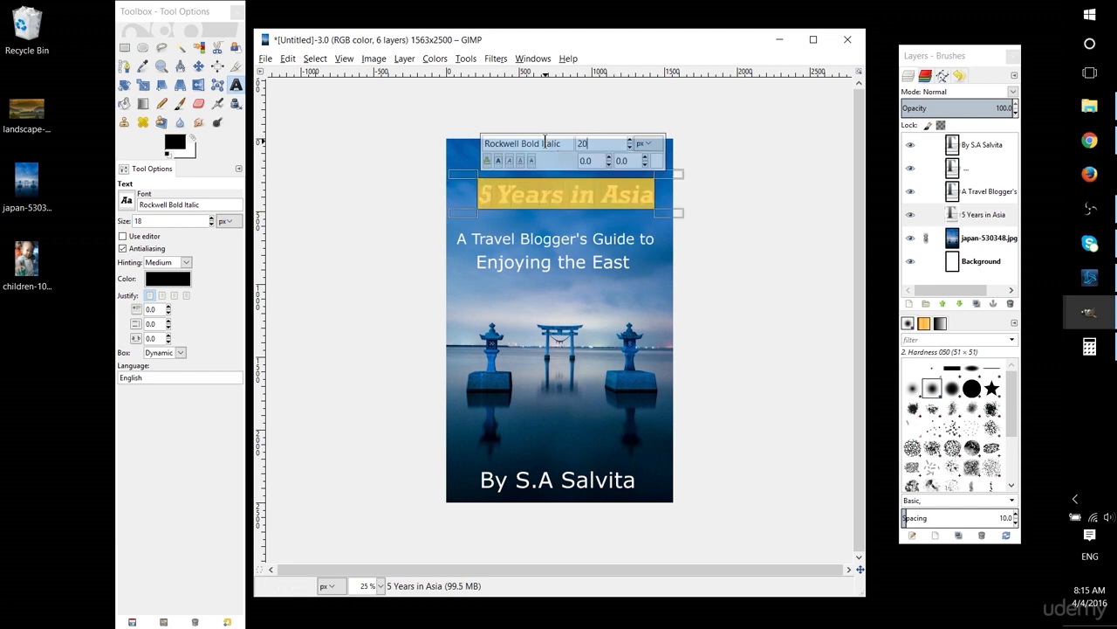
text(00)
click(198, 67)
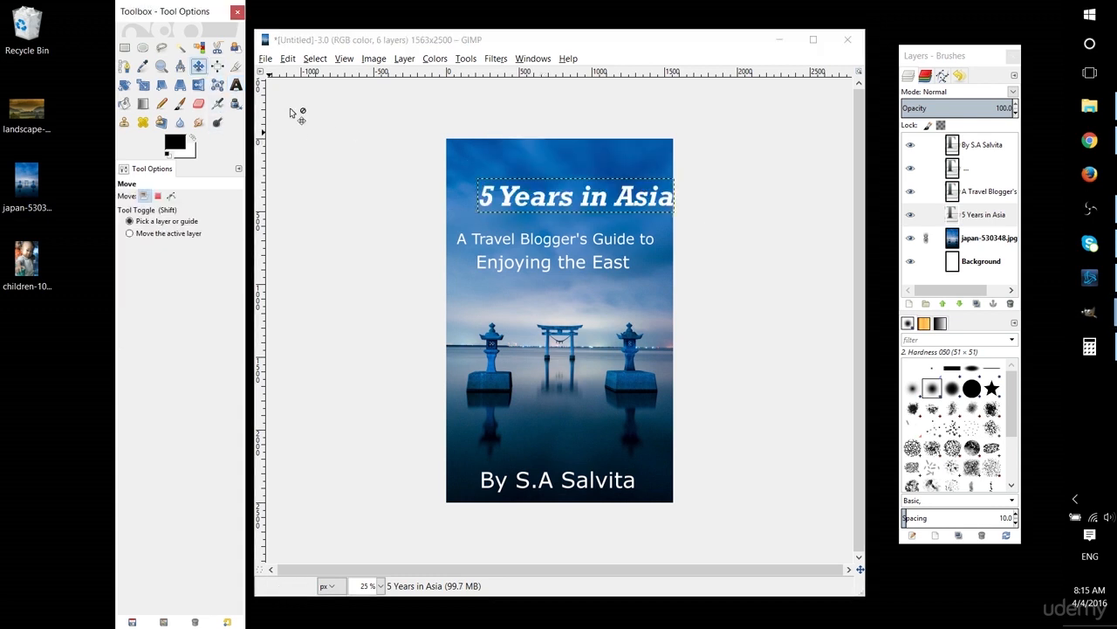
mouse_move(569, 199)
mouse_down()
mouse_move(552, 192)
mouse_move(552, 209)
mouse_up()
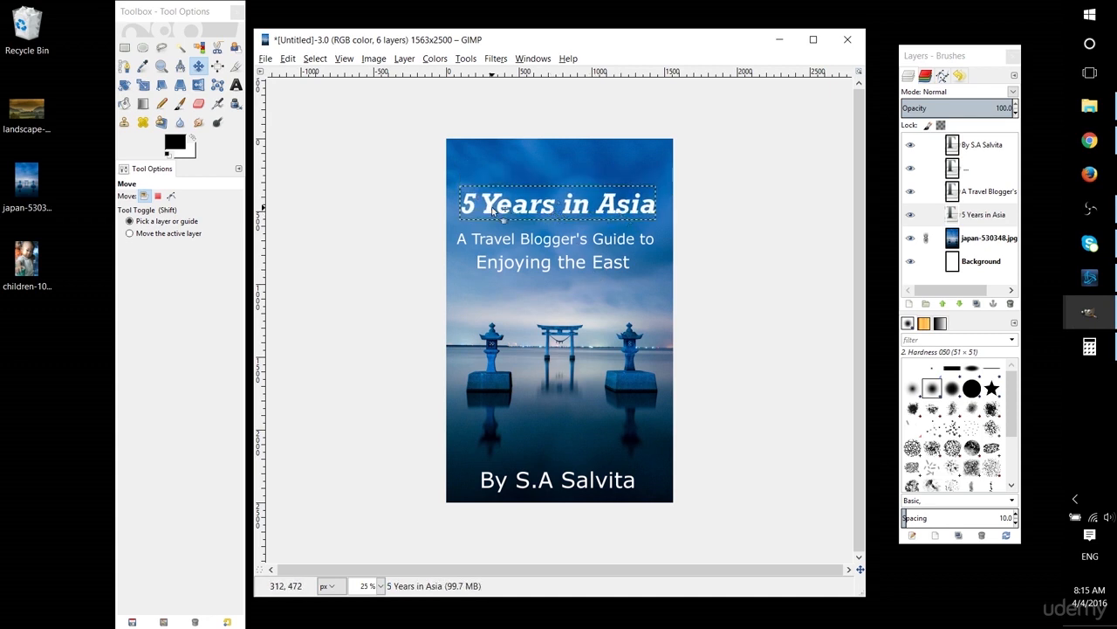
Shrink the "Enjoying the East" text box from its lower and upper edges so it fits closely around the line.
click(236, 84)
click(500, 241)
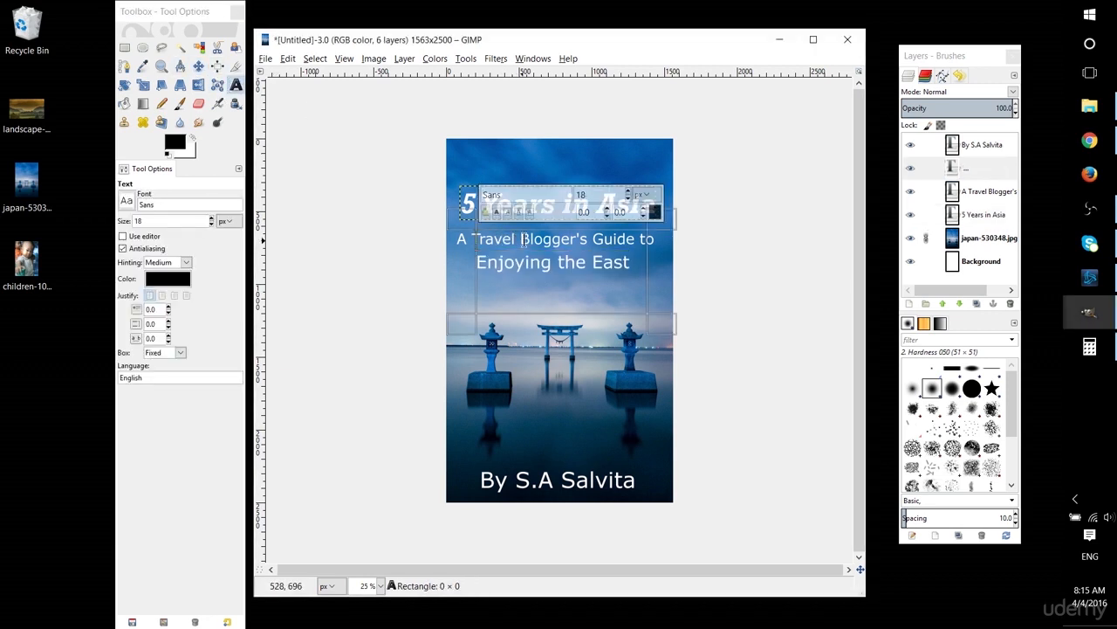
drag(665, 326, 657, 305)
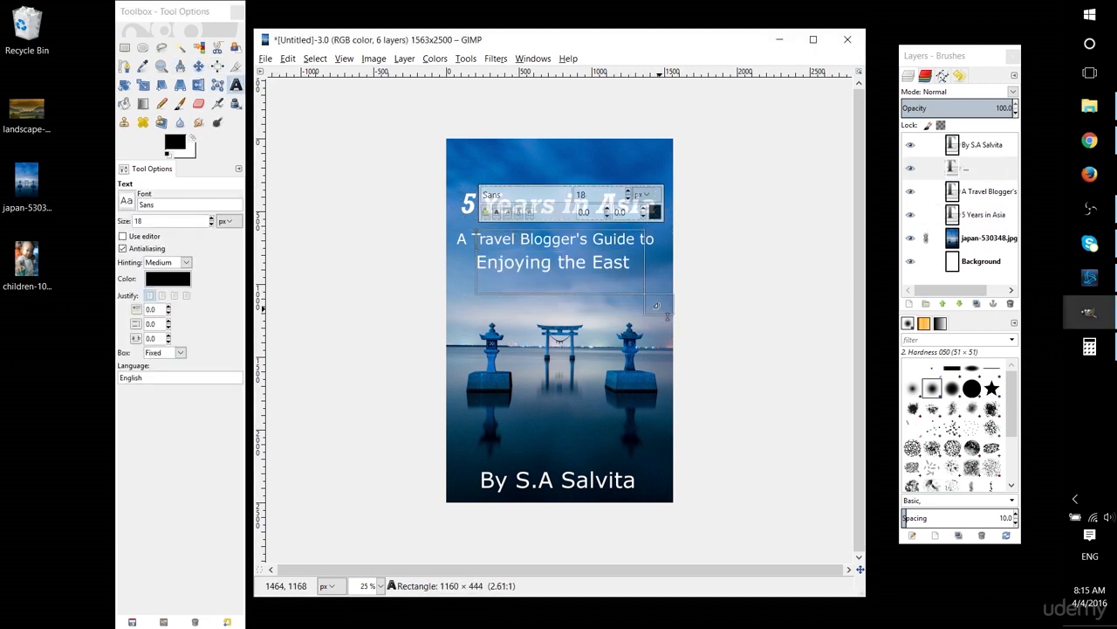
drag(667, 231, 482, 243)
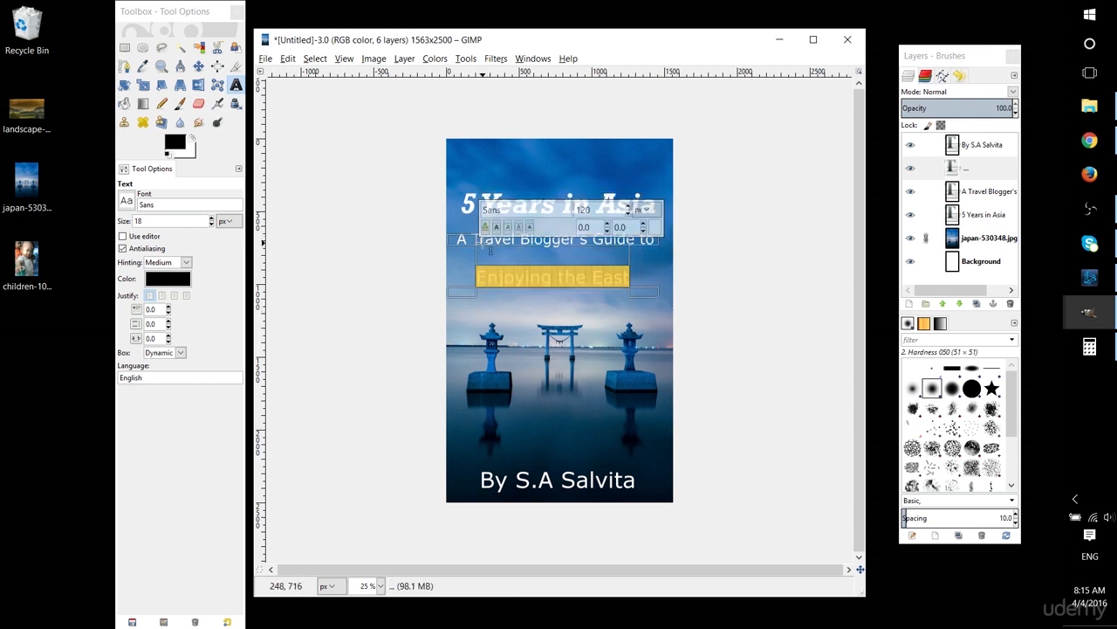
Clear the contents of the second subtitle line's text box and re-enter "Enjoying the East".
click(491, 251)
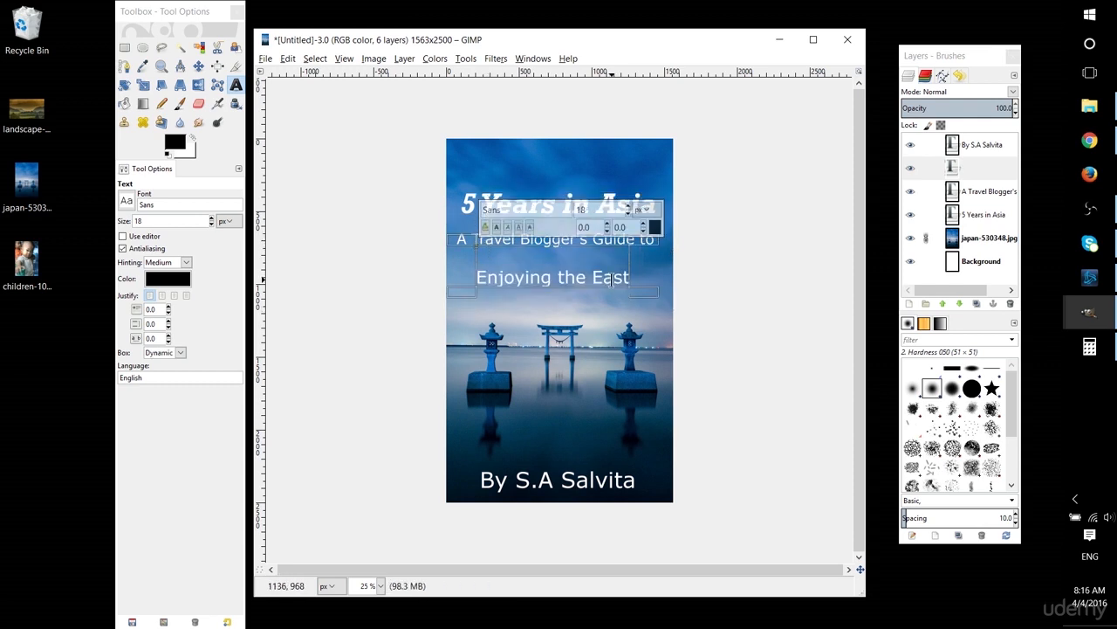
click(672, 272)
click(994, 164)
click(555, 274)
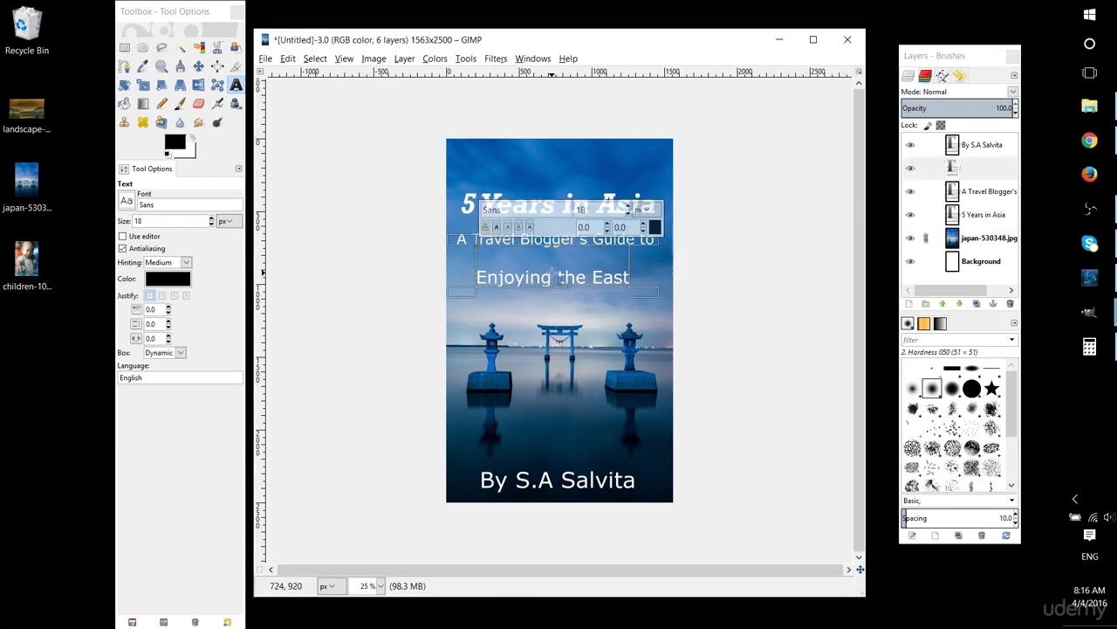
key(ctrl+a)
key(BackSpace)
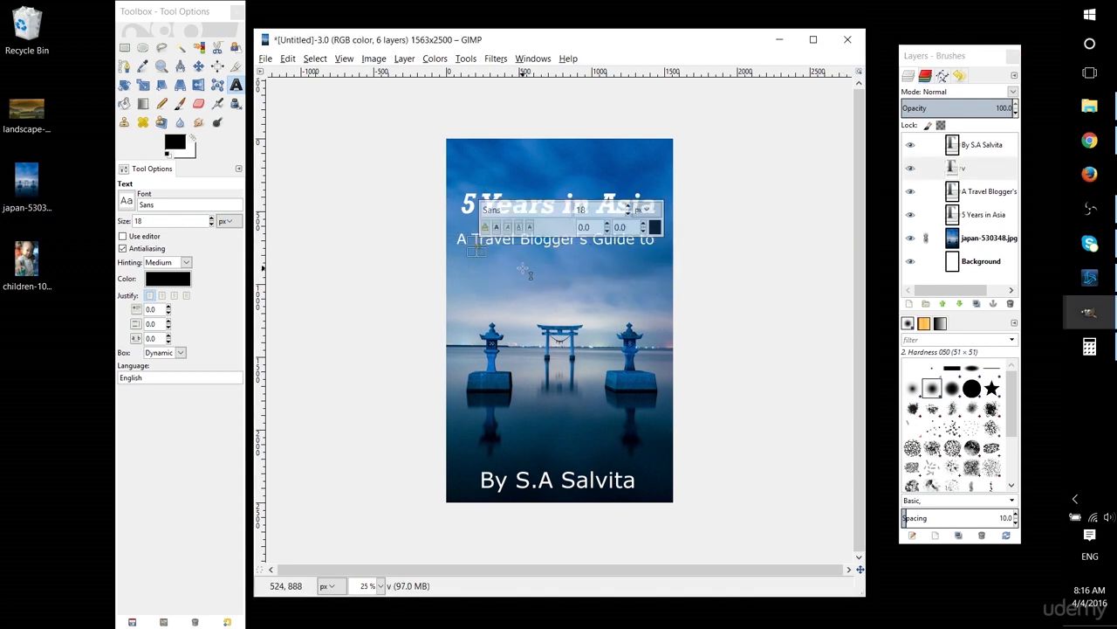
text(Enjoying the)
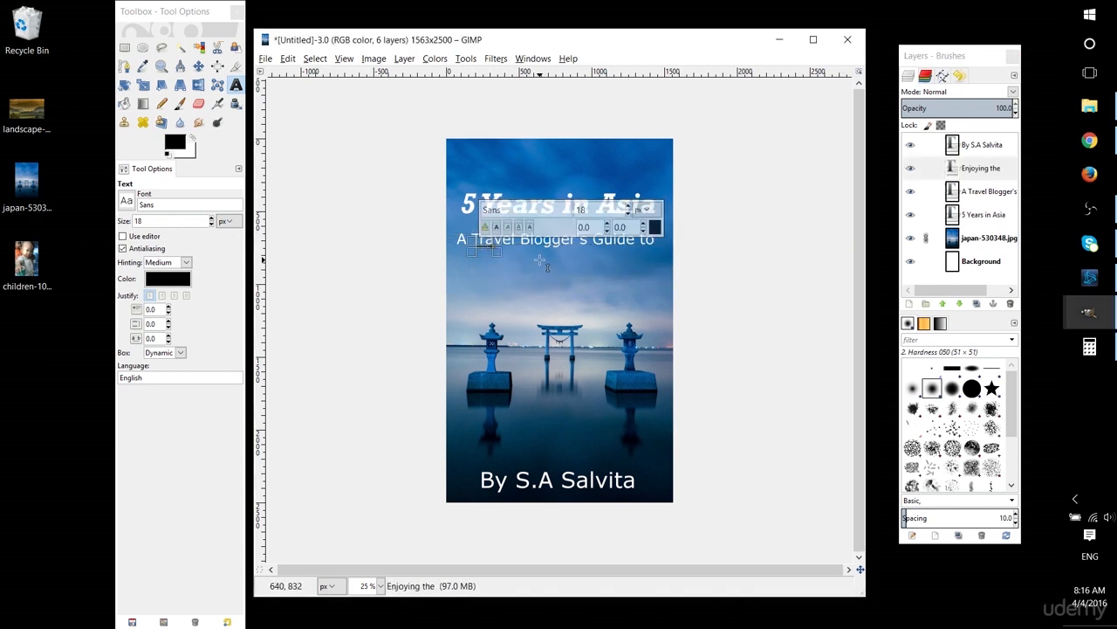
text( East)
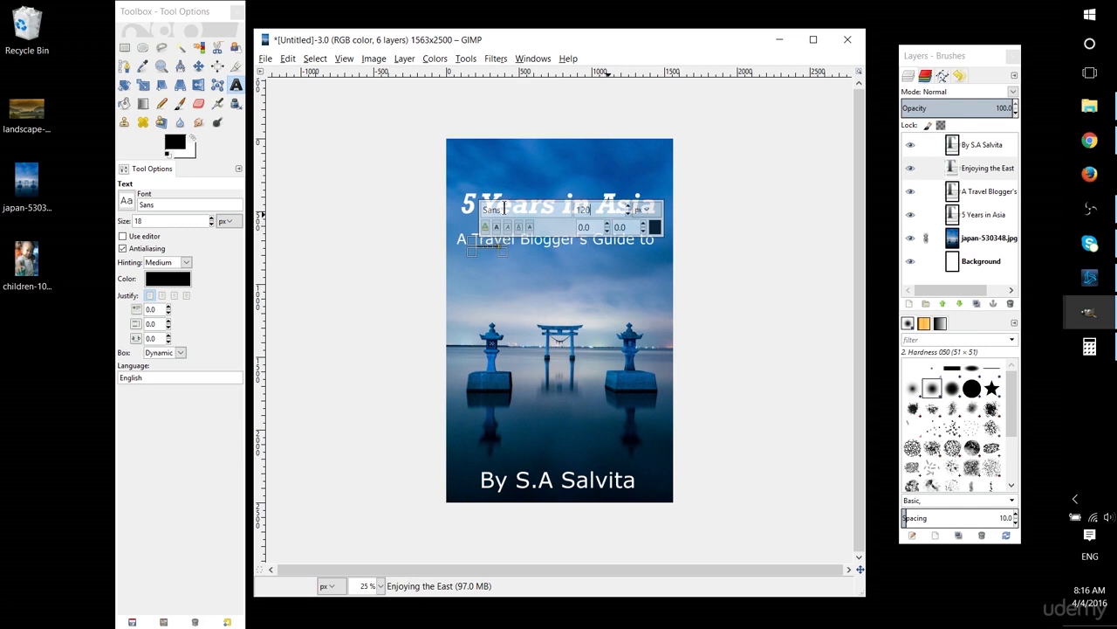
Format the re-entered "Enjoying the East" line at 120 px in white (ffffff).
click(496, 245)
key(ctrl+a)
drag(592, 209, 530, 211)
text(120)
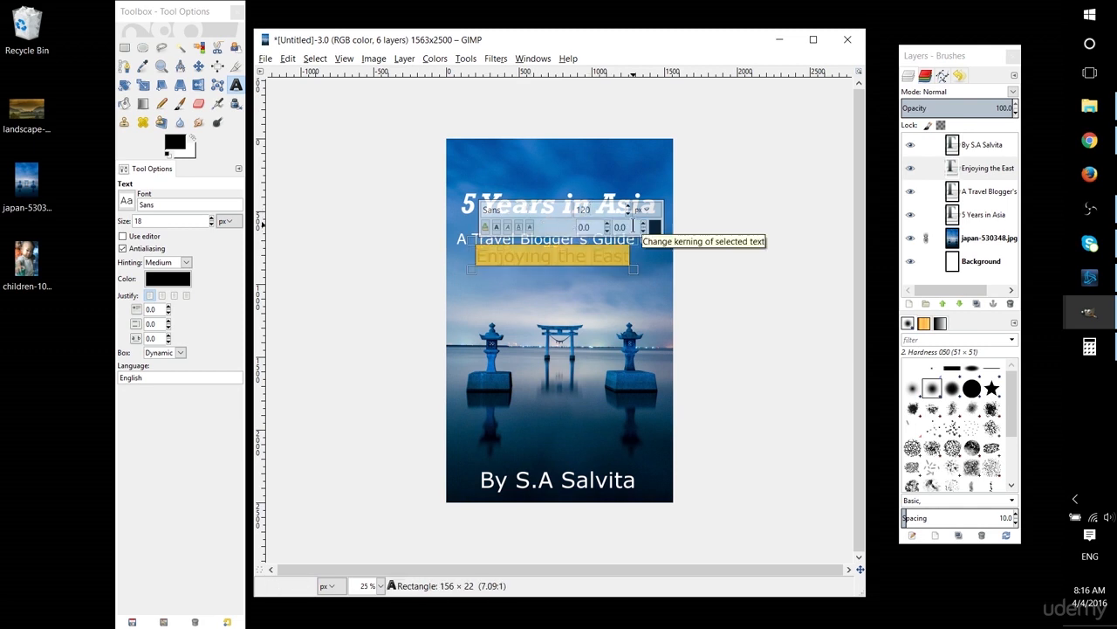
click(656, 234)
click(683, 295)
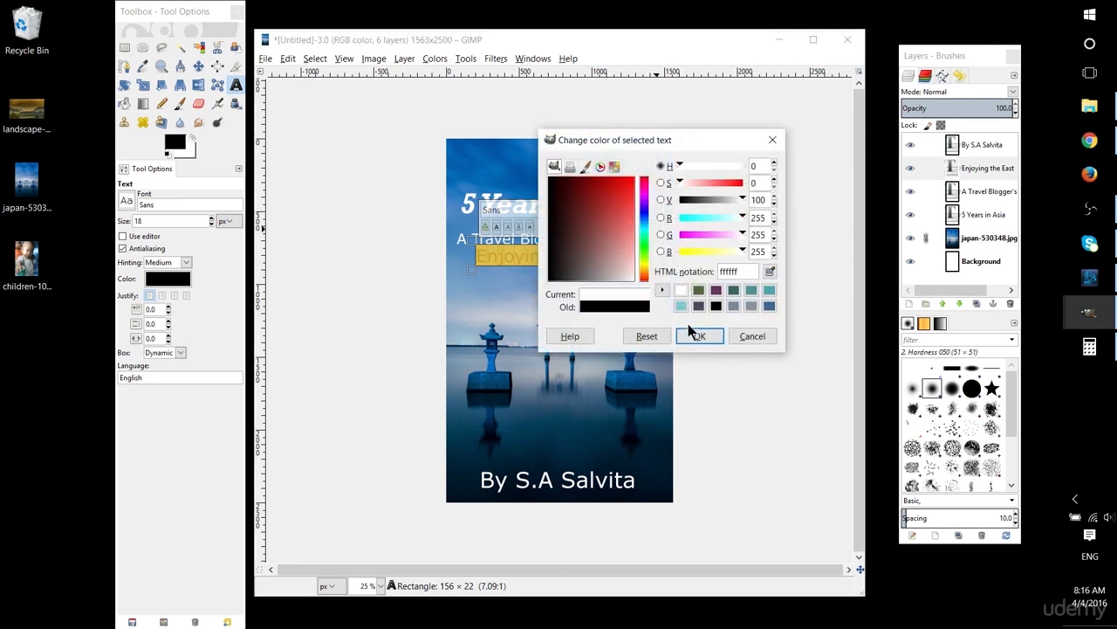
click(695, 332)
click(198, 66)
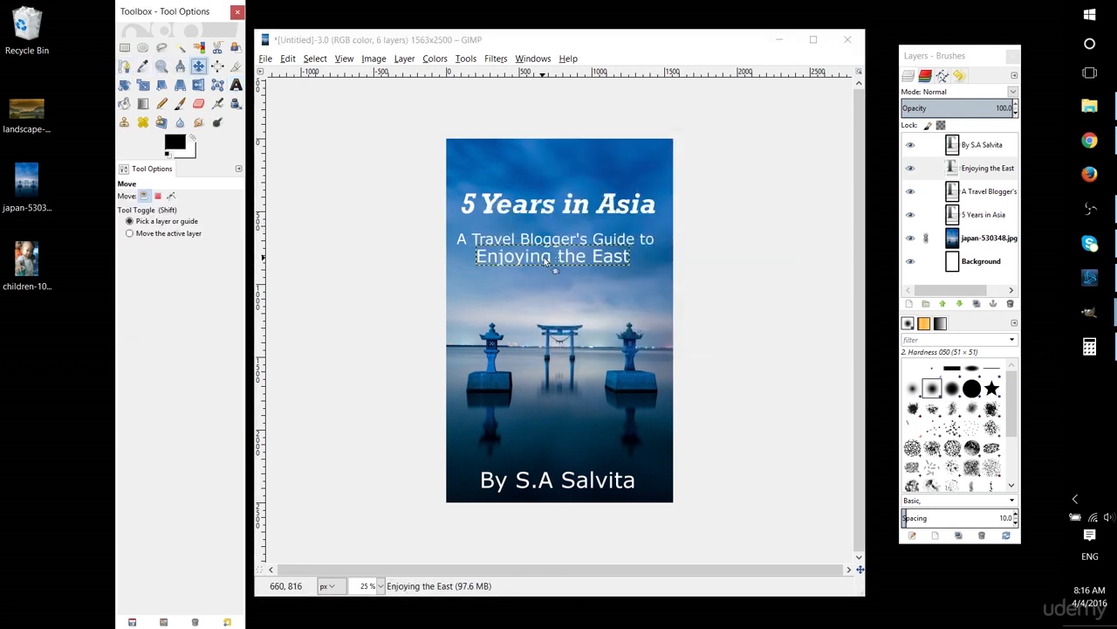
drag(547, 258, 548, 262)
key(ctrl+z)
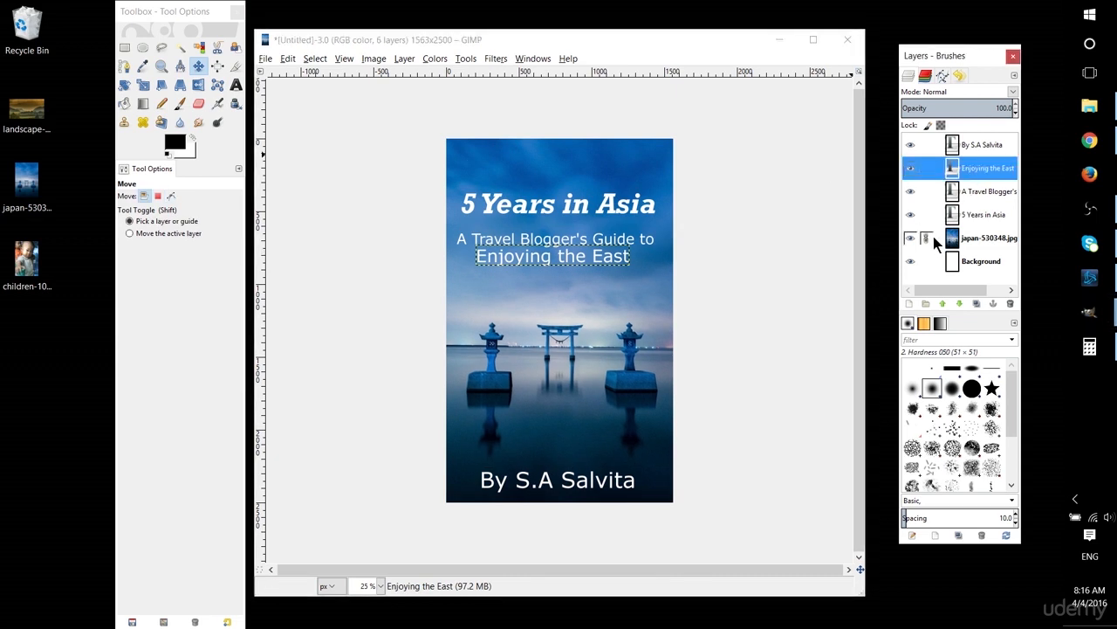
Shift "Enjoying the East" slightly lower beneath the first subtitle line by adjusting its text box to about 1056 × 146 px.
click(996, 187)
click(991, 169)
click(236, 84)
click(522, 255)
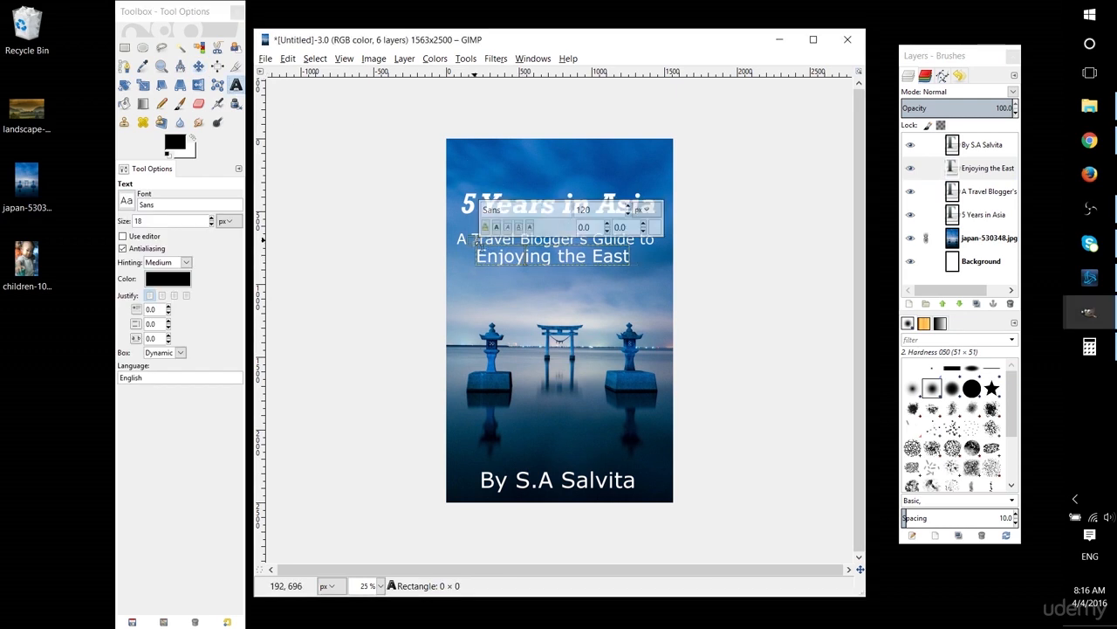
drag(633, 270, 639, 273)
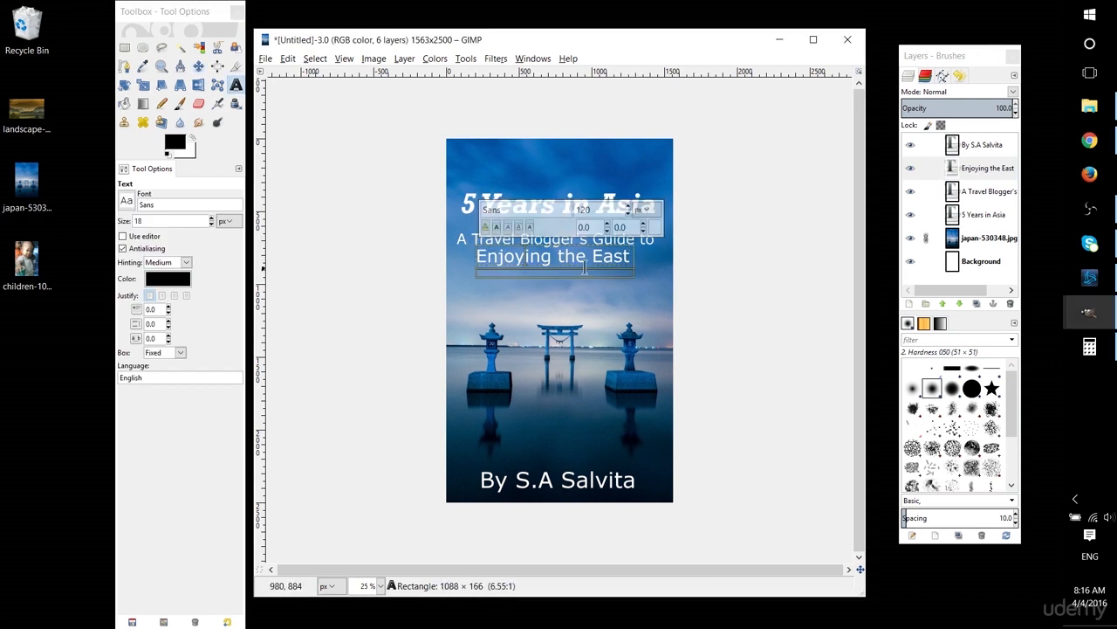
drag(473, 241, 471, 243)
click(471, 243)
click(472, 245)
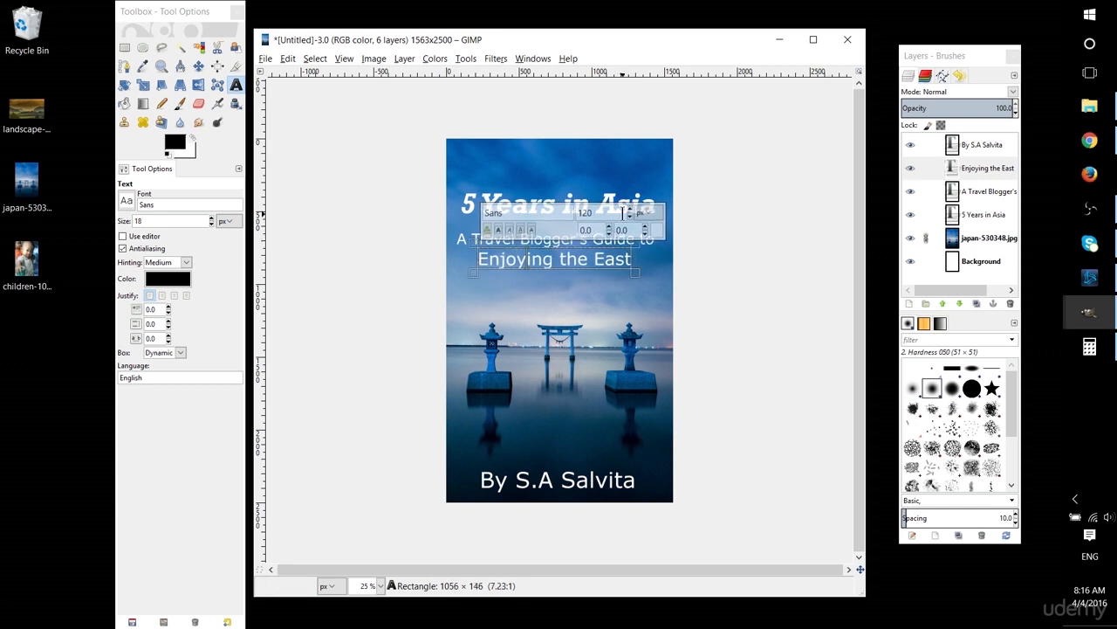
click(699, 171)
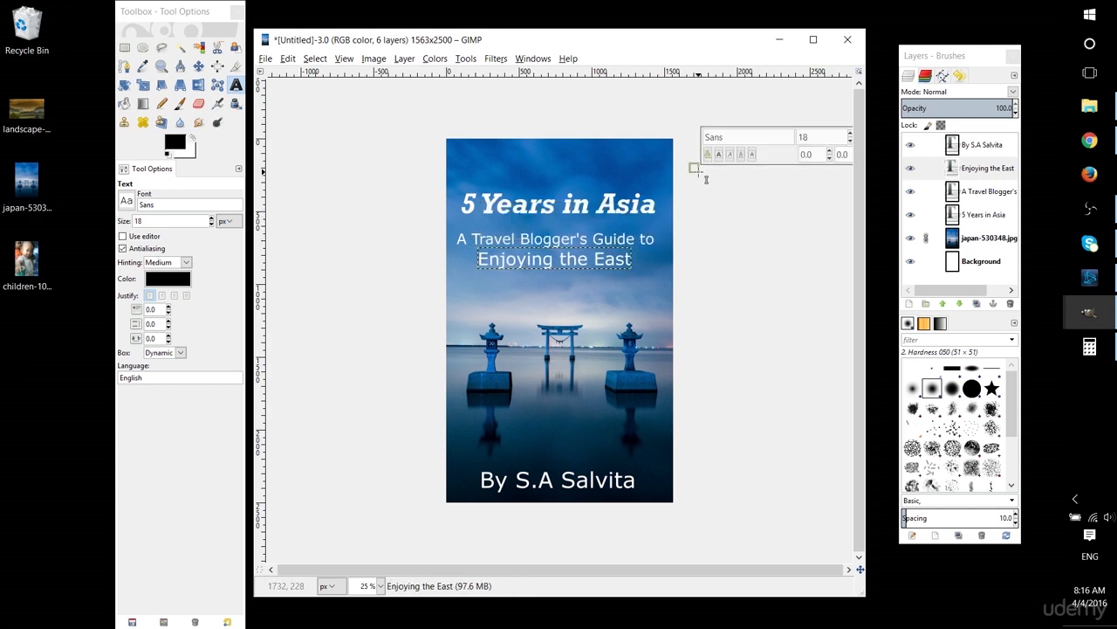
Change the font of the first subtitle line, "A Travel Blogger's Guide to", to Papyrus.
click(235, 85)
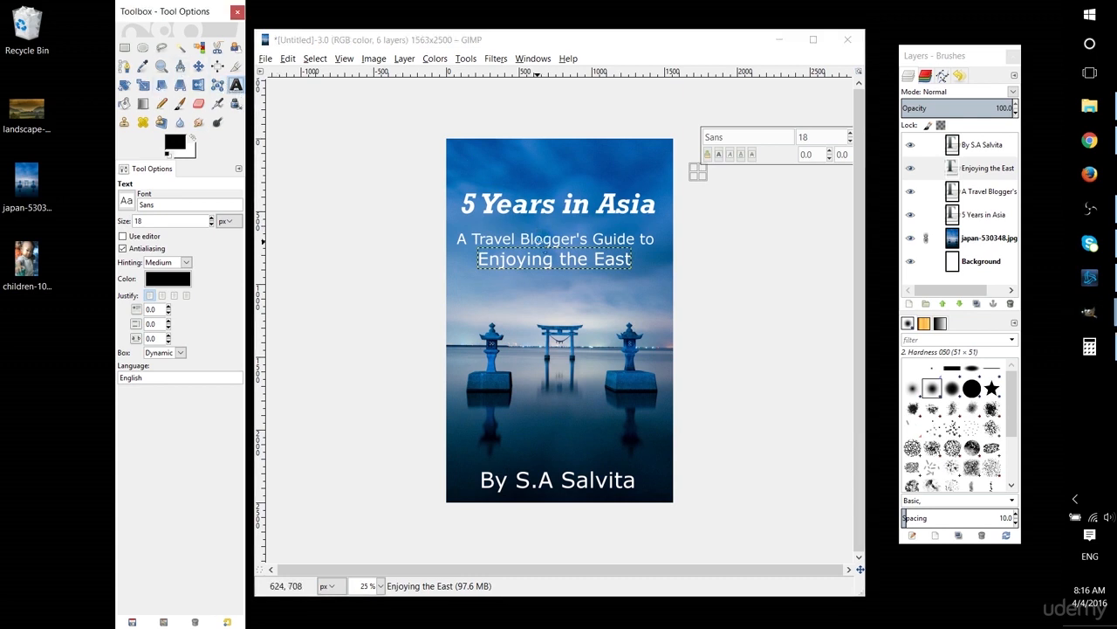
click(979, 145)
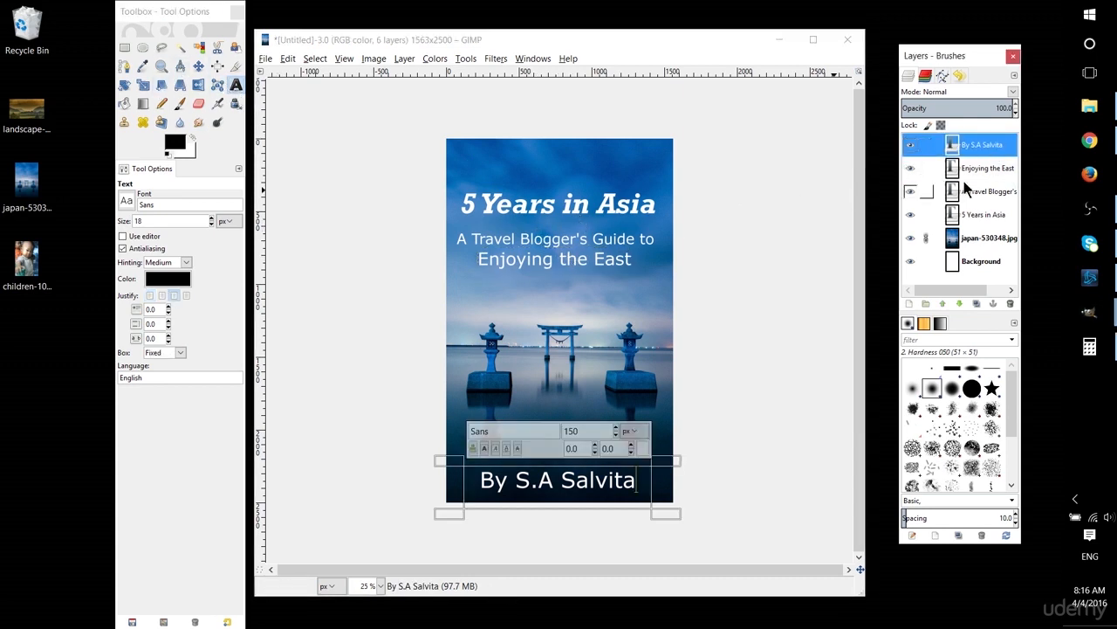
click(969, 191)
click(540, 240)
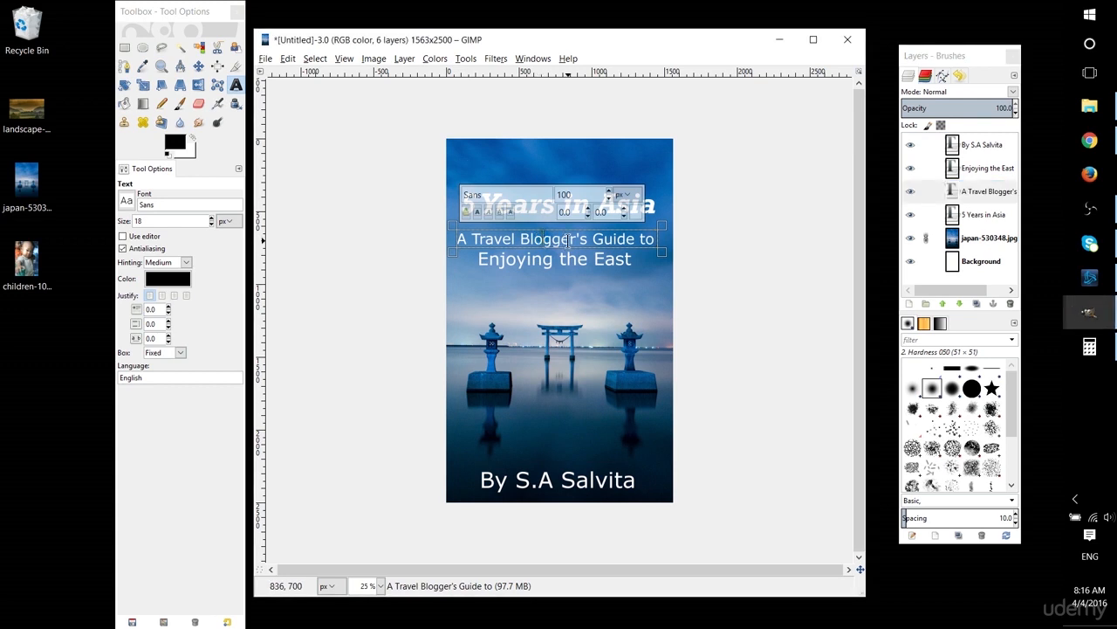
triple_click(568, 240)
scroll(126, 201, up, 1)
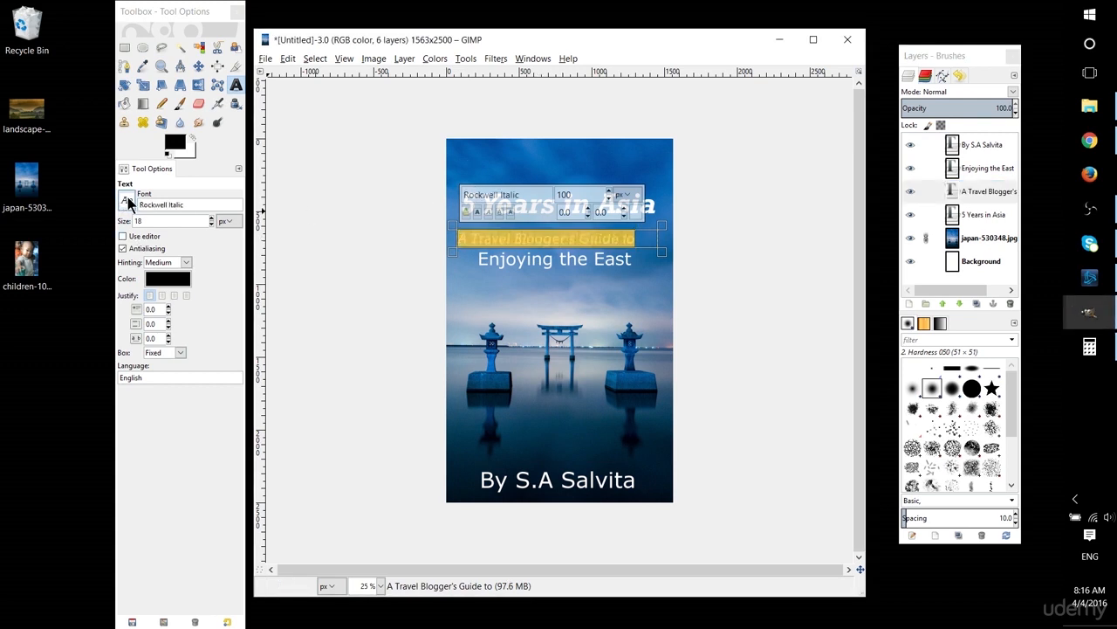
scroll(130, 203, up, 5)
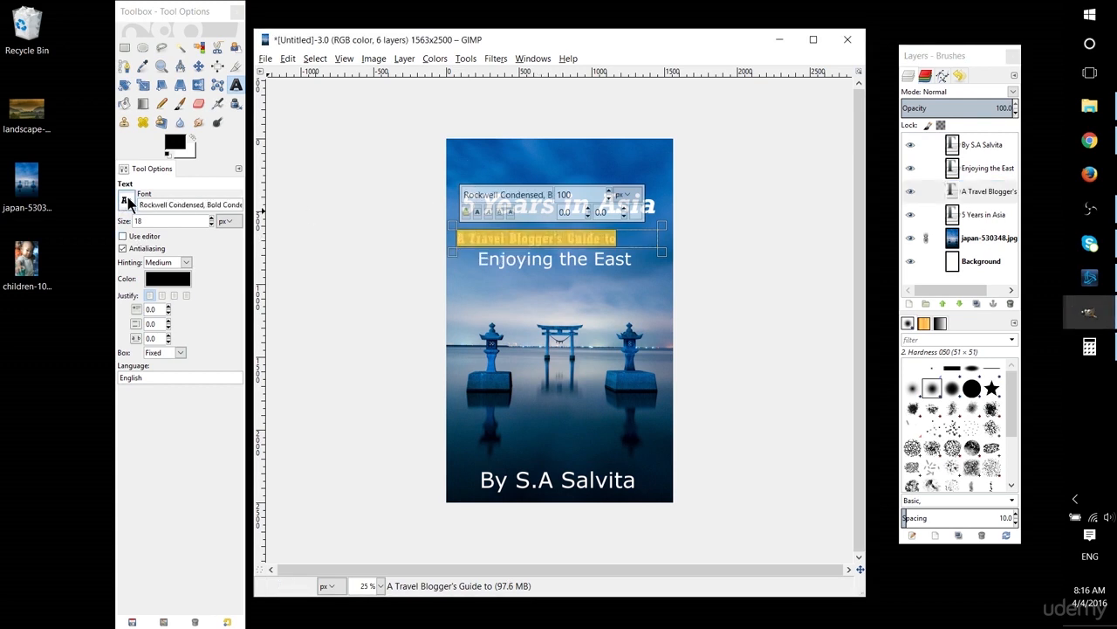
scroll(130, 204, up, 1)
scroll(129, 204, up, 4)
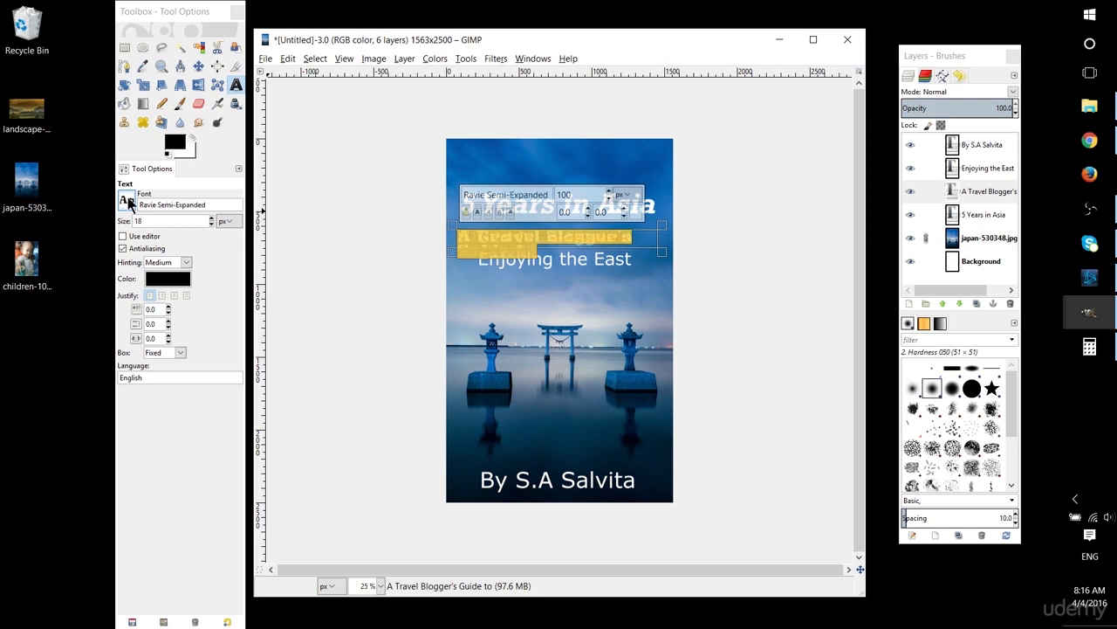
scroll(129, 204, up, 2)
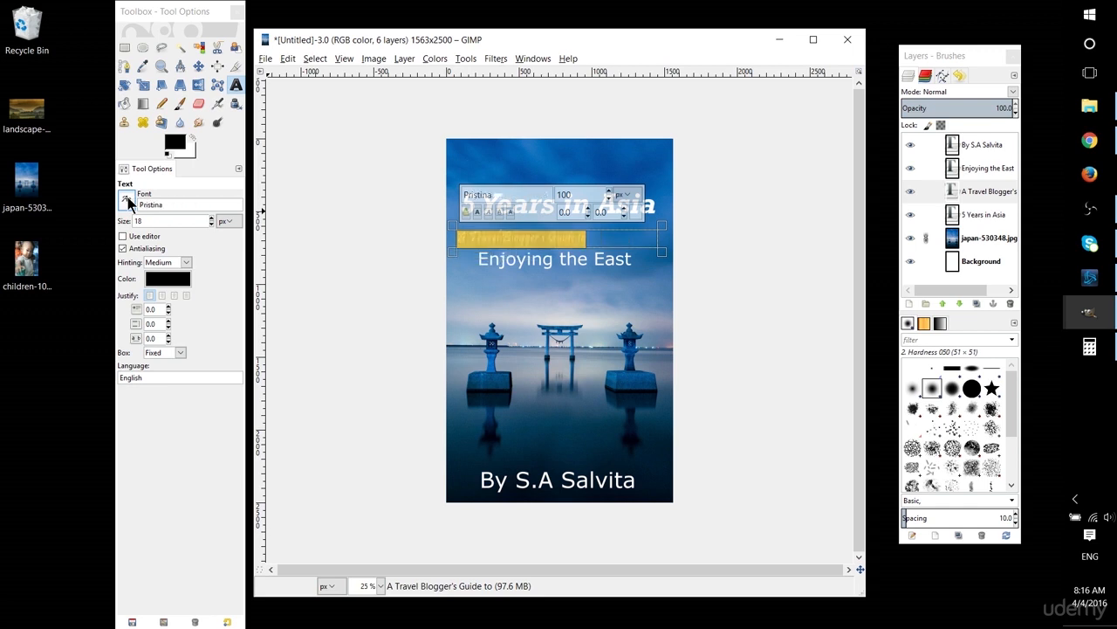
scroll(129, 203, up, 4)
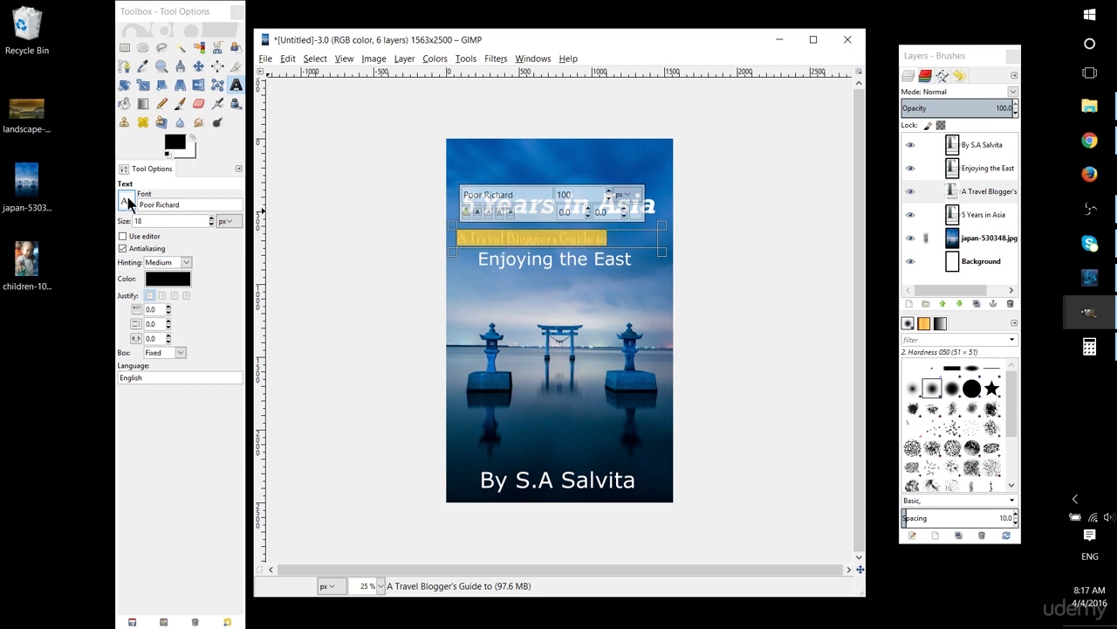
scroll(128, 203, up, 4)
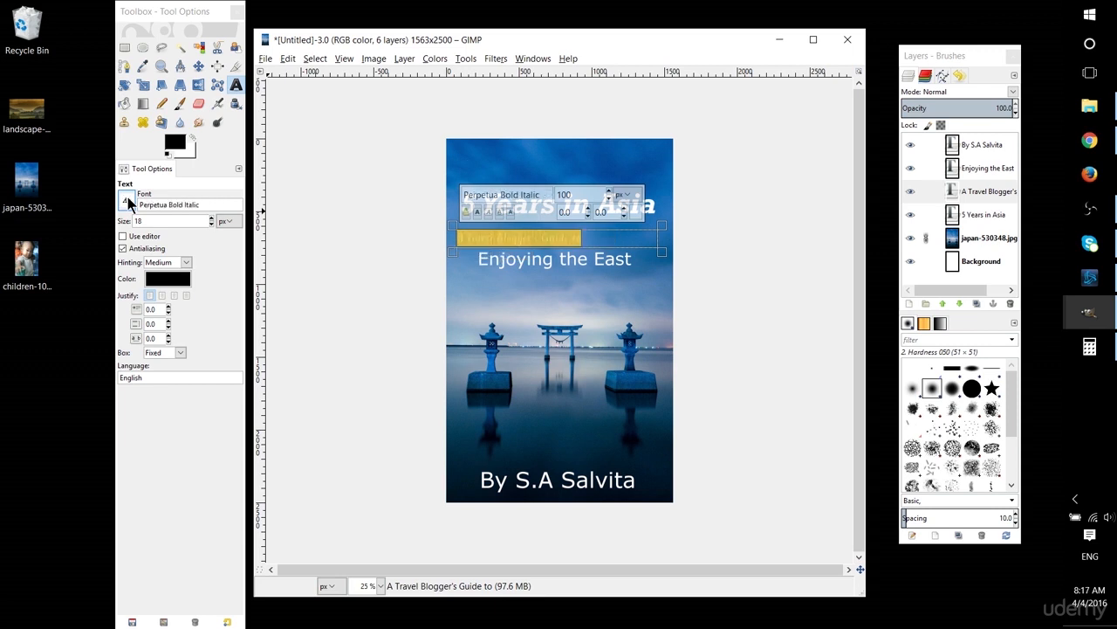
scroll(128, 204, up, 1)
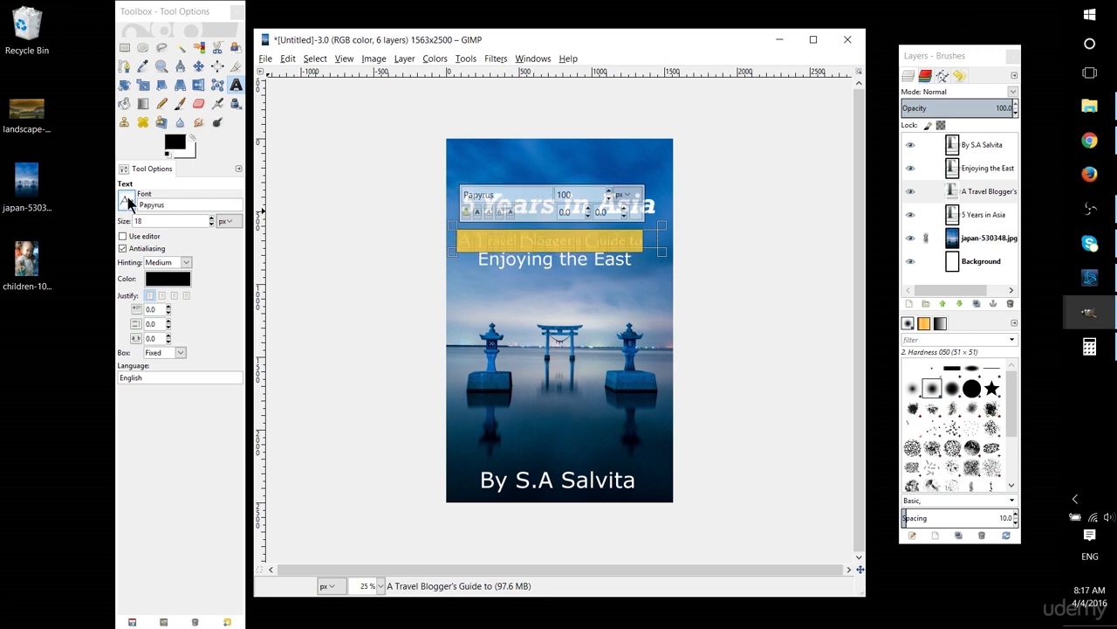
scroll(128, 204, up, 1)
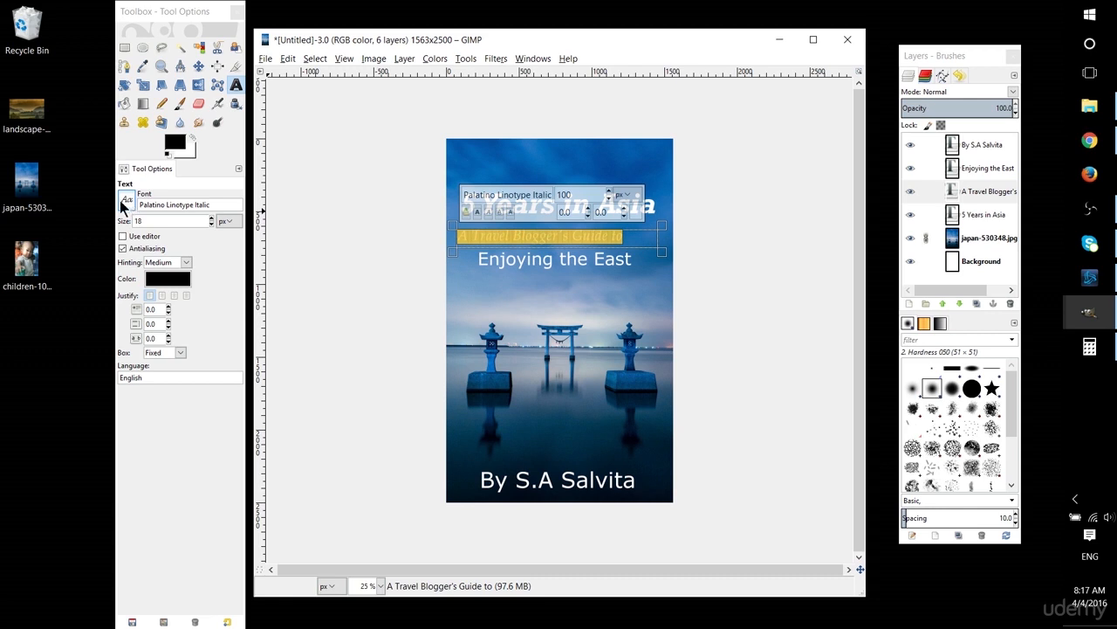
scroll(126, 202, down, 1)
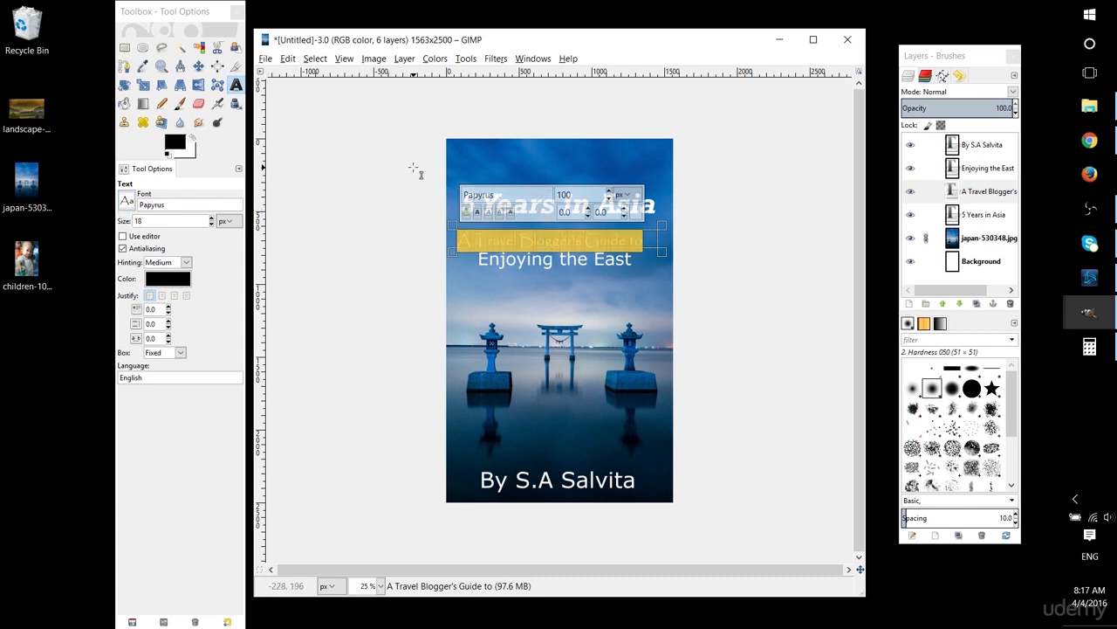
click(521, 245)
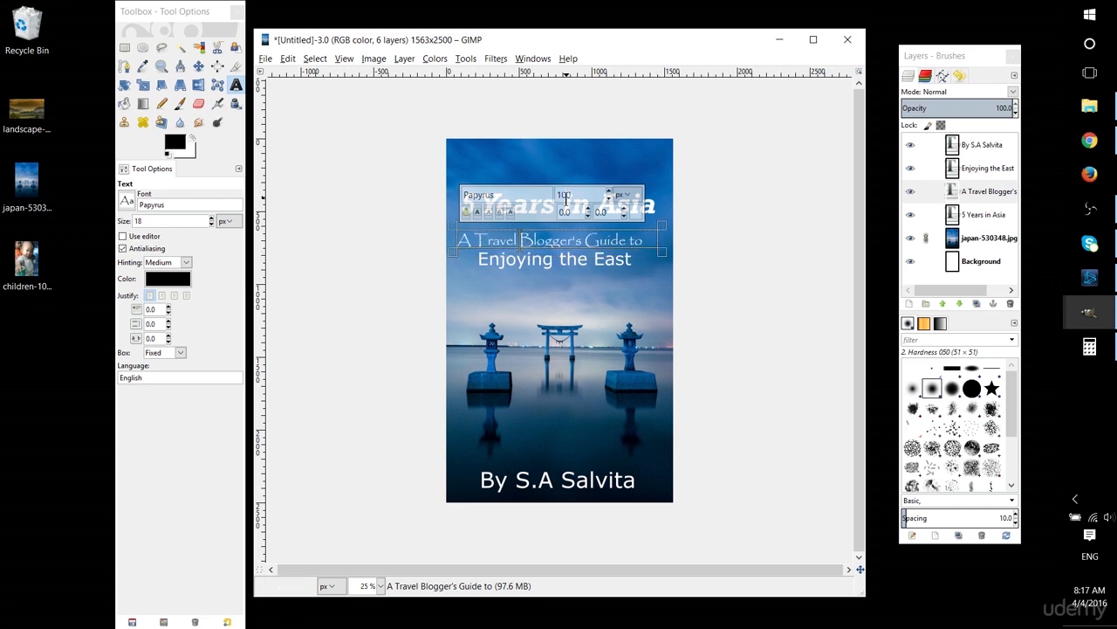
Change the font of the second subtitle line, "Enjoying the East", to Papyrus.
click(546, 262)
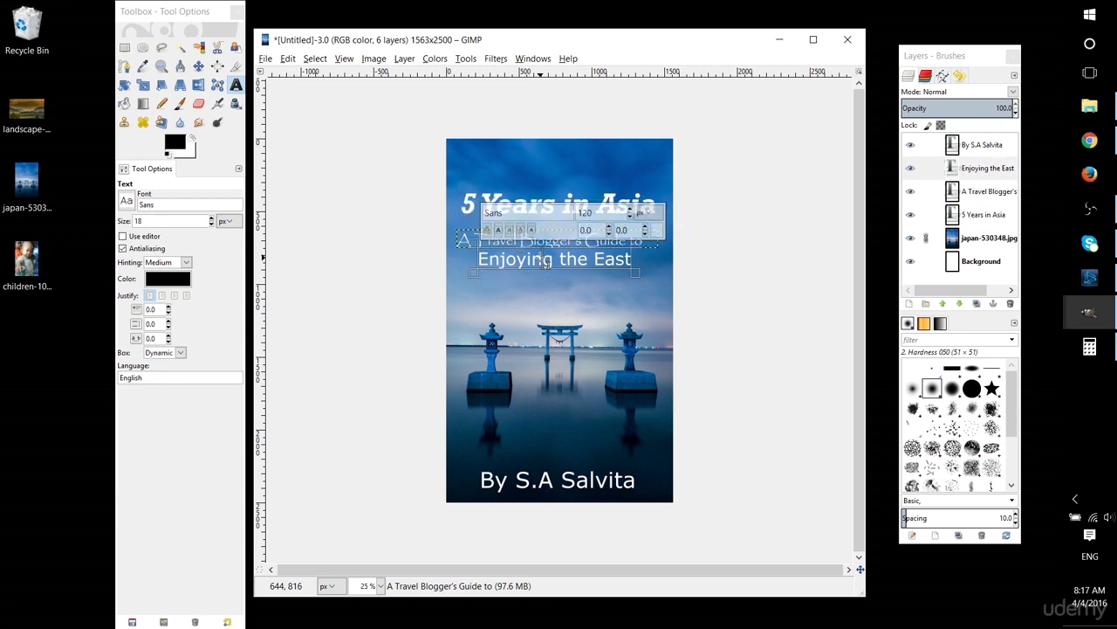
text(a)
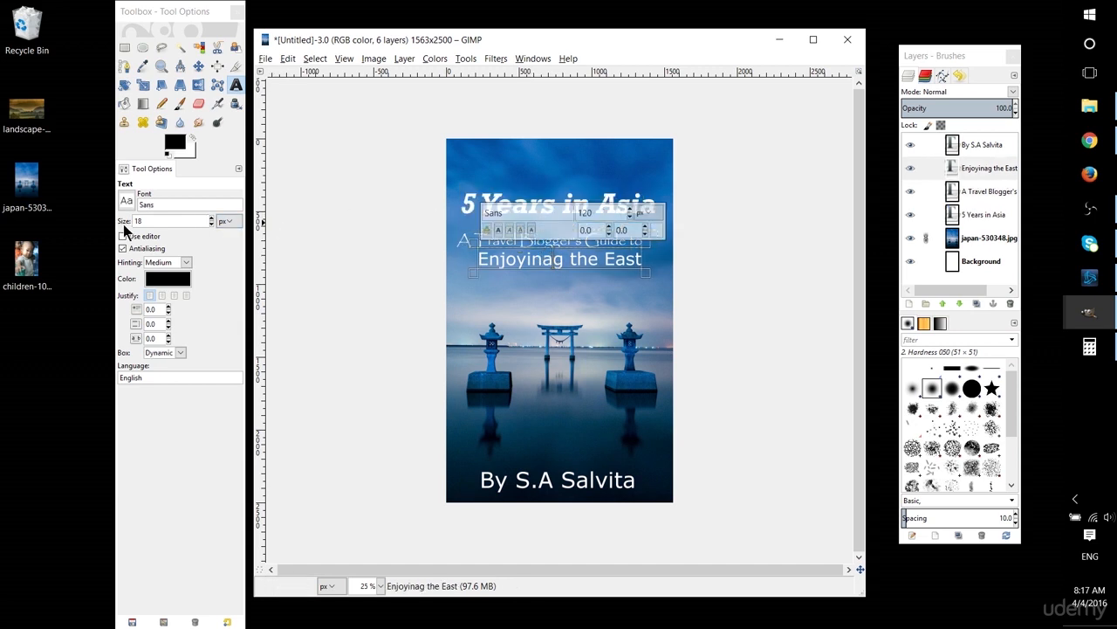
text(z)
key(BackSpace)
key(BackSpace)
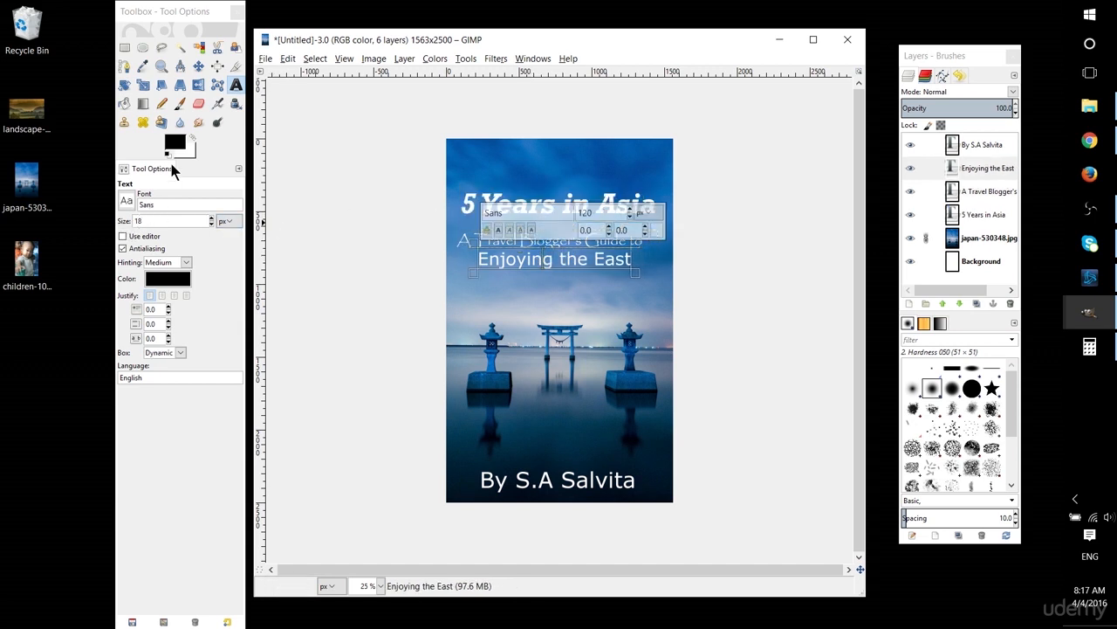
key(ctrl+a)
click(176, 164)
text(Papyrus)
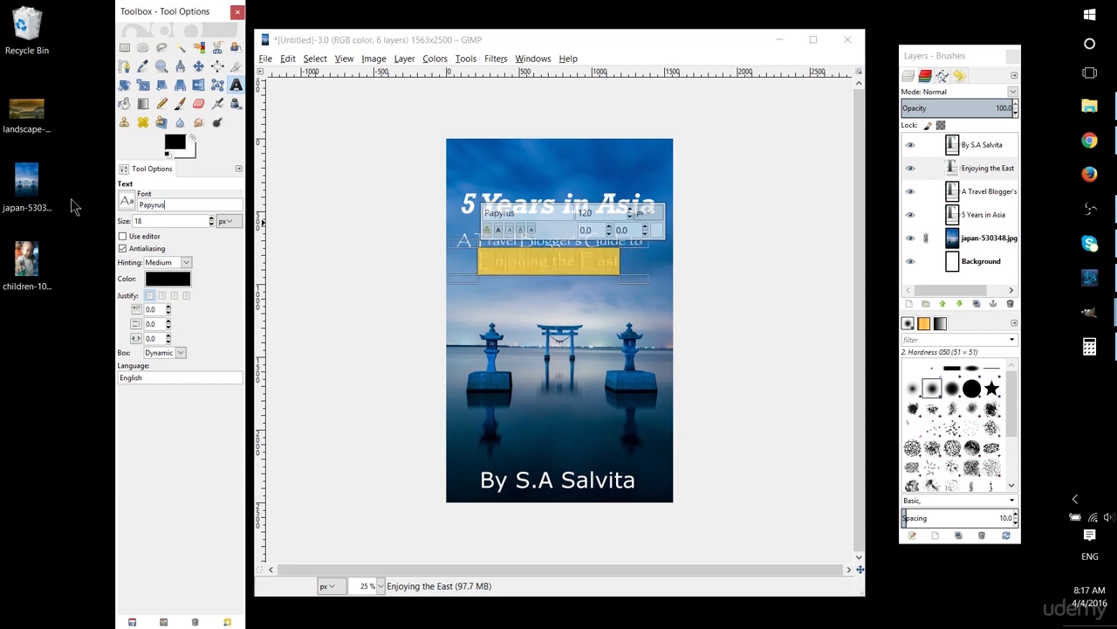
click(556, 259)
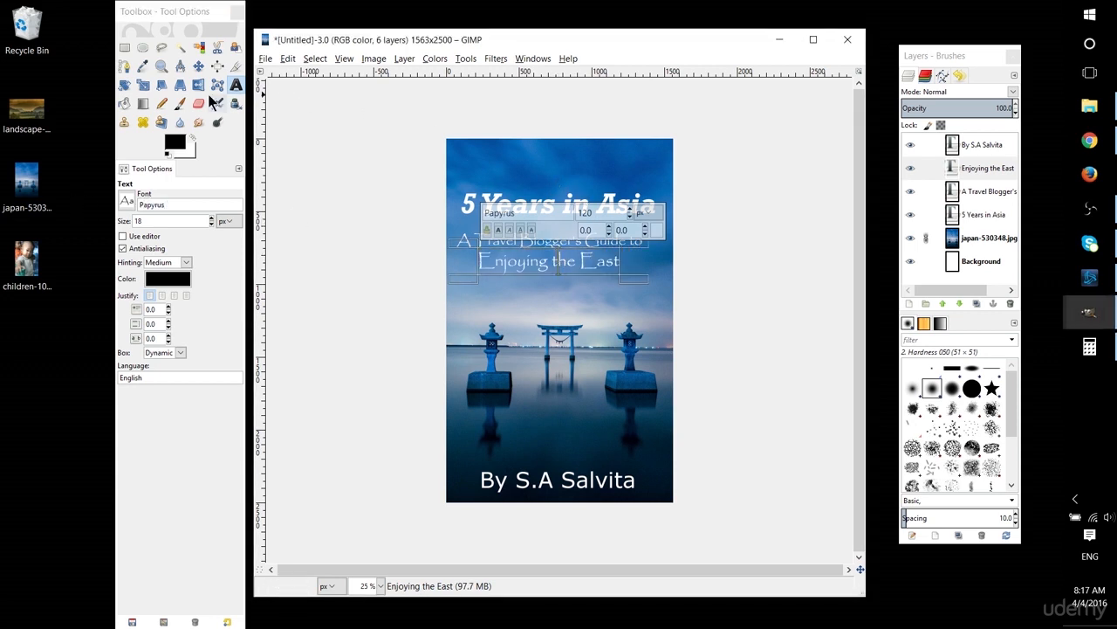
Shift "Enjoying the East" slightly right and lower beneath the first subtitle line, with a text box of about 983 × 197 px.
click(198, 66)
drag(560, 261, 561, 263)
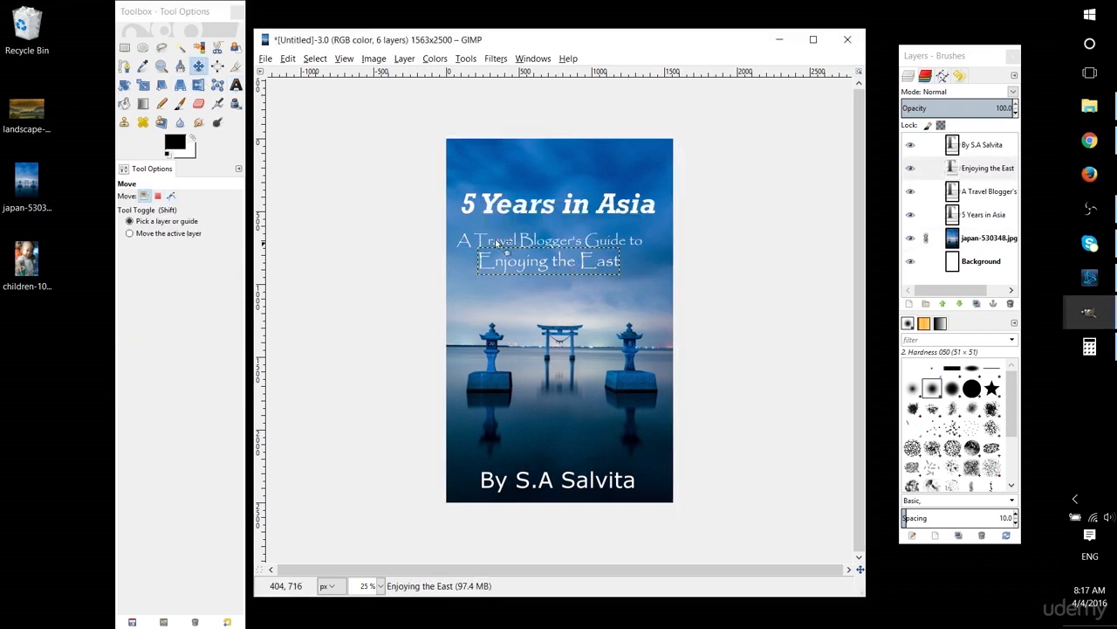
click(994, 172)
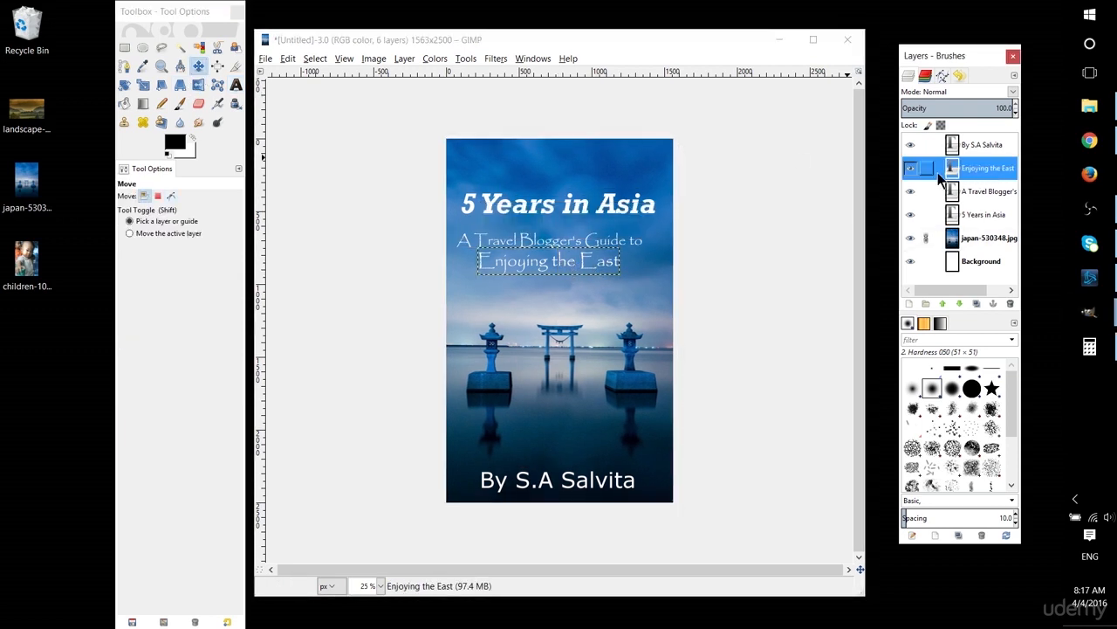
click(235, 85)
click(602, 264)
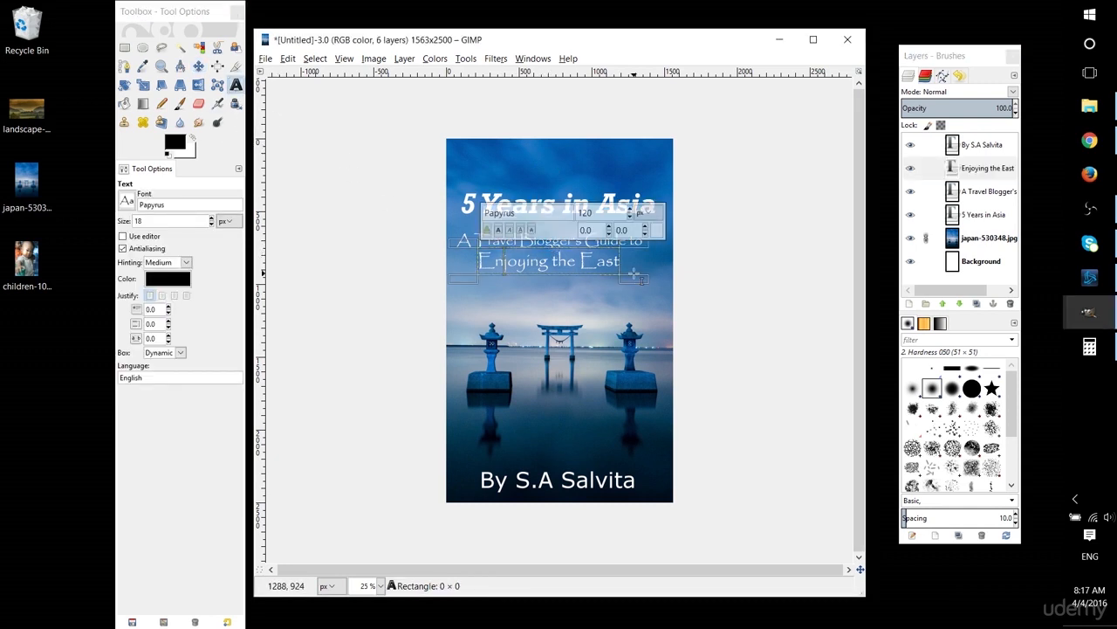
drag(635, 269, 639, 269)
drag(464, 241, 473, 243)
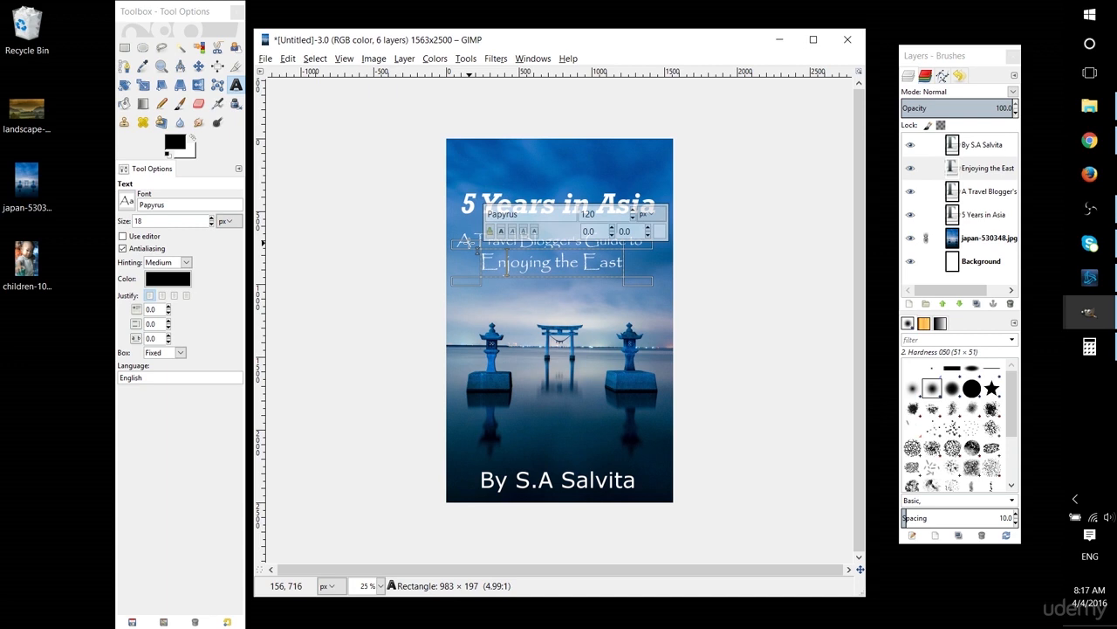
click(124, 47)
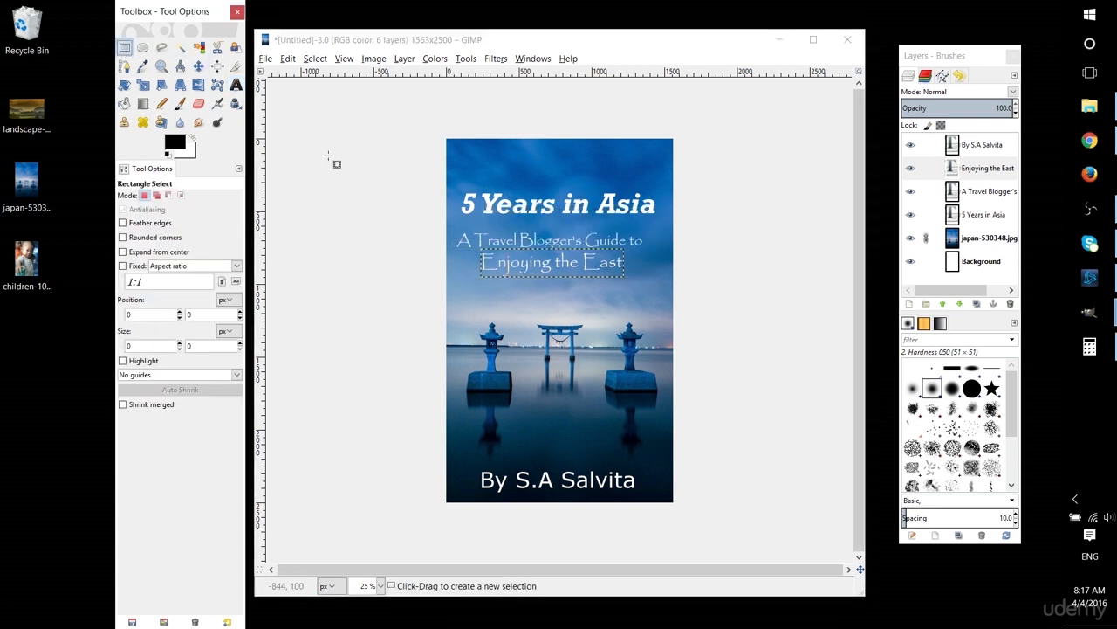
click(363, 177)
click(476, 195)
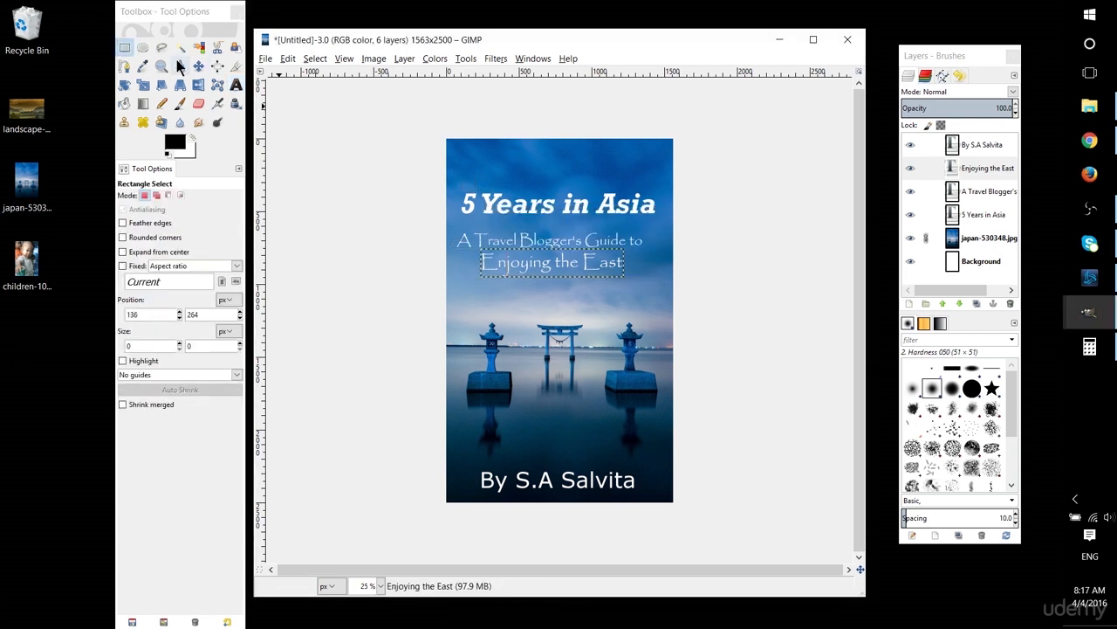
Set "A Travel Blogger's Guide to" to 110 px, centred in a dynamic text box so it fits on one line.
click(236, 85)
triple_click(498, 238)
double_click(588, 194)
text(1)
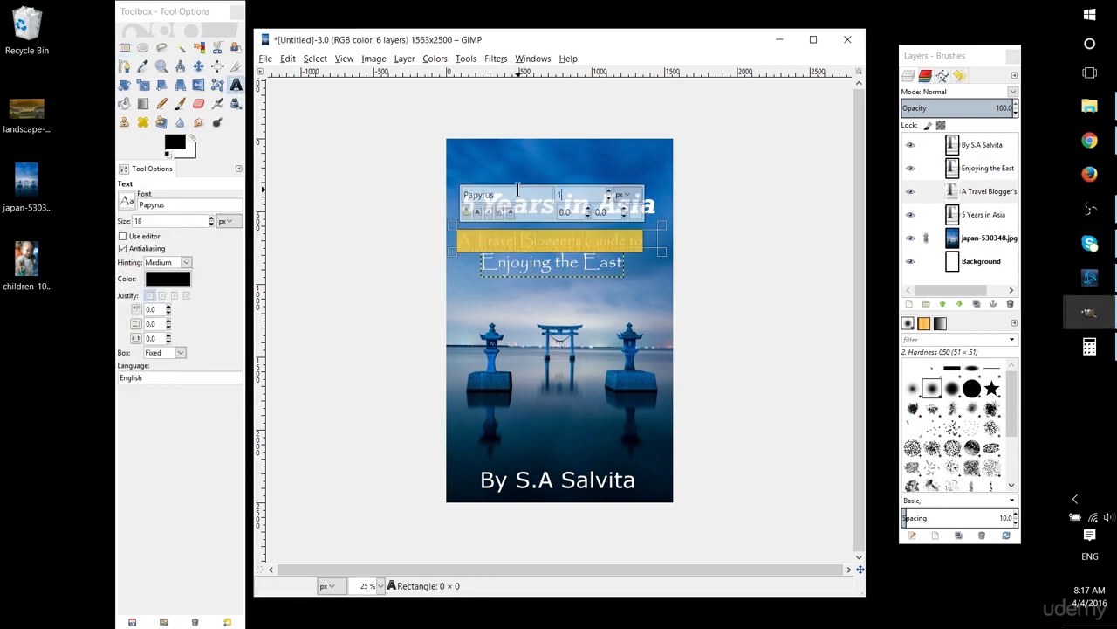
text(0)
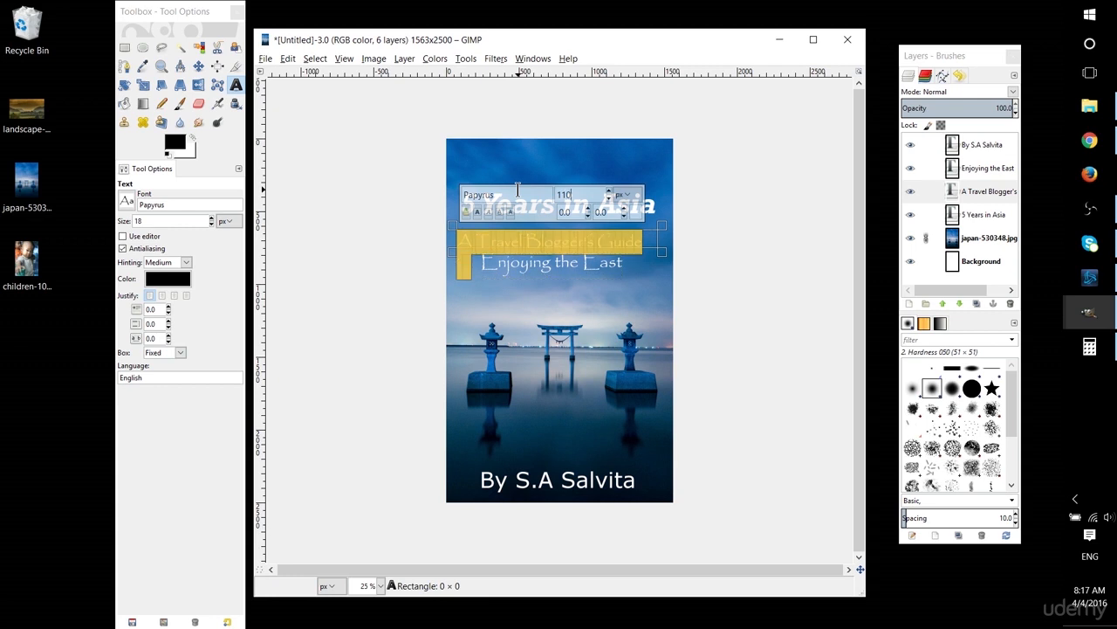
click(165, 352)
click(161, 335)
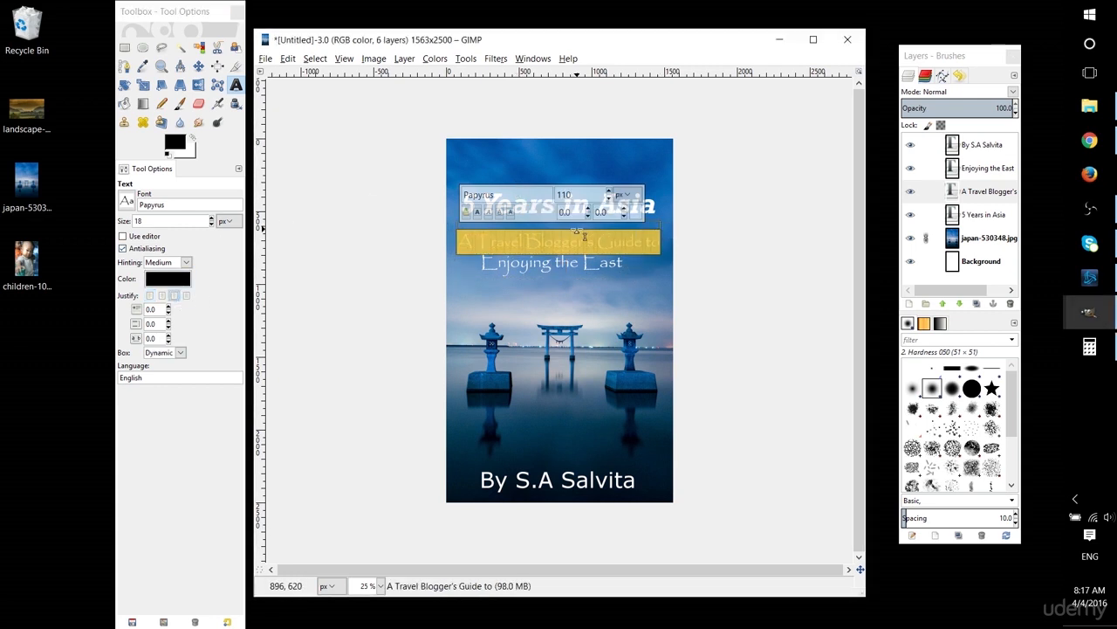
Set "Enjoying the East" to 135 px, centred in a text box of about 1347 × 233 px slightly lower on the cover.
click(567, 267)
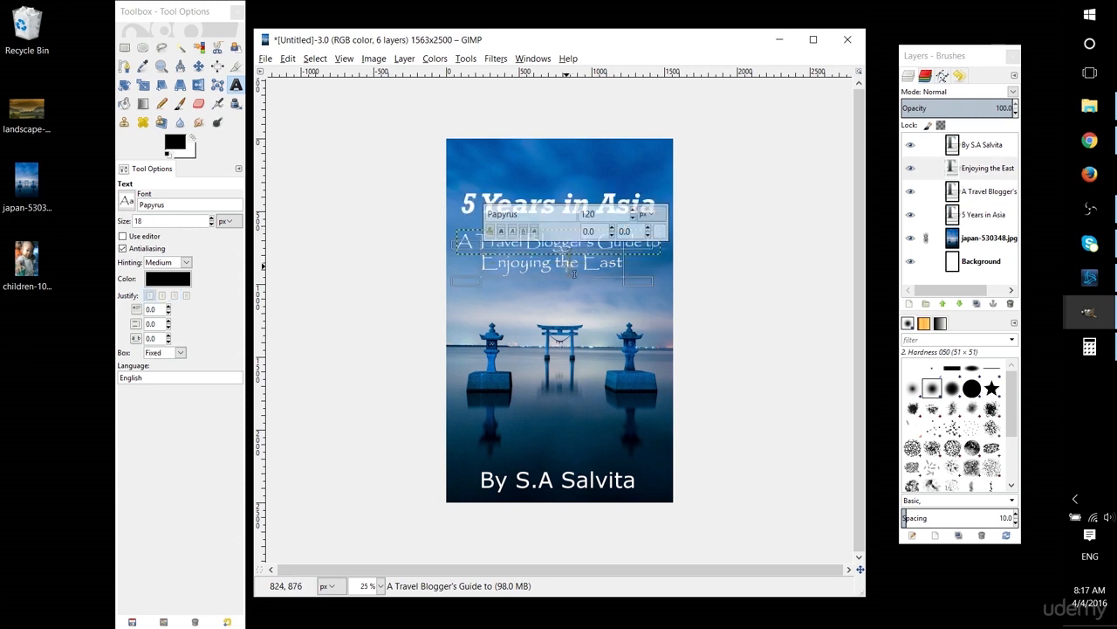
text(135)
key(Return)
key(ctrl+a)
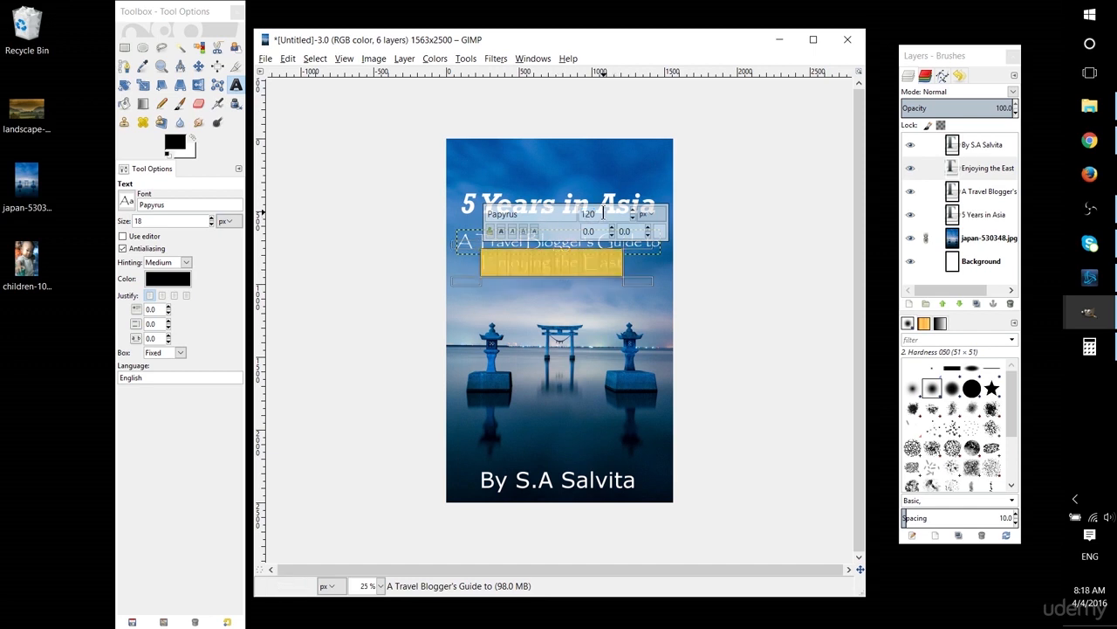
text(135)
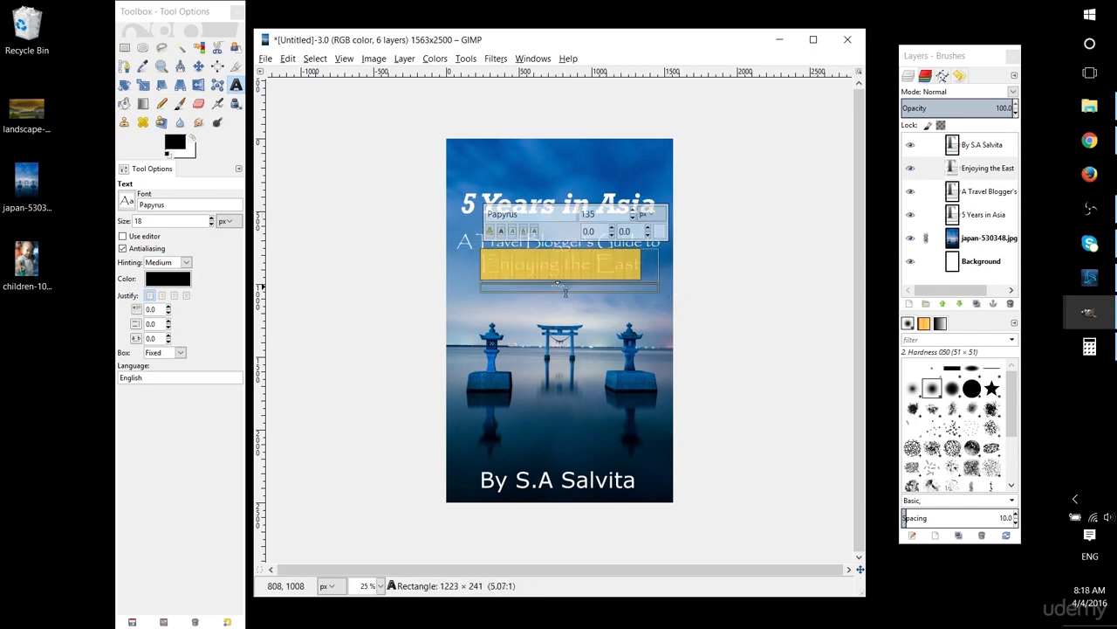
drag(676, 245, 678, 253)
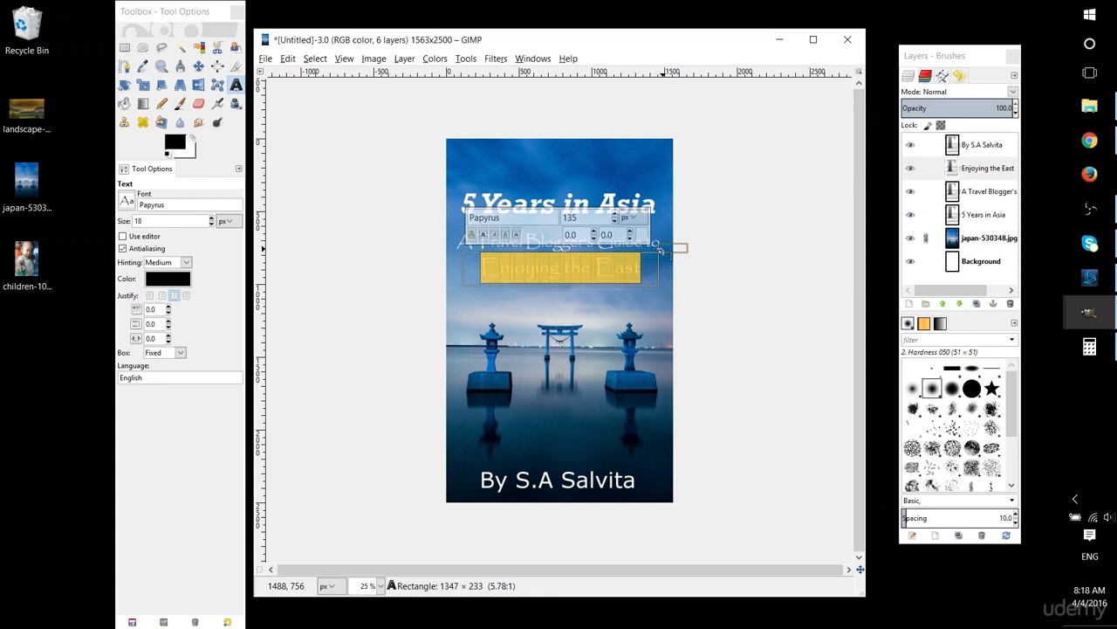
click(124, 47)
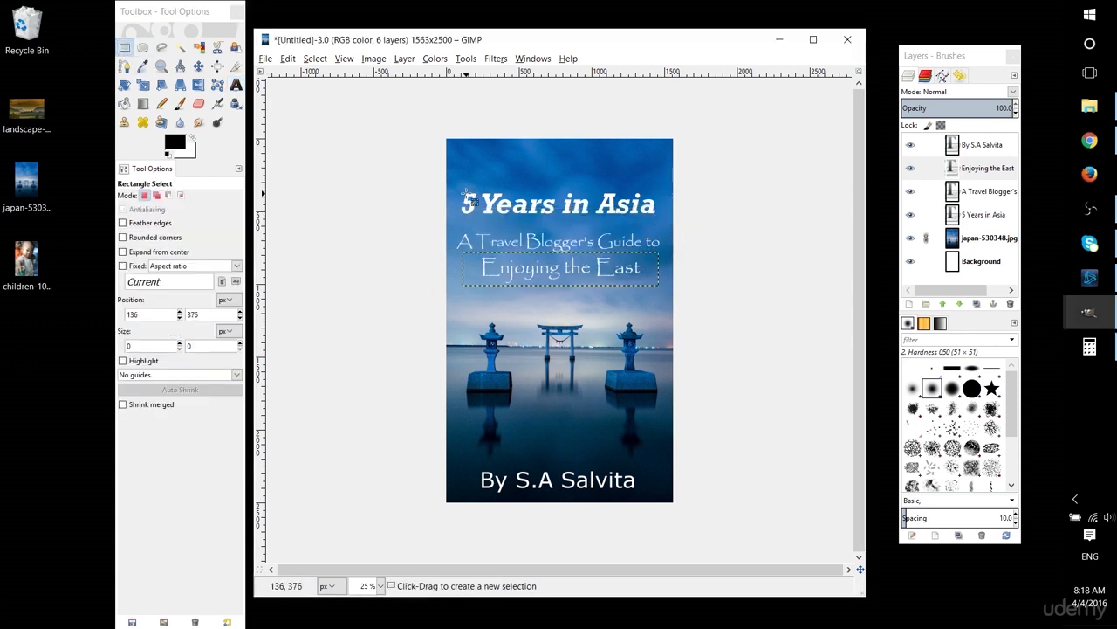
Raise both subtitle lines slightly towards the title, giving "Enjoying the East" a text box of about 1351 × 225 px.
key(t)
click(531, 194)
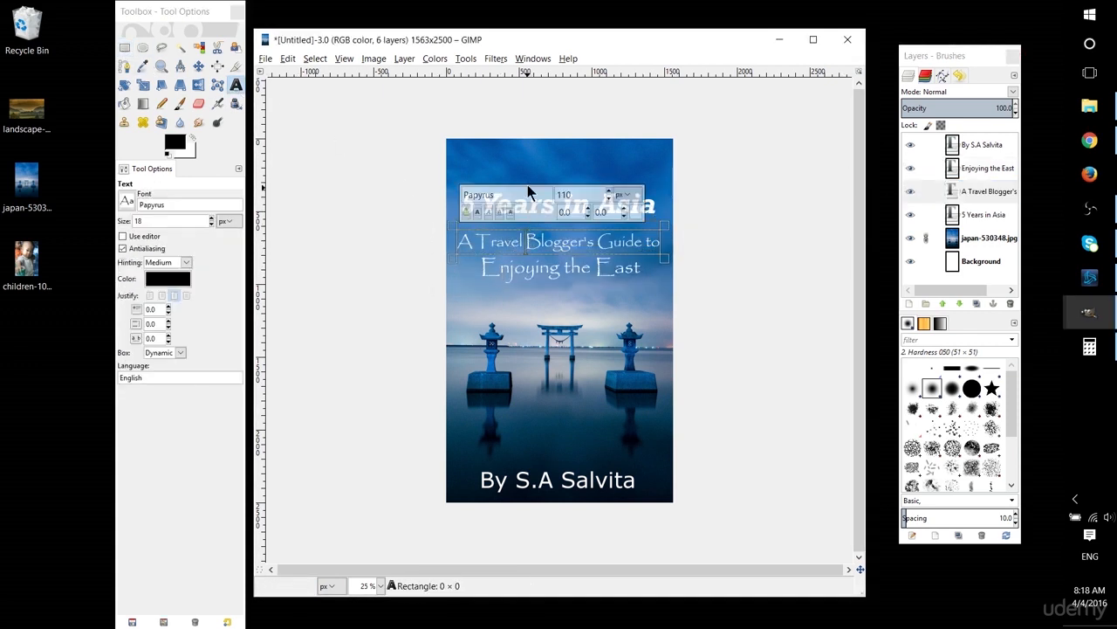
drag(467, 228, 670, 253)
click(655, 262)
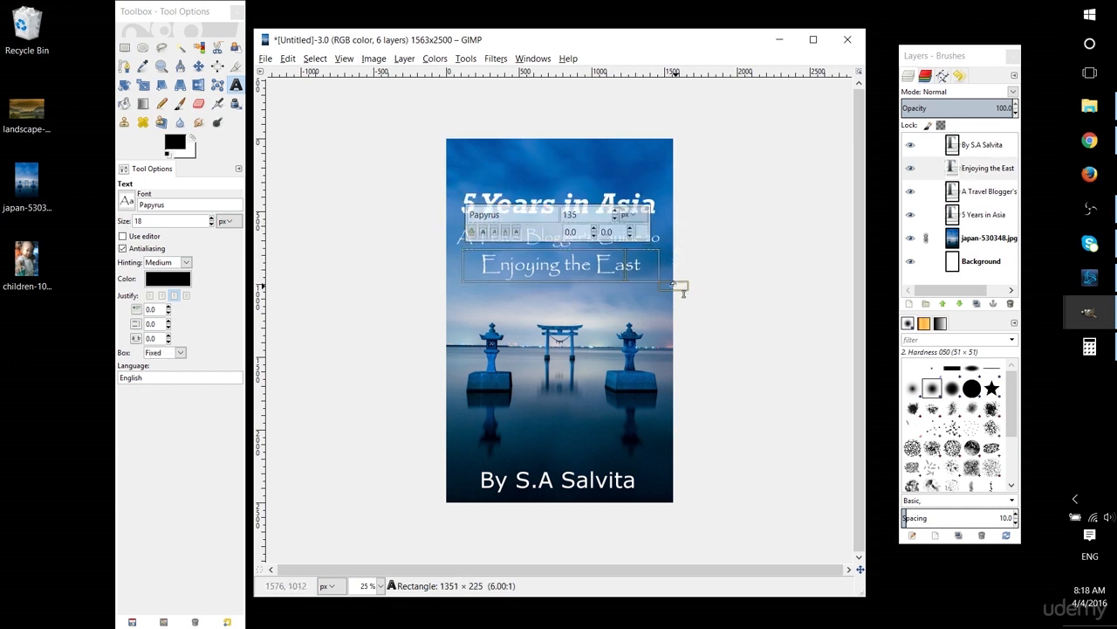
key(r)
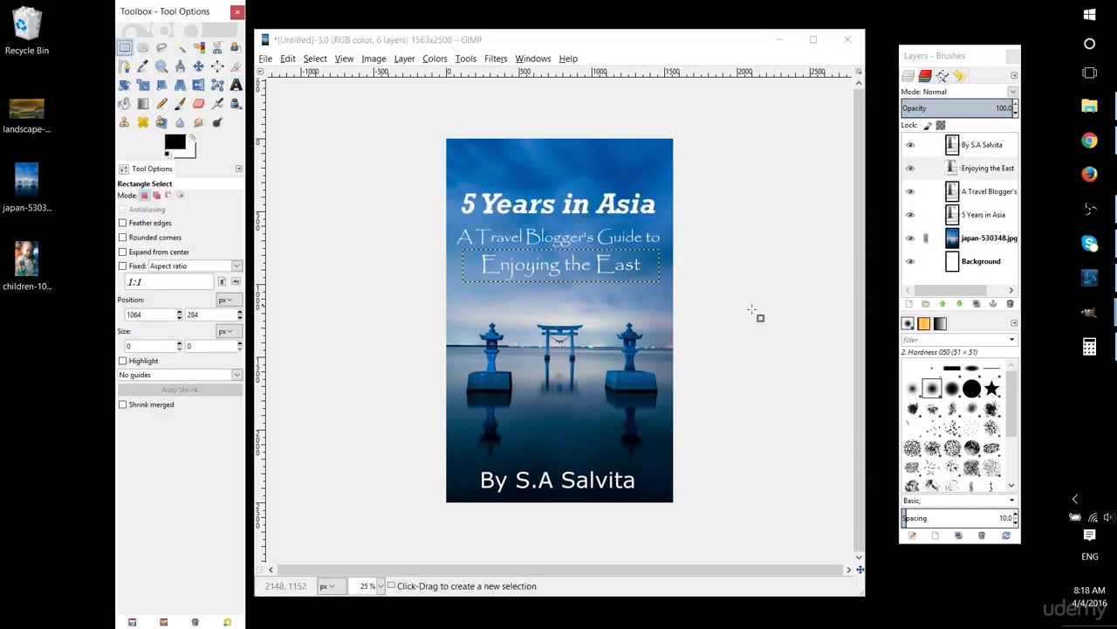
Hide the japan-530348.jpg photo layer and the white Background layer so only the text layers show.
click(236, 84)
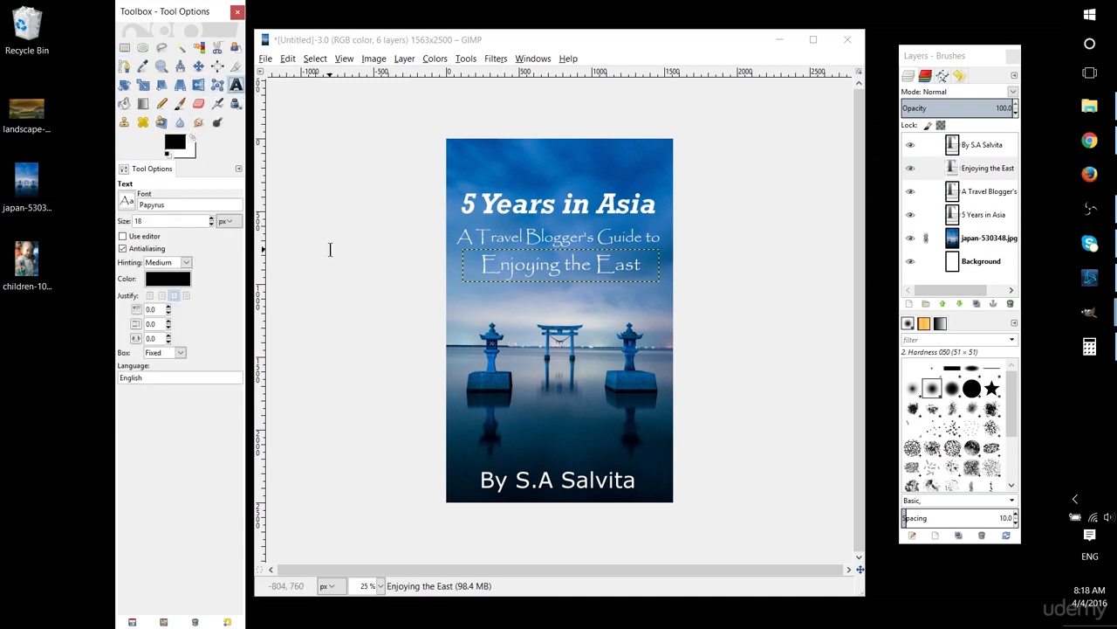
click(911, 237)
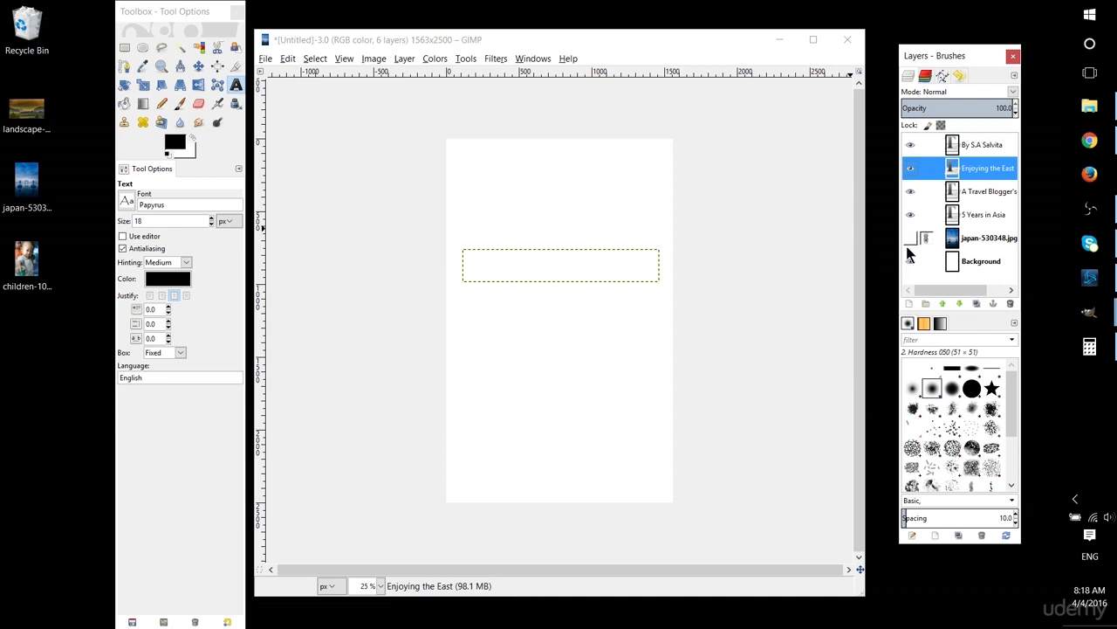
click(912, 261)
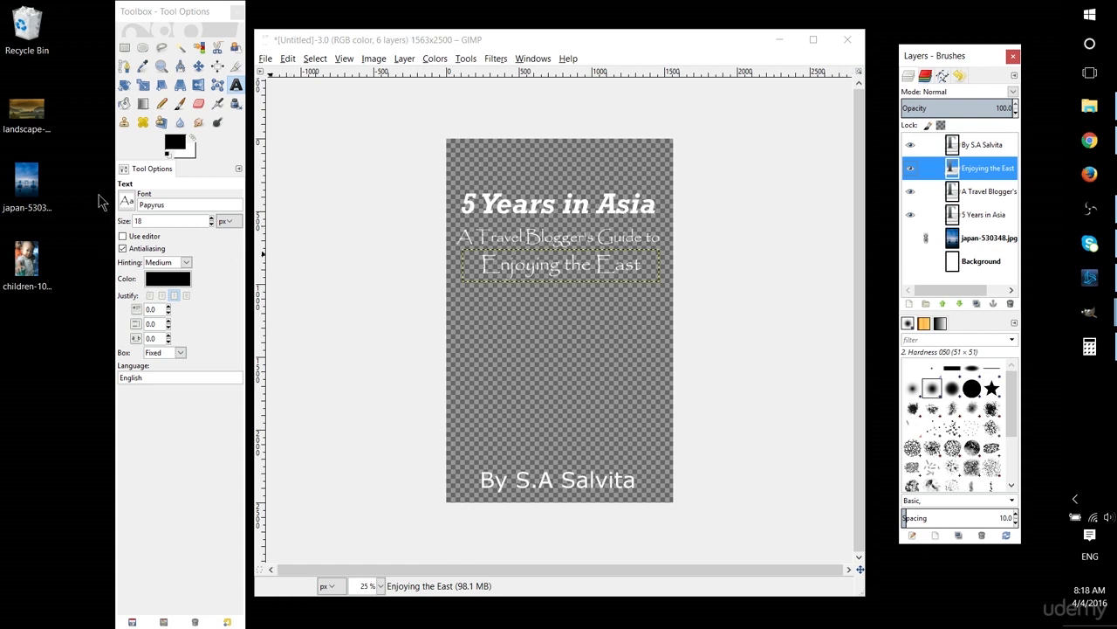
Centre the author line, both subtitle lines and the title horizontally relative to the image with the Align tool.
click(181, 66)
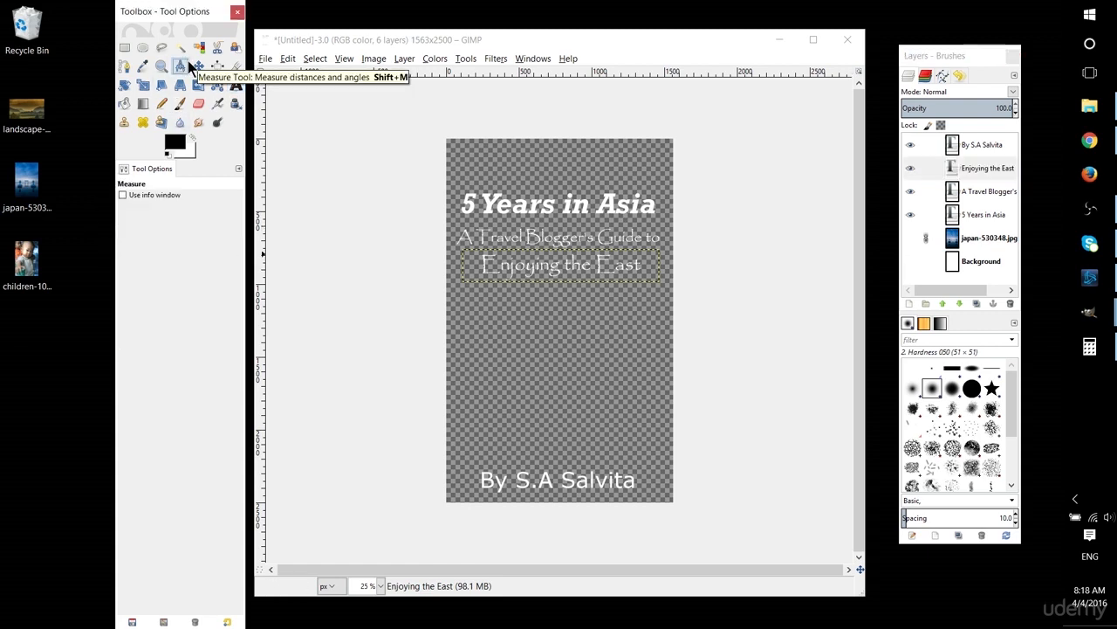
click(214, 68)
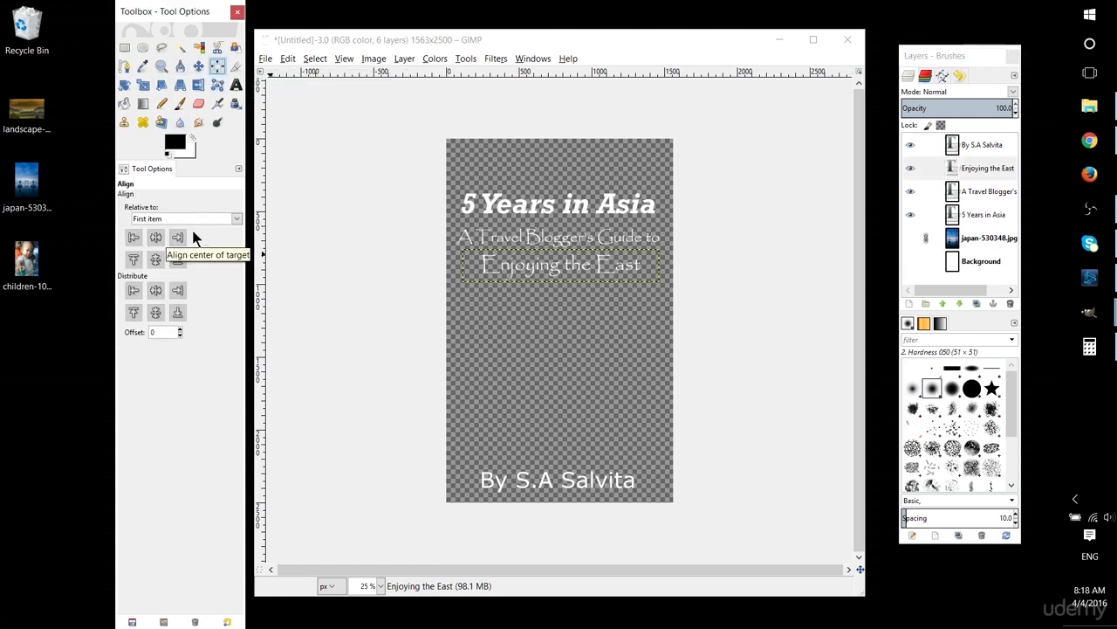
click(166, 218)
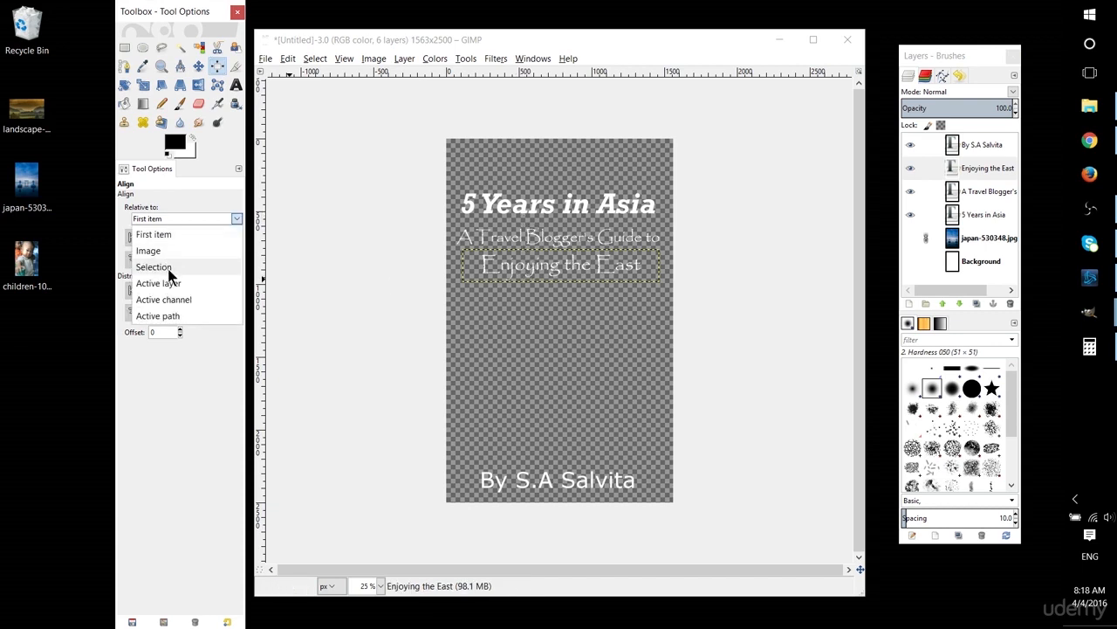
click(184, 252)
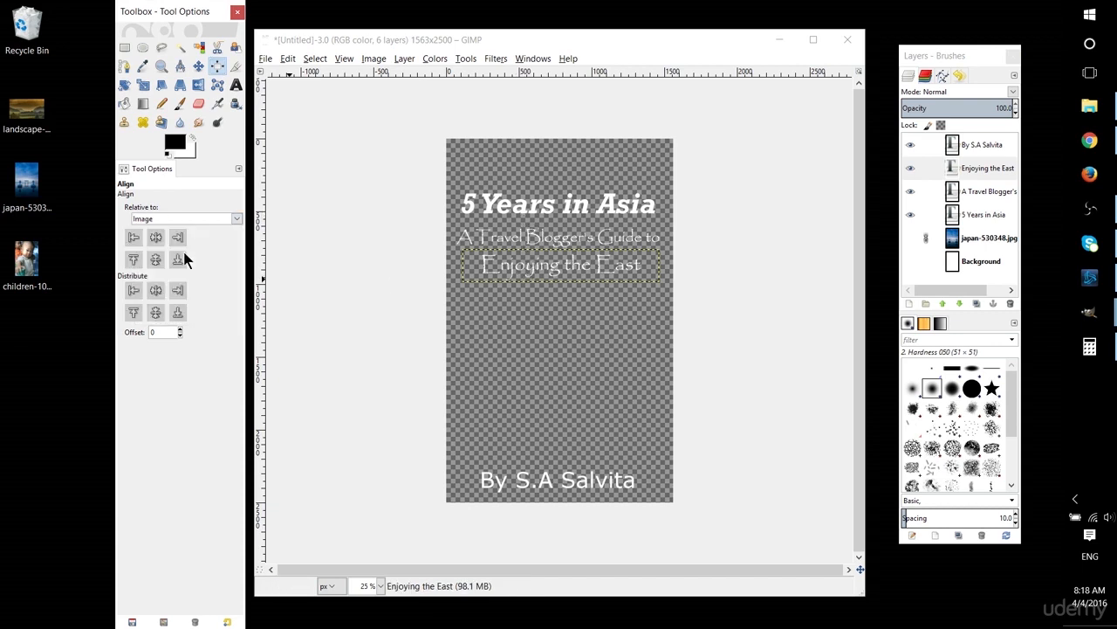
click(583, 485)
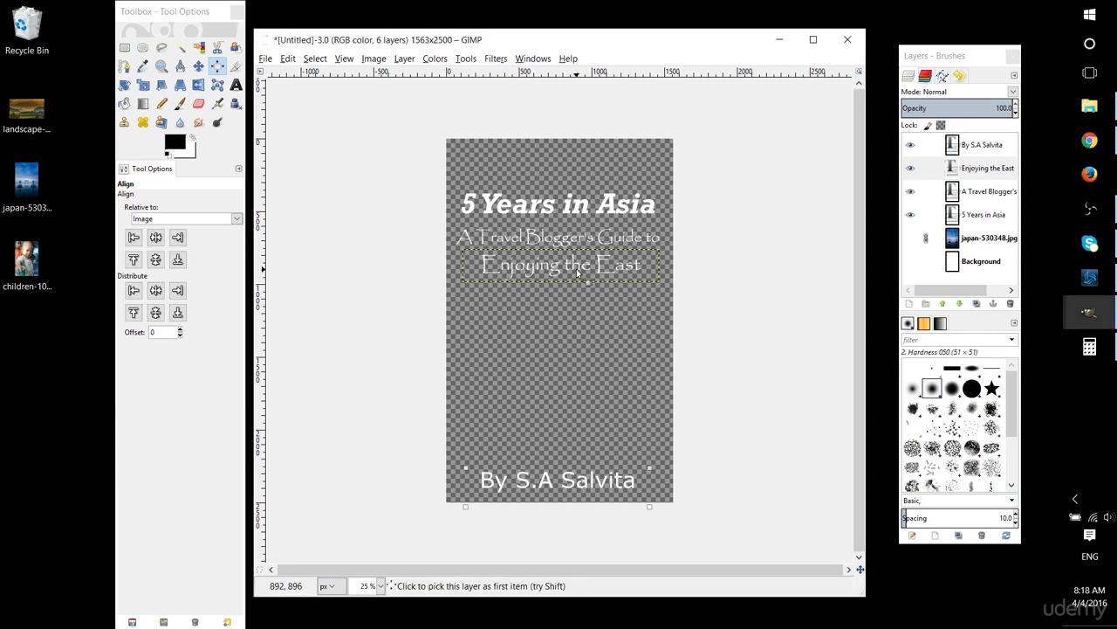
key(shift)
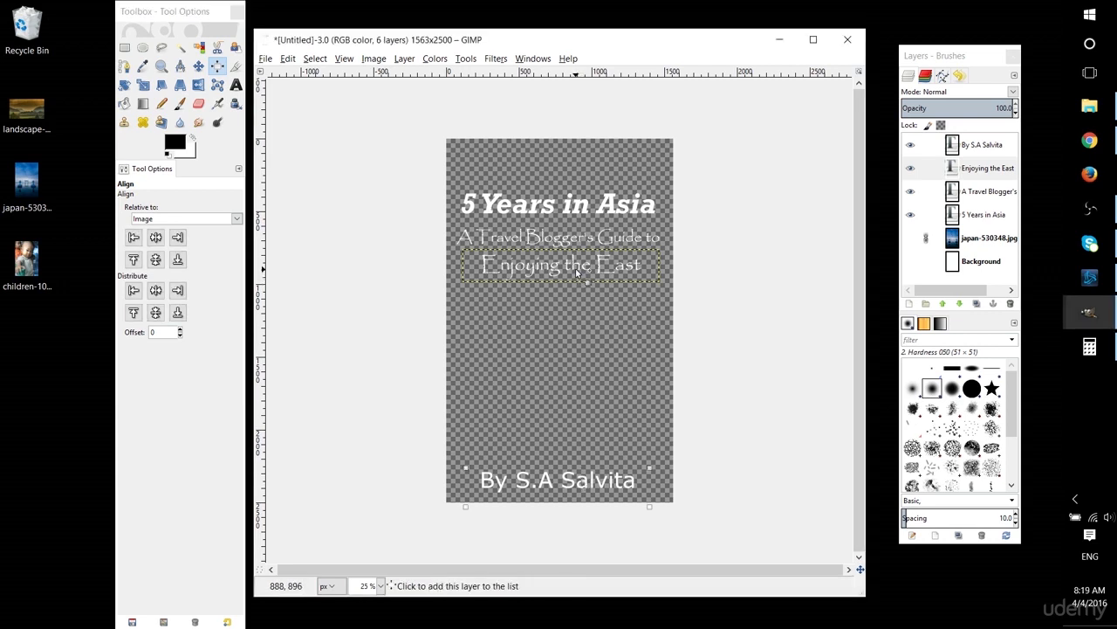
shift+click(576, 269)
shift+click(575, 240)
shift+click(576, 206)
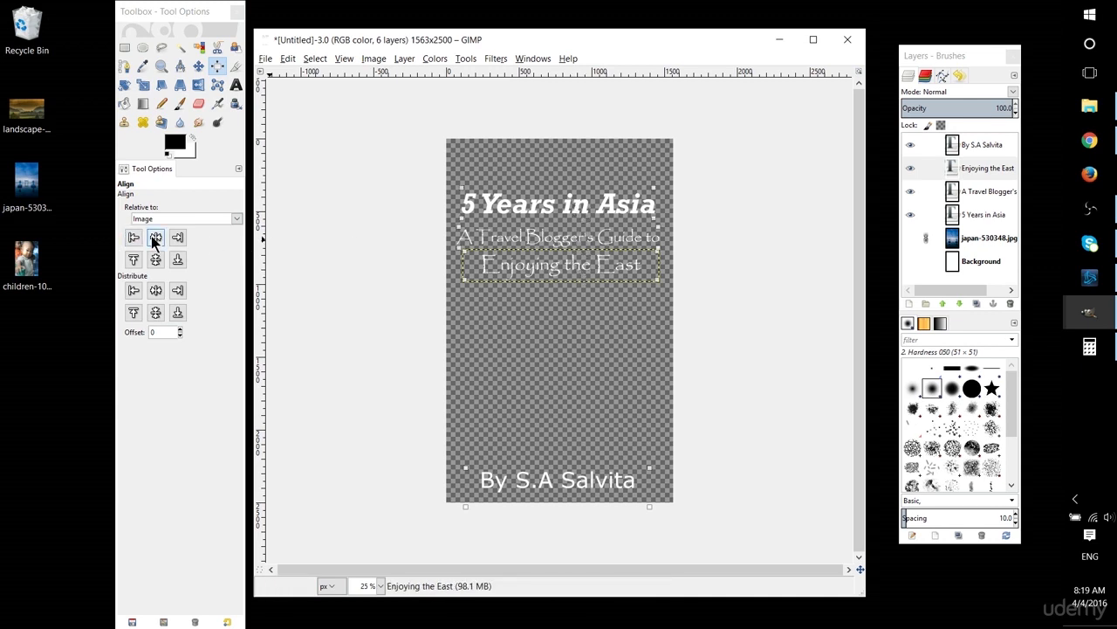
click(156, 236)
Show the photo and Background layers again and end the alignment by switching to Rectangle Select.
click(911, 238)
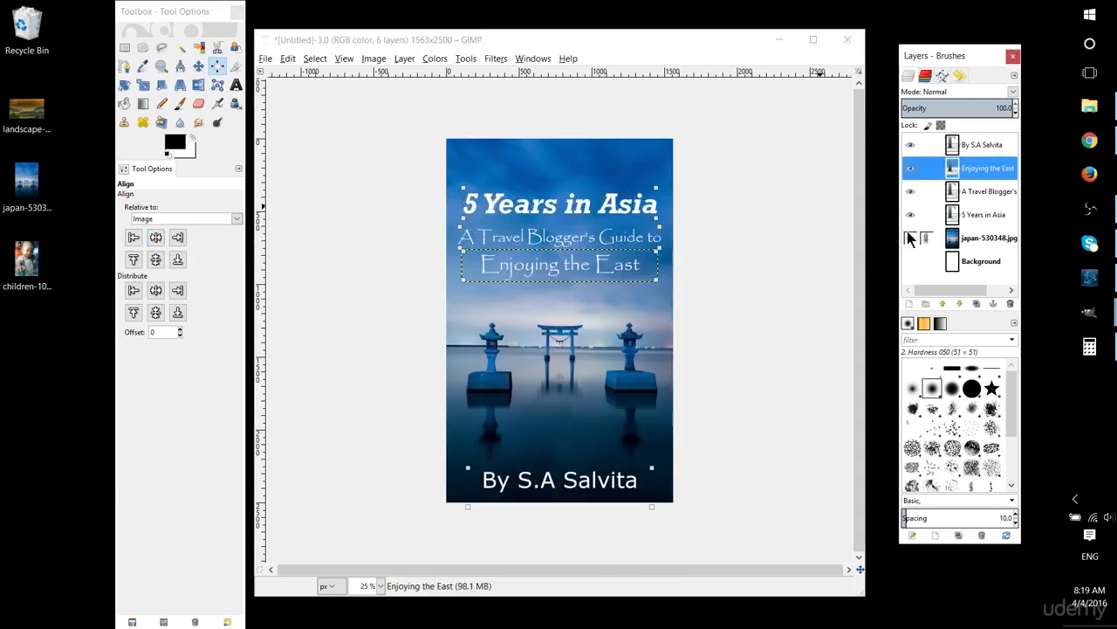
click(911, 262)
click(125, 47)
click(363, 215)
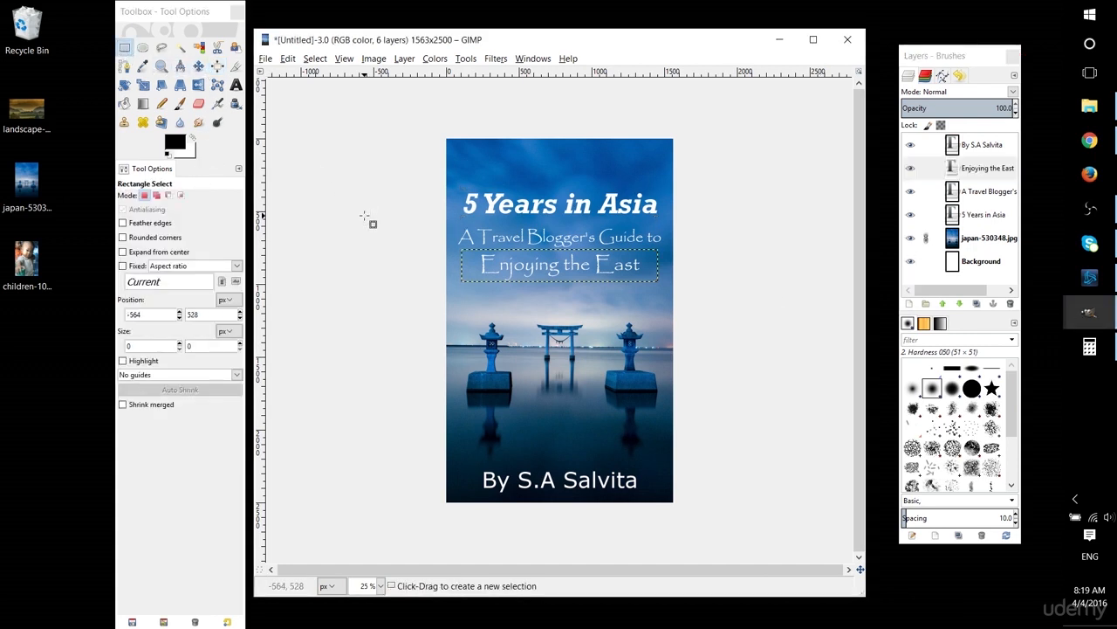
Add a drop shadow to the title "5 Years in Asia" with offsets X 4 and Y 4, blur radius 15 and opacity 60.
click(236, 84)
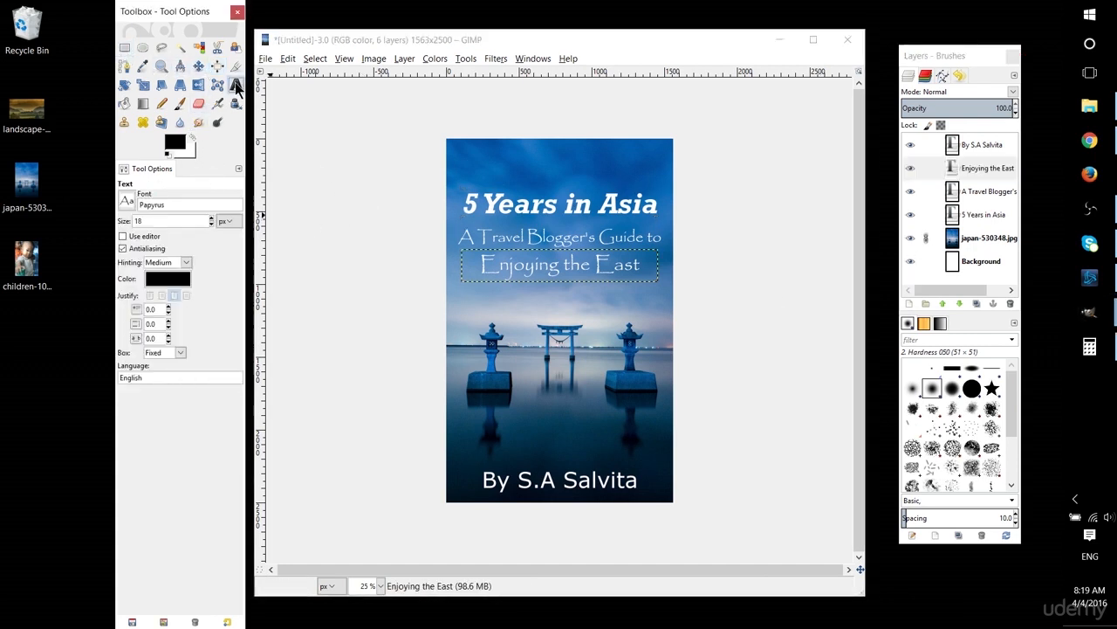
click(486, 212)
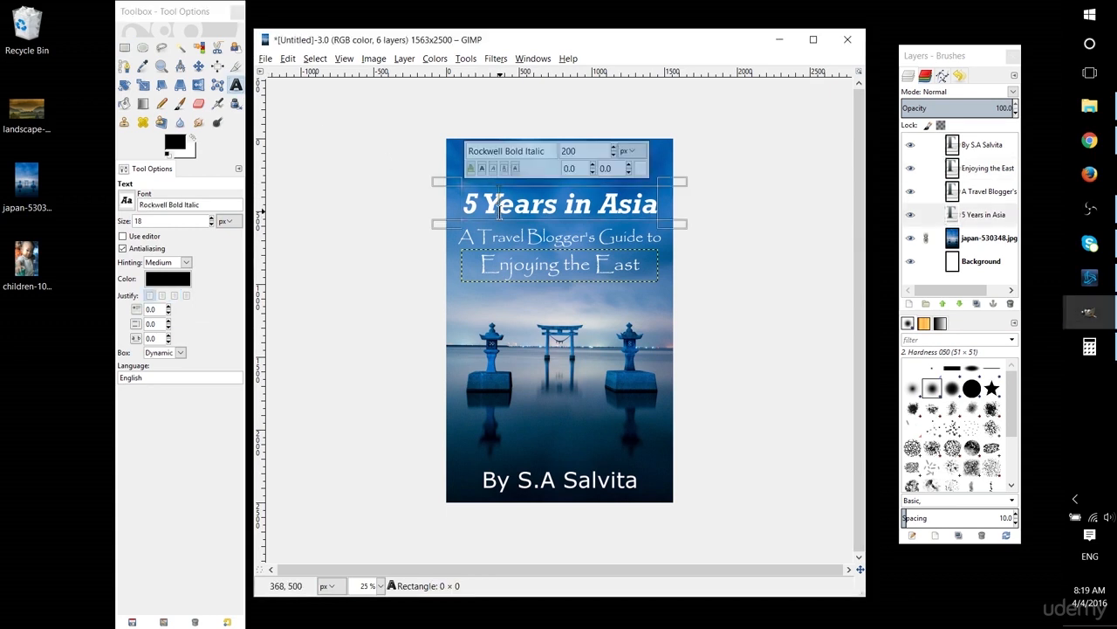
triple_click(556, 206)
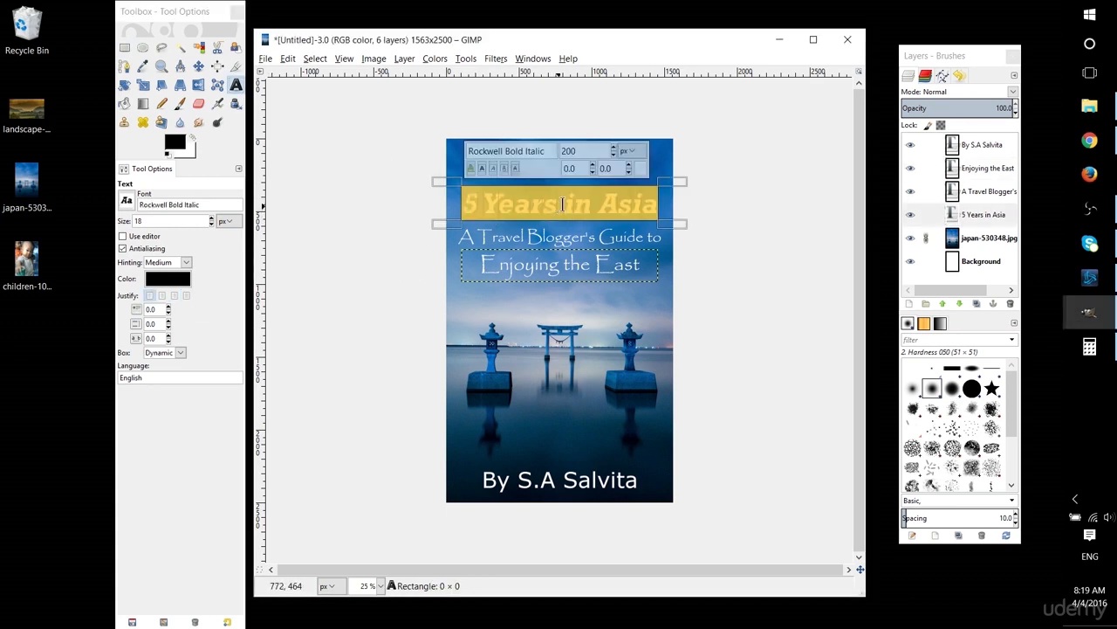
click(467, 61)
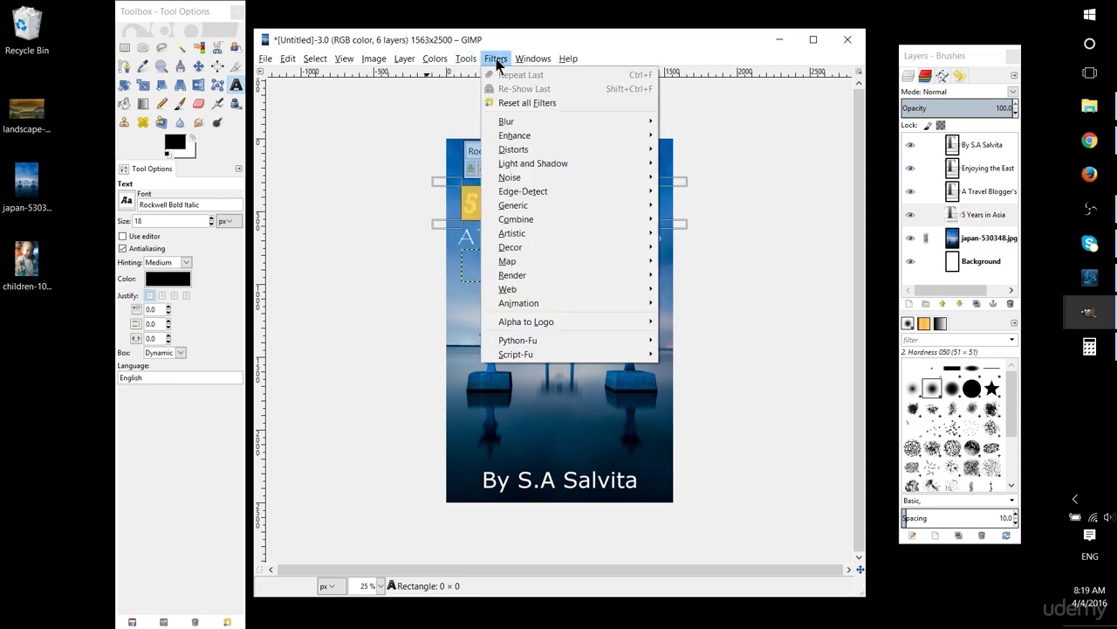
mouse_move(522, 163)
click(703, 238)
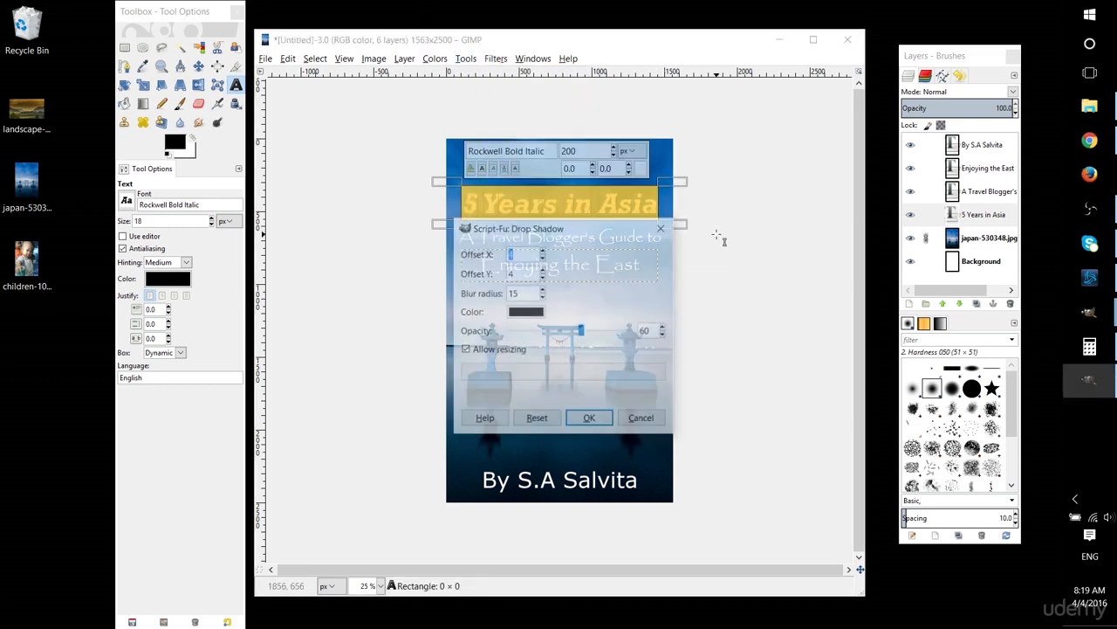
drag(584, 229, 445, 272)
click(428, 470)
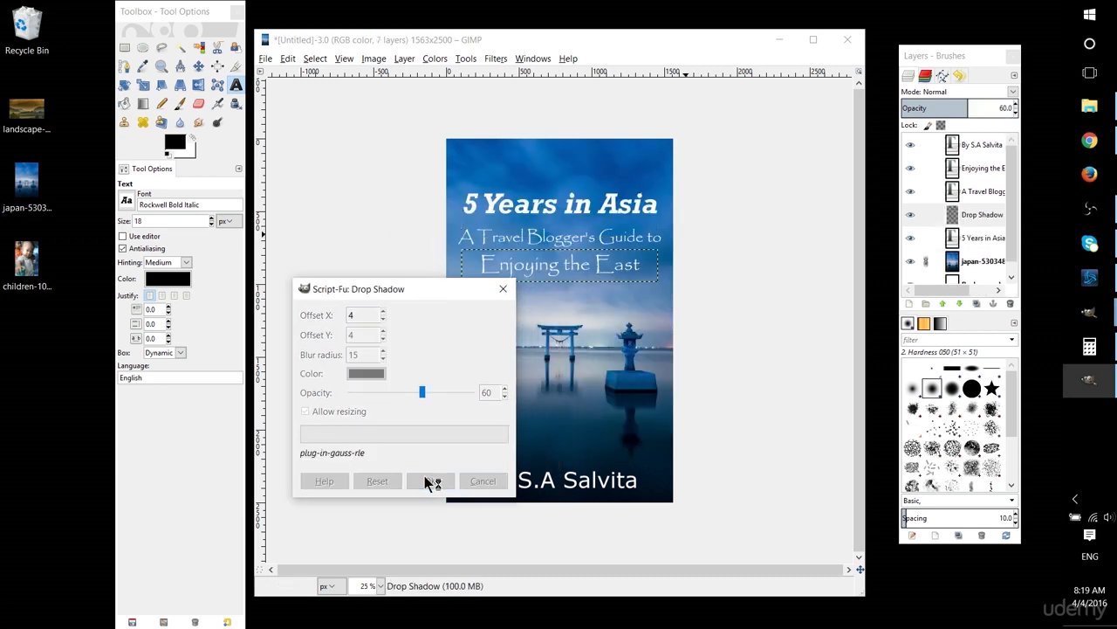
click(465, 58)
mouse_move(495, 58)
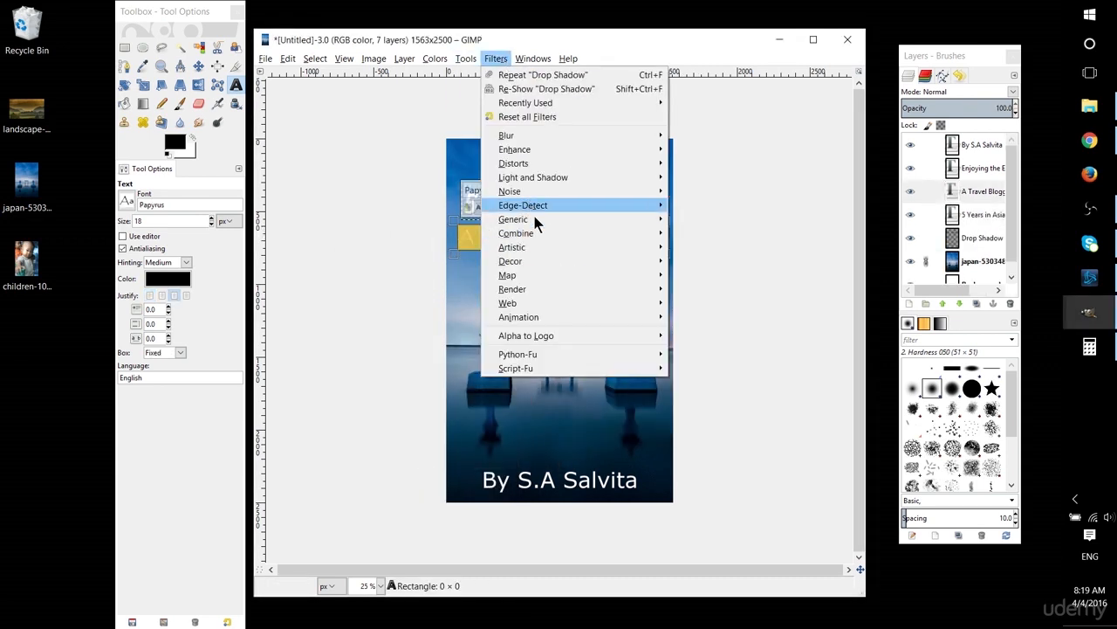
click(721, 150)
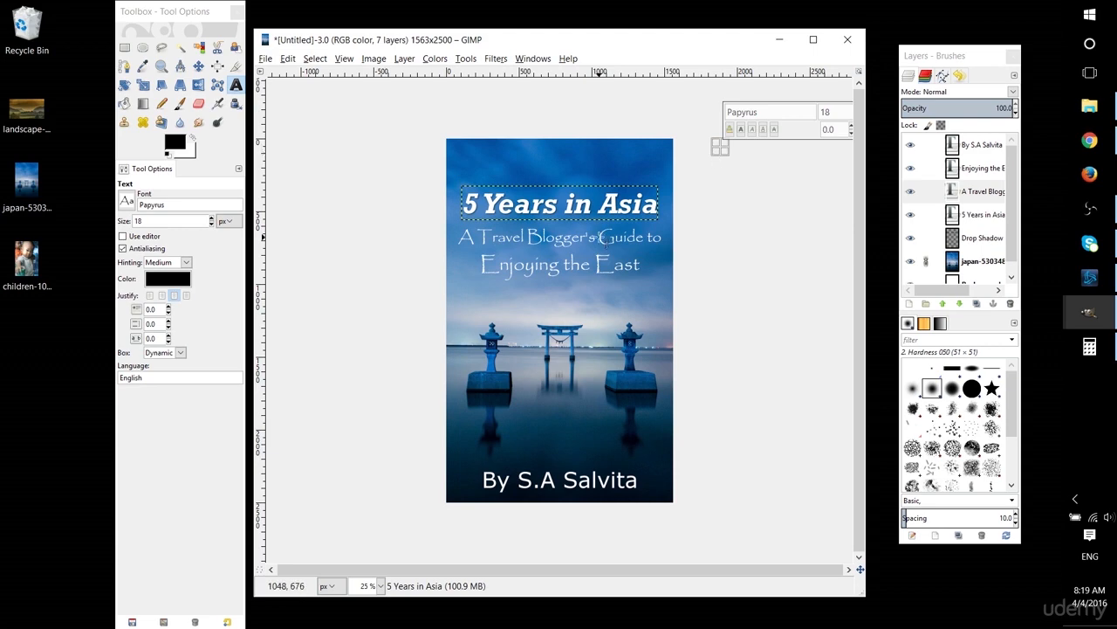
Add a drop shadow to the subtitle line "A Travel Blogger's Guide to".
triple_click(559, 480)
click(465, 59)
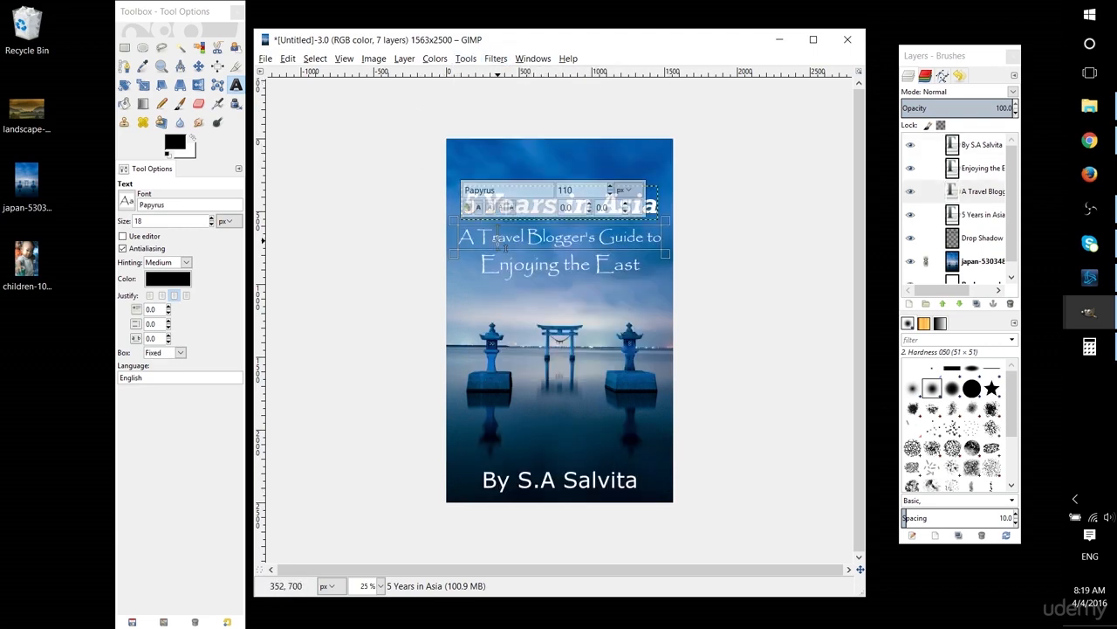
click(465, 59)
mouse_move(635, 182)
click(713, 252)
click(590, 419)
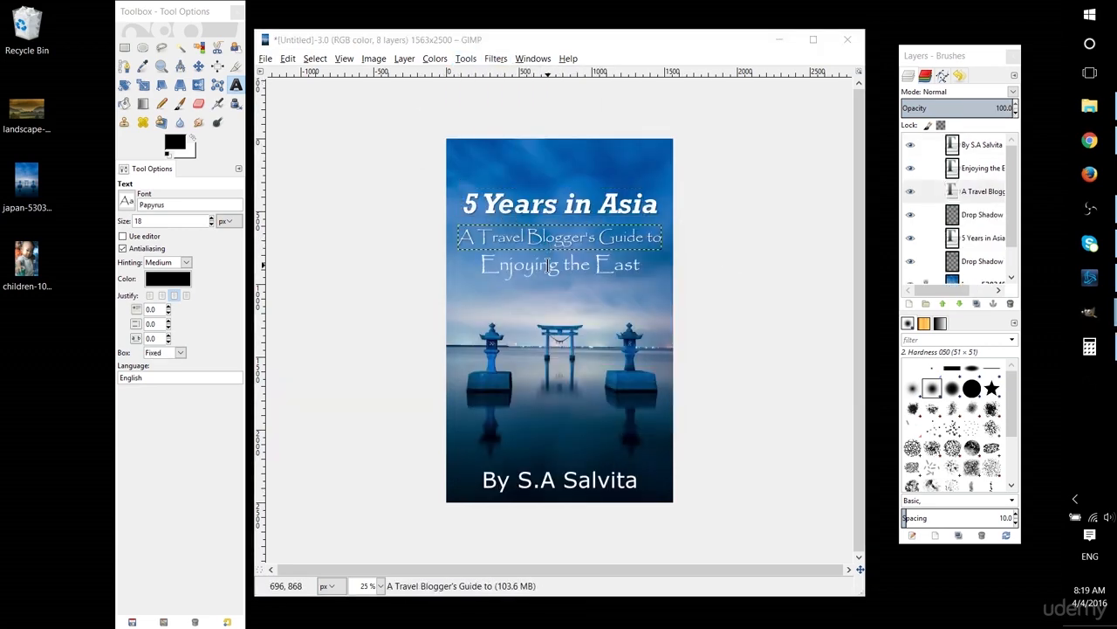
Add a drop shadow to the subtitle line "Enjoying the East" and leave text editing for Rectangle Select.
triple_click(549, 260)
click(465, 59)
mouse_move(496, 58)
mouse_move(532, 177)
click(731, 193)
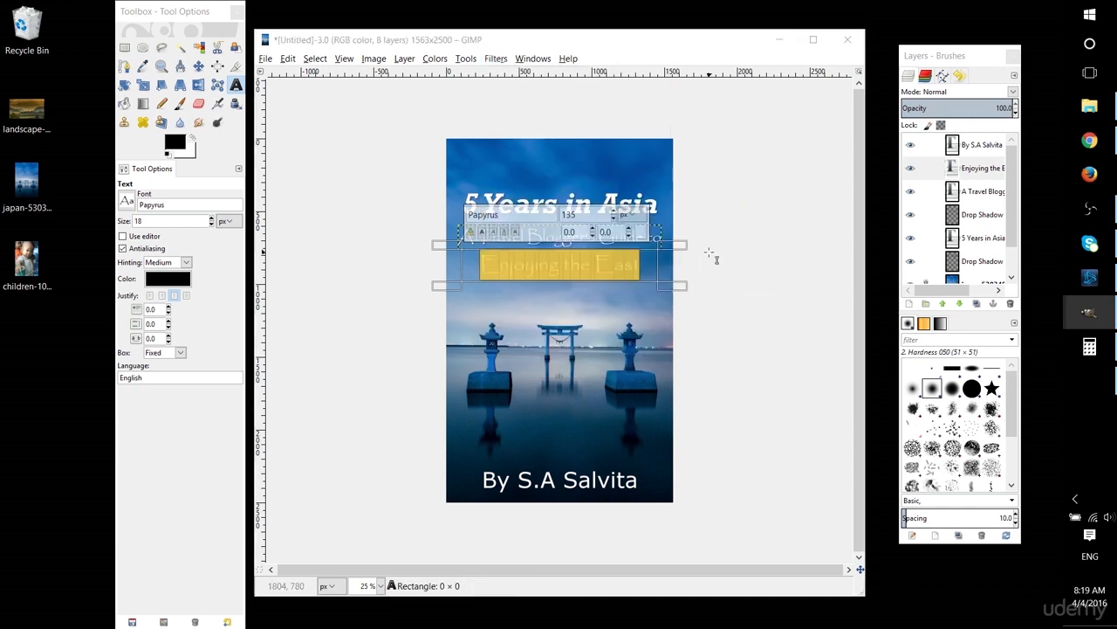
click(590, 419)
click(711, 251)
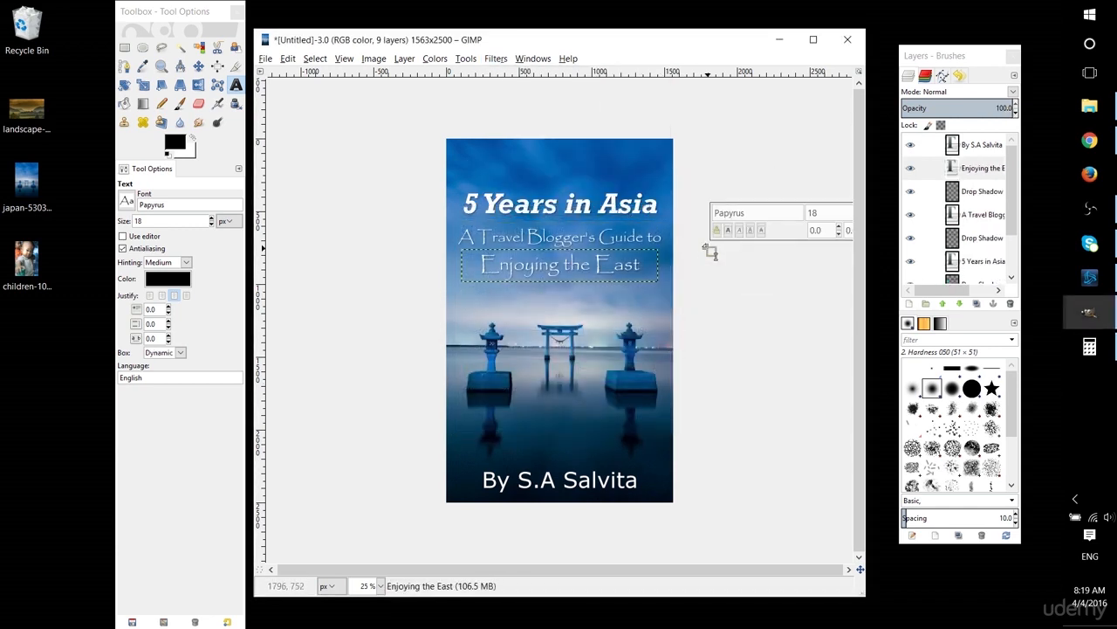
click(731, 316)
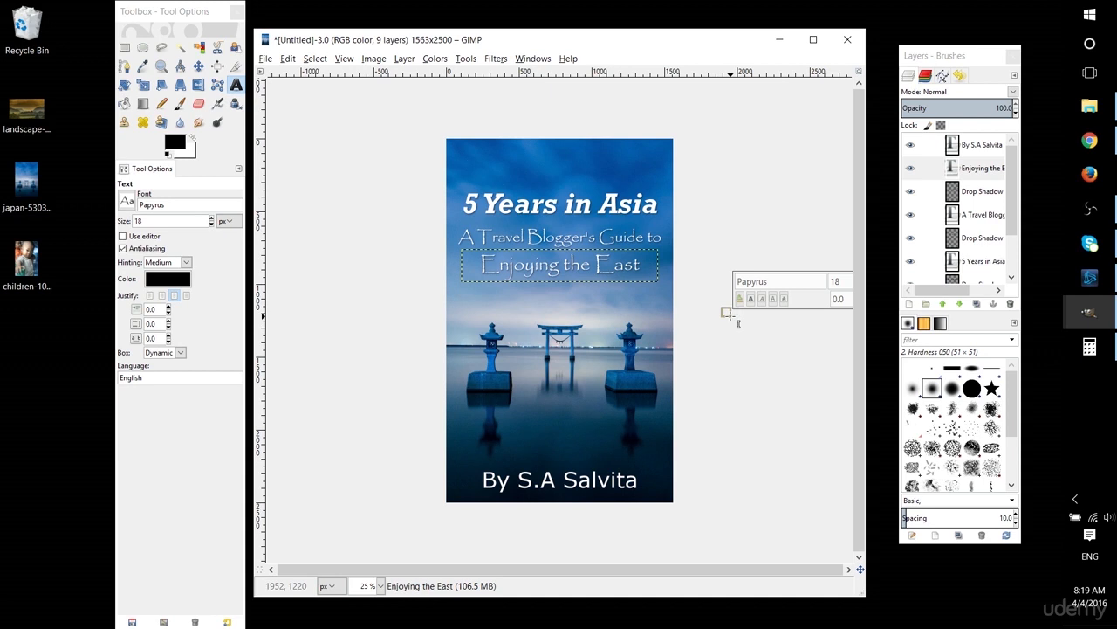
click(125, 47)
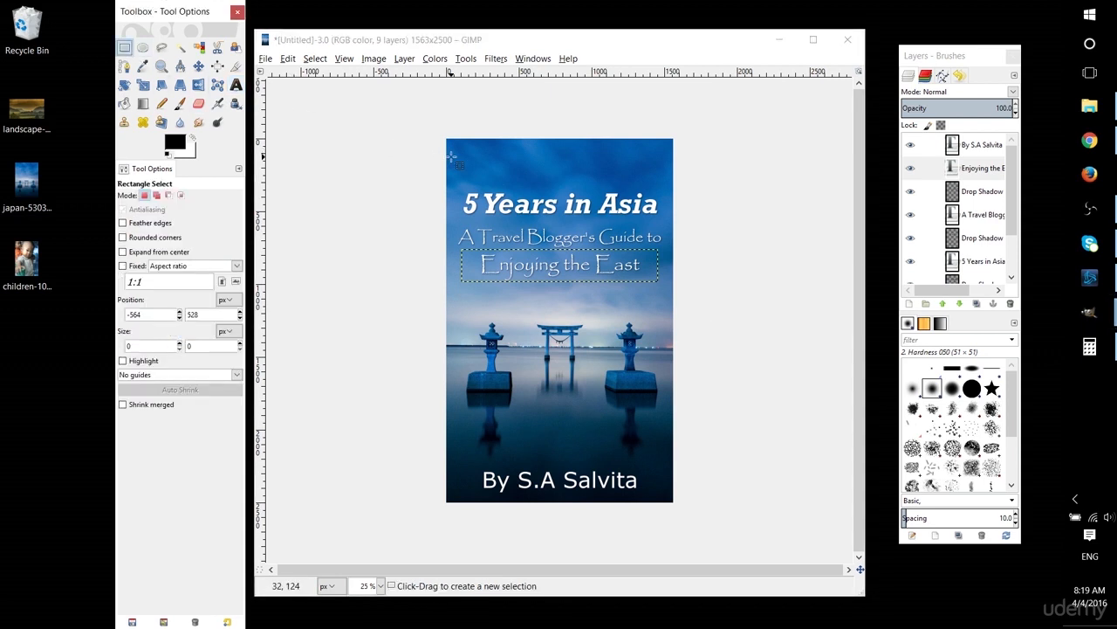
Export the cover as 5YearsInAsia.png in the Gimp folder with the default PNG options and compression level 9.
click(265, 58)
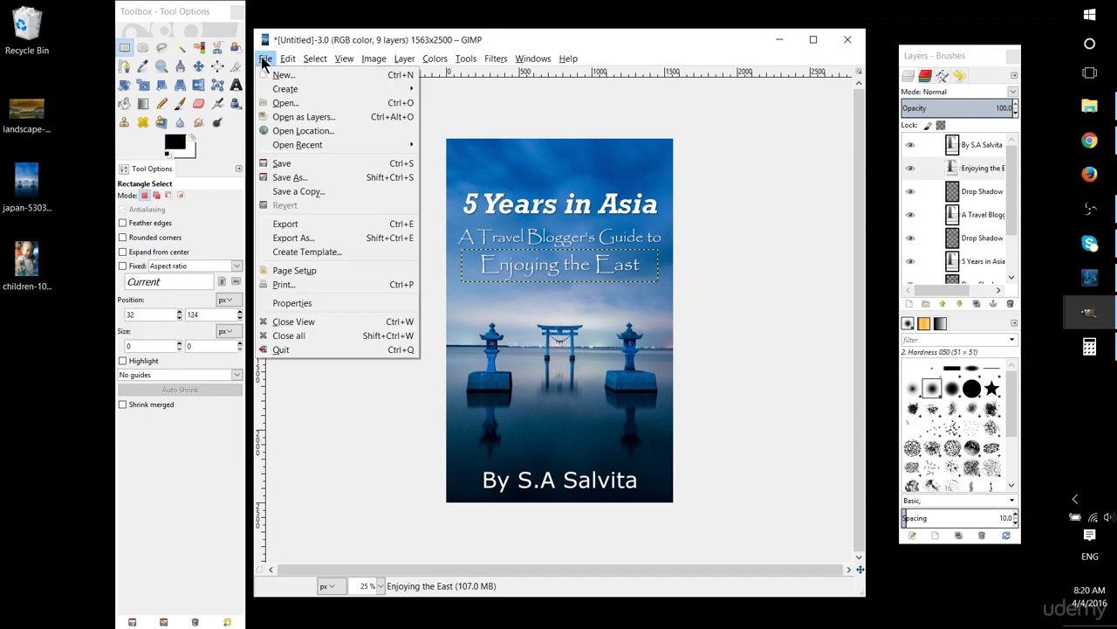
click(299, 238)
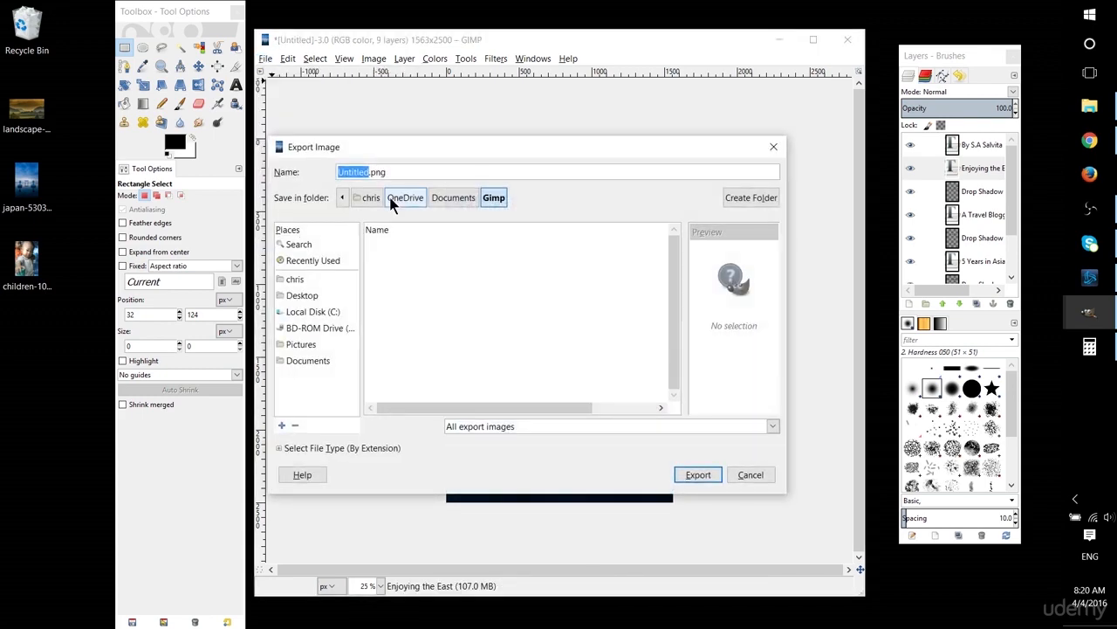
drag(384, 143, 417, 121)
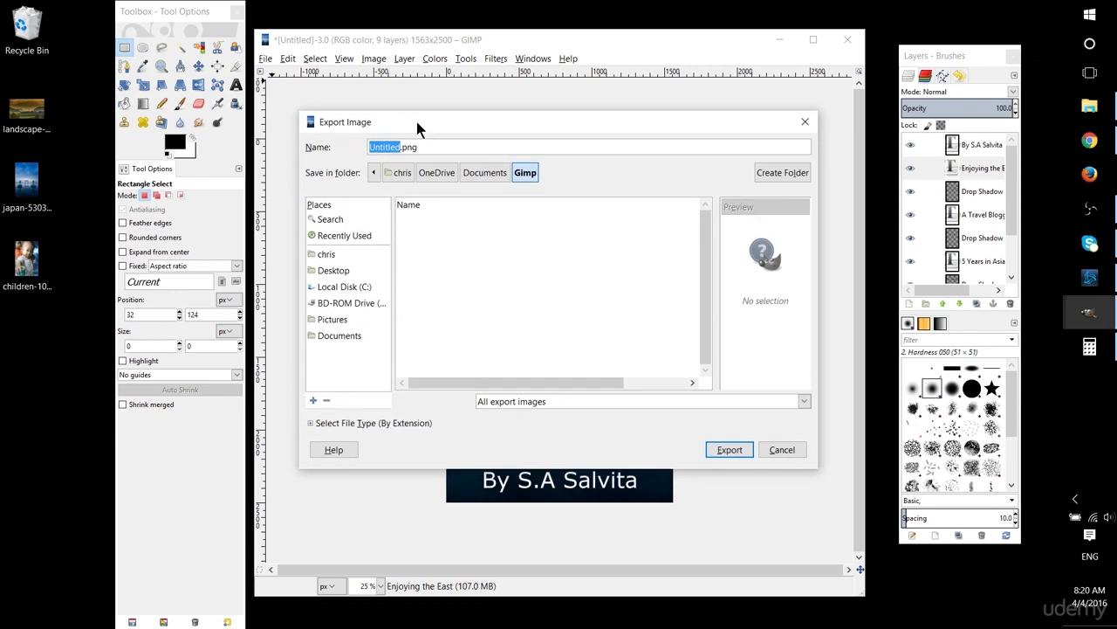
drag(417, 121, 434, 271)
text(5Ya)
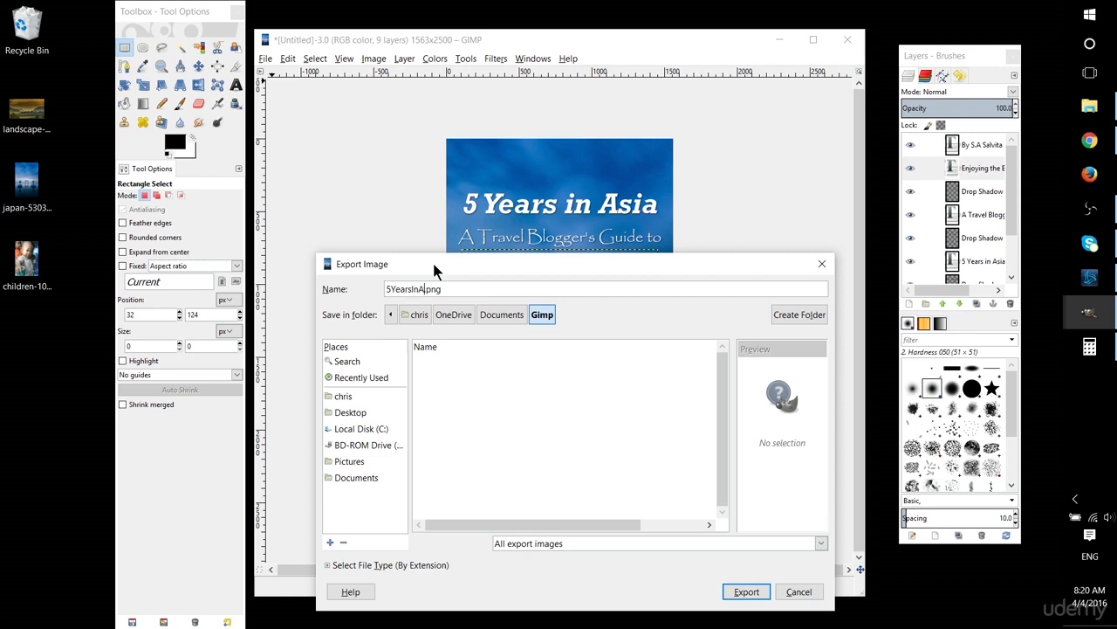
key(Return)
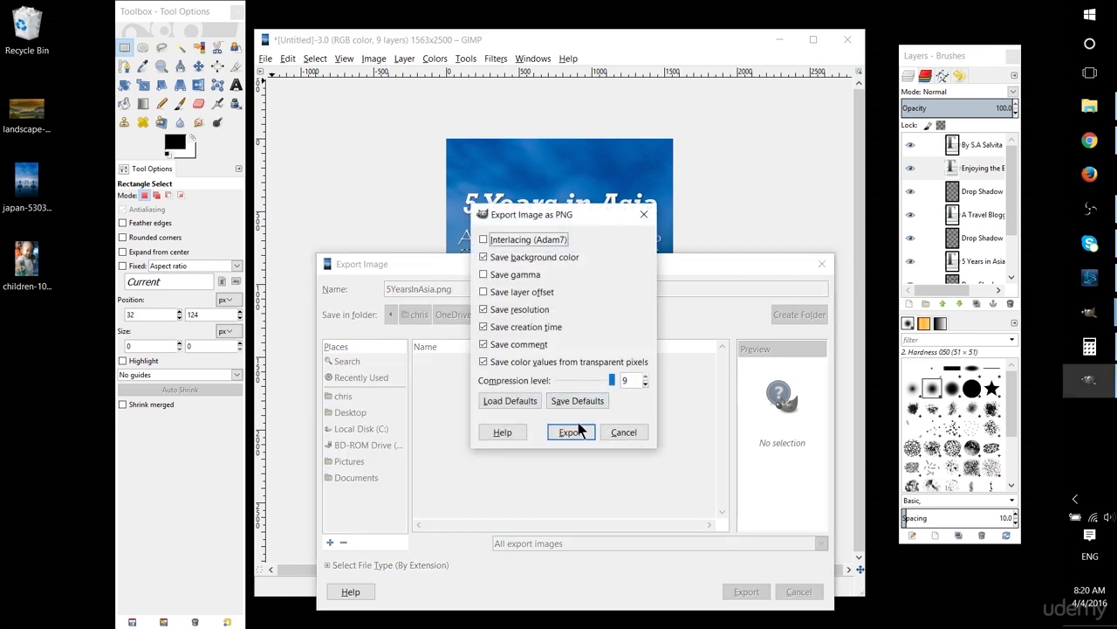
click(581, 426)
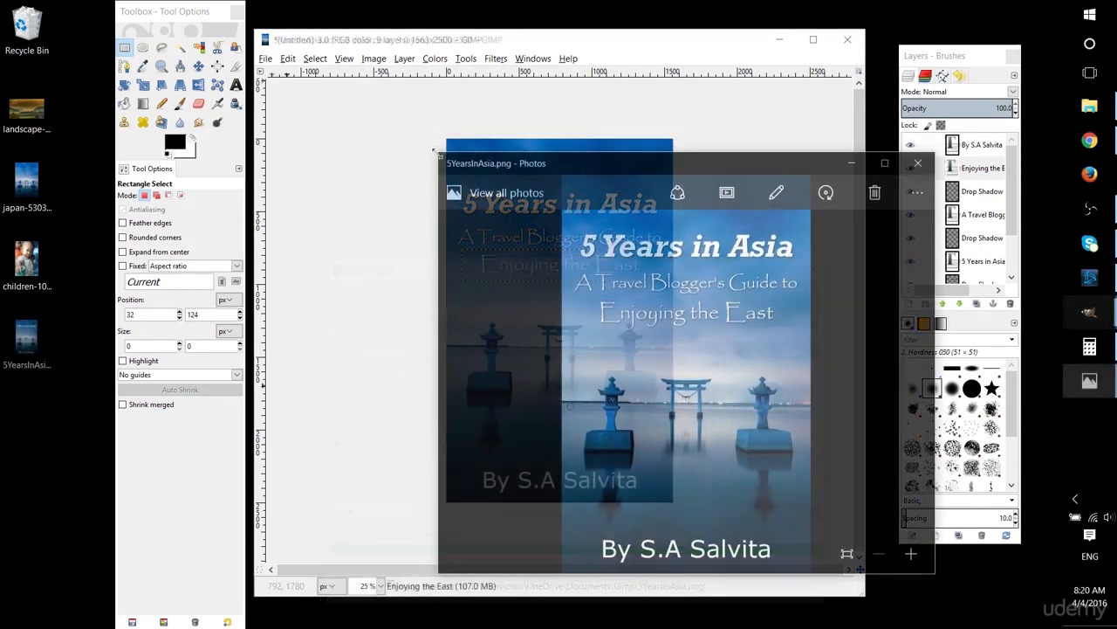
Inspect the exported 5YearsInAsia.png cover in Photos, moving its window for a clear view.
drag(591, 171, 449, 120)
drag(783, 521, 743, 535)
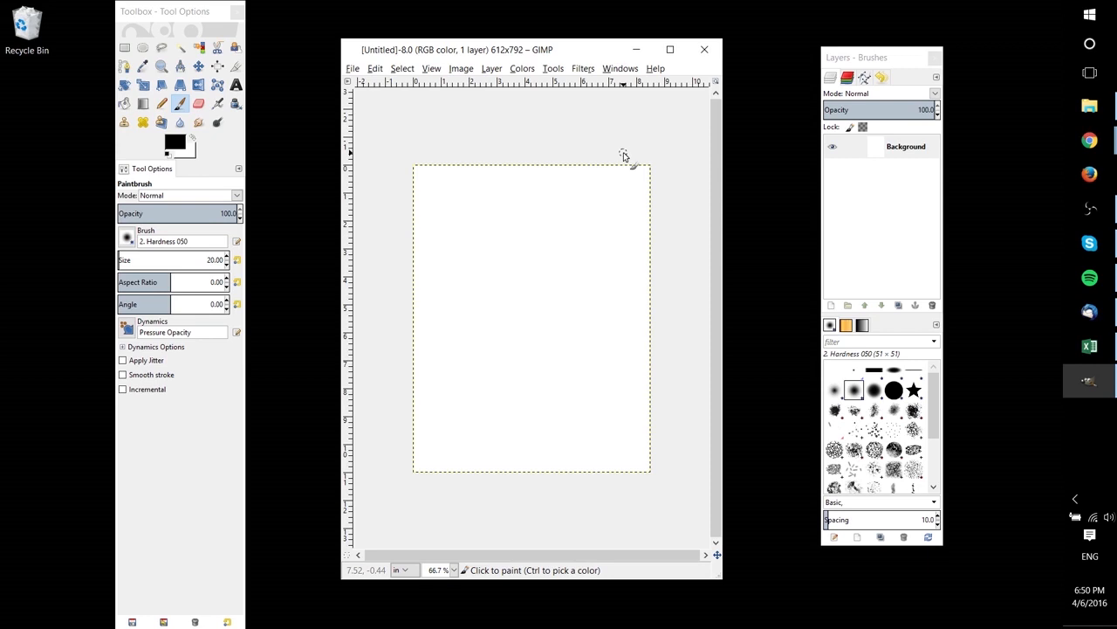
Review the new-image size in inches and the resolution in the advanced options, keeping the existing blank image.
click(352, 68)
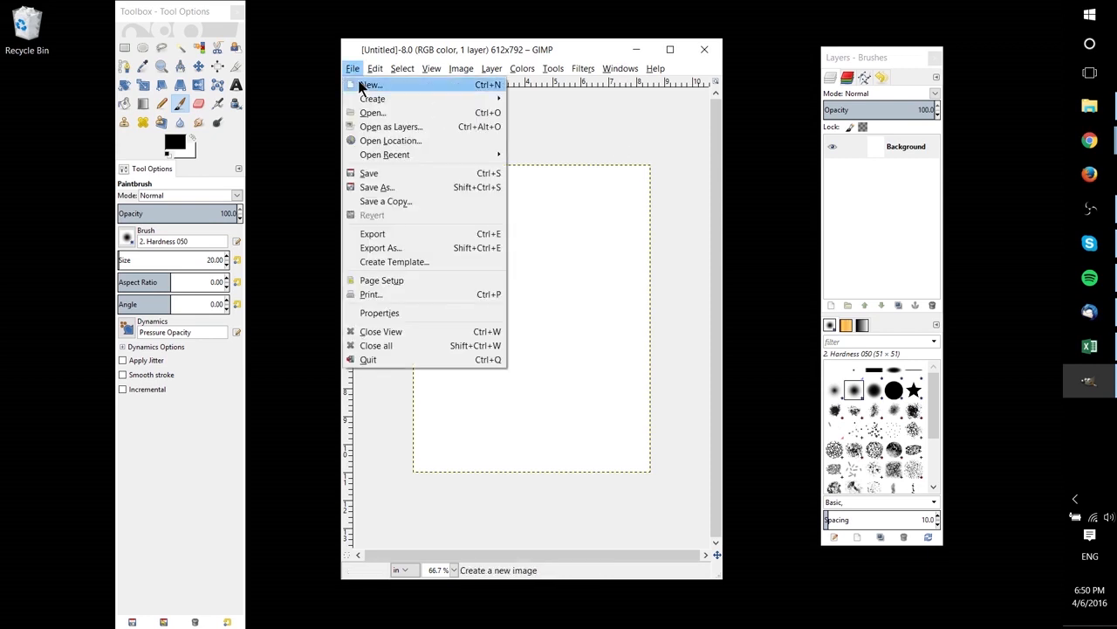
click(361, 87)
drag(437, 252, 481, 162)
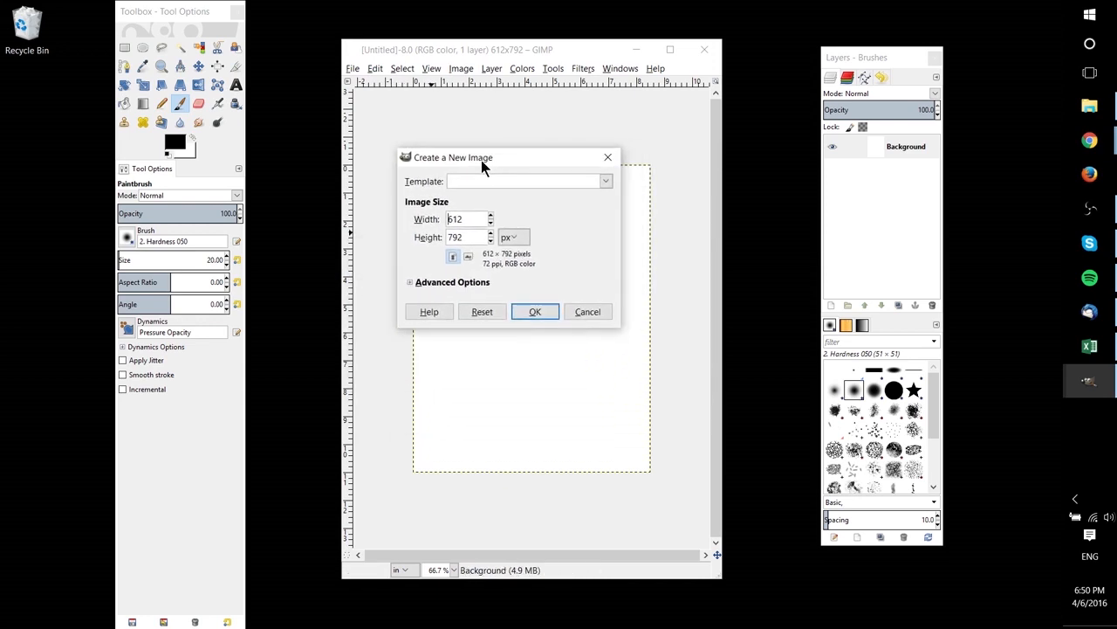
click(514, 237)
click(531, 261)
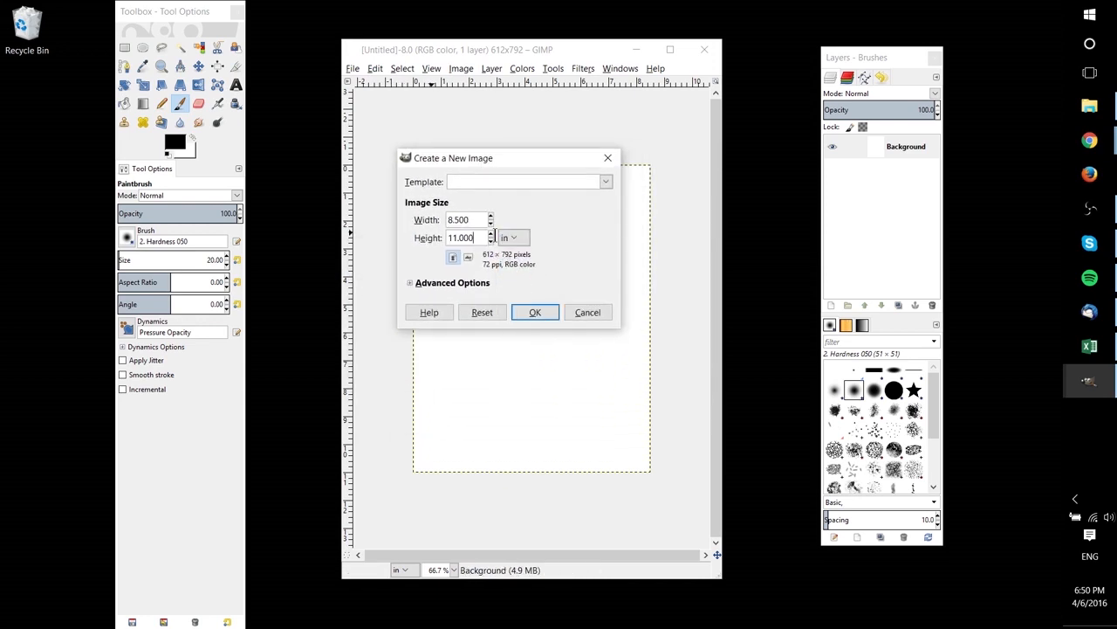
click(410, 283)
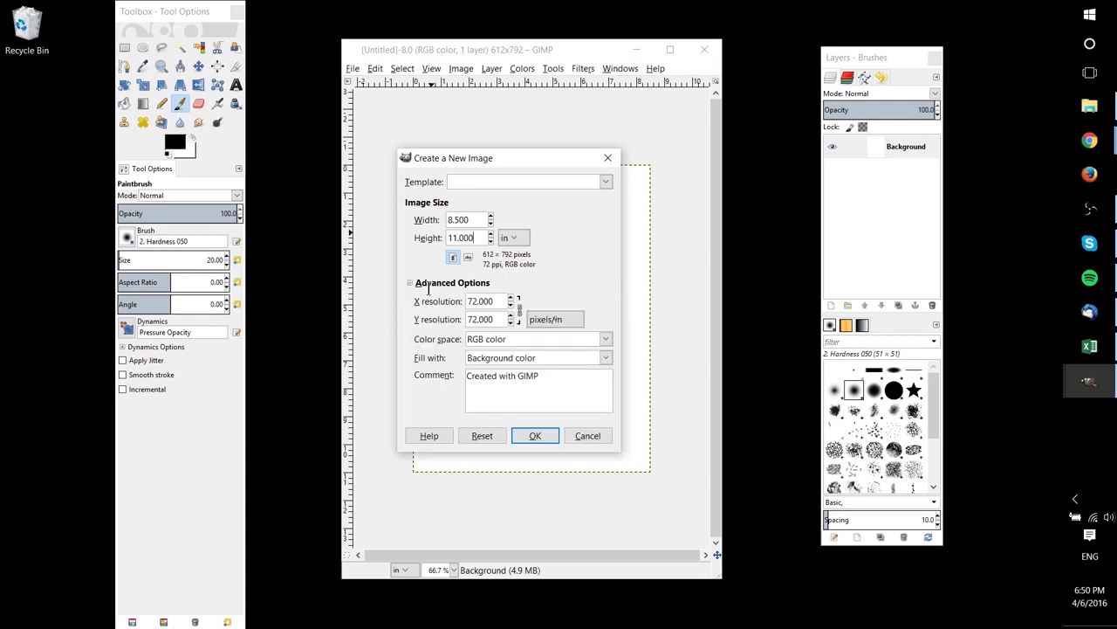
drag(494, 301, 427, 292)
click(536, 434)
click(594, 442)
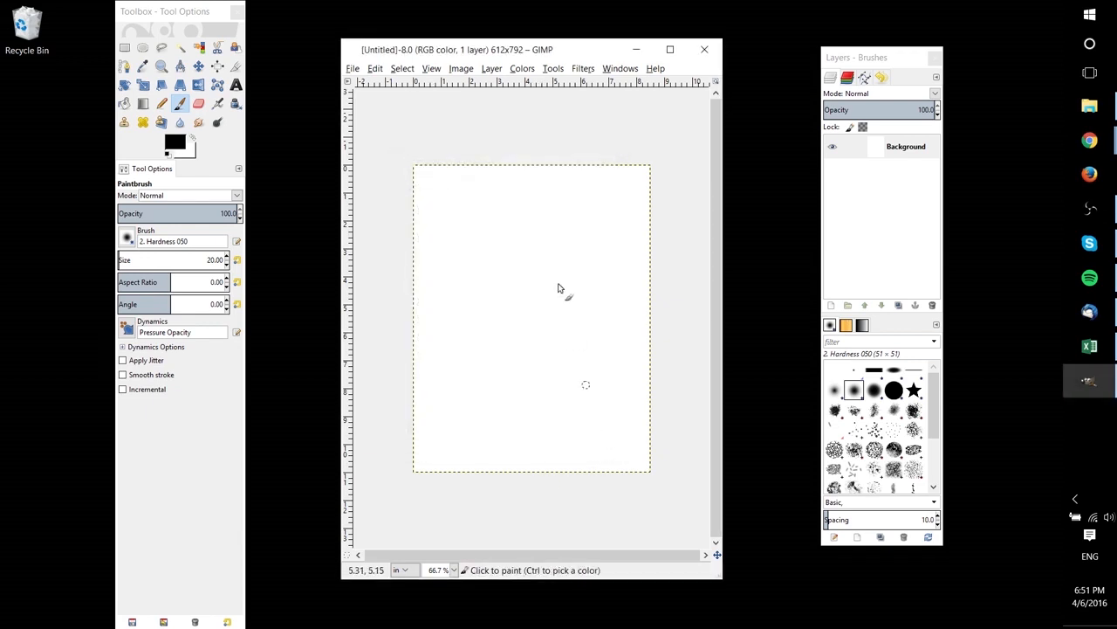
Show the grid over the blank 612x792 image and open the image grid's configuration.
drag(499, 51, 479, 45)
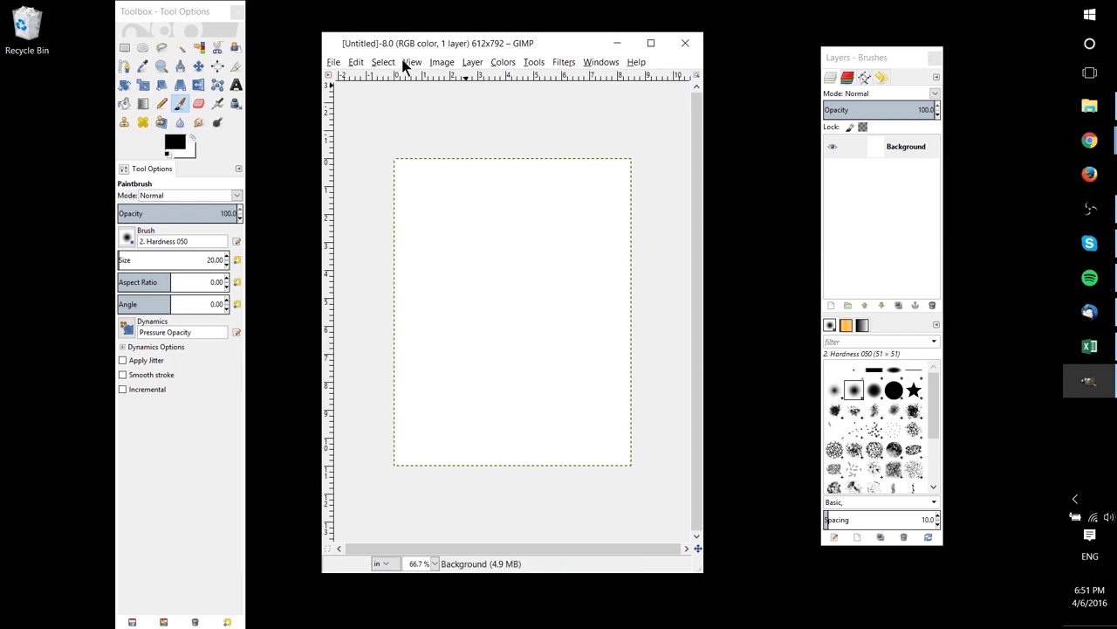
click(405, 65)
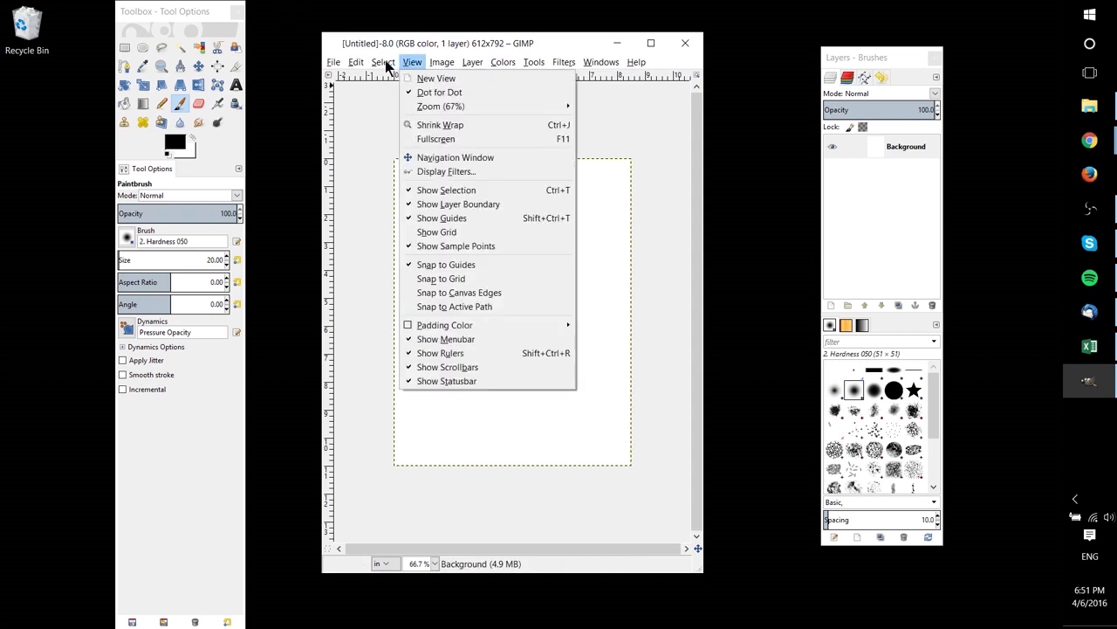
click(453, 233)
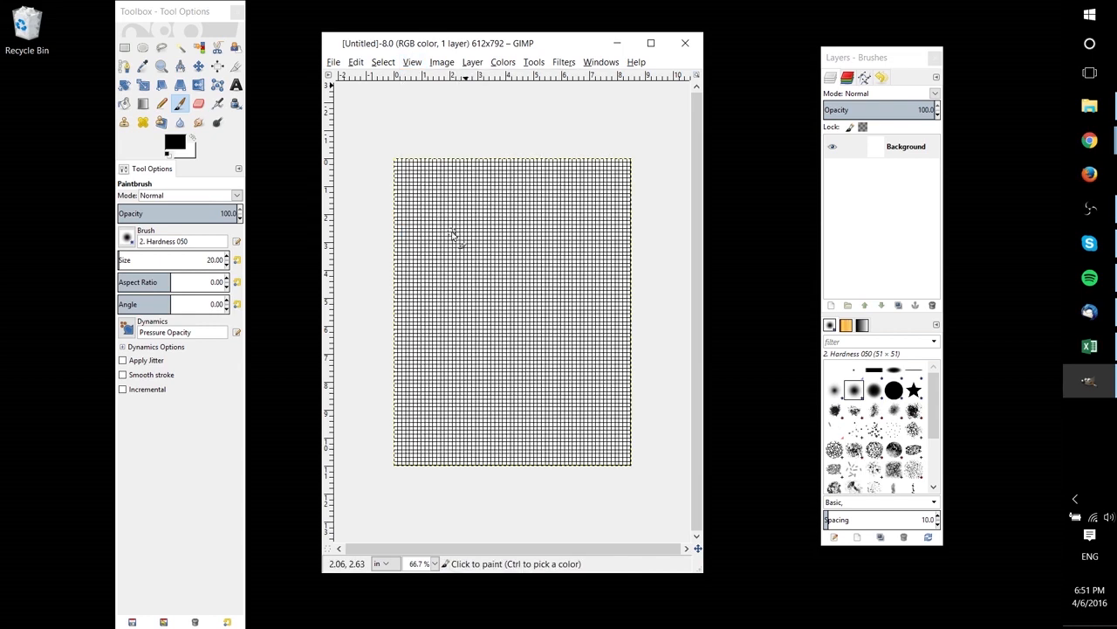
click(441, 63)
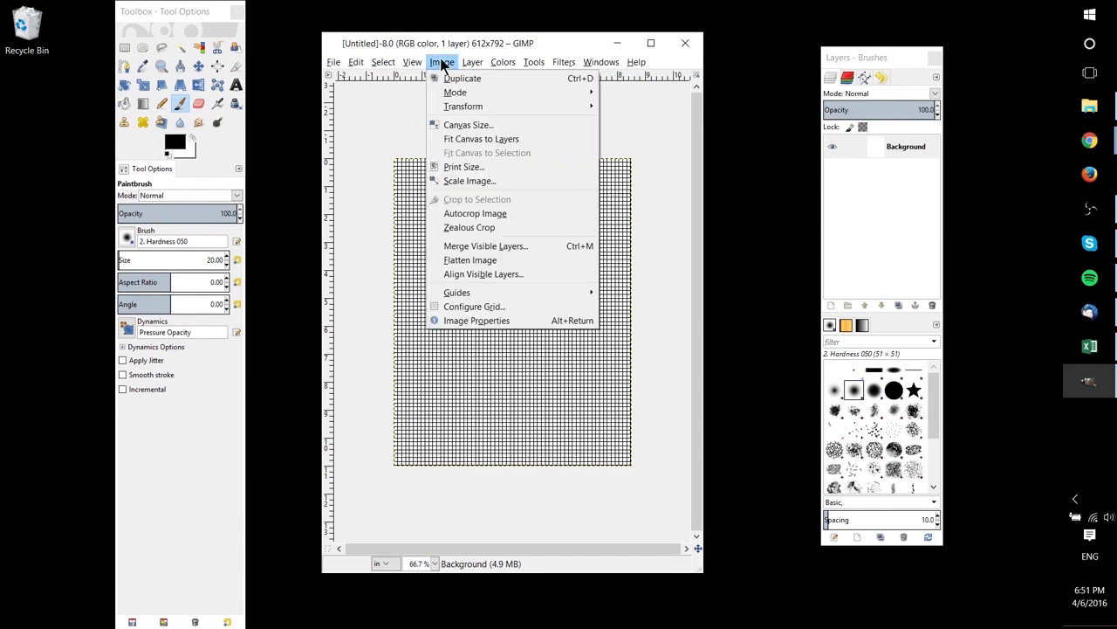
click(441, 63)
click(443, 66)
click(486, 308)
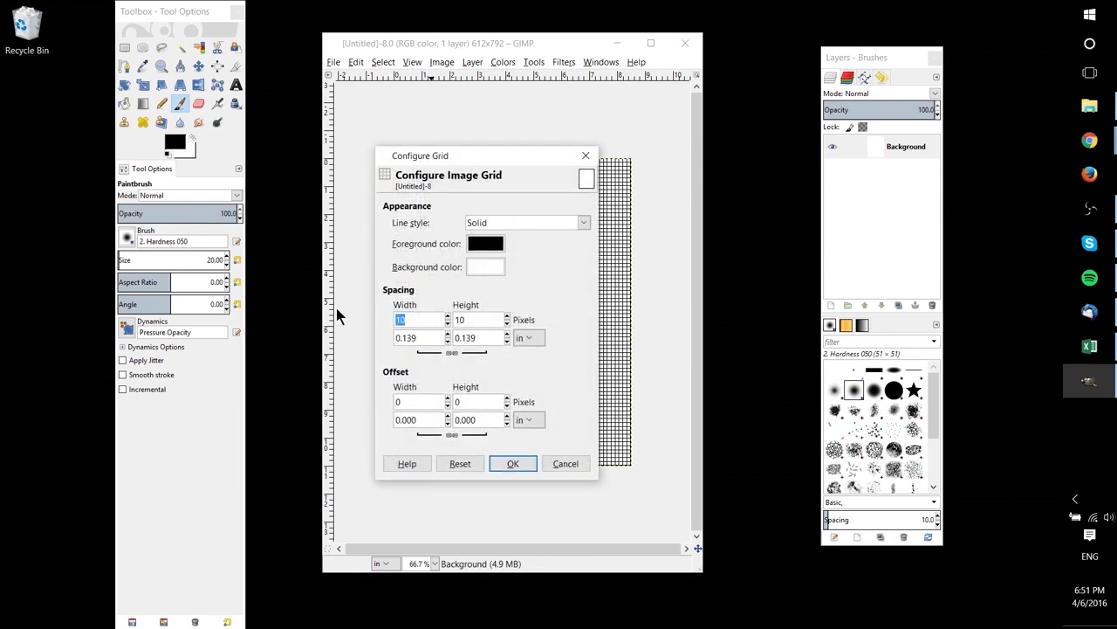
Try grid spacings of 50 pixels and 1 inch for both width and height.
text(50)
key(Tab)
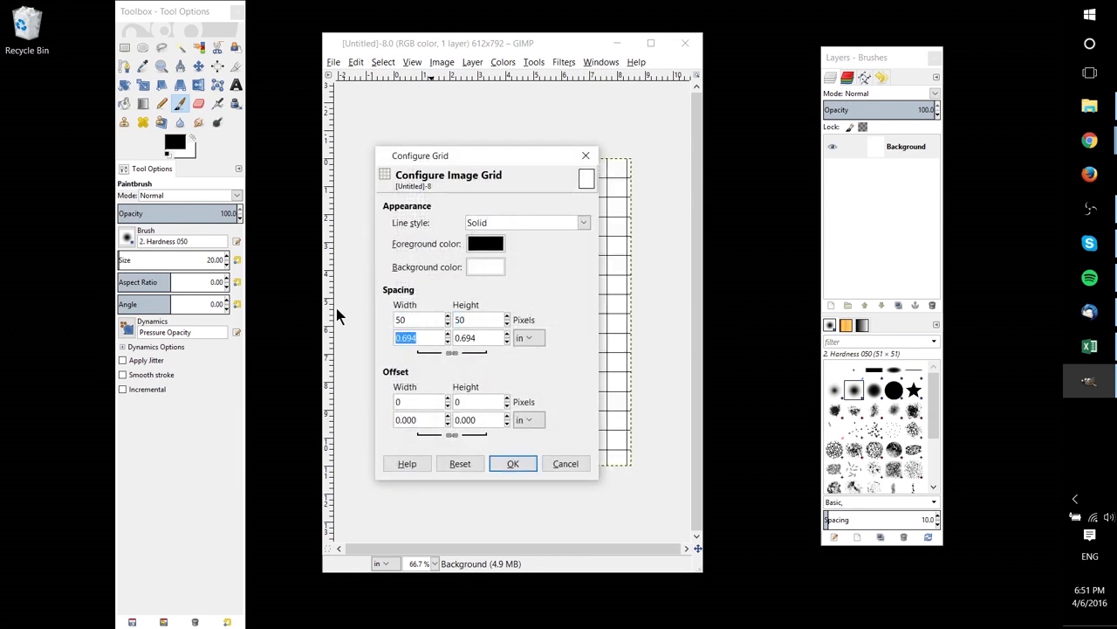
drag(428, 340, 379, 337)
key(Tab)
click(426, 336)
drag(490, 335, 368, 342)
text(1)
key(Tab)
text(1)
key(Tab)
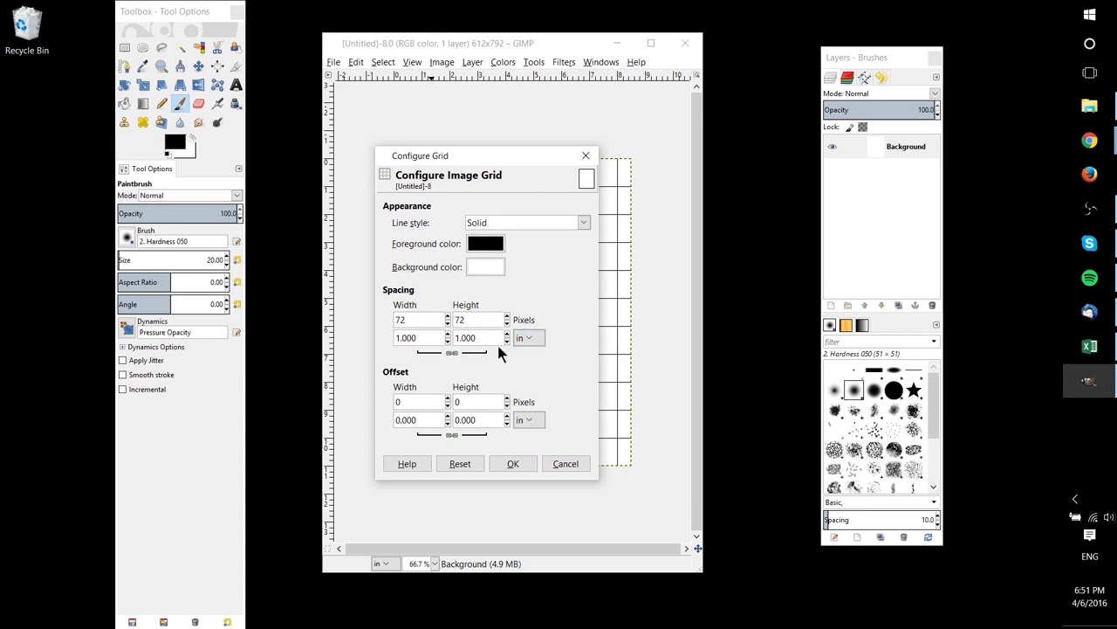
Set the grid spacing to 0.5 inch in width and height and apply the configuration.
drag(480, 166, 811, 161)
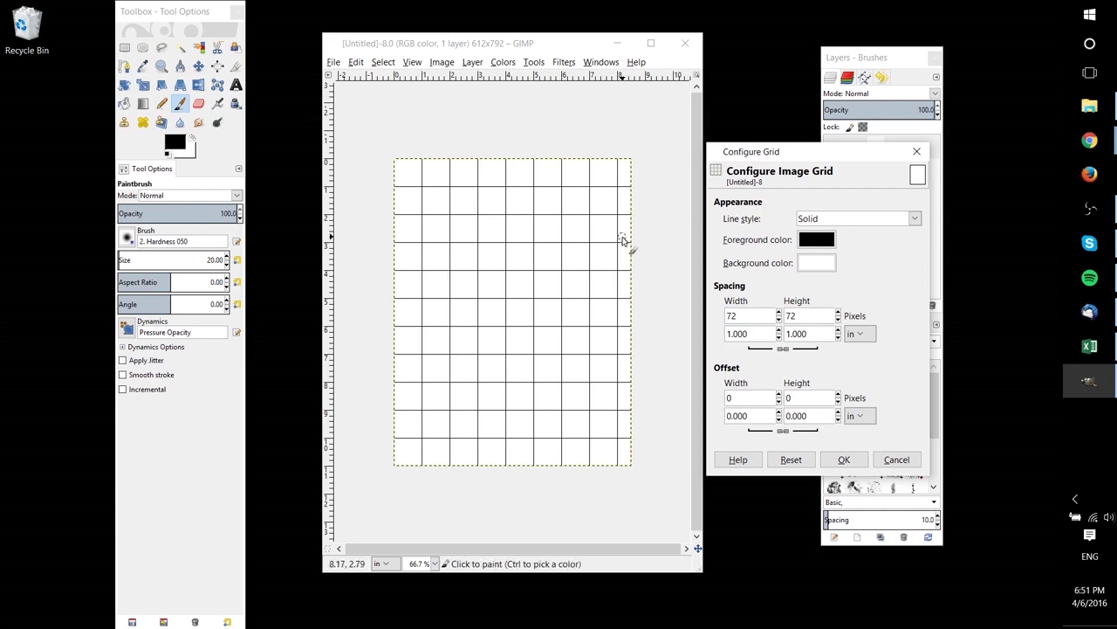
drag(754, 331, 607, 325)
text(0.5)
key(Tab)
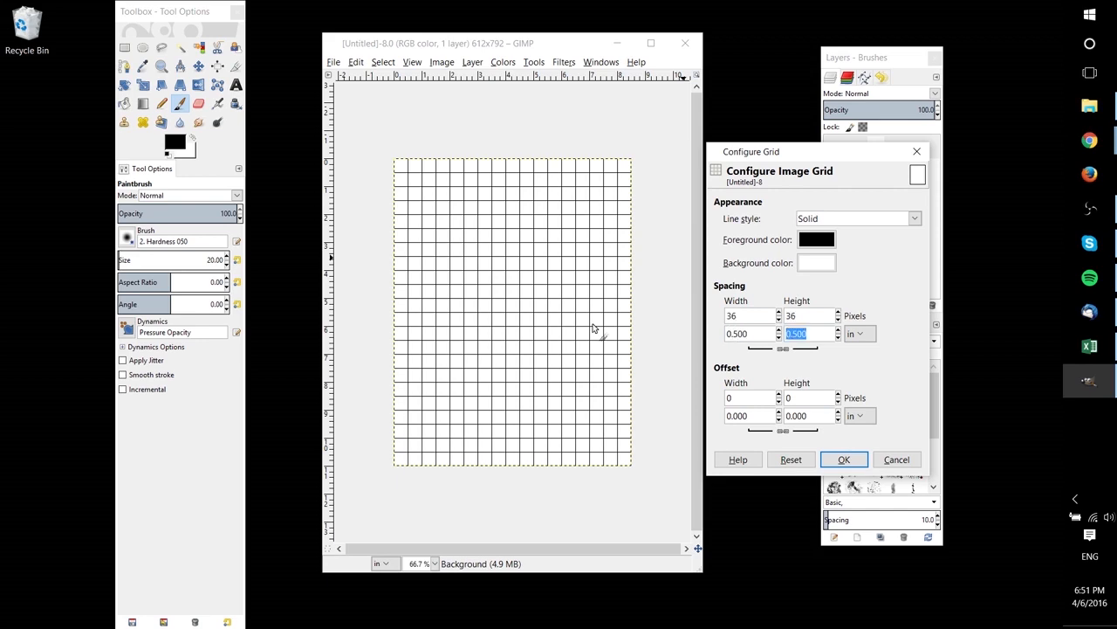
click(851, 458)
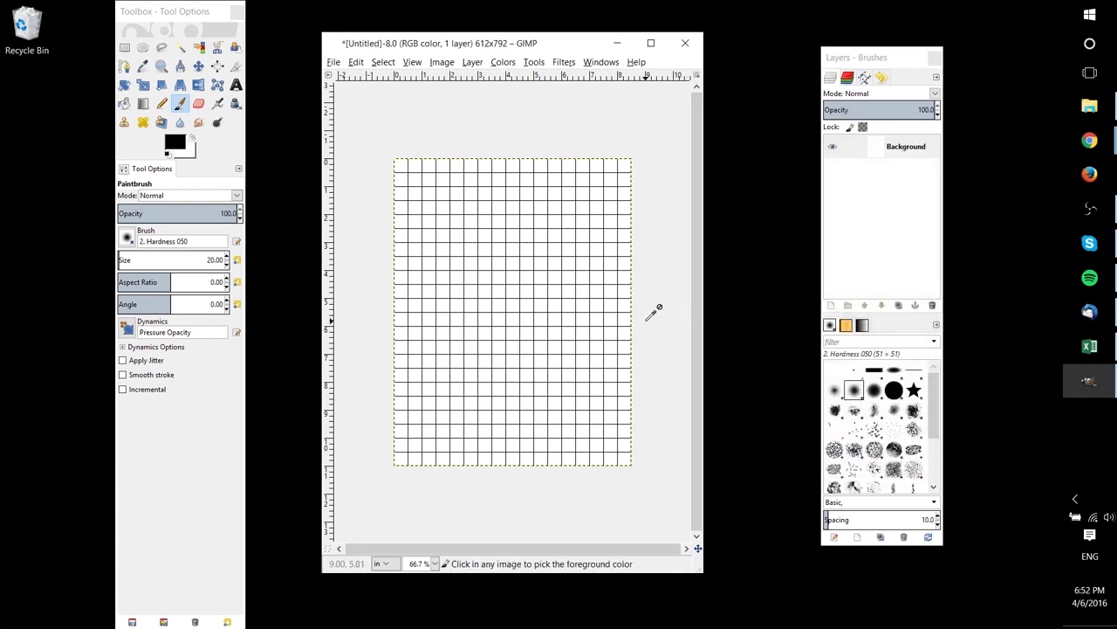
Add a transparent layer above the background and turn on snapping to the grid.
scroll(661, 304, up, 1)
scroll(661, 305, down, 1)
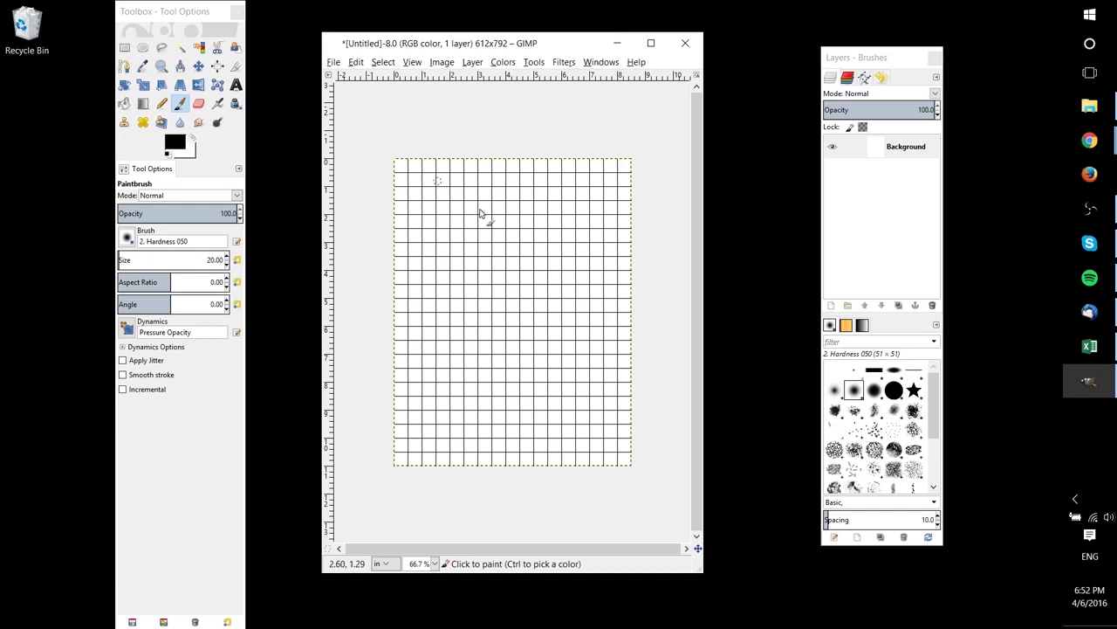
click(831, 305)
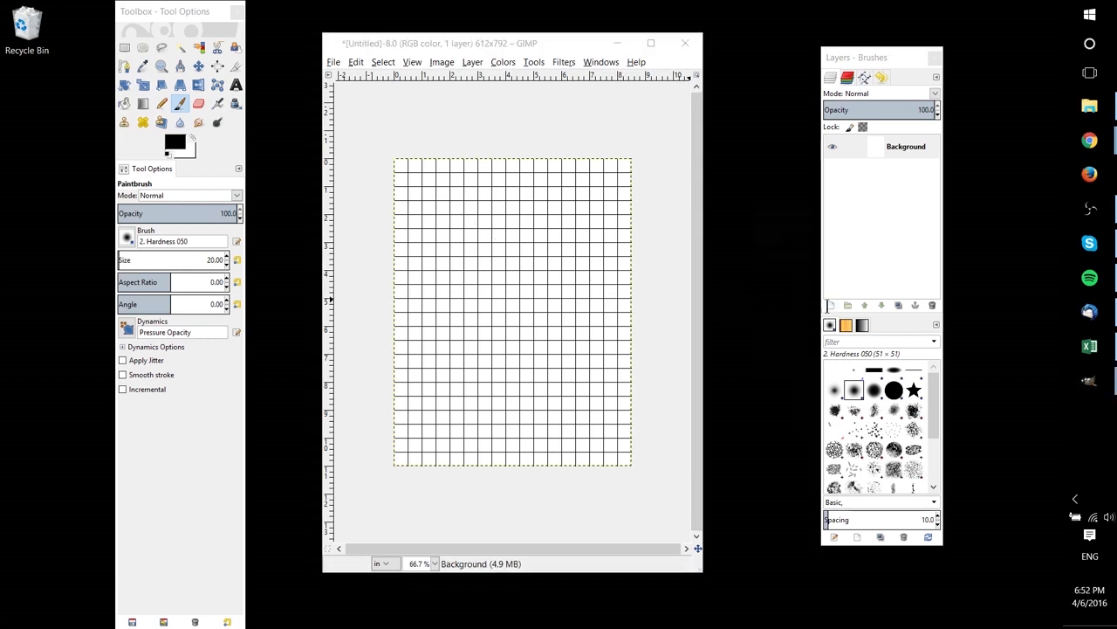
click(832, 417)
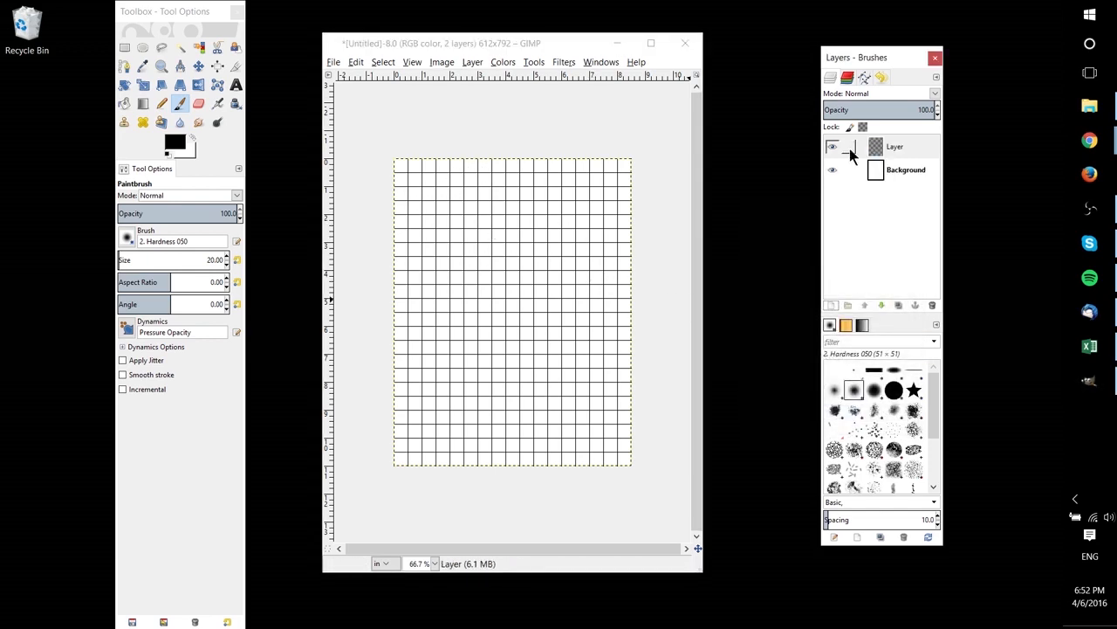
click(405, 62)
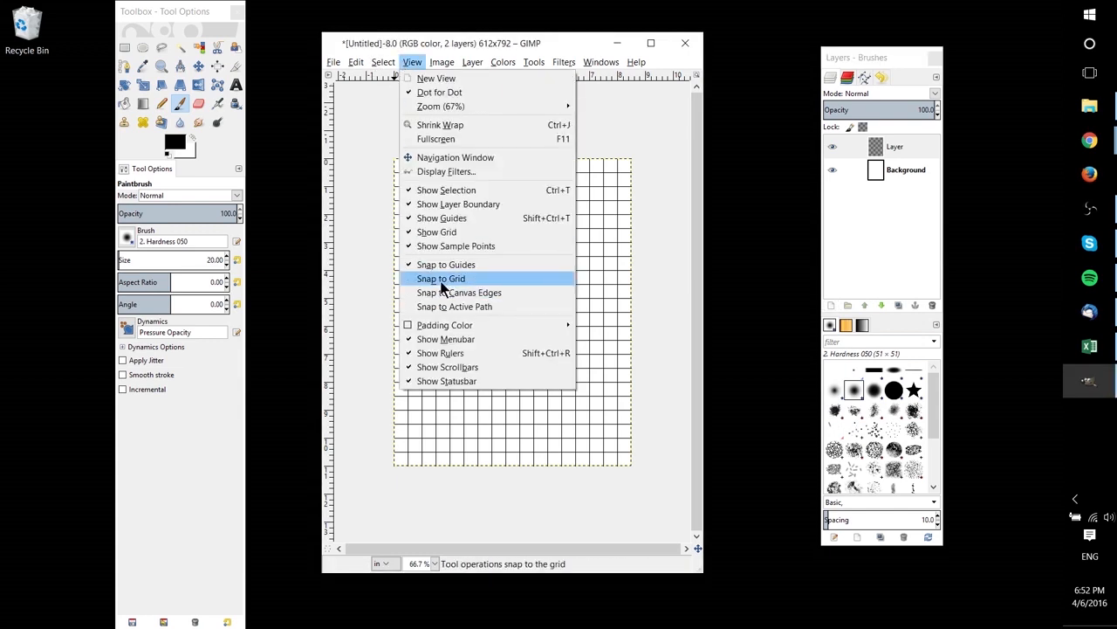
click(442, 279)
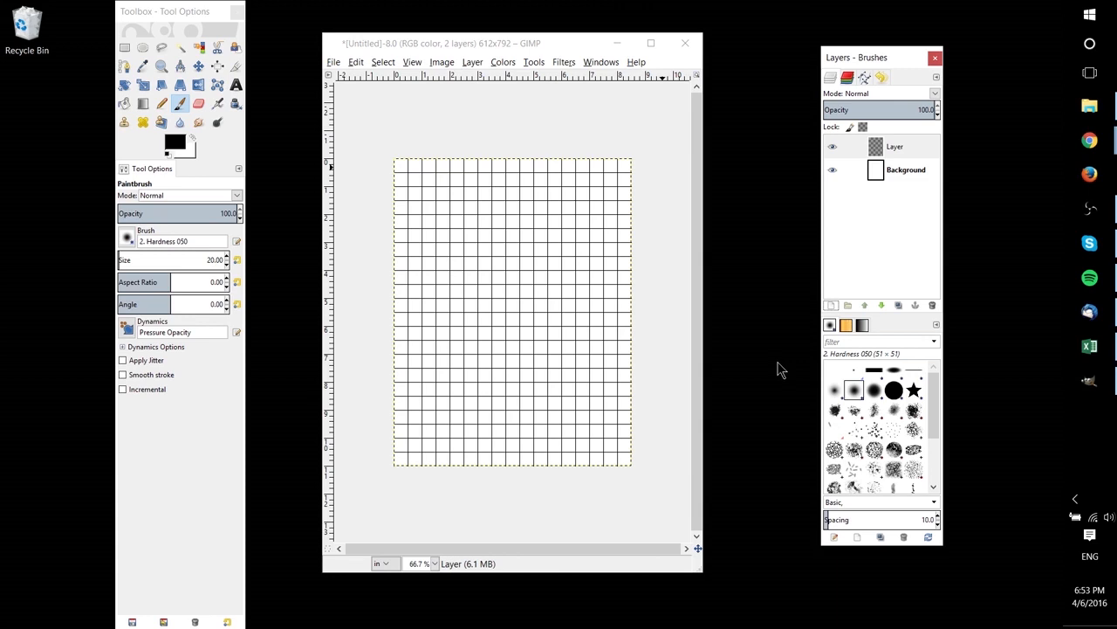
Set up the Pencil tool with the 1. Pixel brush at size 5.
click(162, 104)
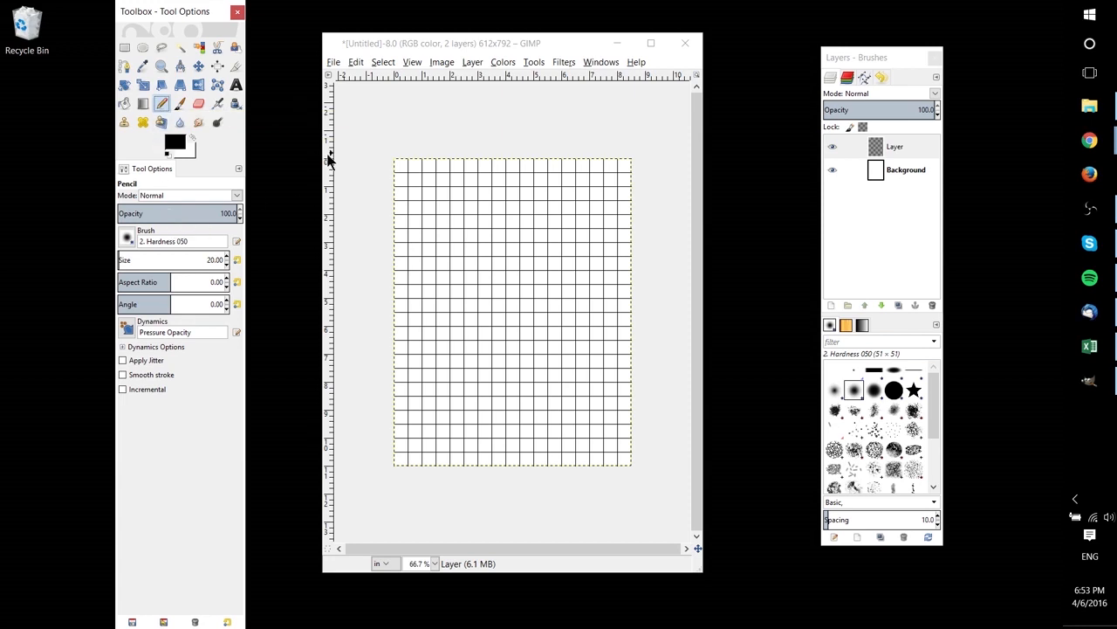
scroll(374, 169, up, 2)
scroll(379, 172, down, 2)
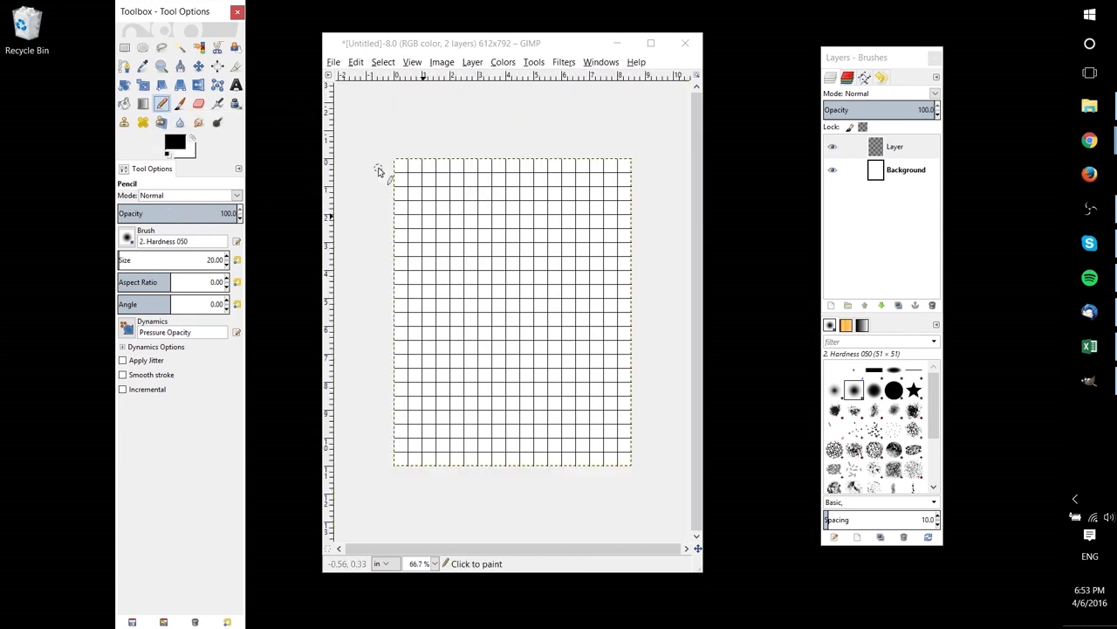
click(127, 237)
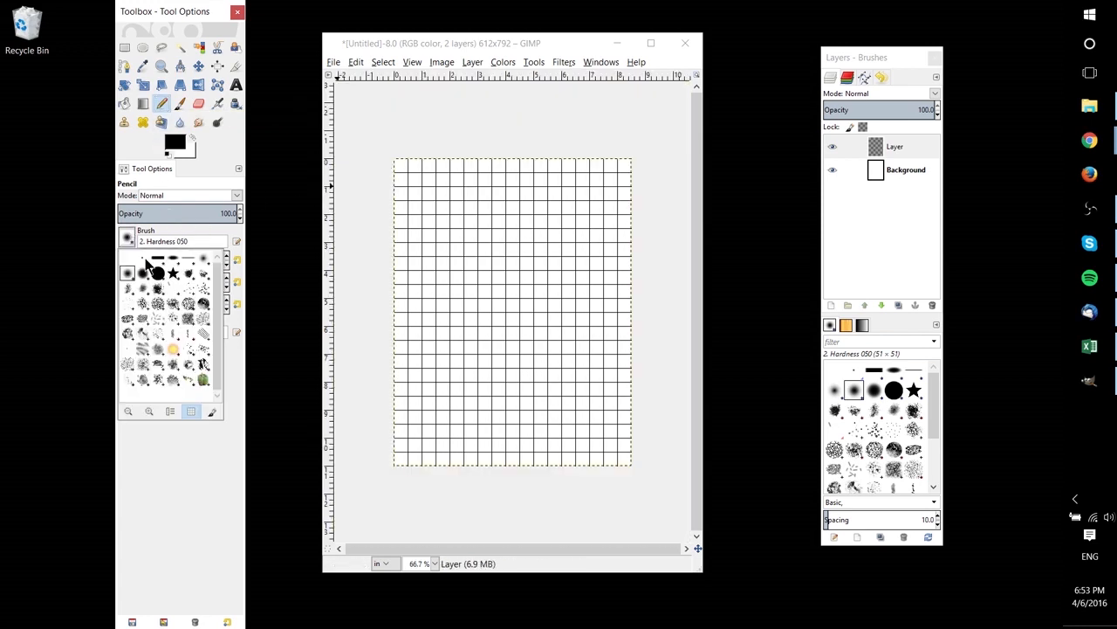
click(141, 258)
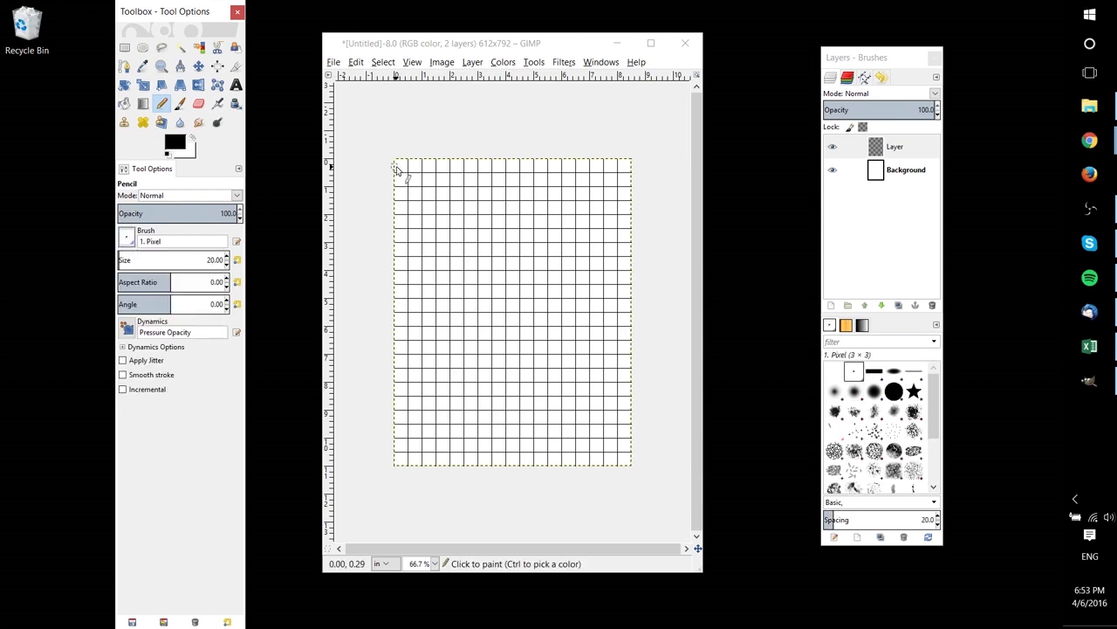
scroll(407, 166, up, 2)
scroll(407, 166, down, 2)
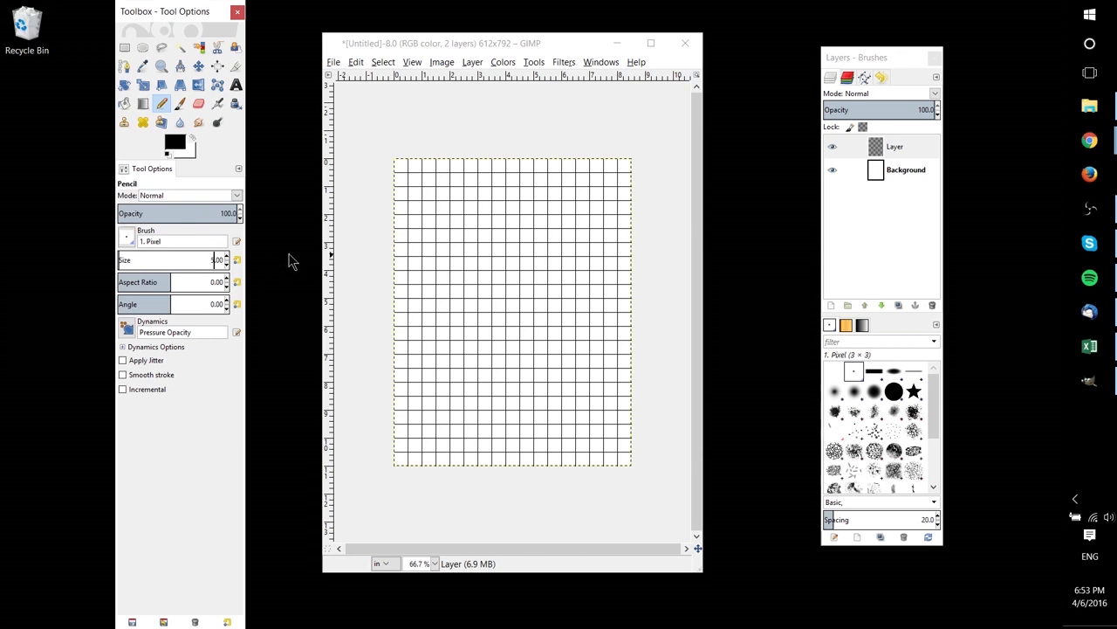
Draw a straight vertical pencil line on the transparent layer, 0.5 inch from the page's left edge and spanning its full height.
click(408, 165)
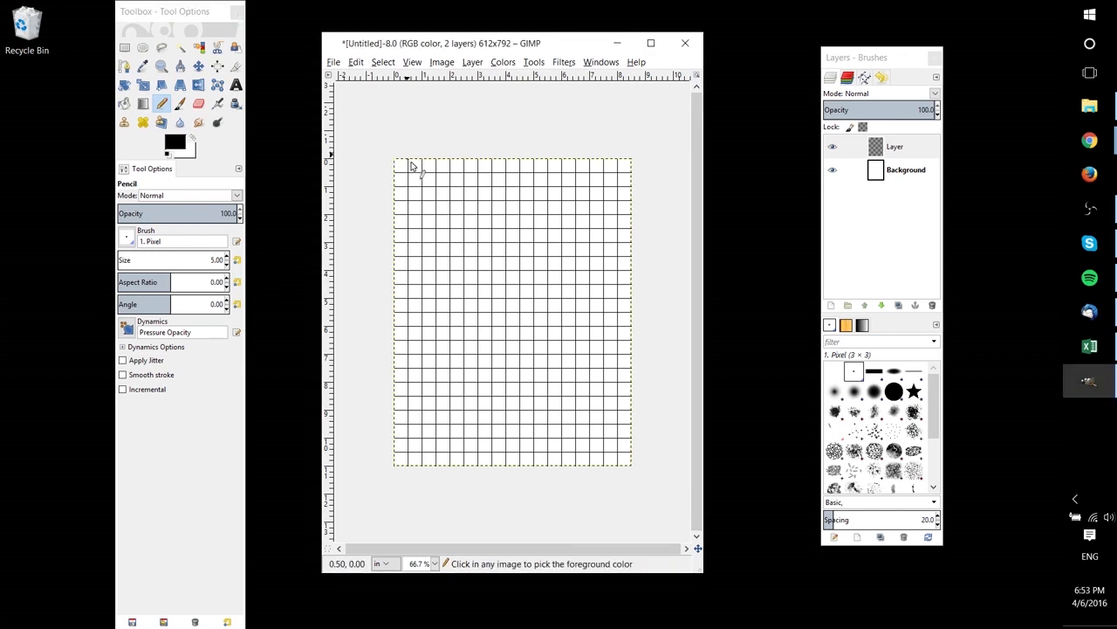
click(899, 147)
key(1)
key(minus)
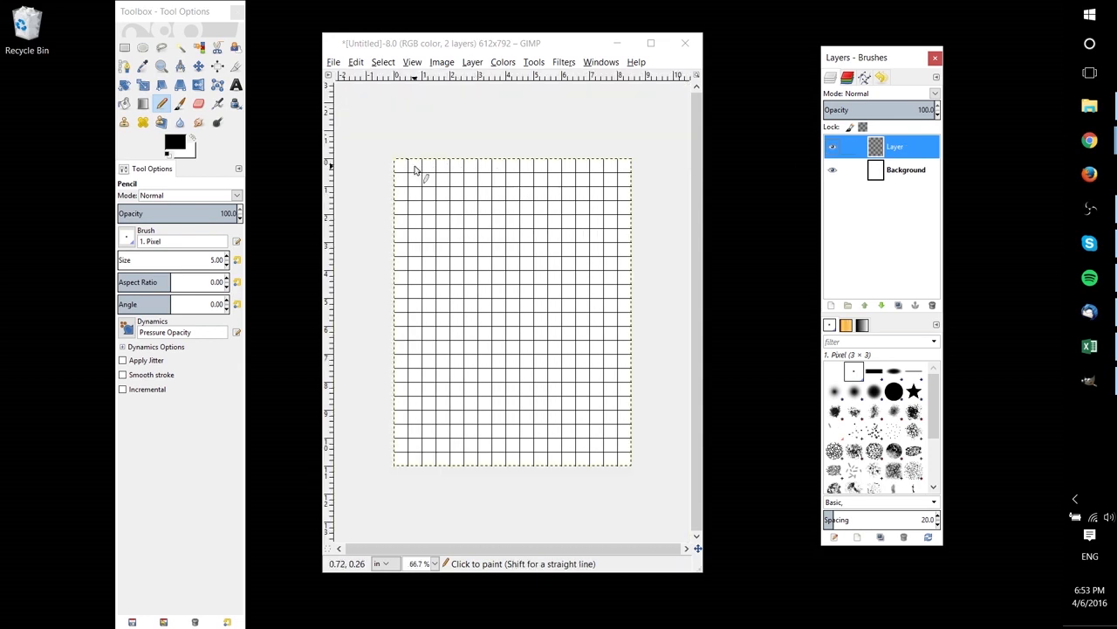
click(408, 161)
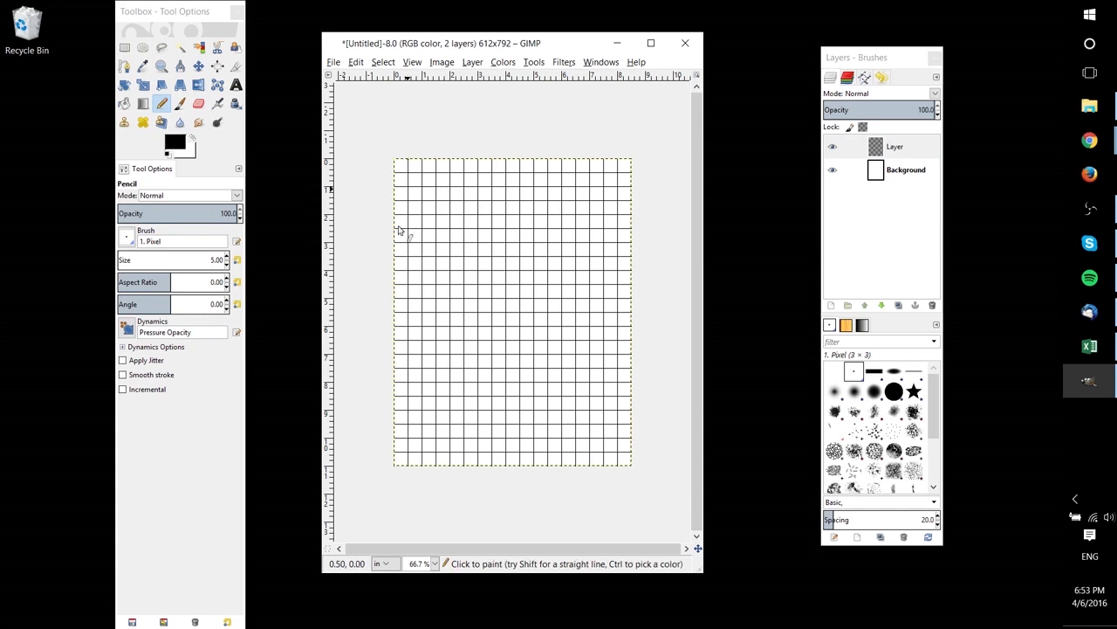
shift+click(408, 469)
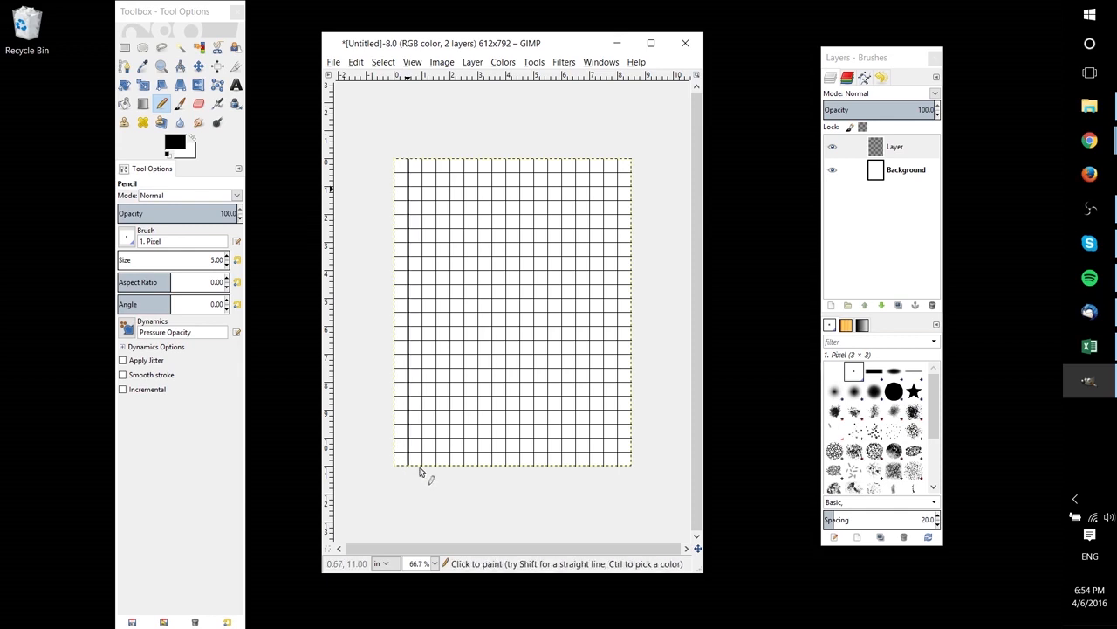
Draw full-height vertical pencil lines along the grid at 1, 1.5 and 2 inches from the page's left edge, undoing stray strokes.
shift+click(423, 155)
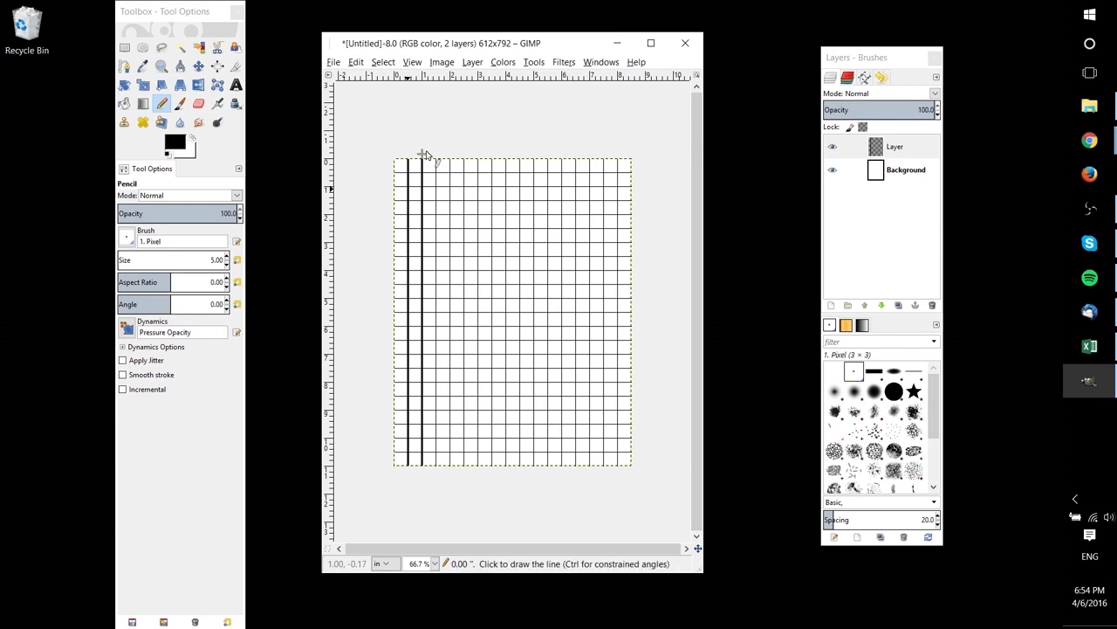
click(437, 154)
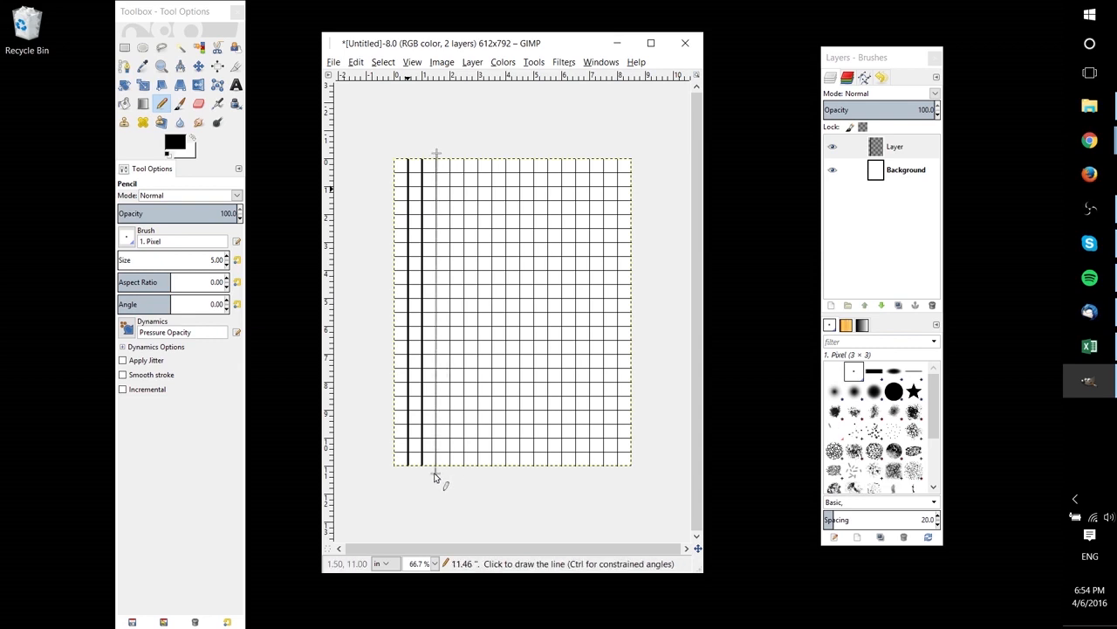
shift+click(436, 474)
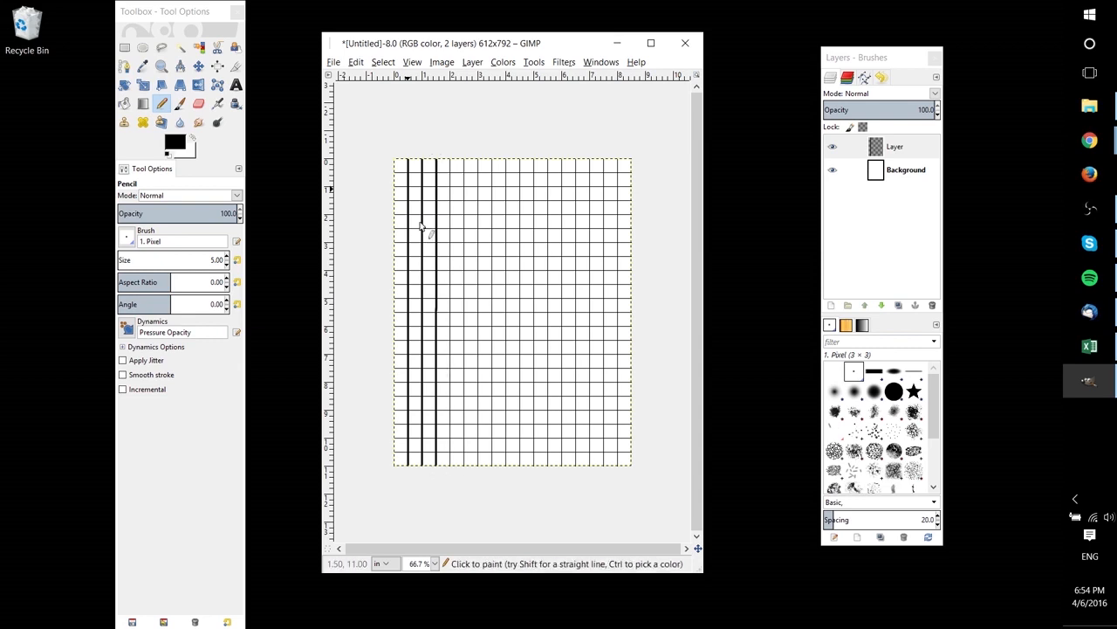
key(ctrl+z)
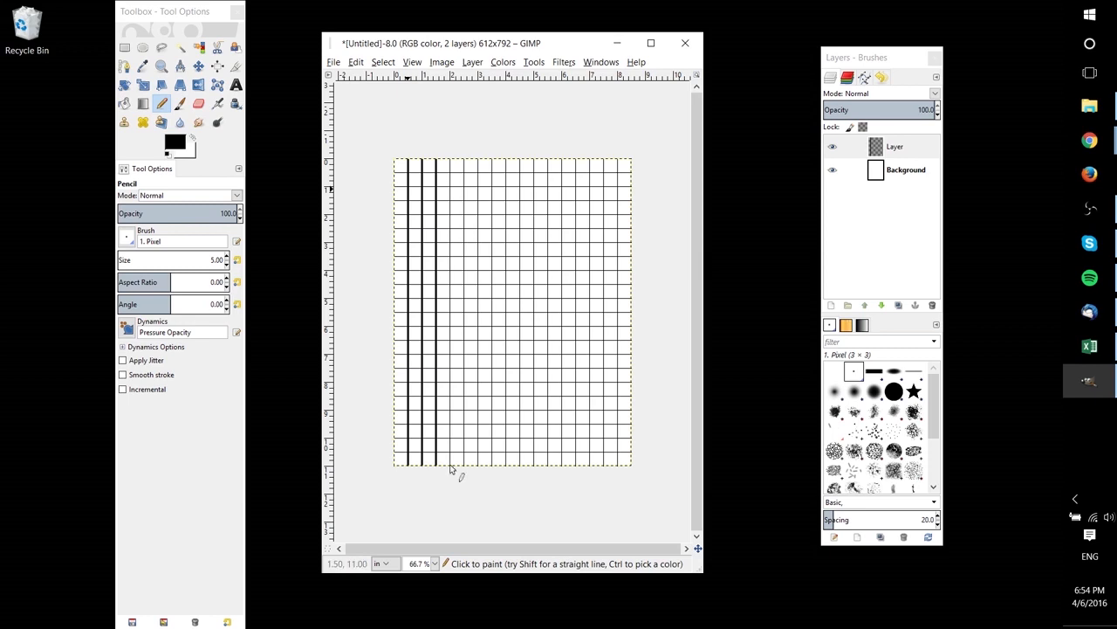
shift+click(449, 159)
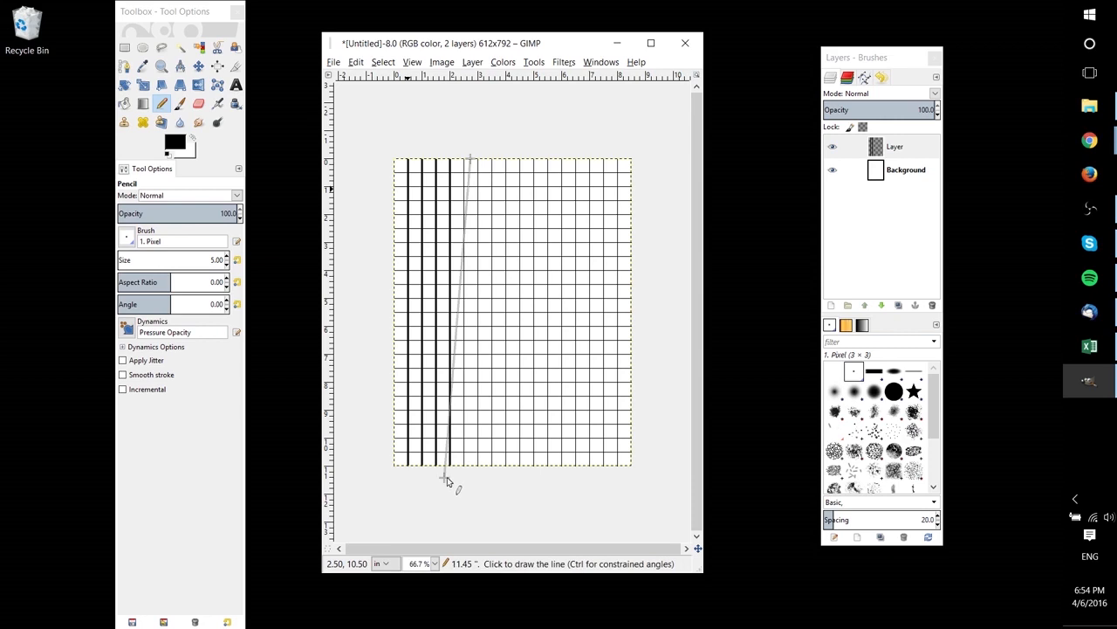
click(470, 159)
key(ctrl+z)
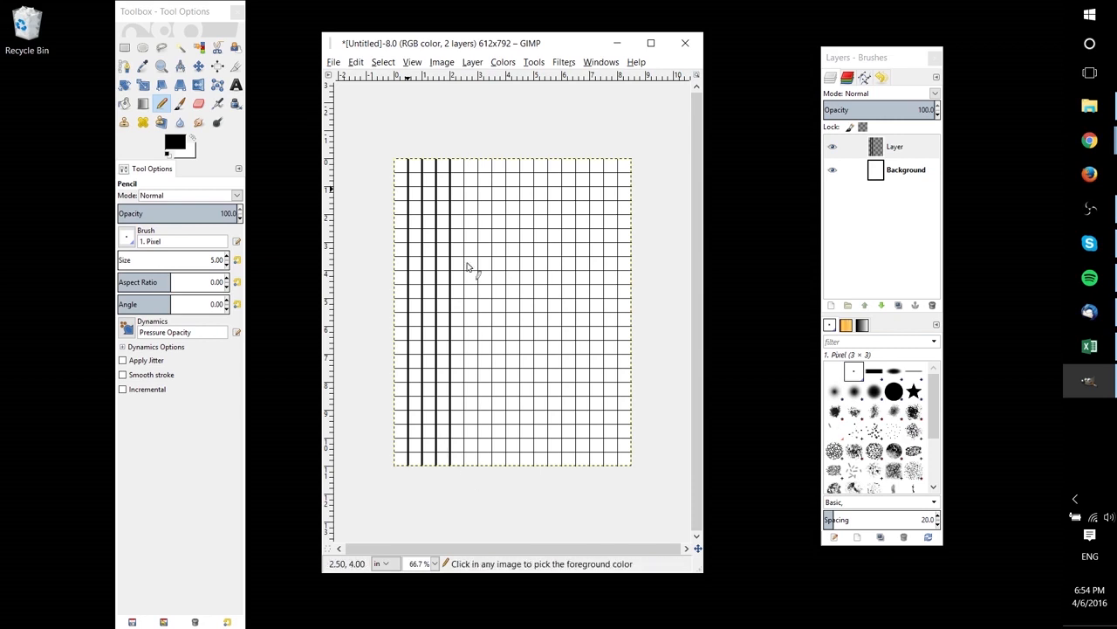
Draw full-height vertical pencil lines along the grid at 2.5, 3, 3.5 and 4 inches from the page's left edge.
shift+click(463, 160)
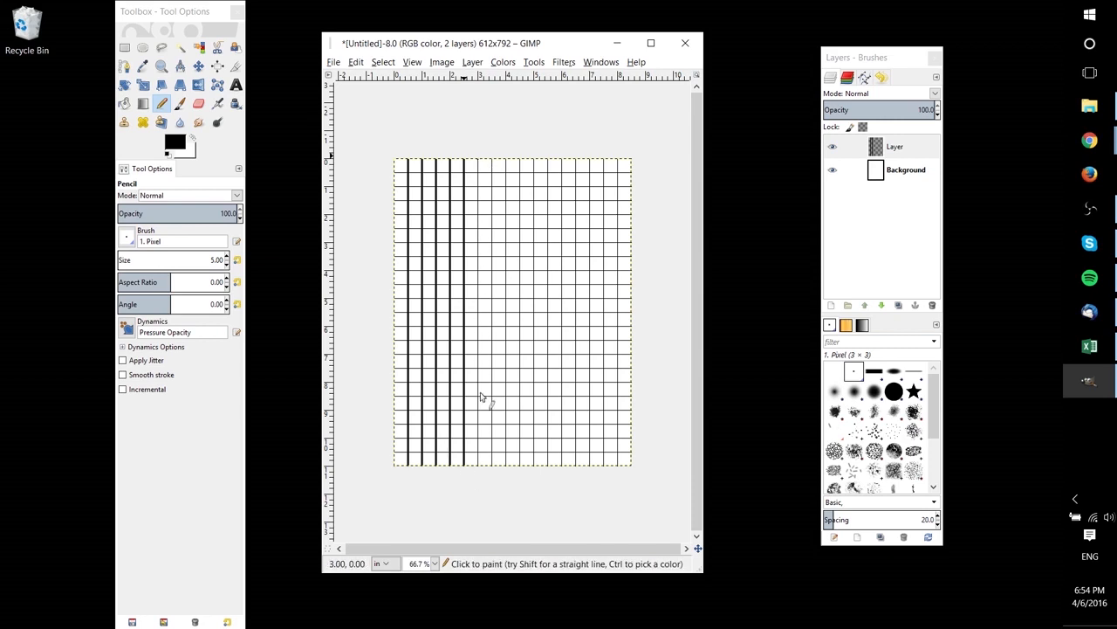
shift+click(477, 469)
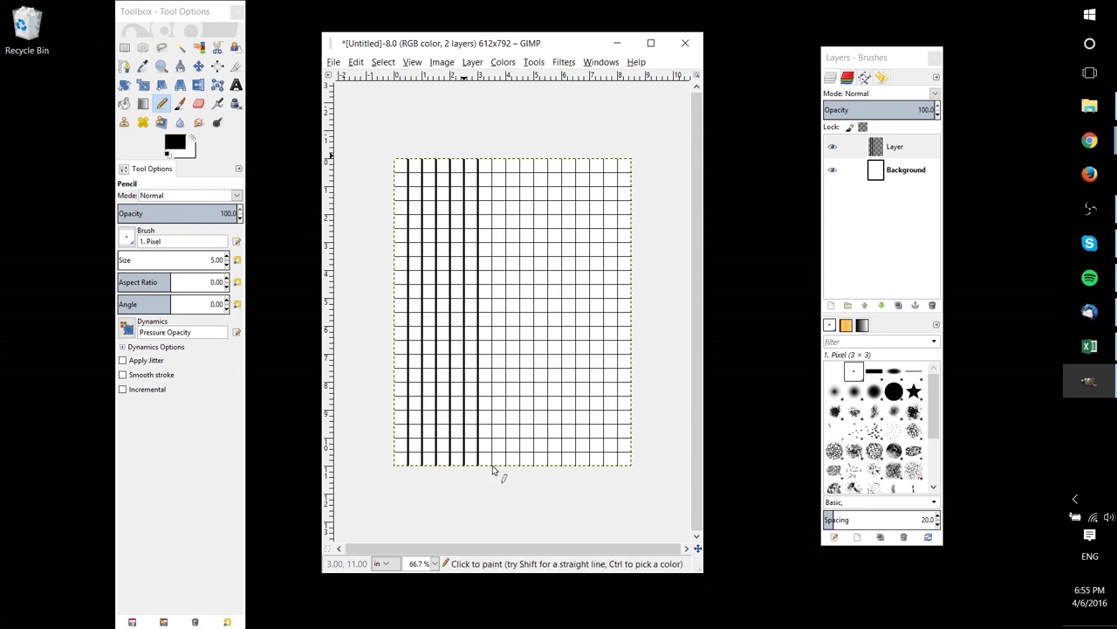
click(492, 466)
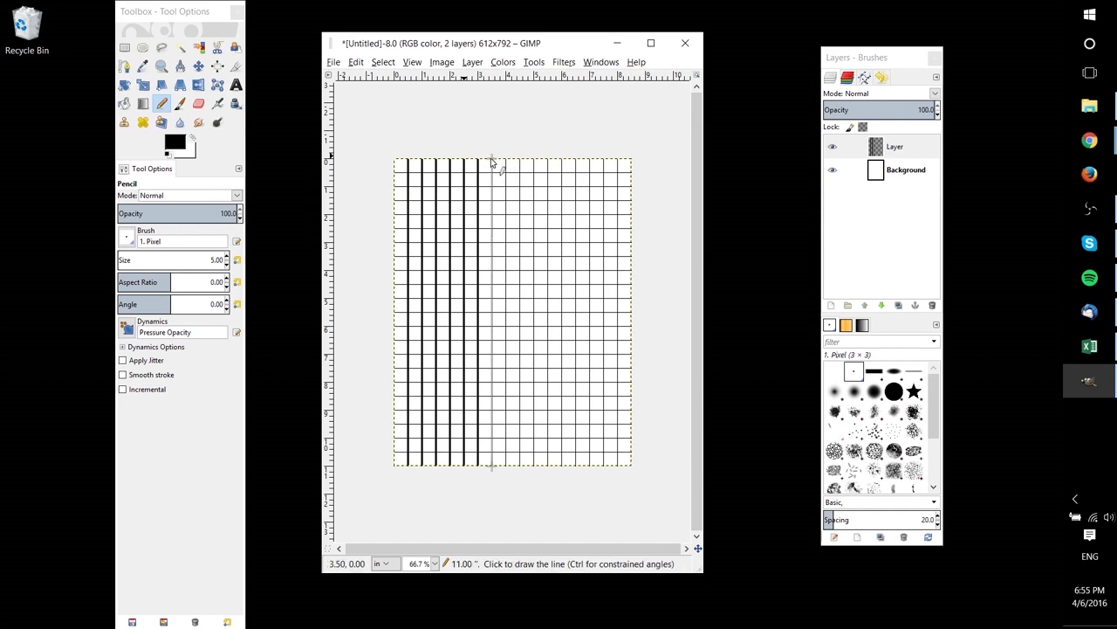
shift+click(491, 162)
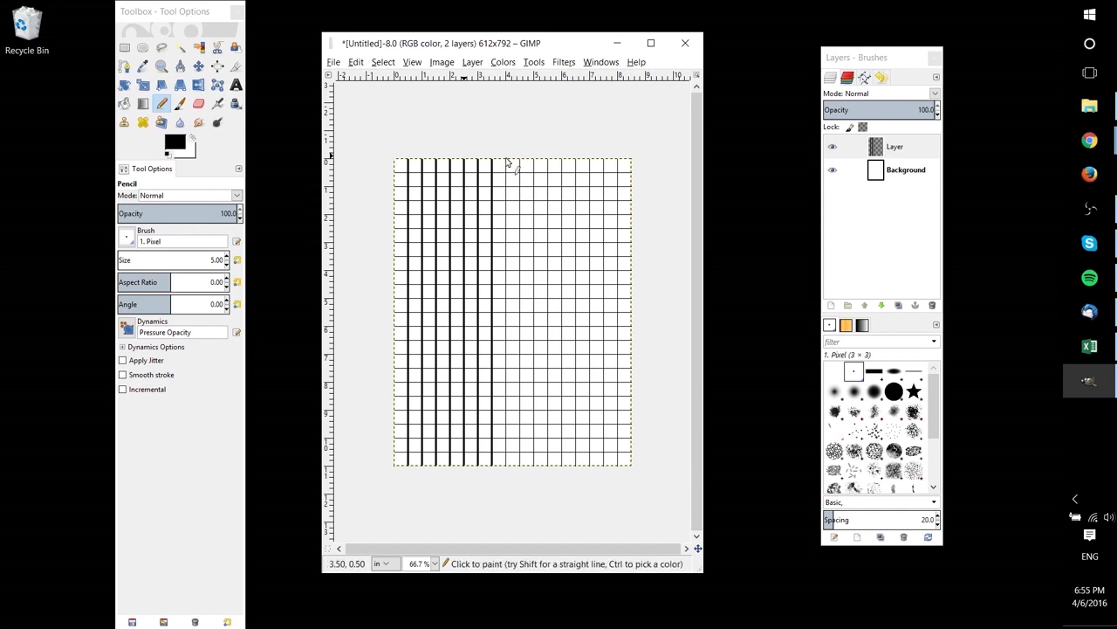
click(505, 161)
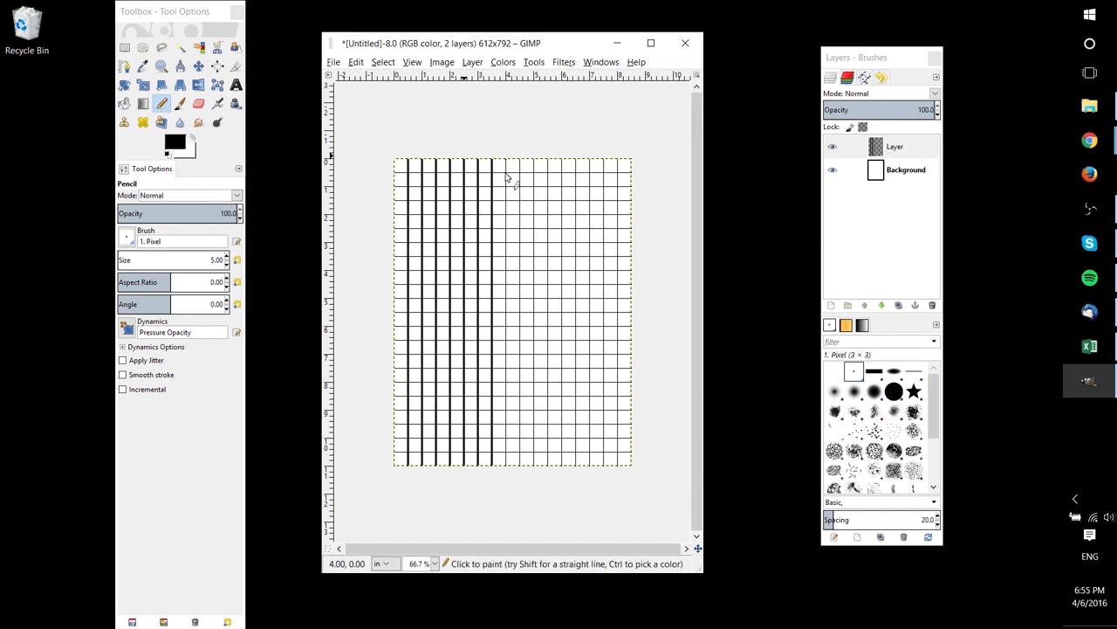
shift+click(506, 467)
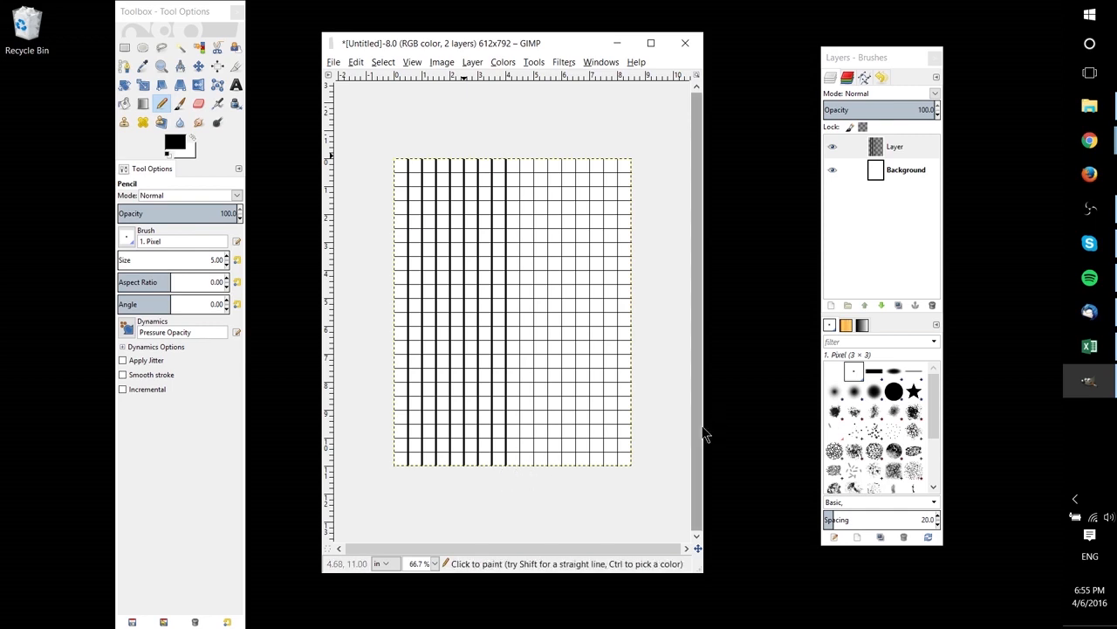
Enlarge the image window to fit the page at 100%, and draw full-height vertical pencil lines at 4.5, 5 and 5.5 inches.
drag(704, 436, 818, 426)
ctrl+scroll(645, 438, up, 1)
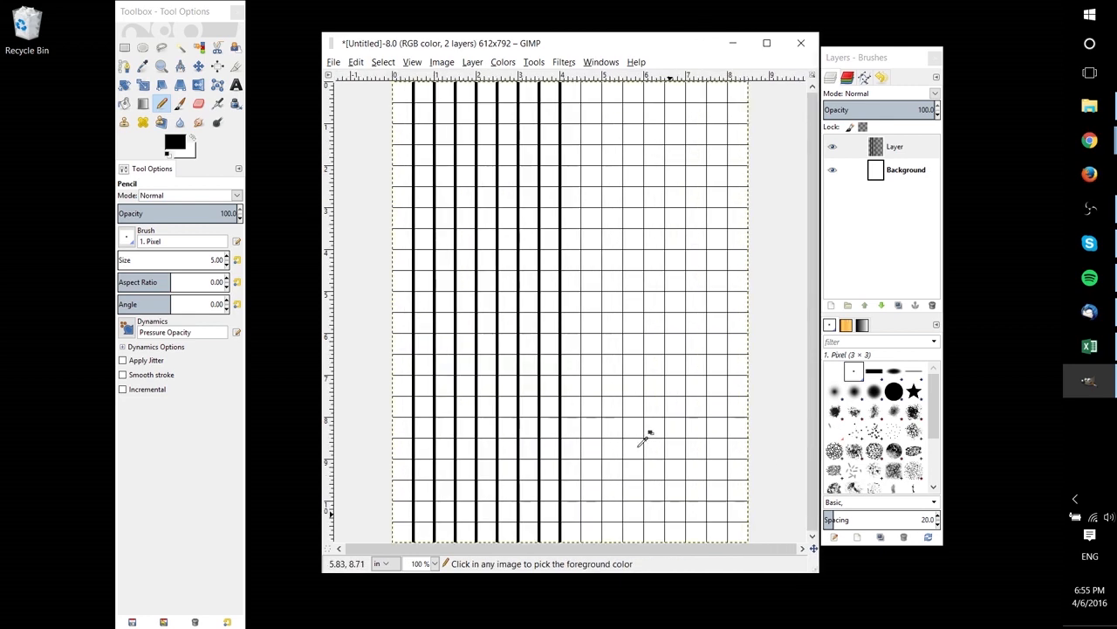
drag(547, 32, 547, 1)
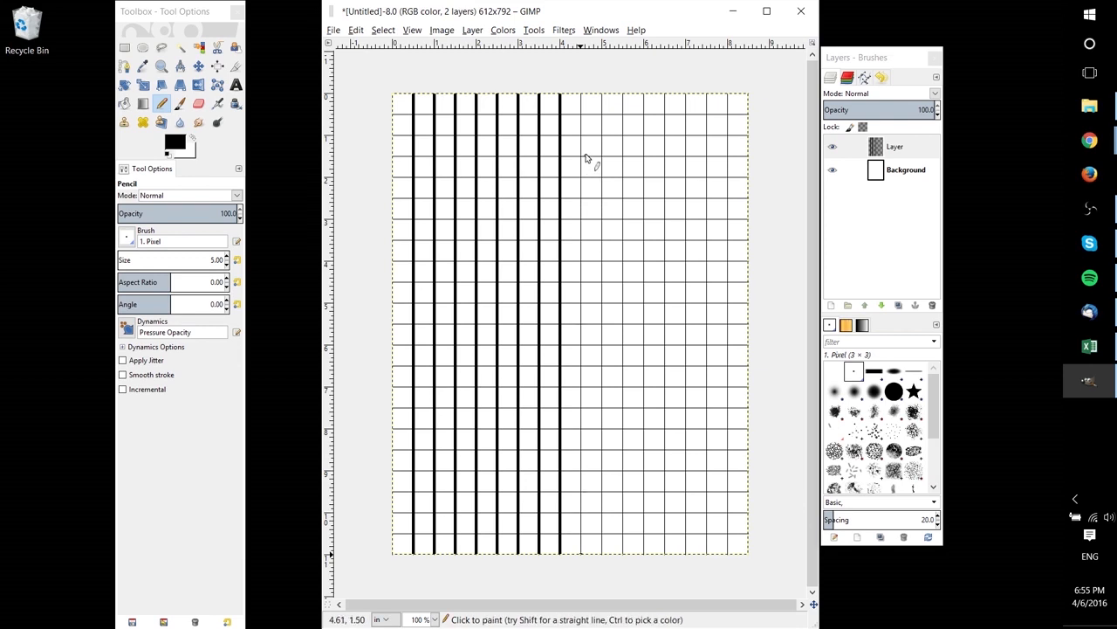
shift+click(581, 101)
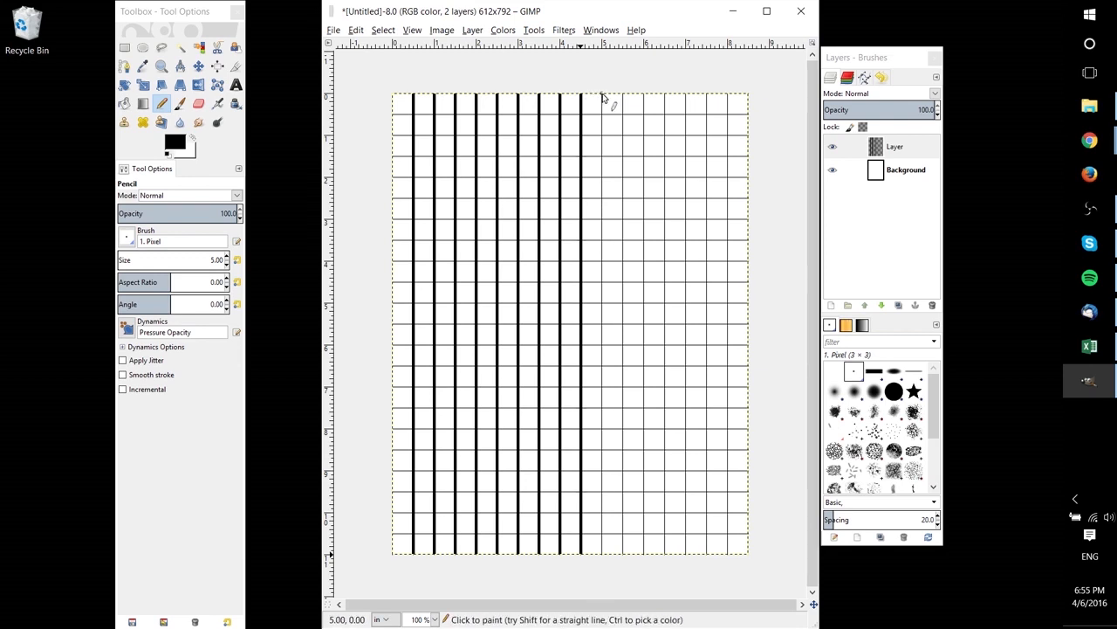
shift+click(601, 557)
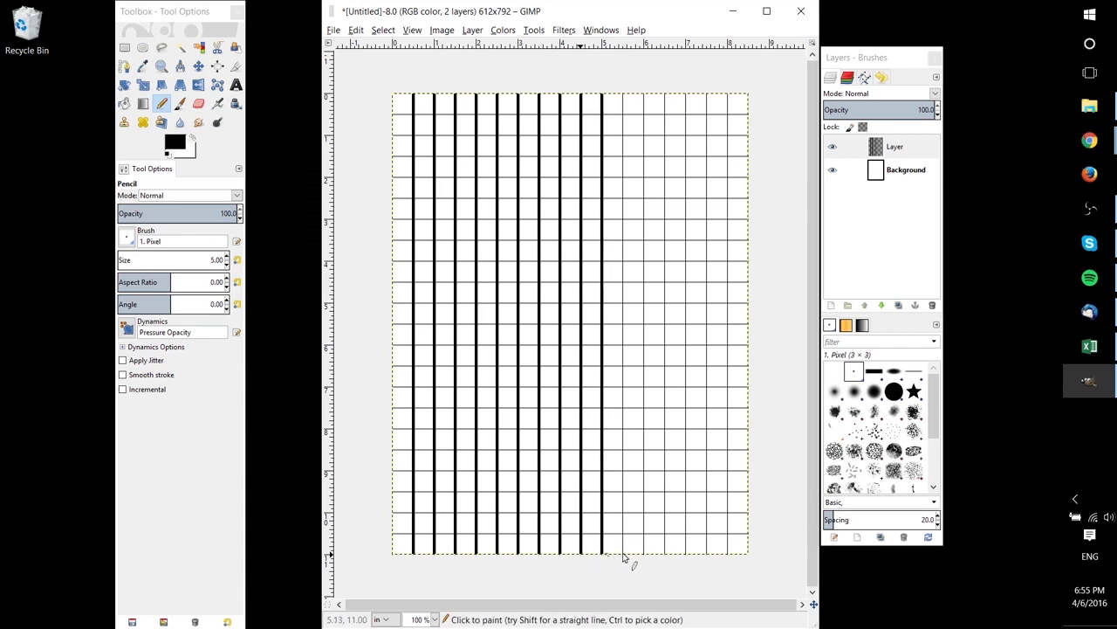
click(624, 557)
shift+click(622, 94)
Draw full-width horizontal pencil lines along the grid at 0.5, 1, 1.5 and 2 inches from the page's top edge.
click(393, 115)
shift+click(749, 115)
click(393, 135)
shift+click(748, 136)
click(393, 157)
shift+click(748, 157)
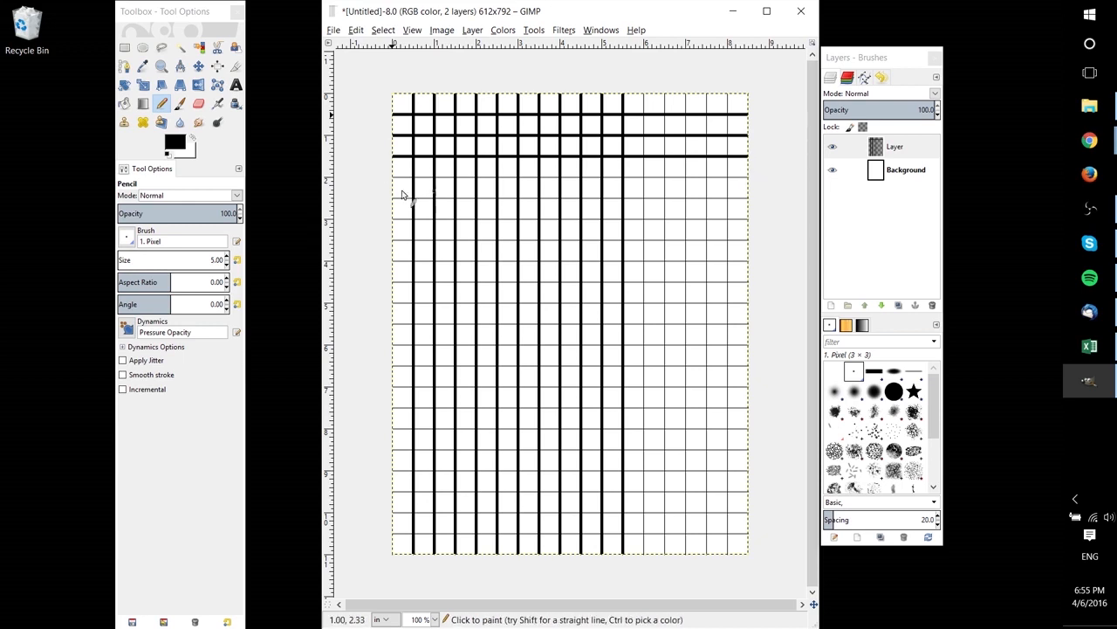
click(393, 178)
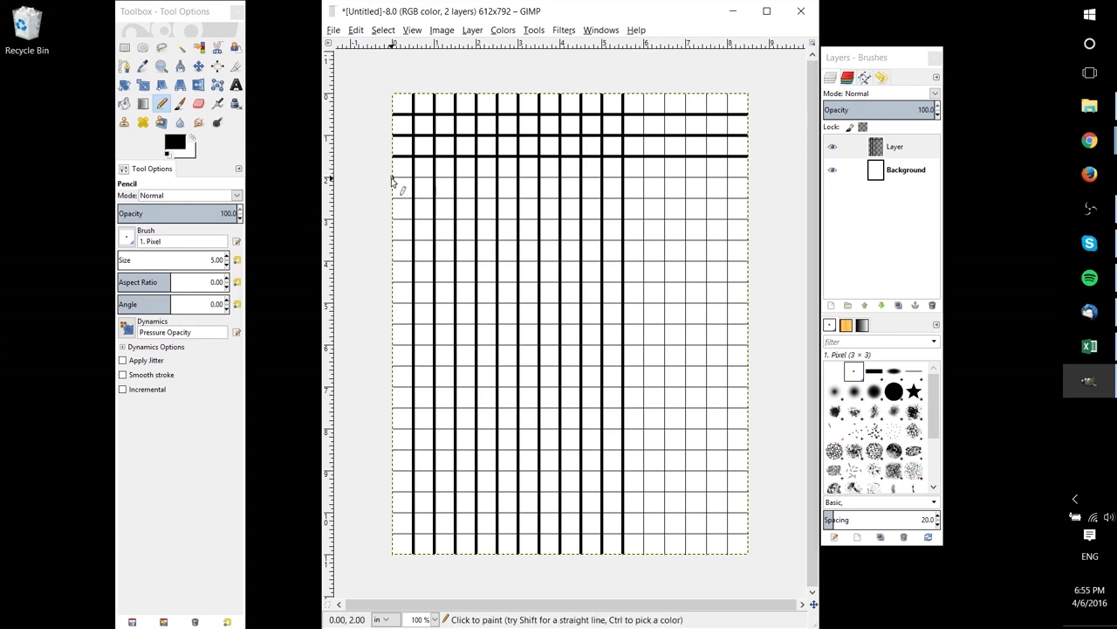
shift+click(754, 179)
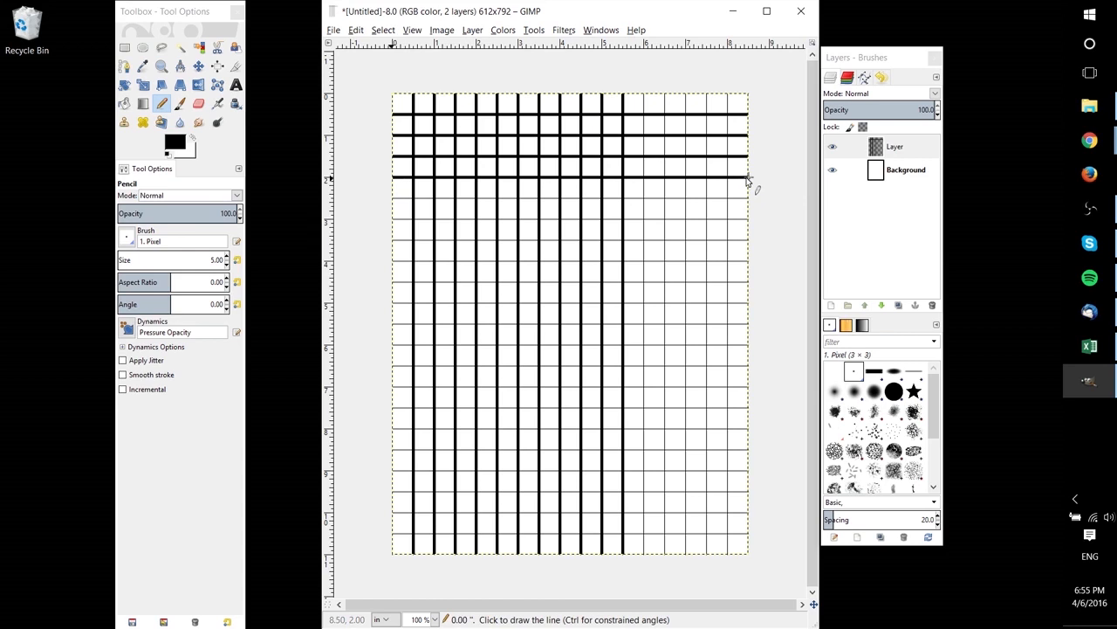
Draw full-width horizontal pencil lines along the grid at 2.5, 3 and 3.5 inches from the page's top edge.
click(393, 199)
shift+click(748, 198)
click(392, 219)
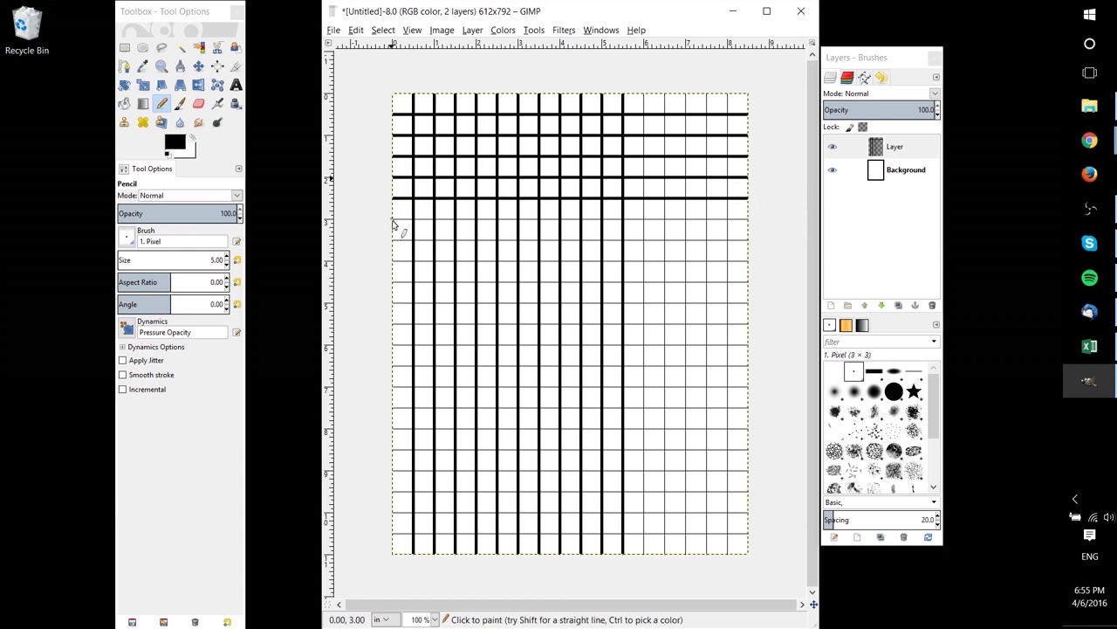
shift+click(748, 219)
click(393, 240)
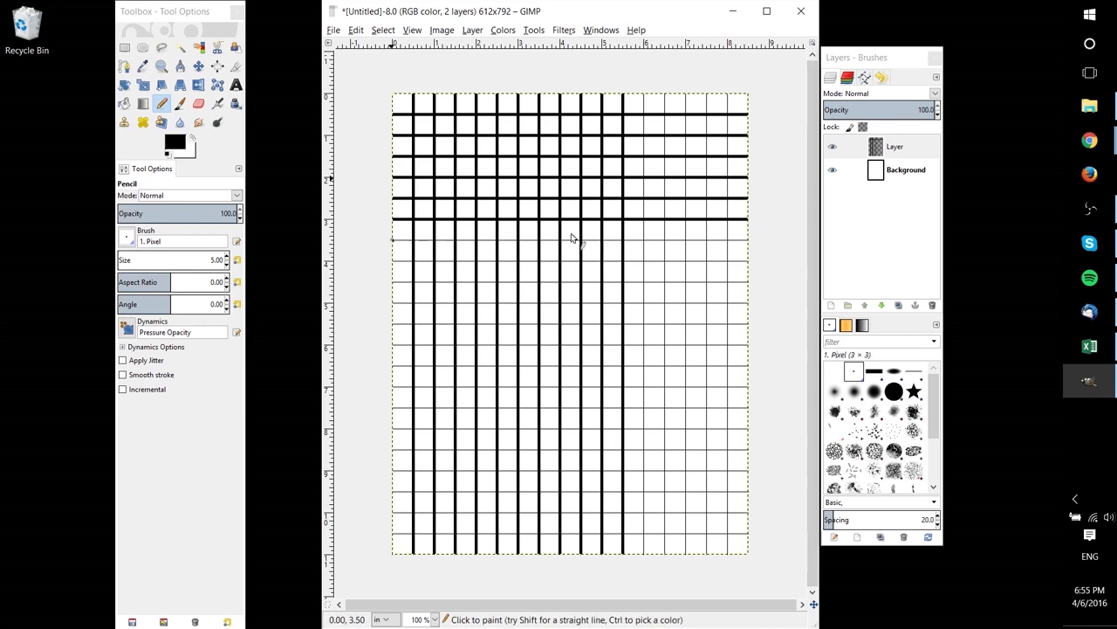
shift+click(747, 241)
Draw the remaining full-height vertical pencil lines at 6, 6.5, 7, 7.5 and 8 inches from the page's left edge.
click(643, 553)
shift+click(644, 95)
click(665, 94)
shift+click(664, 553)
click(685, 553)
shift+click(686, 95)
click(706, 95)
shift+click(706, 552)
click(727, 553)
shift+click(727, 94)
Draw the remaining full-width horizontal pencil lines every half inch from 4 to 10.5 inches below the page's top edge.
click(748, 261)
shift+click(393, 261)
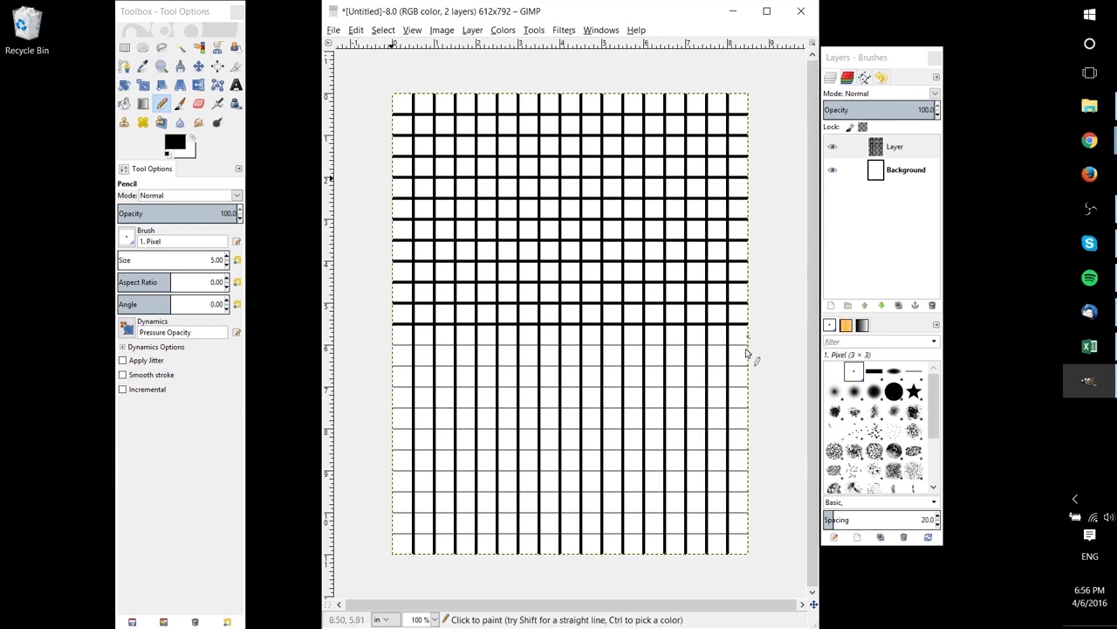
shift+click(393, 386)
click(392, 408)
shift+click(747, 408)
click(747, 429)
shift+click(393, 428)
click(393, 449)
shift+click(748, 450)
click(747, 471)
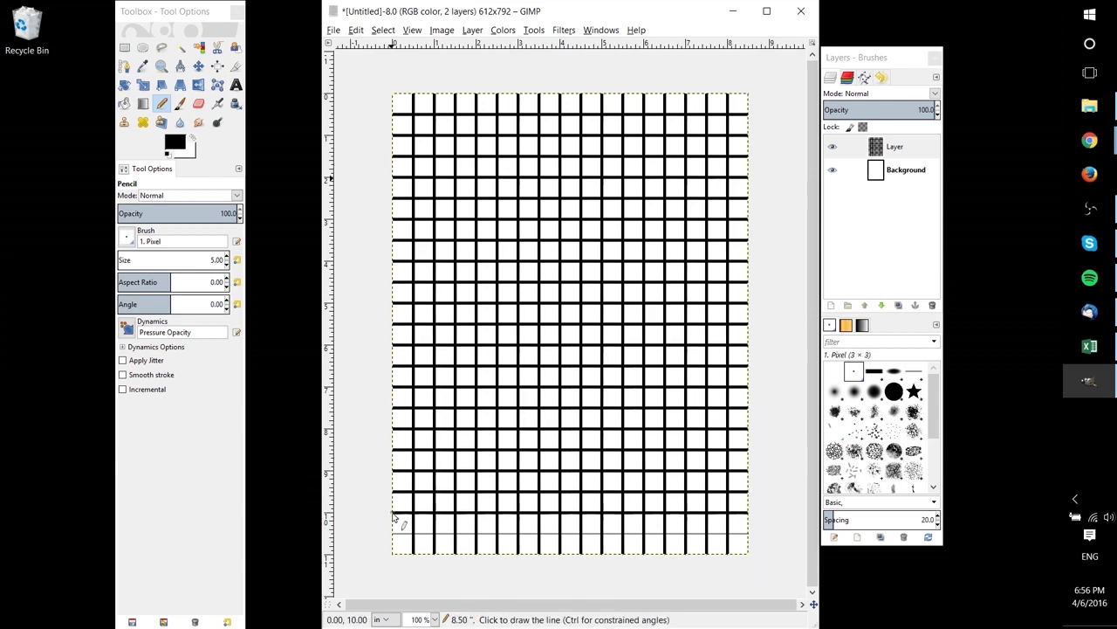
shift+click(748, 533)
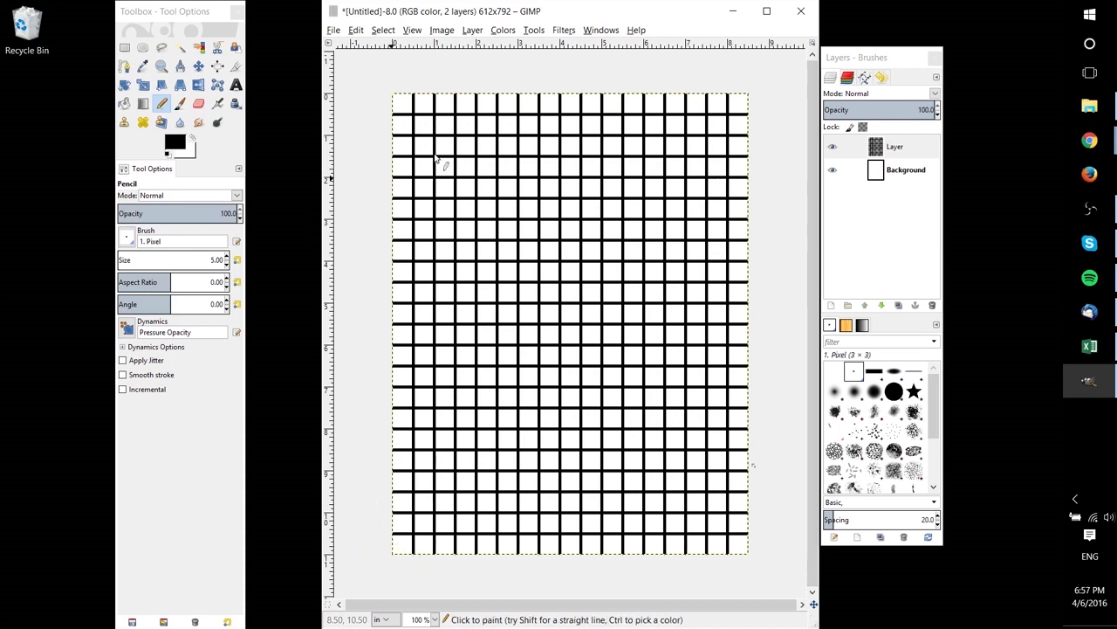
Check the new-image size settings in inches without creating another image.
drag(448, 21, 511, 19)
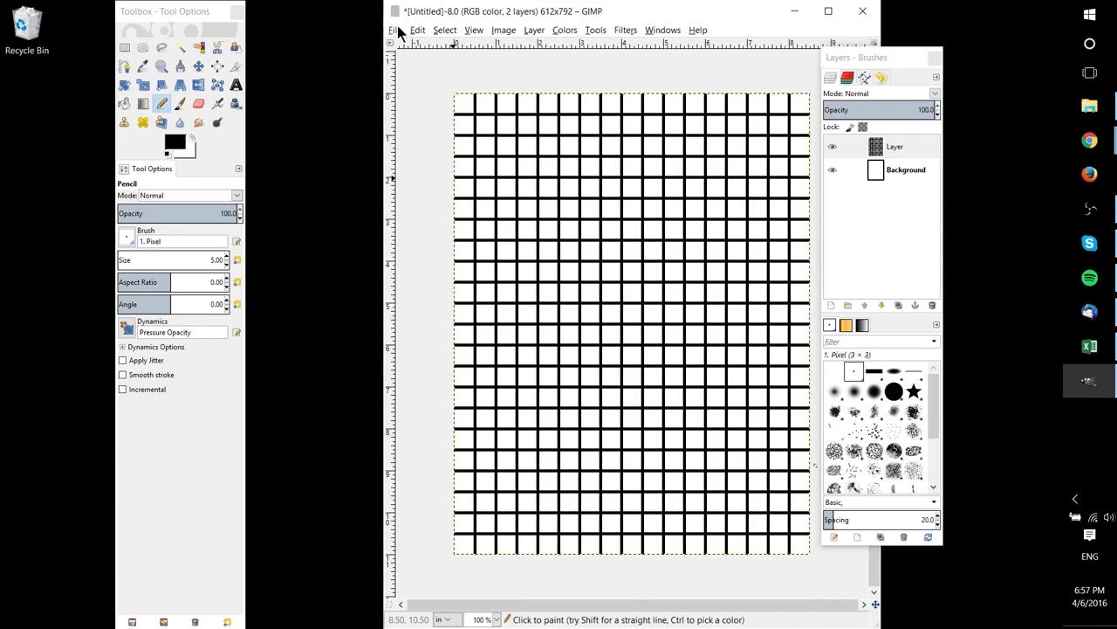
drag(471, 15, 380, 16)
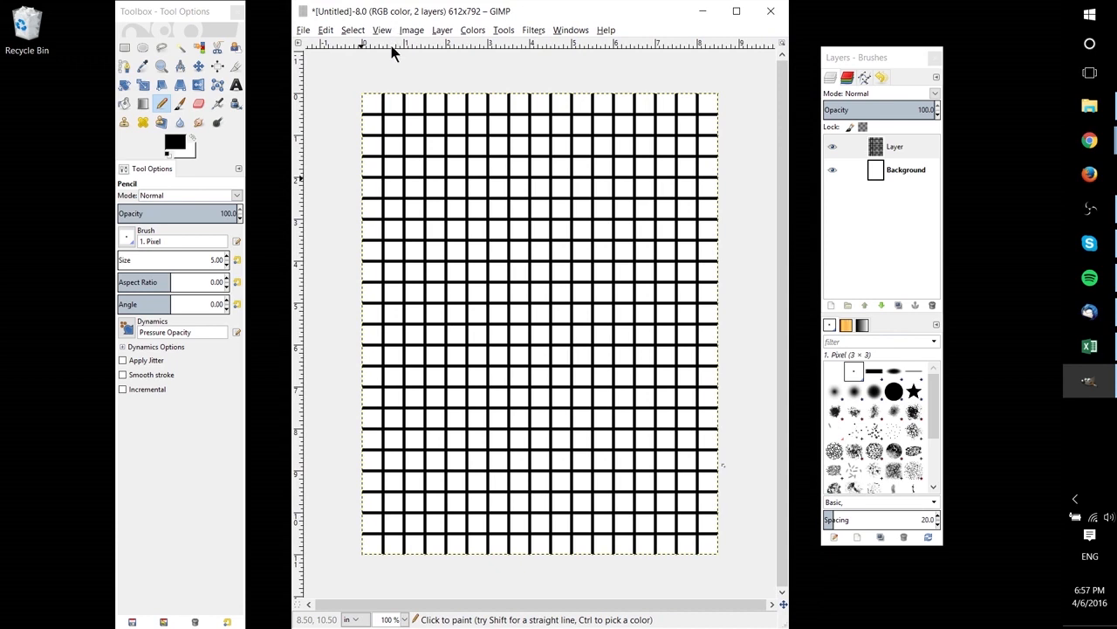
click(303, 30)
click(316, 44)
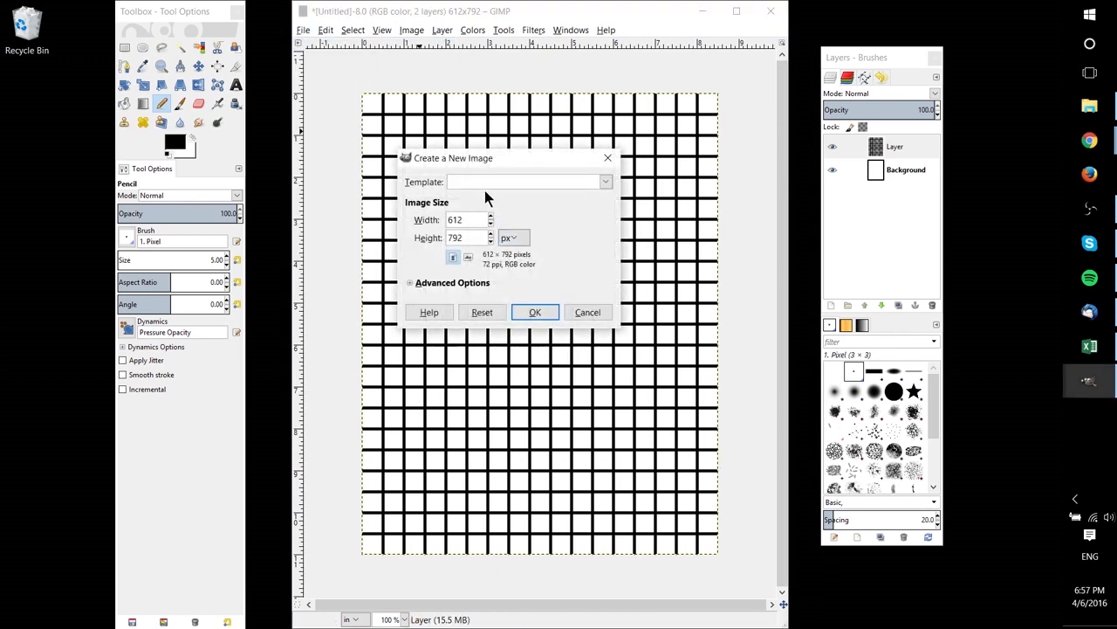
click(512, 238)
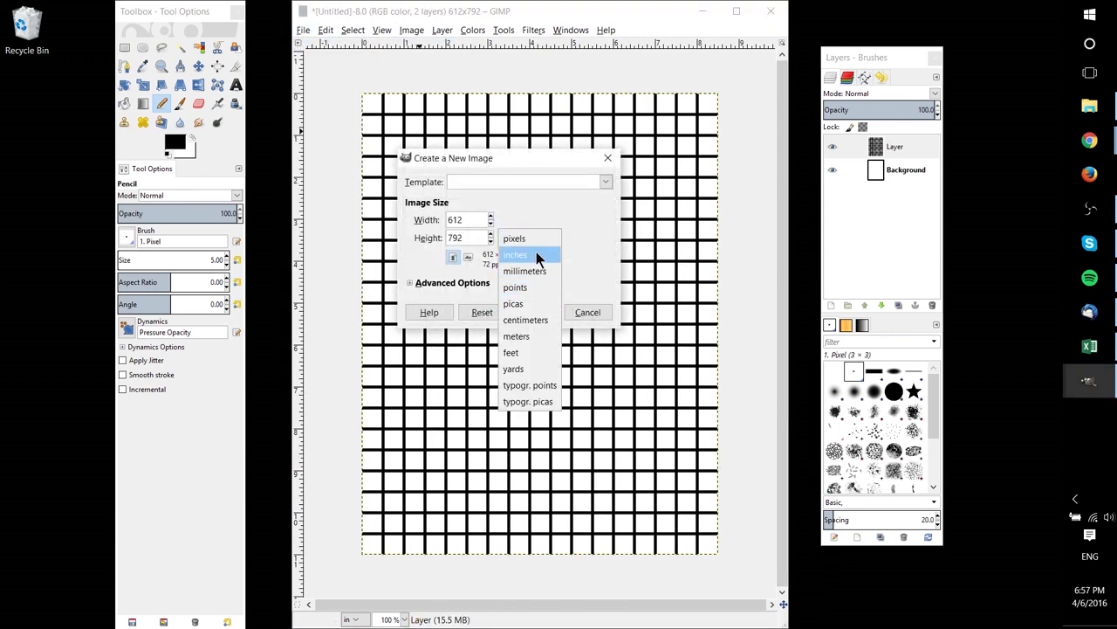
click(536, 255)
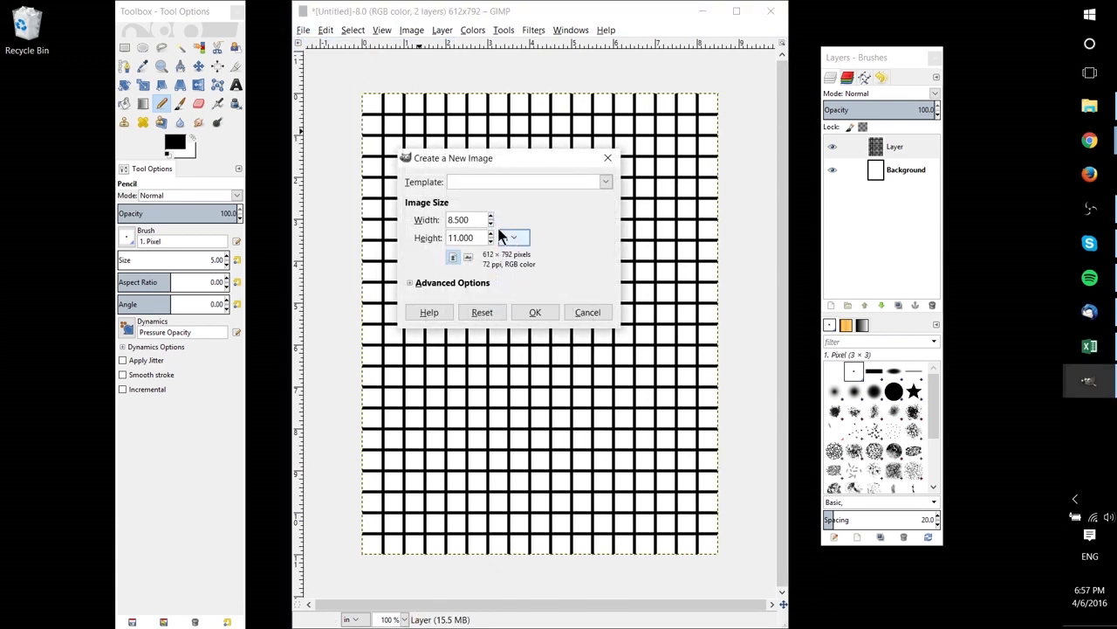
click(589, 313)
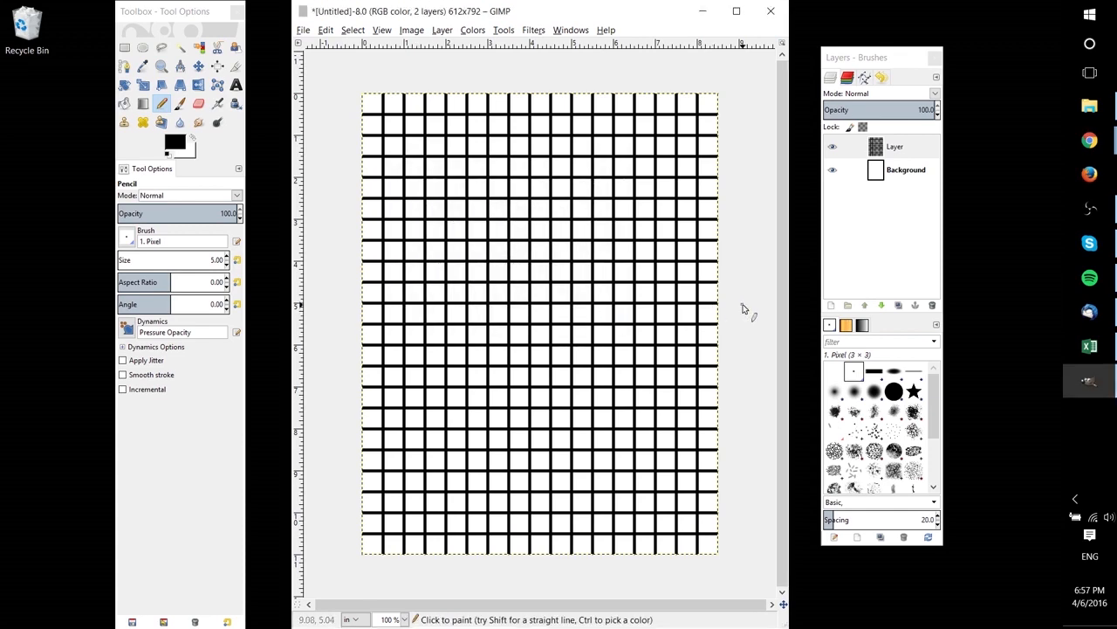
Toggle the Background layer's visibility to compare the grid lines with and without the white page, leaving the Background layer selected and hidden.
click(832, 171)
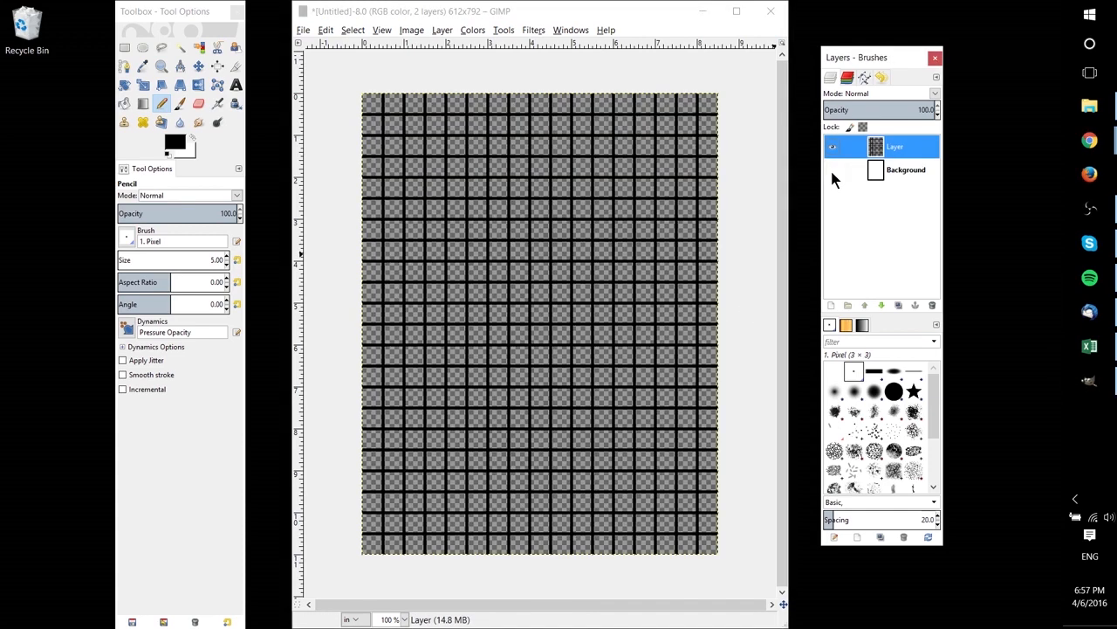
click(832, 172)
click(832, 172)
click(832, 172)
click(878, 171)
click(831, 171)
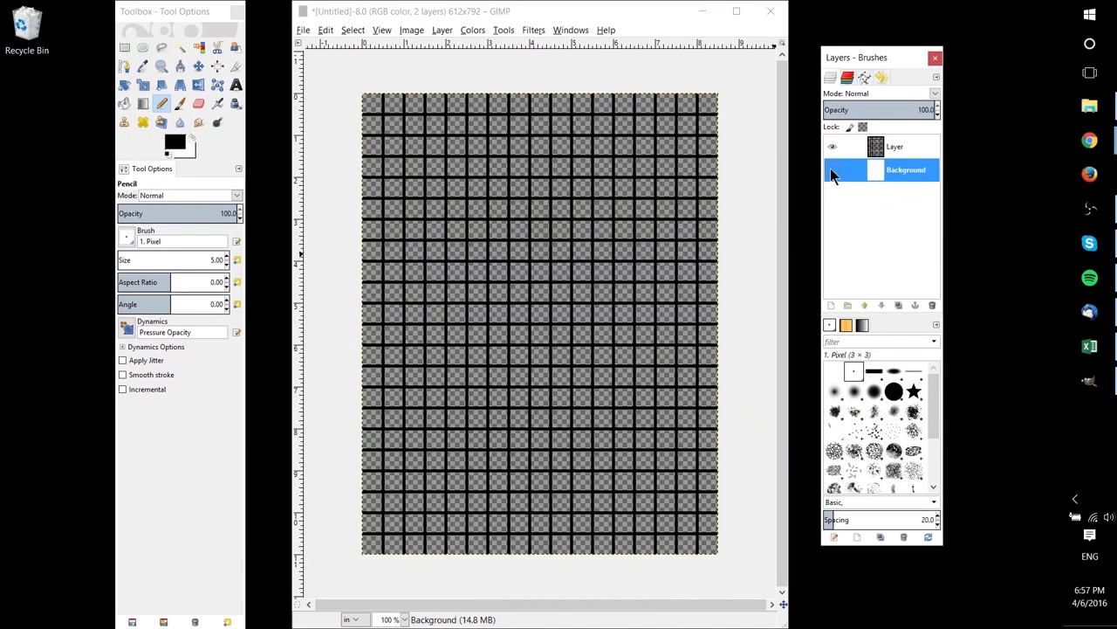
click(888, 146)
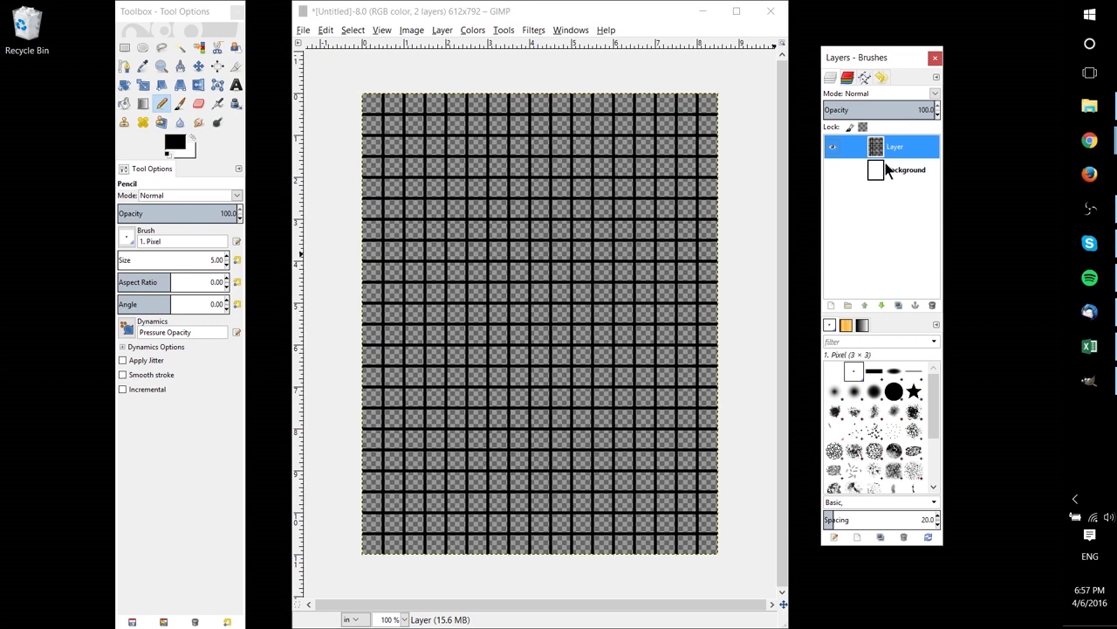
click(894, 178)
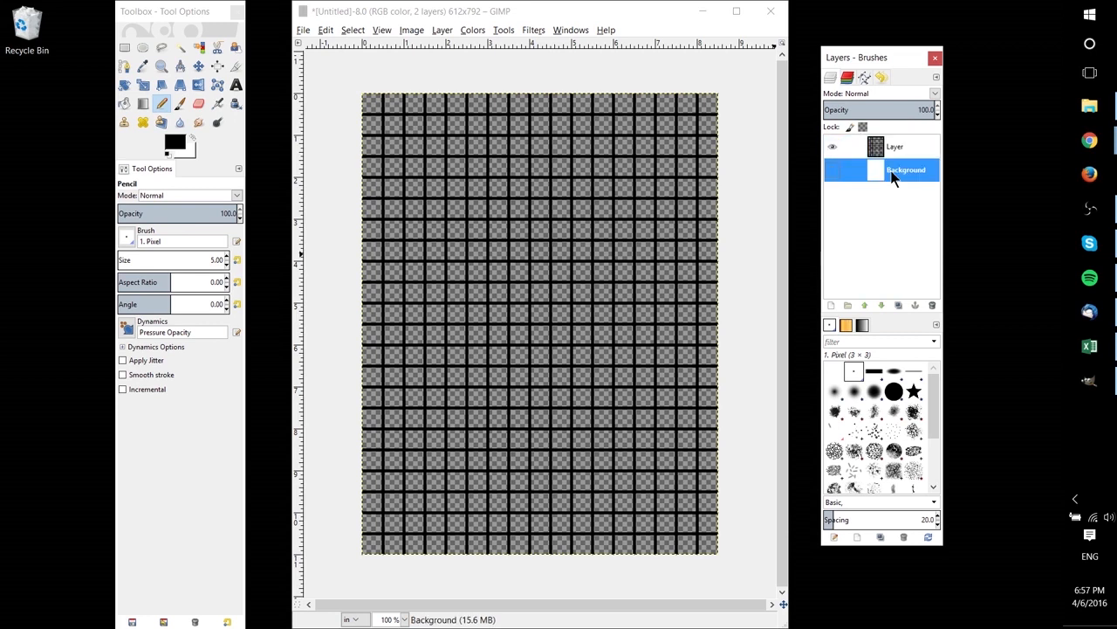
click(830, 170)
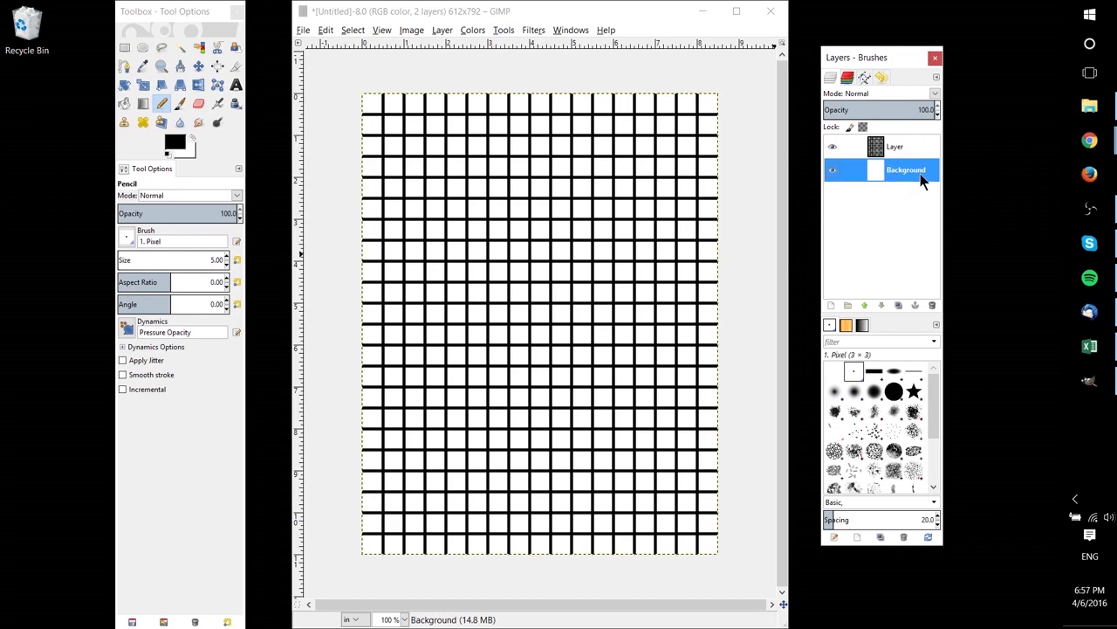
click(832, 170)
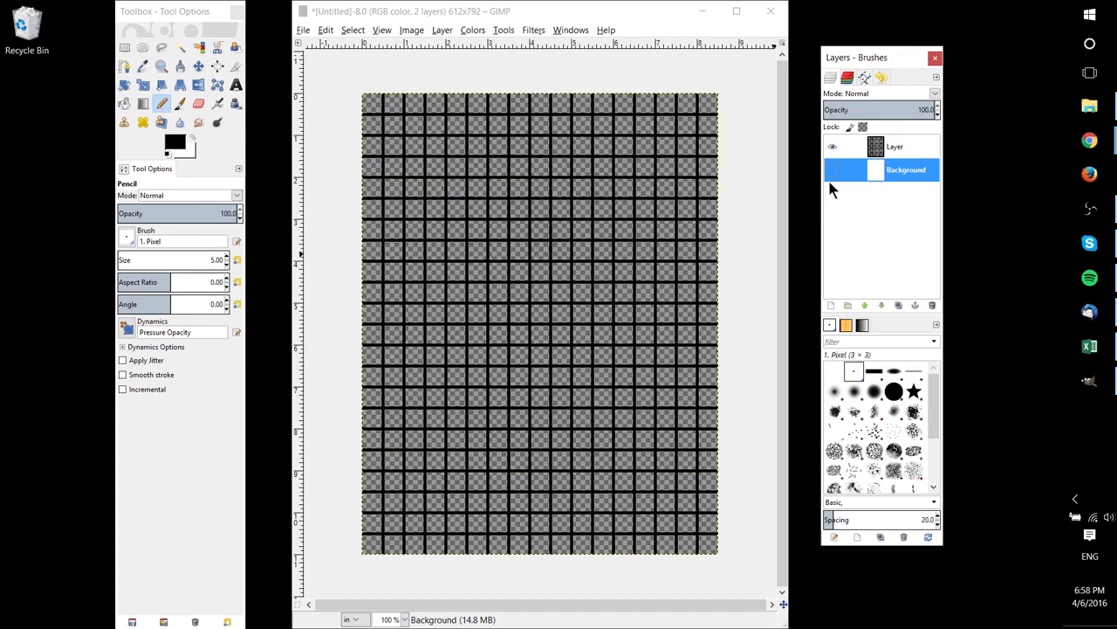
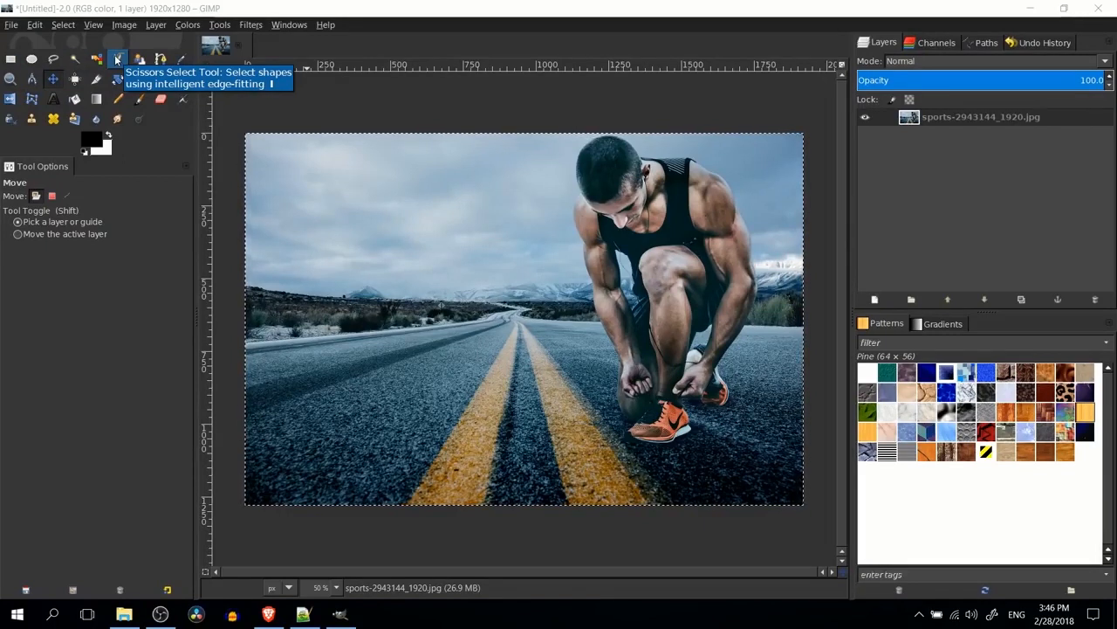
Start a Scissors Select outline at the crown of the athlete's head and trace it down to the nape and tank top.
click(116, 59)
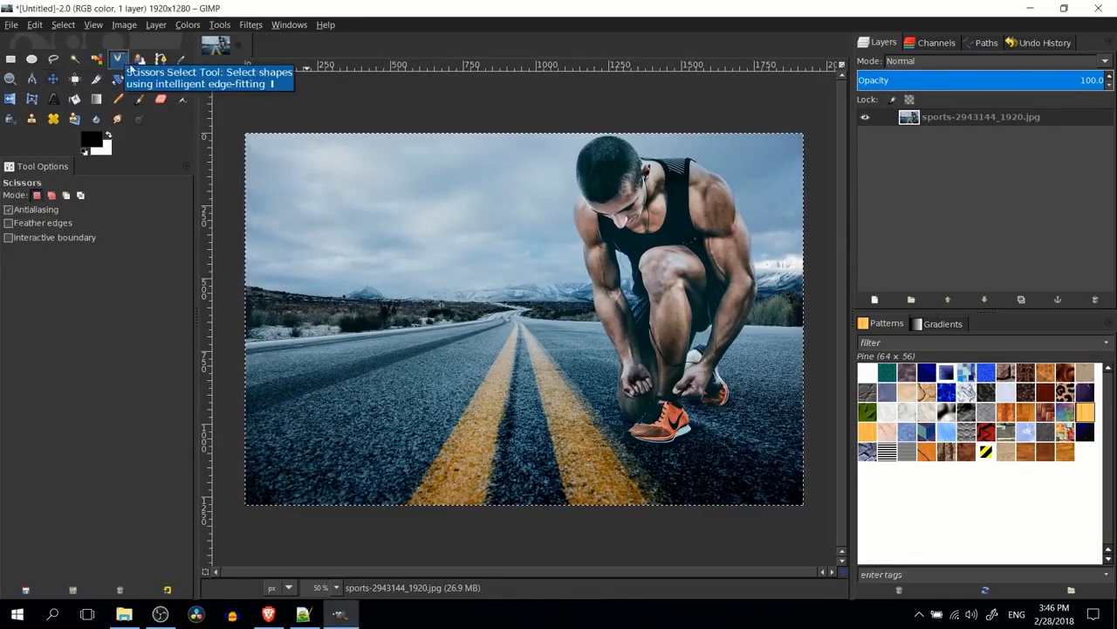
scroll(628, 157, up, 3)
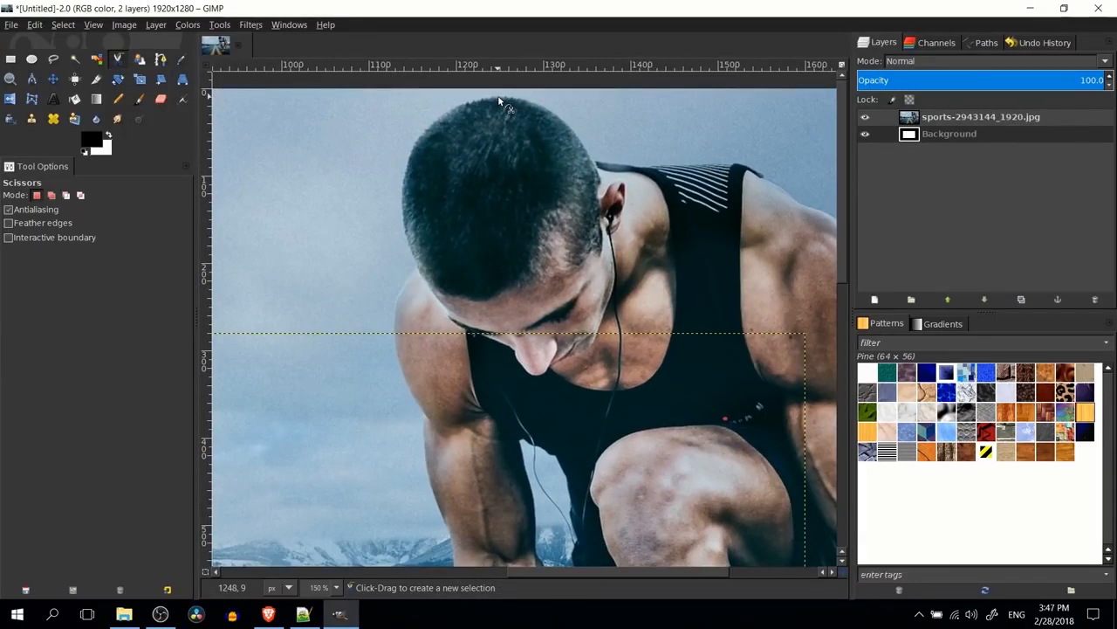
click(498, 102)
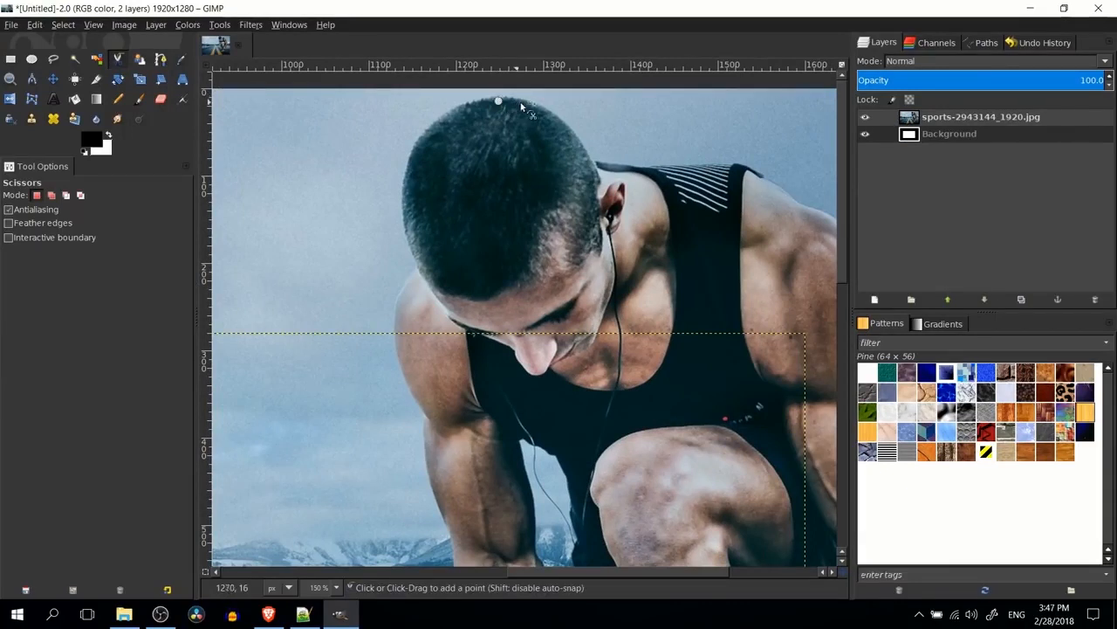
click(550, 112)
click(590, 156)
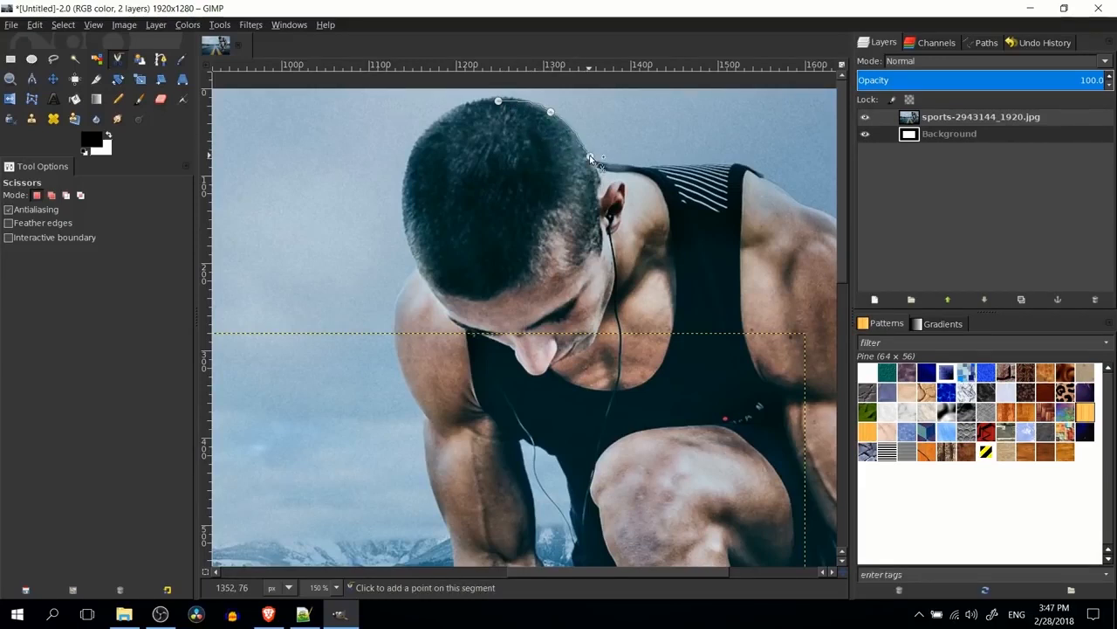
click(632, 166)
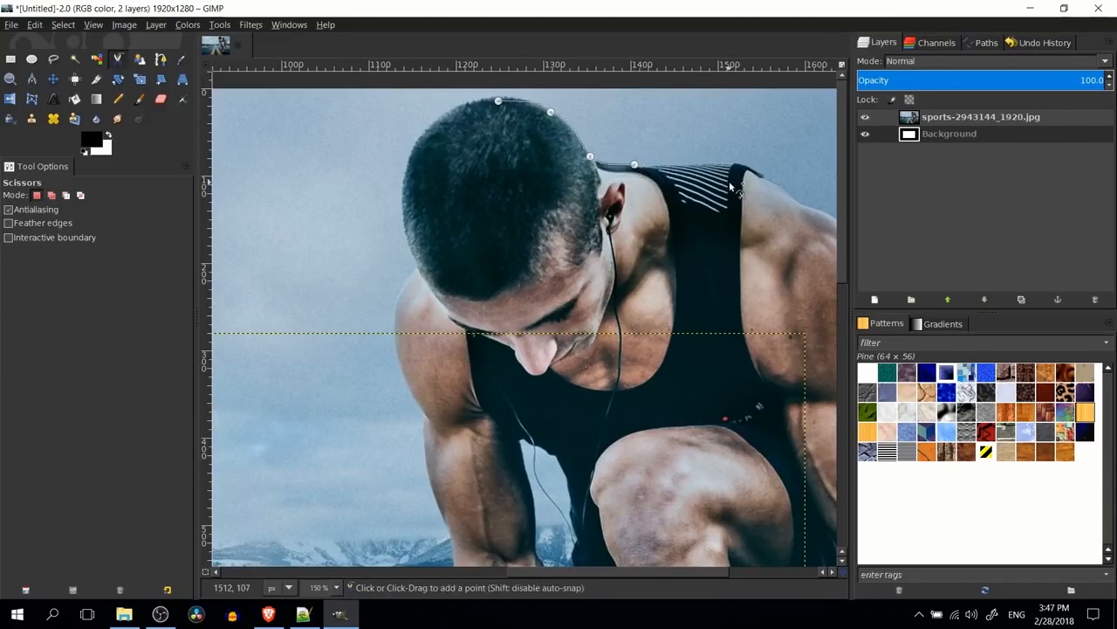
Continue the scissors outline along the striped top edge of the tank top and onto the upper shoulder.
scroll(733, 192, right, 3)
click(579, 171)
click(619, 172)
scroll(612, 179, right, 2)
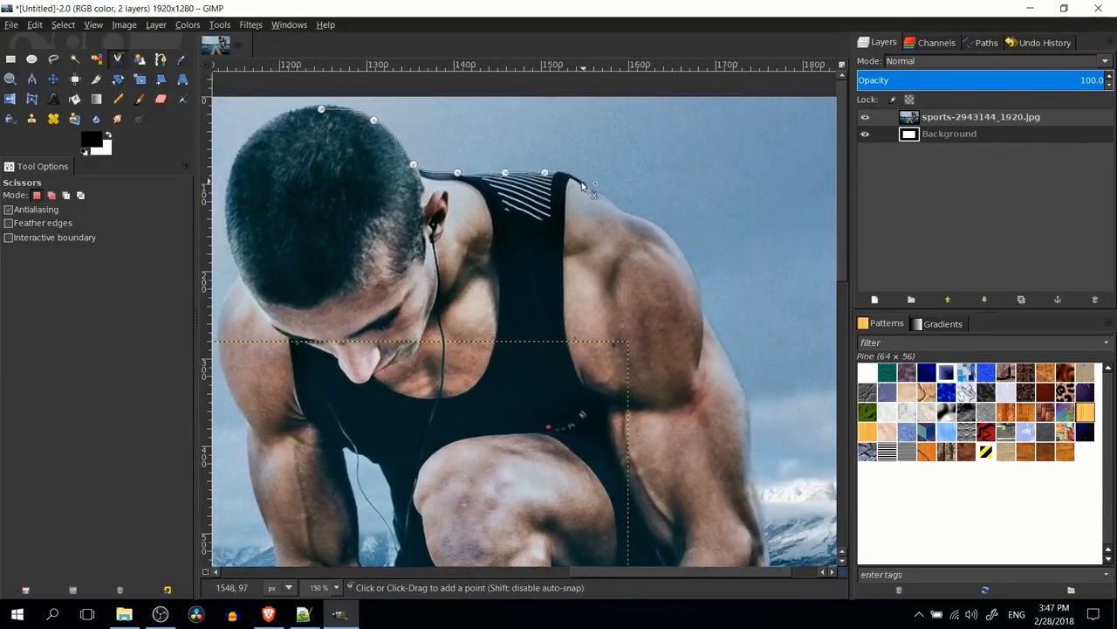
click(576, 175)
scroll(581, 184, right, 1)
scroll(567, 185, down, 1)
scroll(568, 185, right, 1)
click(570, 180)
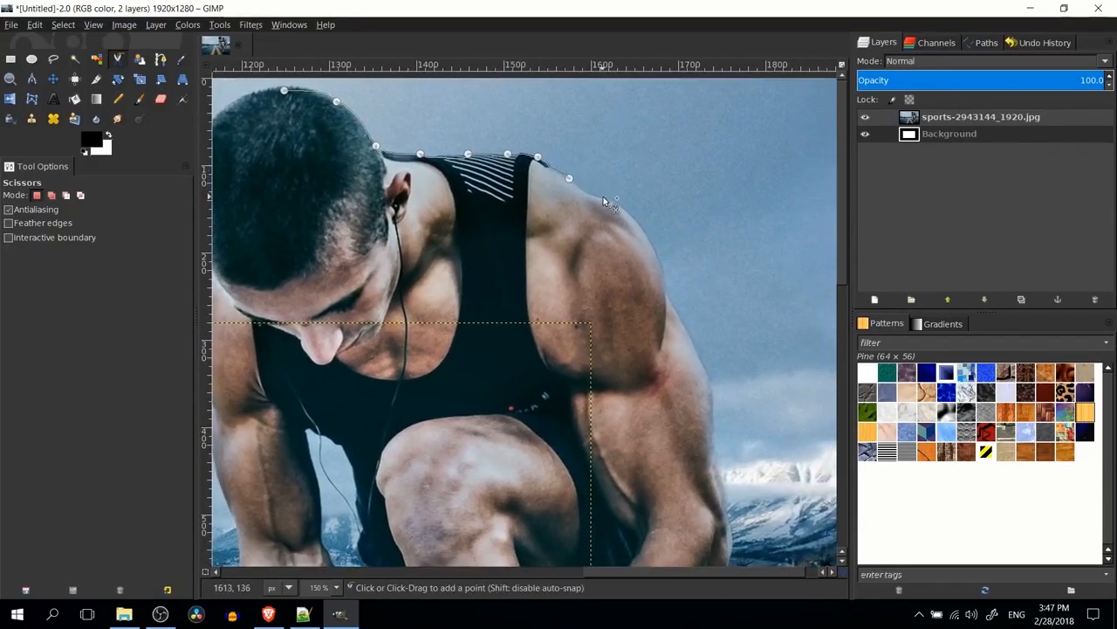
click(603, 199)
Add an extra control point between the first two outline points on the crown of the head.
scroll(603, 199, left, 3)
scroll(470, 145, up, 1)
scroll(470, 146, up, 1)
scroll(470, 146, left, 1)
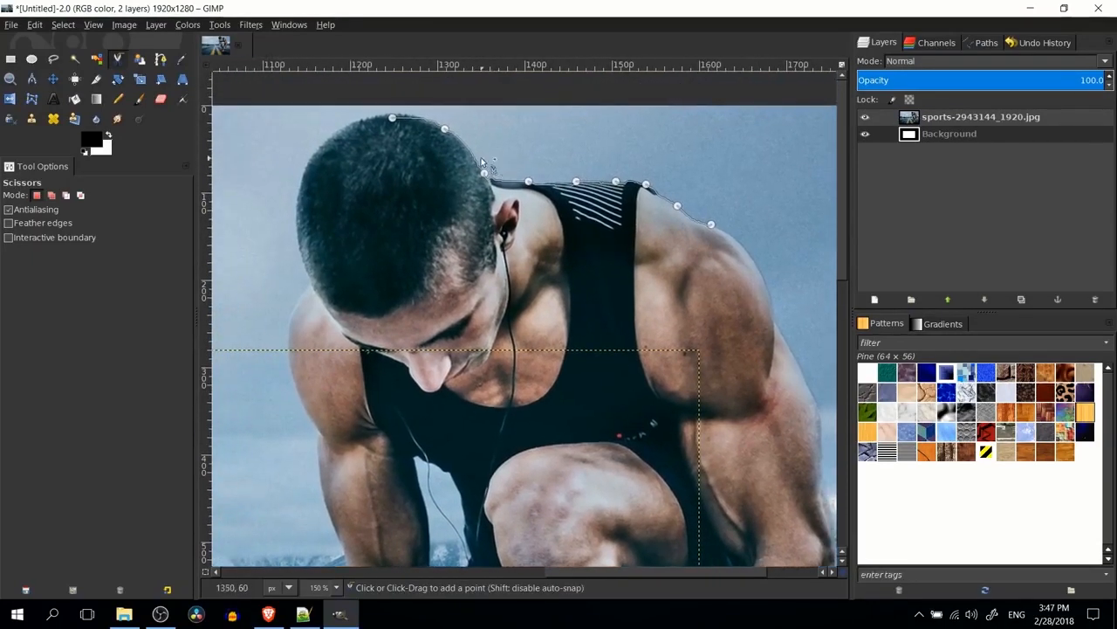
click(422, 118)
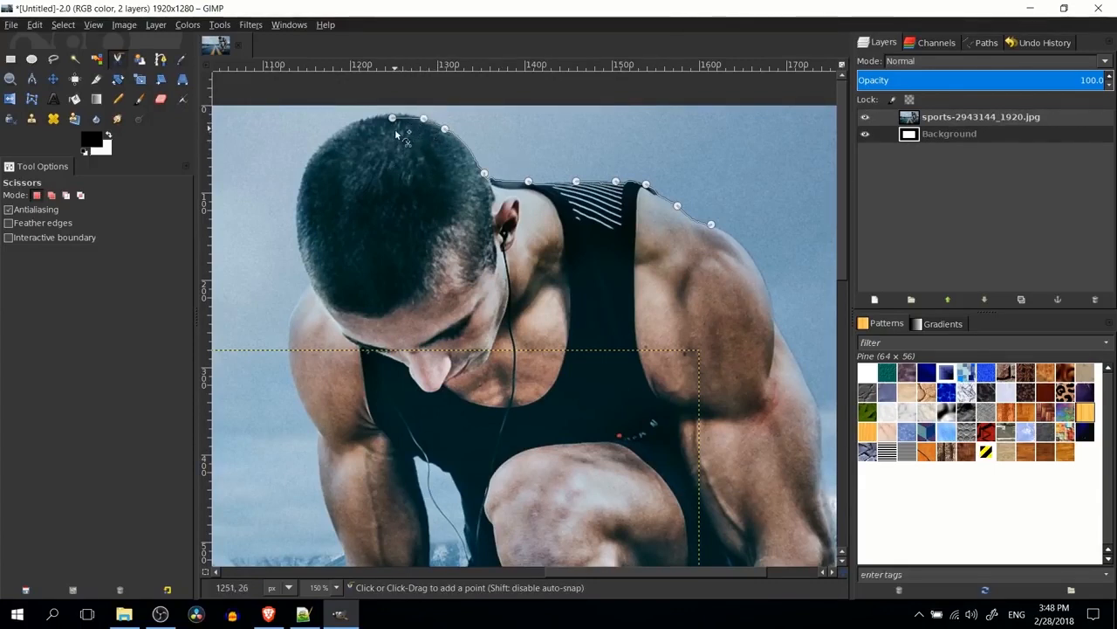
Extend the scissors outline around the rounded shoulder and down the outer edge of the upper arm.
scroll(454, 139, right, 3)
scroll(454, 139, down, 1)
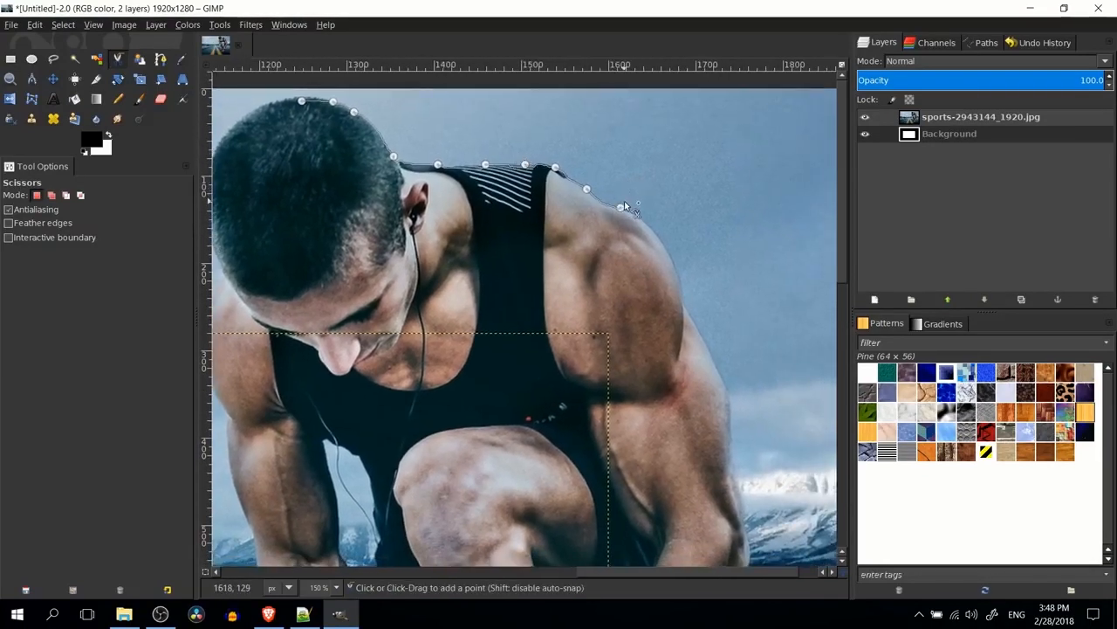
drag(638, 338, 597, 345)
click(609, 227)
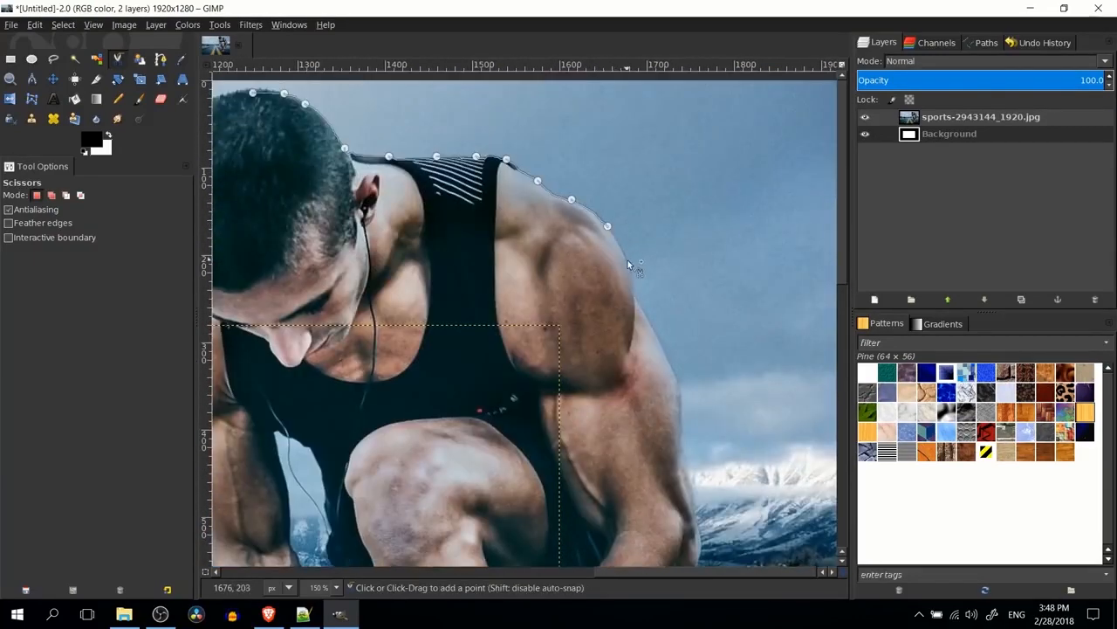
click(632, 272)
scroll(631, 272, down, 2)
scroll(632, 272, right, 1)
click(587, 243)
click(633, 332)
Carry the scissors outline down the back of the arm and around the elbow beside the mountains.
scroll(647, 269, down, 3)
scroll(646, 269, down, 3)
scroll(641, 136, up, 2)
click(636, 271)
scroll(636, 262, down, 1)
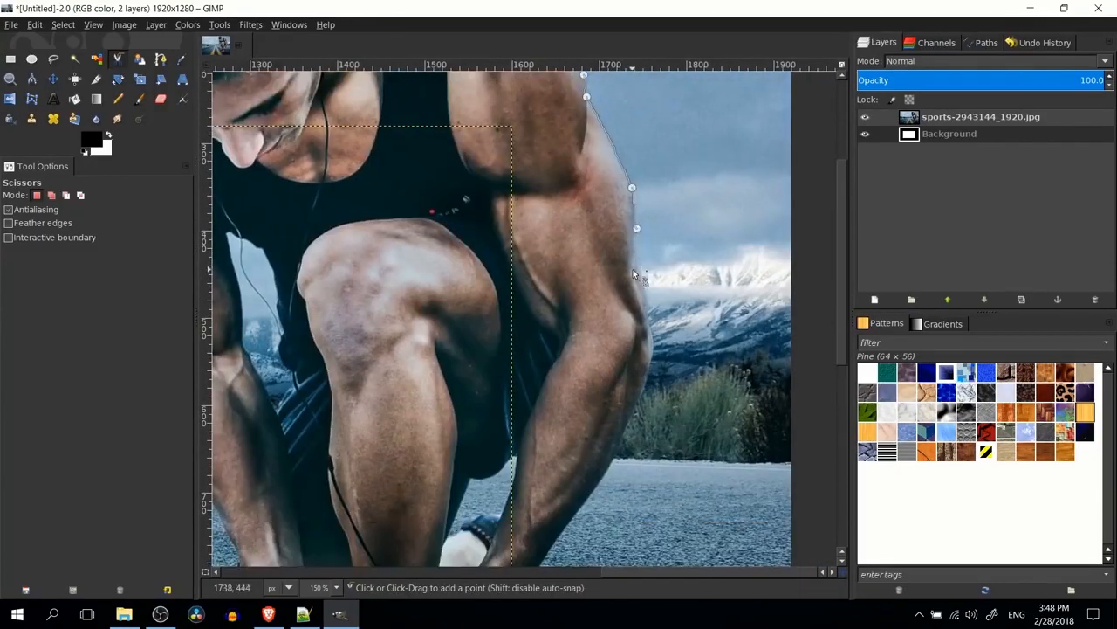
click(644, 303)
scroll(644, 304, down, 2)
click(635, 238)
click(636, 286)
Trace the outline from below the elbow down the outer forearm towards the wrist above the rear shoe.
scroll(636, 286, down, 2)
click(662, 259)
scroll(662, 260, down, 1)
click(656, 273)
scroll(635, 300, down, 1)
click(626, 301)
Refine the lower forearm outline with extra control points and shift one point up along the arm's edge.
scroll(626, 301, up, 1)
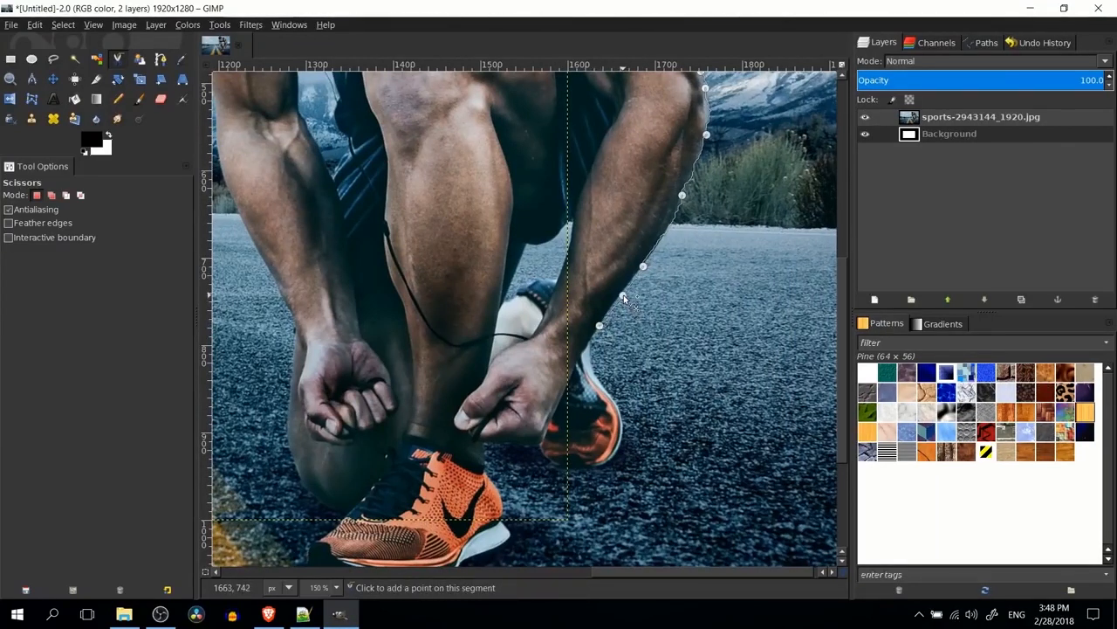
click(620, 295)
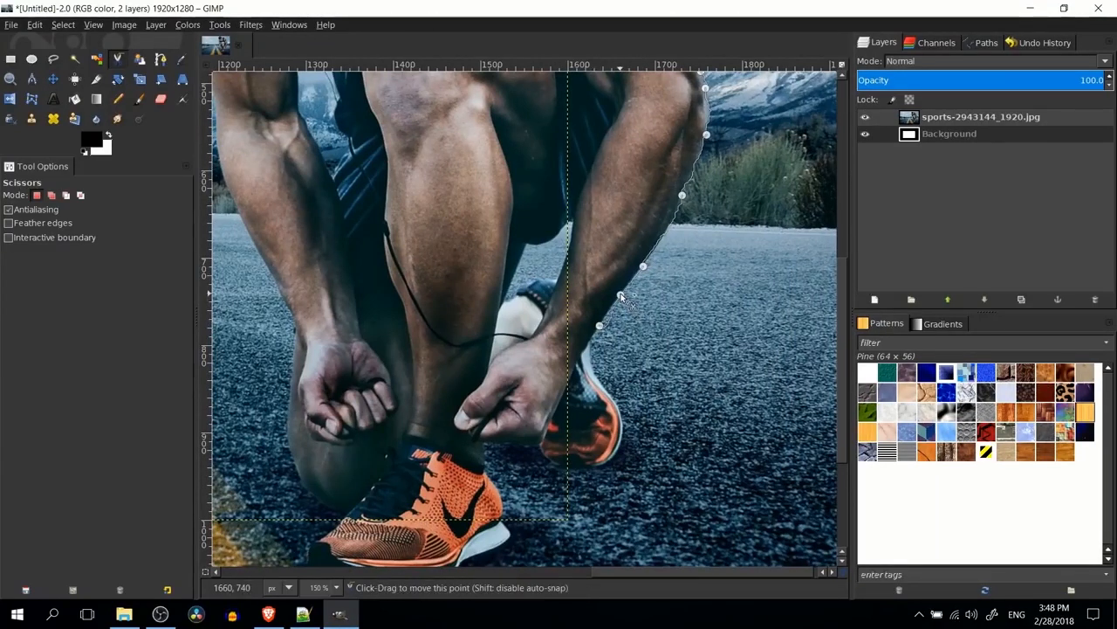
click(609, 313)
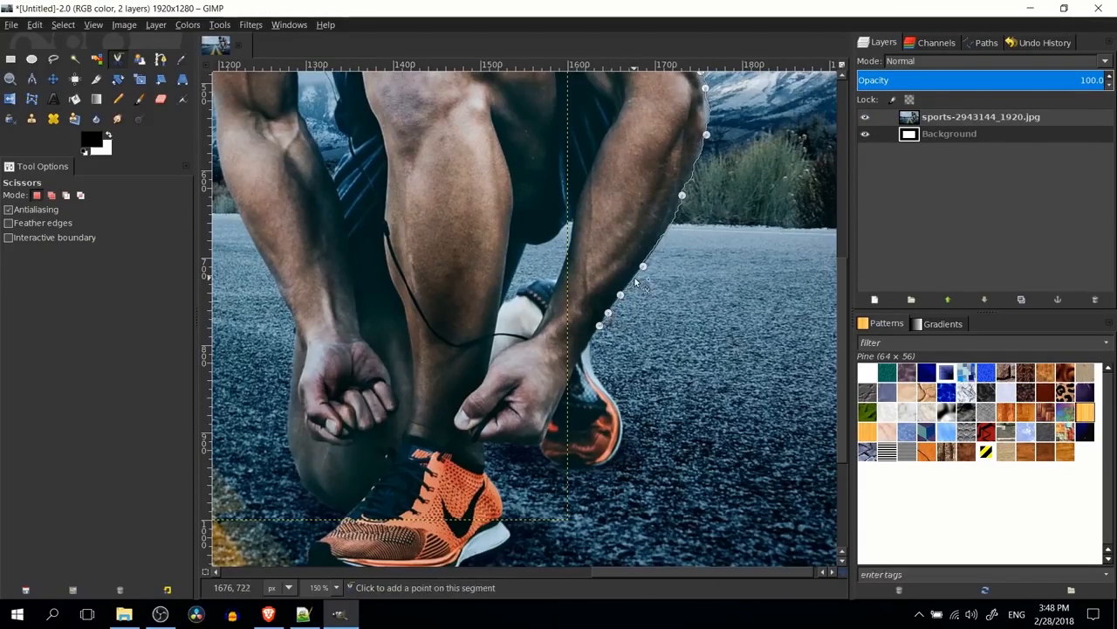
click(633, 281)
drag(646, 271, 651, 253)
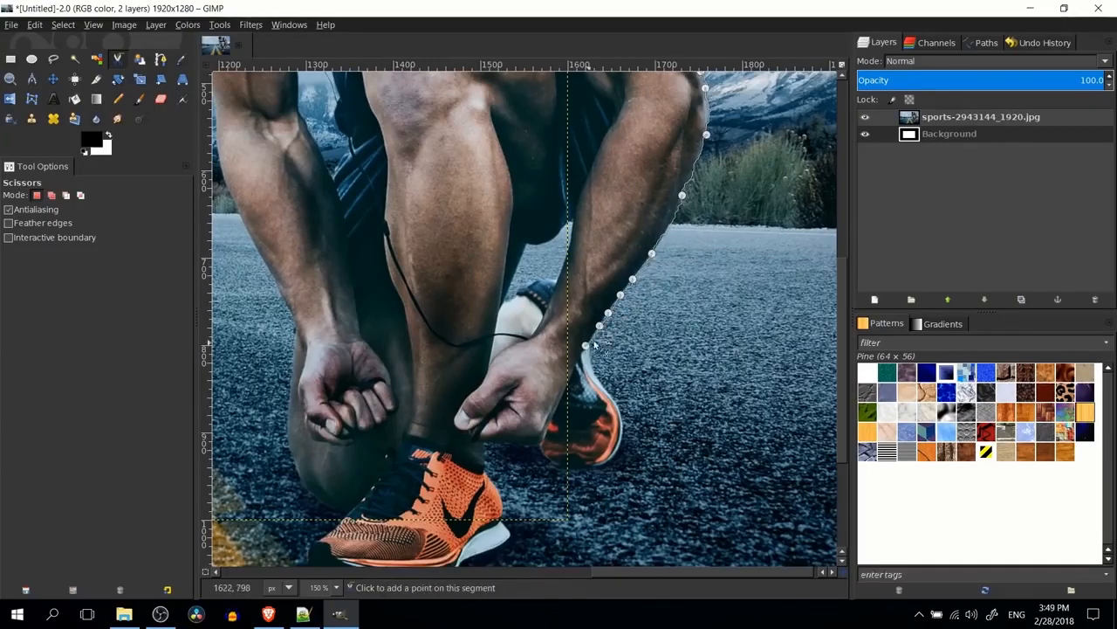
scroll(634, 291, up, 4)
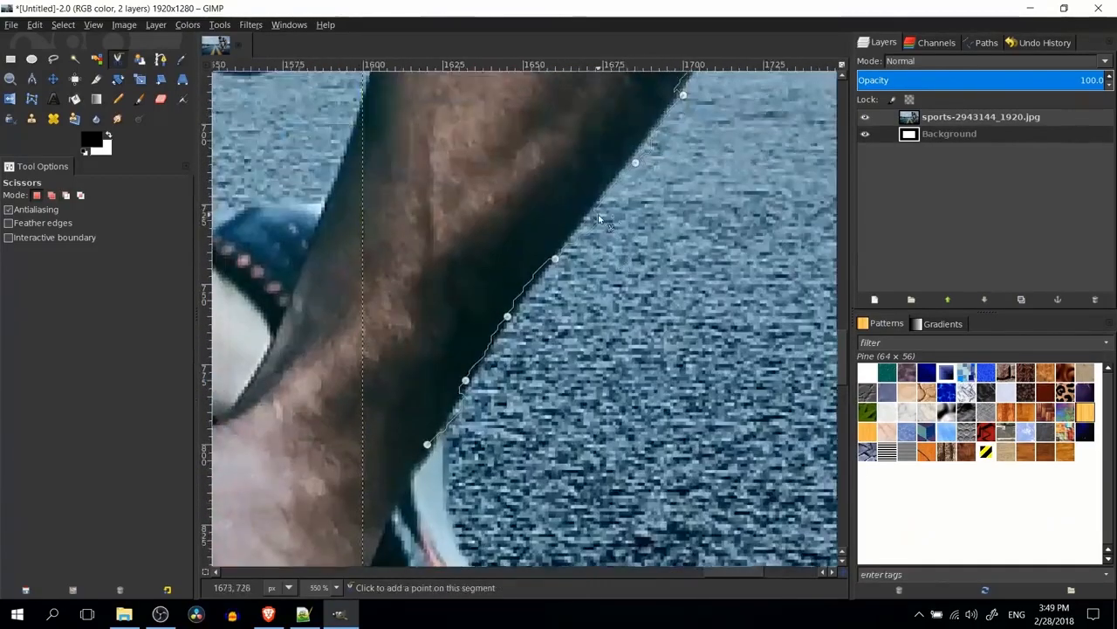
click(597, 207)
click(572, 226)
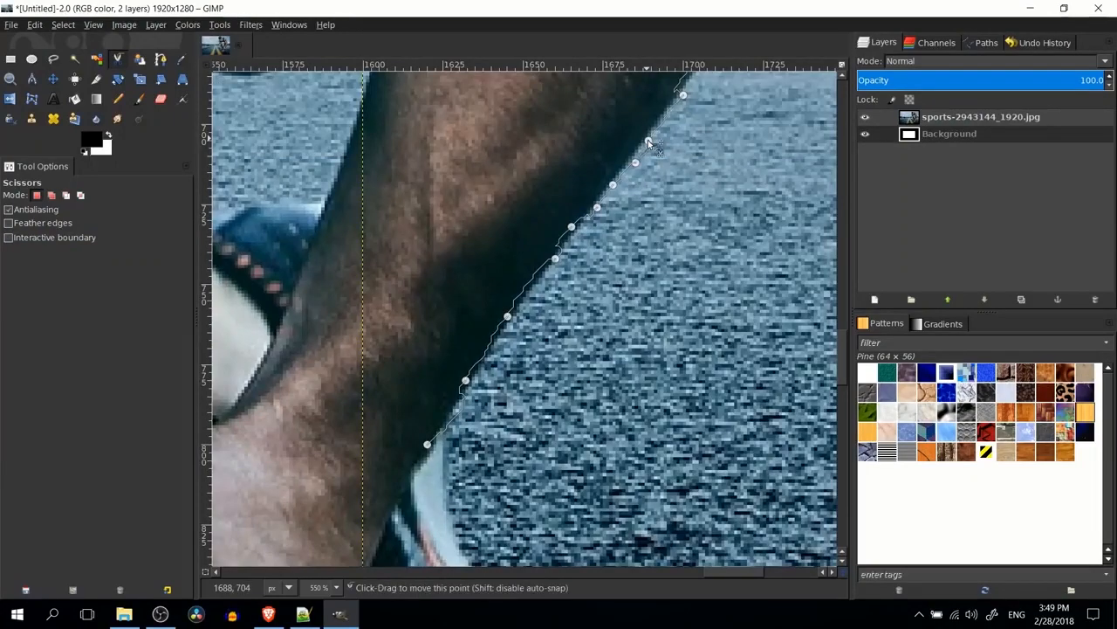
scroll(648, 142, down, 3)
Trace the scissors outline from the wrist around the heel and sole of the rear shoe.
click(582, 277)
click(595, 303)
click(599, 320)
click(581, 393)
click(589, 384)
click(563, 382)
click(505, 359)
click(493, 332)
Continue the outline beneath the hand to the front shoe's ankle and heel, adding and repositioning points to fit.
click(431, 327)
click(378, 329)
click(382, 349)
drag(501, 407, 487, 362)
click(505, 401)
click(496, 434)
drag(496, 437, 541, 353)
click(569, 376)
click(568, 405)
click(520, 419)
click(567, 389)
drag(568, 404, 550, 408)
drag(564, 399, 571, 392)
Outline the white heel of the front shoe and the adjoining sole, adjusting points that stray from the edge.
scroll(498, 432, up, 3)
click(433, 419)
click(376, 479)
click(493, 390)
click(609, 363)
click(679, 316)
drag(408, 450, 413, 470)
click(311, 498)
mouse_move(376, 478)
mouse_down()
mouse_move(374, 494)
mouse_move(363, 484)
mouse_up()
drag(433, 419, 444, 434)
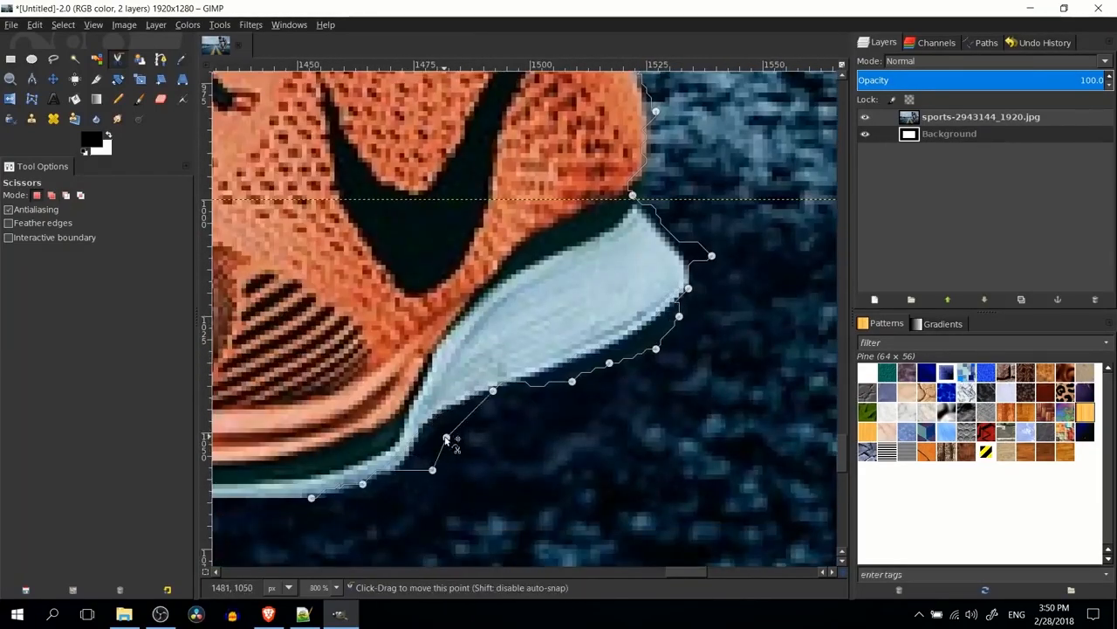
Tighten the outline around the front shoe's heel and arch by moving stray points and adding closer ones.
drag(711, 255, 679, 241)
click(447, 409)
drag(445, 437, 683, 294)
click(465, 399)
click(429, 425)
click(646, 358)
drag(618, 353, 614, 369)
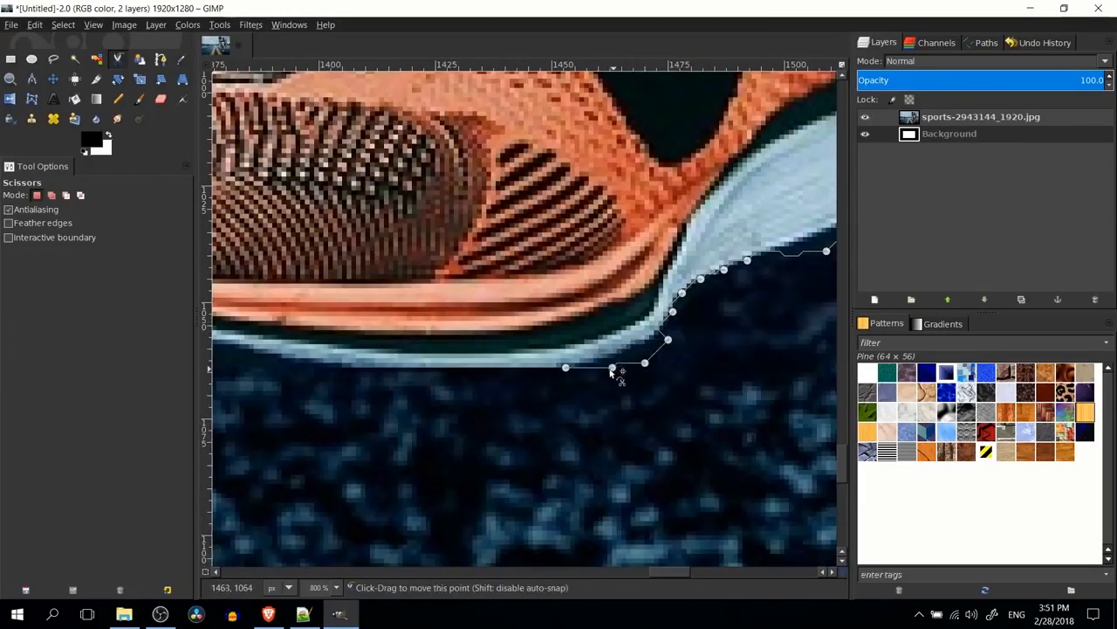
Extend the outline along the underside of the front shoe's sole towards the toe and adjust its points.
scroll(613, 369, down, 1)
click(362, 320)
click(419, 333)
scroll(523, 317, down, 3)
scroll(503, 316, up, 3)
drag(417, 312, 298, 355)
drag(452, 332, 471, 368)
drag(487, 338, 519, 368)
drag(542, 348, 555, 364)
Trace the outline around the front shoe's toe and back over its upper edge towards the kneeling leg.
drag(369, 285, 285, 264)
click(312, 239)
click(347, 211)
drag(377, 207, 386, 274)
click(436, 219)
scroll(557, 316, down, 2)
drag(505, 247, 618, 530)
Trace the outer edge of the dark kneeling leg upward and add an extra point to follow its curve.
scroll(487, 254, up, 1)
click(476, 363)
click(473, 253)
click(483, 160)
click(468, 309)
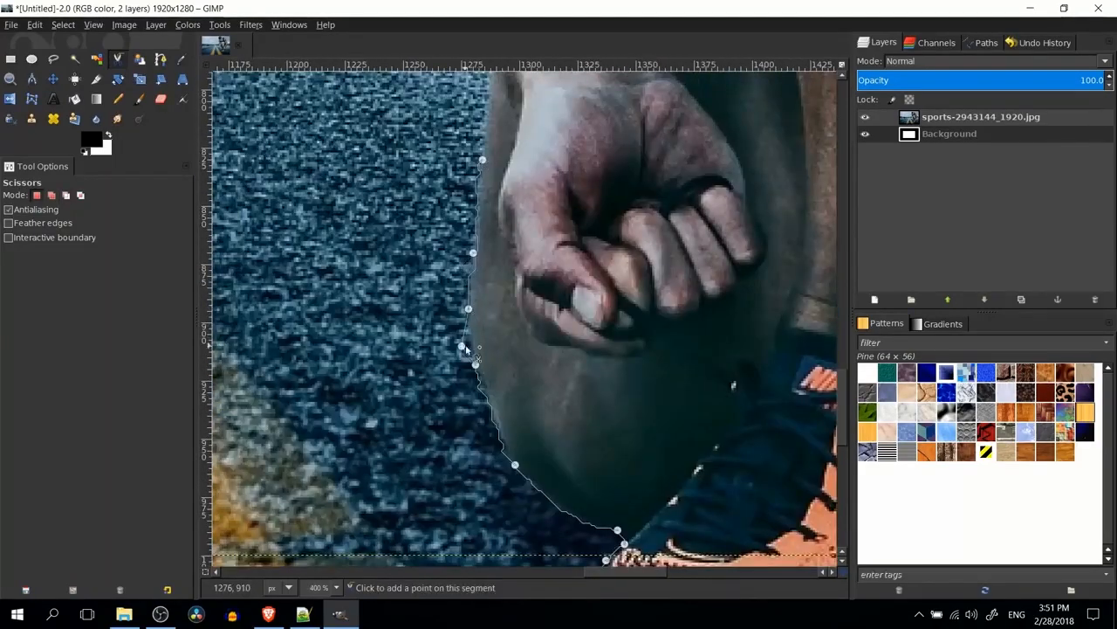
Continue the scissors outline from the kneeling leg up the outer edge of the adjacent wrist and forearm.
drag(482, 295, 469, 530)
click(474, 270)
drag(471, 253, 487, 354)
click(397, 195)
drag(397, 194, 442, 397)
click(347, 172)
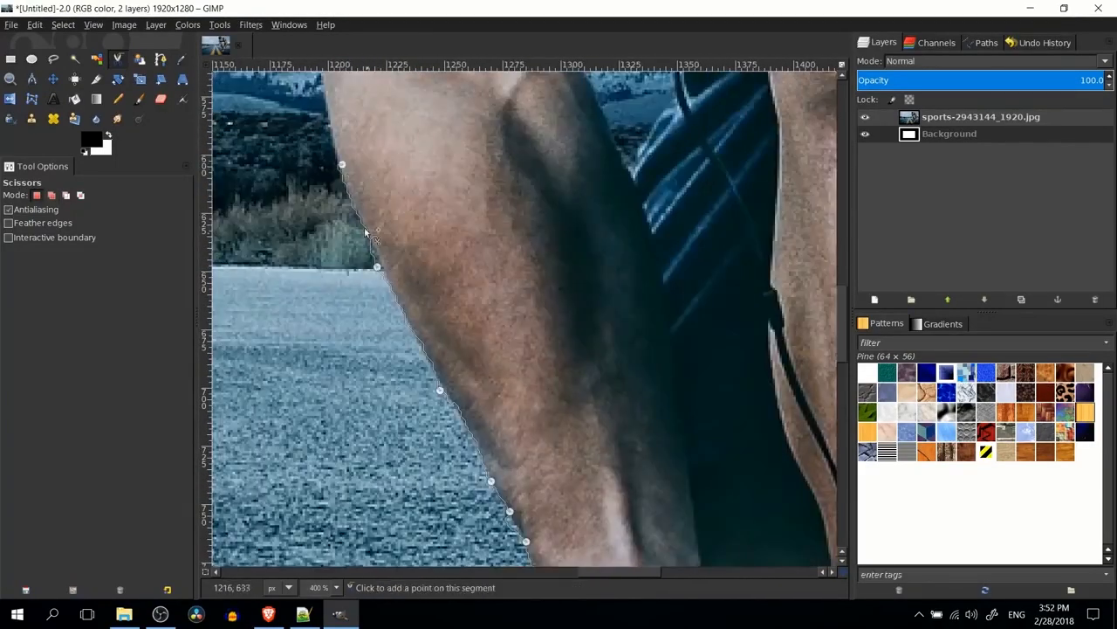
Extend the outline from the forearm past the elbow and up the outer edge of the upper arm.
click(386, 275)
drag(386, 275, 436, 397)
drag(374, 174, 396, 352)
click(357, 156)
drag(357, 157, 427, 419)
click(404, 210)
drag(404, 210, 504, 471)
click(427, 274)
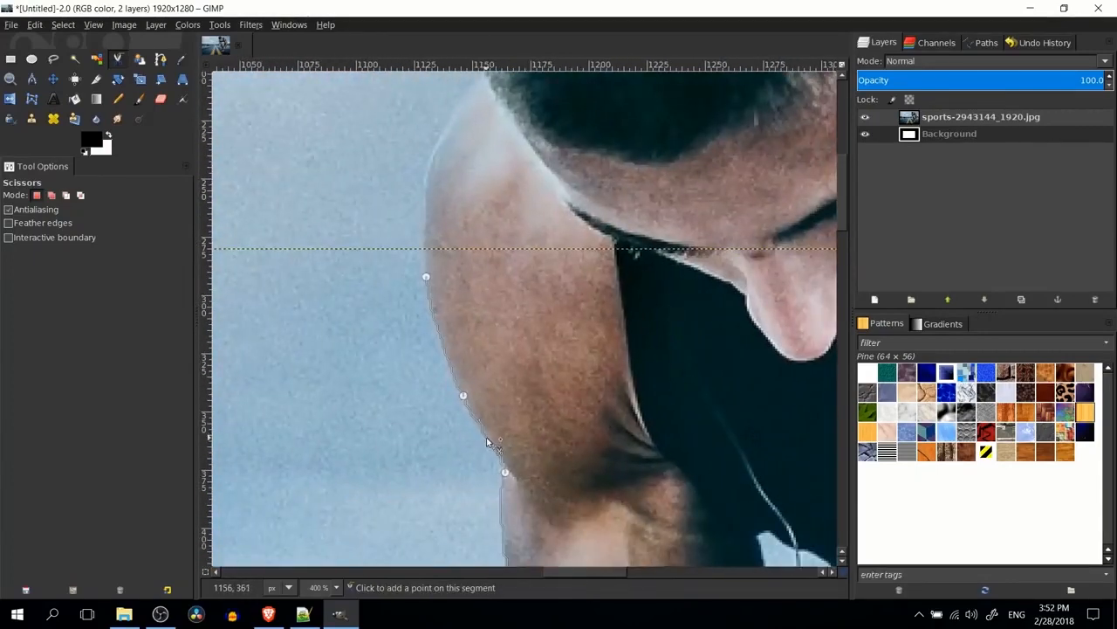
Trace the outline over the remaining shoulder and up the side of the head to the crown.
drag(427, 181, 427, 377)
click(462, 287)
drag(456, 87, 486, 406)
click(487, 362)
click(520, 258)
click(594, 175)
click(667, 140)
drag(727, 139, 543, 162)
Close the scissors outline at its starting point on the crown and convert it to a selection.
scroll(627, 157, up, 1)
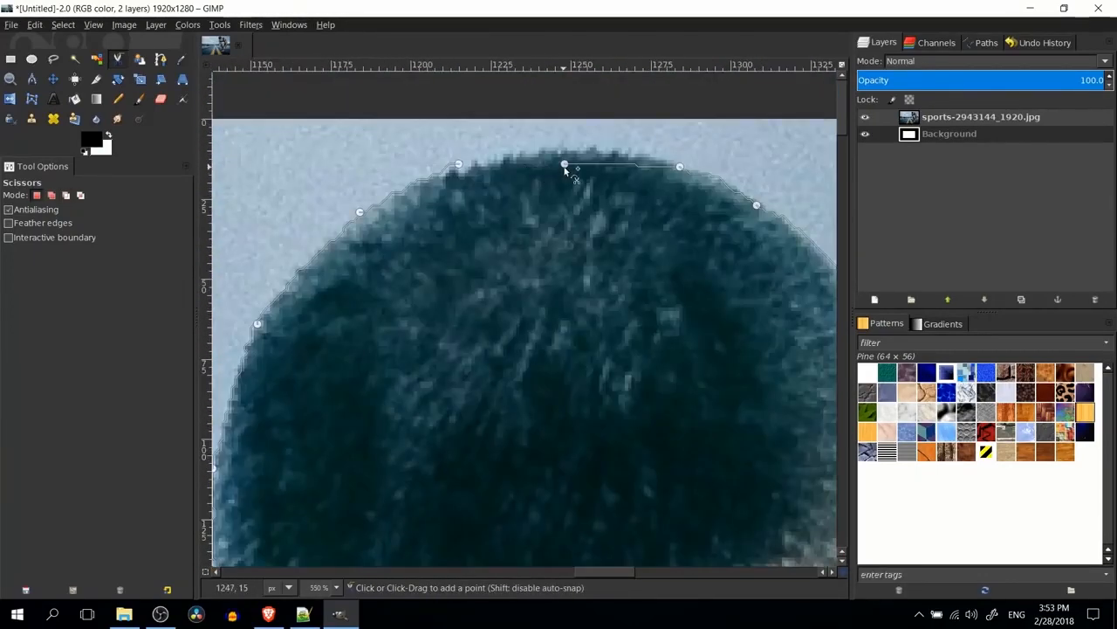
click(565, 167)
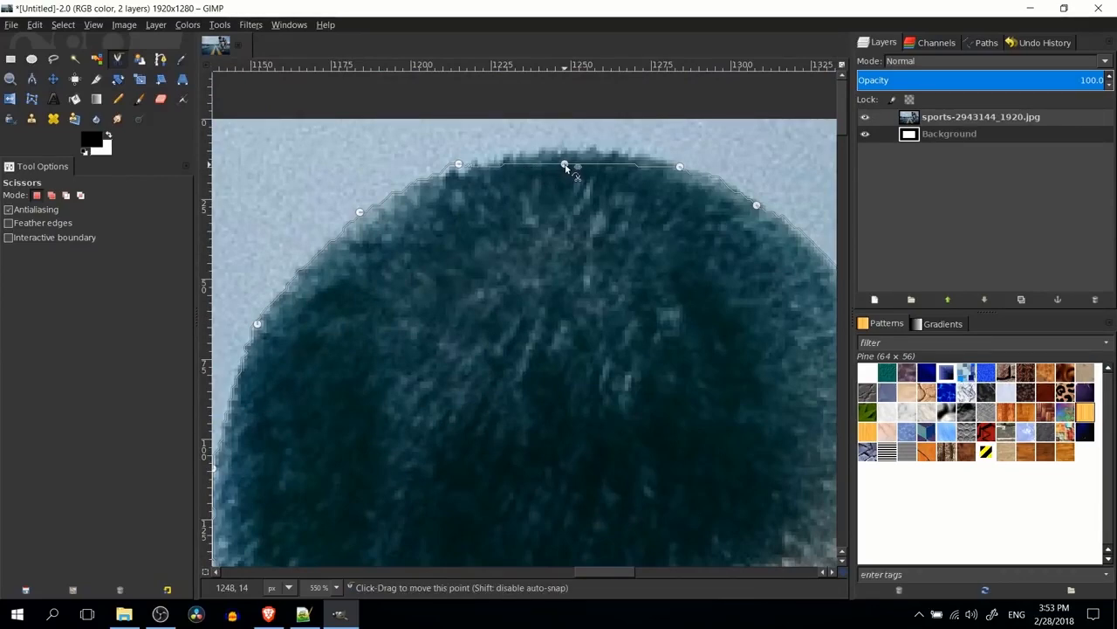
scroll(560, 174, down, 4)
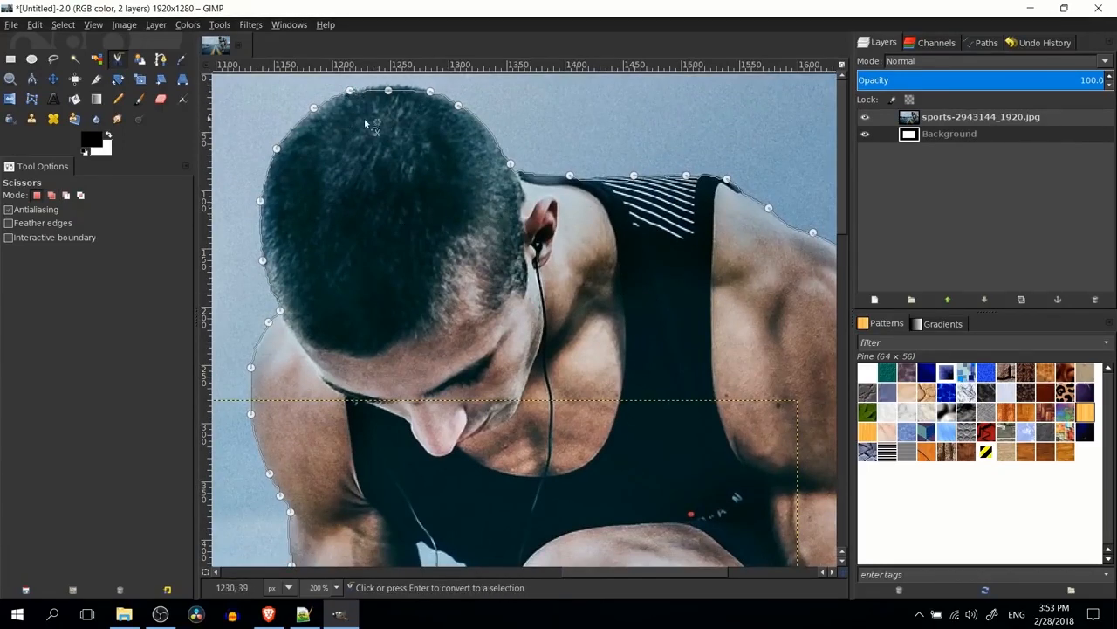
click(385, 164)
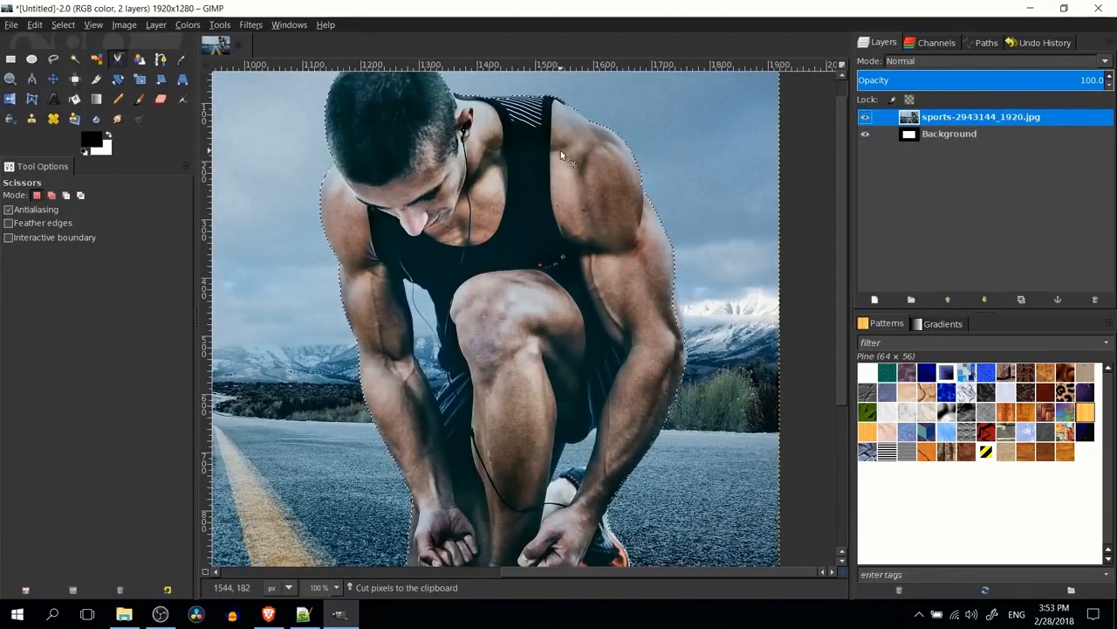
Cut the selected athlete and paste it over a new 1920 × 1280 px transparent layer.
key(Delete)
key(minus)
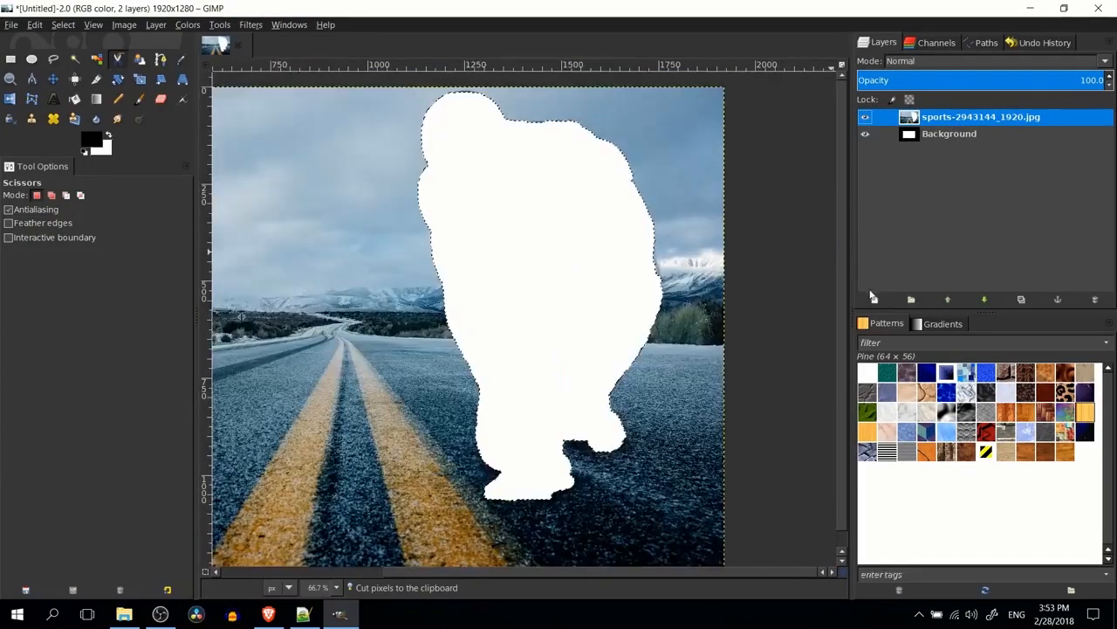
click(874, 300)
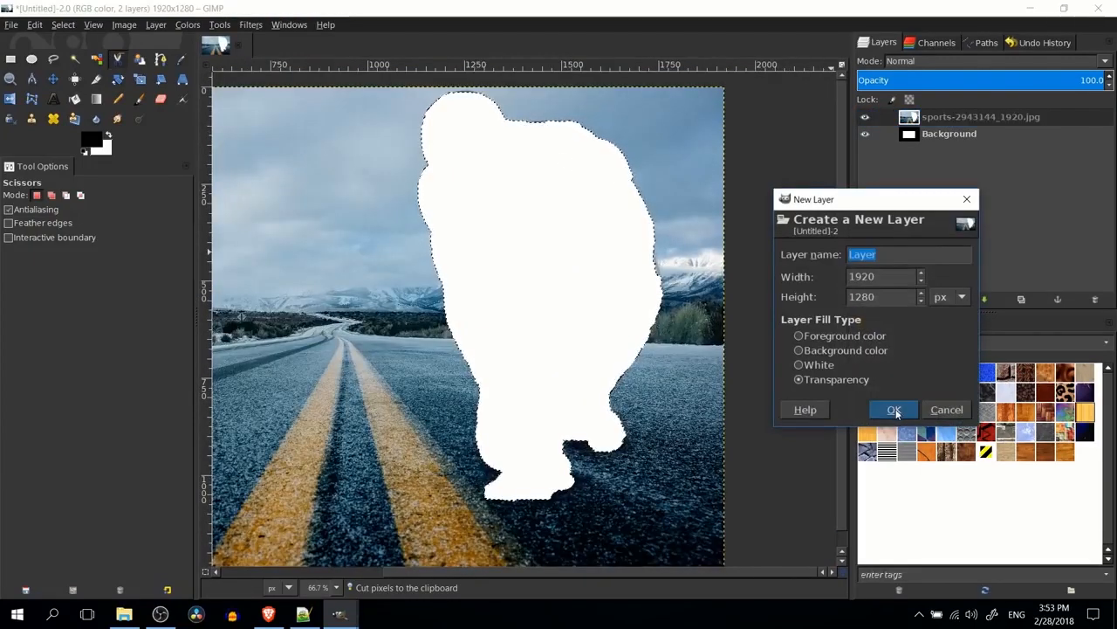
click(895, 410)
click(888, 300)
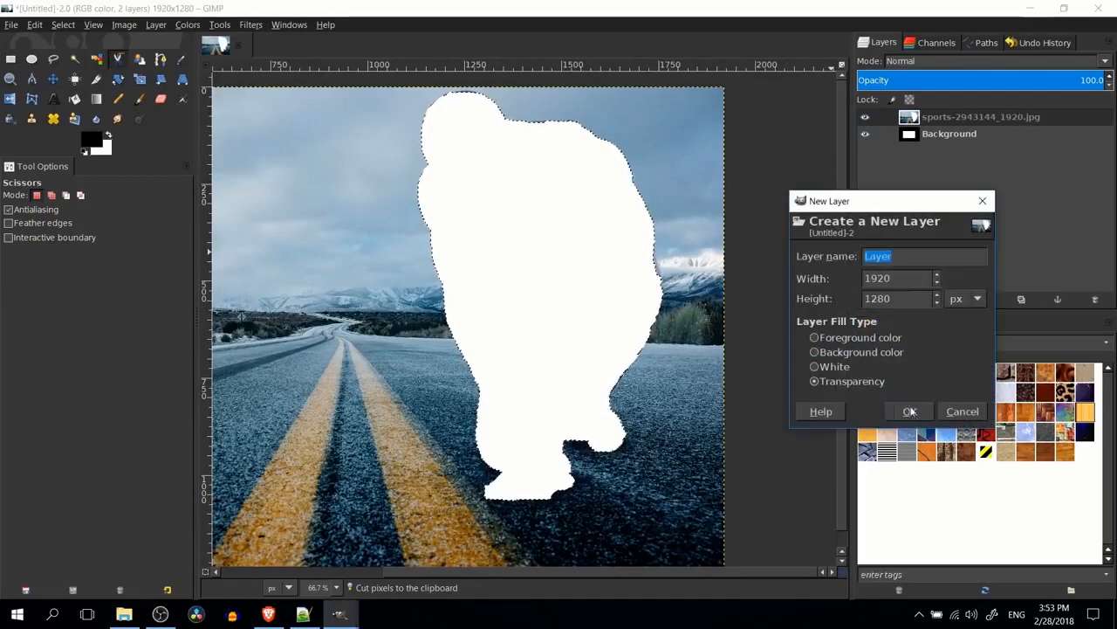
click(910, 410)
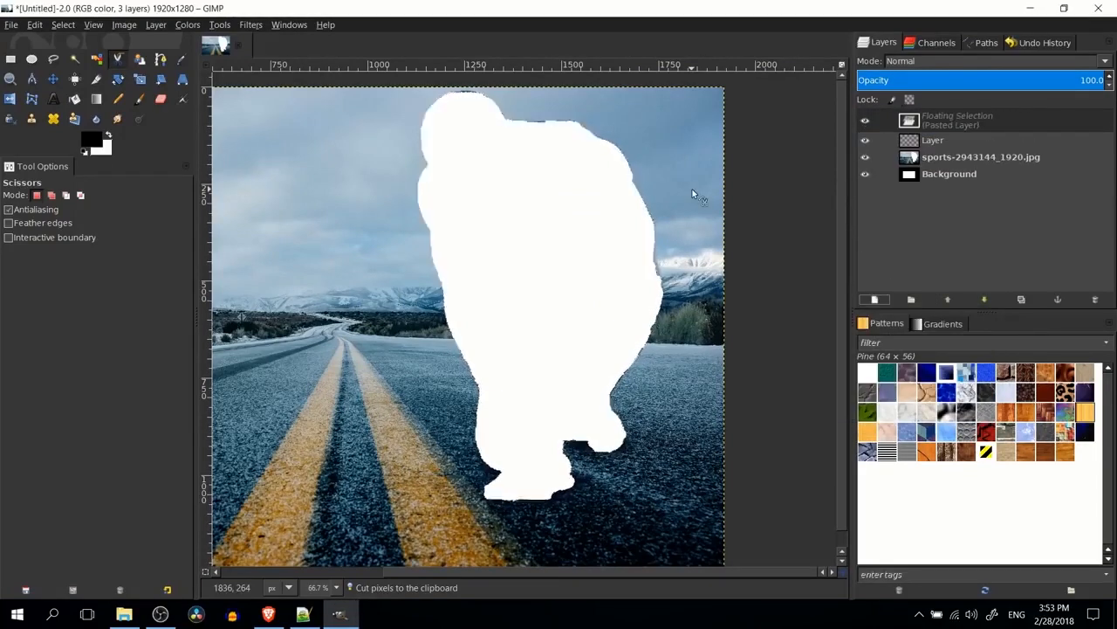
key(ctrl+v)
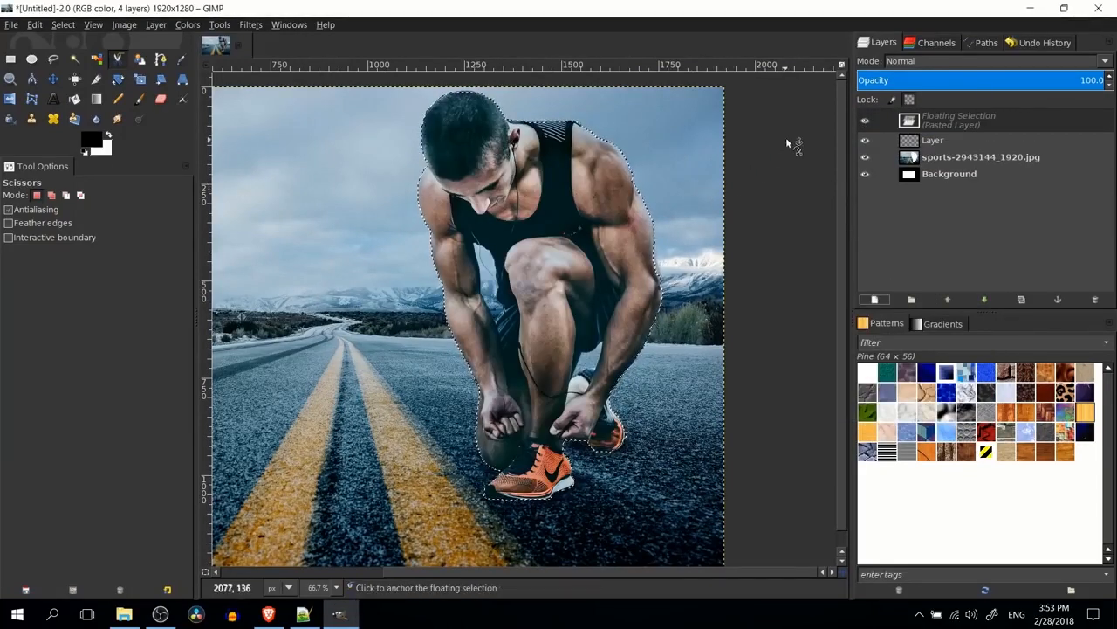
Hide the sports-2943144_1920.jpg and Background layers to isolate the pasted athlete, then activate Rectangle Select.
click(865, 157)
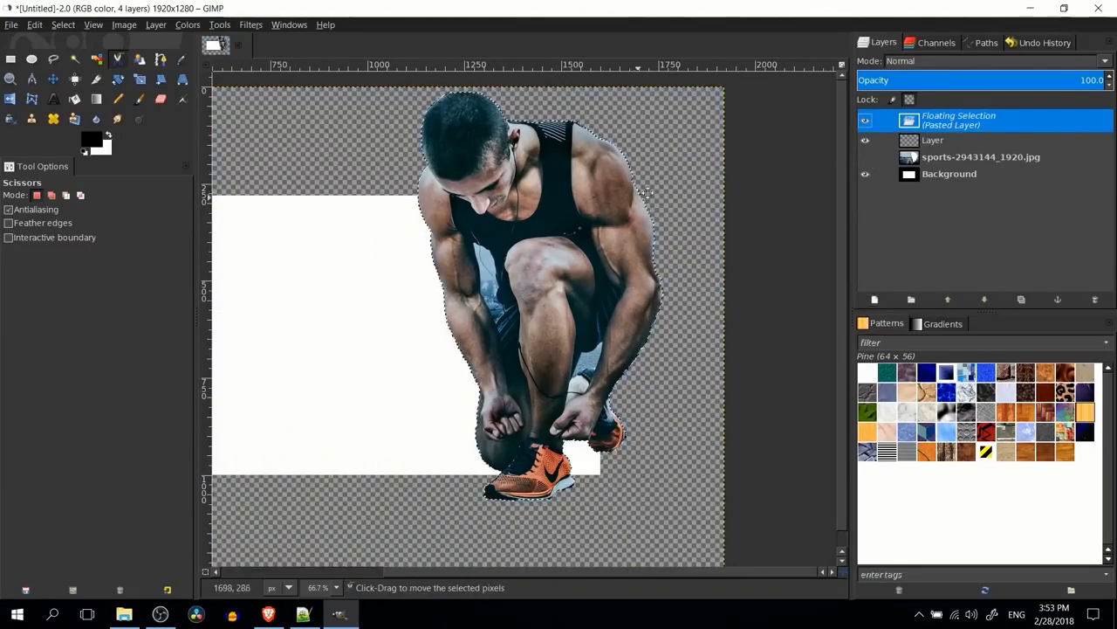
click(865, 173)
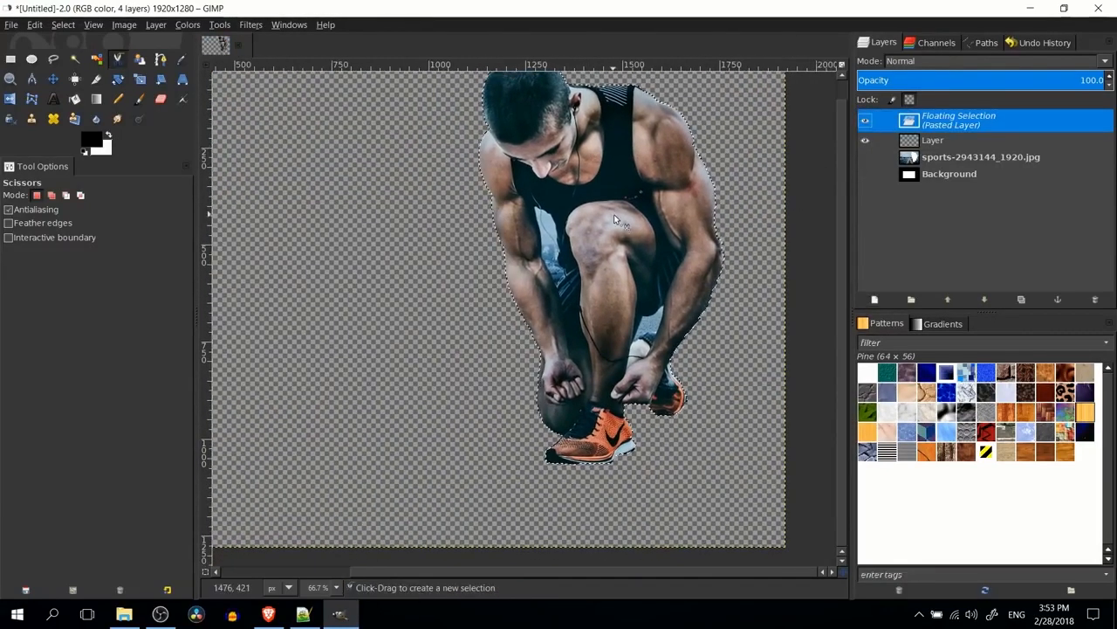
scroll(614, 214, up, 2)
click(10, 58)
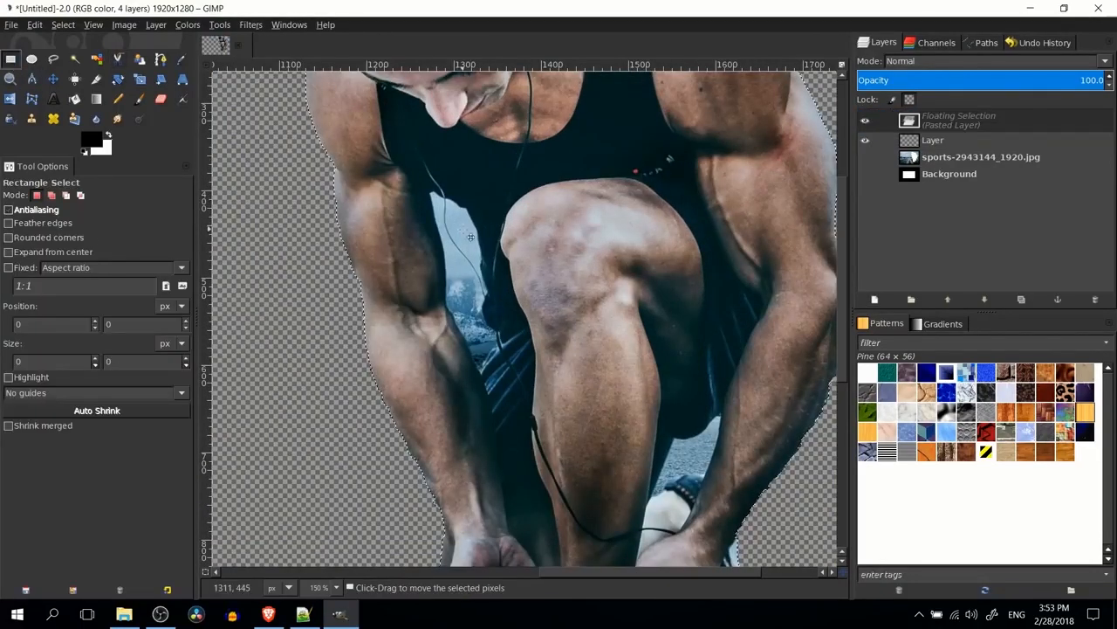
Start a Scissors Select outline at the top of the sky gap between arm and torso and trace down the upper arm's inner edge.
scroll(492, 358, down, 3)
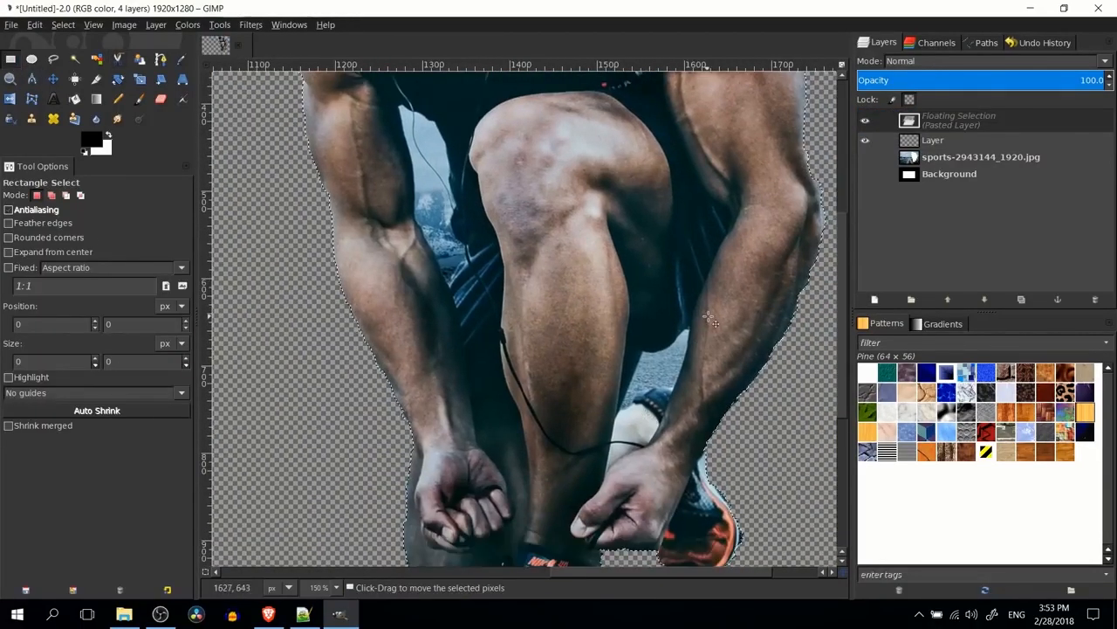
scroll(445, 284, up, 4)
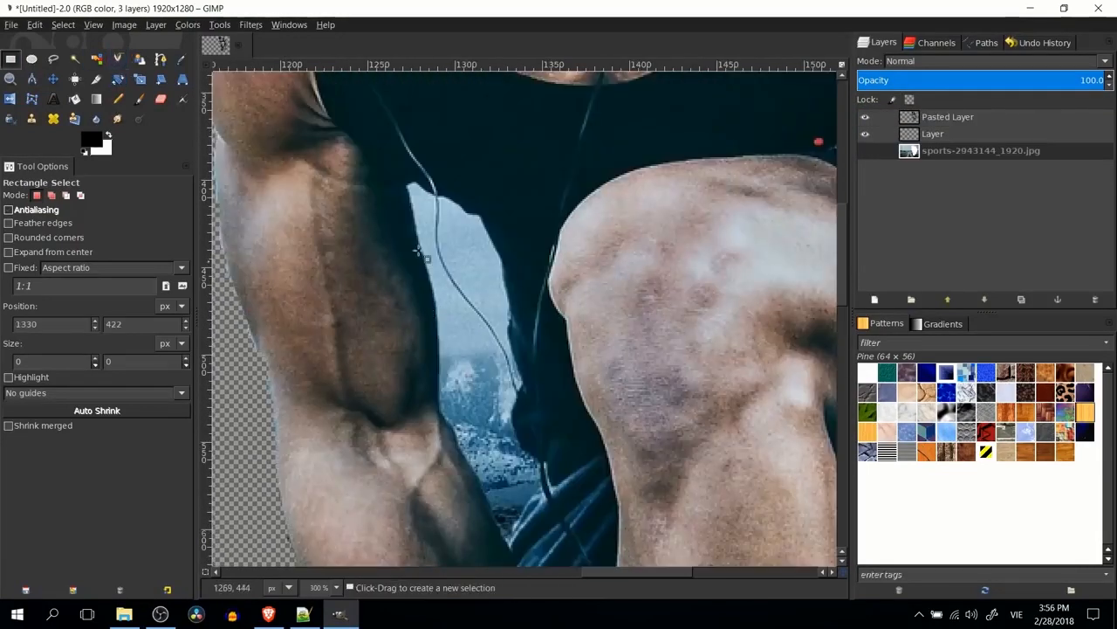
scroll(454, 252, down, 1)
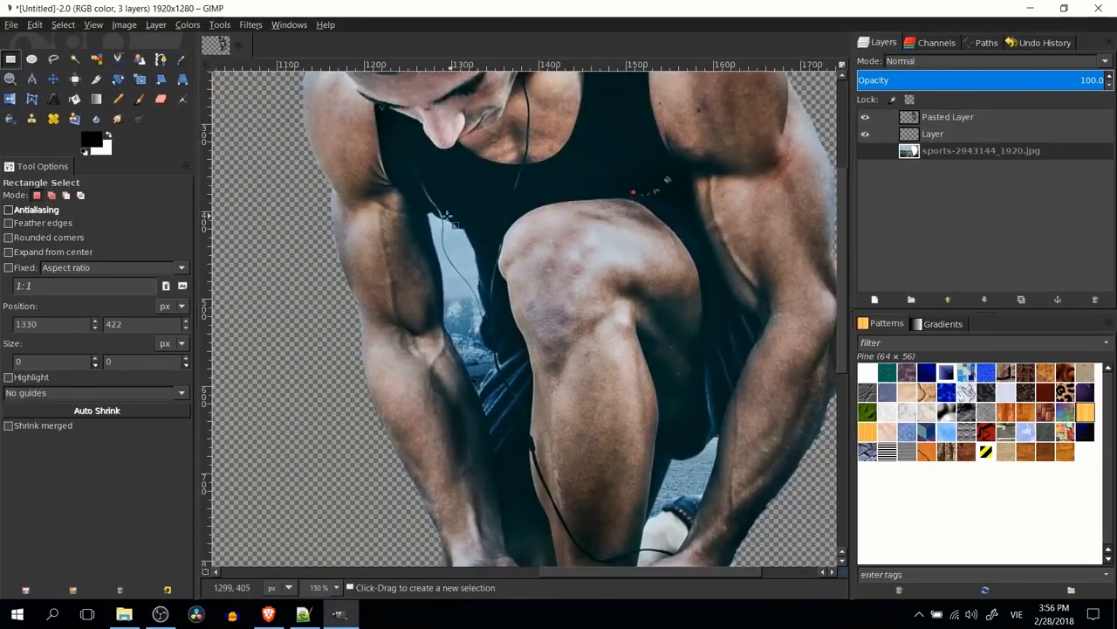
scroll(429, 264, up, 5)
scroll(567, 253, down, 2)
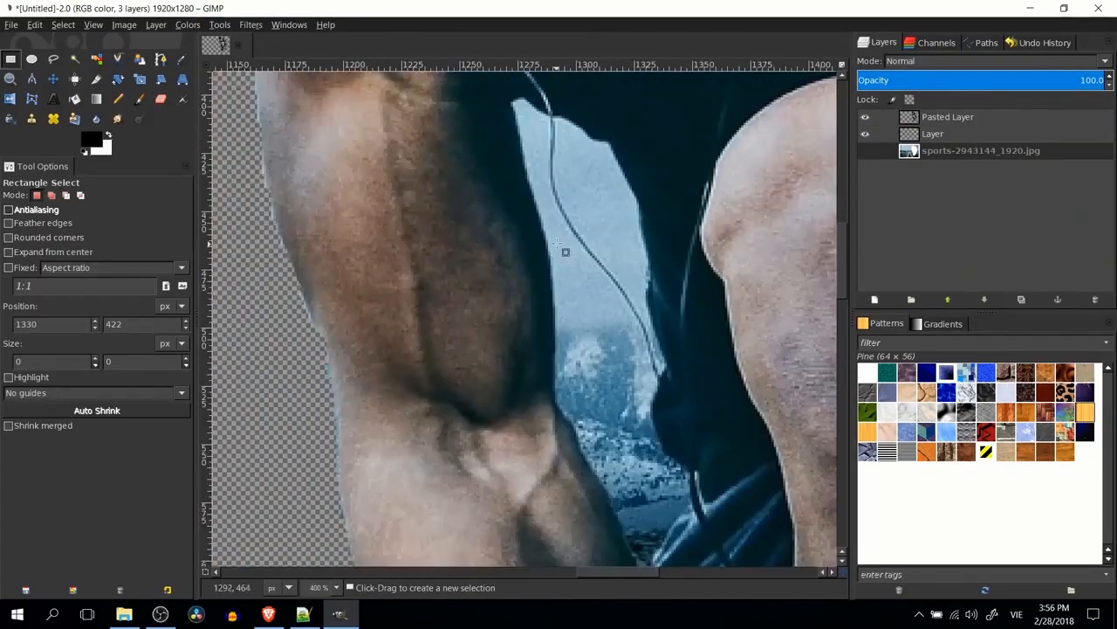
drag(567, 253, 427, 274)
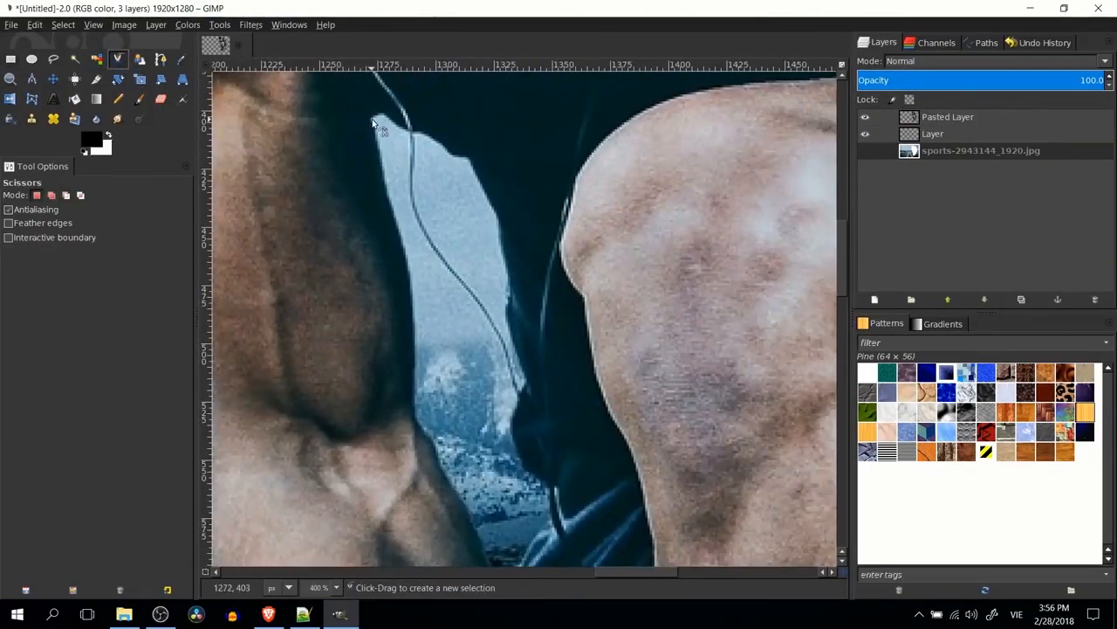
click(368, 120)
click(382, 183)
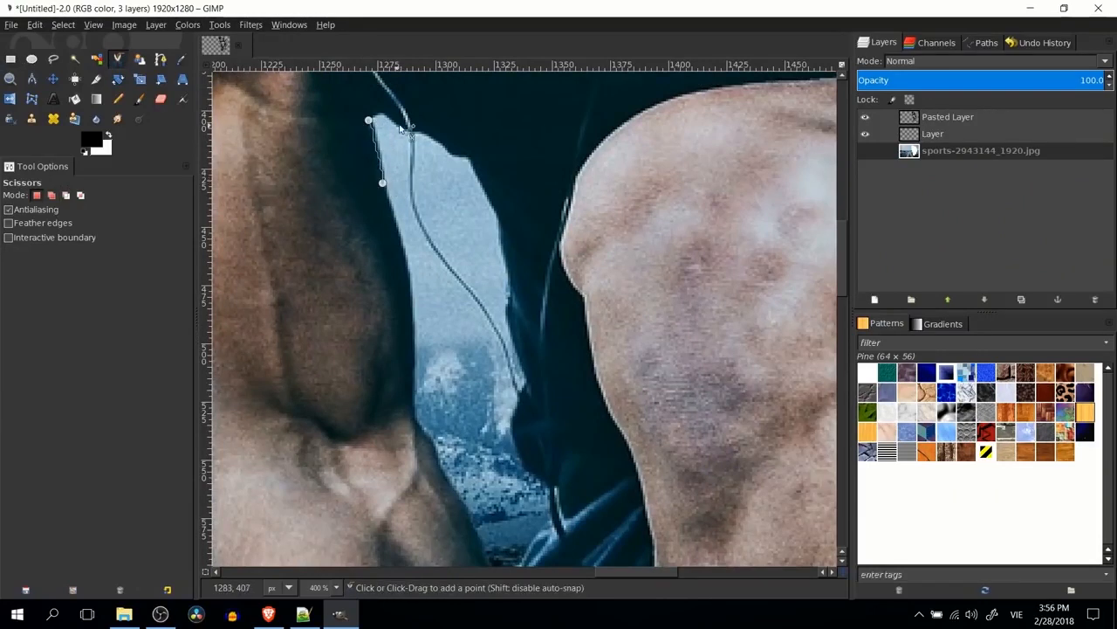
scroll(412, 177, down, 1)
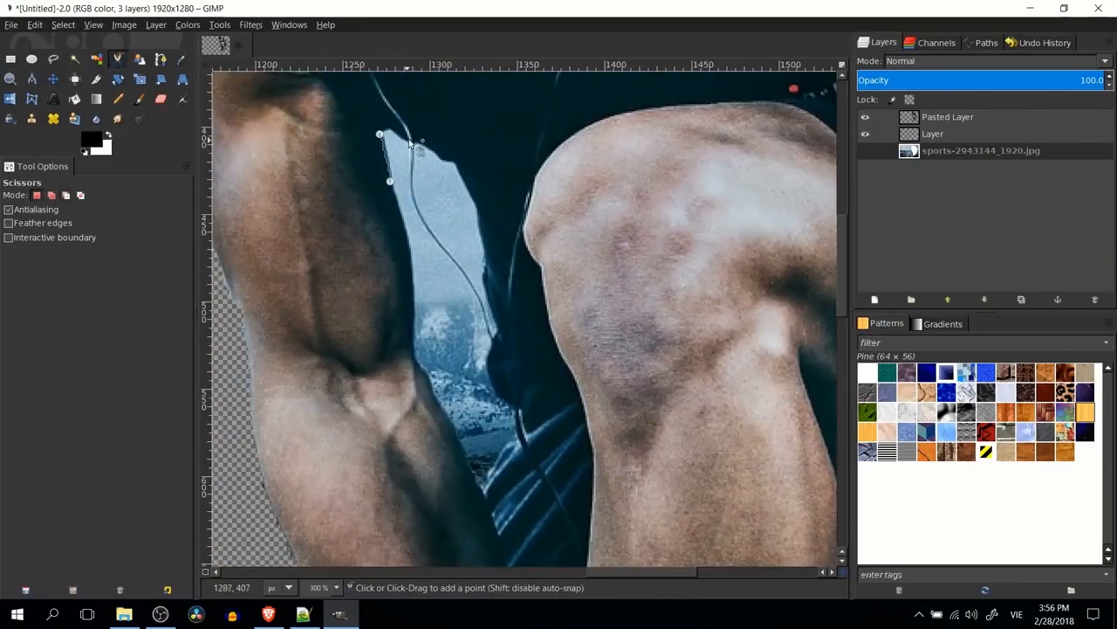
scroll(413, 207, up, 2)
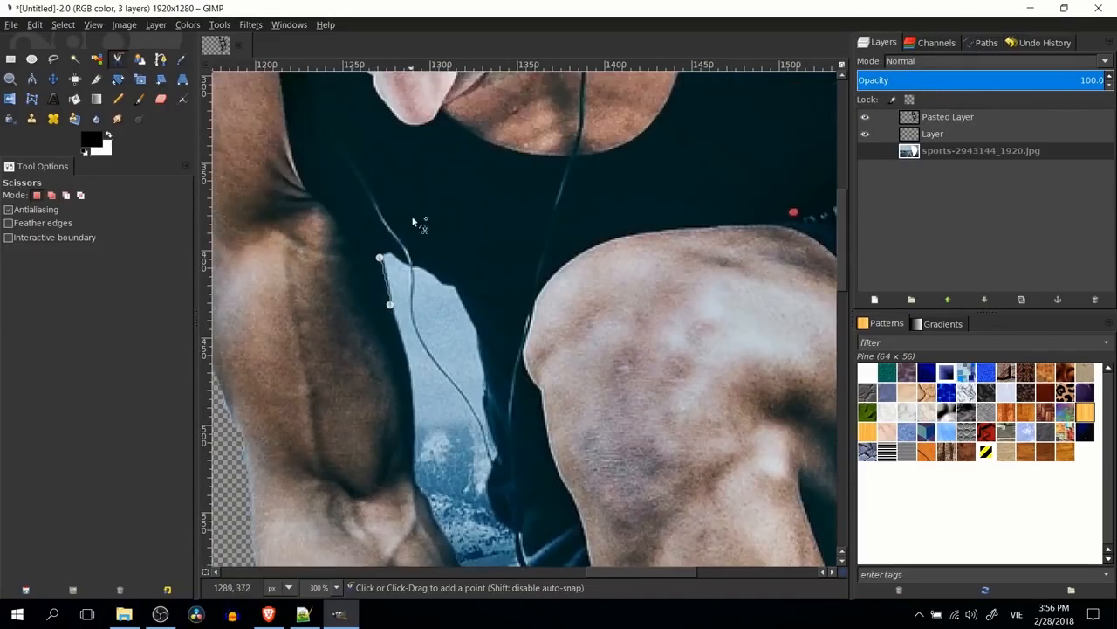
scroll(401, 249, down, 1)
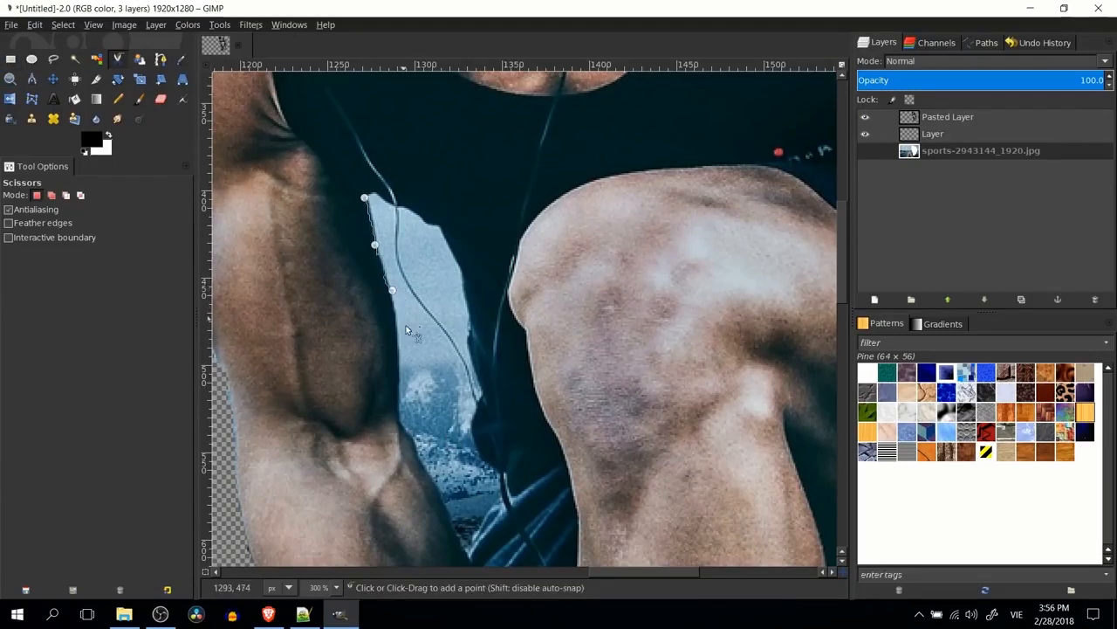
click(401, 367)
click(398, 410)
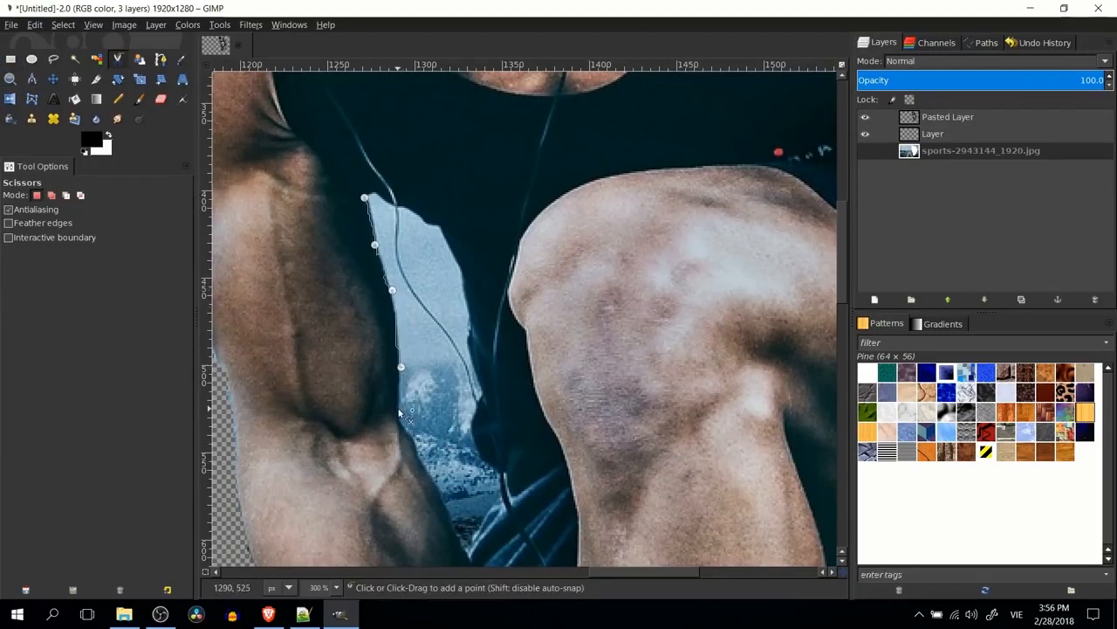
Continue the outline along the forearm to the gap's lower tip and back up the shirt edge to the earphone cable.
click(422, 454)
click(441, 496)
click(467, 550)
click(490, 509)
click(502, 505)
click(500, 474)
click(475, 453)
click(469, 427)
click(474, 403)
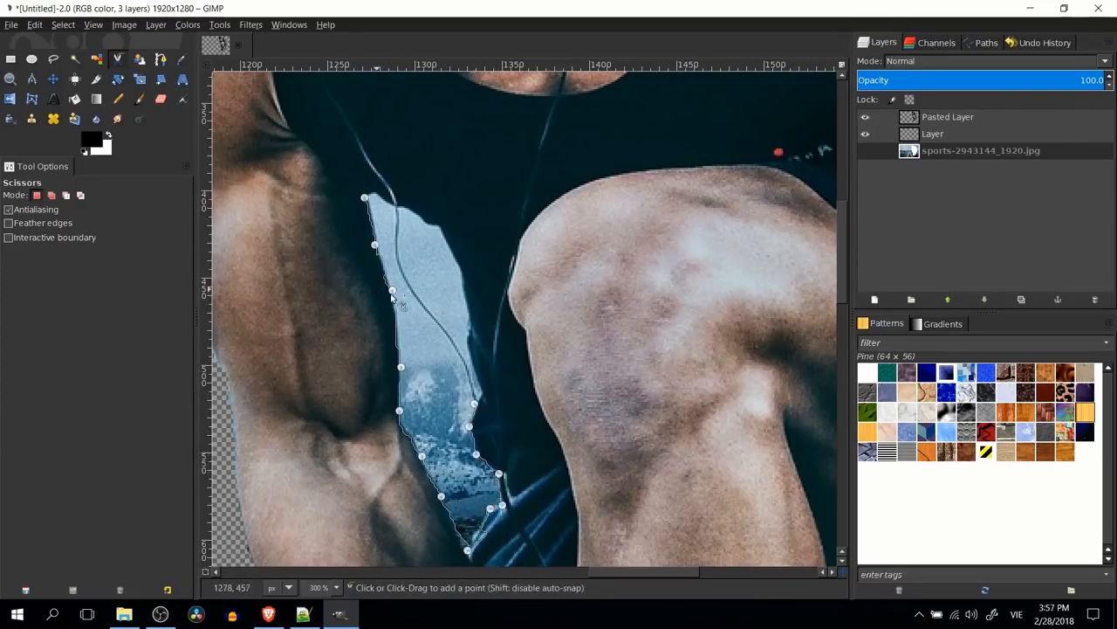
Trace the outline up along the arm side of the earphone cable and close it at its starting point.
click(441, 337)
click(399, 279)
click(393, 209)
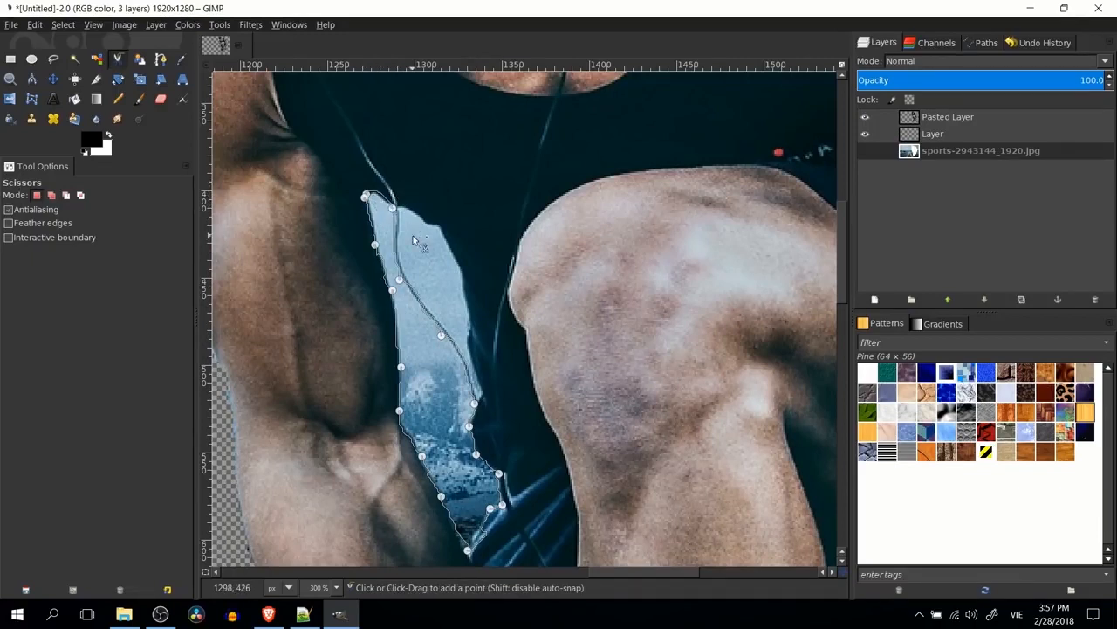
click(377, 199)
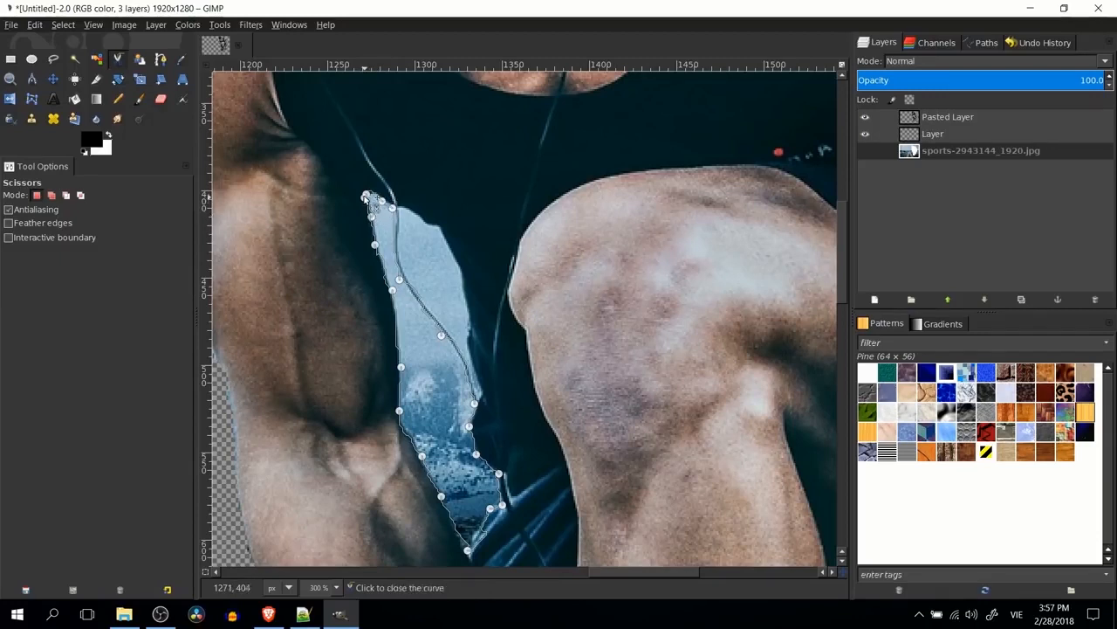
Add points to fit the outline closely to the earphone cable, and convert it to a selection.
scroll(457, 339, up, 1)
click(467, 363)
click(418, 298)
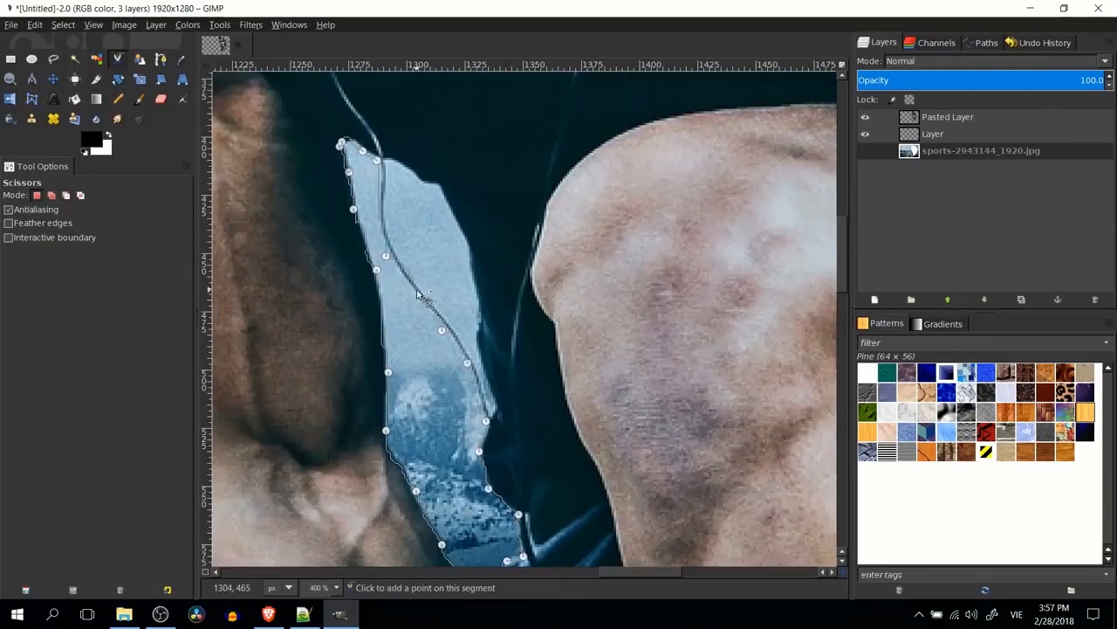
click(433, 309)
scroll(359, 179, up, 4)
key(Return)
Activate the Pasted Layer and delete the selected background between the arm and the earphone cable.
scroll(383, 240, down, 6)
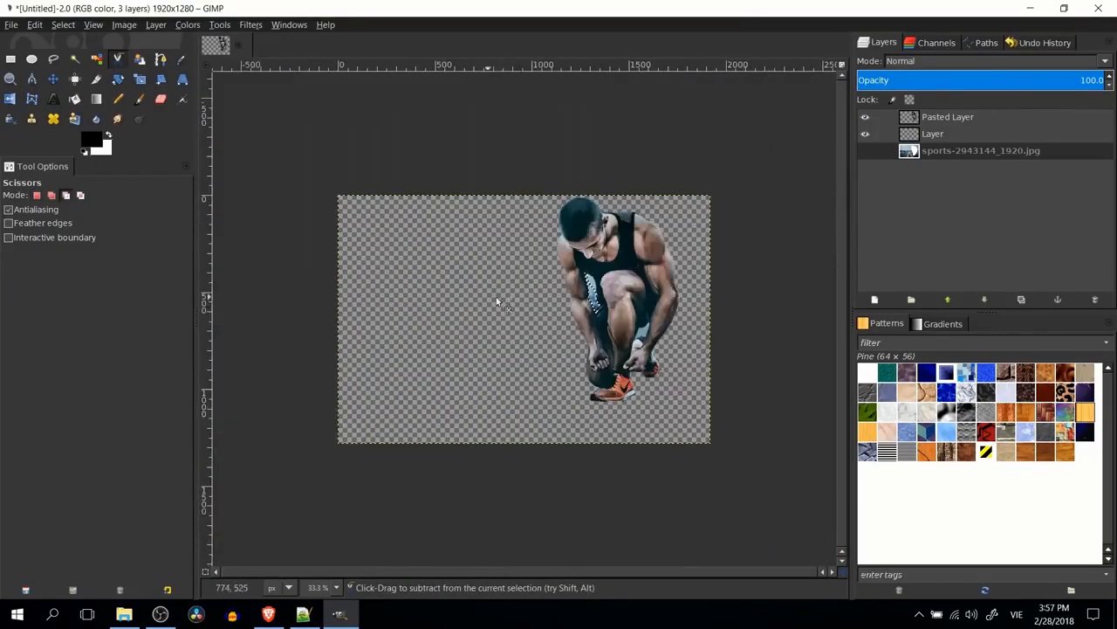
scroll(632, 308, up, 3)
click(946, 118)
key(r)
scroll(347, 123, up, 3)
Start a new Scissors Select outline at the top of the remaining sky patch and trace down the cable to its lower tip.
key(i)
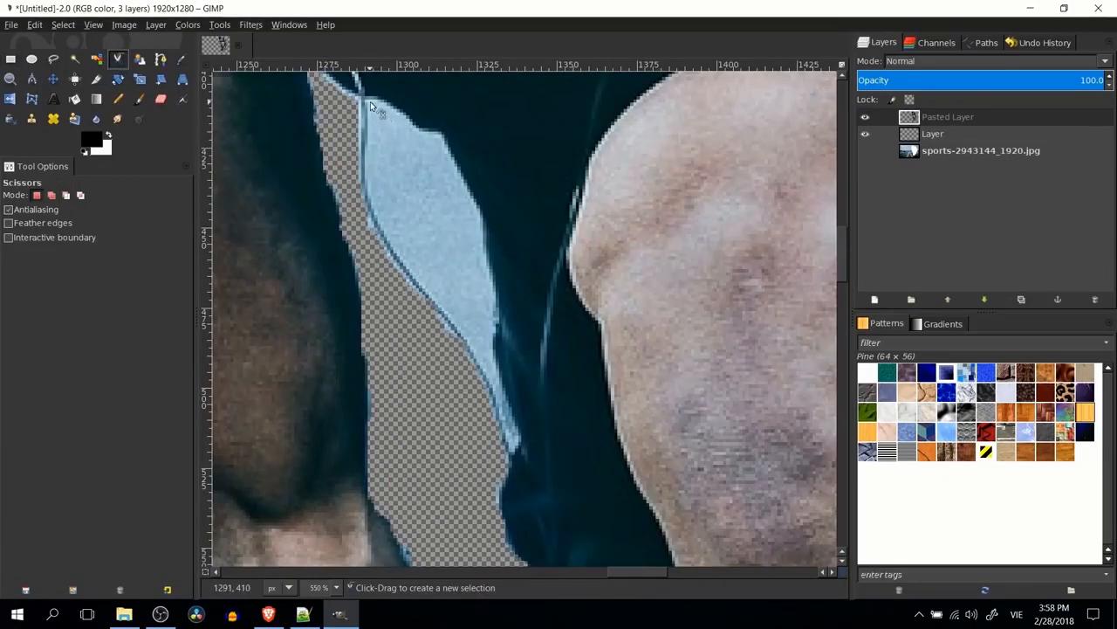
click(371, 103)
click(369, 169)
click(380, 215)
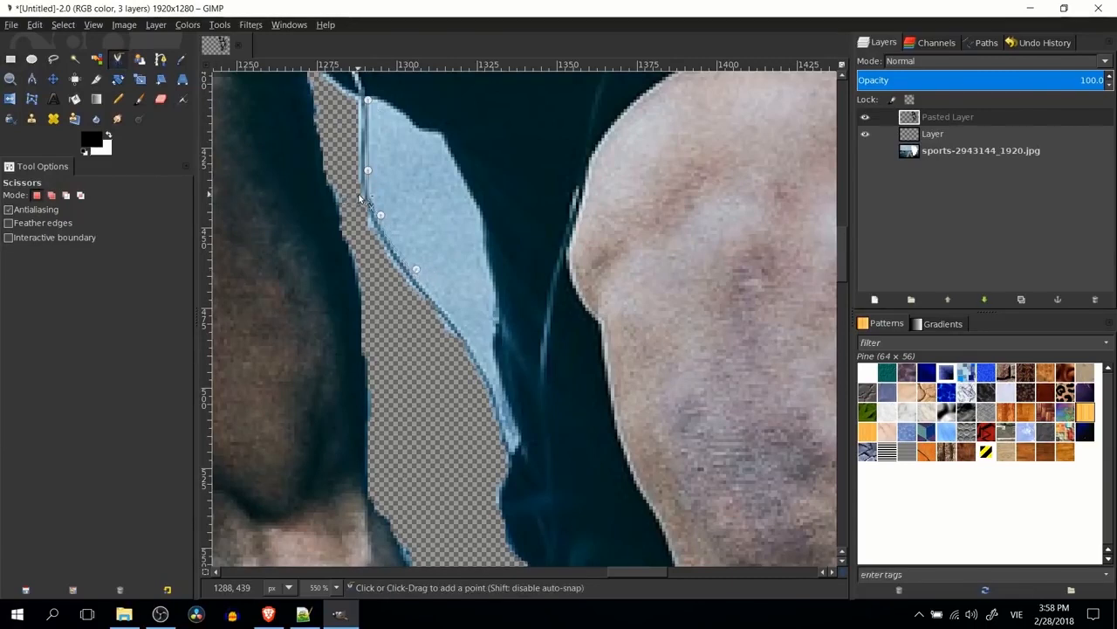
click(452, 308)
click(476, 350)
click(499, 403)
click(512, 445)
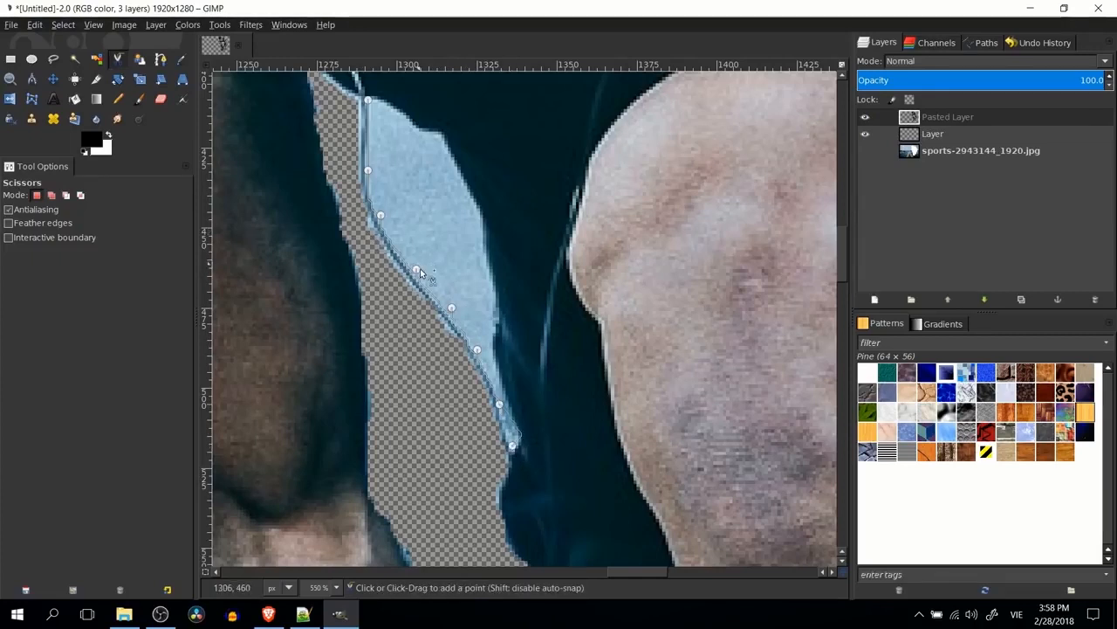
Trace the patch's other side up along the shirt edge and close the outline at its starting point.
click(506, 433)
click(525, 439)
click(492, 357)
click(489, 267)
click(478, 205)
click(425, 131)
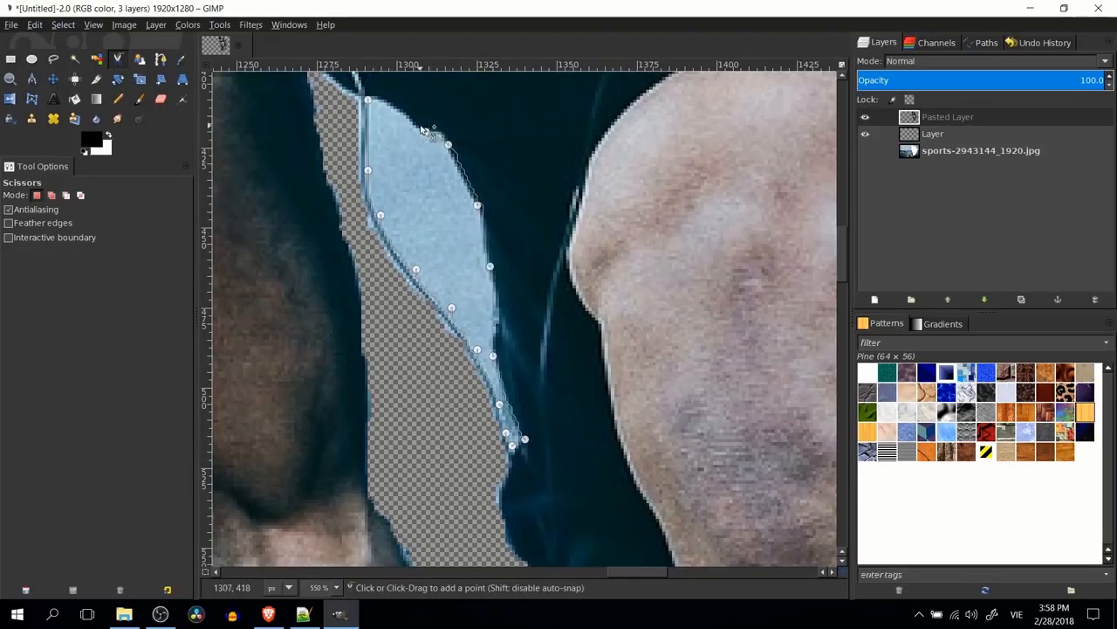
click(393, 107)
click(442, 129)
click(404, 118)
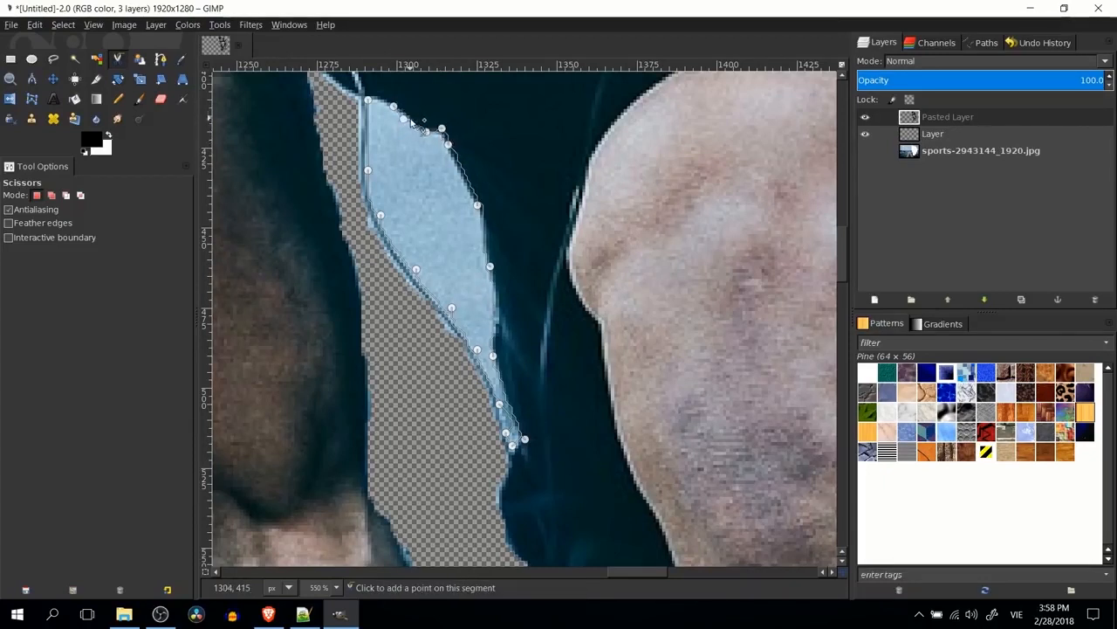
click(370, 102)
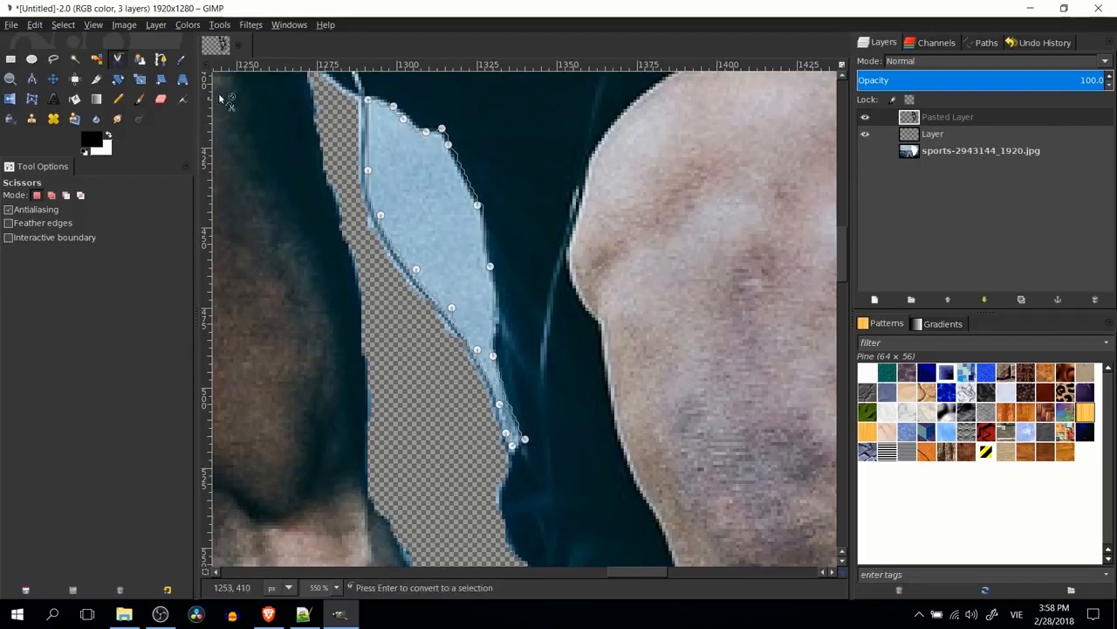
Convert the closed outline to a selection, delete the sky patch between cable and shirt, and clear the selection.
click(418, 166)
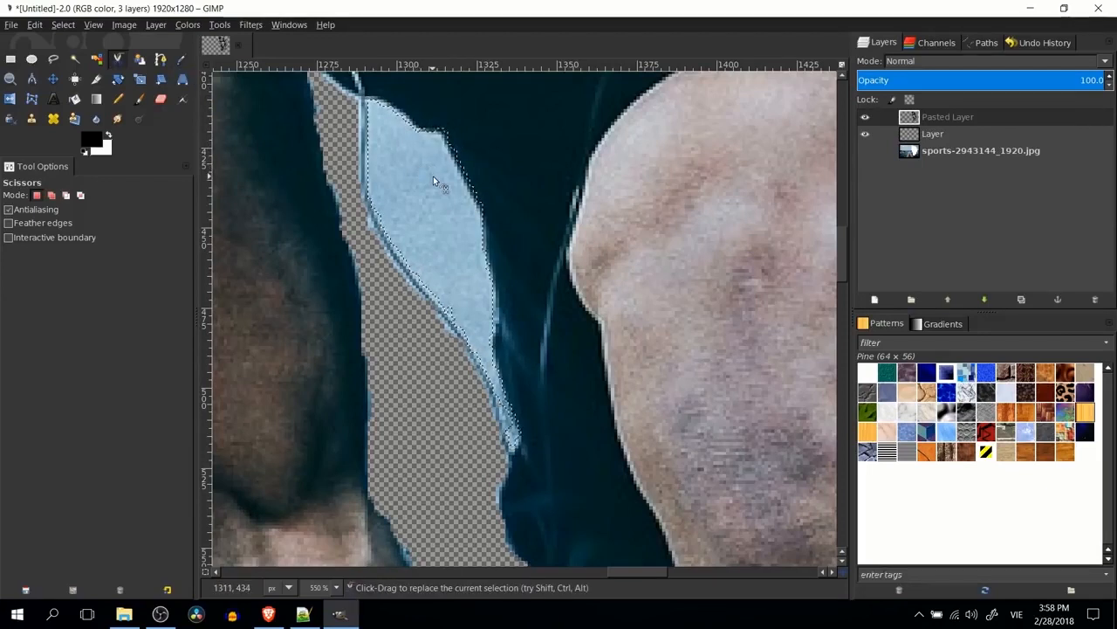
key(Delete)
click(11, 58)
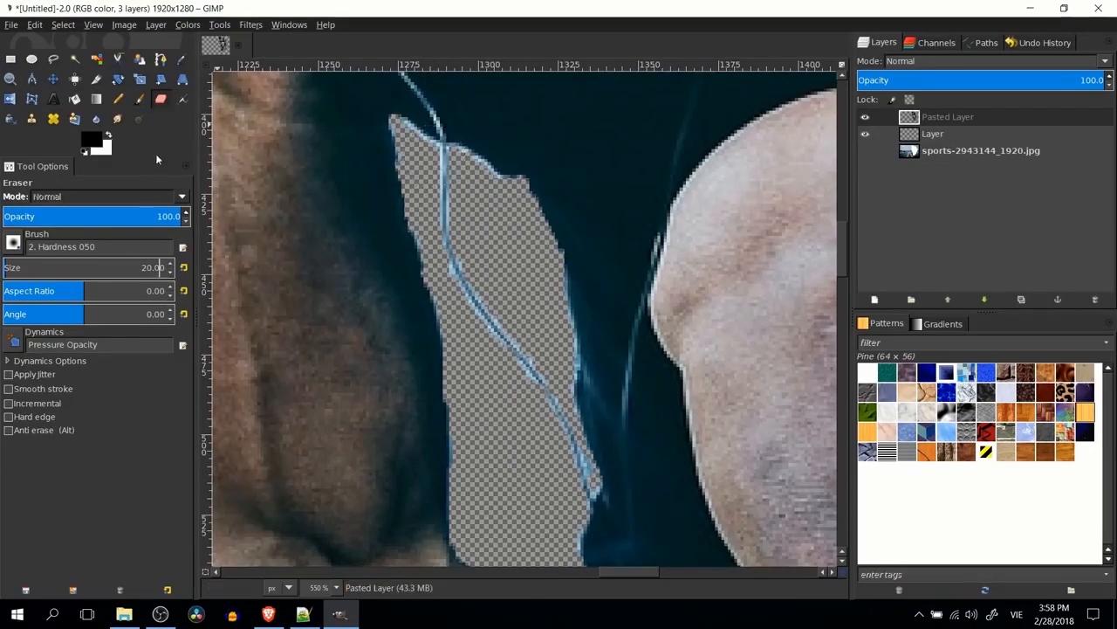
Configure the Eraser with the Hardness 100 brush, size 4, and Hard edge enabled.
click(152, 267)
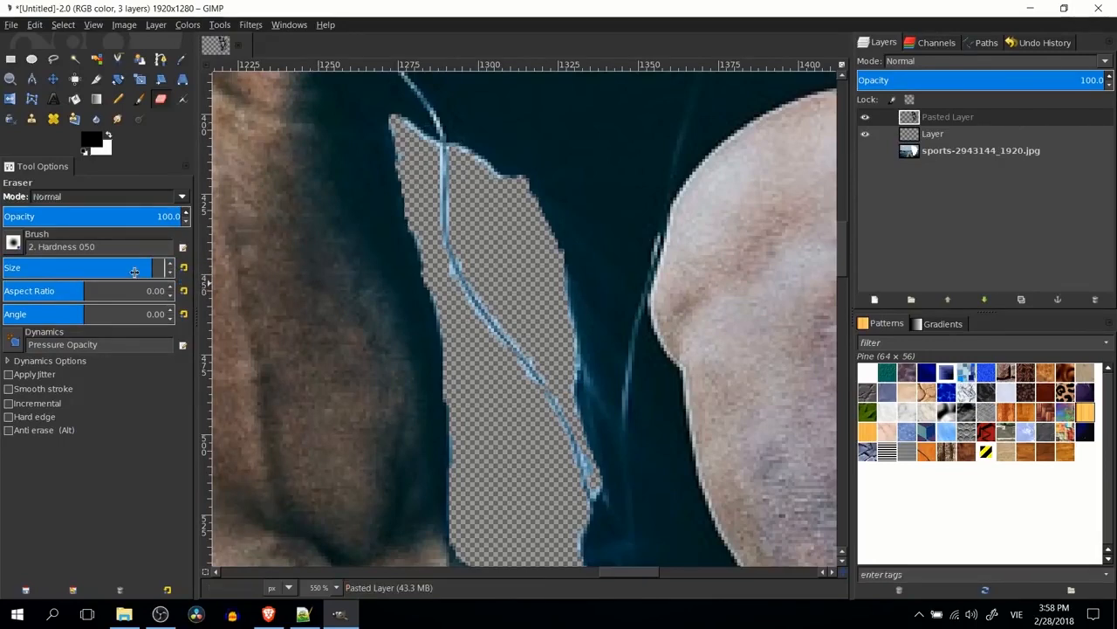
scroll(474, 287, up, 1)
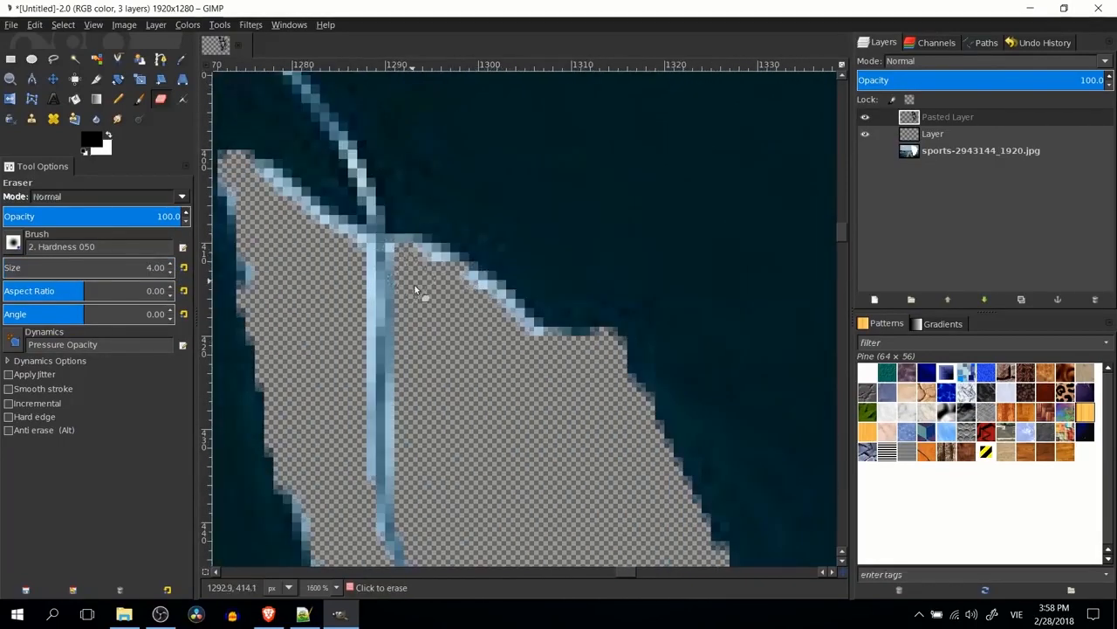
scroll(416, 290, up, 1)
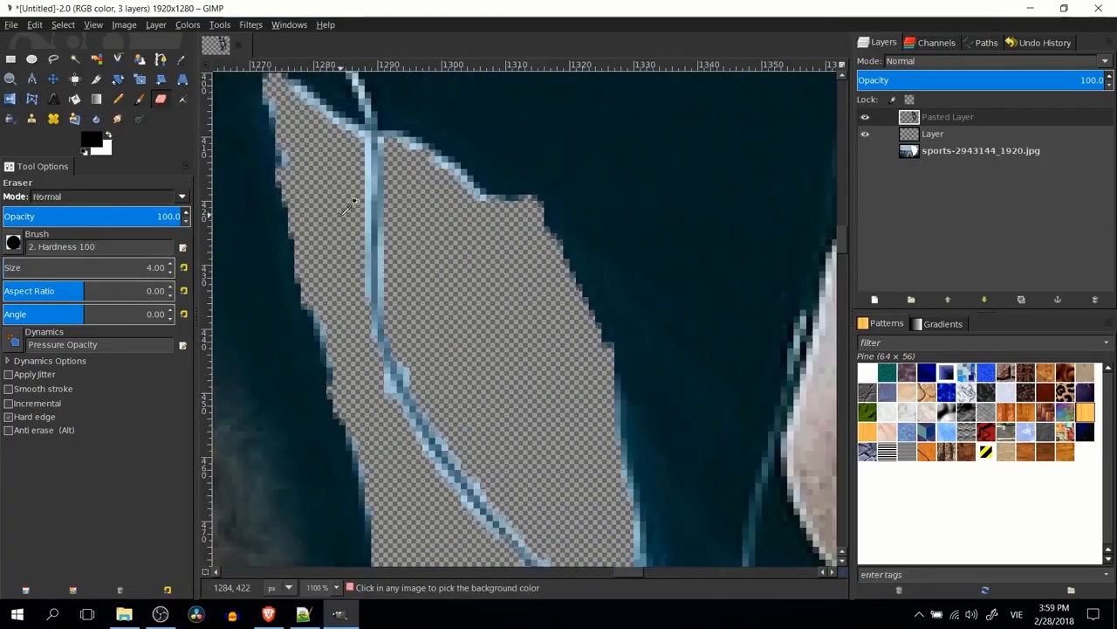
scroll(352, 205, down, 1)
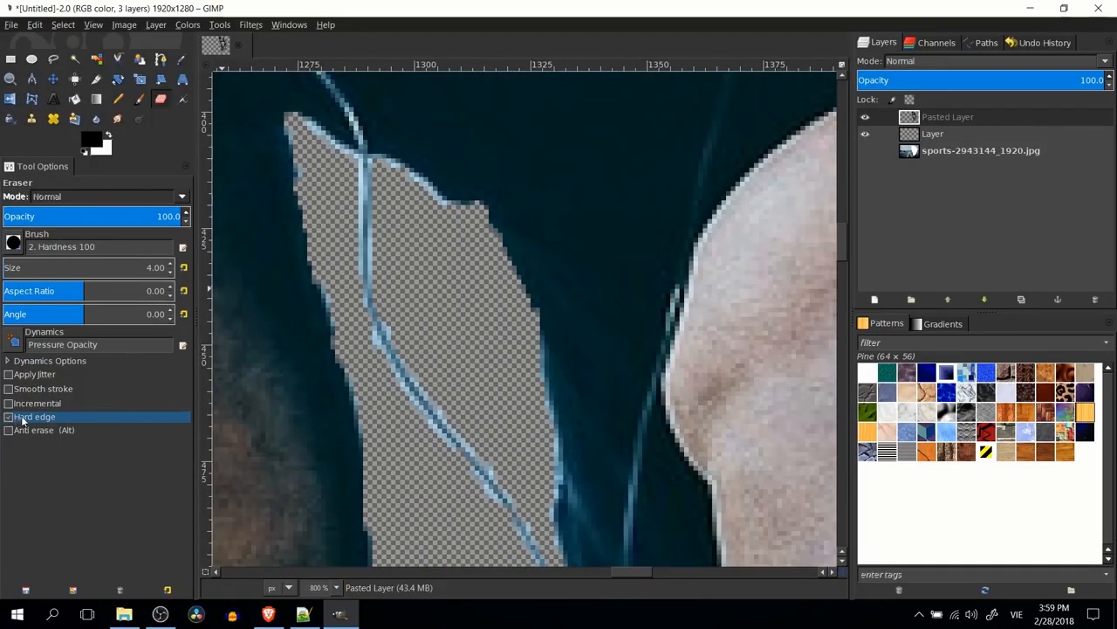
Erase the light blue background fringe along the arm-facing side of the earphone cable.
scroll(353, 164, up, 1)
scroll(355, 300, up, 1)
drag(350, 324, 381, 283)
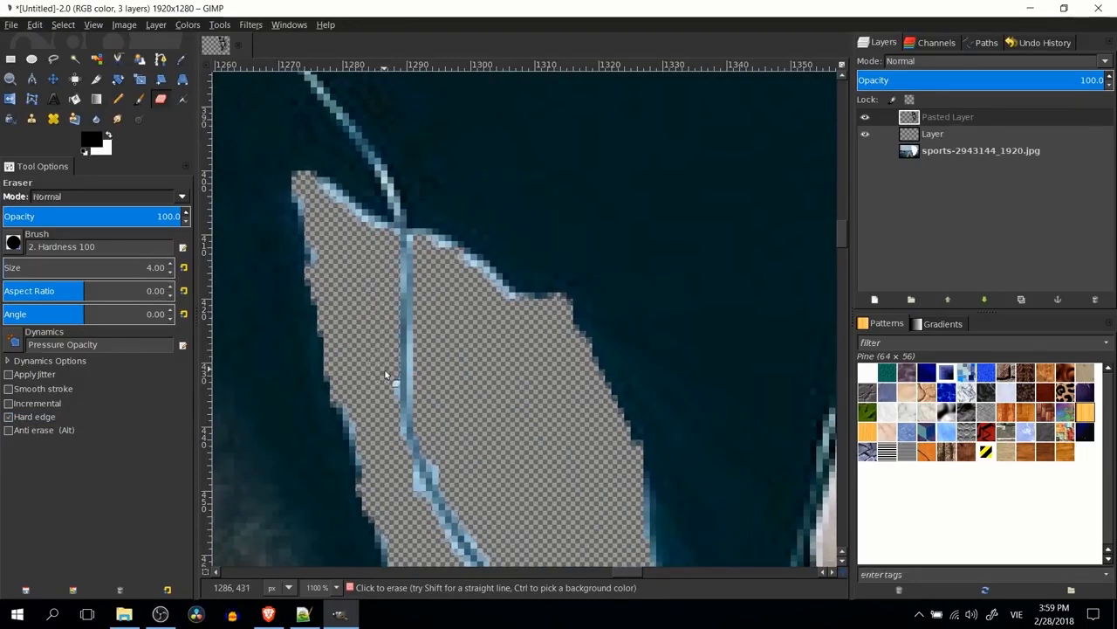
scroll(414, 297, down, 3)
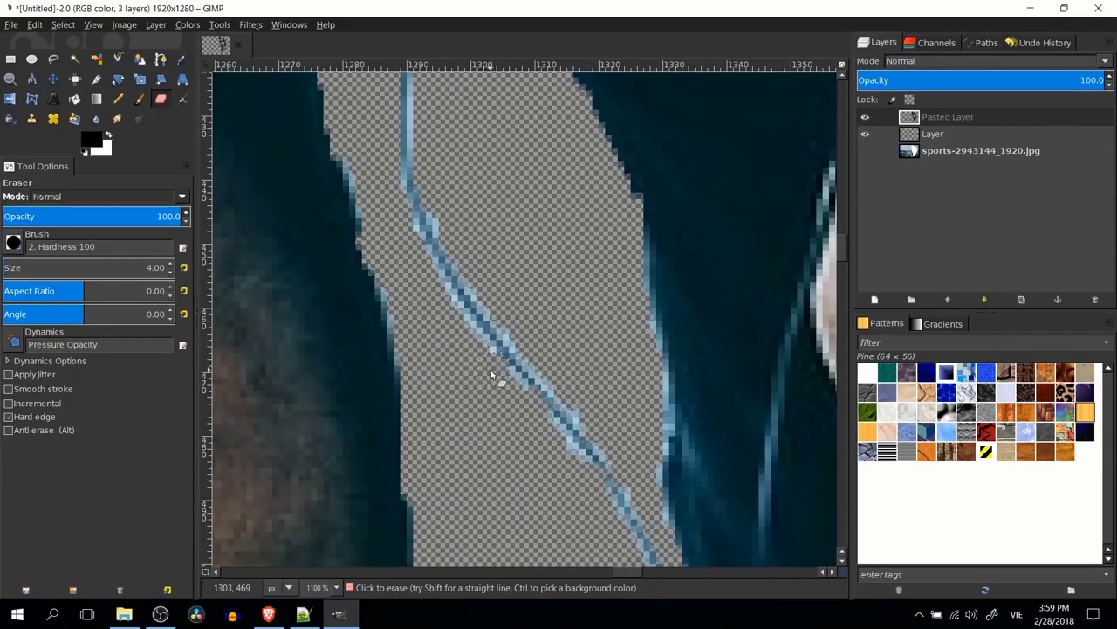
drag(516, 369, 456, 275)
drag(639, 535, 571, 417)
Set the Eraser size to 1 and erase fine leftover fringe pixels along the middle and lower cable.
drag(145, 267, 153, 267)
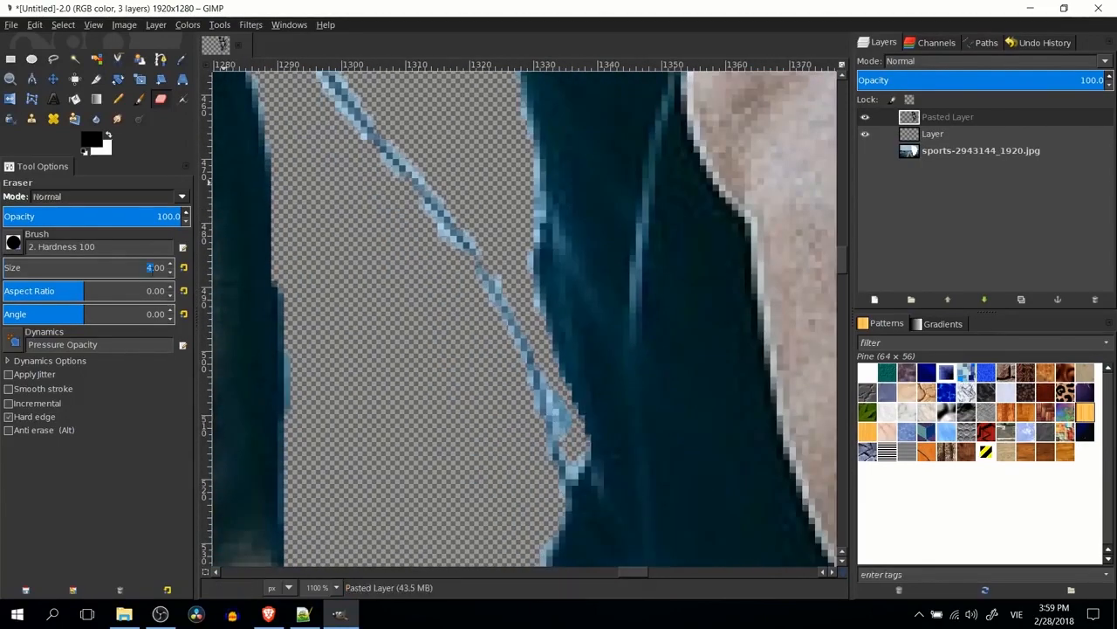
text(1)
key(Return)
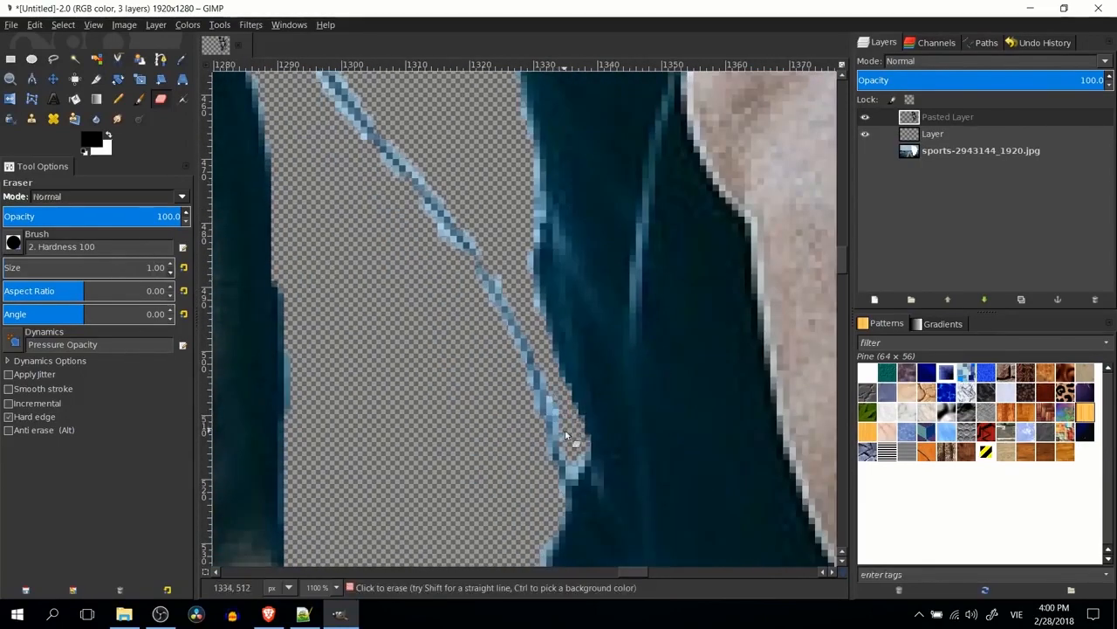
scroll(565, 428, down, 7)
scroll(556, 412, up, 8)
drag(587, 262, 615, 421)
drag(413, 191, 475, 274)
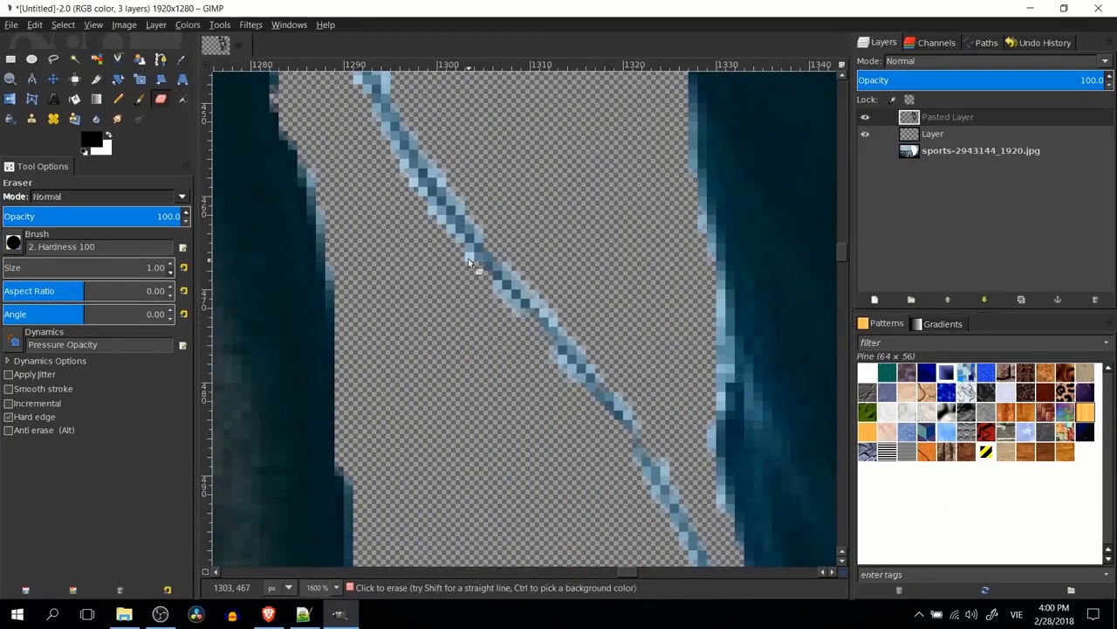
Erase more leftover fringe pixels beside the earphone cable and check the cleaned gap at a wider view.
scroll(476, 274, down, 6)
scroll(416, 247, up, 5)
scroll(472, 321, down, 5)
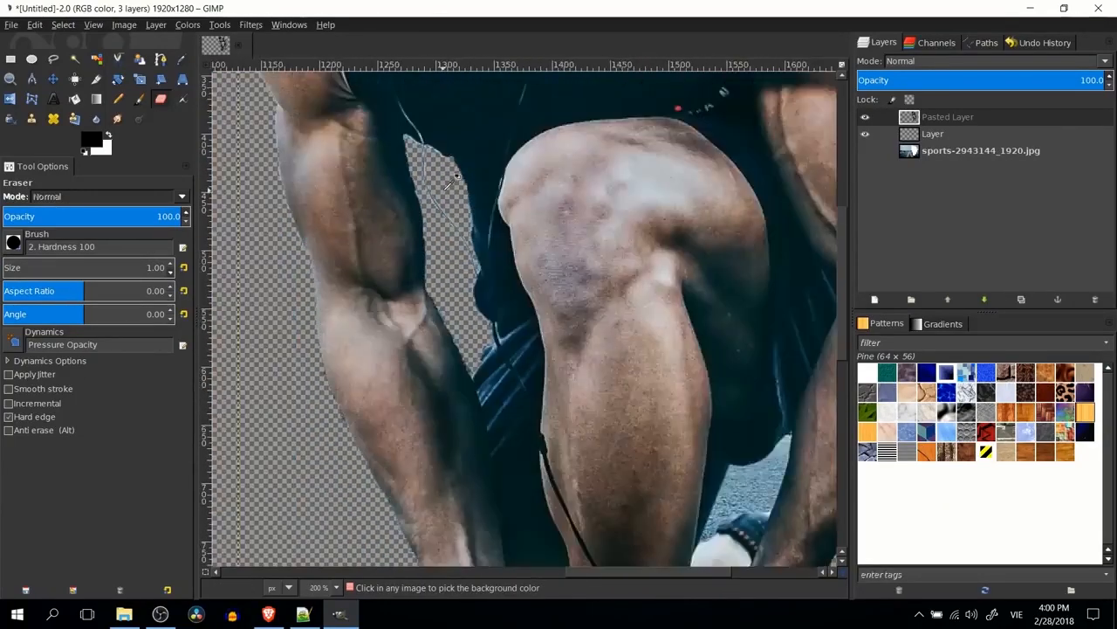
scroll(432, 182, up, 5)
mouse_move(534, 230)
mouse_down()
mouse_move(633, 302)
mouse_move(565, 241)
mouse_up()
scroll(629, 319, down, 5)
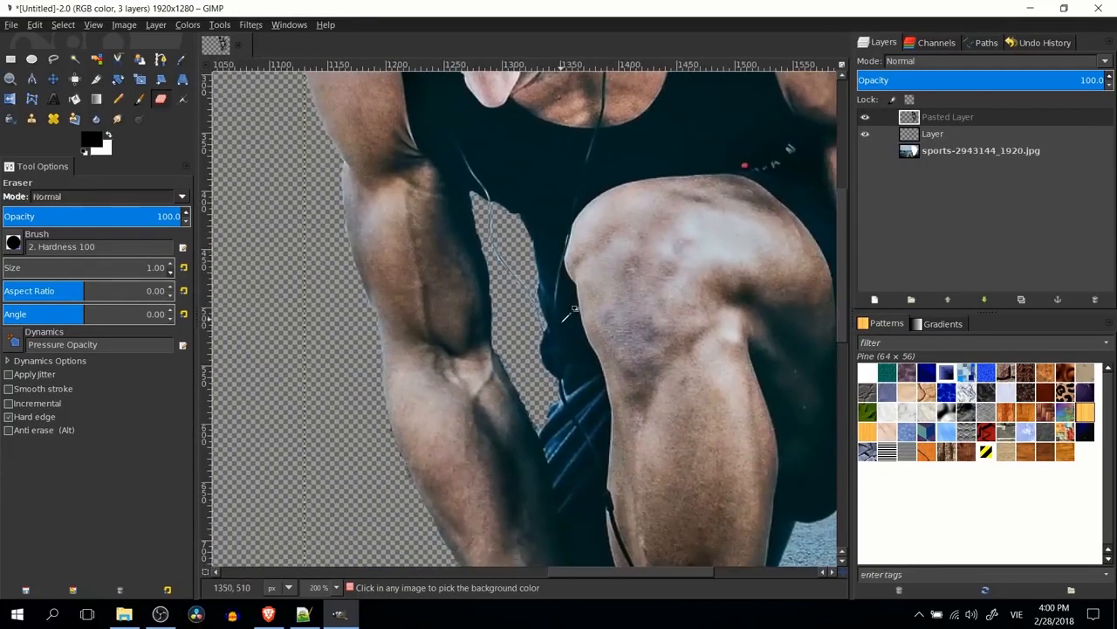
scroll(653, 292, down, 2)
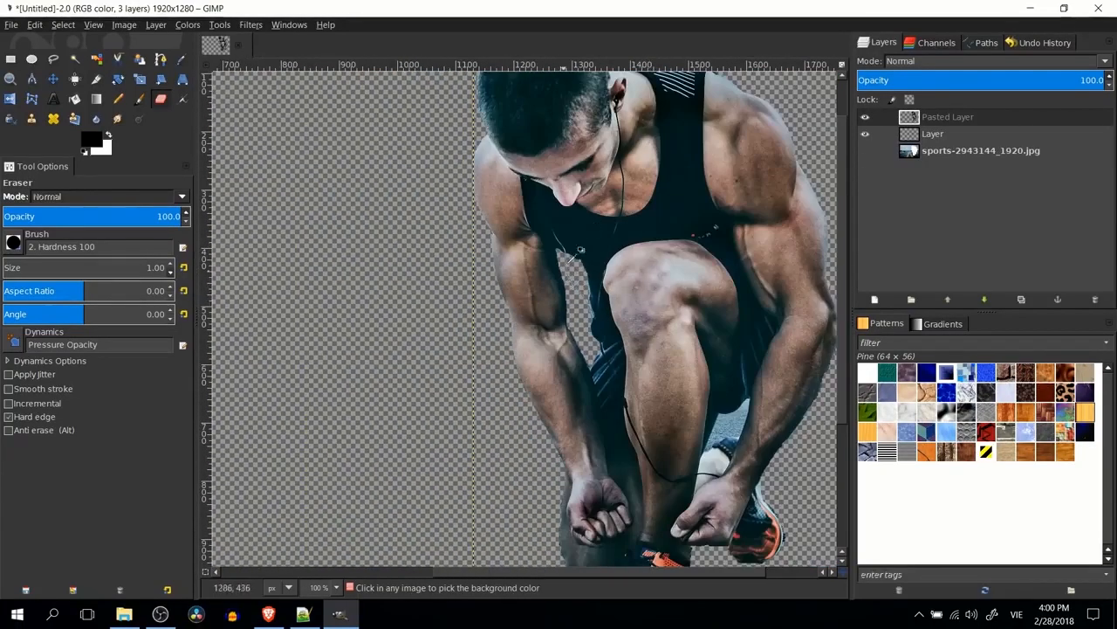
Outline the light blue background gap between the knee, forearm and sock with Scissors Select and convert the outline to a selection.
drag(684, 322, 526, 207)
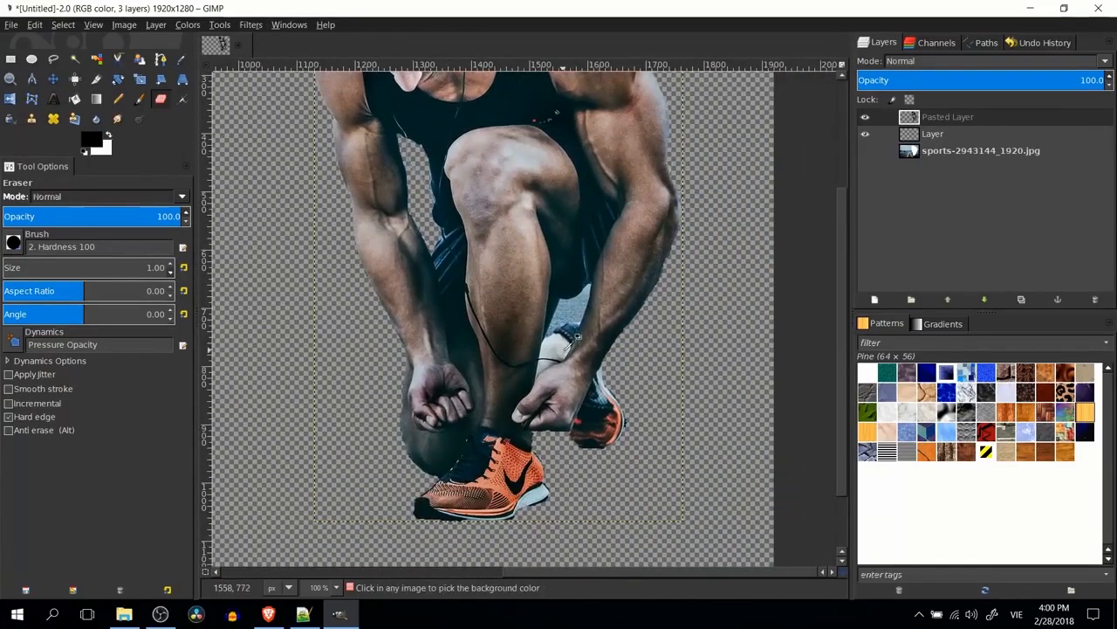
scroll(575, 330, up, 4)
drag(606, 187, 575, 253)
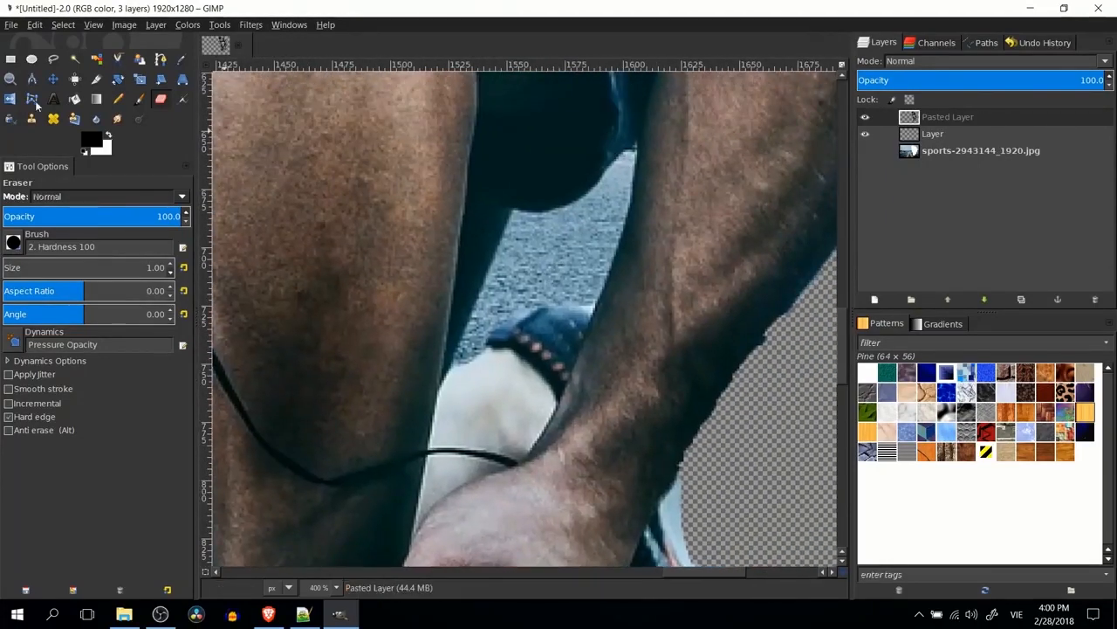
click(117, 58)
click(635, 158)
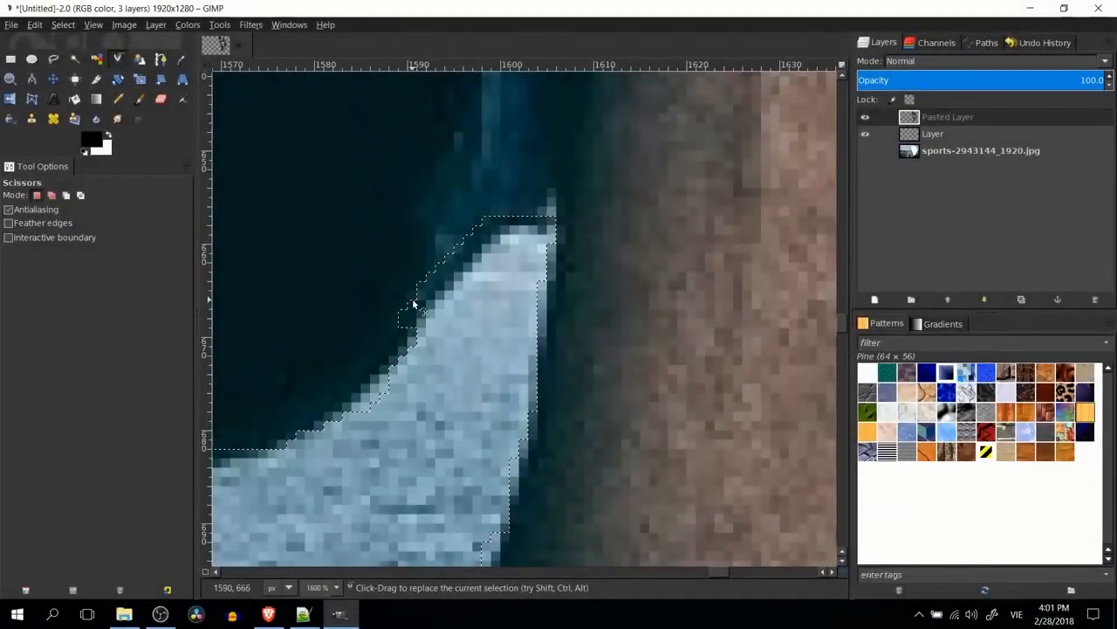
Subtract small rectangles from the selection around its upper tip so it leaves out the dark shorts fabric.
click(10, 61)
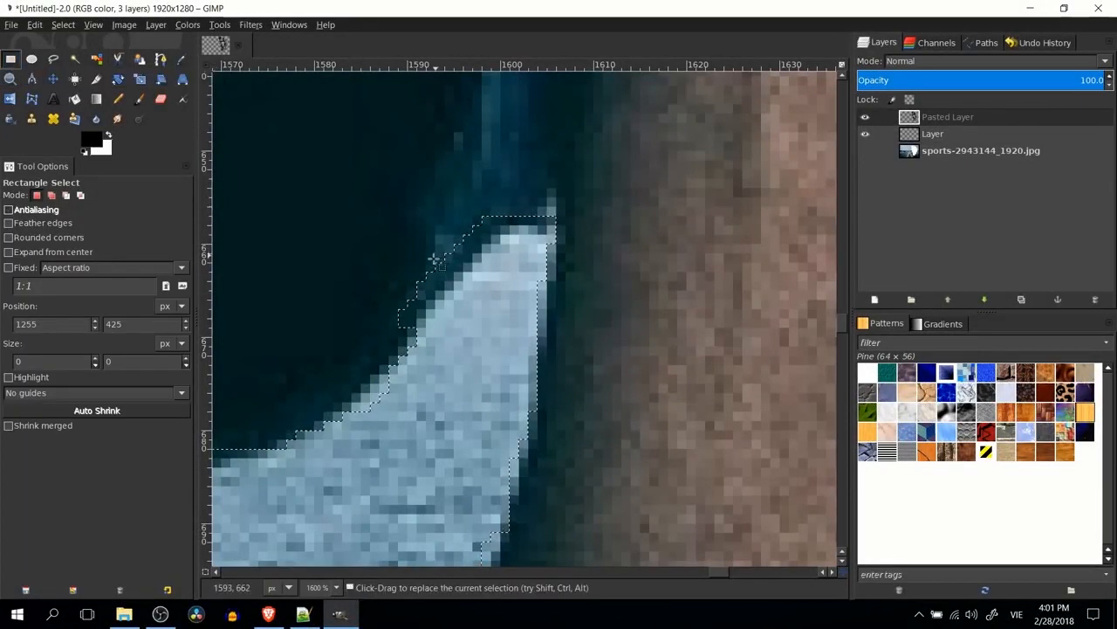
drag(380, 253, 425, 336)
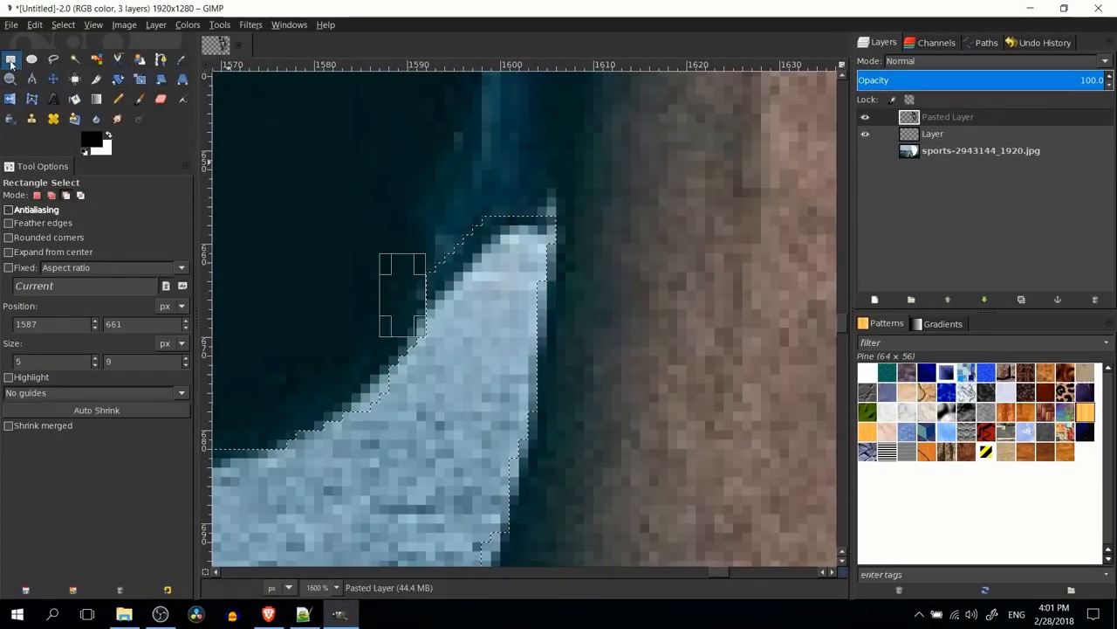
drag(462, 196, 564, 225)
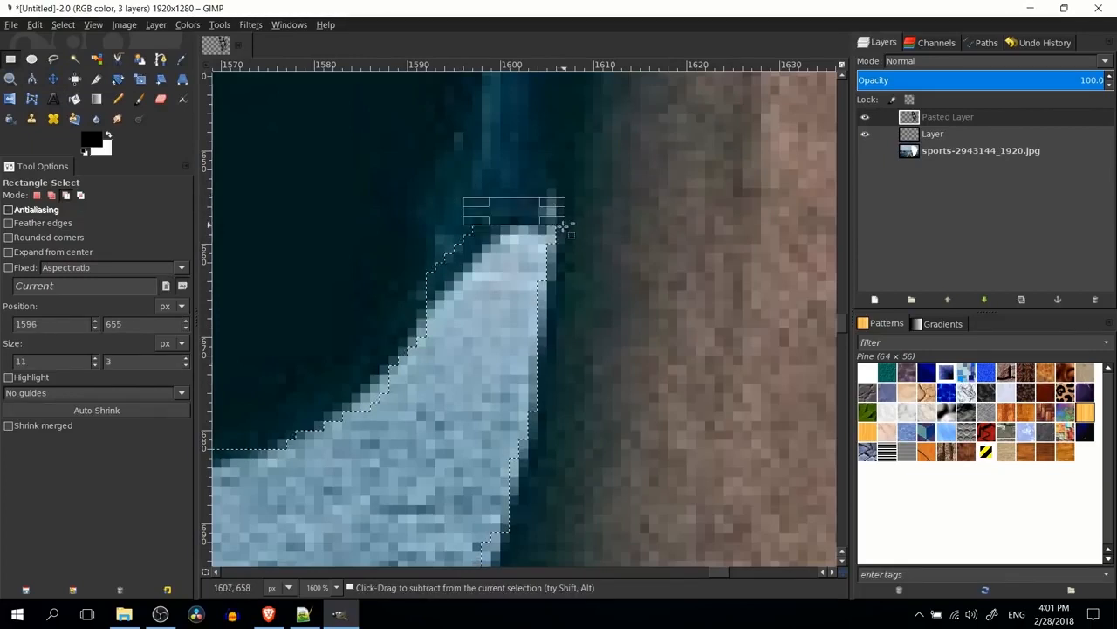
drag(380, 207, 448, 286)
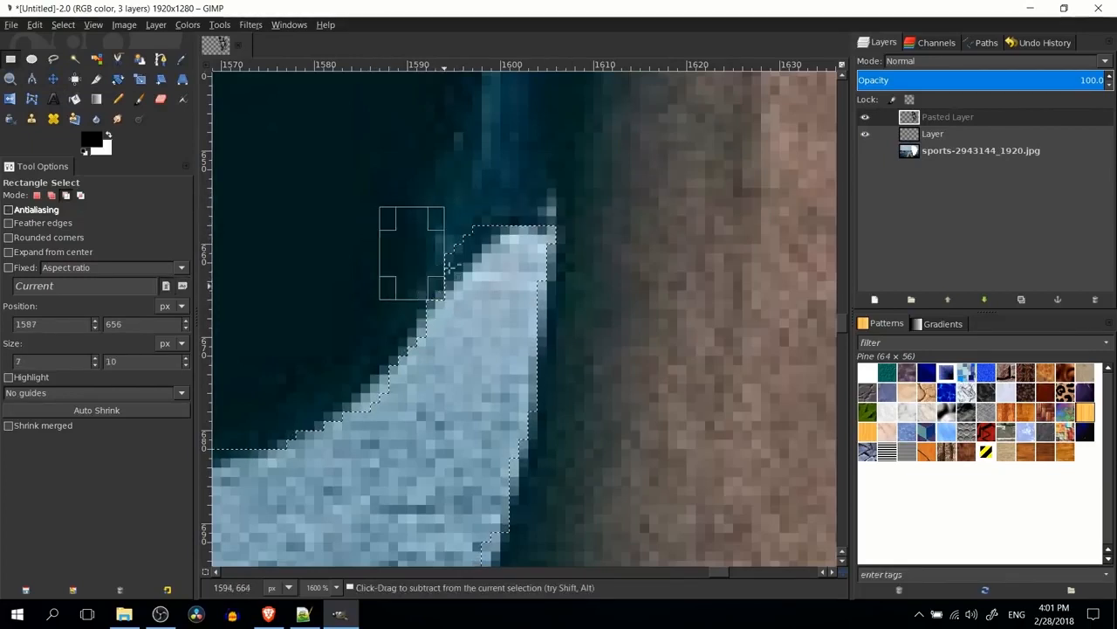
drag(445, 198, 465, 261)
mouse_move(472, 198)
mouse_down()
mouse_move(507, 241)
mouse_move(454, 279)
mouse_move(454, 259)
mouse_move(461, 269)
mouse_up()
drag(484, 236, 482, 254)
Trim the remaining shorts-facing and leg-facing edges of the gap selection by subtracting more small rectangles.
scroll(479, 256, down, 3)
mouse_move(386, 273)
mouse_down()
mouse_move(481, 212)
mouse_move(524, 162)
mouse_up()
scroll(412, 257, up, 2)
mouse_move(439, 199)
mouse_down()
mouse_move(445, 237)
mouse_move(425, 263)
mouse_move(437, 251)
mouse_up()
drag(400, 296, 413, 321)
scroll(405, 409, down, 2)
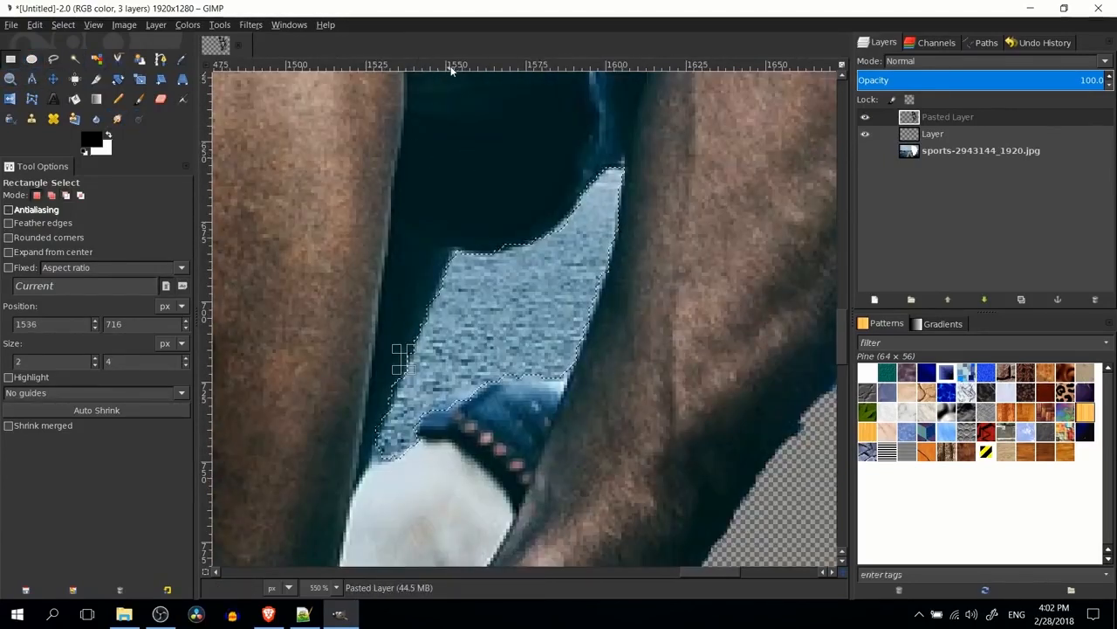
Delete the selected background in the gap above the sock, clear the selection and check the whole cutout.
key(Delete)
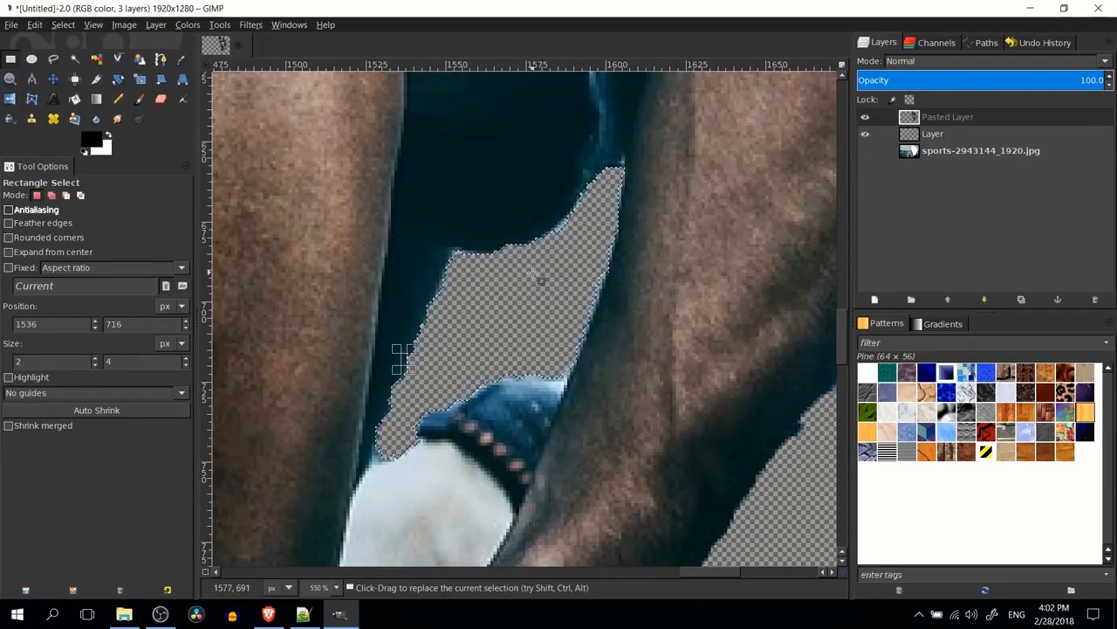
scroll(330, 235, down, 2)
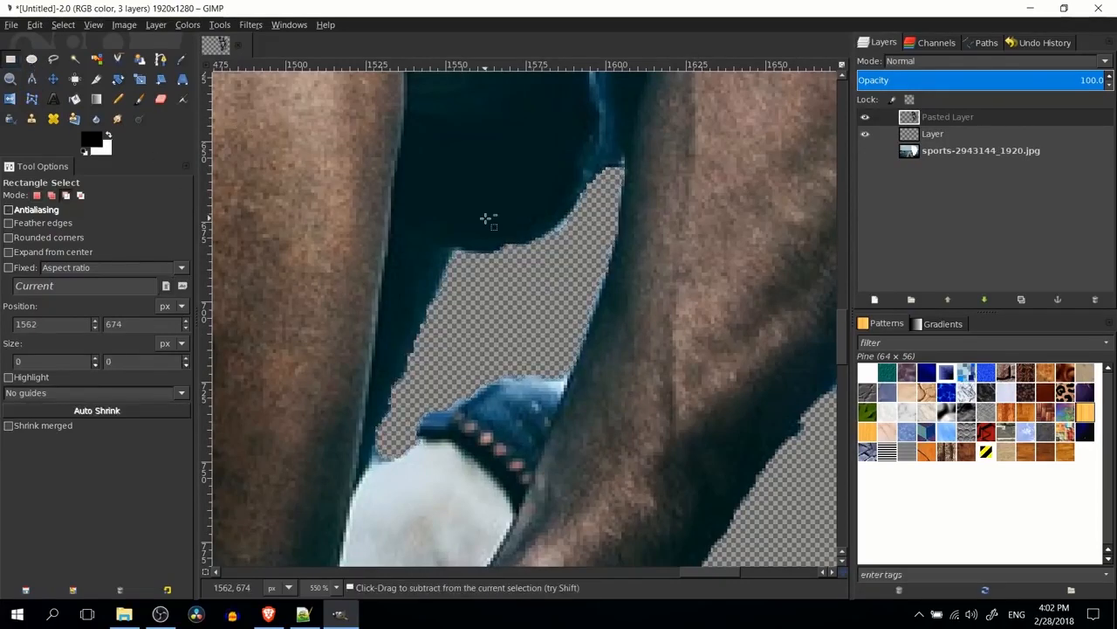
scroll(487, 219, down, 2)
scroll(488, 229, down, 3)
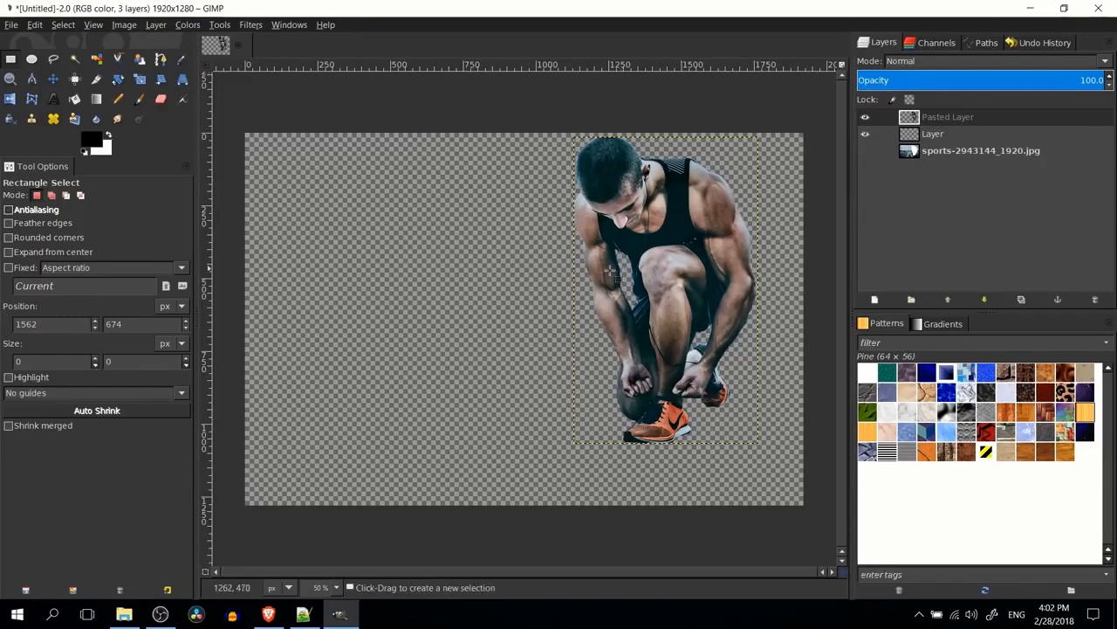
Open the commands that act on the whole image.
click(124, 26)
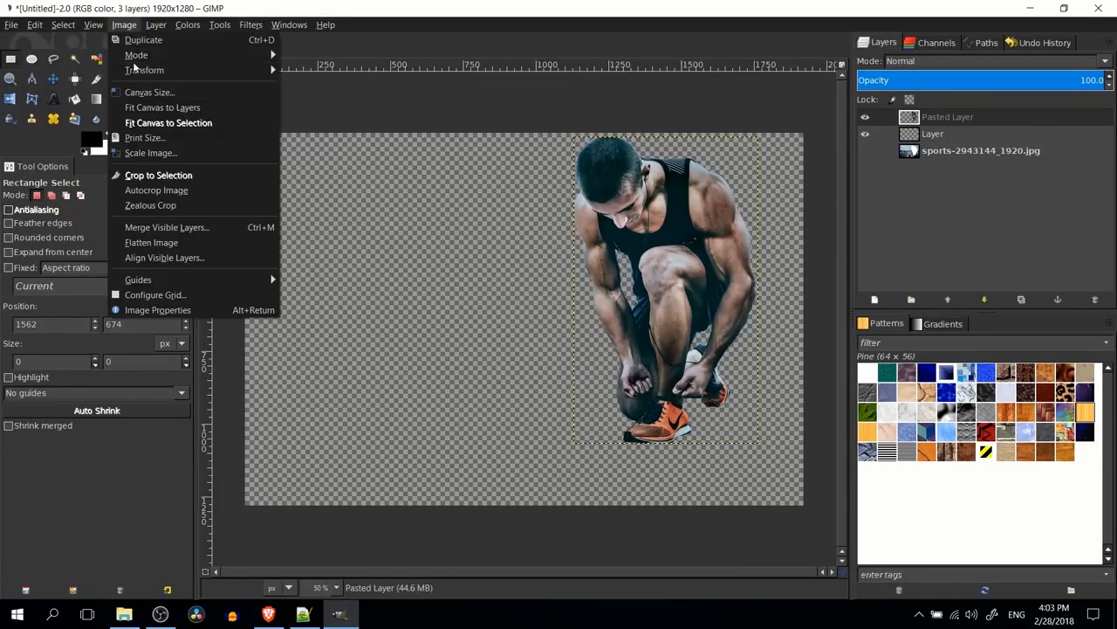
Add a vertical guide at 50% of the image width.
mouse_move(190, 279)
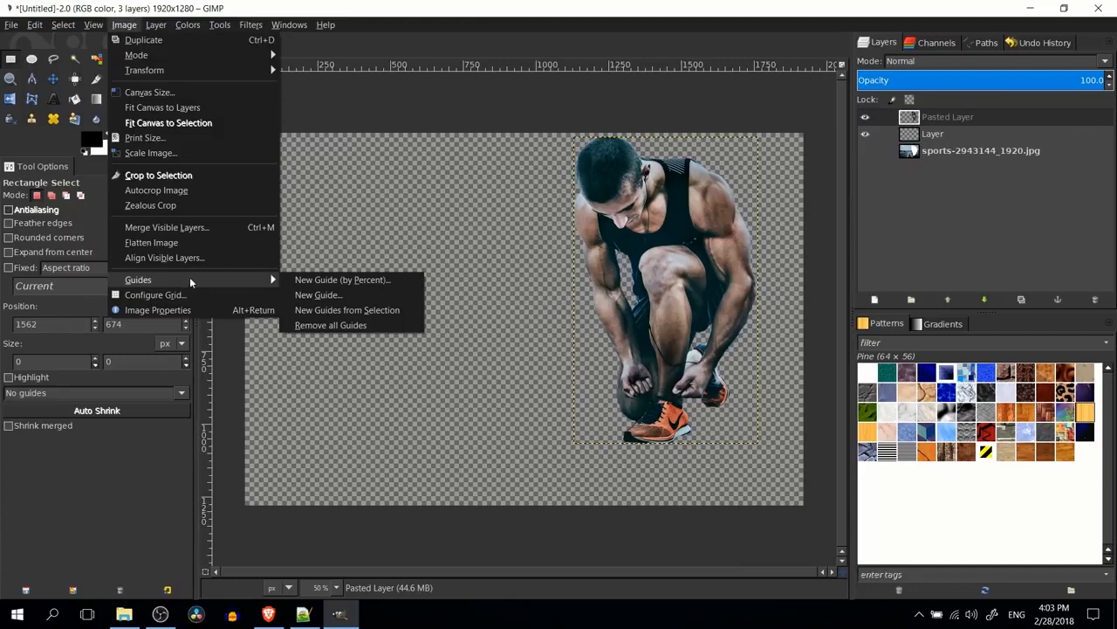
click(327, 280)
drag(602, 263, 257, 320)
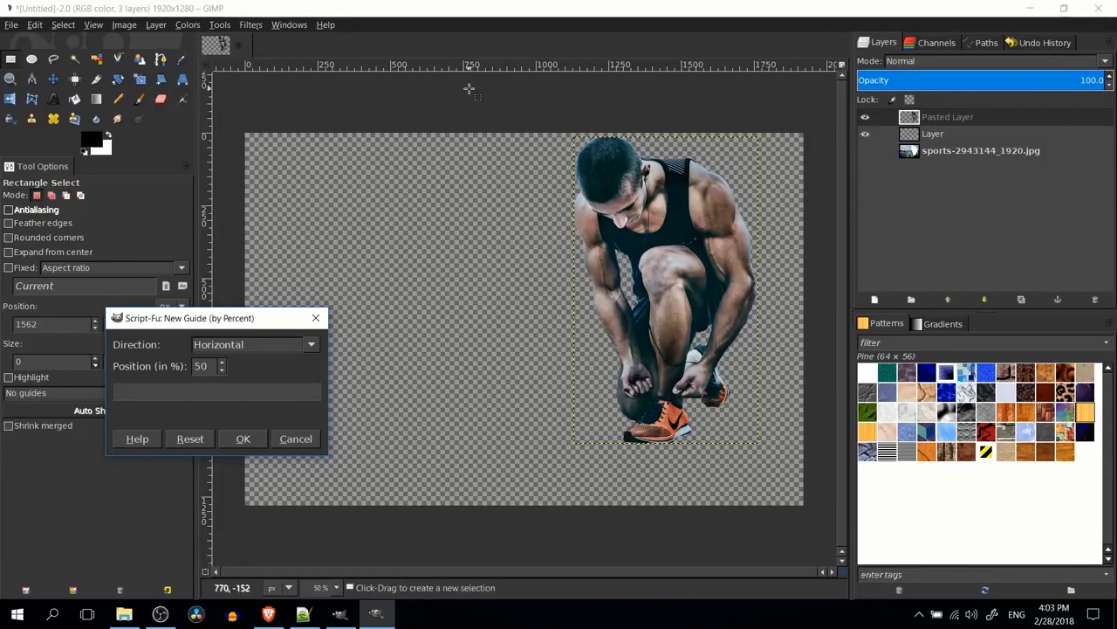
drag(285, 314, 267, 376)
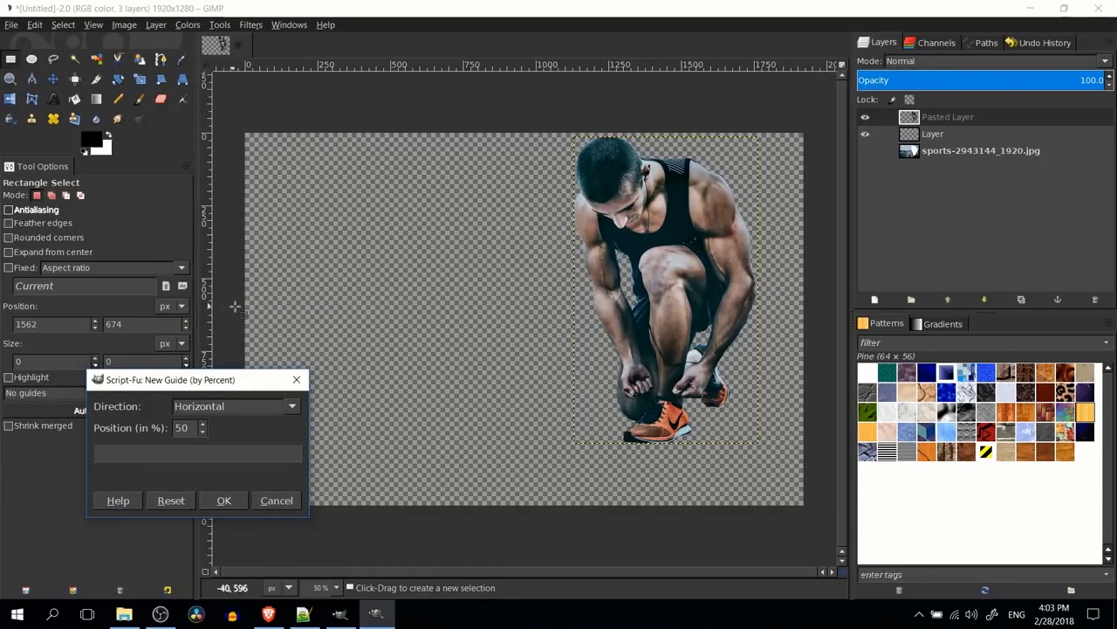
click(225, 408)
click(227, 441)
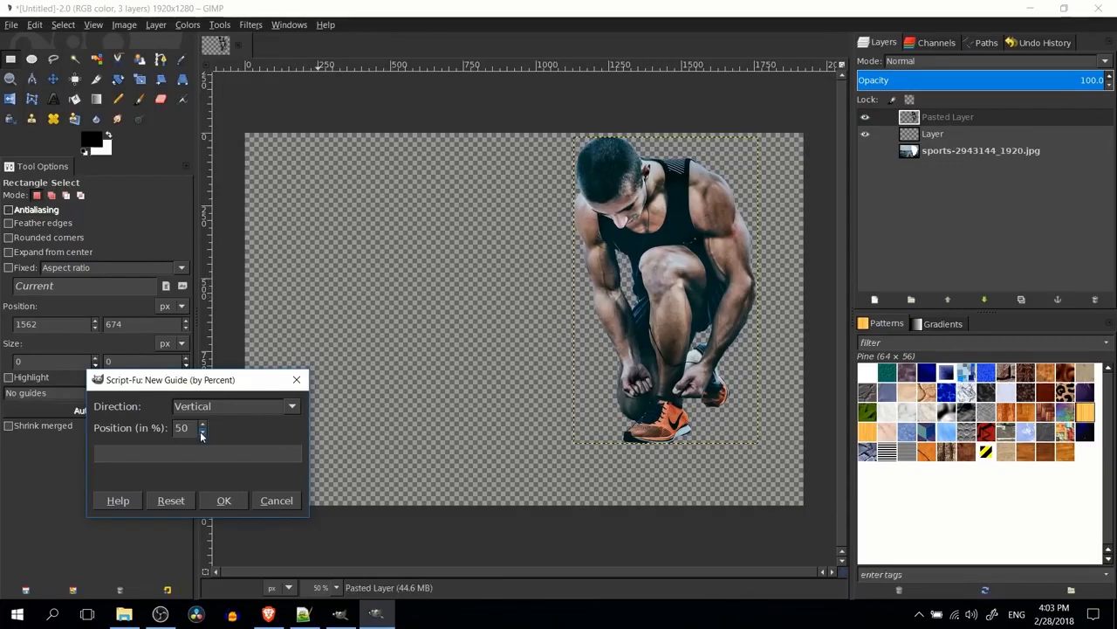
click(223, 502)
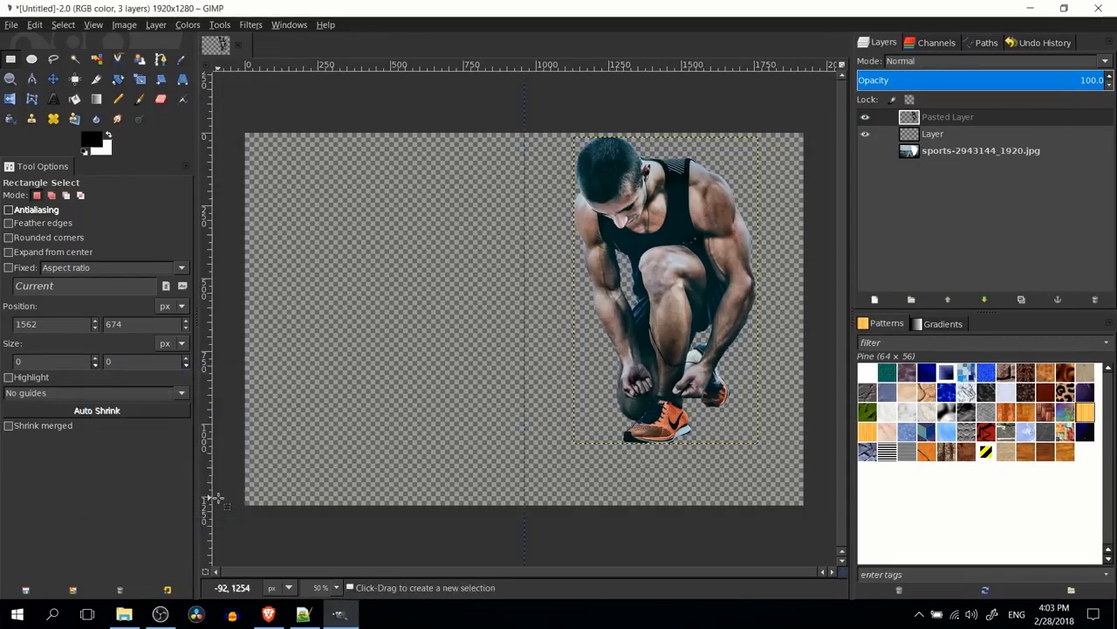
Add a horizontal guide at 50% of the image height.
click(124, 25)
mouse_move(174, 279)
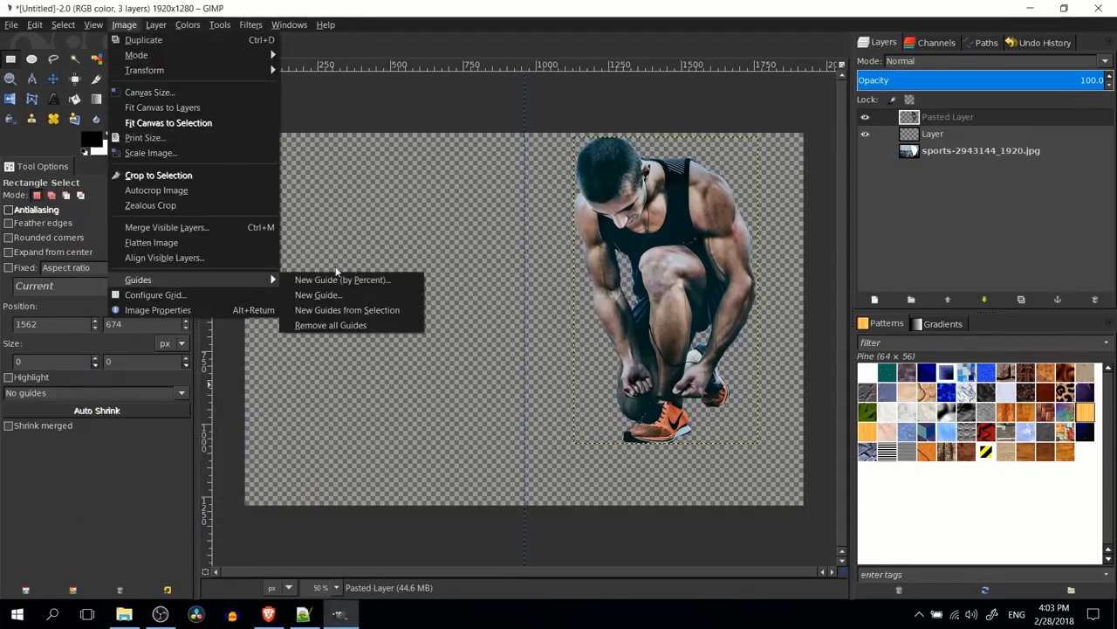
click(343, 281)
click(594, 288)
click(576, 289)
drag(592, 271, 199, 379)
click(210, 490)
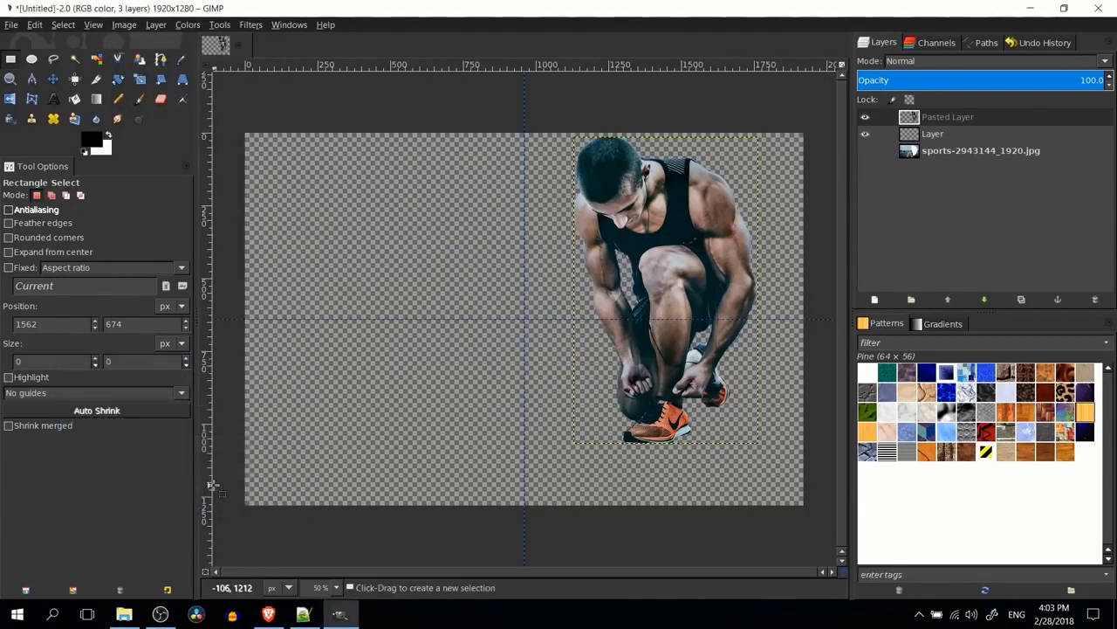
Turn on snapping to guides and move the athlete layer so it centres on the vertical guide.
click(124, 24)
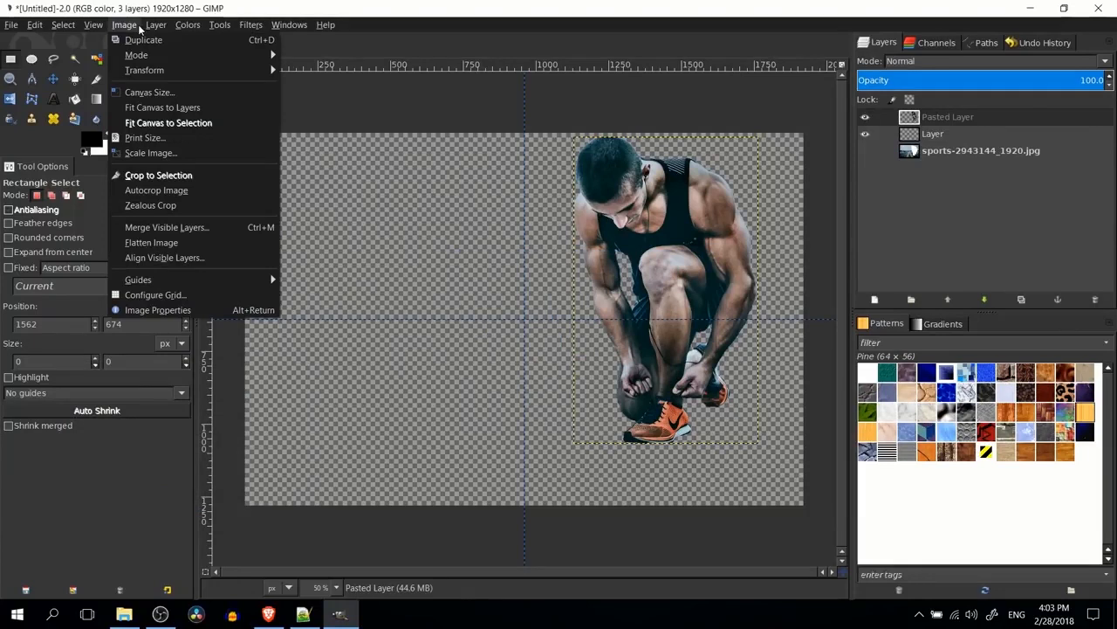
mouse_move(153, 26)
mouse_move(91, 28)
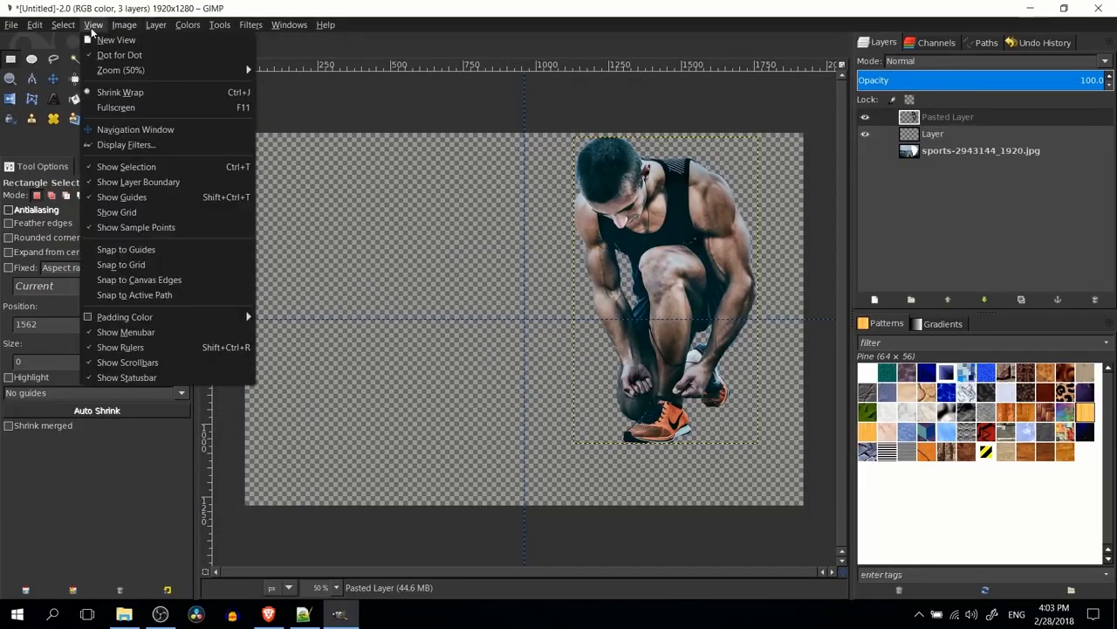
click(161, 252)
key(m)
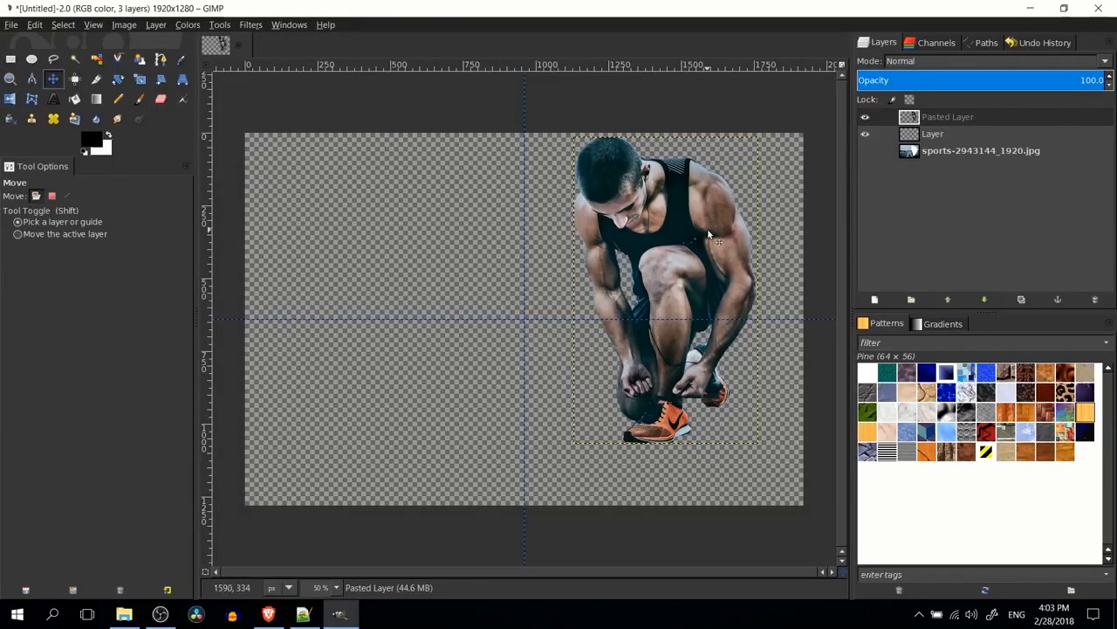
drag(675, 222, 548, 245)
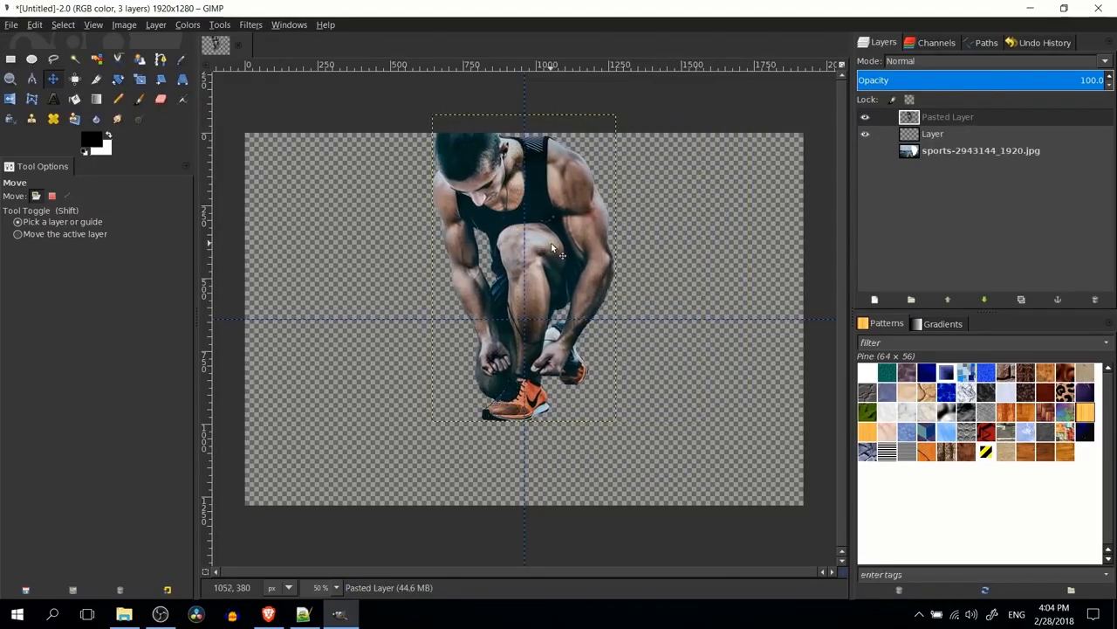
Add a horizontal guide at position 200 and shift the athlete layer slightly downward.
click(94, 24)
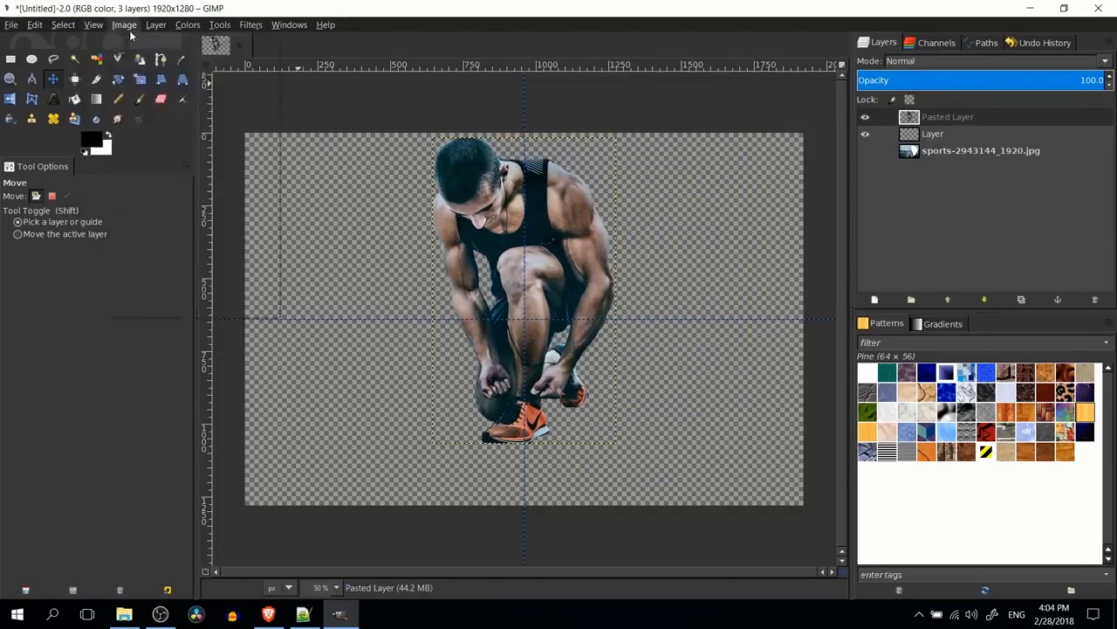
click(127, 25)
mouse_move(210, 279)
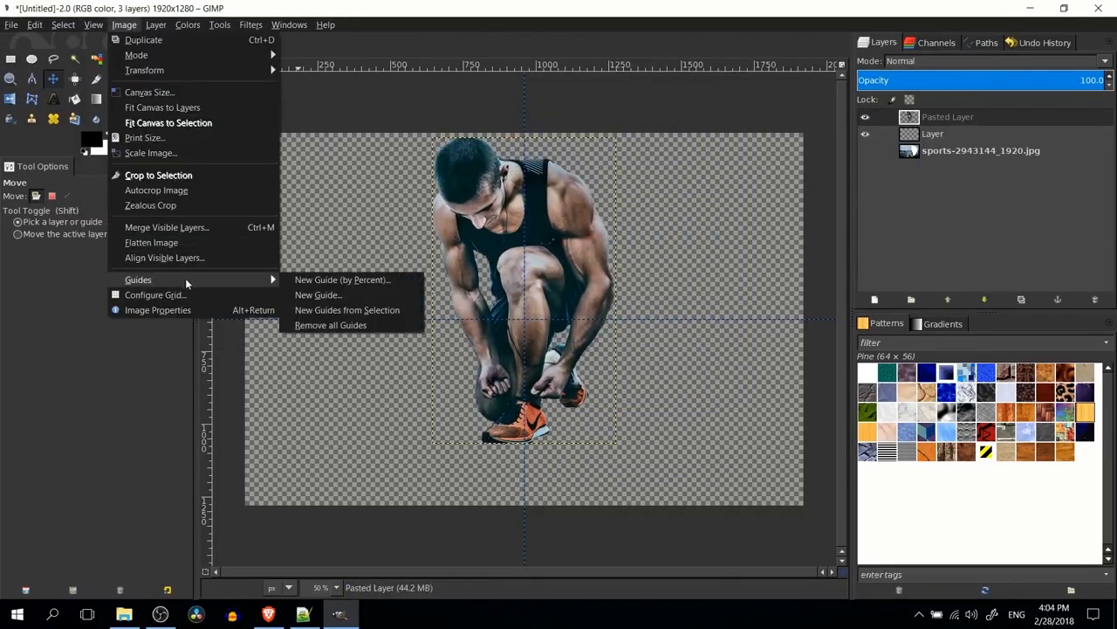
click(310, 295)
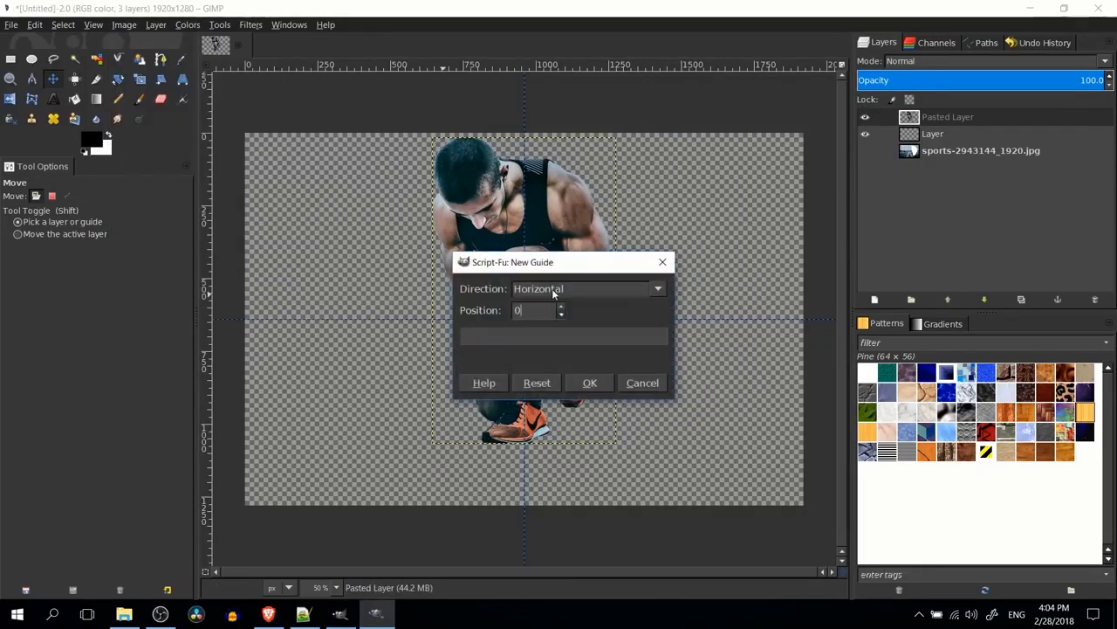
text(200)
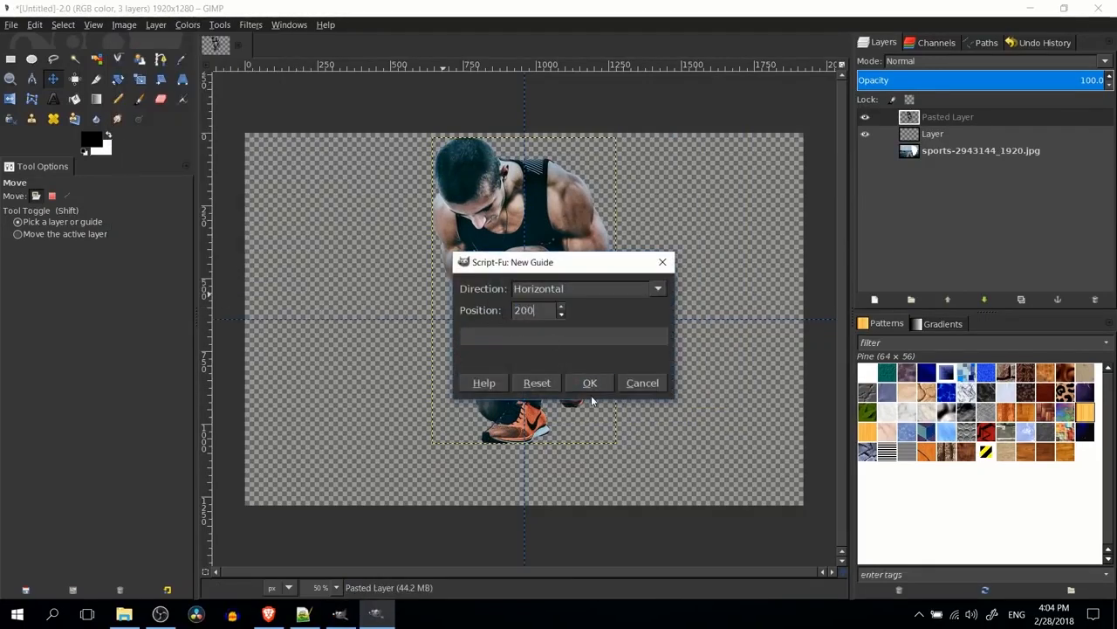
click(590, 385)
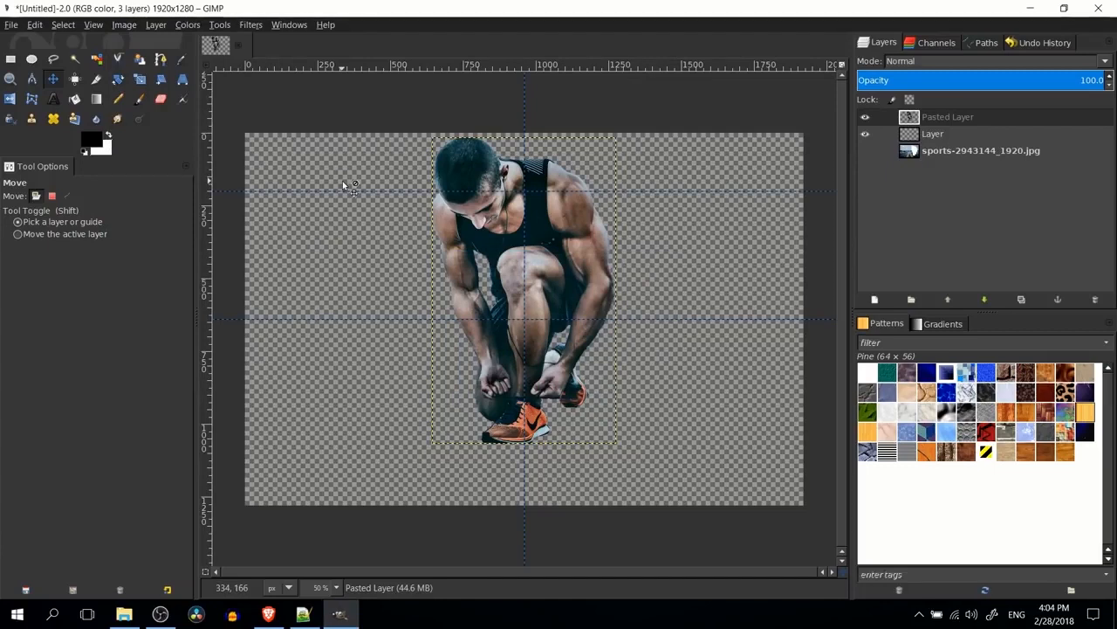
mouse_move(564, 233)
mouse_down()
mouse_move(431, 197)
mouse_move(429, 126)
mouse_move(551, 274)
mouse_move(590, 286)
mouse_move(549, 302)
mouse_move(575, 268)
mouse_move(566, 252)
mouse_up()
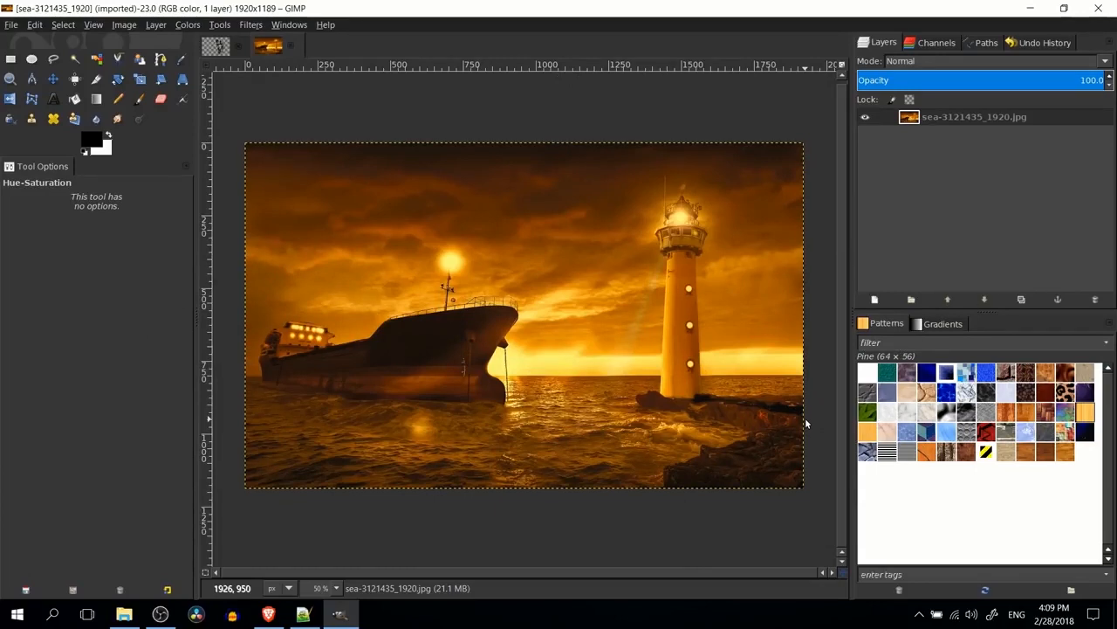
Adjust the sea image's overall colors with Hue-Saturation: hue 149, lightness -39 and saturation -50.
click(183, 28)
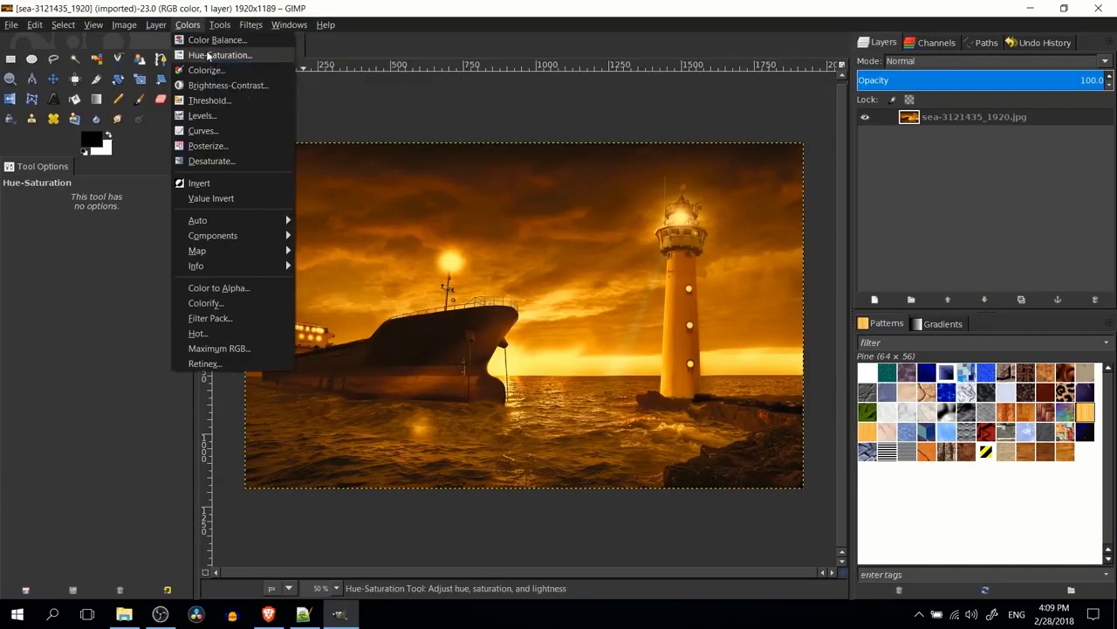
click(209, 56)
drag(925, 194, 164, 159)
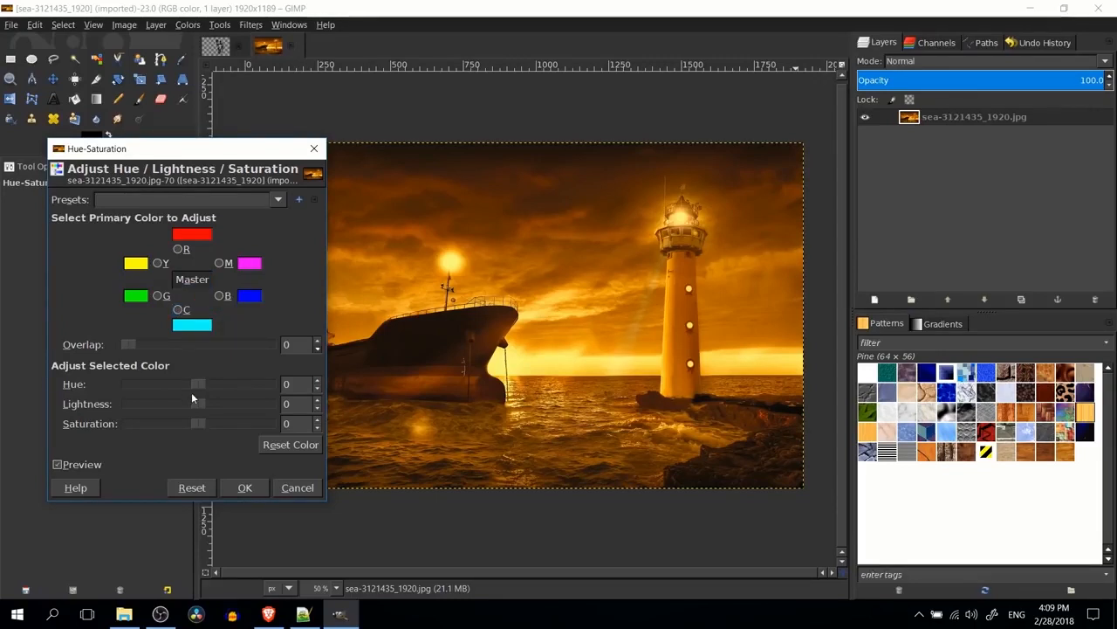
drag(200, 385, 252, 384)
drag(237, 148, 1011, 119)
drag(989, 379, 934, 376)
drag(1021, 357, 1027, 357)
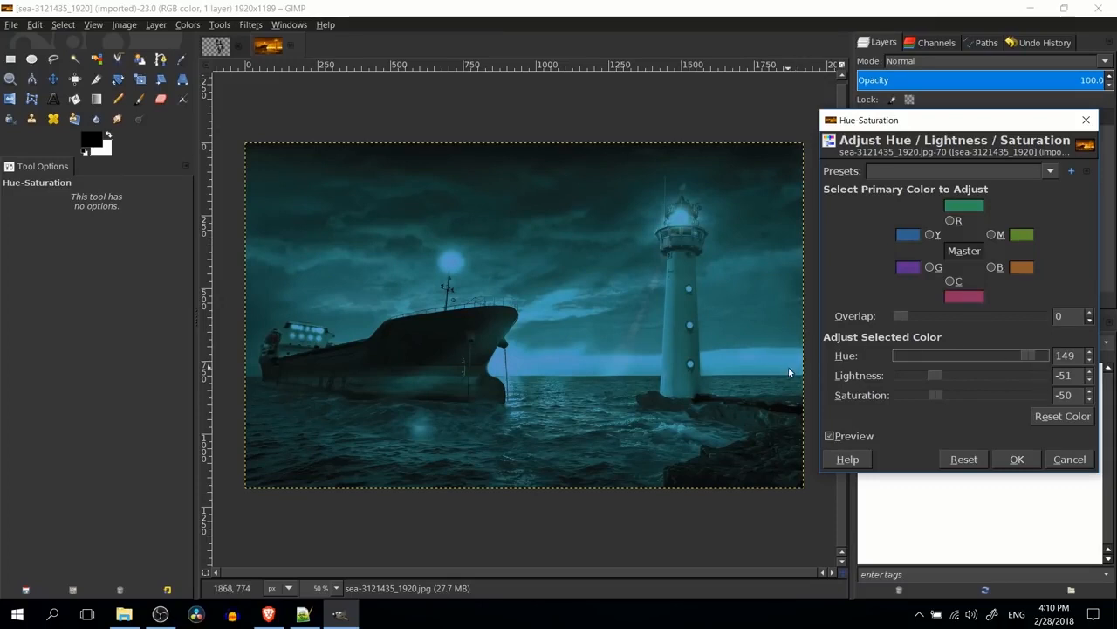
drag(935, 374, 944, 375)
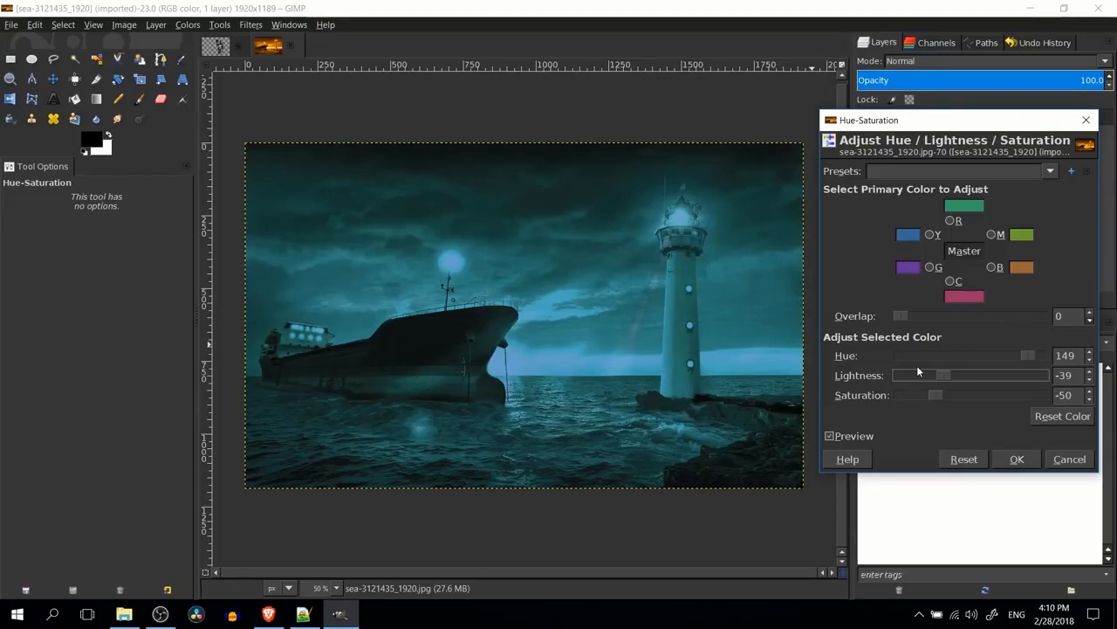
click(1013, 459)
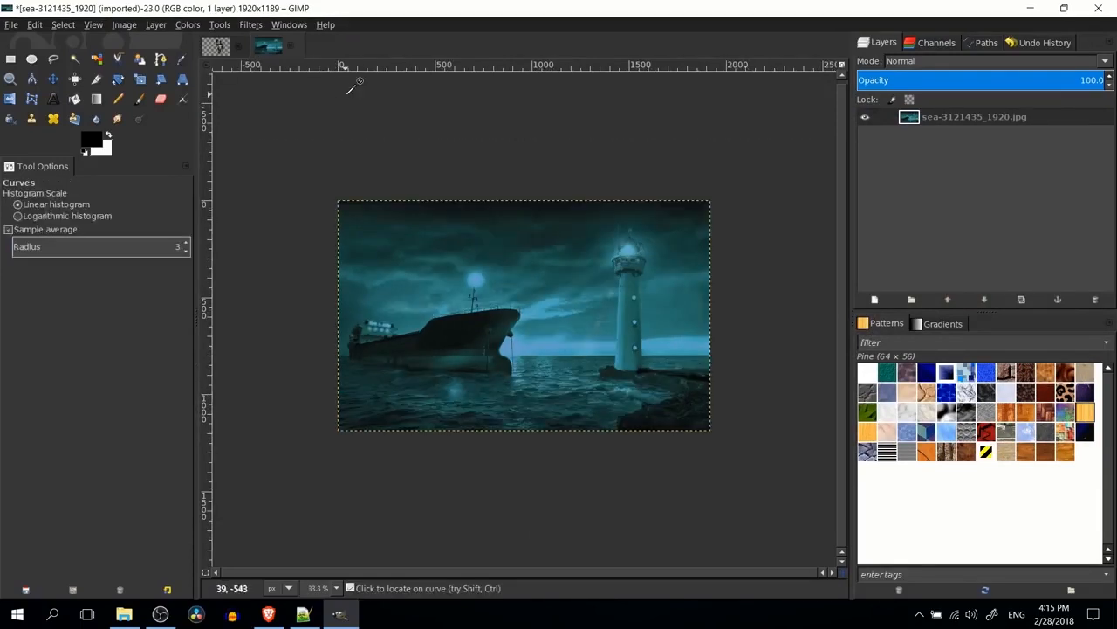
click(190, 27)
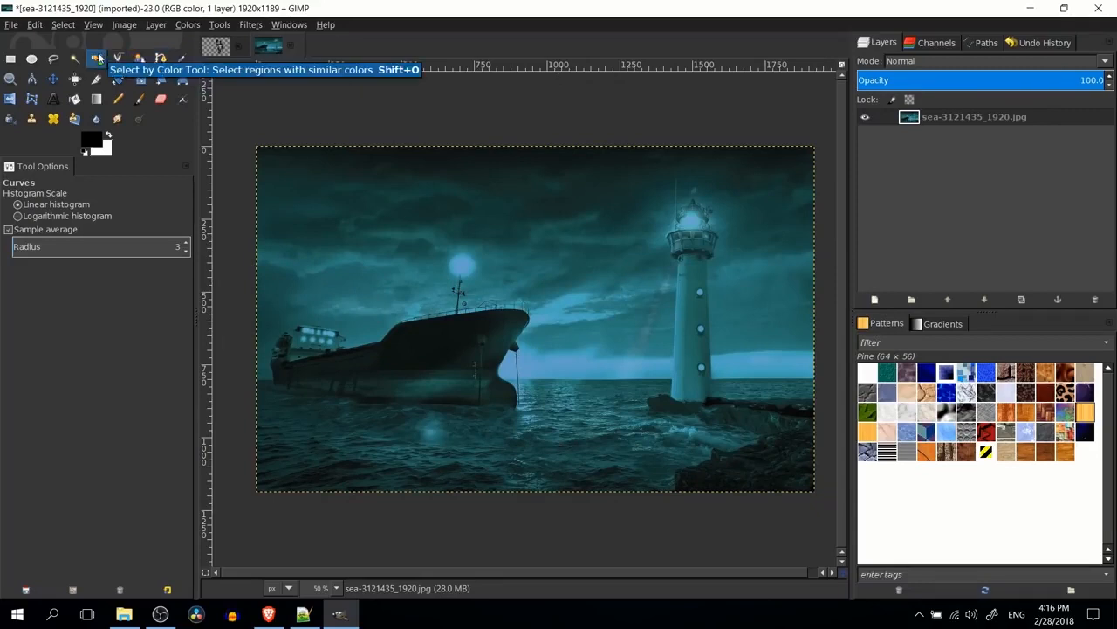
Draw a closed path loosely around the whole lighthouse with the Paths tool, from above its lantern down to its rock base.
click(159, 59)
drag(718, 234, 587, 242)
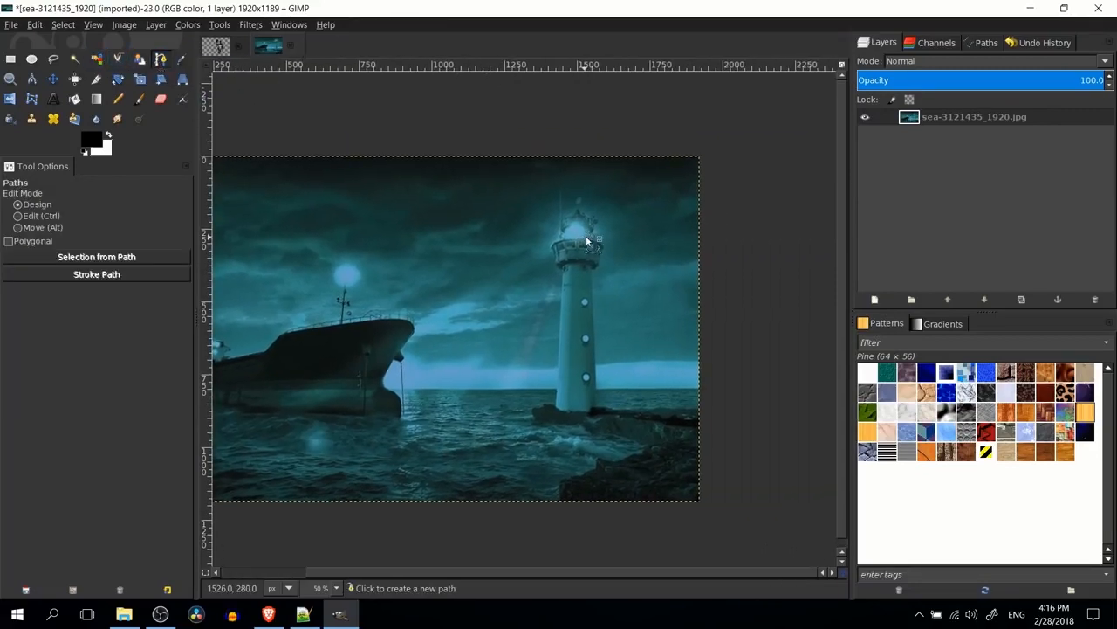
click(529, 209)
click(562, 179)
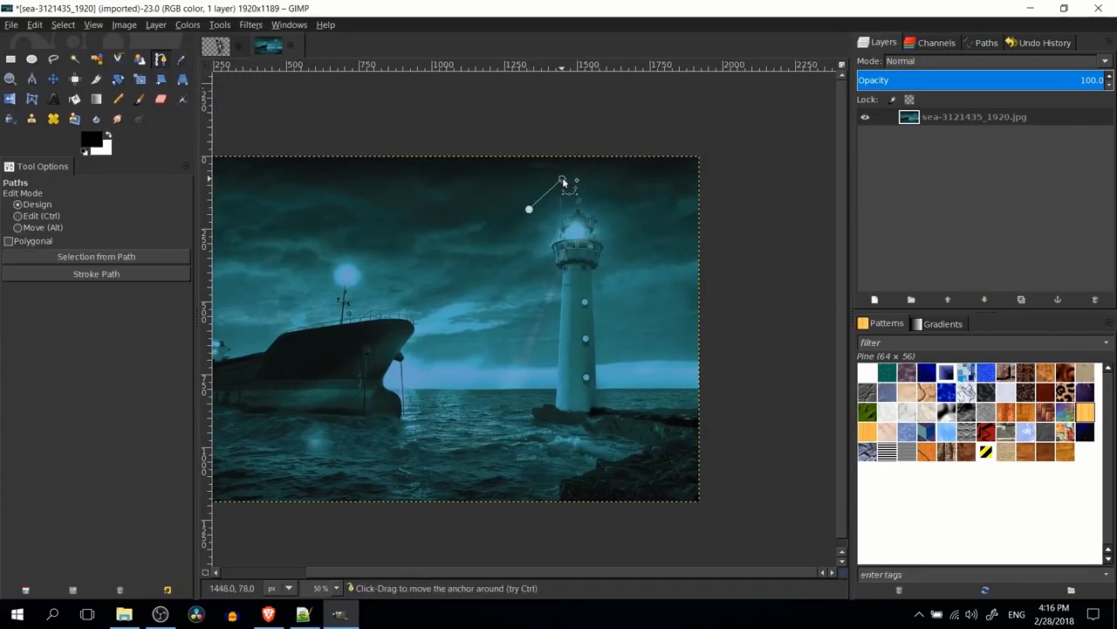
click(611, 190)
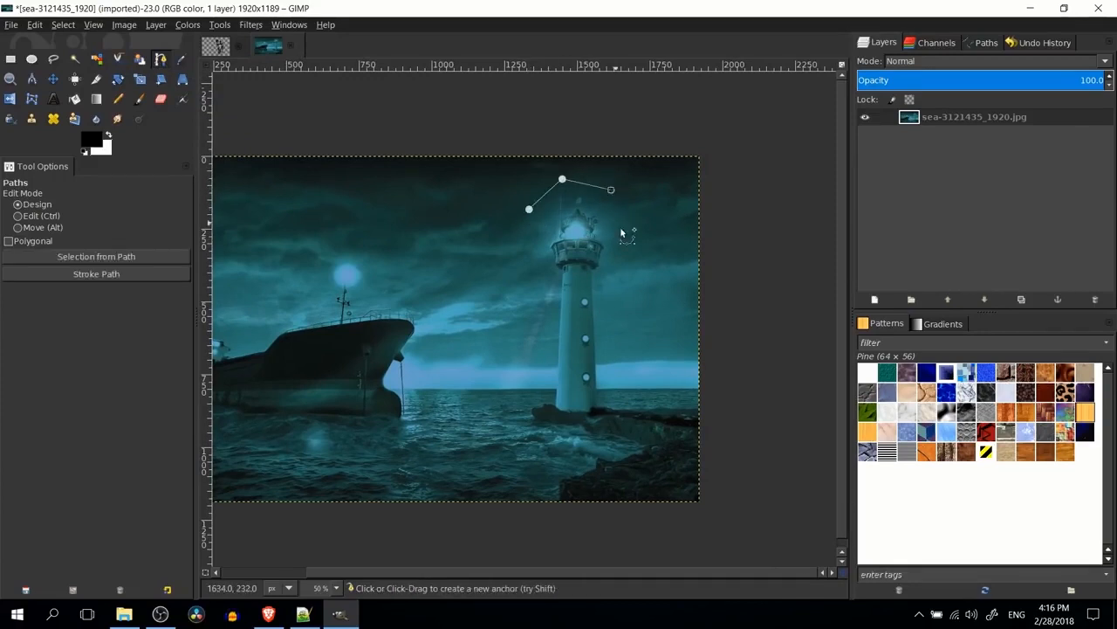
drag(620, 256, 609, 281)
click(622, 319)
click(622, 372)
click(613, 431)
click(530, 429)
click(513, 359)
click(520, 286)
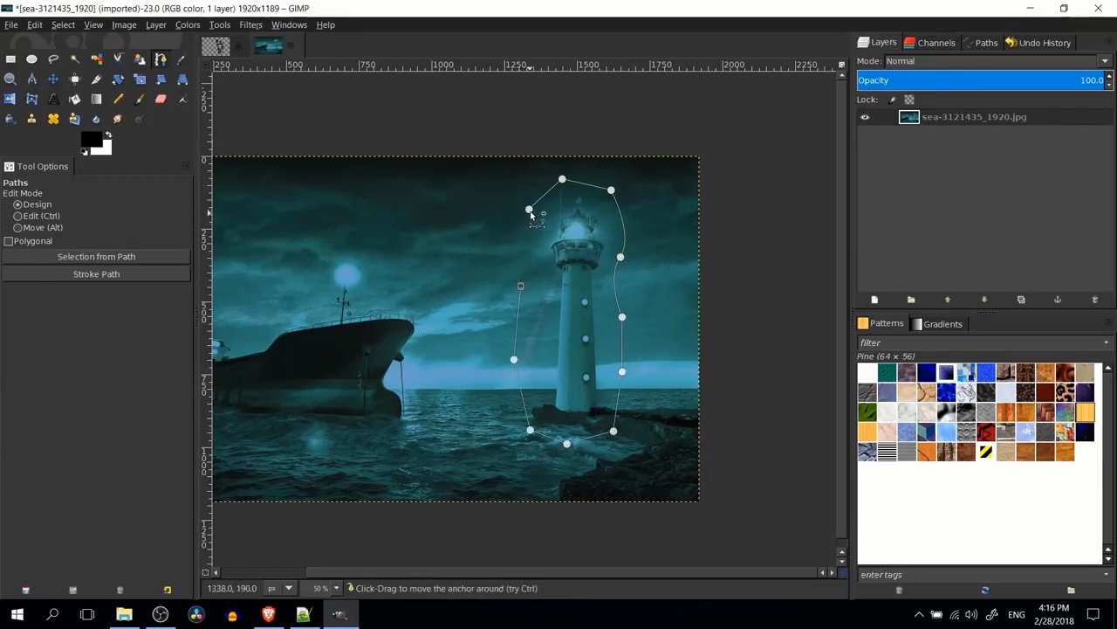
key(ctrl)
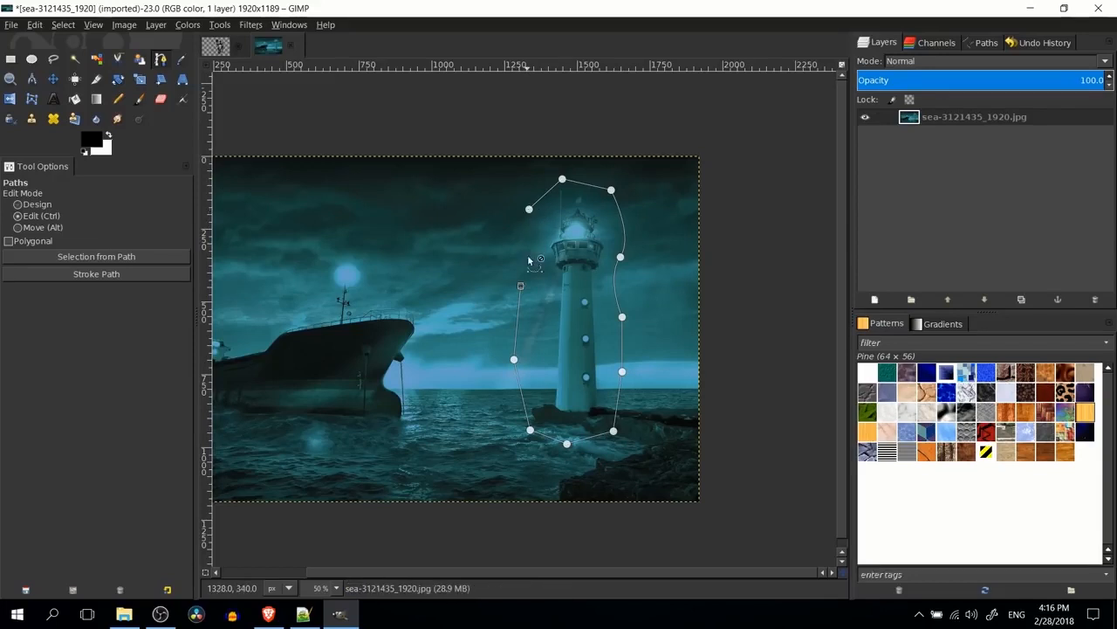
ctrl+click(530, 208)
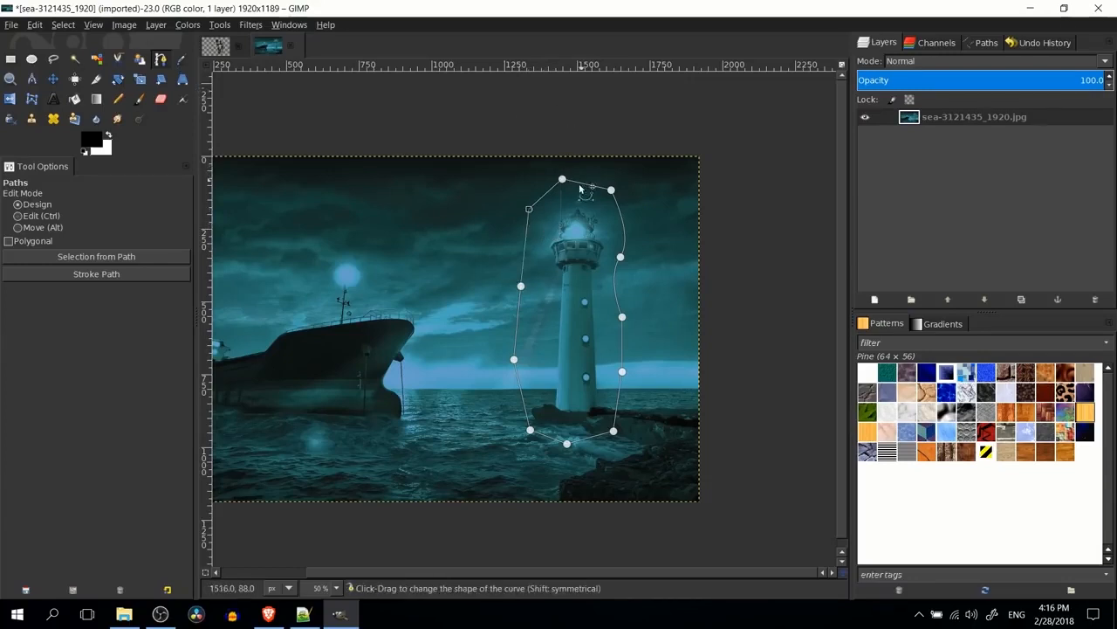
Convert the lighthouse path into a selection and return to the layer list.
click(984, 42)
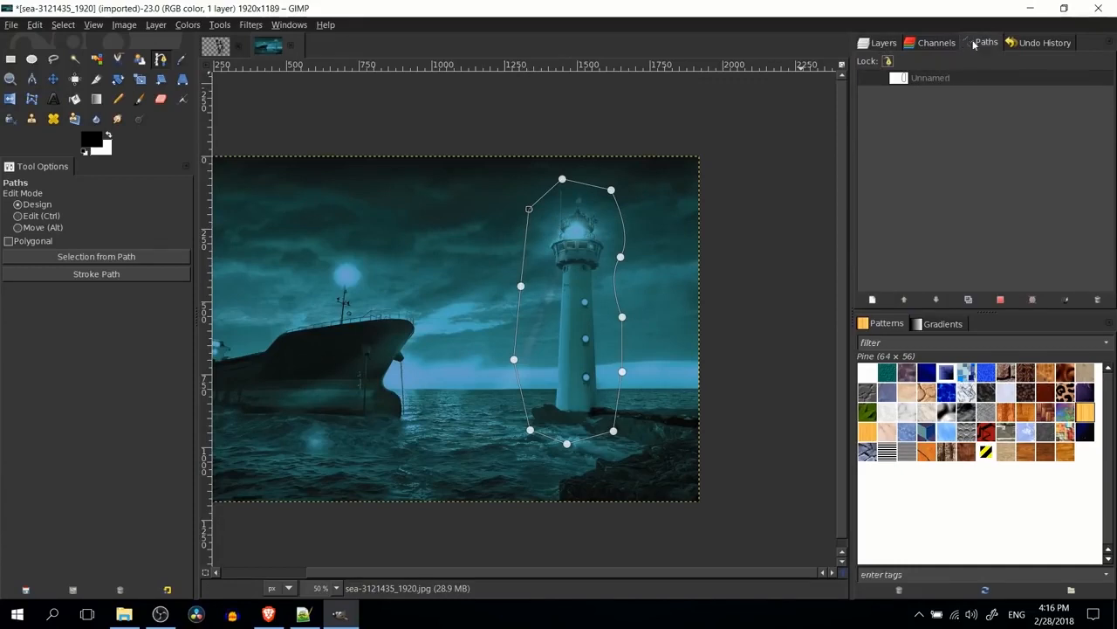
click(297, 25)
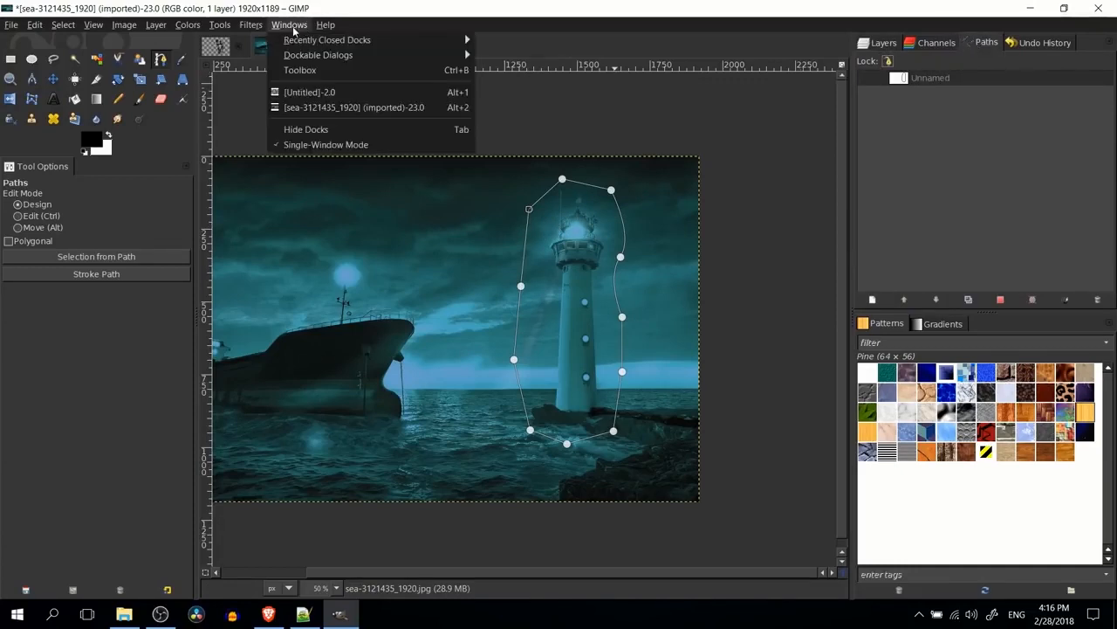
mouse_move(307, 55)
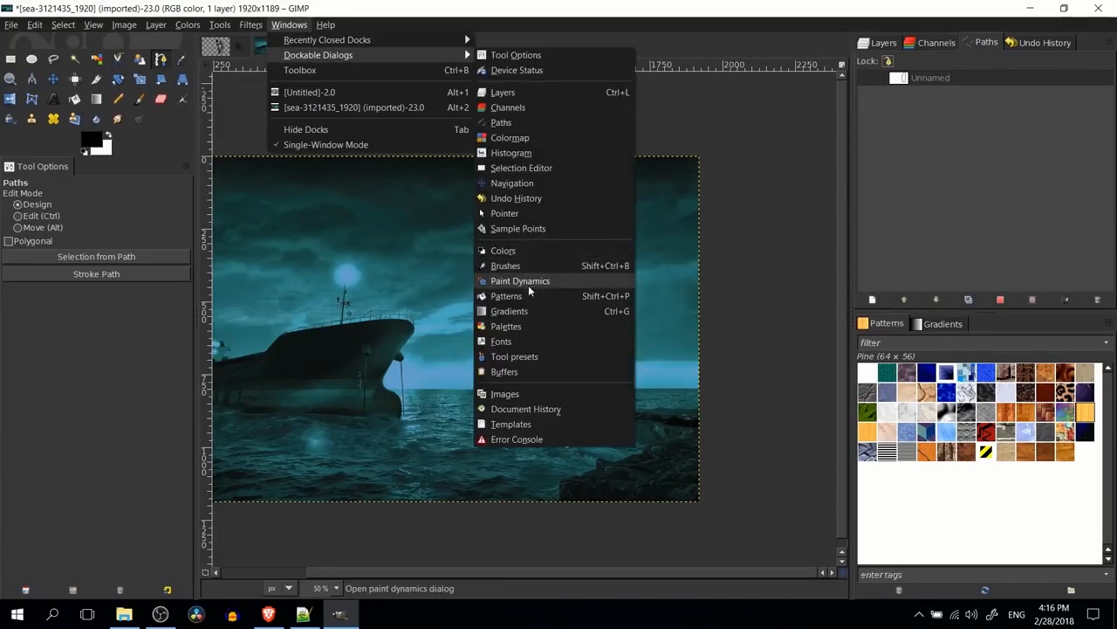
click(507, 122)
click(941, 79)
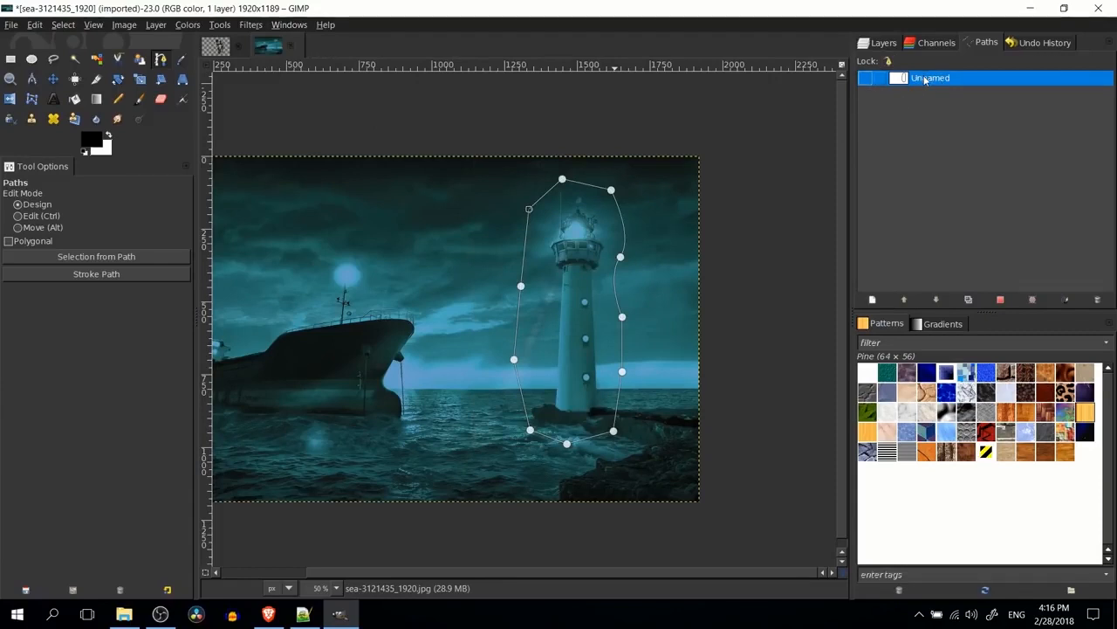
right_click(926, 80)
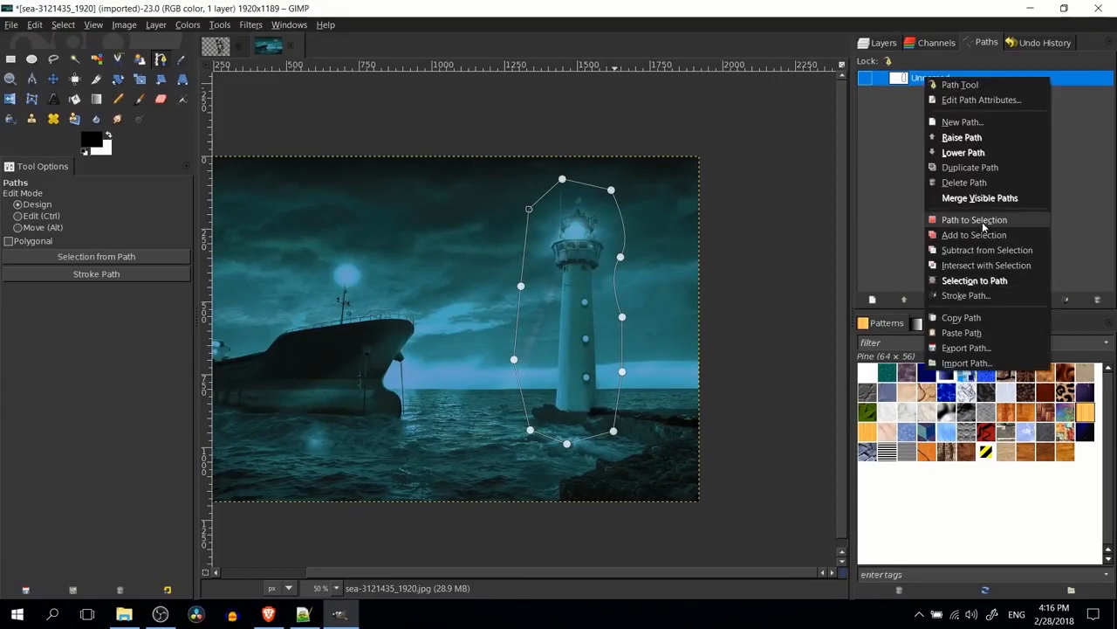
click(984, 225)
click(877, 42)
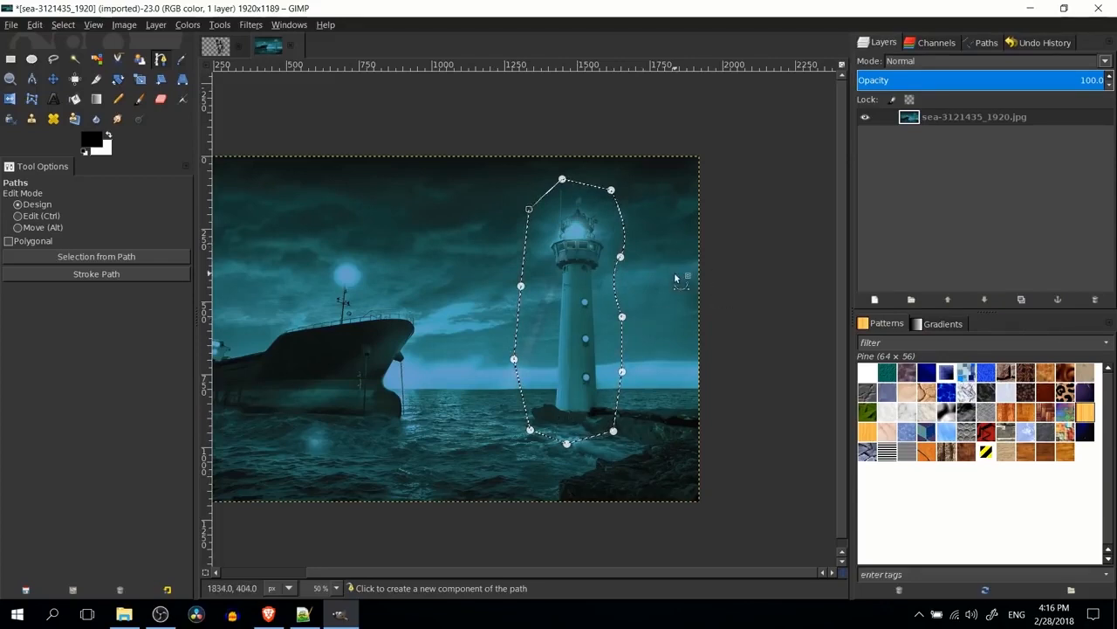
Cut the selected lighthouse and paste it onto a new transparent layer, placing the pasted piece near the image's horizontal middle.
key(ctrl+x)
key(shift+ctrl+n)
click(901, 412)
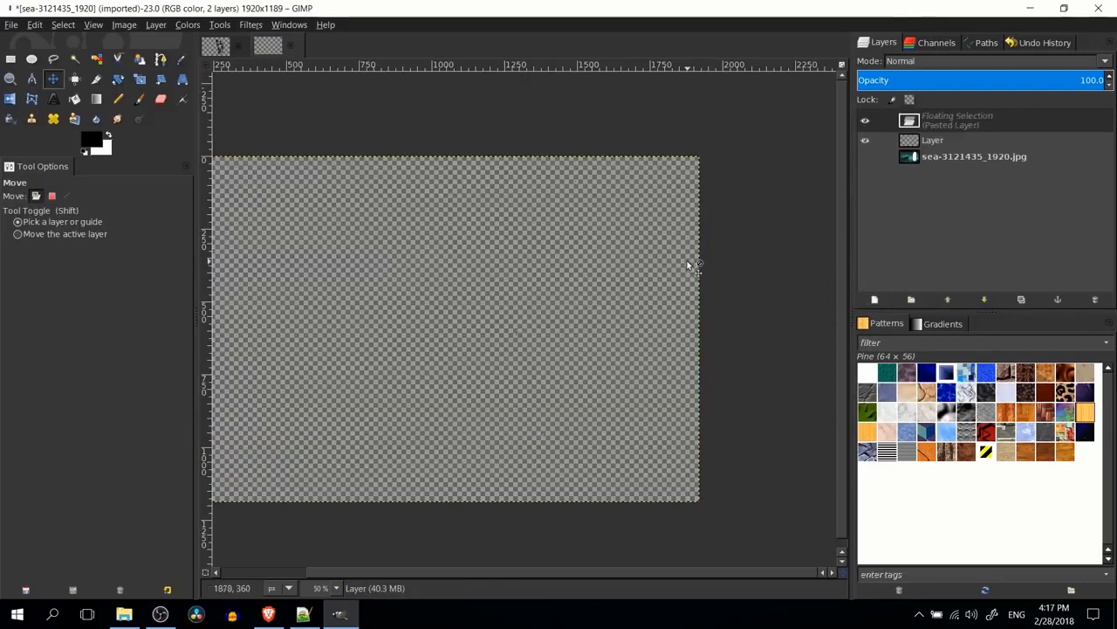
key(ctrl+v)
mouse_move(595, 264)
mouse_down()
mouse_move(456, 267)
mouse_move(584, 270)
mouse_up()
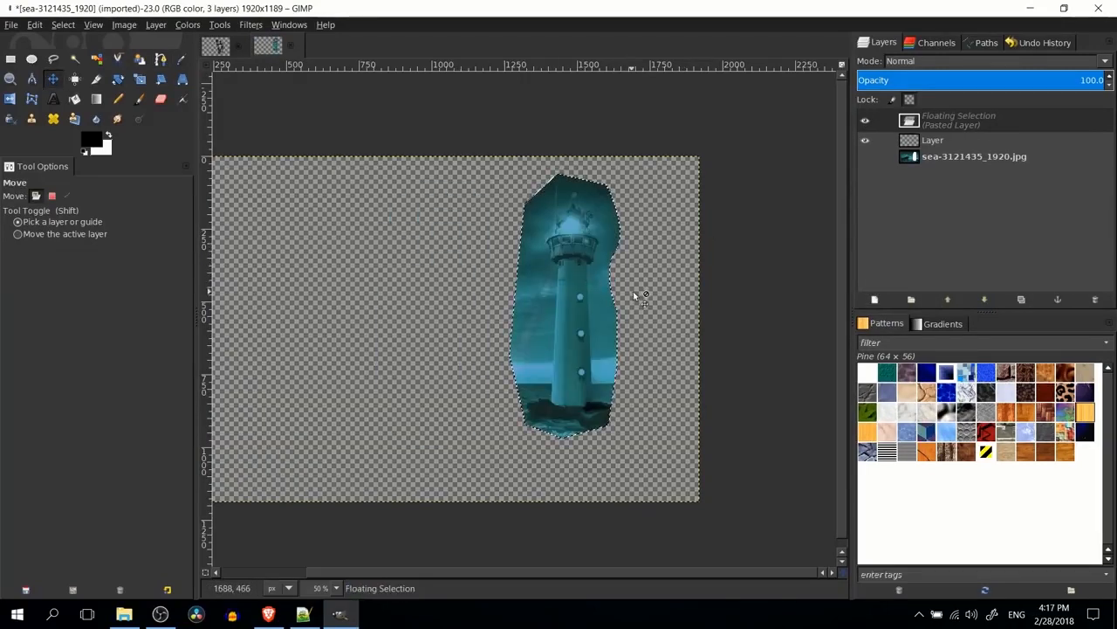
key(ctrl+z)
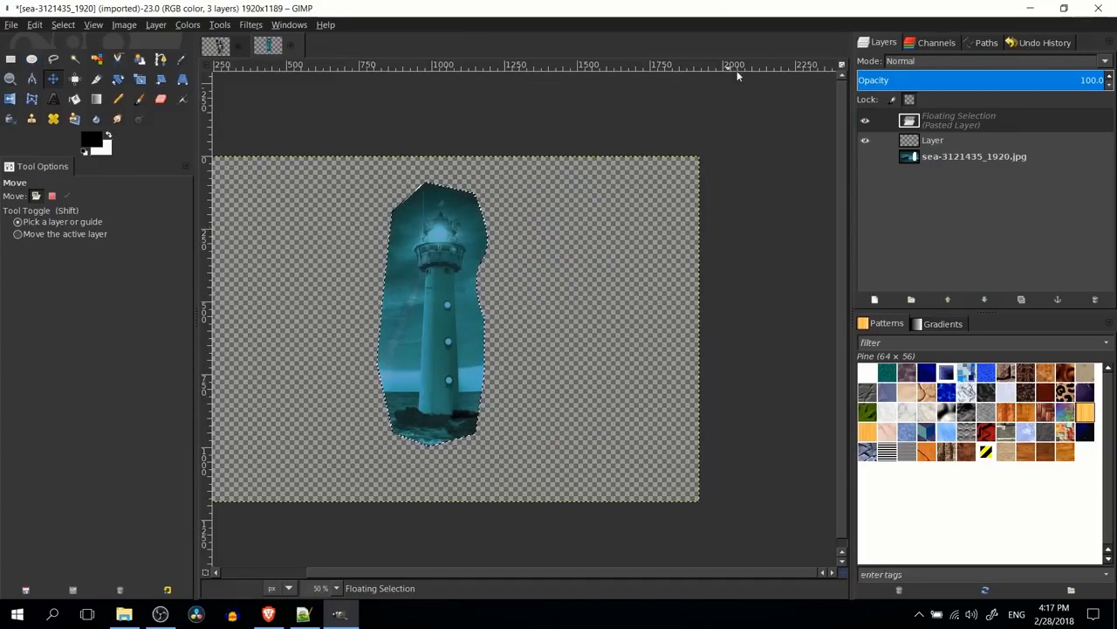
Turn the saved unnamed lighthouse path into a selection once more.
click(987, 42)
right_click(932, 79)
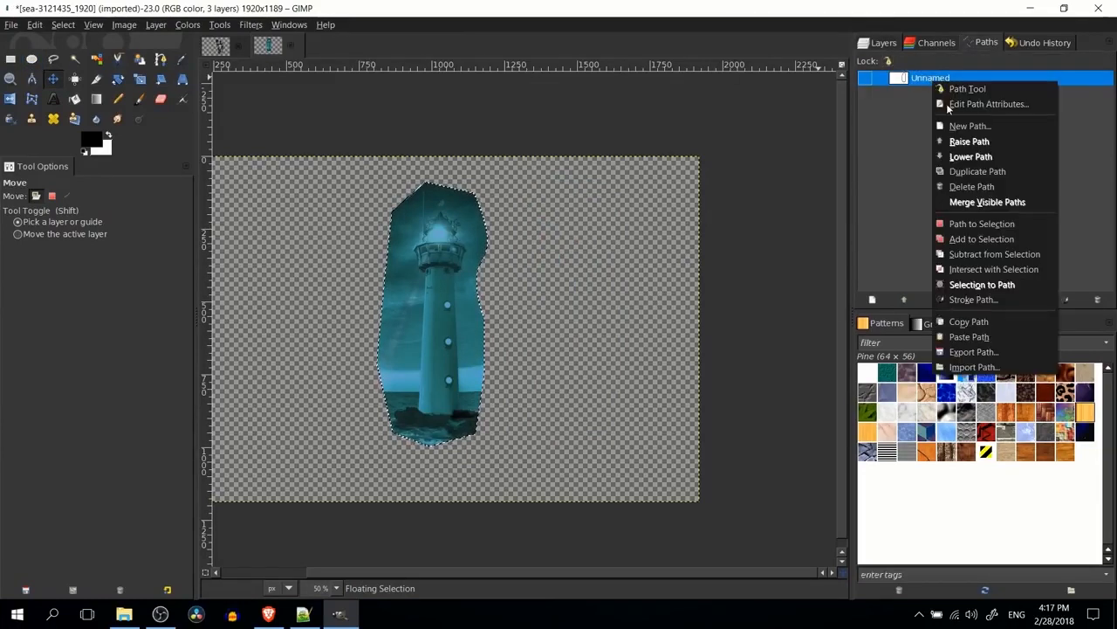
click(1007, 224)
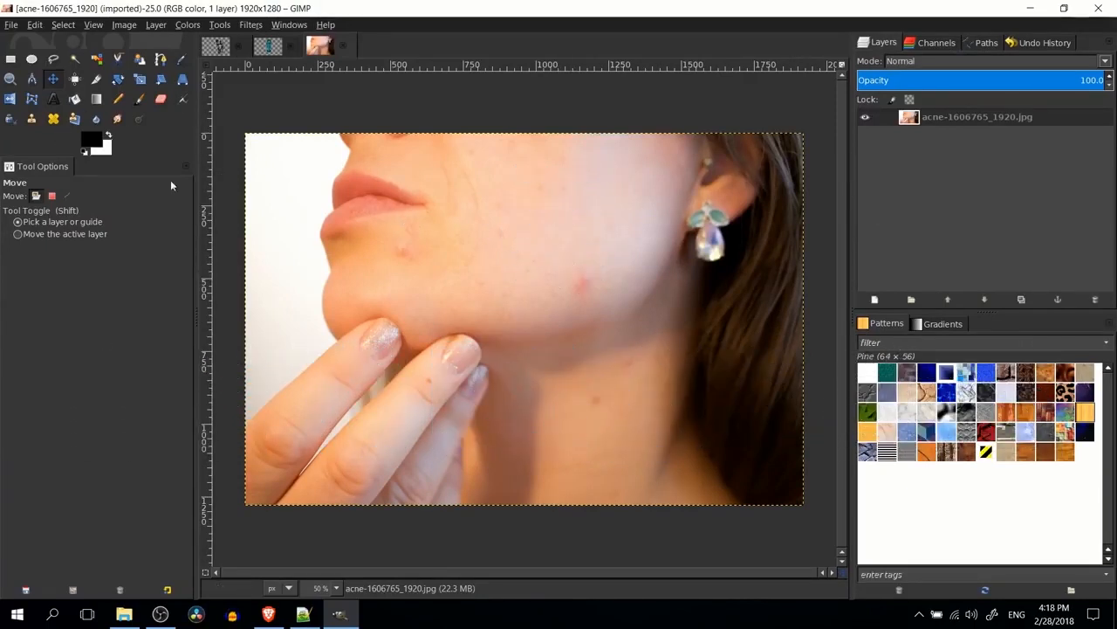
Set the Healing tool's brush size to 24 and sample clean cheek skin above the red jaw blemish as the heal source.
click(54, 119)
key(plus)
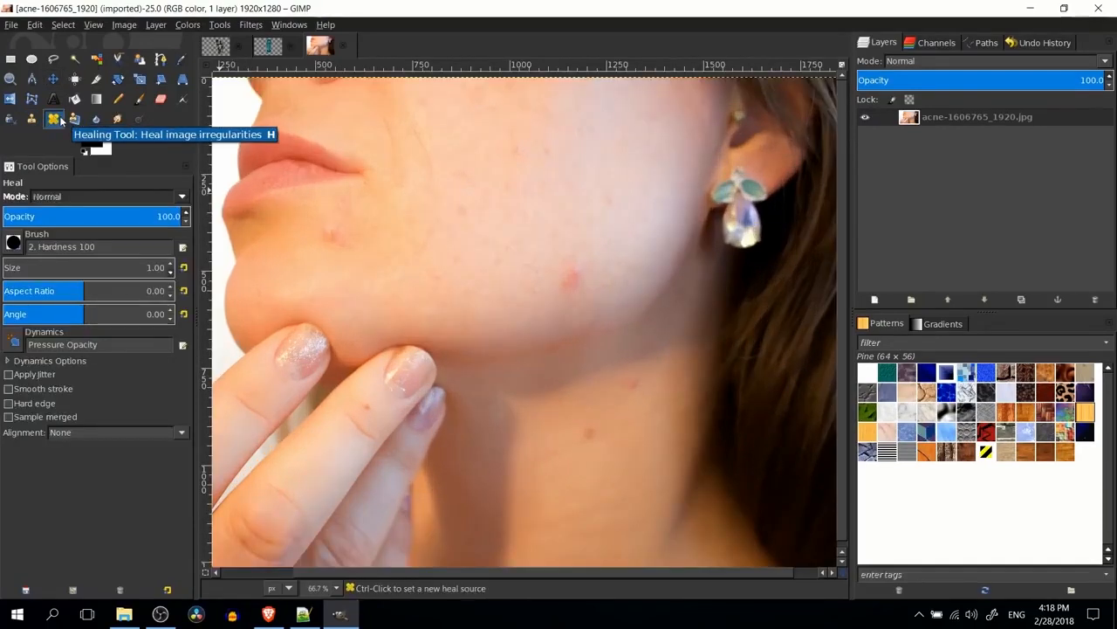
ctrl+click(609, 224)
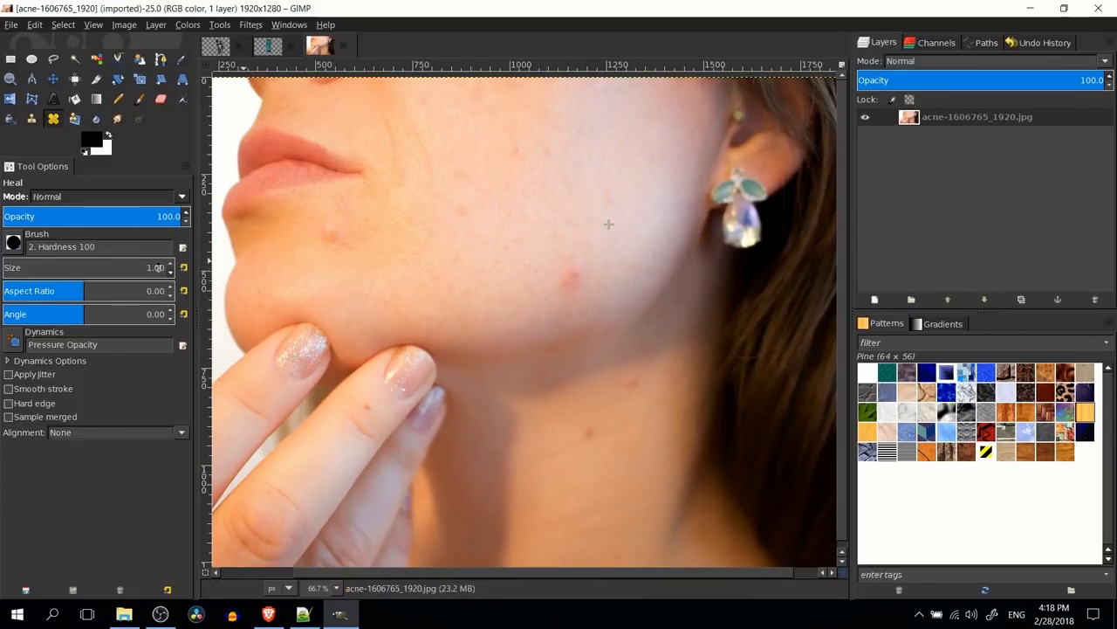
click(171, 265)
click(171, 265)
click(171, 264)
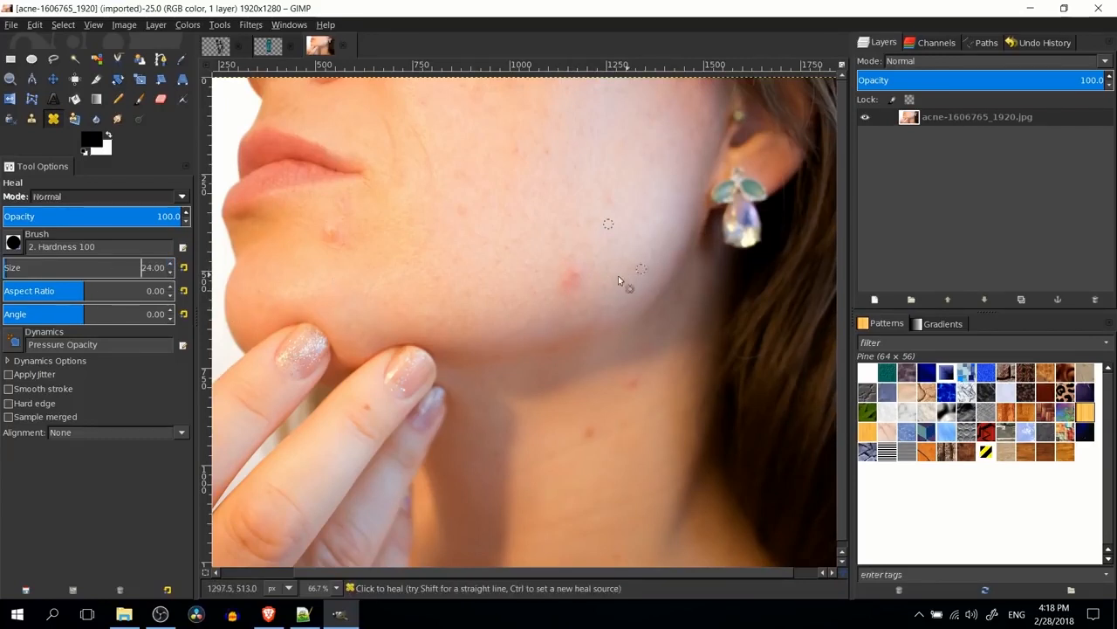
scroll(574, 272, up, 3)
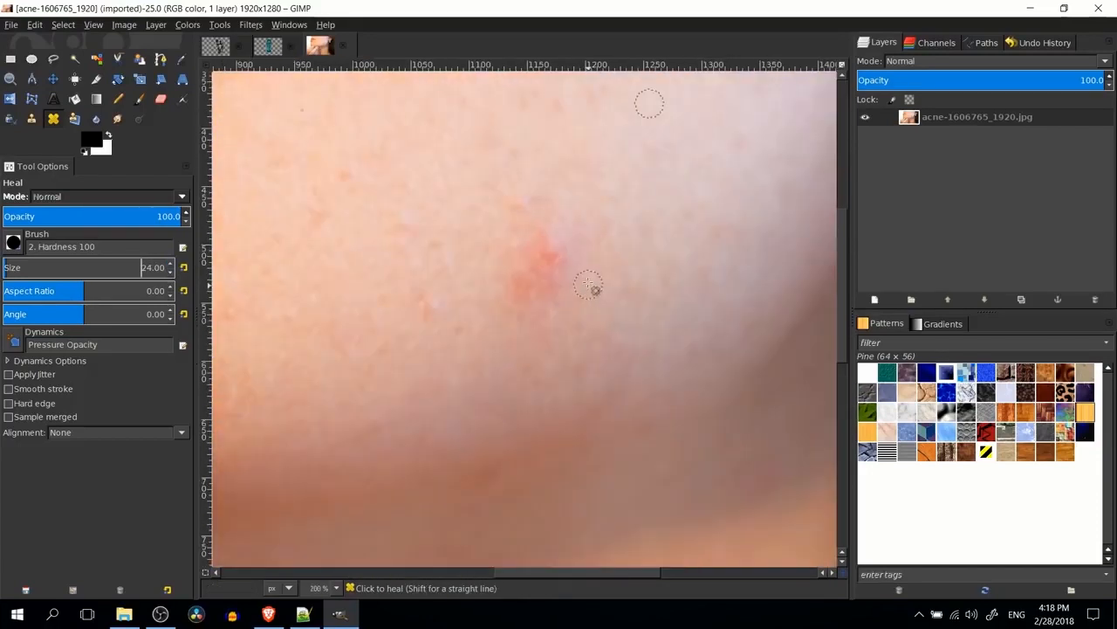
scroll(601, 251, down, 1)
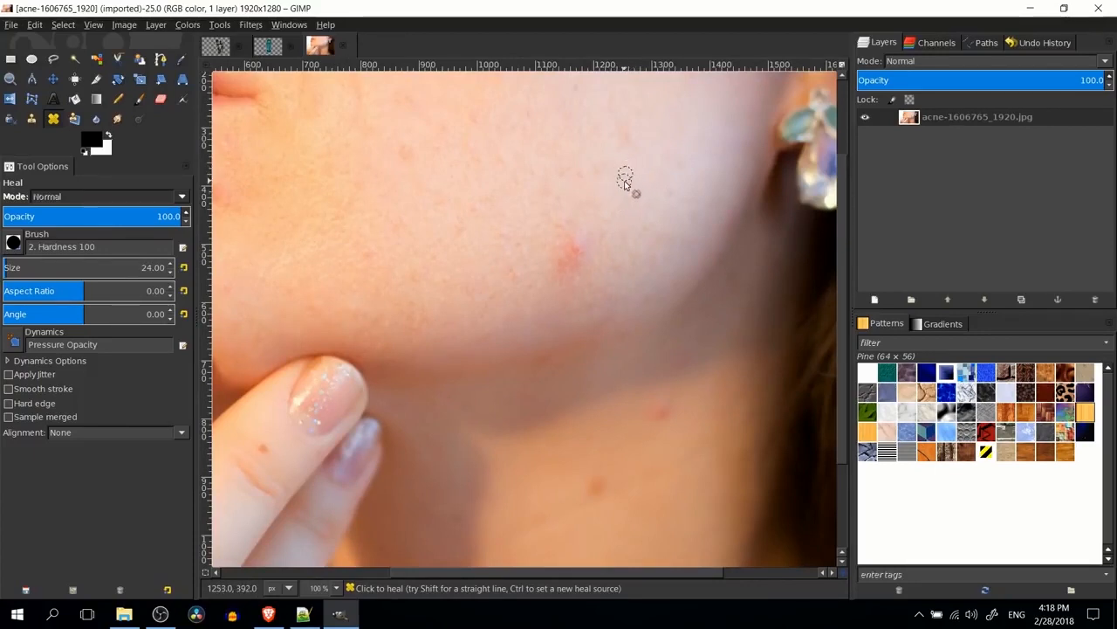
Heal the large red blemish on the lower cheek above the jawline, resampling clean skin from the middle of the cheek.
click(588, 255)
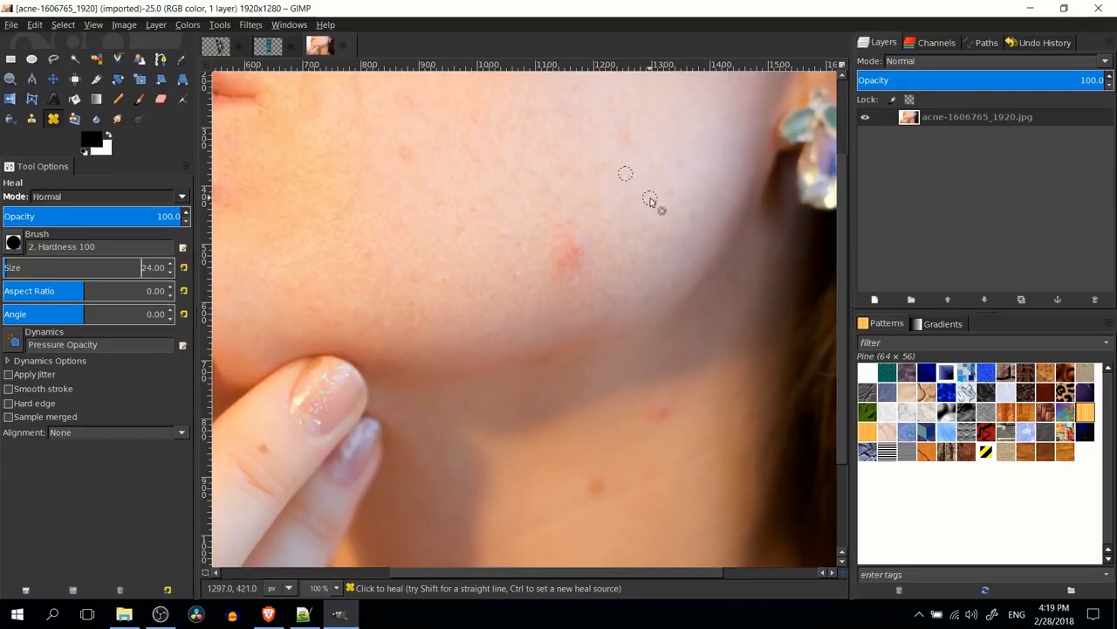
click(565, 267)
click(558, 247)
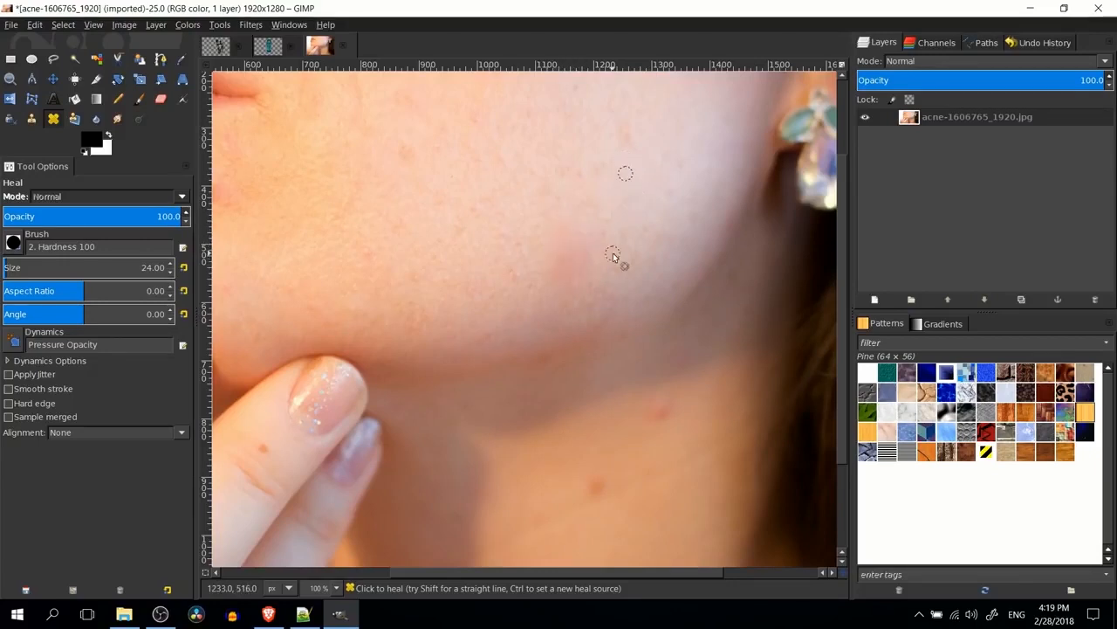
scroll(585, 254, down, 1)
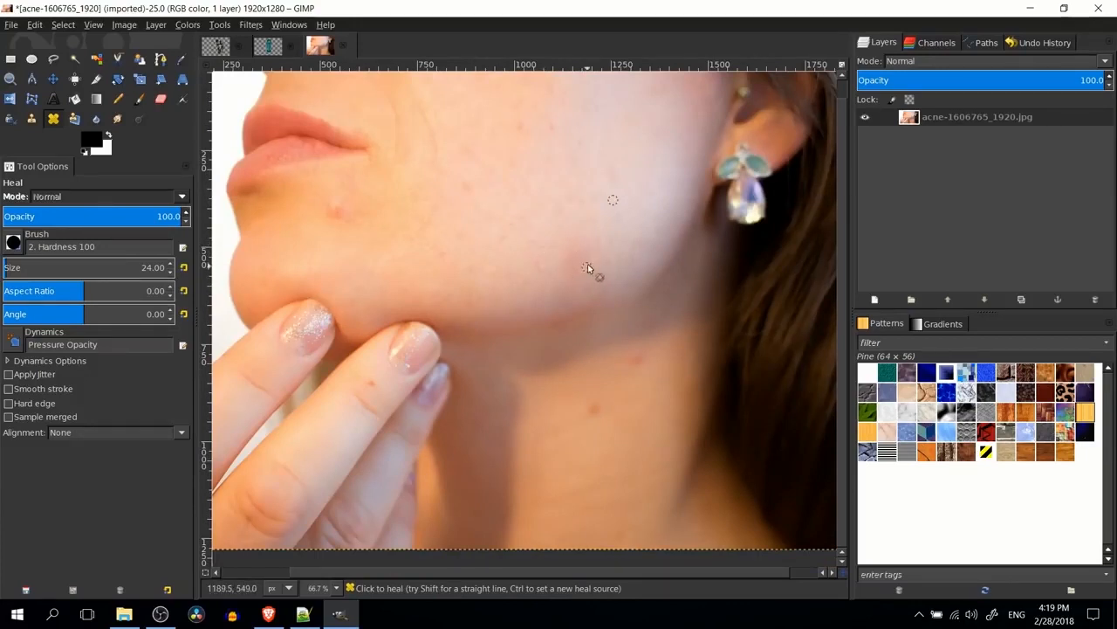
scroll(594, 260, up, 1)
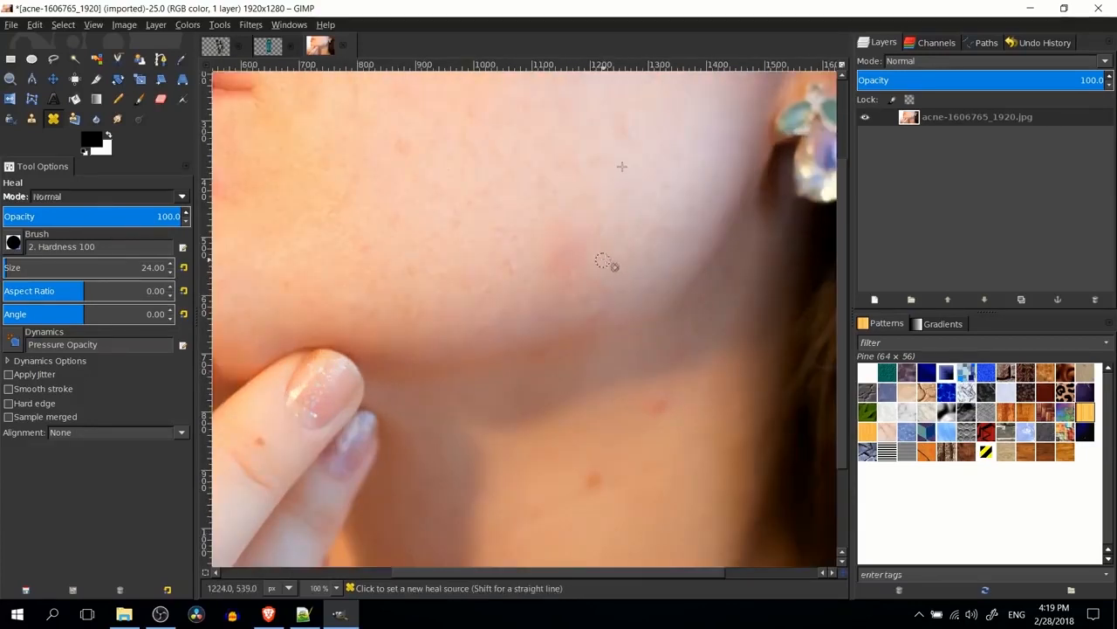
scroll(583, 250, down, 3)
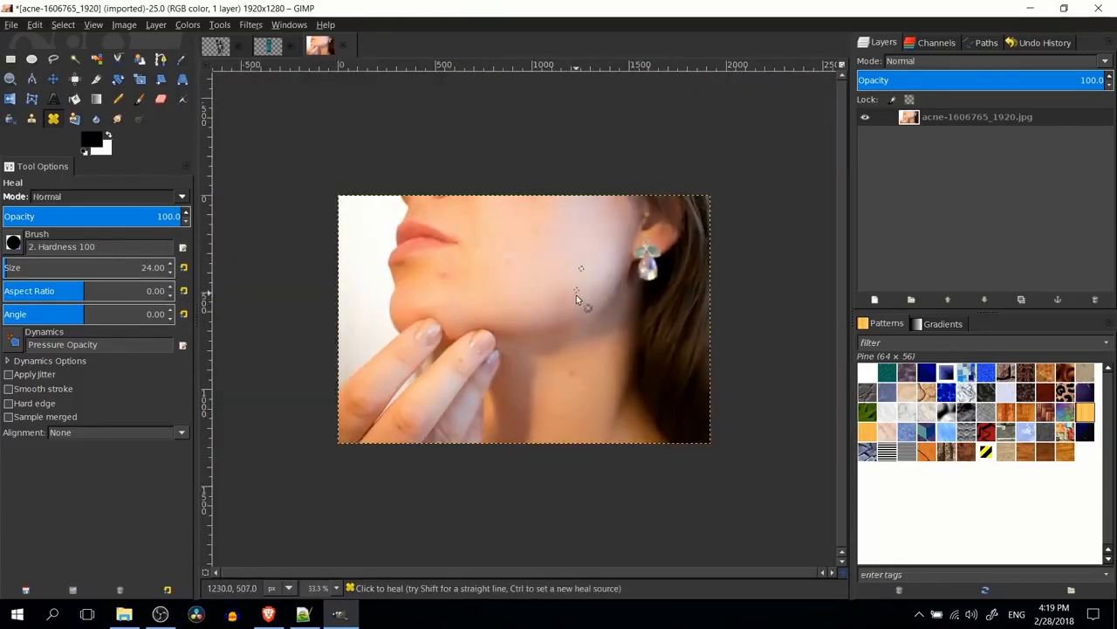
scroll(553, 299, up, 3)
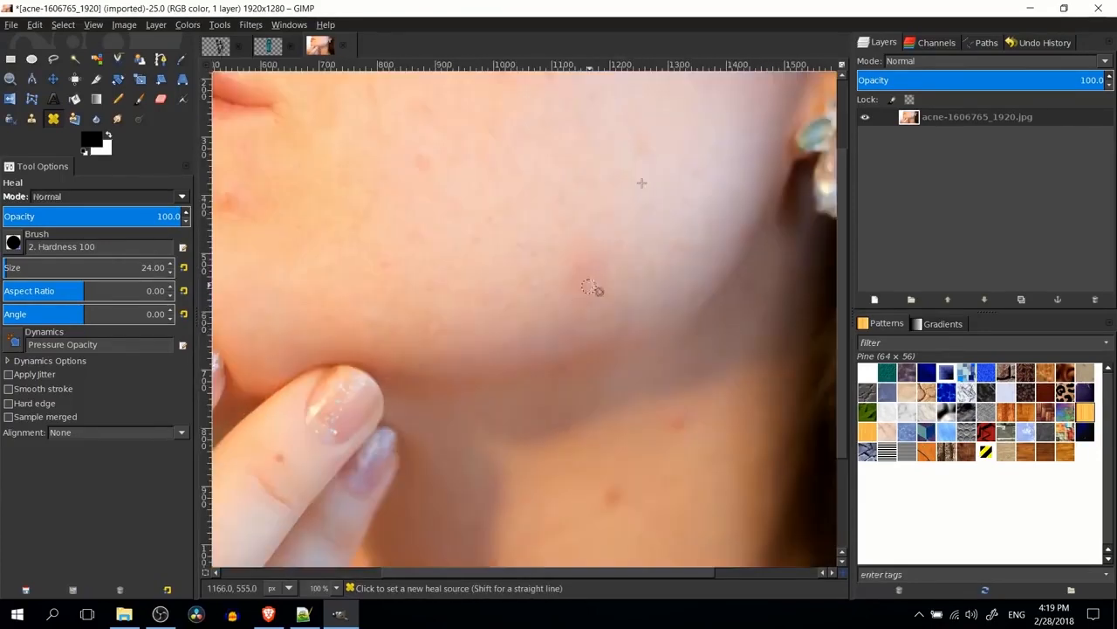
ctrl+click(503, 225)
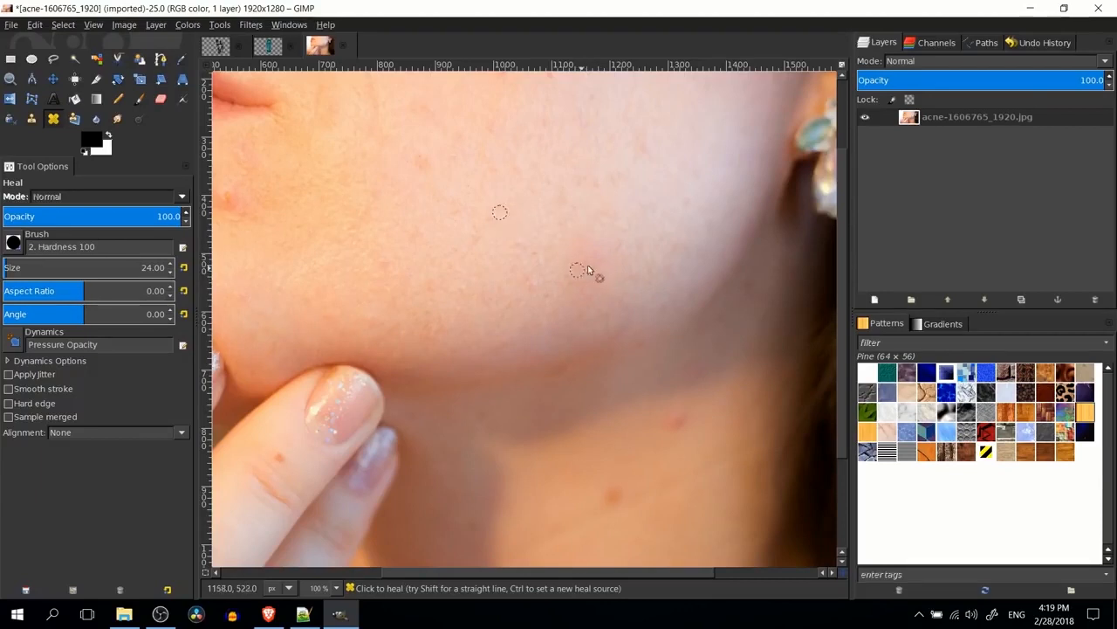
scroll(602, 267, down, 1)
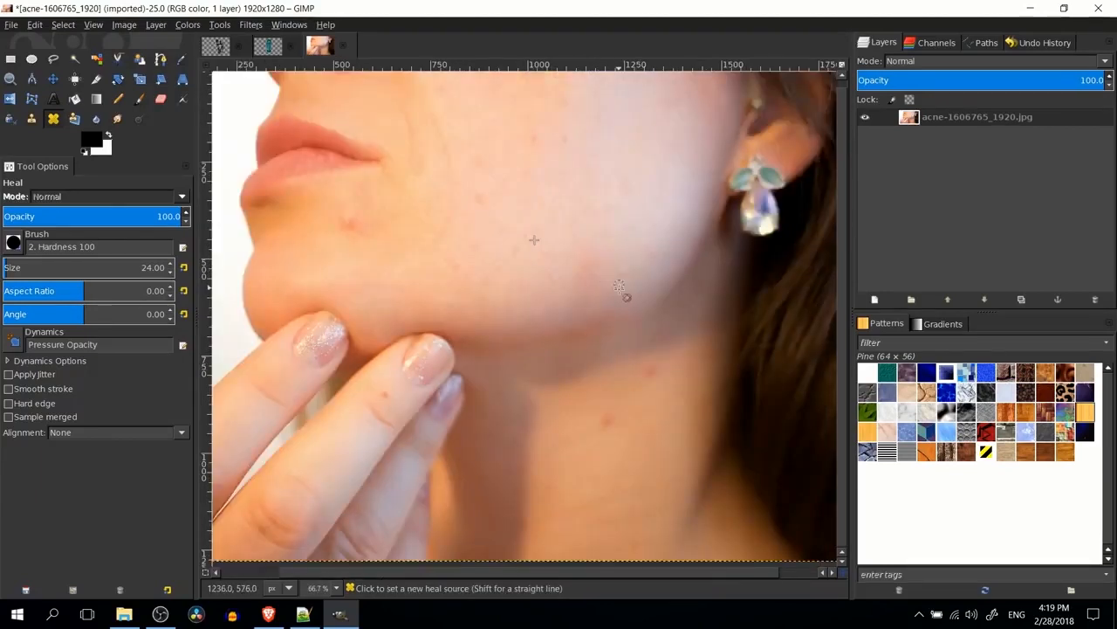
Heal the small spots on the cheek and the red blemish below the mouth, sampling clean skin close to each.
ctrl+click(509, 201)
scroll(524, 244, up, 1)
scroll(490, 203, up, 1)
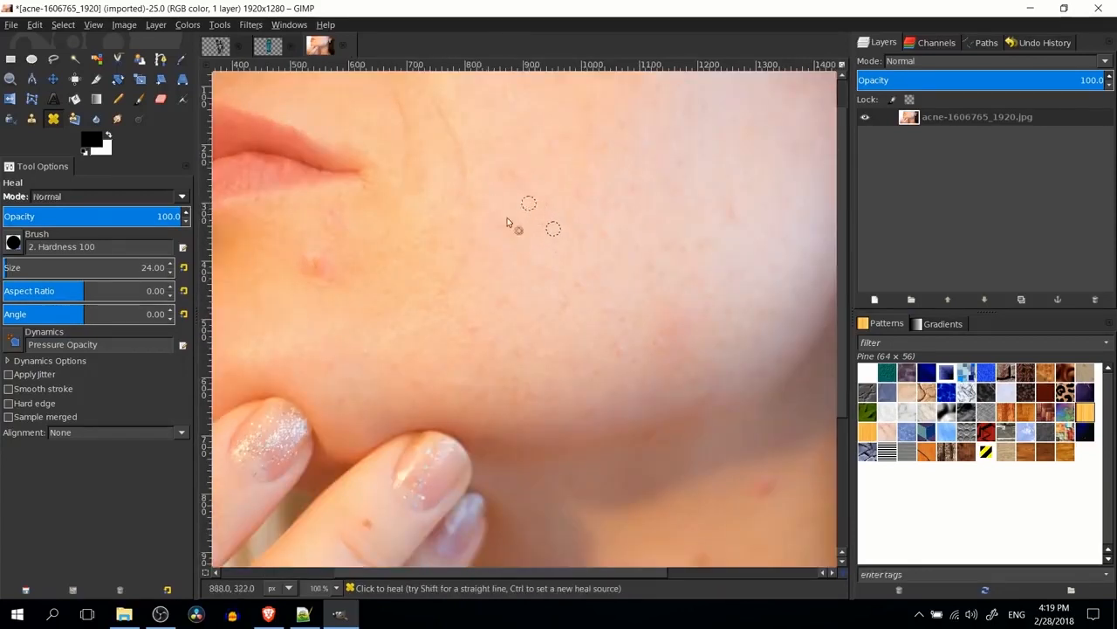
drag(474, 236, 538, 221)
ctrl+click(497, 268)
drag(475, 246, 564, 232)
click(467, 247)
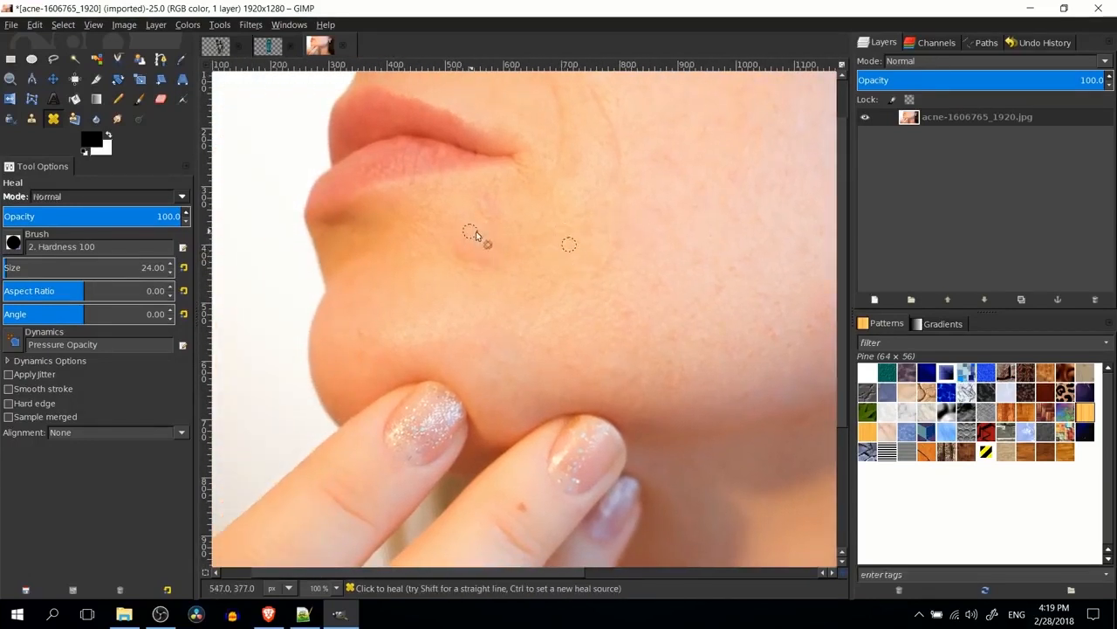
ctrl+click(441, 303)
drag(488, 248, 487, 252)
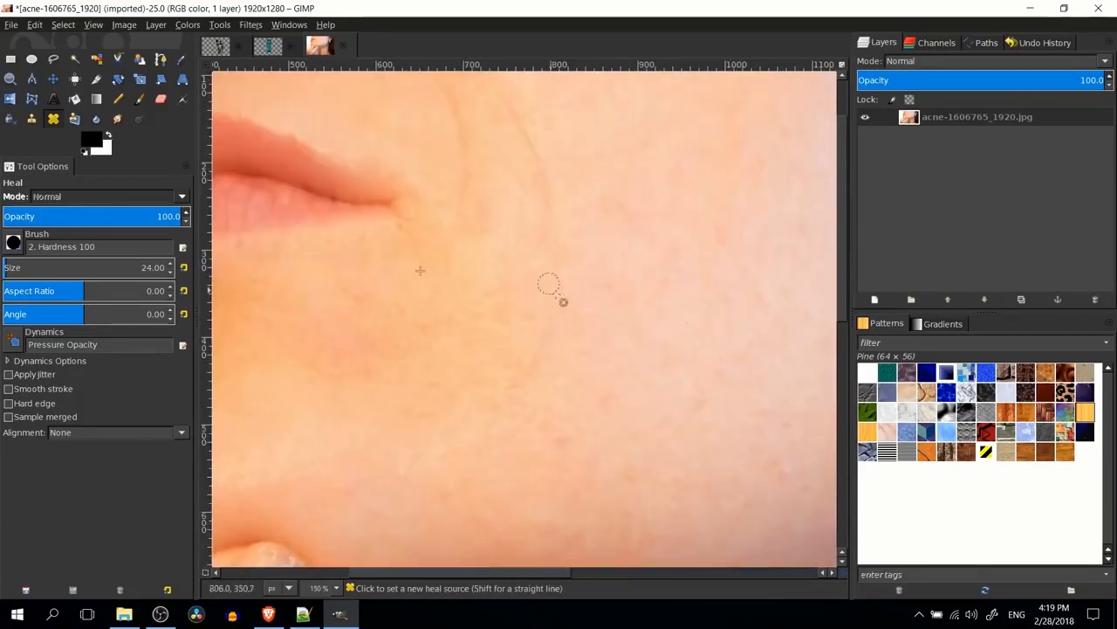
Heal the two curved creases beside the corner of the mouth using clean skin sampled near them.
scroll(566, 321, down, 1)
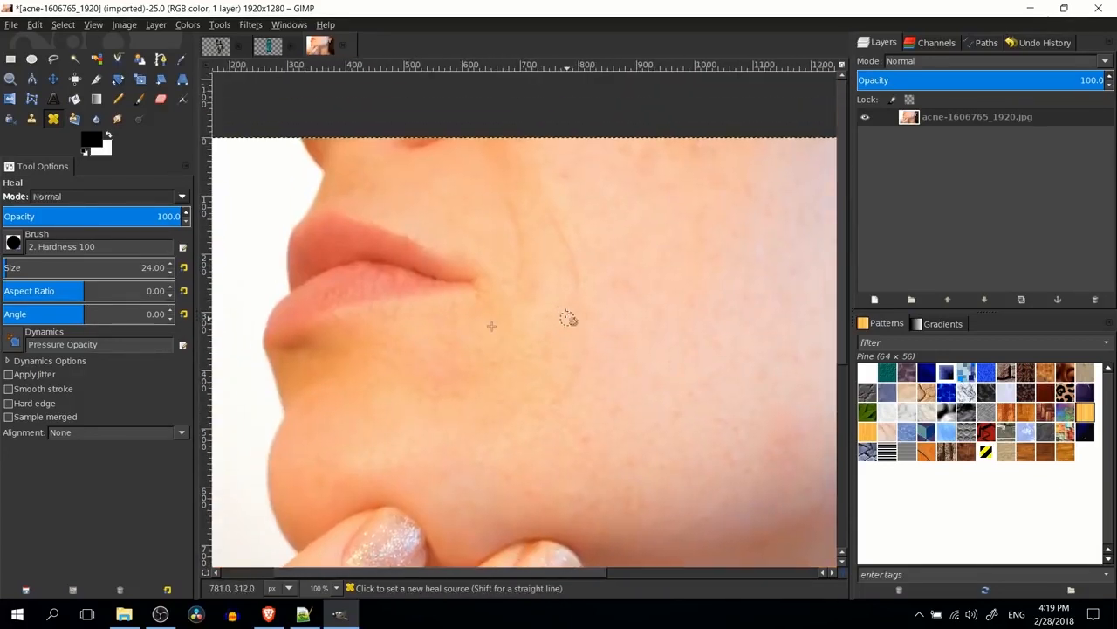
scroll(558, 292, up, 1)
ctrl+click(536, 207)
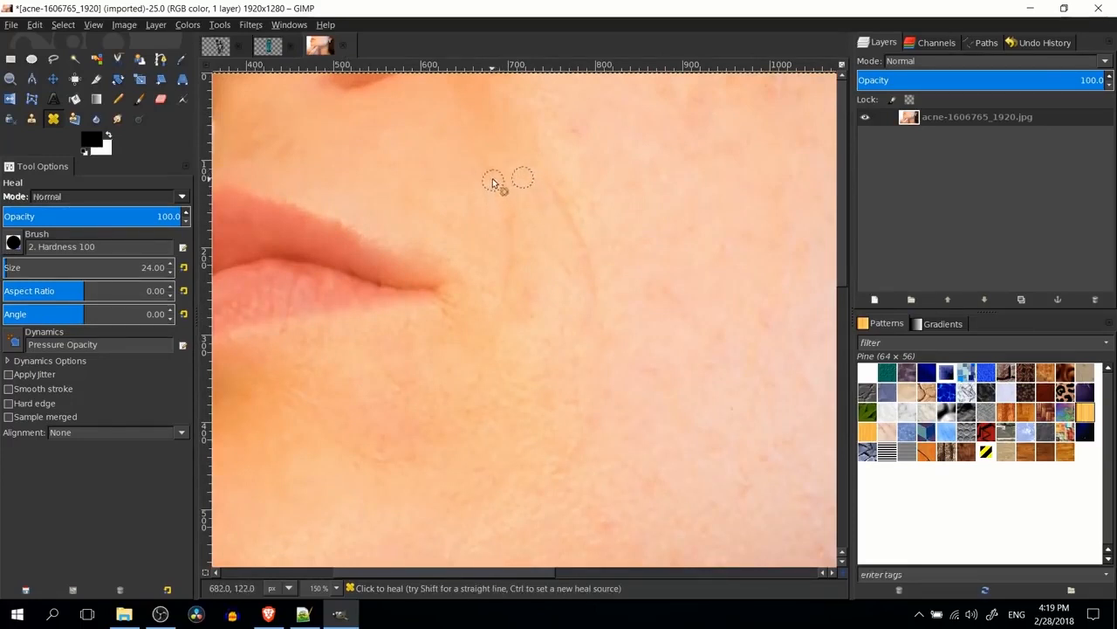
drag(511, 261, 501, 298)
drag(548, 184, 556, 199)
drag(583, 248, 610, 346)
ctrl+click(604, 229)
ctrl+scroll(580, 240, down, 1)
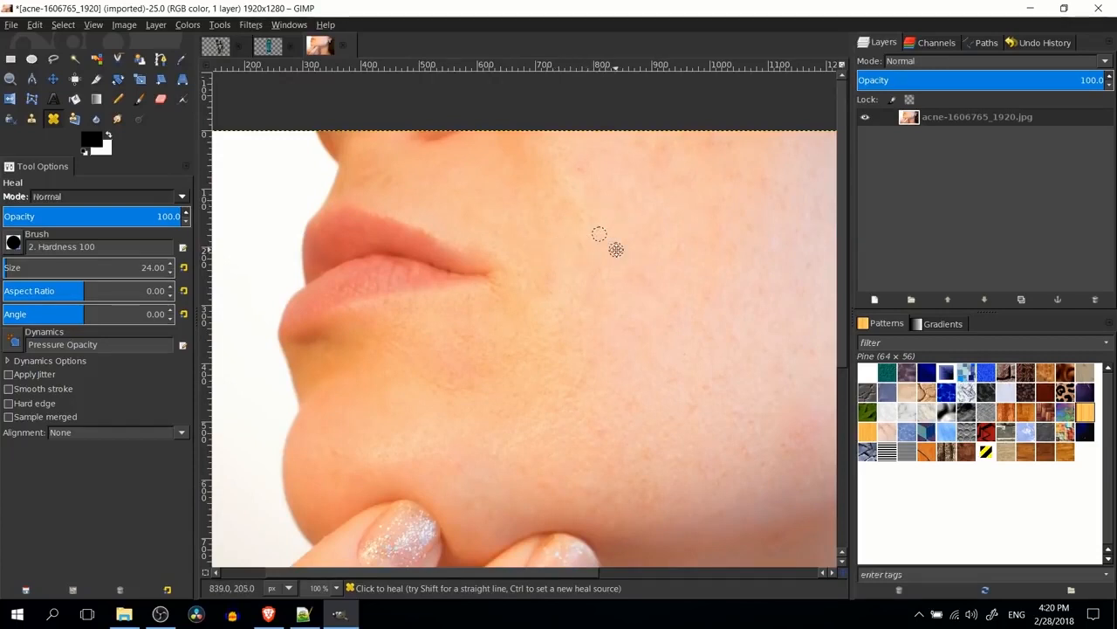
Heal the two reddish spots on the neck below the jaw, sampling clean neck skin beside each one.
scroll(616, 250, down, 5)
scroll(616, 250, right, 5)
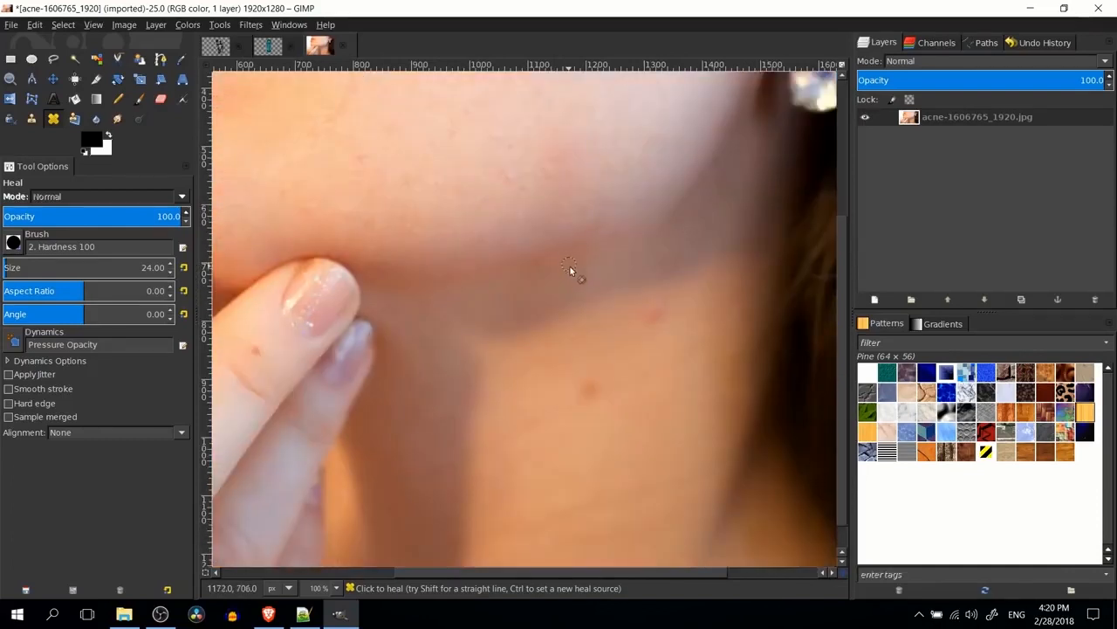
scroll(569, 267, down, 2)
scroll(570, 267, right, 1)
ctrl+click(599, 269)
scroll(602, 266, up, 1)
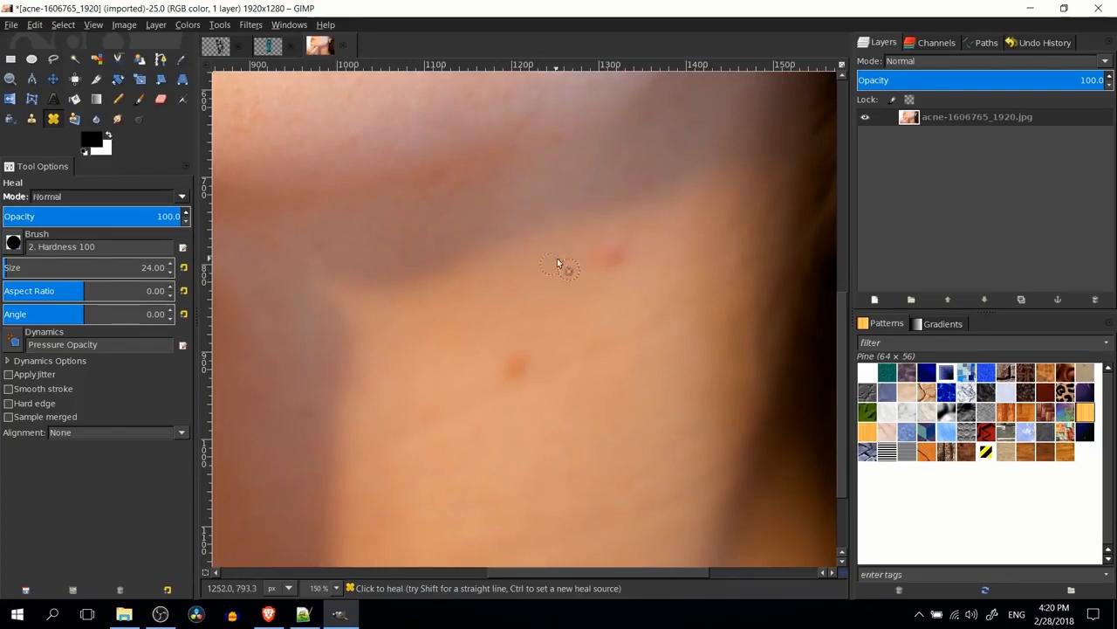
click(606, 267)
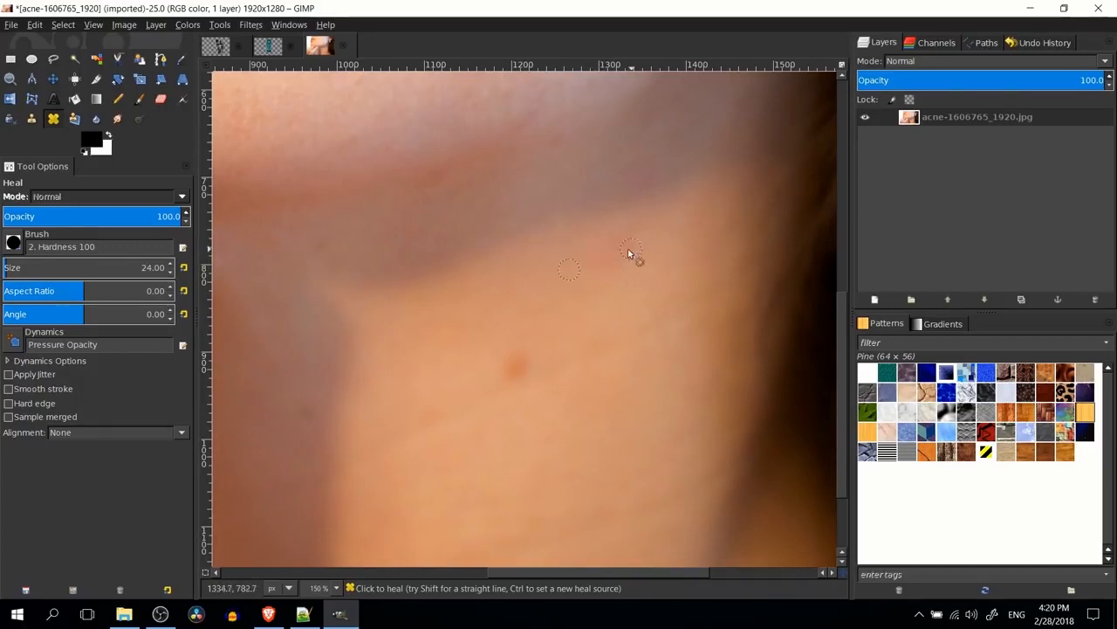
ctrl+click(454, 367)
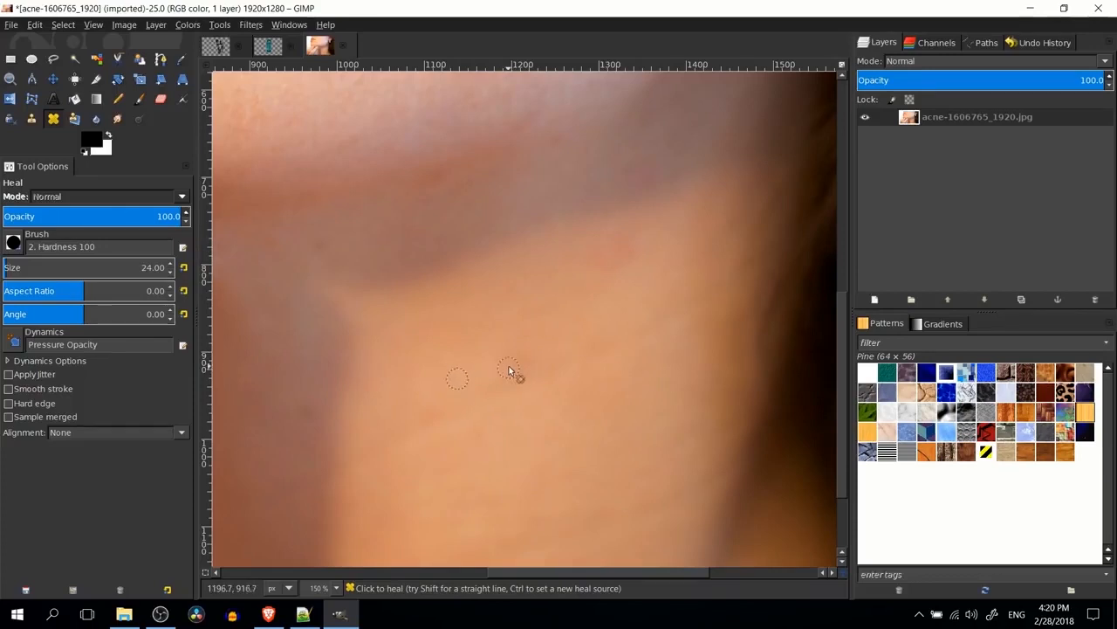
ctrl+scroll(532, 351, down, 3)
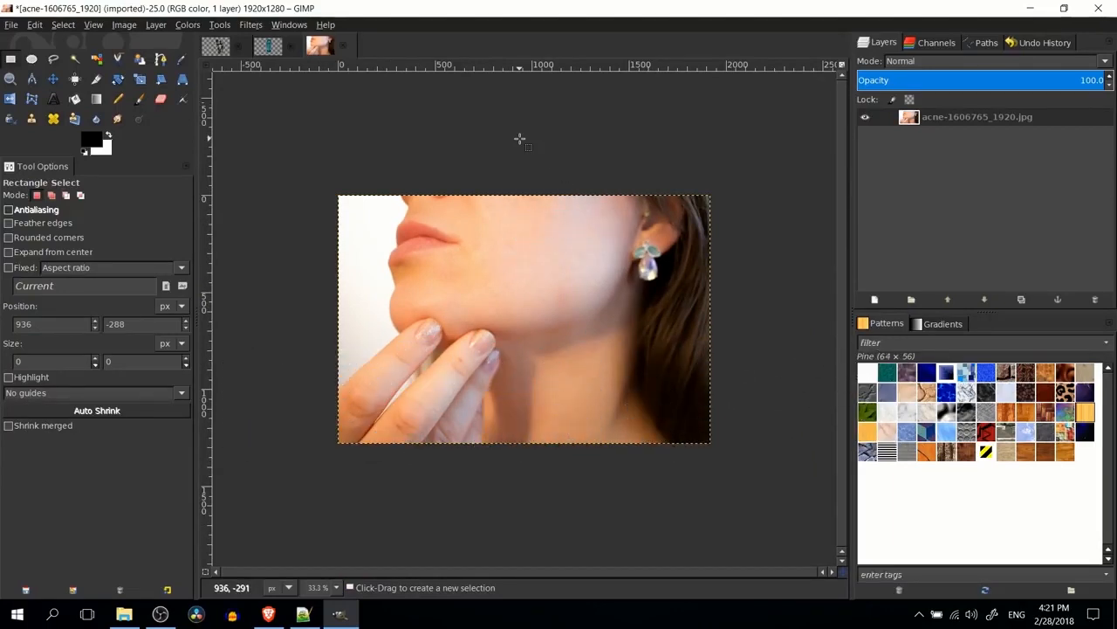
Activate the Crop tool with Aspect ratio as the type of its fixed constraint.
click(97, 80)
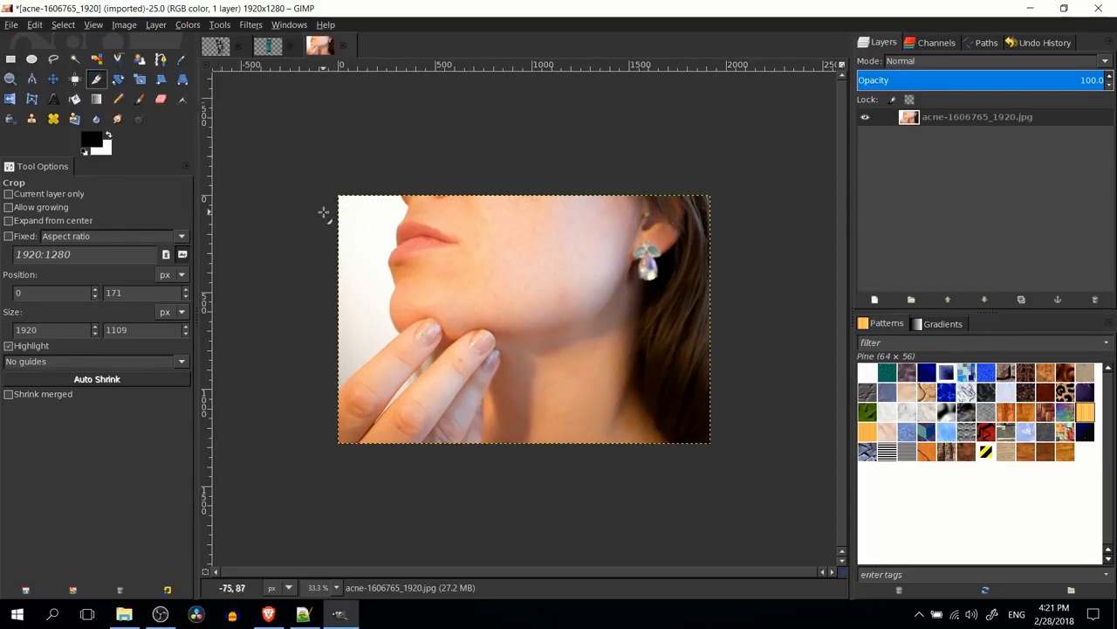
click(109, 236)
click(83, 250)
drag(337, 215, 720, 427)
click(720, 427)
drag(386, 180, 533, 348)
click(354, 165)
Crop the face photo to about 1731 × 978 px, starting 189 px in from its left edge and at its upper edge.
drag(366, 183, 714, 380)
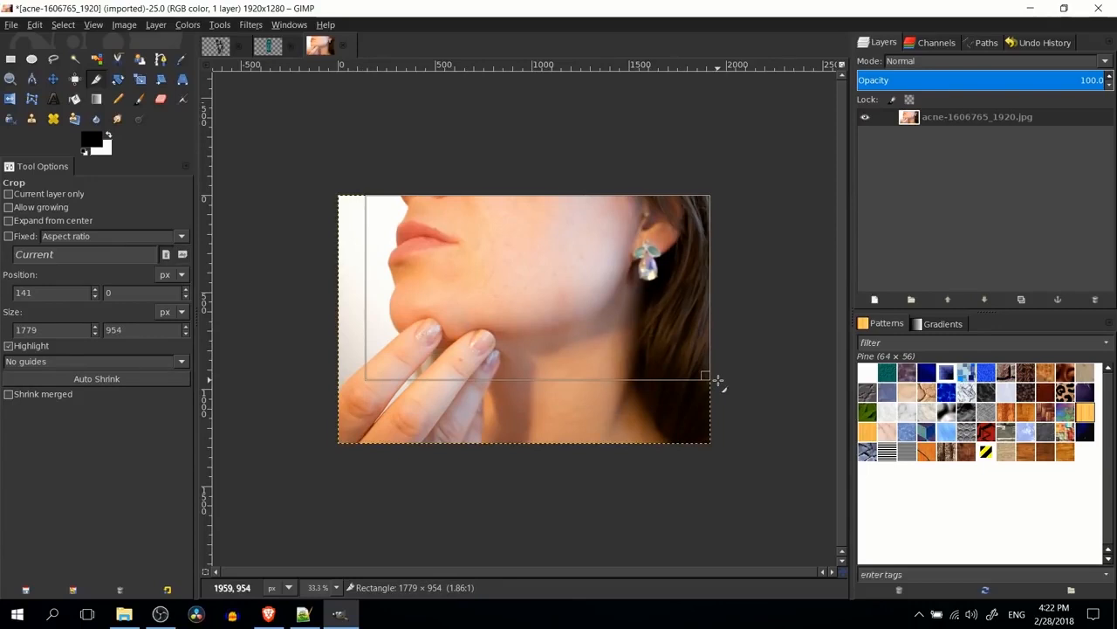
drag(717, 381, 718, 381)
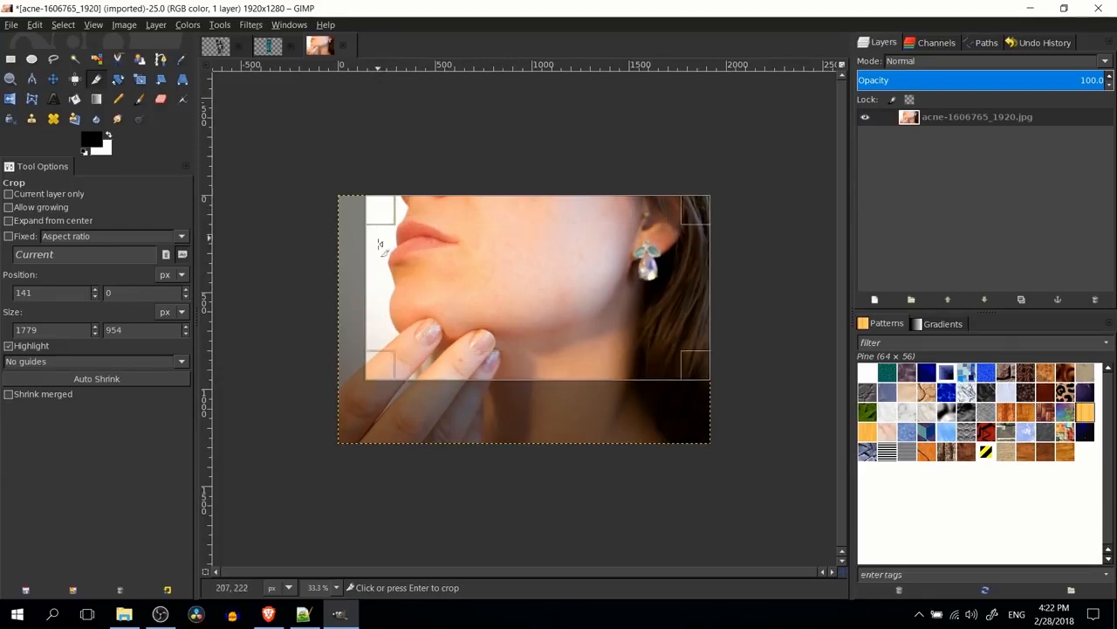
drag(373, 306, 383, 302)
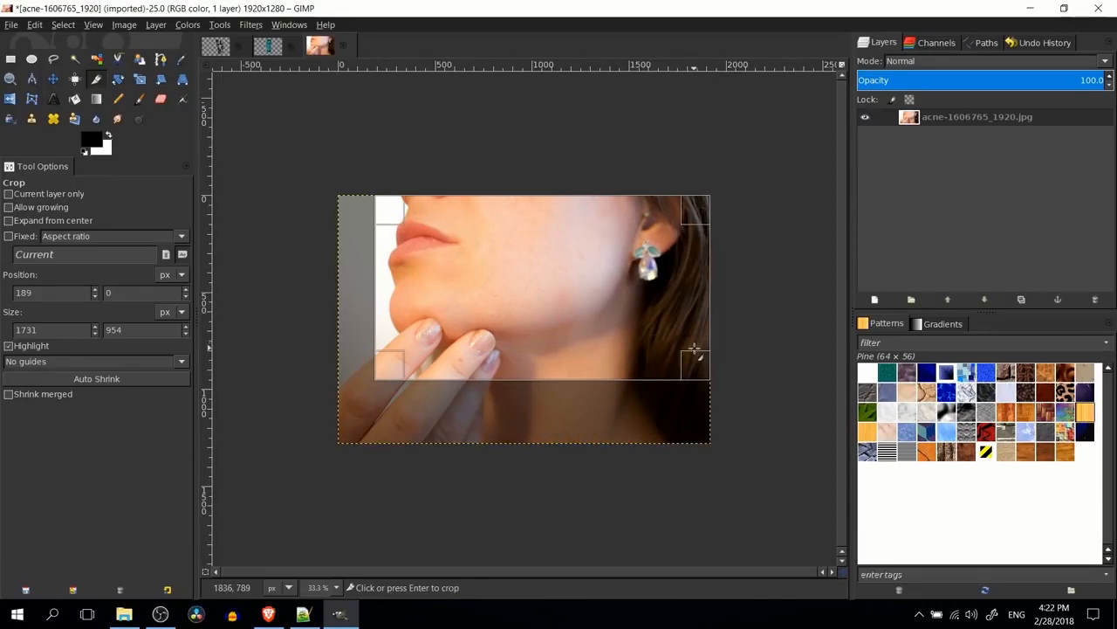
drag(619, 381, 620, 384)
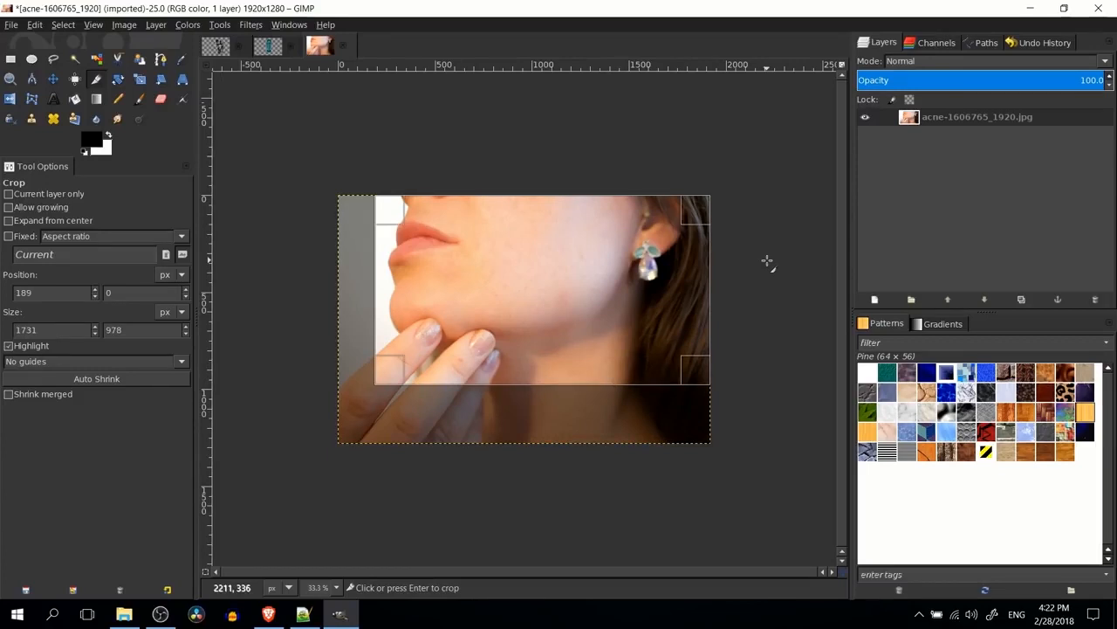
key(Return)
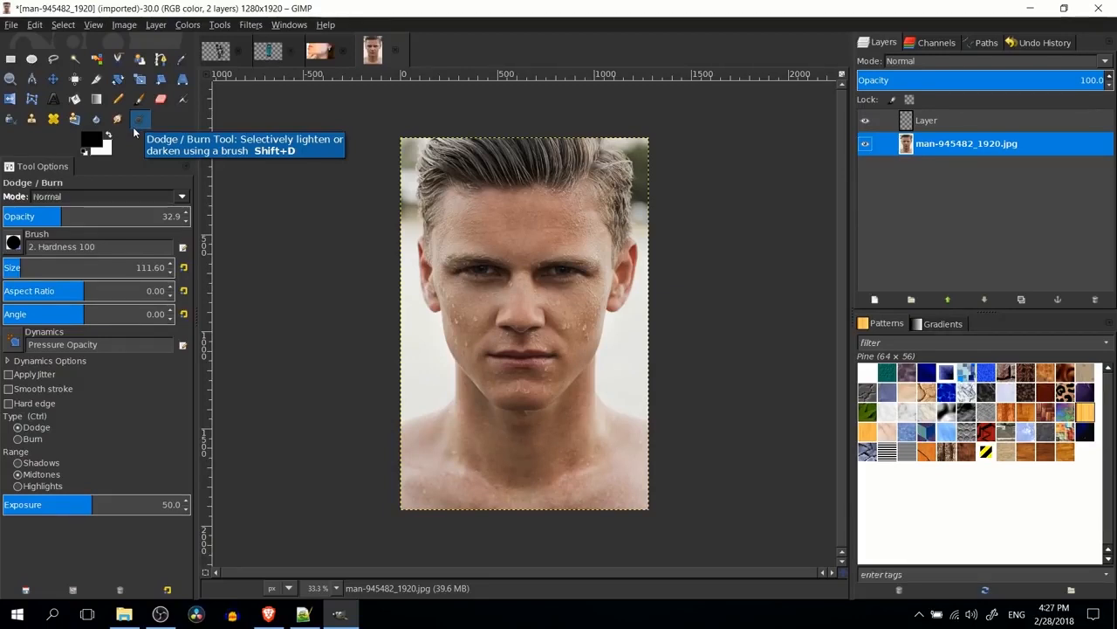
Duplicate the man photo's layer and set the Dodge / Burn tool to Dodge at 33.9 opacity.
right_click(908, 144)
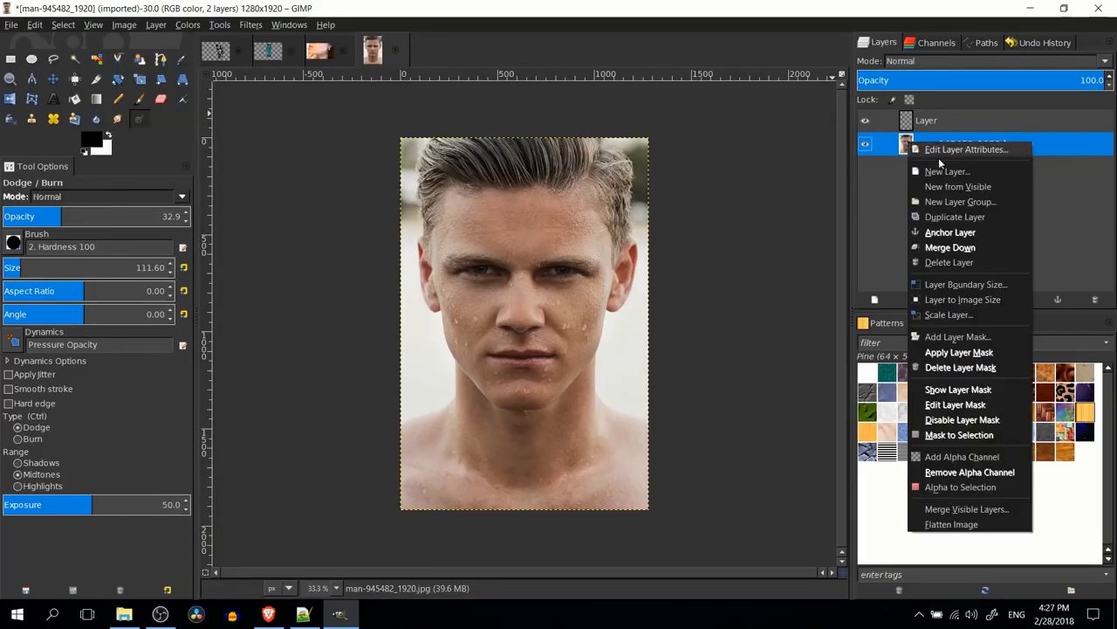
click(953, 217)
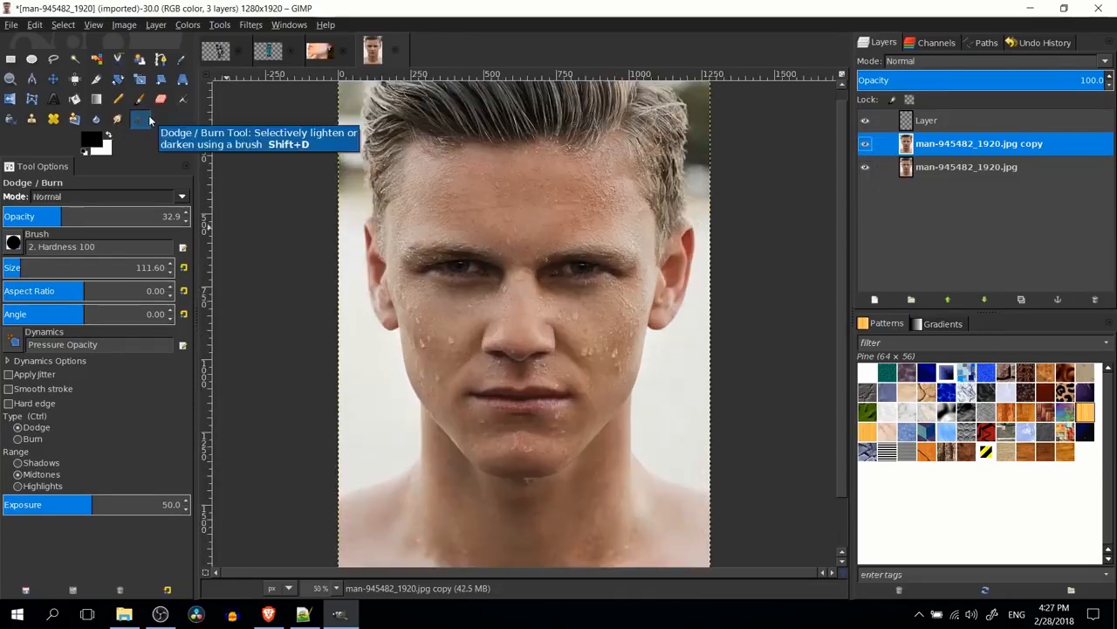
click(140, 119)
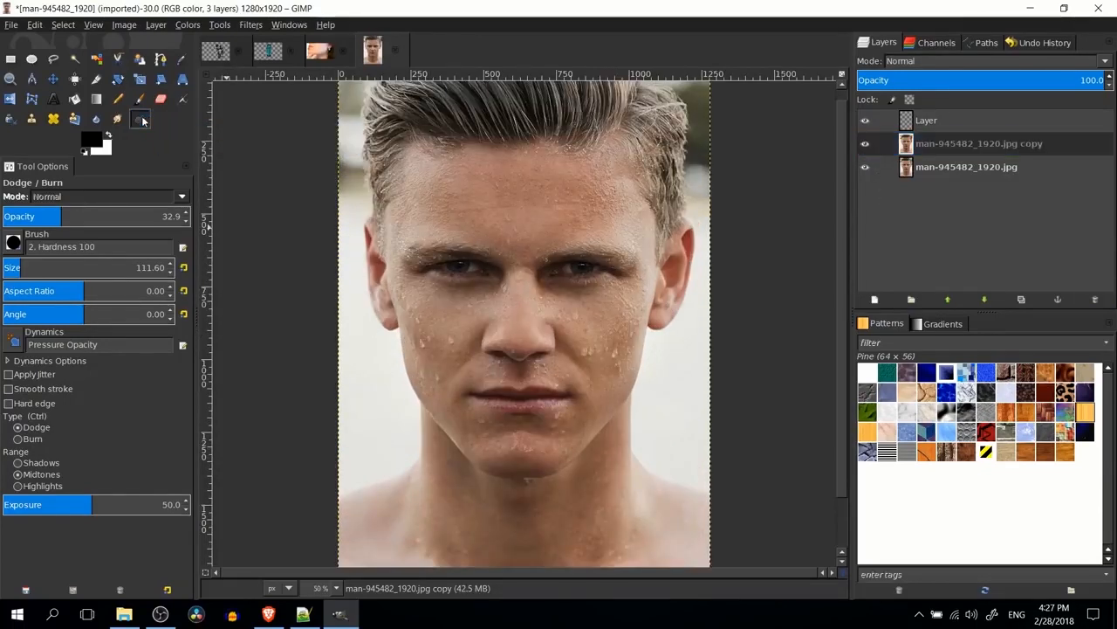
click(30, 437)
click(29, 428)
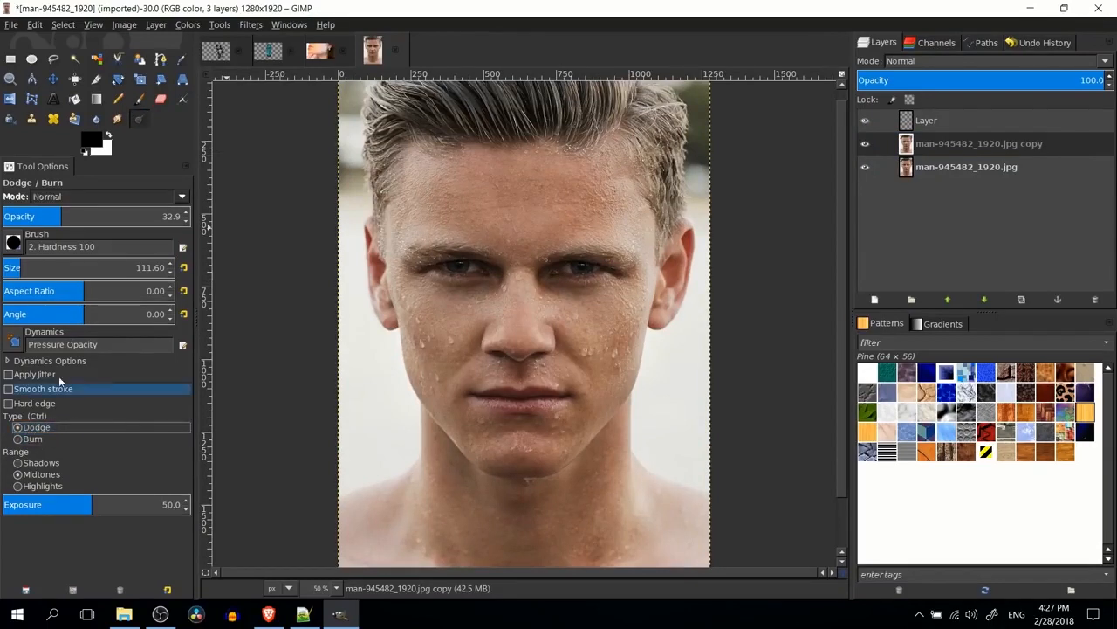
mouse_move(55, 215)
mouse_down()
mouse_move(187, 219)
mouse_move(49, 222)
mouse_move(85, 219)
mouse_move(64, 216)
mouse_up()
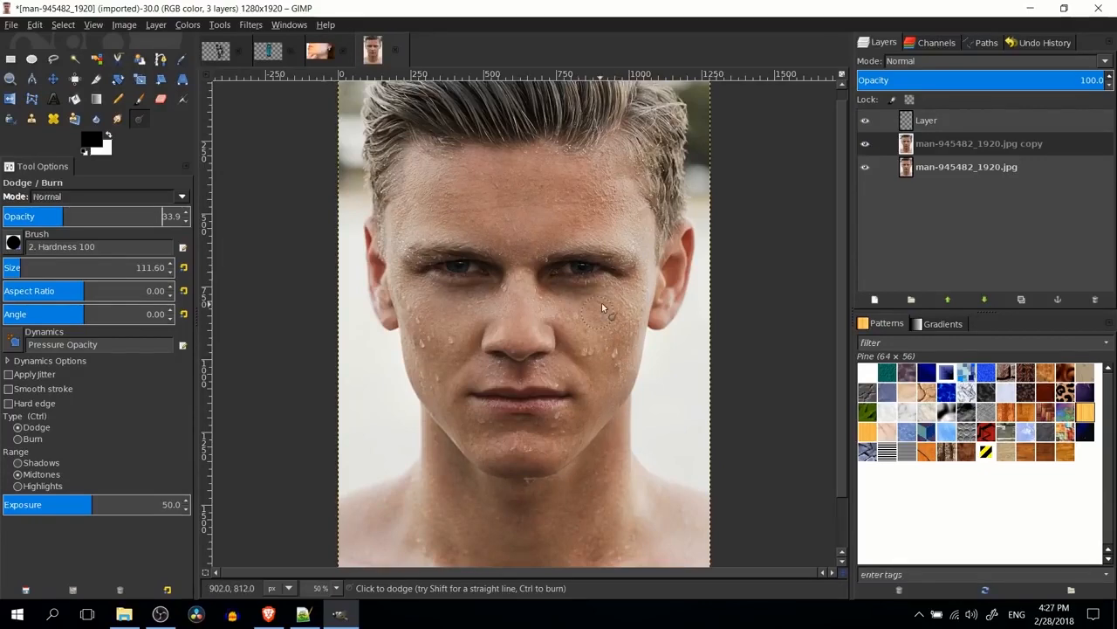
Switch the dodge brush to 2. Hardness 050 and dodge the skin beneath the eye on the left of the face.
key(1)
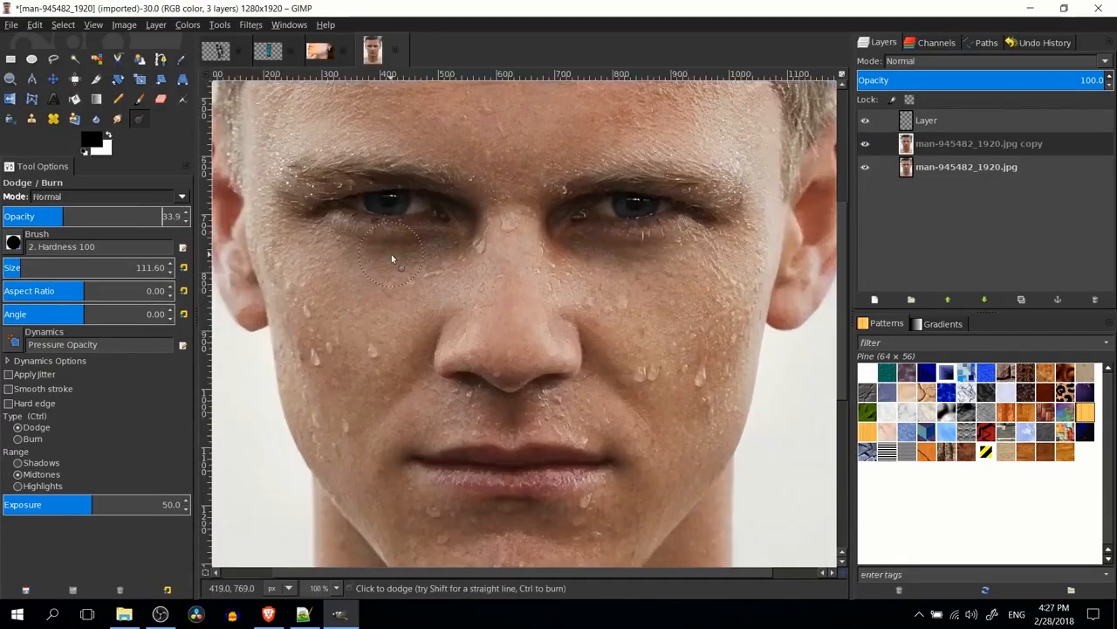
click(13, 241)
click(42, 277)
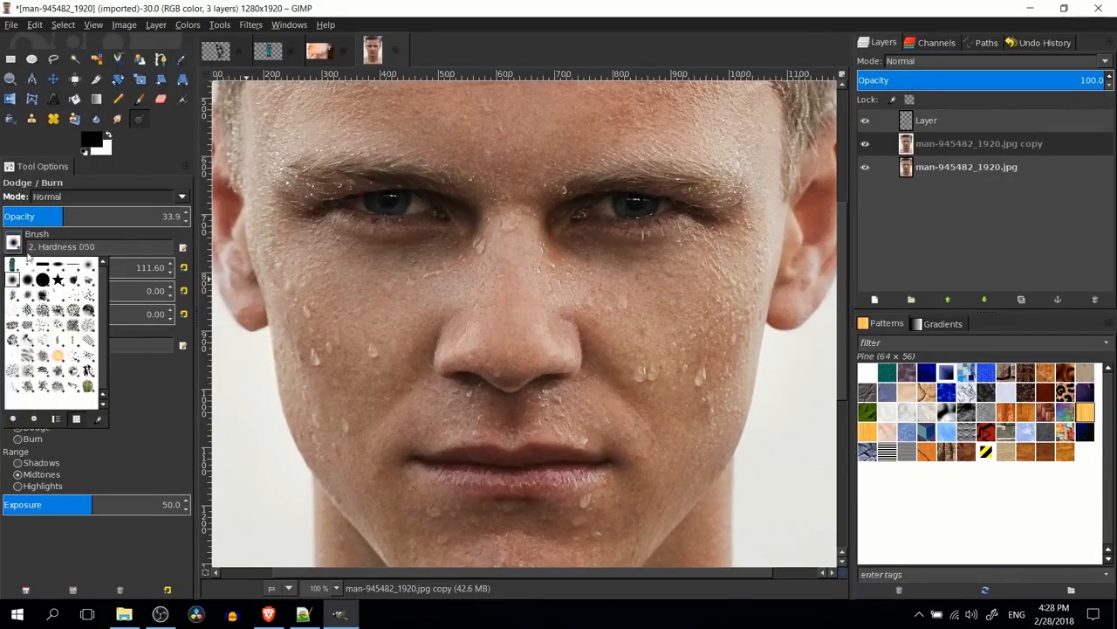
click(158, 159)
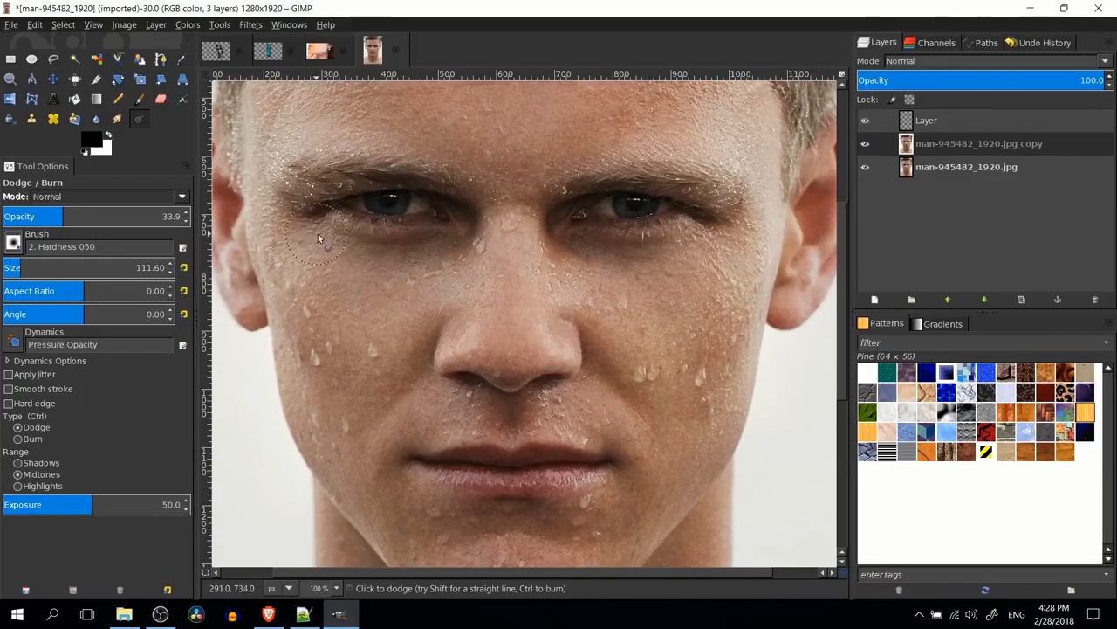
drag(313, 233, 340, 247)
drag(440, 225, 450, 237)
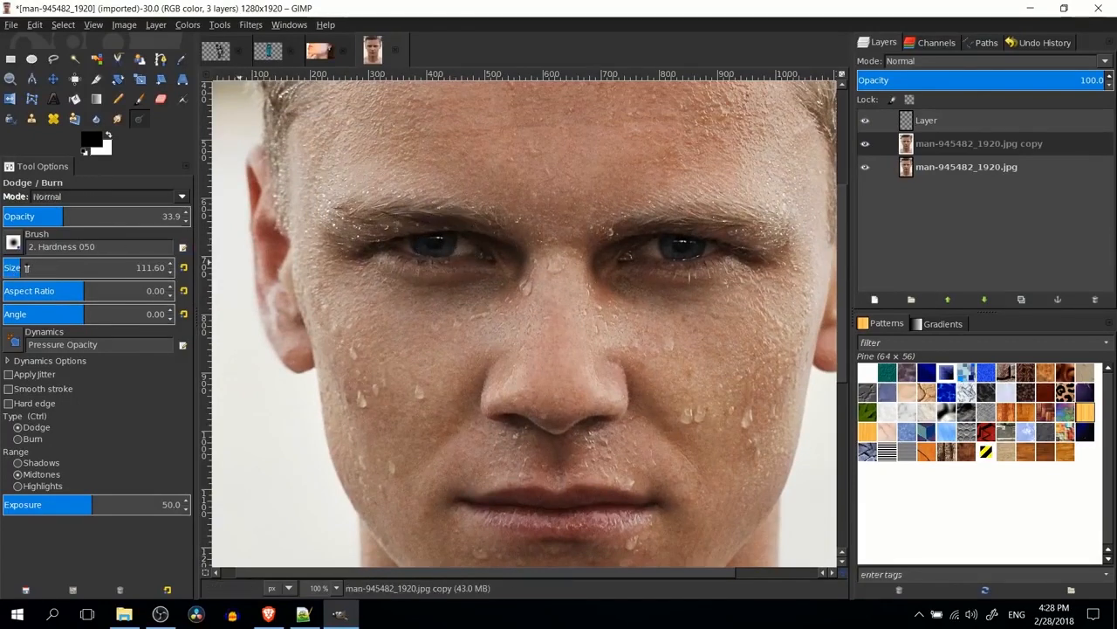
Reduce the brush size to 50.95 and dodge the shadows around the eye on the left of the face.
drag(26, 268, 12, 268)
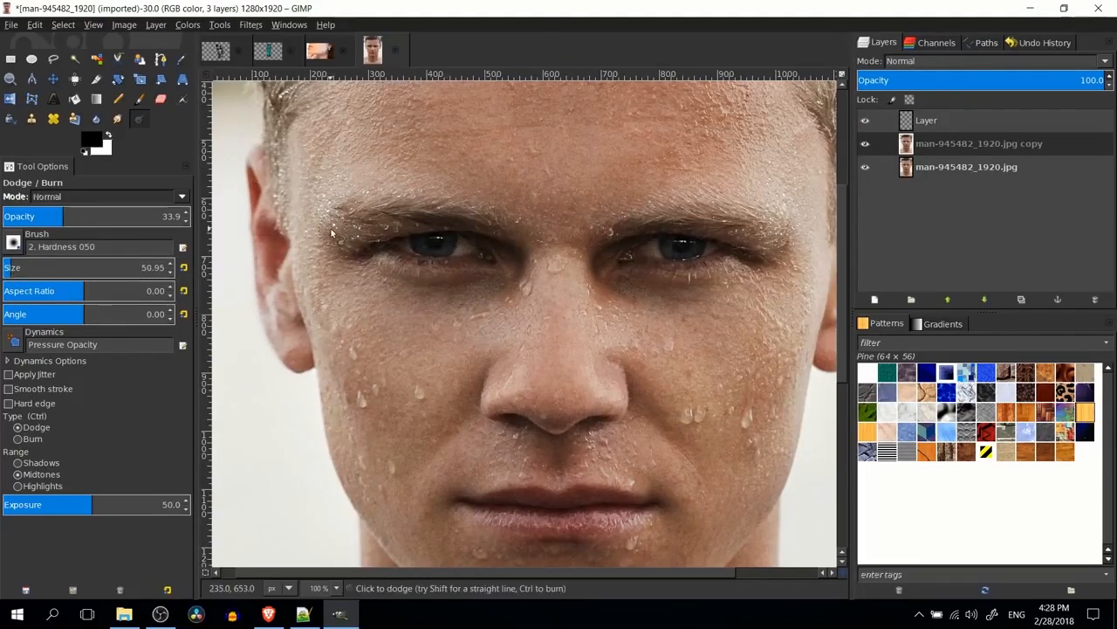
mouse_move(359, 218)
mouse_down()
mouse_move(456, 213)
mouse_move(512, 231)
mouse_move(504, 286)
mouse_move(453, 304)
mouse_move(378, 294)
mouse_up()
mouse_move(369, 222)
mouse_down()
mouse_move(376, 257)
mouse_move(409, 264)
mouse_move(414, 247)
mouse_move(385, 250)
mouse_move(404, 272)
mouse_move(447, 259)
mouse_move(417, 261)
mouse_move(418, 271)
mouse_move(498, 261)
mouse_move(446, 238)
mouse_move(462, 256)
mouse_move(462, 224)
mouse_move(440, 233)
mouse_move(491, 259)
mouse_move(500, 248)
mouse_move(488, 244)
mouse_move(520, 257)
mouse_move(495, 237)
mouse_move(436, 250)
mouse_up()
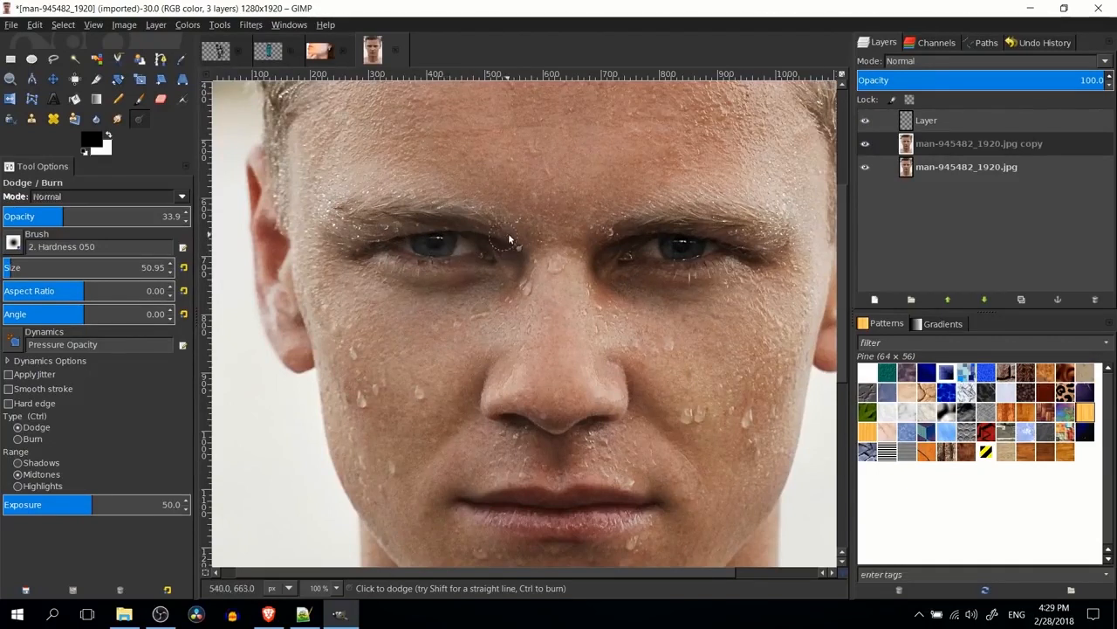
Dodge the dark area around the eye on the right of the face, including its inner corner.
scroll(515, 271, right, 2)
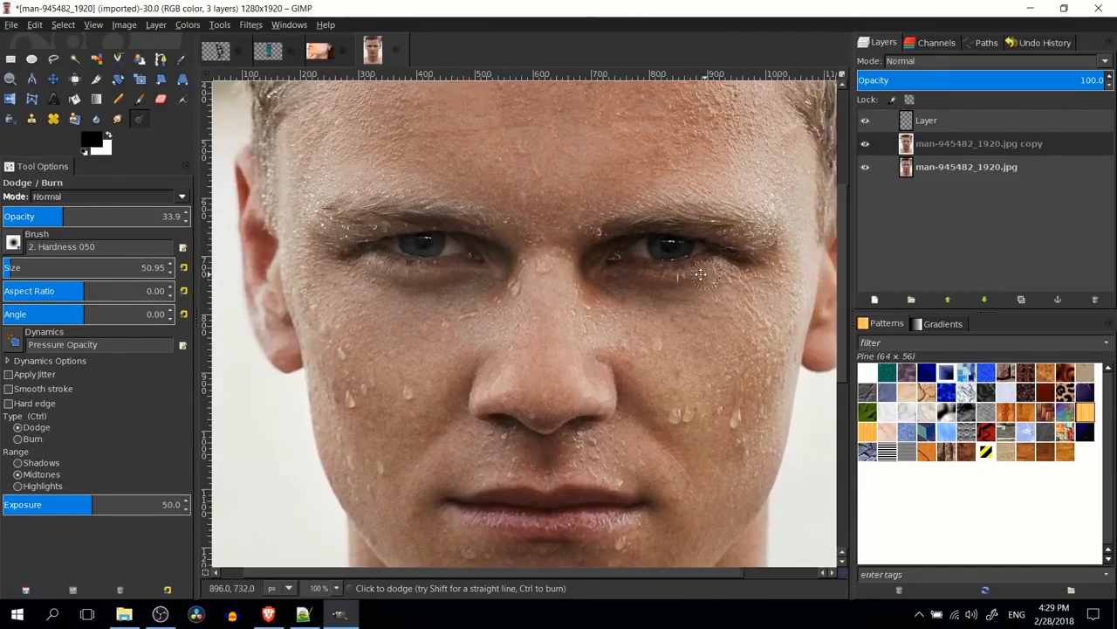
mouse_move(537, 263)
mouse_down()
mouse_move(566, 236)
mouse_move(619, 227)
mouse_move(657, 227)
mouse_move(706, 248)
mouse_move(572, 252)
mouse_move(683, 254)
mouse_up()
mouse_move(589, 267)
mouse_down()
mouse_move(562, 265)
mouse_move(563, 284)
mouse_move(552, 268)
mouse_up()
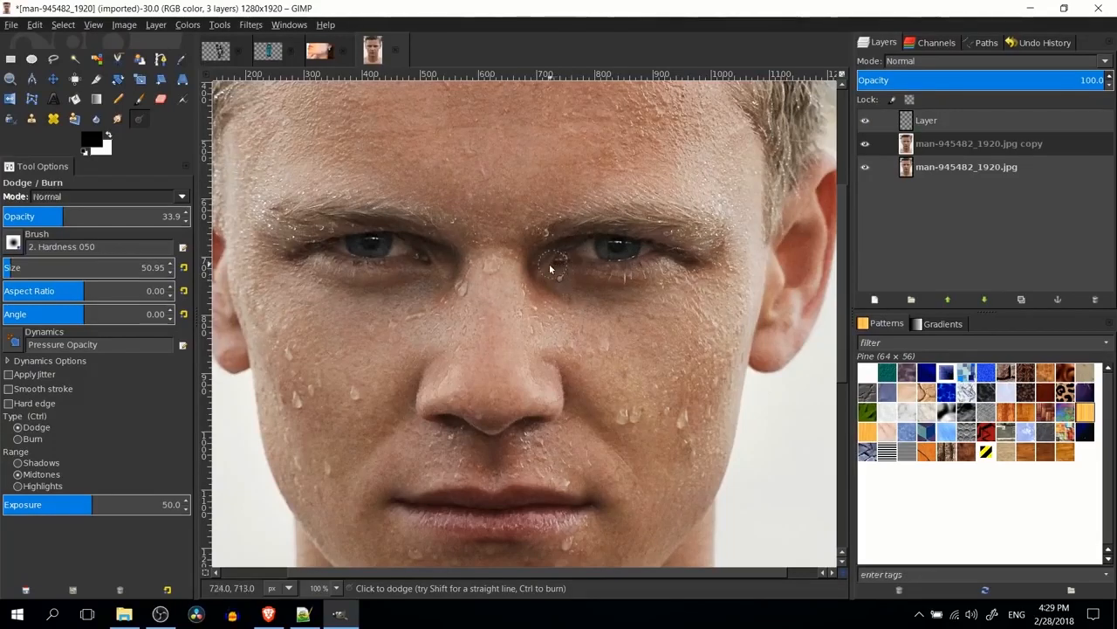
ctrl+scroll(681, 271, down, 2)
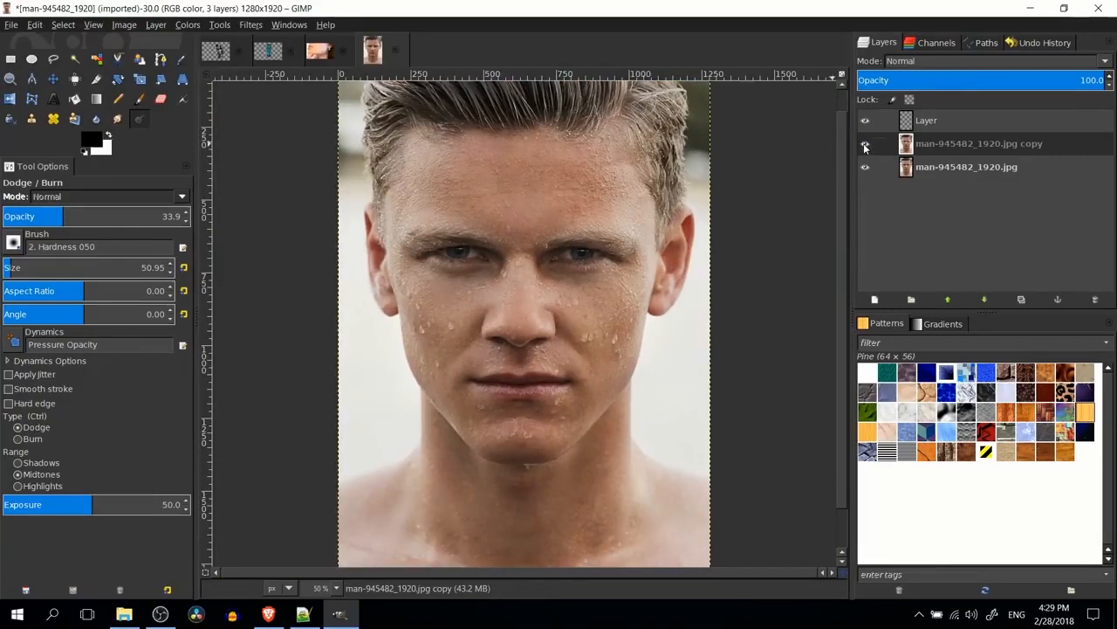
ctrl+scroll(613, 178, up, 1)
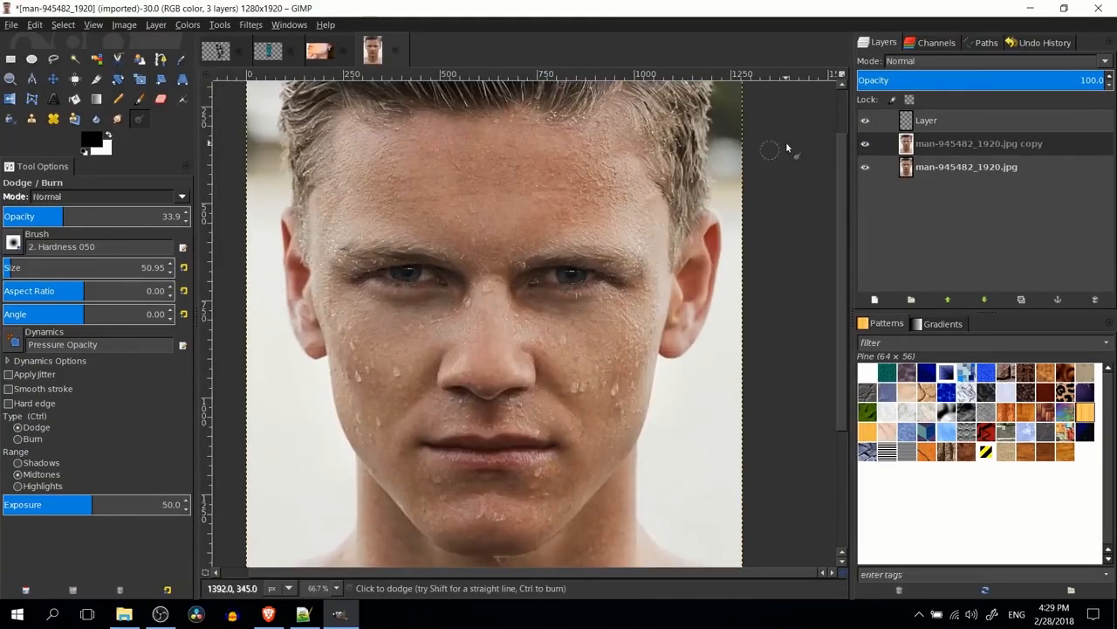
Rename the duplicated photo layer as Dodge Adjustment.
right_click(942, 147)
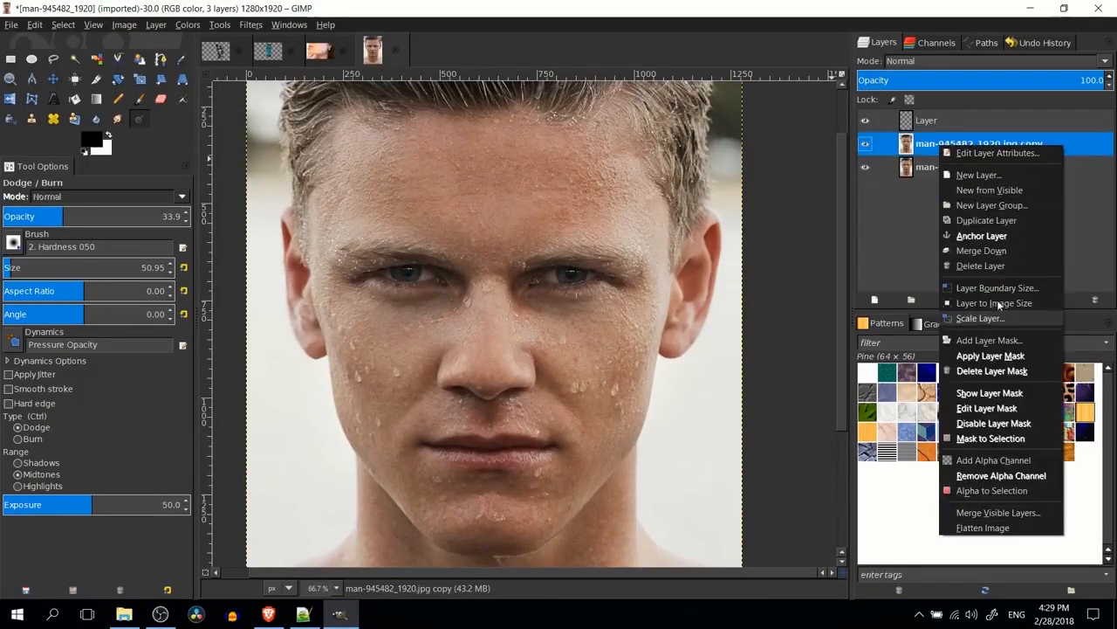
click(934, 147)
double_click(934, 147)
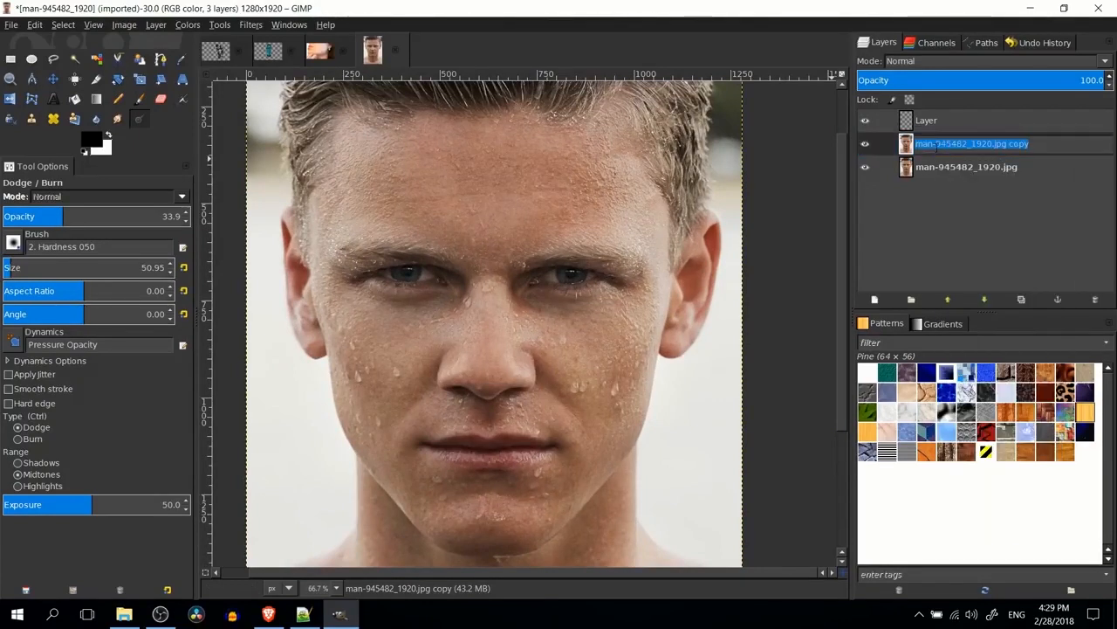
text(Dodge Adjustement)
key(Return)
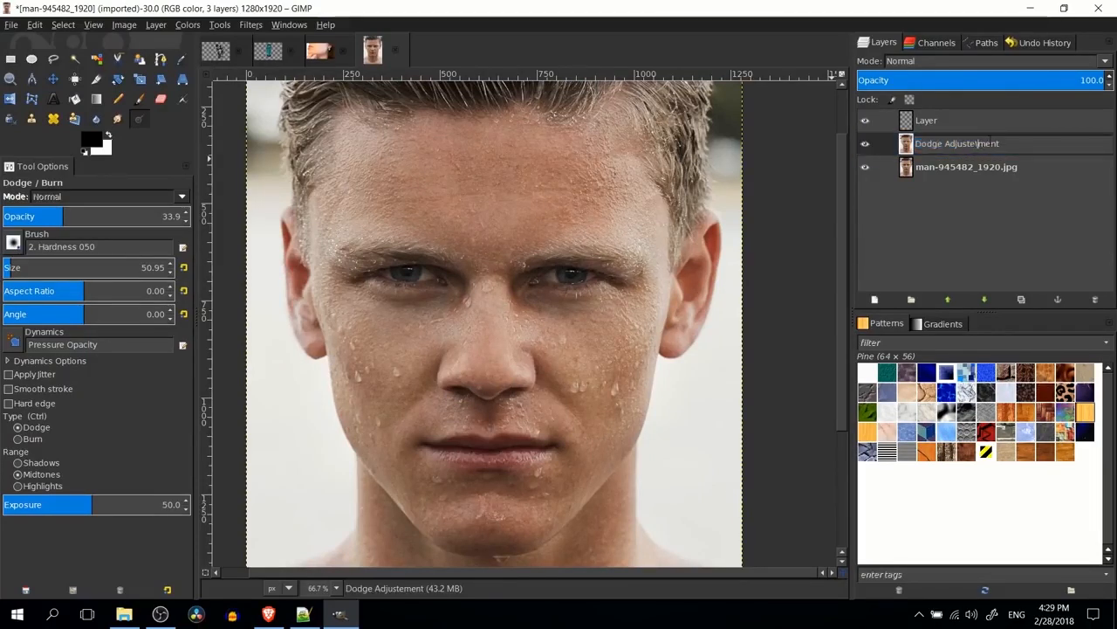
key(Delete)
key(Return)
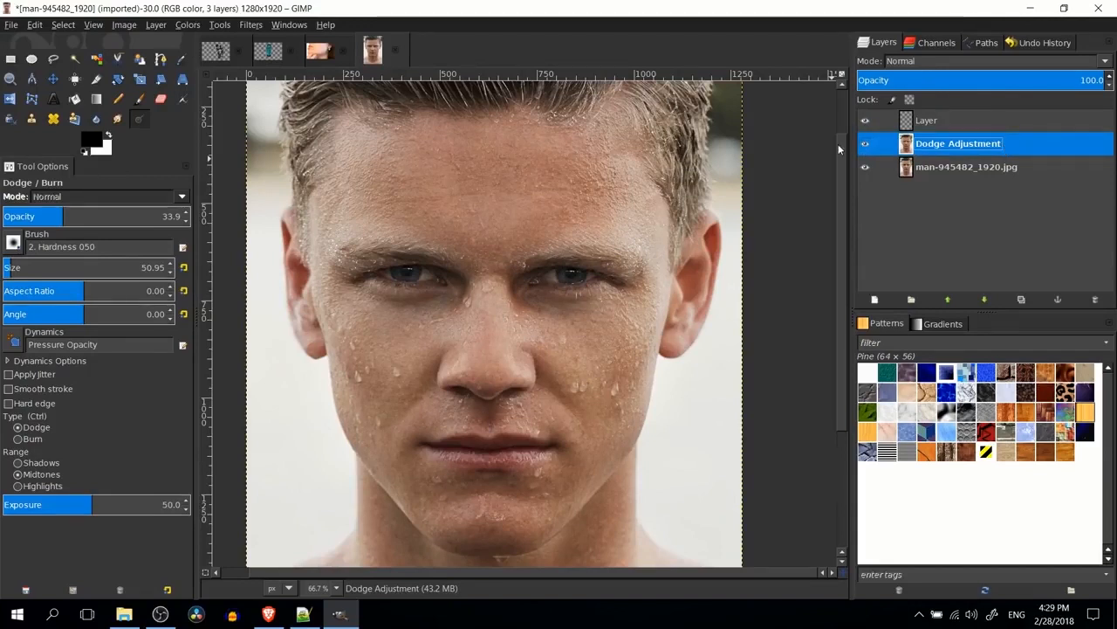
Compare the portrait with and without the Dodge Adjustment layer by toggling its visibility several times.
click(866, 144)
click(865, 144)
click(865, 144)
click(865, 144)
click(864, 144)
click(866, 144)
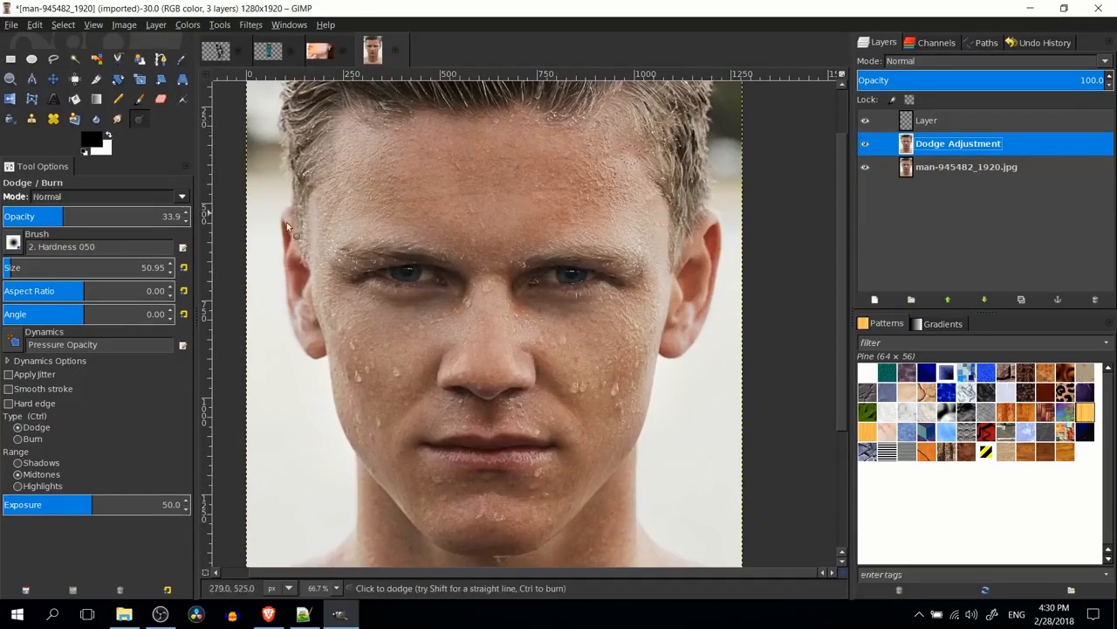
Set the Dodge / Burn tool's type to Burn and recheck the portrait with and without the Dodge Adjustment layer.
click(18, 438)
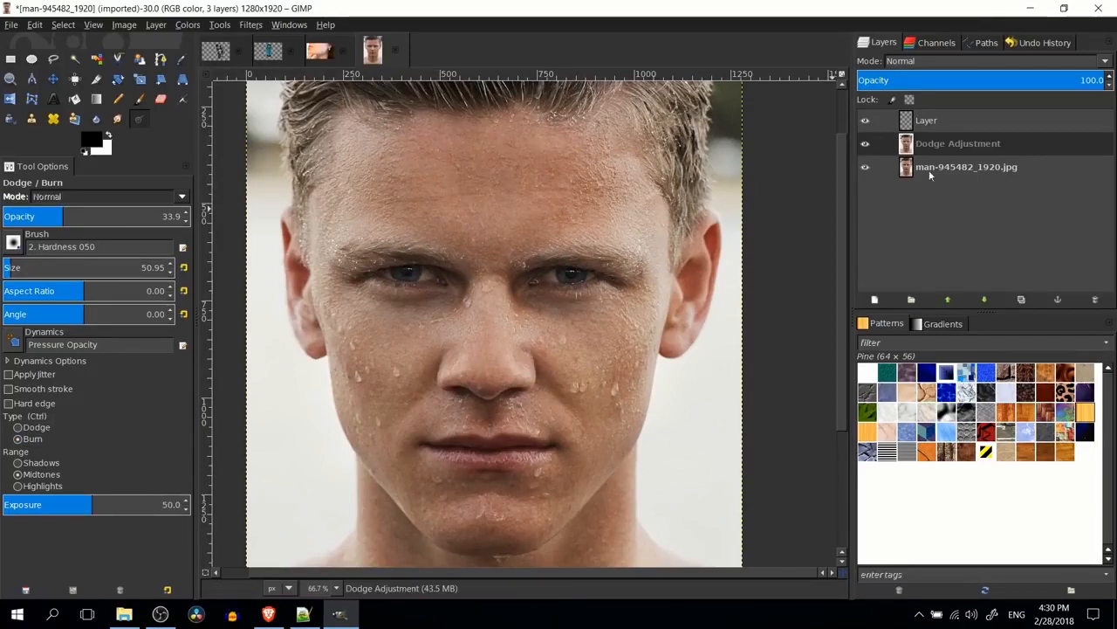
click(865, 144)
click(865, 143)
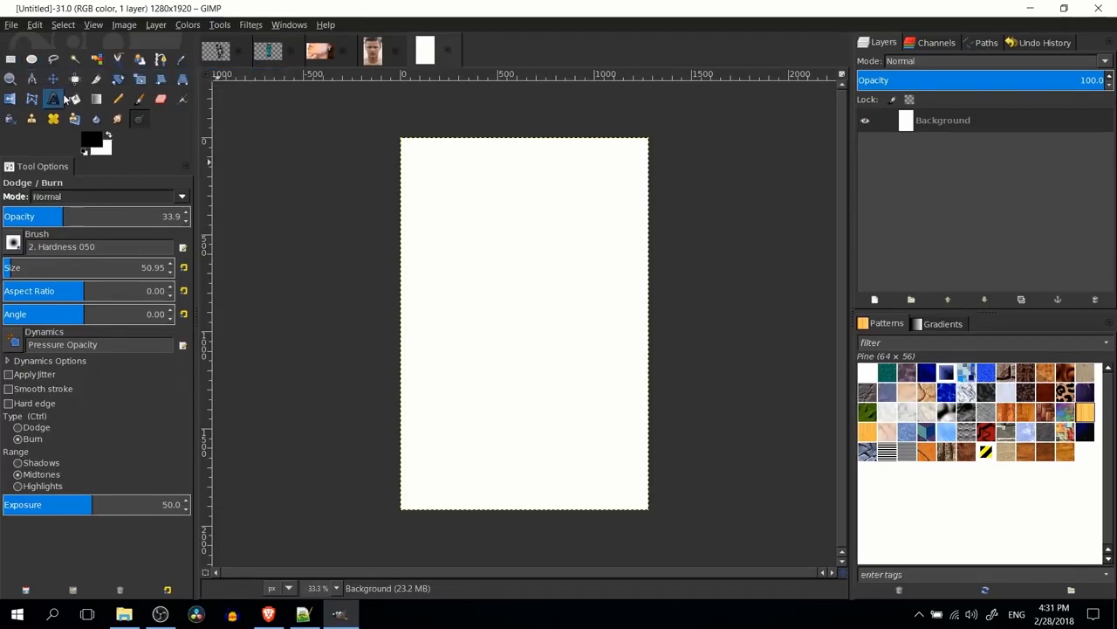
Select an ellipse about 690 × 546 px in the blank image's upper half and fill it with the black foreground color.
click(32, 59)
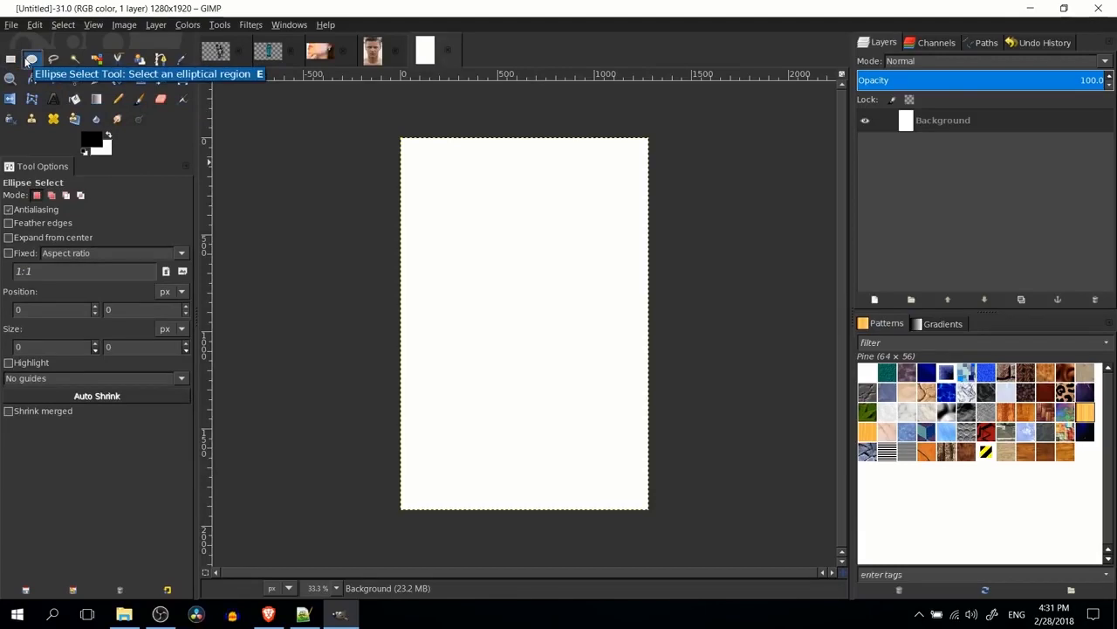
drag(442, 206, 575, 311)
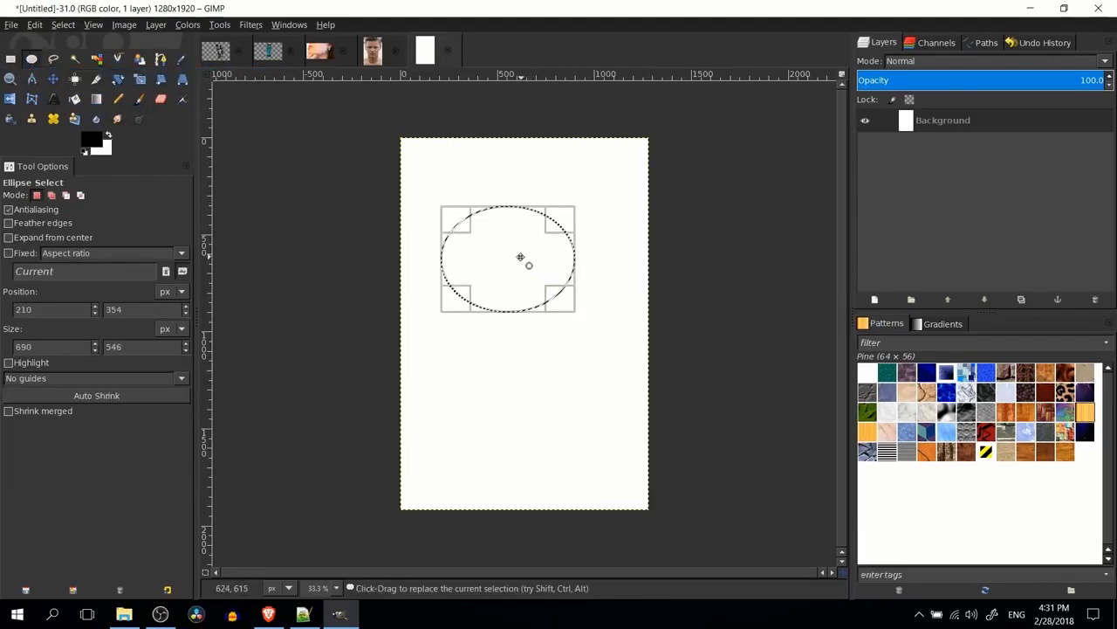
right_click(521, 262)
mouse_move(549, 291)
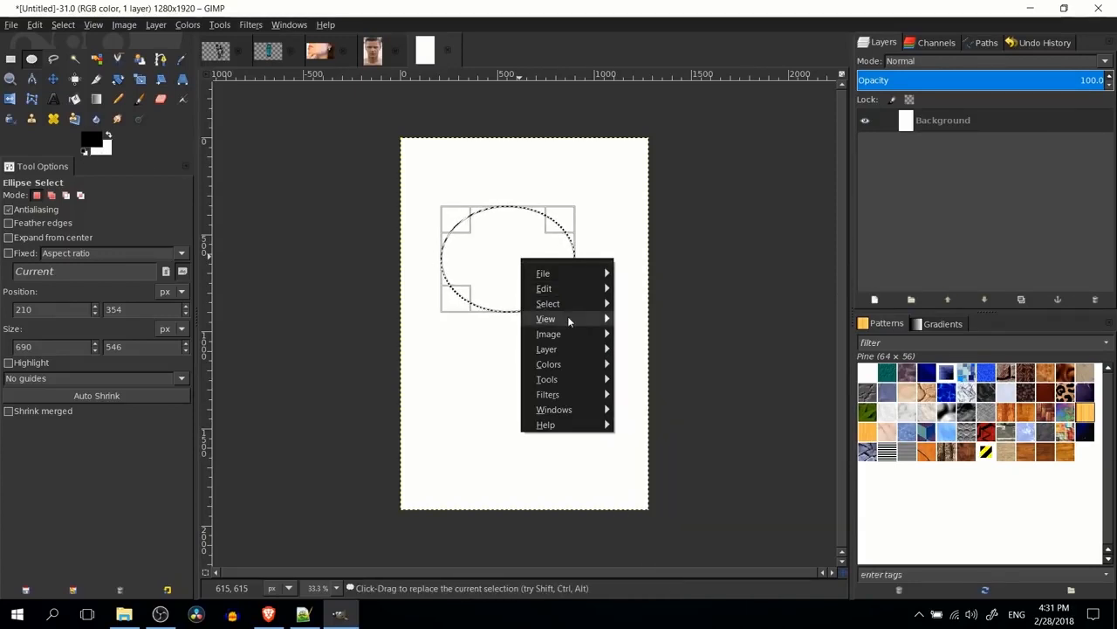
click(681, 478)
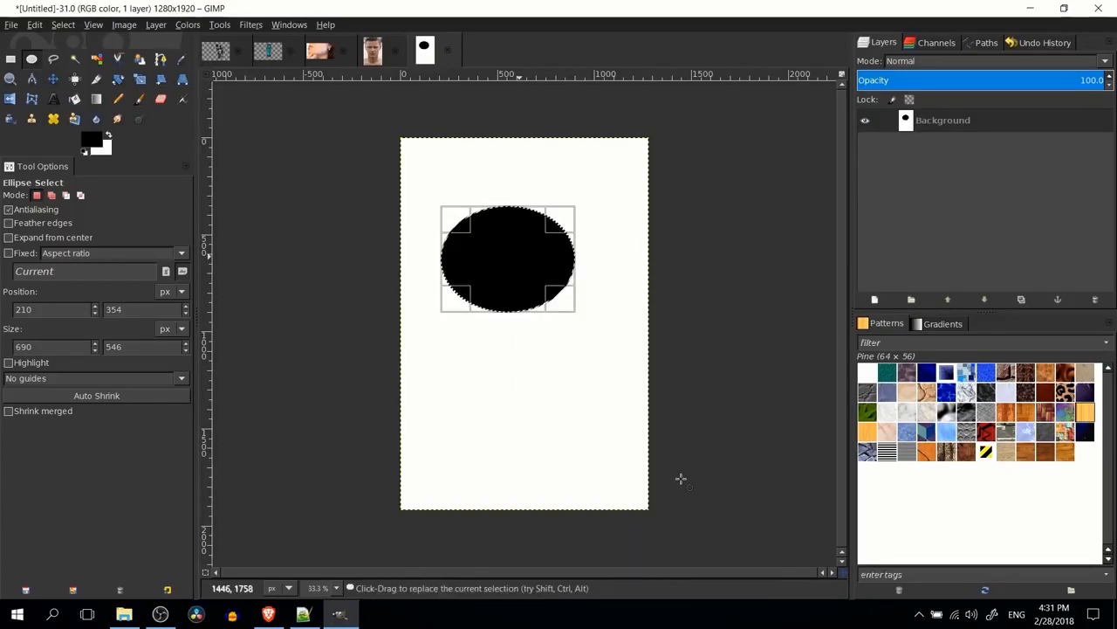
Select a rectangle about 630 × 651 px below the ellipse, fill it with the black foreground color, and clear the selection.
click(10, 59)
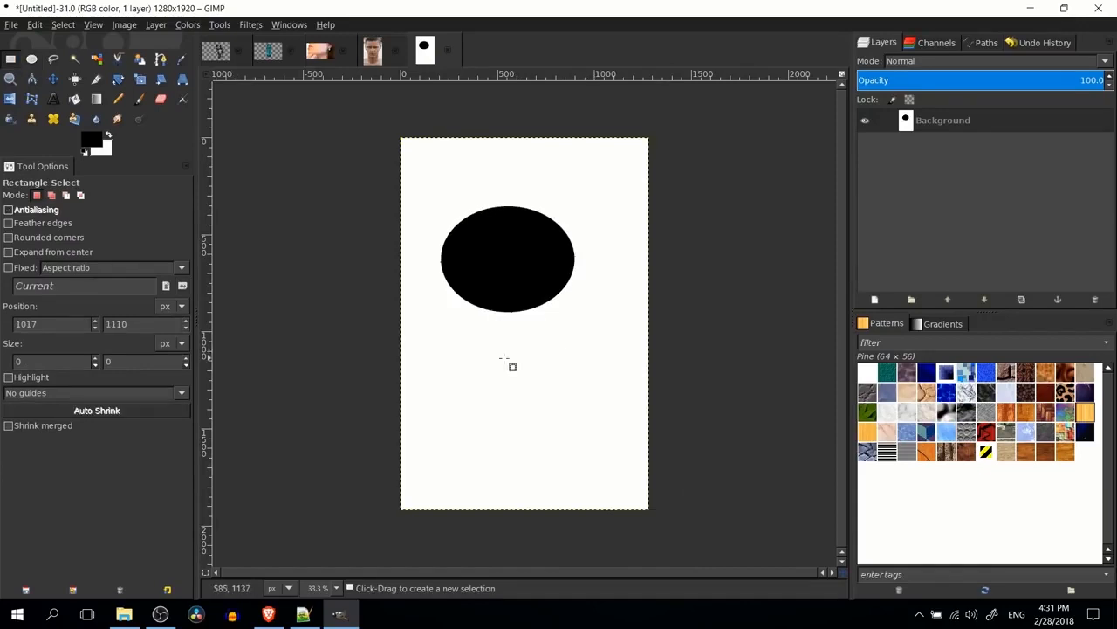
drag(517, 326, 639, 451)
right_click(596, 401)
mouse_move(630, 426)
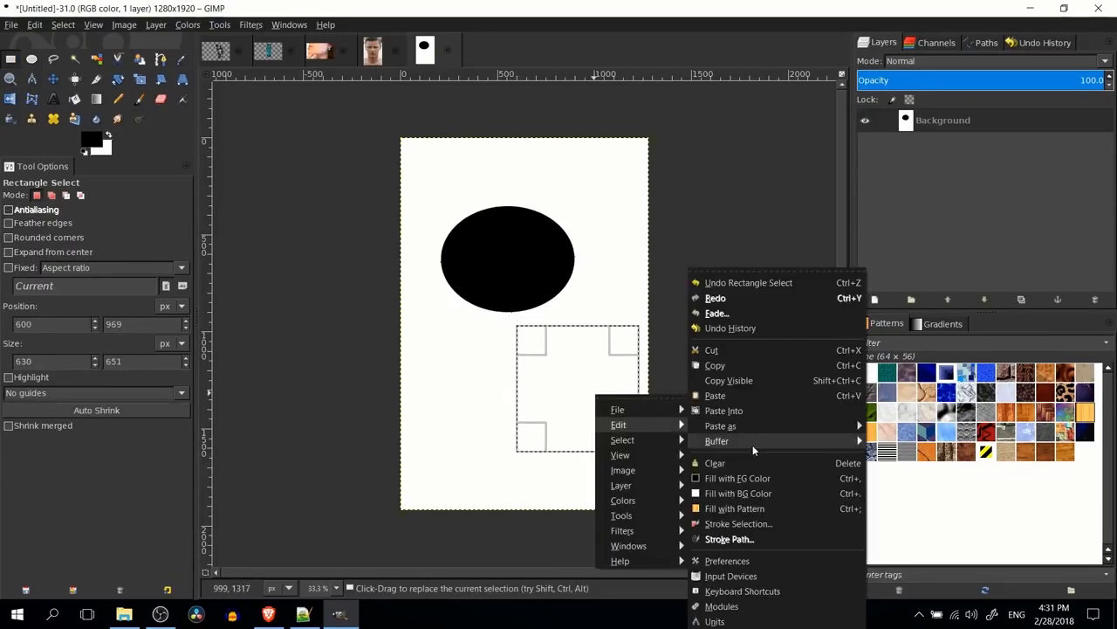
click(758, 480)
click(599, 286)
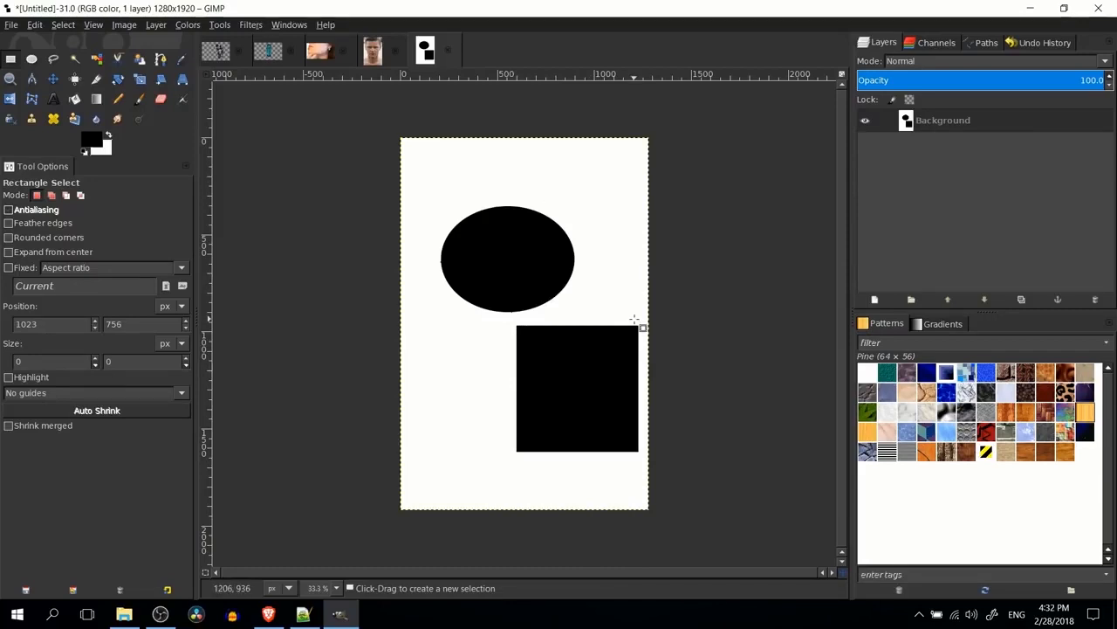
Switch to the Arrows HTML Codes page in the browser and select the two-headed leftwards arrow character (↞).
key(alt+Tab)
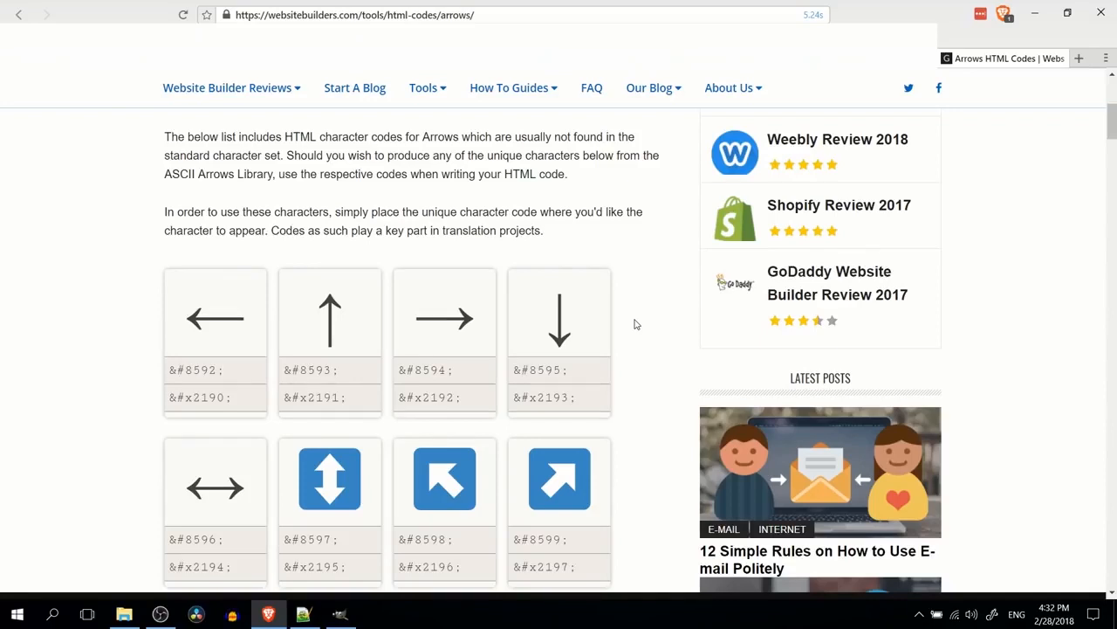
drag(571, 377, 516, 380)
click(517, 374)
scroll(602, 325, down, 6)
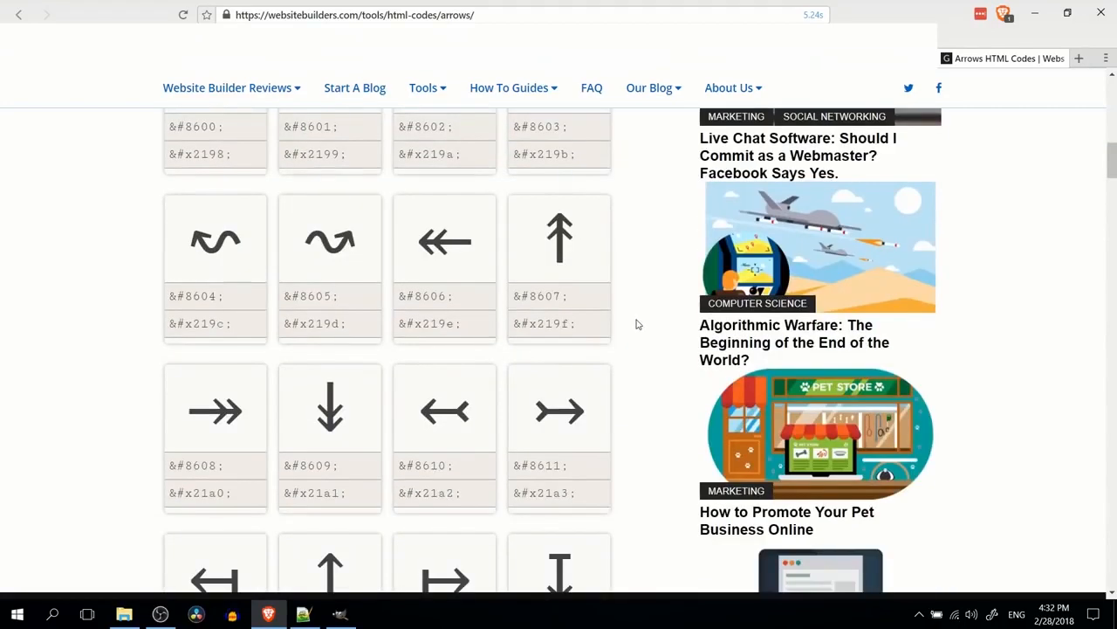
scroll(636, 325, down, 1)
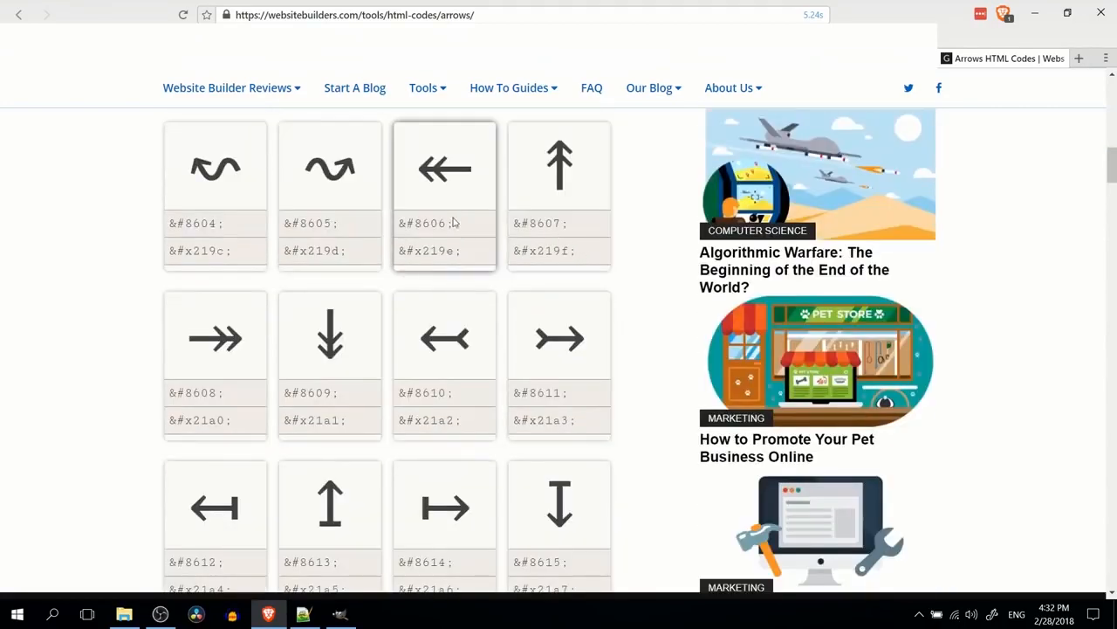
drag(485, 174, 424, 172)
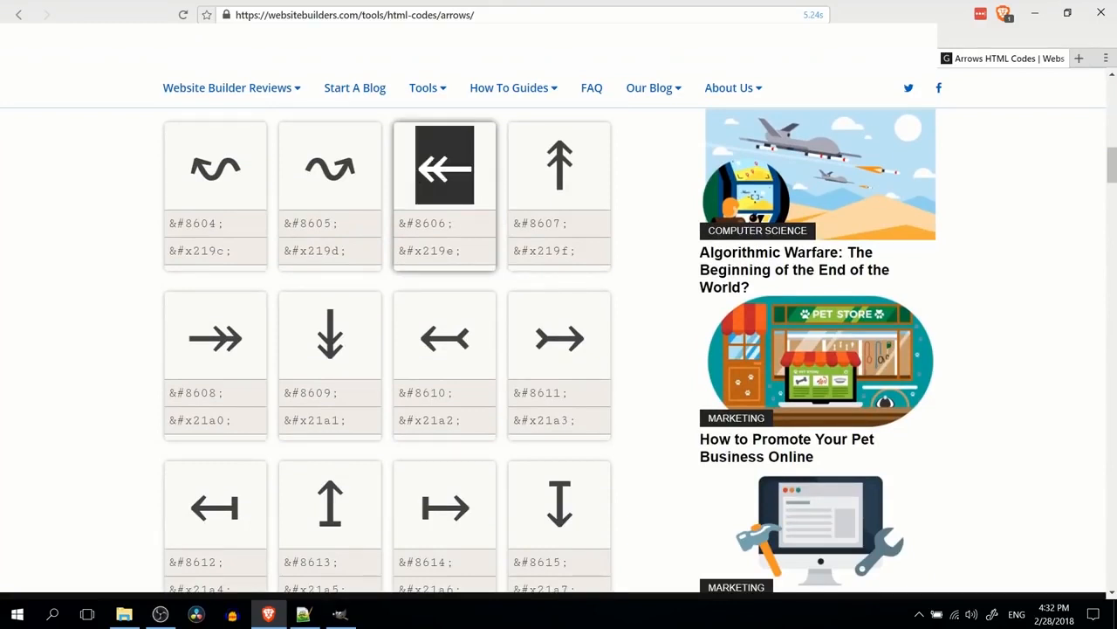
Switch to GIMP, insert the copied ↞ arrow as 200 px Bebas Neue text above the ellipse, and move it toward the upper right.
key(alt+Tab)
key(t)
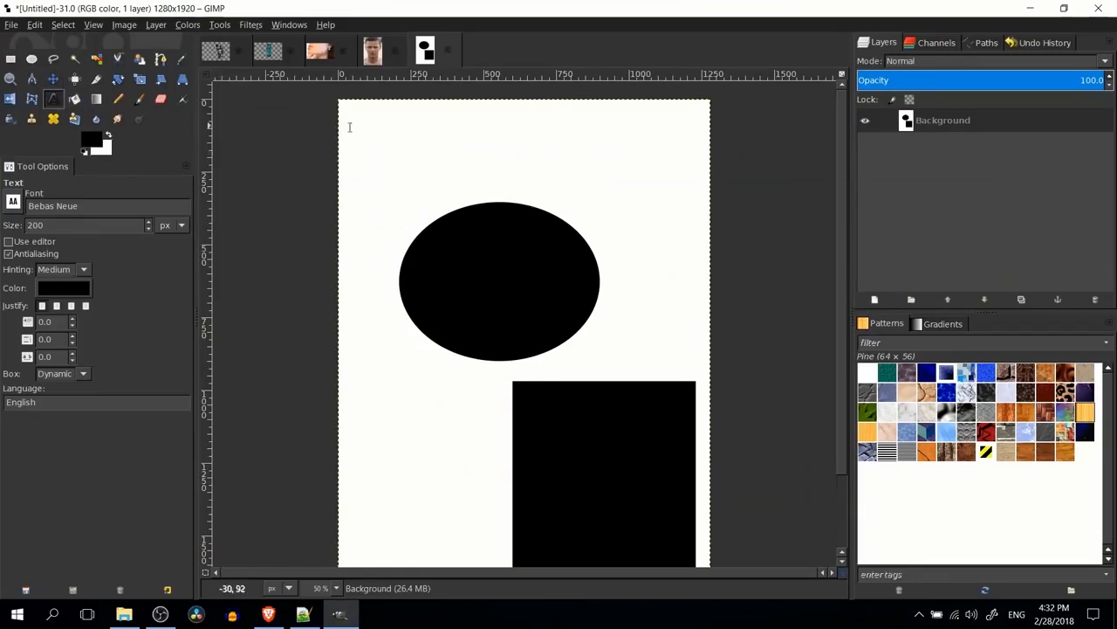
click(451, 144)
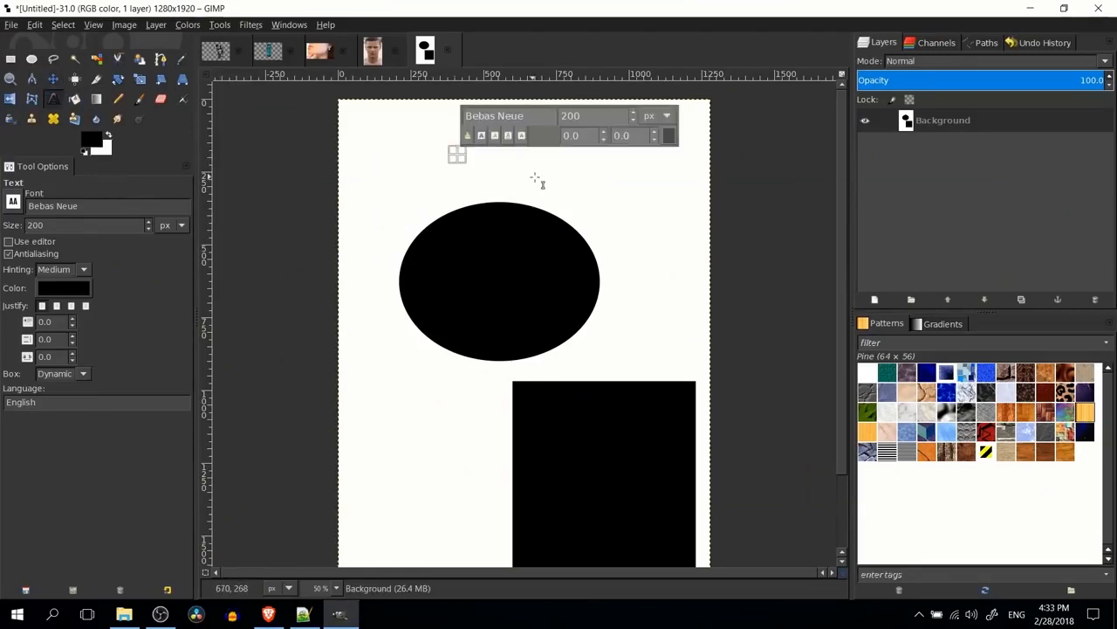
key(ctrl+v)
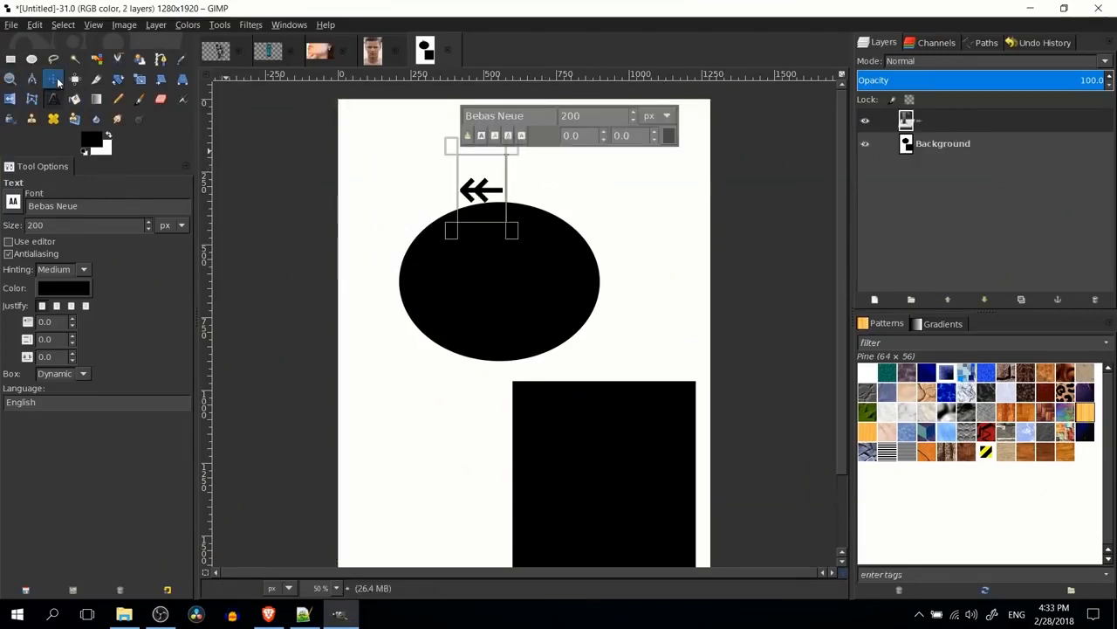
key(Escape)
key(m)
drag(494, 193, 574, 182)
Return to the Arrows HTML Codes page in the browser and select the struck-through double-headed arrow character (⇎).
key(alt+Tab)
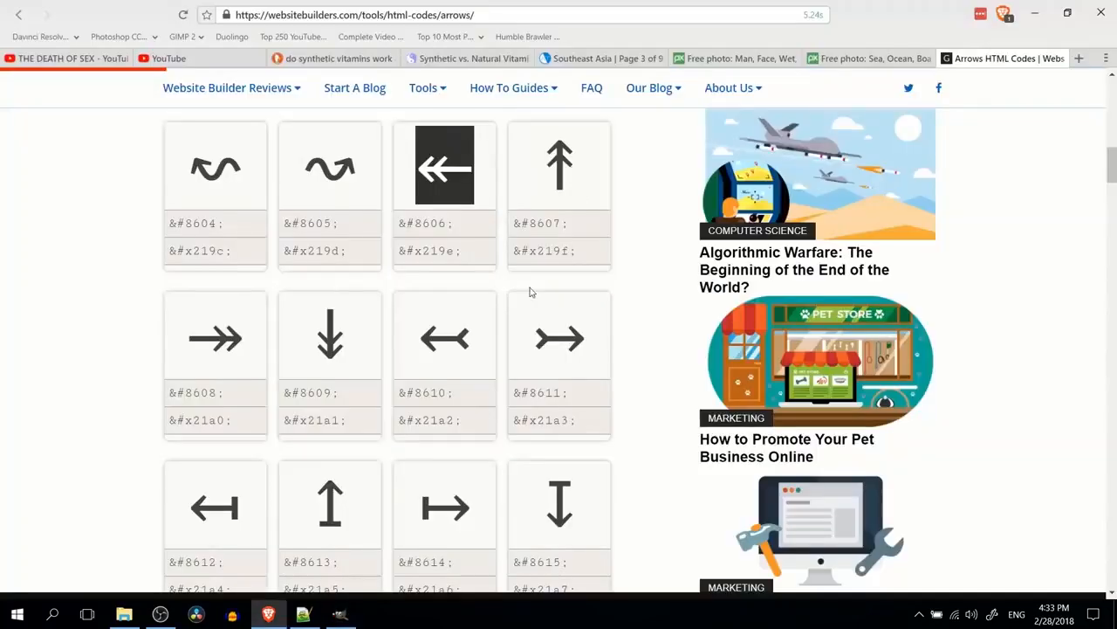
scroll(572, 276, down, 5)
scroll(573, 276, down, 6)
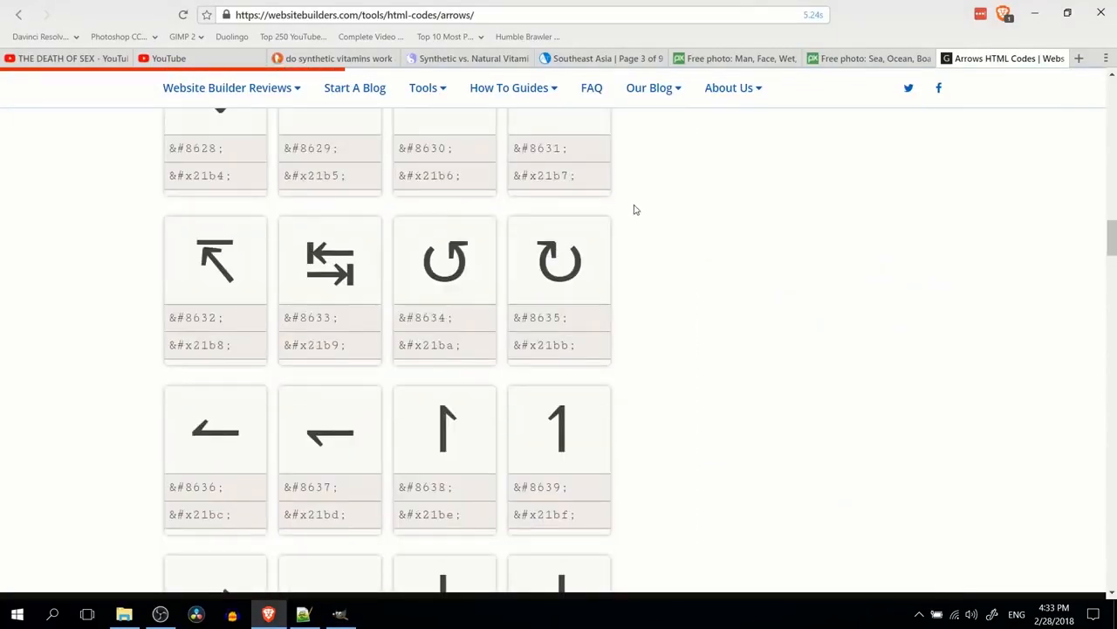
scroll(635, 209, down, 4)
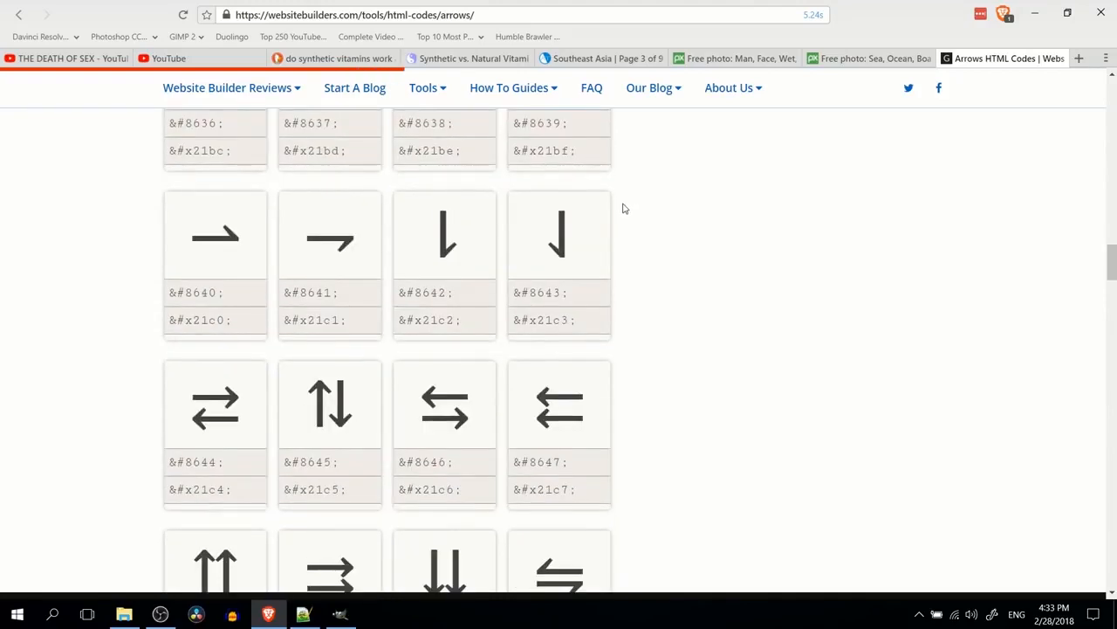
scroll(637, 229, down, 6)
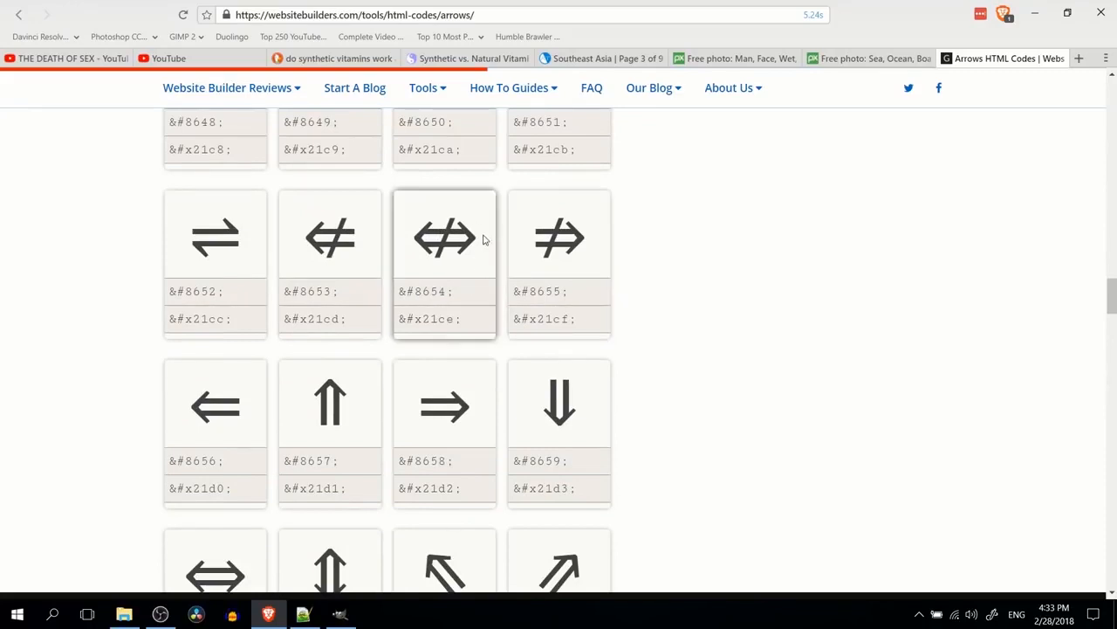
click(481, 245)
drag(487, 242, 423, 236)
Switch to GIMP, insert the ⇎ arrow as a new text layer, and move it above the ellipse's left part.
key(alt+Tab)
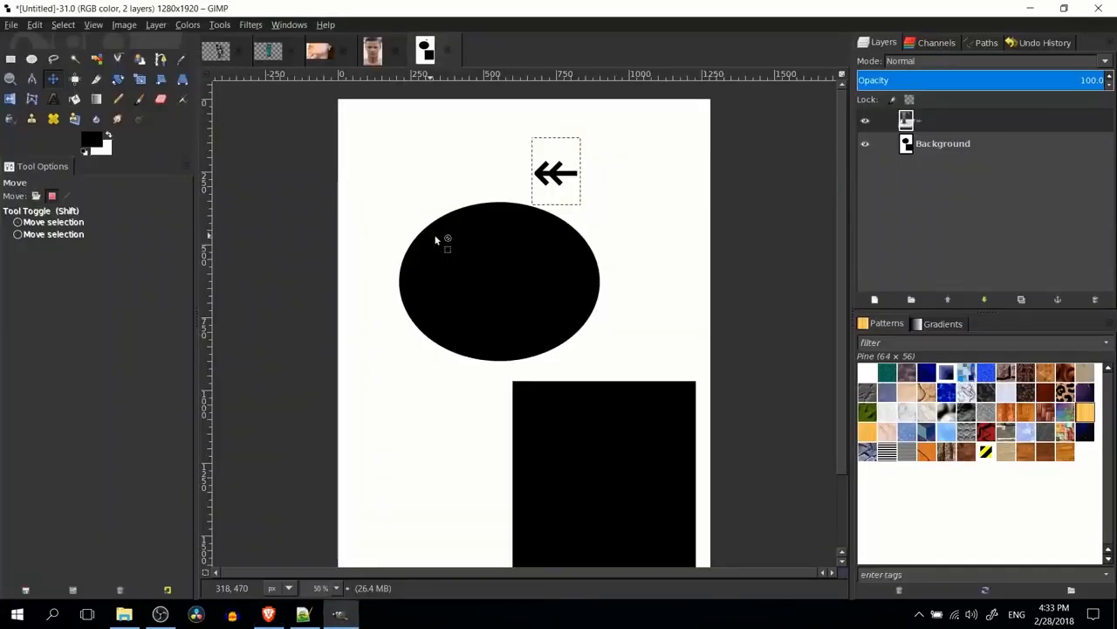
click(53, 99)
click(409, 161)
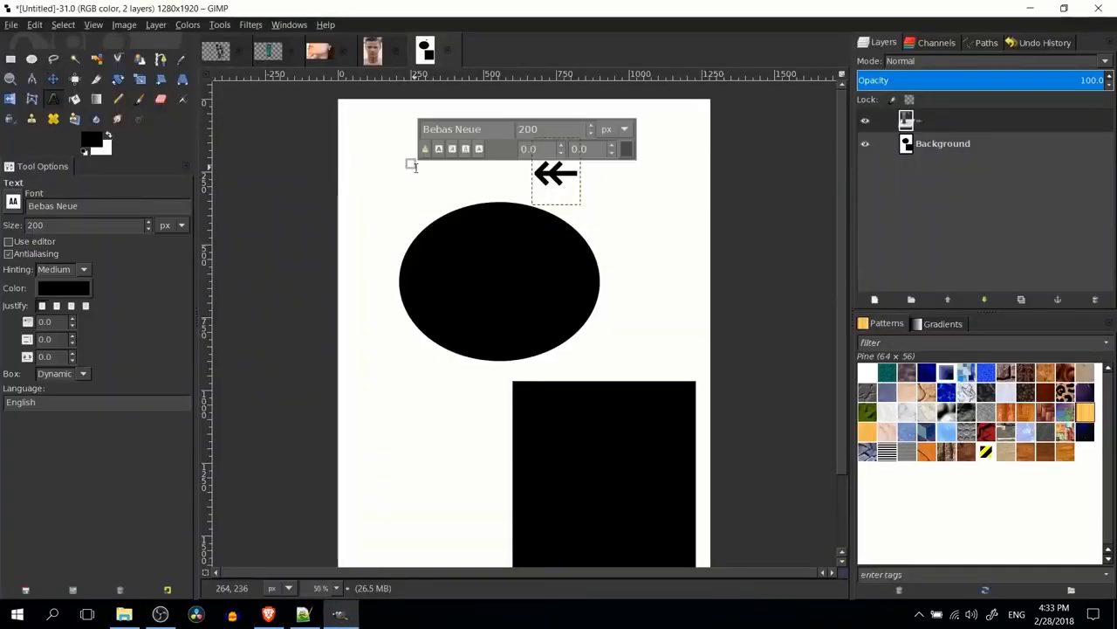
key(ctrl+v)
click(53, 78)
drag(434, 203, 416, 170)
Set the ⇎ text's size to 600 px, color it red, and place it over the black ellipse.
click(53, 101)
click(420, 170)
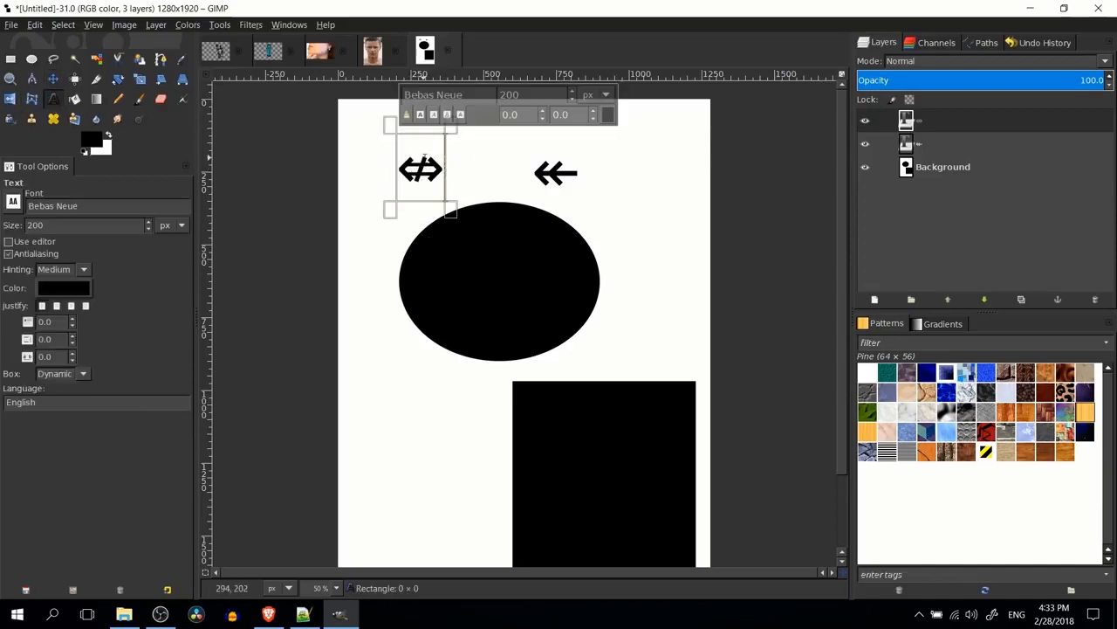
key(ctrl+a)
text(600)
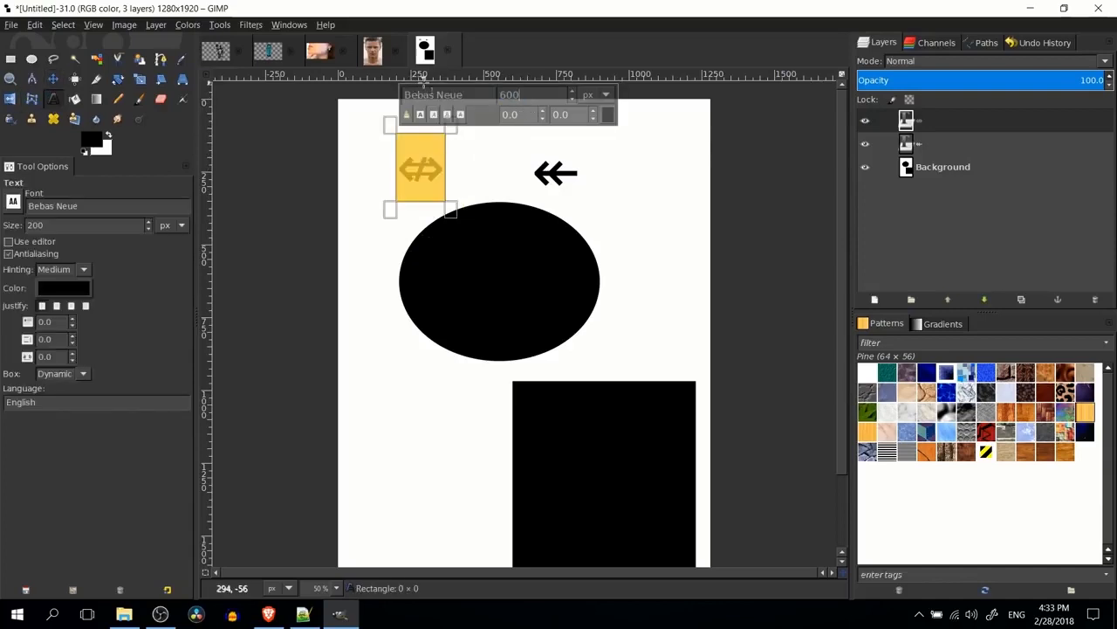
click(609, 115)
click(679, 262)
click(665, 300)
key(r)
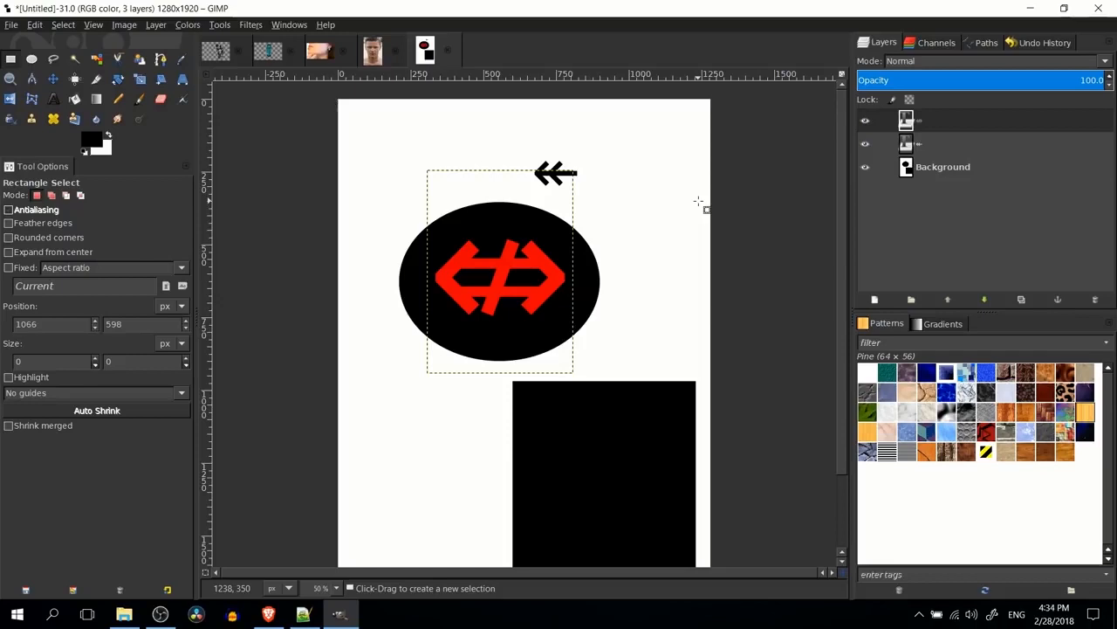
Switch to Google Images in the browser, search for "clipart", and refine the search to "house clipart".
click(269, 613)
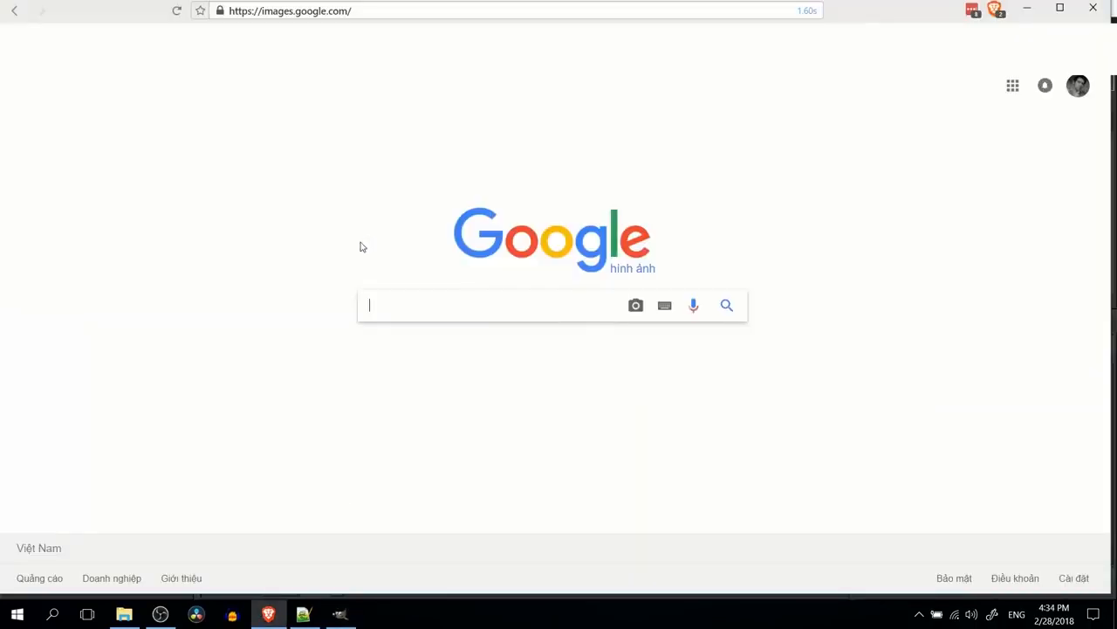
text(clipart)
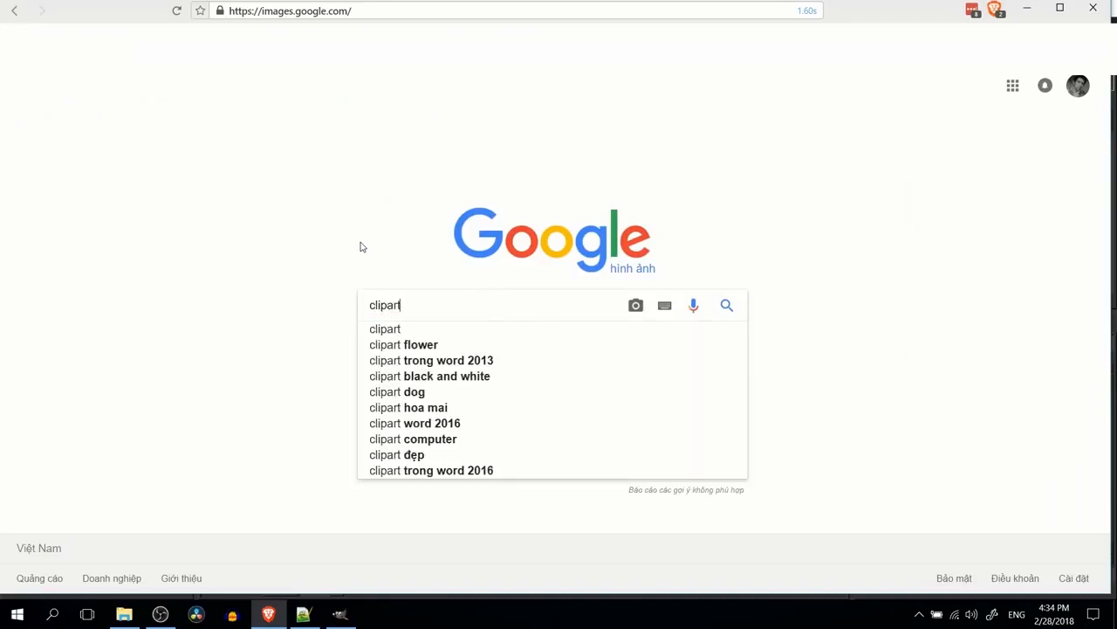
key(Return)
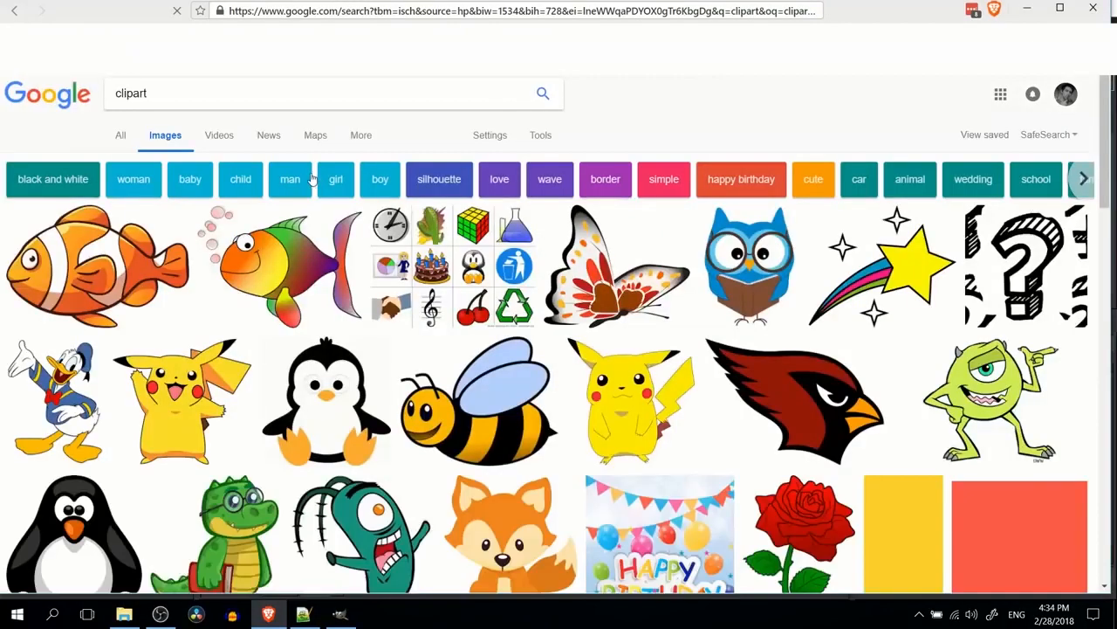
click(119, 94)
text(house)
key(Return)
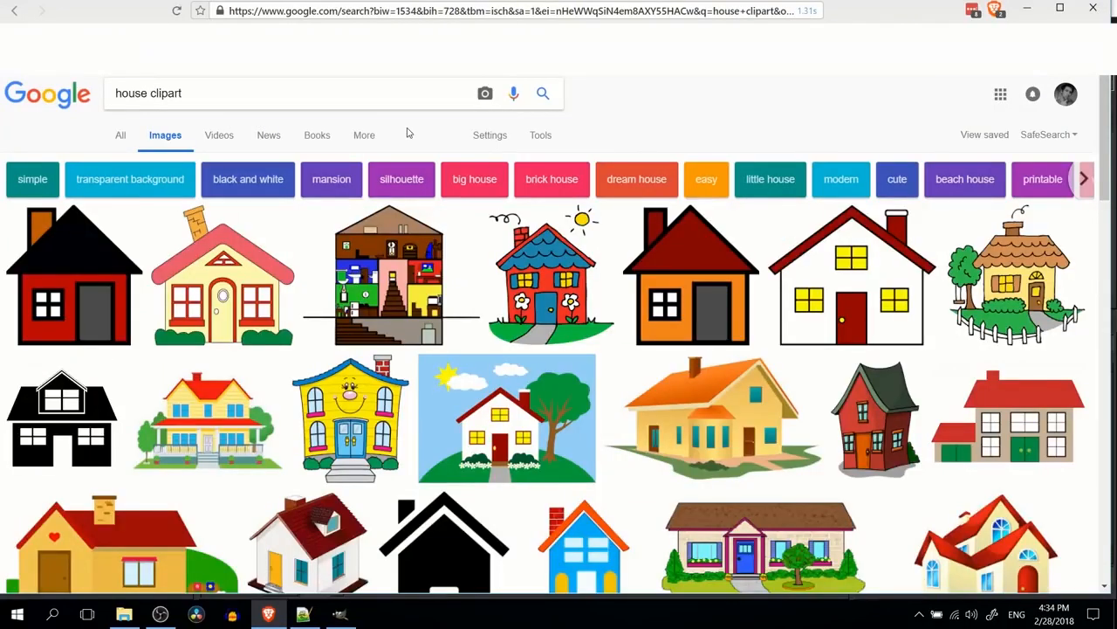
Filter the house clipart results by usage rights to "Labeled for reuse with modification".
click(478, 142)
click(534, 137)
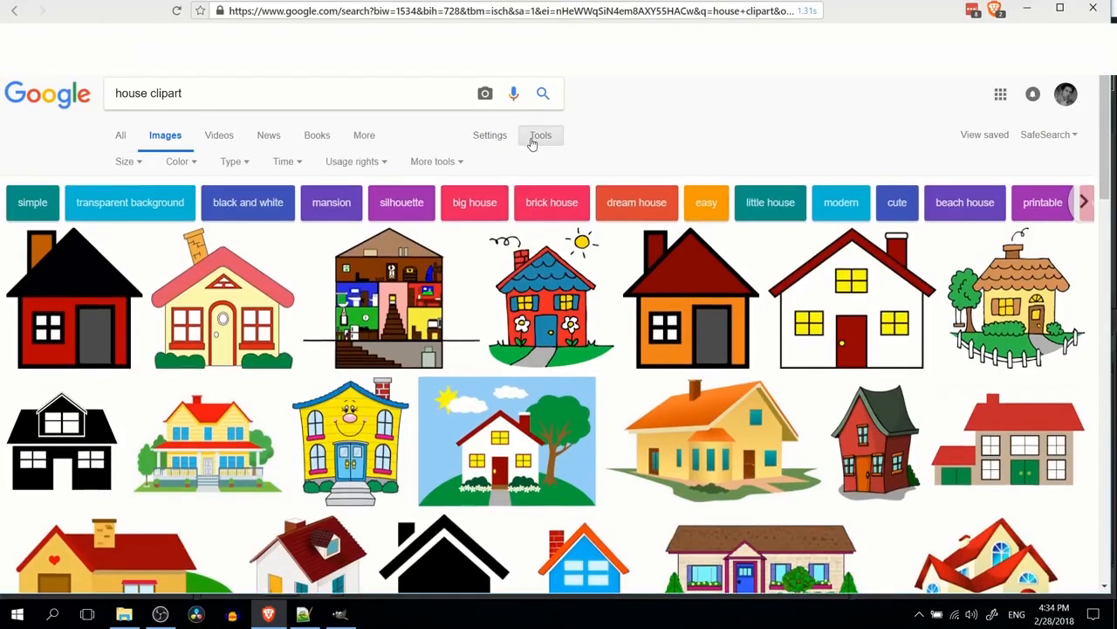
click(387, 165)
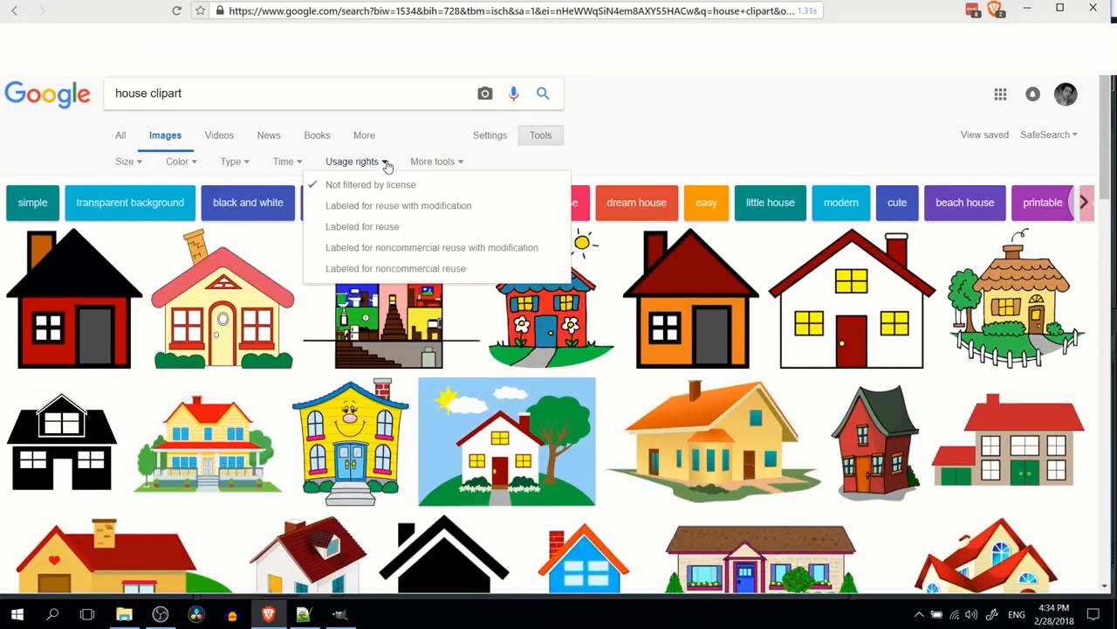
click(406, 208)
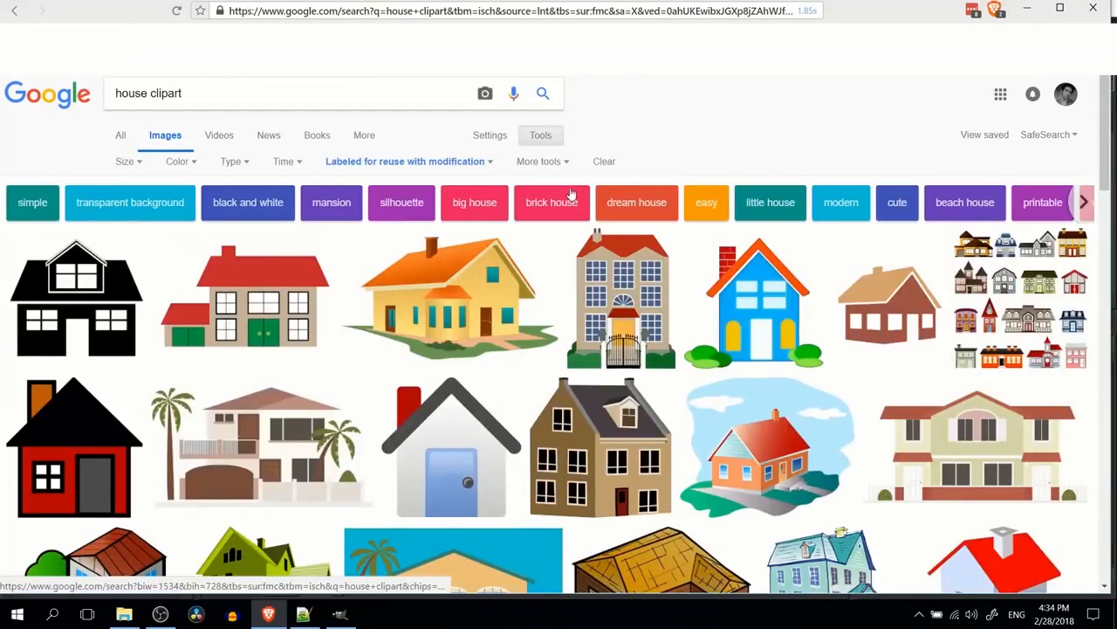
Preview the yellow house clipart with the orange roof and open its source page in a new tab.
click(424, 291)
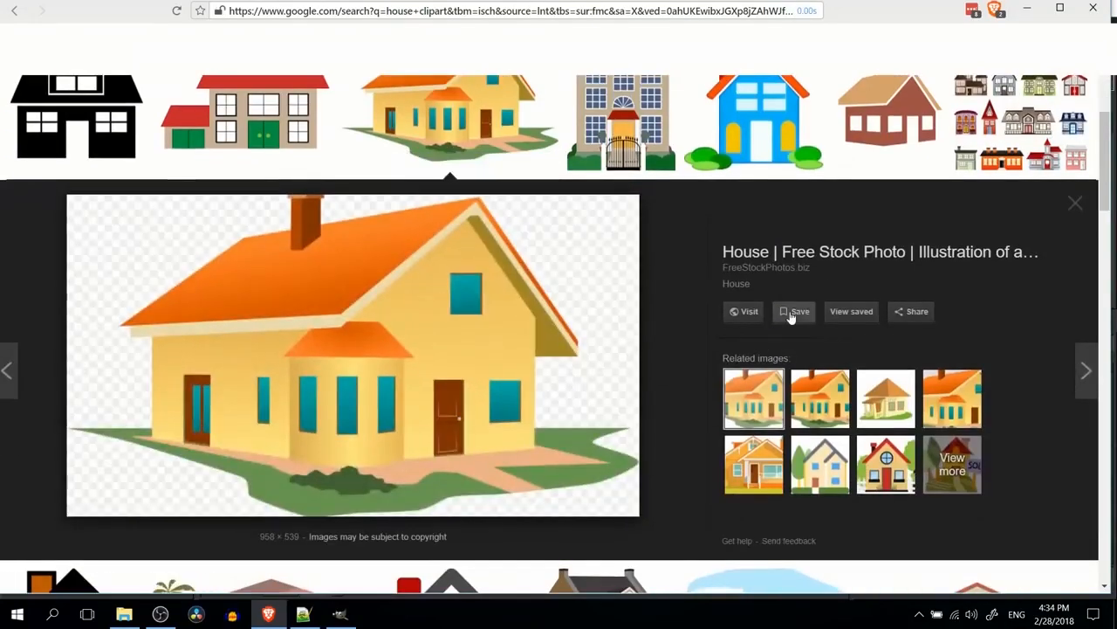
right_click(528, 317)
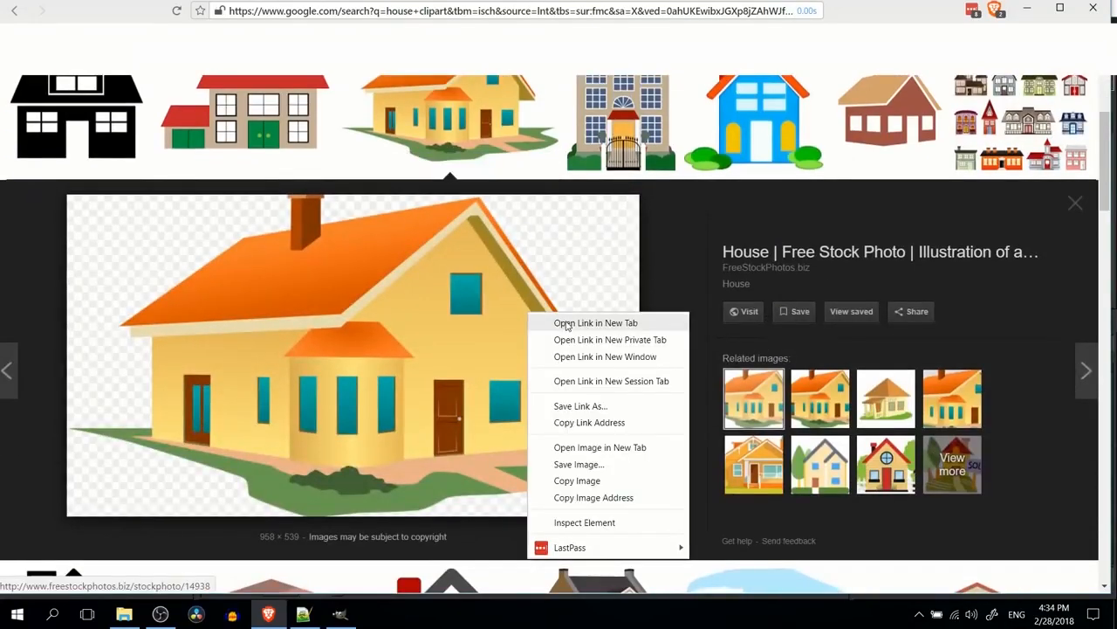
click(565, 325)
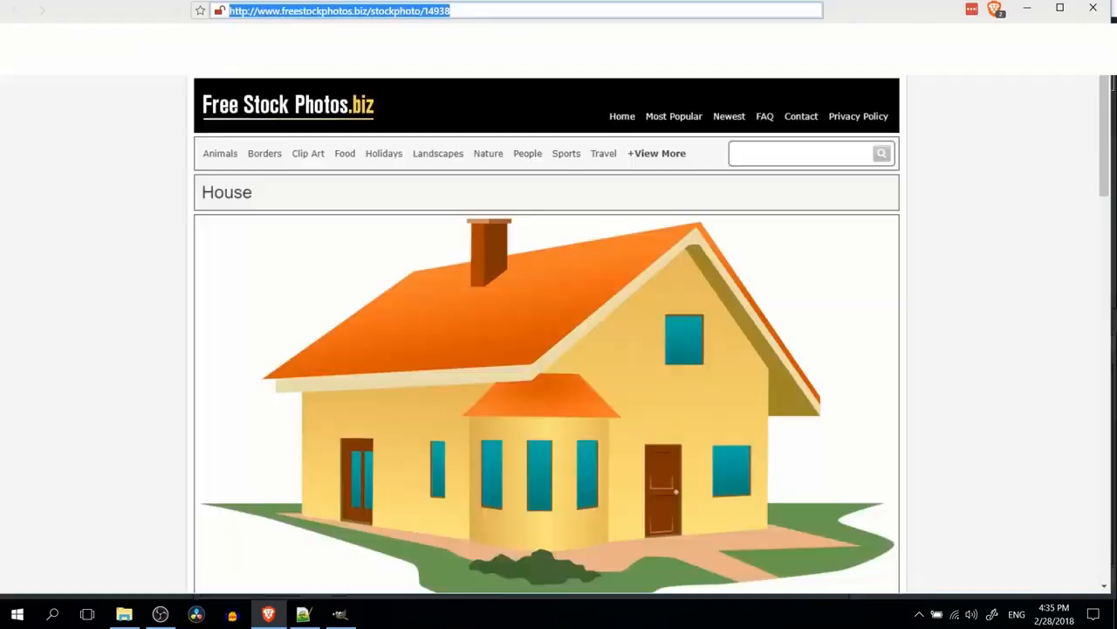
Switch to GIMP, paste the house clipart over a new layer, and move it below the red arrow.
click(340, 614)
key(ctrl+v)
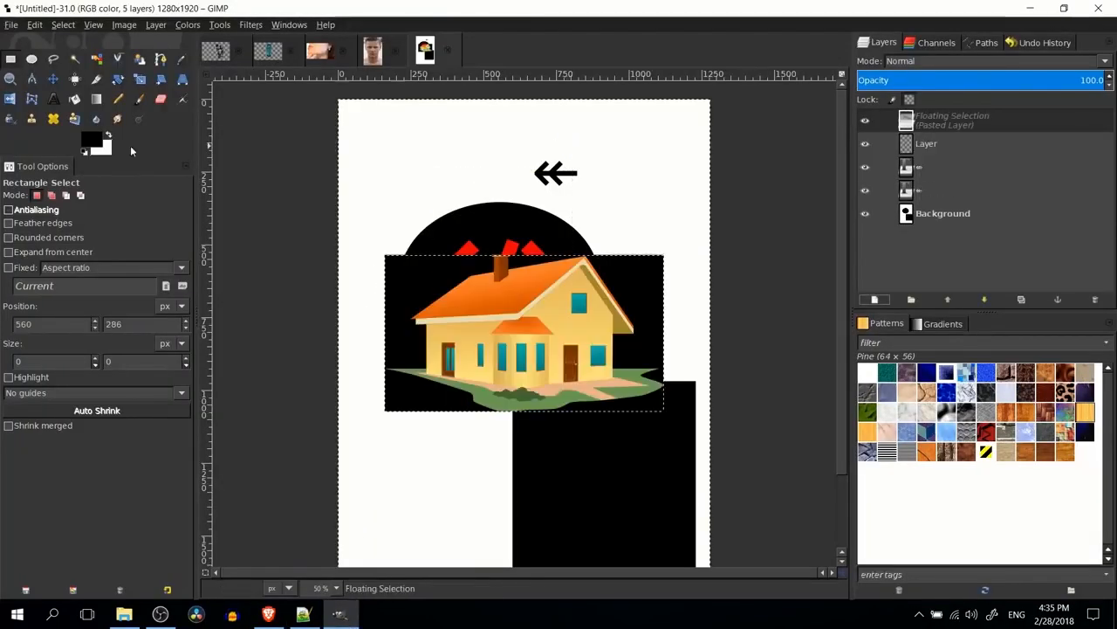
click(53, 78)
drag(588, 314, 551, 401)
Compare the pasted house with its source web page, and anchor the floating selection to the new layer.
key(alt+Tab)
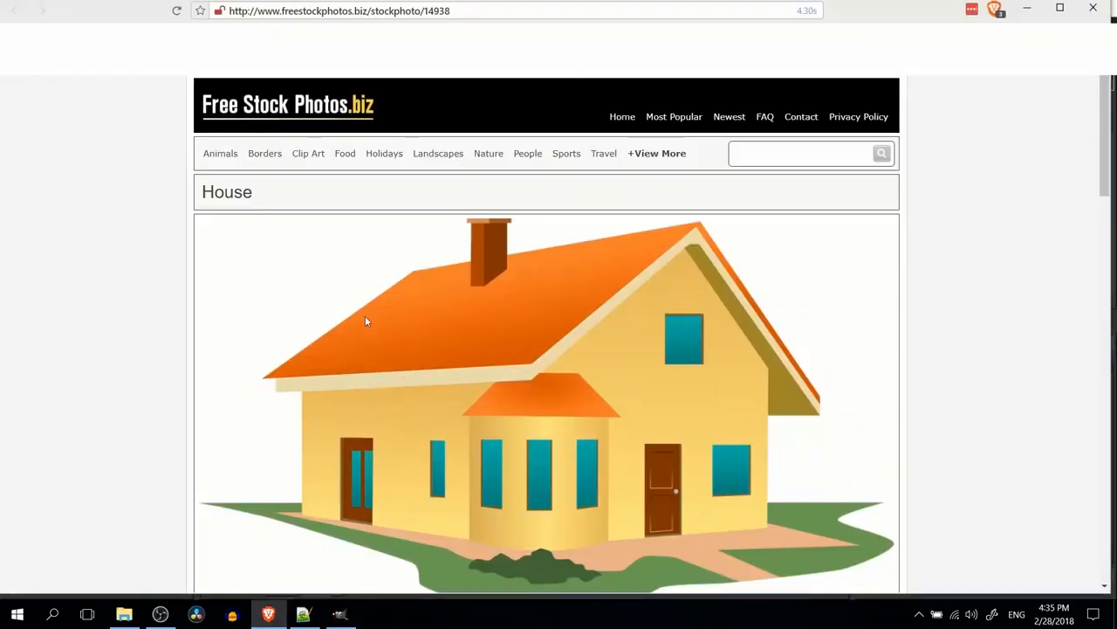
key(alt+Tab)
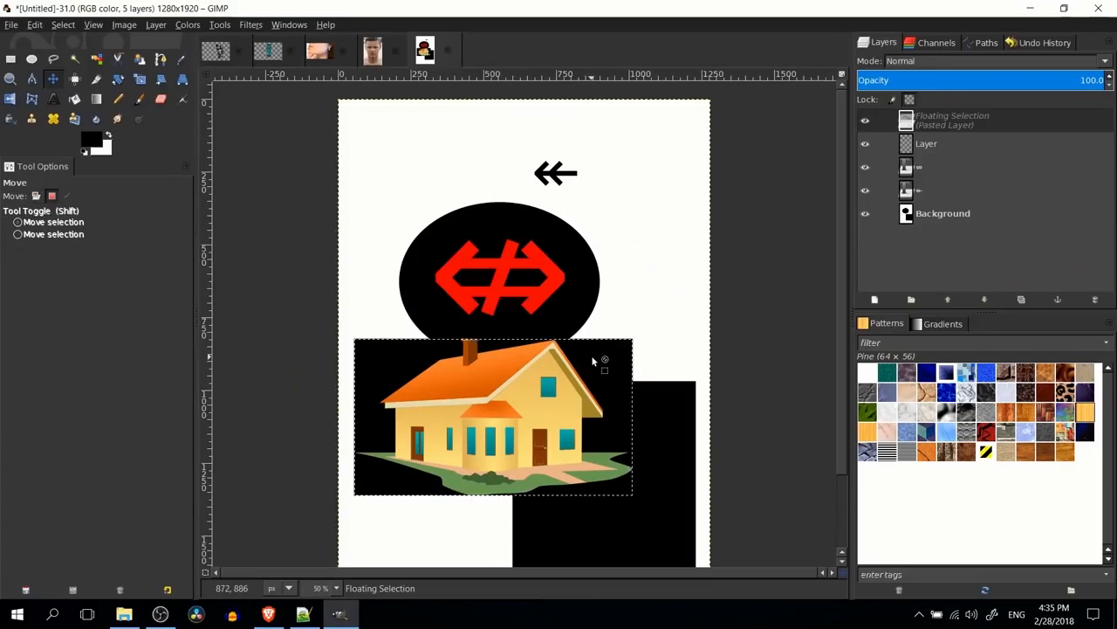
key(alt+Tab)
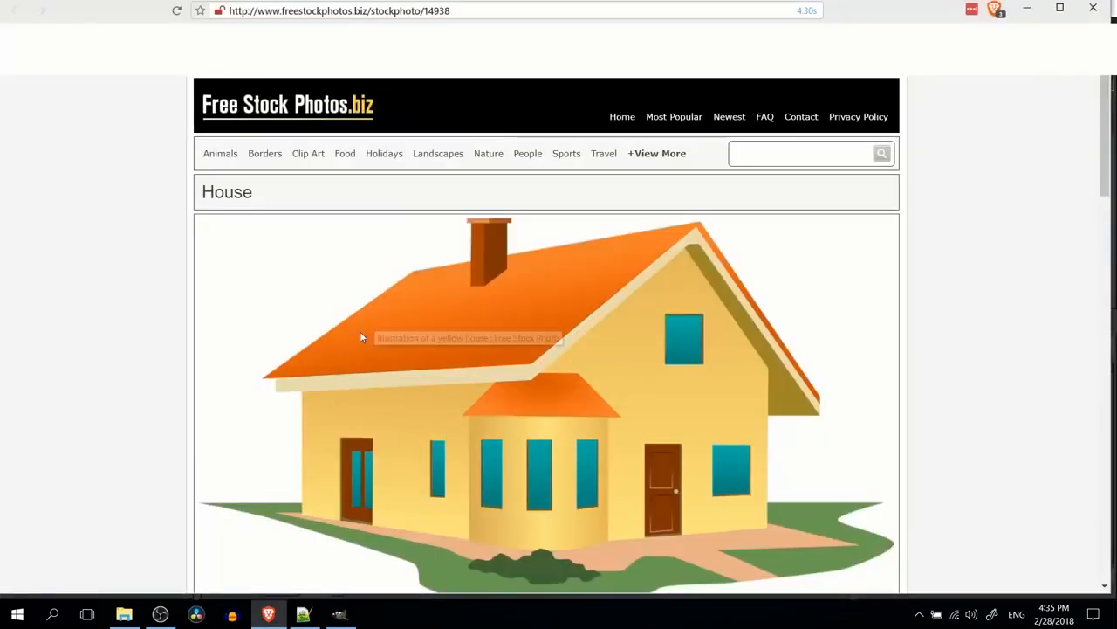
key(alt+Tab)
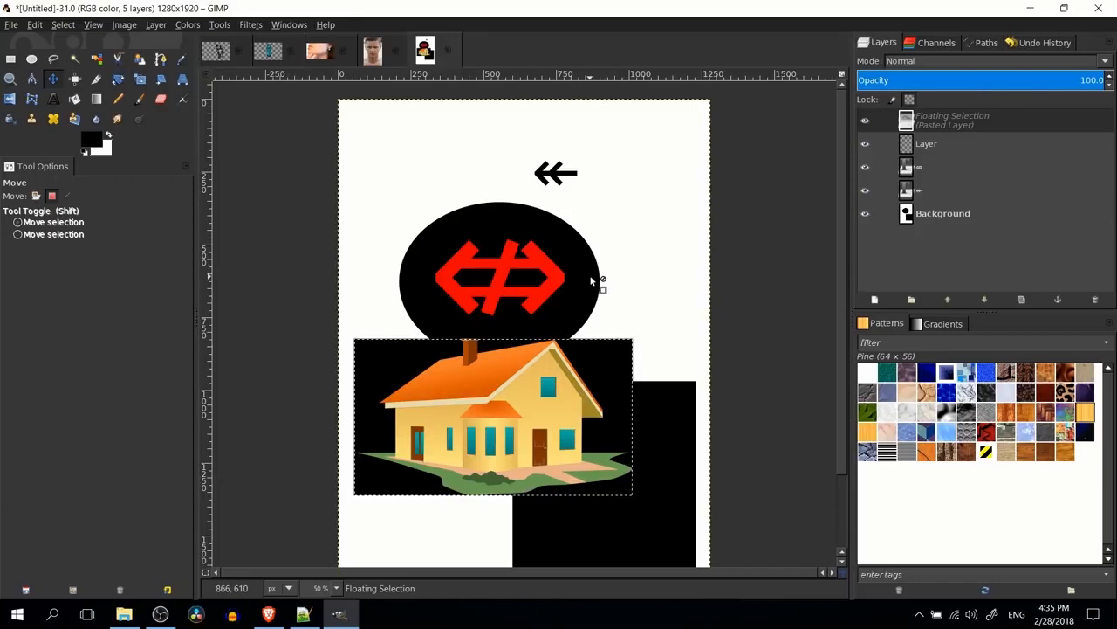
key(ctrl+h)
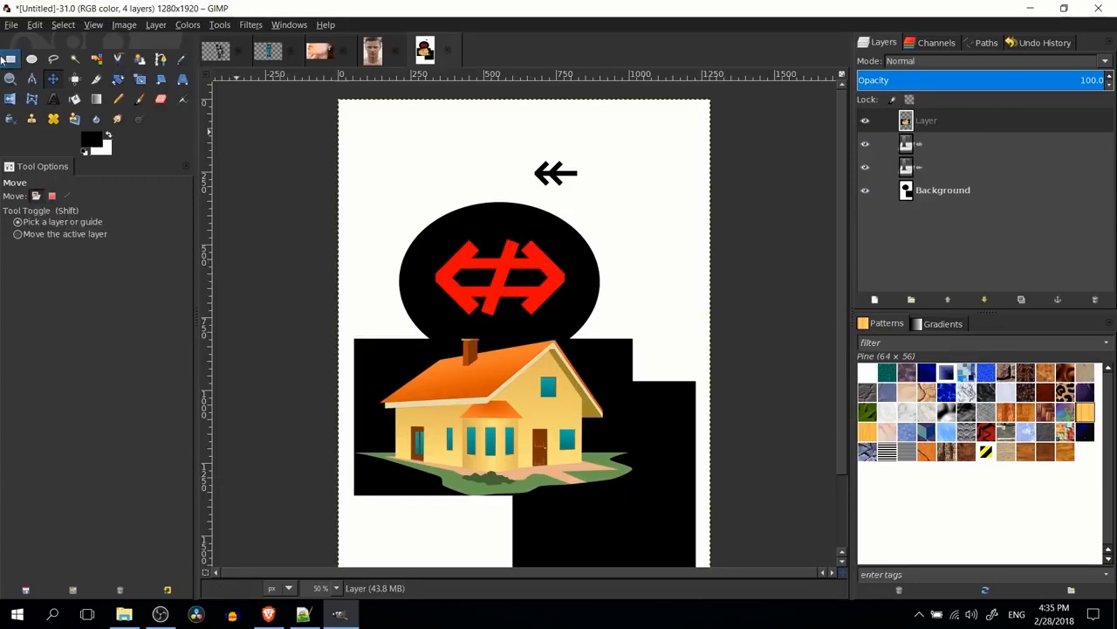
key(r)
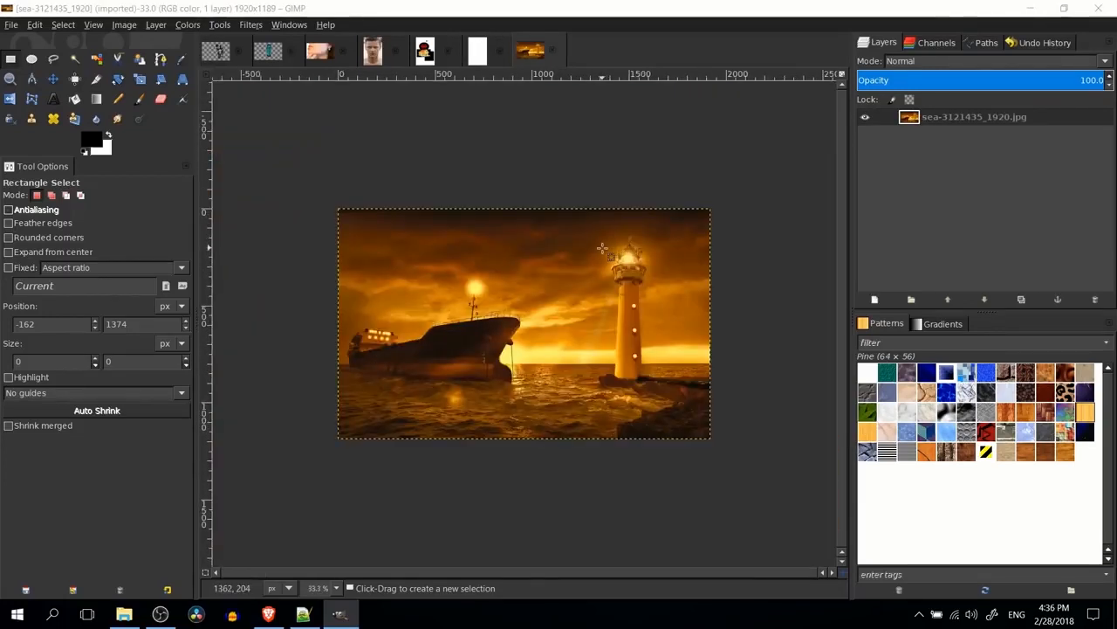
Add the text "Tutorial" in white (ffffff) 200 px Bebas Neue near the lower edge of the sea and lighthouse photo.
click(53, 98)
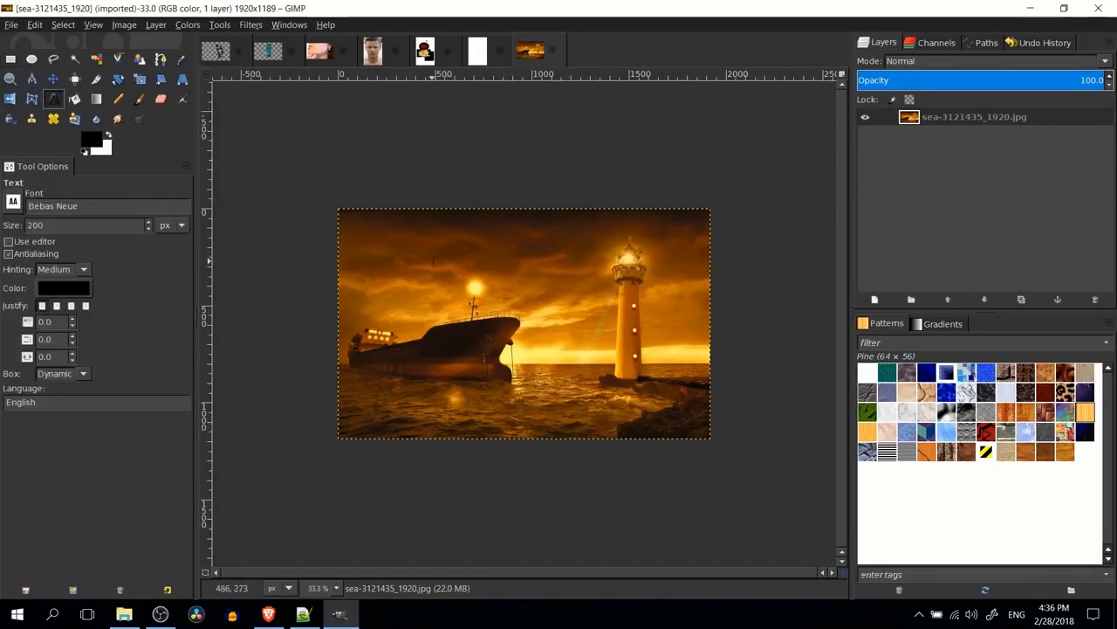
click(454, 395)
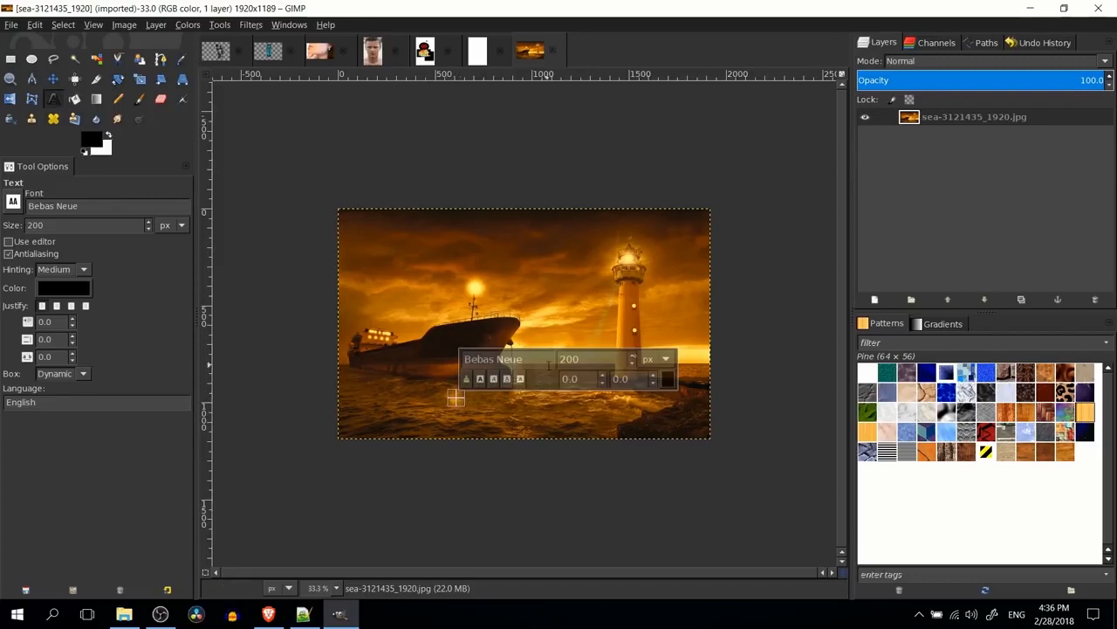
click(667, 378)
drag(603, 367, 545, 323)
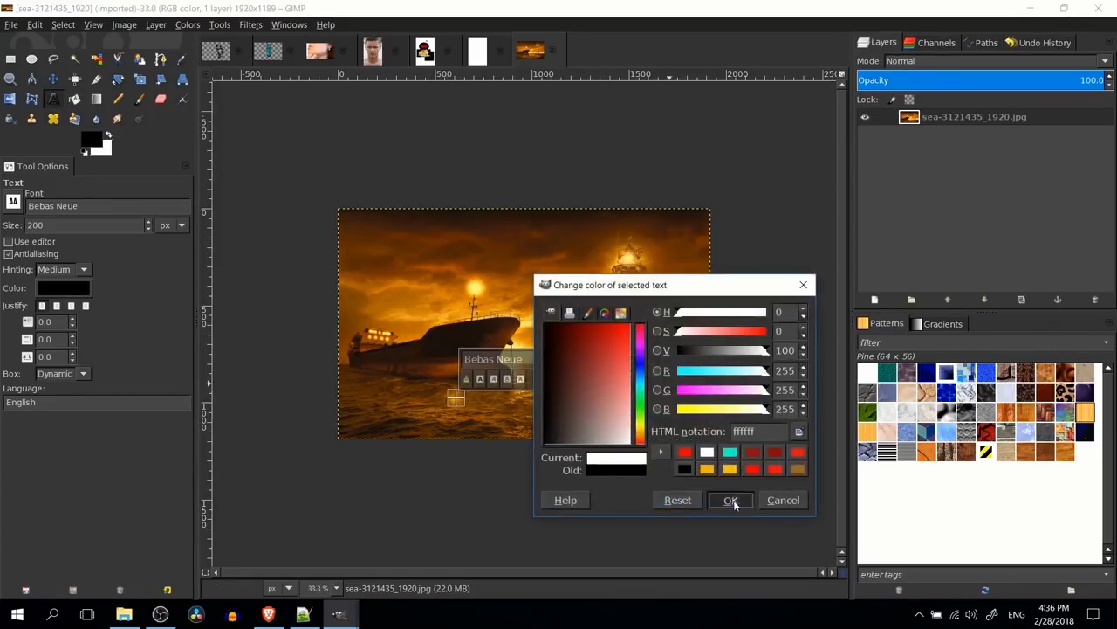
click(732, 500)
text(Tutorial)
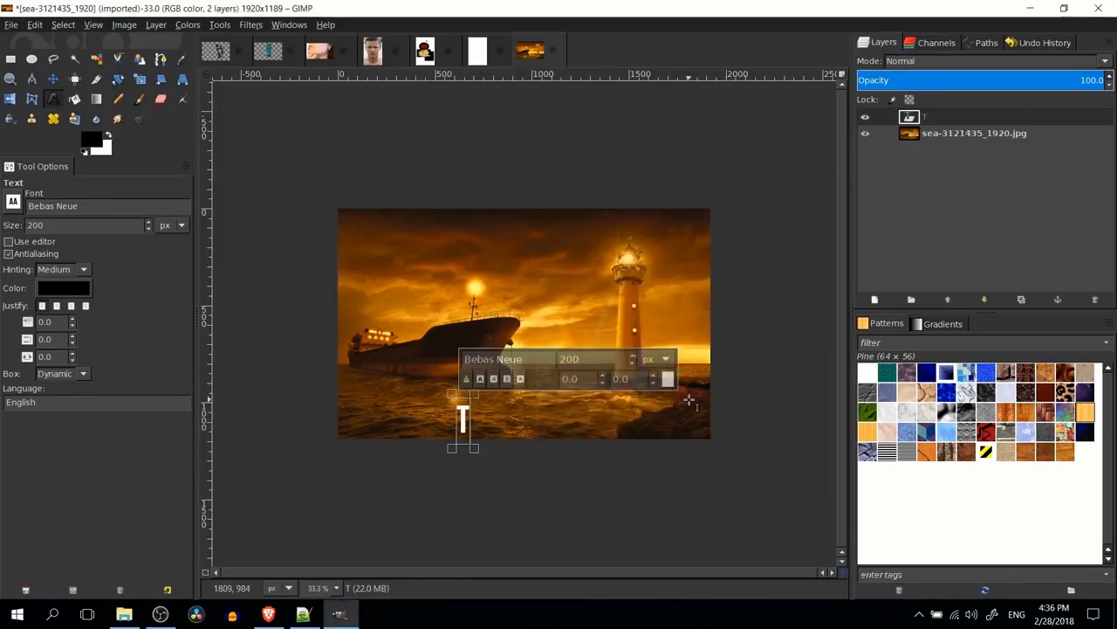
Move the Tutorial text up over the horizon between the ship and the lighthouse, and activate Rectangle Select.
click(54, 79)
drag(518, 423, 547, 361)
scroll(569, 382, up, 1)
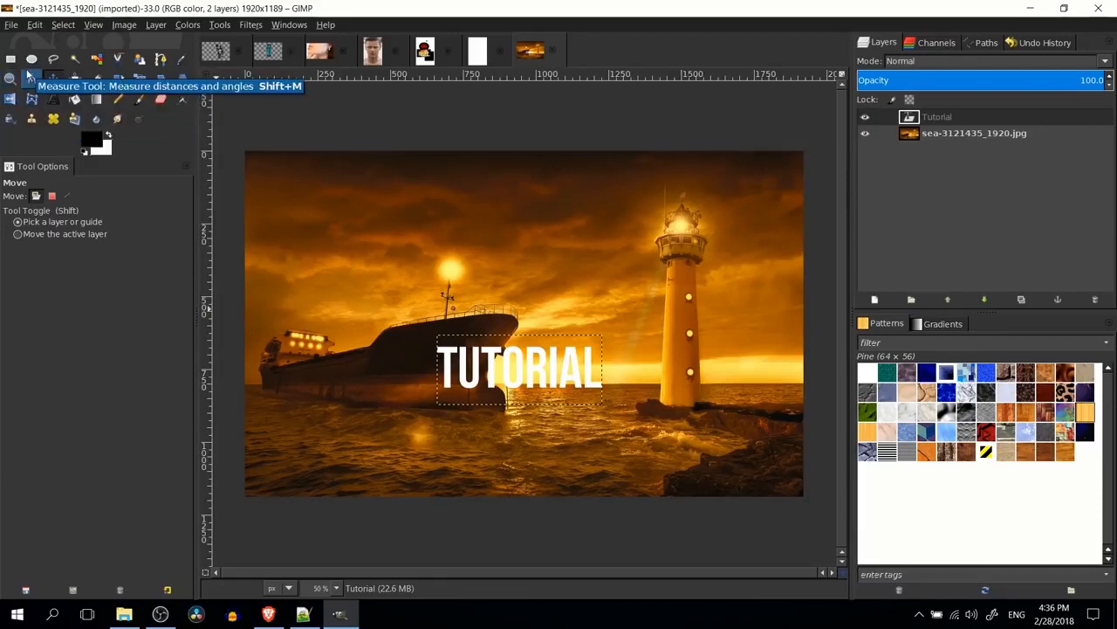
click(12, 59)
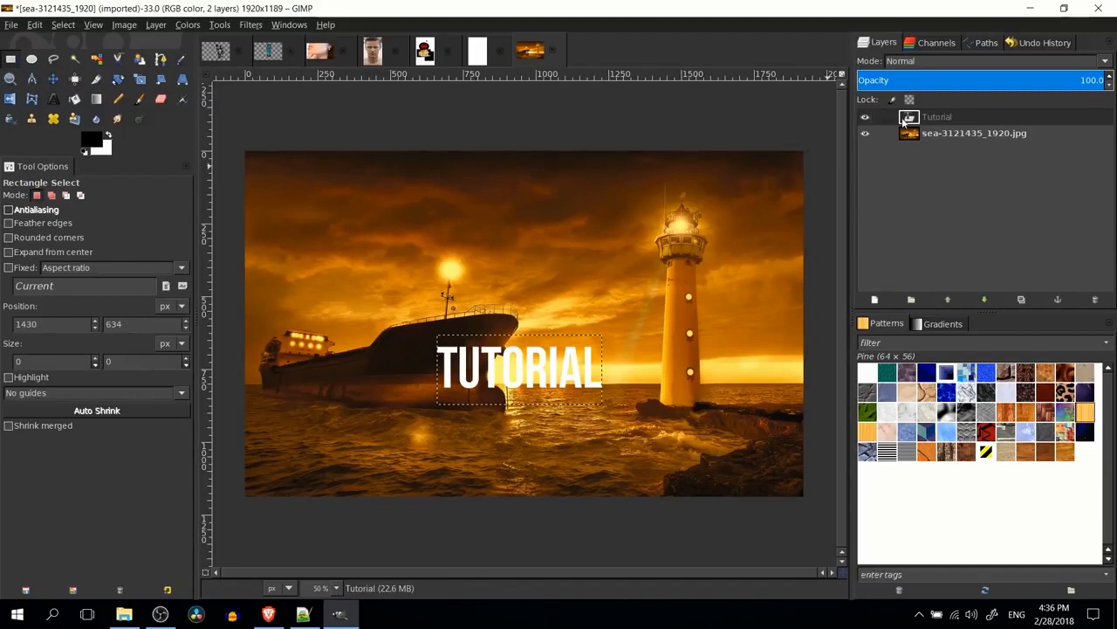
Turn the Tutorial layer's alpha into a selection, and apply a Drop Shadow with blur radius 25 and opacity 75.
right_click(940, 120)
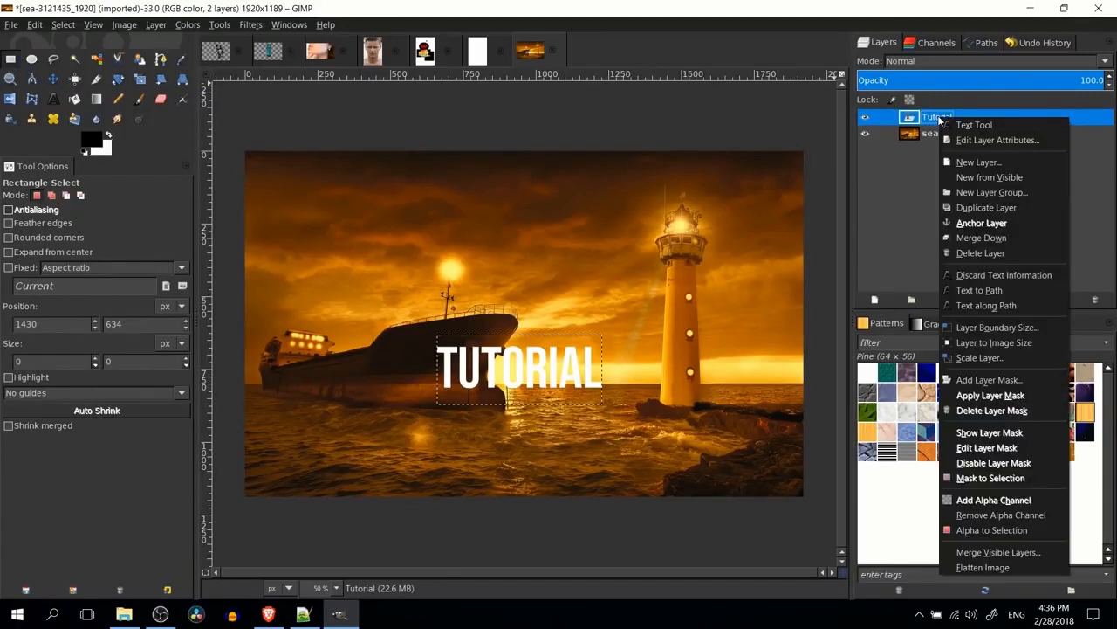
click(1041, 535)
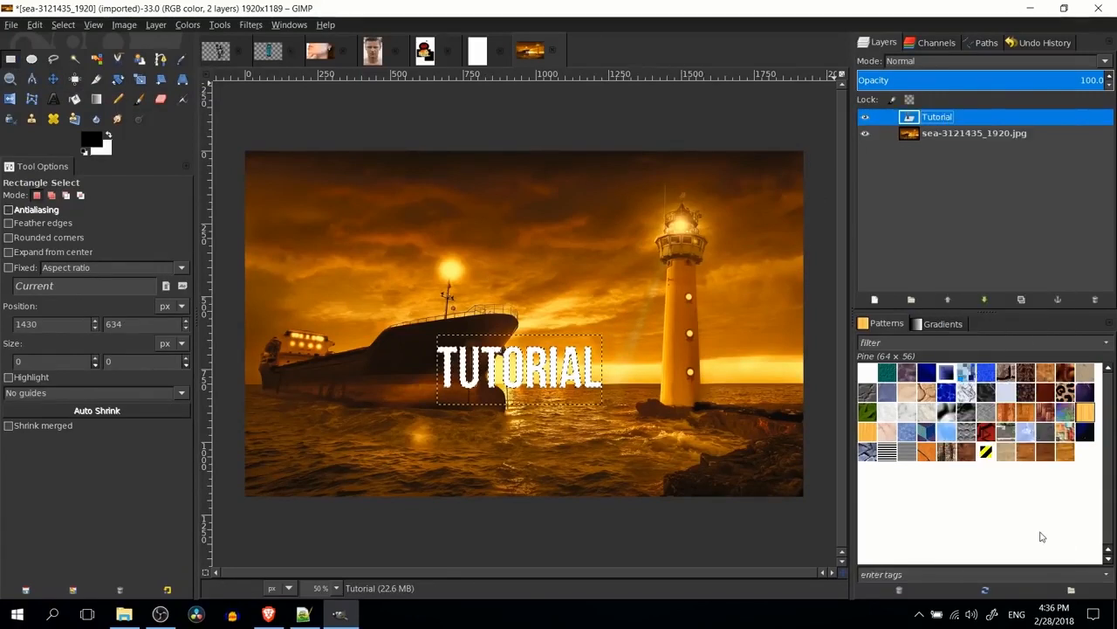
click(251, 24)
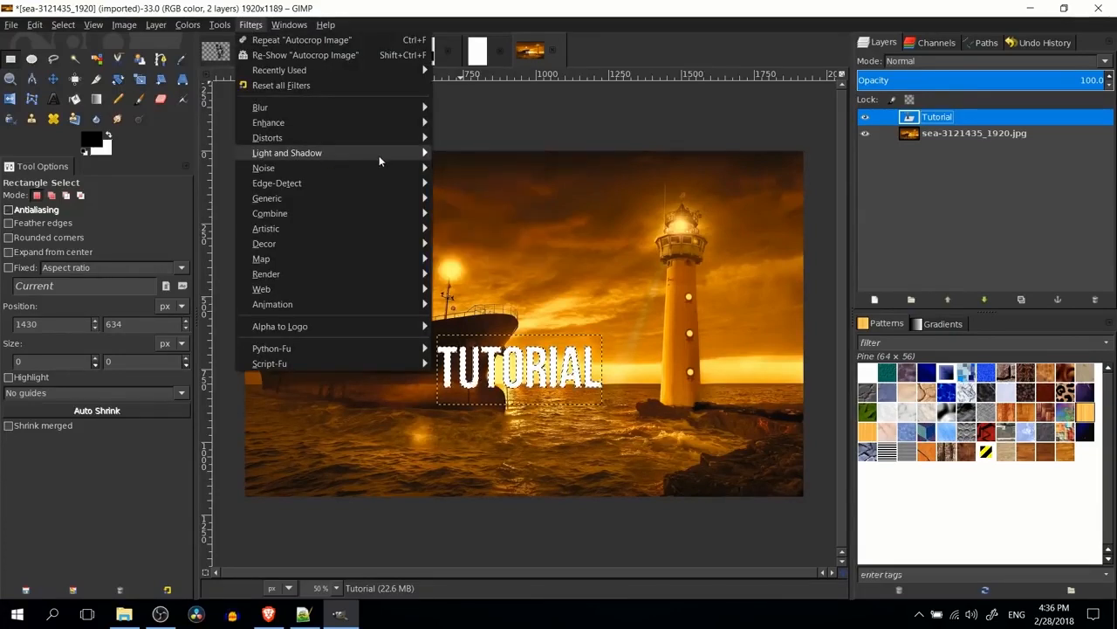
mouse_move(432, 157)
click(475, 236)
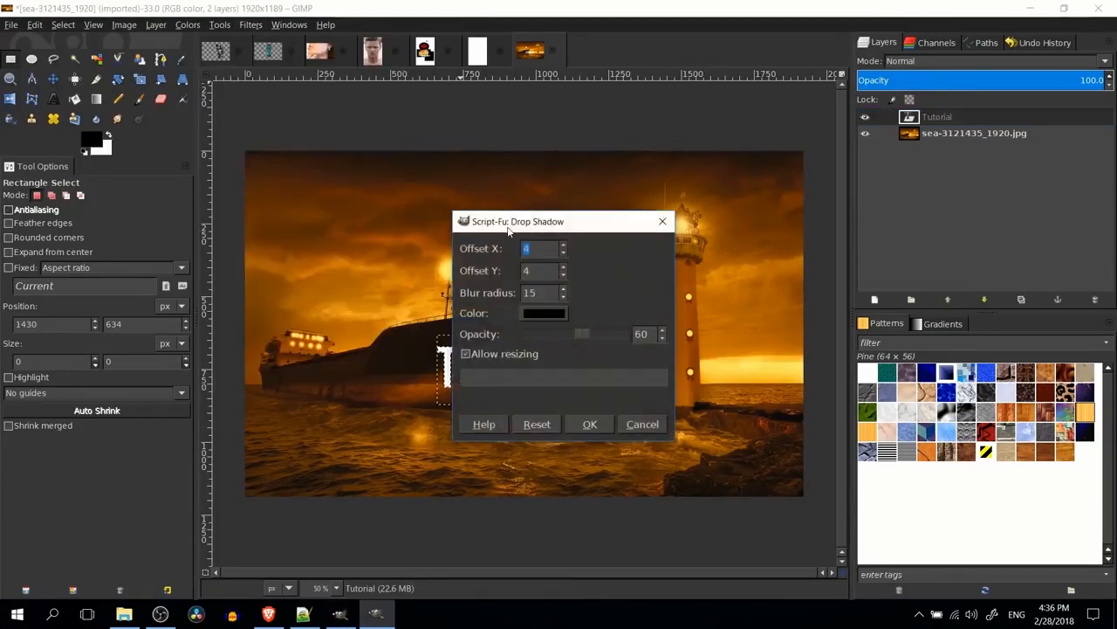
drag(524, 227, 803, 277)
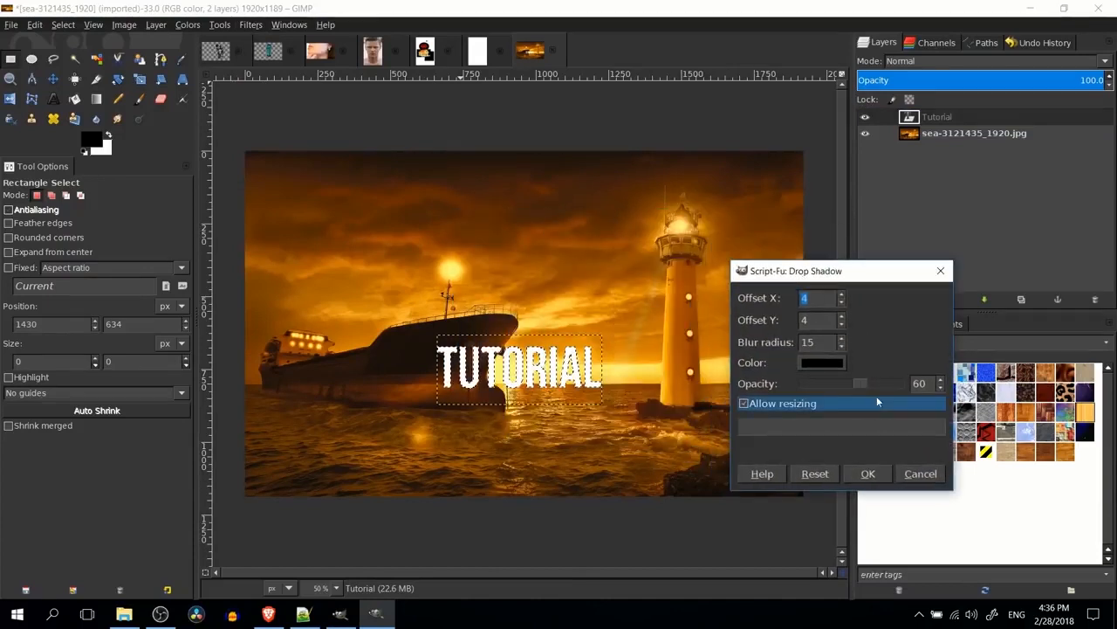
drag(865, 381, 880, 381)
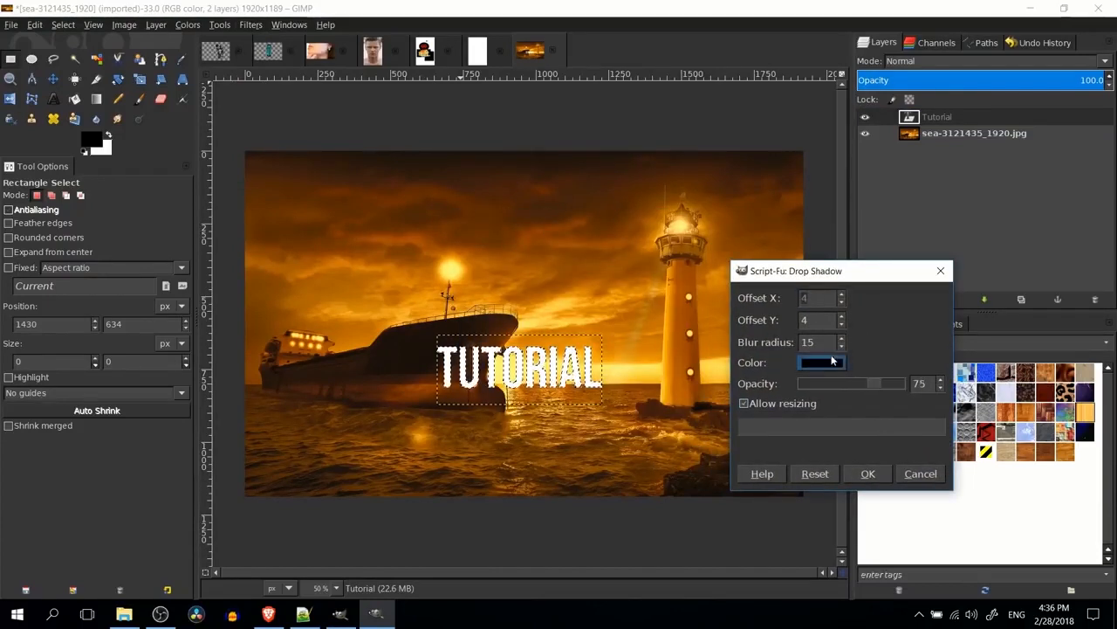
text(25)
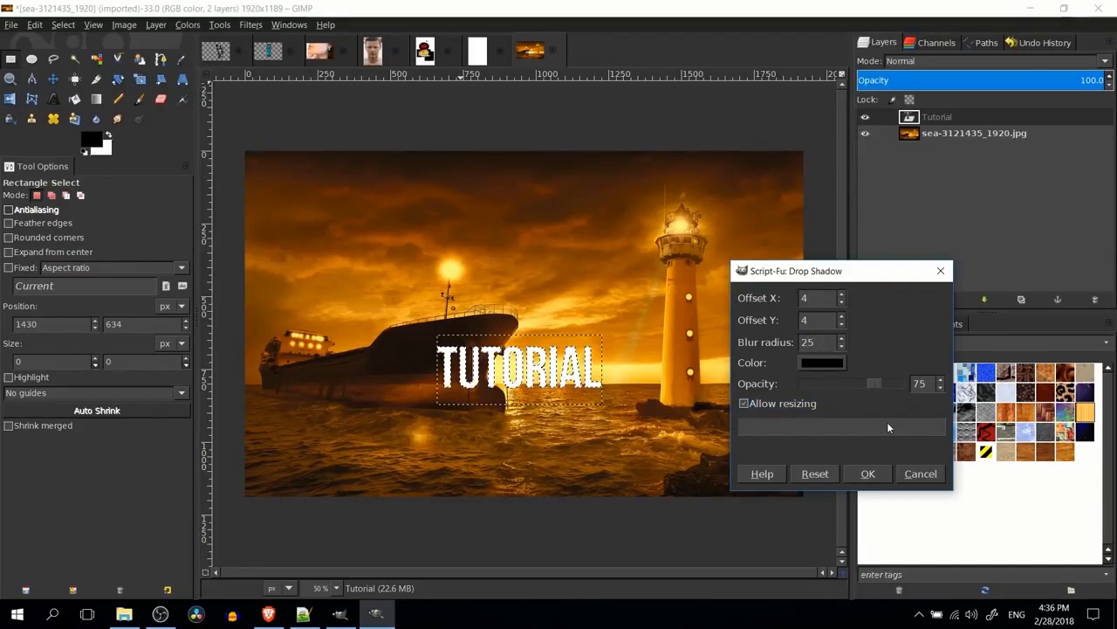
click(871, 472)
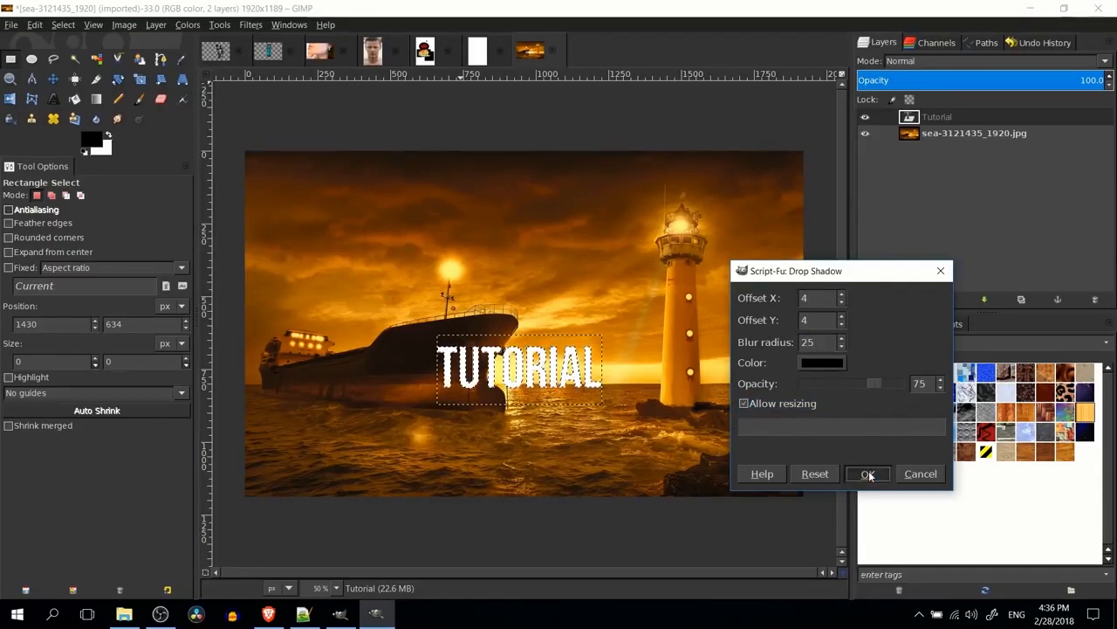
scroll(640, 392, up, 1)
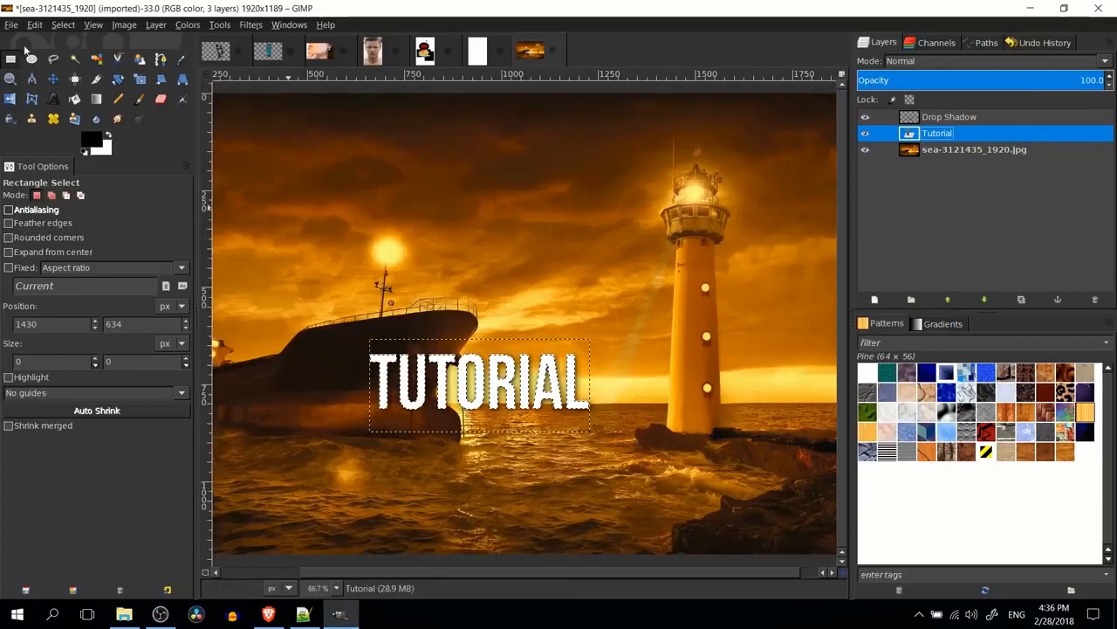
scroll(609, 423, down, 3)
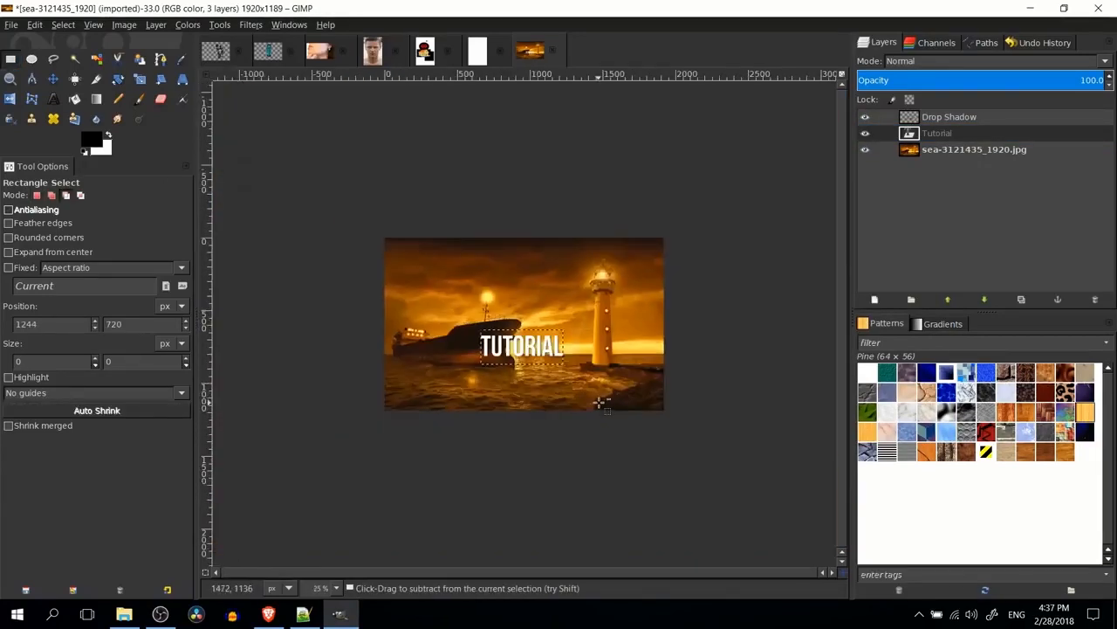
scroll(581, 384, up, 1)
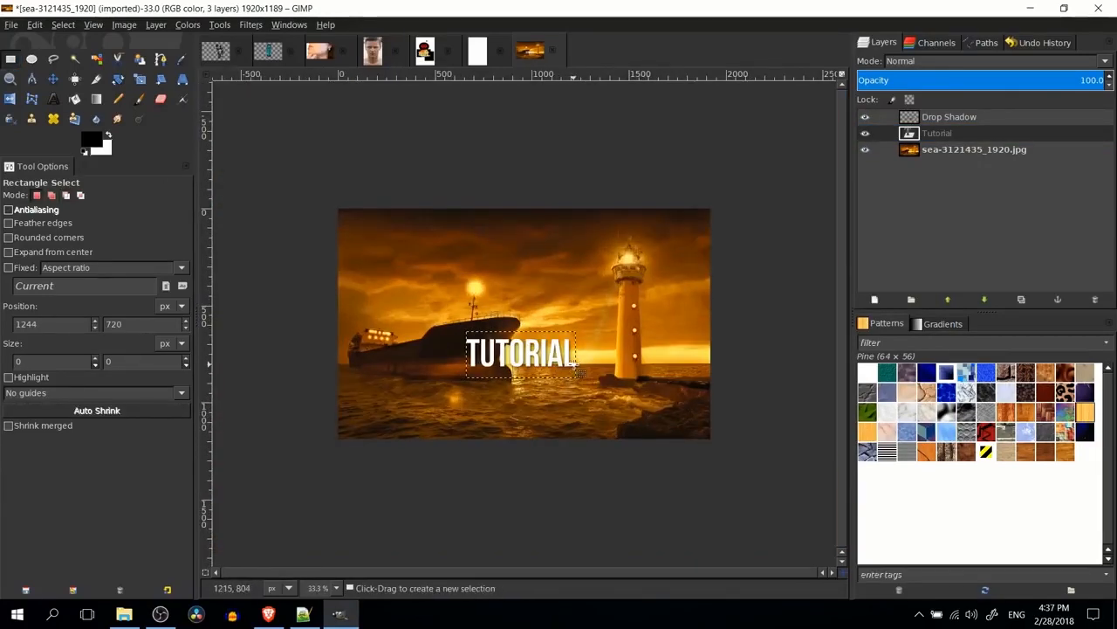
scroll(526, 348, up, 1)
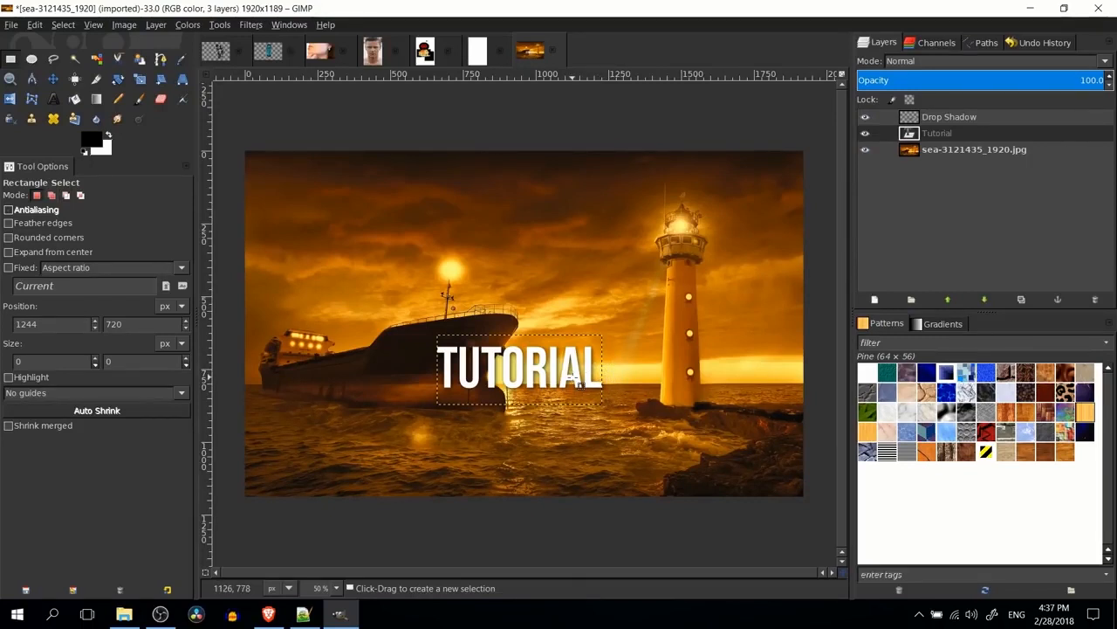
scroll(590, 298, down, 1)
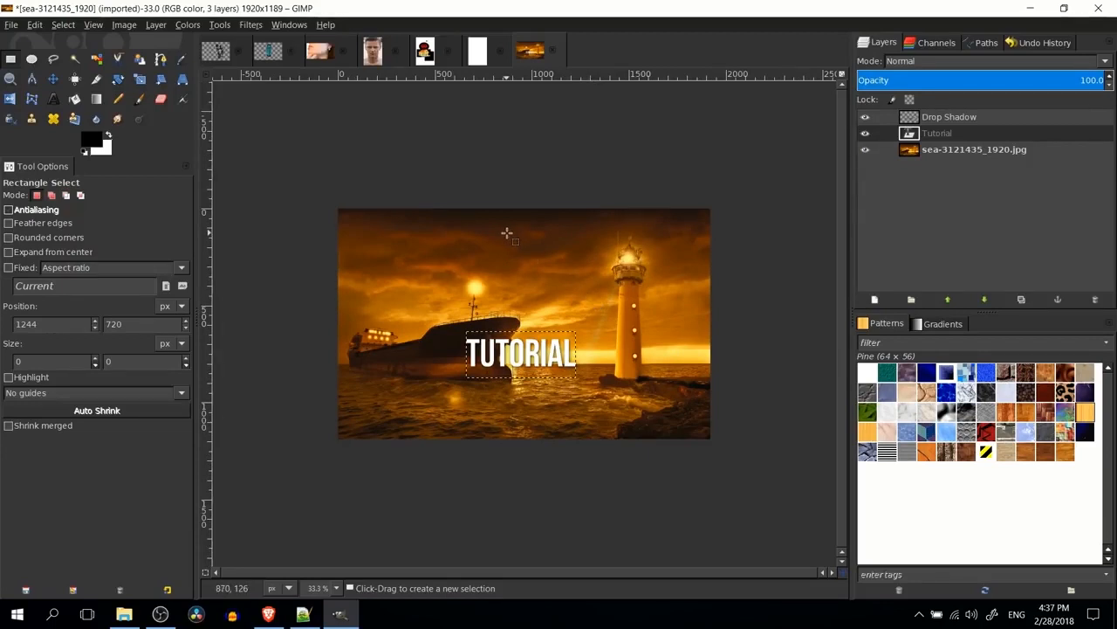
Cut the crouching athlete from the first image, paste him over a new transparent layer in the sea photo, and shift him toward the lighthouse.
click(215, 50)
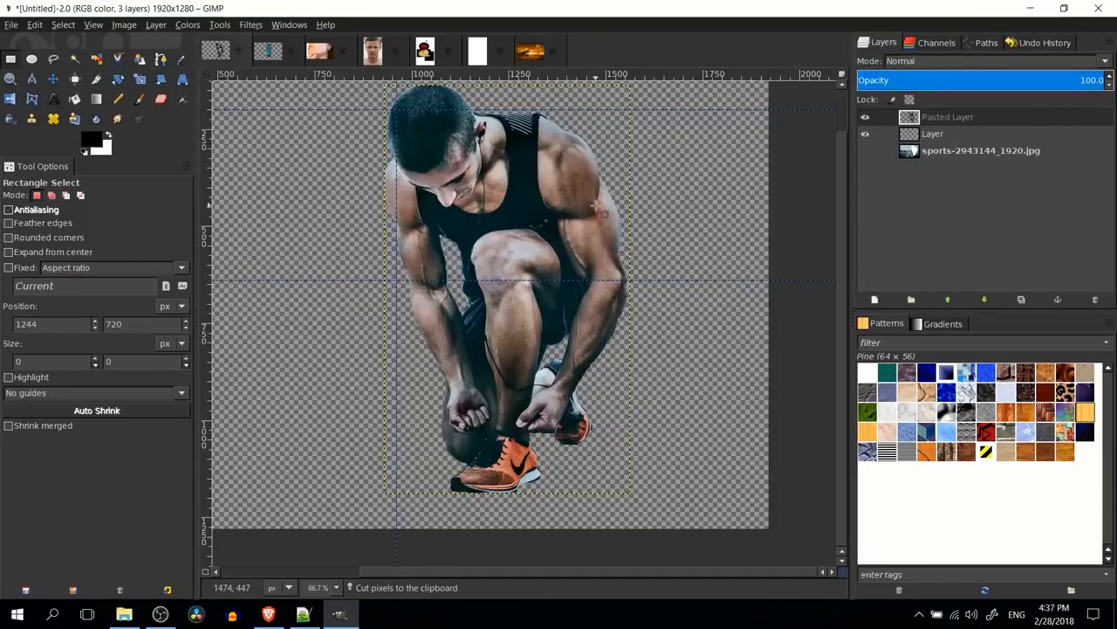
key(ctrl+x)
click(530, 52)
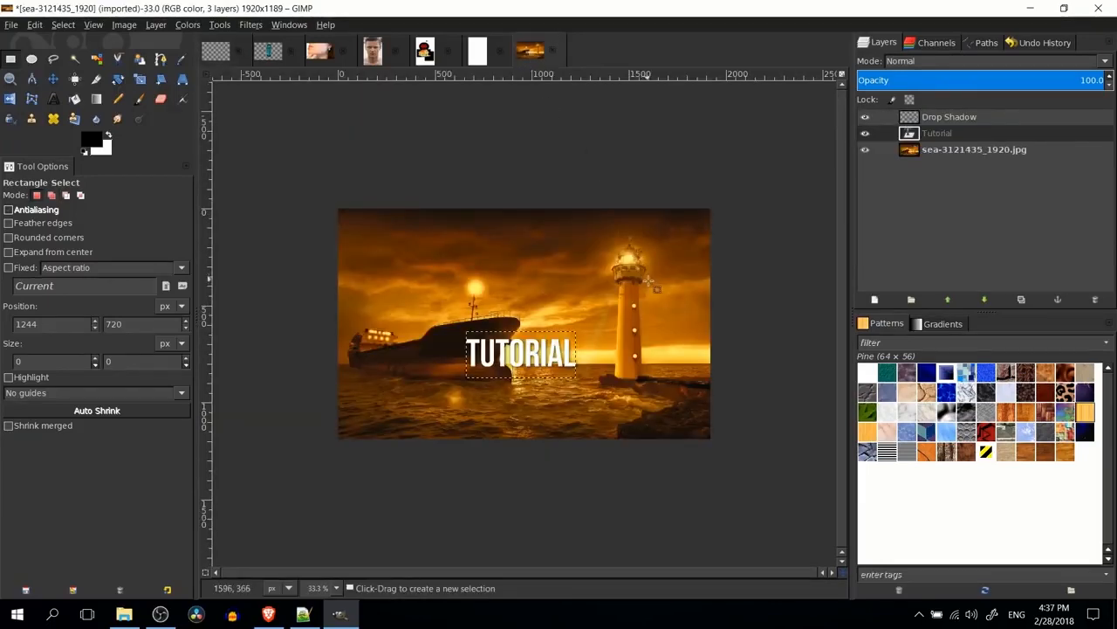
key(ctrl+v)
key(ctrl+z)
click(874, 300)
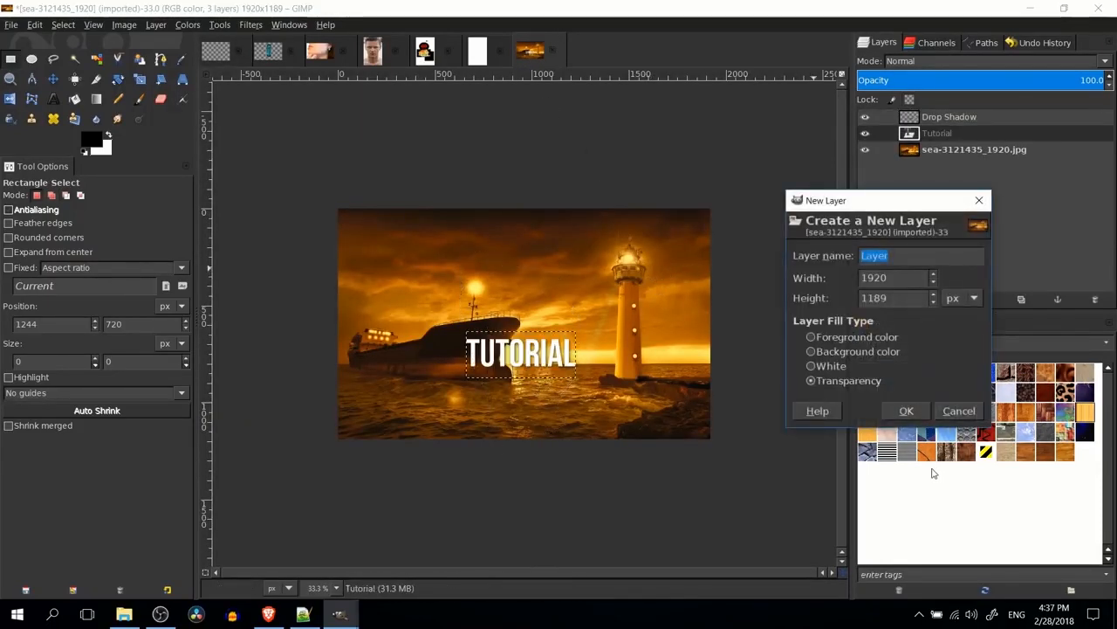
click(906, 410)
key(ctrl+v)
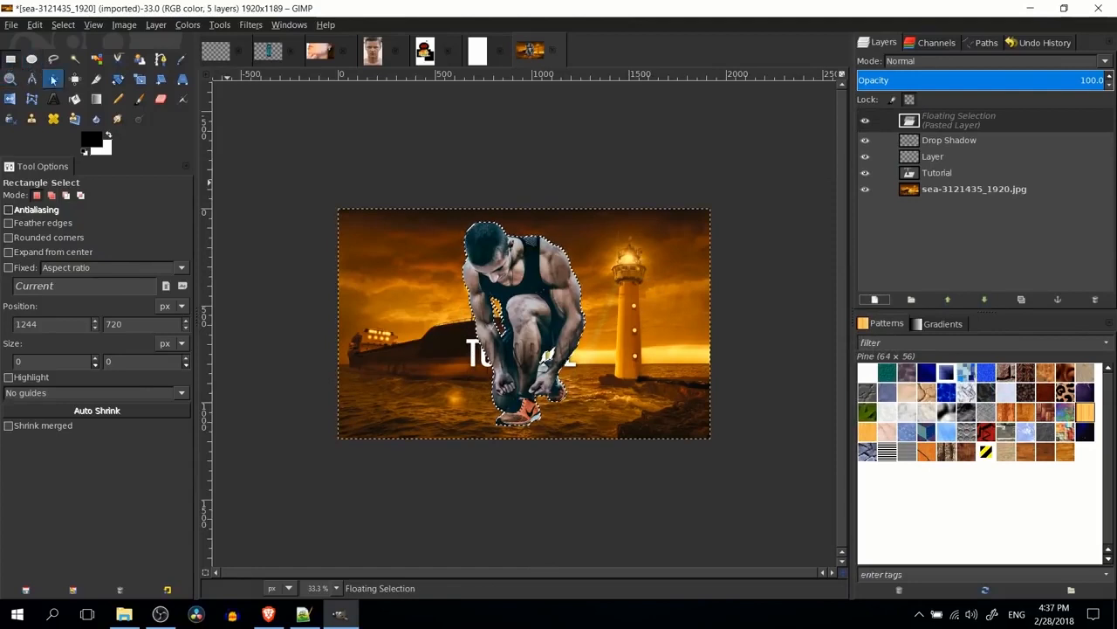
click(51, 79)
drag(495, 306, 536, 310)
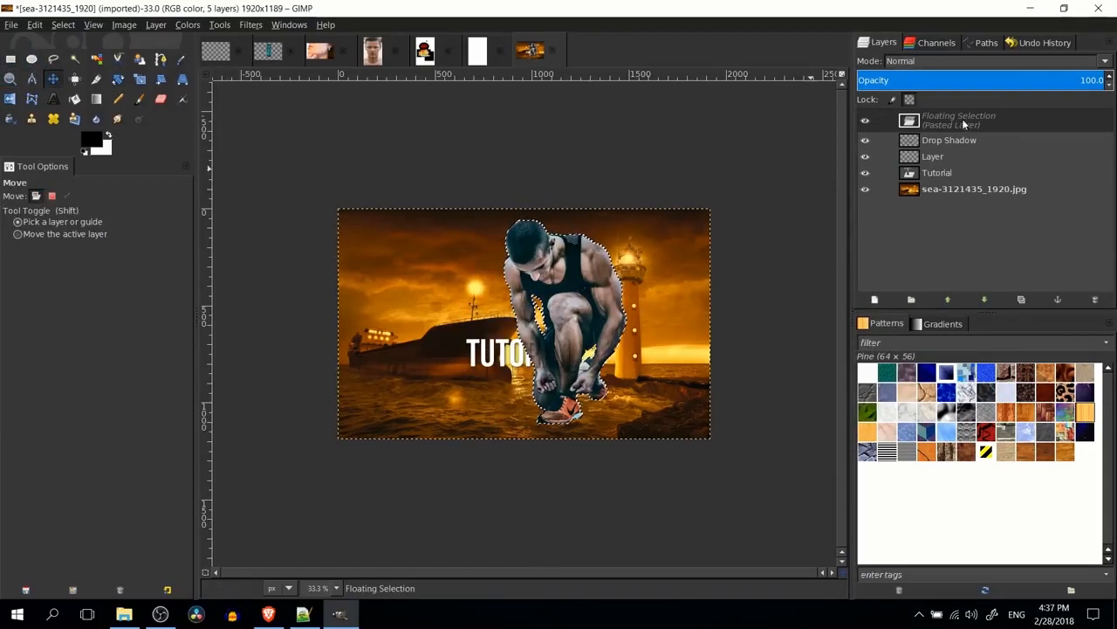
Convert the floating athlete selection to a new layer and place it directly below the Tutorial text layer.
click(964, 125)
right_click(928, 125)
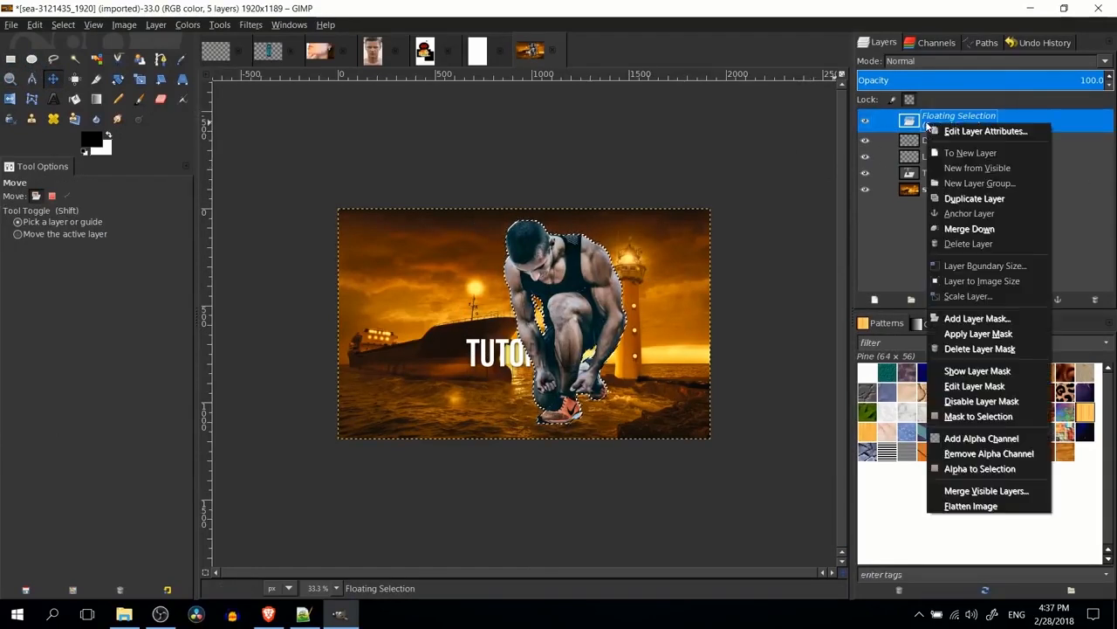
click(955, 121)
right_click(956, 125)
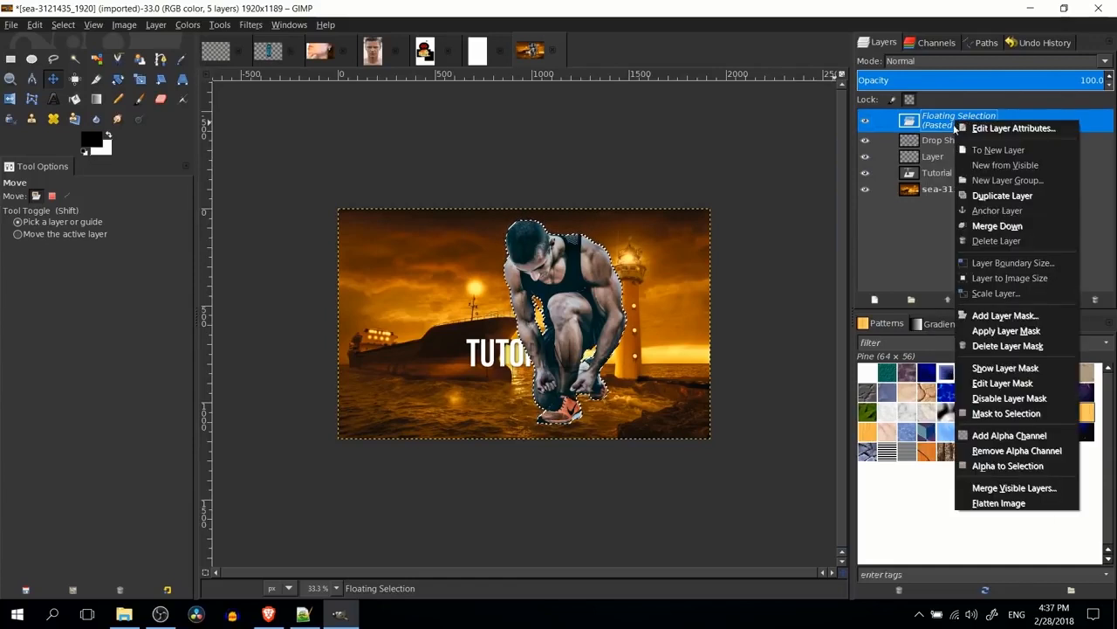
click(977, 149)
drag(963, 125, 969, 172)
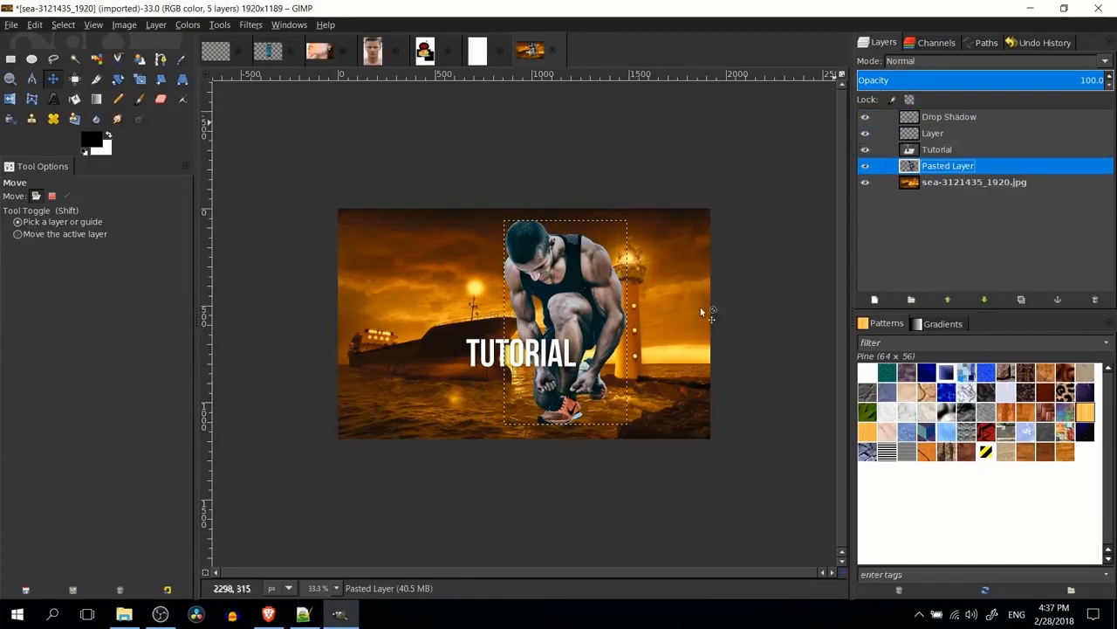
Turn the athlete layer's alpha into a selection, repeat the last Drop Shadow on it, and activate Rectangle Select.
scroll(646, 334, up, 2)
drag(677, 315, 624, 324)
scroll(612, 288, down, 1)
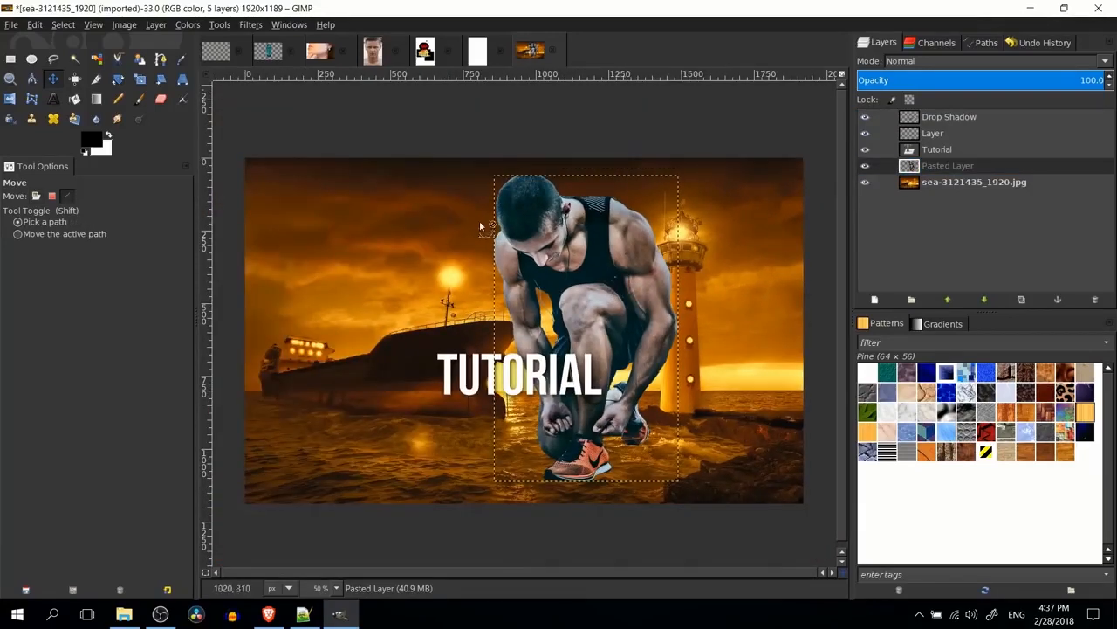
click(221, 27)
mouse_move(247, 27)
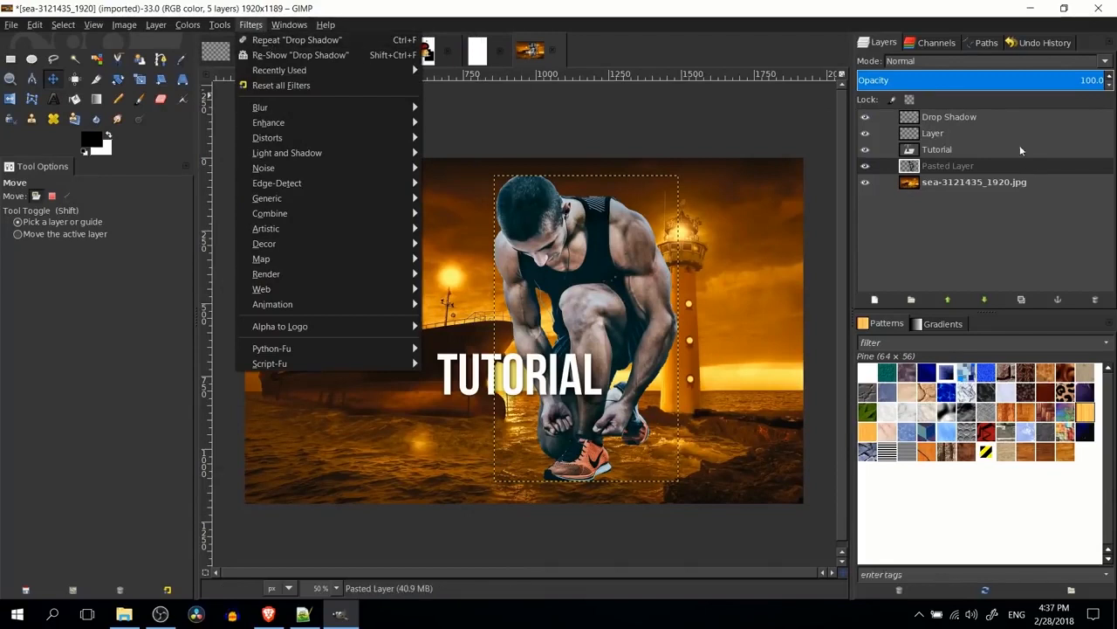
click(976, 172)
right_click(978, 175)
click(1035, 513)
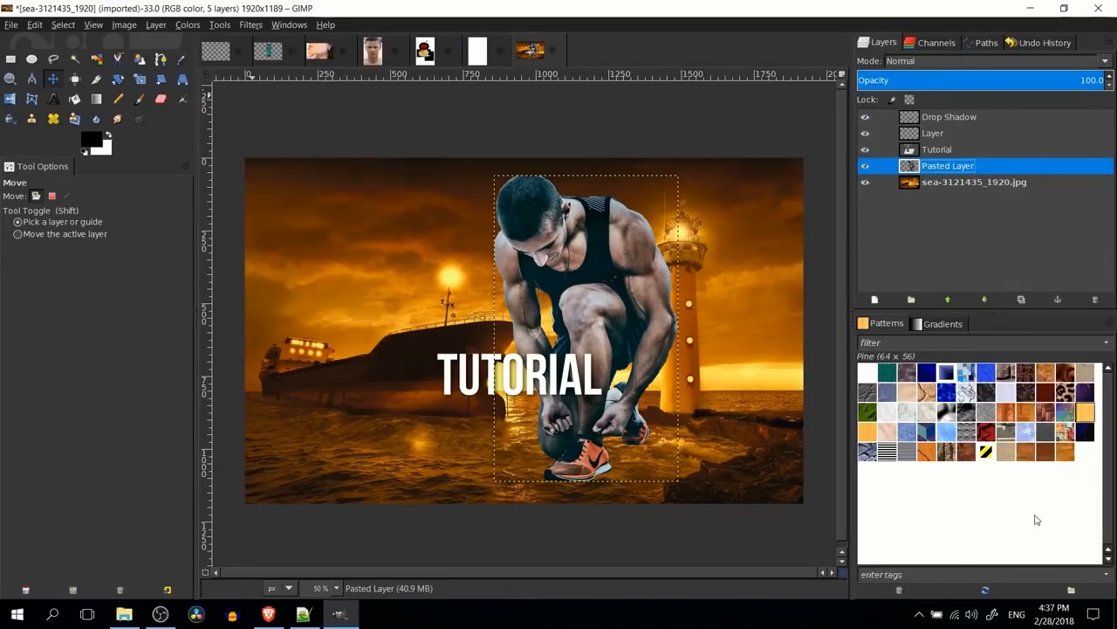
drag(724, 327, 654, 320)
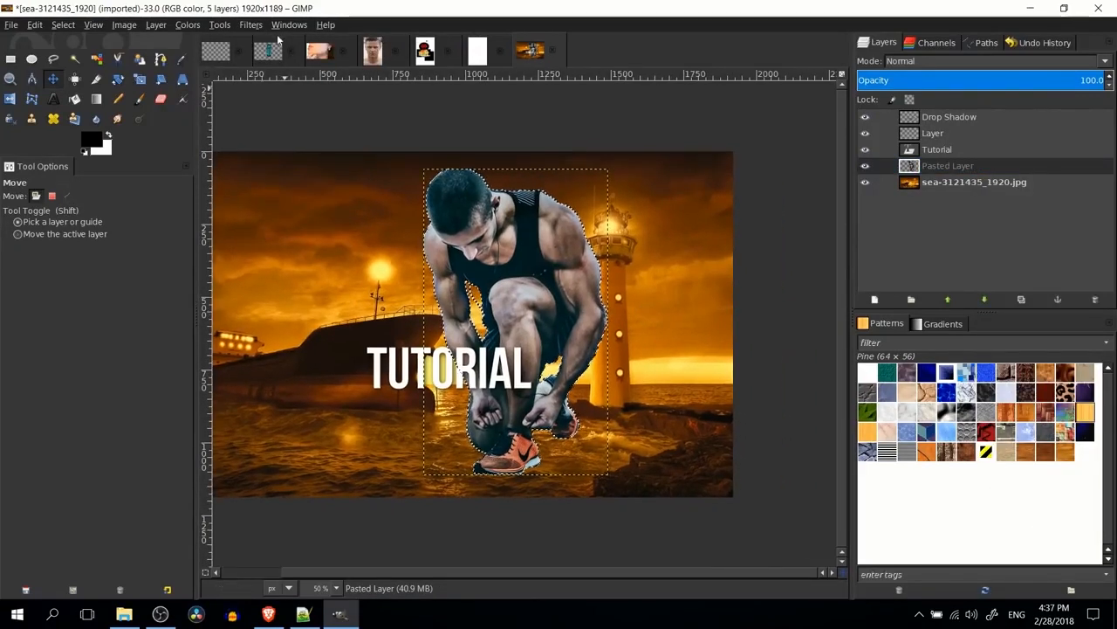
click(251, 25)
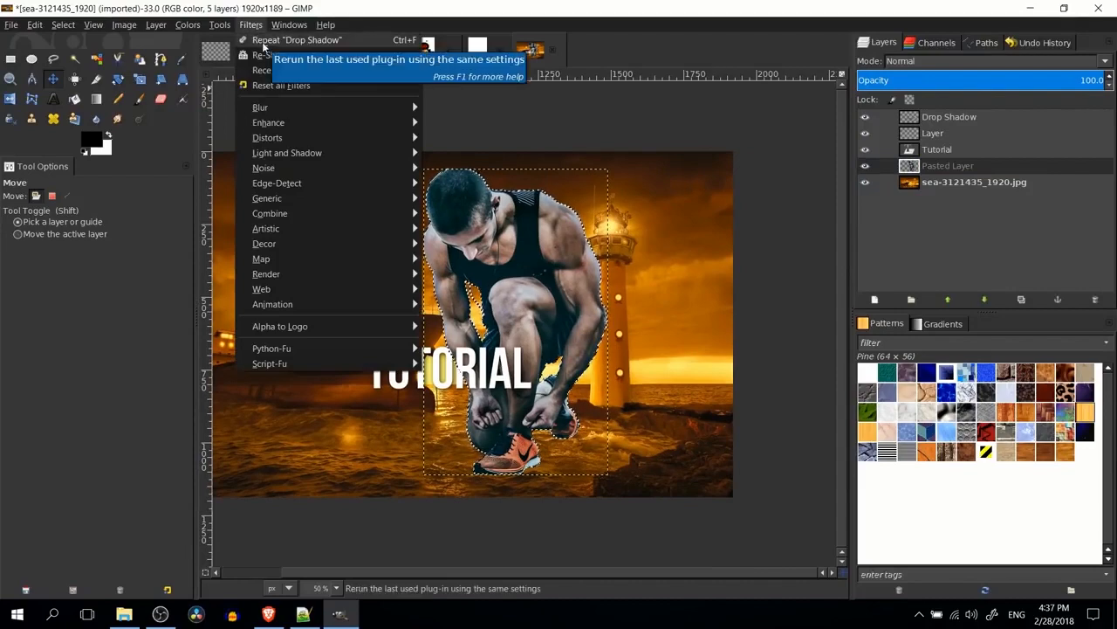
click(263, 44)
key(r)
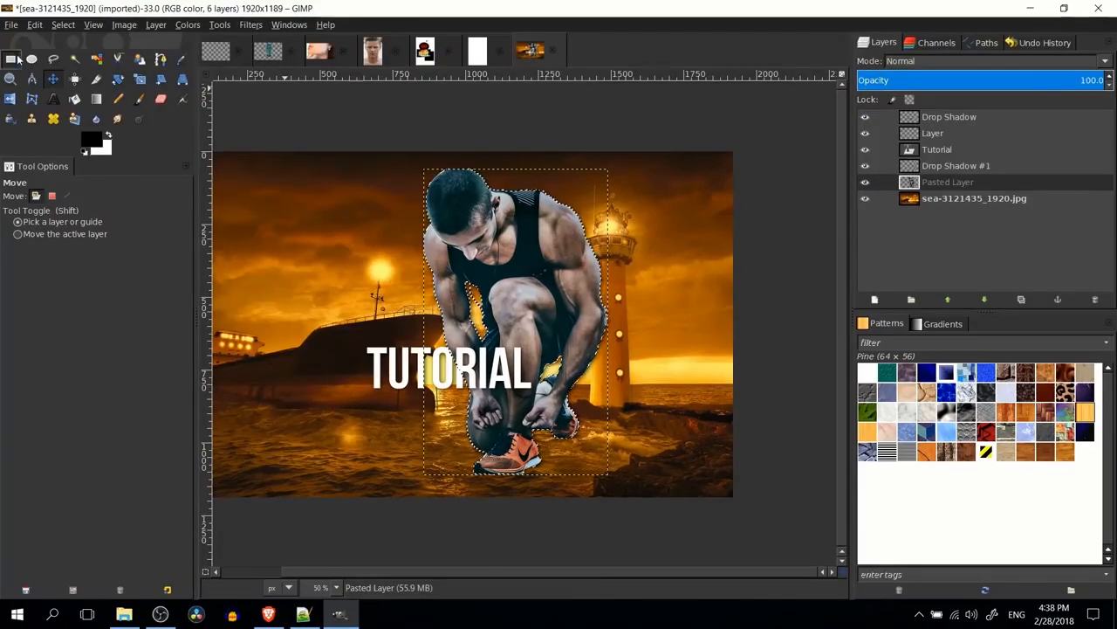
Inspect the athlete's outline and compare it with and without the drop shadow by undoing and redoing the filter.
scroll(659, 319, up, 3)
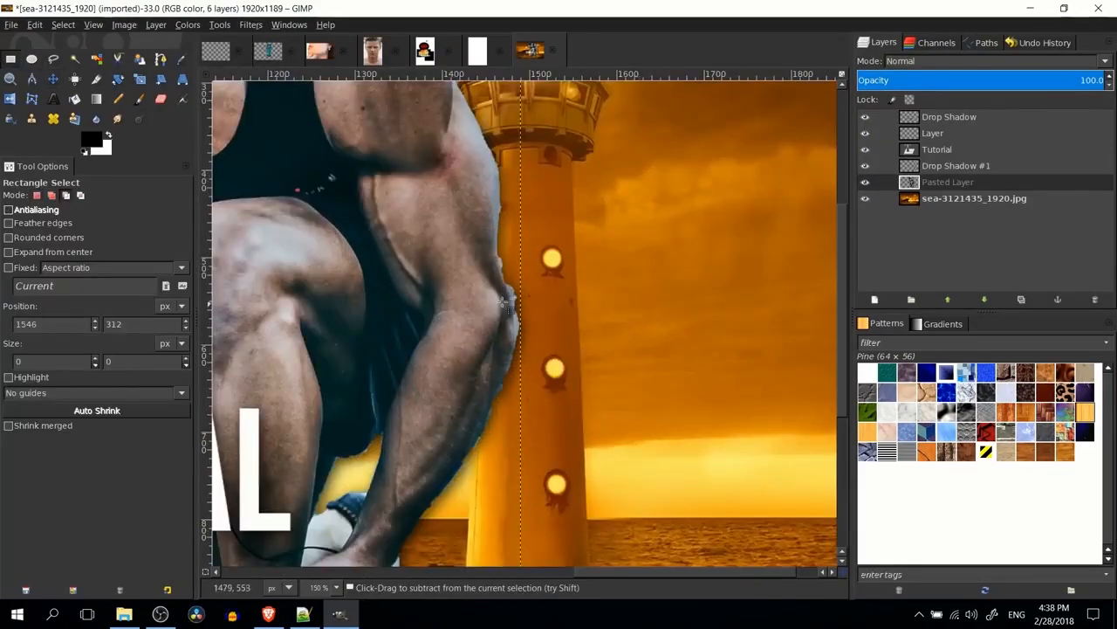
scroll(550, 320, down, 3)
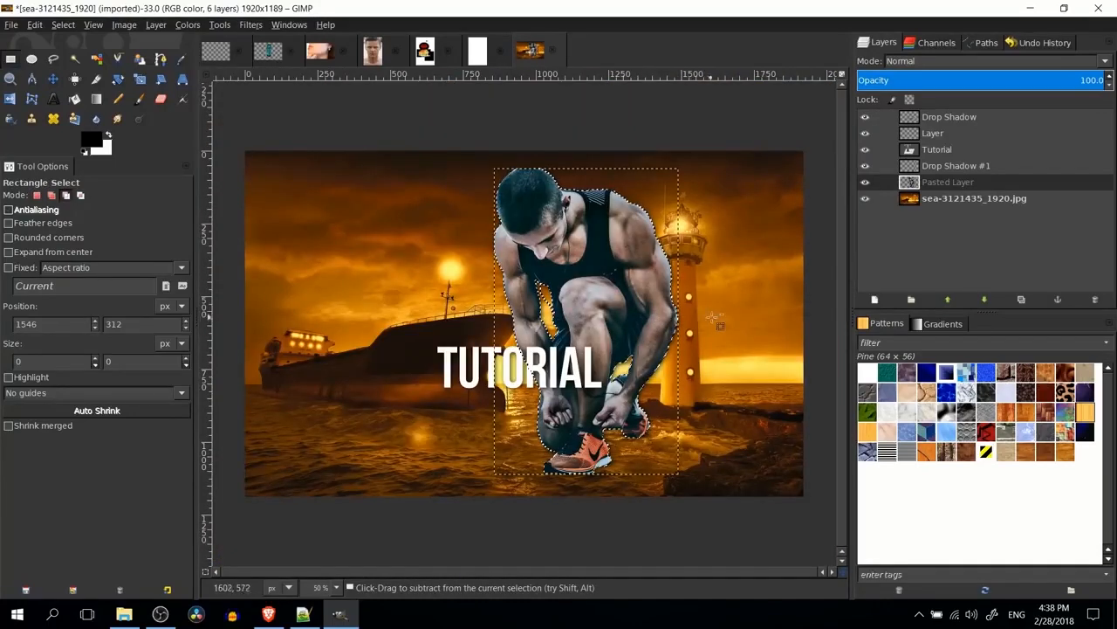
key(ctrl+z)
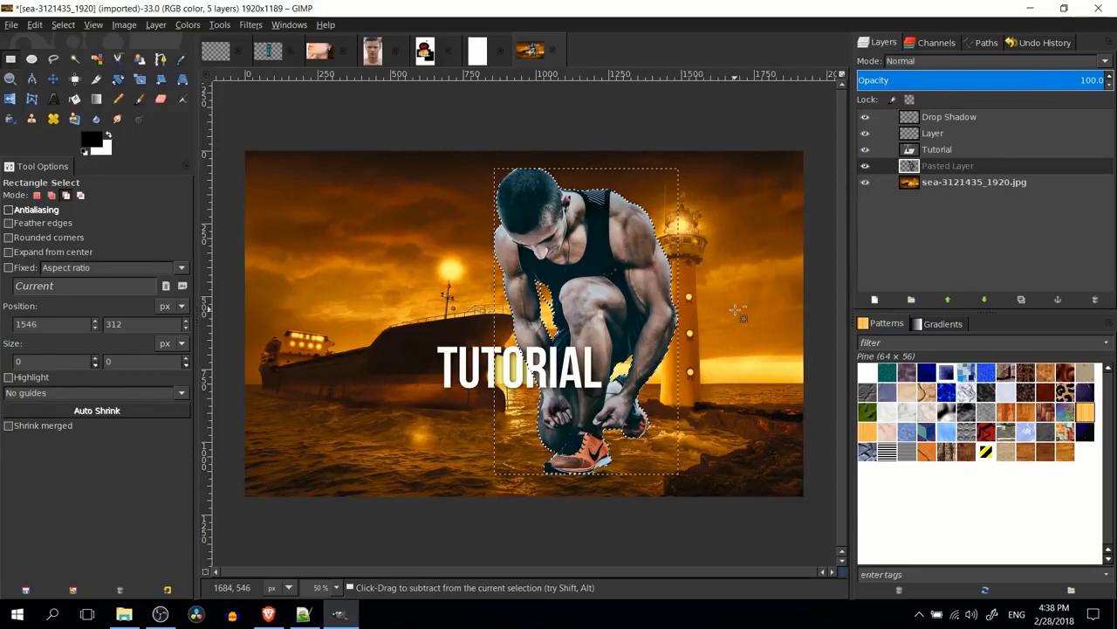
key(ctrl+y)
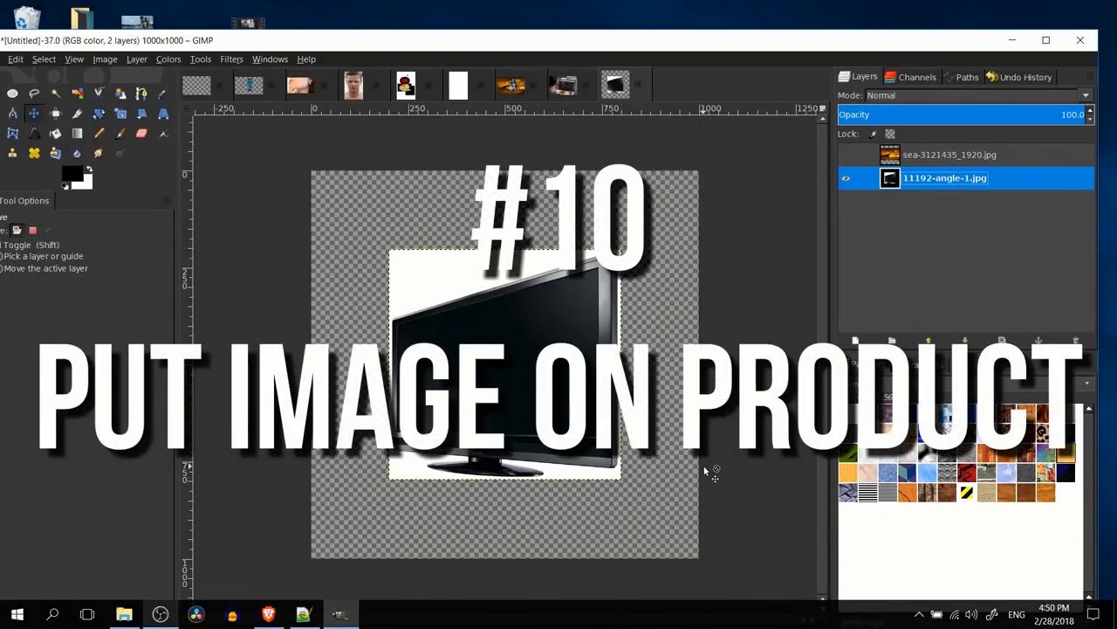
Make the sea photo layer visible above the television picture and select it.
click(846, 155)
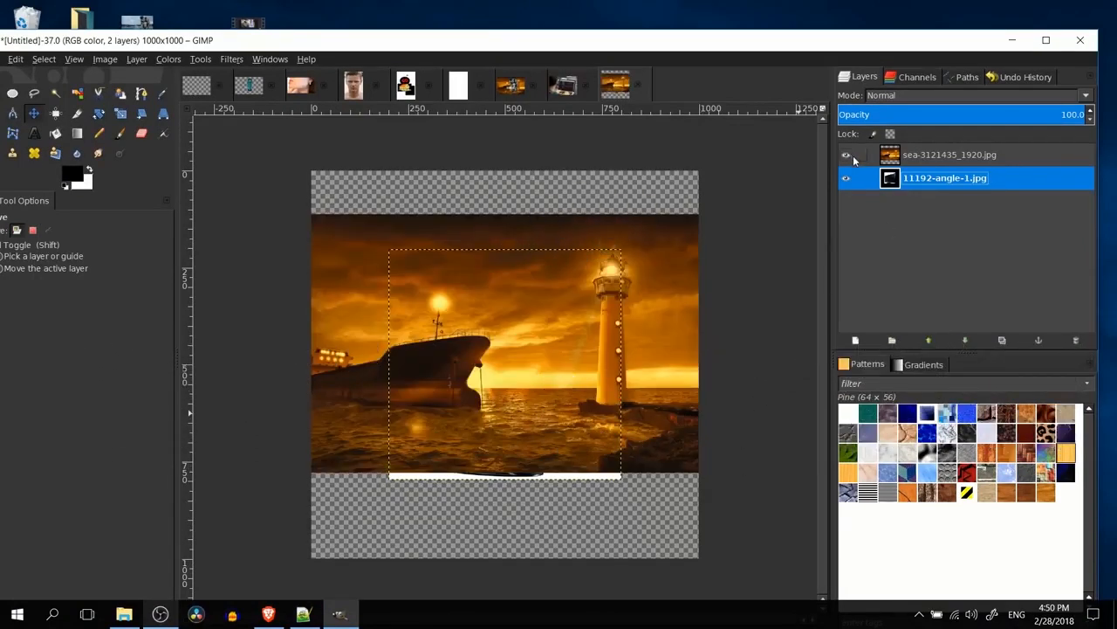
click(846, 155)
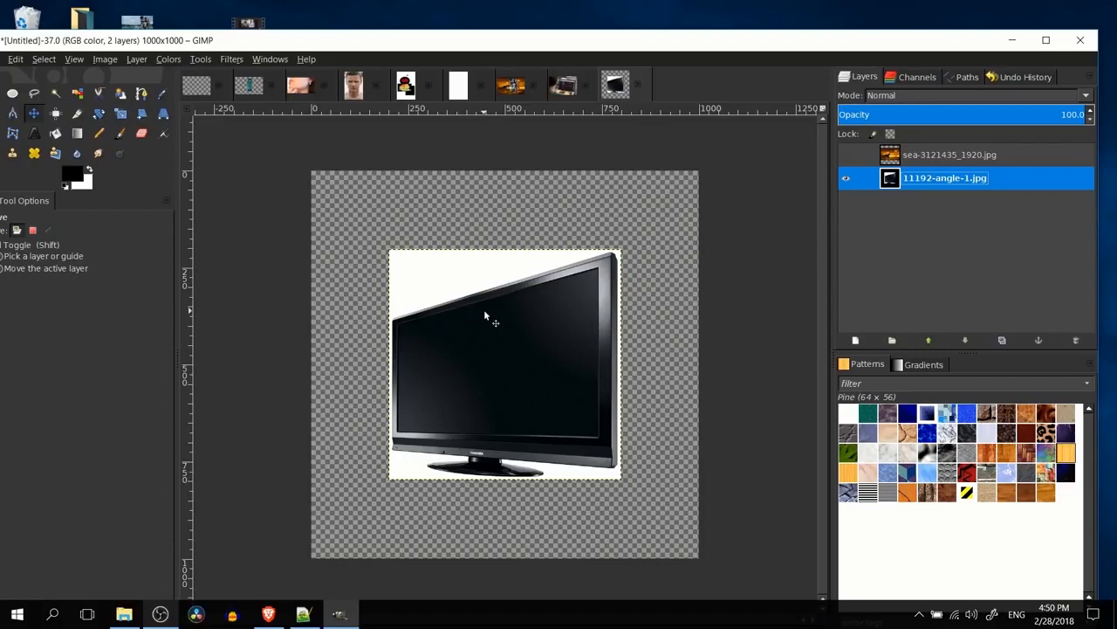
click(846, 155)
click(917, 157)
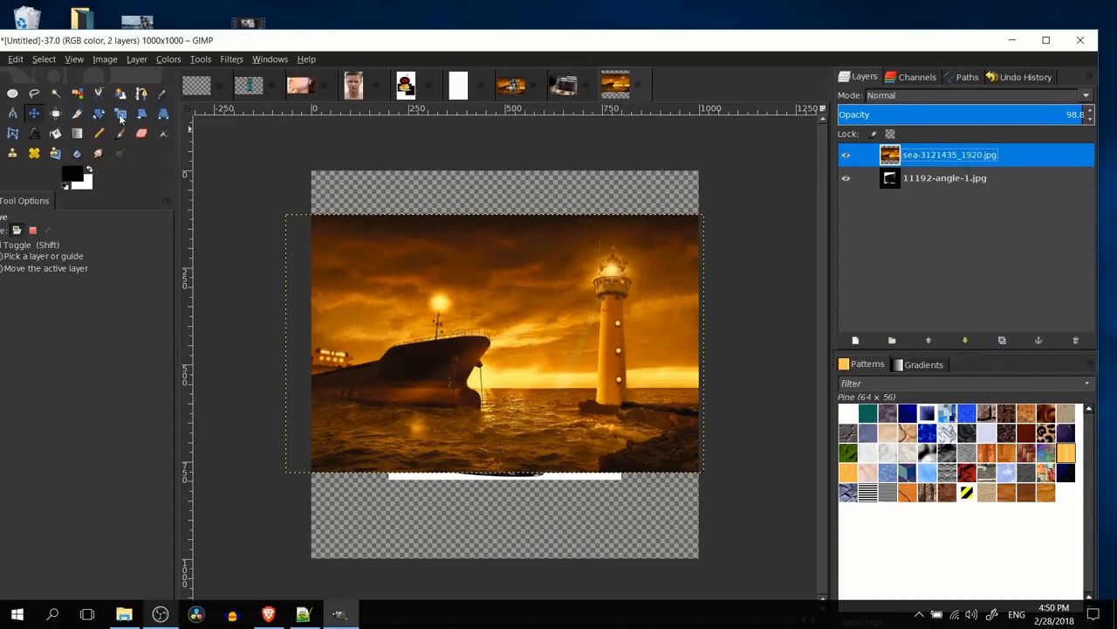
click(163, 117)
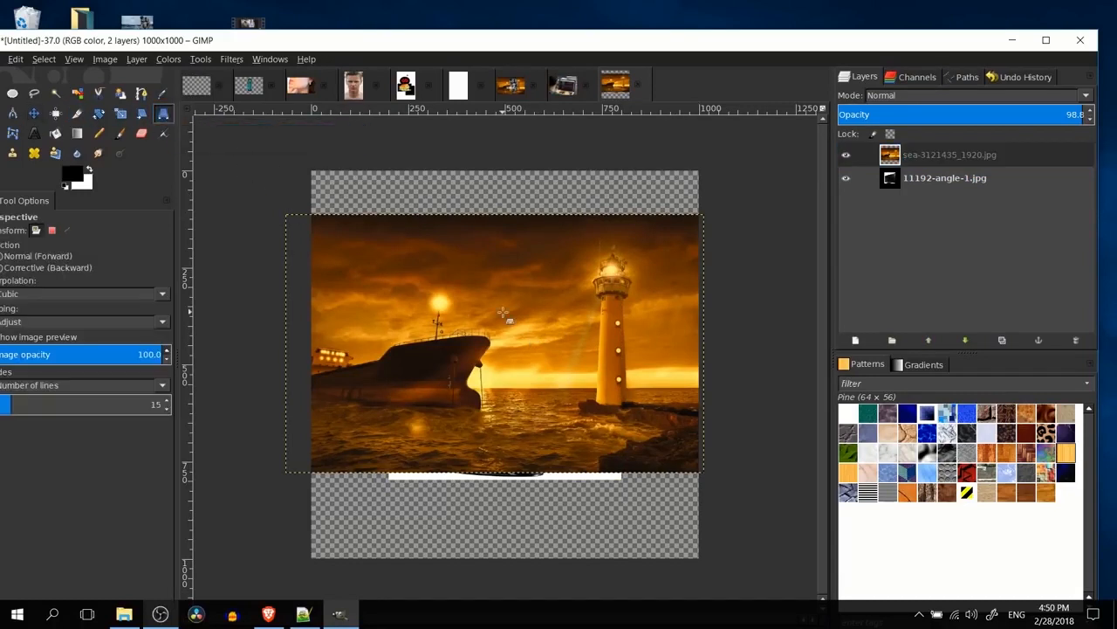
click(504, 316)
drag(290, 158, 245, 84)
drag(287, 218, 407, 282)
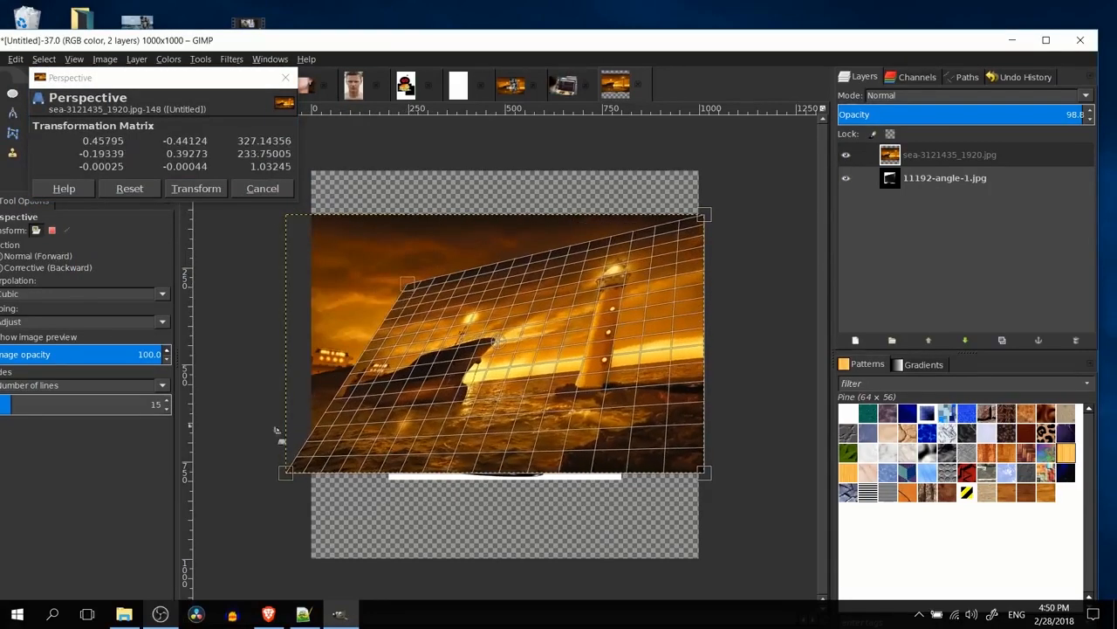
drag(289, 474, 410, 427)
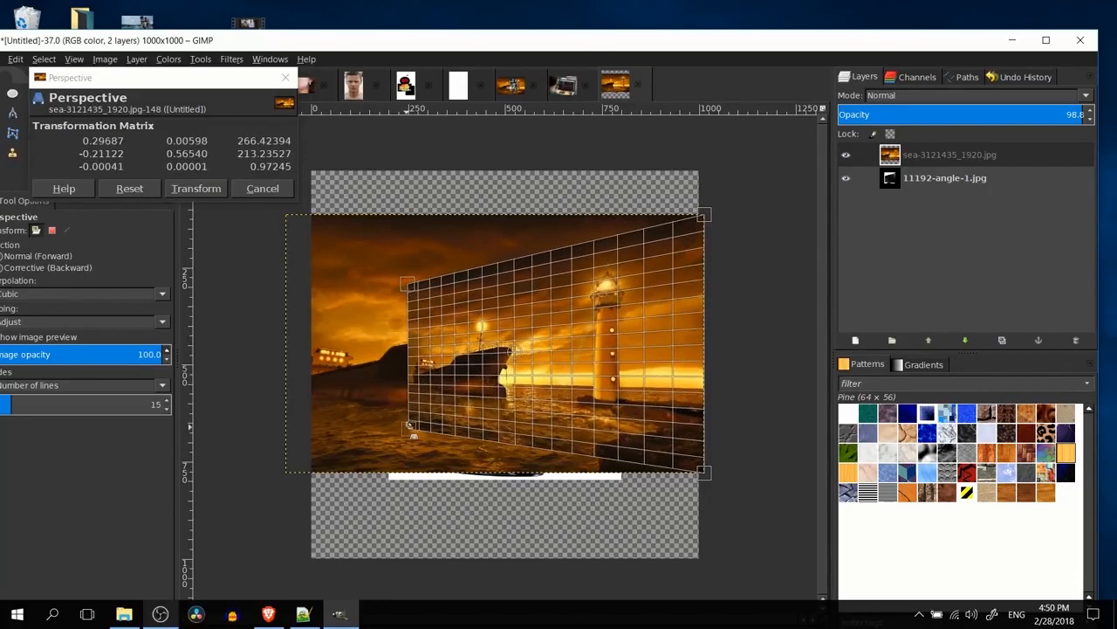
click(270, 189)
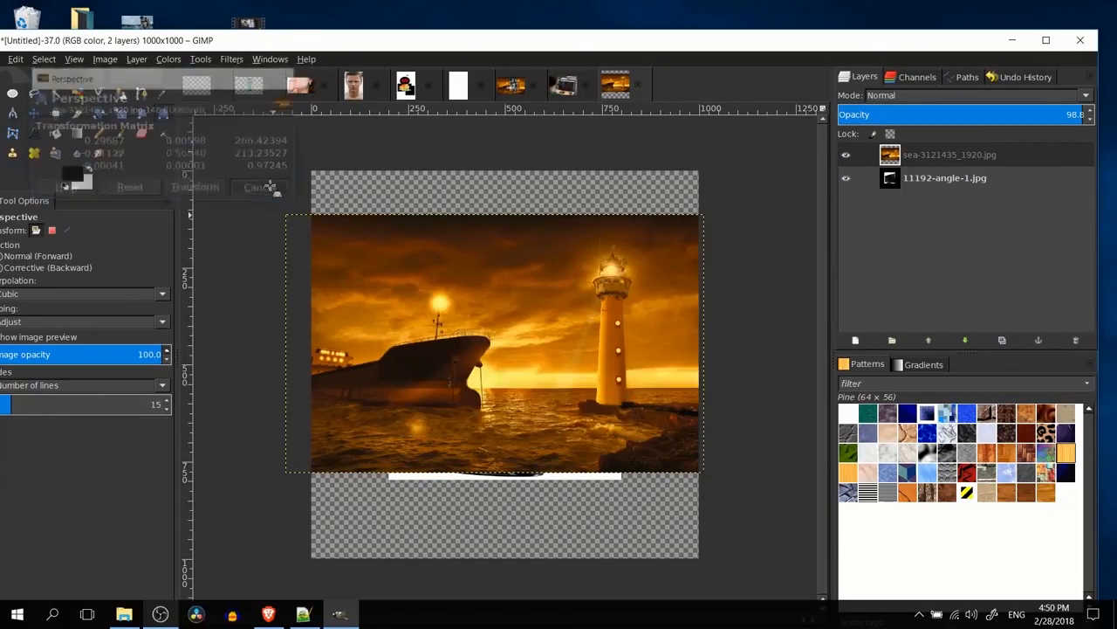
Lower the sea layer's opacity to 69.7 and use Perspective to move its four corners roughly onto the television's screen corners.
click(970, 154)
drag(1059, 116, 1010, 121)
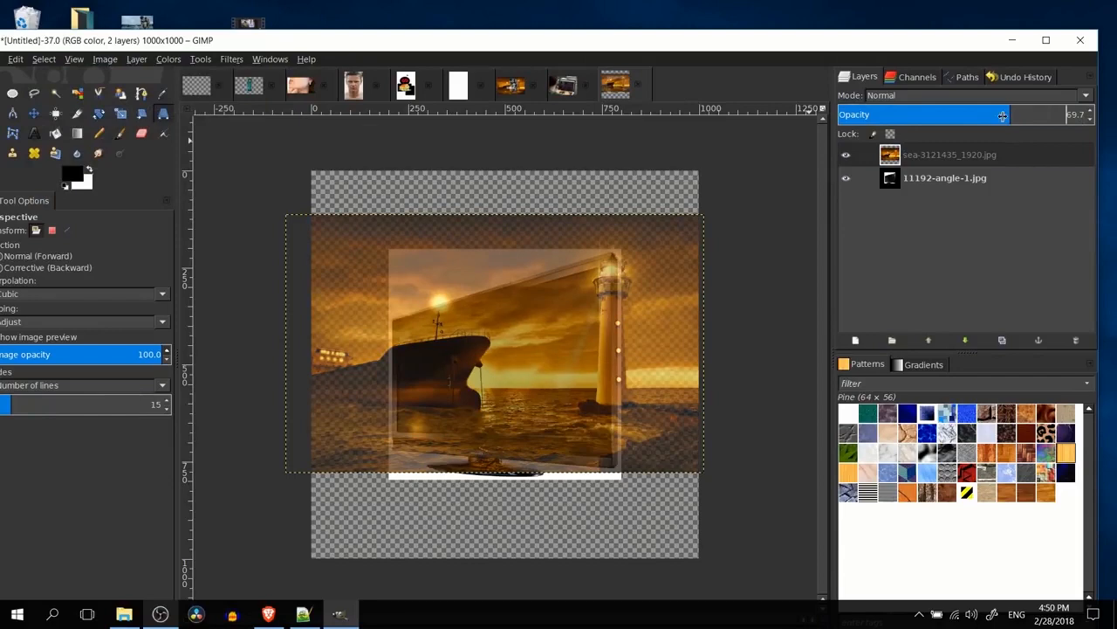
click(406, 287)
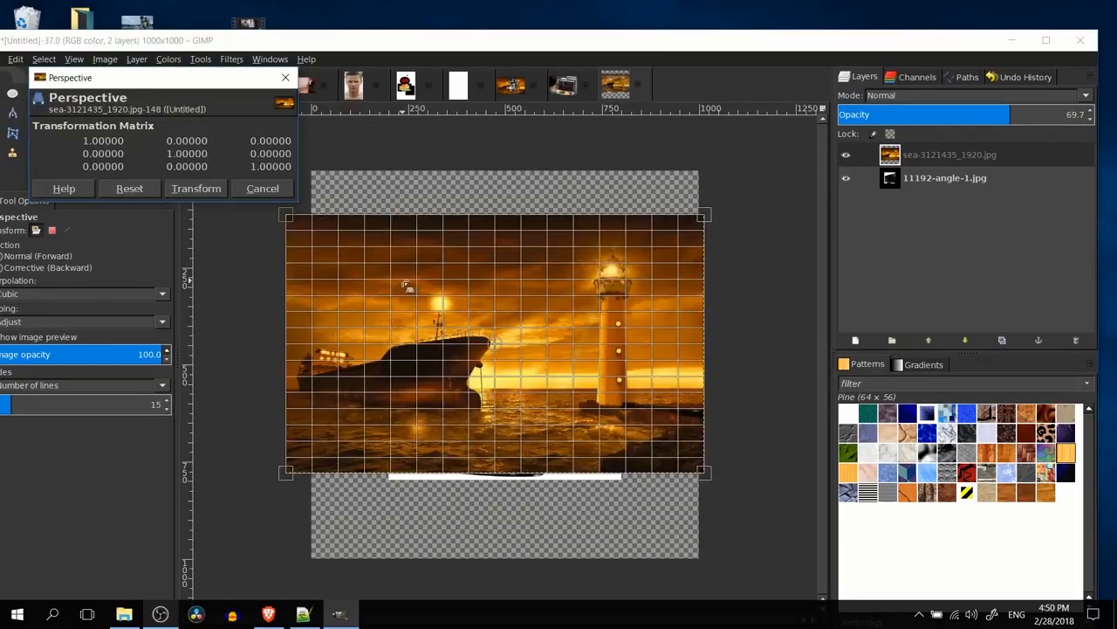
drag(296, 224, 396, 341)
scroll(397, 358, up, 5)
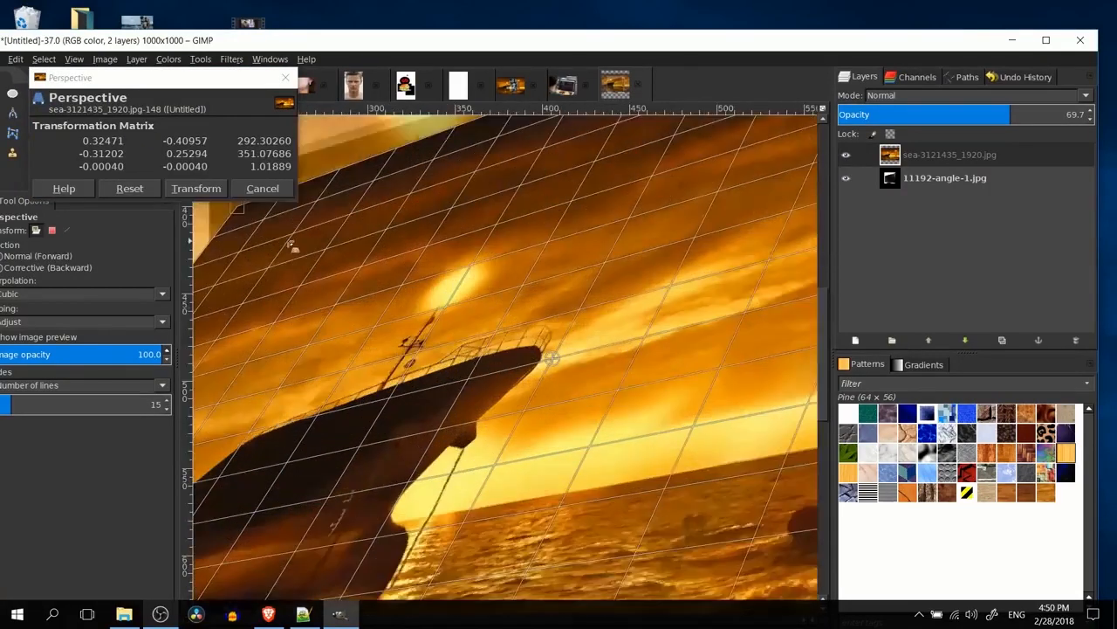
drag(294, 247, 449, 239)
scroll(451, 245, down, 2)
scroll(298, 432, down, 2)
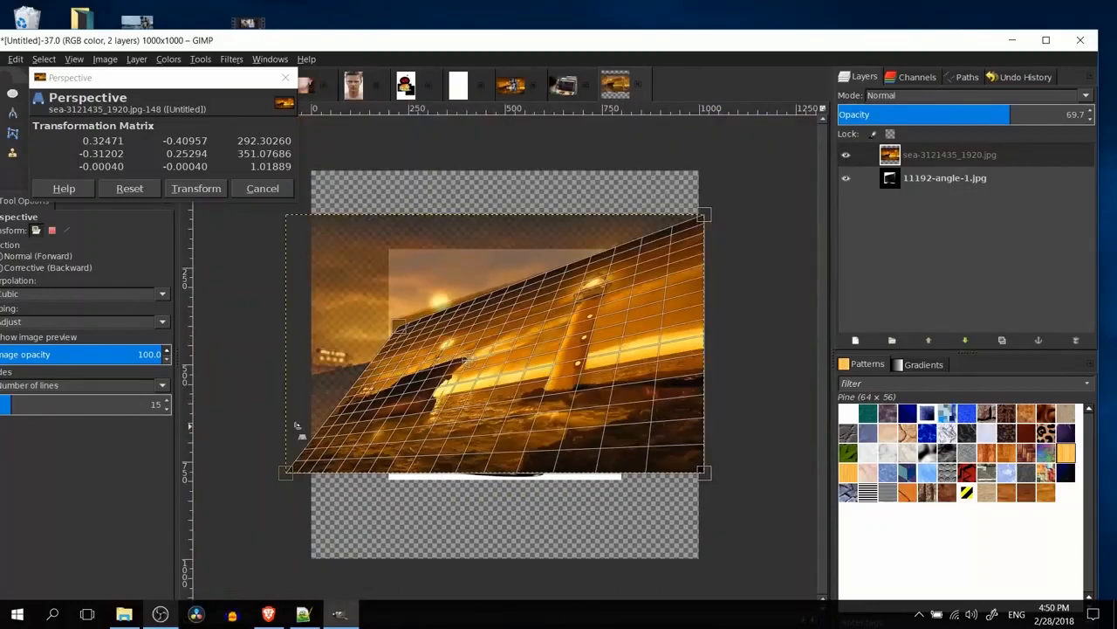
drag(286, 472, 400, 431)
drag(713, 482, 617, 426)
drag(704, 214, 601, 263)
Fine-tune the upper-left and lower-left perspective corners of the sea photo to the inner edge of the television frame.
scroll(407, 323, up, 8)
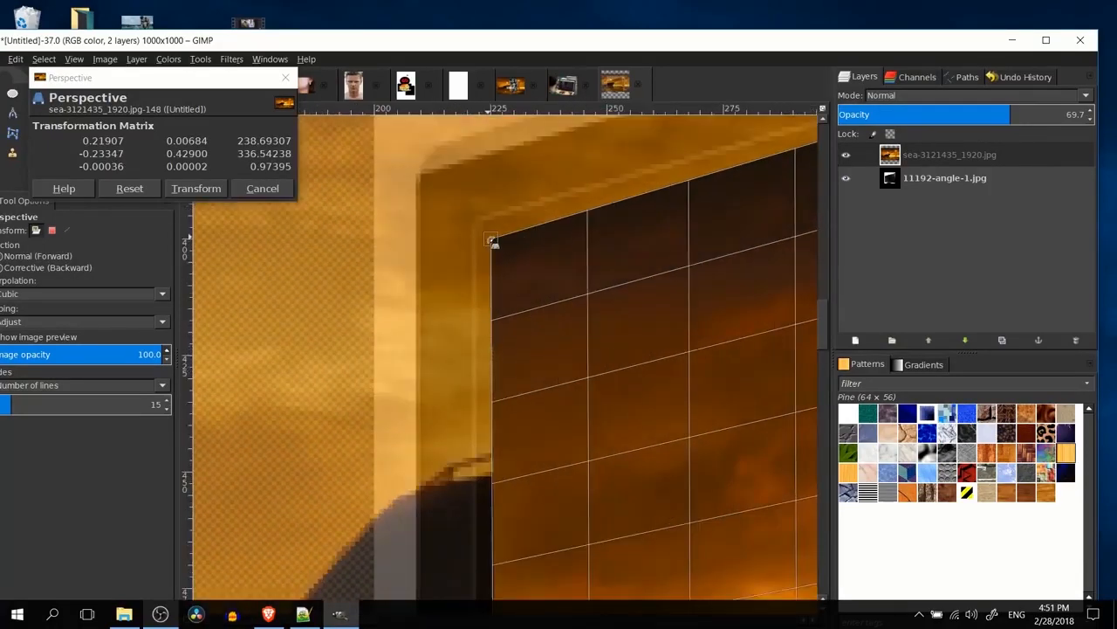
drag(491, 240, 479, 225)
scroll(520, 288, down, 3)
drag(585, 442, 572, 352)
scroll(505, 424, up, 1)
drag(486, 427, 478, 421)
scroll(600, 399, down, 2)
Align the sea photo's upper-right and lower-right perspective corners with the television screen's corners and apply the transformation.
drag(668, 350, 277, 421)
drag(583, 406, 319, 402)
drag(749, 439, 643, 414)
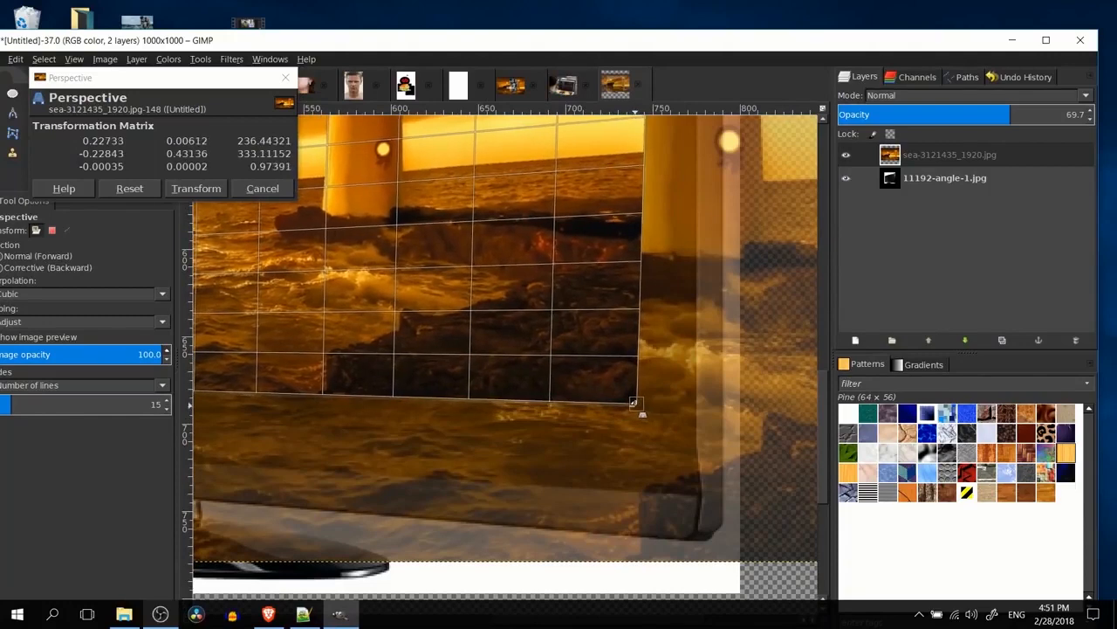
drag(676, 287, 683, 396)
scroll(670, 441, up, 2)
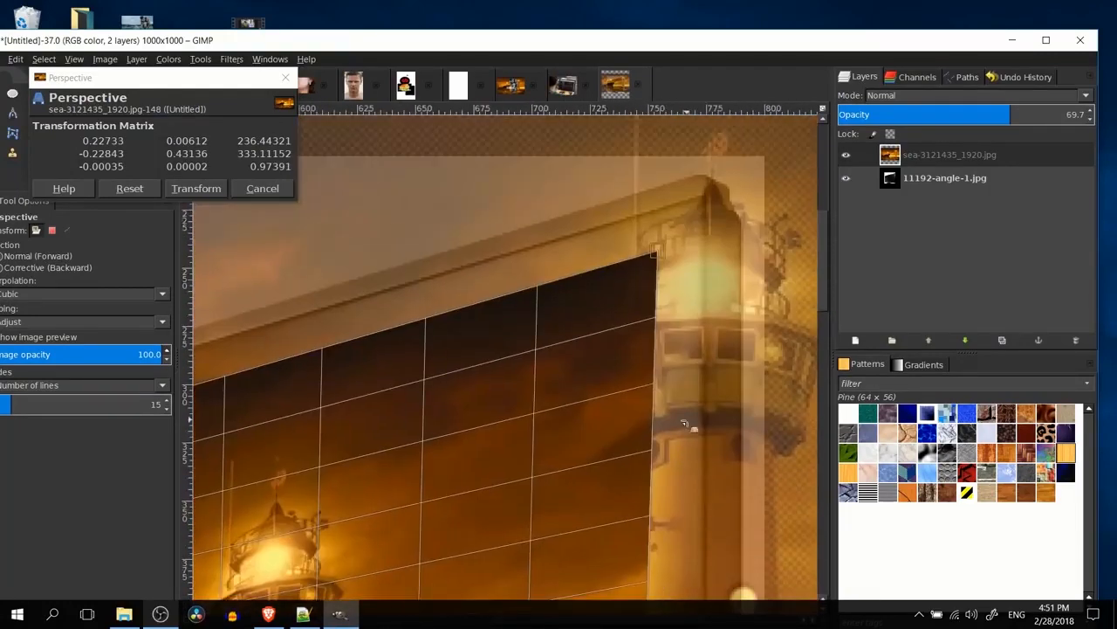
drag(650, 276, 623, 274)
scroll(637, 302, down, 4)
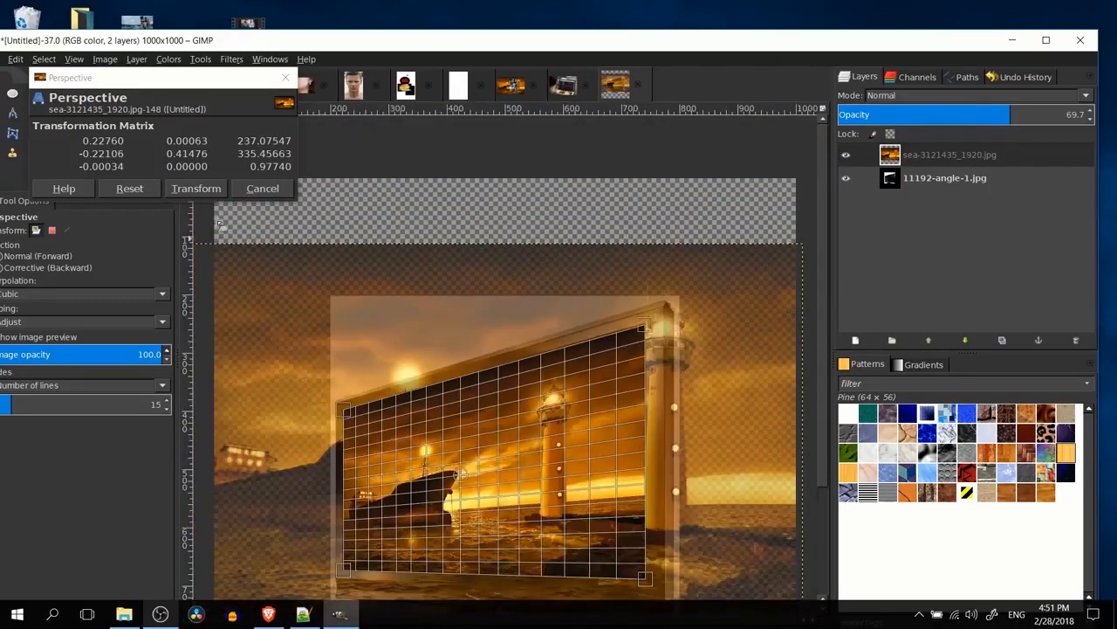
click(196, 188)
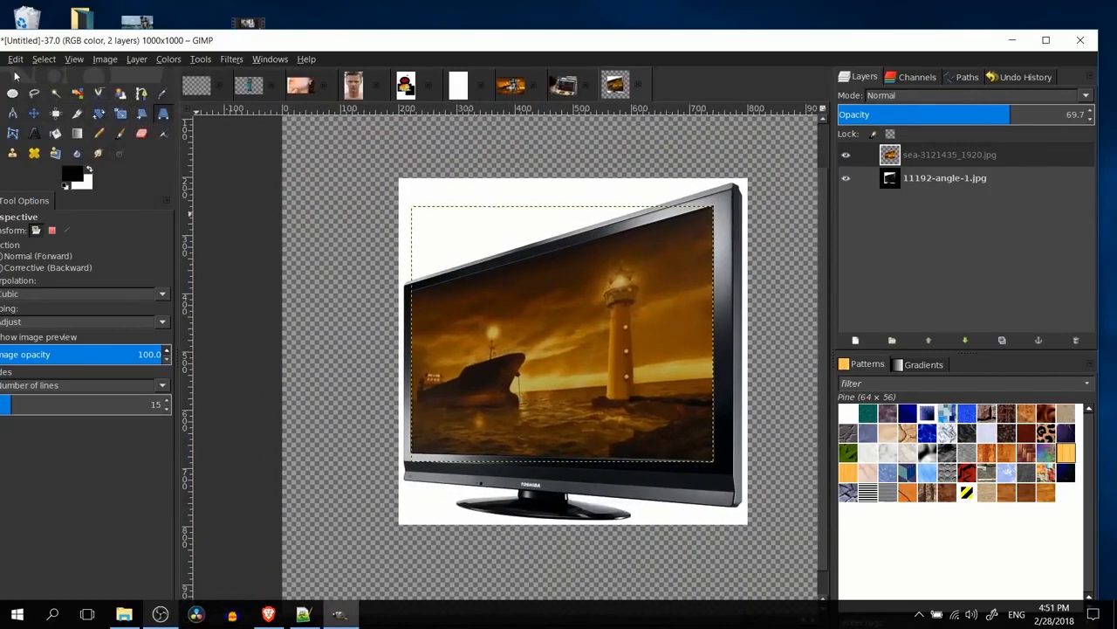
Compare the television with and without the fitted sea photo, examining the screen edges and the glare on the glass.
click(13, 92)
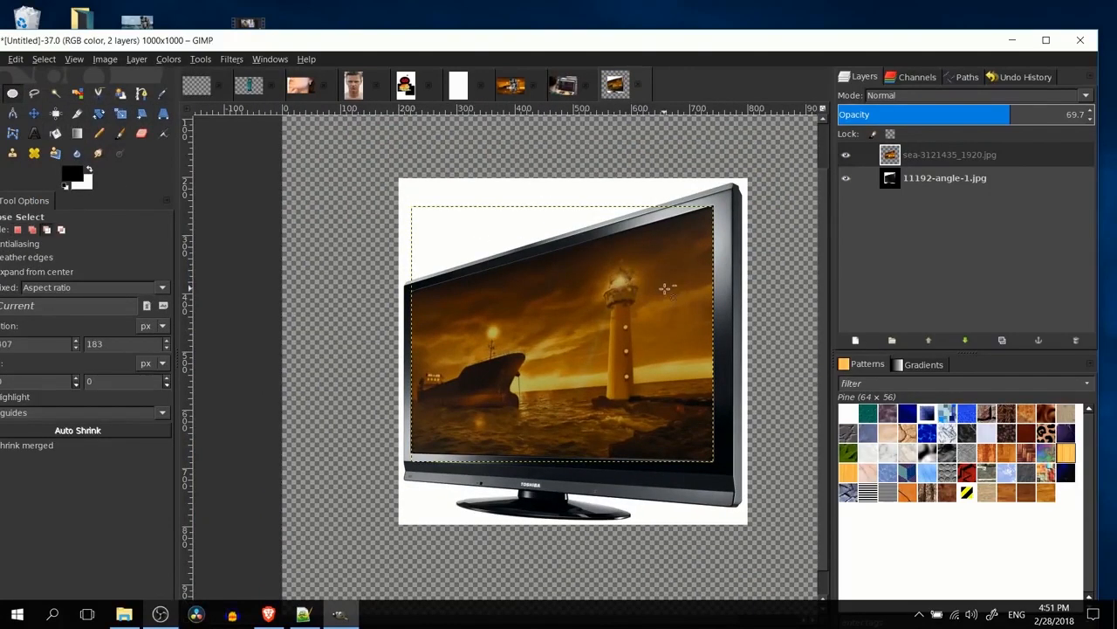
scroll(672, 292, up, 1)
key(r)
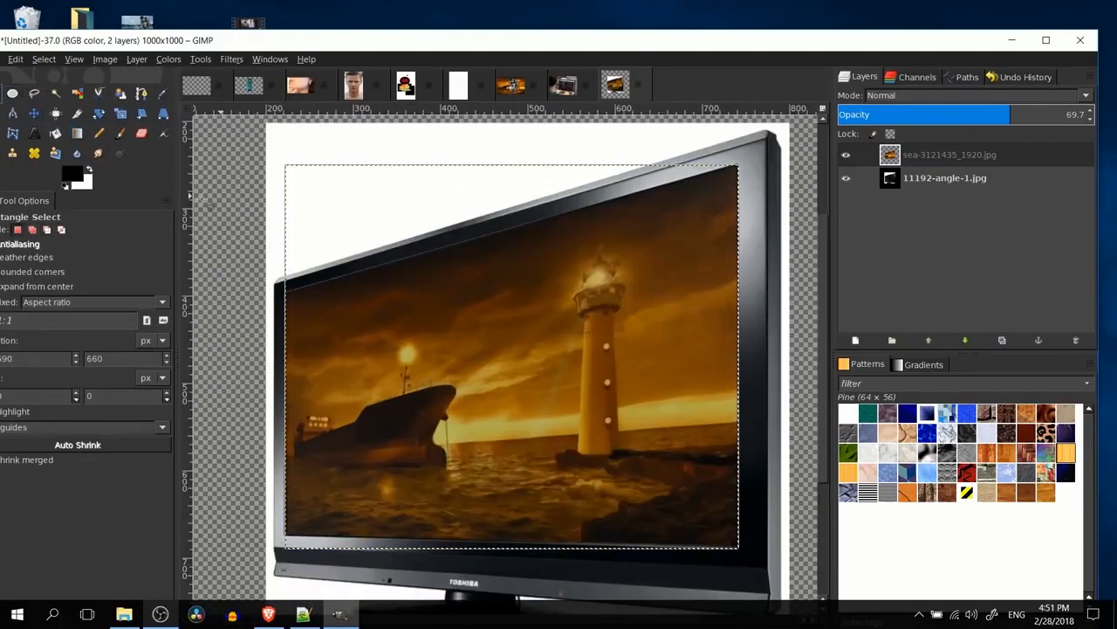
click(845, 155)
click(845, 155)
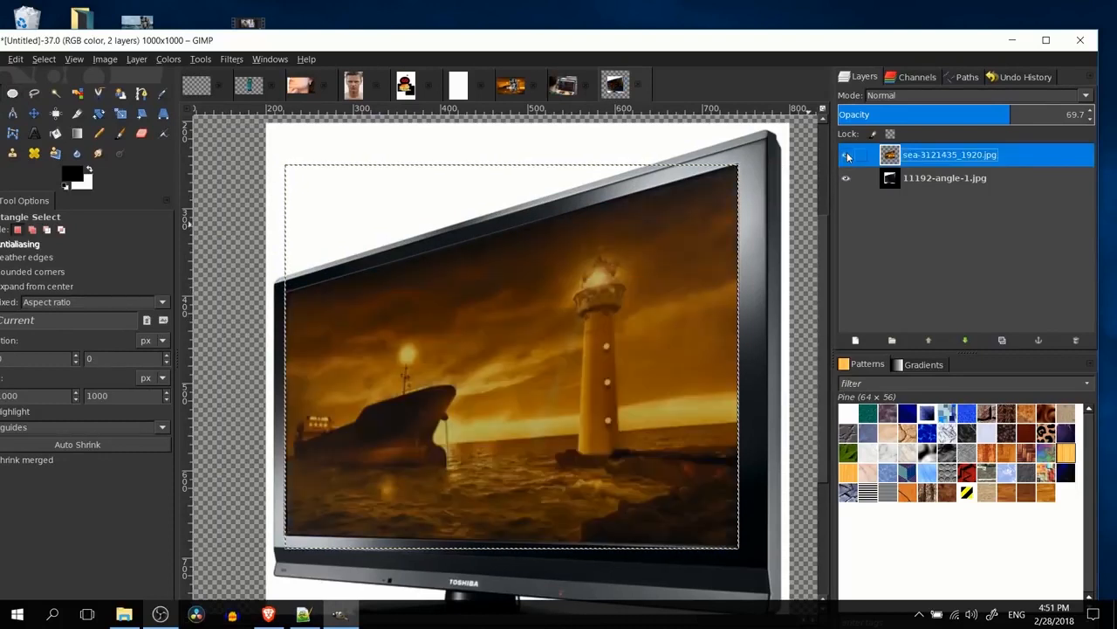
click(846, 156)
click(846, 156)
click(846, 156)
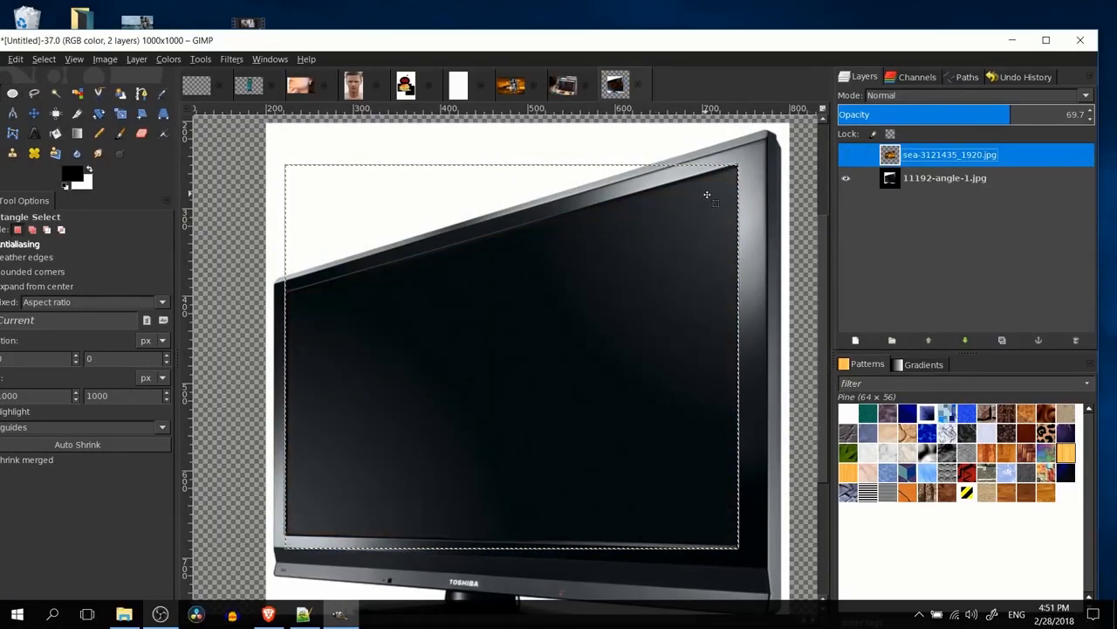
click(846, 155)
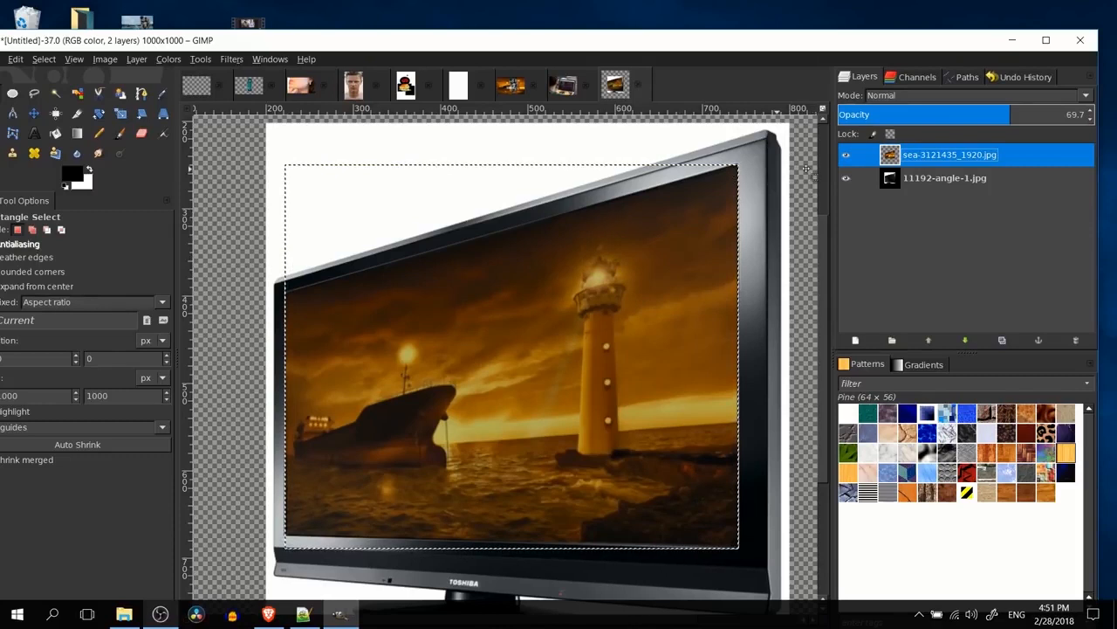
shift+click(846, 177)
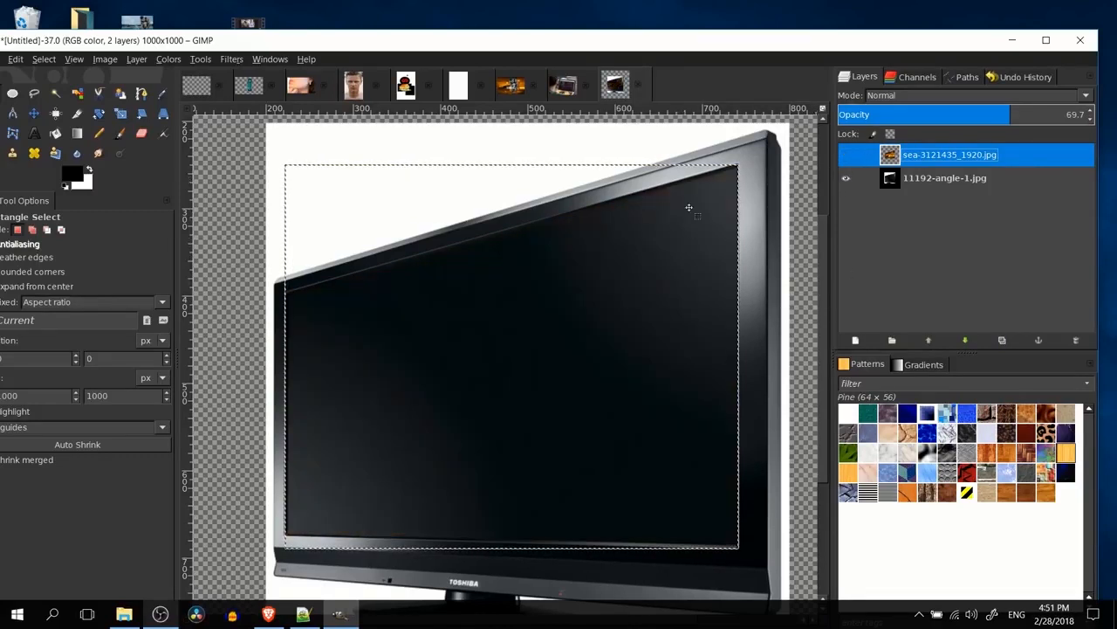
click(846, 155)
key(e)
key(minus)
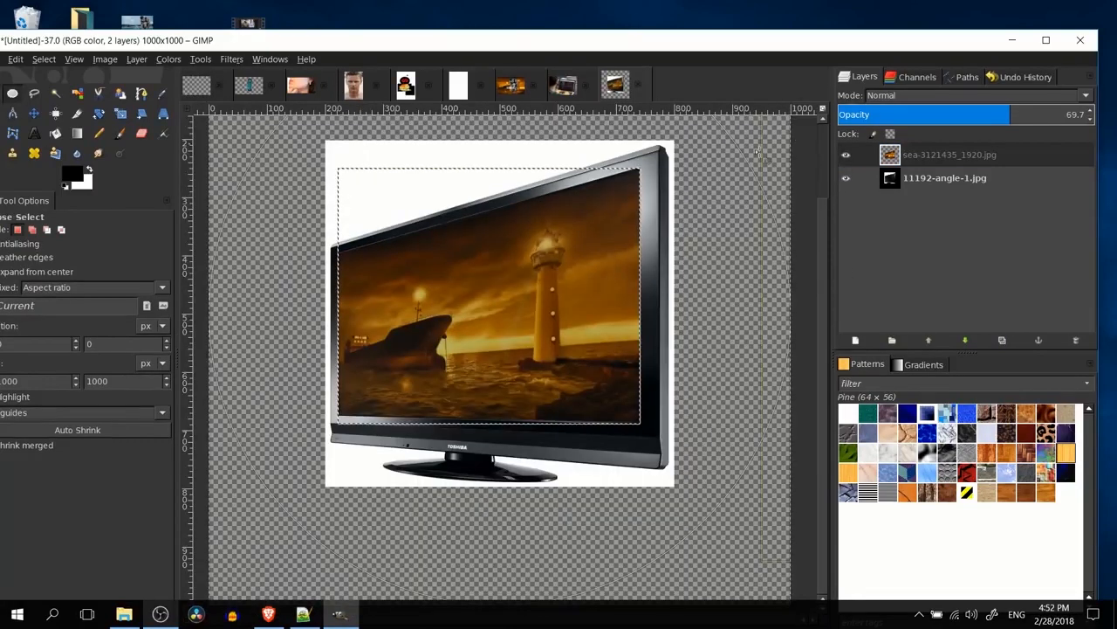
scroll(715, 216, up, 2)
scroll(689, 235, up, 2)
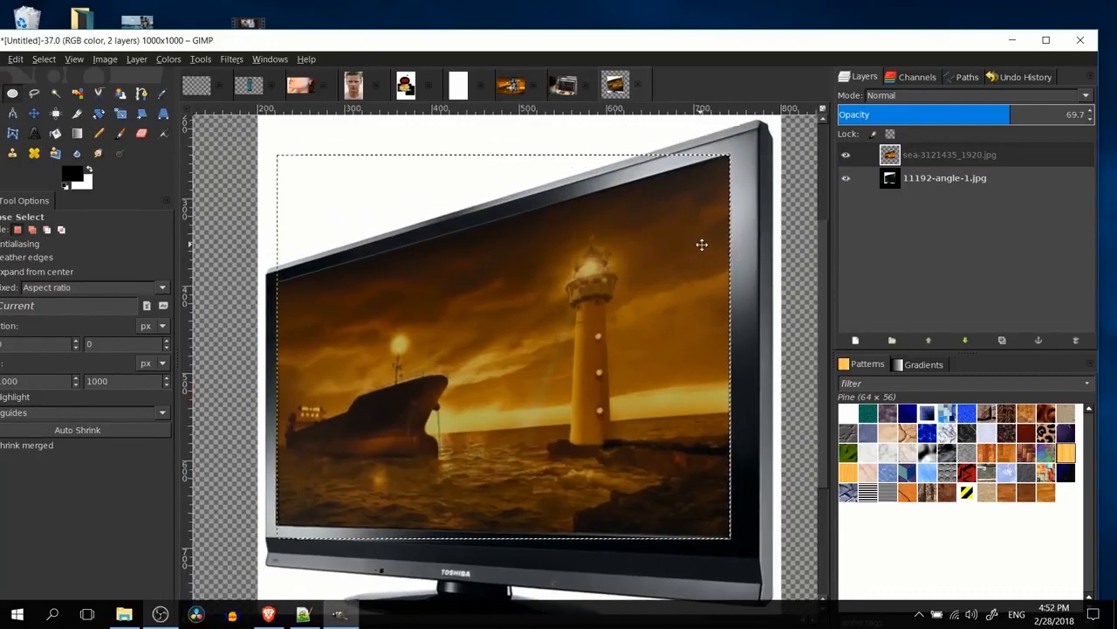
click(848, 156)
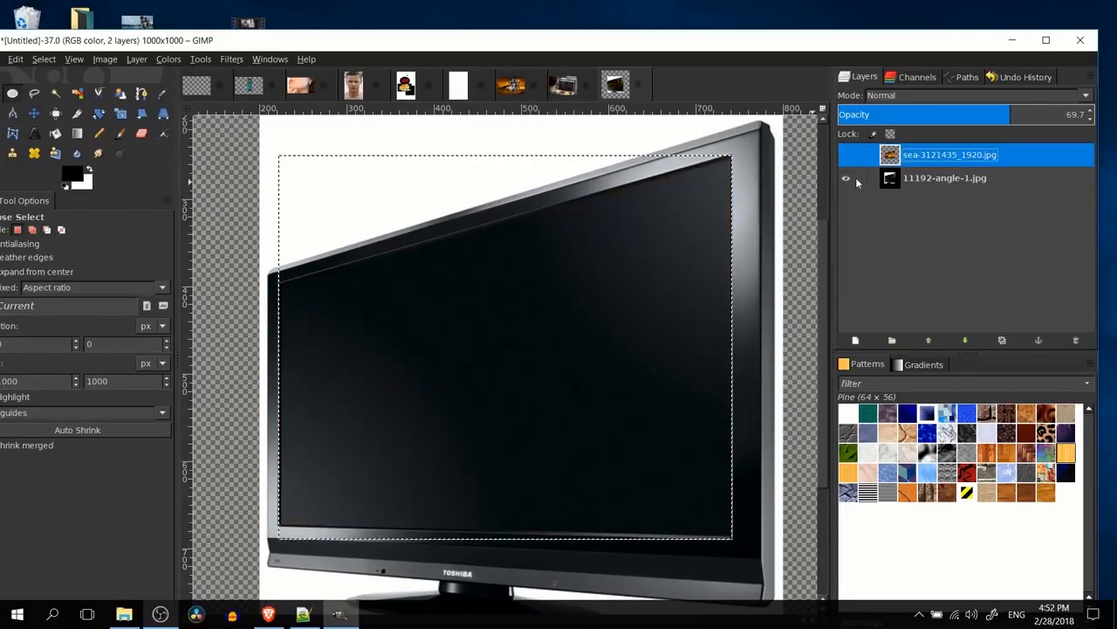
click(846, 155)
Set the sea layer's blend mode to Lighten only and check how it blends with the television screen.
scroll(777, 185, down, 1)
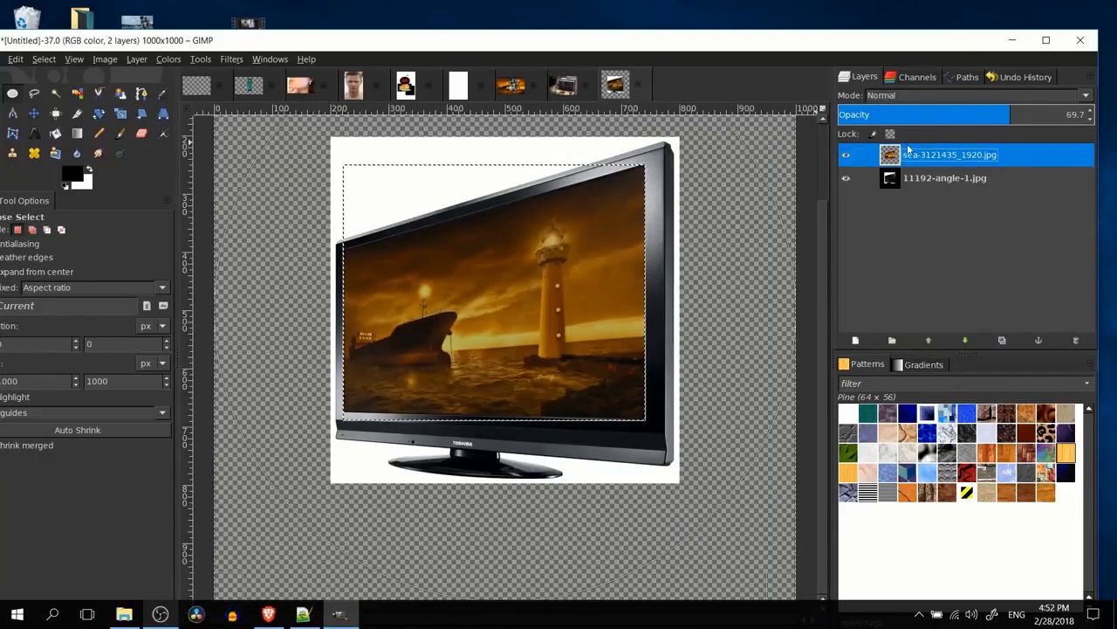
click(938, 96)
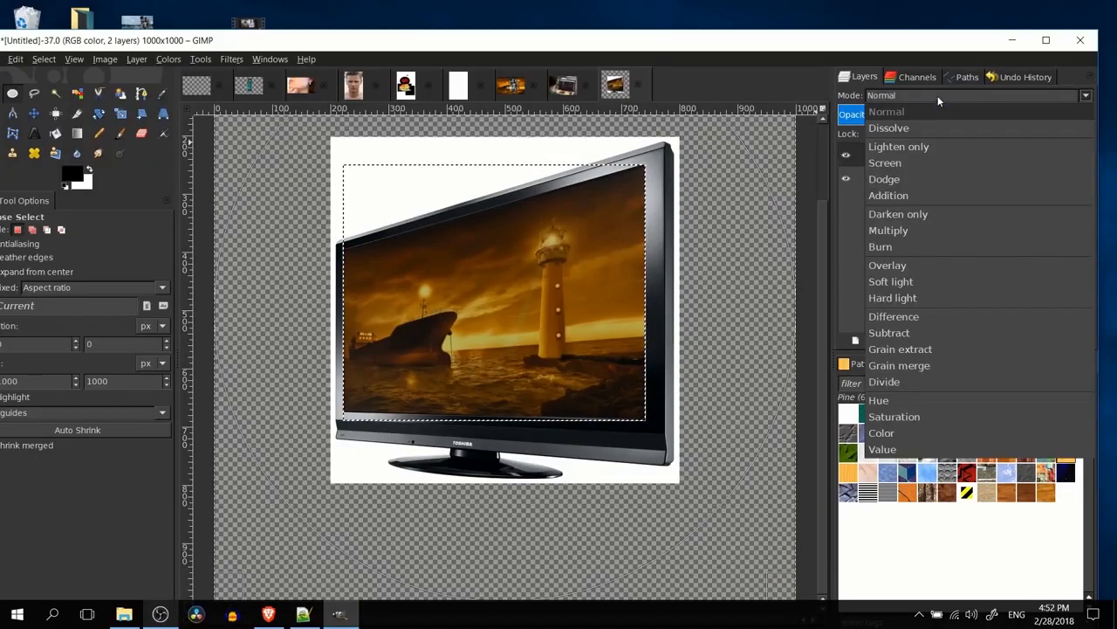
click(927, 146)
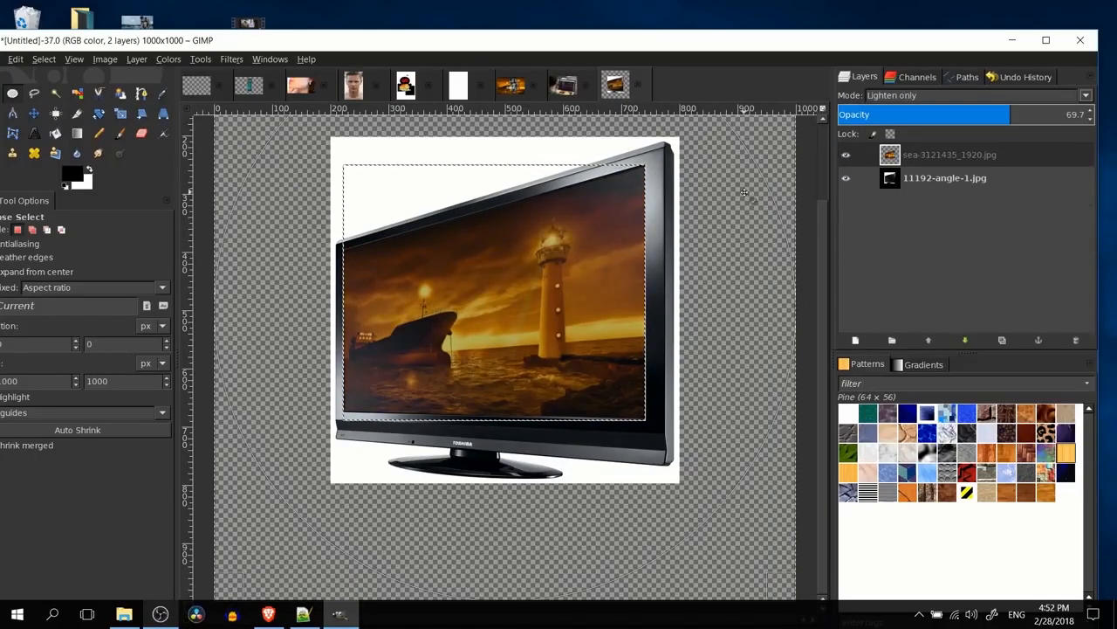
scroll(657, 276, up, 2)
drag(661, 337, 688, 286)
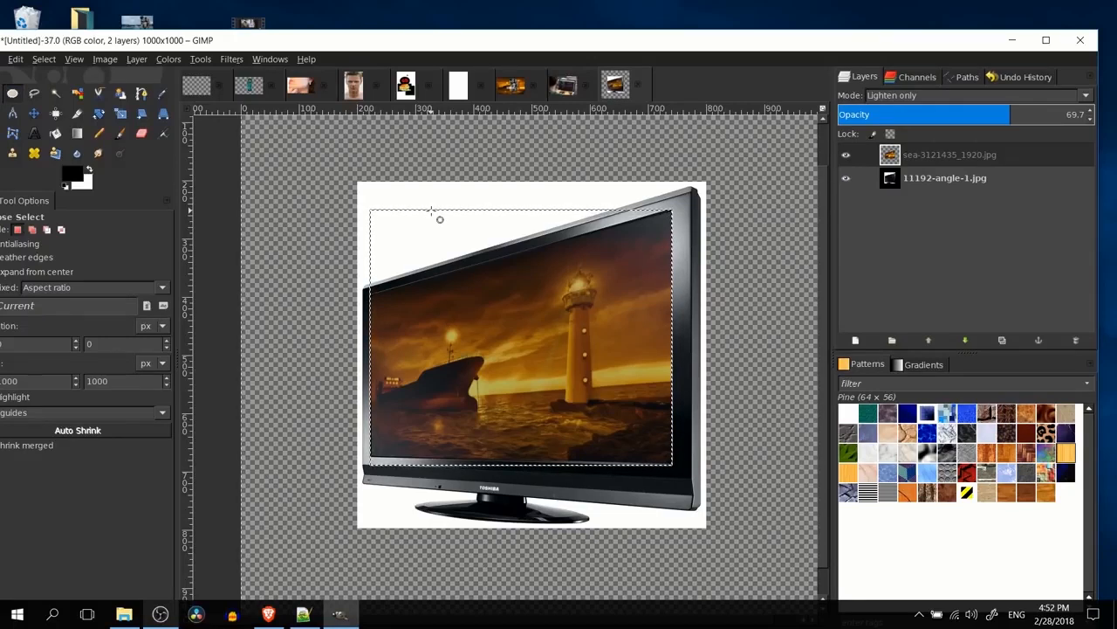
drag(600, 525, 527, 478)
scroll(527, 478, down, 1)
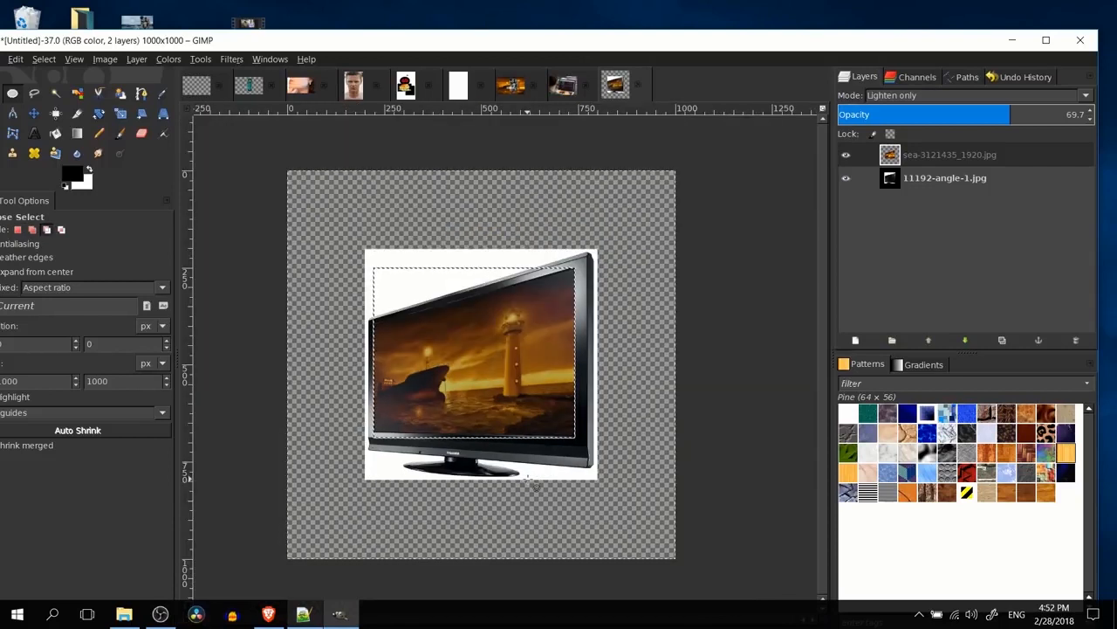
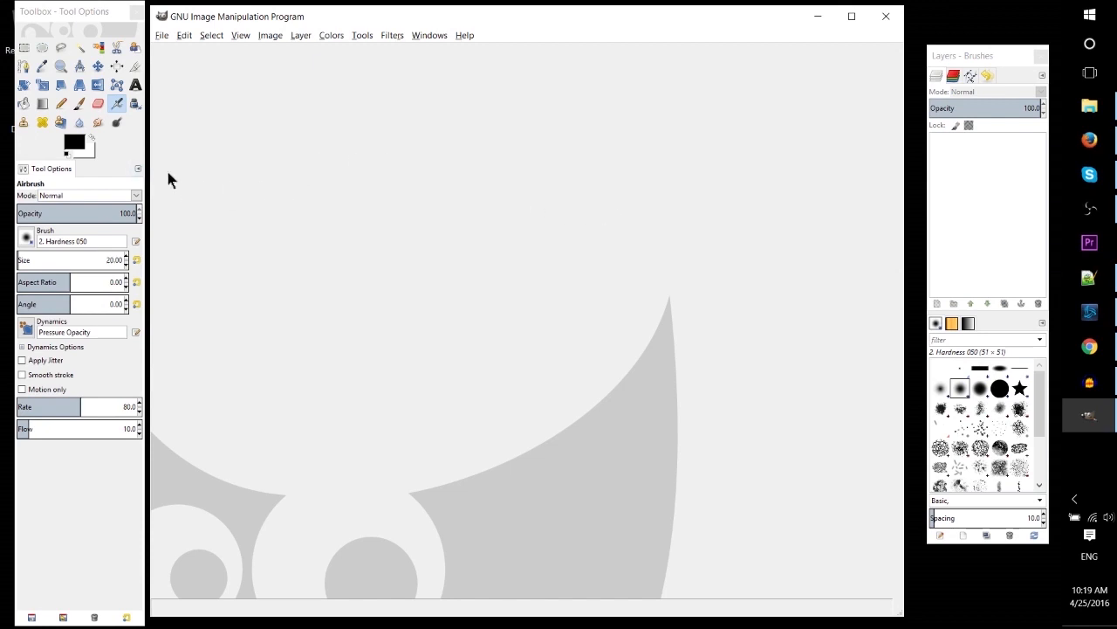
Close the separate Toolbox and Layers - Brushes dock windows, keeping only the main image window.
click(112, 16)
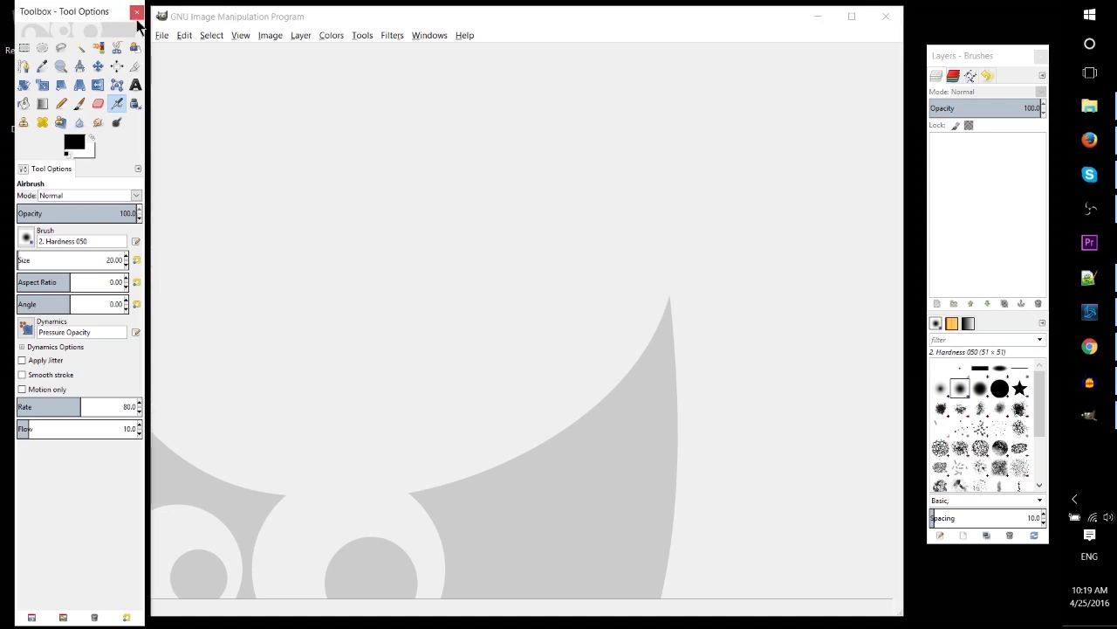
click(136, 14)
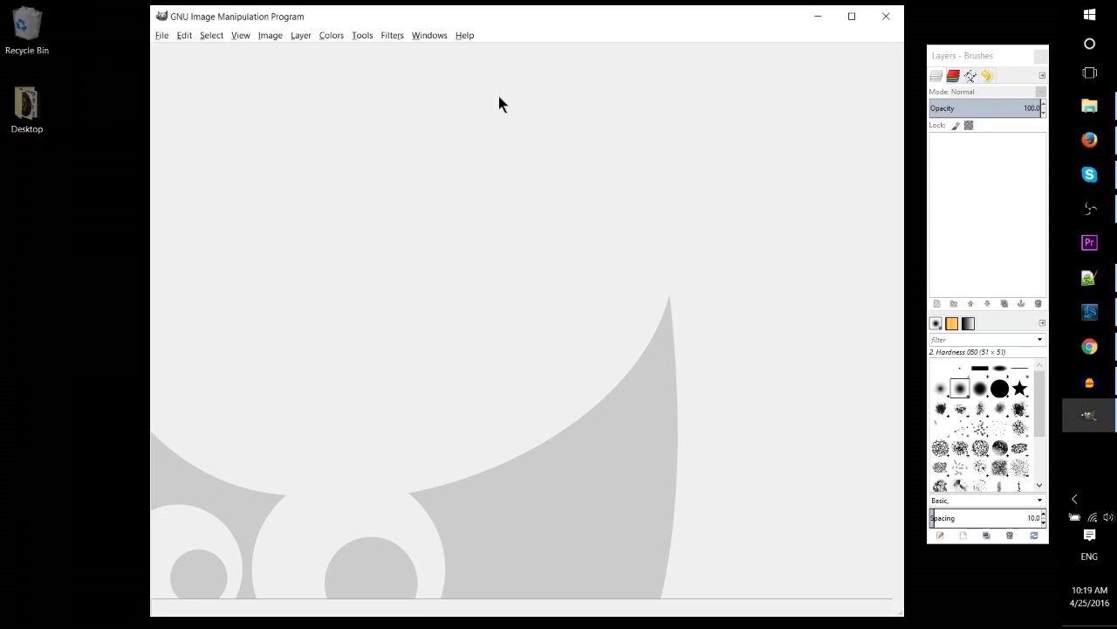
click(965, 55)
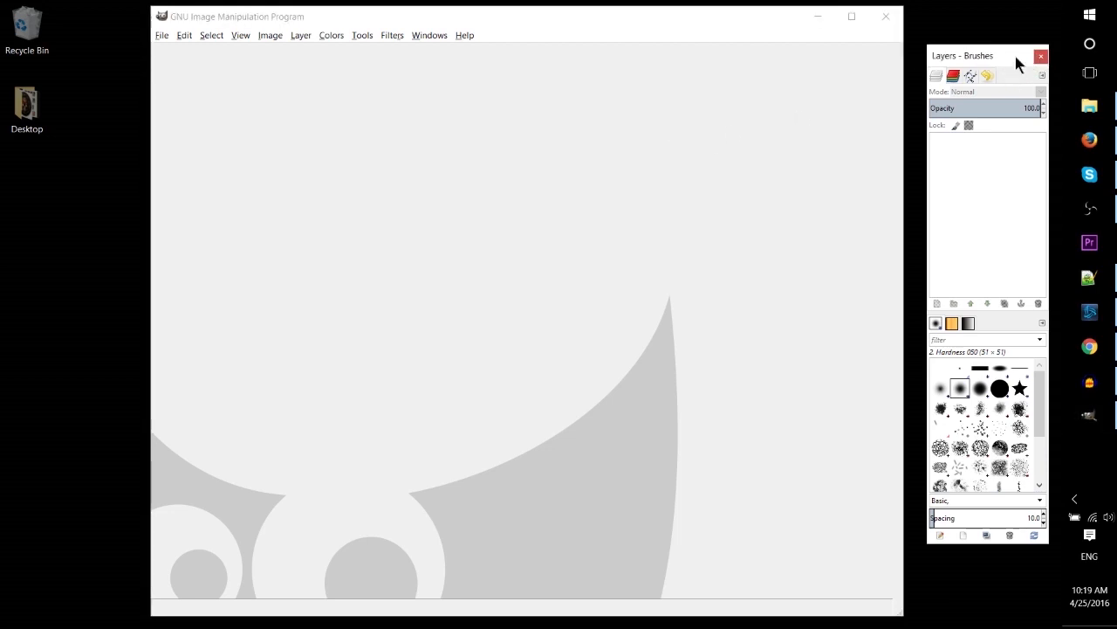
click(1040, 56)
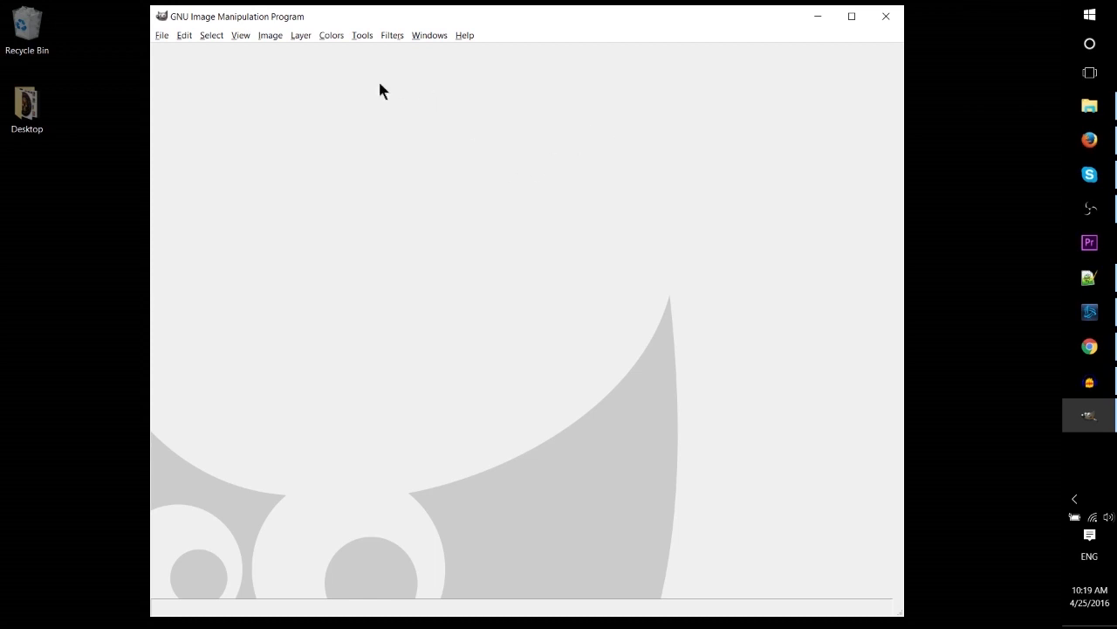
Reopen the recently closed Toolbox - Tool Options dock and the dock with Layers, Channels, Paths, Undo and Brushes.
click(431, 37)
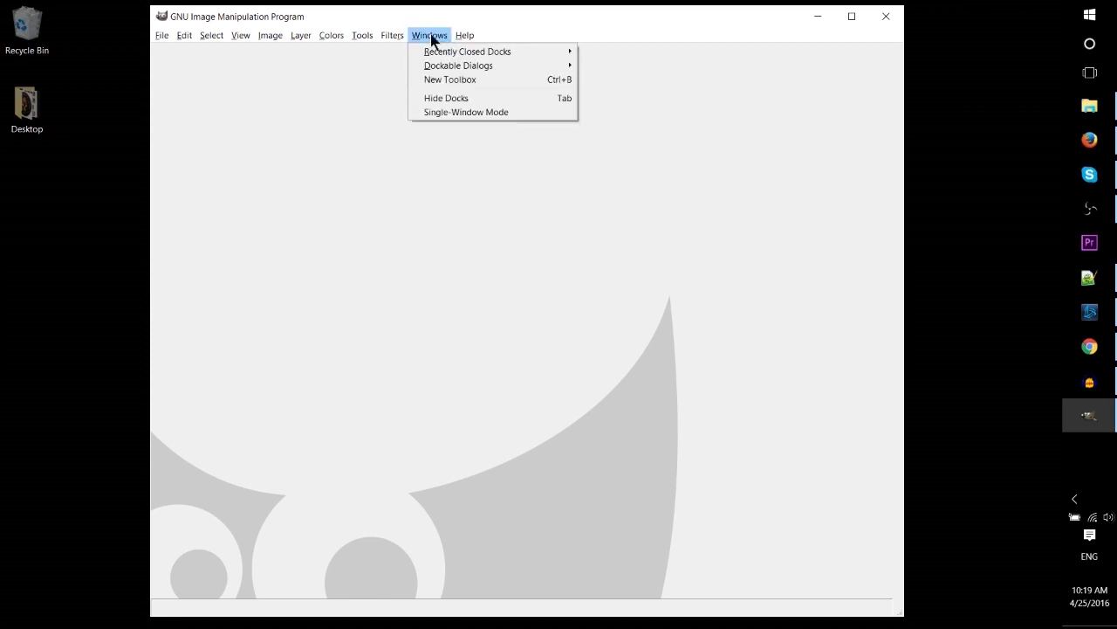
mouse_move(438, 51)
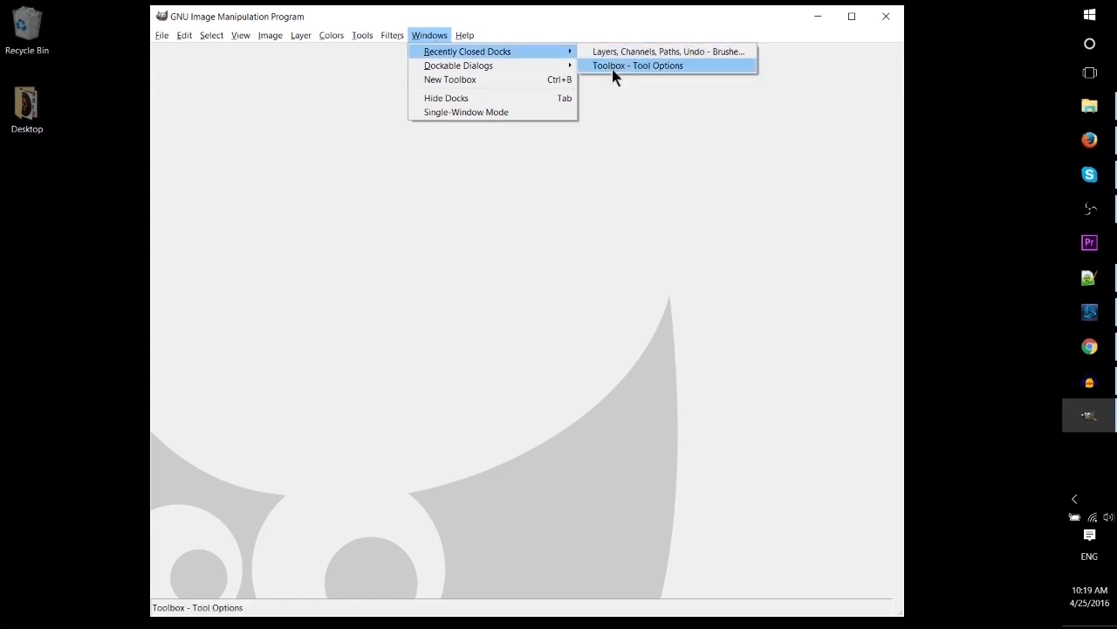
click(661, 68)
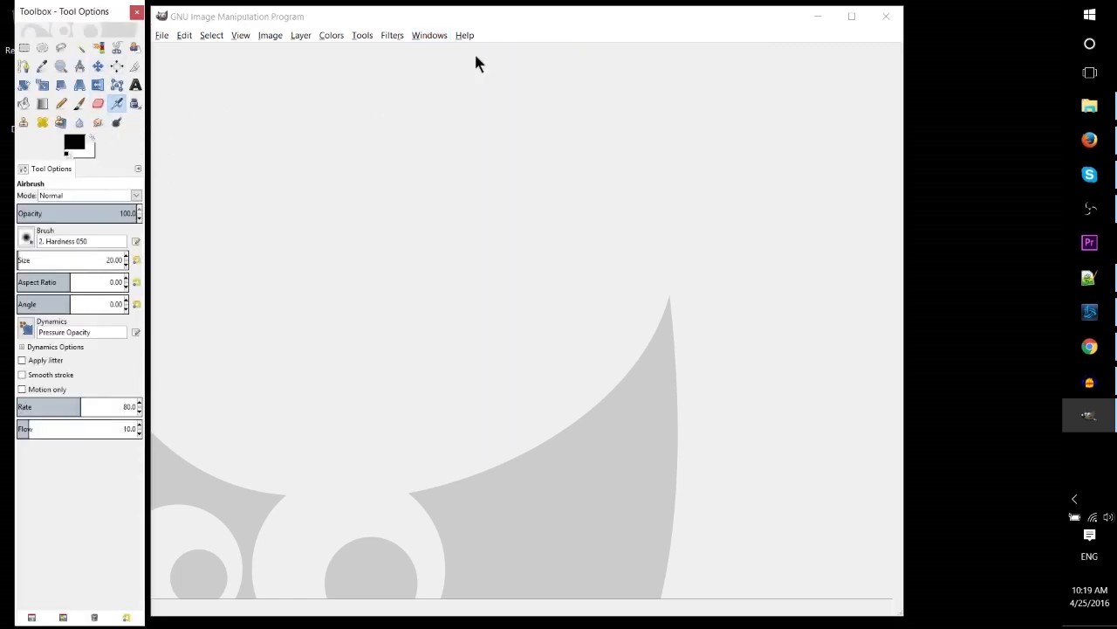
click(429, 35)
mouse_move(442, 54)
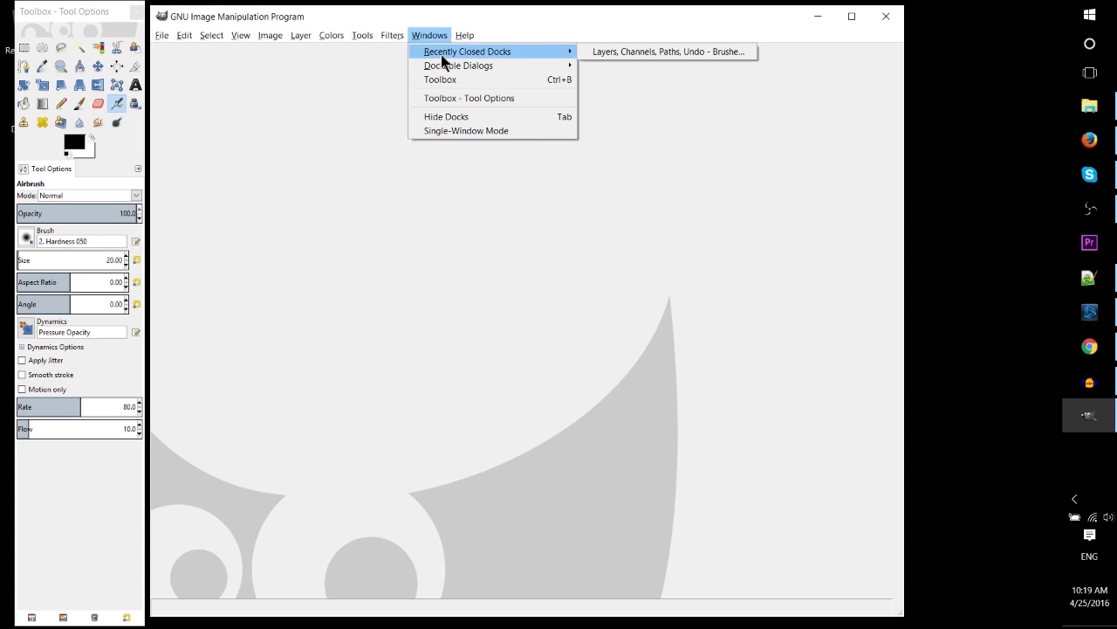
click(611, 51)
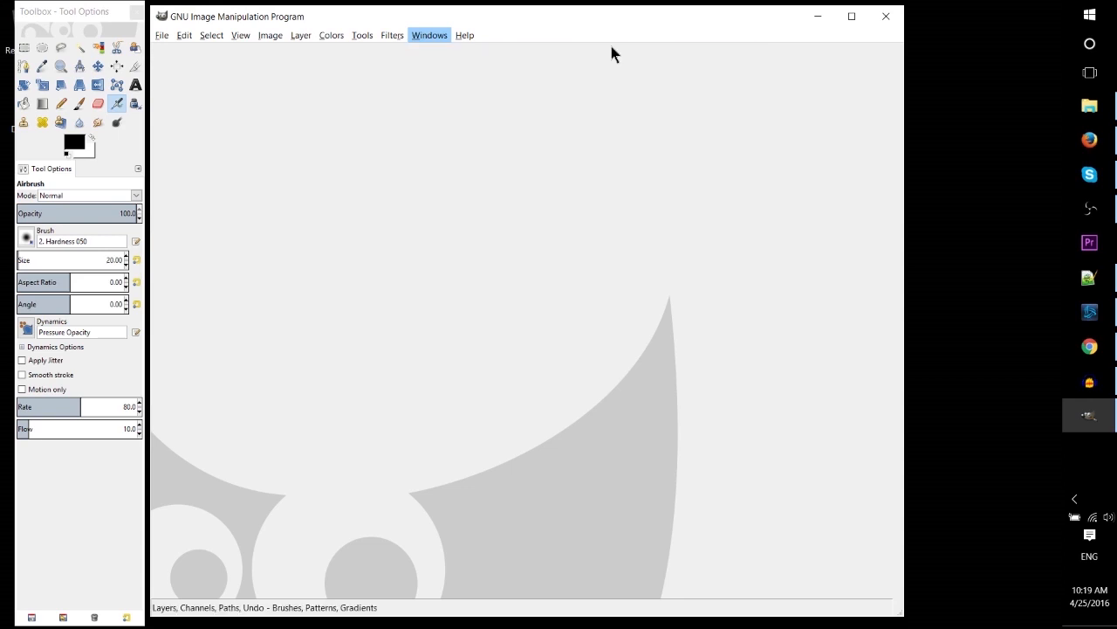
click(685, 208)
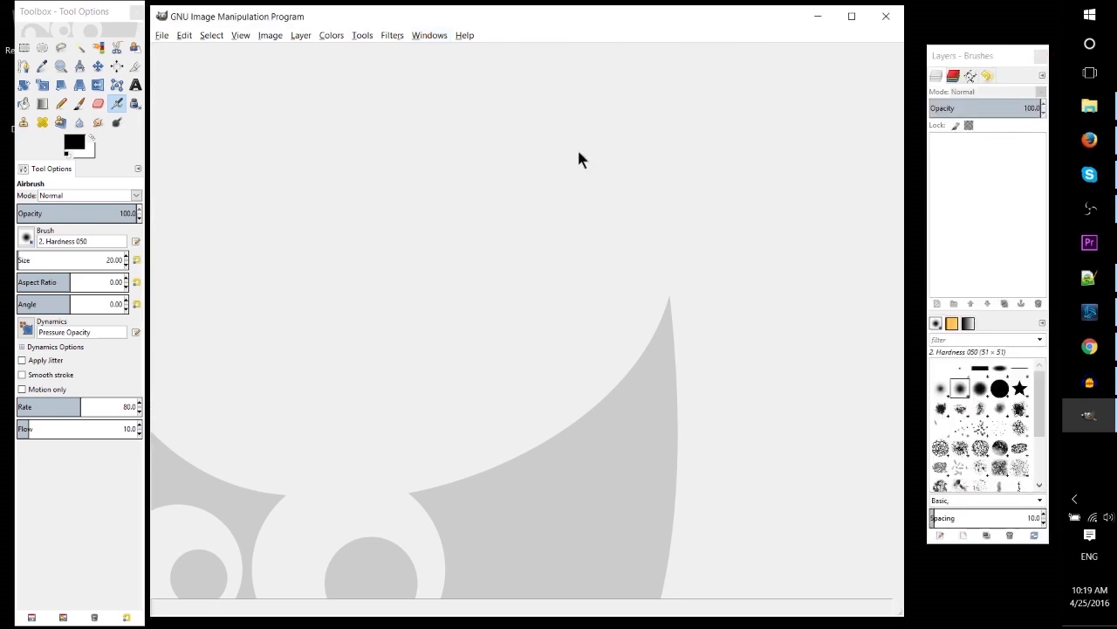
Open the Histogram dockable dialog, place it over the lower part of the Layers - Brushes dock, and move that dock slightly up.
click(431, 36)
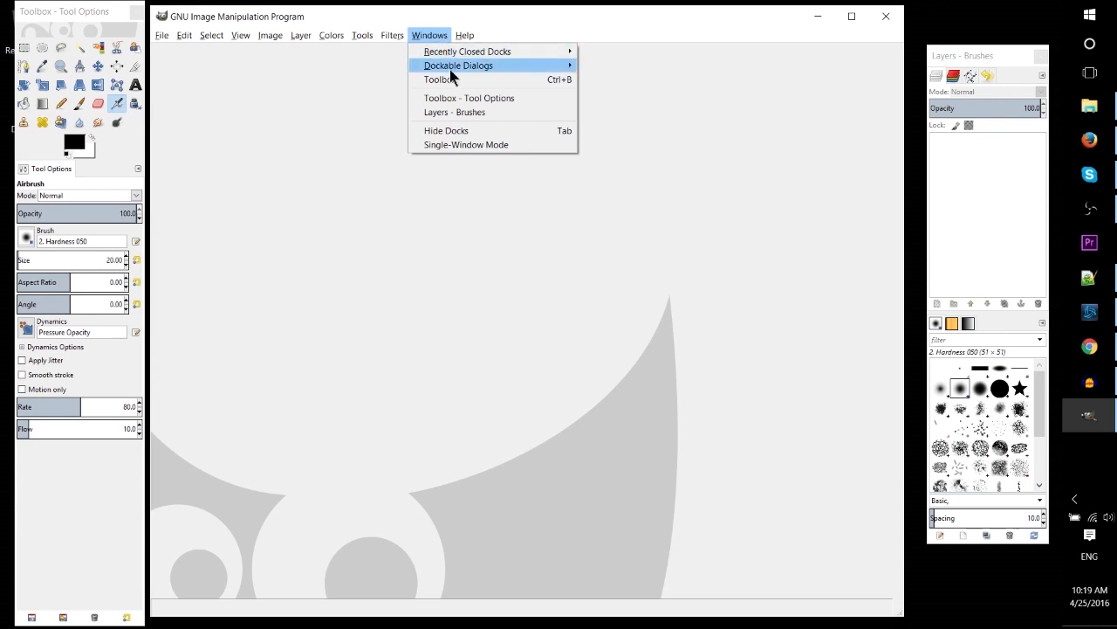
mouse_move(450, 69)
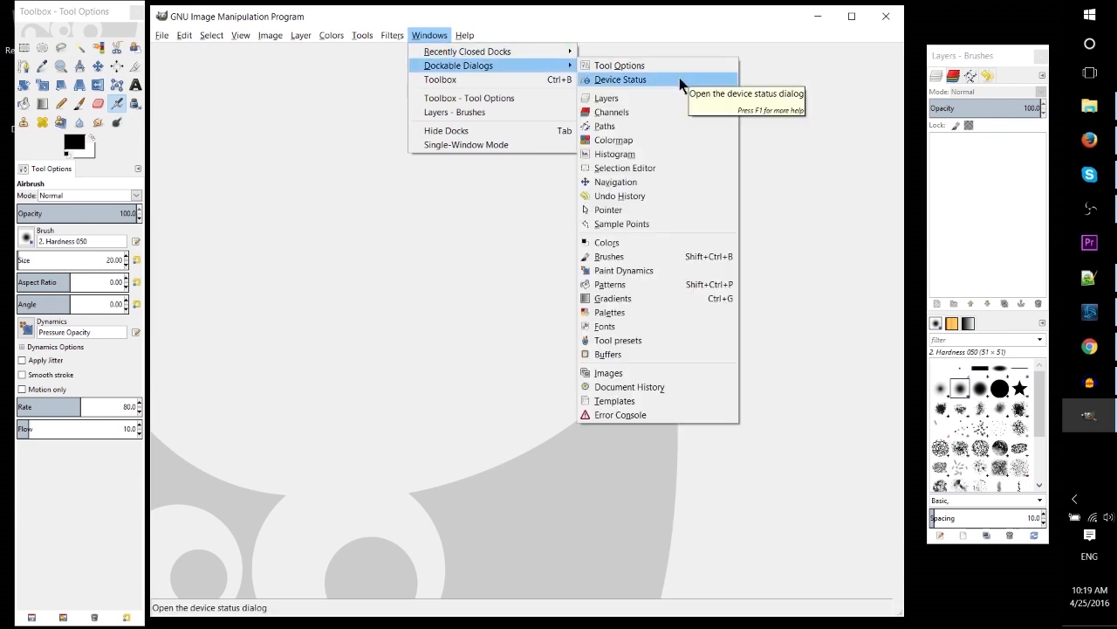
click(673, 154)
mouse_move(653, 78)
mouse_down()
mouse_move(698, 225)
mouse_move(882, 370)
mouse_move(943, 435)
mouse_up()
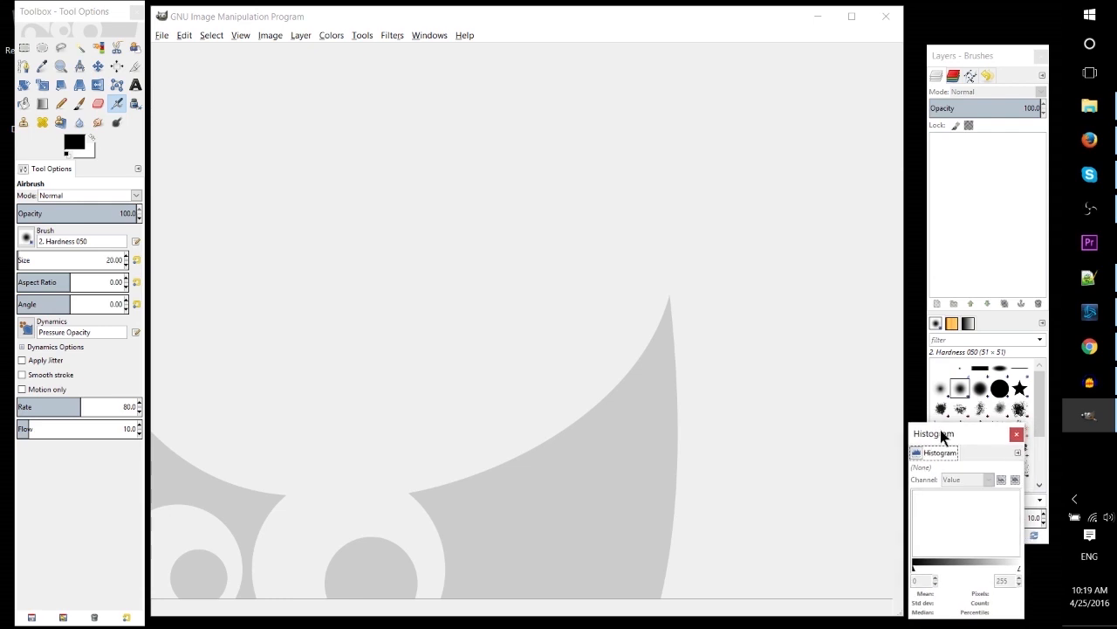
drag(983, 59, 978, 33)
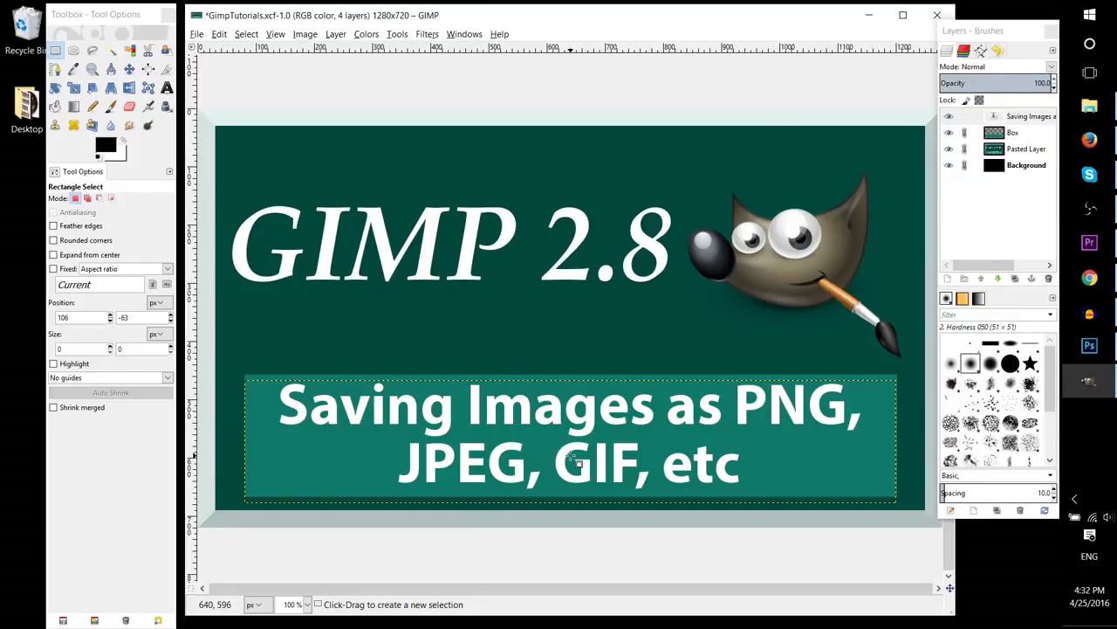
click(198, 37)
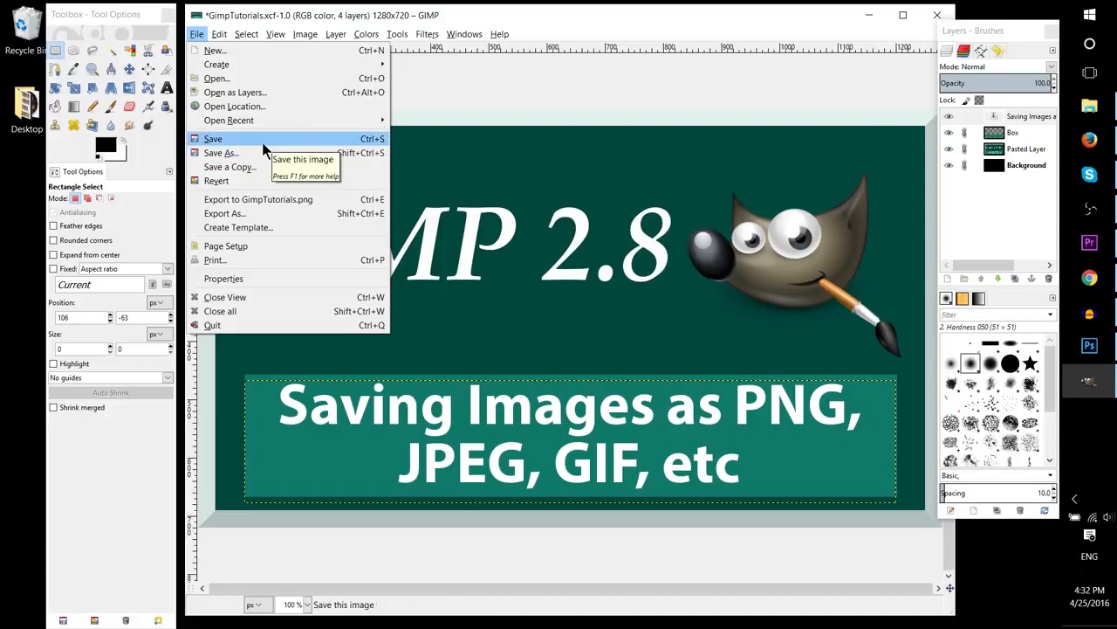
click(278, 25)
click(199, 35)
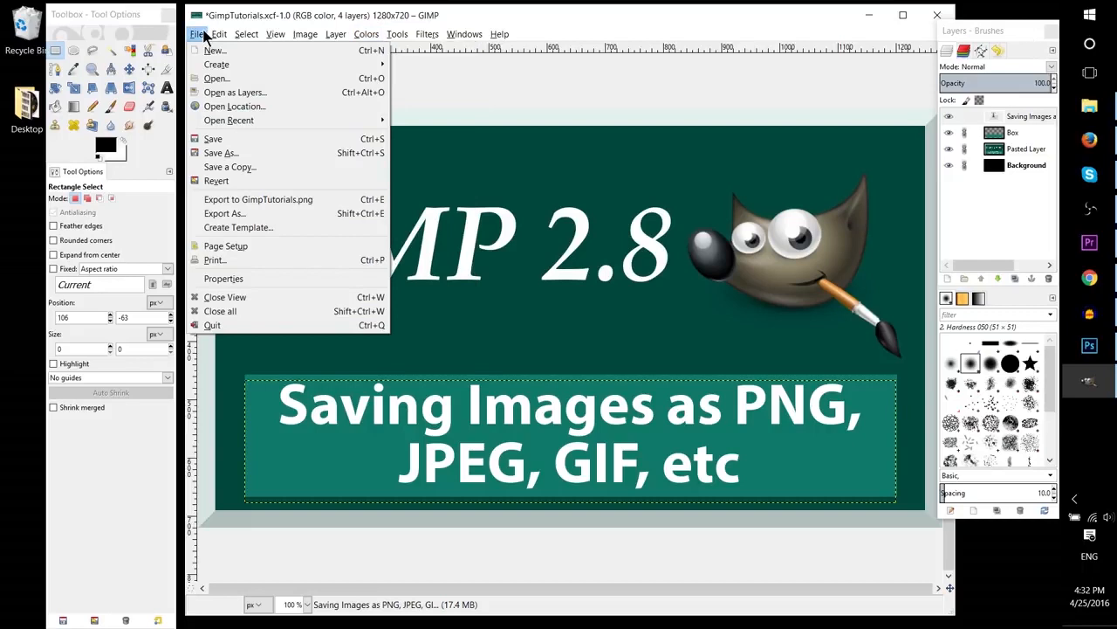
click(574, 120)
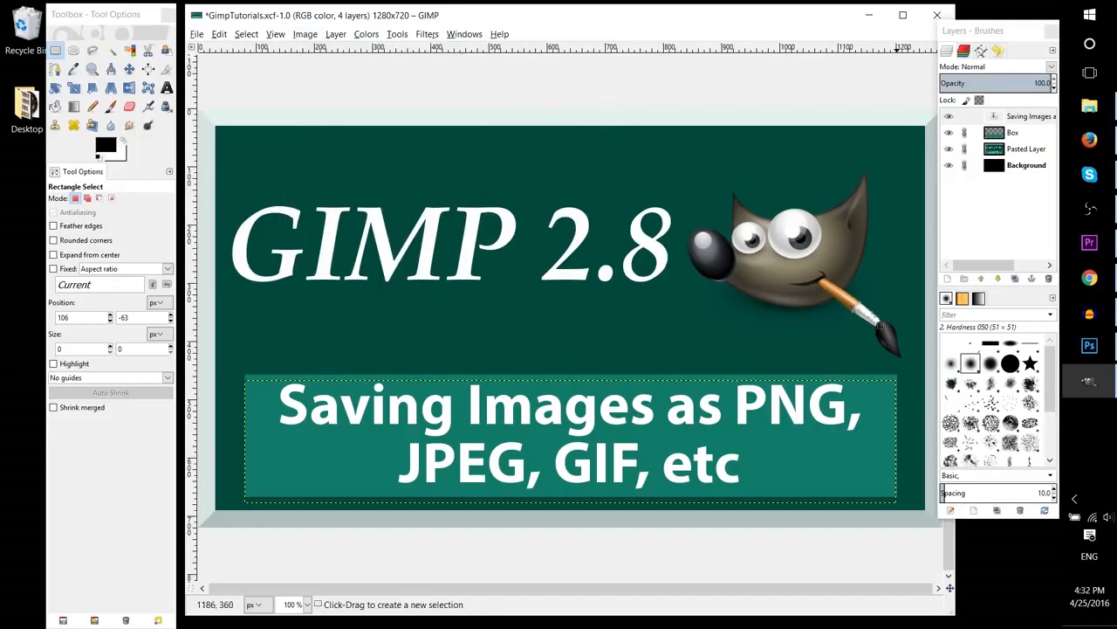
click(1008, 194)
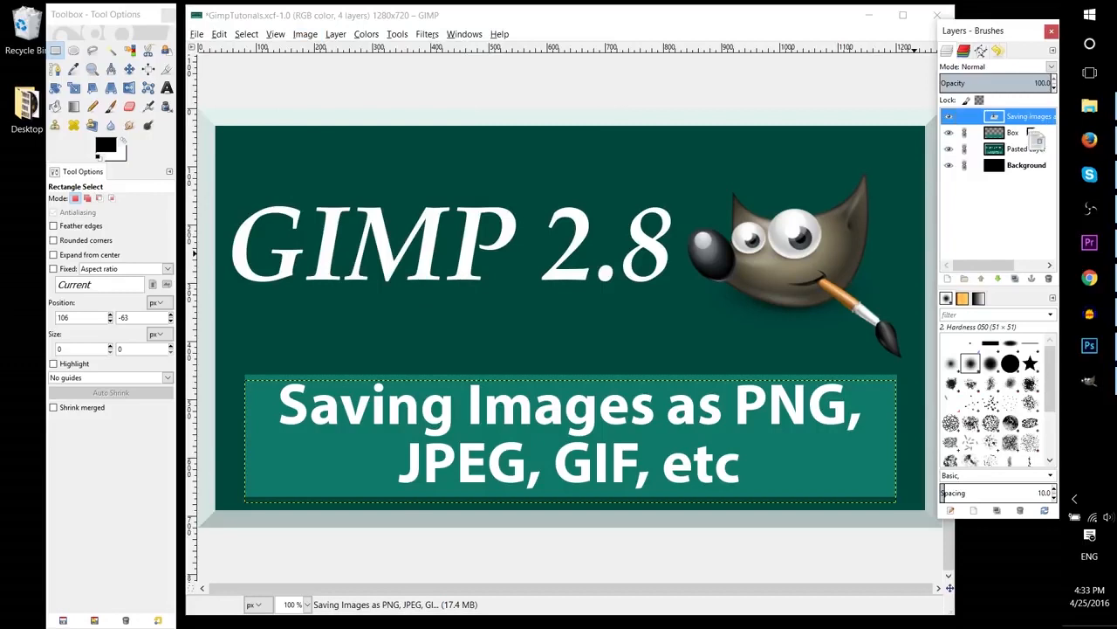
Start exporting the GimpTutorials image under a chosen name and check the .png extension in its file name.
click(198, 35)
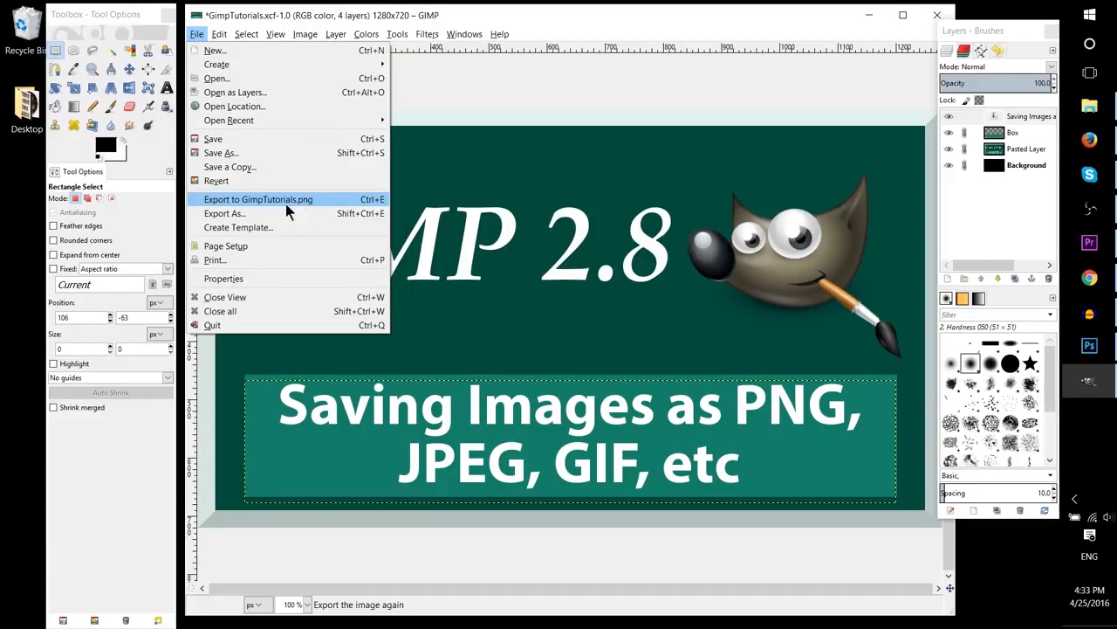
click(234, 215)
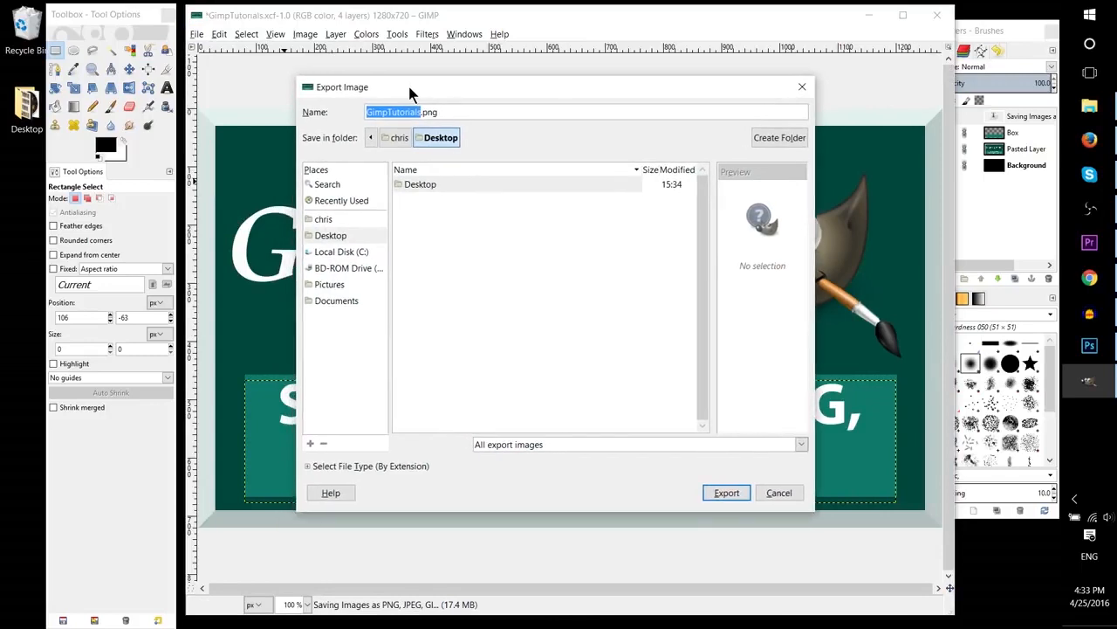
drag(453, 142, 427, 142)
click(455, 141)
drag(429, 142, 359, 144)
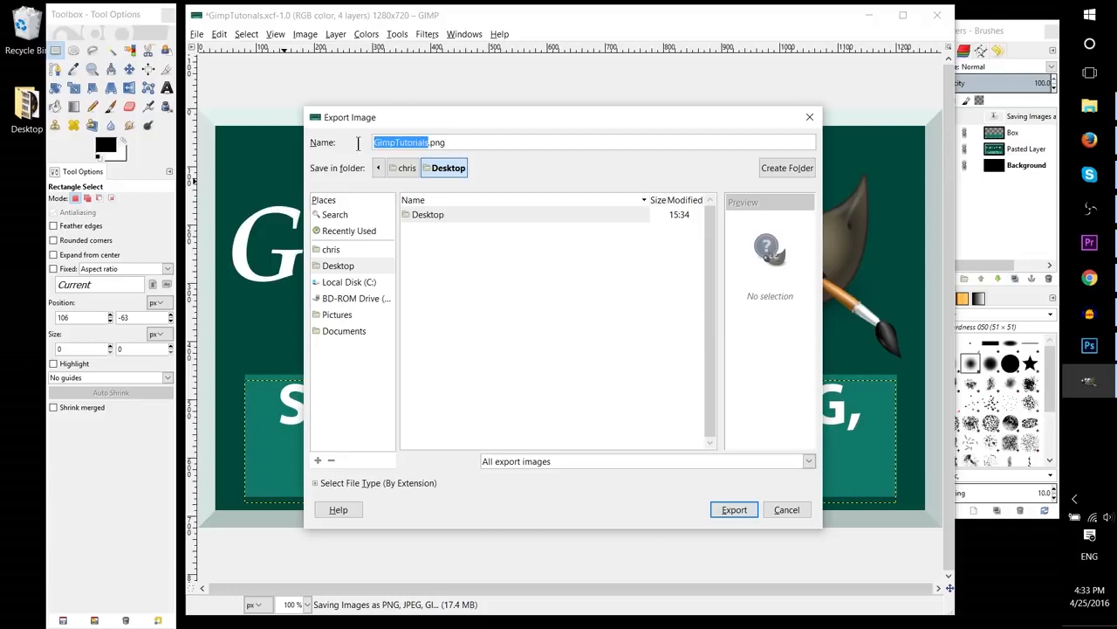
click(449, 140)
drag(428, 140, 459, 139)
click(458, 140)
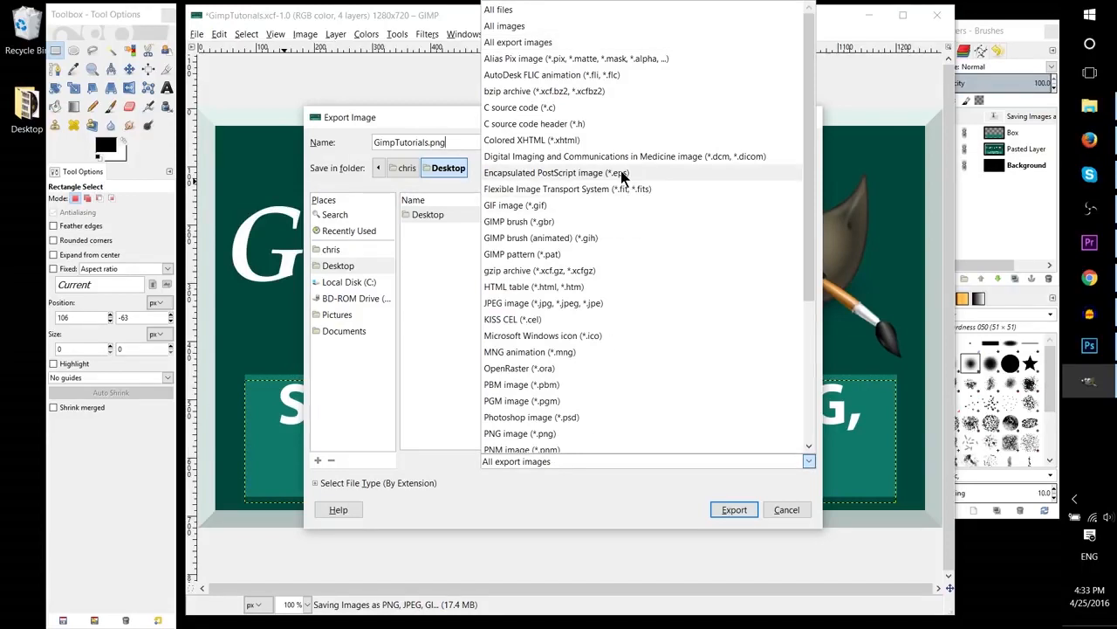
Look through the whole list of export file formats, including GIF, JPEG, PNG, PDF, TIFF and BMP, keeping All export images.
scroll(583, 320, down, 4)
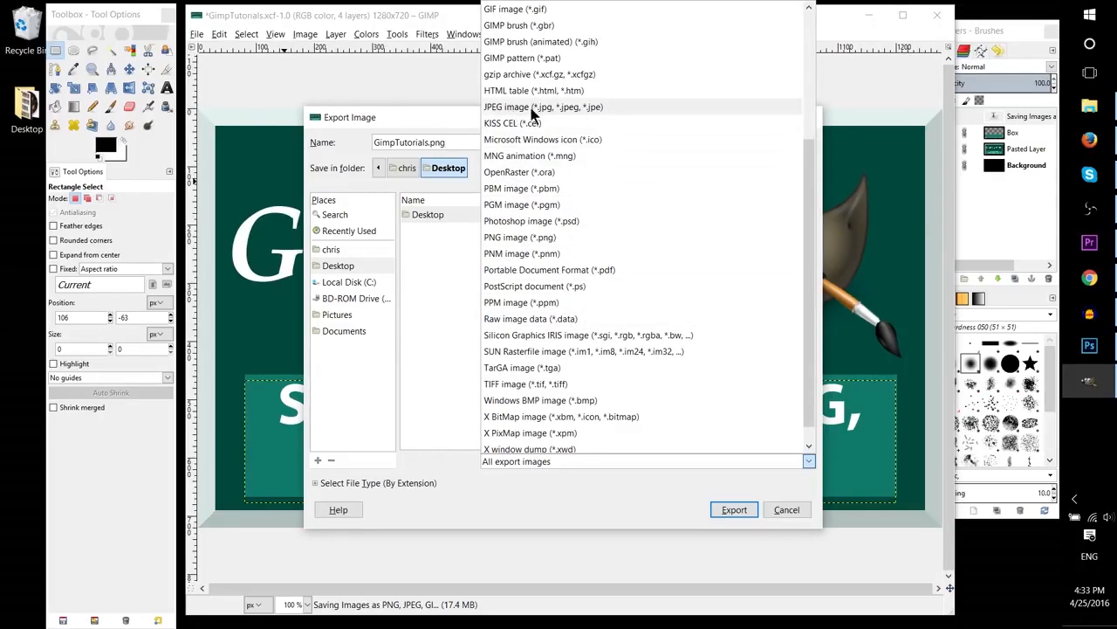
scroll(574, 179, up, 4)
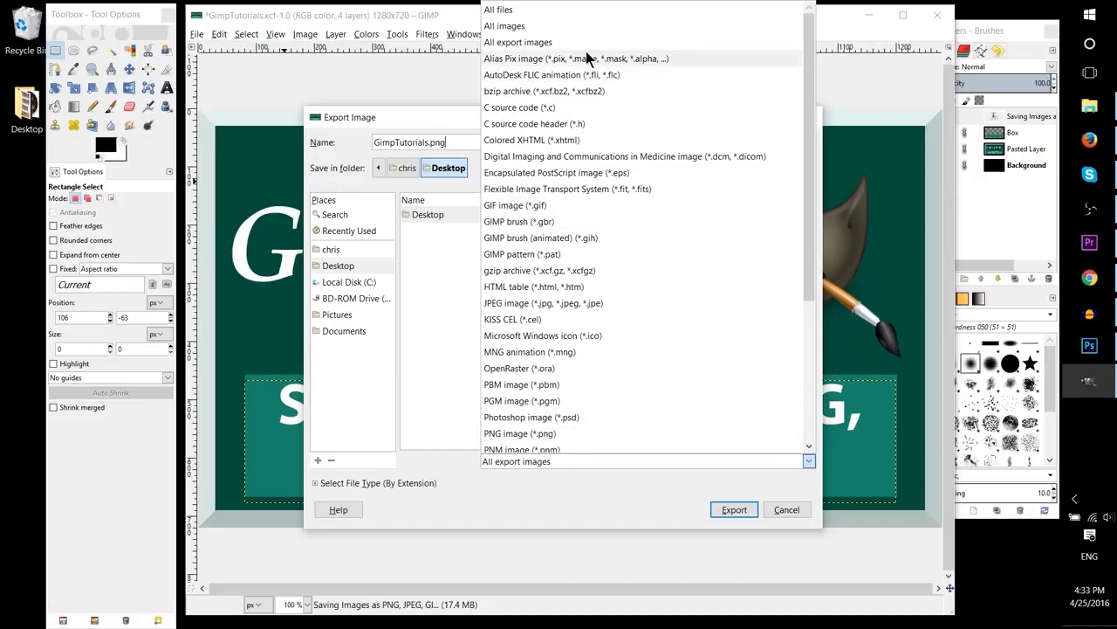
scroll(605, 162, down, 5)
scroll(605, 170, down, 2)
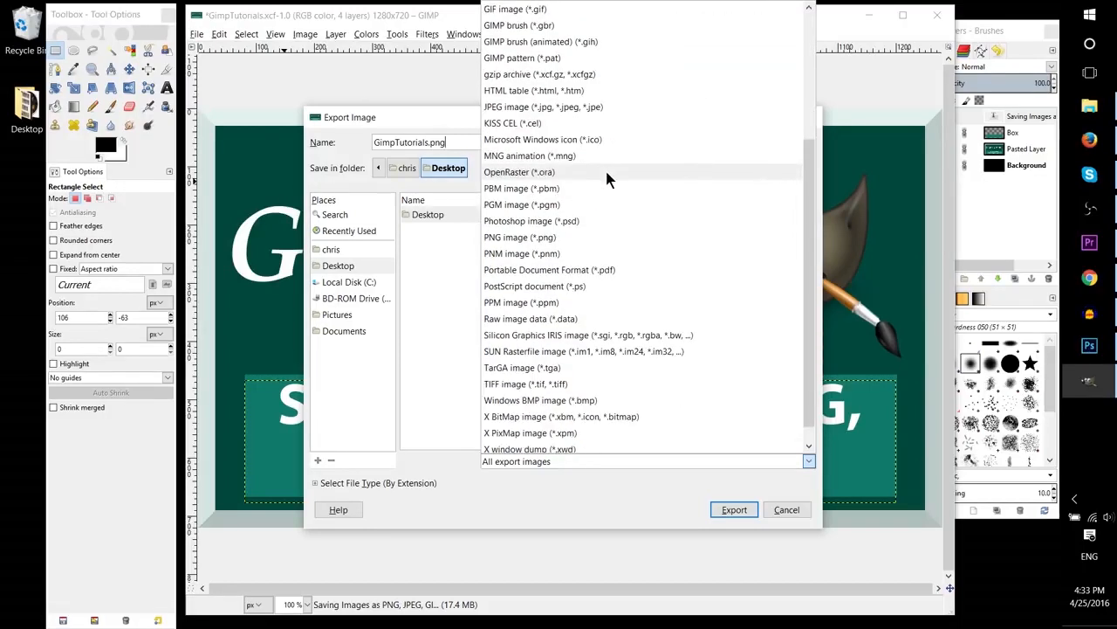
scroll(611, 192, down, 1)
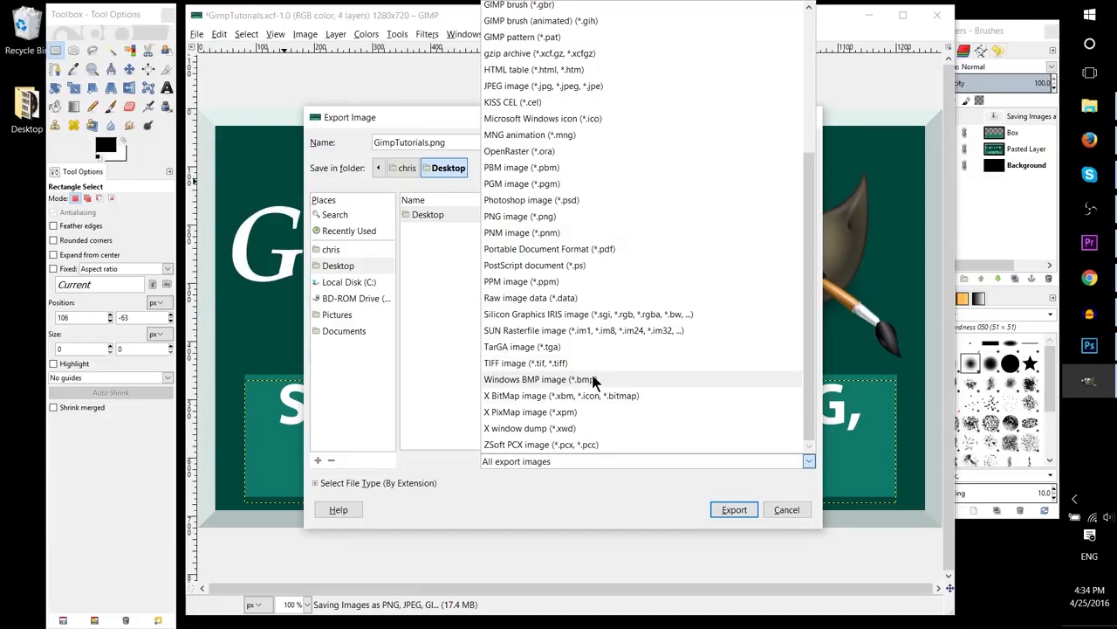
click(472, 349)
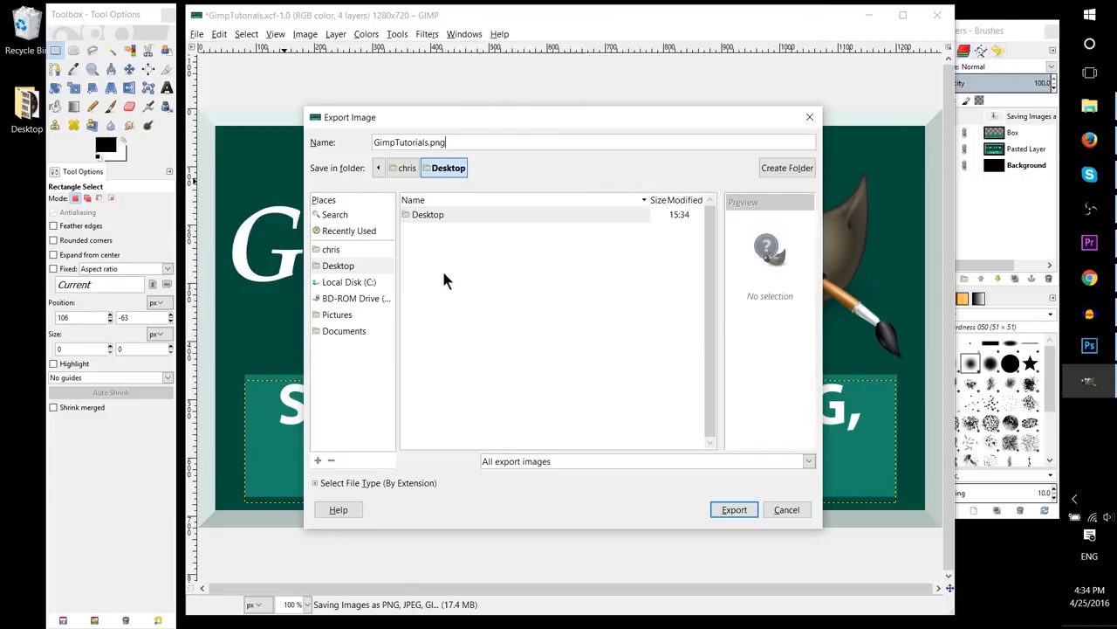
Export the image to the Desktop as GimpTutorials.png with the PNG options as offered, and open the exported file.
drag(401, 117, 402, 80)
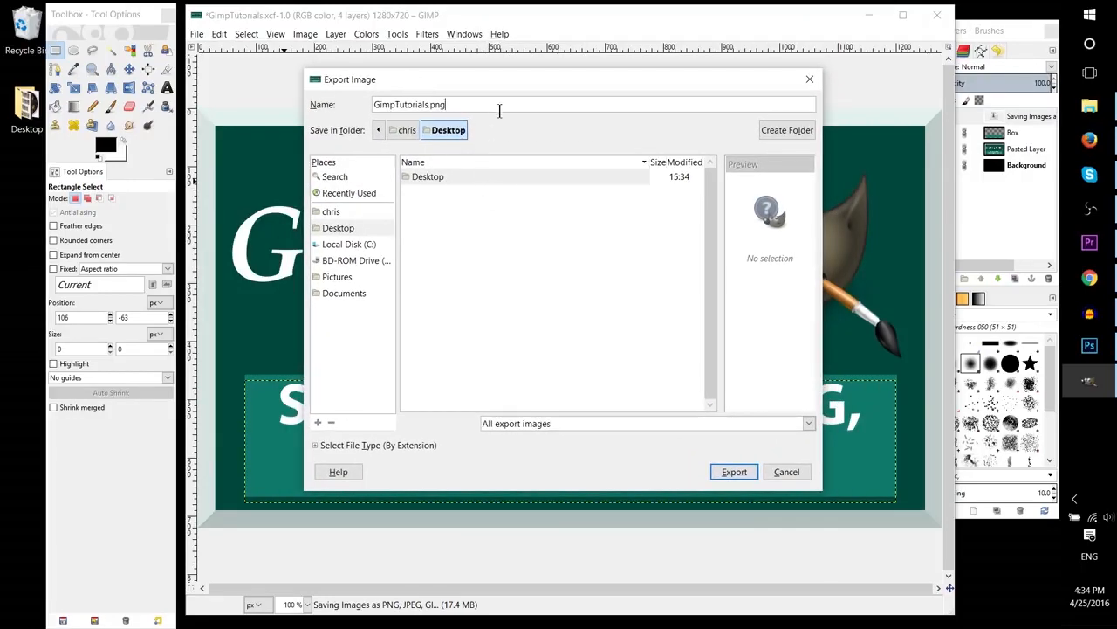
drag(499, 110, 382, 106)
click(383, 107)
drag(456, 105, 318, 105)
click(723, 476)
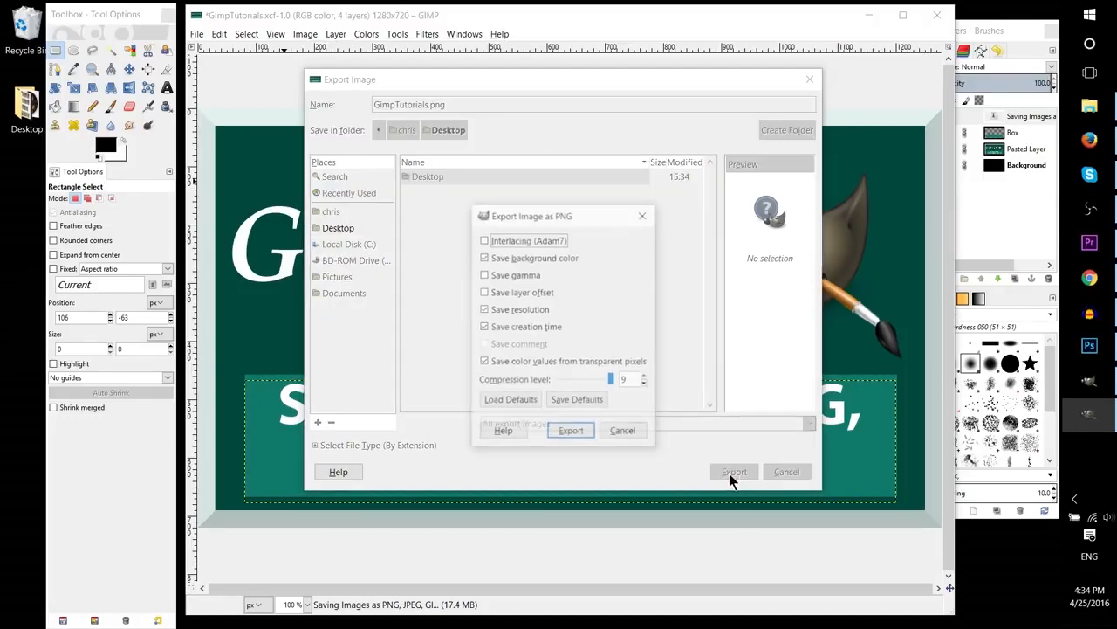
drag(560, 213, 595, 167)
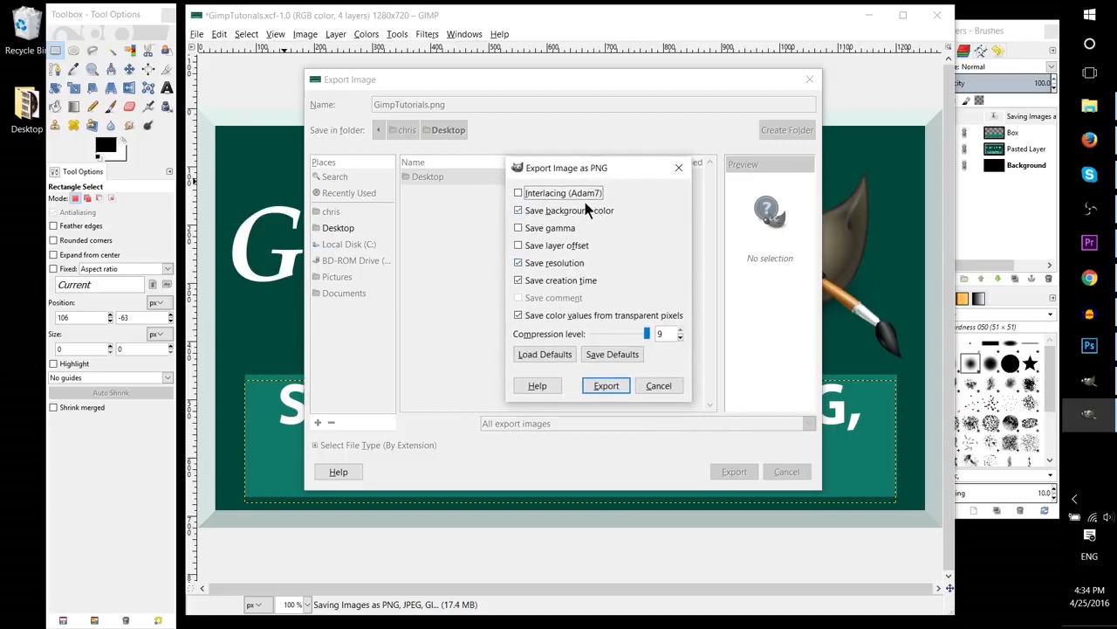
click(607, 386)
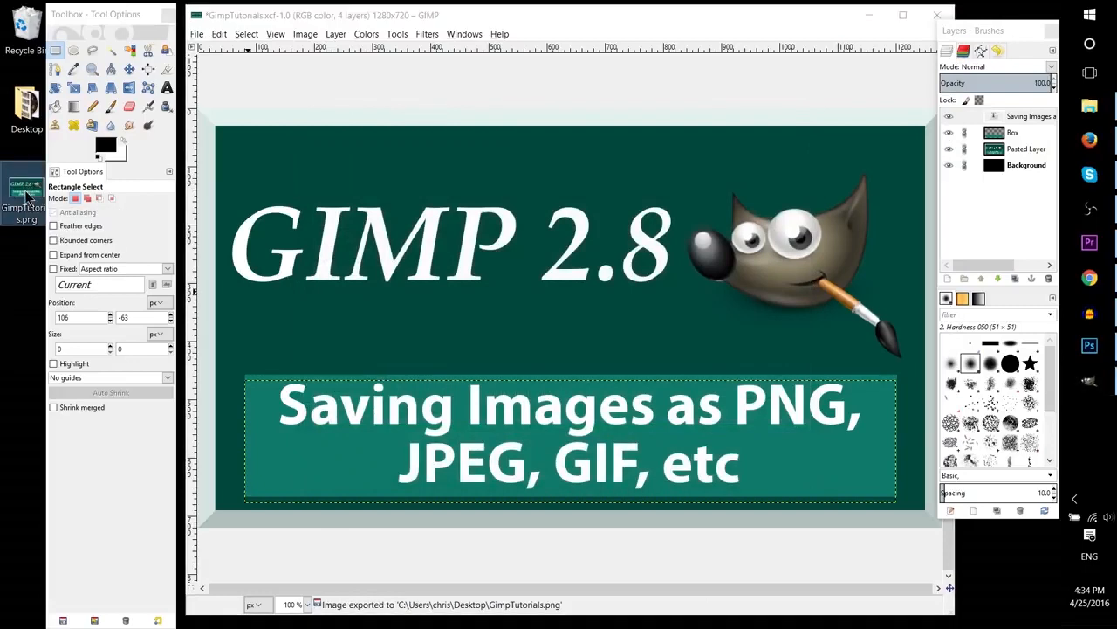
double_click(26, 197)
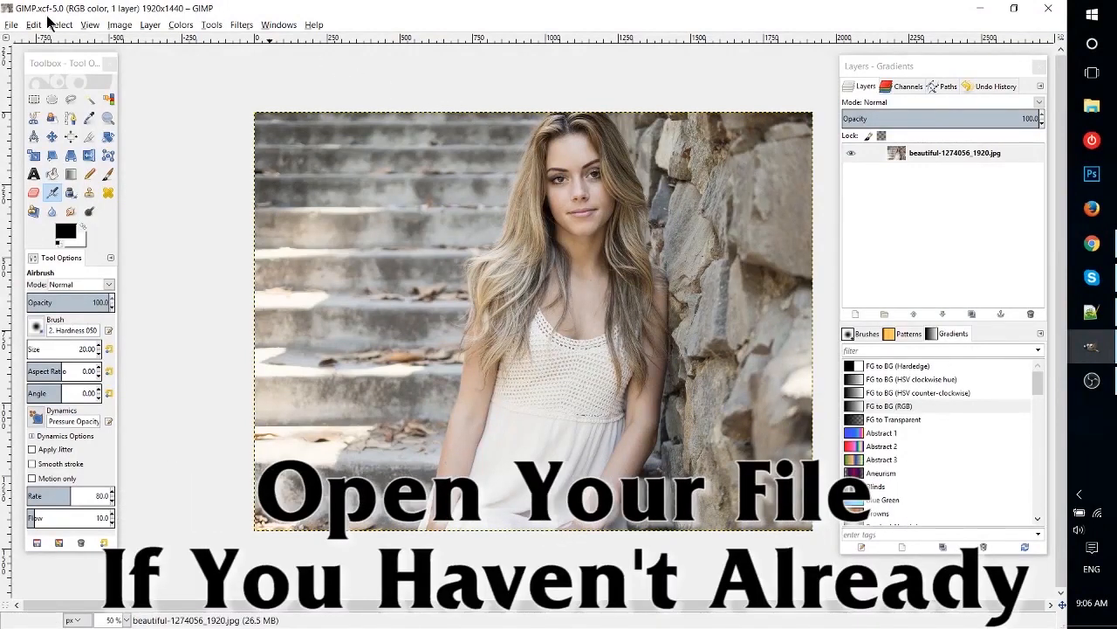
Open the GIMP.xcf file from the Desktop folder.
click(11, 25)
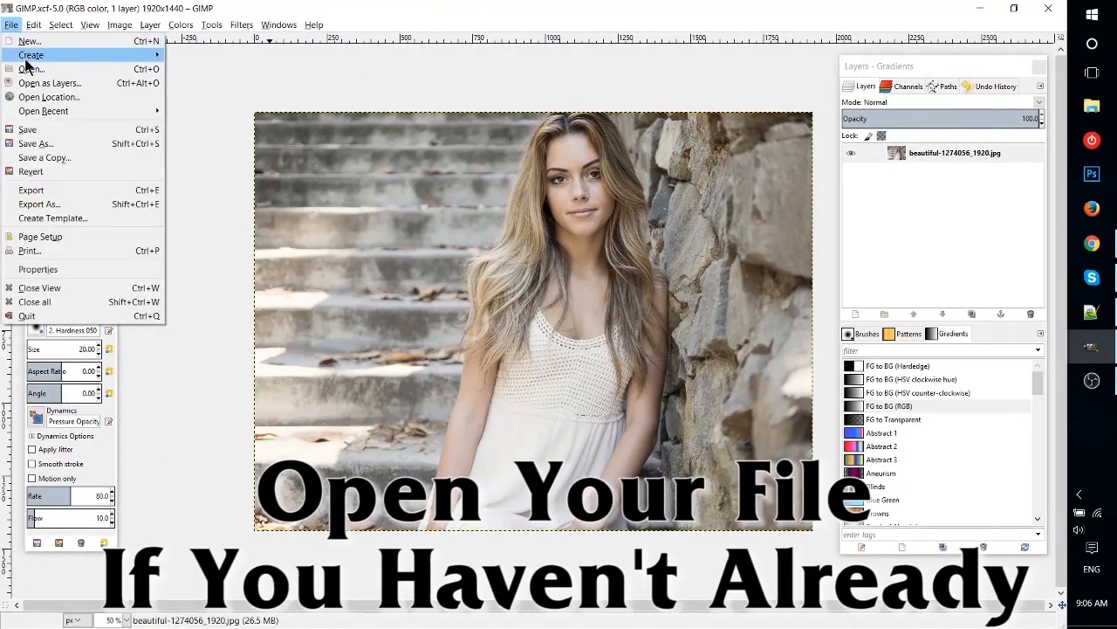
click(30, 69)
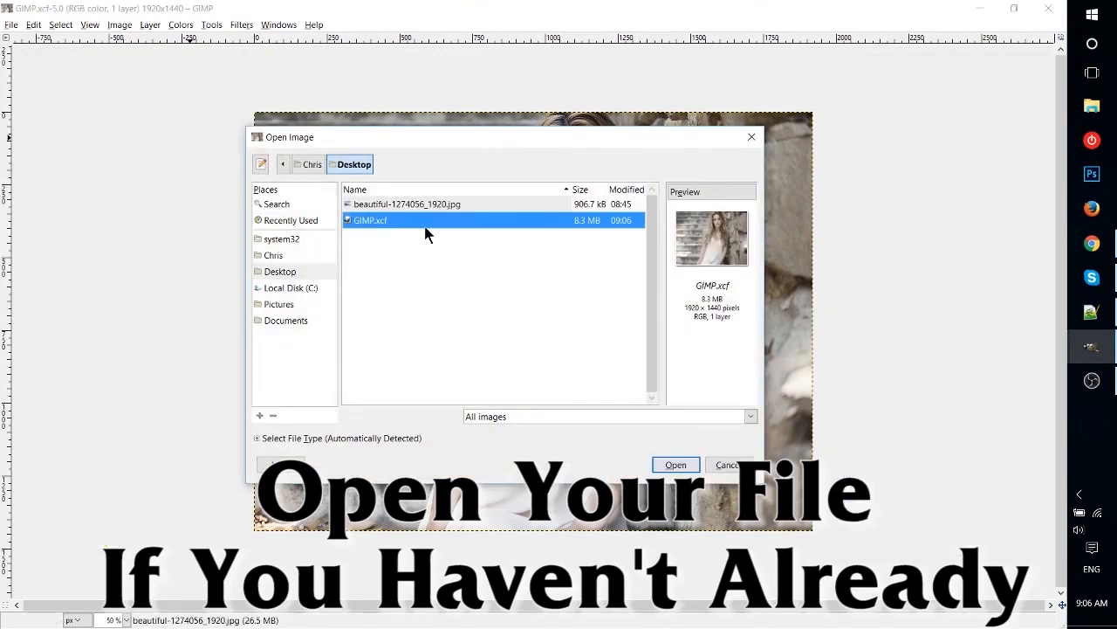
click(672, 465)
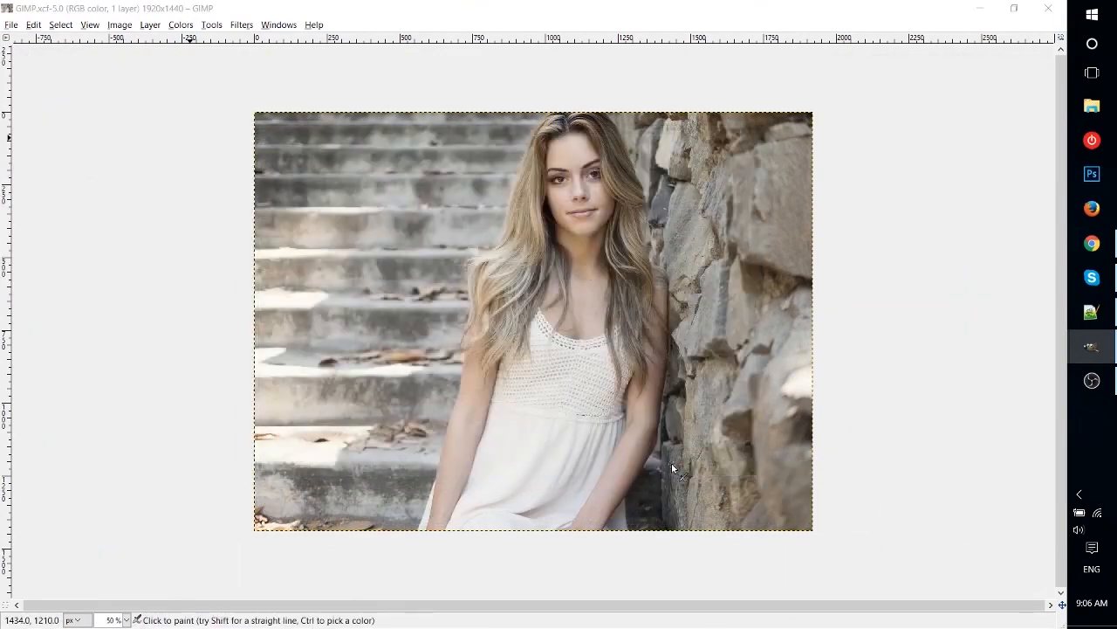
click(371, 12)
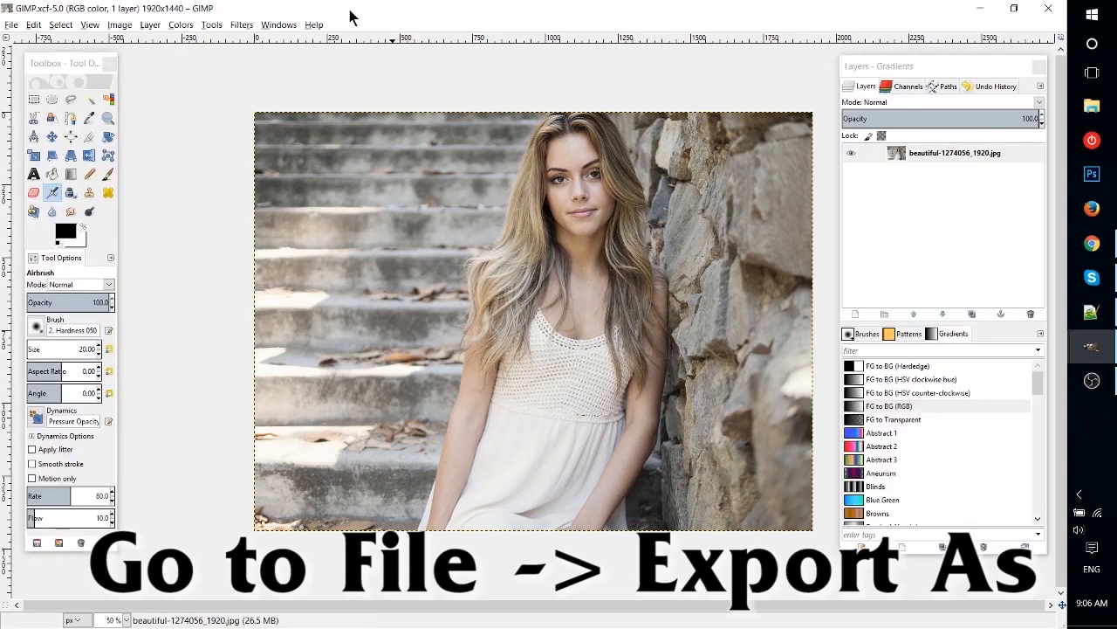
Start exporting the image under a chosen name and remove the .png extension from its file name.
click(10, 26)
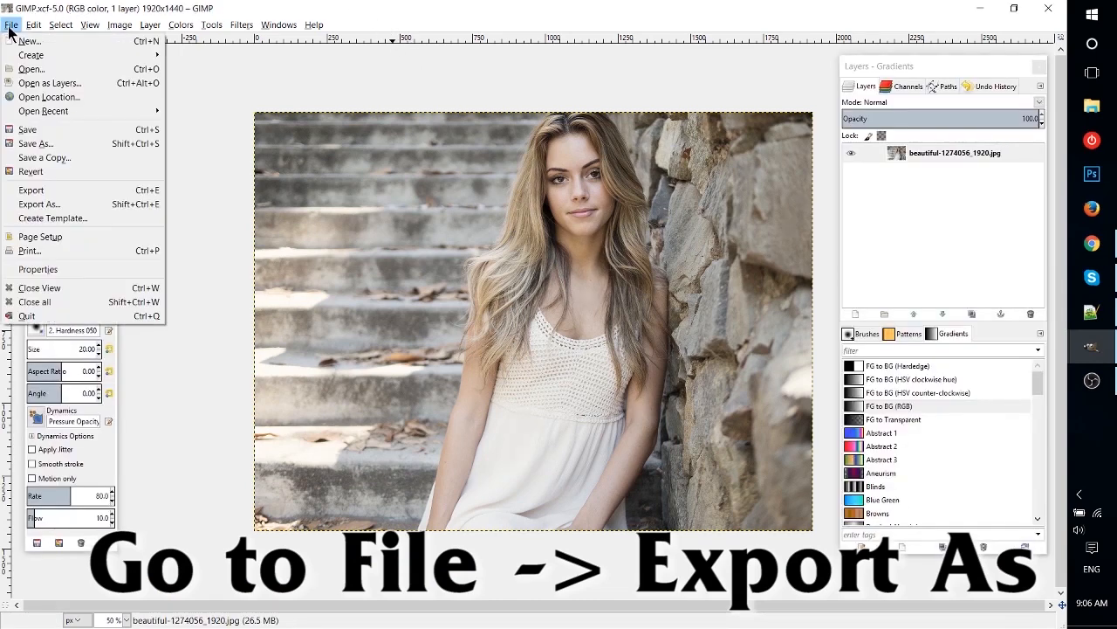
click(94, 205)
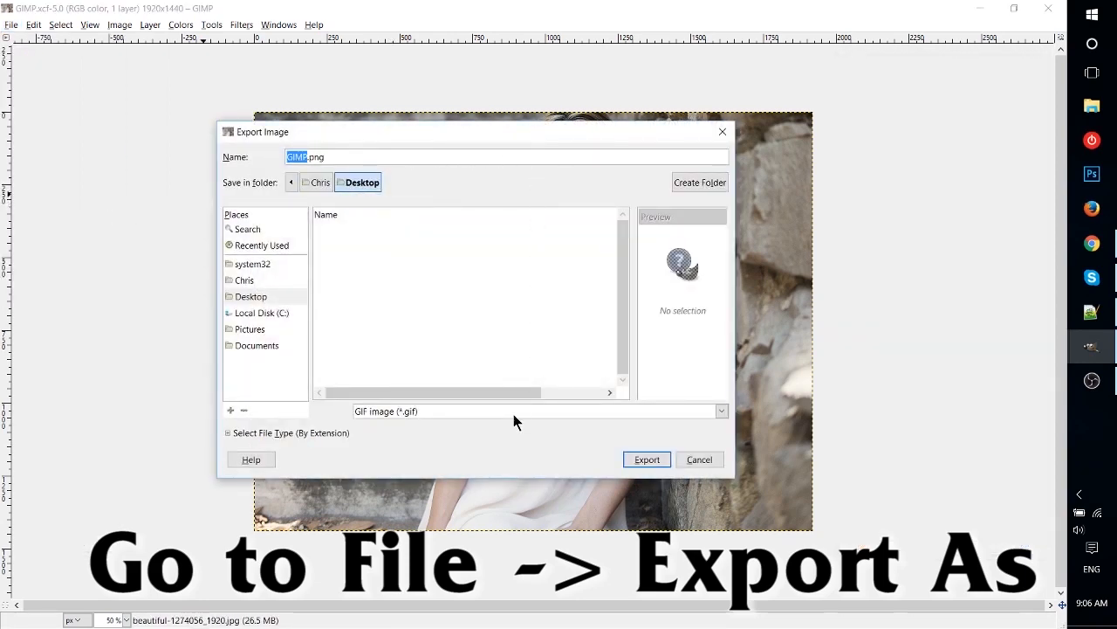
drag(307, 157, 437, 184)
key(BackSpace)
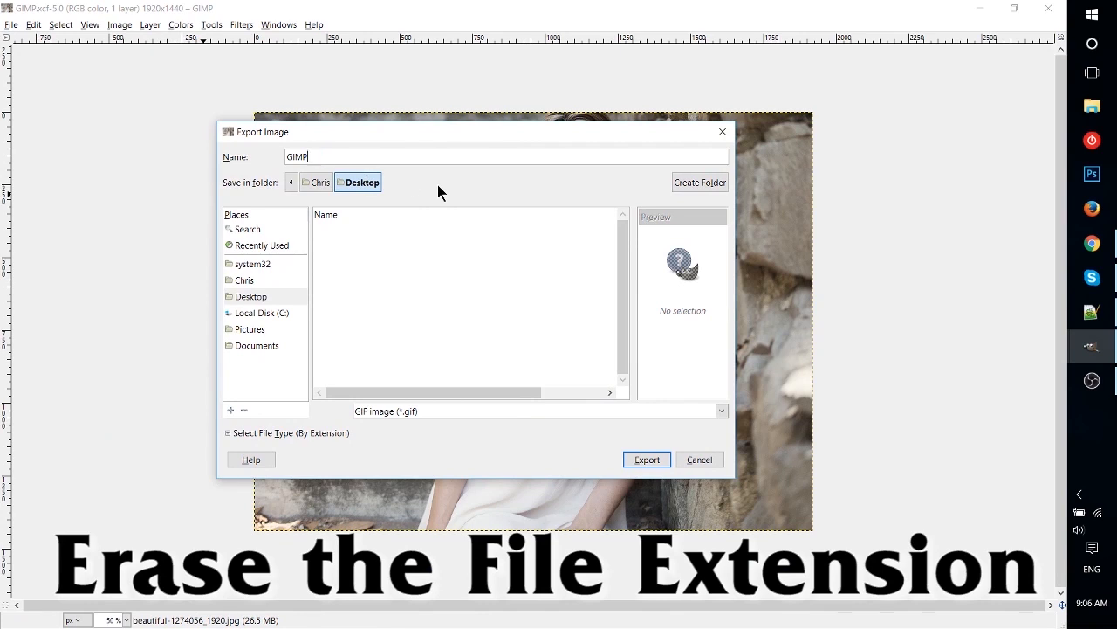
Choose Photoshop image (*.psd) as the file format, name the file GIMP.psd and export it to the Desktop.
click(424, 412)
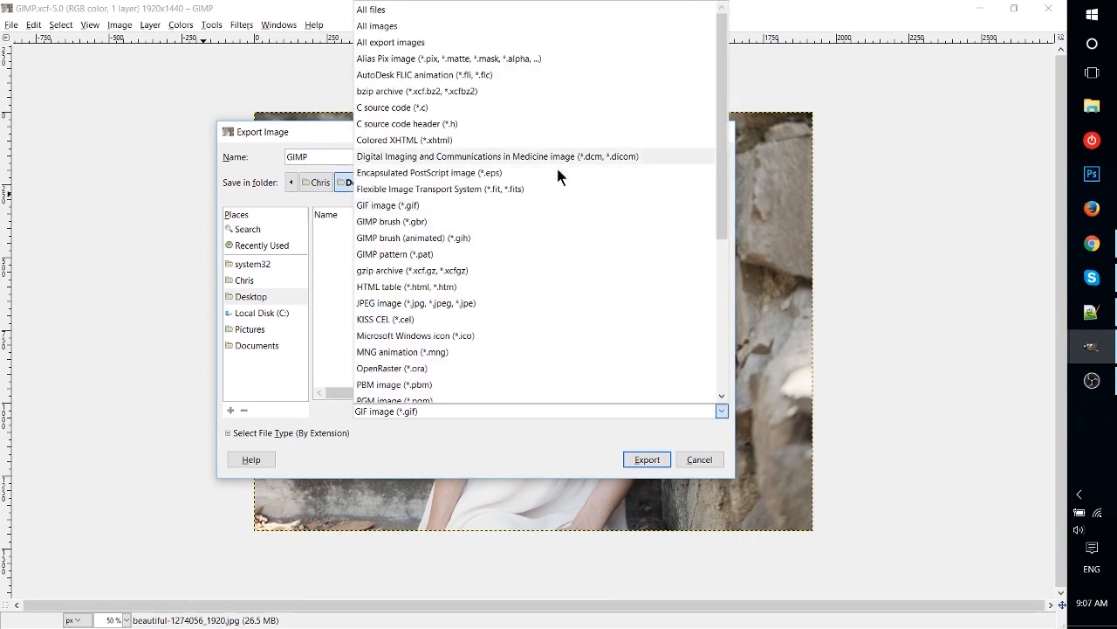
scroll(533, 207, down, 1)
scroll(534, 207, down, 1)
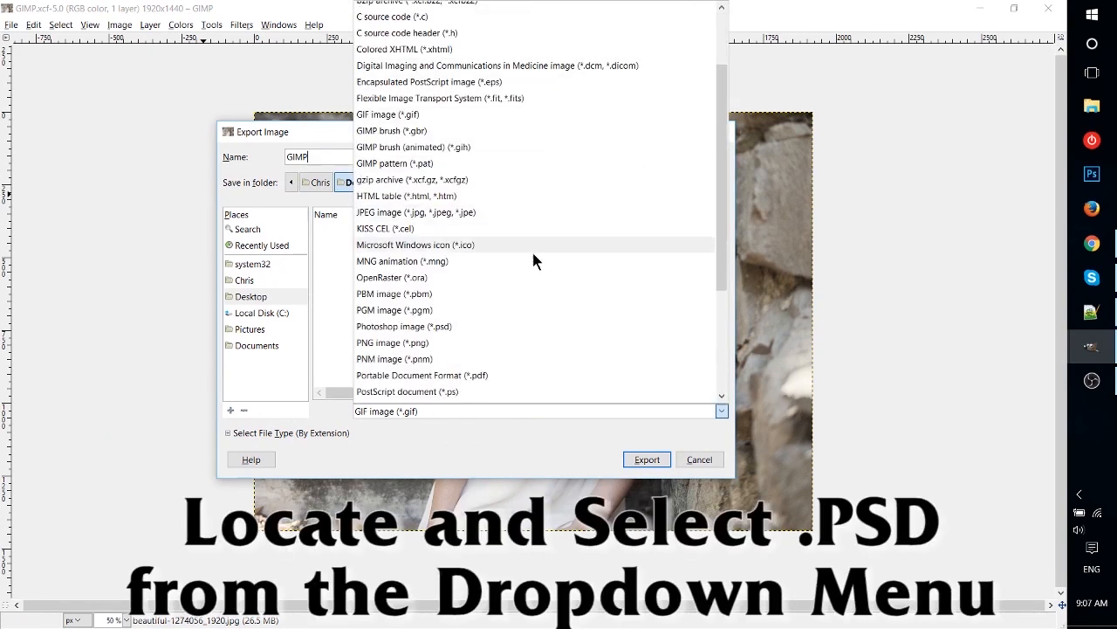
click(530, 326)
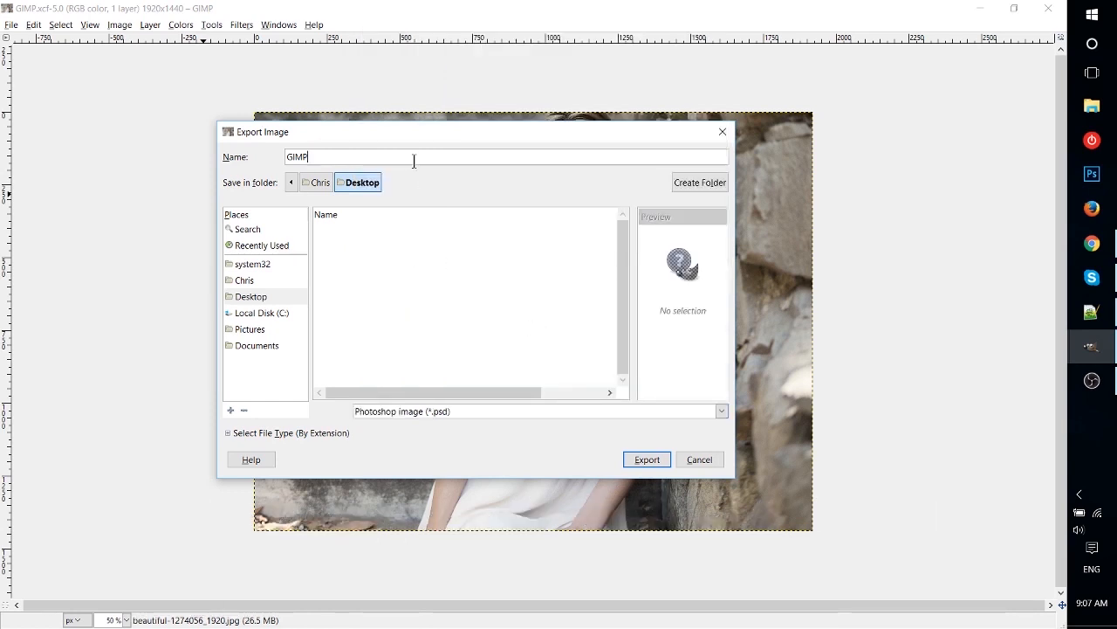
click(363, 156)
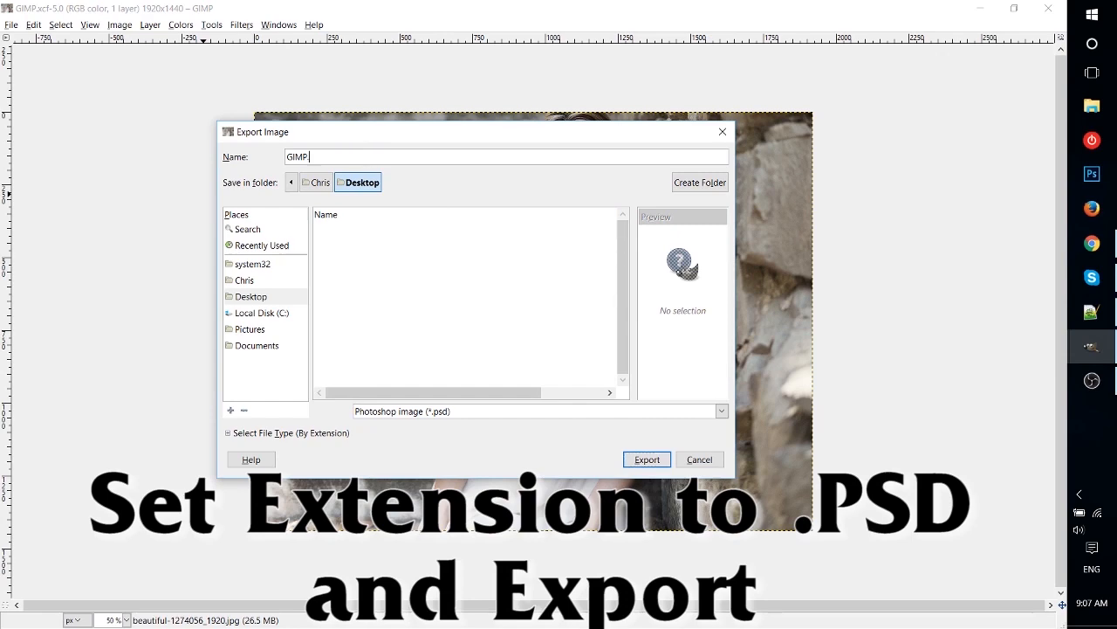
text(psd)
click(385, 140)
click(644, 460)
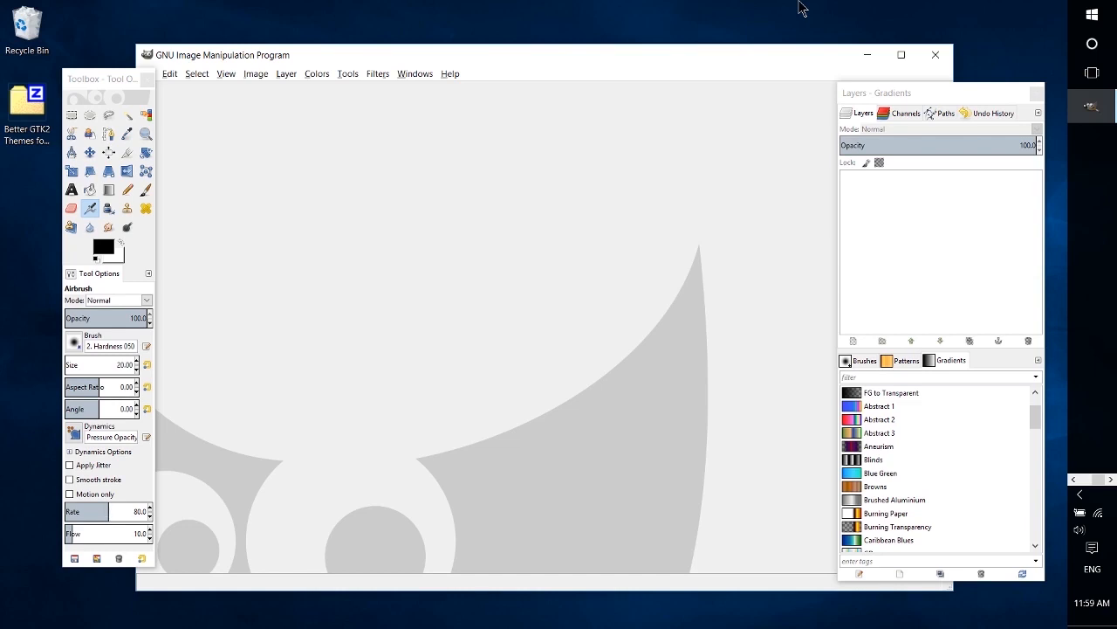
Bring up the File Explorer window of C:\Program Files\GIMP 2\share\gimp\2.0\themes and check its folder path.
click(28, 143)
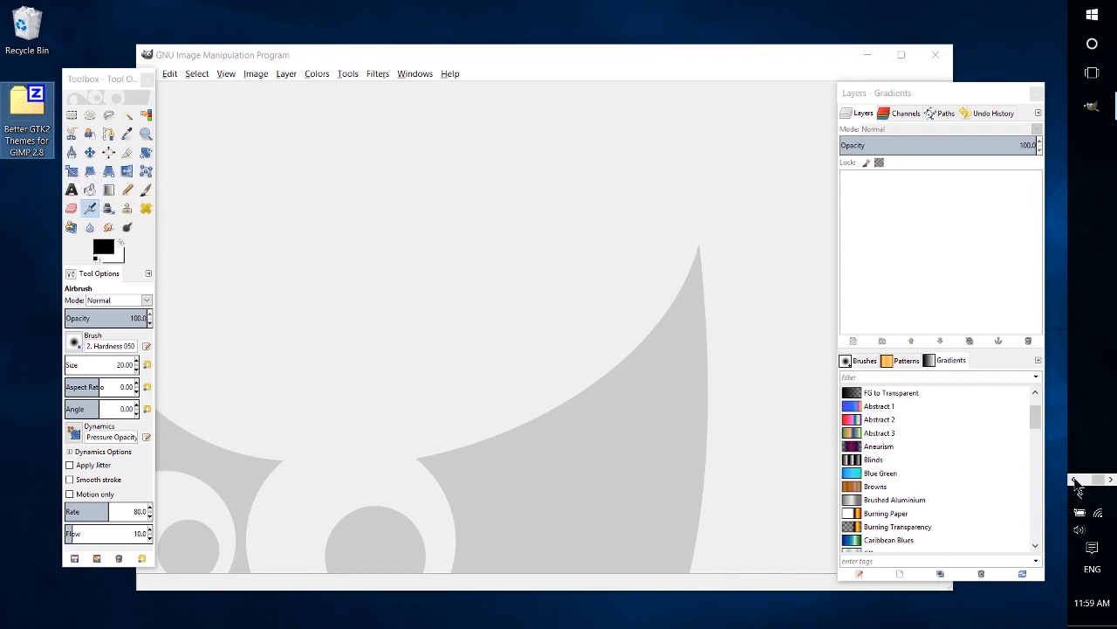
click(1074, 480)
click(1092, 106)
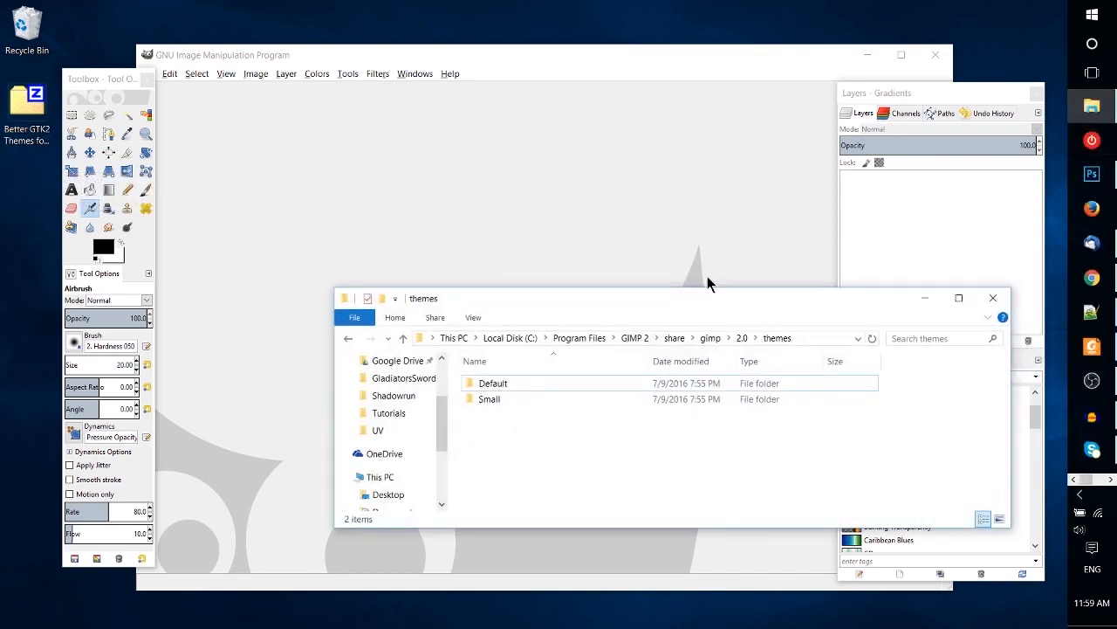
drag(653, 304, 587, 263)
click(733, 303)
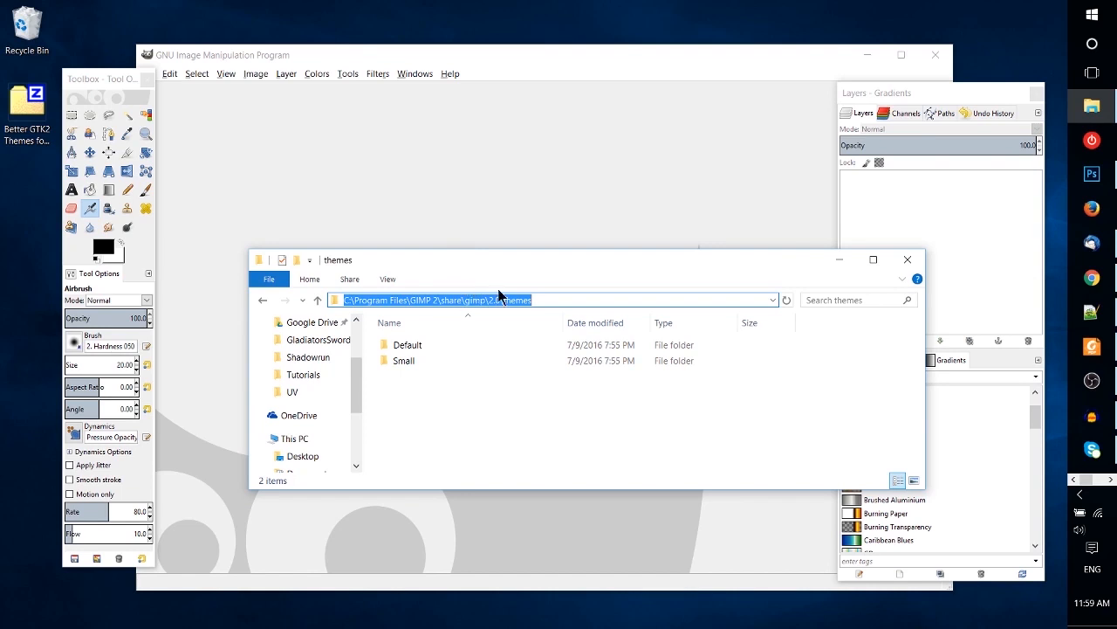
click(580, 392)
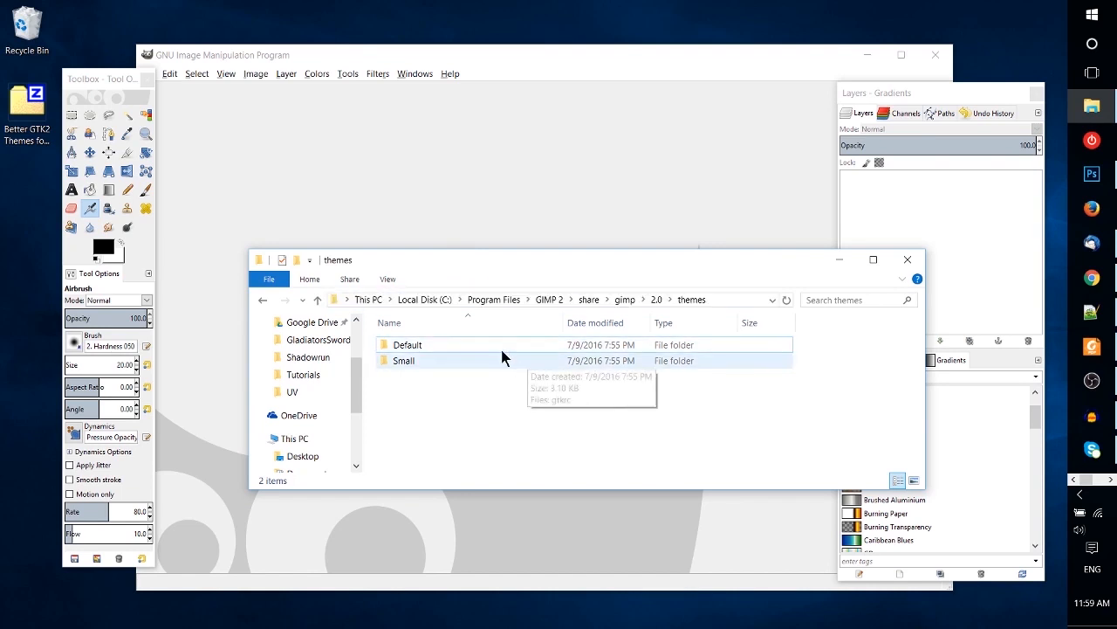
drag(528, 251, 583, 212)
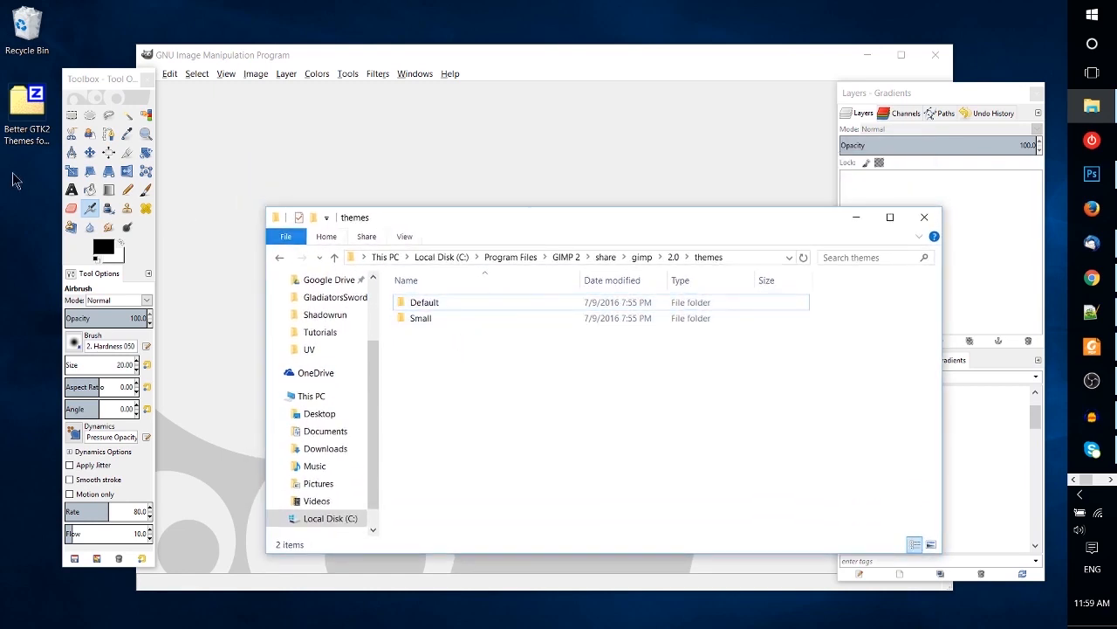
Open the Better GTK2 Themes for GIMP 2.8 archive from the desktop and arrange it side by side with the themes folder.
click(26, 127)
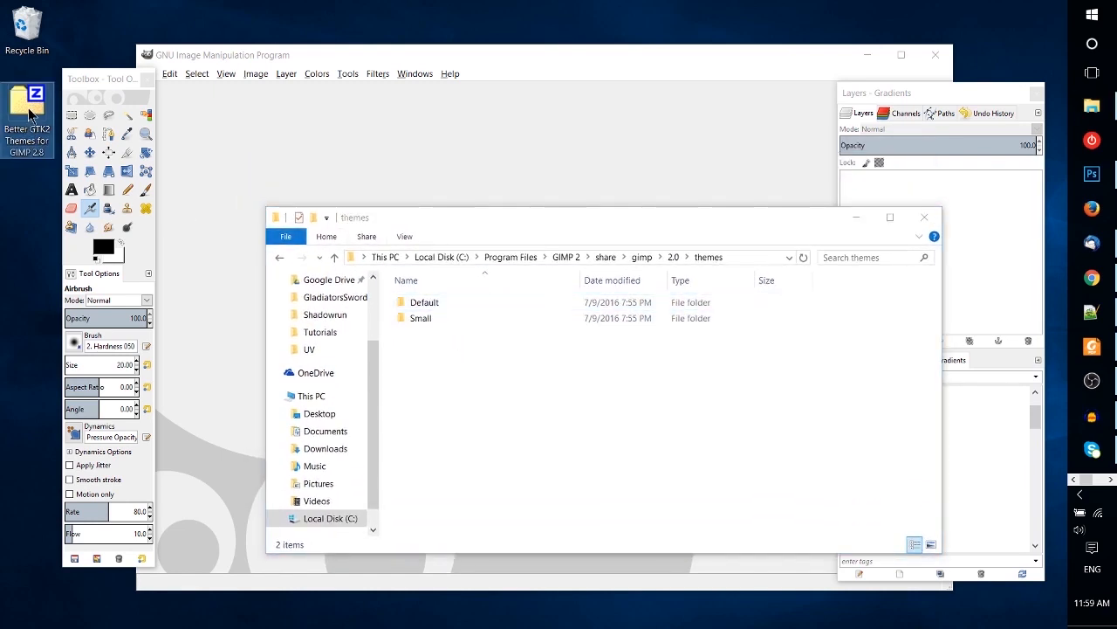
double_click(29, 111)
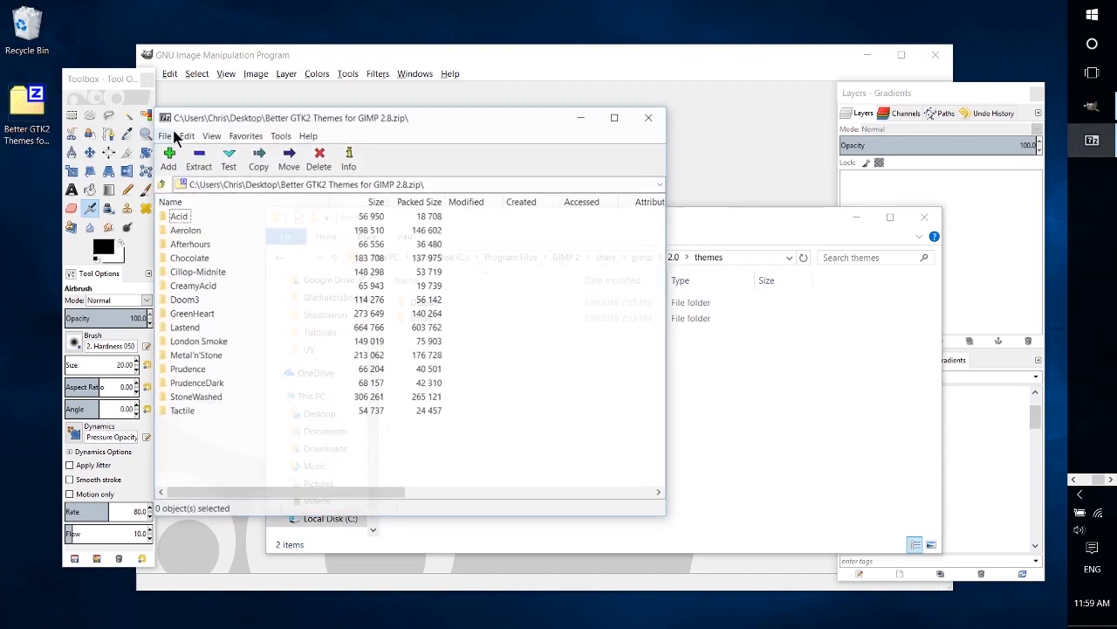
drag(254, 118, 184, 166)
drag(611, 217, 836, 184)
drag(446, 170, 432, 172)
drag(587, 201, 489, 201)
Copy all theme folders from the archive into GIMP's themes folder, granting administrator permission for all current items.
drag(172, 509, 50, 271)
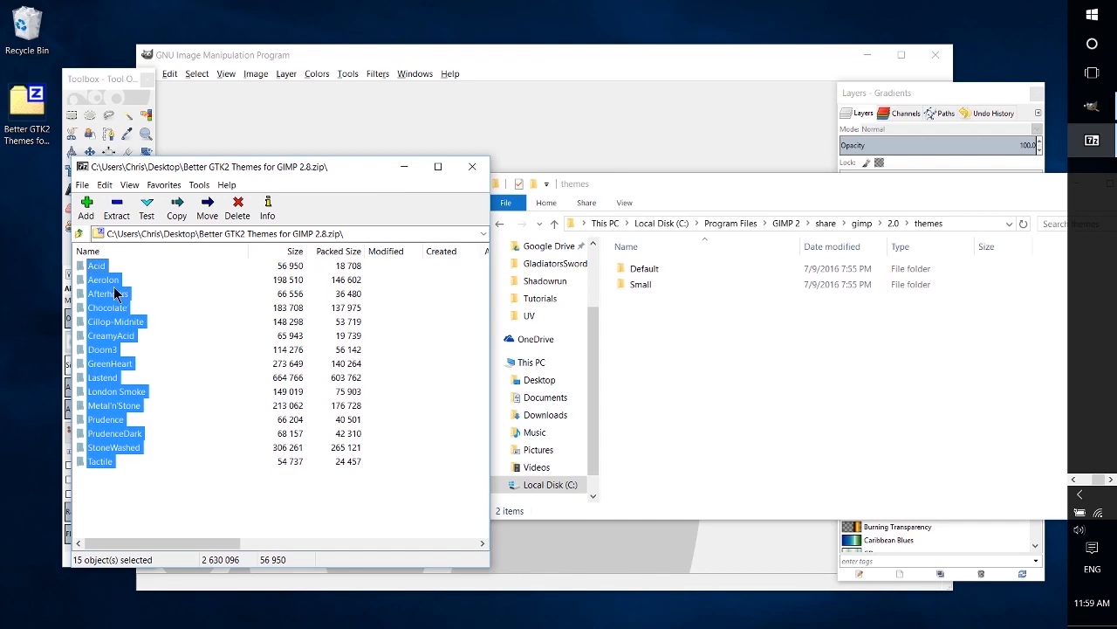
drag(107, 301, 828, 343)
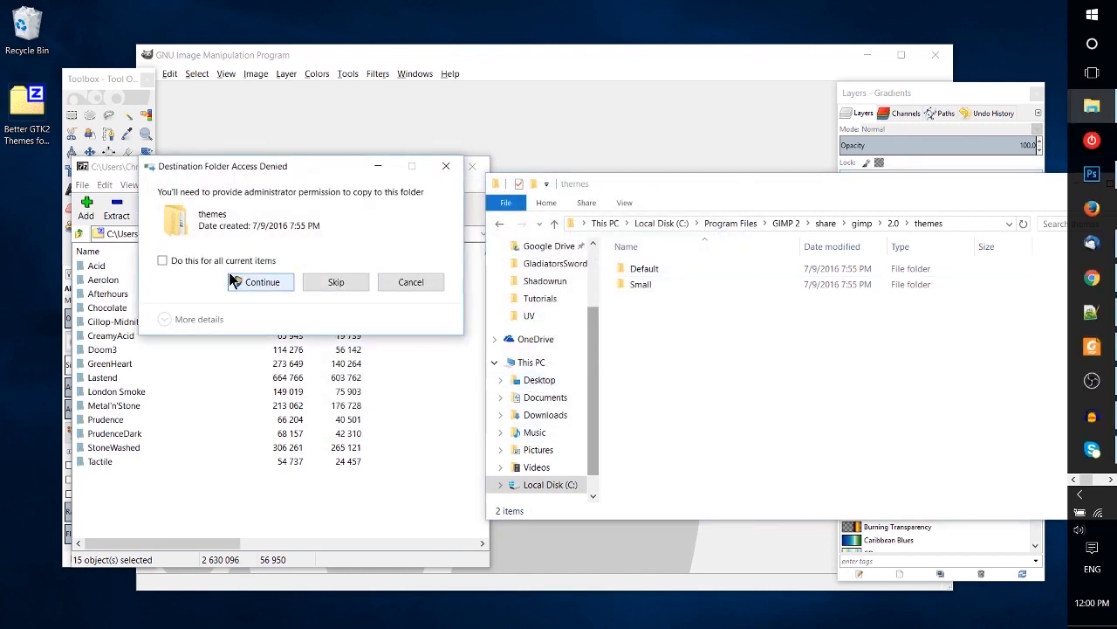
click(234, 262)
click(262, 284)
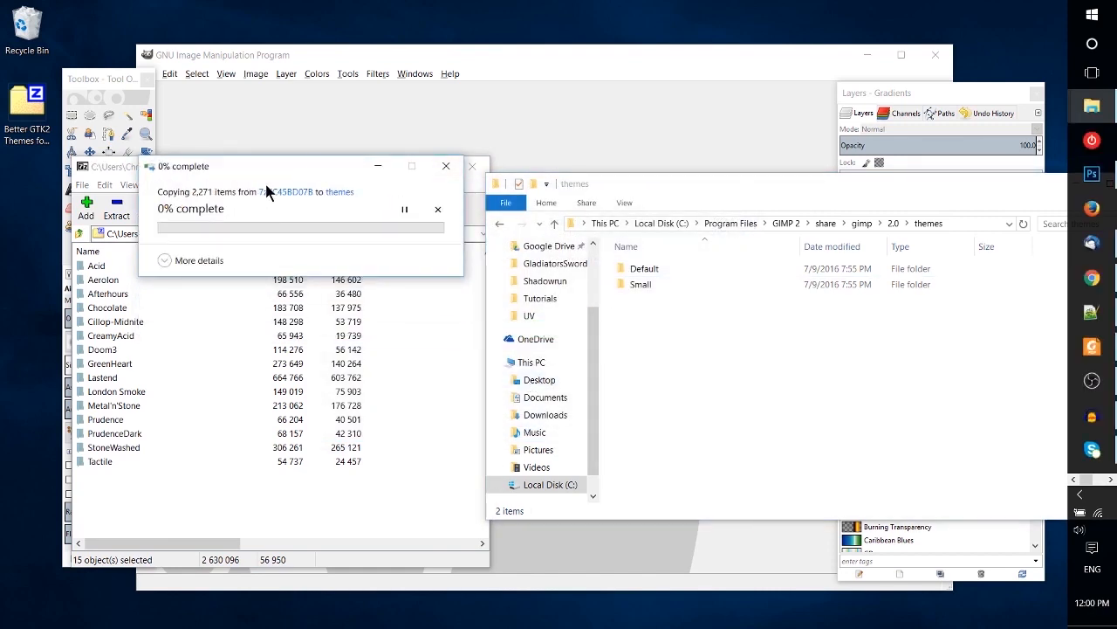
Quit GIMP, start it again so it loads the copied themes, and reposition its main and Layers windows.
click(243, 43)
click(236, 53)
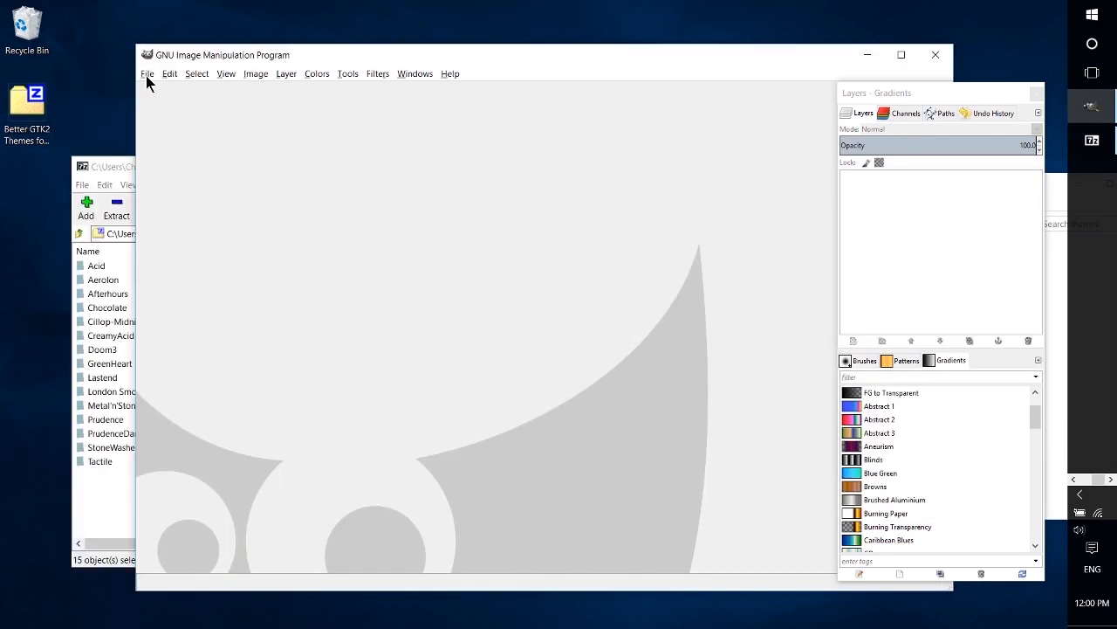
click(151, 75)
click(182, 358)
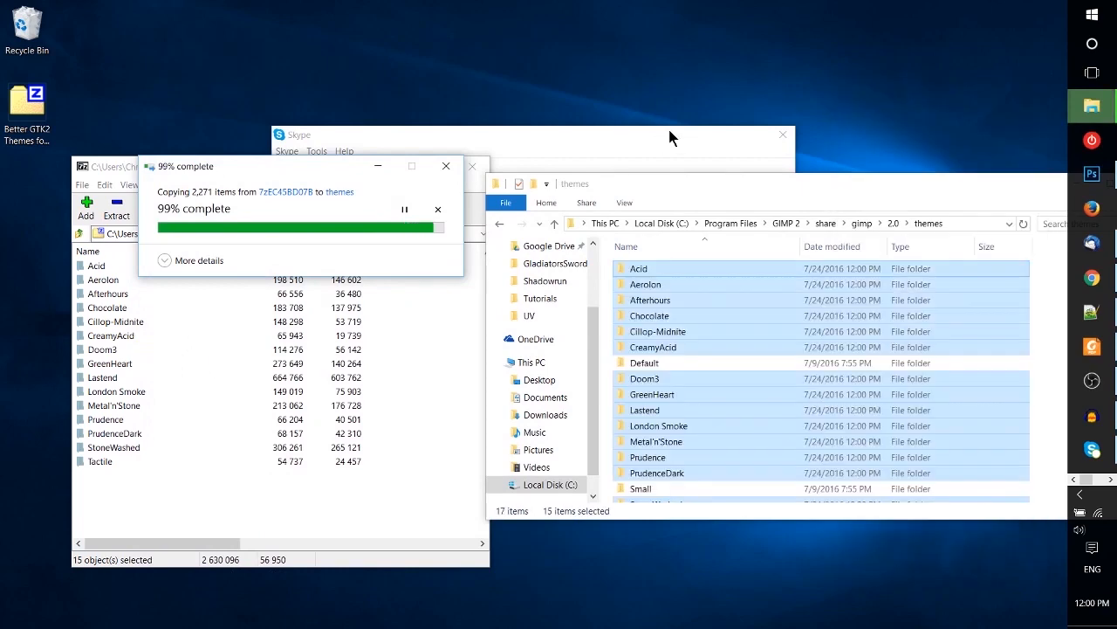
click(1092, 15)
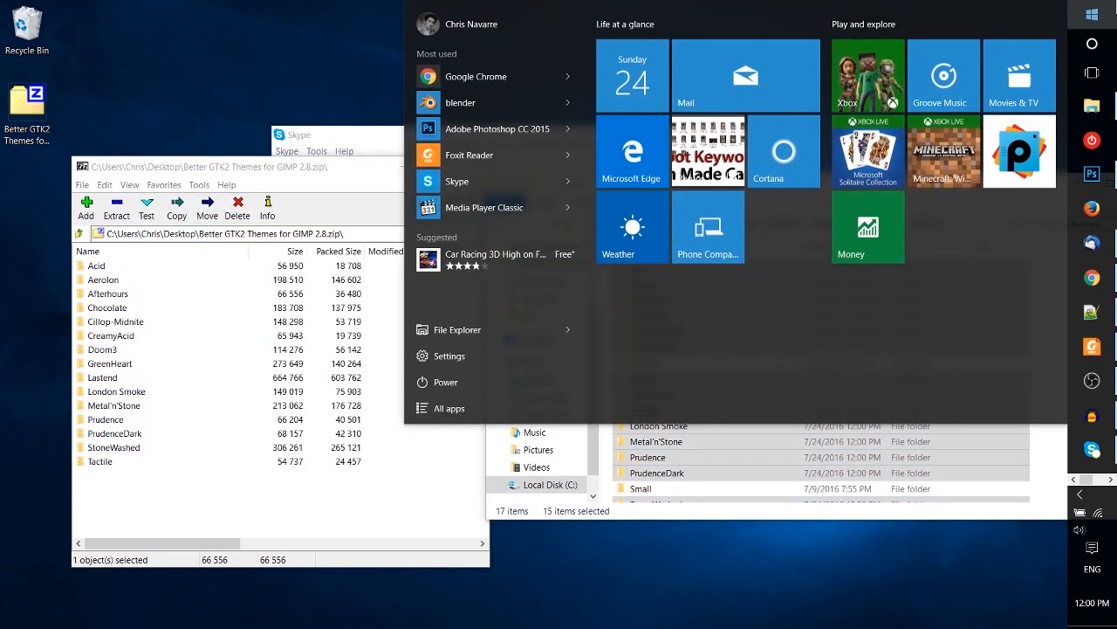
text(gimp)
click(1016, 72)
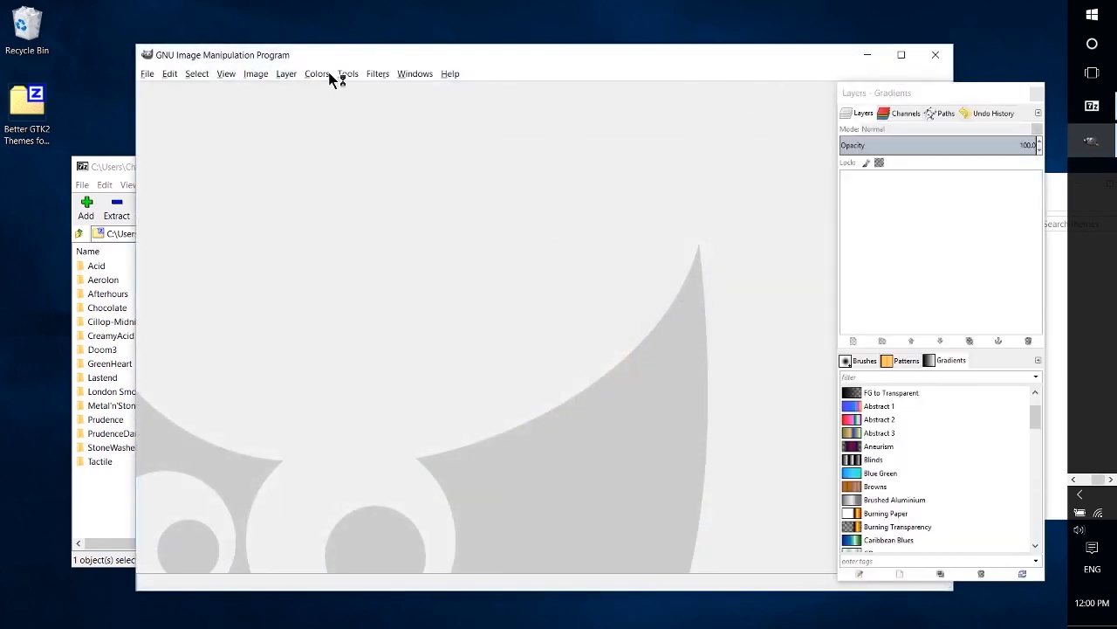
drag(337, 54, 296, 53)
mouse_move(875, 93)
mouse_down()
mouse_move(892, 94)
mouse_move(878, 100)
mouse_up()
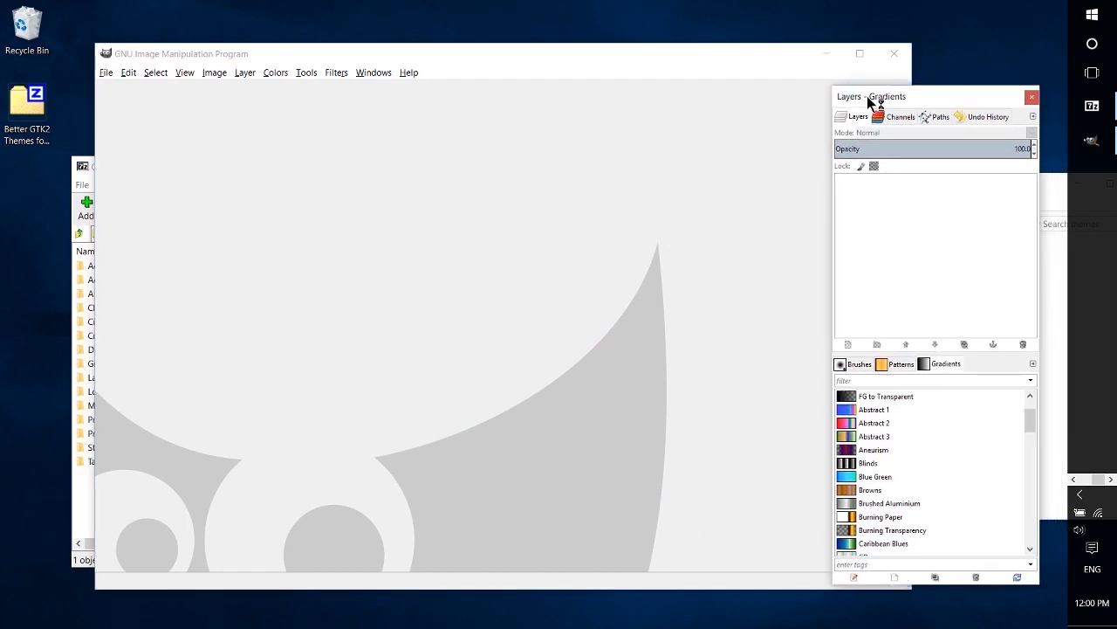
Open the Theme page of GIMP's preferences and move the dialog clear of the Layers window.
click(129, 73)
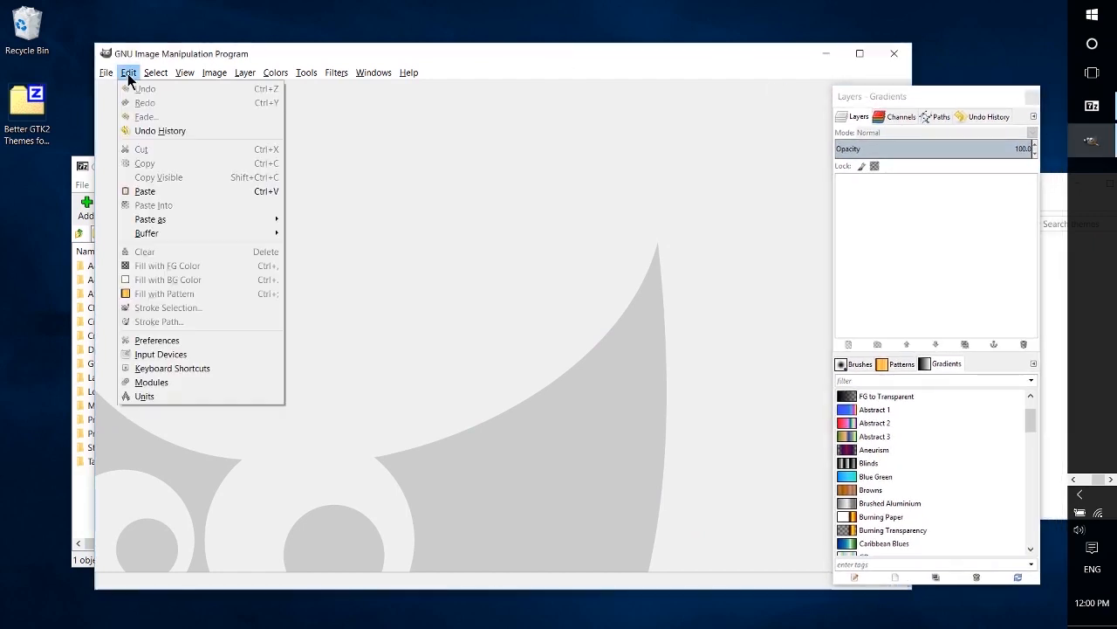
click(185, 341)
drag(321, 124, 177, 190)
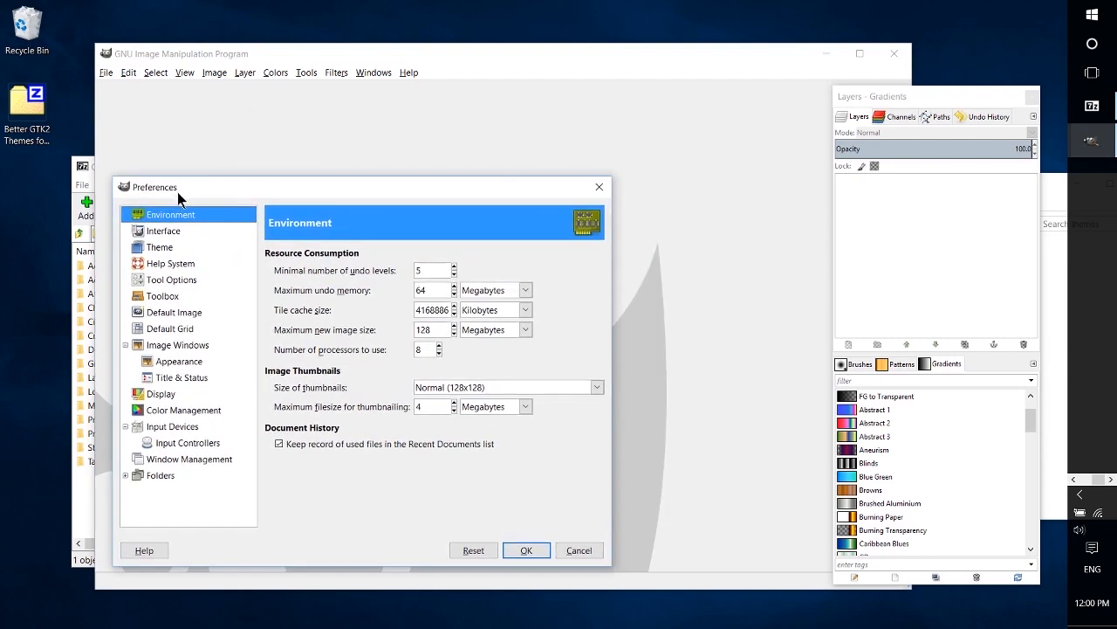
click(144, 250)
drag(249, 193, 163, 177)
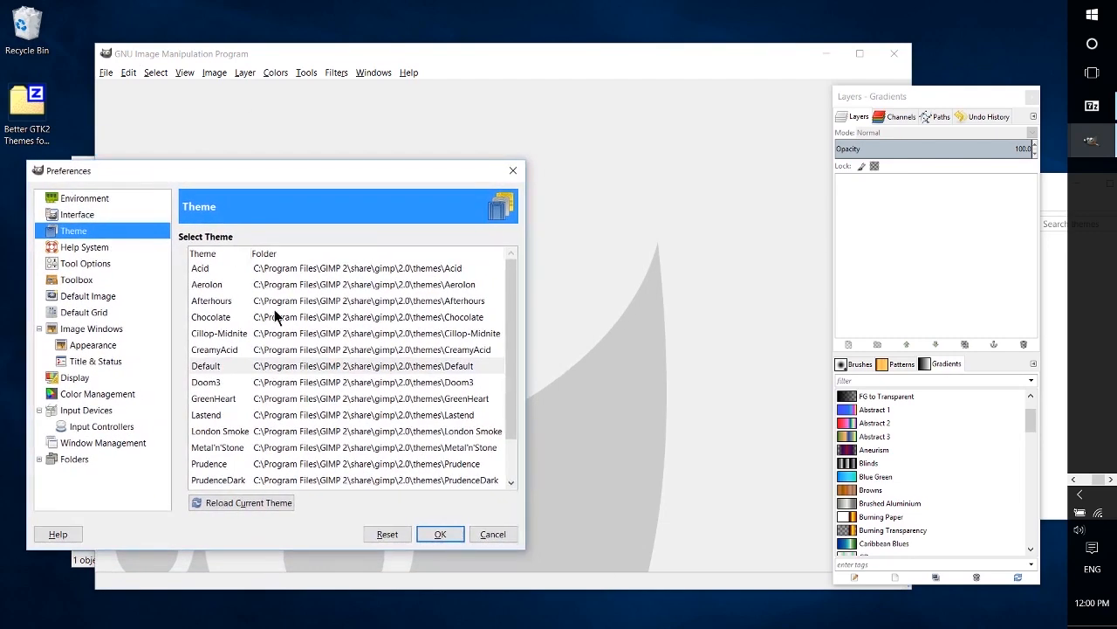
Go through the Acid and Aerolon themes, select the Afterhours theme and confirm the preferences.
click(233, 270)
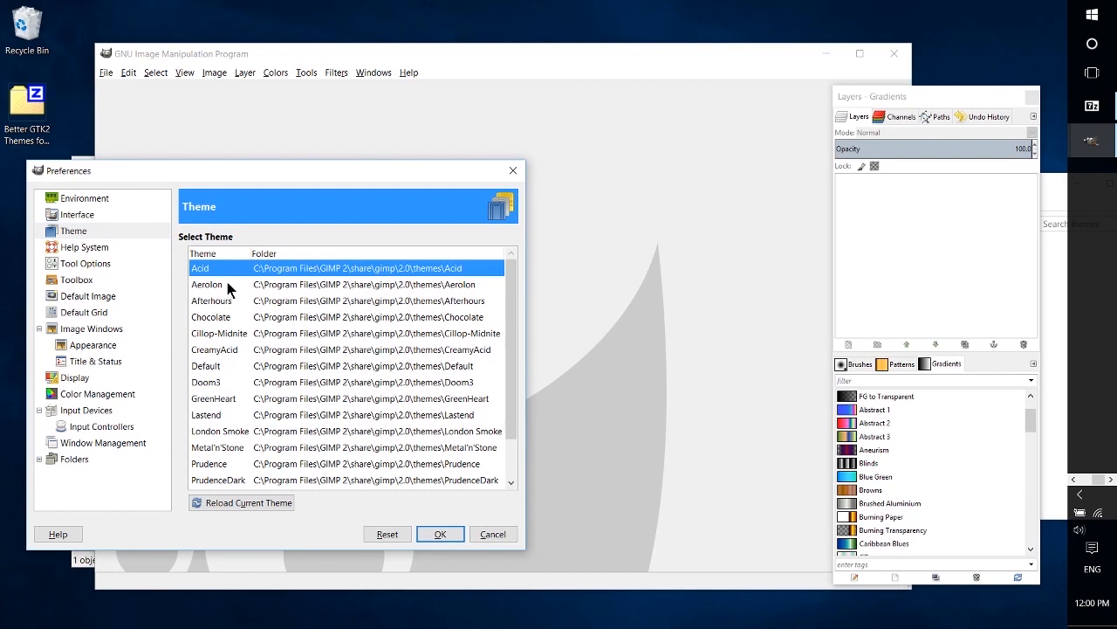
click(227, 285)
key(Down)
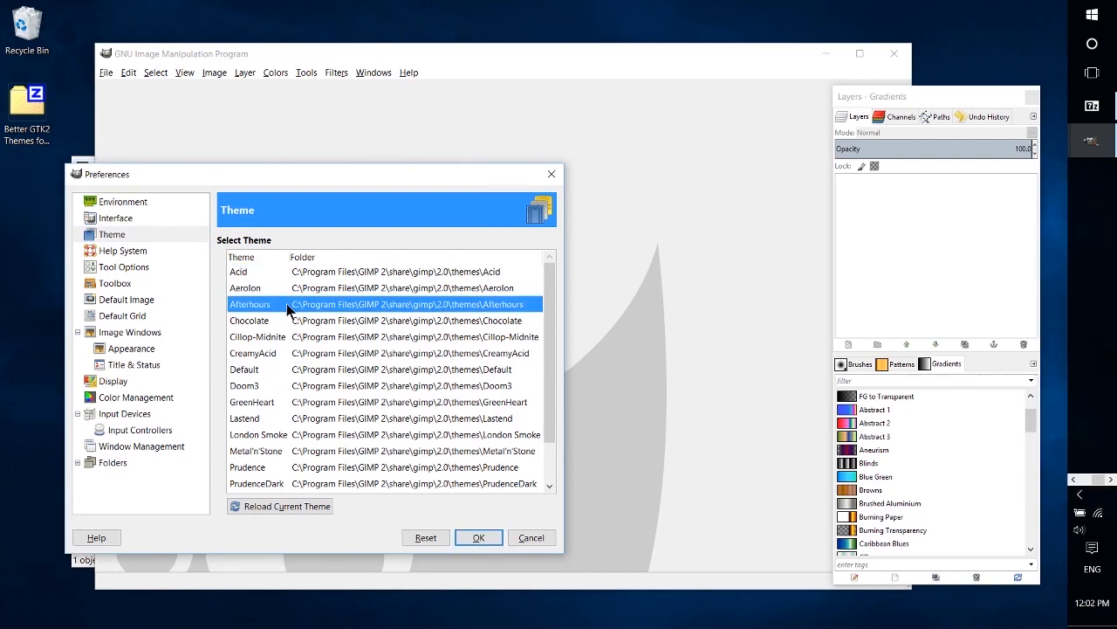
click(479, 538)
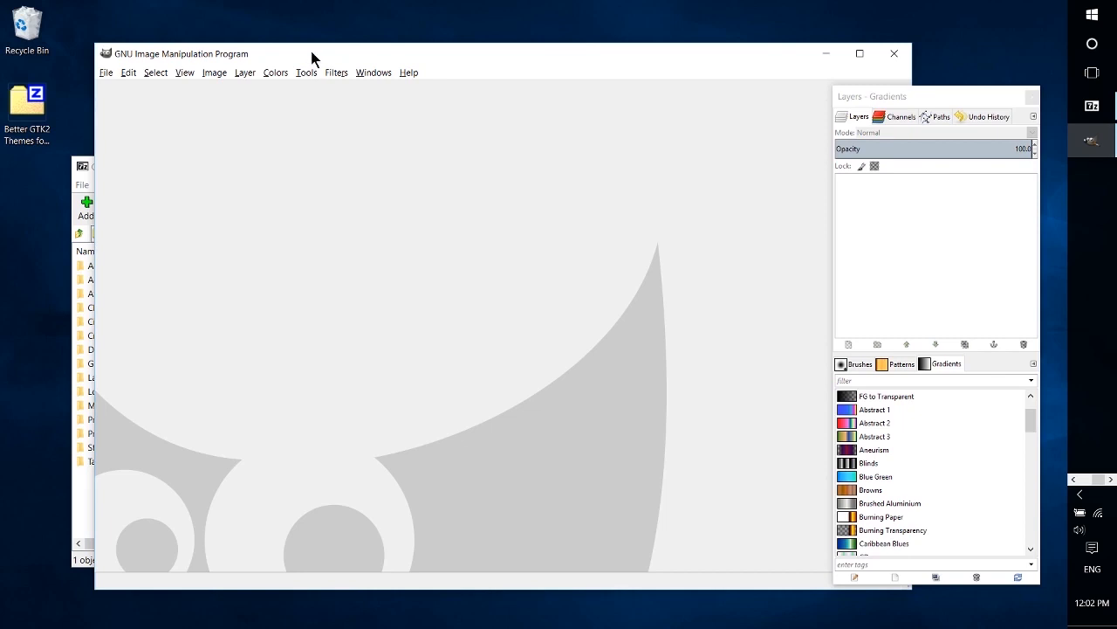
Quit and relaunch GIMP so that it starts with the newly selected theme.
click(106, 73)
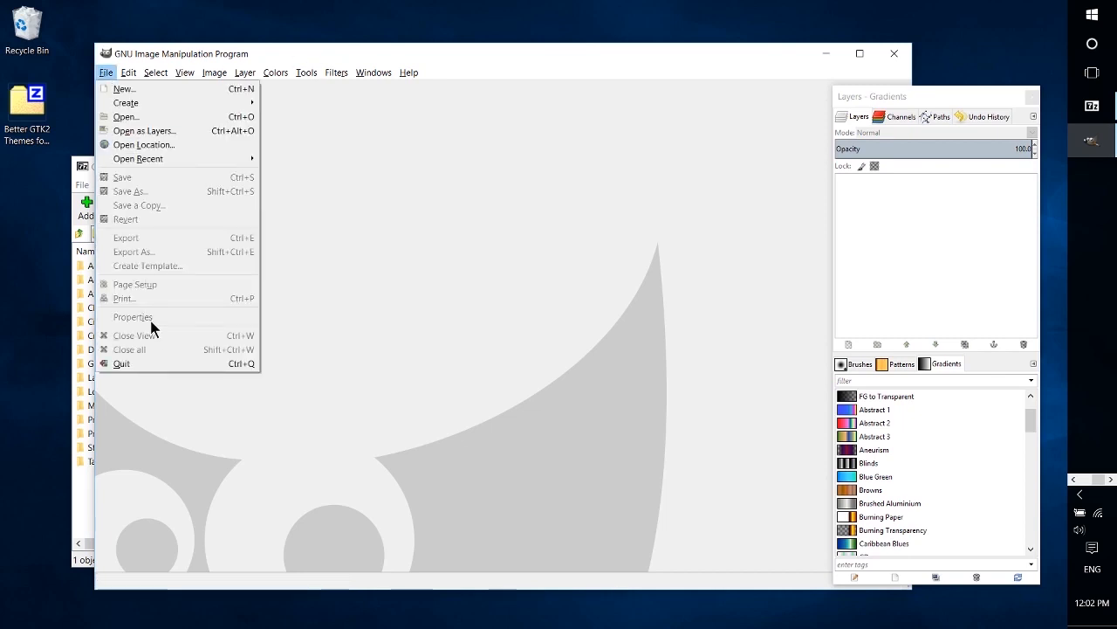
click(163, 363)
key(super)
text(gim)
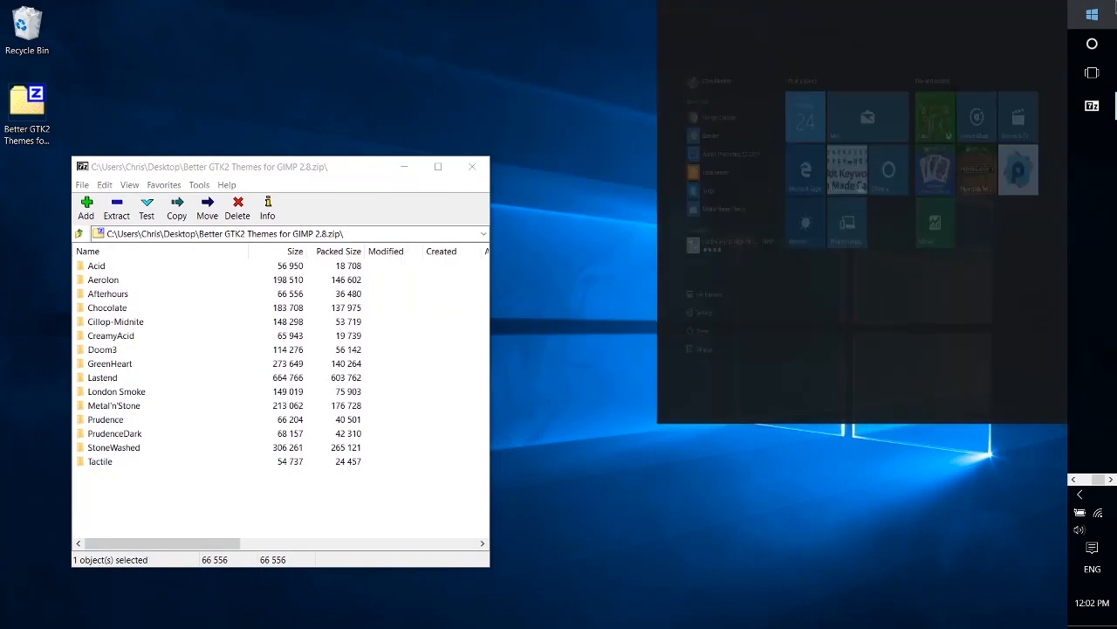
text(p)
click(945, 76)
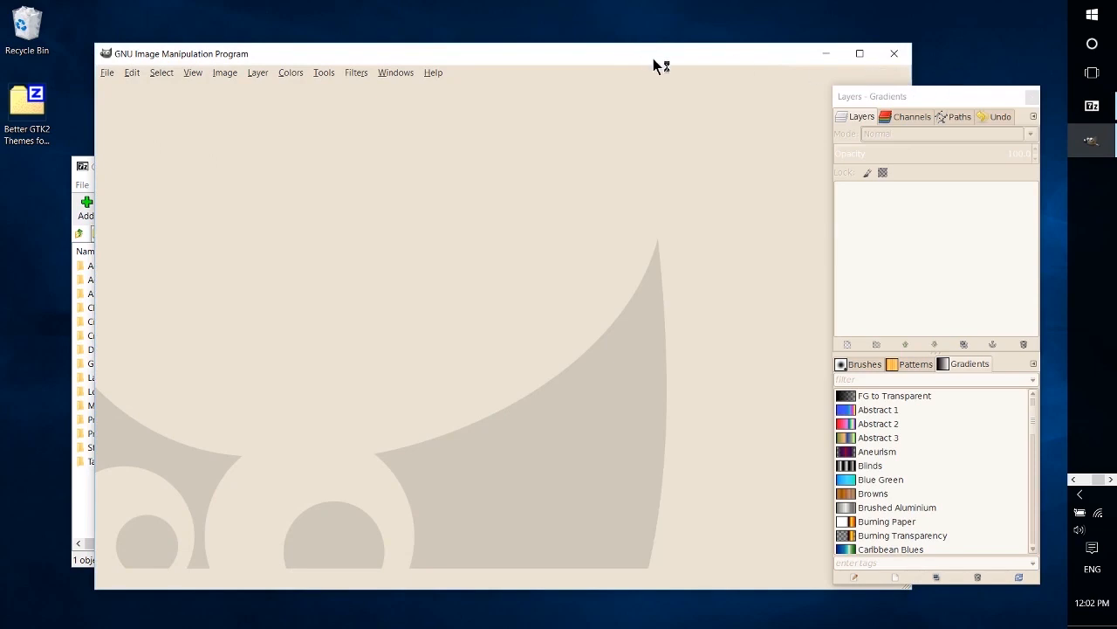
Look over the new theme on the main window, toolbox and Layers dock, then close GIMP.
drag(653, 59, 636, 61)
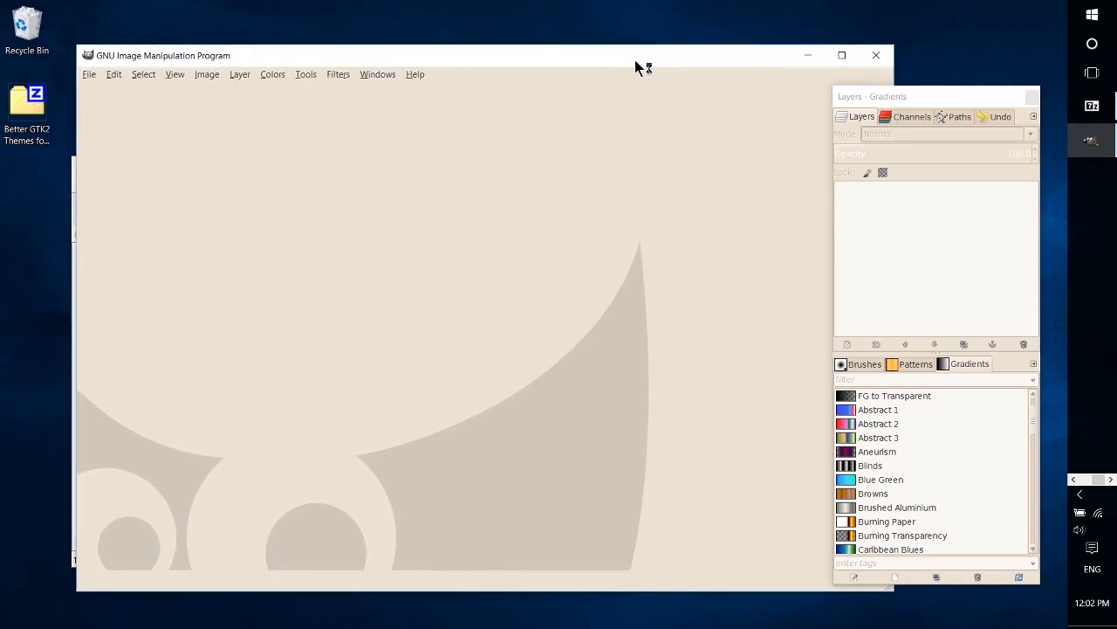
drag(865, 93, 874, 91)
click(413, 83)
mouse_move(549, 102)
click(635, 102)
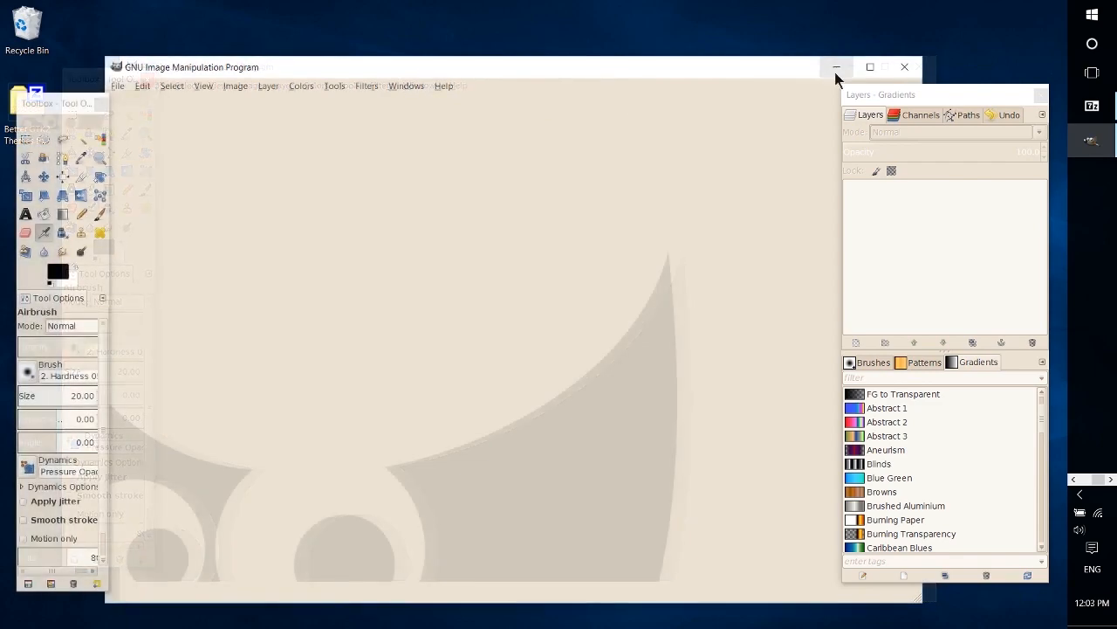
click(899, 71)
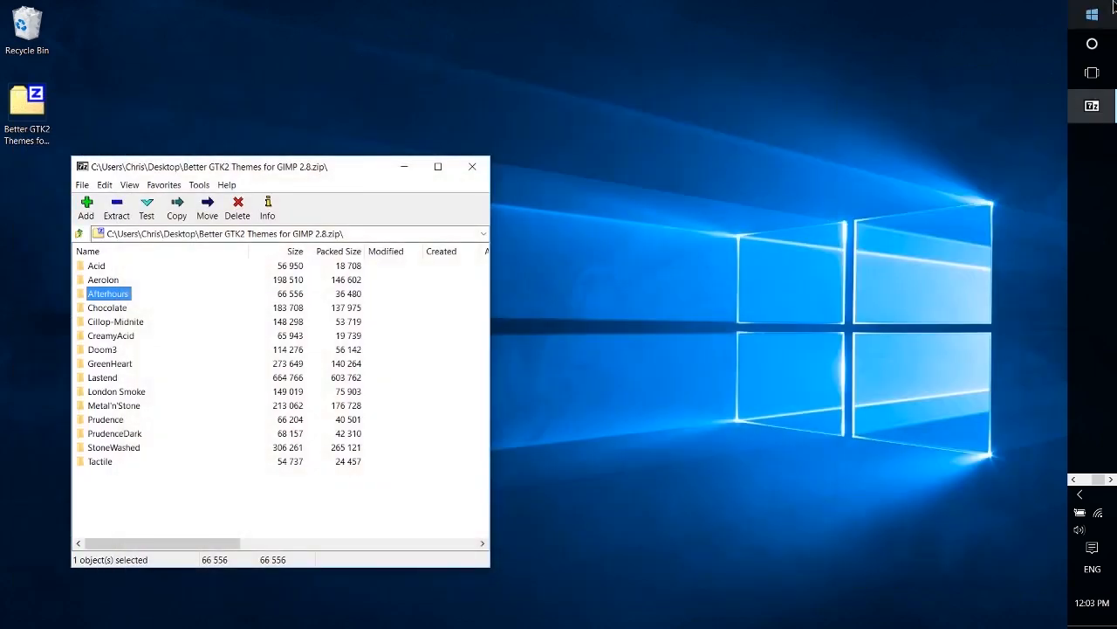
Launch GIMP again with the new theme and reposition the Layers window and the main image window.
click(1104, 11)
text(gimp)
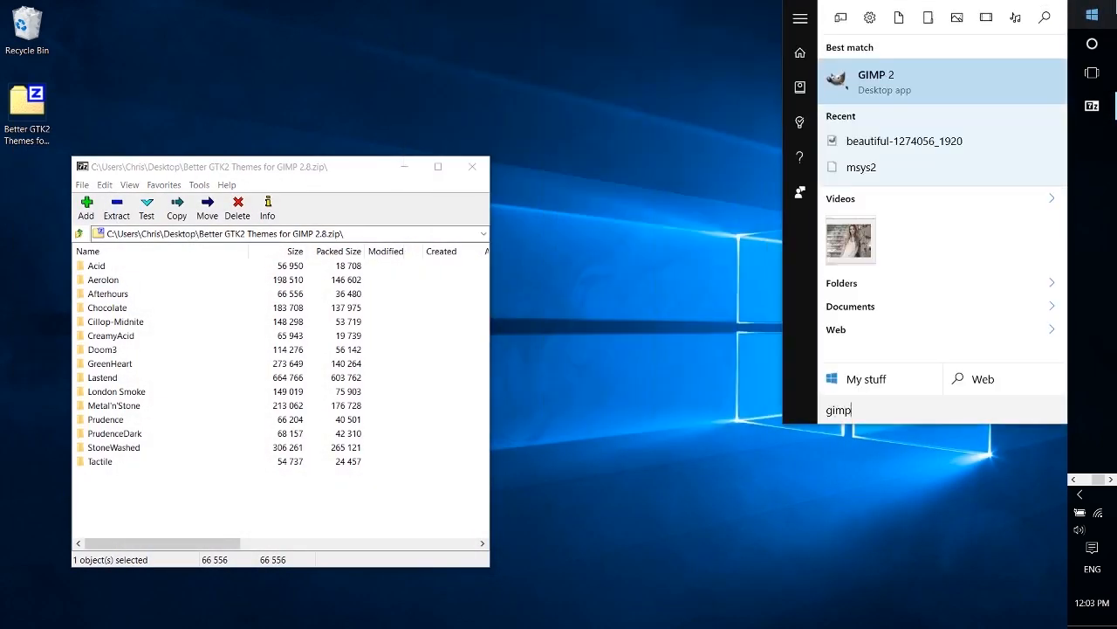
key(Return)
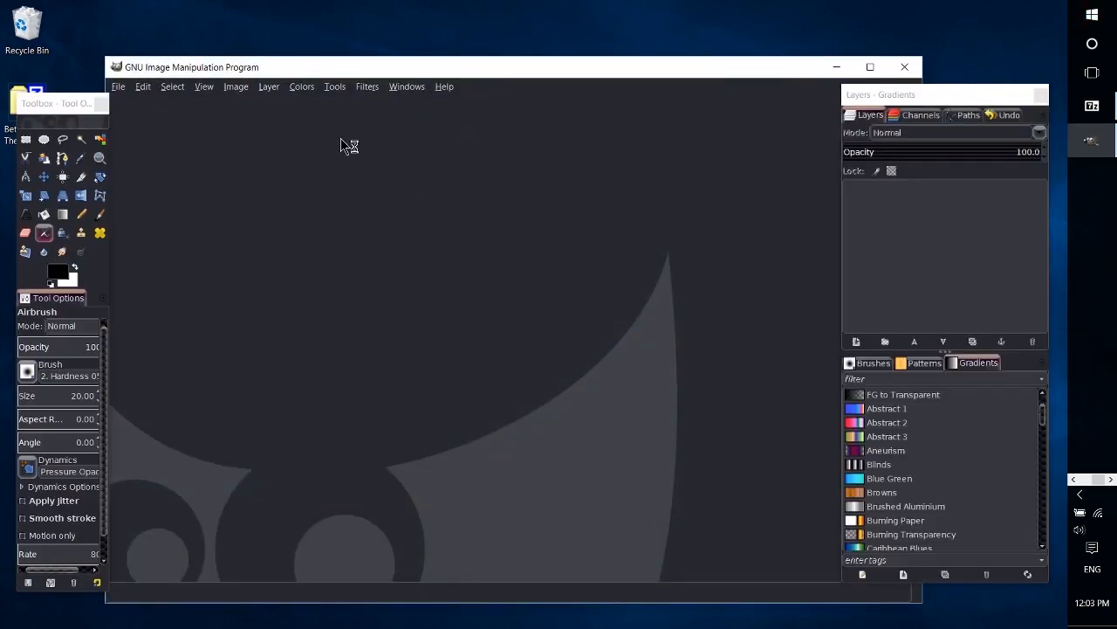
drag(876, 95, 887, 96)
drag(793, 67, 773, 60)
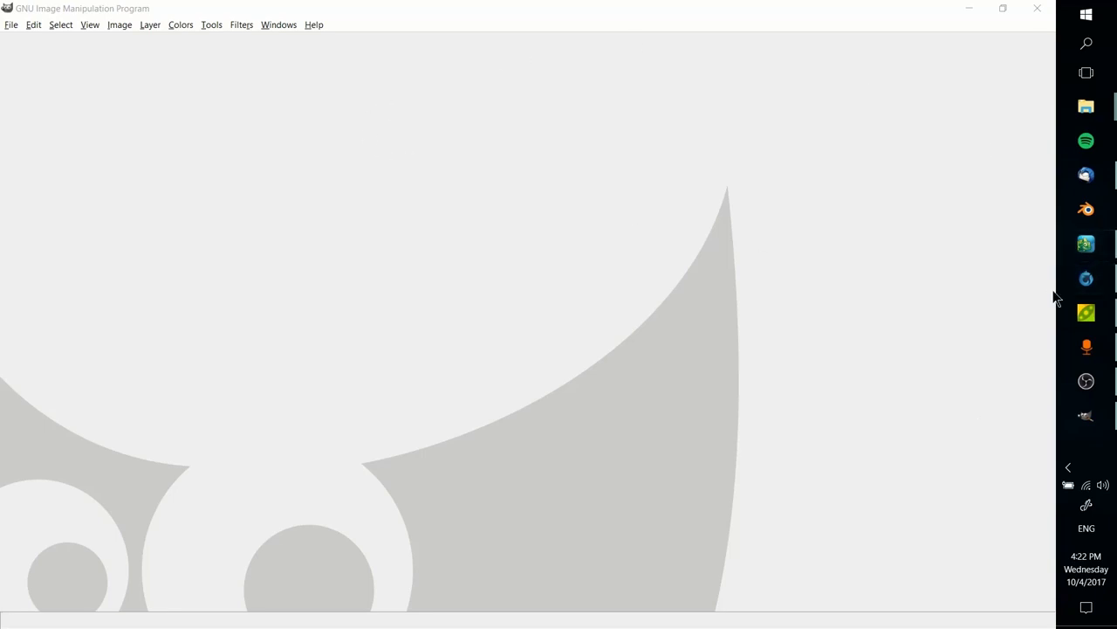
Check the installed GIMP version in the About dialog and close it.
mouse_move(1088, 286)
click(312, 25)
click(385, 86)
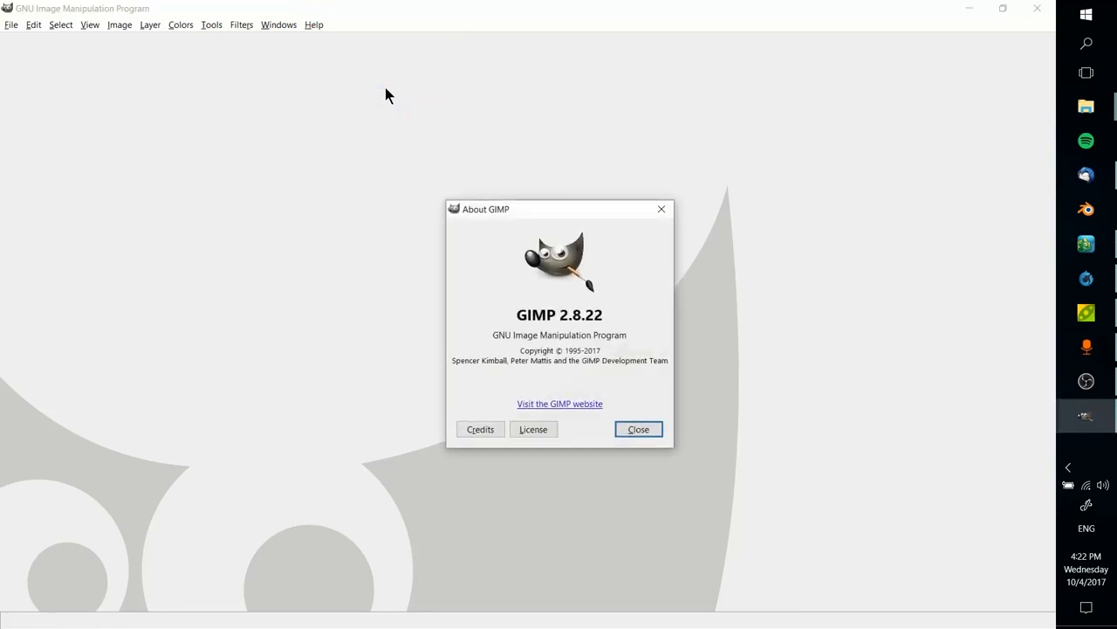
click(649, 432)
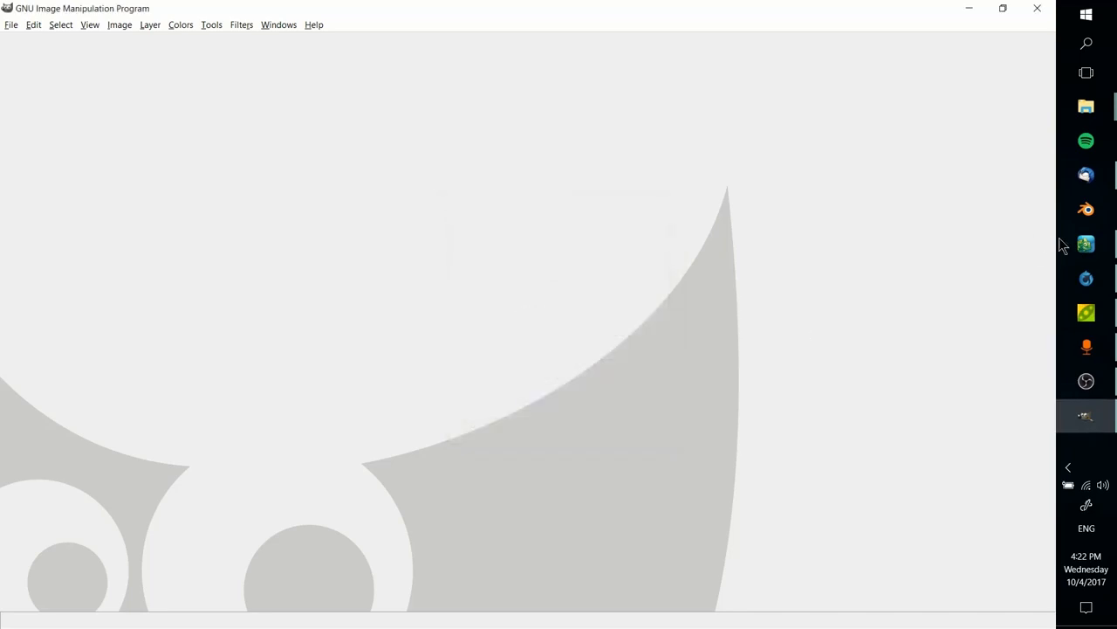
Switch to the browser, look over the draekko/gimp-cc-themes repository on GitHub and open its download options.
click(1086, 277)
double_click(294, 59)
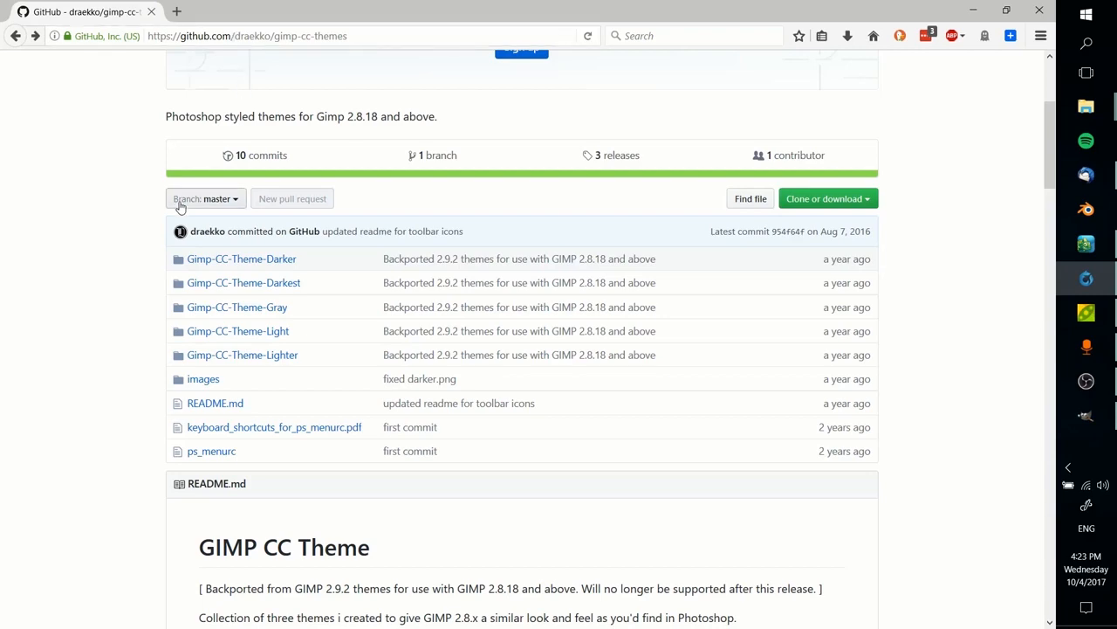
scroll(790, 242, up, 3)
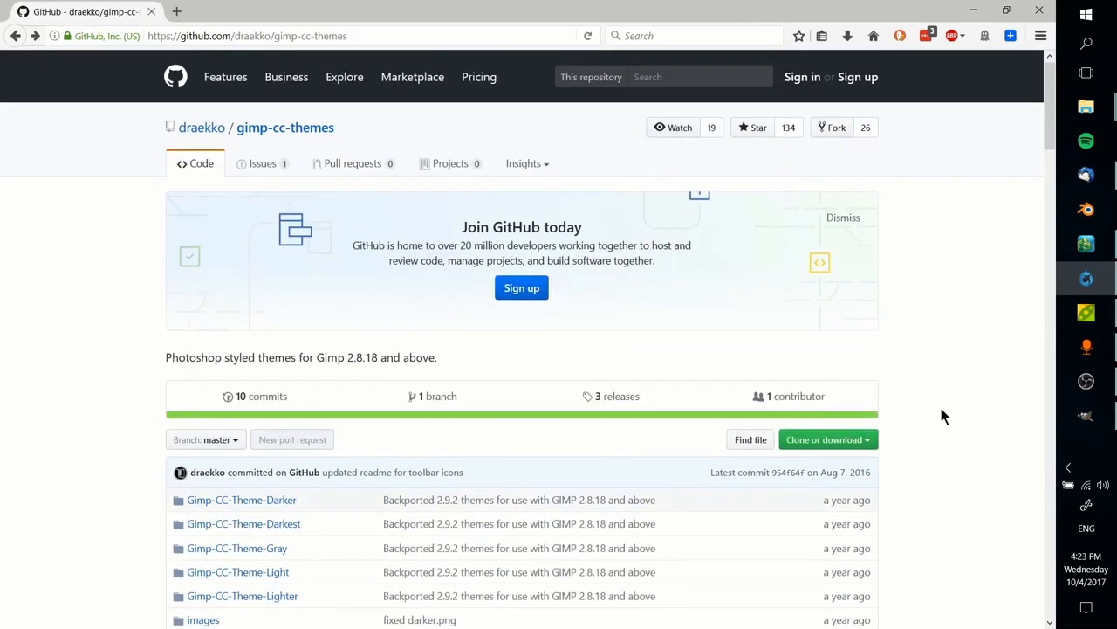
scroll(907, 423, down, 4)
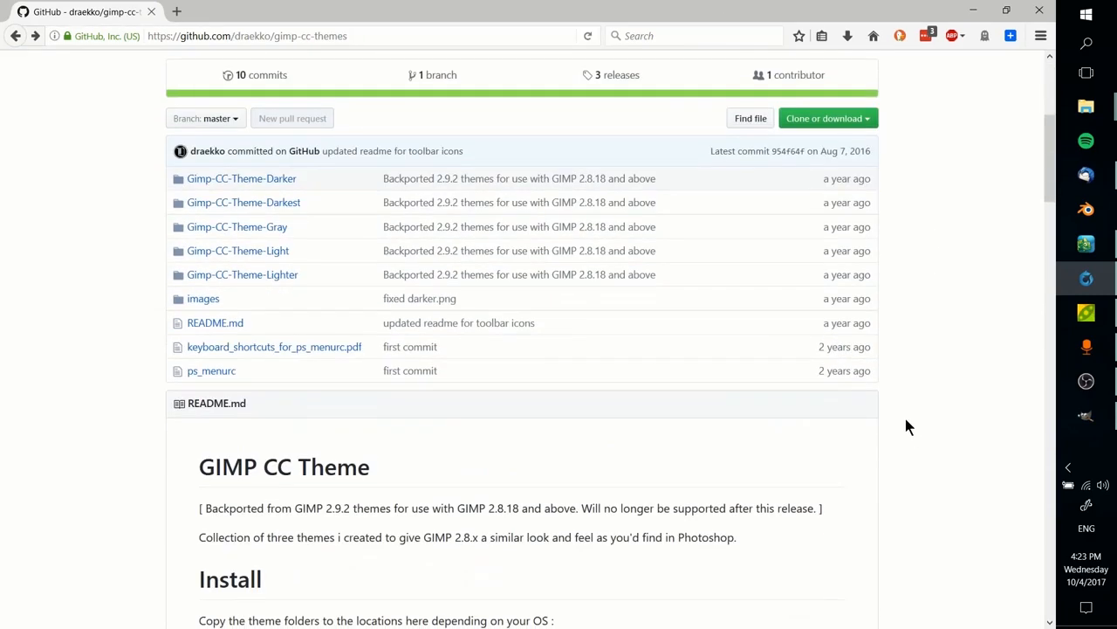
click(864, 129)
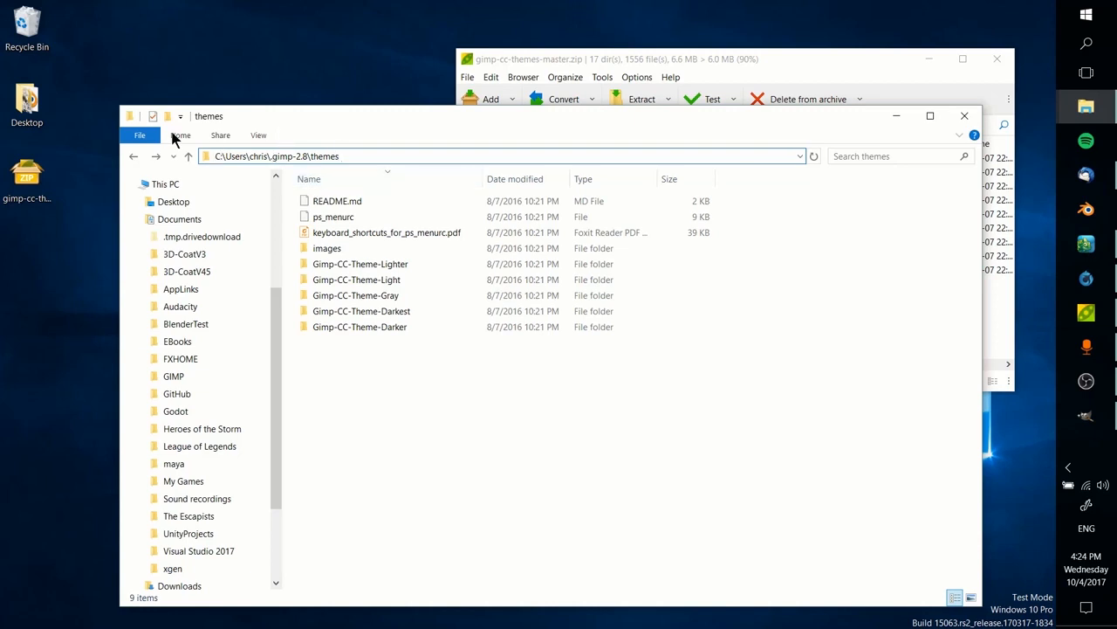
Select everything in the archive's gimp-cc-themes-master folder, and show the full path of the .gimp-2.8 themes folder.
click(515, 67)
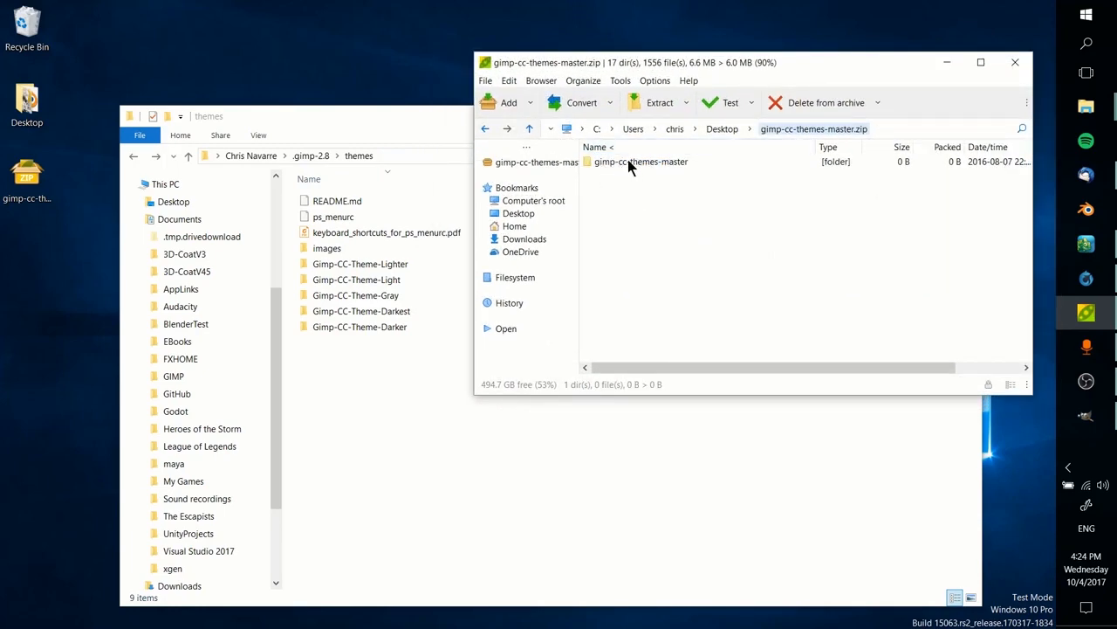
double_click(654, 164)
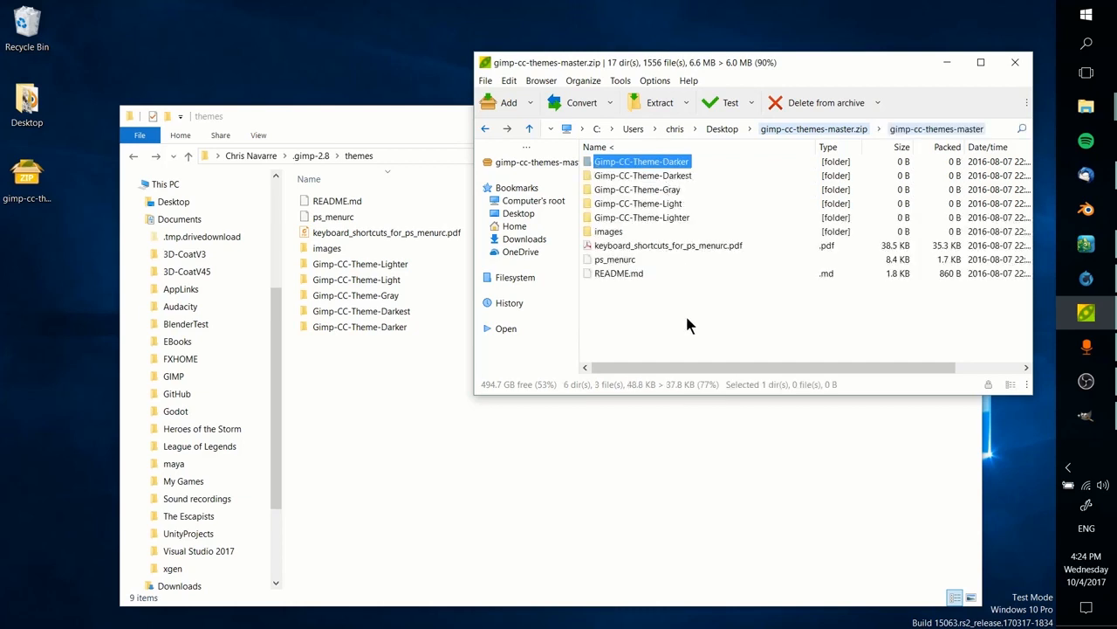
key(ctrl+a)
drag(660, 322, 592, 153)
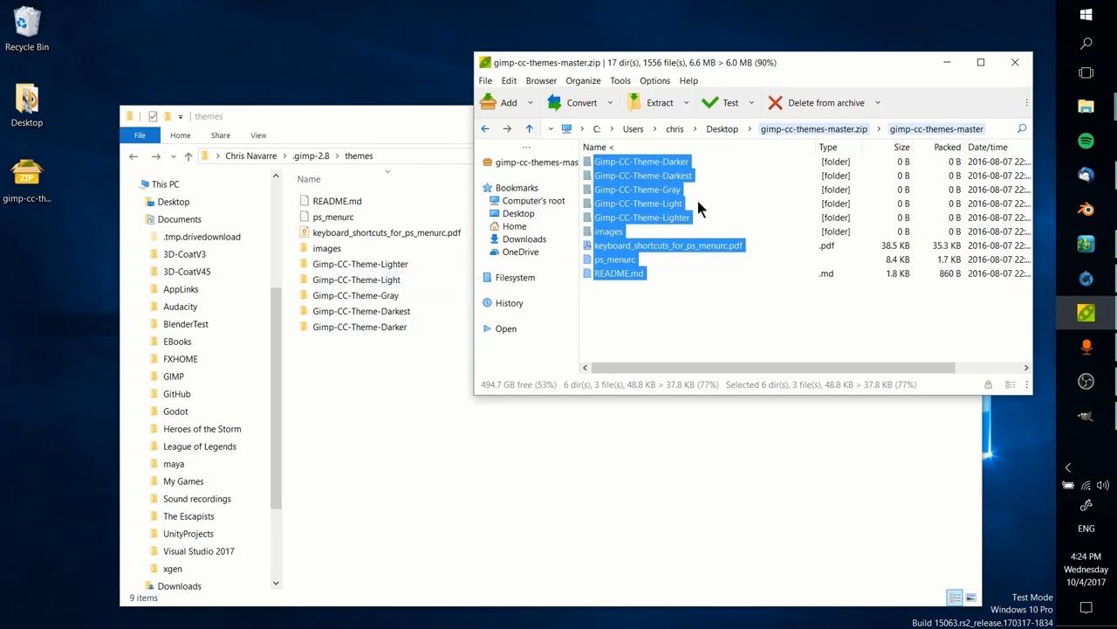
click(402, 376)
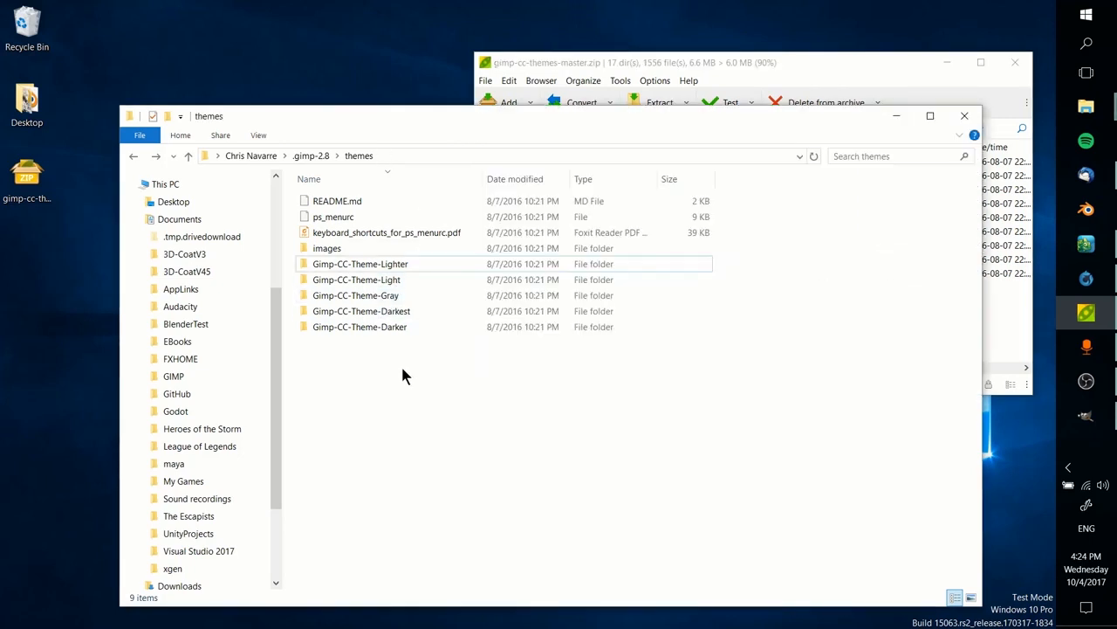
click(443, 156)
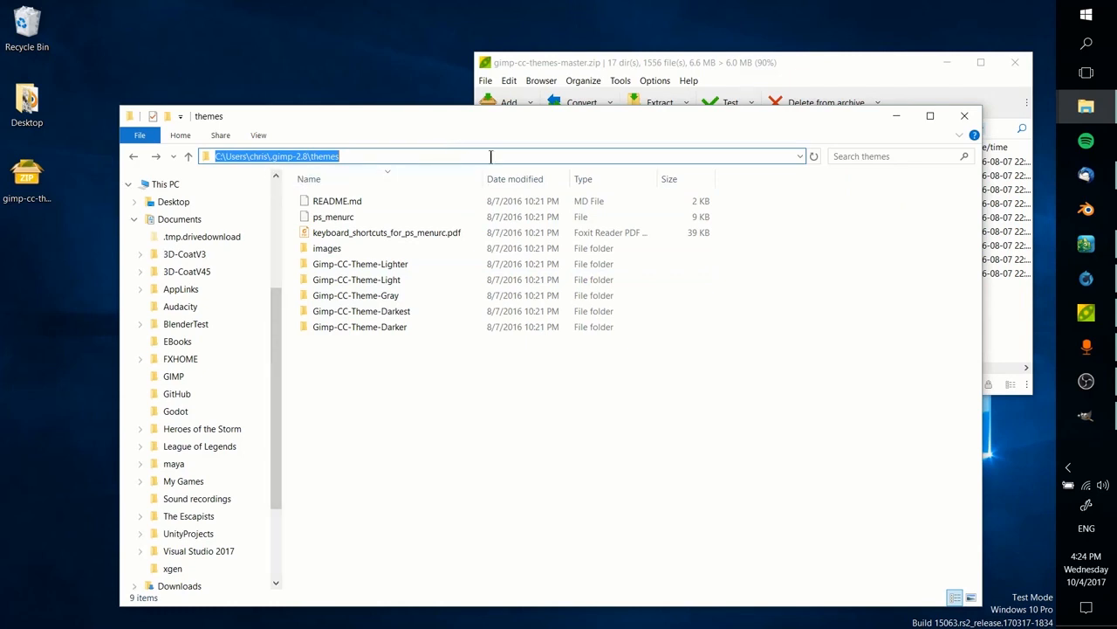
Switch to GIMP, open the Theme page of the preferences and move the dialog toward the window's centre.
click(1088, 419)
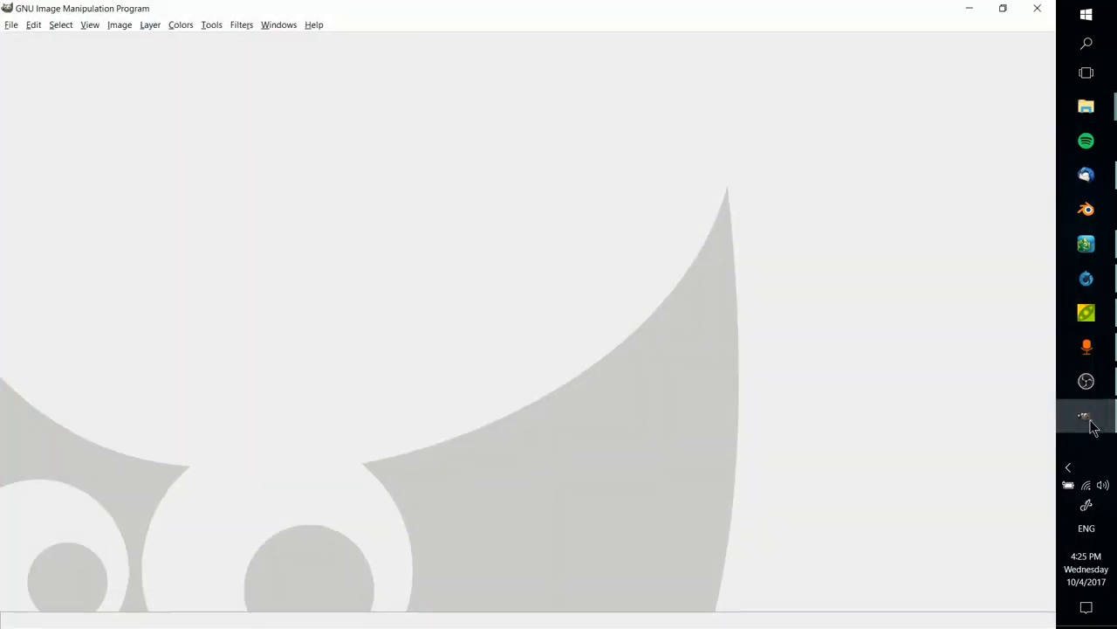
click(35, 25)
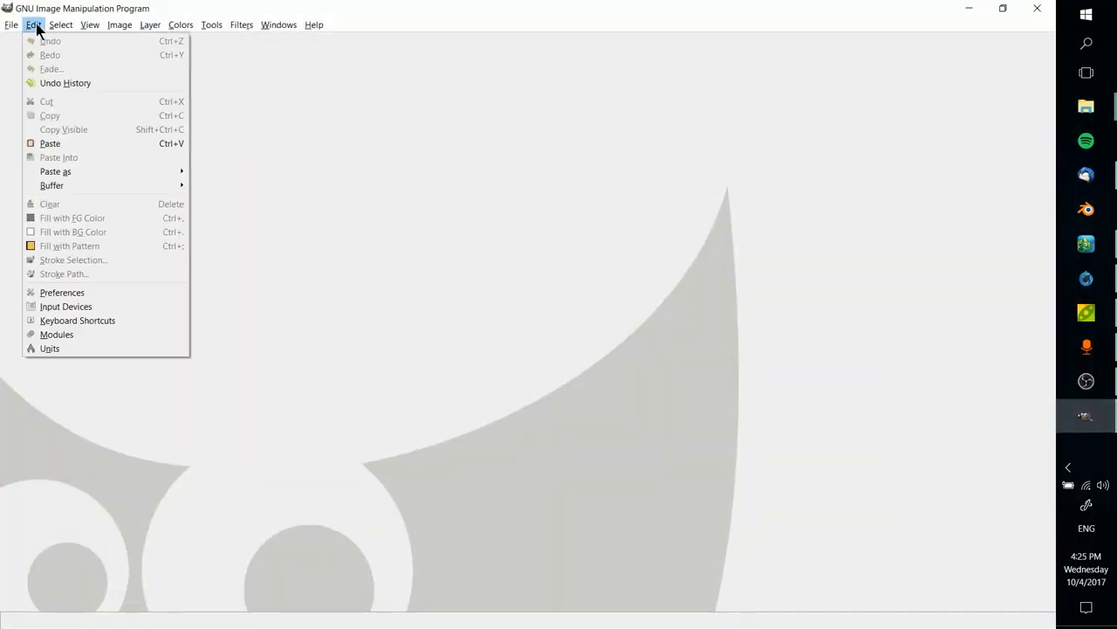
click(49, 292)
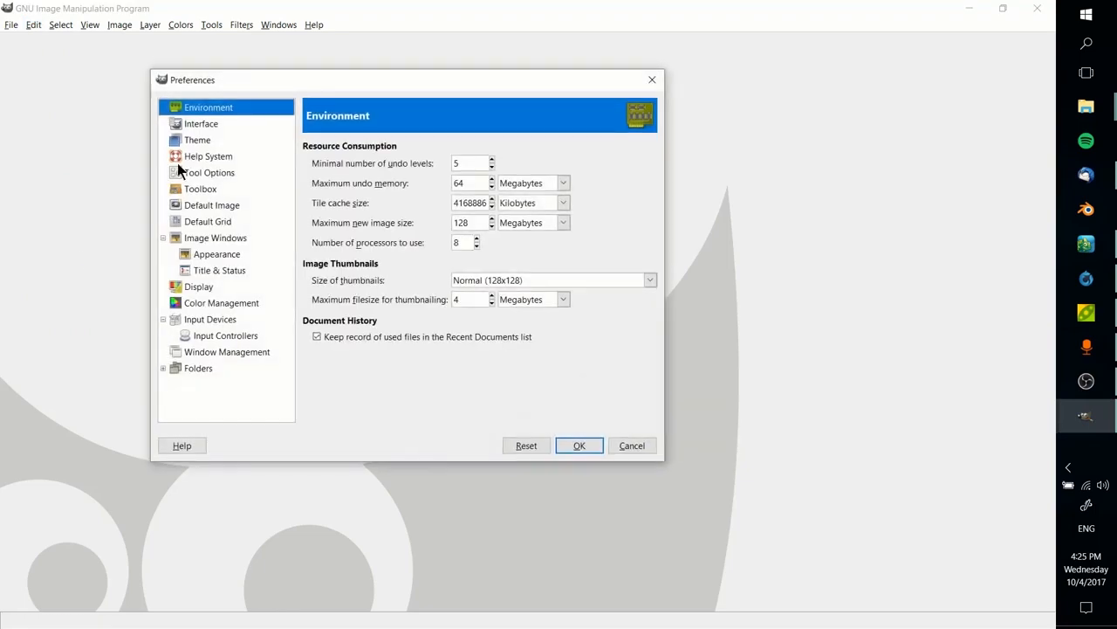
click(207, 141)
drag(259, 78, 301, 112)
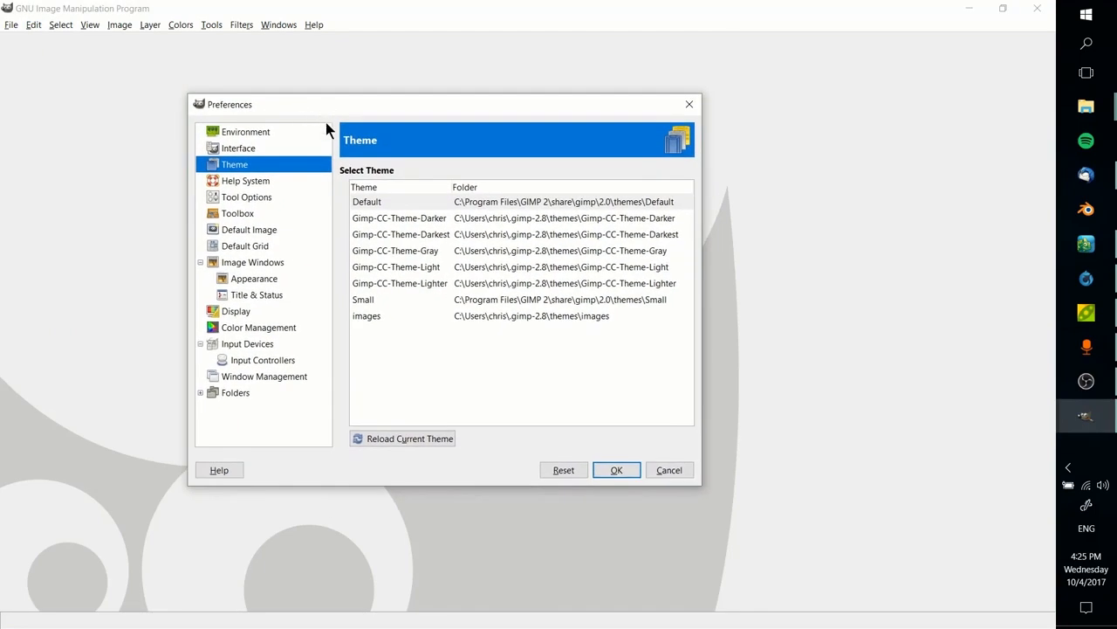
Go through the Darkest and Gray themes, apply Gimp-CC-Theme-Darker and close GIMP for the restart.
click(374, 220)
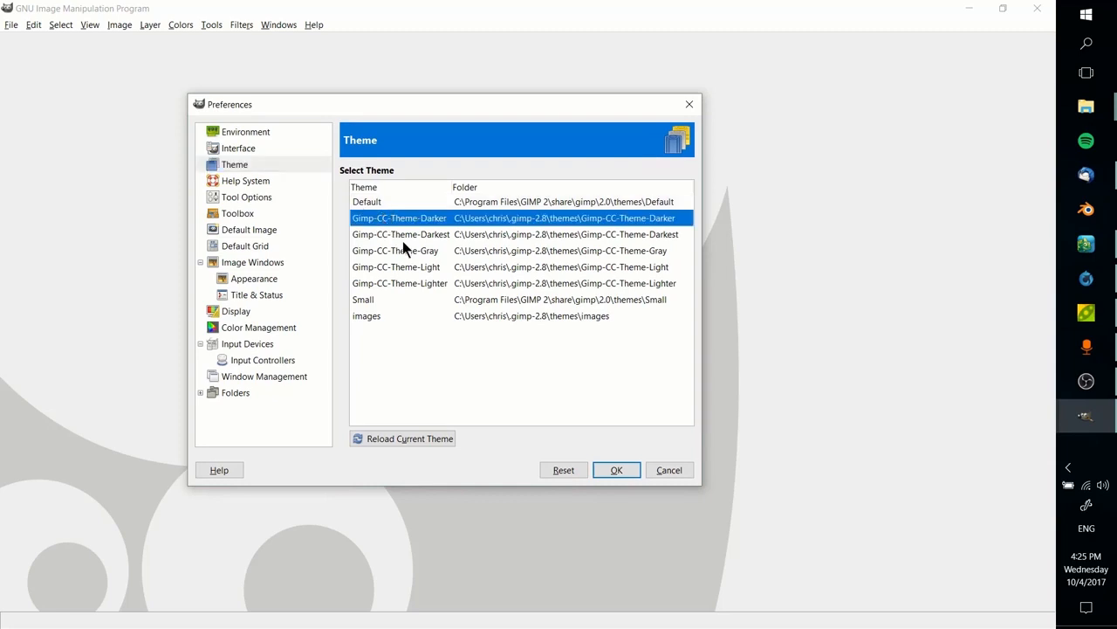
click(405, 234)
click(427, 250)
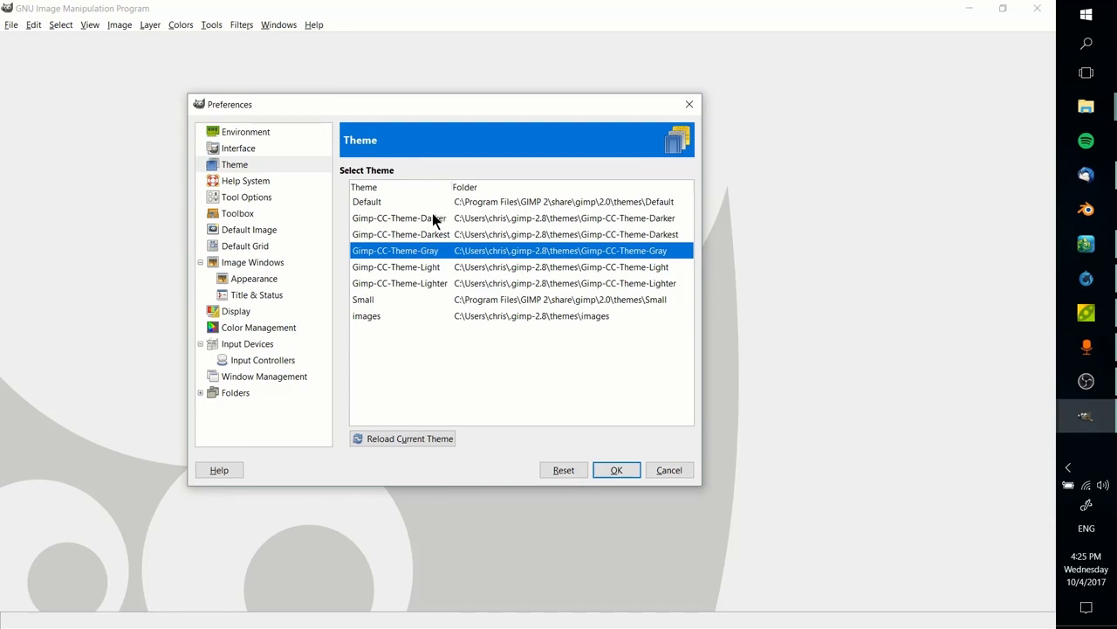
click(432, 219)
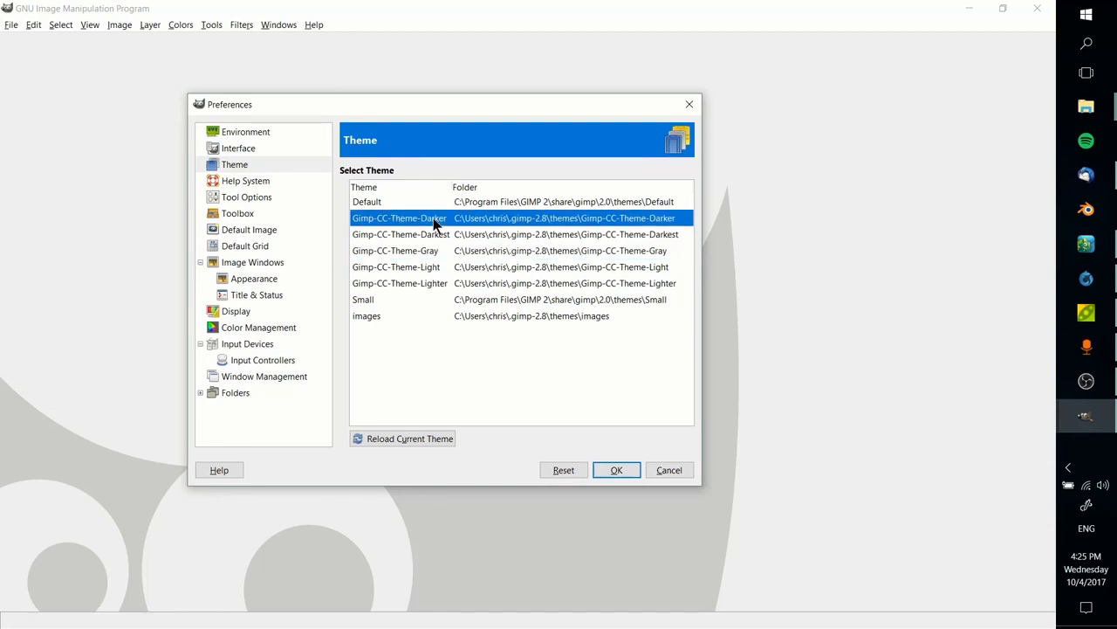
click(615, 471)
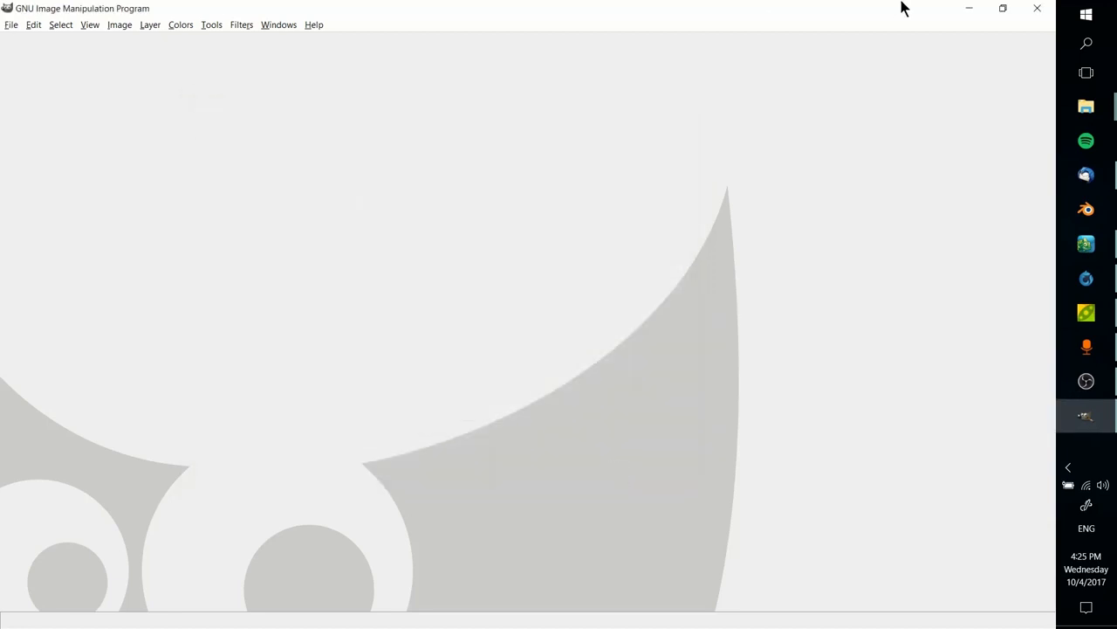
click(1037, 8)
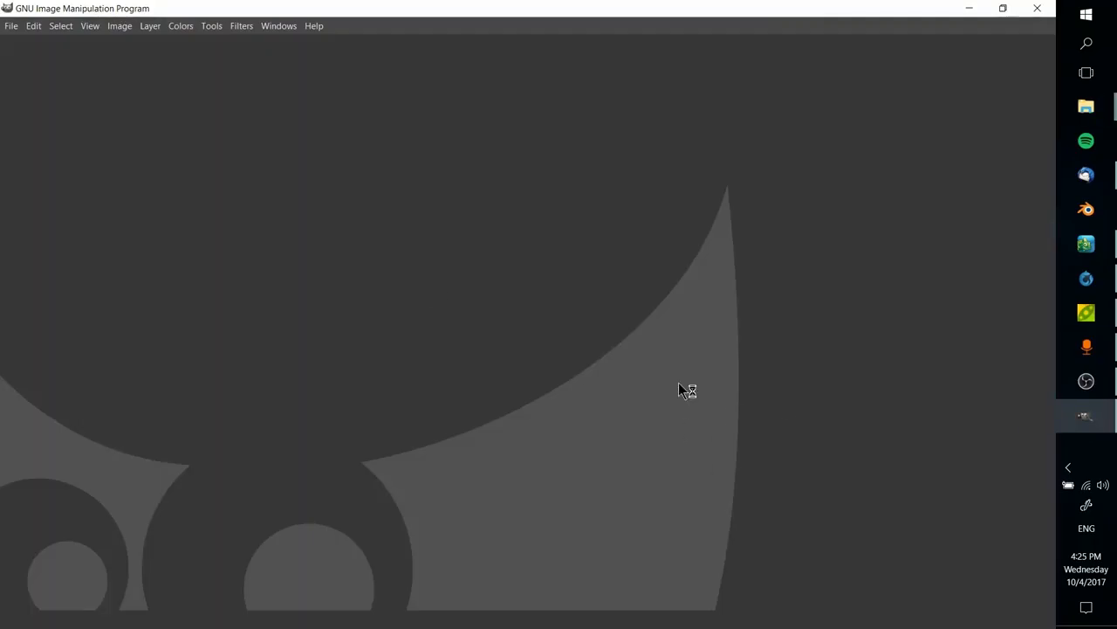
Open the recent image MobileAppReview.xcf in the newly themed GIMP.
click(12, 26)
mouse_move(41, 125)
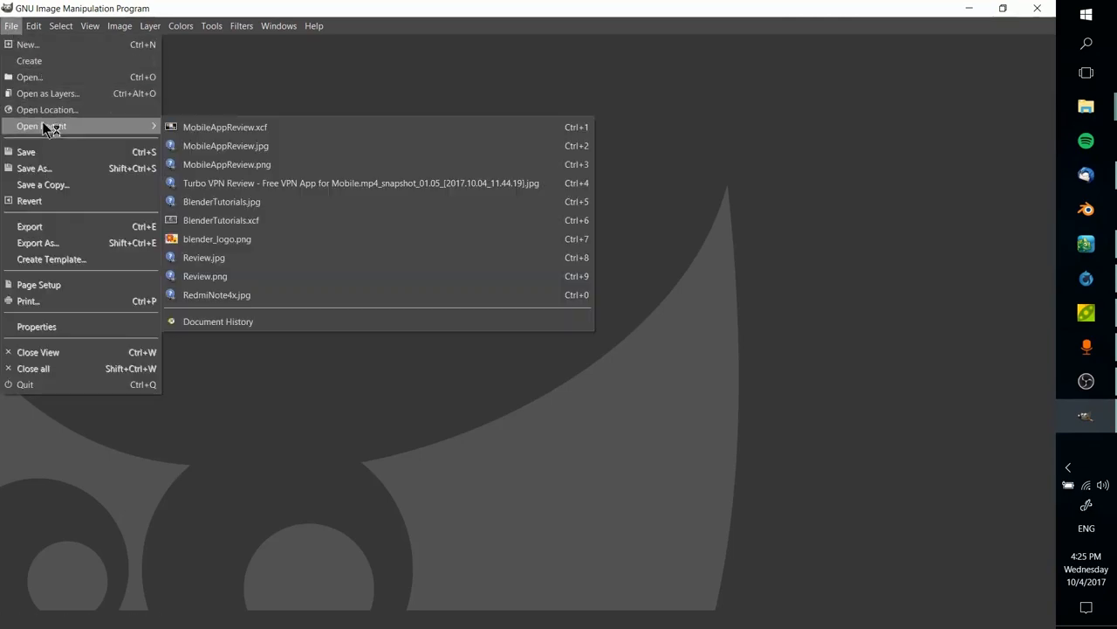
click(230, 135)
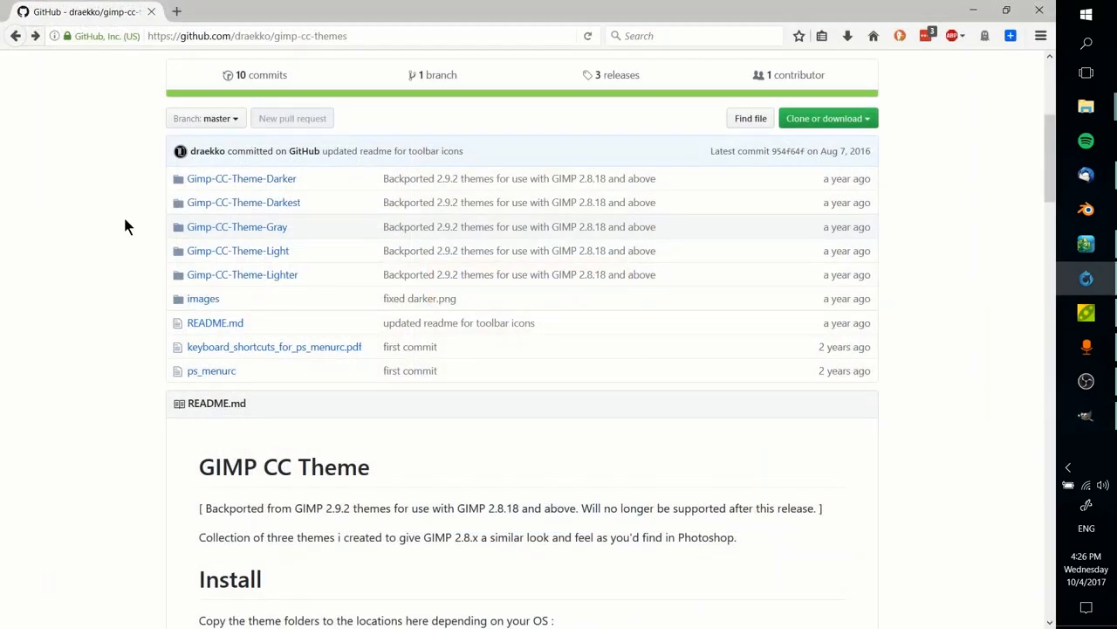
Examine the gimp-cc-themes repository address and its README install locations, highlighting the user name part of the Windows path.
click(288, 39)
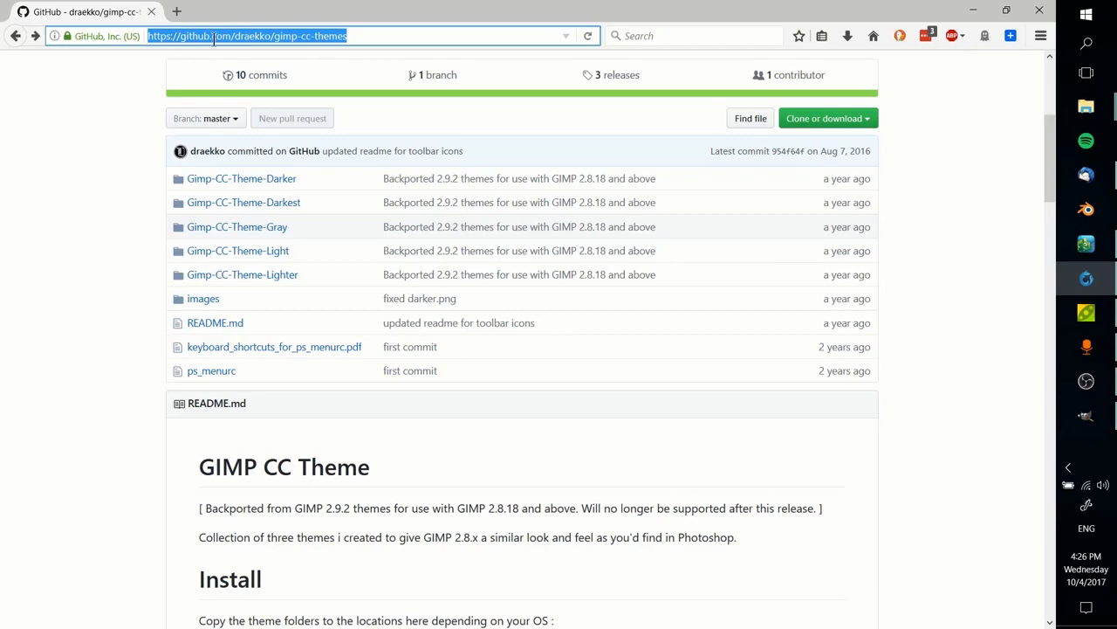
scroll(323, 341, down, 5)
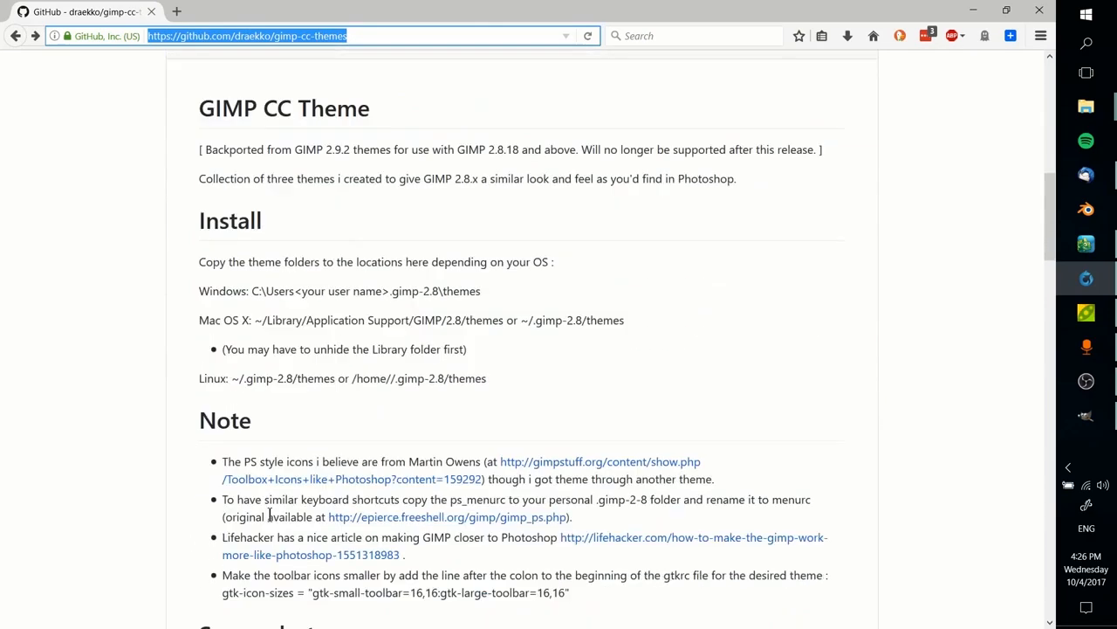
drag(192, 236, 611, 346)
click(611, 347)
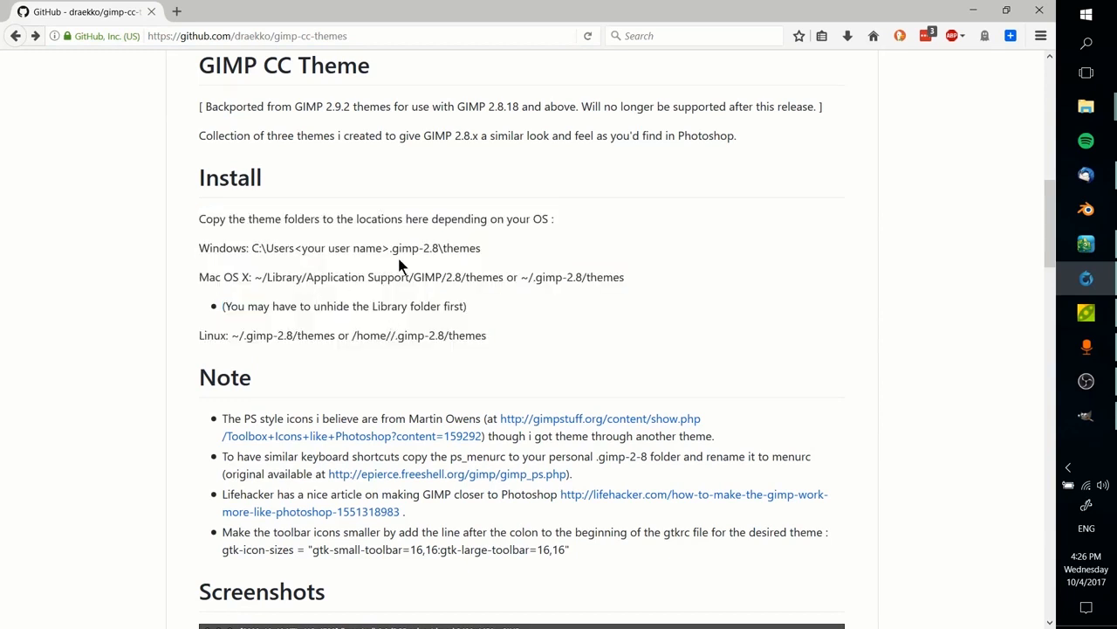
drag(295, 248, 393, 252)
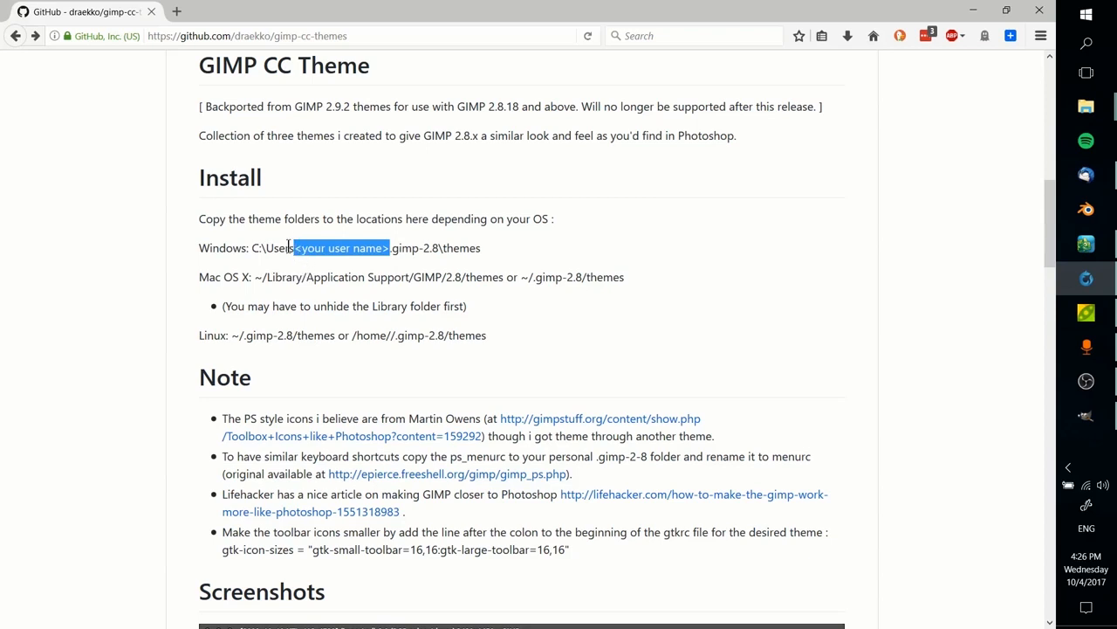
click(688, 214)
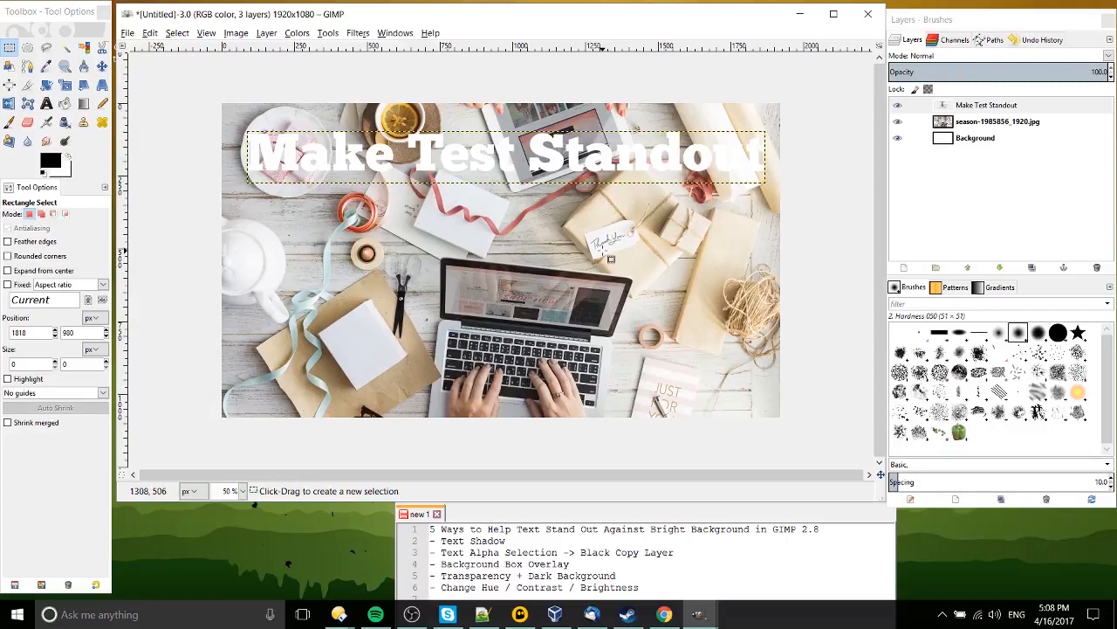
Add a drop shadow to the Make Test Standout text layer with offsets 4 and 4, blur radius 35, opacity 90 and no resizing.
click(357, 33)
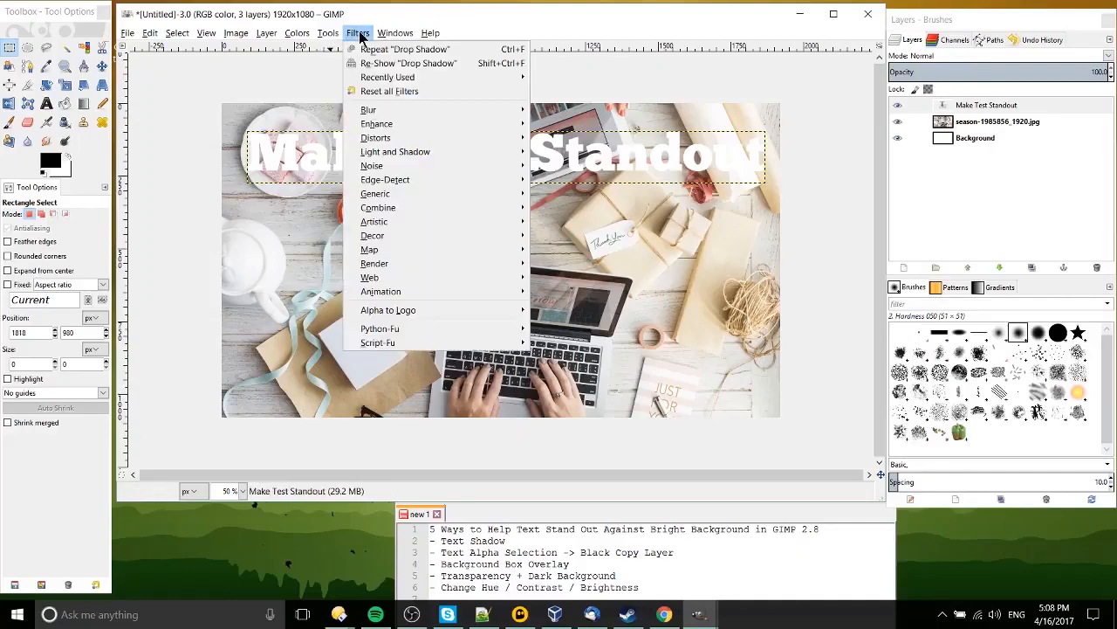
mouse_move(397, 151)
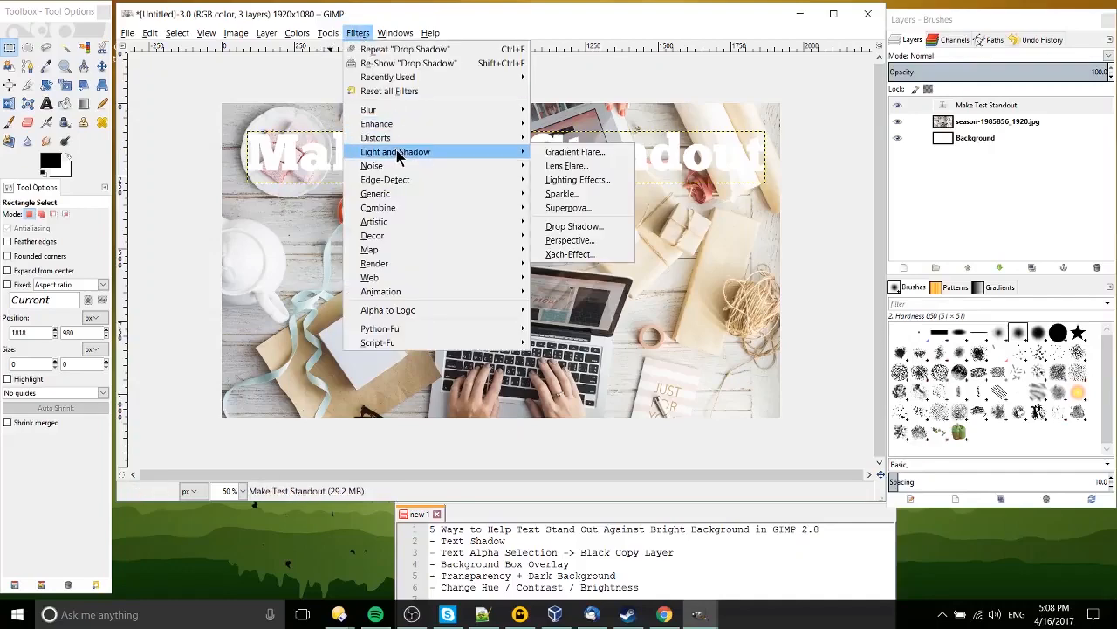
click(597, 225)
drag(576, 235, 629, 253)
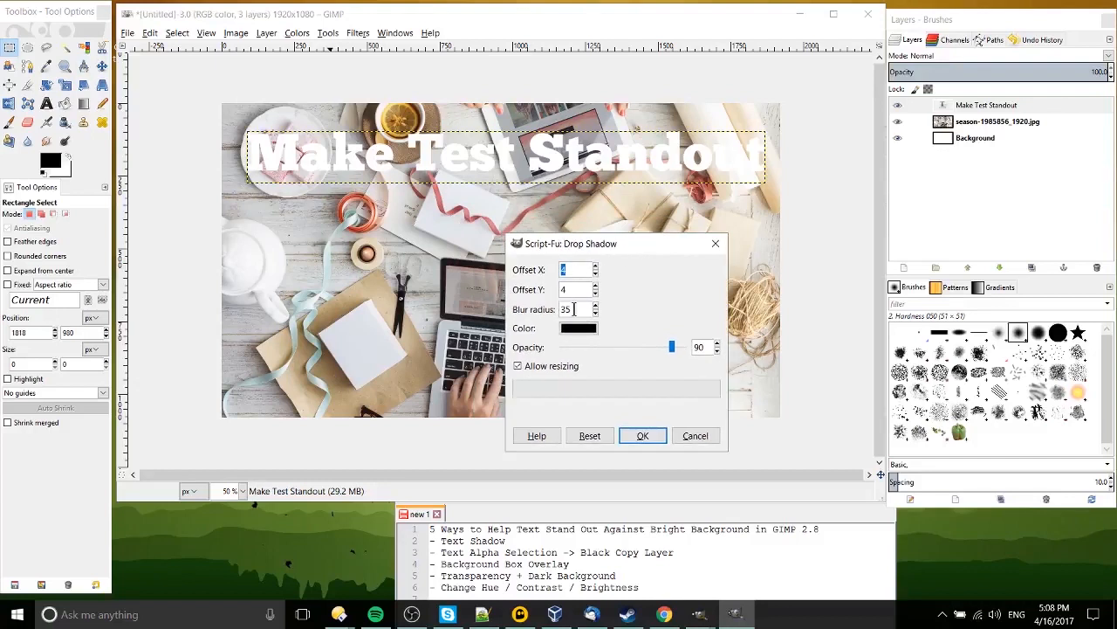
key(Tab)
key(Tab)
click(546, 371)
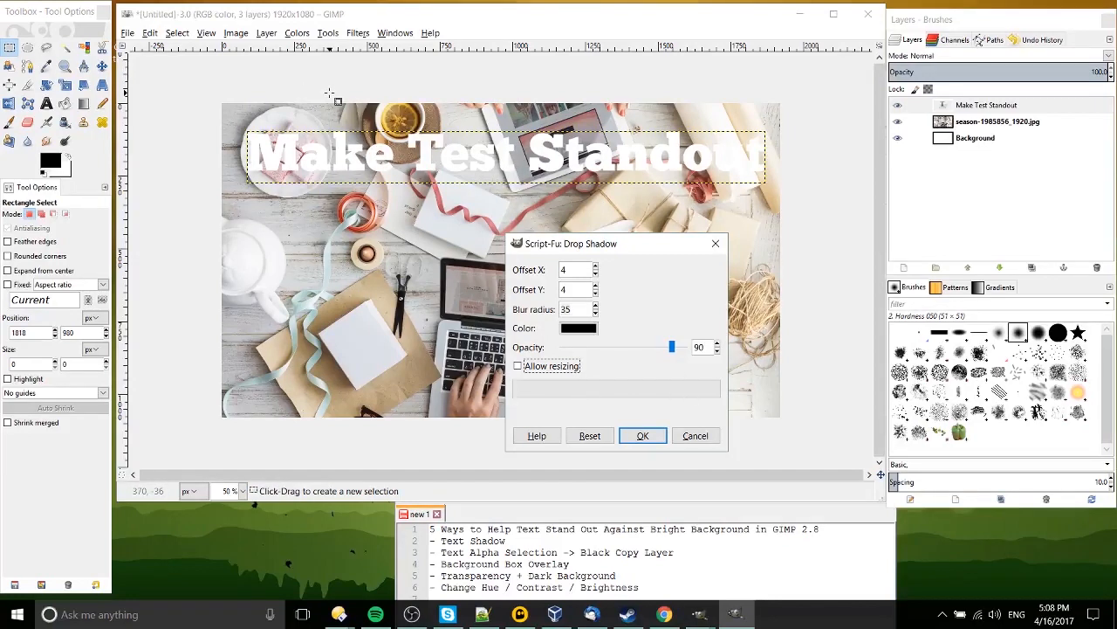
click(644, 436)
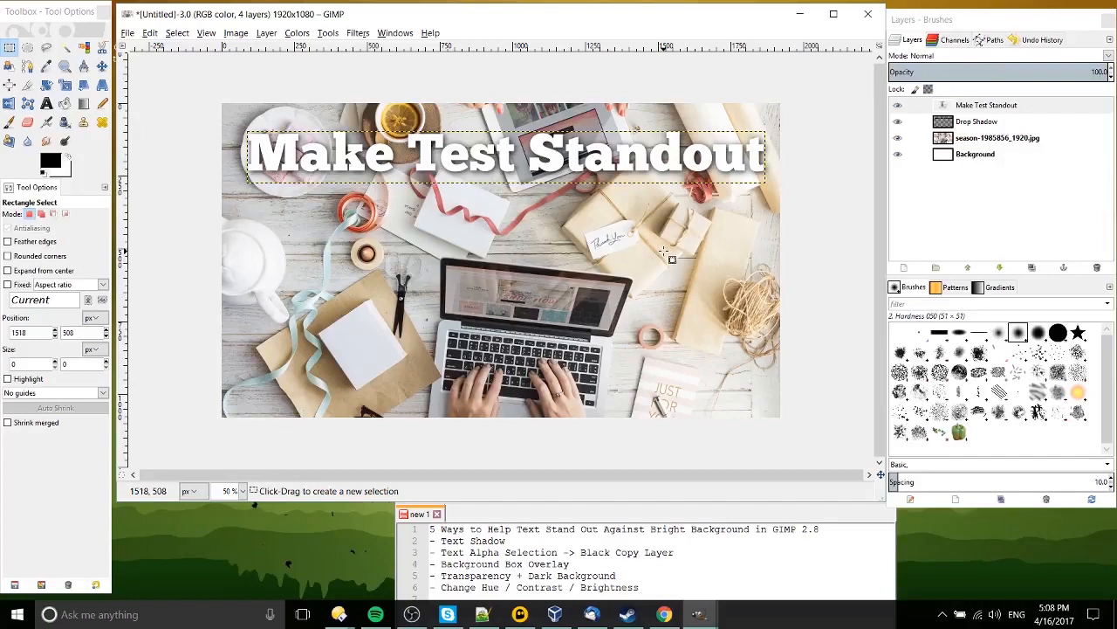
Delete the Drop Shadow layer and create a selection from the alpha of the Make Test Standout text layer.
click(982, 122)
click(1097, 268)
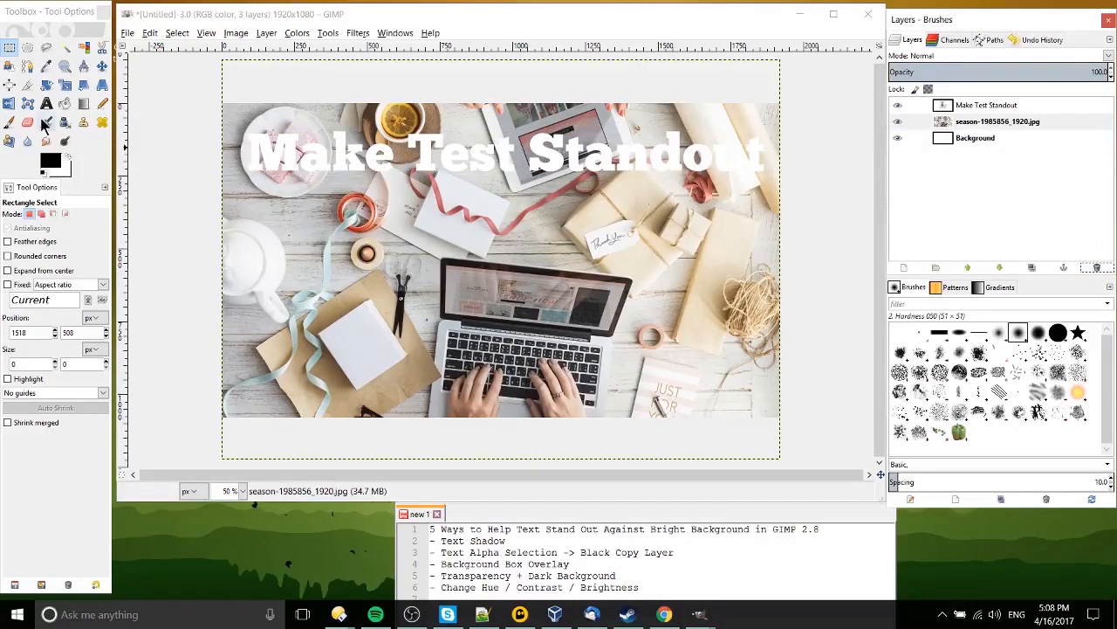
click(959, 105)
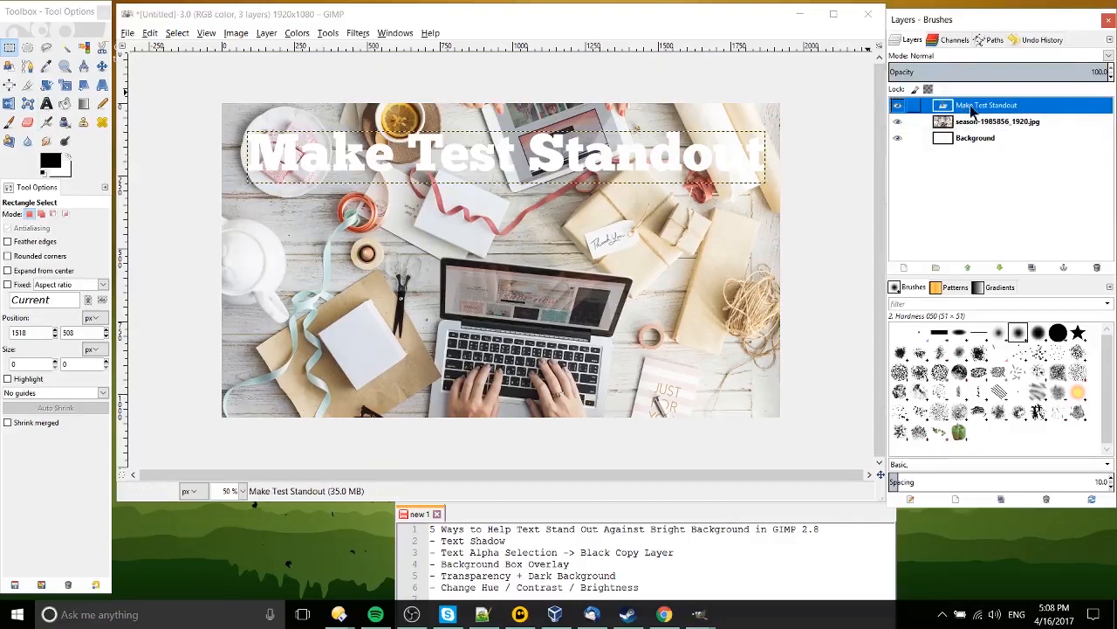
right_click(986, 107)
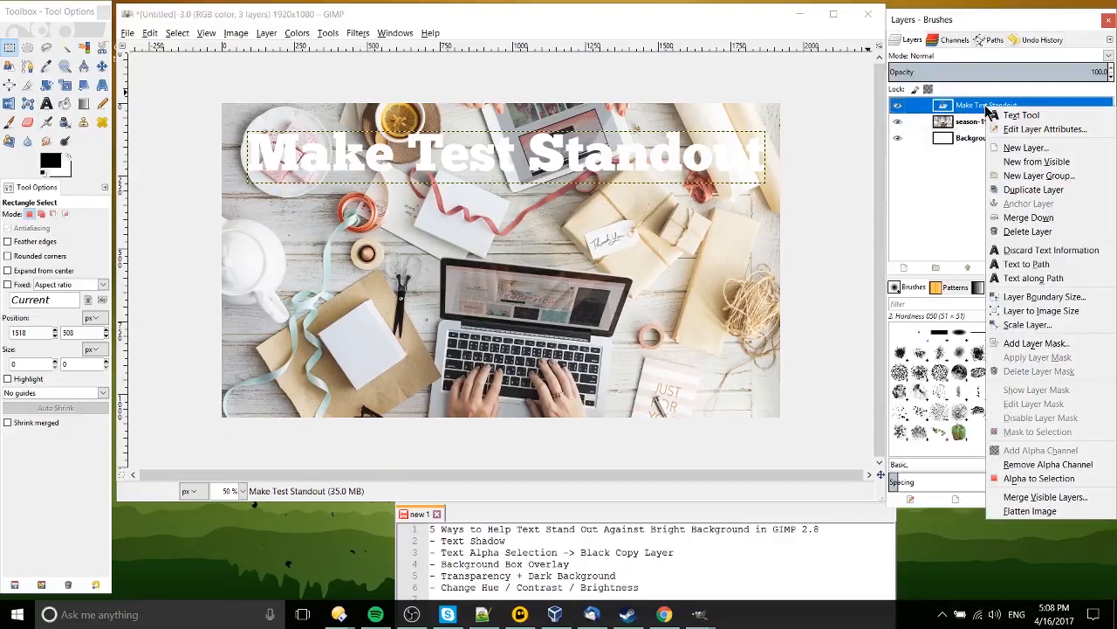
click(1039, 478)
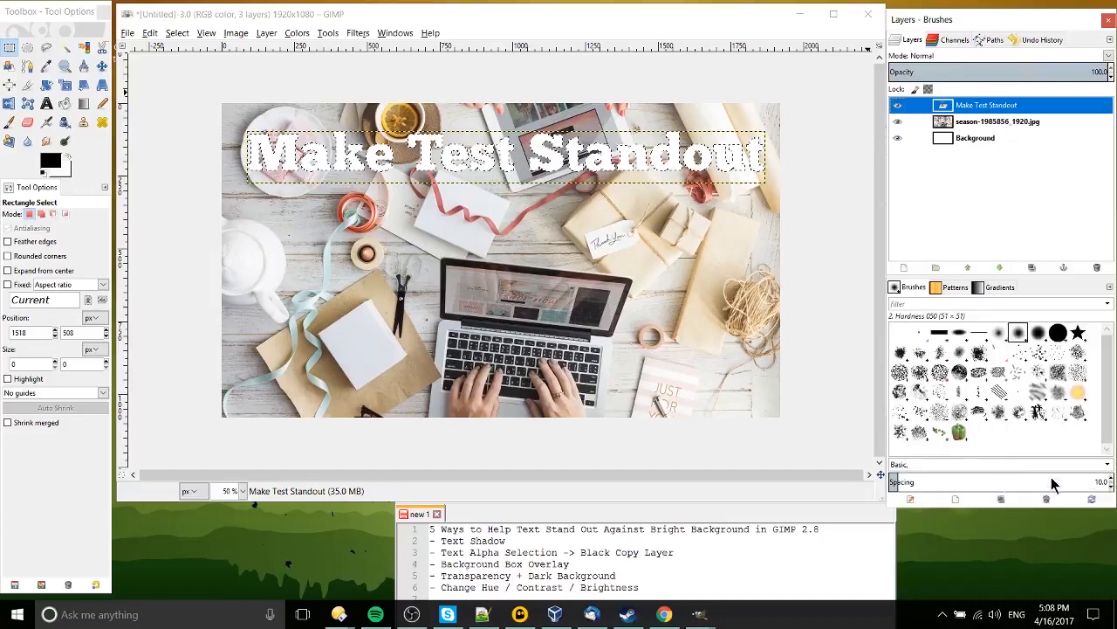
Add a transparent layer above the text and bucket-fill the letter-shaped selection on it with black.
click(906, 271)
click(913, 378)
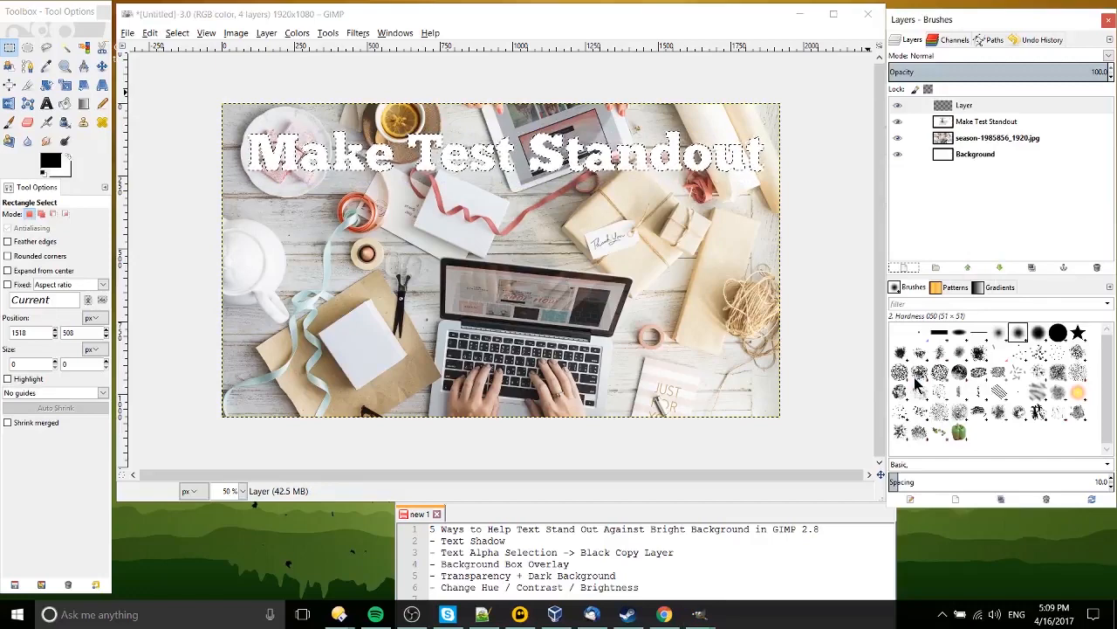
click(65, 103)
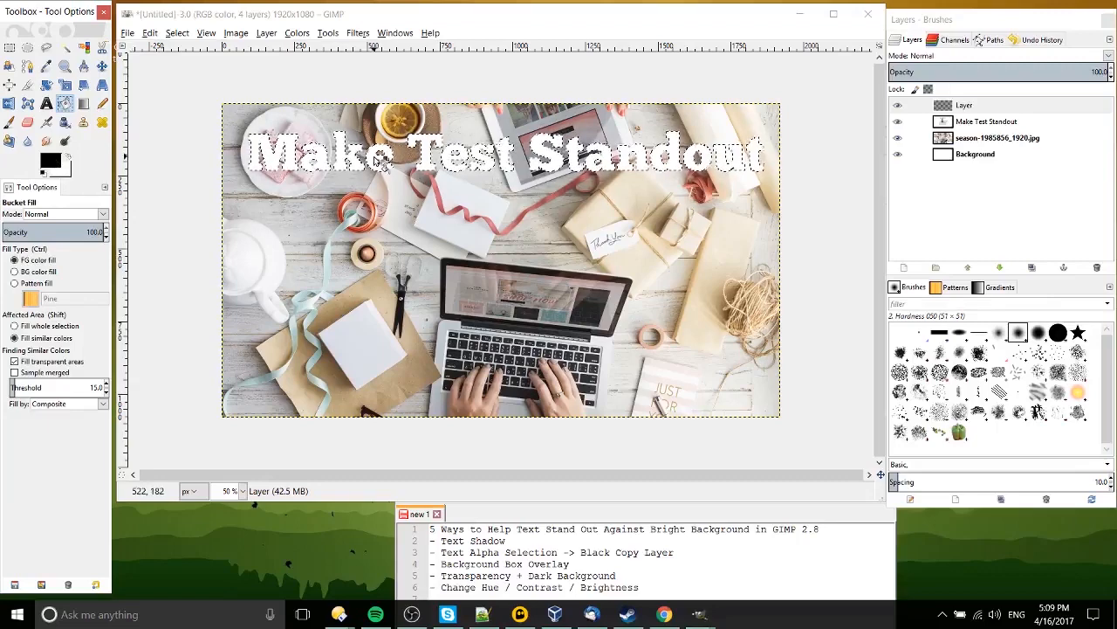
click(380, 159)
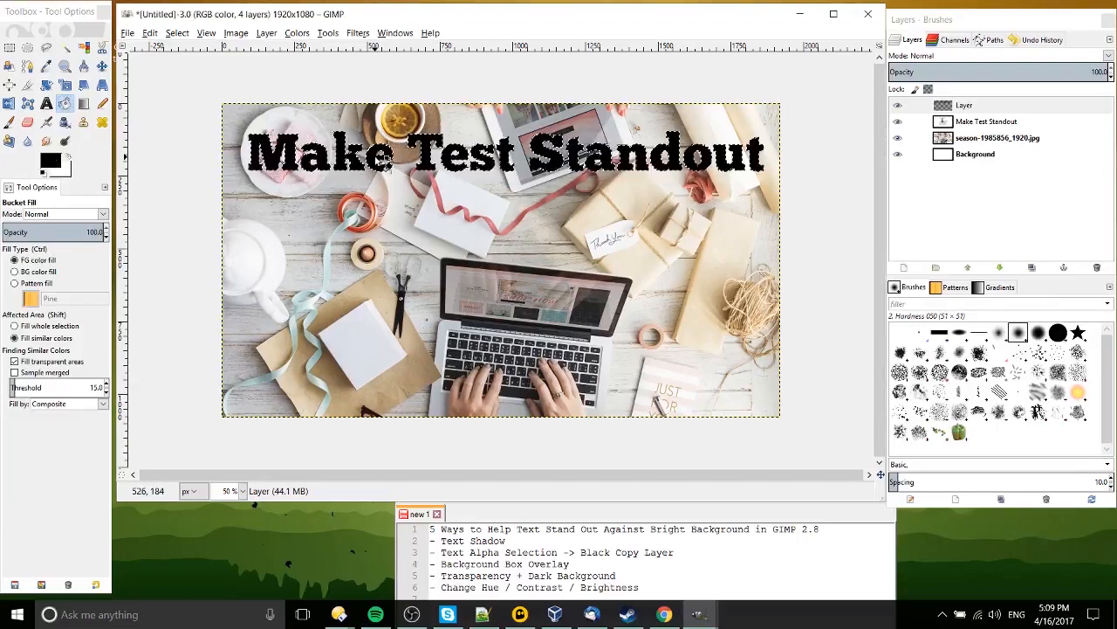
Place the black copy layer beneath the Make Test Standout layer, offset it slightly up and left, and clear the selection.
click(102, 65)
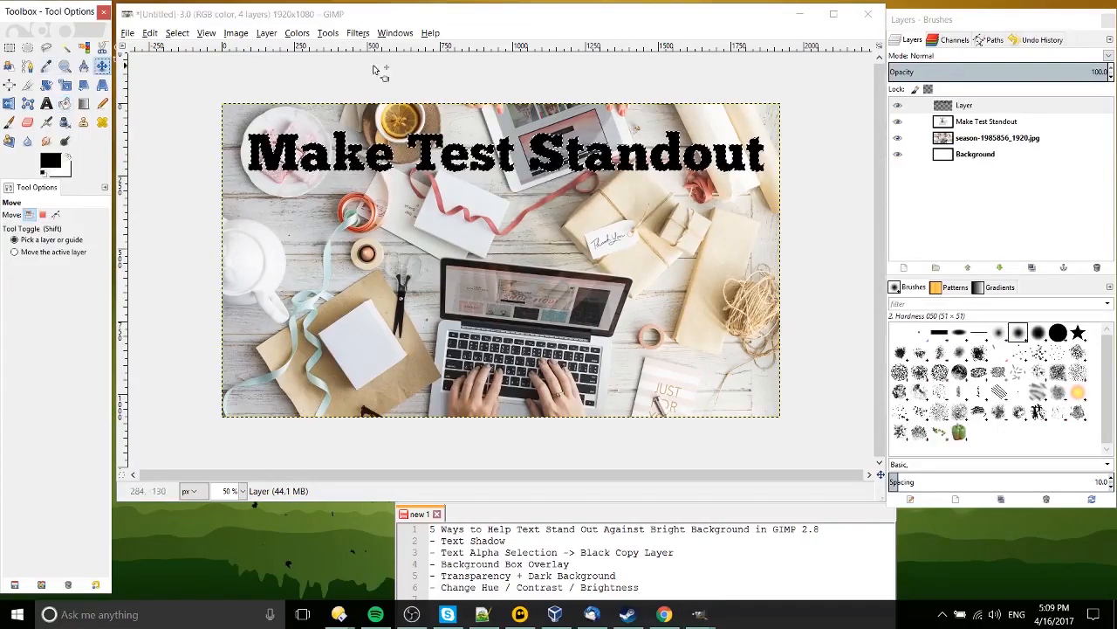
click(967, 104)
drag(969, 106, 983, 131)
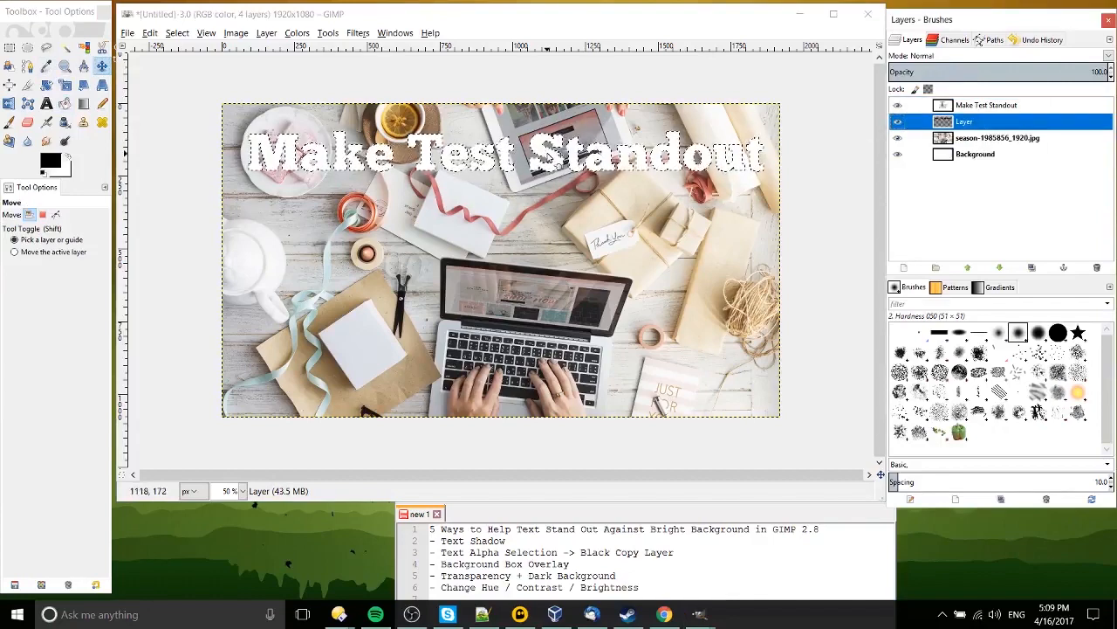
drag(548, 158, 547, 156)
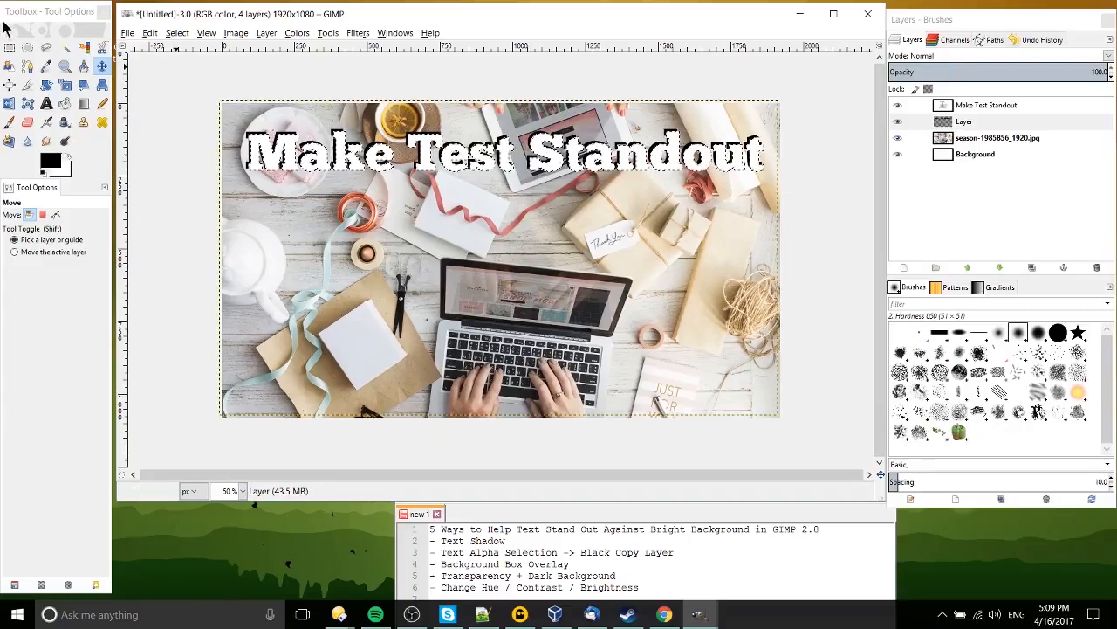
key(r)
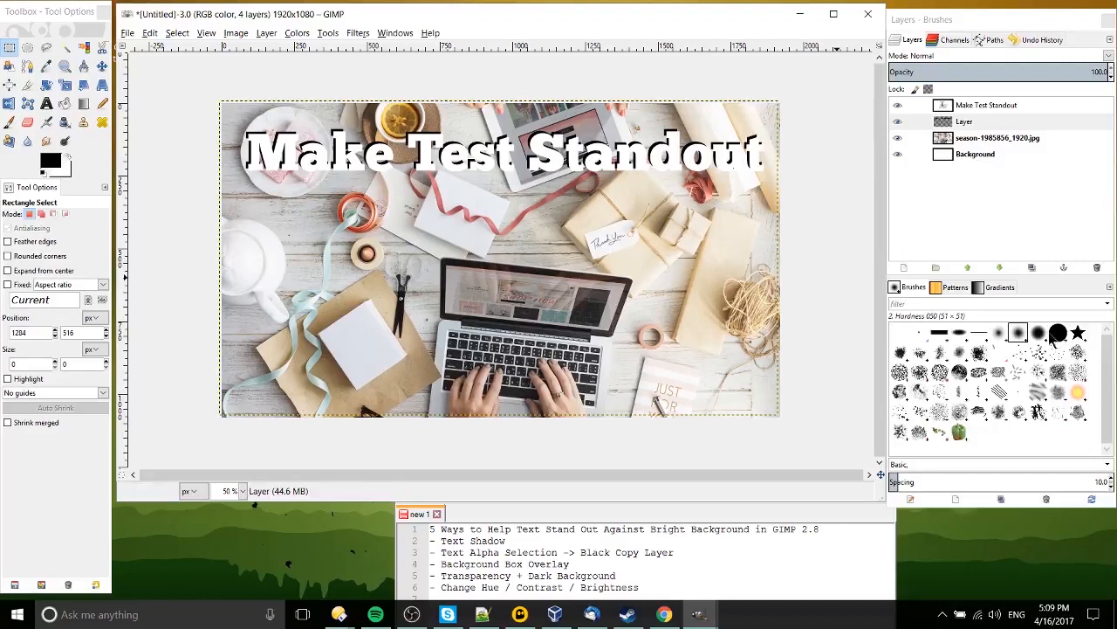
Hide the black text copy layer and add a new 1920 by 1080 transparent layer beneath the text.
click(899, 124)
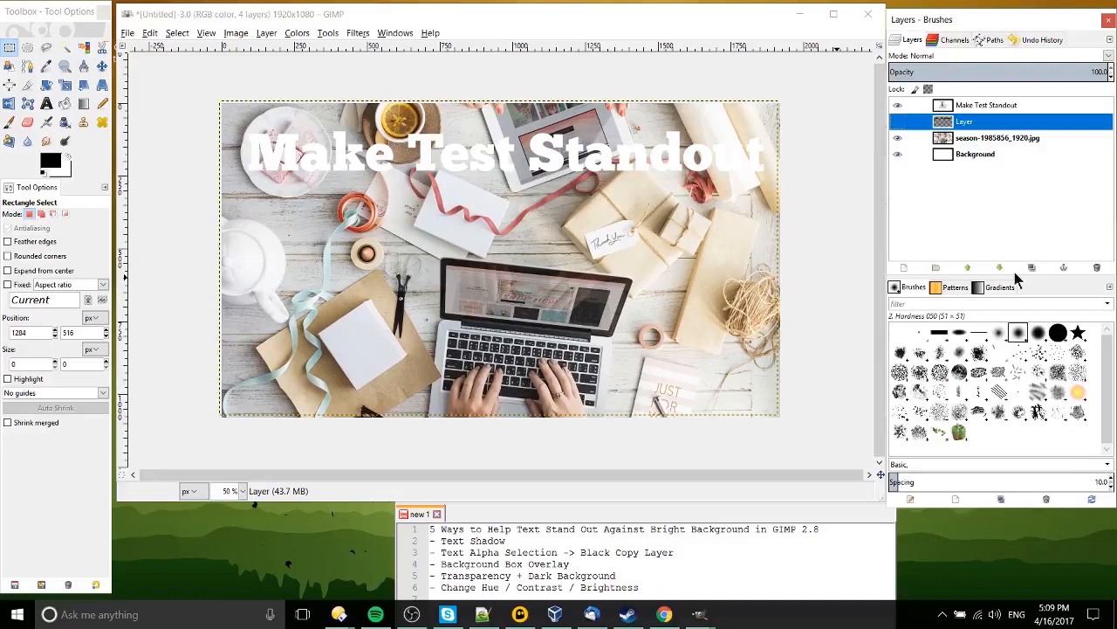
click(904, 268)
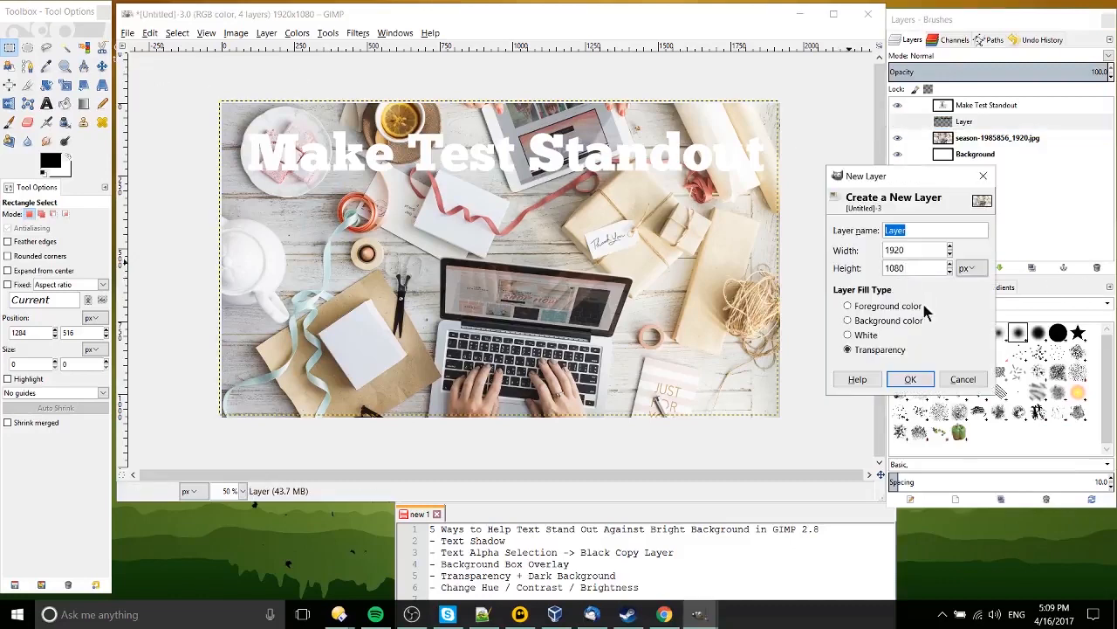
click(910, 378)
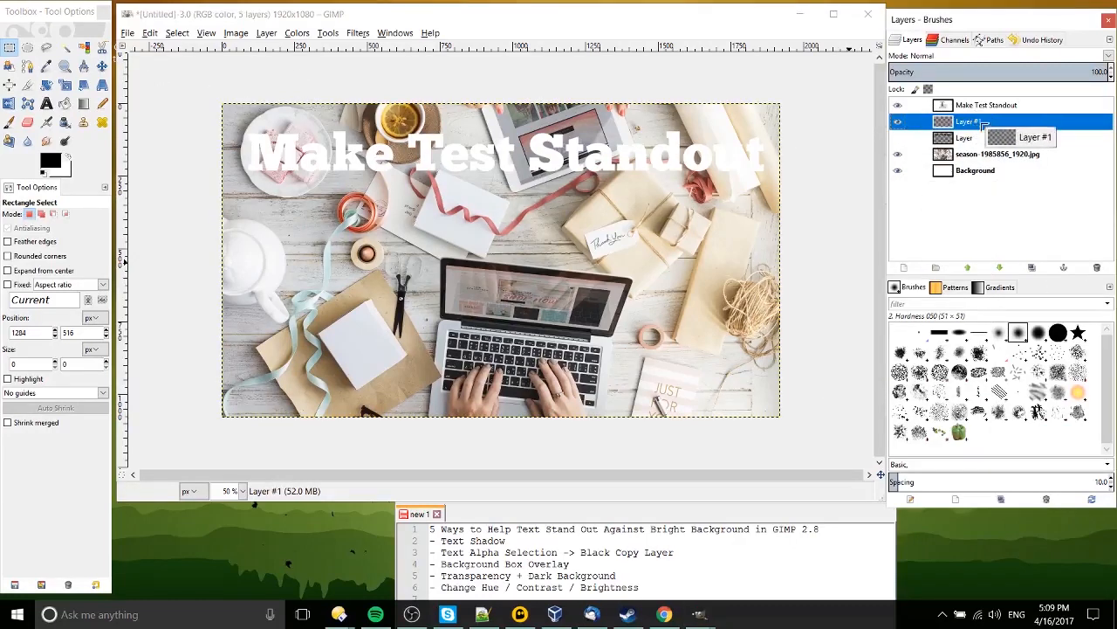
Fill a full-width rectangle around the title text with black on Layer #1 and lower that layer's opacity to 49.2.
click(8, 51)
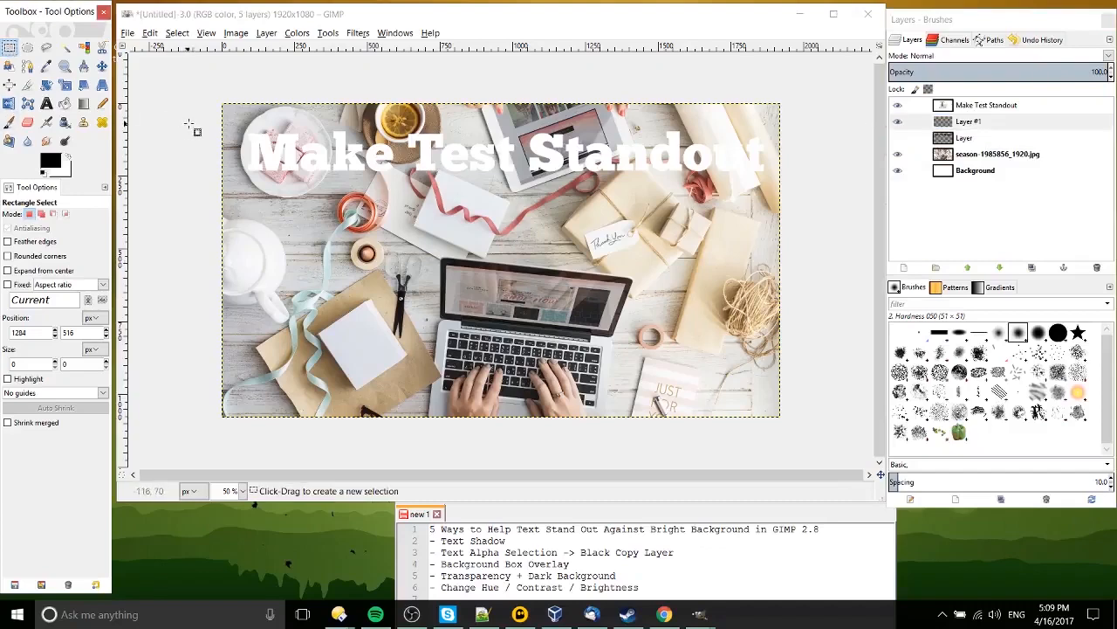
drag(207, 125, 791, 189)
click(70, 103)
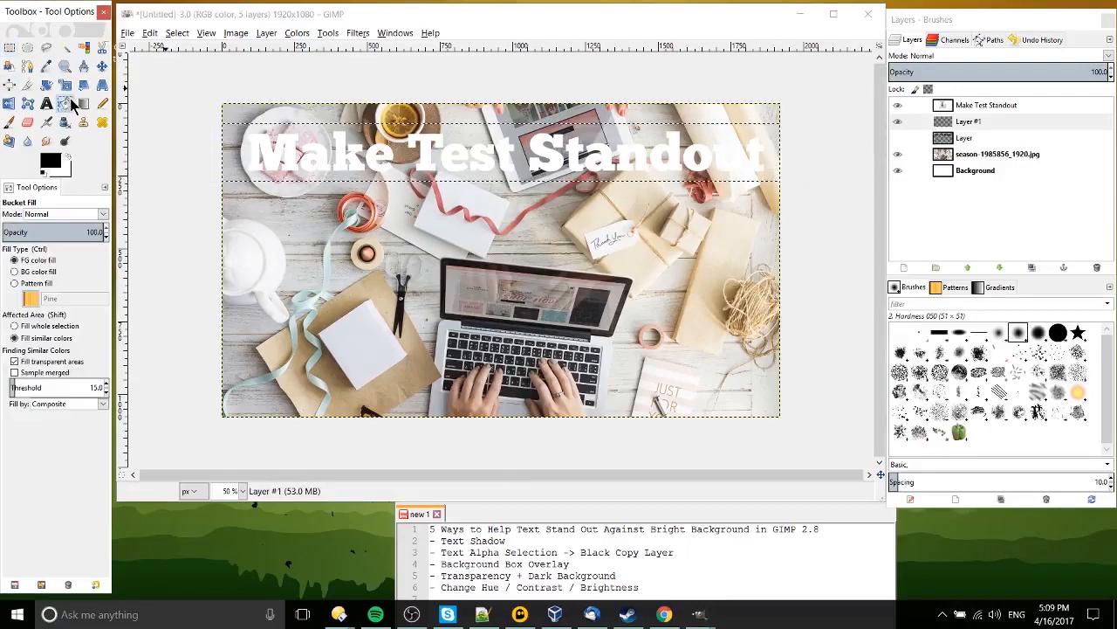
click(306, 131)
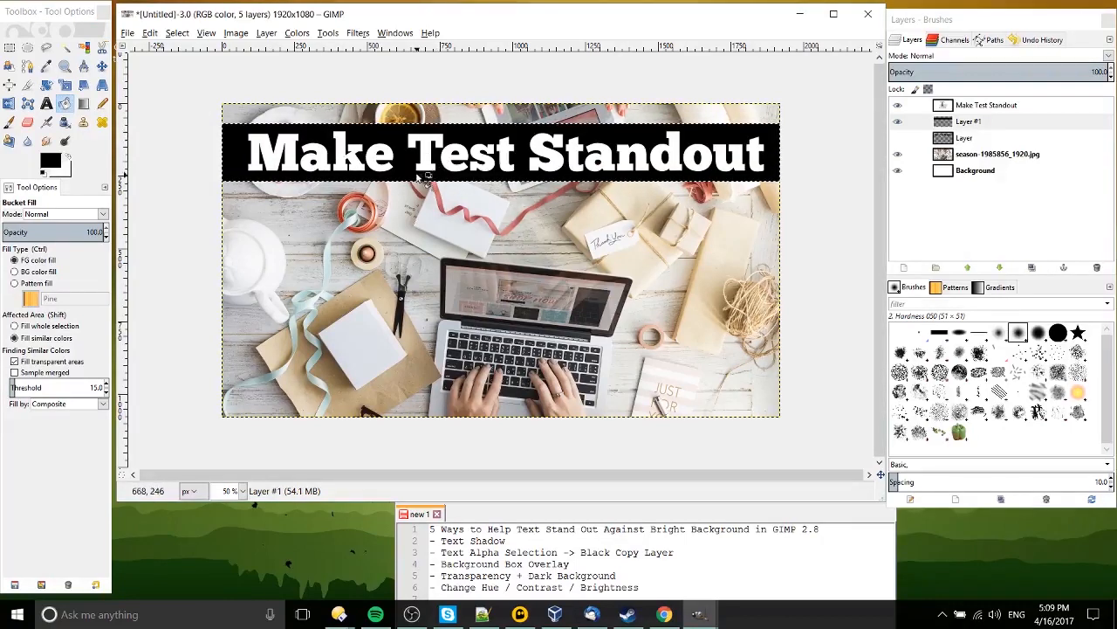
click(10, 48)
click(649, 254)
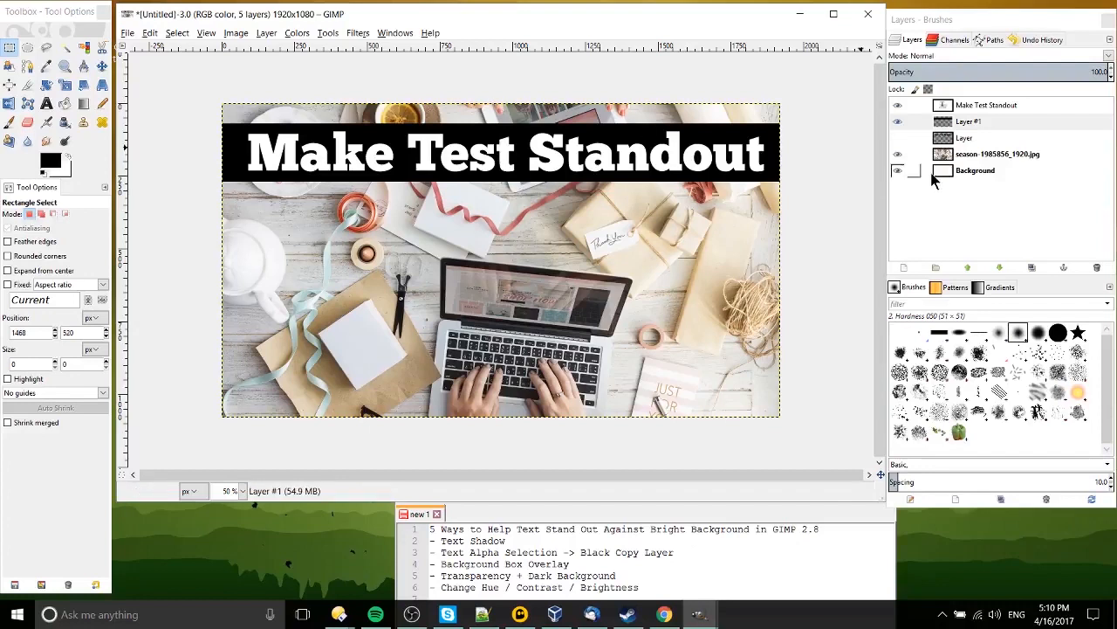
click(969, 122)
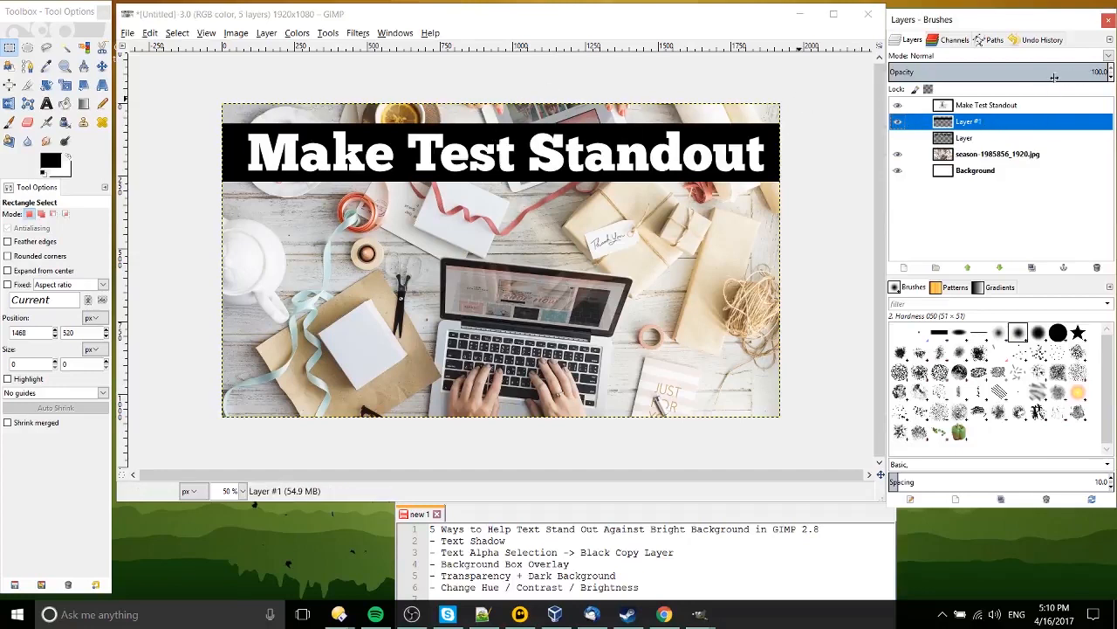
drag(1048, 72, 996, 71)
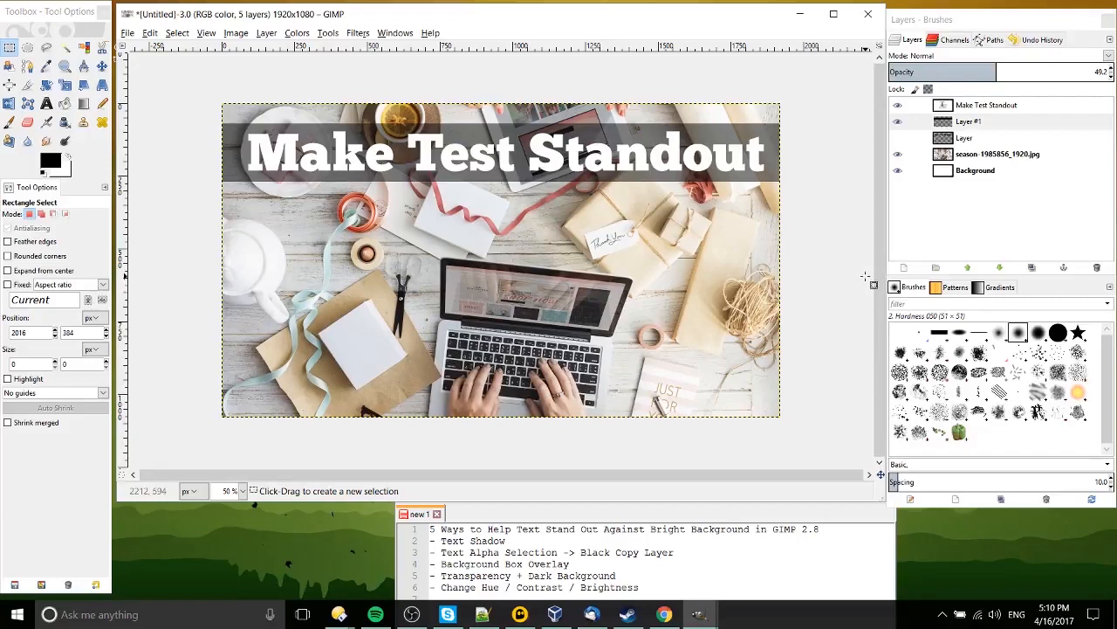
Delete the black band layer and fill the Background layer with black, hiding the photo layer only during the fill.
click(1097, 267)
click(992, 155)
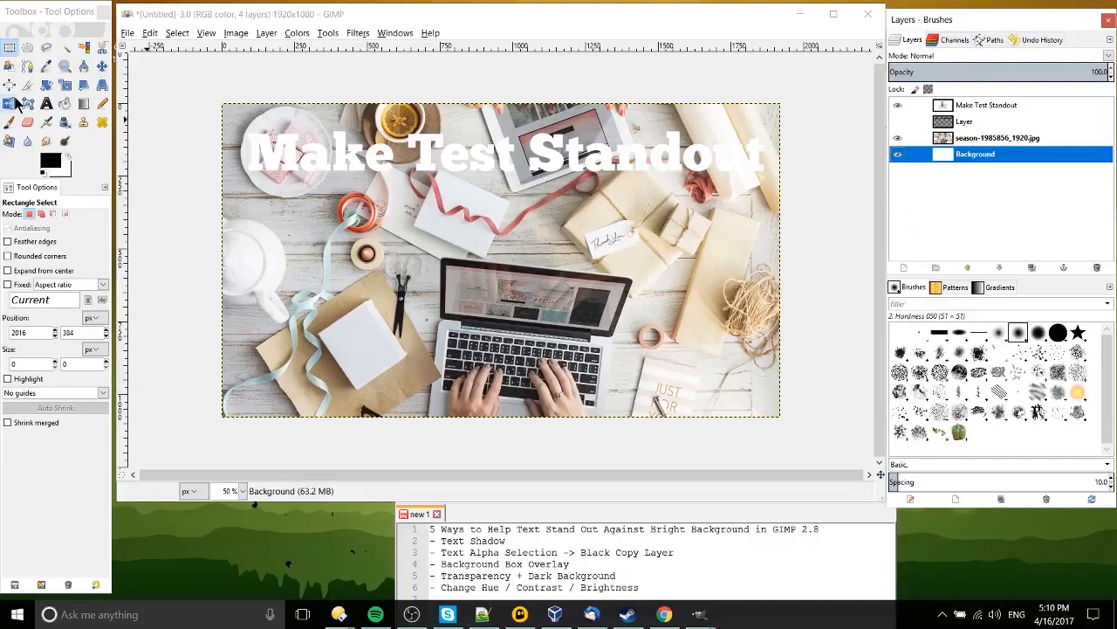
click(64, 103)
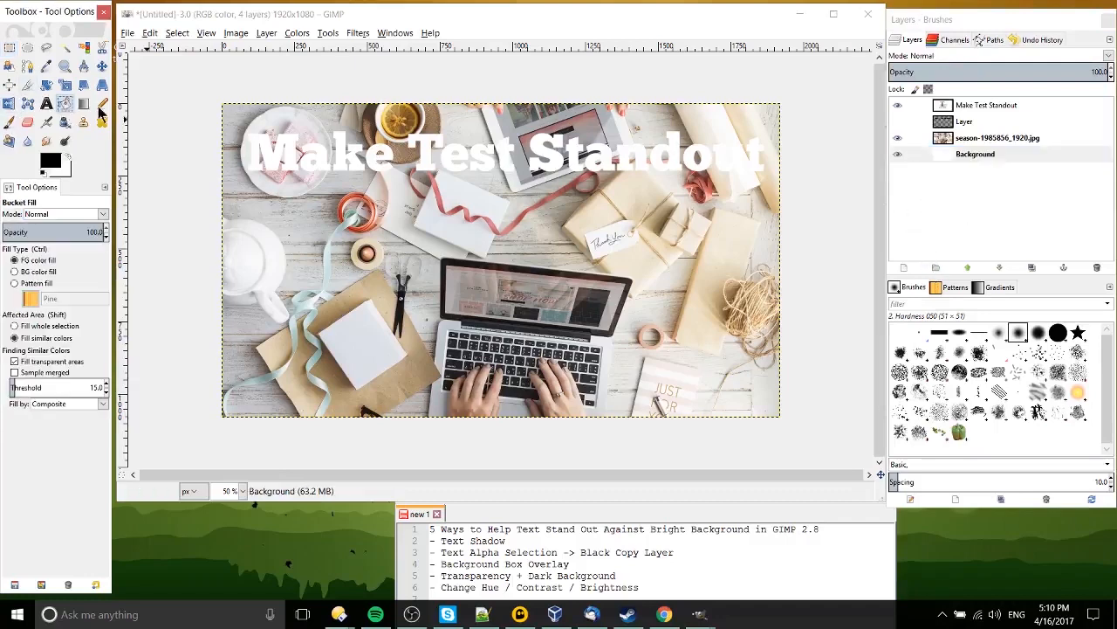
click(898, 138)
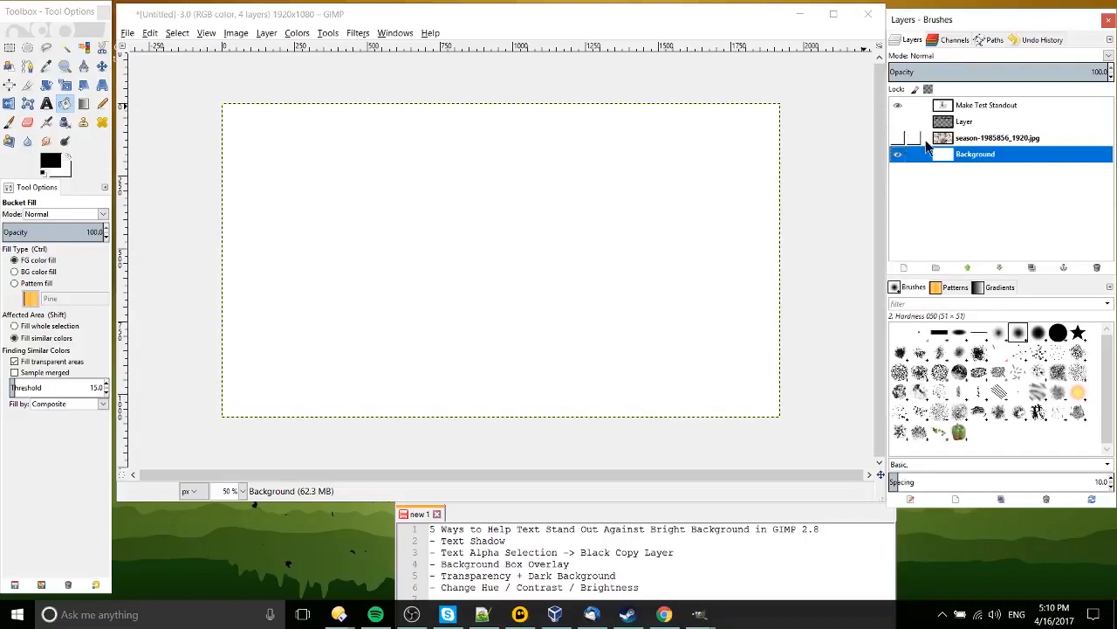
click(661, 260)
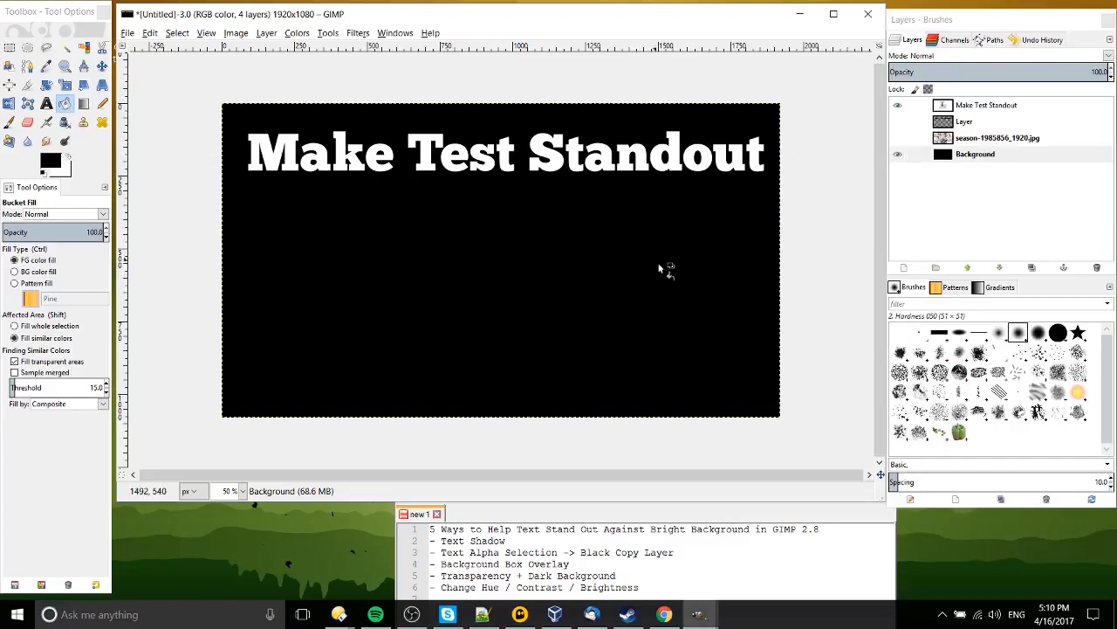
click(898, 137)
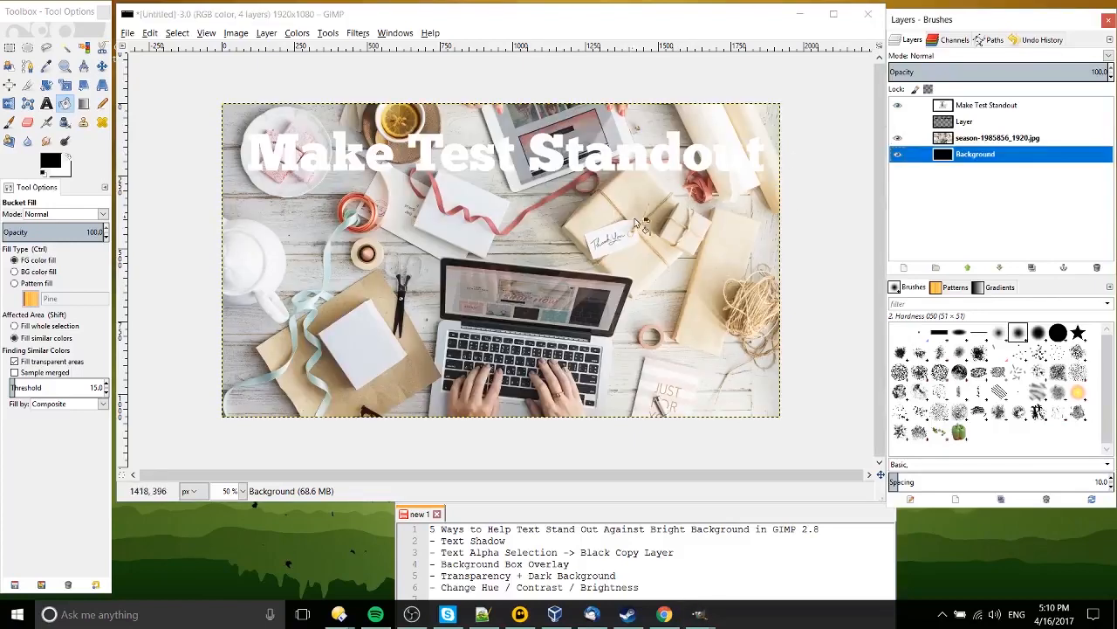
Lower the opacity of the season-1985856_1920.jpg layer to 67.5 so the black background darkens the photo.
key(r)
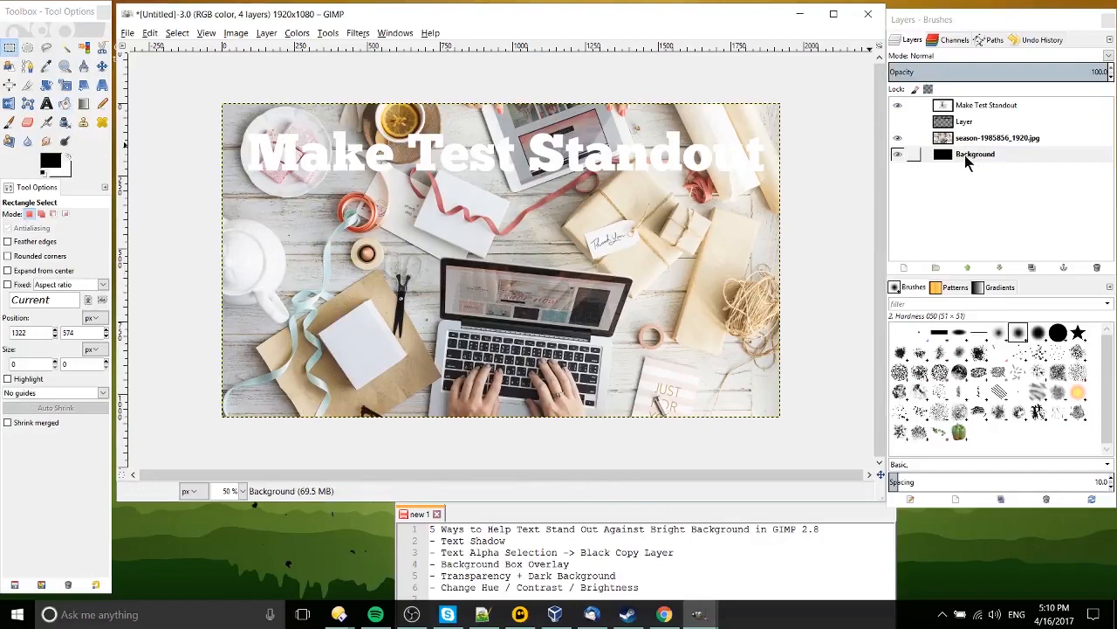
click(995, 138)
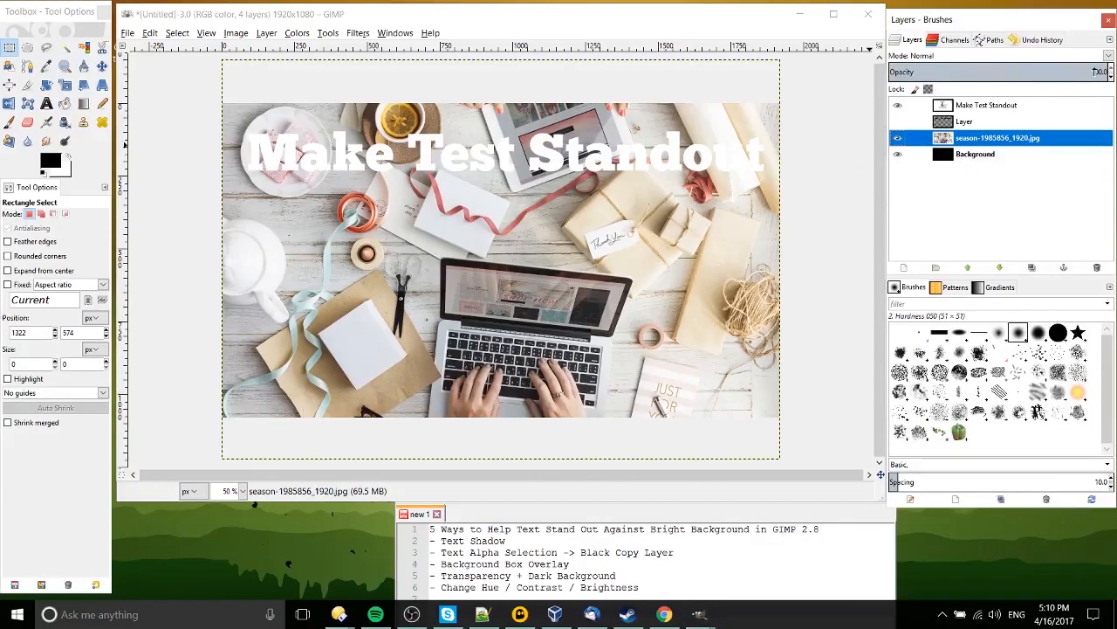
drag(1079, 73, 153, 80)
drag(1025, 75, 1116, 76)
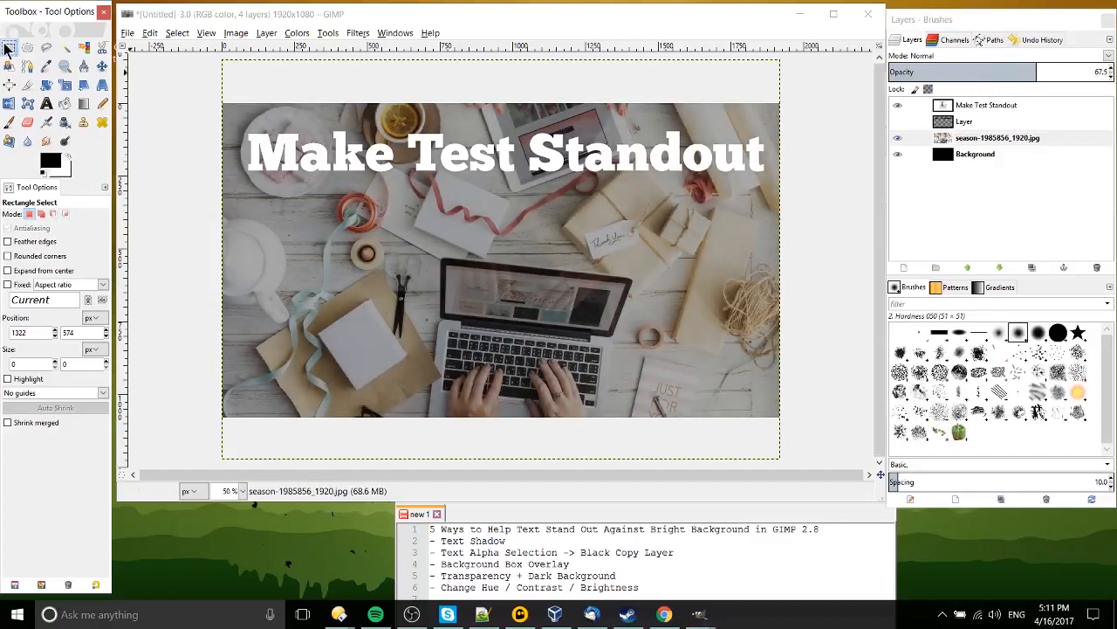
click(571, 210)
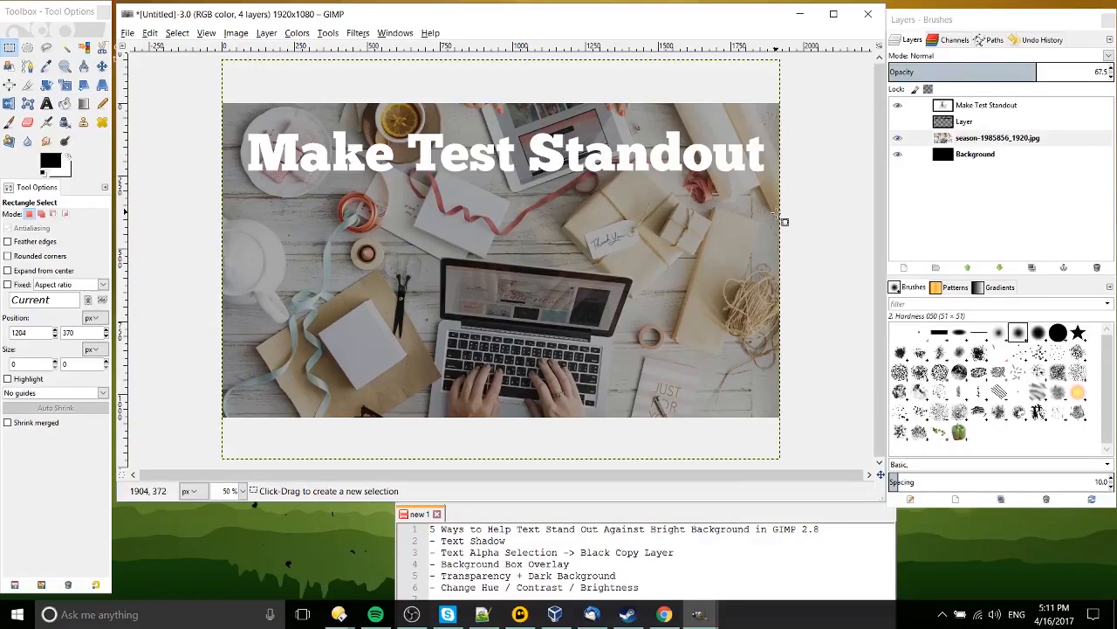
Delete the black Background layer and set the season-1985856_1920.jpg layer's opacity back to 100.
click(1017, 155)
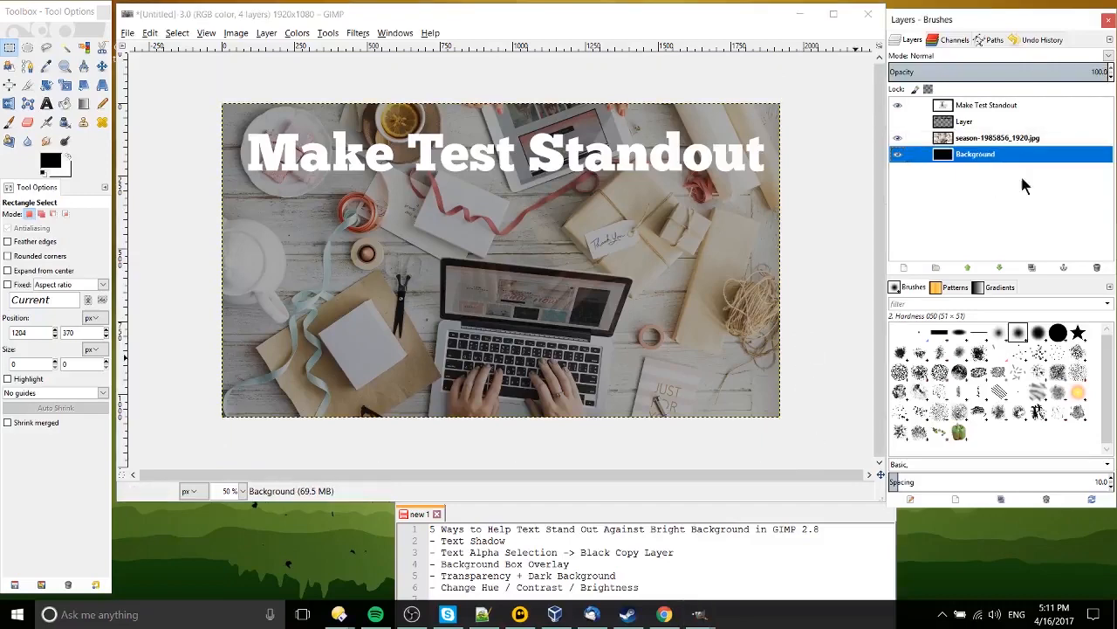
click(1098, 268)
click(1043, 74)
click(1107, 74)
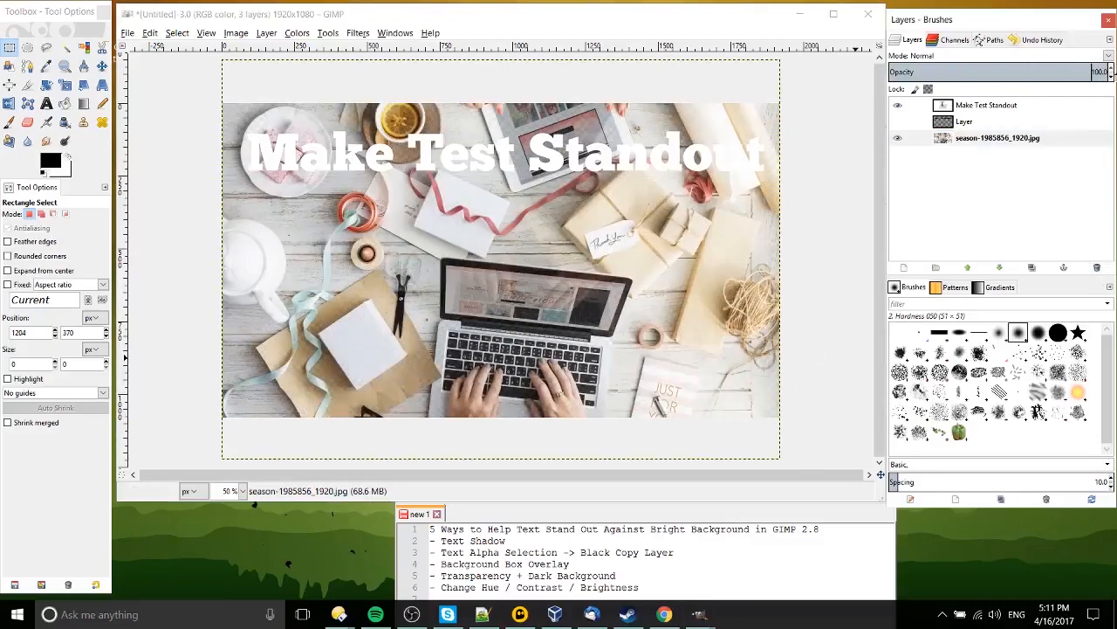
Preview a Brightness-Contrast adjustment of brightness -54 and contrast 31 on the season-1985856_1920.jpg layer and discard it.
click(1052, 187)
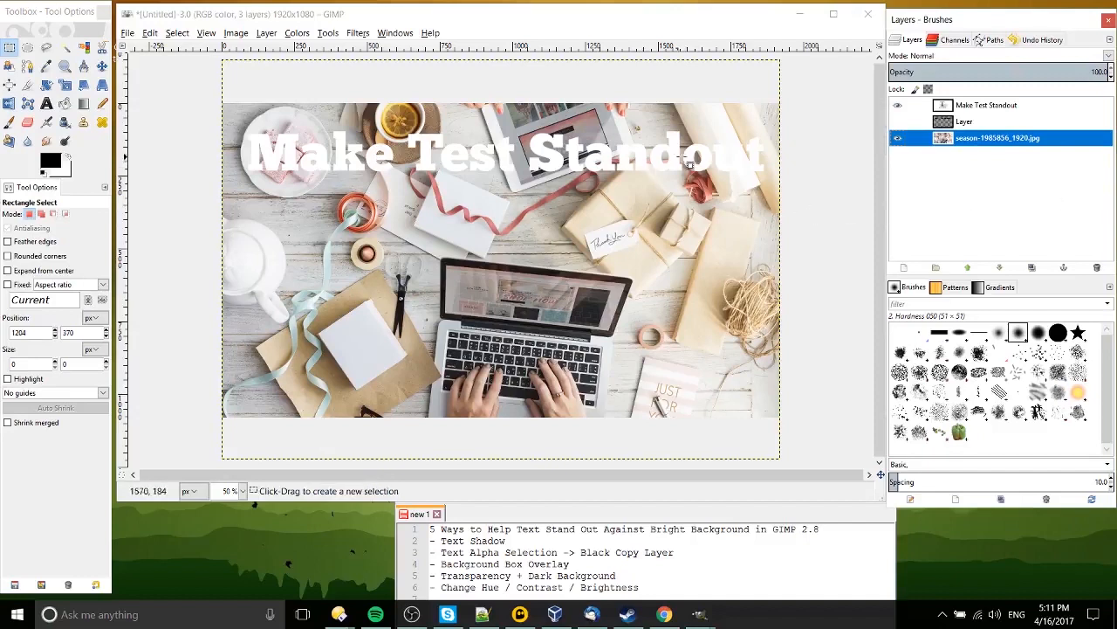
click(731, 208)
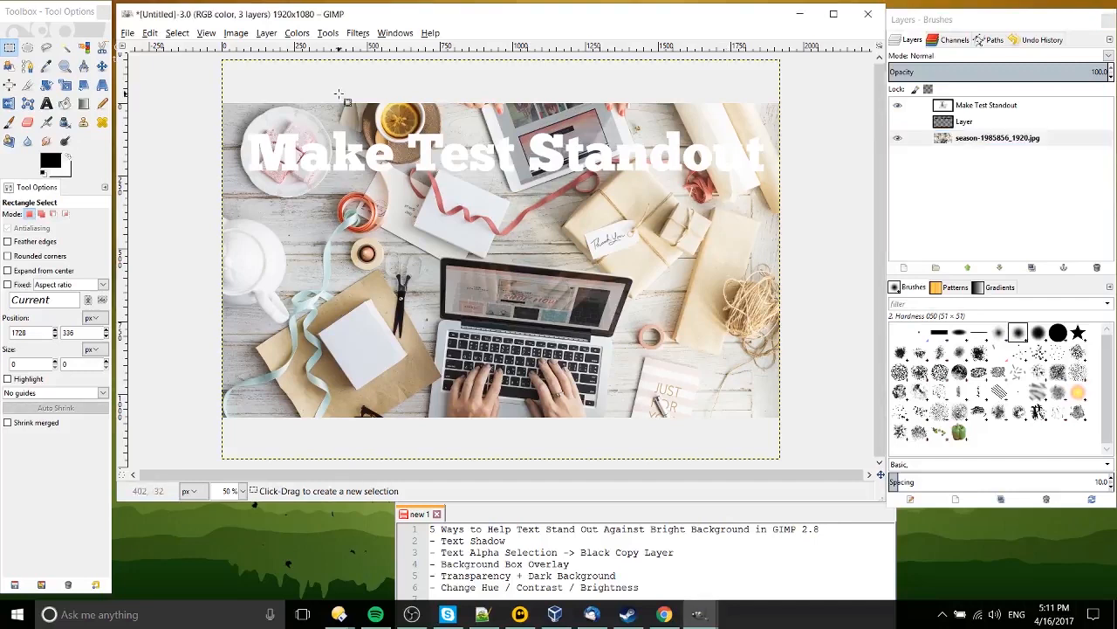
click(296, 33)
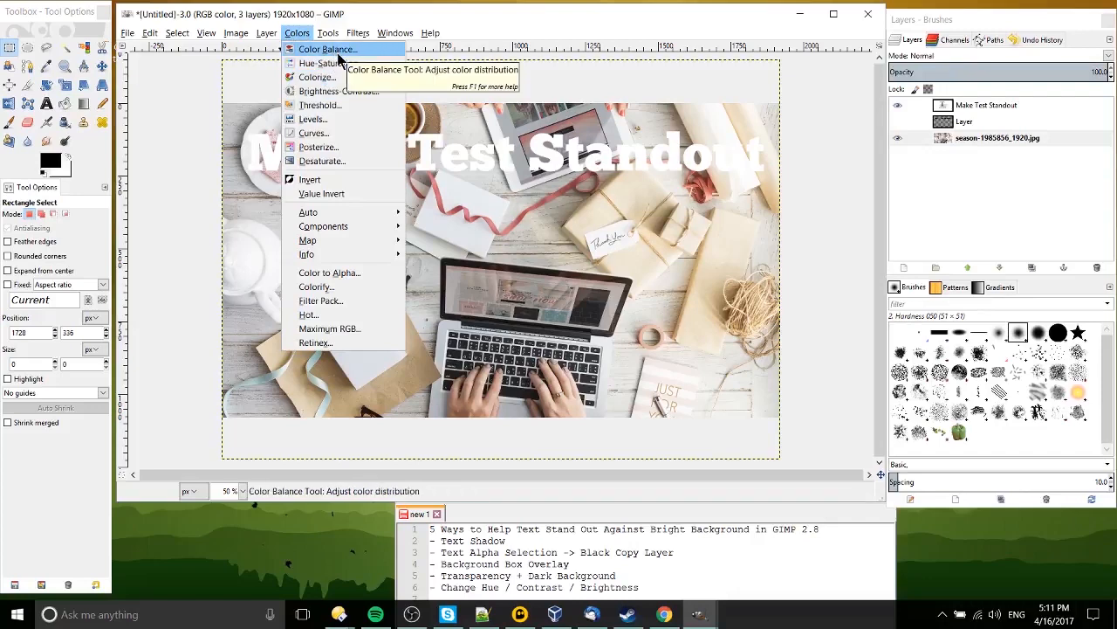
click(371, 91)
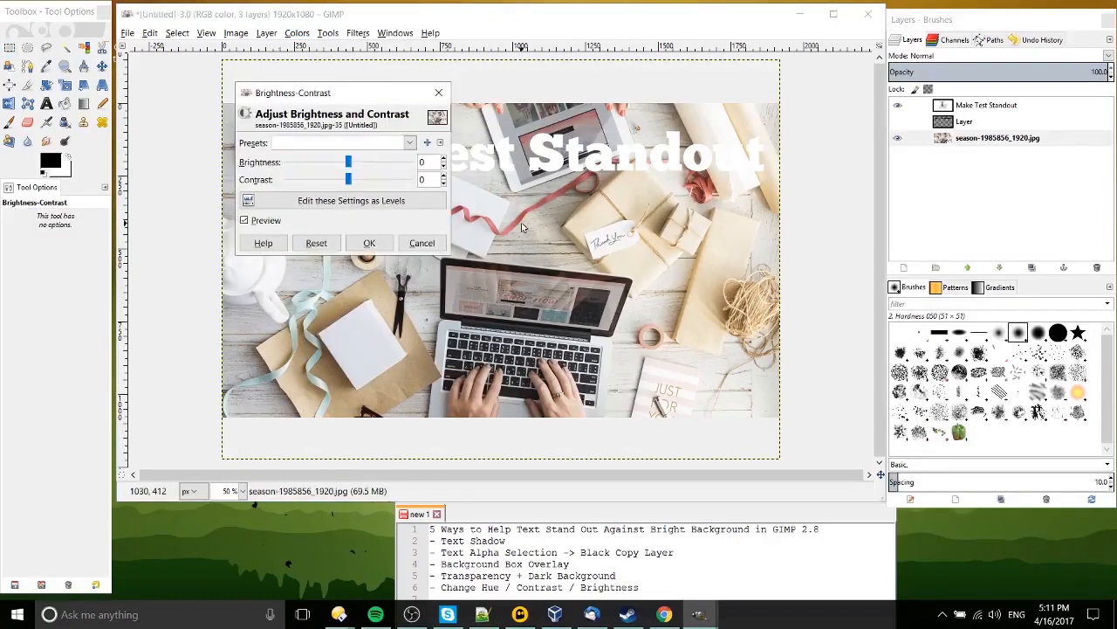
drag(409, 85, 793, 223)
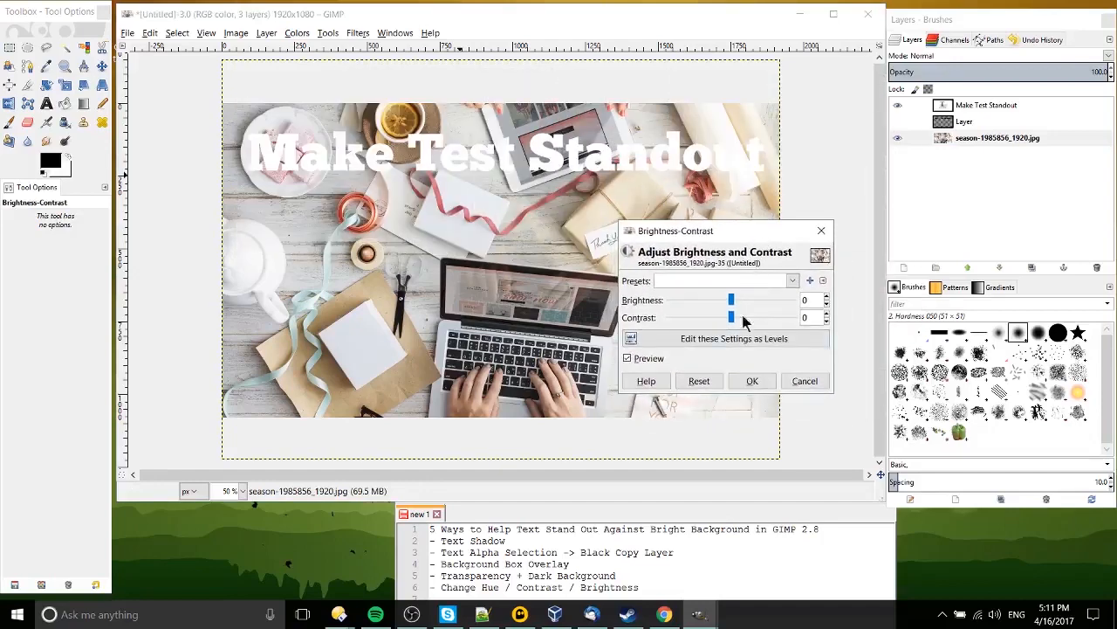
drag(730, 303, 706, 303)
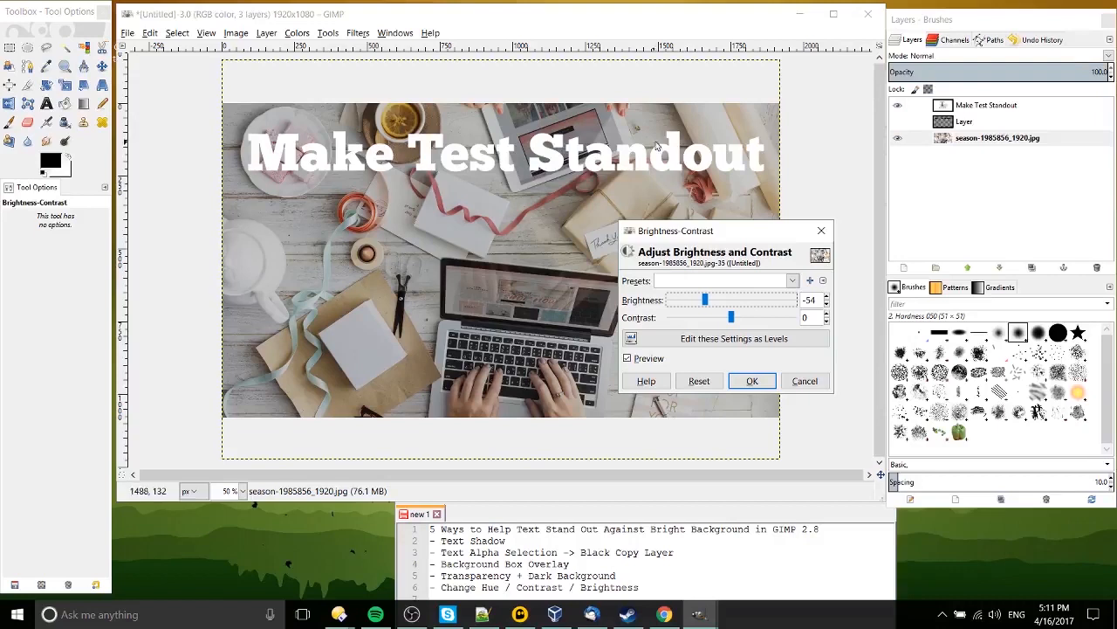
click(746, 318)
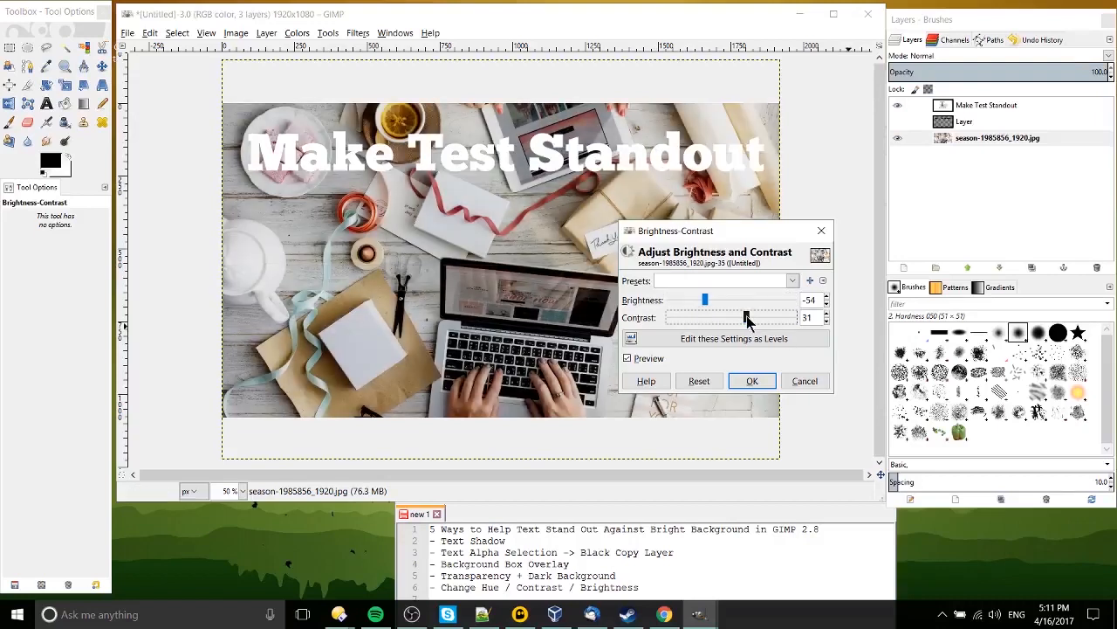
mouse_move(747, 318)
mouse_down()
mouse_move(703, 320)
mouse_move(735, 317)
mouse_up()
click(804, 382)
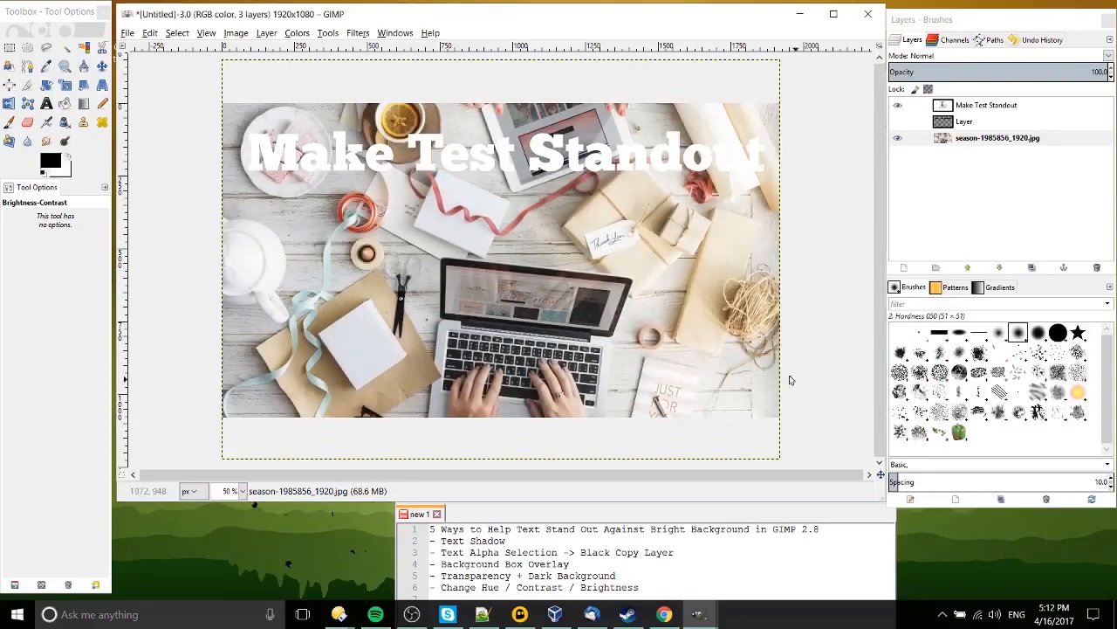
Shift the hue of the season-1985856_1920.jpg layer by 154 across all colors with Hue-Saturation.
click(296, 33)
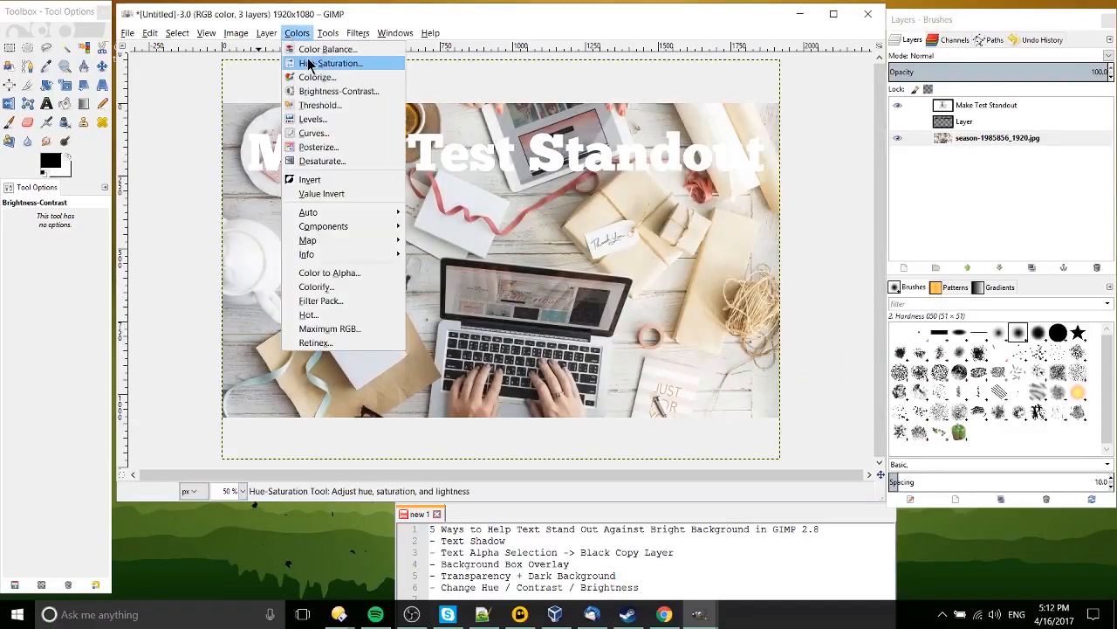
click(311, 65)
drag(270, 20, 763, 216)
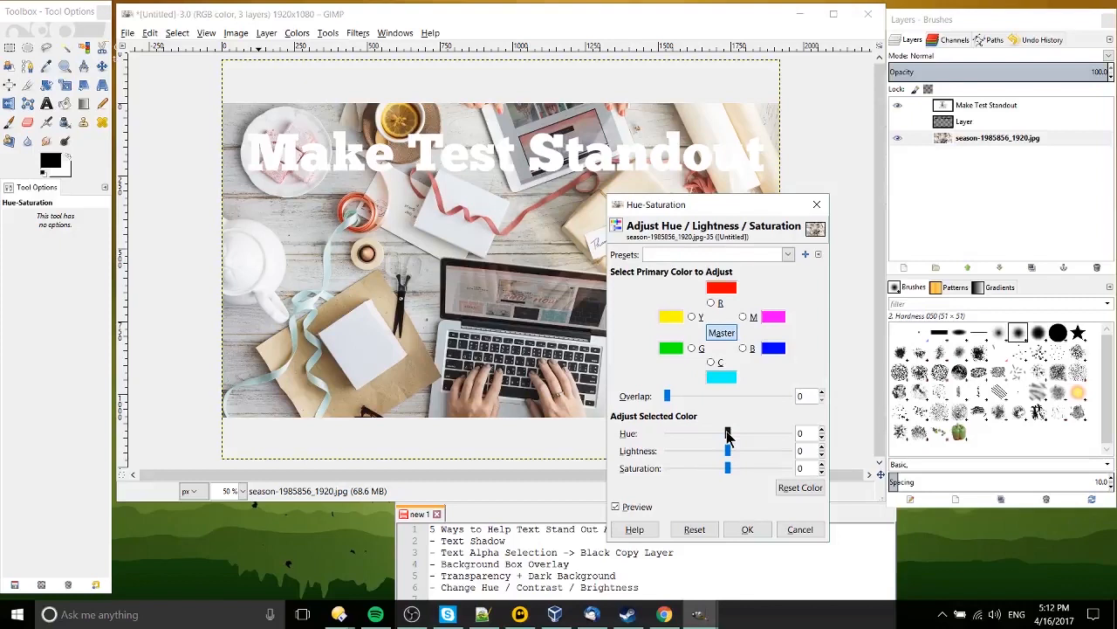
click(744, 358)
click(722, 332)
click(730, 435)
drag(730, 435, 781, 441)
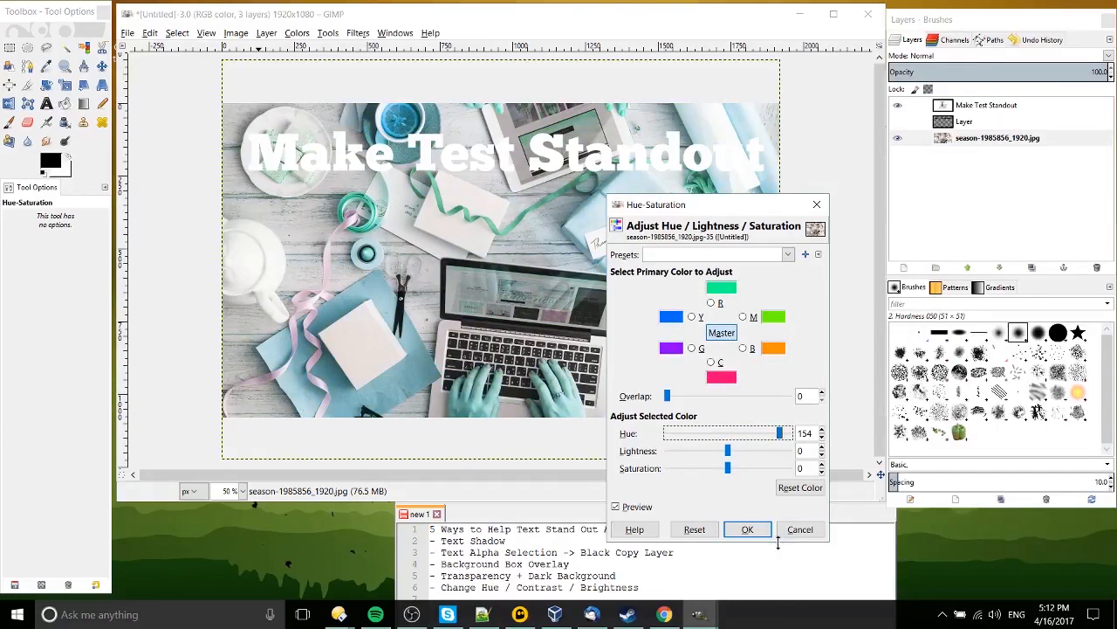
click(747, 529)
Try to recolor the whole "Make Test Standout" title with the red text color e10d0d.
click(47, 103)
click(387, 111)
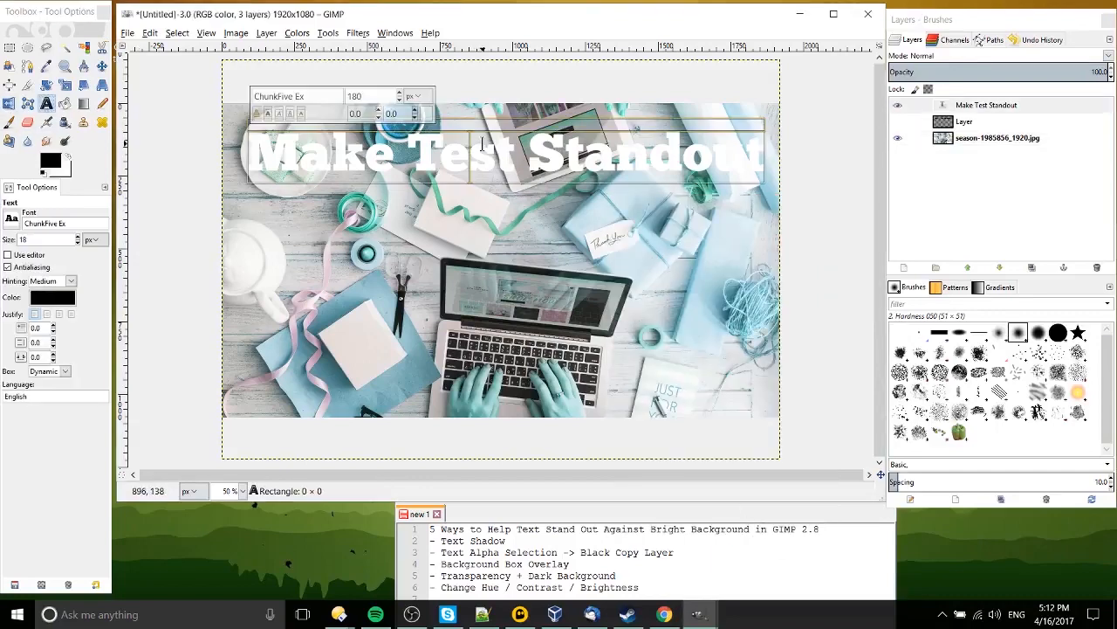
key(ctrl+a)
click(52, 297)
click(94, 250)
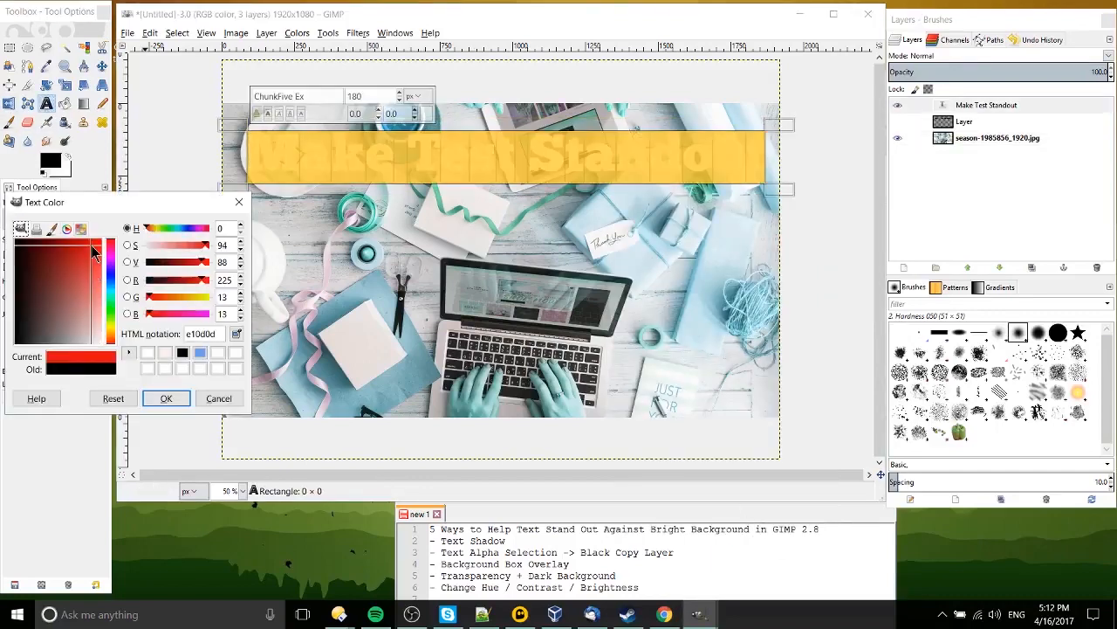
click(156, 397)
click(449, 208)
Change the color of all the selected title text to red d00c0c.
click(444, 162)
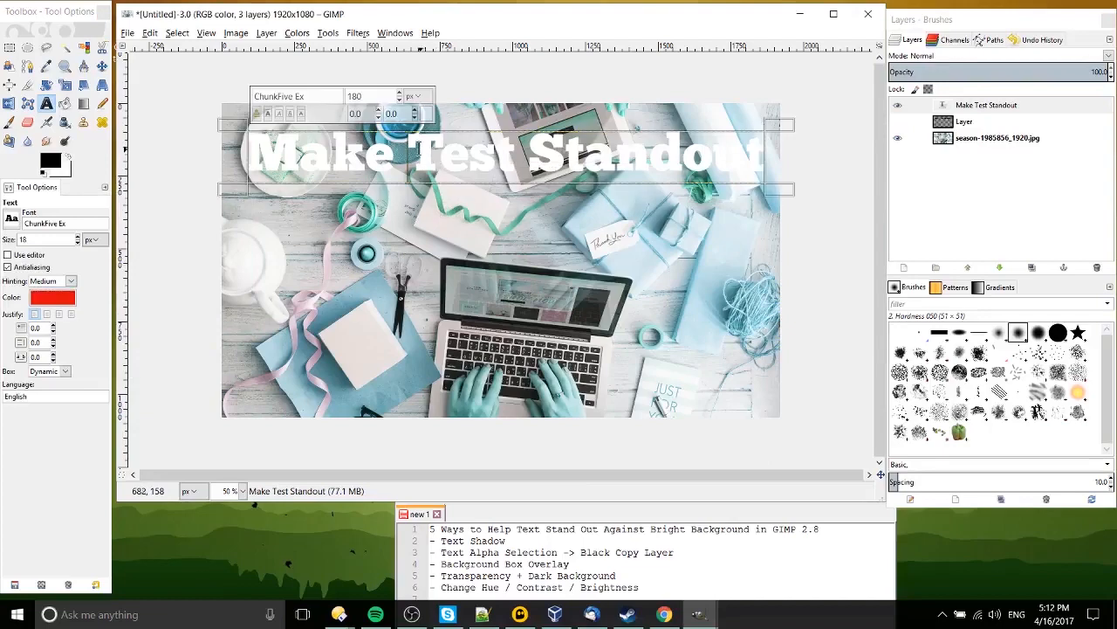
key(ctrl+a)
click(426, 116)
click(407, 96)
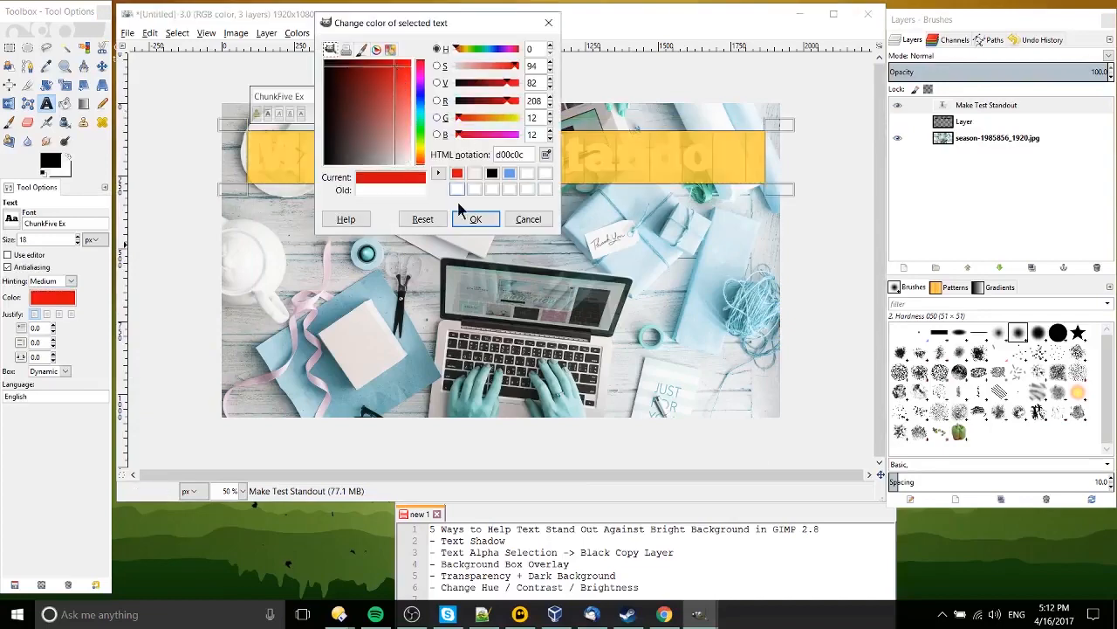
click(475, 219)
click(712, 304)
Darken the color of the whole title text to the deep red 941e1e.
click(457, 149)
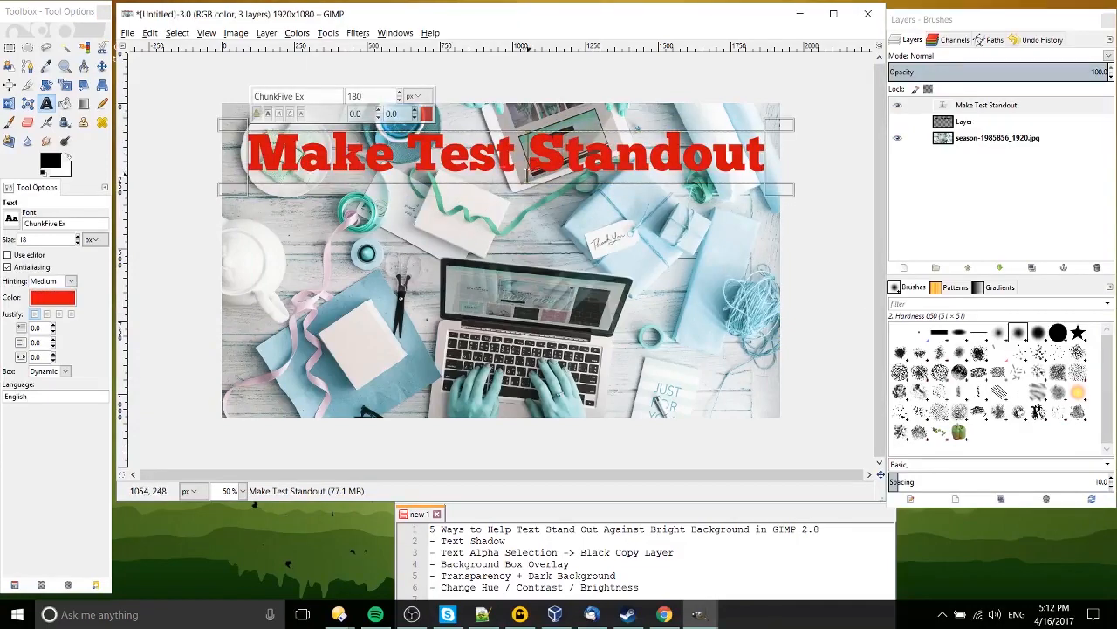
key(ctrl+a)
click(426, 115)
drag(381, 87, 373, 86)
click(473, 220)
scroll(534, 254, down, 3)
scroll(534, 250, up, 2)
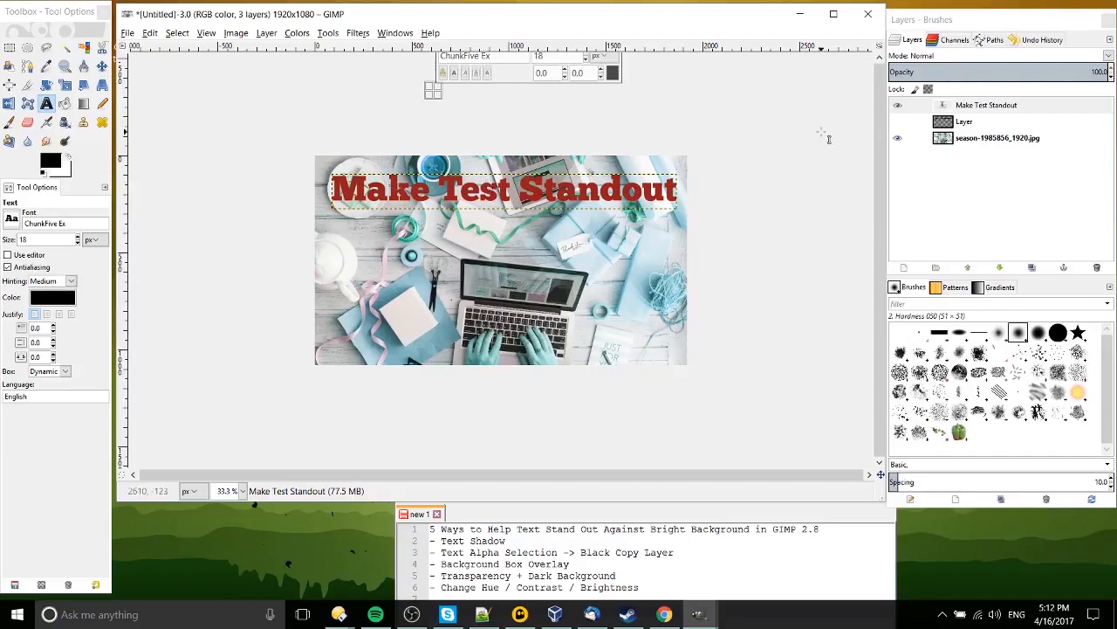
Slightly lower the brightness of the season-1985856_1920.jpg layer with Brightness-Contrast.
click(960, 138)
click(258, 37)
mouse_move(297, 33)
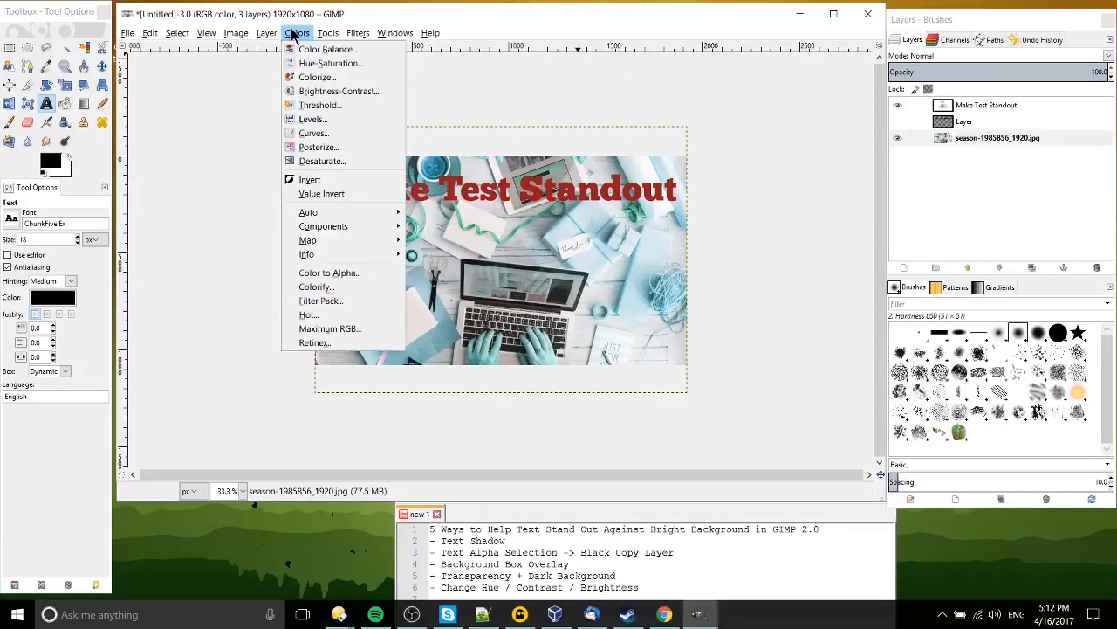
click(323, 90)
drag(732, 303, 721, 300)
click(747, 381)
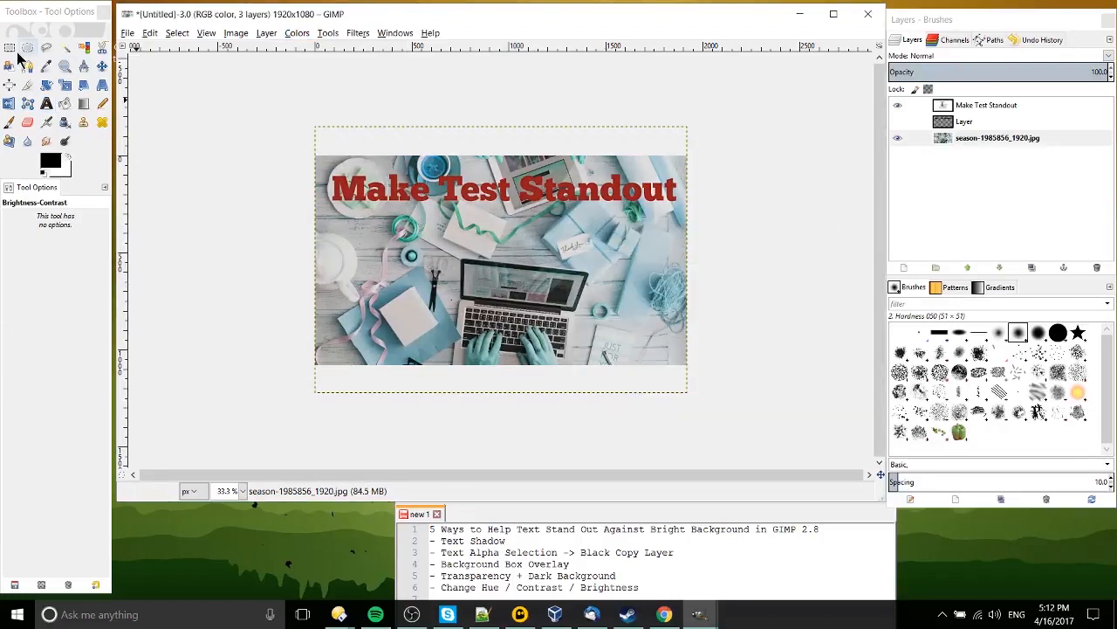
Recolor all the text on the Make Test Standout layer in the light red e87d7d.
click(46, 103)
click(983, 105)
click(499, 206)
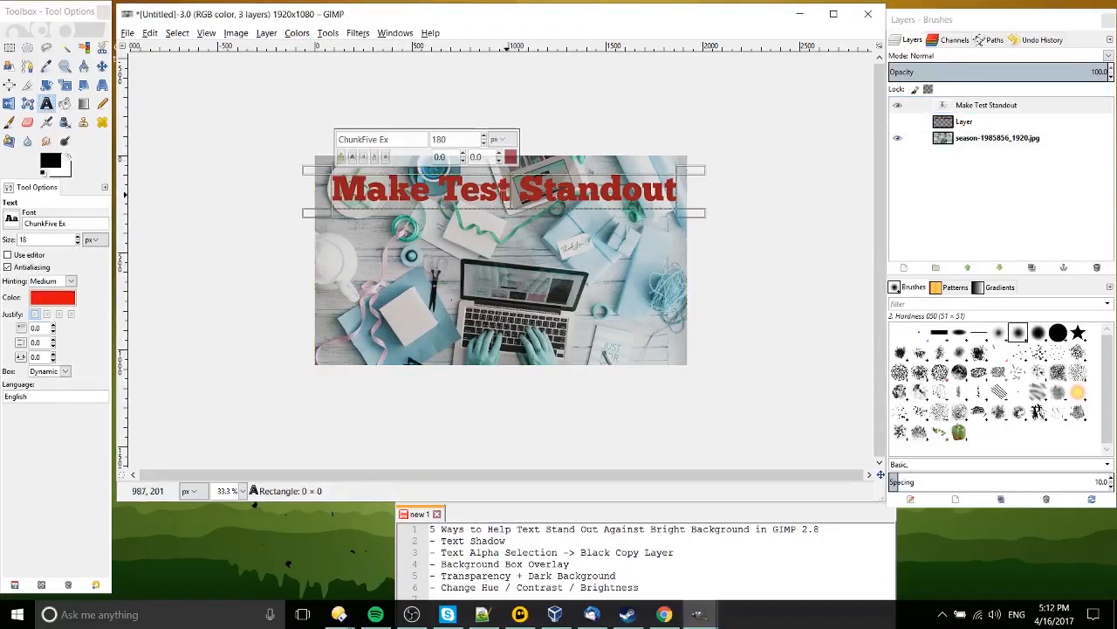
key(ctrl+a)
click(510, 159)
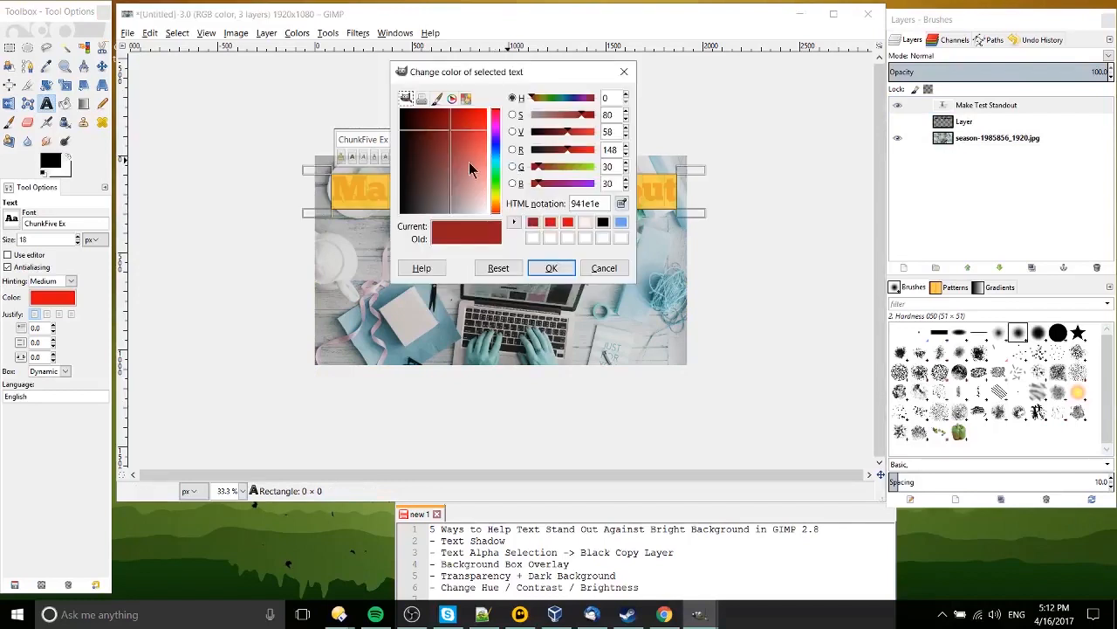
drag(467, 161, 477, 161)
click(552, 268)
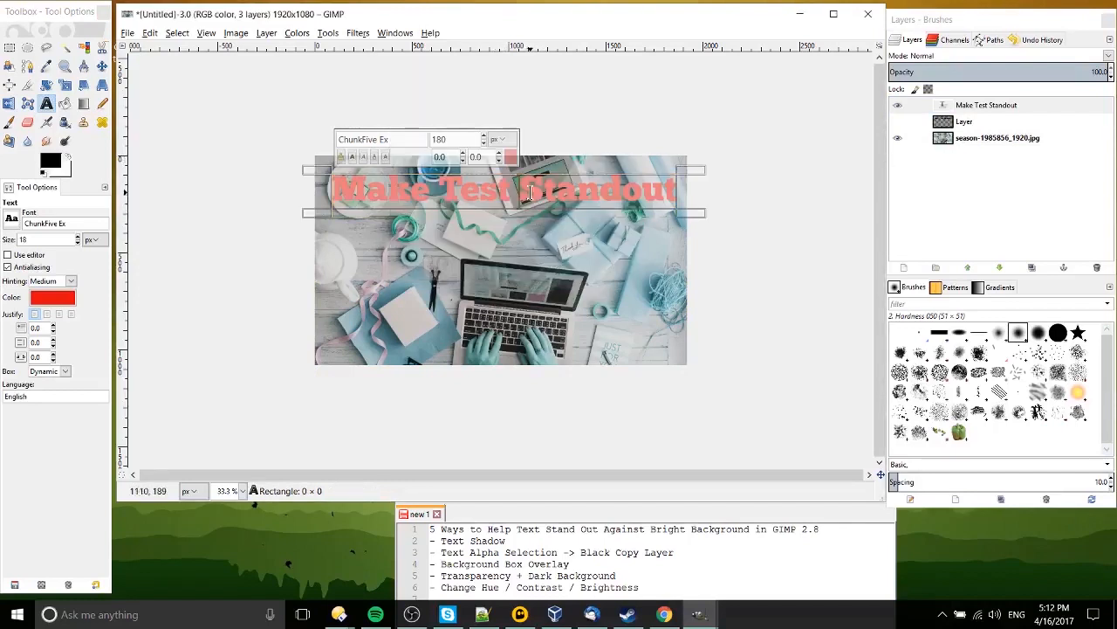
Set the selected title text to the brighter red ff5656 and leave text editing.
click(510, 158)
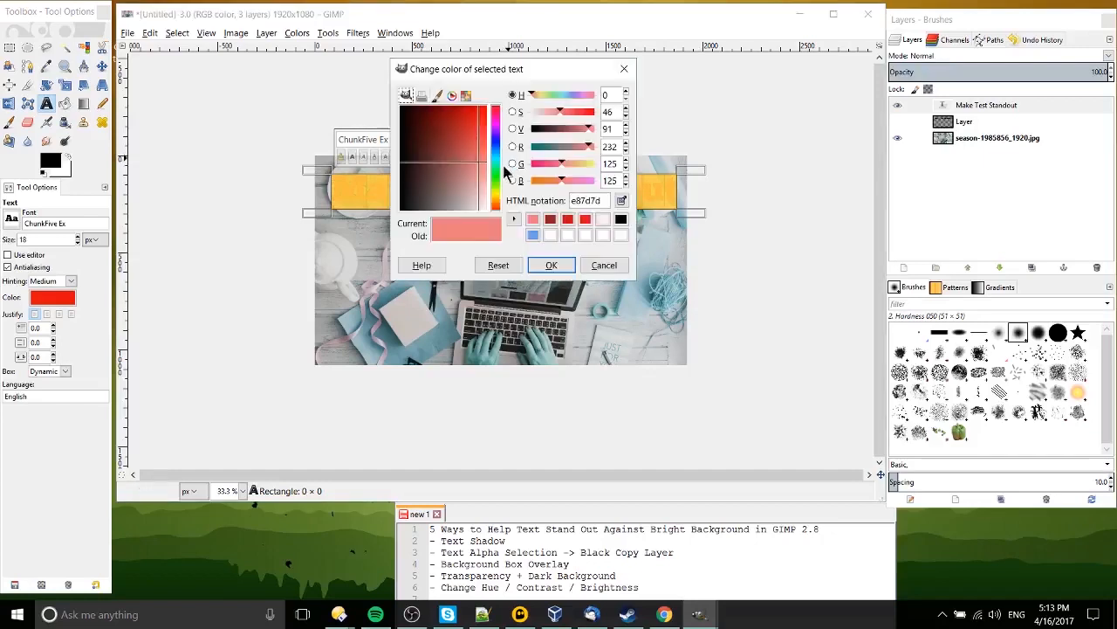
drag(459, 196, 488, 140)
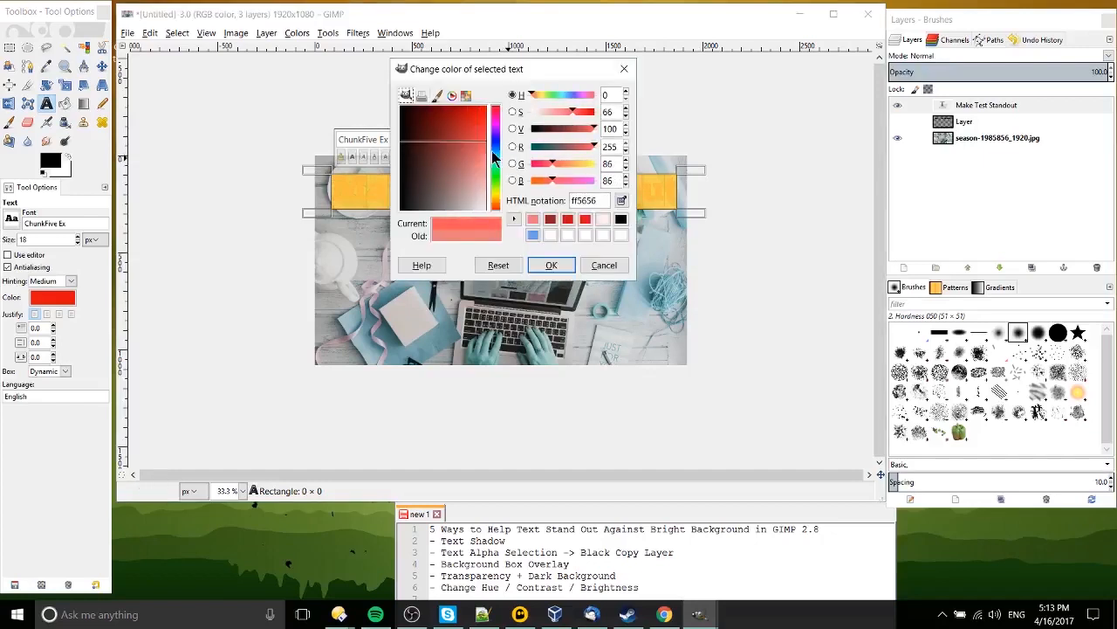
click(550, 266)
click(537, 247)
scroll(534, 247, up, 1)
click(8, 47)
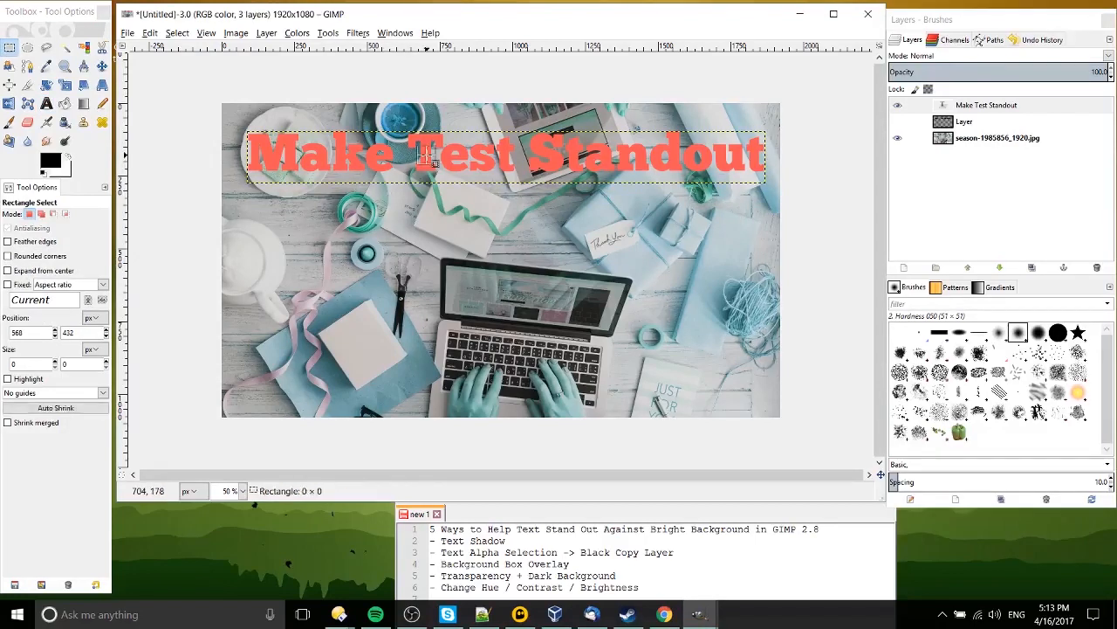
Select the title text and repeat the Drop Shadow filter on it.
click(46, 103)
triple_click(465, 144)
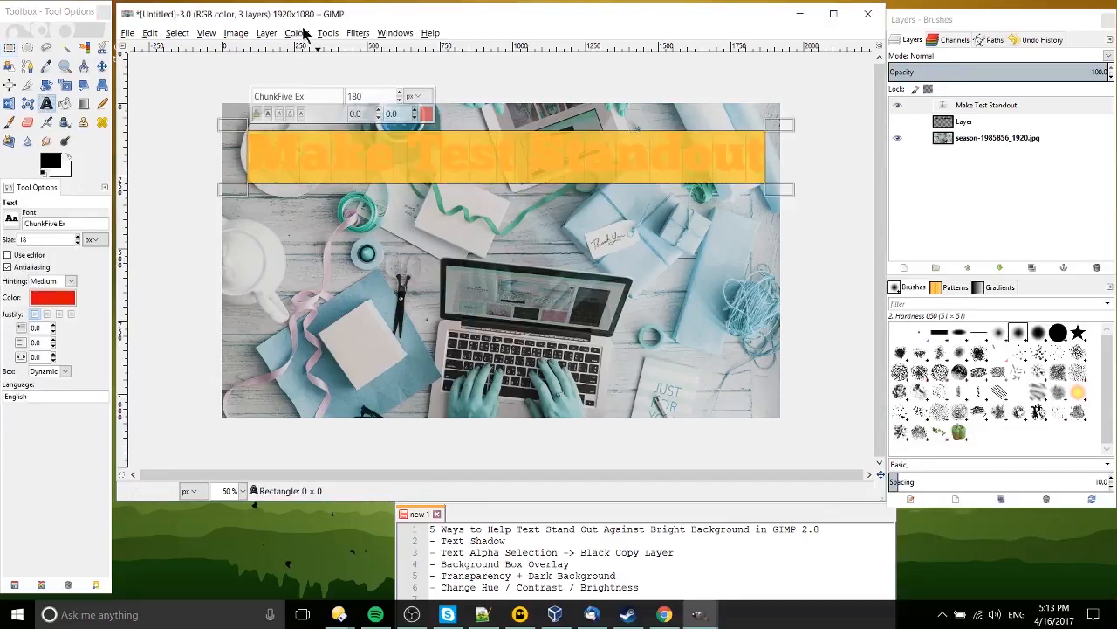
click(354, 33)
click(369, 50)
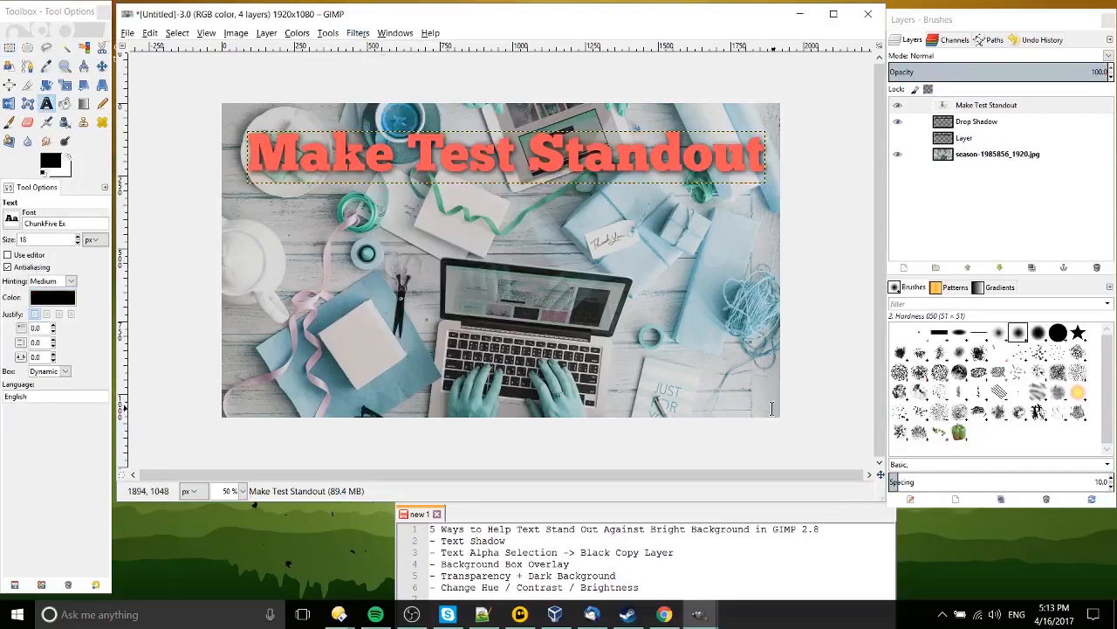
scroll(655, 250, down, 2)
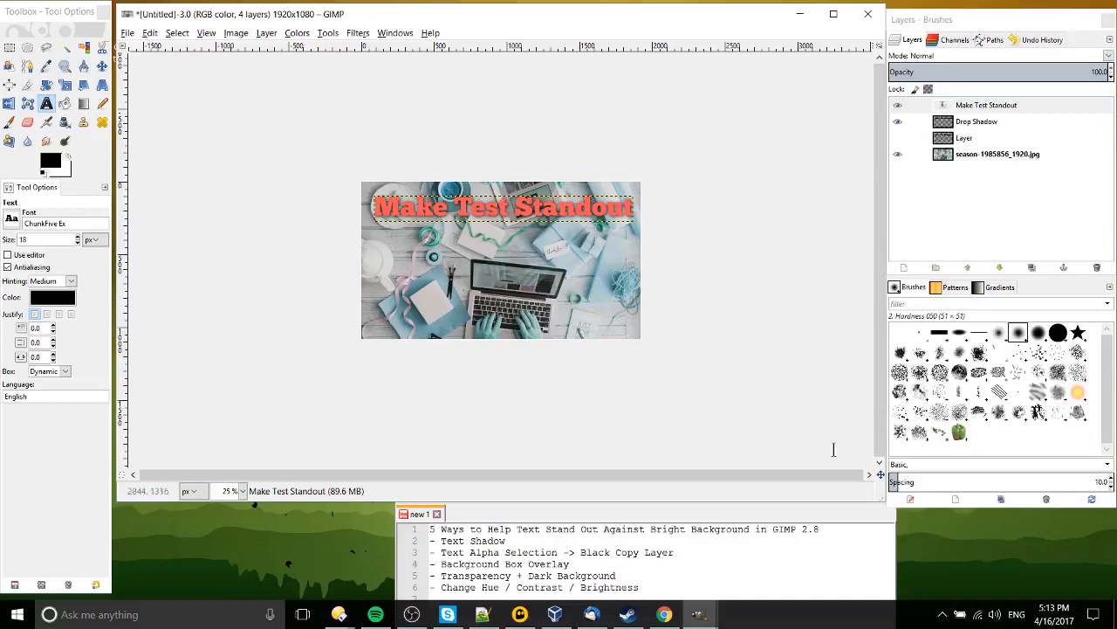
click(942, 613)
right_click(934, 586)
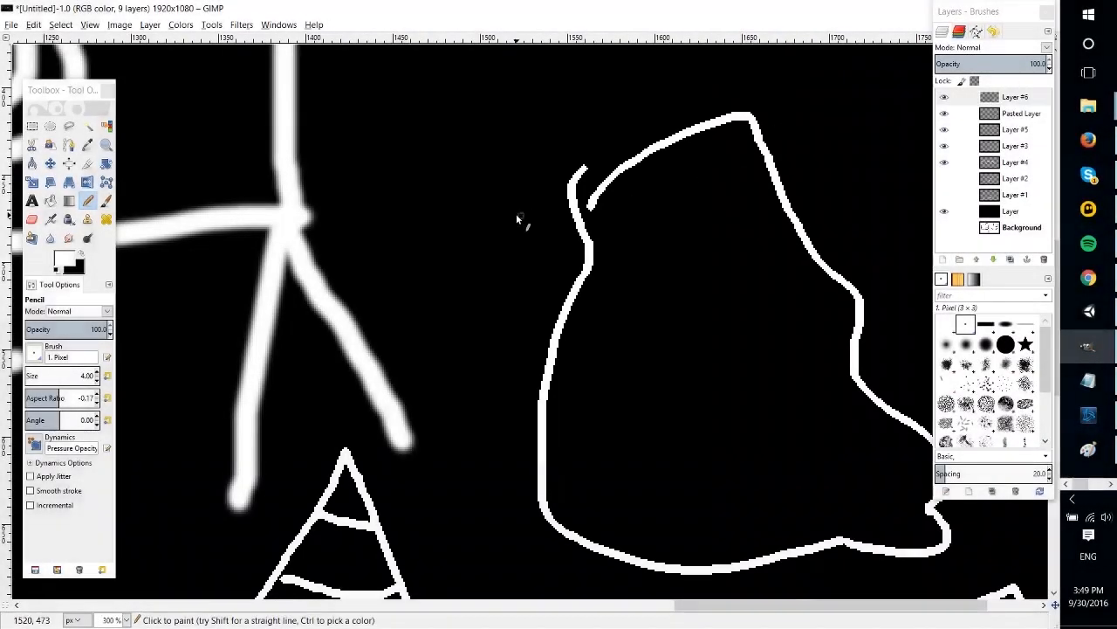
Draw a short wavy white Pencil stroke at size 4.00 on Layer #6, between the thick soft leg and the thin outline.
scroll(516, 213, down, 4)
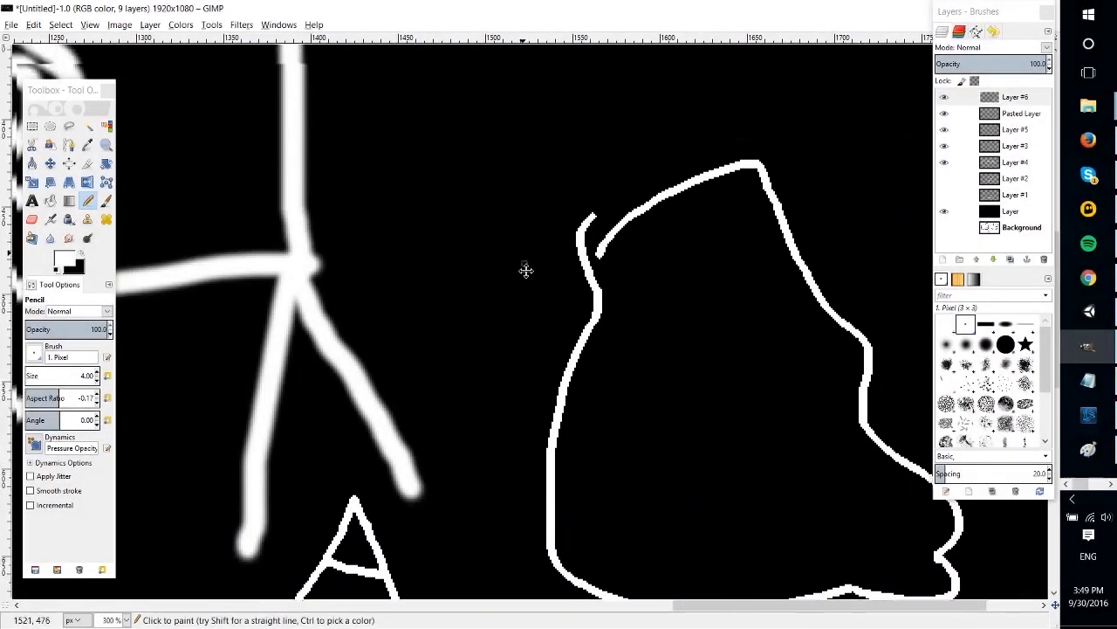
scroll(719, 316, up, 3)
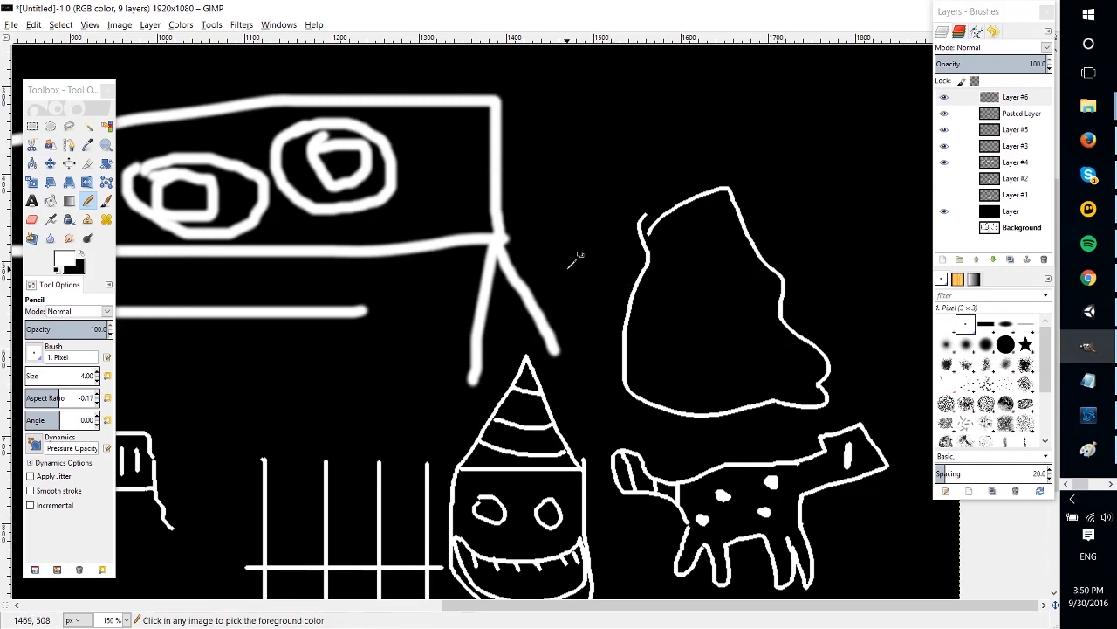
scroll(574, 254, up, 2)
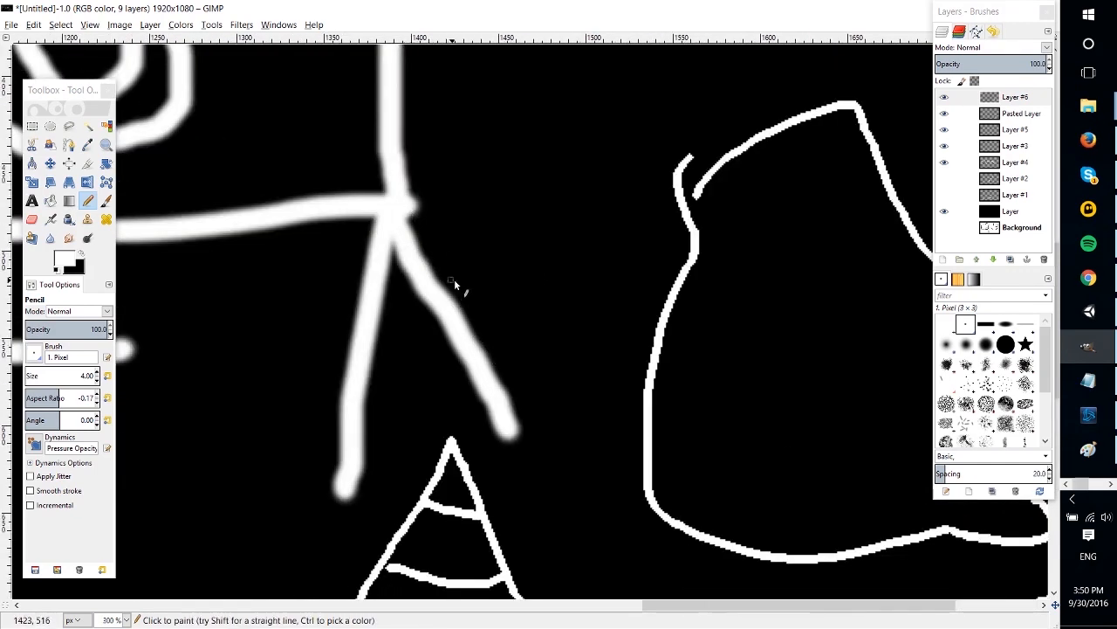
scroll(511, 332, up, 2)
click(105, 200)
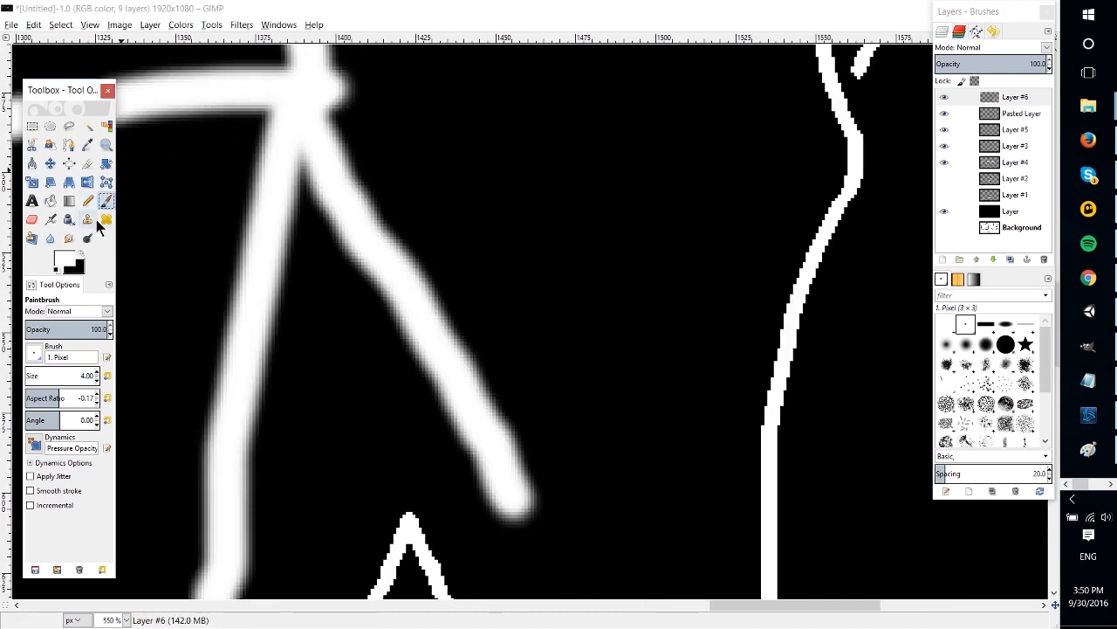
click(88, 201)
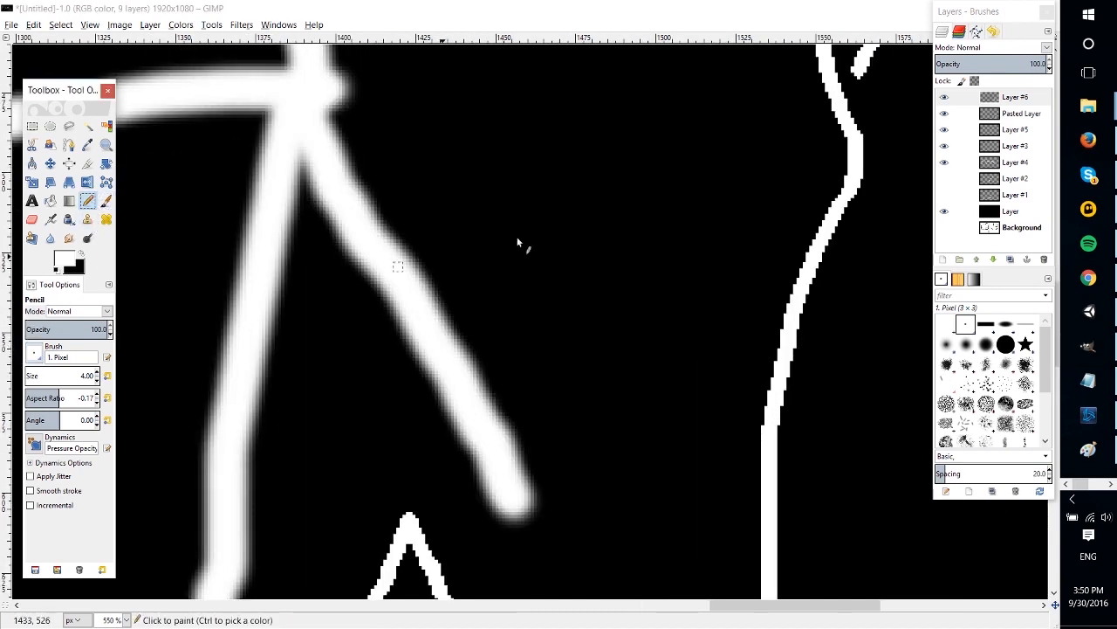
mouse_move(565, 112)
mouse_down()
mouse_move(593, 179)
mouse_move(589, 242)
mouse_move(645, 307)
mouse_move(651, 354)
mouse_move(635, 380)
mouse_up()
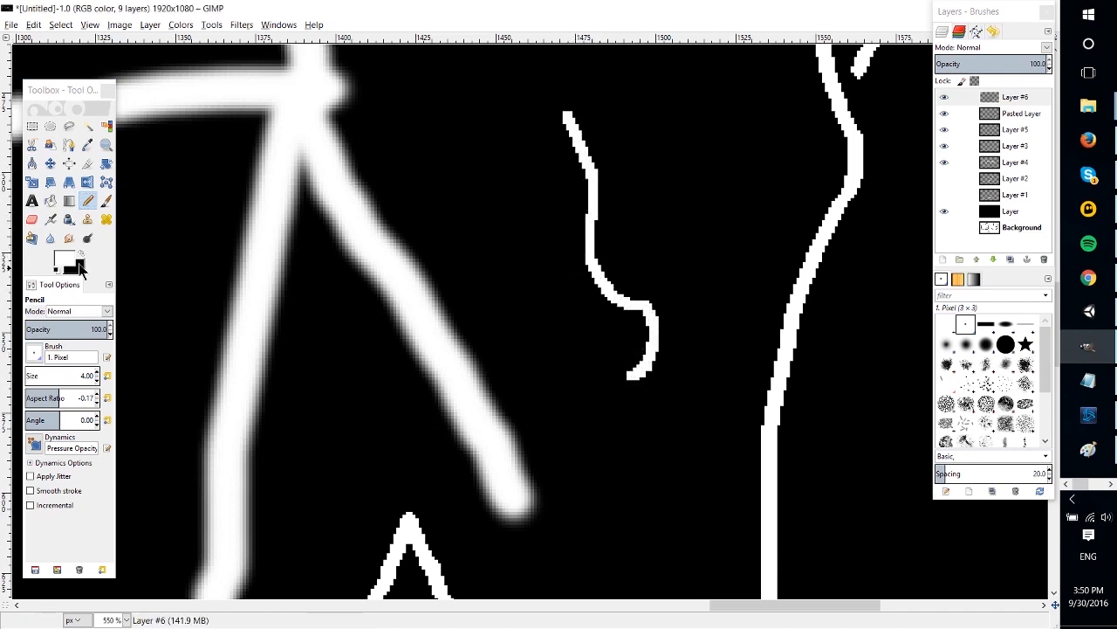
Erase along the right edge of the short wavy stroke's upper part with the Eraser at size 4.00, without Hard edge.
scroll(570, 262, up, 3)
scroll(569, 262, right, 3)
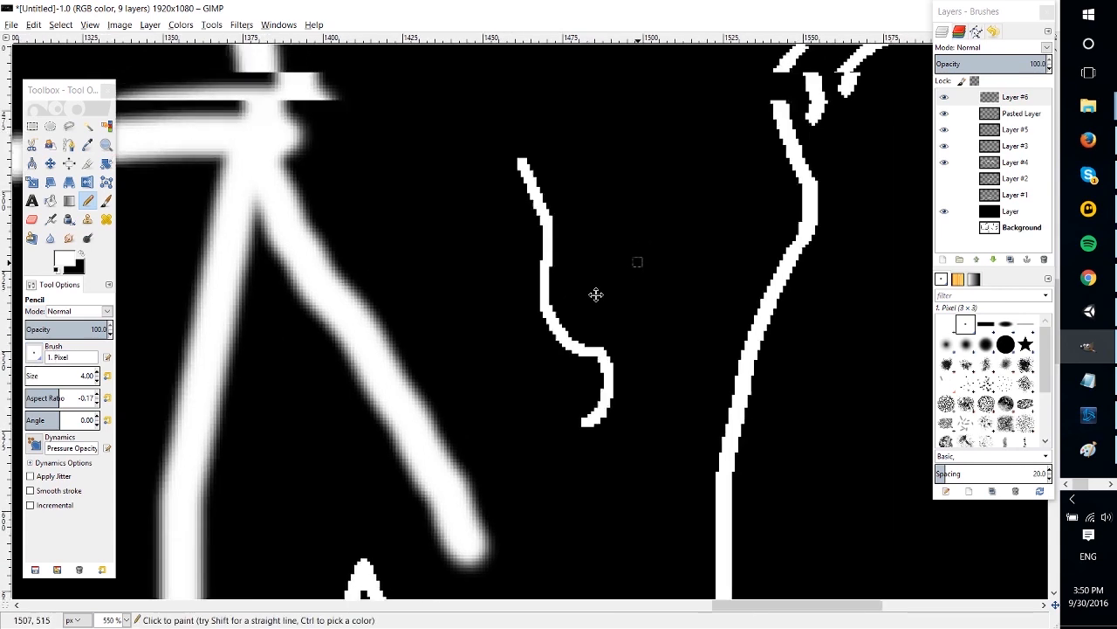
scroll(569, 316, up, 1)
key(shift+e)
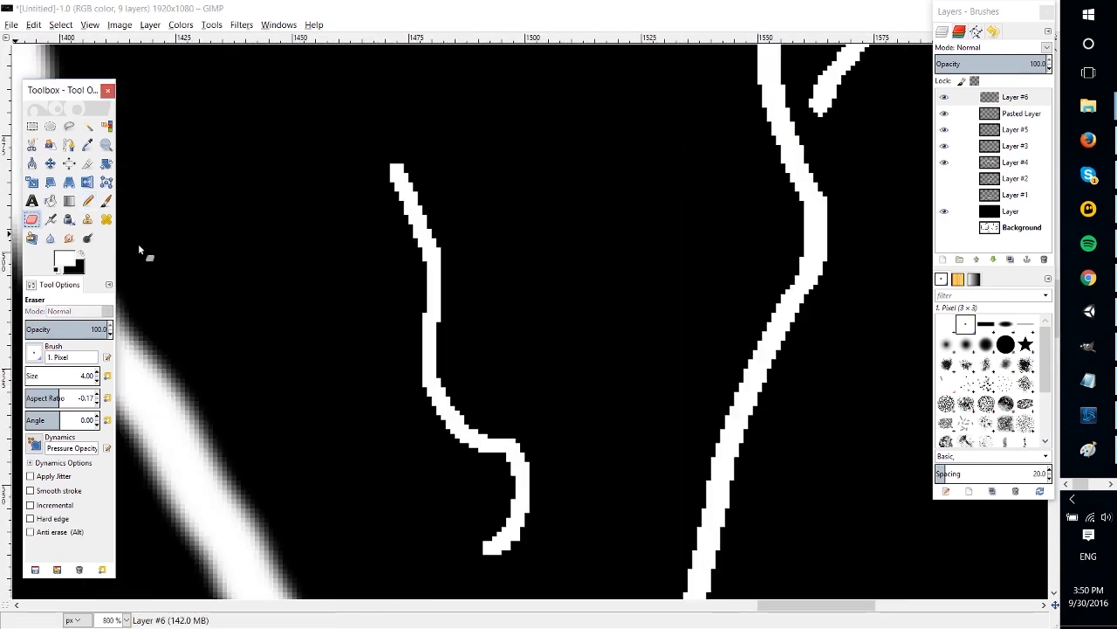
drag(456, 242, 457, 273)
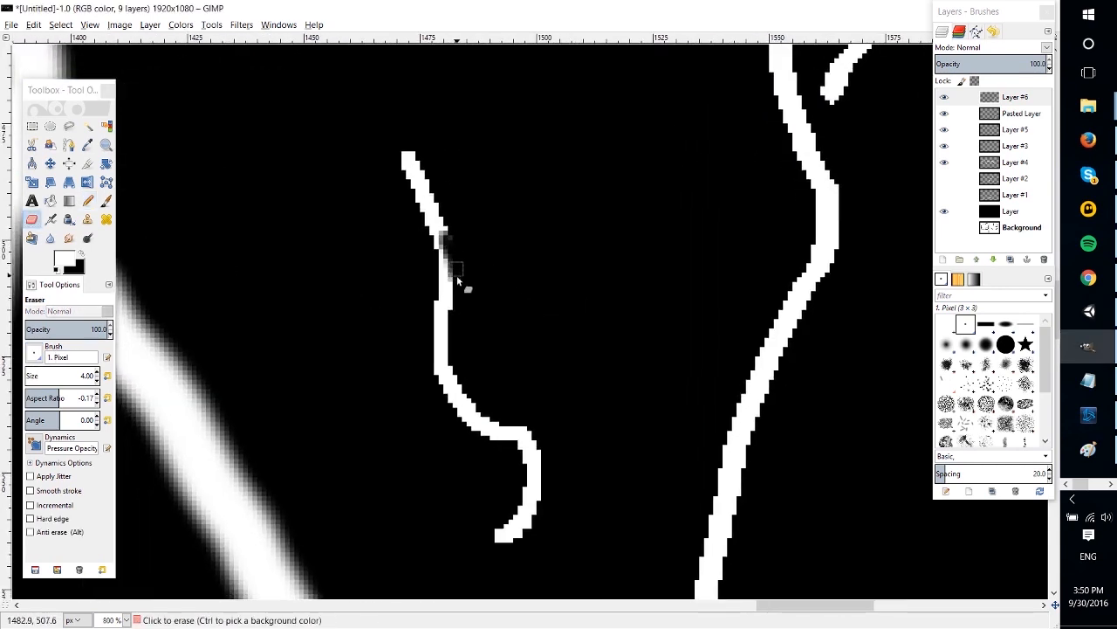
scroll(463, 272, up, 1)
scroll(465, 279, up, 1)
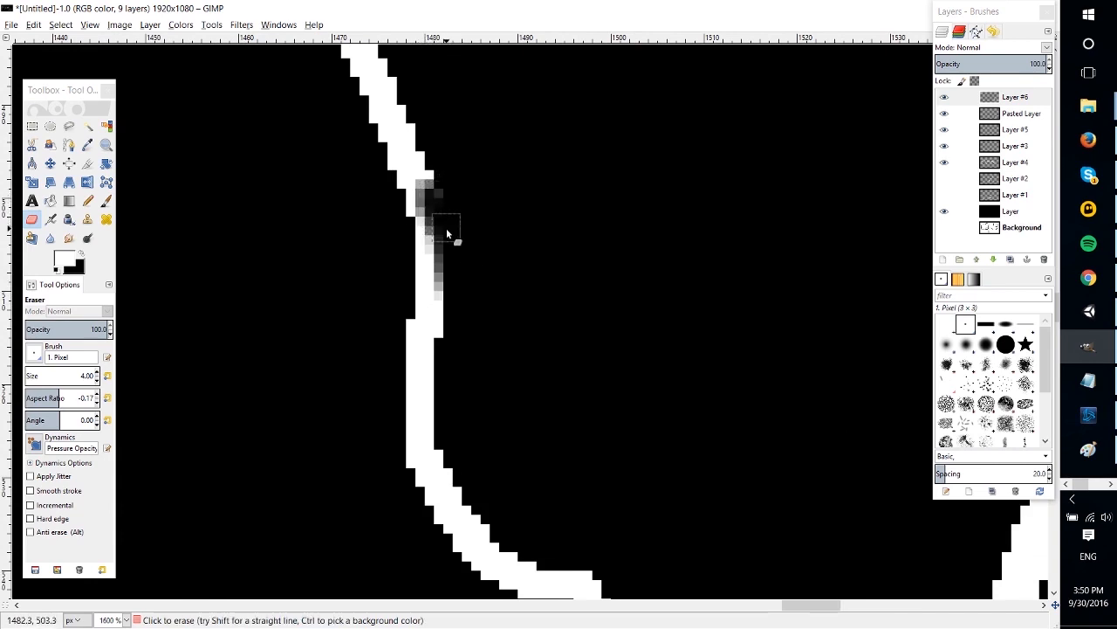
click(431, 194)
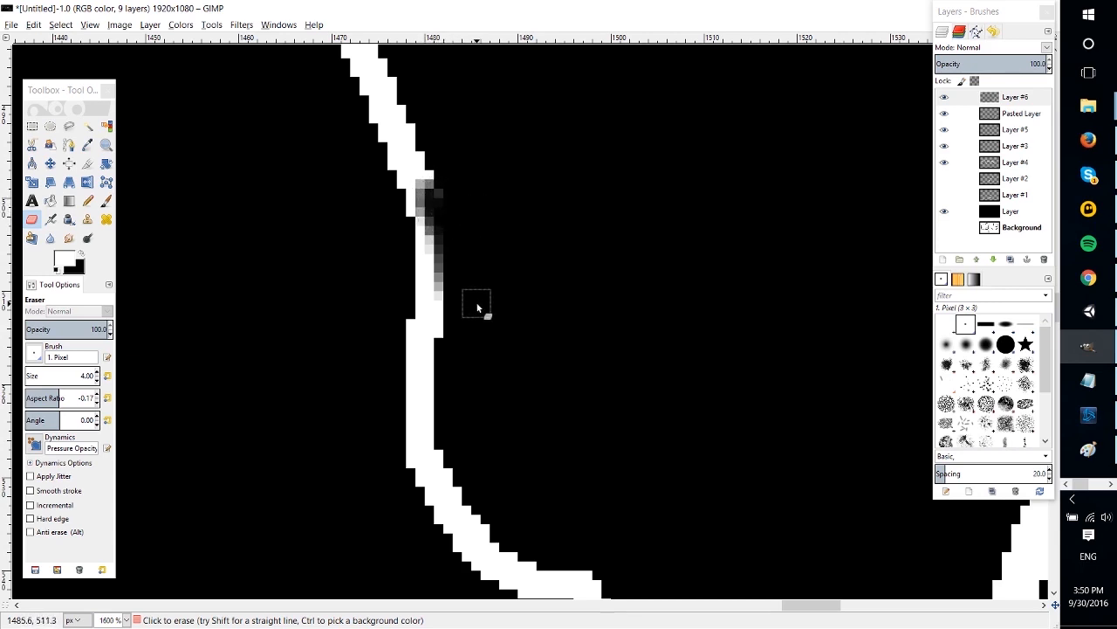
Enable the Eraser's Hard edge option and erase the gray, partly erased pixels along the upper part of the wavy stroke.
click(43, 521)
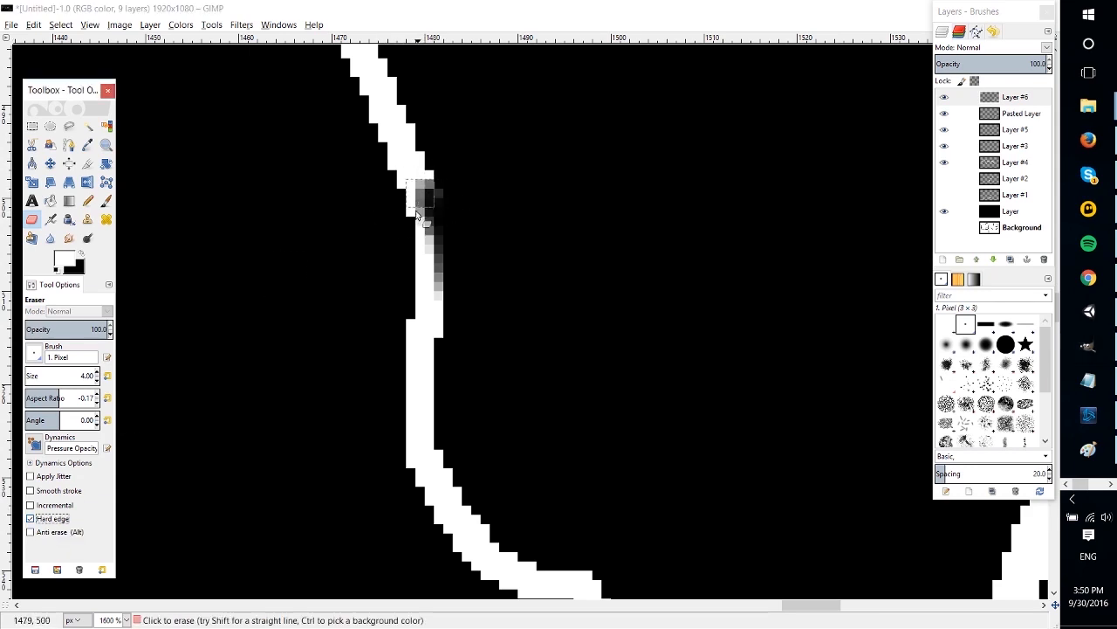
click(31, 519)
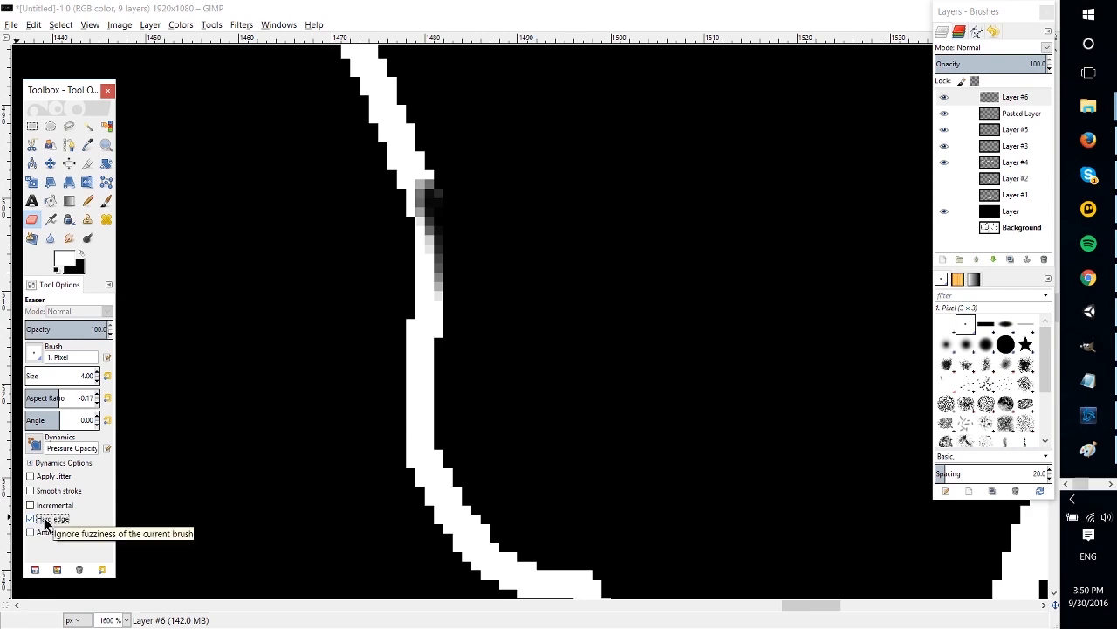
click(426, 193)
click(441, 222)
click(443, 243)
click(445, 261)
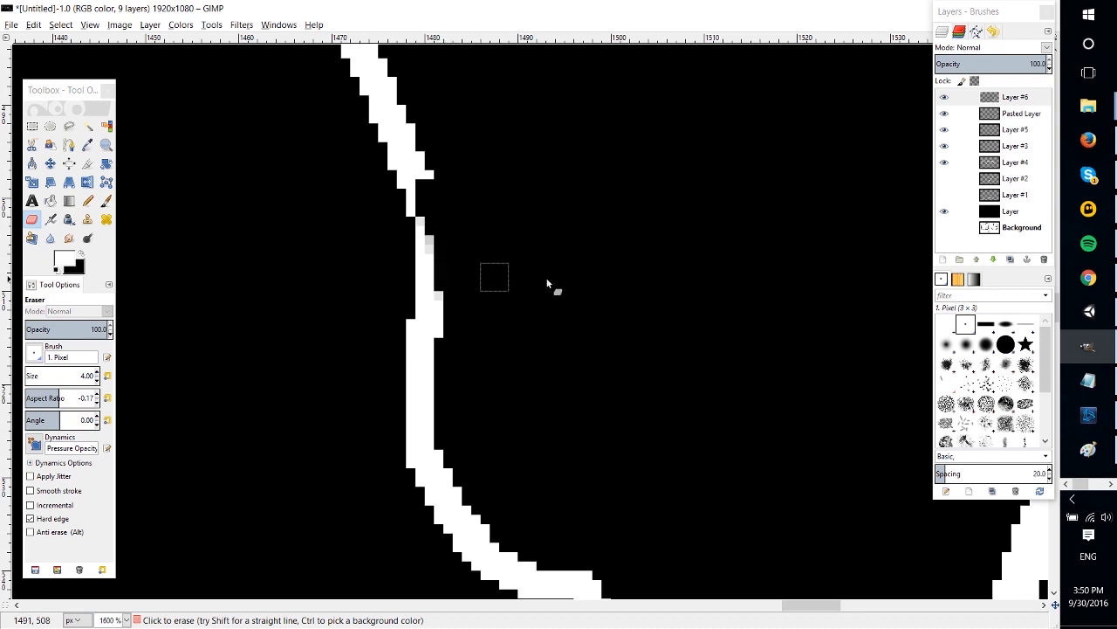
scroll(572, 269, down, 2)
scroll(619, 282, down, 1)
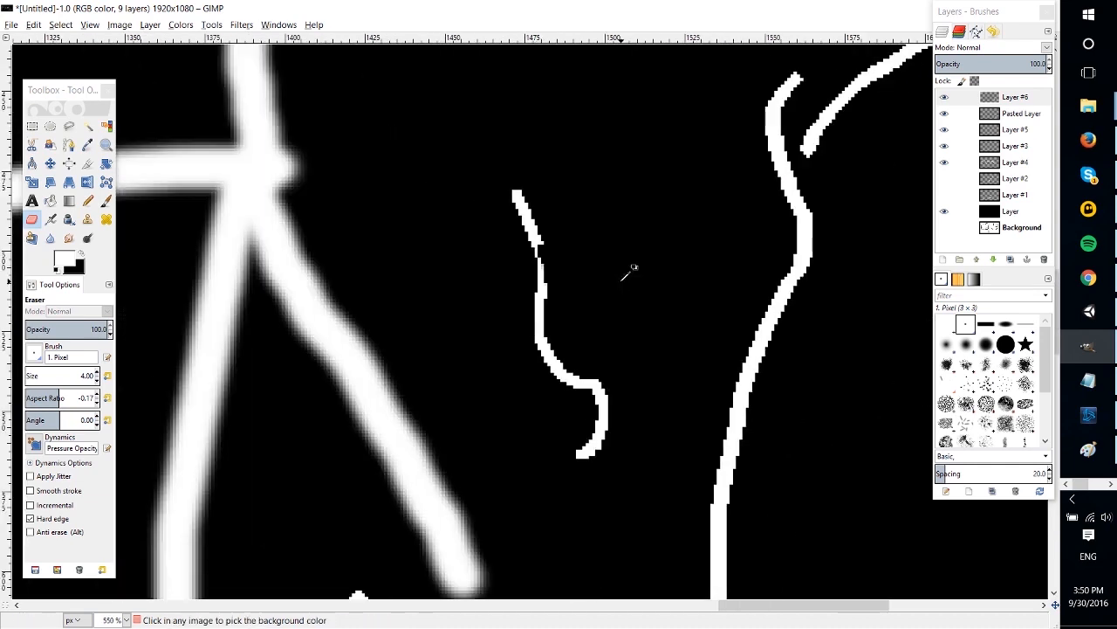
scroll(620, 282, up, 2)
drag(639, 382, 633, 308)
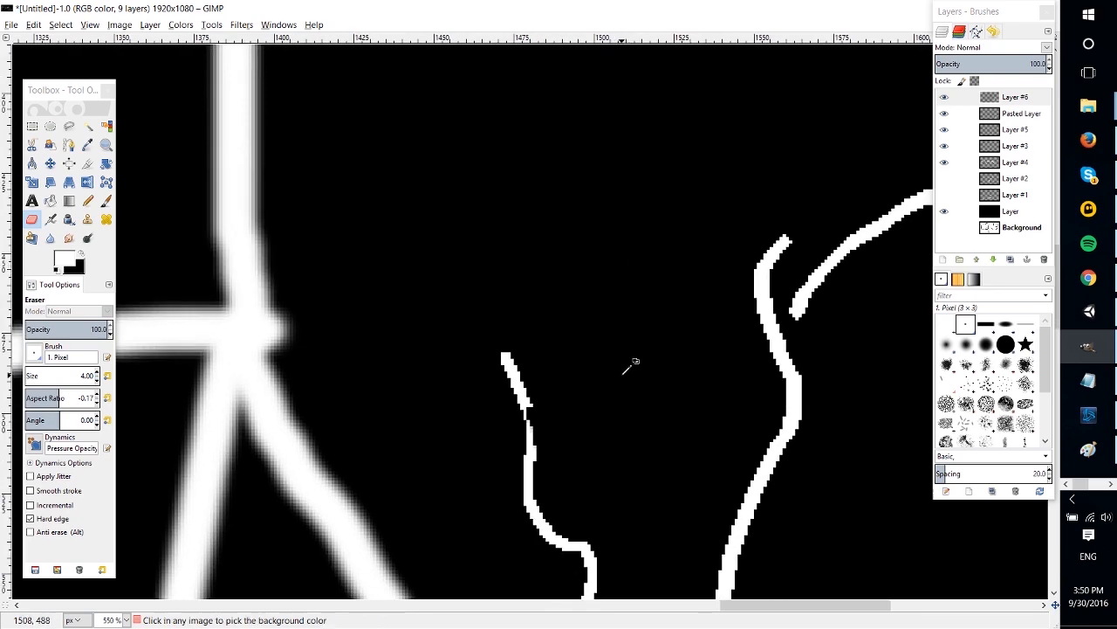
scroll(630, 384, down, 2)
scroll(640, 377, down, 3)
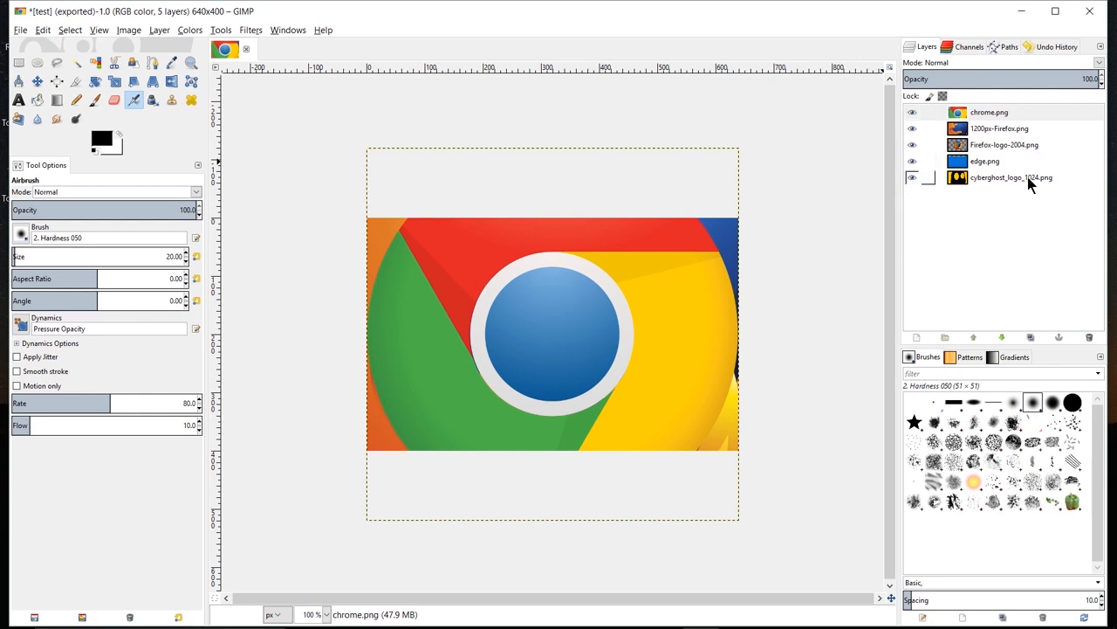
Go through the image's layers one by one, from cyberghost_logo_1024.png up to chrome.png, to examine their stacking order and extents.
click(979, 182)
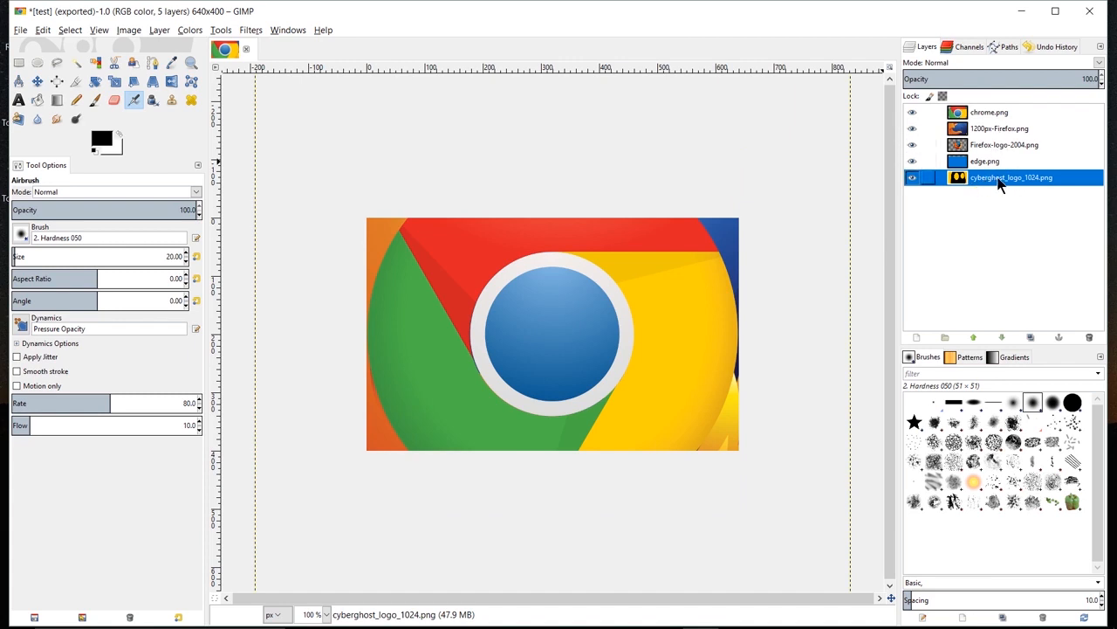
click(1011, 161)
click(1011, 145)
click(1012, 130)
click(1004, 112)
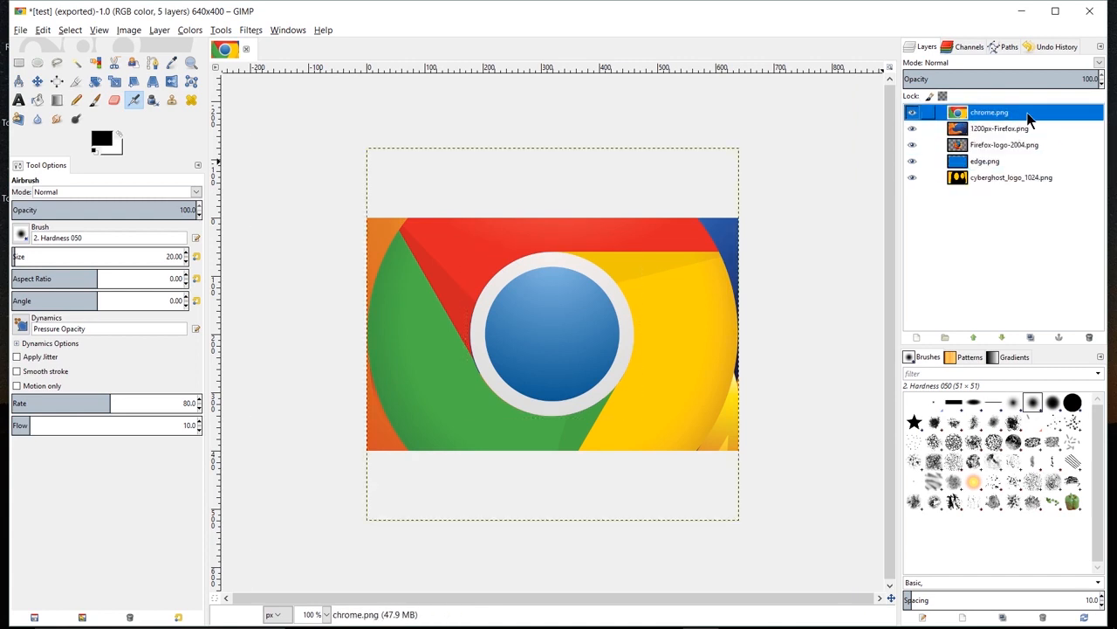
click(1042, 178)
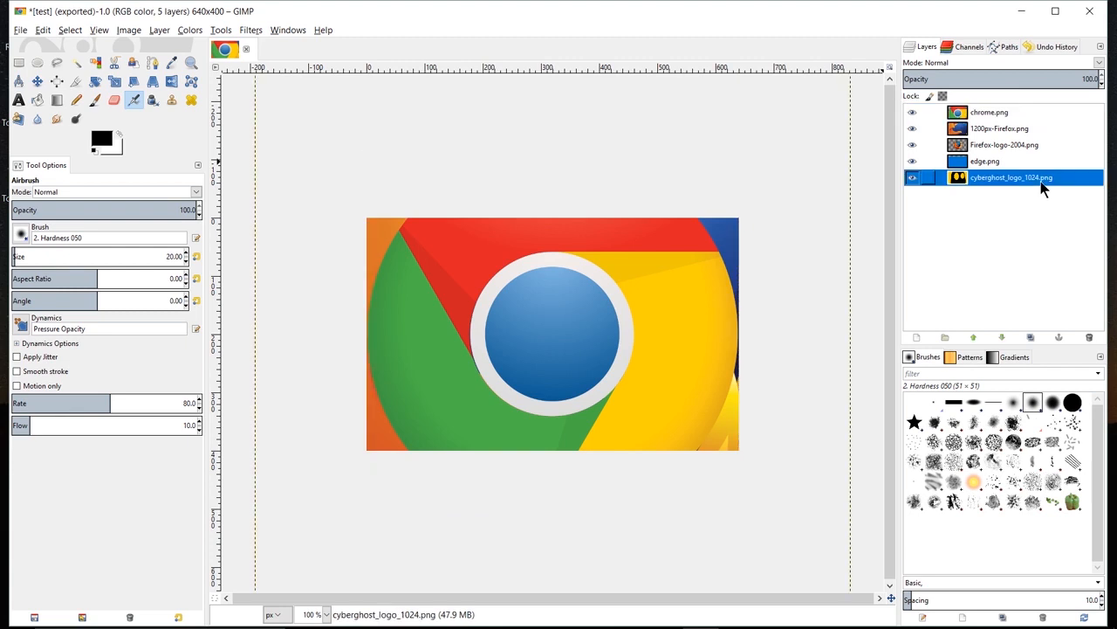
click(1039, 114)
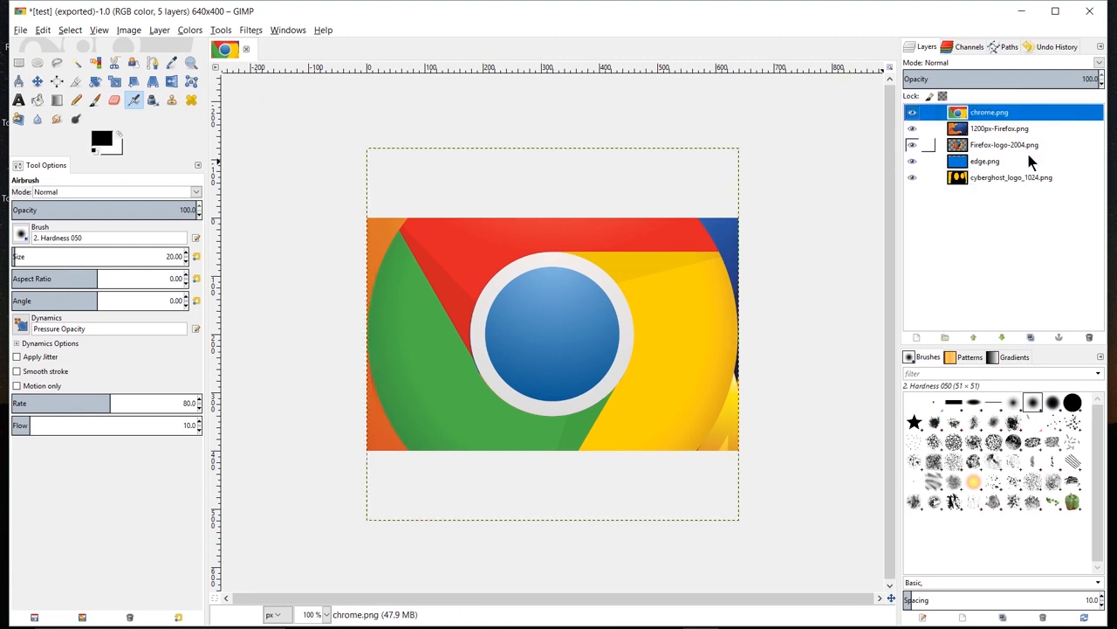
click(1034, 179)
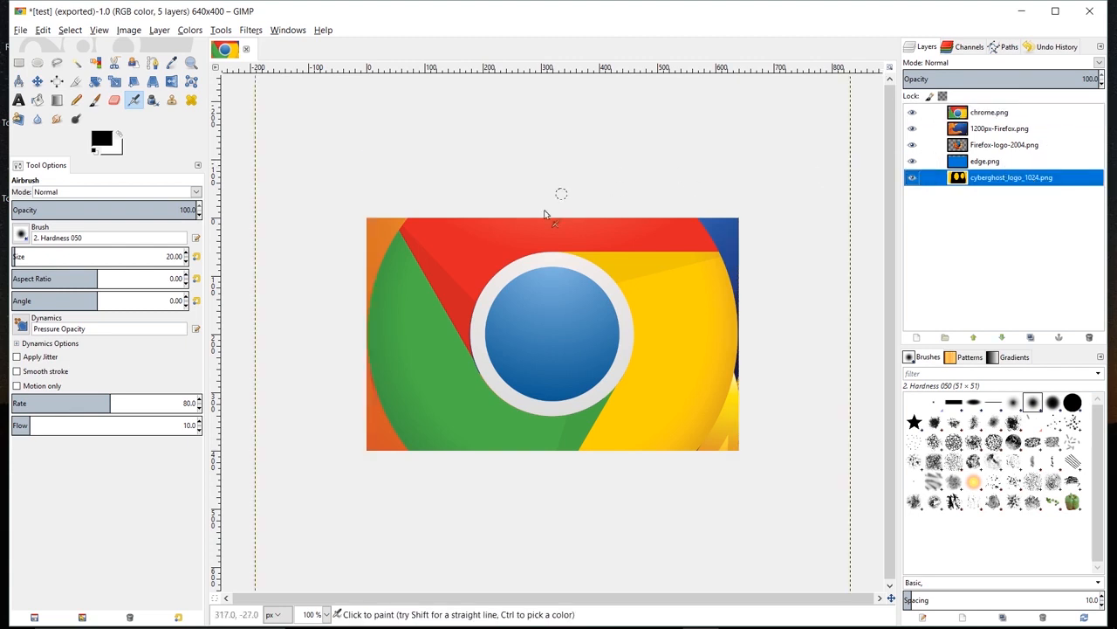
click(995, 161)
click(1002, 145)
click(1006, 131)
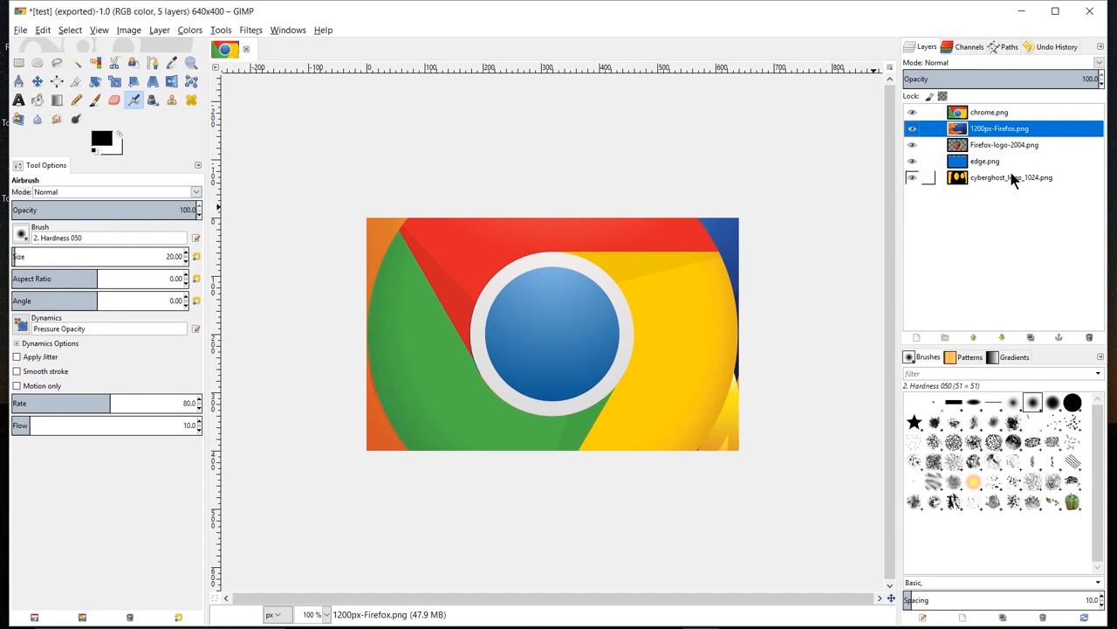
Export the layered image to the Desktop as test.gif, replacing the existing file of that name.
click(12, 33)
click(74, 212)
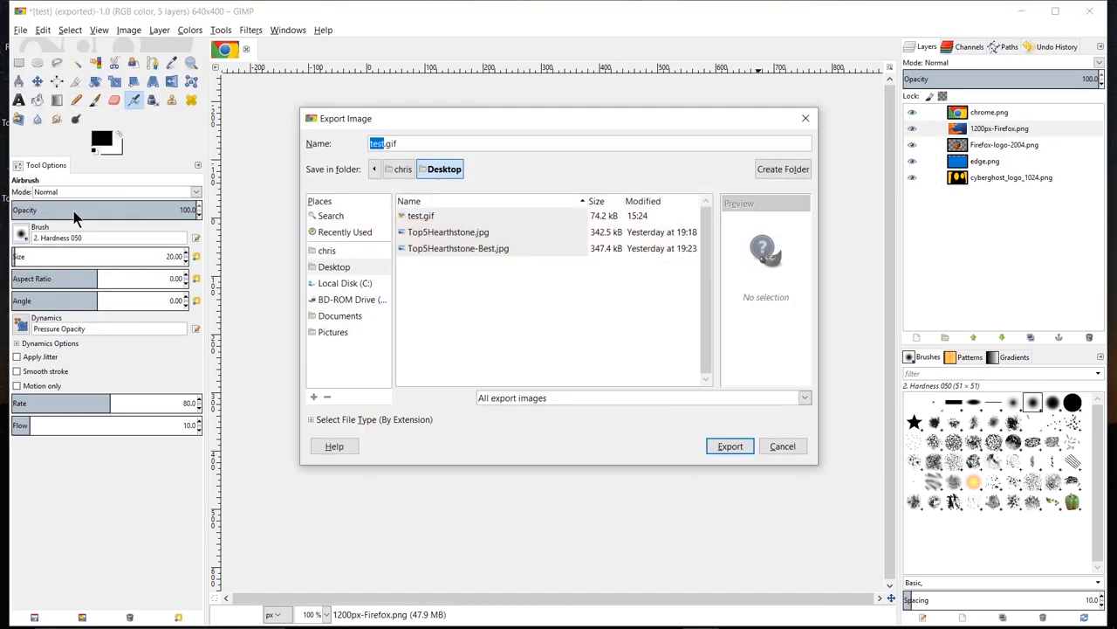
click(460, 218)
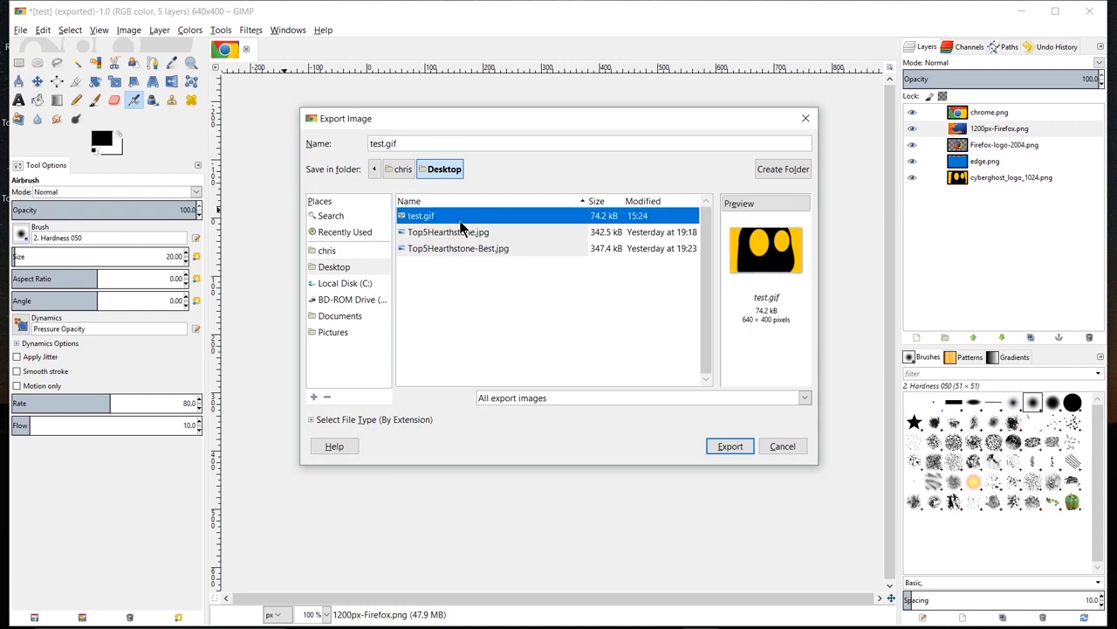
click(398, 147)
drag(401, 145, 385, 146)
click(433, 148)
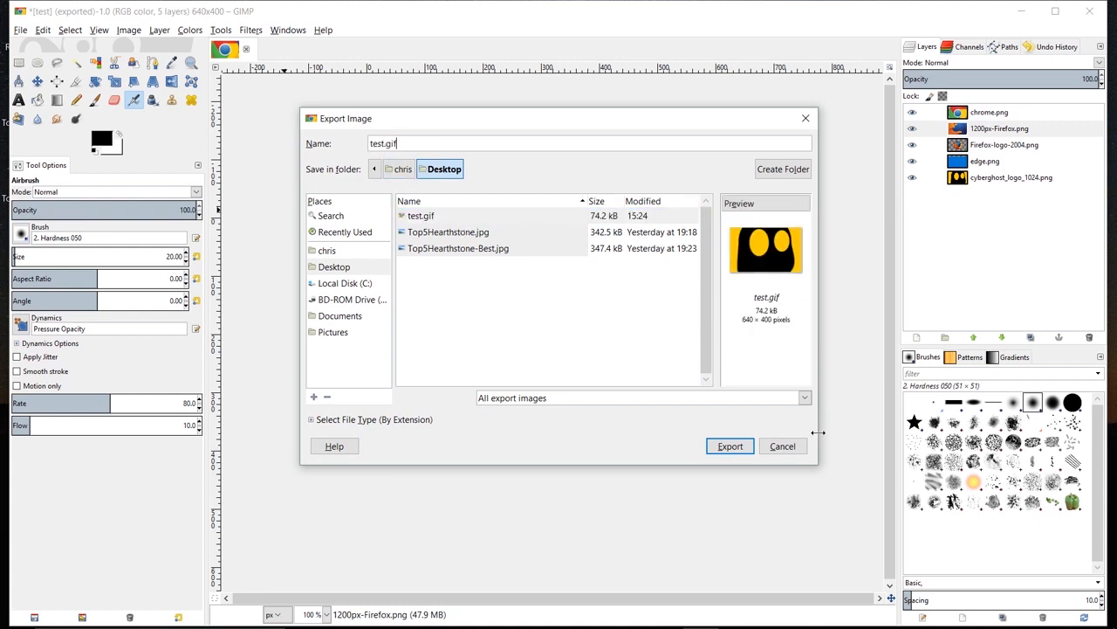
click(730, 449)
click(615, 355)
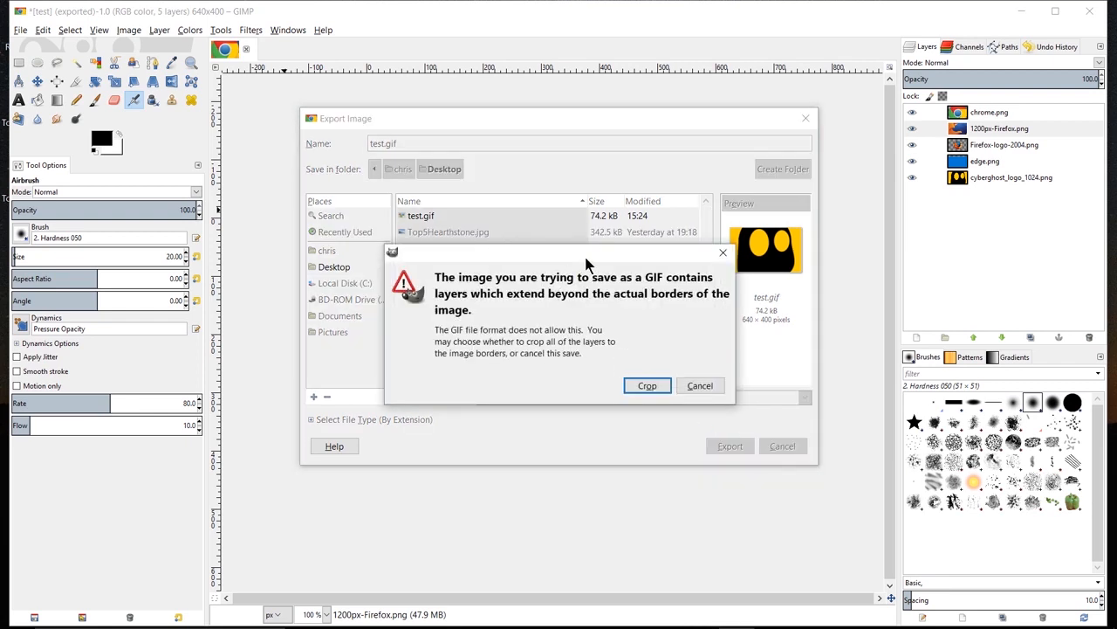
Crop the layers to the image borders and export the looping GIF animation with a 100-millisecond delay between frames.
drag(587, 263, 574, 237)
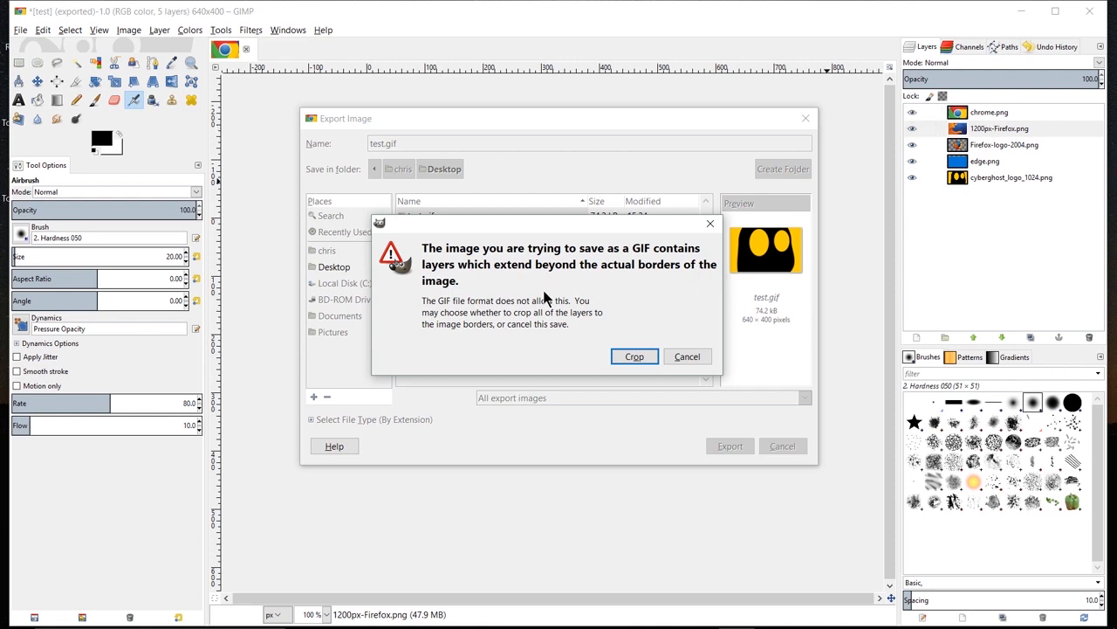
click(653, 357)
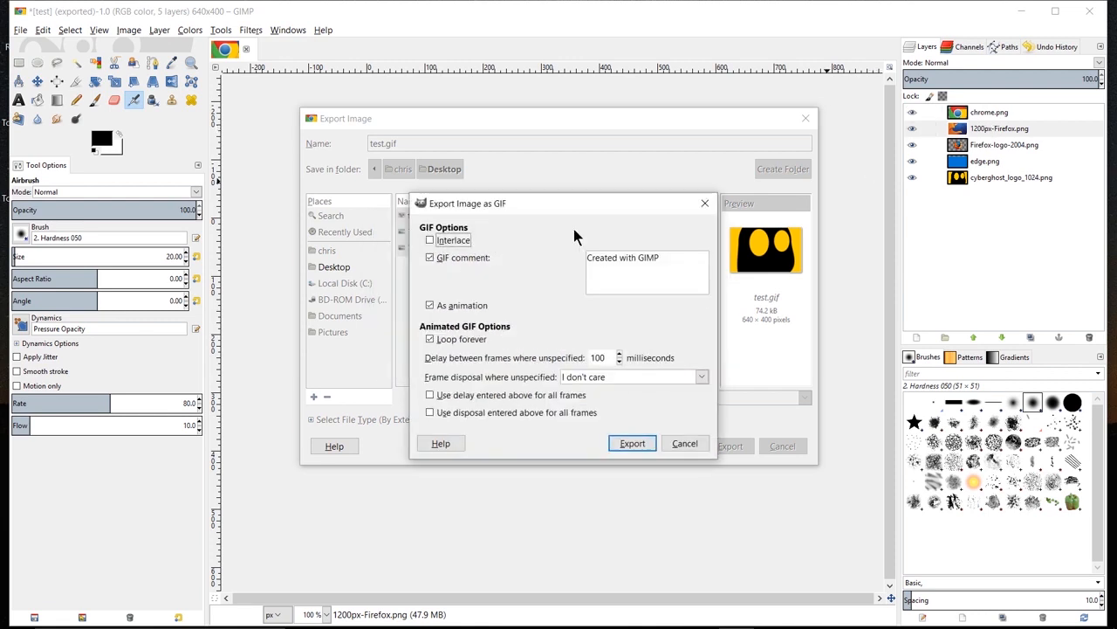
drag(580, 211, 565, 257)
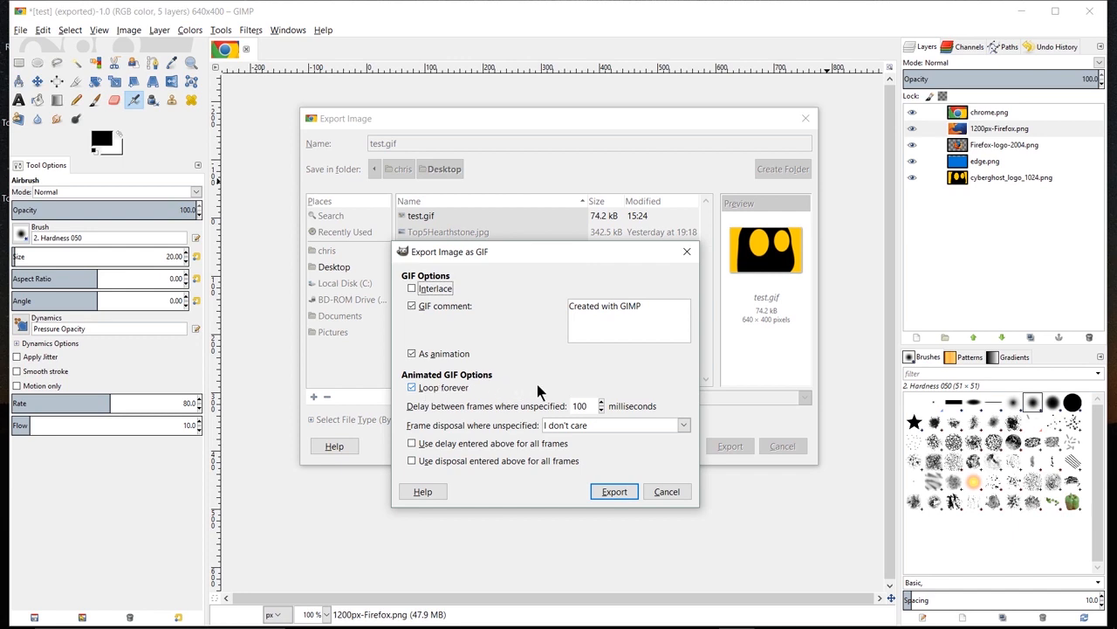
drag(585, 405, 560, 405)
click(582, 406)
click(615, 492)
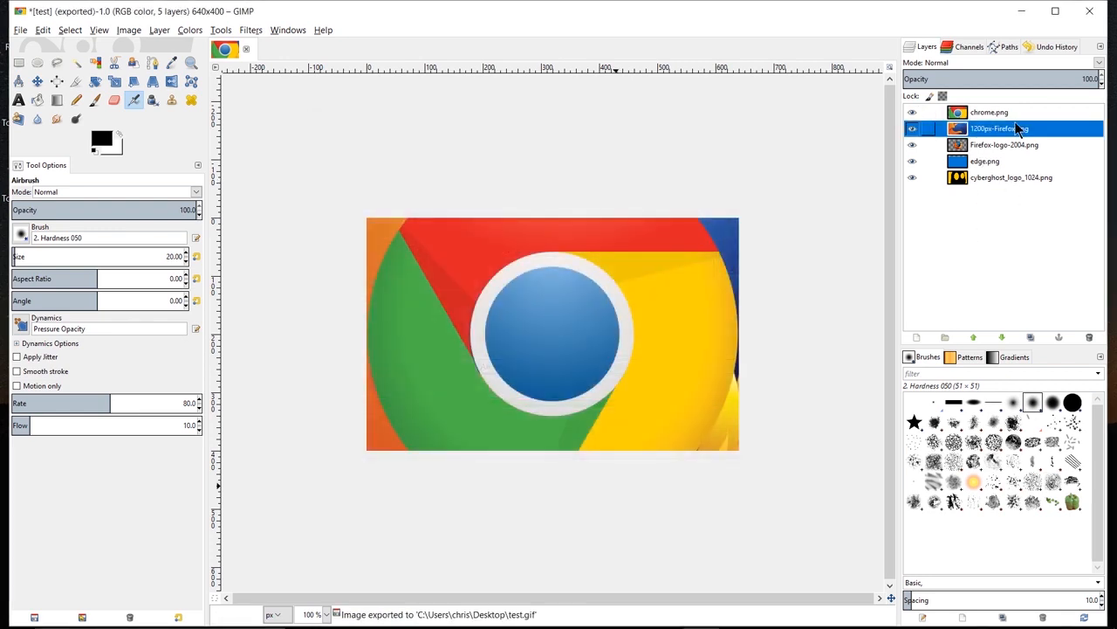
Minimize GIMP, view the exported test.gif from the desktop in Photos, and close the viewer.
click(1022, 11)
double_click(37, 346)
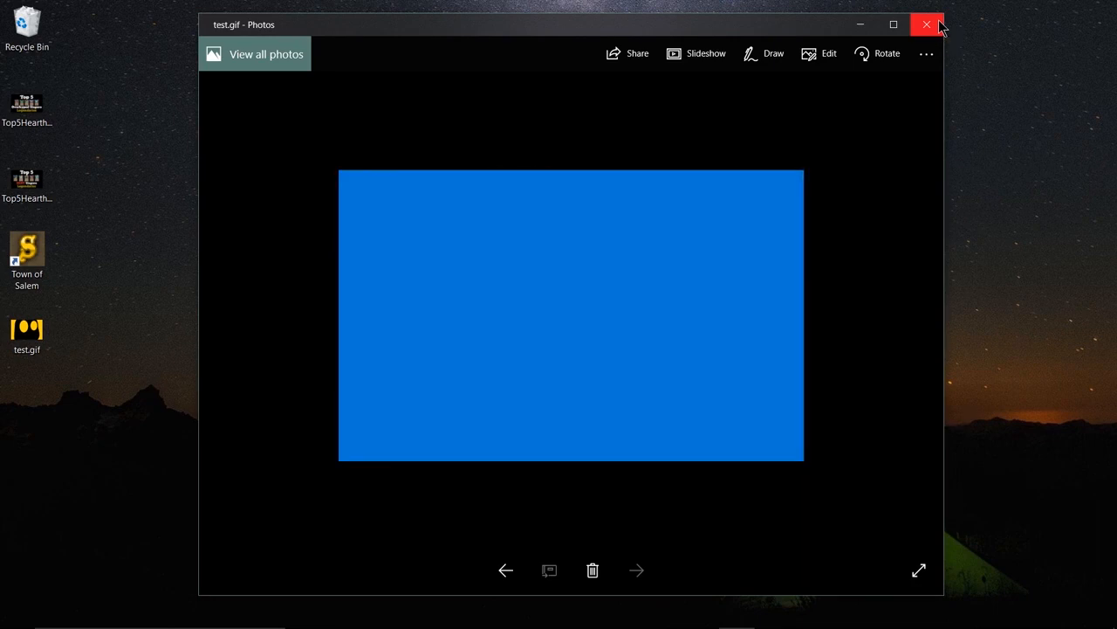
click(940, 24)
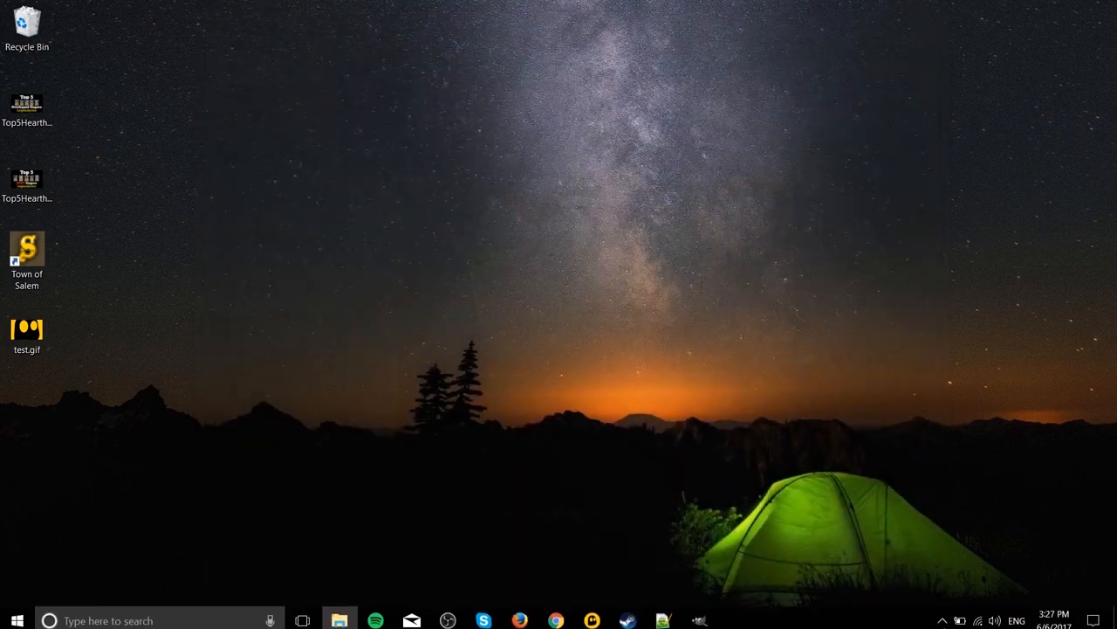
click(942, 620)
right_click(985, 531)
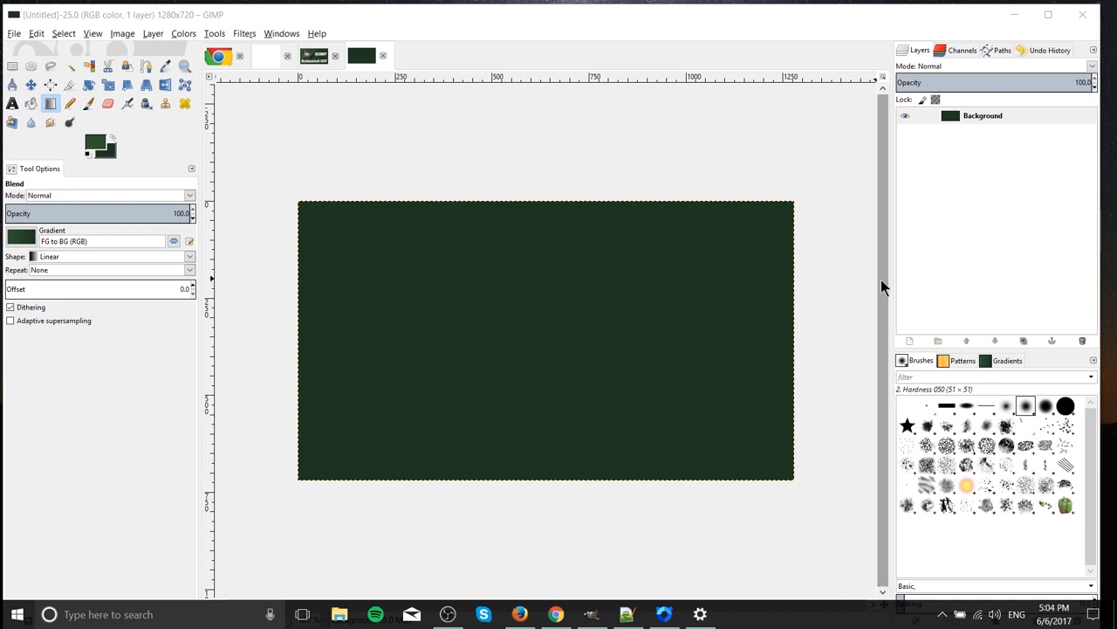
Maximize the GIMP window, switch to Chrome and look through the free photos on the Pixabay home page.
click(1042, 23)
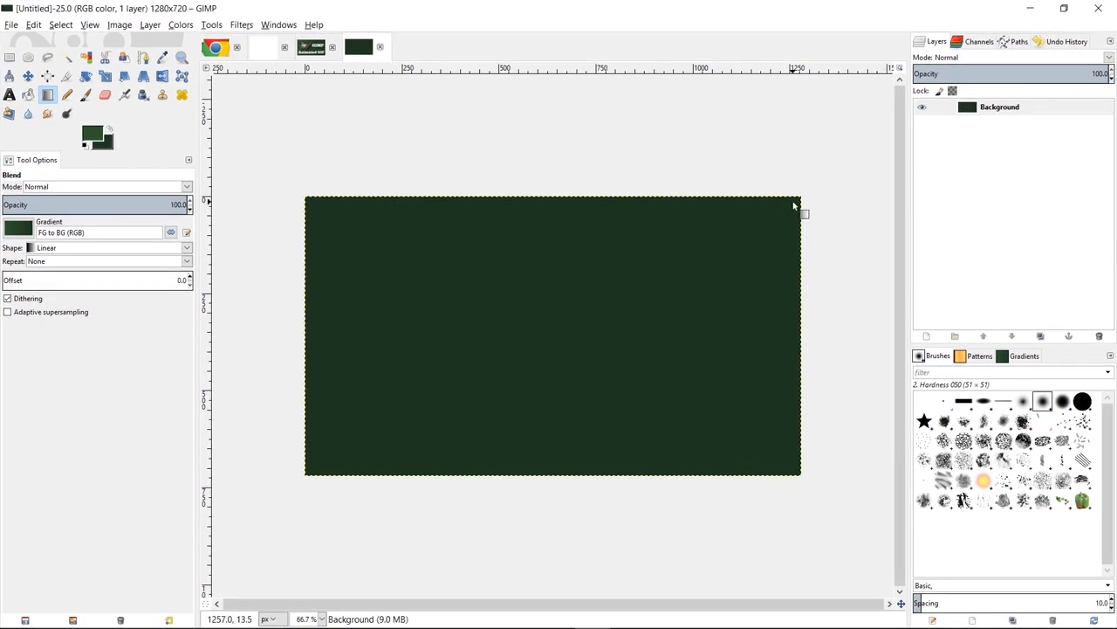
key(alt+Tab)
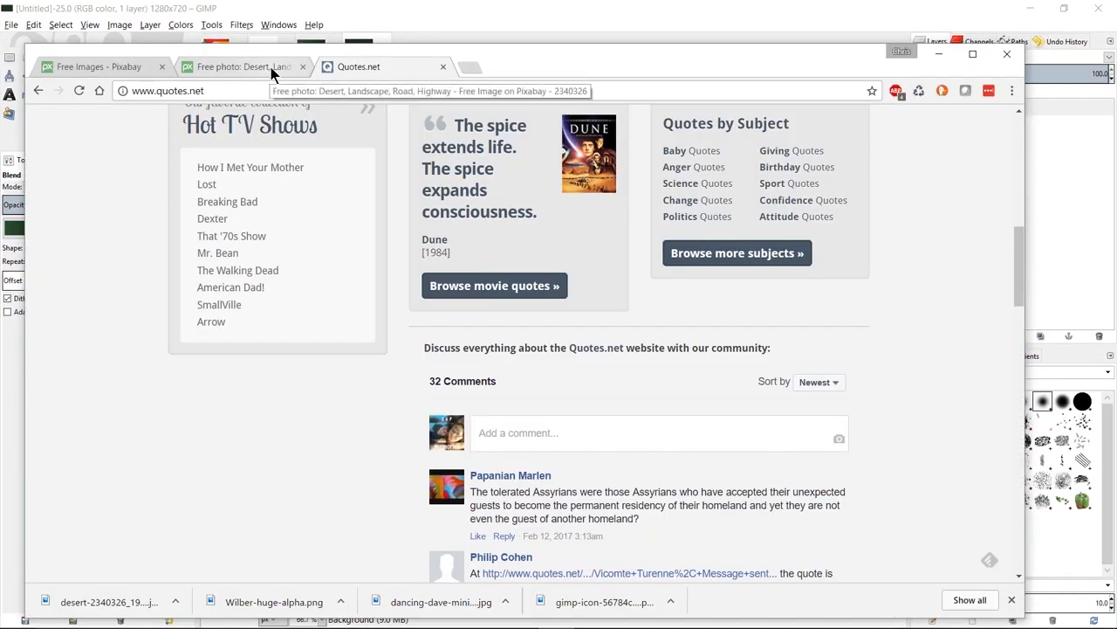
click(277, 73)
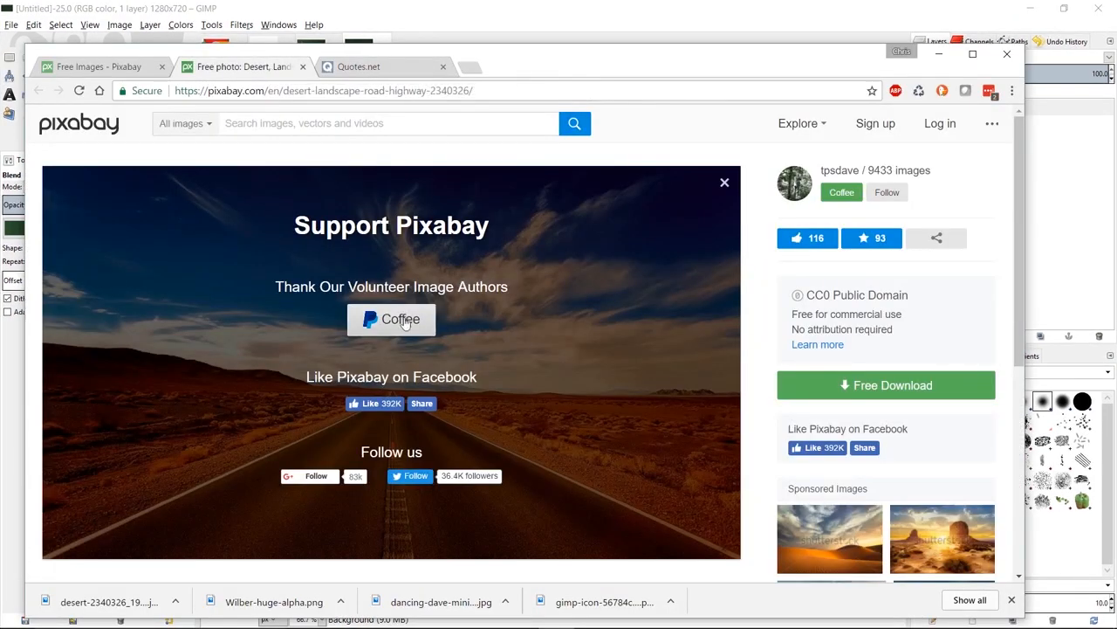
click(86, 70)
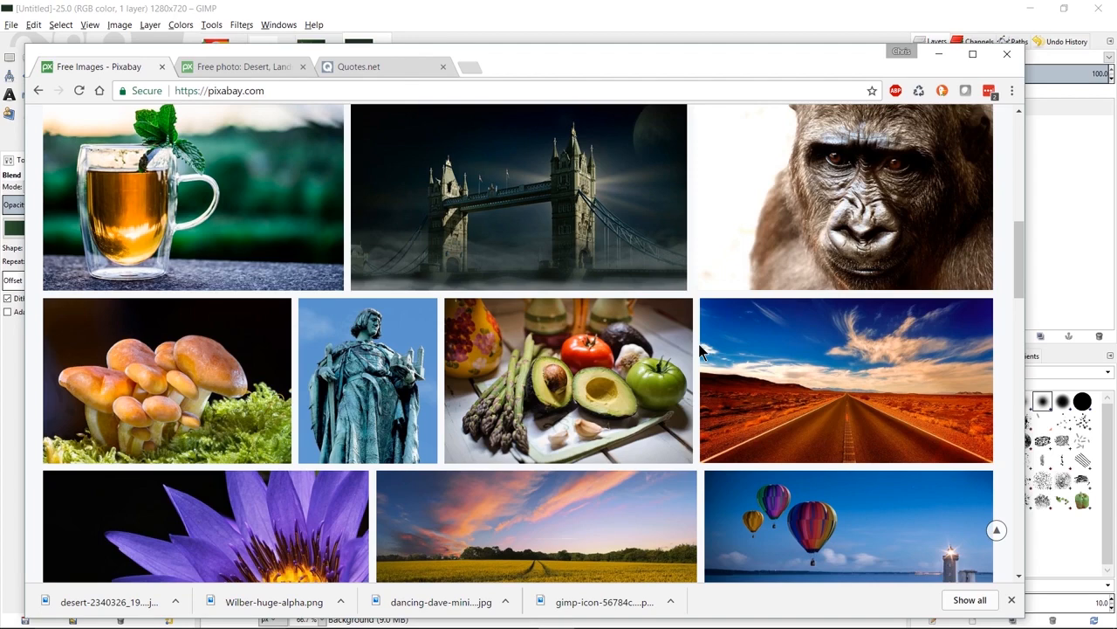
scroll(702, 351, down, 2)
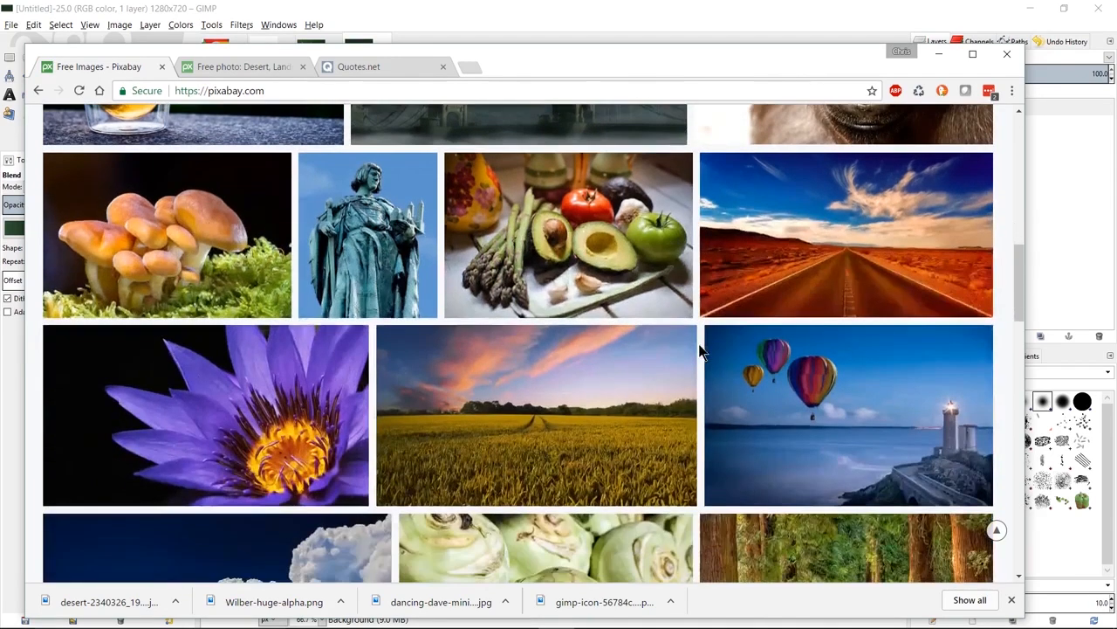
scroll(704, 306, up, 3)
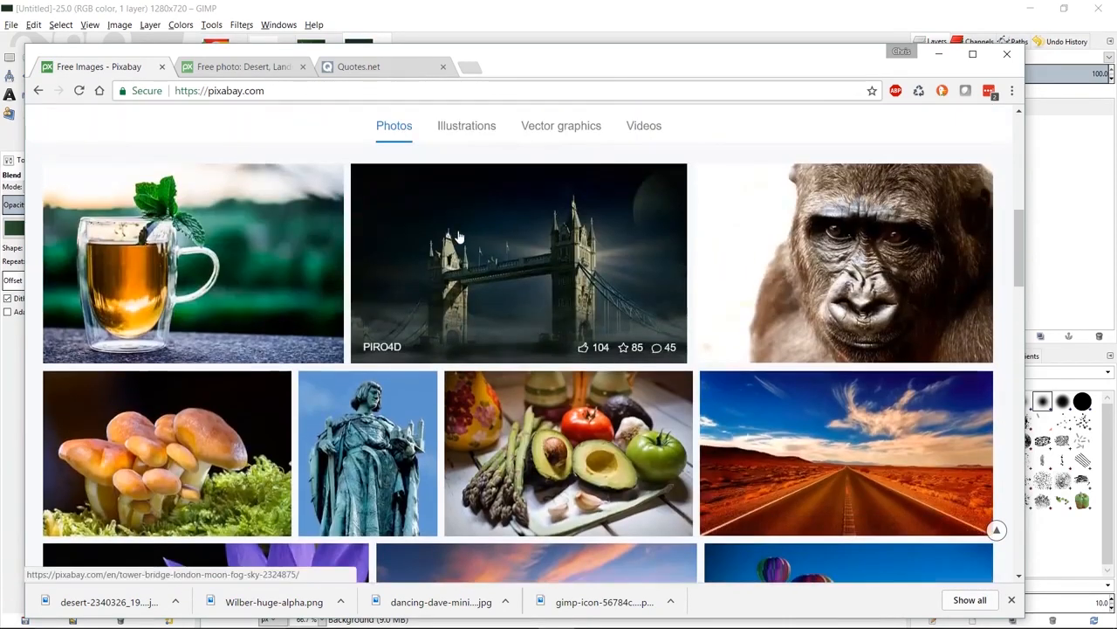
scroll(621, 259, down, 2)
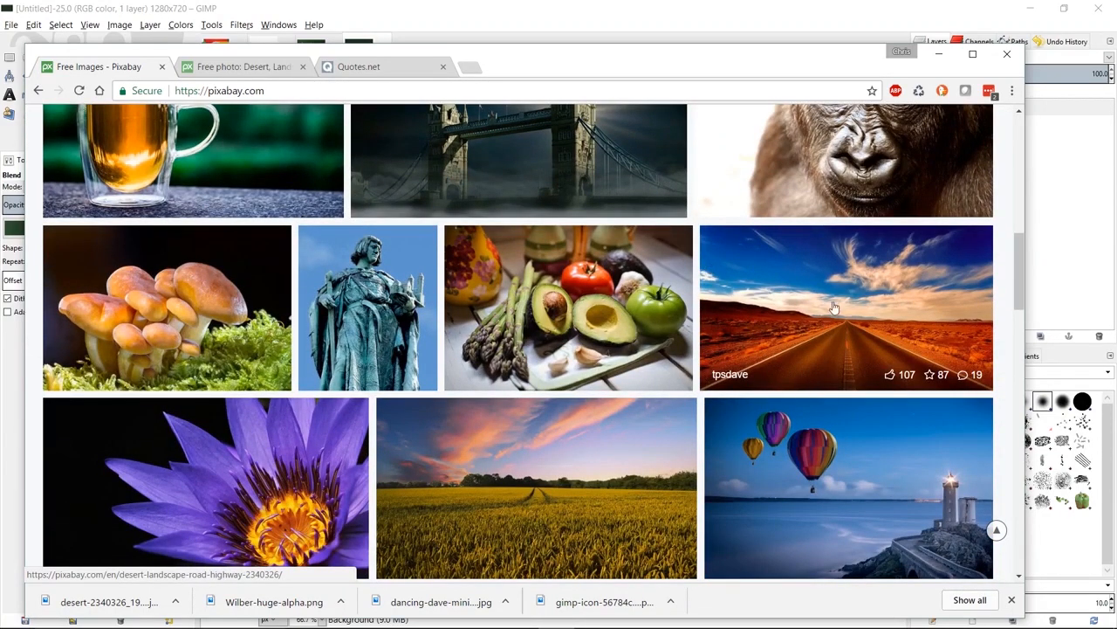
scroll(847, 351, down, 2)
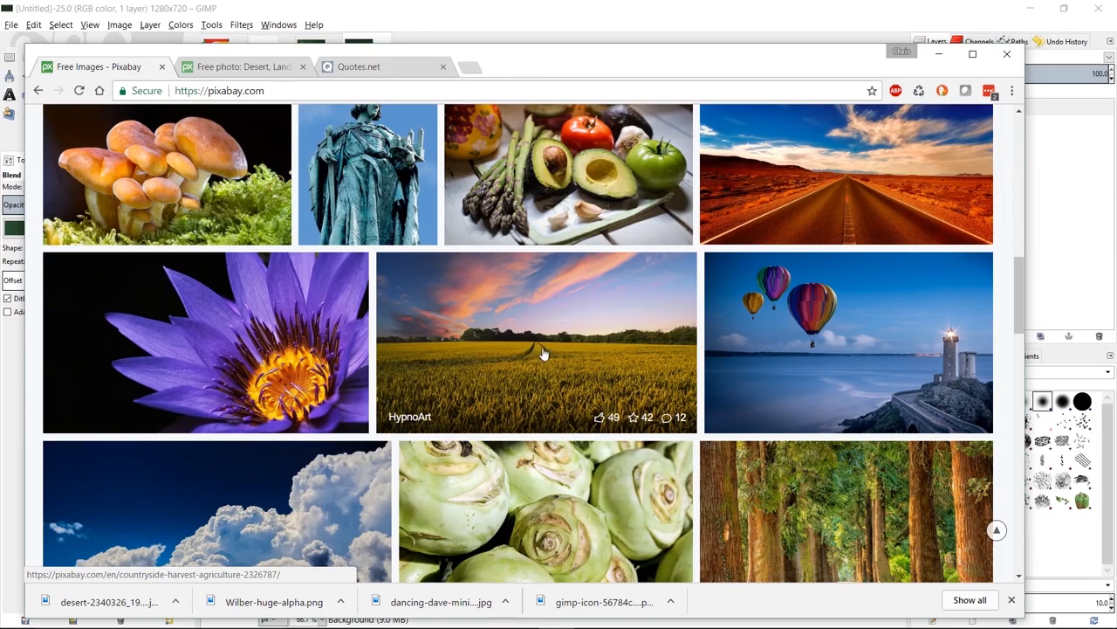
scroll(882, 248, down, 3)
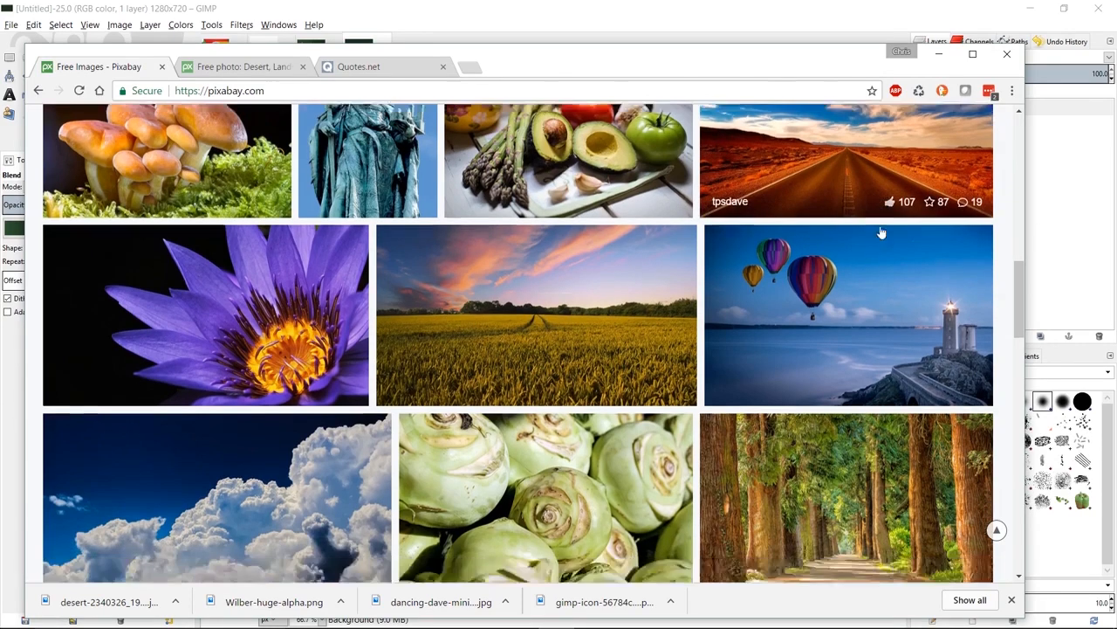
scroll(852, 277, down, 2)
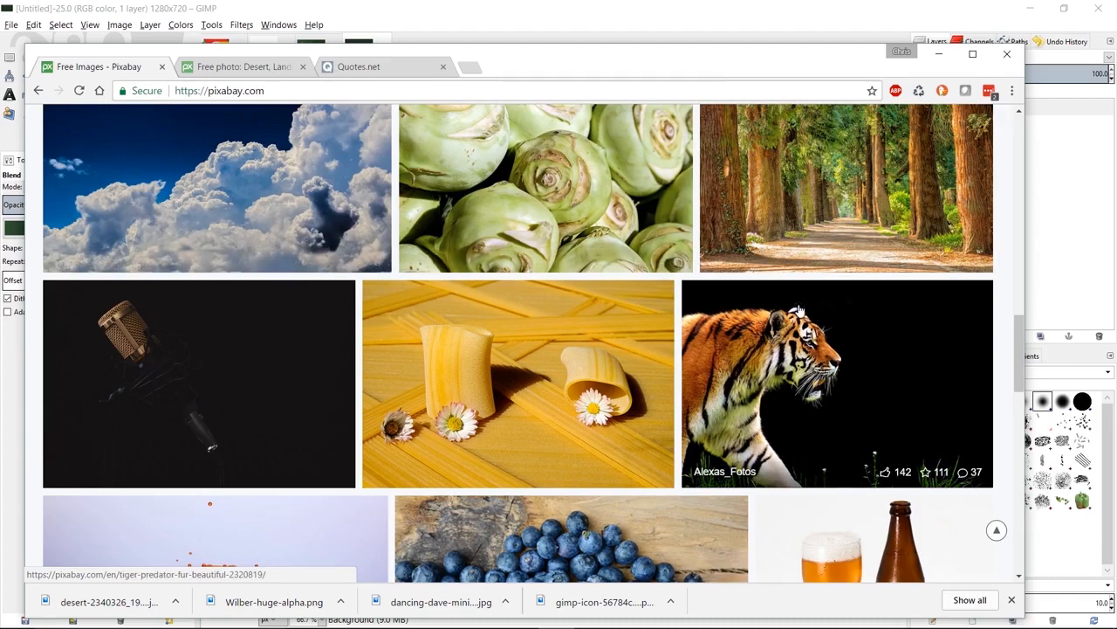
scroll(803, 310, up, 2)
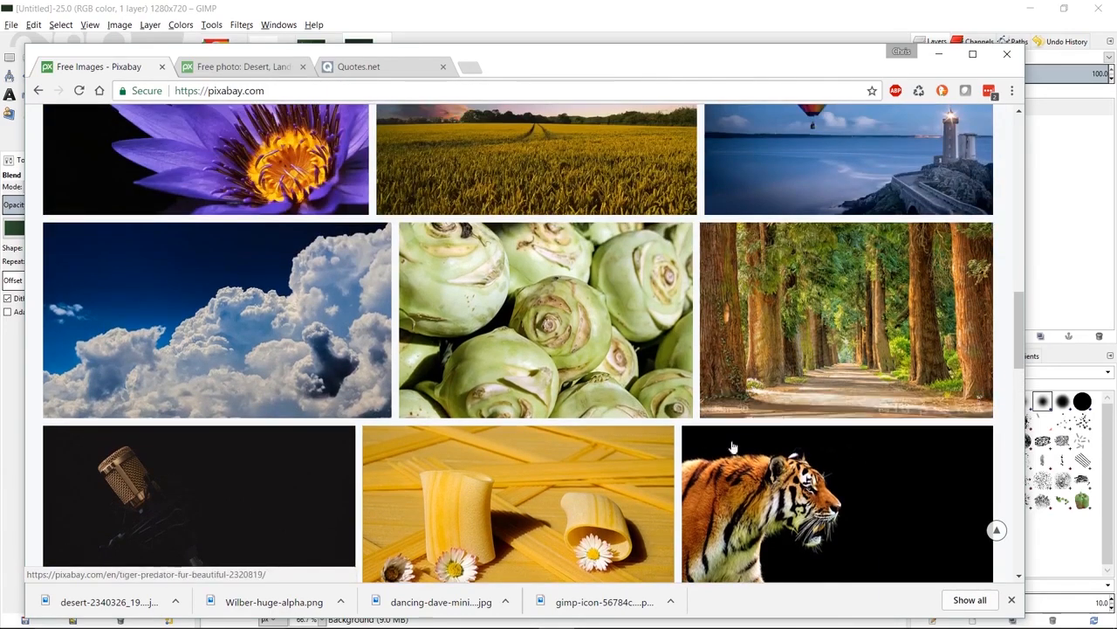
scroll(845, 370, up, 1)
scroll(845, 370, up, 3)
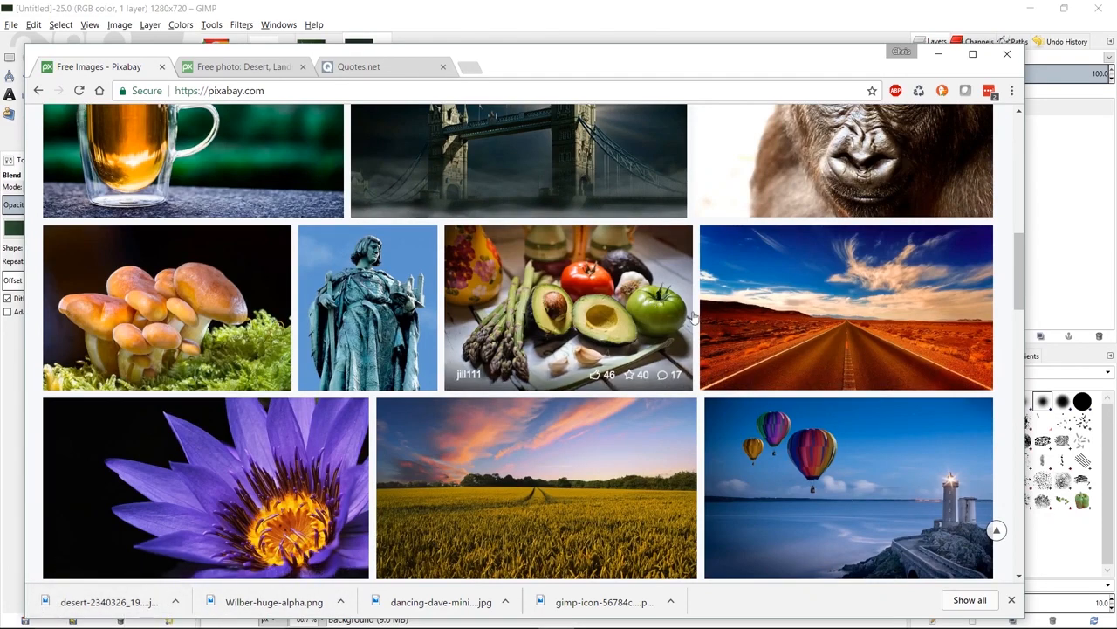
Bring the downloaded photo desert-2340326_1920.jpg from Chrome into the 1280x720 GIMP image as a new layer above the background.
drag(79, 611, 551, 281)
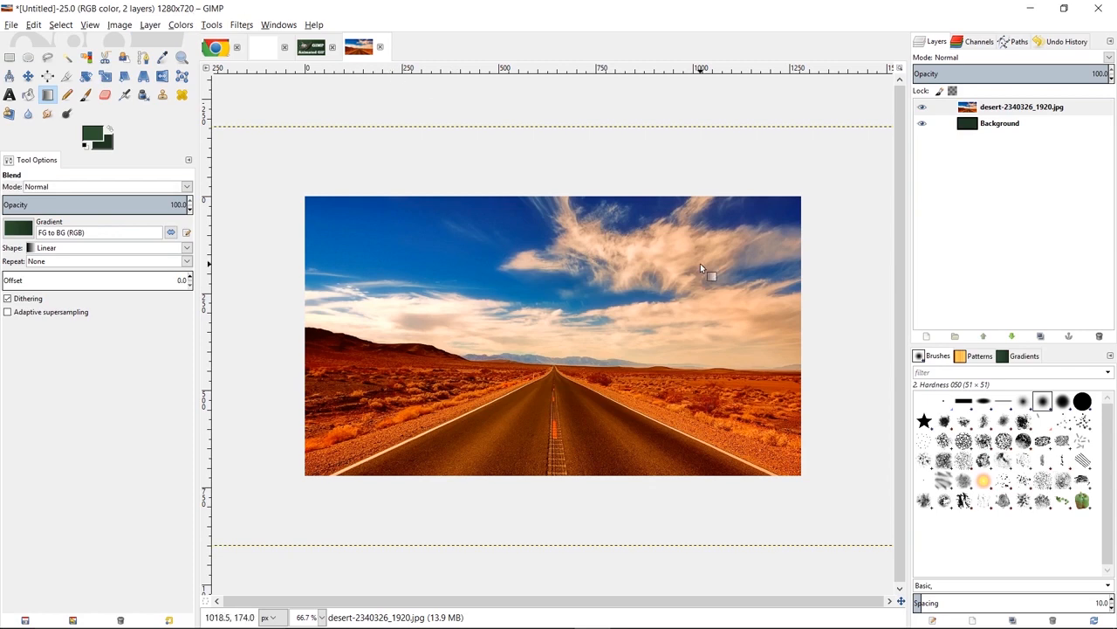
key(1)
drag(791, 603, 761, 600)
key(minus)
Set the foreground color to white (ffffff).
click(93, 131)
click(19, 68)
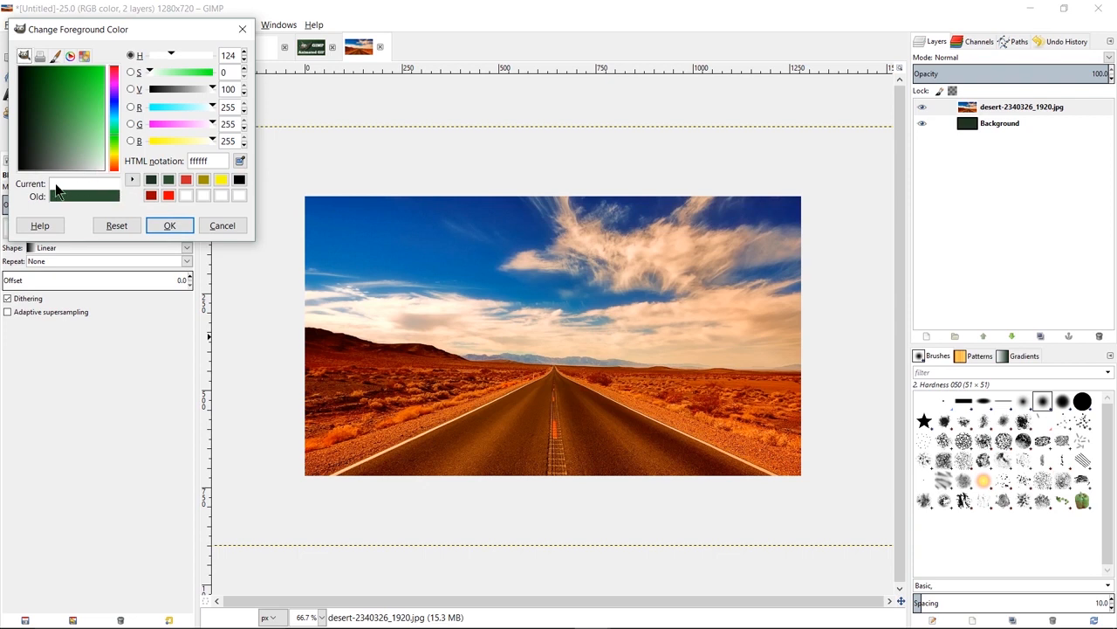
click(166, 225)
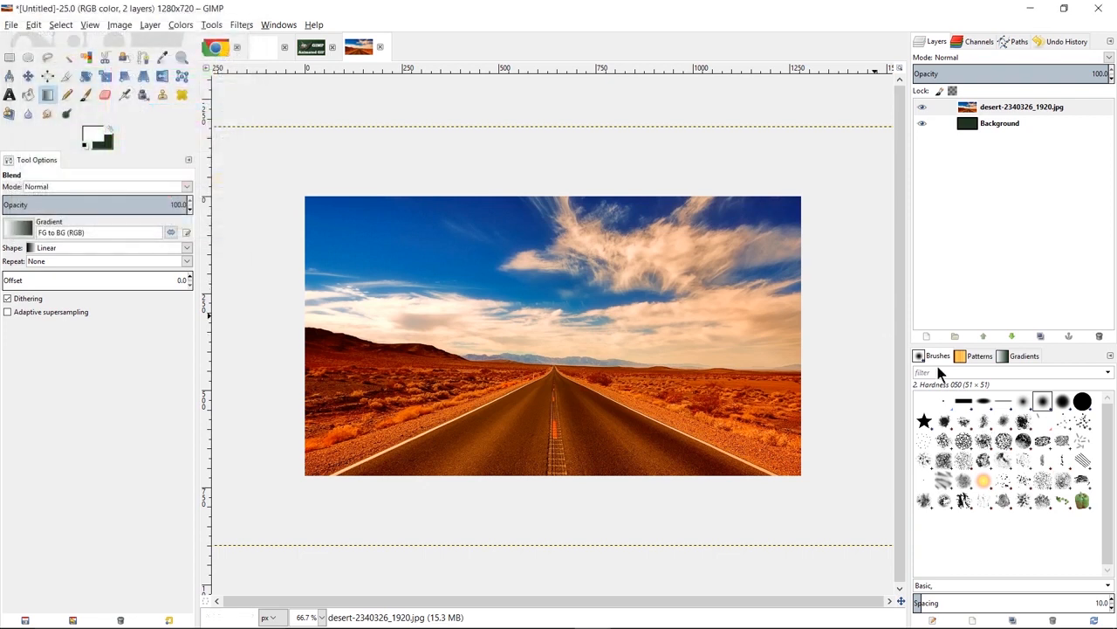
Add a new transparent layer of 1280 by 720 px above the desert photo.
click(927, 336)
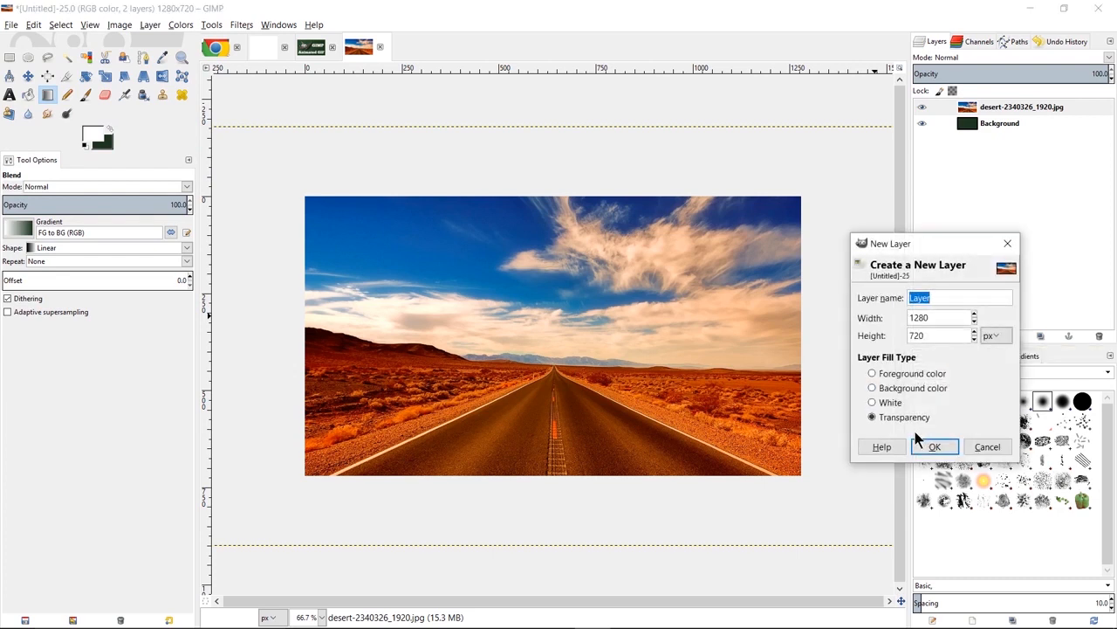
click(933, 448)
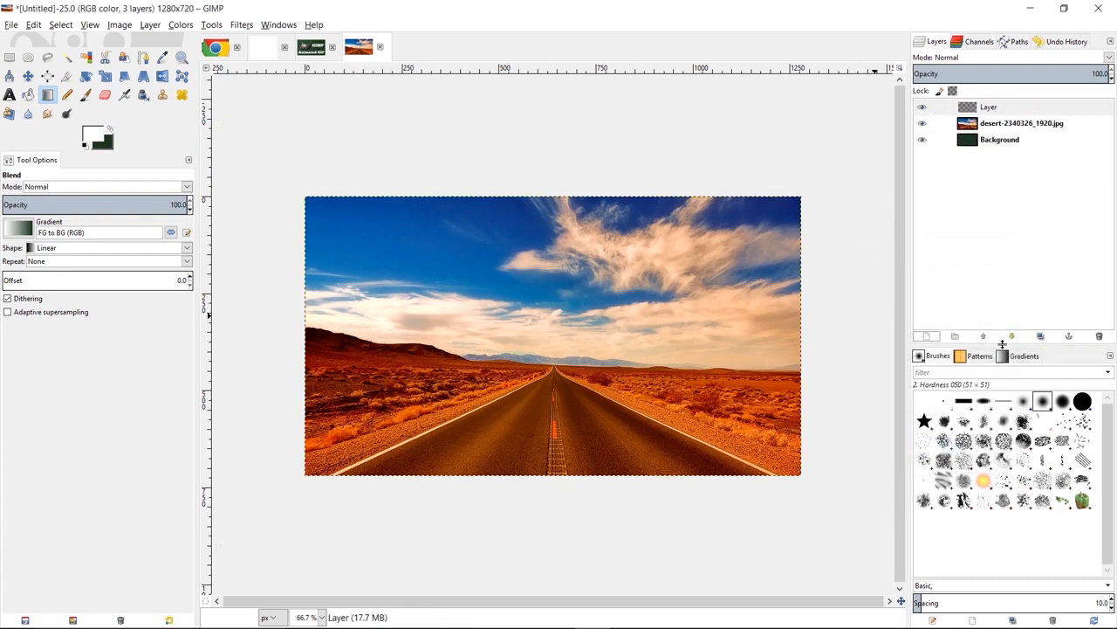
Set the Text tool to the ChunkFive Ex font at 150 px and start a text box in the upper-left sky.
click(9, 95)
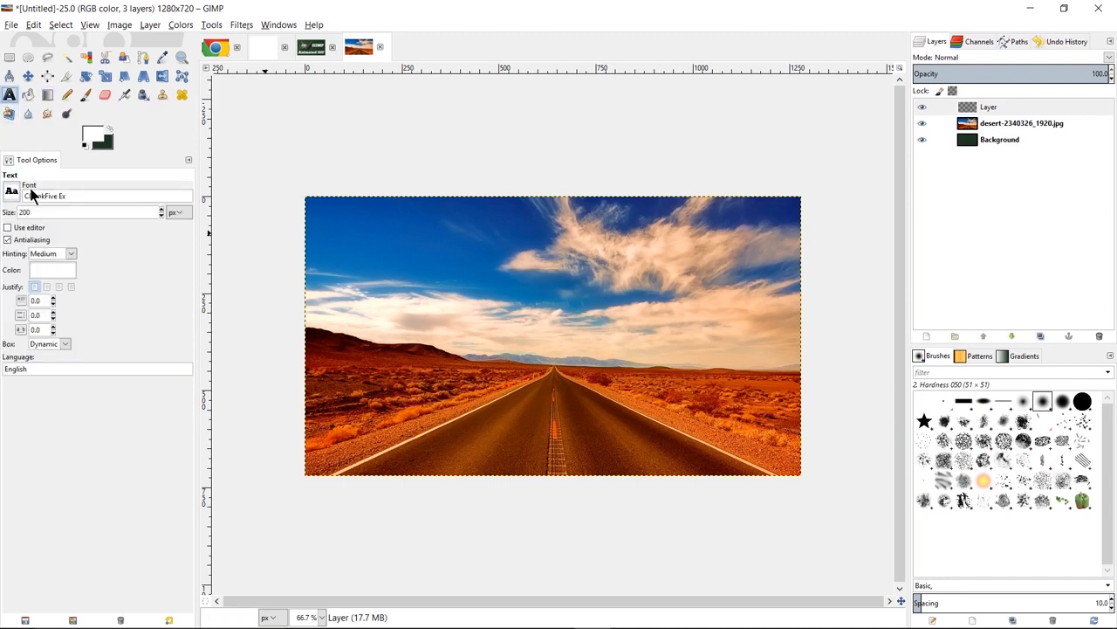
drag(67, 196, 25, 195)
click(101, 196)
double_click(33, 210)
text(150)
click(365, 249)
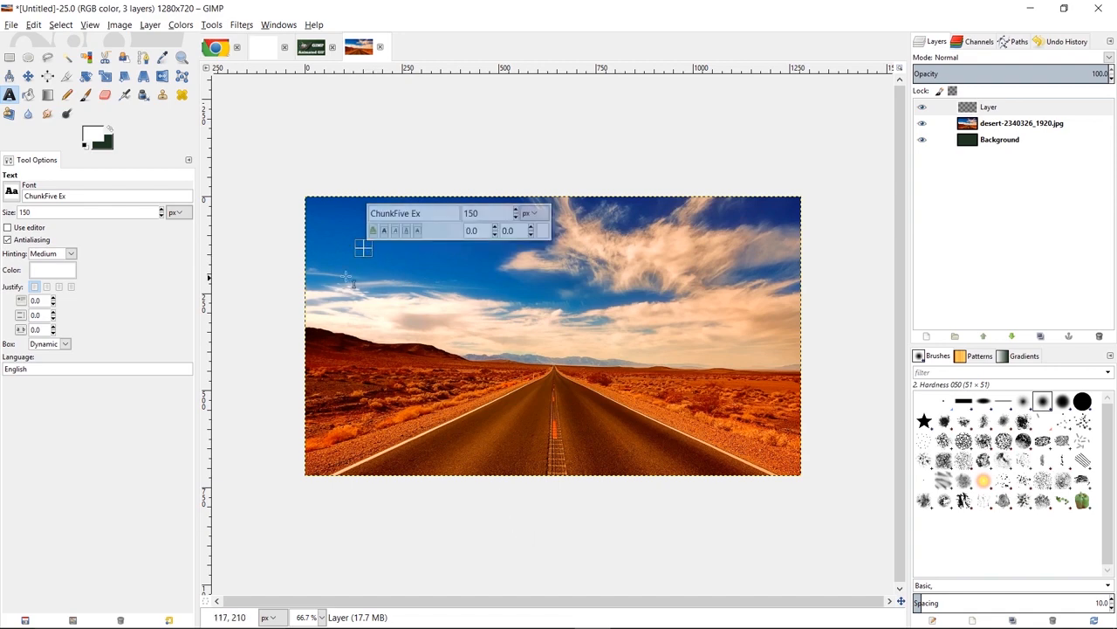
Switch to Chrome, copy the Dune quote "The spice extends life. The spice expands consciousness." from Quotes.net, and return to GIMP.
key(alt+Tab)
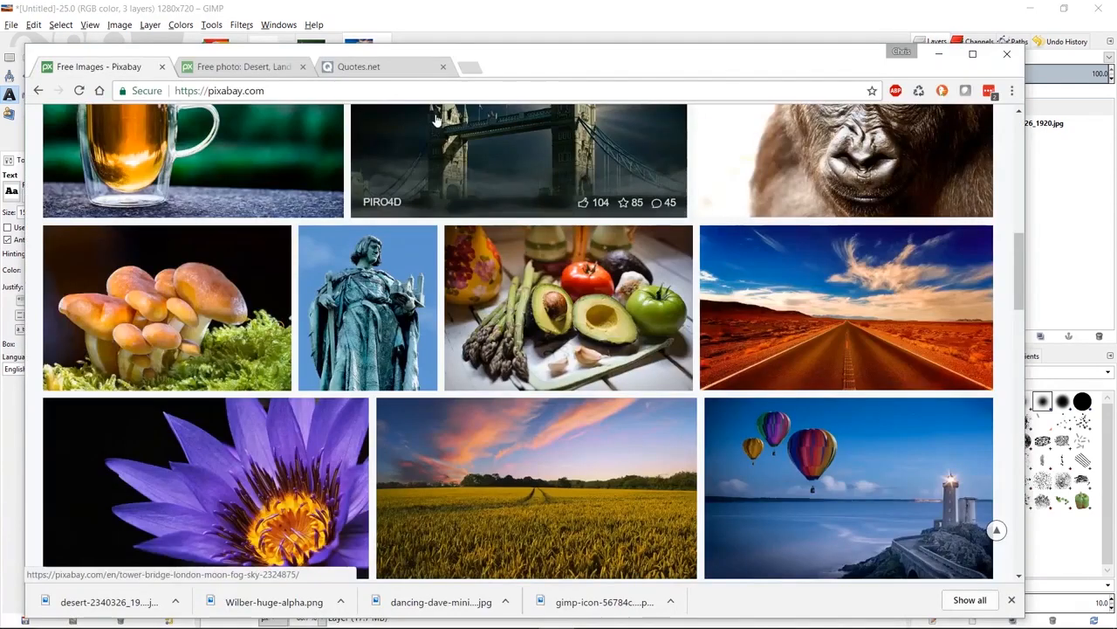
click(350, 69)
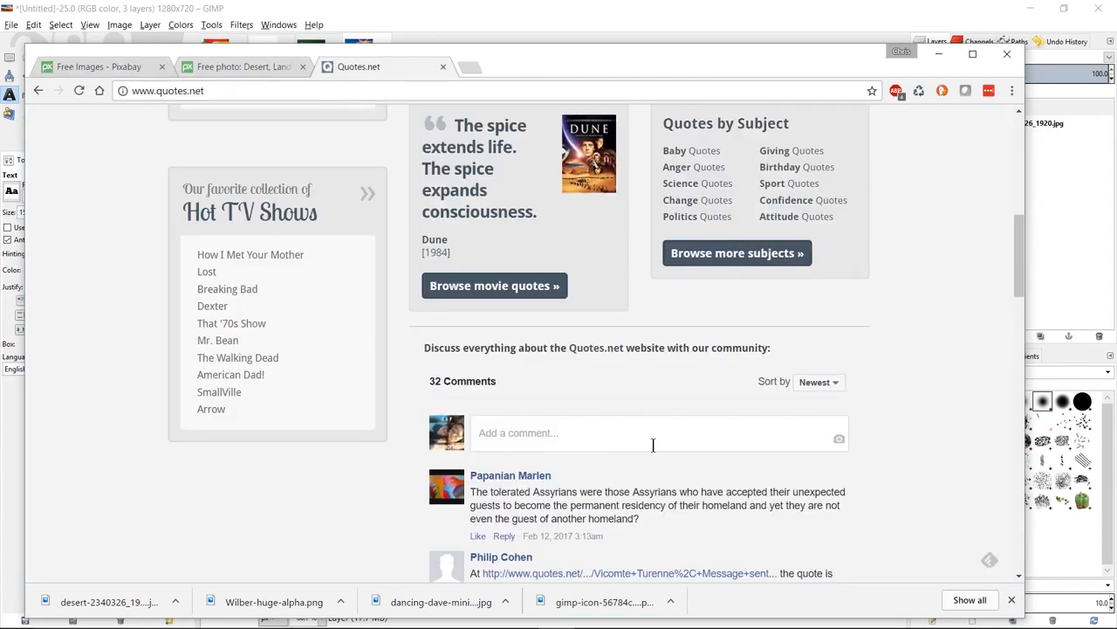
scroll(587, 472, down, 2)
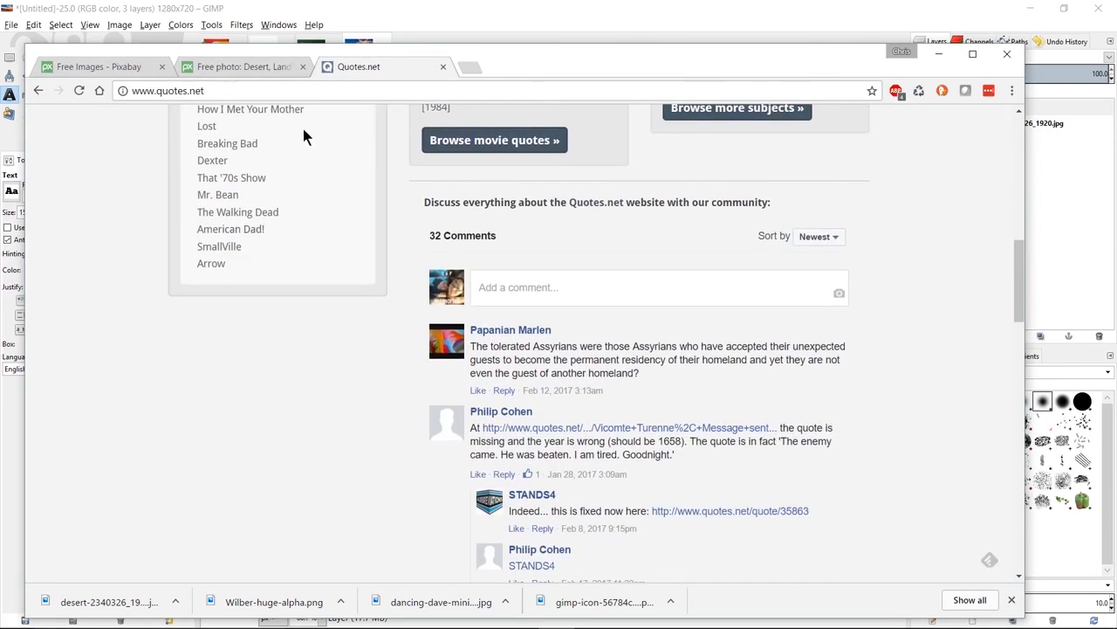
scroll(591, 207, down, 2)
scroll(594, 205, up, 6)
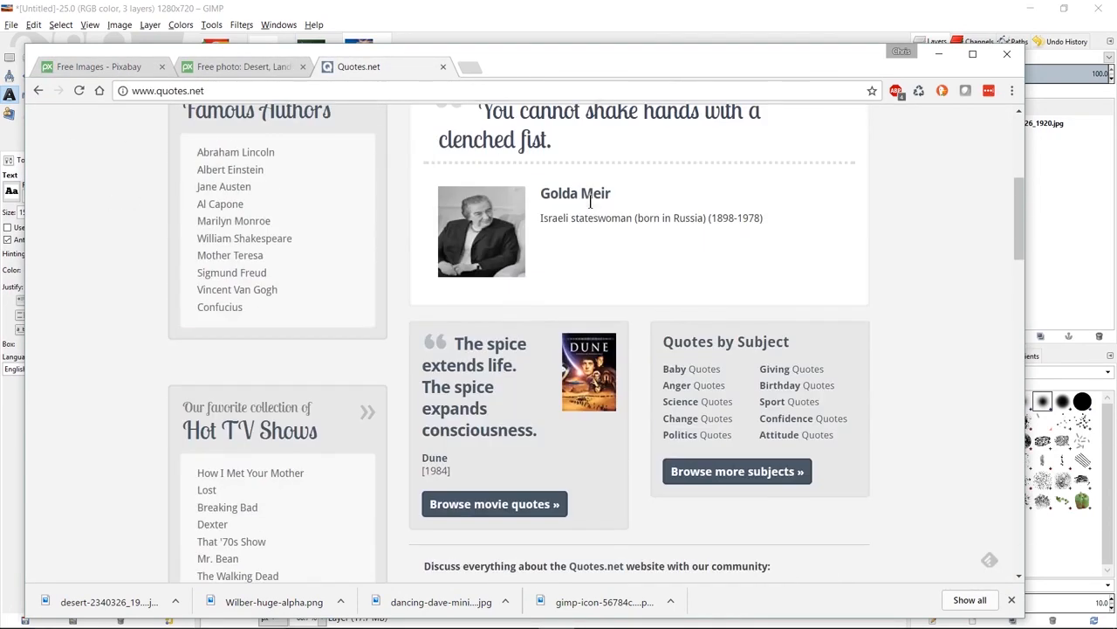
drag(541, 461, 455, 370)
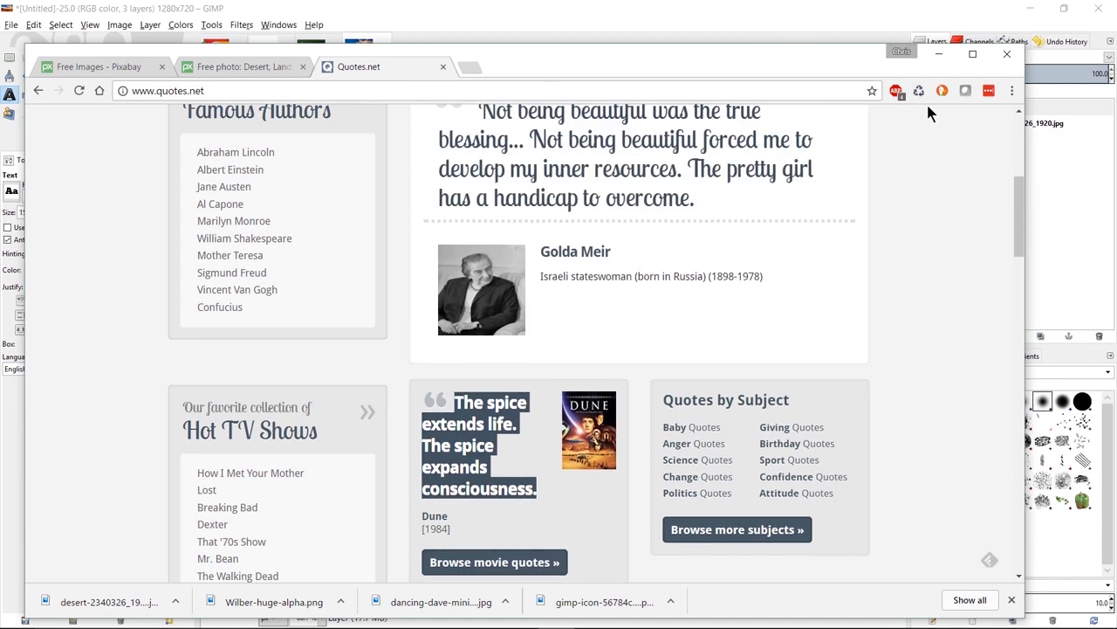
click(940, 54)
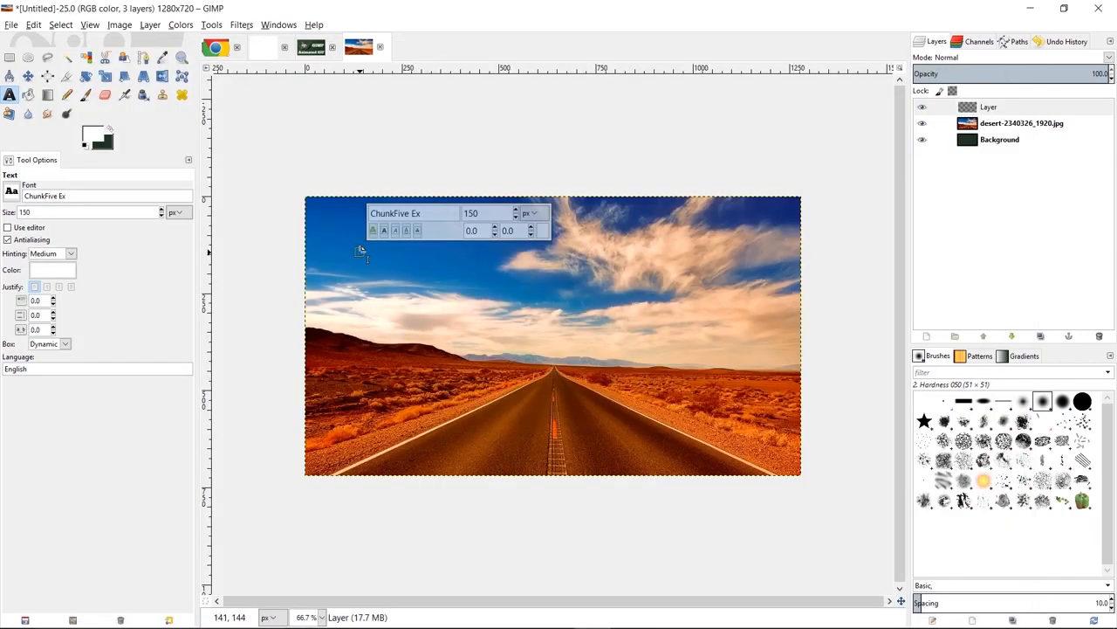
Paste the copied quote as text in the sky and set its font size to 100 px.
click(366, 241)
key(ctrl+v)
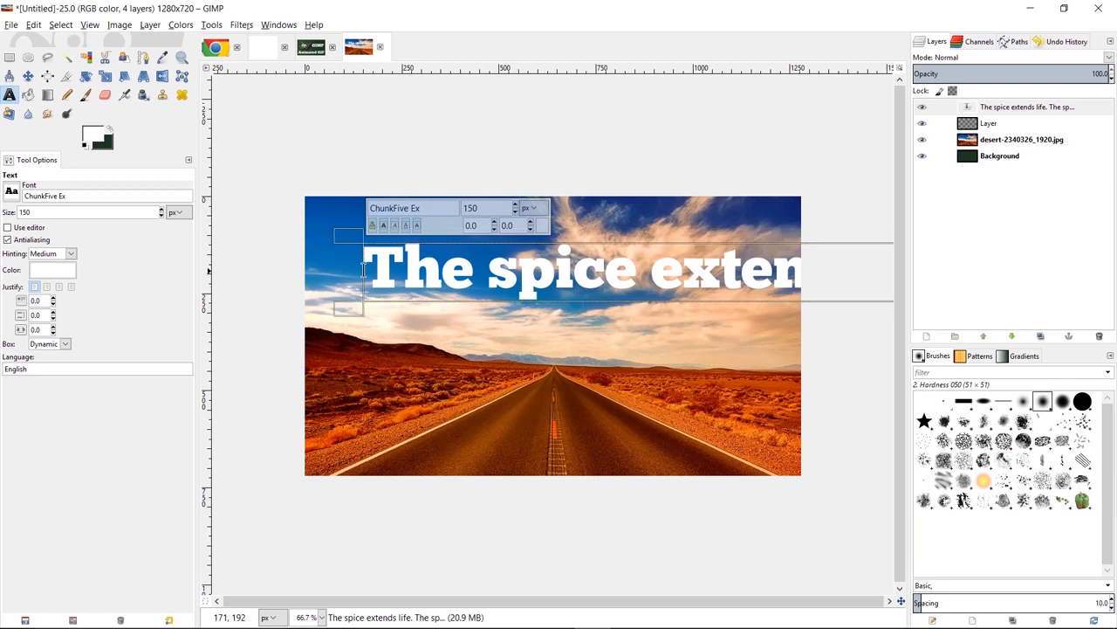
triple_click(417, 280)
click(490, 200)
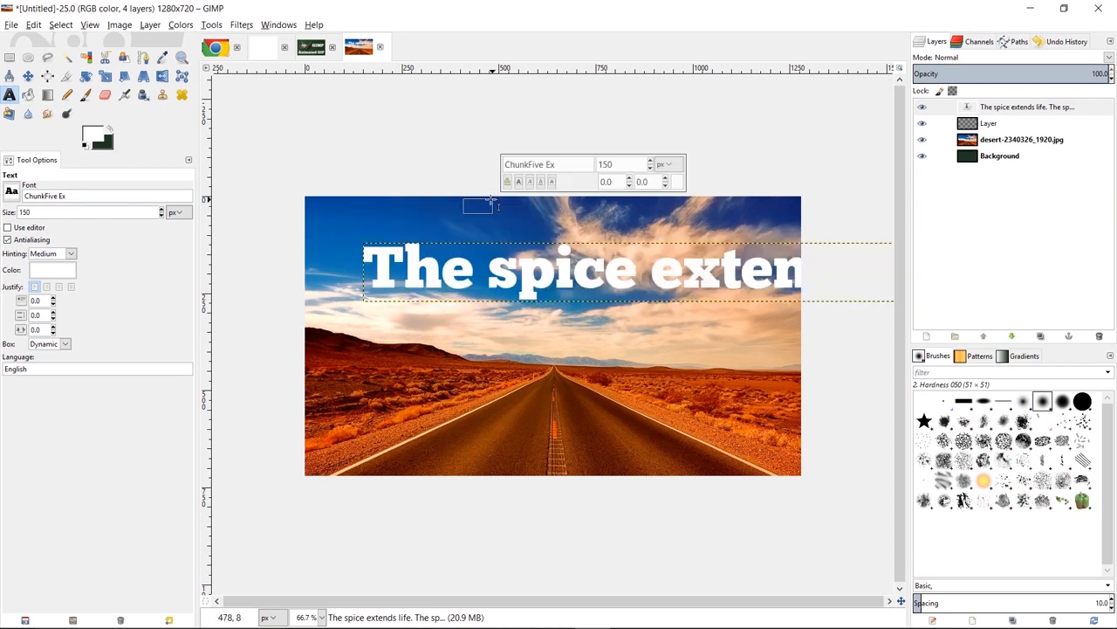
click(441, 255)
key(ctrl+a)
drag(481, 208, 392, 206)
text(100)
key(Return)
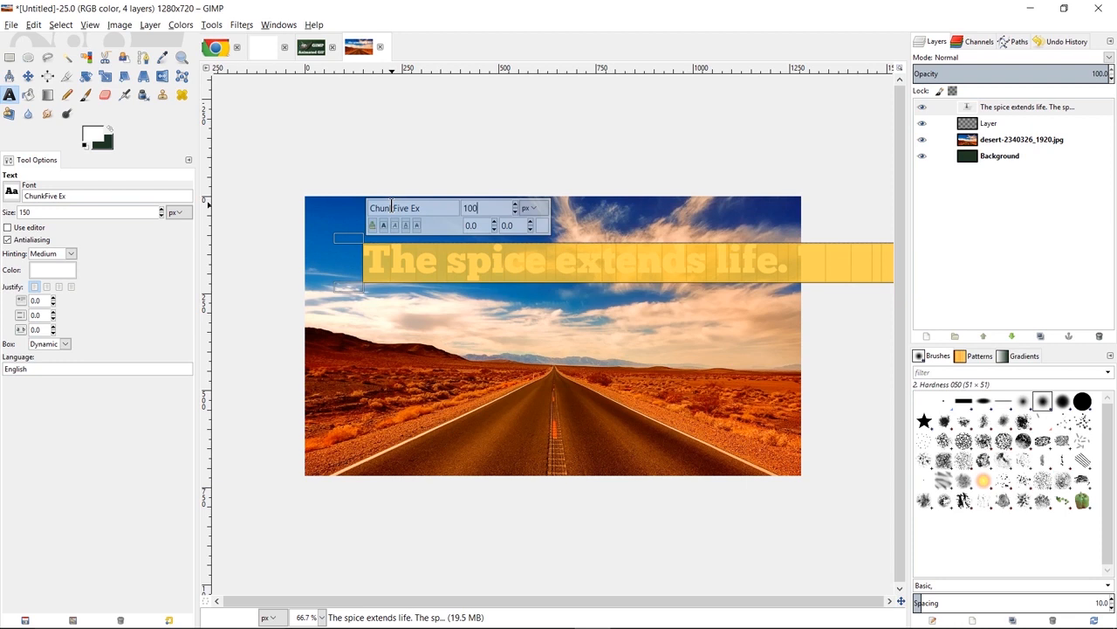
Break the quote into two lines before "The spice expands" and move the text up toward the image's left edge.
click(802, 260)
key(Return)
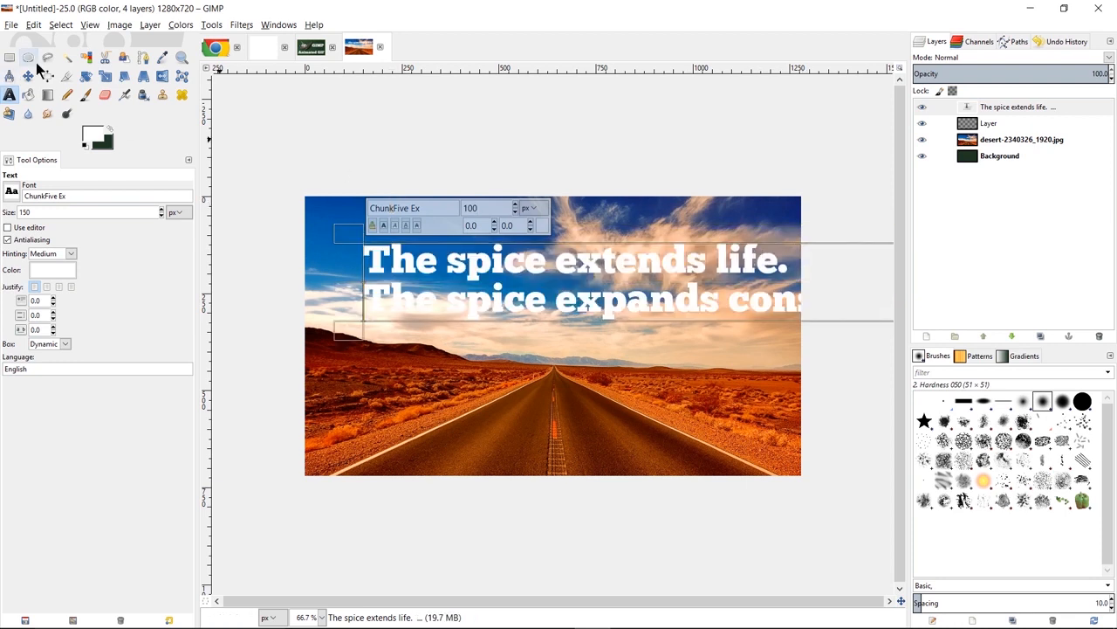
key(m)
drag(674, 266, 596, 238)
Center-justify the whole quote and reduce its font size to 70 px so both lines fit within the image.
click(10, 94)
click(529, 240)
key(ctrl+a)
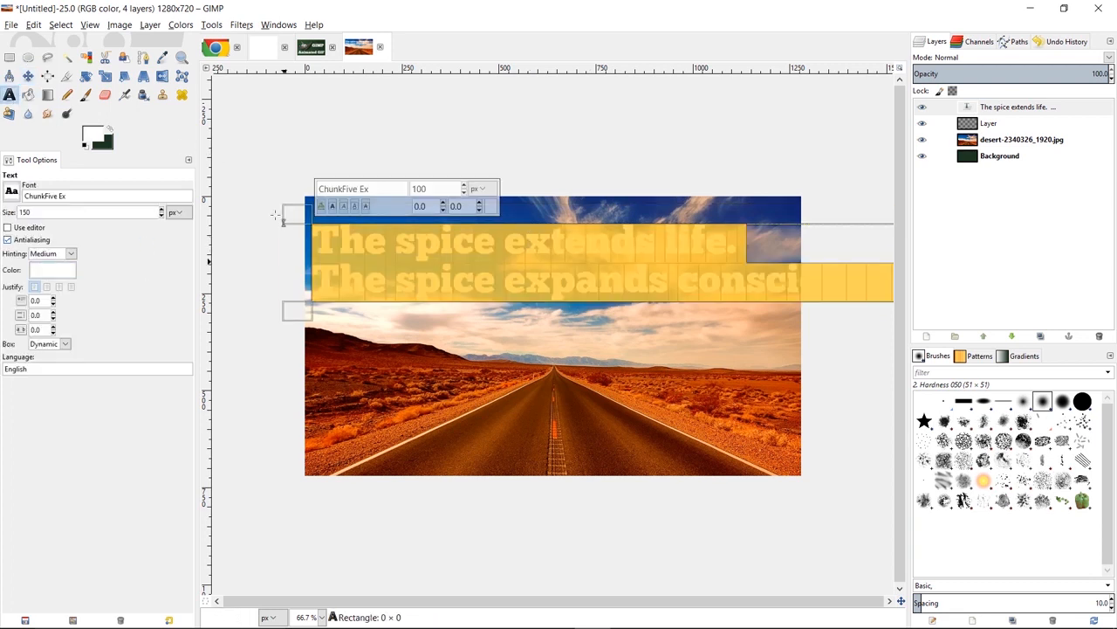
click(59, 287)
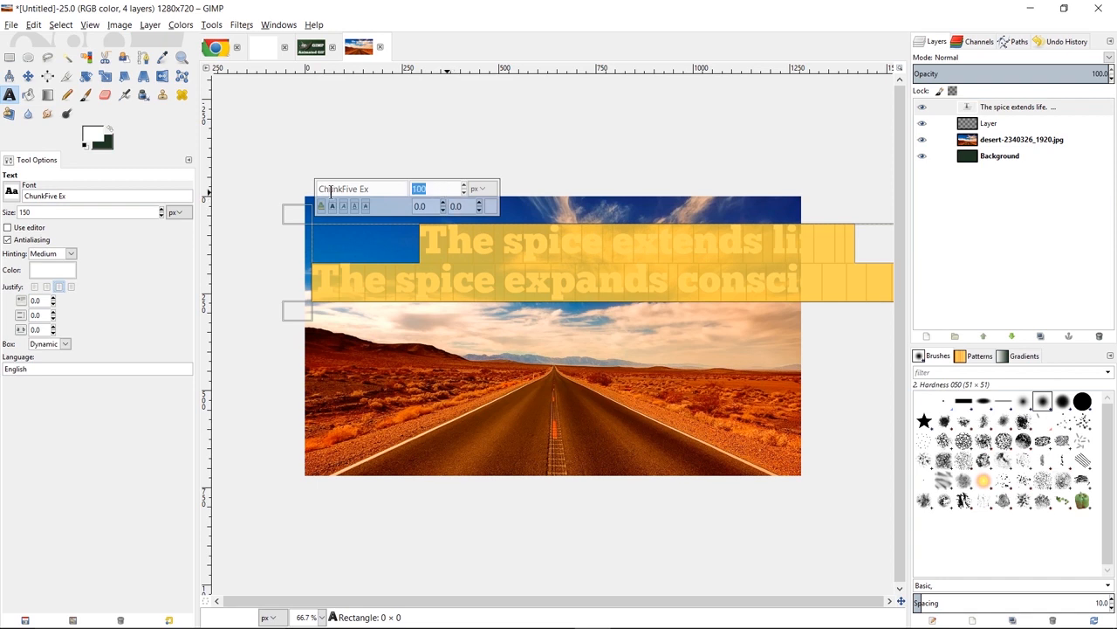
text(75)
key(Return)
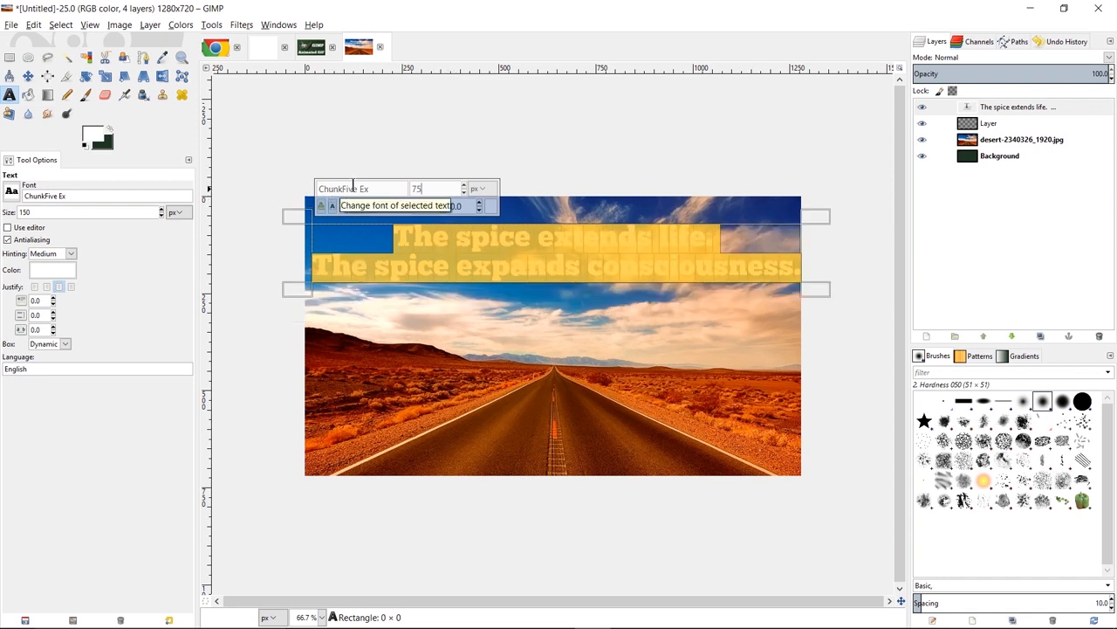
drag(429, 189, 381, 186)
text(70)
key(Return)
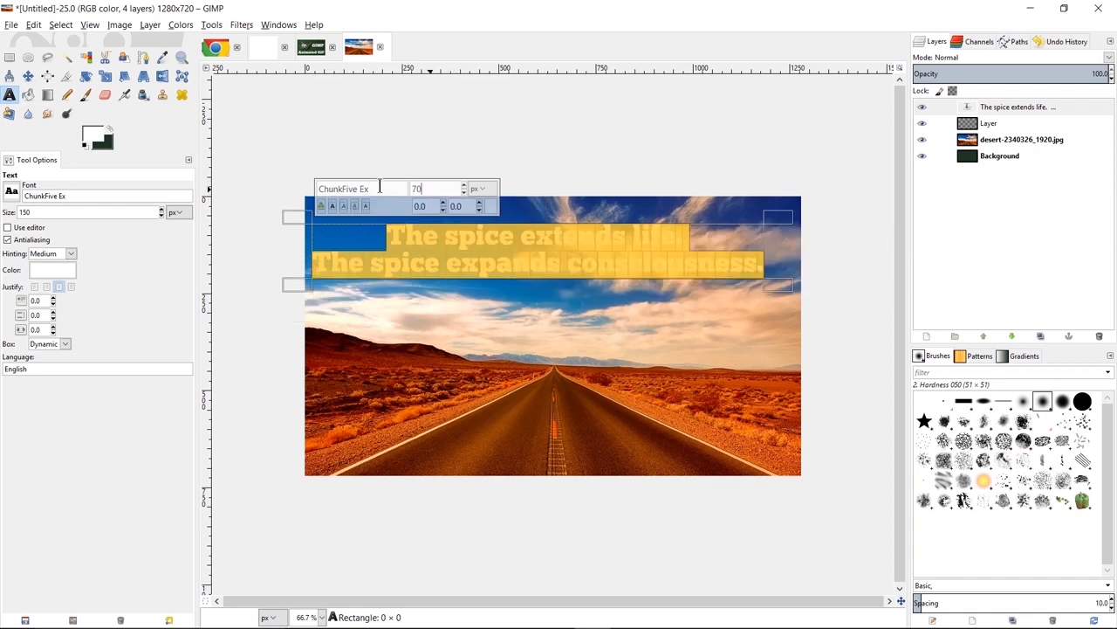
Add a vertical guide by percent through the horizontal center of the image.
click(122, 25)
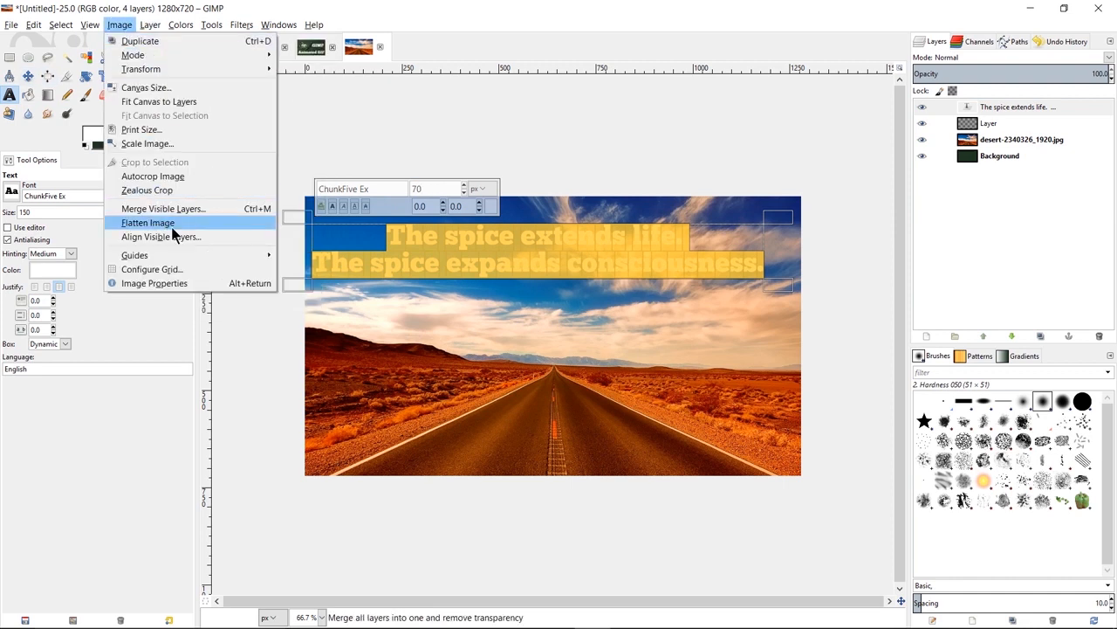
mouse_move(187, 255)
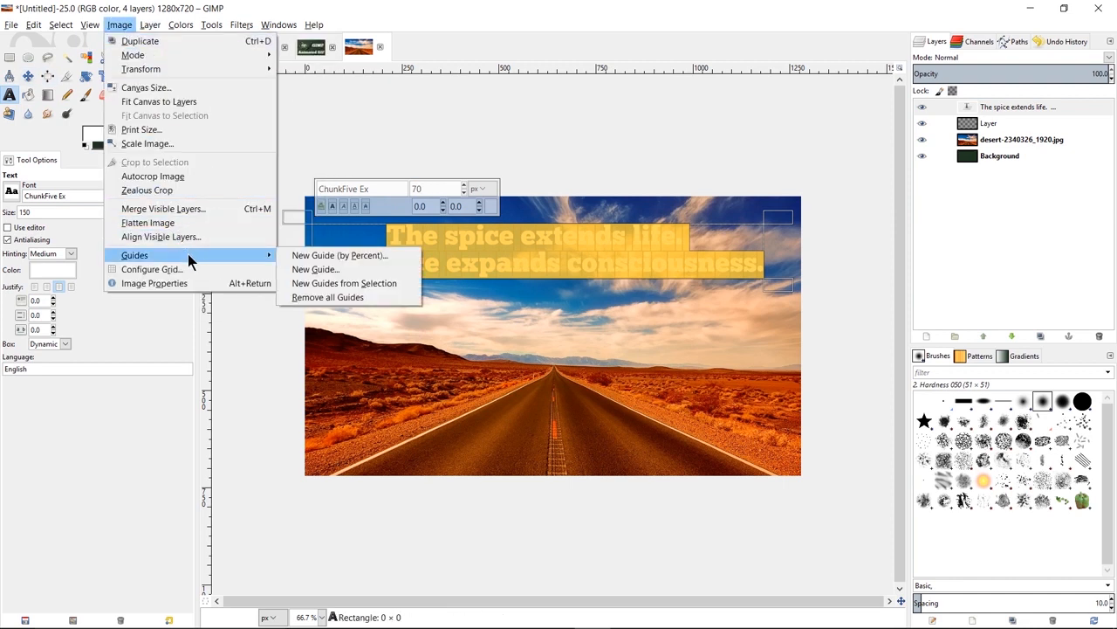
click(309, 254)
click(565, 291)
click(569, 323)
click(590, 381)
Move the two-line quote text so that it is centered on the vertical guide.
click(30, 76)
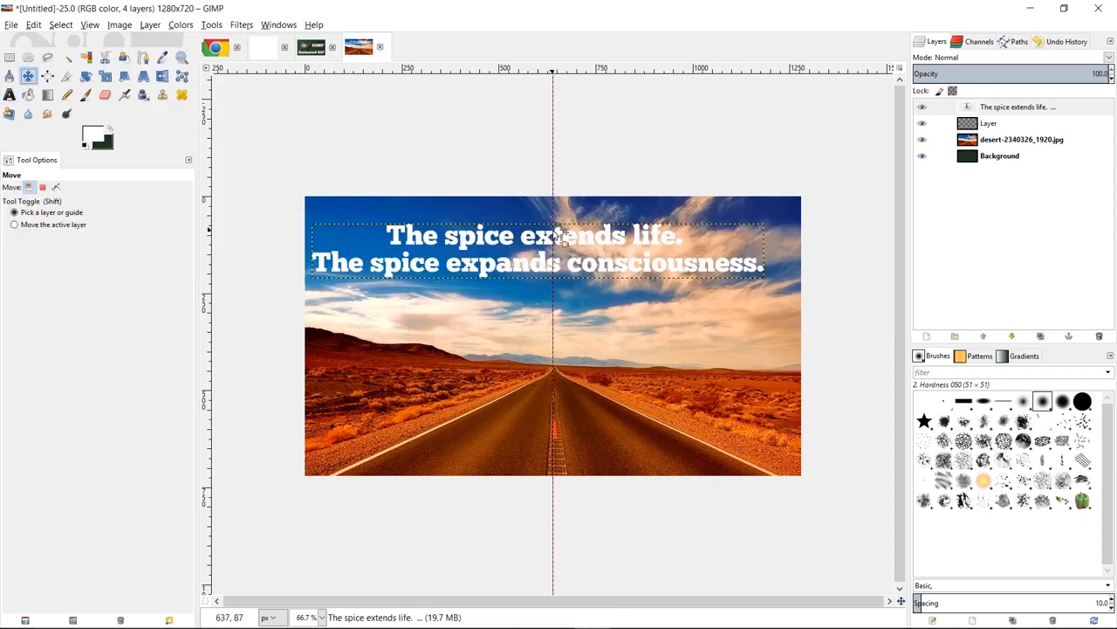
drag(558, 238, 560, 239)
drag(570, 244, 575, 246)
click(591, 312)
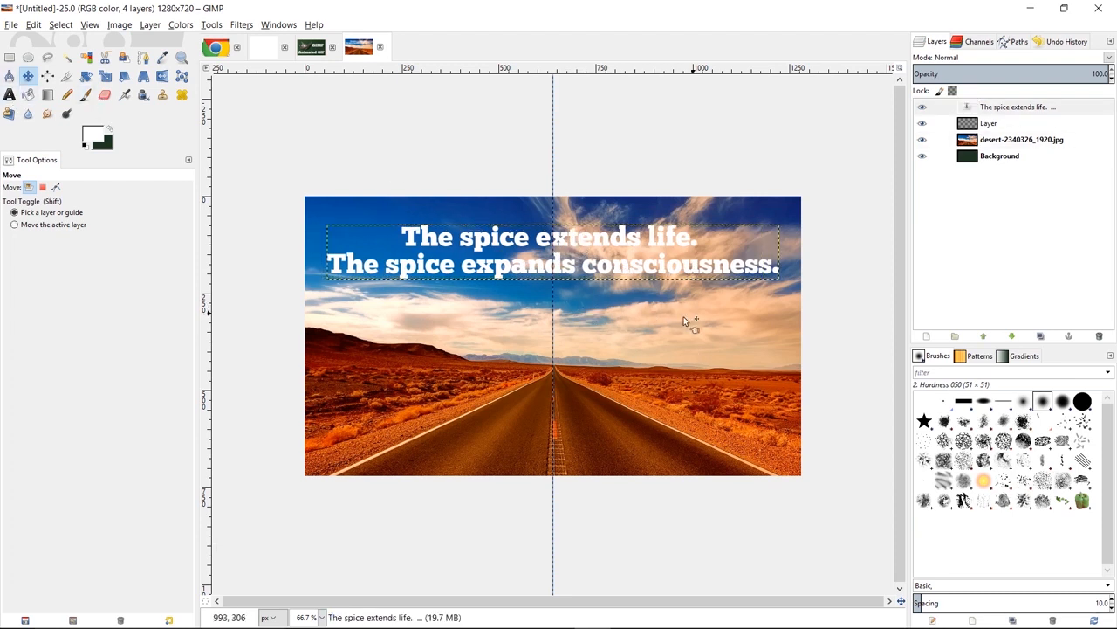
Switch to Chrome, copy the movie title and year "Dune [1984]" below the quote, and return to GIMP.
key(alt+Tab)
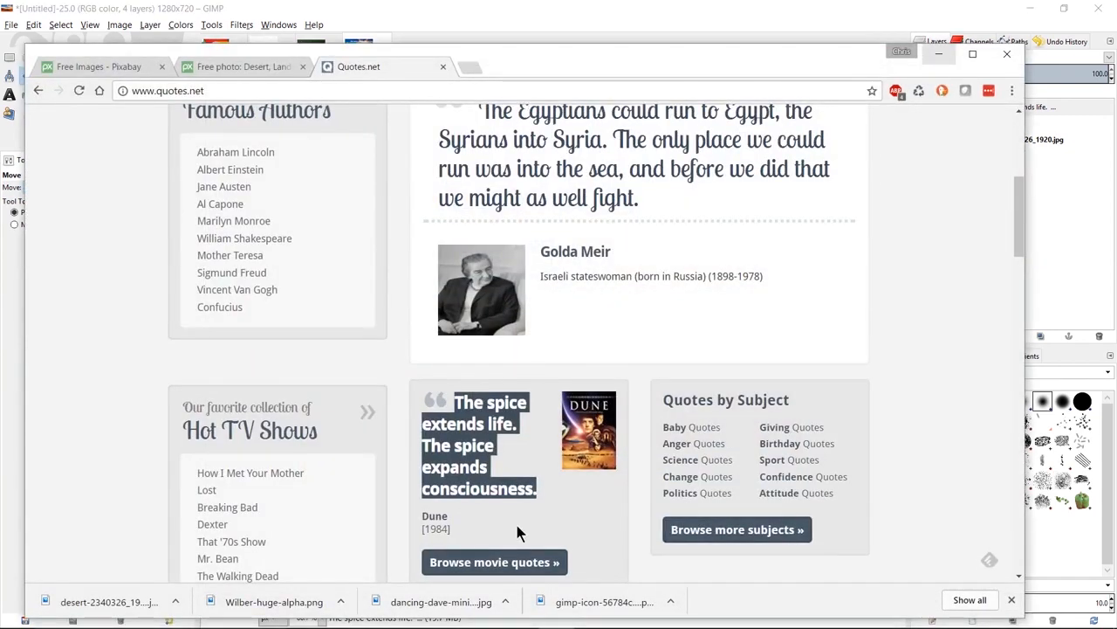
click(425, 520)
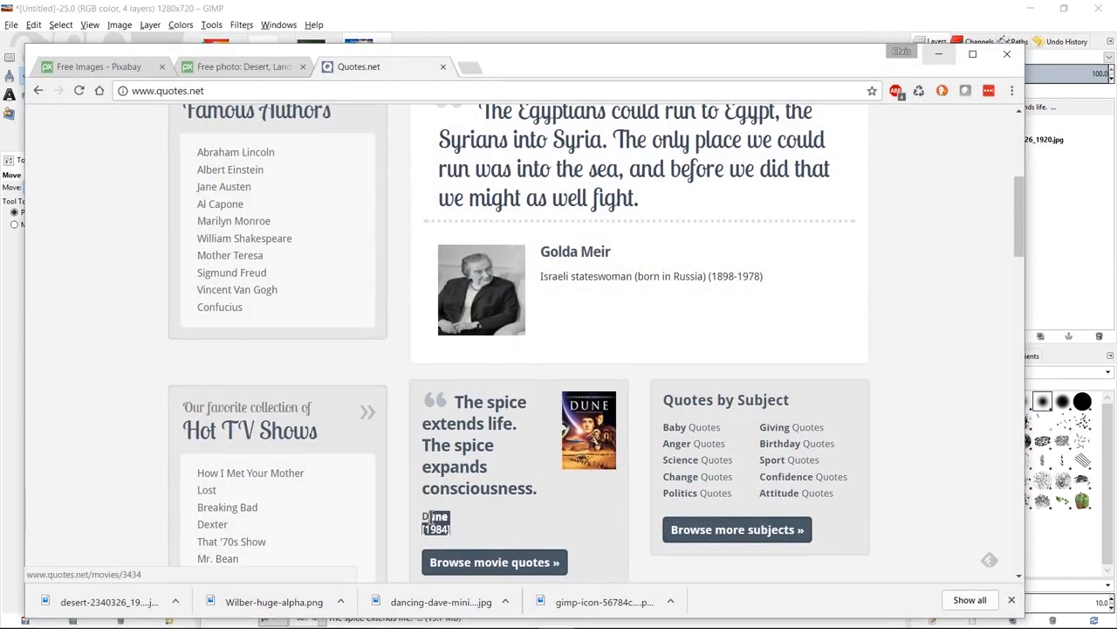
key(alt+Tab)
Add the Dune title and year 1984 as a separate two-line text at 100 px below the quote.
click(28, 95)
click(9, 94)
drag(40, 208, 3, 212)
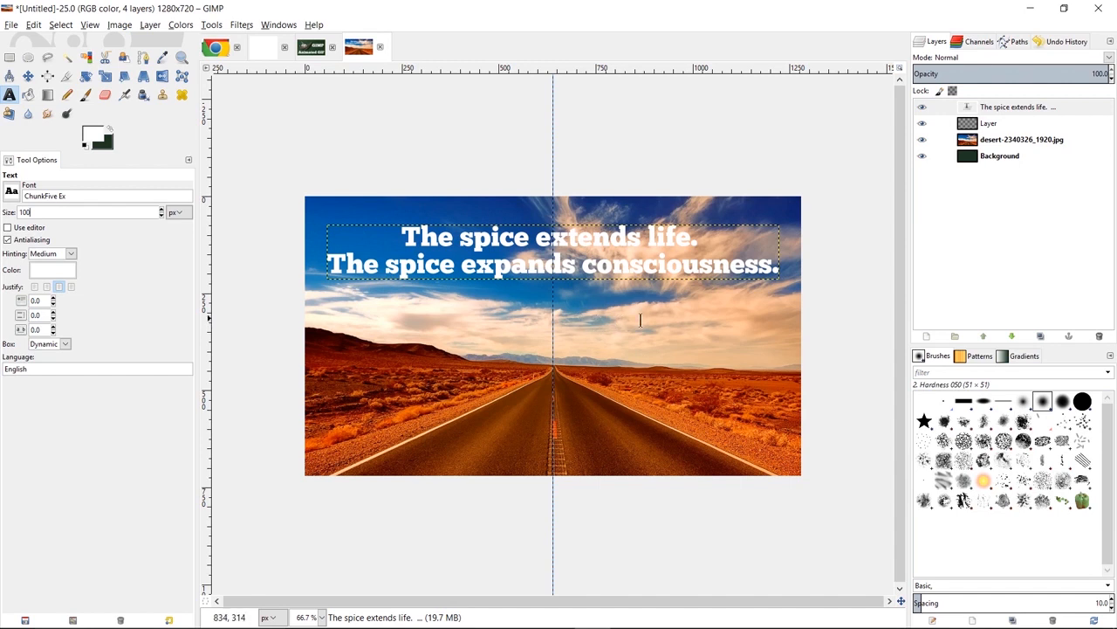
click(610, 320)
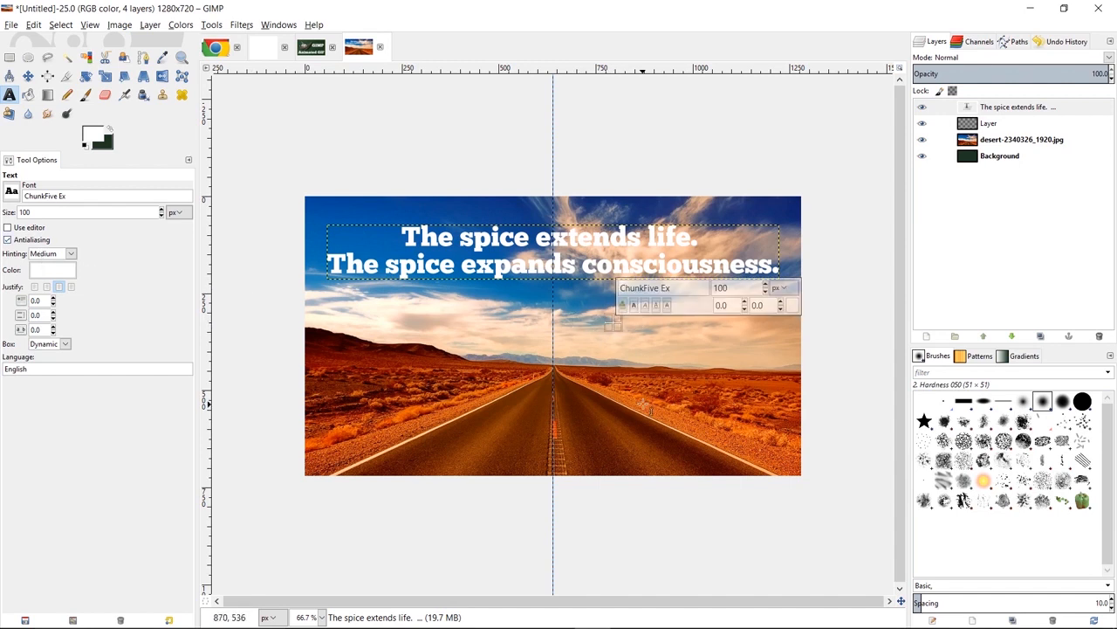
text(Dune R1984k)
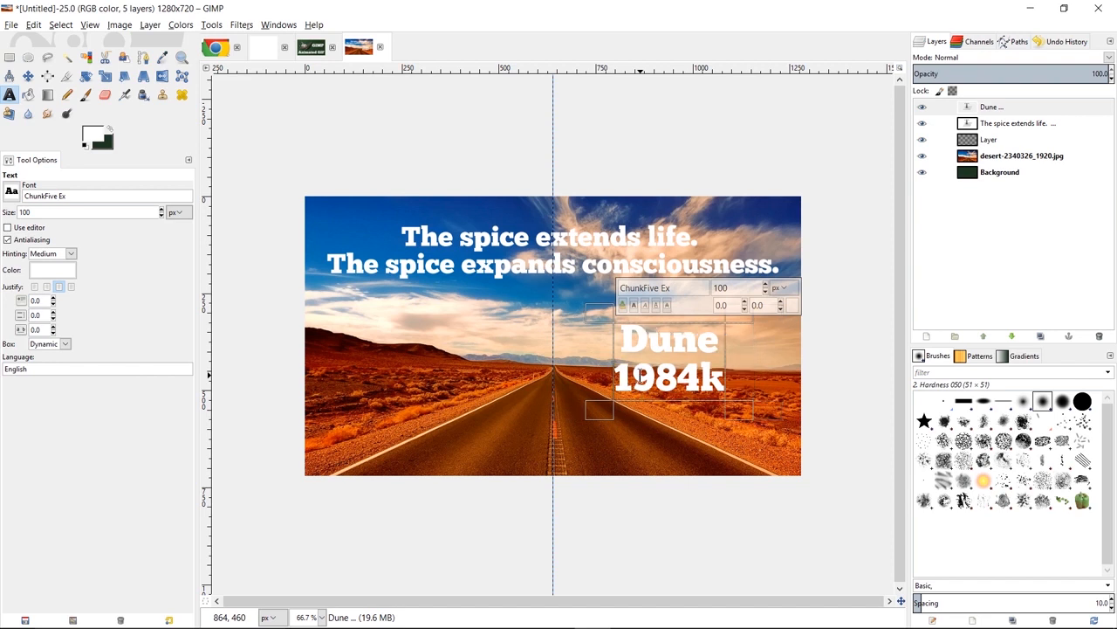
Edit the year line to read "- 1984 -" and move the Dune text slightly up and left, closer beneath the quote.
key(BackSpace)
text(-)
key(End)
key(BackSpace)
text(-)
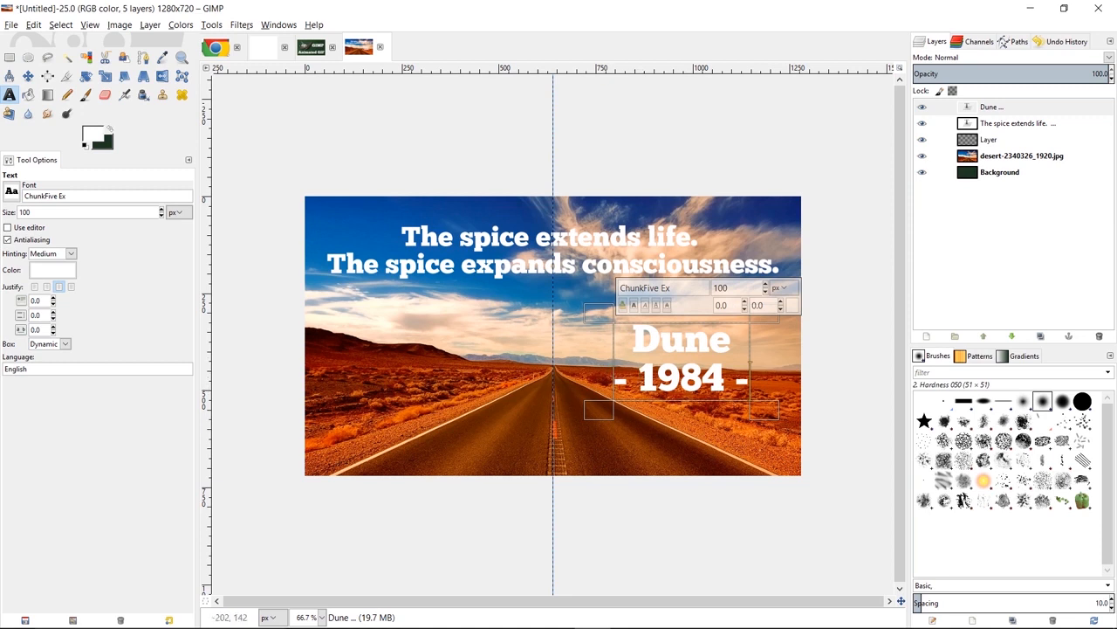
click(27, 76)
drag(700, 345, 690, 321)
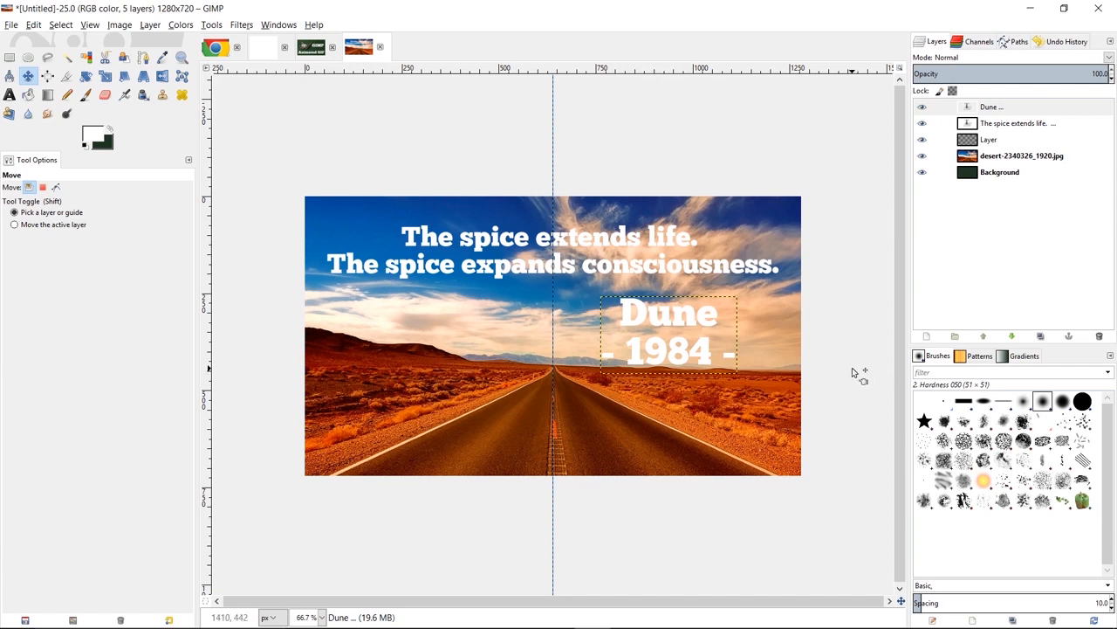
Select the quote text layer and set the foreground color to black.
click(1037, 125)
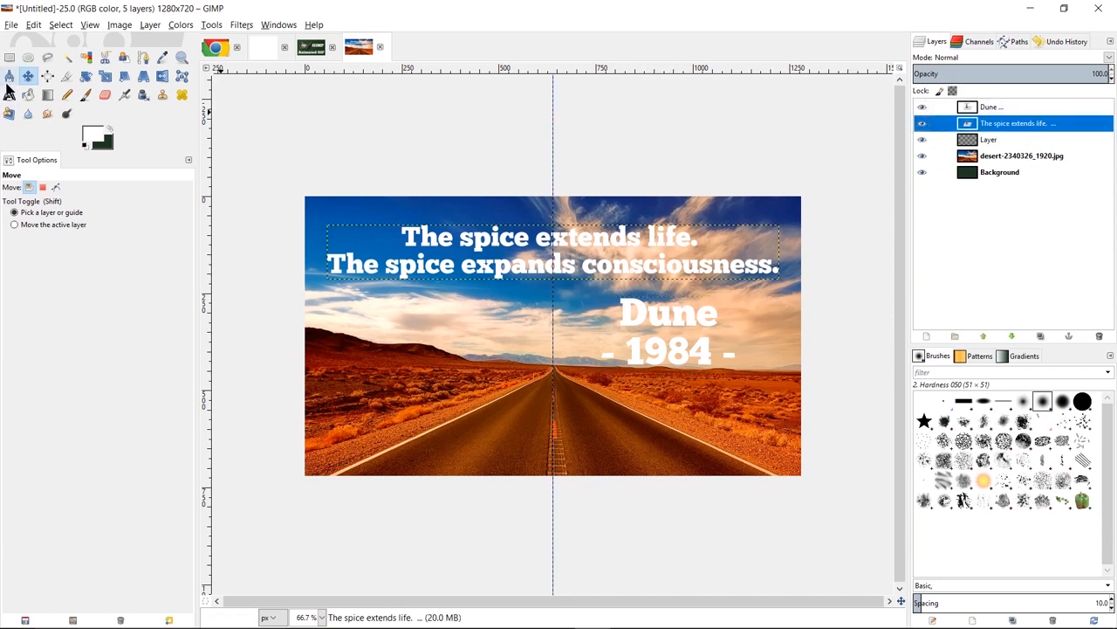
click(99, 134)
click(151, 195)
click(170, 225)
Try a black band of about 1344 by 152 px behind the quote at 30.9 opacity, and delete its layer.
click(9, 58)
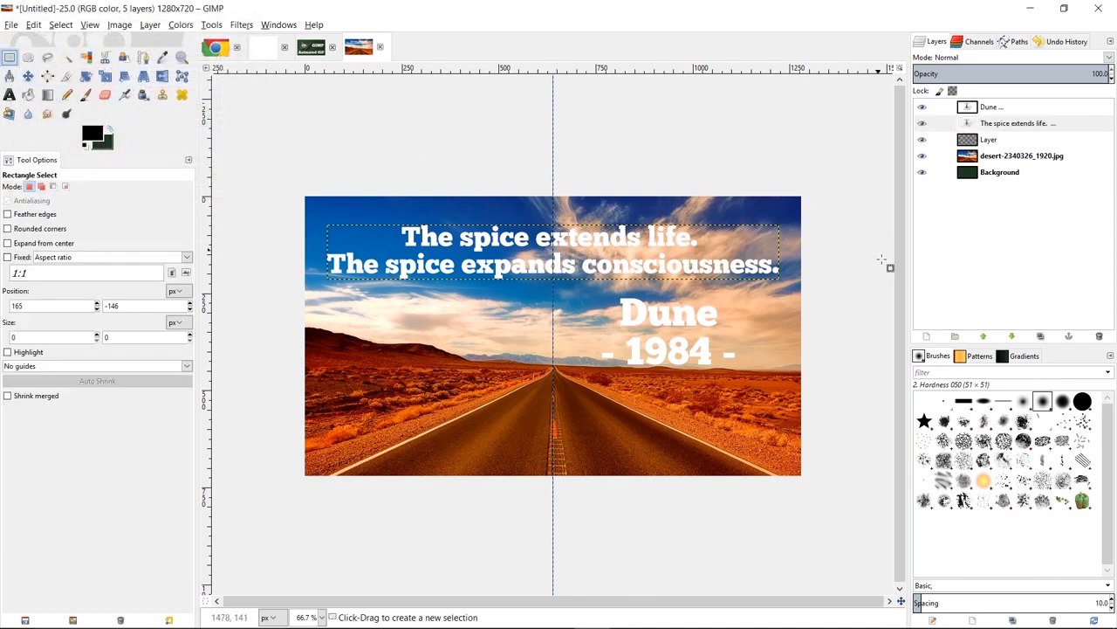
click(999, 142)
drag(289, 226, 809, 284)
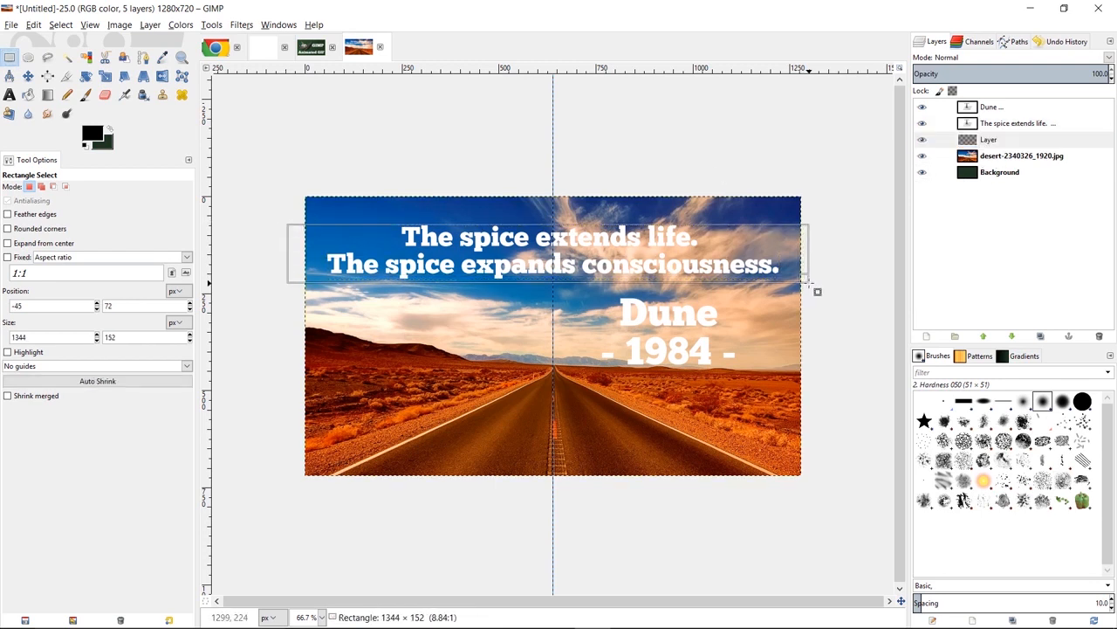
click(28, 94)
click(351, 241)
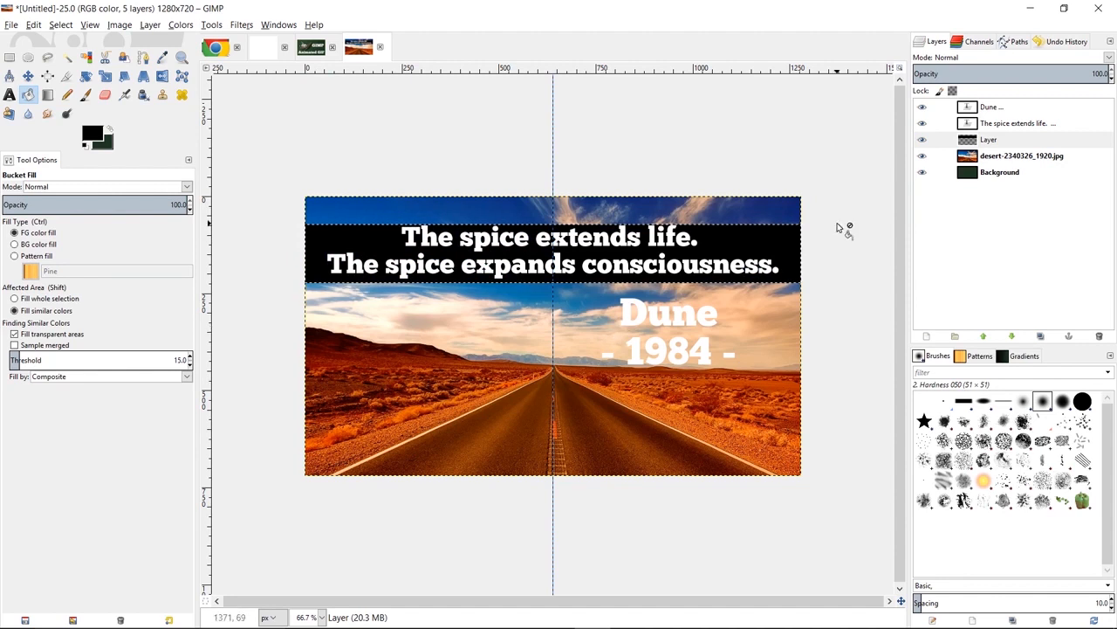
drag(1004, 74, 979, 72)
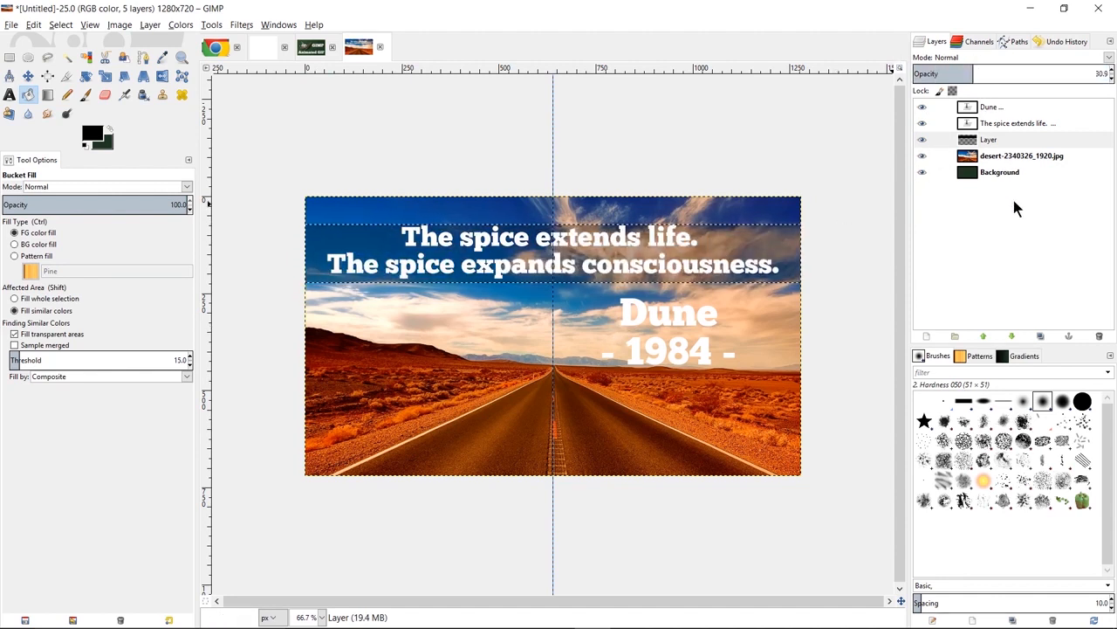
click(1069, 337)
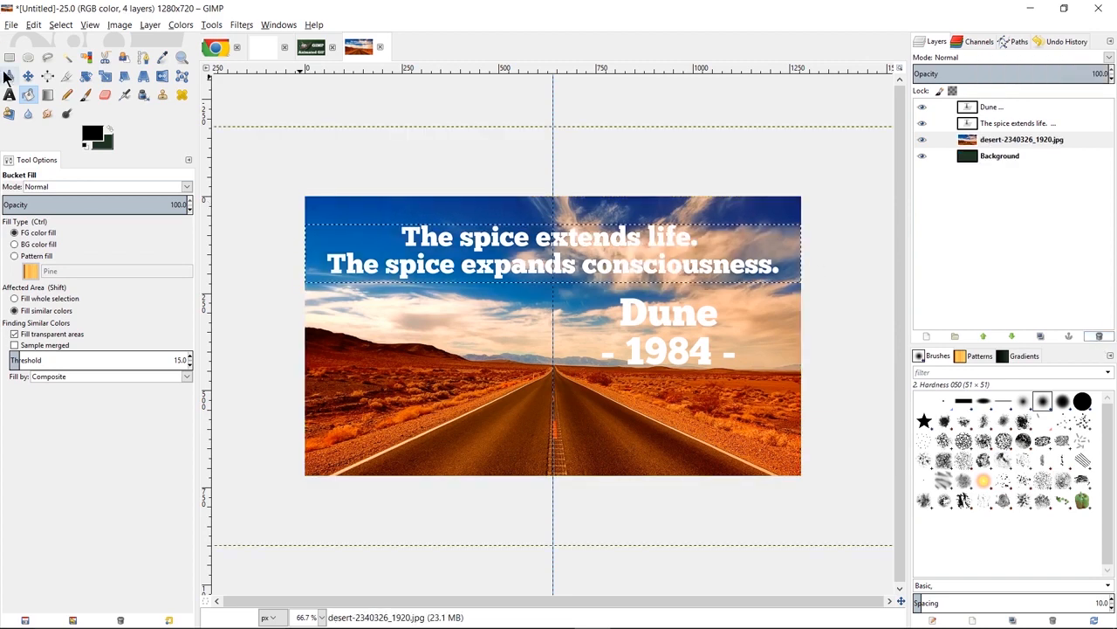
Select the quote text layer and make a selection from its letter shapes with Alpha to Selection.
click(9, 94)
click(634, 264)
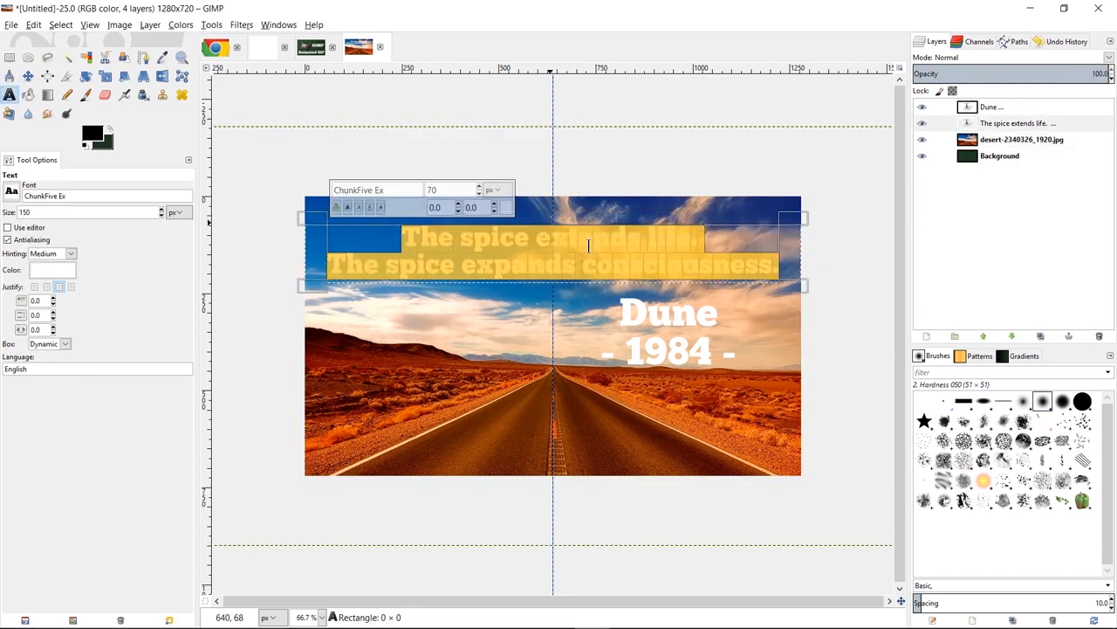
click(1002, 124)
right_click(1004, 126)
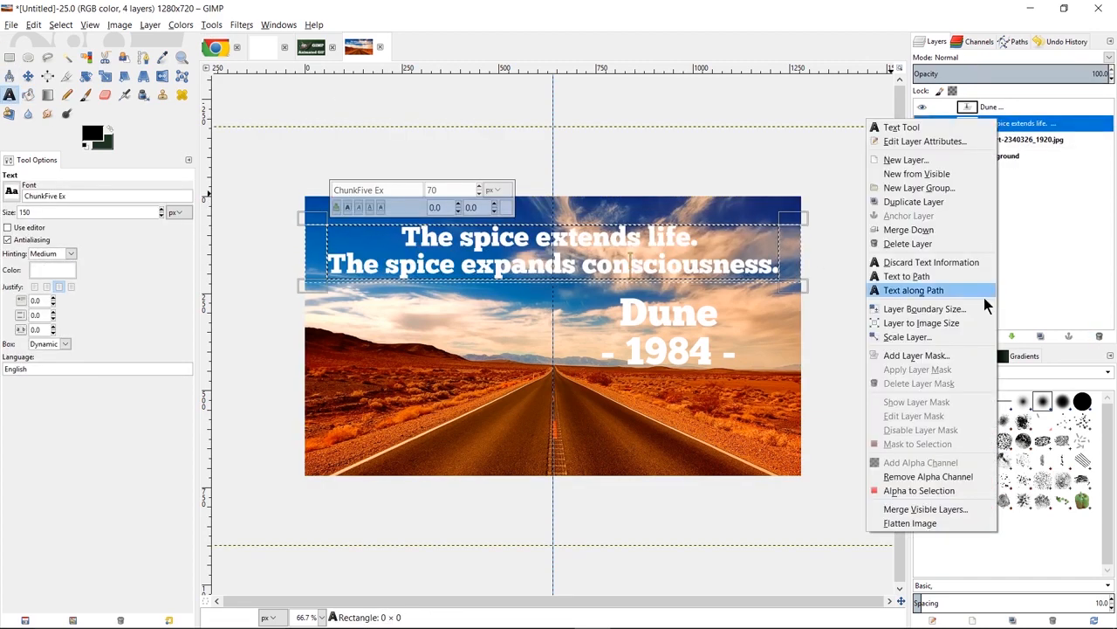
click(966, 496)
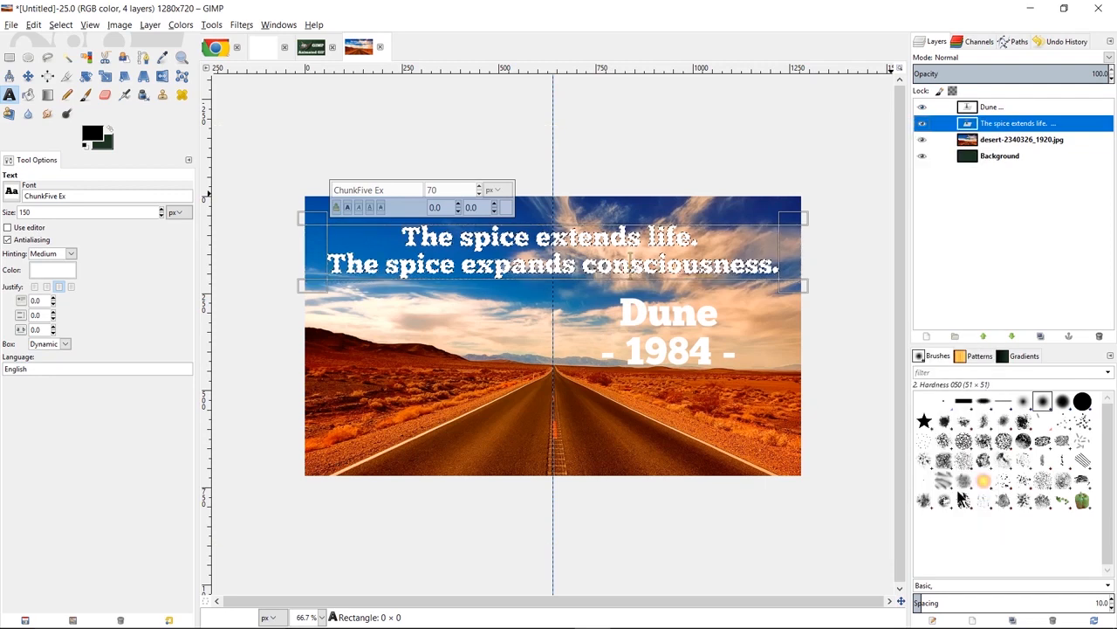
Apply a black drop shadow to the quote text with offsets of 4, a blur radius of 25 and 80 opacity.
click(213, 26)
mouse_move(234, 29)
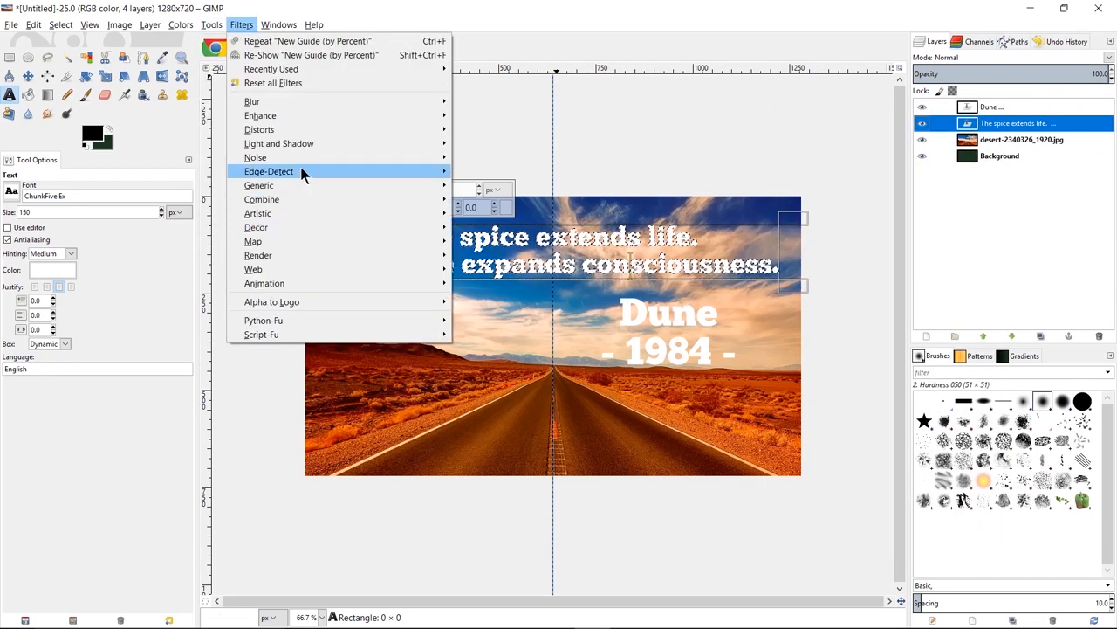
mouse_move(317, 147)
click(495, 218)
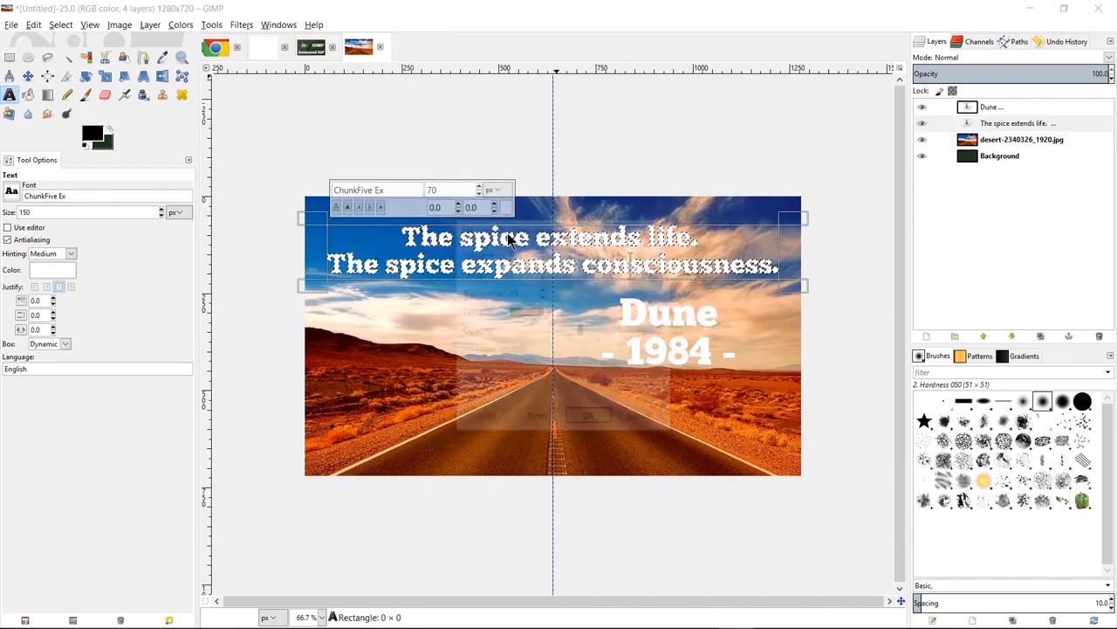
drag(523, 293, 474, 289)
text(25)
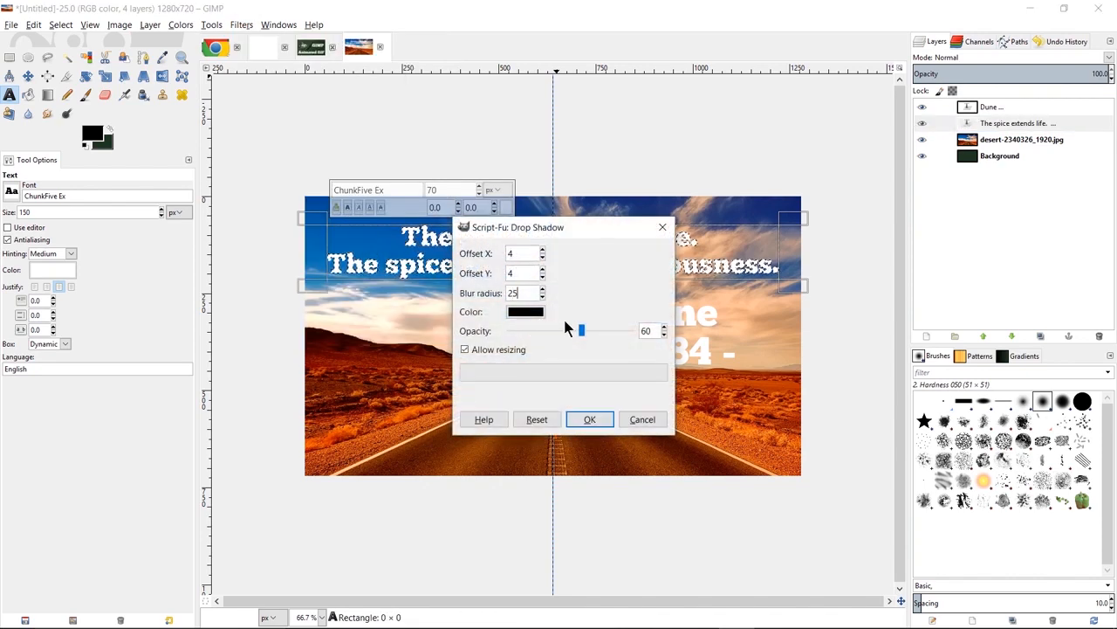
drag(581, 331, 607, 332)
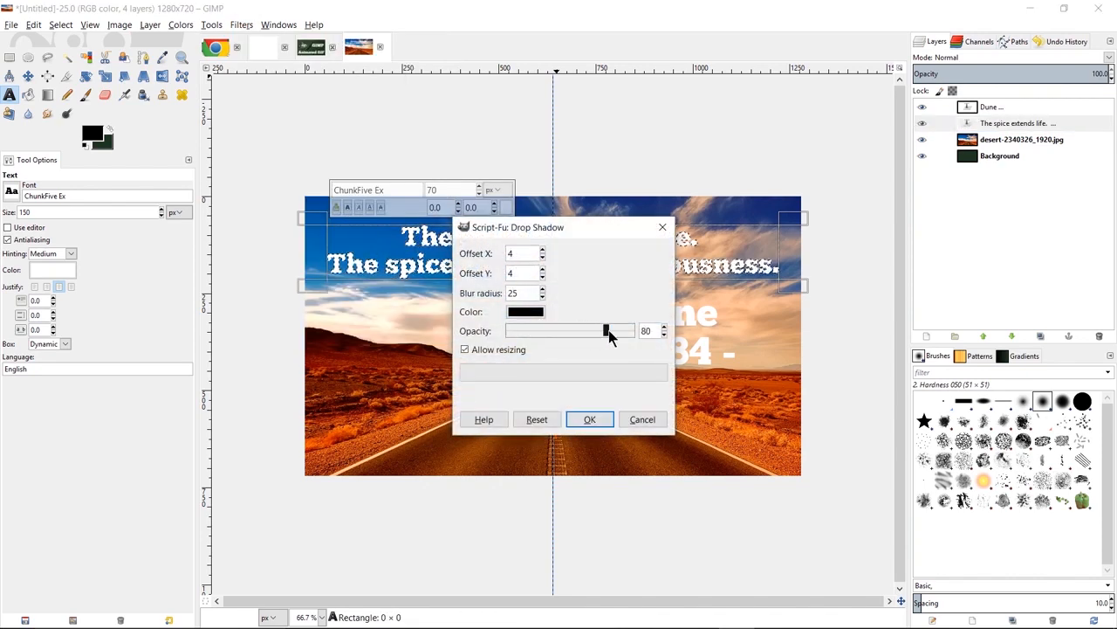
click(591, 420)
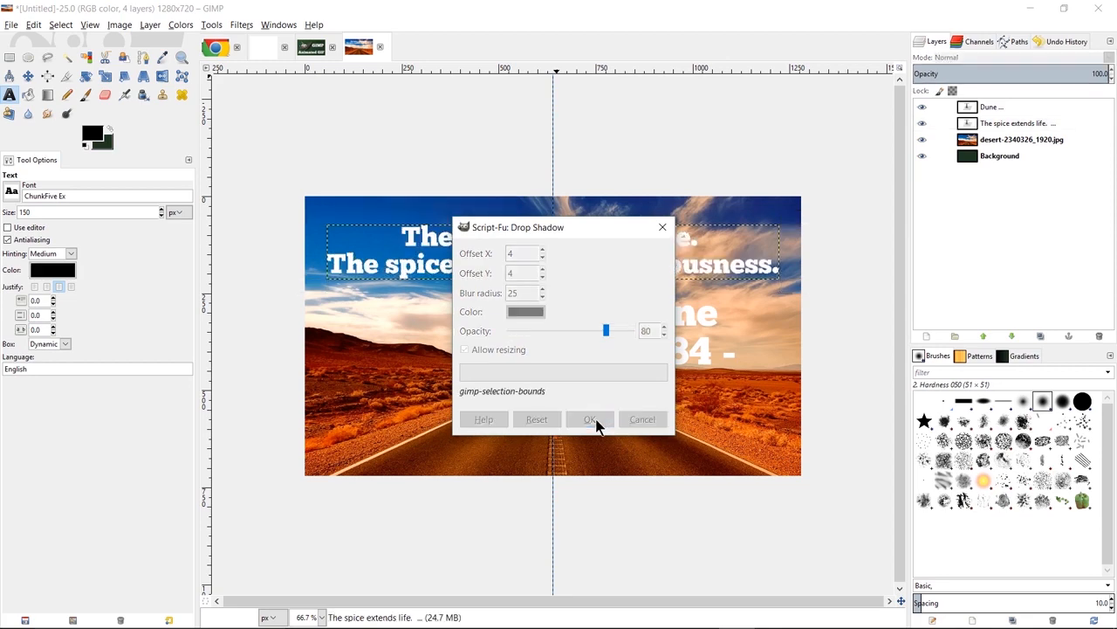
click(8, 55)
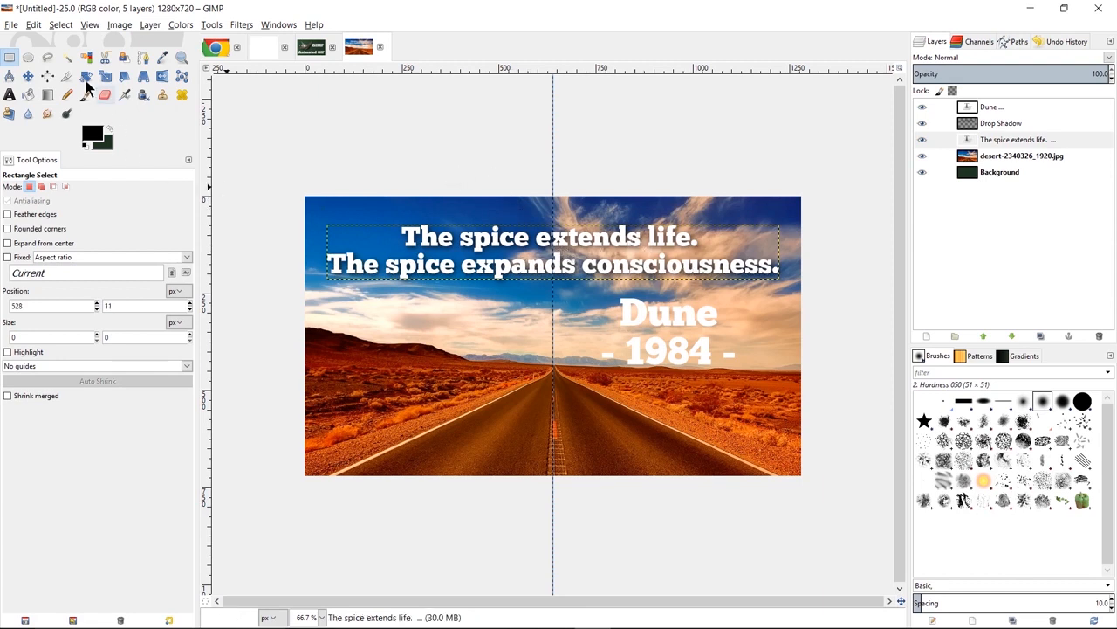
Select the "Dune - 1984 -" text and repeat the same drop shadow on it.
click(9, 94)
click(697, 318)
key(ctrl+a)
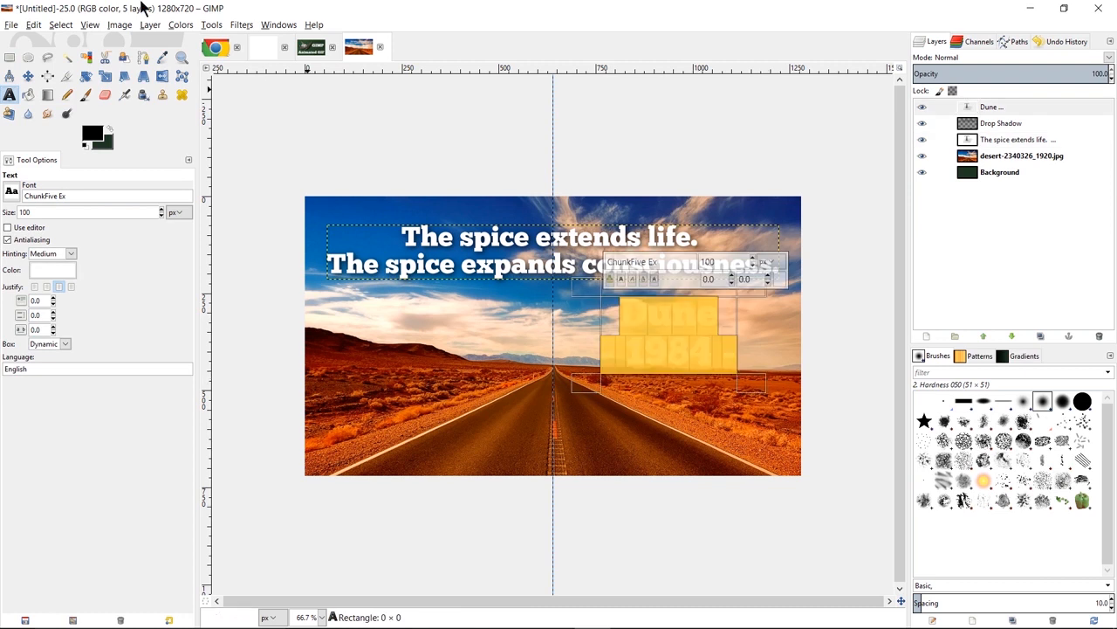
click(218, 28)
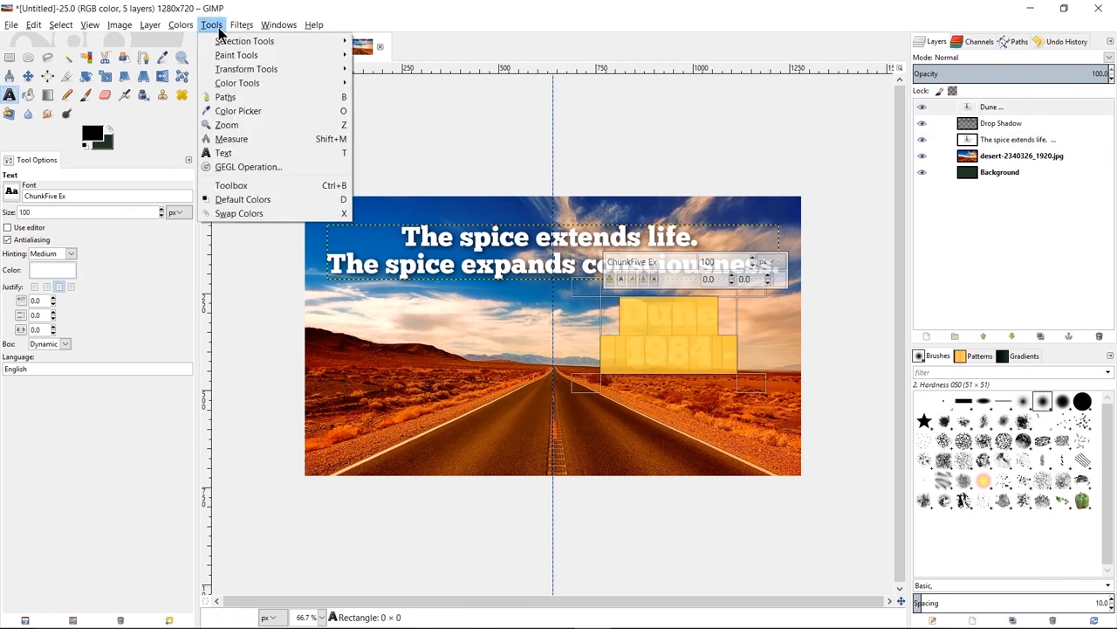
click(249, 39)
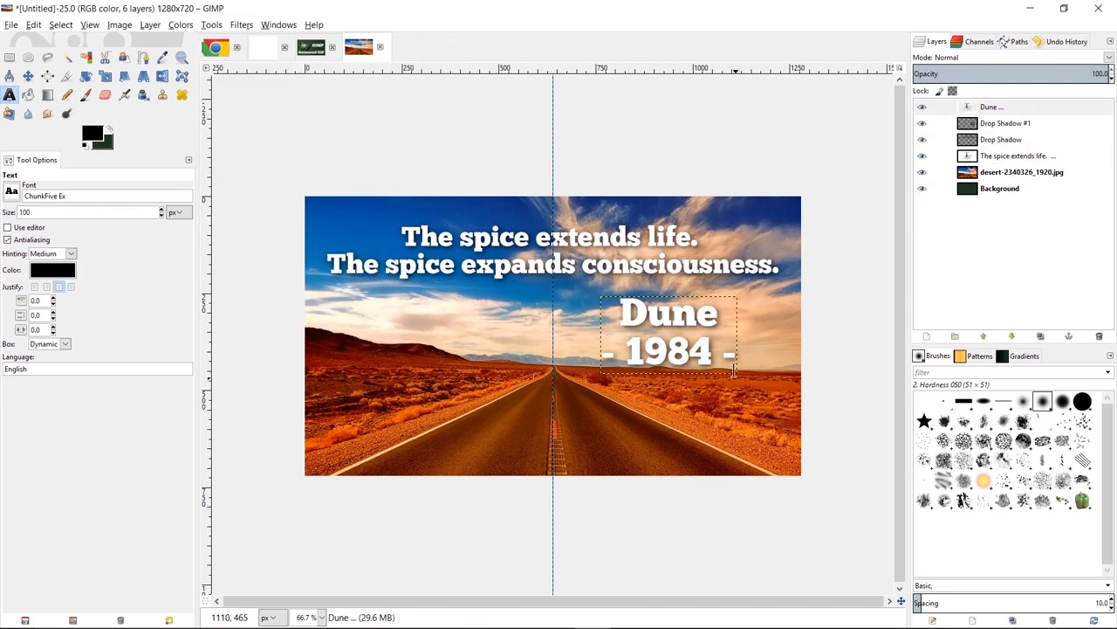
click(9, 57)
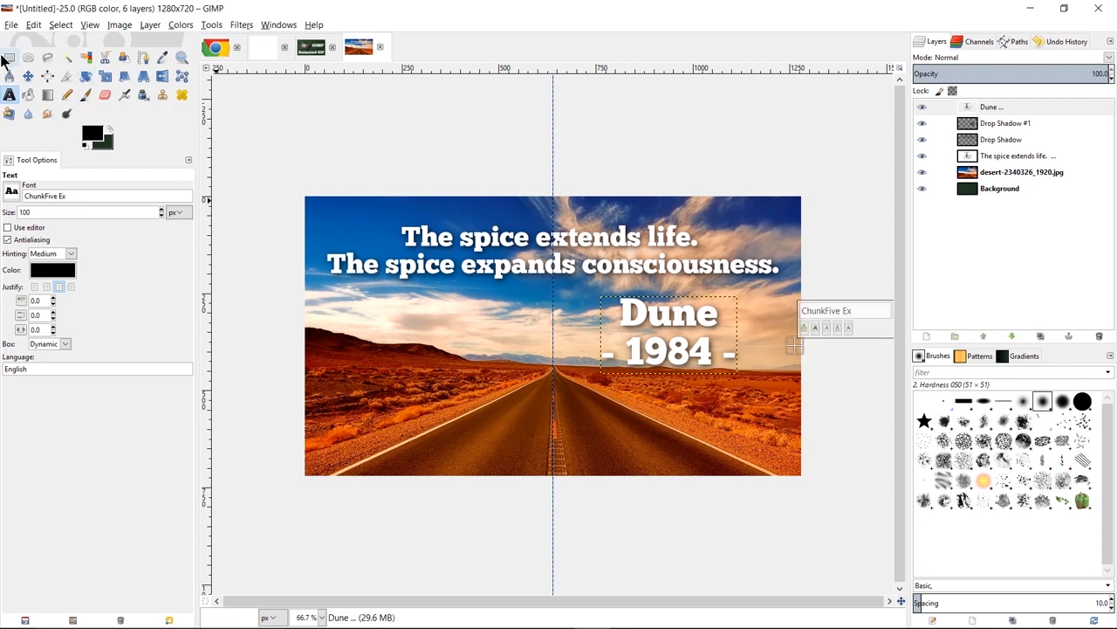
Select the whole image and export it to the Desktop as Background.jpg with a JPEG quality of 90.
scroll(740, 406, down, 2)
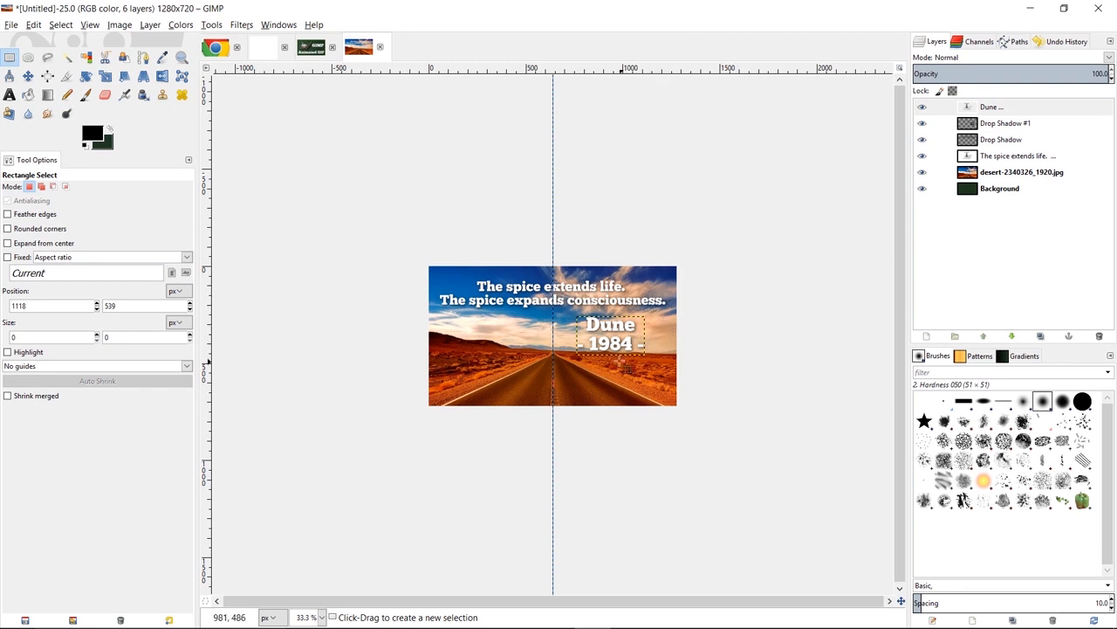
ctrl+scroll(629, 363, up, 2)
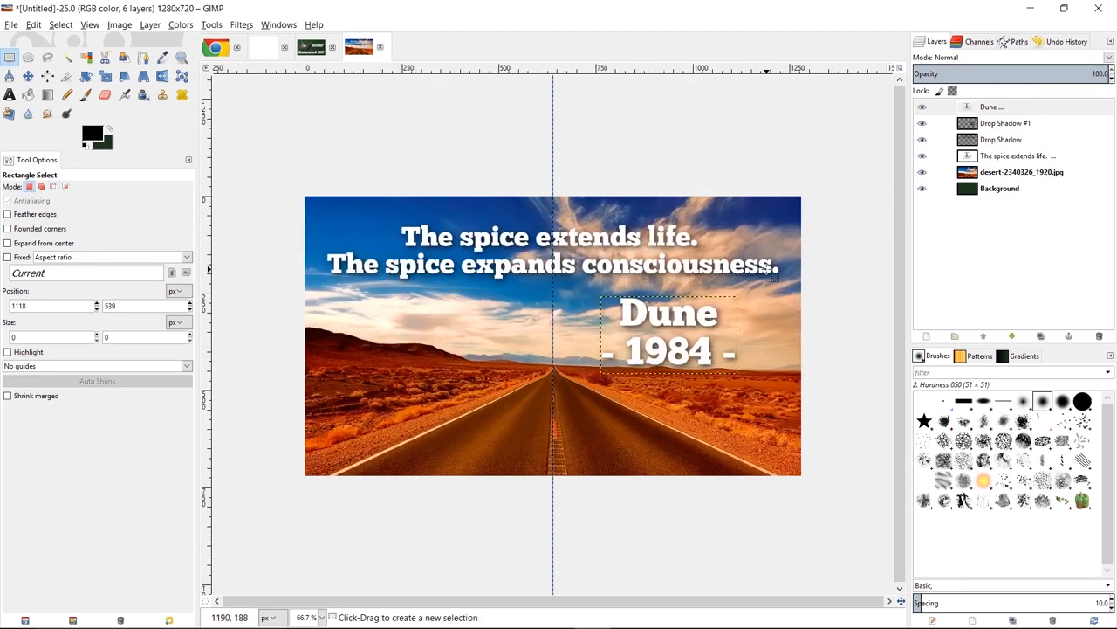
key(ctrl+a)
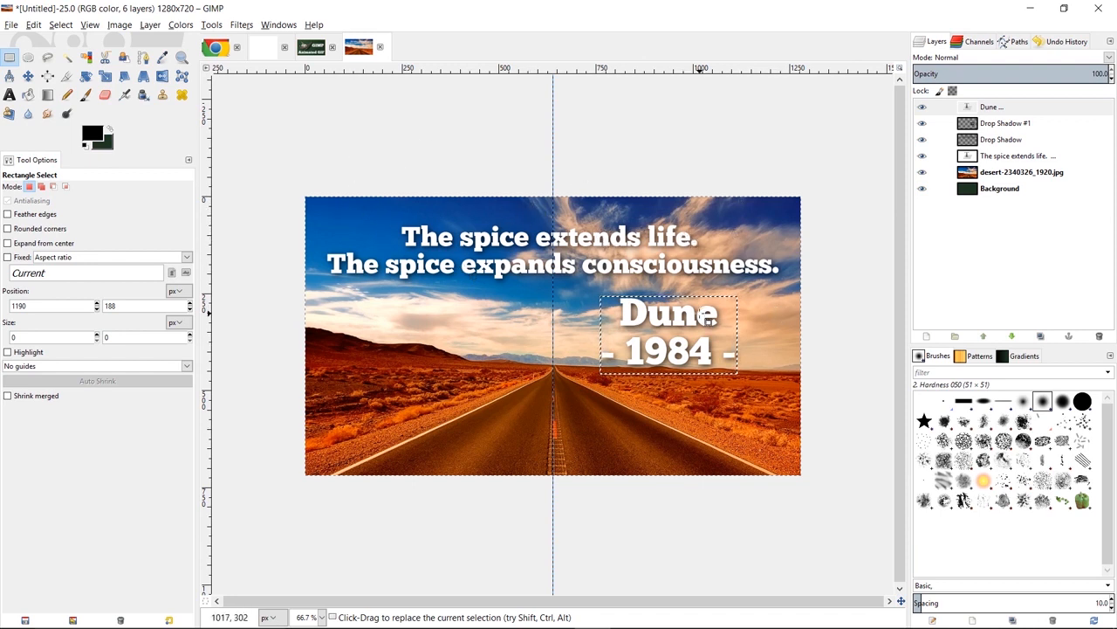
click(11, 24)
click(35, 191)
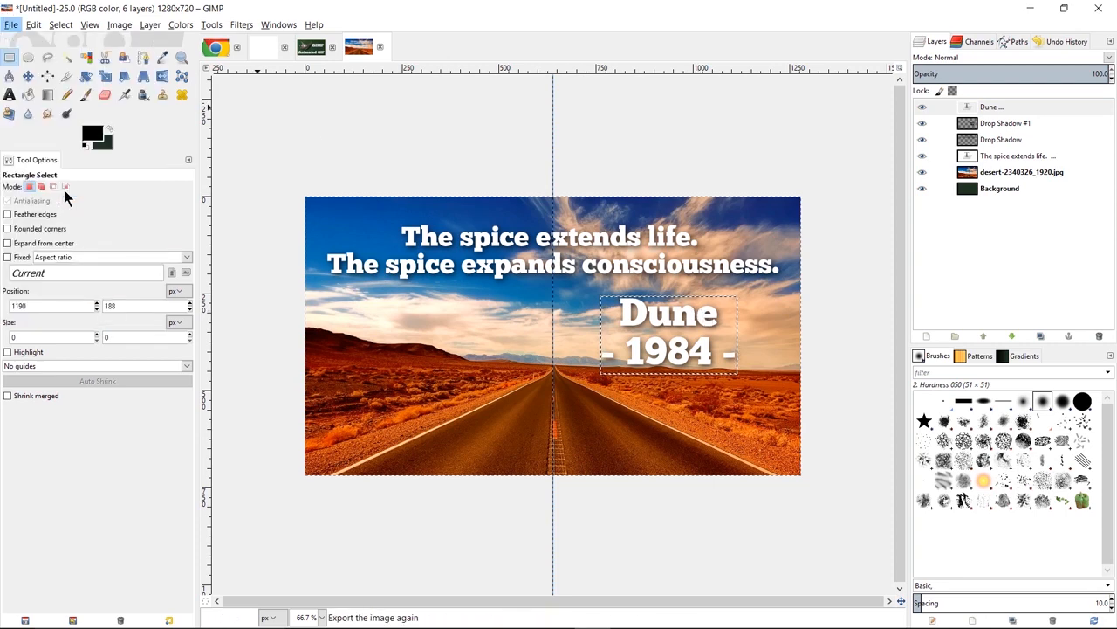
click(333, 266)
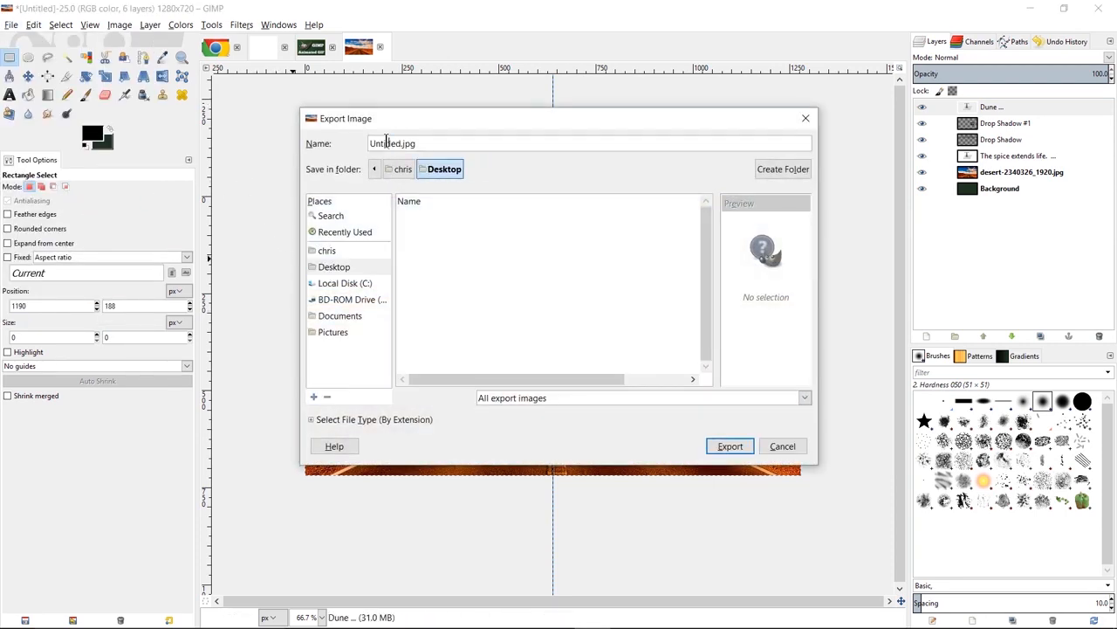
text(Background)
click(730, 446)
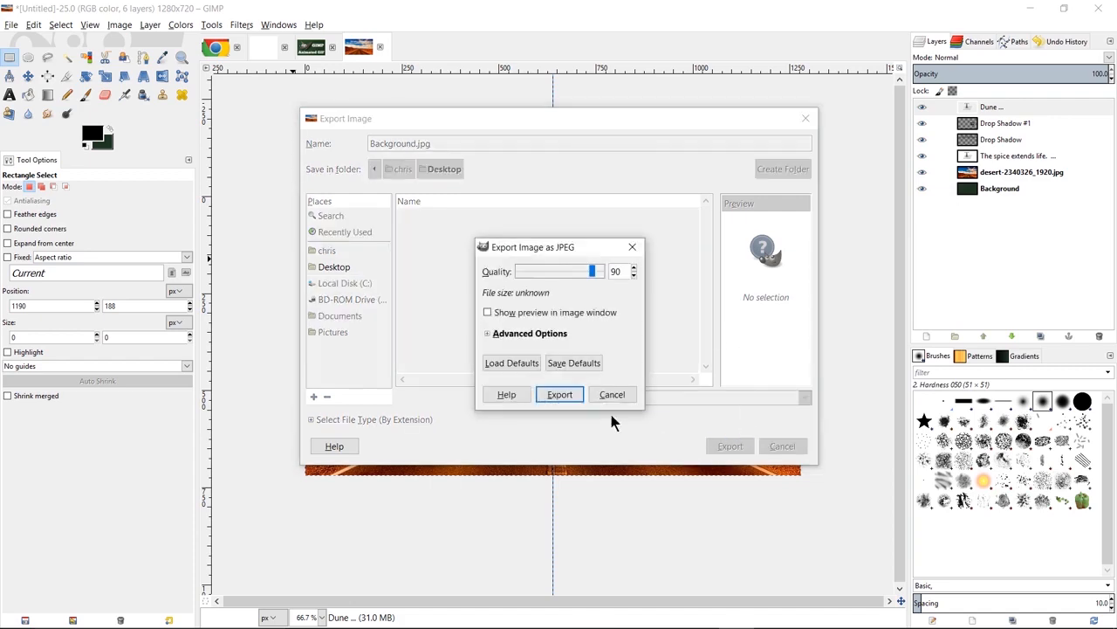
click(576, 401)
Switch to the Windows desktop and set the exported Background.jpg as the desktop background.
key(super+d)
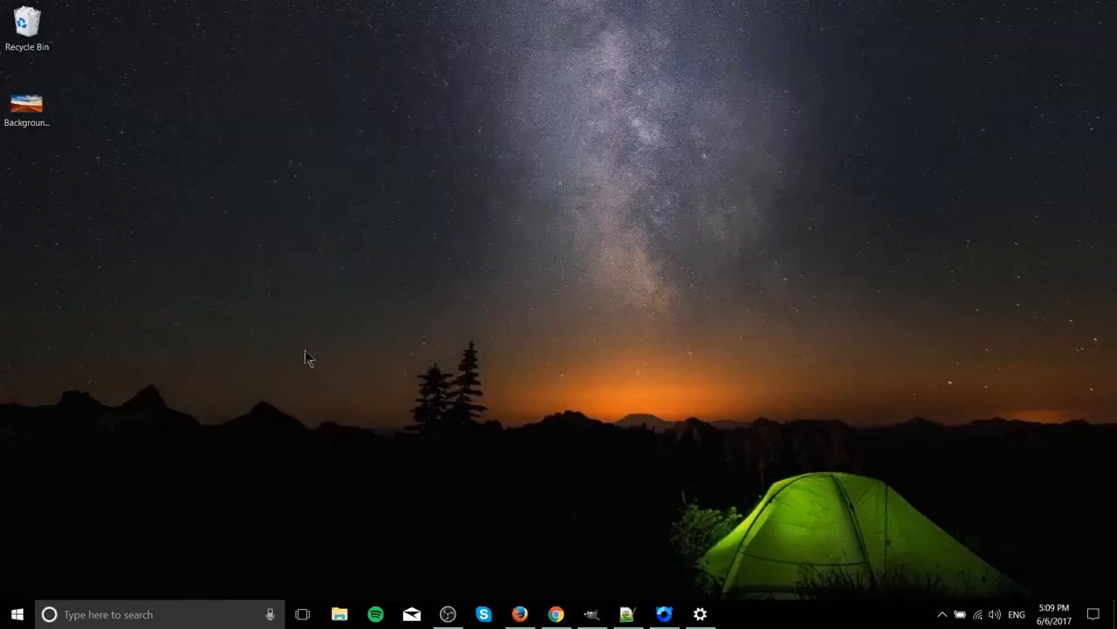
right_click(5, 99)
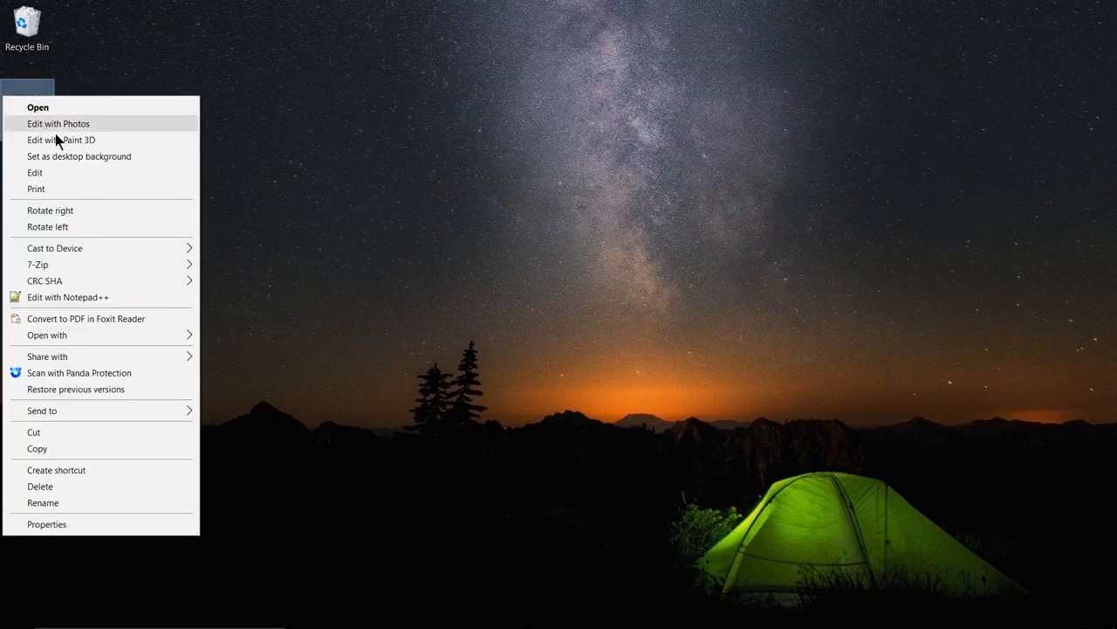
click(119, 155)
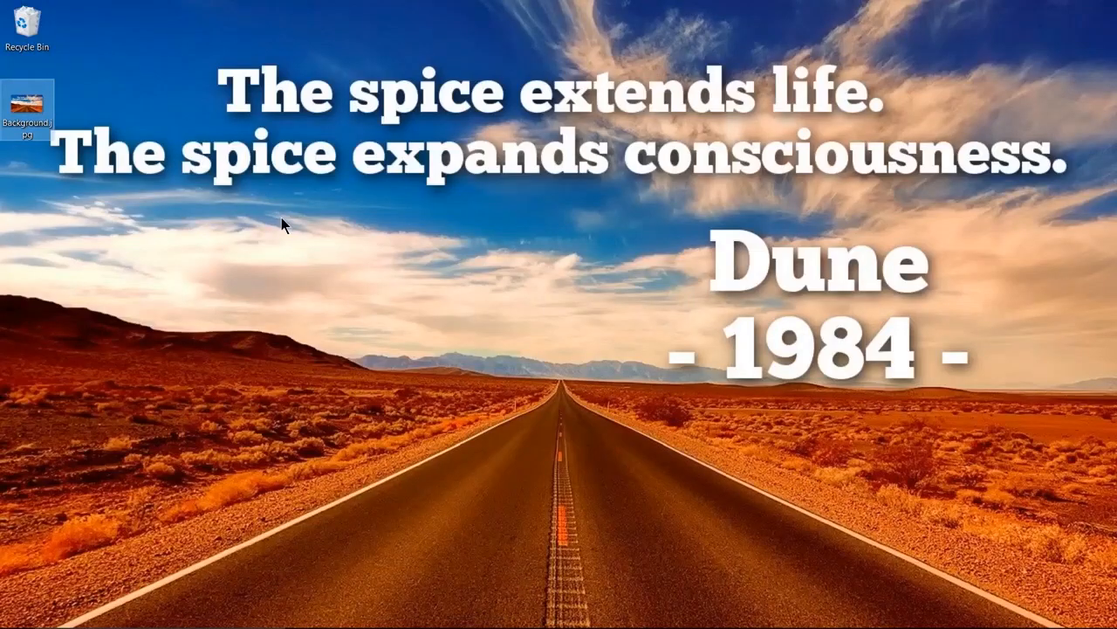
click(281, 225)
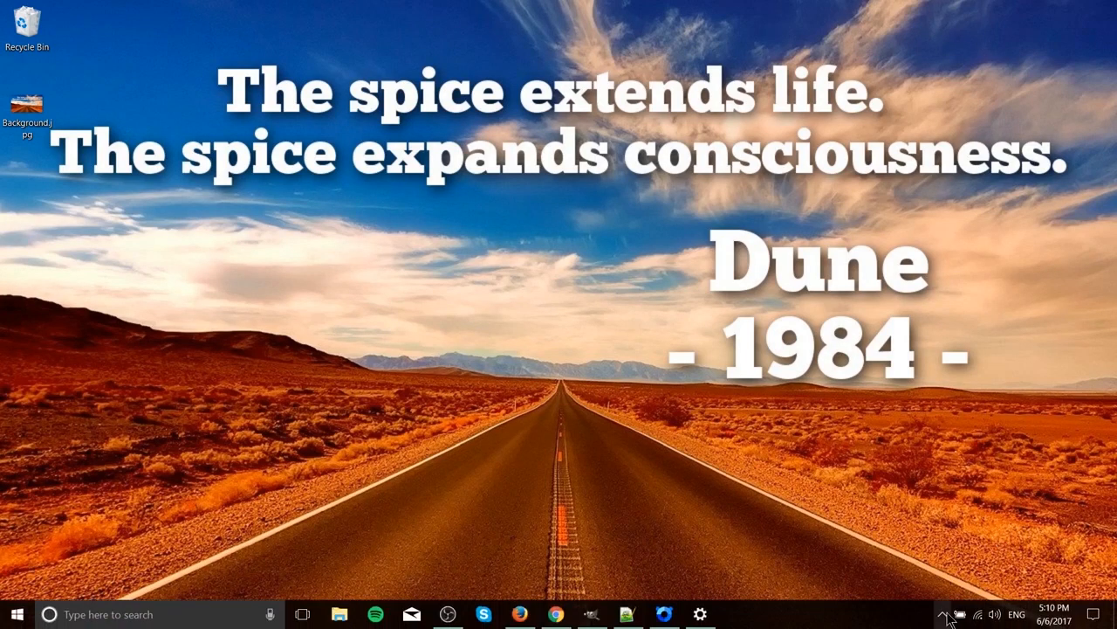
click(942, 614)
right_click(984, 554)
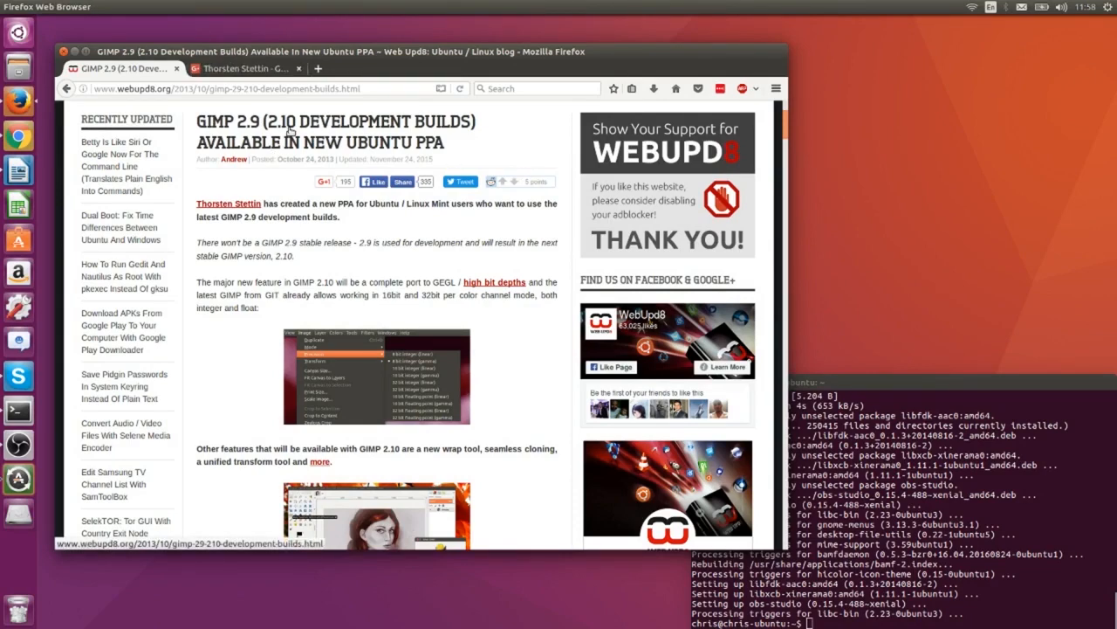
Copy the add-apt-repository command for the gimp-edge PPA from the article's section on installing GIMP 2.9 in Ubuntu.
scroll(293, 140, down, 7)
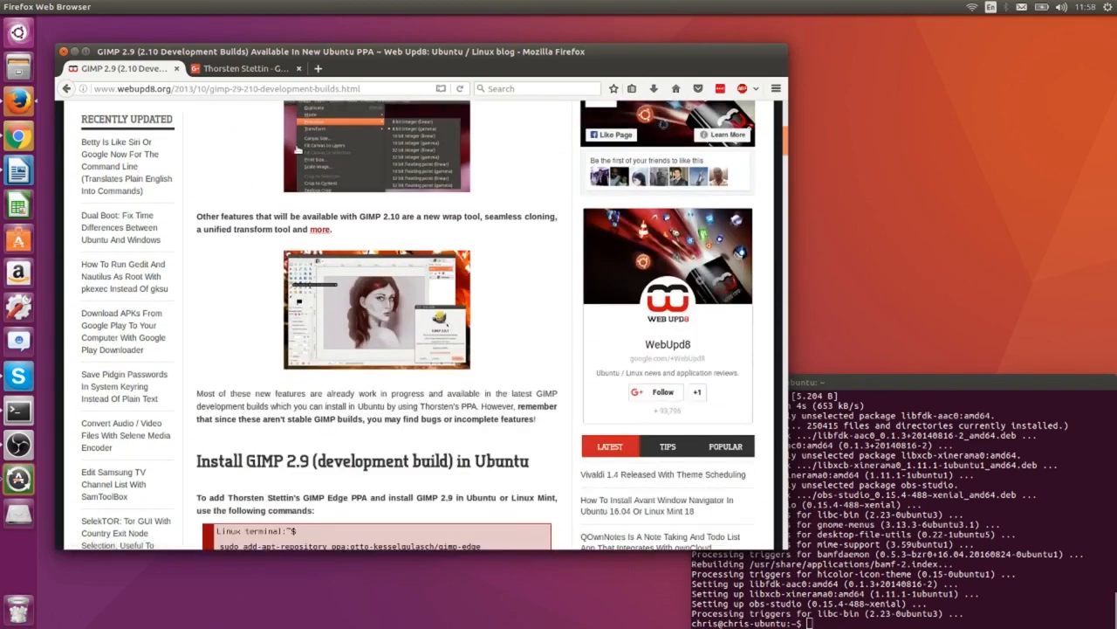
scroll(297, 149, down, 1)
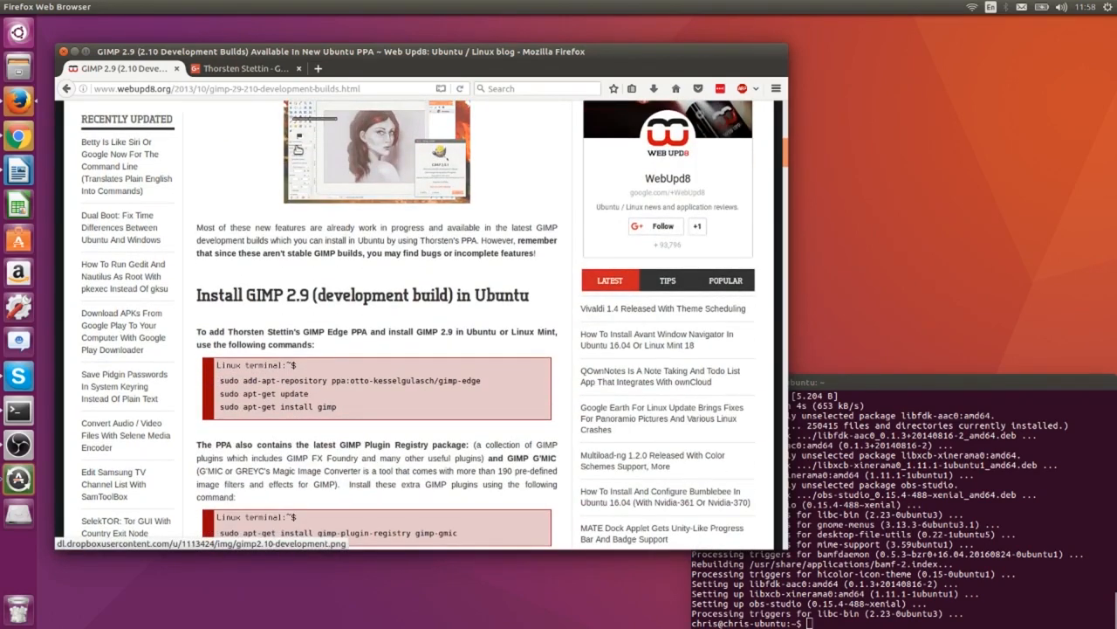
scroll(297, 149, down, 1)
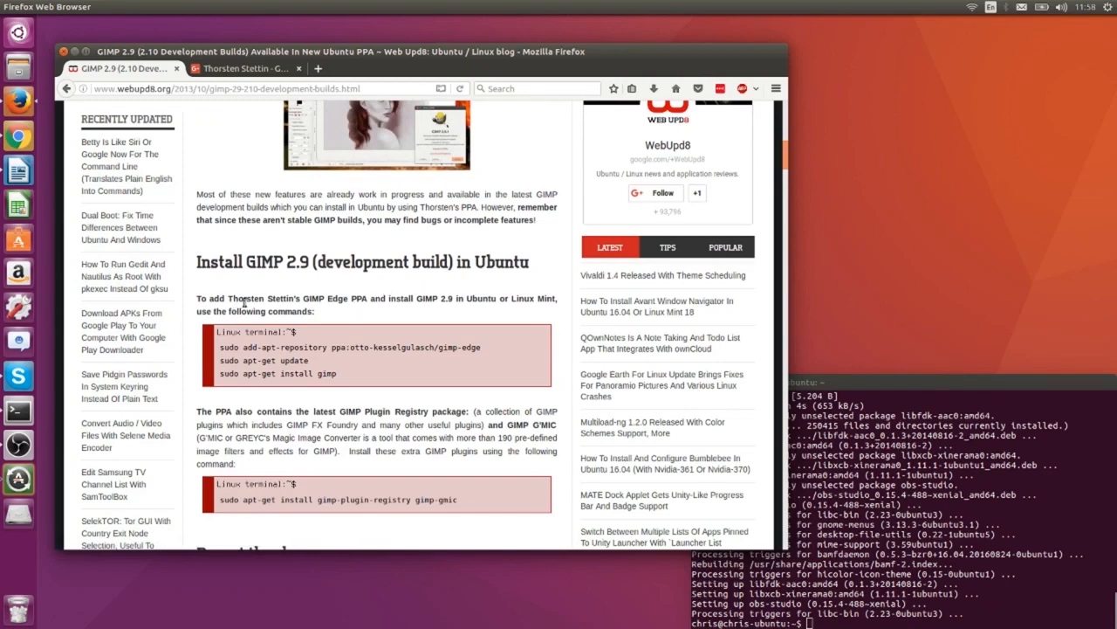
click(1013, 585)
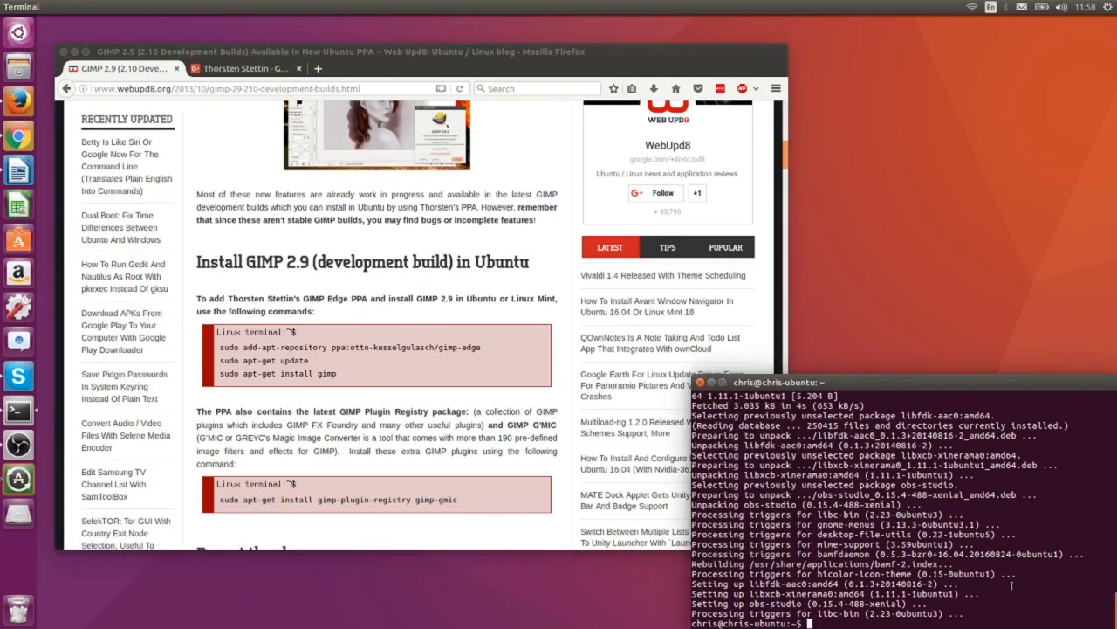
drag(482, 348, 224, 348)
right_click(224, 347)
click(240, 357)
Paste the copied repository command into the Terminal, run it, and continue with adding the gimp-edge PPA.
click(950, 622)
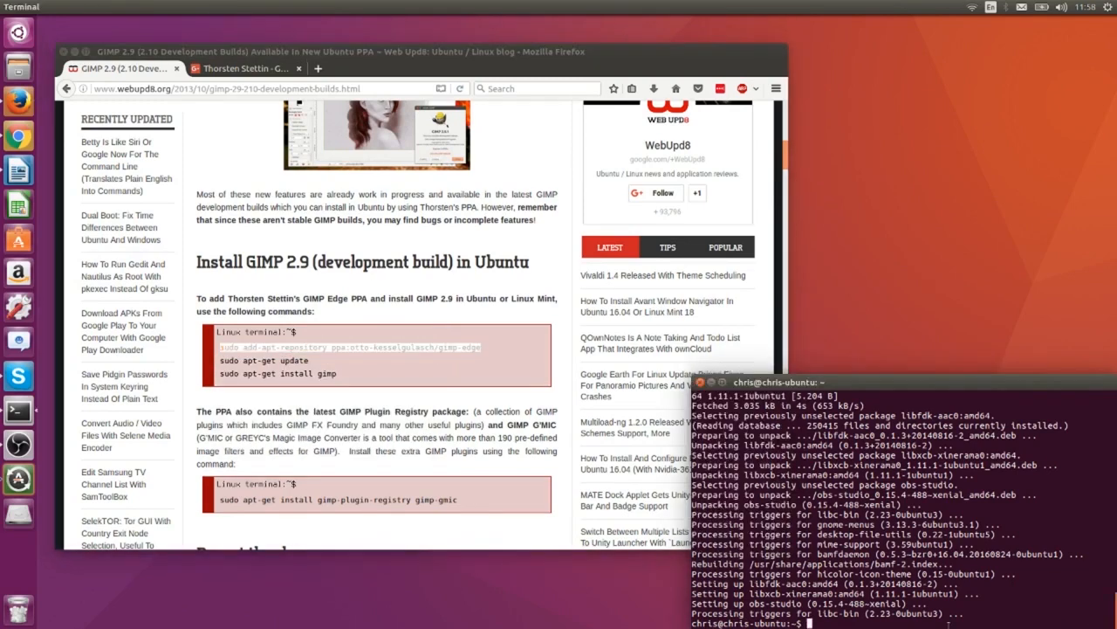
click(462, 308)
click(1084, 586)
right_click(1084, 586)
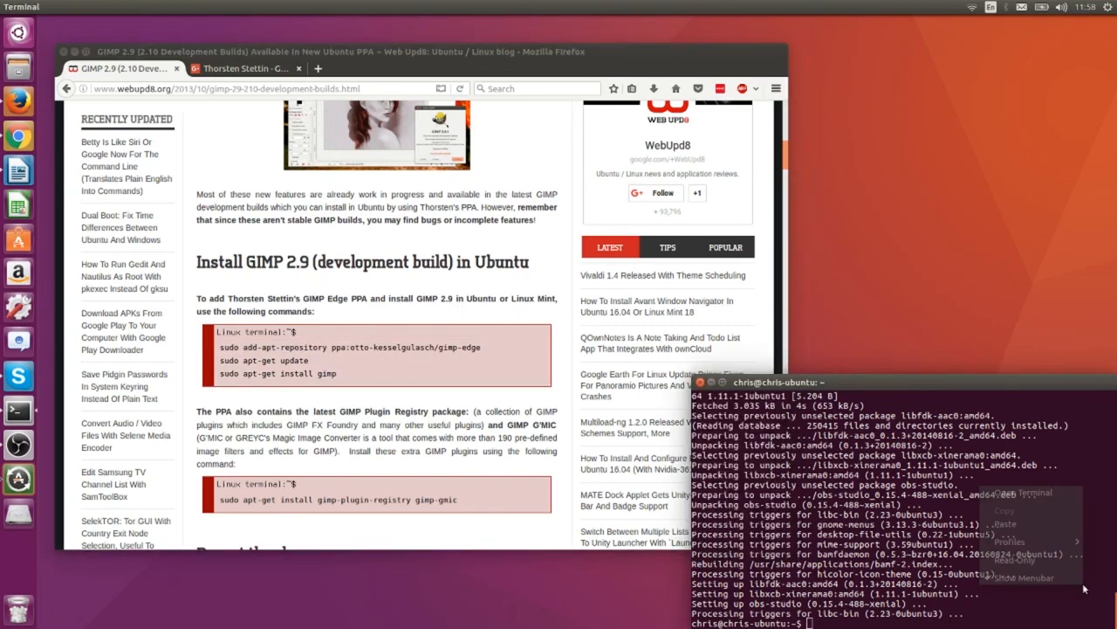
click(1057, 523)
key(Return)
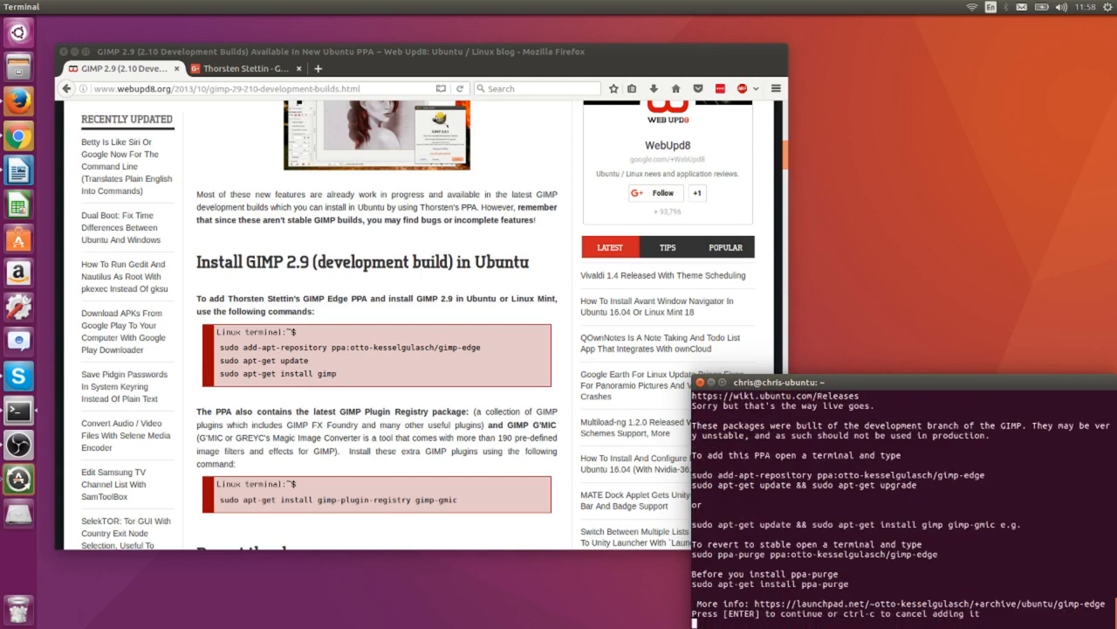
key(Return)
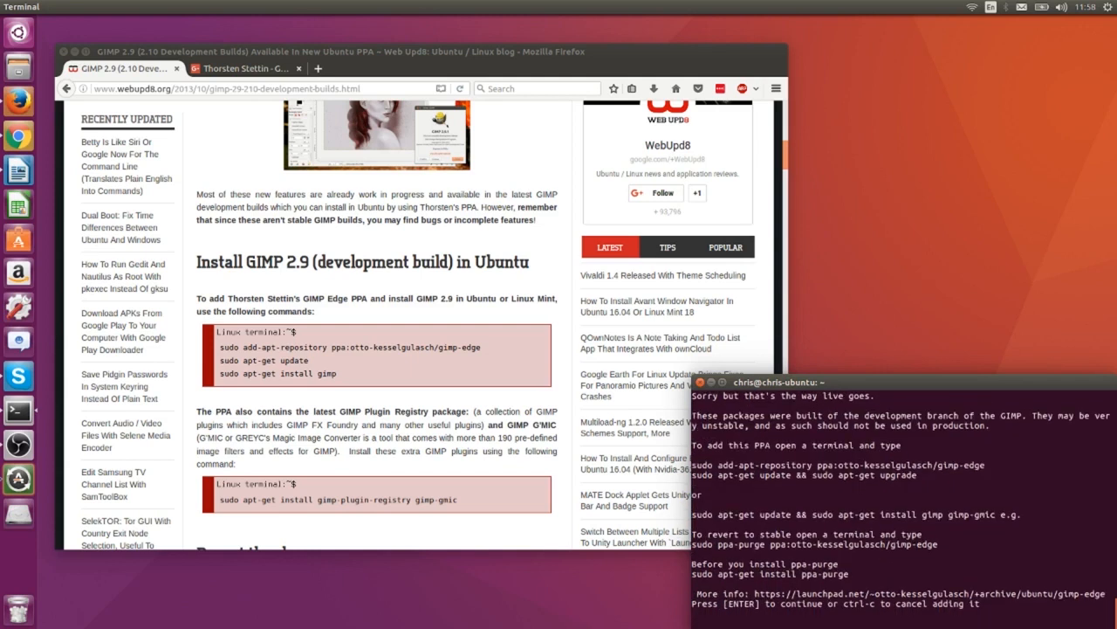
Copy "sudo apt-get update" from the article and run it in the Terminal.
drag(395, 360, 235, 360)
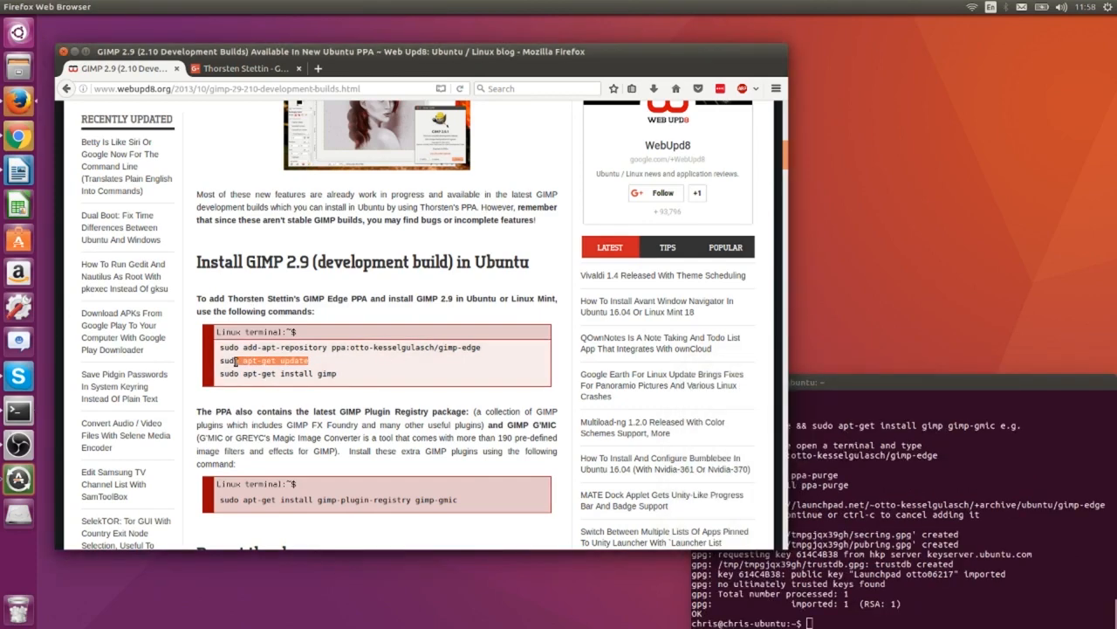
right_click(1028, 518)
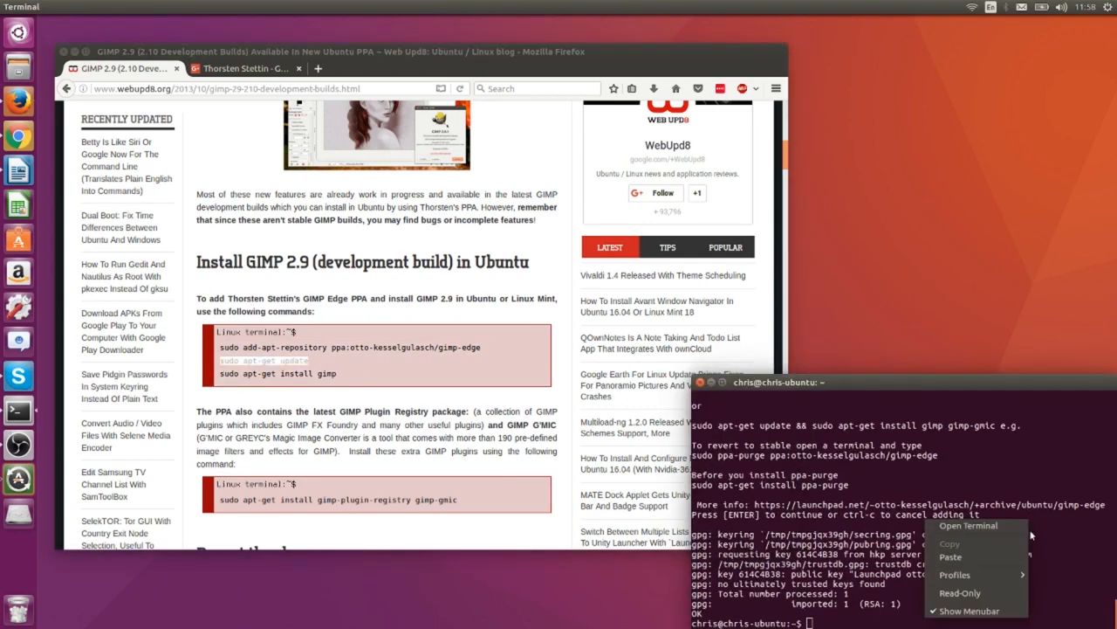
click(1012, 552)
key(Return)
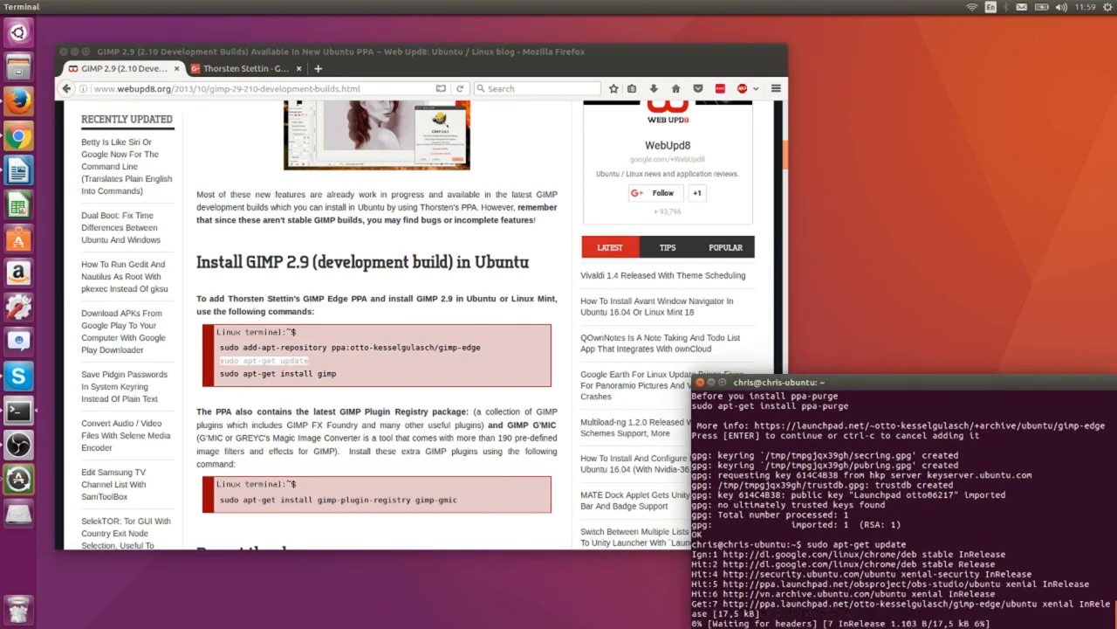
Copy "sudo apt-get install gimp" from the article, run it in the Terminal, and confirm the installation with Y.
drag(338, 374, 220, 379)
right_click(229, 376)
click(261, 389)
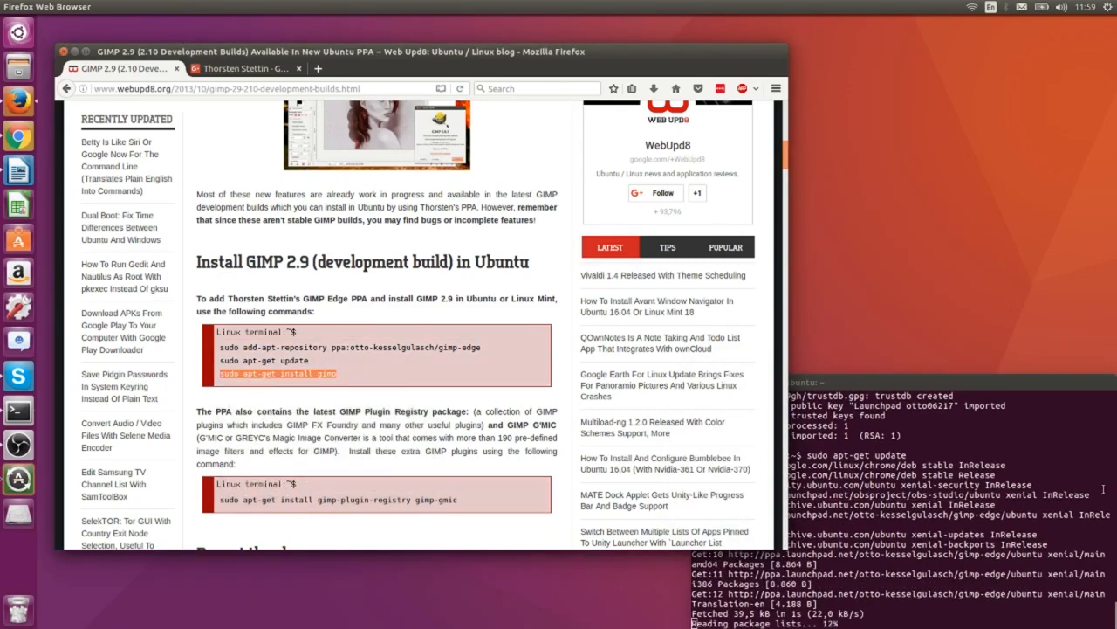
right_click(1050, 424)
click(1039, 467)
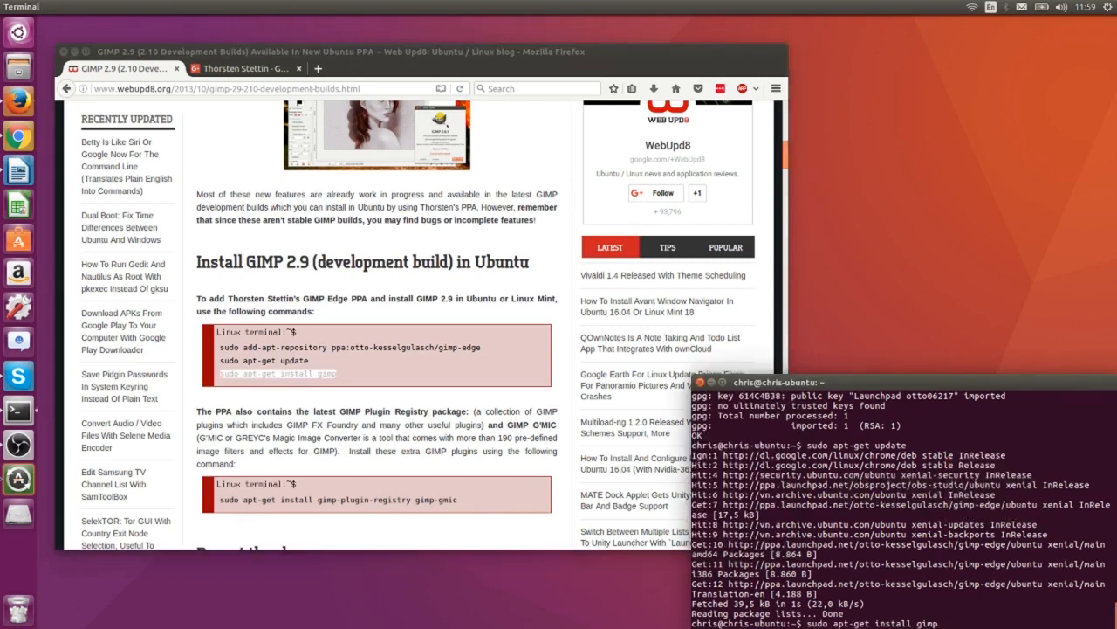
key(Return)
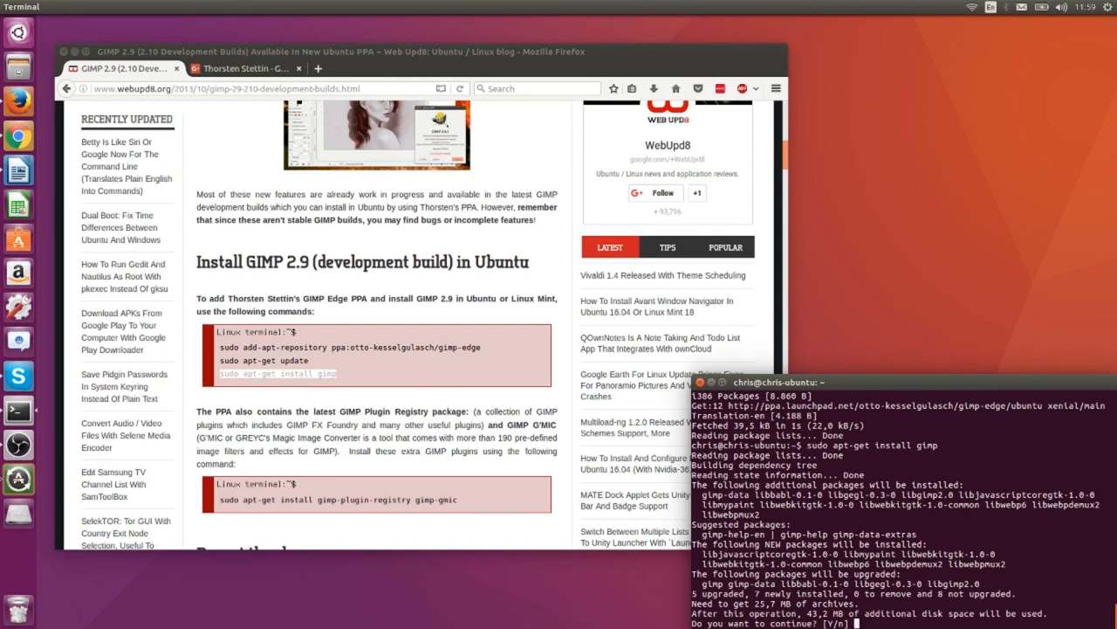
text(Y)
key(Return)
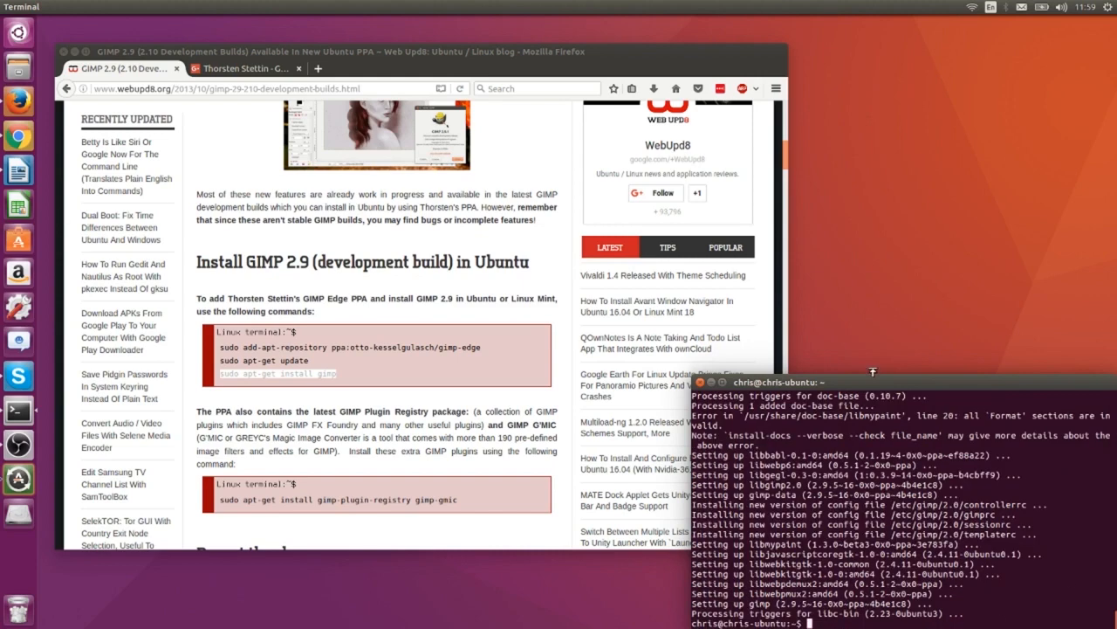
Launch the installed program from the Terminal with the command "gimp" and maximize its window.
text(gimp)
key(Return)
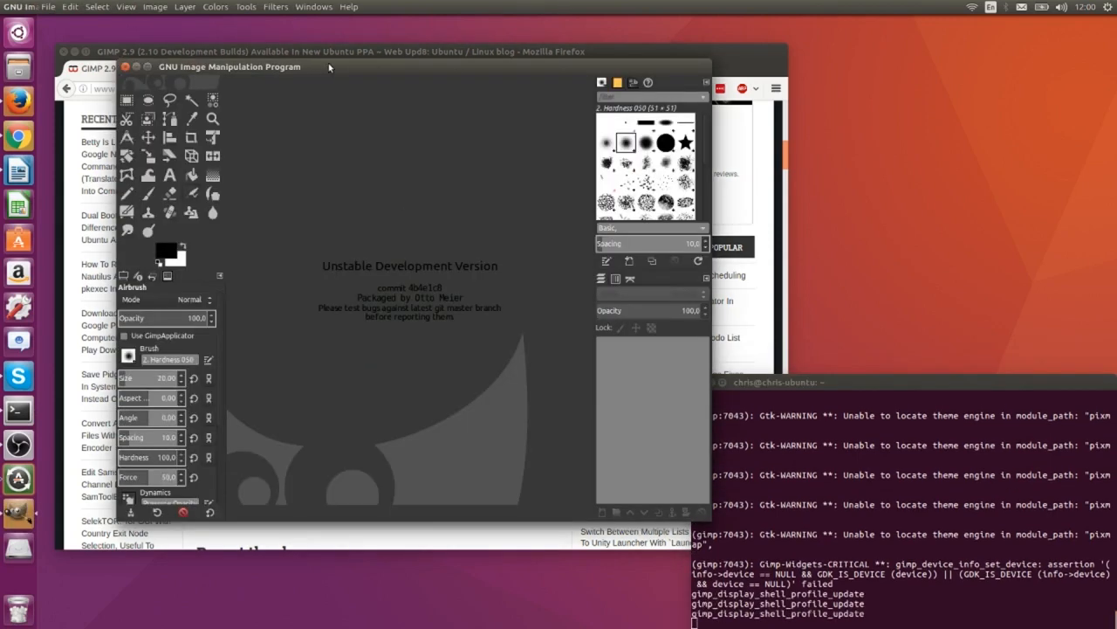
double_click(328, 64)
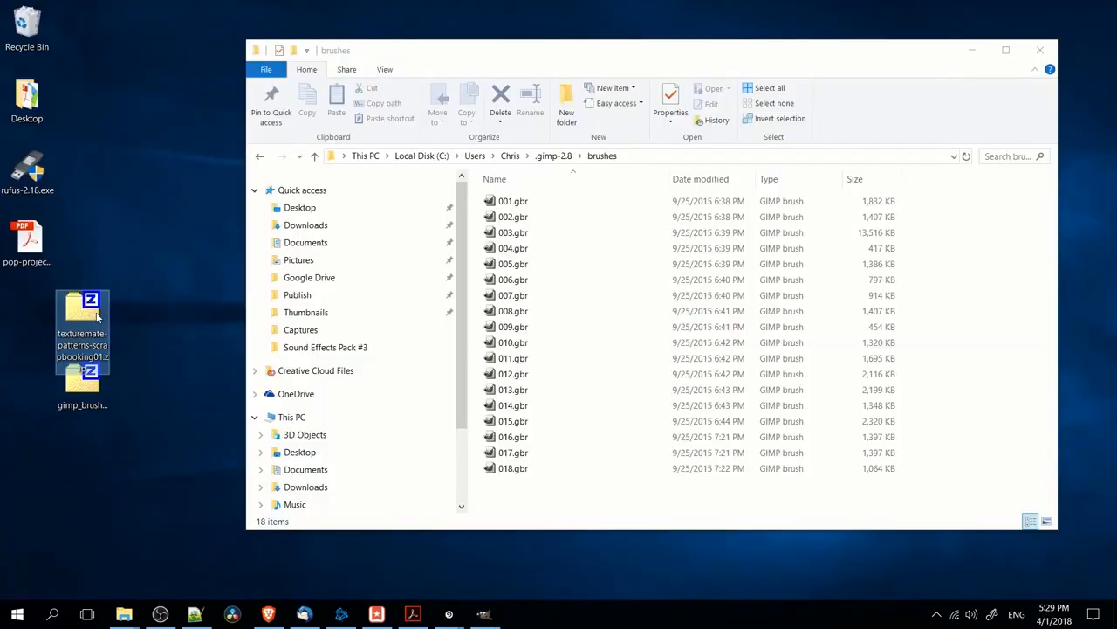
Arrange the desktop archives, placing the texturemate patterns zip beside the PDF and the gimp_brushes zip directly beneath it.
drag(88, 310, 95, 247)
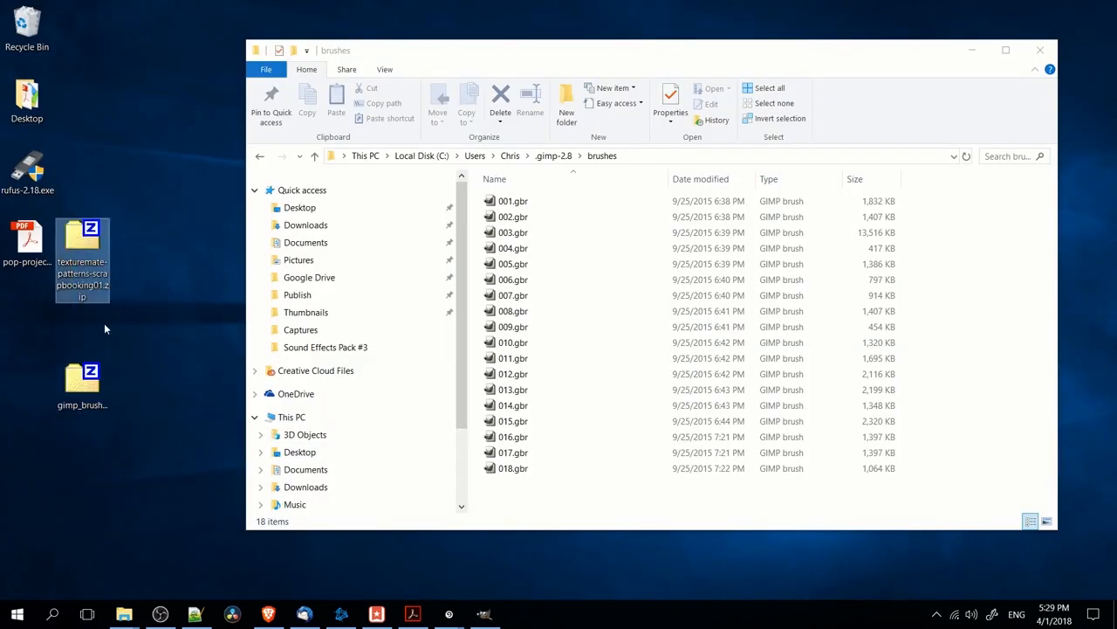
click(83, 379)
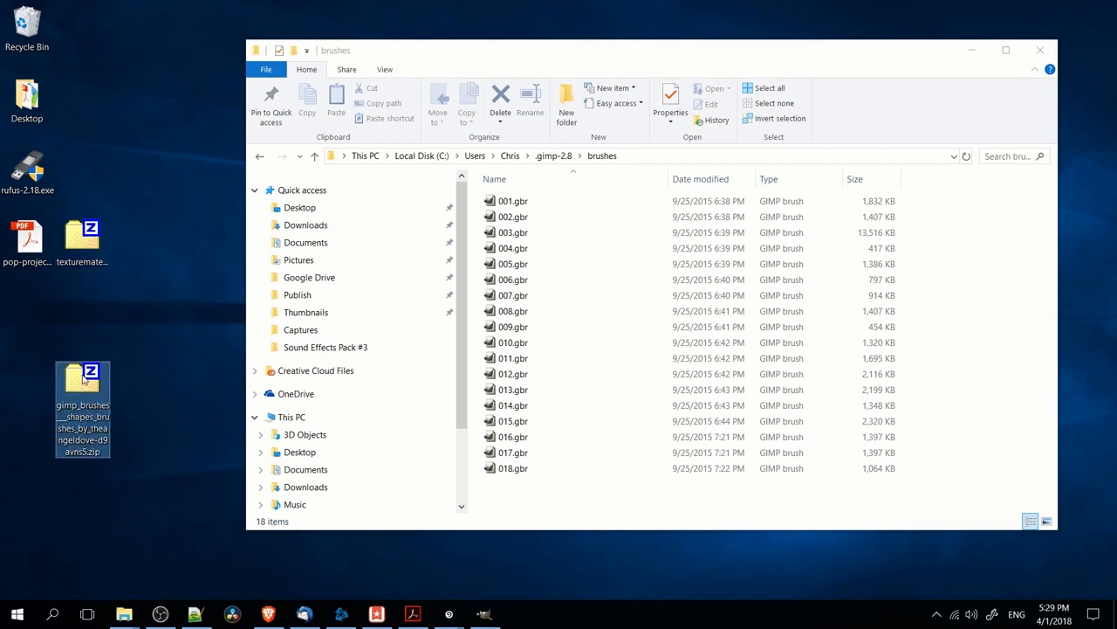
drag(78, 393, 114, 262)
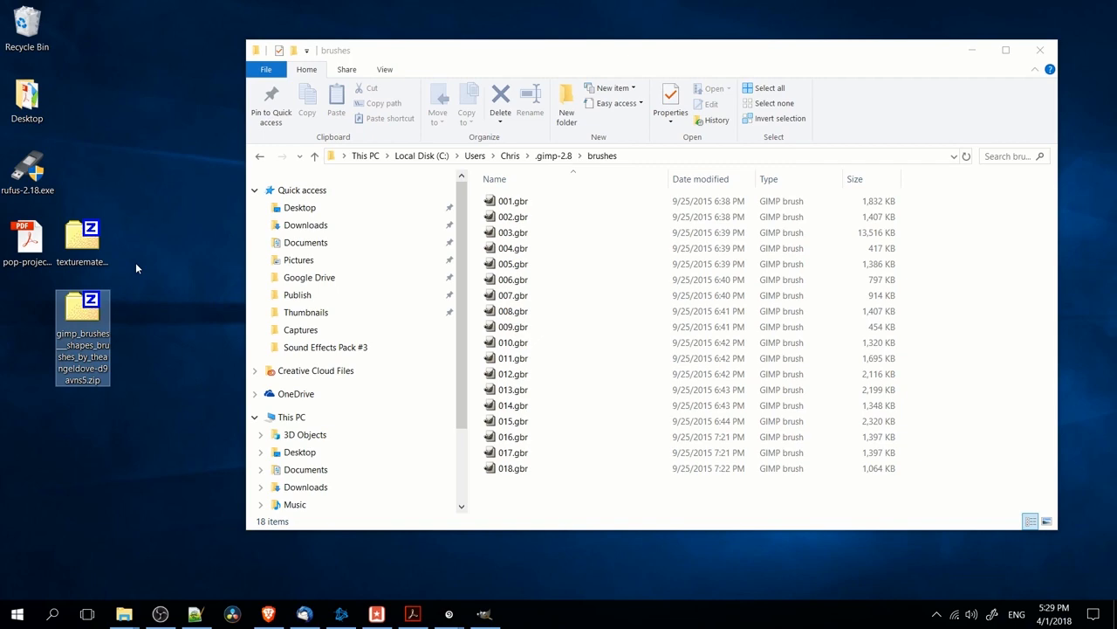
Go up to the user's home folder, show its full path, and locate the .gimp-2.8 folder.
click(510, 155)
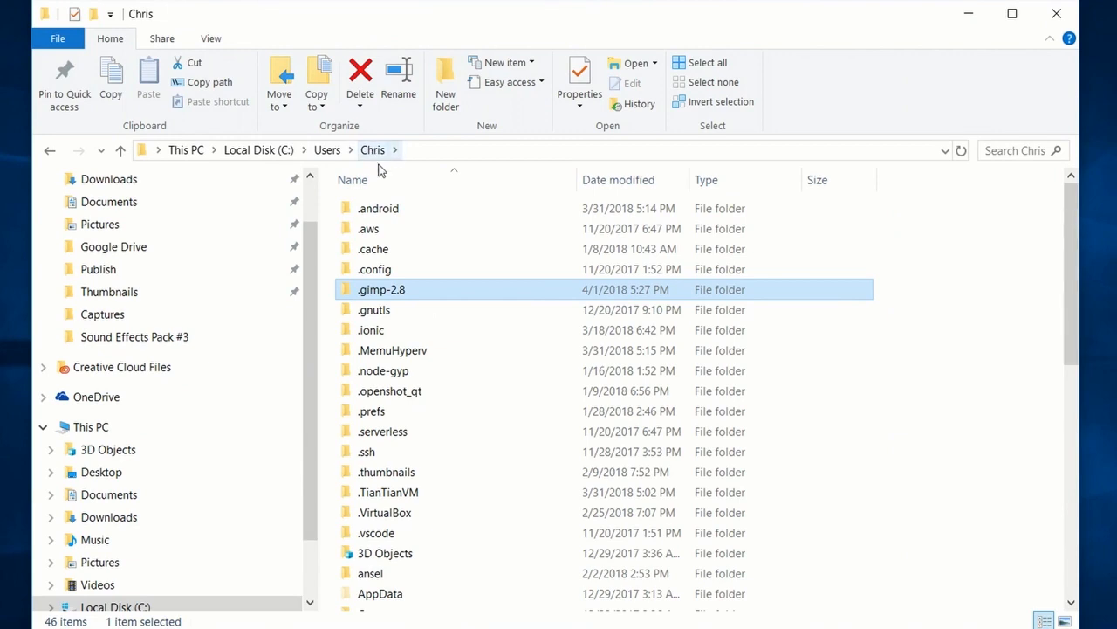
click(440, 149)
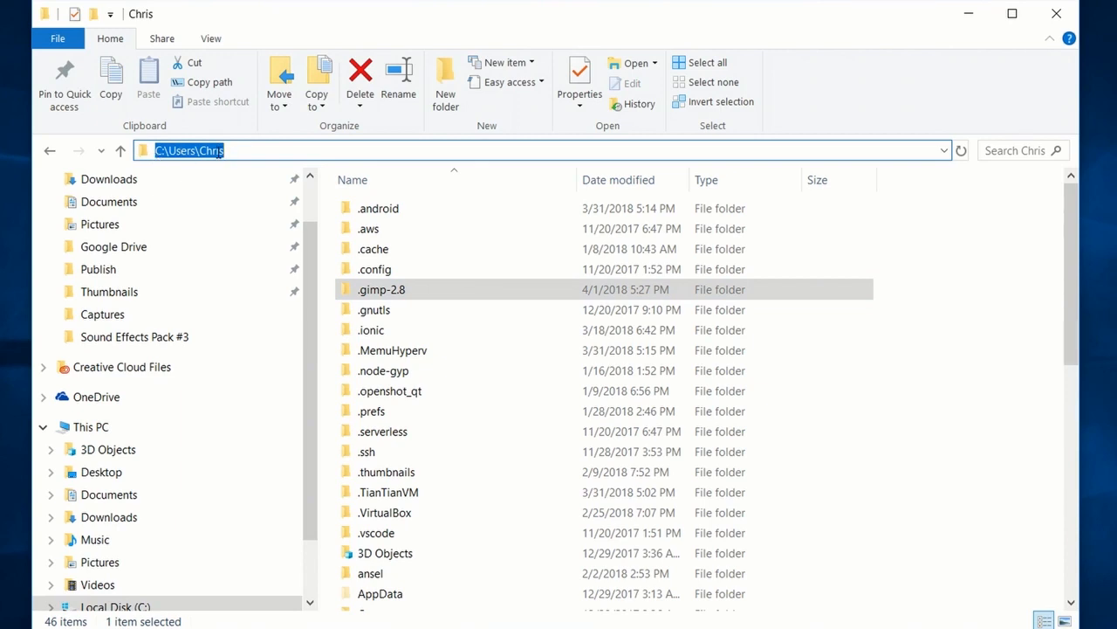
click(987, 324)
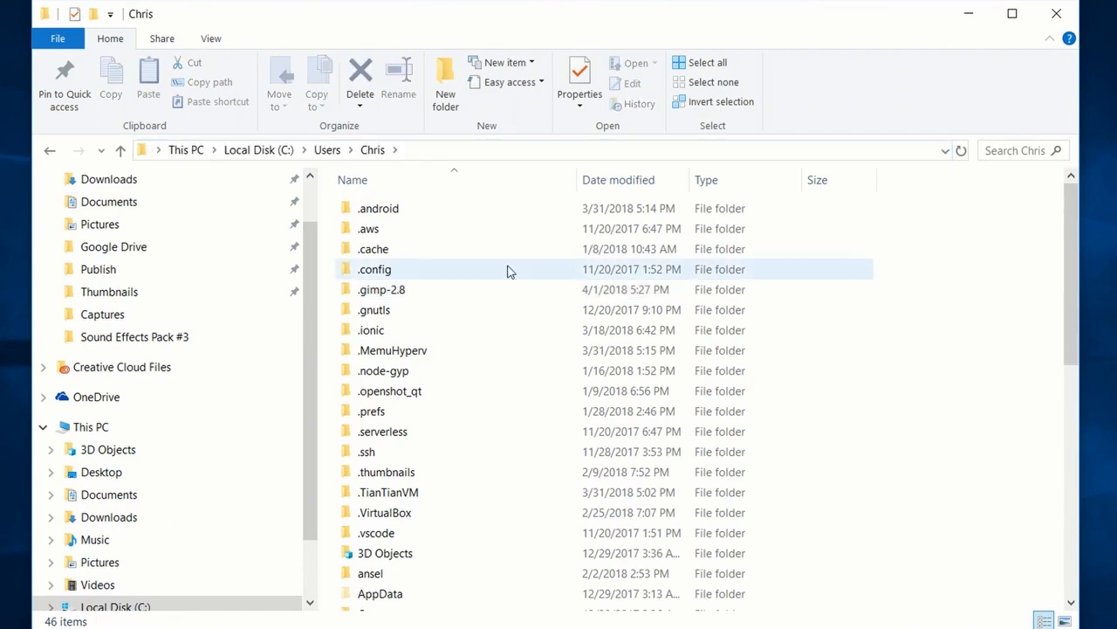
click(402, 295)
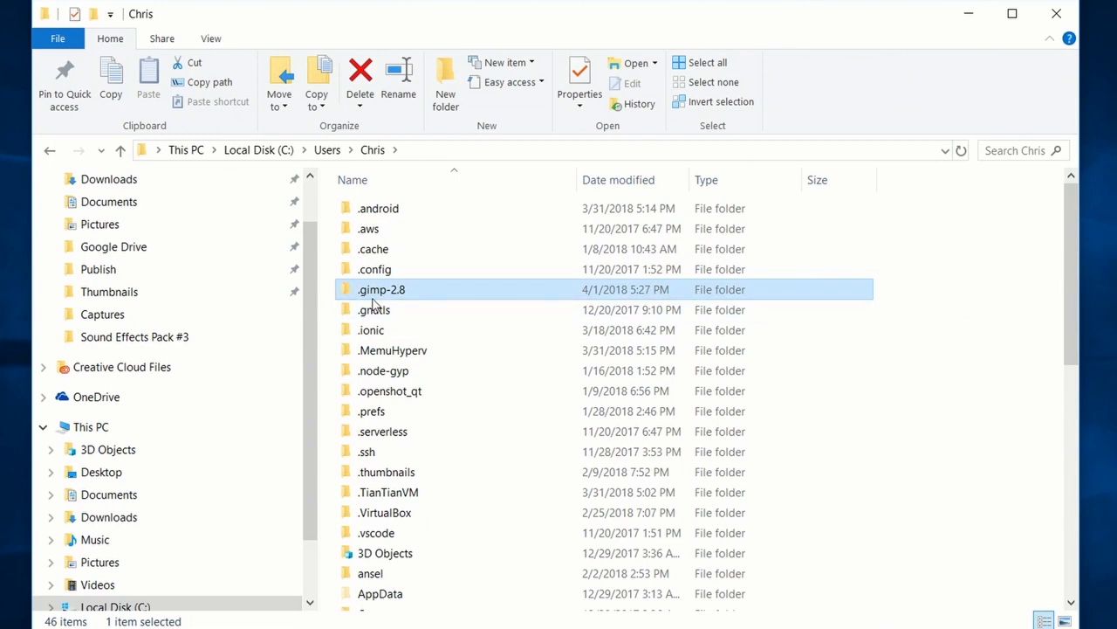
mouse_move(391, 297)
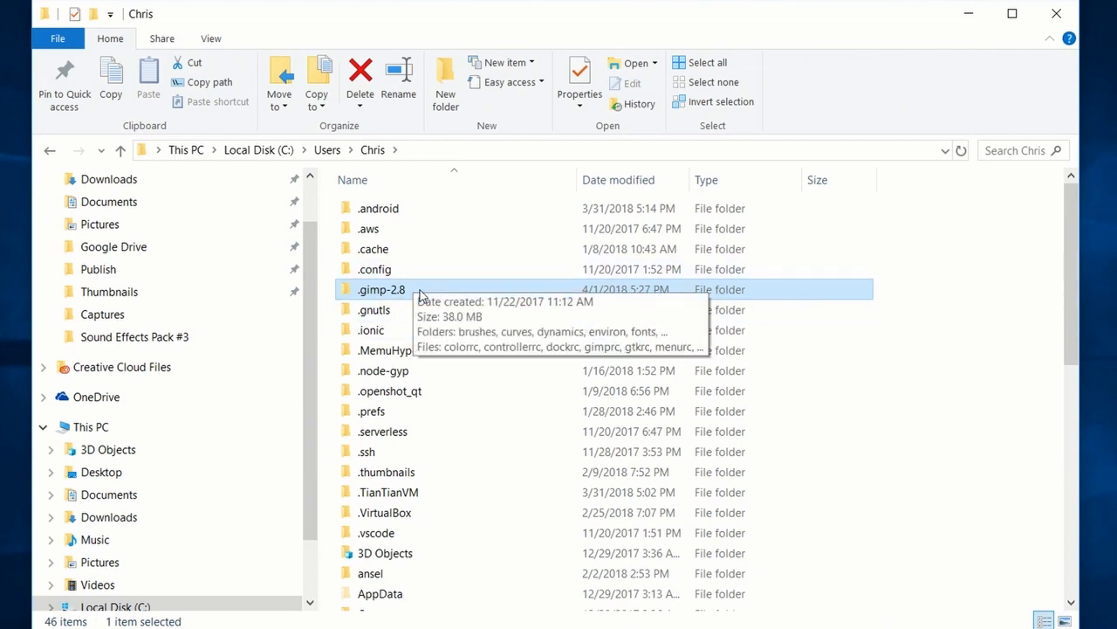
Check that File Explorer is set to show hidden items, and clear the folder selection.
click(210, 41)
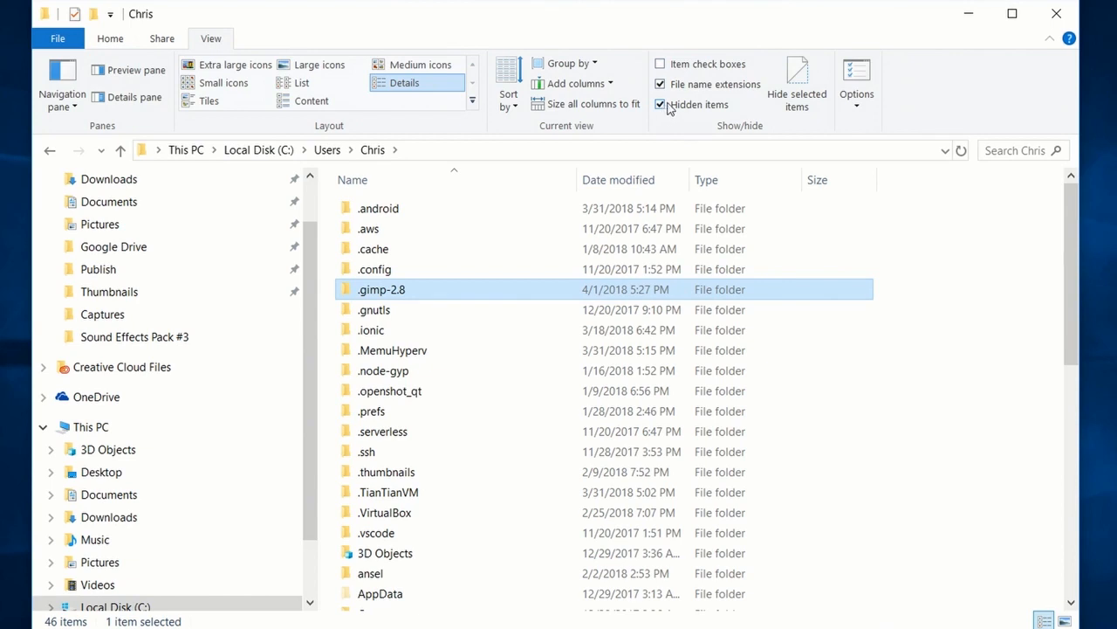
click(110, 38)
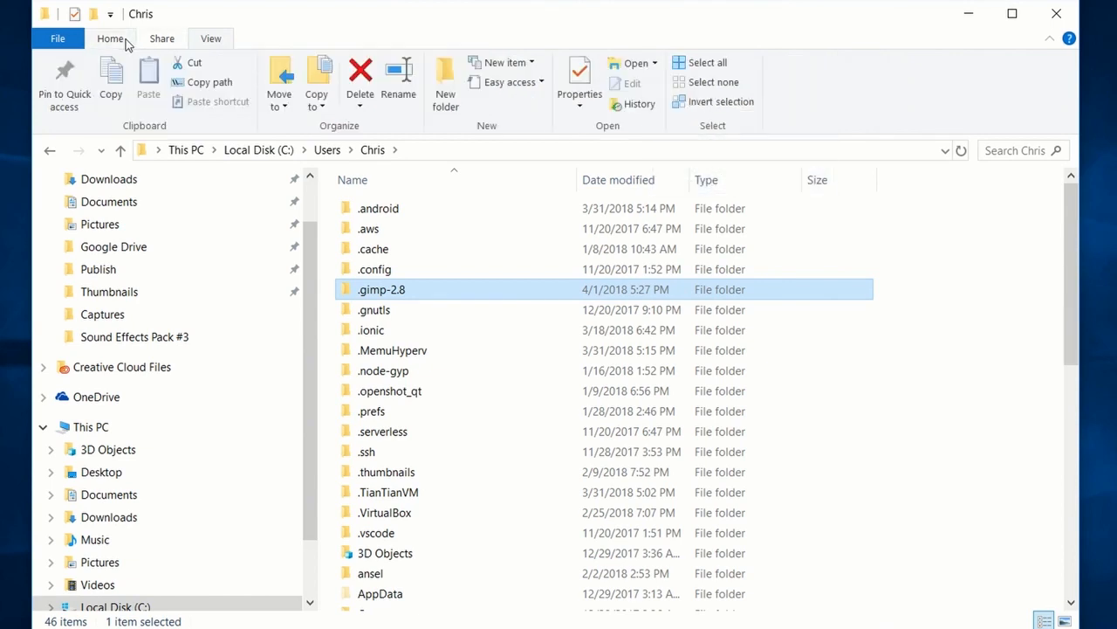
click(1003, 329)
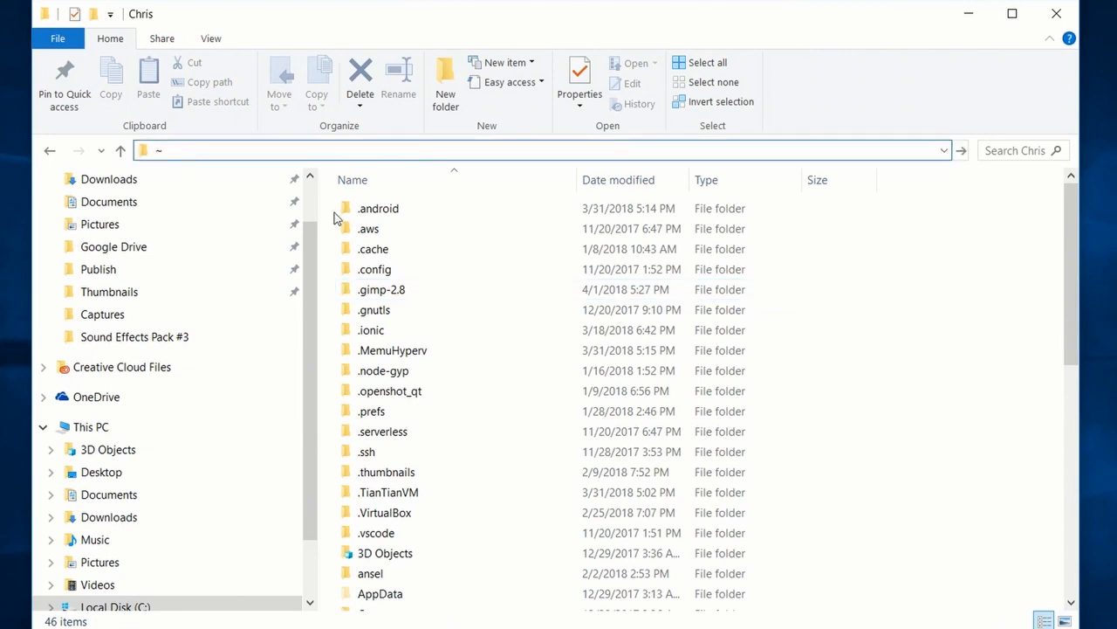
drag(211, 150, 113, 149)
click(251, 150)
click(374, 291)
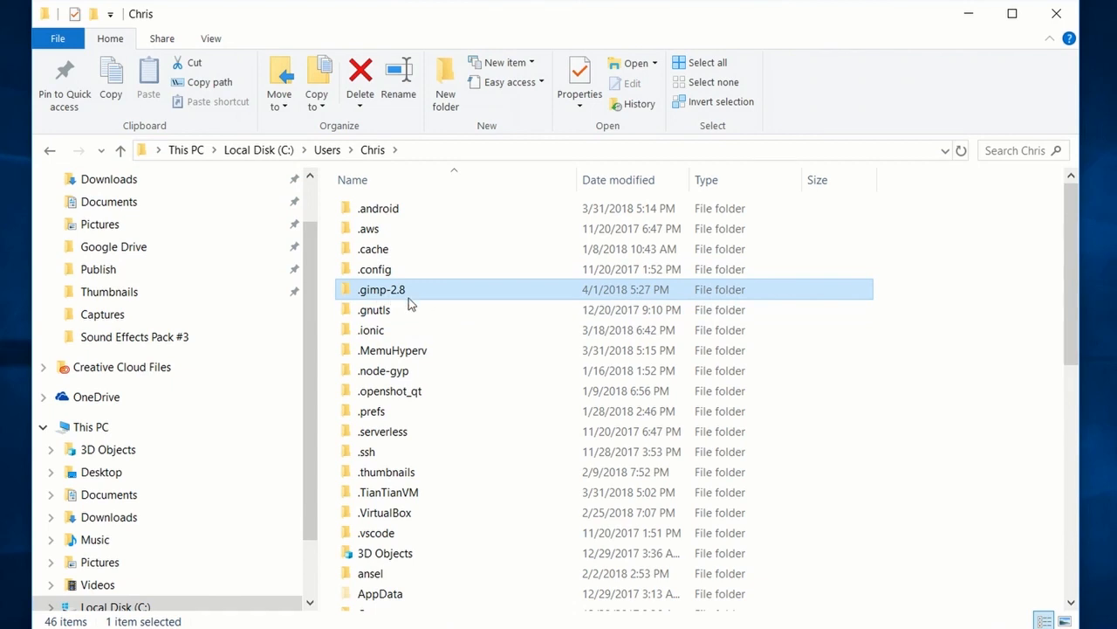
click(888, 298)
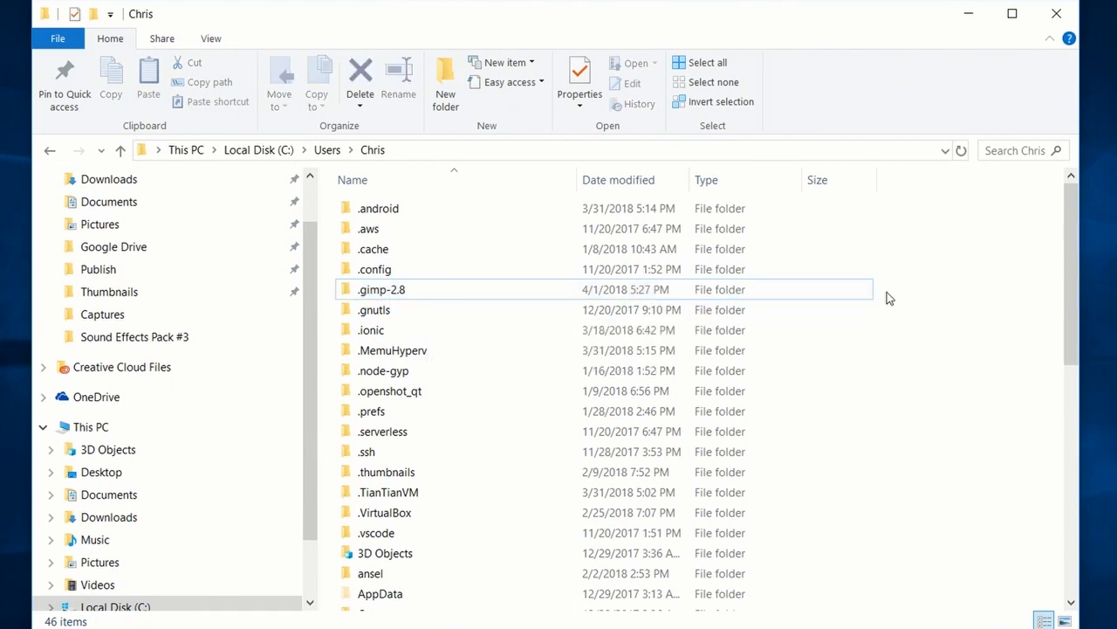
Go to %appdata%, open the 2.9 folder inside GIMP, and point out its brushes and patterns folders.
click(424, 149)
text(%)
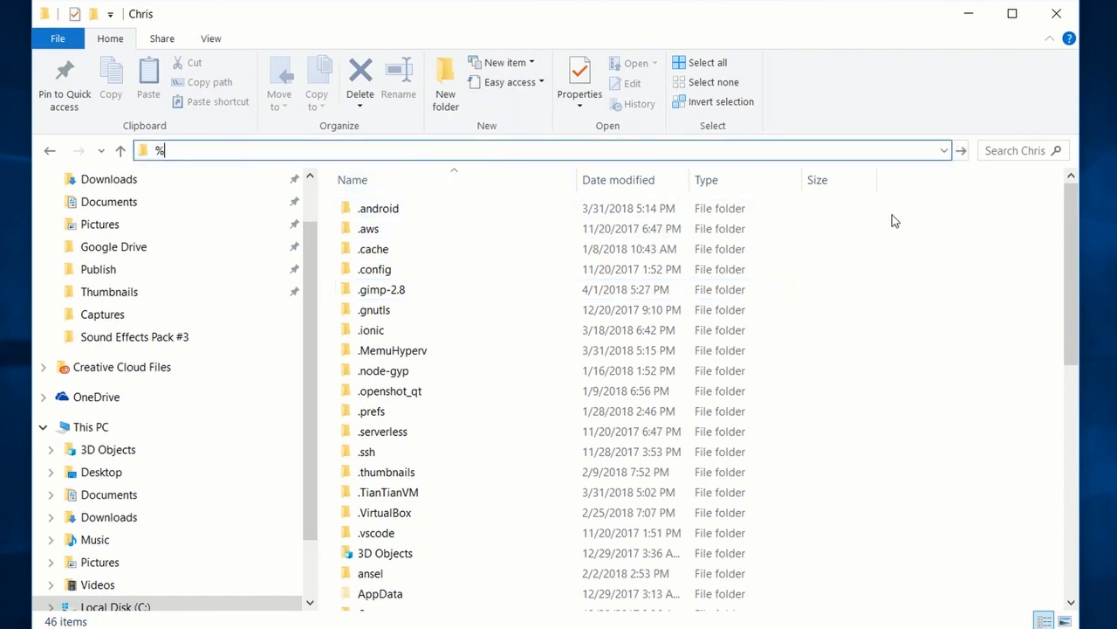
text(appdata%)
key(Return)
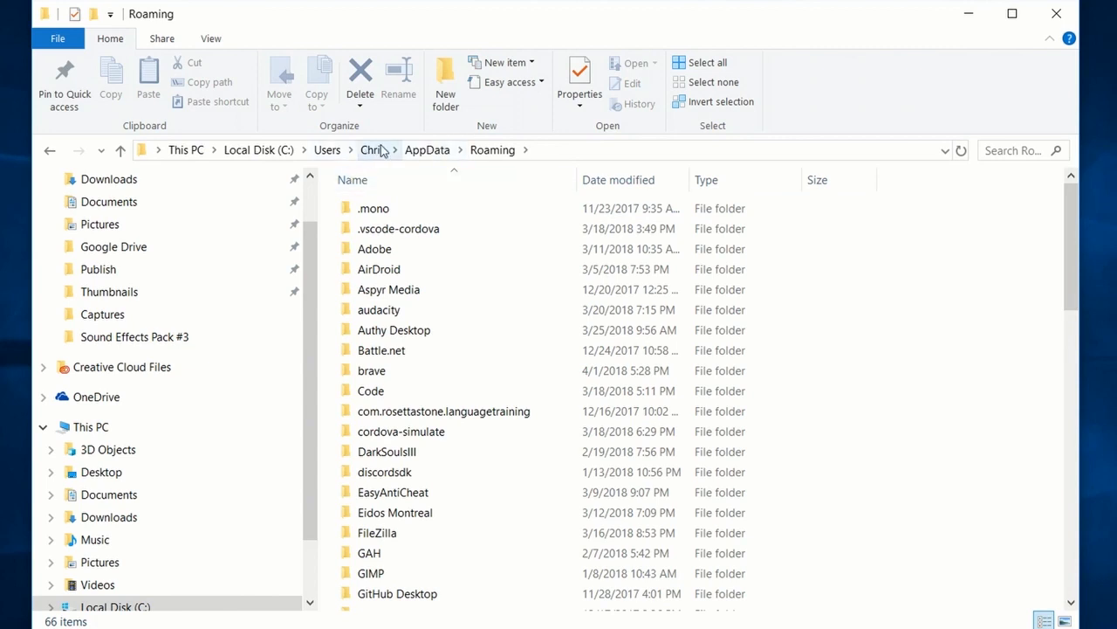
scroll(649, 370, down, 2)
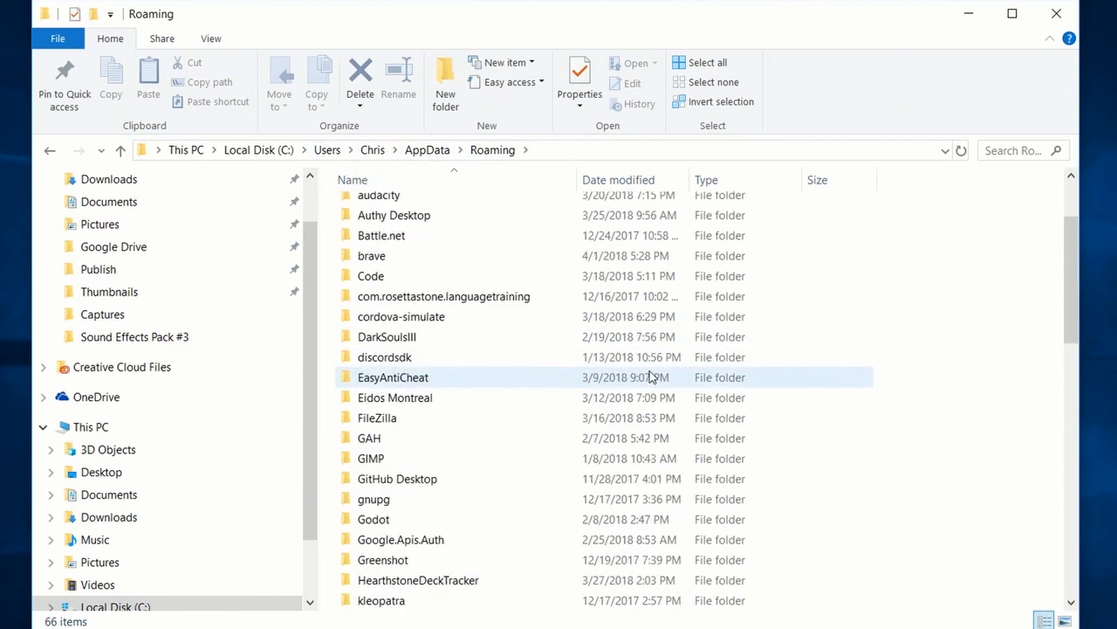
double_click(483, 457)
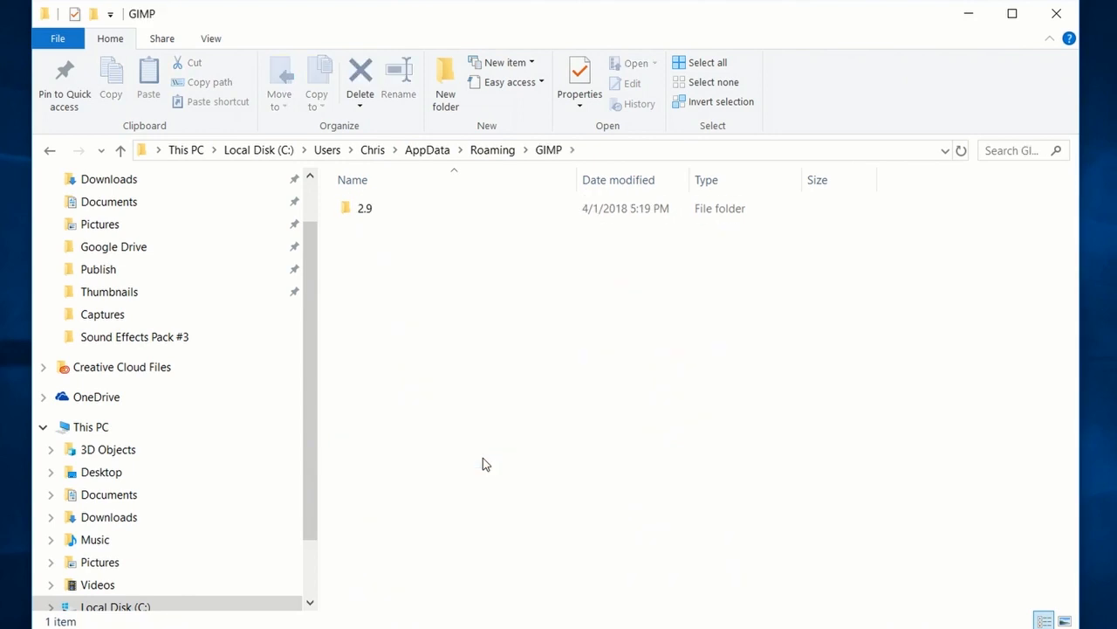
double_click(414, 216)
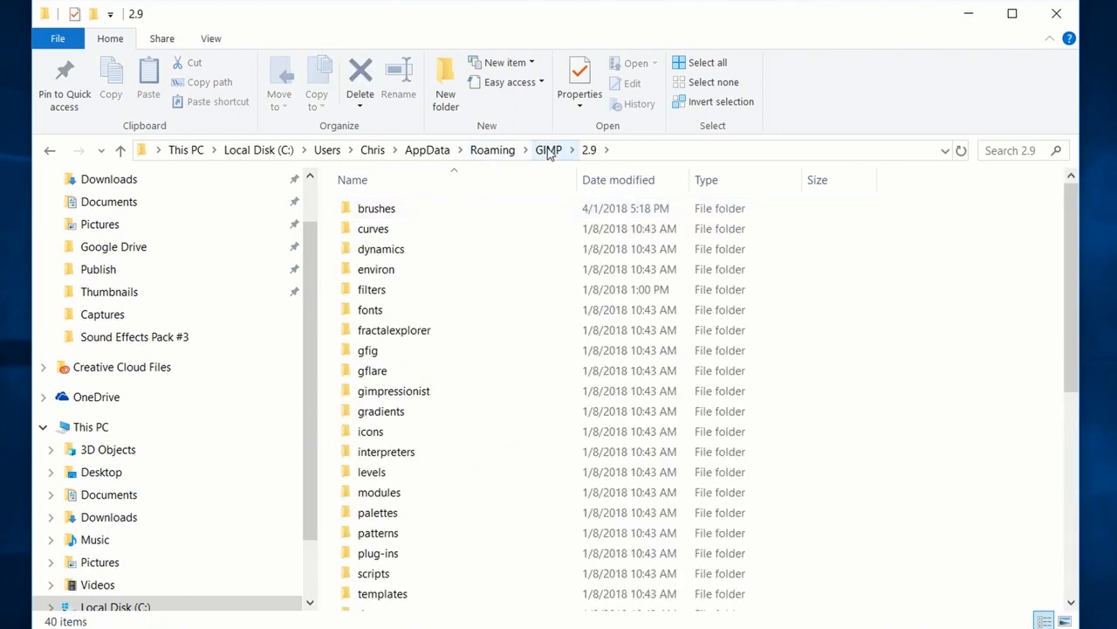
click(377, 209)
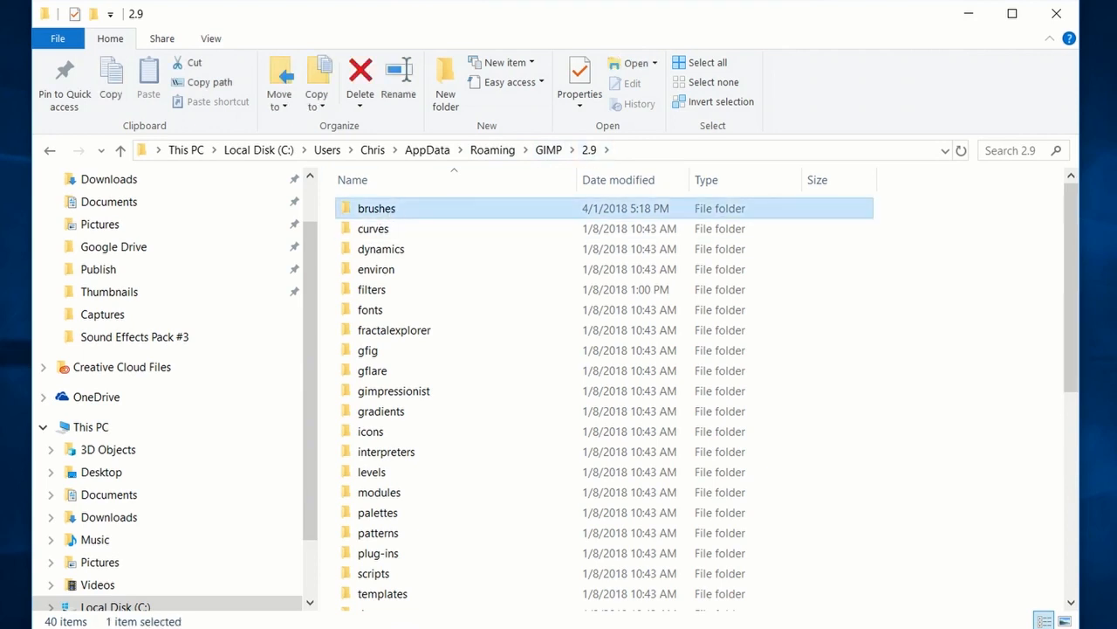
click(373, 535)
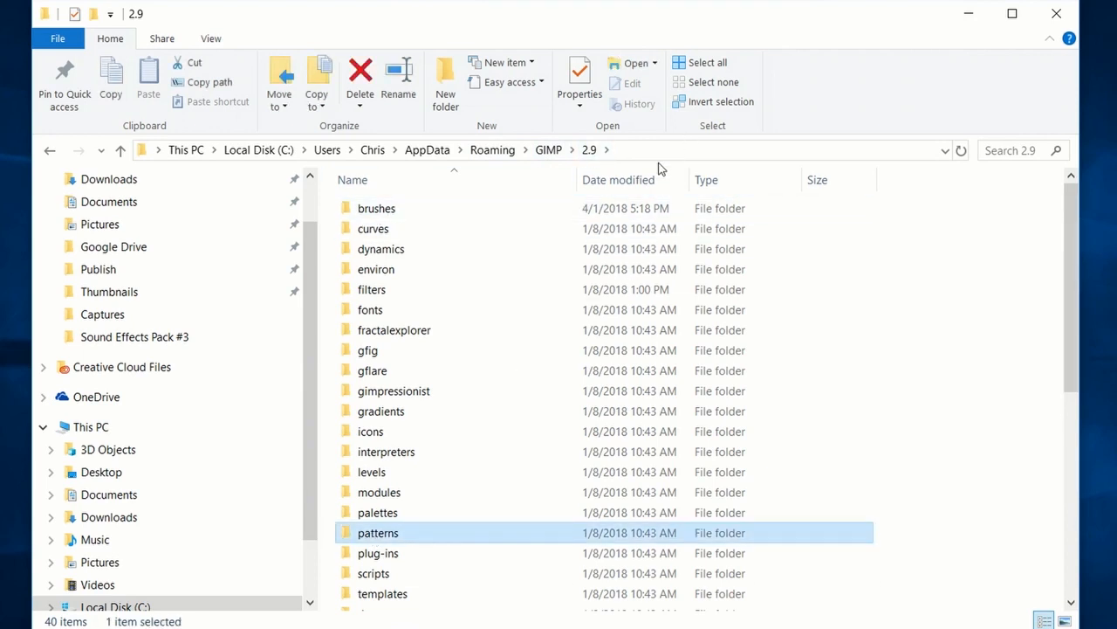
Shorten the path back to the user's home folder, open .gimp-2.8, and point out its brushes and patterns folders.
click(690, 149)
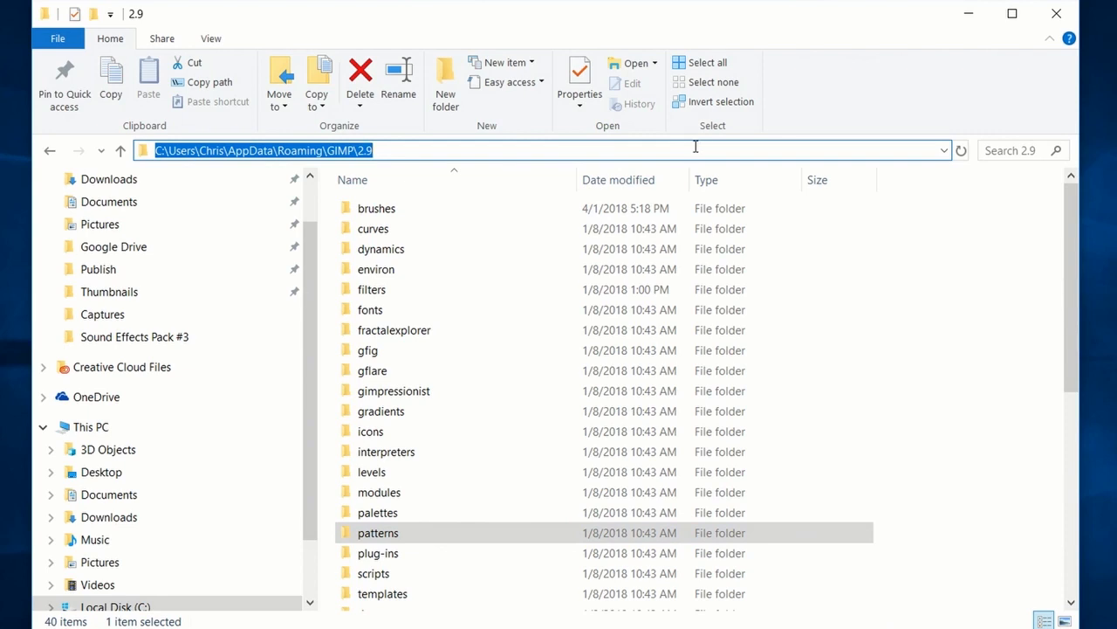
drag(231, 150, 457, 150)
key(BackSpace)
key(Return)
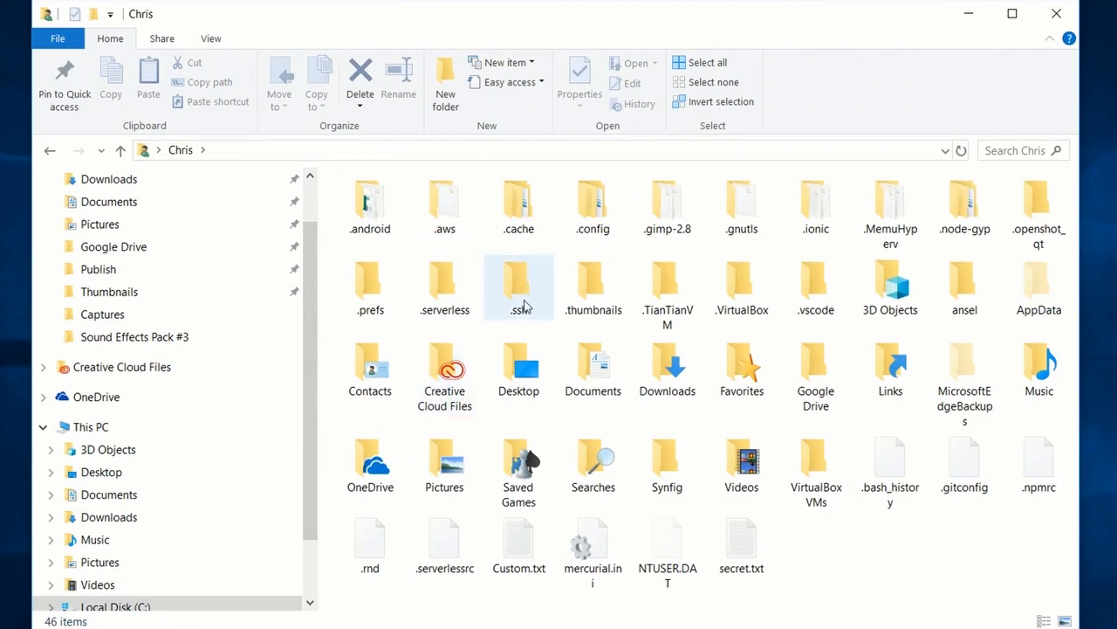
double_click(662, 225)
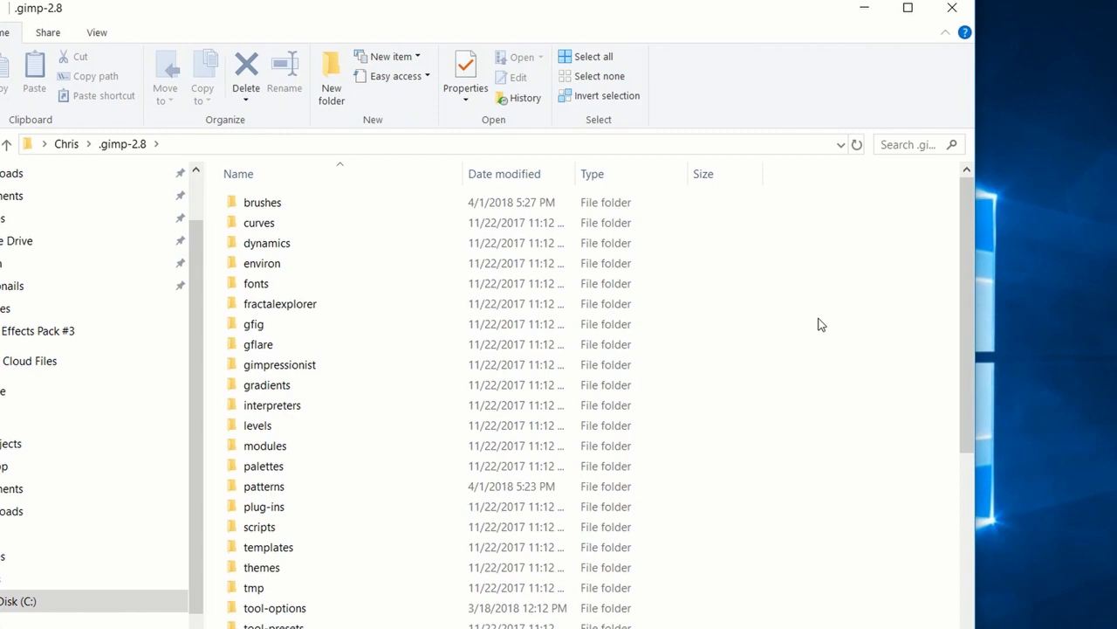
click(525, 210)
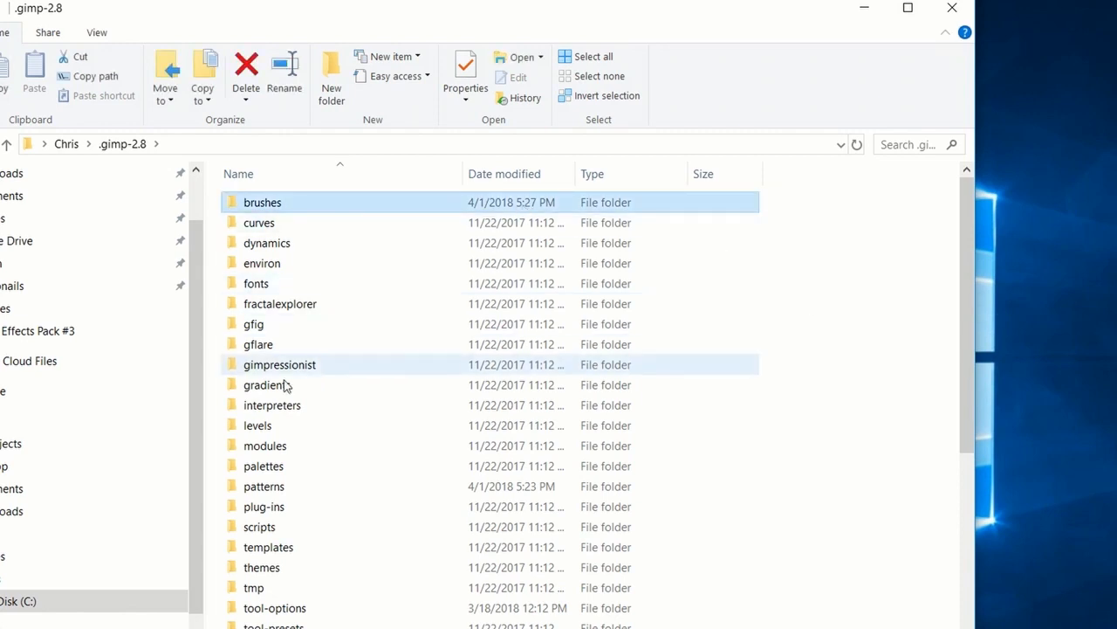
click(274, 470)
click(278, 491)
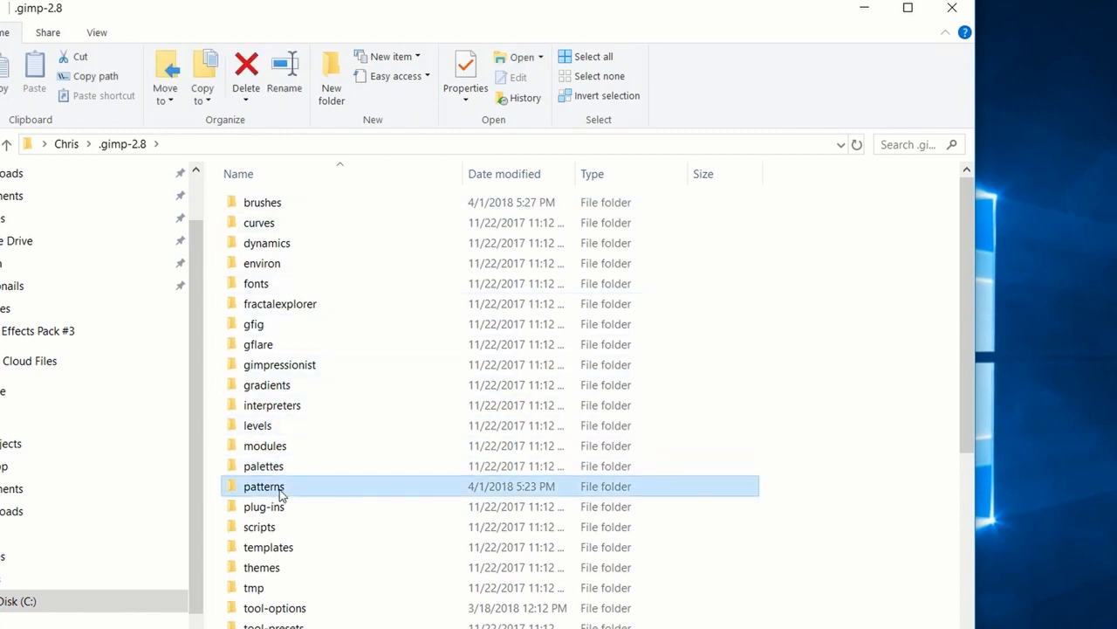
Open the .gimp-2.8 brushes folder, bring the window fully into view, and highlight all its .gbr files, 001 to 018.
double_click(296, 209)
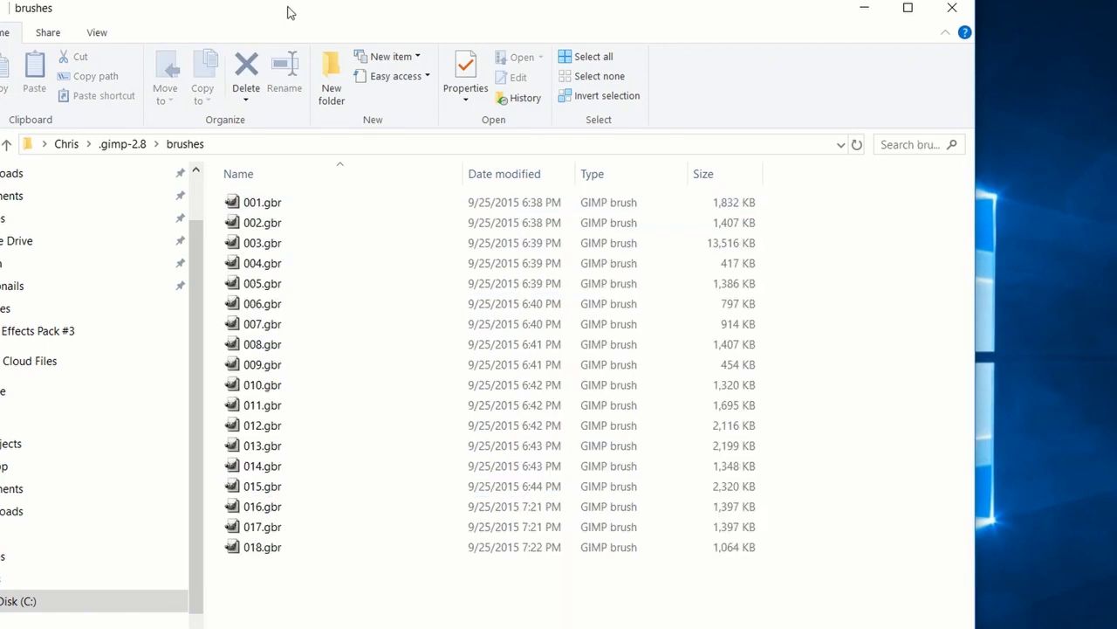
drag(291, 12, 426, 9)
drag(512, 606, 468, 207)
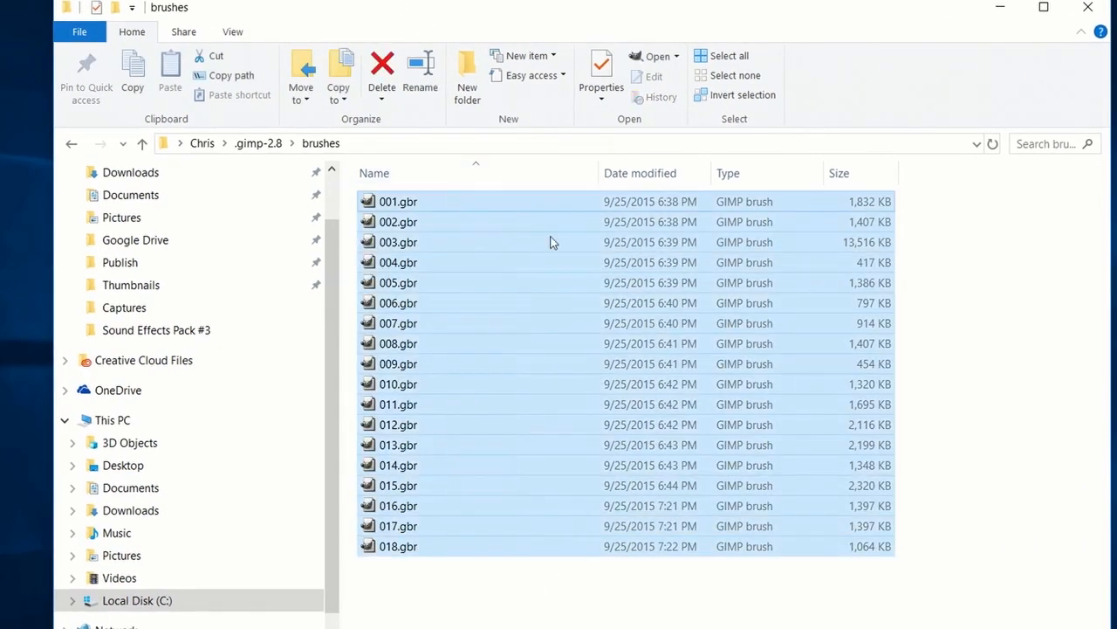
click(958, 189)
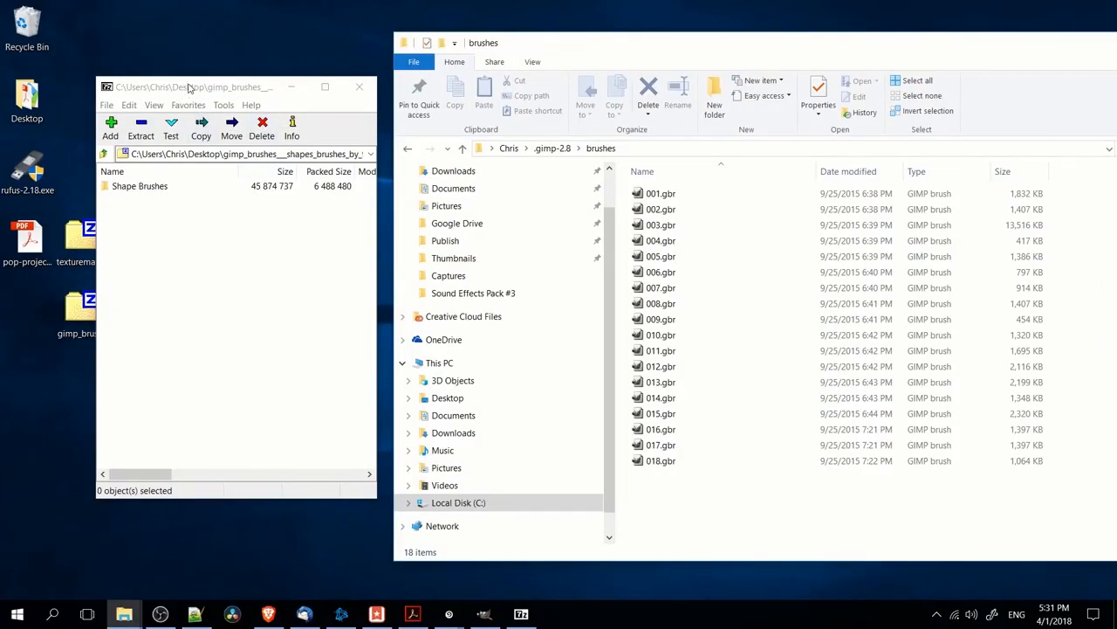
Switch to 7-Zip and open the Shape Brushes folder inside the gimp_brushes archive to view its files.
drag(190, 88, 238, 83)
click(82, 316)
double_click(181, 183)
scroll(204, 362, down, 1)
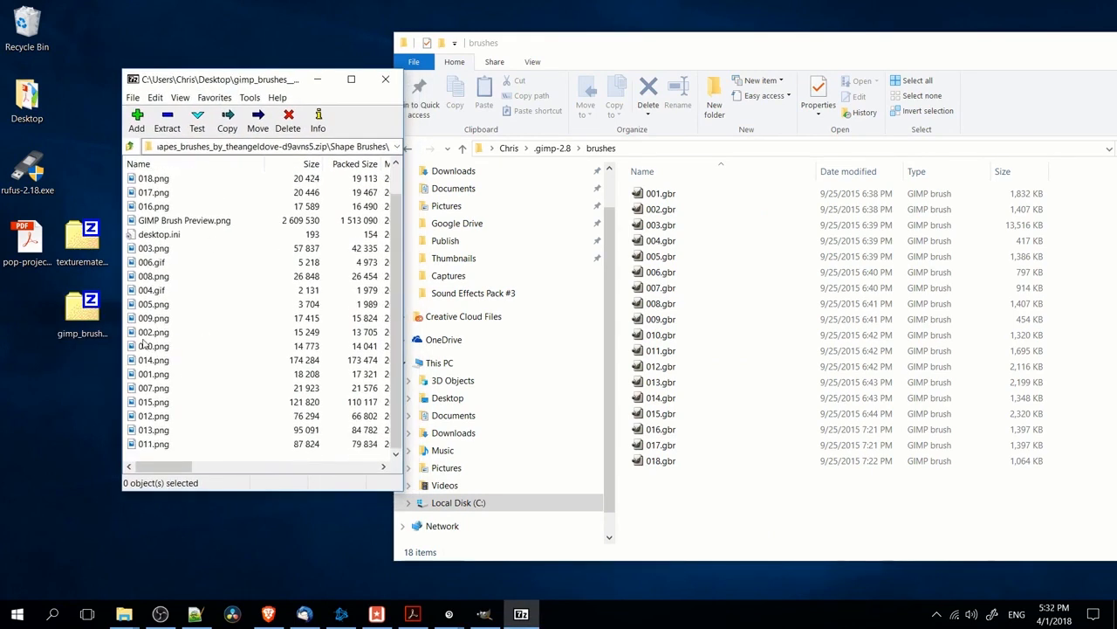
Open the GIMP Brushes folder inside the archive and compare its .gbr files with those in the .gimp-2.8 brushes folder.
key(Home)
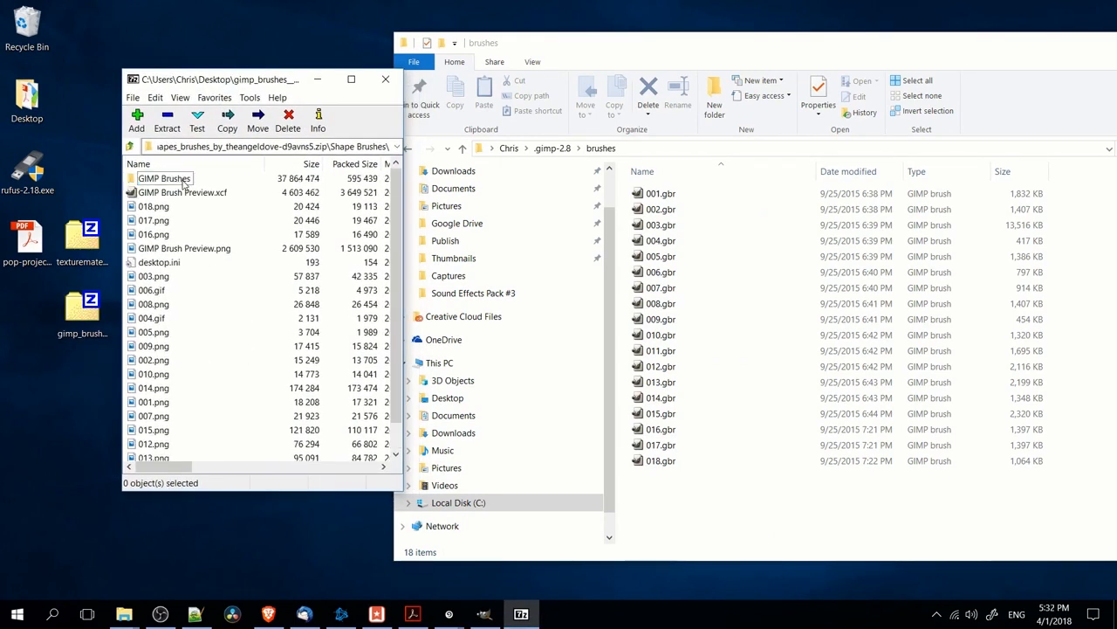
double_click(183, 181)
click(128, 147)
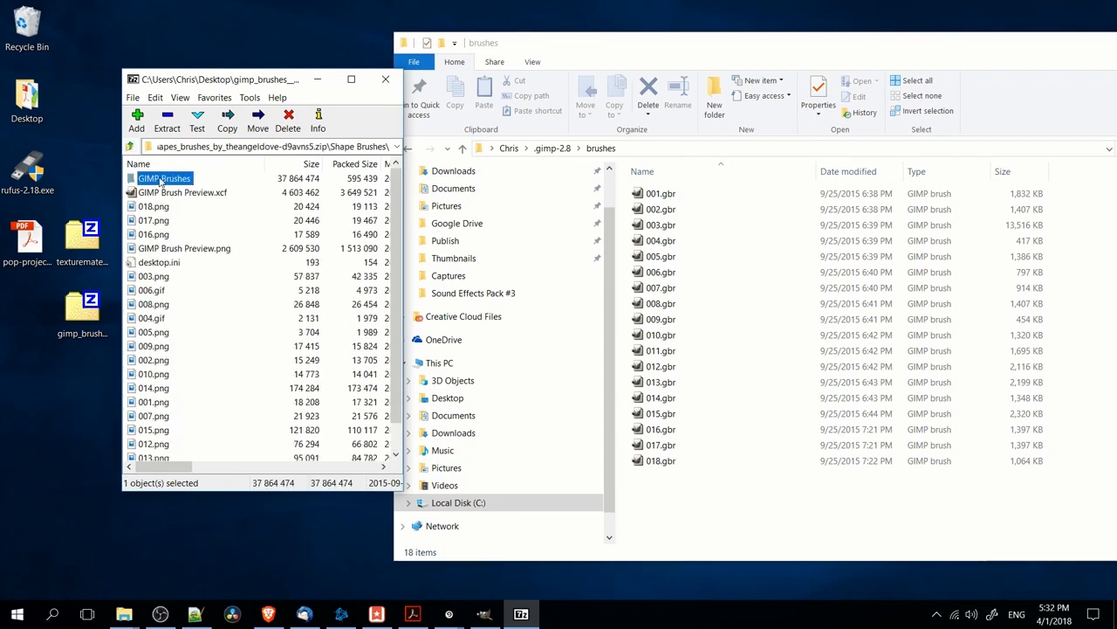
double_click(163, 181)
click(223, 450)
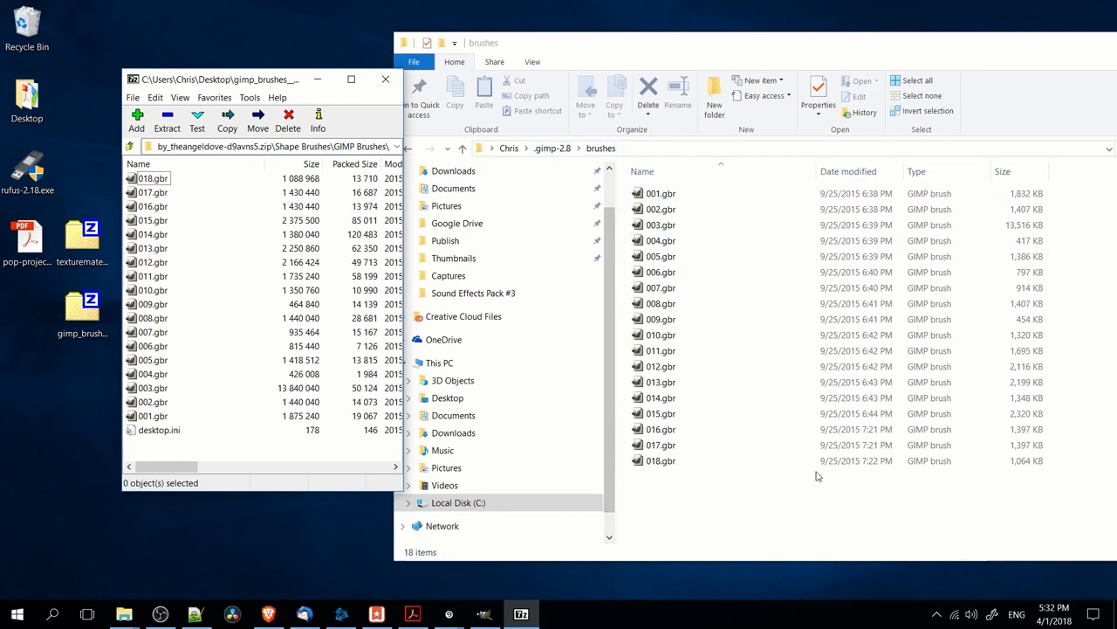
drag(777, 515, 695, 188)
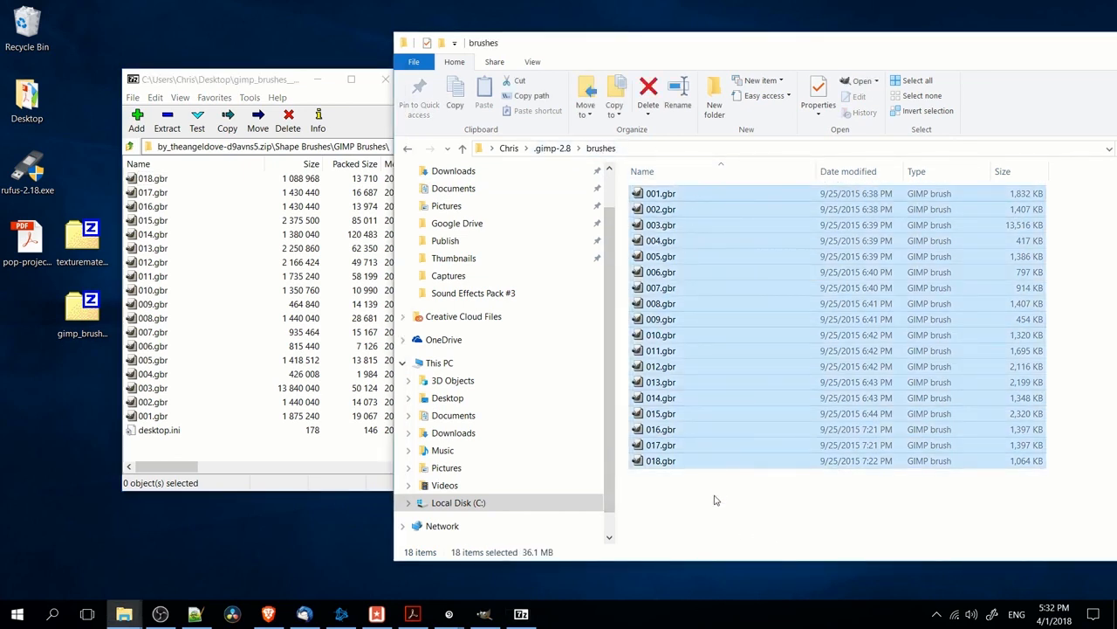
click(716, 499)
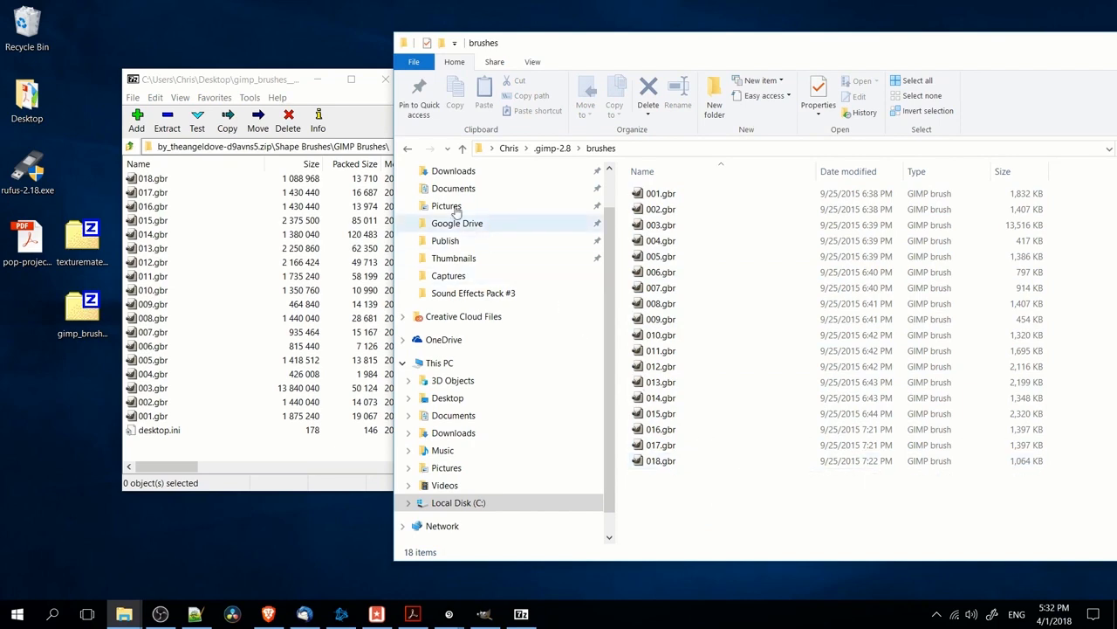
Go back to .gimp-2.8, open its patterns folder, and bring the whole window into view.
click(408, 148)
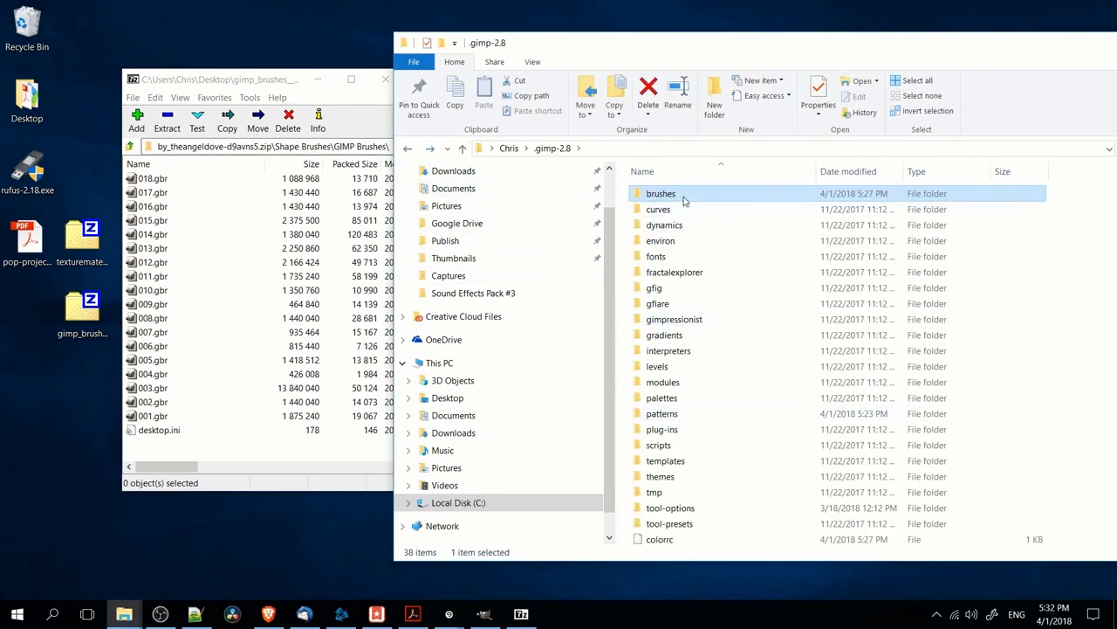
double_click(696, 417)
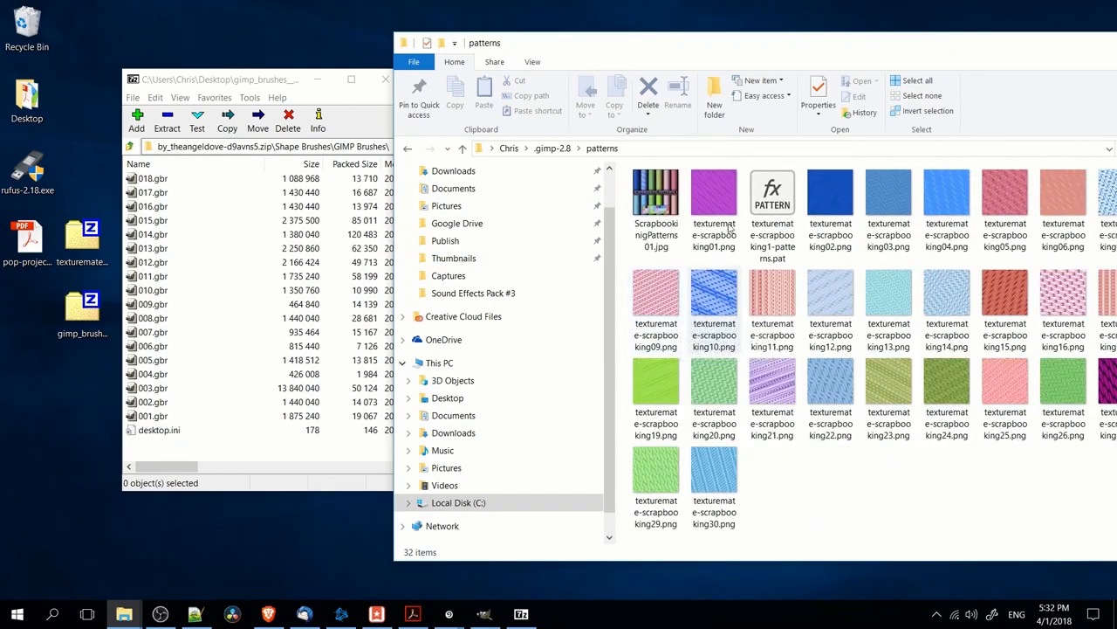
drag(800, 45, 713, 48)
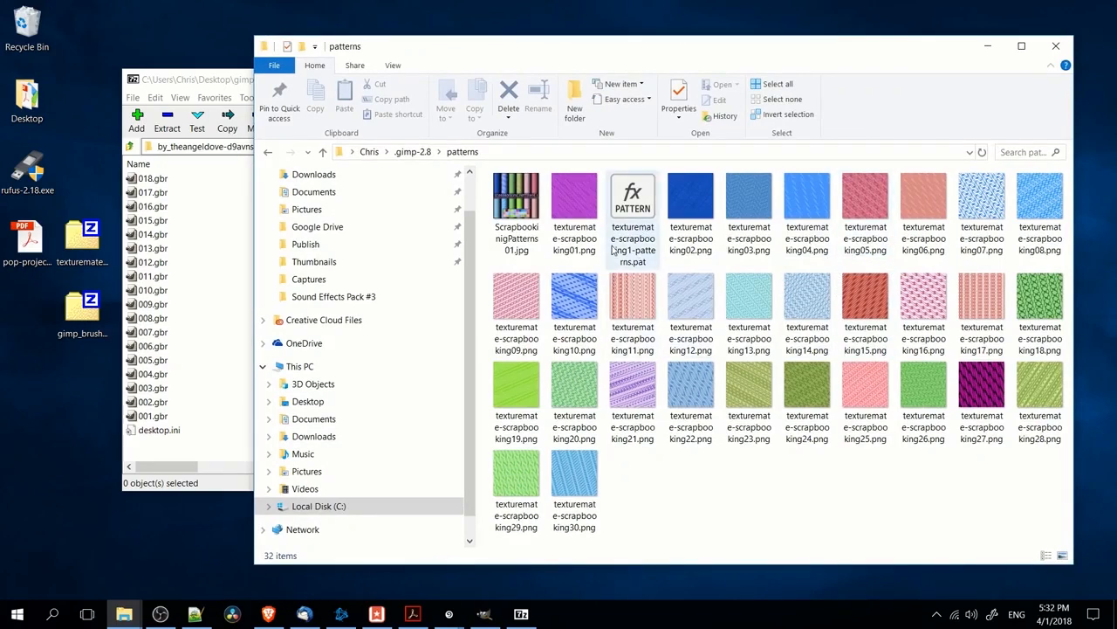
Minimize the brushes archive window and point out texturemate-scrapbooking1-patterns.pat in the patterns folder.
click(212, 90)
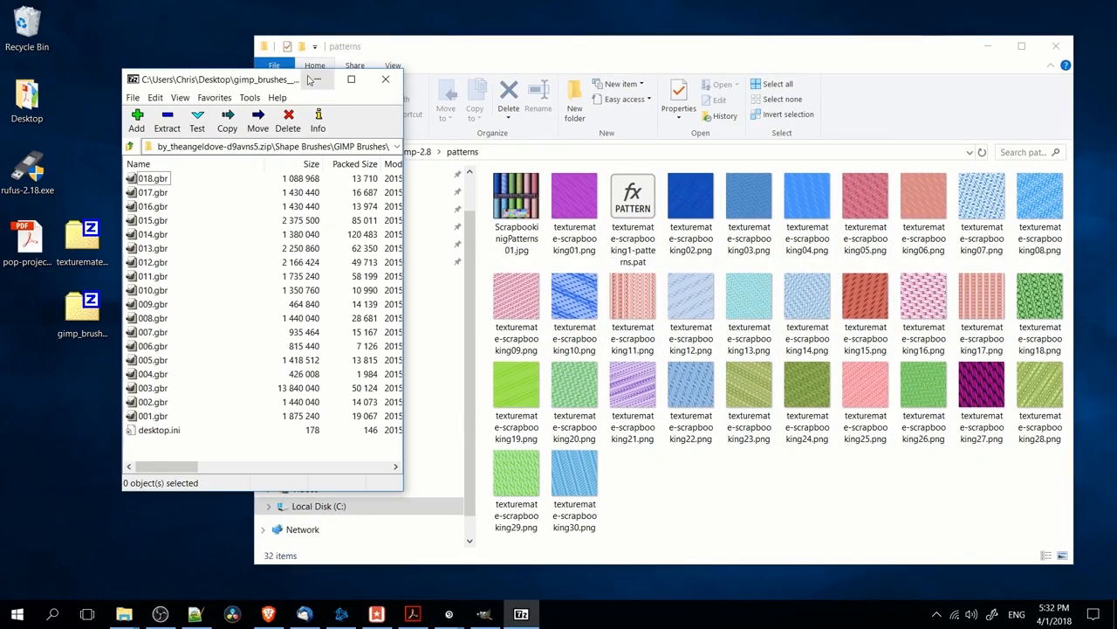
click(316, 80)
click(633, 210)
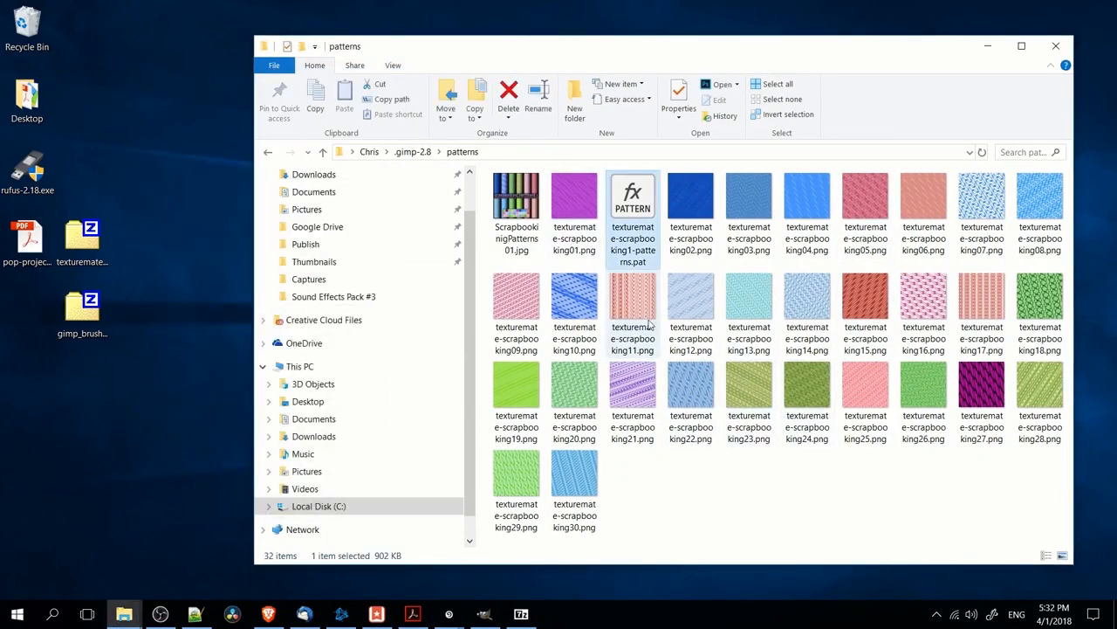
click(672, 236)
click(653, 239)
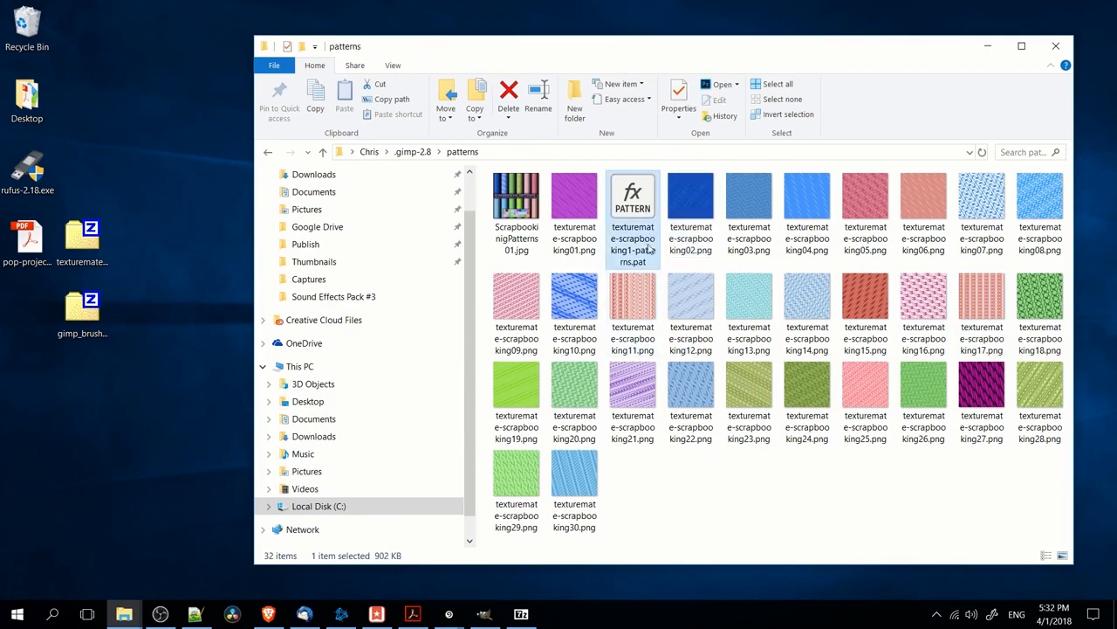
Switch to the texturemate-patterns-scrapbooking01.zip archive in 7-Zip, and widen its window and Name column to show the full file names.
key(alt+Tab)
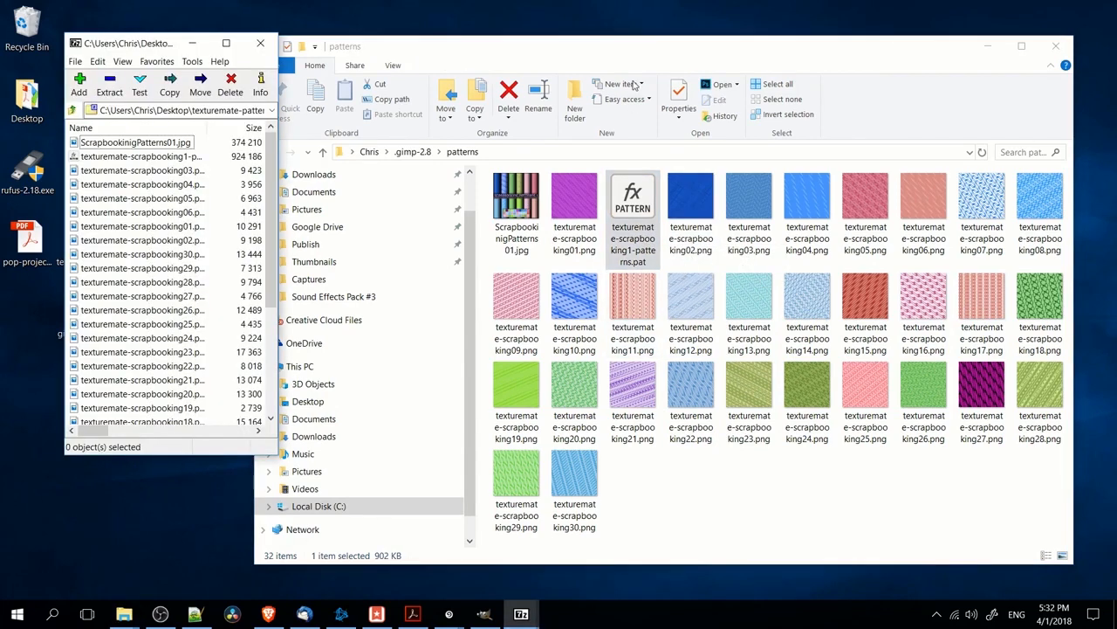
click(630, 232)
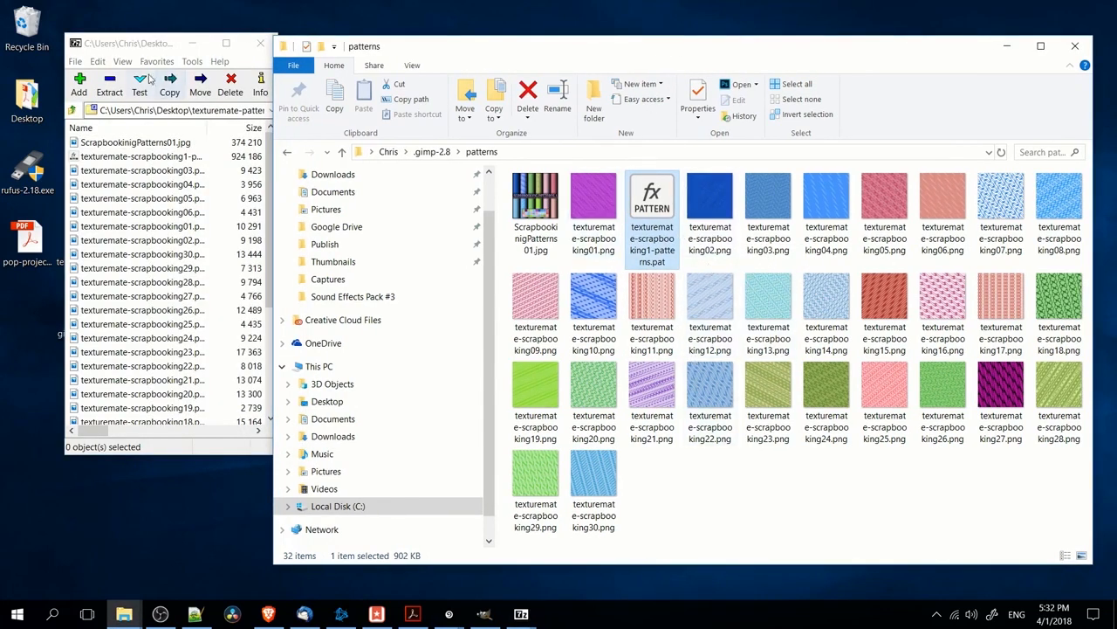
drag(166, 43, 148, 131)
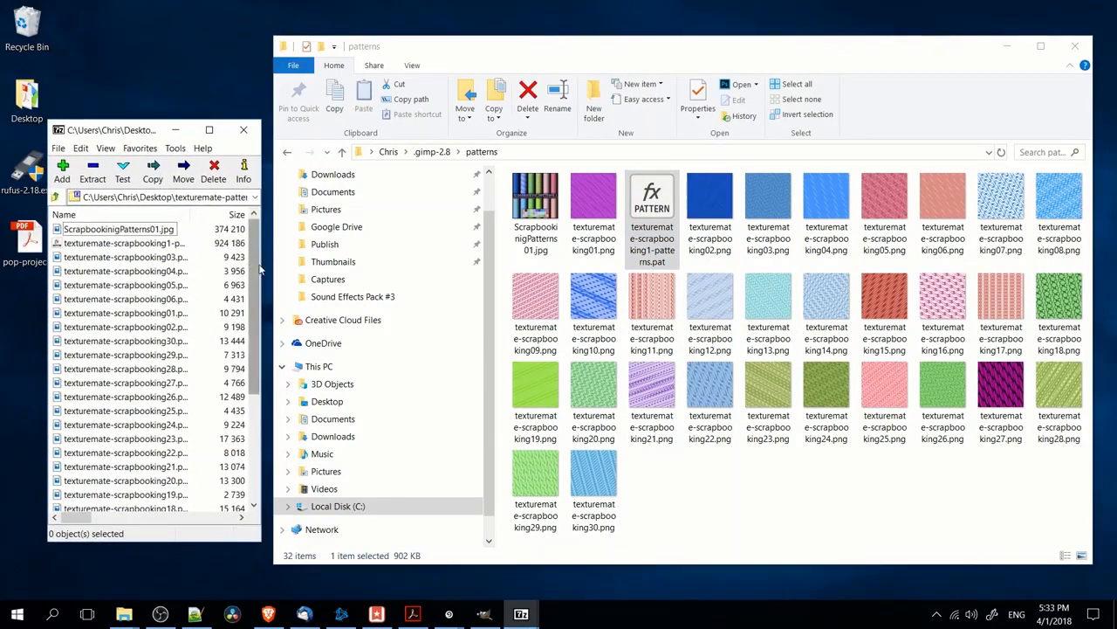
drag(260, 270, 454, 271)
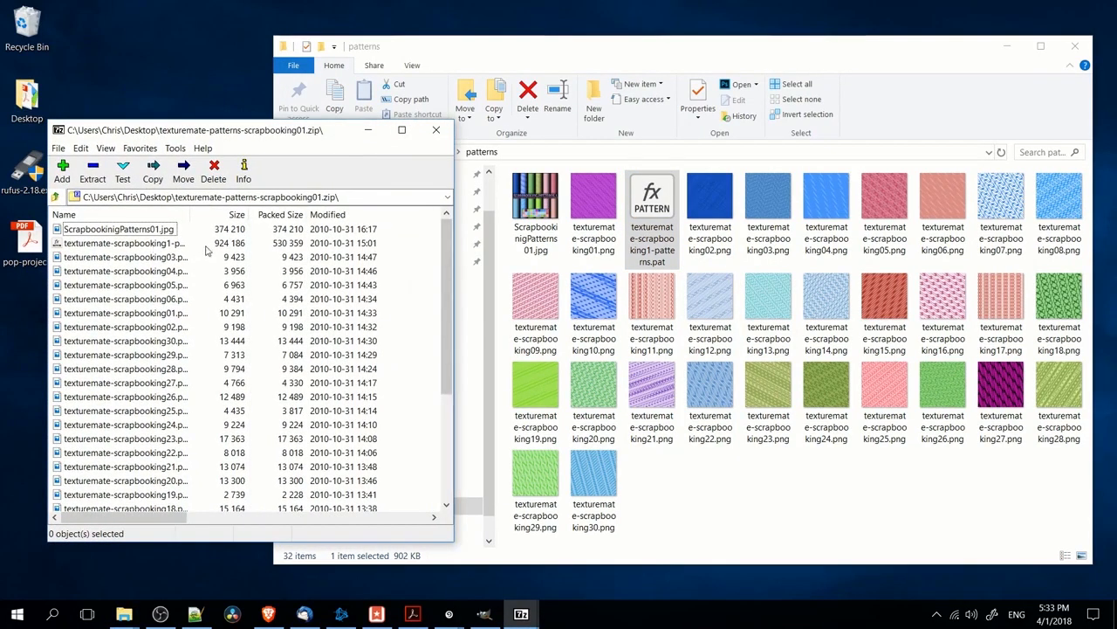
drag(193, 214, 262, 215)
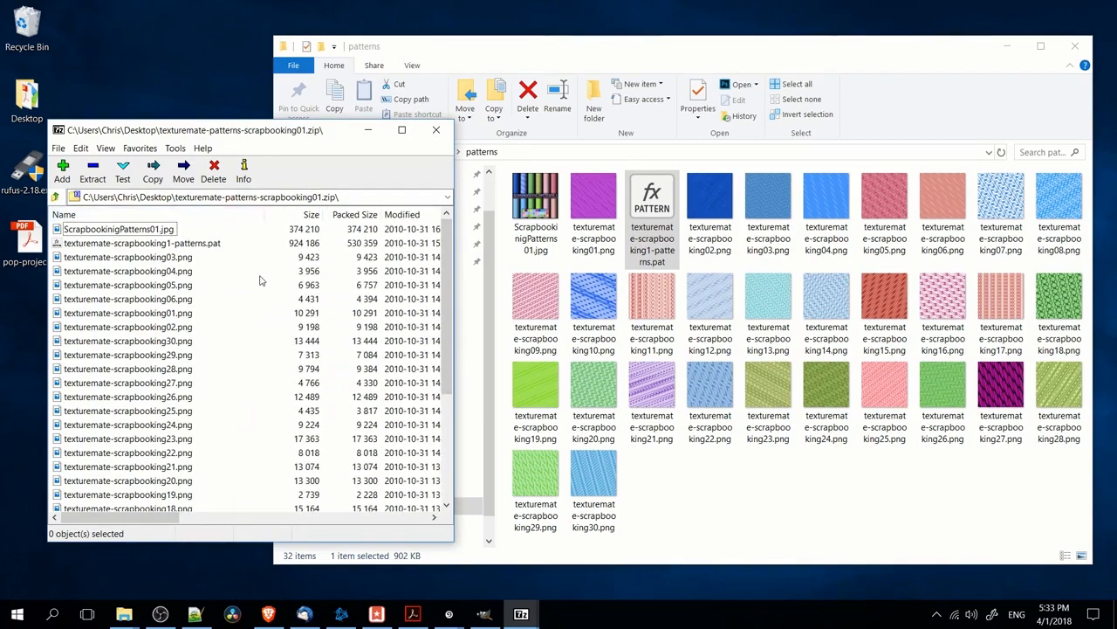
Look through the complete list of pattern files in the archive with its window maximized.
scroll(257, 379, down, 4)
scroll(242, 454, up, 4)
scroll(220, 275, down, 4)
scroll(206, 490, up, 4)
double_click(161, 129)
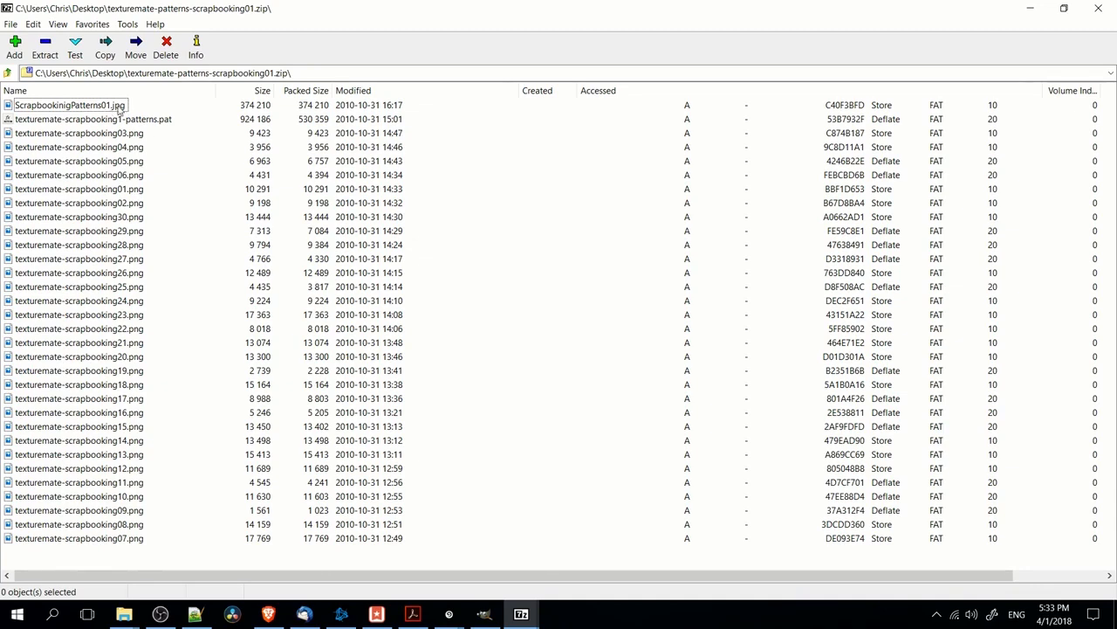
key(Return)
key(ctrl+a)
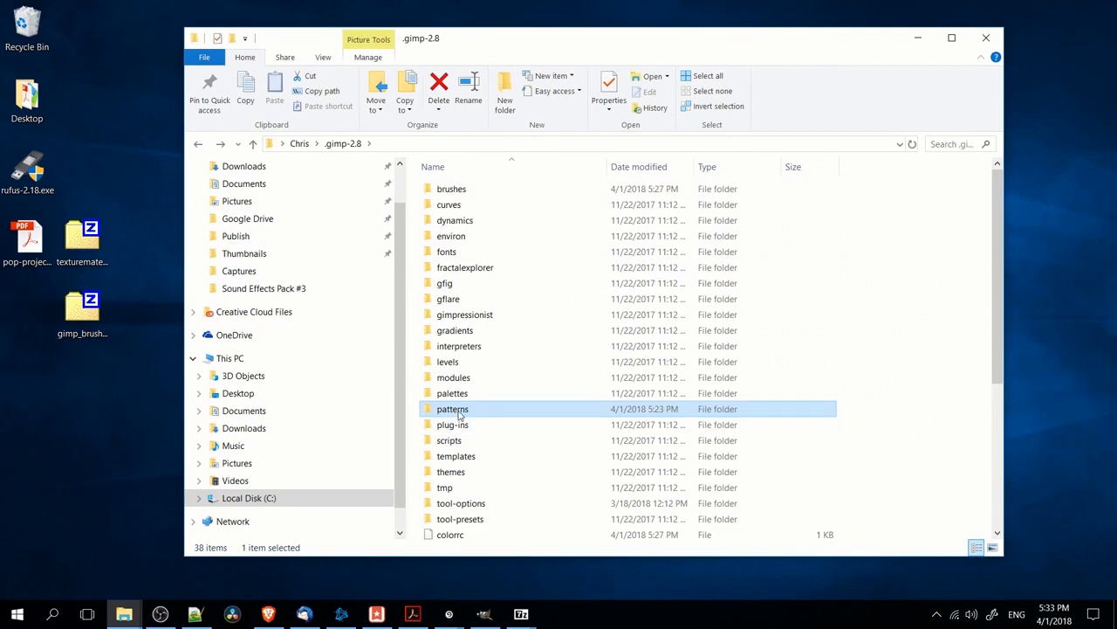
Switch to GIMP and create a new blank 1920 x 1080 image.
click(500, 617)
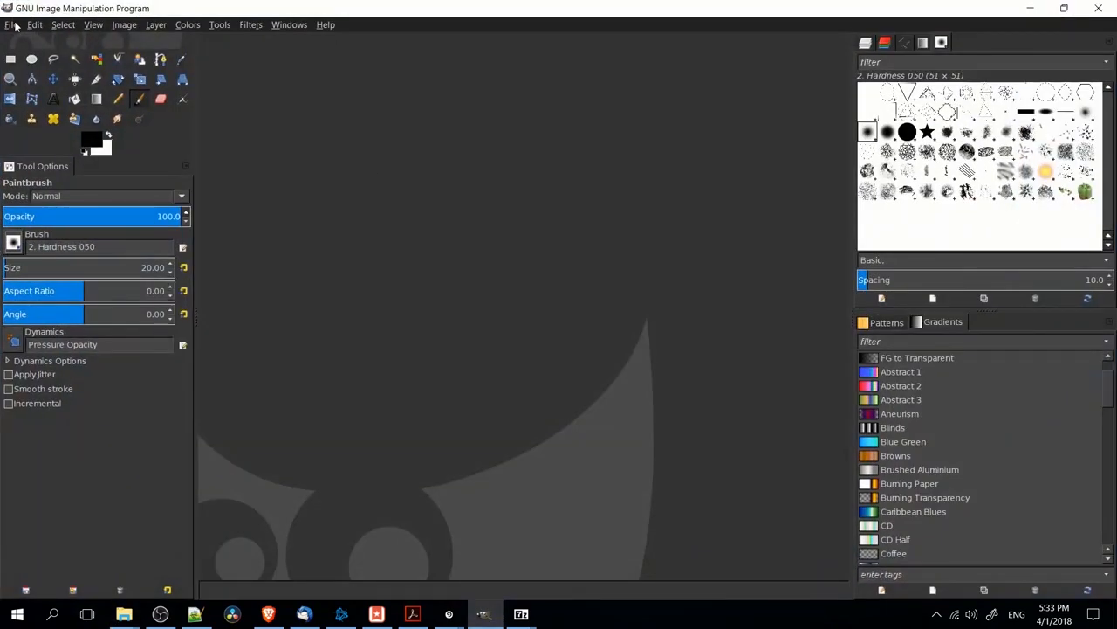
click(13, 25)
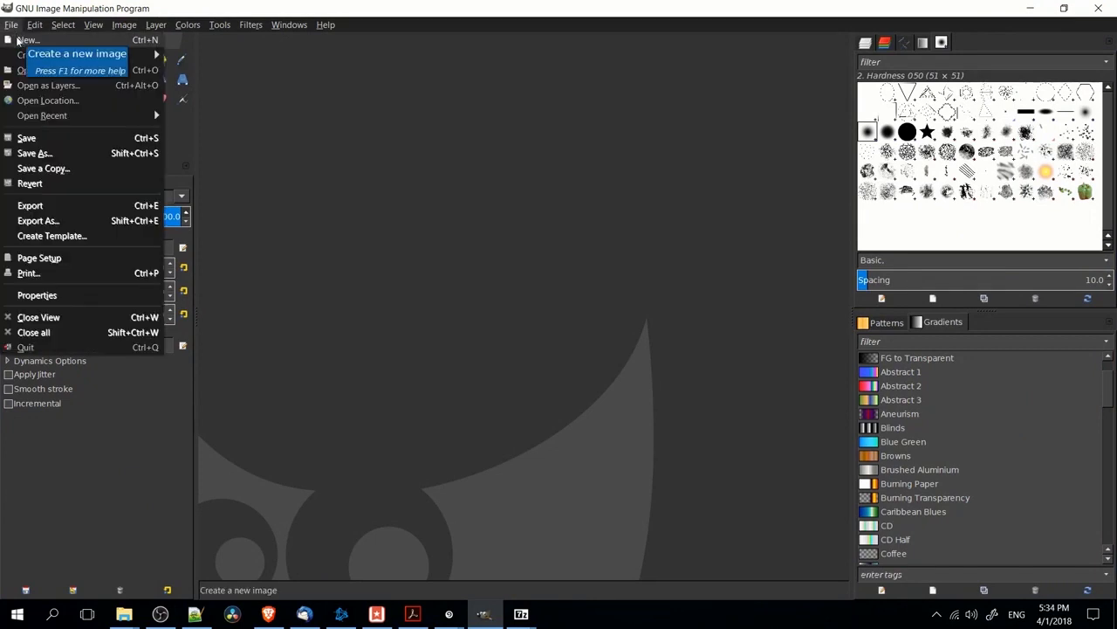
click(18, 40)
click(565, 378)
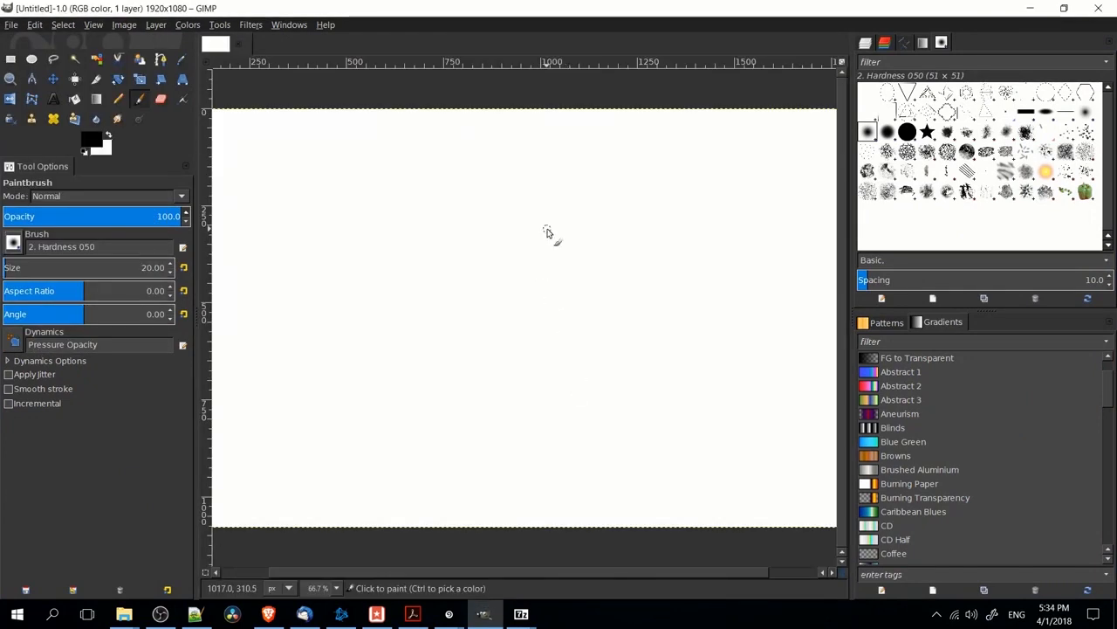
drag(438, 569, 412, 567)
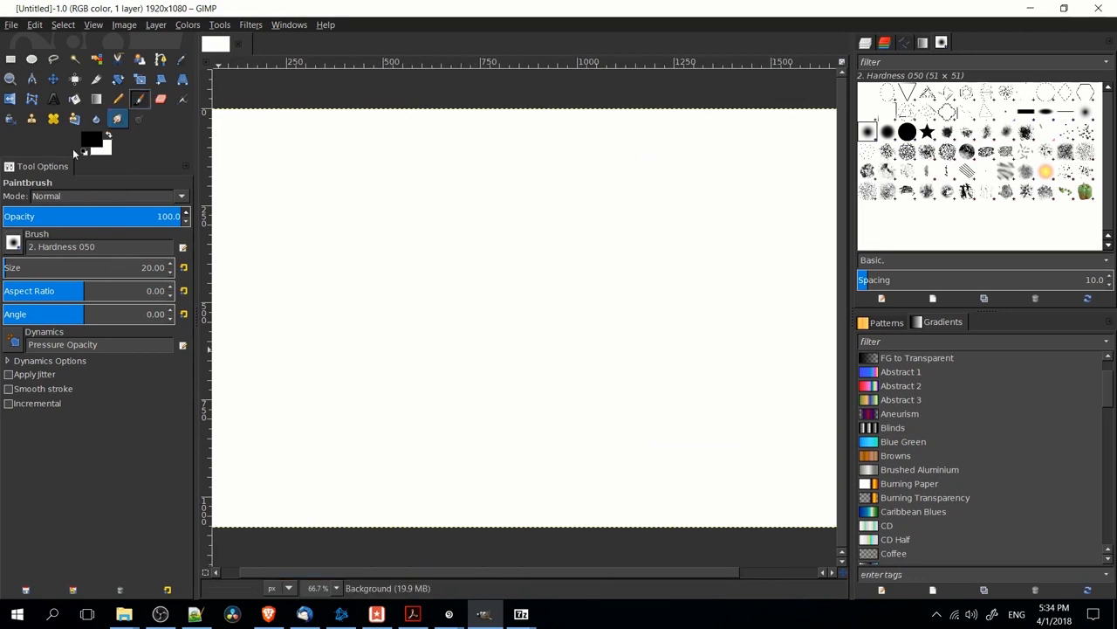
Choose Shape Brush #1 for the Paintbrush, paint a short test stroke at size 20, and undo it.
click(14, 244)
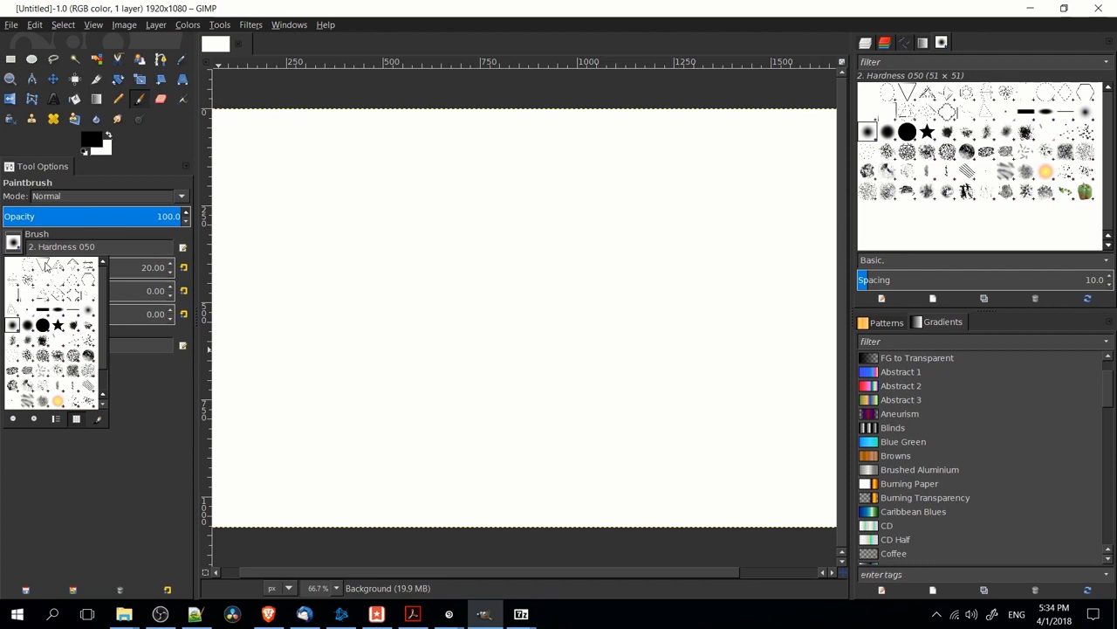
click(39, 267)
drag(371, 212, 436, 254)
scroll(483, 249, up, 4)
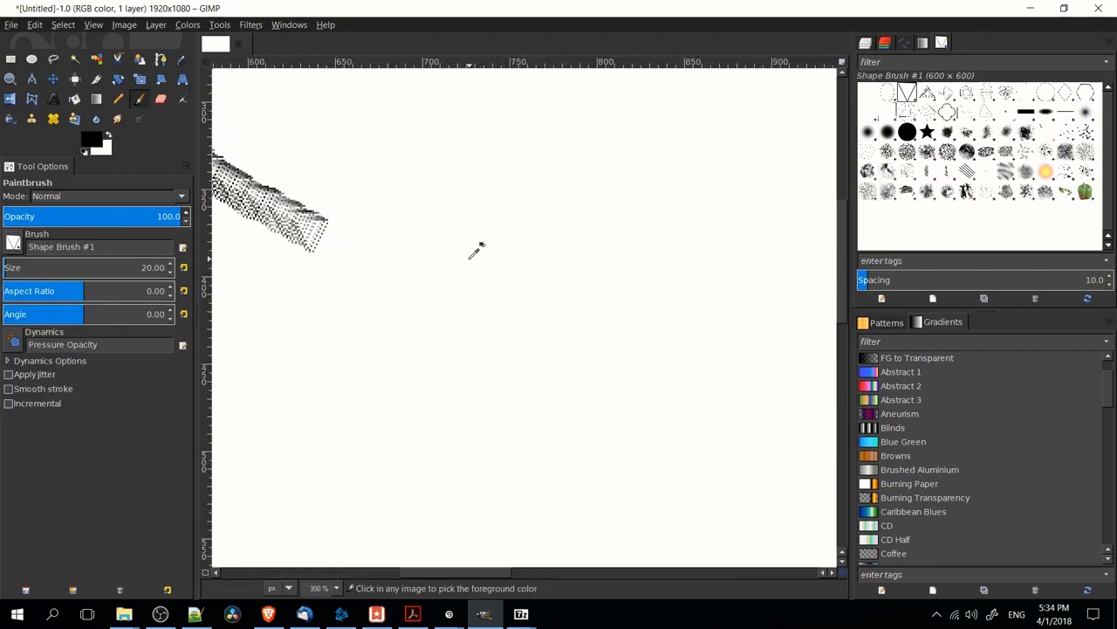
scroll(475, 253, down, 3)
key(ctrl+z)
Increase the brush size to about 554 and stamp two inverted triangles side by side on the canvas.
drag(11, 267, 98, 267)
click(409, 269)
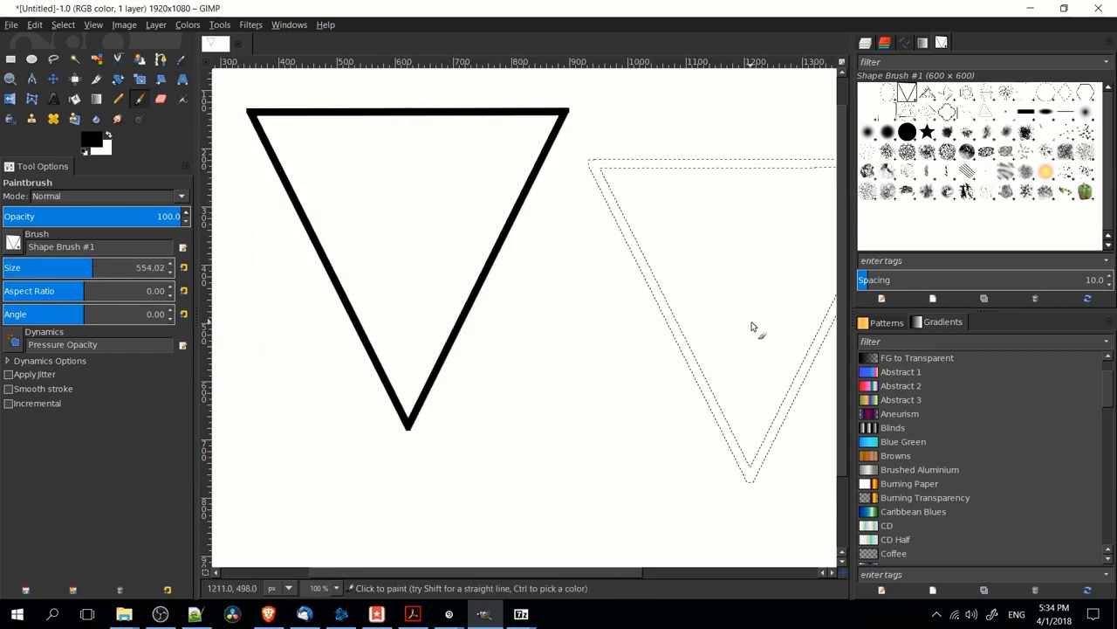
scroll(751, 325, down, 2)
click(633, 321)
Stamp a quatrefoil between the triangles with Shape Brush #7 and a square at the canvas's lower left with Shape Brush #4.
click(13, 243)
click(31, 288)
click(516, 362)
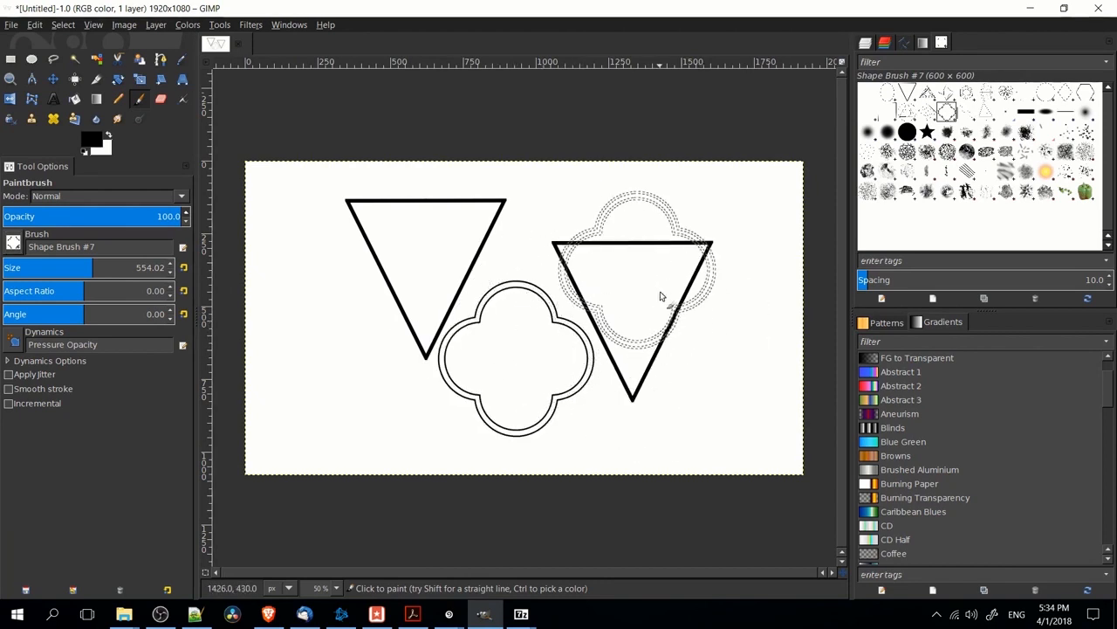
click(13, 243)
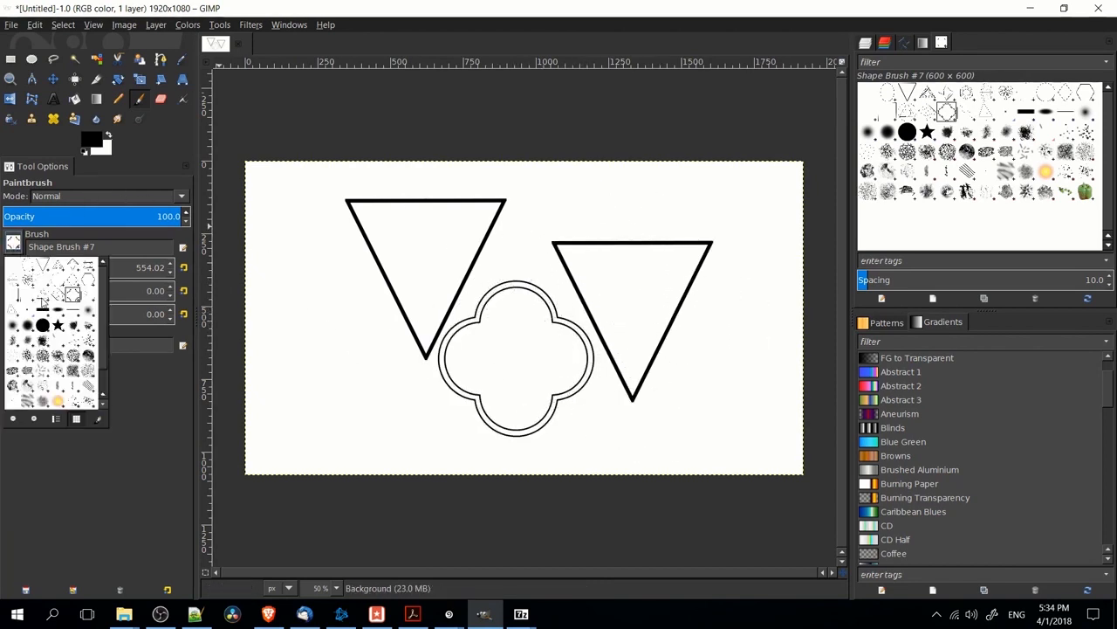
click(26, 300)
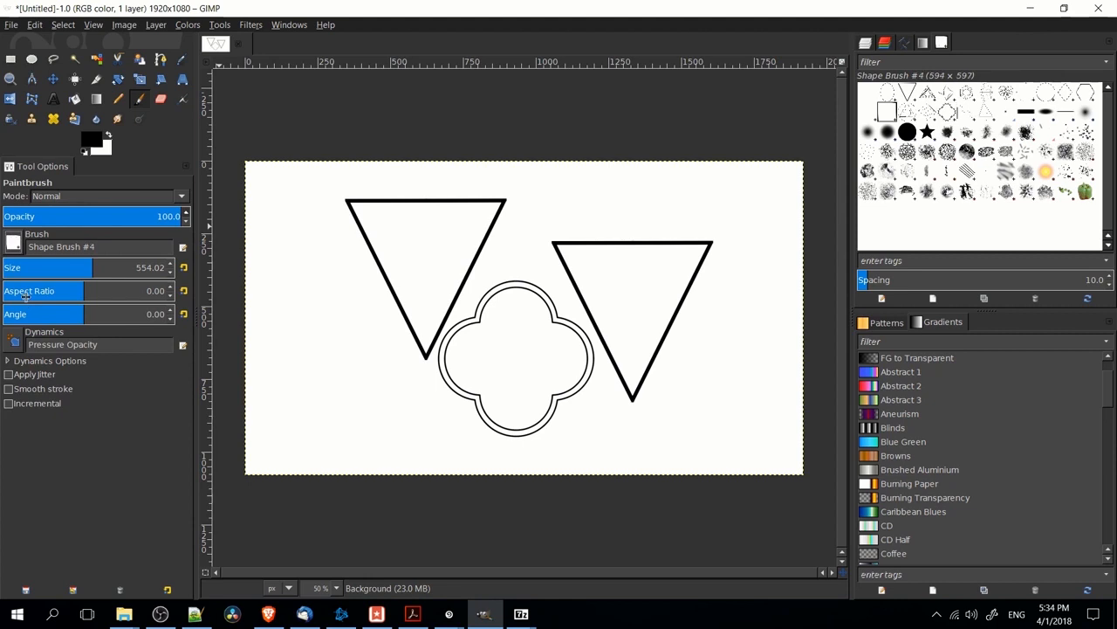
click(339, 378)
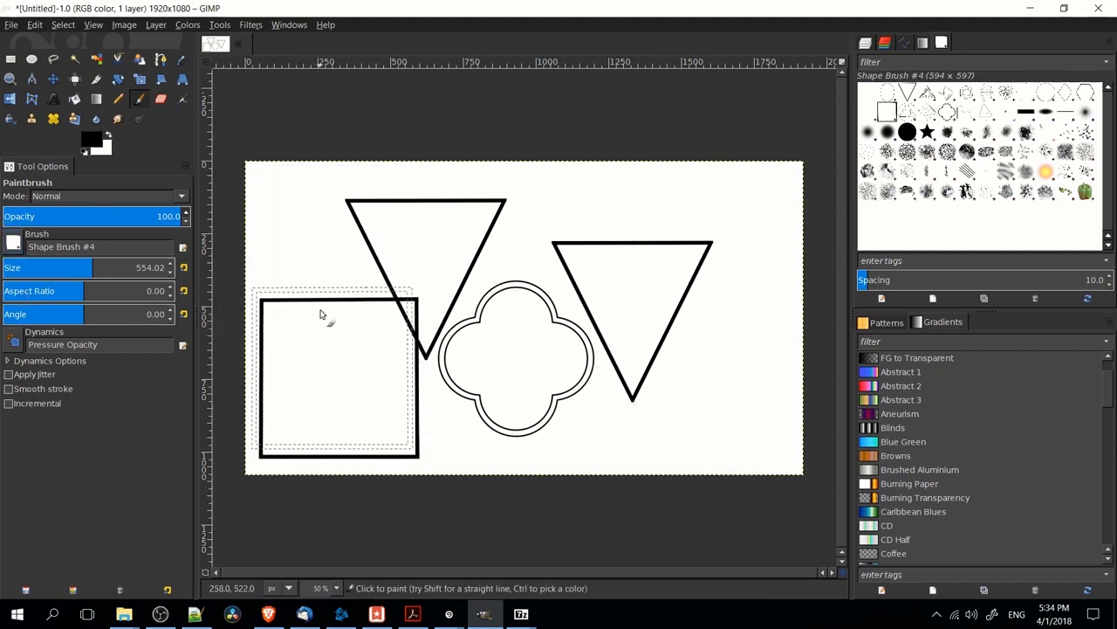
Set the Bucket Fill tool to Pattern fill with the purple pattern Created with GIMP #26.
click(75, 100)
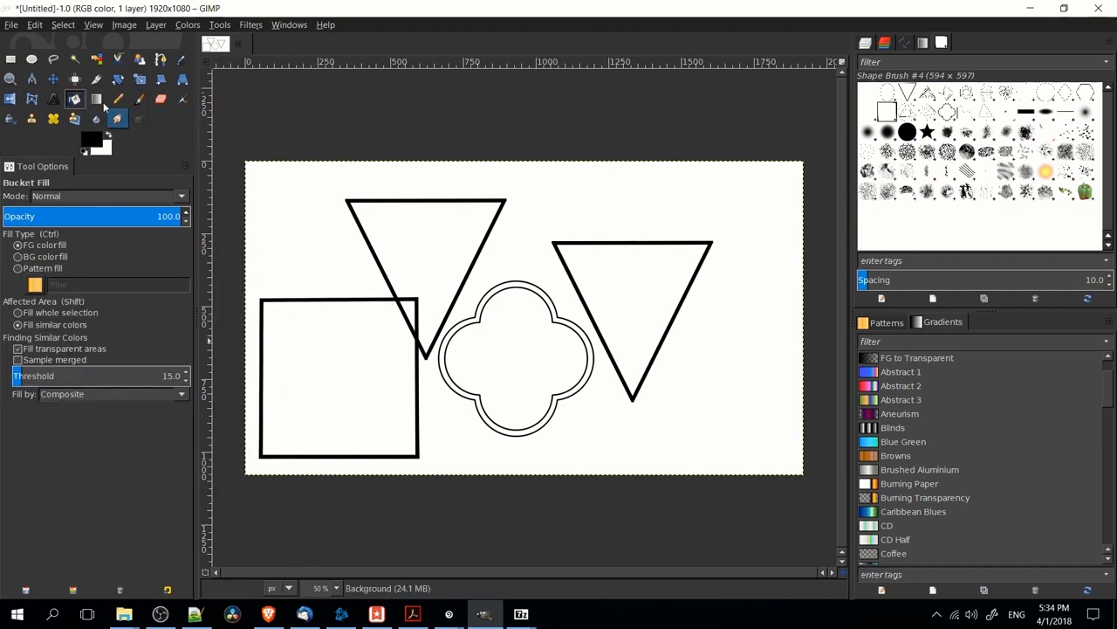
click(17, 271)
click(35, 287)
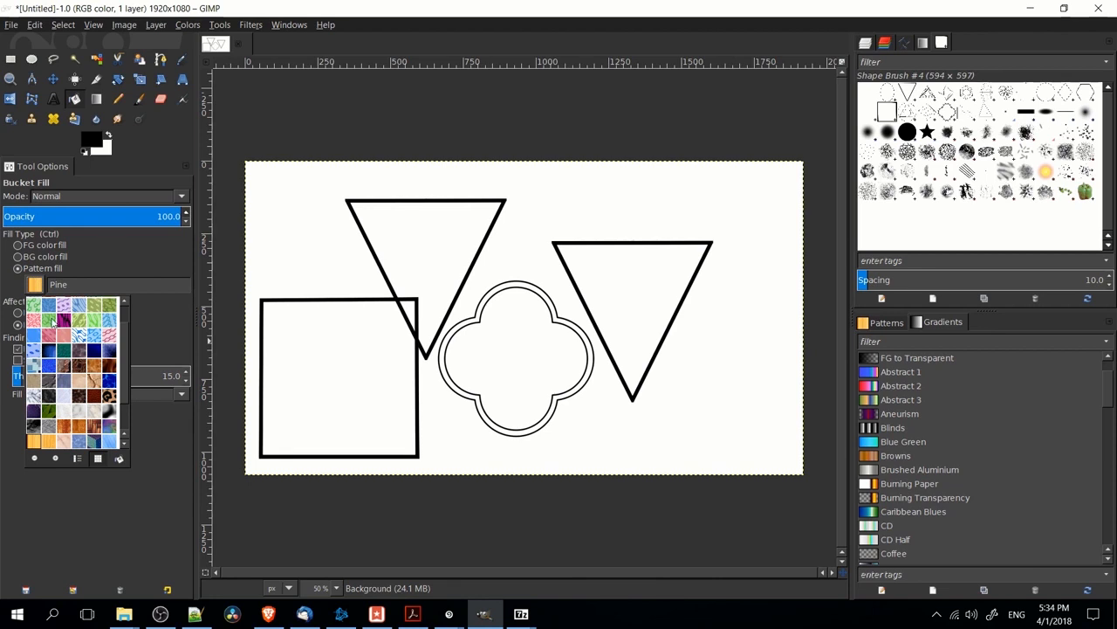
click(66, 322)
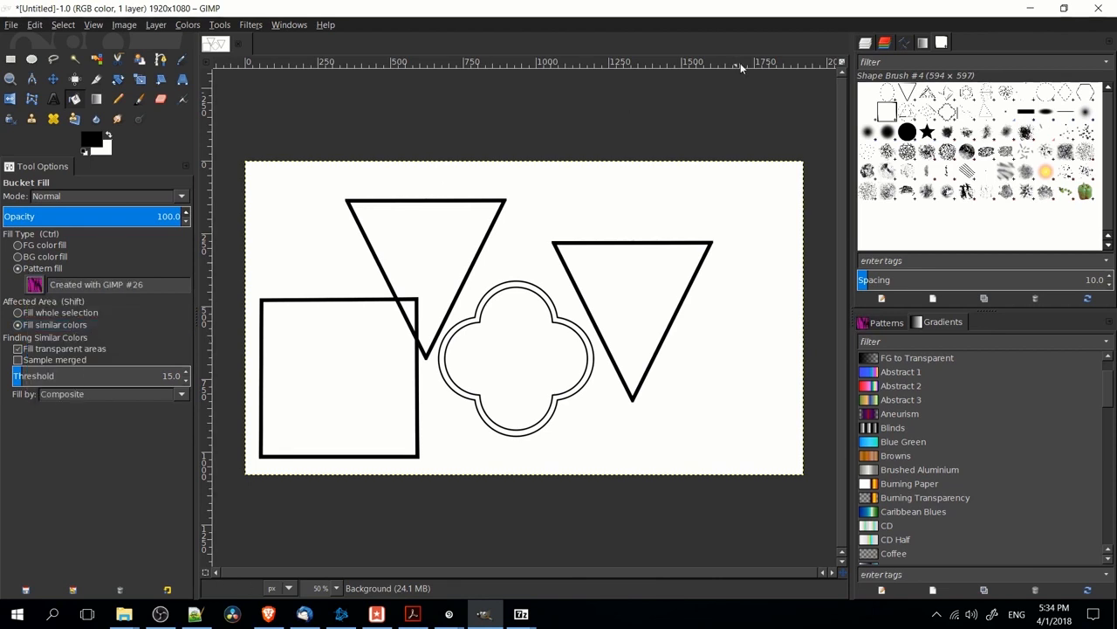
Try adding a new transparent layer above Background, undo it, and select the Background layer.
click(867, 43)
click(874, 298)
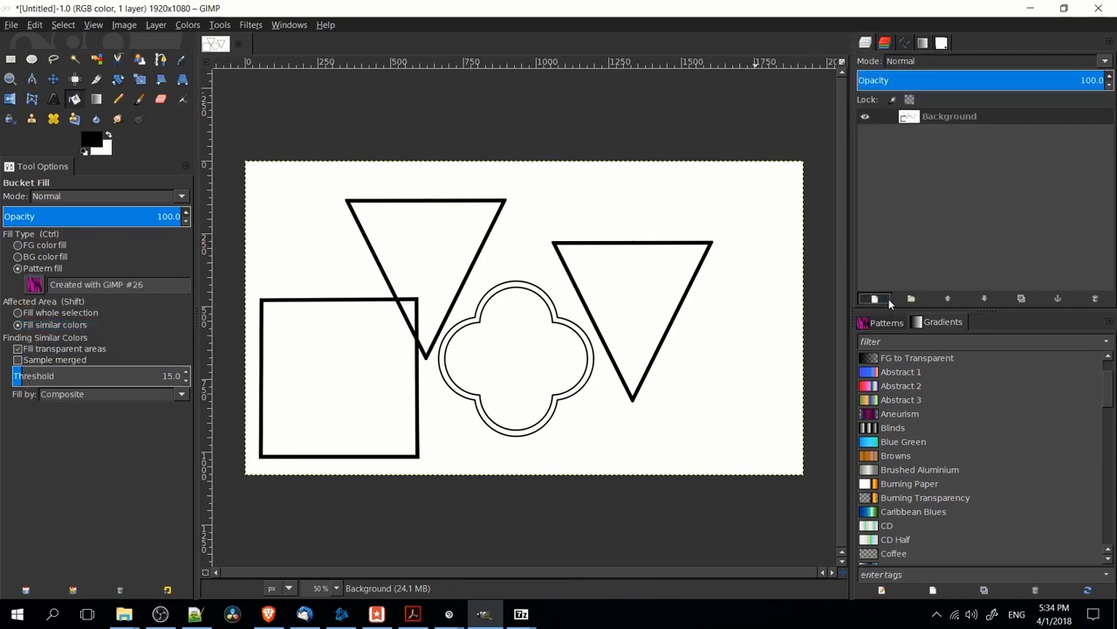
click(911, 415)
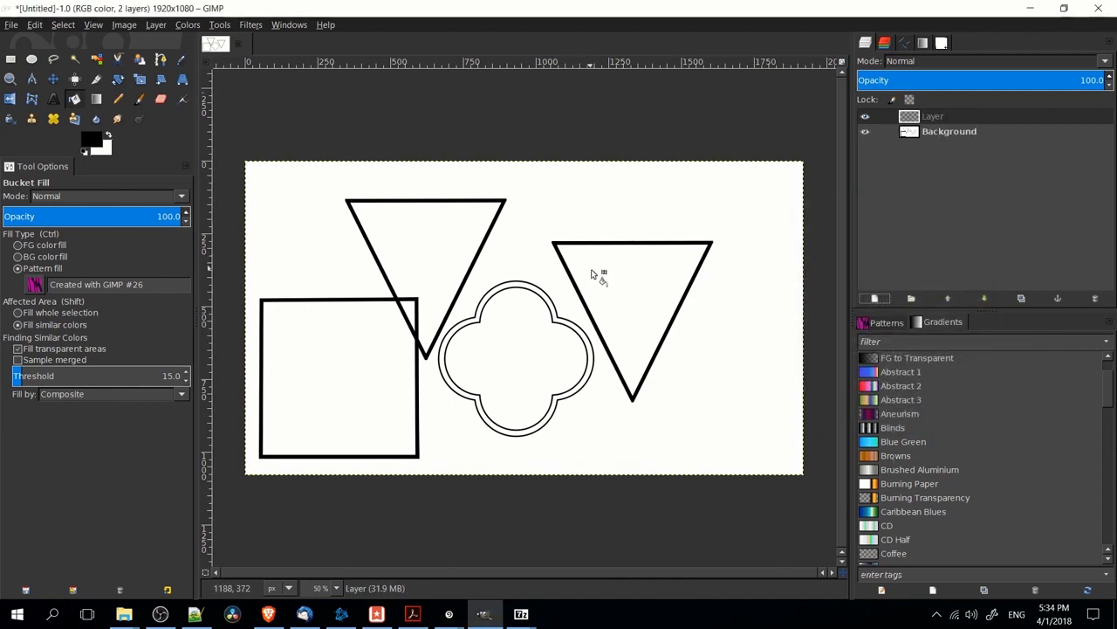
key(ctrl+z)
click(940, 118)
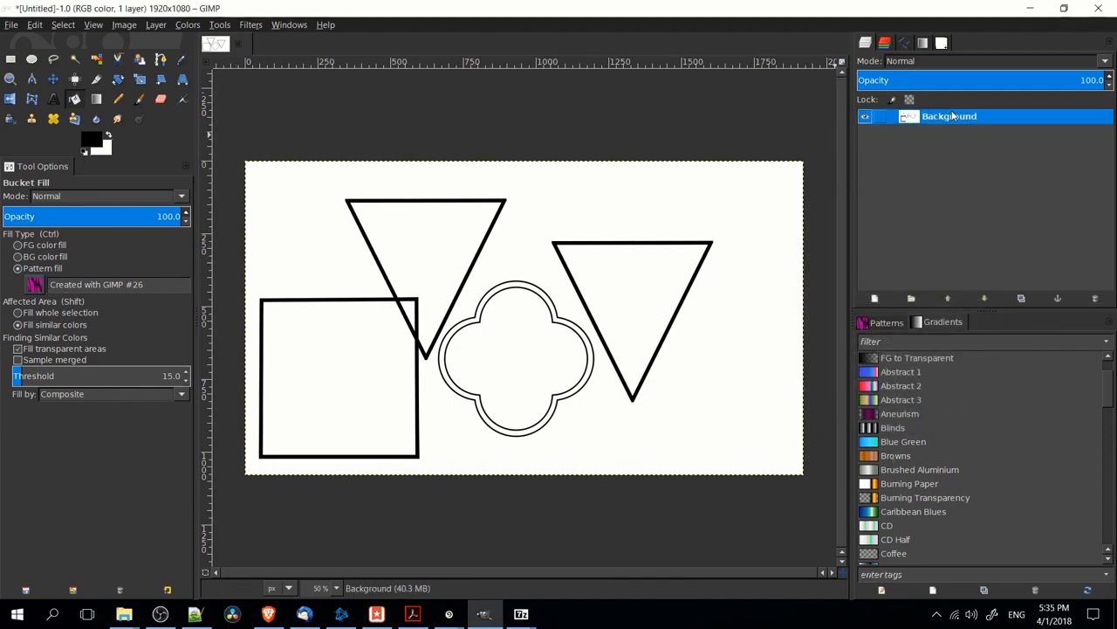
Fill the right-hand triangle with the purple pattern Created with GIMP #26 and the quatrefoil's interior with Created with GIMP #16.
click(637, 297)
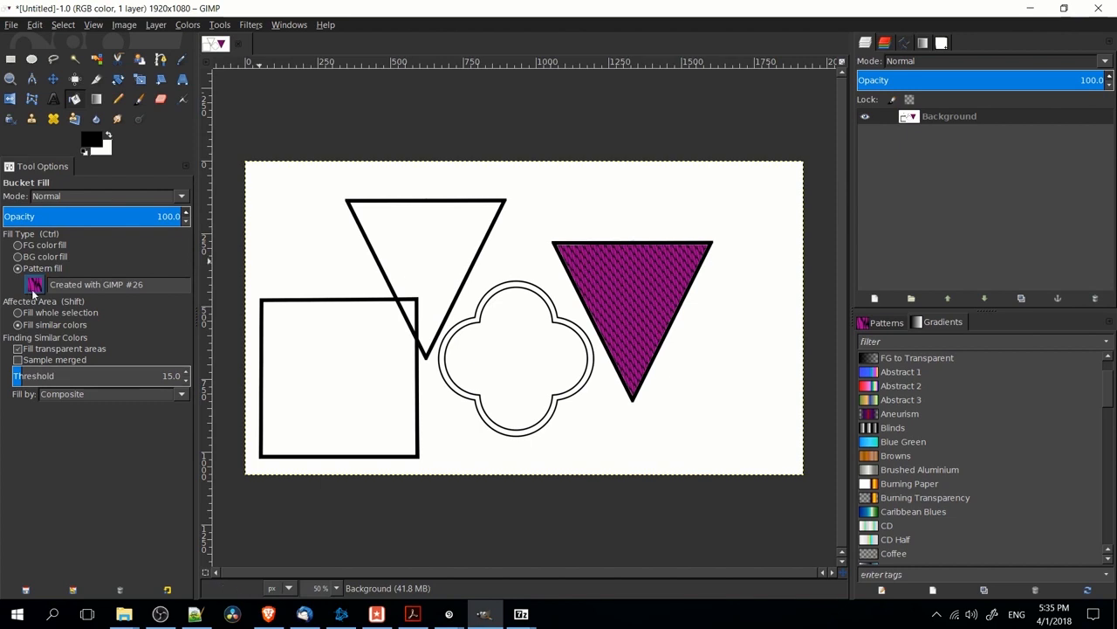
click(34, 285)
click(75, 322)
click(536, 373)
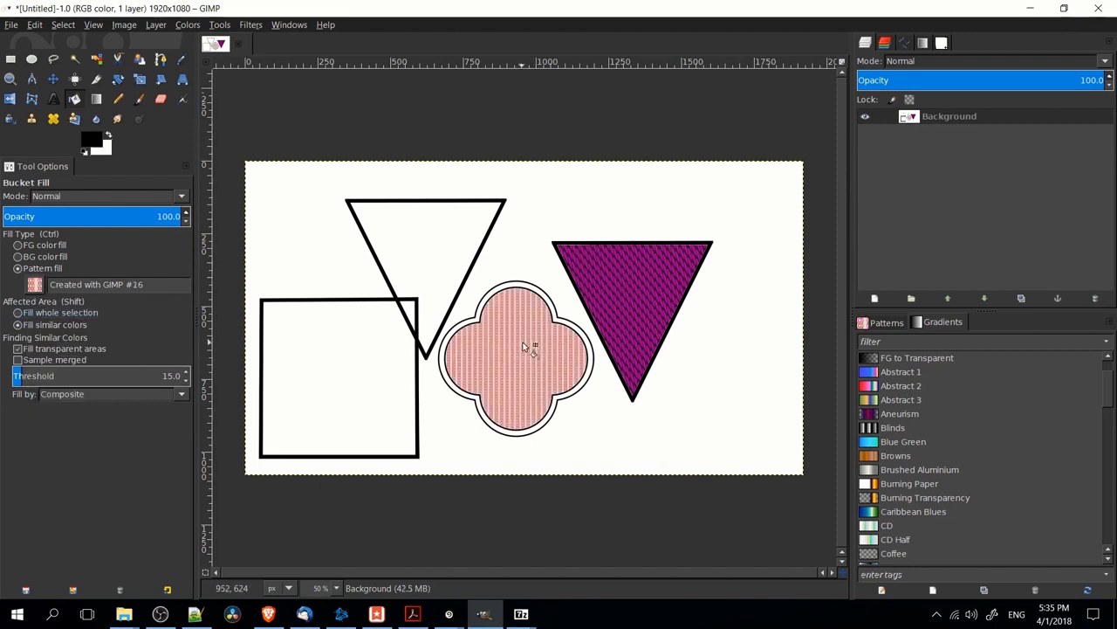
Choose another pattern for the Bucket Fill tool and fill the left inverted triangle with it.
click(34, 285)
scroll(119, 314, down, 1)
click(108, 325)
click(400, 230)
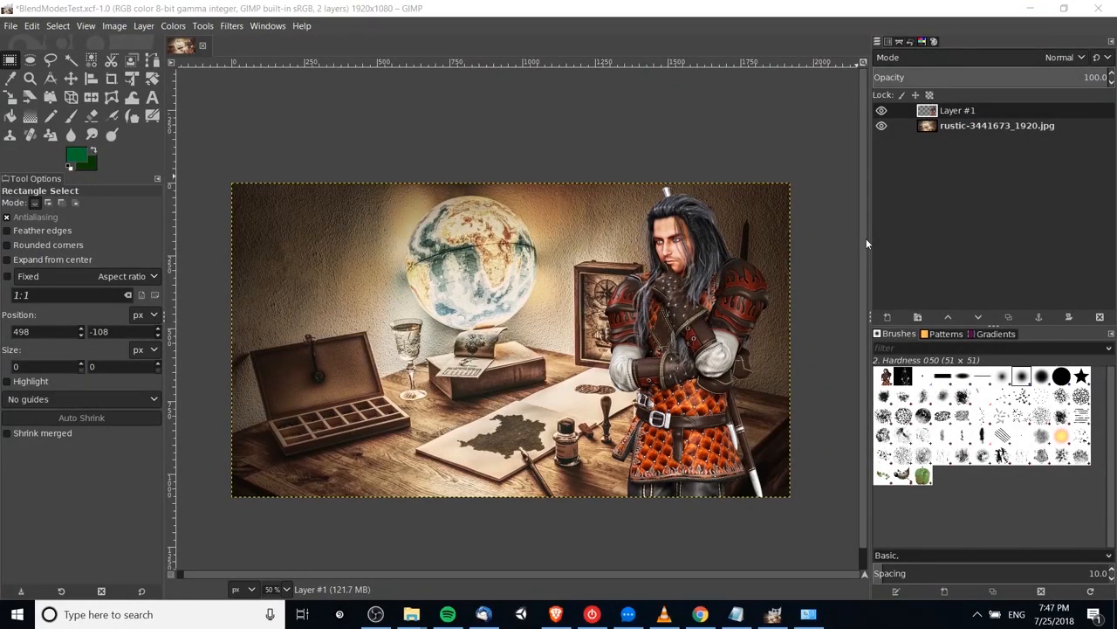
Select Layer #1 in BlendModesTest.xcf and set its blend mode to Hard light.
click(866, 239)
double_click(960, 111)
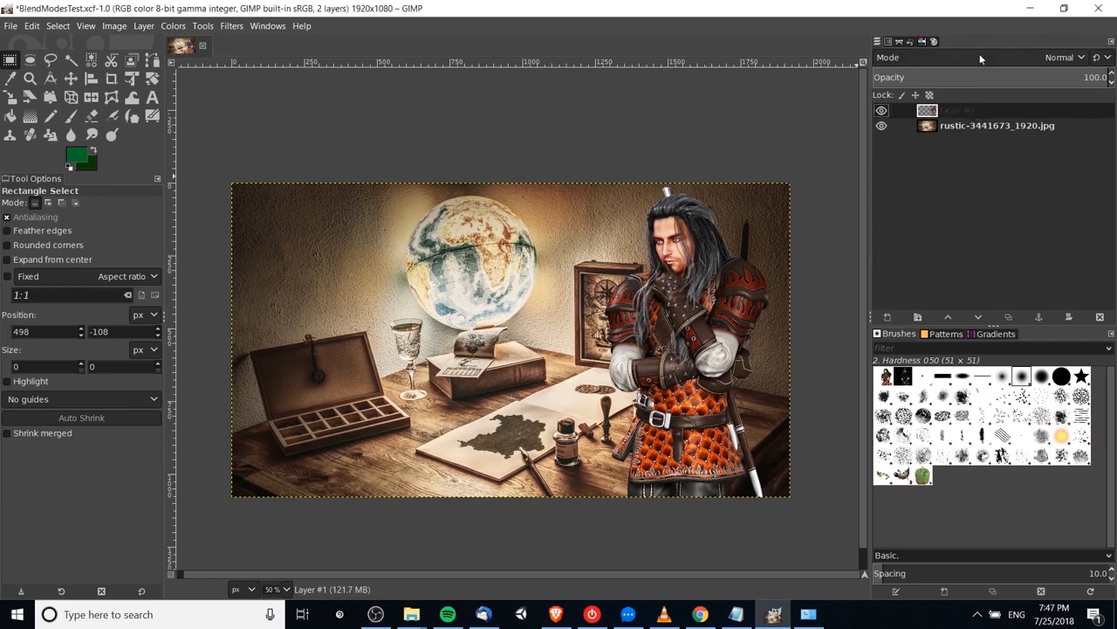
click(981, 59)
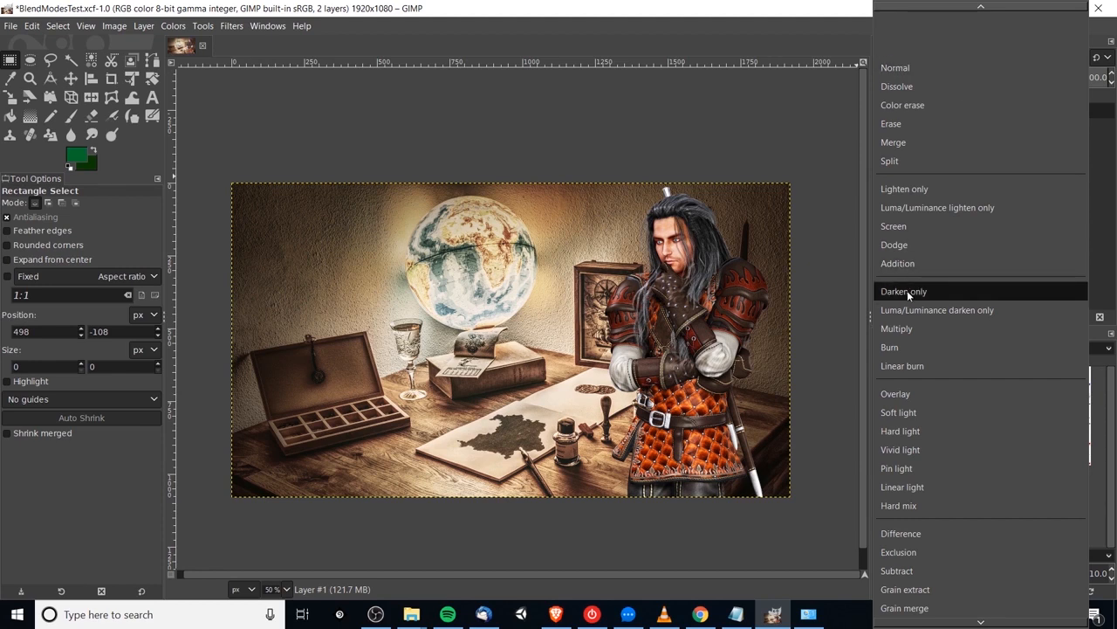
click(948, 431)
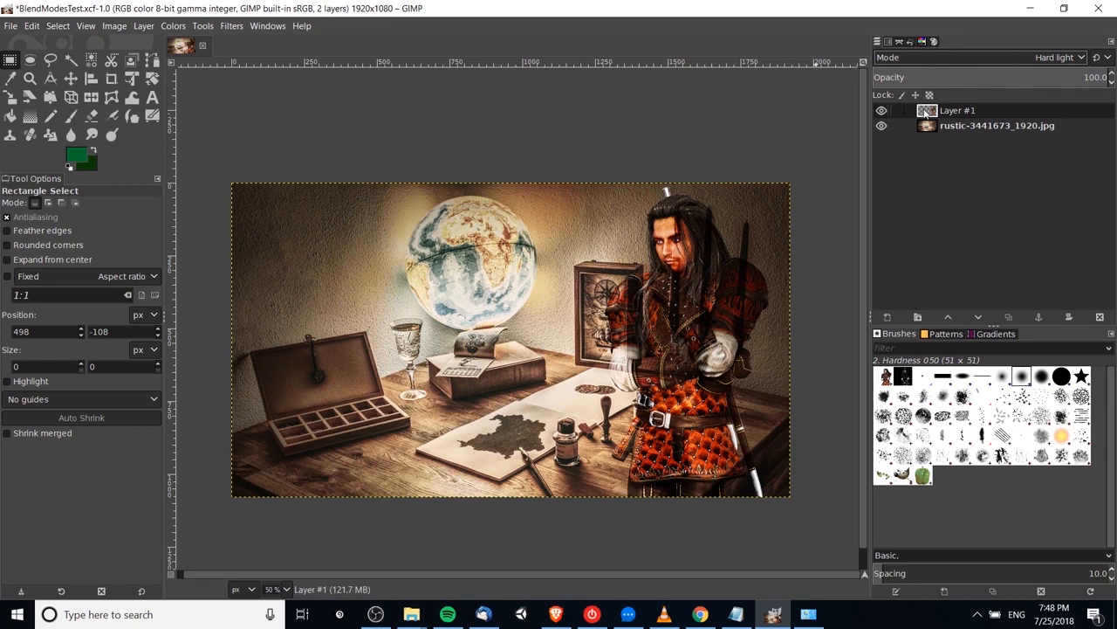
Hide the rustic-3441673_1920.jpg layer to view Layer #1 on its own, and show it again.
click(233, 26)
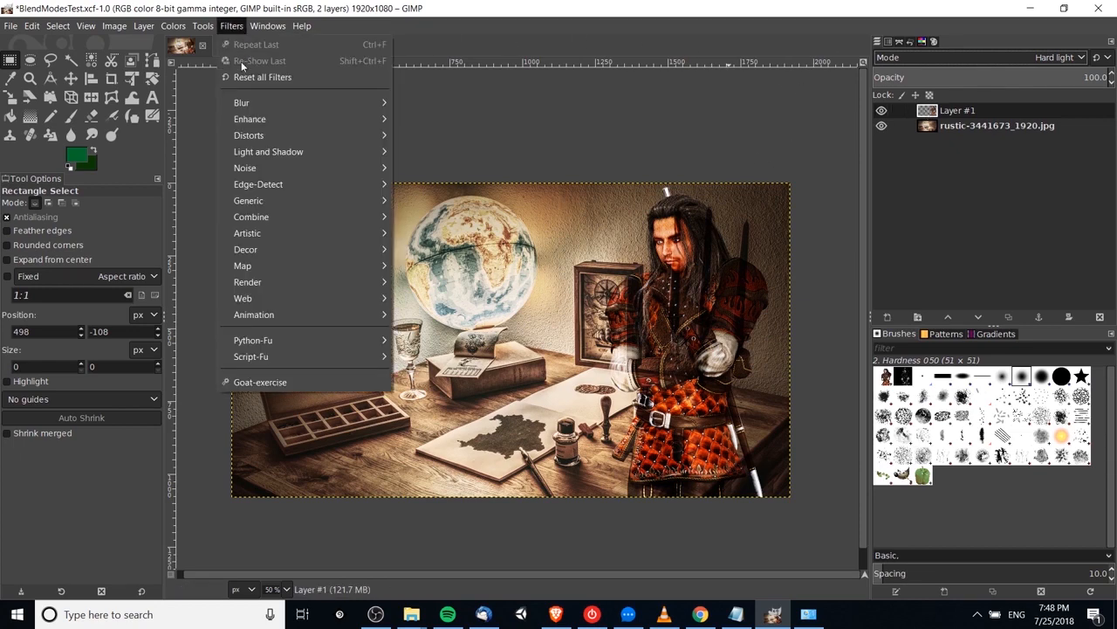
click(237, 28)
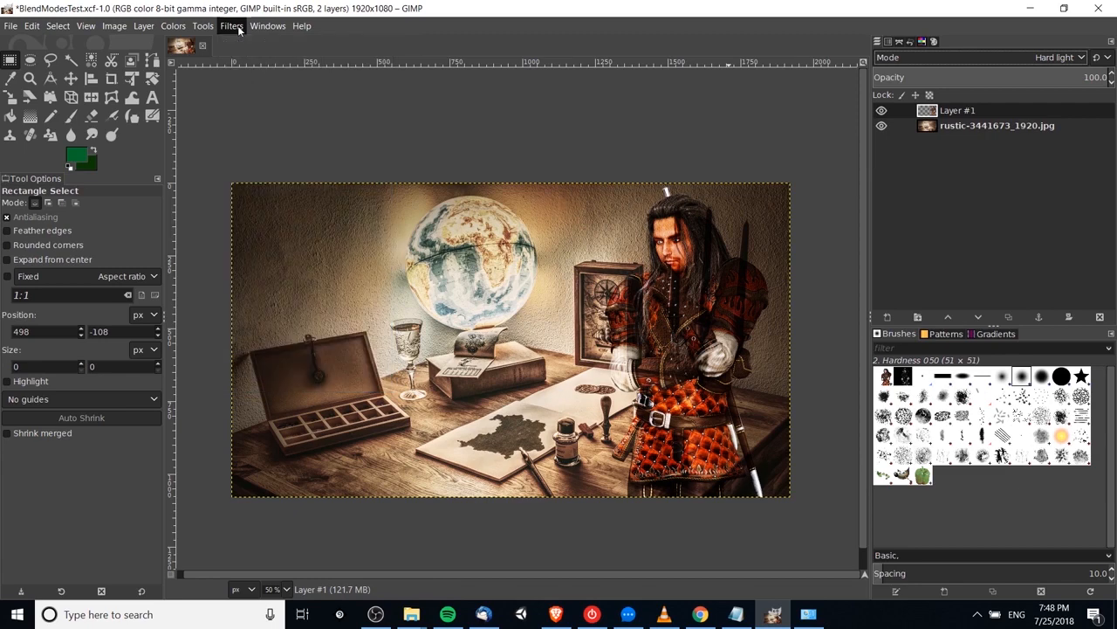
click(882, 127)
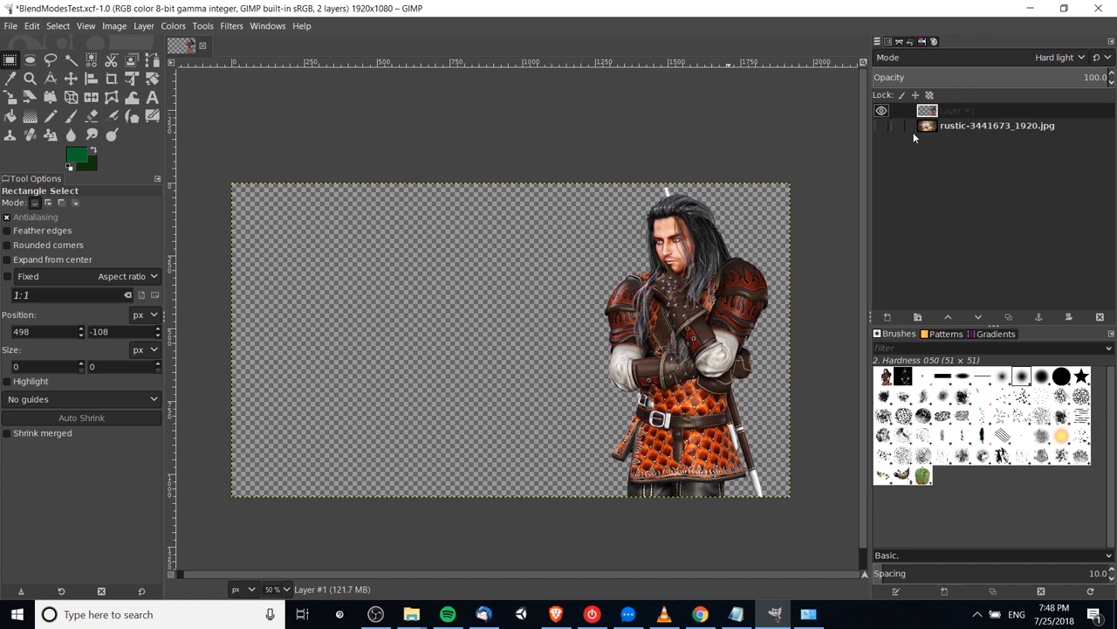
click(882, 127)
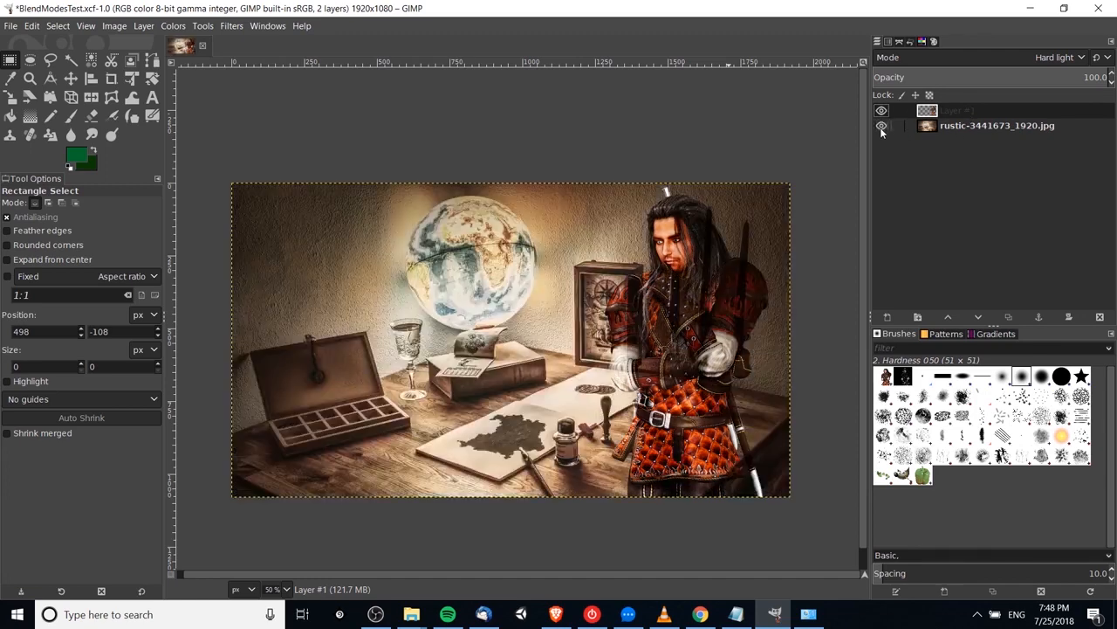
Set Layer #1's blend mode to Normal.
click(973, 61)
scroll(982, 105, up, 6)
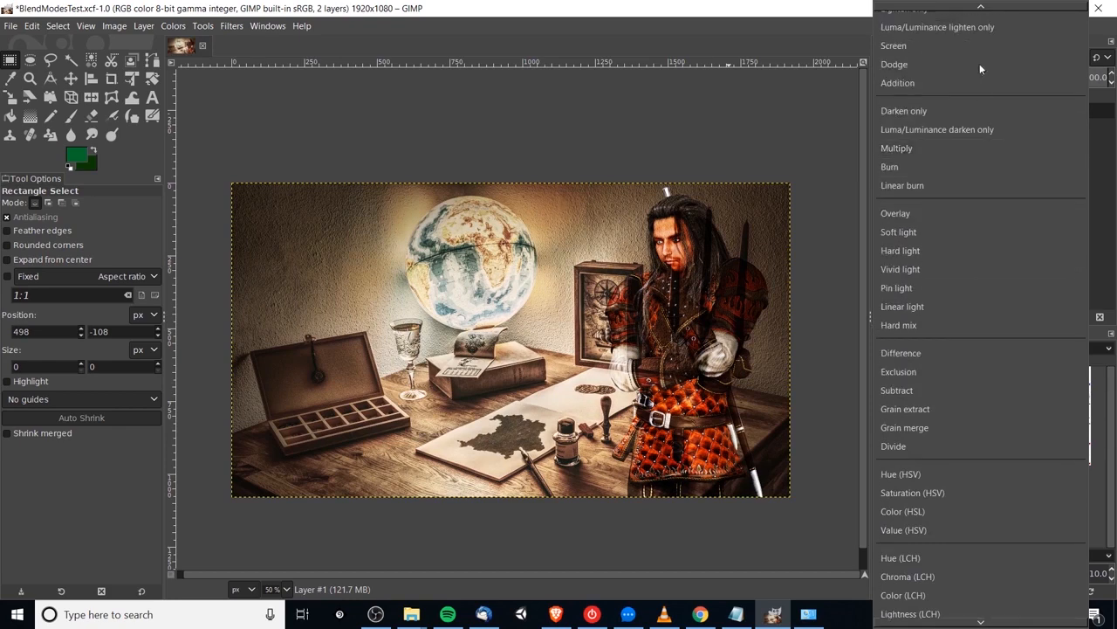
click(978, 21)
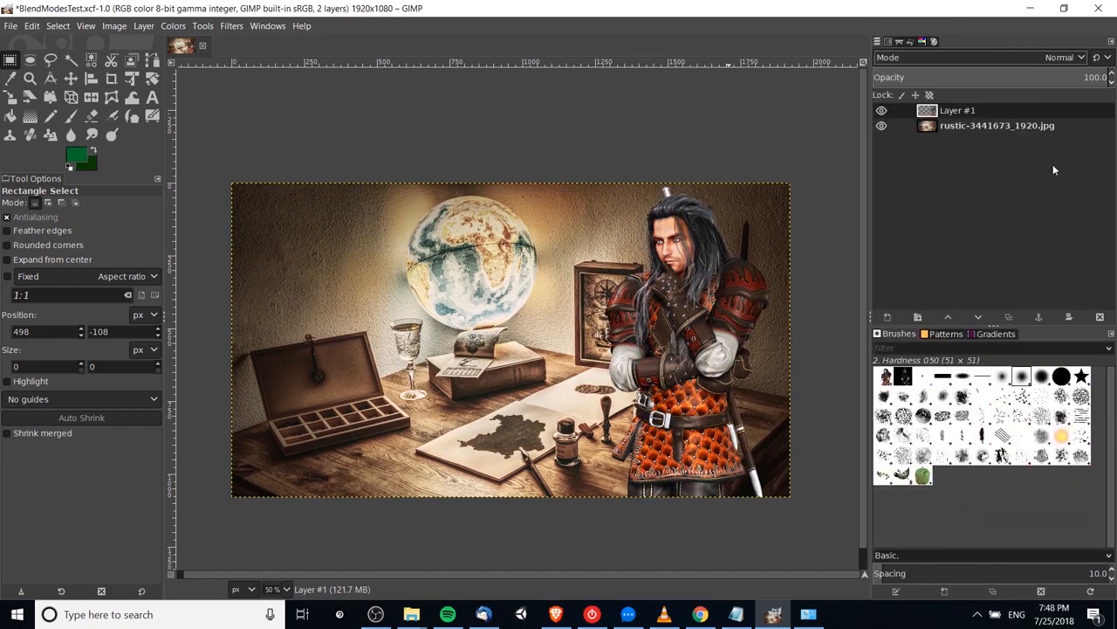
Set Layer #1's blend mode to Dissolve and step down through the following modes to Lighten only.
click(1043, 57)
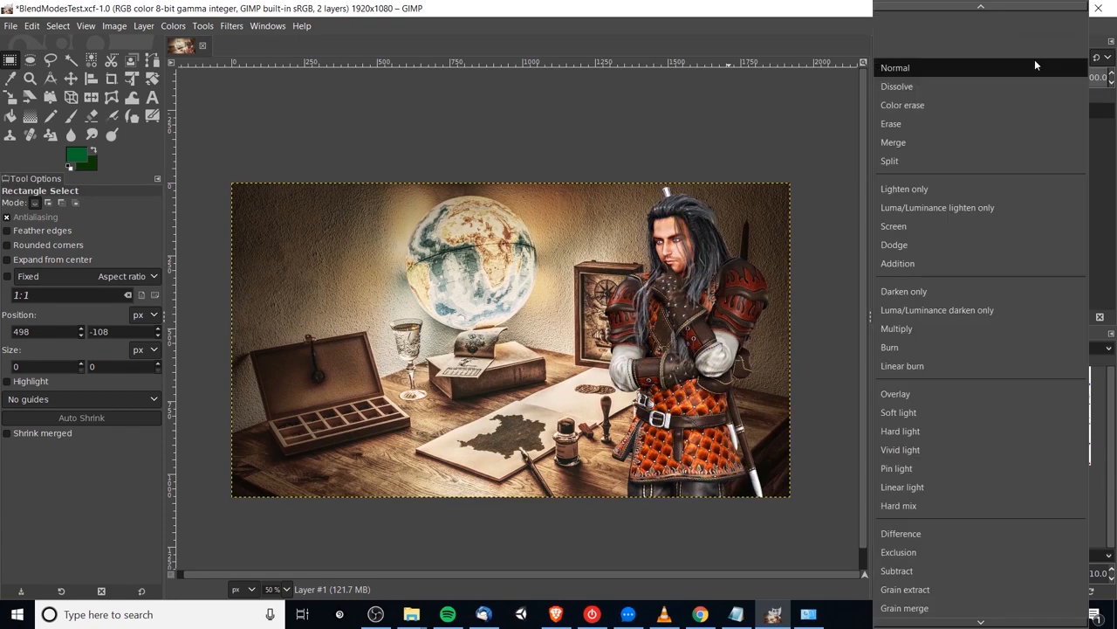
scroll(1042, 141, down, 4)
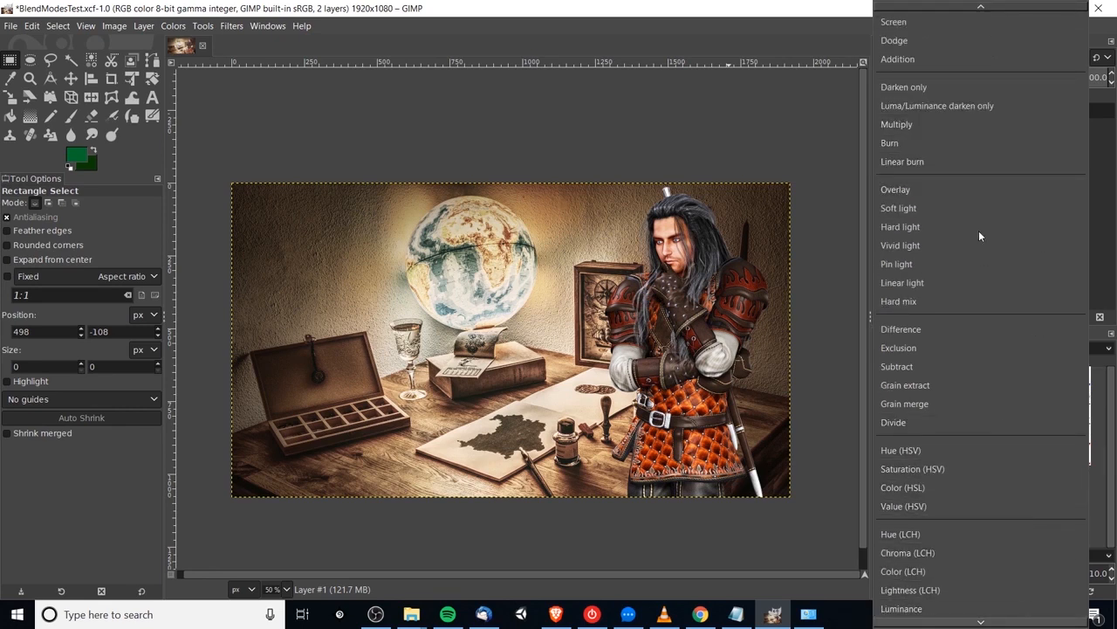
scroll(981, 253, up, 4)
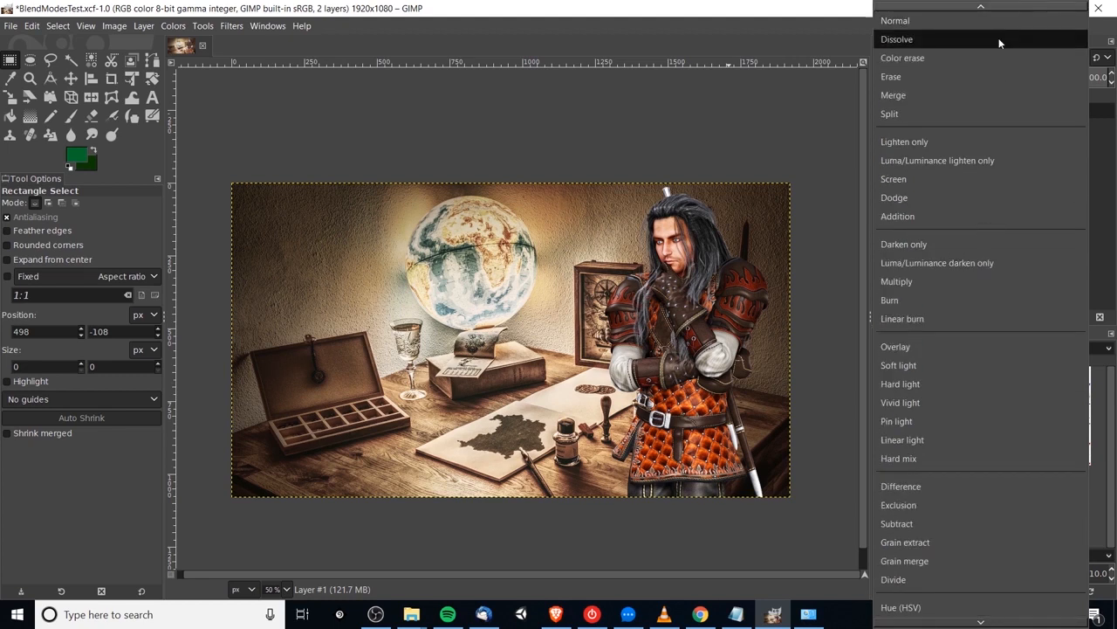
click(998, 39)
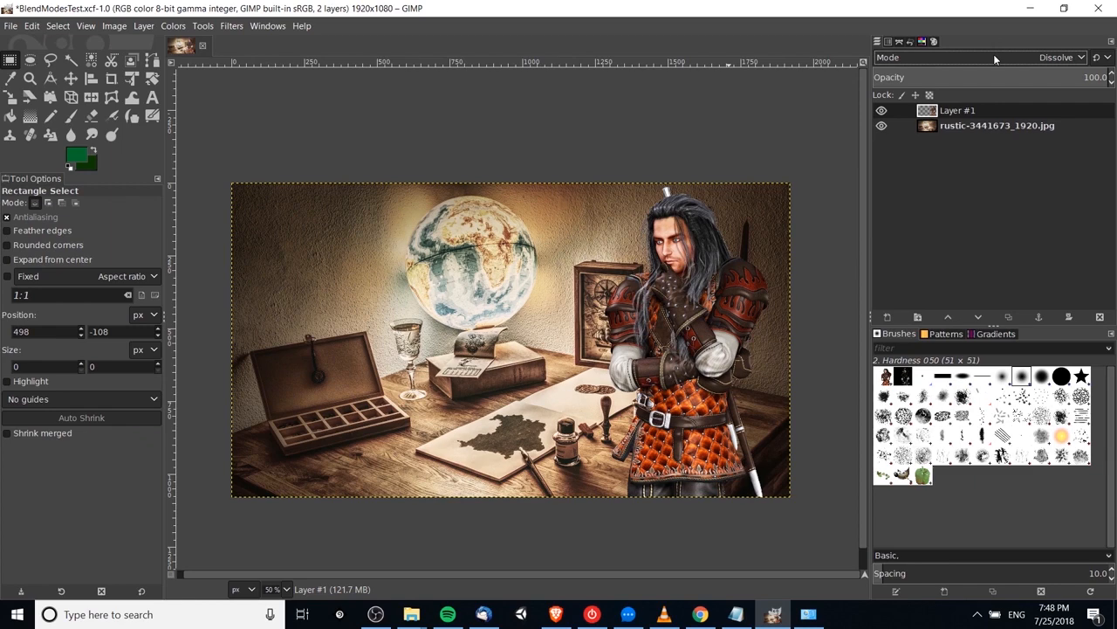
scroll(994, 55, down, 1)
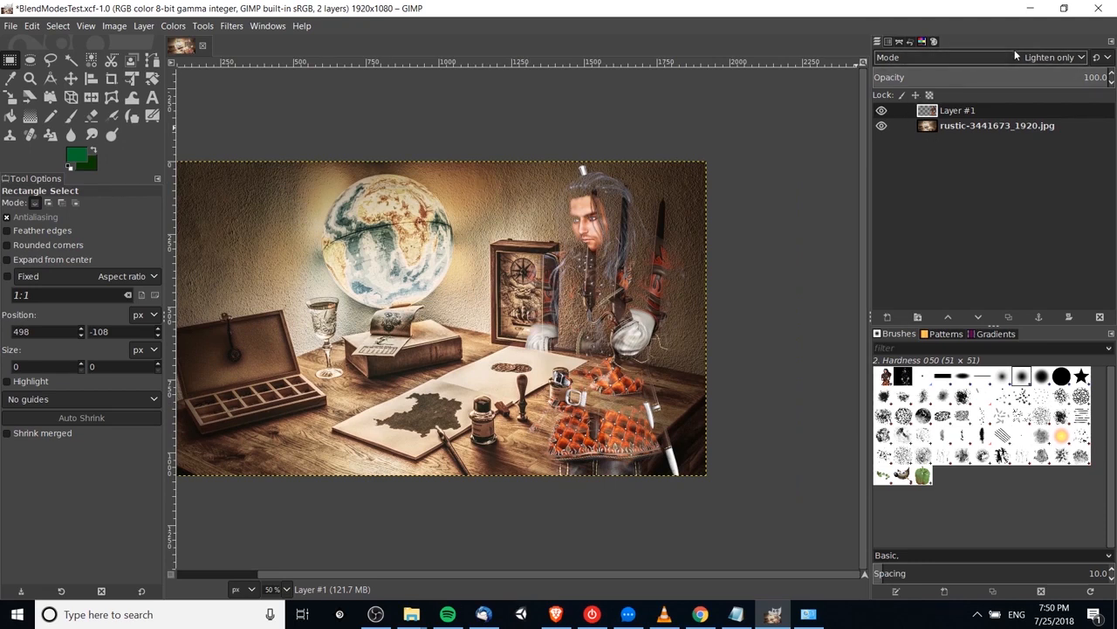
Review the available blend modes for Layer #1 from the beginning of the list, and close it without choosing one.
click(1065, 59)
scroll(1009, 97, up, 2)
scroll(1009, 98, up, 1)
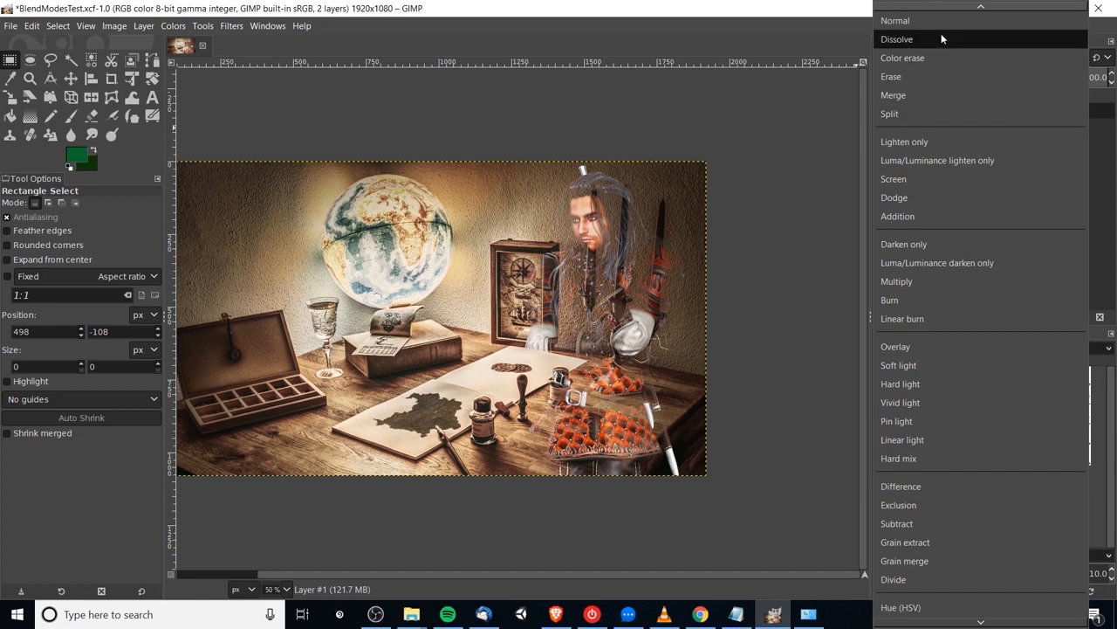
click(1104, 148)
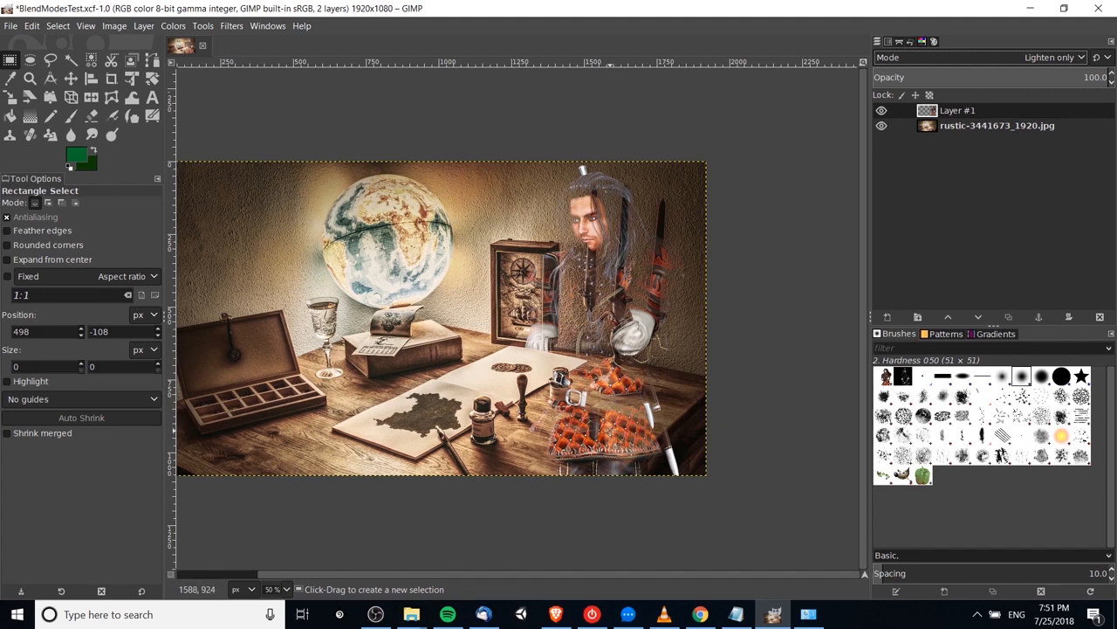
Try Layer #1 in Normal mode at 50 opacity.
click(1051, 56)
click(1037, 23)
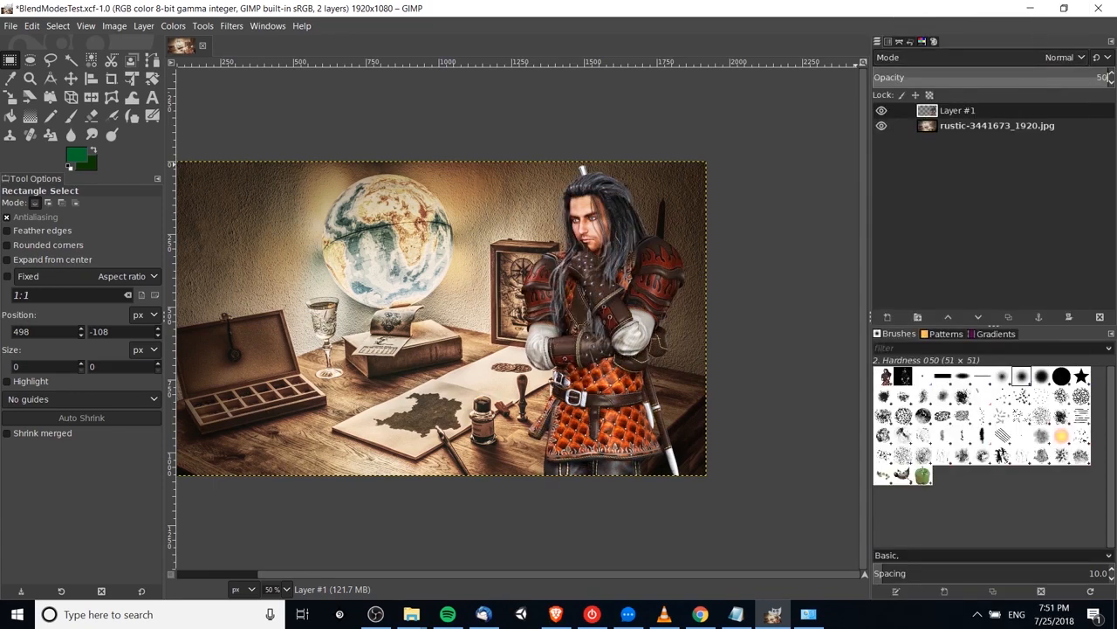
key(Return)
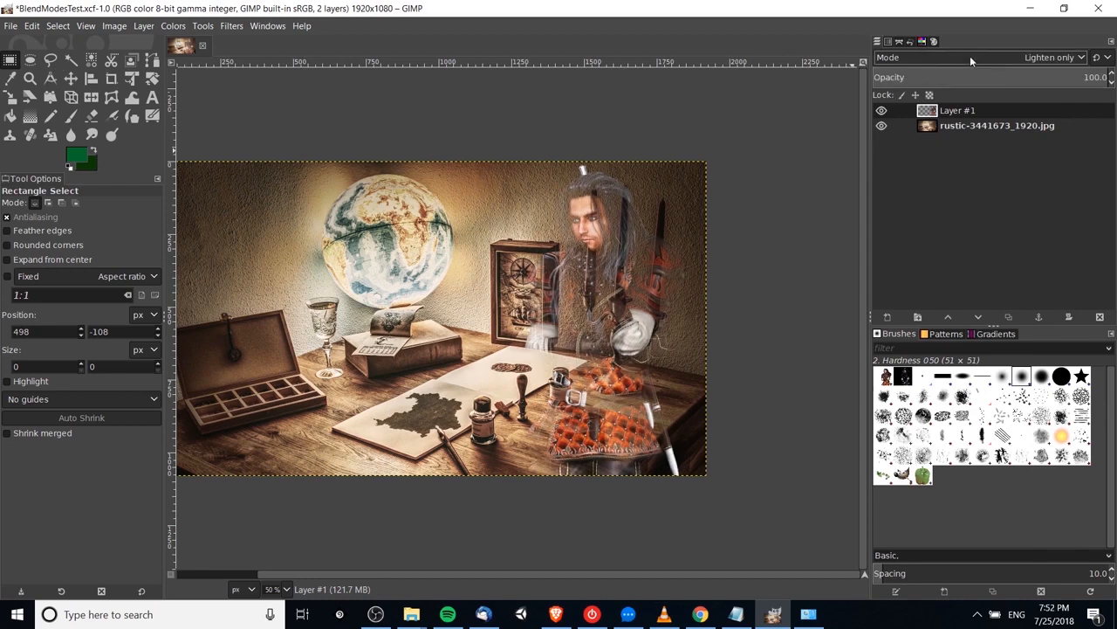
Set Layer #1's blend mode to Subtract and examine the effect on the warrior up close.
click(970, 56)
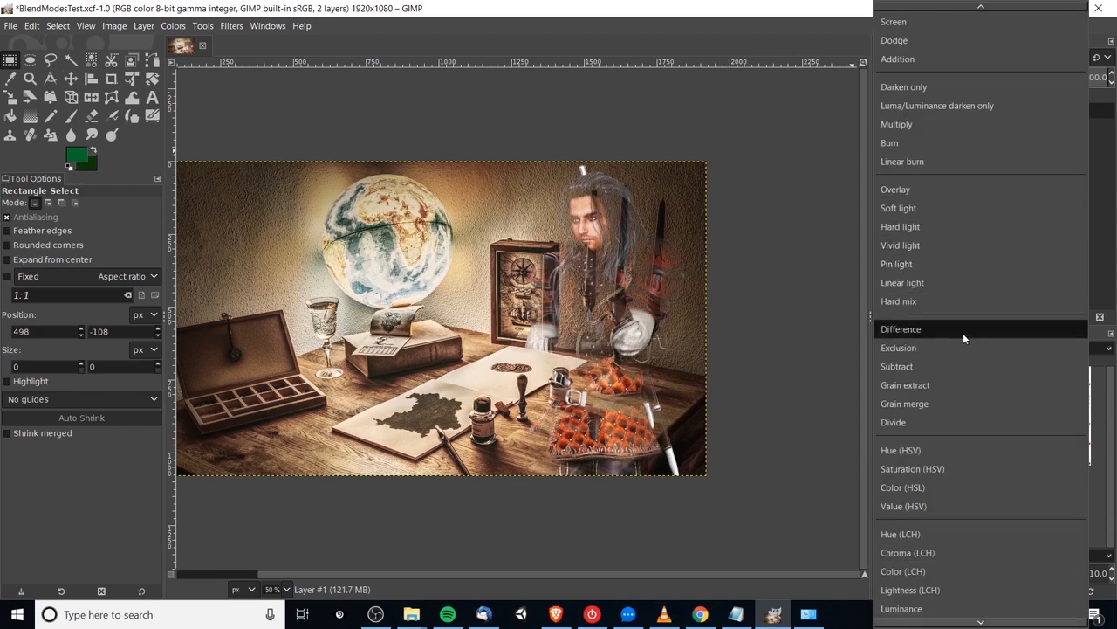
click(938, 366)
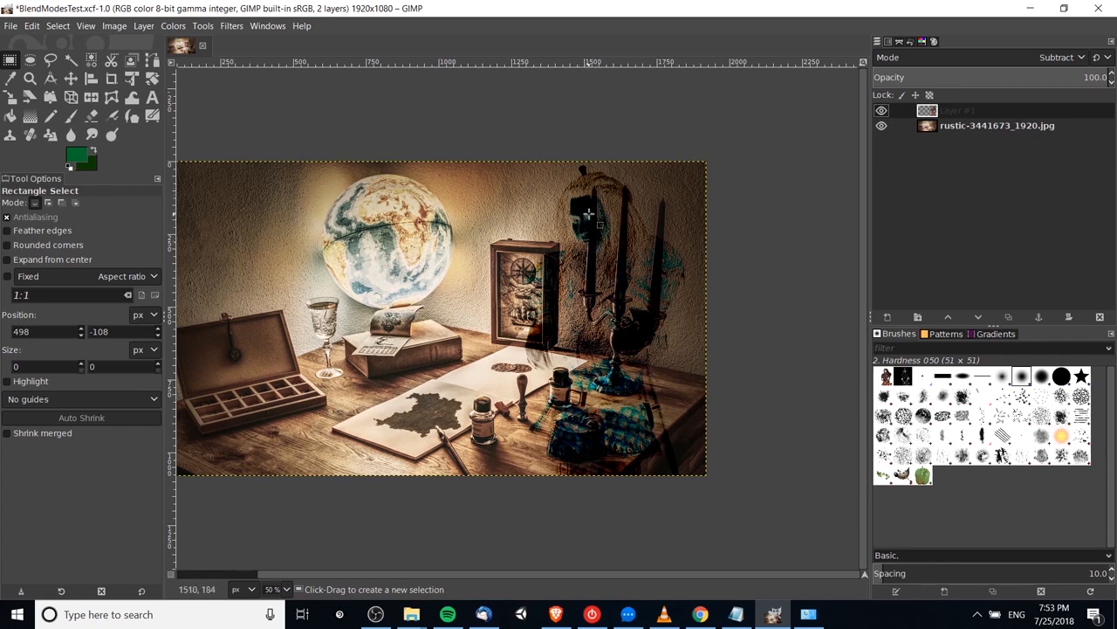
scroll(602, 214, up, 1)
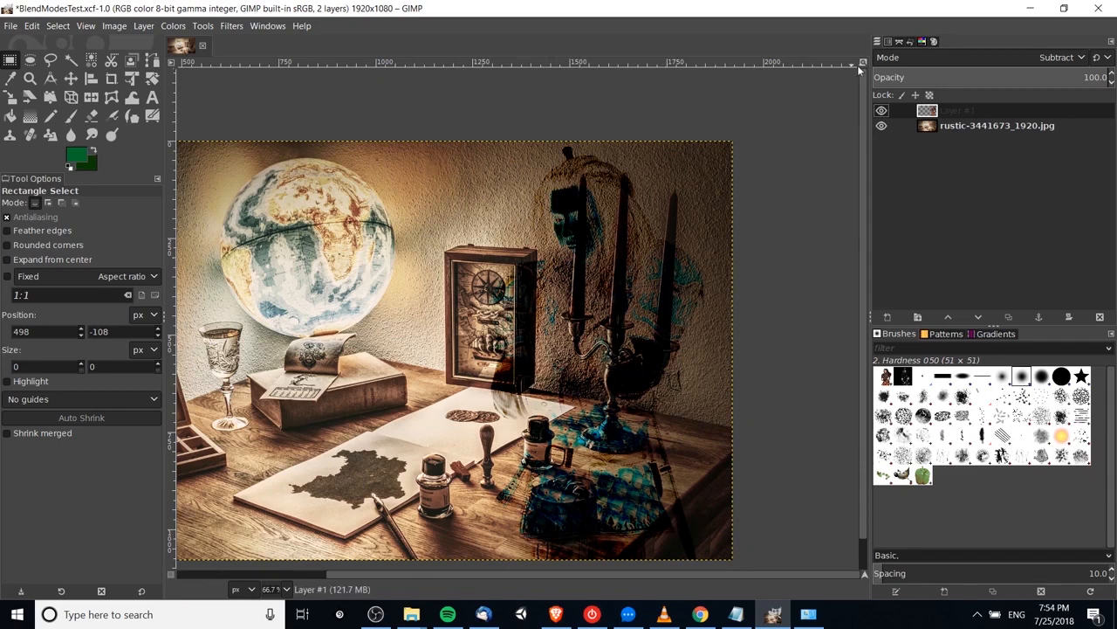
Change Layer #1's blend mode to Divide, and after viewing the effect, to Luminance.
click(1056, 56)
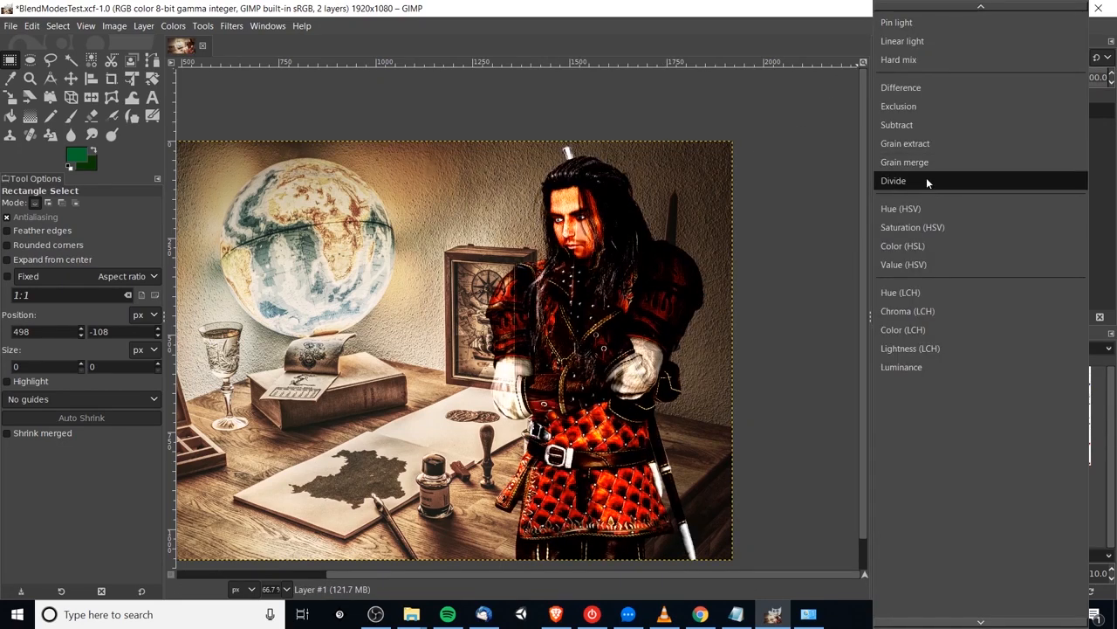
click(928, 180)
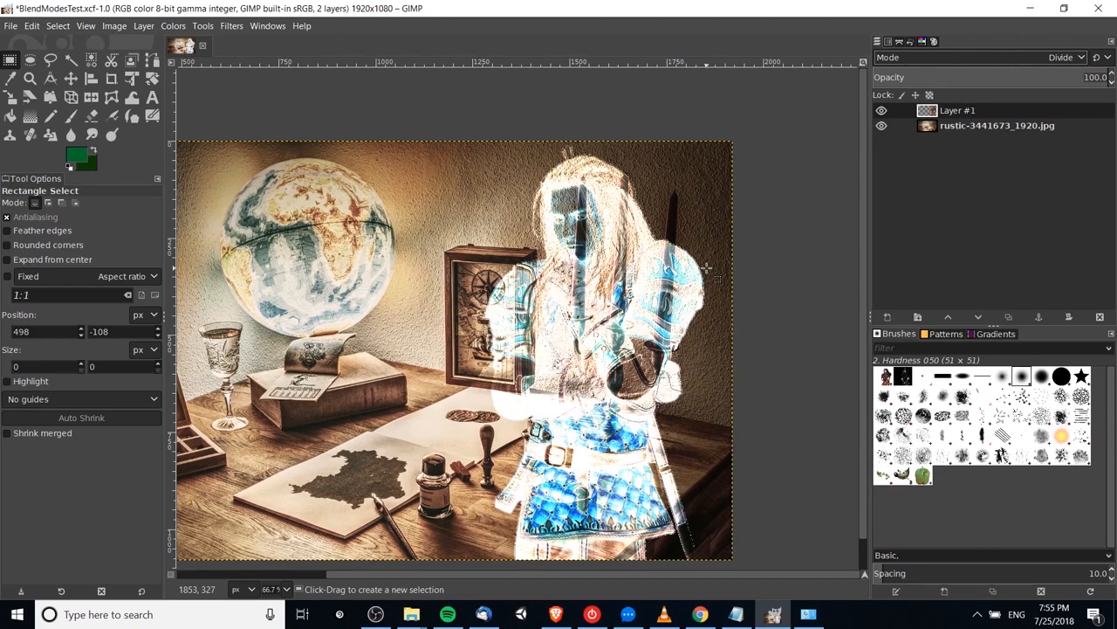
click(919, 58)
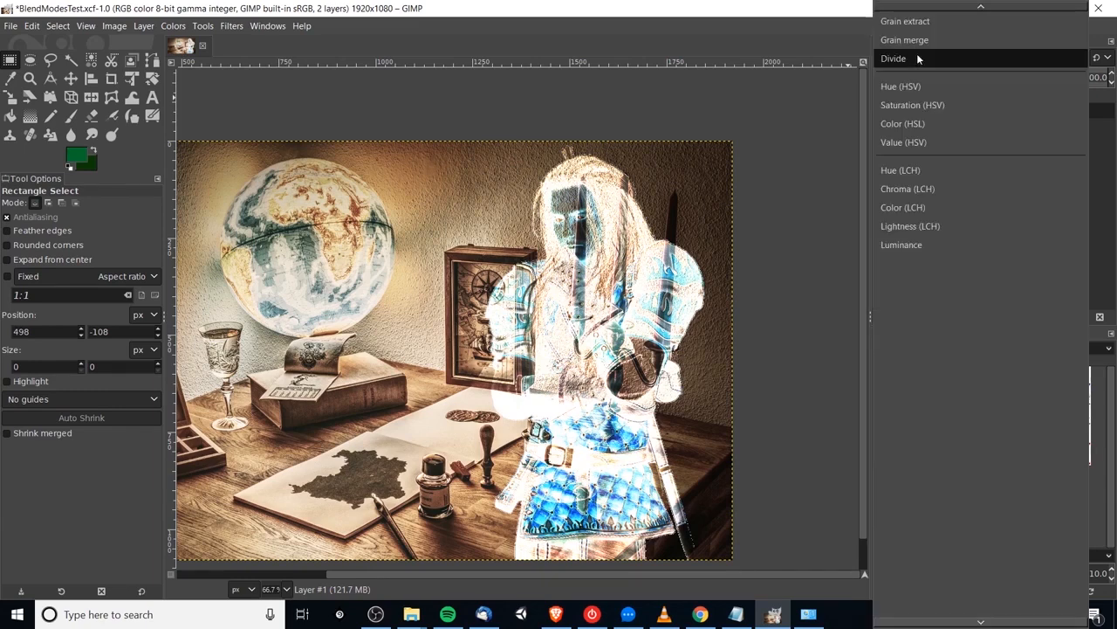
click(940, 247)
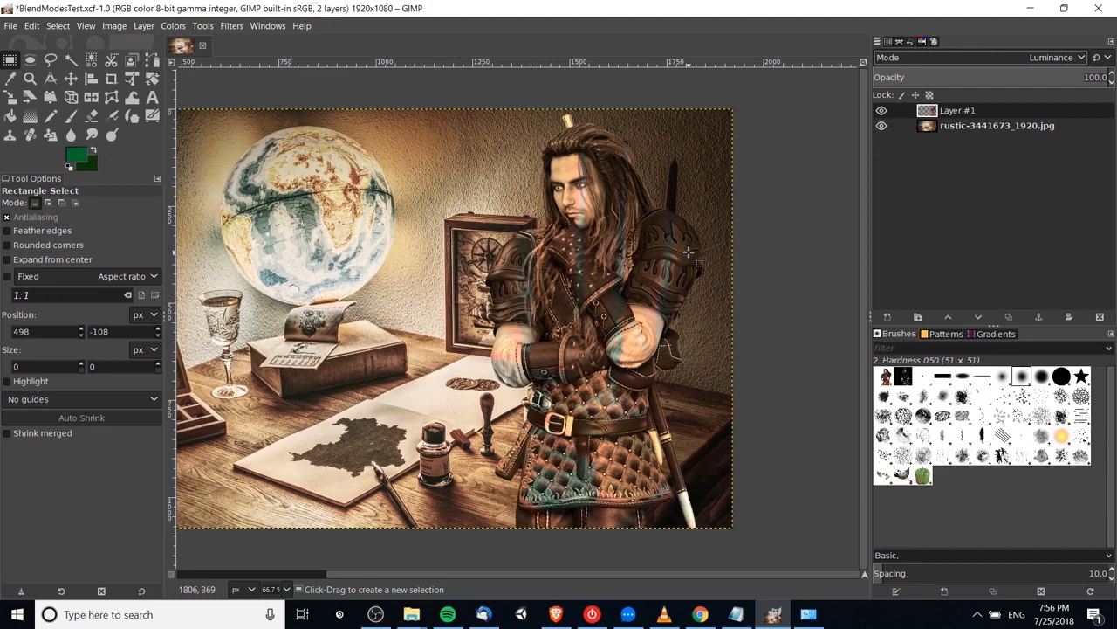
Step Layer #1's blend mode back from Luminance through the LCH, HSV and Grain extract modes to Hard light.
scroll(944, 55, up, 1)
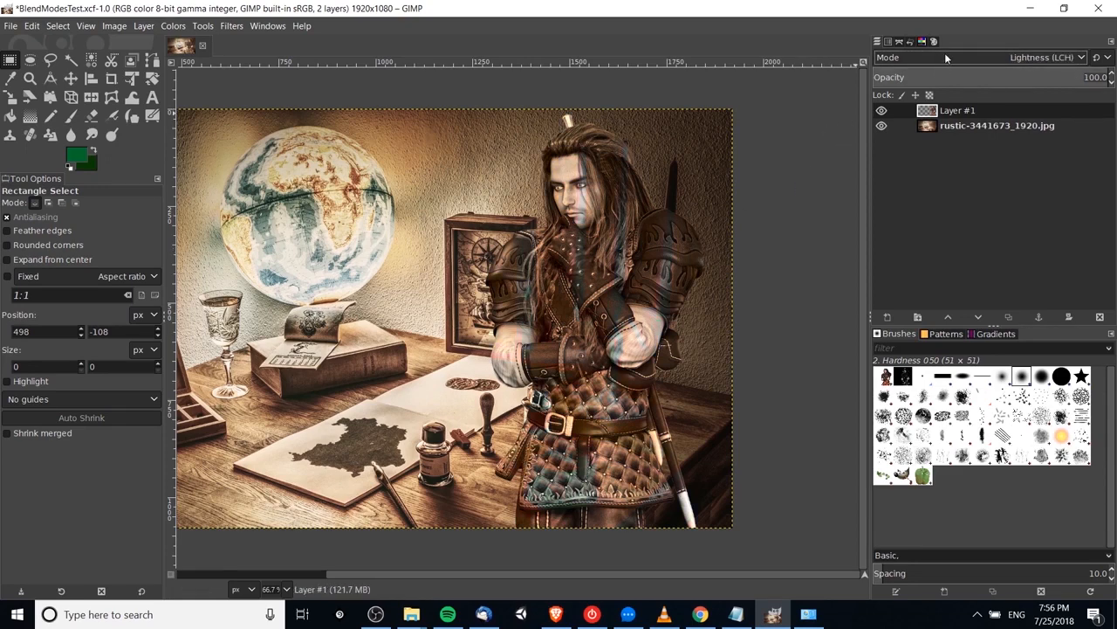
scroll(947, 55, up, 1)
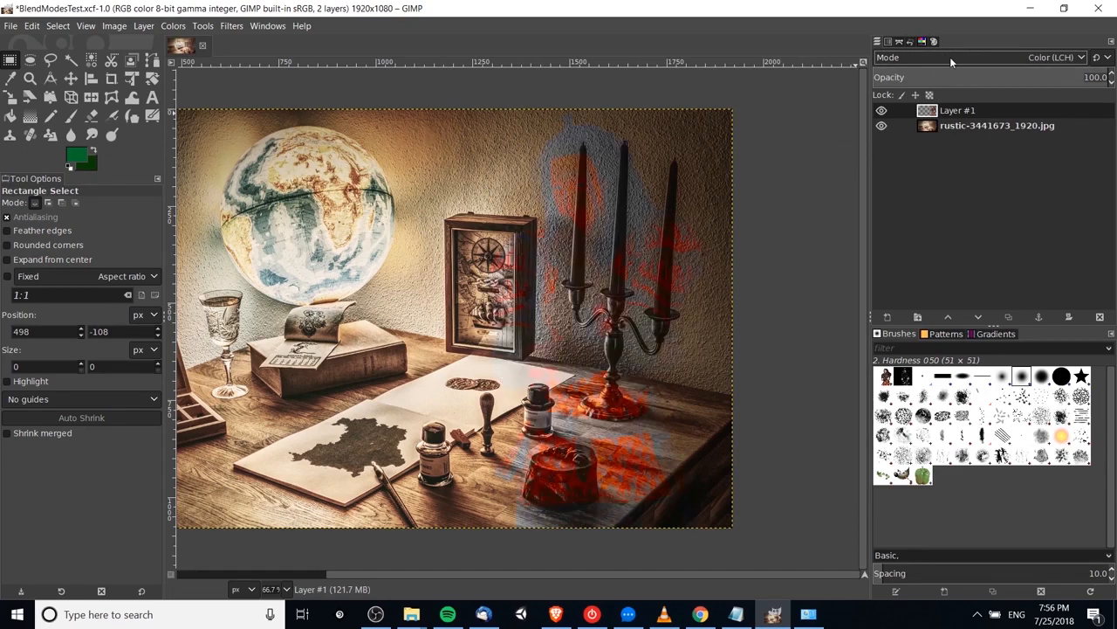
scroll(950, 57, up, 3)
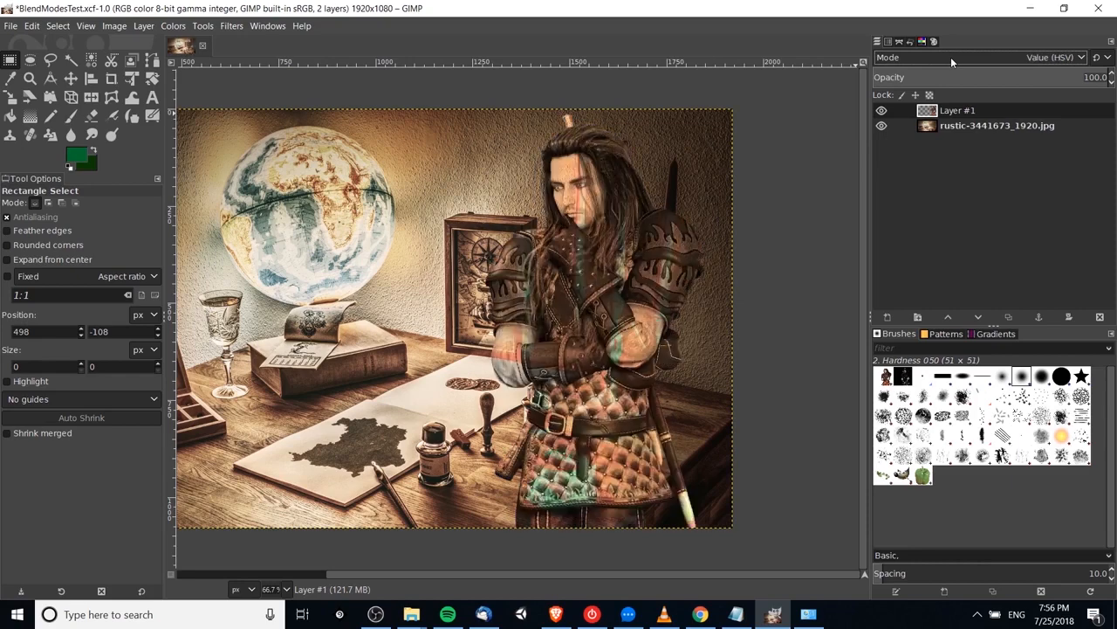
scroll(951, 56, up, 2)
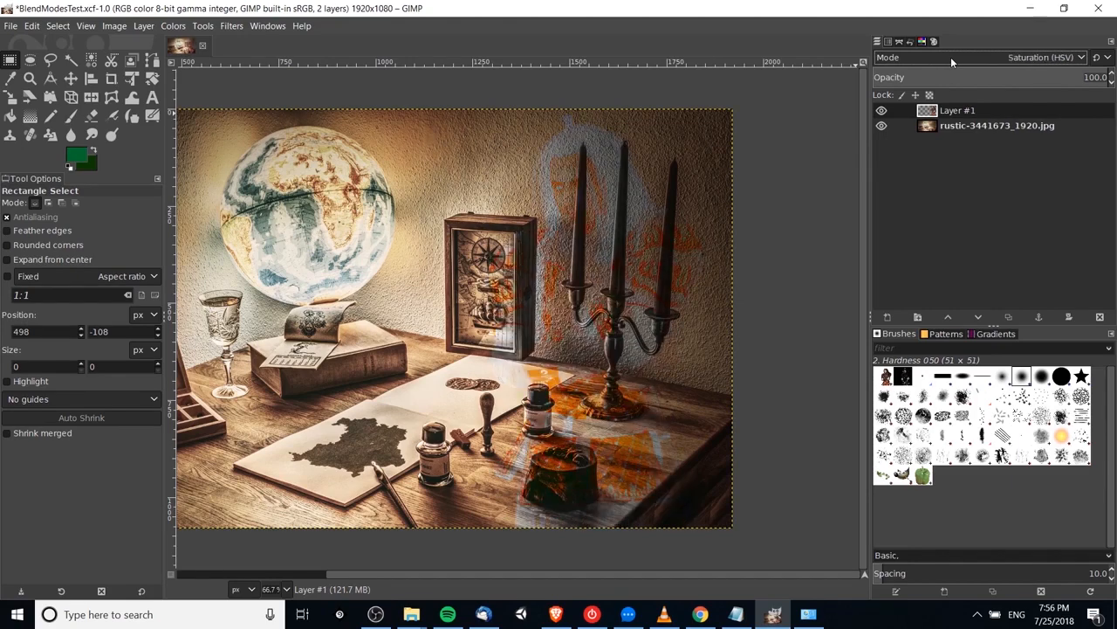
scroll(951, 57, up, 1)
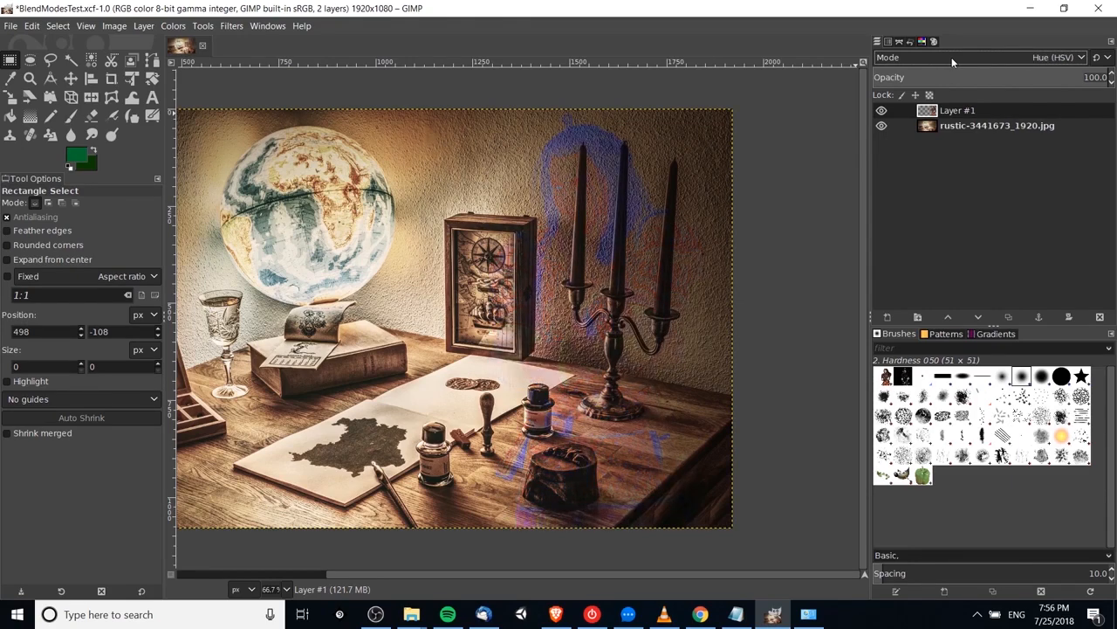
scroll(952, 56, up, 3)
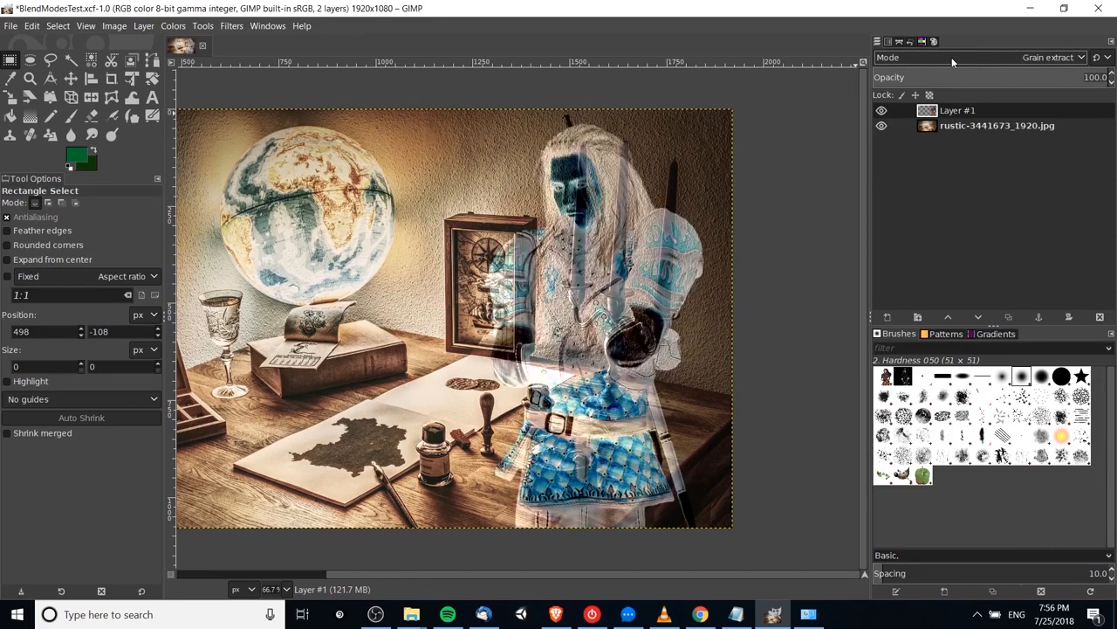
scroll(952, 57, up, 1)
scroll(953, 61, up, 1)
scroll(953, 61, up, 1)
scroll(953, 63, up, 2)
scroll(953, 63, up, 8)
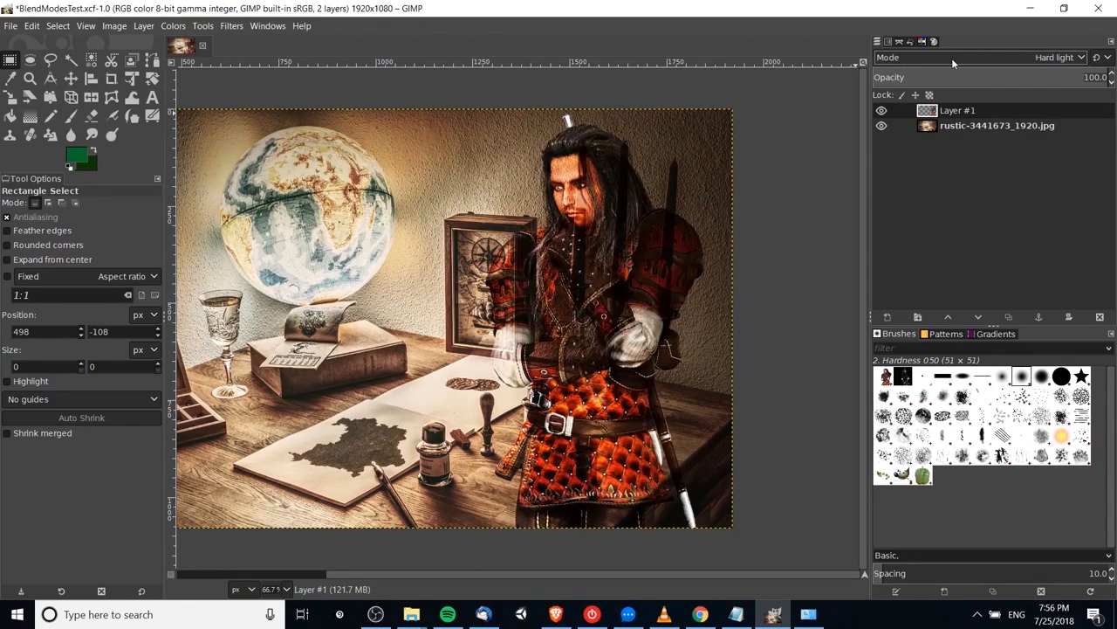
Step Layer #1's blend mode back from Hard light through Merge to Normal.
scroll(950, 61, up, 3)
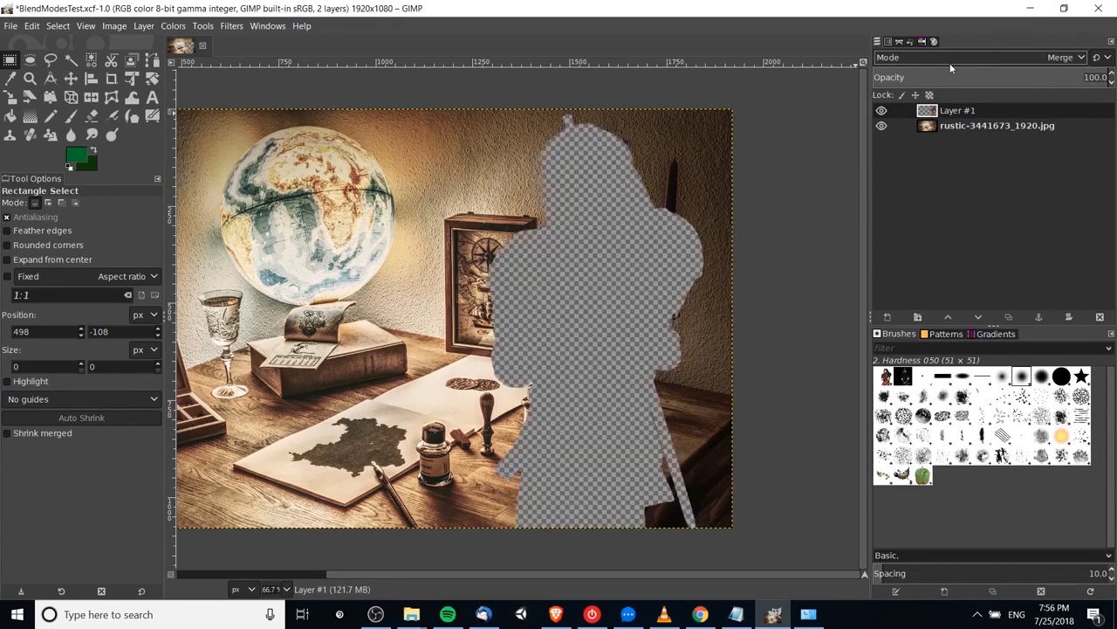
scroll(949, 63, up, 1)
key(ctrl+z)
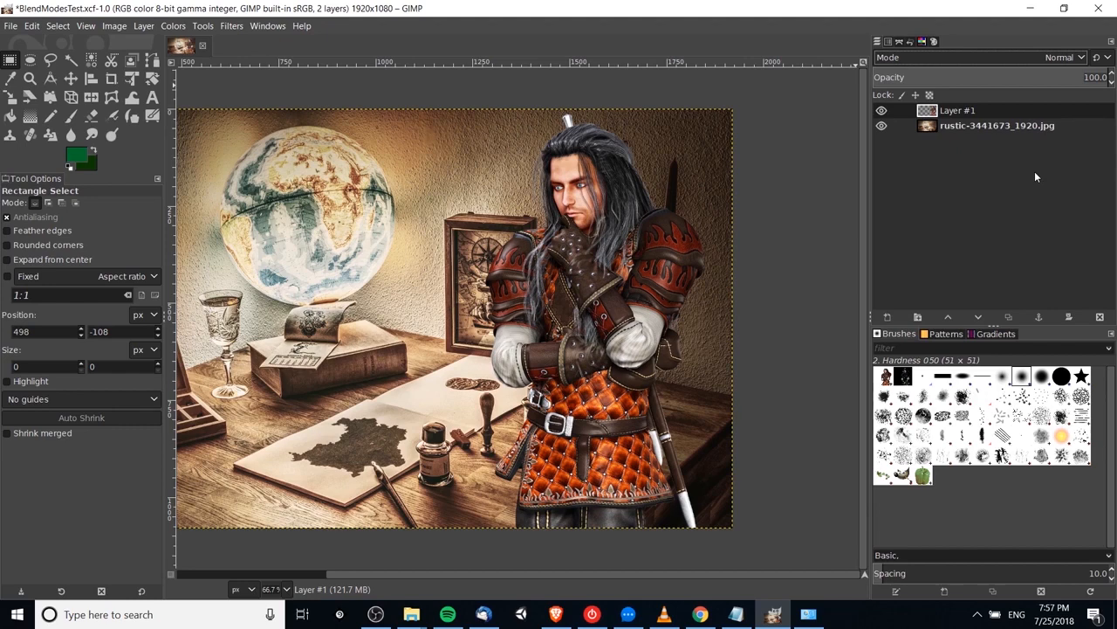
Switch from the background photo layer back to Layer #1 and review the list of available blend modes.
click(950, 125)
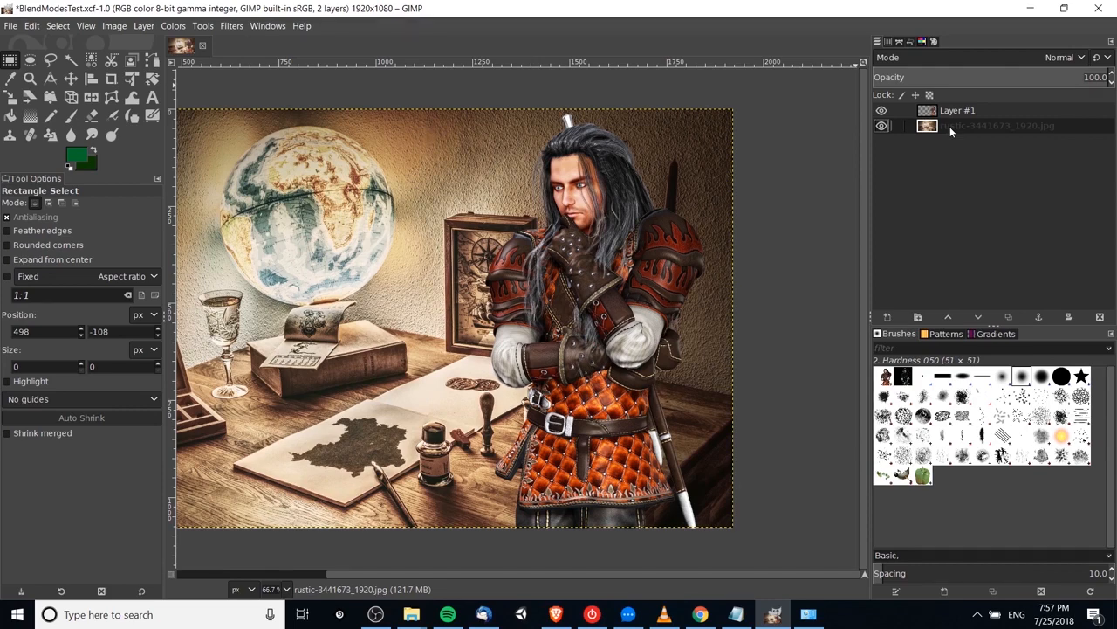
key(Page_Up)
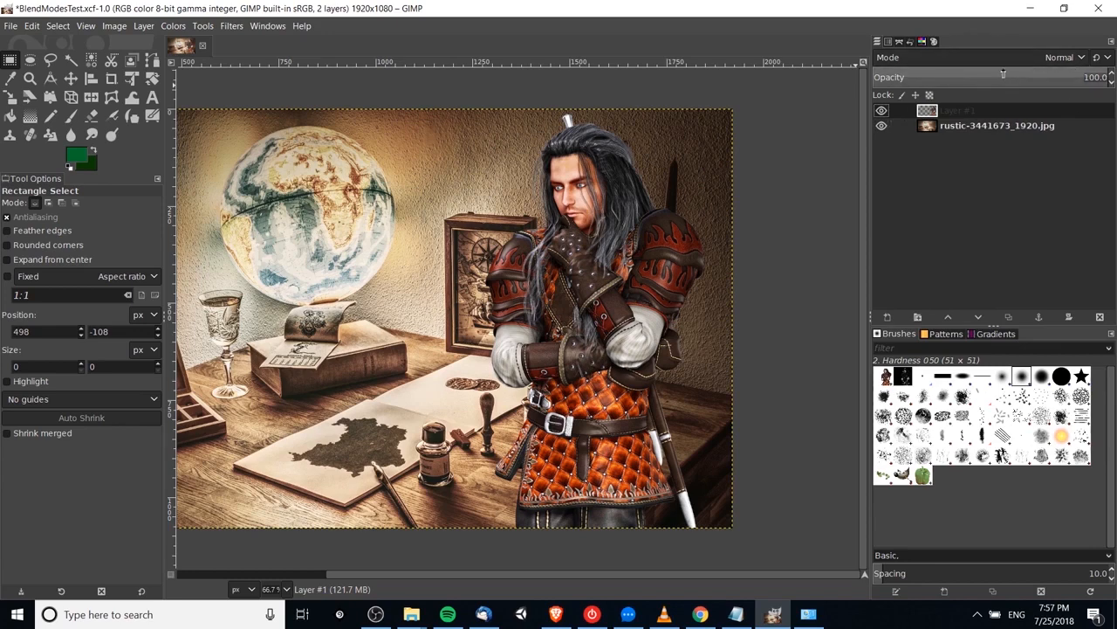
click(1003, 61)
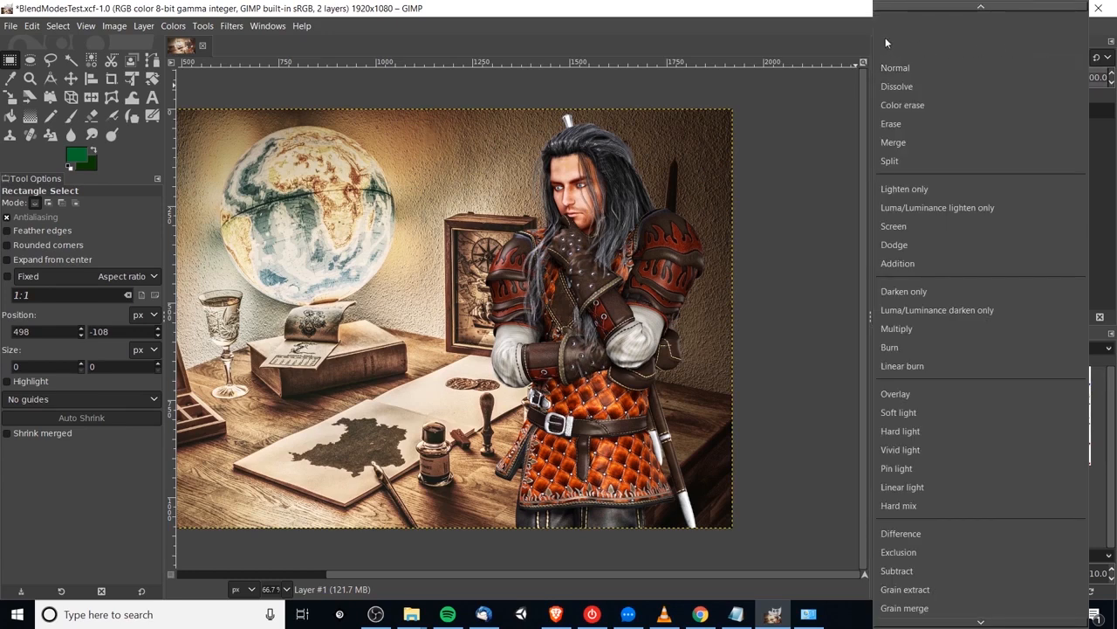
click(849, 30)
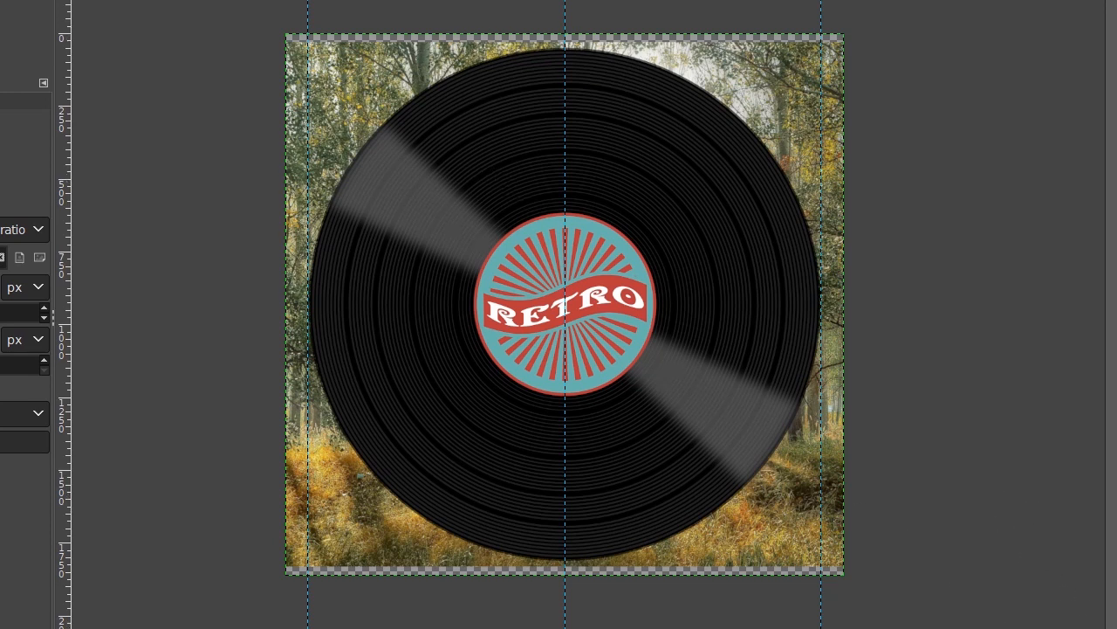
Create a new layer named Spiral, 1920 by 1862 pixels, in the vinyl record image.
key(shift+ctrl+n)
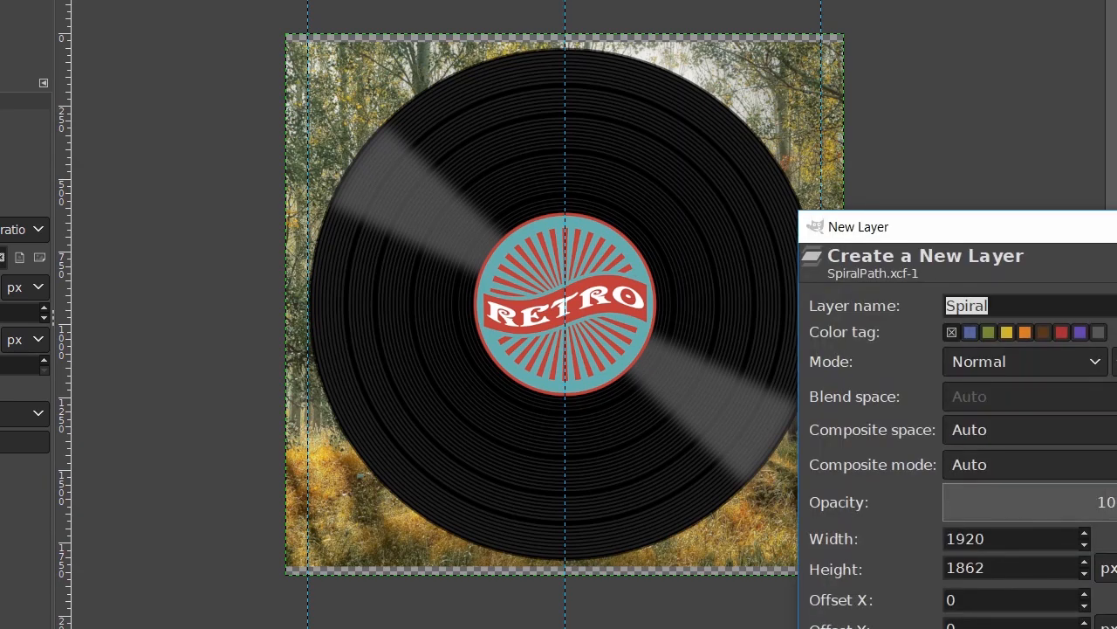
key(Return)
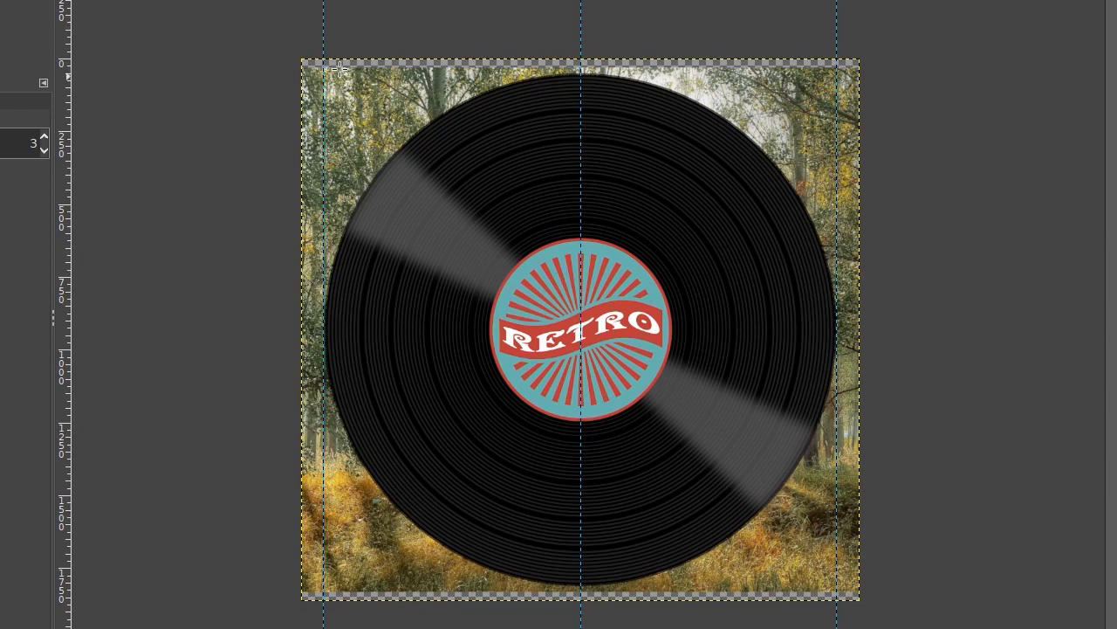
Add a horizontal guide at position 50 along the record's upper edge.
scroll(397, 82, up, 2)
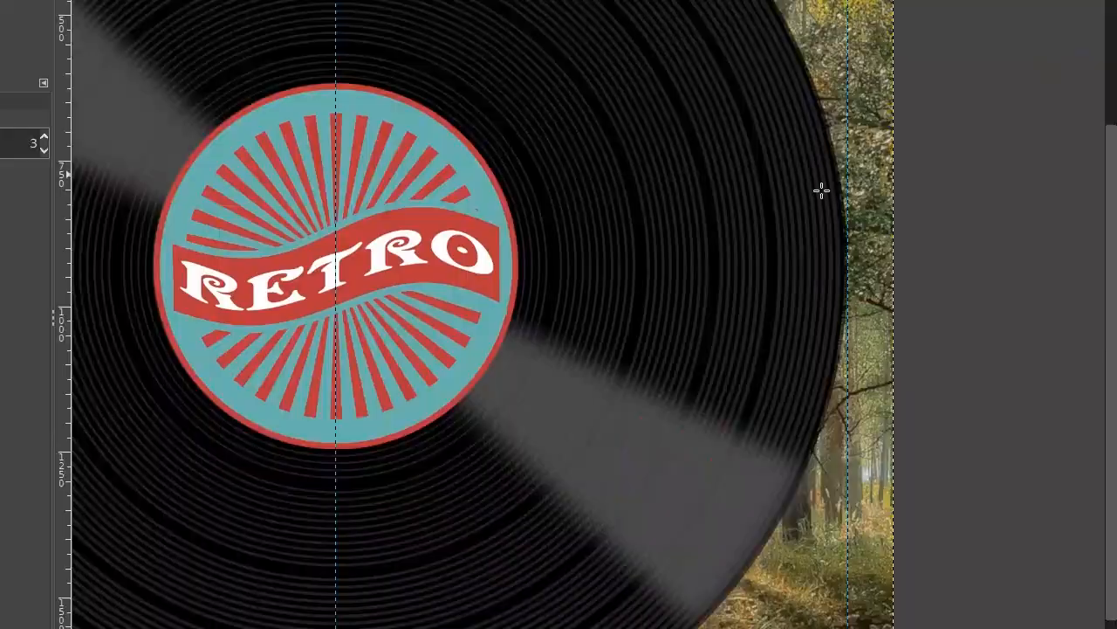
drag(821, 190, 1010, 382)
scroll(1011, 382, down, 1)
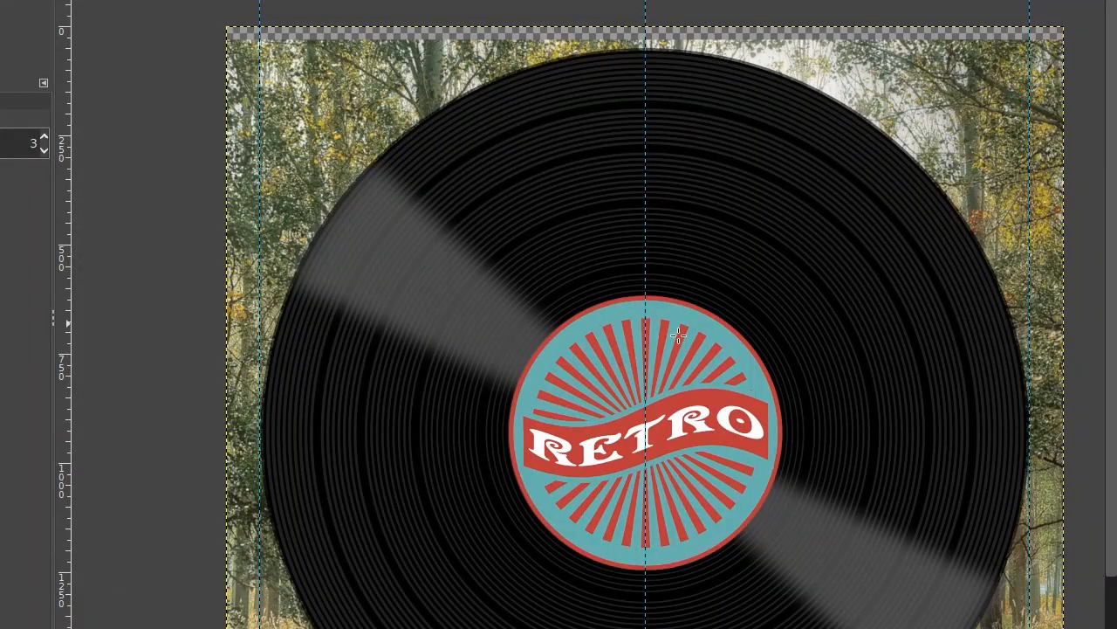
drag(808, 314, 666, 203)
drag(597, 267, 726, 461)
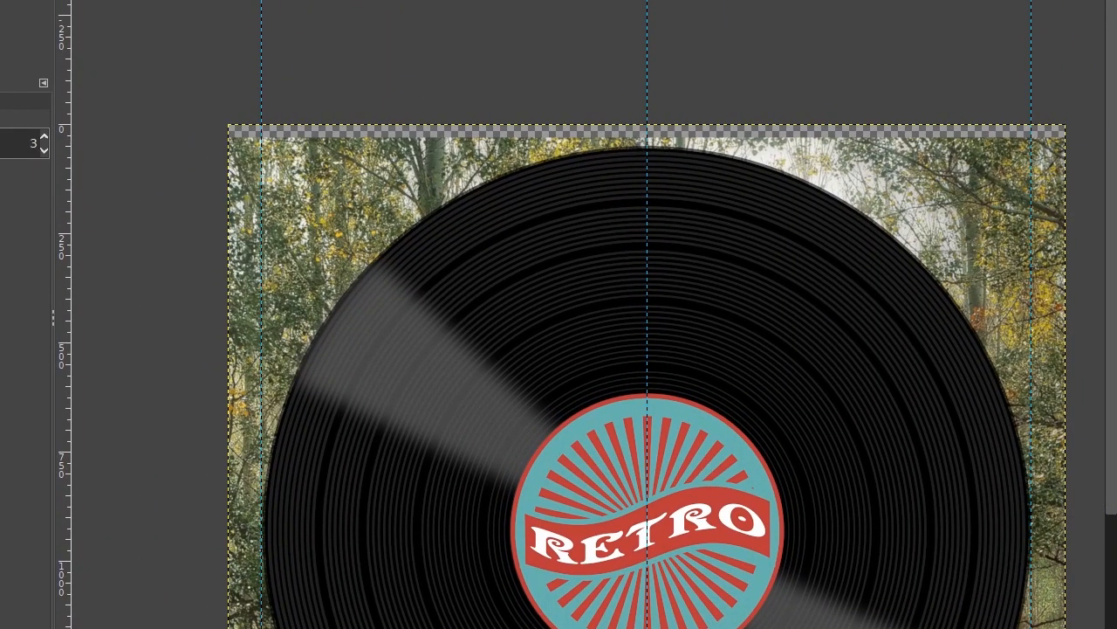
key(alt+i)
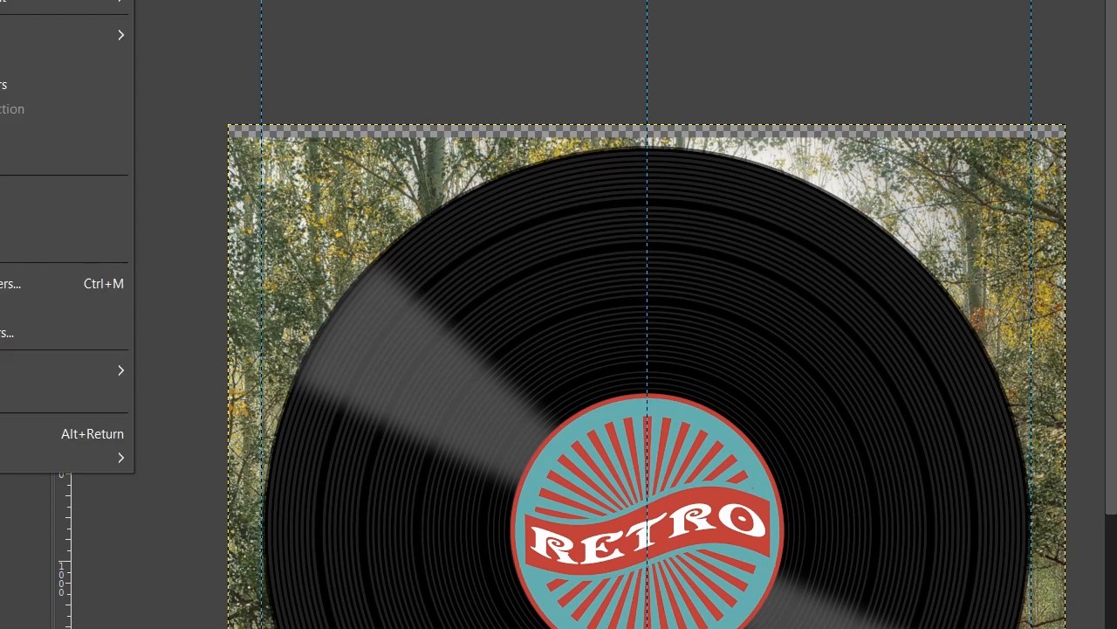
mouse_move(117, 372)
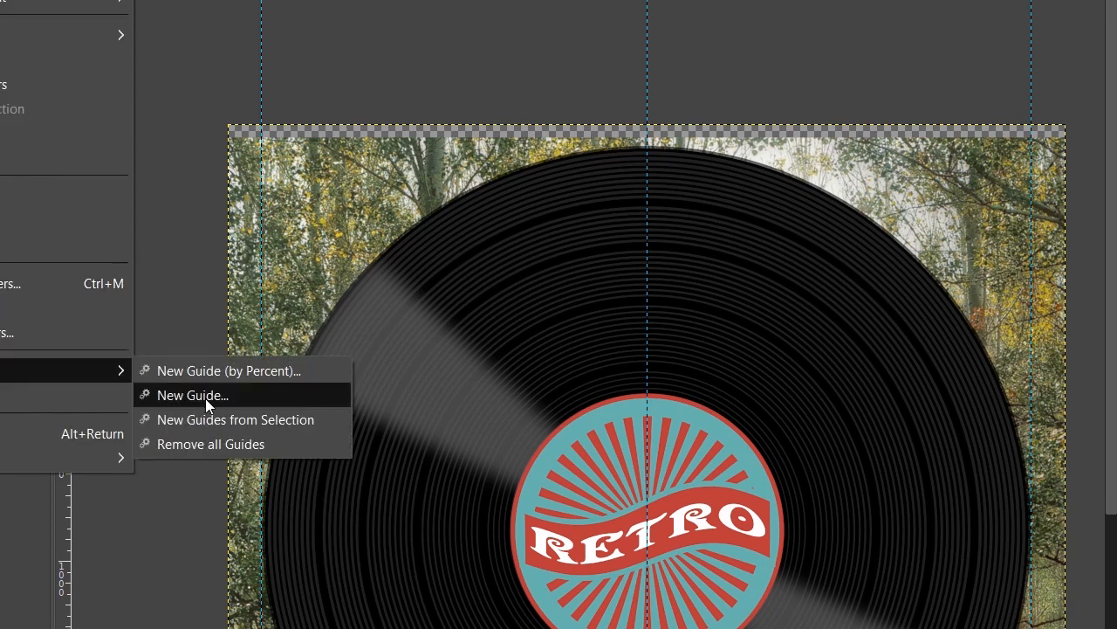
click(206, 395)
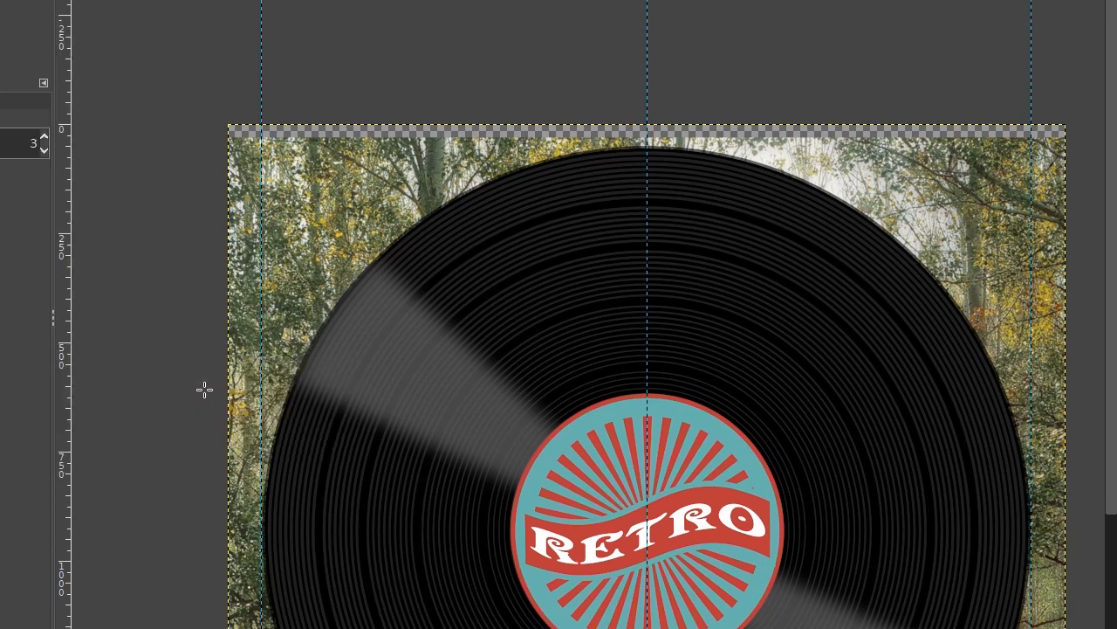
drag(513, 335, 536, 370)
drag(500, 440, 455, 434)
text(50)
click(585, 543)
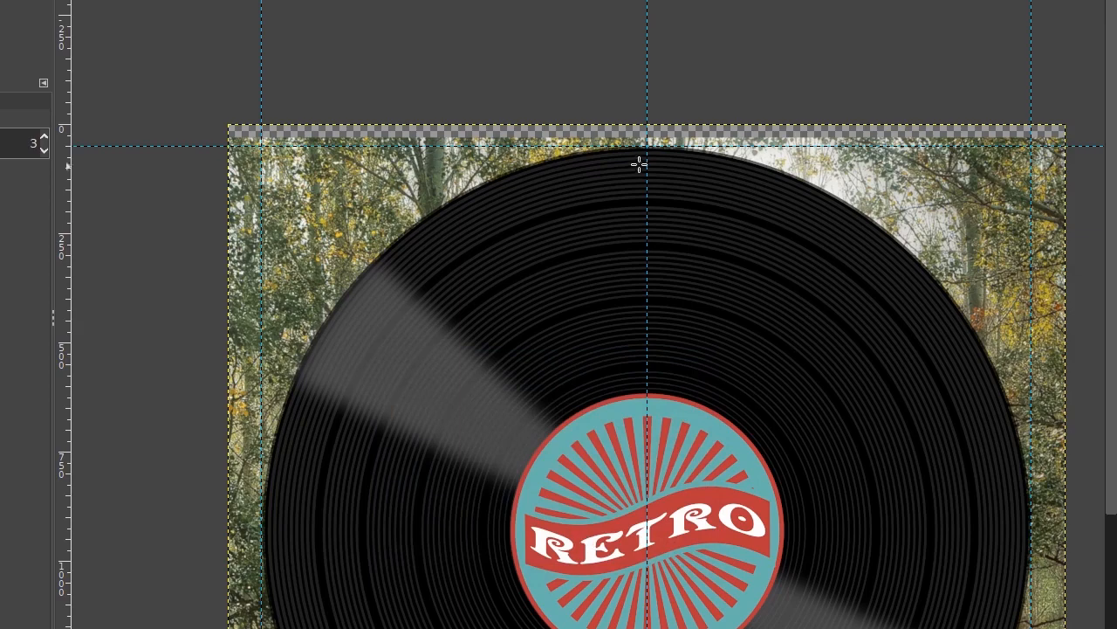
Add a second horizontal guide at position 1800 near the record's lower edge.
scroll(648, 153, up, 4)
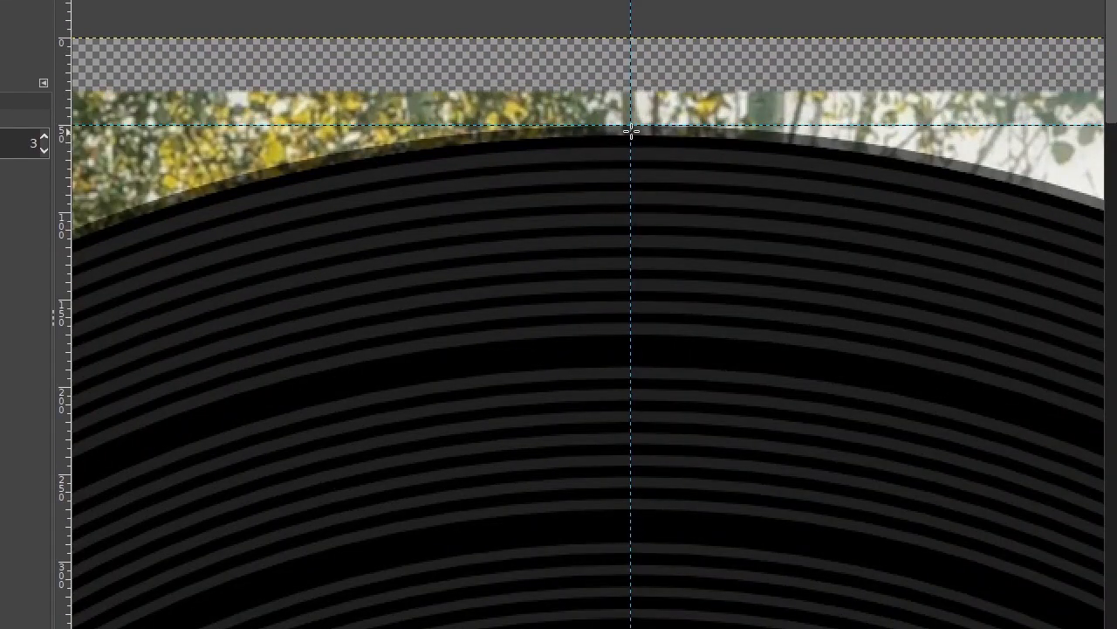
scroll(690, 305, down, 5)
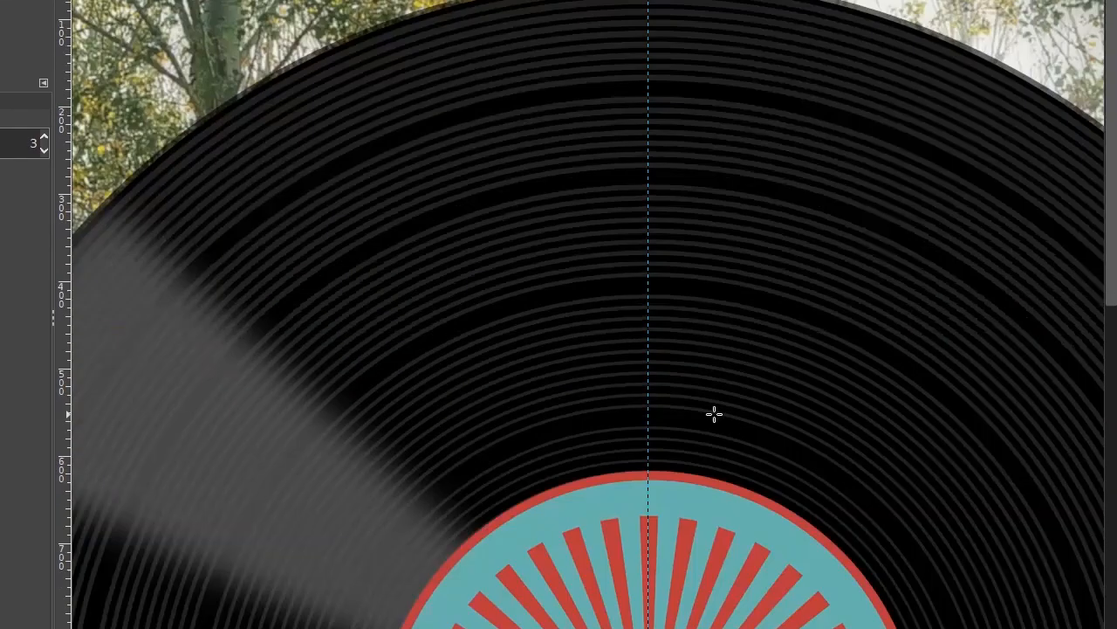
scroll(735, 359, up, 1)
scroll(735, 360, up, 3)
scroll(588, 359, left, 5)
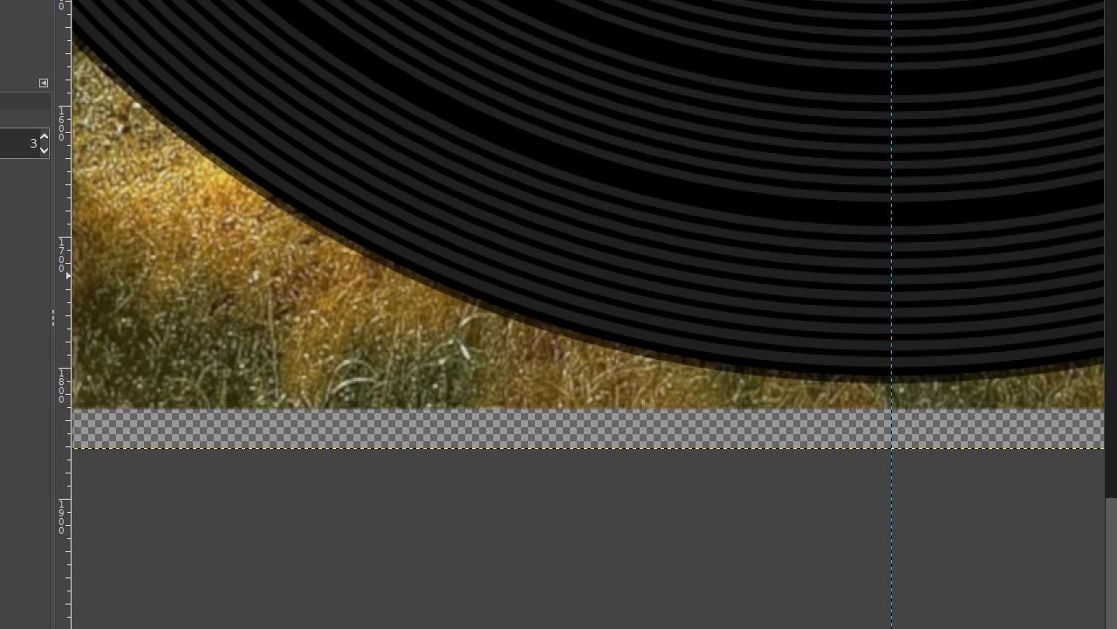
key(alt+i)
mouse_move(122, 370)
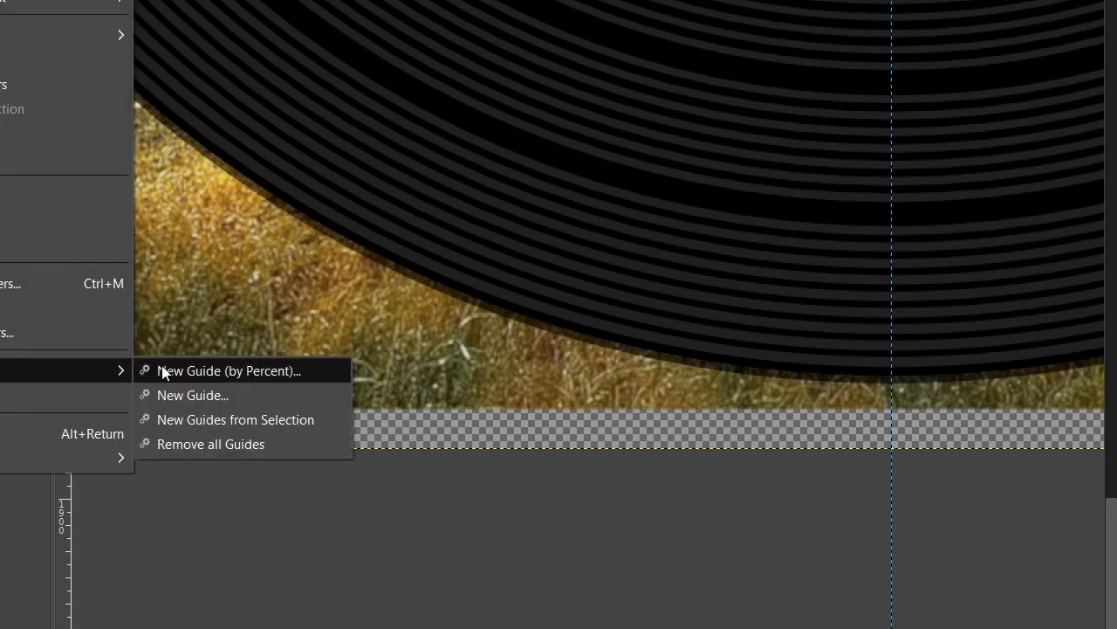
click(221, 394)
key(Tab)
text(1800)
key(Return)
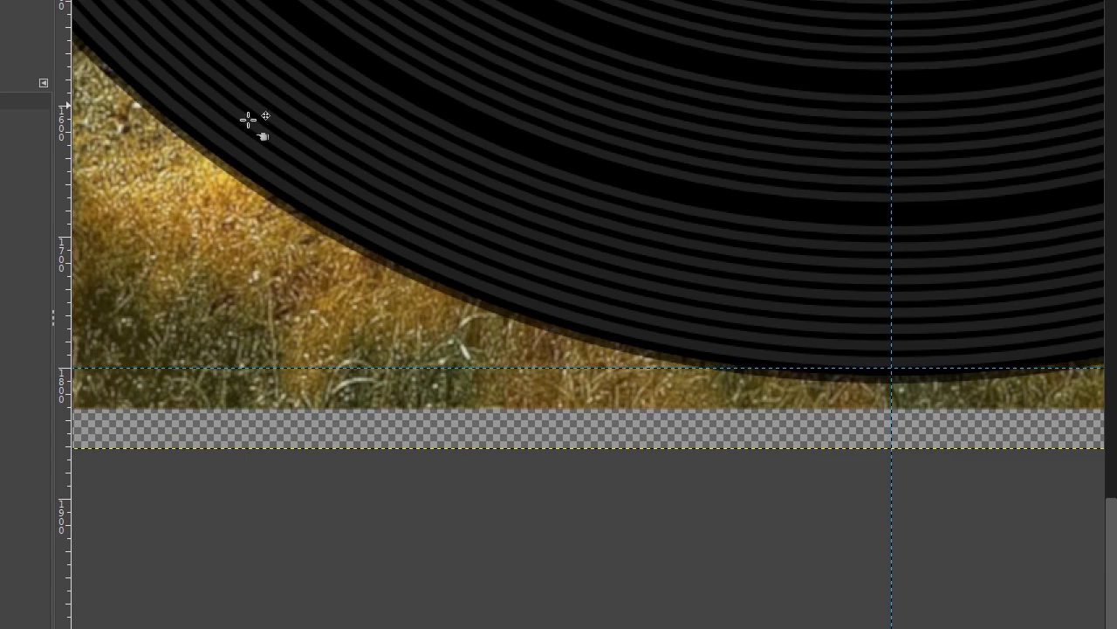
Move the lower horizontal guide slightly down to line up with the record's bottom edge.
drag(820, 317, 696, 279)
drag(709, 328, 761, 461)
scroll(711, 345, down, 5)
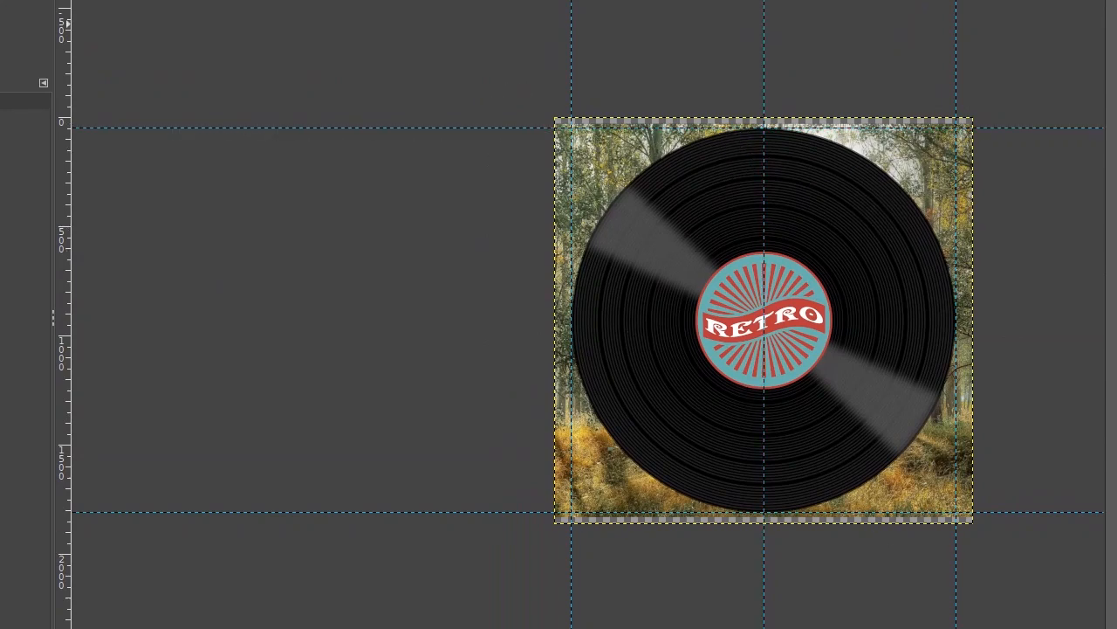
Fill the left half of the square bounded by the guides with dark blue and clear the selection.
key(r)
drag(868, 246, 757, 223)
scroll(733, 218, up, 1)
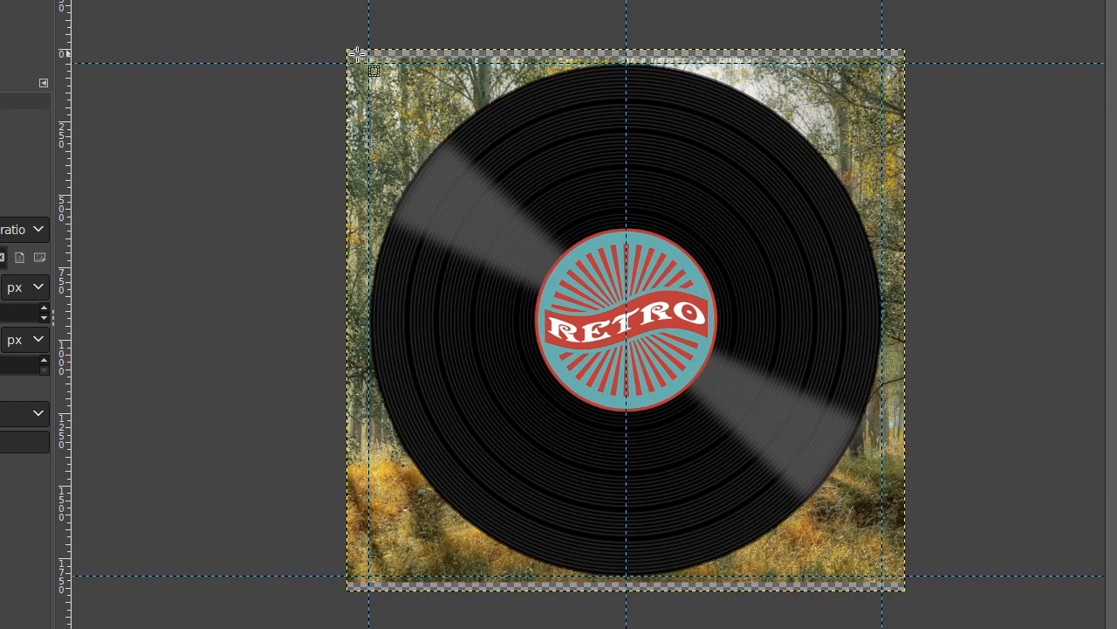
click(0, 0)
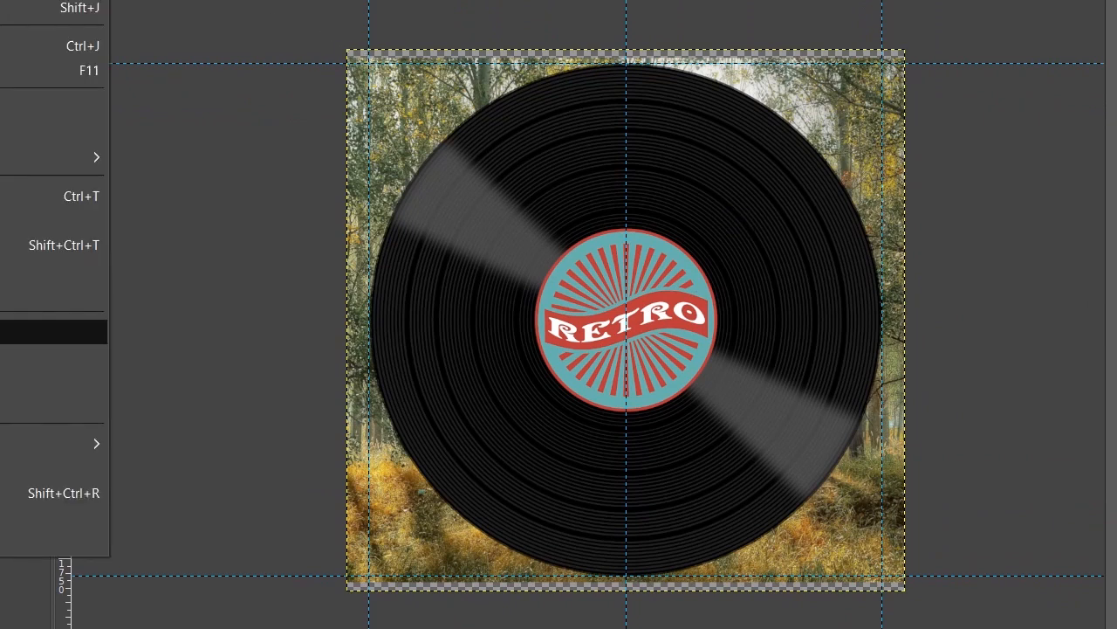
key(Escape)
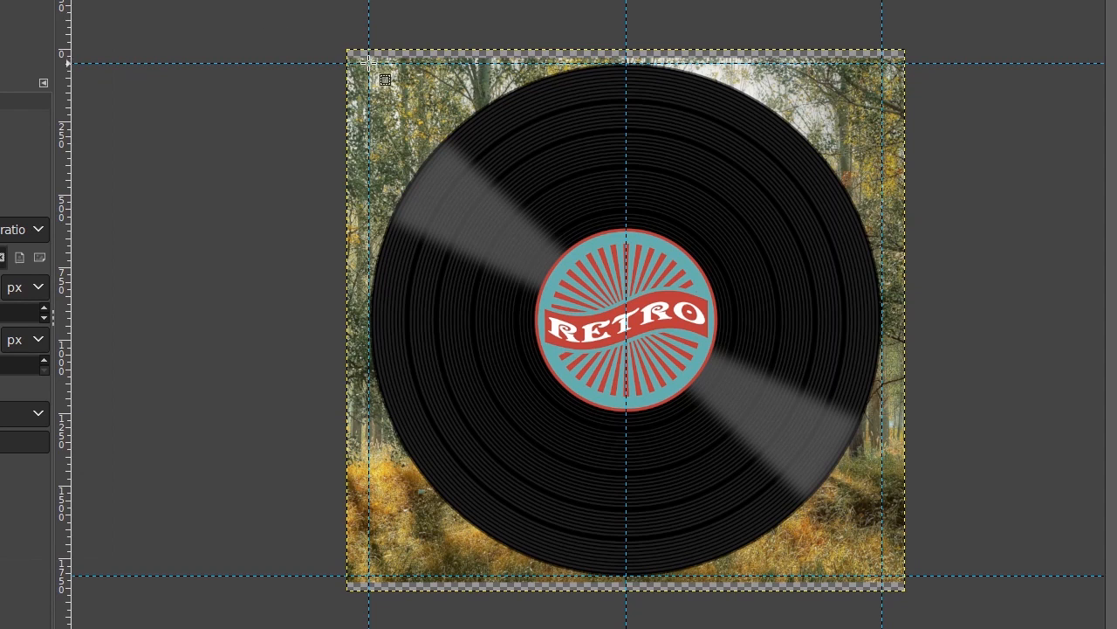
drag(368, 63, 625, 575)
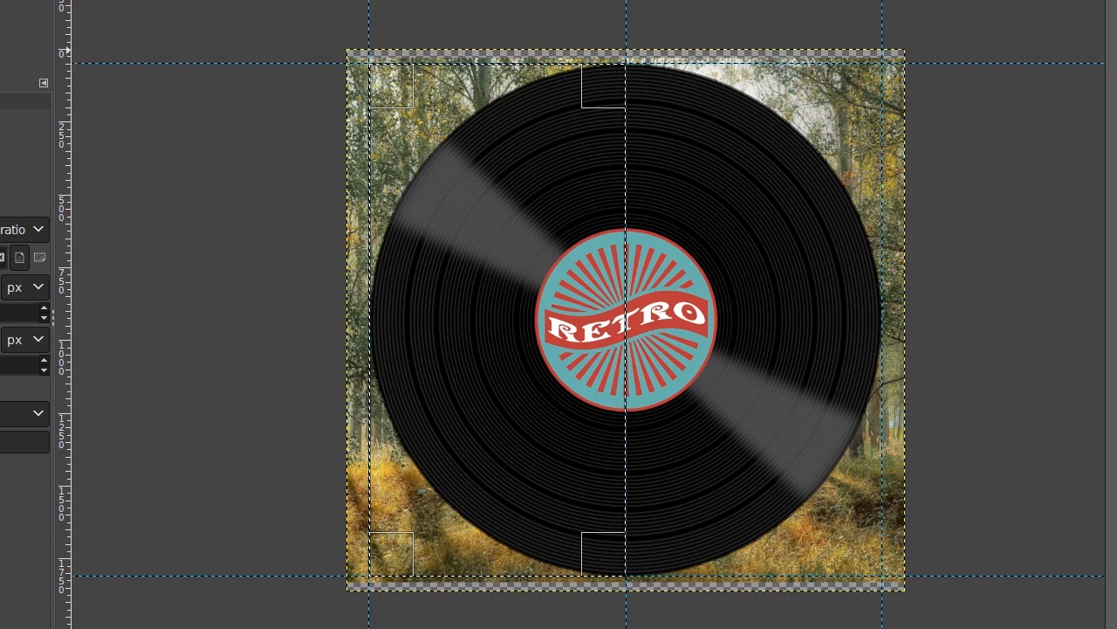
key(shift+b)
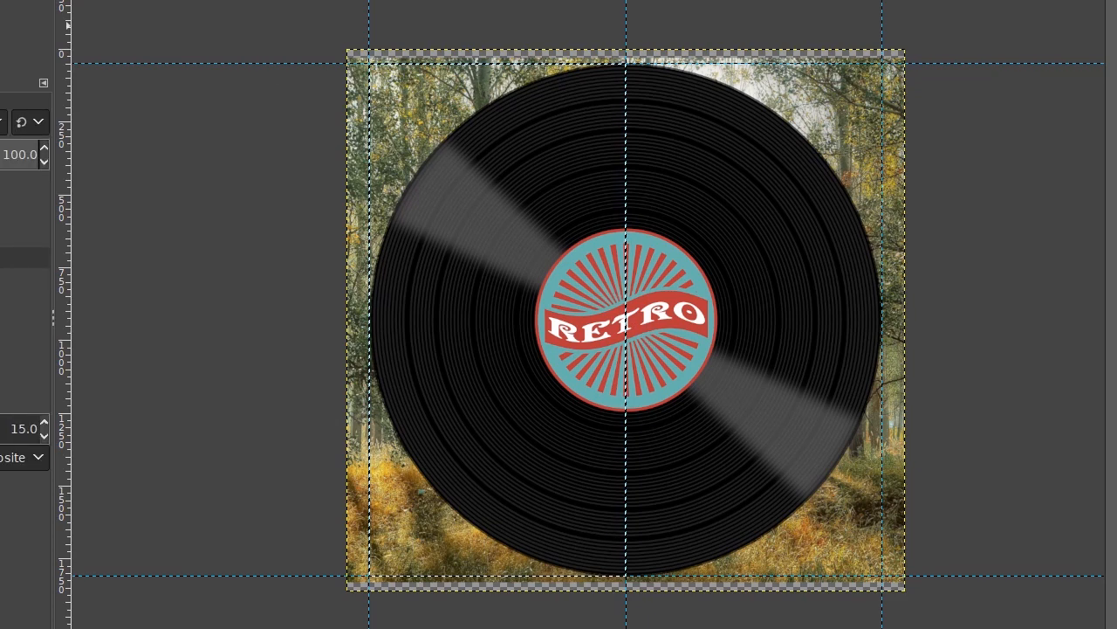
click(542, 214)
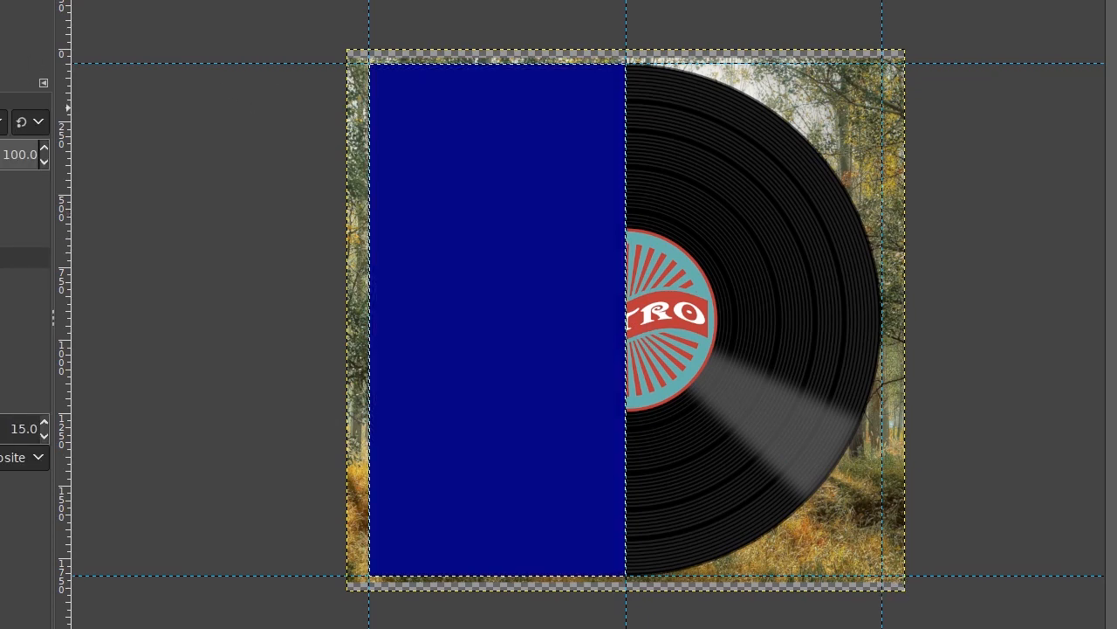
key(r)
key(ctrl+shift+a)
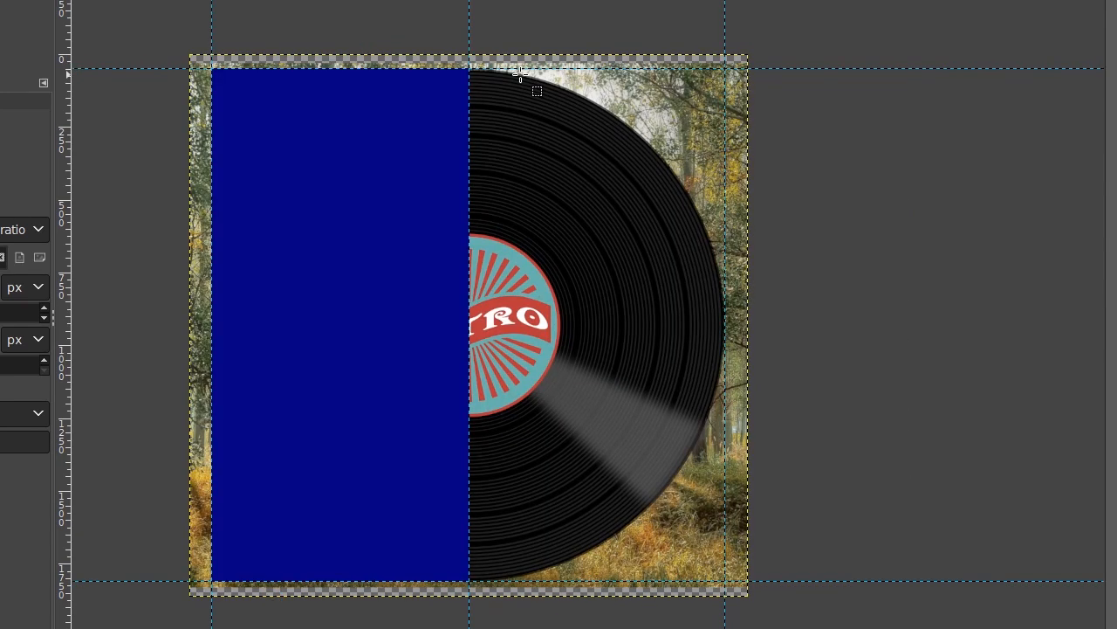
Fill the right half of the square bounded by the guides with dark red and clear the selection.
drag(469, 64, 724, 579)
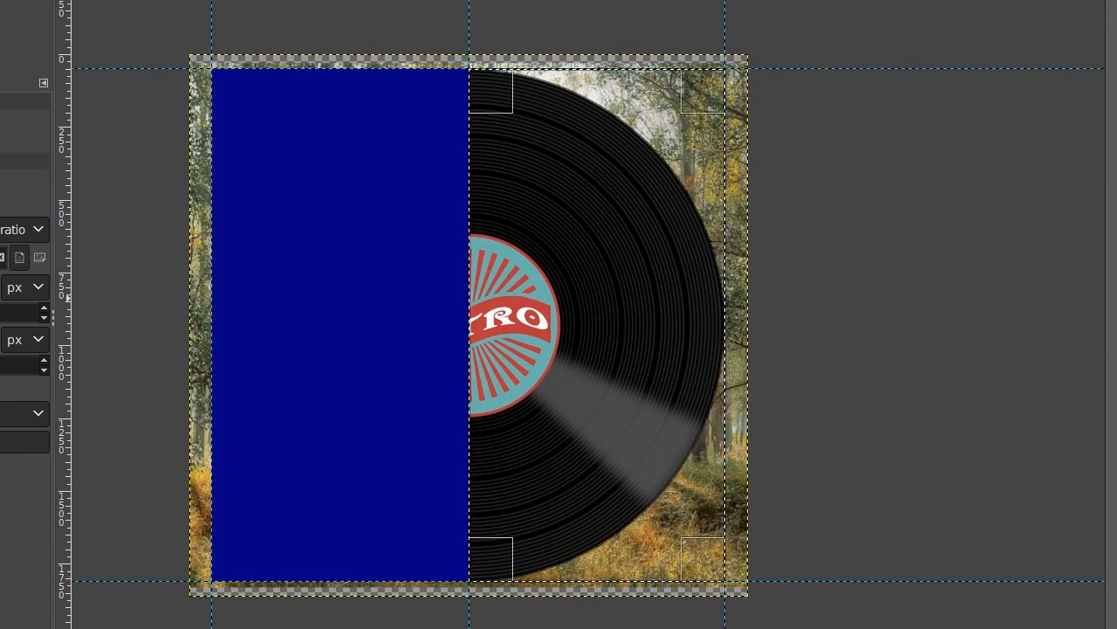
key(shift+b)
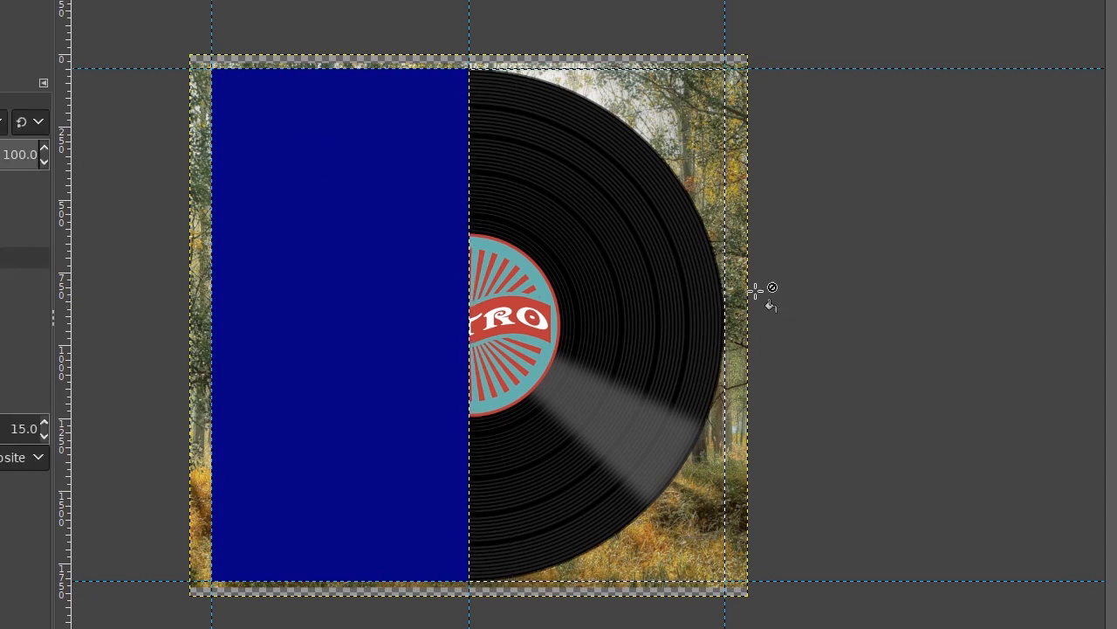
click(608, 182)
key(r)
key(ctrl+shift+a)
drag(437, 99, 598, 100)
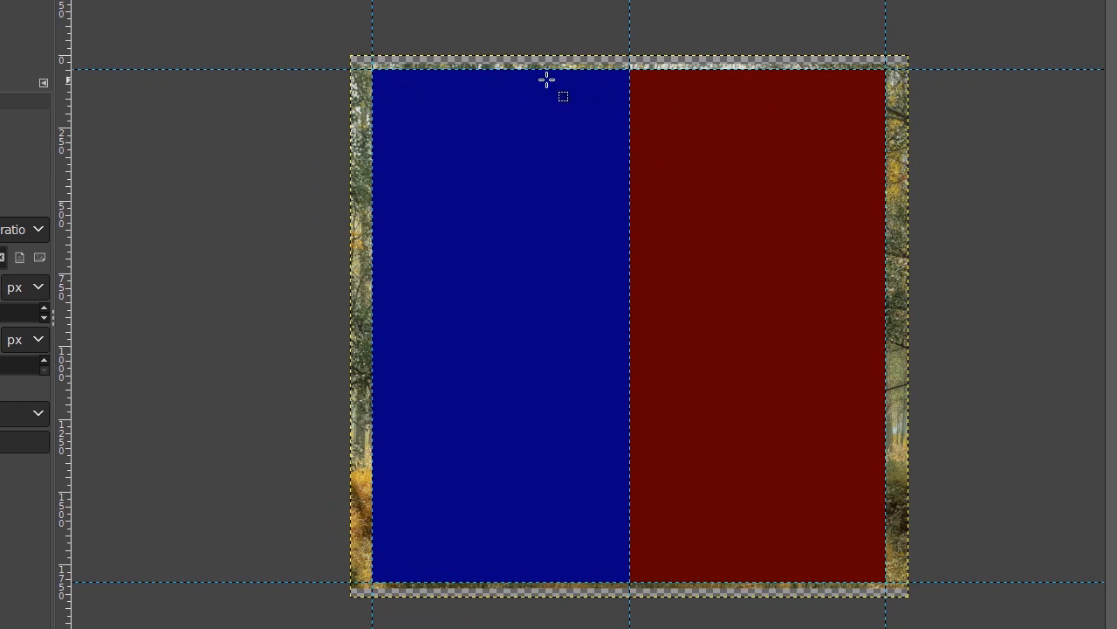
Apply the Whirl and Pinch filter to the selected blue and red square with a strong whirl and a radius of 2.
drag(766, 158, 681, 151)
key(o)
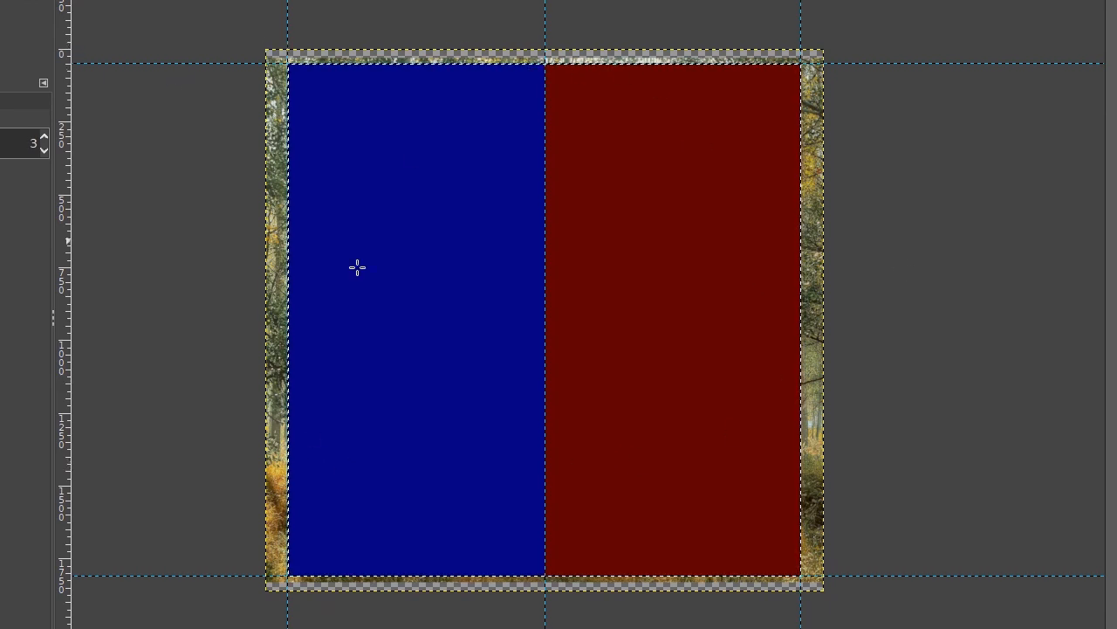
key(alt+r)
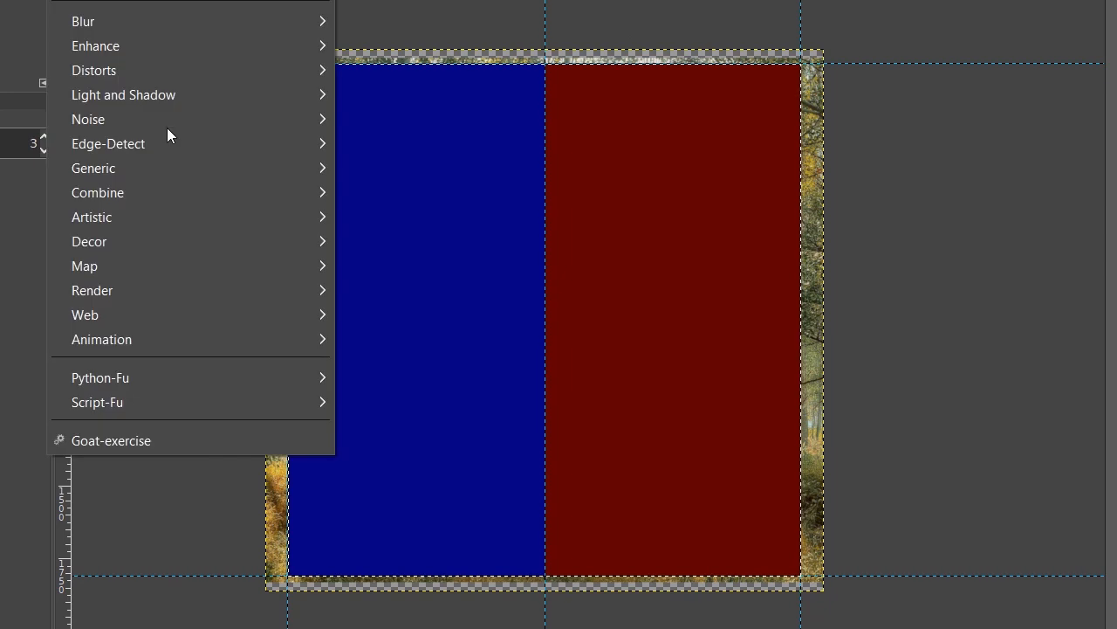
mouse_move(174, 69)
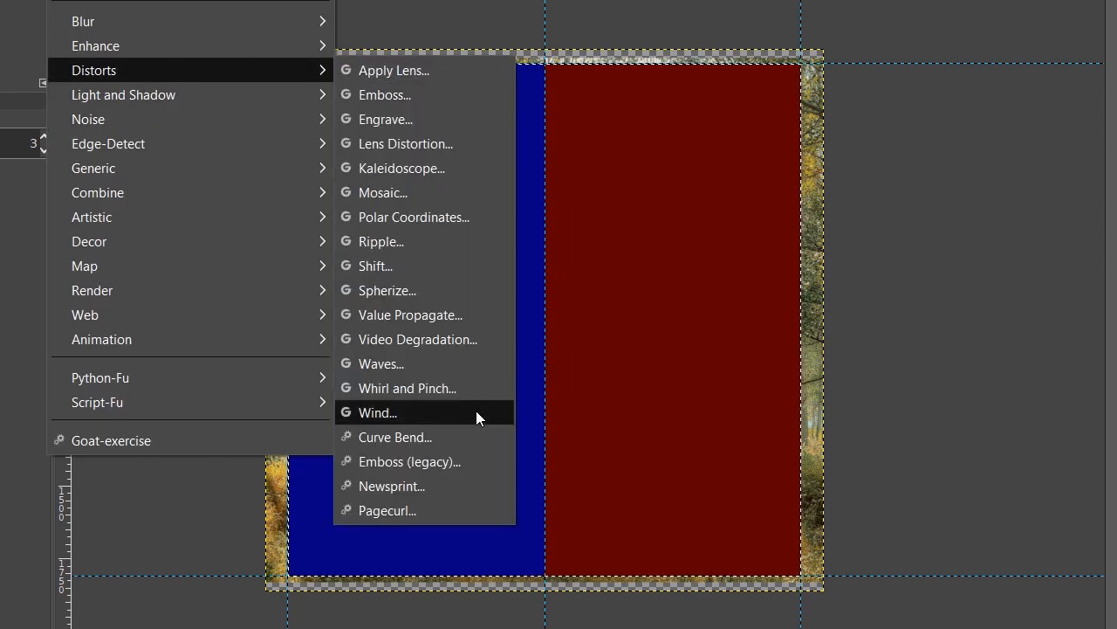
click(459, 390)
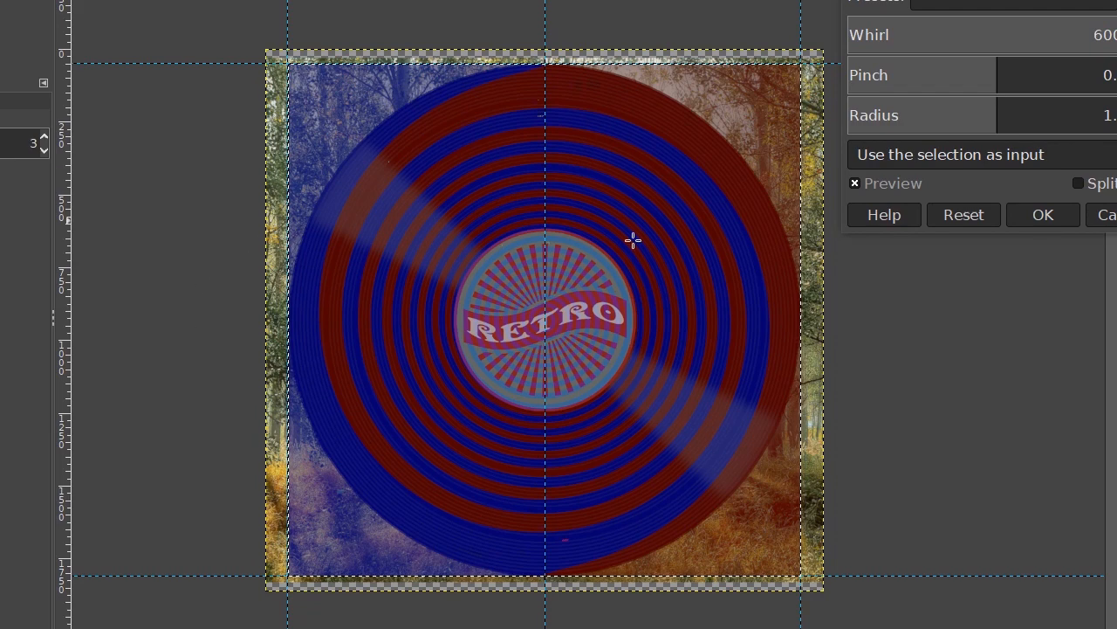
click(948, 114)
drag(966, 123, 1116, 124)
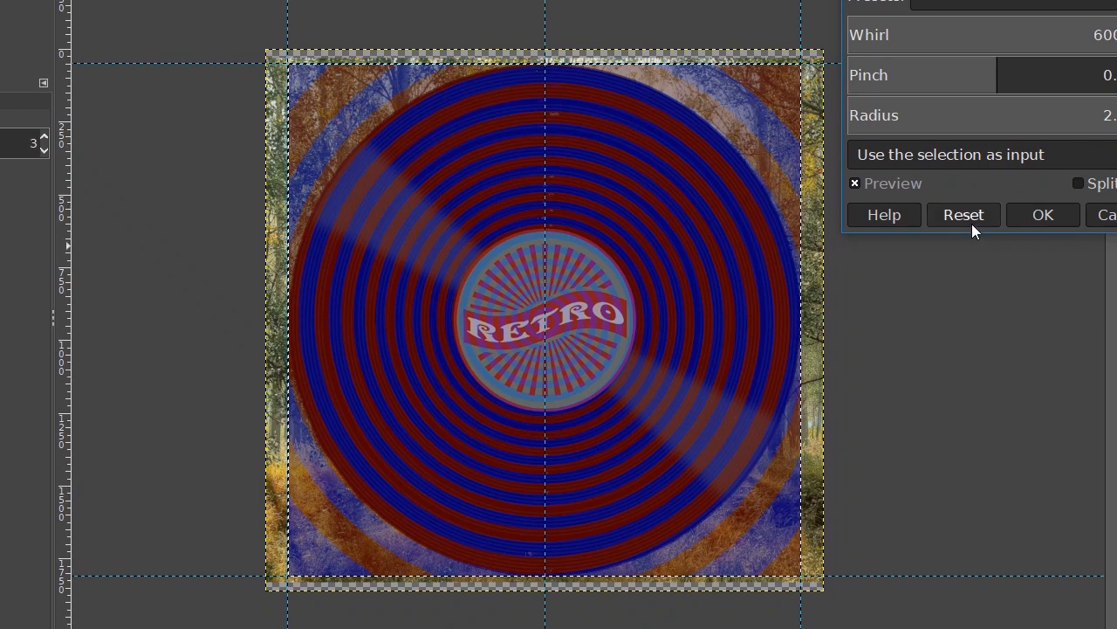
click(1044, 214)
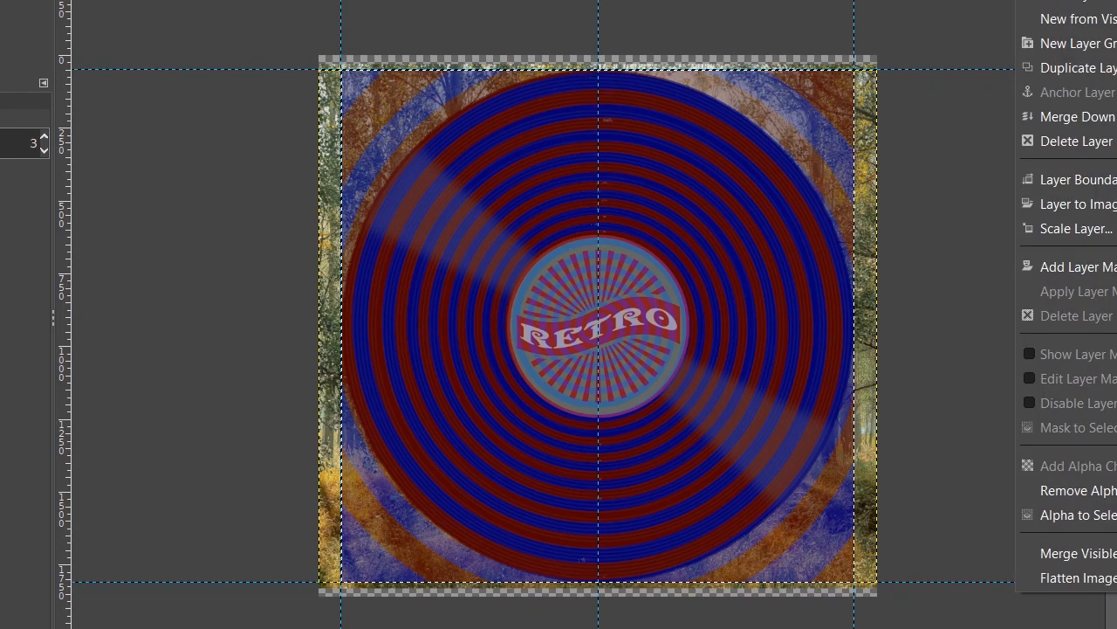
Add a selection-based layer mask to the spiral layer, using the vinyl record layer's alpha as the selection, and clear the selection.
click(1111, 514)
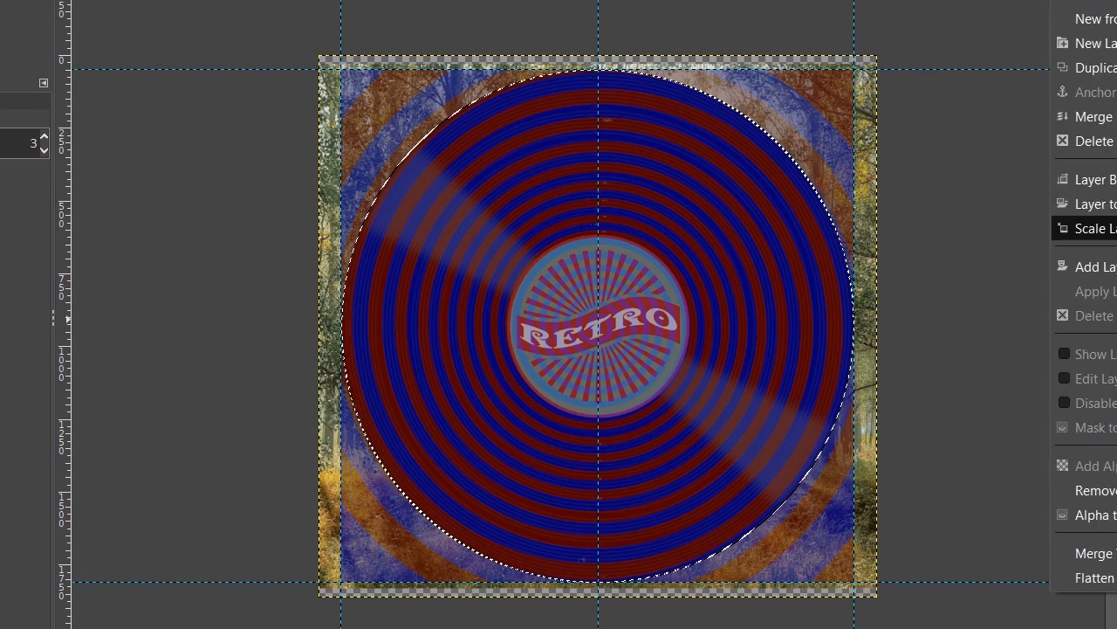
click(1097, 266)
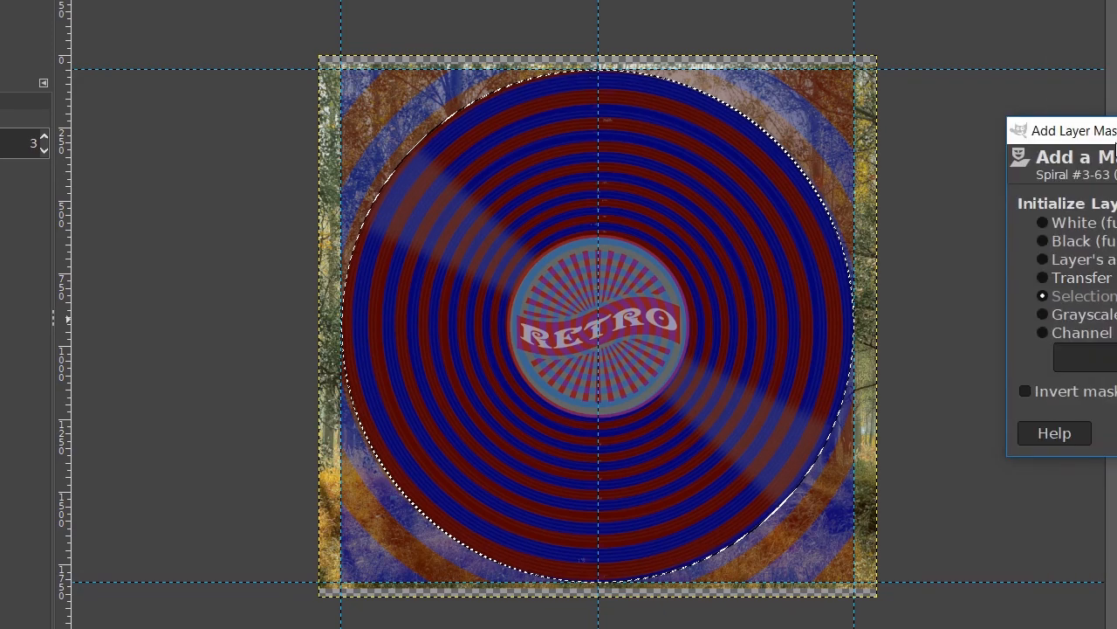
drag(1114, 131, 908, 109)
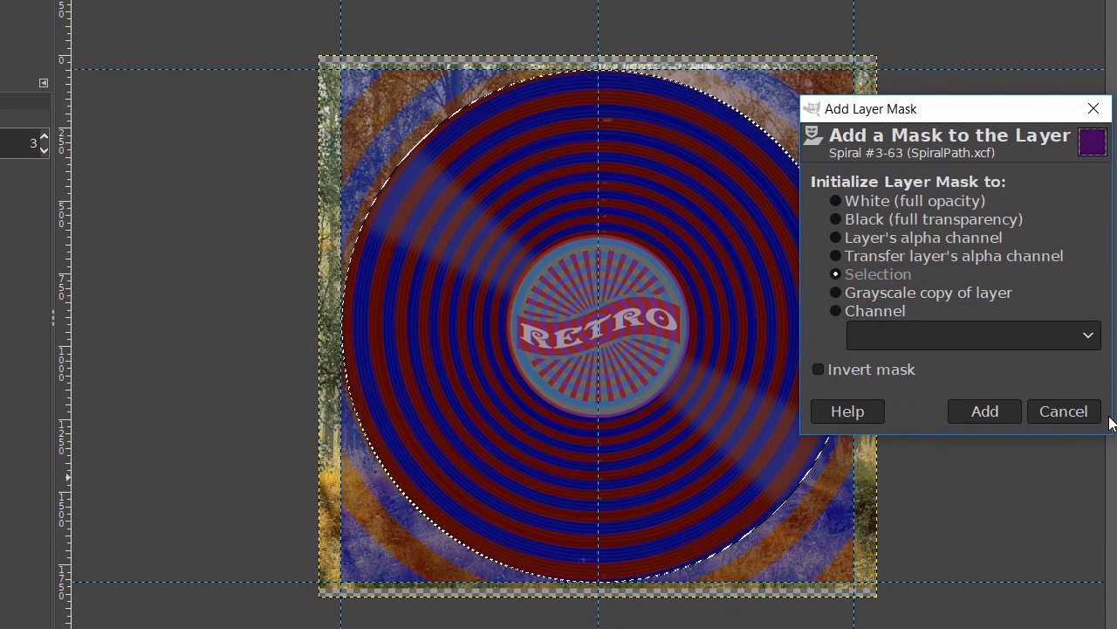
click(999, 412)
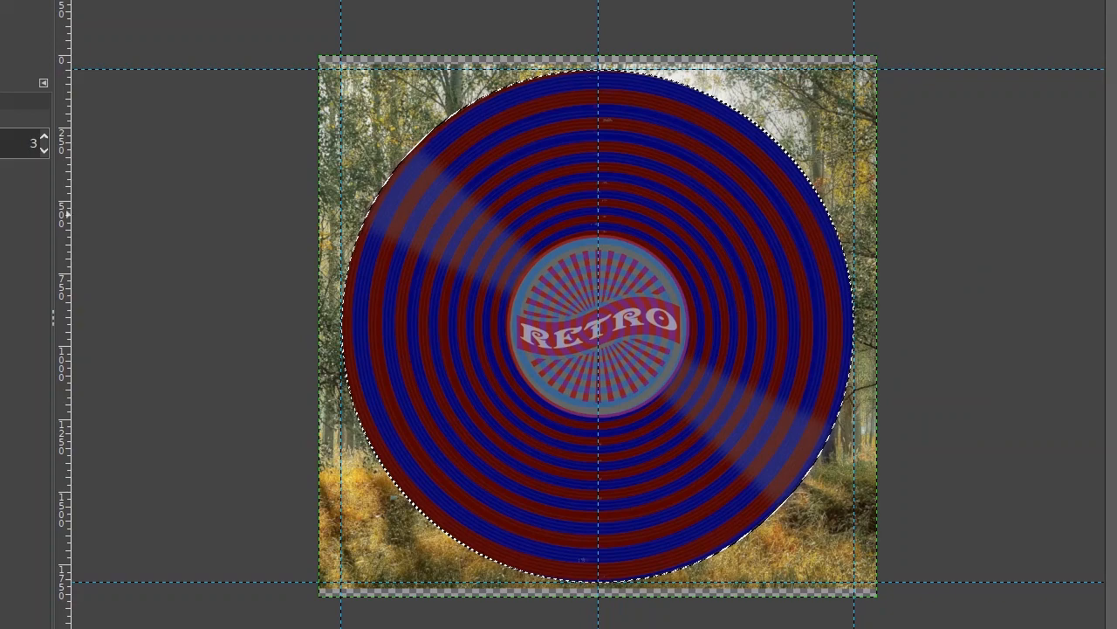
key(r)
key(ctrl+shift+a)
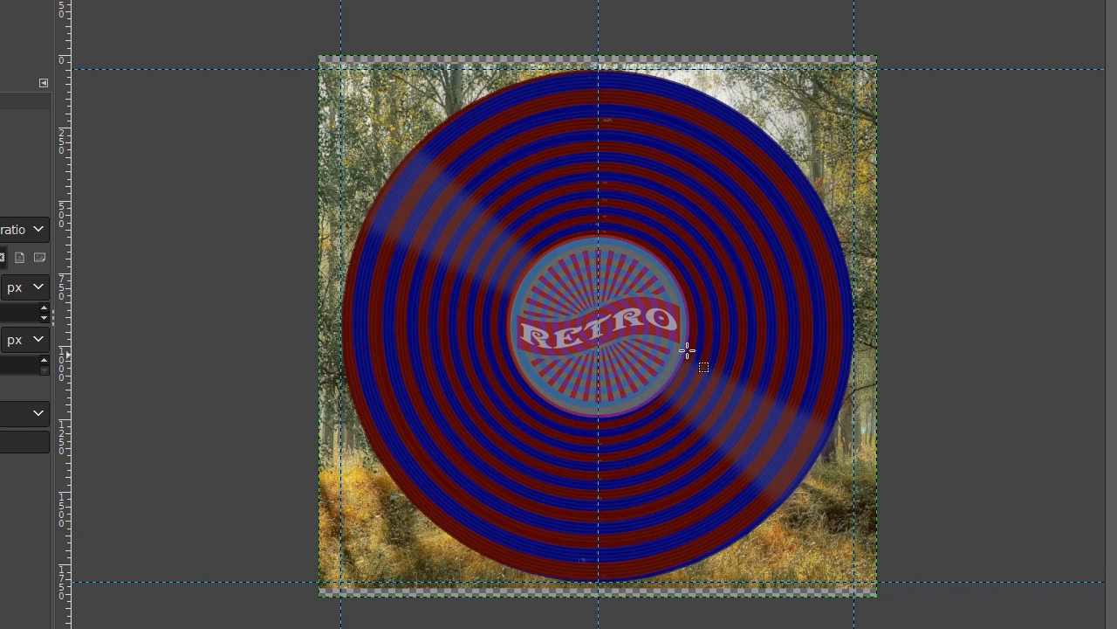
scroll(834, 260, up, 1)
scroll(819, 200, down, 1)
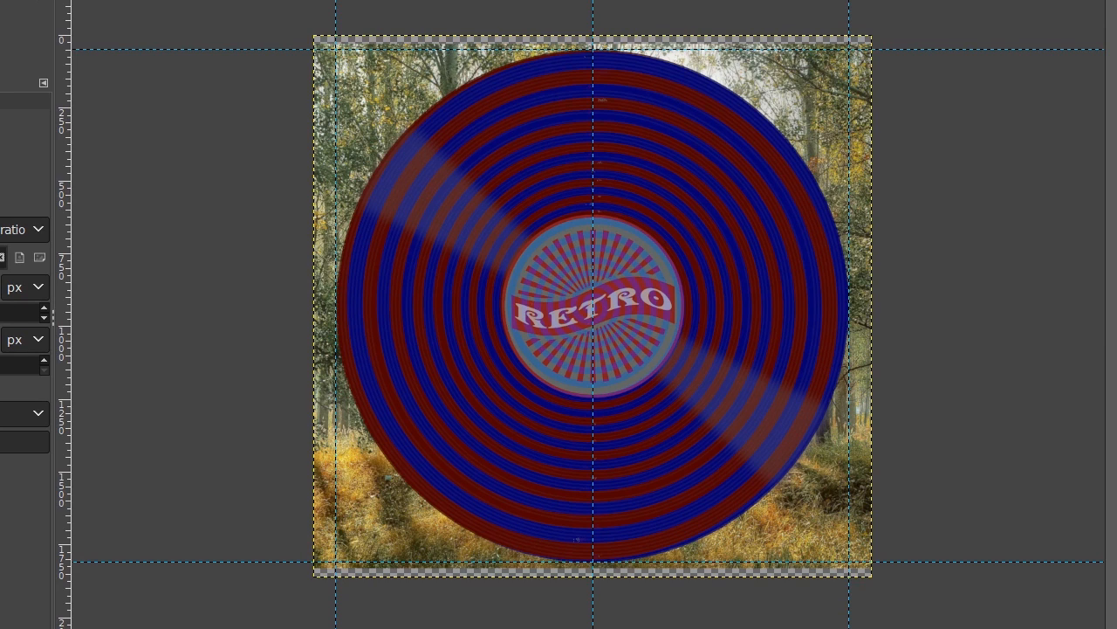
Start a path at the record's left side along the boundary between the outermost red band and the adjacent blue band.
key(shift+o)
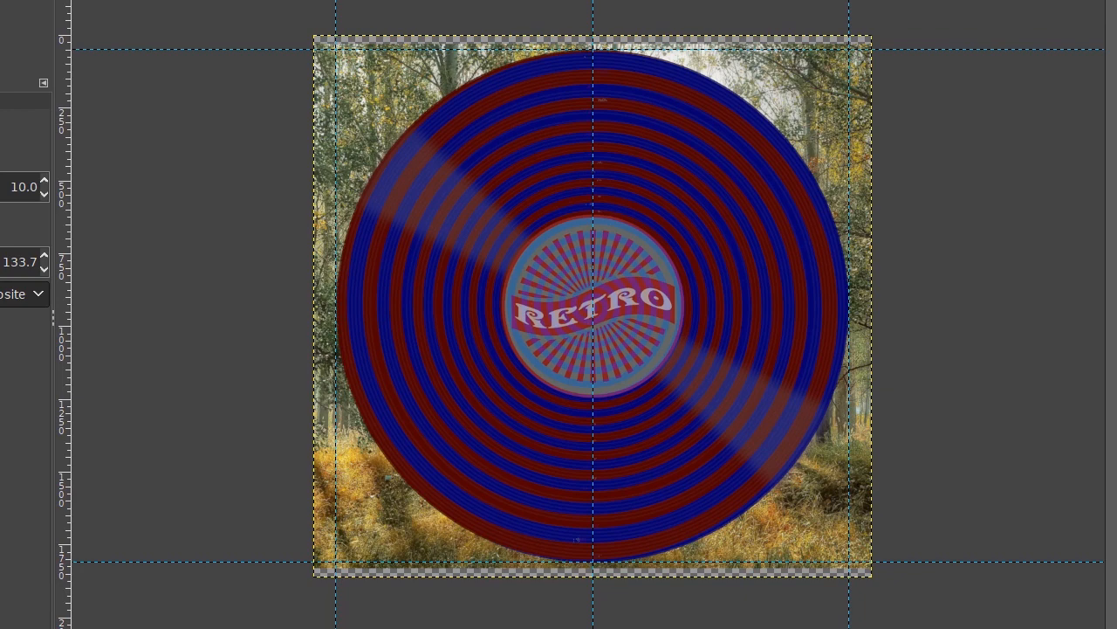
key(b)
scroll(462, 306, up, 1)
drag(386, 274, 393, 328)
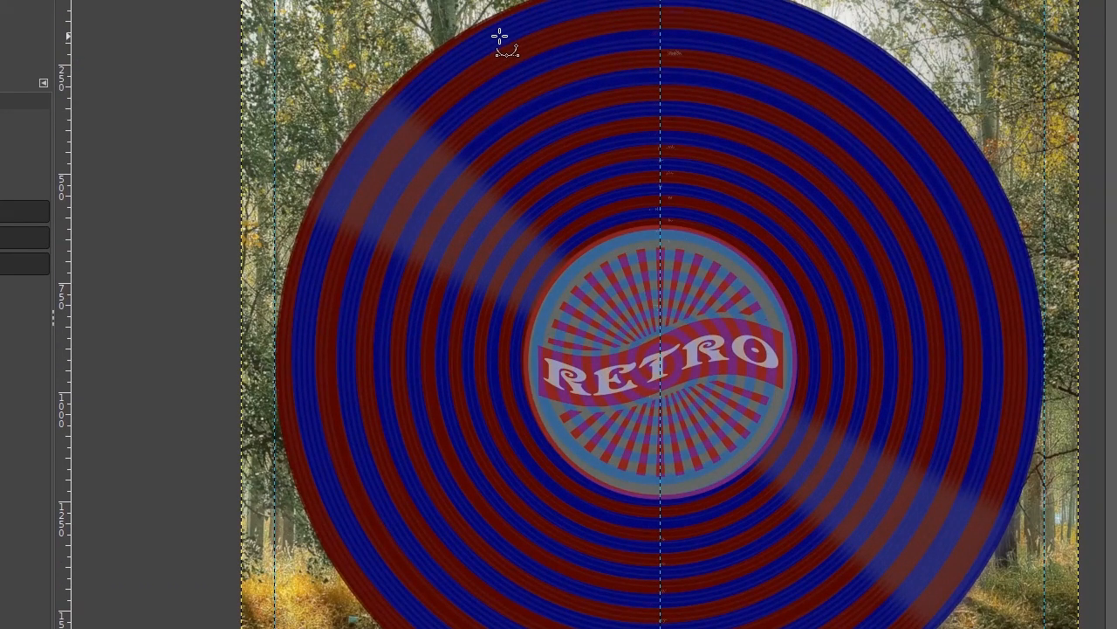
drag(397, 401, 337, 341)
drag(653, 407, 578, 581)
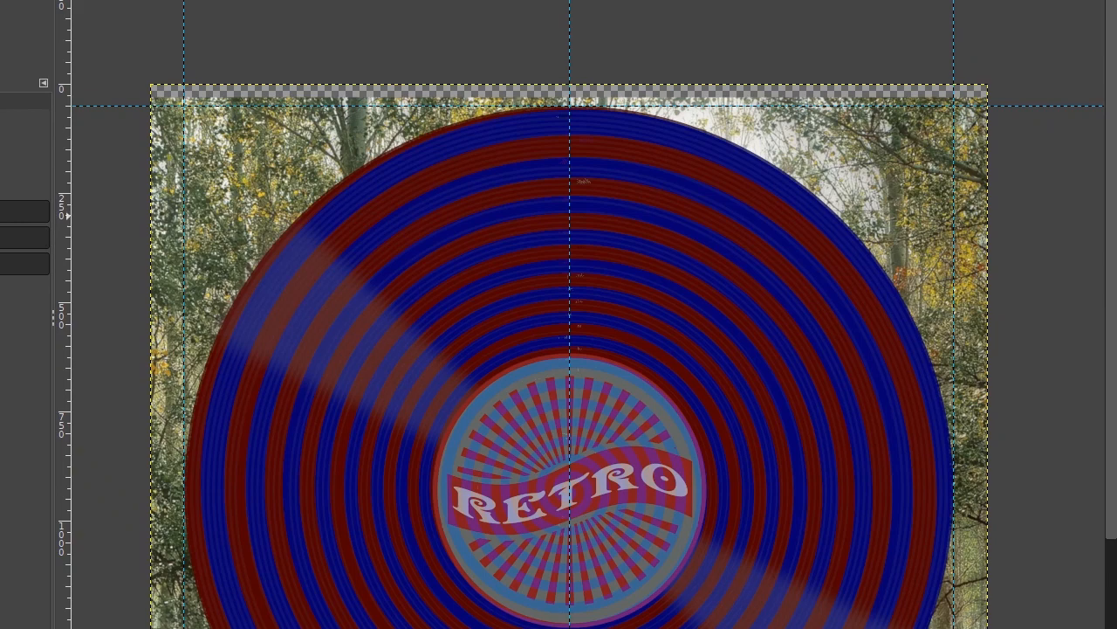
key(shift+r)
drag(487, 151, 464, 200)
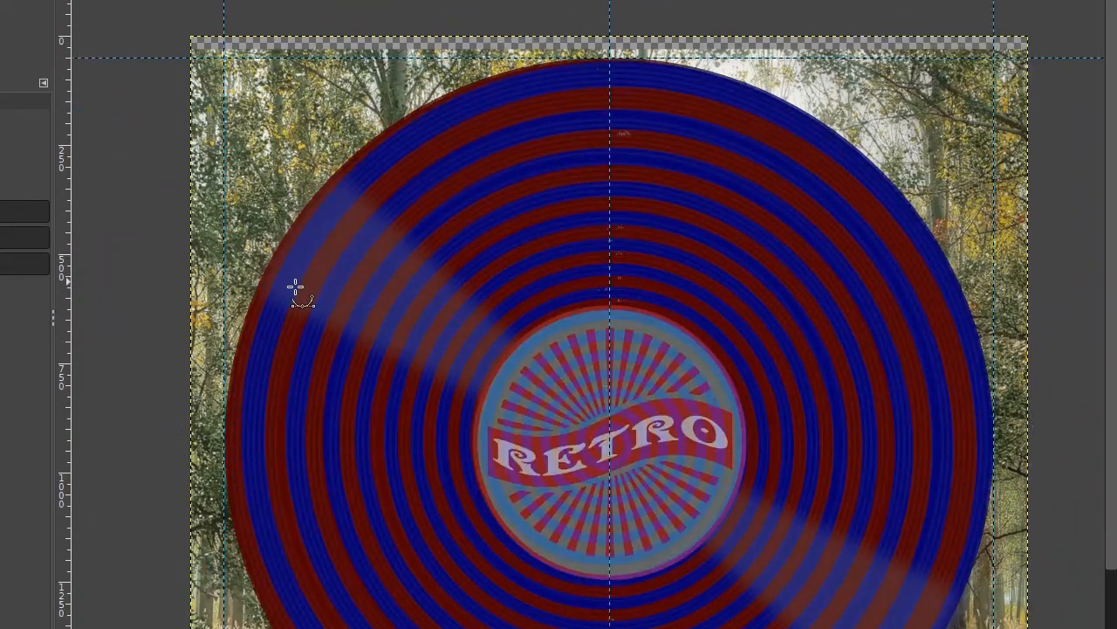
drag(297, 292, 414, 166)
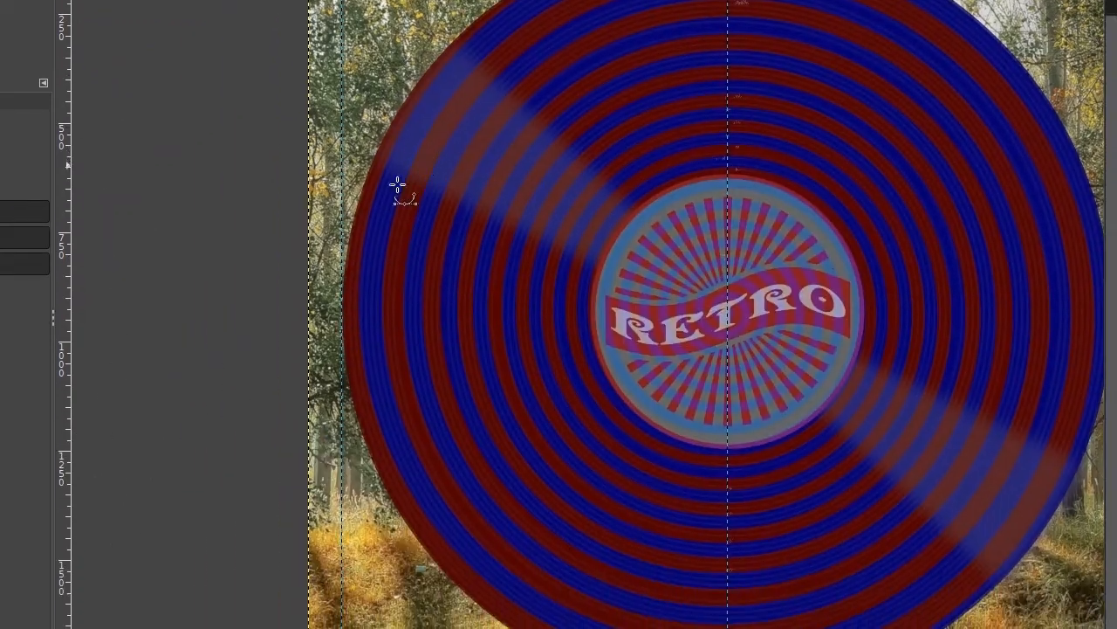
scroll(372, 280, up, 3)
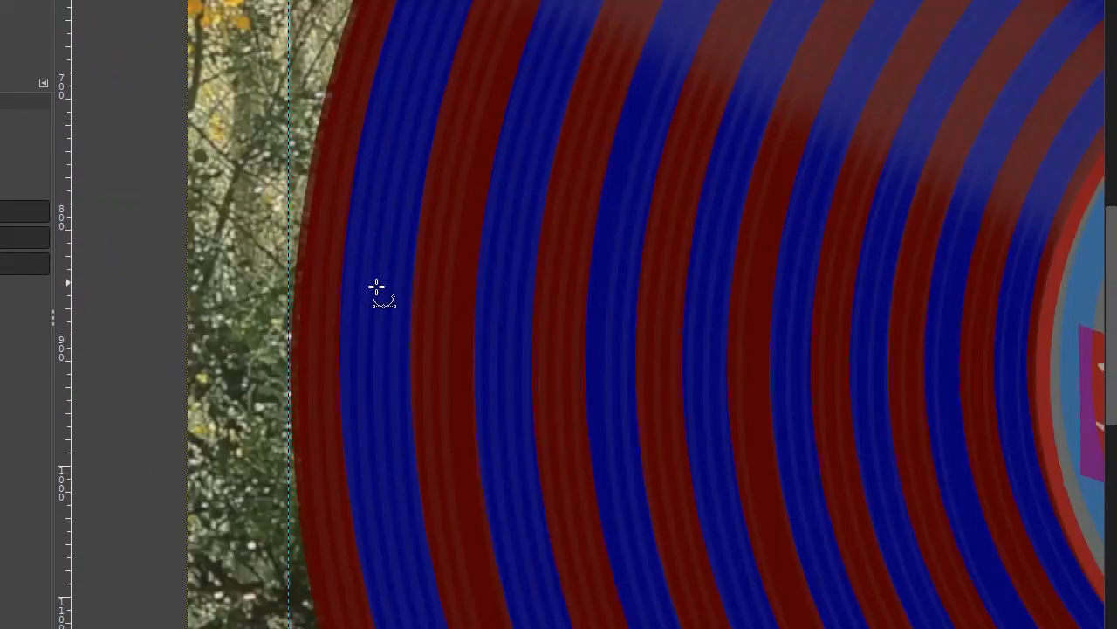
drag(428, 292, 416, 214)
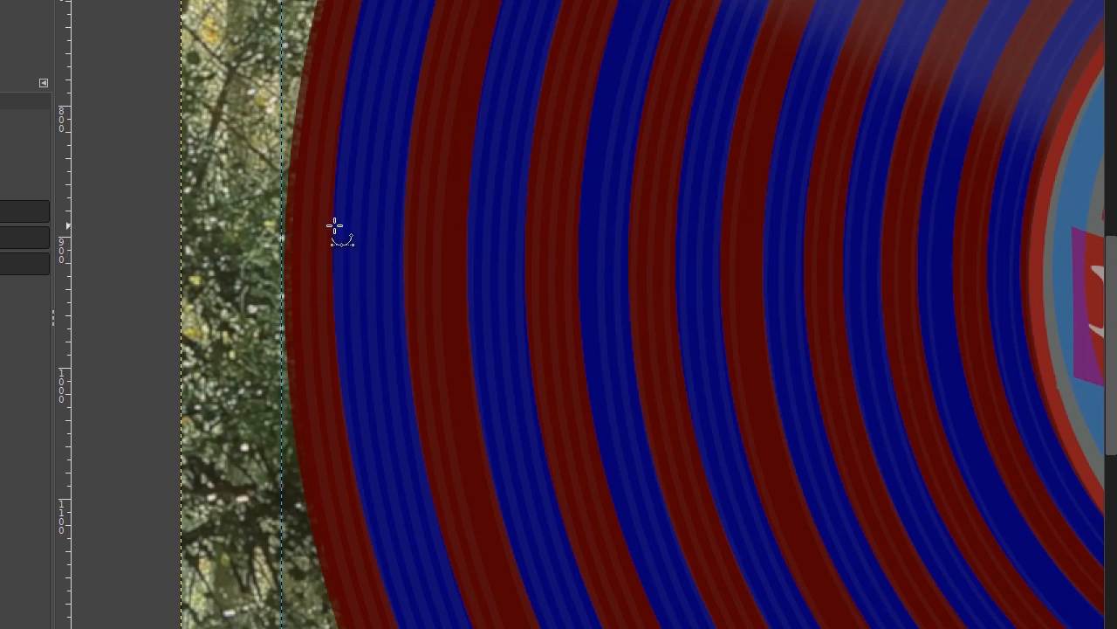
scroll(334, 225, up, 2)
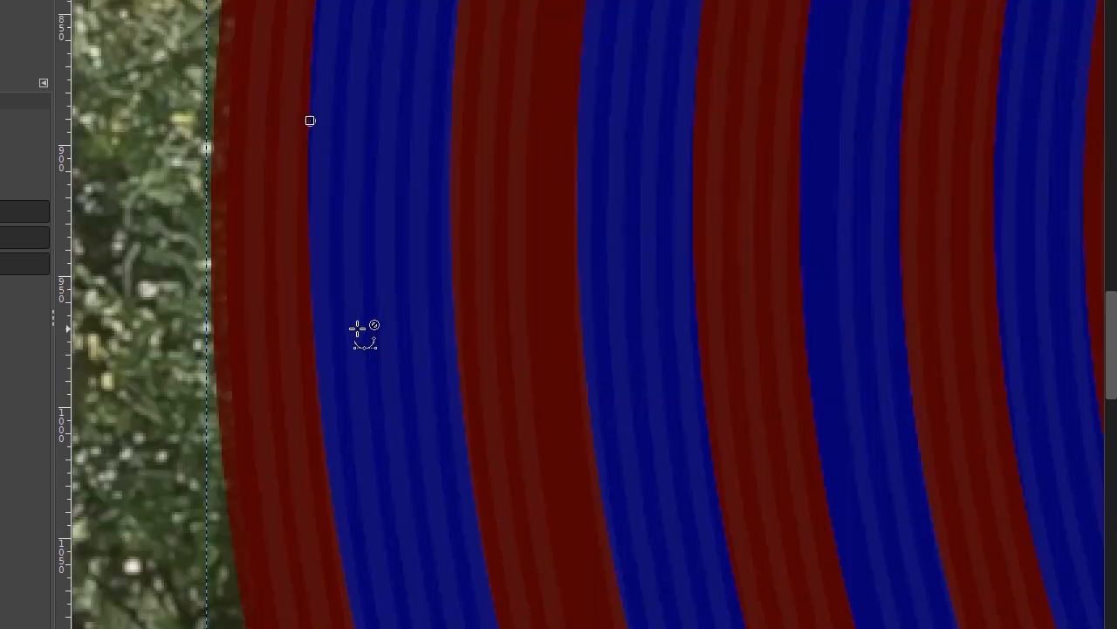
scroll(412, 399, down, 1)
click(298, 200)
click(323, 403)
scroll(378, 469, down, 3)
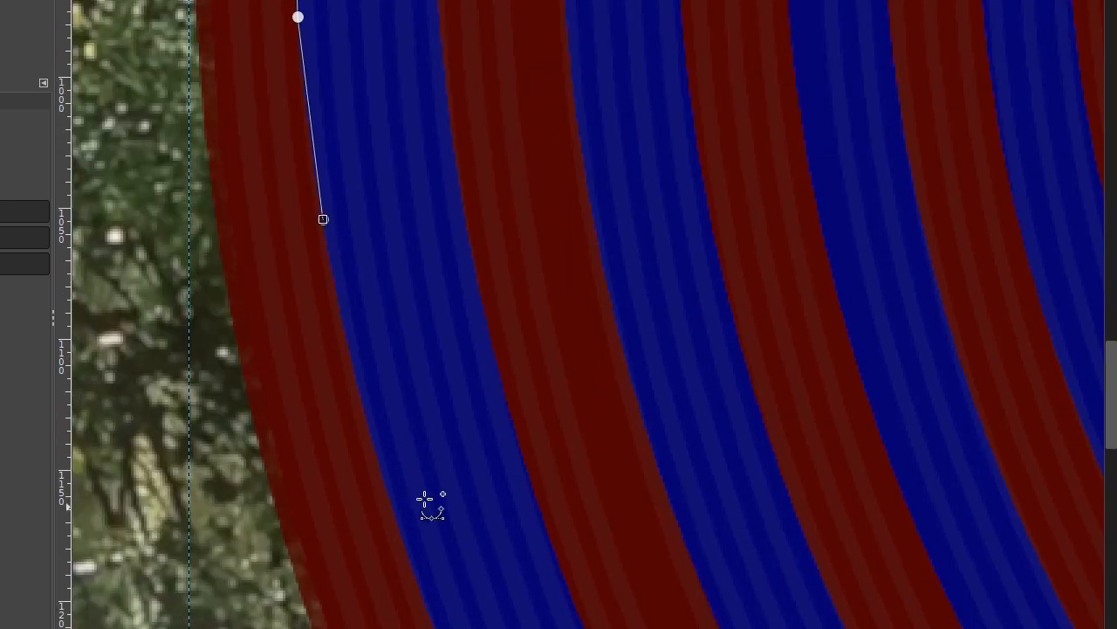
Extend the path with anchor points down the same red-blue boundary around the record's lower-left side.
scroll(424, 511, down, 3)
scroll(366, 350, right, 2)
click(254, 118)
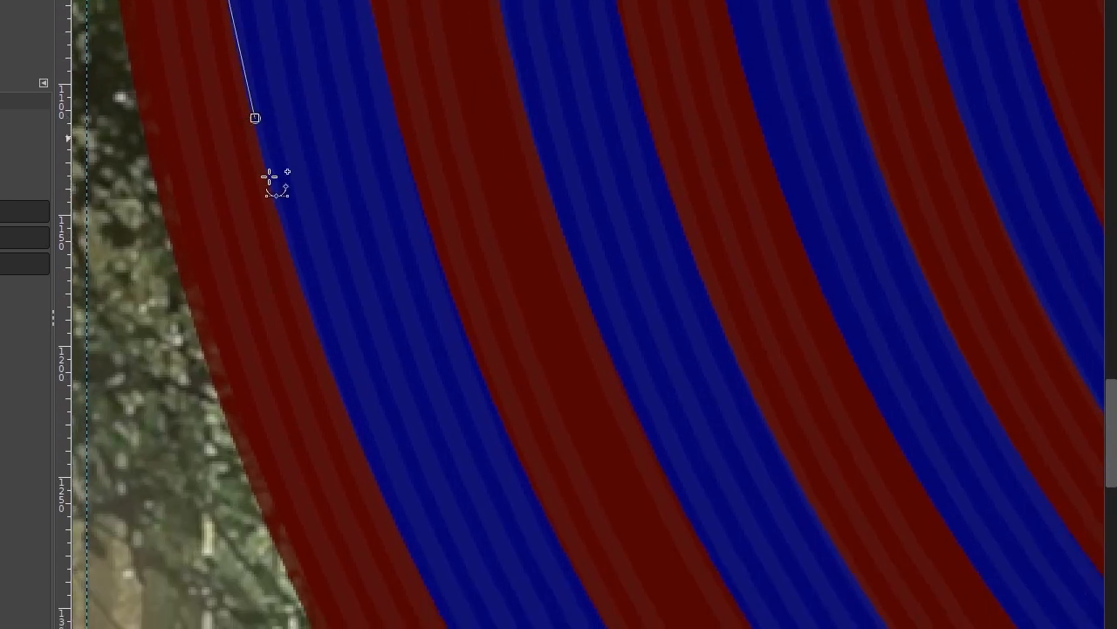
click(311, 308)
click(389, 496)
scroll(347, 249, down, 5)
scroll(347, 250, right, 3)
click(335, 408)
scroll(349, 257, down, 5)
scroll(349, 257, right, 3)
ctrl+scroll(349, 419, down, 3)
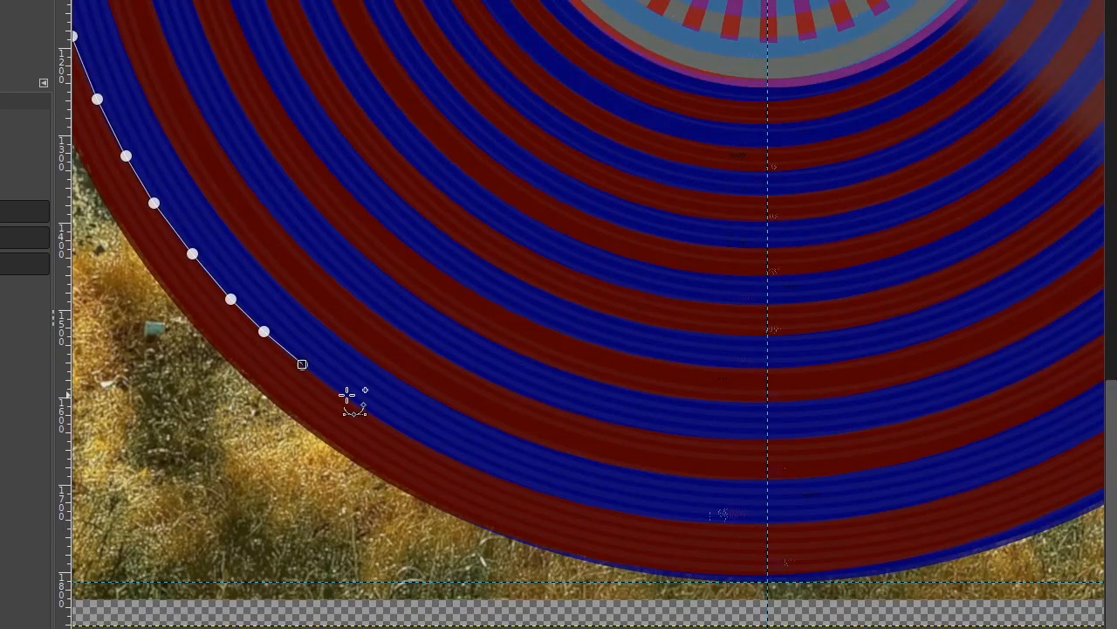
Continue the path's anchor points along the spiral boundary to the vertical centre guide at the record's bottom.
click(348, 397)
click(405, 433)
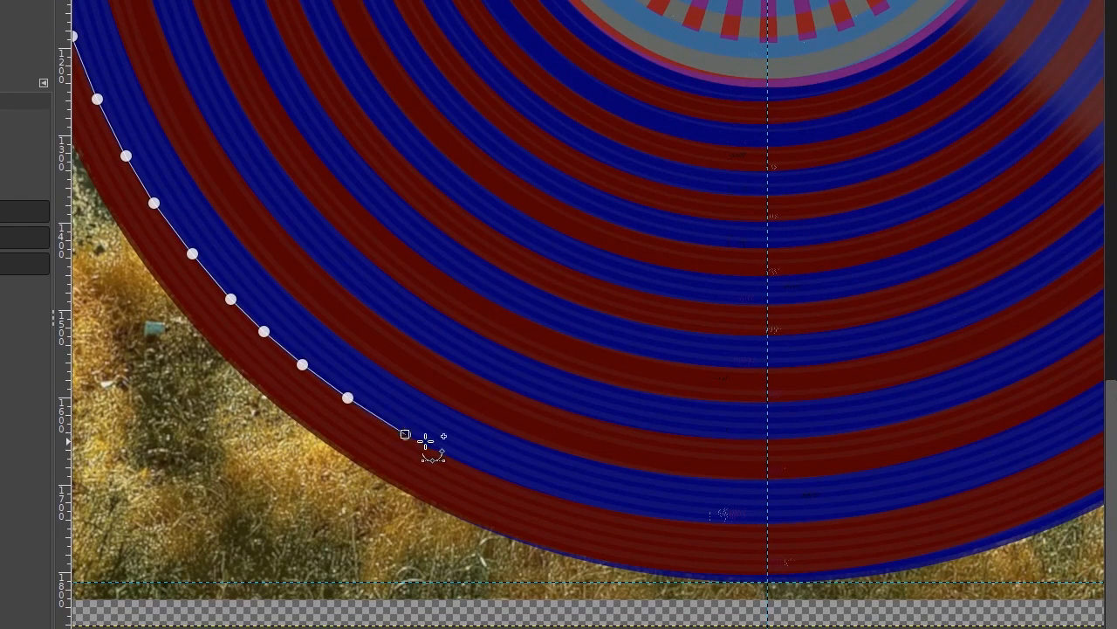
click(452, 456)
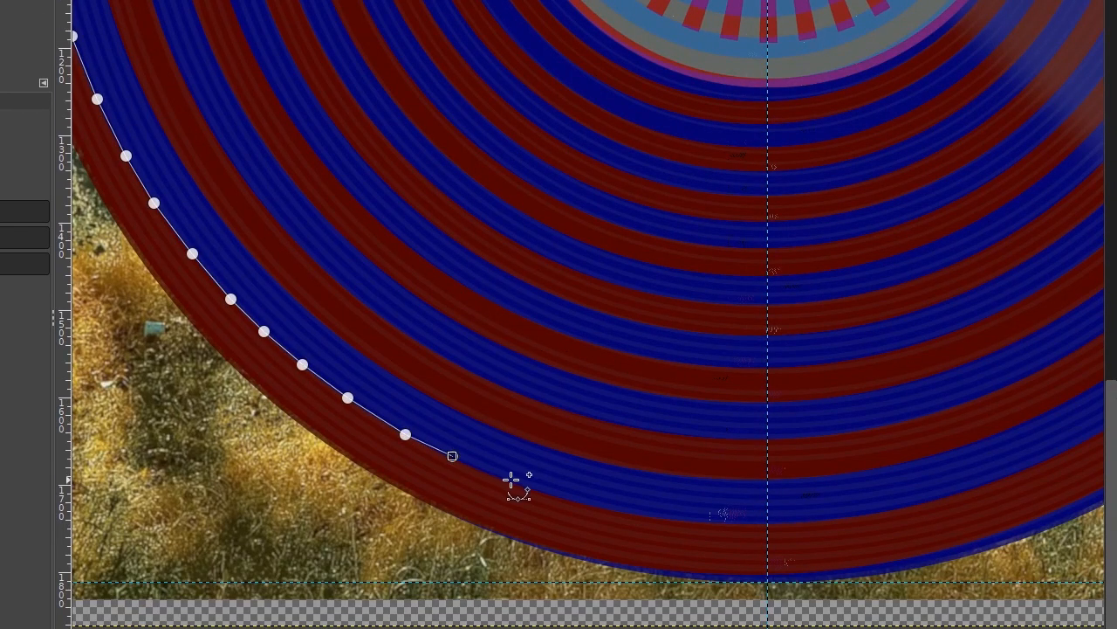
click(512, 483)
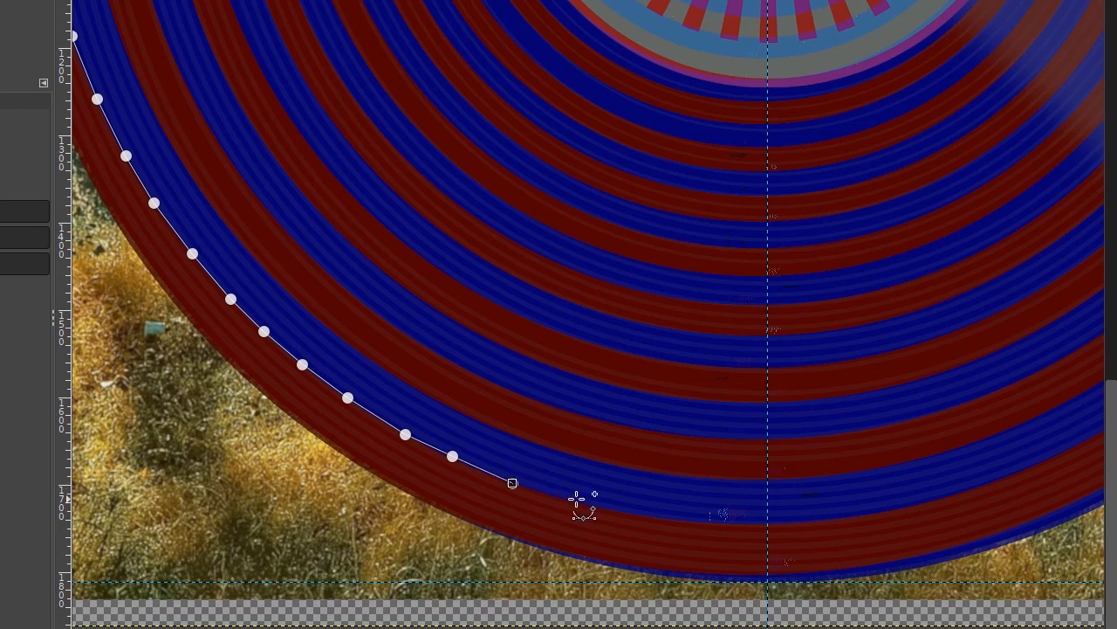
click(576, 500)
click(532, 478)
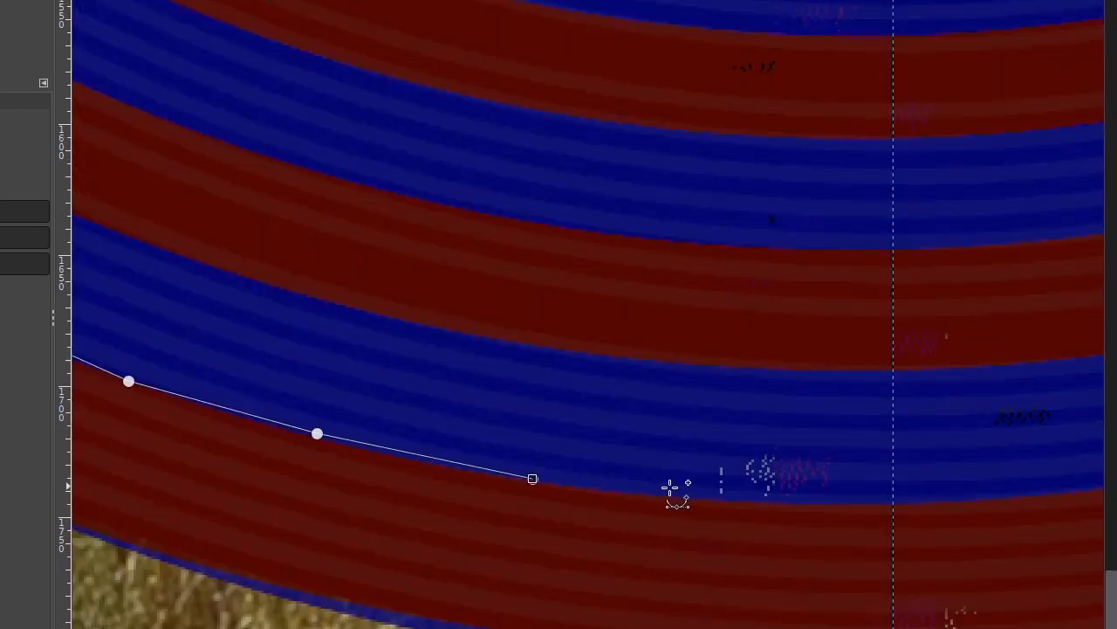
click(676, 493)
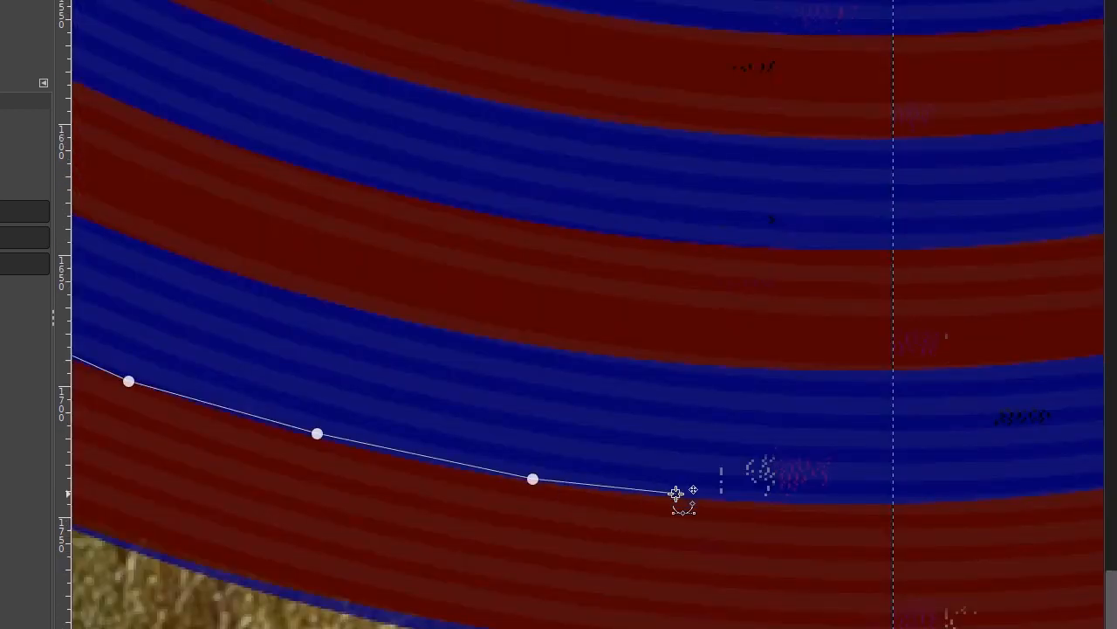
click(892, 500)
Add a text line near the record's top reading "Green smothies are the best" three times in white 36 px Rubik Bold.
scroll(765, 319, up, 3)
scroll(766, 319, left, 1)
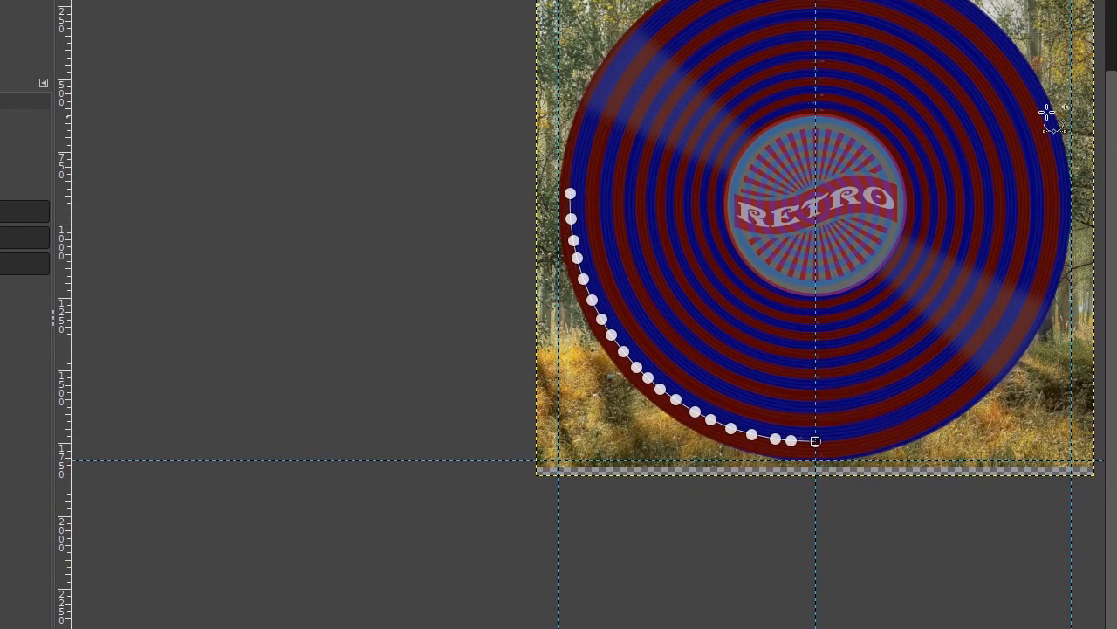
scroll(658, 124, right, 2)
scroll(658, 124, right, 6)
scroll(658, 124, up, 1)
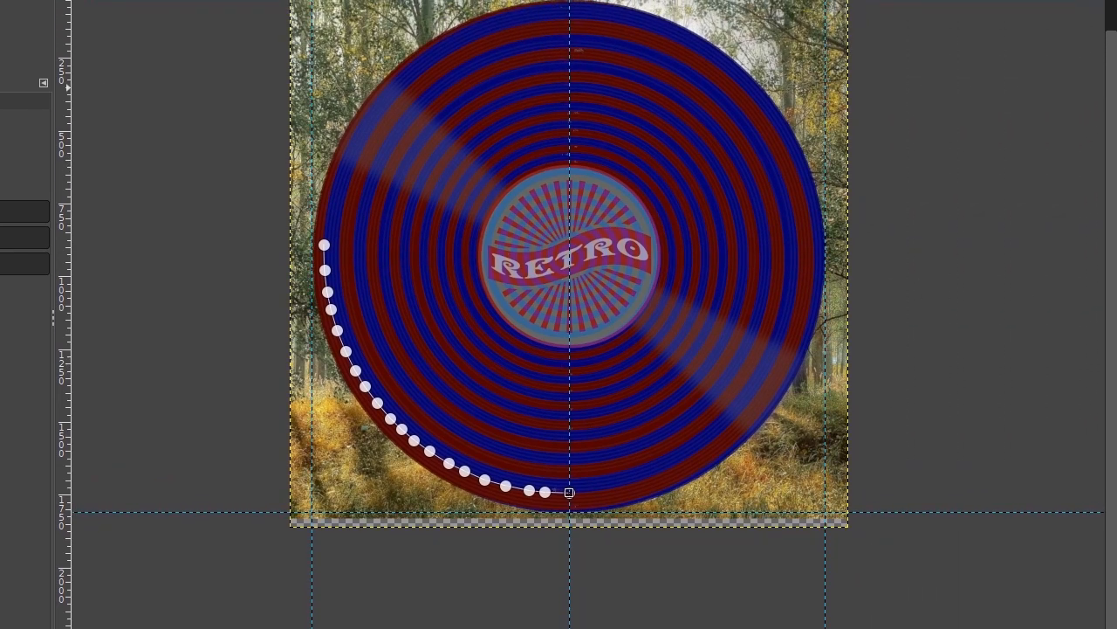
key(t)
scroll(653, 145, up, 2)
click(653, 145)
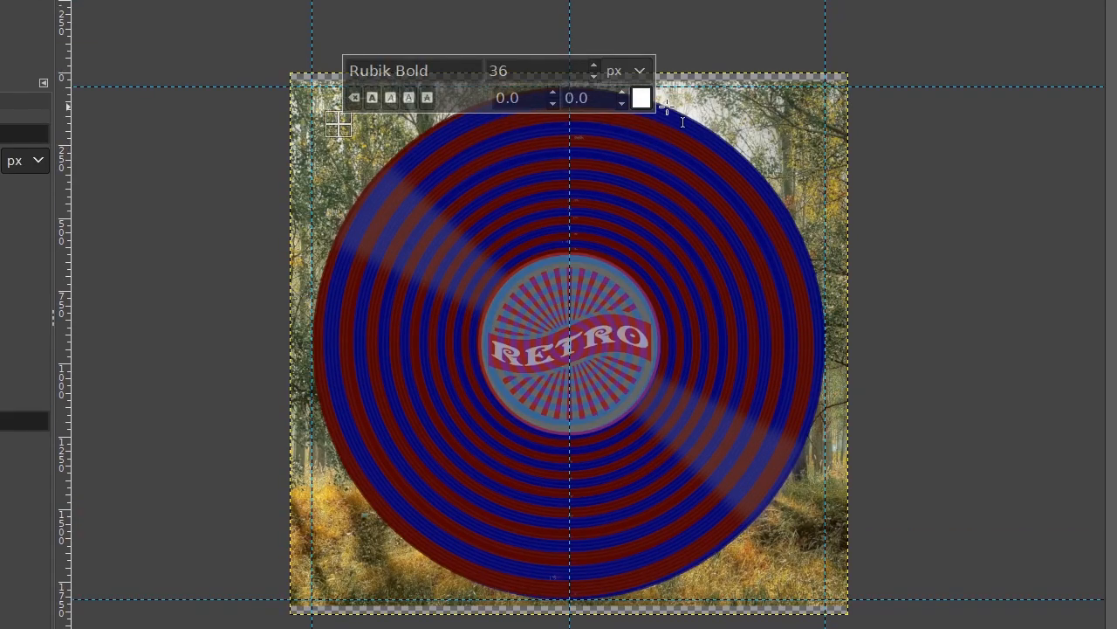
text(Green s)
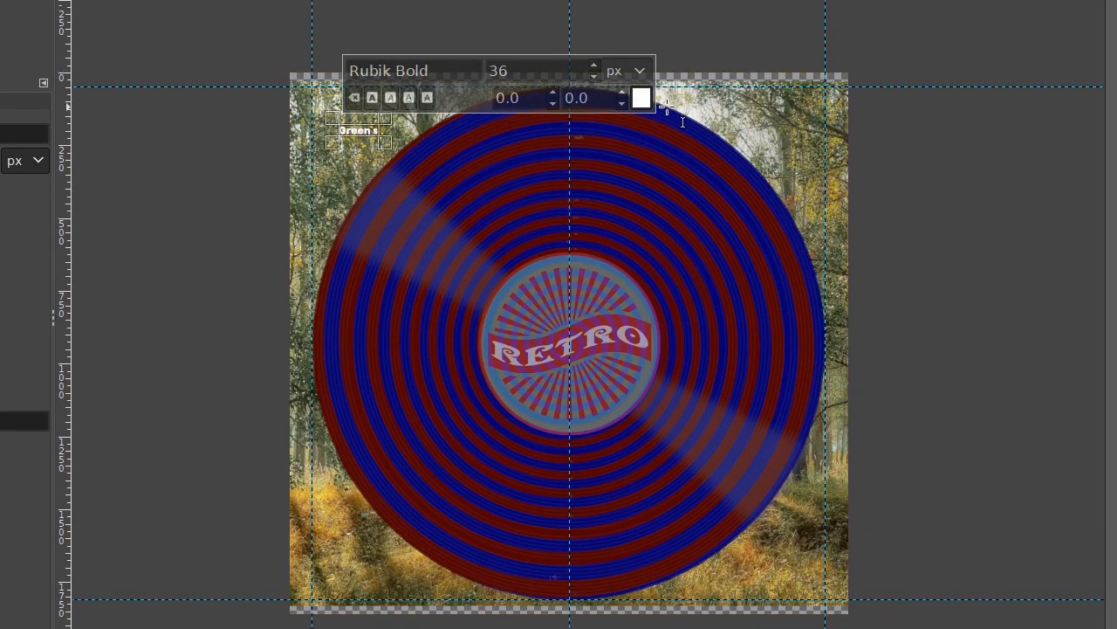
text(mothies are the best)
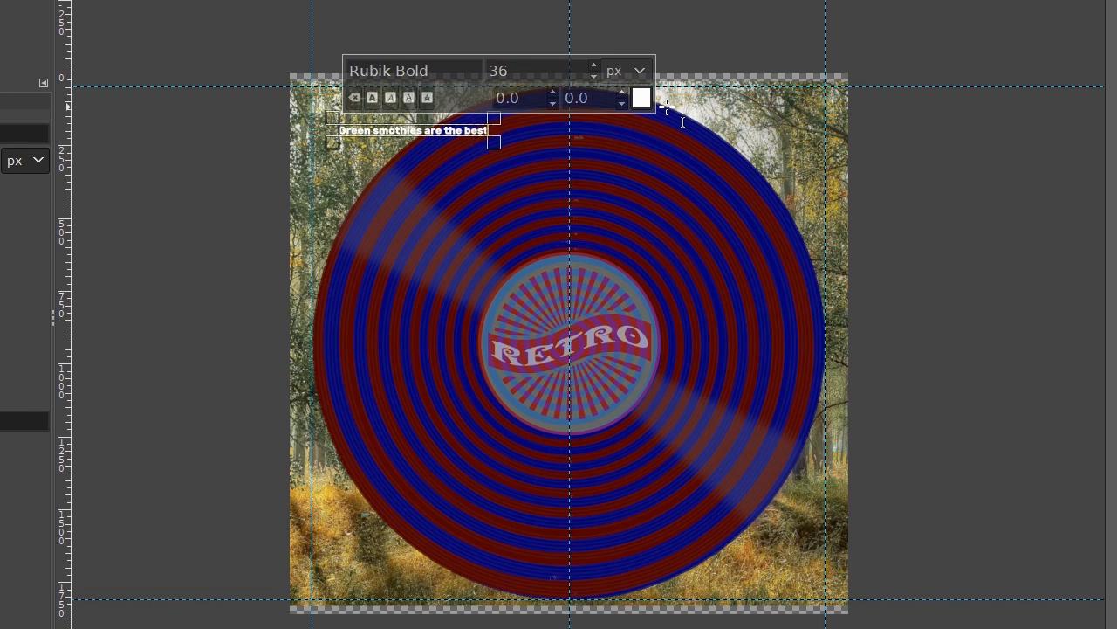
text(Green smothies are the best Green smothies are the best)
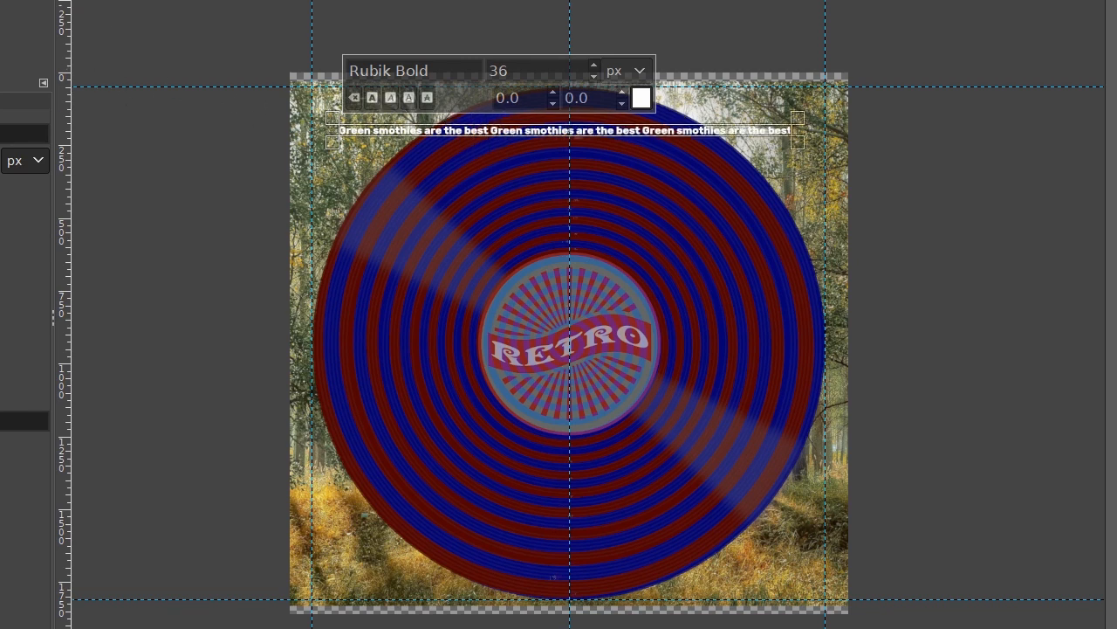
key(Escape)
key(r)
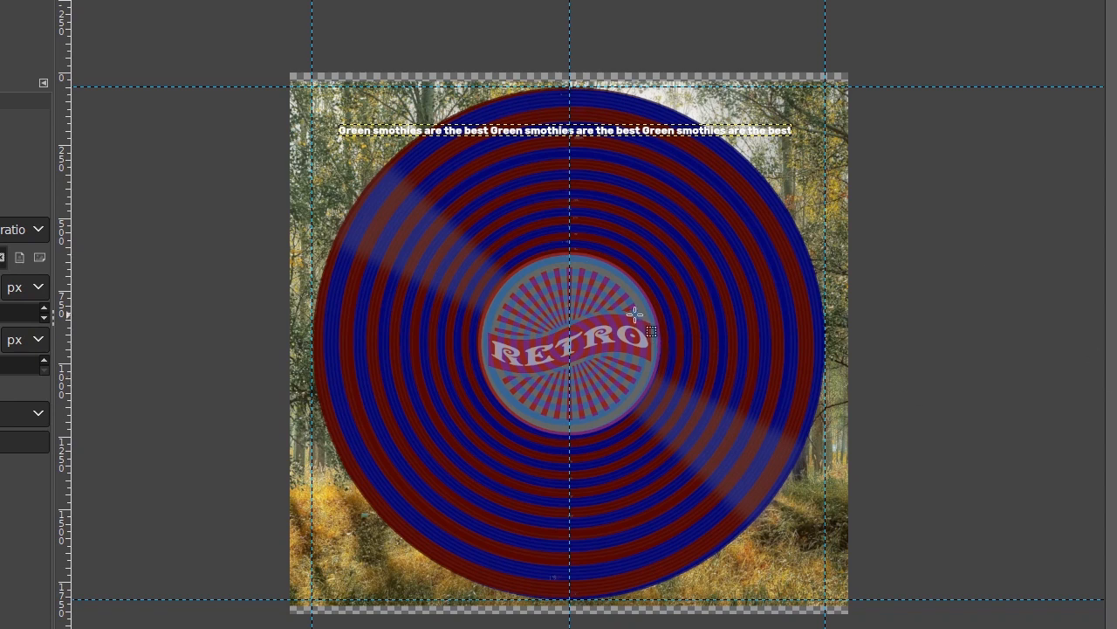
Try laying the white text line along the path traced on the spiral boundary.
scroll(636, 314, down, 2)
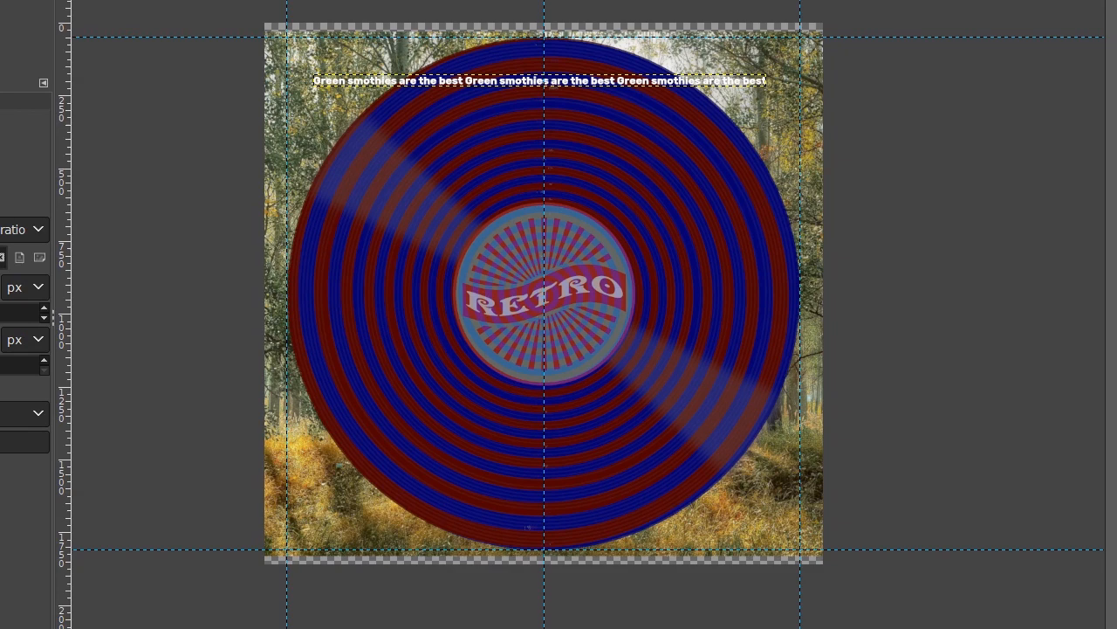
key(alt+w)
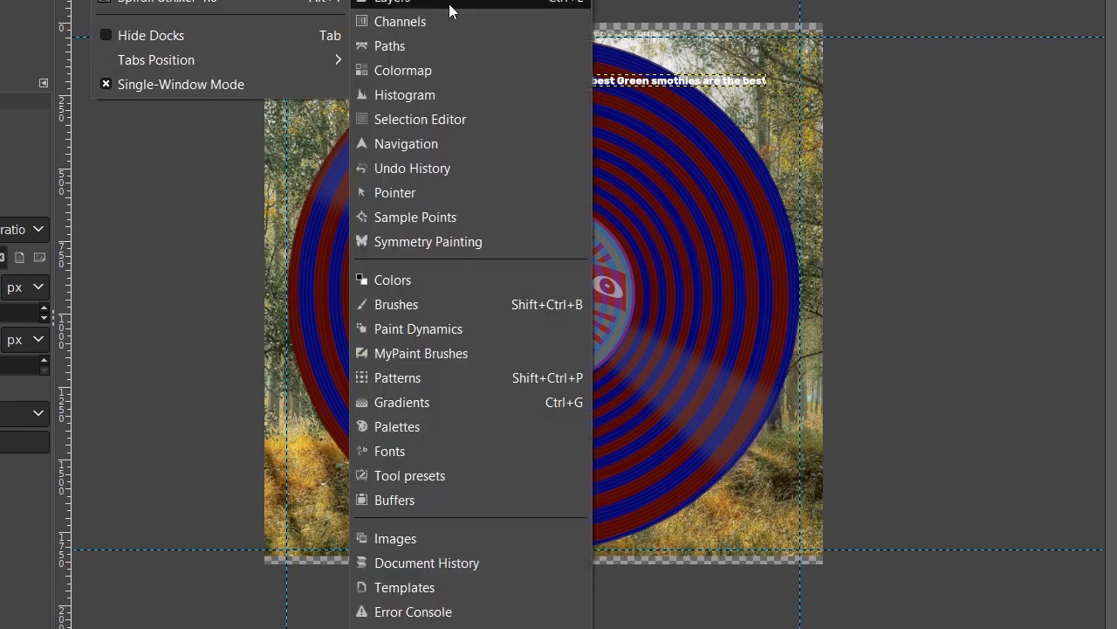
key(Escape)
key(Escape)
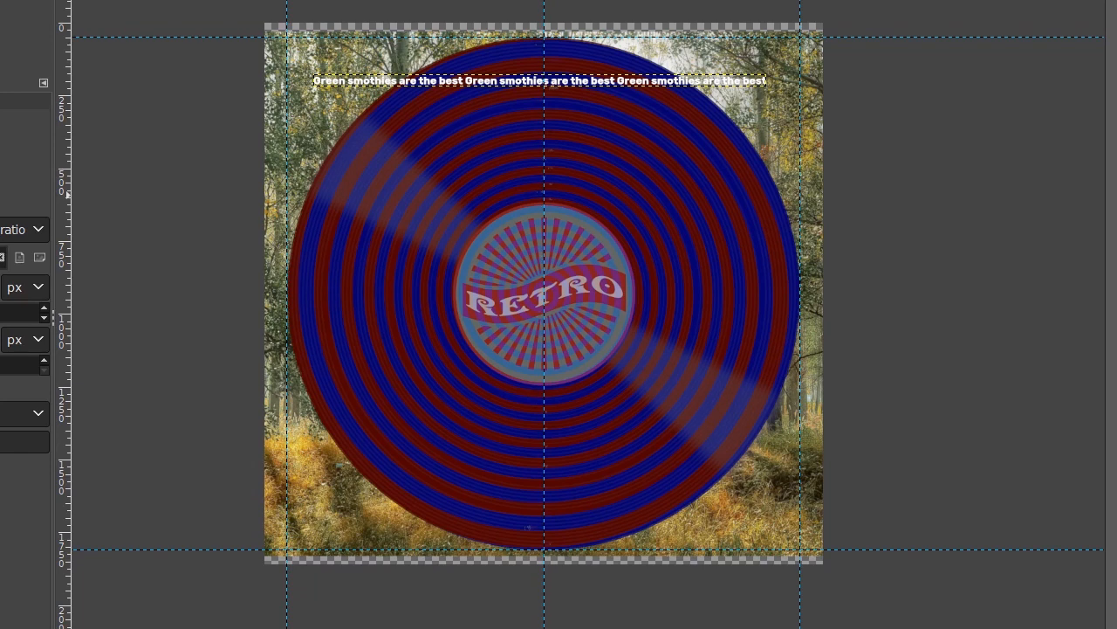
key(shift+F10)
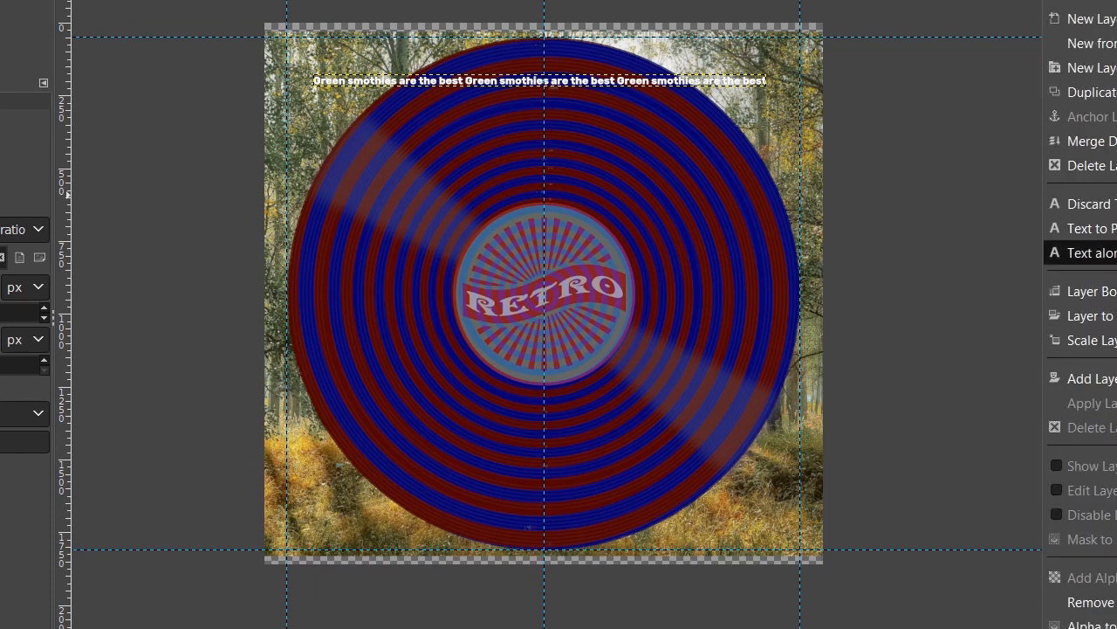
key(Escape)
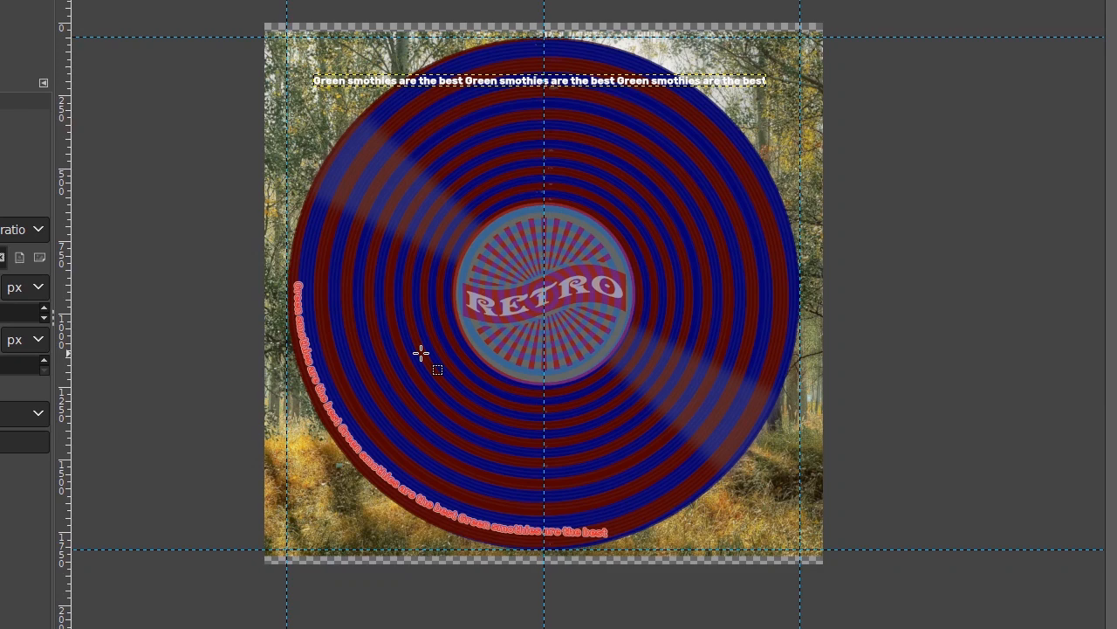
Examine how the curved text follows the path to its end at the record's bottom, and undo the text along path.
scroll(421, 353, up, 4)
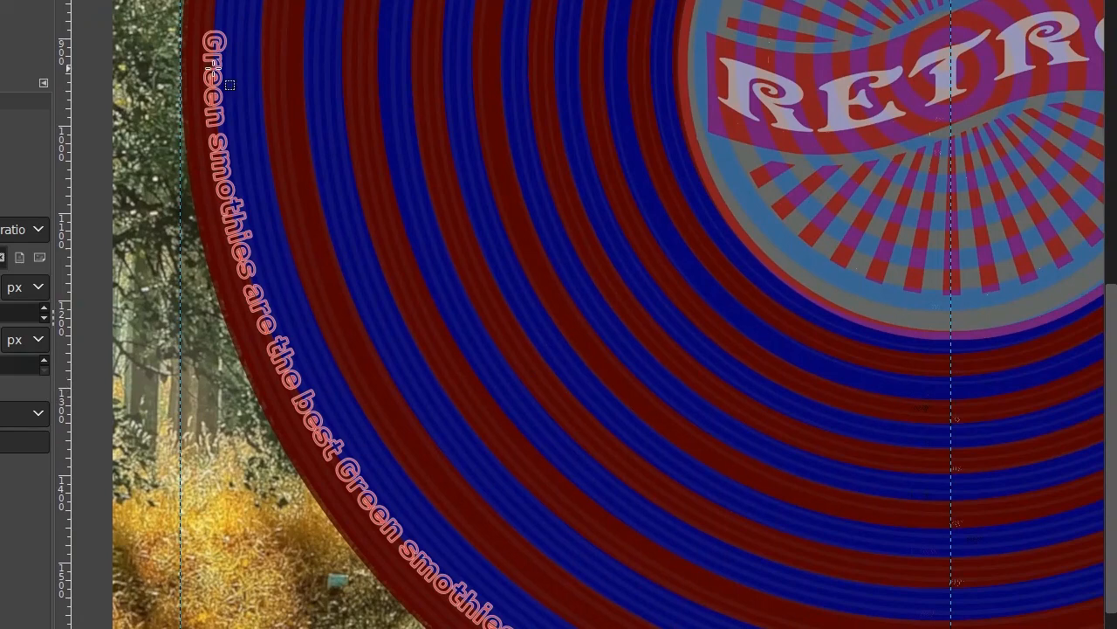
scroll(324, 317, up, 2)
drag(625, 491, 468, 342)
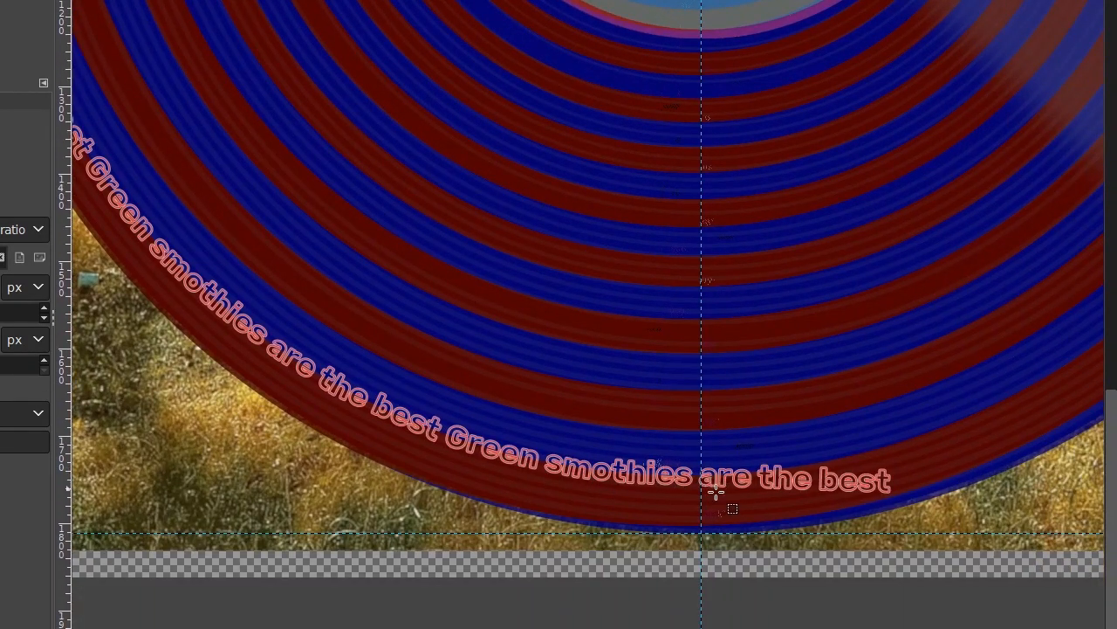
drag(697, 482, 644, 443)
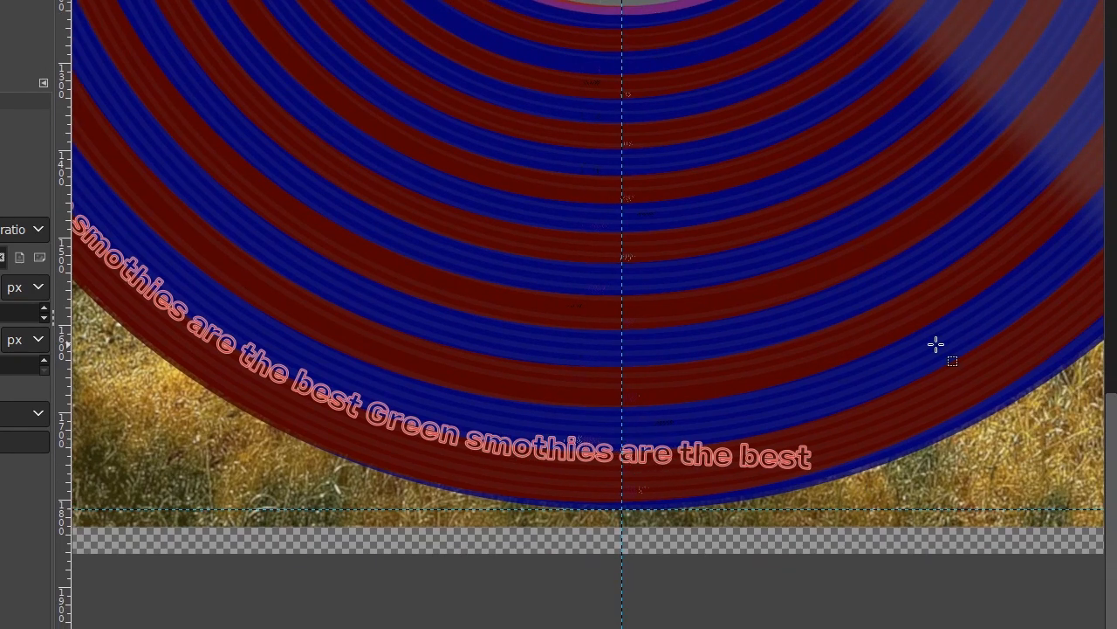
ctrl+scroll(935, 346, down, 2)
ctrl+scroll(885, 394, up, 1)
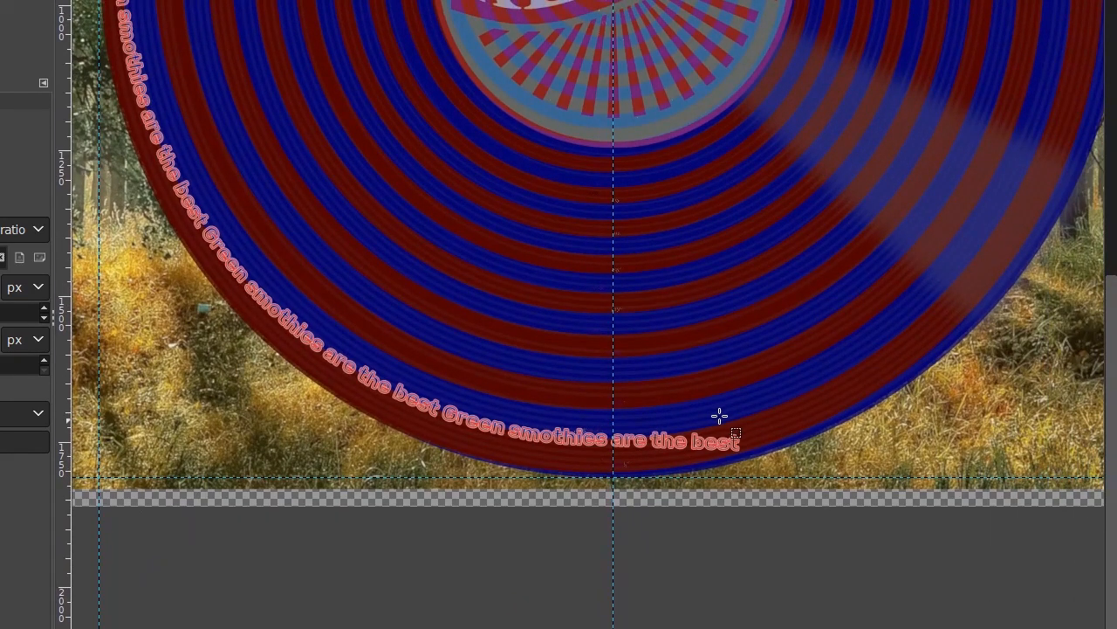
scroll(708, 424, up, 1)
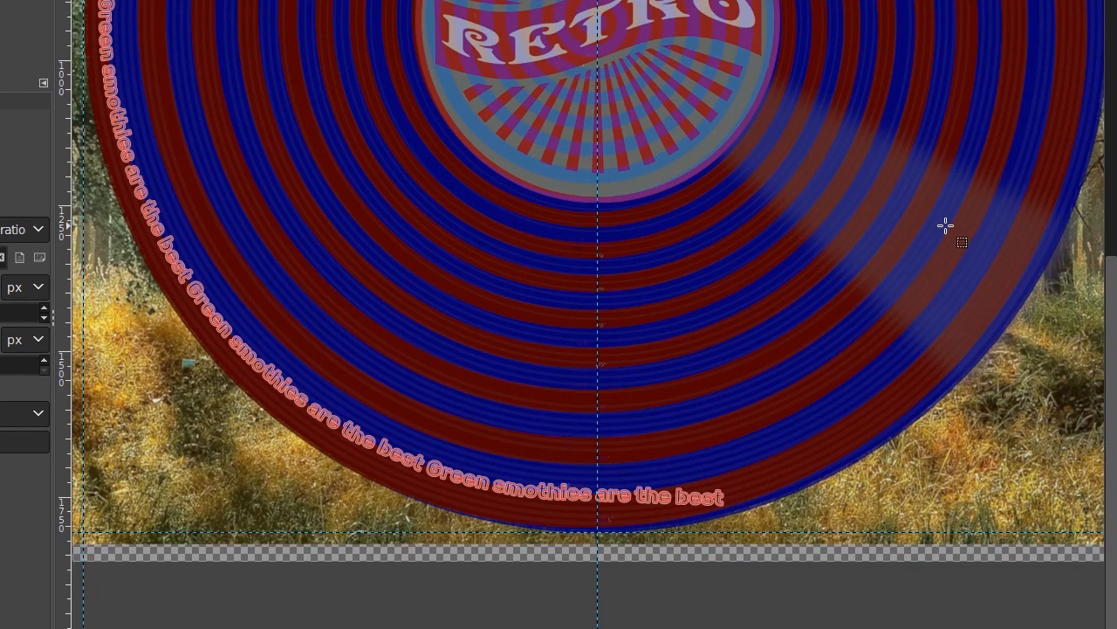
key(ctrl+z)
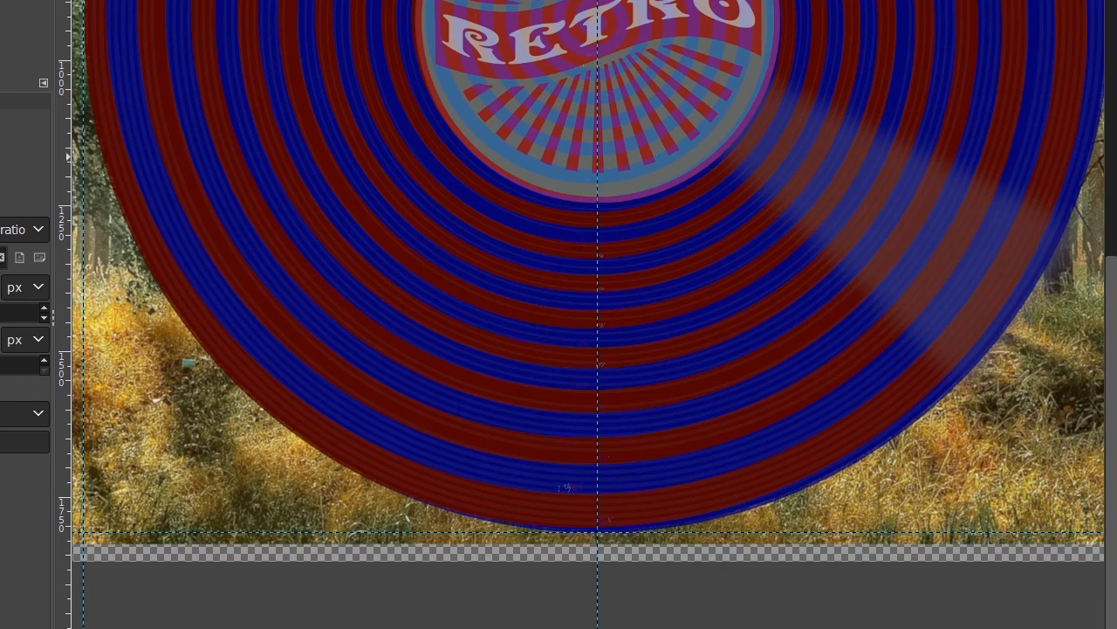
Extend the traced path with four anchor points past the vertical centre guide, following the red-blue boundary up the record's lower-right side.
key(b)
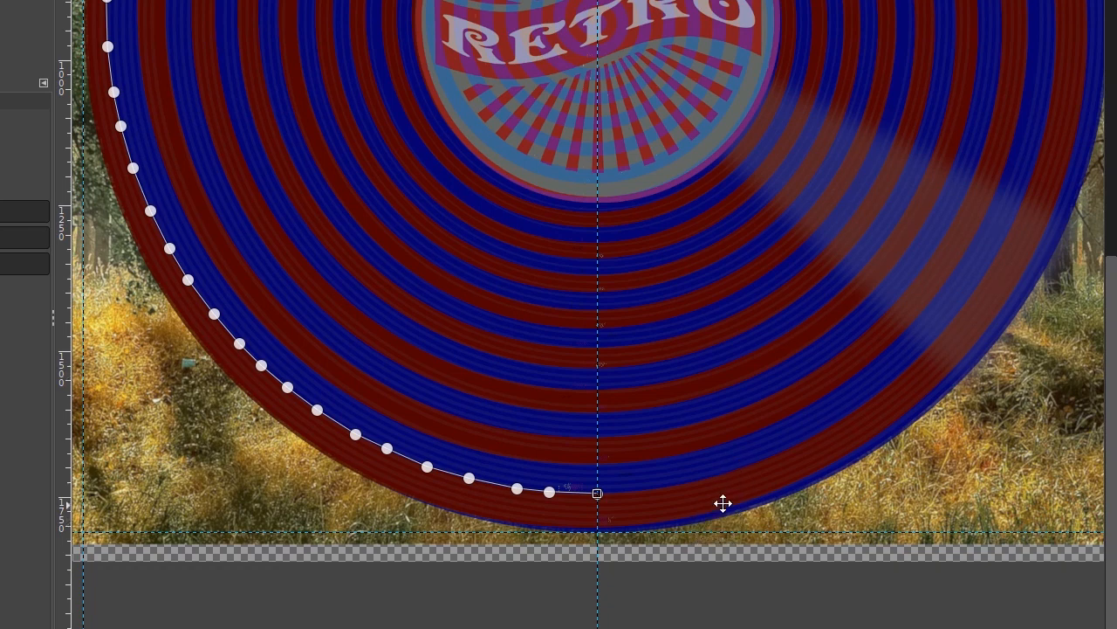
scroll(725, 502, down, 1)
scroll(731, 461, up, 1)
ctrl+scroll(736, 498, up, 2)
click(596, 457)
click(726, 428)
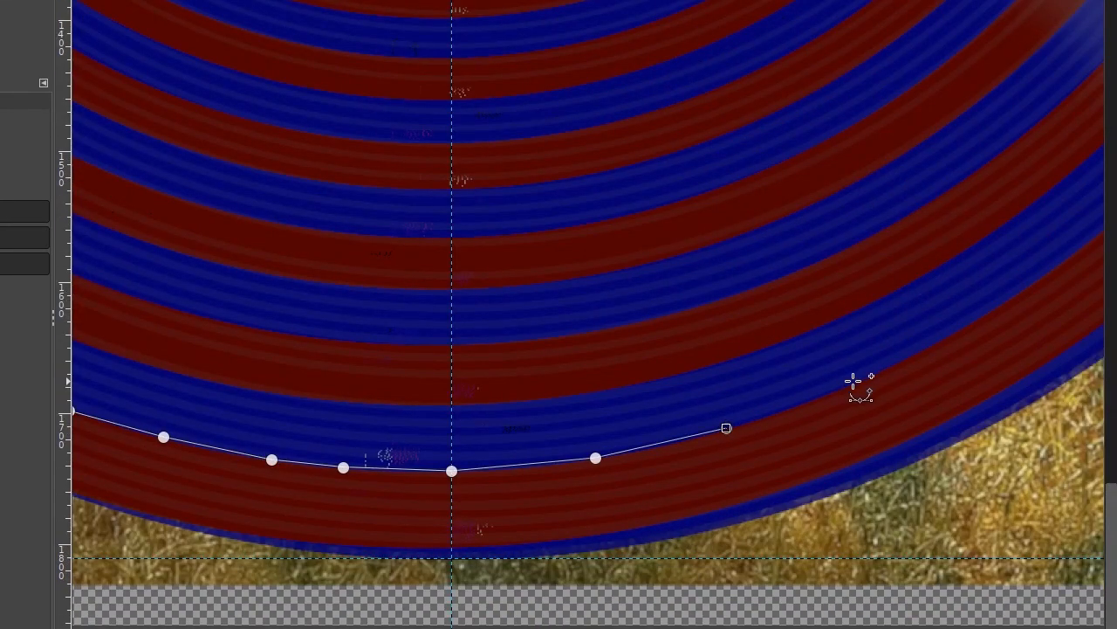
click(853, 385)
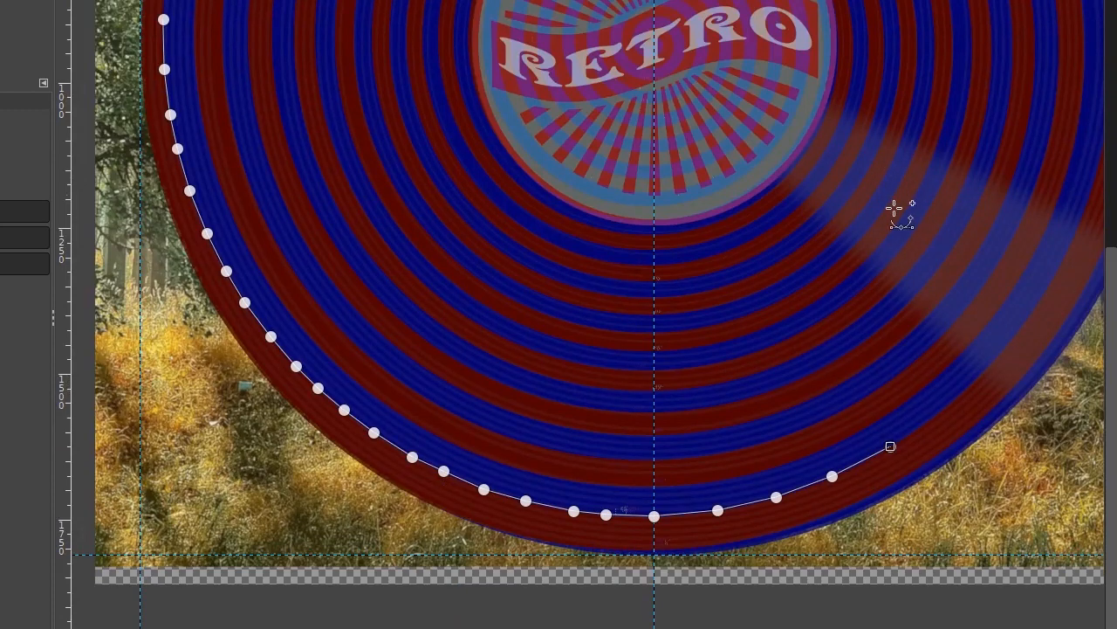
Lay the white text line along the extended spiral path.
drag(899, 231, 929, 396)
ctrl+scroll(936, 400, down, 1)
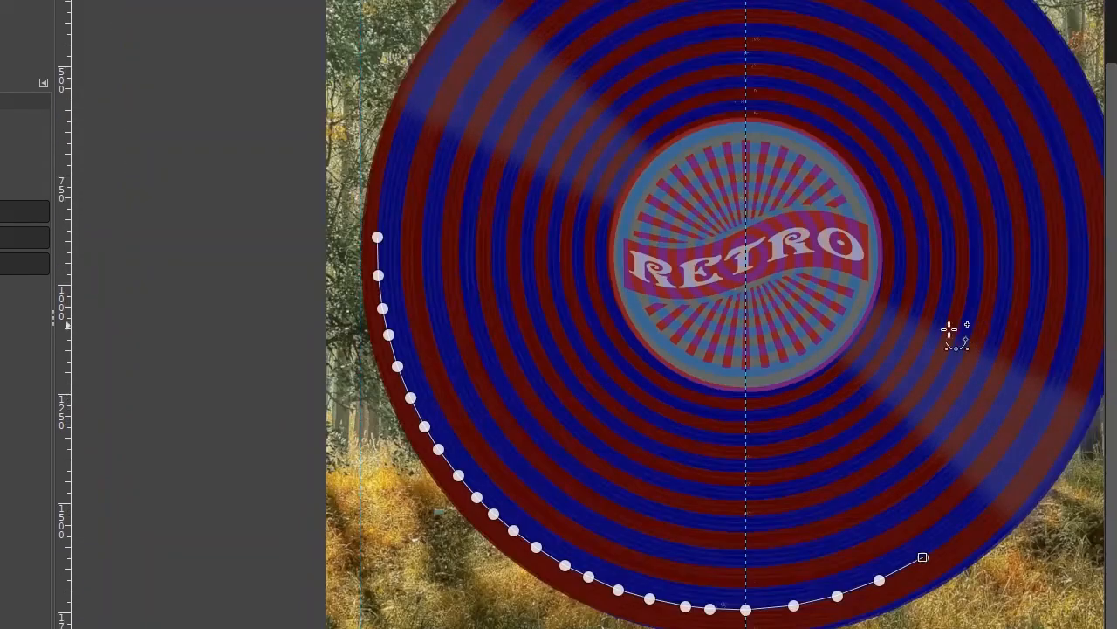
drag(972, 324, 821, 377)
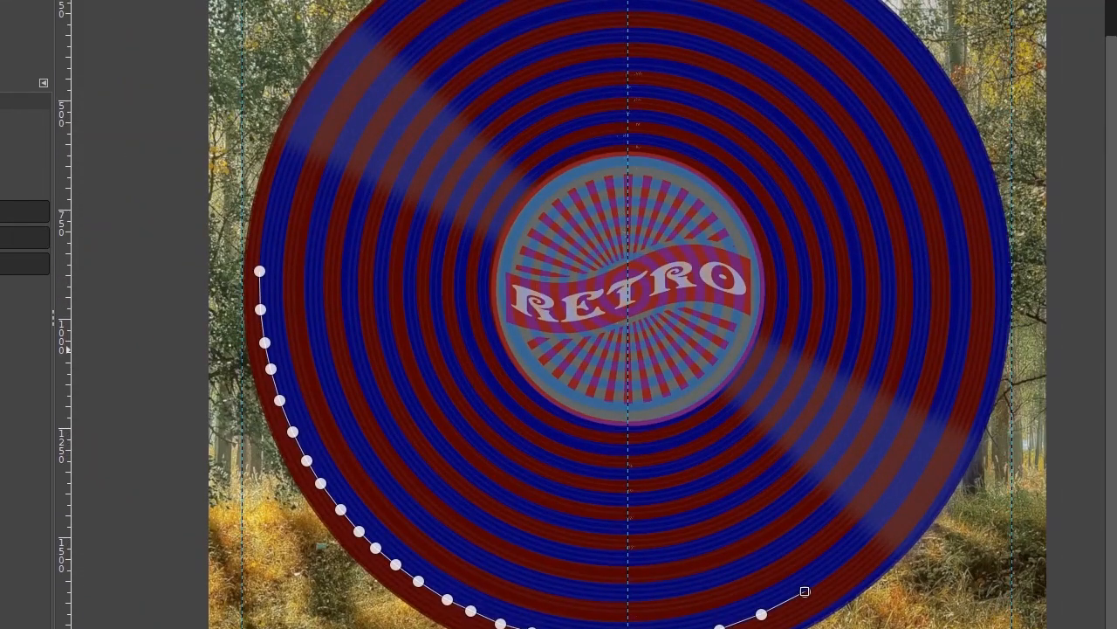
right_click(1116, 378)
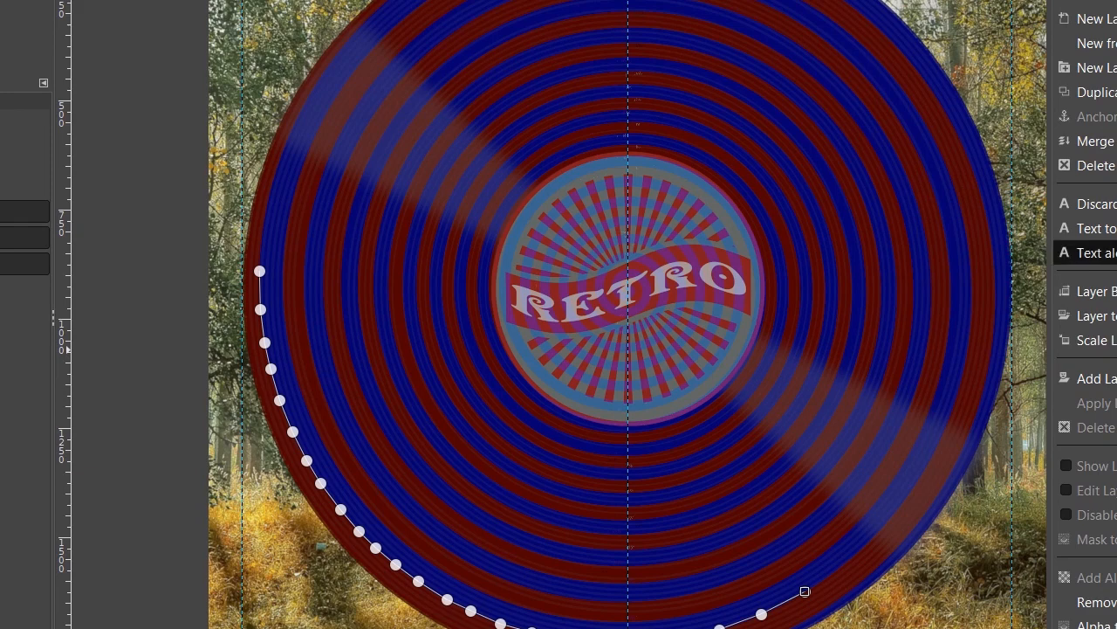
click(1085, 252)
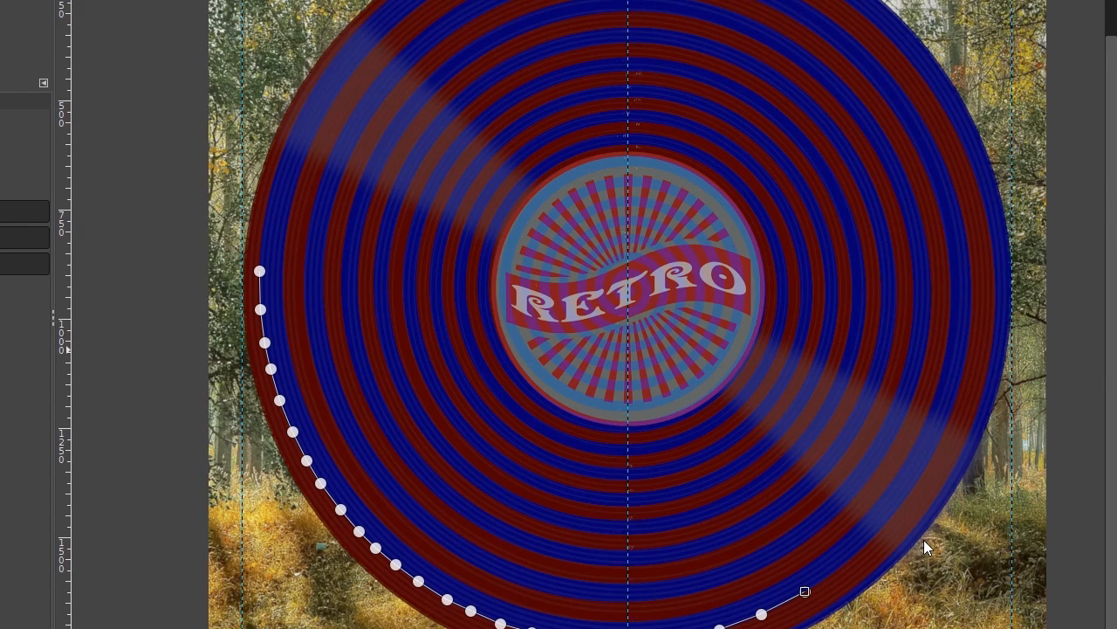
key(r)
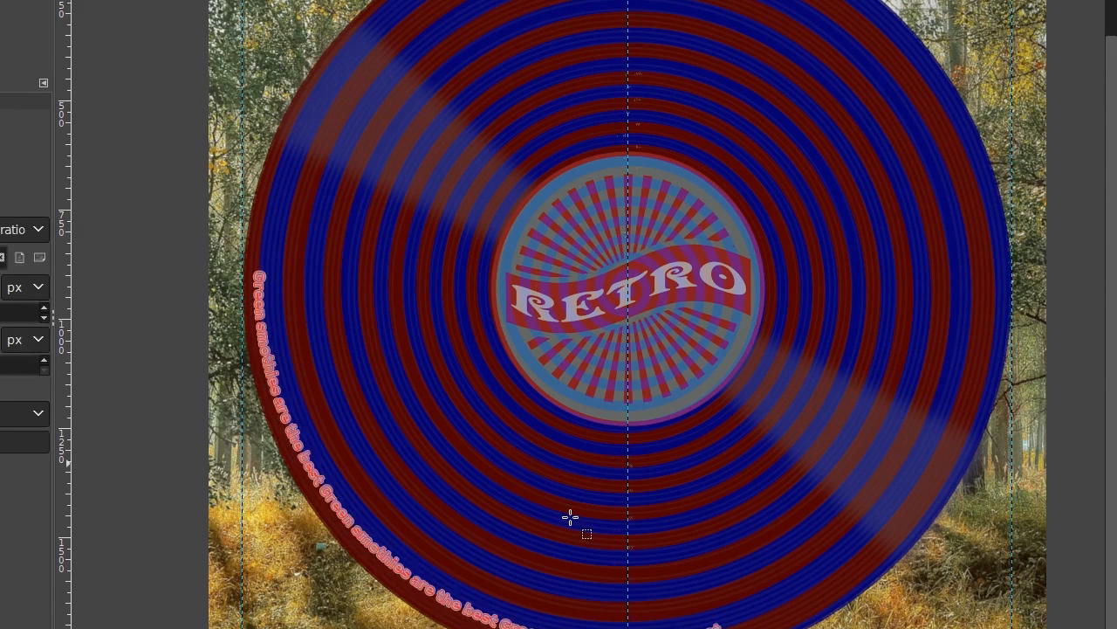
scroll(718, 599, down, 3)
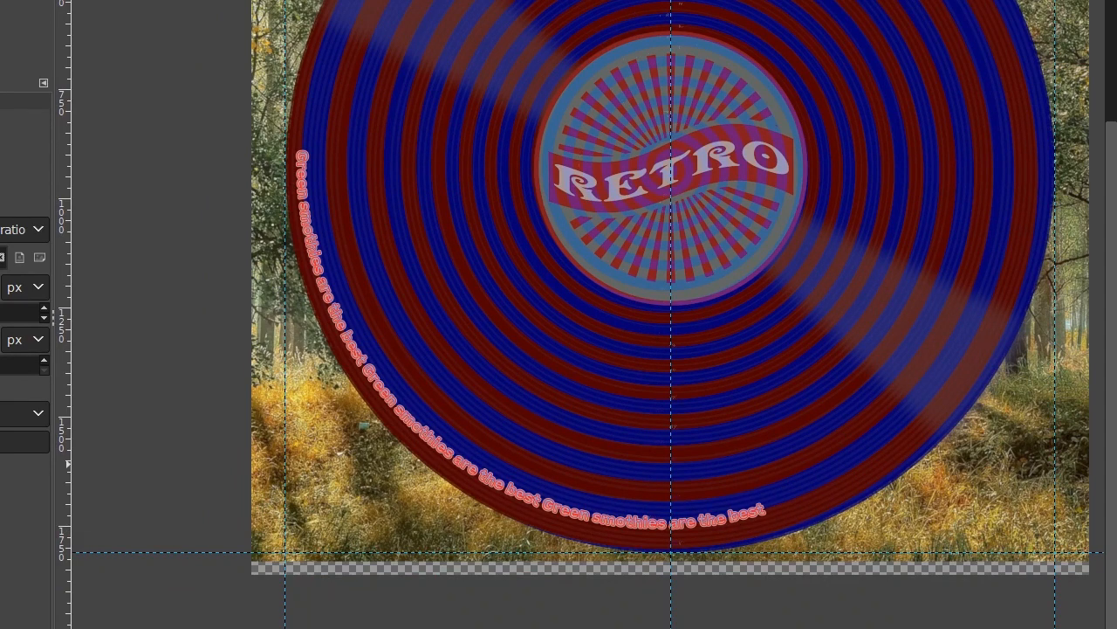
Add a new transparent layer above the text layer and turn the curved text path into a selection.
drag(1116, 308, 1005, 309)
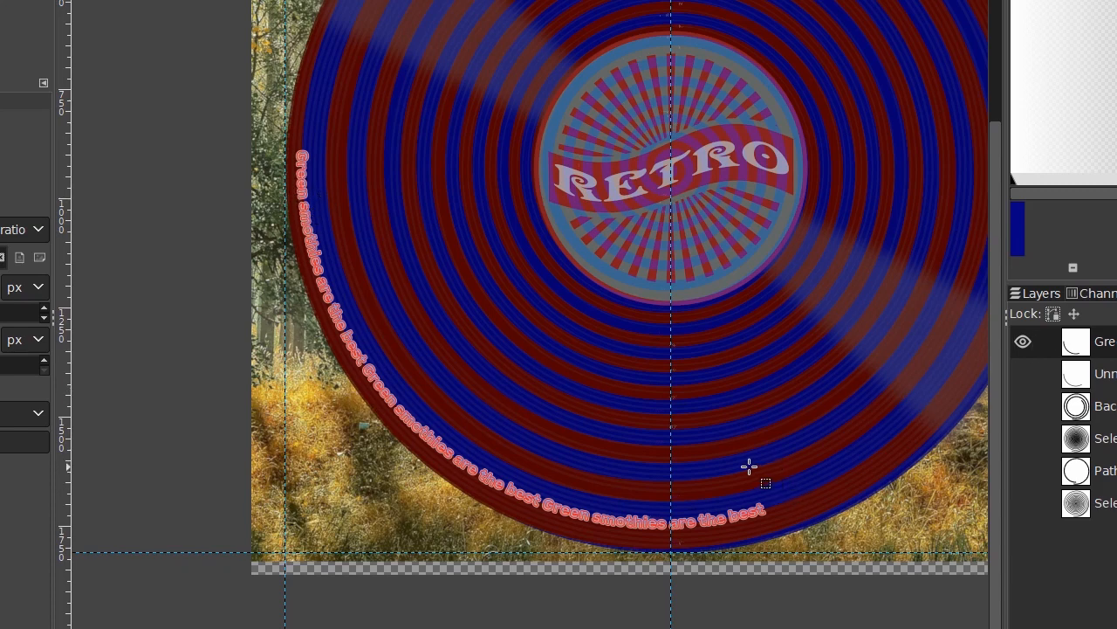
scroll(789, 498, up, 1)
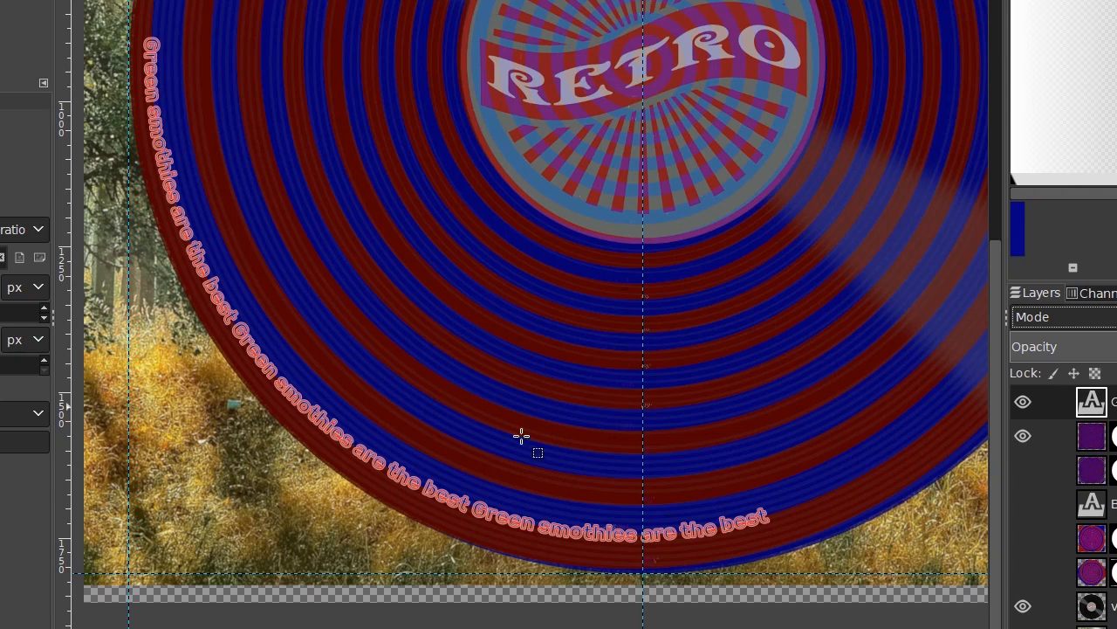
key(shift+ctrl+n)
key(Return)
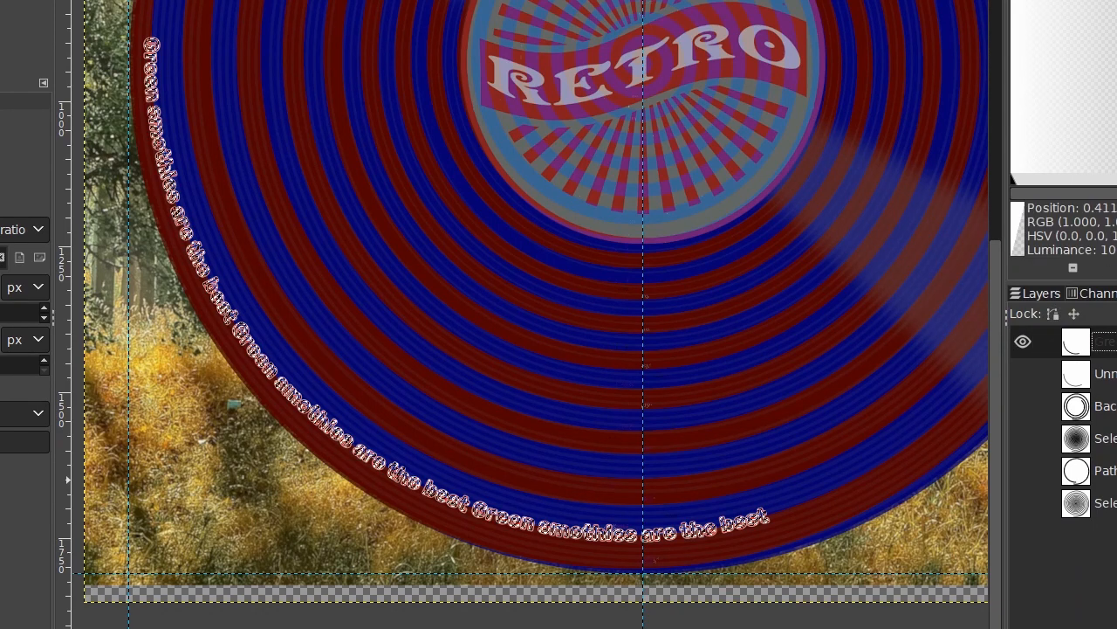
scroll(491, 310, up, 4)
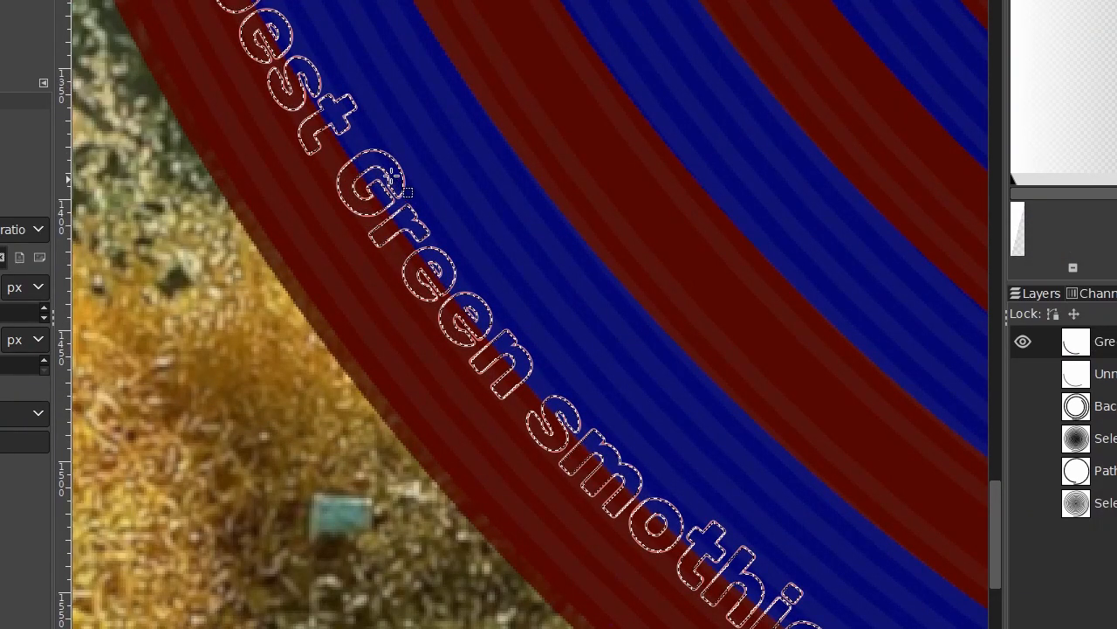
scroll(389, 197, down, 2)
drag(491, 309, 283, 185)
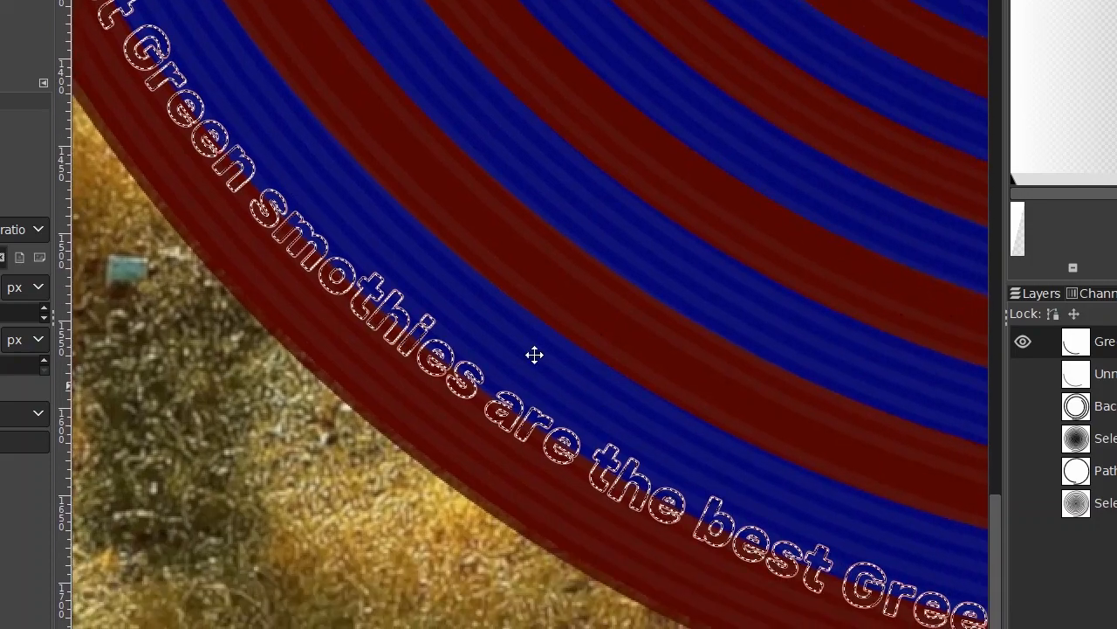
drag(591, 384, 292, 259)
drag(672, 404, 229, 218)
scroll(716, 576, down, 4)
Fill the curved text selection with white on the new layer using Bucket Fill.
click(1042, 294)
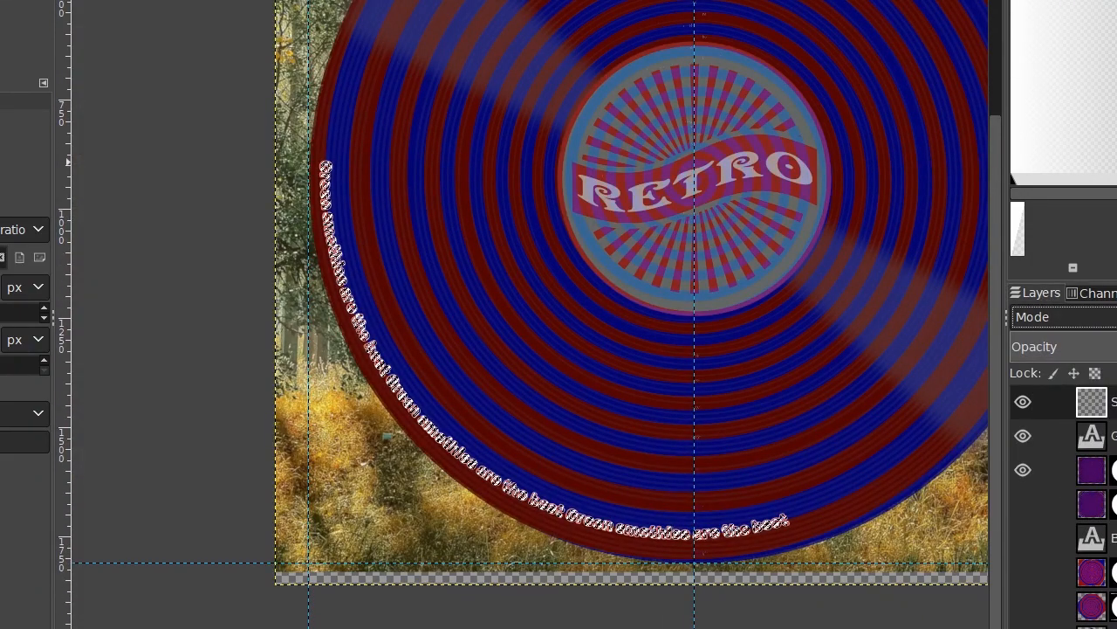
key(shift+b)
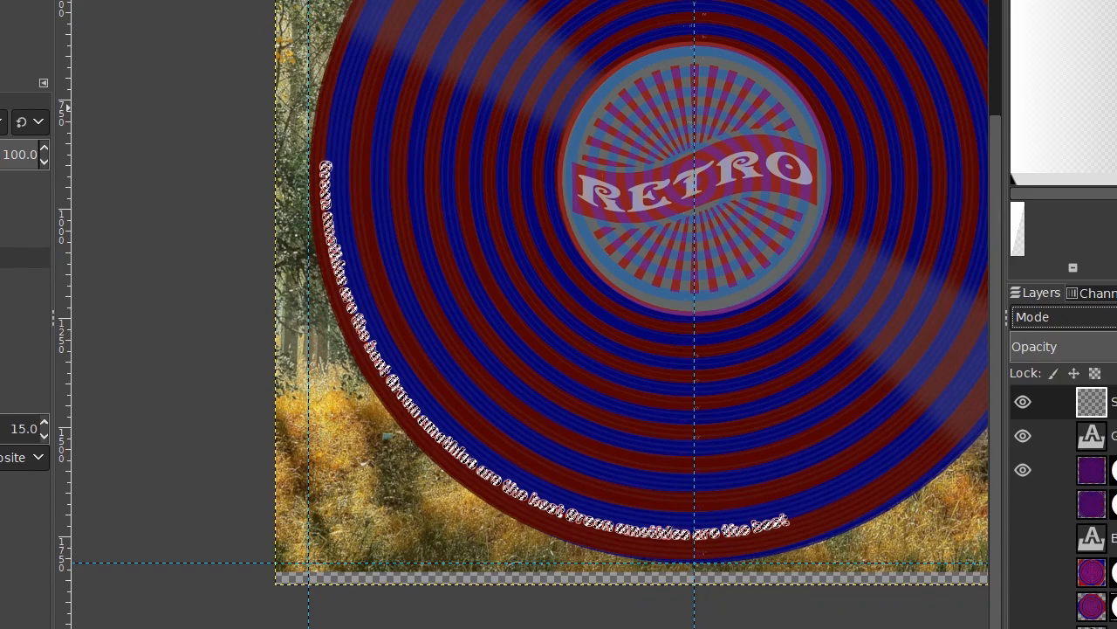
scroll(398, 232, up, 5)
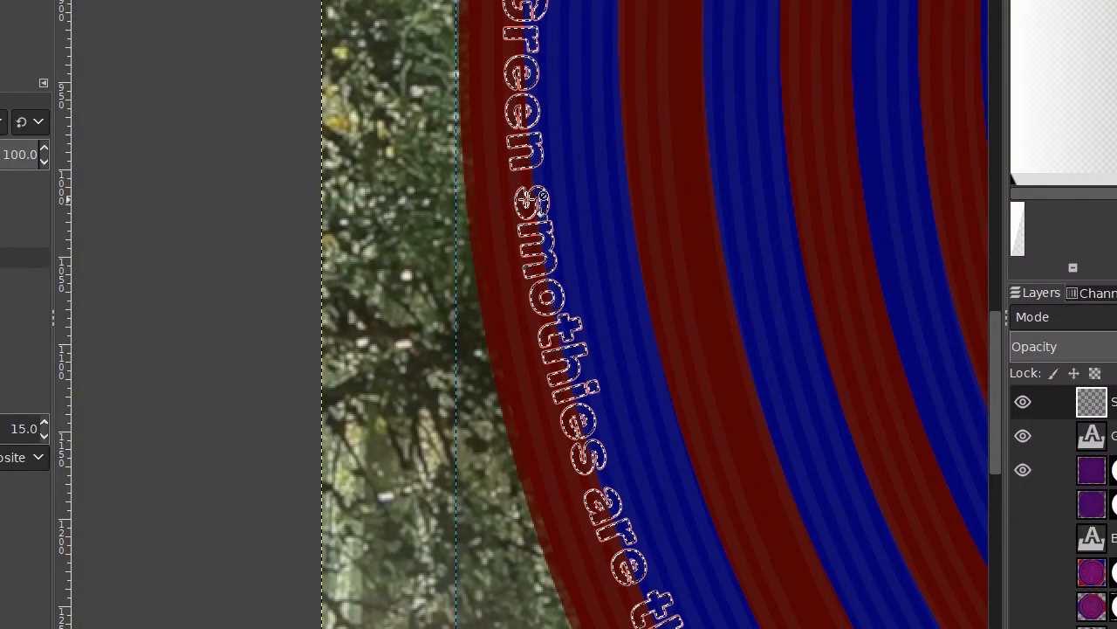
click(859, 443)
scroll(885, 523, down, 5)
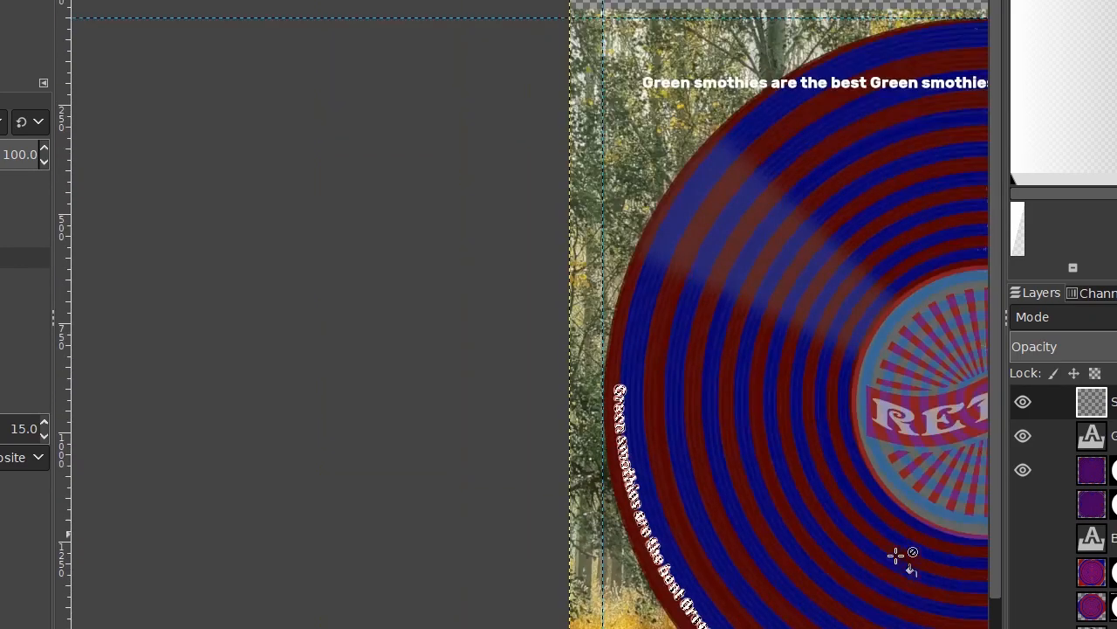
scroll(751, 422, up, 4)
scroll(694, 410, down, 2)
scroll(449, 239, up, 4)
scroll(471, 331, down, 3)
scroll(640, 437, up, 3)
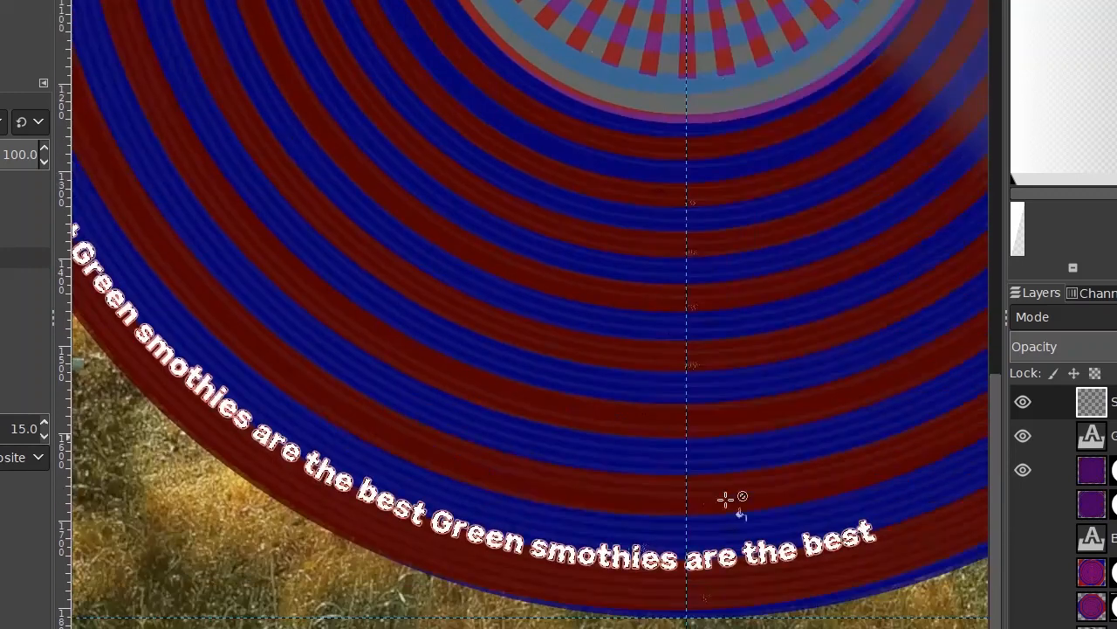
Clear the text selection and hide the curved text path.
key(r)
key(ctrl+shift+a)
scroll(613, 235, down, 1)
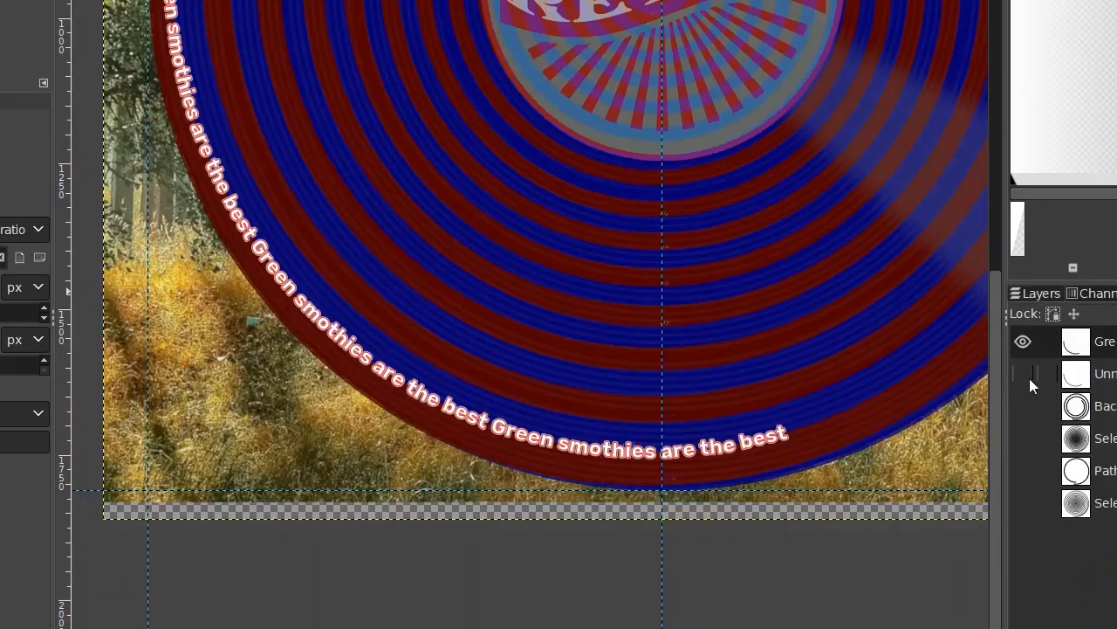
click(1024, 343)
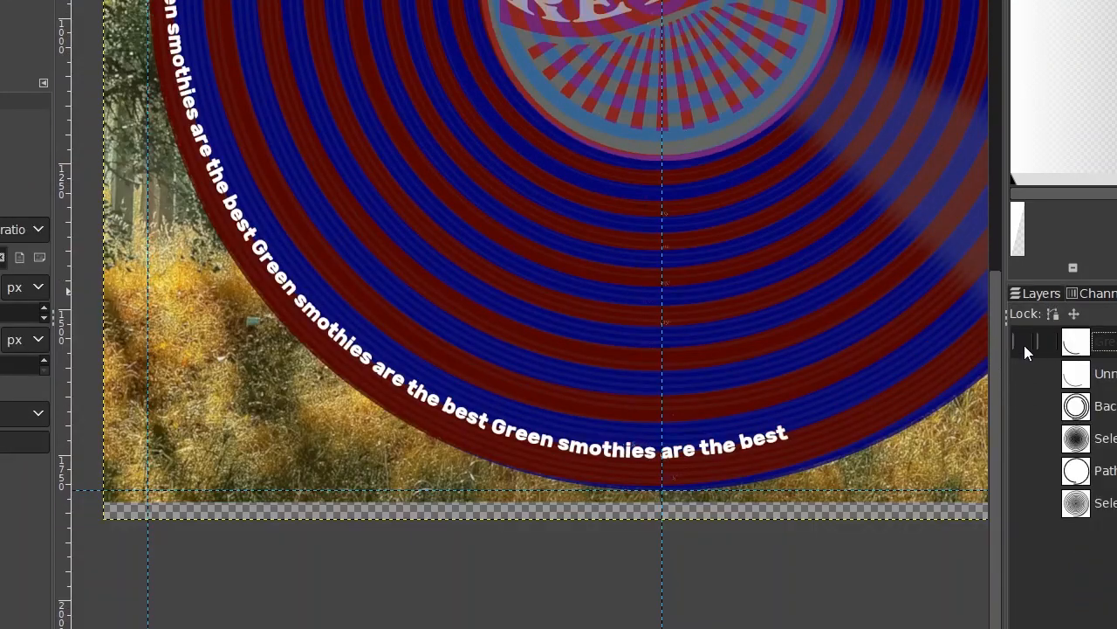
click(1037, 293)
Hide the red and blue spiral layer over the vinyl record.
drag(641, 259, 611, 474)
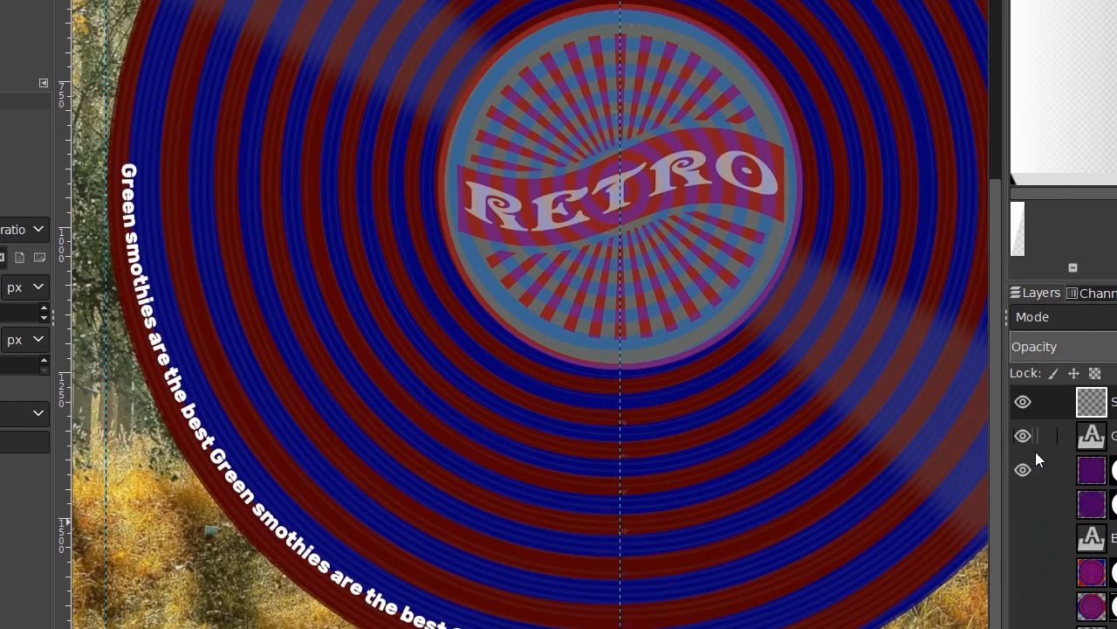
click(1024, 470)
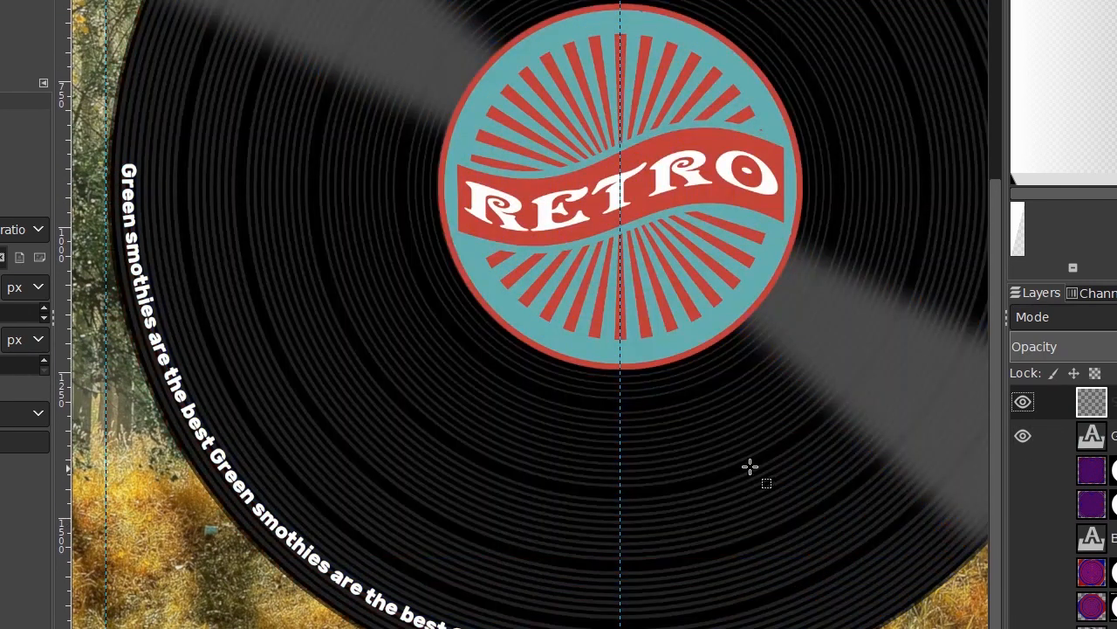
scroll(748, 466, down, 1)
drag(901, 583, 782, 611)
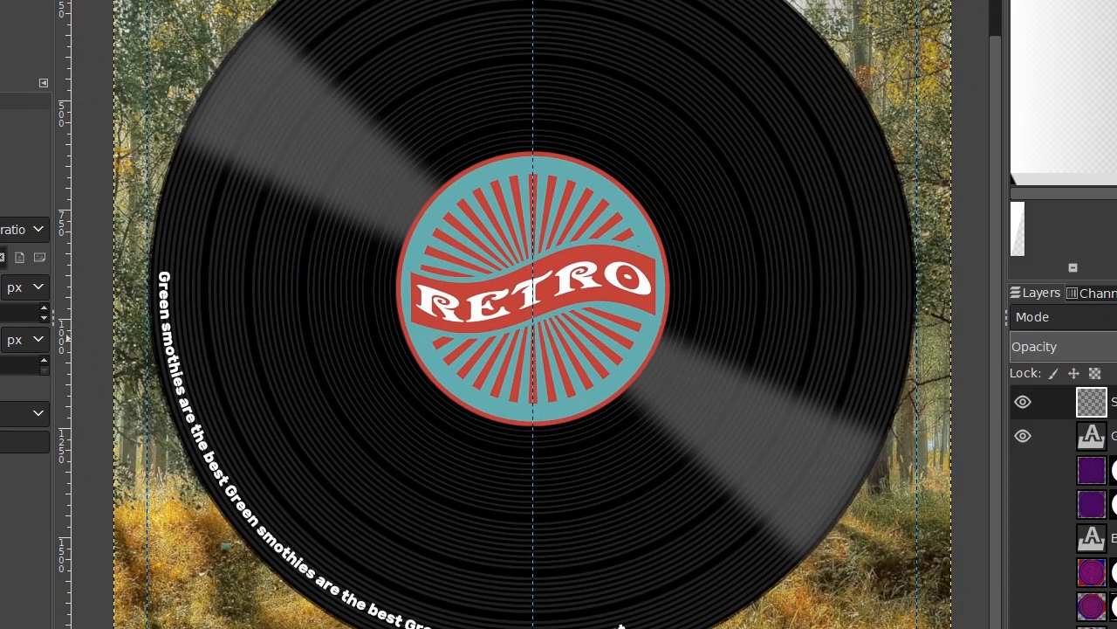
Delete the white-filled text layer and the curved text path made from the short sentence.
drag(525, 456, 501, 471)
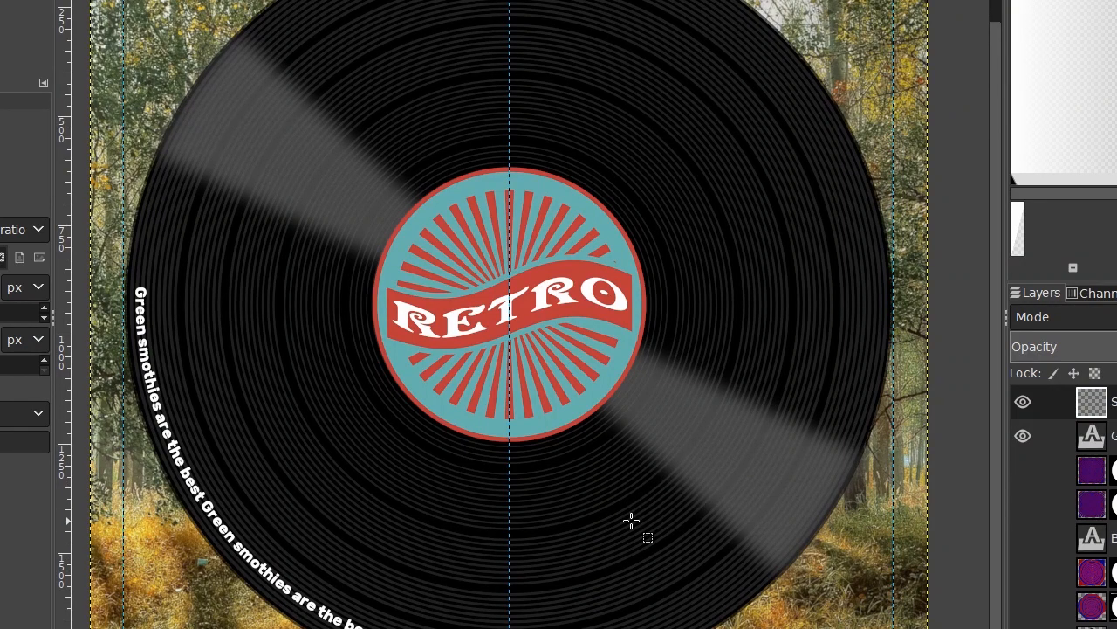
click(1097, 478)
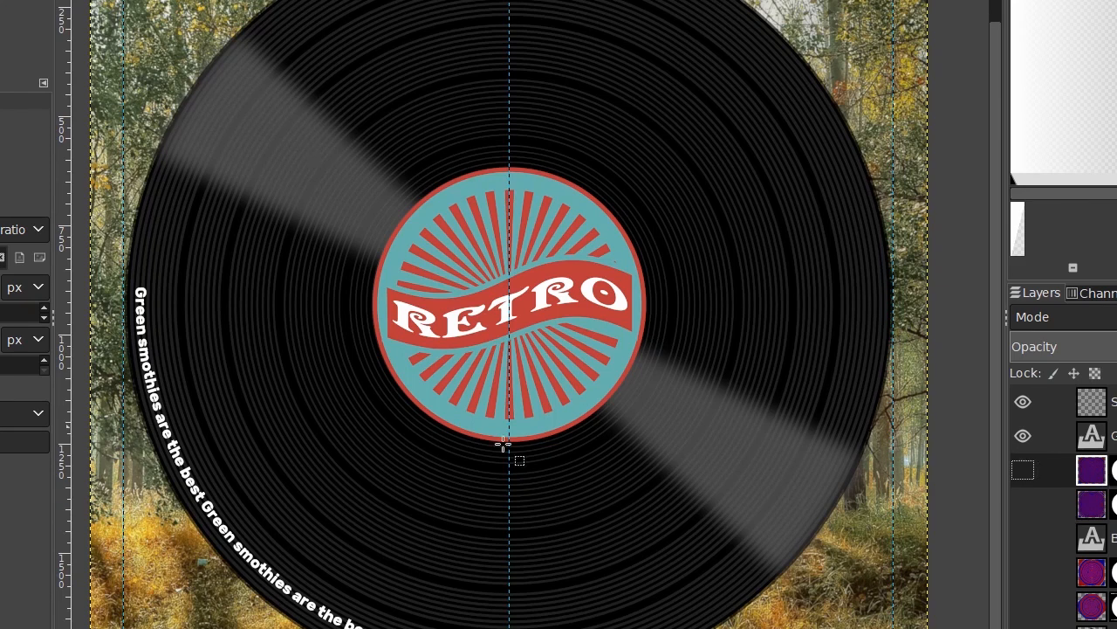
drag(485, 572, 603, 557)
drag(821, 389, 749, 390)
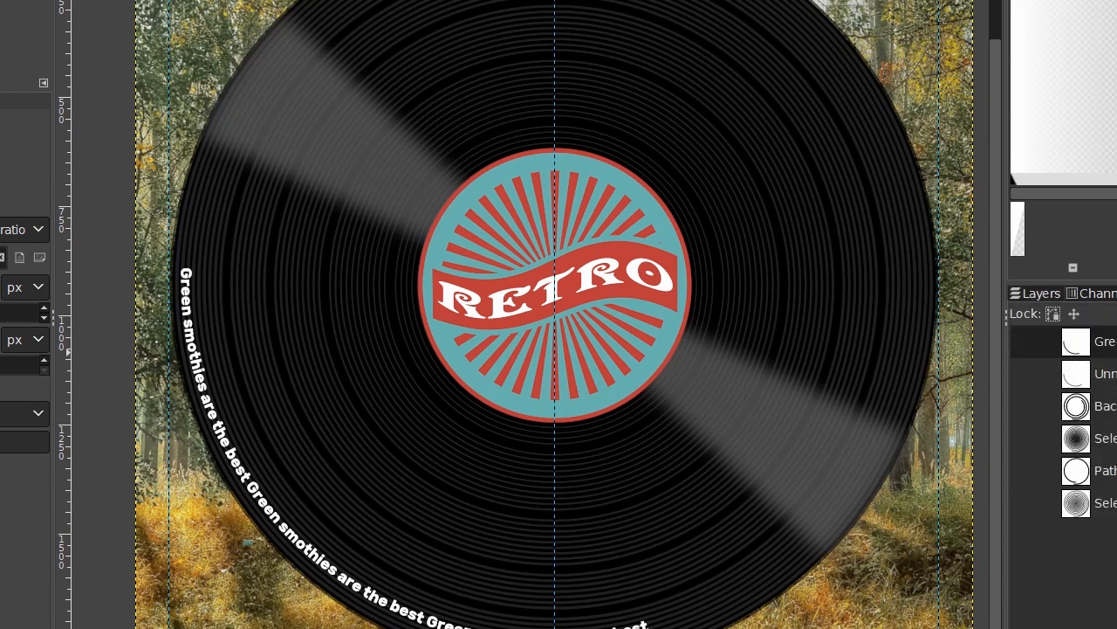
click(1025, 295)
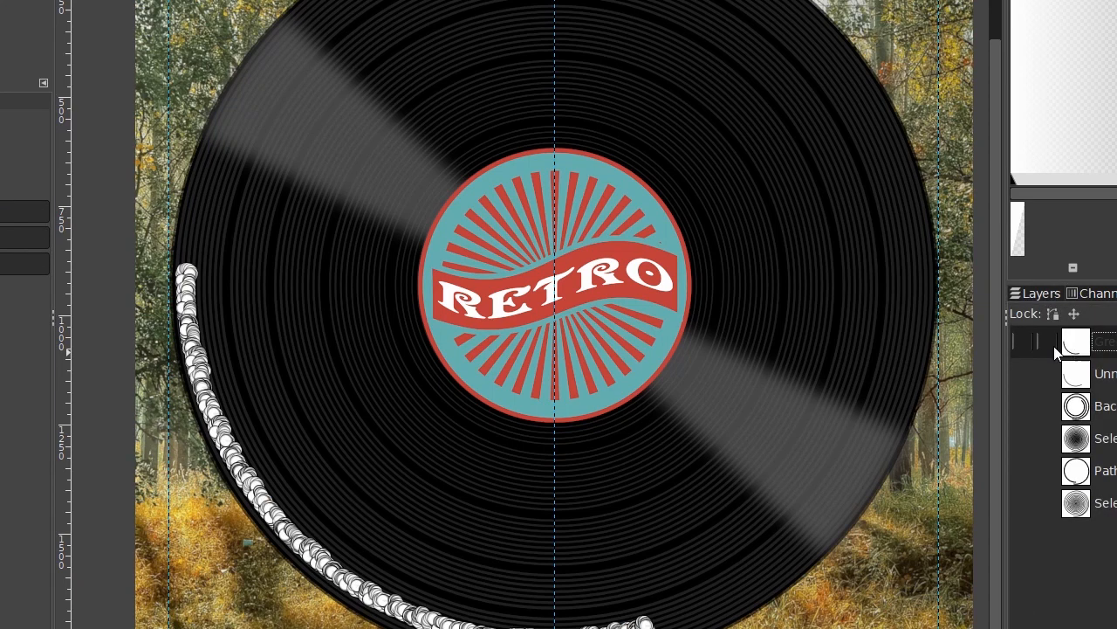
drag(770, 614, 736, 543)
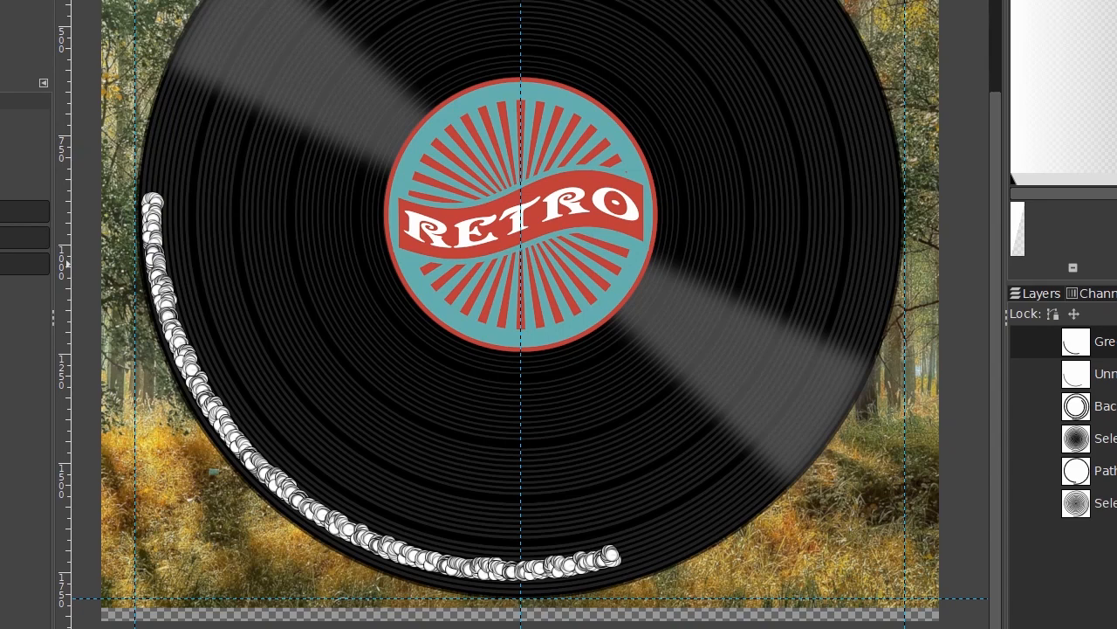
double_click(1077, 374)
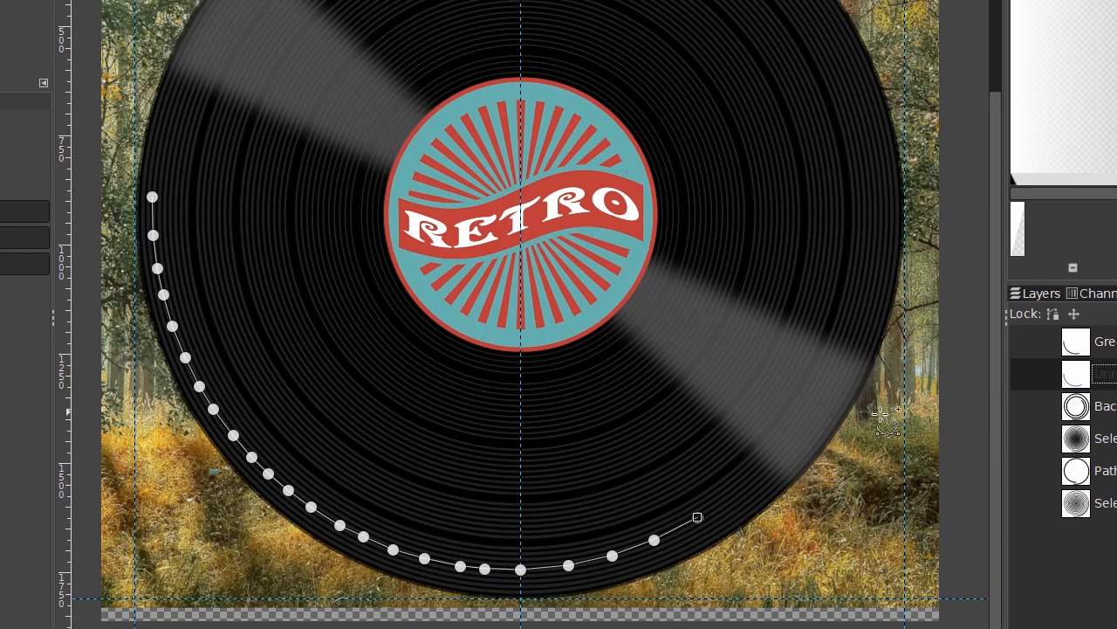
drag(776, 590, 671, 530)
double_click(1077, 341)
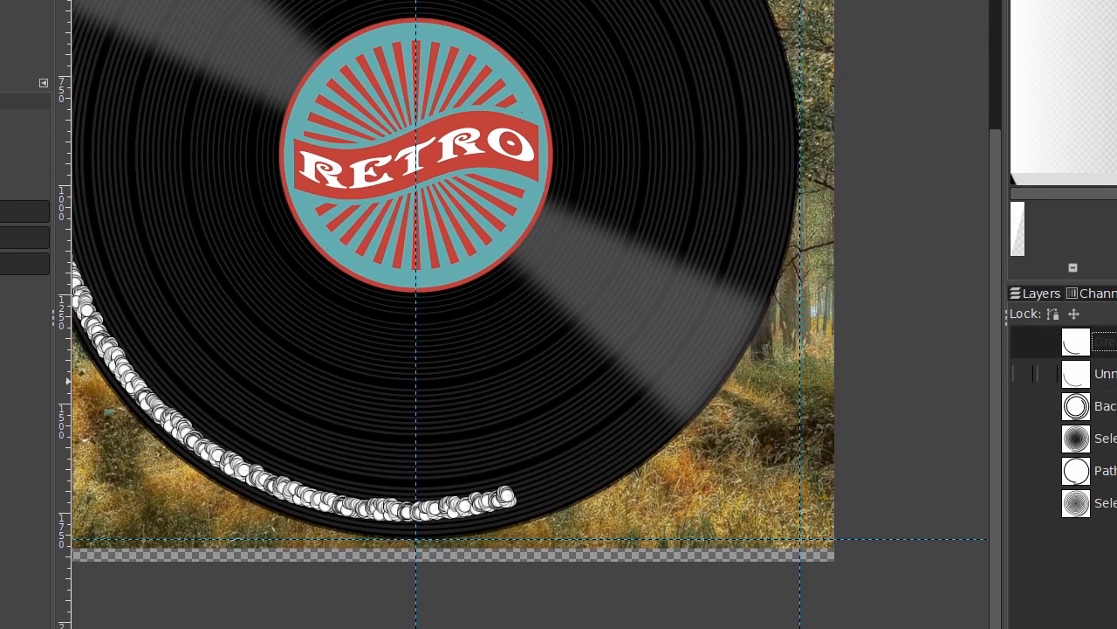
key(Delete)
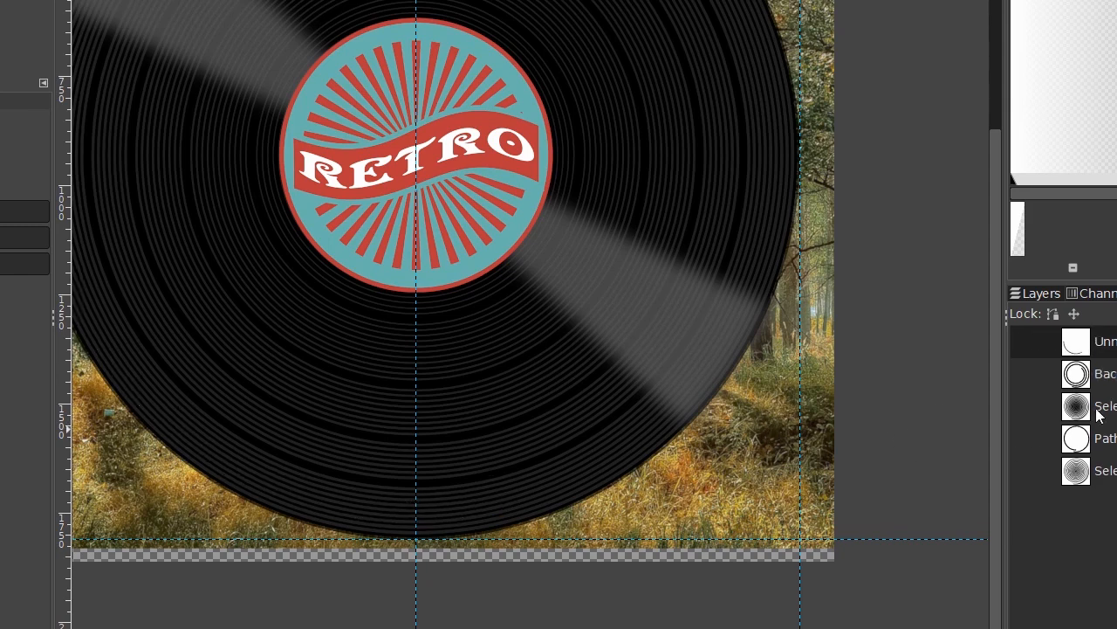
Reopen the unfinished spiral path for editing and show the red and blue spiral layer again.
double_click(1069, 349)
drag(594, 460, 556, 493)
click(1042, 296)
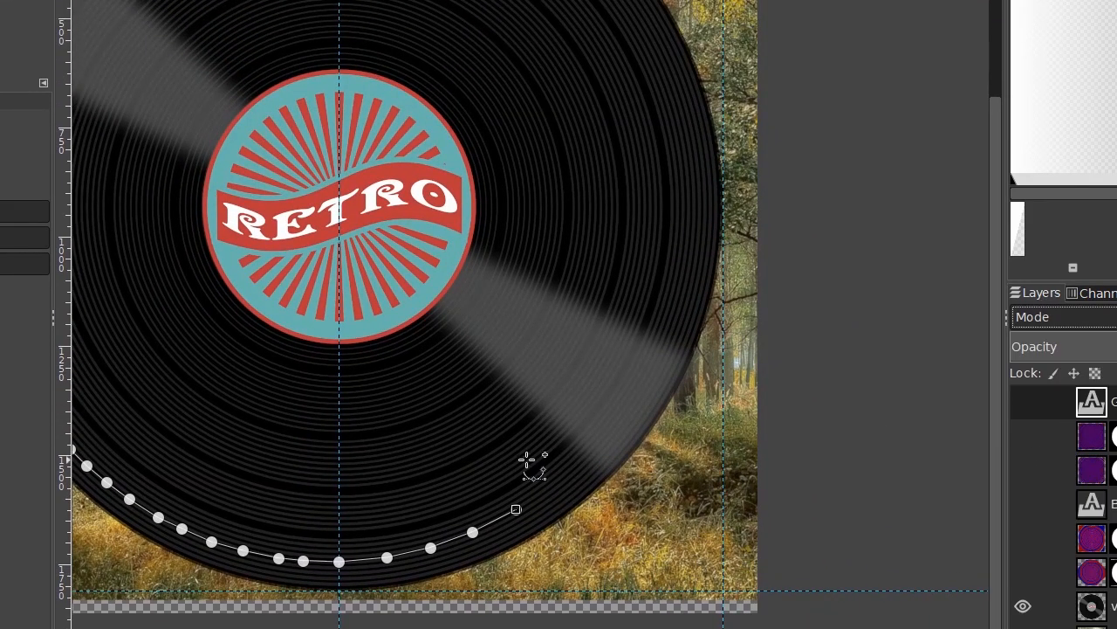
click(1024, 436)
Extend the path node by node along the spiral's colour boundary for about two more turns, ending at the record's bottom centre.
scroll(563, 528, up, 4)
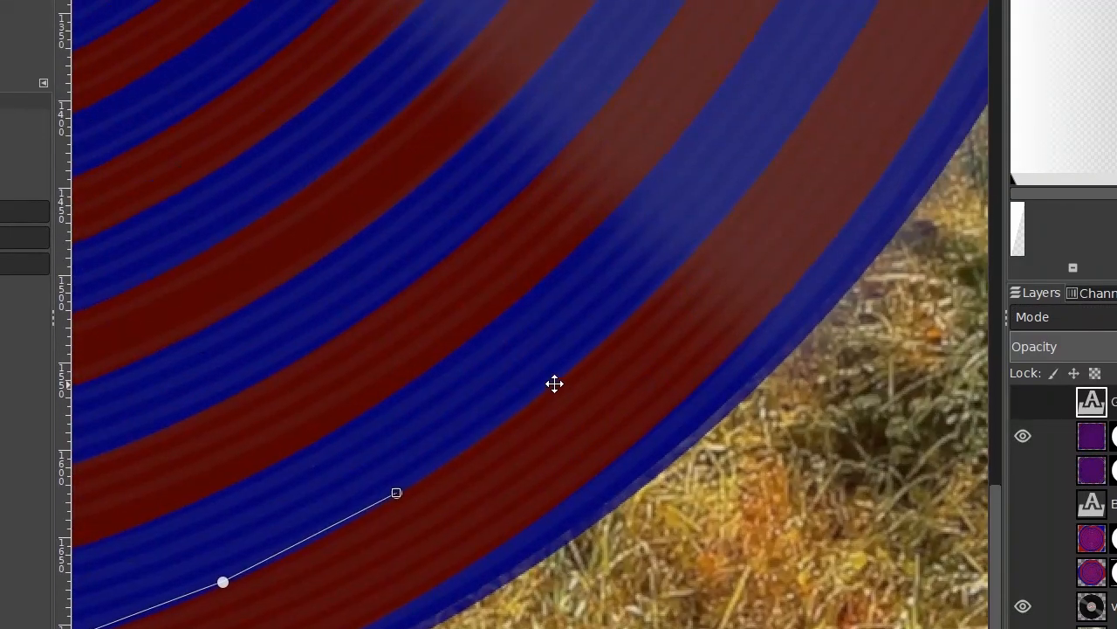
scroll(554, 367, up, 1)
click(531, 468)
click(639, 382)
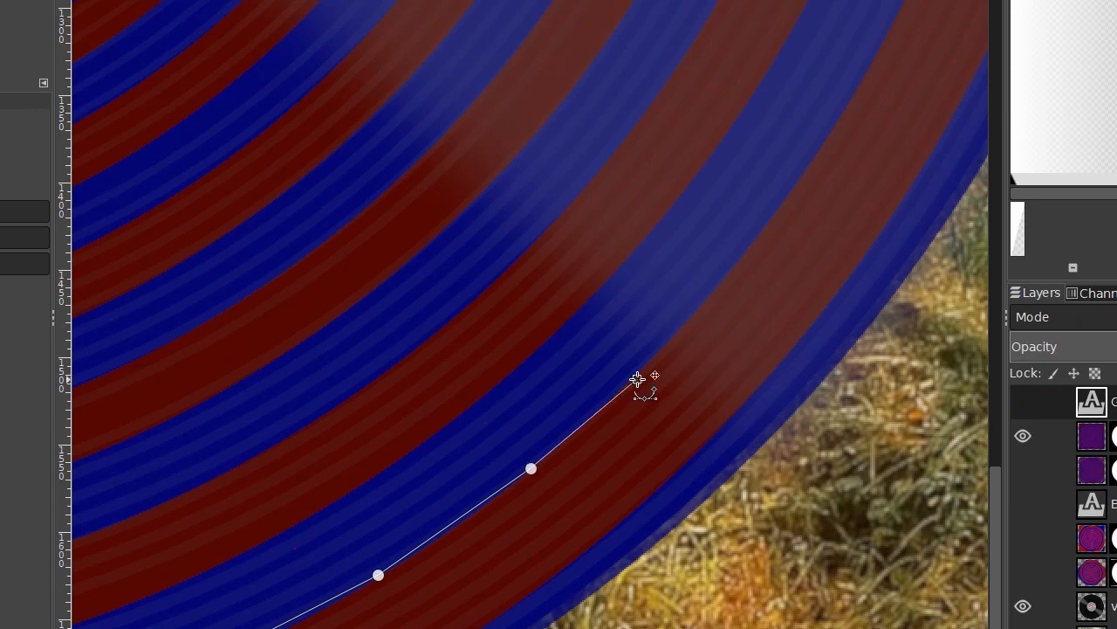
click(743, 260)
drag(741, 295, 568, 559)
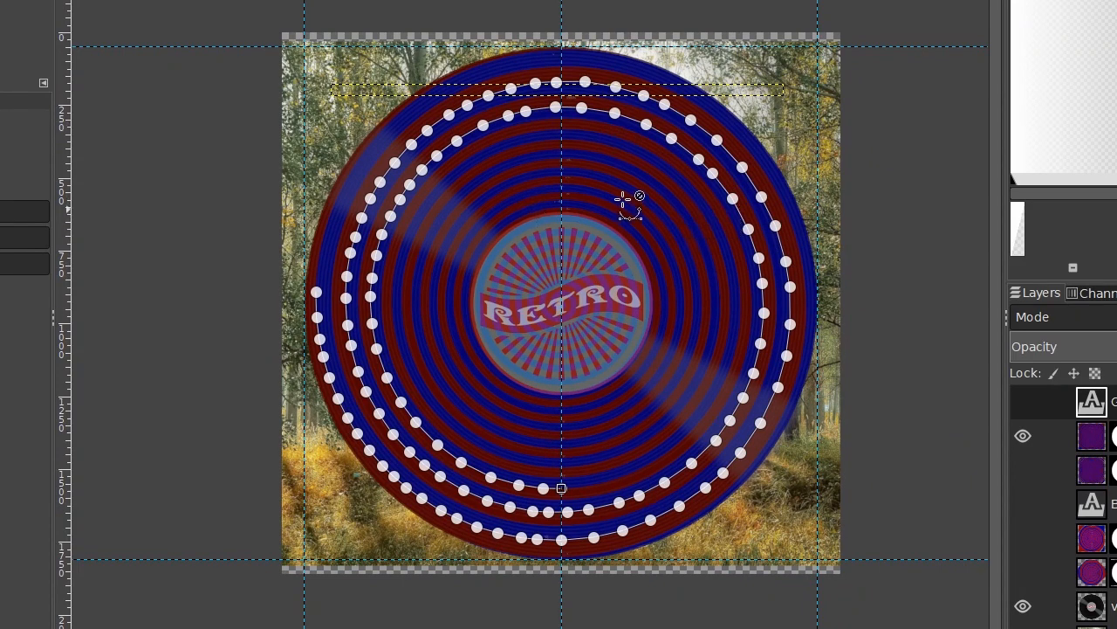
scroll(611, 215, up, 1)
drag(611, 218, 639, 190)
scroll(639, 191, down, 1)
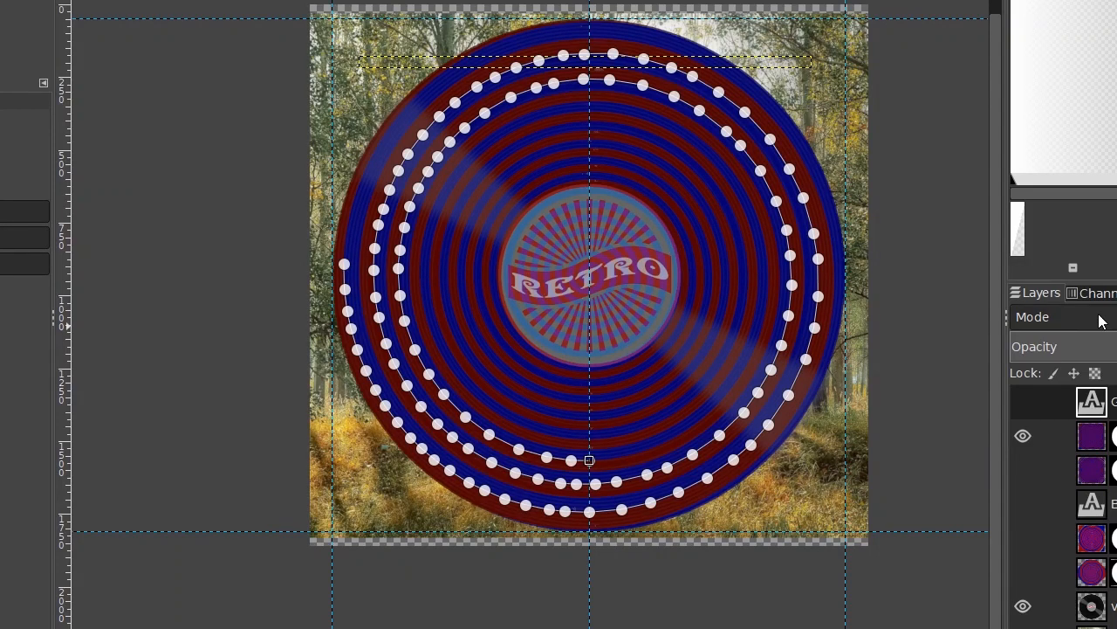
Add a white text layer with the Lorem ipsum paragraph as one line across the upper part of the record.
key(t)
click(382, 115)
click(388, 35)
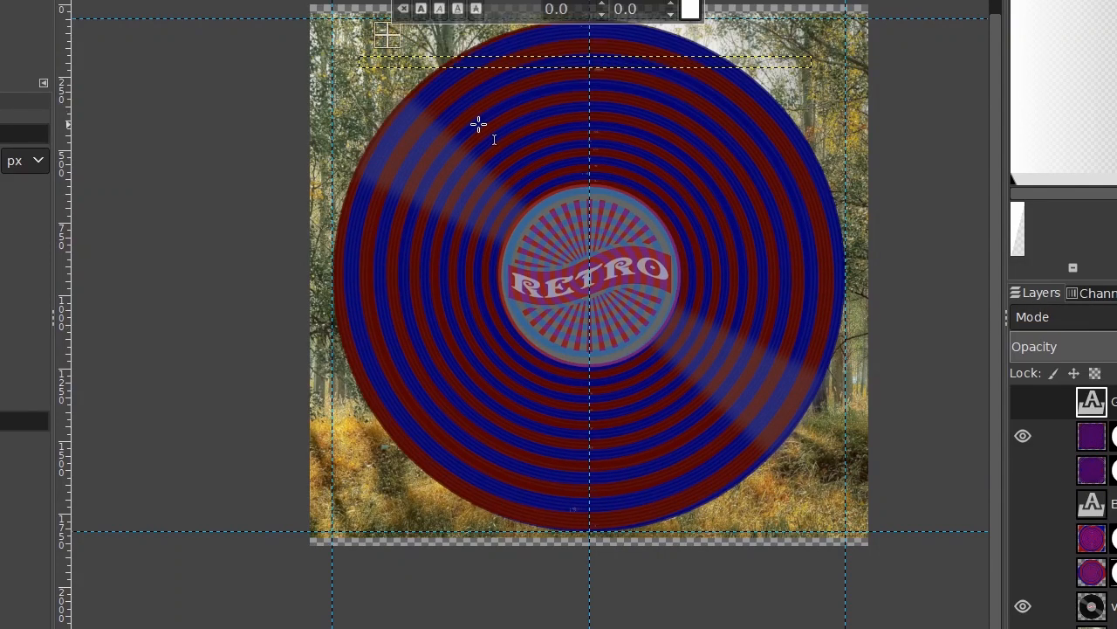
key(ctrl+v)
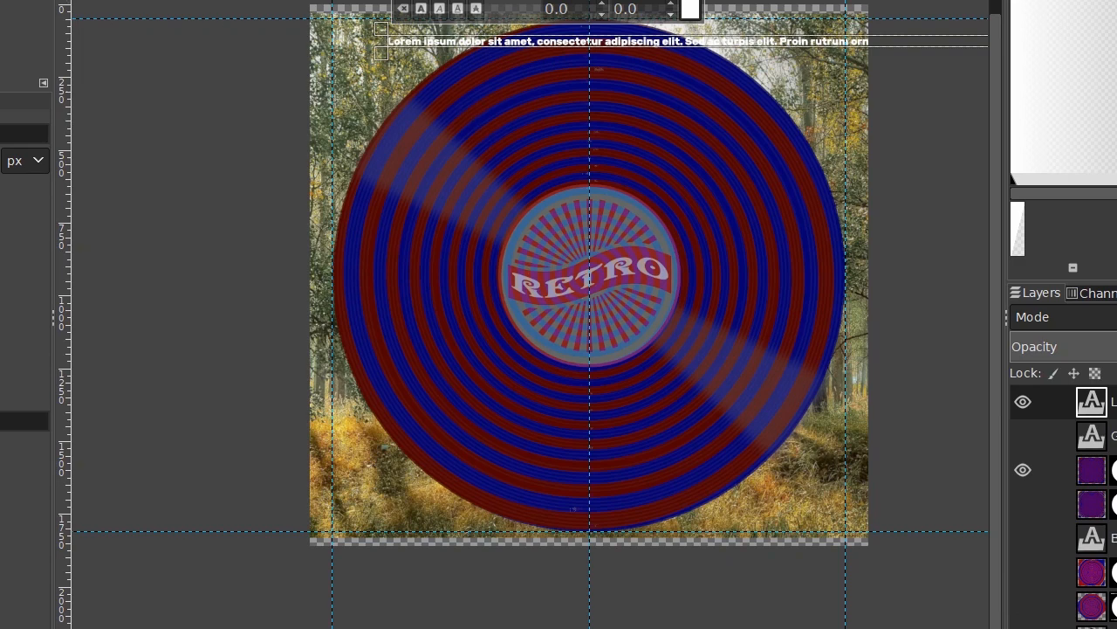
key(Escape)
key(m)
drag(660, 55, 624, 68)
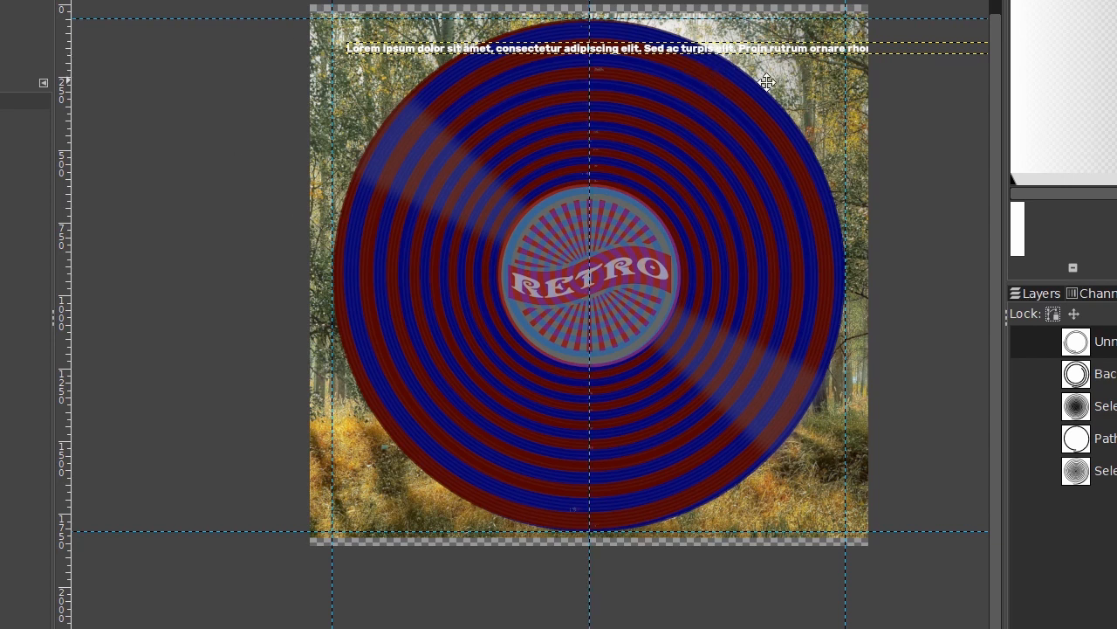
Bend the Lorem ipsum text along the extended spiral path.
drag(782, 83, 721, 116)
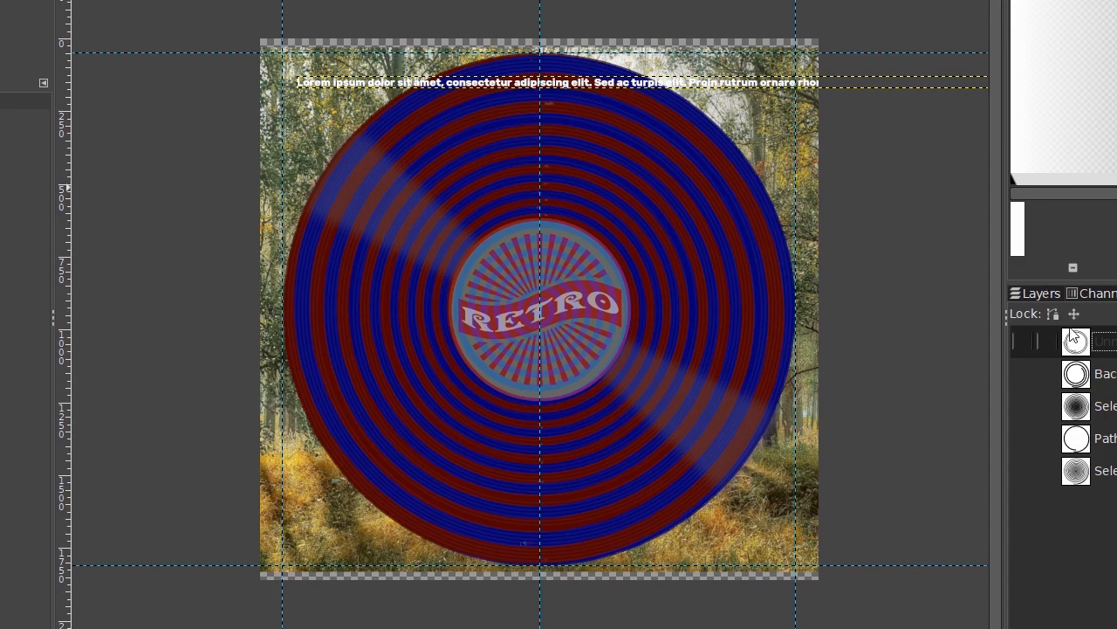
click(1023, 402)
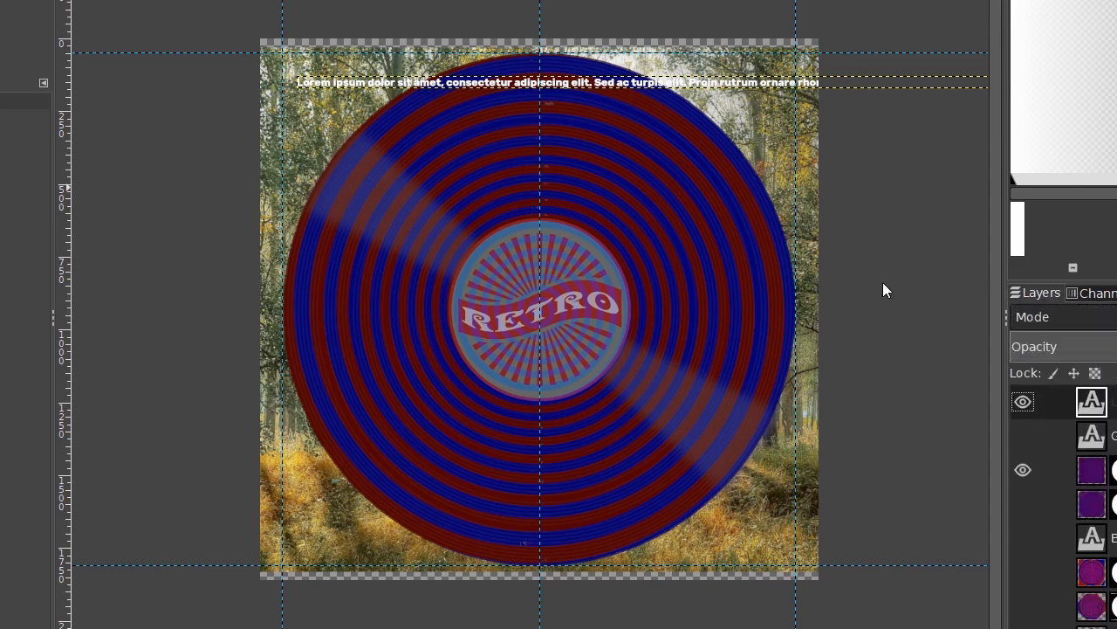
scroll(883, 291, up, 2)
drag(774, 250, 668, 236)
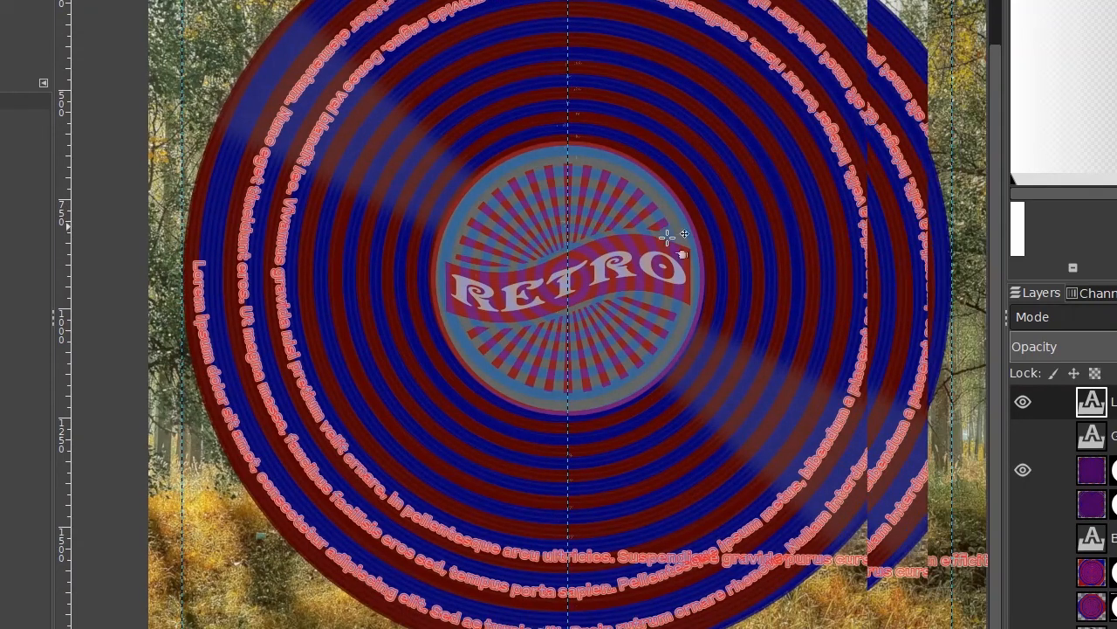
Inspect the curved Lorem ipsum text around the record and beyond the end of the spiral path.
drag(823, 280, 242, 195)
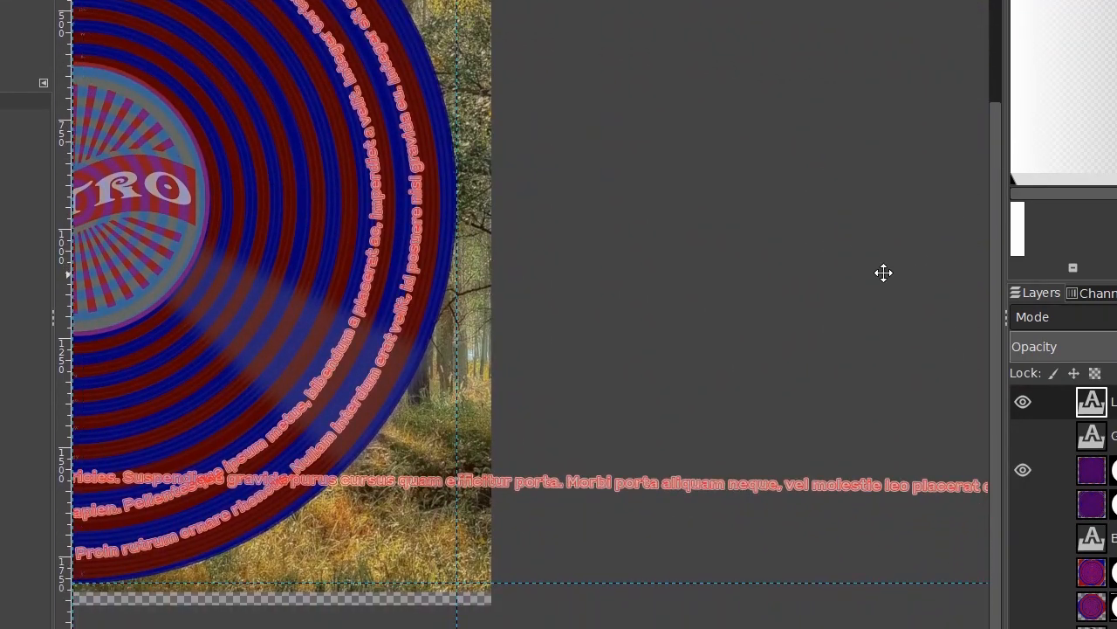
scroll(529, 219, down, 1)
scroll(769, 317, down, 1)
scroll(634, 323, up, 1)
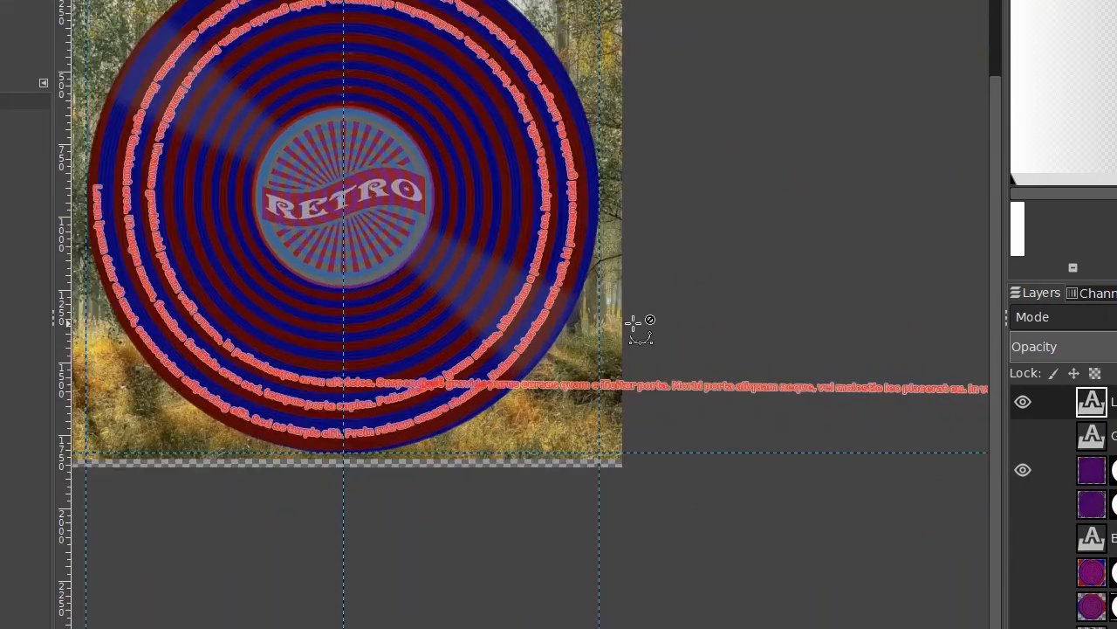
drag(536, 299, 810, 335)
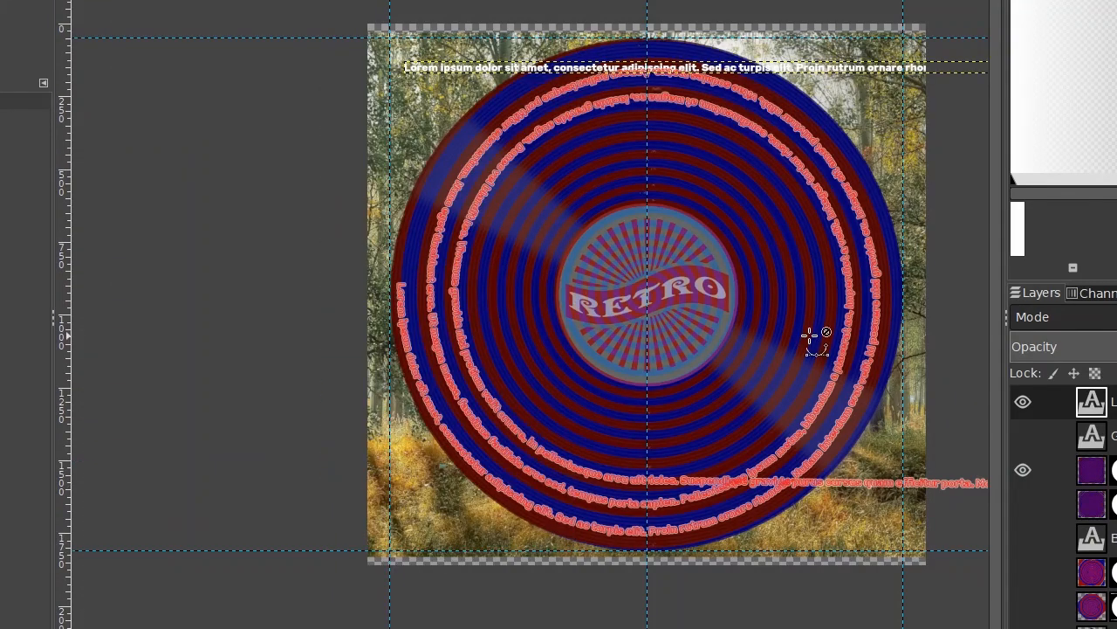
scroll(811, 334, up, 1)
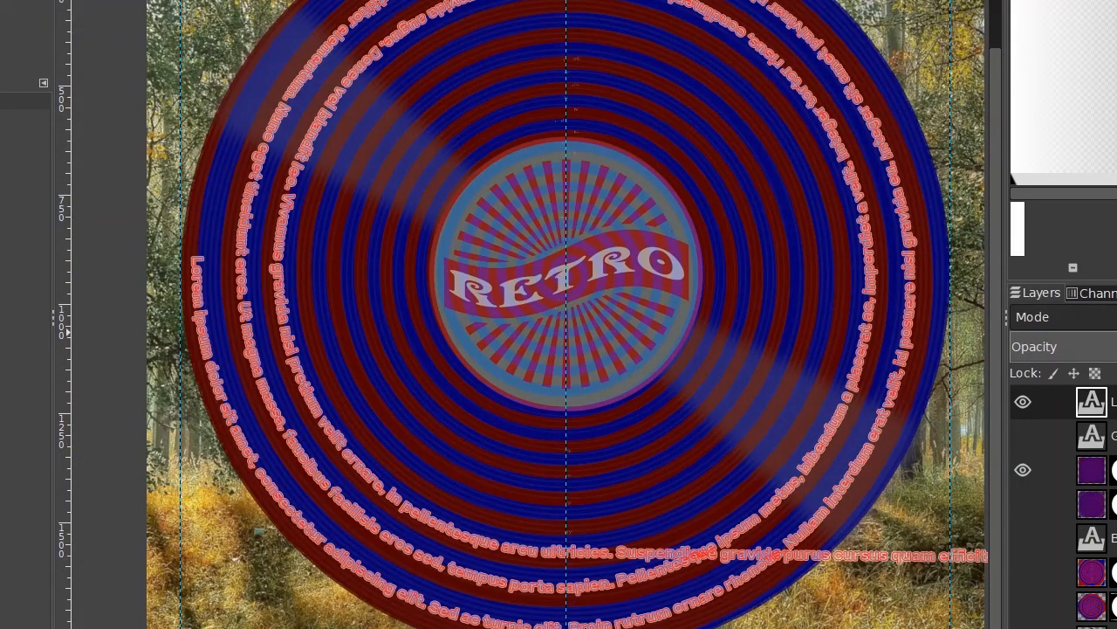
click(1023, 340)
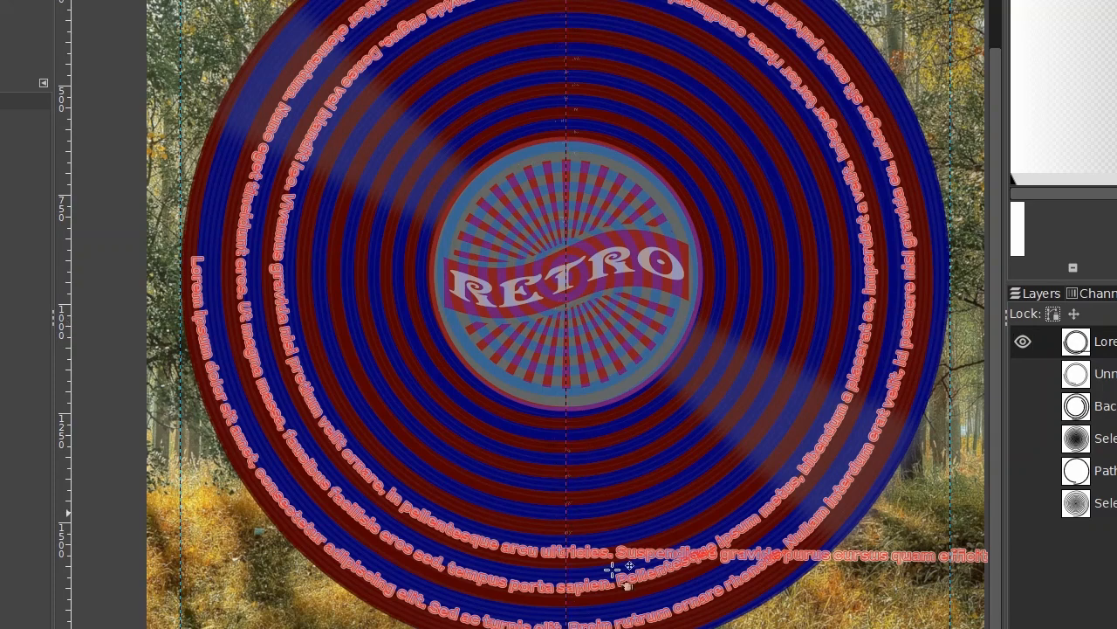
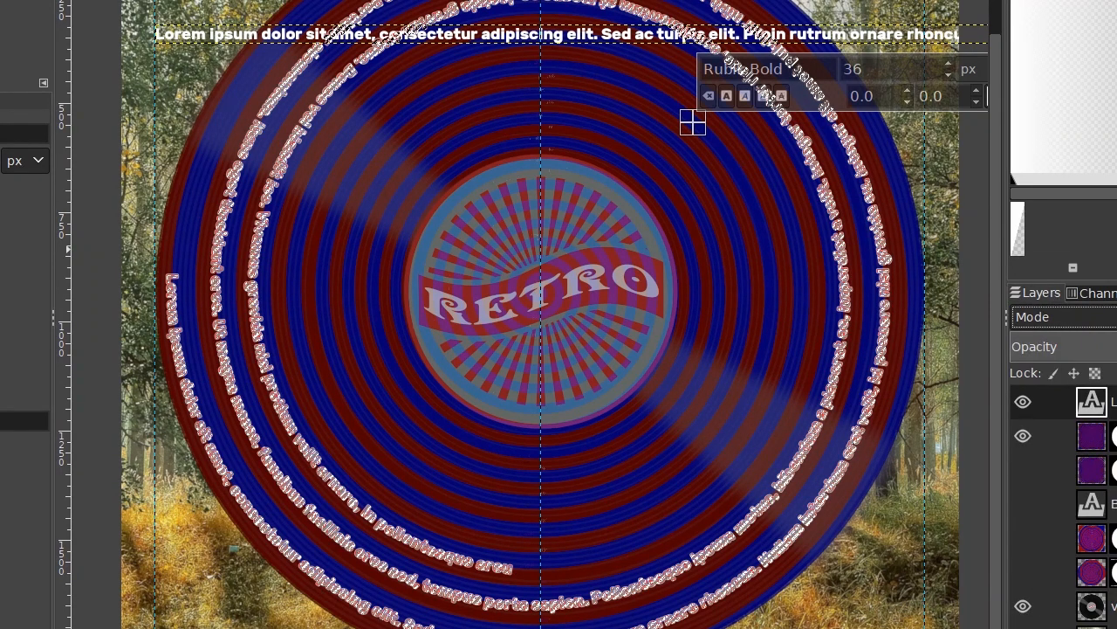
Add a new transparent layer above the Lorem ipsum text layer and hide the text layer.
key(ctrl+shift+n)
key(Return)
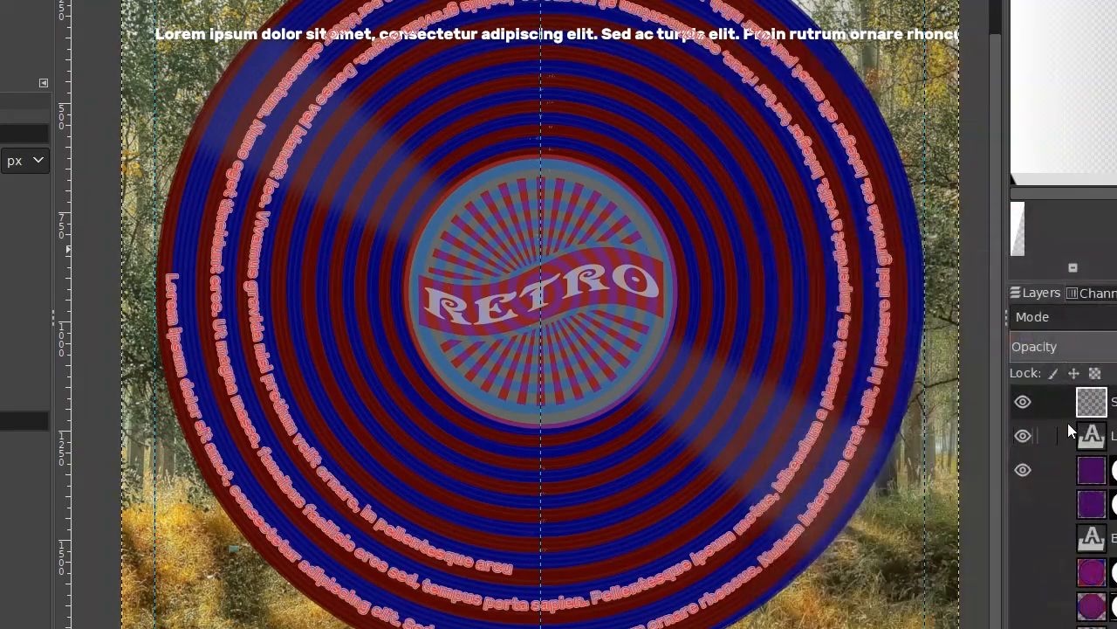
click(1025, 434)
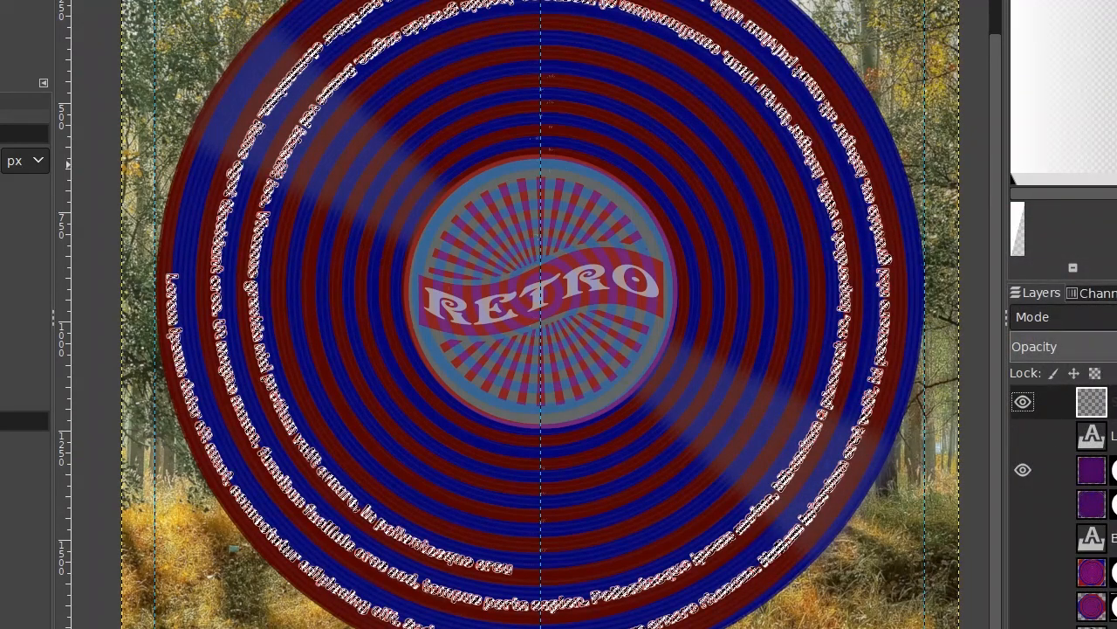
Fill the curved Lorem ipsum selection with white using Bucket Fill and hide the curved text path.
key(g)
scroll(247, 339, up, 3)
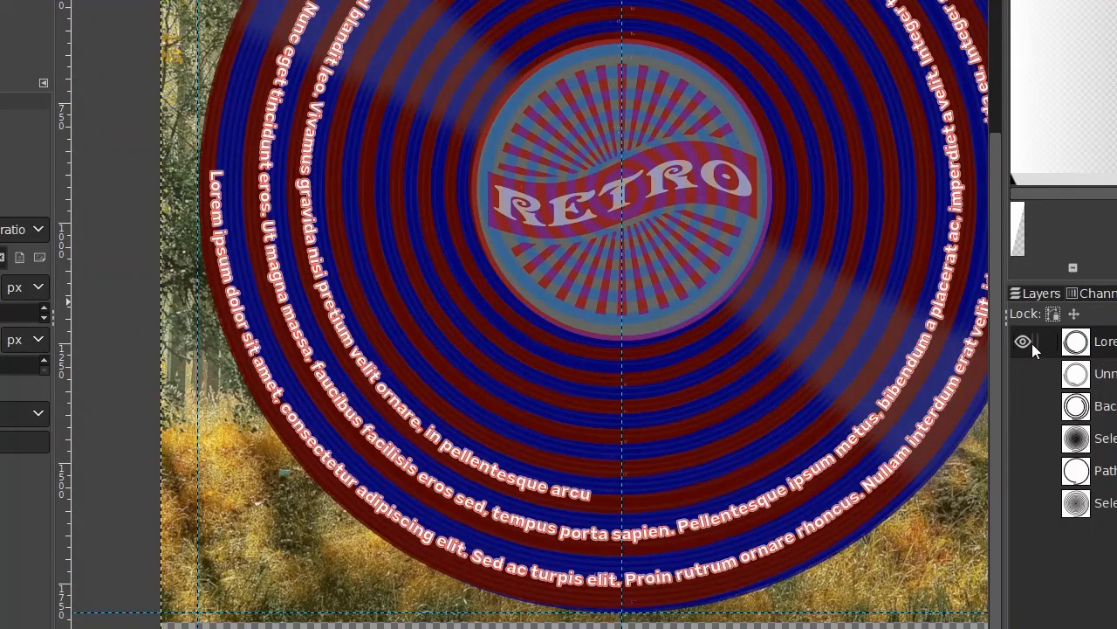
click(1023, 341)
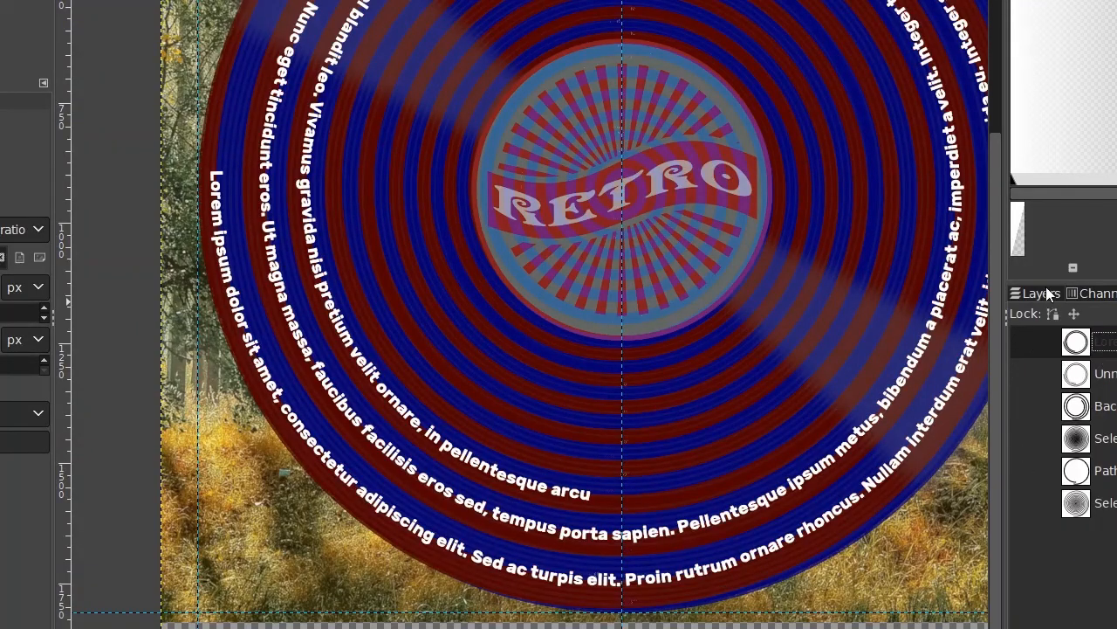
Start a new path just after the word "arcu" and trace the spiral stripe's edge around the record's lower-right curve.
scroll(853, 40, up, 5)
scroll(790, 138, down, 2)
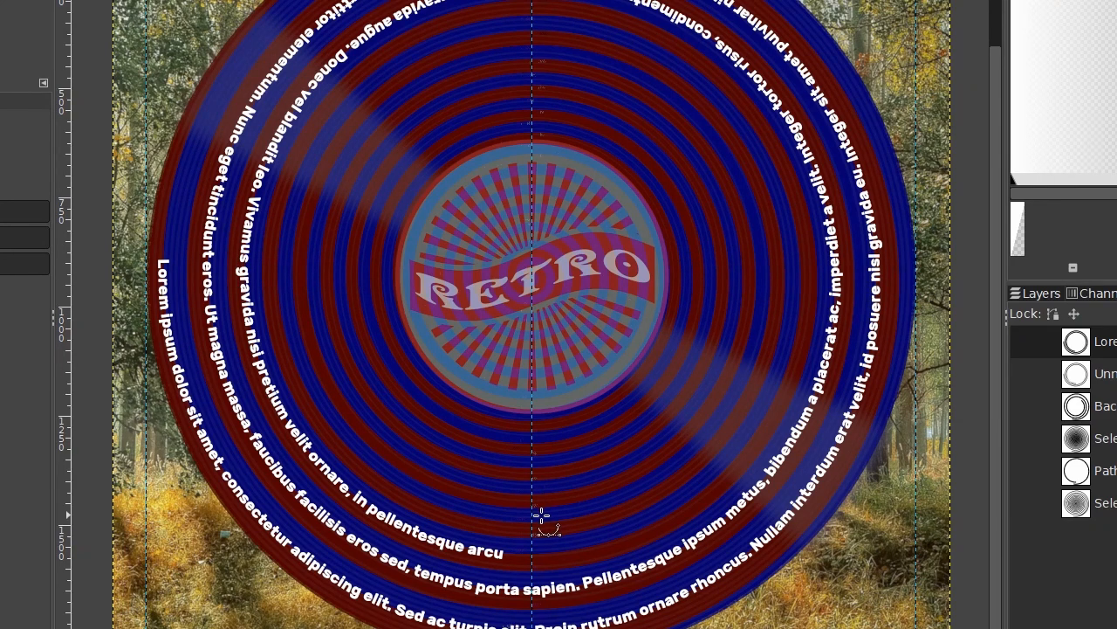
scroll(542, 516, up, 1)
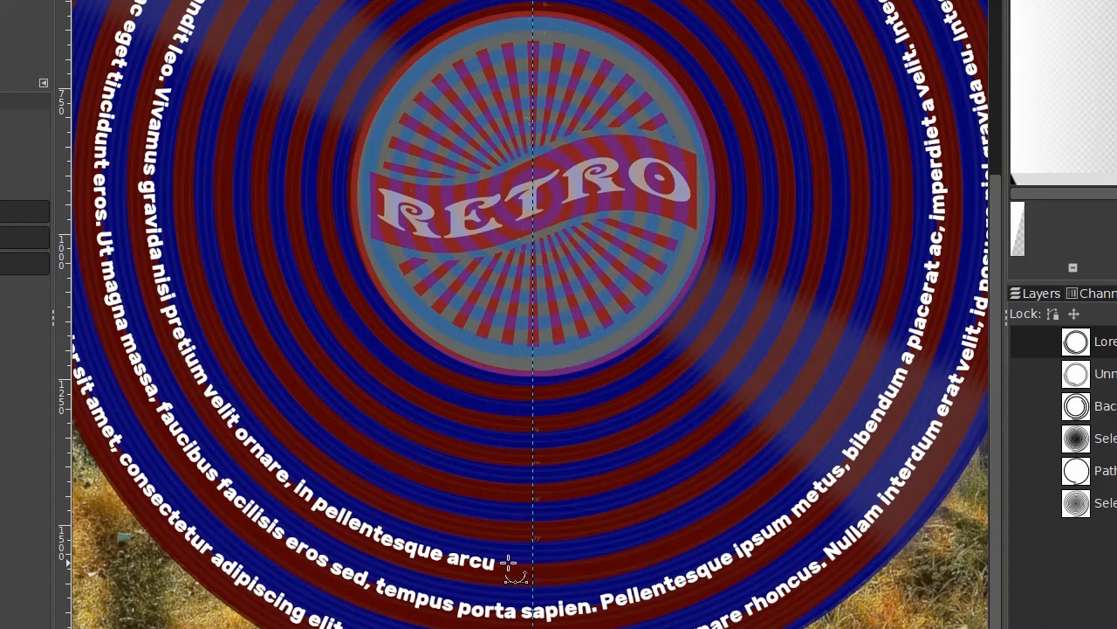
click(518, 562)
click(567, 562)
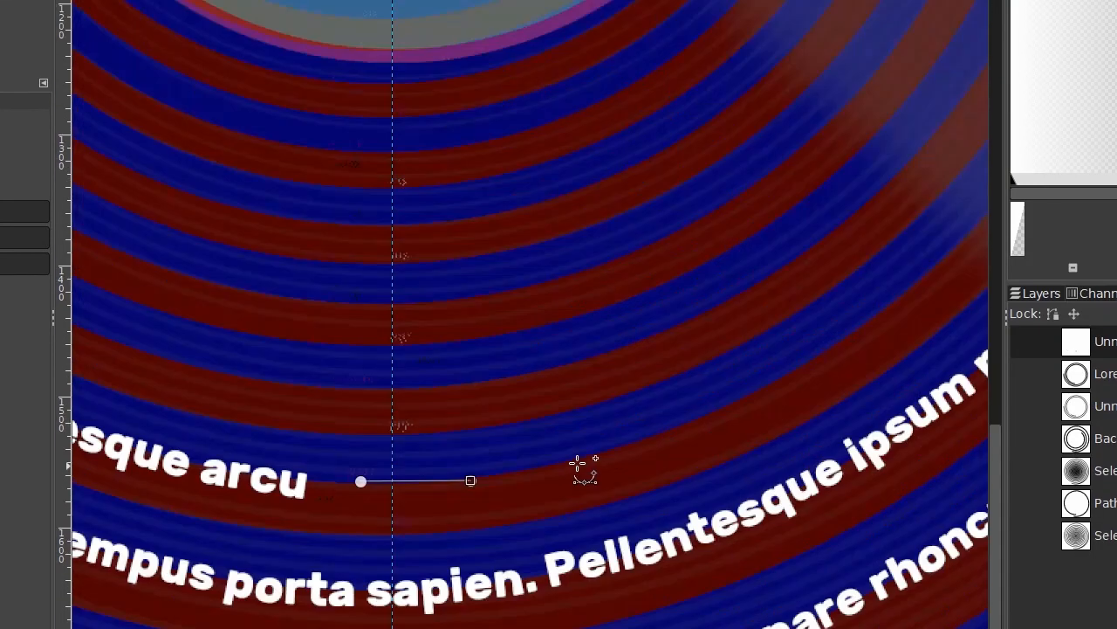
click(581, 454)
click(678, 430)
drag(745, 394, 568, 561)
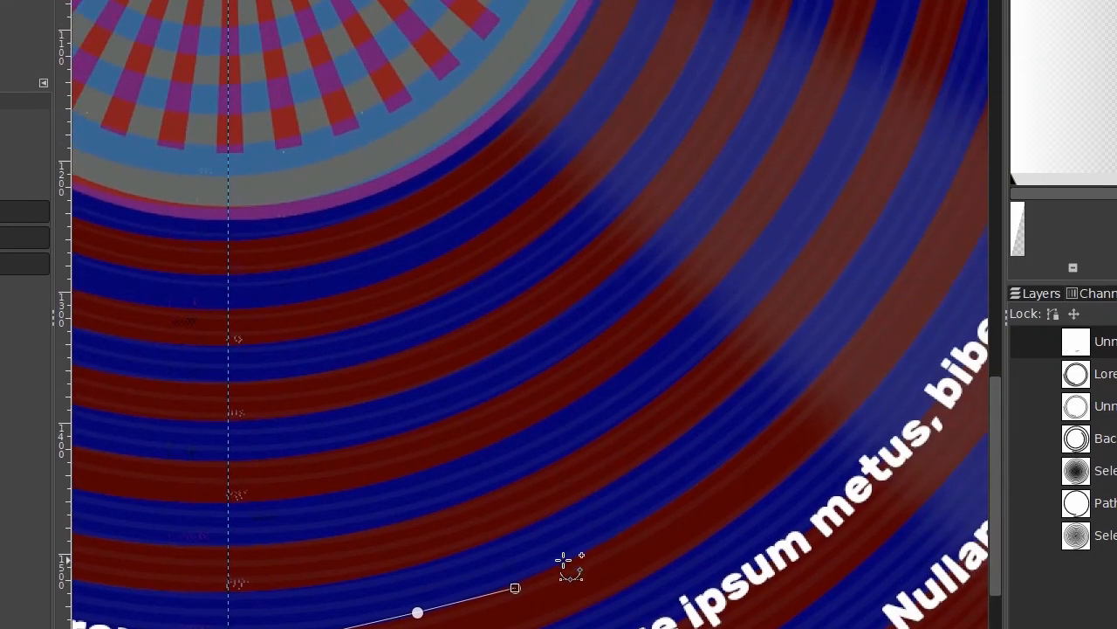
click(618, 533)
scroll(618, 534, up, 2)
scroll(611, 550, right, 3)
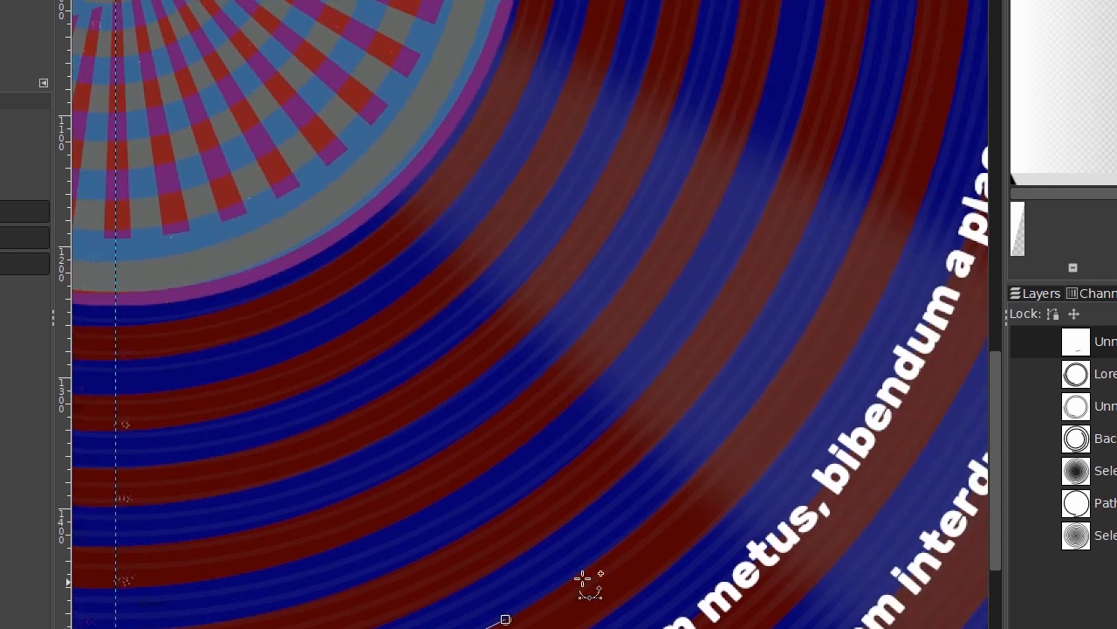
click(596, 563)
click(681, 491)
scroll(728, 484, up, 2)
scroll(728, 484, right, 2)
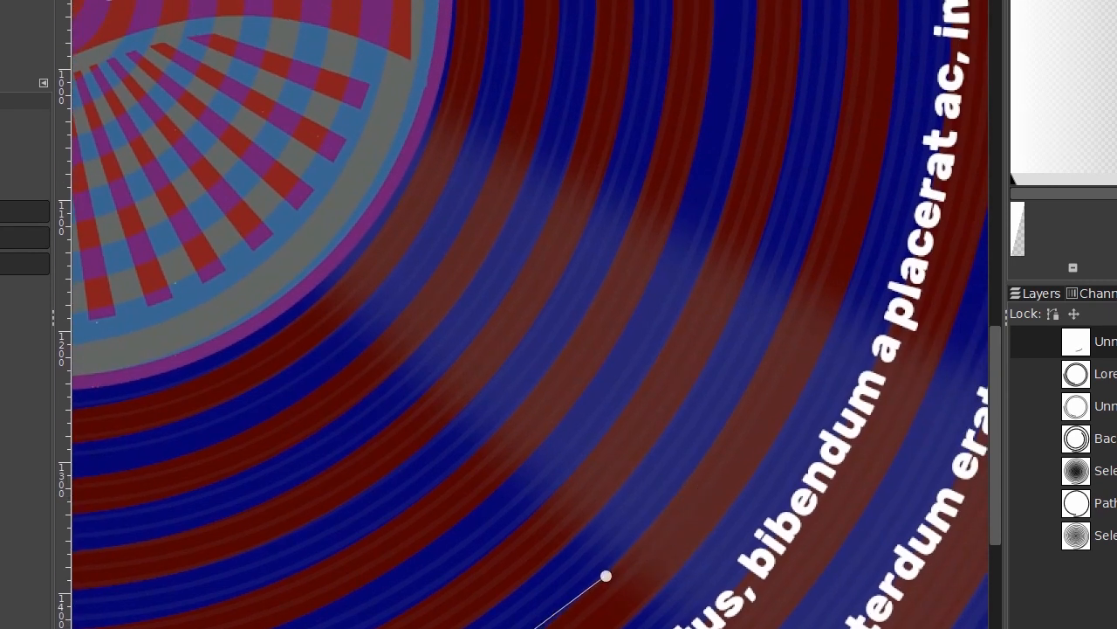
Continue the path up the record's right side and around one full spiral turn to the vertical centre guide below the label.
click(606, 576)
click(681, 484)
scroll(721, 489, up, 2)
scroll(721, 489, right, 1)
click(717, 479)
scroll(717, 481, up, 3)
scroll(712, 481, right, 1)
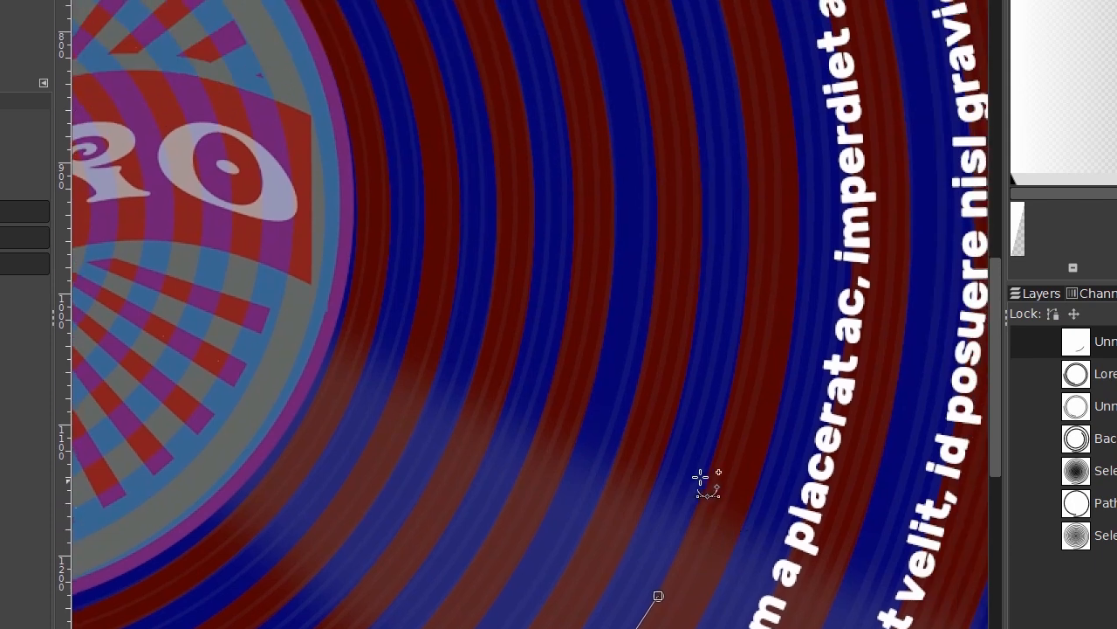
click(710, 466)
scroll(751, 445, up, 3)
scroll(751, 446, right, 1)
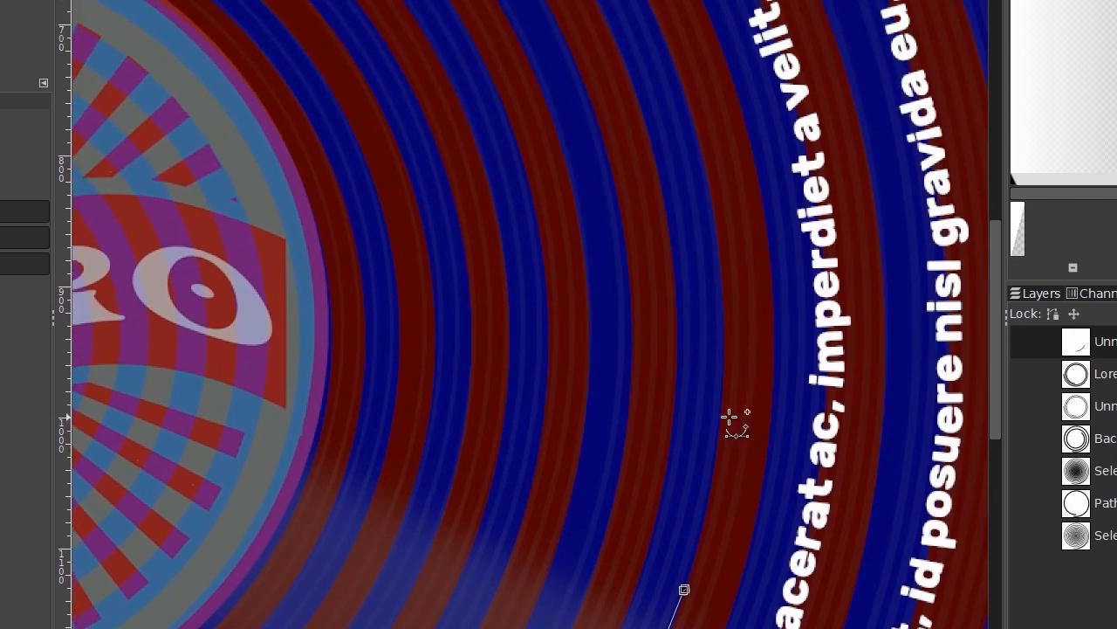
click(722, 417)
scroll(743, 437, up, 3)
click(725, 390)
scroll(786, 445, up, 3)
scroll(785, 445, left, 1)
click(743, 389)
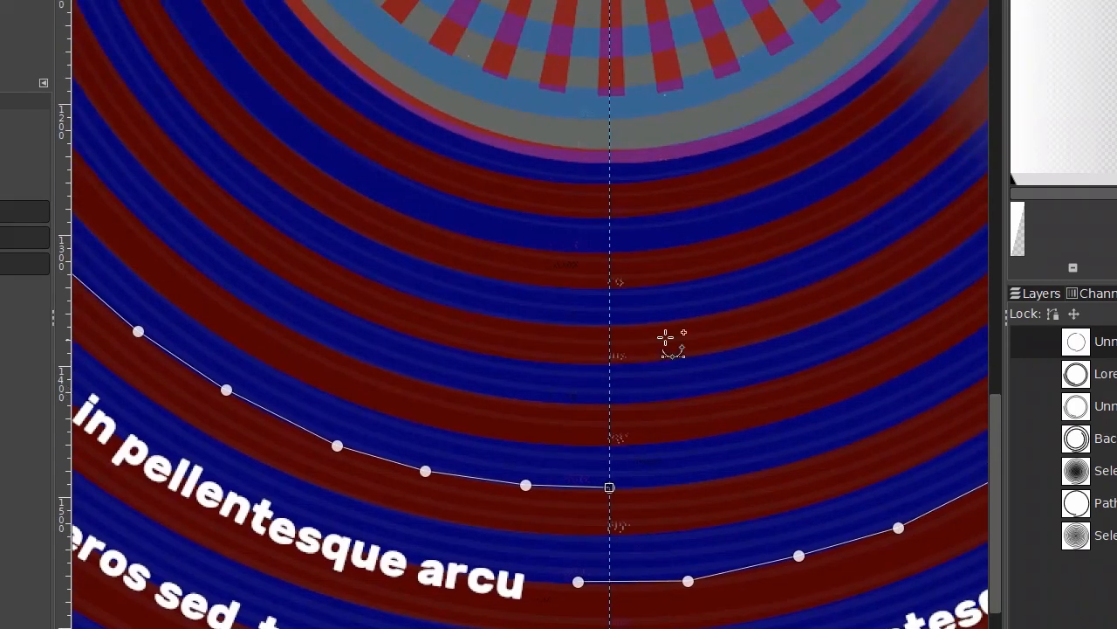
scroll(676, 295, down, 1)
scroll(812, 370, up, 3)
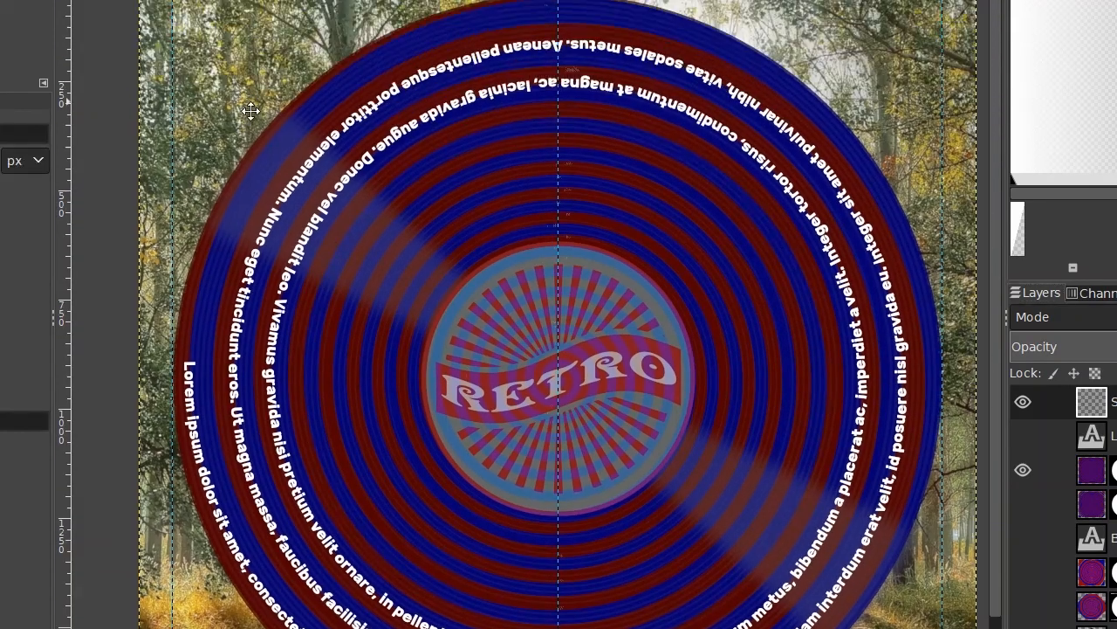
Paste the remaining text starting "ultricies. Suspendisse gravida" as a new text layer and bend it along the new spiral path.
scroll(249, 128, up, 3)
click(249, 128)
key(ctrl+v)
key(Escape)
key(r)
drag(883, 227, 839, 180)
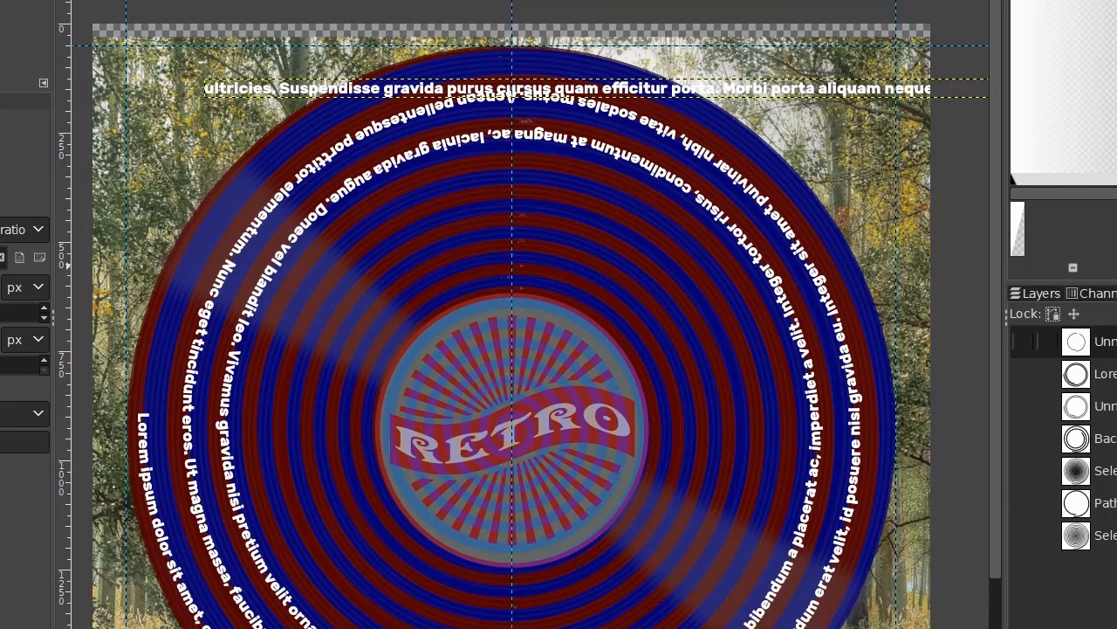
click(1044, 294)
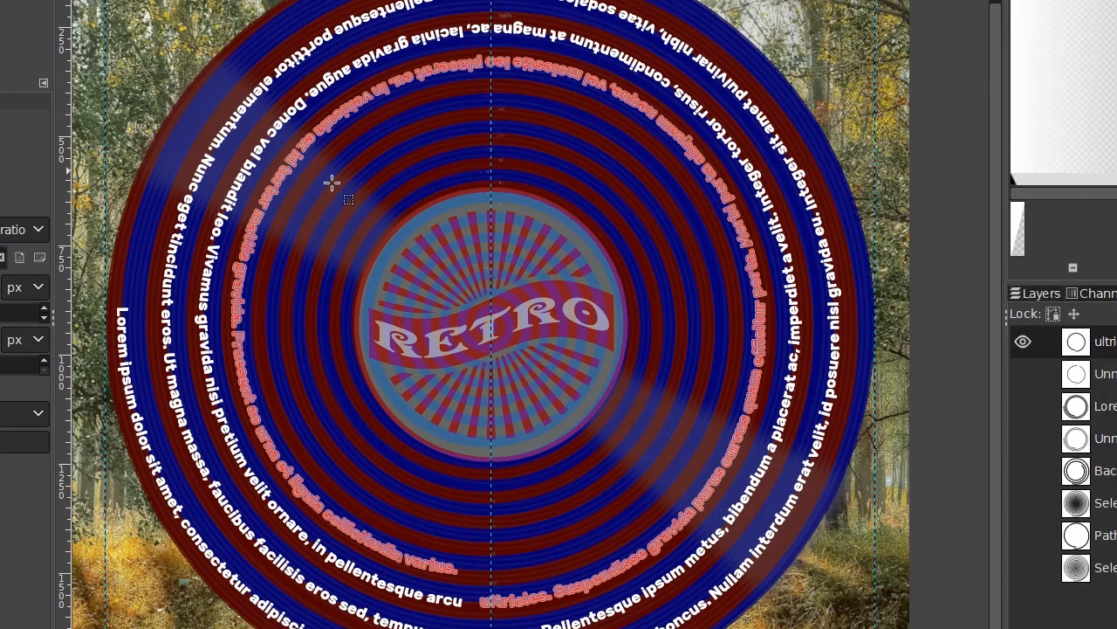
drag(442, 332, 525, 327)
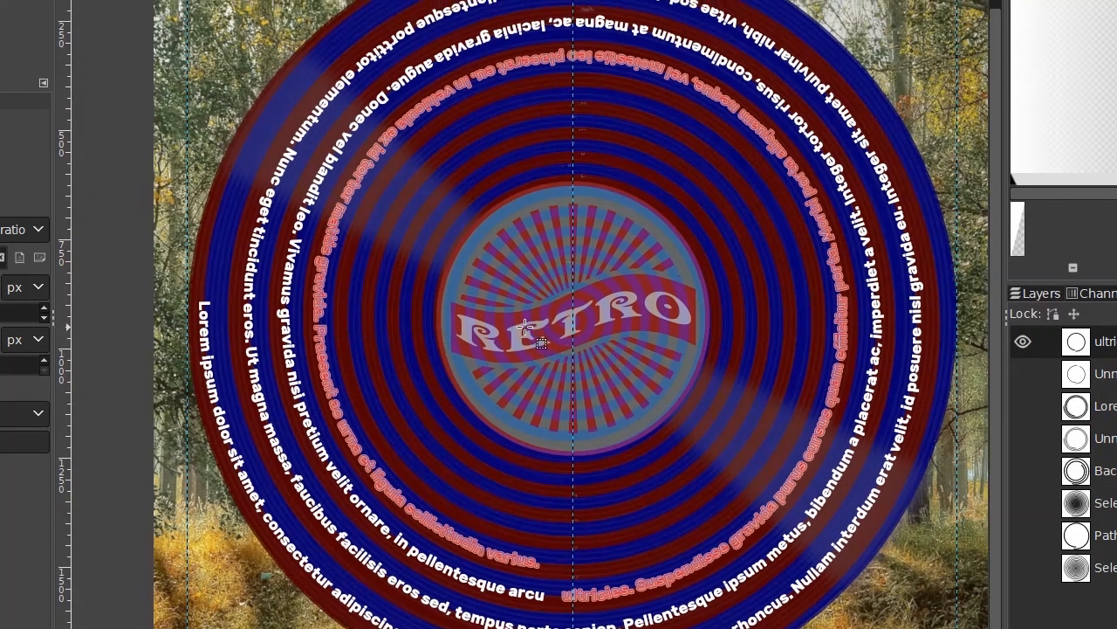
Convert the curved "ultricies" text path to a selection and add a new transparent layer above its text layer.
right_click(1101, 347)
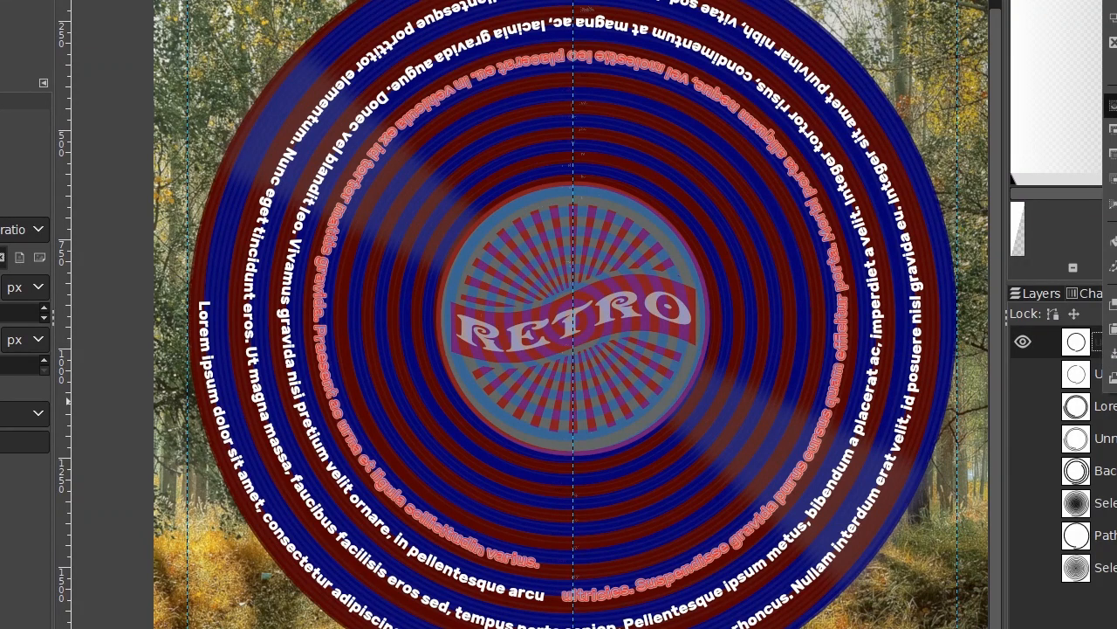
click(1110, 105)
key(shift+b)
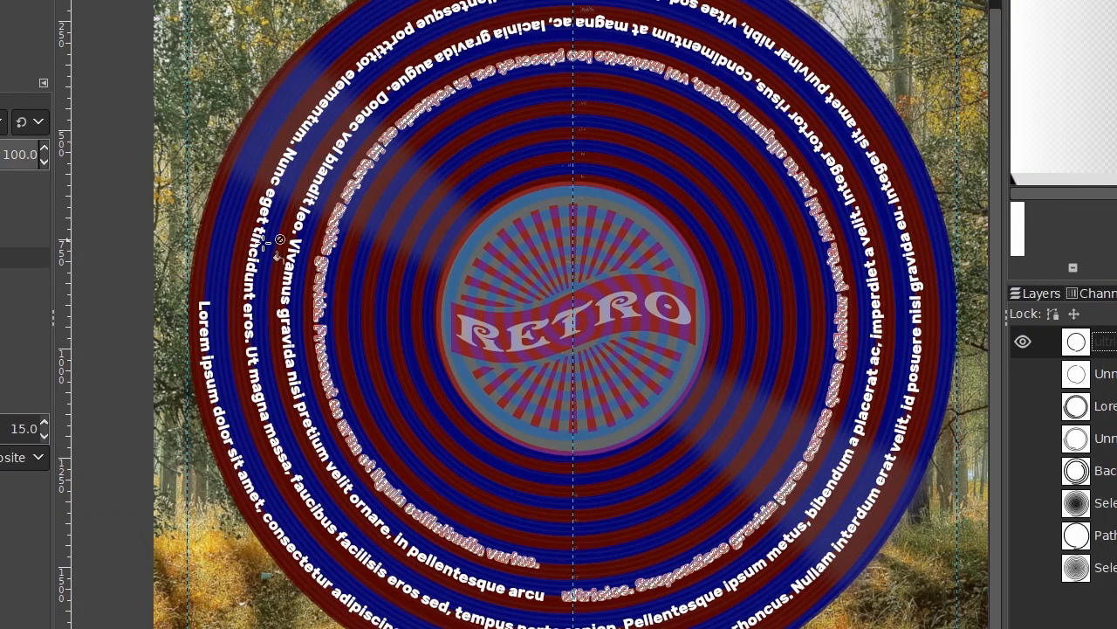
key(1)
drag(332, 276, 959, 261)
click(1036, 292)
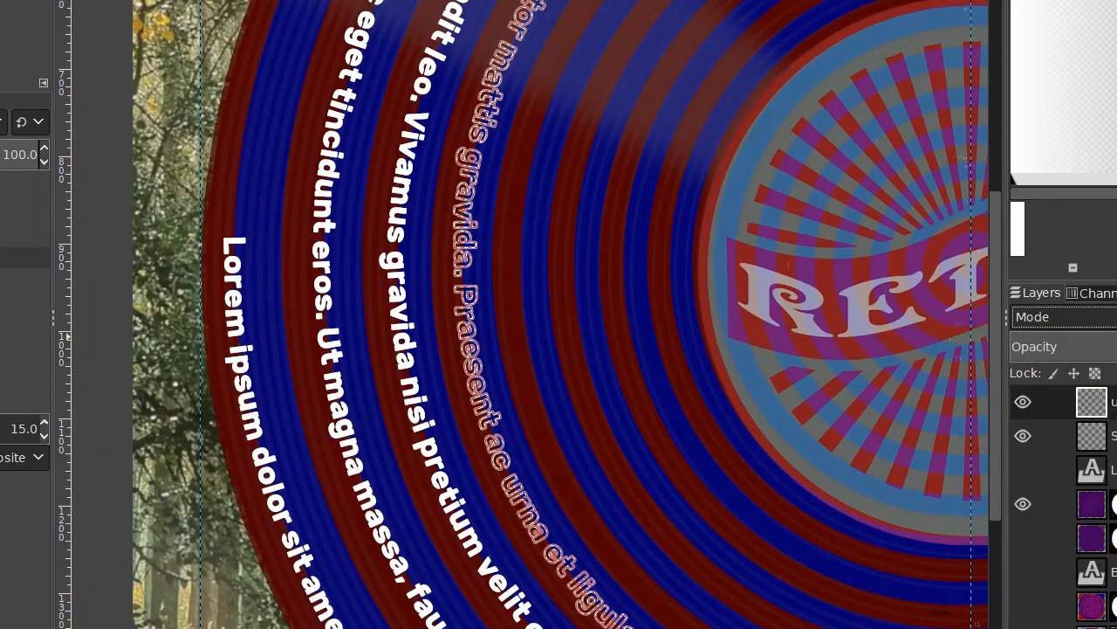
key(ctrl+shift+n)
key(Return)
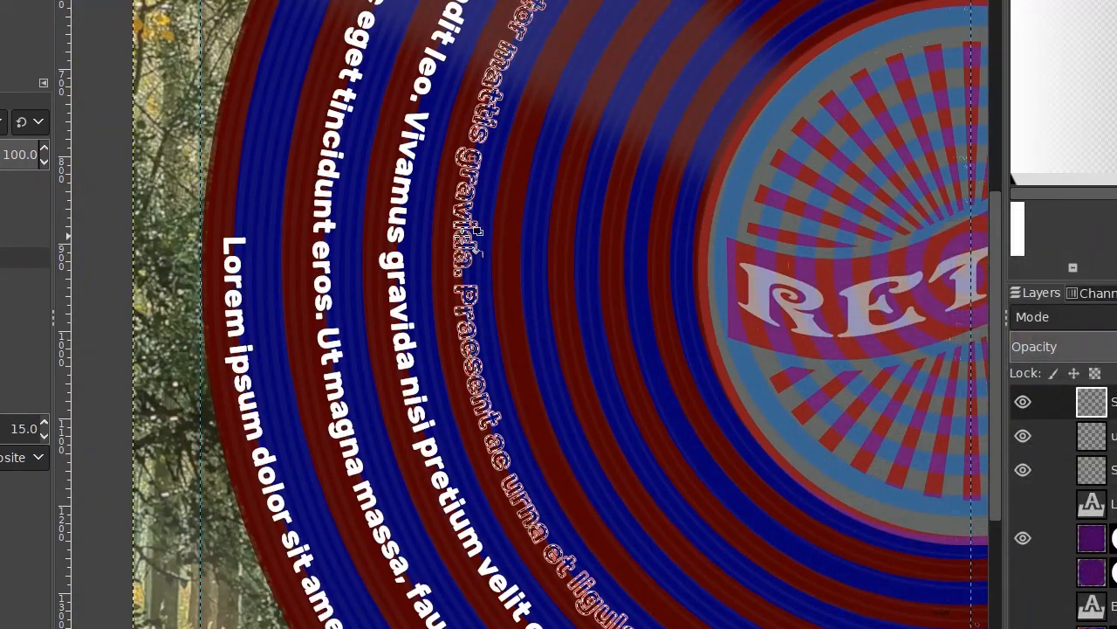
Try to fill the curved text selection with white using Bucket Fill and undo the fill.
click(458, 247)
drag(803, 340, 514, 392)
key(minus)
key(ctrl+z)
Fill the curved "ultricies" path with solid white, with antialiasing enabled, and clear the selection.
drag(718, 325, 636, 312)
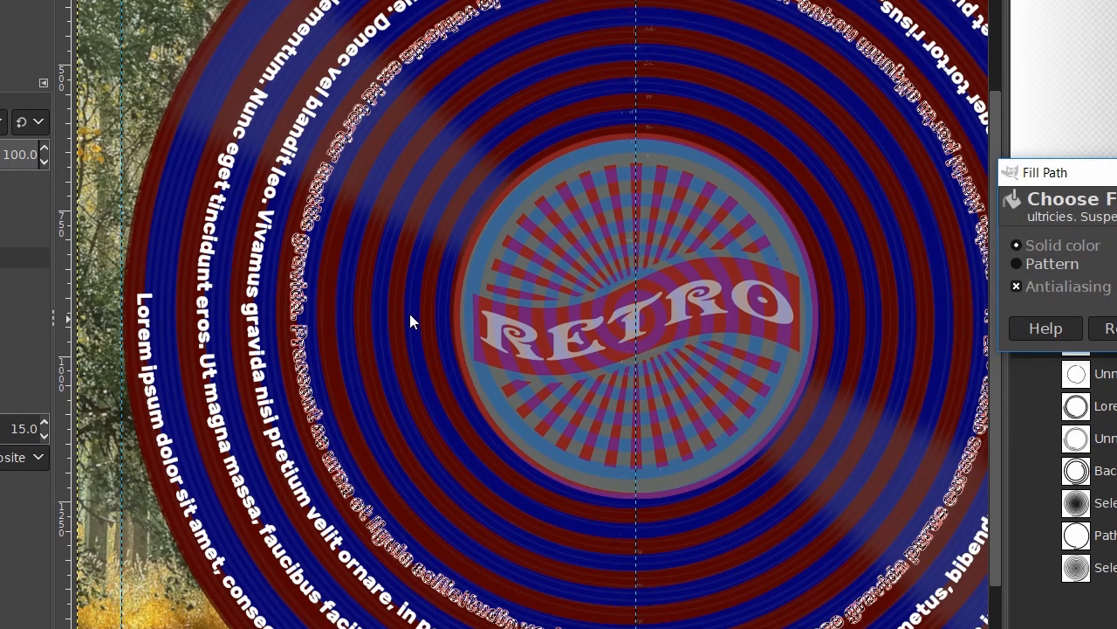
key(Return)
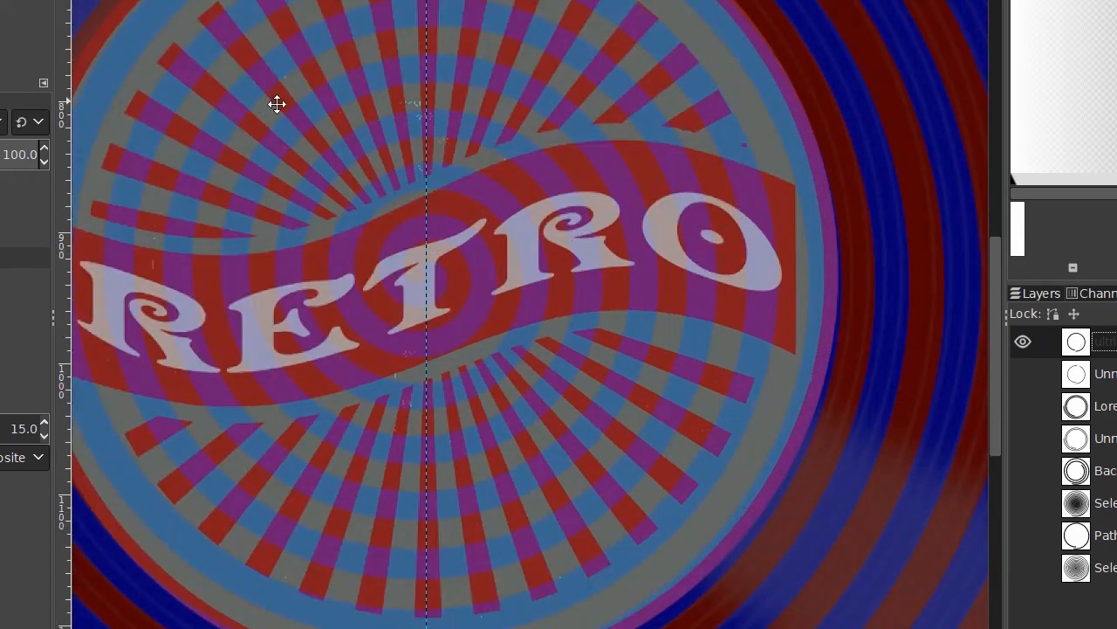
drag(250, 99, 623, 183)
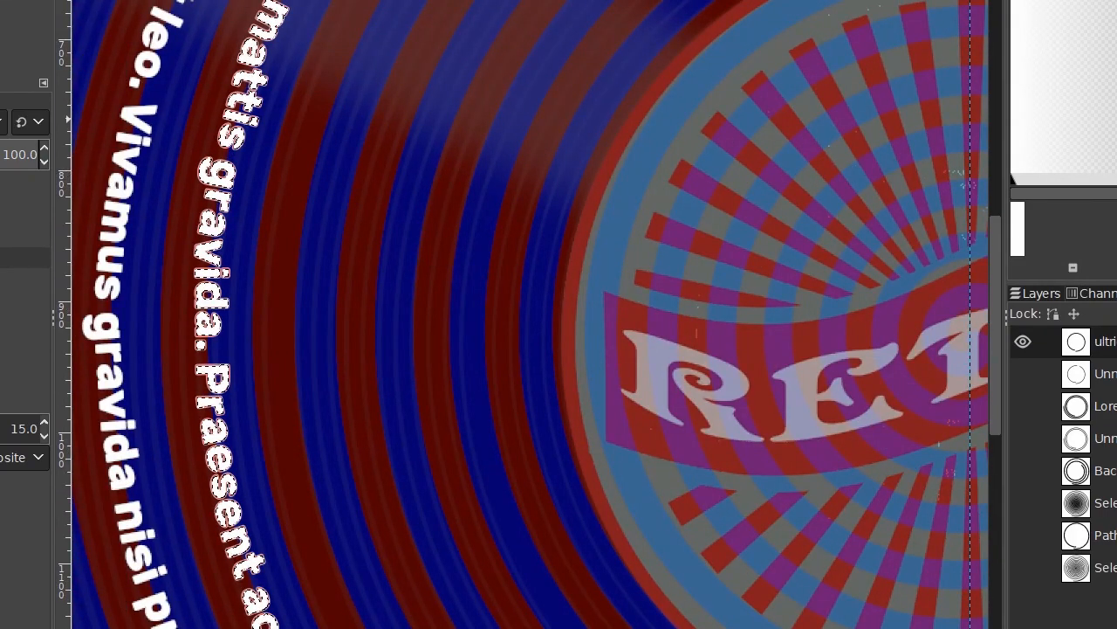
drag(353, 185, 427, 225)
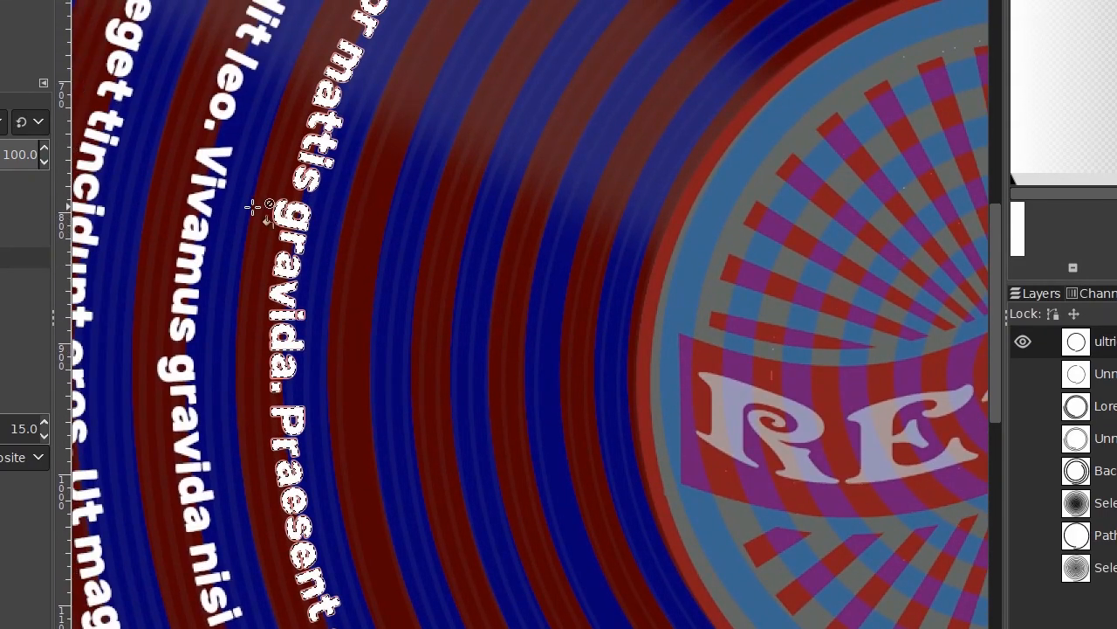
key(ctrl+shift+a)
key(r)
Hide the straight "ultricies" text layer, the red-and-blue spiral guide layer and the curved text path.
scroll(843, 512, down, 2)
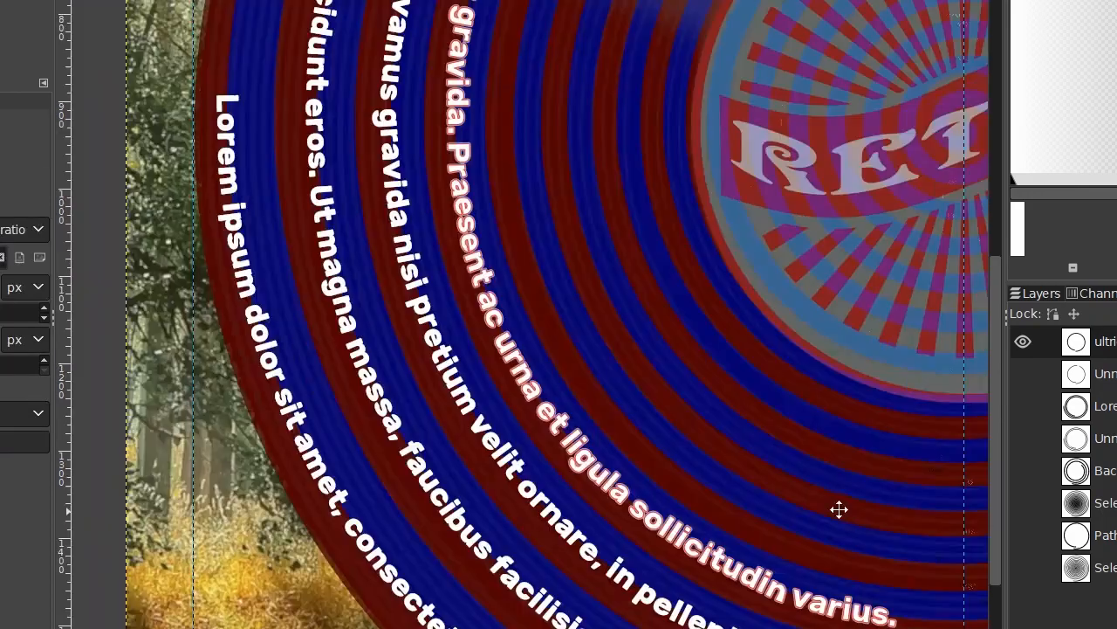
drag(843, 512, 544, 358)
scroll(544, 358, down, 1)
drag(845, 358, 746, 407)
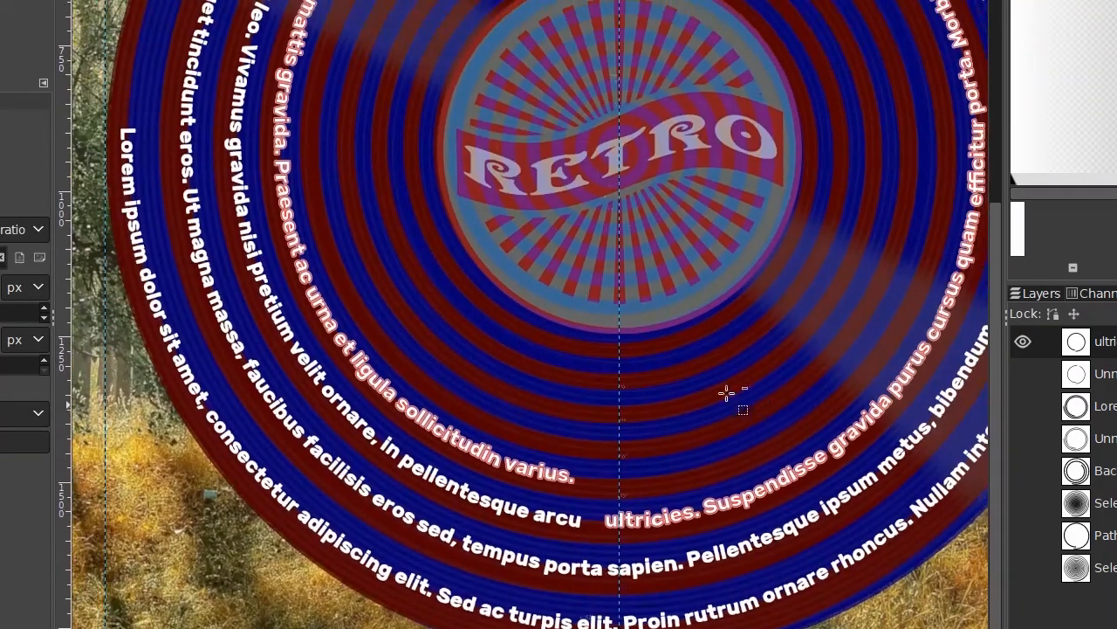
scroll(639, 321, down, 1)
drag(684, 246, 509, 416)
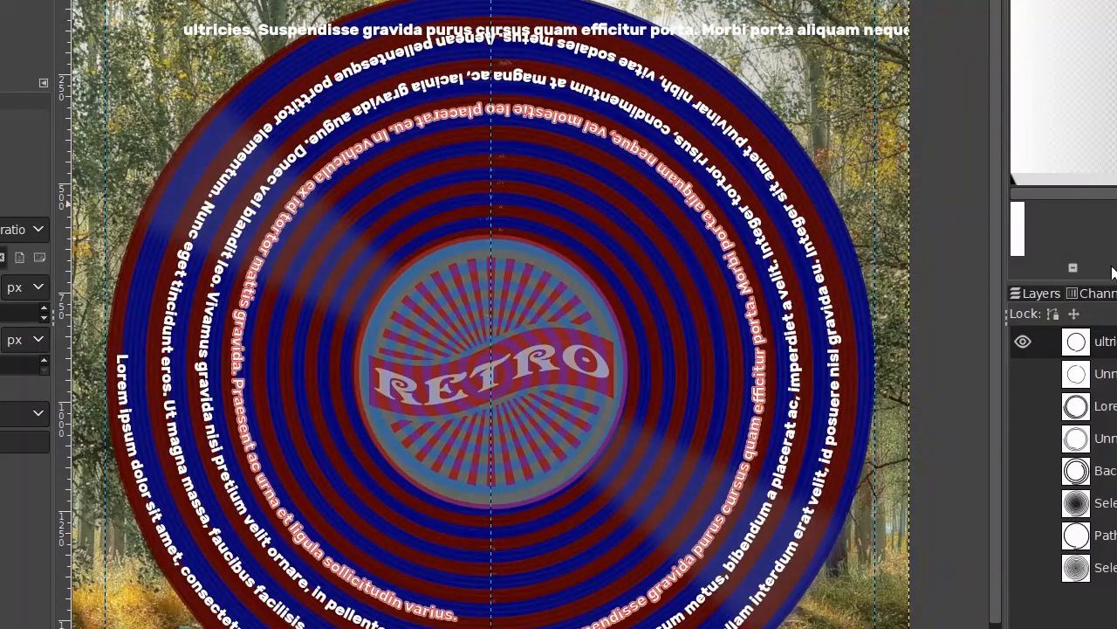
click(1045, 299)
click(1022, 438)
drag(849, 456, 849, 344)
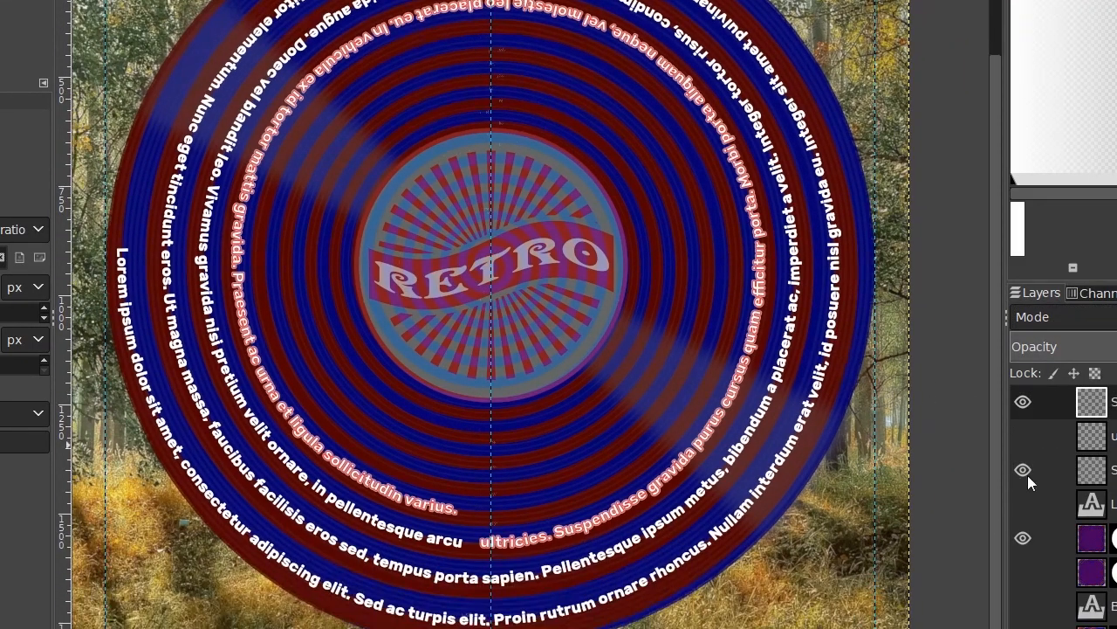
click(1023, 540)
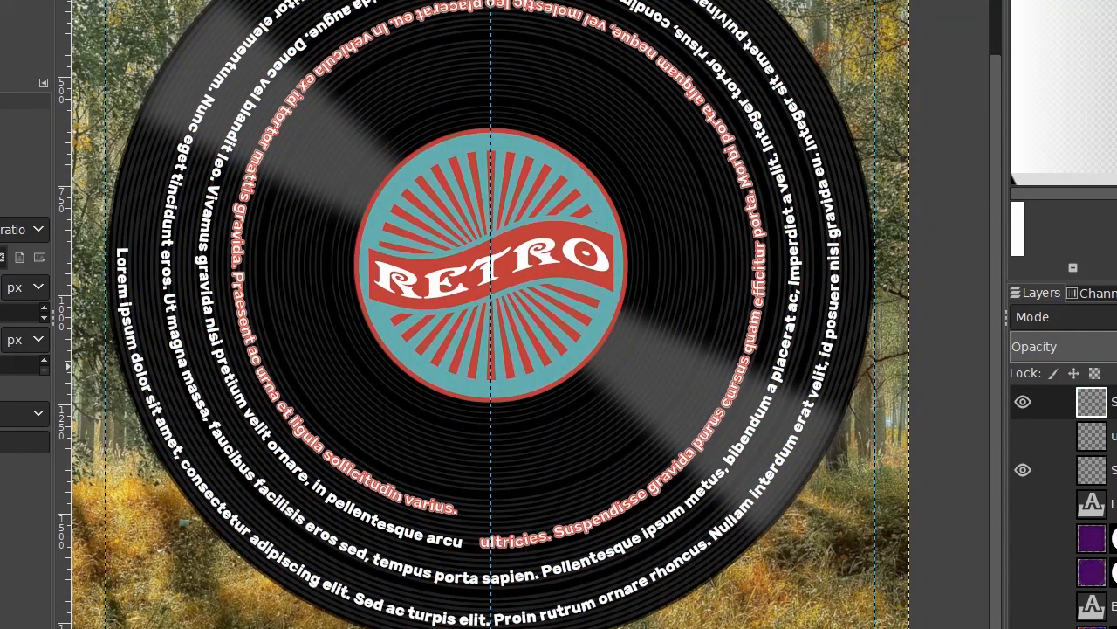
click(1115, 293)
click(1024, 343)
Add a layer group above the two filled text layers and rename it.
scroll(690, 295, down, 2)
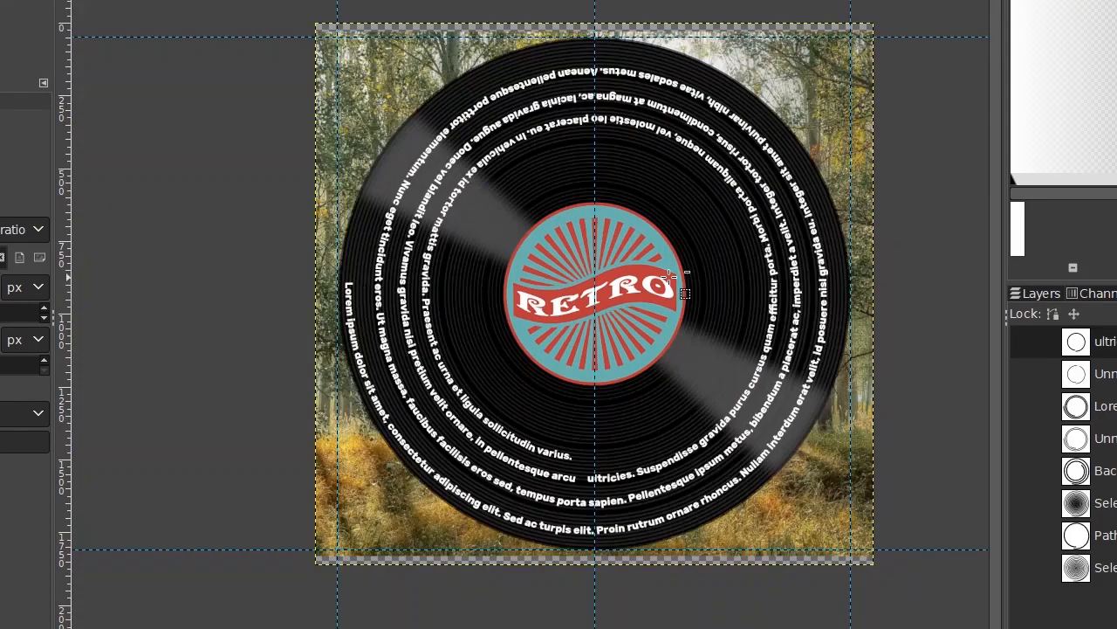
drag(787, 358, 759, 387)
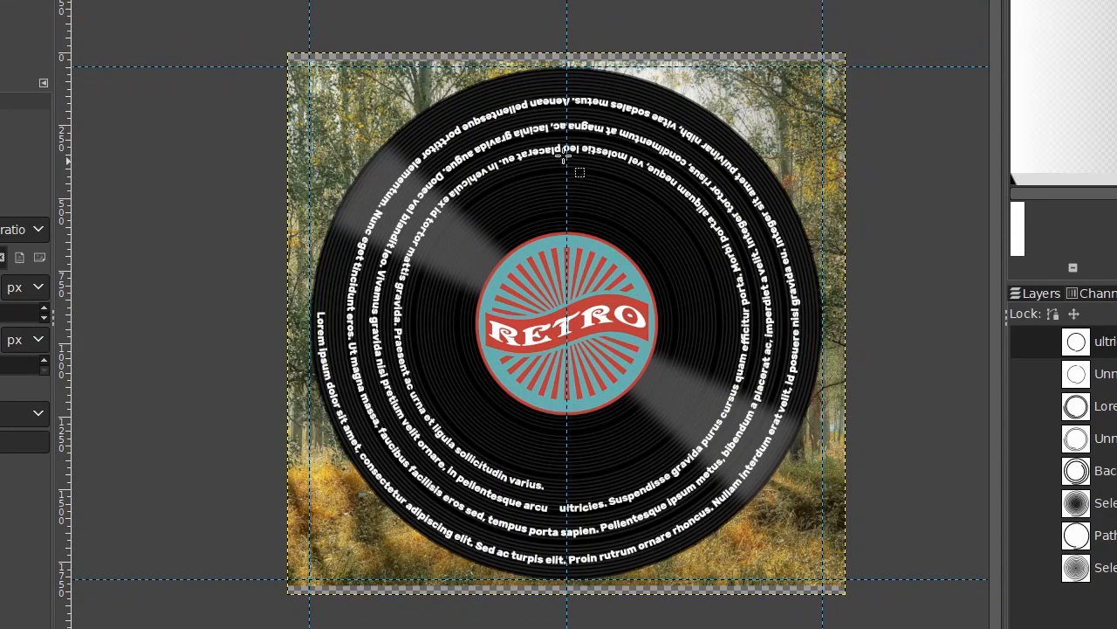
scroll(746, 377, up, 2)
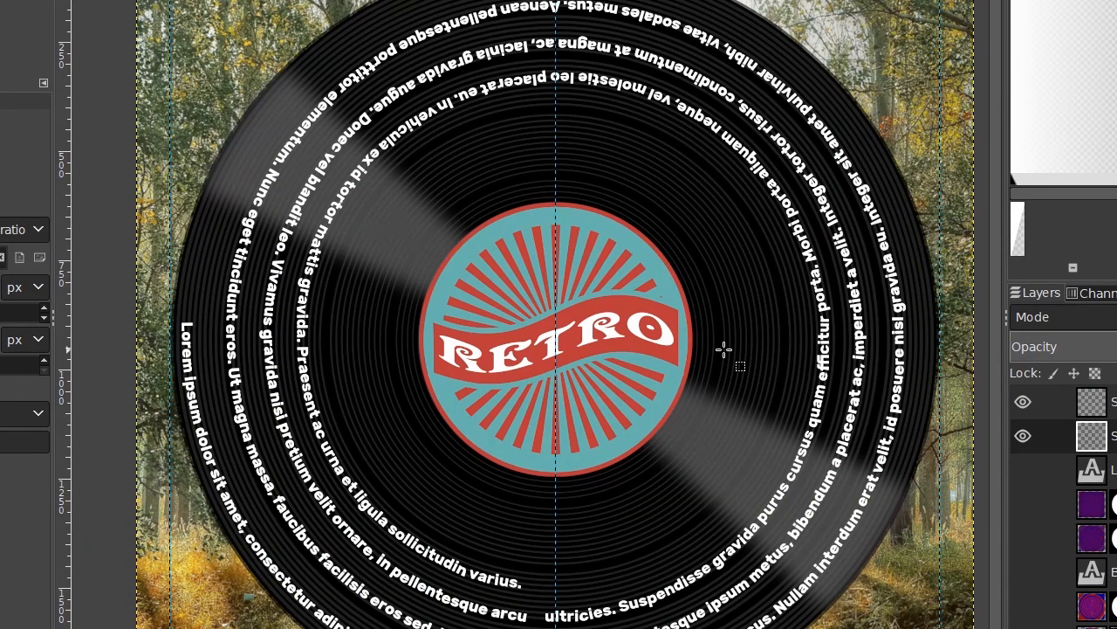
drag(726, 349, 703, 365)
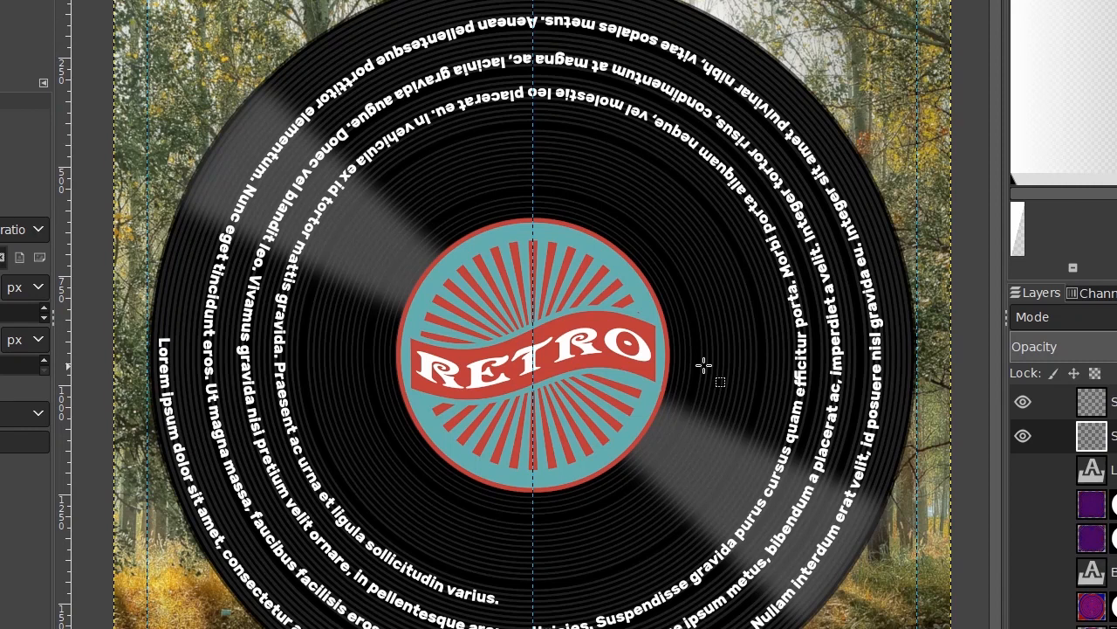
click(1112, 402)
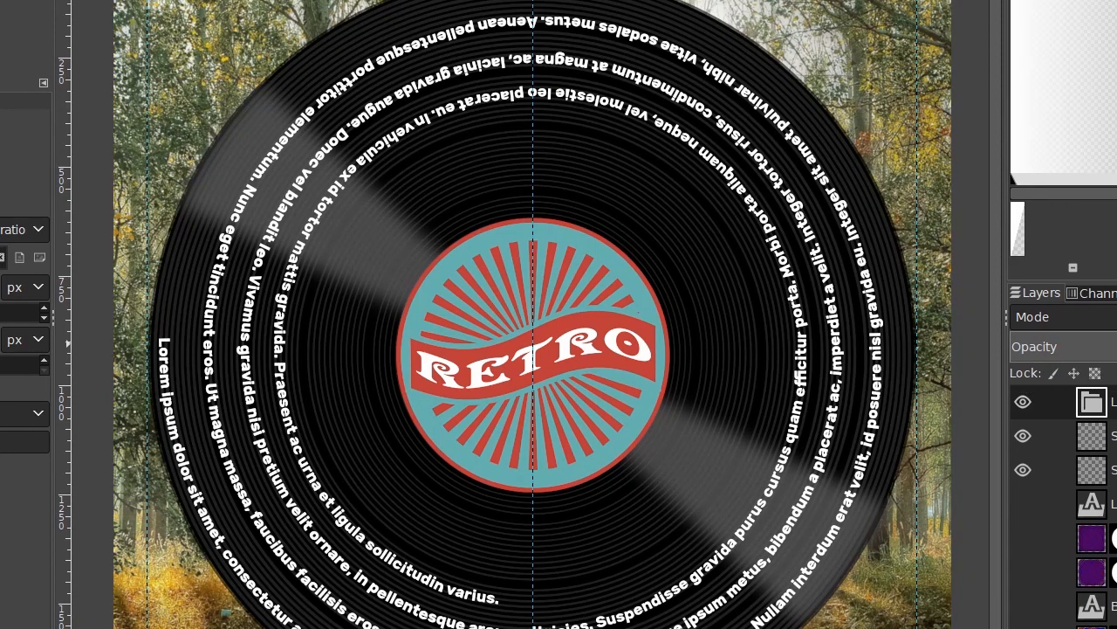
double_click(1113, 402)
text(T)
key(Return)
Place both filled text layers inside the new layer group and select the group for use with the Move tool.
click(1113, 436)
click(1113, 470)
click(1114, 436)
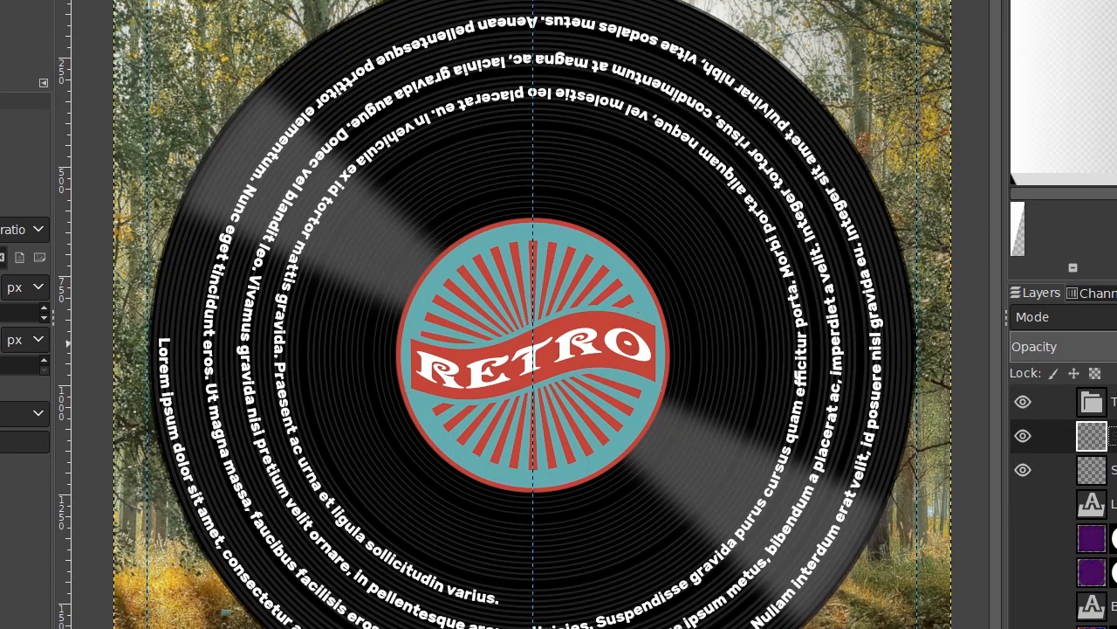
drag(1113, 435, 1113, 401)
drag(1113, 470, 1113, 402)
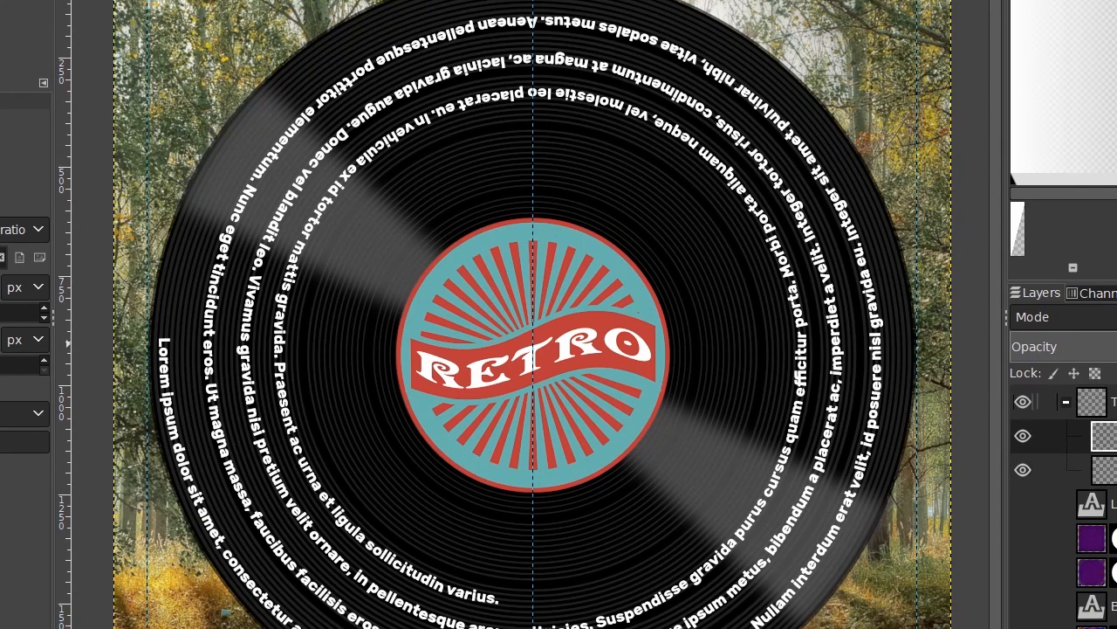
click(1090, 403)
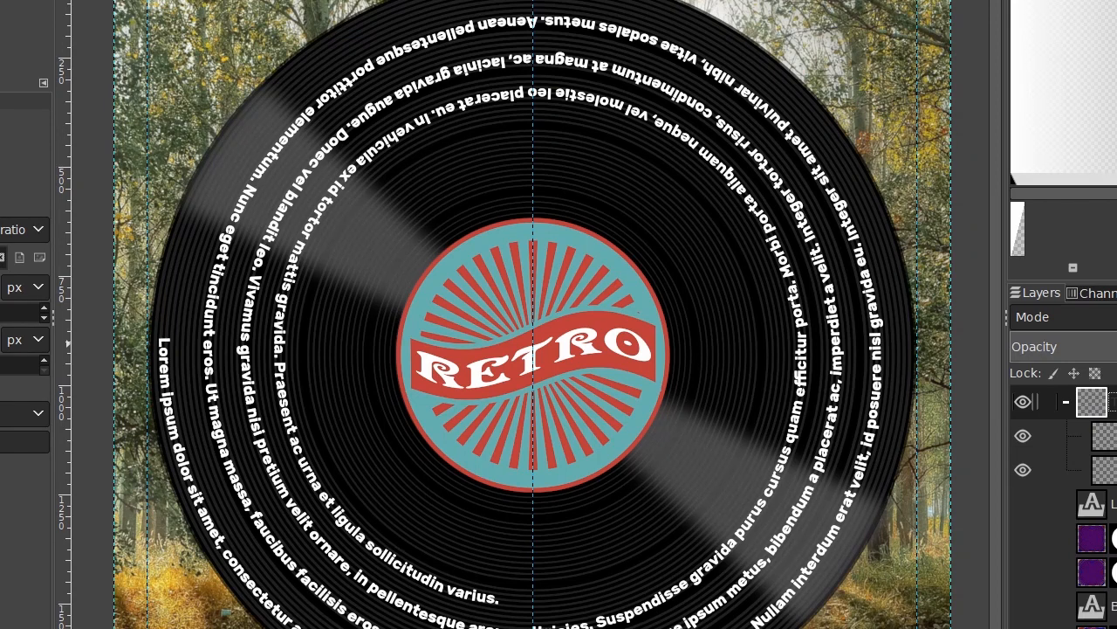
key(m)
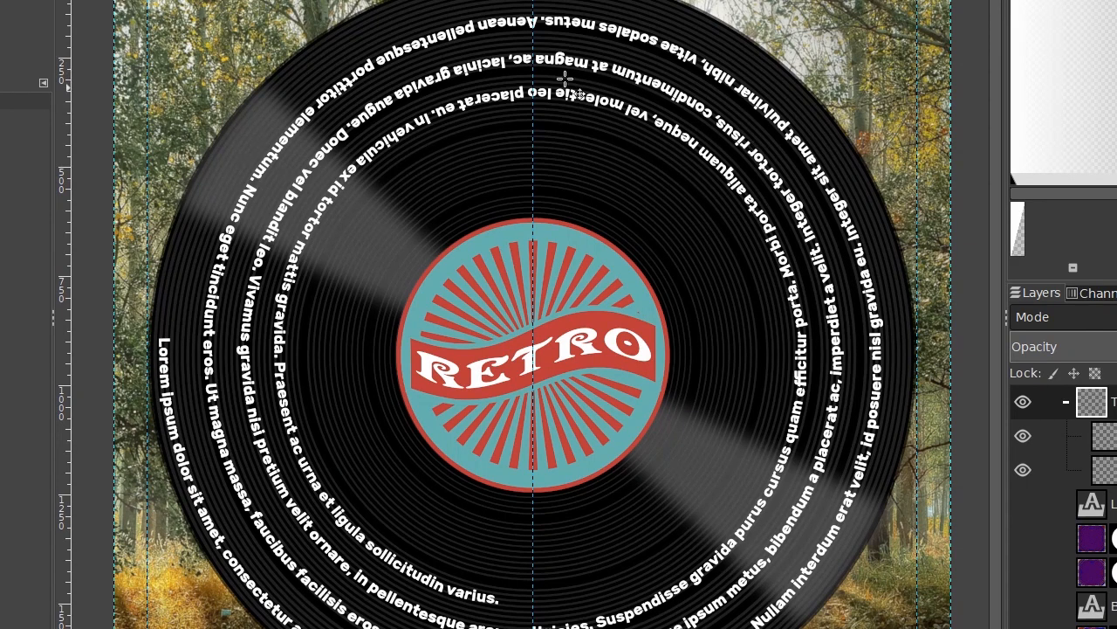
Reposition the curved text layer group to centre it over the vinyl record and scale it to 1908 × 1925 px.
drag(570, 55, 571, 48)
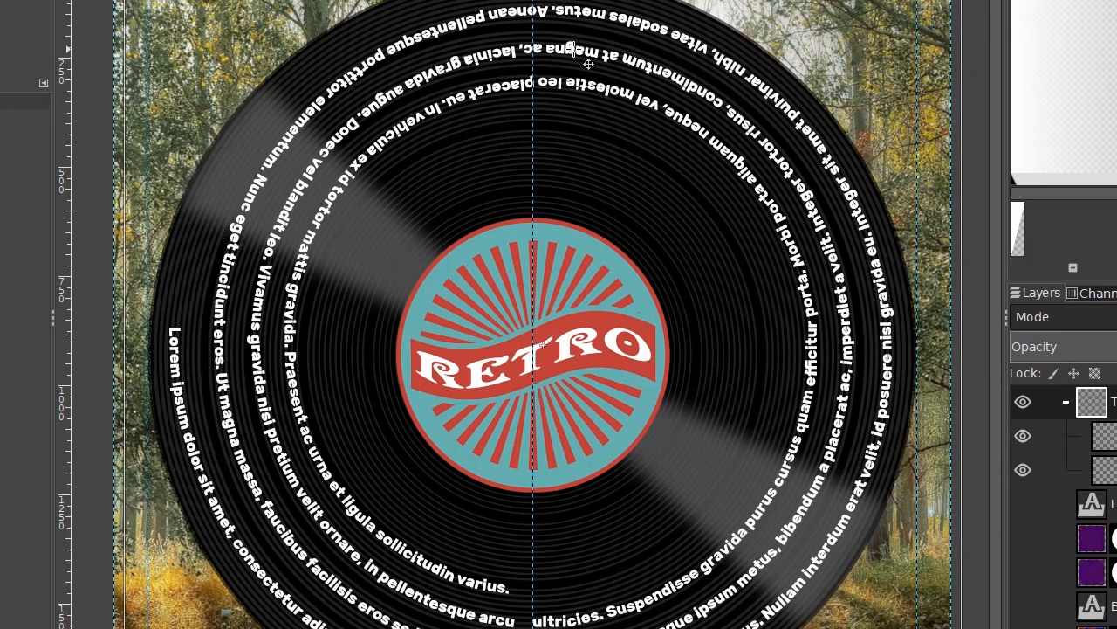
scroll(742, 231, down, 1)
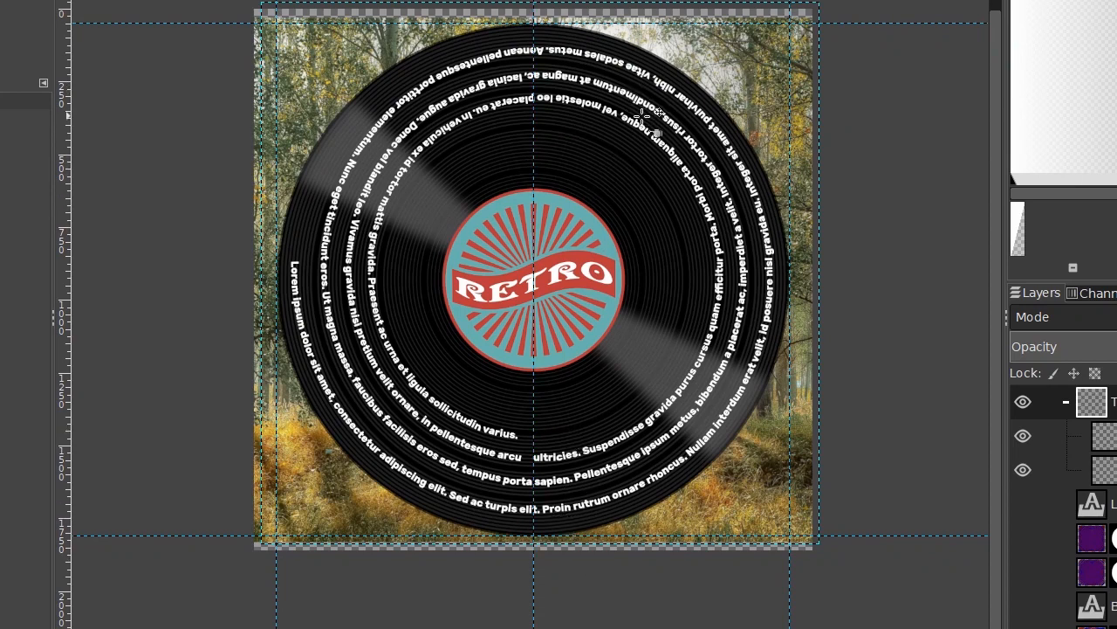
drag(648, 147, 632, 201)
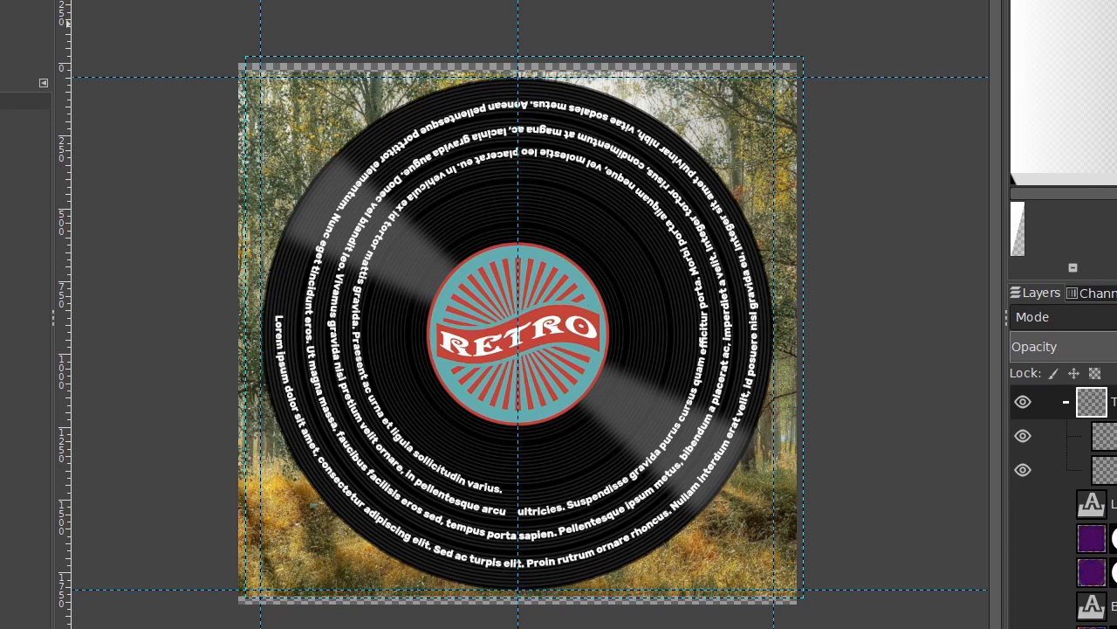
key(shift+s)
drag(531, 152, 535, 140)
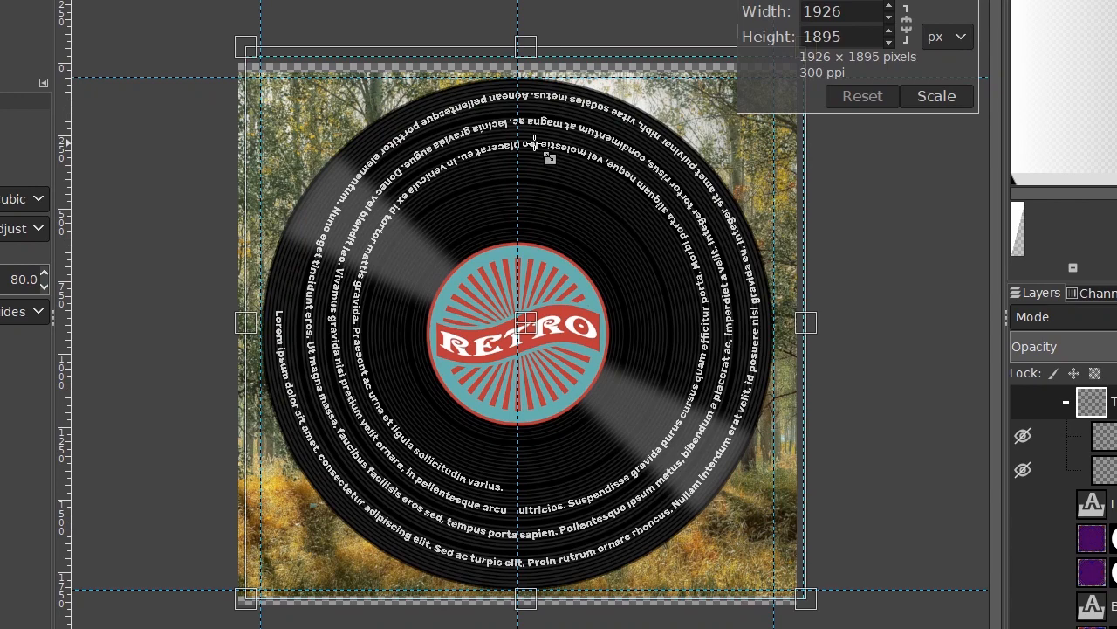
drag(560, 578, 564, 585)
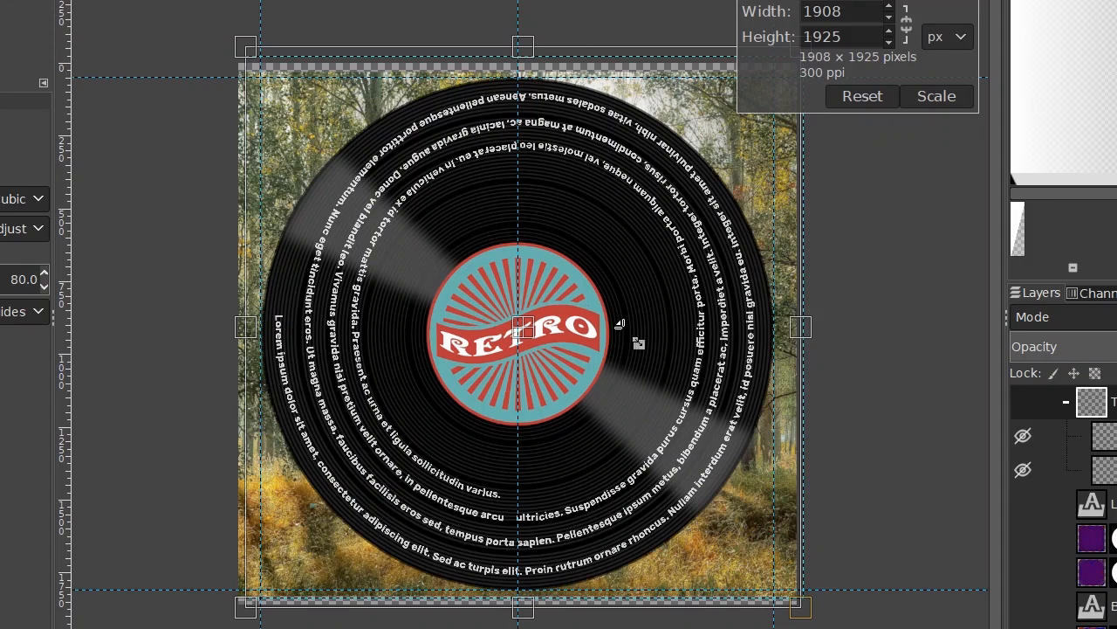
click(937, 96)
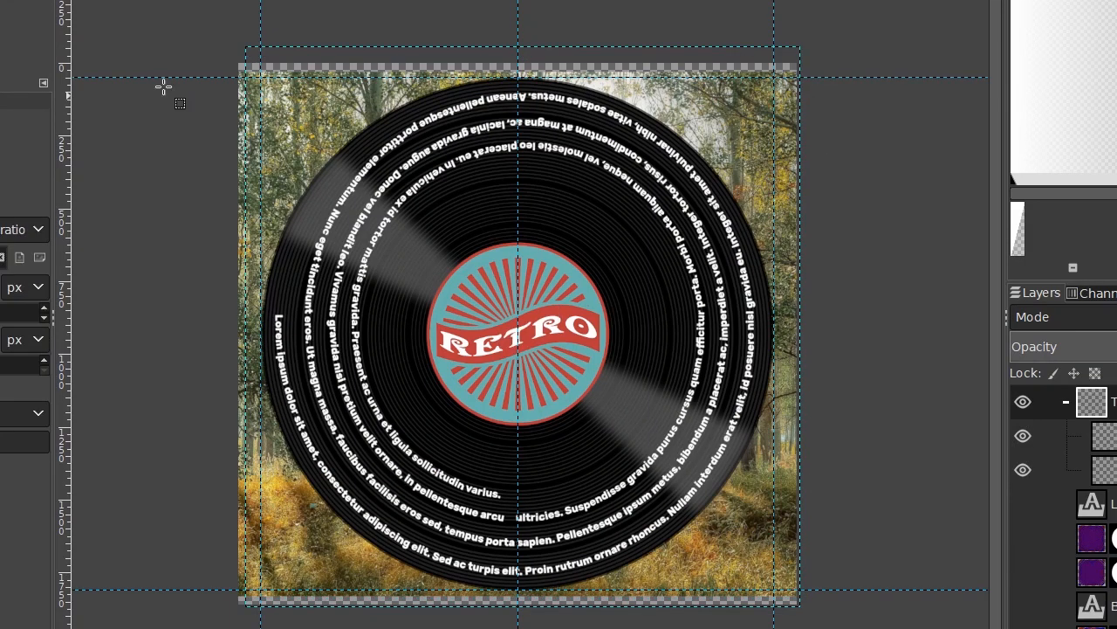
scroll(522, 202, up, 3)
drag(591, 260, 598, 232)
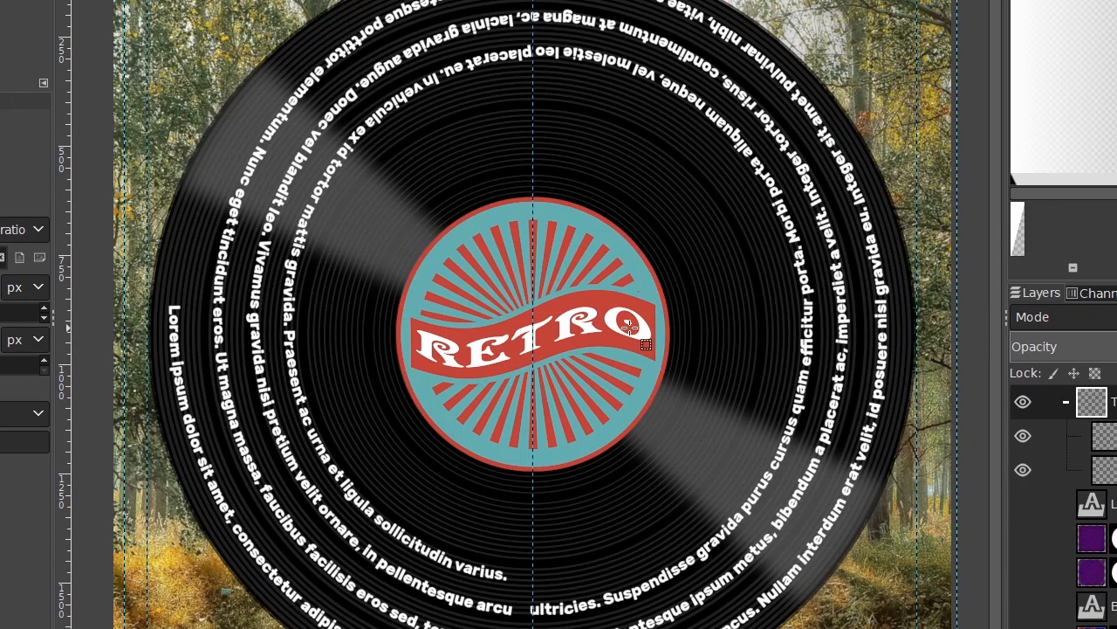
scroll(616, 310, down, 1)
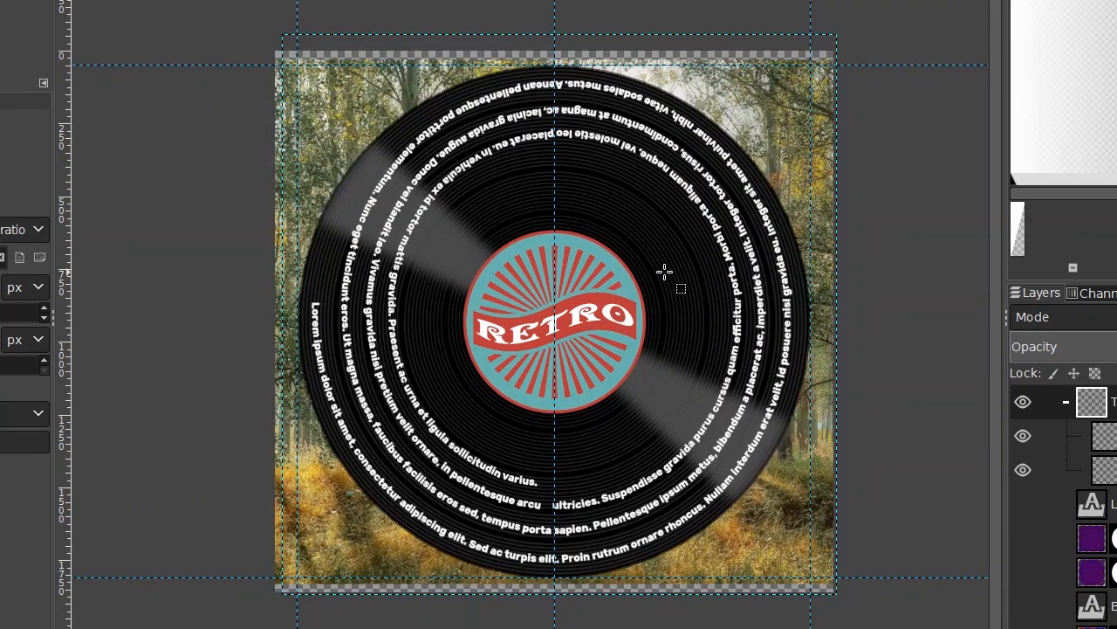